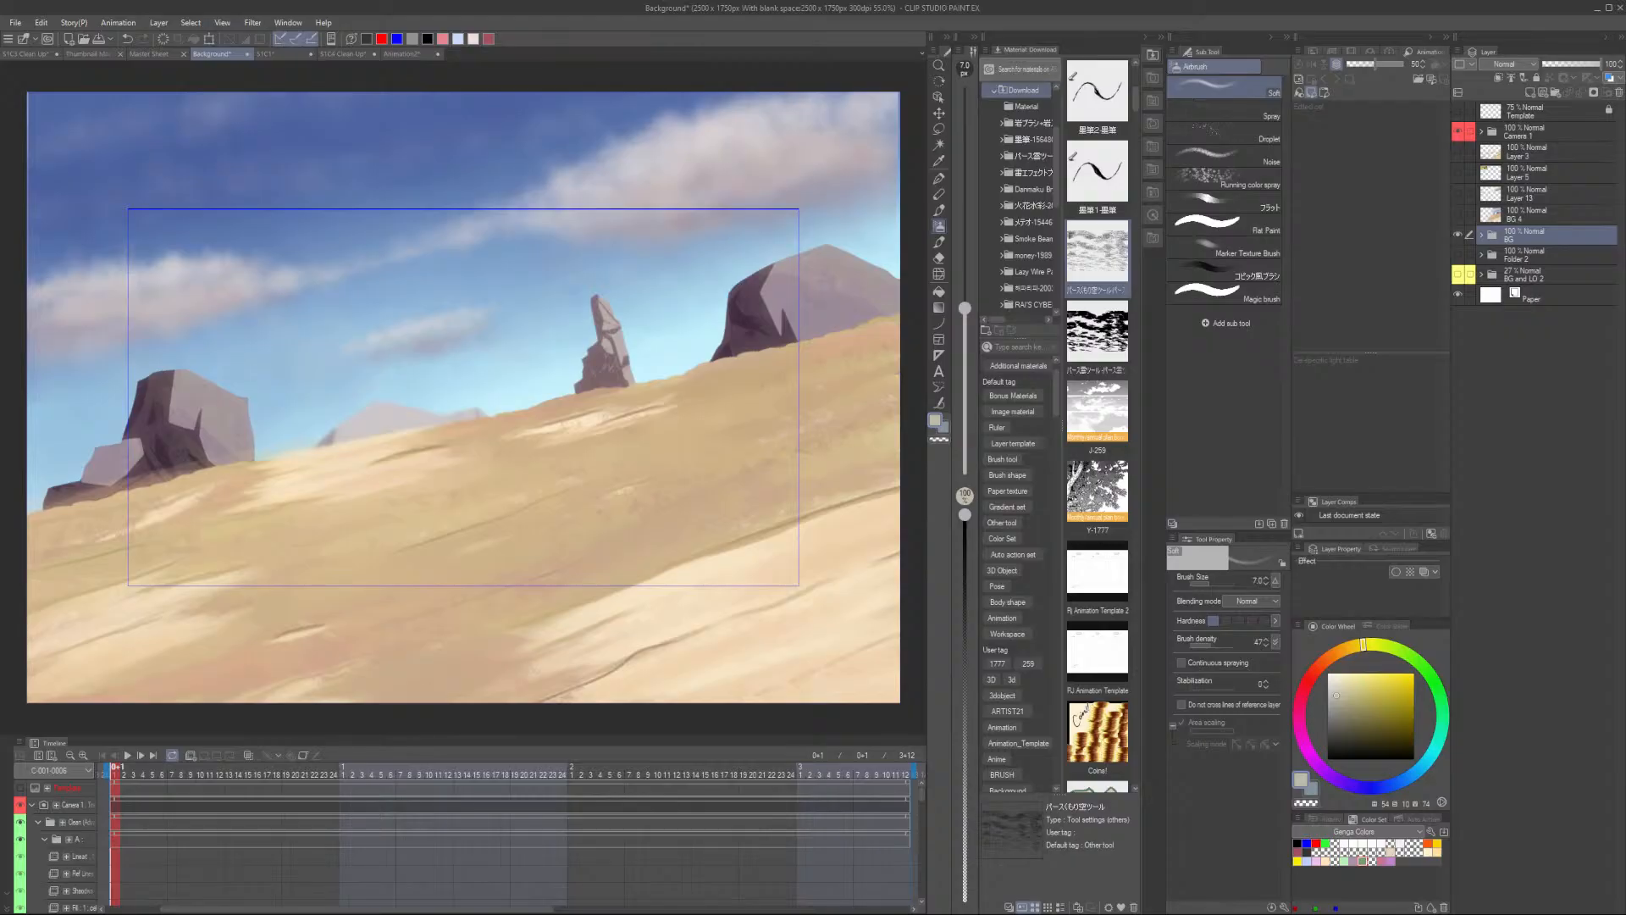
- Switch to the browser, open the Gumroad store of the Foliage & Grass Brushset's creator and browse its products
{"action": "left_click_drag", "start_coordinate": [669, 0], "coordinate": [705, 229]}
{"action": "left_click", "coordinate": [1220, 229]}
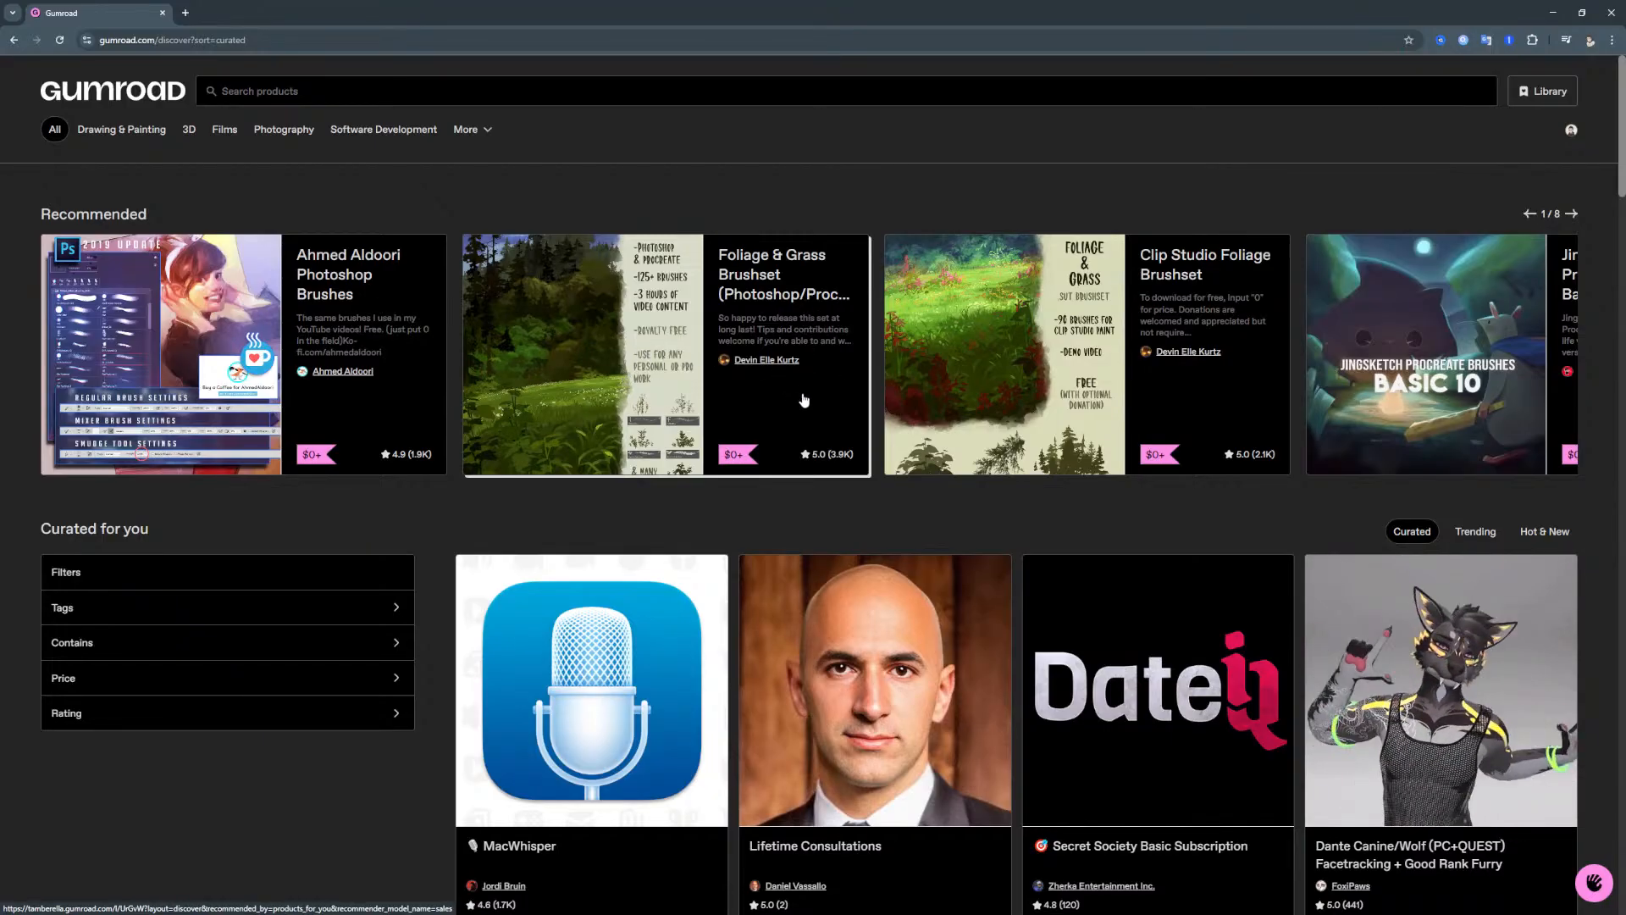
{"action": "left_click", "coordinate": [768, 363]}
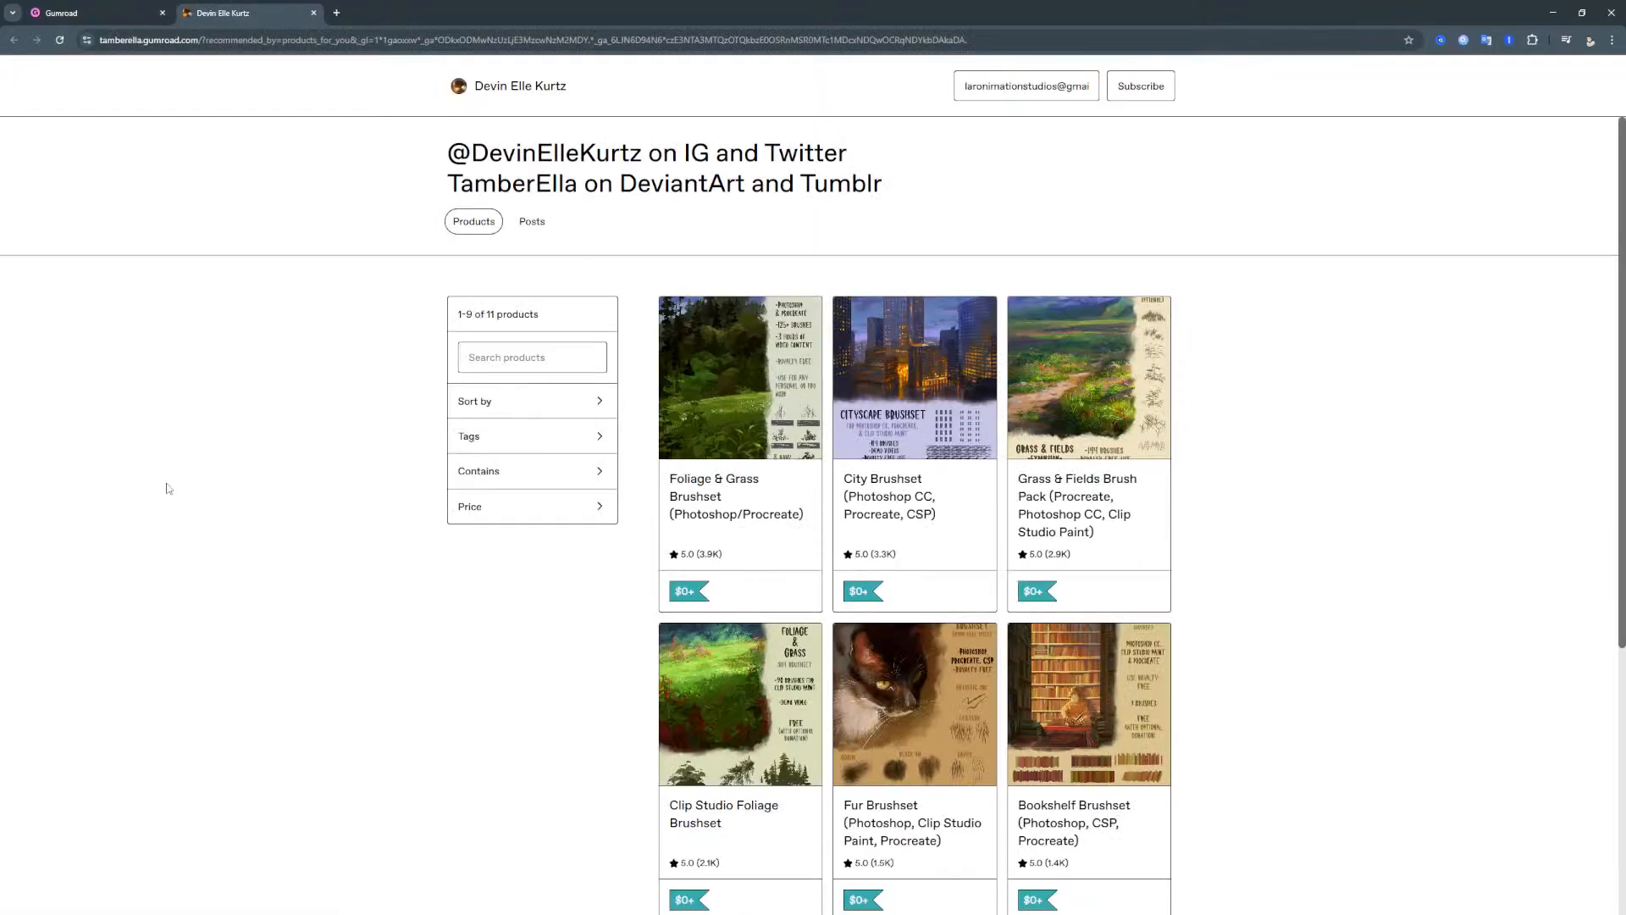
{"action": "scroll", "coordinate": [234, 484], "scroll_direction": "down", "scroll_amount": 2}
{"action": "scroll", "coordinate": [235, 484], "scroll_direction": "down", "scroll_amount": 4}
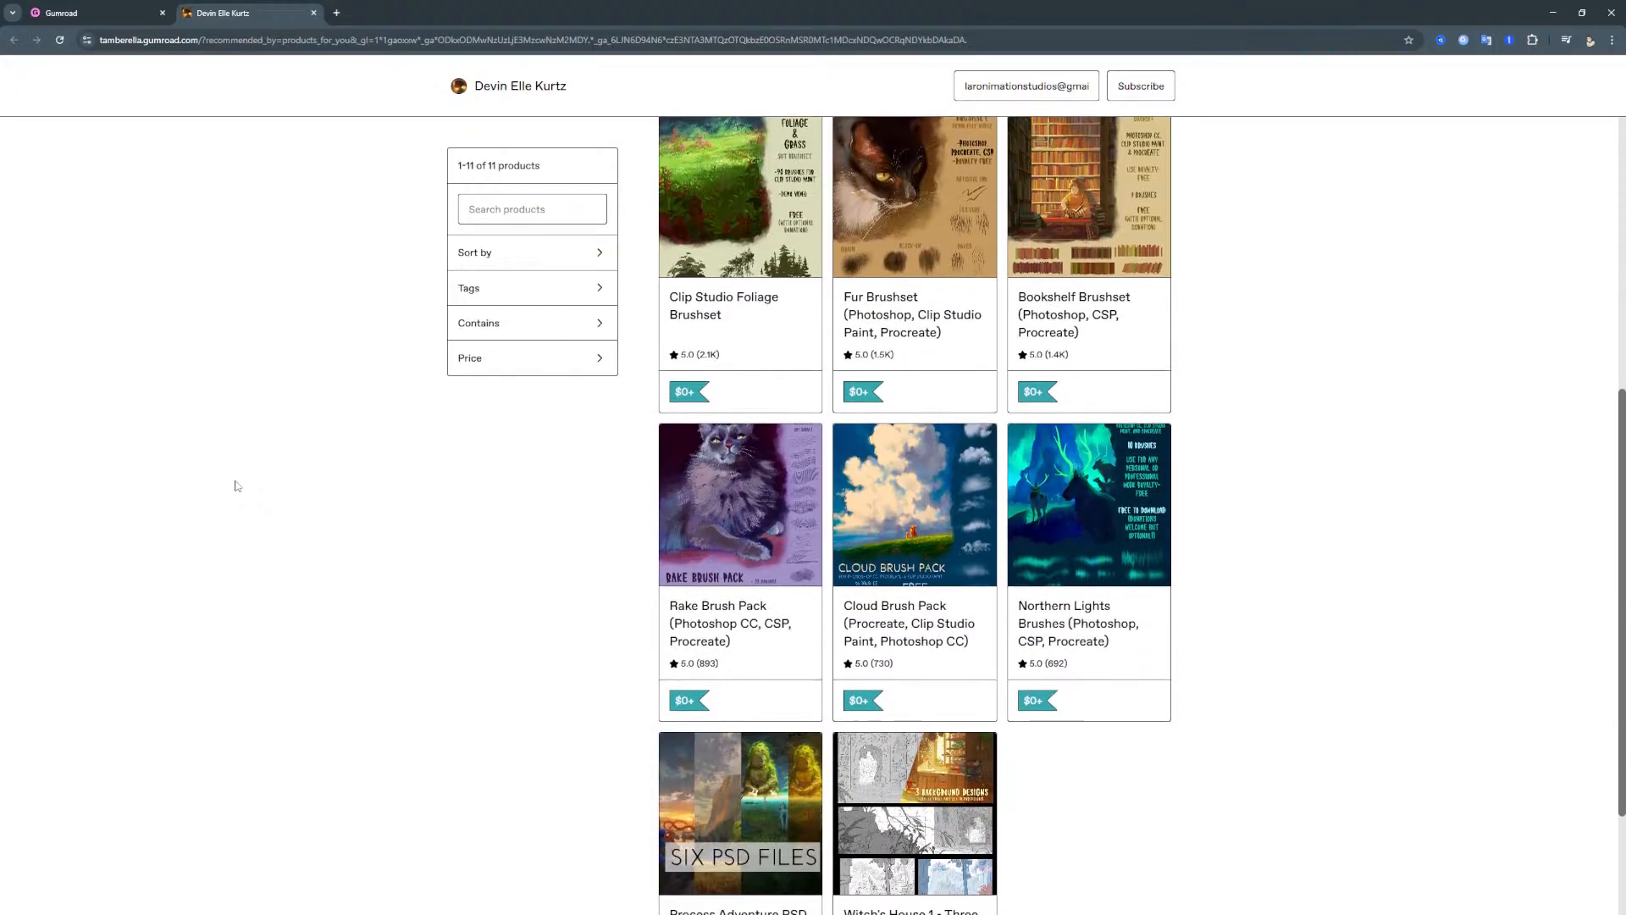
{"action": "scroll", "coordinate": [234, 485], "scroll_direction": "up", "scroll_amount": 6}
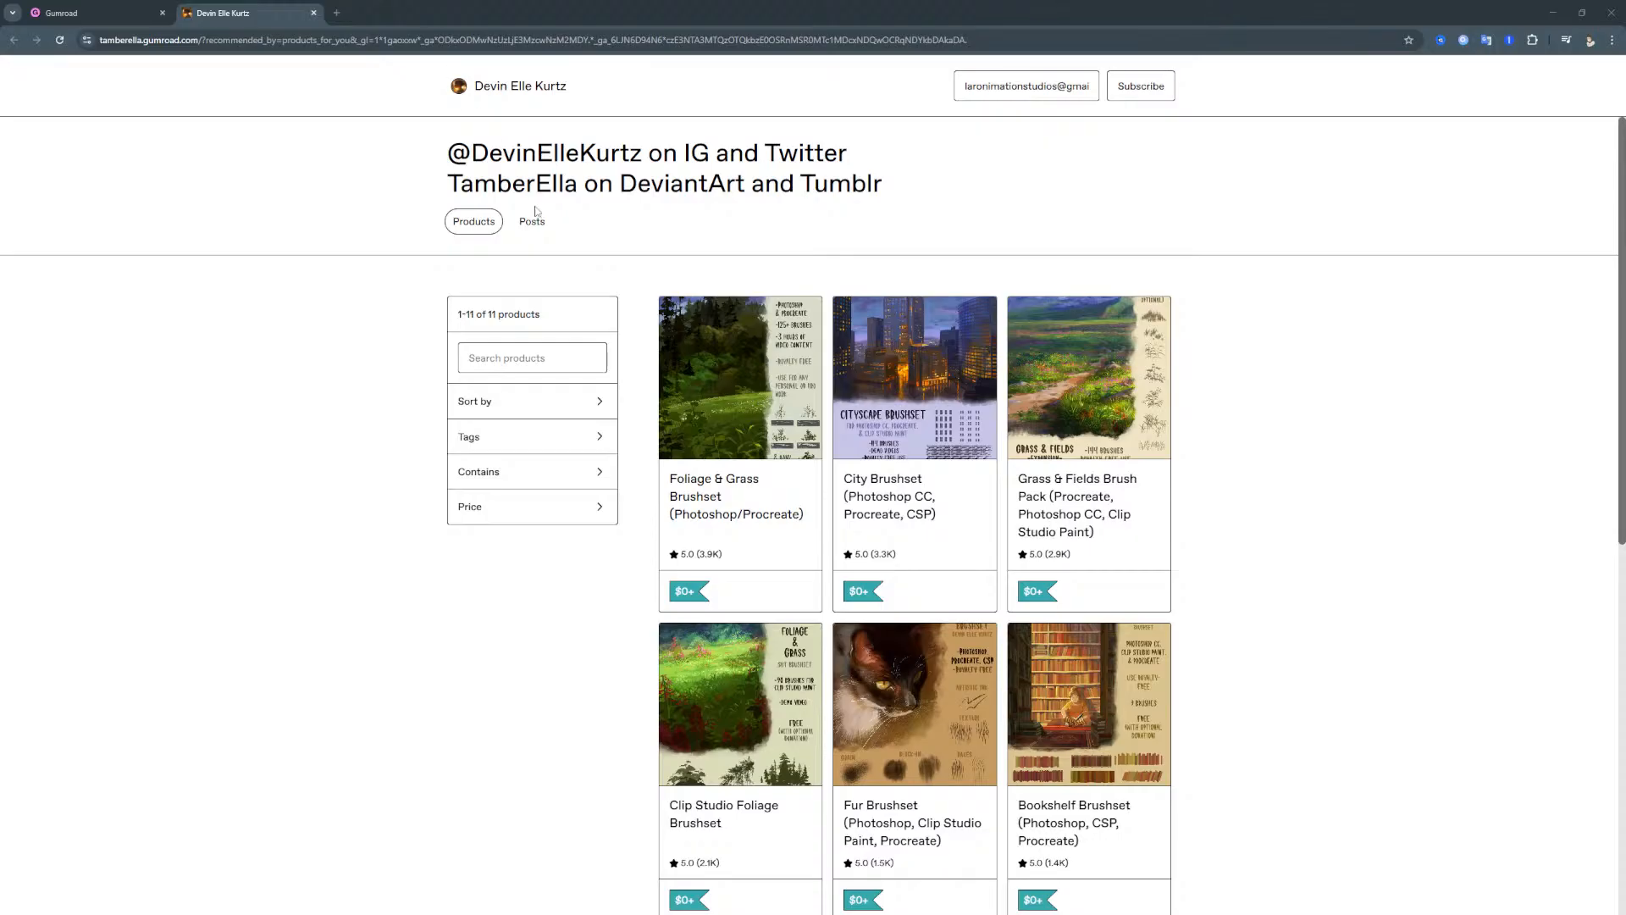
- Follow the creator's Gumroad store and select its address, tamberella.gumroad.com
{"action": "left_click", "coordinate": [351, 44]}
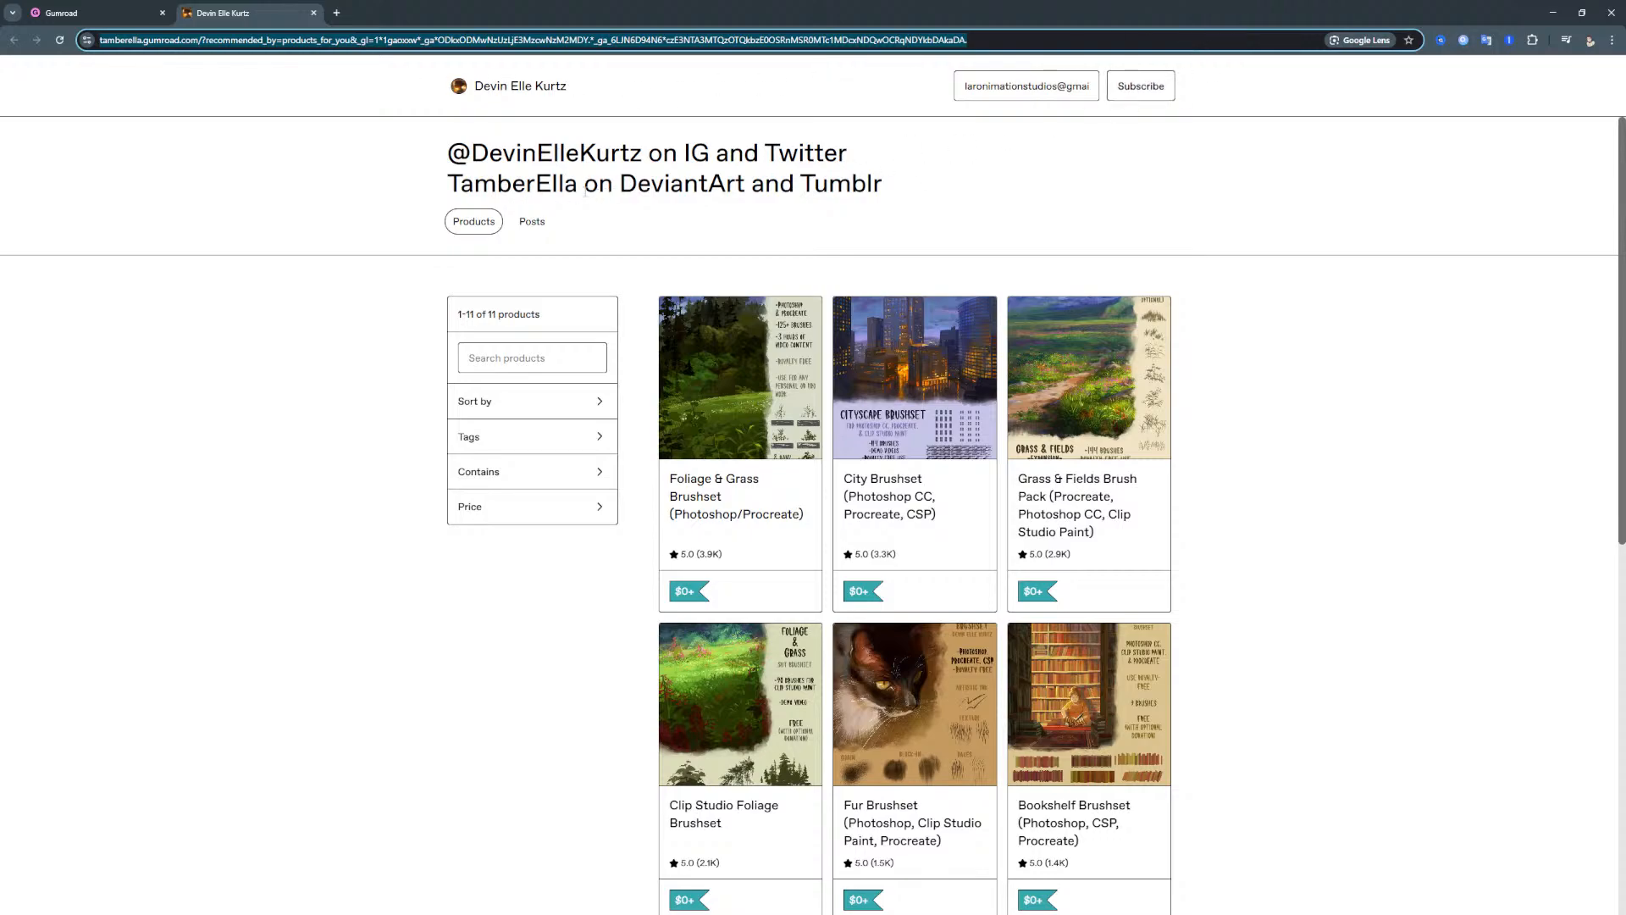
{"action": "right_click", "coordinate": [552, 85]}
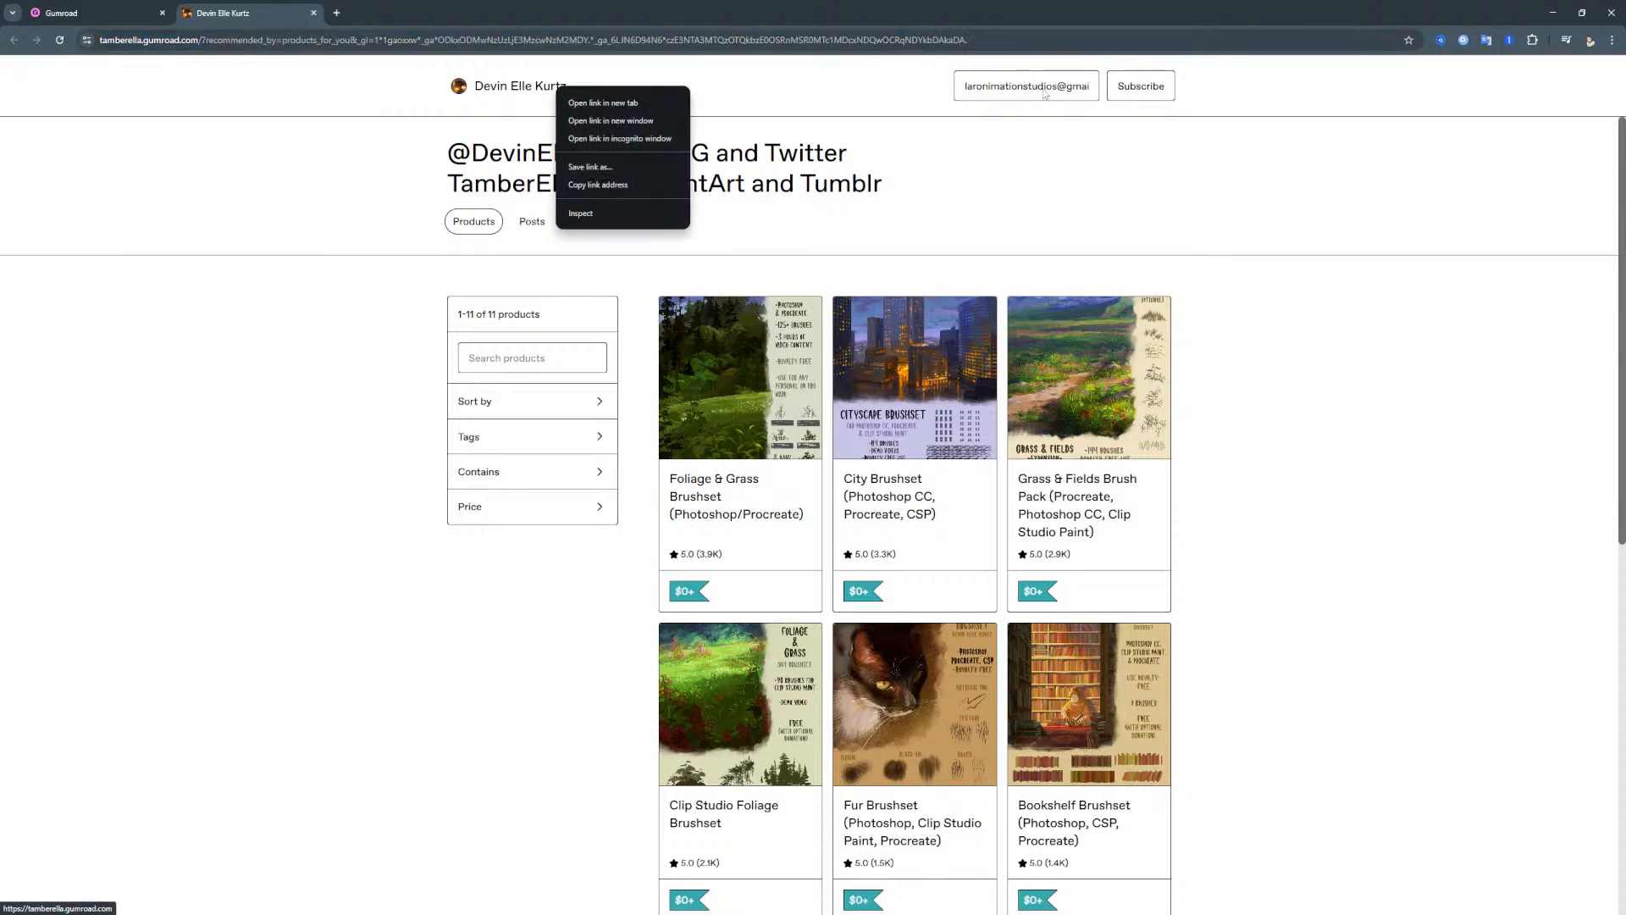
{"action": "left_click", "coordinate": [1138, 96]}
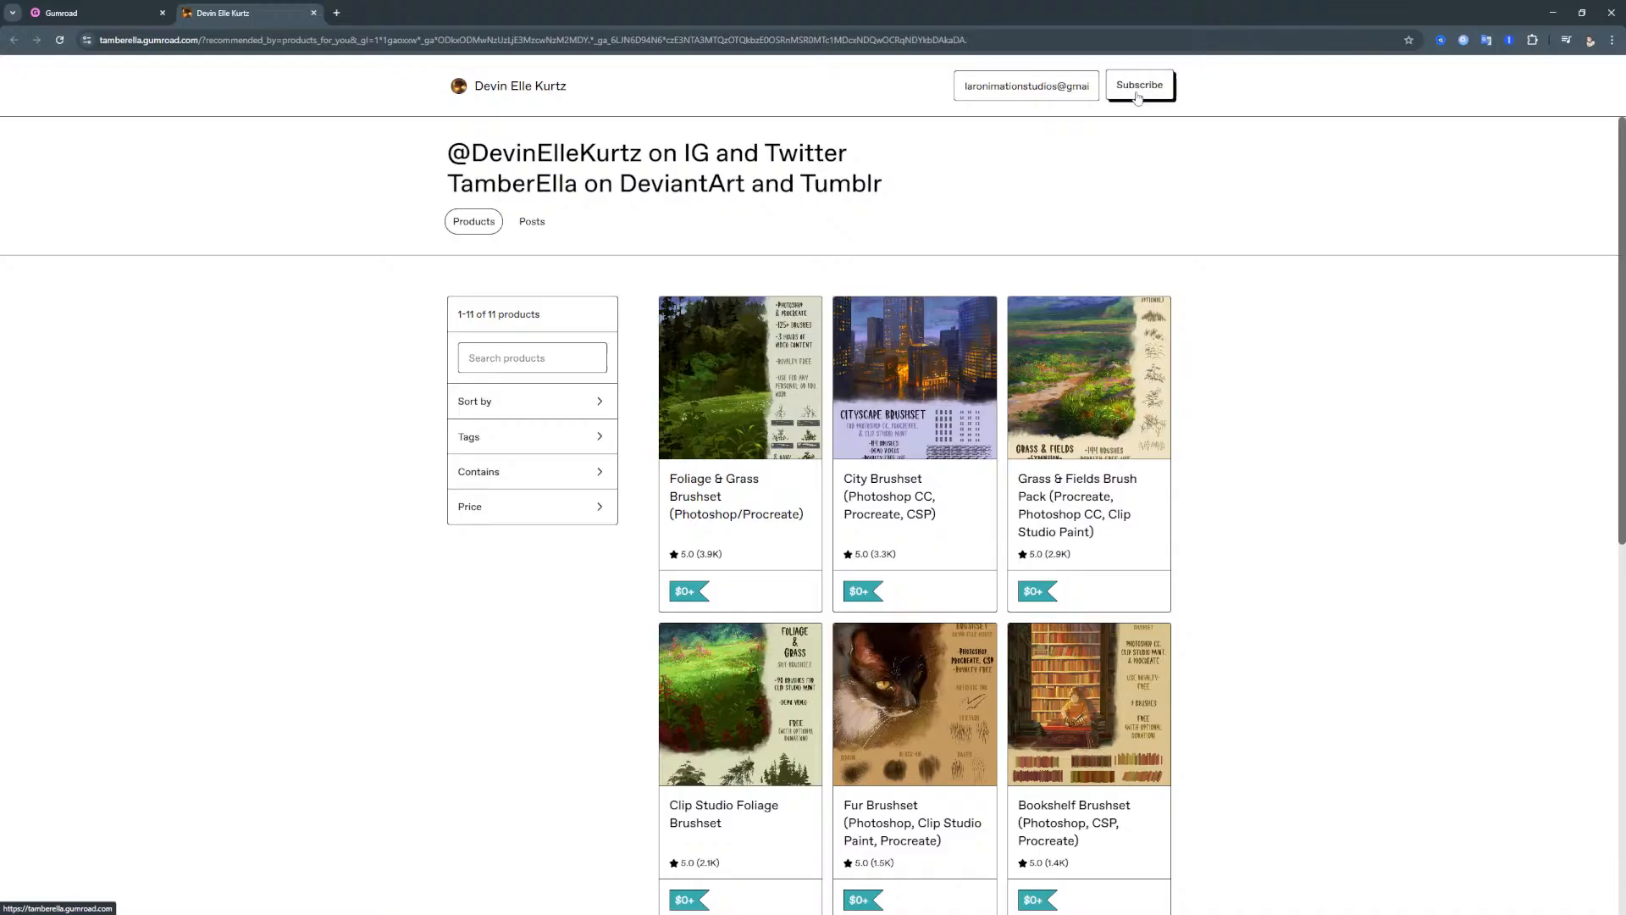
{"action": "right_click", "coordinate": [513, 91]}
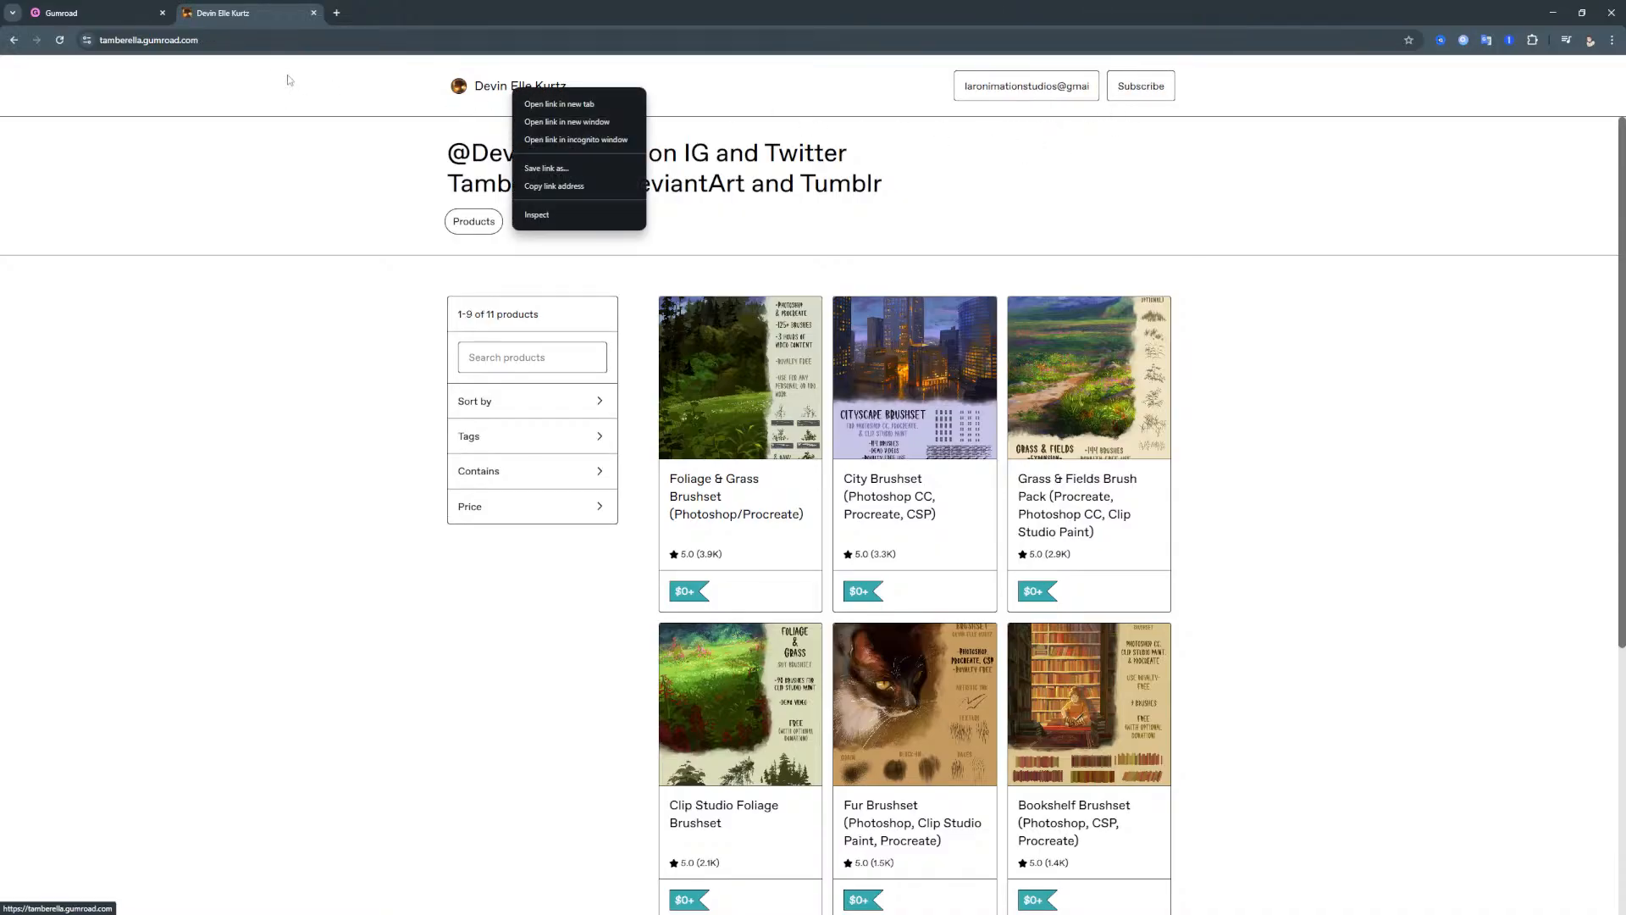
{"action": "left_click", "coordinate": [297, 40]}
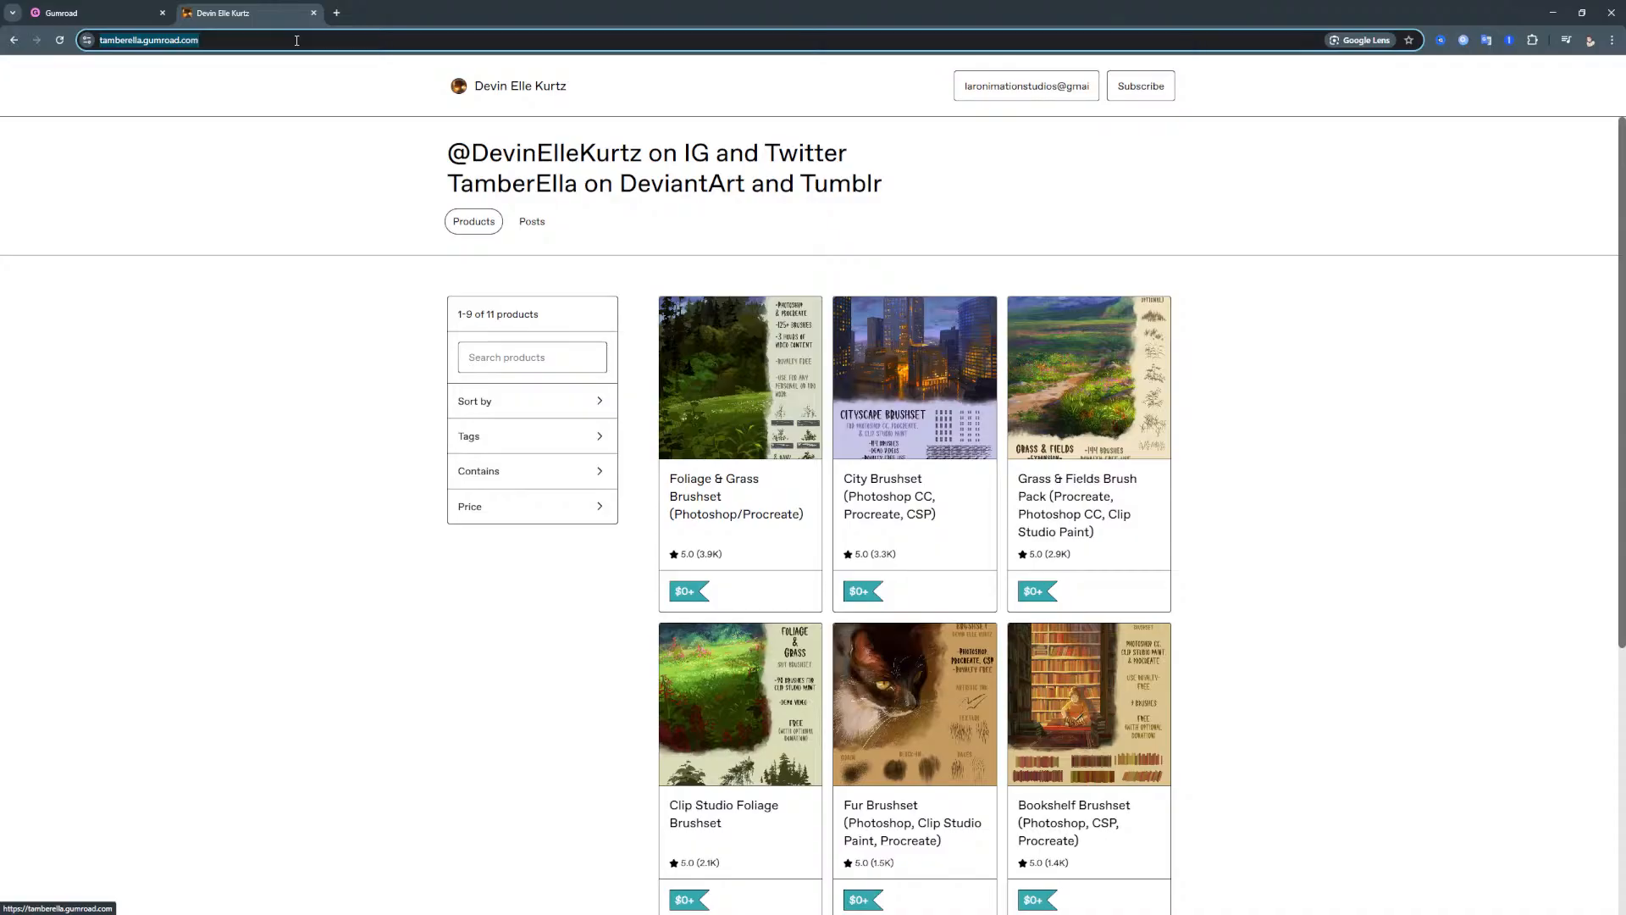
- Switch back to Clip Studio Paint and look through the open document tabs, ending on the Background canvas
{"action": "key", "text": "alt+Tab"}
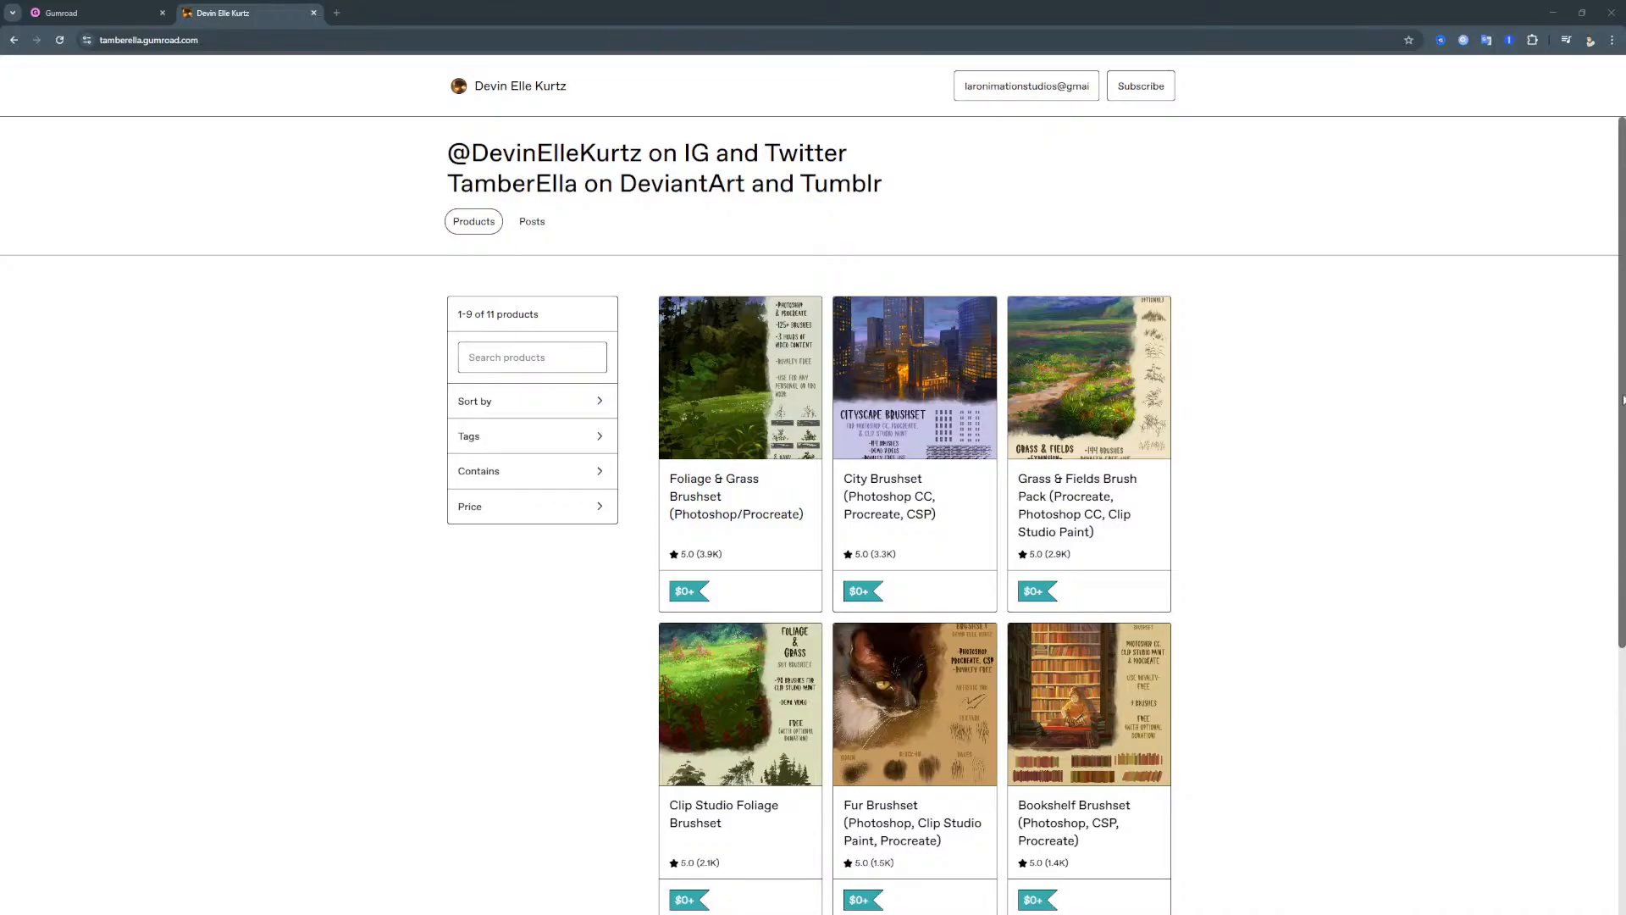
{"action": "scroll", "coordinate": [1228, 497], "scroll_direction": "down", "scroll_amount": 8}
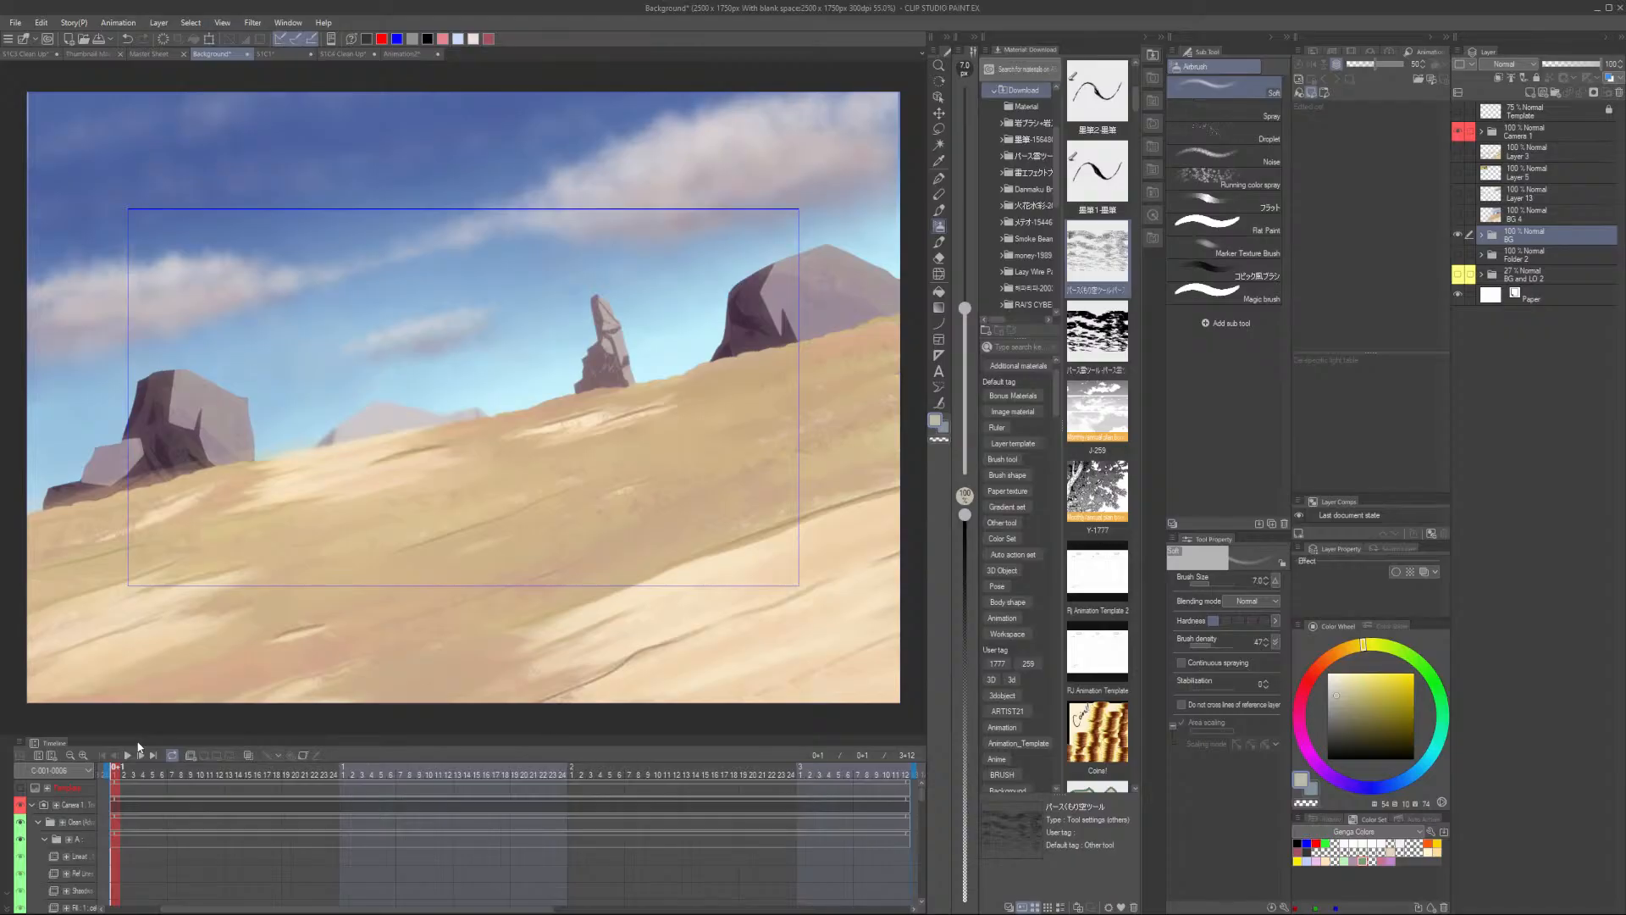
{"action": "left_click", "coordinate": [412, 54]}
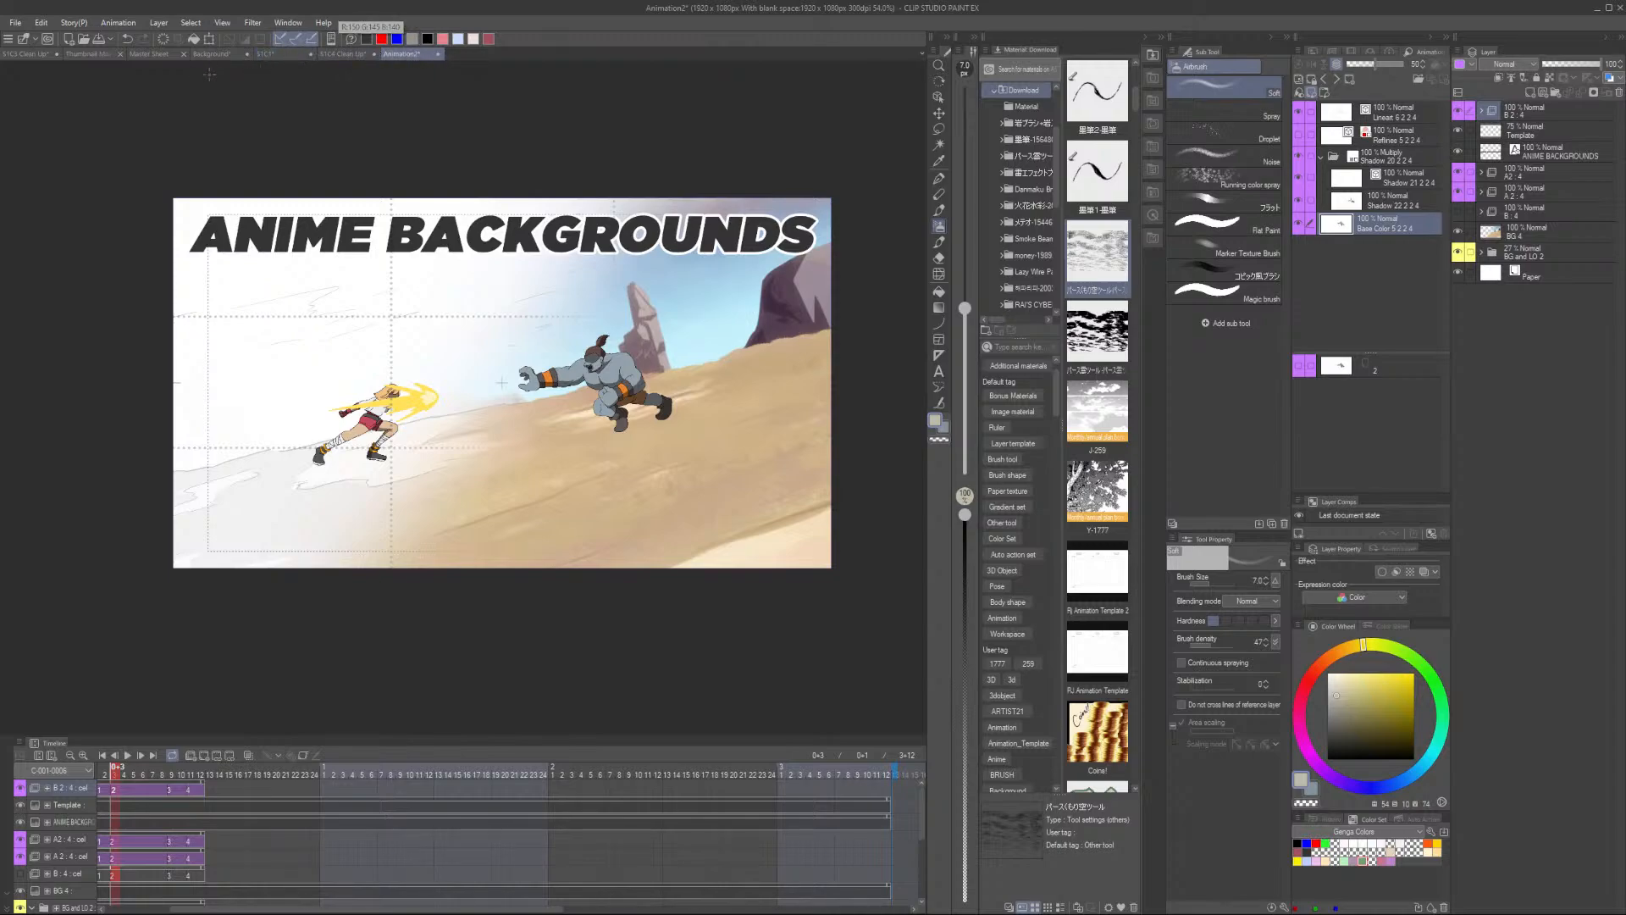
{"action": "left_click", "coordinate": [161, 54]}
{"action": "left_click", "coordinate": [219, 53]}
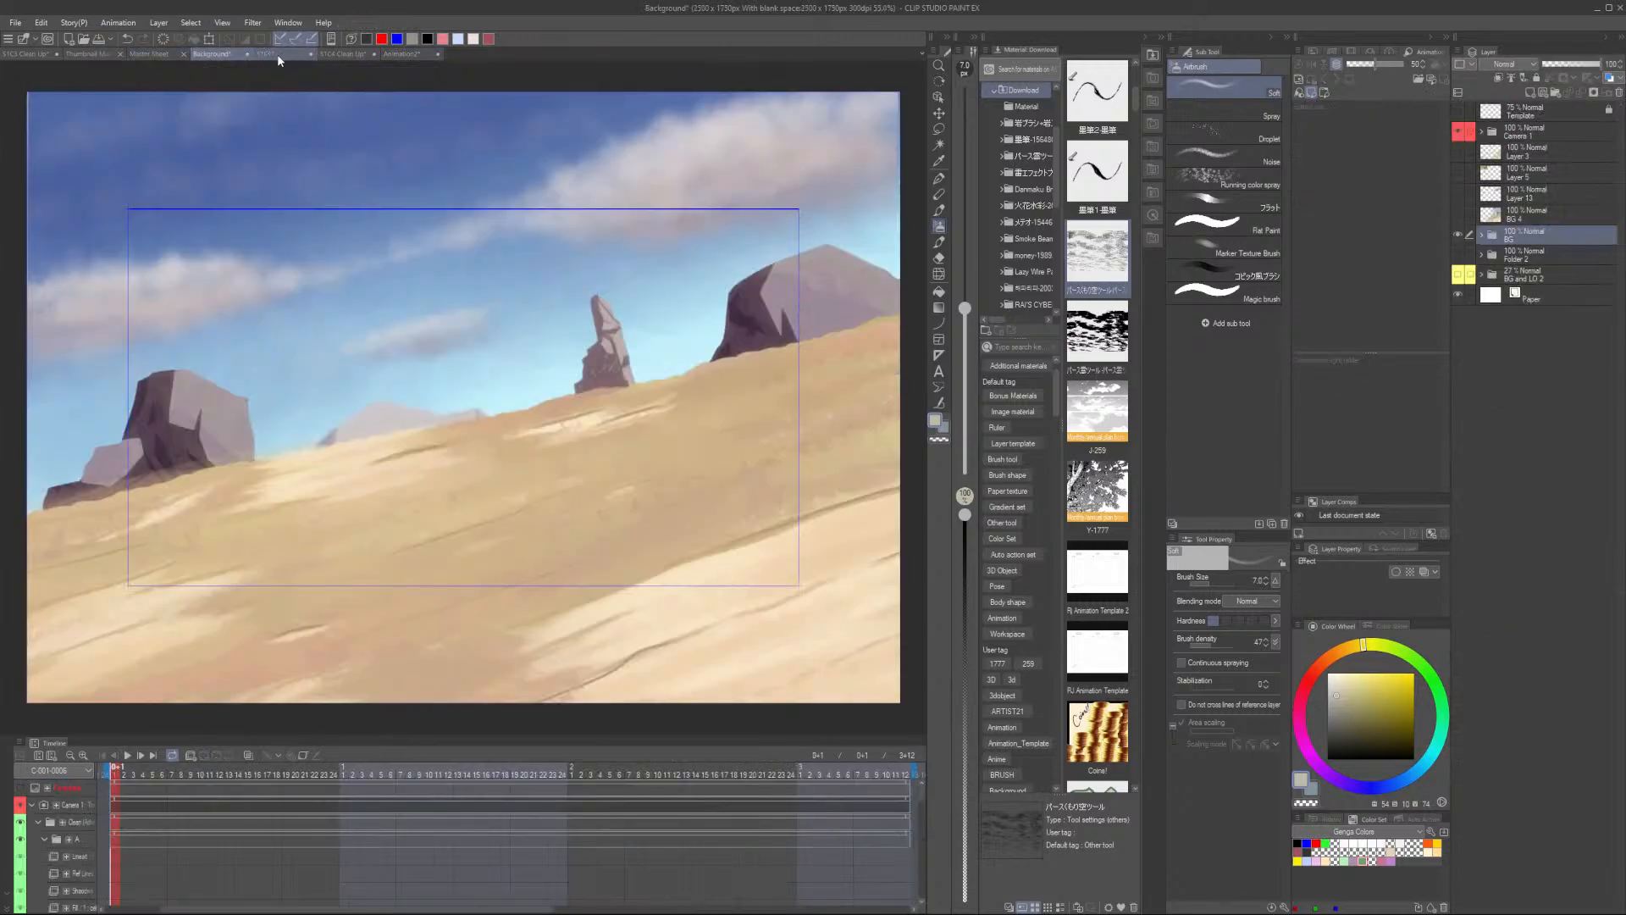
{"action": "left_click", "coordinate": [278, 55]}
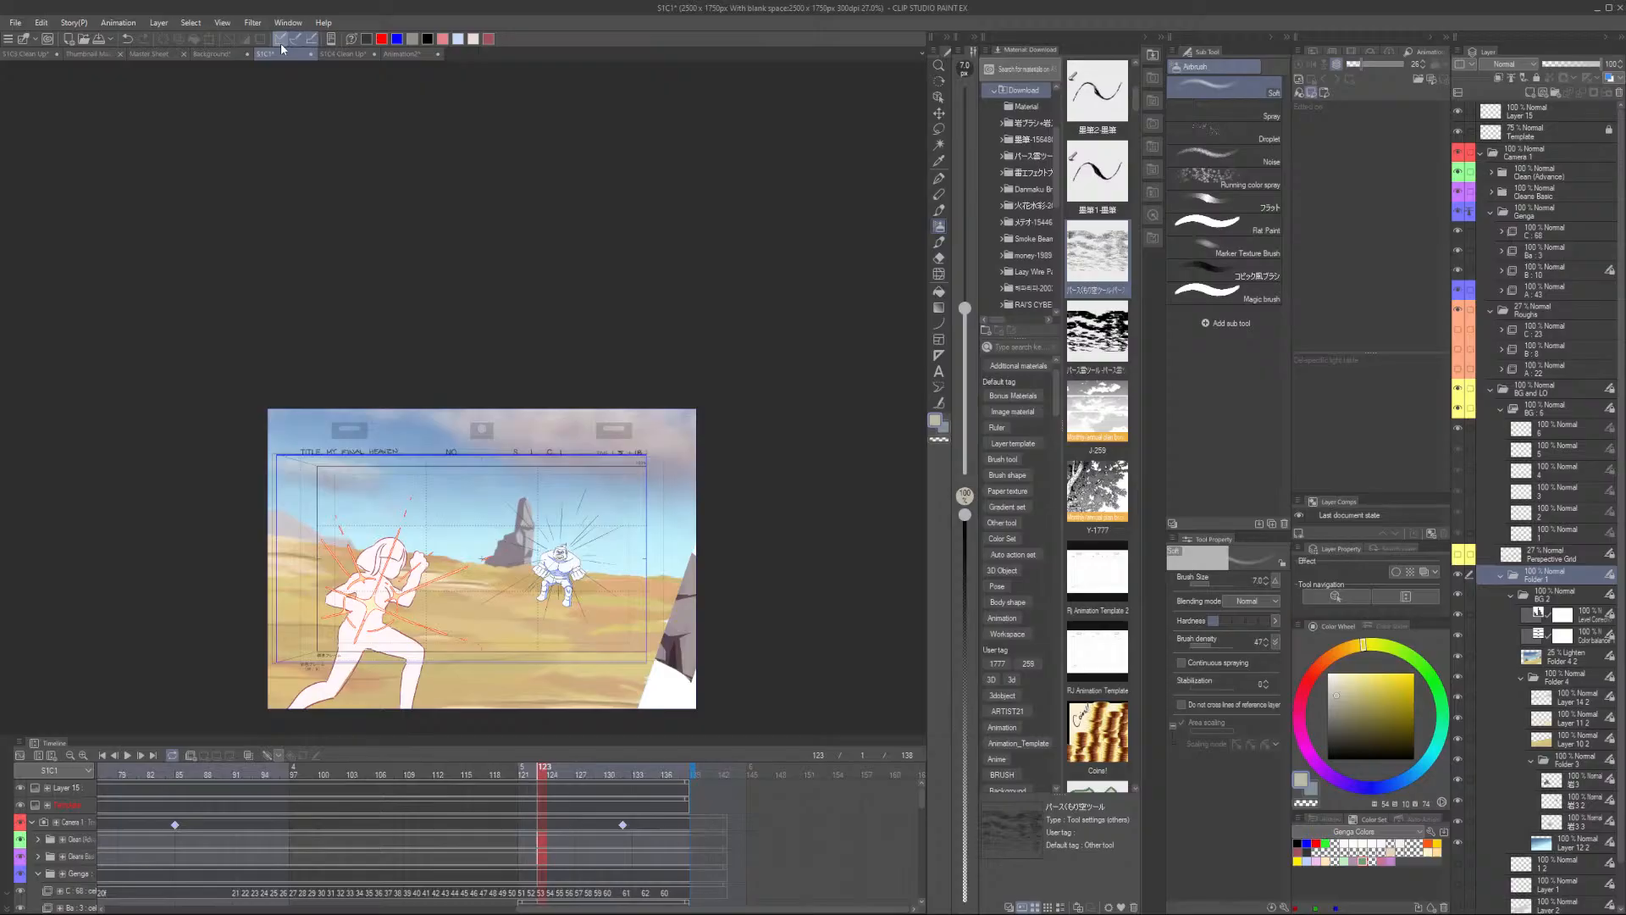
{"action": "left_click", "coordinate": [337, 55]}
{"action": "left_click", "coordinate": [218, 54]}
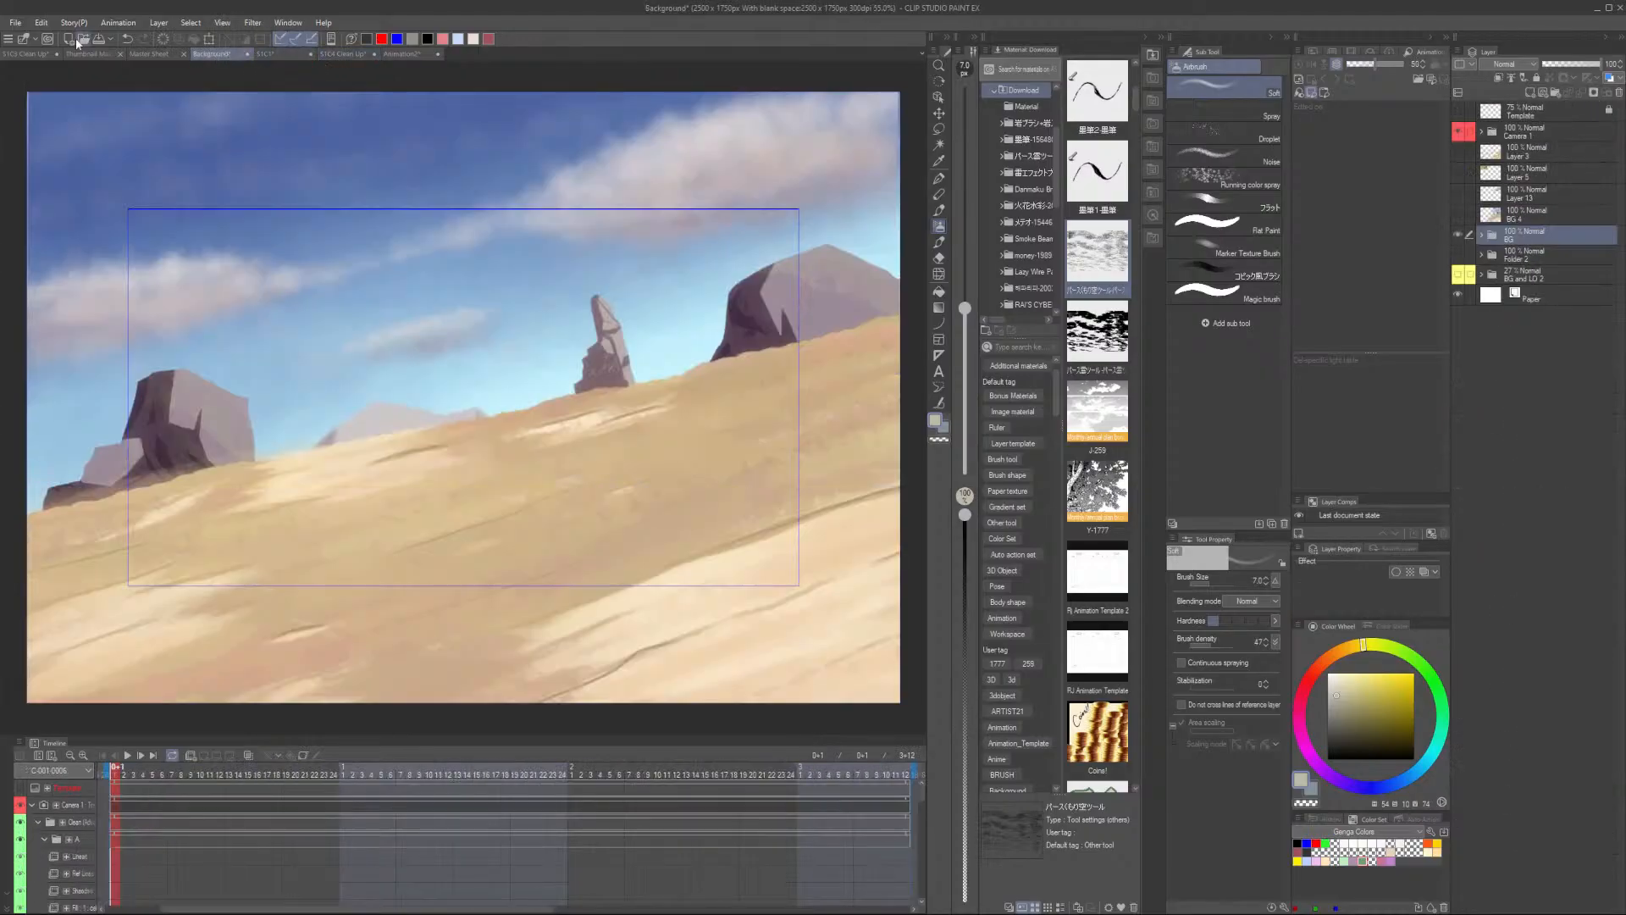
- Start a new animation file and enable an overflow frame of 3200 by 2000 pixels
{"action": "left_click", "coordinate": [69, 38]}
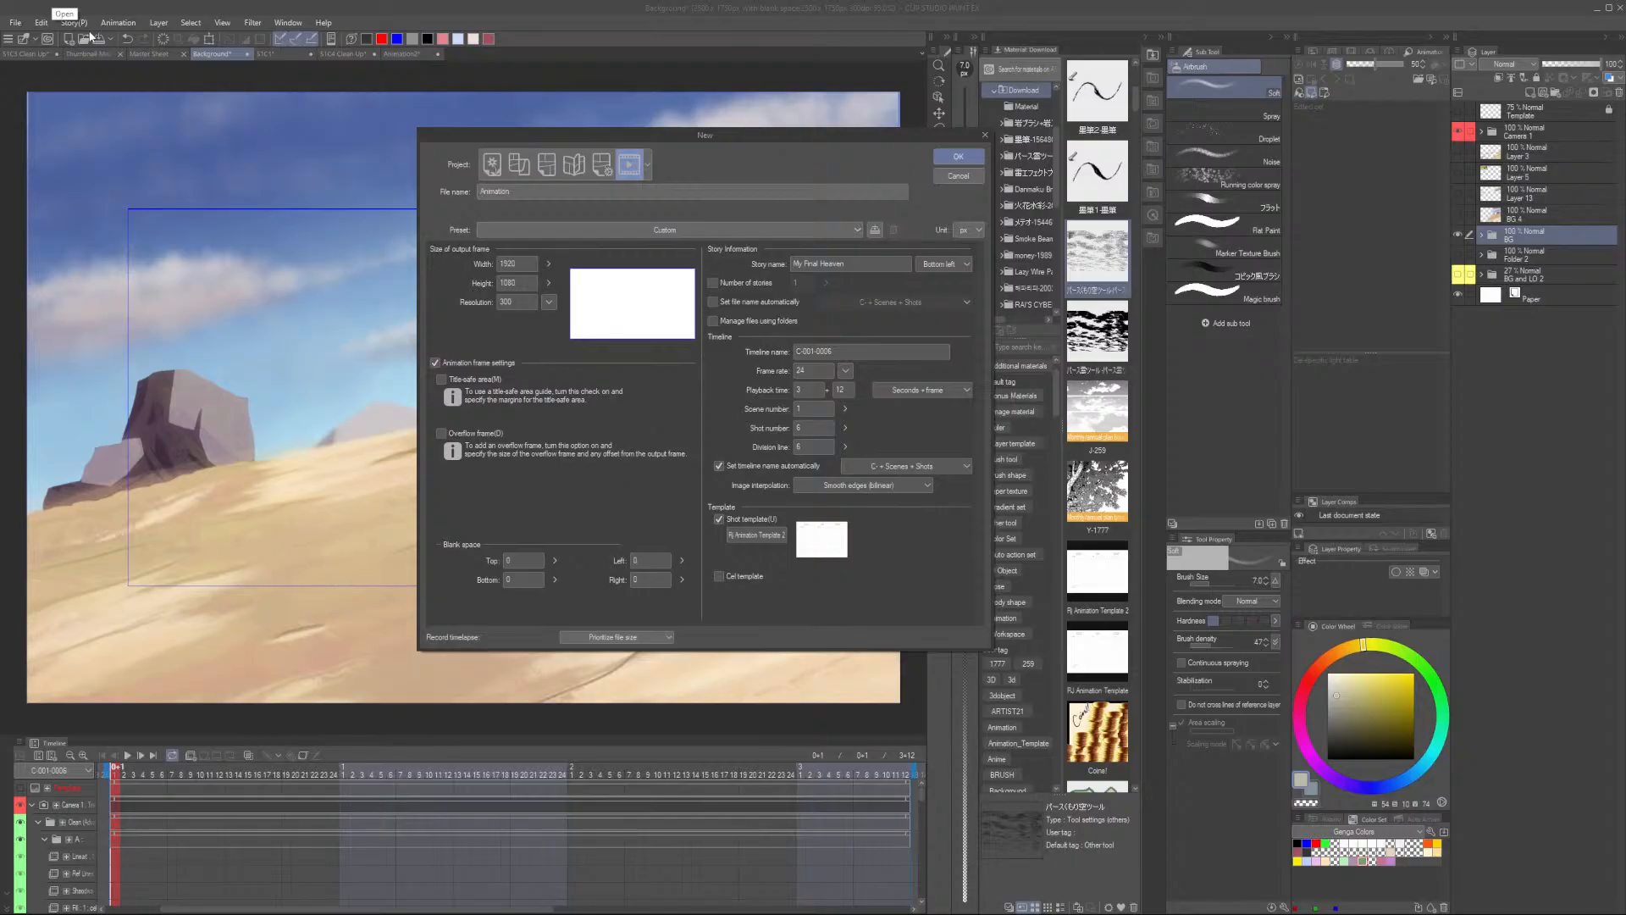
{"action": "left_click", "coordinate": [476, 434]}
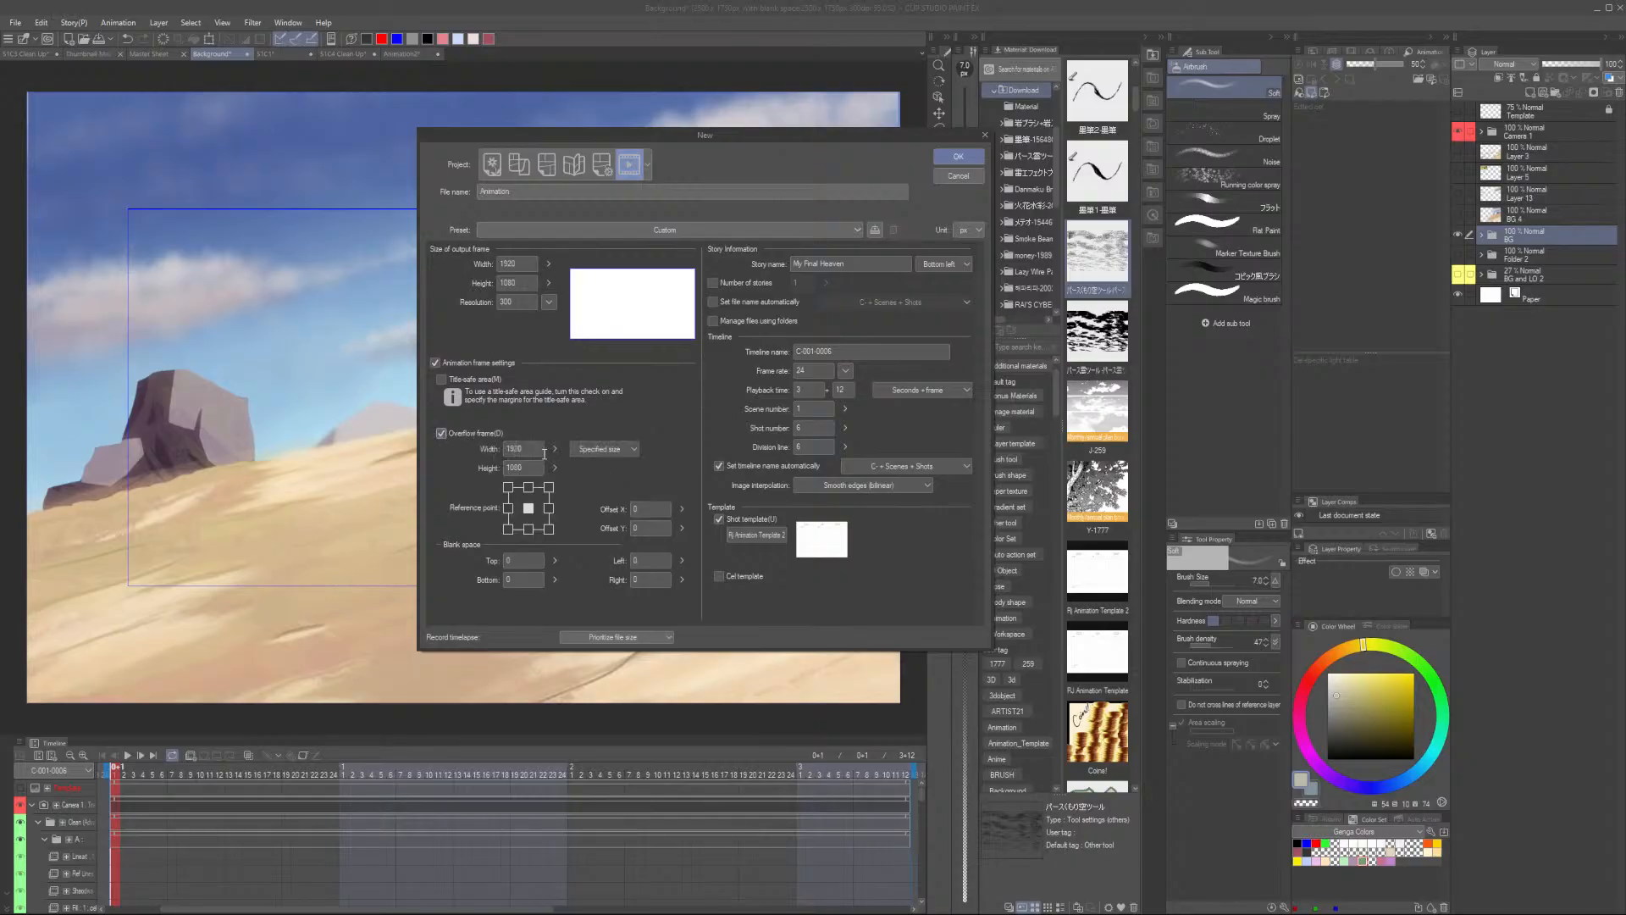
{"action": "left_click_drag", "start_coordinate": [544, 453], "coordinate": [478, 447]}
{"action": "type", "text": "3200"}
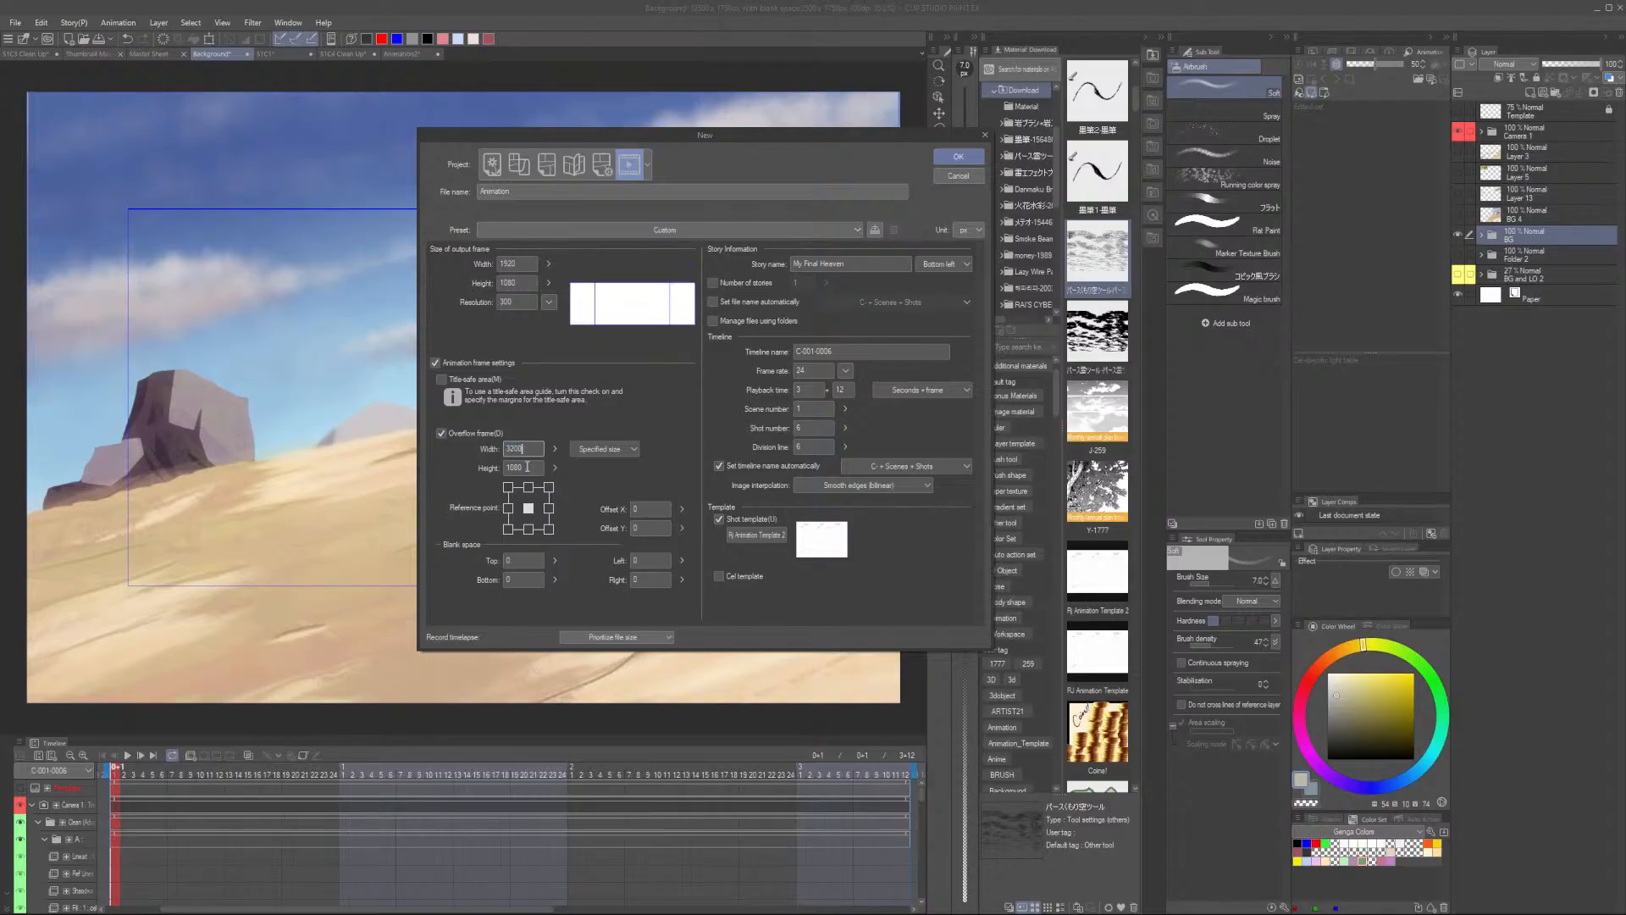
{"action": "left_click", "coordinate": [514, 467]}
{"action": "type", "text": "200"}
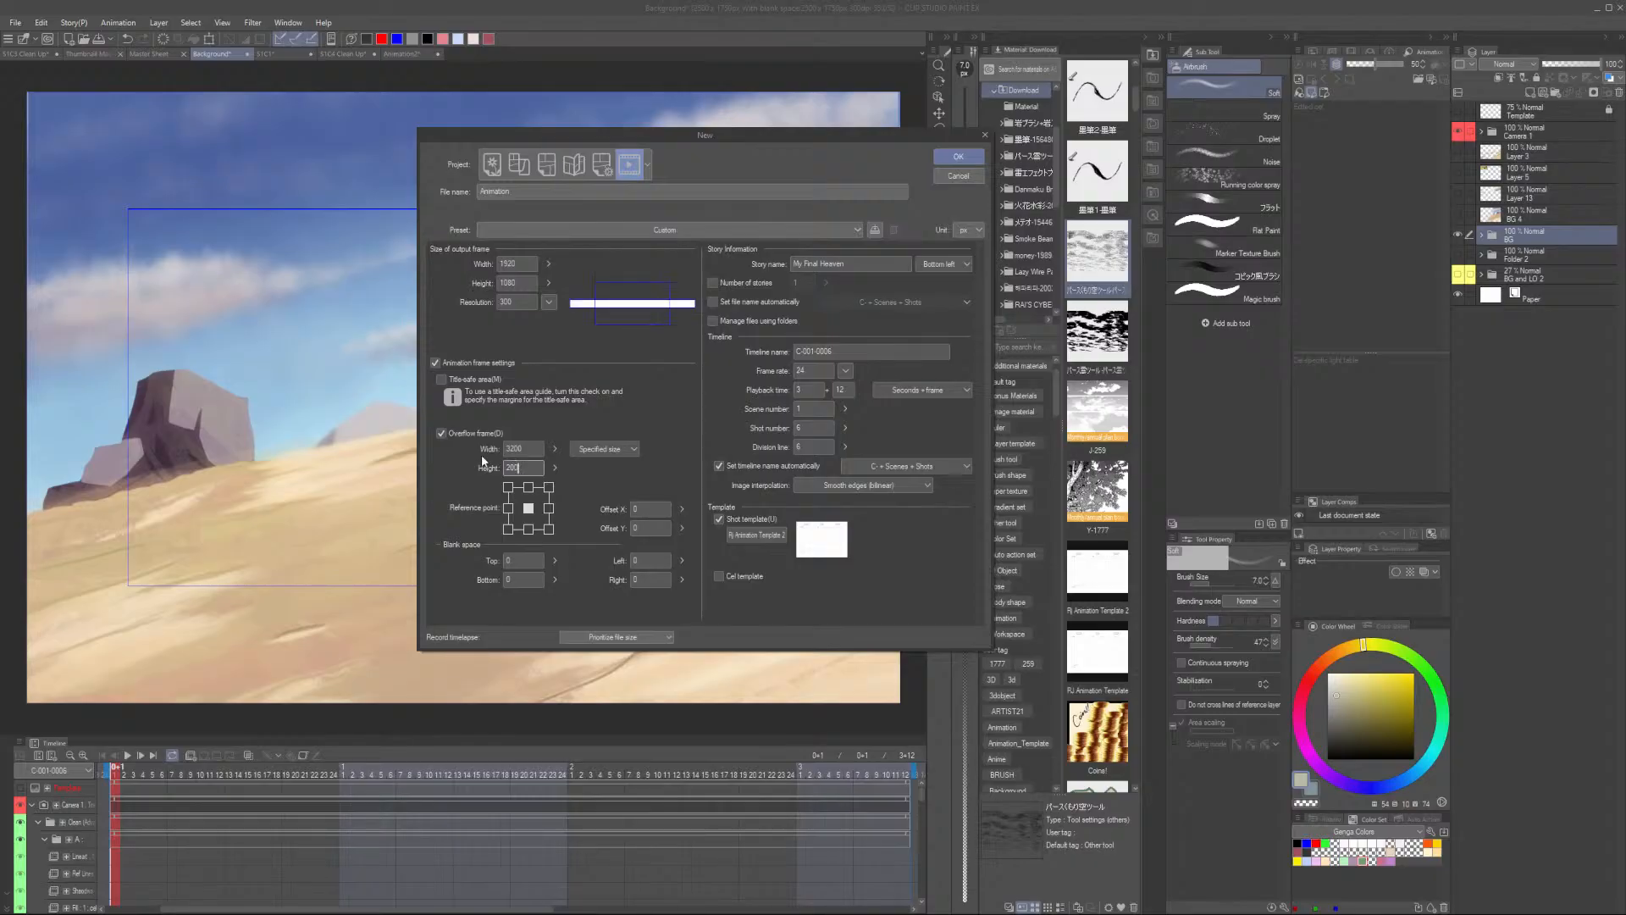
{"action": "type", "text": "0"}
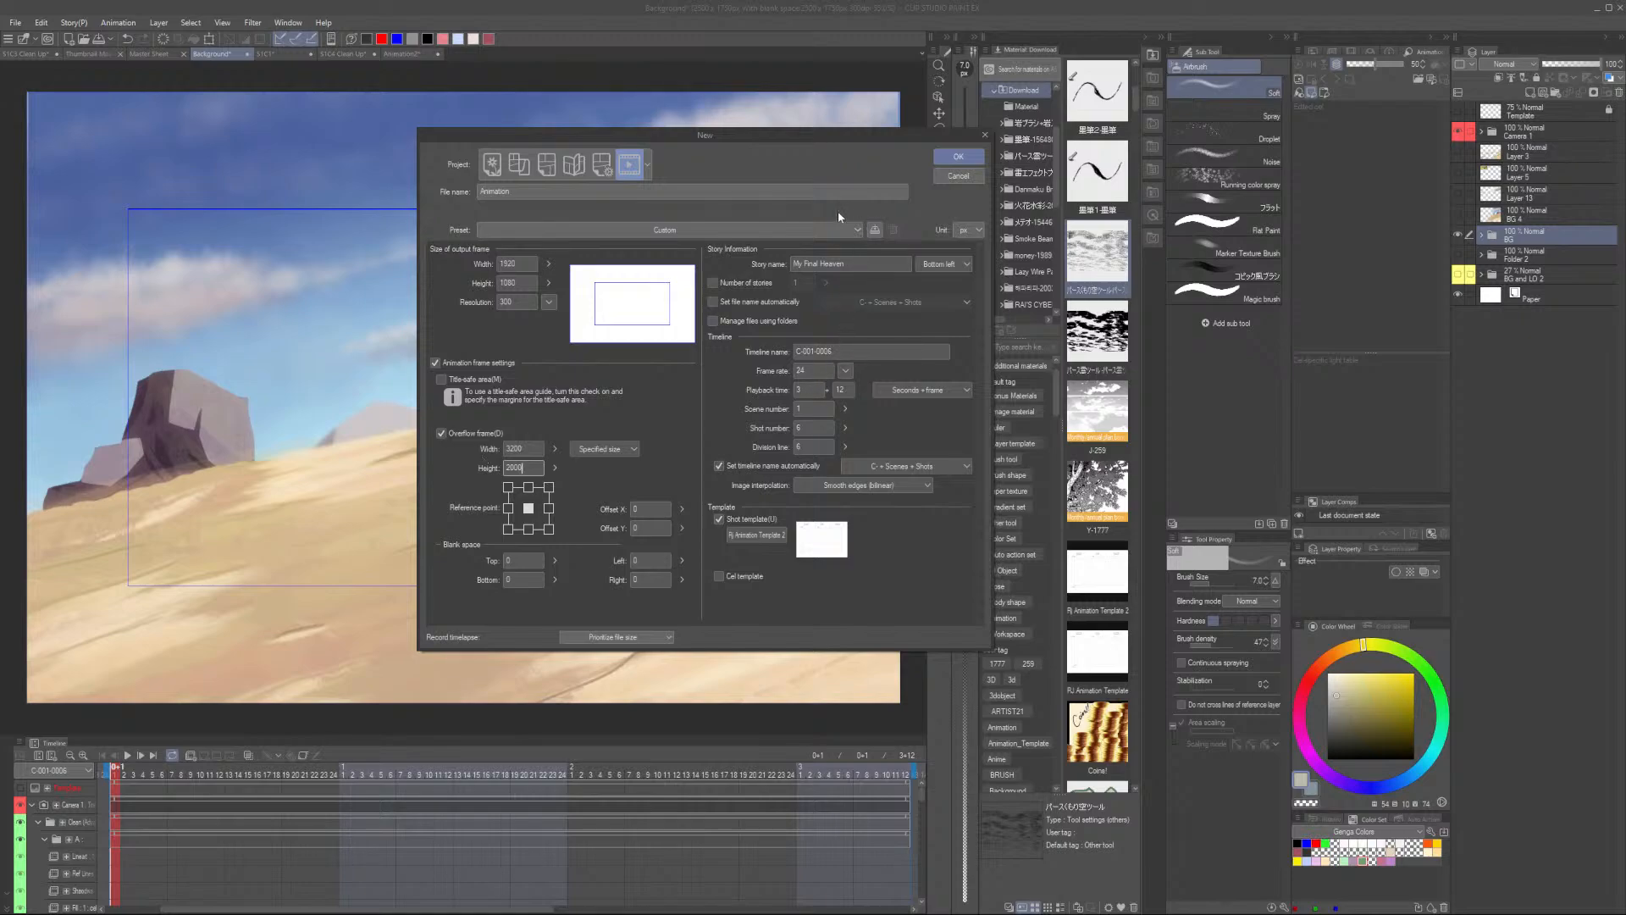
- Set the playback time to 0 seconds plus 1 frame
{"action": "left_click", "coordinate": [493, 166]}
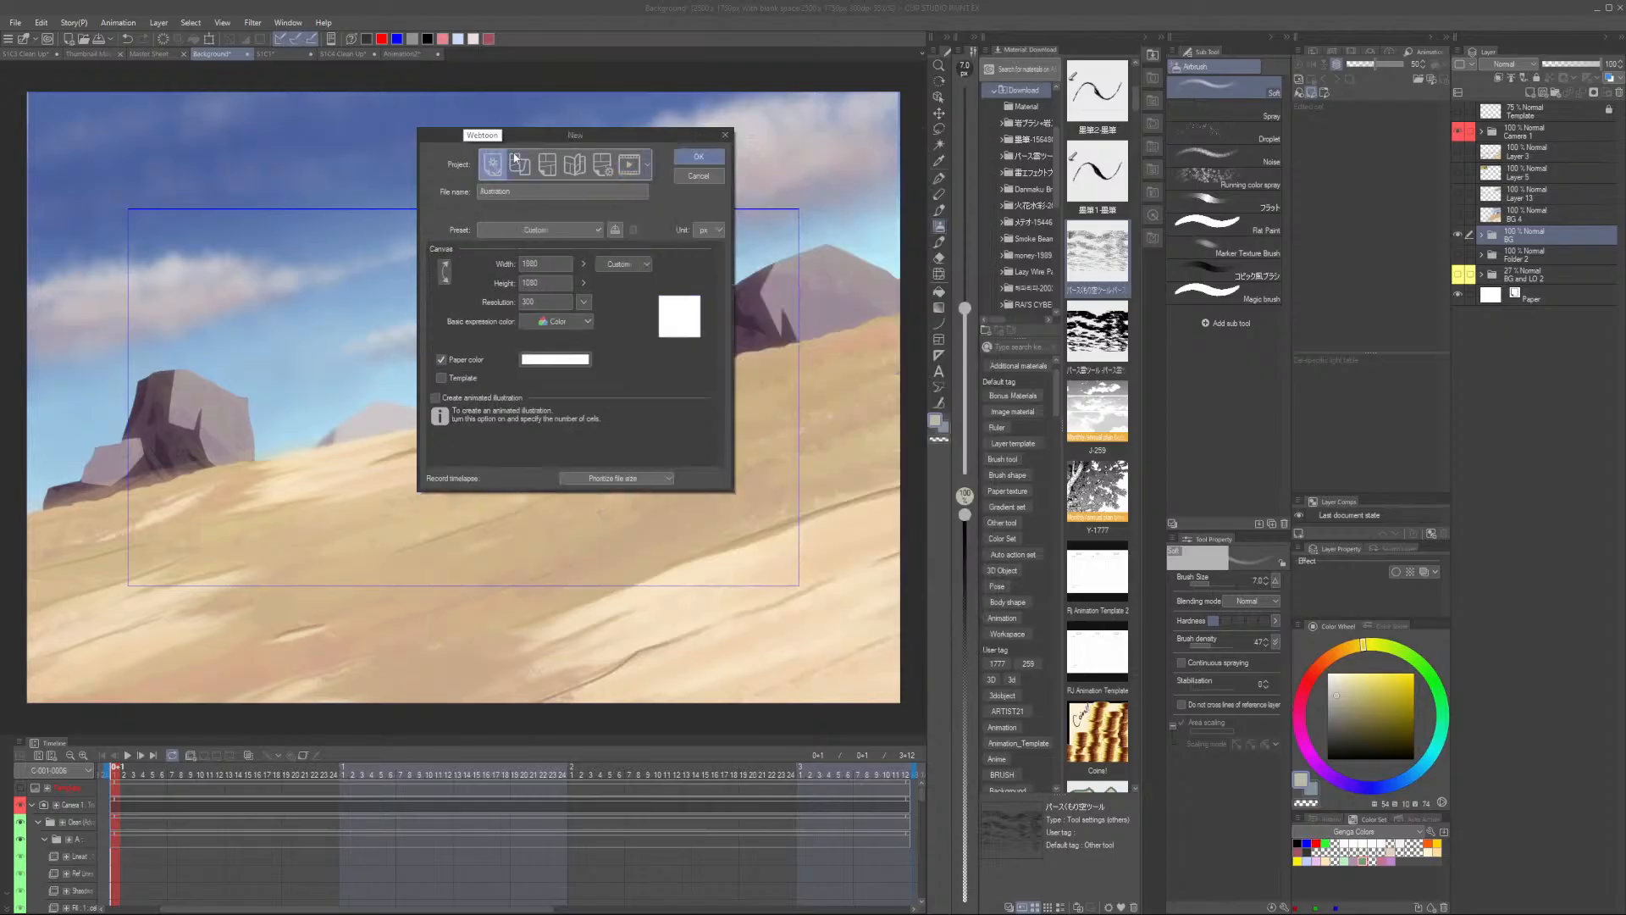
{"action": "left_click", "coordinate": [629, 166]}
{"action": "left_click", "coordinate": [809, 390]}
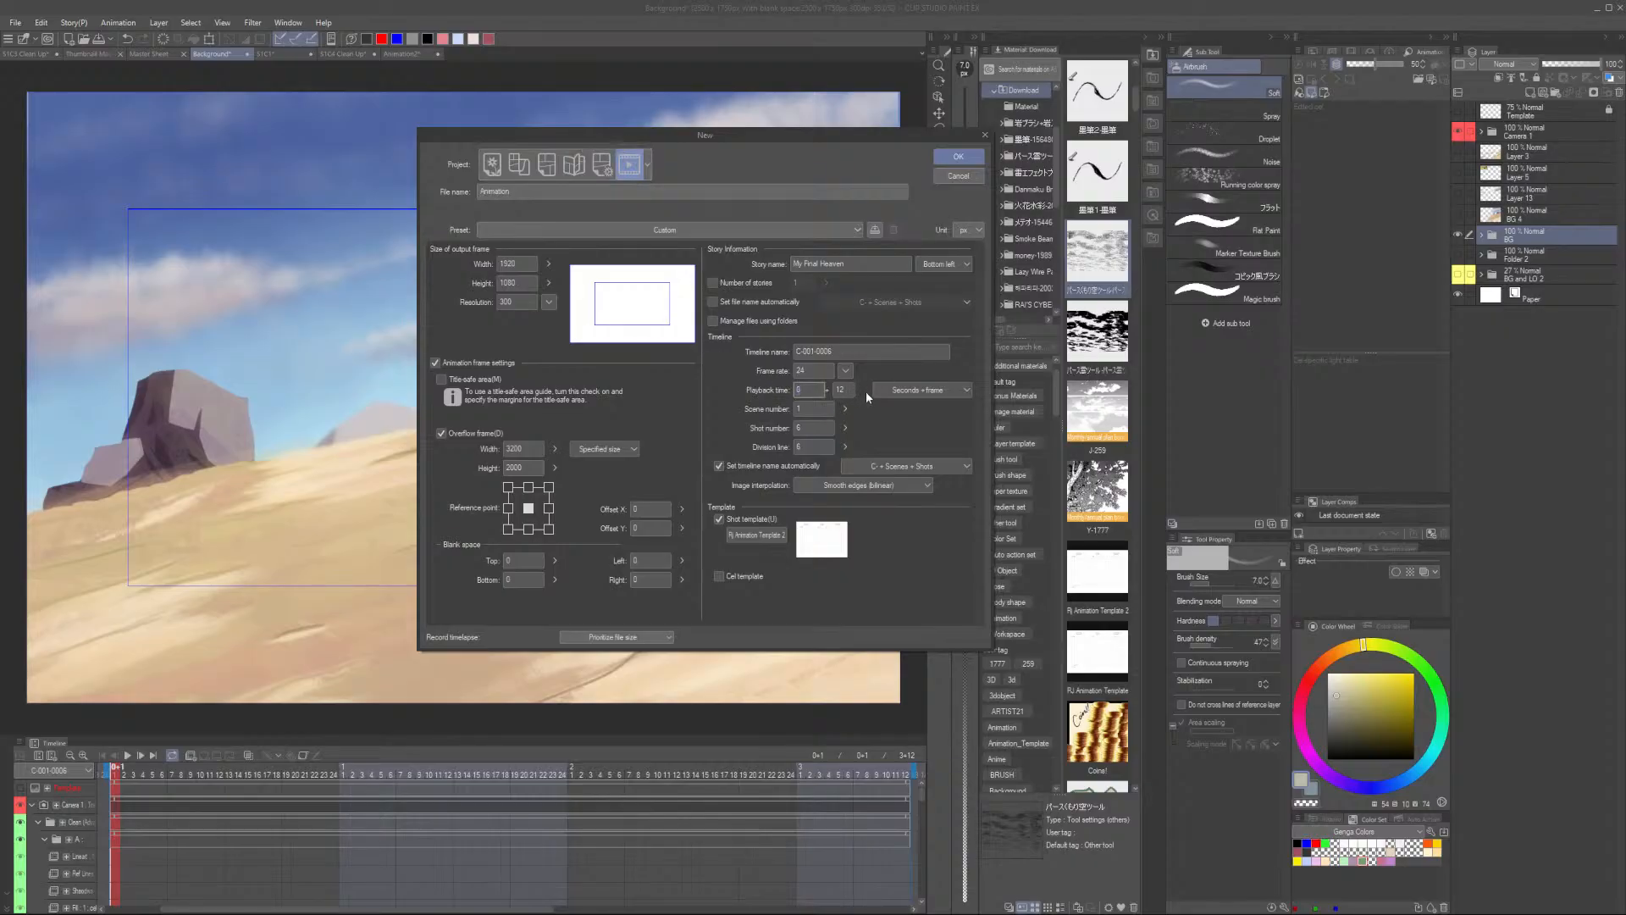
{"action": "type", "text": "0"}
{"action": "left_click", "coordinate": [846, 389]}
{"action": "type", "text": "1"}
- Name the timeline Background and the file Background Painting, then create the project
{"action": "left_click", "coordinate": [854, 350]}
{"action": "type", "text": "Background"}
{"action": "left_click_drag", "start_coordinate": [646, 194], "coordinate": [412, 195]}
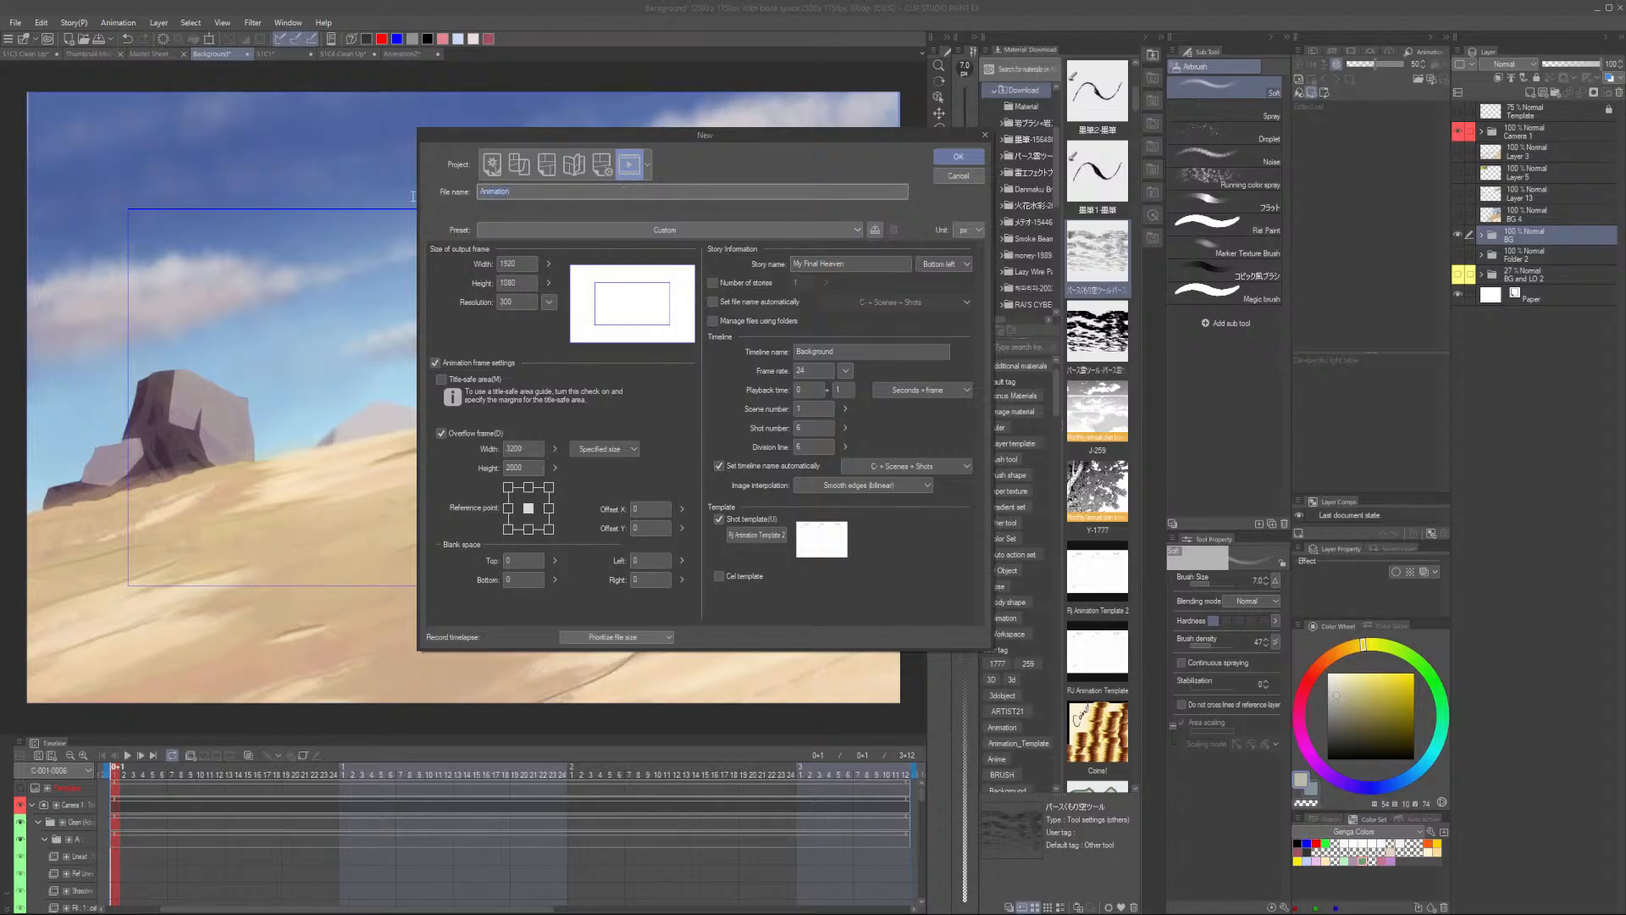
{"action": "type", "text": "Background Painting"}
{"action": "left_click", "coordinate": [954, 159]}
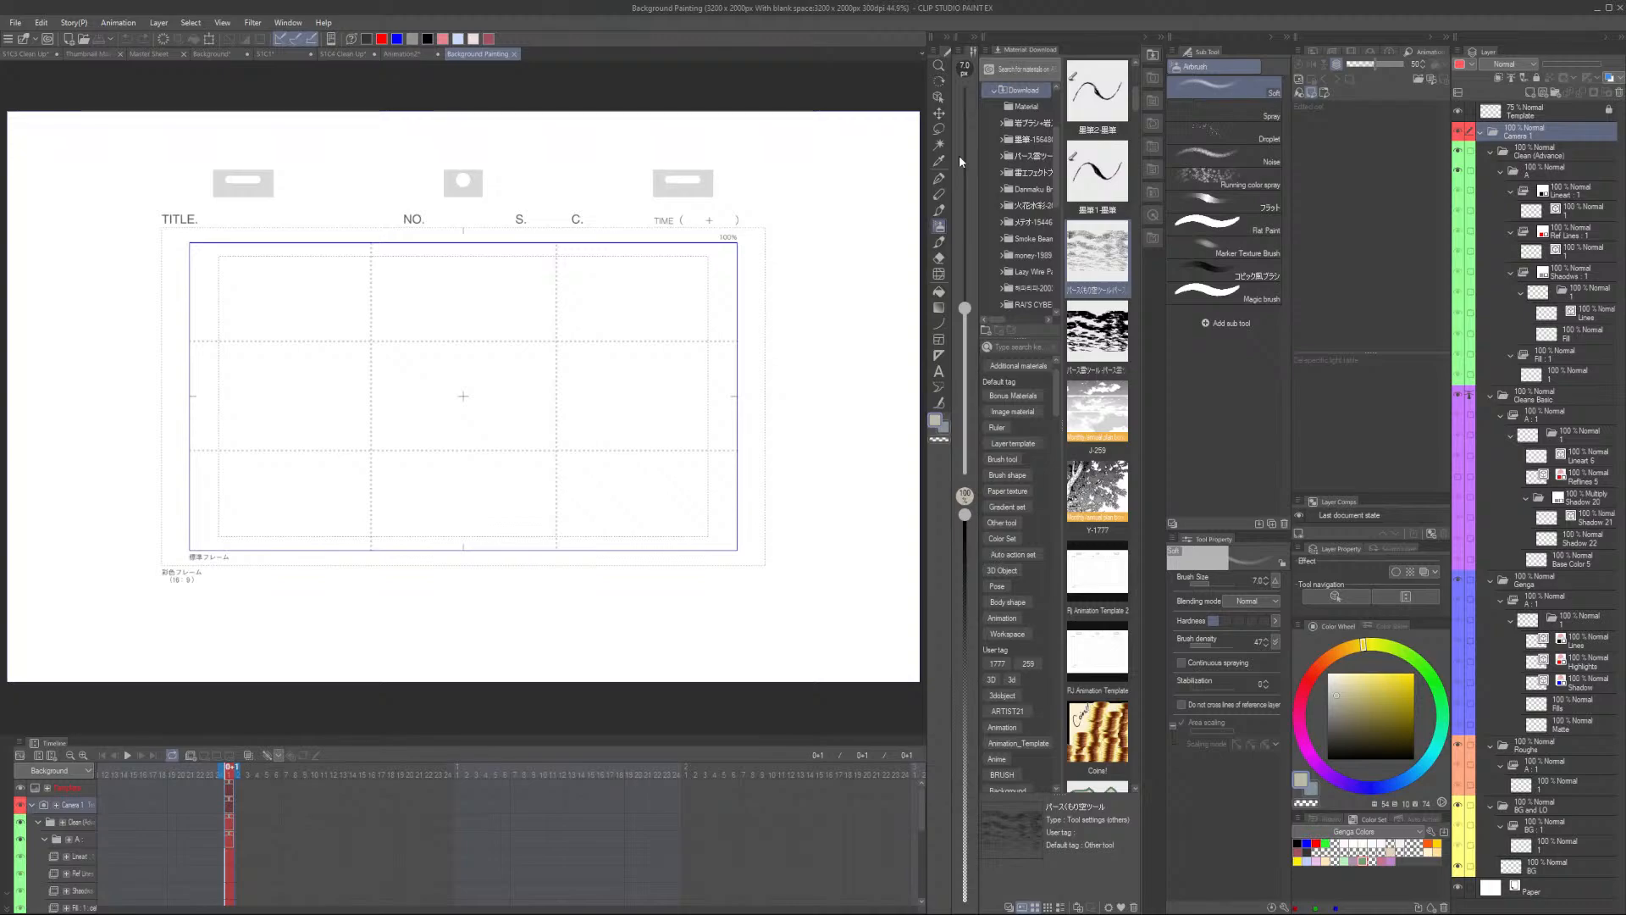
- Delete the Camera 1 folder and the Template layer from the new file
{"action": "left_click", "coordinate": [1562, 149]}
{"action": "left_click", "coordinate": [1564, 127]}
{"action": "left_click", "coordinate": [1619, 93]}
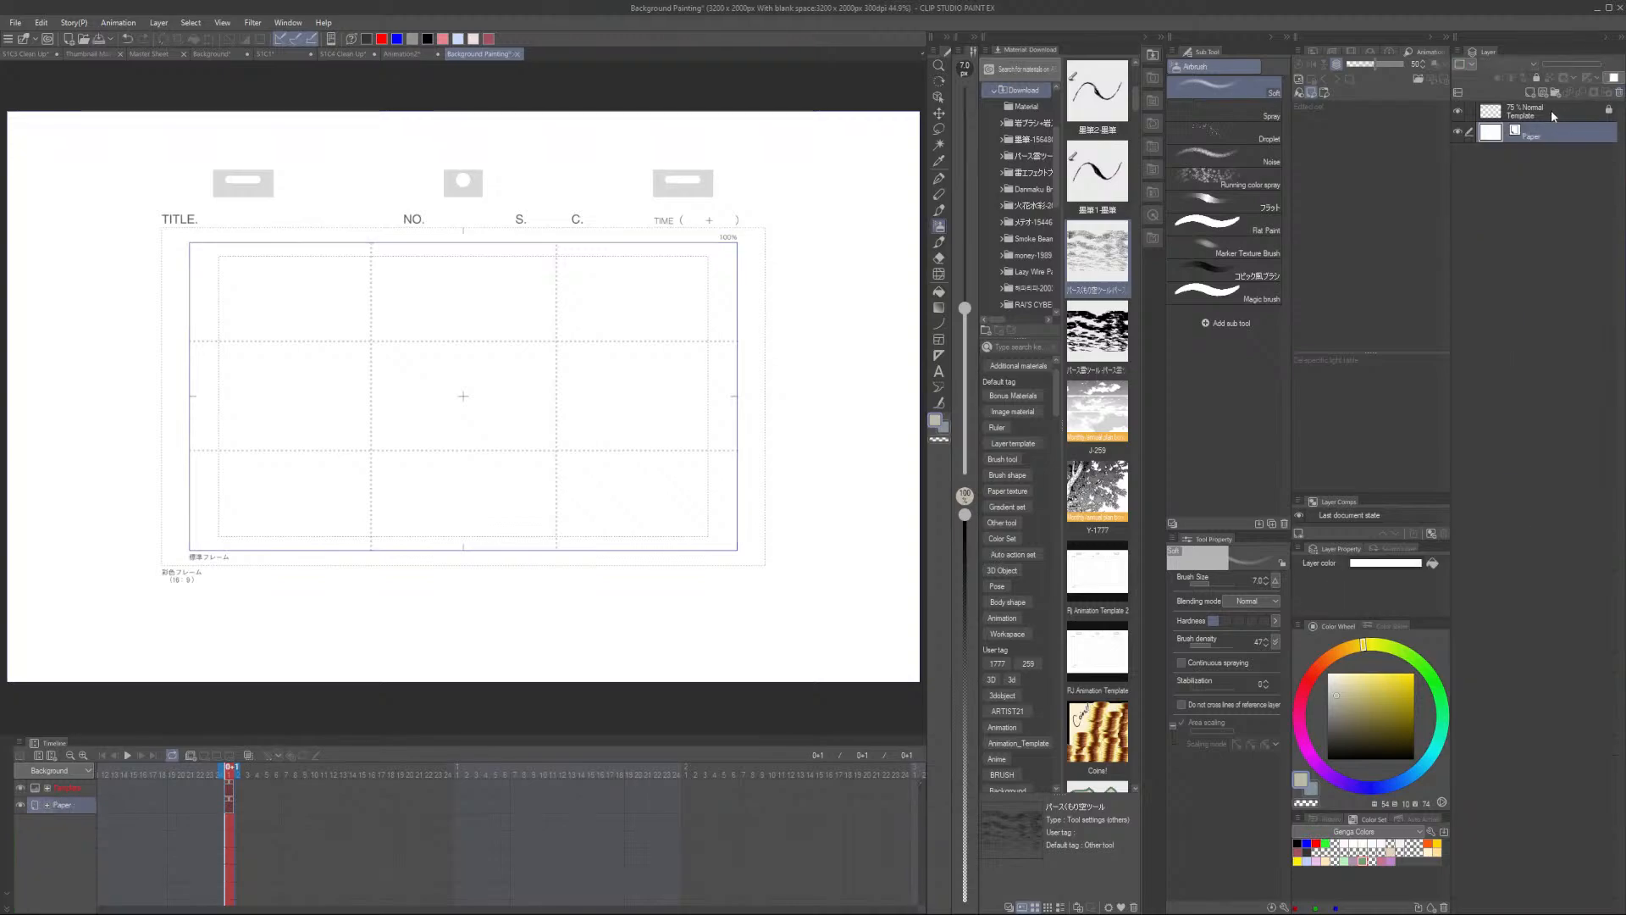
{"action": "left_click", "coordinate": [1552, 110]}
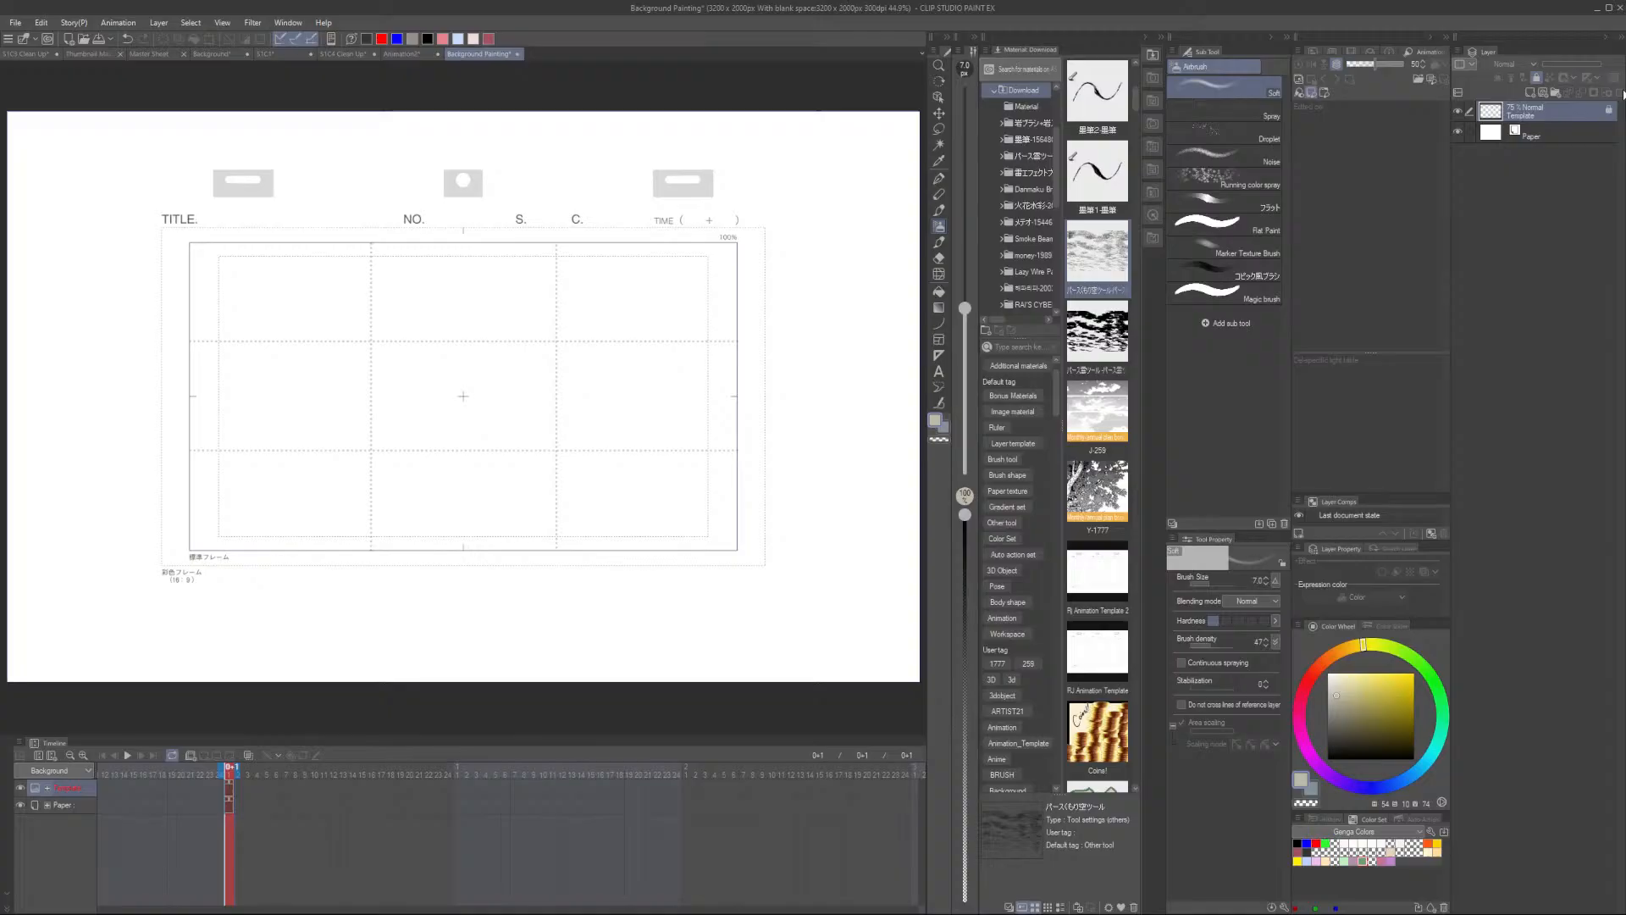
{"action": "left_click", "coordinate": [1547, 129]}
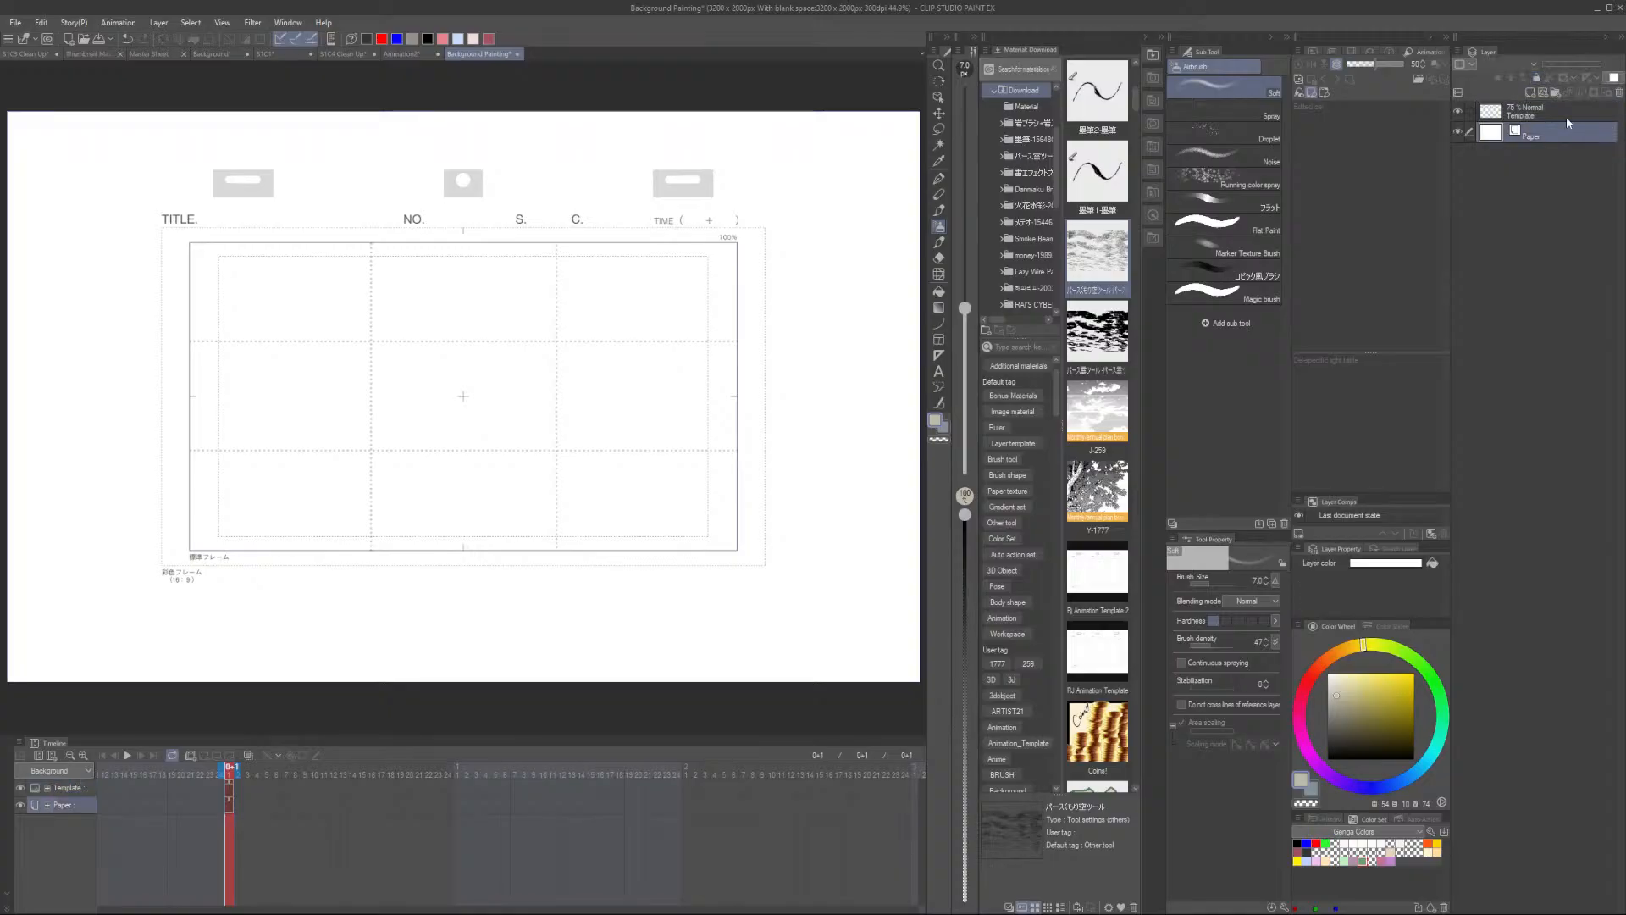
{"action": "left_click", "coordinate": [1566, 111]}
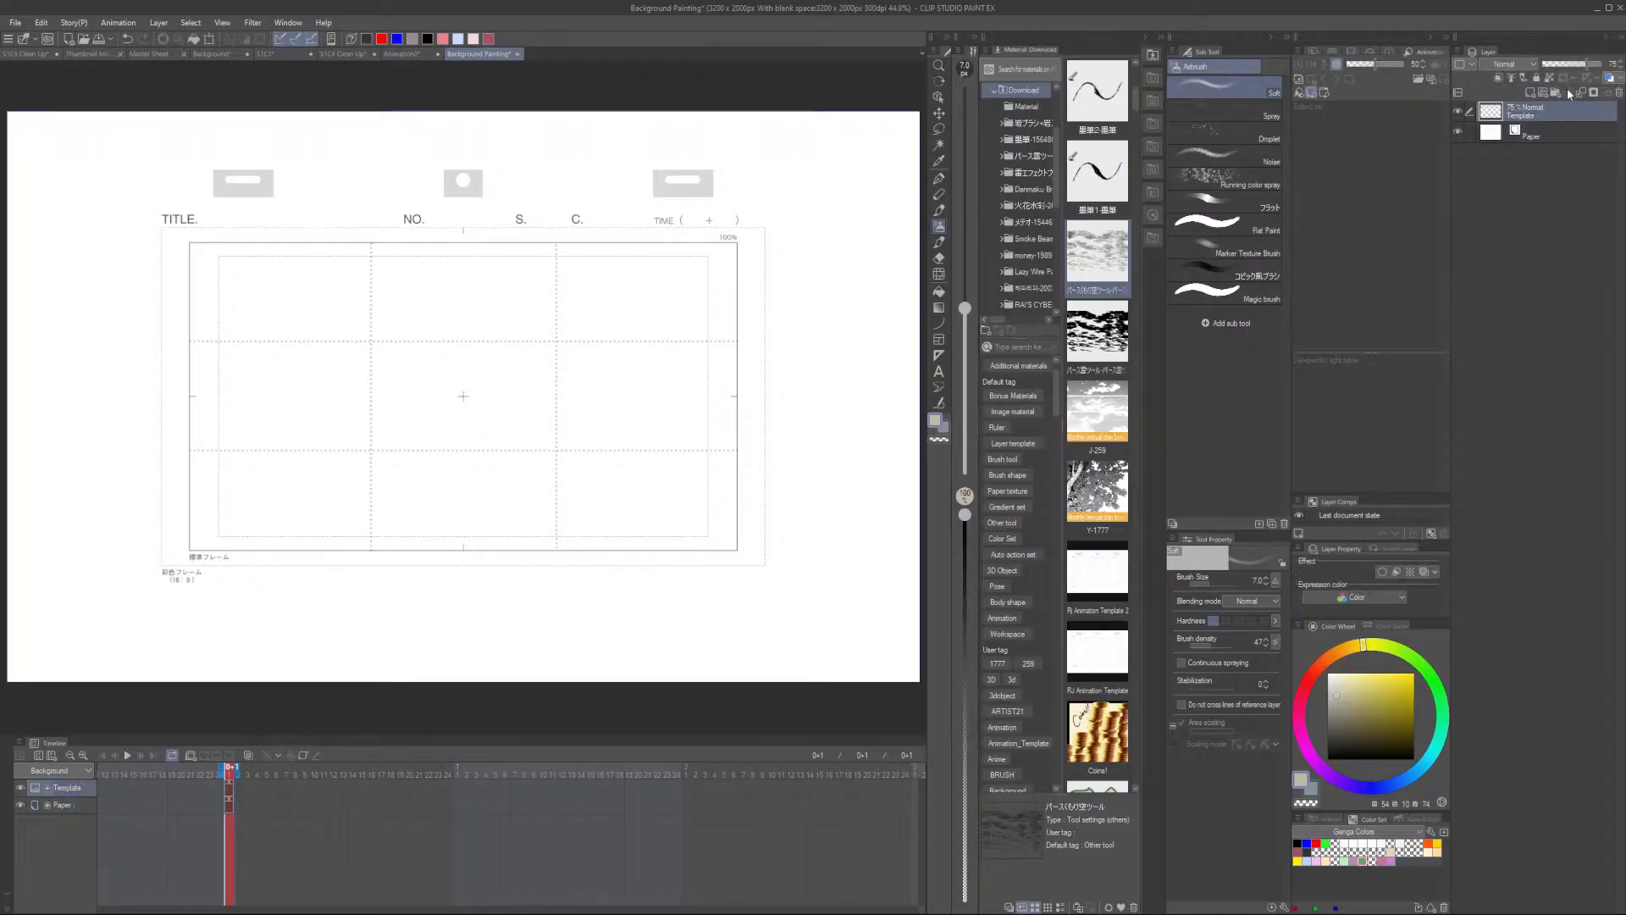
{"action": "left_click", "coordinate": [1617, 92]}
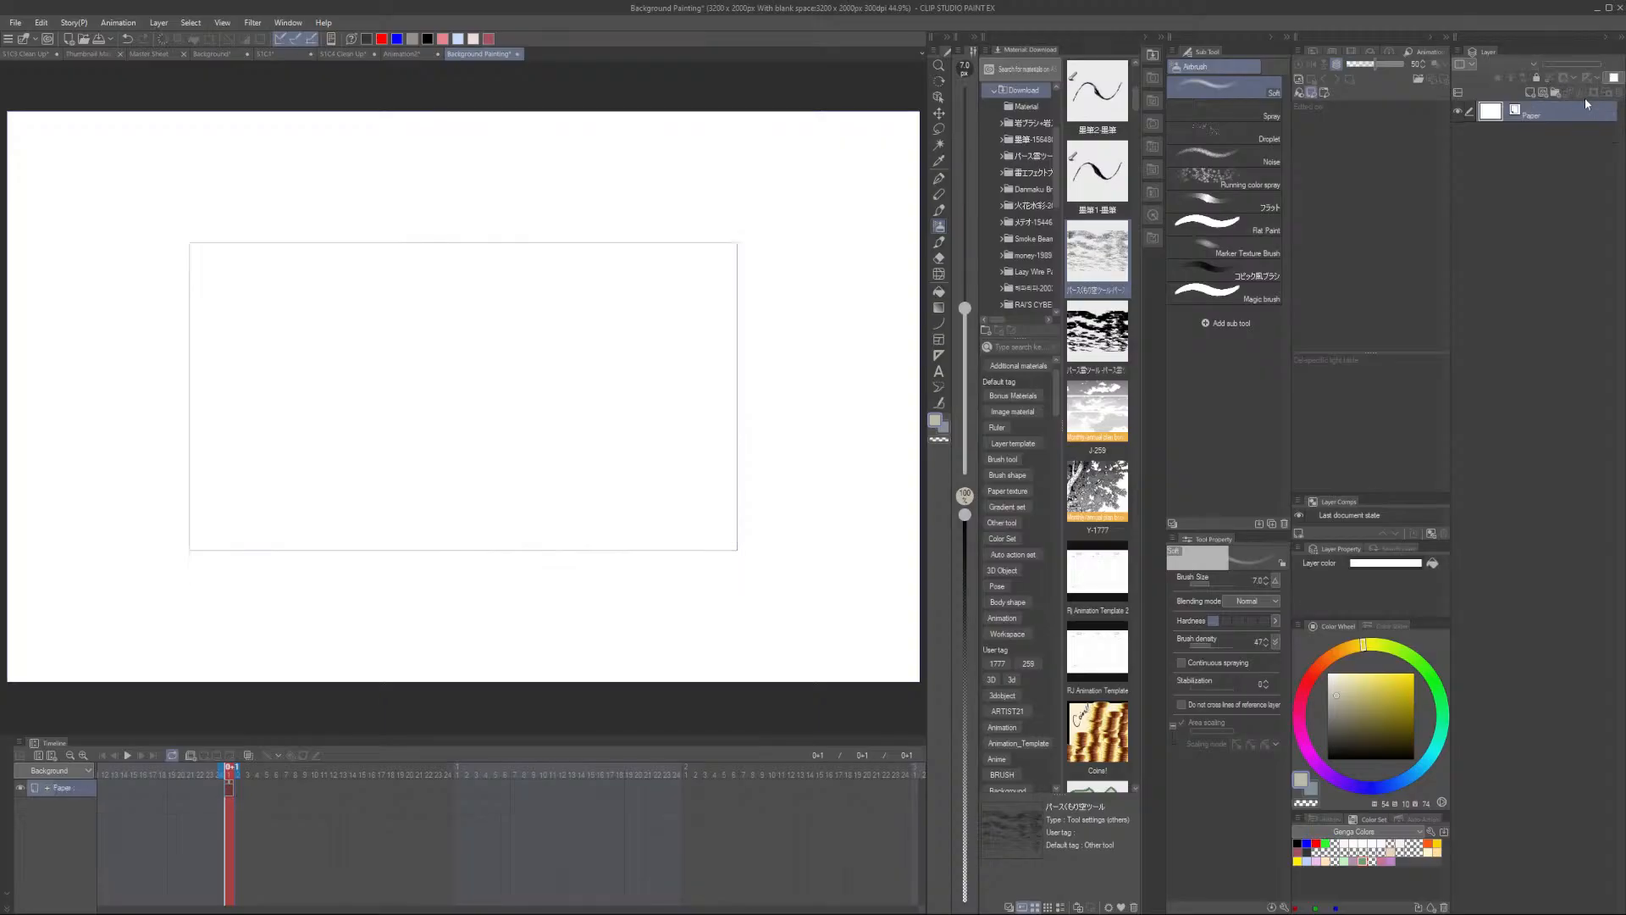
- Switch to the SYC1 document, hide the painted background folder and expand its contents in the layer list
{"action": "left_click", "coordinate": [278, 54]}
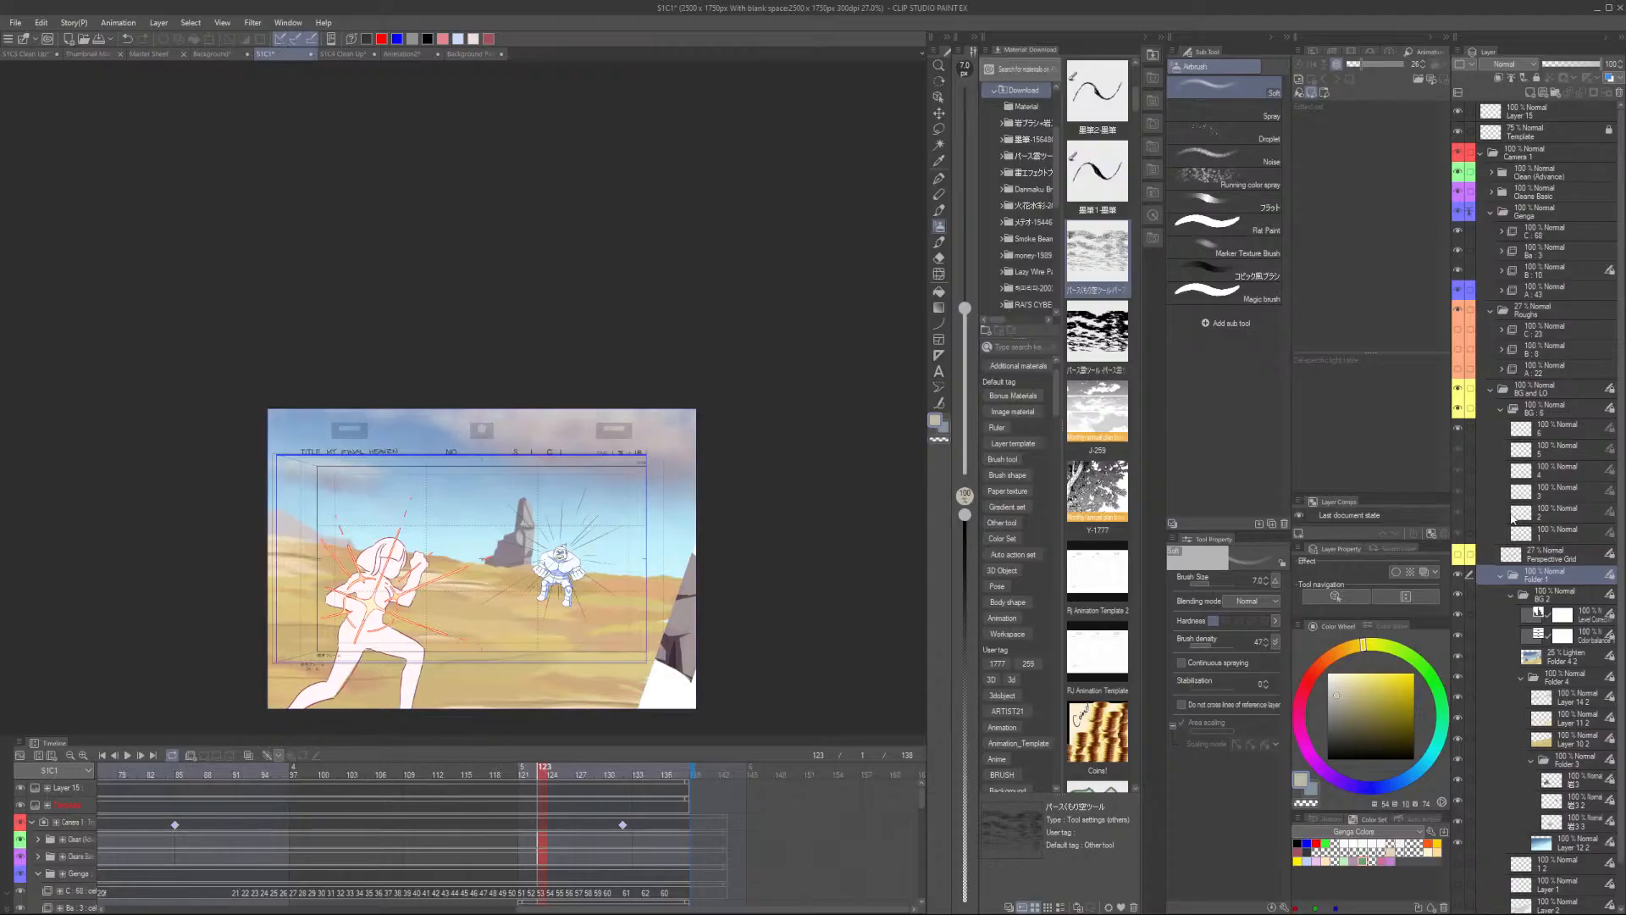
{"action": "left_click", "coordinate": [1459, 576]}
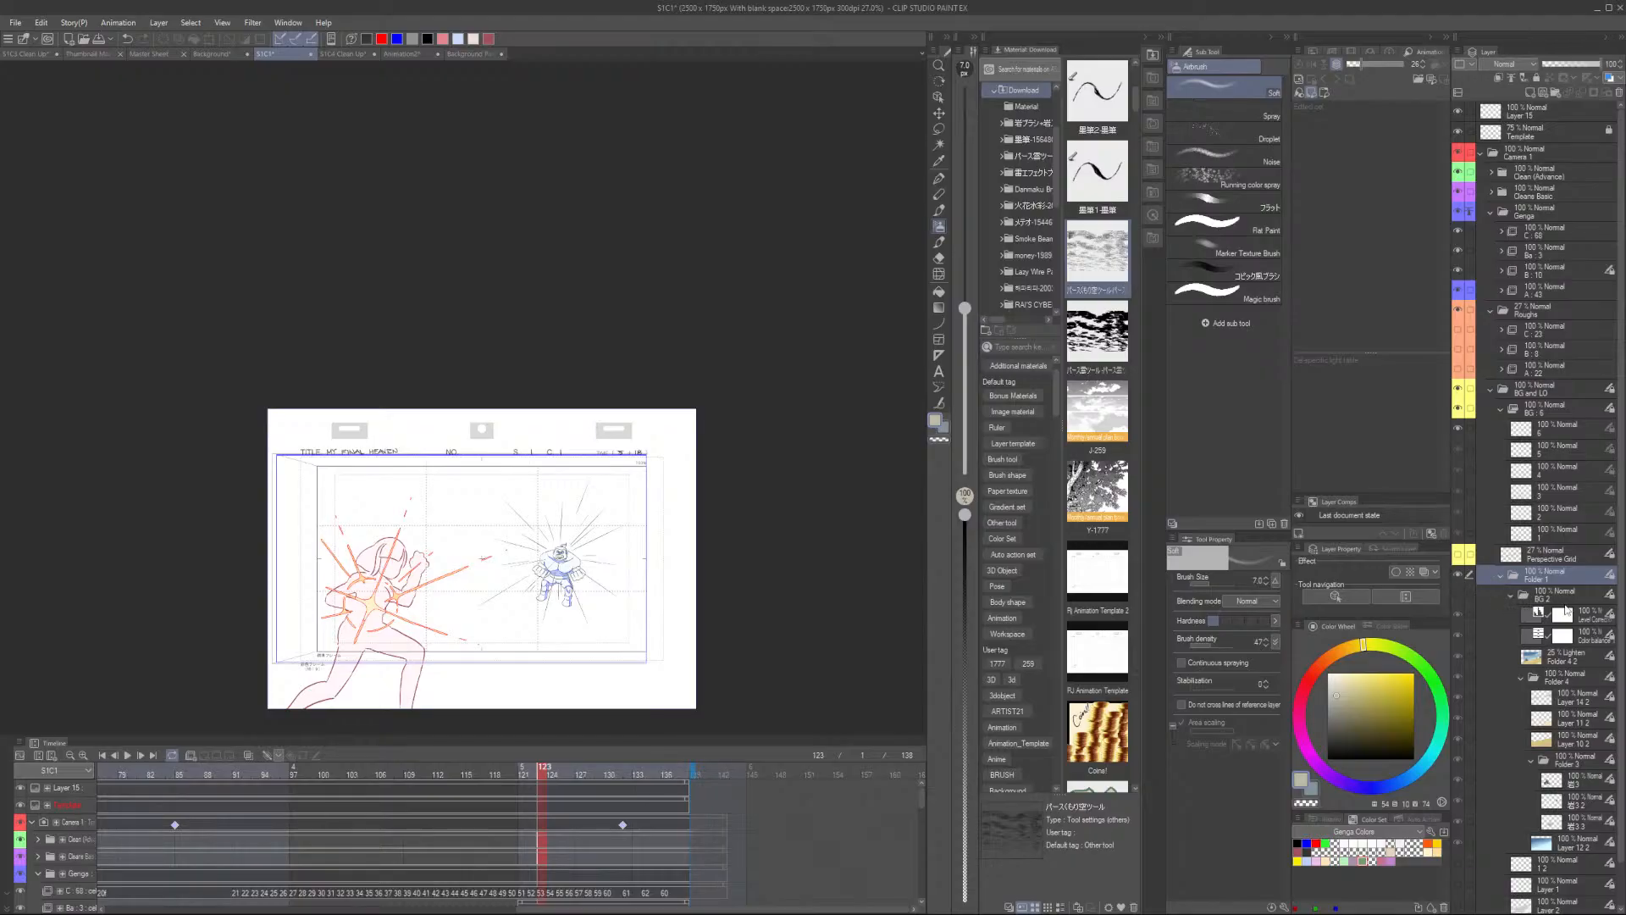
{"action": "scroll", "coordinate": [1558, 606], "scroll_direction": "down", "scroll_amount": 2}
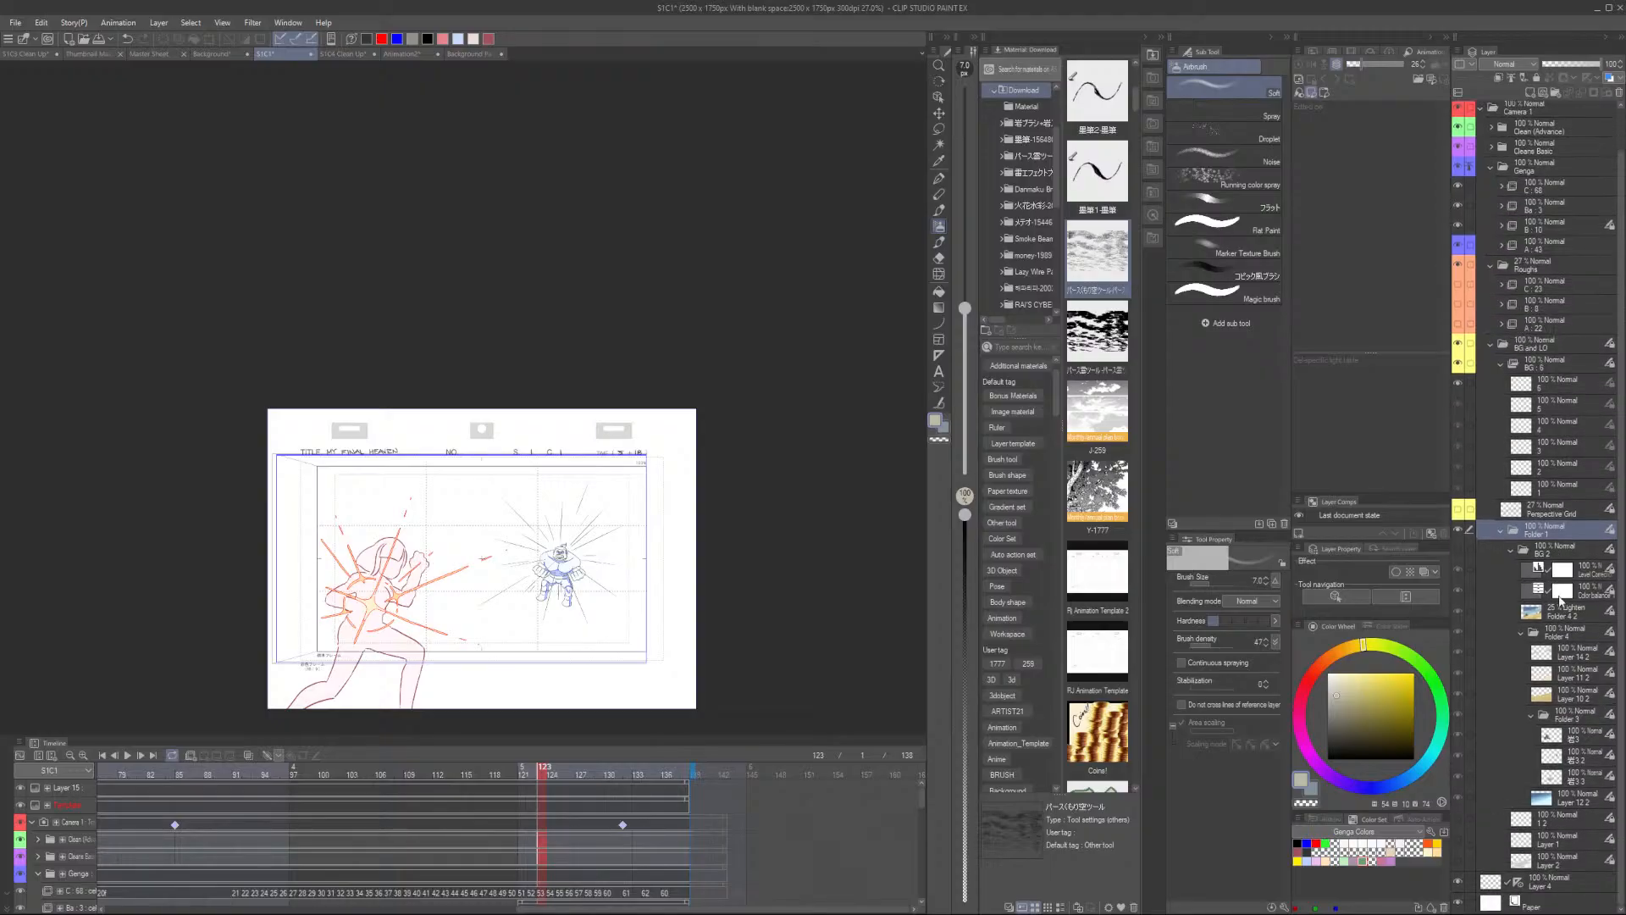
{"action": "left_click", "coordinate": [1511, 549]}
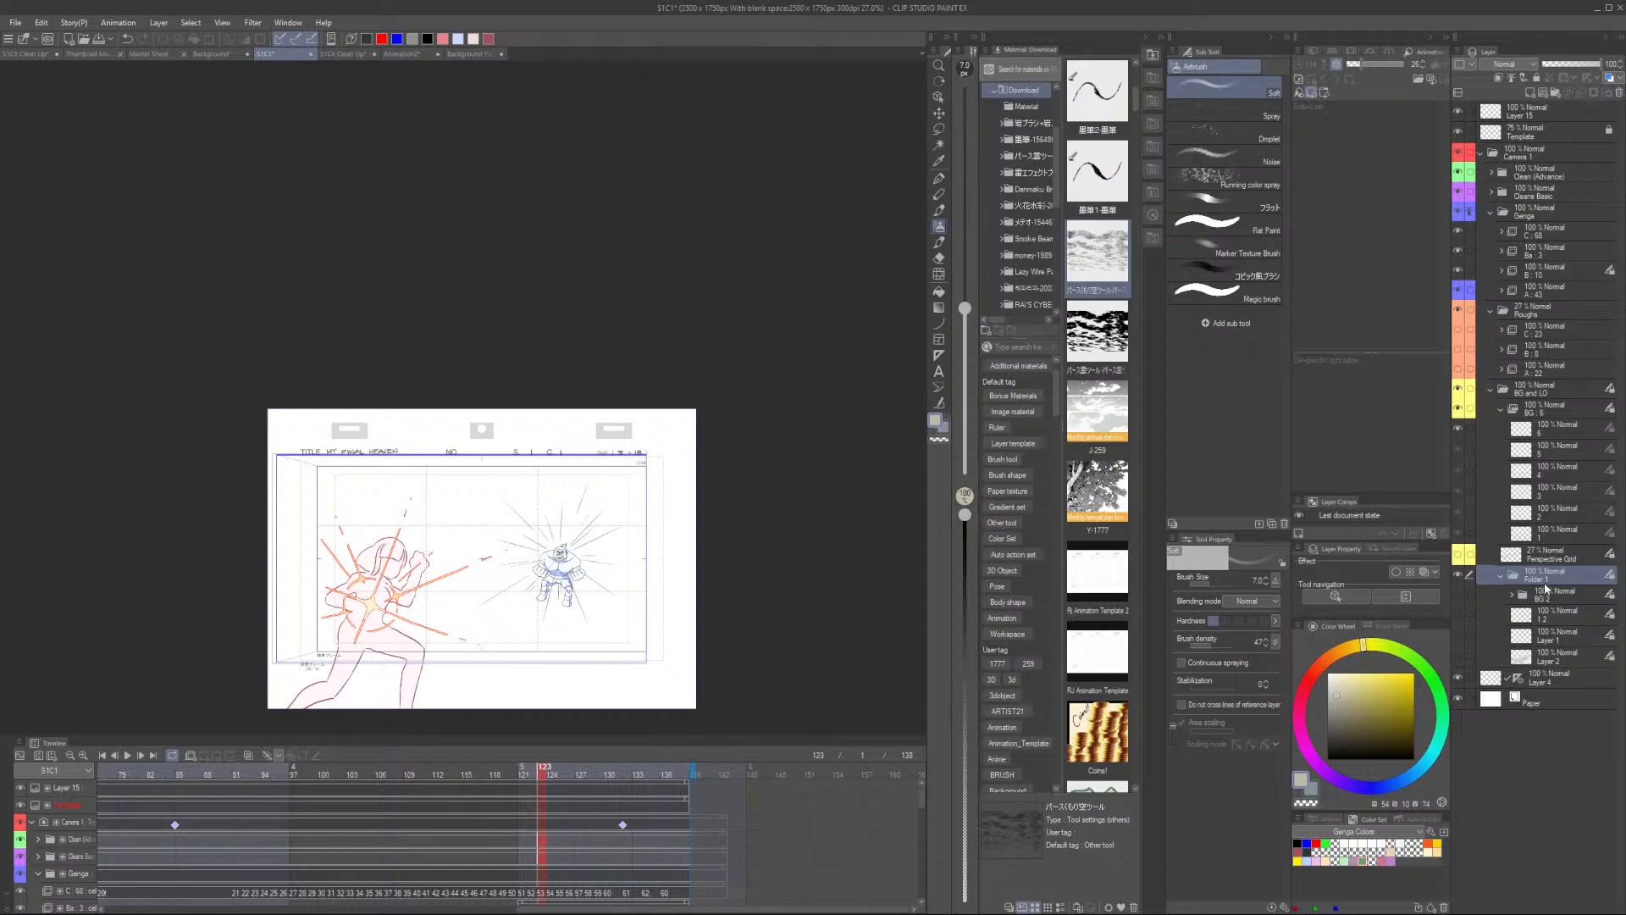
{"action": "left_click", "coordinate": [1498, 575]}
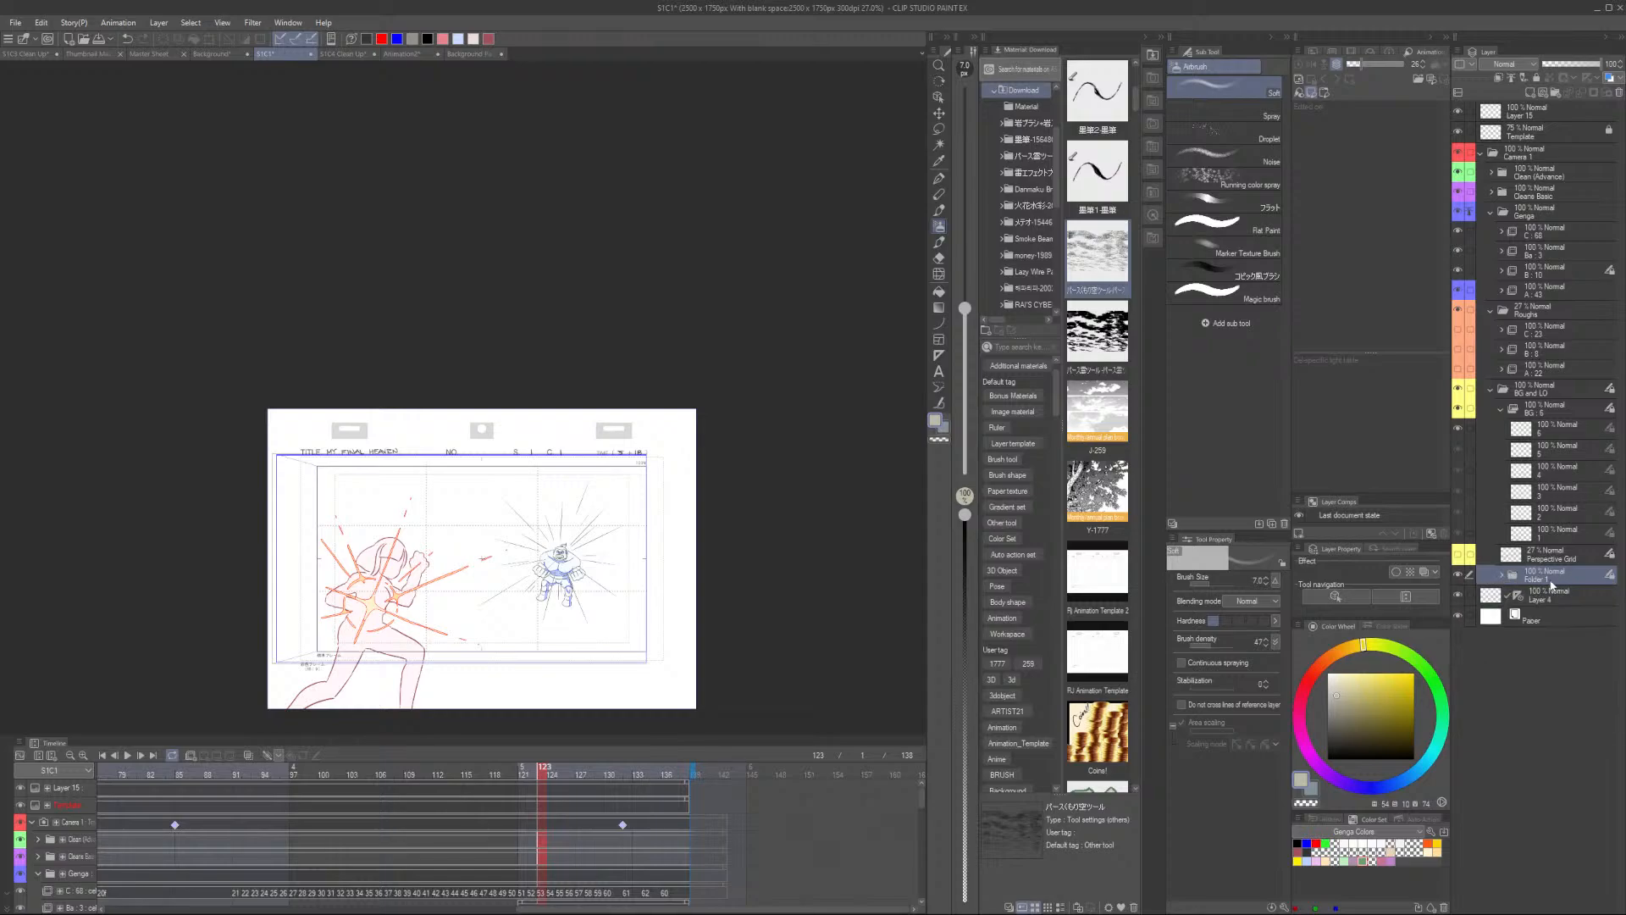
{"action": "left_click", "coordinate": [1501, 577]}
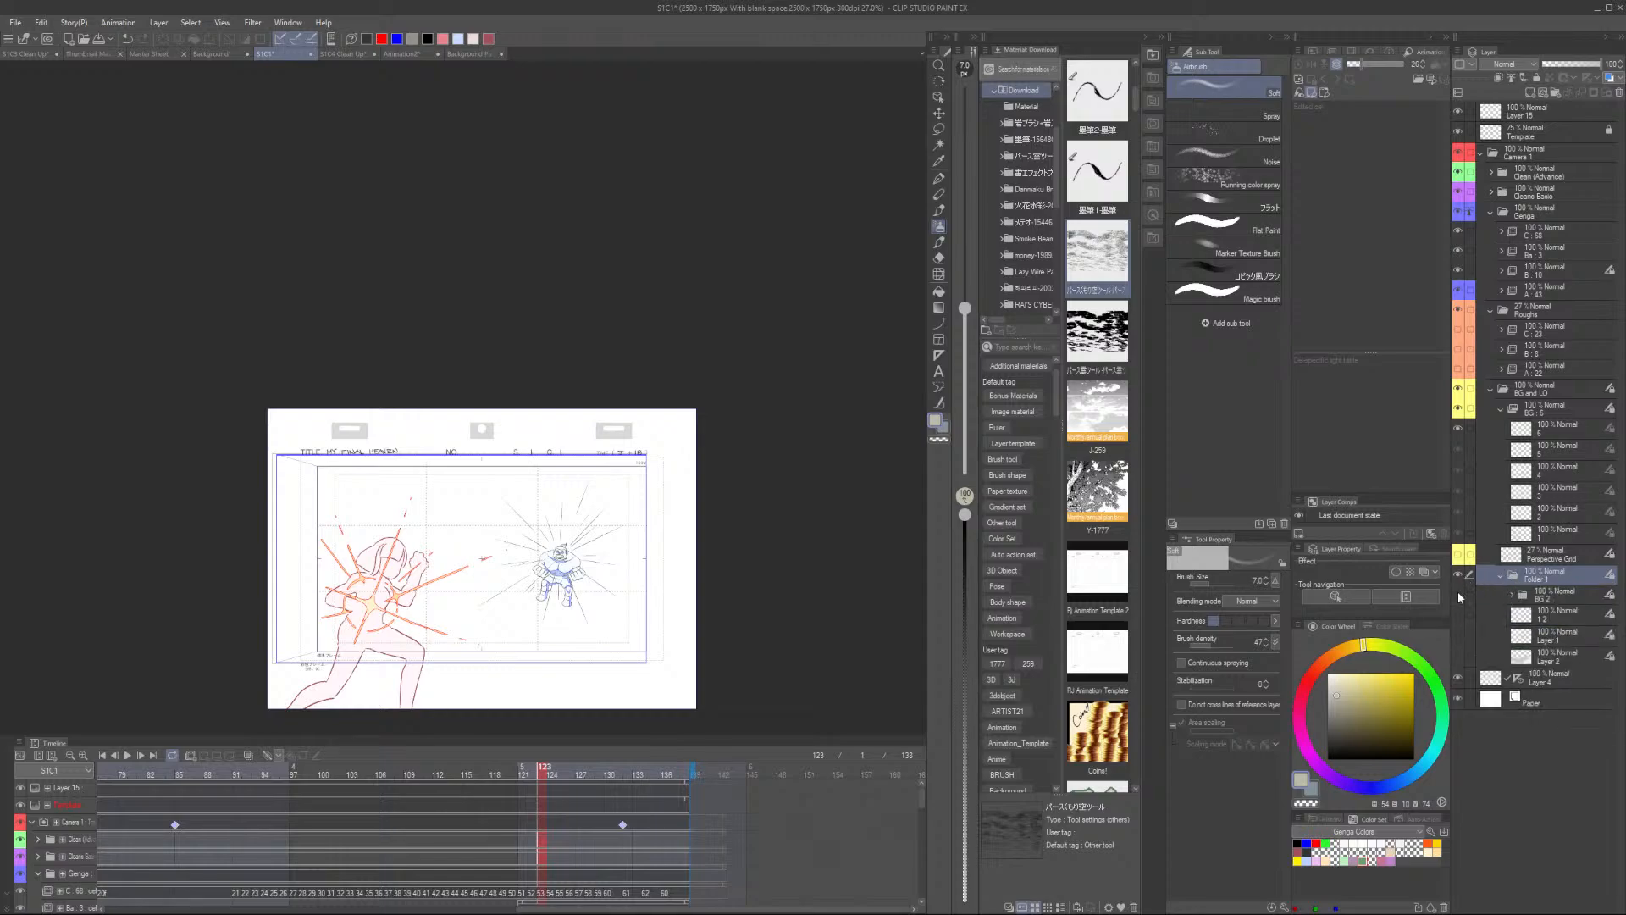
- Hide the character, rough and genga layers in SYC1 so only the background layout sketch shows on the canvas
{"action": "left_click", "coordinate": [1457, 593]}
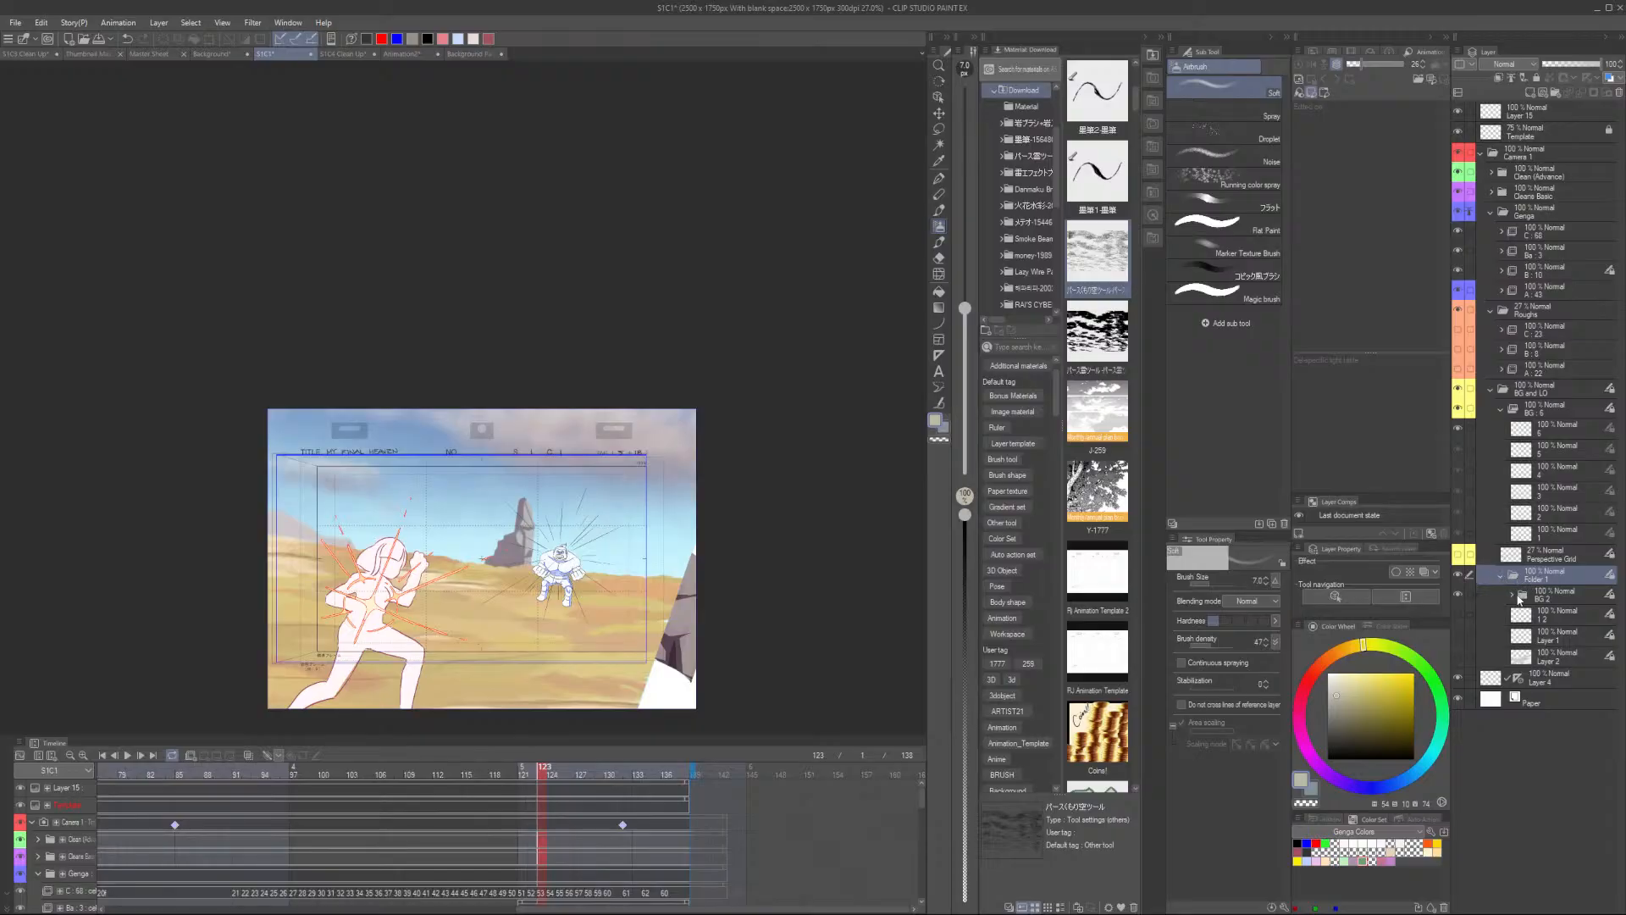
{"action": "left_click", "coordinate": [1457, 595]}
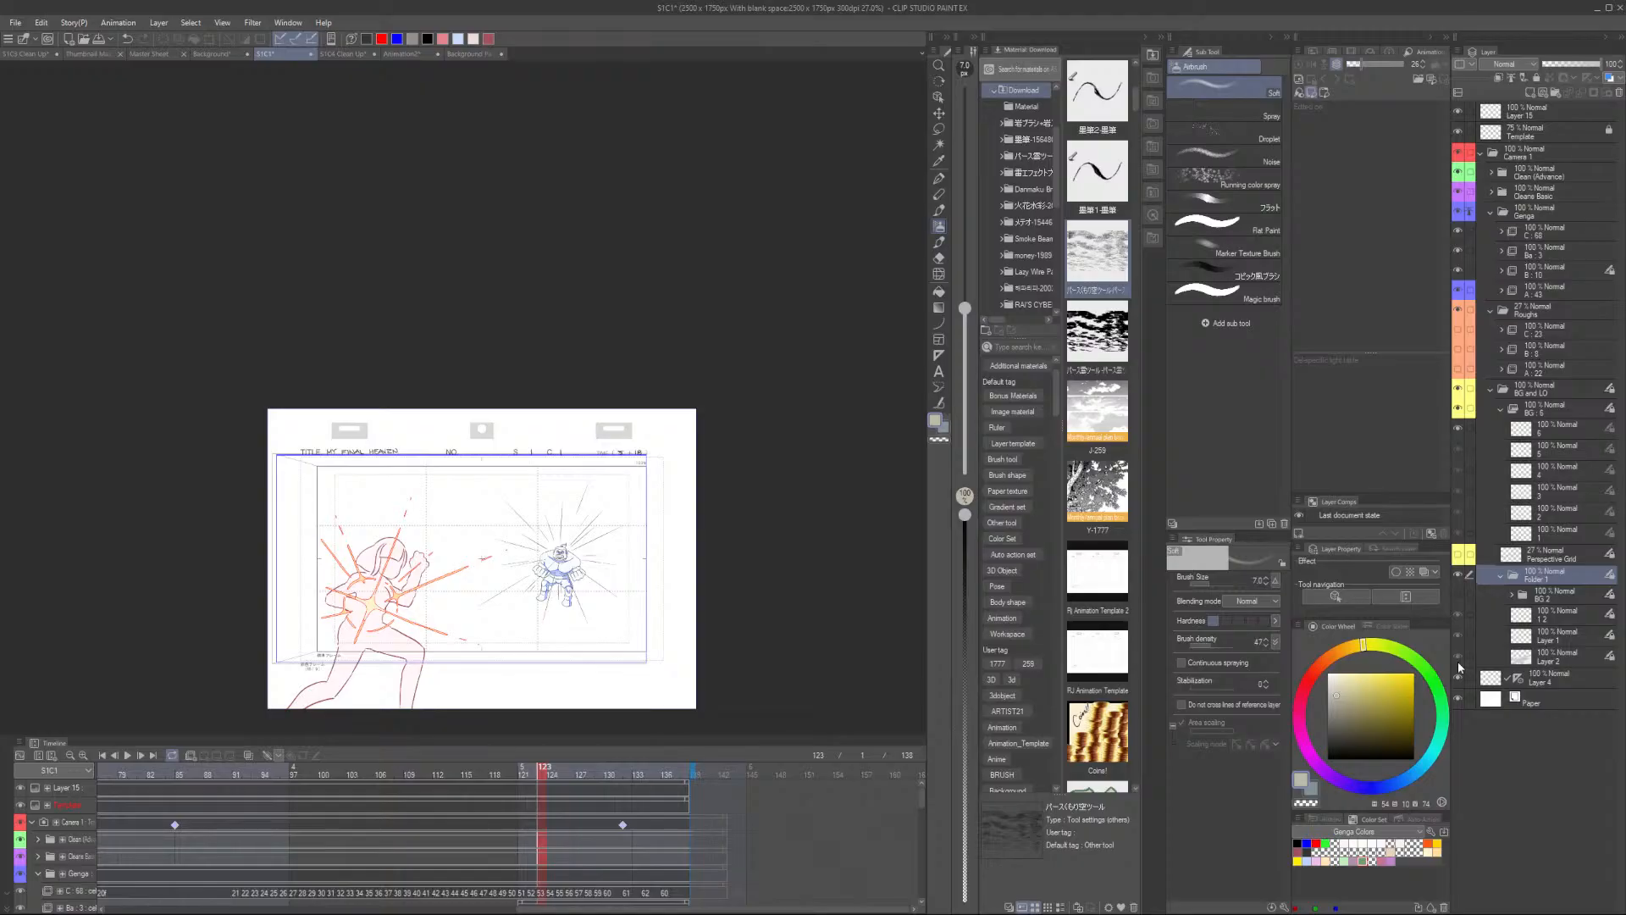
{"action": "left_click_drag", "start_coordinate": [1457, 660], "coordinate": [1458, 616]}
{"action": "scroll", "coordinate": [563, 560], "scroll_direction": "up", "scroll_amount": 3}
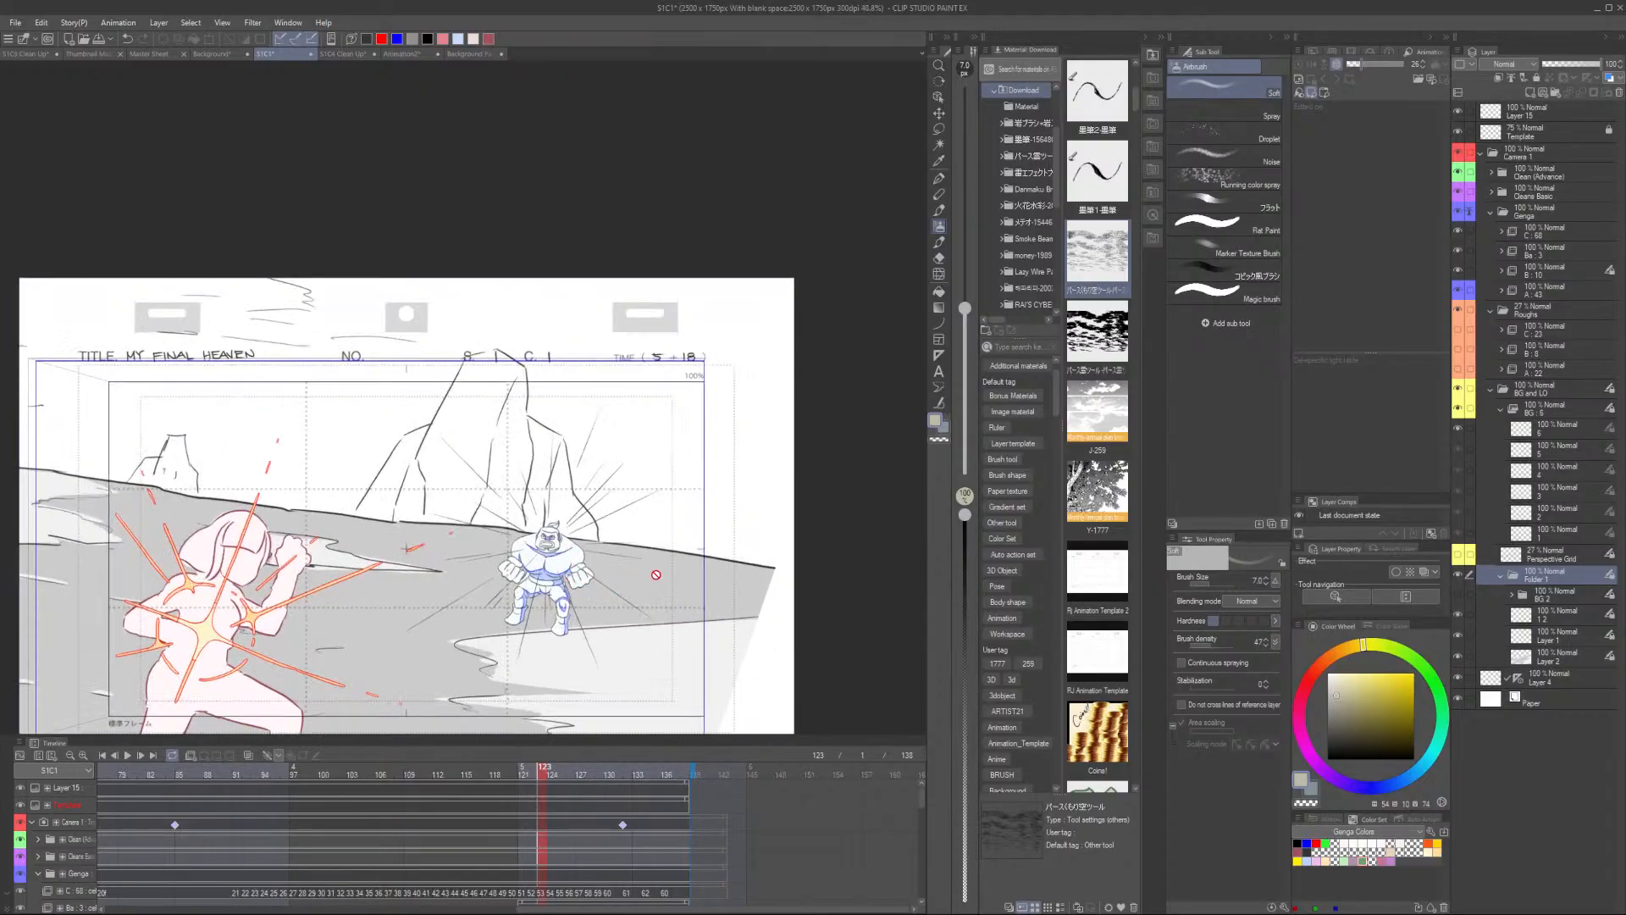
{"action": "left_click_drag", "start_coordinate": [569, 904], "coordinate": [140, 904]}
{"action": "left_click", "coordinate": [239, 769]}
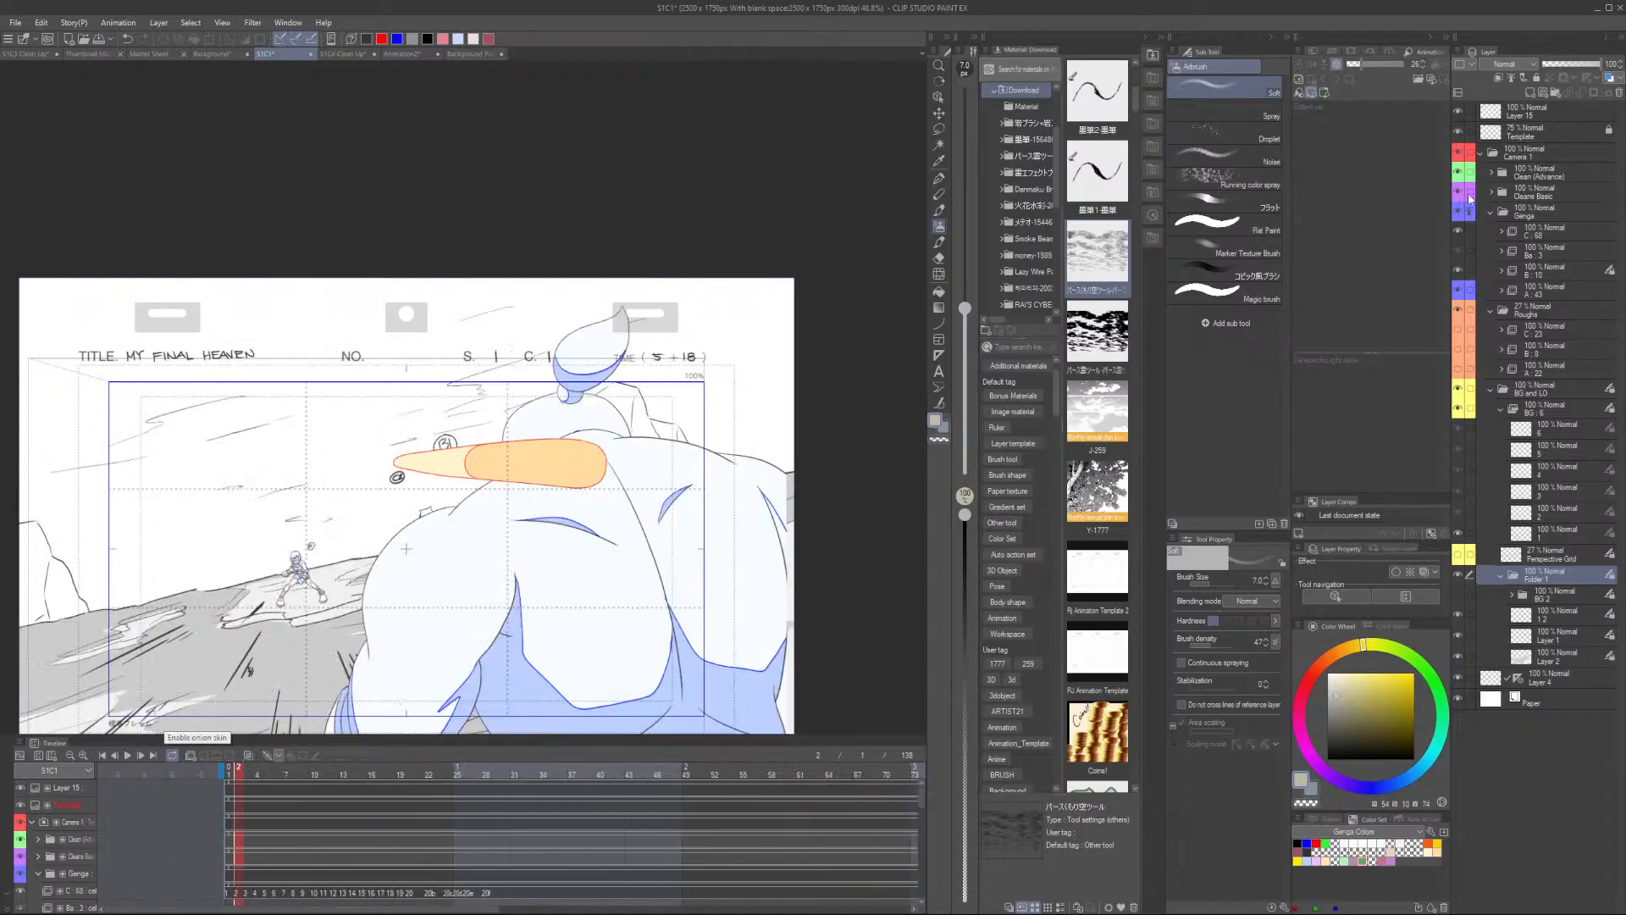
{"action": "left_click", "coordinate": [1460, 291]}
{"action": "left_click", "coordinate": [1458, 230]}
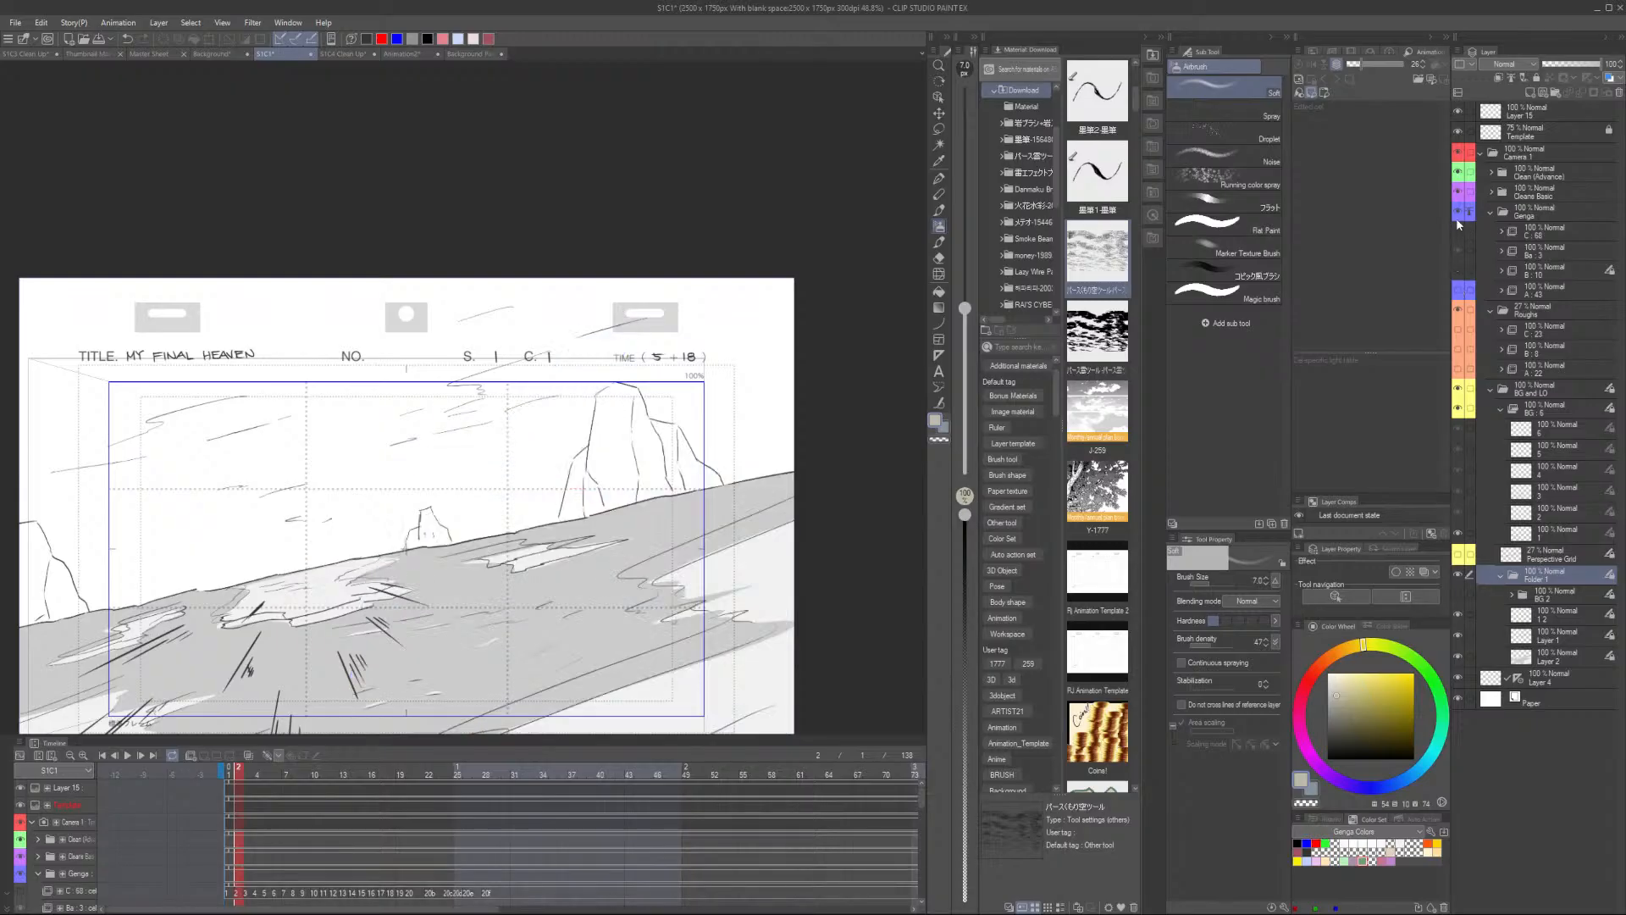
{"action": "left_click", "coordinate": [1457, 409]}
{"action": "scroll", "coordinate": [543, 533], "scroll_direction": "down", "scroll_amount": 3}
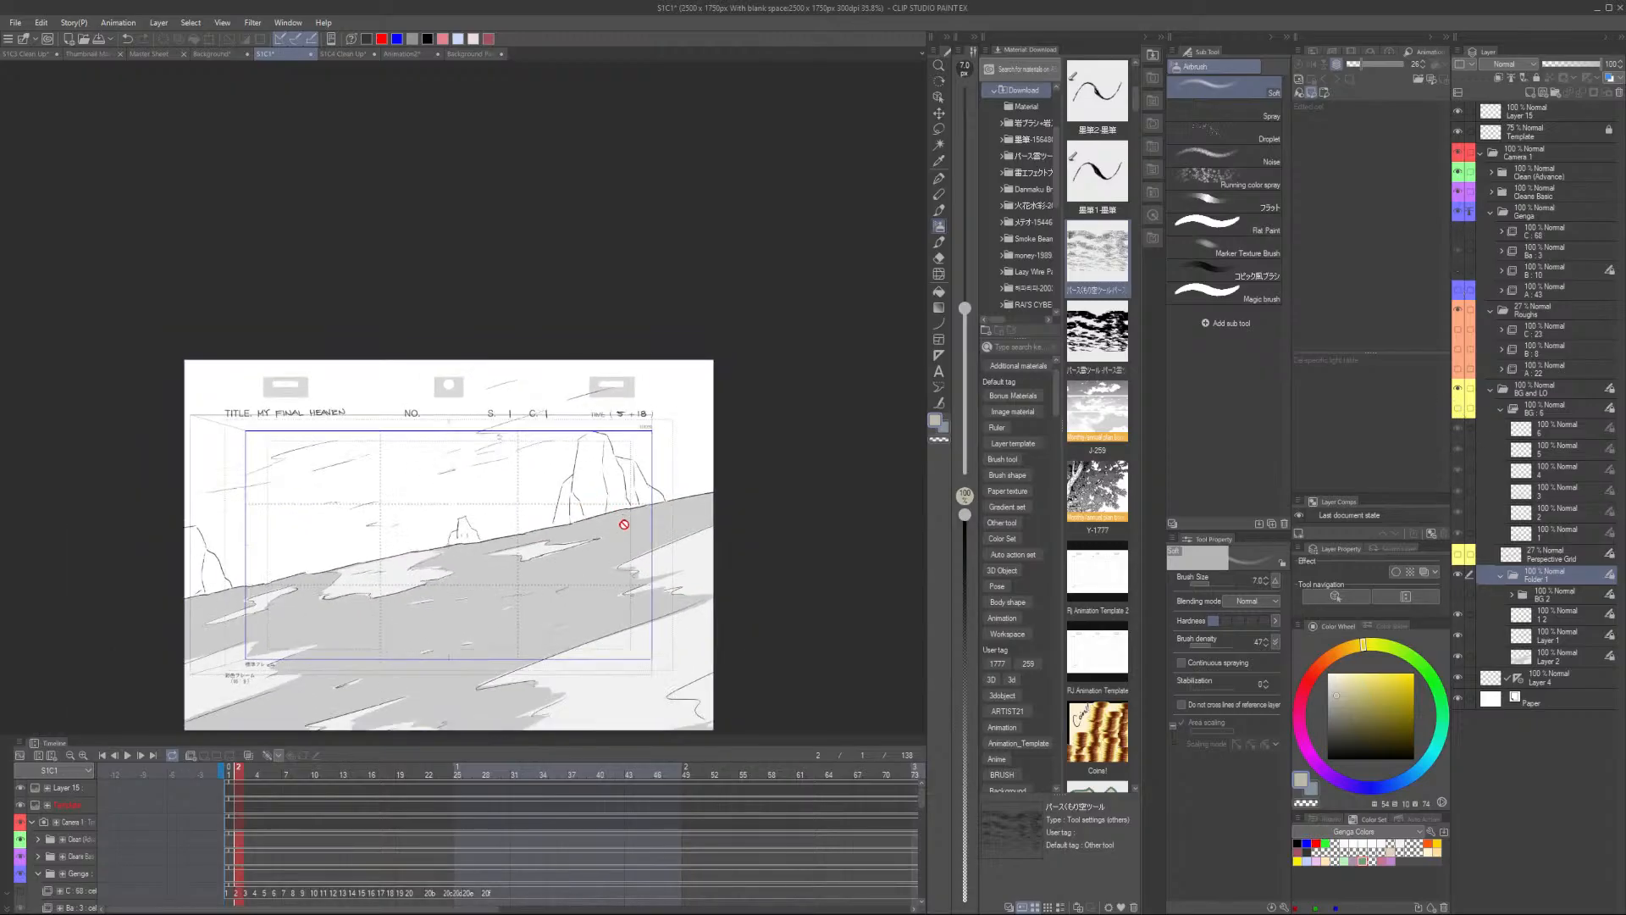
{"action": "left_click_drag", "start_coordinate": [505, 684], "coordinate": [512, 465]}
{"action": "scroll", "coordinate": [512, 465], "scroll_direction": "up", "scroll_amount": 1}
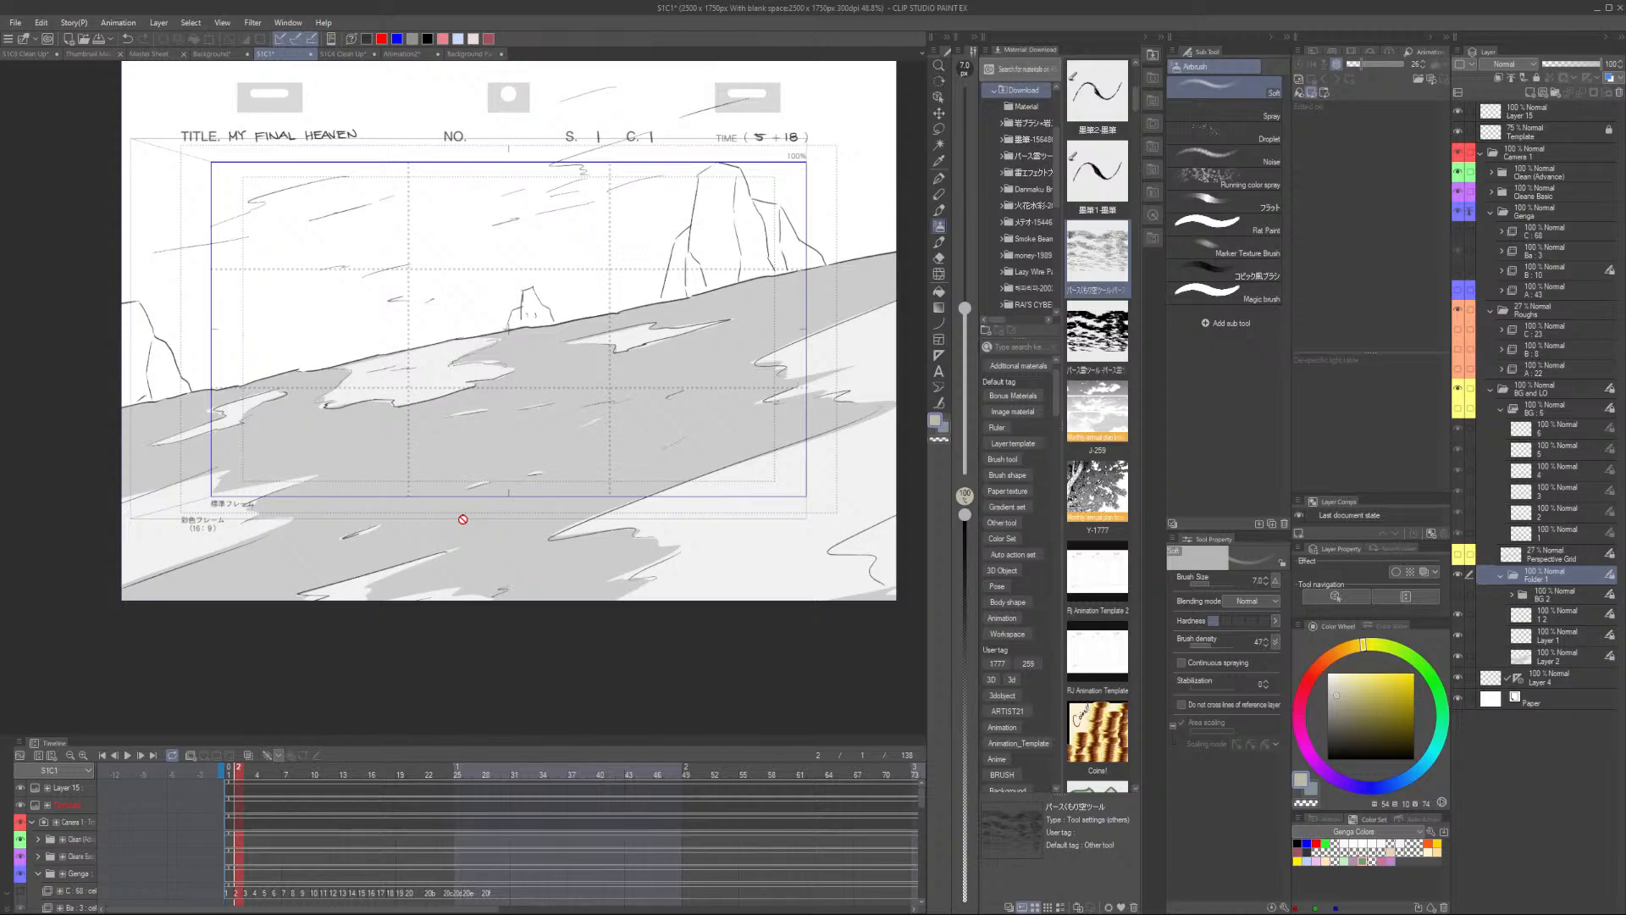
{"action": "left_click", "coordinate": [471, 56]}
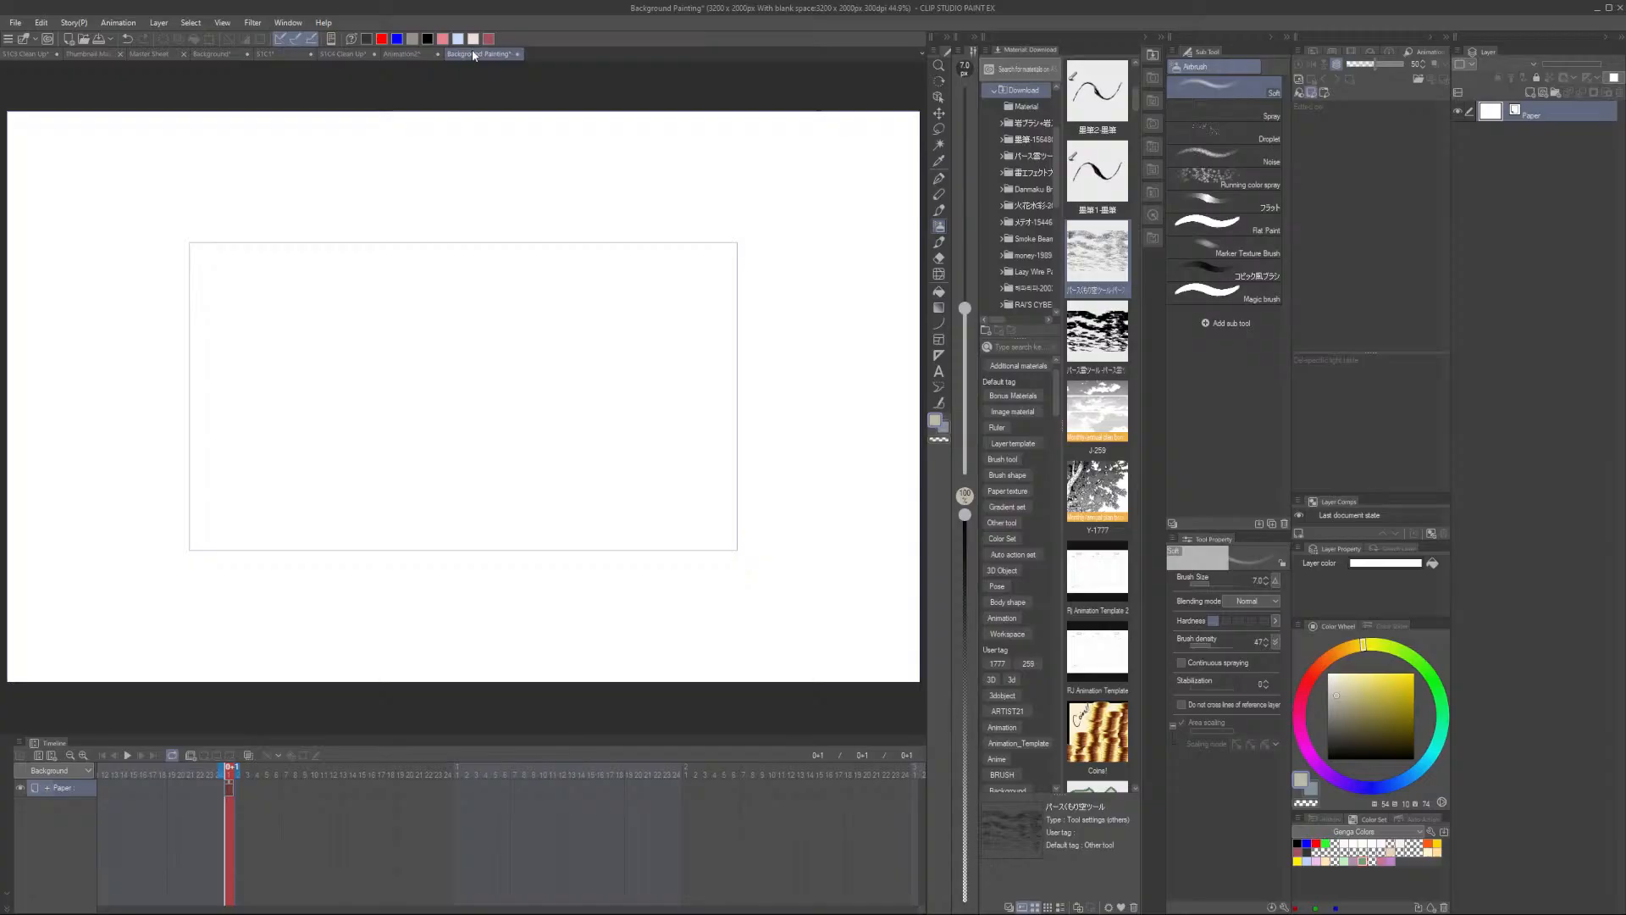
{"action": "left_click", "coordinate": [343, 55]}
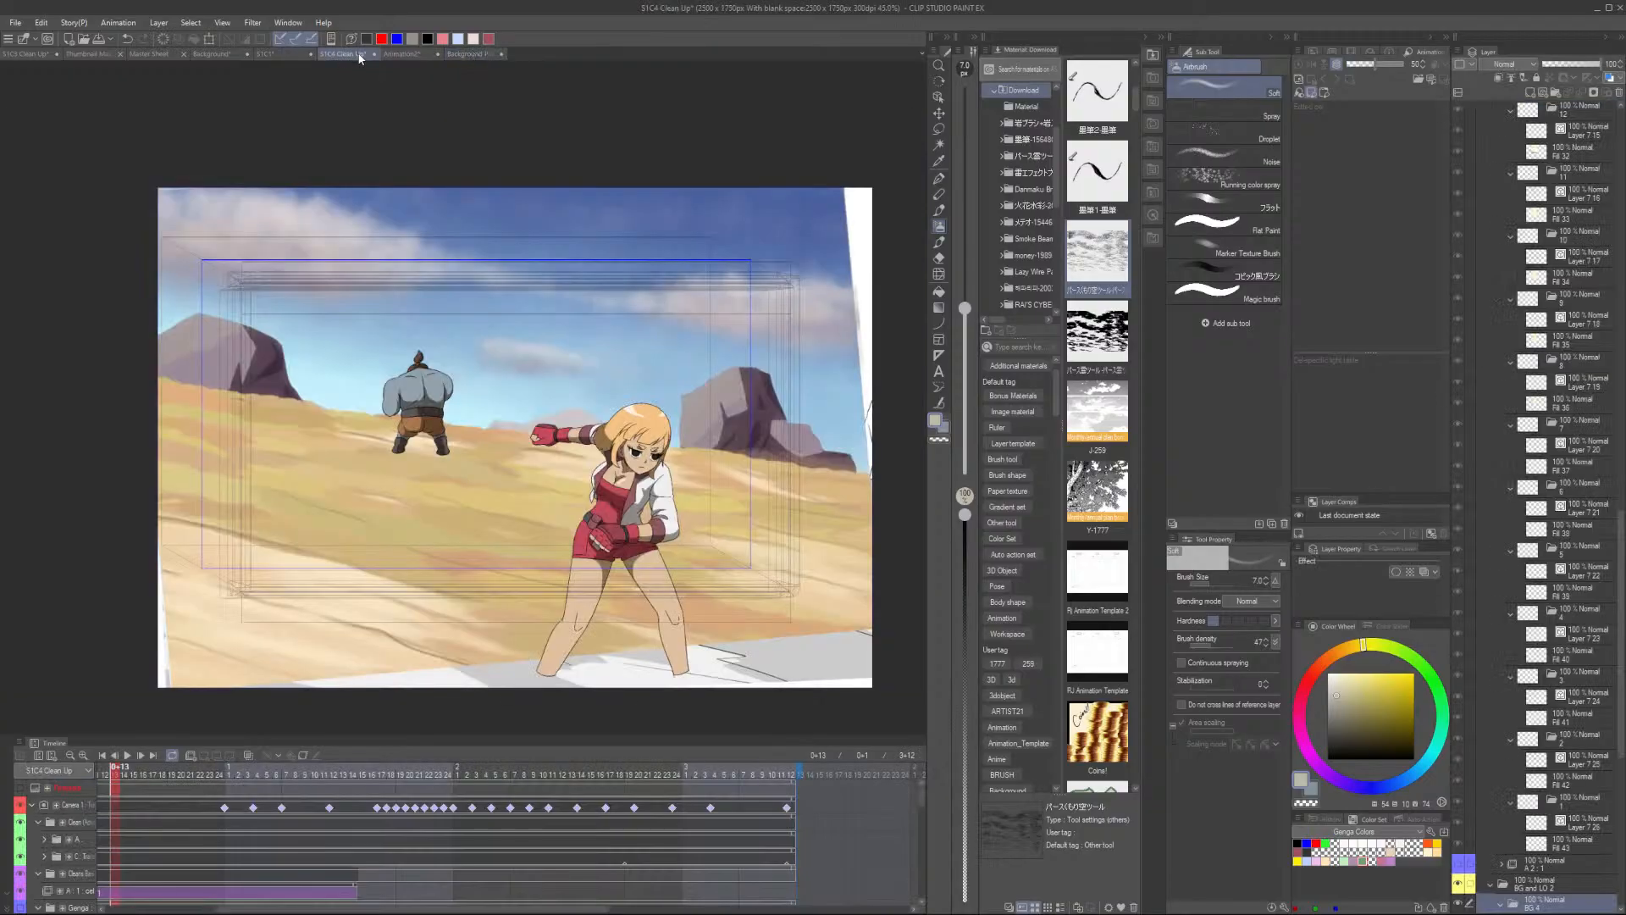
{"action": "left_click", "coordinate": [482, 55]}
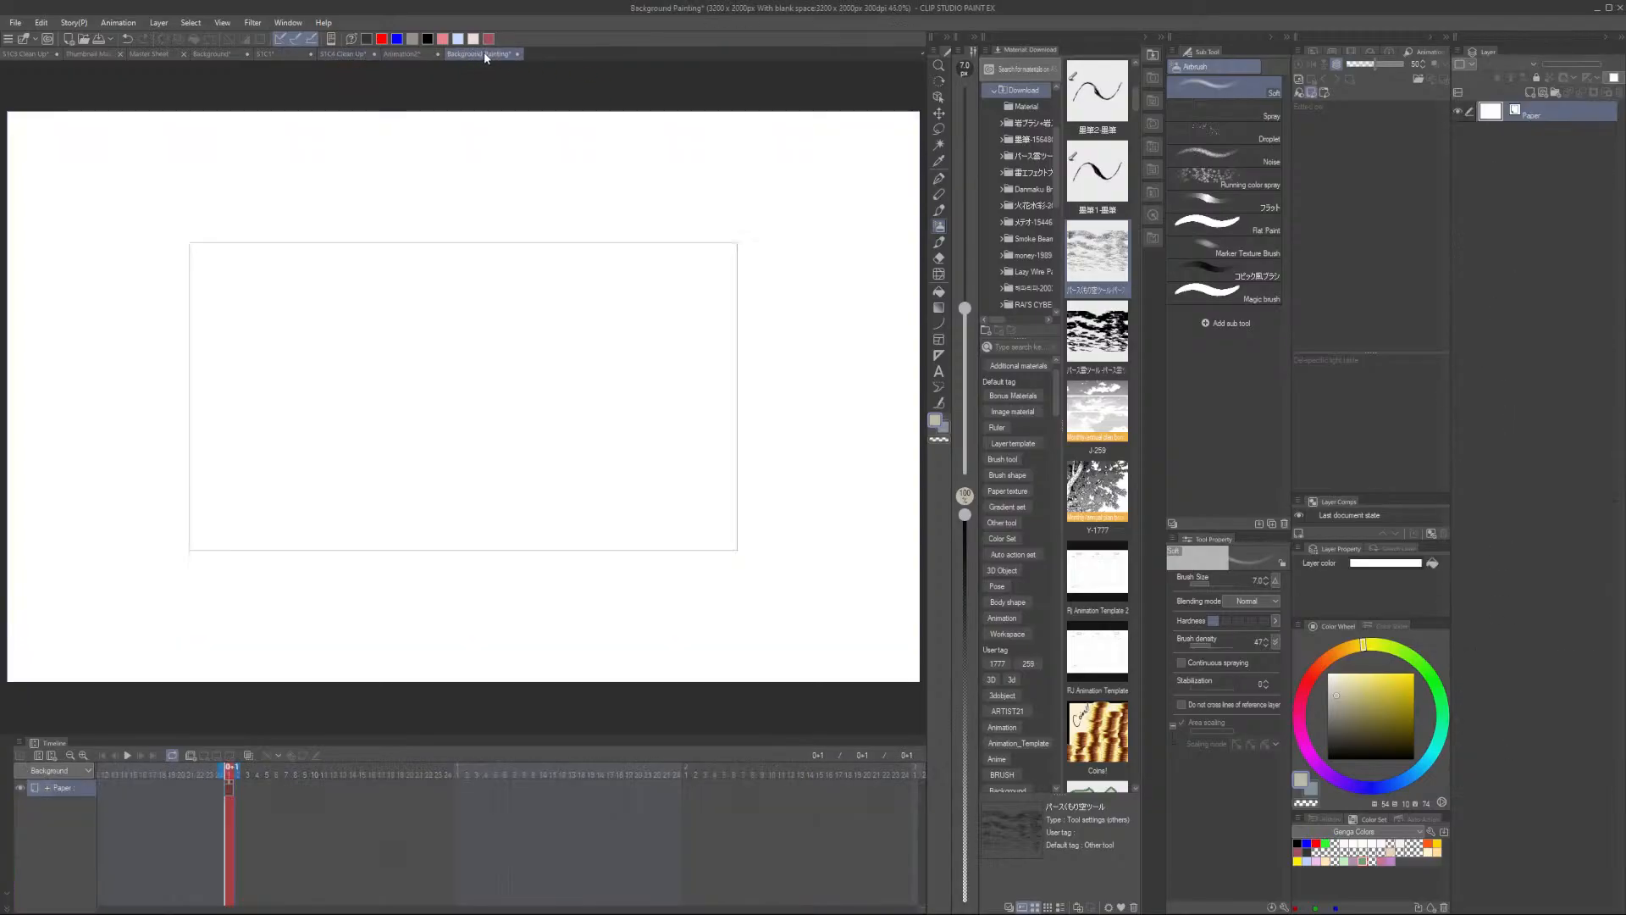
- Copy the three layout sketch layers from SYC1 and paste them into the Background Painting file
{"action": "left_click", "coordinate": [278, 55]}
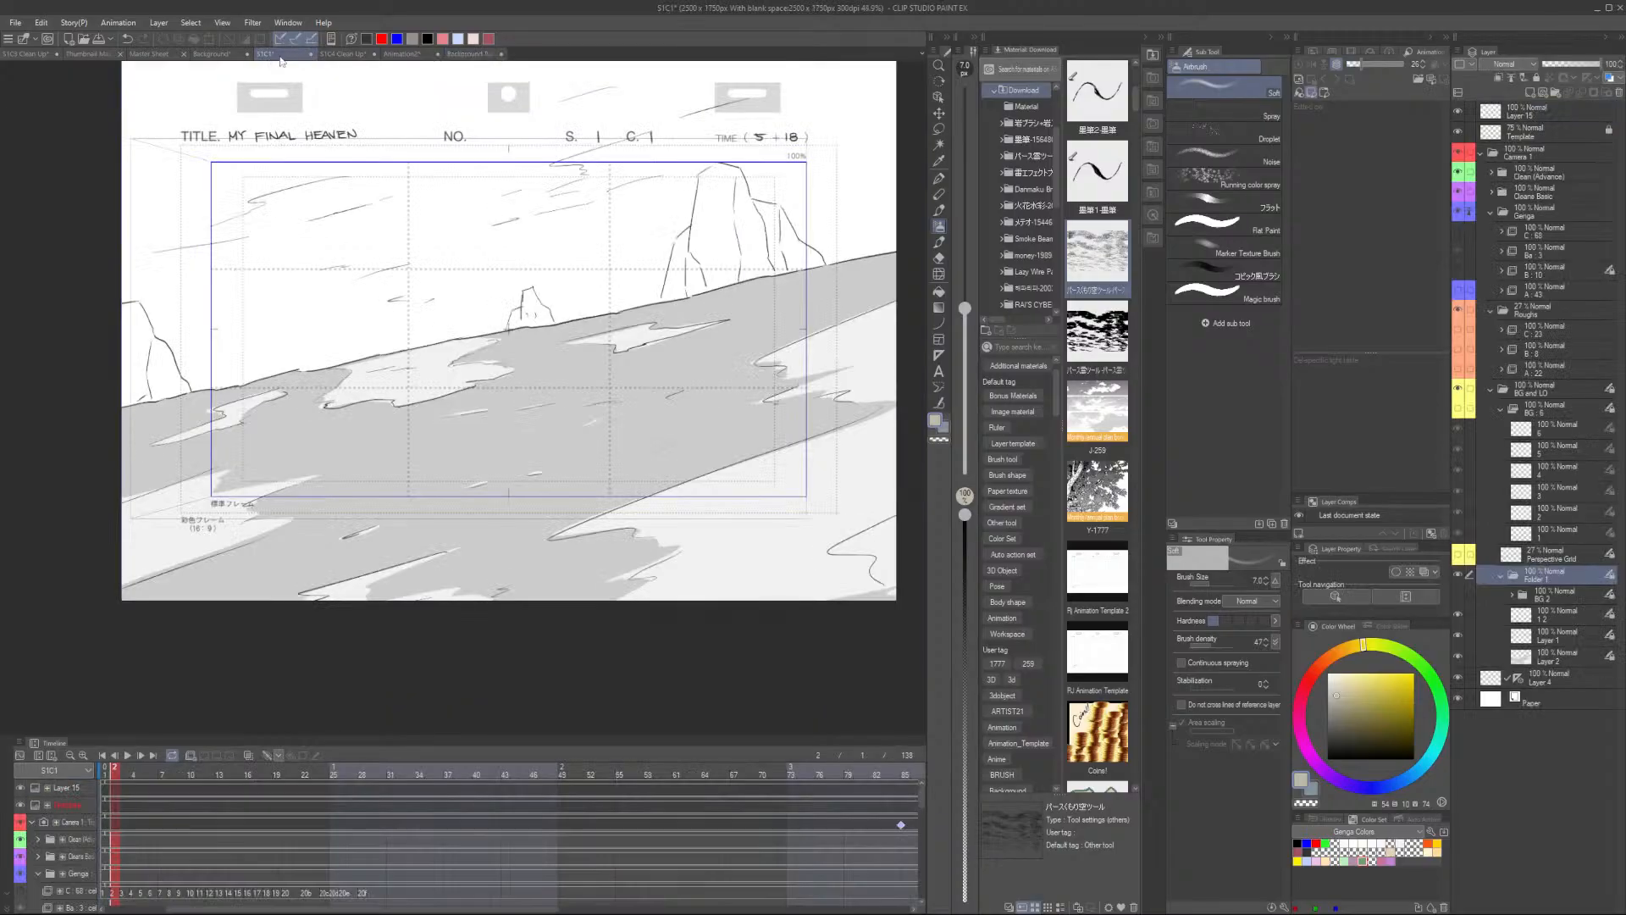
{"action": "left_click", "coordinate": [1560, 614]}
{"action": "left_click", "coordinate": [1562, 656], "text": "shift"}
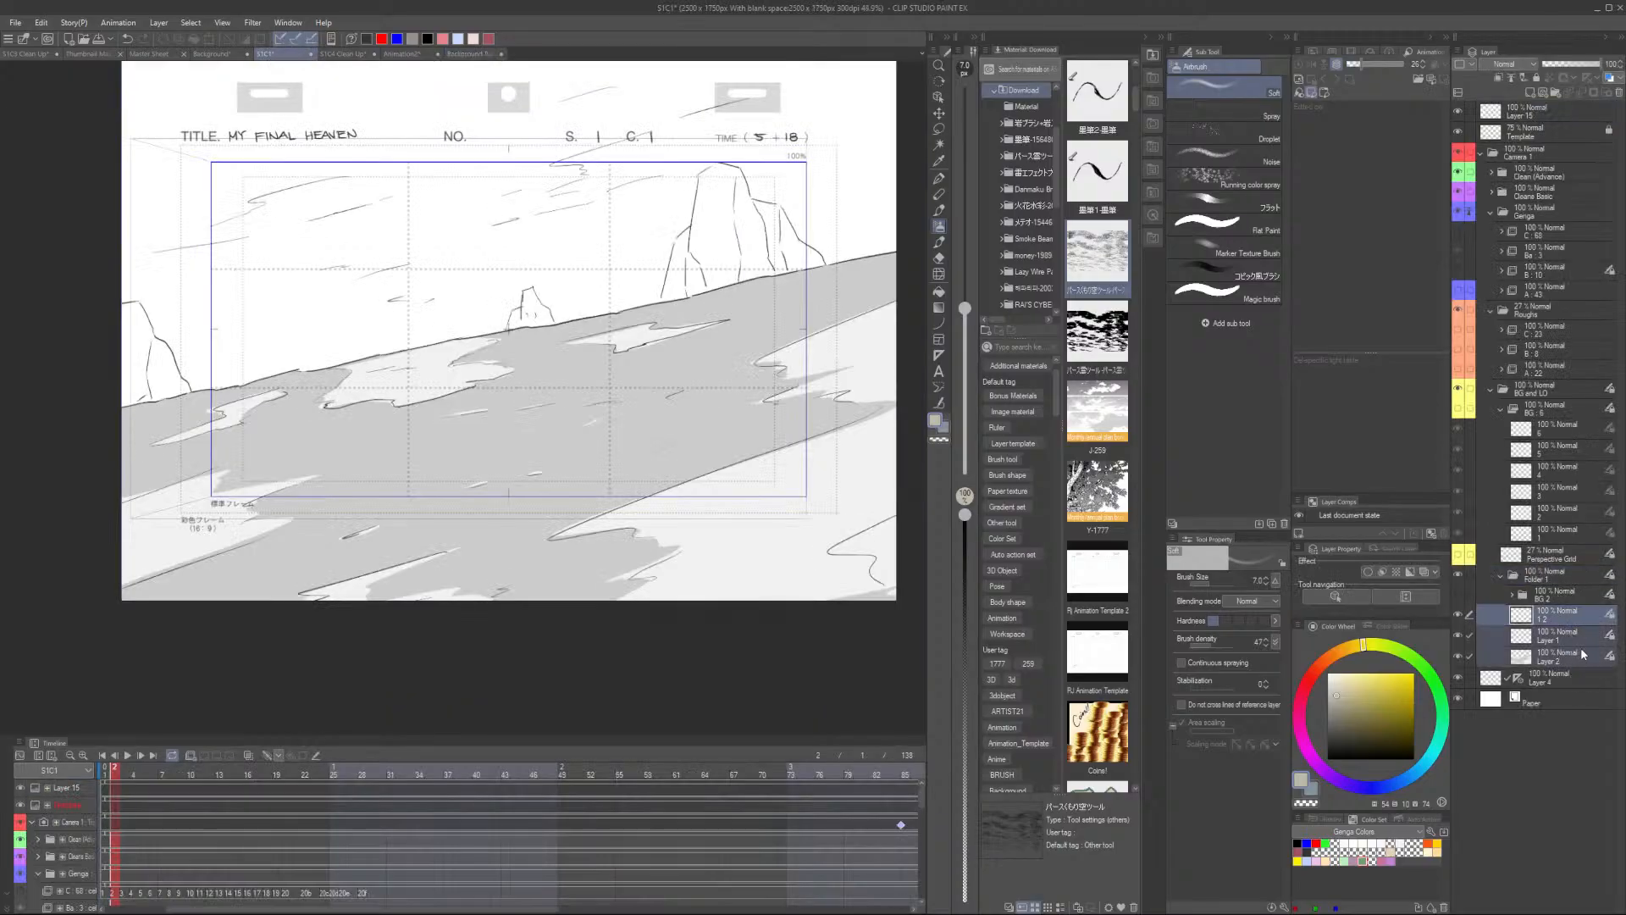
{"action": "left_click", "coordinate": [476, 55]}
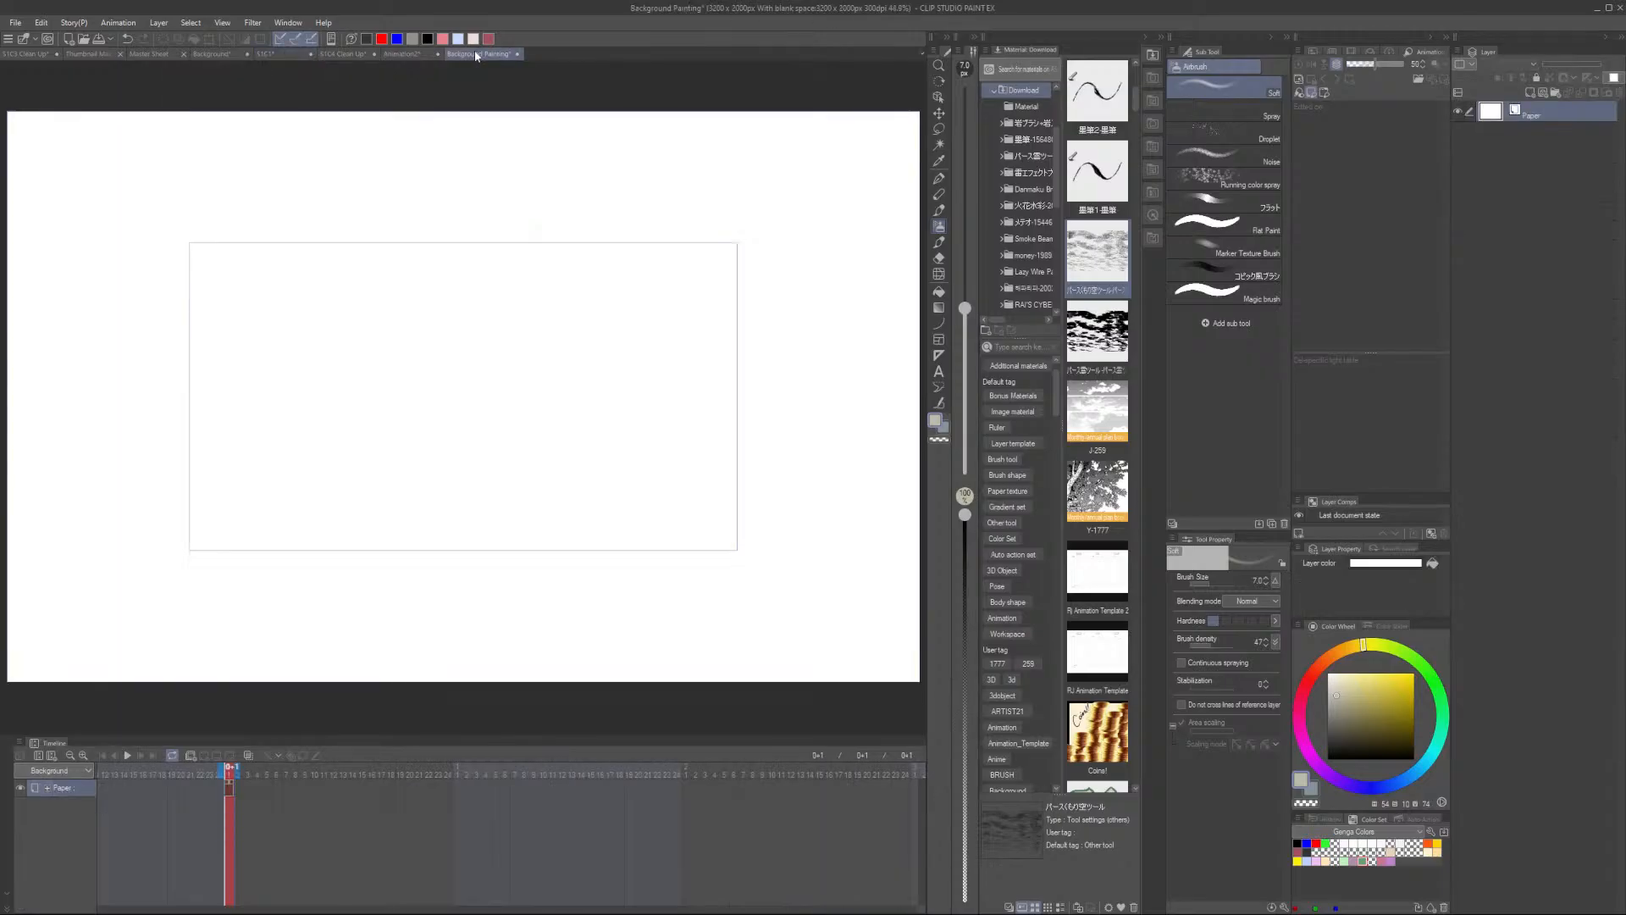
{"action": "key", "text": "ctrl+v"}
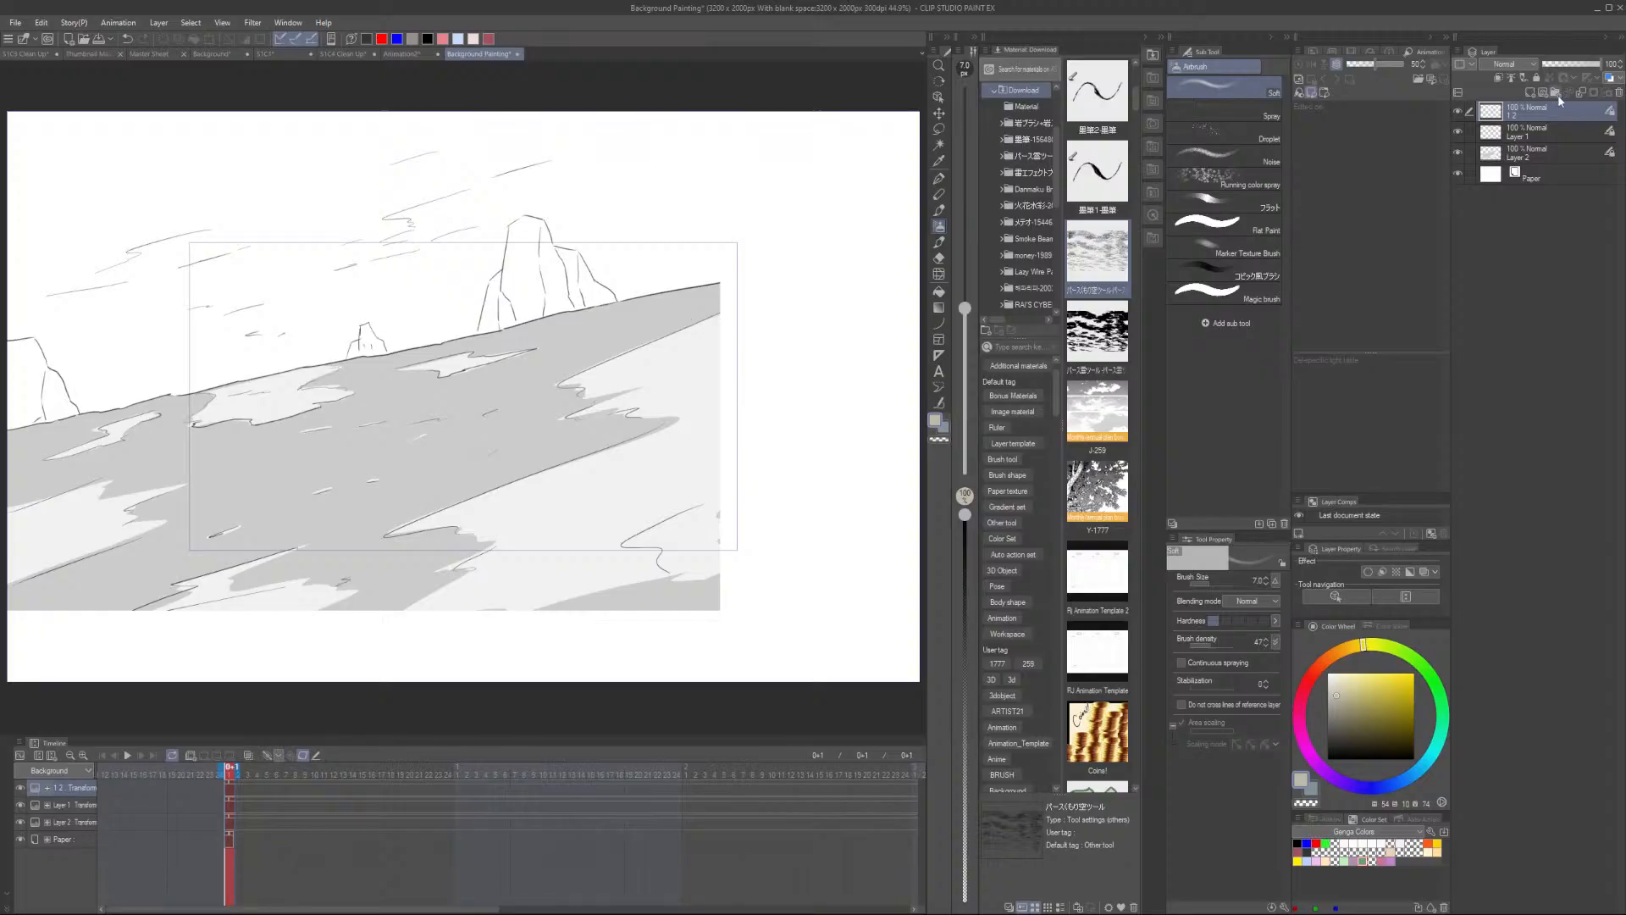
- Group the three pasted layers into a folder and name it Sketch
{"action": "left_click", "coordinate": [1554, 157], "text": "shift"}
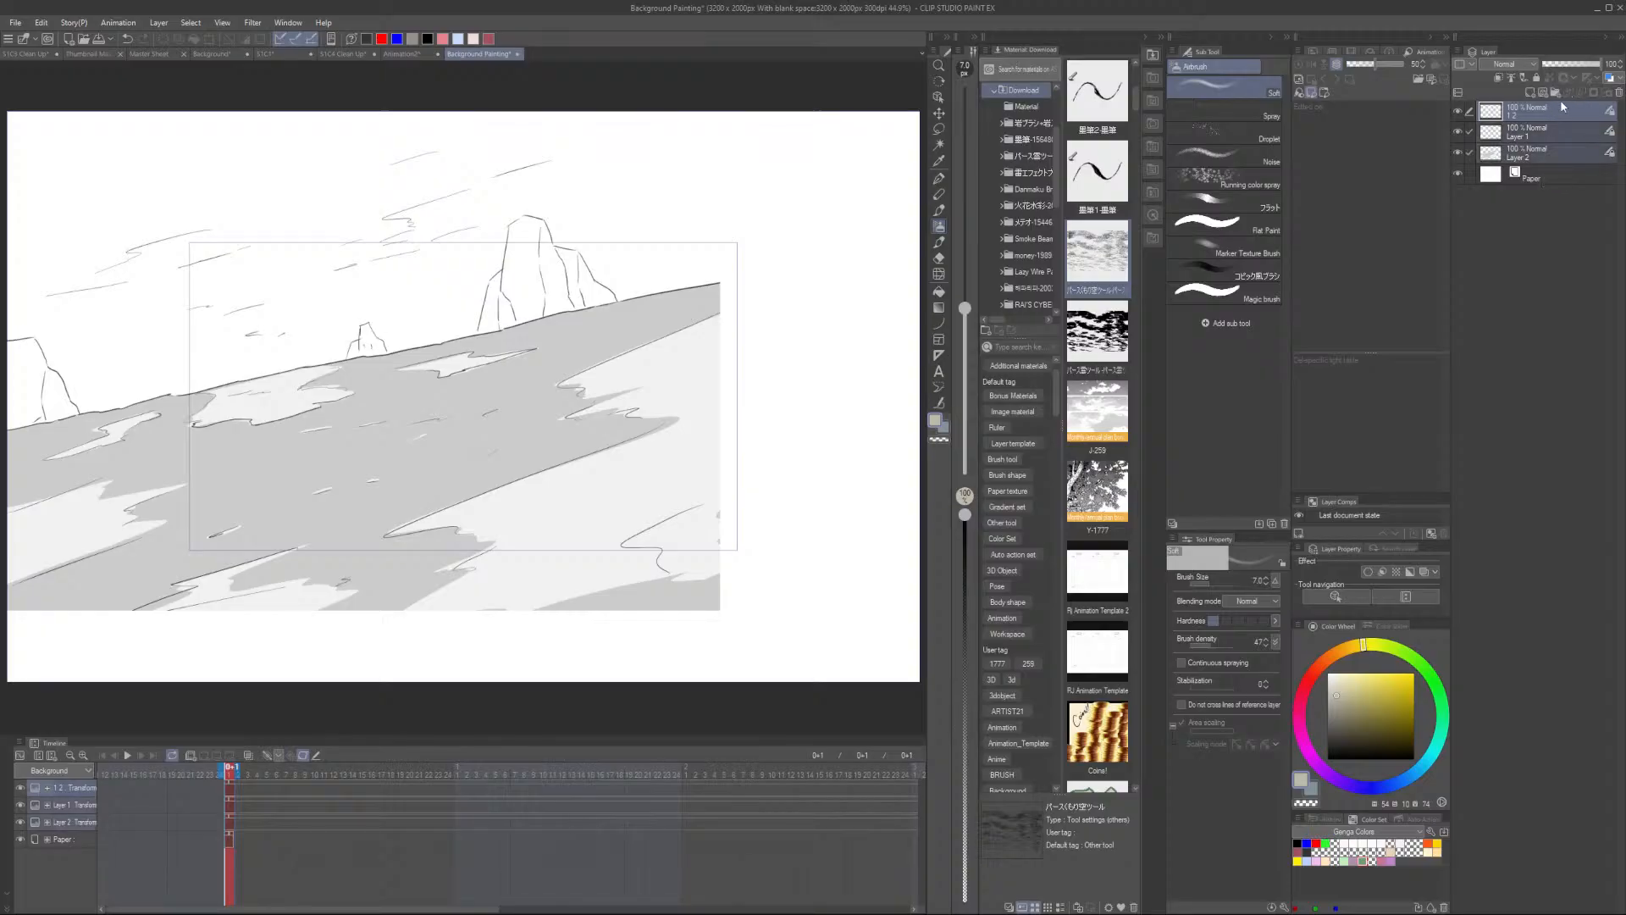
{"action": "left_click", "coordinate": [302, 756]}
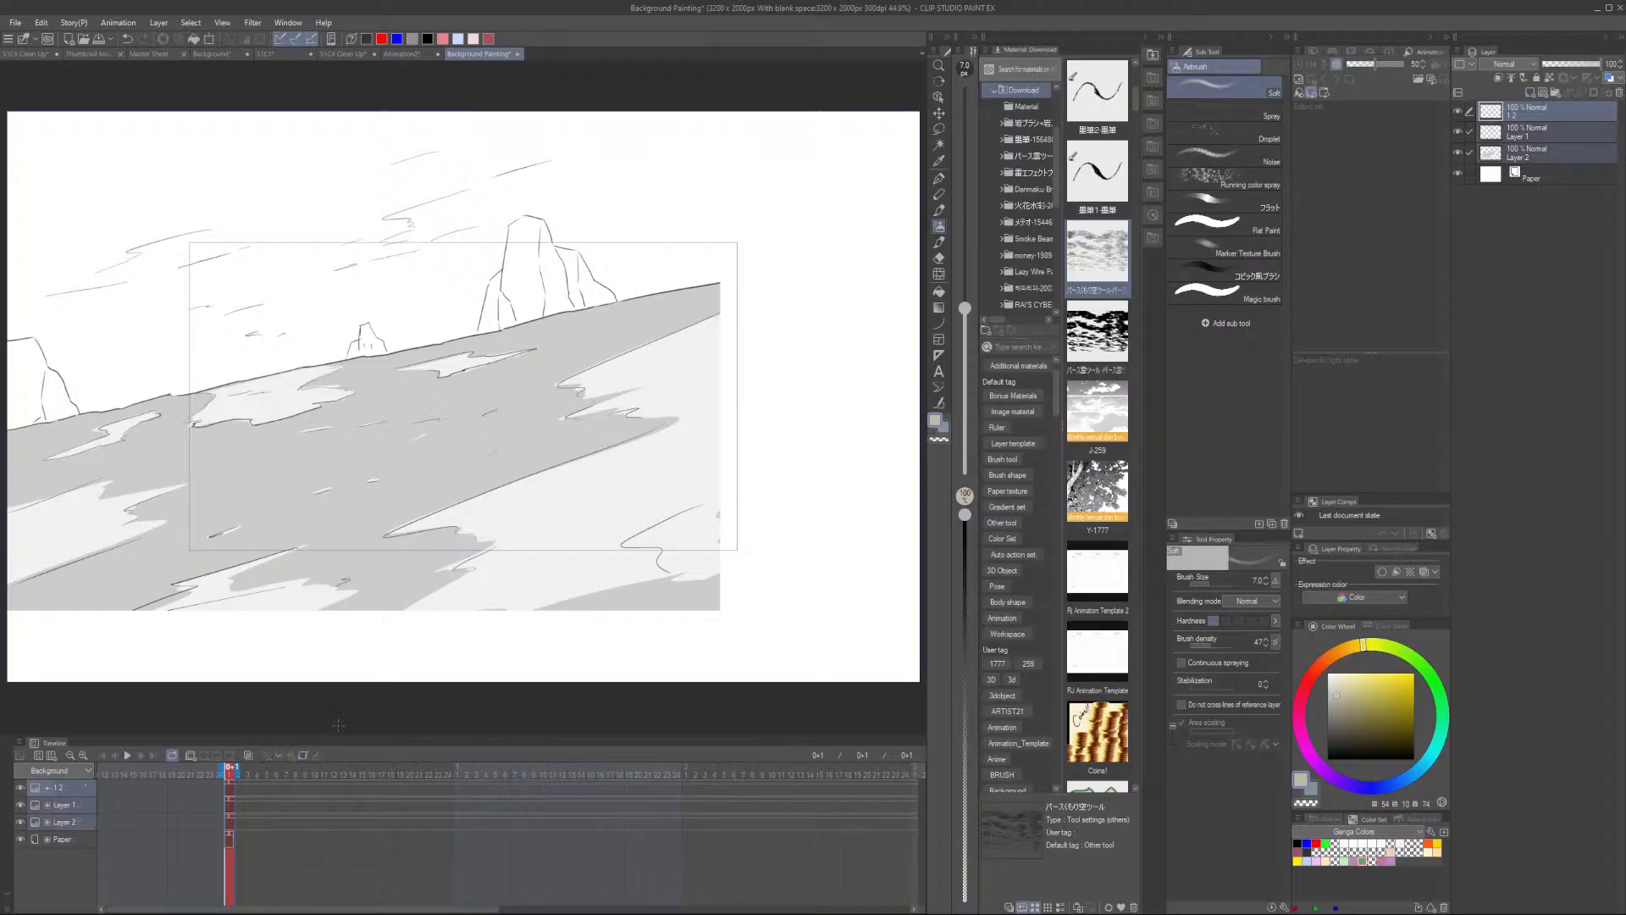
{"action": "left_click", "coordinate": [1545, 154]}
{"action": "left_click", "coordinate": [1552, 108]}
{"action": "left_click", "coordinate": [1549, 151], "text": "shift"}
{"action": "key", "text": "ctrl+g"}
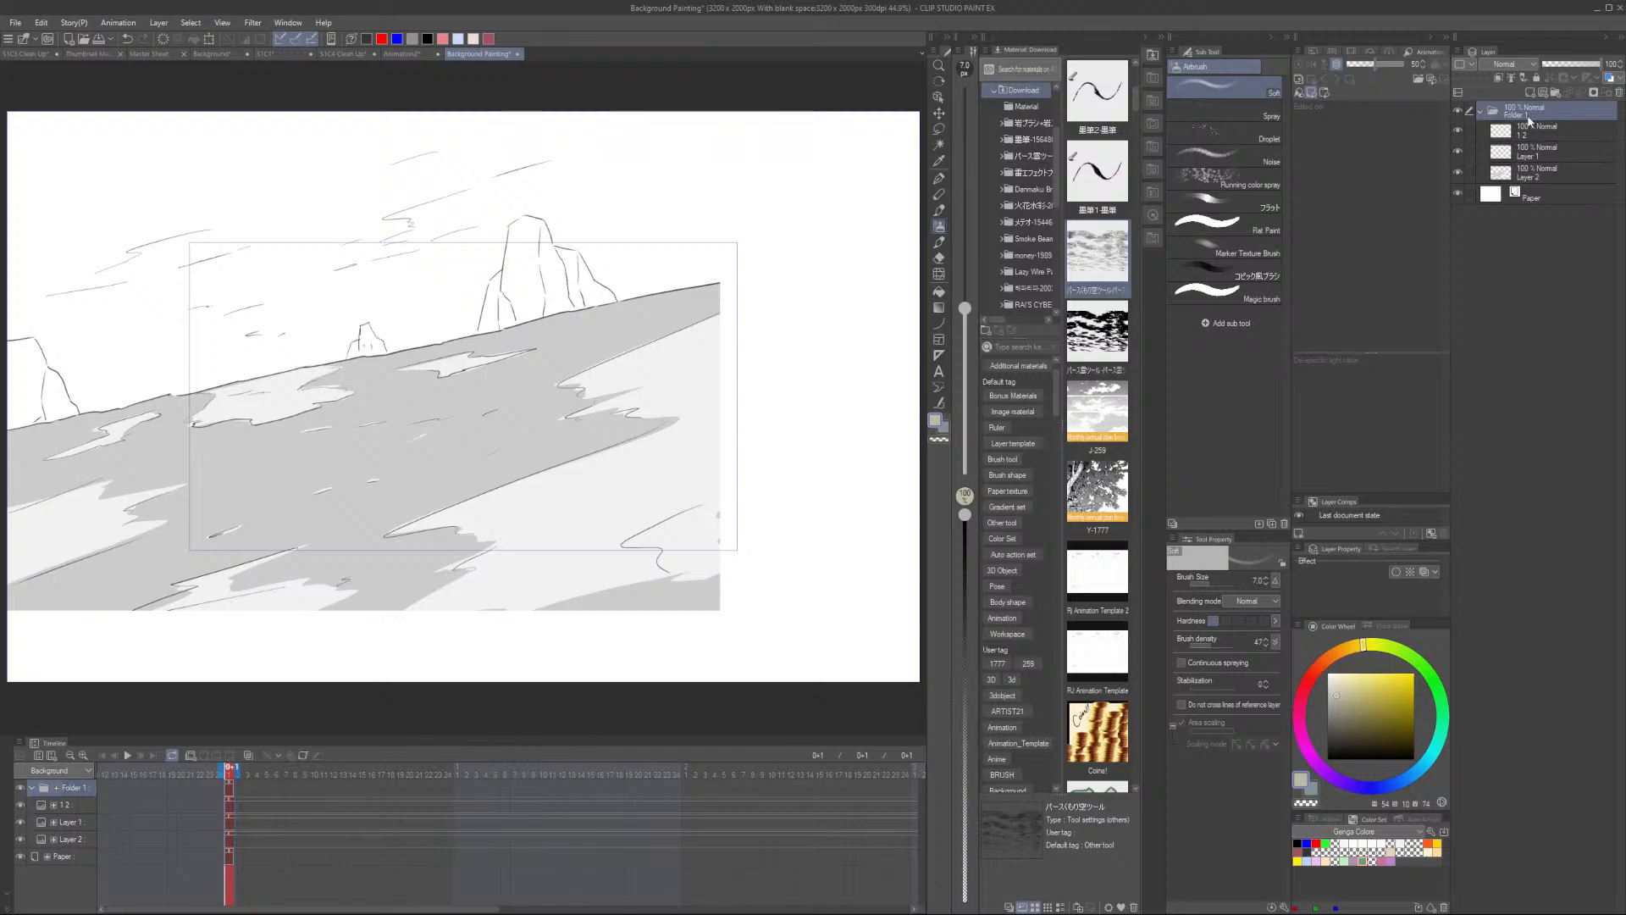
{"action": "double_click", "coordinate": [1531, 117]}
{"action": "type", "text": "Sketch"}
{"action": "key", "text": "Return"}
- Center the Sketch folder on the canvas both horizontally and vertically
{"action": "left_click", "coordinate": [1314, 47]}
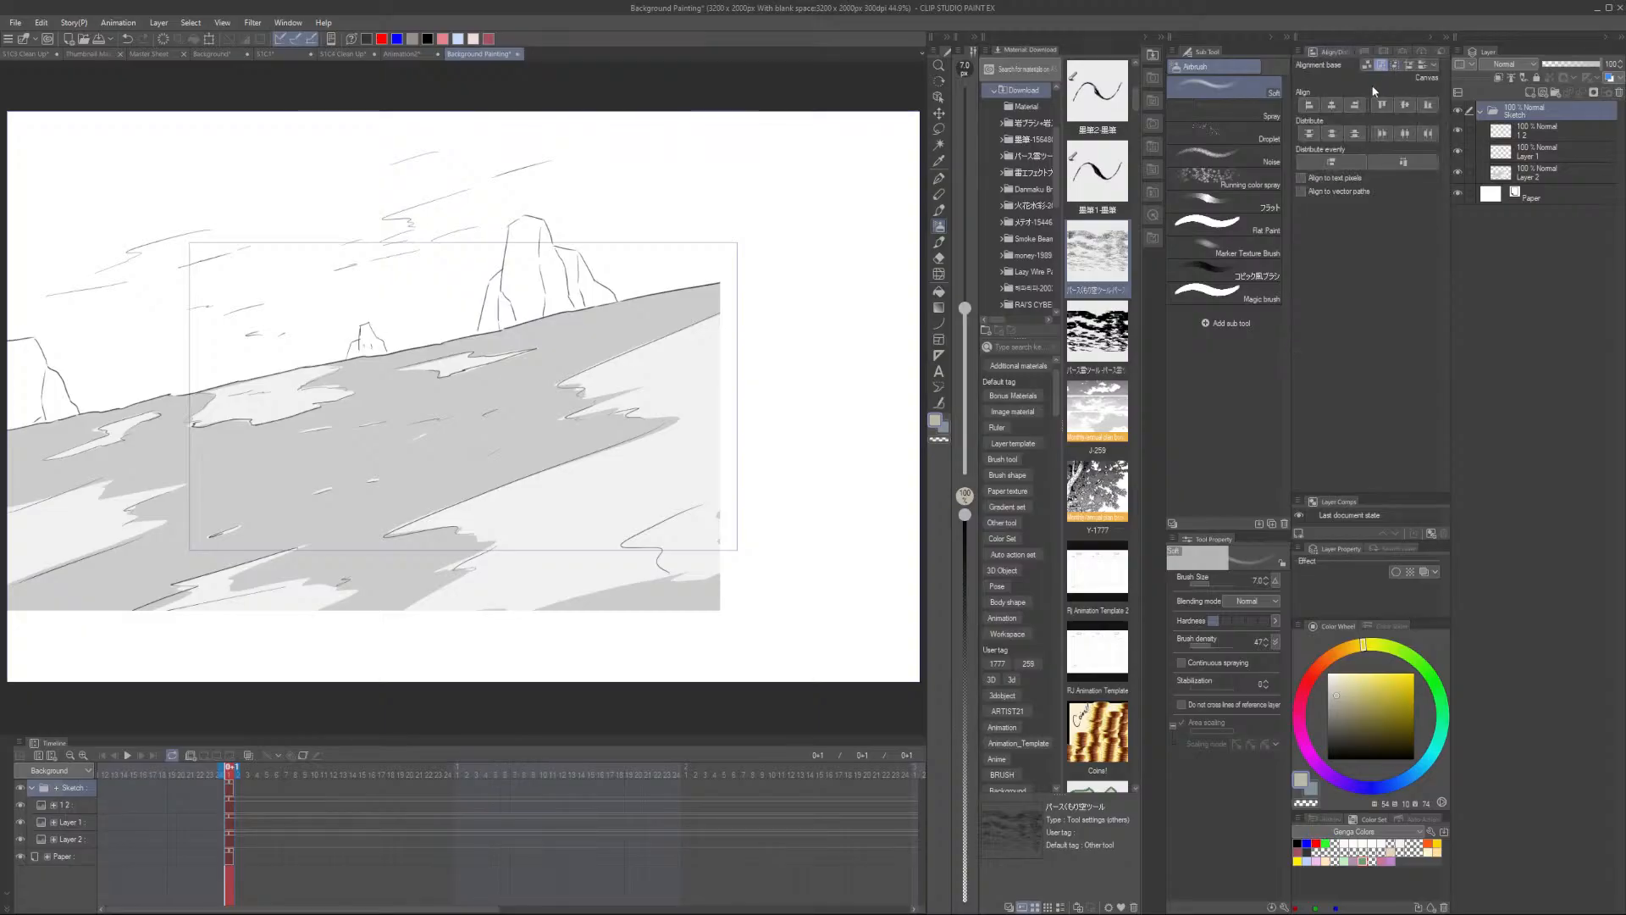
{"action": "left_click", "coordinate": [1331, 105]}
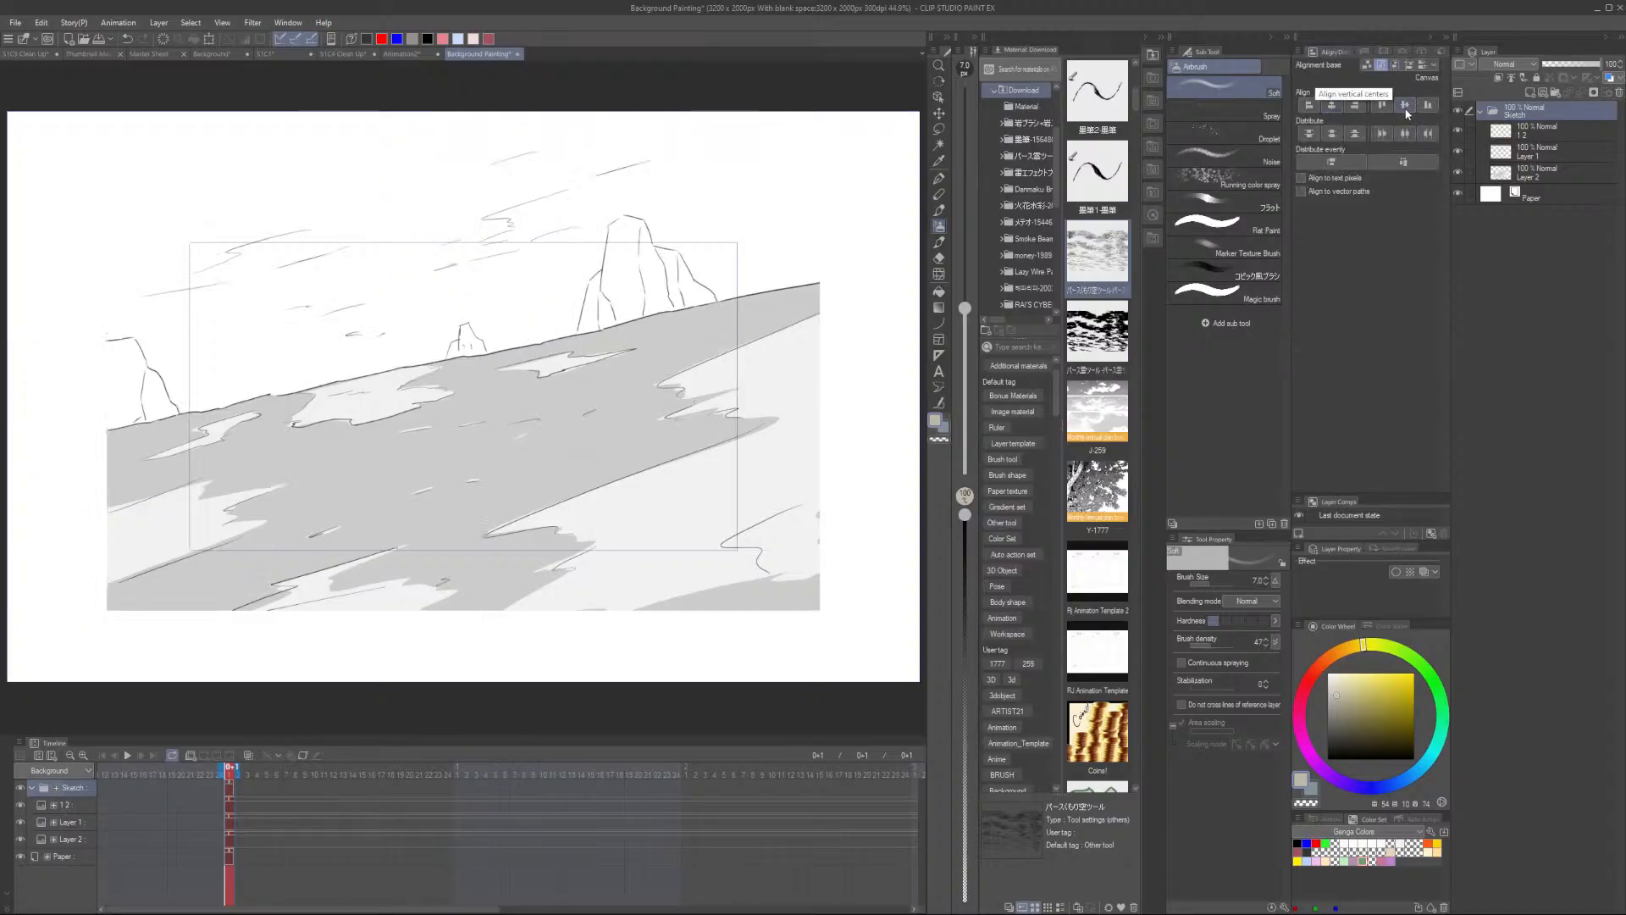
{"action": "left_click", "coordinate": [1406, 109]}
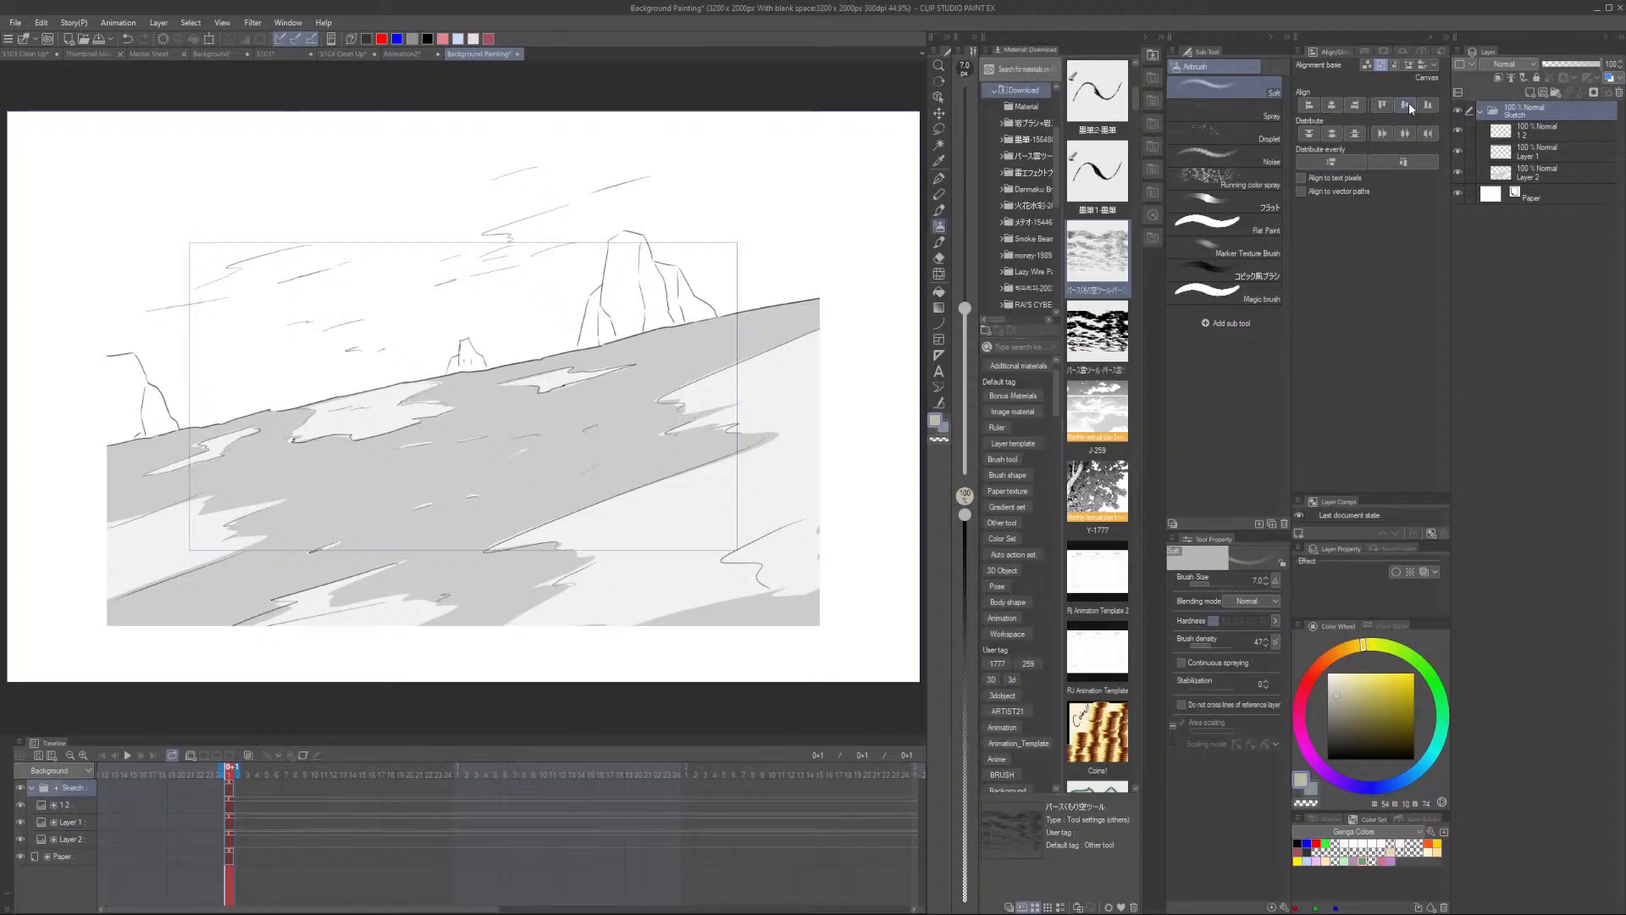
- Collapse the Sketch folder and lower its opacity
{"action": "left_click", "coordinate": [1481, 113]}
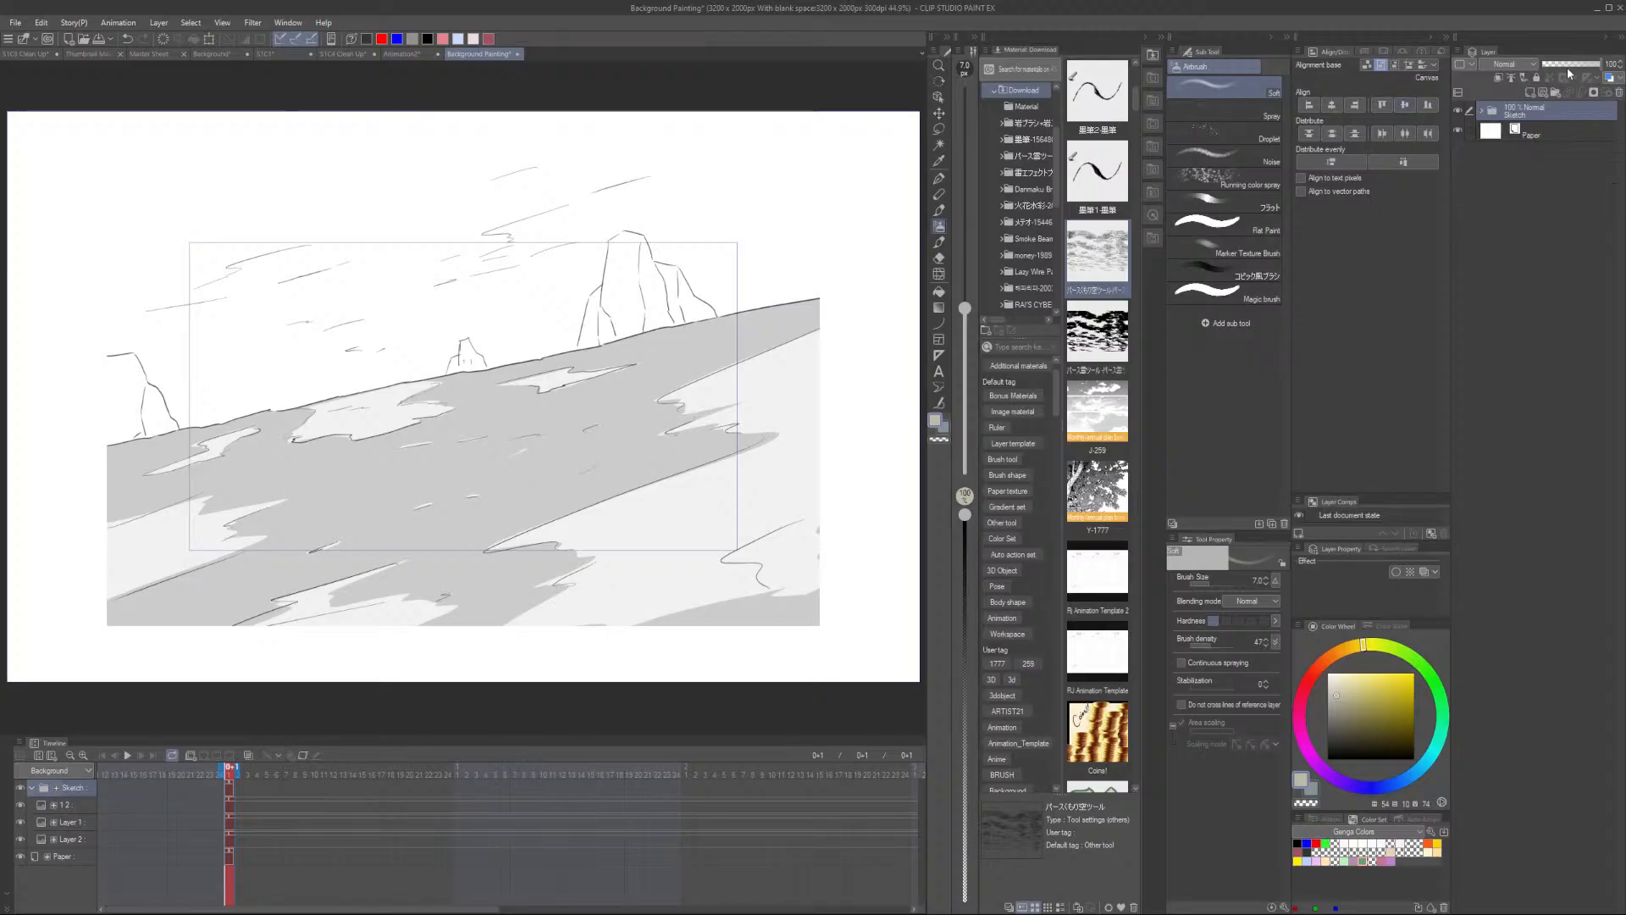
{"action": "left_click", "coordinate": [1561, 70]}
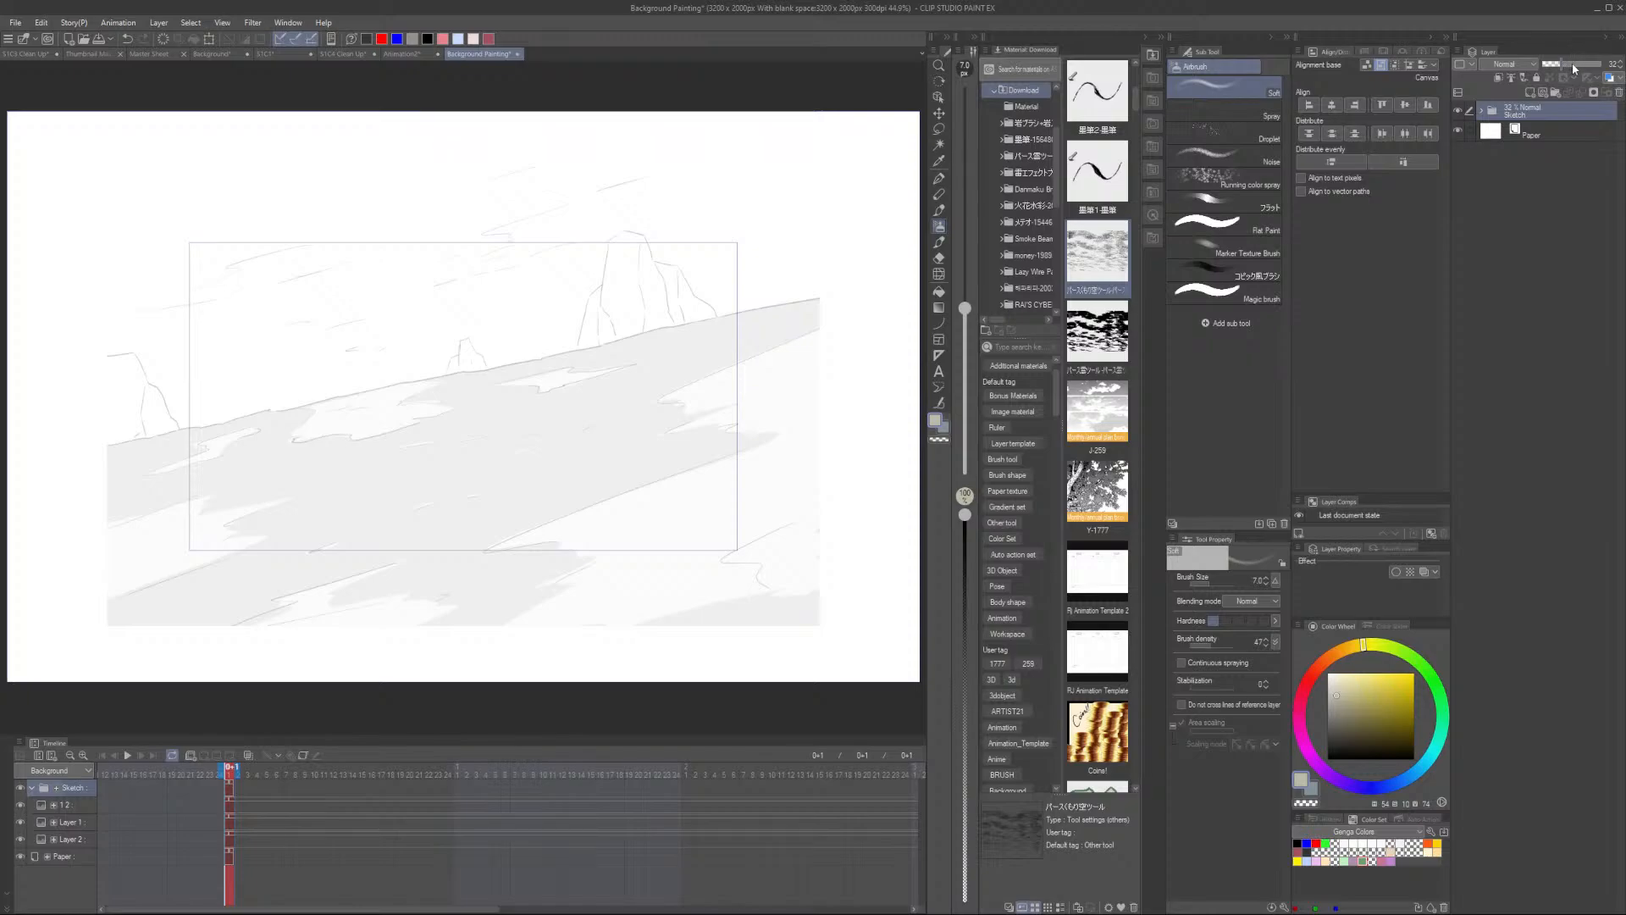
{"action": "left_click", "coordinate": [1572, 63]}
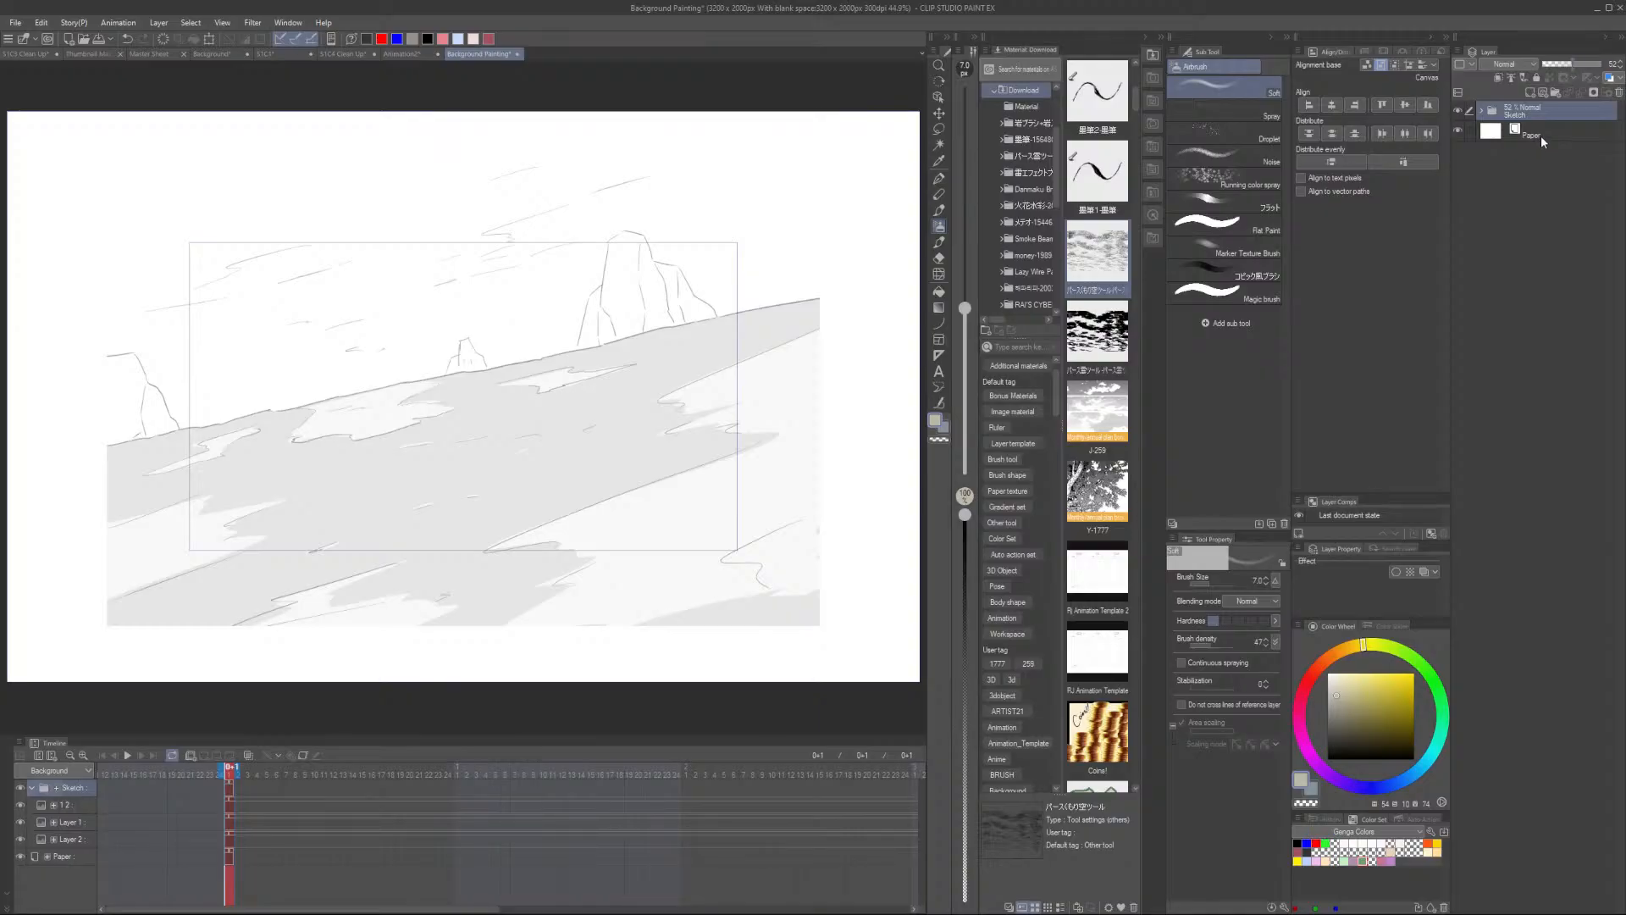
- Create a new raster layer above the paper and name it Color Palette
{"action": "left_click", "coordinate": [1529, 91]}
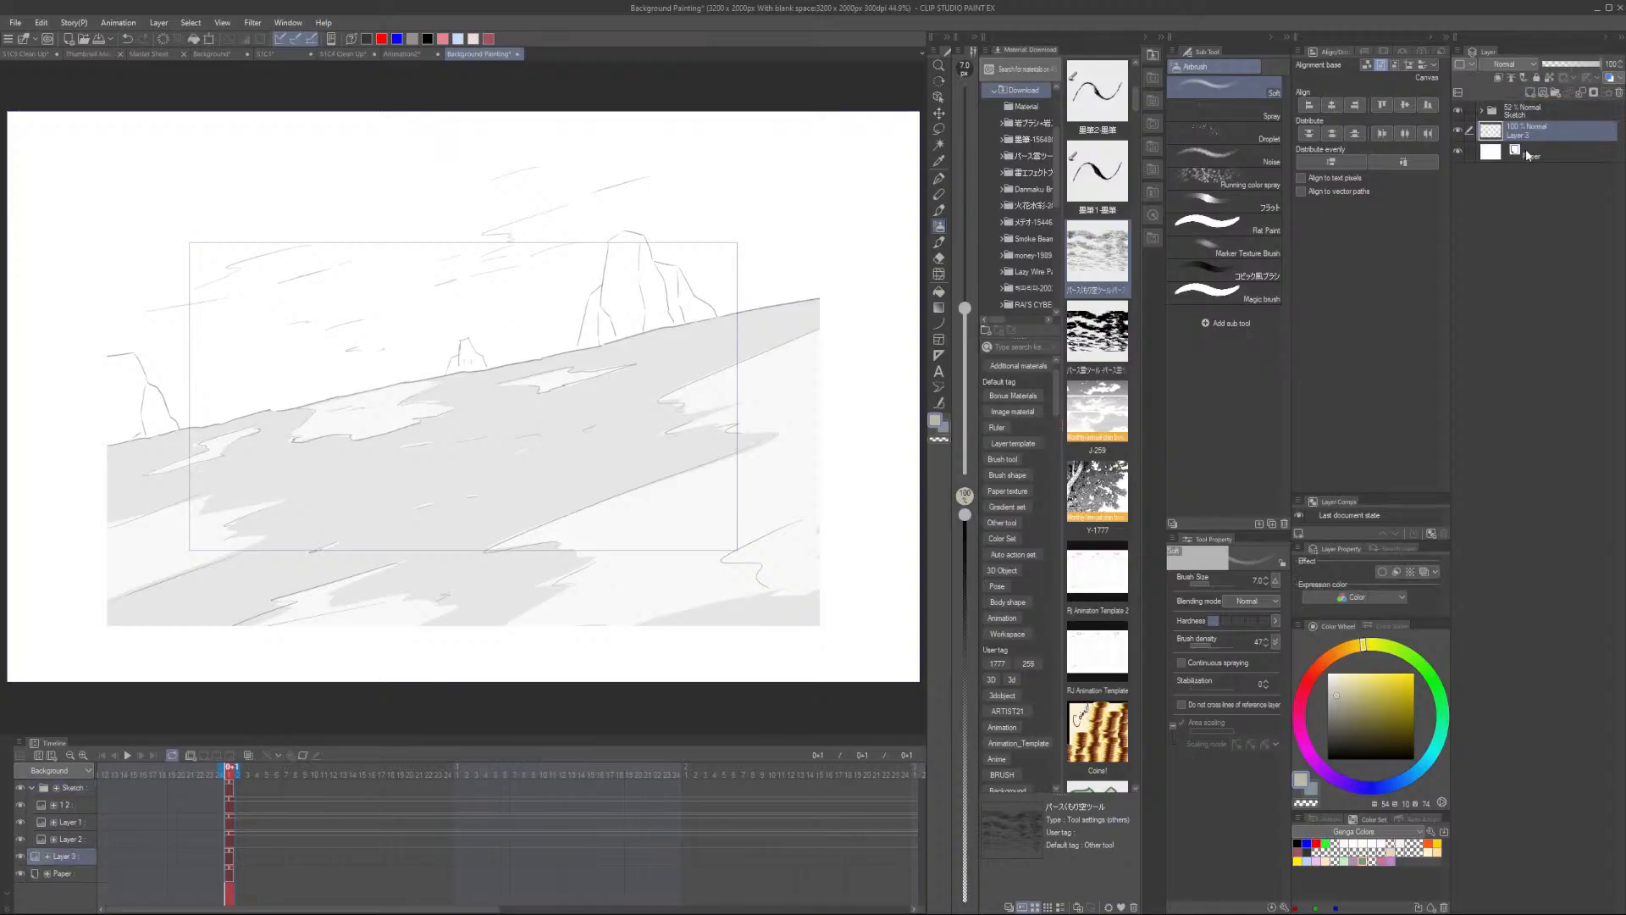
{"action": "double_click", "coordinate": [1520, 131]}
{"action": "type", "text": "S"}
{"action": "type", "text": "Color Pallete"}
{"action": "key", "text": "Return"}
- Switch to the anti-aliased pen and sample the sand colour from the painted Background reference file
{"action": "key", "text": "p"}
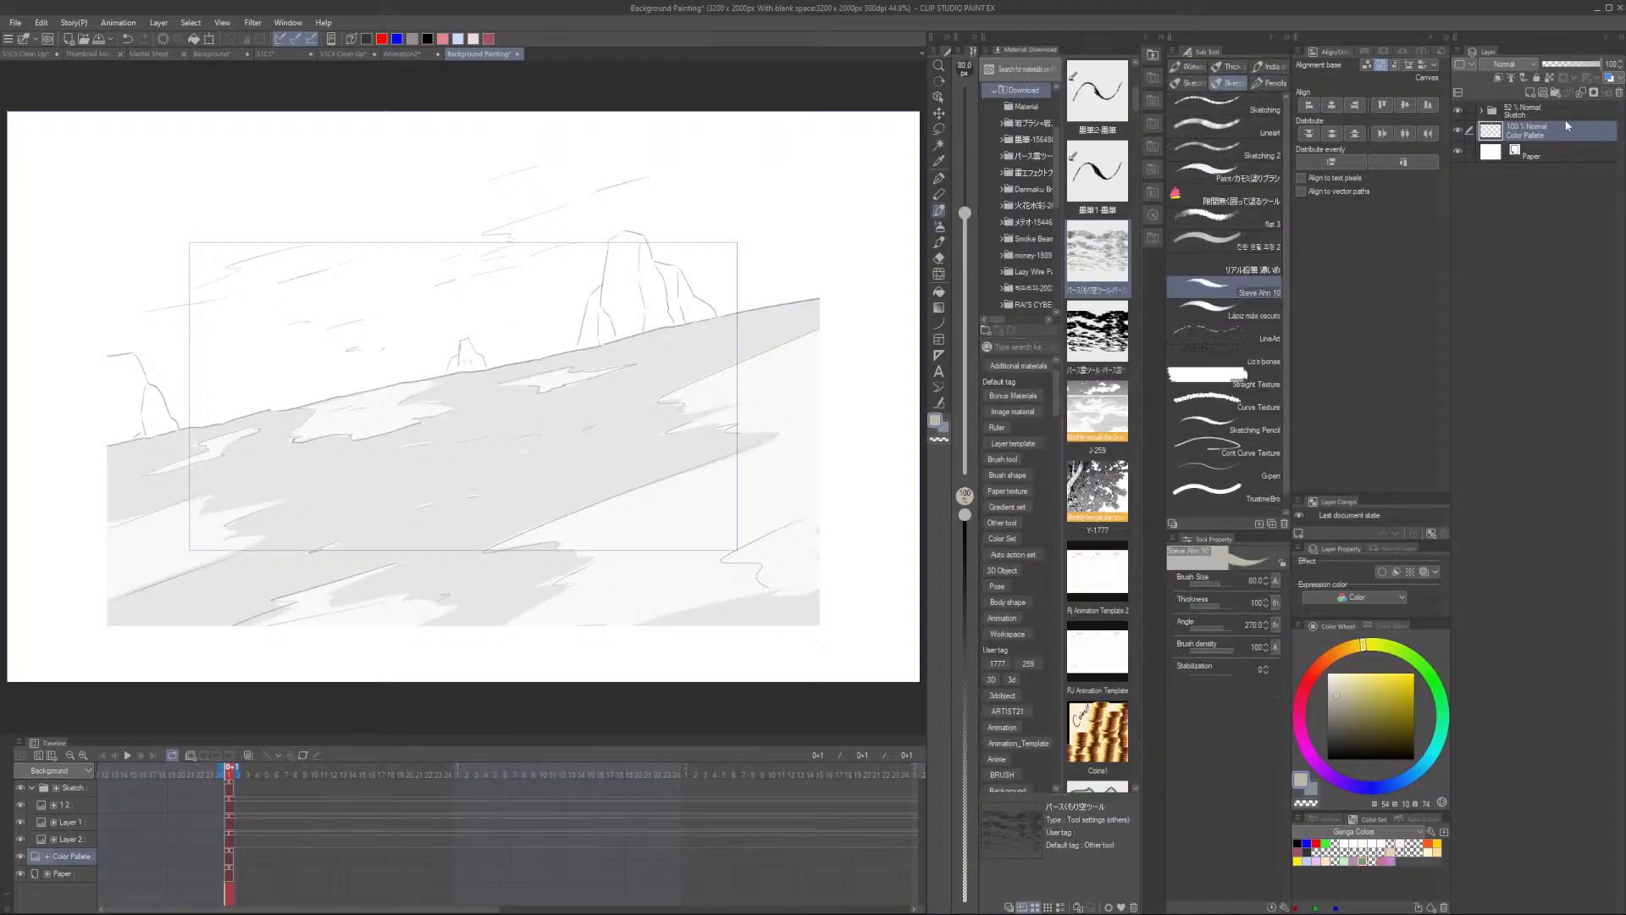
{"action": "left_click", "coordinate": [1269, 83]}
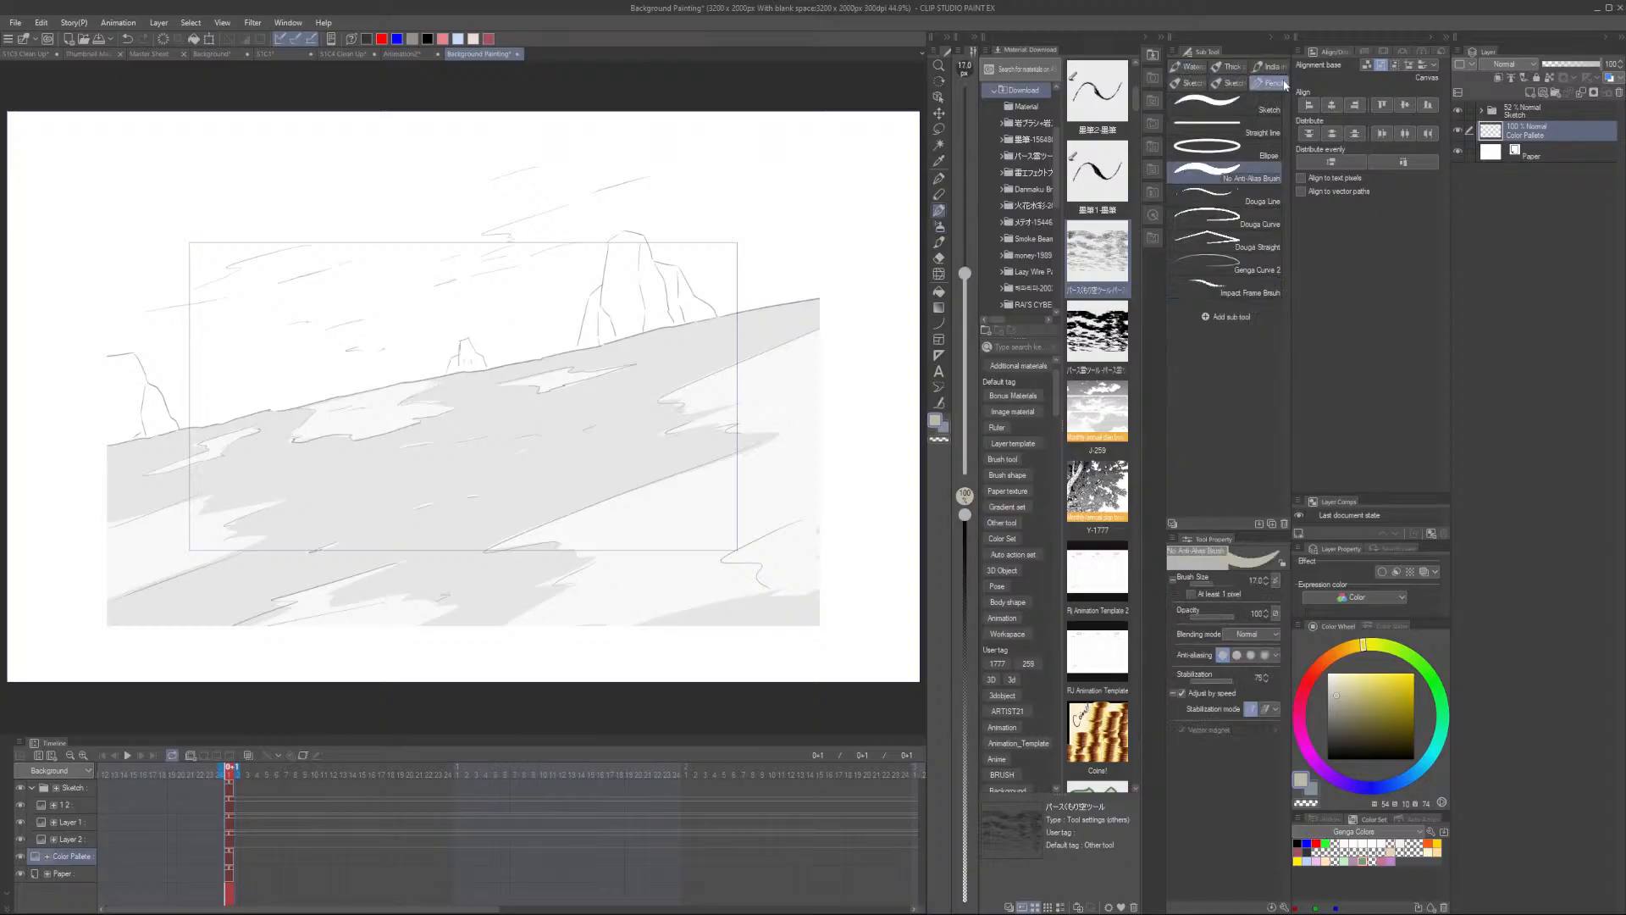
{"action": "left_click", "coordinate": [25, 53]}
{"action": "scroll", "coordinate": [495, 498], "scroll_direction": "down", "scroll_amount": 5}
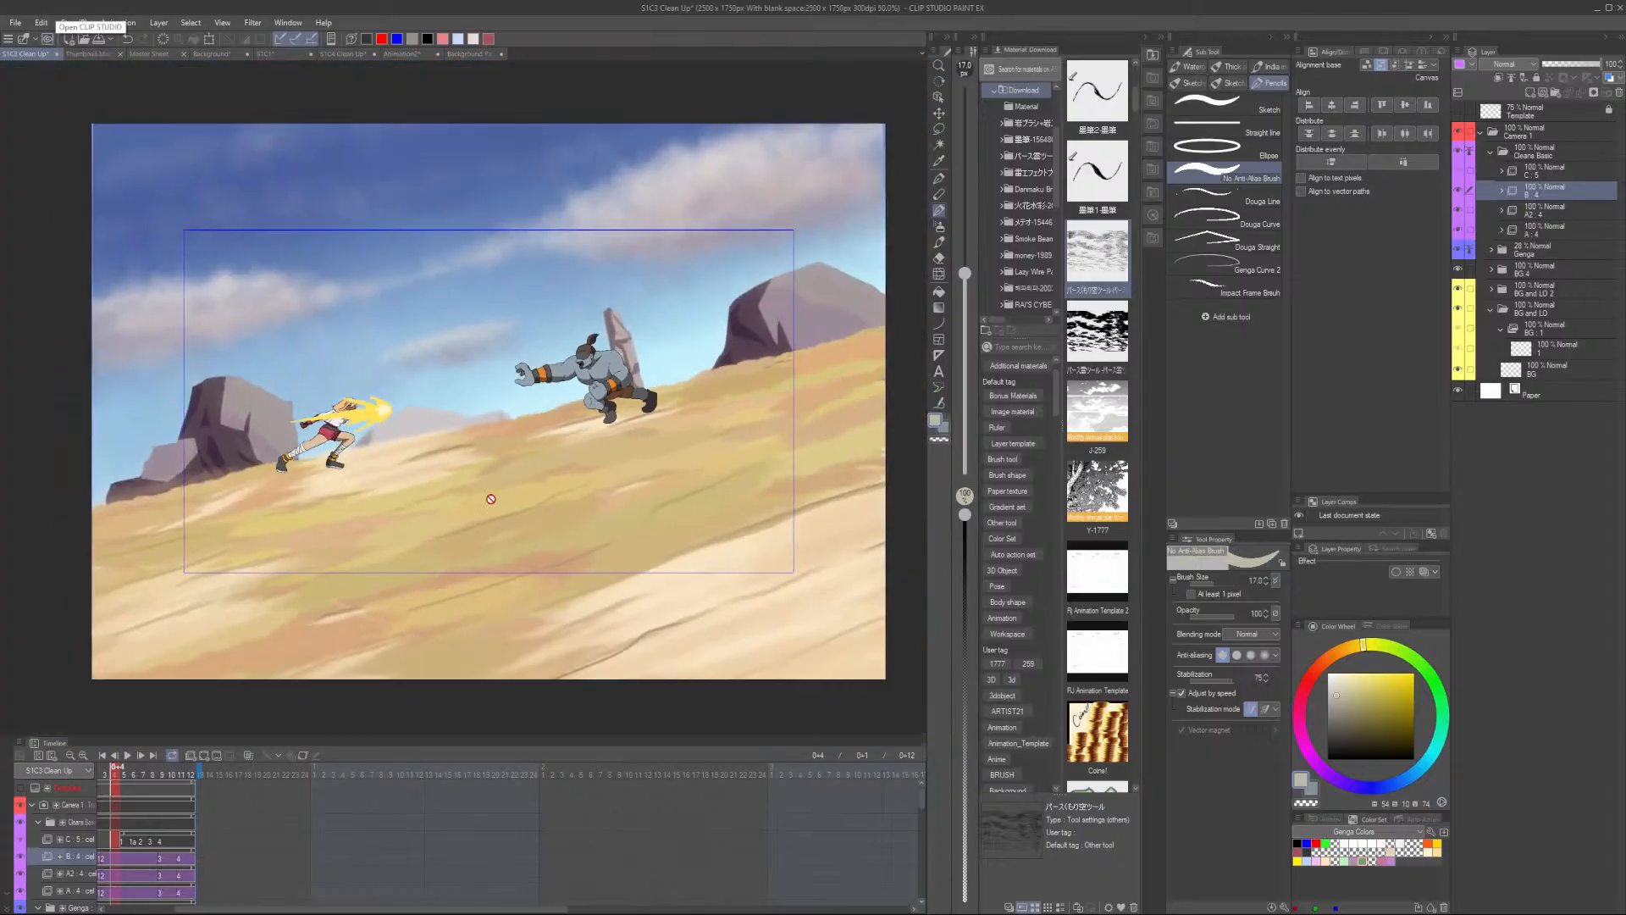
{"action": "scroll", "coordinate": [530, 525], "scroll_direction": "up", "scroll_amount": 1}
{"action": "left_click", "coordinate": [211, 53]}
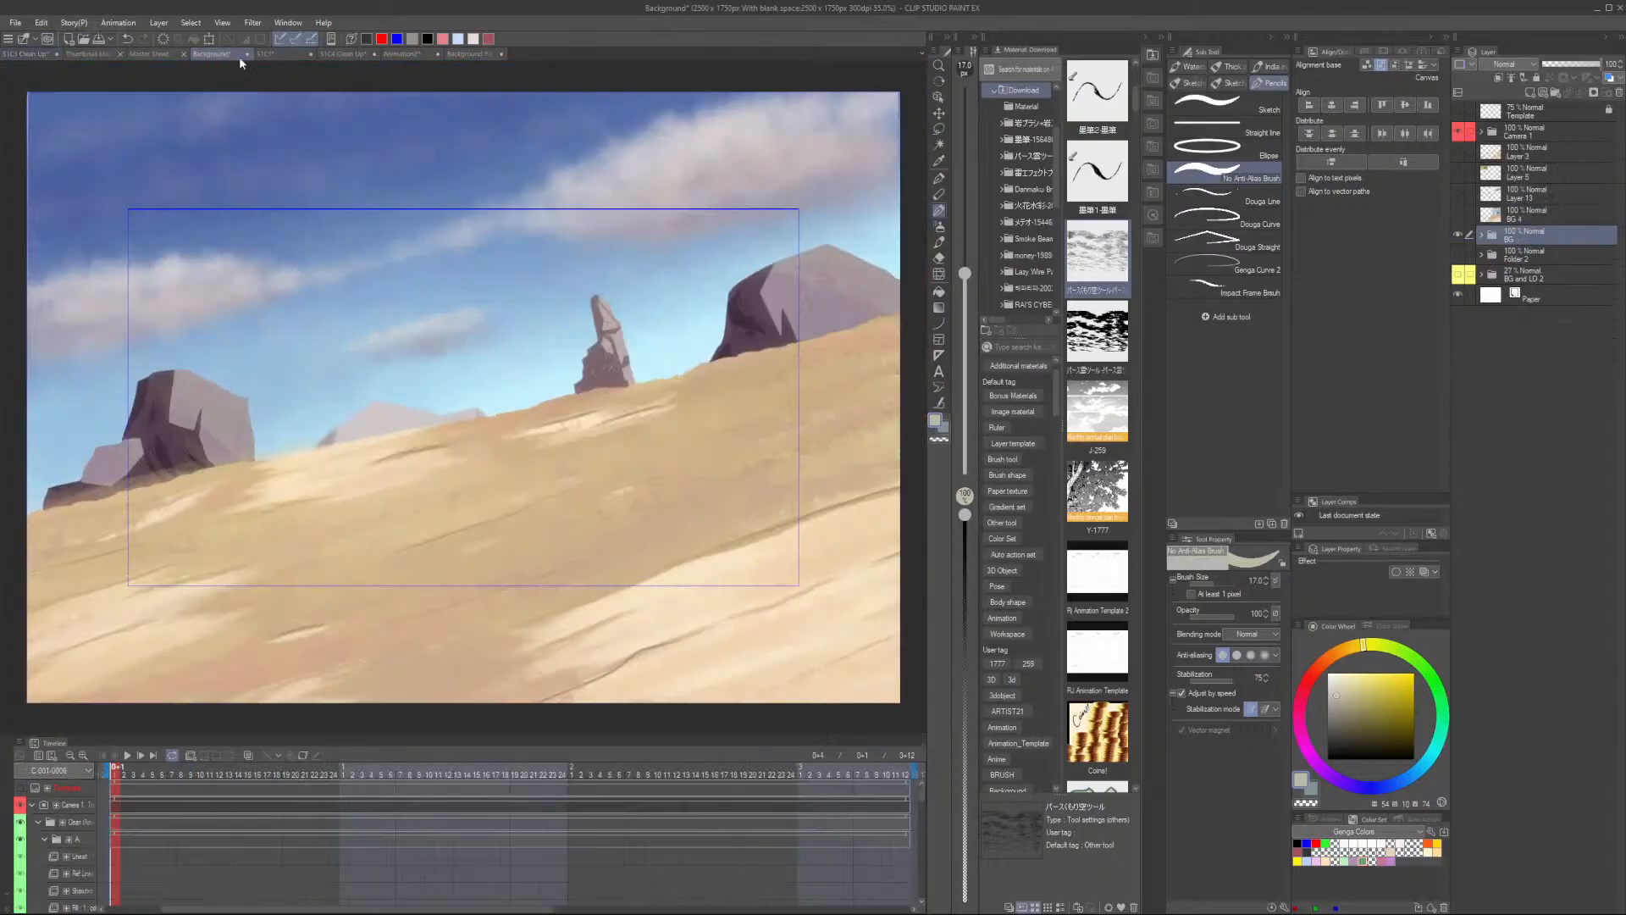
{"action": "scroll", "coordinate": [592, 428], "scroll_direction": "up", "scroll_amount": 4}
{"action": "left_click", "coordinate": [536, 356], "text": "alt"}
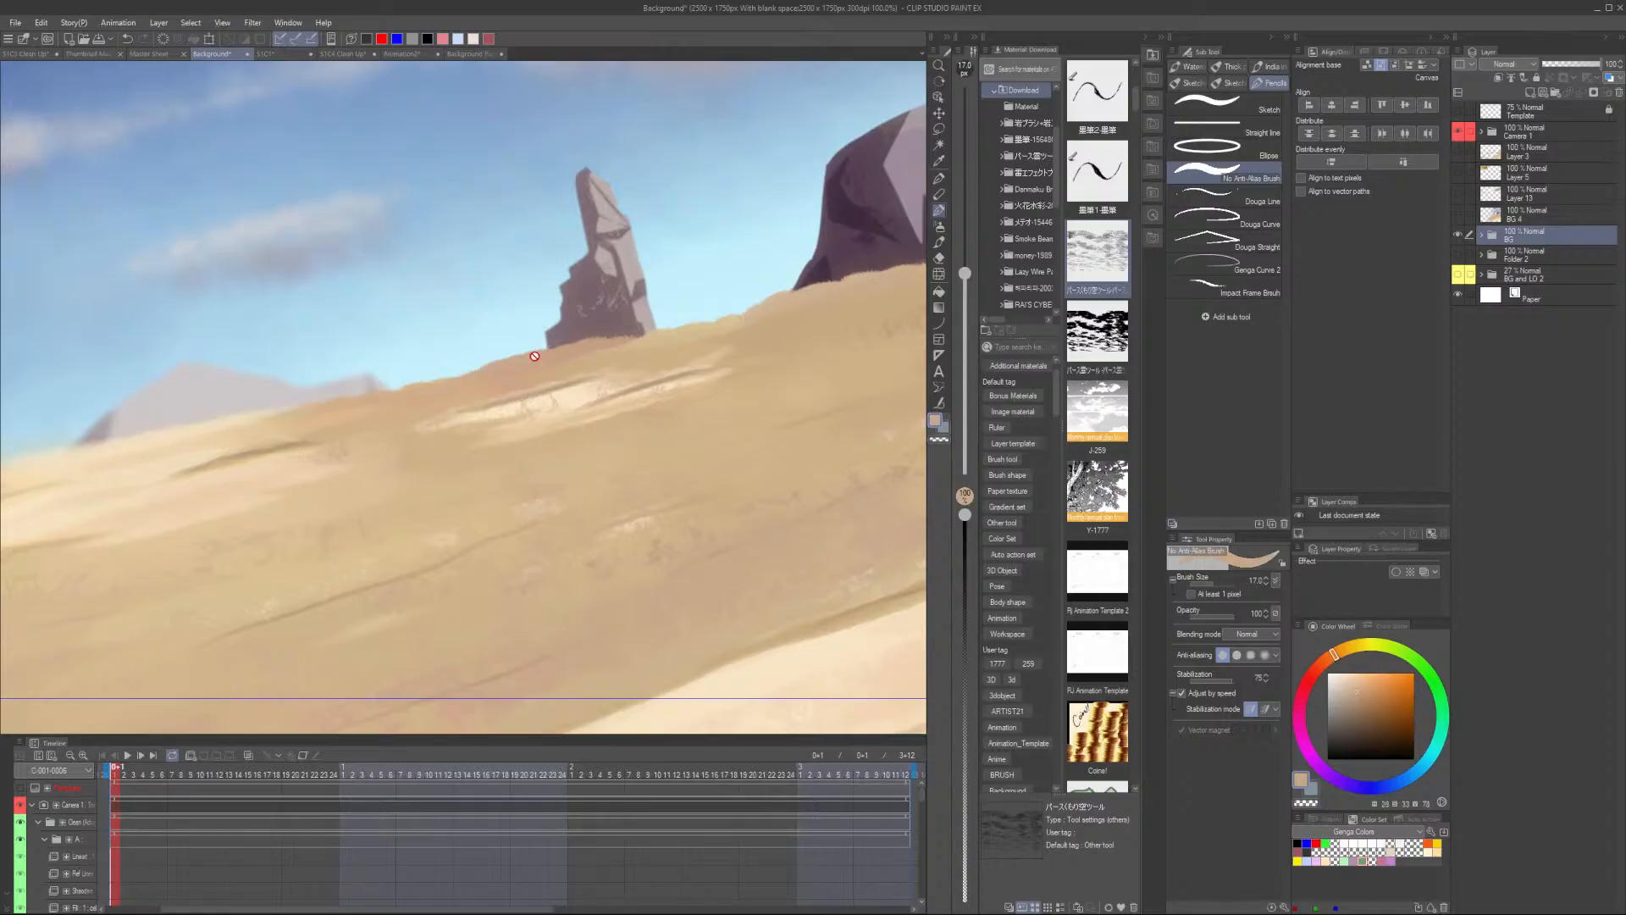
- Enlarge the brush and dab the sampled sand colour as a swatch near the canvas's upper-right corner
{"action": "left_click", "coordinate": [478, 54]}
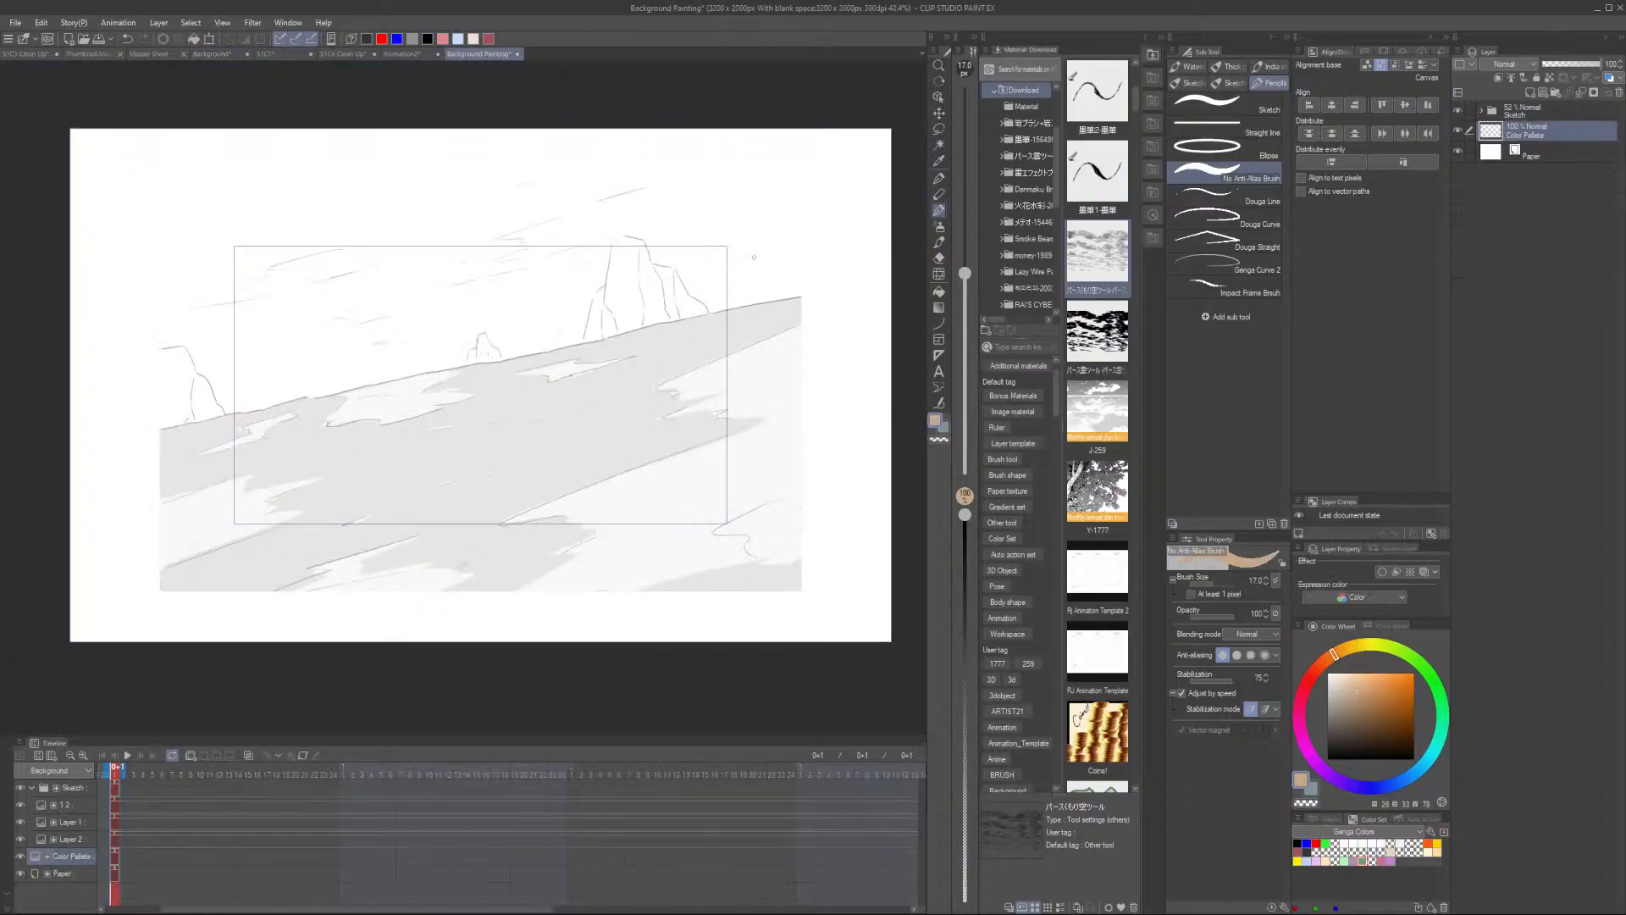
{"action": "key", "text": "]"}
{"action": "key", "text": "]"}
{"action": "key", "text": "]"}
{"action": "key", "text": "]"}
{"action": "key", "text": "]"}
{"action": "key", "text": "]"}
{"action": "key", "text": "]"}
{"action": "key", "text": "]"}
{"action": "key", "text": "]"}
{"action": "key", "text": "]"}
{"action": "key", "text": "]"}
{"action": "key", "text": "]"}
{"action": "left_click_drag", "start_coordinate": [857, 160], "coordinate": [857, 160]}
{"action": "key", "text": "ctrl+z"}
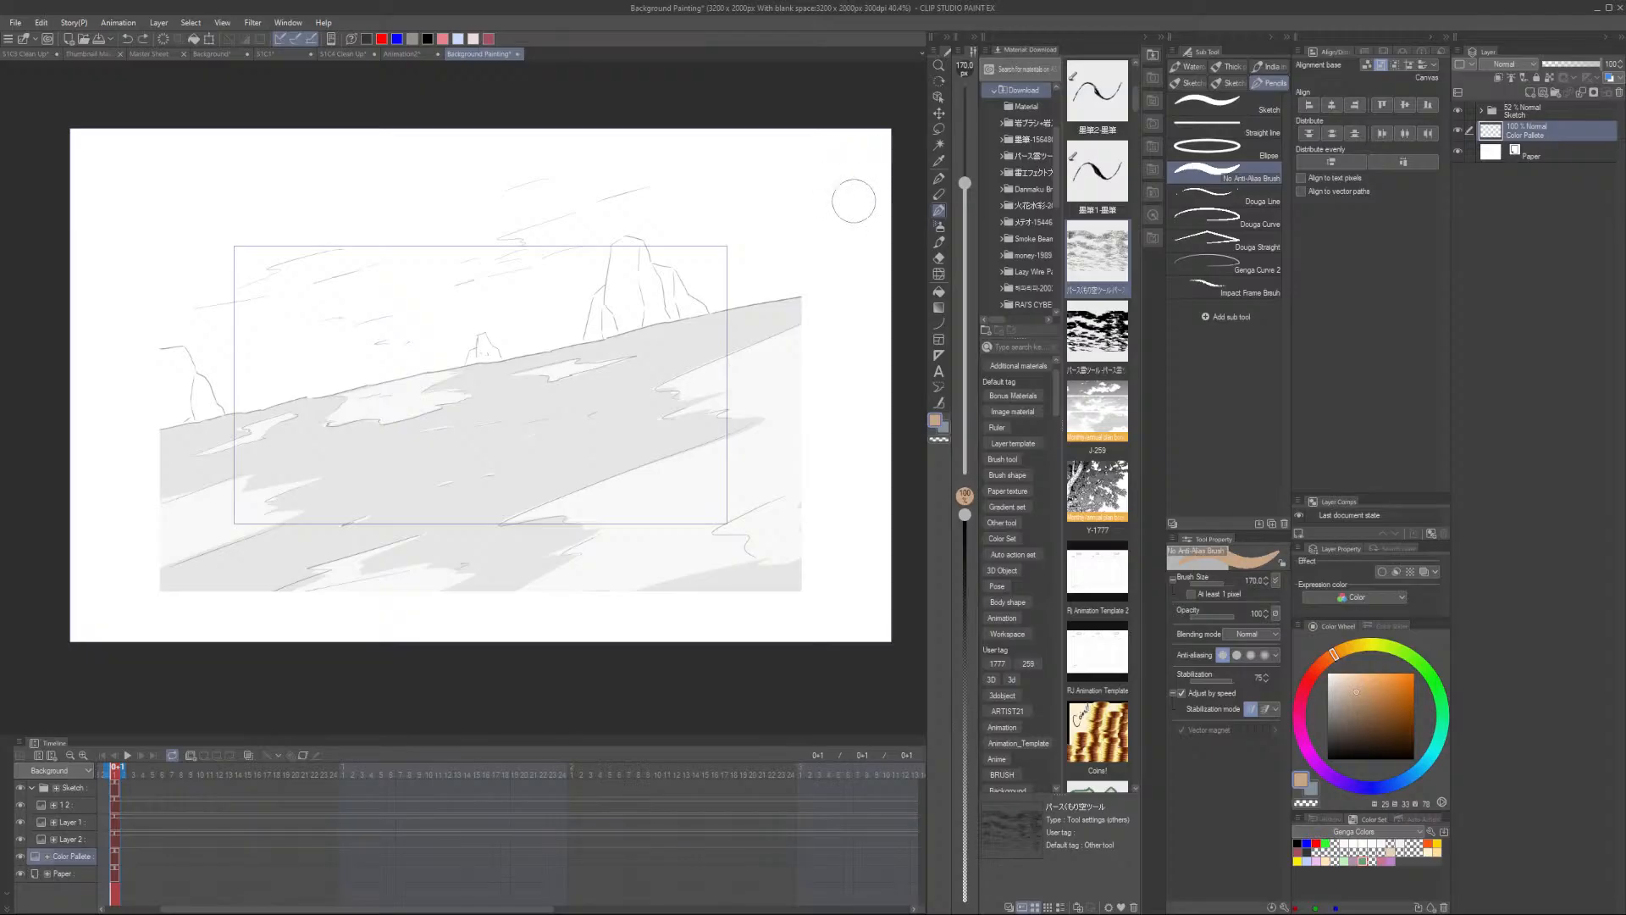
{"action": "left_click", "coordinate": [854, 201]}
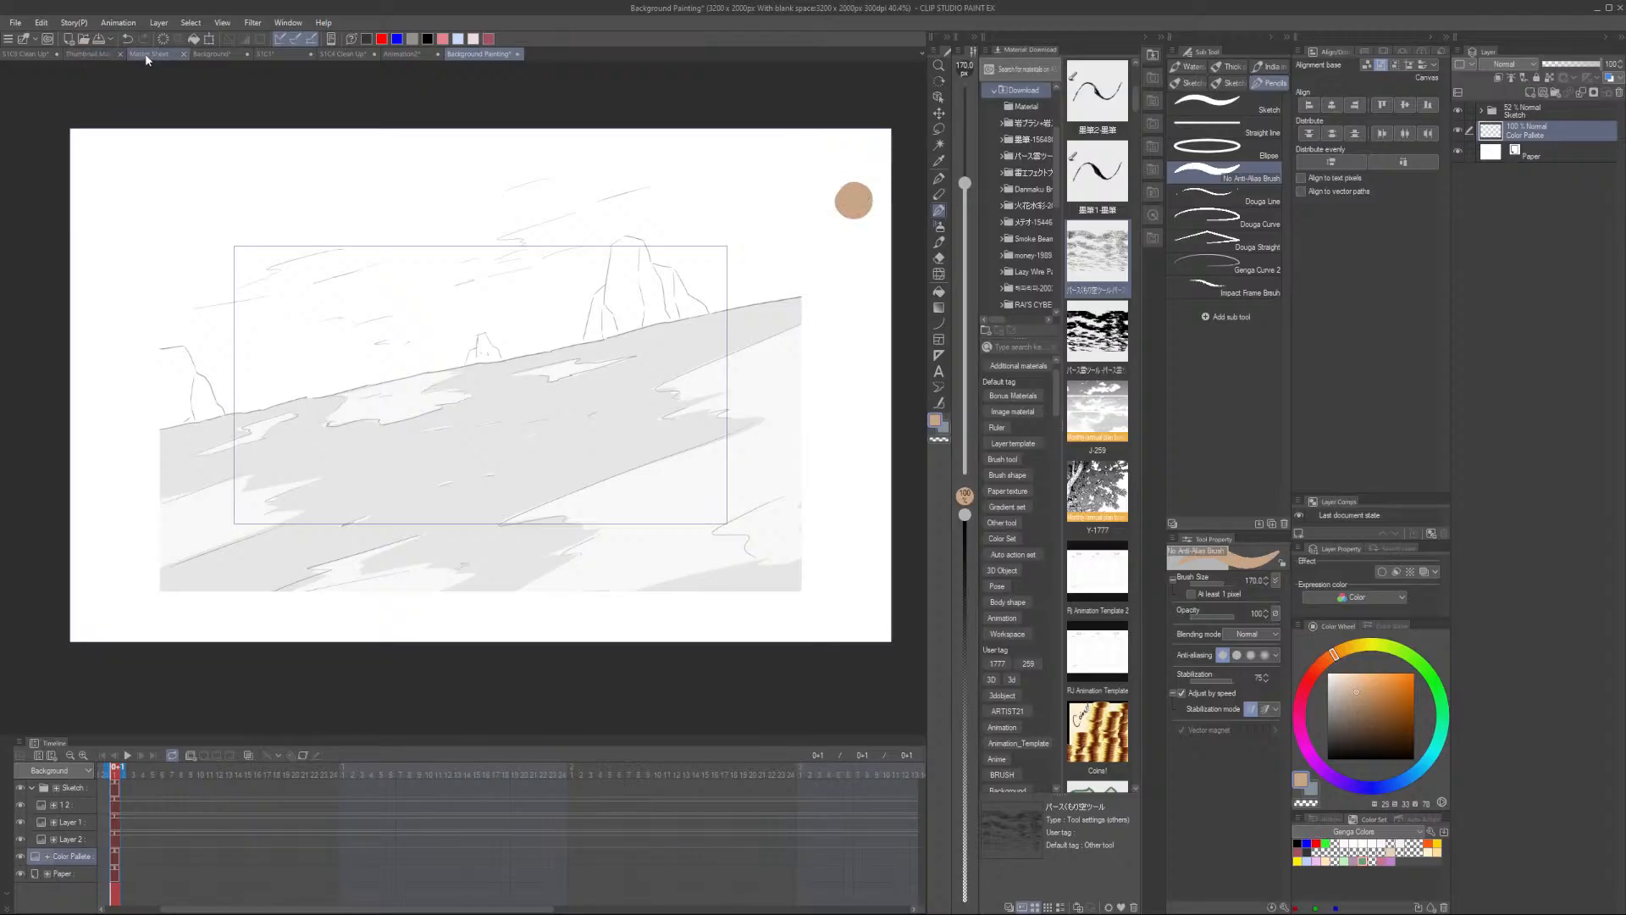
- Sample a lighter sand colour from the Background reference file
{"action": "left_click", "coordinate": [146, 57]}
{"action": "left_click", "coordinate": [222, 55]}
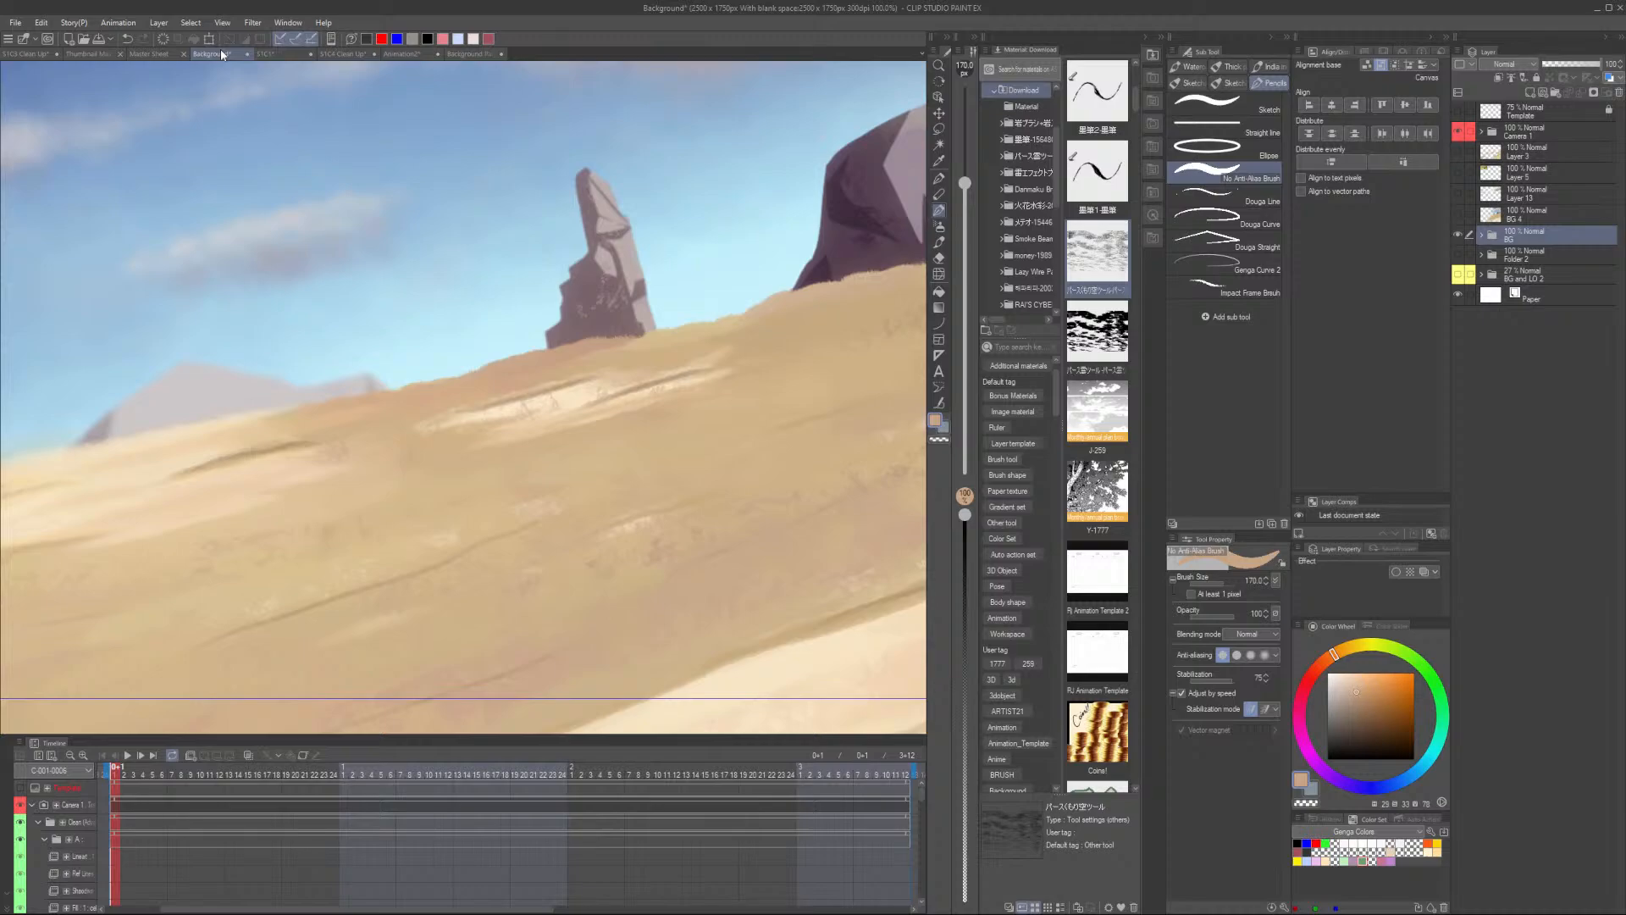
{"action": "scroll", "coordinate": [711, 474], "scroll_direction": "down", "scroll_amount": 5}
{"action": "scroll", "coordinate": [753, 581], "scroll_direction": "up", "scroll_amount": 5}
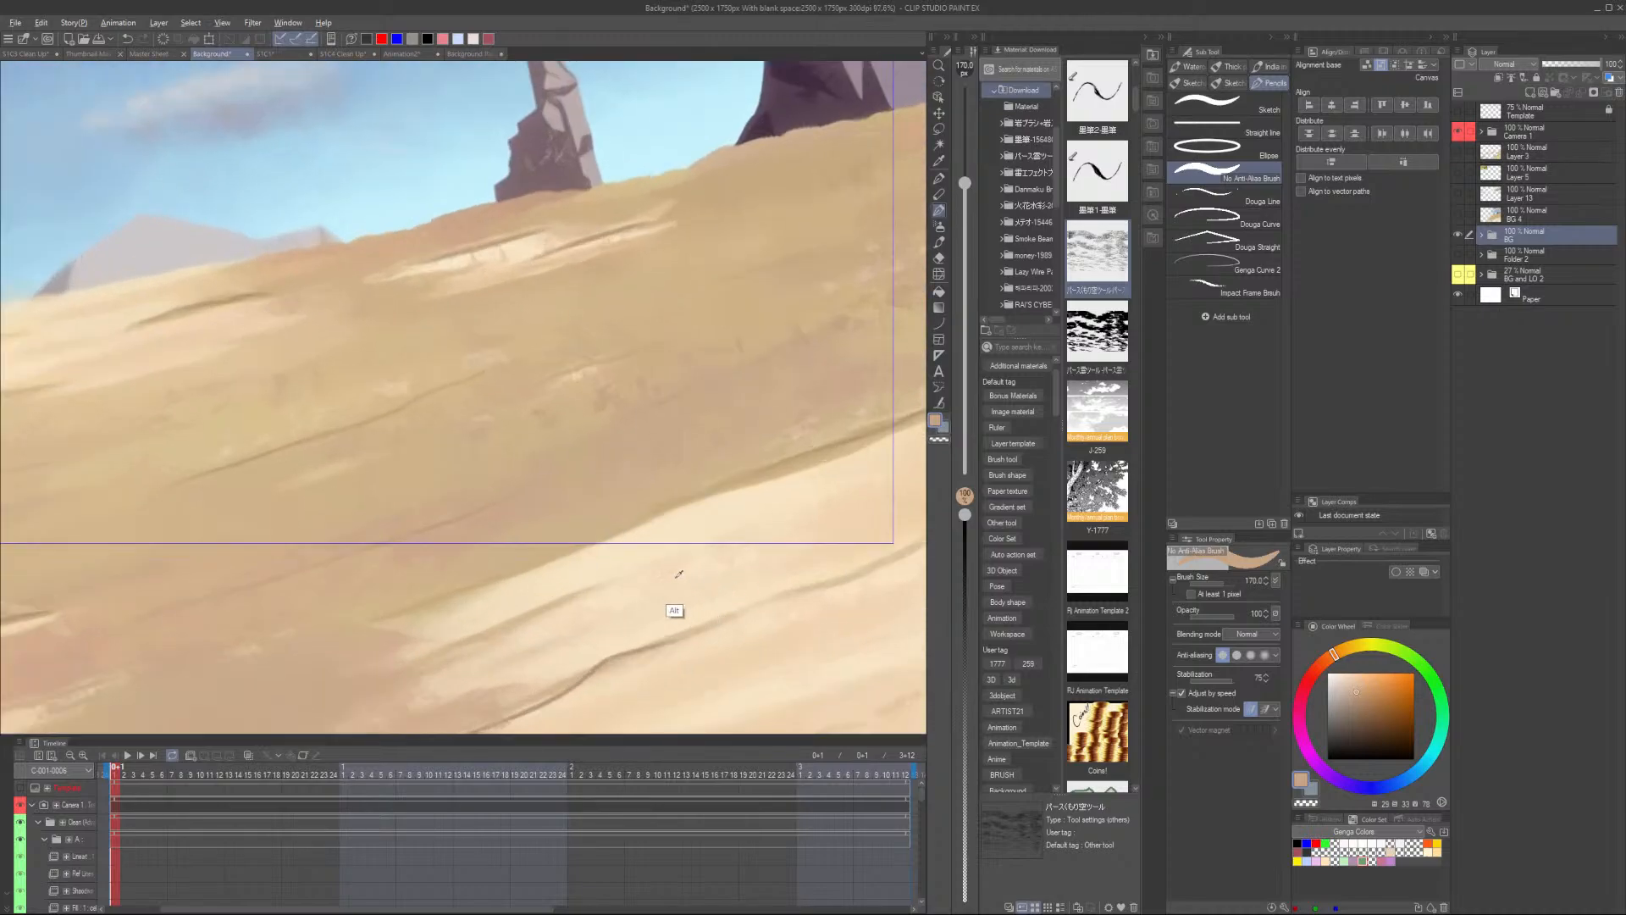
{"action": "left_click", "coordinate": [681, 560], "text": "alt"}
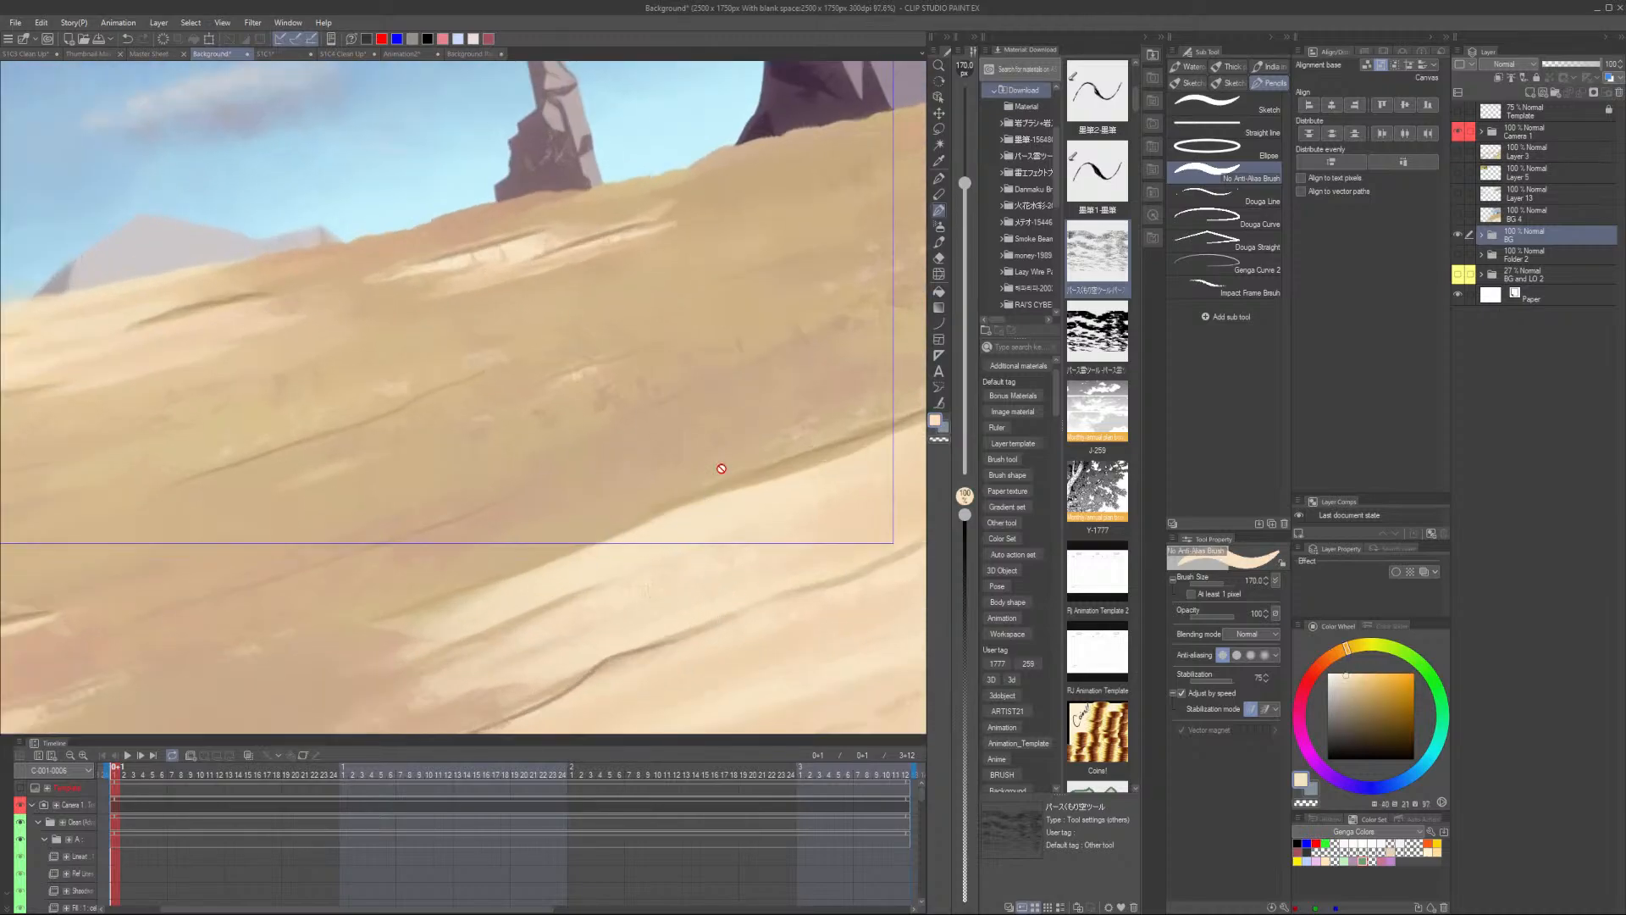
- Sample the dark purple rock shadow colour from the Background reference file
{"action": "left_click", "coordinate": [475, 55]}
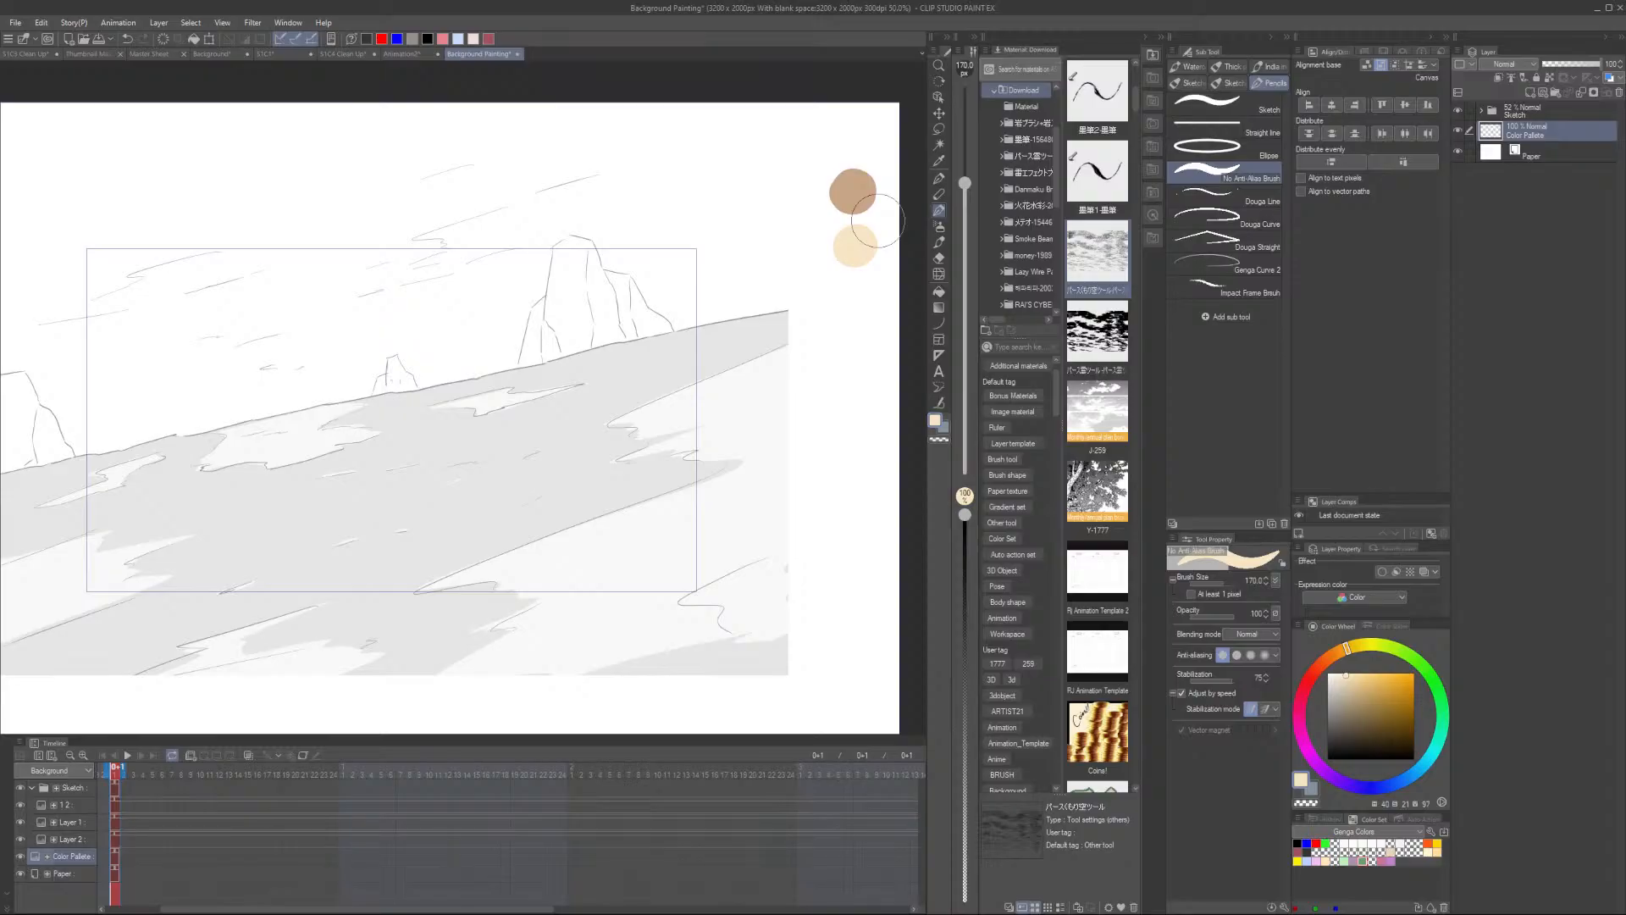
{"action": "scroll", "coordinate": [872, 225], "scroll_direction": "up", "scroll_amount": 1}
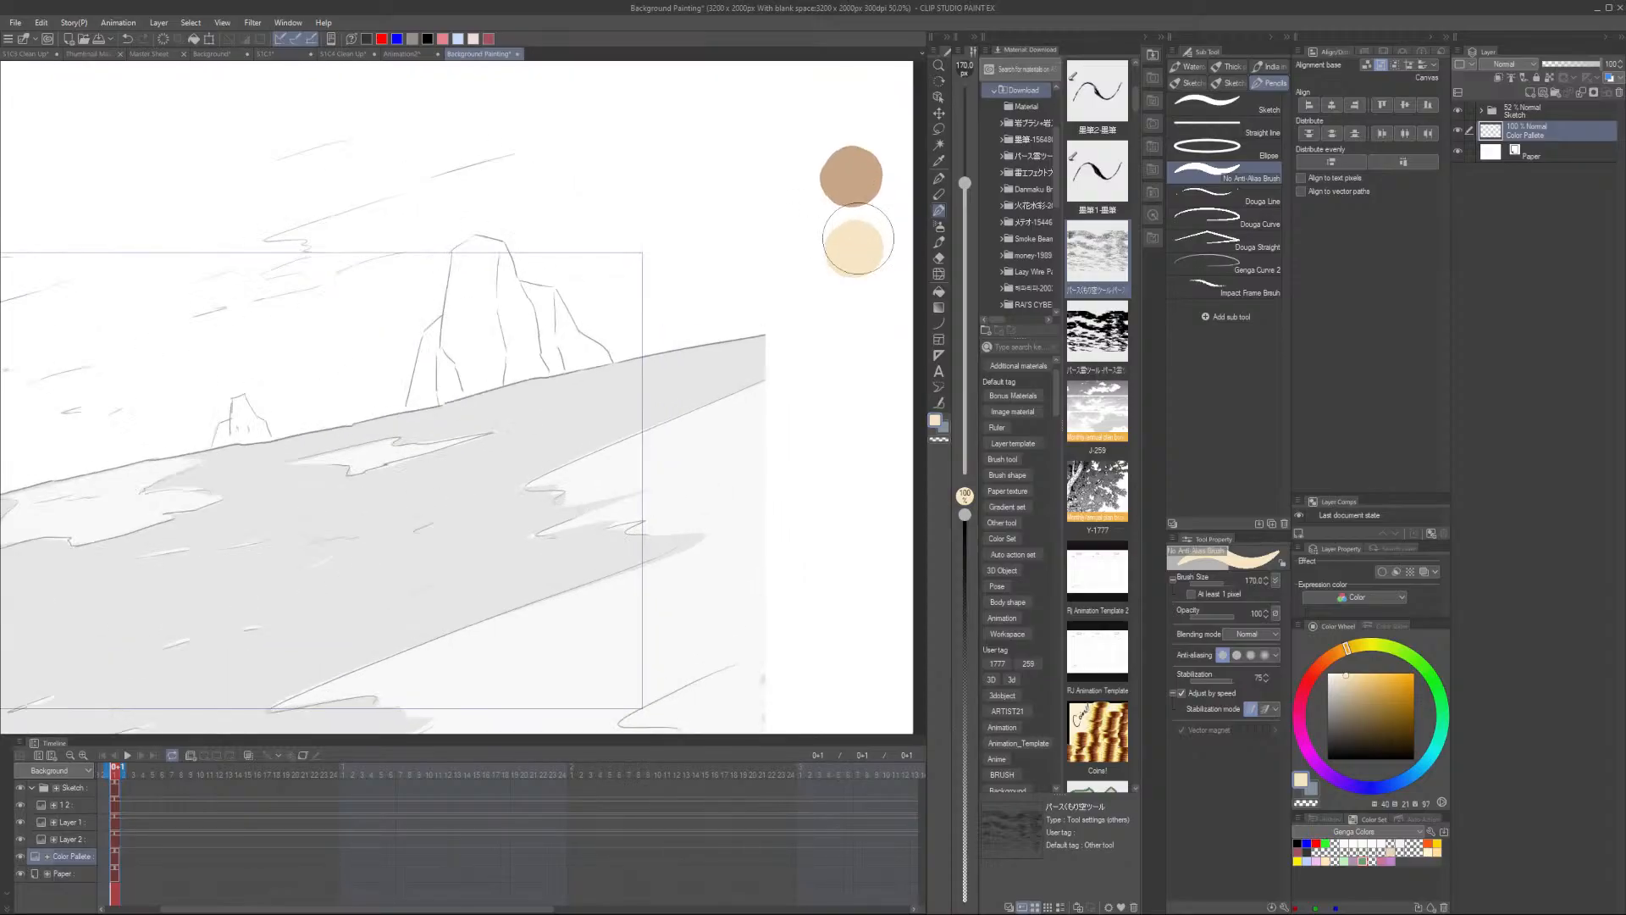
{"action": "left_click", "coordinate": [218, 54]}
{"action": "scroll", "coordinate": [497, 250], "scroll_direction": "down", "scroll_amount": 2}
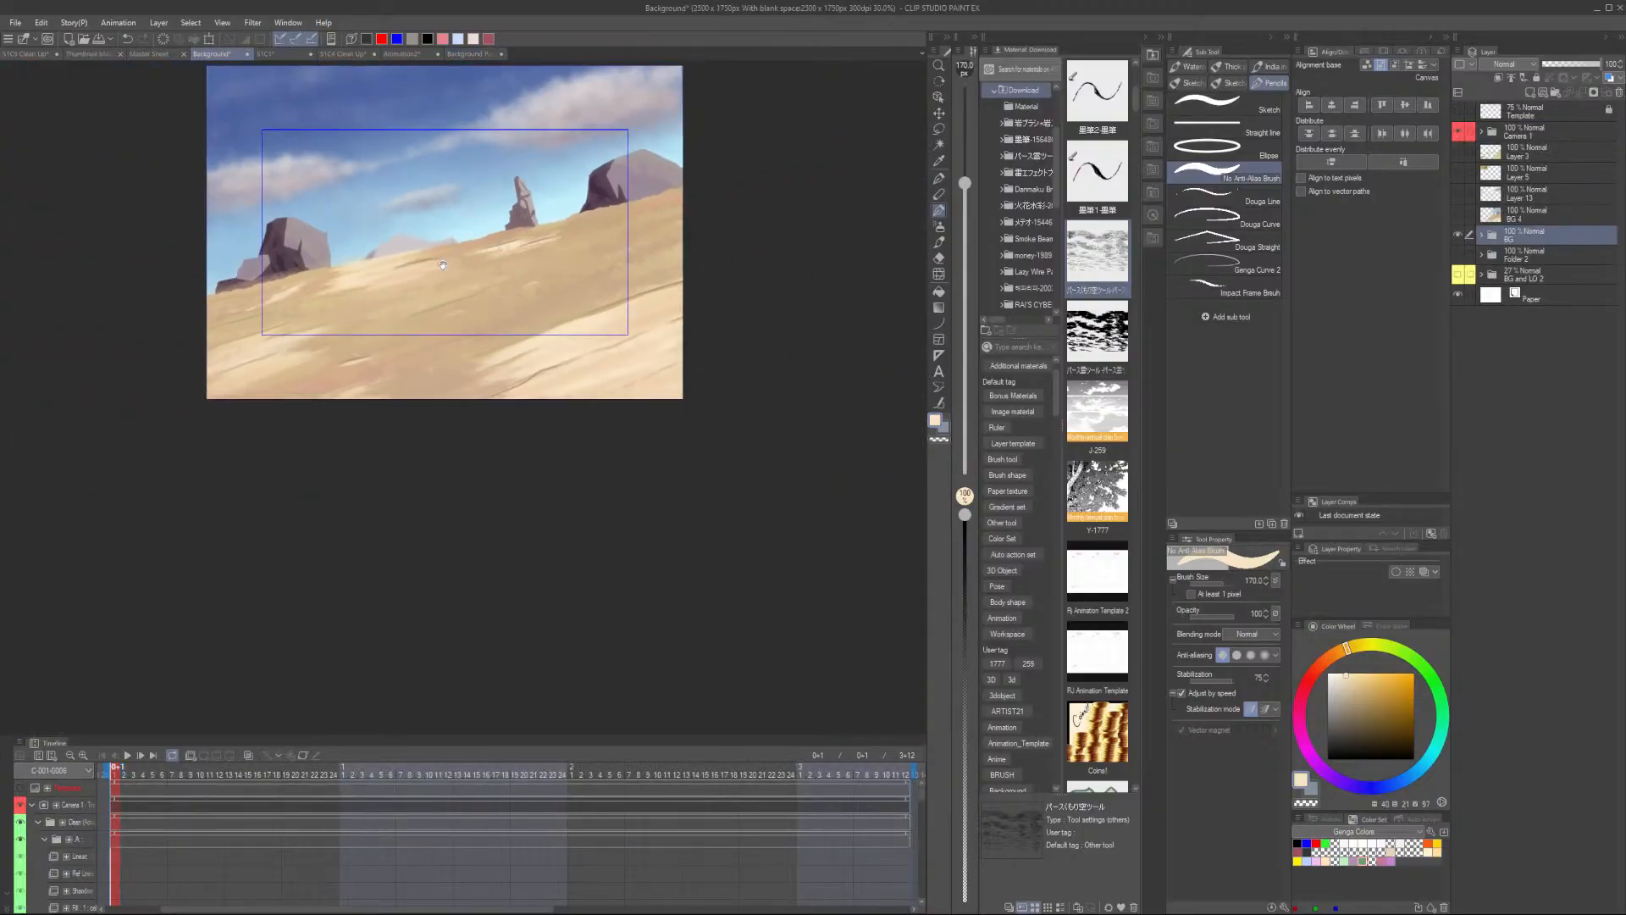
{"action": "left_click_drag", "start_coordinate": [443, 265], "coordinate": [450, 476]}
{"action": "scroll", "coordinate": [514, 401], "scroll_direction": "up", "scroll_amount": 4}
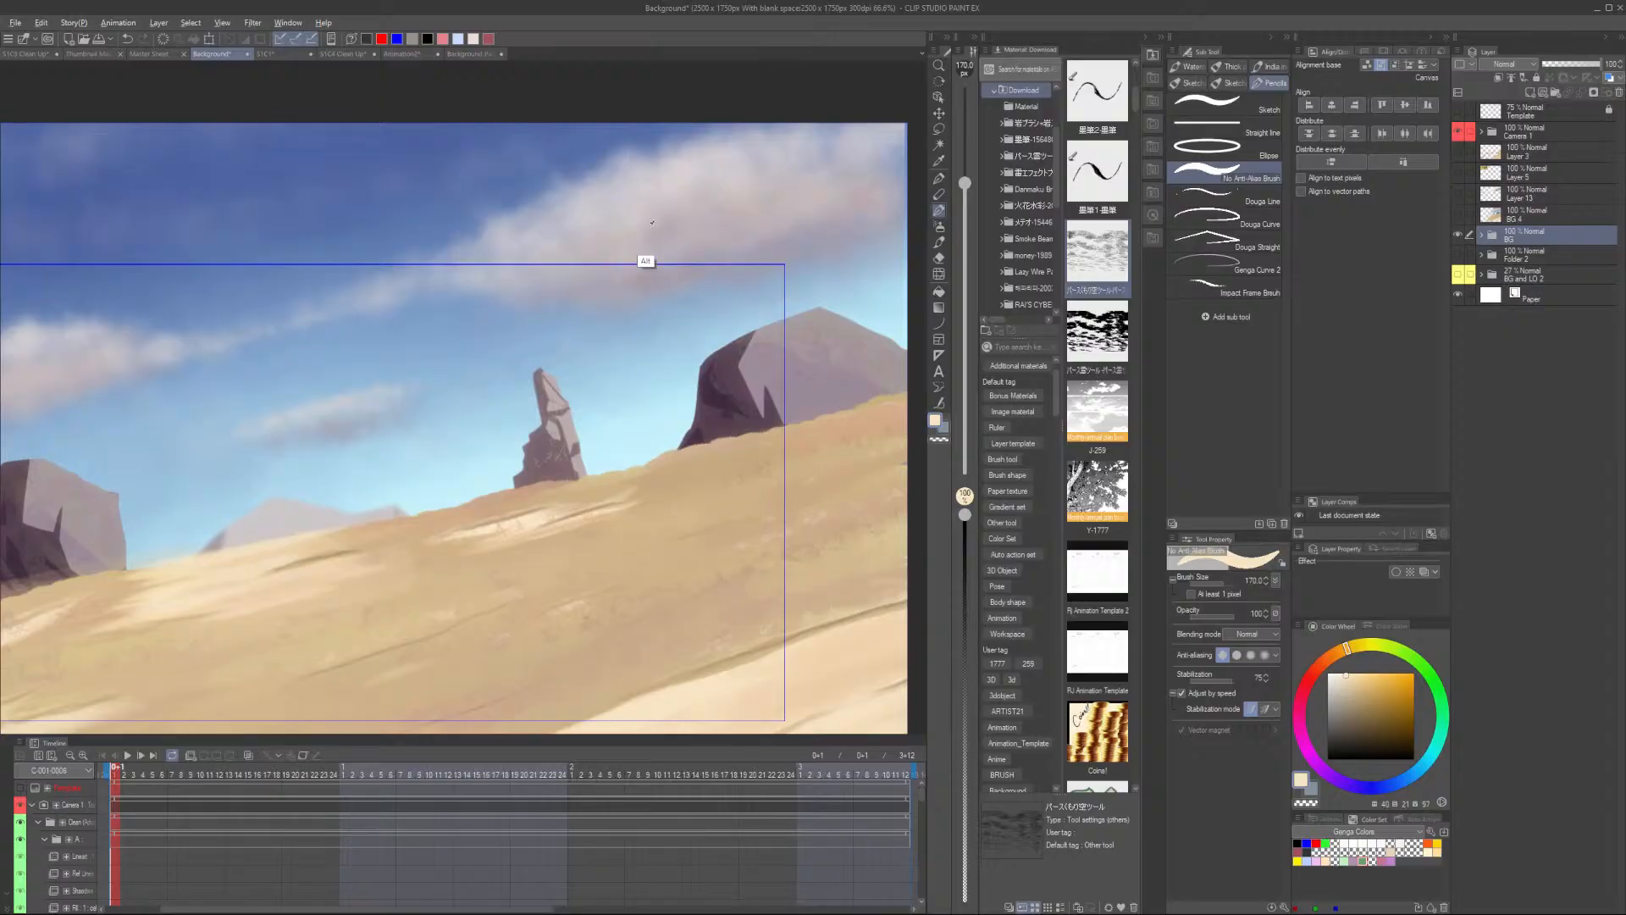
{"action": "left_click", "coordinate": [733, 413], "text": "alt"}
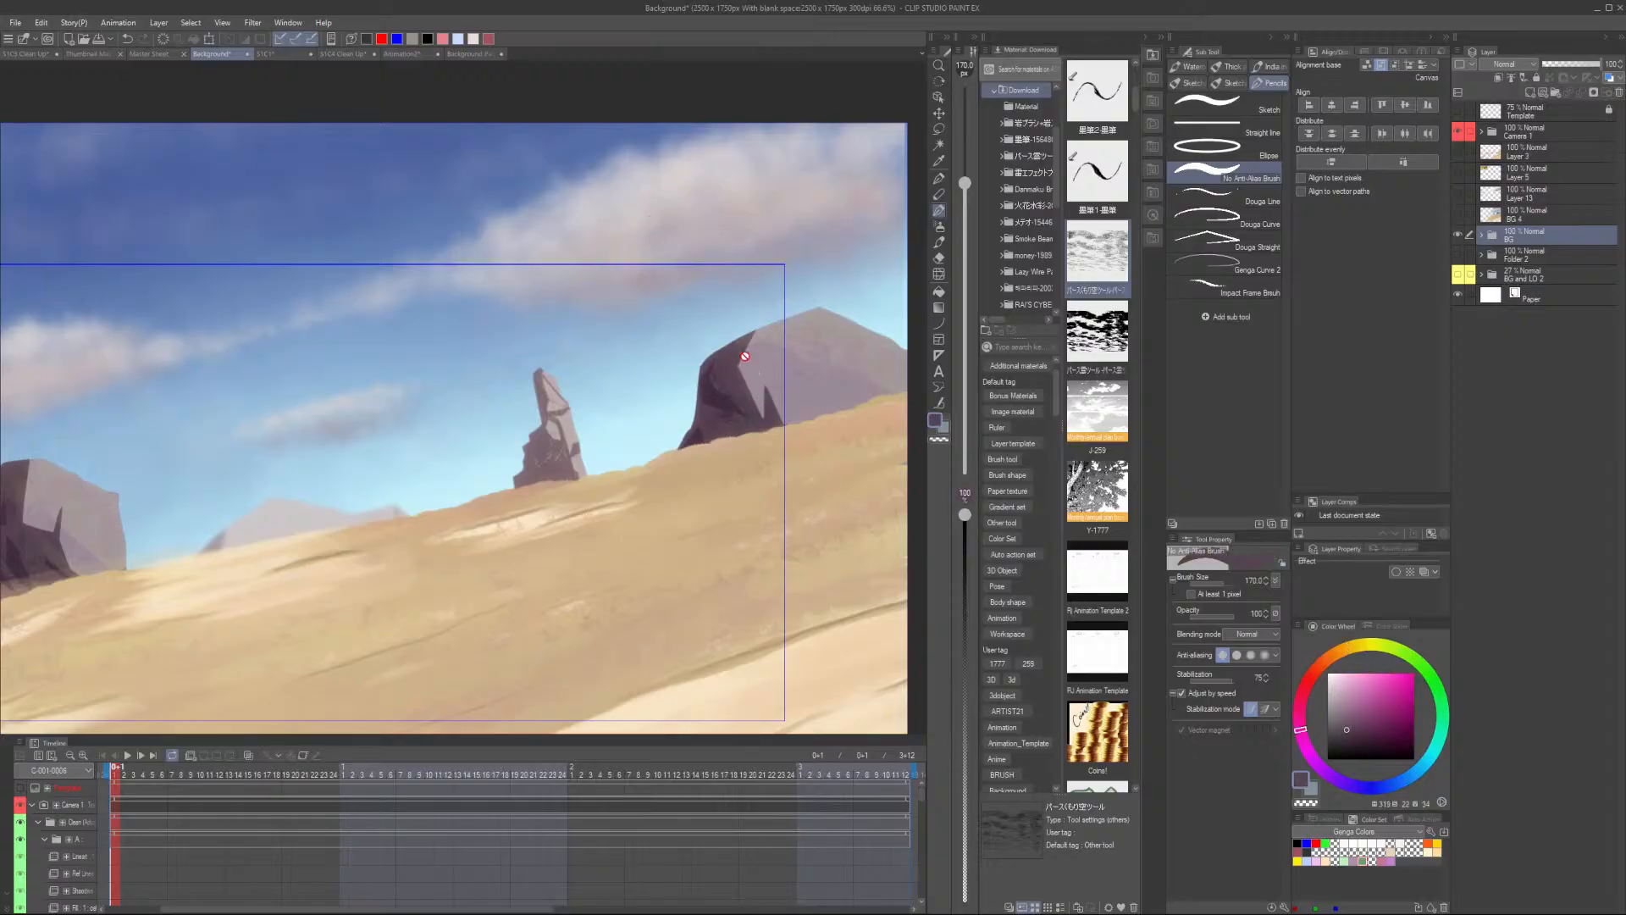
- Dab the sampled dark purple as a swatch below the two sand swatches
{"action": "left_click", "coordinate": [478, 54]}
{"action": "scroll", "coordinate": [852, 321], "scroll_direction": "up", "scroll_amount": 2}
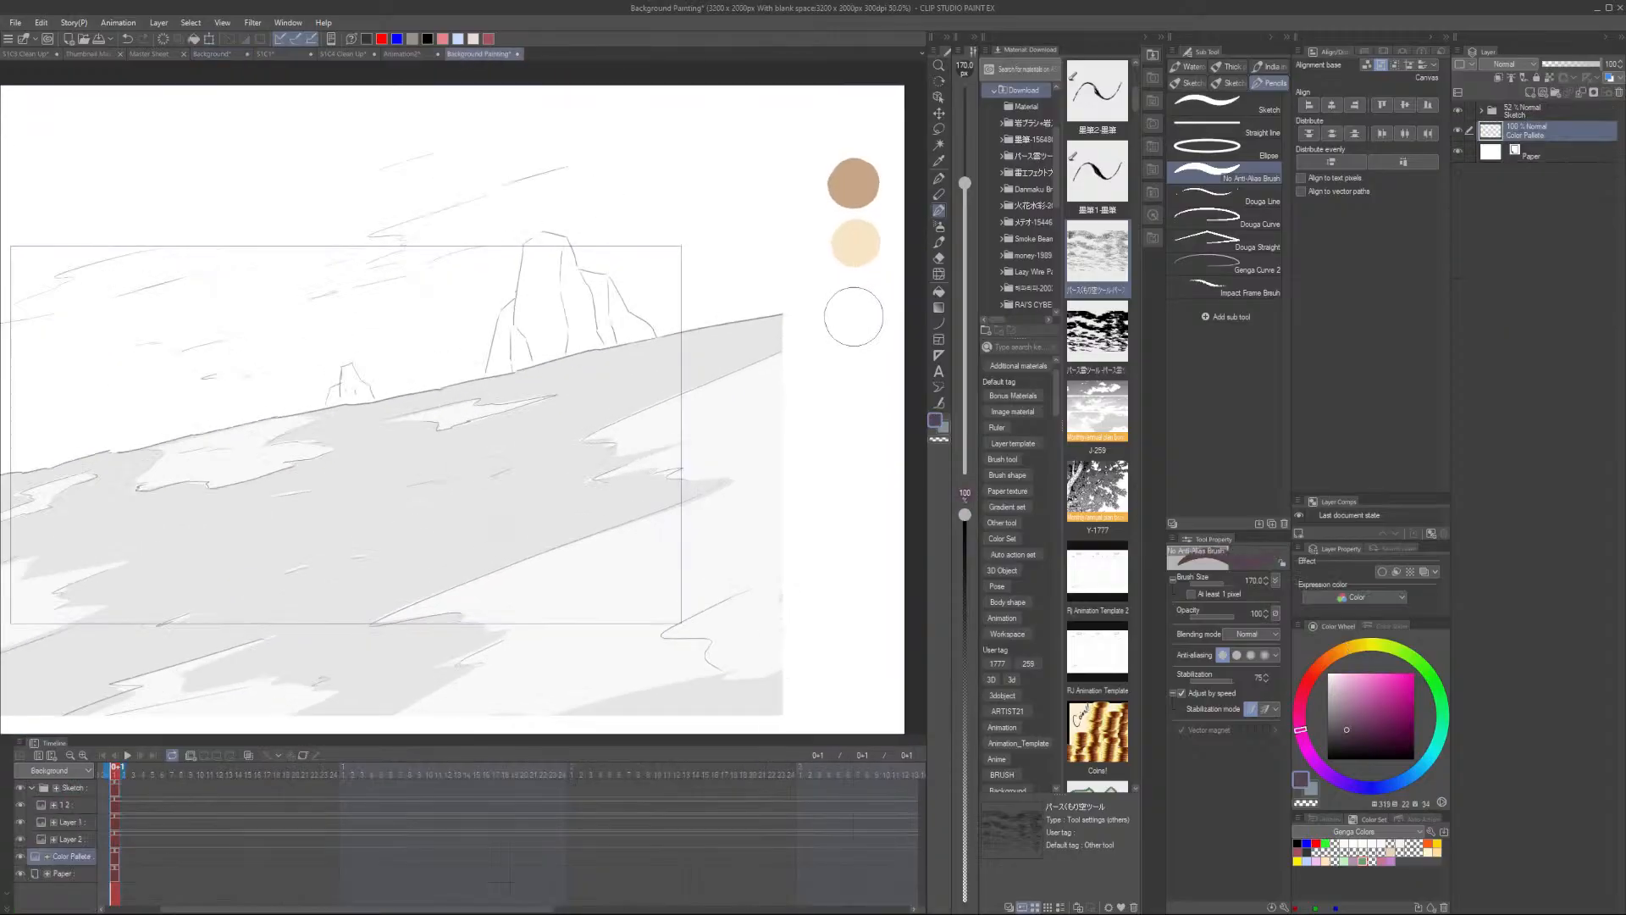
{"action": "key", "text": "ctrl+z"}
{"action": "left_click", "coordinate": [854, 306]}
- Sample the deep blue sky colour from the reference and dab it as a swatch below the dark purple one
{"action": "left_click", "coordinate": [401, 54]}
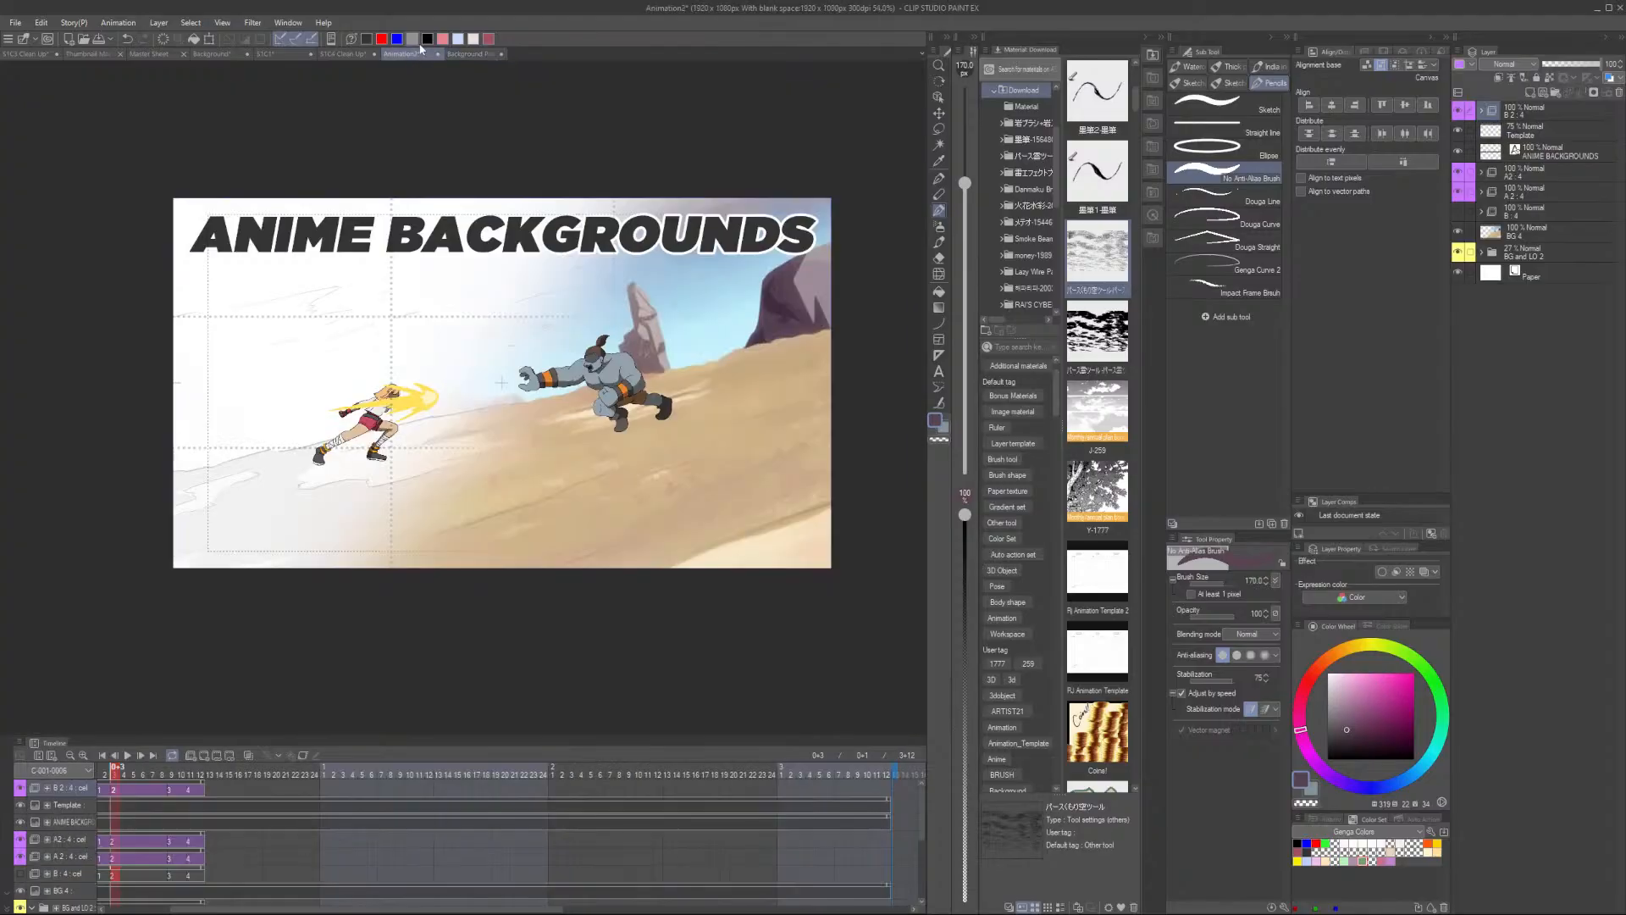
{"action": "left_click", "coordinate": [213, 54]}
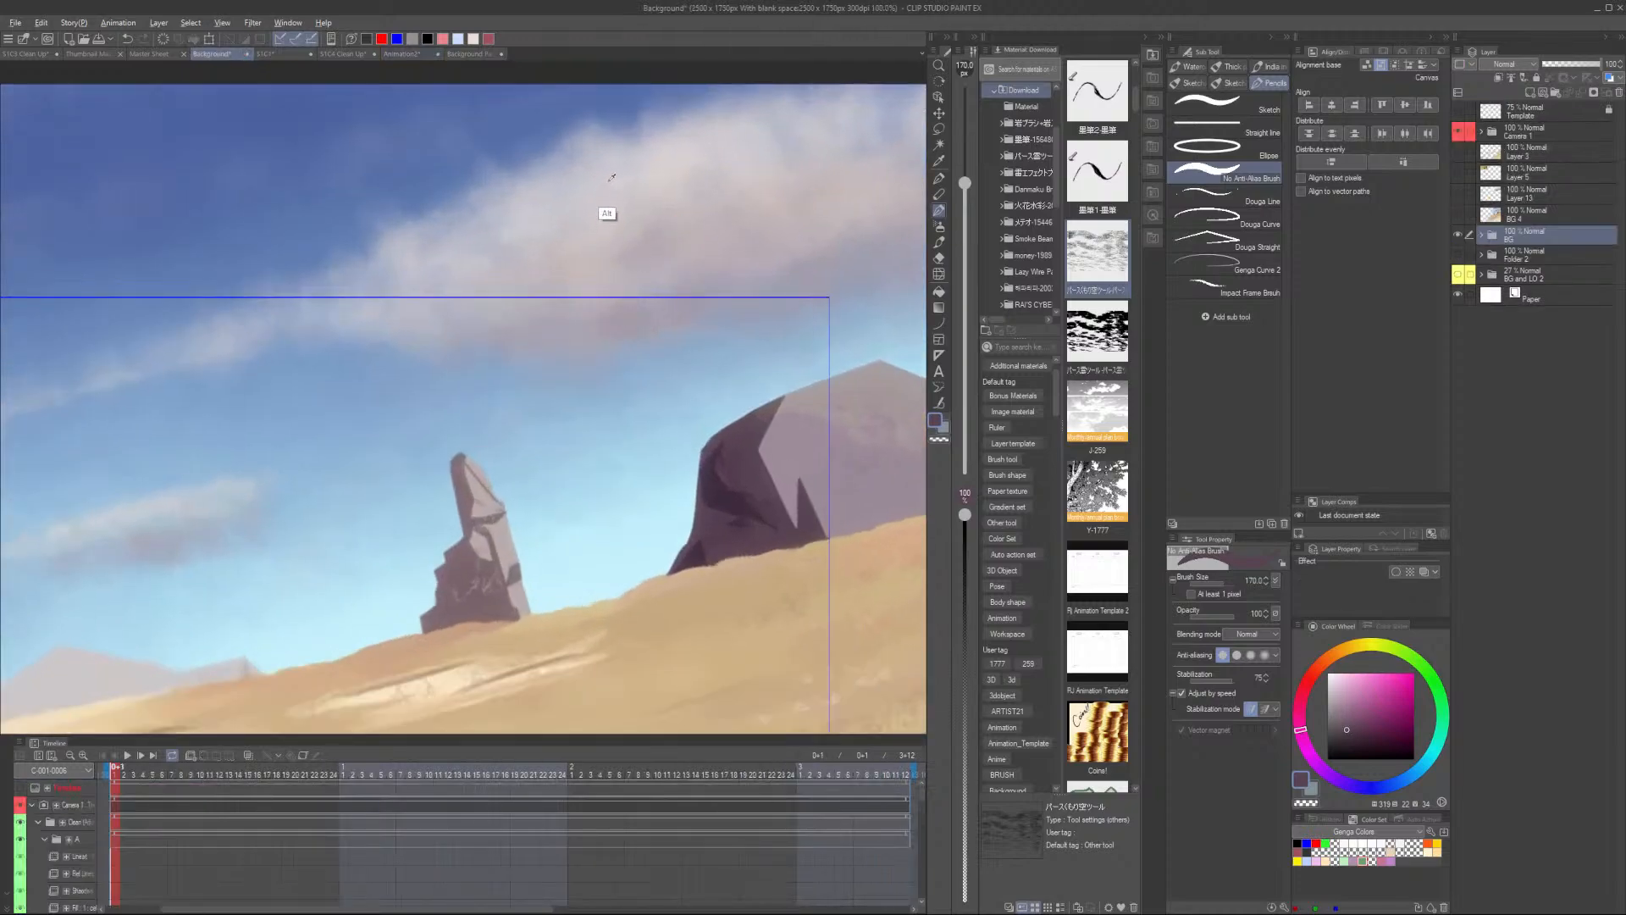
{"action": "left_click", "coordinate": [284, 129], "text": "alt"}
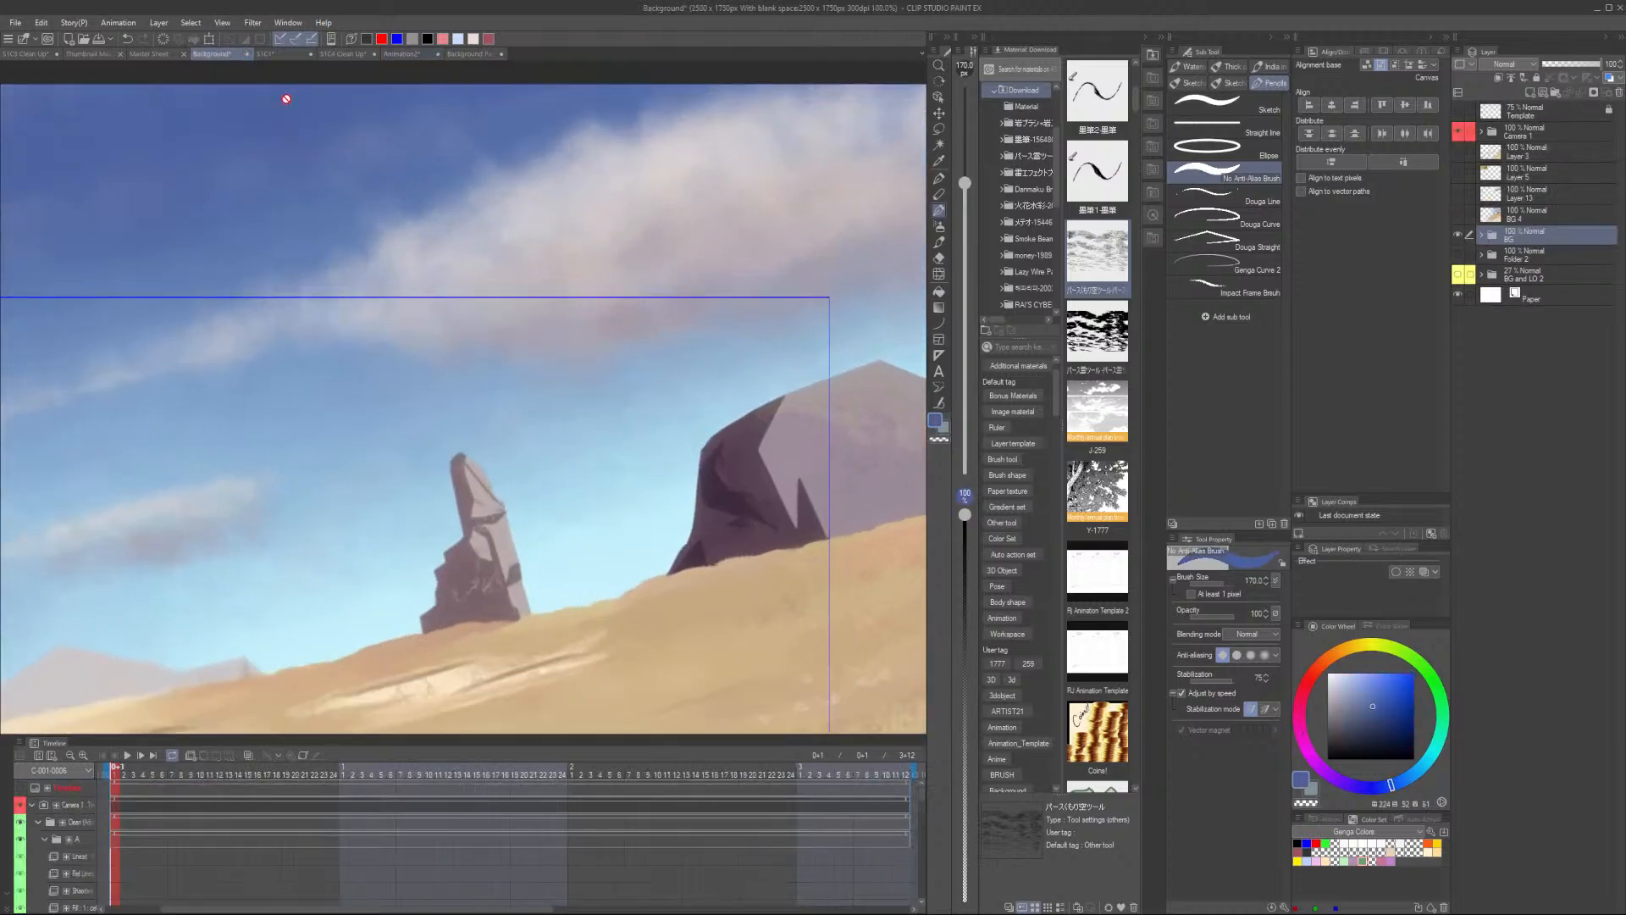
{"action": "left_click", "coordinate": [471, 54]}
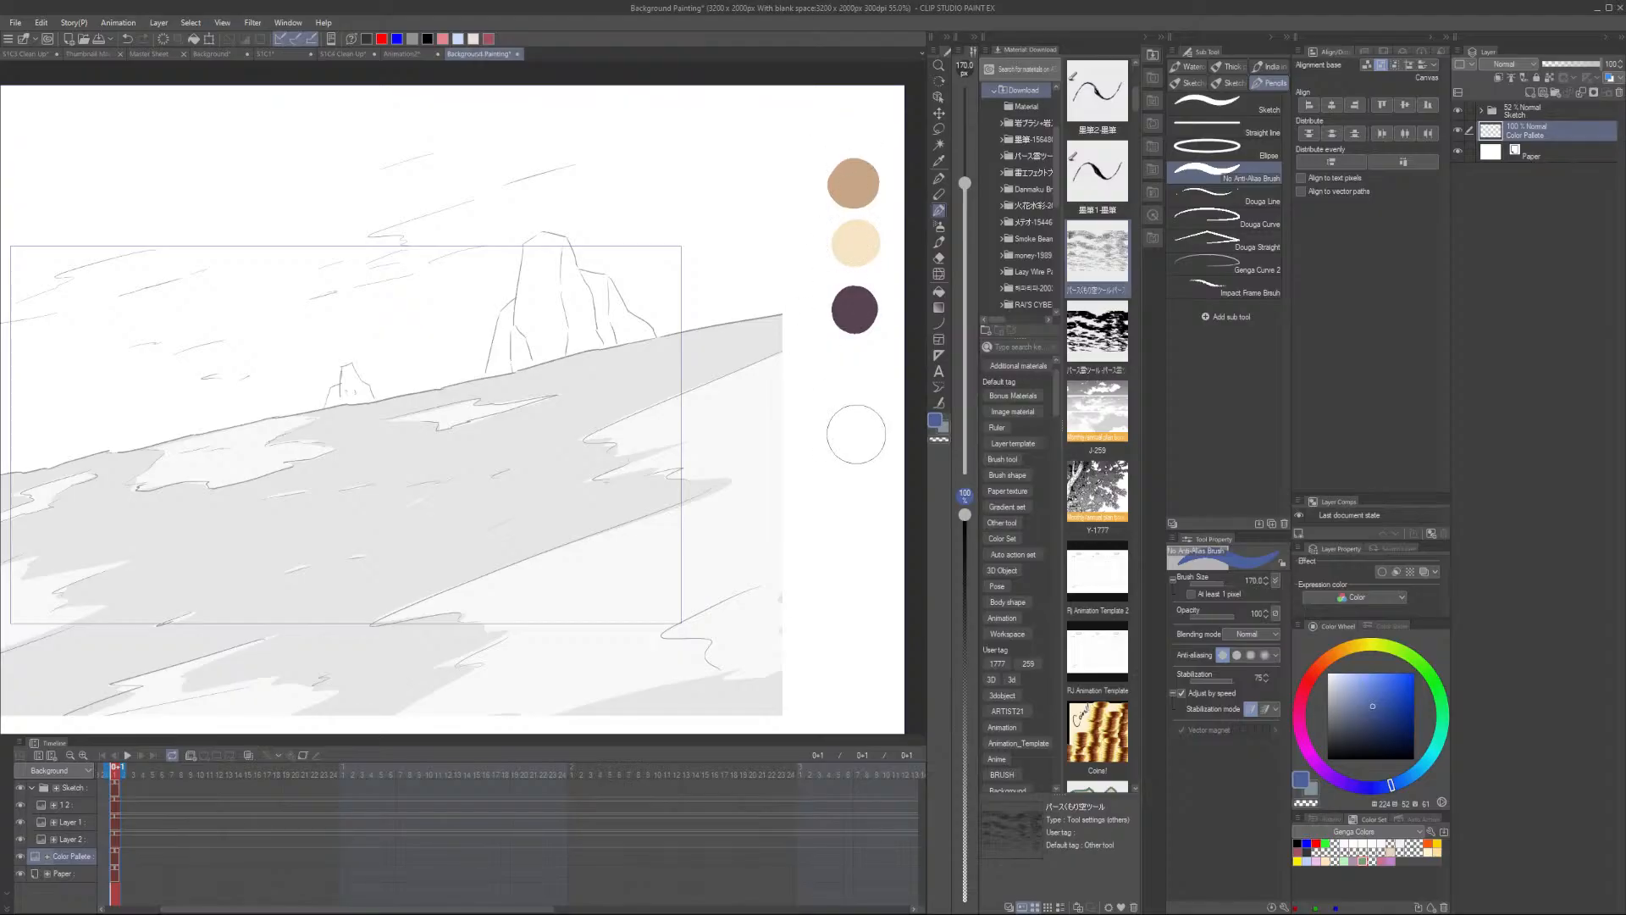
{"action": "left_click", "coordinate": [857, 435]}
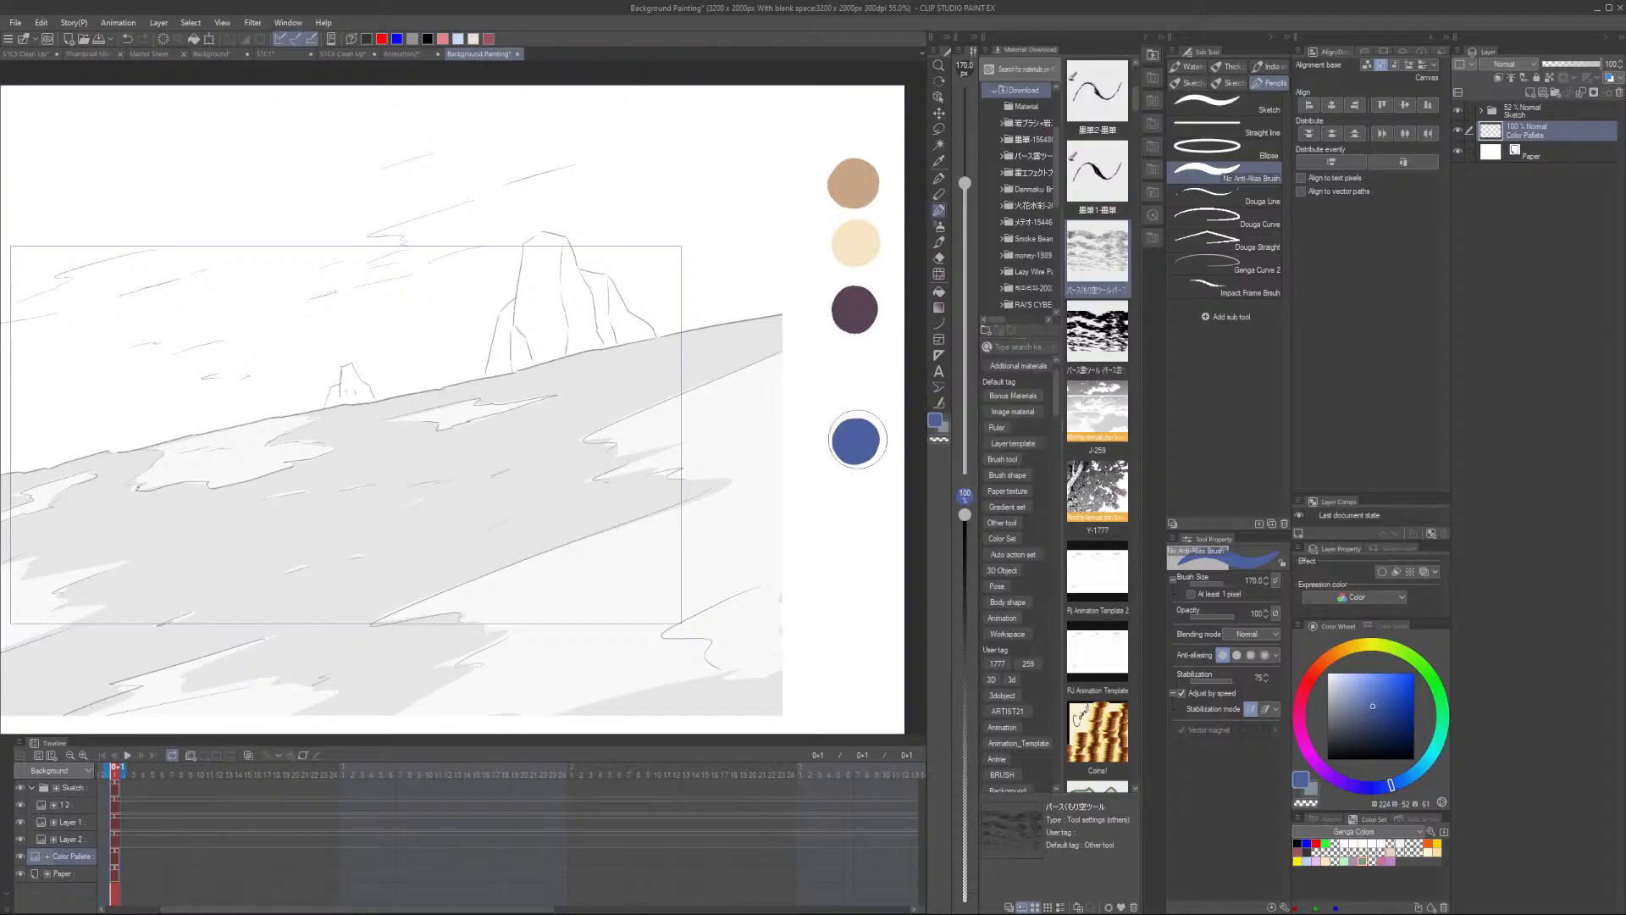
- Sample the pale cyan sky colour from the reference and dab it beneath the blue swatch
{"action": "left_click", "coordinate": [219, 54]}
{"action": "left_click", "coordinate": [590, 581], "text": "alt"}
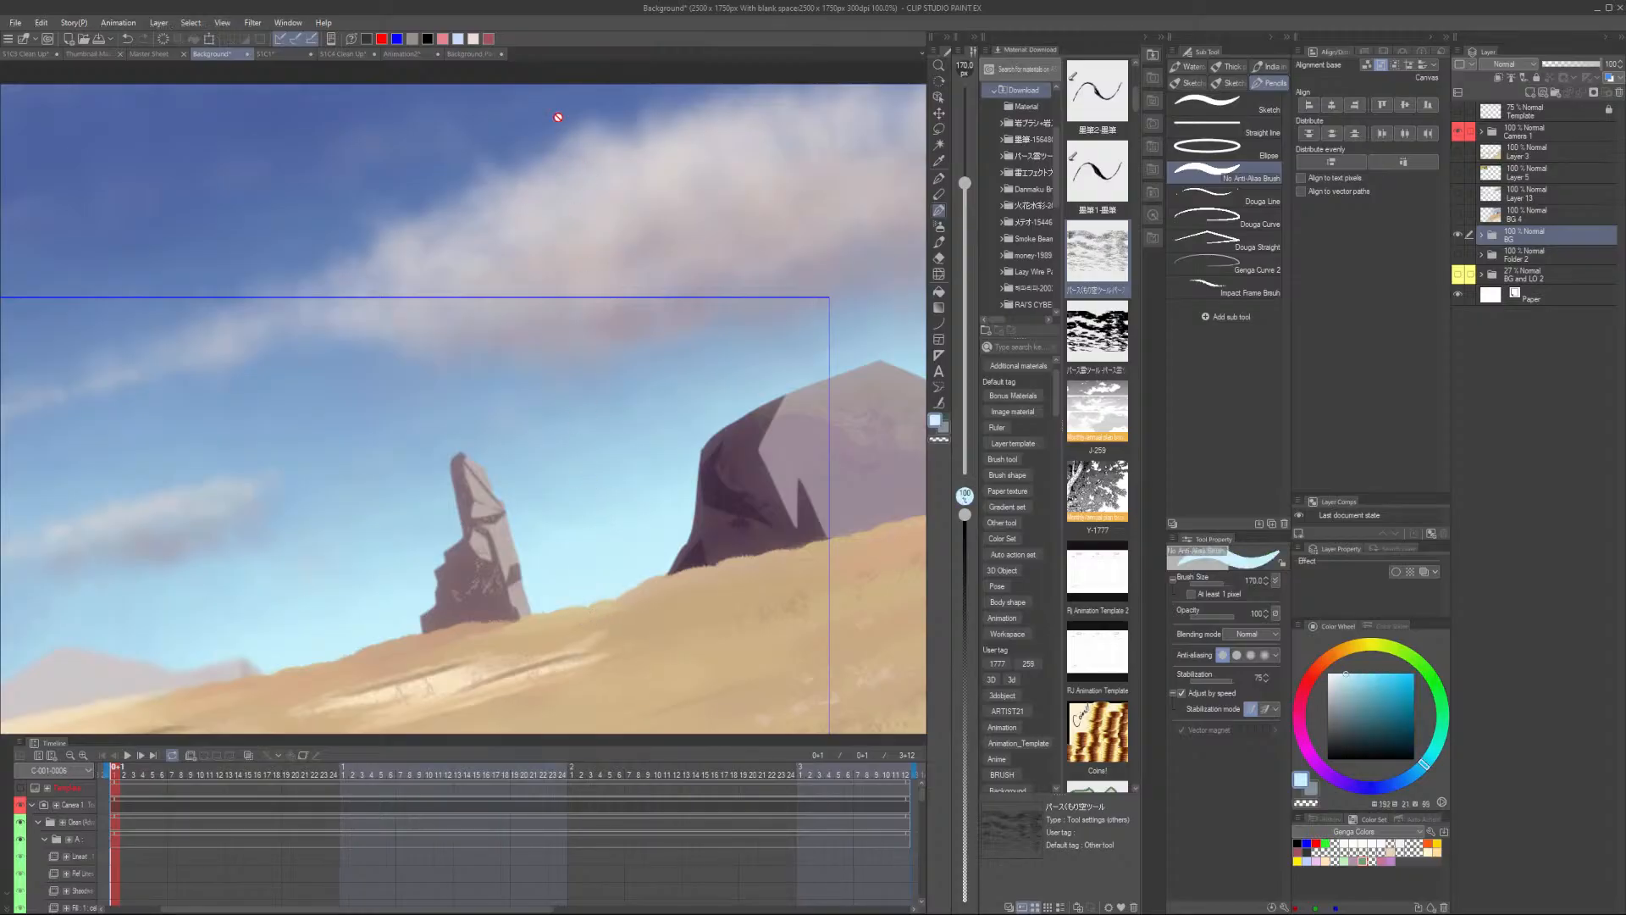
{"action": "left_click", "coordinate": [474, 54]}
{"action": "left_click", "coordinate": [851, 503]}
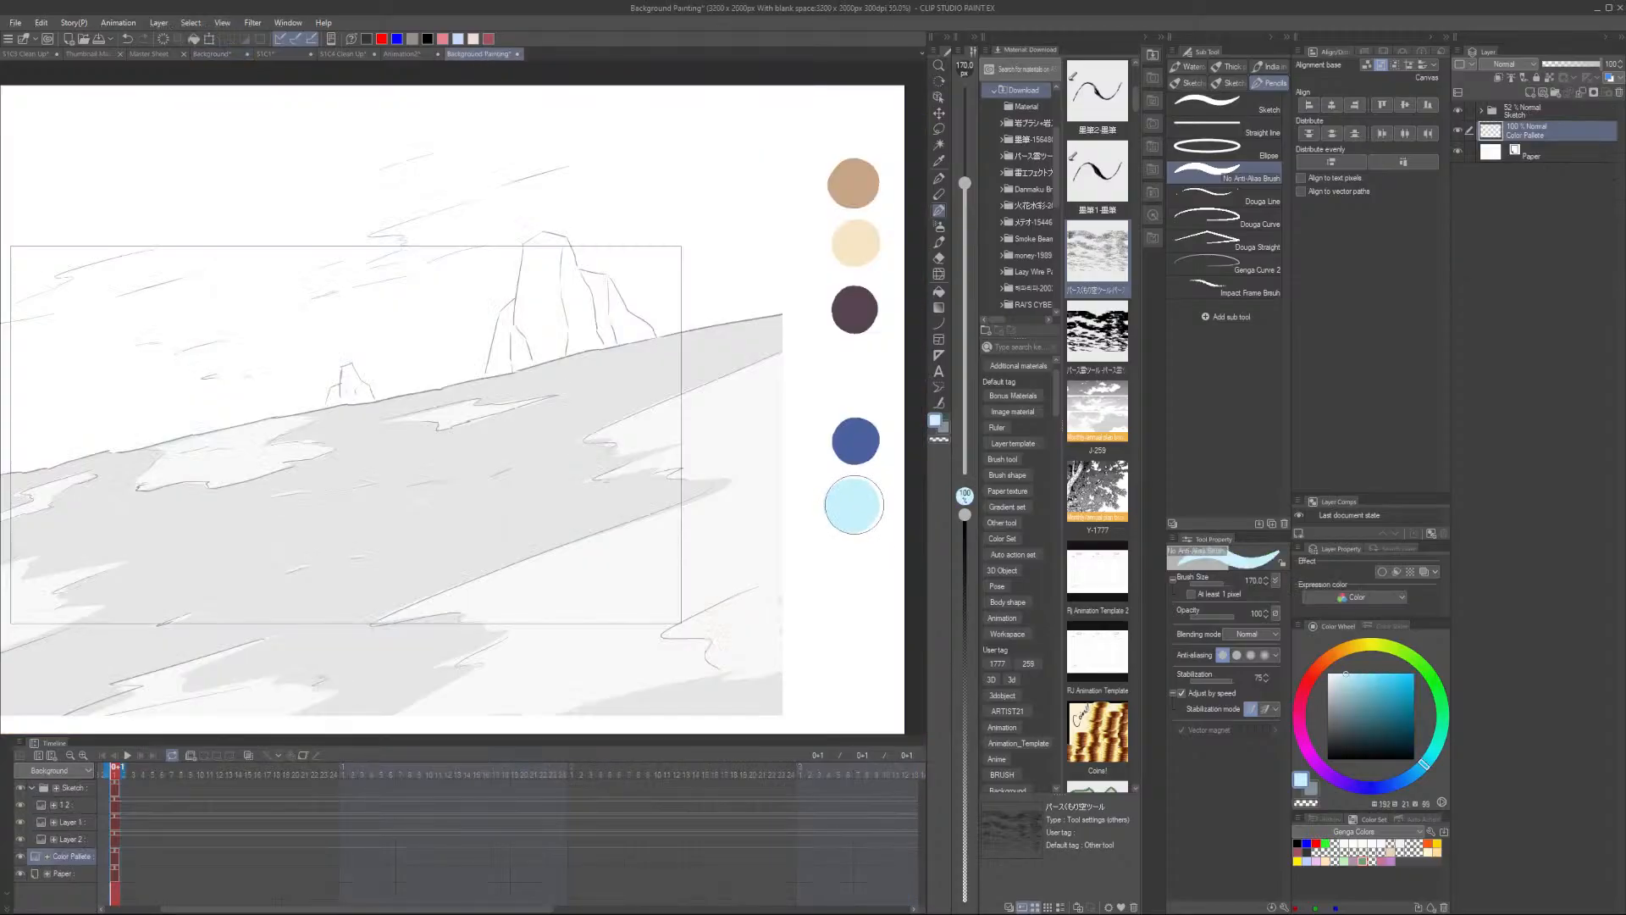
- Expand the BG folder in the Background reference file and sample the palest sky colour near the horizon
{"action": "key", "text": "ctrl+z"}
{"action": "left_click", "coordinate": [275, 56]}
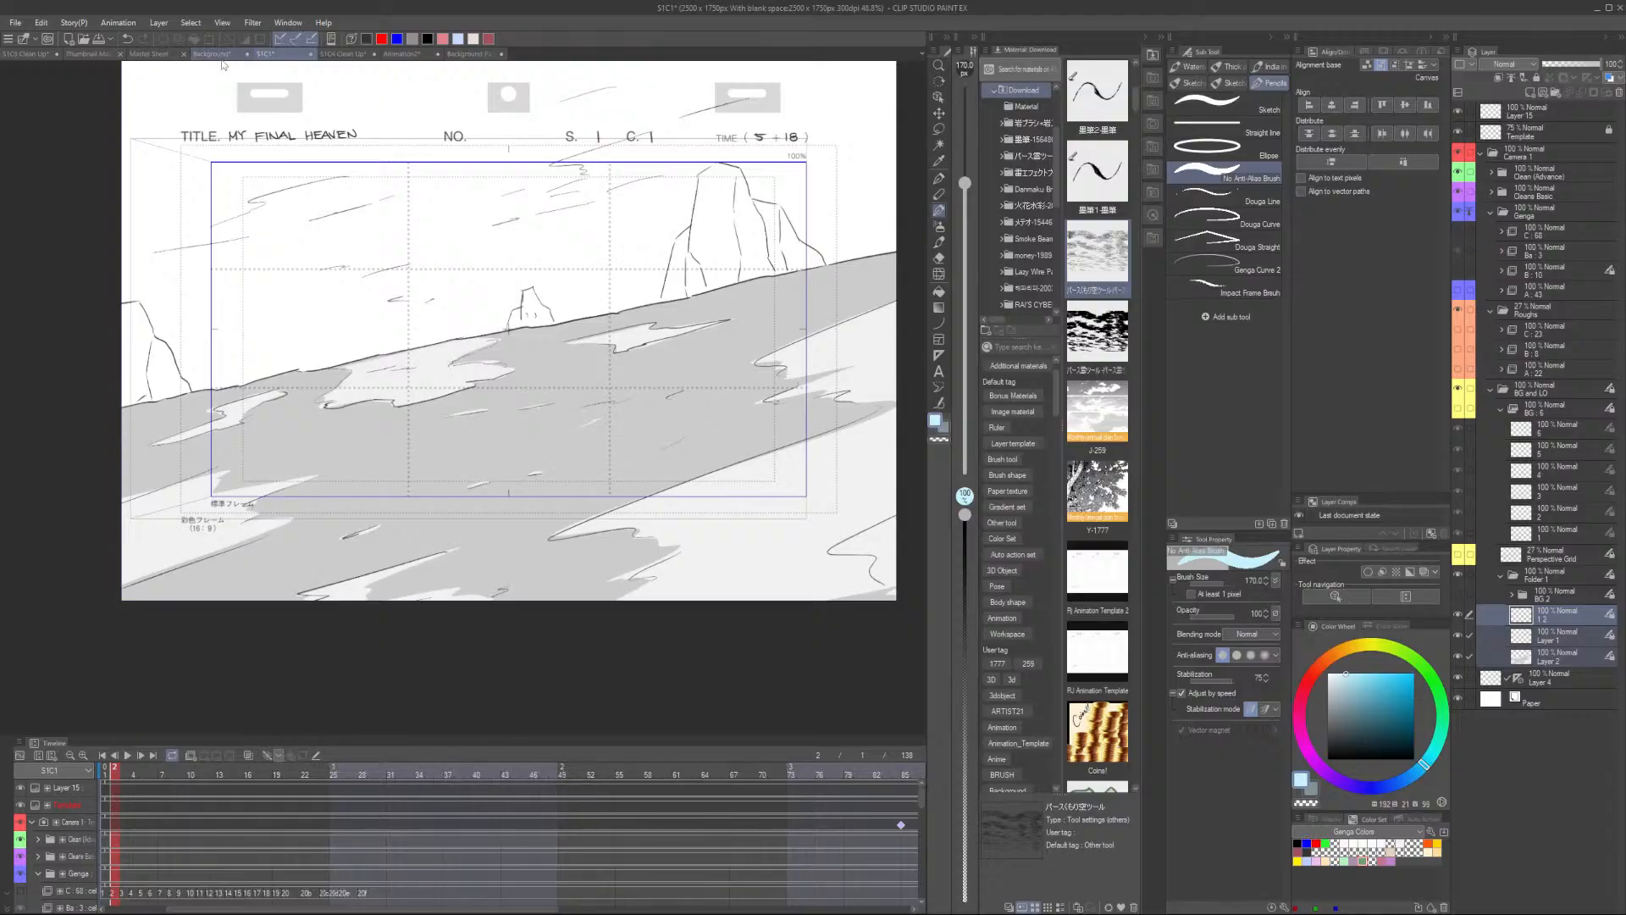
{"action": "left_click", "coordinate": [222, 56]}
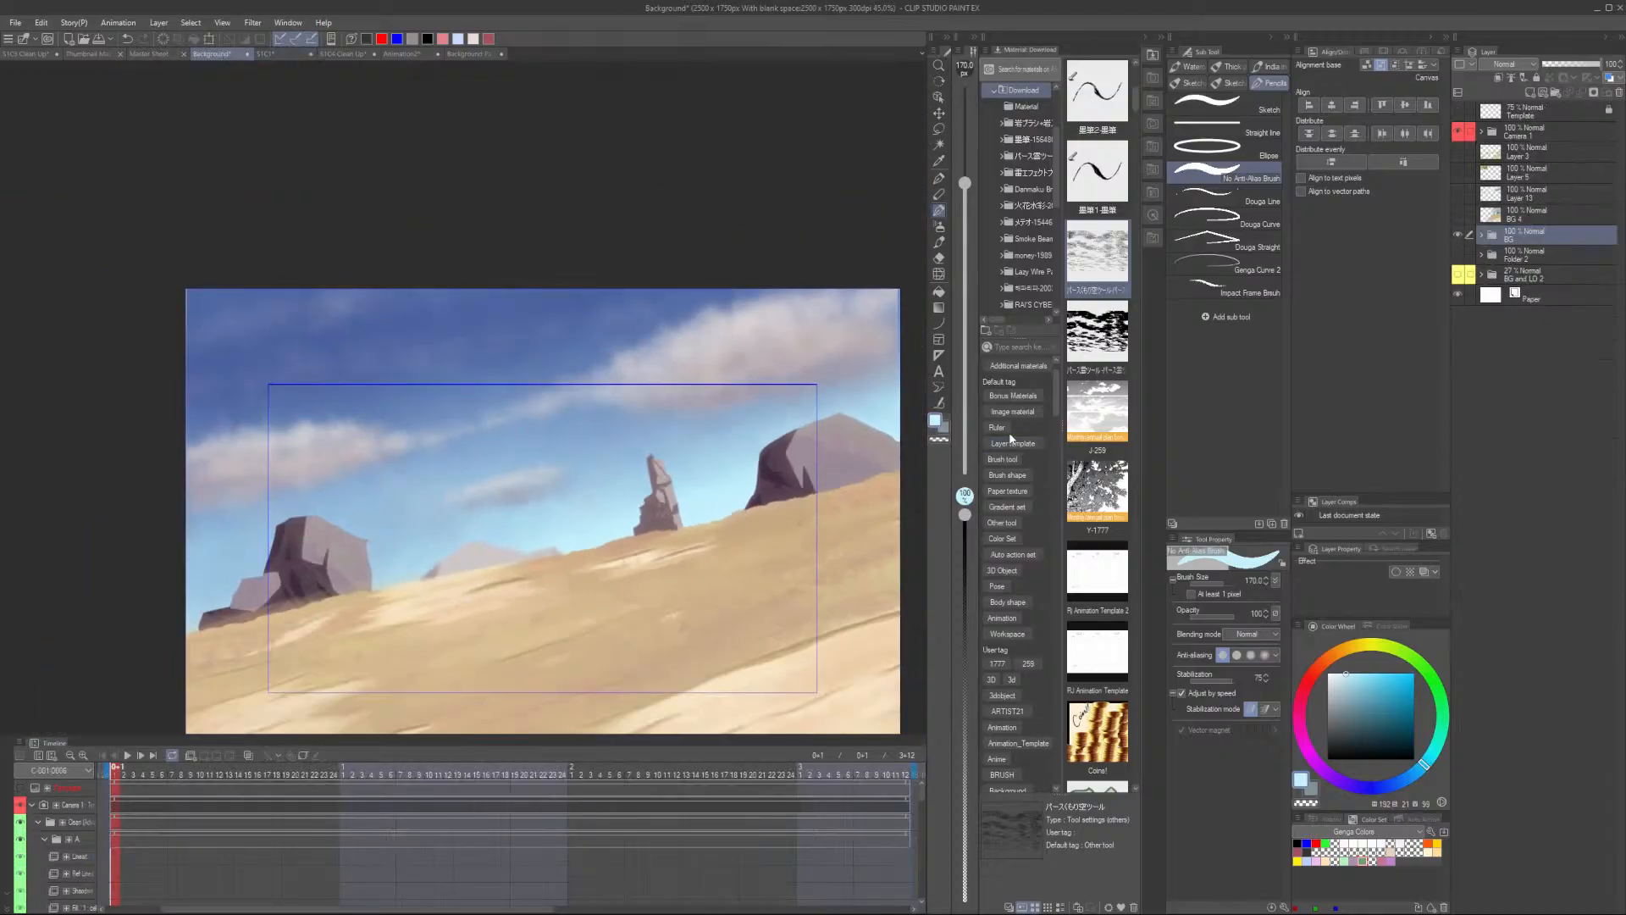
{"action": "left_click", "coordinate": [1478, 237]}
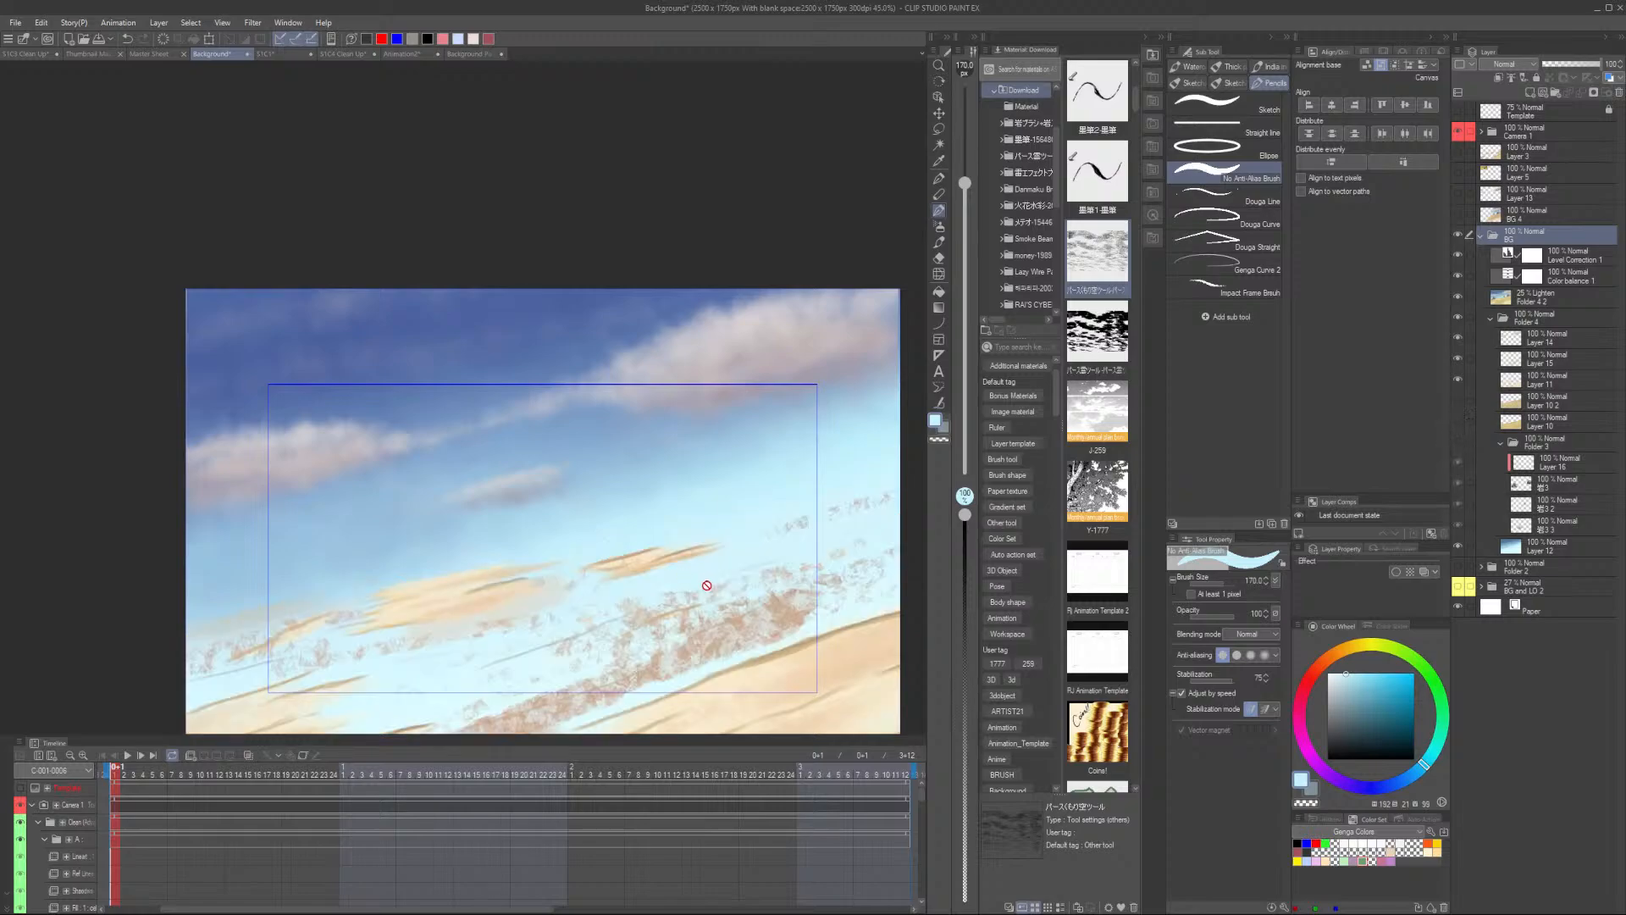
{"action": "scroll", "coordinate": [707, 584], "scroll_direction": "down", "scroll_amount": 4}
{"action": "scroll", "coordinate": [708, 584], "scroll_direction": "up", "scroll_amount": 4}
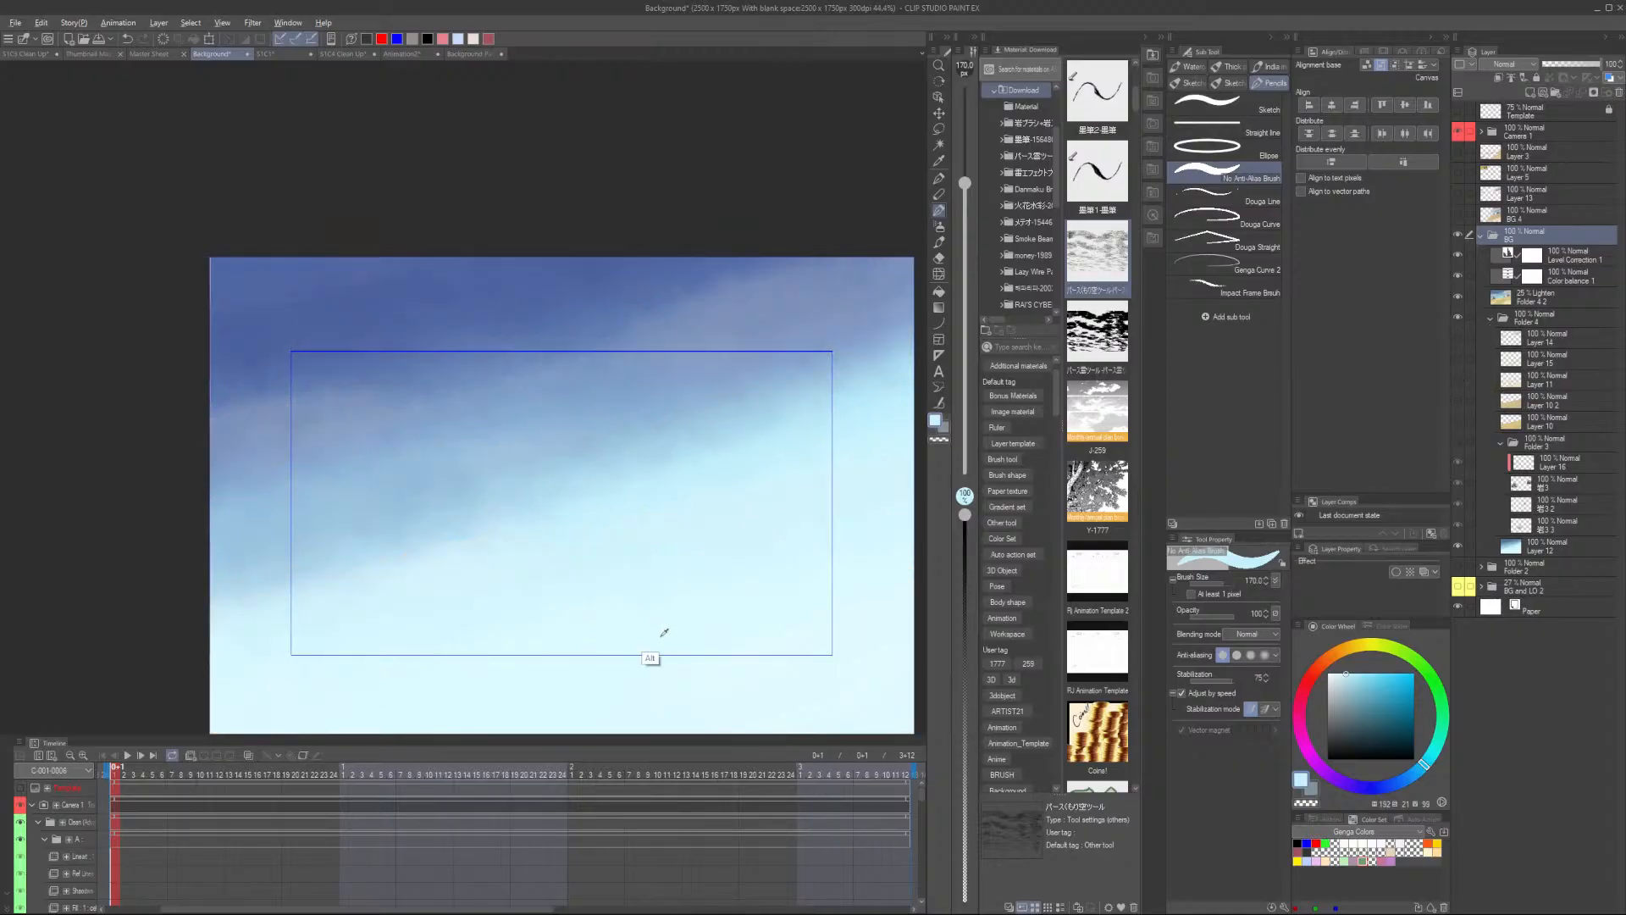
{"action": "left_click", "coordinate": [861, 704], "text": "alt"}
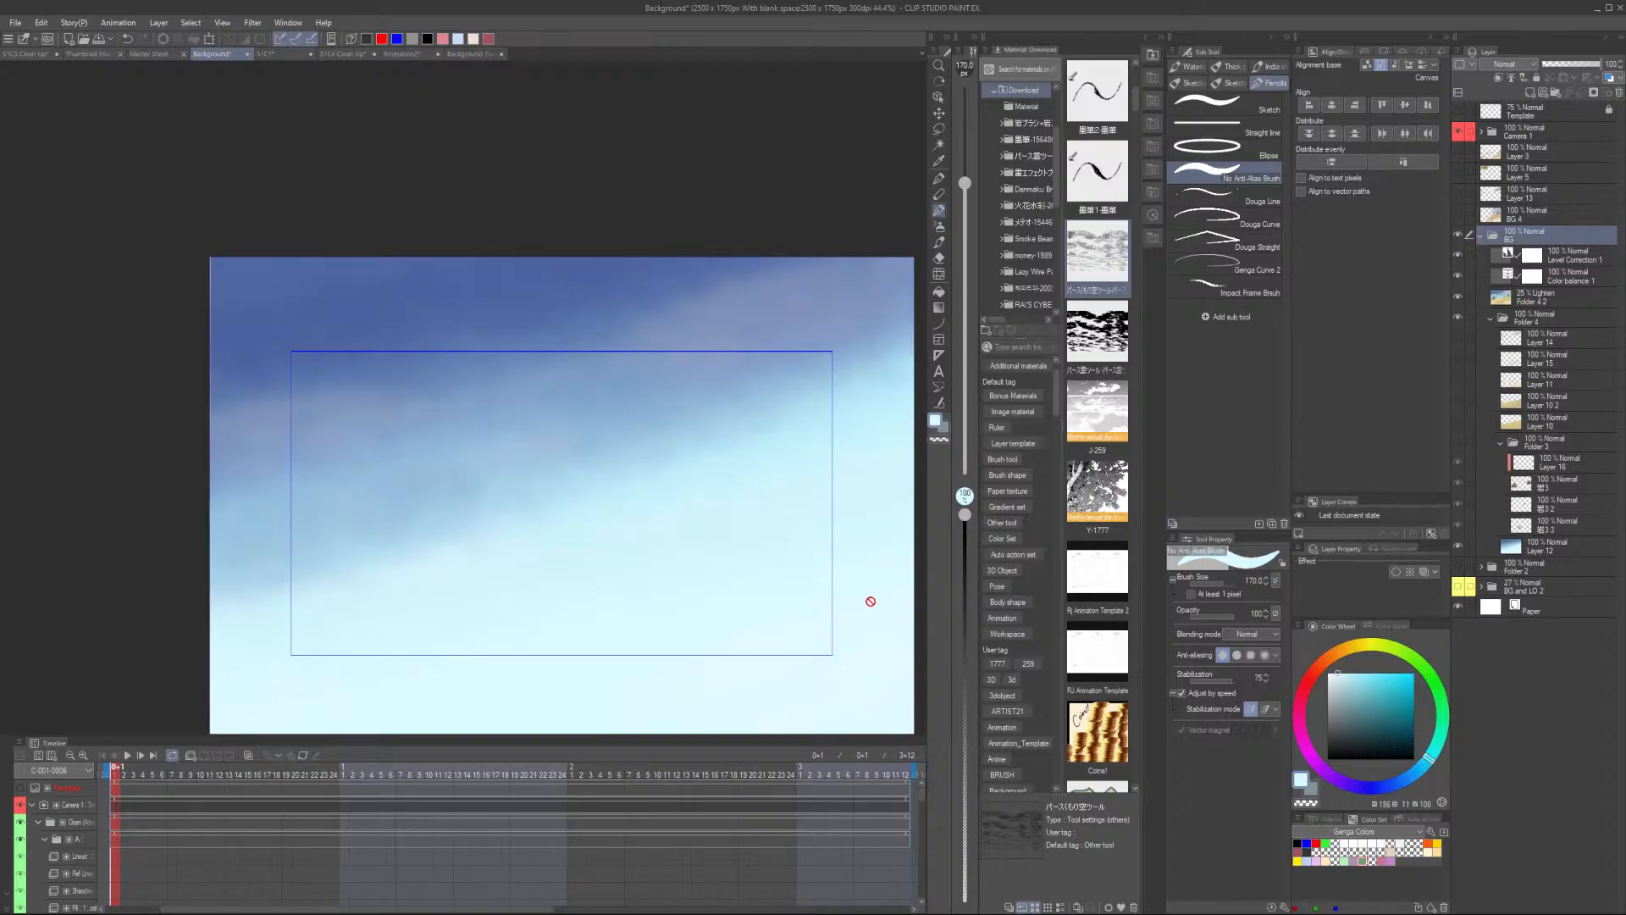
- Dab the palest sky colour as a swatch beneath the pale cyan one
{"action": "left_click", "coordinate": [479, 54]}
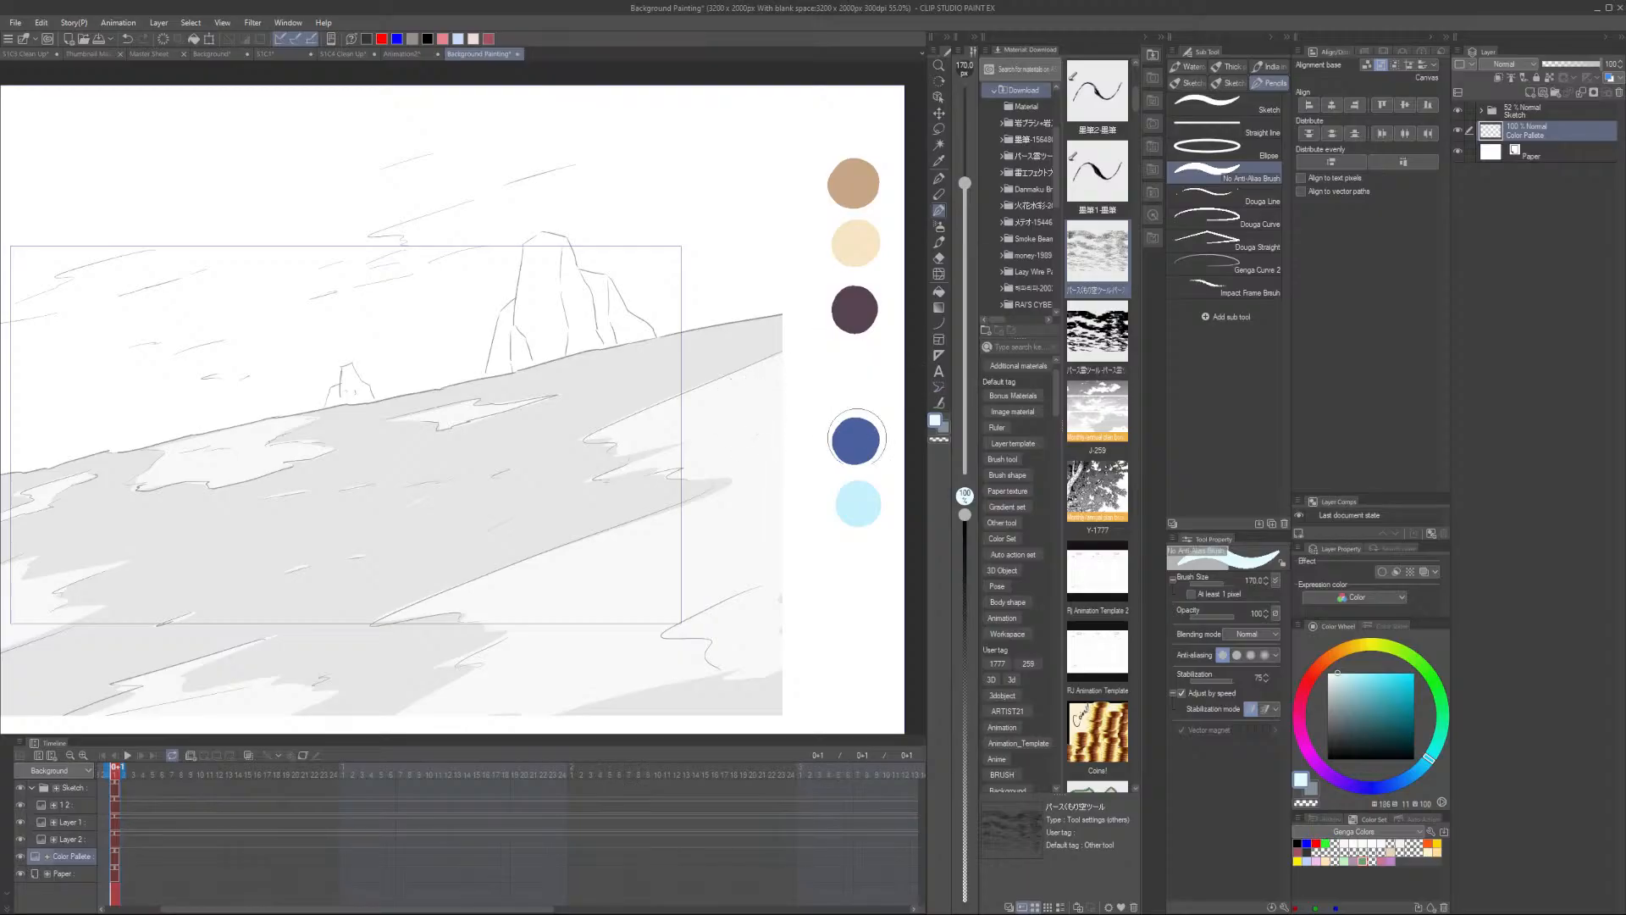
{"action": "left_click_drag", "start_coordinate": [860, 557], "coordinate": [860, 568]}
{"action": "key", "text": "ctrl+z"}
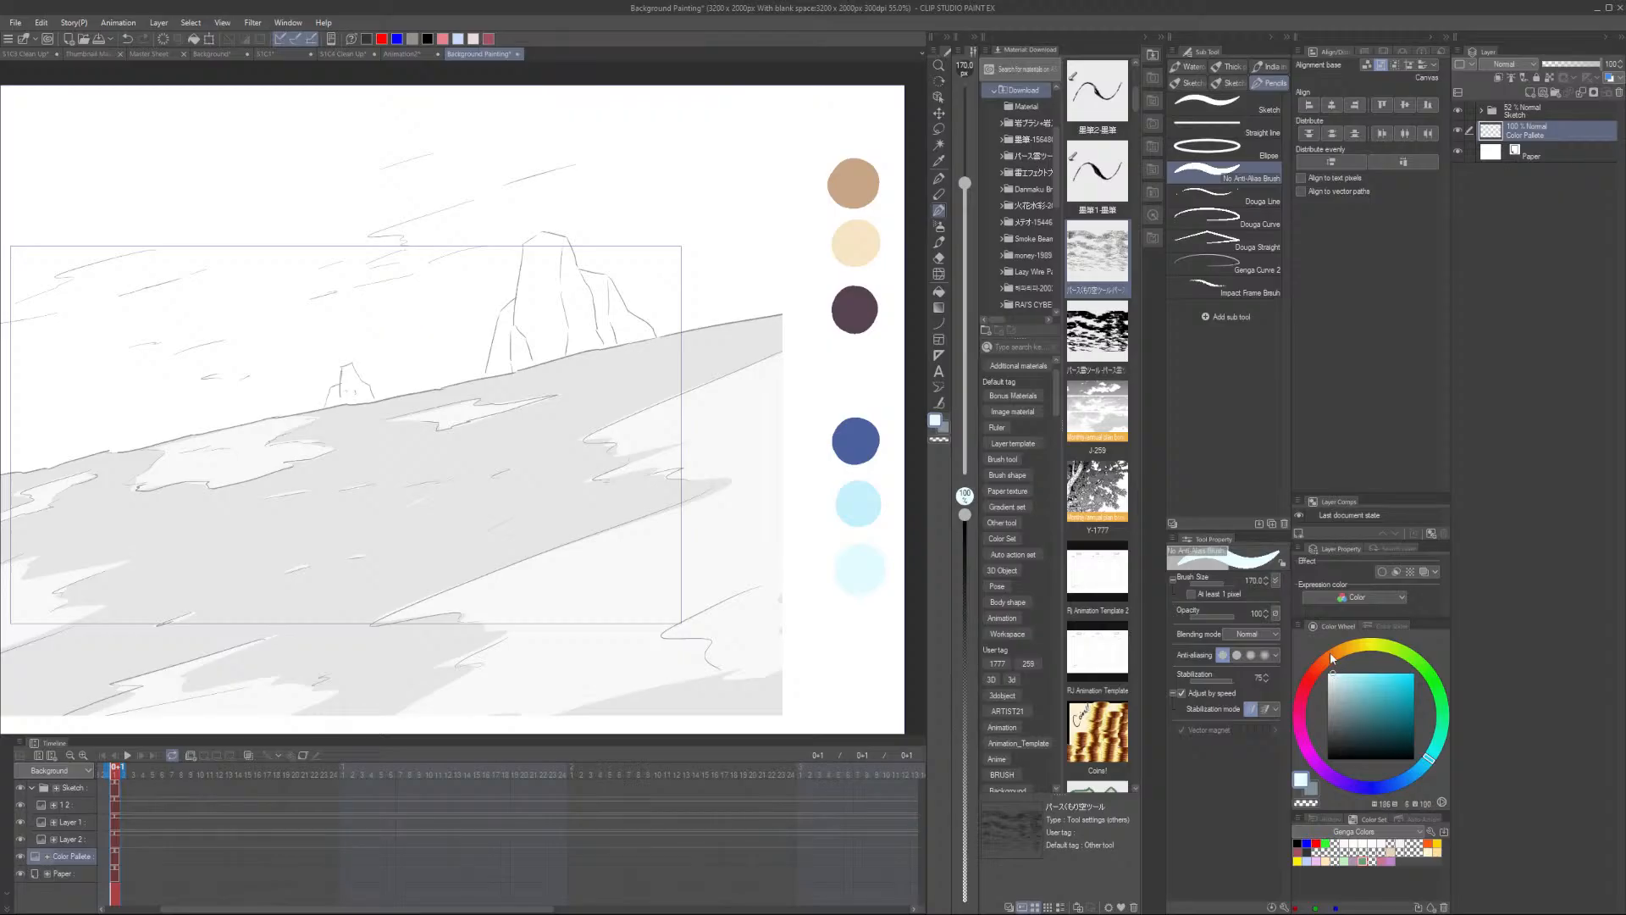
{"action": "left_click_drag", "start_coordinate": [1331, 654], "coordinate": [1329, 653]}
{"action": "key", "text": "ctrl+z"}
{"action": "left_click_drag", "start_coordinate": [864, 570], "coordinate": [860, 567]}
{"action": "scroll", "coordinate": [868, 553], "scroll_direction": "down", "scroll_amount": 4}
{"action": "scroll", "coordinate": [868, 553], "scroll_direction": "up", "scroll_amount": 3}
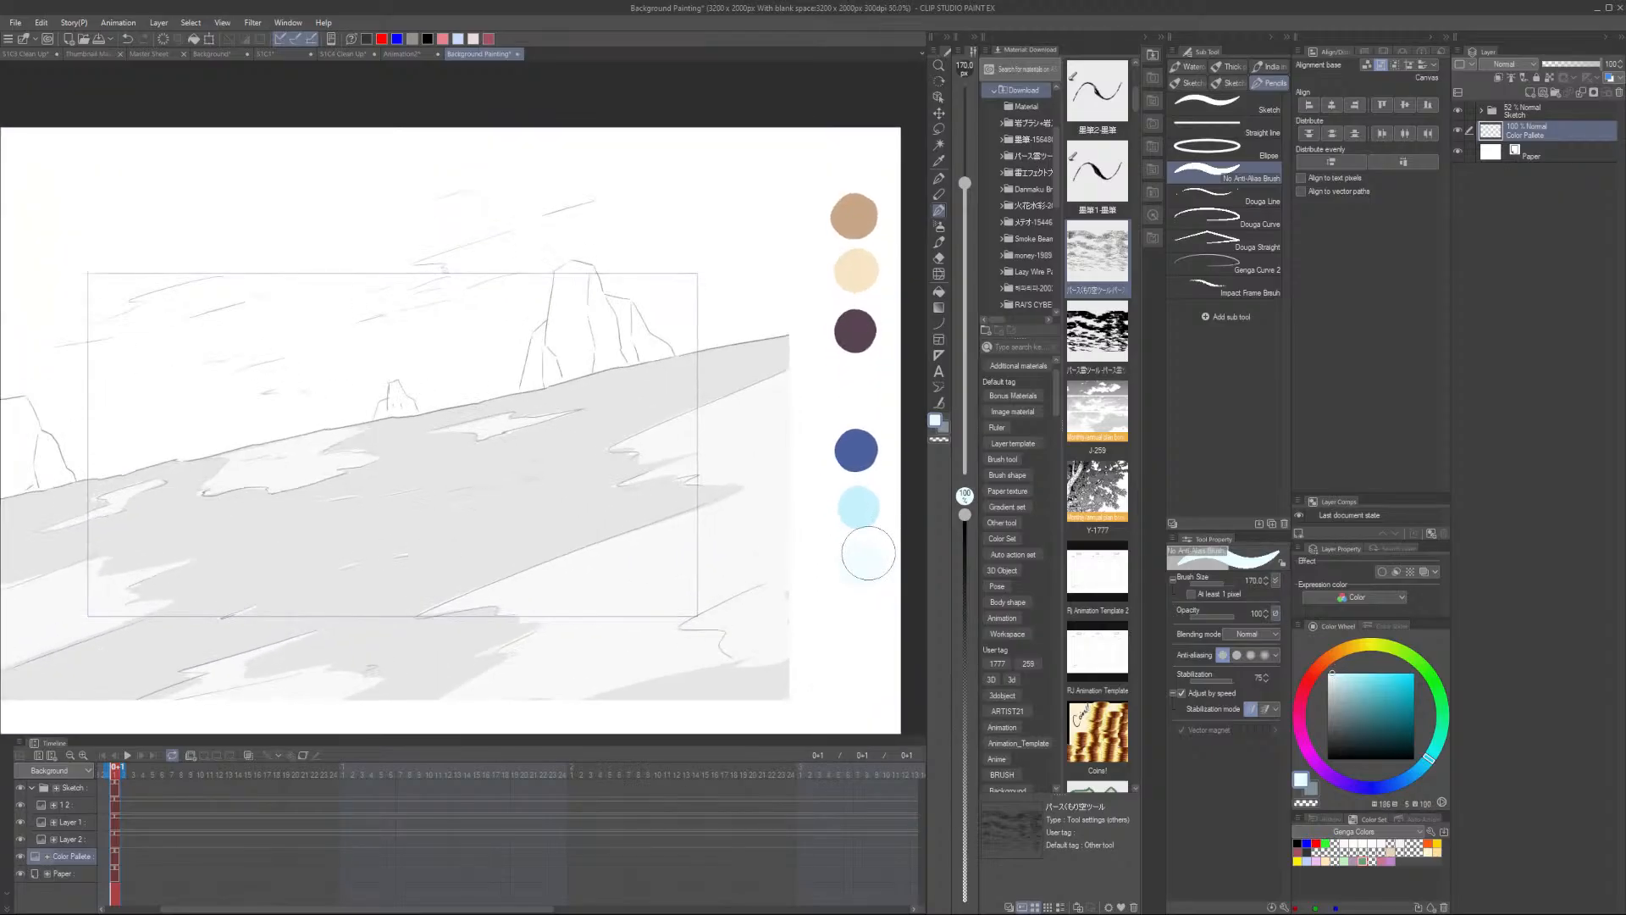
- Restore the hidden layers in the reference file and sample the greyish cloud colour
{"action": "left_click_drag", "start_coordinate": [878, 395], "coordinate": [788, 466]}
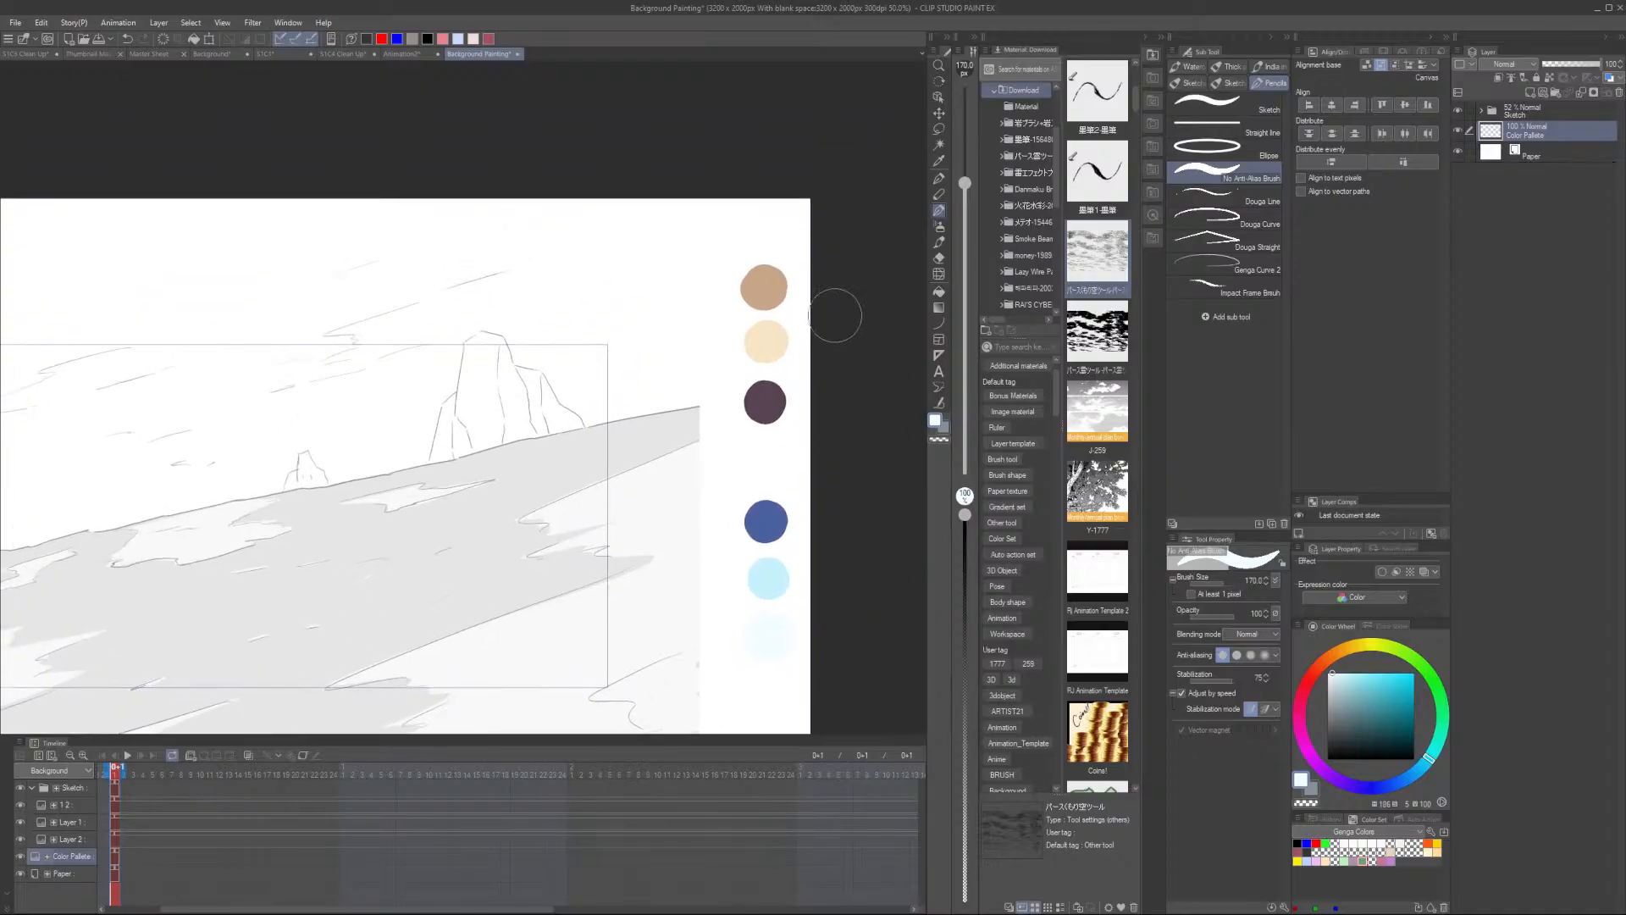
{"action": "left_click", "coordinate": [224, 55]}
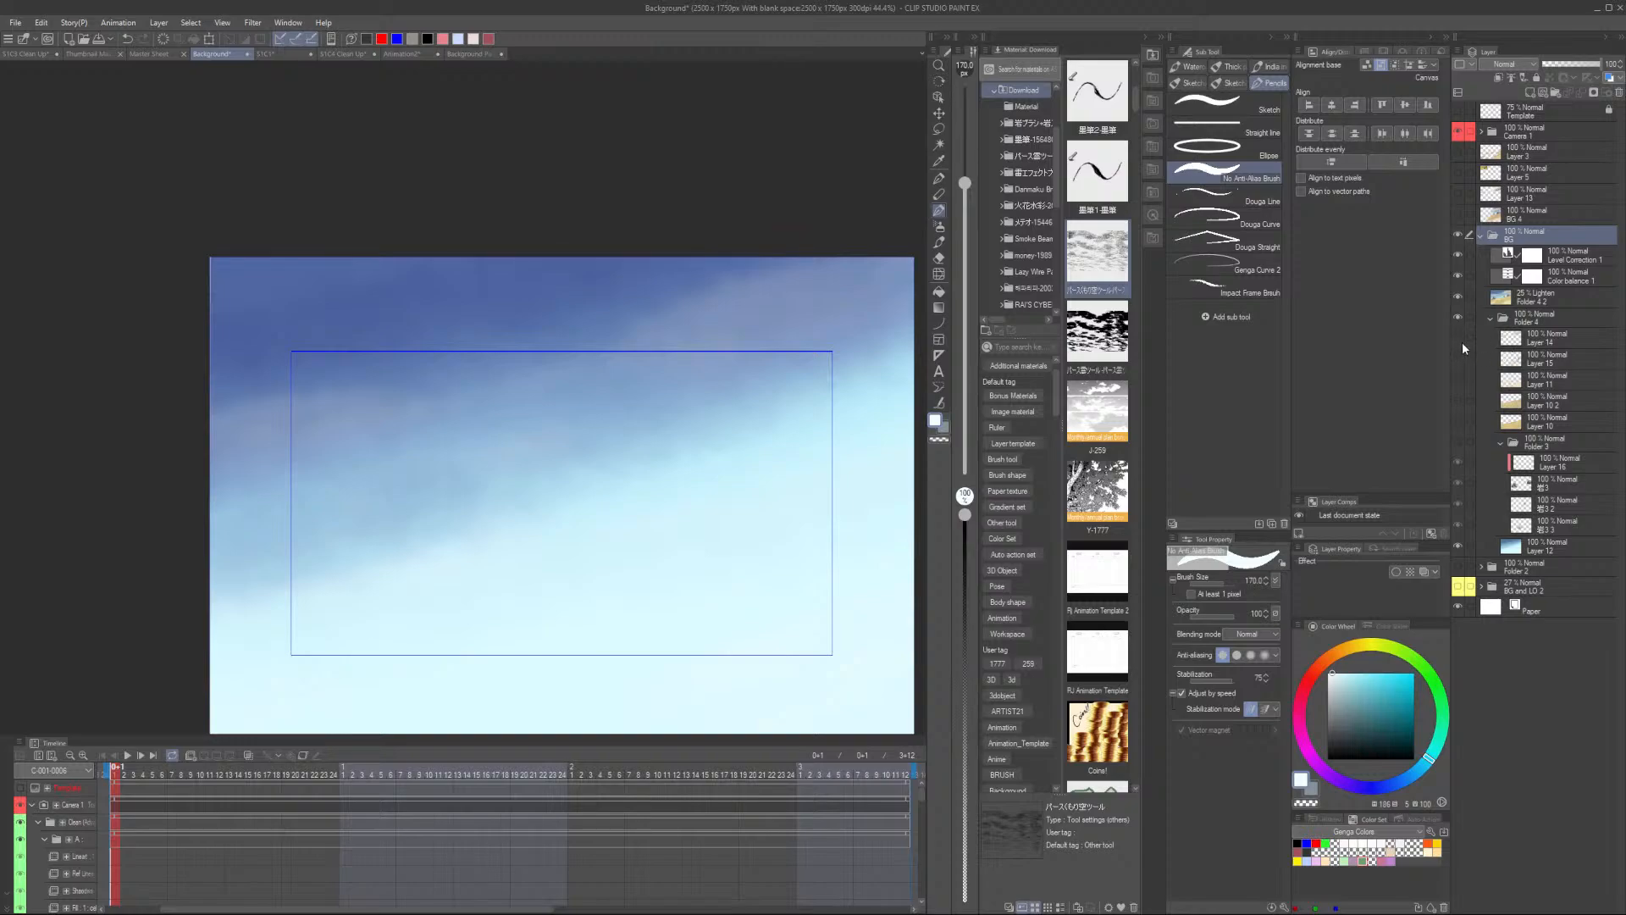
{"action": "left_click", "coordinate": [1459, 402]}
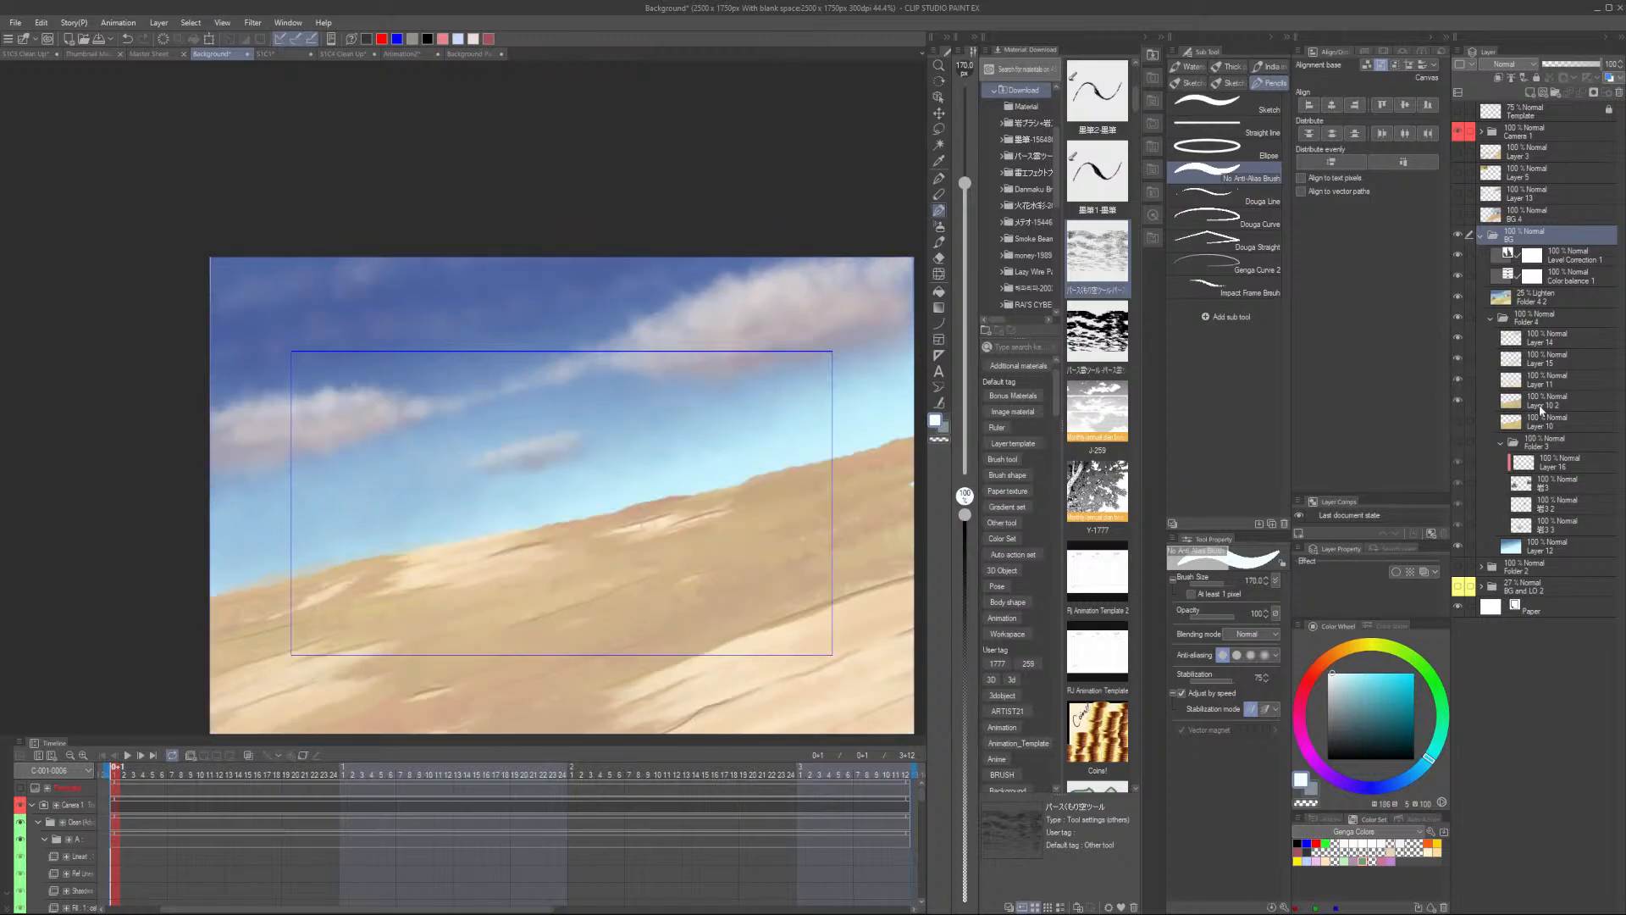
{"action": "left_click", "coordinate": [1457, 296]}
{"action": "left_click", "coordinate": [1458, 440]}
{"action": "scroll", "coordinate": [729, 322], "scroll_direction": "up", "scroll_amount": 2}
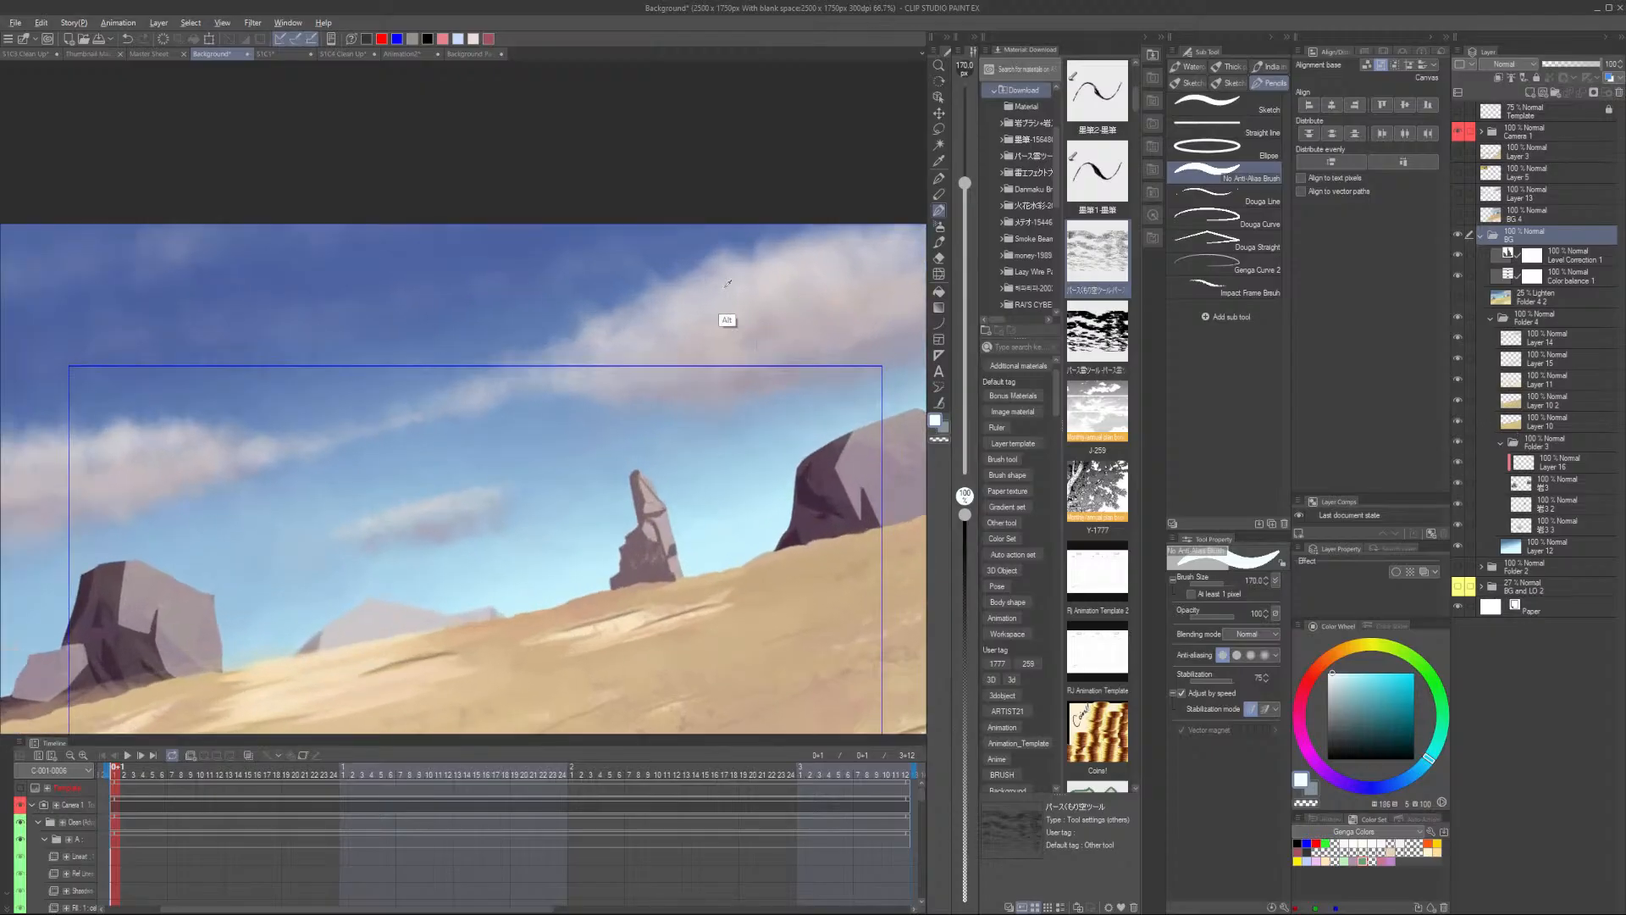
{"action": "left_click", "coordinate": [700, 331], "text": "alt"}
- Dab the cloud grey as a swatch to the left of the dark purple one
{"action": "left_click", "coordinate": [474, 53]}
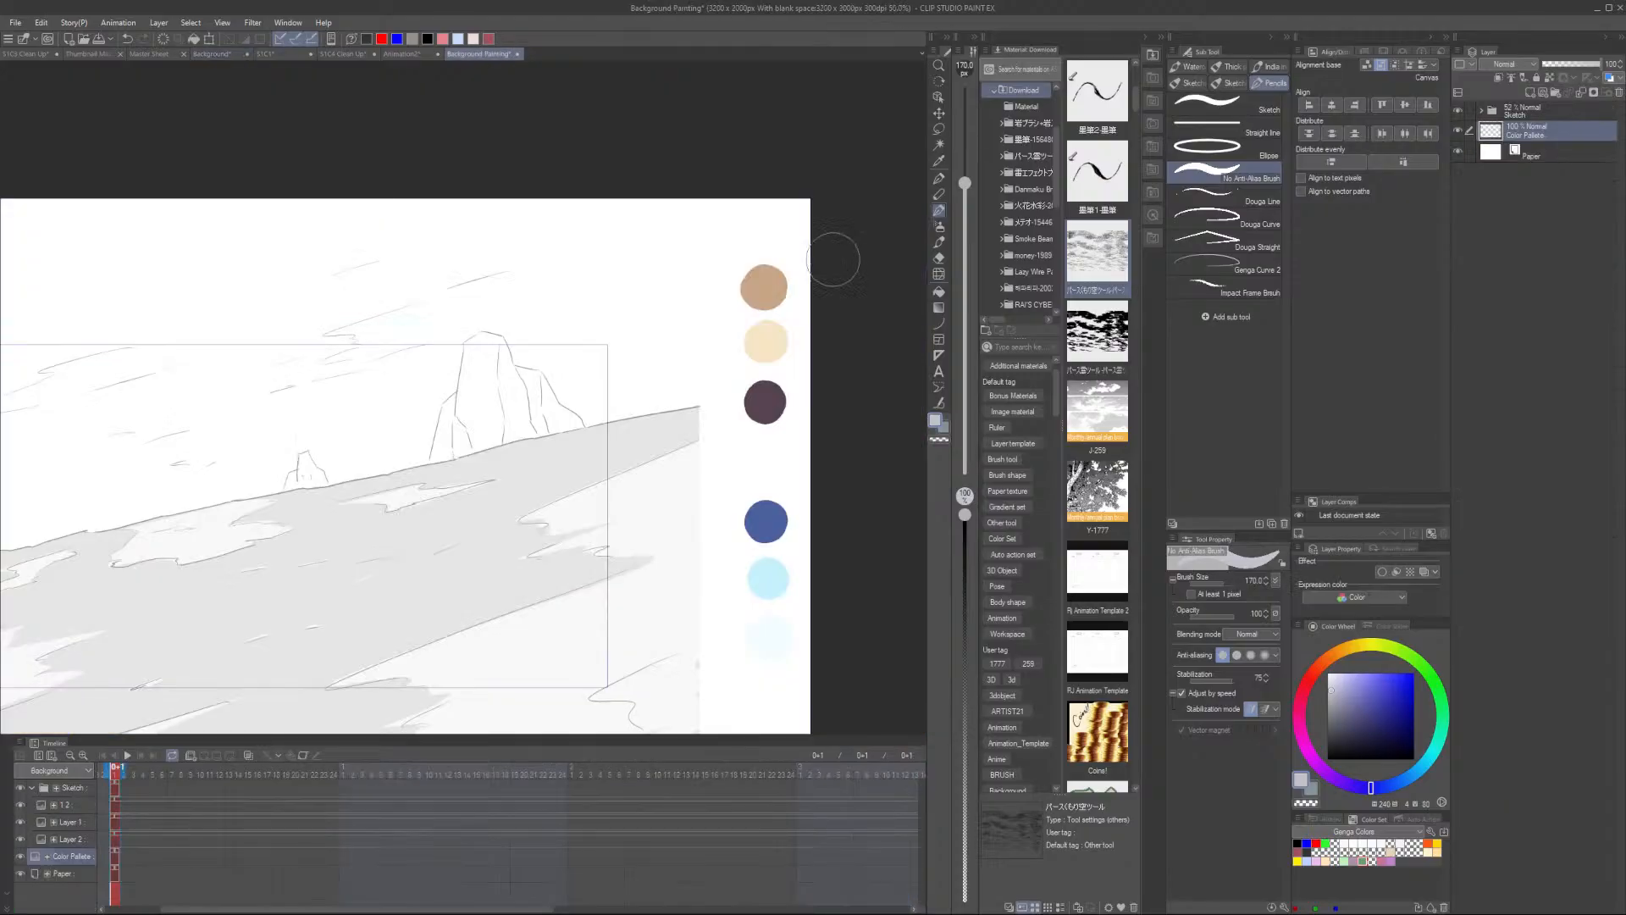
{"action": "scroll", "coordinate": [746, 441], "scroll_direction": "up", "scroll_amount": 2}
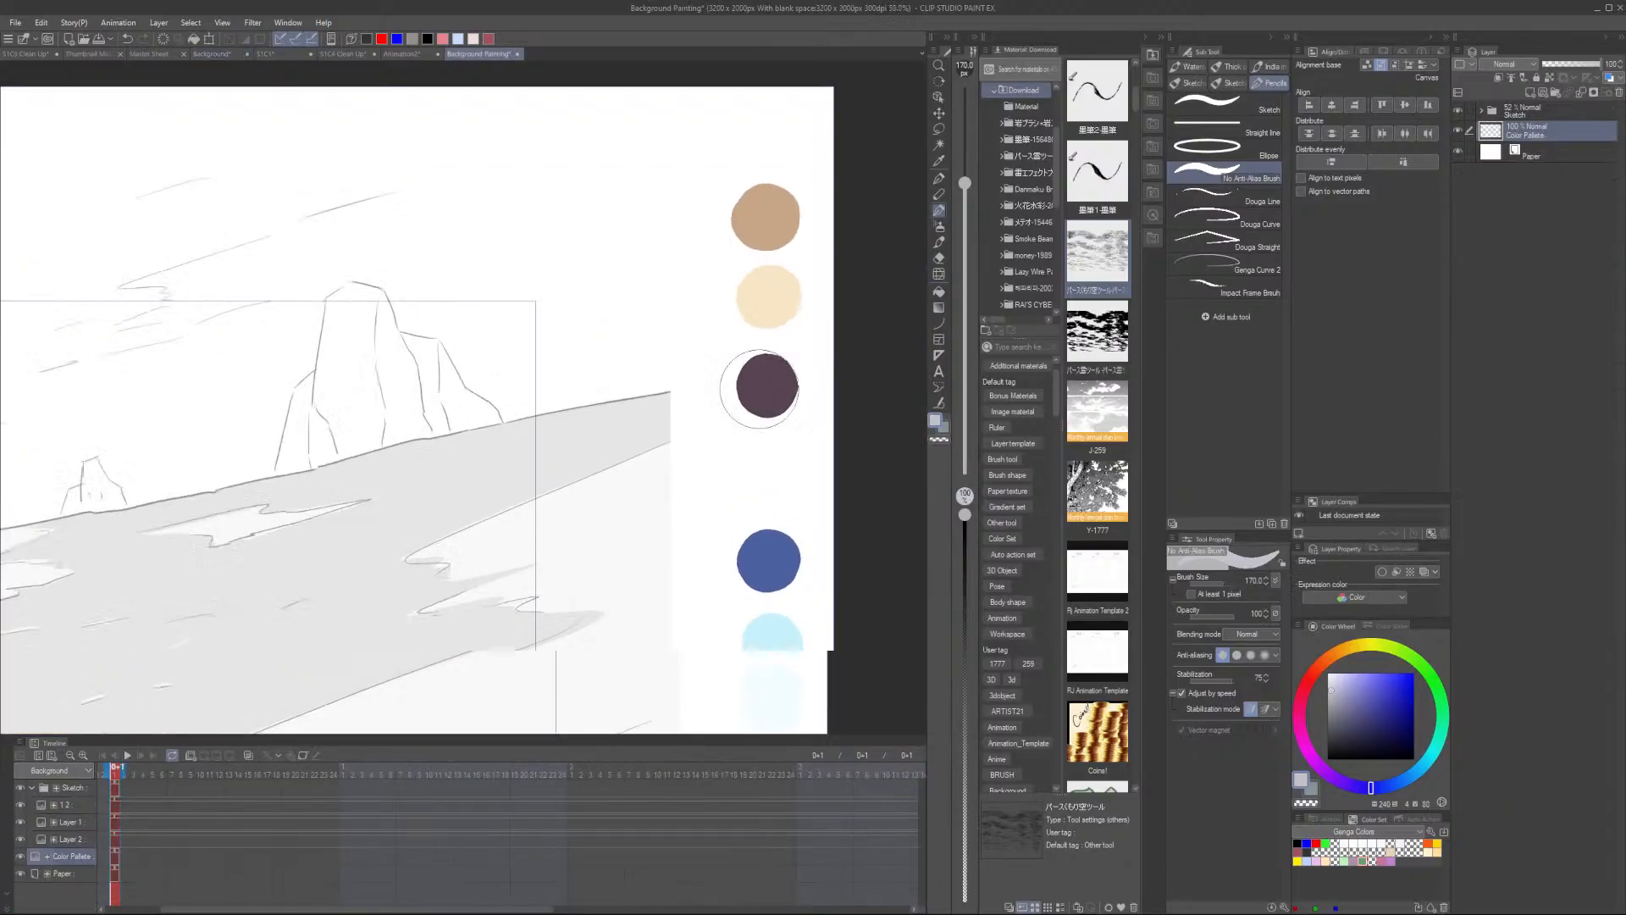
{"action": "left_click_drag", "start_coordinate": [741, 461], "coordinate": [736, 465]}
{"action": "key", "text": "ctrl+z"}
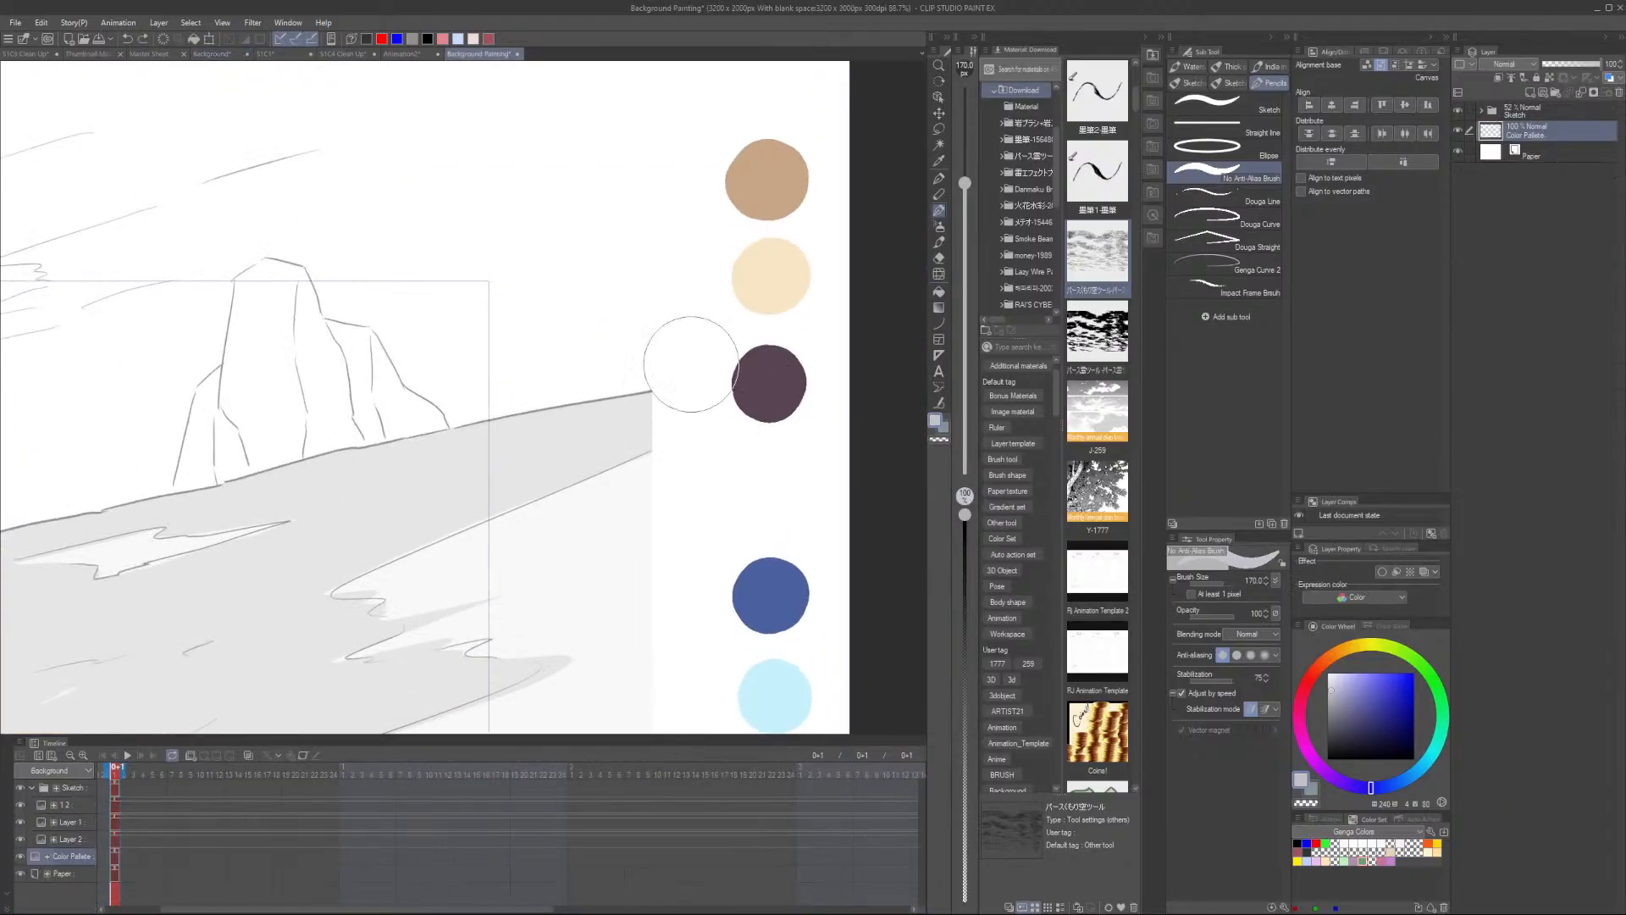
{"action": "left_click", "coordinate": [693, 358]}
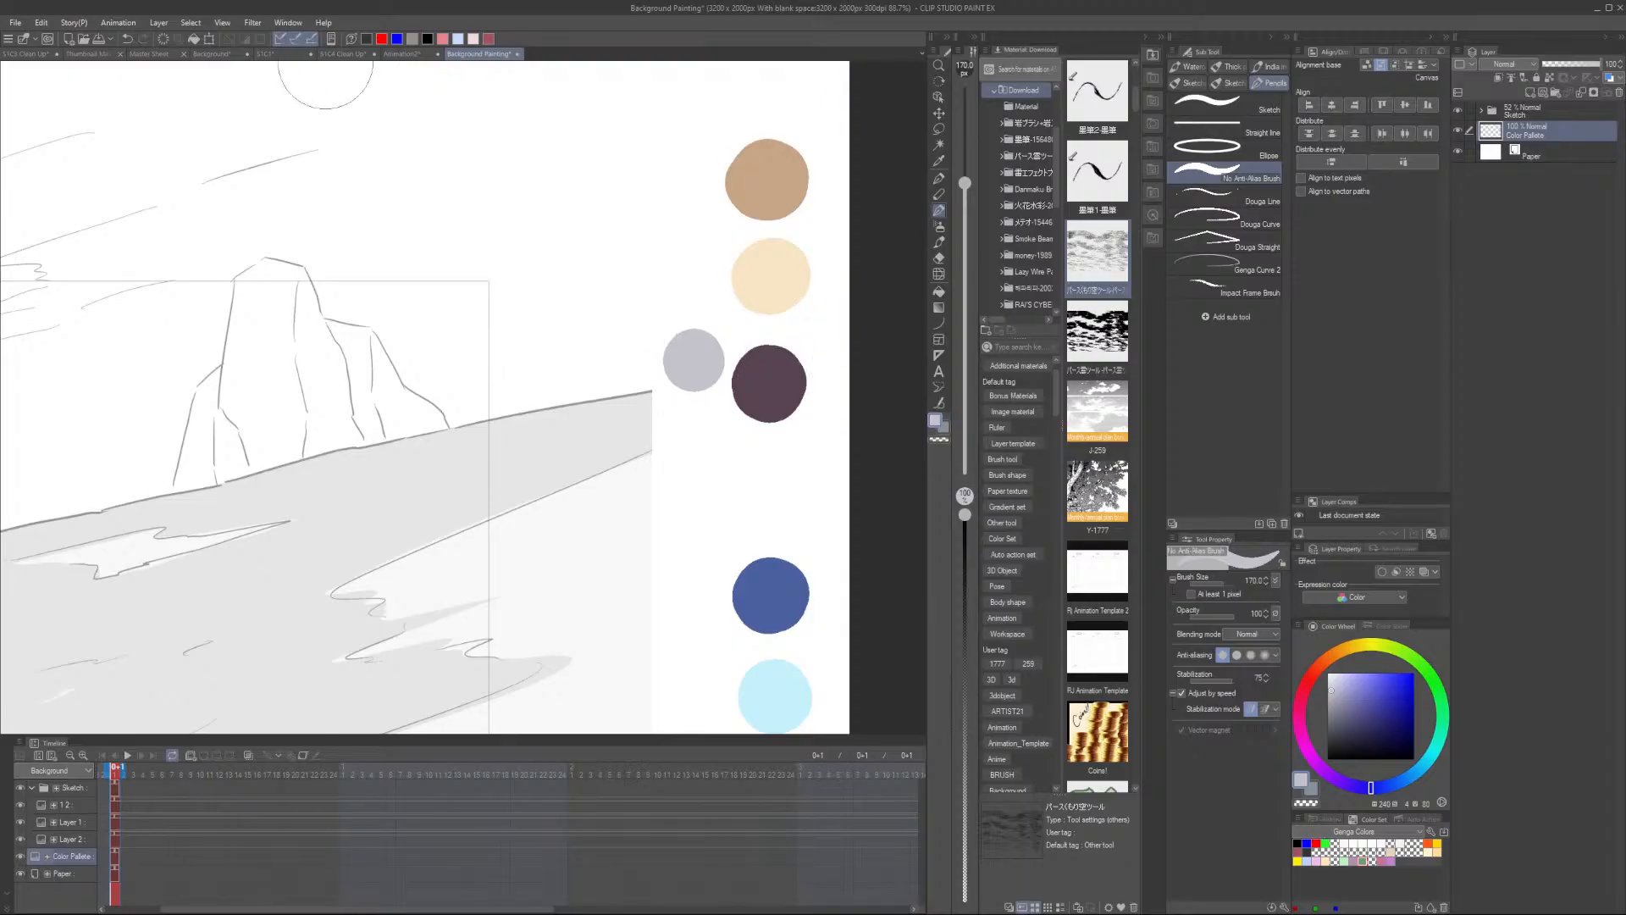
- Sample a muted mauve rock colour from the Background reference file
{"action": "left_click", "coordinate": [343, 54]}
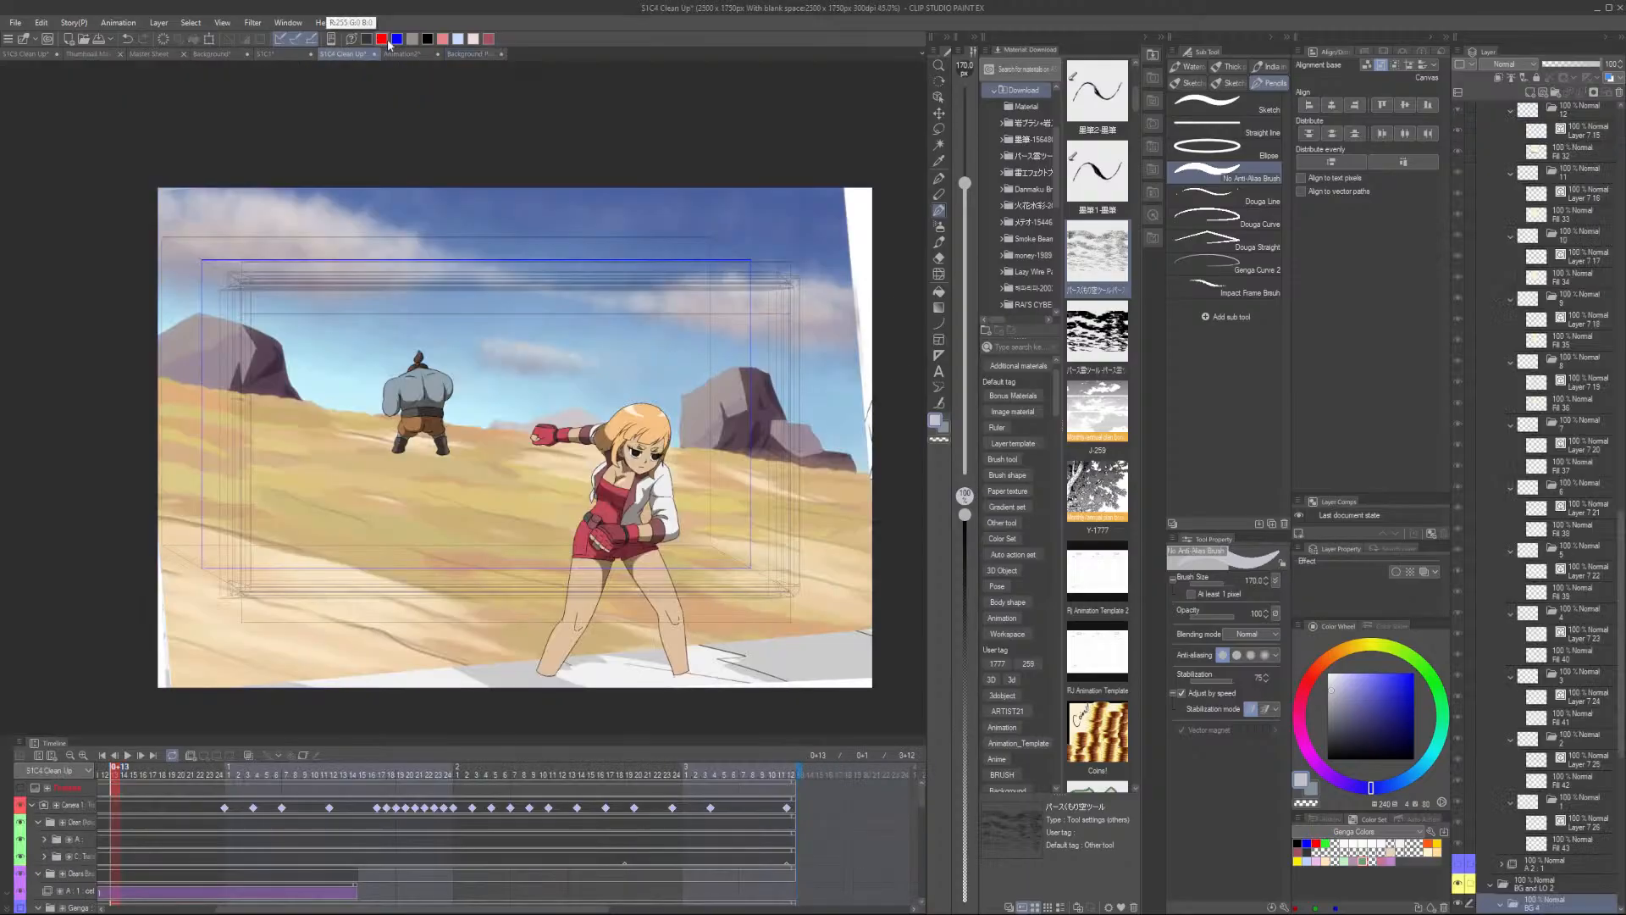
{"action": "left_click", "coordinate": [270, 55]}
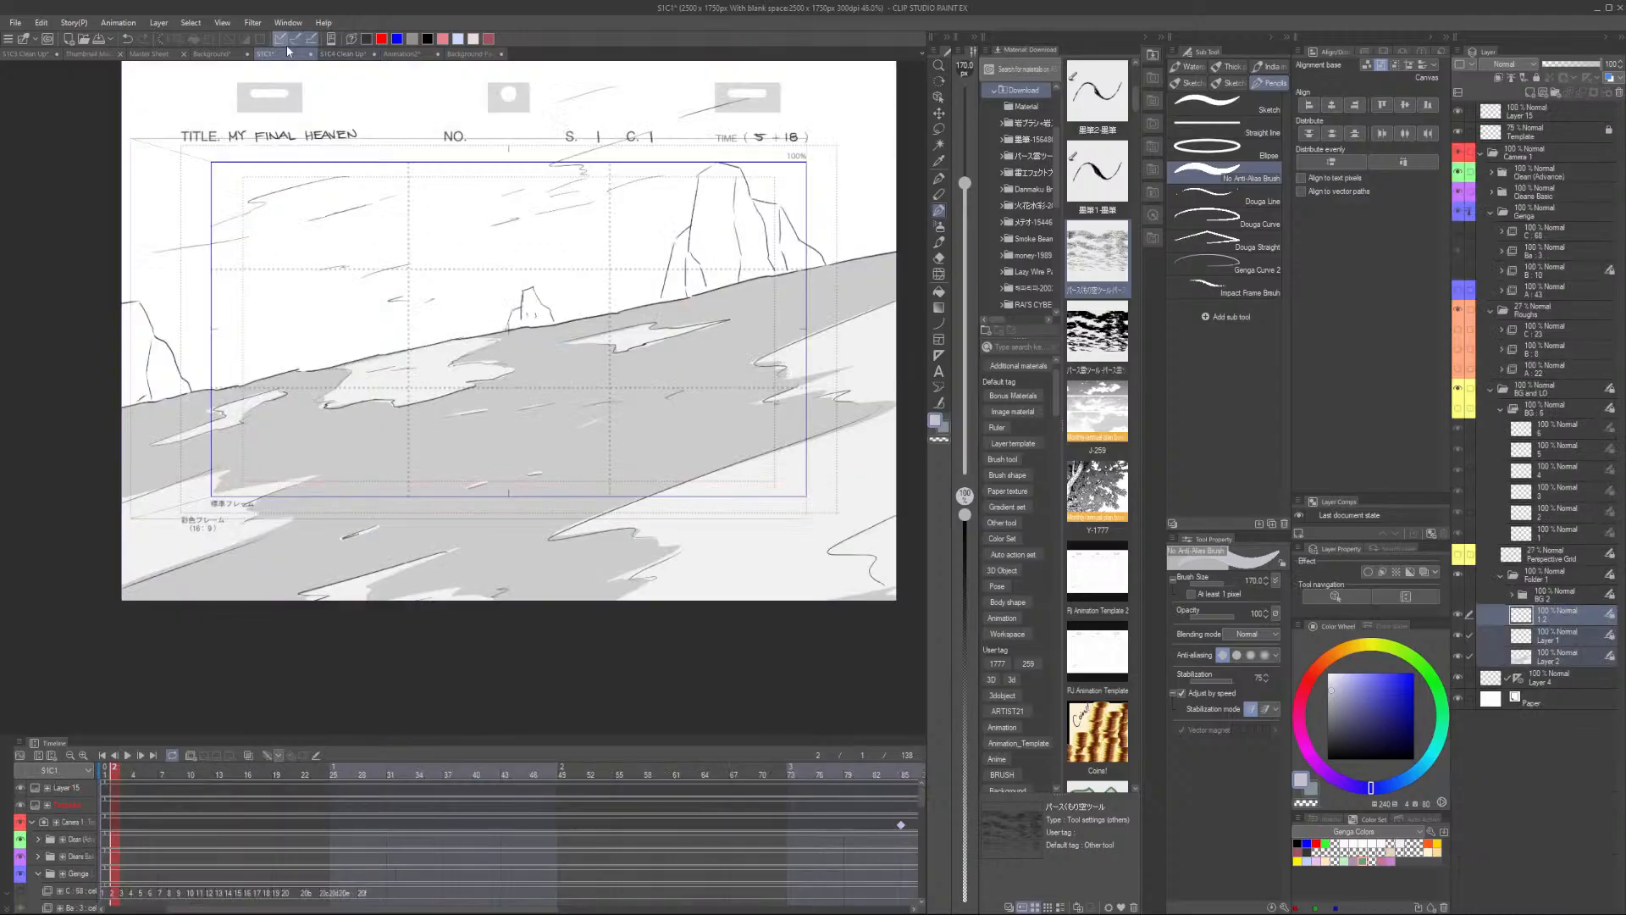
{"action": "left_click", "coordinate": [211, 54]}
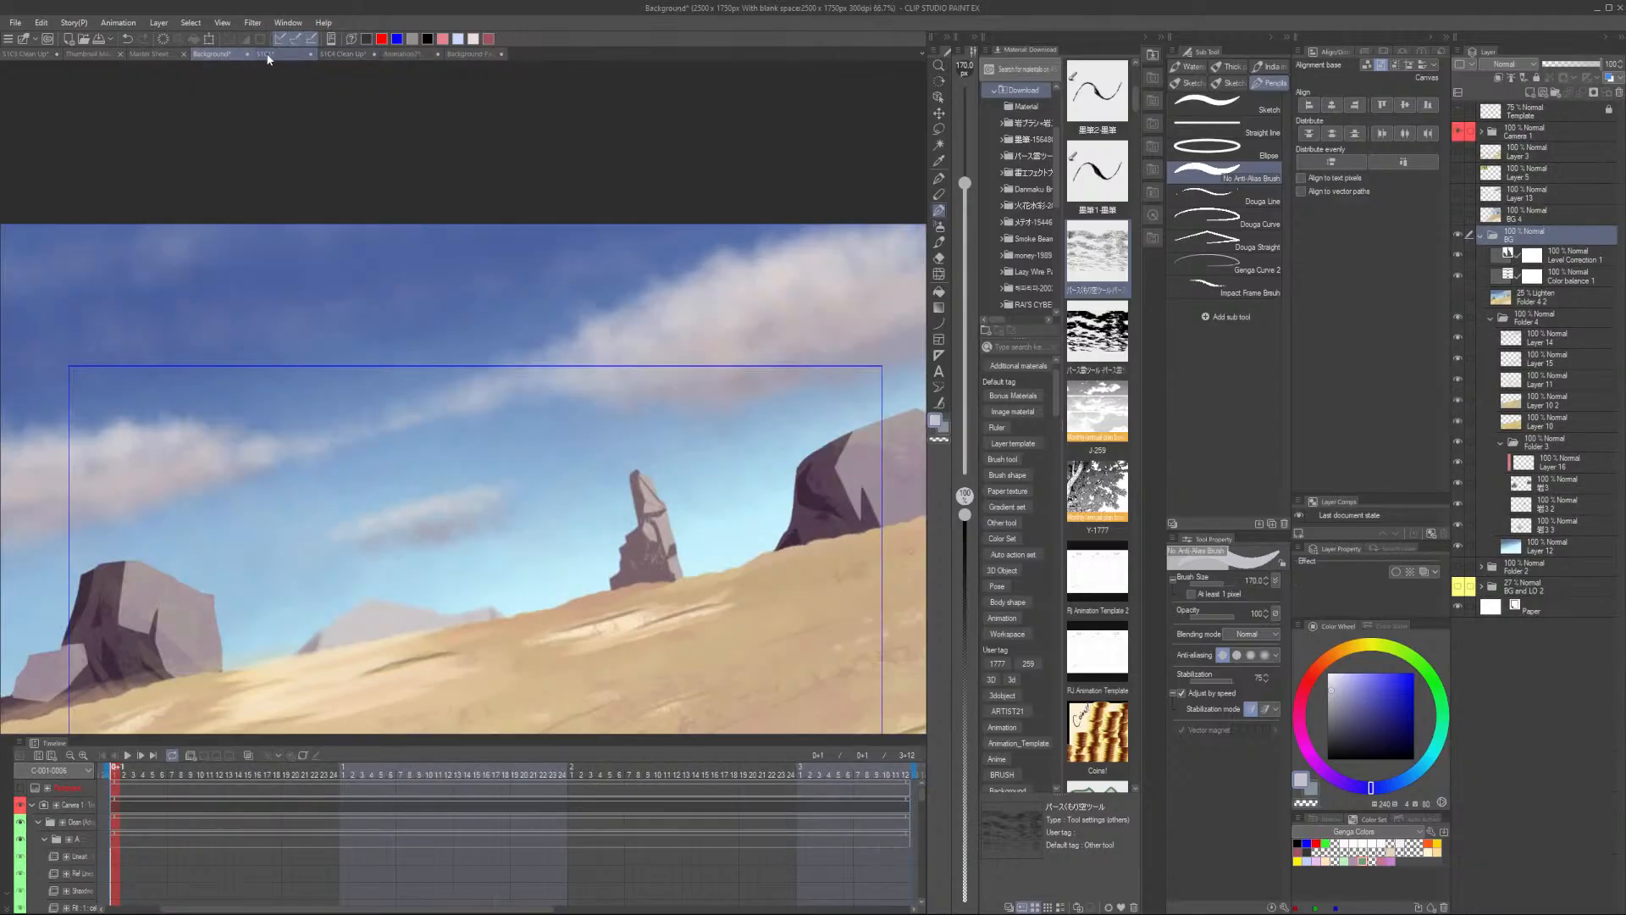
{"action": "left_click", "coordinate": [834, 466], "text": "alt"}
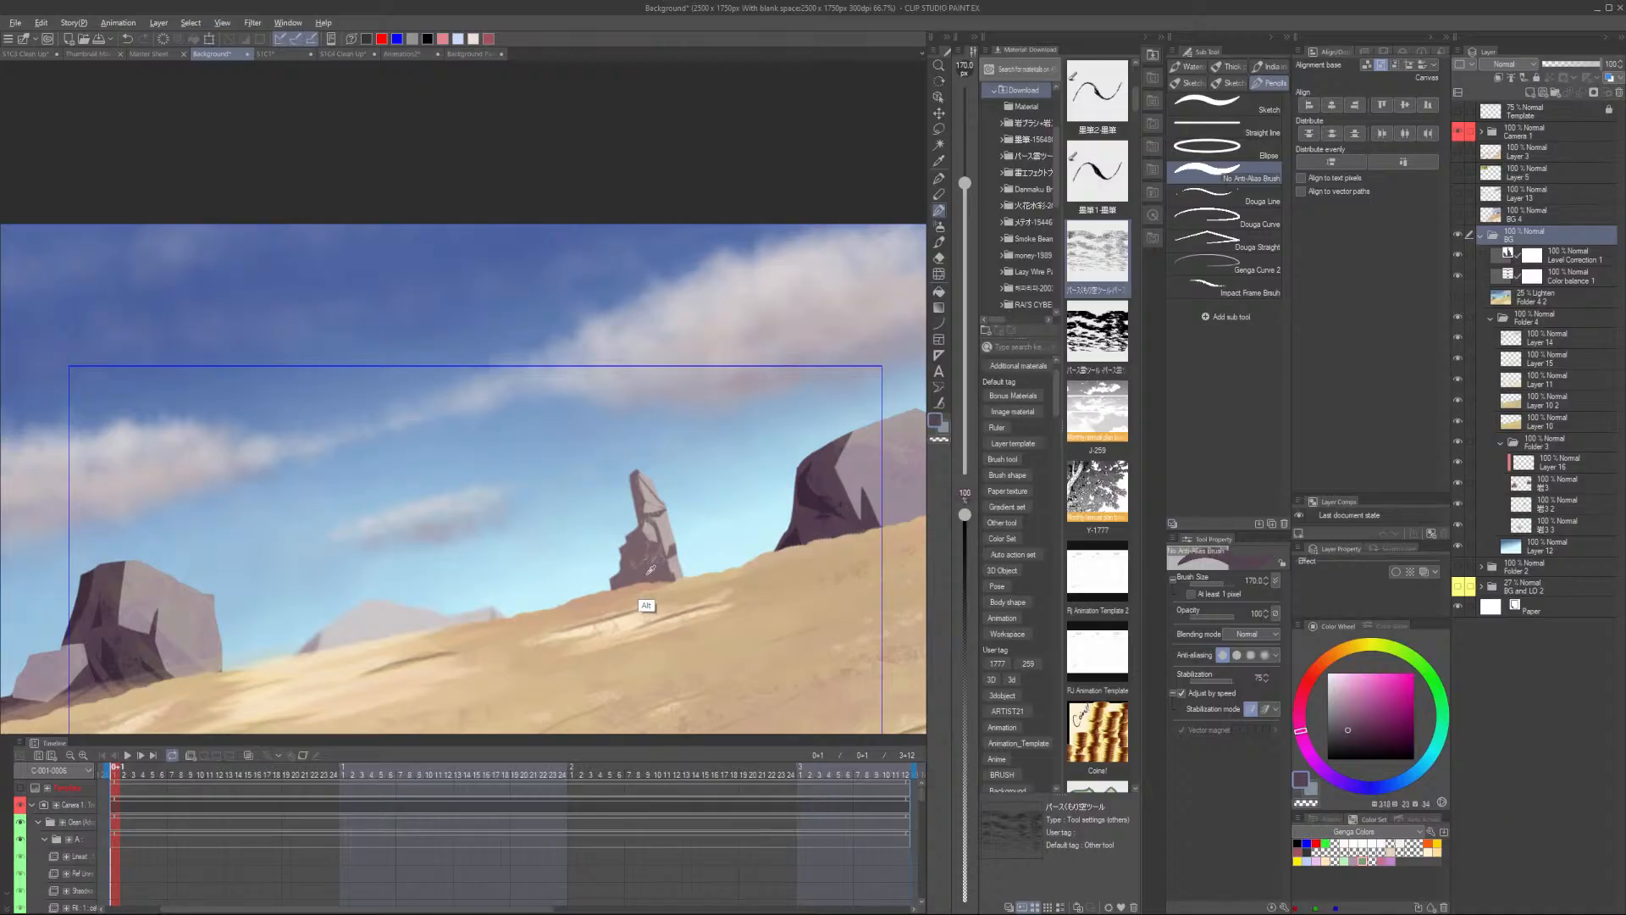
{"action": "left_click", "coordinate": [648, 595], "text": "alt"}
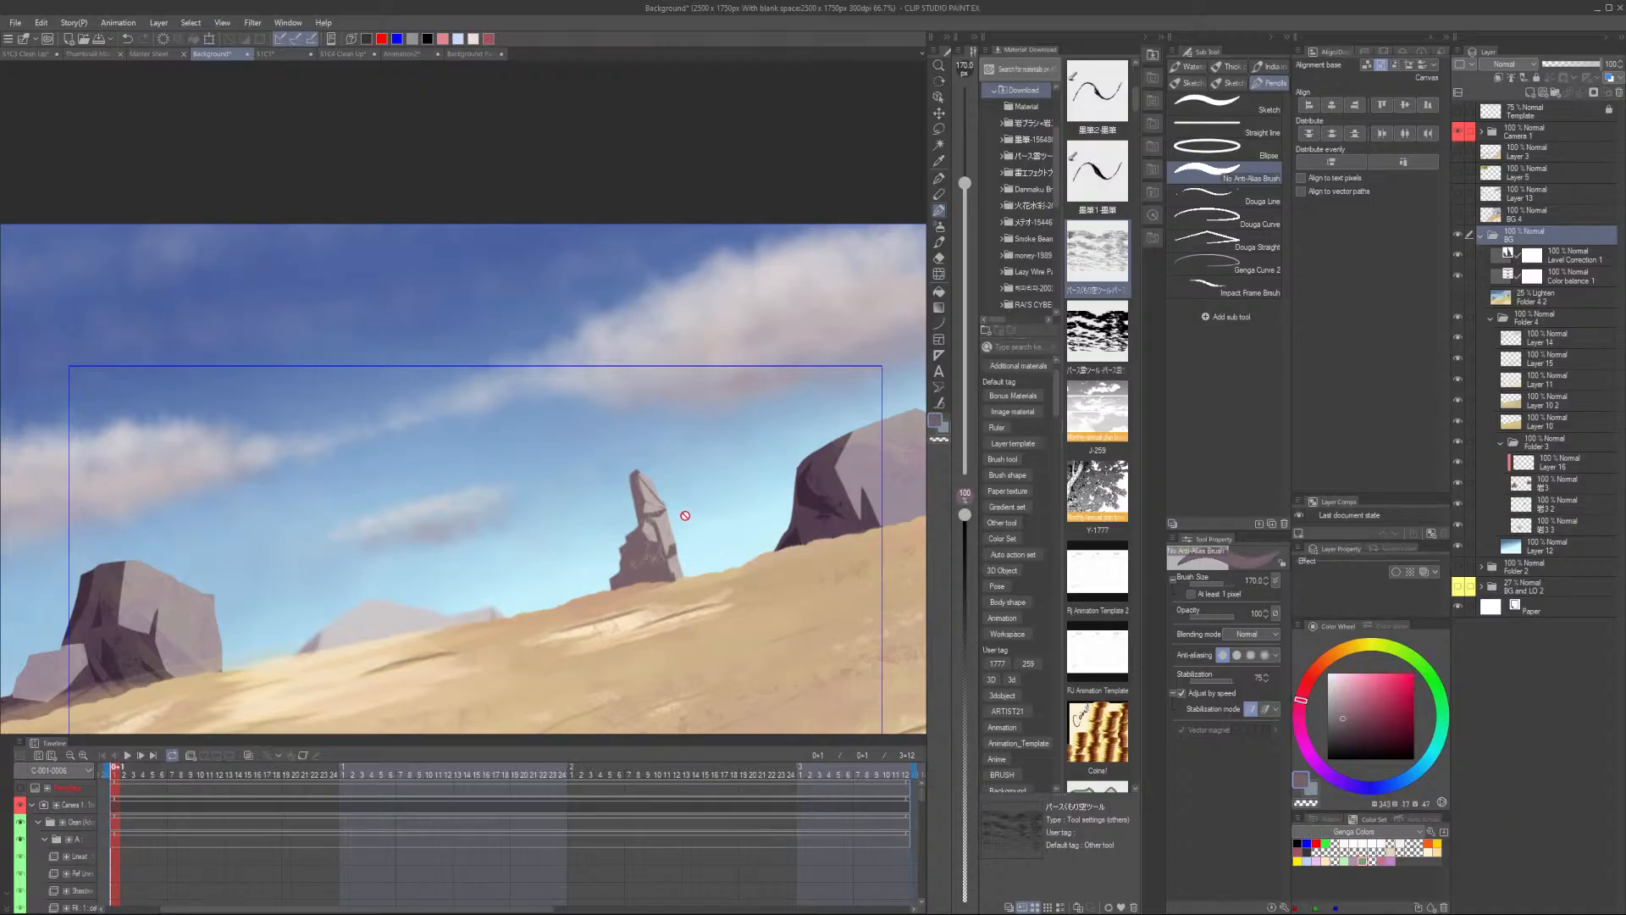
{"action": "left_click", "coordinate": [473, 56]}
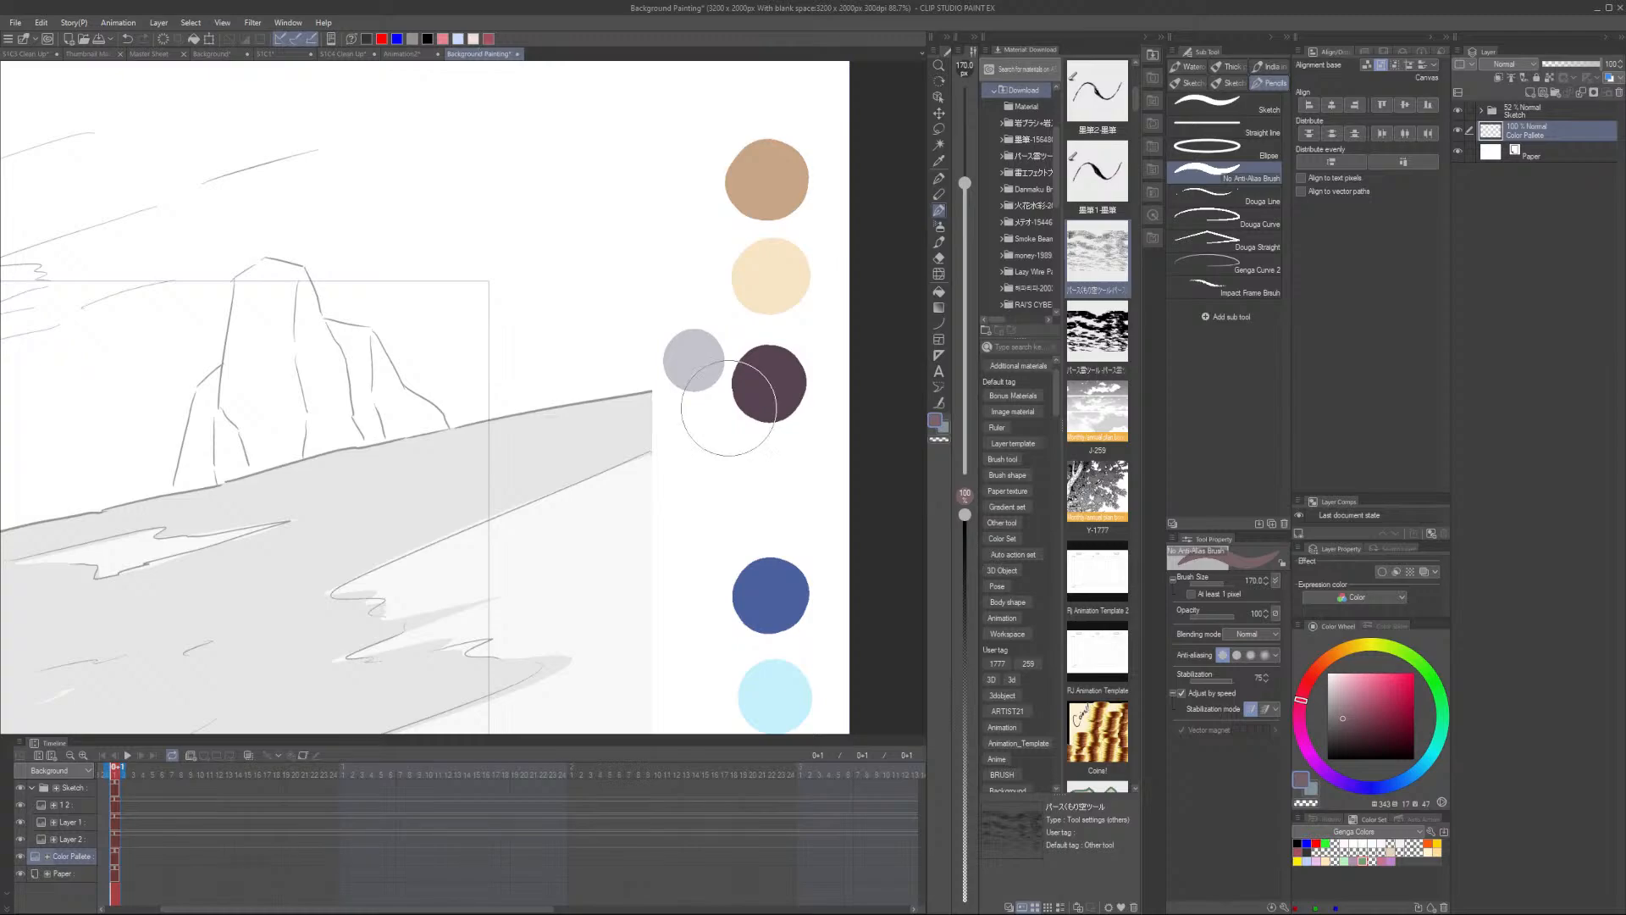
- Dab the mauve rock colour as a swatch beneath the dark purple one in the palette
{"action": "left_click", "coordinate": [711, 446]}
{"action": "key", "text": "ctrl+z"}
{"action": "left_click", "coordinate": [714, 438]}
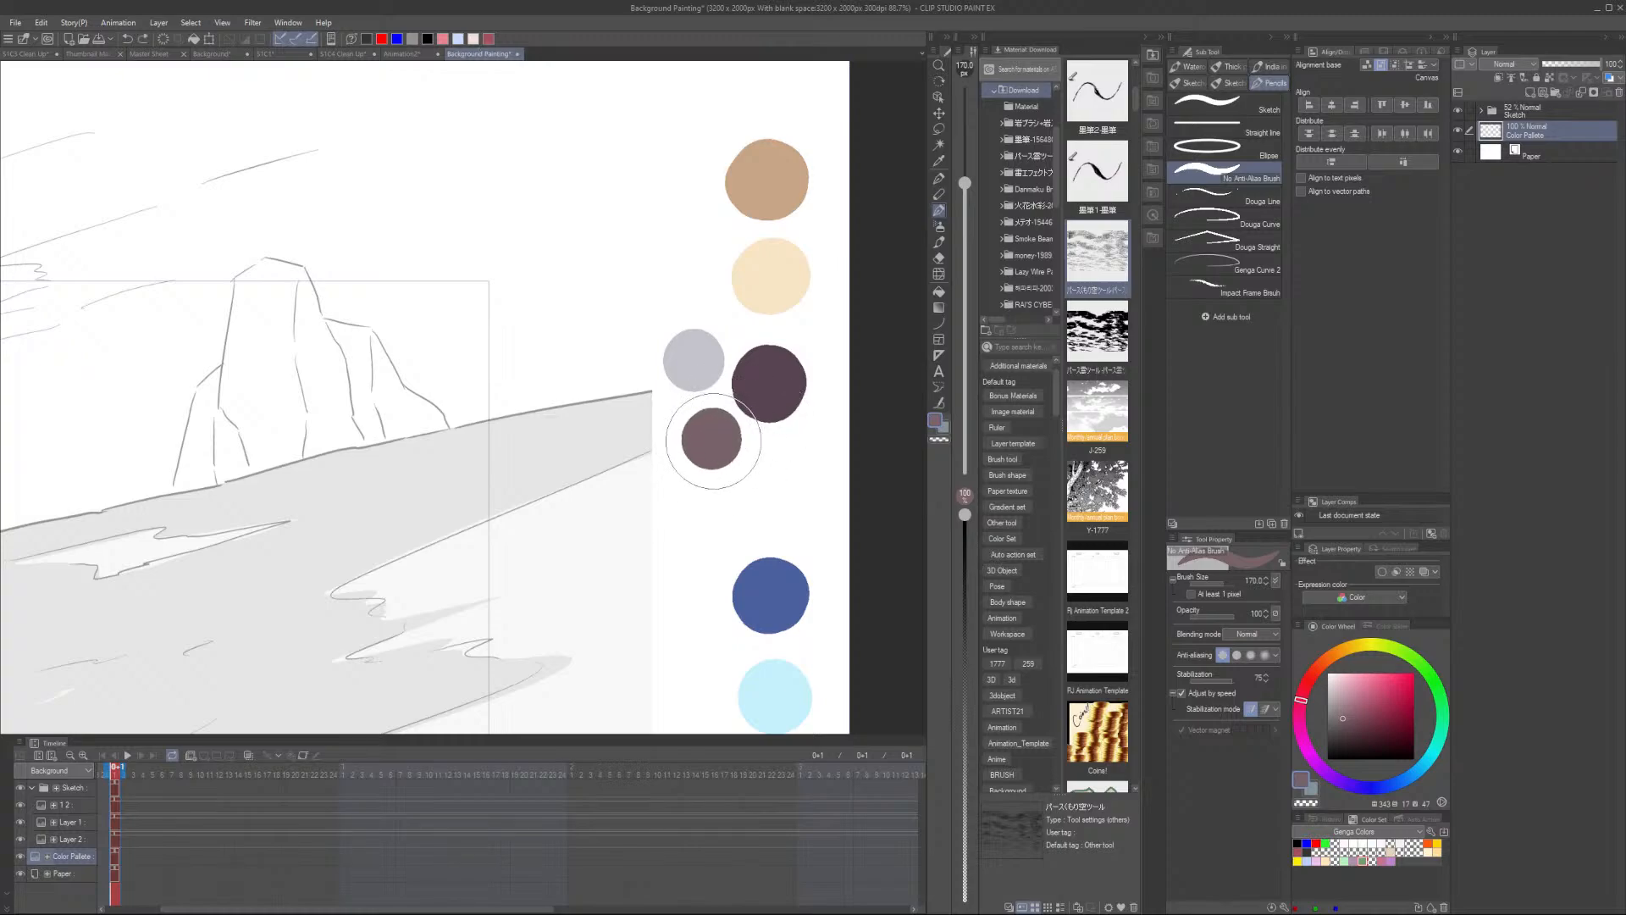
{"action": "scroll", "coordinate": [736, 419], "scroll_direction": "down", "scroll_amount": 4}
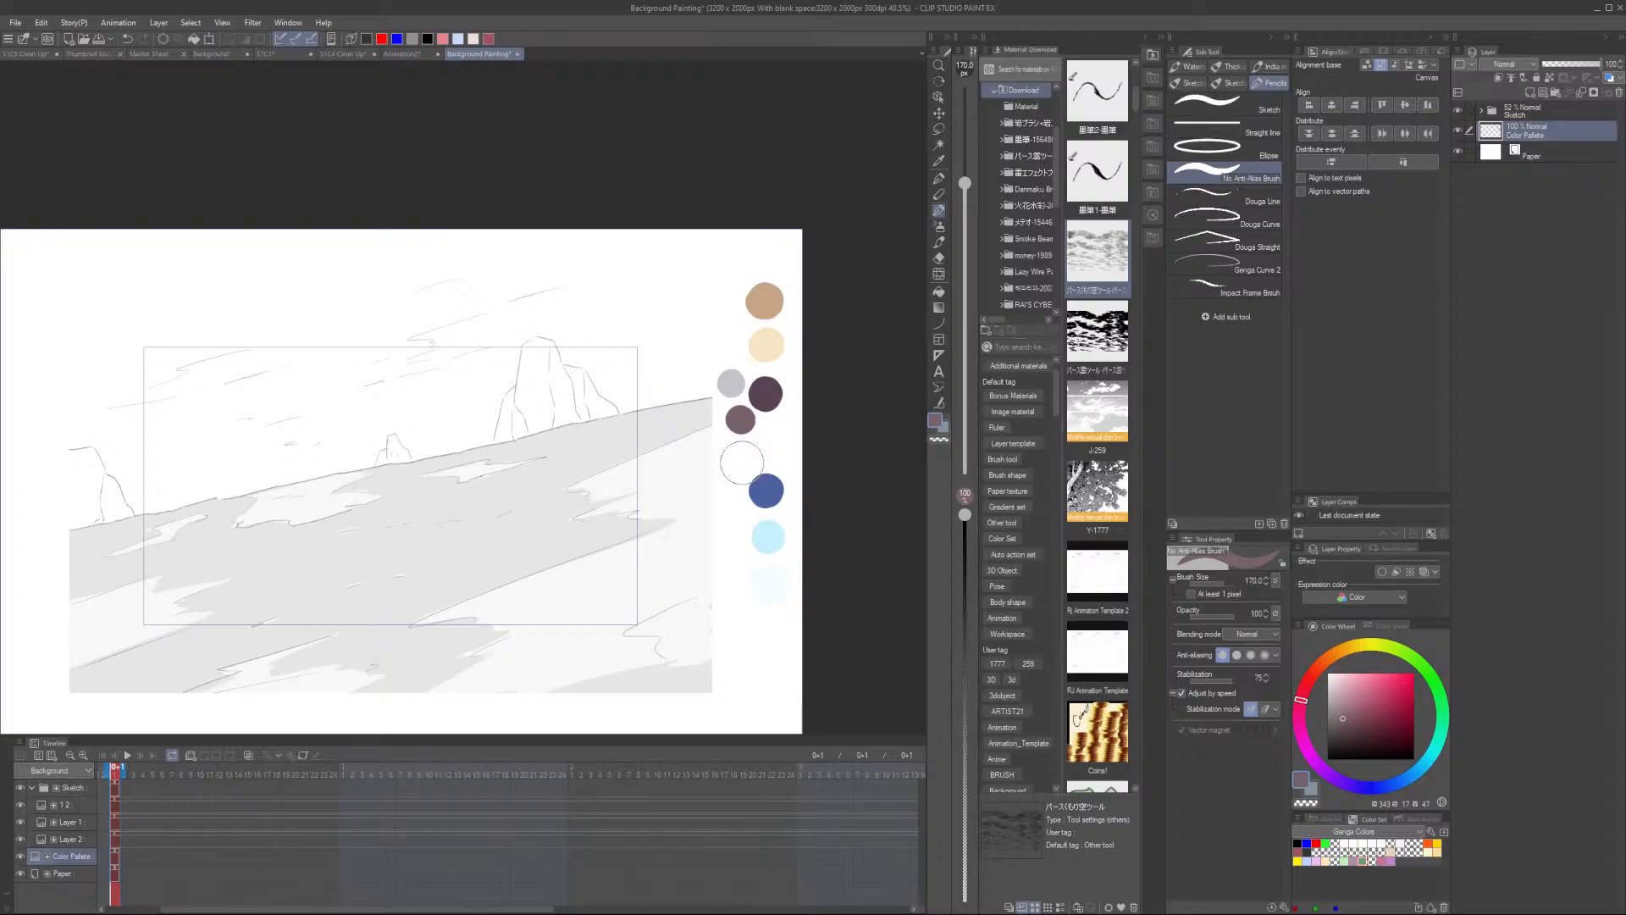
- Sample a sandy tan ground colour from the Background reference file
{"action": "left_click", "coordinate": [211, 53]}
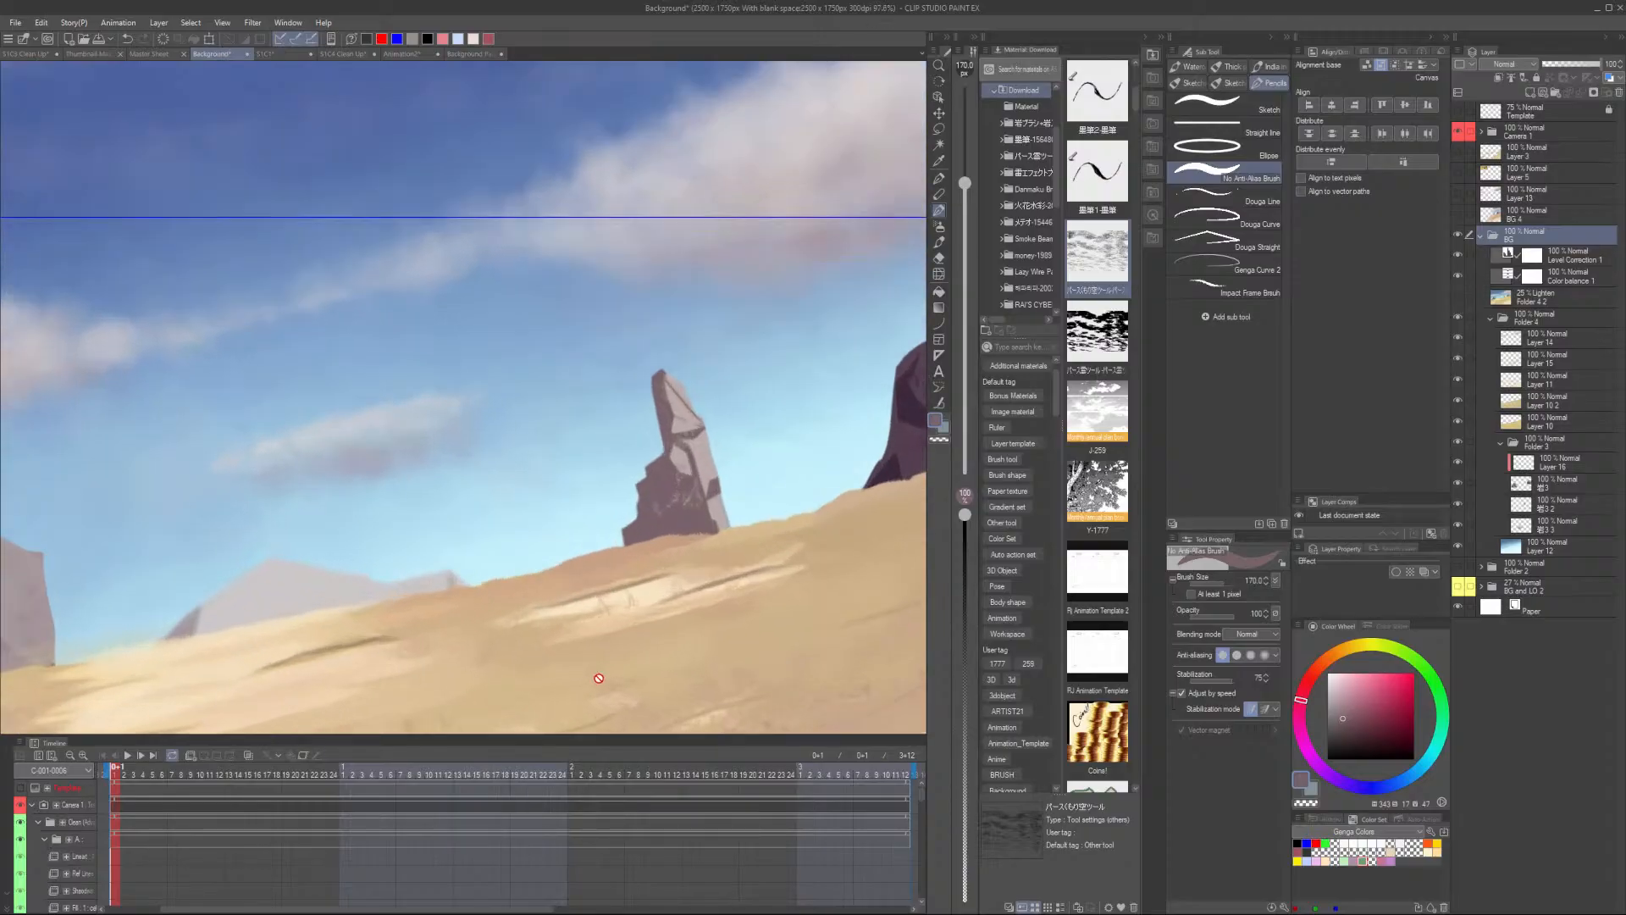
{"action": "scroll", "coordinate": [623, 668], "scroll_direction": "down", "scroll_amount": 2}
{"action": "left_click_drag", "start_coordinate": [612, 702], "coordinate": [576, 494]}
{"action": "scroll", "coordinate": [614, 542], "scroll_direction": "up", "scroll_amount": 1}
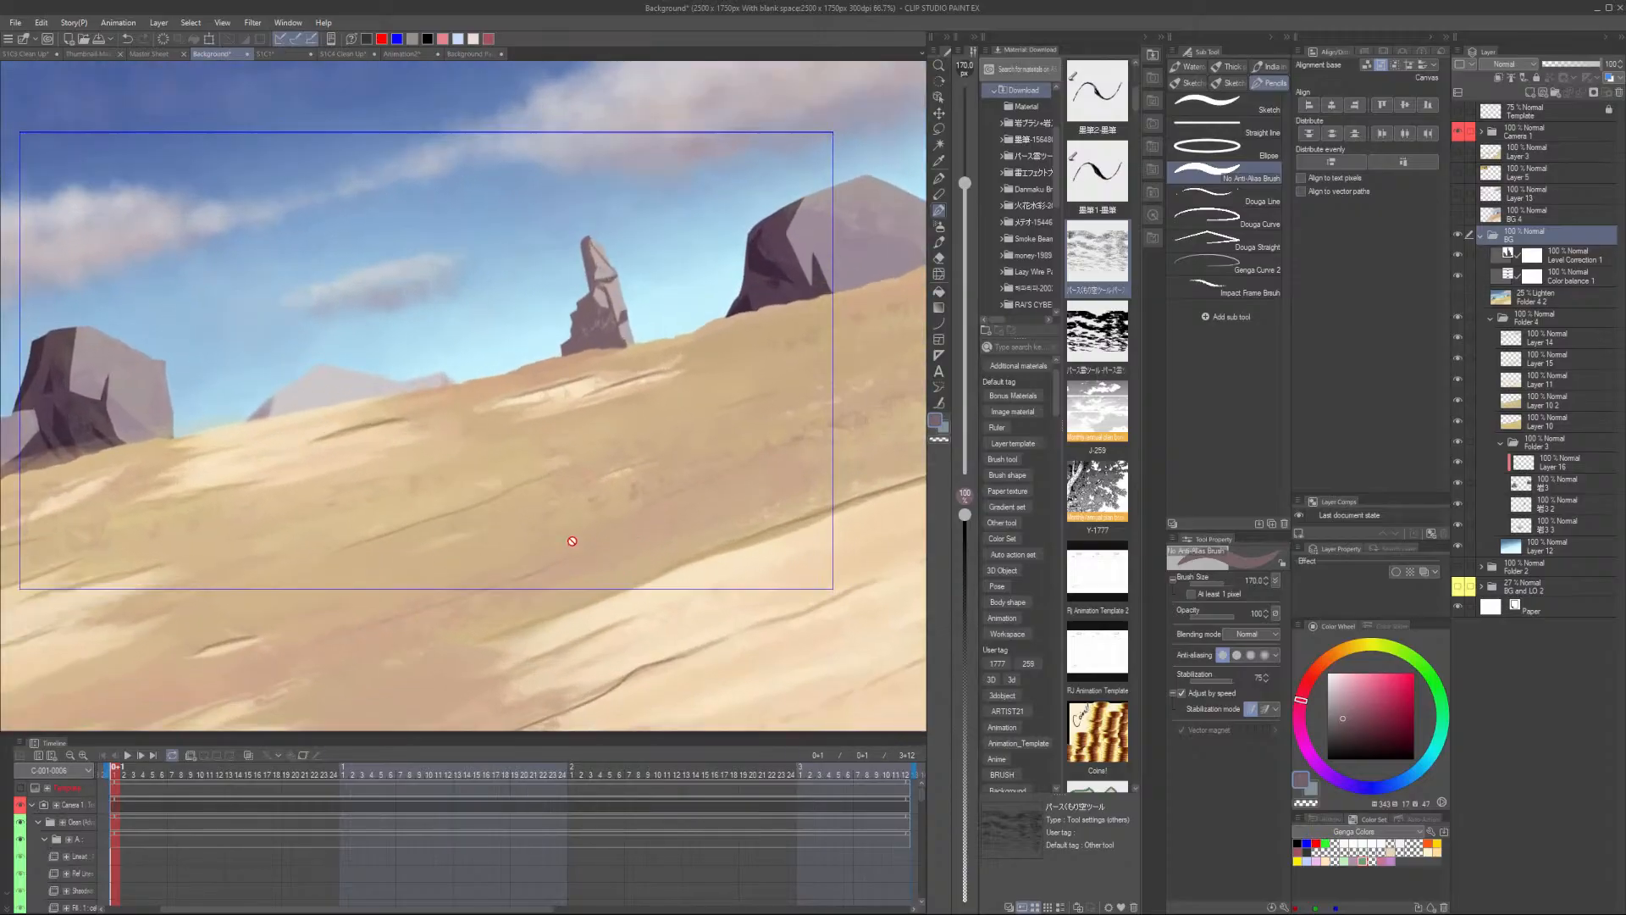
{"action": "left_click", "coordinate": [648, 456], "text": "alt"}
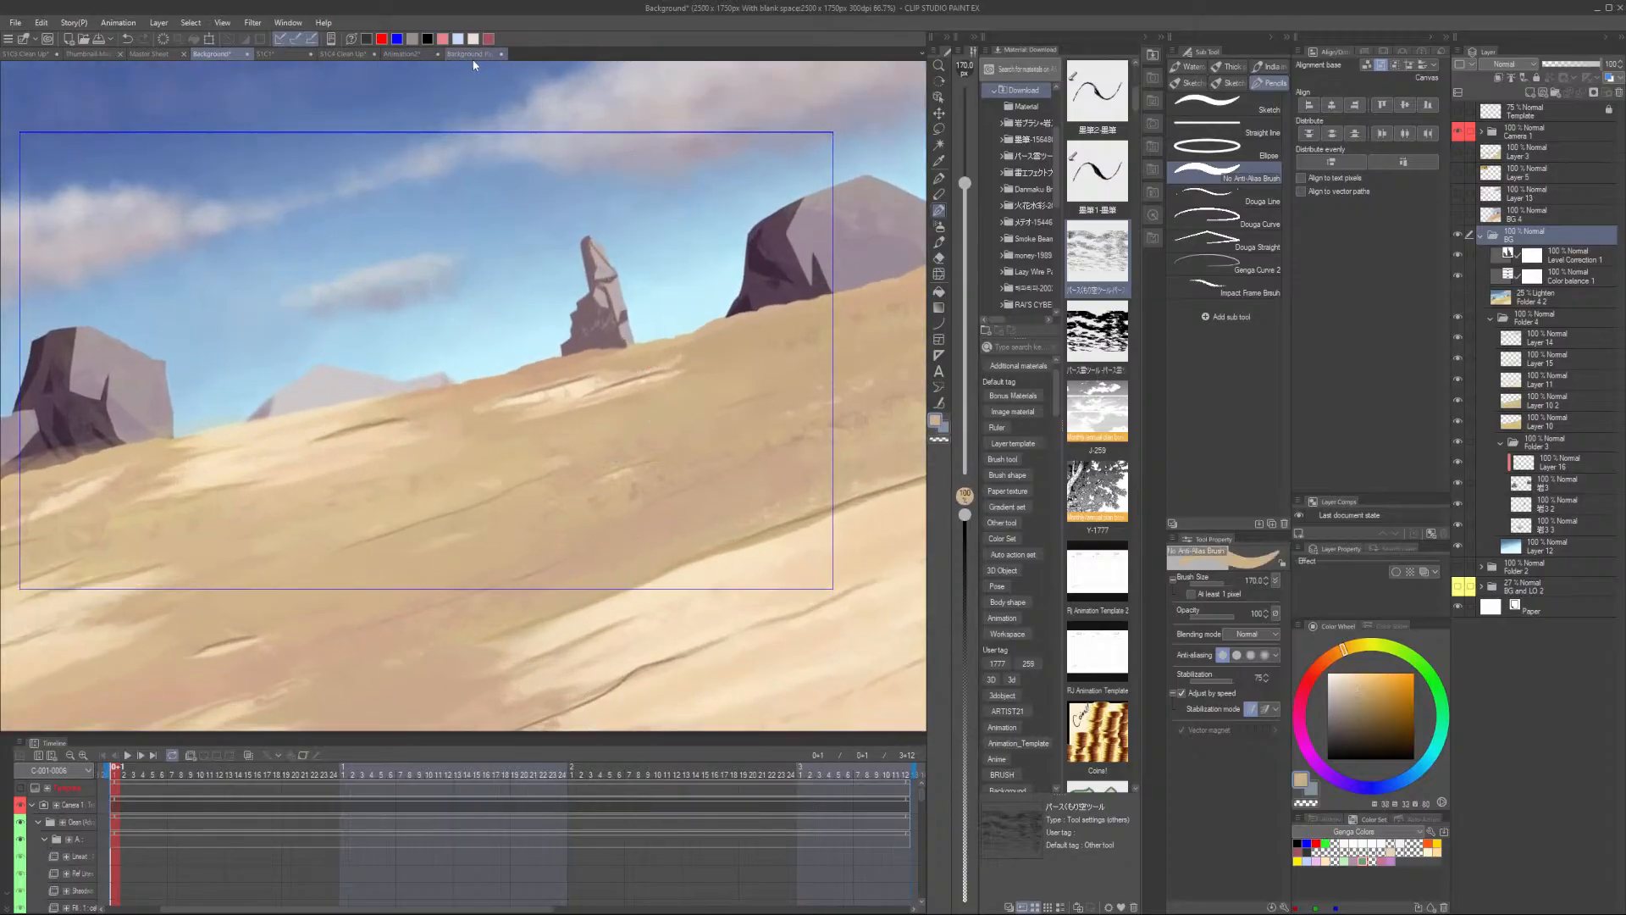
- Dab the sandy tan as a swatch above the brown one in the palette
{"action": "left_click", "coordinate": [470, 53]}
{"action": "scroll", "coordinate": [769, 262], "scroll_direction": "up", "scroll_amount": 2}
{"action": "left_click", "coordinate": [786, 254]}
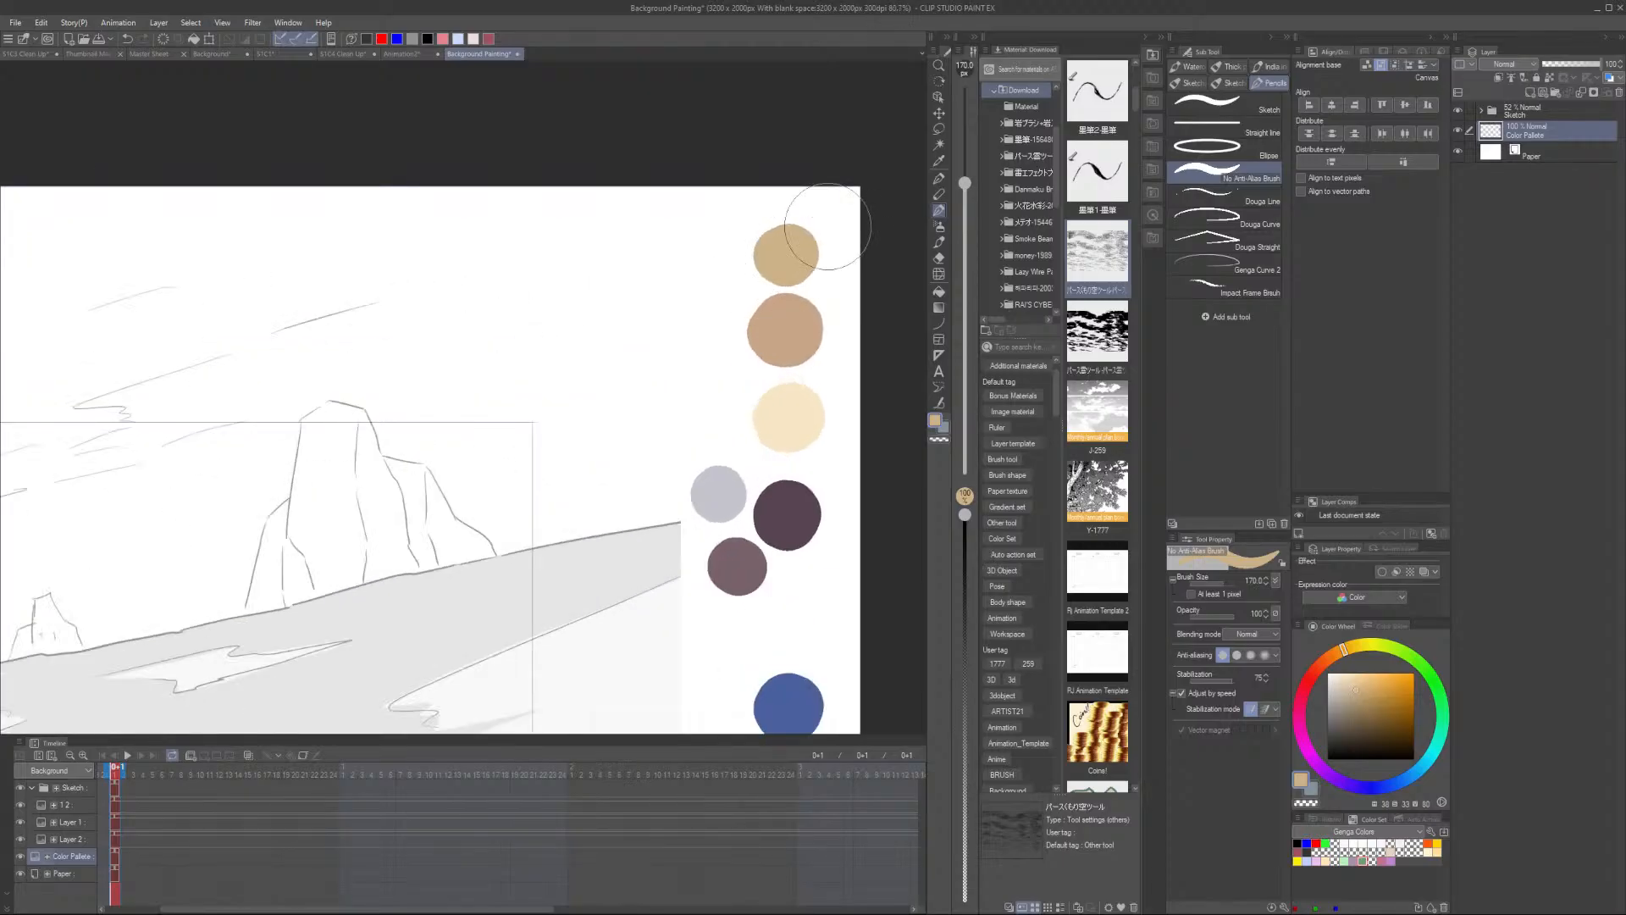
{"action": "scroll", "coordinate": [813, 241], "scroll_direction": "down", "scroll_amount": 3}
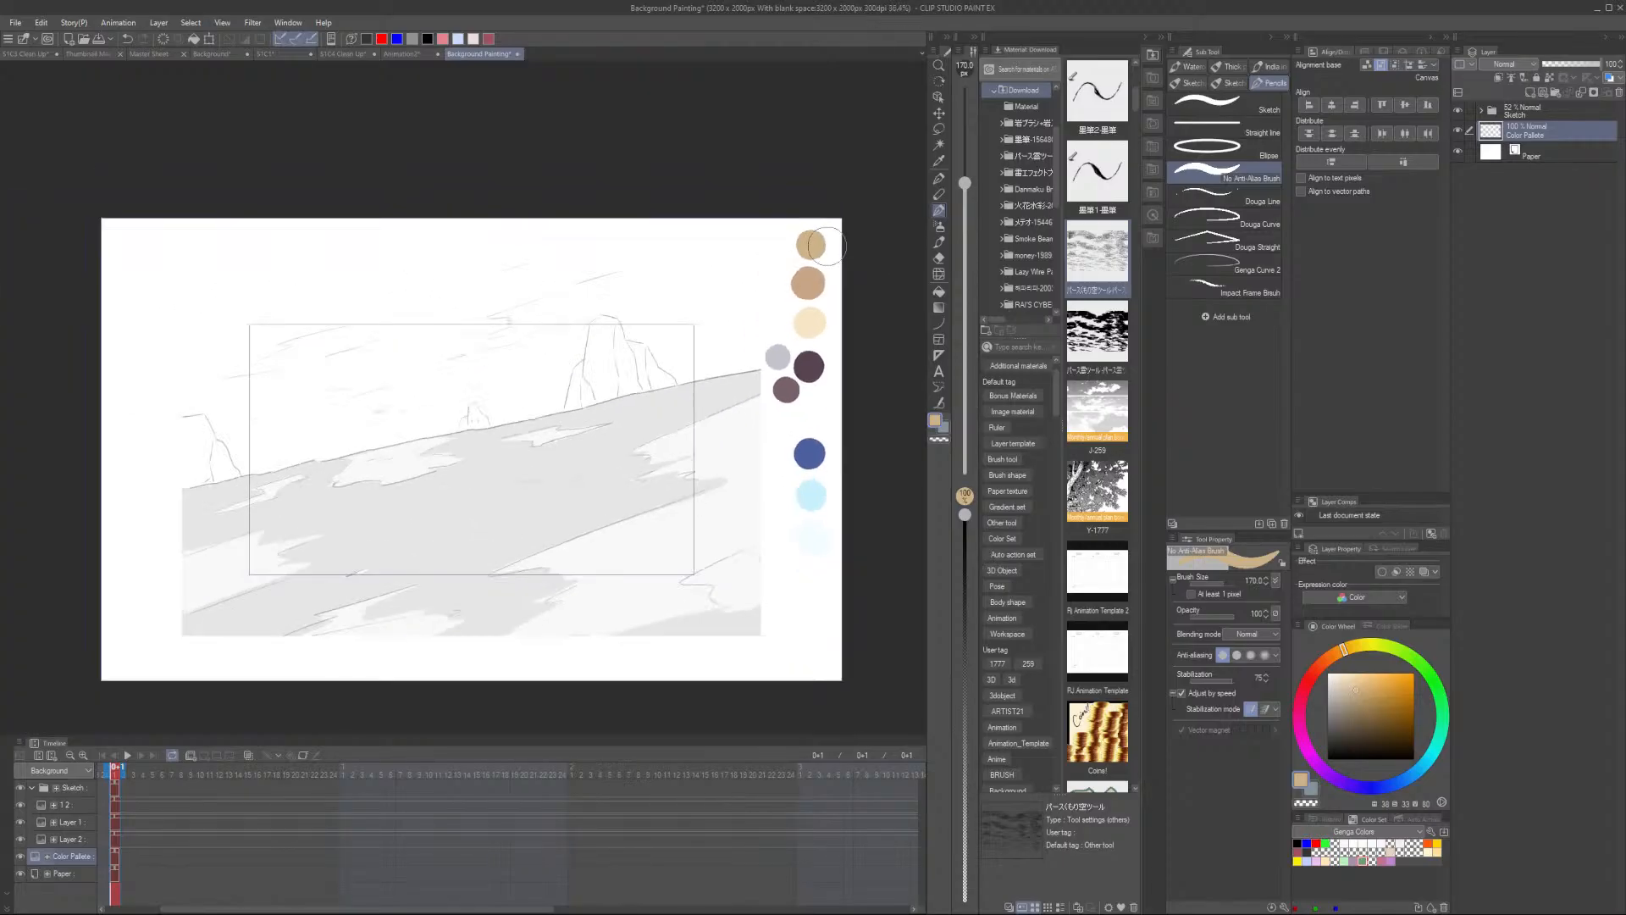
- Add a new layer above the Sketch folder
{"action": "left_click", "coordinate": [1534, 111]}
{"action": "left_click", "coordinate": [1530, 92]}
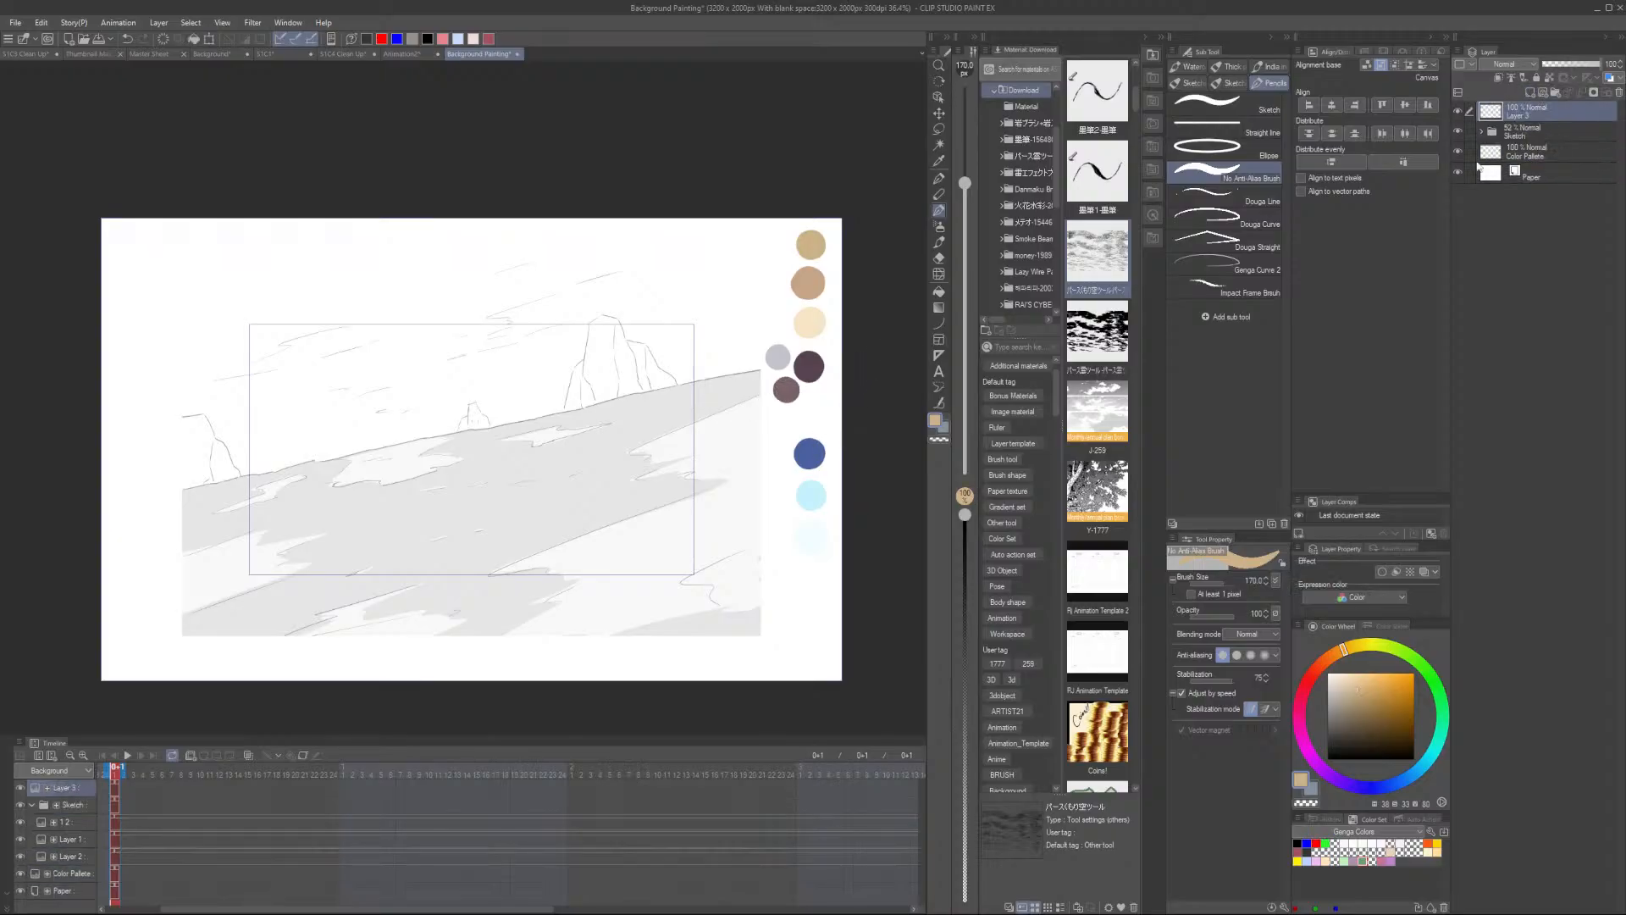
- Rotate the Color Palette layer 90° into a horizontal row and move it to the canvas's top-left corner
{"action": "left_click", "coordinate": [1530, 158]}
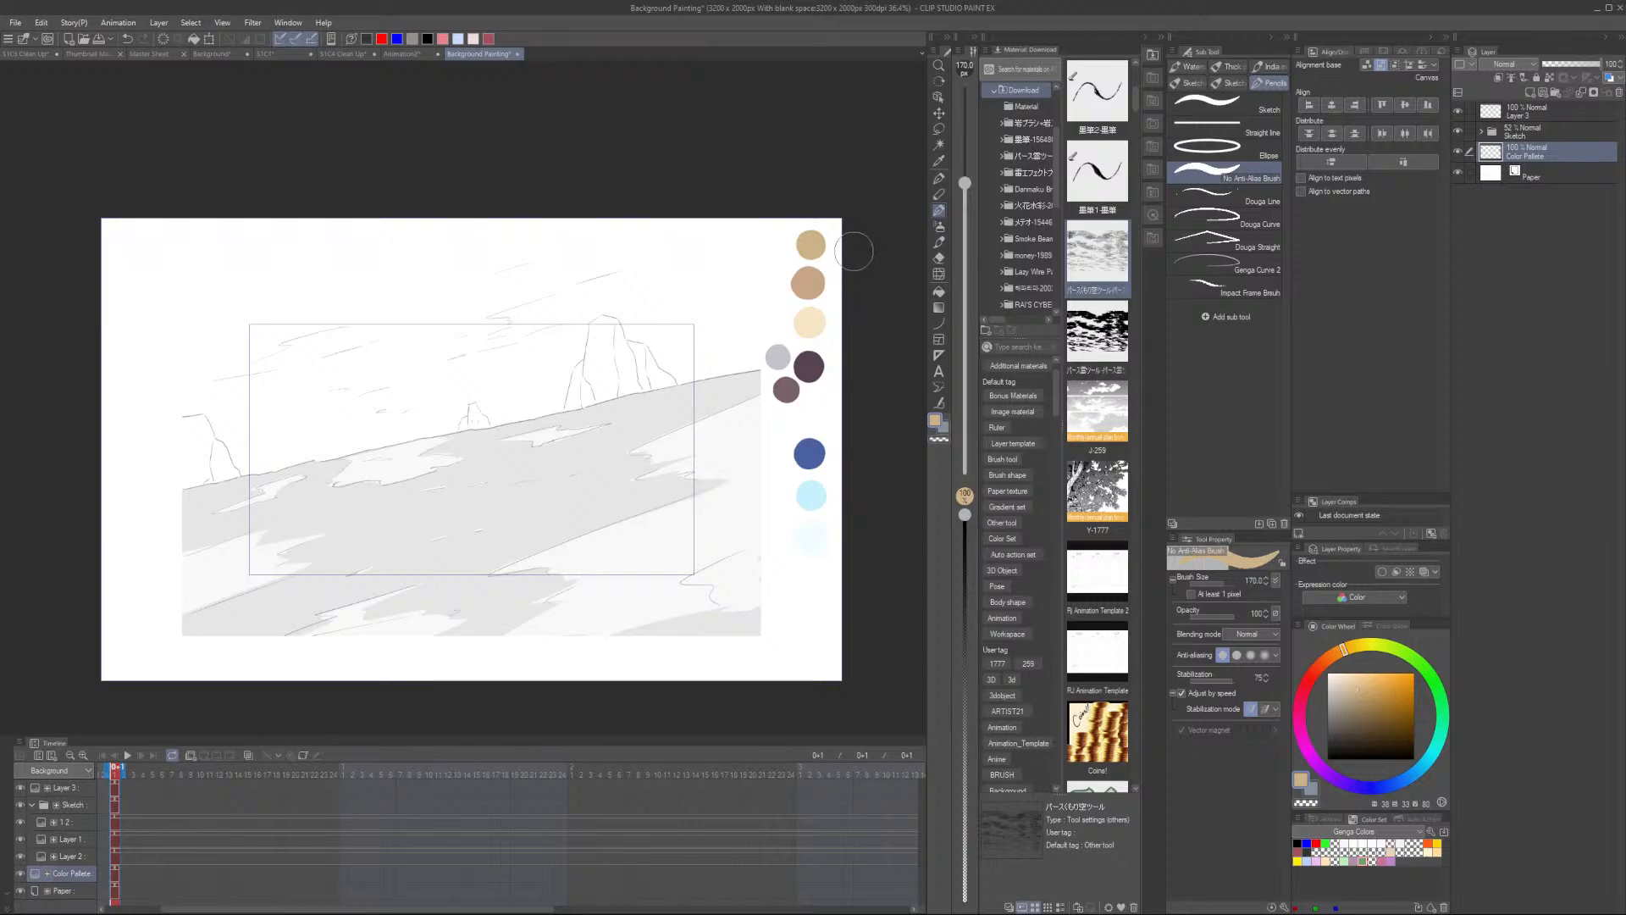
{"action": "key", "text": "ctrl+t"}
{"action": "left_click_drag", "start_coordinate": [838, 226], "coordinate": [618, 356]}
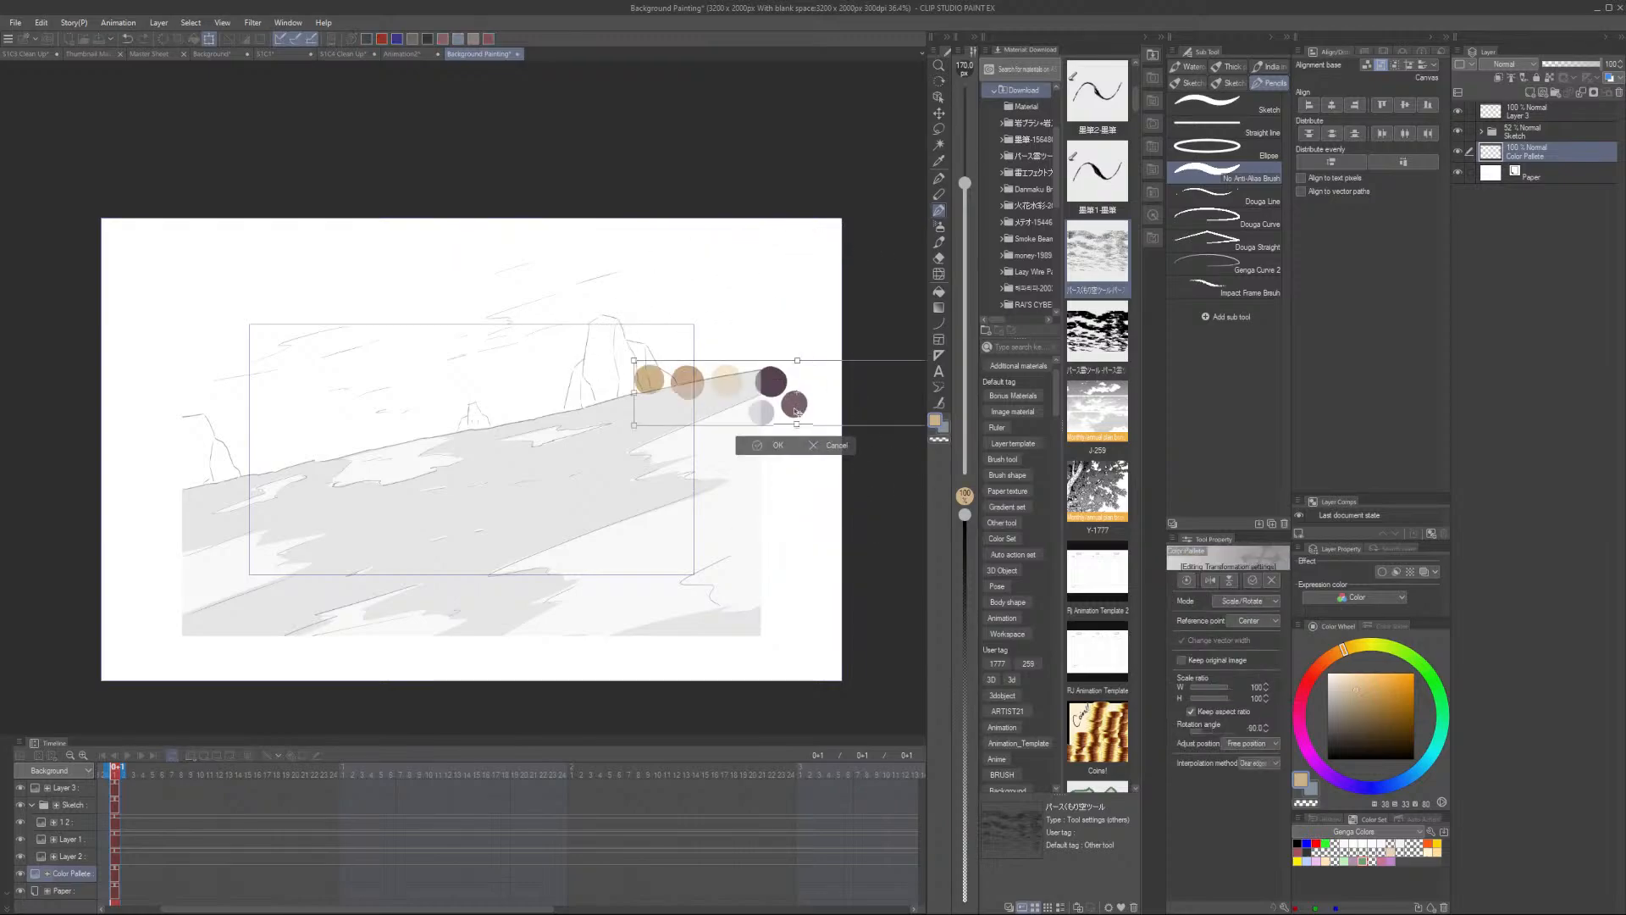
{"action": "left_click_drag", "start_coordinate": [794, 411], "coordinate": [270, 256]}
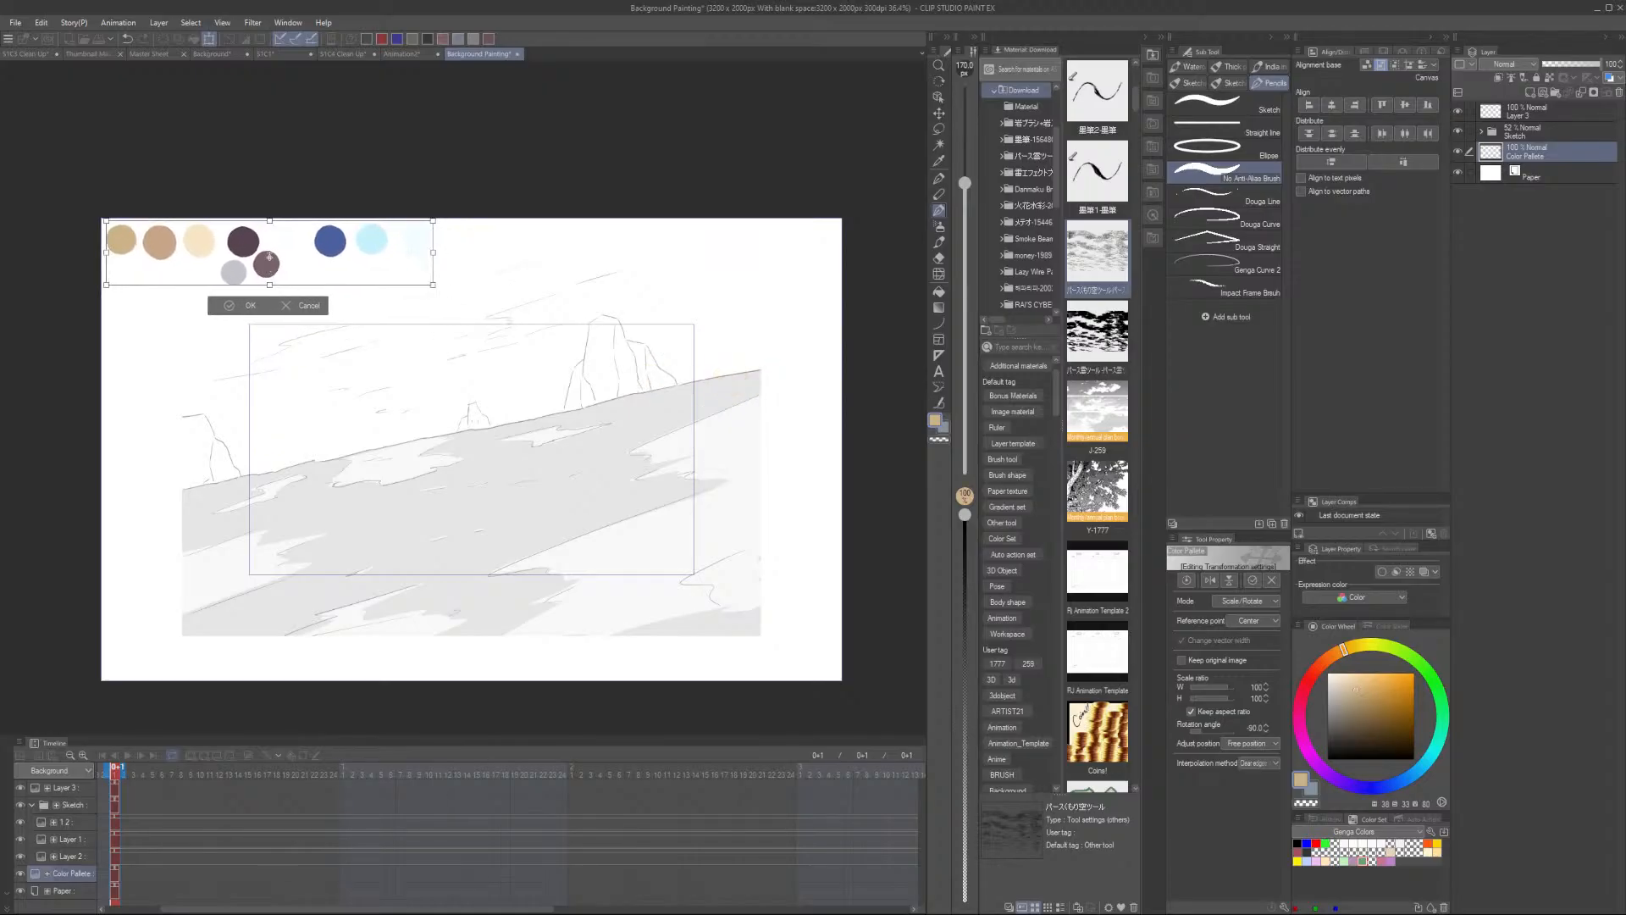
{"action": "left_click", "coordinate": [251, 305]}
- Move the Color Palette layer to the top of the stack and rename the new layer Sky
{"action": "left_click_drag", "start_coordinate": [1541, 151], "coordinate": [1548, 105]}
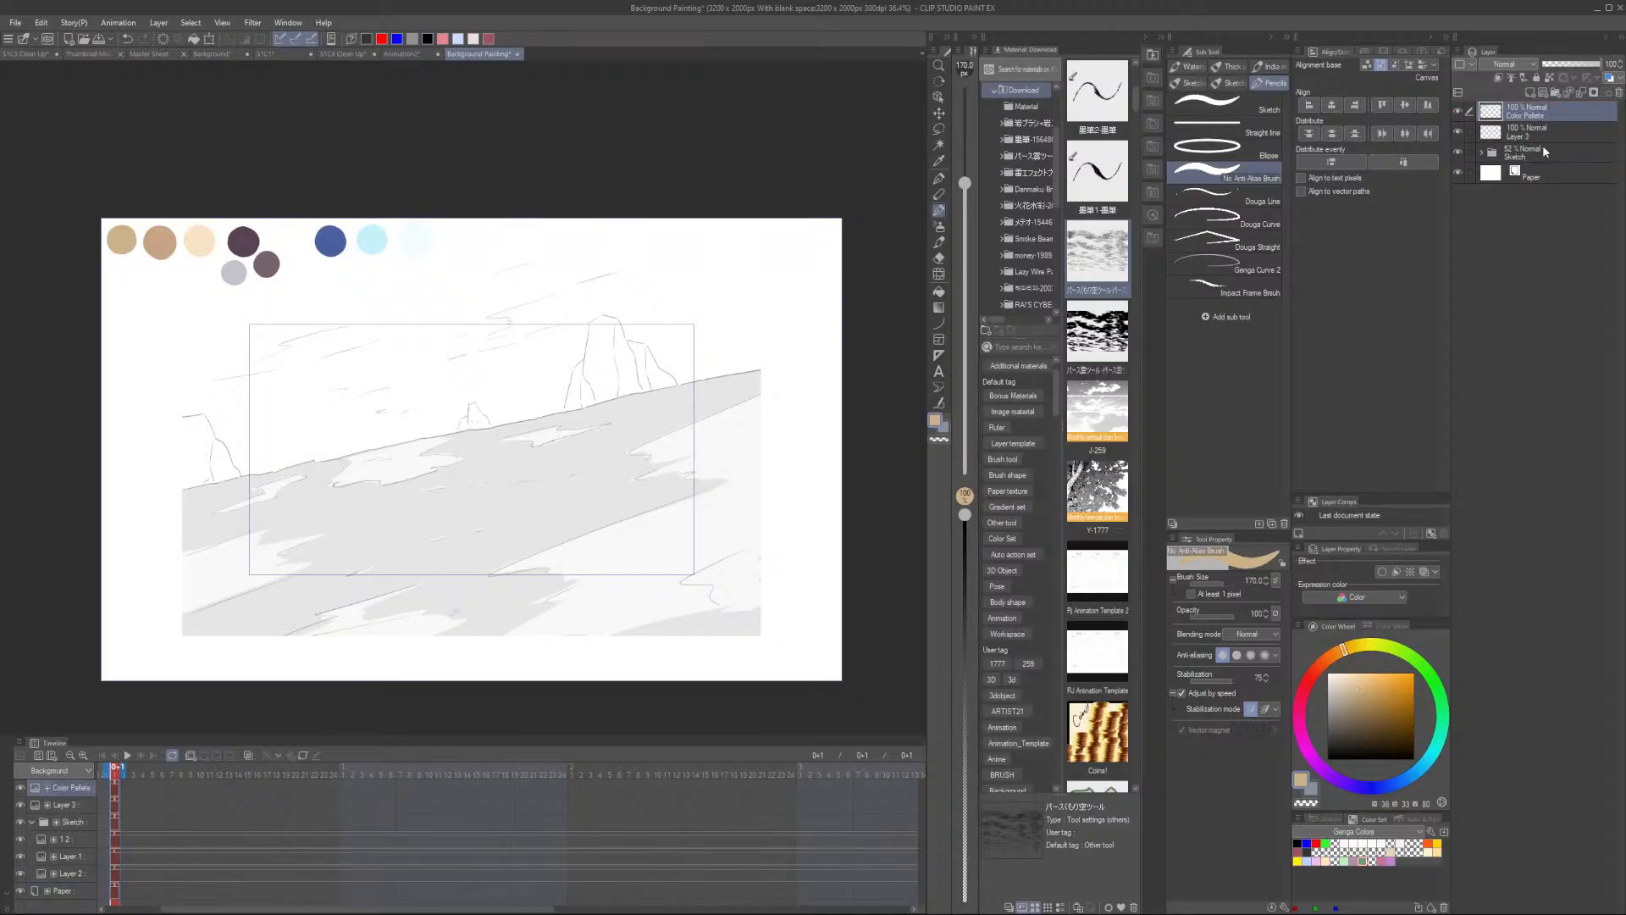
{"action": "left_click", "coordinate": [1538, 155]}
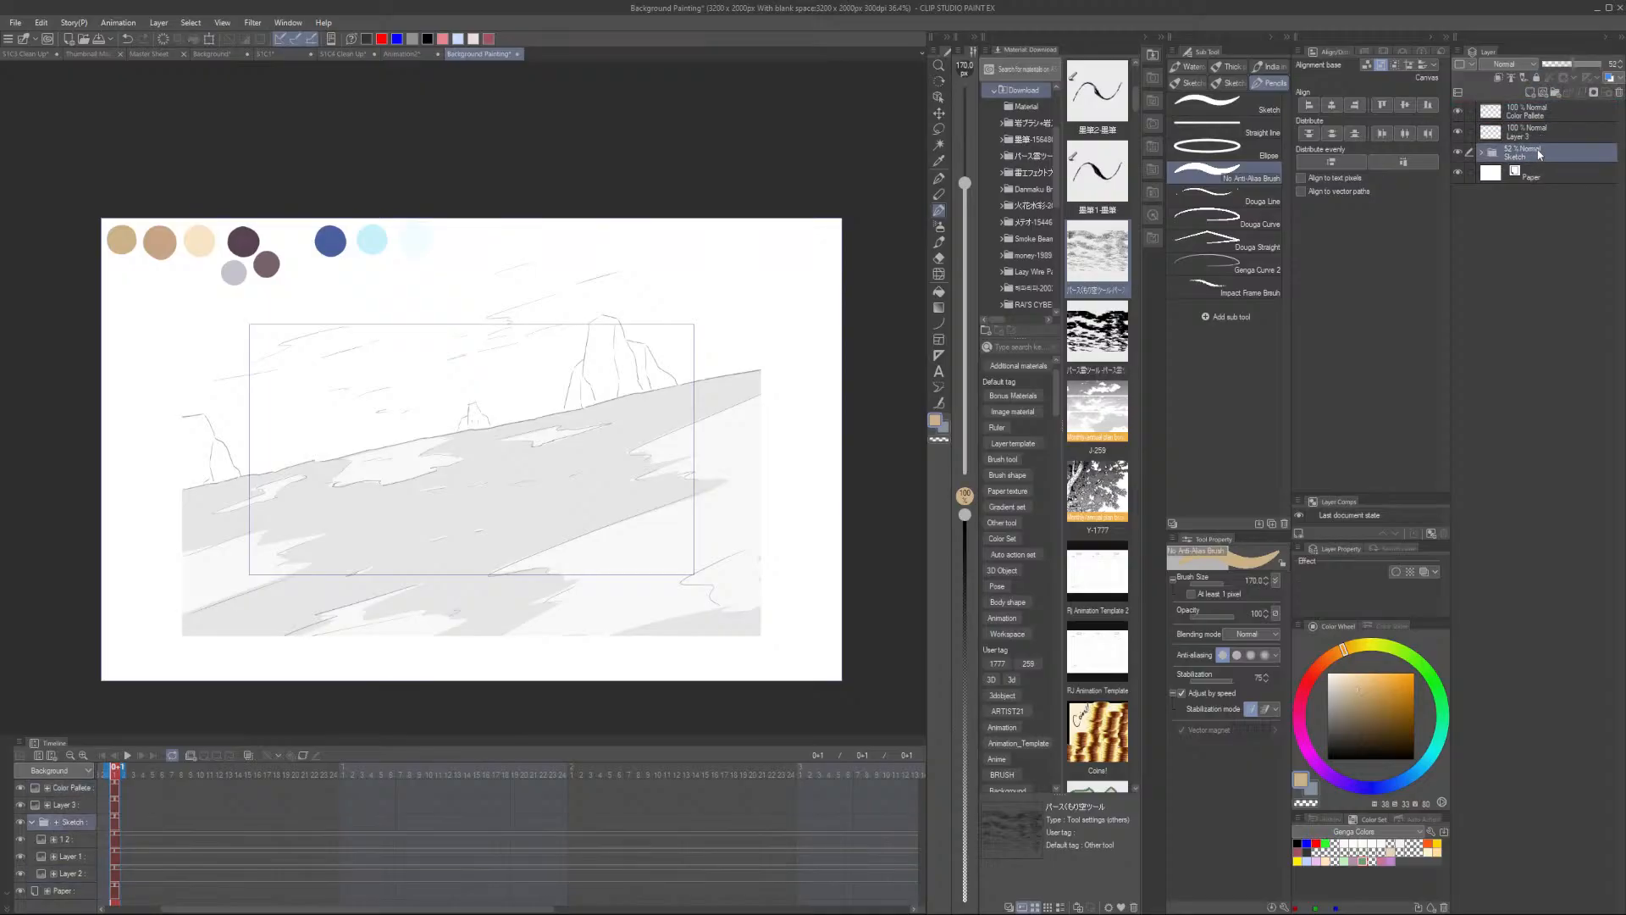
{"action": "double_click", "coordinate": [1539, 136]}
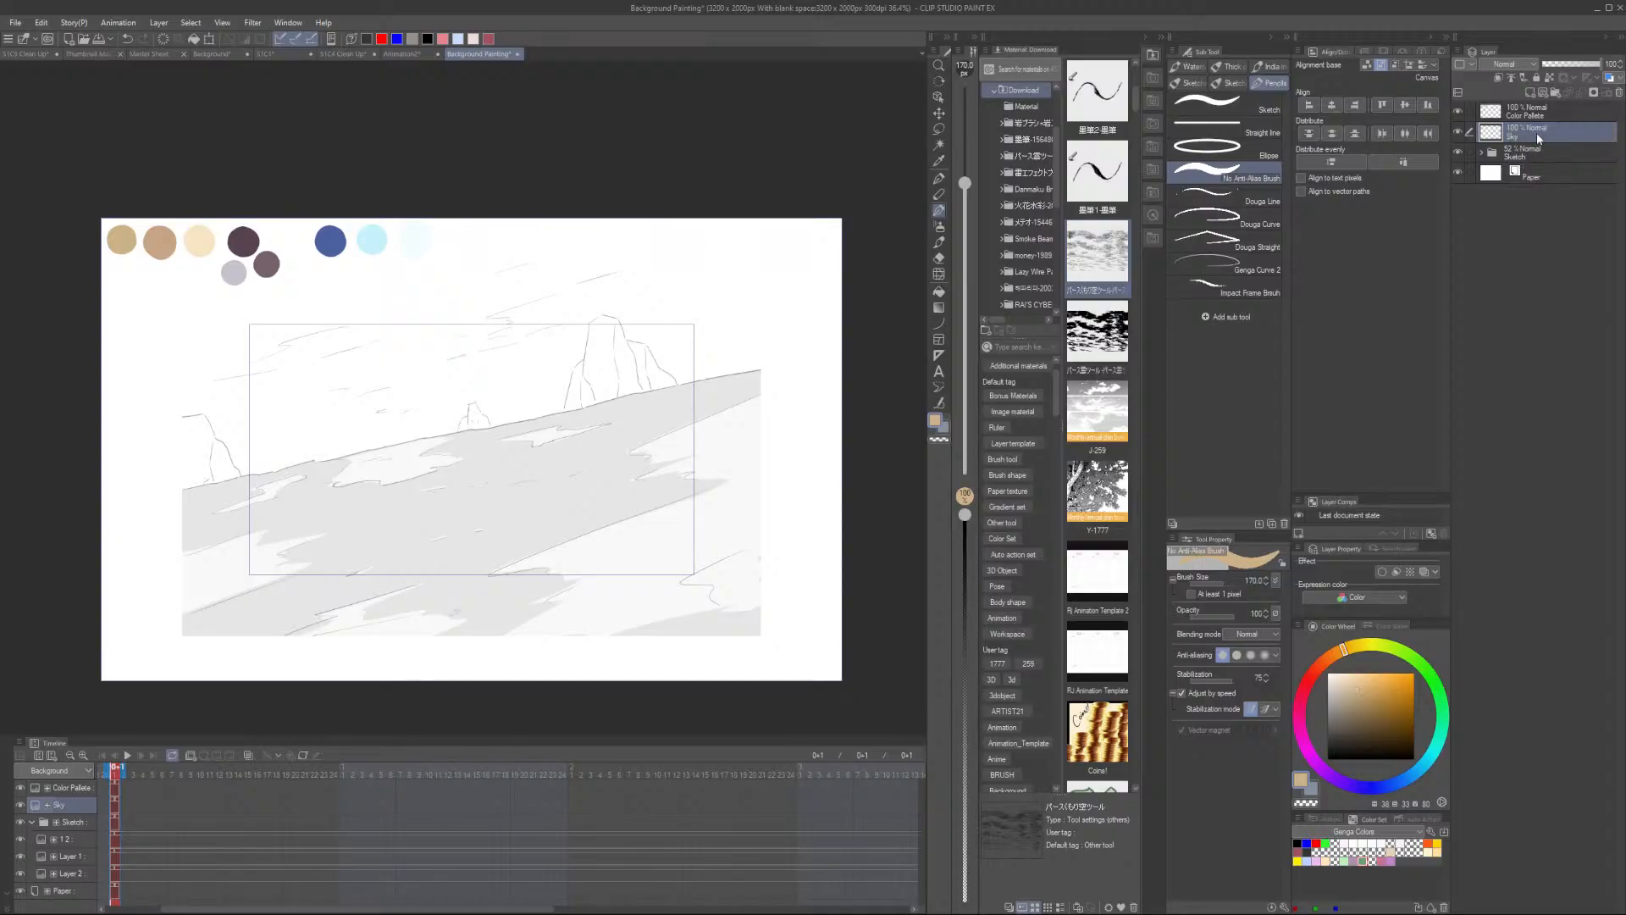
- Choose the Gradient tool with the Midday sky preset
{"action": "left_click", "coordinate": [938, 307]}
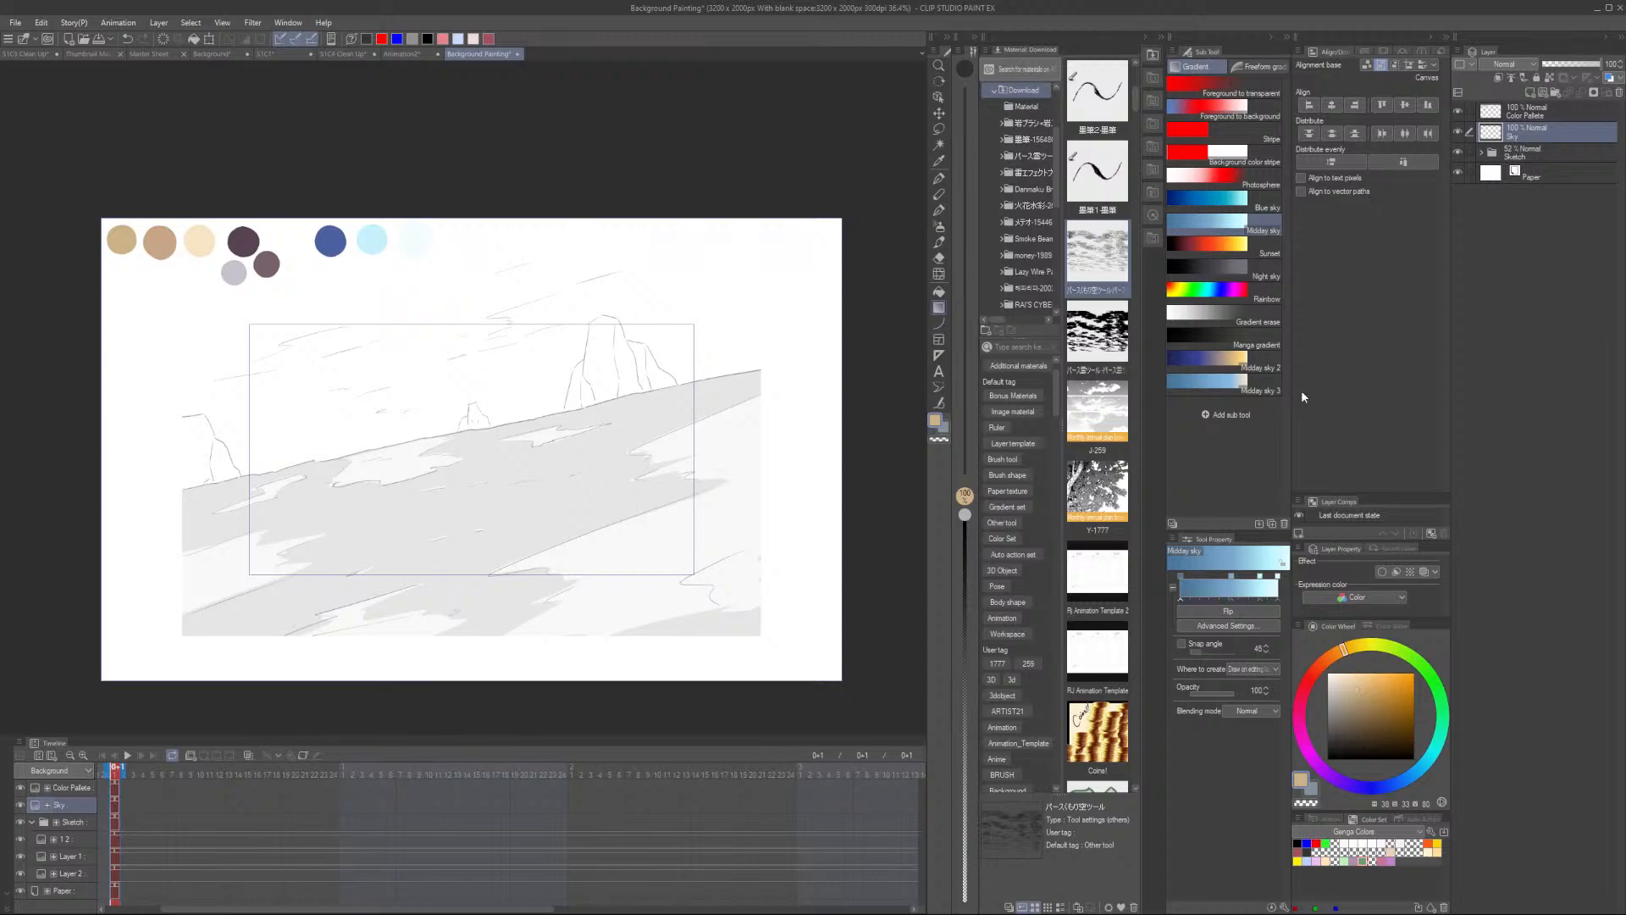
{"action": "left_click", "coordinate": [1245, 386]}
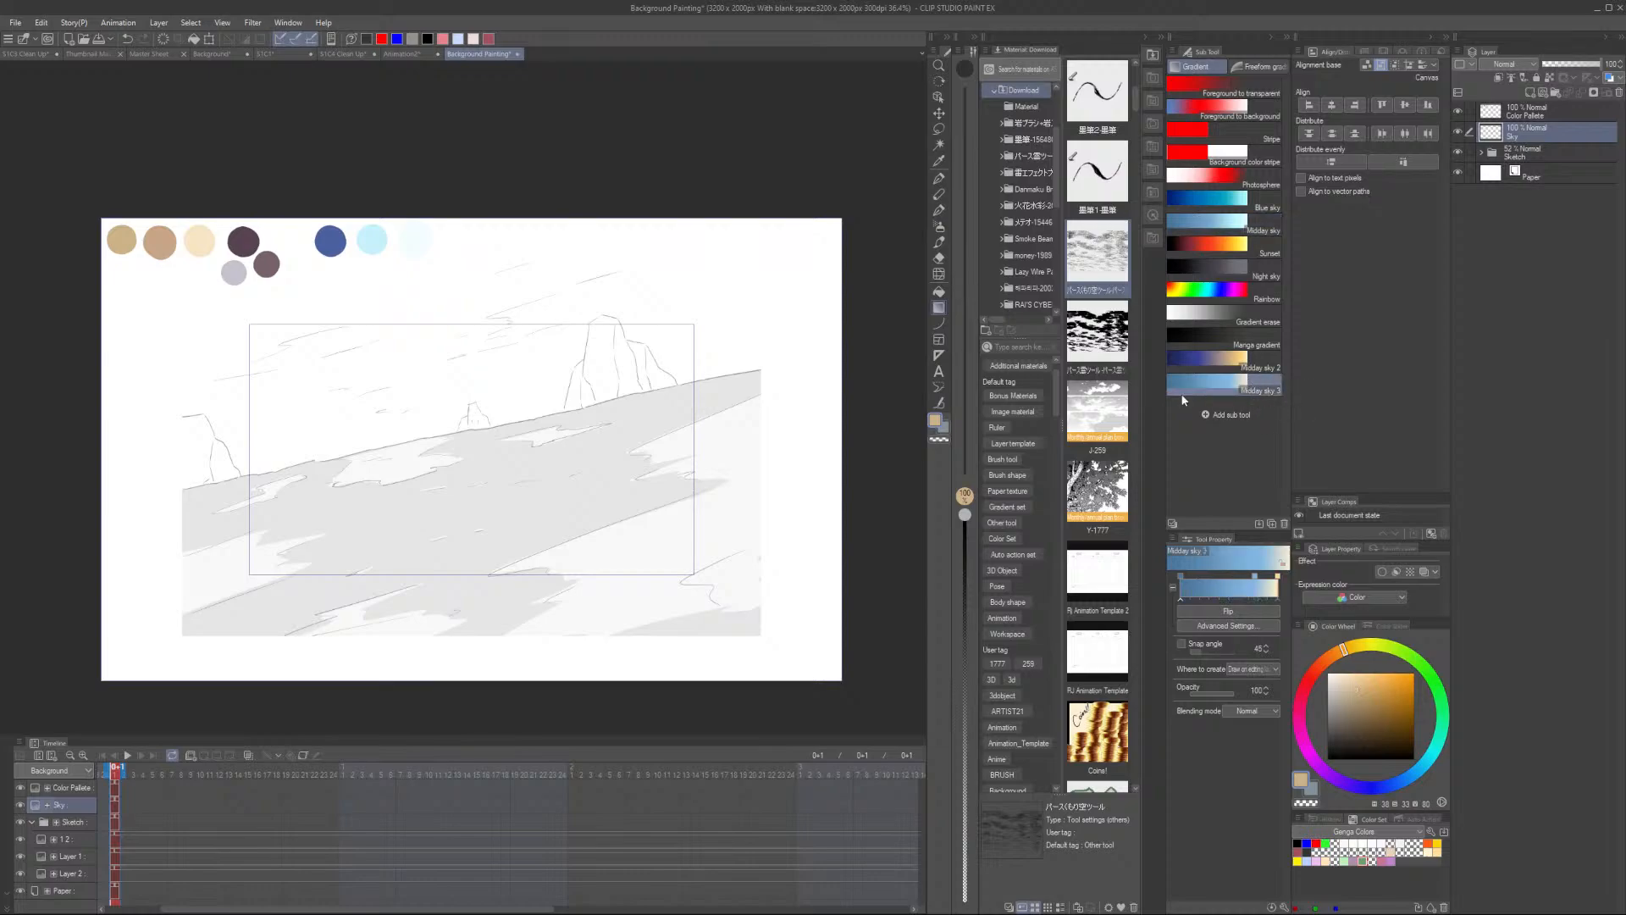
{"action": "mouse_move", "coordinate": [525, 677]}
{"action": "left_mouse_down"}
{"action": "mouse_move", "coordinate": [506, 197]}
{"action": "mouse_move", "coordinate": [480, 290]}
{"action": "mouse_move", "coordinate": [535, 675]}
{"action": "left_mouse_up"}
{"action": "key", "text": "ctrl+z"}
{"action": "left_click", "coordinate": [1262, 225]}
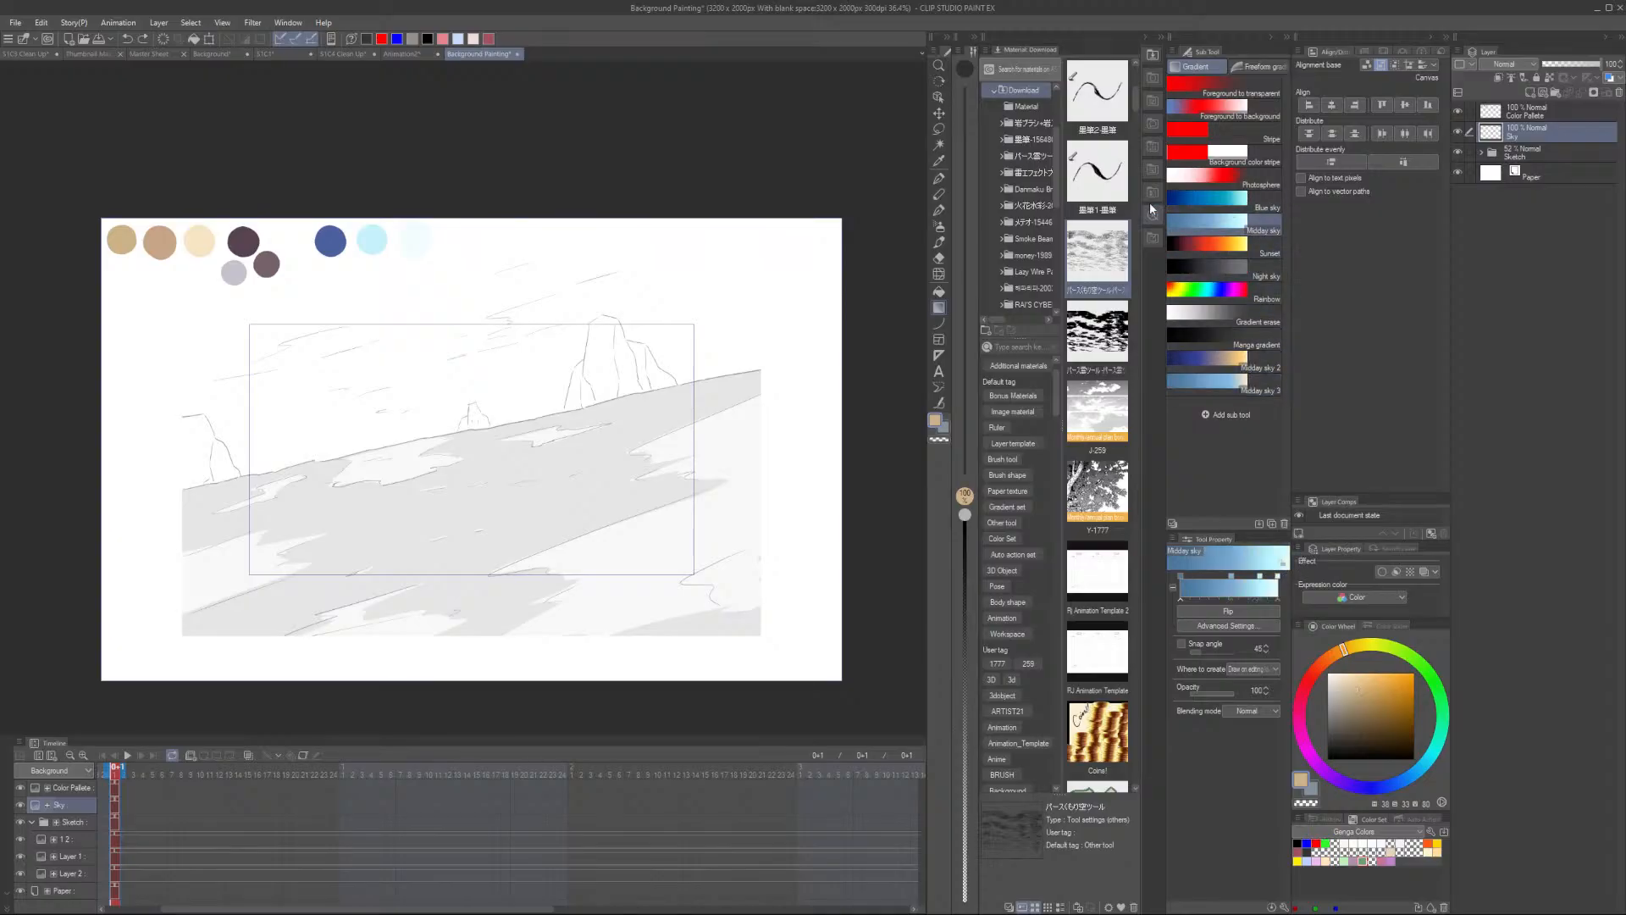
- Fill the Sky layer with the Midday sky gradient, running from the canvas top down toward the horizon
{"action": "left_click_drag", "start_coordinate": [487, 168], "coordinate": [560, 675]}
{"action": "key", "text": "ctrl+z"}
{"action": "left_click_drag", "start_coordinate": [450, 119], "coordinate": [534, 850]}
{"action": "key", "text": "ctrl+z"}
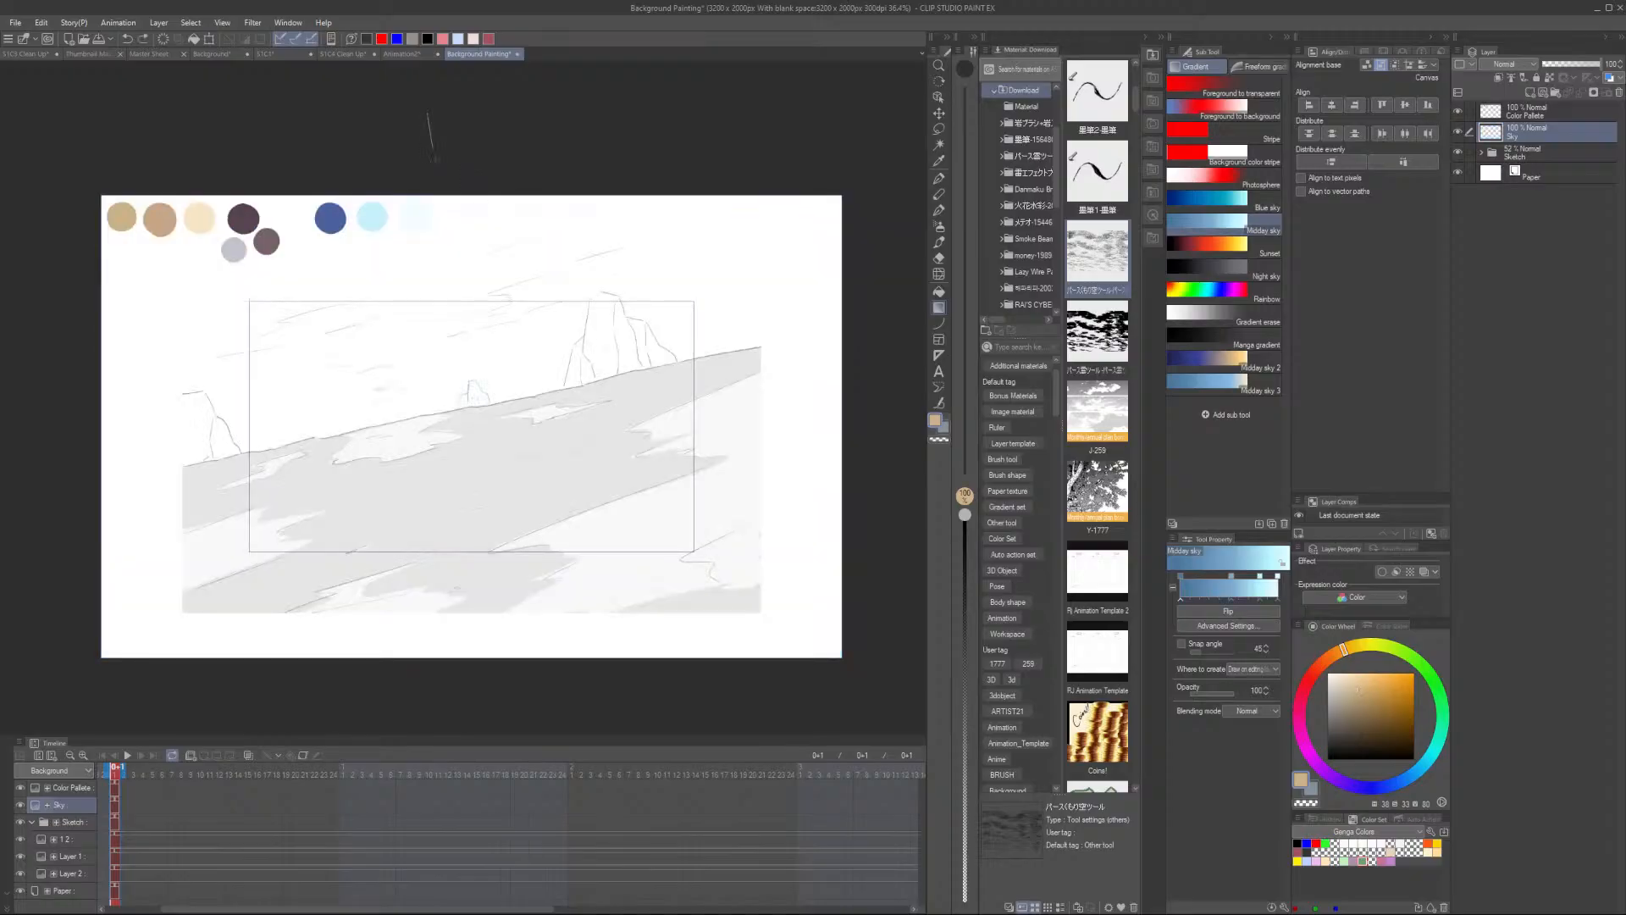
{"action": "left_click_drag", "start_coordinate": [431, 142], "coordinate": [486, 767]}
{"action": "key", "text": "ctrl+z"}
{"action": "left_click_drag", "start_coordinate": [414, 135], "coordinate": [485, 851]}
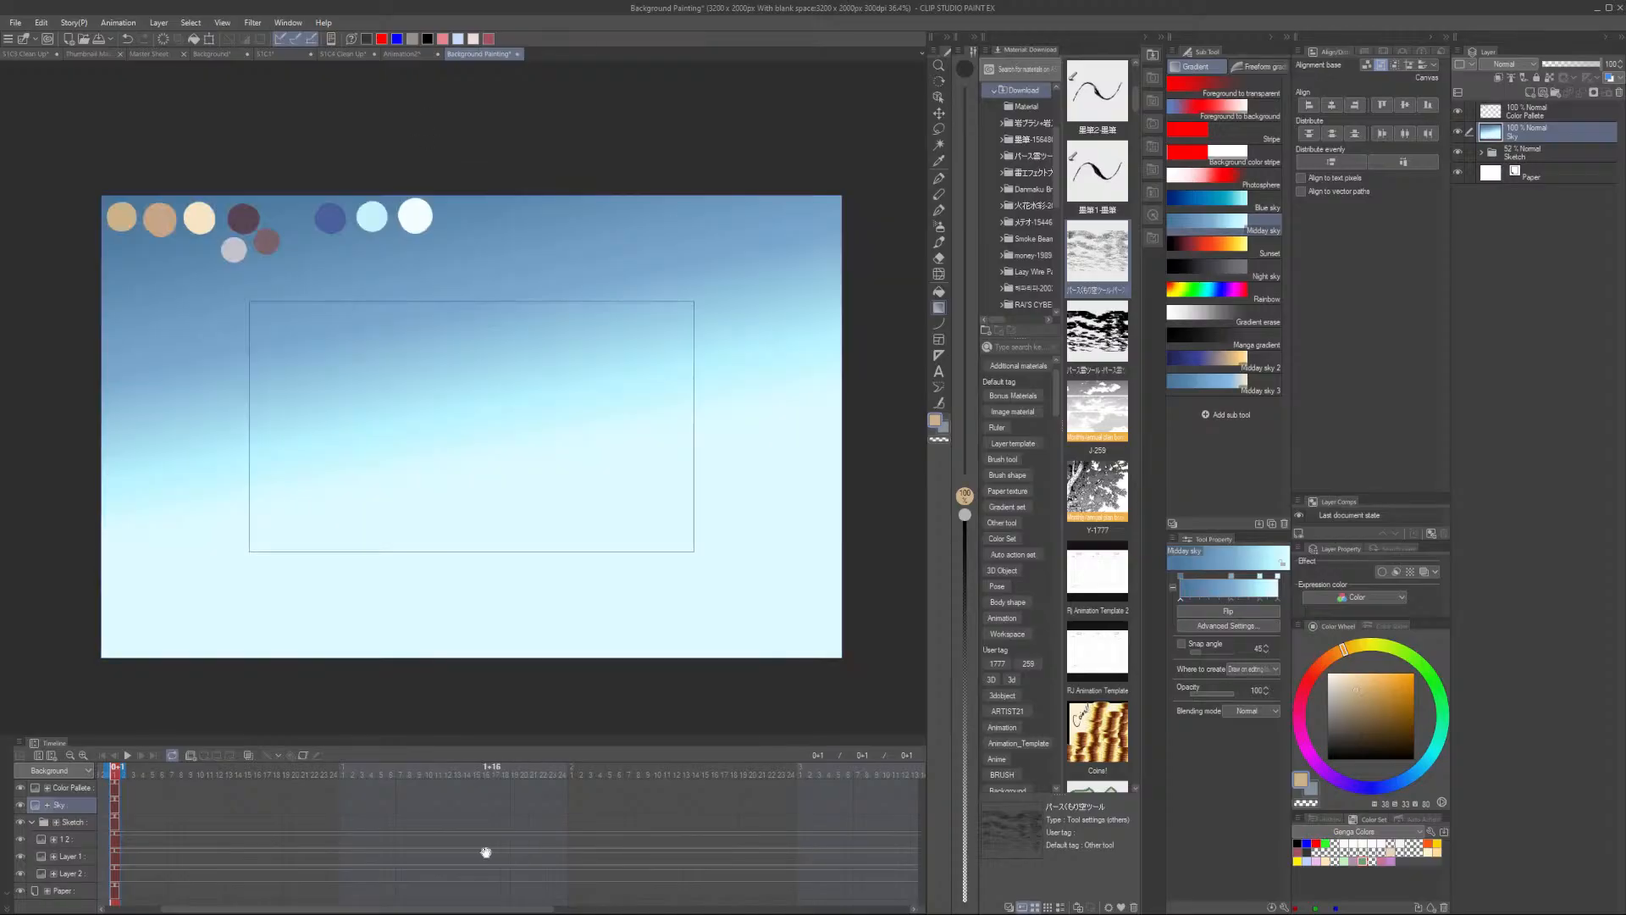
{"action": "key", "text": "ctrl+z"}
{"action": "mouse_move", "coordinate": [449, 155]}
{"action": "left_mouse_down"}
{"action": "mouse_move", "coordinate": [483, 454]}
{"action": "mouse_move", "coordinate": [503, 494]}
{"action": "left_mouse_up"}
{"action": "key", "text": "ctrl+z"}
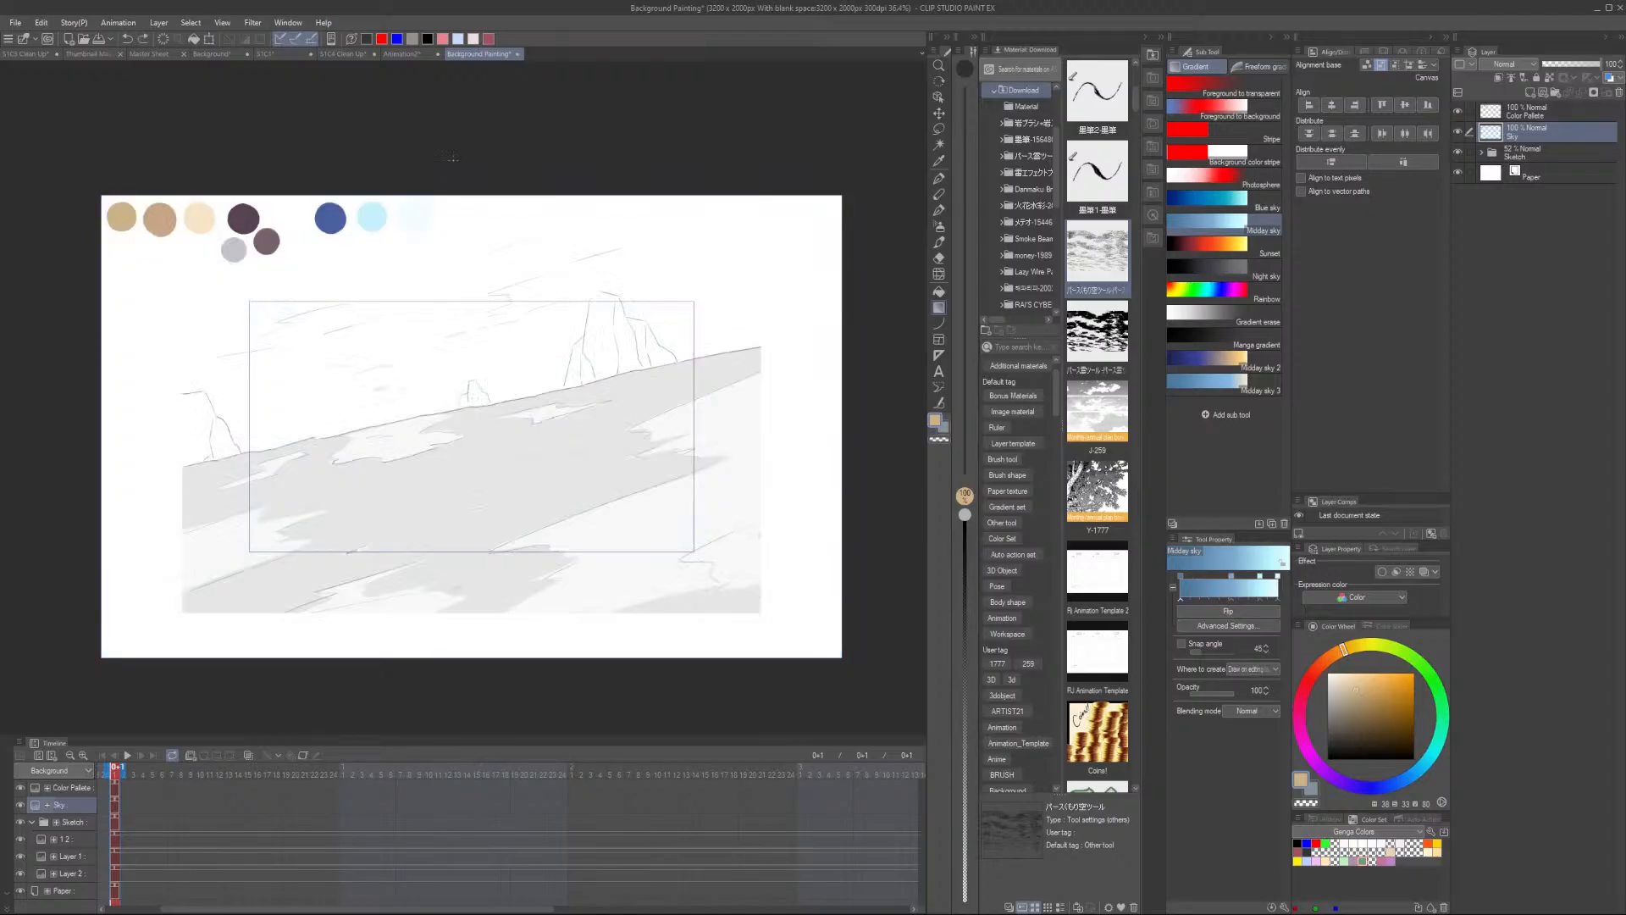
{"action": "left_click_drag", "start_coordinate": [453, 162], "coordinate": [505, 539]}
{"action": "key", "text": "ctrl+z"}
{"action": "left_click_drag", "start_coordinate": [460, 155], "coordinate": [482, 564]}
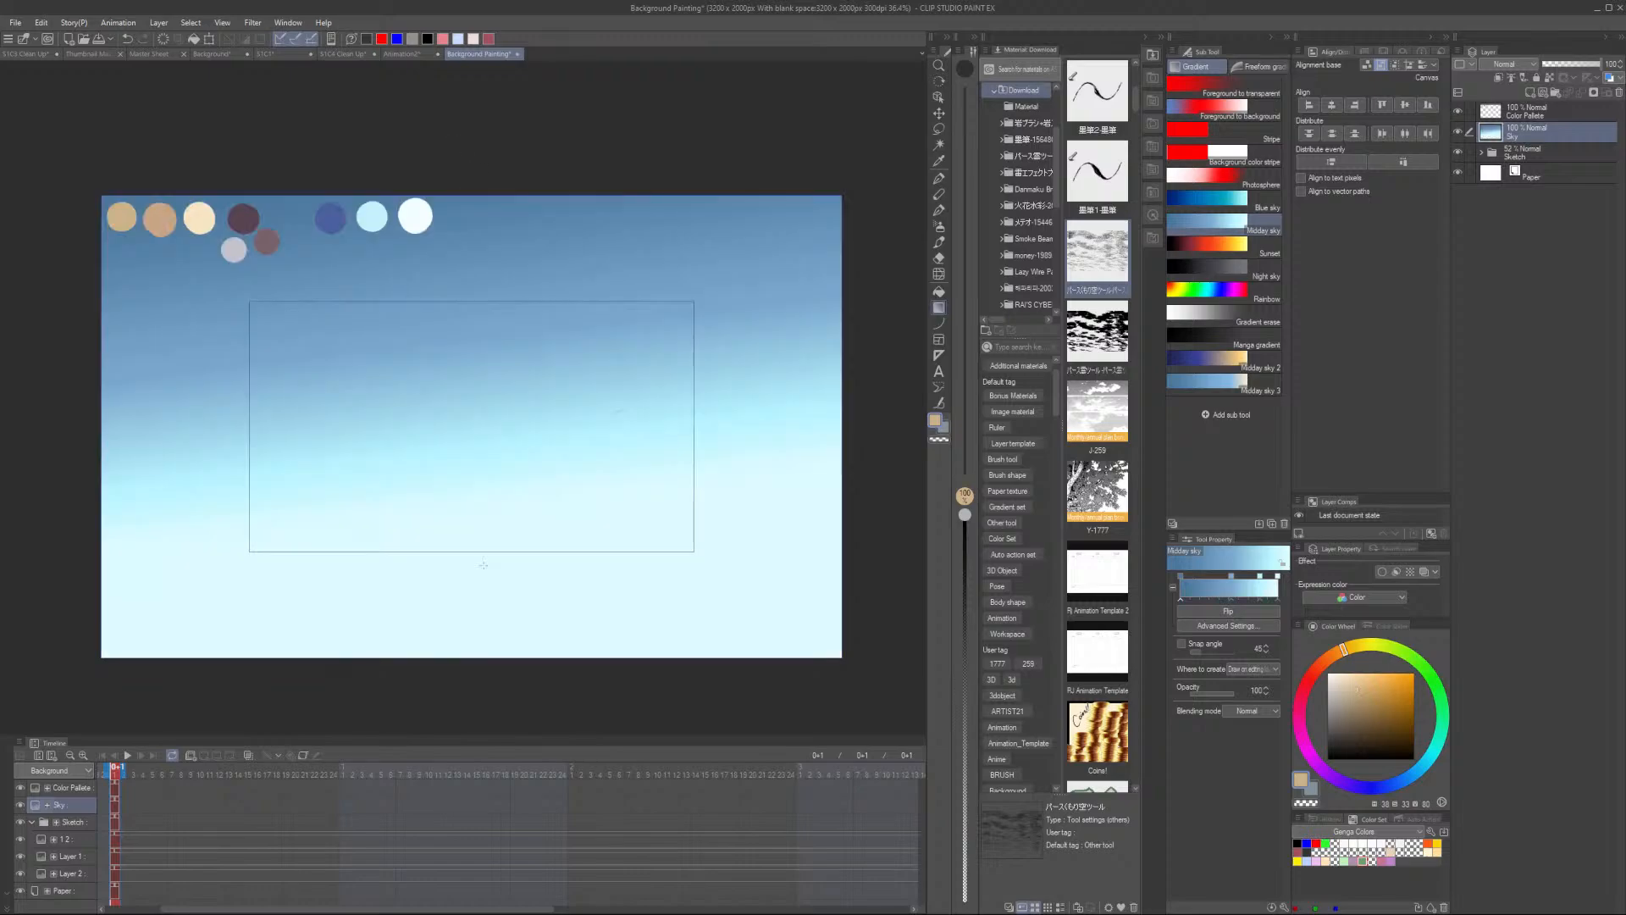
{"action": "key", "text": "ctrl+z"}
{"action": "mouse_move", "coordinate": [465, 146]}
{"action": "left_mouse_down"}
{"action": "mouse_move", "coordinate": [508, 400]}
{"action": "mouse_move", "coordinate": [506, 505]}
{"action": "left_mouse_up"}
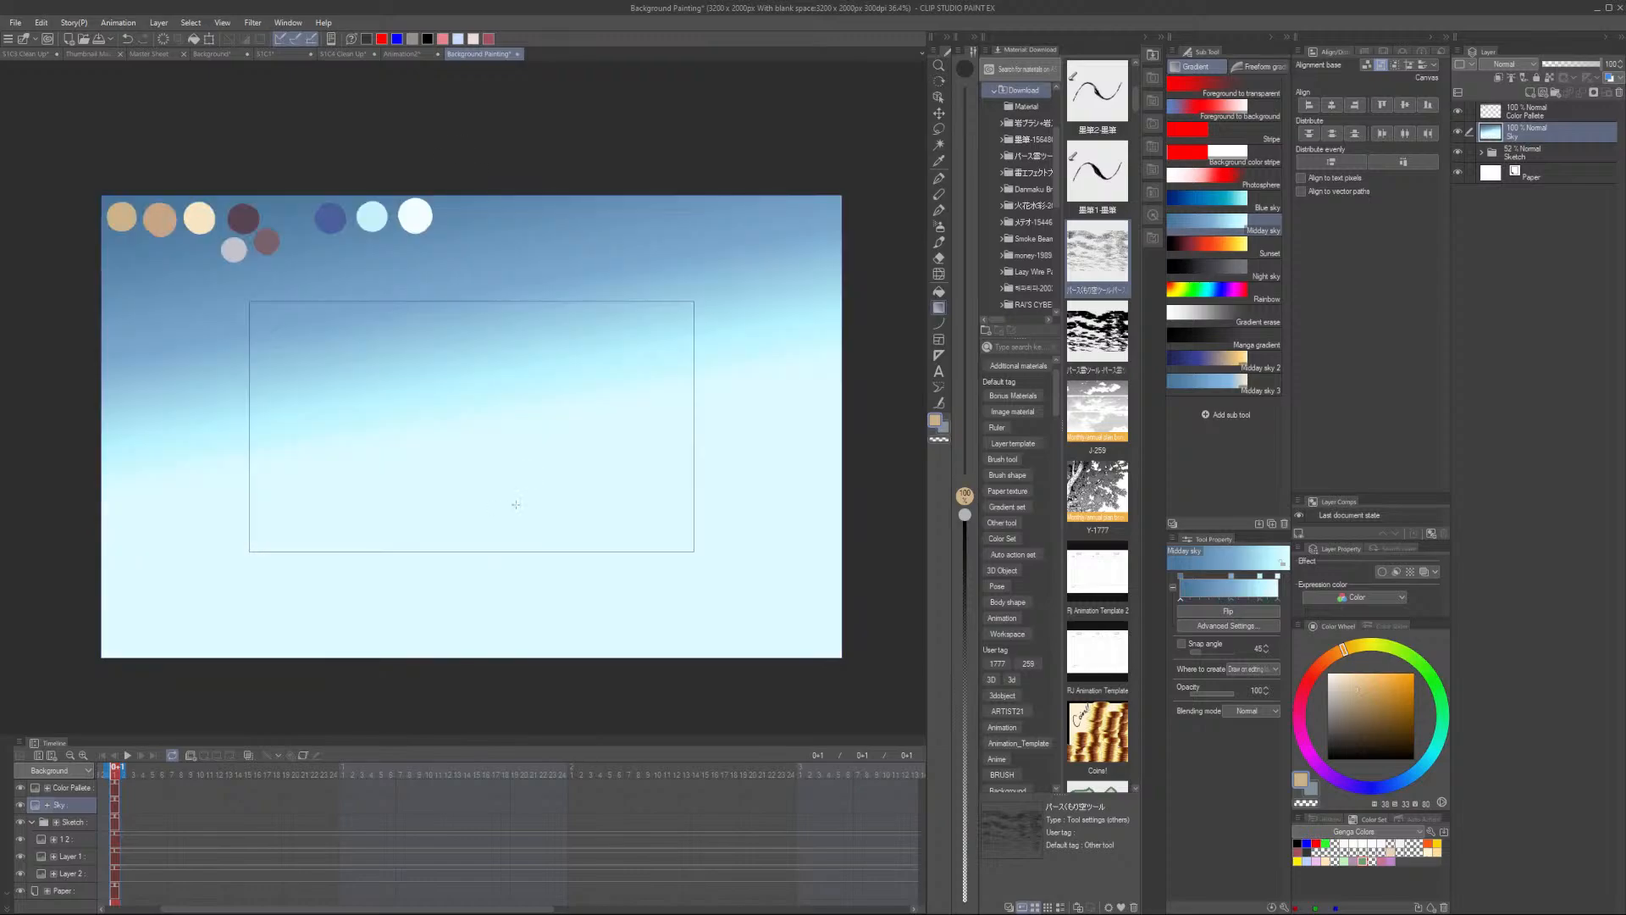
{"action": "scroll", "coordinate": [516, 504], "scroll_direction": "down", "scroll_amount": 2}
{"action": "key", "text": "ctrl+z"}
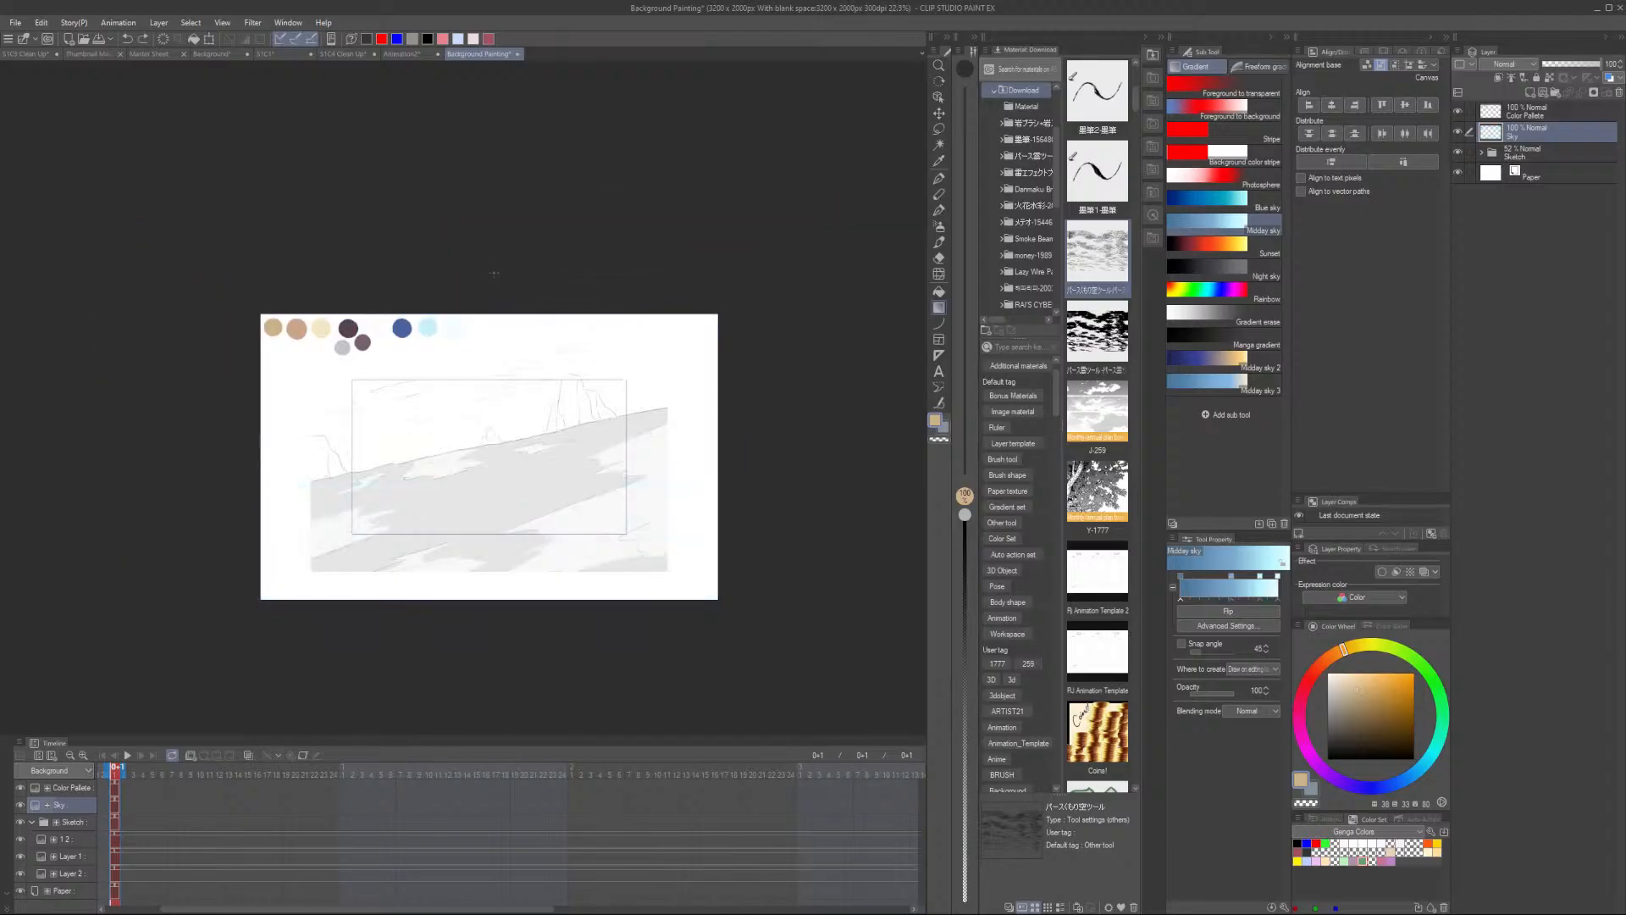
{"action": "left_click_drag", "start_coordinate": [496, 265], "coordinate": [538, 512]}
{"action": "scroll", "coordinate": [532, 419], "scroll_direction": "up", "scroll_amount": 1}
{"action": "key", "text": "ctrl+z"}
{"action": "mouse_move", "coordinate": [470, 211]}
{"action": "left_mouse_down"}
{"action": "mouse_move", "coordinate": [526, 516]}
{"action": "mouse_move", "coordinate": [488, 411]}
{"action": "mouse_move", "coordinate": [514, 465]}
{"action": "left_mouse_up"}
{"action": "key", "text": "ctrl+z"}
{"action": "key", "text": "ctrl+z"}
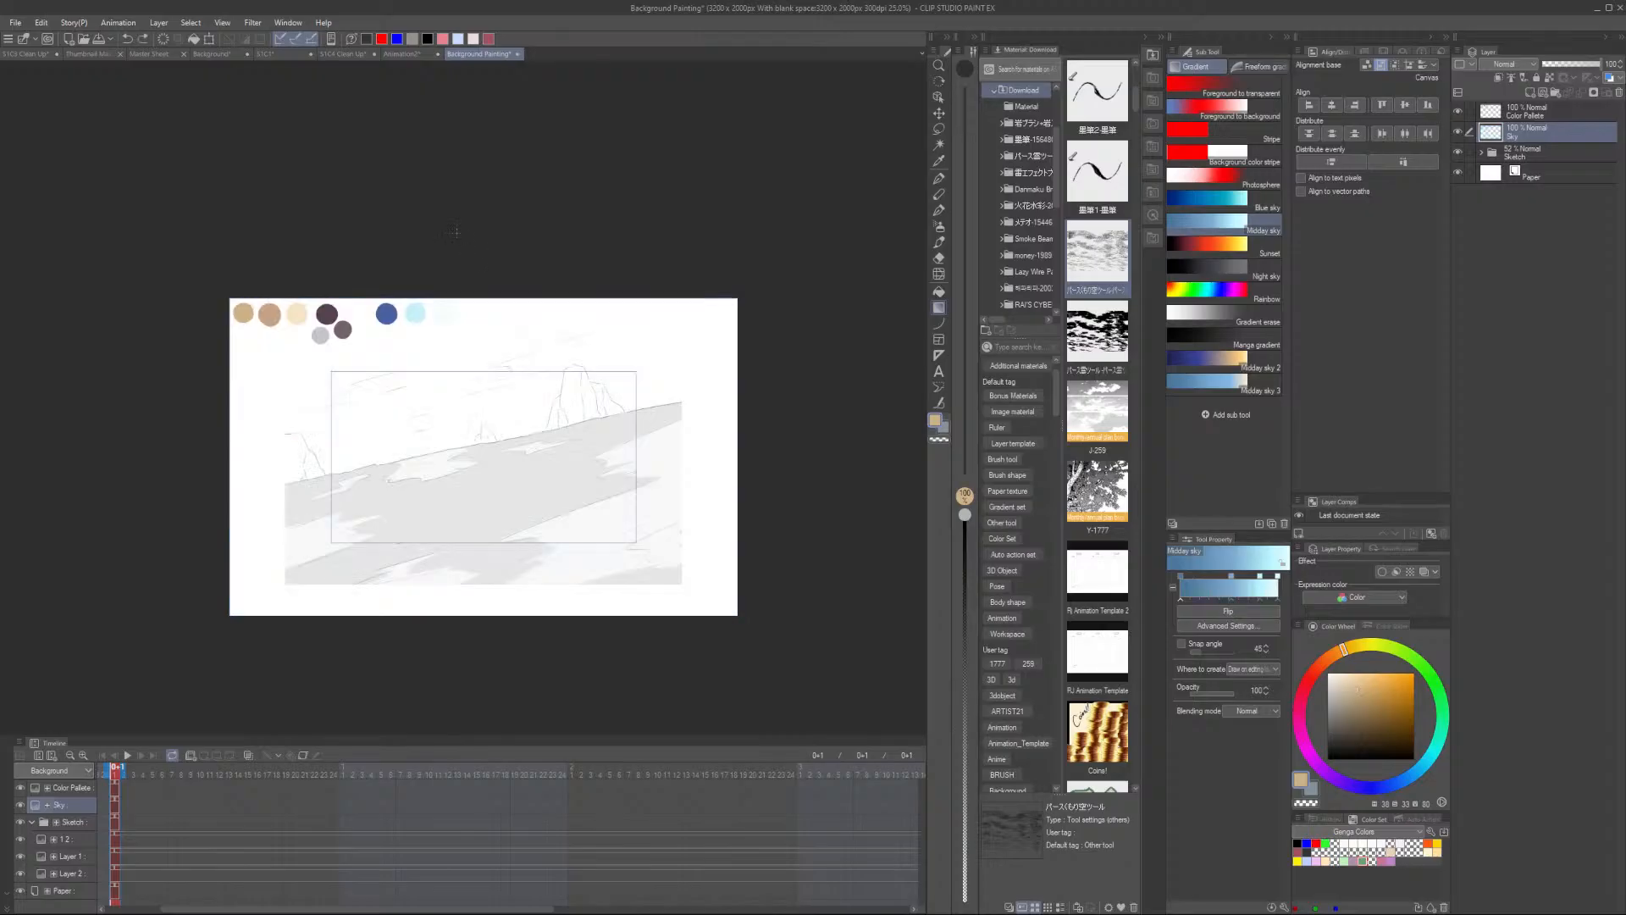
{"action": "left_click_drag", "start_coordinate": [475, 280], "coordinate": [513, 481]}
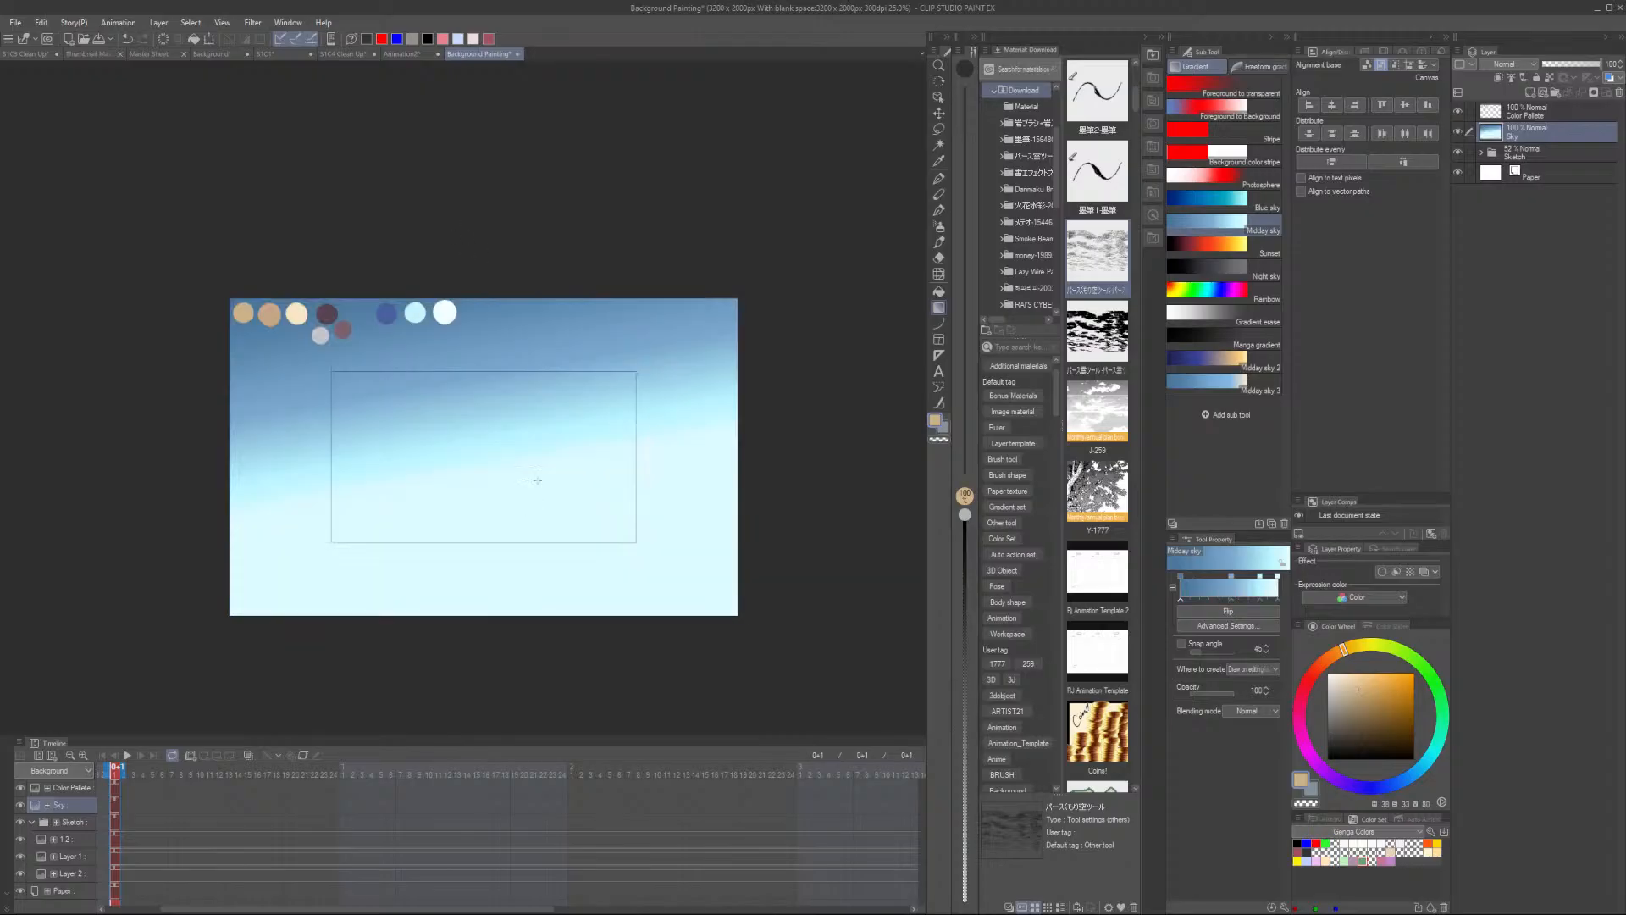
{"action": "key", "text": "ctrl+z"}
{"action": "left_click_drag", "start_coordinate": [460, 237], "coordinate": [500, 429]}
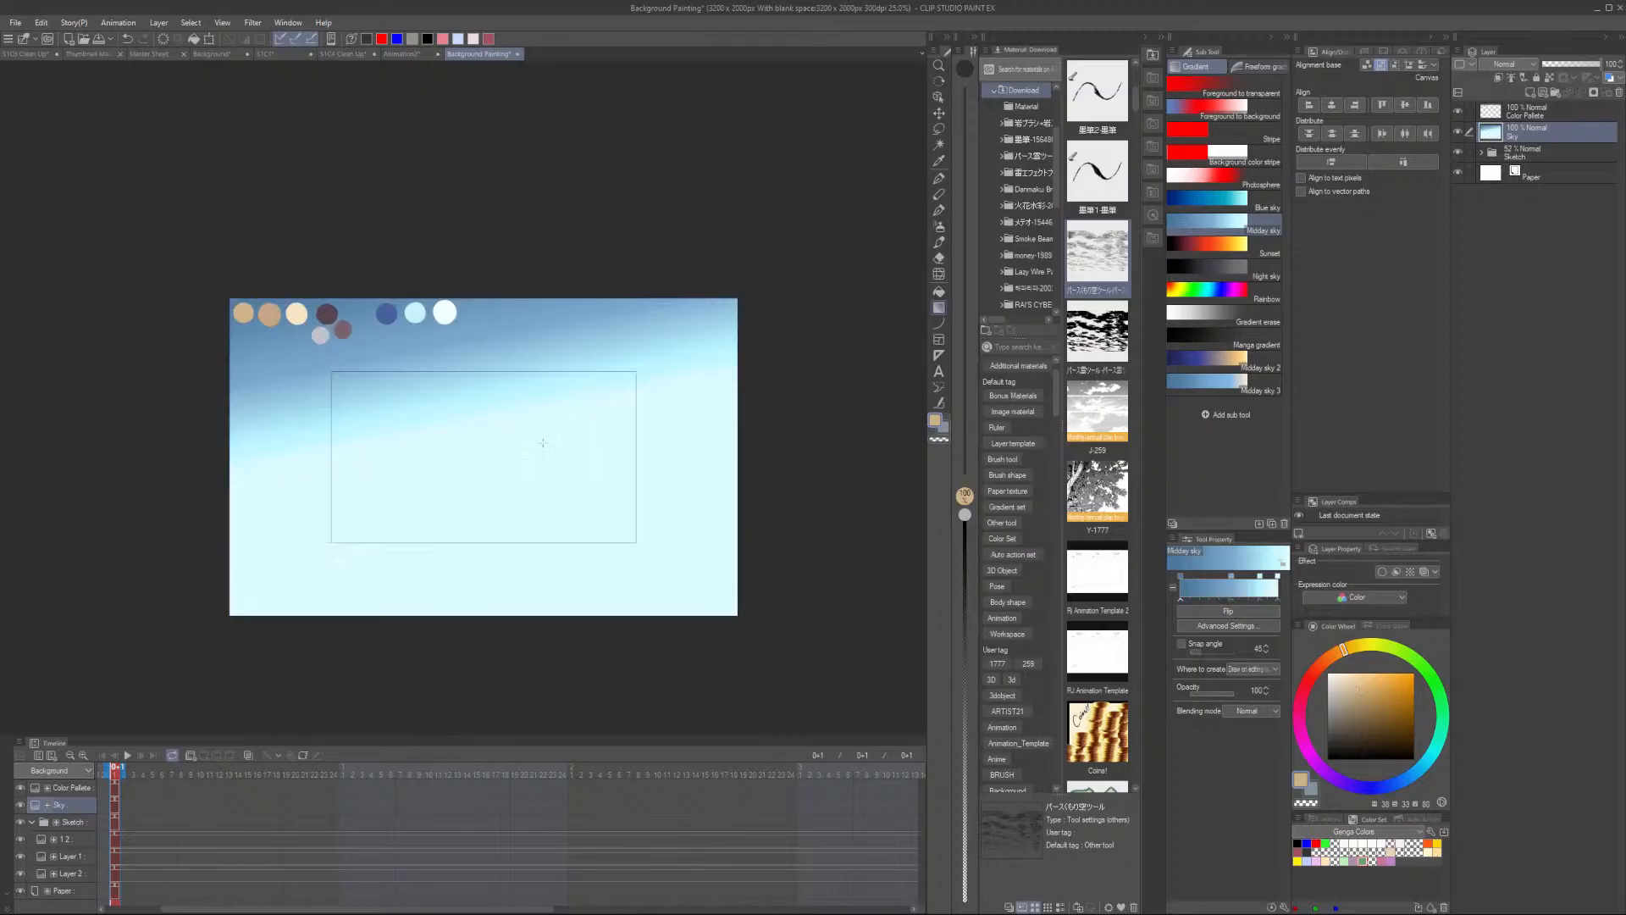
- Toggle the Sky layer's visibility to compare the gradient against the sketch
{"action": "scroll", "coordinate": [478, 415], "scroll_direction": "up", "scroll_amount": 1}
{"action": "scroll", "coordinate": [262, 458], "scroll_direction": "up", "scroll_amount": 1}
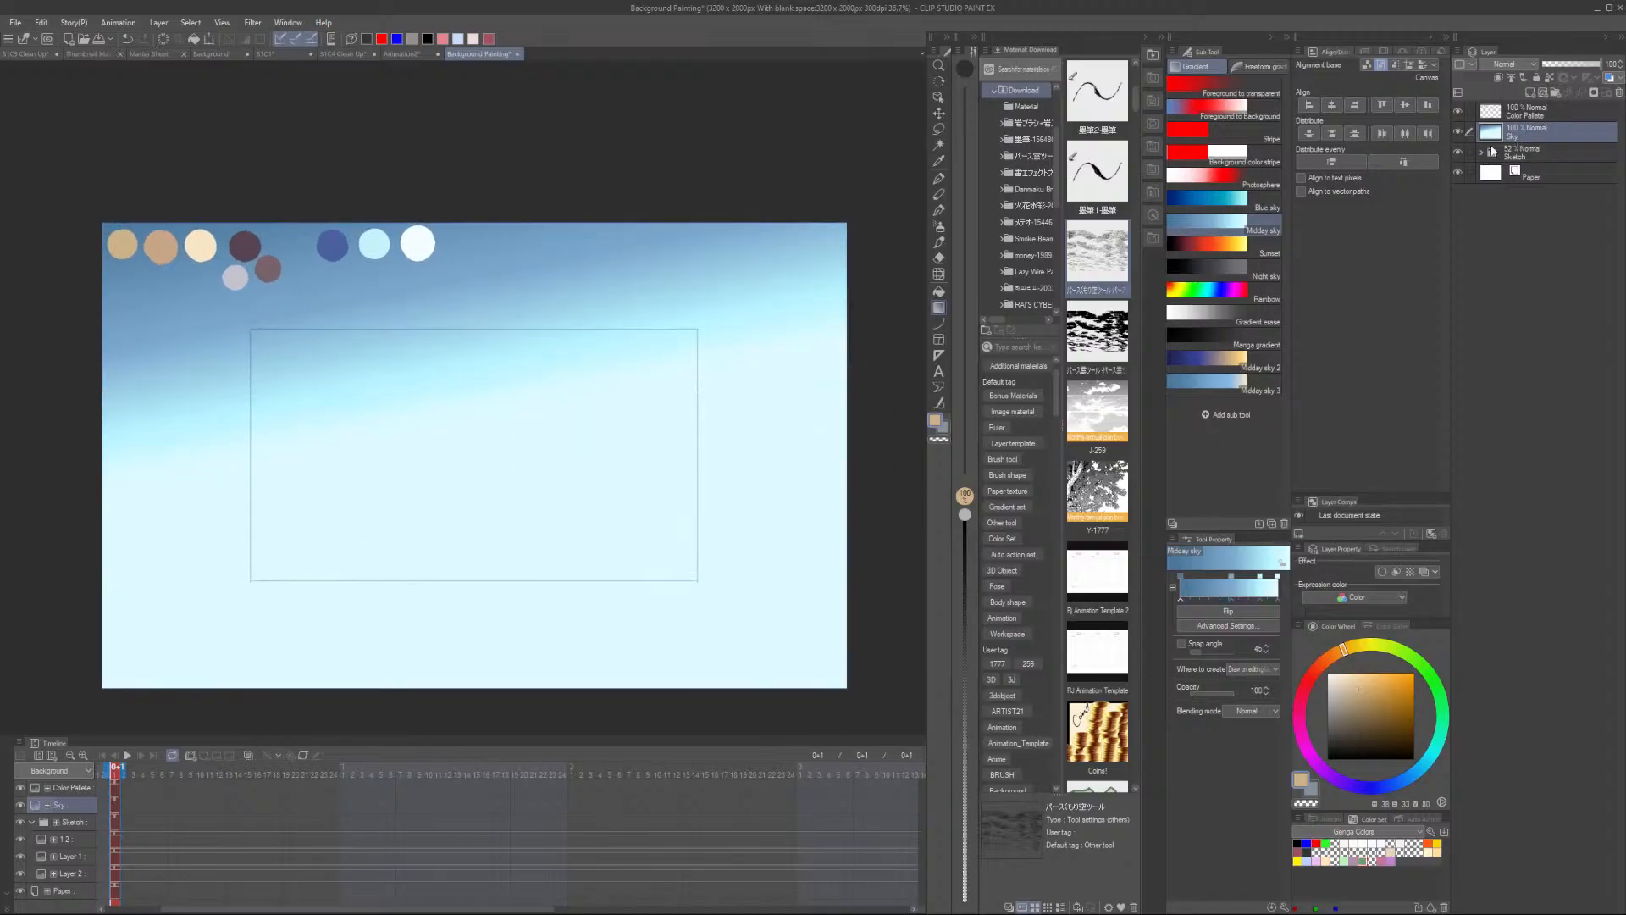
{"action": "left_click", "coordinate": [1457, 131]}
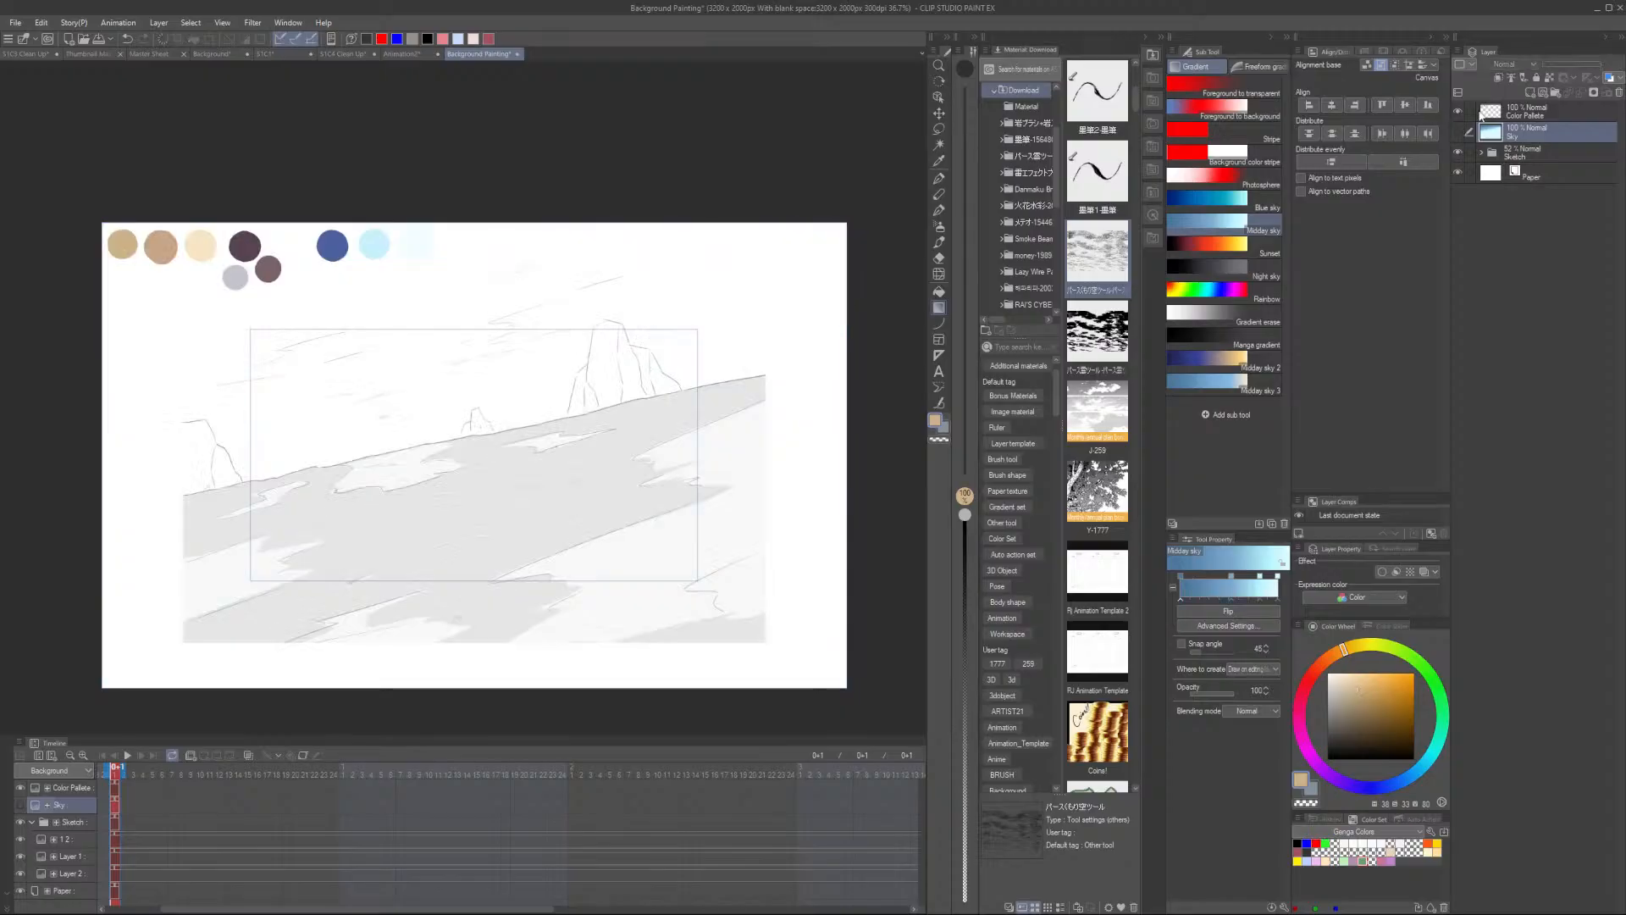
{"action": "left_click", "coordinate": [1458, 131]}
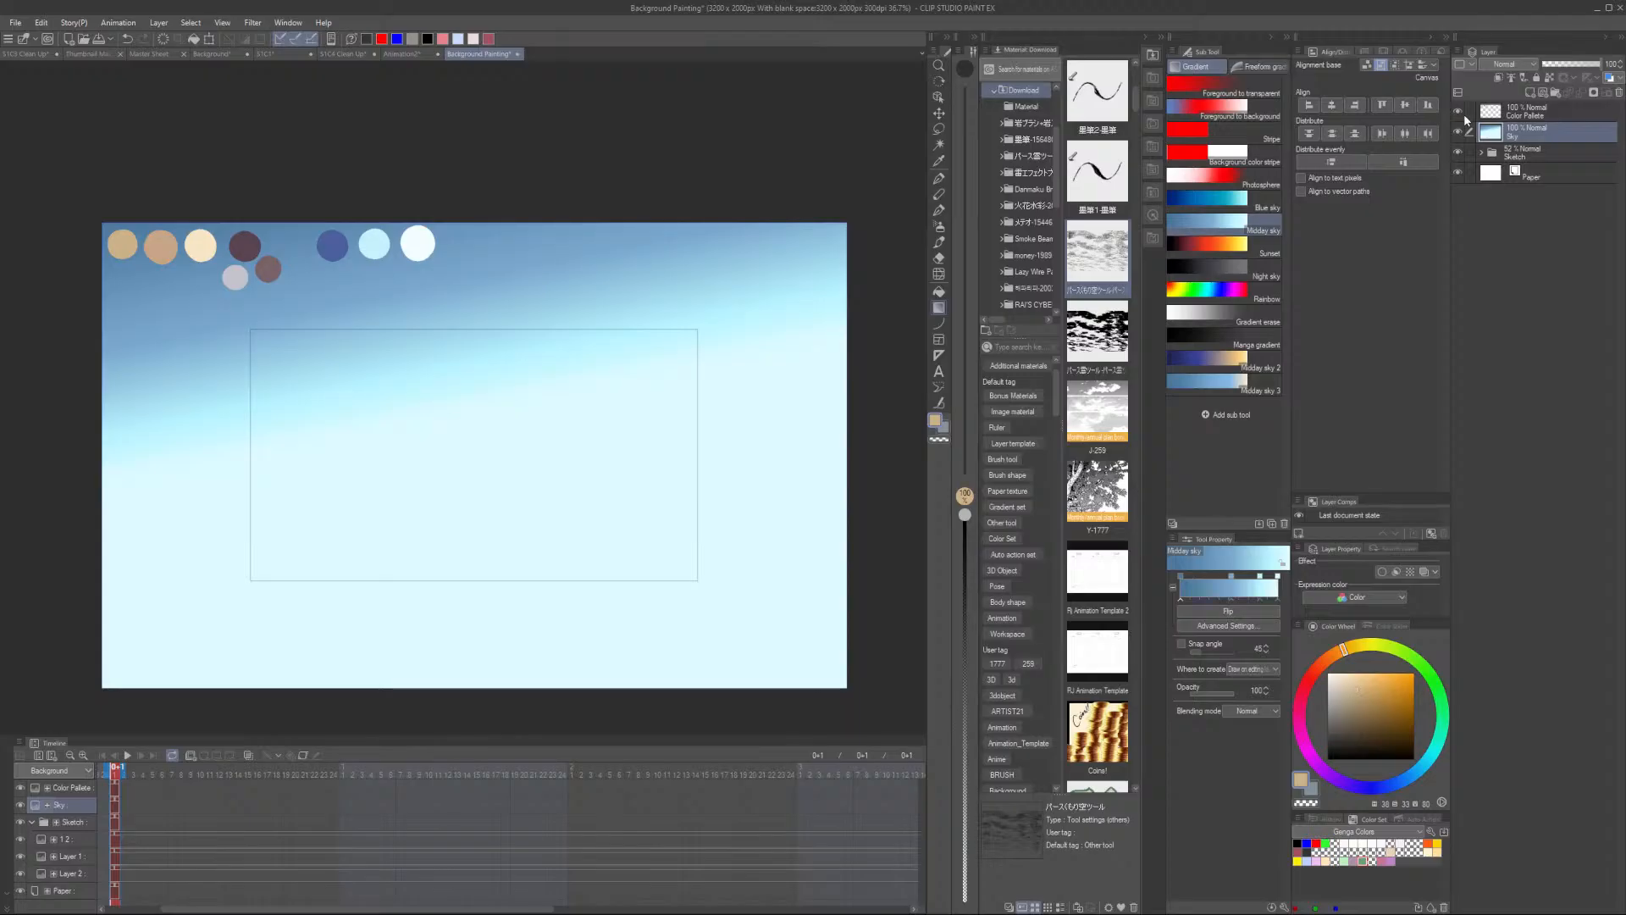
- Move the Sketch folder above the Sky layer
{"action": "left_click", "coordinate": [1543, 152]}
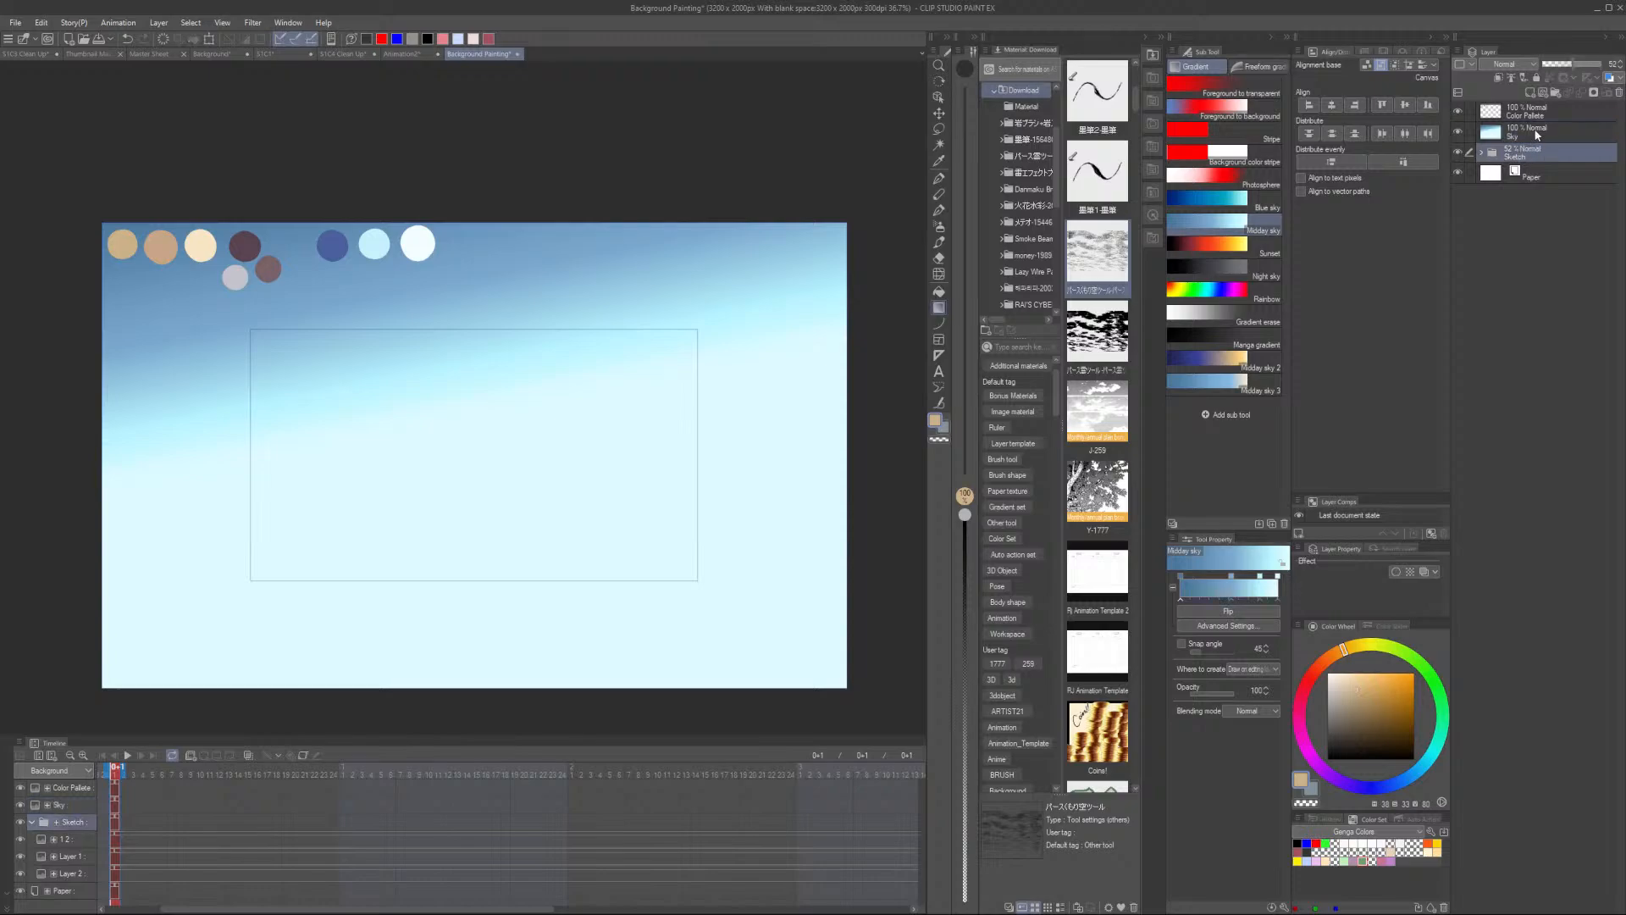
{"action": "left_click_drag", "start_coordinate": [1537, 134], "coordinate": [1535, 138]}
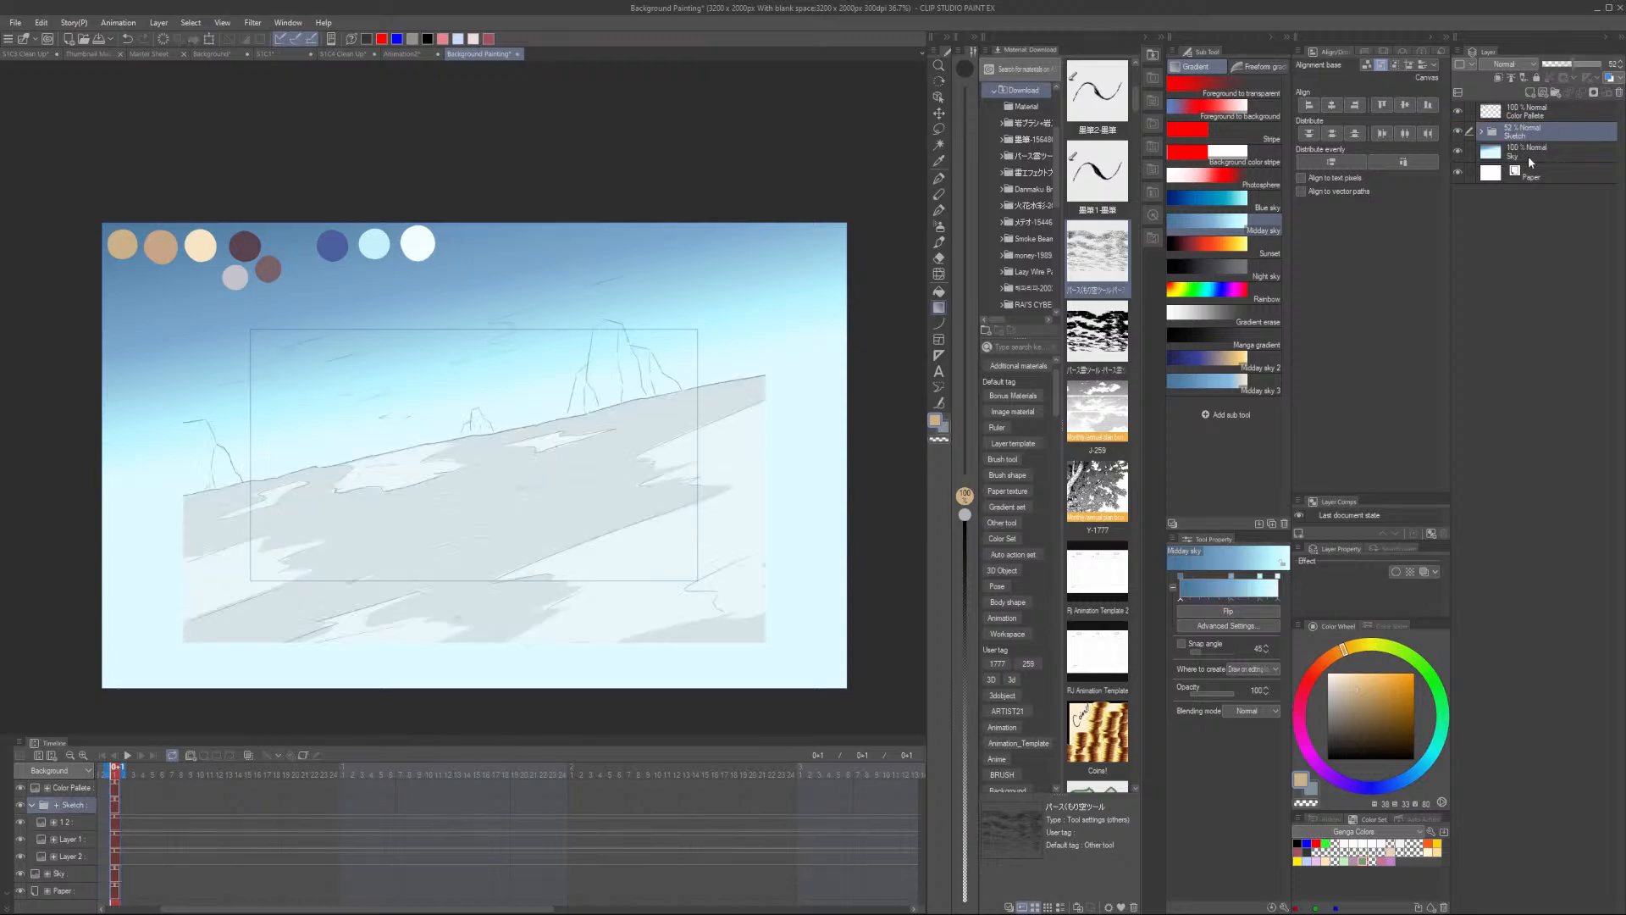
- Add a new layer above the Sketch folder and rename it Ground
{"action": "left_click", "coordinate": [1527, 159]}
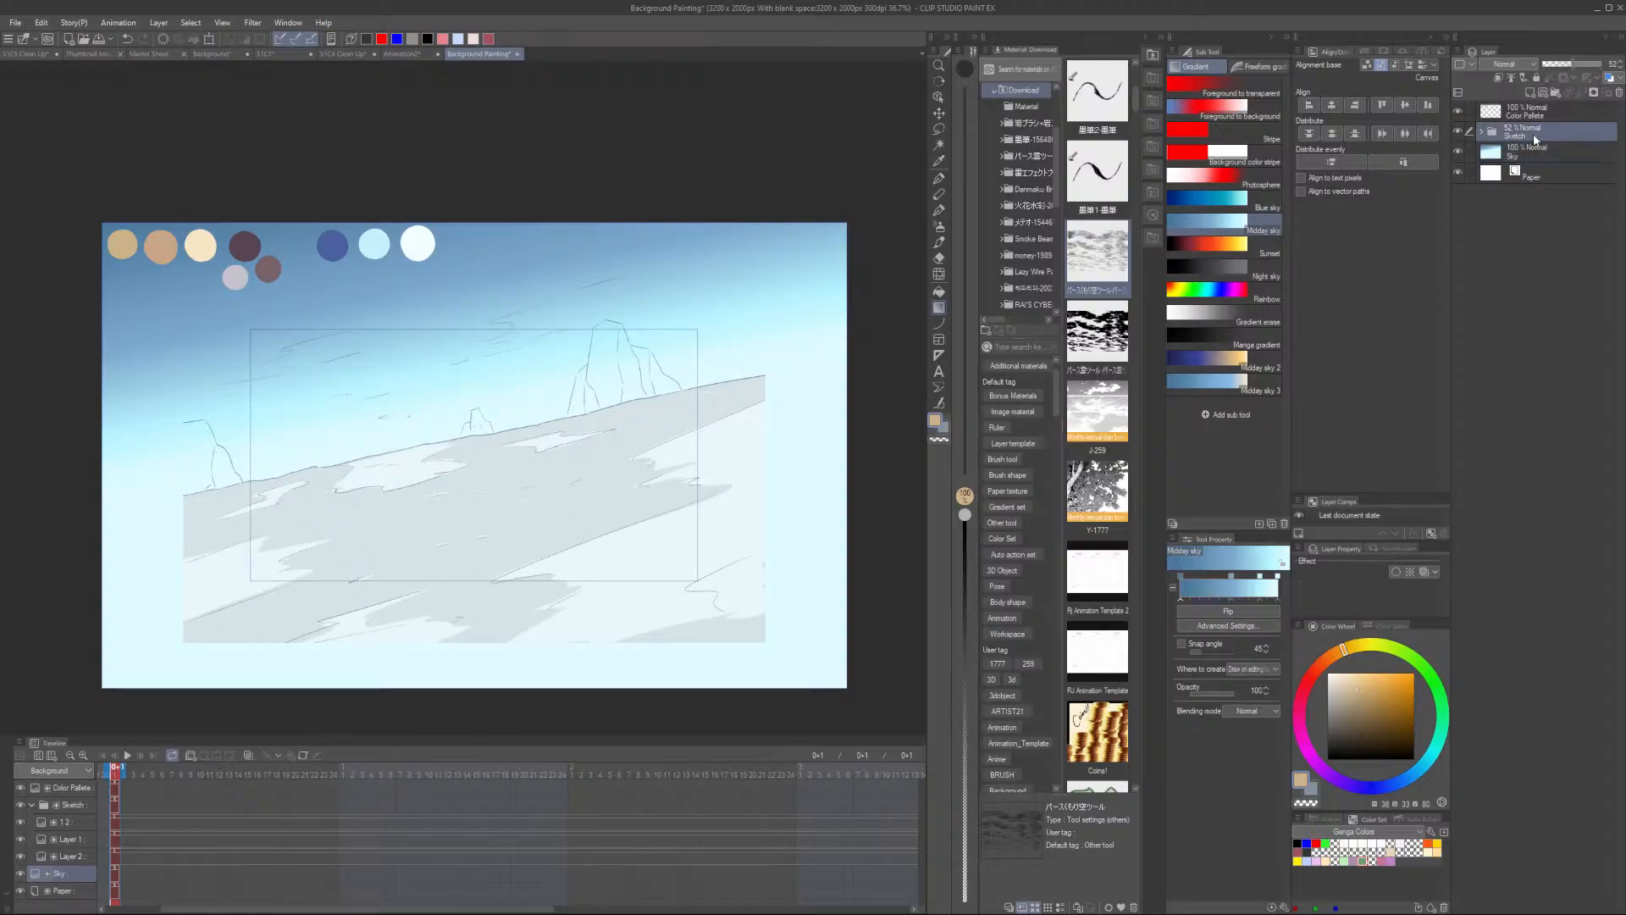
{"action": "left_click", "coordinate": [1529, 91]}
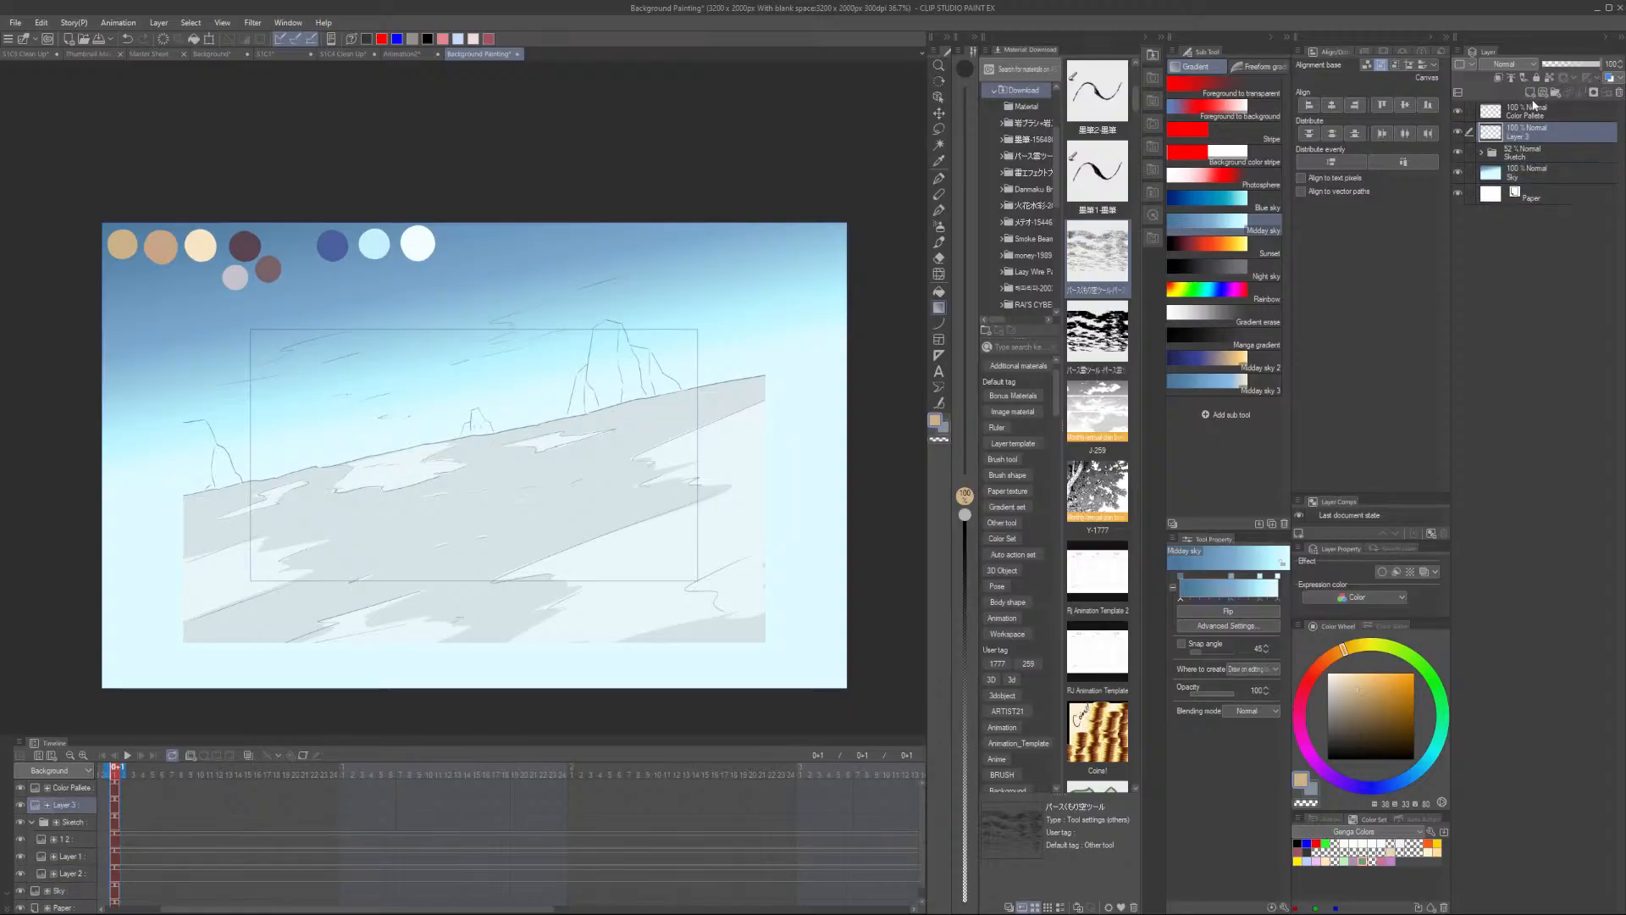
{"action": "double_click", "coordinate": [1525, 135]}
- Lasso-select the ground area below the horizon line on the Ground layer
{"action": "left_click", "coordinate": [939, 129]}
{"action": "scroll", "coordinate": [381, 480], "scroll_direction": "up", "scroll_amount": 3}
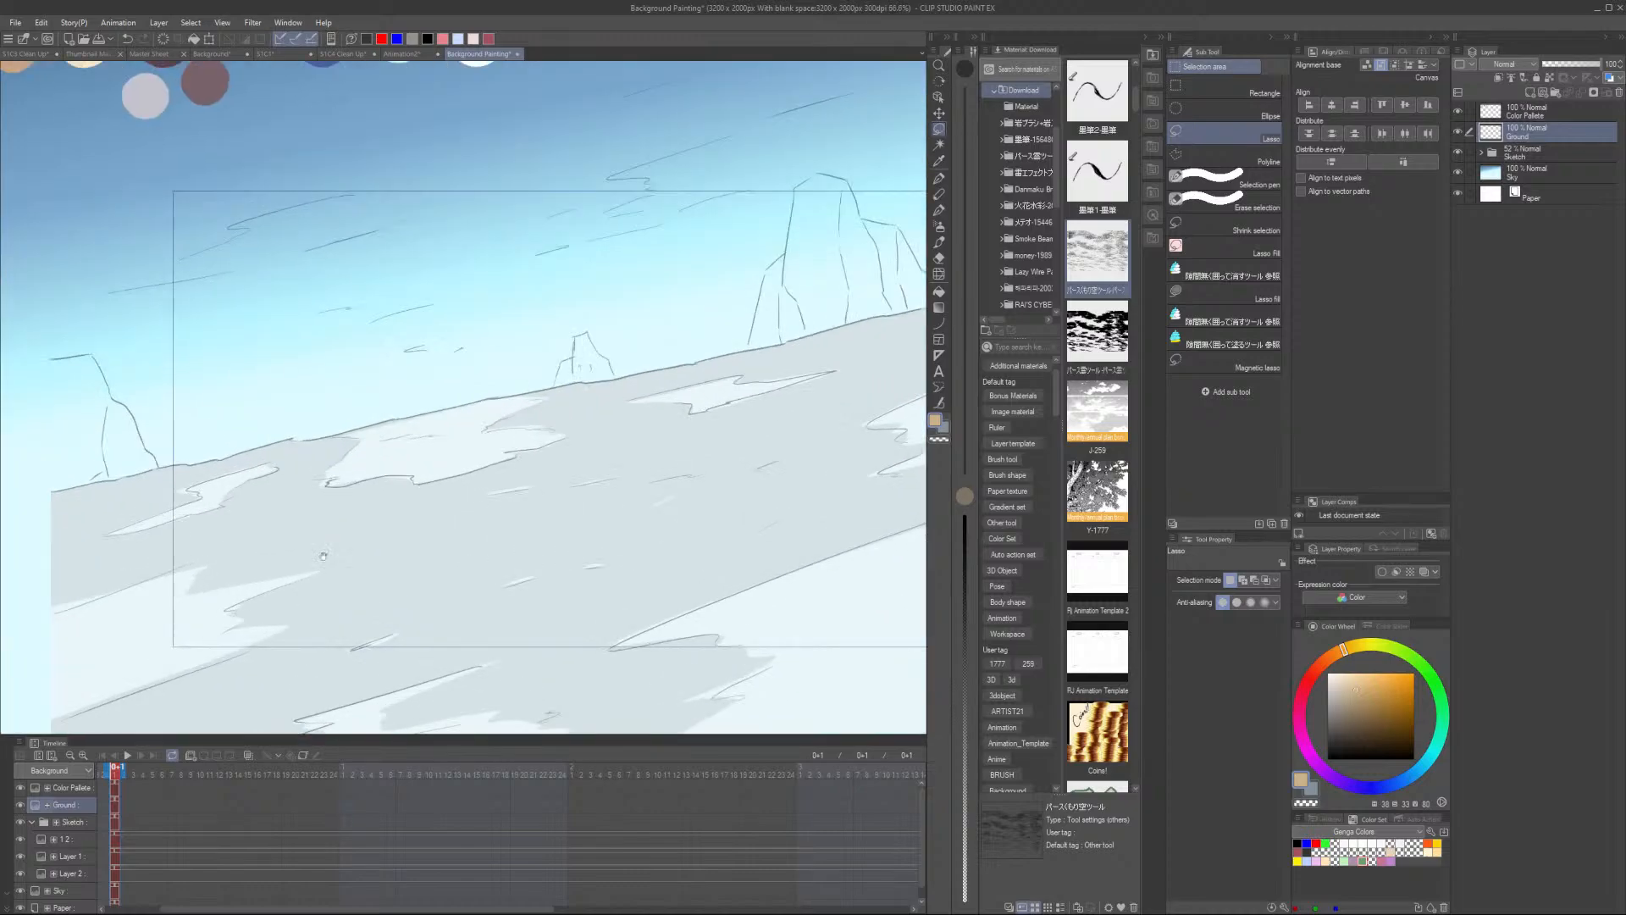
{"action": "scroll", "coordinate": [70, 378], "scroll_direction": "down", "scroll_amount": 3}
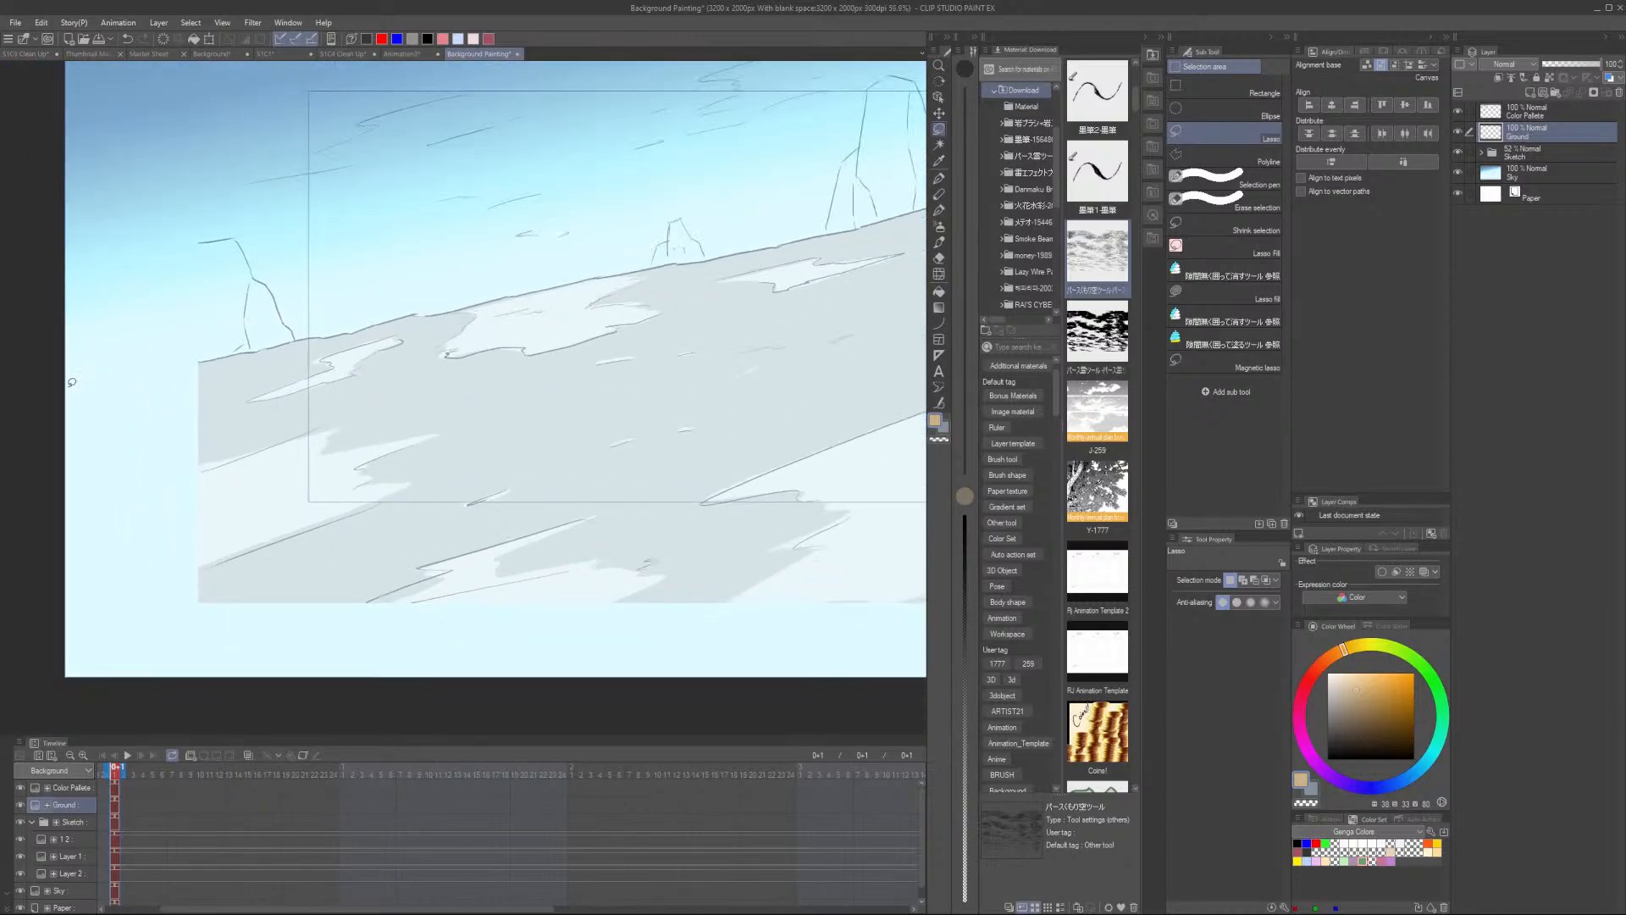
{"action": "mouse_move", "coordinate": [61, 382]}
{"action": "left_mouse_down"}
{"action": "mouse_move", "coordinate": [911, 222]}
{"action": "mouse_move", "coordinate": [904, 598]}
{"action": "mouse_move", "coordinate": [64, 636]}
{"action": "mouse_move", "coordinate": [37, 575]}
{"action": "mouse_move", "coordinate": [29, 429]}
{"action": "mouse_move", "coordinate": [54, 387]}
{"action": "left_mouse_up"}
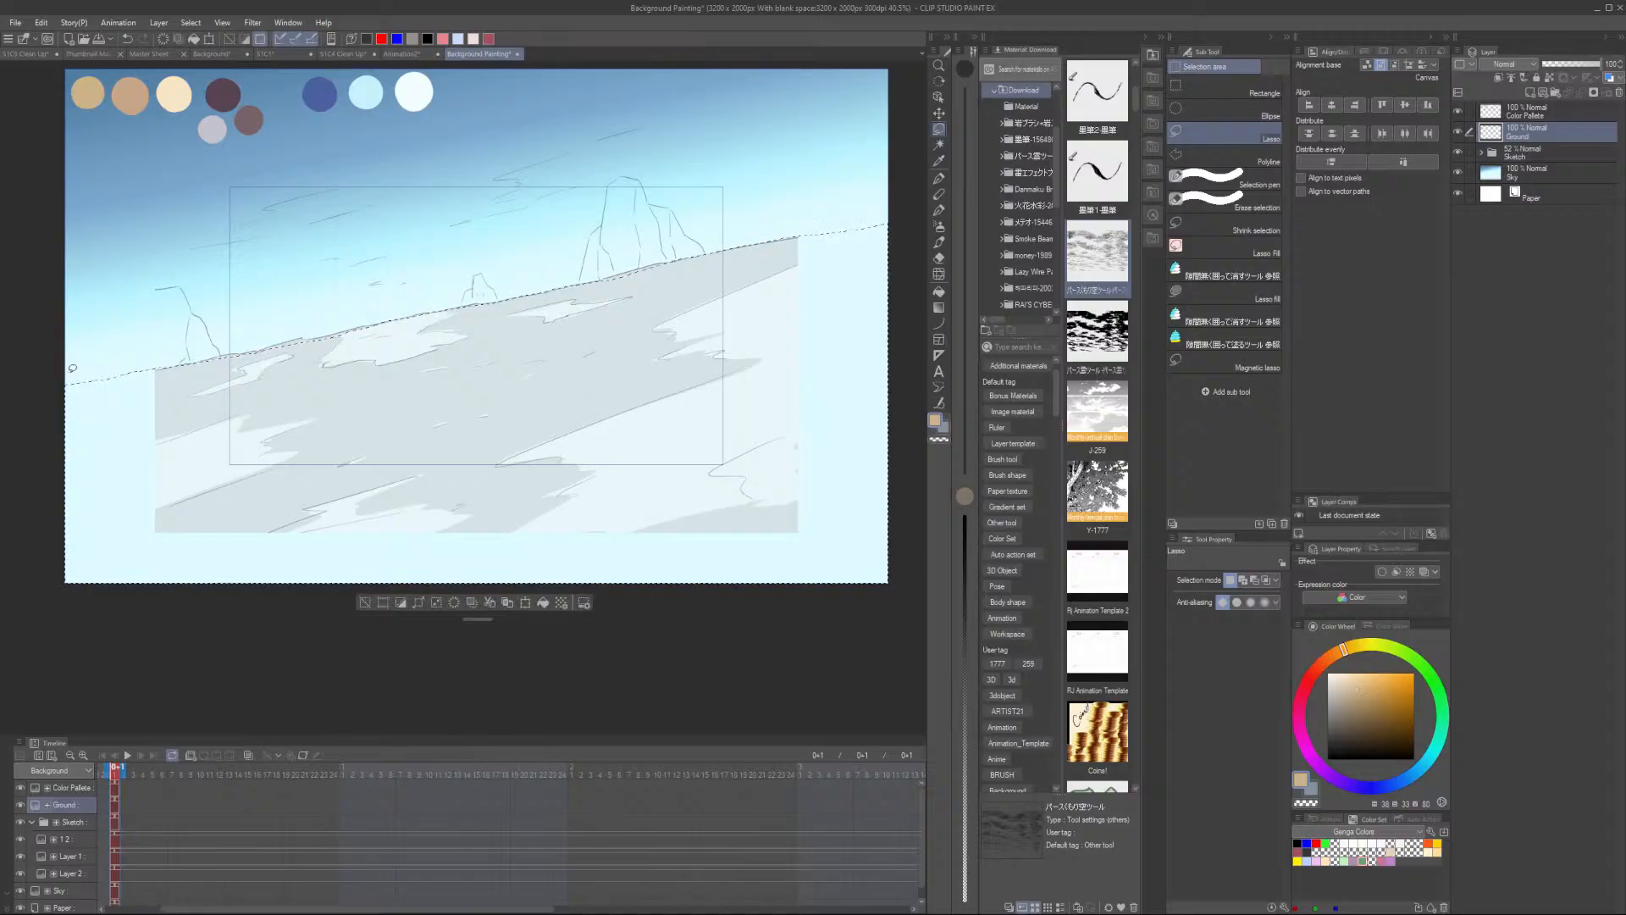
- Fill the ground selection with the tan palette colour, hiding the sketch and sky while filling, and deselect
{"action": "left_click", "coordinate": [1458, 153]}
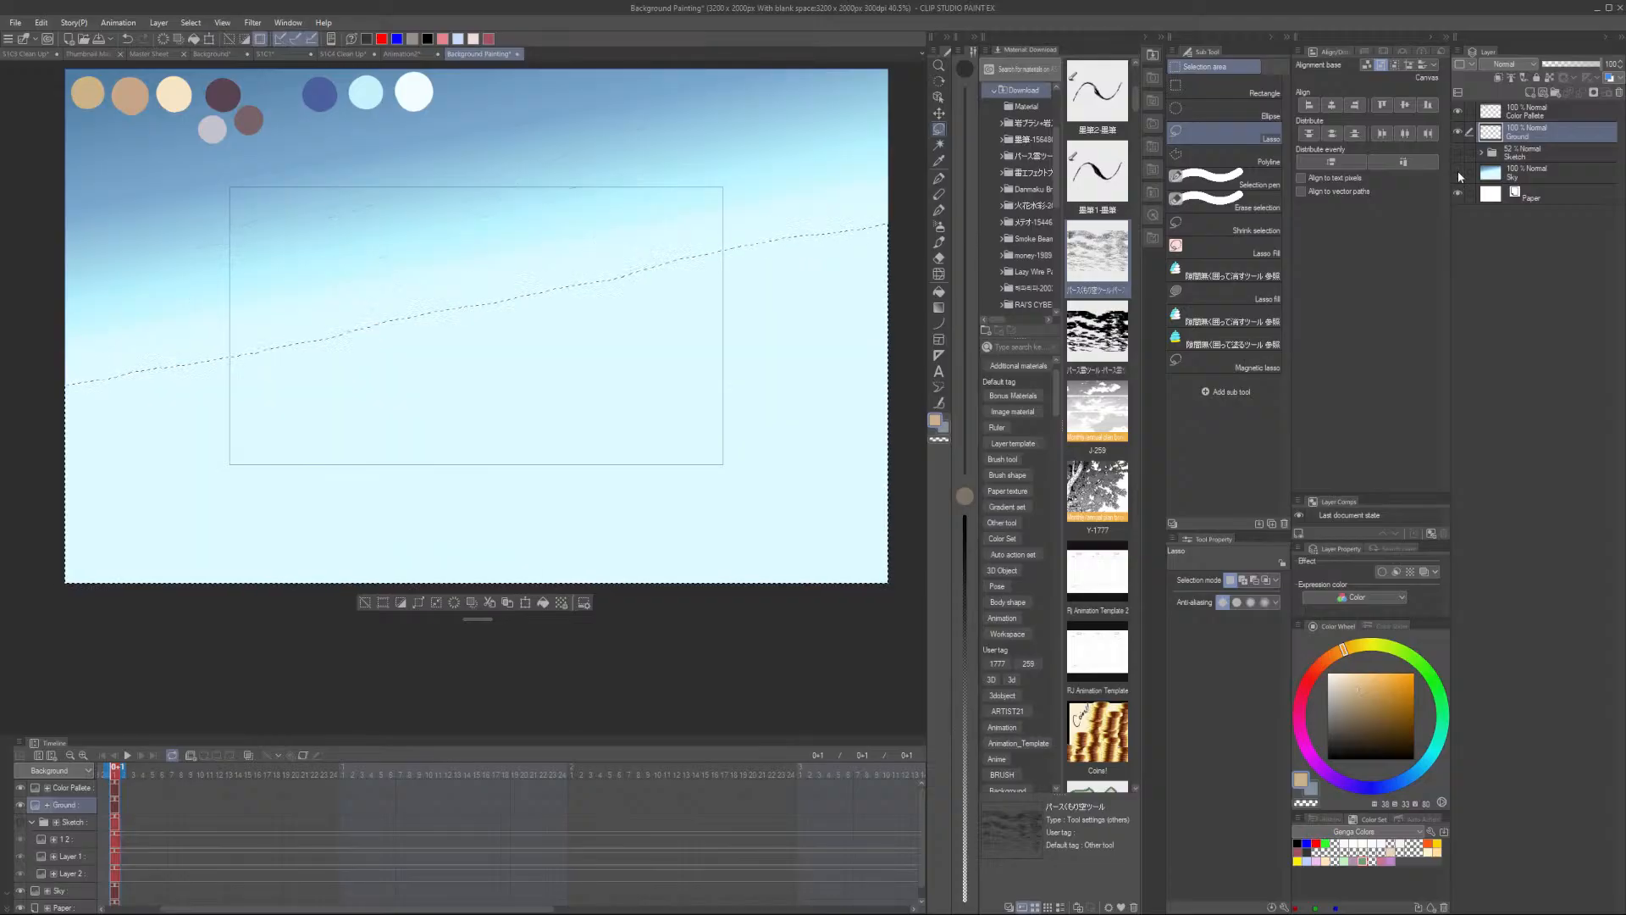
{"action": "left_click", "coordinate": [1457, 172]}
{"action": "key", "text": "g"}
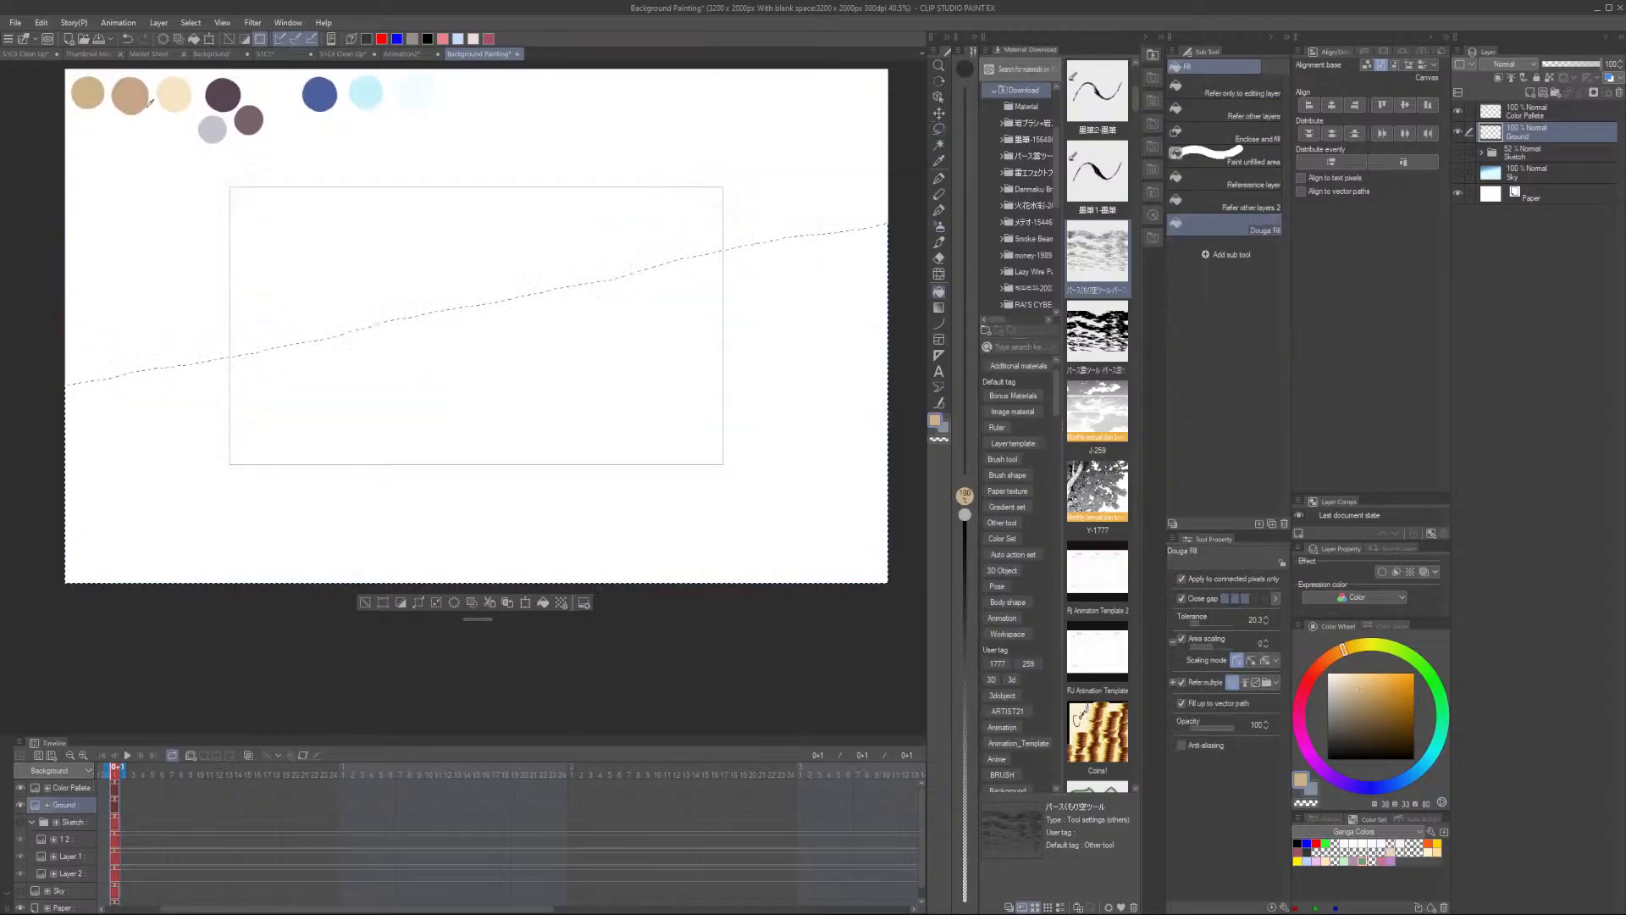
{"action": "left_click", "coordinate": [528, 389]}
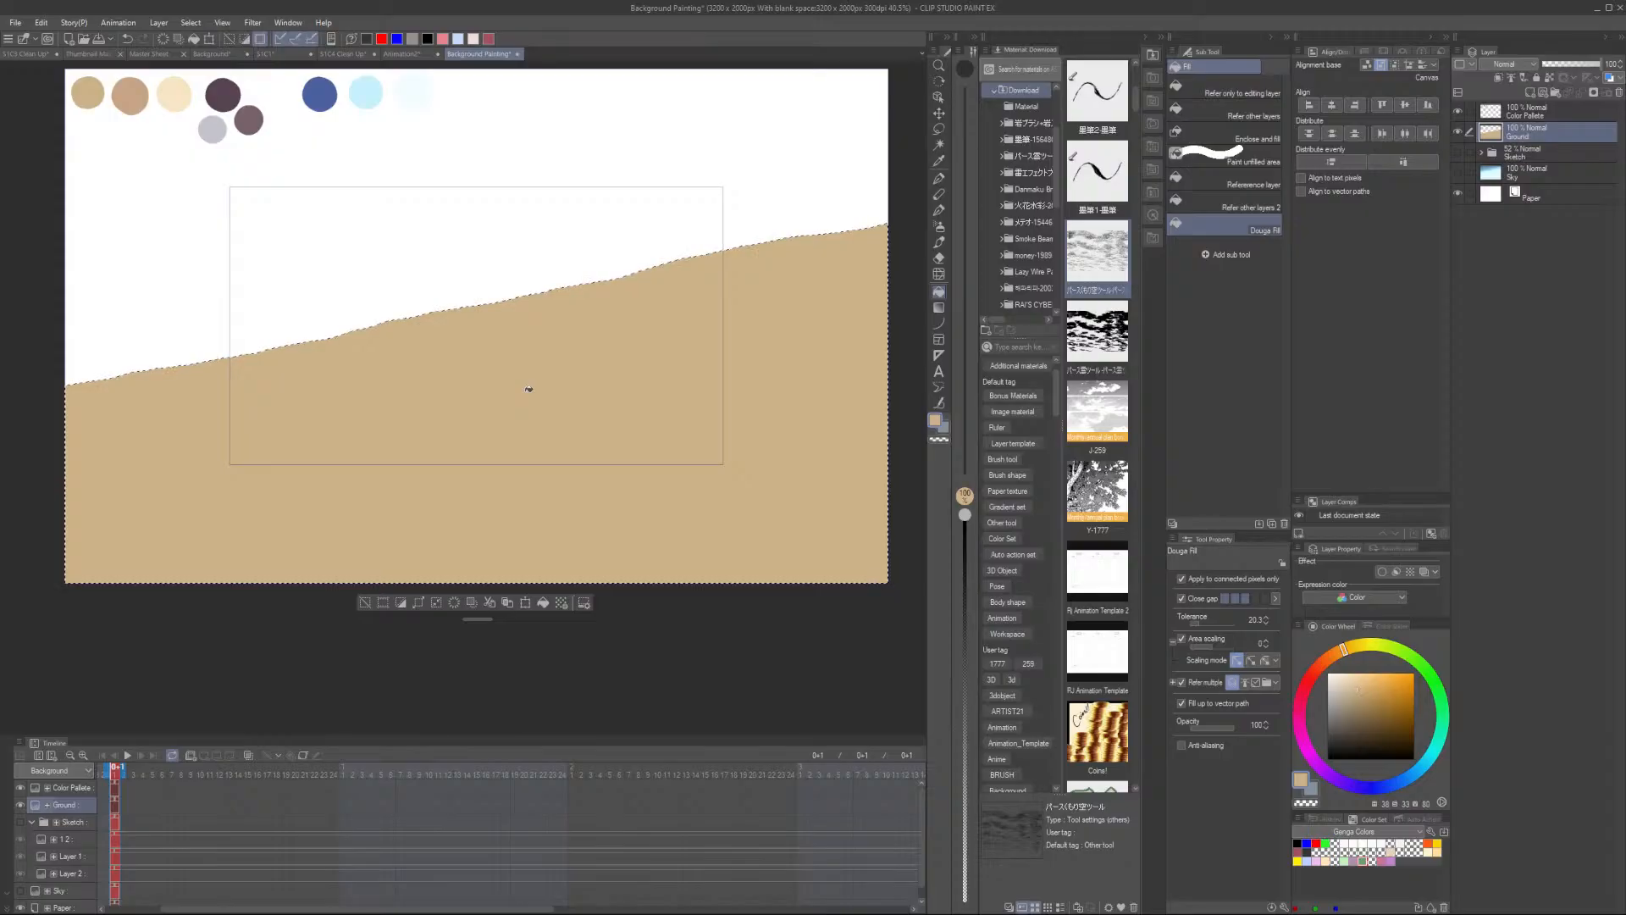
{"action": "left_click", "coordinate": [1457, 171]}
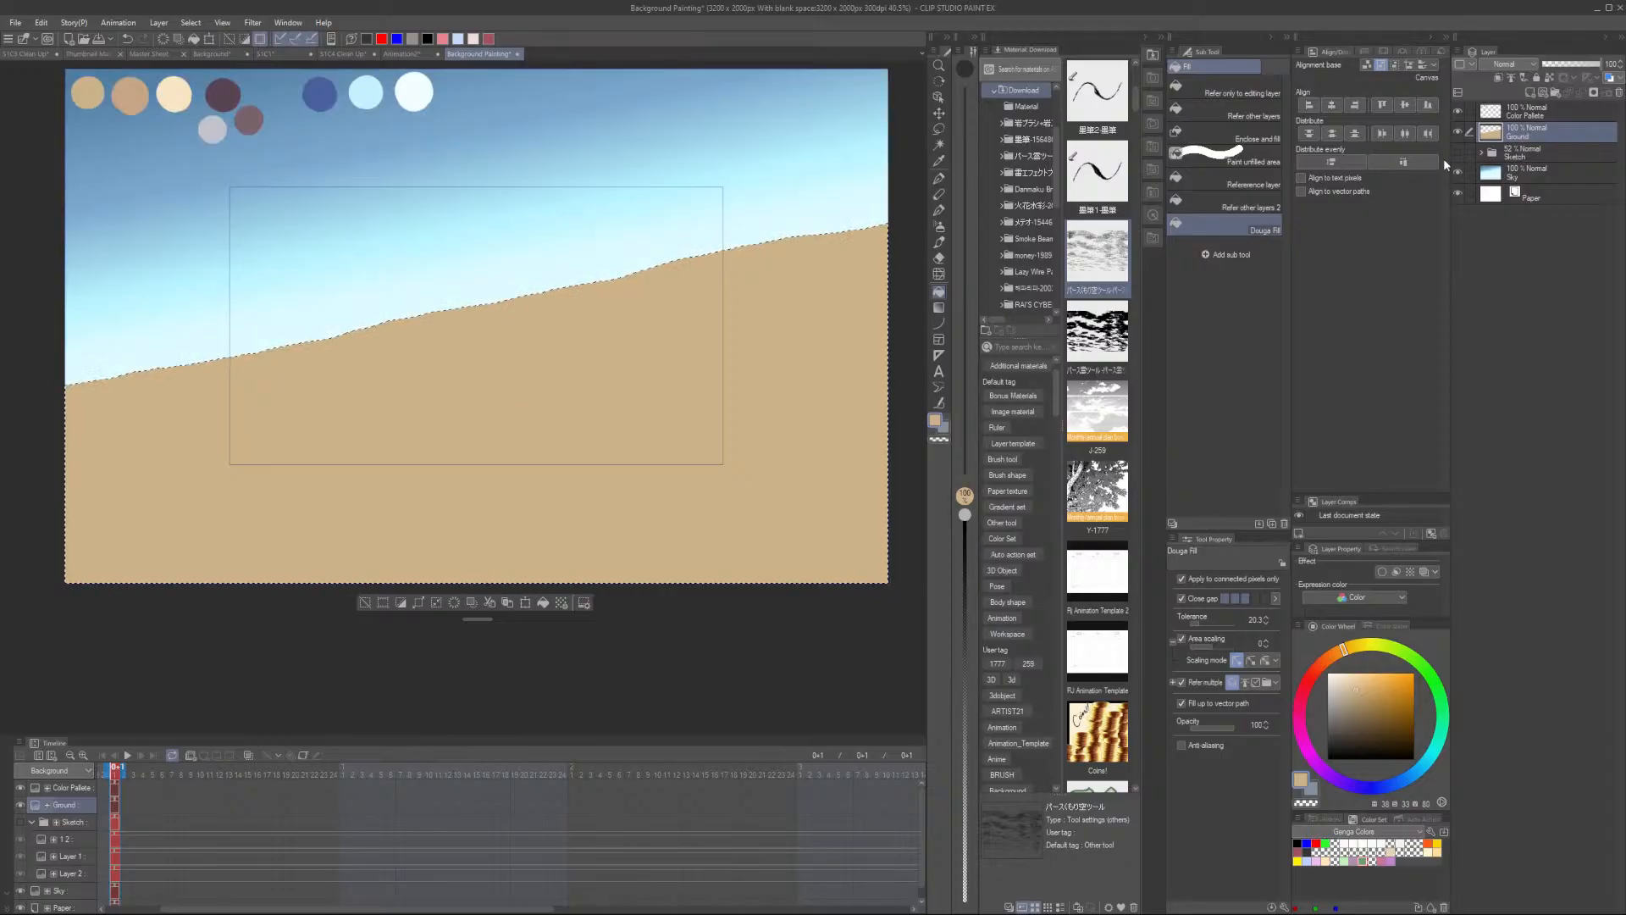
{"action": "left_click", "coordinate": [365, 602]}
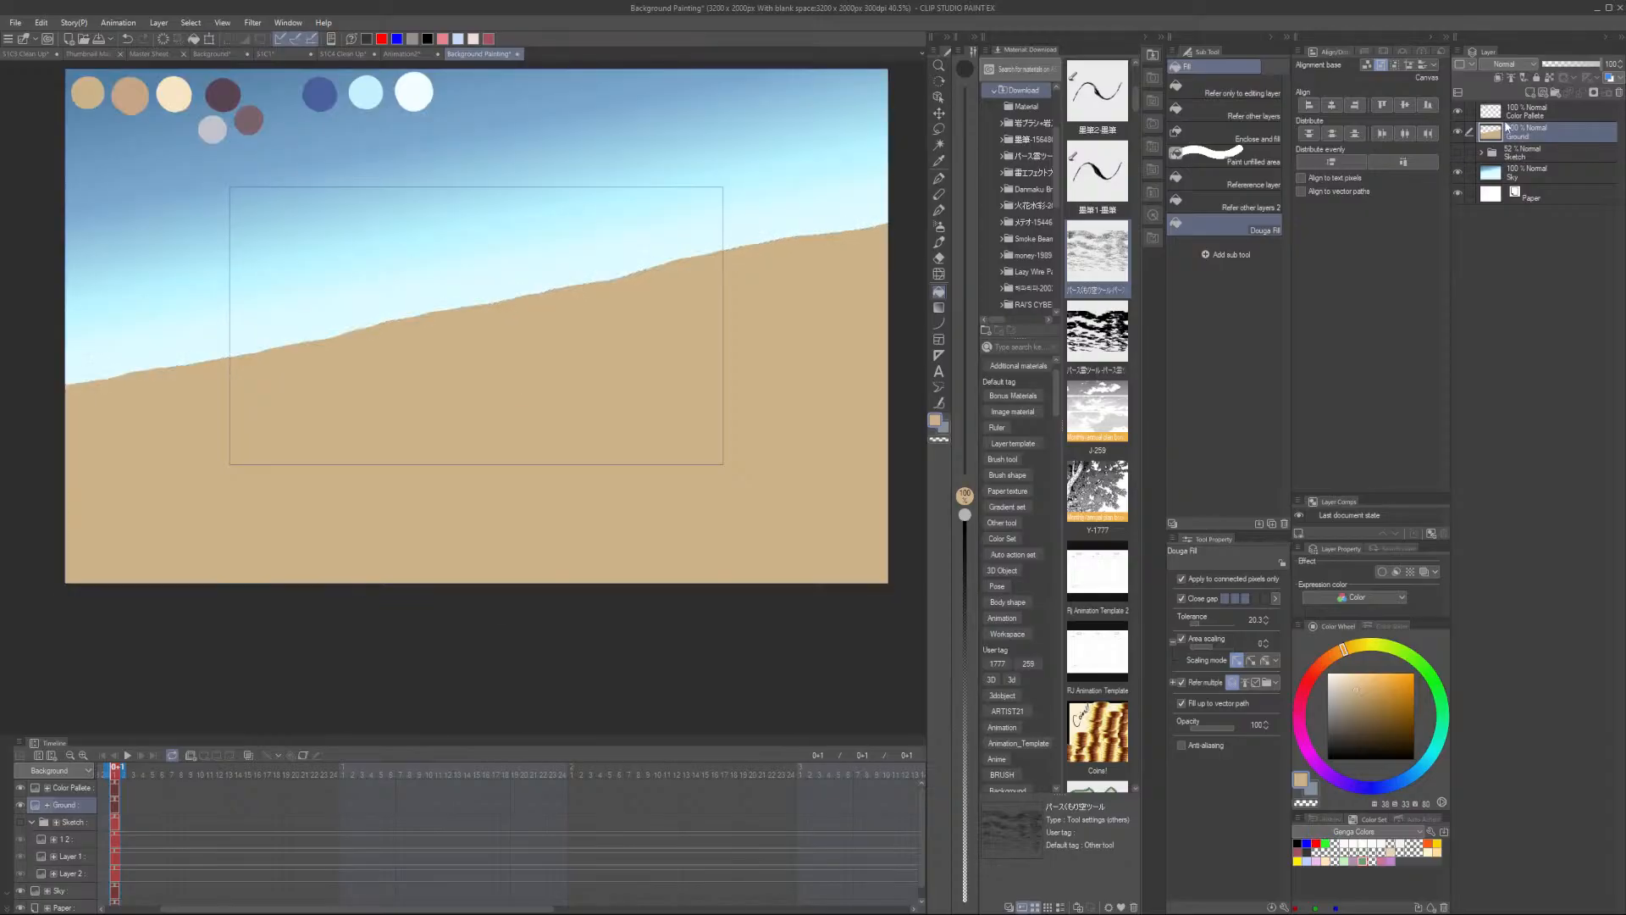
- Hide the Ground layer, add a new layer above it, and show the sketch again
{"action": "left_click", "coordinate": [1458, 133]}
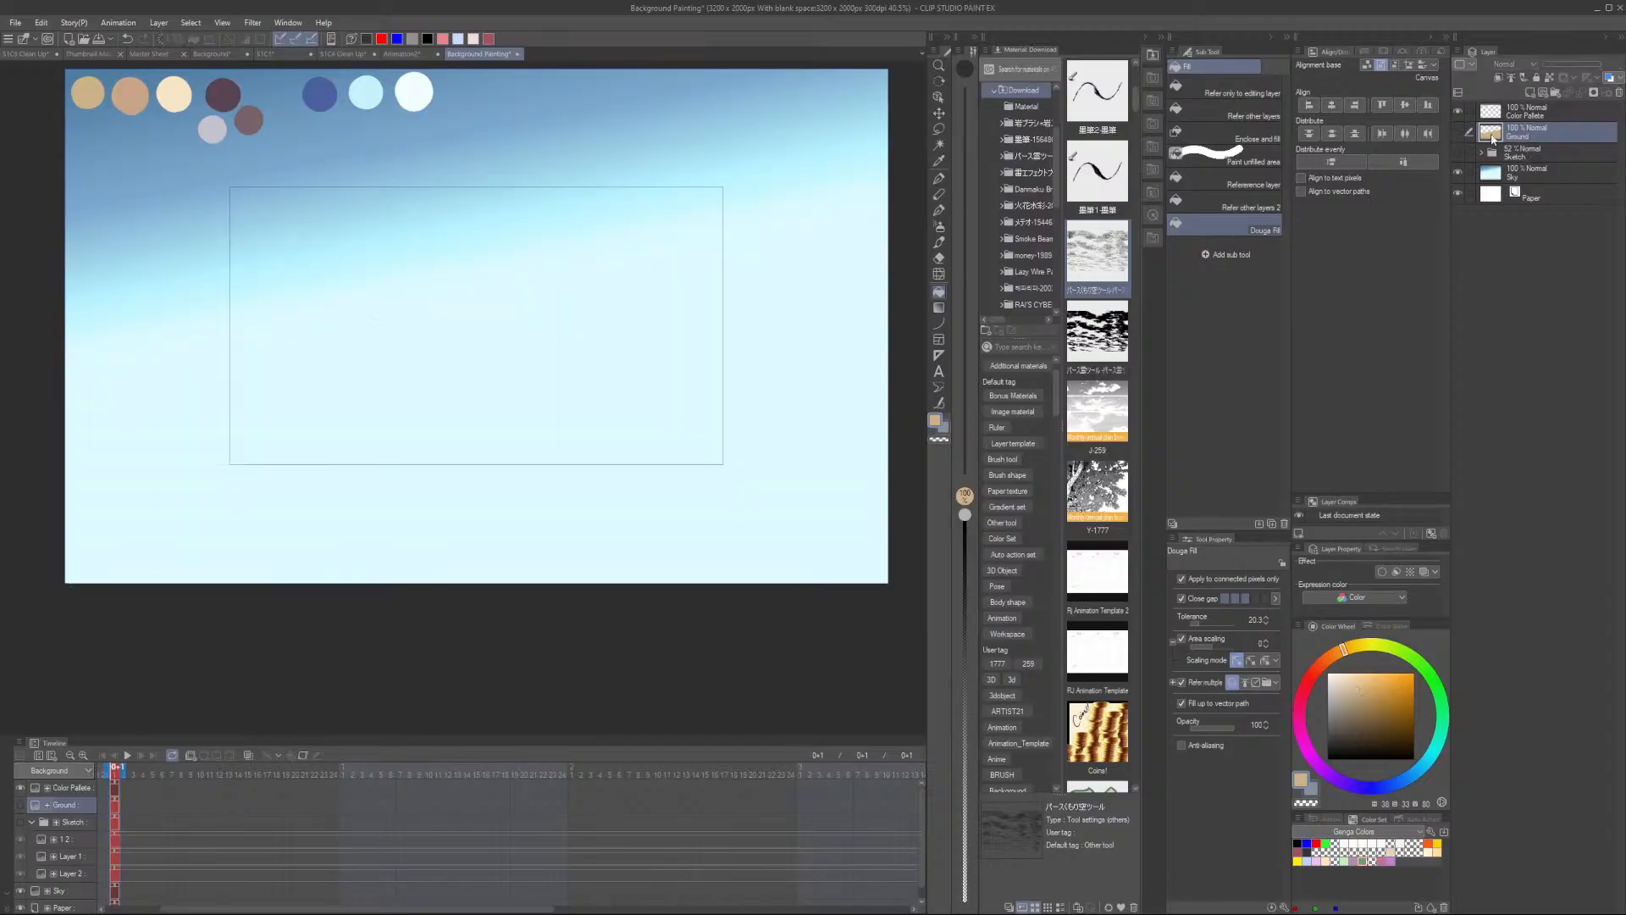
{"action": "left_click", "coordinate": [1531, 93]}
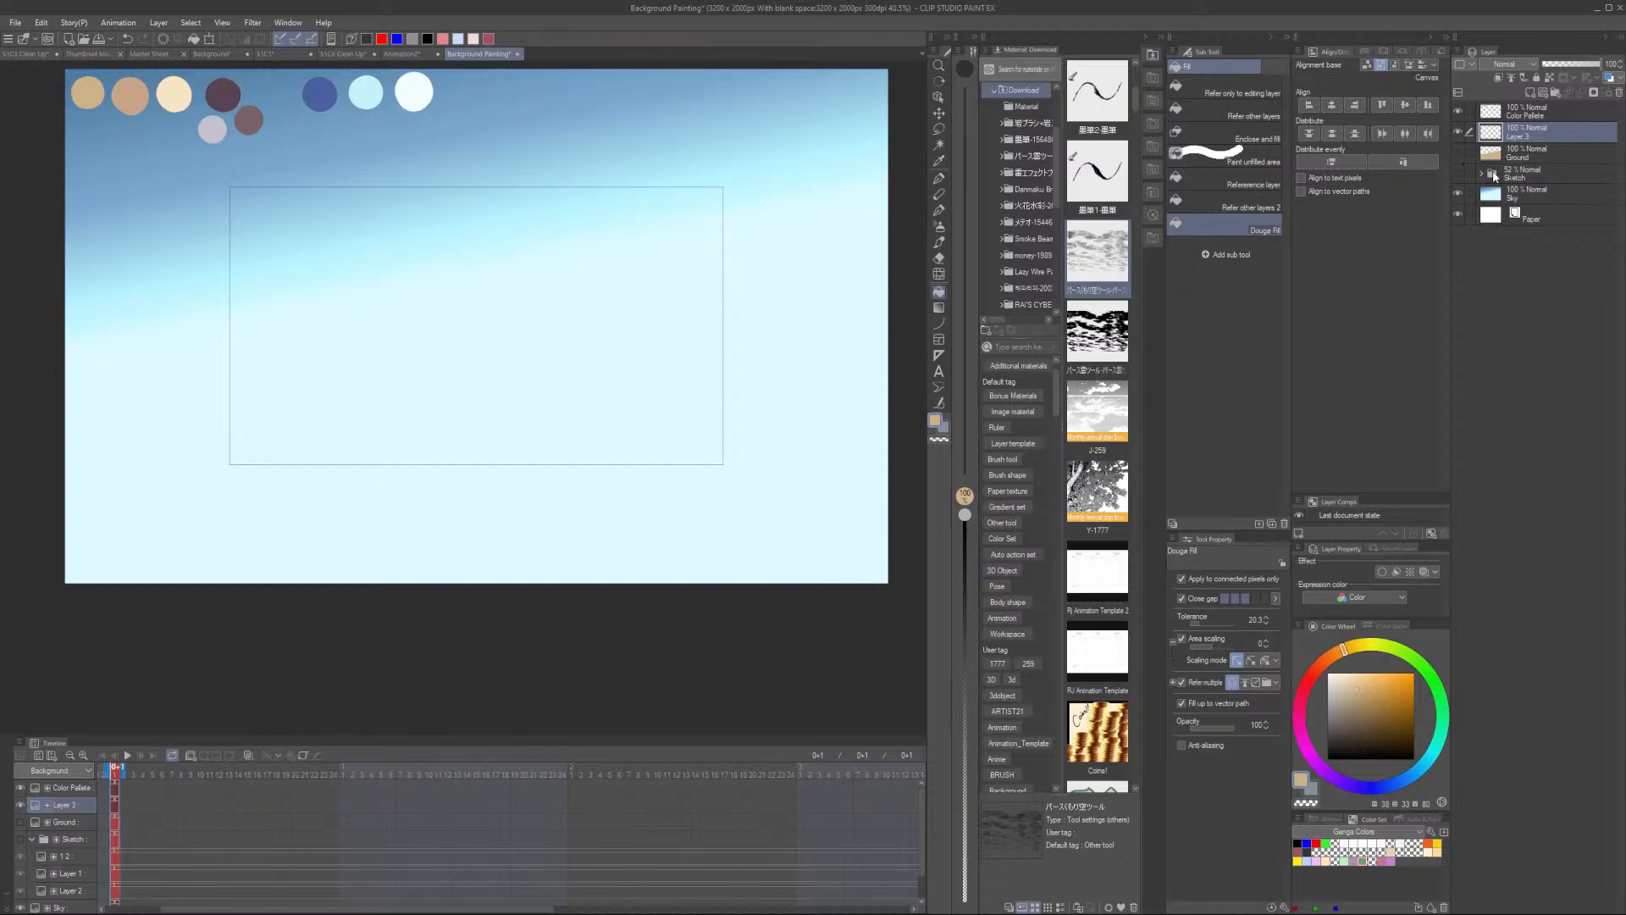
{"action": "left_click", "coordinate": [1458, 172]}
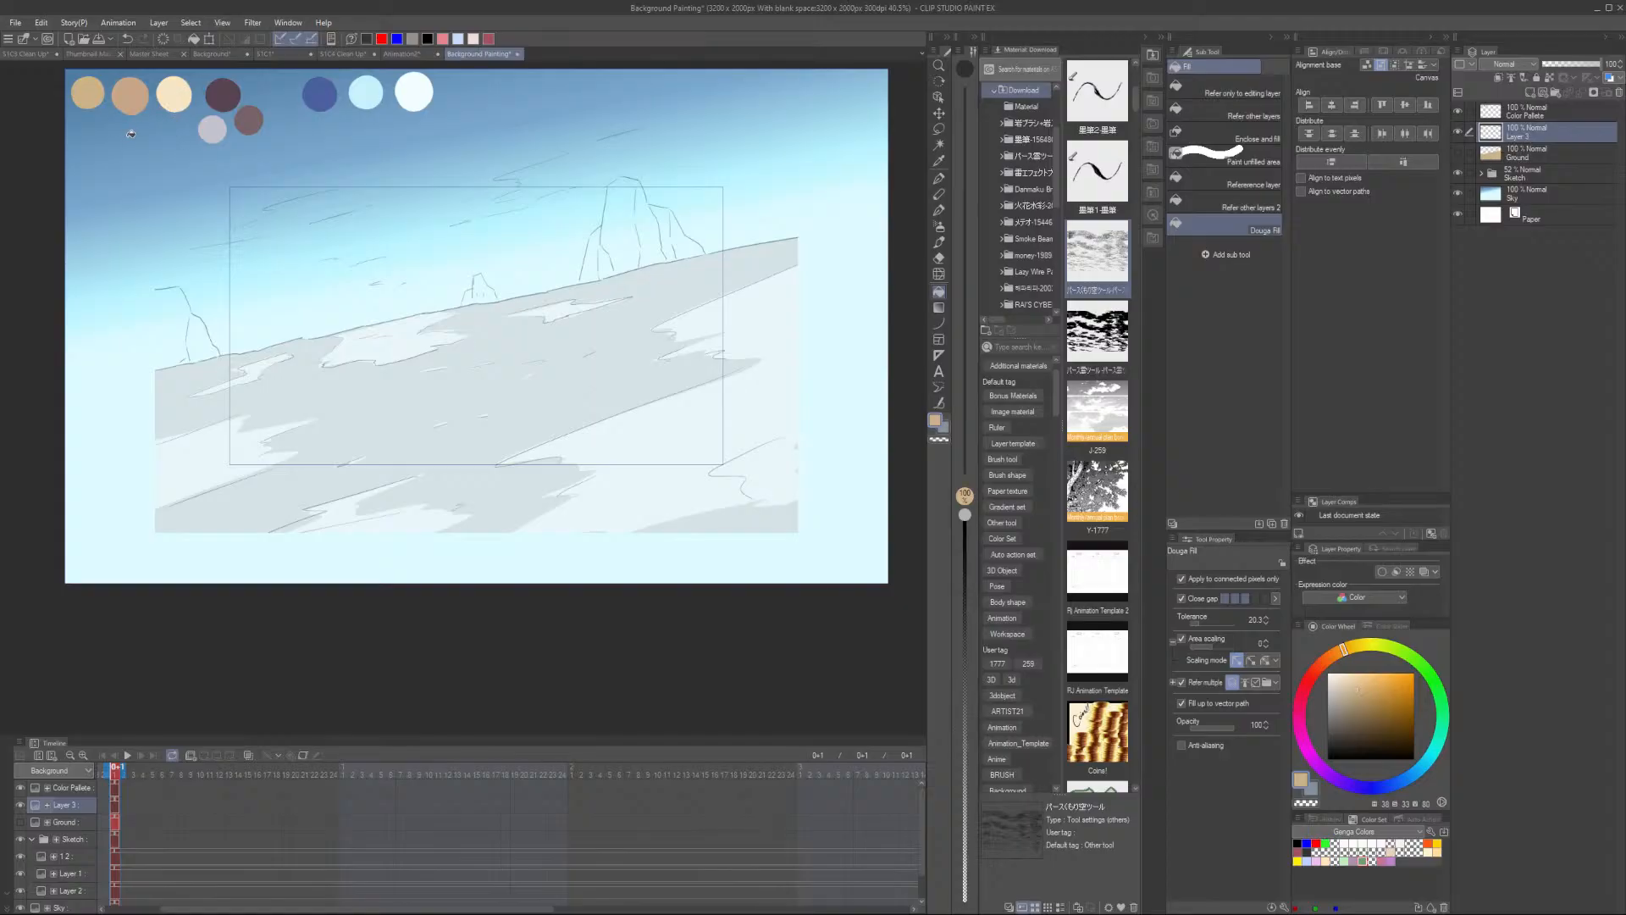
{"action": "left_click", "coordinate": [1533, 155]}
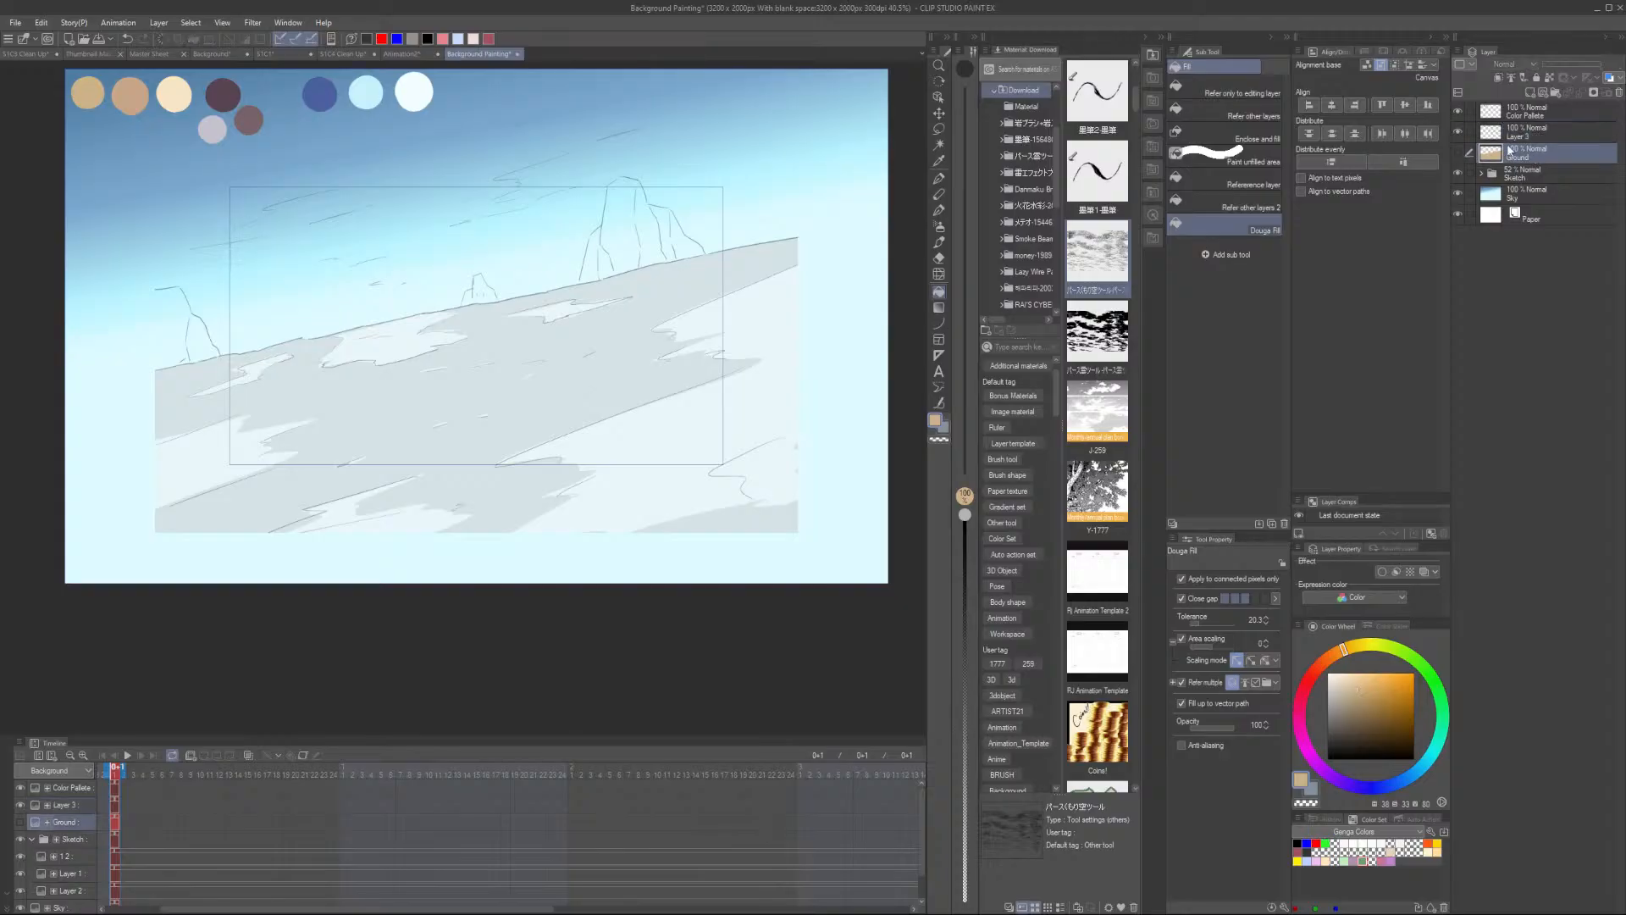
{"action": "left_click", "coordinate": [1534, 139]}
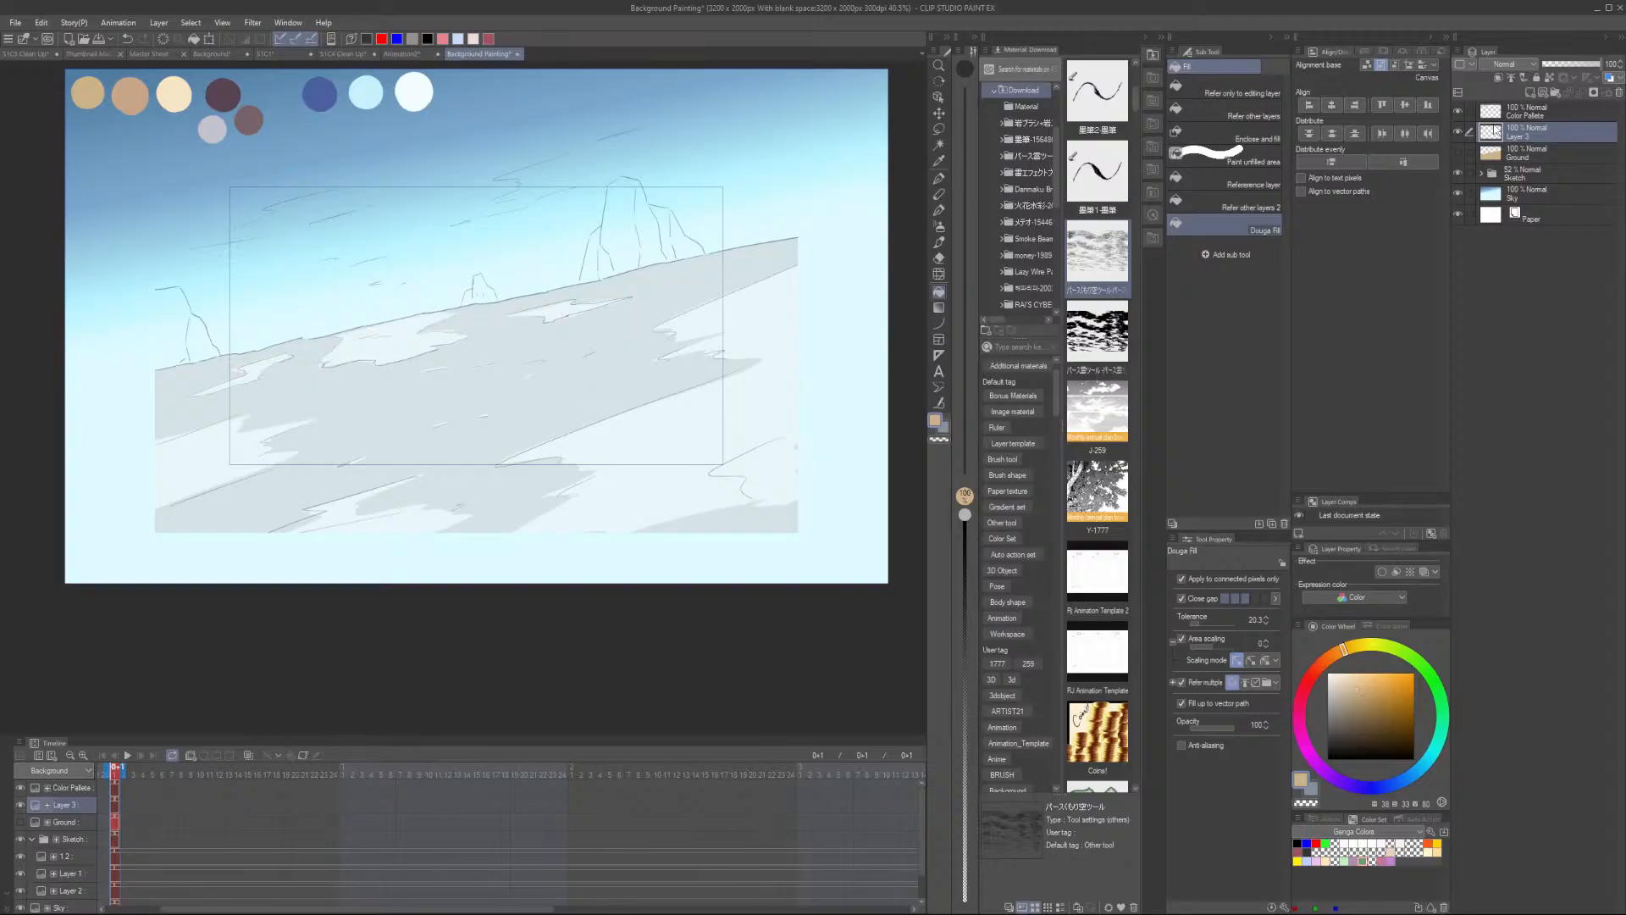
- Lasso-select the lighter patches of the ground on the new layer, adding several areas along the slope
{"action": "key", "text": "m"}
{"action": "left_click_drag", "start_coordinate": [420, 327], "coordinate": [545, 328]}
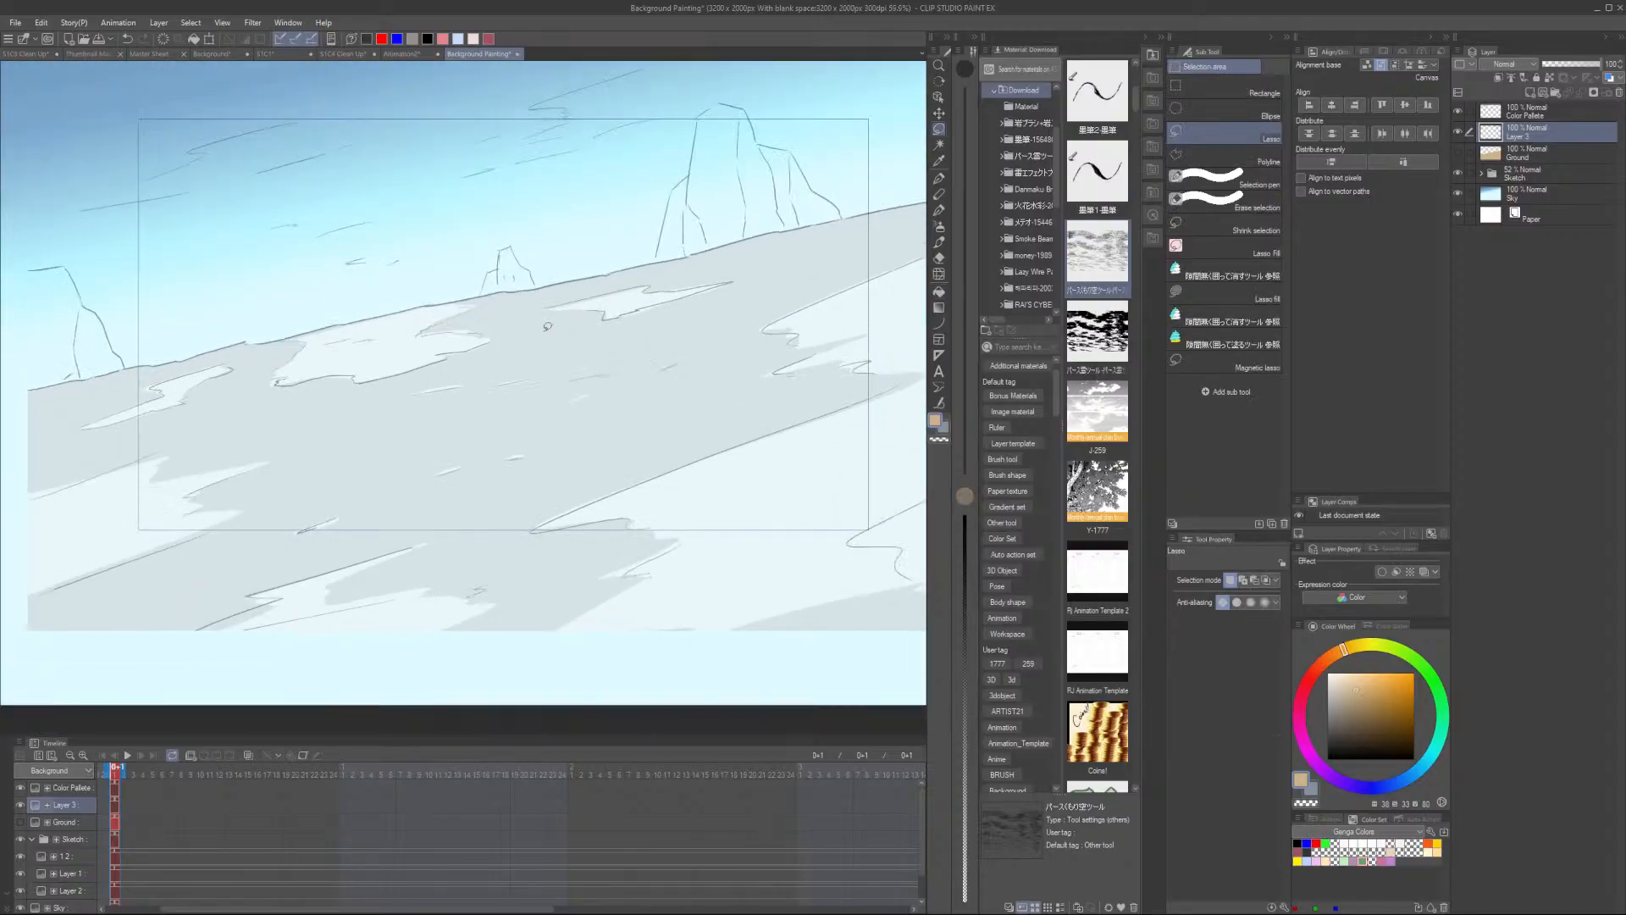
{"action": "left_click_drag", "start_coordinate": [381, 392], "coordinate": [584, 479]}
{"action": "left_click_drag", "start_coordinate": [657, 391], "coordinate": [752, 403]}
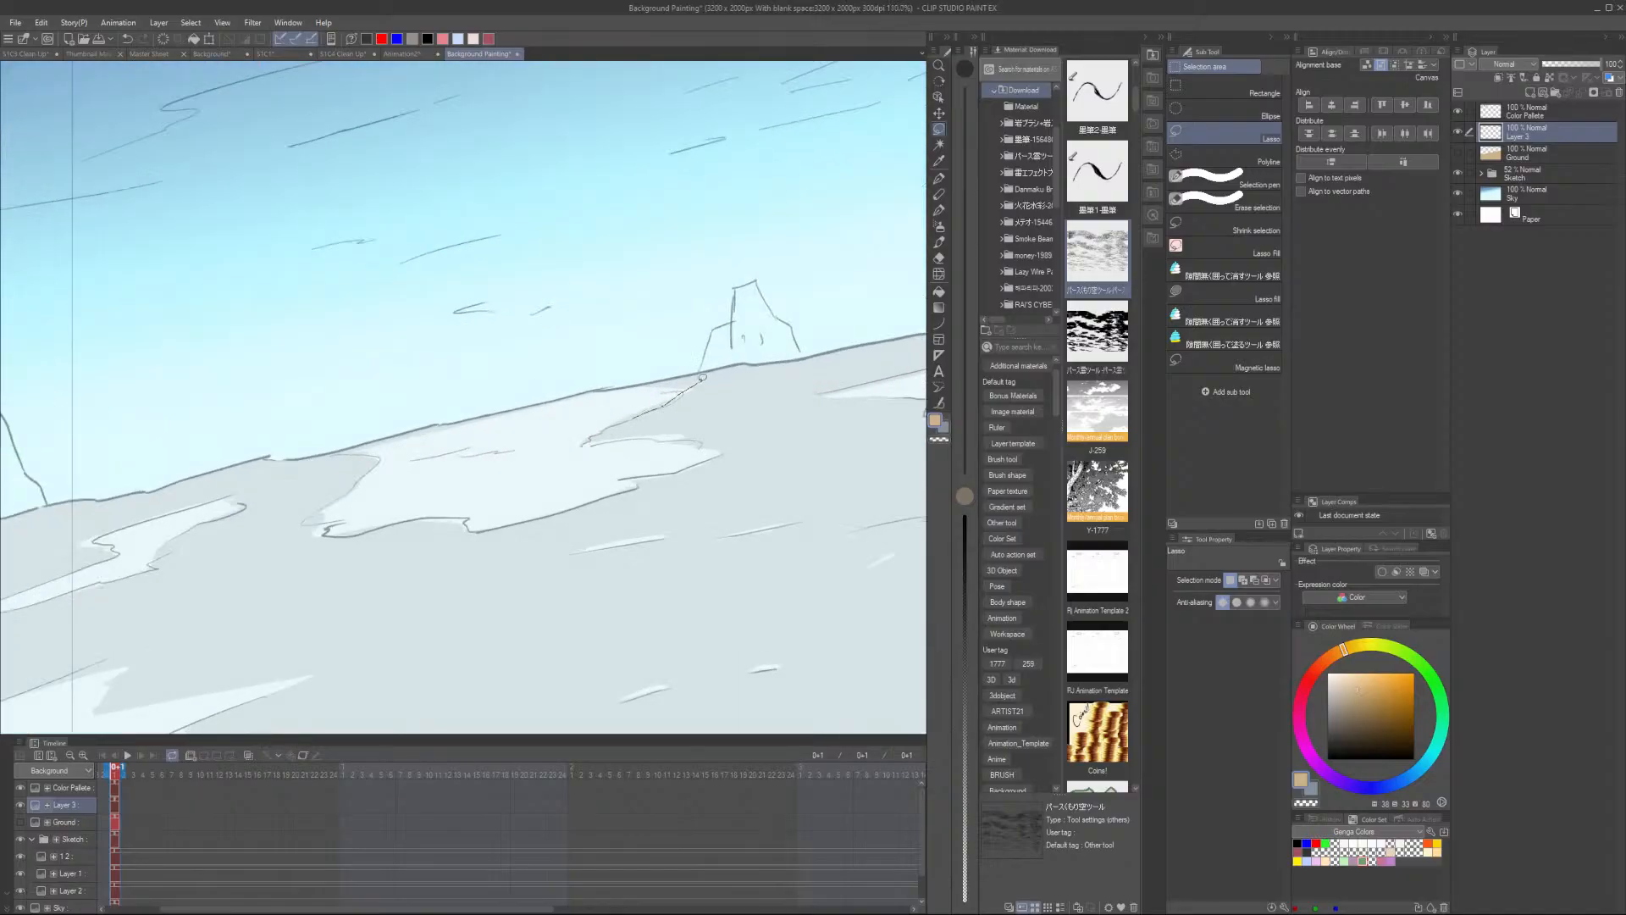
{"action": "mouse_move", "coordinate": [639, 380]}
{"action": "left_mouse_down"}
{"action": "mouse_move", "coordinate": [339, 444]}
{"action": "mouse_move", "coordinate": [378, 465]}
{"action": "mouse_move", "coordinate": [302, 522]}
{"action": "mouse_move", "coordinate": [475, 527]}
{"action": "mouse_move", "coordinate": [716, 453]}
{"action": "mouse_move", "coordinate": [607, 440]}
{"action": "mouse_move", "coordinate": [696, 382]}
{"action": "left_mouse_up"}
{"action": "scroll", "coordinate": [687, 381], "scroll_direction": "down", "scroll_amount": 1}
{"action": "left_click_drag", "start_coordinate": [482, 514], "coordinate": [770, 396]}
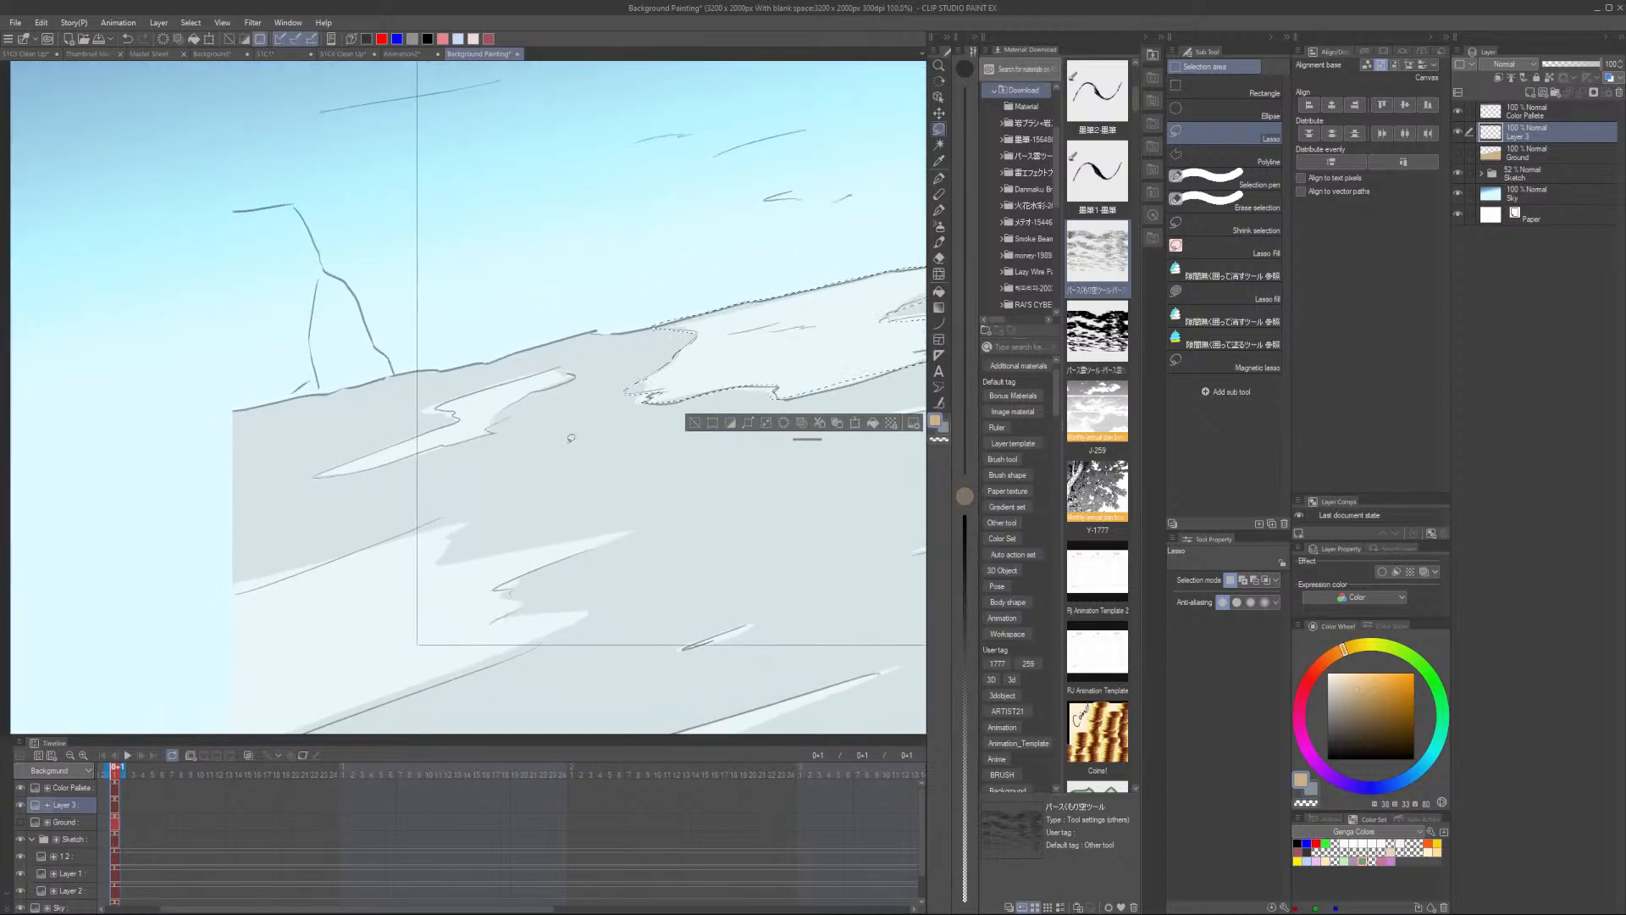
{"action": "scroll", "coordinate": [485, 405], "scroll_direction": "up", "scroll_amount": 4}
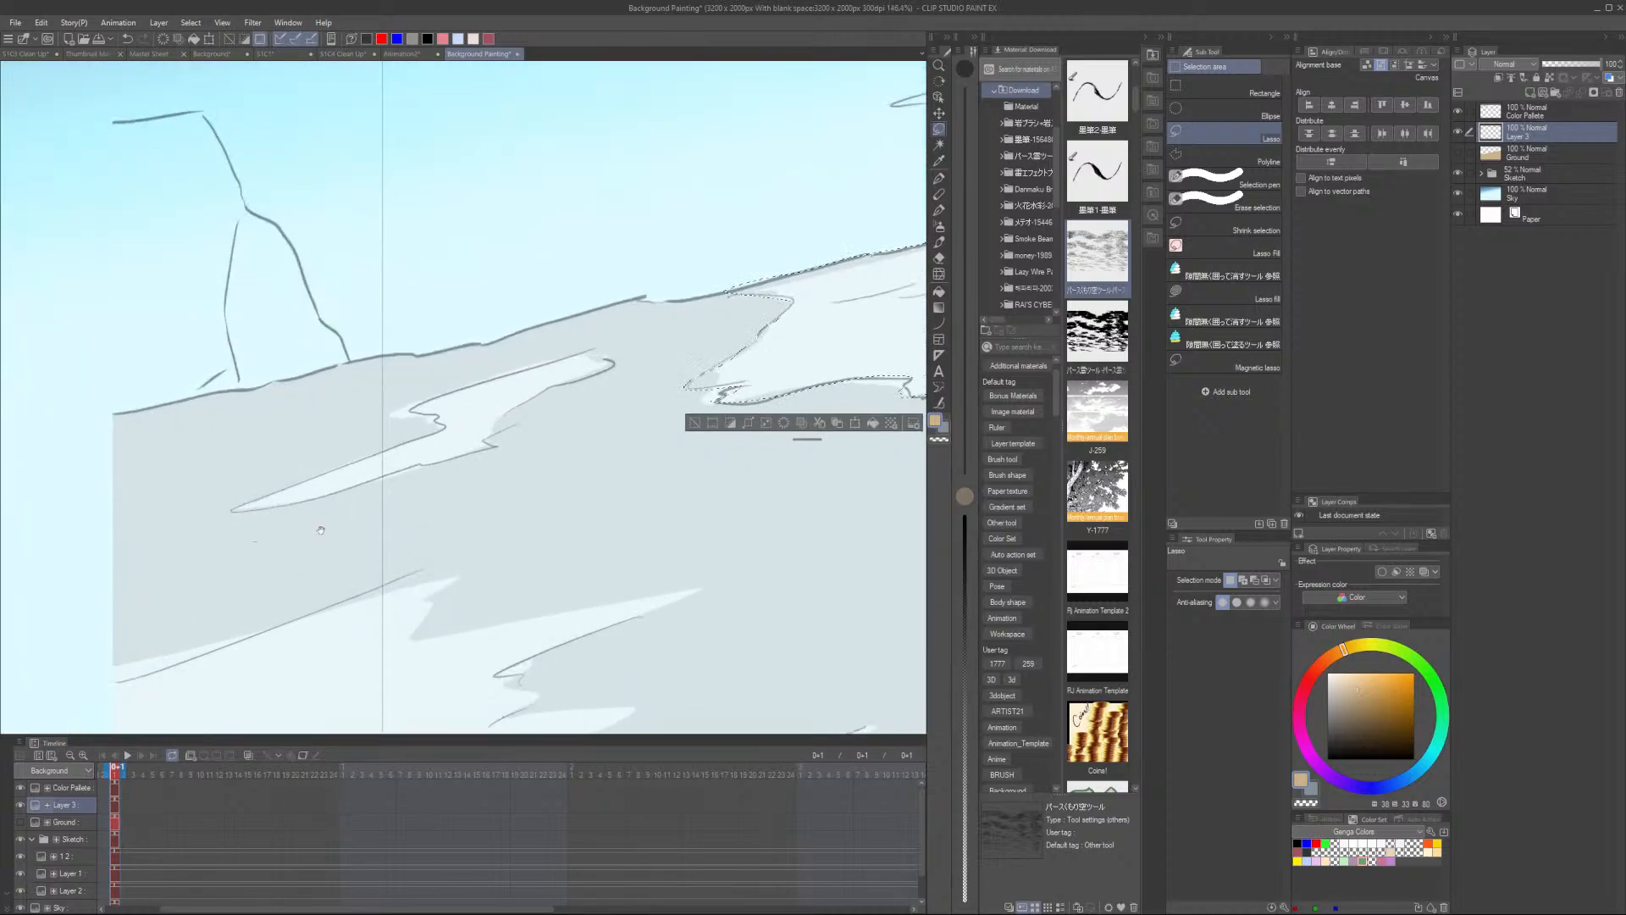
{"action": "left_click_drag", "start_coordinate": [321, 531], "coordinate": [486, 433]}
{"action": "mouse_move", "coordinate": [364, 413]}
{"action": "left_mouse_down"}
{"action": "mouse_move", "coordinate": [622, 341]}
{"action": "mouse_move", "coordinate": [792, 254]}
{"action": "mouse_move", "coordinate": [571, 301]}
{"action": "mouse_move", "coordinate": [611, 318]}
{"action": "mouse_move", "coordinate": [371, 411]}
{"action": "left_mouse_up"}
{"action": "scroll", "coordinate": [396, 393], "scroll_direction": "down", "scroll_amount": 4}
{"action": "left_click_drag", "start_coordinate": [494, 525], "coordinate": [458, 386]}
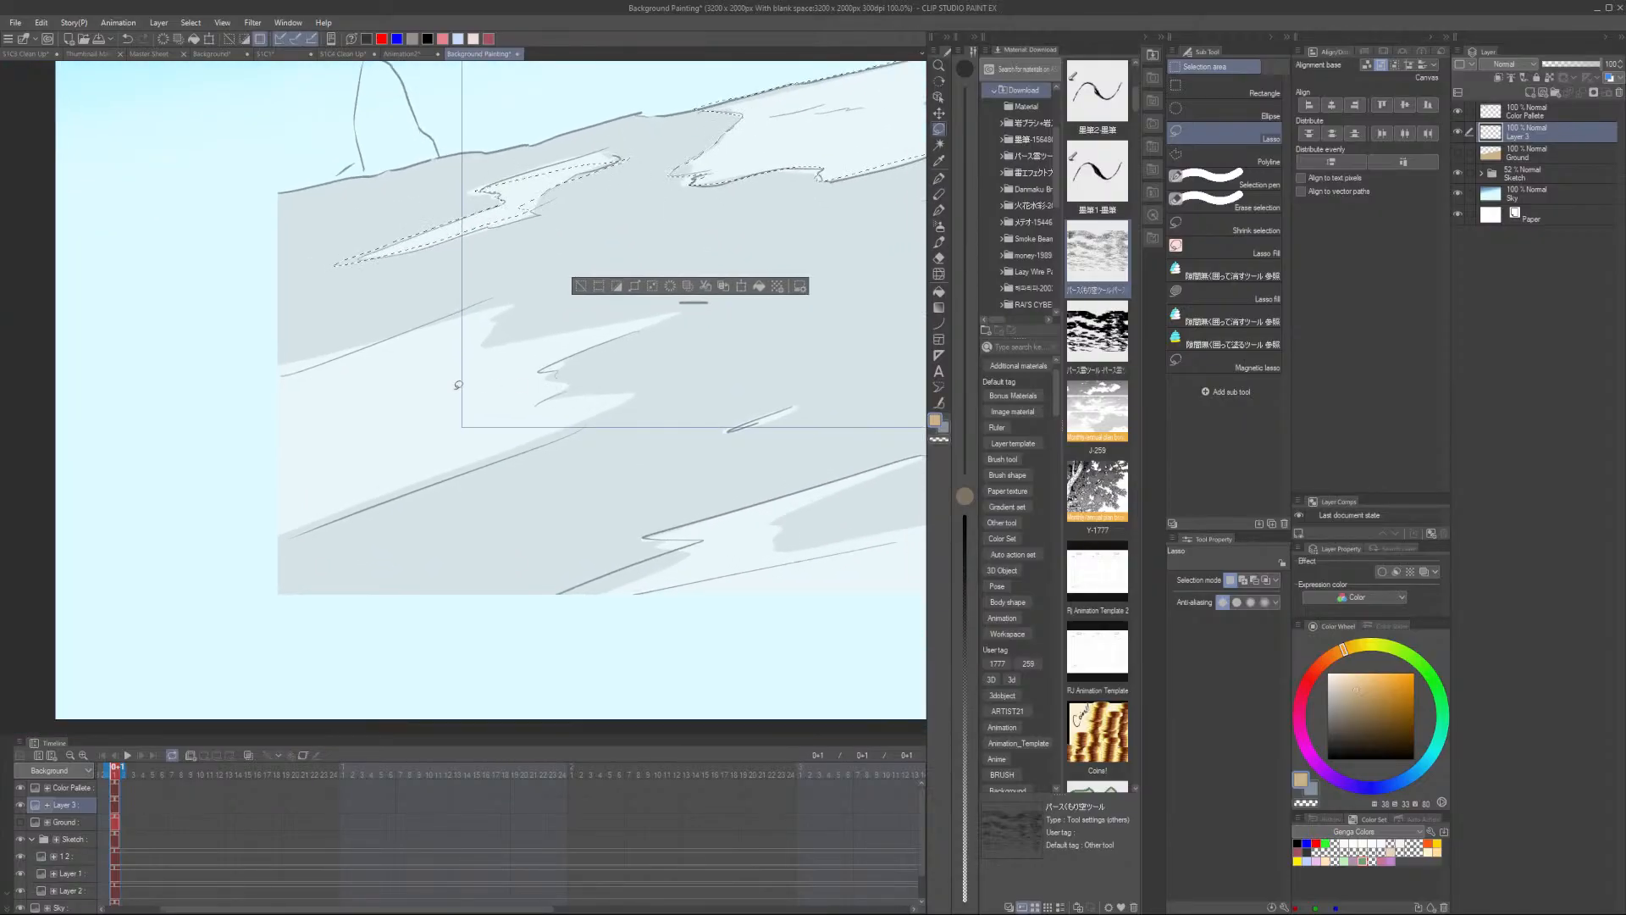
{"action": "mouse_move", "coordinate": [129, 419]}
{"action": "left_mouse_down"}
{"action": "mouse_move", "coordinate": [472, 303]}
{"action": "mouse_move", "coordinate": [488, 304]}
{"action": "mouse_move", "coordinate": [426, 347]}
{"action": "mouse_move", "coordinate": [687, 305]}
{"action": "mouse_move", "coordinate": [537, 368]}
{"action": "mouse_move", "coordinate": [557, 375]}
{"action": "mouse_move", "coordinate": [522, 404]}
{"action": "mouse_move", "coordinate": [645, 384]}
{"action": "mouse_move", "coordinate": [617, 408]}
{"action": "mouse_move", "coordinate": [95, 610]}
{"action": "mouse_move", "coordinate": [101, 587]}
{"action": "mouse_move", "coordinate": [270, 476]}
{"action": "mouse_move", "coordinate": [176, 473]}
{"action": "mouse_move", "coordinate": [120, 443]}
{"action": "mouse_move", "coordinate": [114, 428]}
{"action": "mouse_move", "coordinate": [170, 424]}
{"action": "left_mouse_up"}
{"action": "scroll", "coordinate": [508, 423], "scroll_direction": "down", "scroll_amount": 2}
{"action": "left_click_drag", "start_coordinate": [667, 484], "coordinate": [582, 442]}
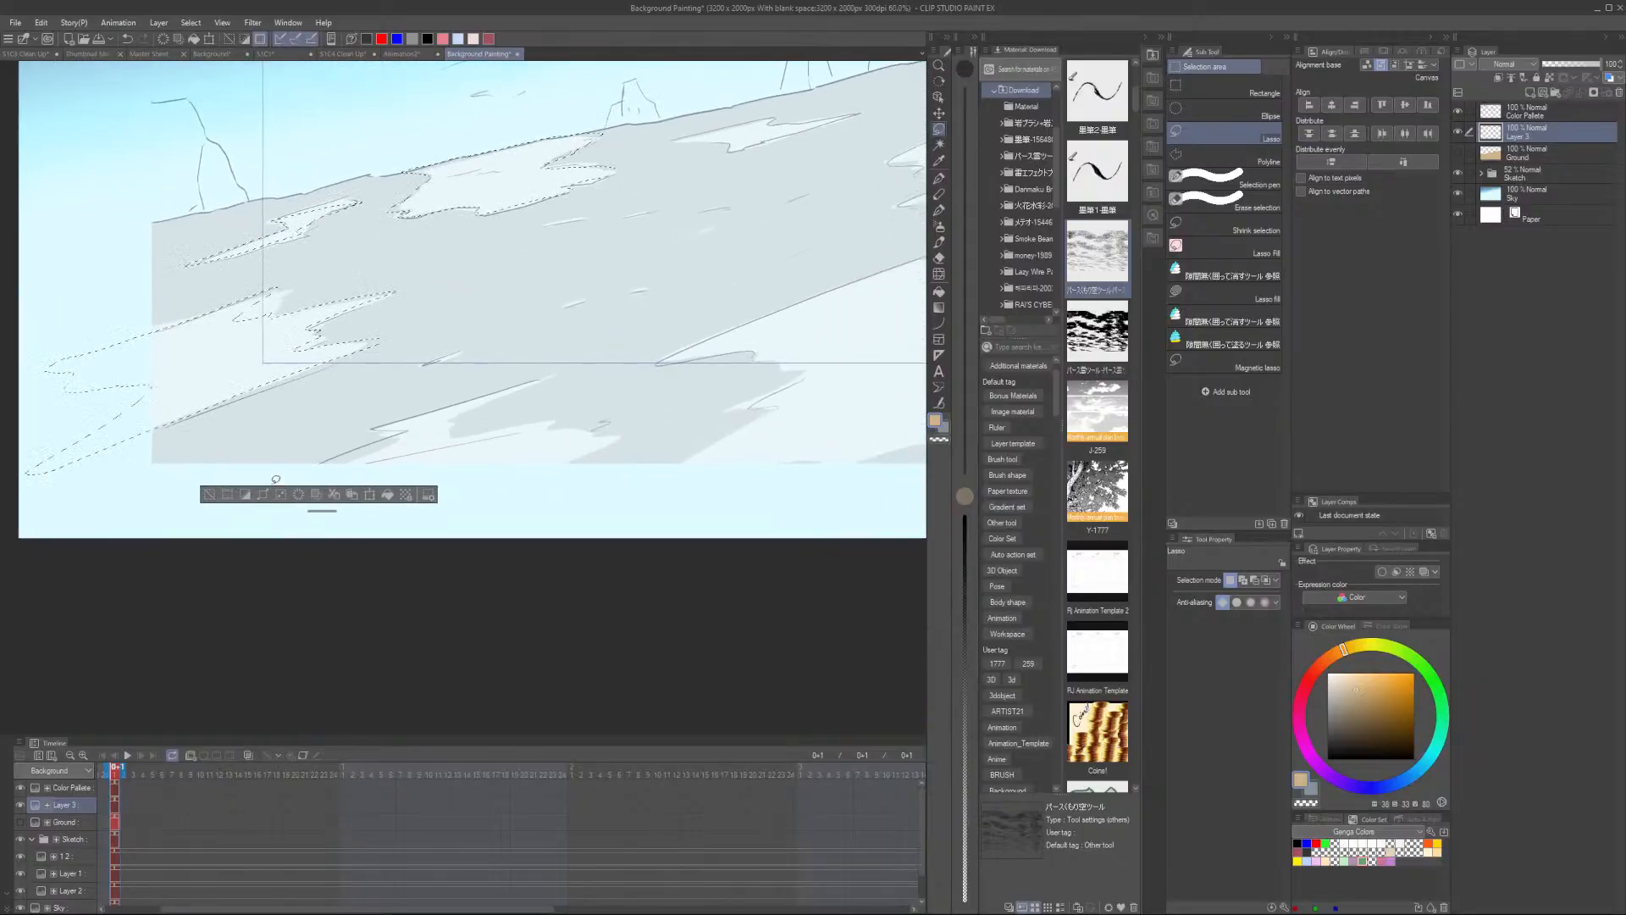
{"action": "mouse_move", "coordinate": [138, 552]}
{"action": "left_mouse_down"}
{"action": "mouse_move", "coordinate": [356, 449]}
{"action": "mouse_move", "coordinate": [300, 454]}
{"action": "mouse_move", "coordinate": [489, 436]}
{"action": "mouse_move", "coordinate": [480, 465]}
{"action": "mouse_move", "coordinate": [502, 442]}
{"action": "mouse_move", "coordinate": [605, 424]}
{"action": "mouse_move", "coordinate": [508, 481]}
{"action": "mouse_move", "coordinate": [611, 489]}
{"action": "mouse_move", "coordinate": [399, 587]}
{"action": "mouse_move", "coordinate": [445, 561]}
{"action": "left_mouse_up"}
{"action": "left_click_drag", "start_coordinate": [617, 593], "coordinate": [399, 678]}
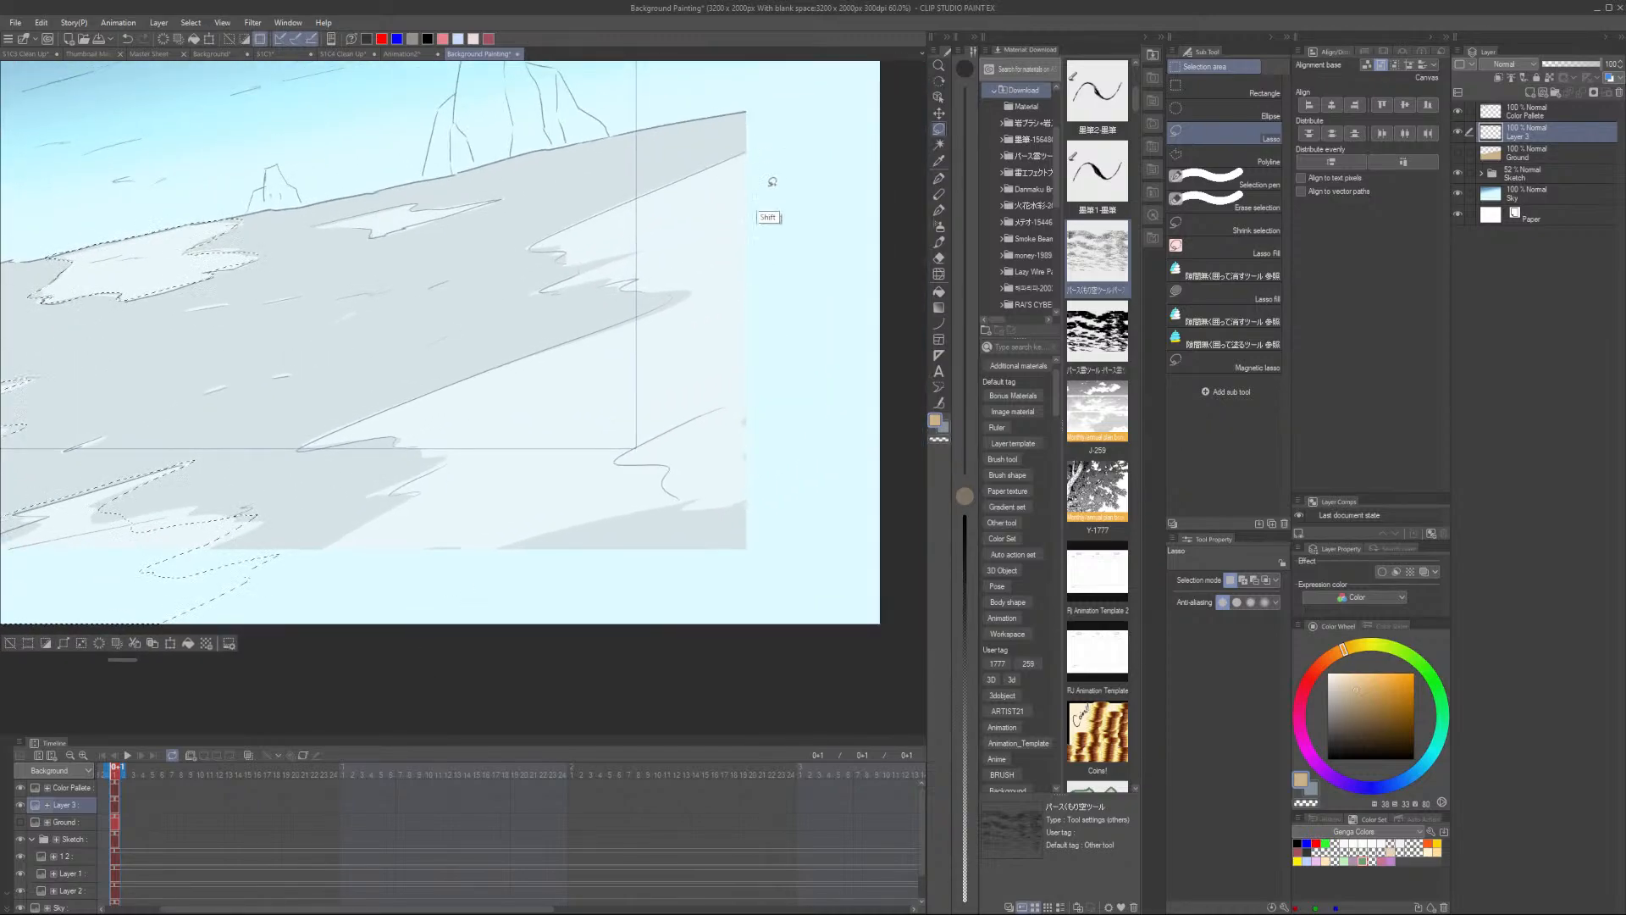
{"action": "scroll", "coordinate": [746, 314], "scroll_direction": "up", "scroll_amount": 3}
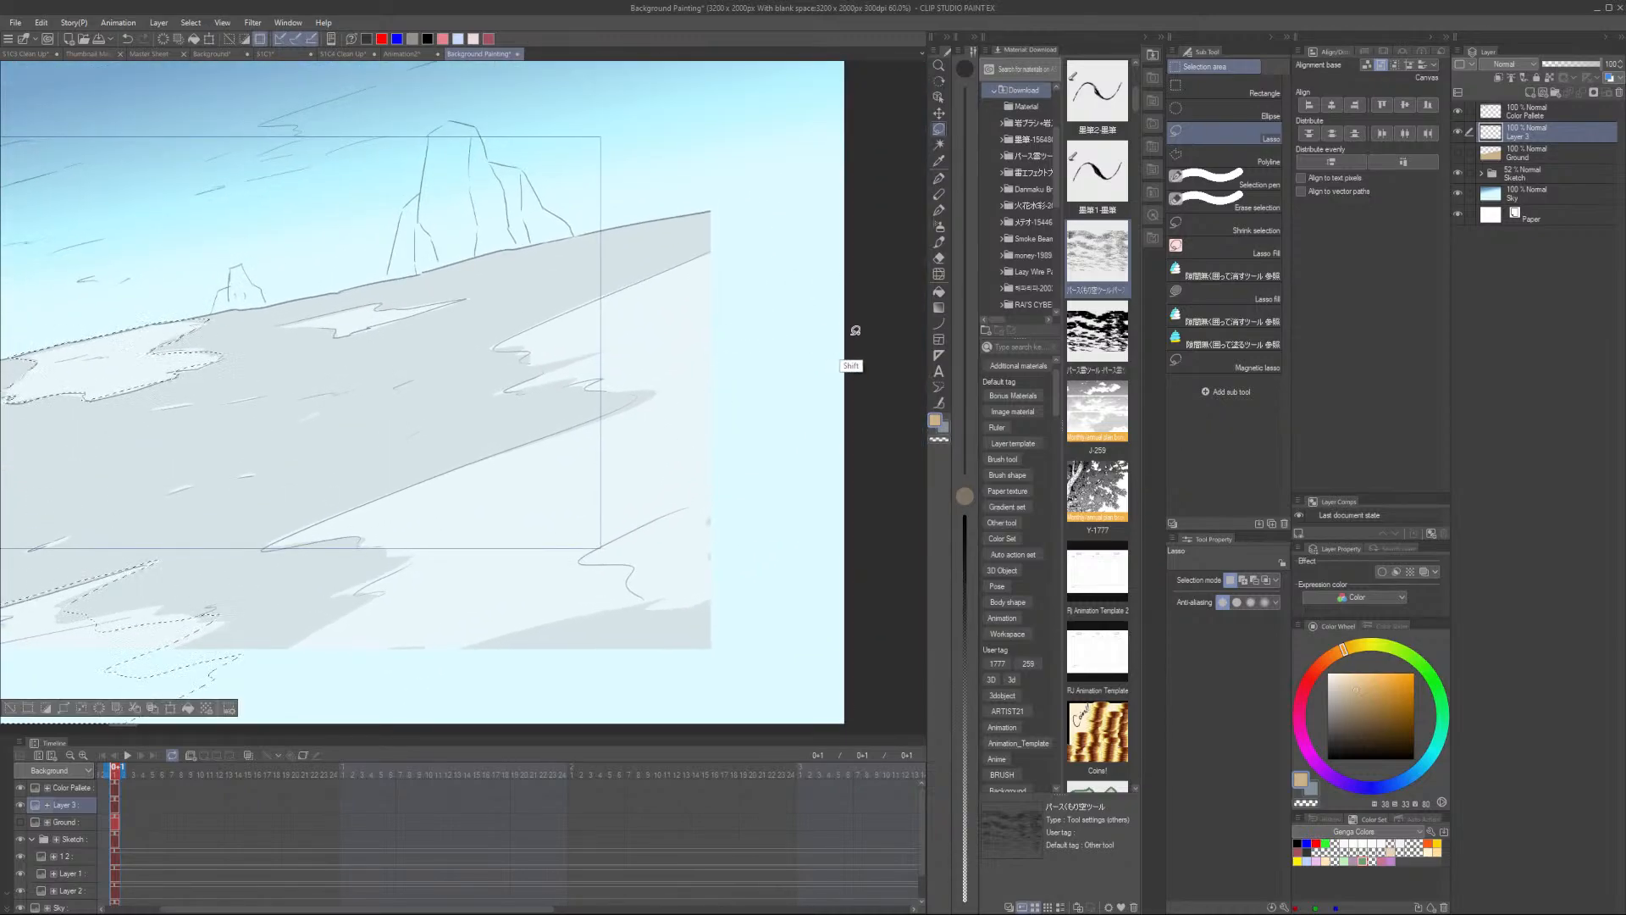
{"action": "mouse_move", "coordinate": [859, 345]}
{"action": "left_mouse_down"}
{"action": "mouse_move", "coordinate": [437, 519]}
{"action": "mouse_move", "coordinate": [515, 515]}
{"action": "mouse_move", "coordinate": [314, 635]}
{"action": "mouse_move", "coordinate": [519, 596]}
{"action": "mouse_move", "coordinate": [487, 641]}
{"action": "mouse_move", "coordinate": [507, 647]}
{"action": "mouse_move", "coordinate": [459, 688]}
{"action": "mouse_move", "coordinate": [678, 622]}
{"action": "mouse_move", "coordinate": [703, 633]}
{"action": "mouse_move", "coordinate": [700, 655]}
{"action": "mouse_move", "coordinate": [889, 587]}
{"action": "mouse_move", "coordinate": [898, 437]}
{"action": "mouse_move", "coordinate": [861, 337]}
{"action": "left_mouse_up"}
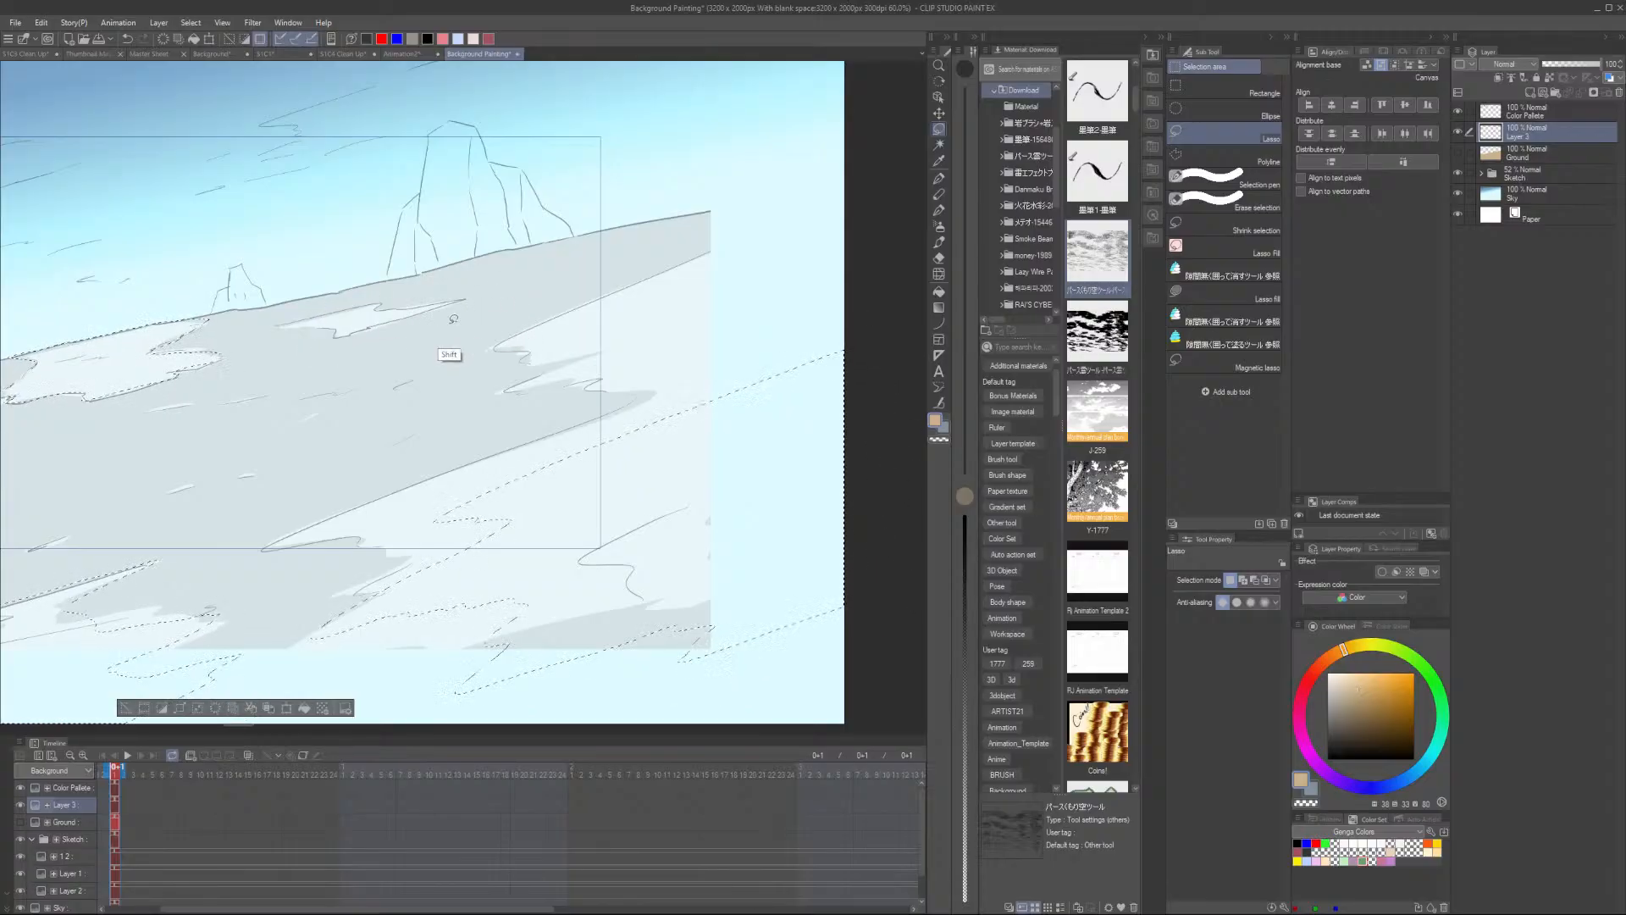
{"action": "mouse_move", "coordinate": [484, 324]}
{"action": "left_mouse_down"}
{"action": "mouse_move", "coordinate": [608, 315]}
{"action": "mouse_move", "coordinate": [396, 349]}
{"action": "left_mouse_up"}
{"action": "left_click_drag", "start_coordinate": [342, 451], "coordinate": [518, 426]}
{"action": "scroll", "coordinate": [517, 401], "scroll_direction": "down", "scroll_amount": 1}
{"action": "scroll", "coordinate": [422, 448], "scroll_direction": "up", "scroll_amount": 1}
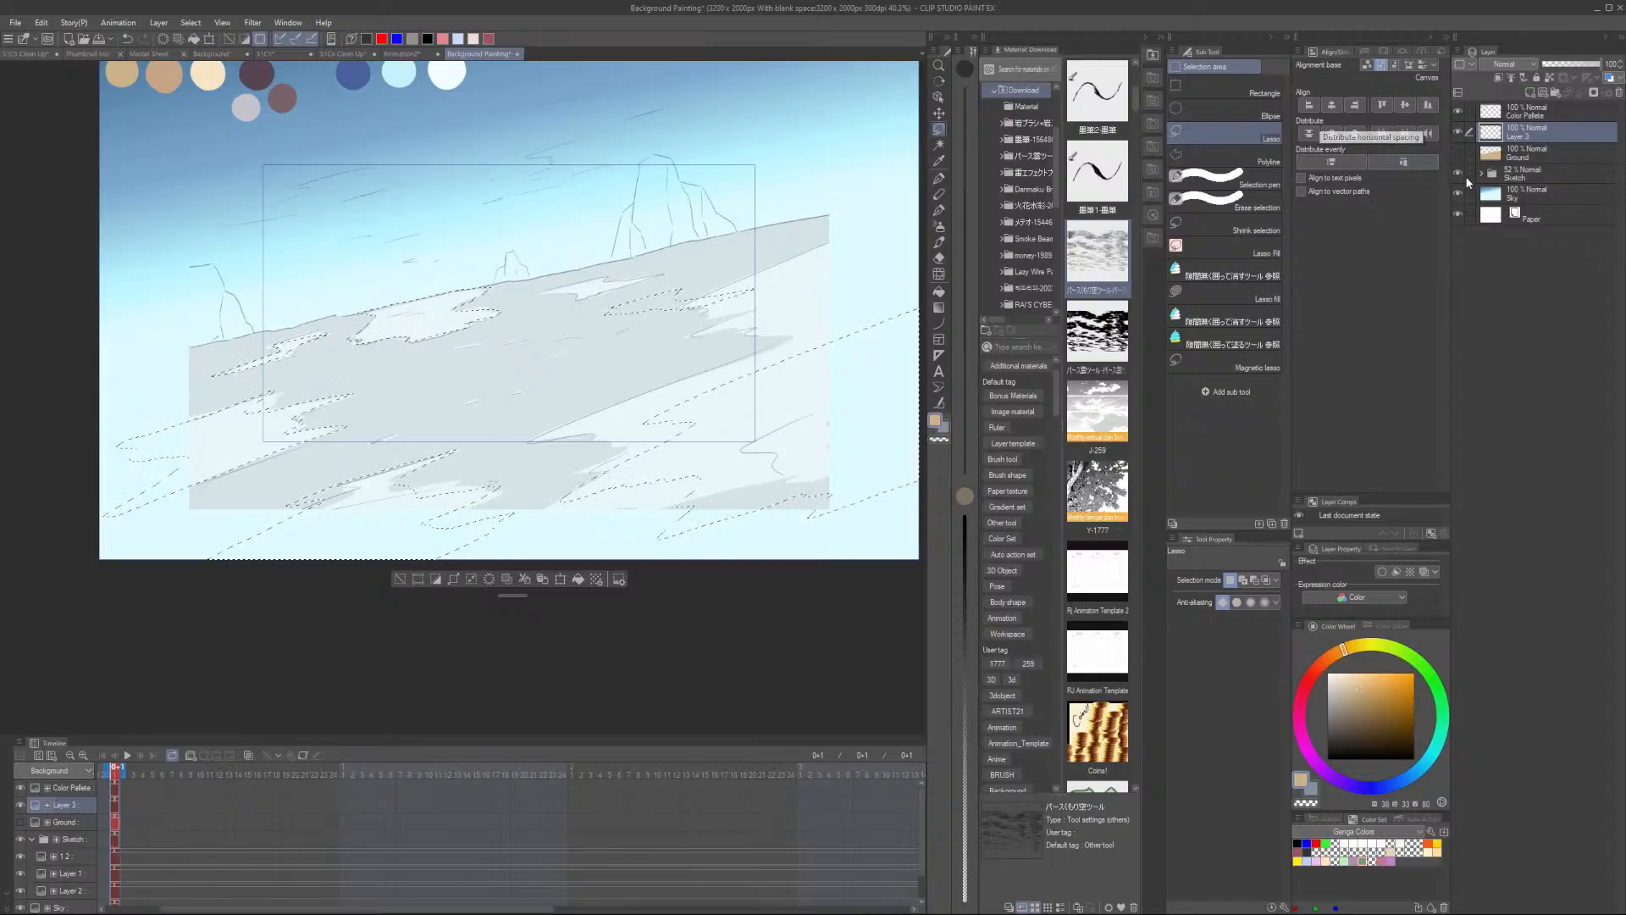
- Hide the sketch and sky, pick the light cream palette colour, and fill the selected patches with it
{"action": "left_click", "coordinate": [1457, 173]}
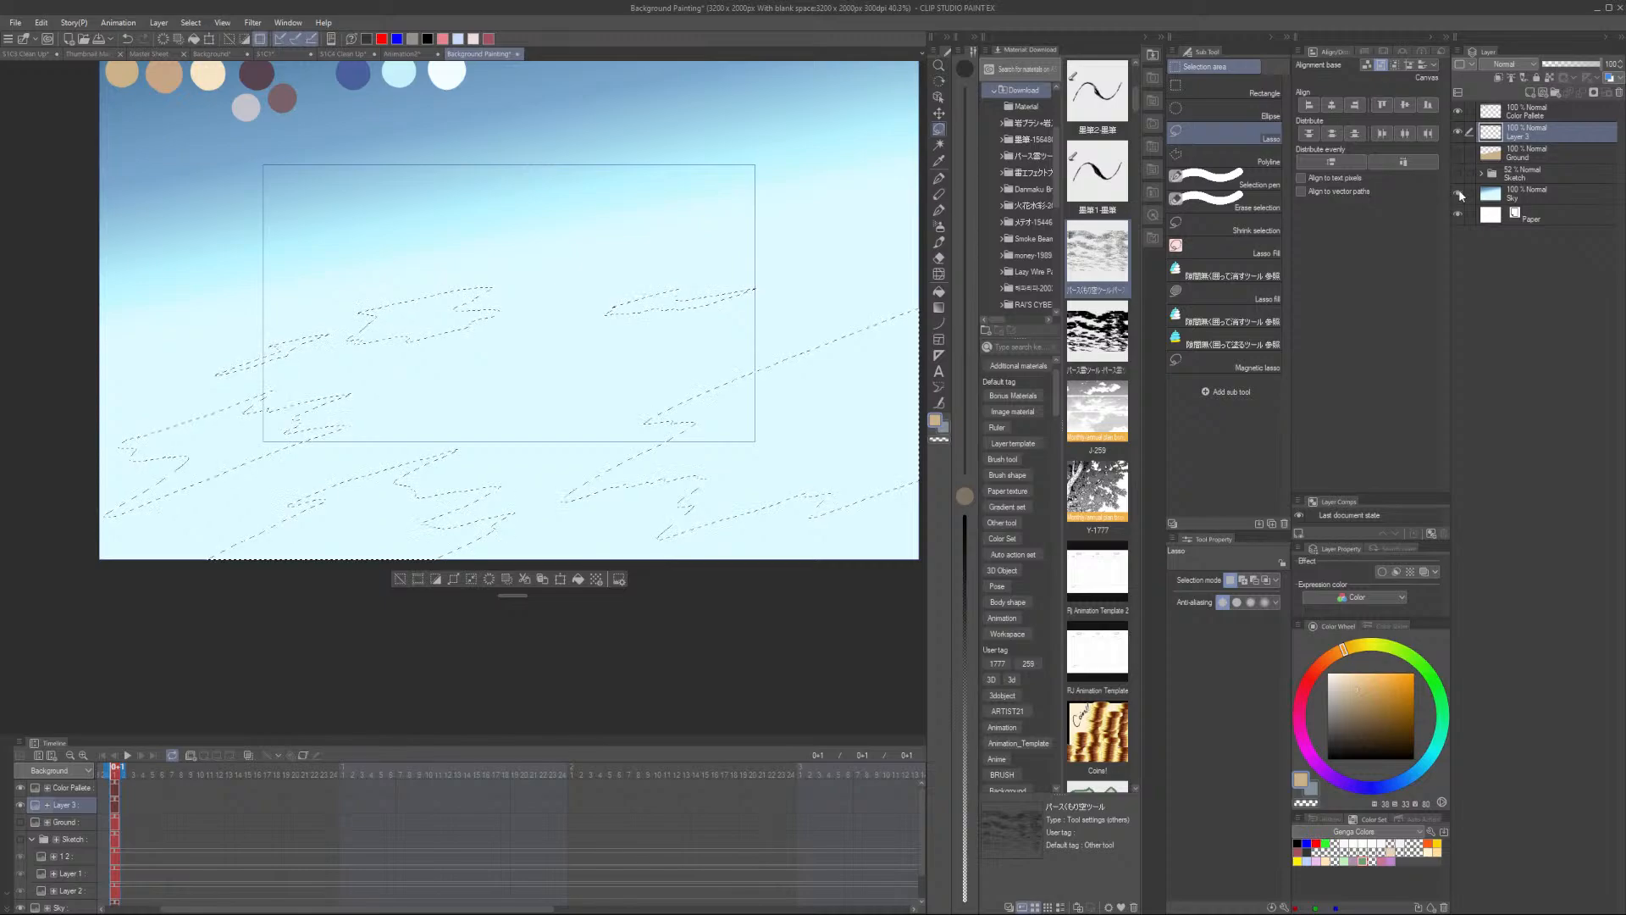
{"action": "left_click", "coordinate": [1457, 194]}
{"action": "scroll", "coordinate": [205, 83], "scroll_direction": "up", "scroll_amount": 3}
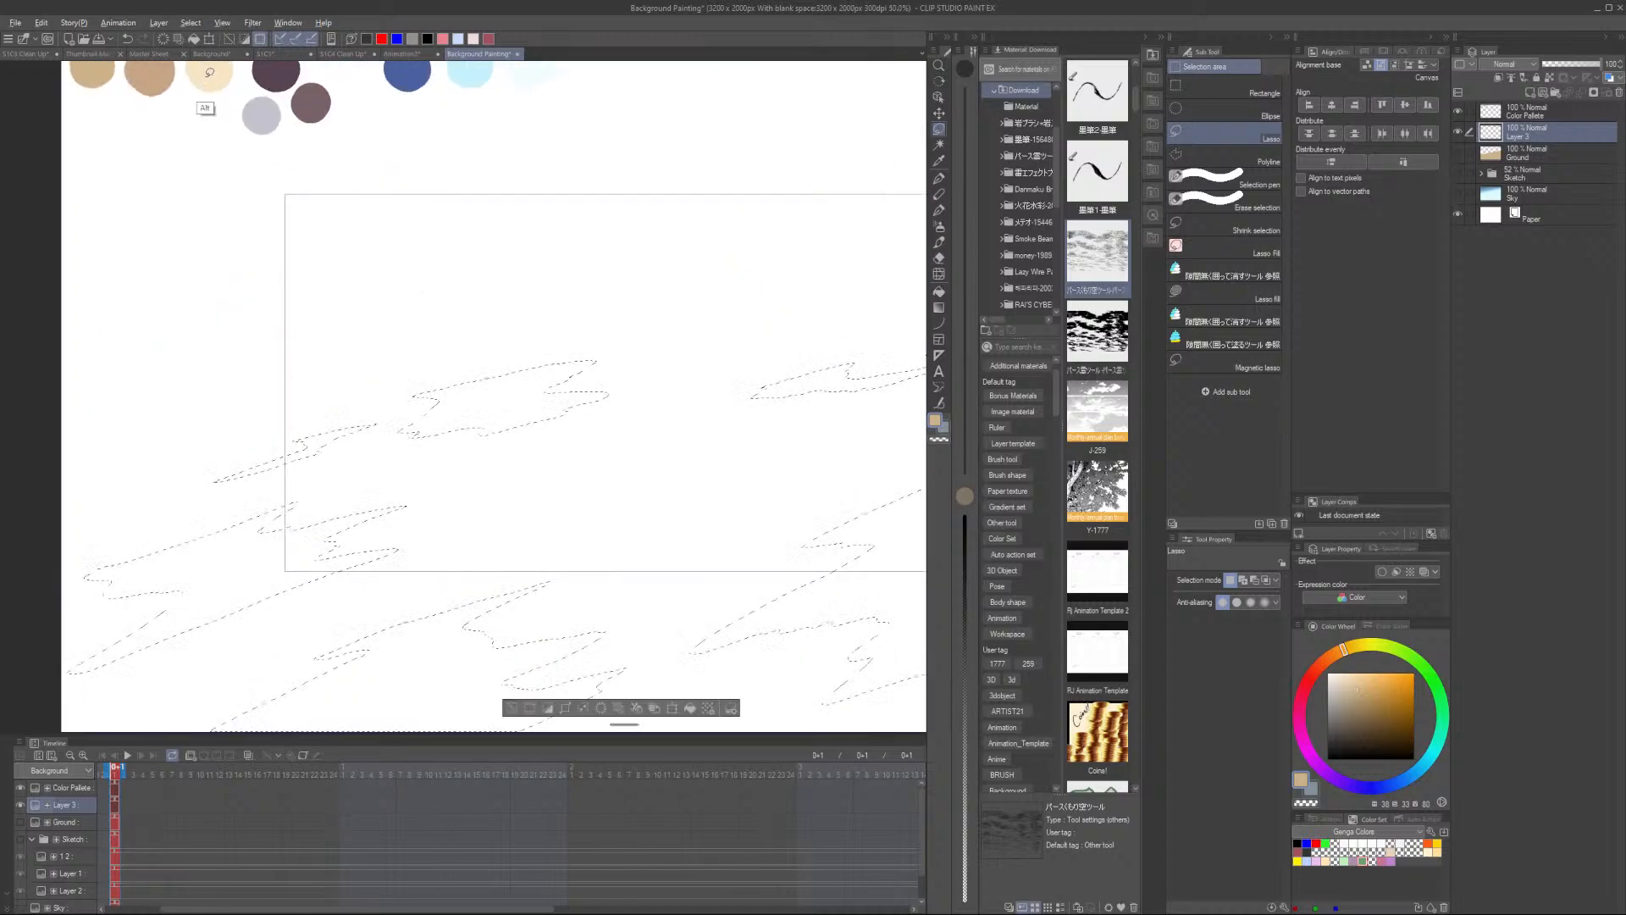
{"action": "key", "text": "p"}
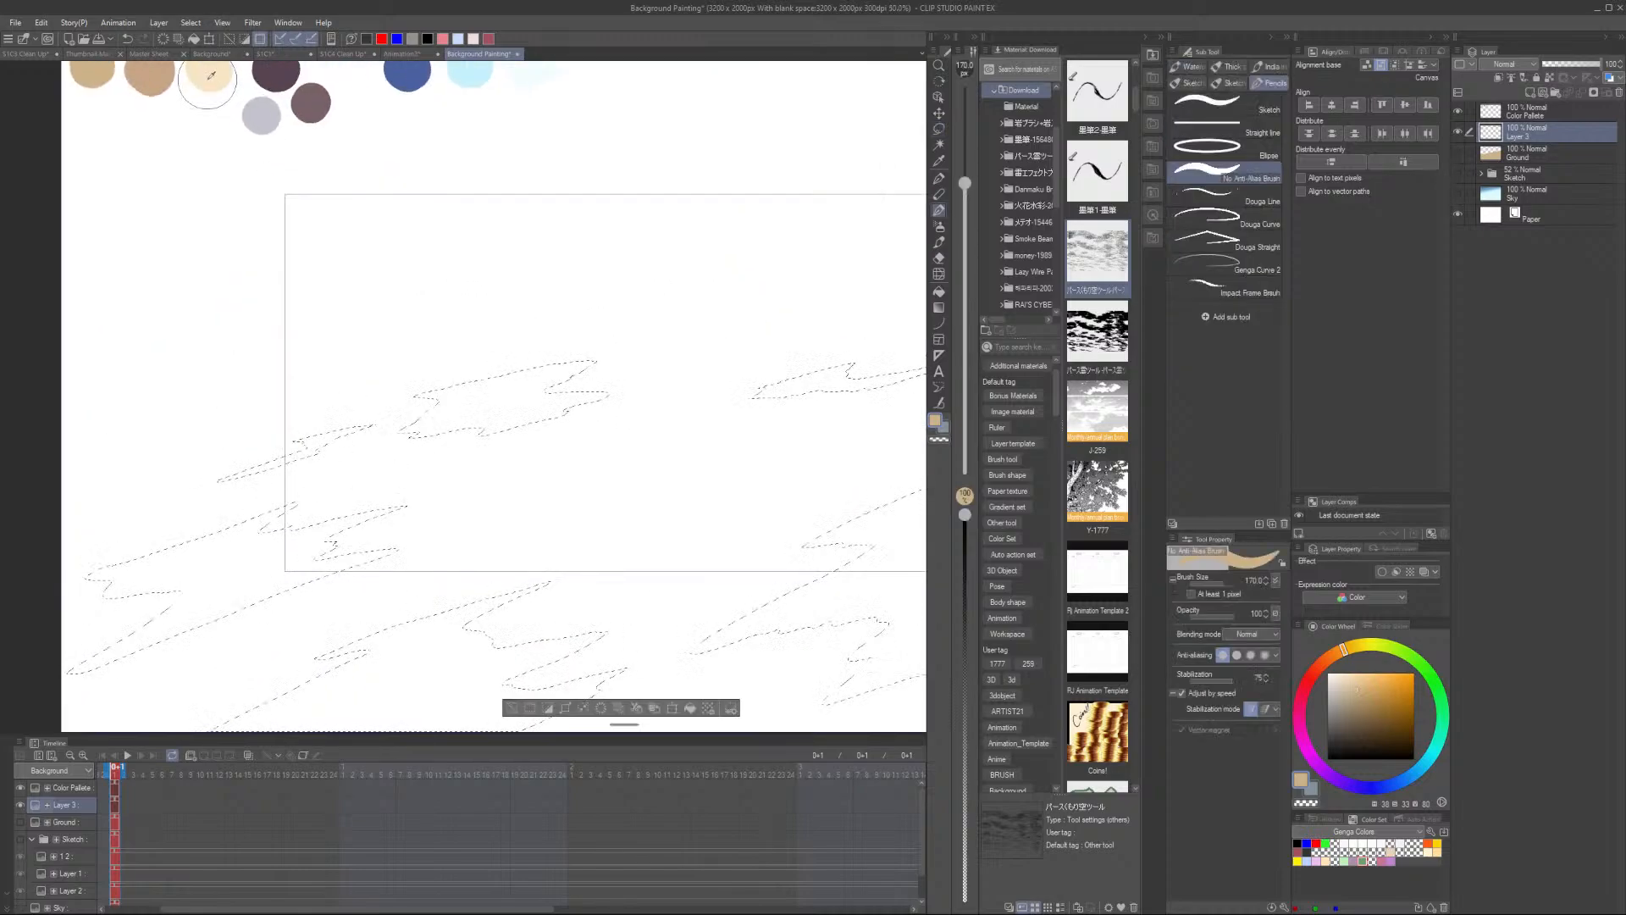
{"action": "left_click", "coordinate": [212, 80], "text": "alt"}
{"action": "key", "text": "g"}
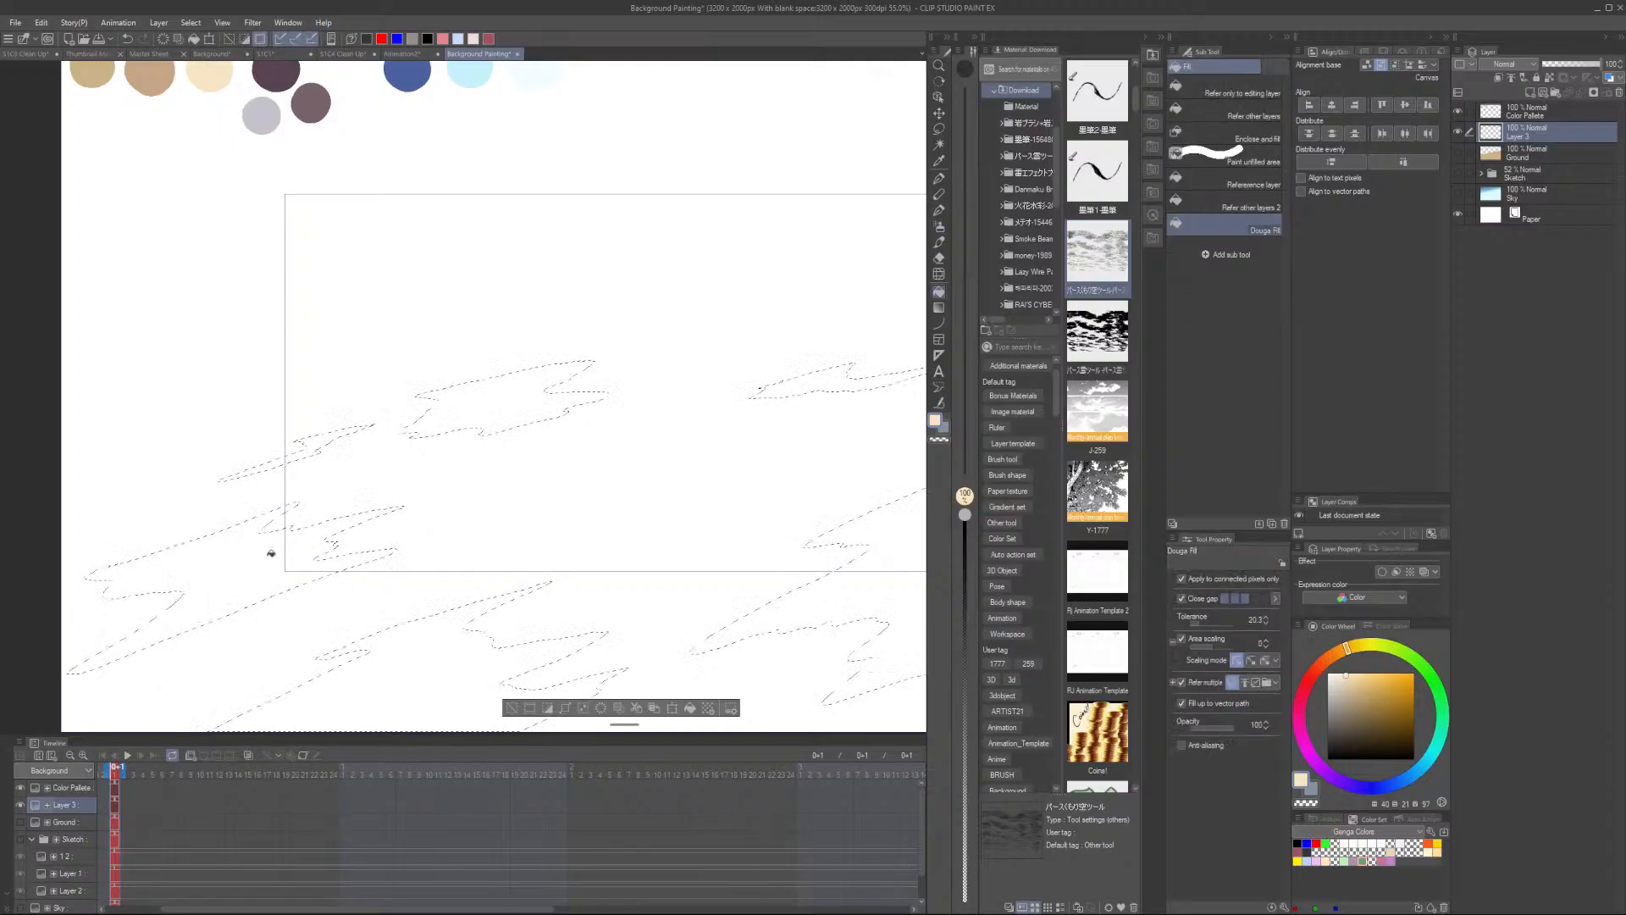
{"action": "left_click", "coordinate": [265, 552]}
{"action": "left_click", "coordinate": [320, 443]}
{"action": "left_click", "coordinate": [489, 405]}
{"action": "scroll", "coordinate": [538, 406], "scroll_direction": "down", "scroll_amount": 6}
{"action": "scroll", "coordinate": [788, 449], "scroll_direction": "up", "scroll_amount": 2}
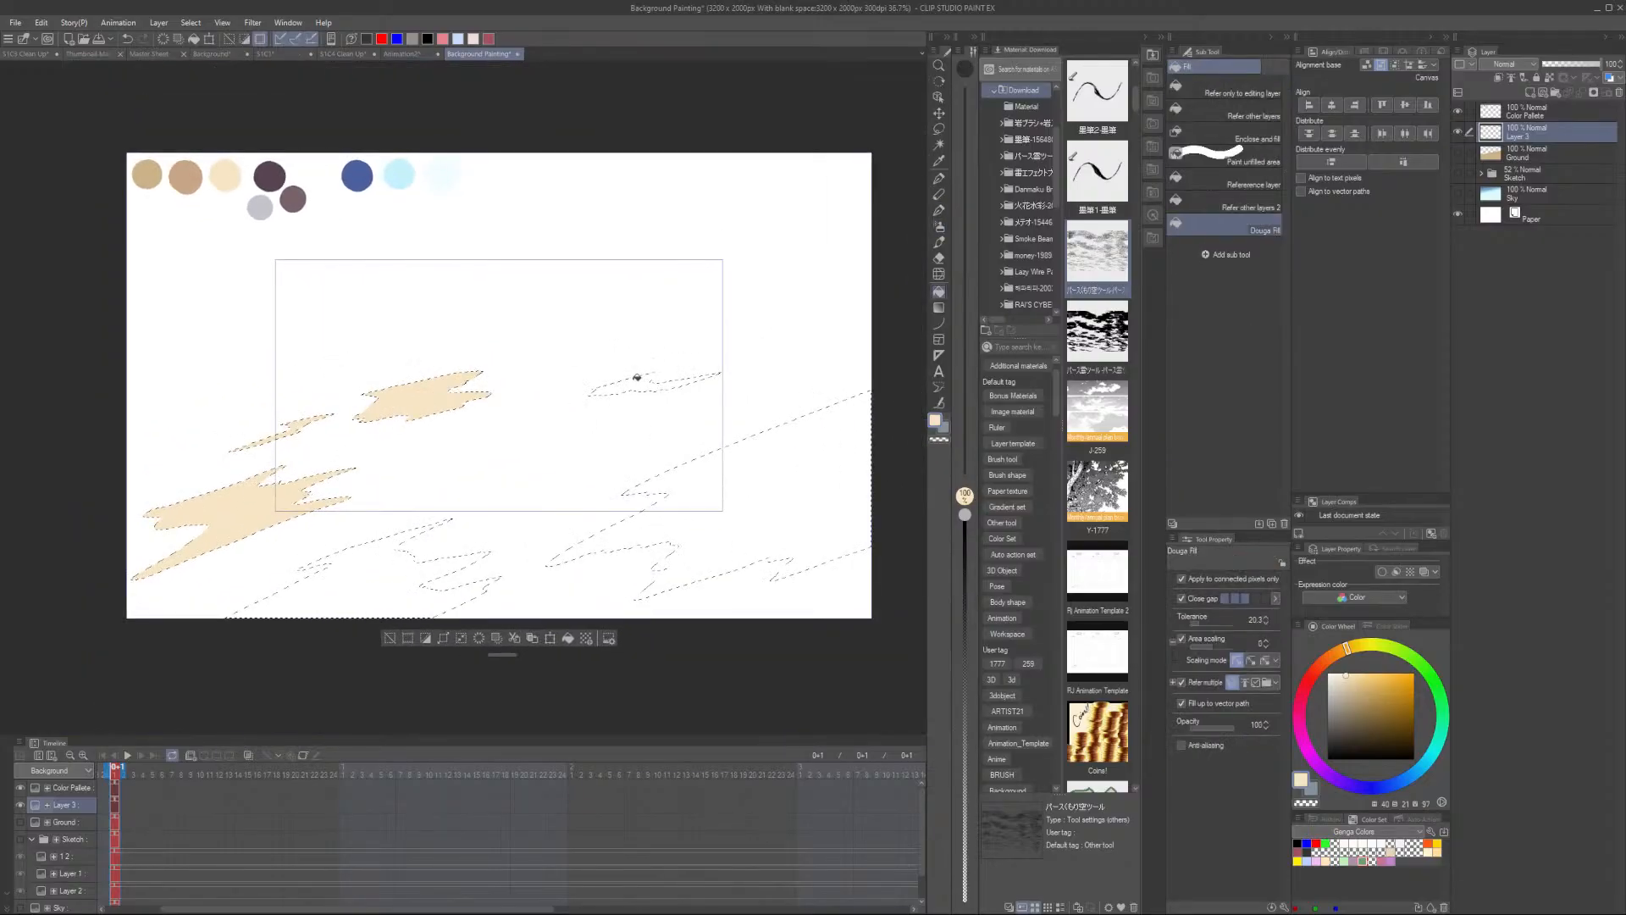
{"action": "left_click", "coordinate": [638, 378]}
{"action": "left_click", "coordinate": [791, 486]}
{"action": "scroll", "coordinate": [530, 559], "scroll_direction": "up", "scroll_amount": 2}
{"action": "scroll", "coordinate": [440, 590], "scroll_direction": "down", "scroll_amount": 3}
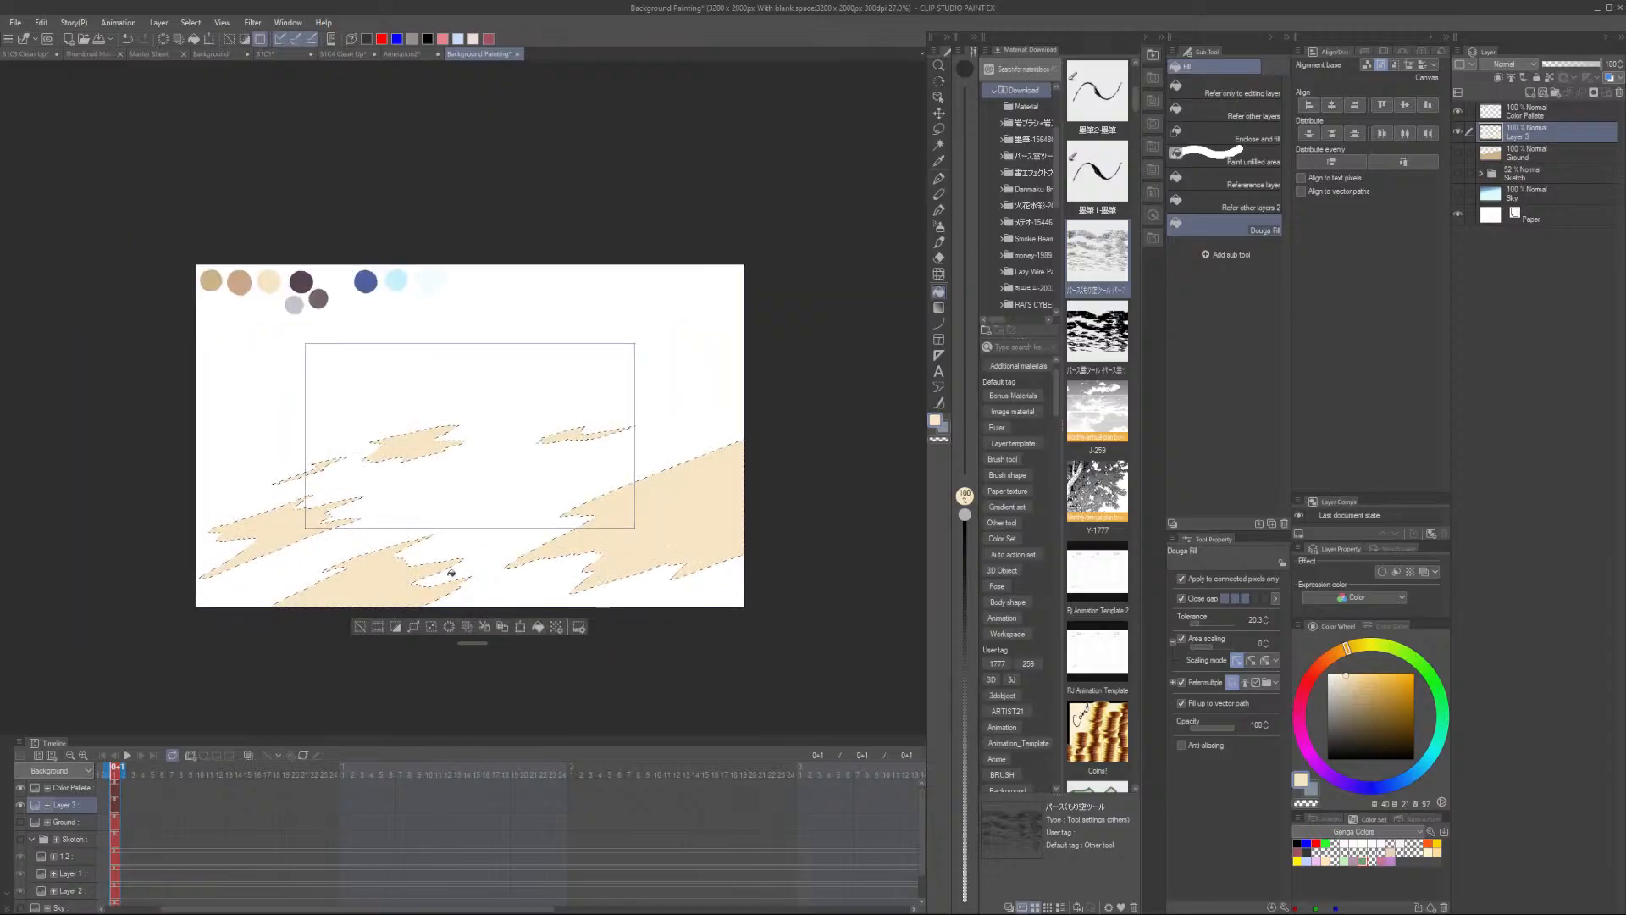
- Show the Ground and Sky layers again and deselect the patches
{"action": "left_click", "coordinate": [1457, 133]}
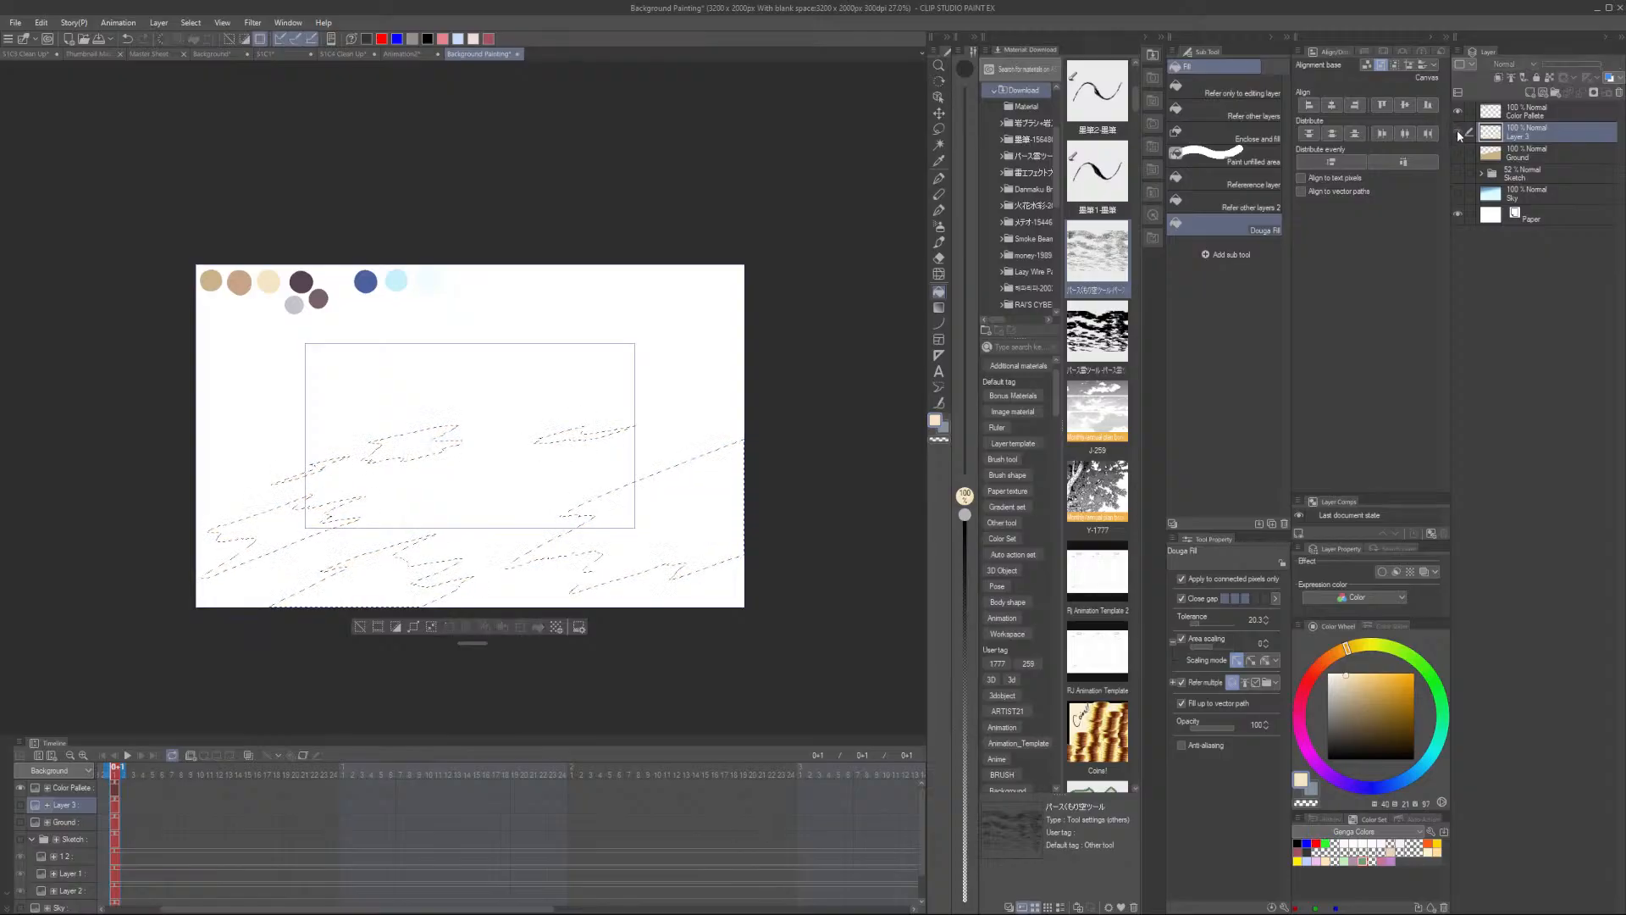
{"action": "left_click", "coordinate": [1457, 131]}
{"action": "left_click", "coordinate": [1457, 152]}
{"action": "left_click", "coordinate": [1457, 193]}
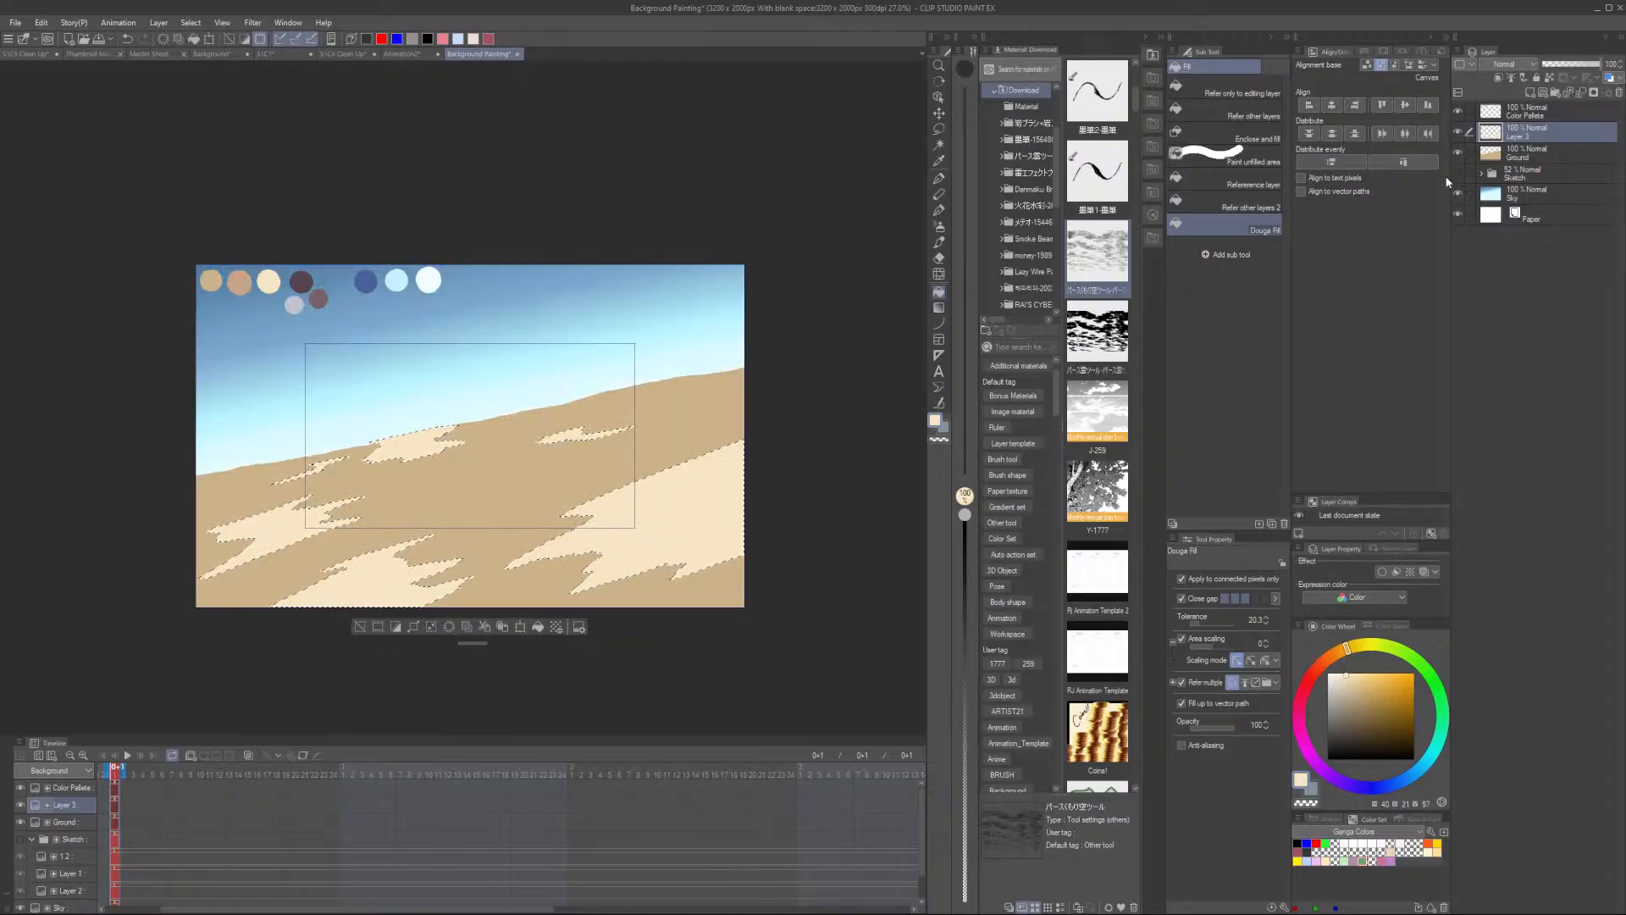
{"action": "left_click", "coordinate": [361, 627]}
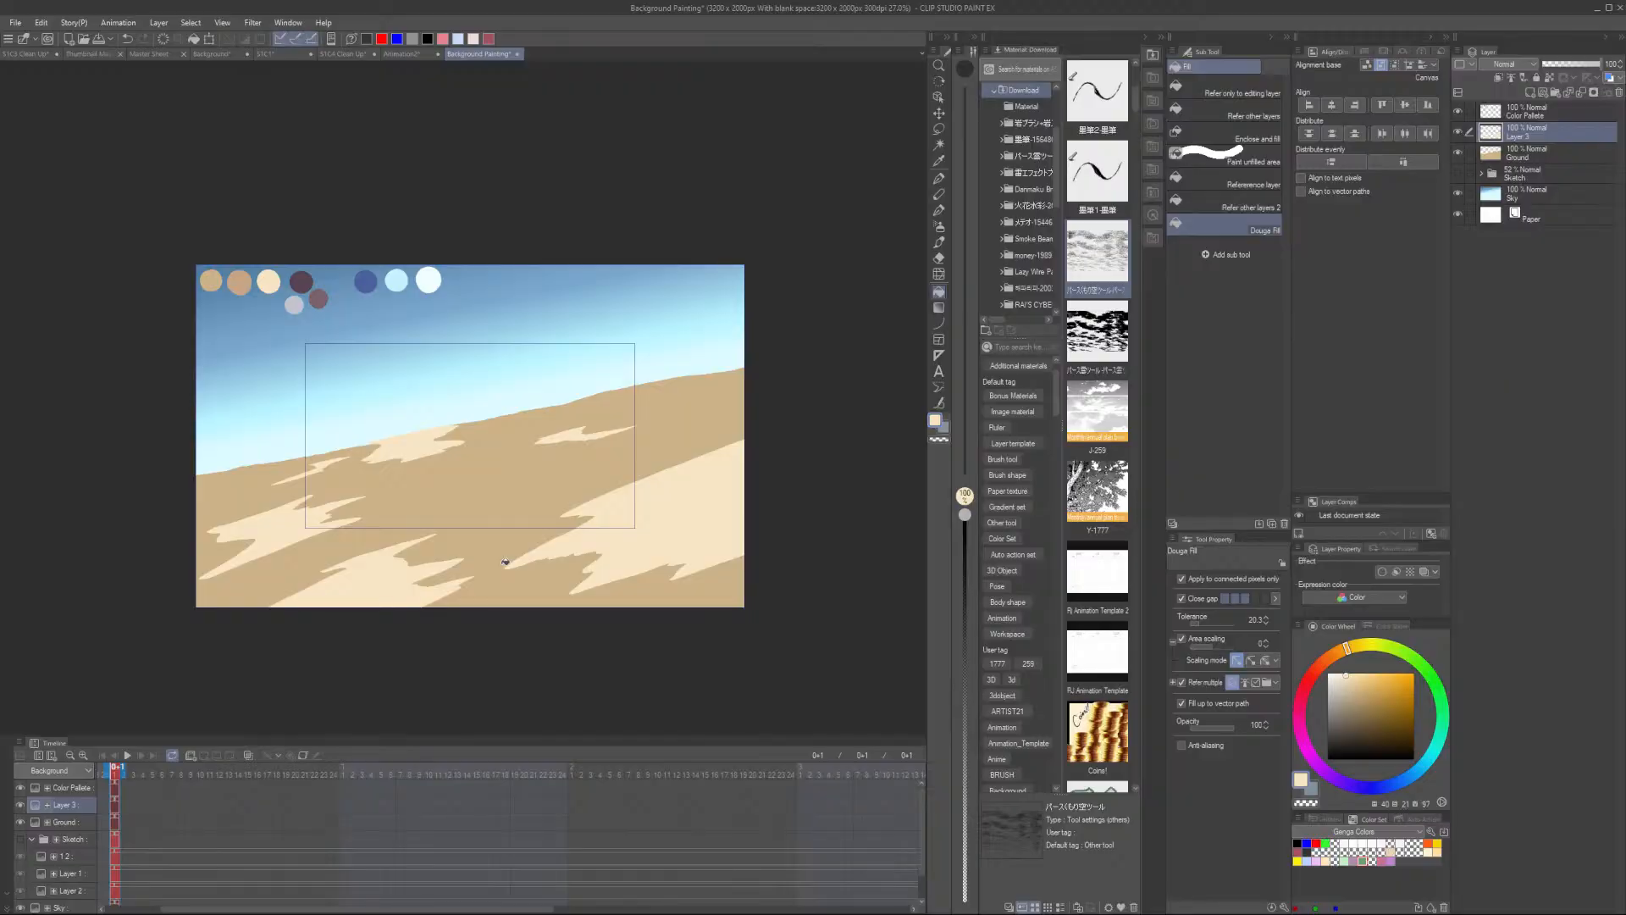
- Clip the light patch layer to the Ground layer below
{"action": "left_click", "coordinate": [1499, 78]}
{"action": "scroll", "coordinate": [407, 447], "scroll_direction": "up", "scroll_amount": 5}
{"action": "scroll", "coordinate": [486, 384], "scroll_direction": "down", "scroll_amount": 1}
{"action": "scroll", "coordinate": [590, 374], "scroll_direction": "up", "scroll_amount": 2}
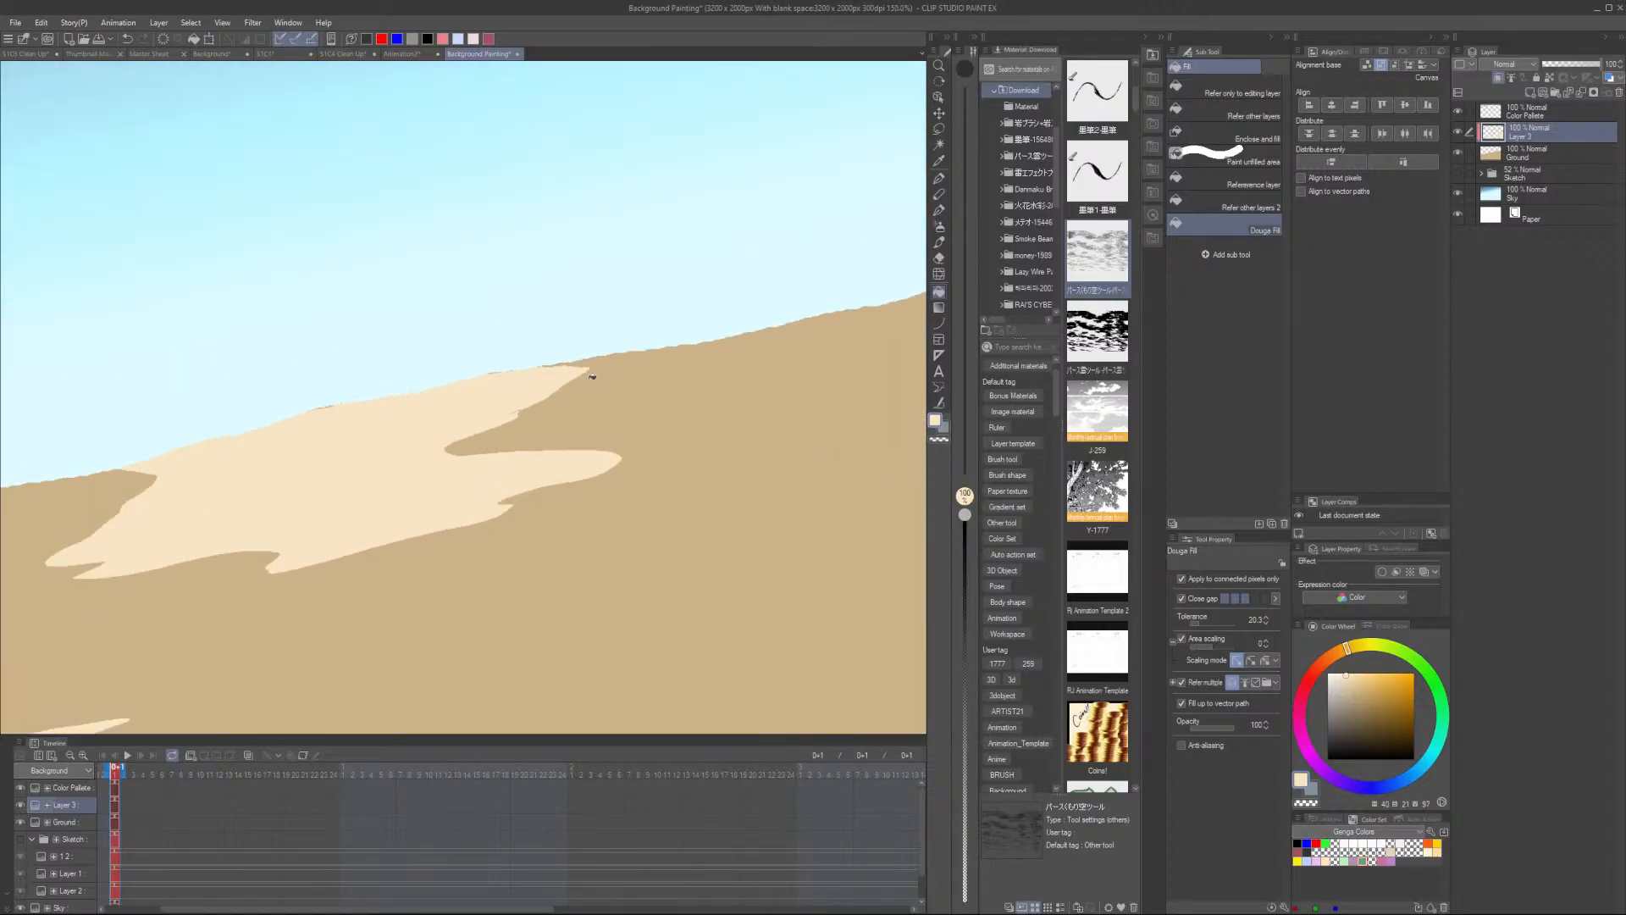
{"action": "scroll", "coordinate": [670, 370], "scroll_direction": "down", "scroll_amount": 5}
{"action": "scroll", "coordinate": [671, 369], "scroll_direction": "up", "scroll_amount": 8}
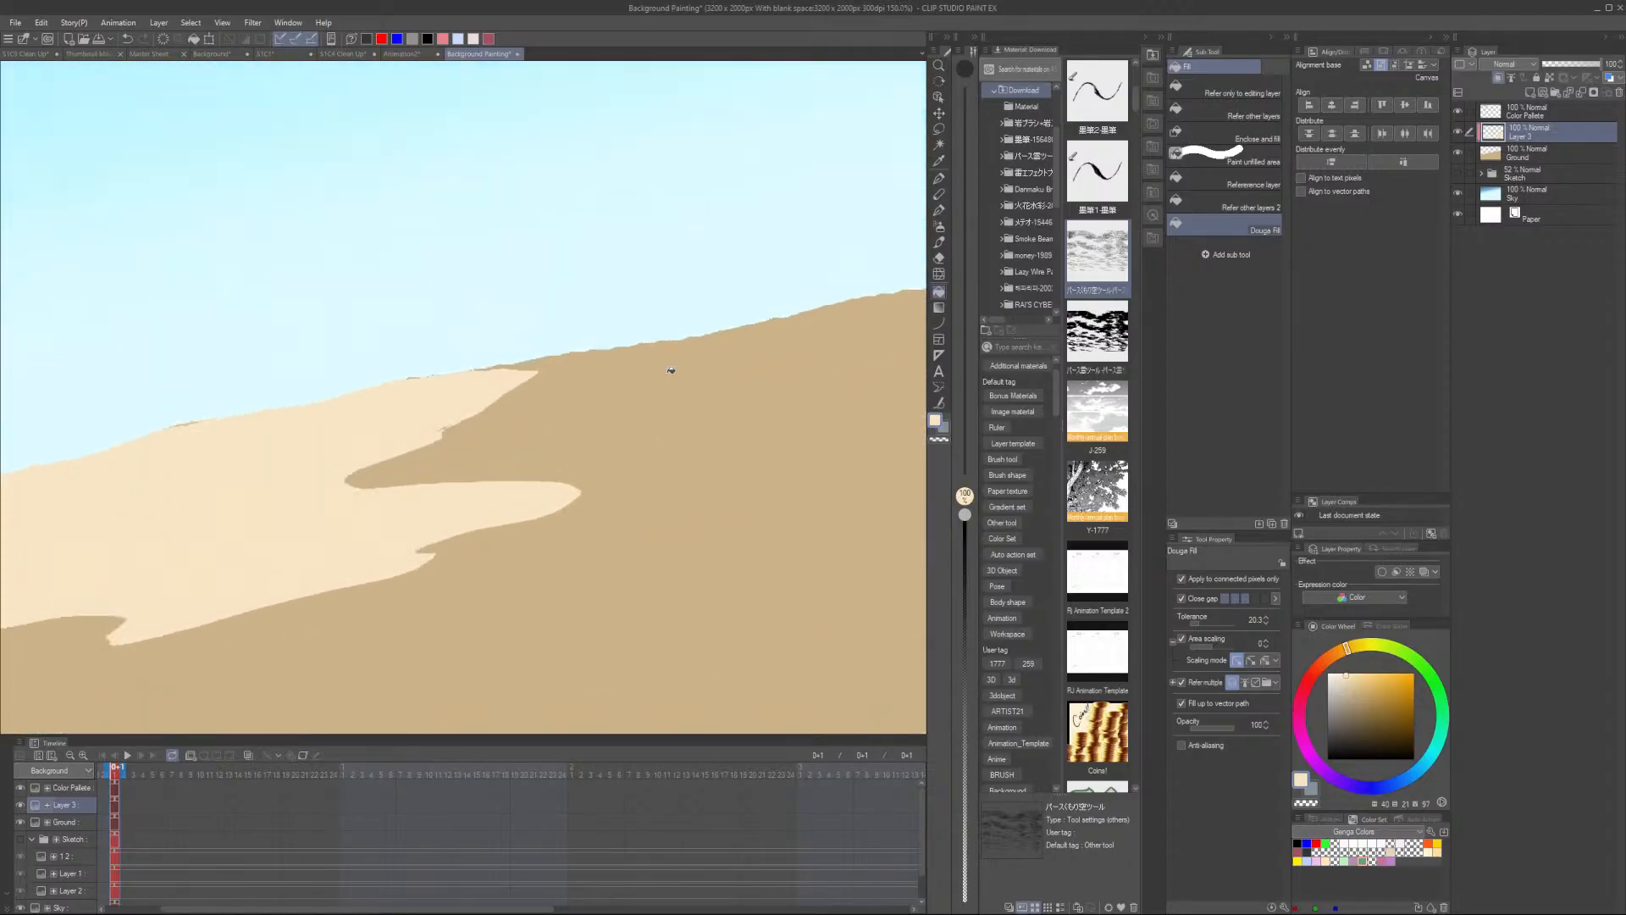
{"action": "scroll", "coordinate": [671, 370], "scroll_direction": "down", "scroll_amount": 12}
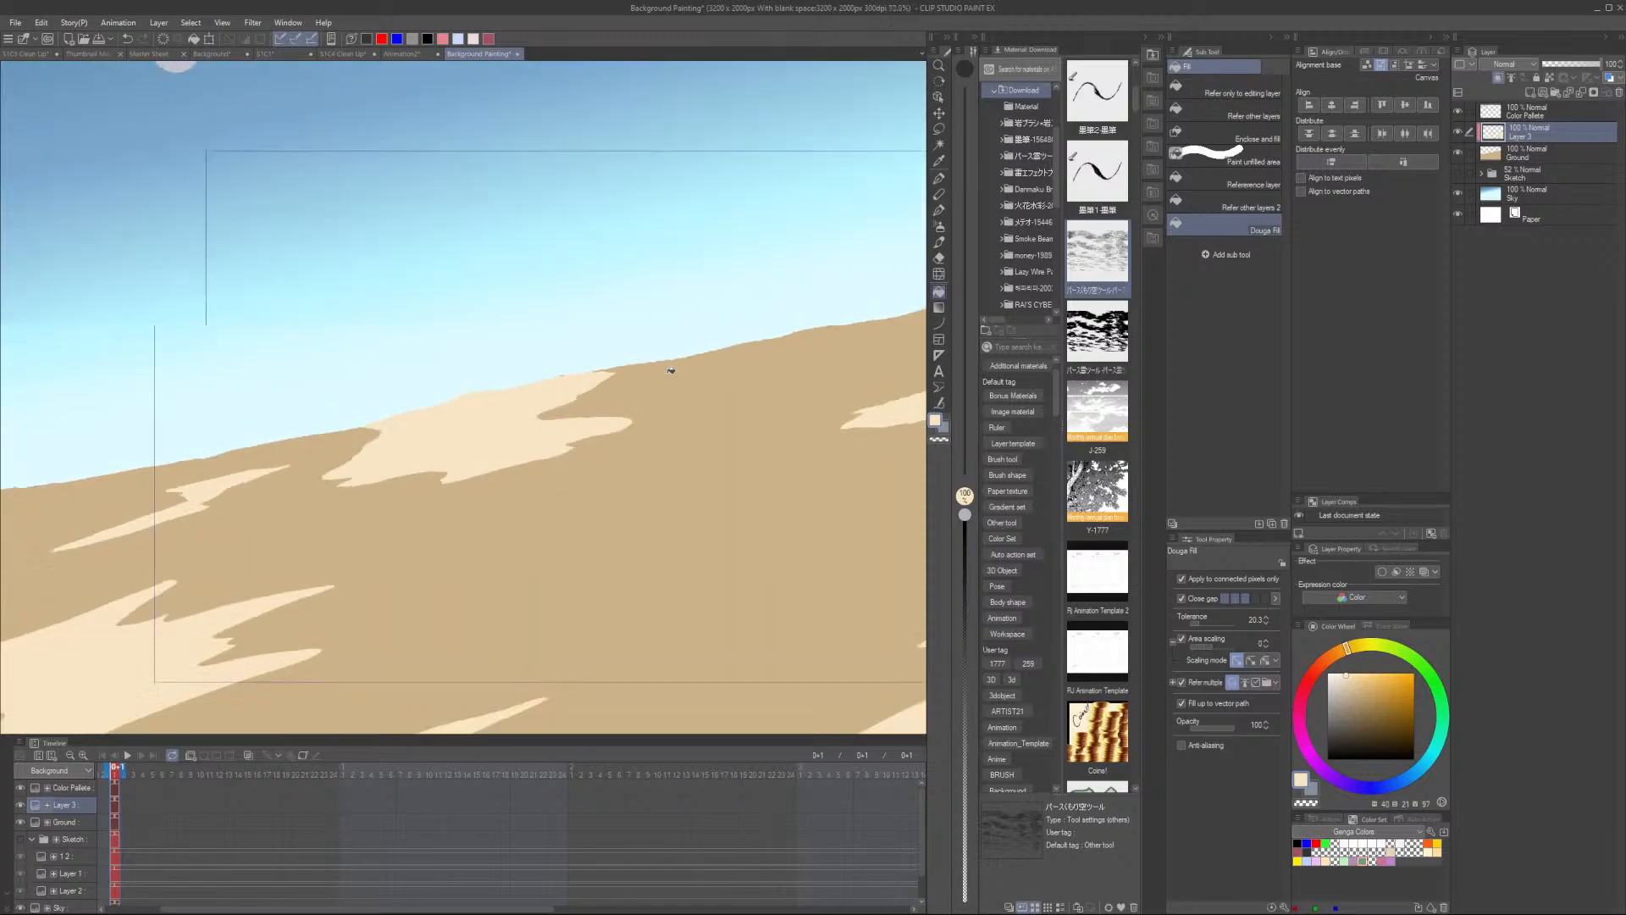
- Rename the light patch layer as Patches and remove the extra empty layer added above the Ground layer
{"action": "left_click_drag", "start_coordinate": [543, 559], "coordinate": [478, 545]}
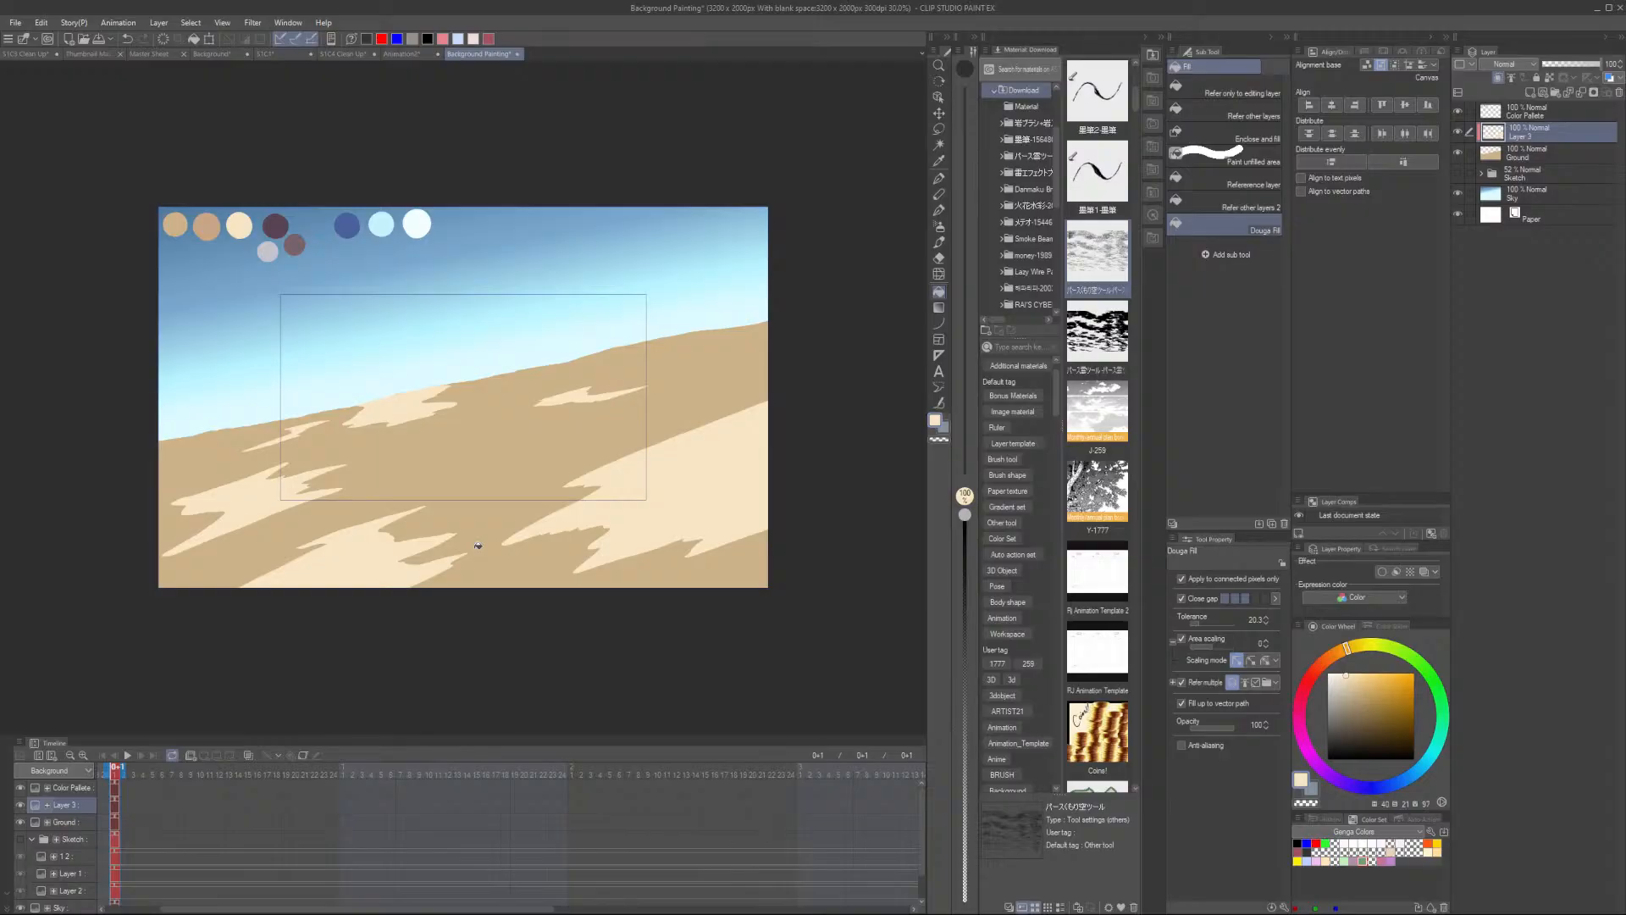
{"action": "left_click", "coordinate": [1542, 151]}
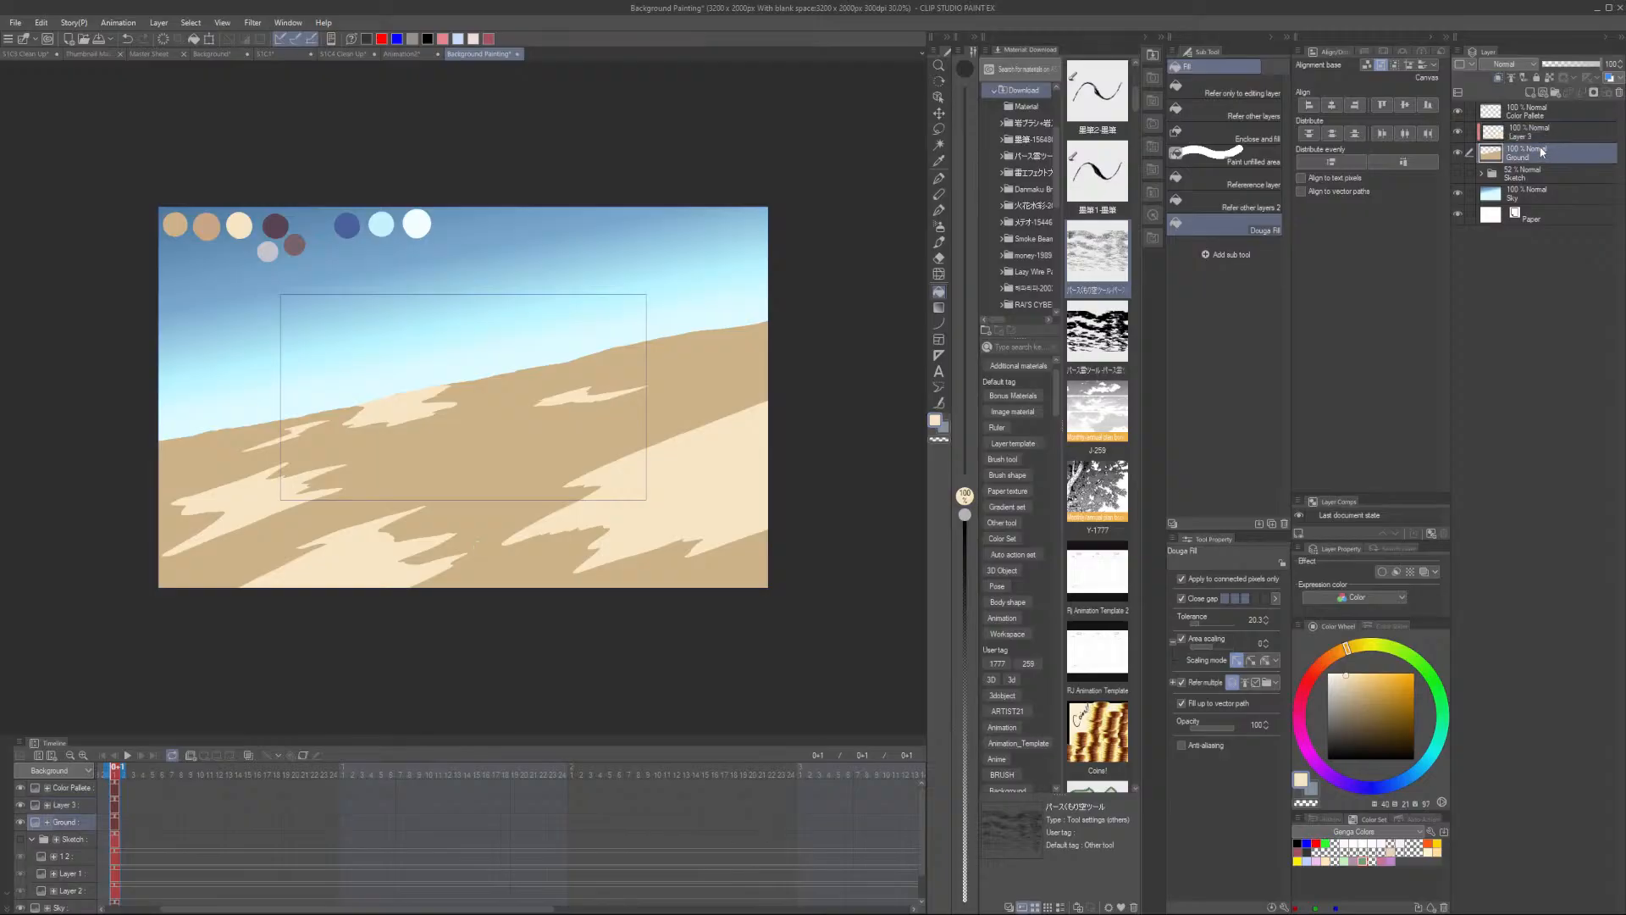
{"action": "left_click", "coordinate": [1540, 93]}
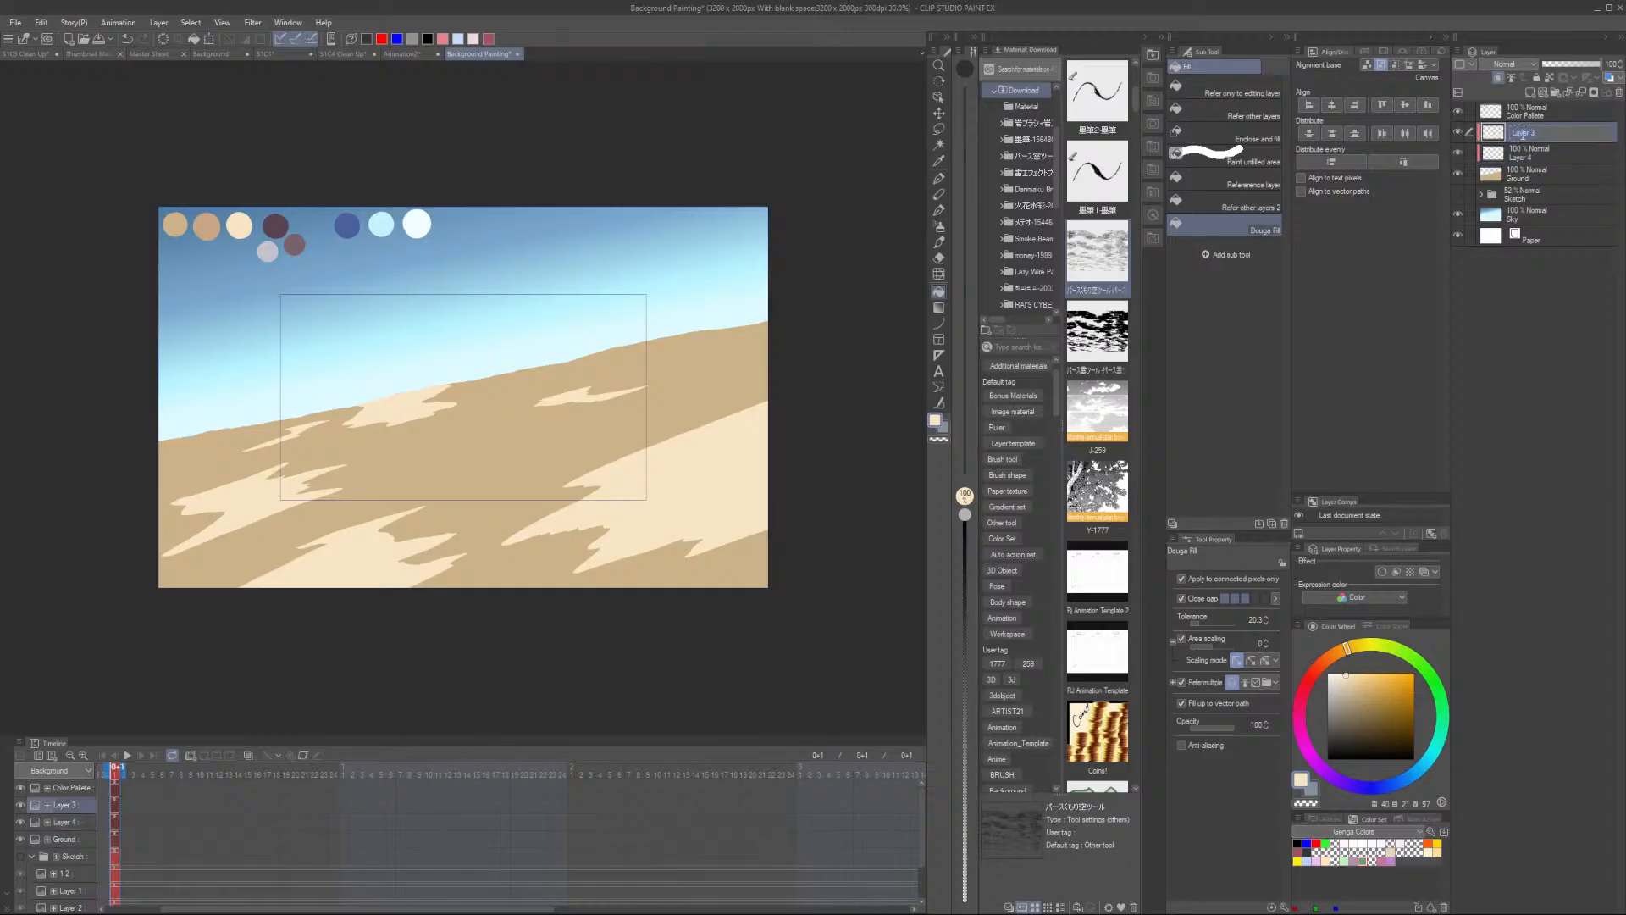
{"action": "double_click", "coordinate": [1520, 134]}
{"action": "type", "text": "Patches"}
{"action": "left_click", "coordinate": [1529, 157]}
{"action": "left_click", "coordinate": [1616, 93]}
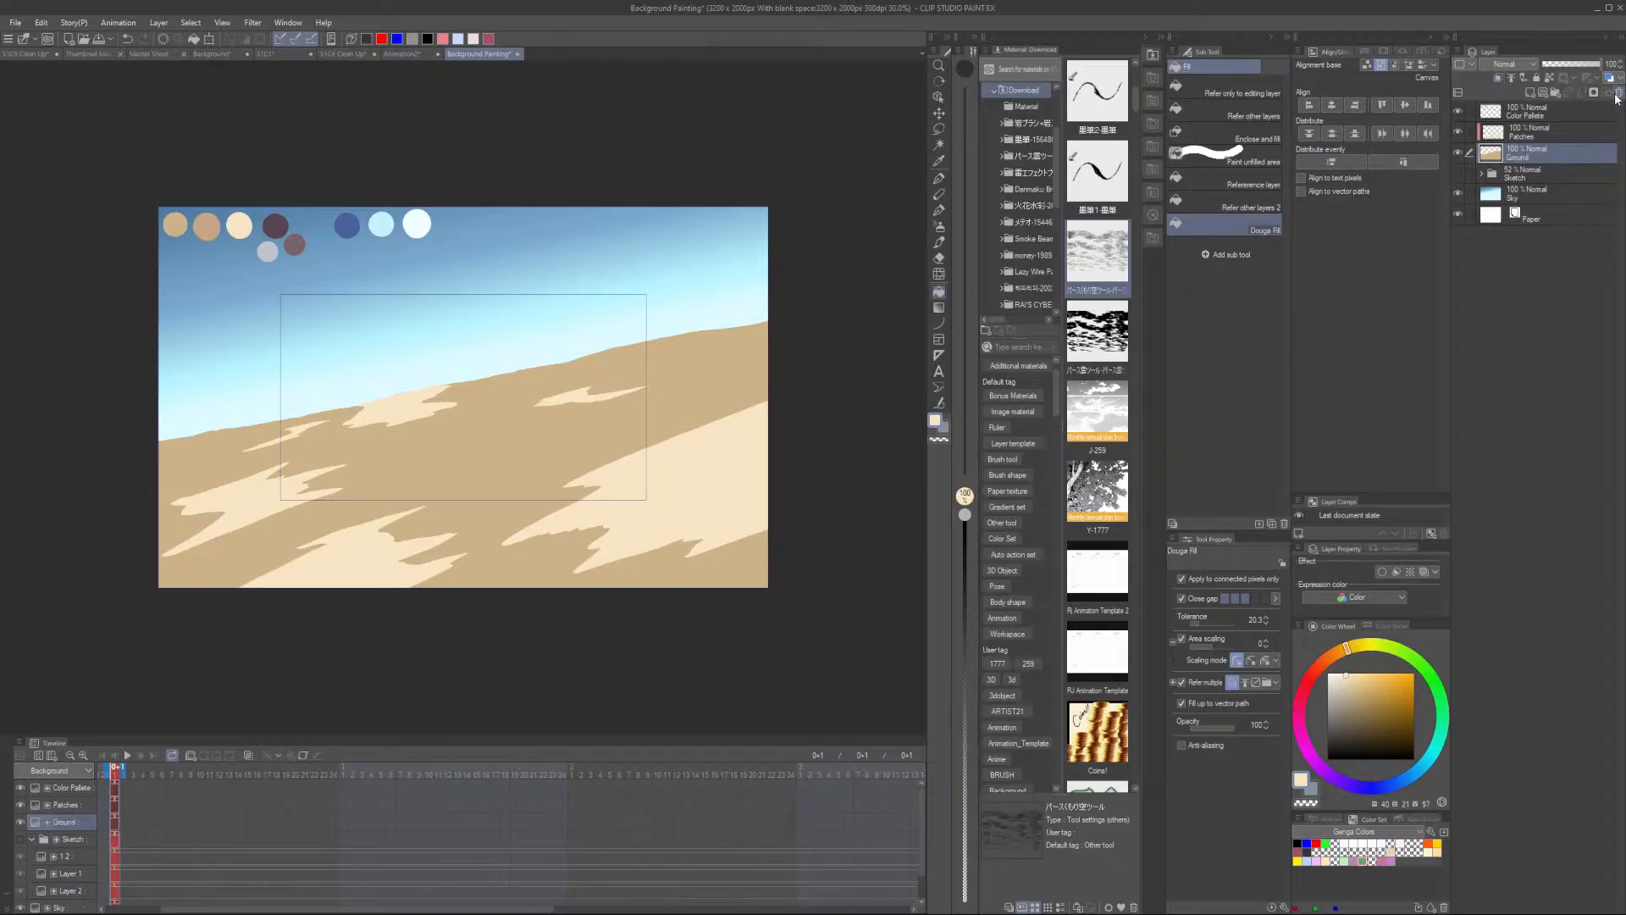
- Create a new layer beneath the Ground layer and name it Rocks
{"action": "left_click", "coordinate": [1533, 176]}
{"action": "left_click", "coordinate": [1531, 91]}
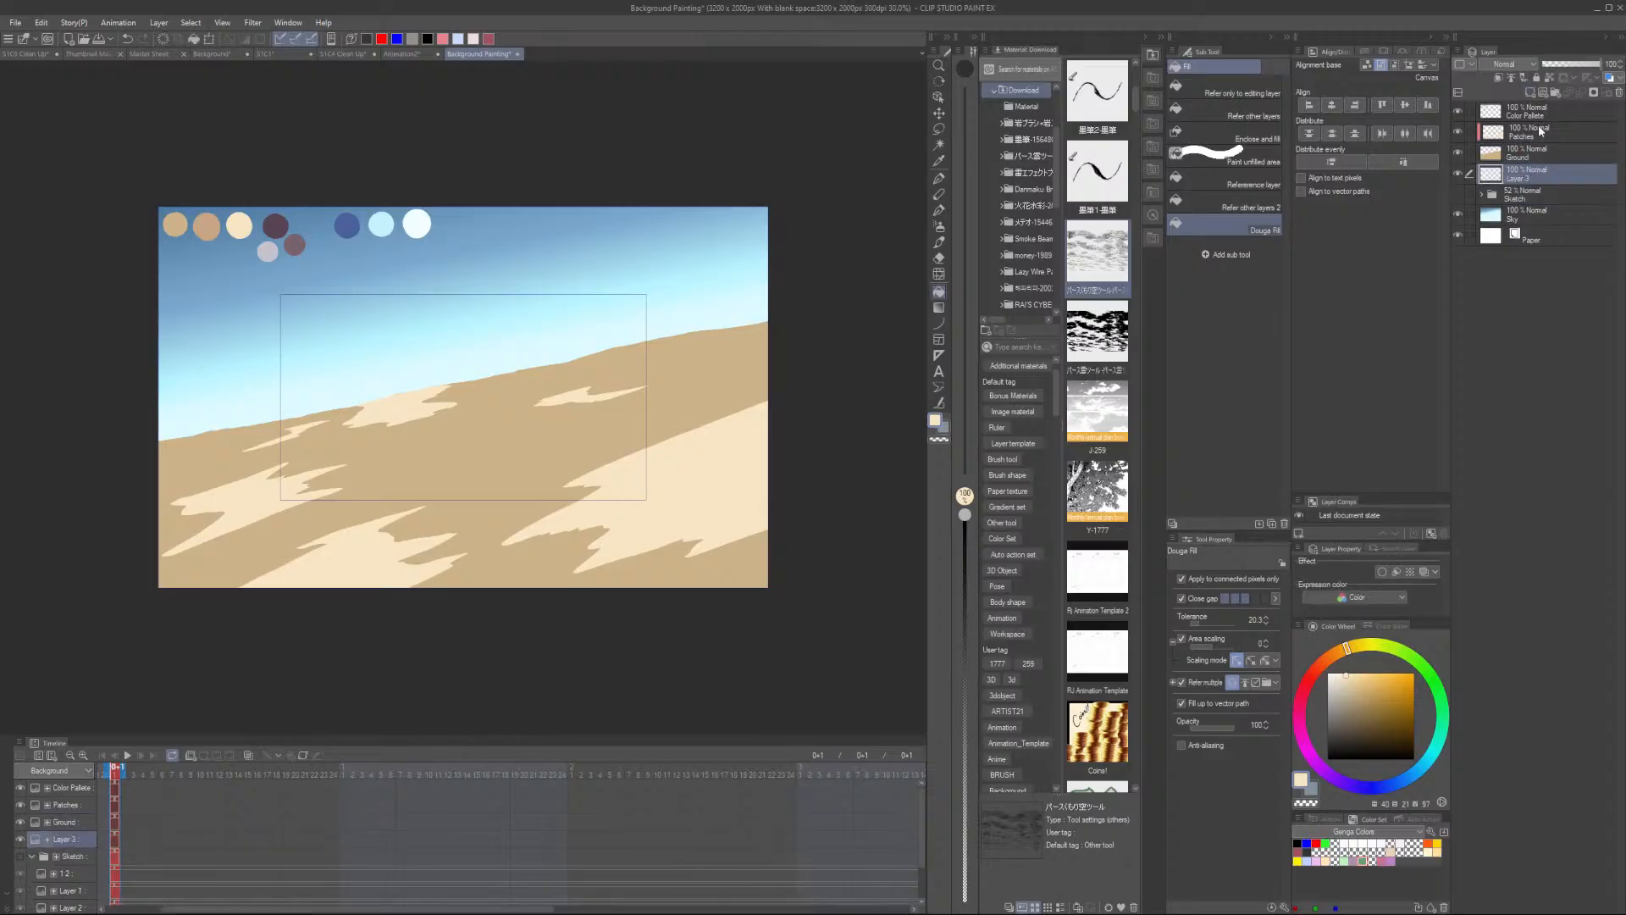
{"action": "double_click", "coordinate": [1519, 180]}
{"action": "type", "text": "Rocks"}
{"action": "key", "text": "Return"}
- Place a large rock image material from the material library onto the canvas
{"action": "key", "text": "p"}
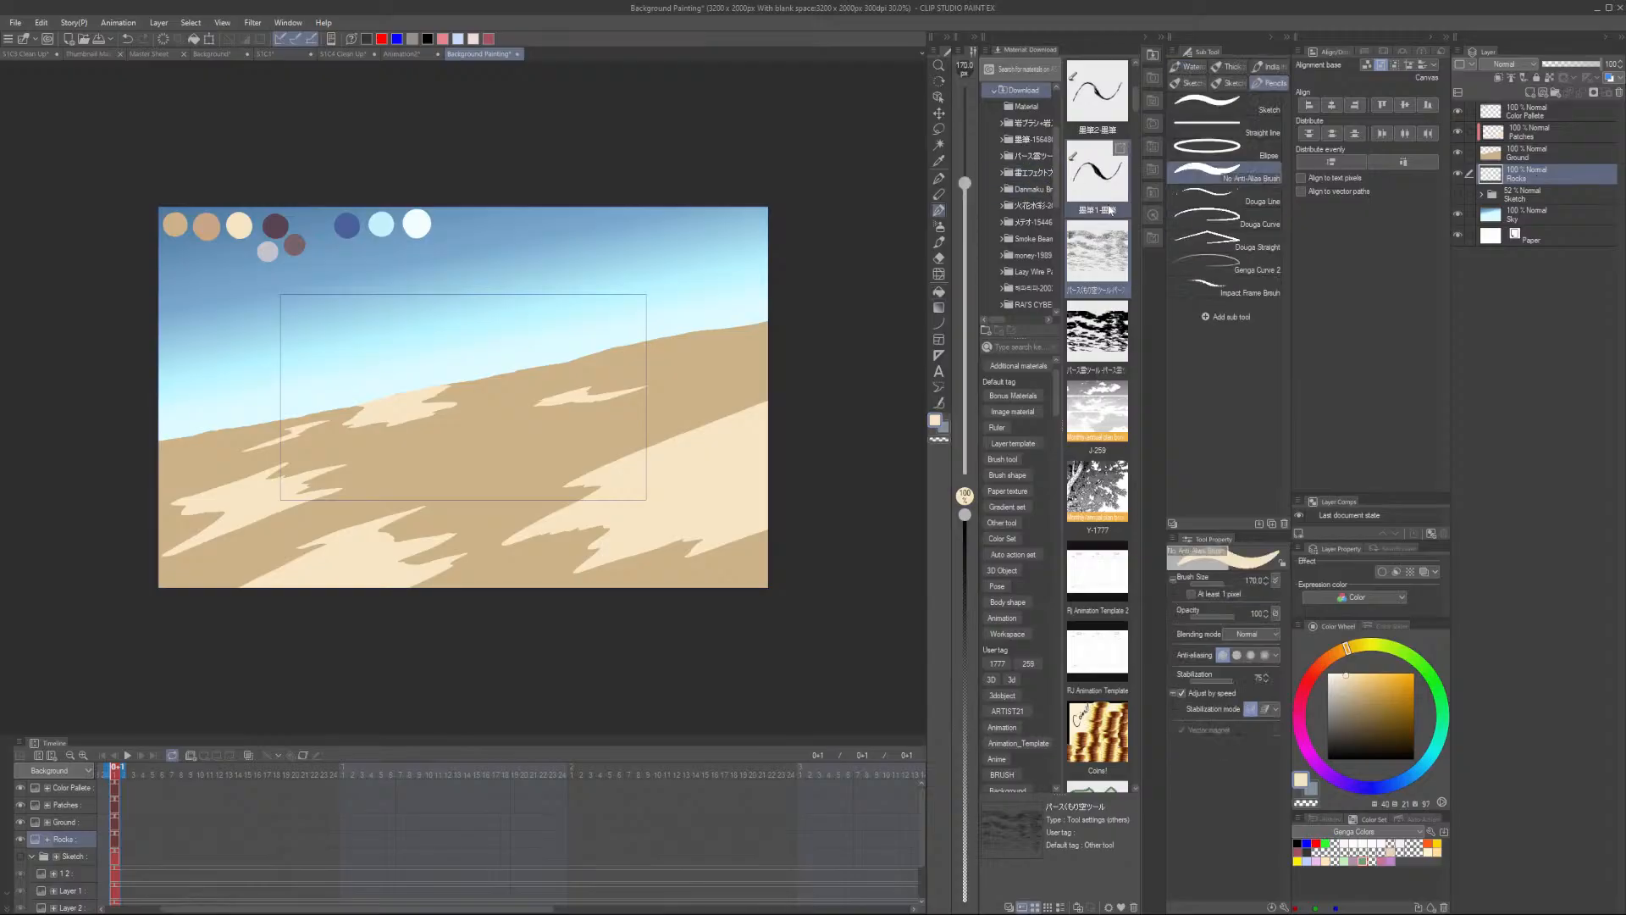
{"action": "left_click", "coordinate": [938, 226]}
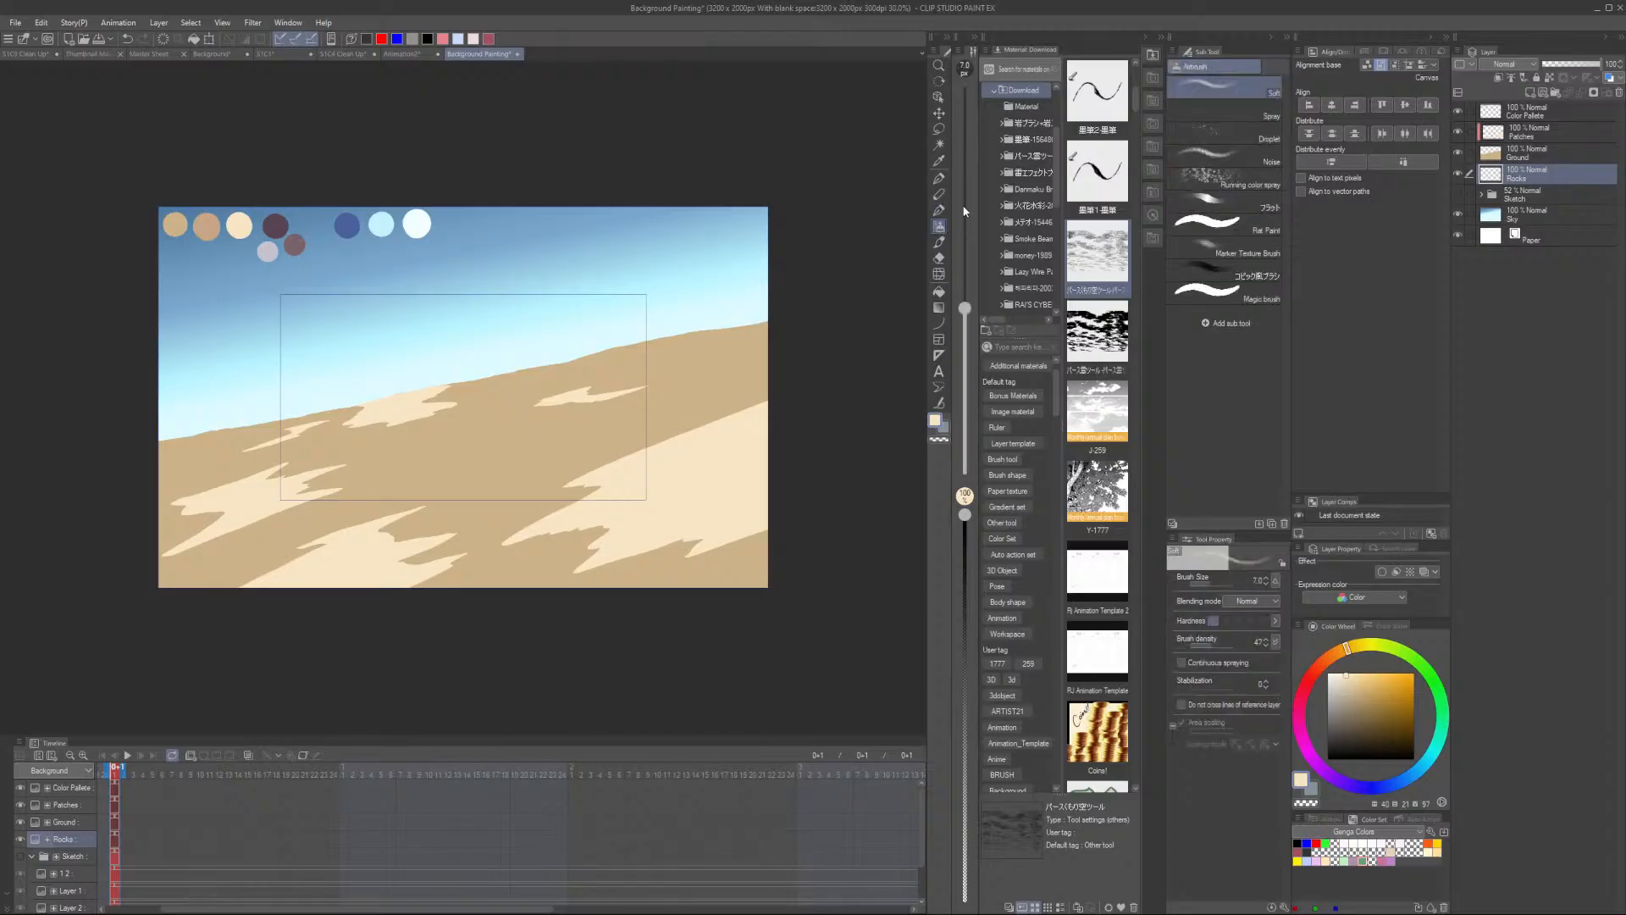
{"action": "scroll", "coordinate": [1073, 354], "scroll_direction": "down", "scroll_amount": 10}
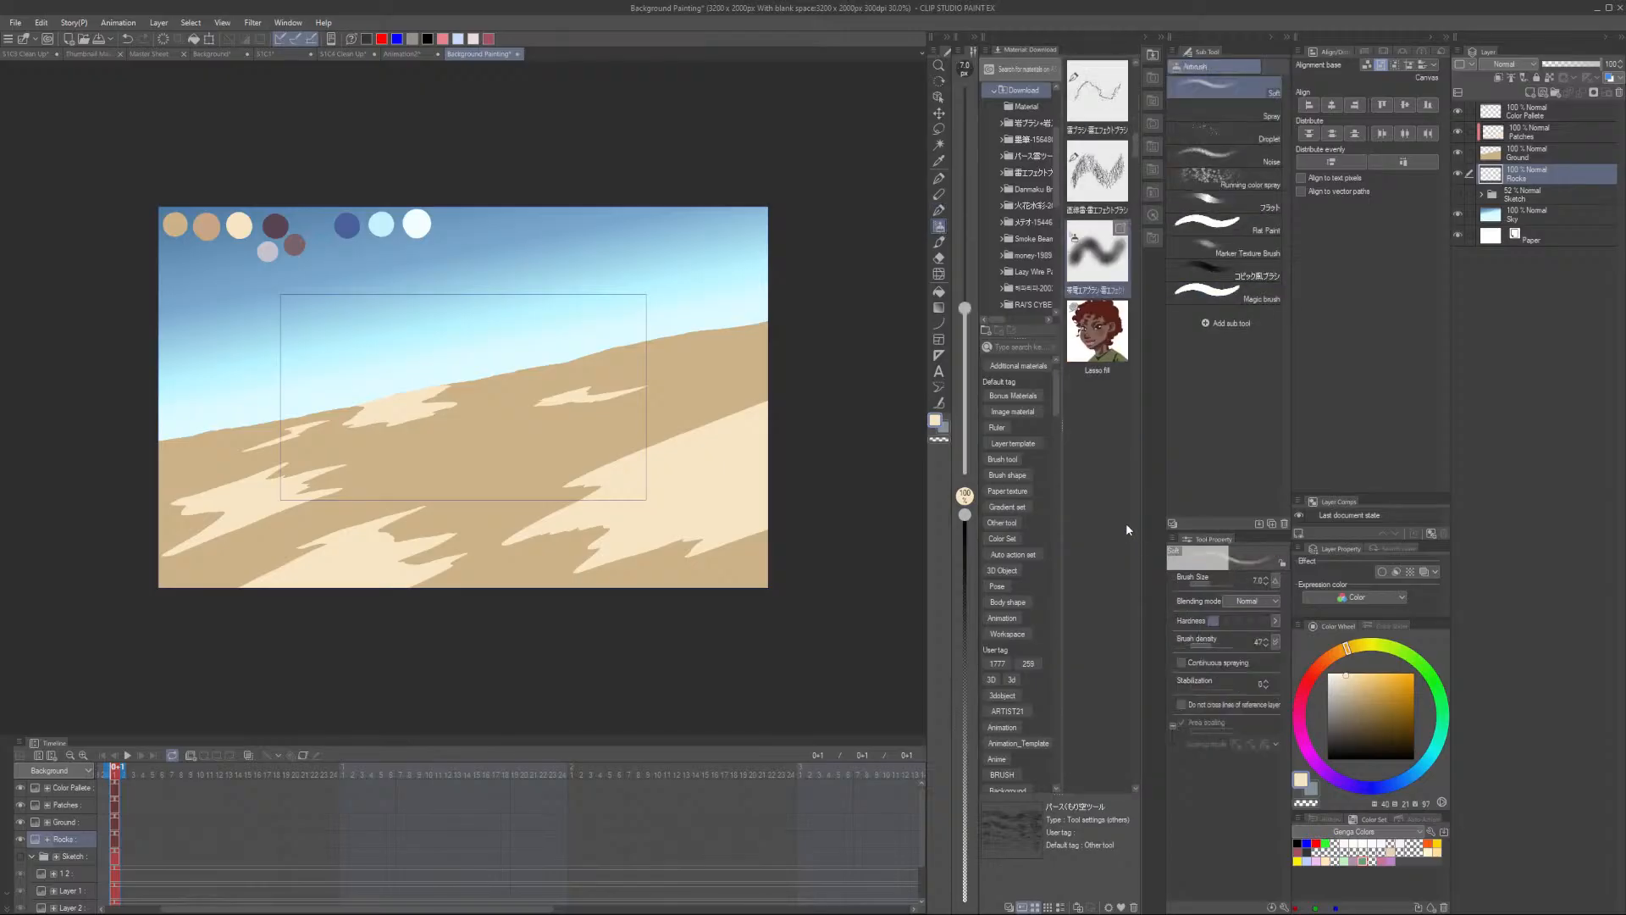
{"action": "scroll", "coordinate": [1123, 508], "scroll_direction": "down", "scroll_amount": 2}
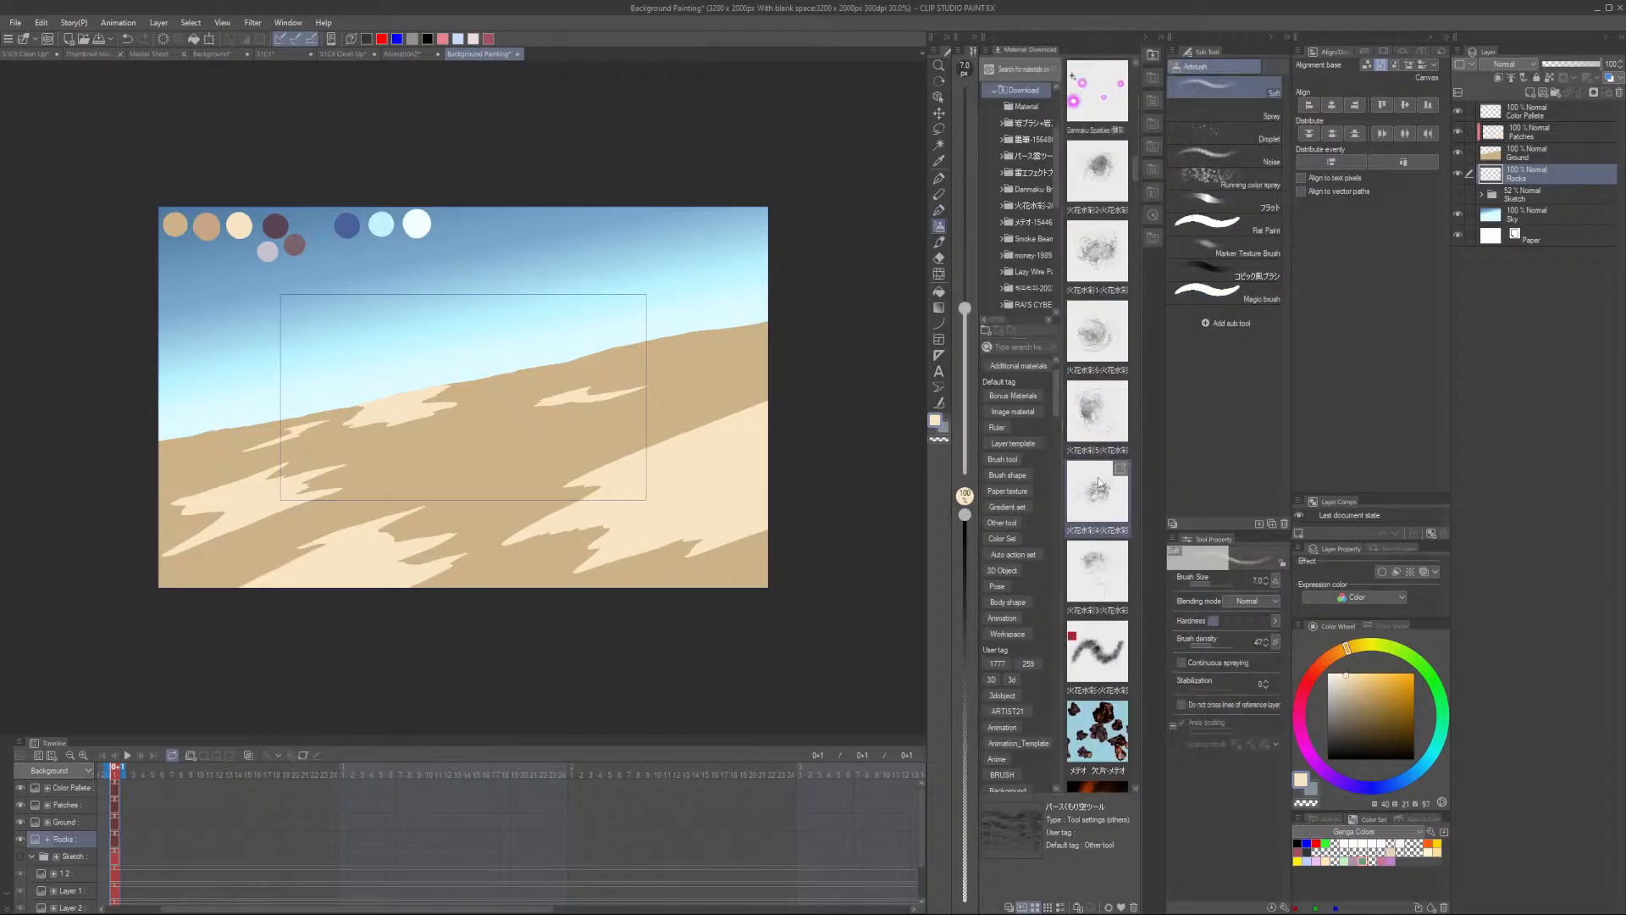
{"action": "scroll", "coordinate": [1100, 389], "scroll_direction": "down", "scroll_amount": 5}
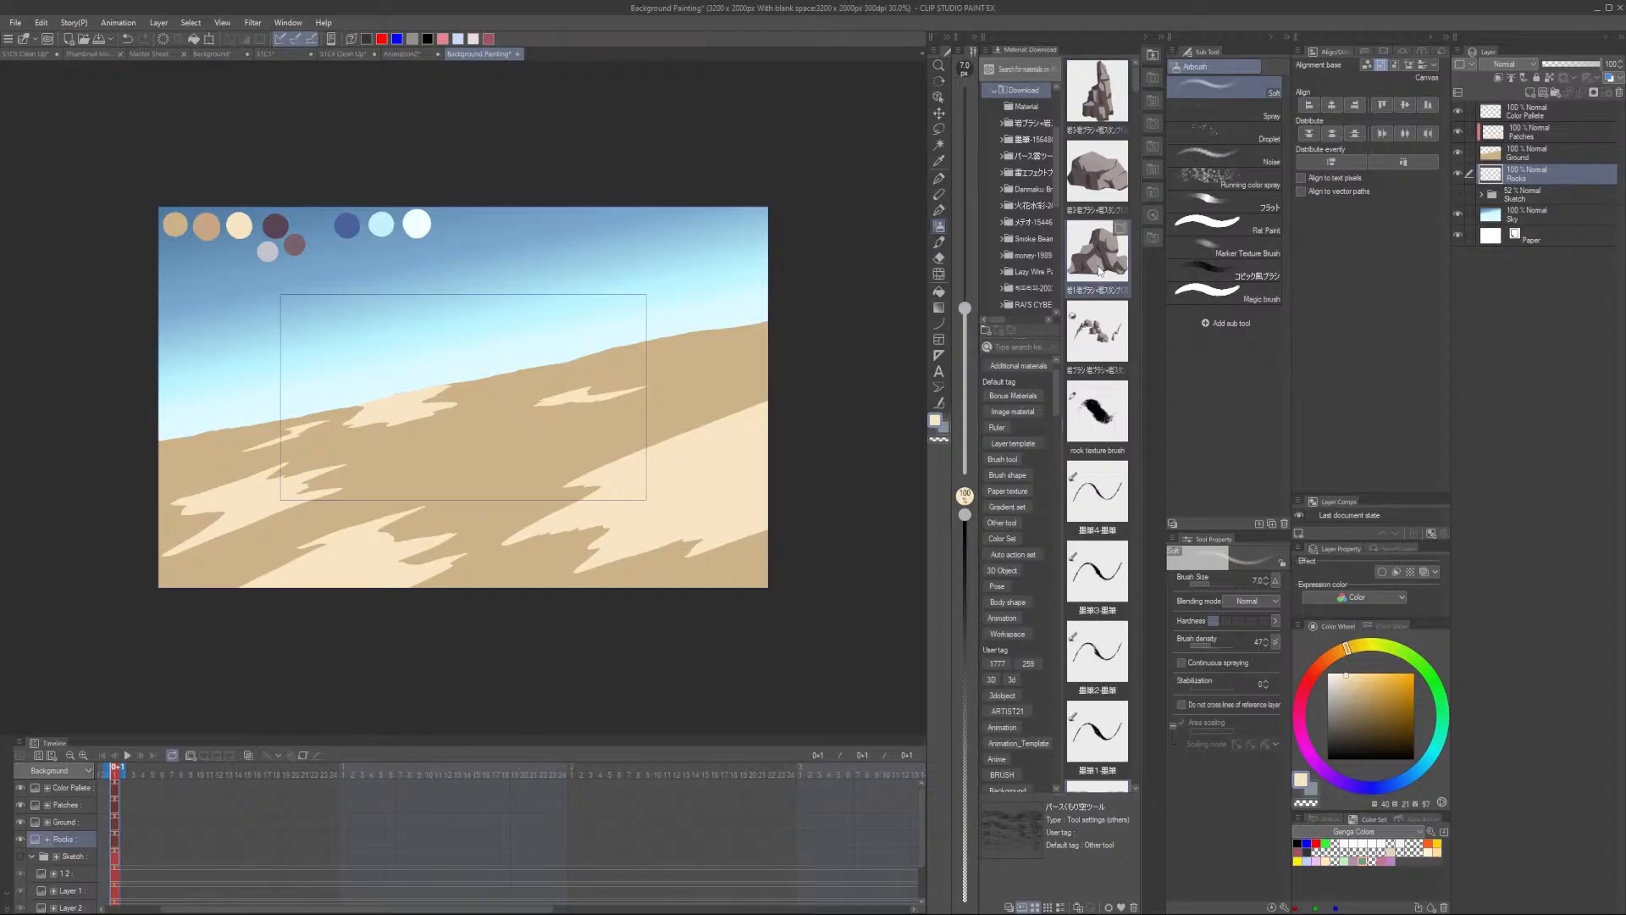
{"action": "left_click_drag", "start_coordinate": [1099, 265], "coordinate": [590, 335]}
- Transform the large rock, scaling and moving it to the left end of the ground slope
{"action": "key", "text": "ctrl+t"}
{"action": "left_click_drag", "start_coordinate": [654, 272], "coordinate": [645, 262]}
{"action": "left_click_drag", "start_coordinate": [613, 331], "coordinate": [272, 406]}
{"action": "key", "text": "ctrl+z"}
{"action": "scroll", "coordinate": [257, 422], "scroll_direction": "up", "scroll_amount": 8}
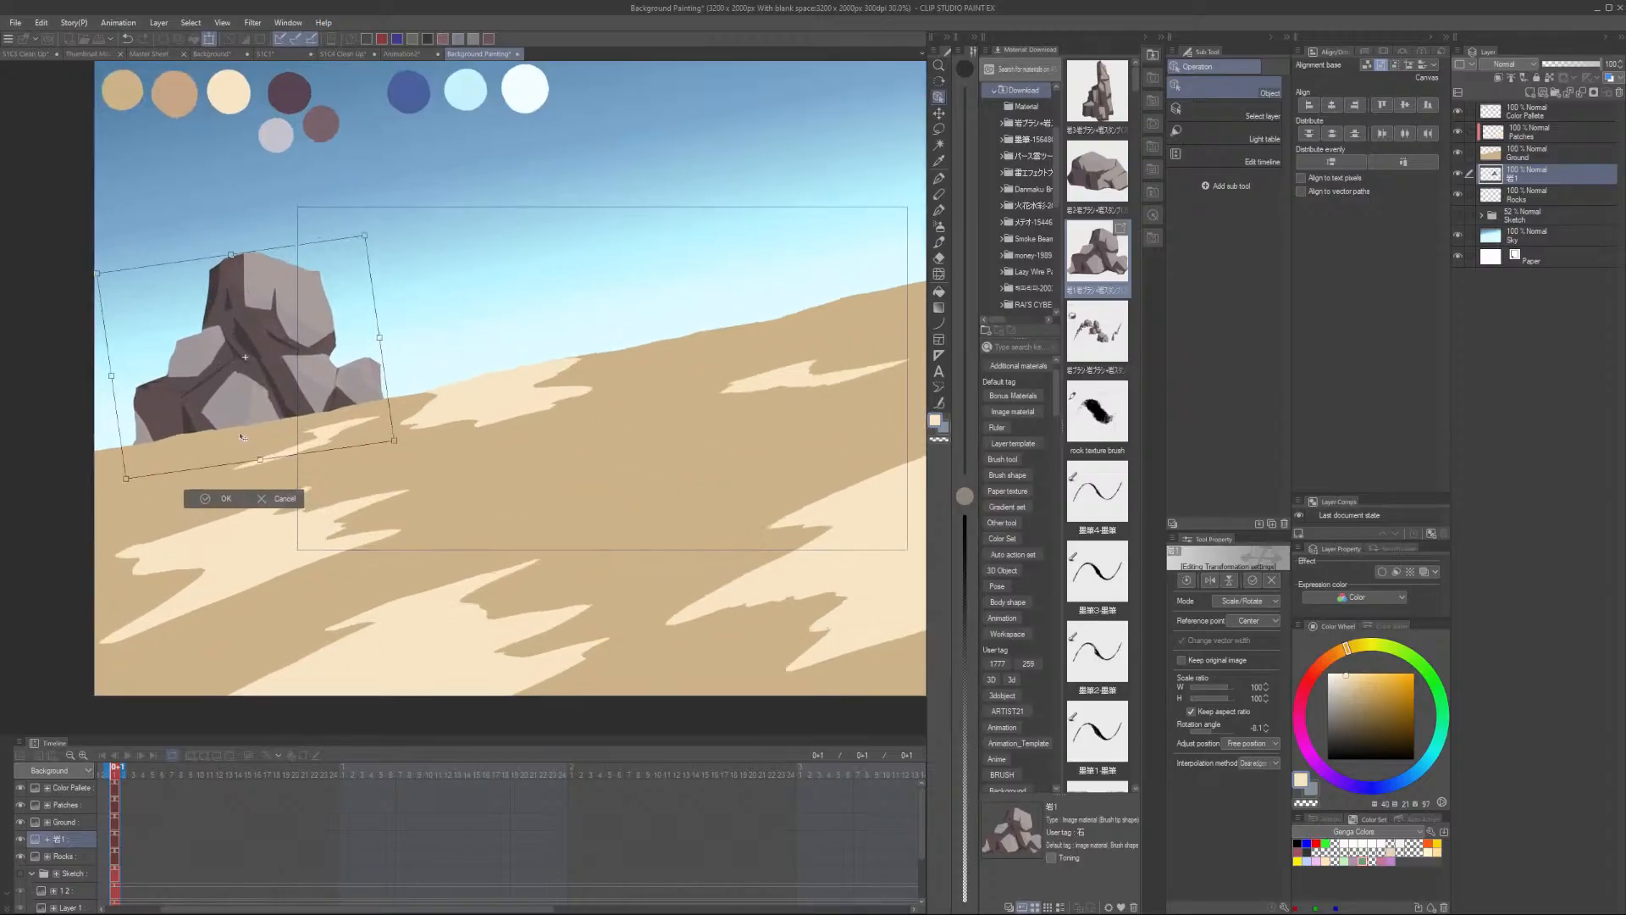
{"action": "scroll", "coordinate": [310, 396], "scroll_direction": "down", "scroll_amount": 5}
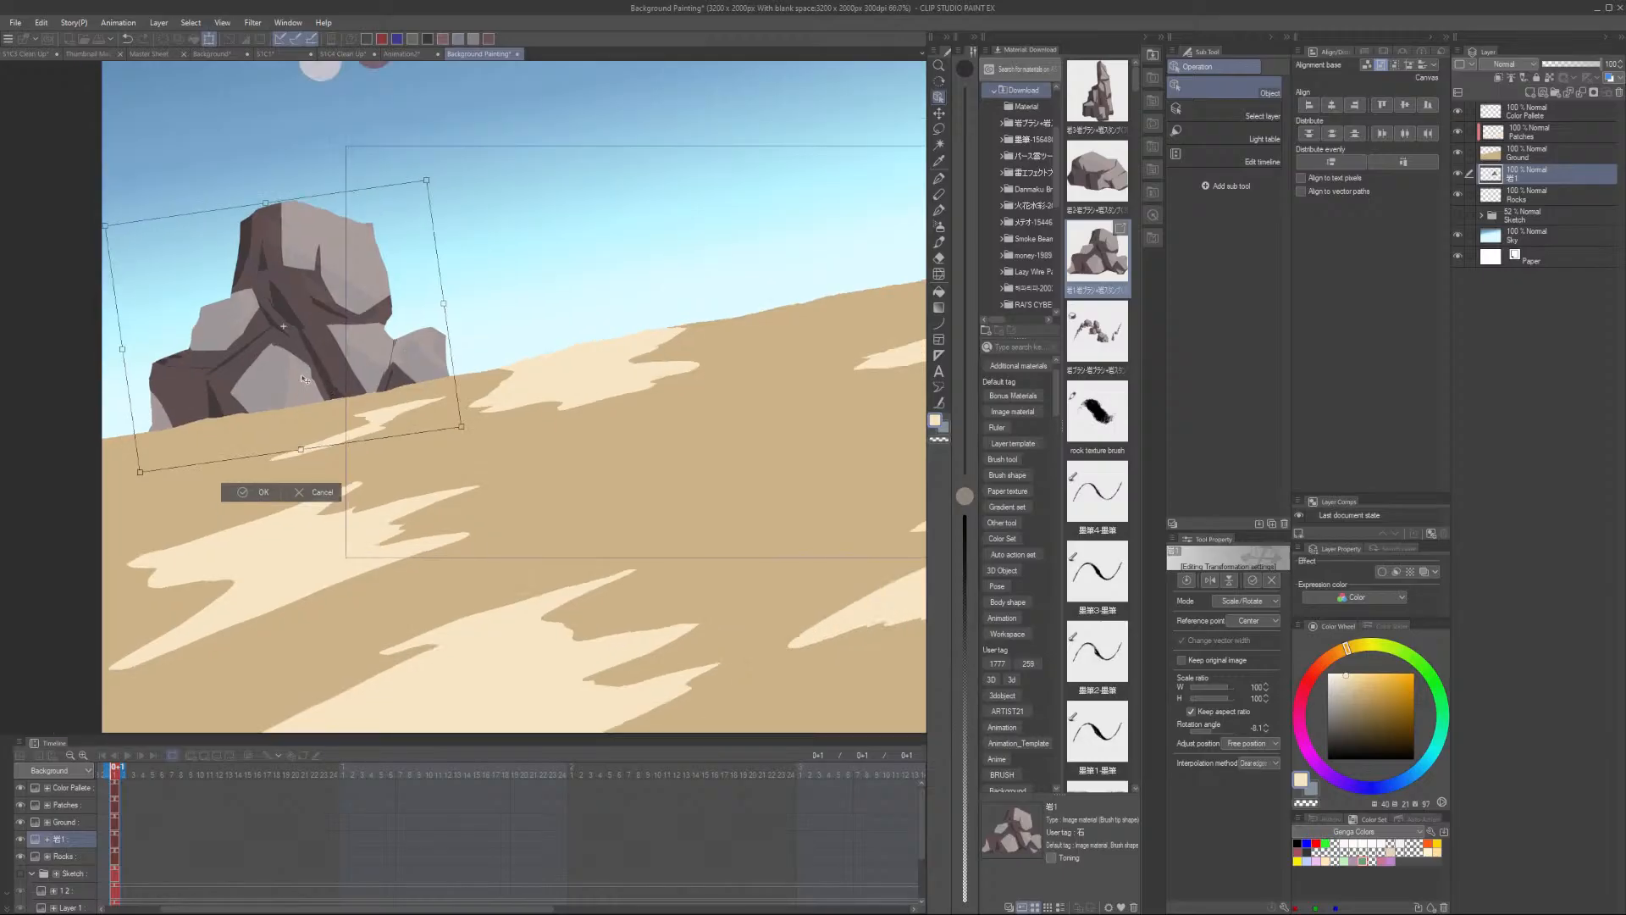
{"action": "left_click_drag", "start_coordinate": [312, 381], "coordinate": [298, 374]}
{"action": "scroll", "coordinate": [299, 373], "scroll_direction": "down", "scroll_amount": 3}
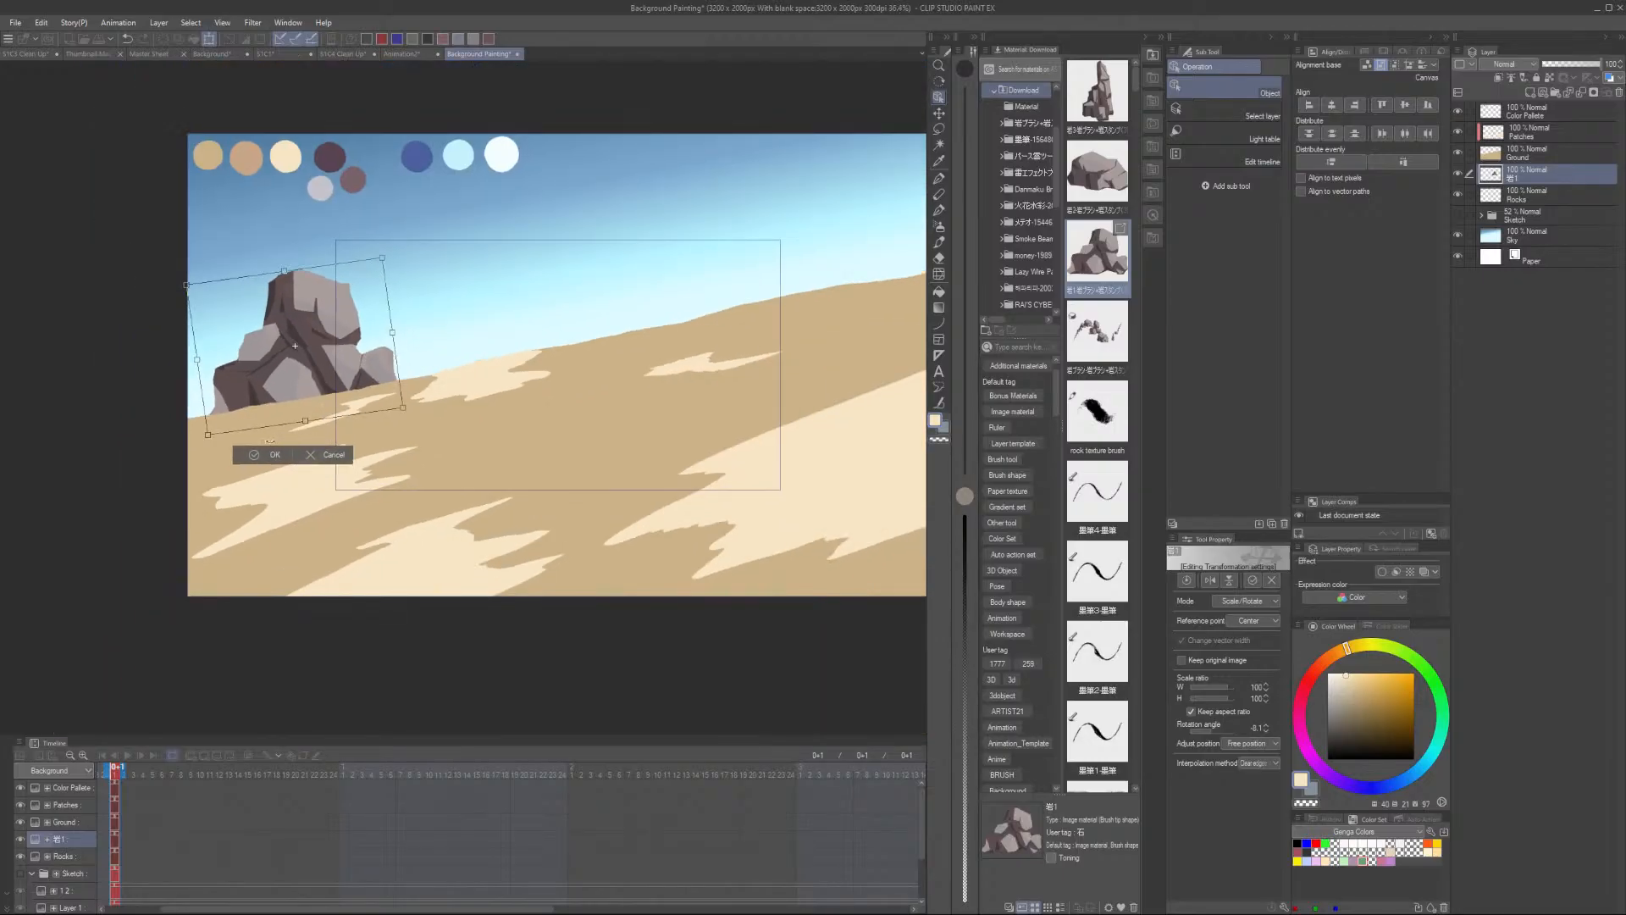
{"action": "left_click", "coordinate": [277, 457]}
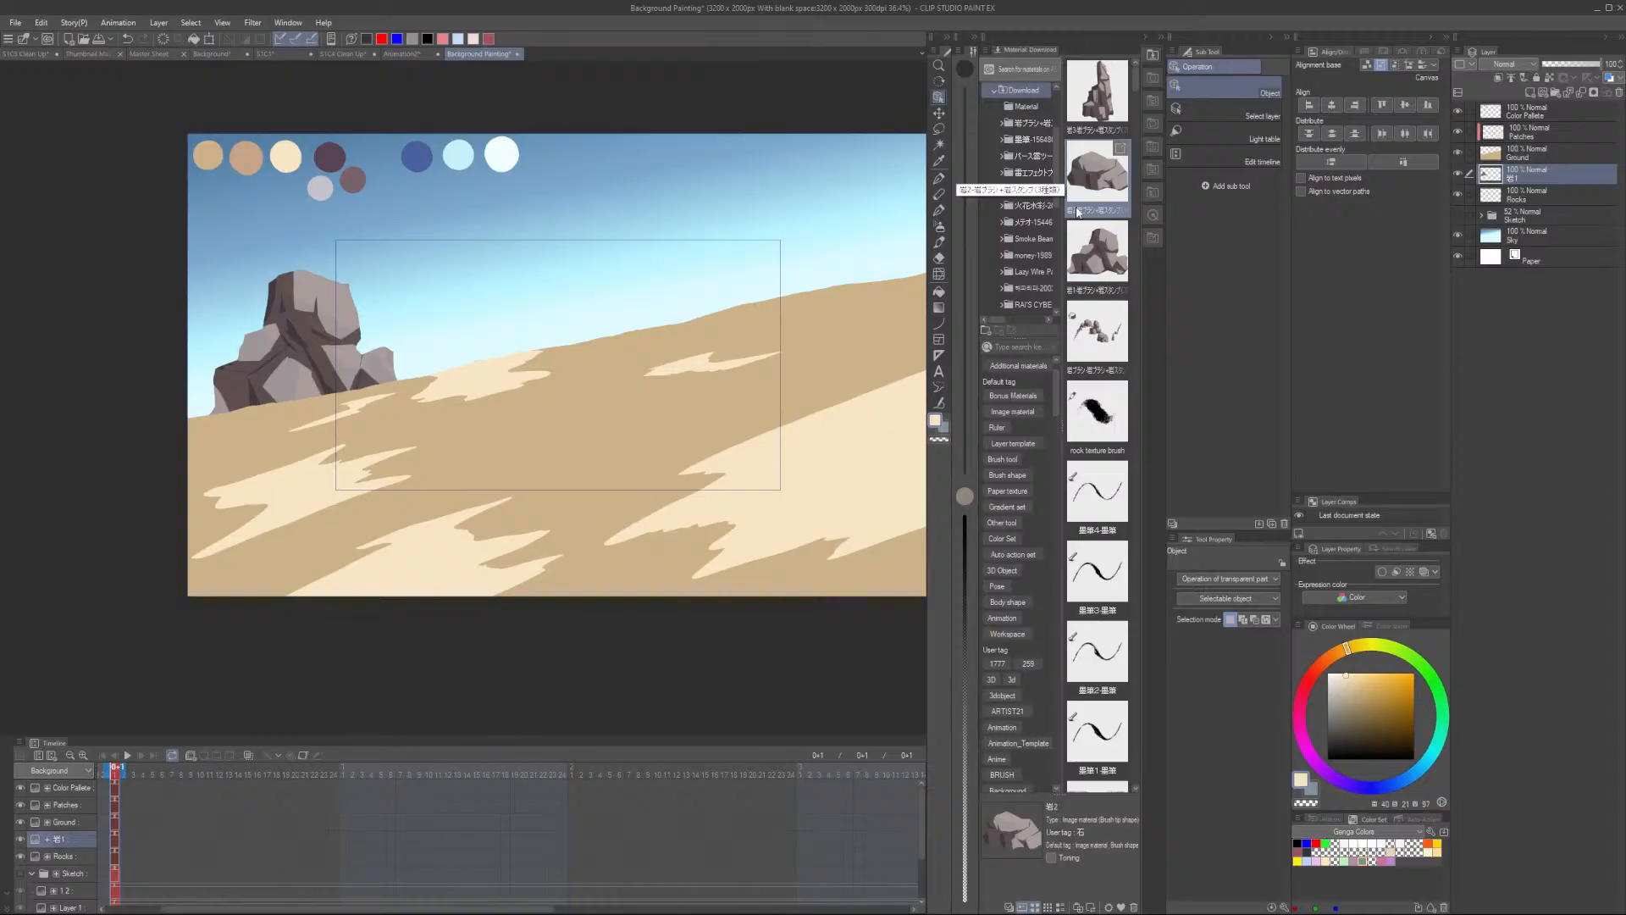
- Place a tall rock pillar material and scale and position it on the upper right of the slope
{"action": "left_click_drag", "start_coordinate": [1097, 89], "coordinate": [503, 486]}
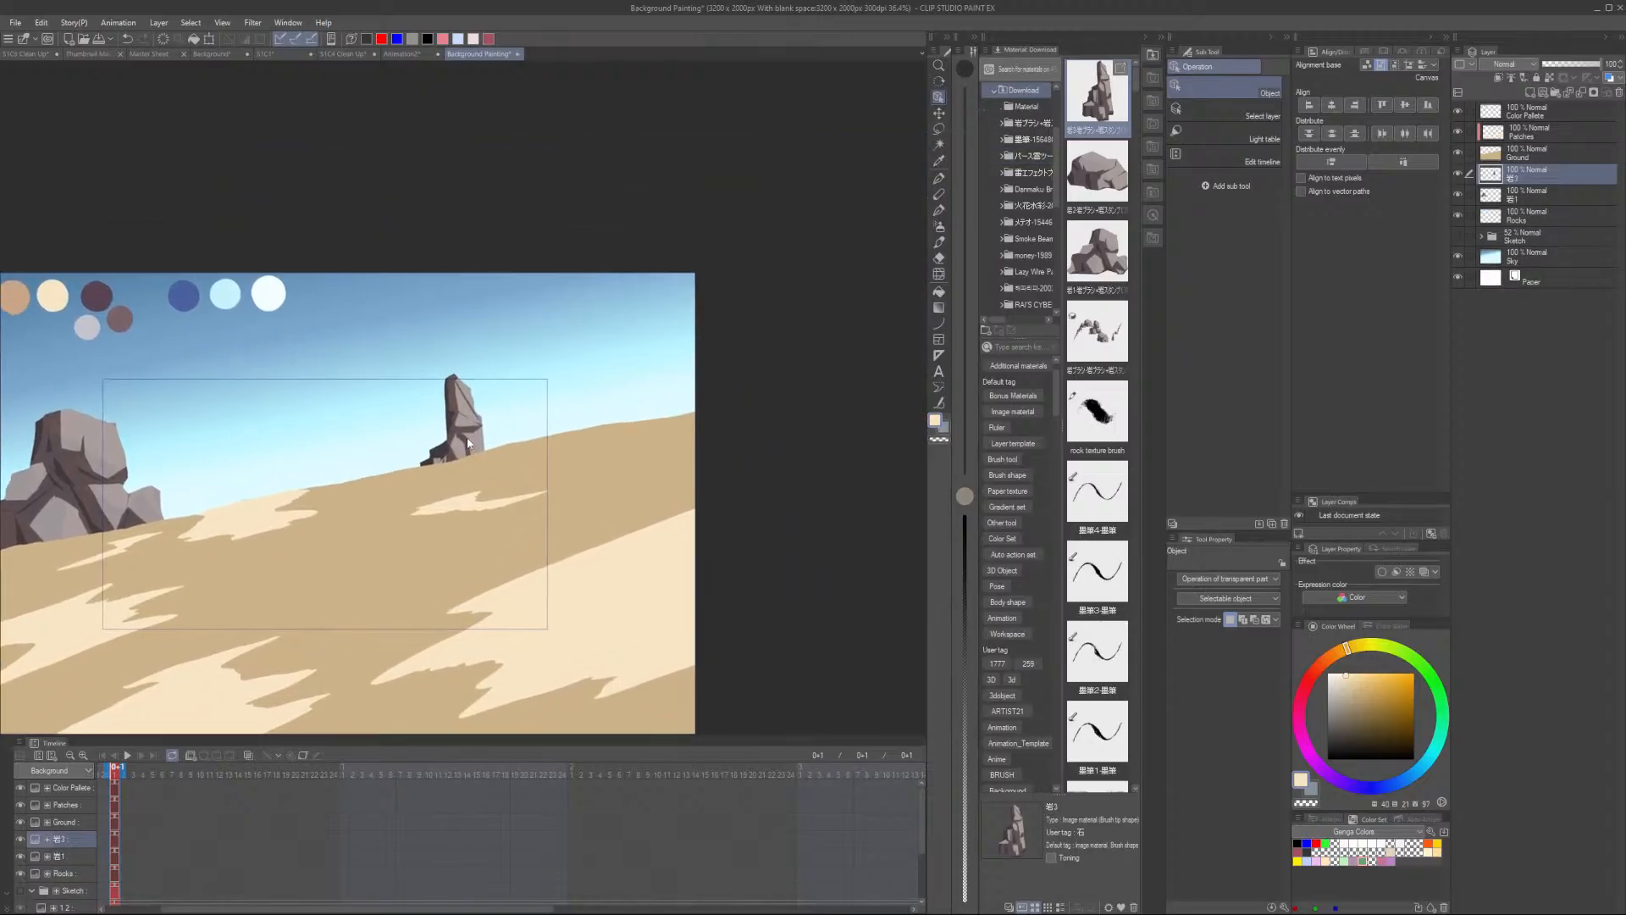
{"action": "left_click_drag", "start_coordinate": [466, 426], "coordinate": [542, 383]}
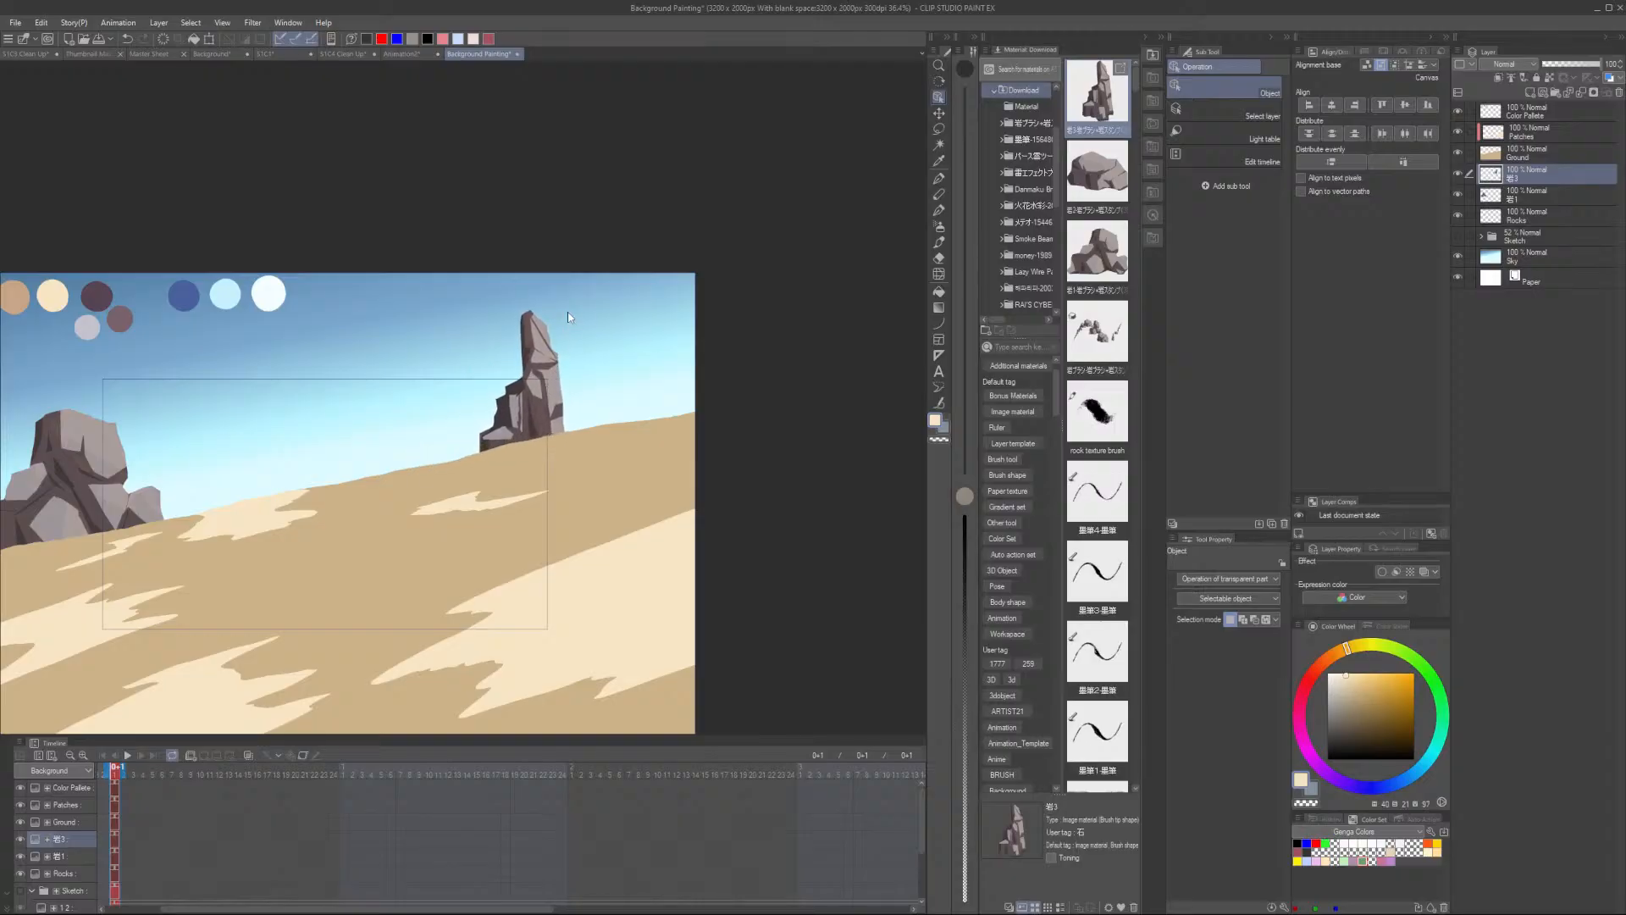
{"action": "key", "text": "ctrl+t"}
{"action": "left_click_drag", "start_coordinate": [573, 309], "coordinate": [561, 303]}
{"action": "left_click_drag", "start_coordinate": [537, 387], "coordinate": [580, 404]}
{"action": "left_click", "coordinate": [1121, 191]}
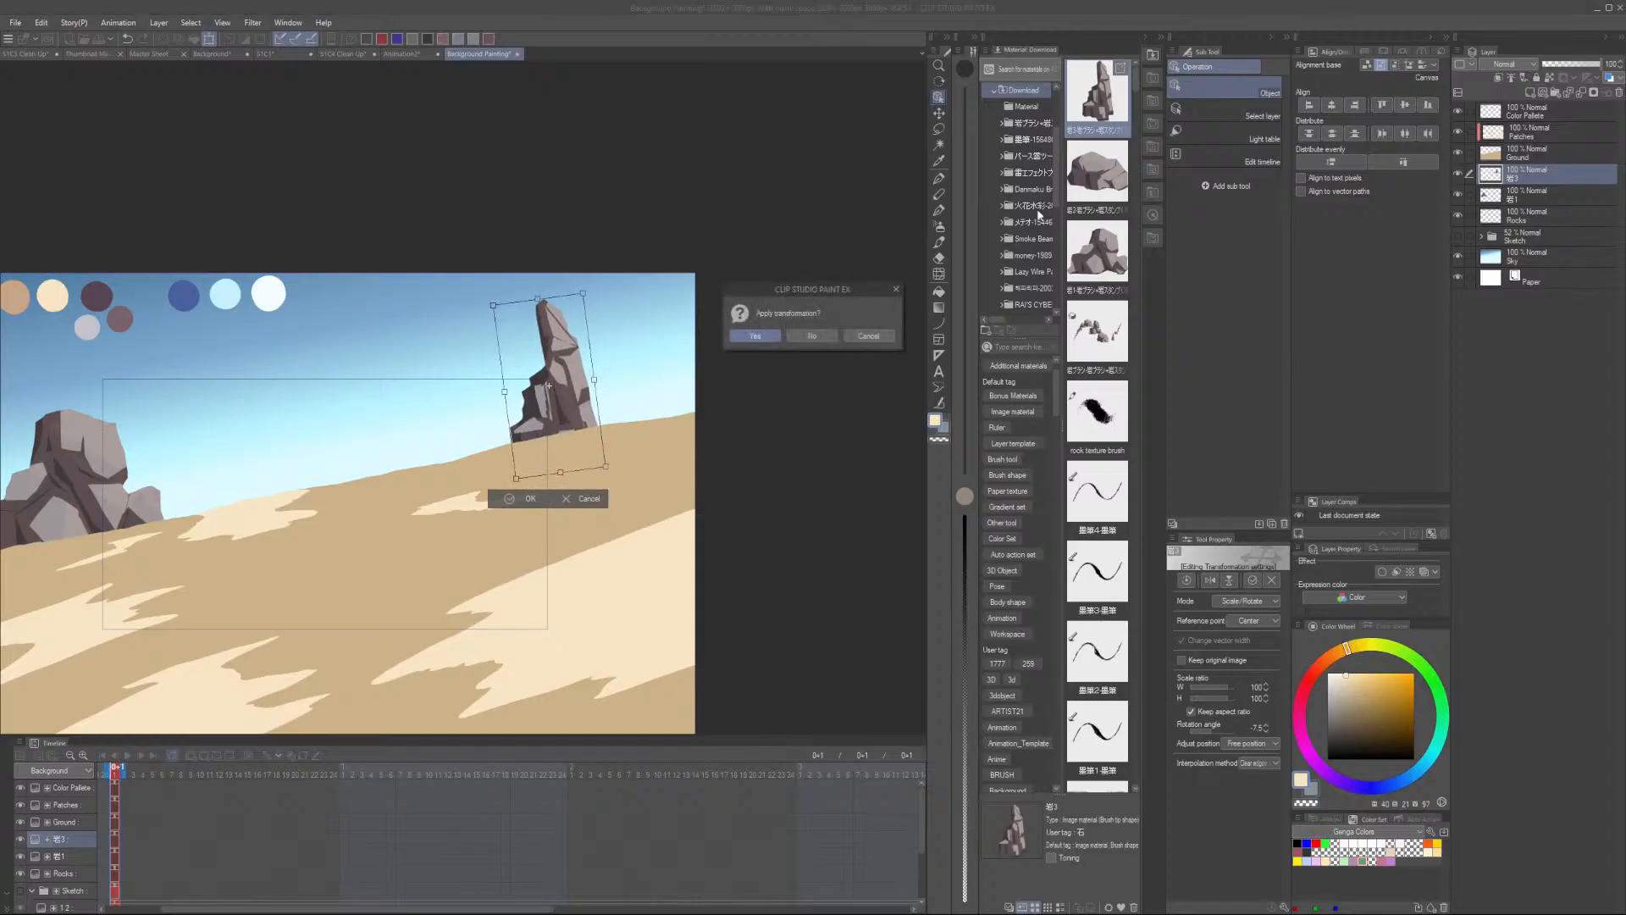
{"action": "key", "text": "Return"}
- Place a third rock material mid-slope and scale it down into a small boulder
{"action": "left_click_drag", "start_coordinate": [1108, 191], "coordinate": [362, 458]}
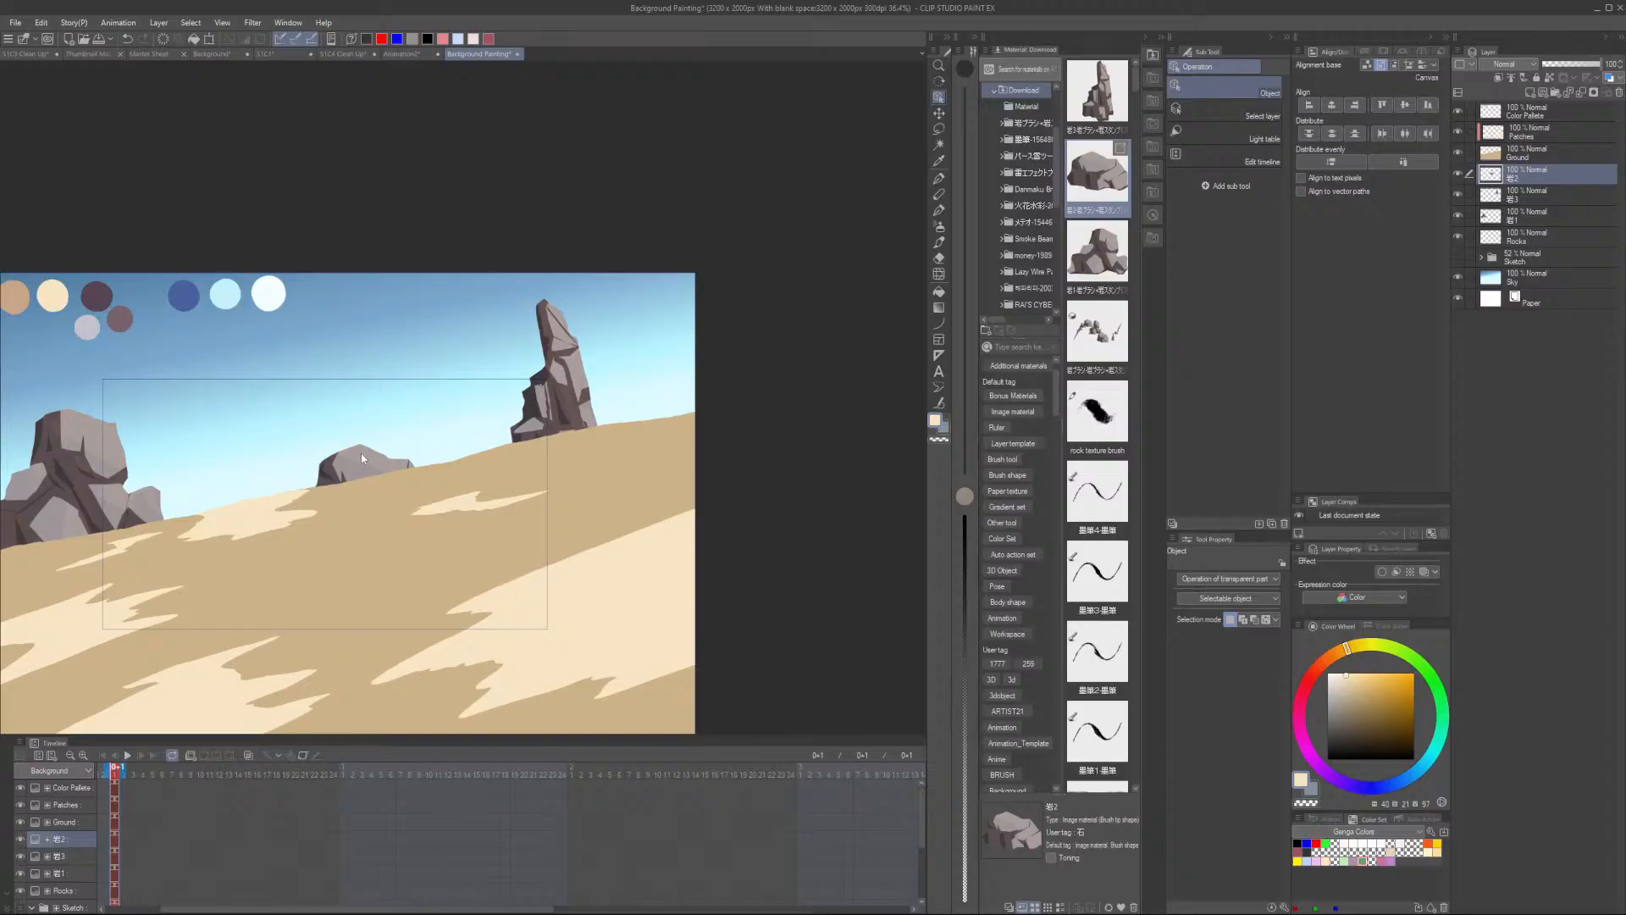
{"action": "scroll", "coordinate": [361, 457], "scroll_direction": "down", "scroll_amount": 1}
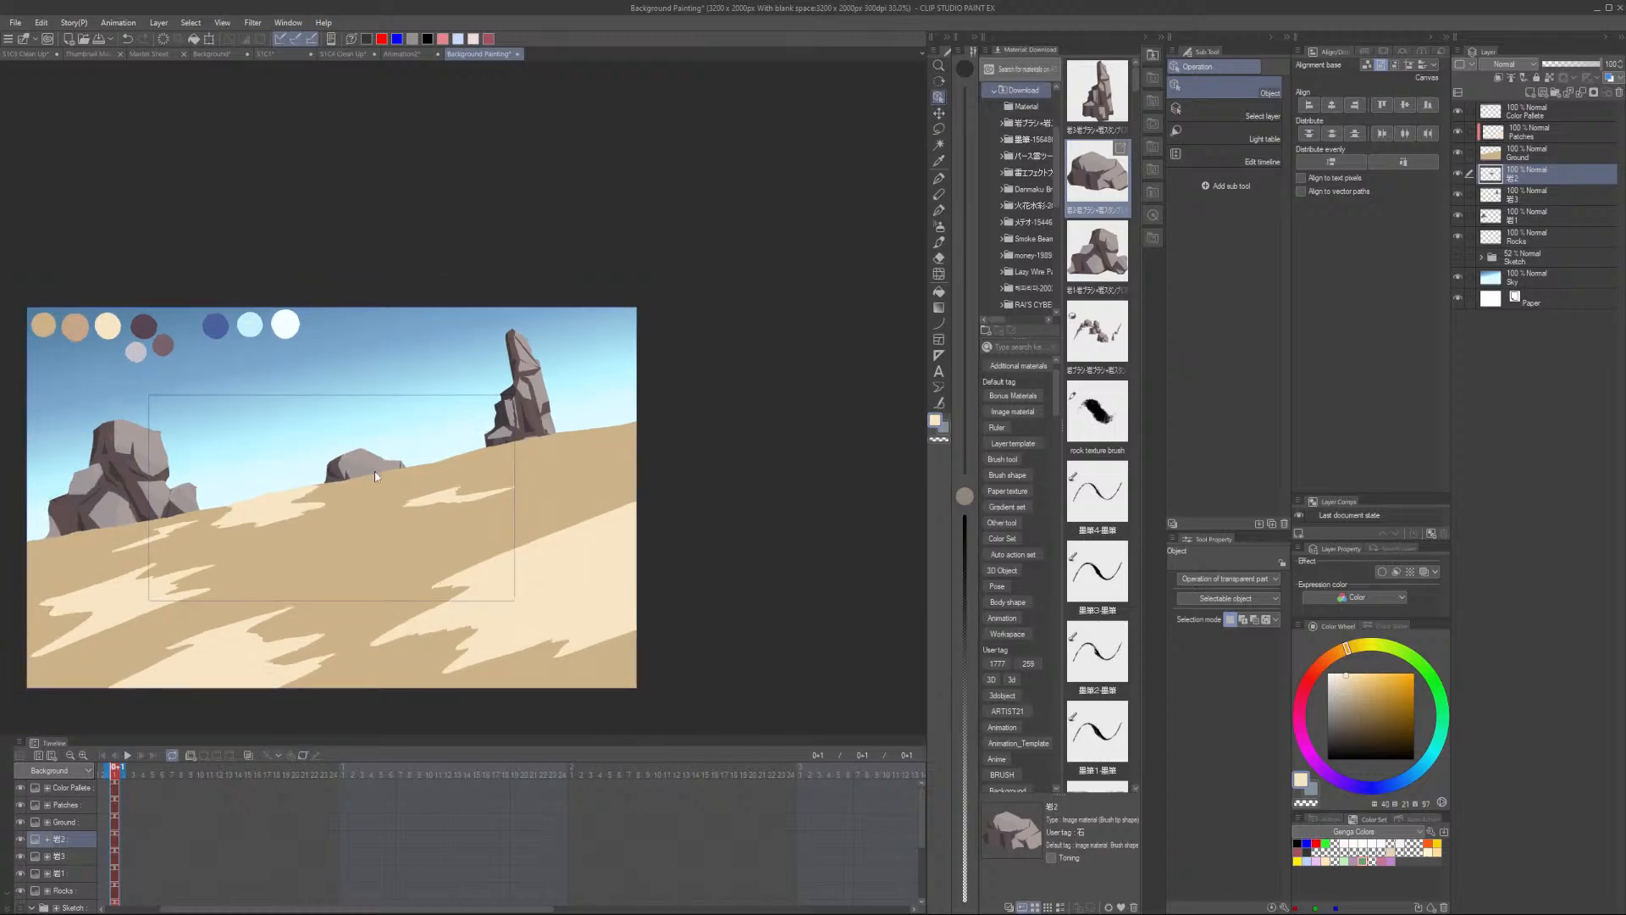
{"action": "scroll", "coordinate": [376, 463], "scroll_direction": "up", "scroll_amount": 1}
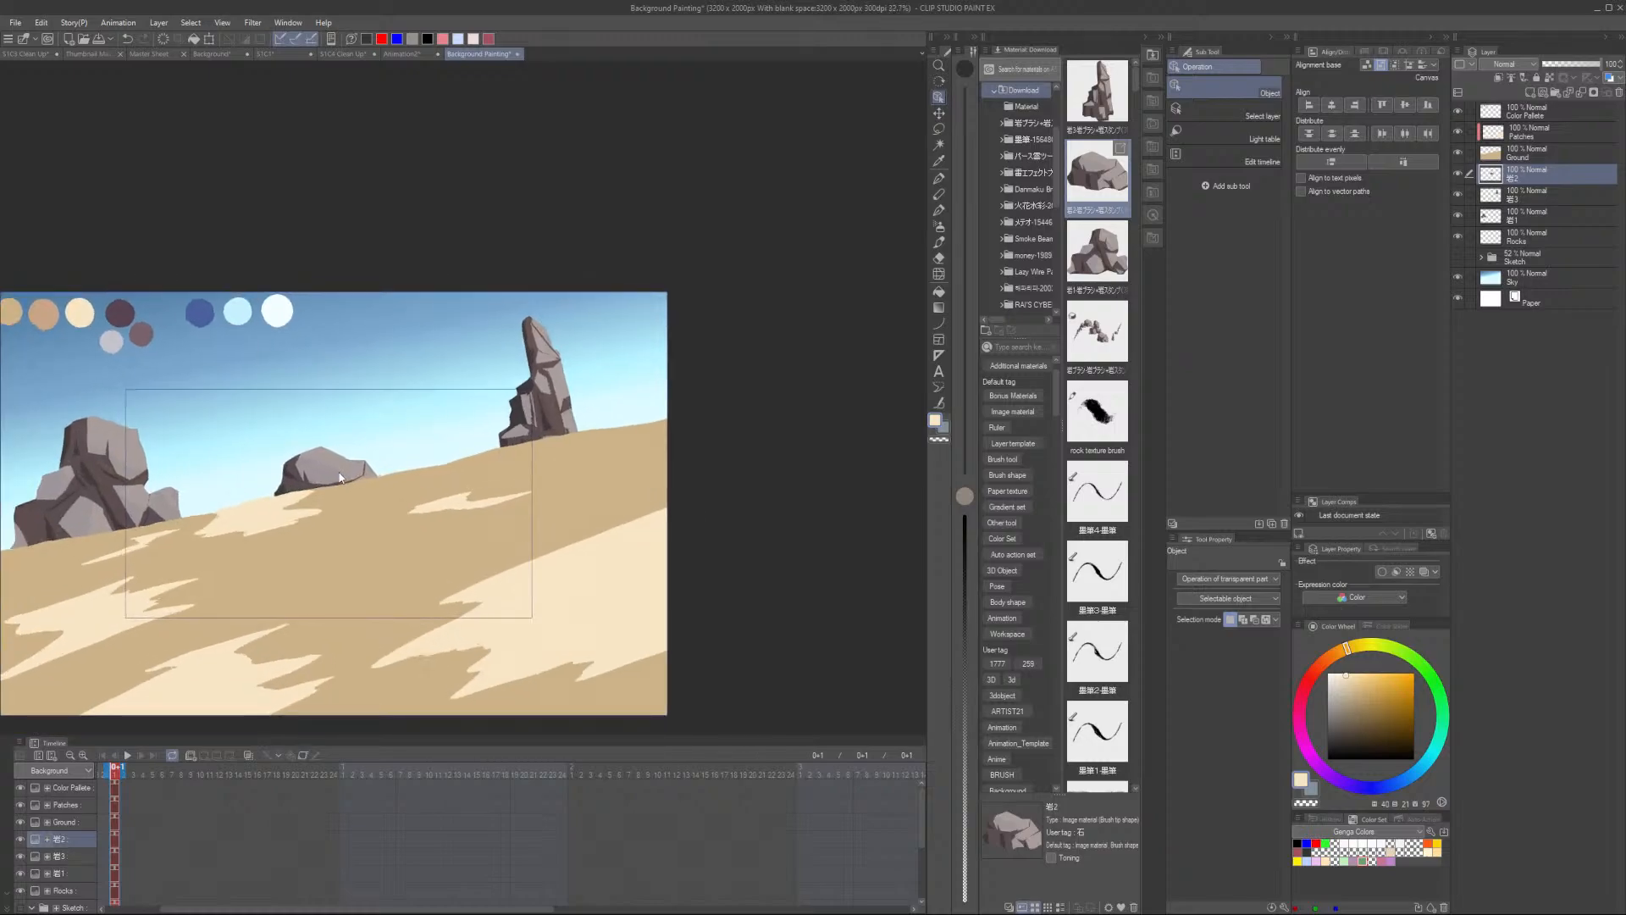
{"action": "scroll", "coordinate": [365, 500], "scroll_direction": "down", "scroll_amount": 1}
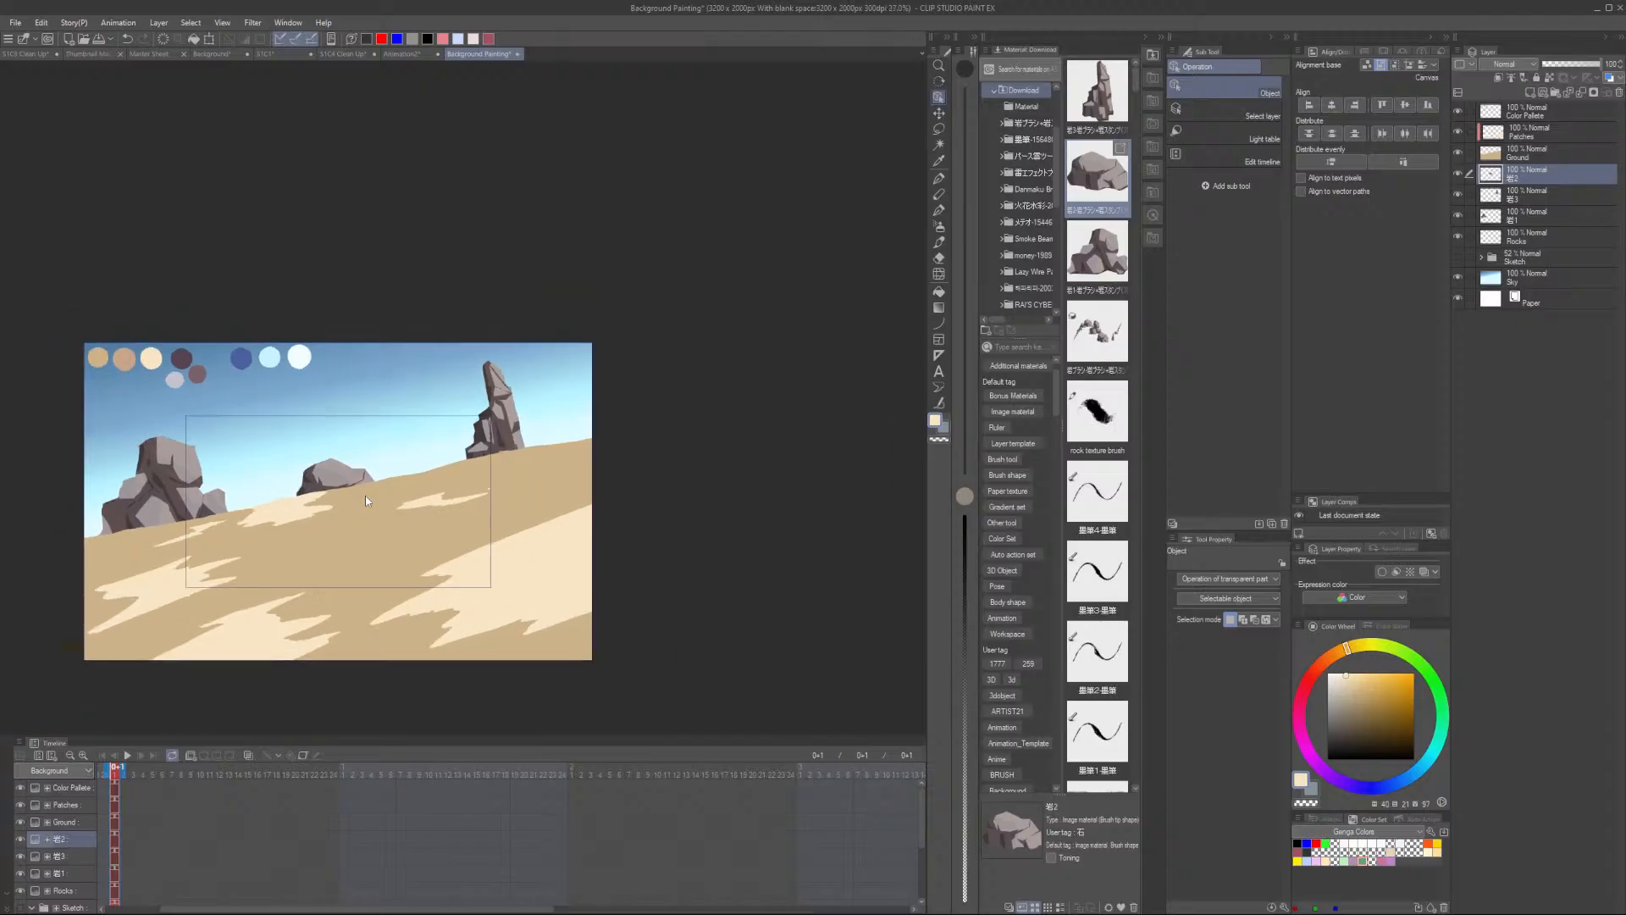
{"action": "left_click_drag", "start_coordinate": [342, 480], "coordinate": [354, 486]}
{"action": "key", "text": "ctrl+t"}
{"action": "scroll", "coordinate": [357, 484], "scroll_direction": "up", "scroll_amount": 2}
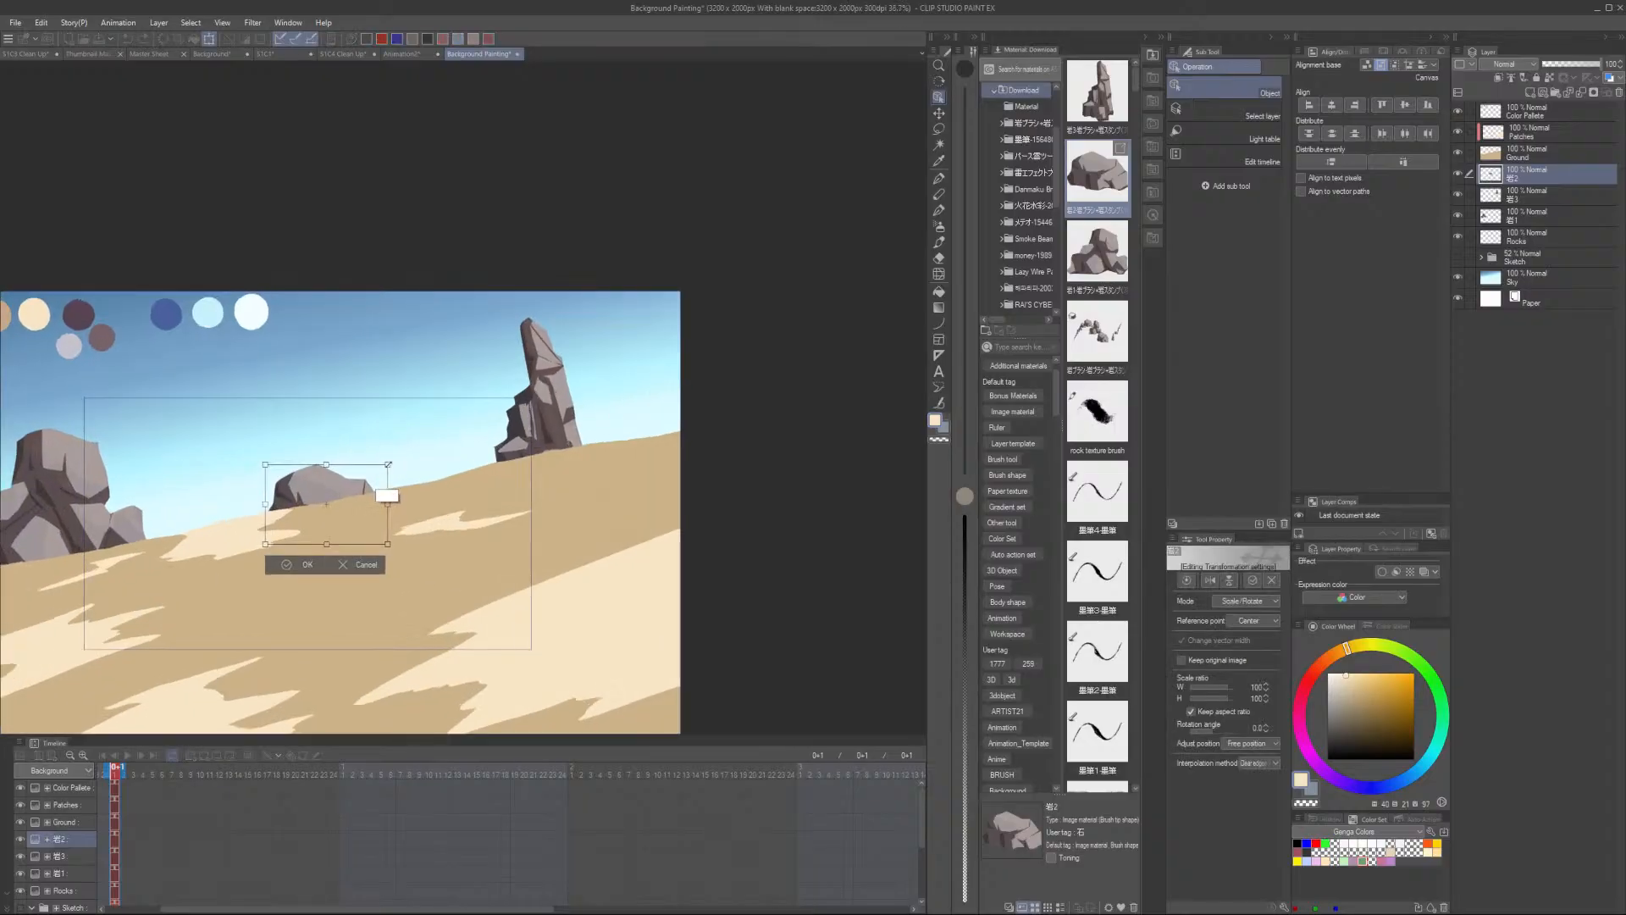
{"action": "mouse_move", "coordinate": [350, 490]}
{"action": "left_mouse_down"}
{"action": "mouse_move", "coordinate": [319, 500]}
{"action": "mouse_move", "coordinate": [330, 473]}
{"action": "left_mouse_up"}
{"action": "left_click_drag", "start_coordinate": [313, 493], "coordinate": [313, 499]}
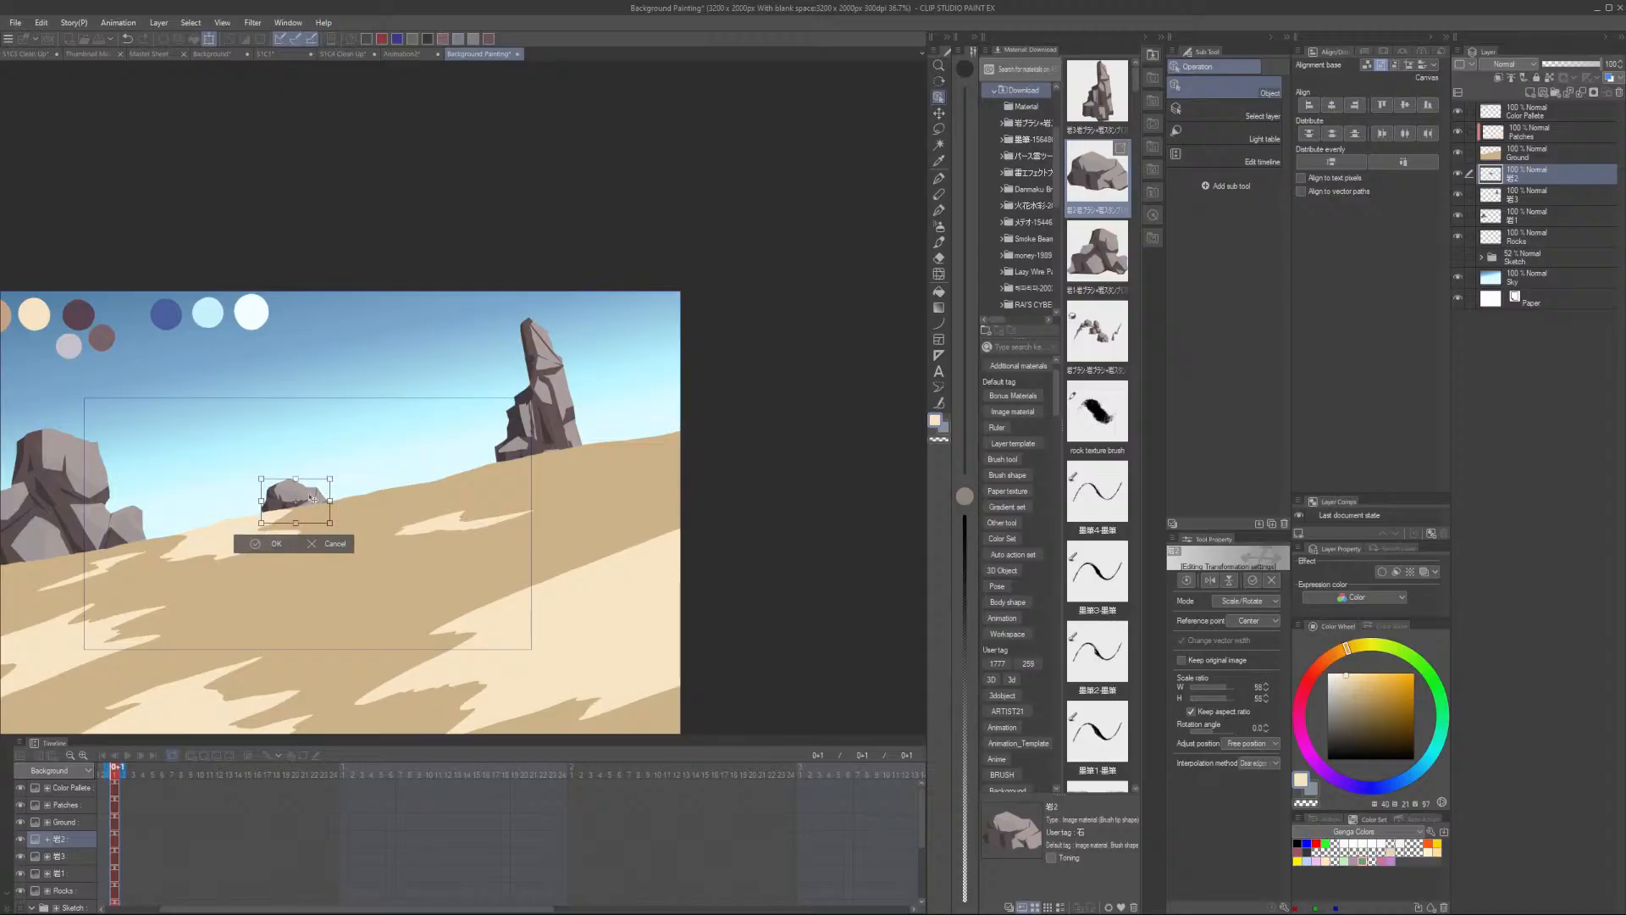
{"action": "left_click", "coordinate": [284, 545]}
{"action": "scroll", "coordinate": [322, 512], "scroll_direction": "down", "scroll_amount": 2}
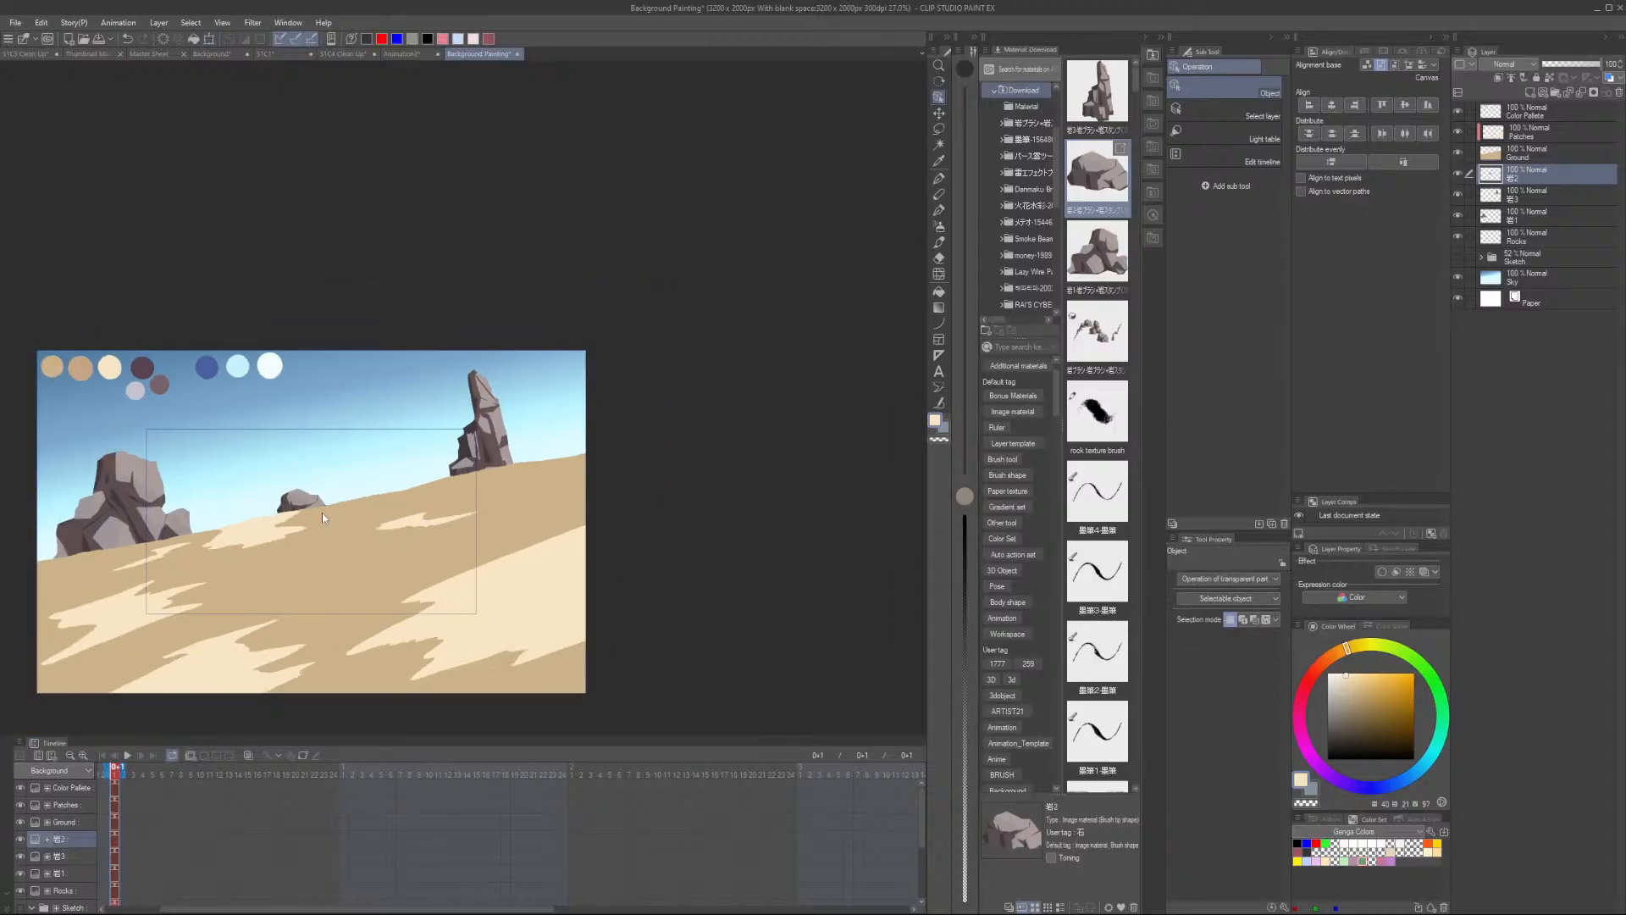
- Hide the Sky layer, show the Sketch folder, and nudge the small boulder to match the sketch
{"action": "left_click", "coordinate": [1457, 277]}
{"action": "left_click", "coordinate": [1458, 255]}
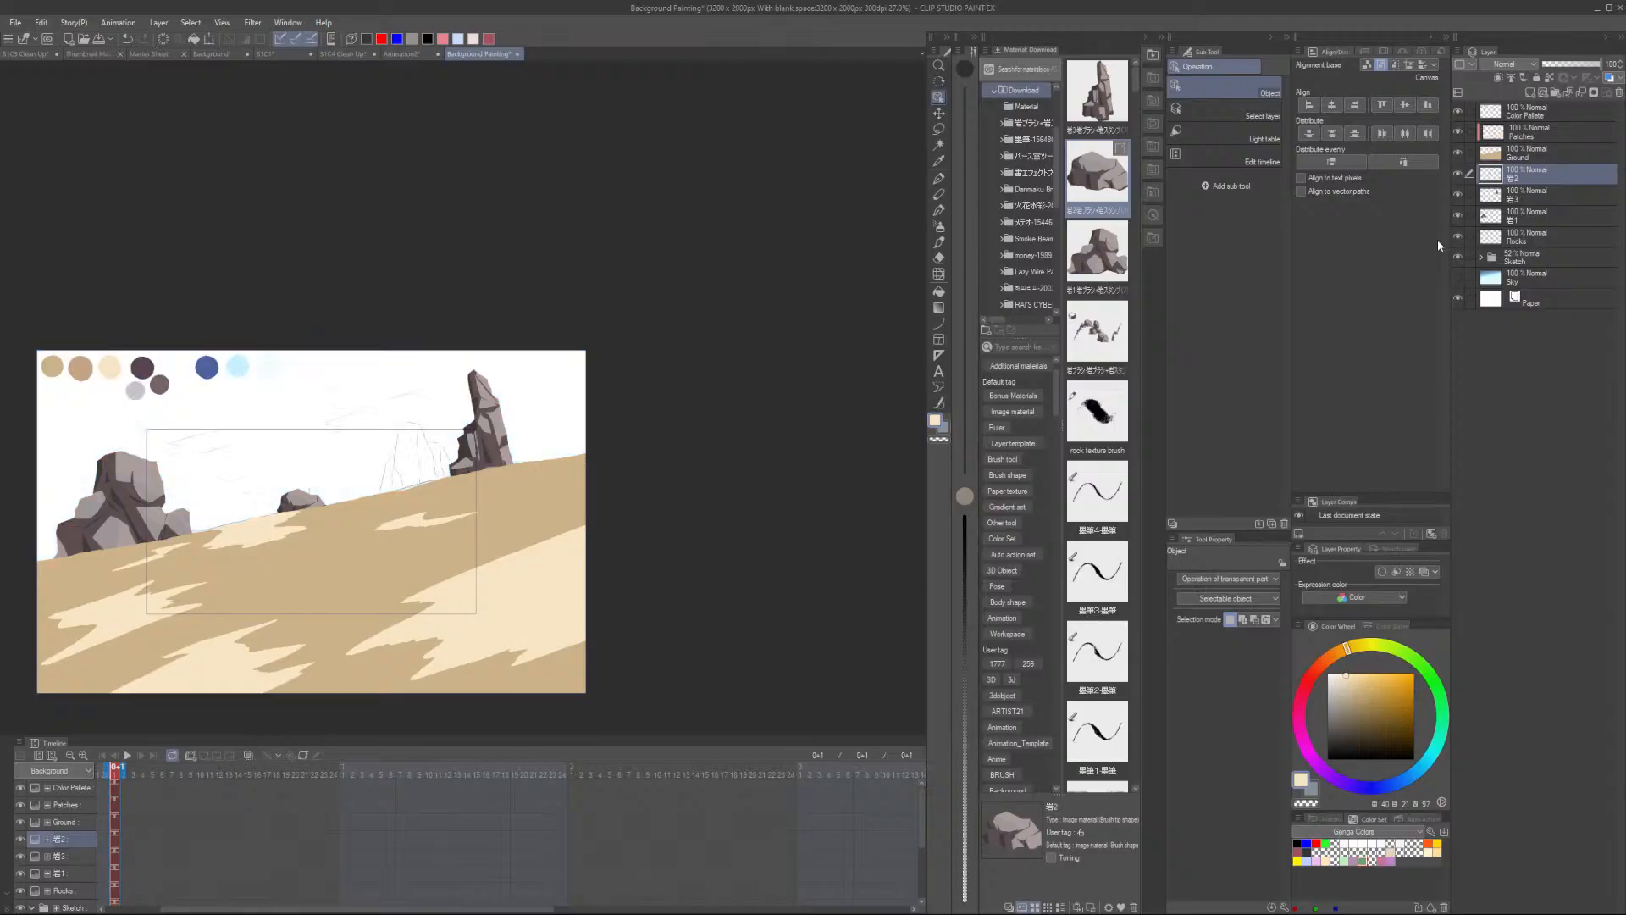
{"action": "scroll", "coordinate": [486, 444], "scroll_direction": "up", "scroll_amount": 3}
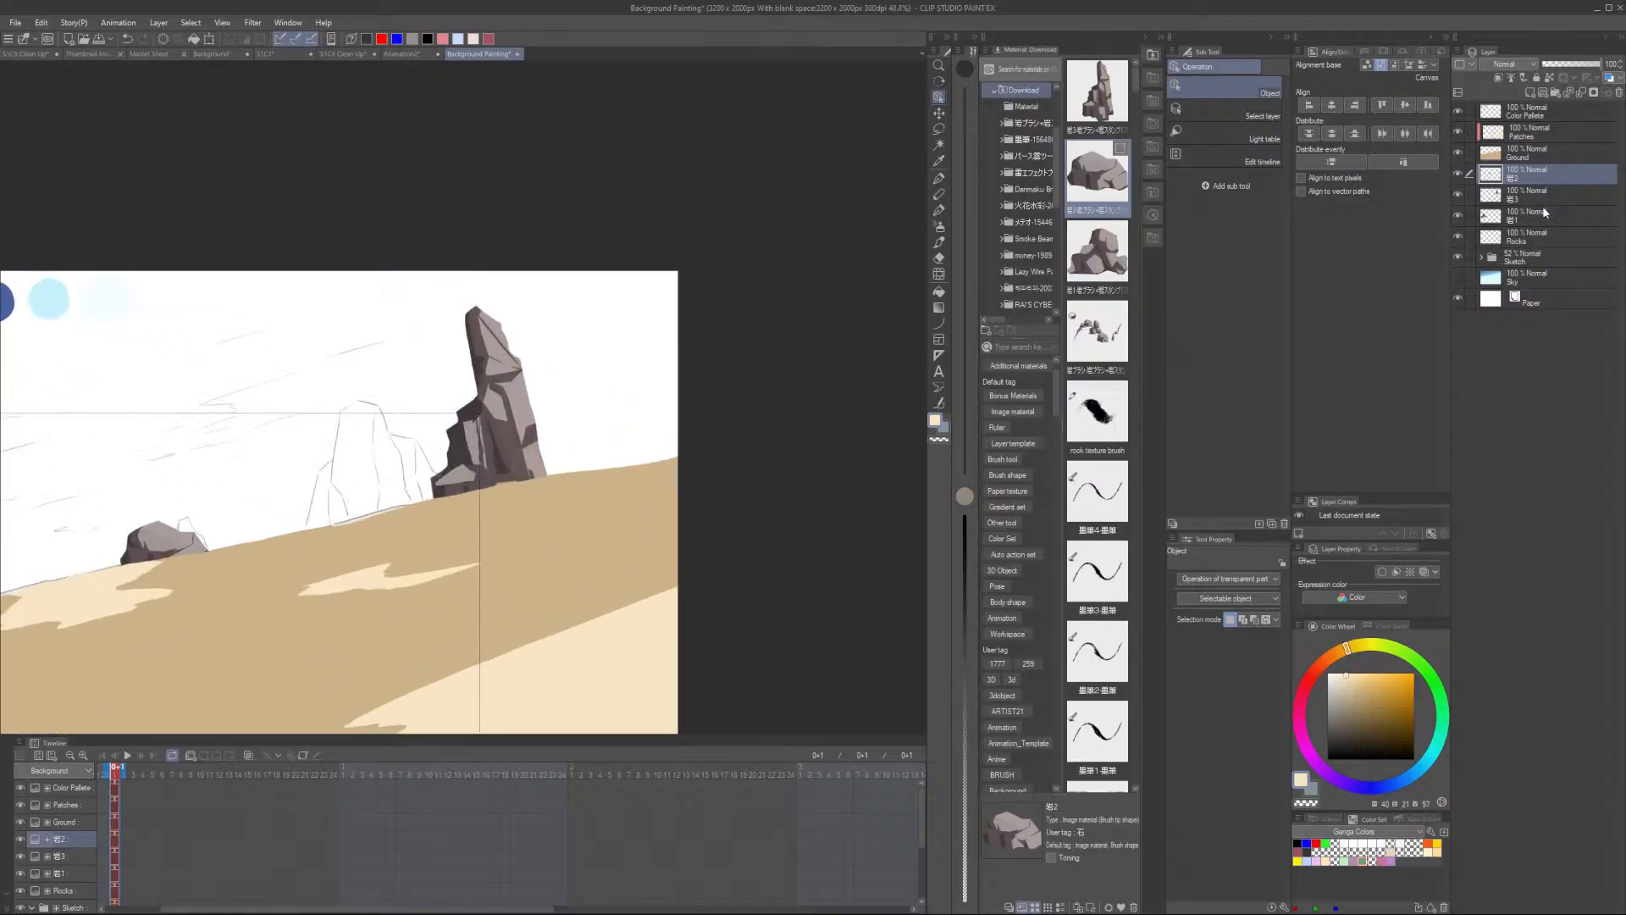
{"action": "mouse_move", "coordinate": [182, 544]}
{"action": "left_mouse_down"}
{"action": "mouse_move", "coordinate": [249, 508]}
{"action": "mouse_move", "coordinate": [194, 545]}
{"action": "left_mouse_up"}
- Scale down the rock pillar and move it onto the sketched pillar position
{"action": "left_click", "coordinate": [1536, 196]}
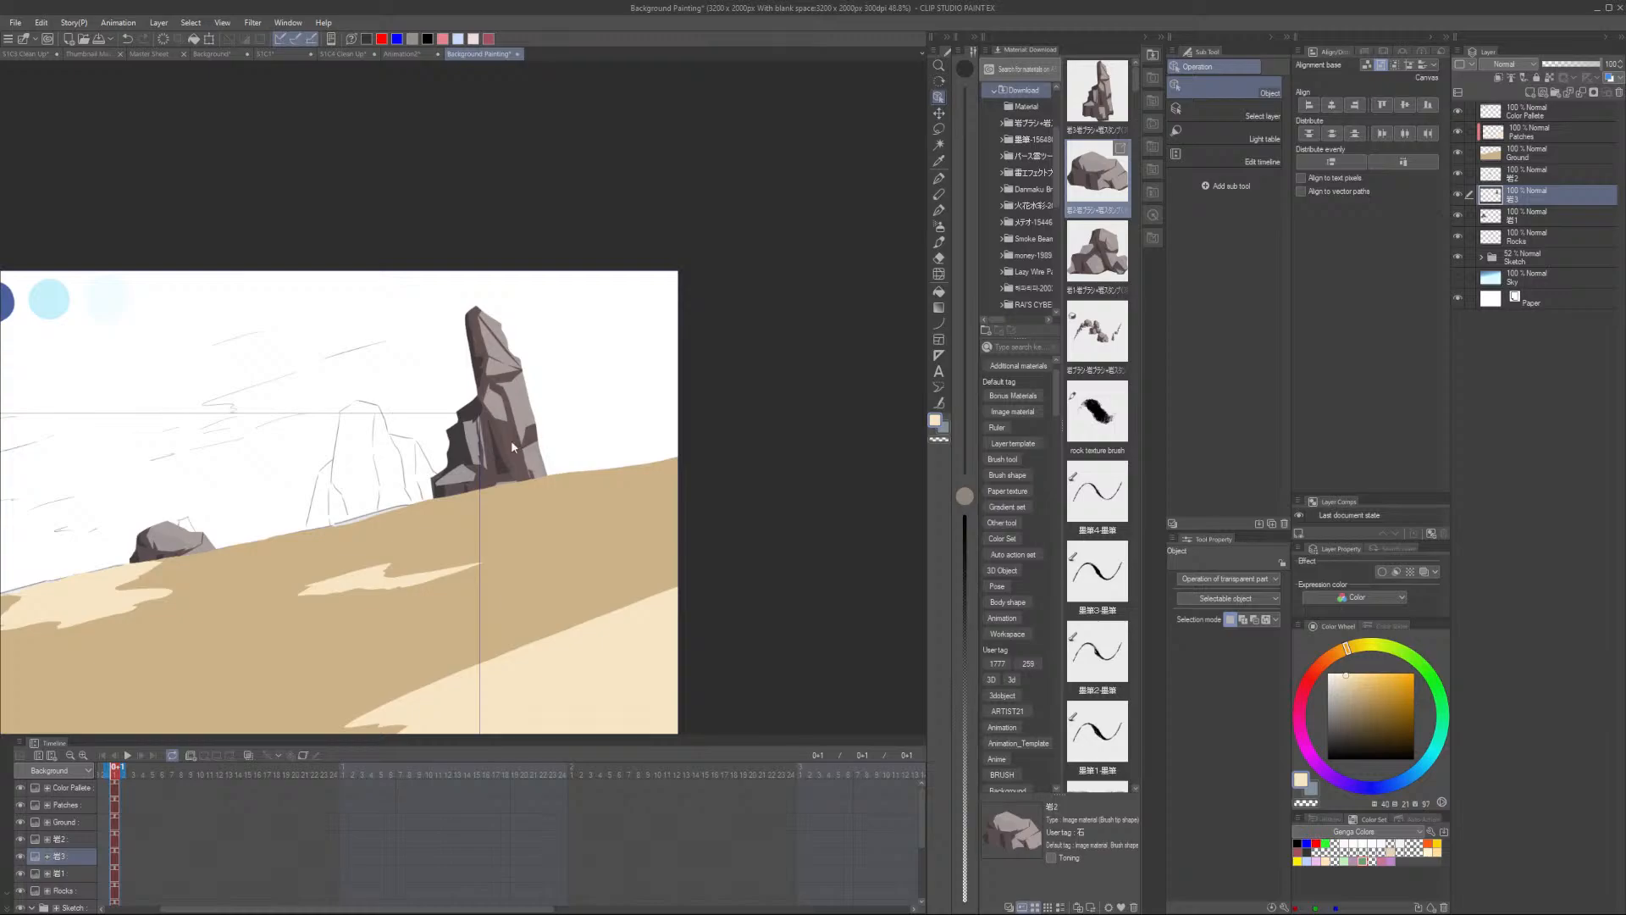
{"action": "key", "text": "ctrl+t"}
{"action": "left_click_drag", "start_coordinate": [551, 302], "coordinate": [538, 343]}
{"action": "left_click_drag", "start_coordinate": [497, 469], "coordinate": [374, 505]}
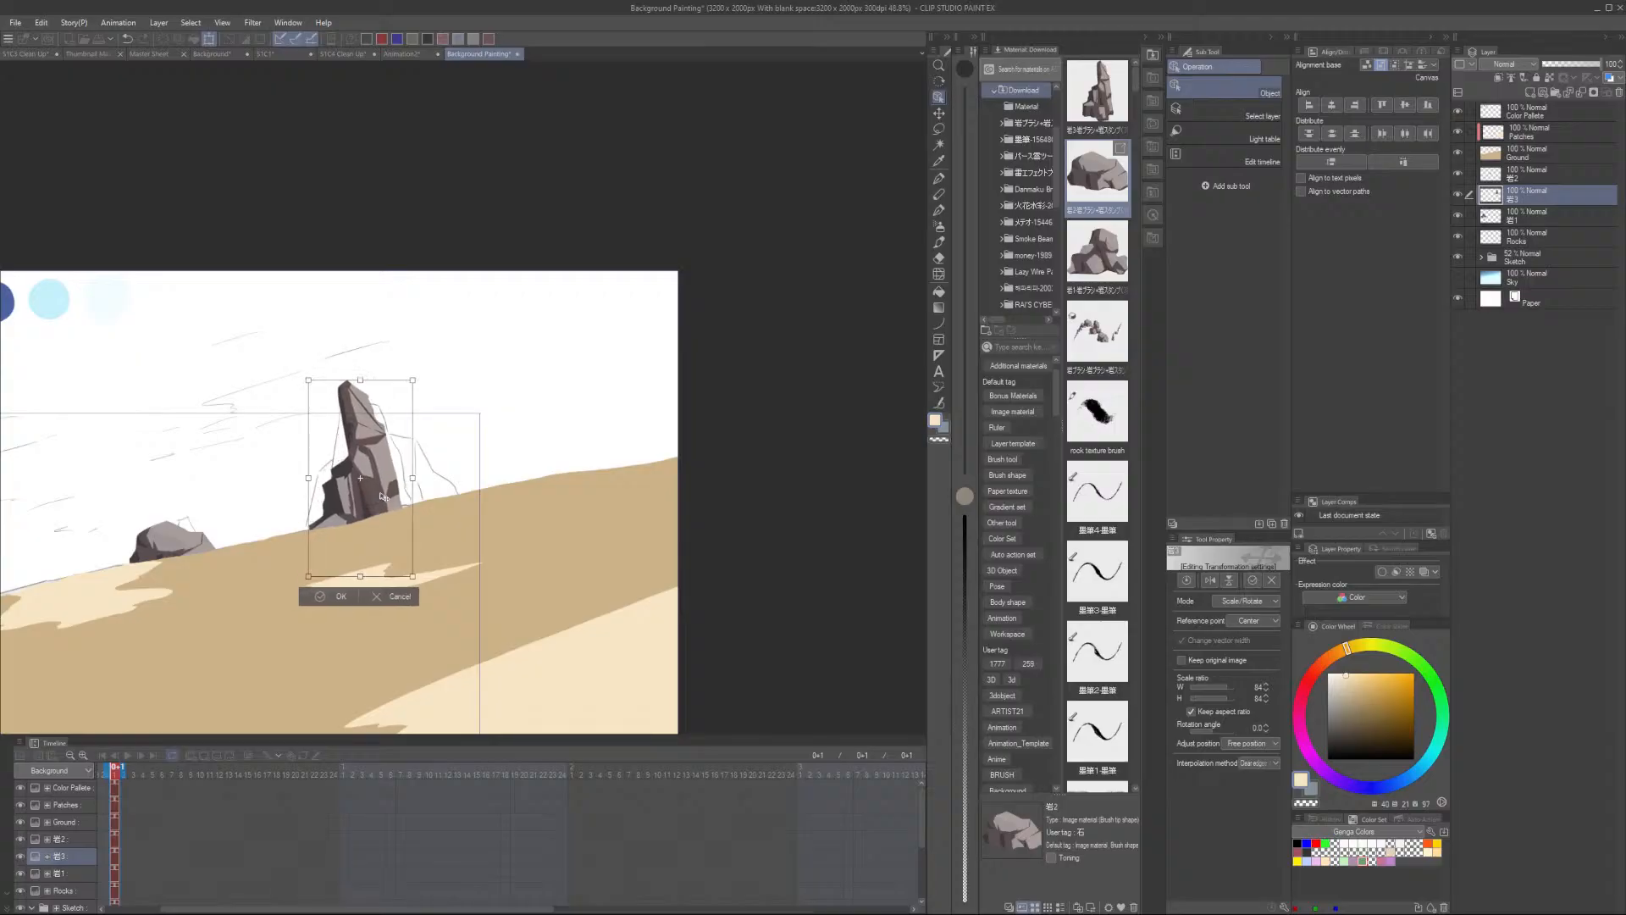
{"action": "left_click", "coordinate": [337, 596]}
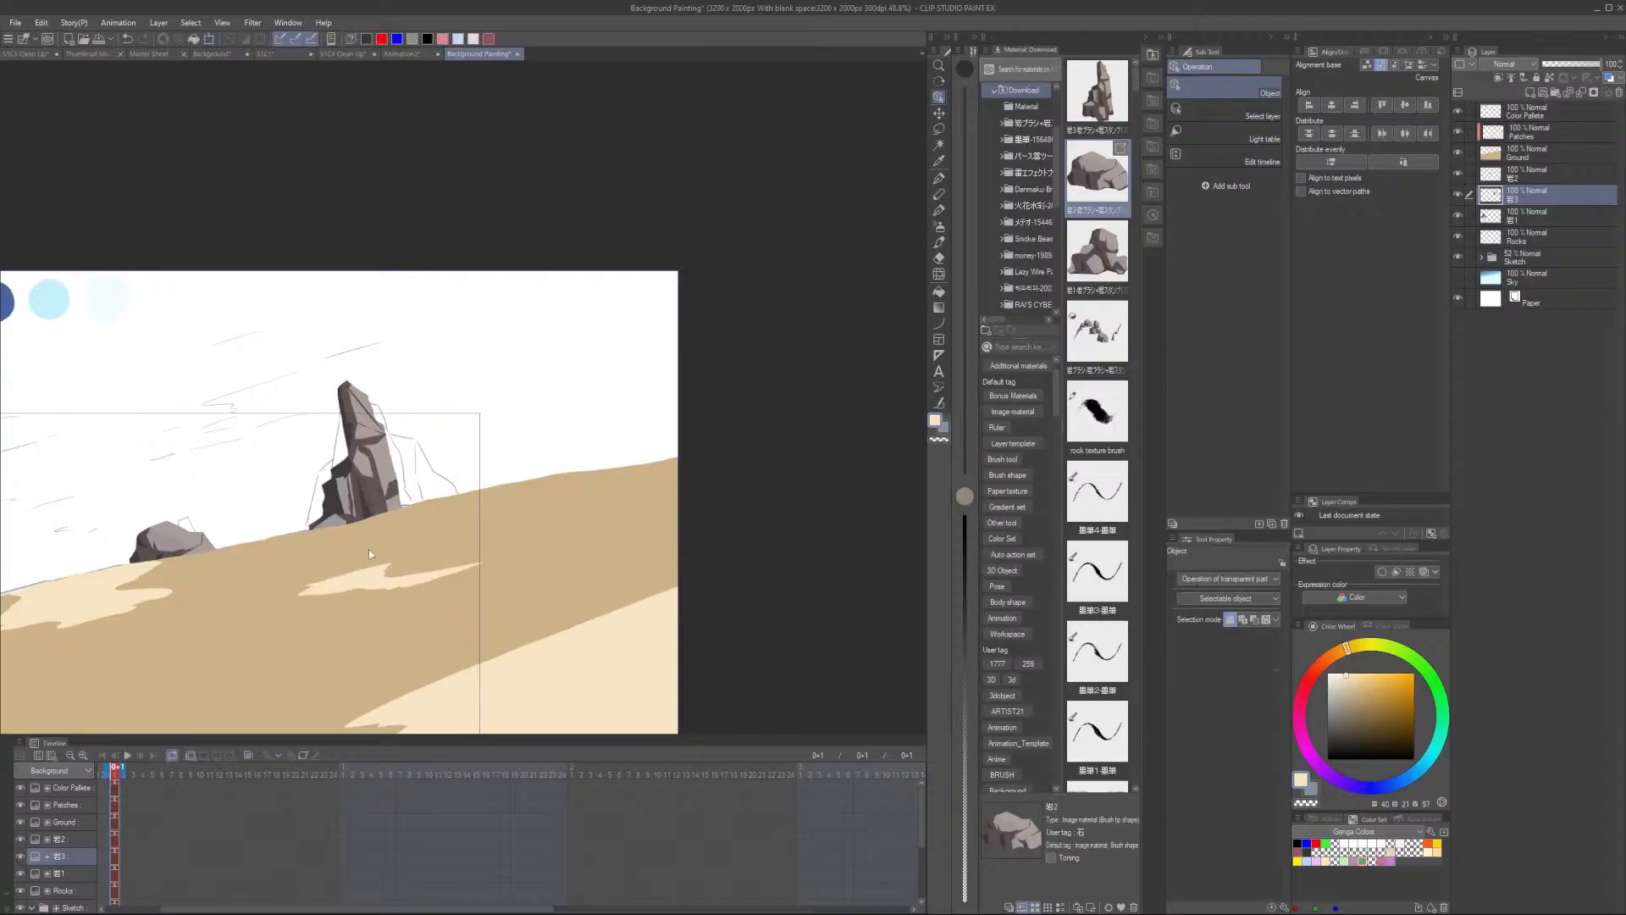
- Move the rock pillar further right and enlarge it slightly
{"action": "scroll", "coordinate": [370, 542], "scroll_direction": "down", "scroll_amount": 2}
{"action": "scroll", "coordinate": [388, 499], "scroll_direction": "up", "scroll_amount": 1}
{"action": "left_click_drag", "start_coordinate": [383, 498], "coordinate": [446, 470]}
{"action": "key", "text": "ctrl+t"}
{"action": "scroll", "coordinate": [460, 468], "scroll_direction": "down", "scroll_amount": 2}
{"action": "scroll", "coordinate": [463, 458], "scroll_direction": "up", "scroll_amount": 2}
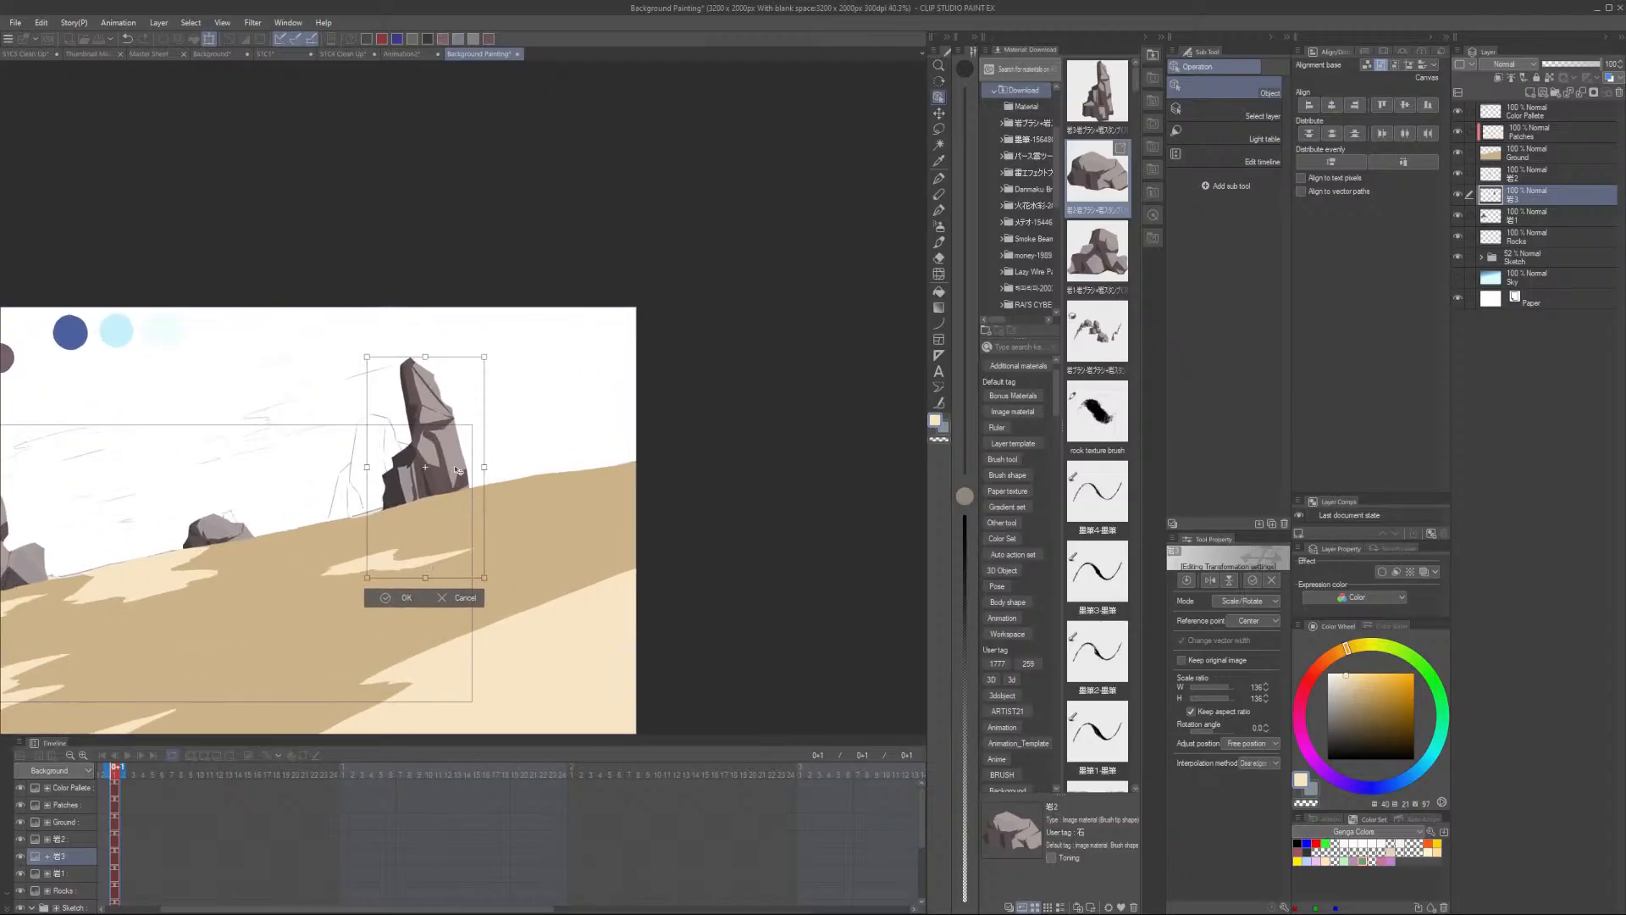
{"action": "left_click", "coordinate": [406, 596]}
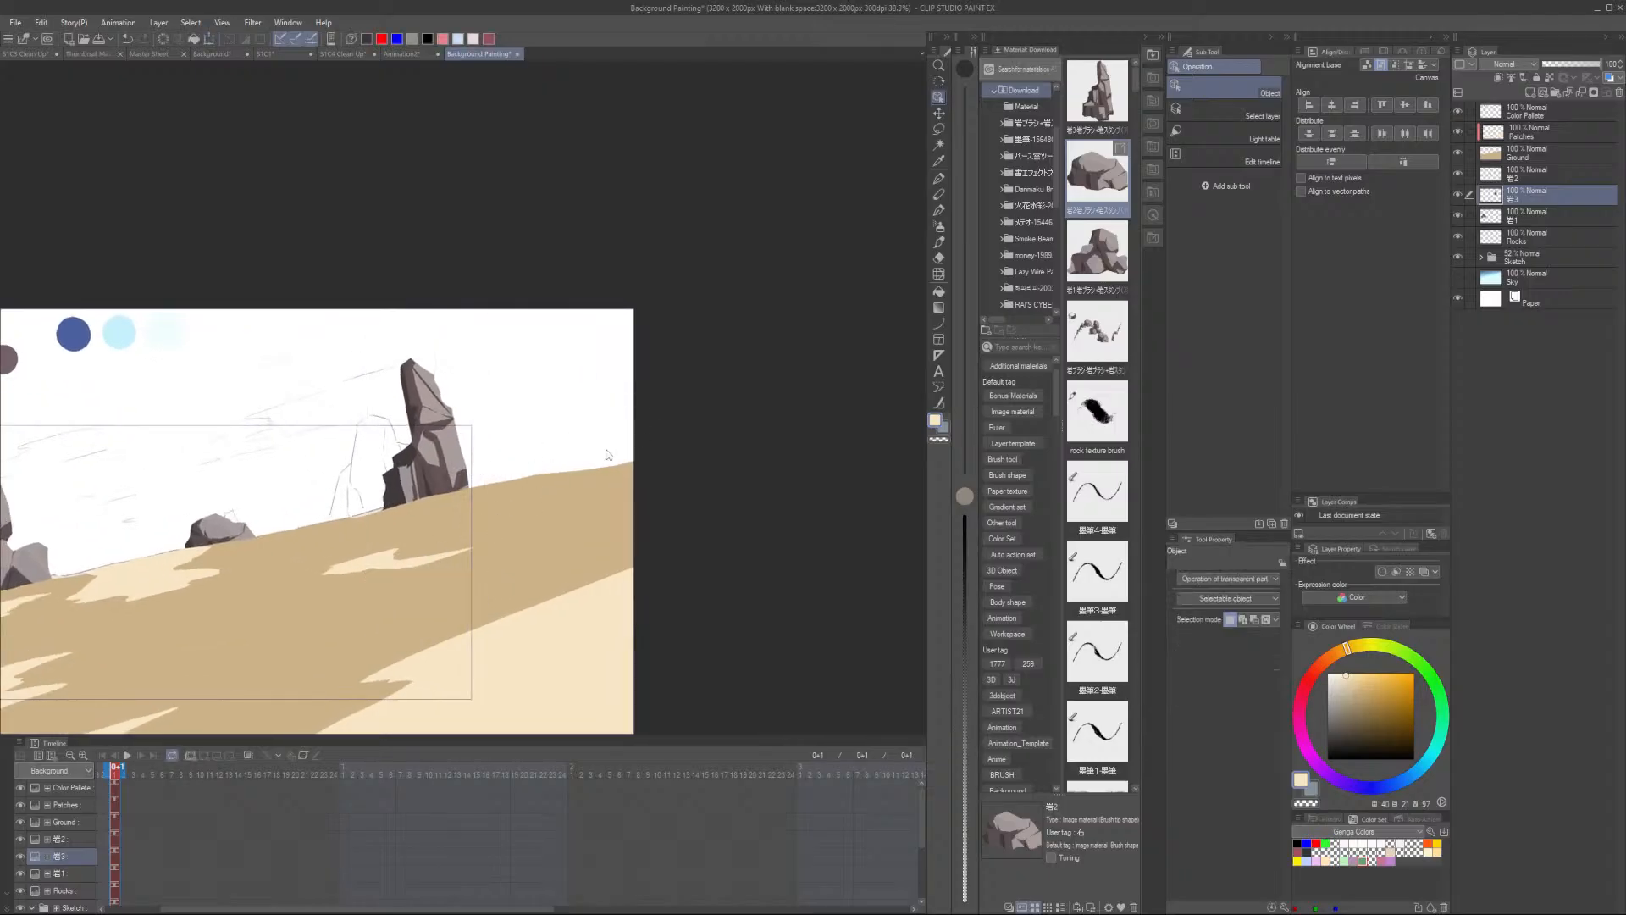
- Hide the Sketch folder and show the Sky layer again
{"action": "scroll", "coordinate": [664, 436], "scroll_direction": "down", "scroll_amount": 2}
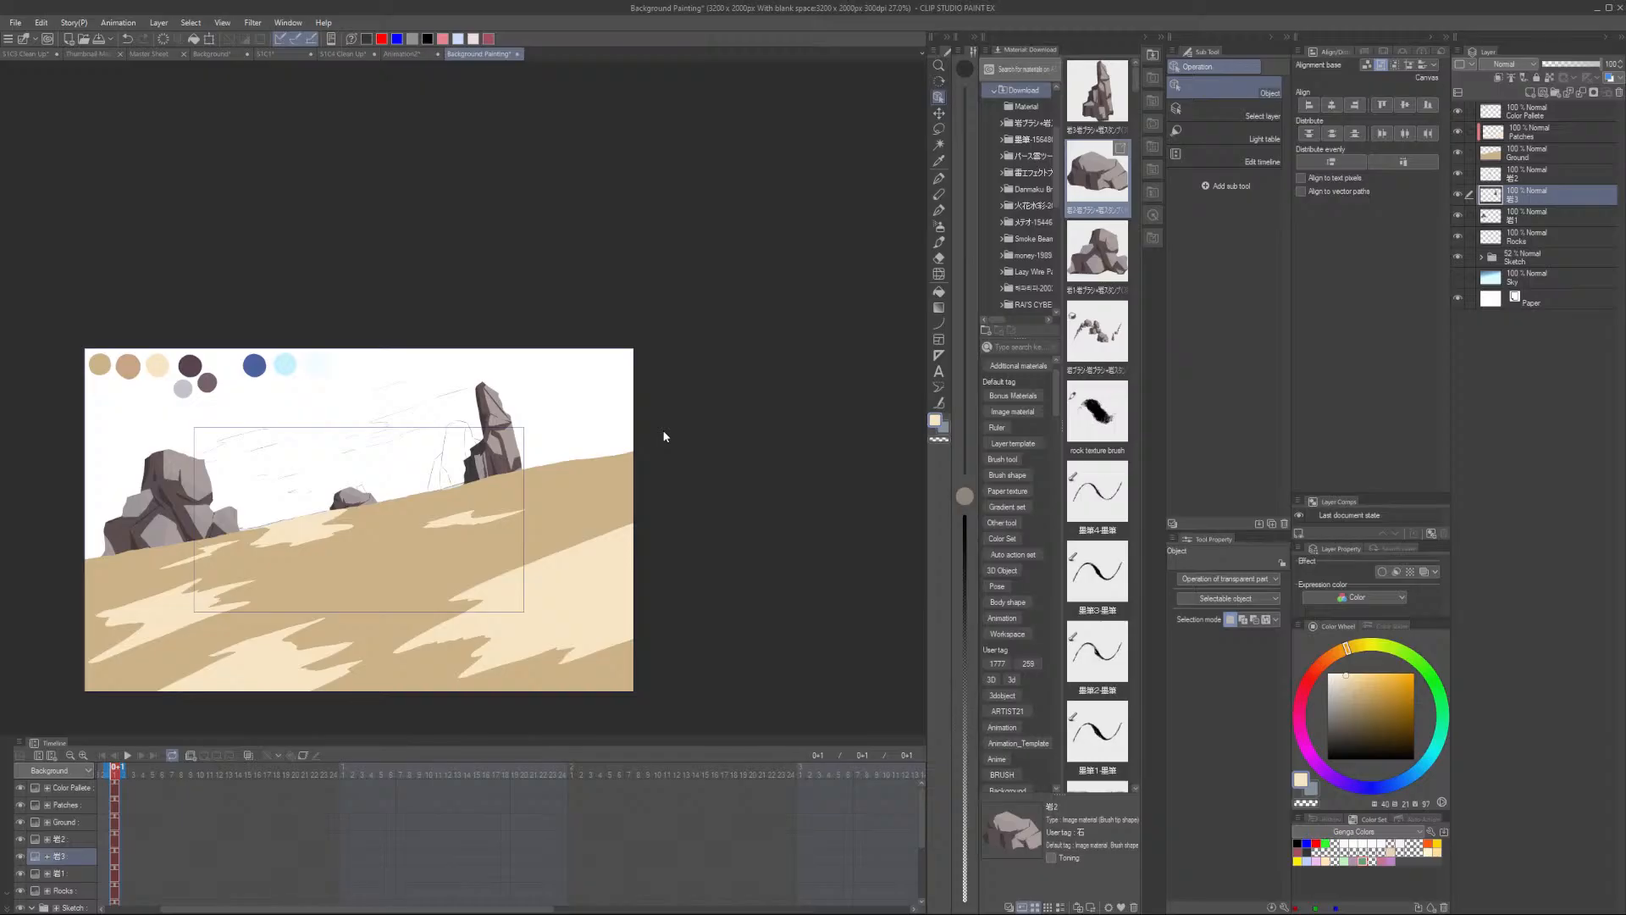
{"action": "left_click", "coordinate": [1457, 257]}
{"action": "left_click", "coordinate": [1458, 277]}
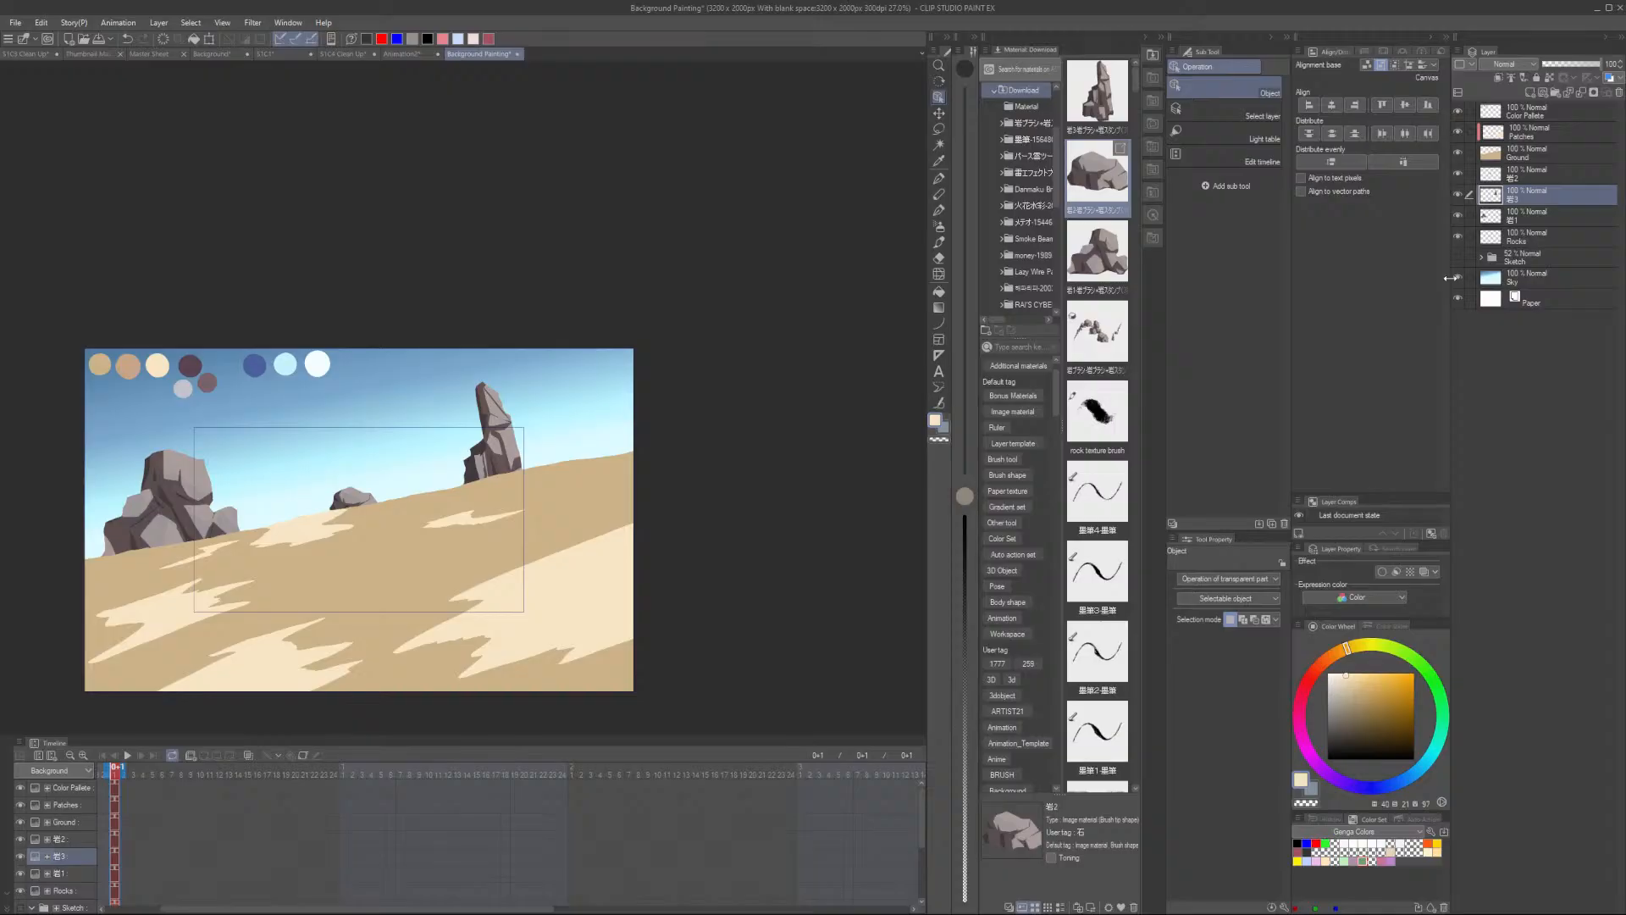
- Redraw the Sky layer with the Midday sky gradient, redoing the vertical drag several times until the blend fits
{"action": "left_click", "coordinate": [1540, 279]}
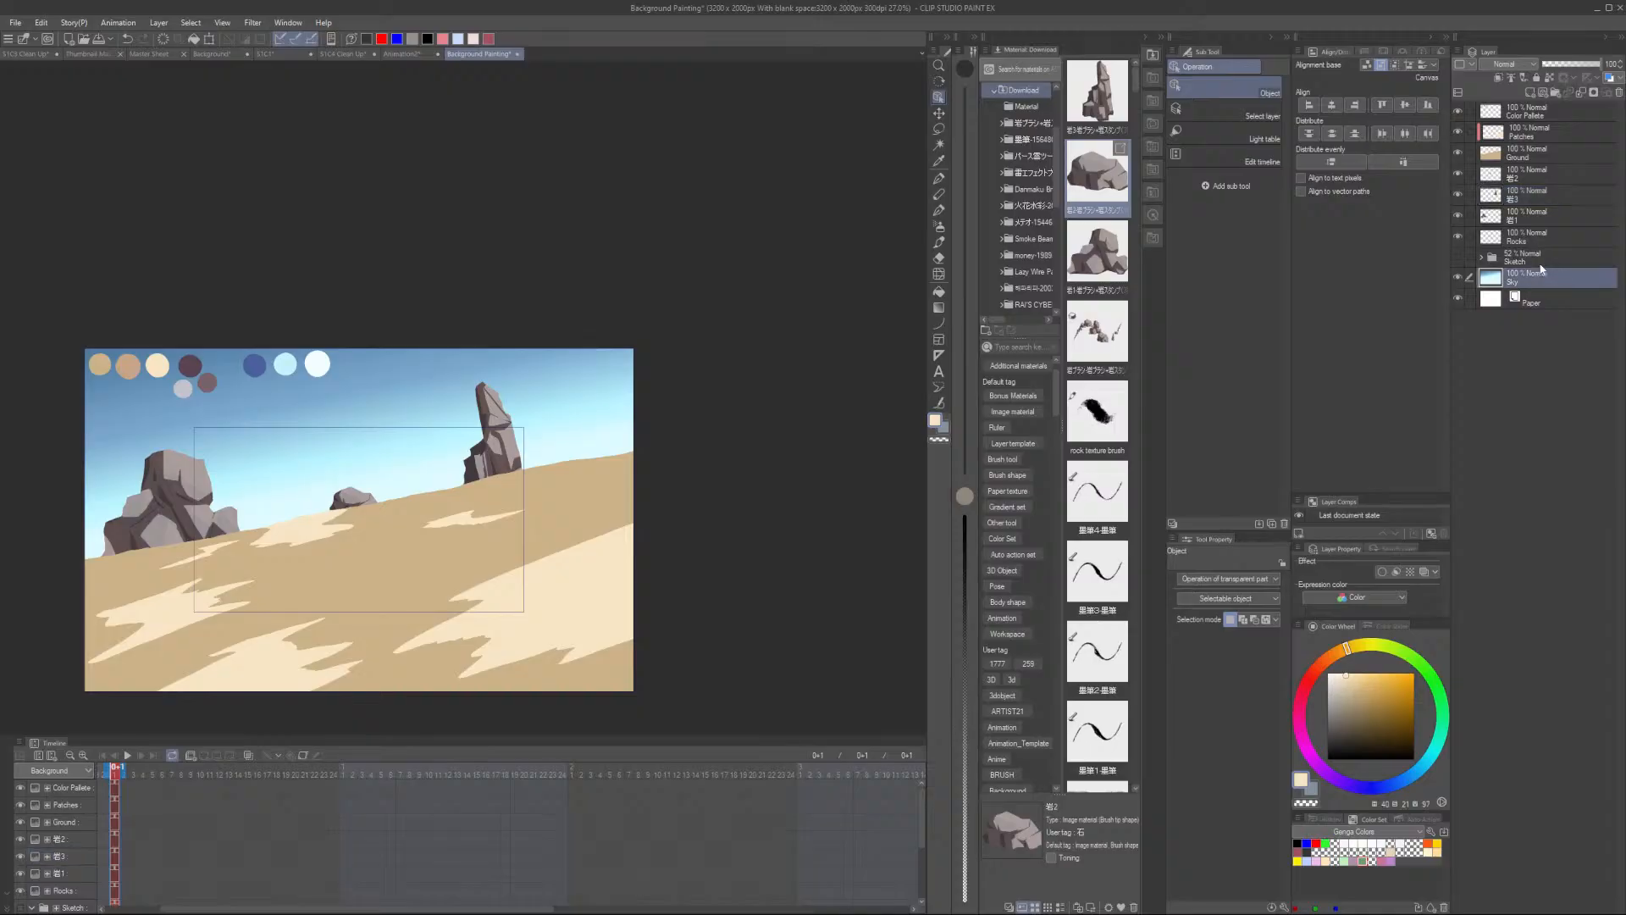
{"action": "key", "text": "ctrl+t"}
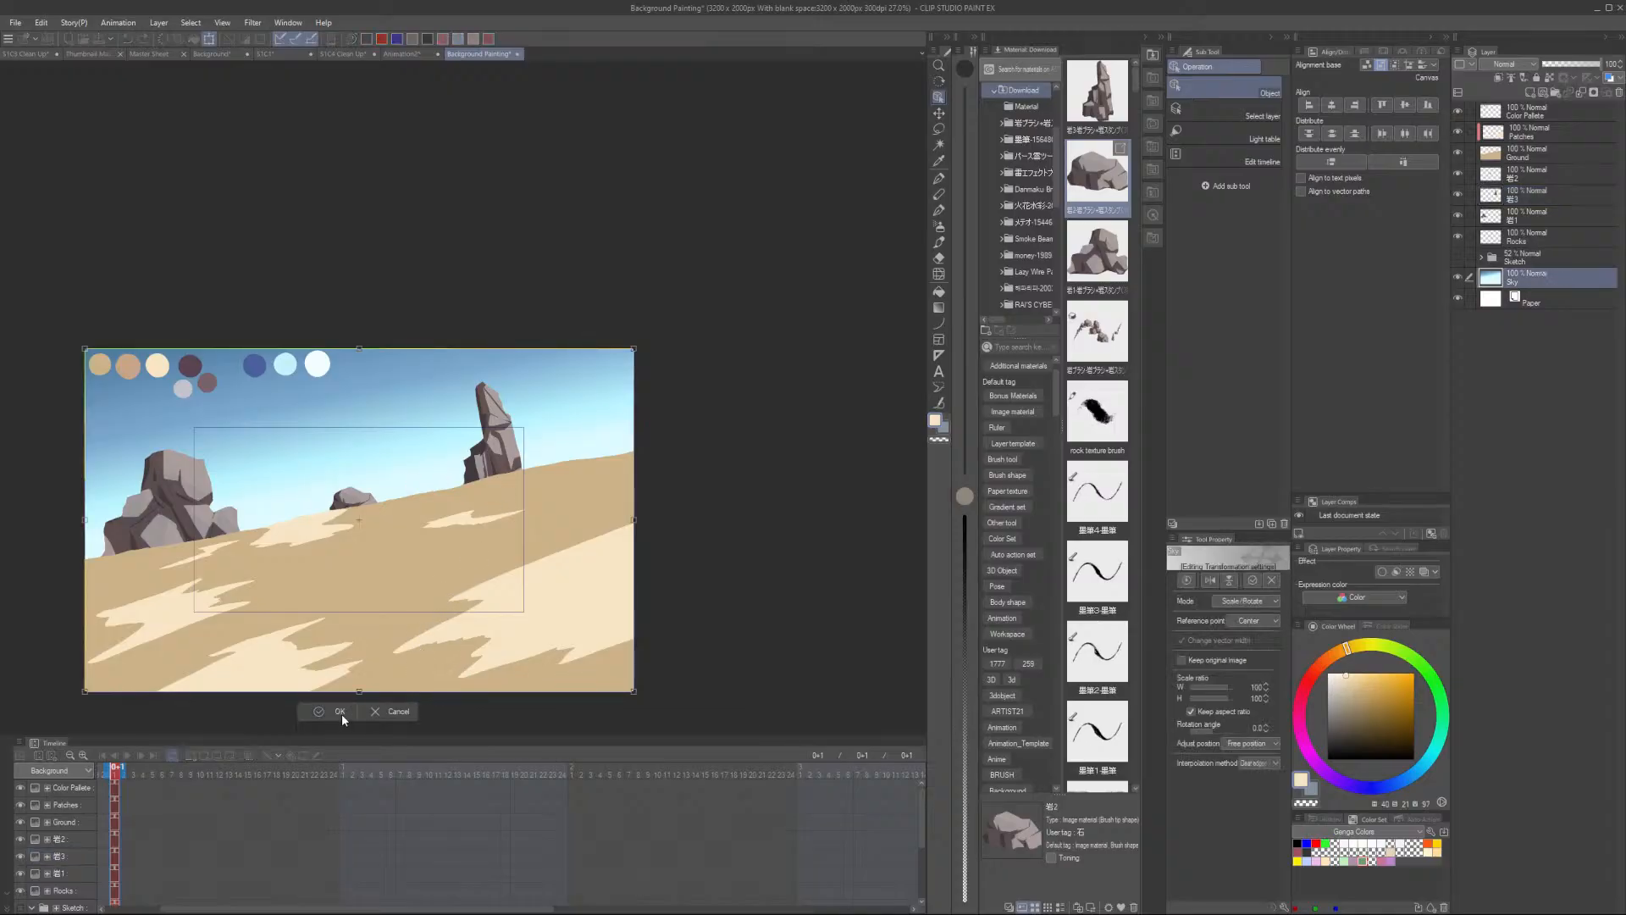
{"action": "left_click", "coordinate": [1558, 281]}
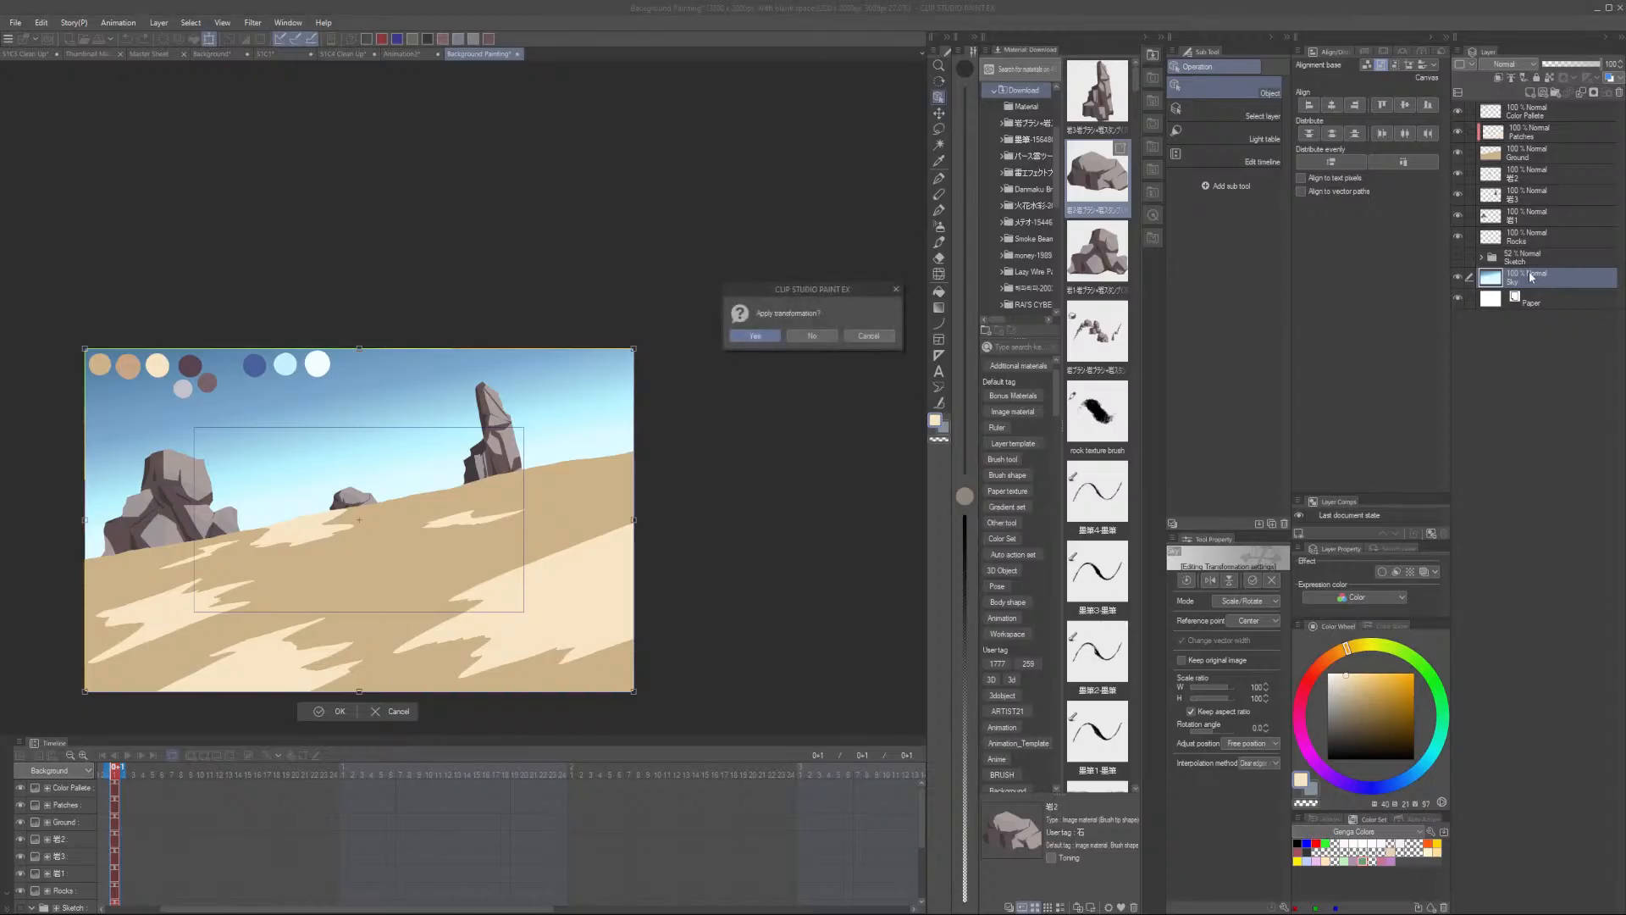
{"action": "left_click", "coordinate": [766, 335]}
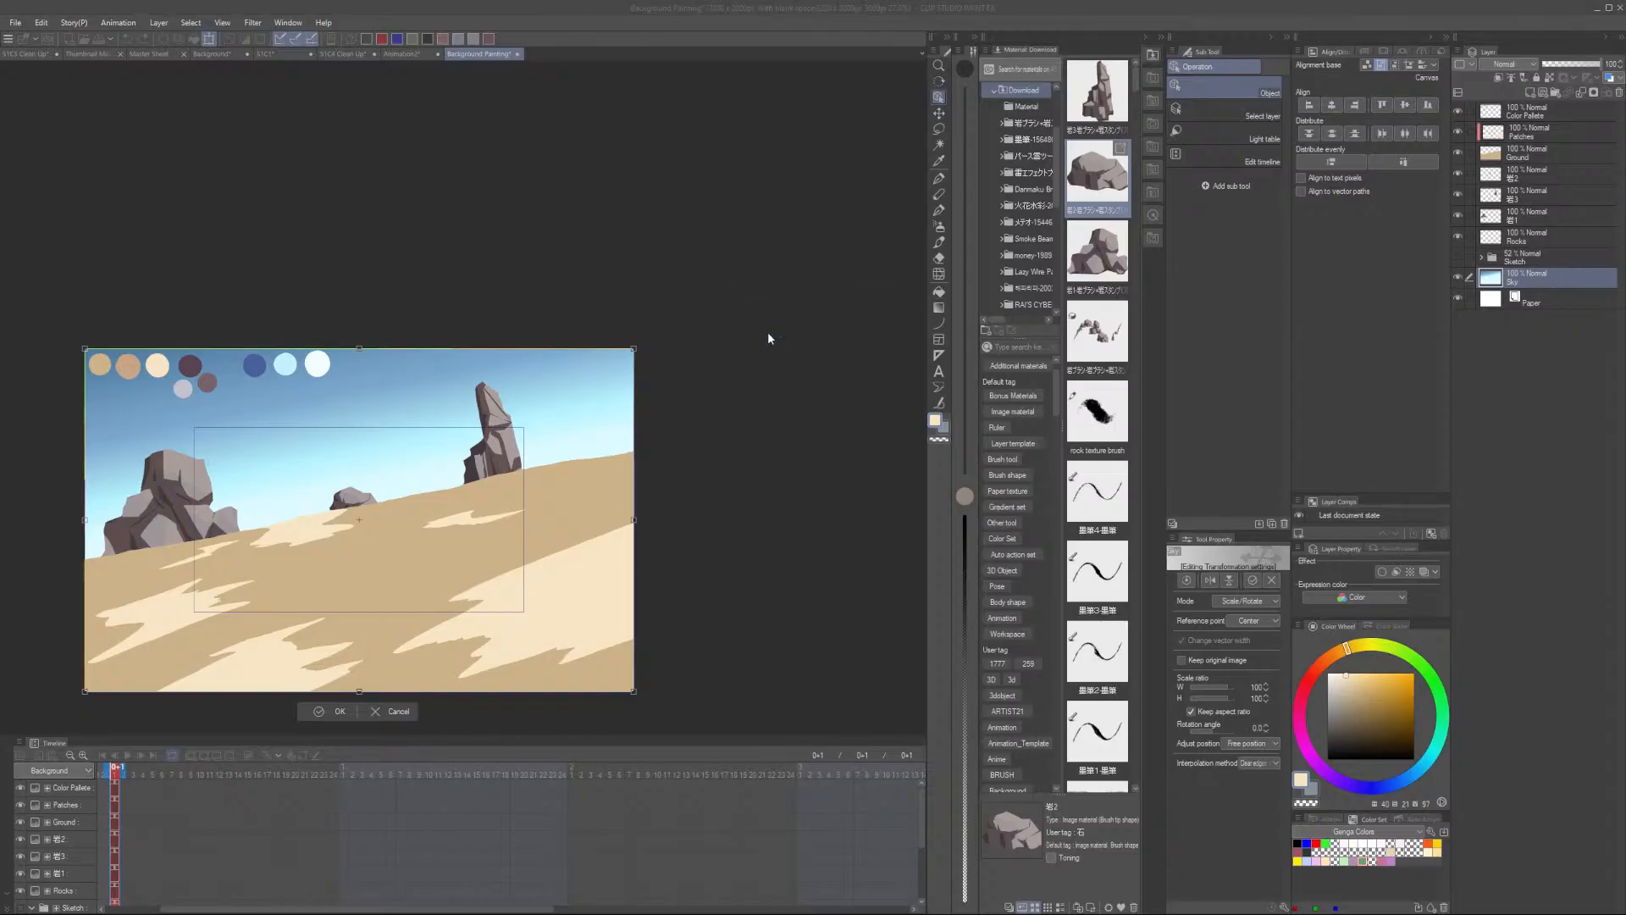
{"action": "left_click", "coordinate": [939, 308]}
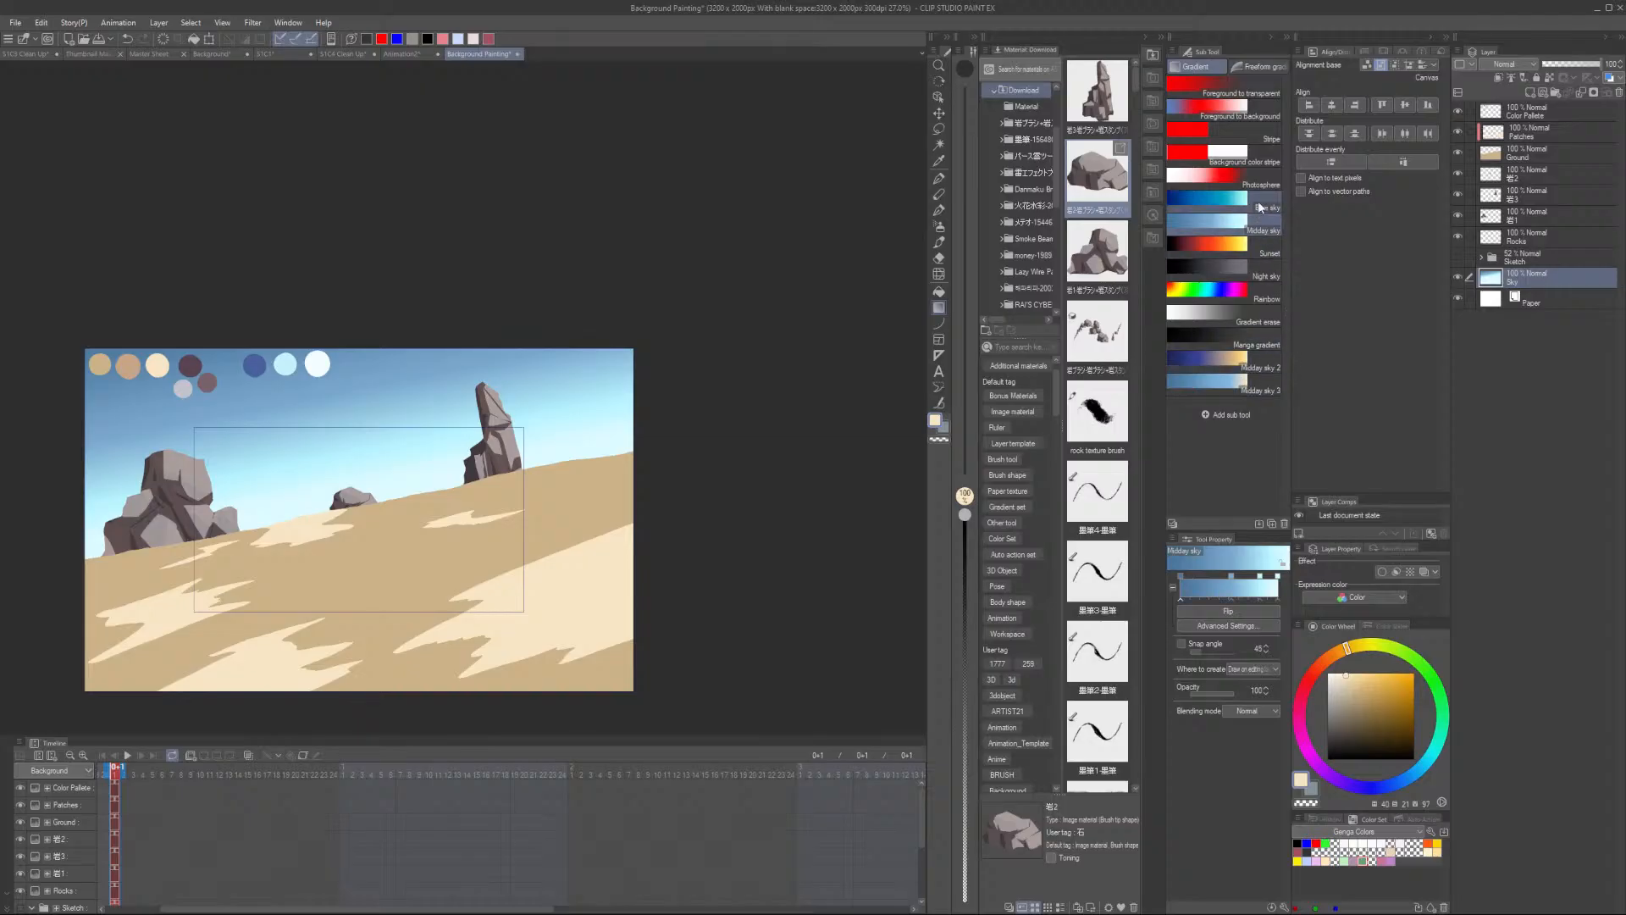
{"action": "left_click_drag", "start_coordinate": [315, 385], "coordinate": [417, 671]}
{"action": "left_click_drag", "start_coordinate": [285, 254], "coordinate": [349, 506]}
{"action": "key", "text": "ctrl+z"}
{"action": "left_click_drag", "start_coordinate": [302, 296], "coordinate": [369, 641]}
{"action": "key", "text": "ctrl+z"}
{"action": "left_click_drag", "start_coordinate": [276, 264], "coordinate": [374, 600]}
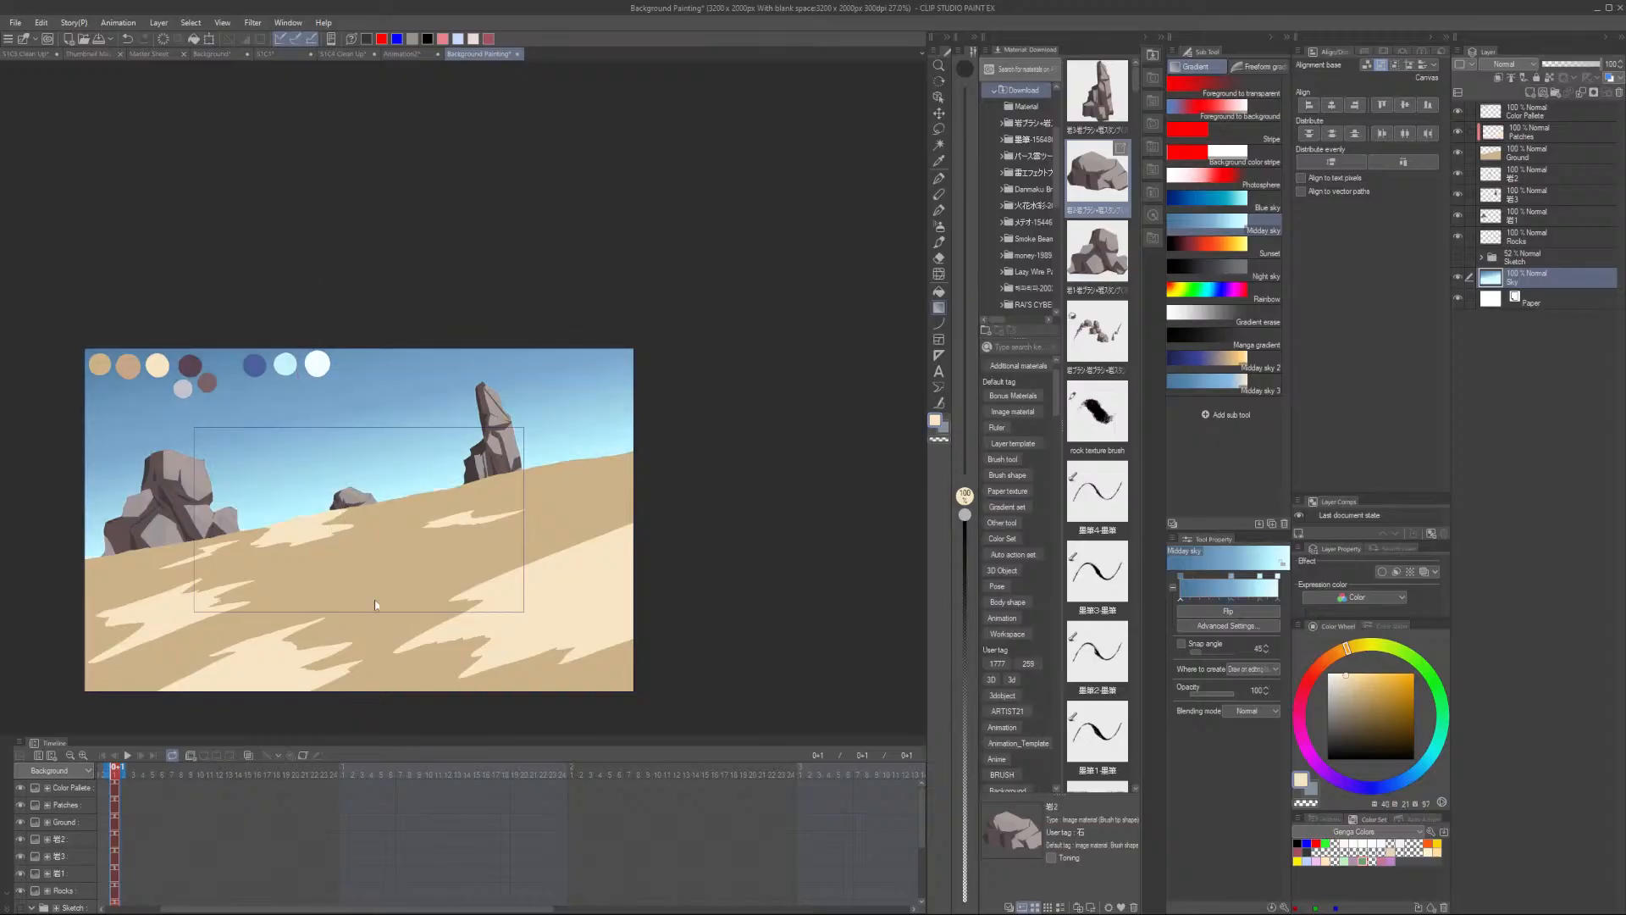
{"action": "key", "text": "ctrl+z"}
{"action": "left_click_drag", "start_coordinate": [289, 277], "coordinate": [344, 508]}
{"action": "key", "text": "ctrl+z"}
{"action": "key", "text": "ctrl+z"}
{"action": "left_click_drag", "start_coordinate": [291, 287], "coordinate": [351, 515]}
{"action": "key", "text": "ctrl+z"}
{"action": "left_click_drag", "start_coordinate": [310, 285], "coordinate": [395, 559]}
{"action": "key", "text": "ctrl+z"}
{"action": "left_click_drag", "start_coordinate": [305, 265], "coordinate": [365, 506]}
{"action": "key", "text": "ctrl+z"}
{"action": "left_click_drag", "start_coordinate": [300, 292], "coordinate": [375, 488]}
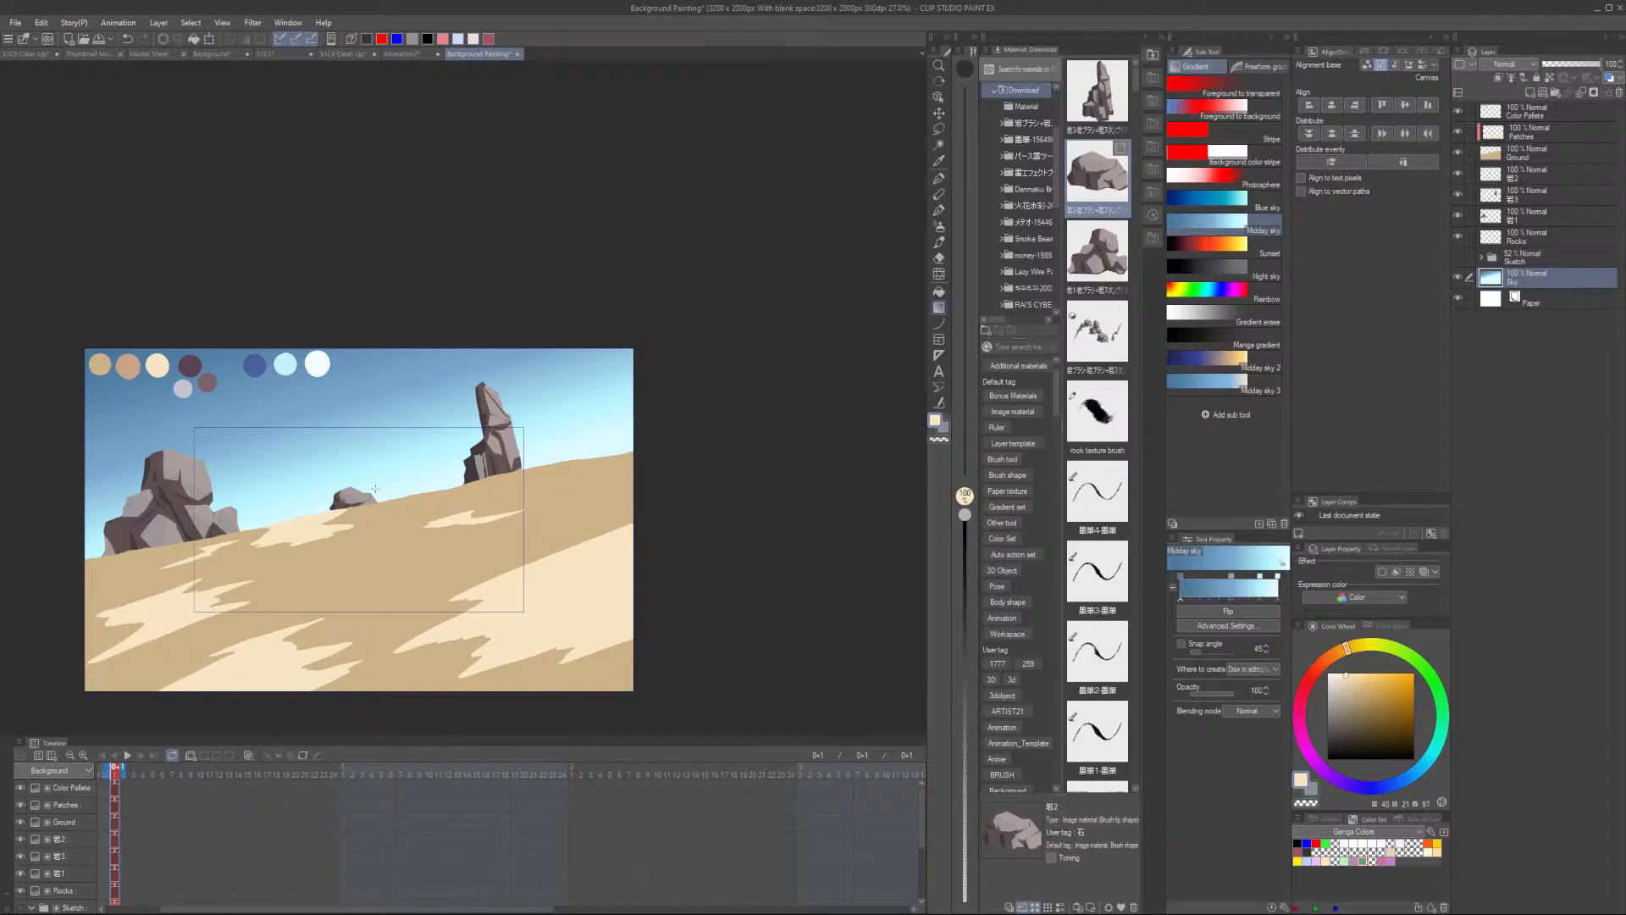
{"action": "key", "text": "ctrl+minus"}
{"action": "key", "text": "ctrl+z"}
{"action": "left_click_drag", "start_coordinate": [291, 249], "coordinate": [347, 507]}
{"action": "key", "text": "ctrl+z"}
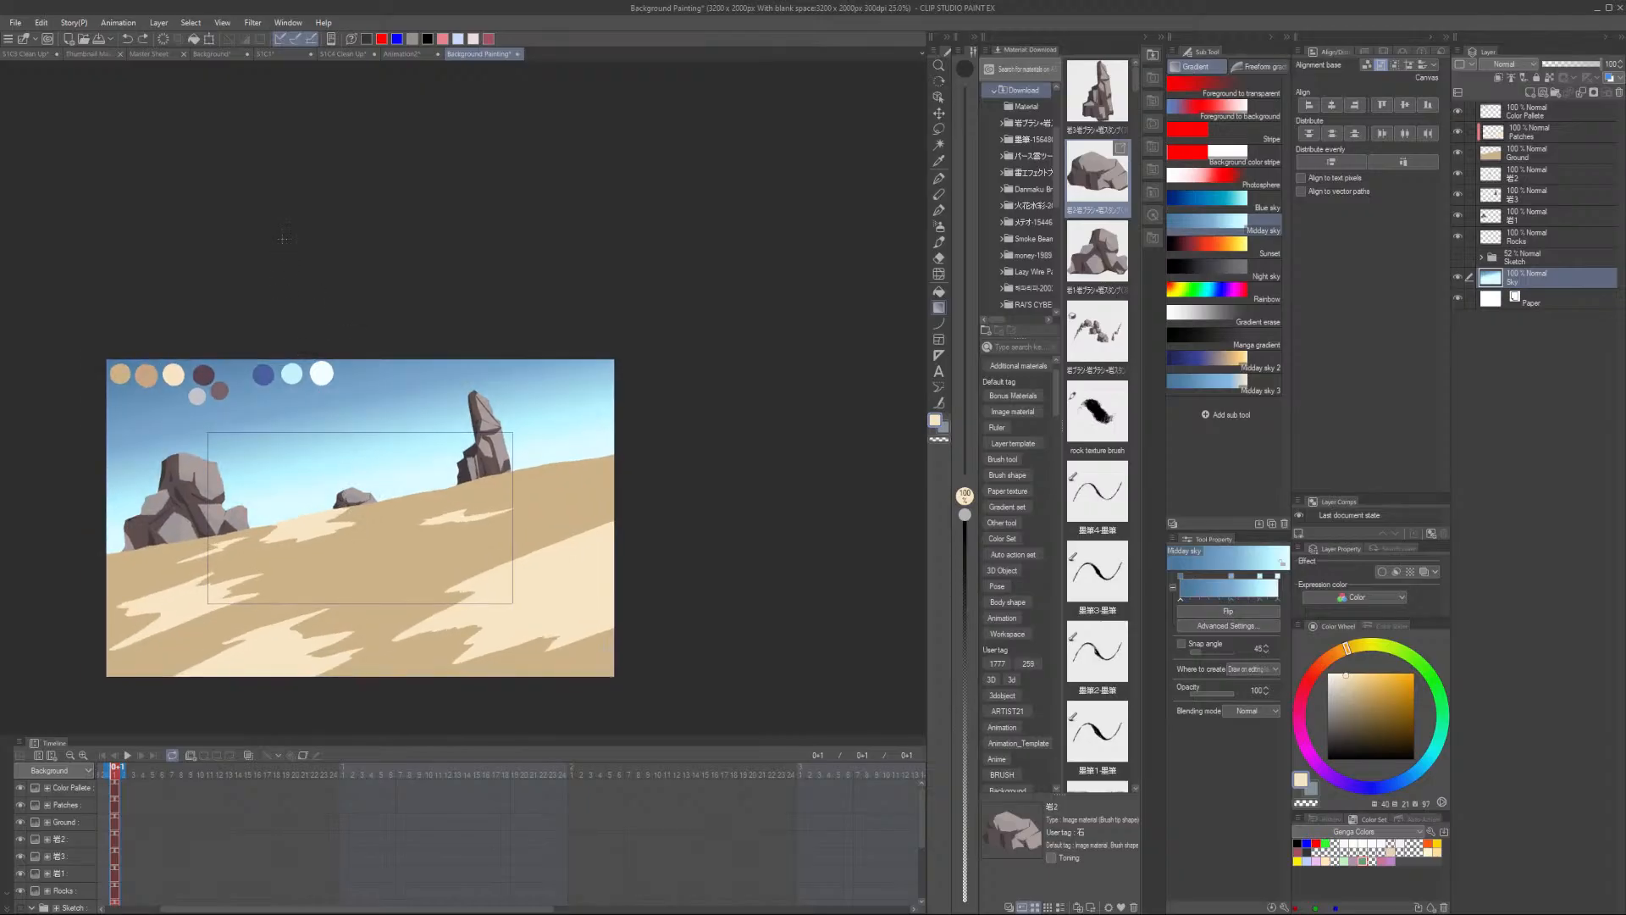
{"action": "left_click_drag", "start_coordinate": [244, 132], "coordinate": [337, 518]}
{"action": "key", "text": "ctrl+z"}
{"action": "left_click_drag", "start_coordinate": [292, 257], "coordinate": [380, 514]}
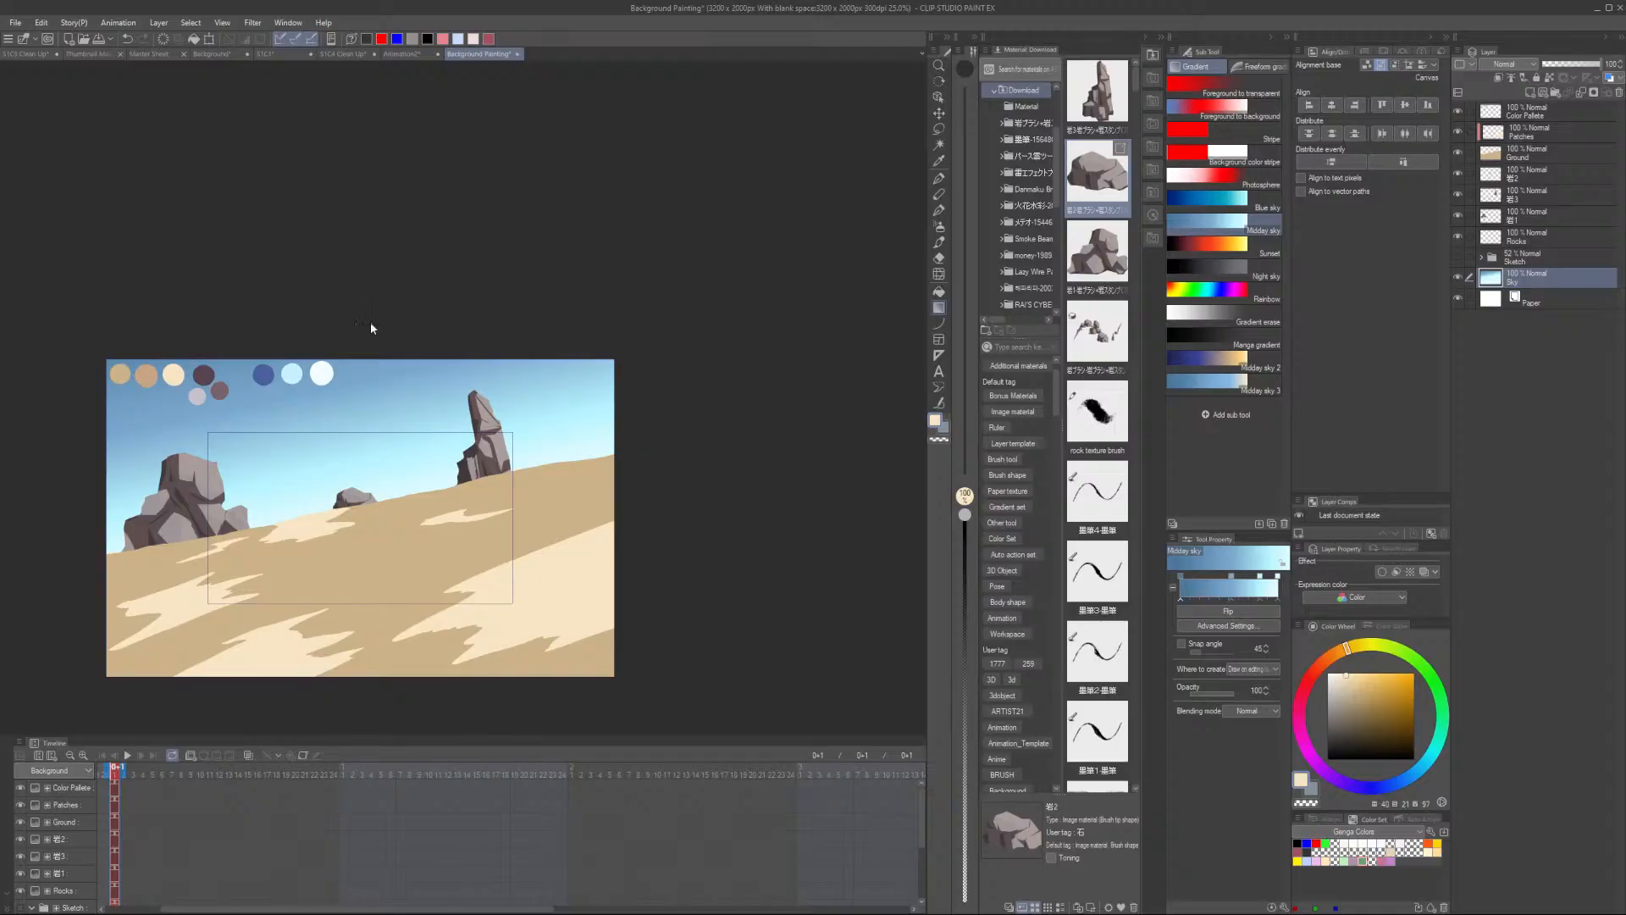
{"action": "key", "text": "ctrl+z"}
{"action": "left_click_drag", "start_coordinate": [306, 288], "coordinate": [369, 509]}
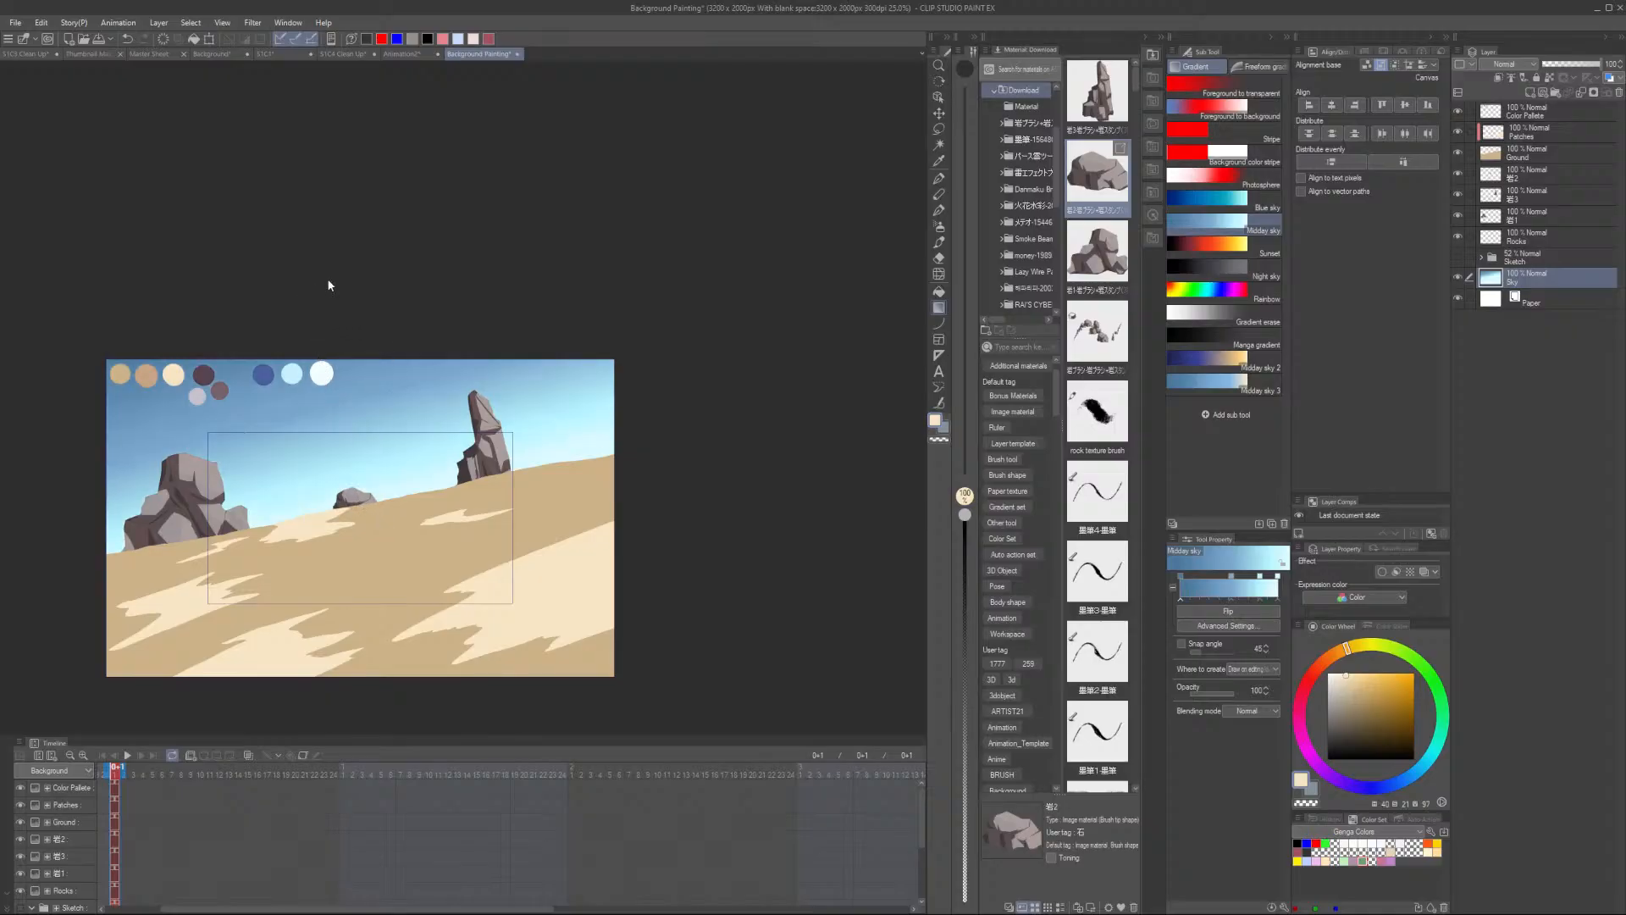
{"action": "left_click_drag", "start_coordinate": [326, 276], "coordinate": [382, 563]}
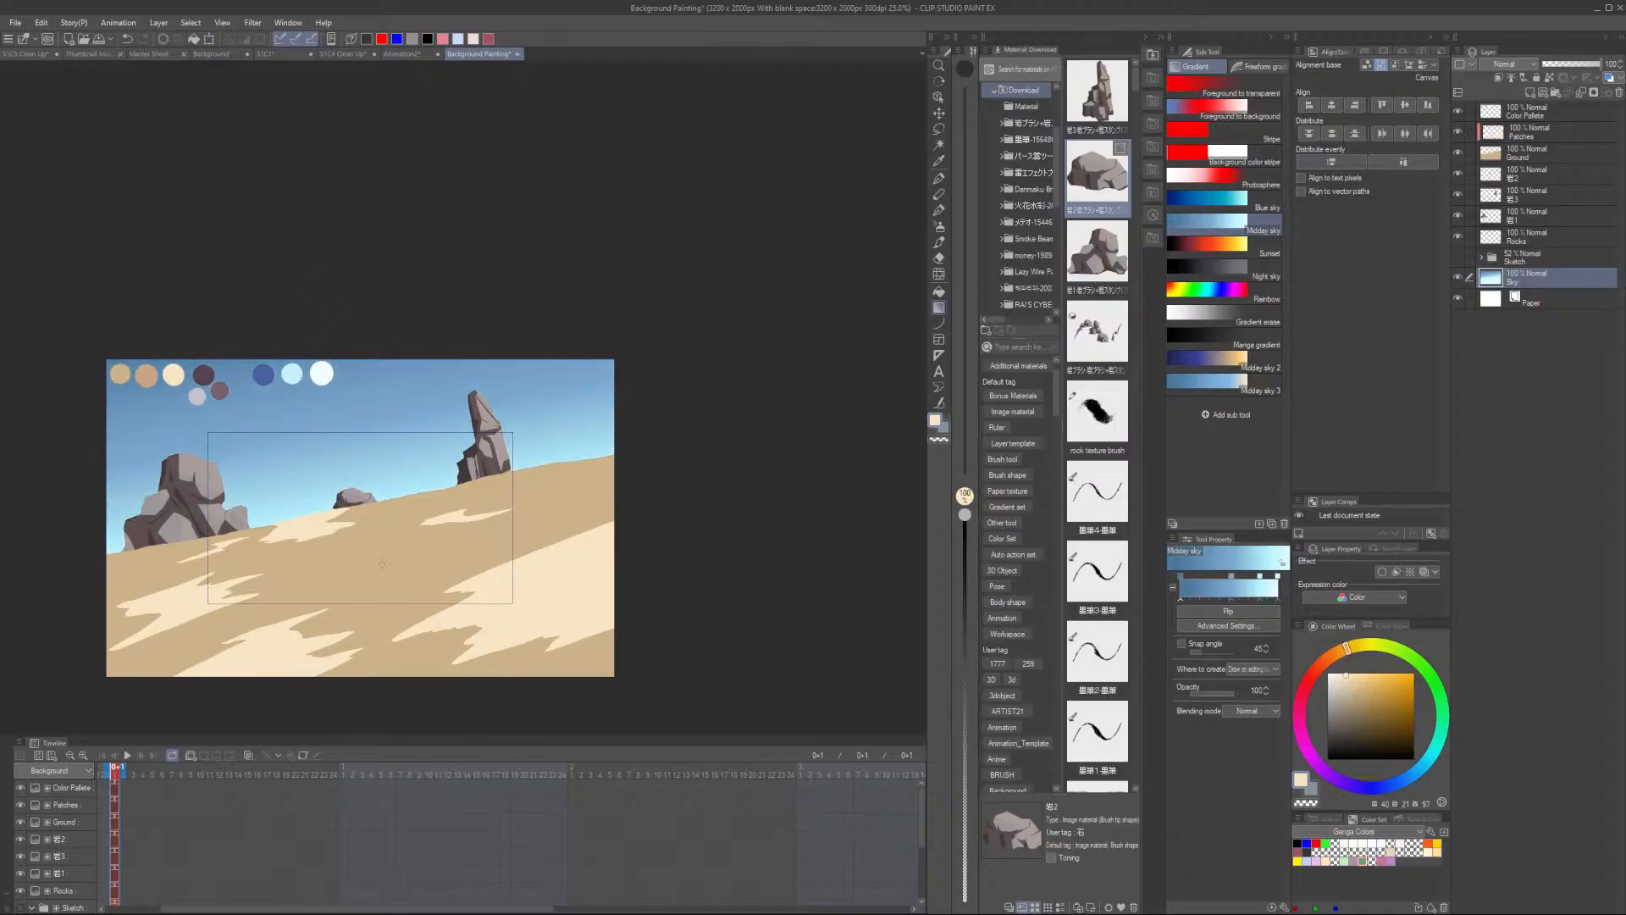
{"action": "key", "text": "ctrl+z"}
{"action": "left_click_drag", "start_coordinate": [294, 247], "coordinate": [350, 558]}
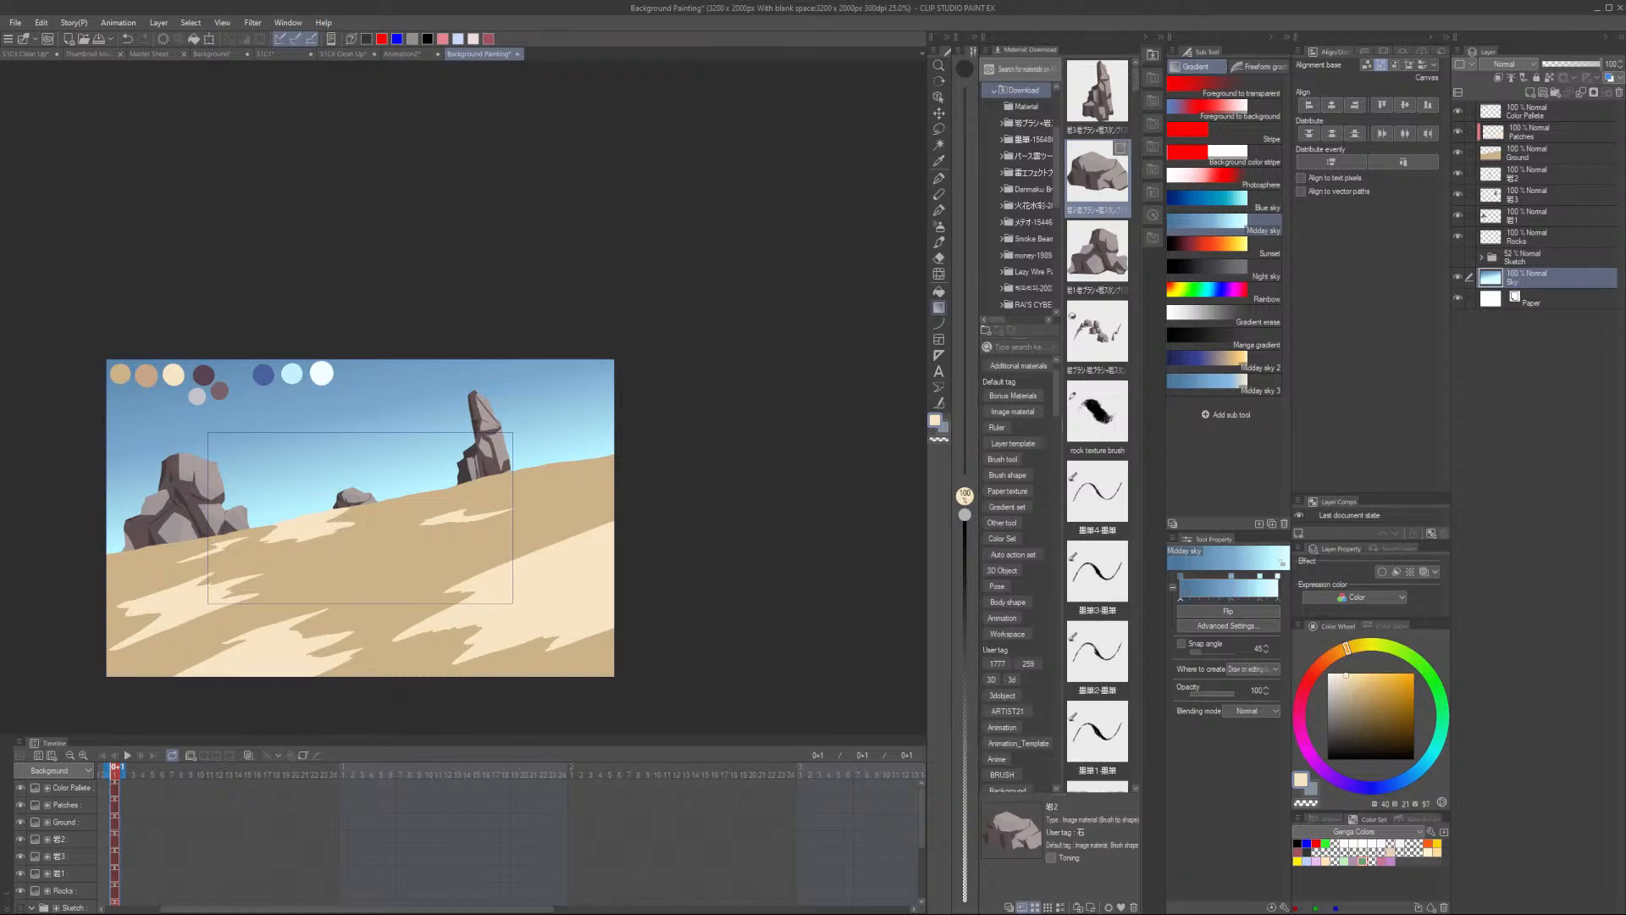
{"action": "key", "text": "ctrl+z"}
{"action": "left_click_drag", "start_coordinate": [315, 288], "coordinate": [350, 518]}
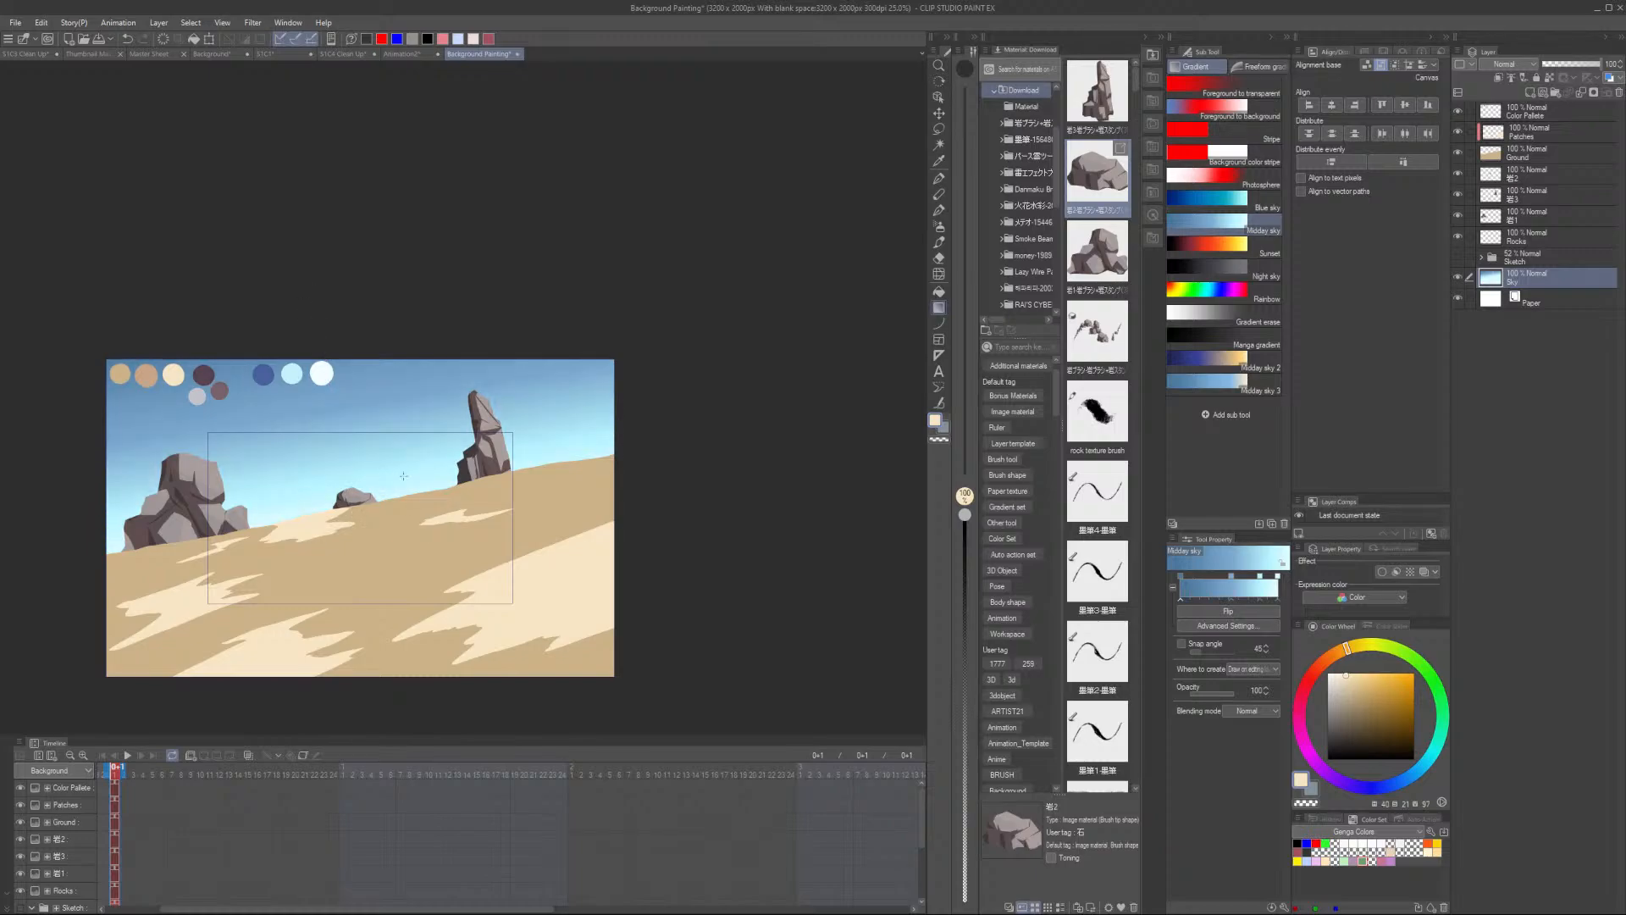
- Reorder the rock layers, moving the top rock layer down beneath the other two
{"action": "scroll", "coordinate": [421, 463], "scroll_direction": "down", "scroll_amount": 2}
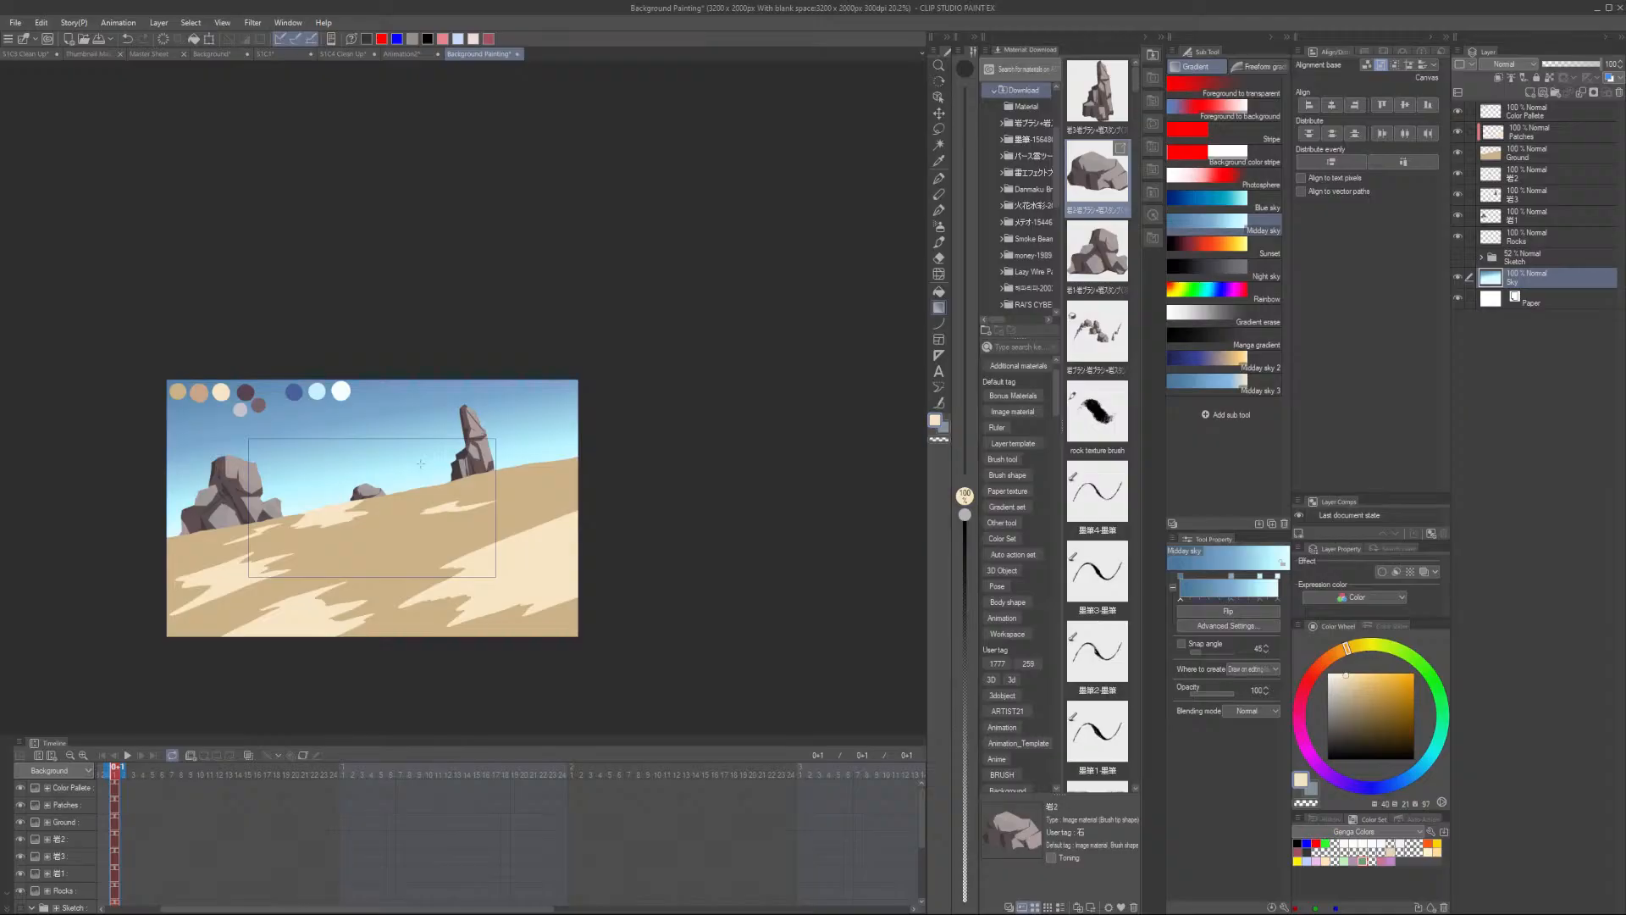
{"action": "scroll", "coordinate": [421, 463], "scroll_direction": "up", "scroll_amount": 3}
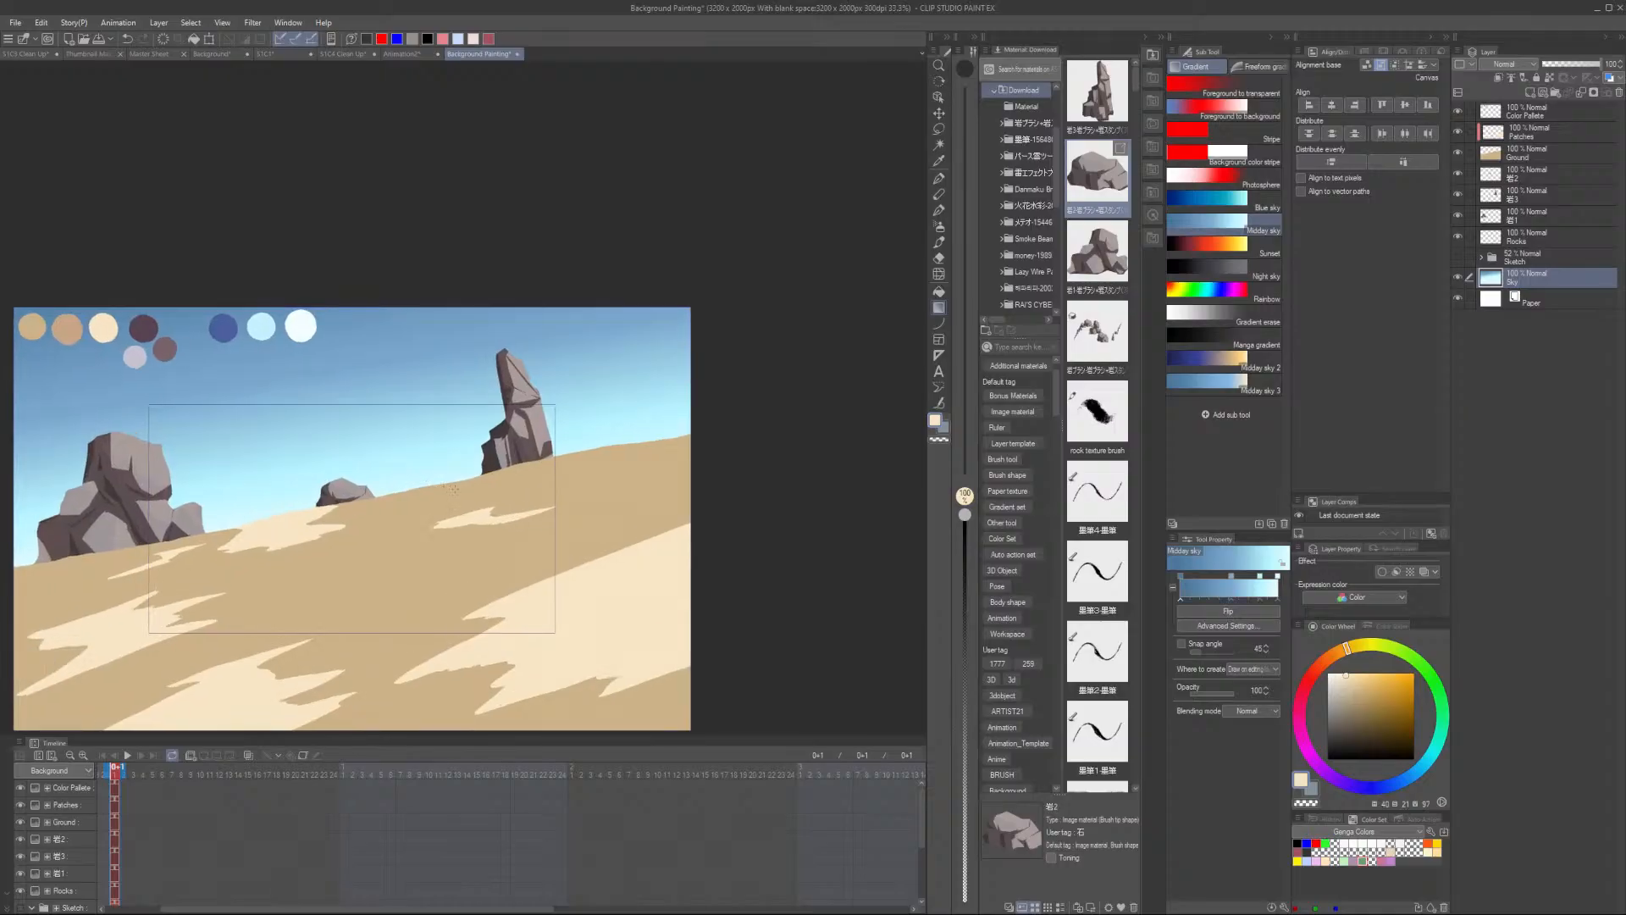
{"action": "scroll", "coordinate": [441, 487], "scroll_direction": "down", "scroll_amount": 2}
{"action": "scroll", "coordinate": [457, 506], "scroll_direction": "up", "scroll_amount": 2}
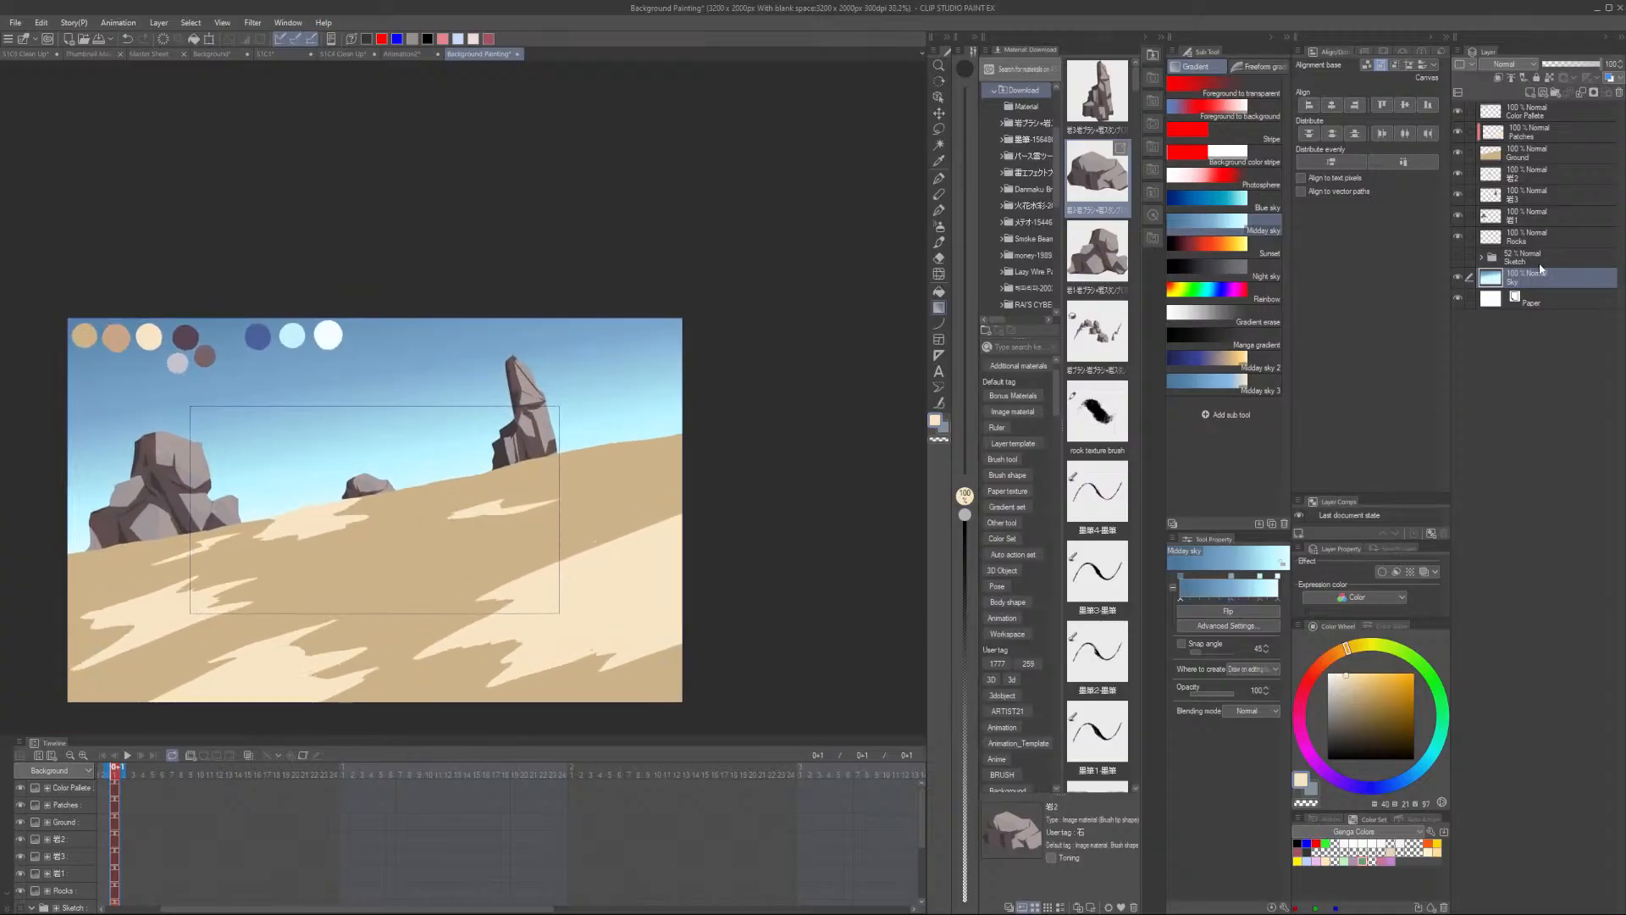
{"action": "left_click", "coordinate": [1534, 190]}
{"action": "left_click", "coordinate": [1538, 218], "text": "shift"}
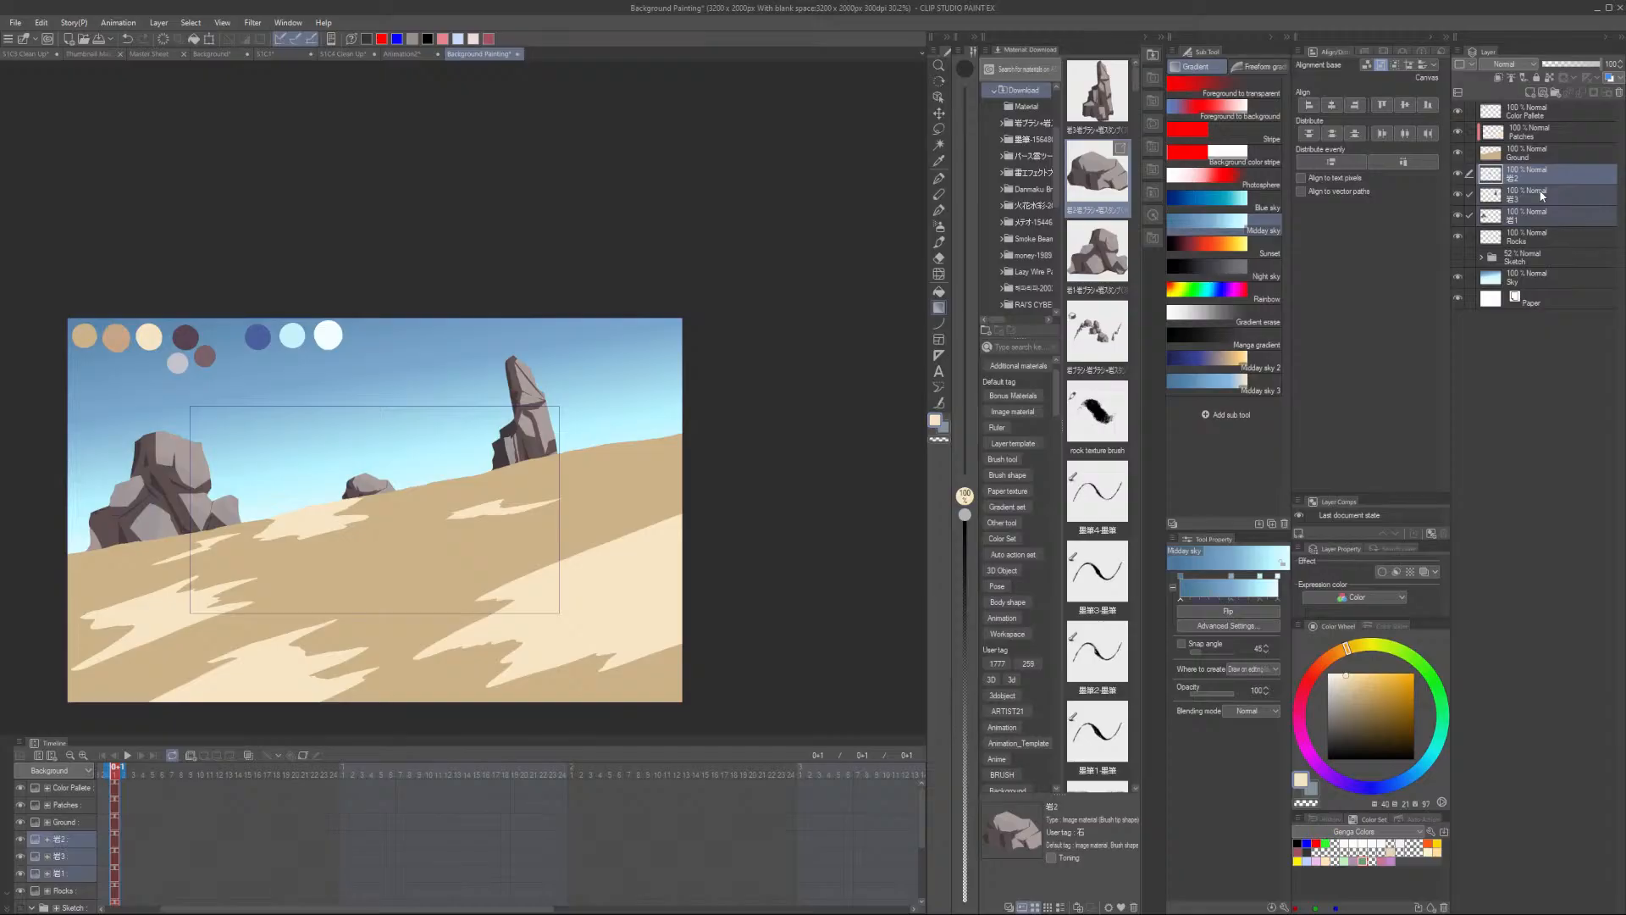
{"action": "left_click", "coordinate": [1523, 180]}
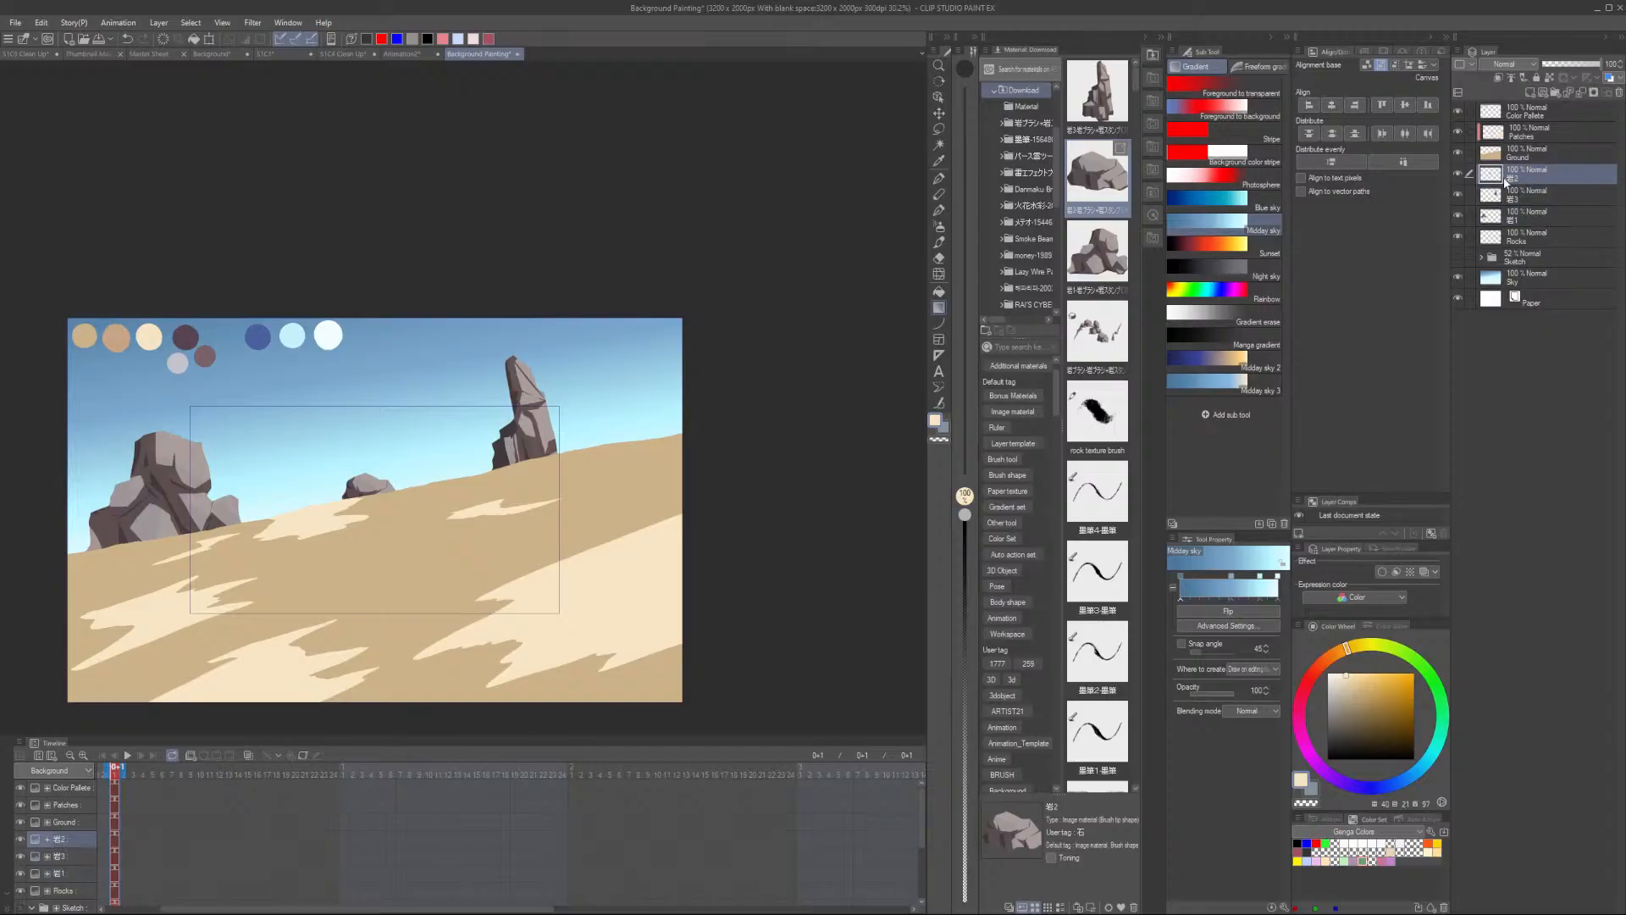
{"action": "left_click", "coordinate": [1458, 175]}
{"action": "left_click", "coordinate": [1458, 175]}
{"action": "left_click_drag", "start_coordinate": [1543, 182], "coordinate": [1540, 229]}
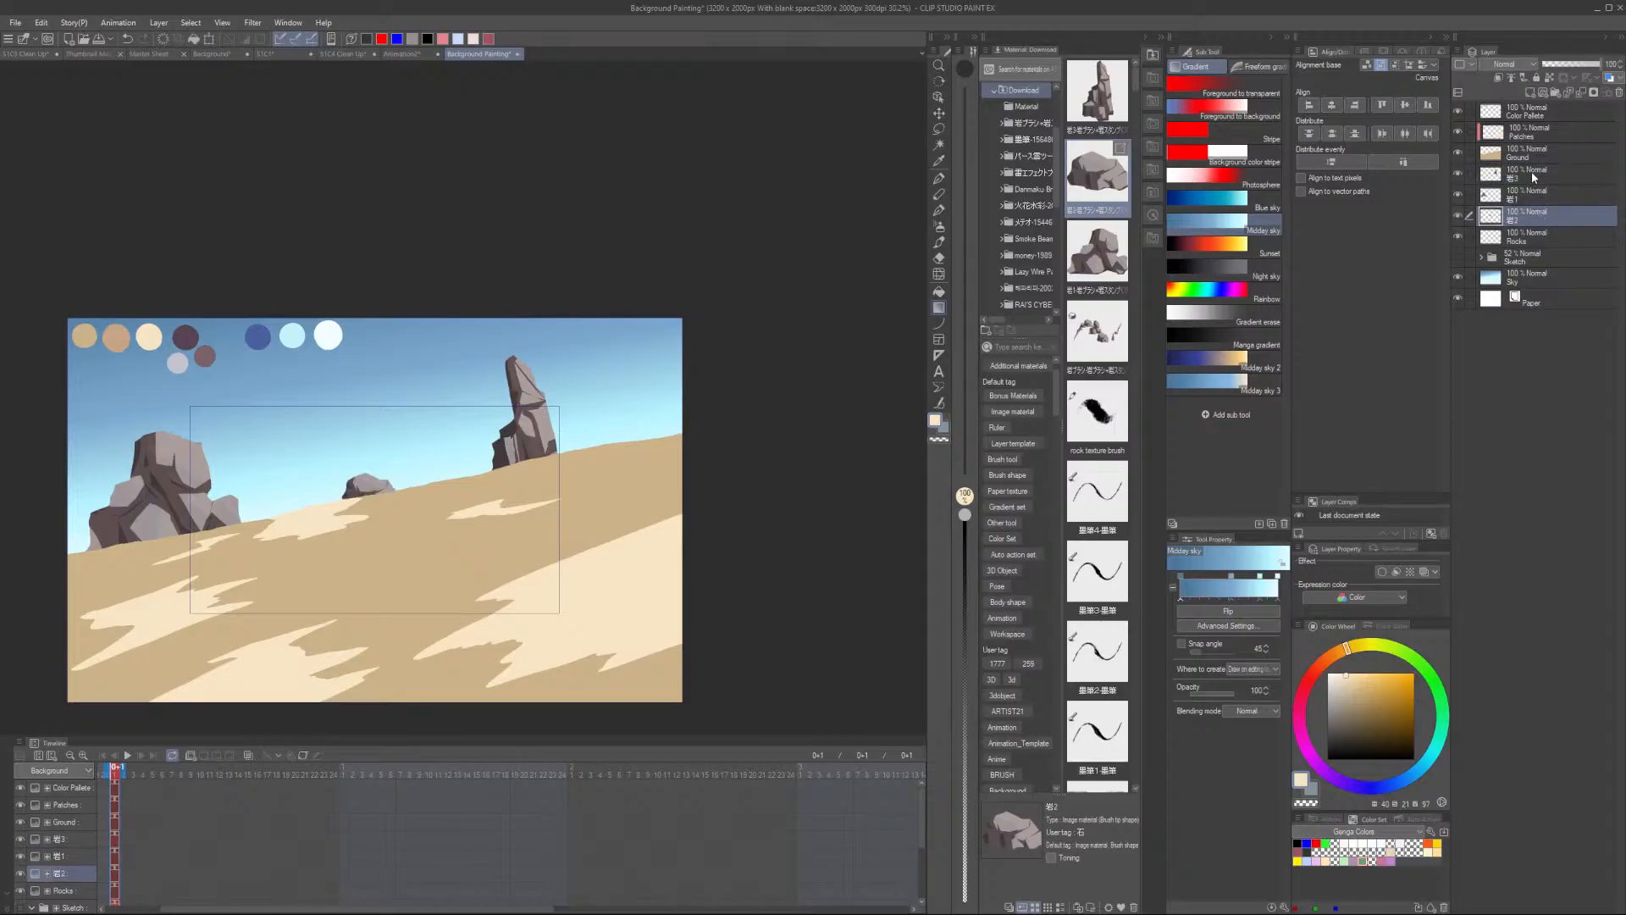
- Merge the two upper rock layers into a single layer
{"action": "left_click", "coordinate": [1531, 172]}
{"action": "left_click", "coordinate": [1529, 202], "text": "shift"}
{"action": "key", "text": "ctrl+g"}
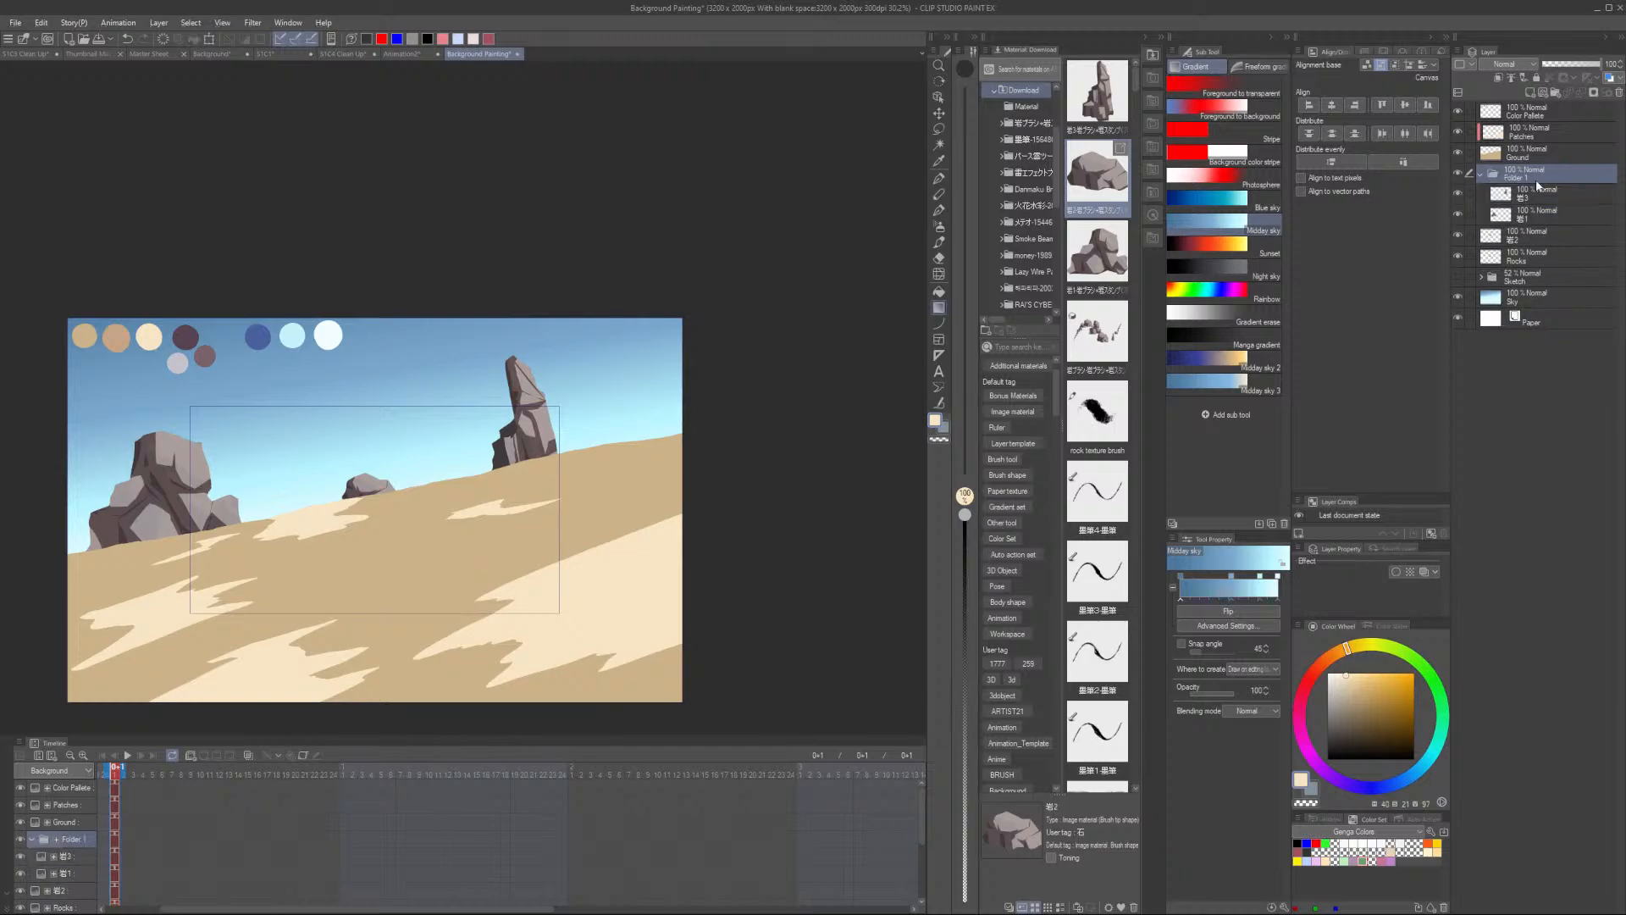
{"action": "key", "text": "ctrl+z"}
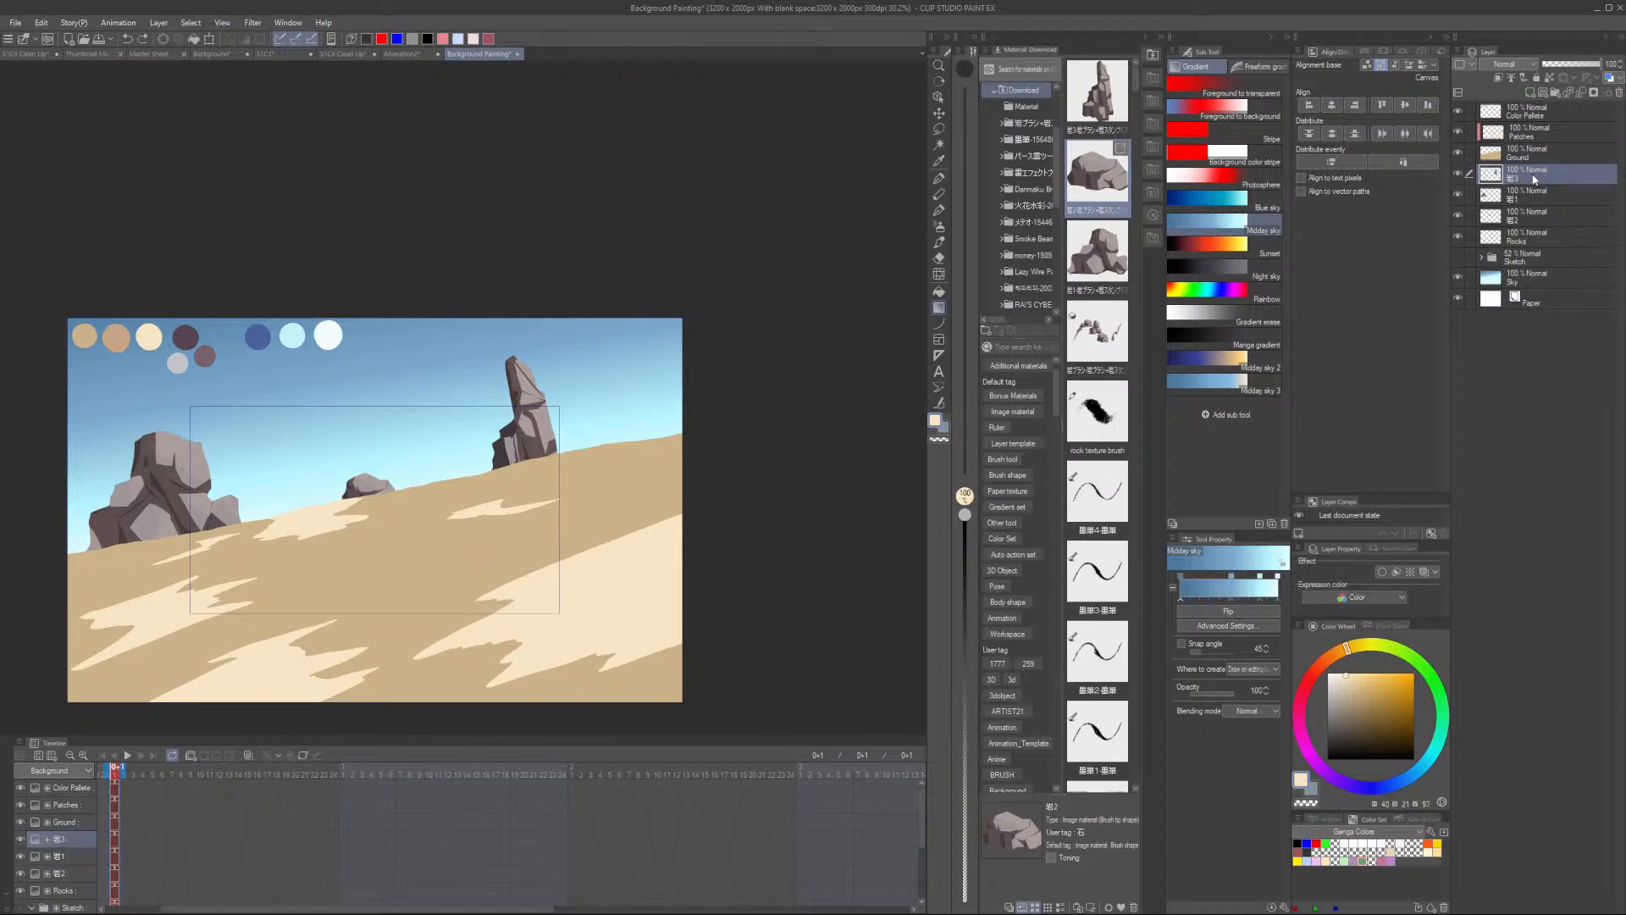
{"action": "key", "text": "ctrl+e"}
{"action": "left_click", "coordinate": [1526, 197]}
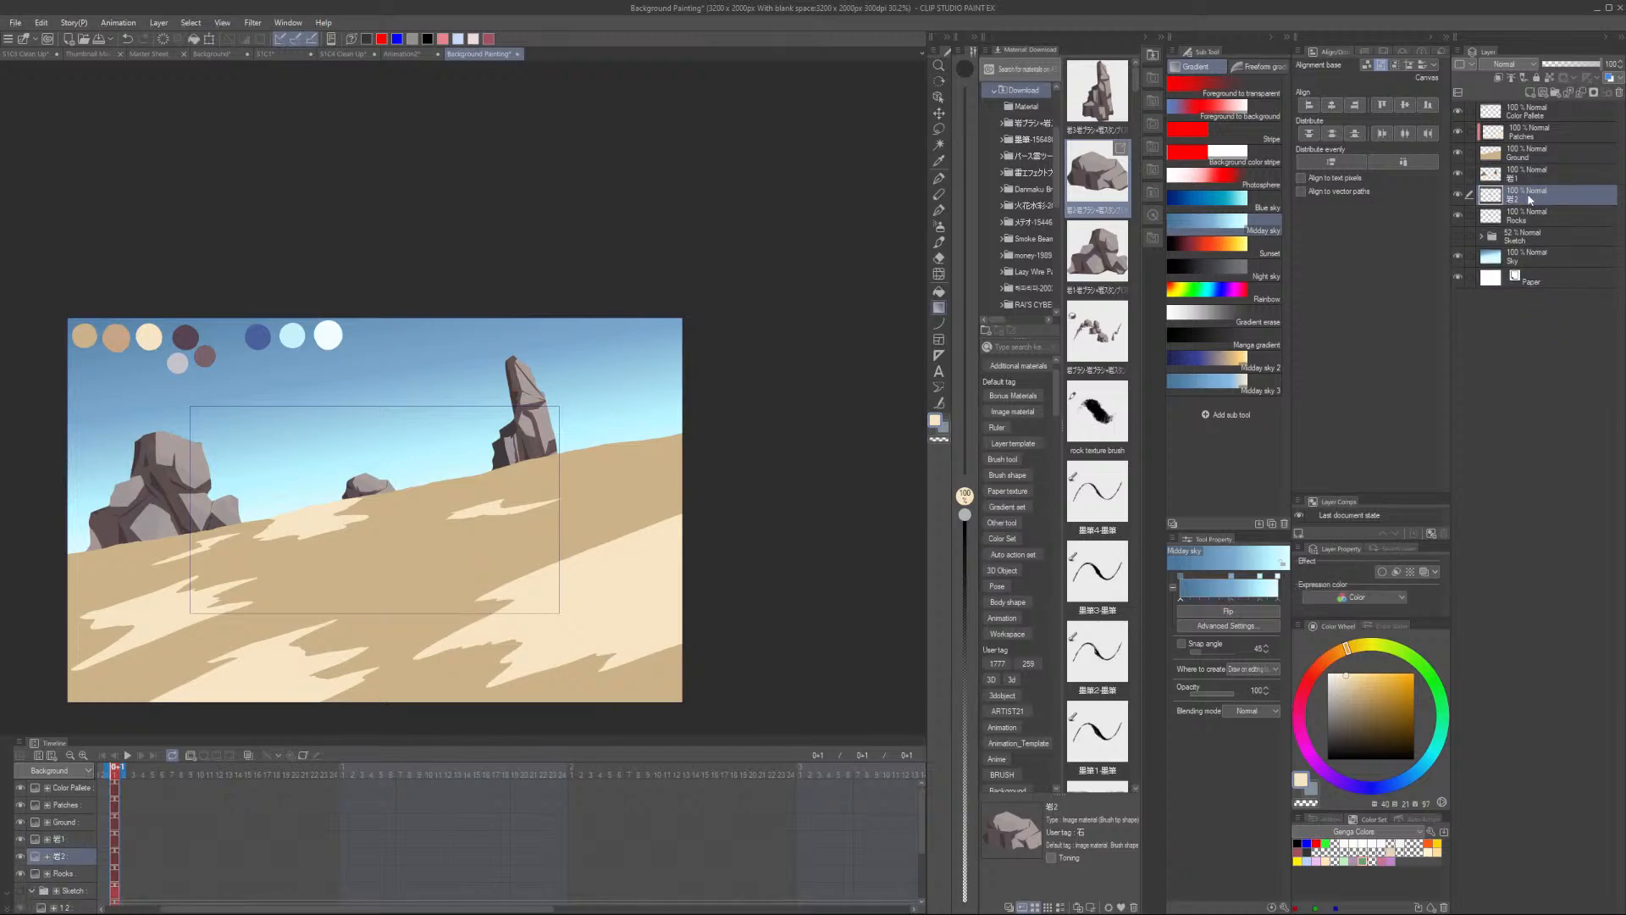
- Duplicate the small boulder layer, flip the copy horizontally and move it beside the rock pillar
{"action": "scroll", "coordinate": [369, 488], "scroll_direction": "up", "scroll_amount": 4}
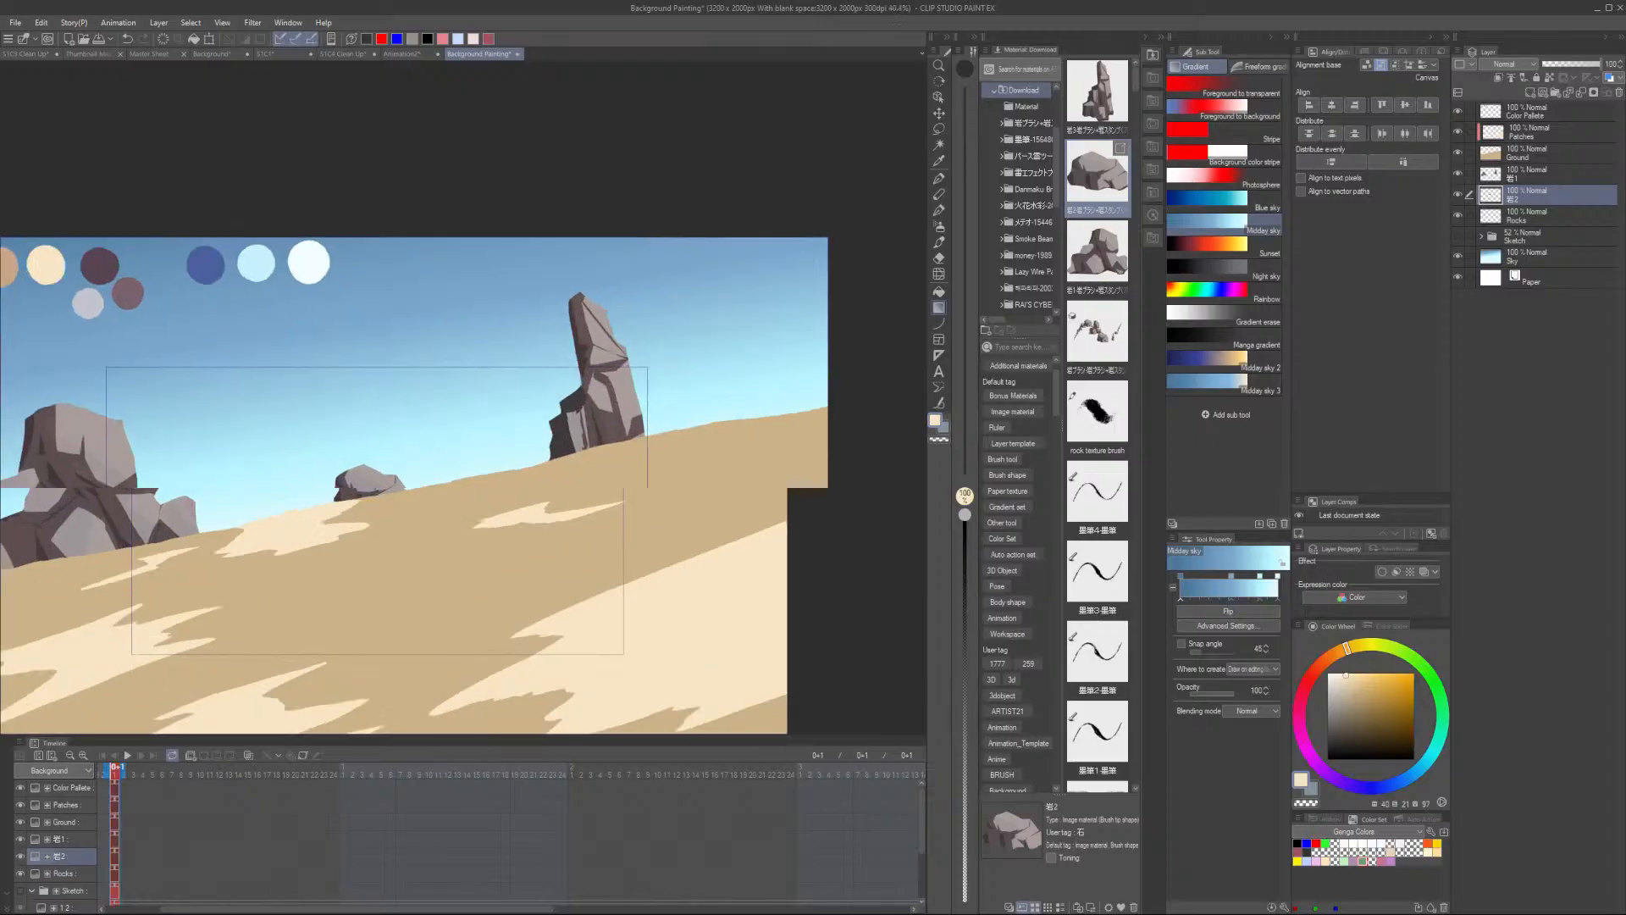
{"action": "scroll", "coordinate": [408, 466], "scroll_direction": "up", "scroll_amount": 2}
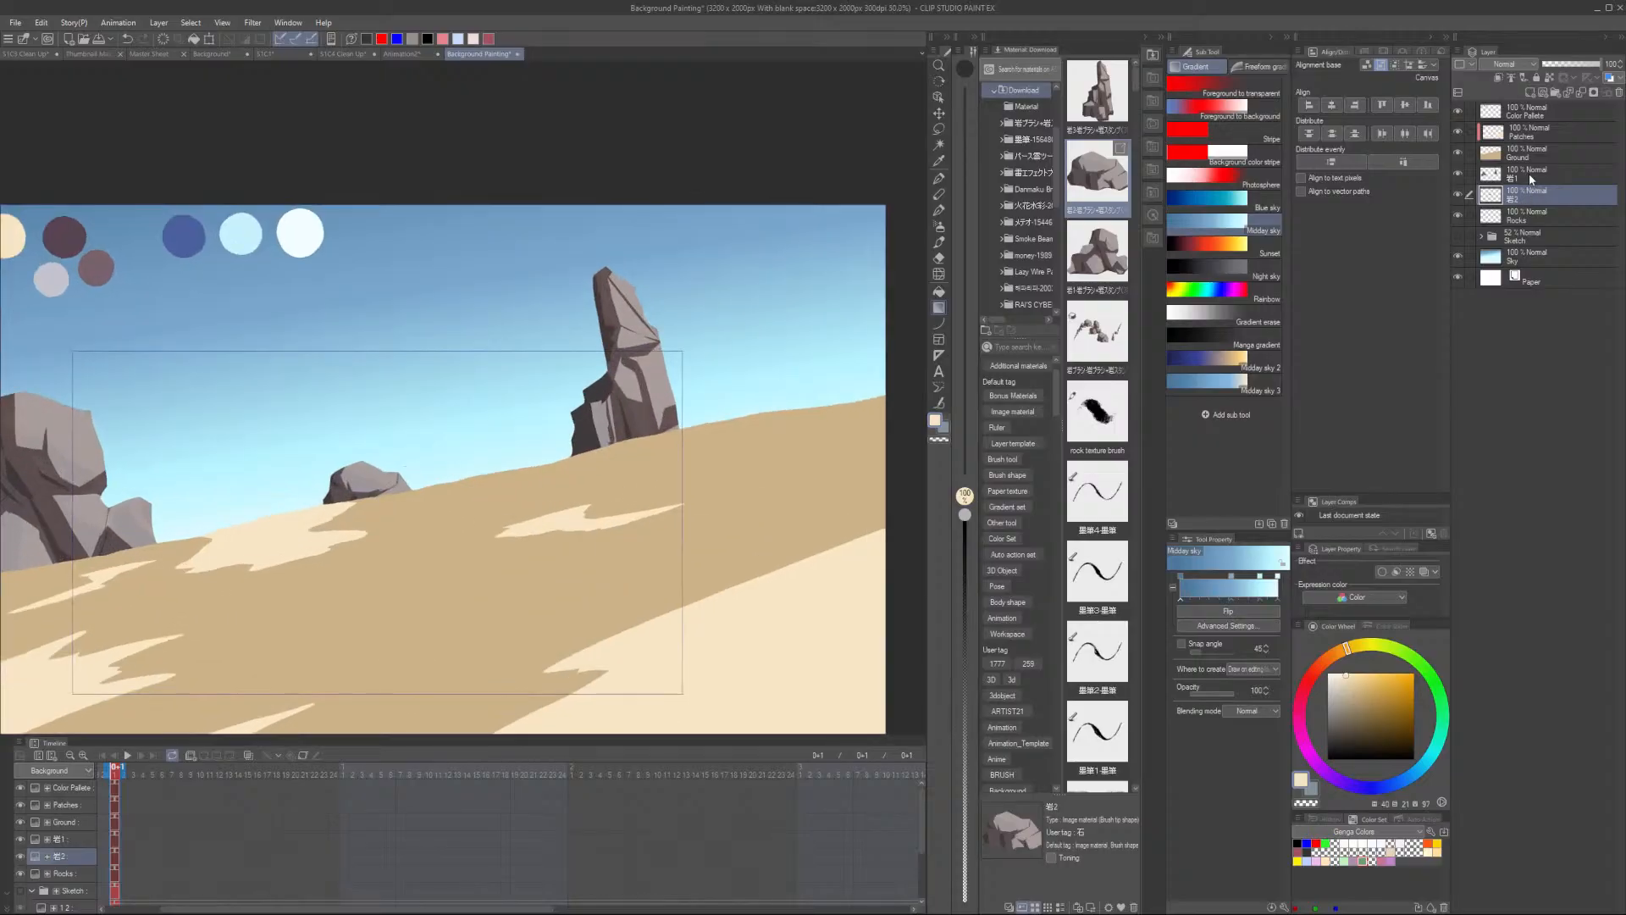
{"action": "scroll", "coordinate": [405, 462], "scroll_direction": "down", "scroll_amount": 6}
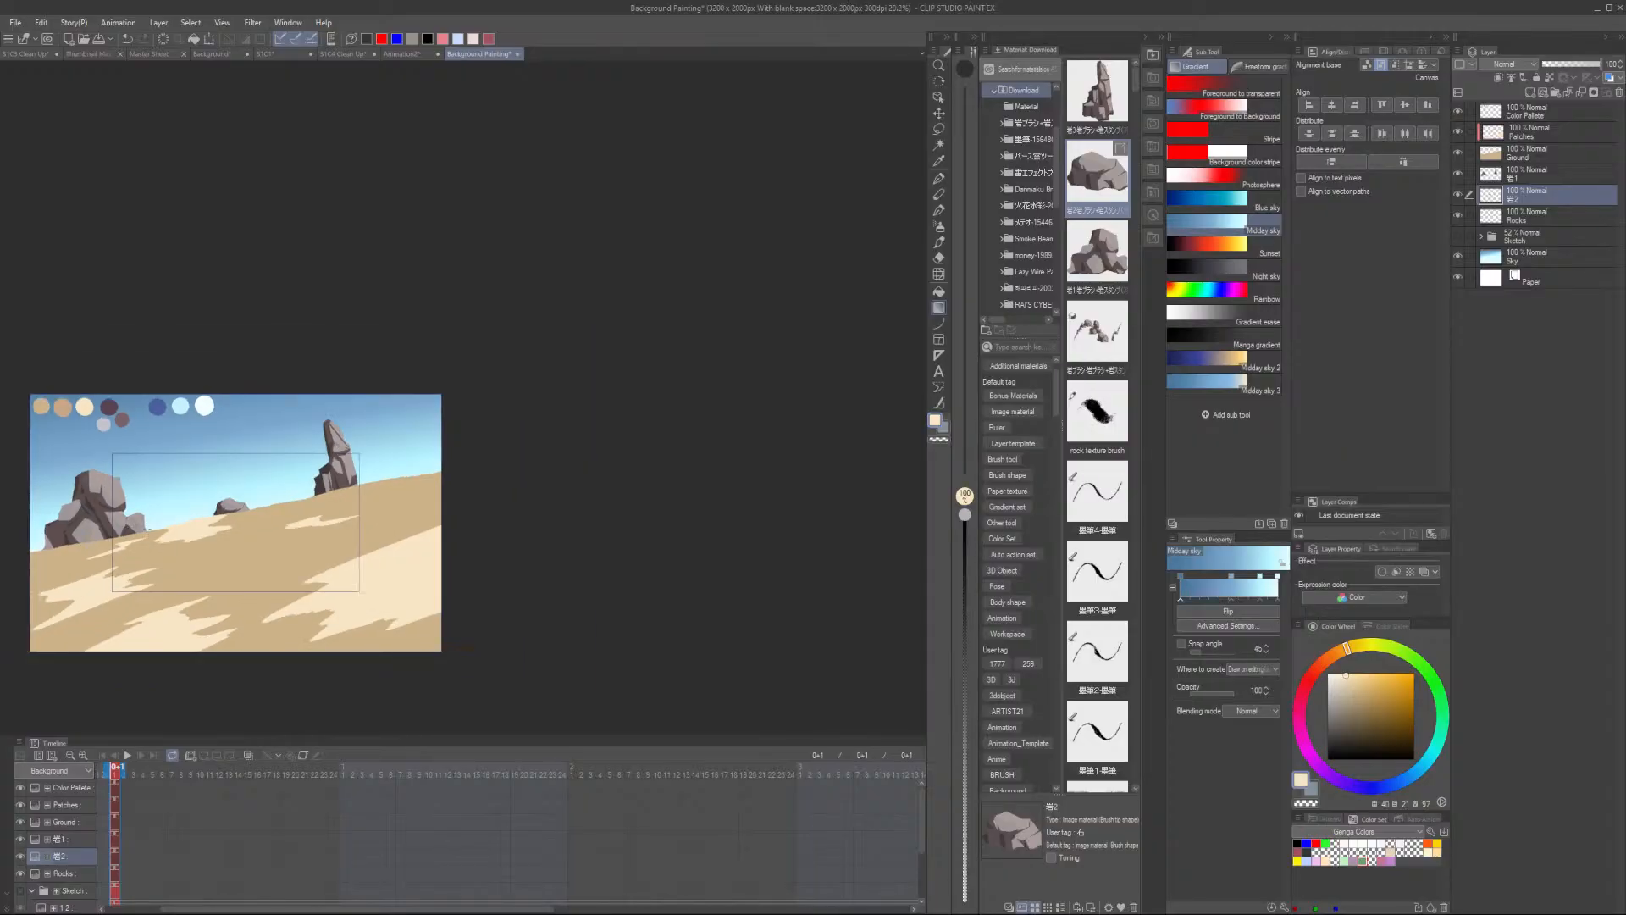
{"action": "left_click_drag", "start_coordinate": [1533, 194], "coordinate": [1507, 208]}
{"action": "key", "text": "ctrl+t"}
{"action": "left_click_drag", "start_coordinate": [237, 507], "coordinate": [321, 488]}
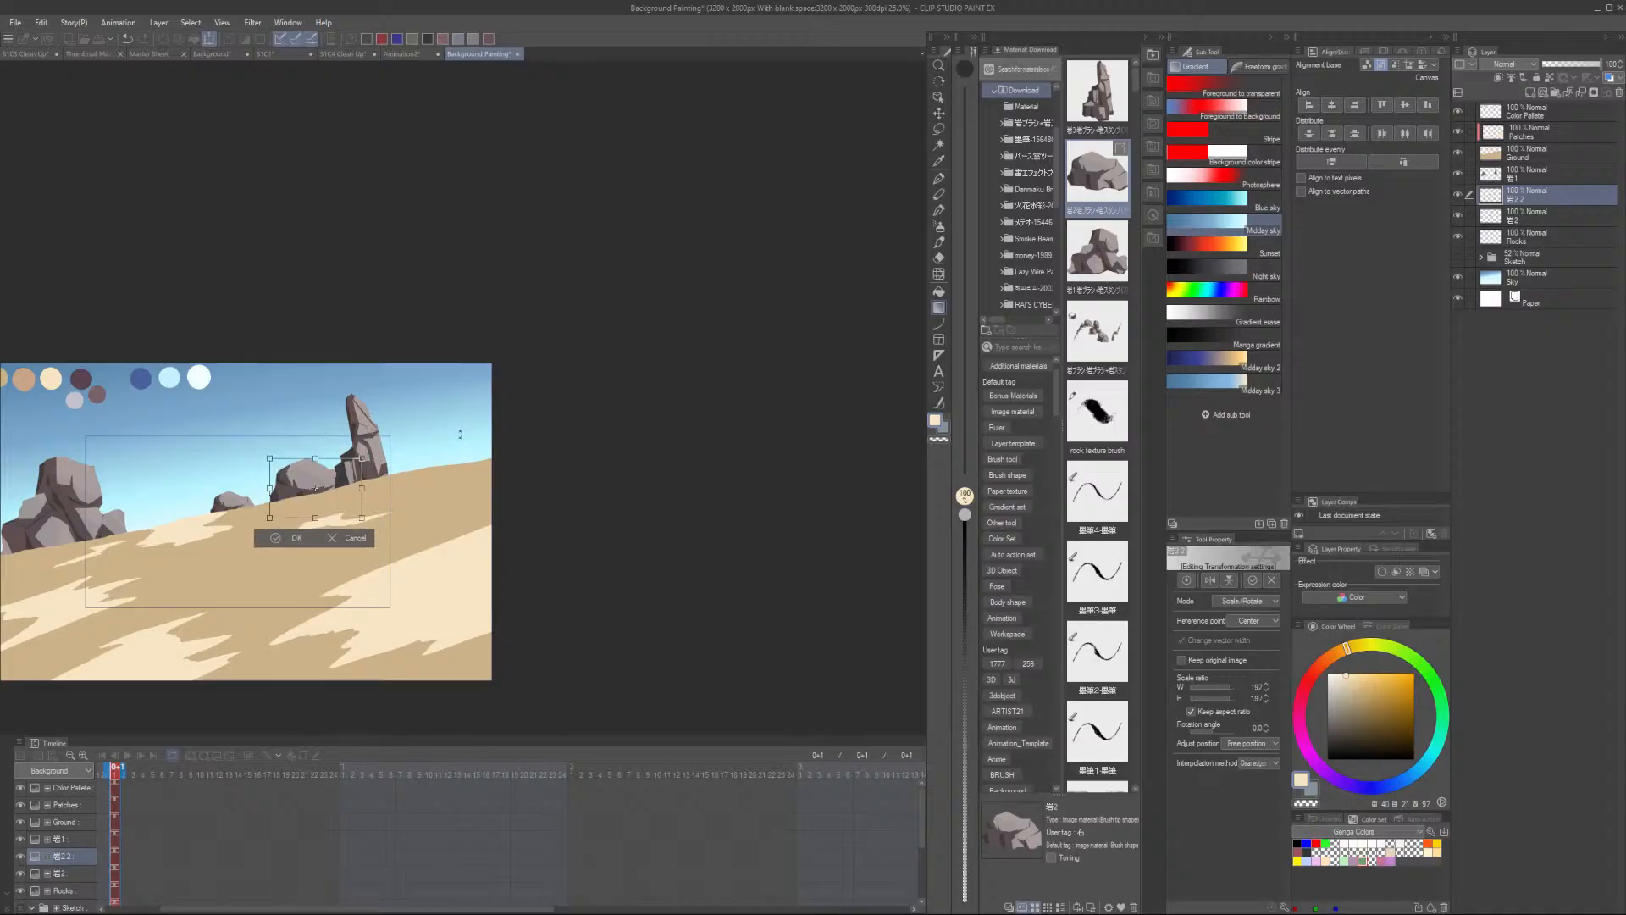
{"action": "left_click", "coordinate": [1208, 583]}
{"action": "left_click_drag", "start_coordinate": [315, 484], "coordinate": [447, 448]}
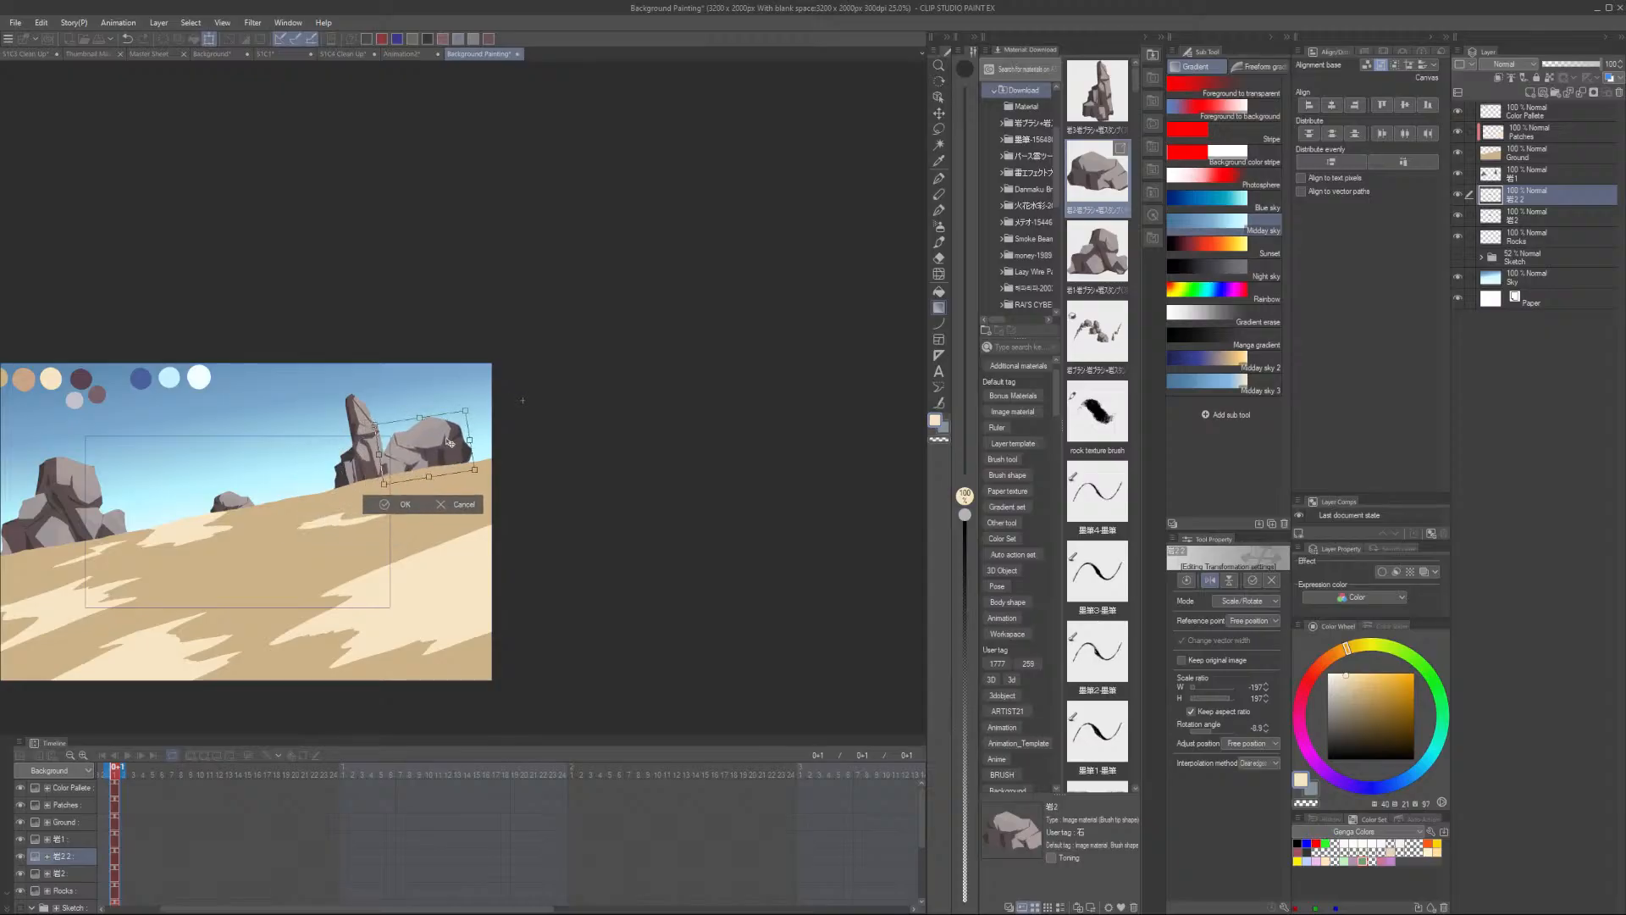
{"action": "left_click", "coordinate": [408, 510]}
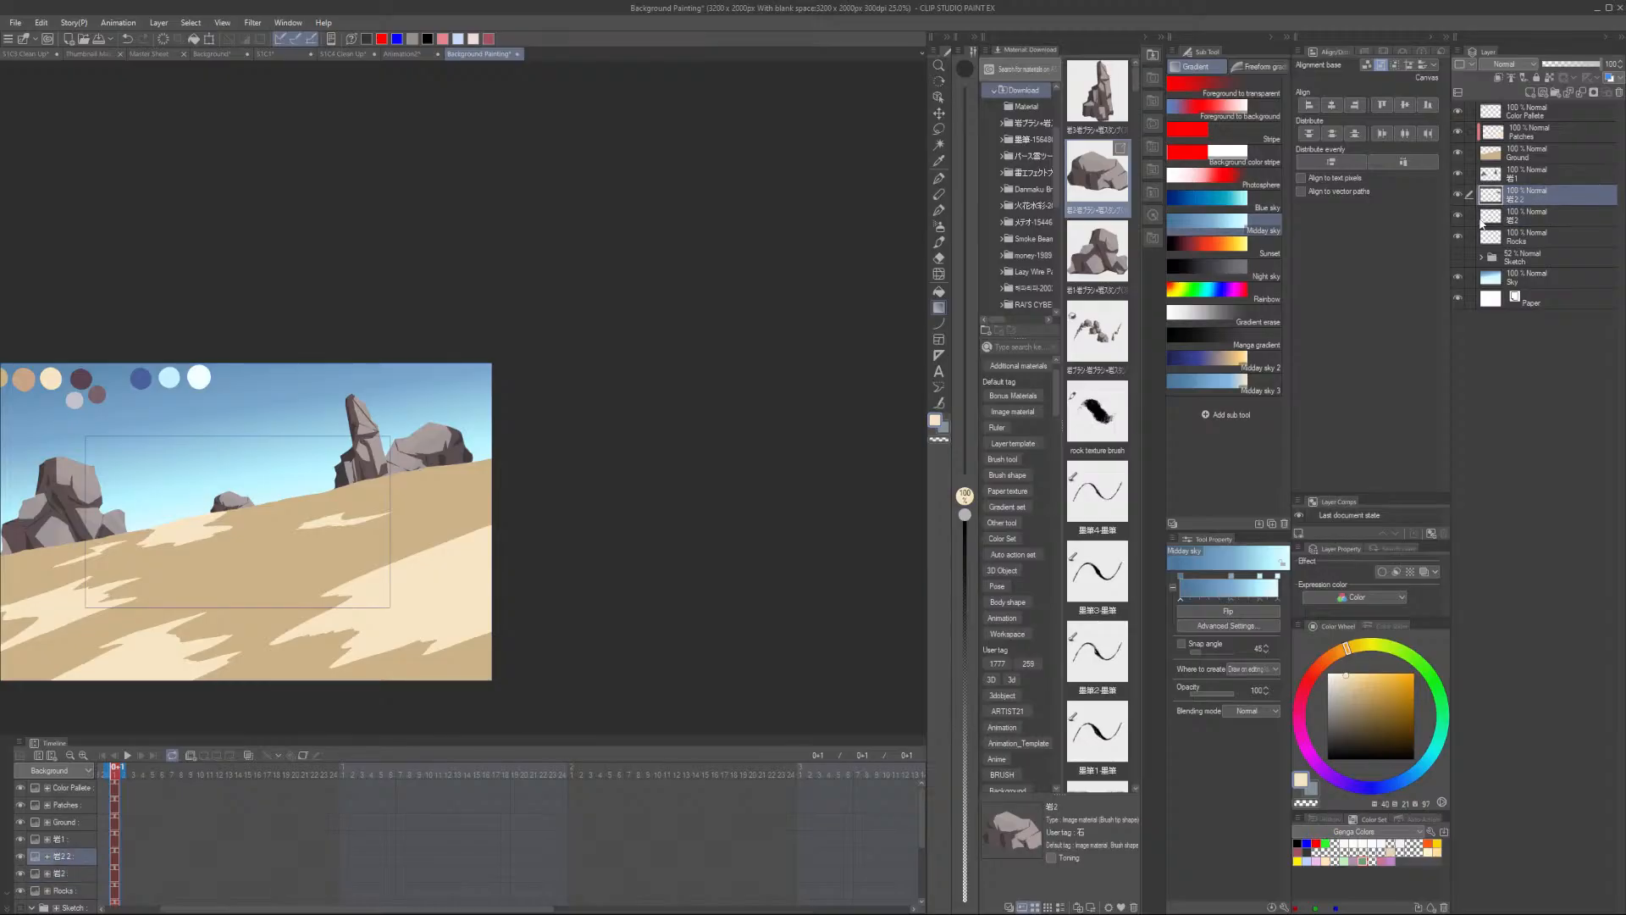
{"action": "key", "text": "o"}
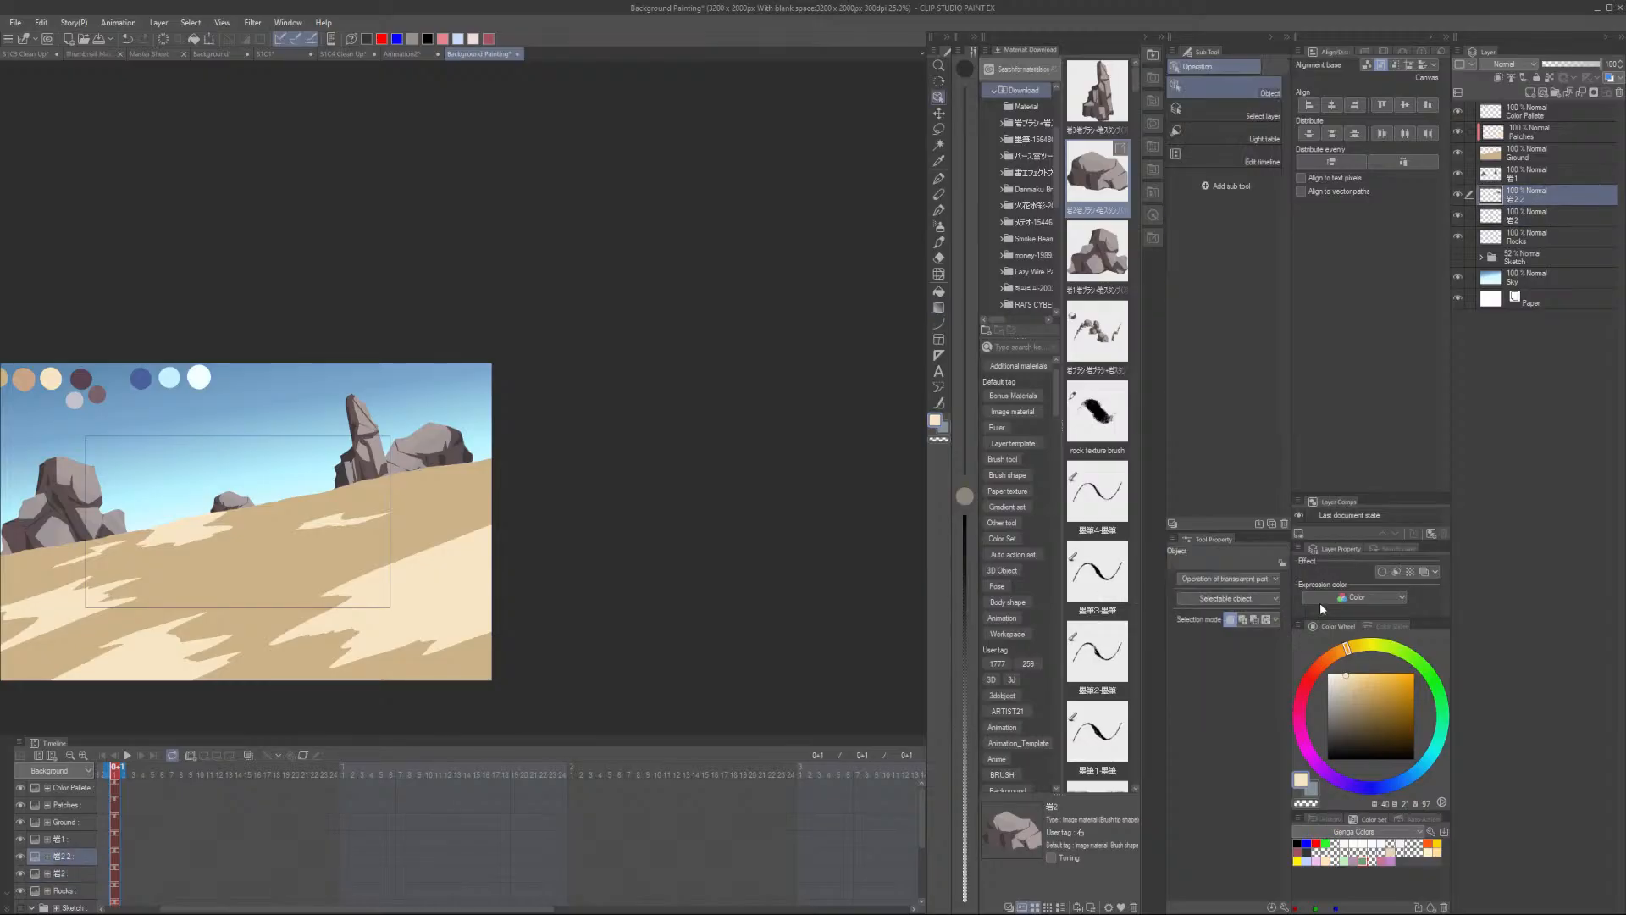
{"action": "left_click", "coordinate": [439, 470]}
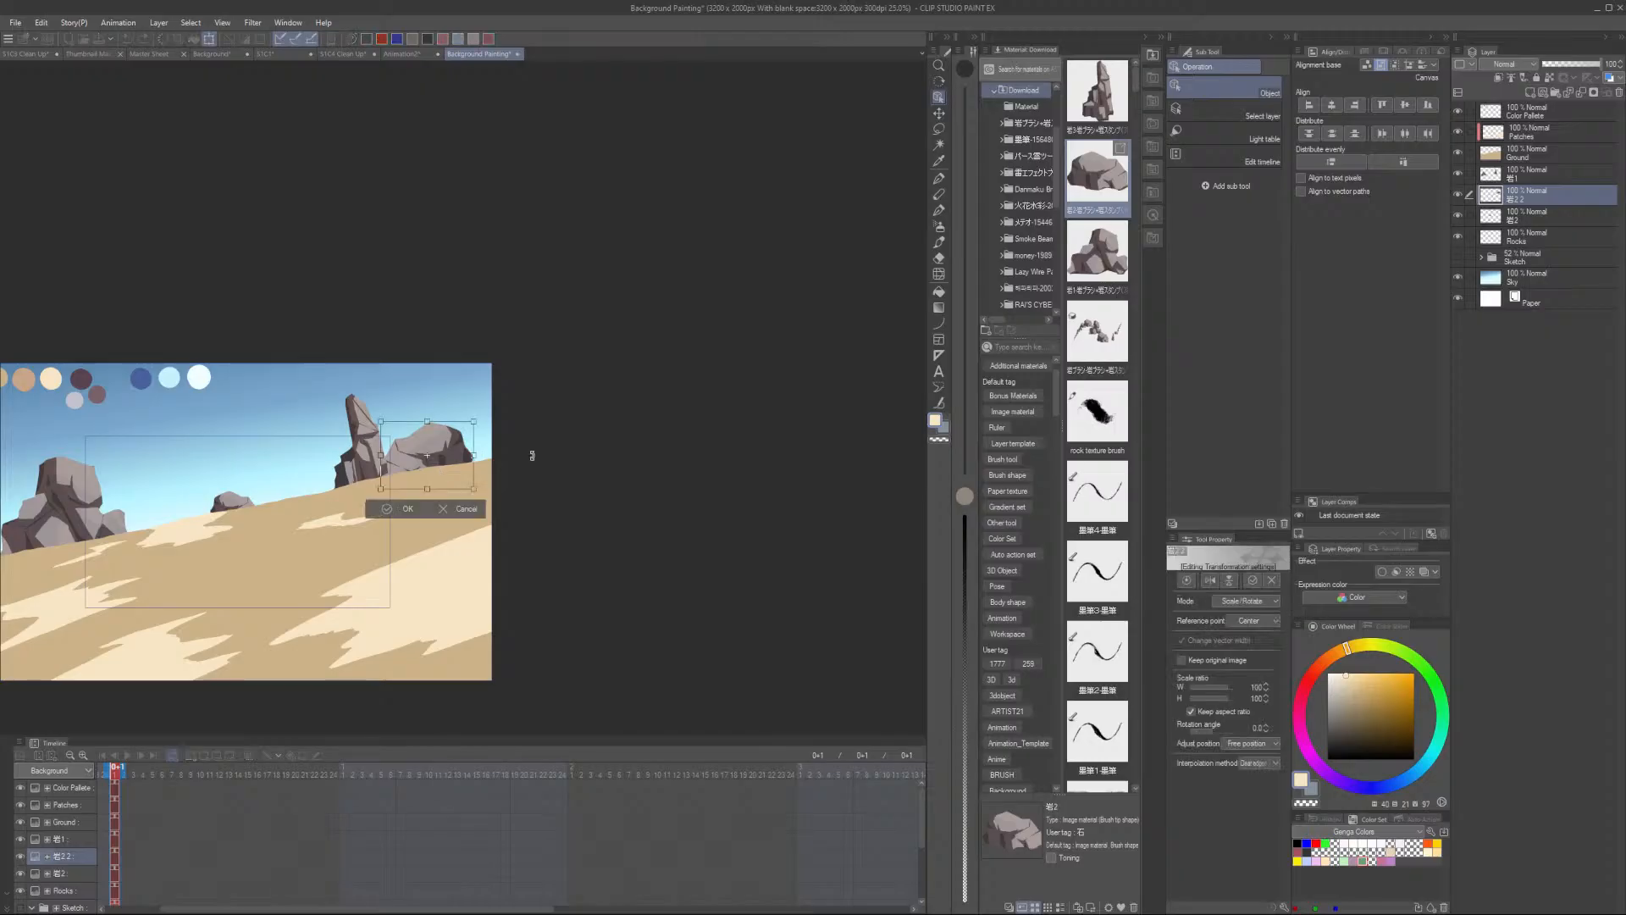
{"action": "left_click", "coordinate": [1209, 581]}
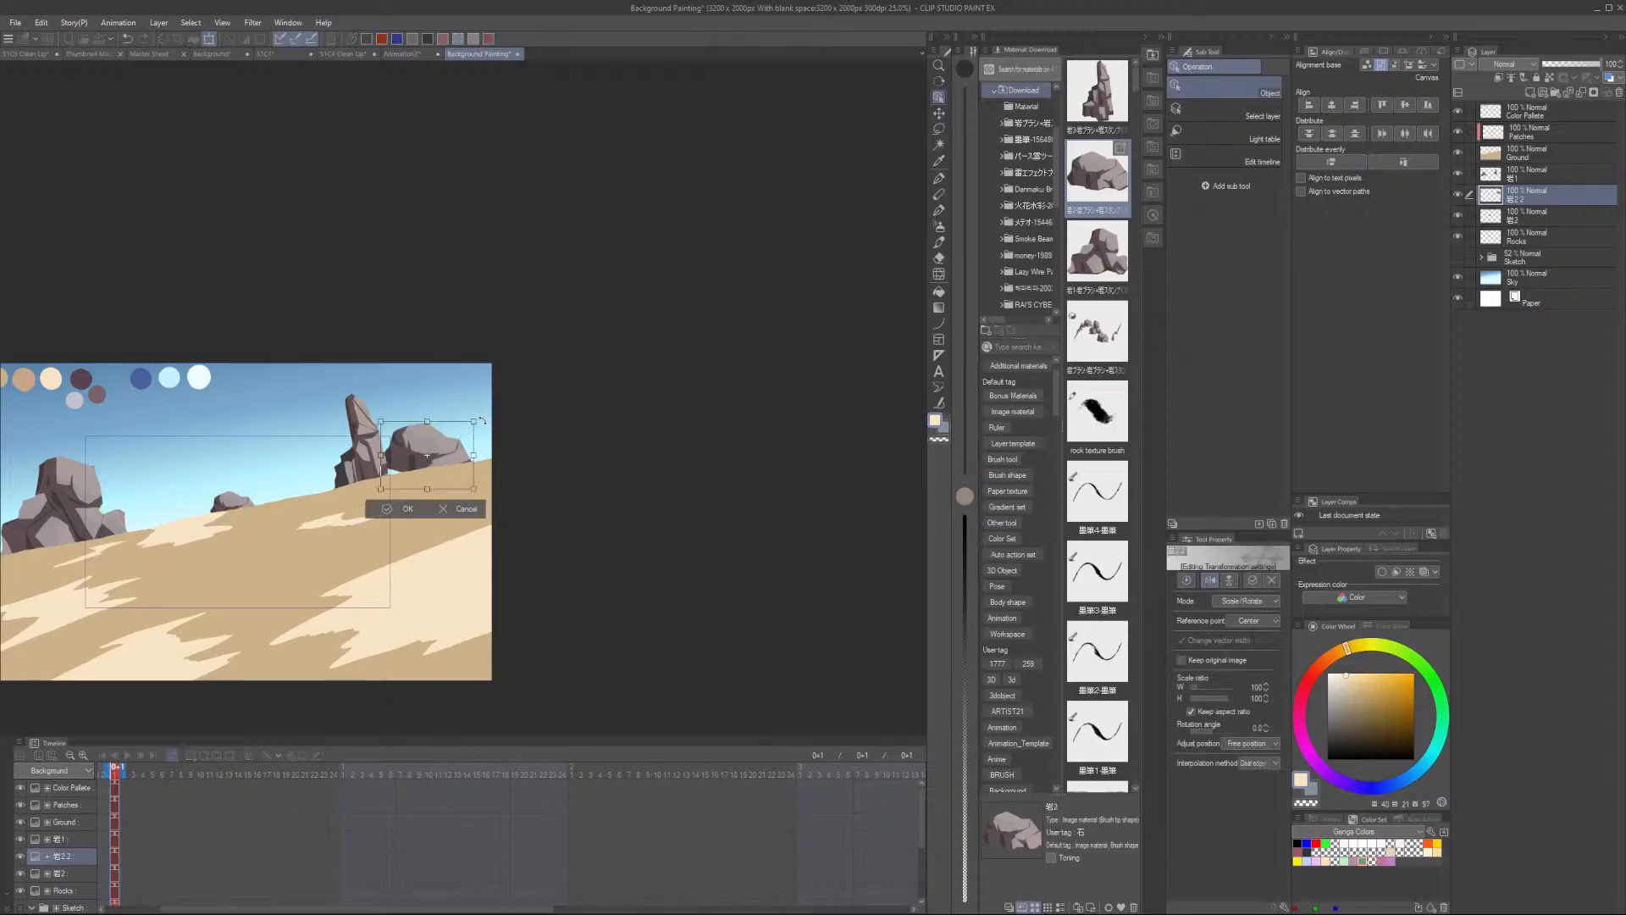
{"action": "left_click_drag", "start_coordinate": [482, 421], "coordinate": [452, 459]}
{"action": "scroll", "coordinate": [455, 440], "scroll_direction": "up", "scroll_amount": 2}
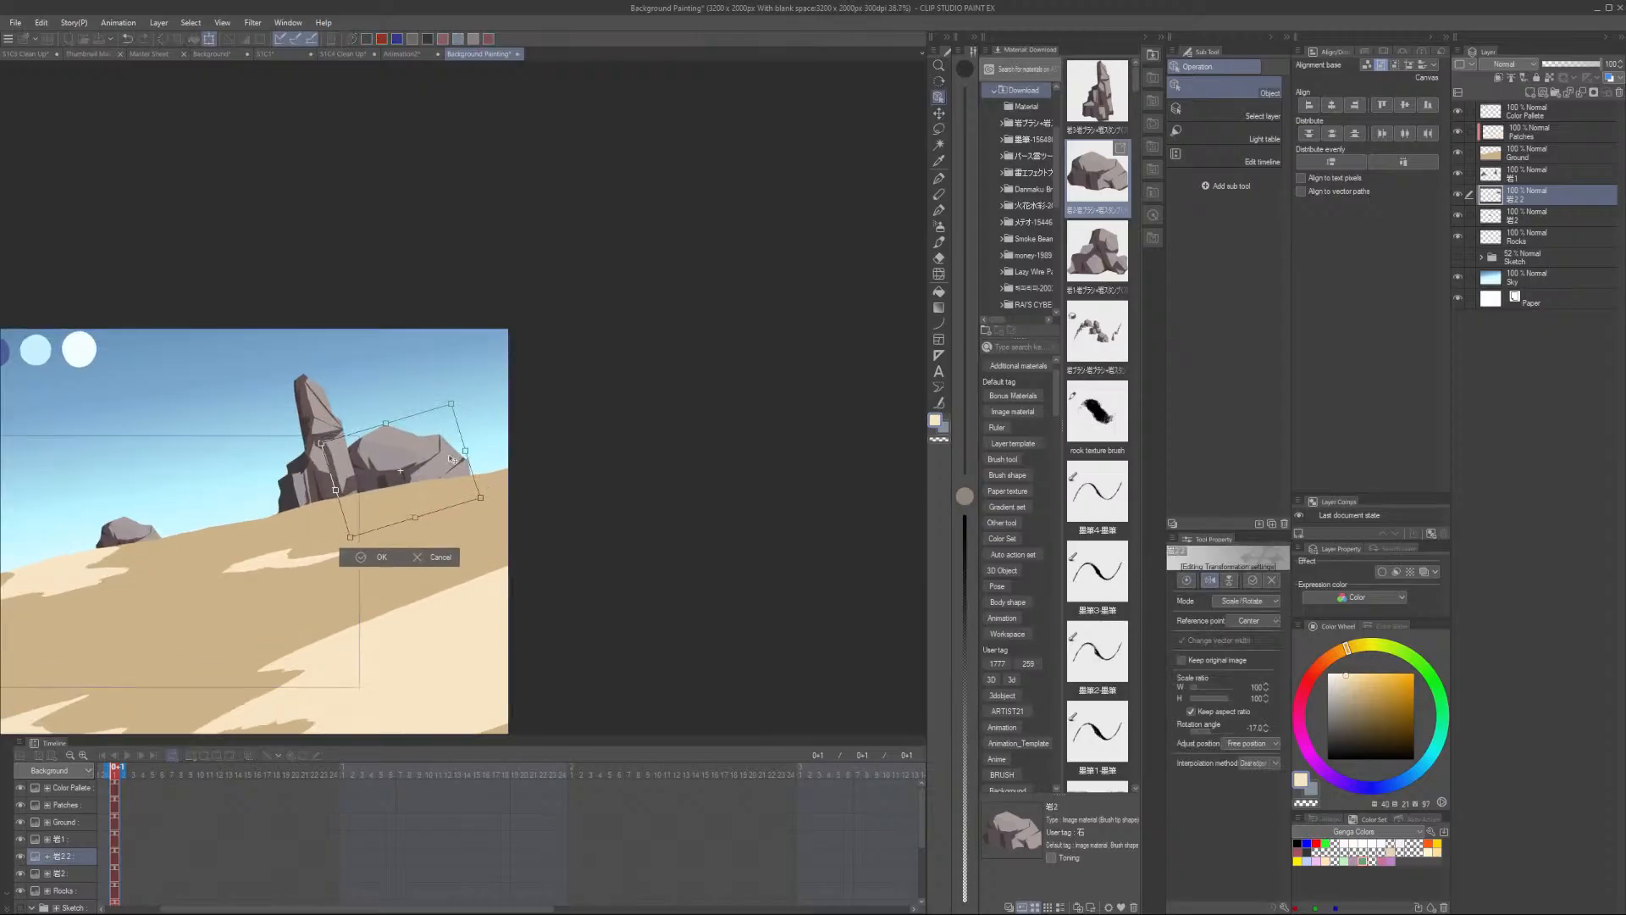
{"action": "scroll", "coordinate": [451, 440], "scroll_direction": "down", "scroll_amount": 1}
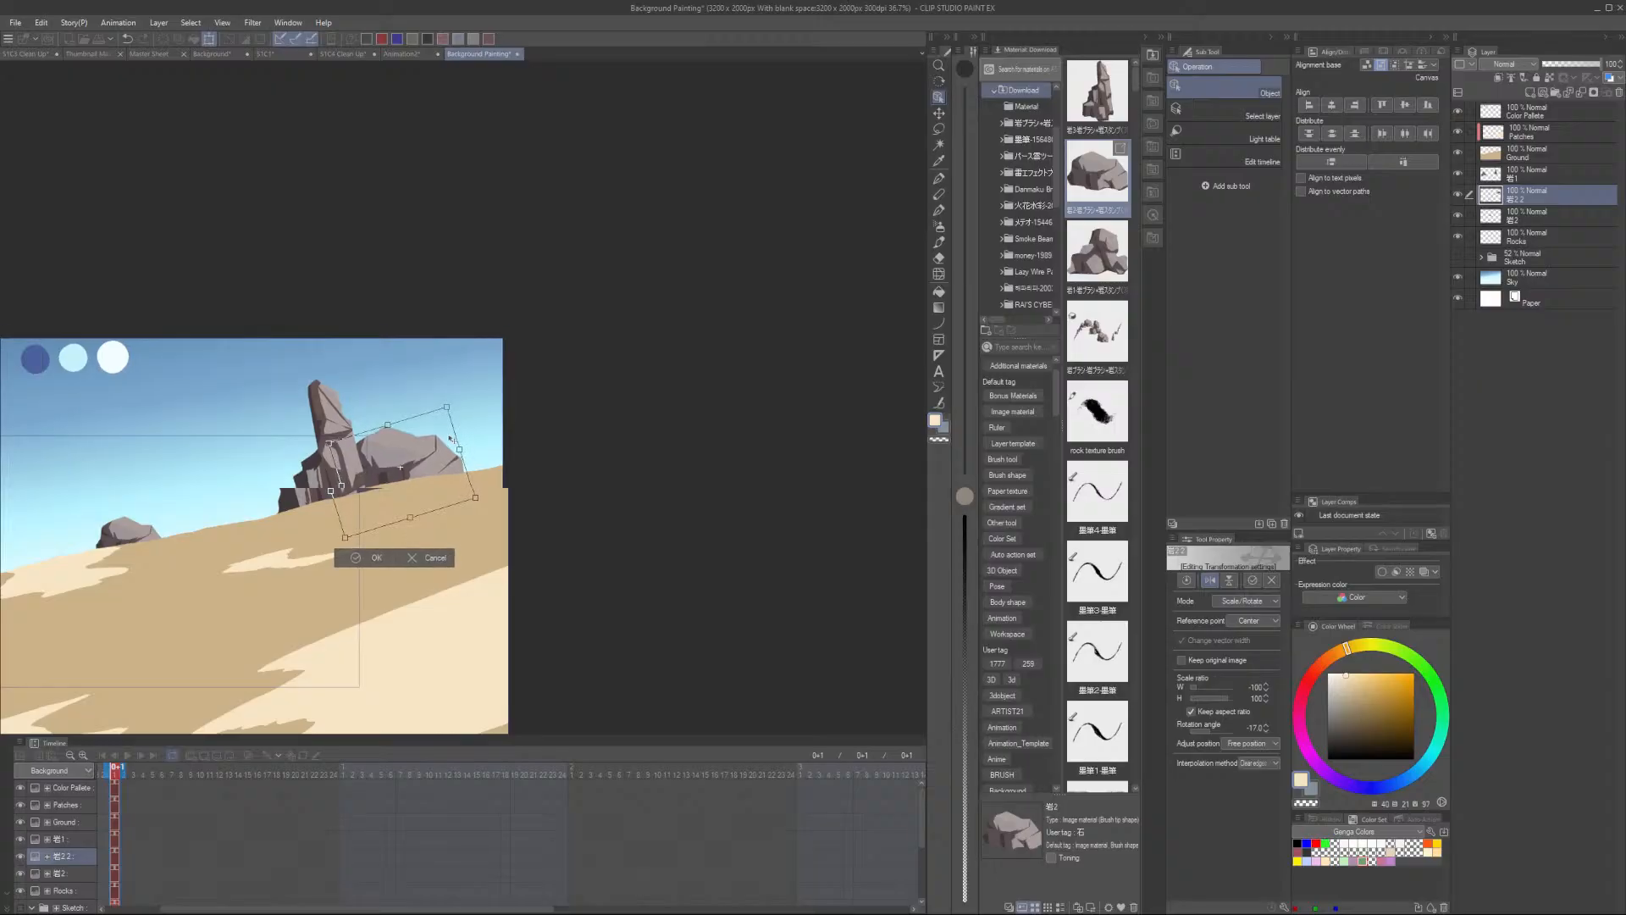
{"action": "scroll", "coordinate": [451, 438], "scroll_direction": "down", "scroll_amount": 2}
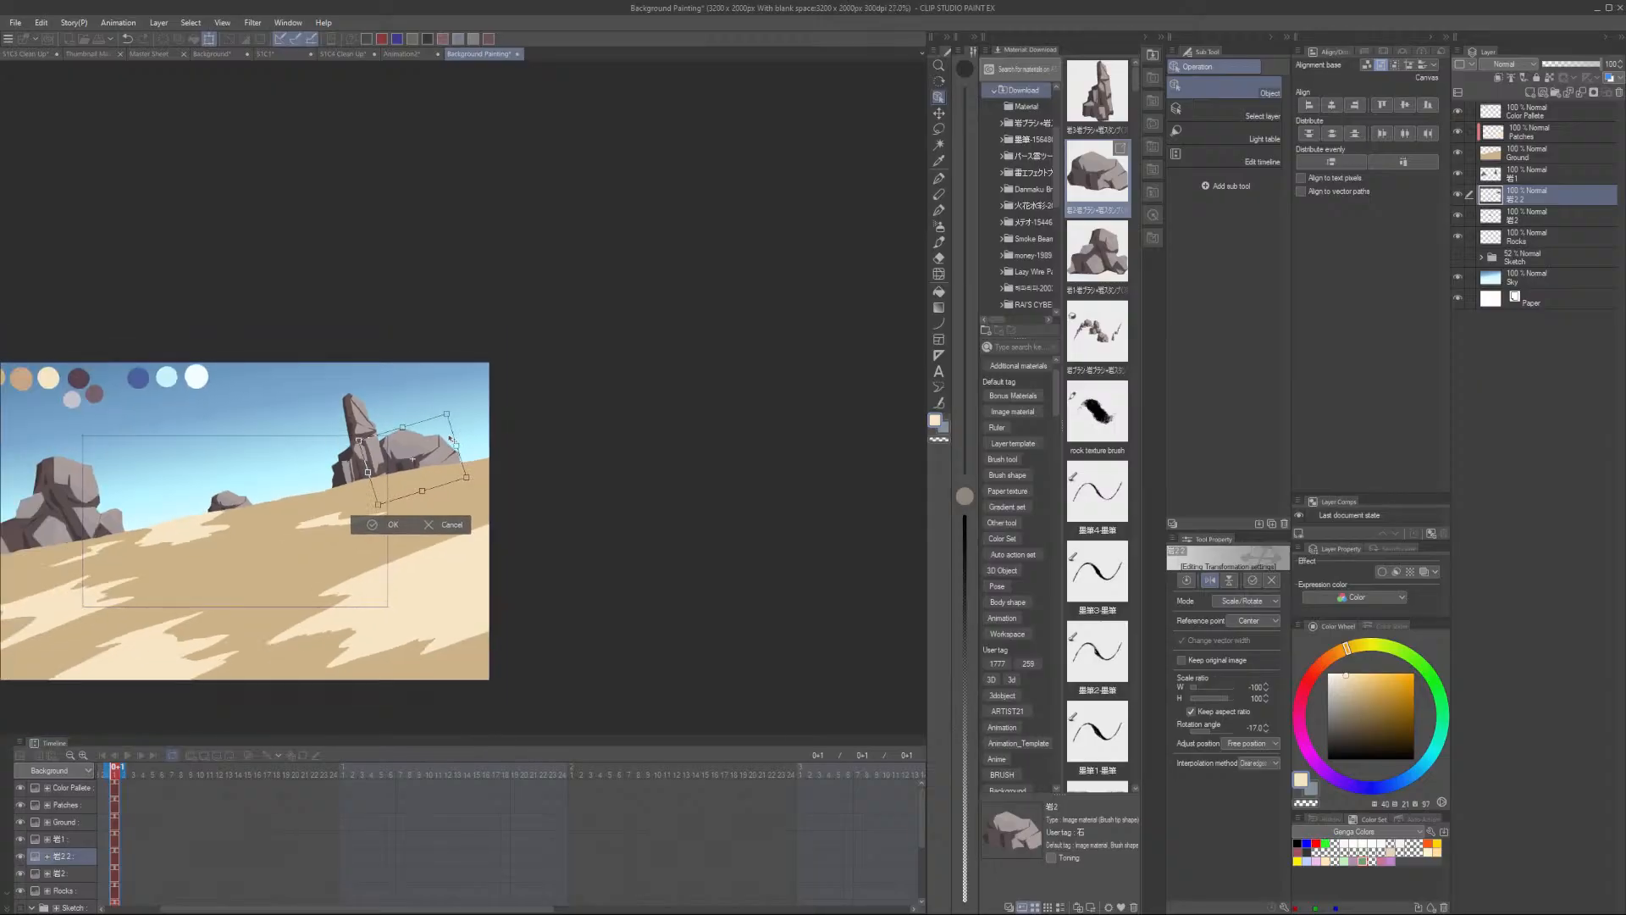
{"action": "scroll", "coordinate": [446, 465], "scroll_direction": "up", "scroll_amount": 3}
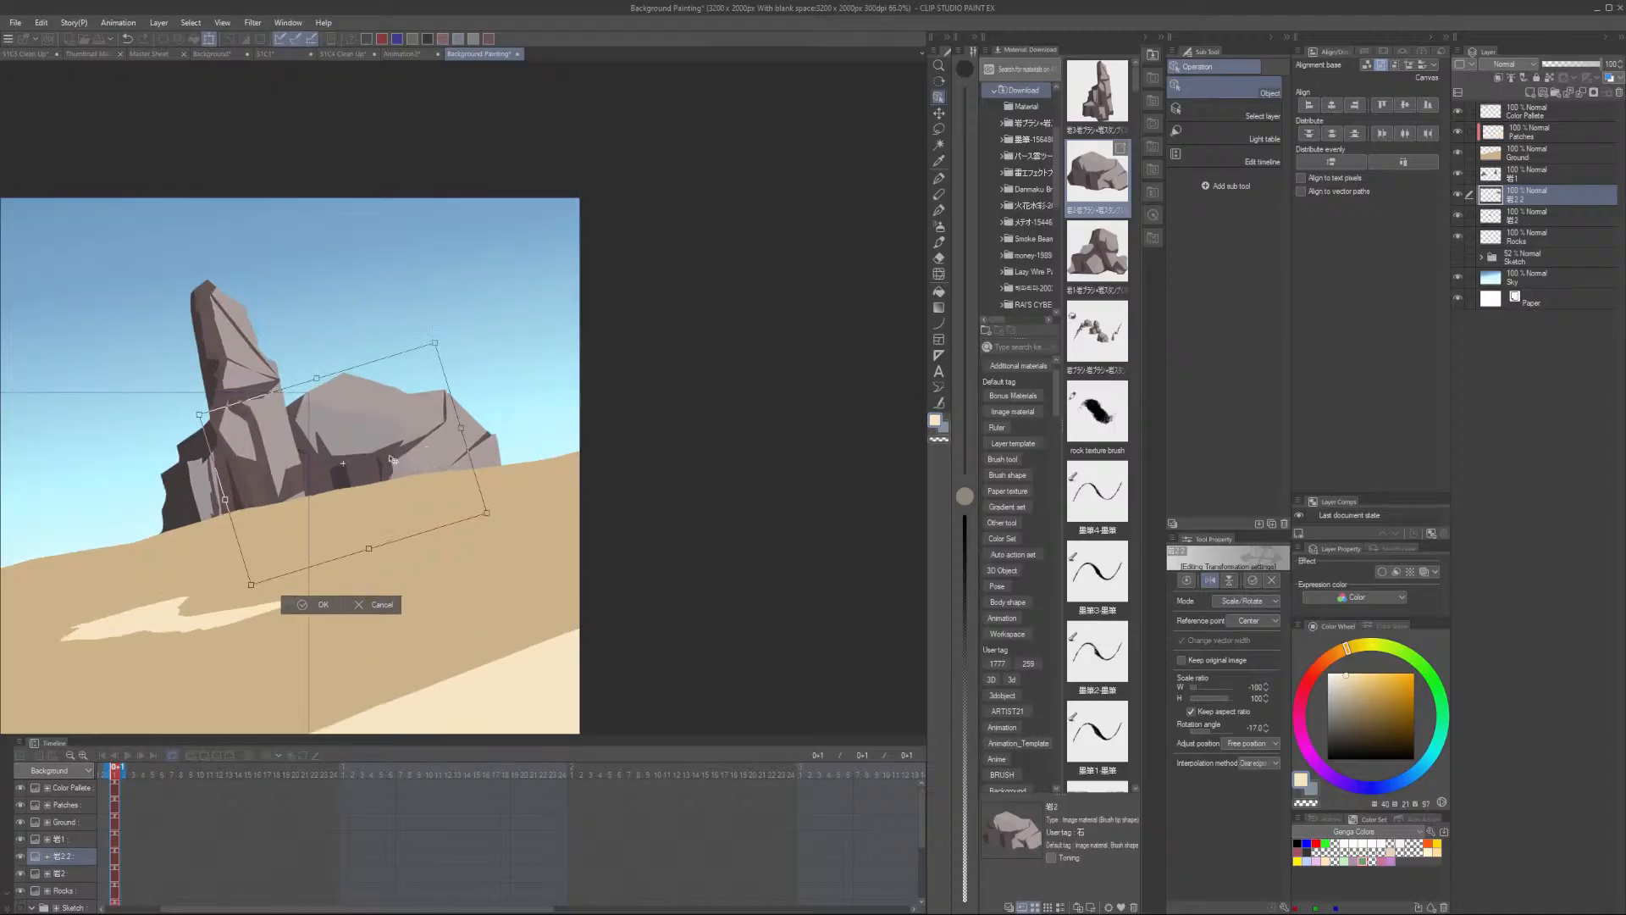
{"action": "left_click_drag", "start_coordinate": [386, 474], "coordinate": [737, 357]}
{"action": "scroll", "coordinate": [208, 532], "scroll_direction": "down", "scroll_amount": 1}
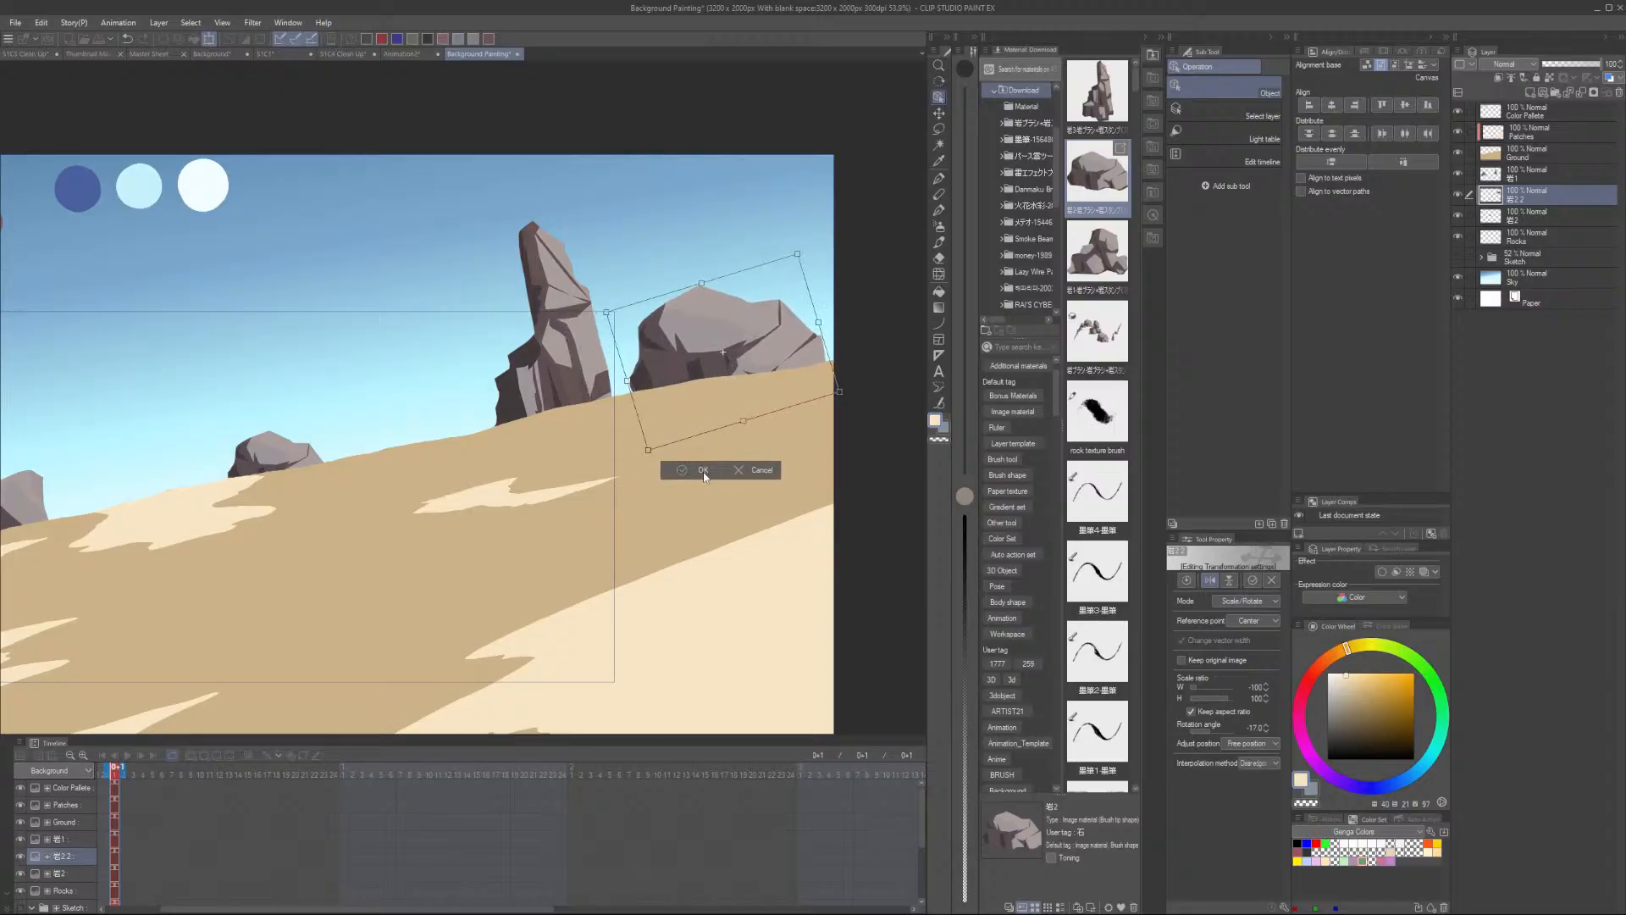
{"action": "key", "text": "ctrl+z"}
{"action": "scroll", "coordinate": [704, 477], "scroll_direction": "down", "scroll_amount": 2}
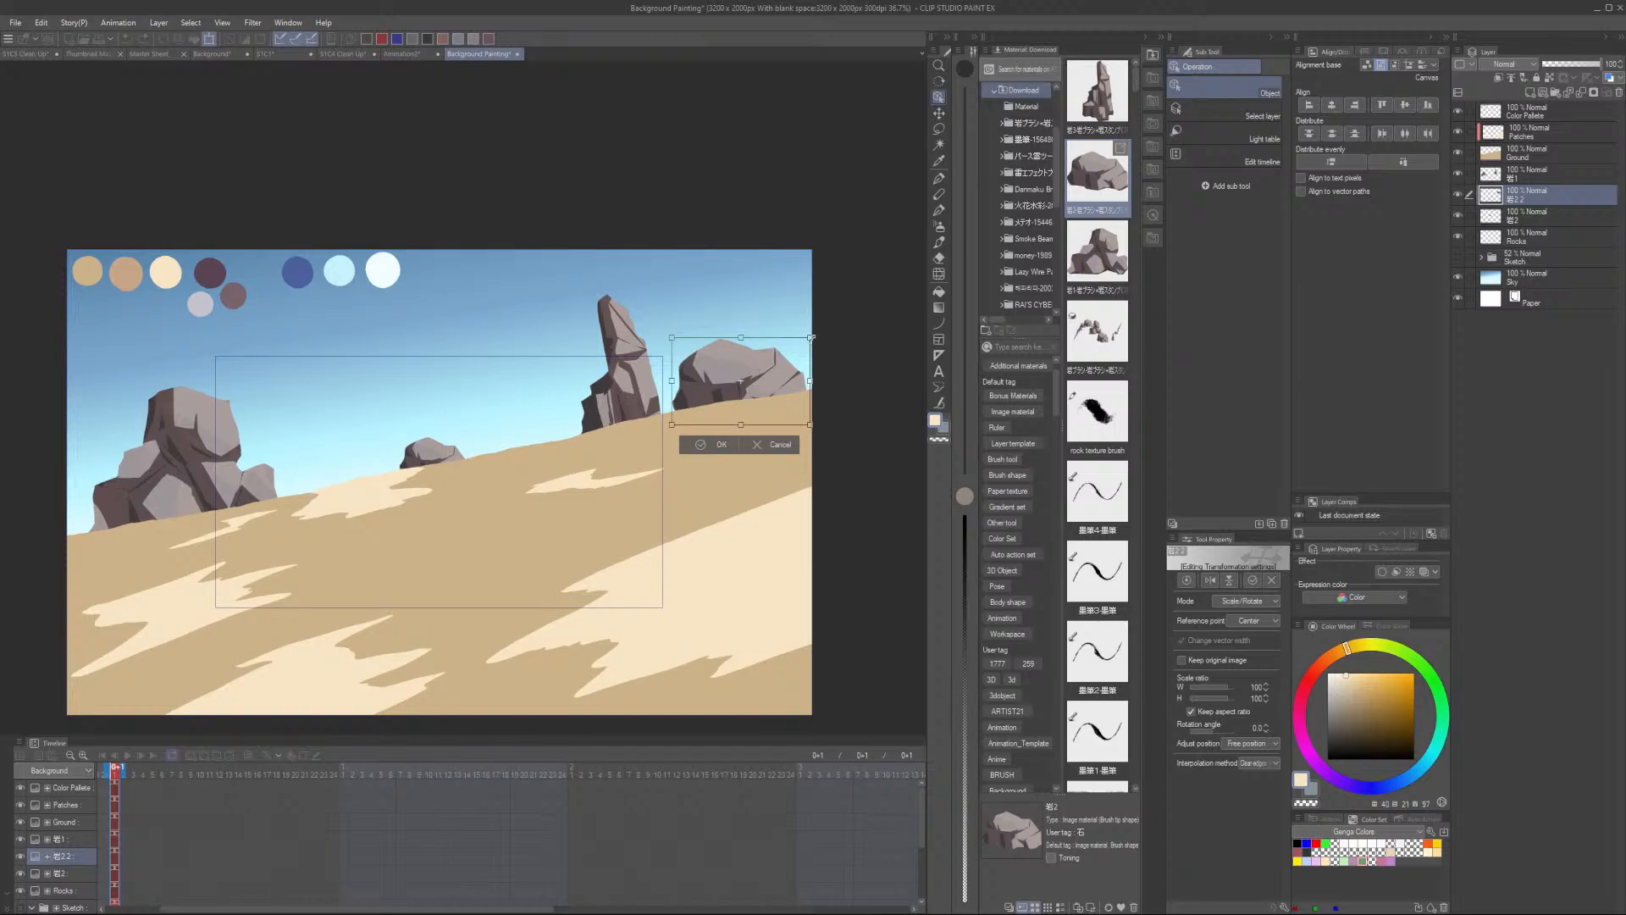
{"action": "left_click_drag", "start_coordinate": [812, 337], "coordinate": [796, 353]}
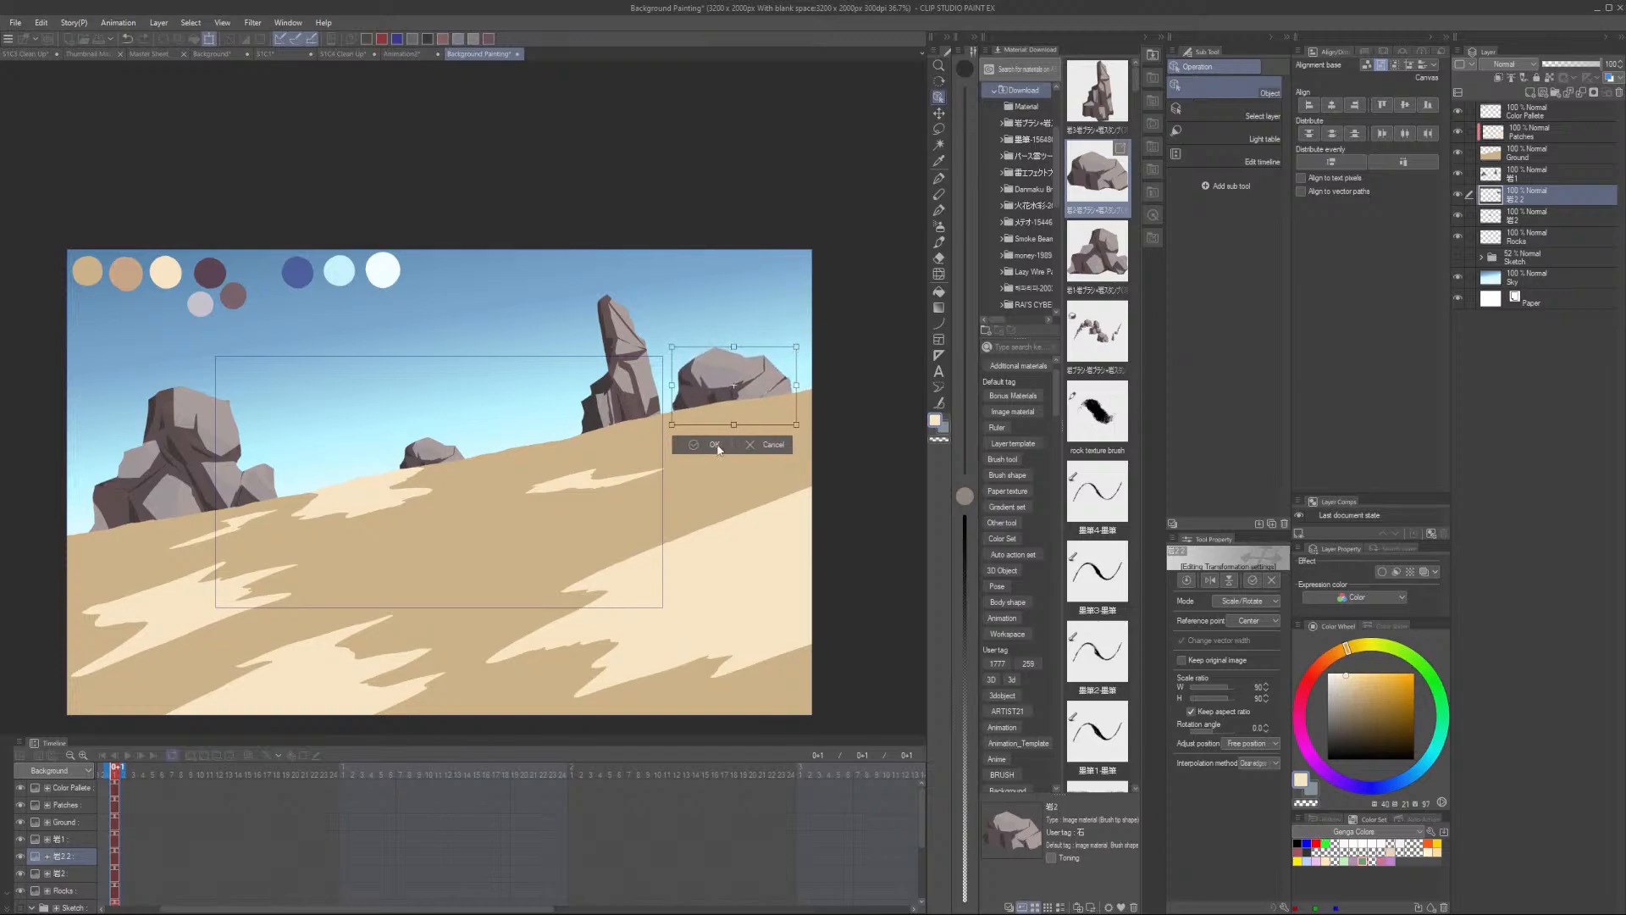
{"action": "left_click", "coordinate": [767, 446]}
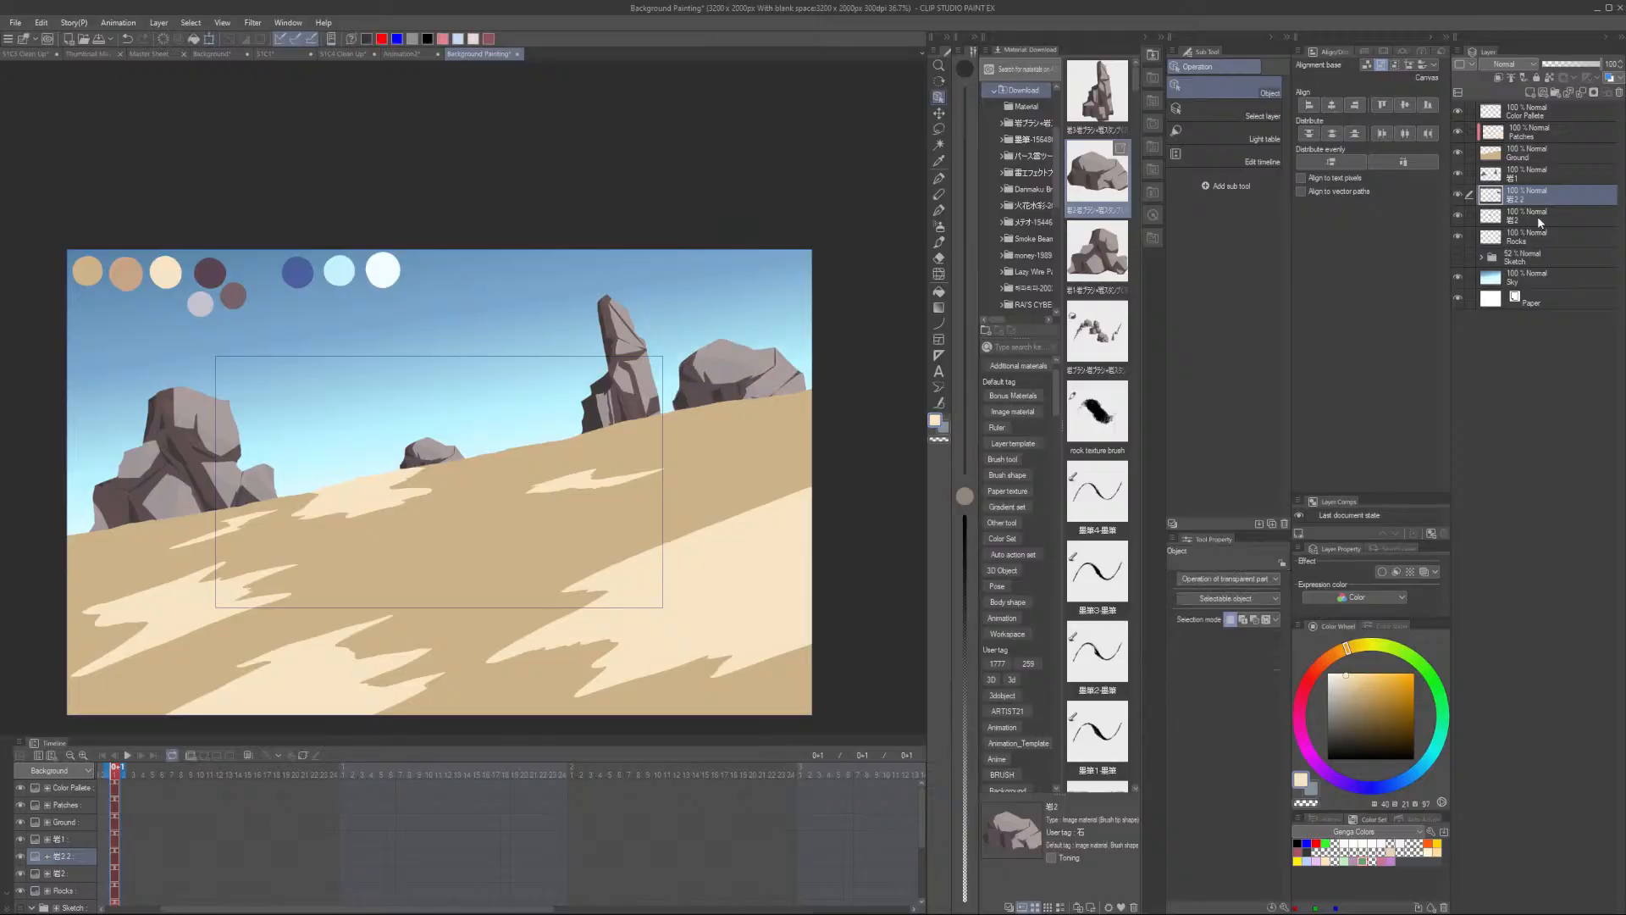
- Lasso part of the left rock cluster, copy and paste it, then move and transform the copy beside the rock pillar
{"action": "left_click", "coordinate": [1537, 175]}
{"action": "key", "text": "m"}
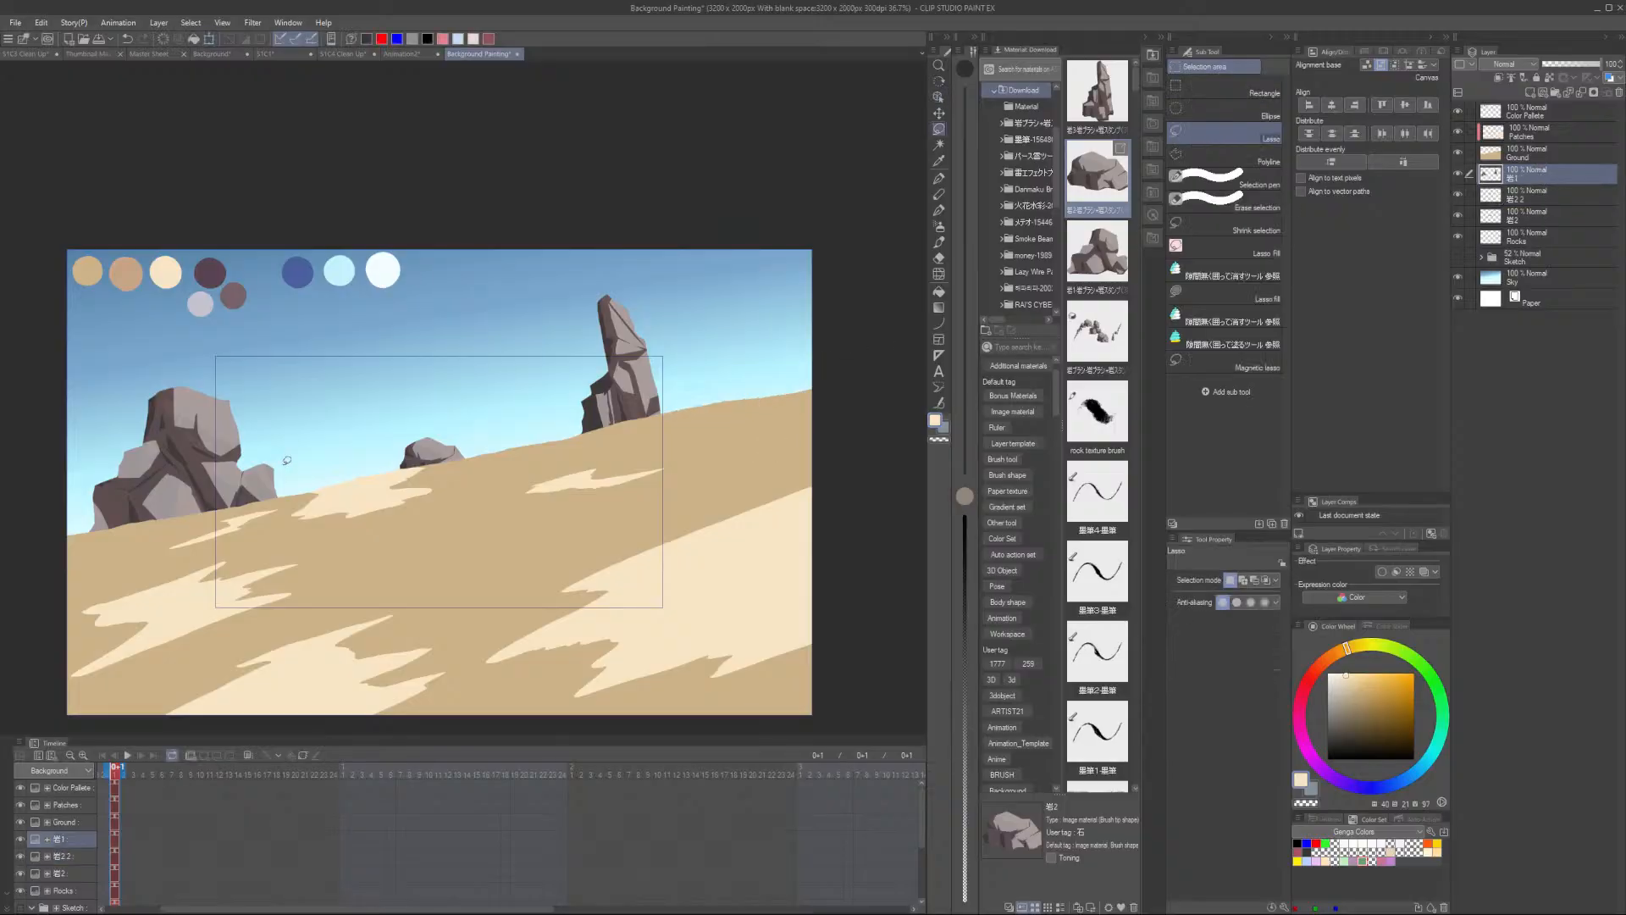
{"action": "mouse_move", "coordinate": [296, 463]}
{"action": "left_mouse_down"}
{"action": "mouse_move", "coordinate": [180, 371]}
{"action": "mouse_move", "coordinate": [64, 566]}
{"action": "mouse_move", "coordinate": [298, 466]}
{"action": "left_mouse_up"}
{"action": "key", "text": "ctrl+t"}
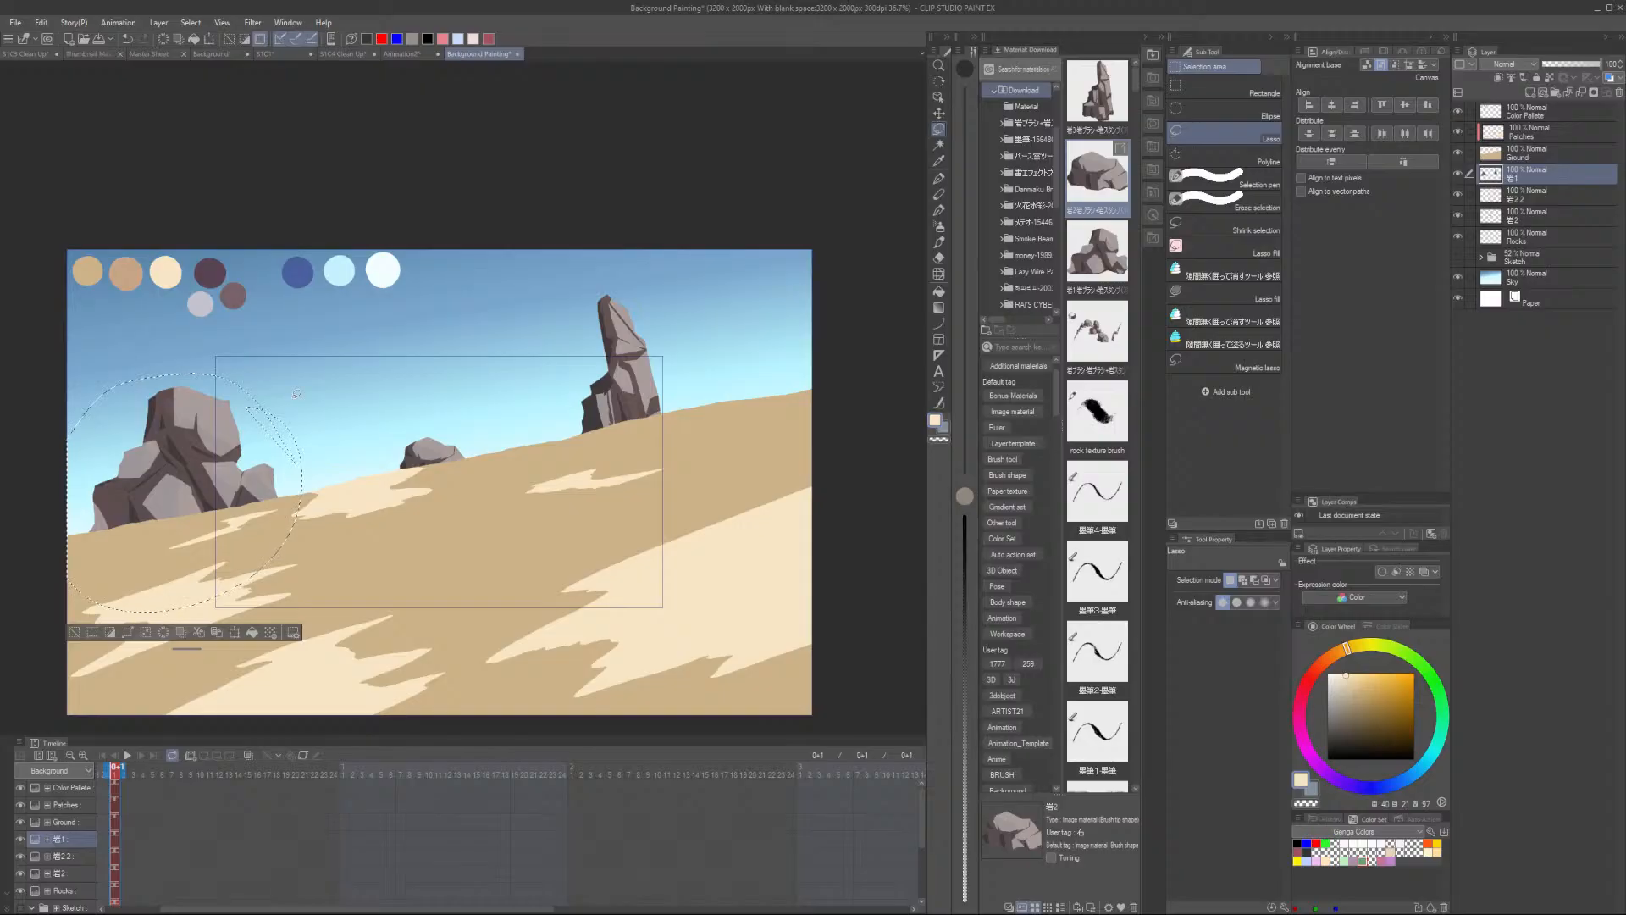
{"action": "key", "text": "Escape"}
{"action": "key", "text": "ctrl+c"}
{"action": "key", "text": "ctrl+v"}
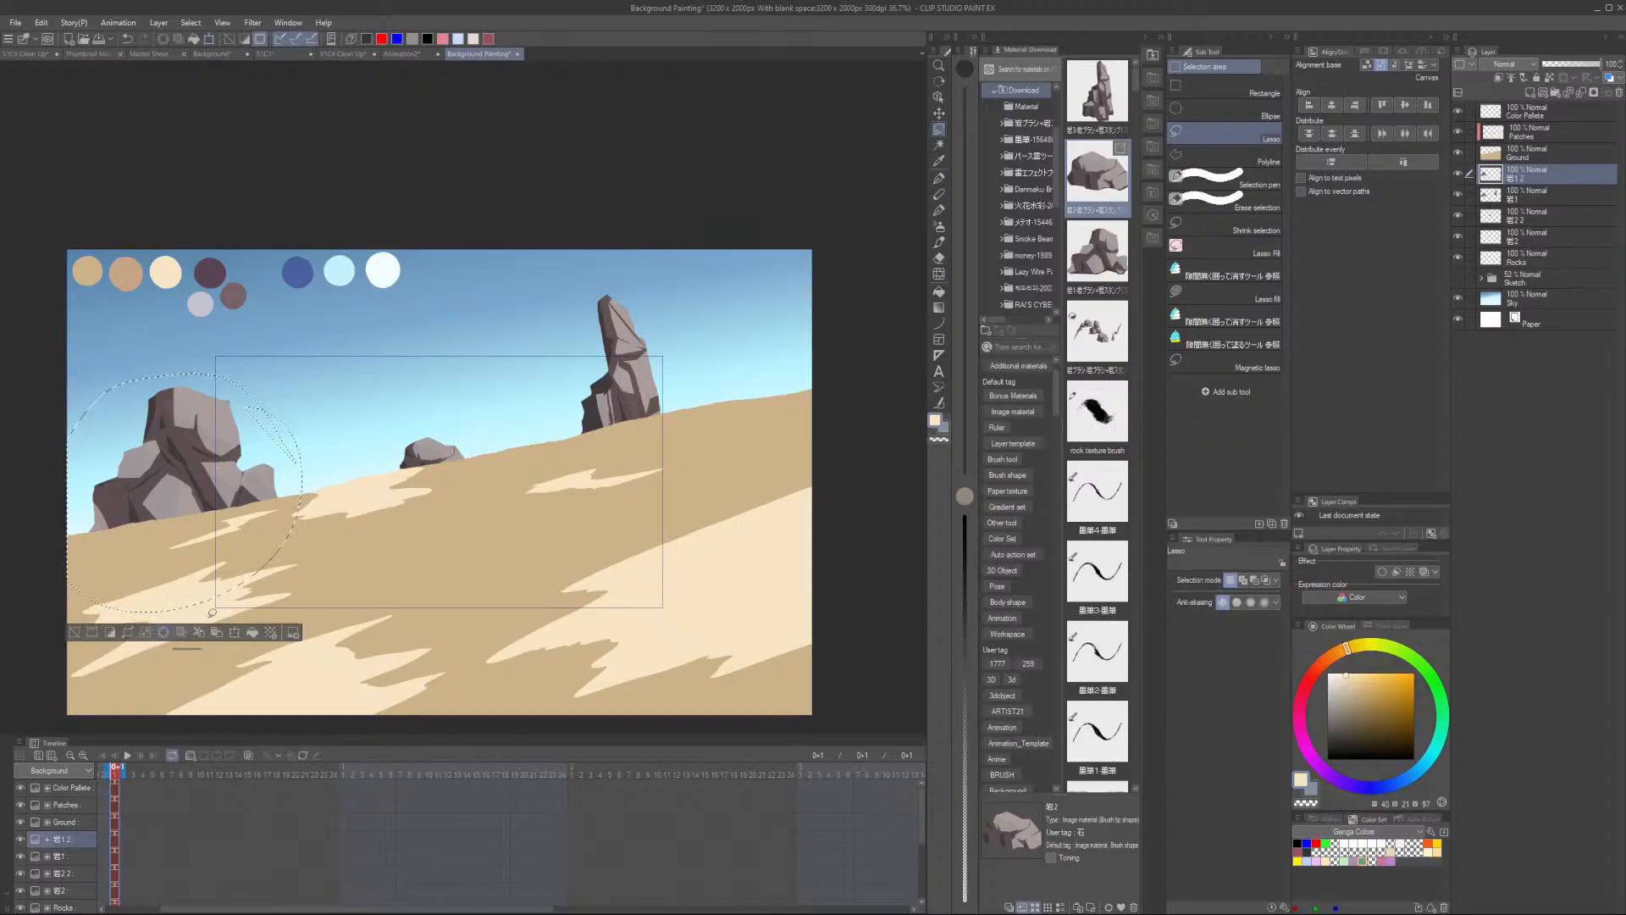
{"action": "key", "text": "ctrl+t"}
{"action": "left_click_drag", "start_coordinate": [241, 430], "coordinate": [488, 418]}
{"action": "left_click_drag", "start_coordinate": [549, 361], "coordinate": [488, 425]}
{"action": "left_click_drag", "start_coordinate": [415, 463], "coordinate": [531, 421]}
{"action": "left_click_drag", "start_coordinate": [606, 379], "coordinate": [597, 374]}
{"action": "left_click_drag", "start_coordinate": [534, 430], "coordinate": [755, 386]}
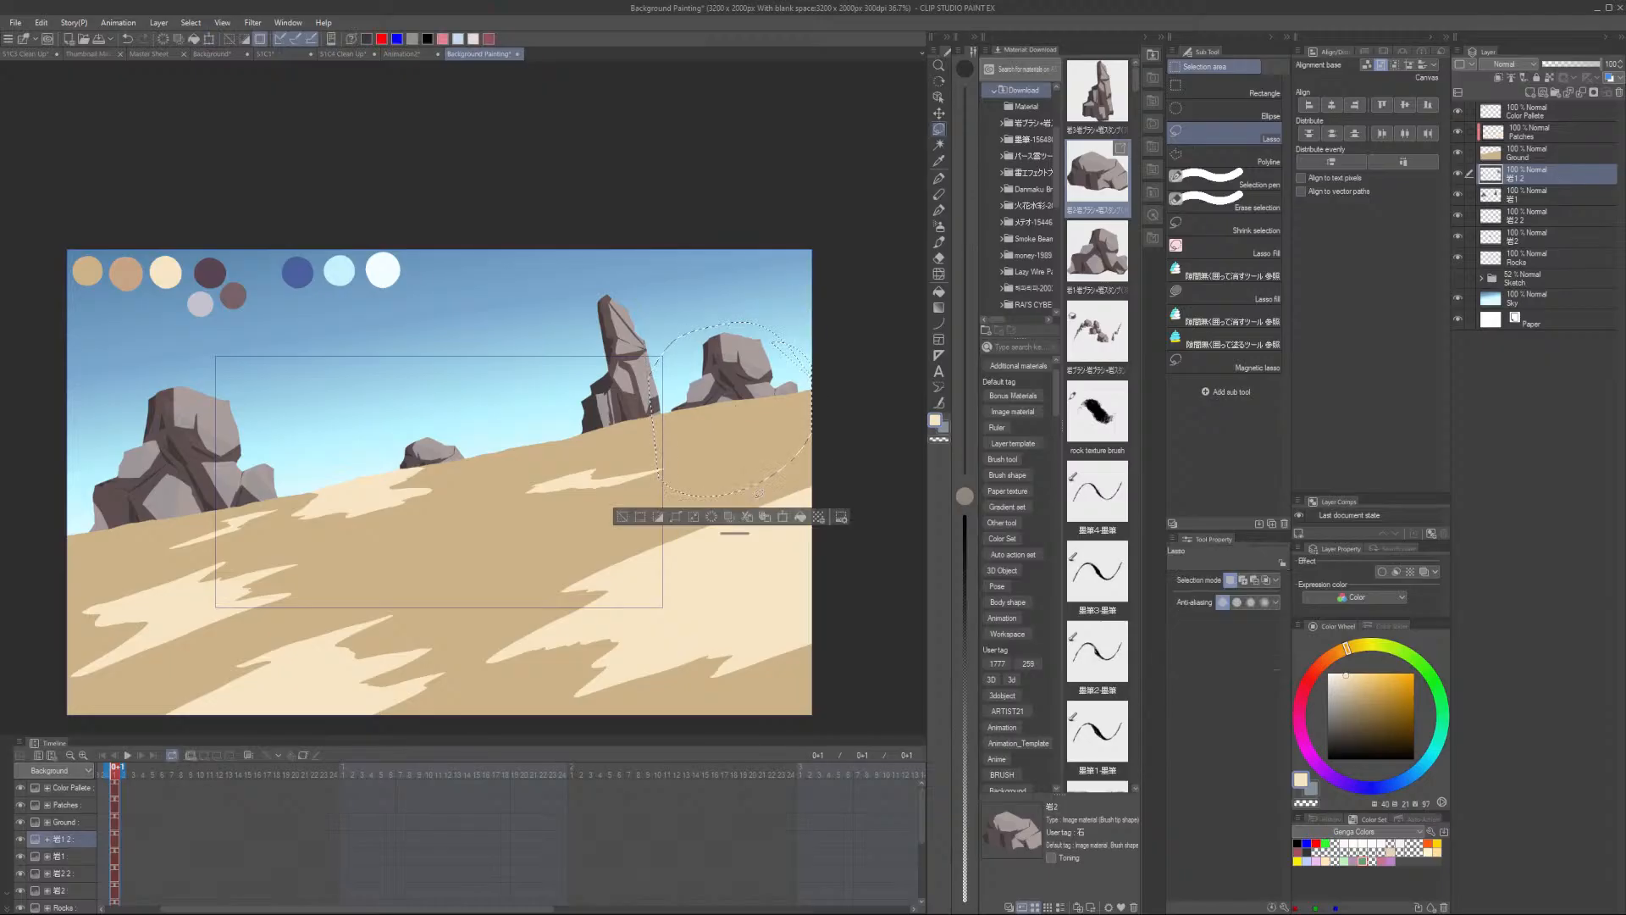
{"action": "key", "text": "Return"}
{"action": "key", "text": "ctrl+d"}
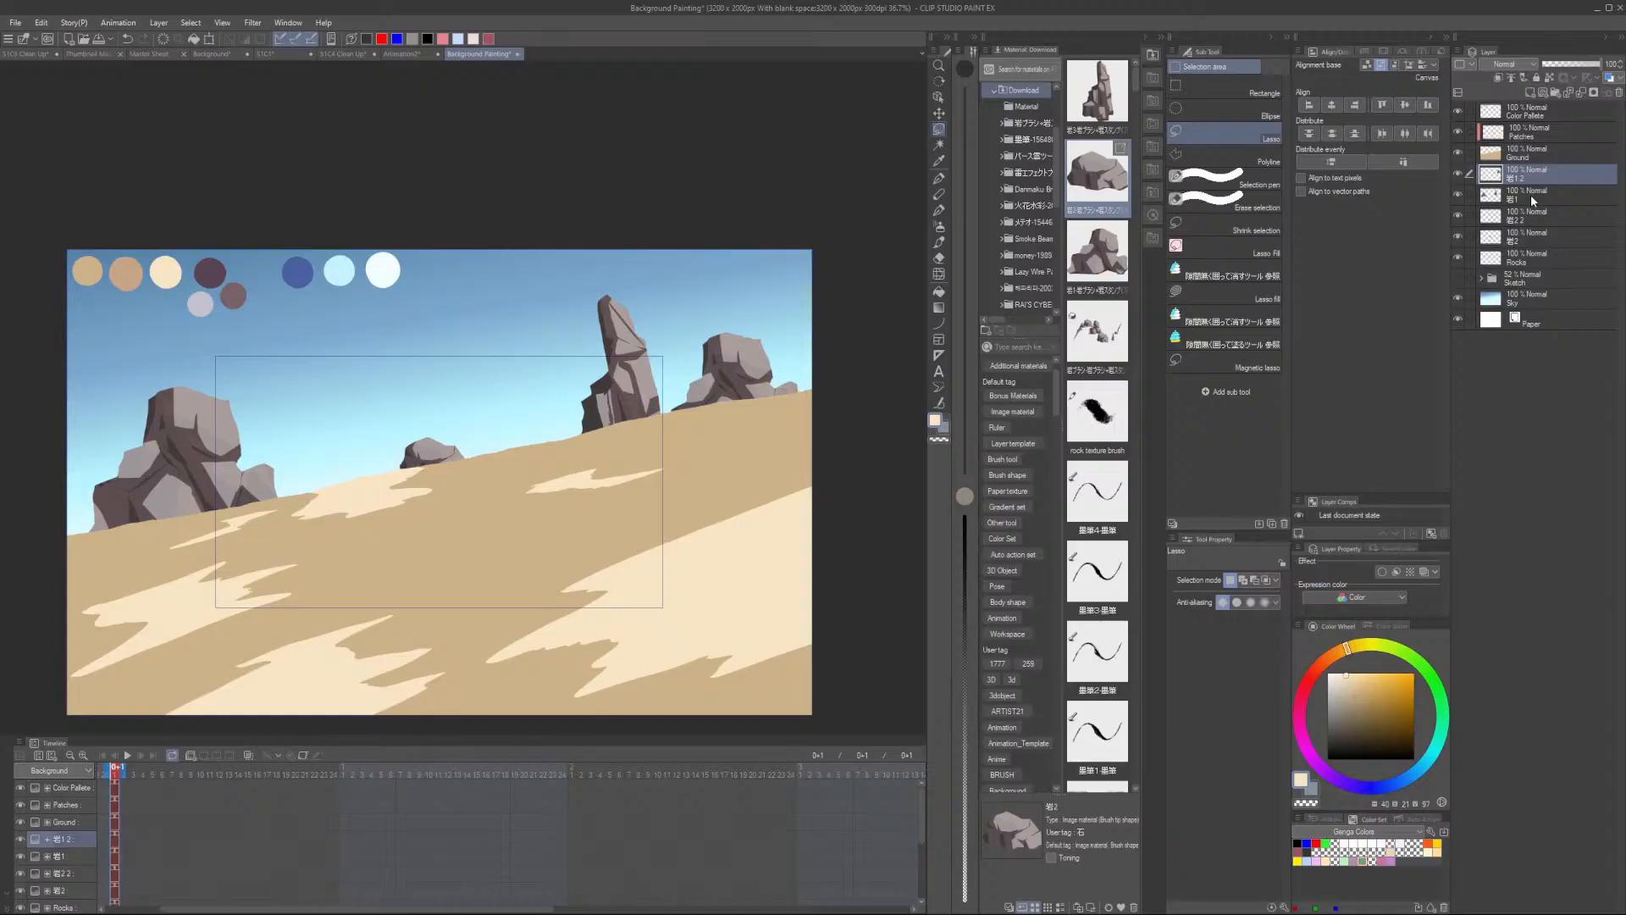
- Rename the three upper rock layers as Rock 1, Rock 2 and Rock 3
{"action": "scroll", "coordinate": [462, 441], "scroll_direction": "up", "scroll_amount": 4}
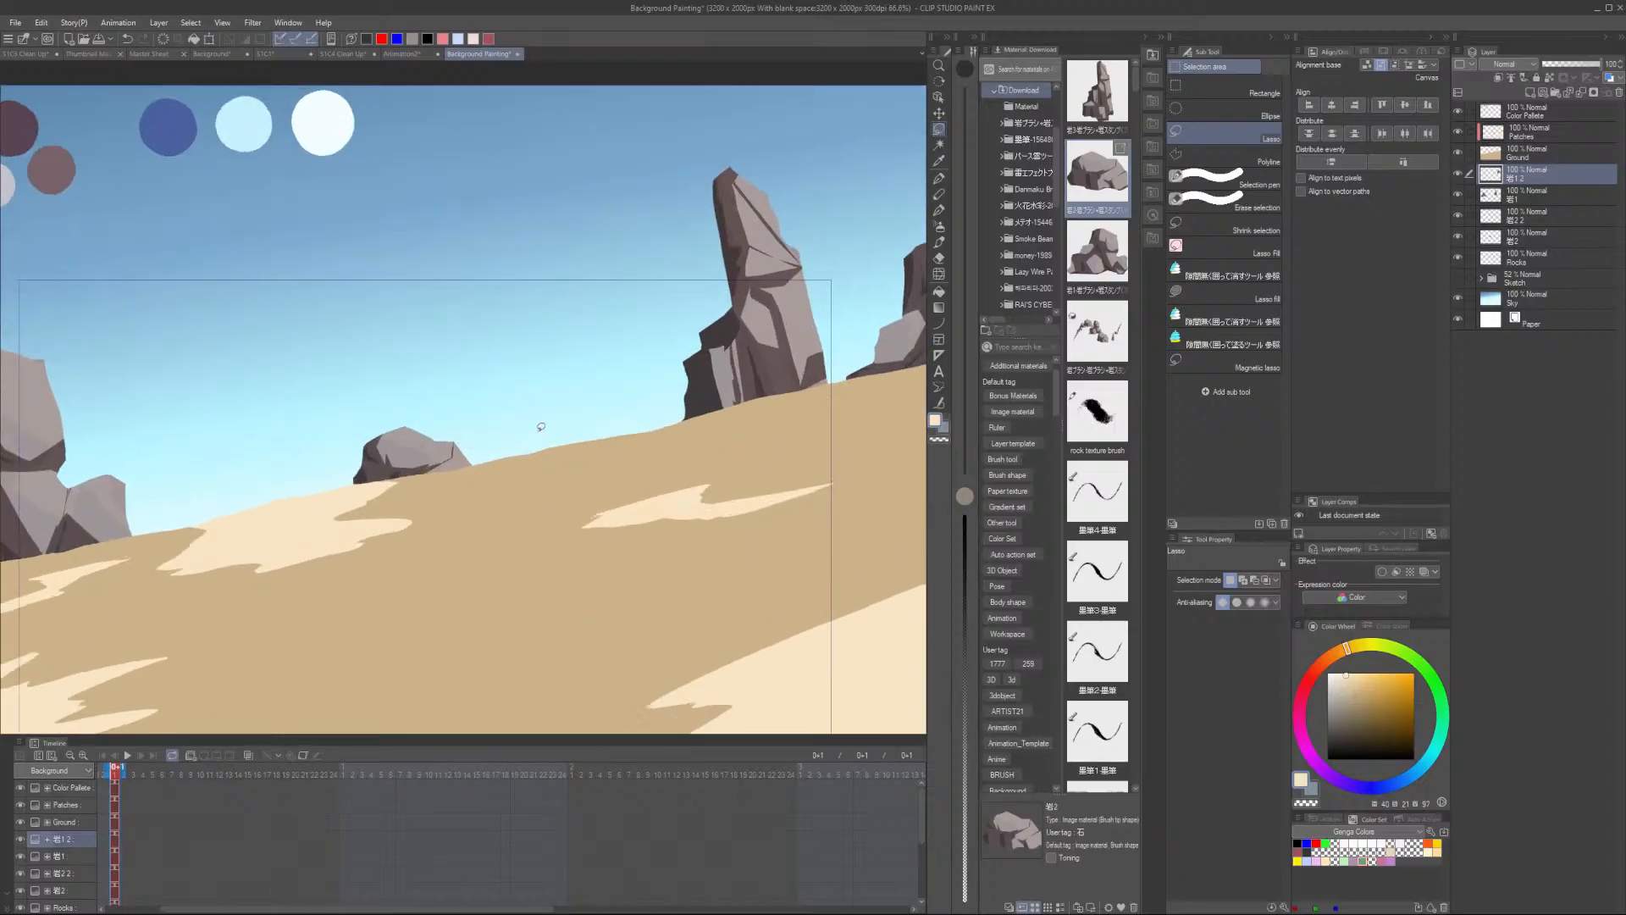
{"action": "scroll", "coordinate": [576, 415], "scroll_direction": "down", "scroll_amount": 4}
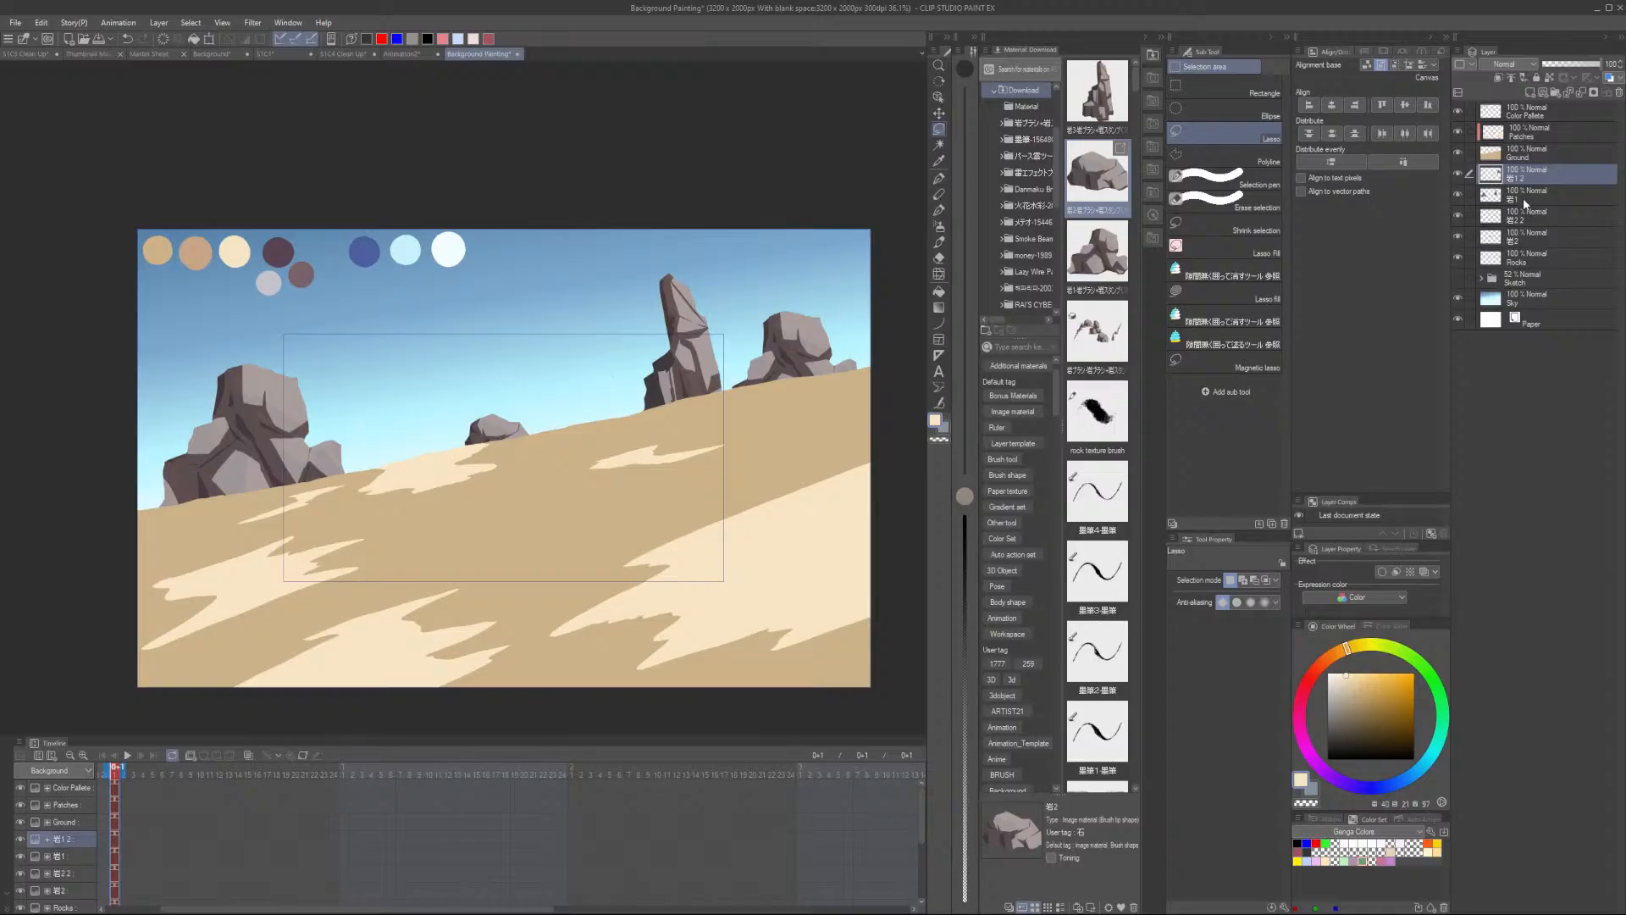
{"action": "left_click_drag", "start_coordinate": [1535, 184], "coordinate": [1541, 191]}
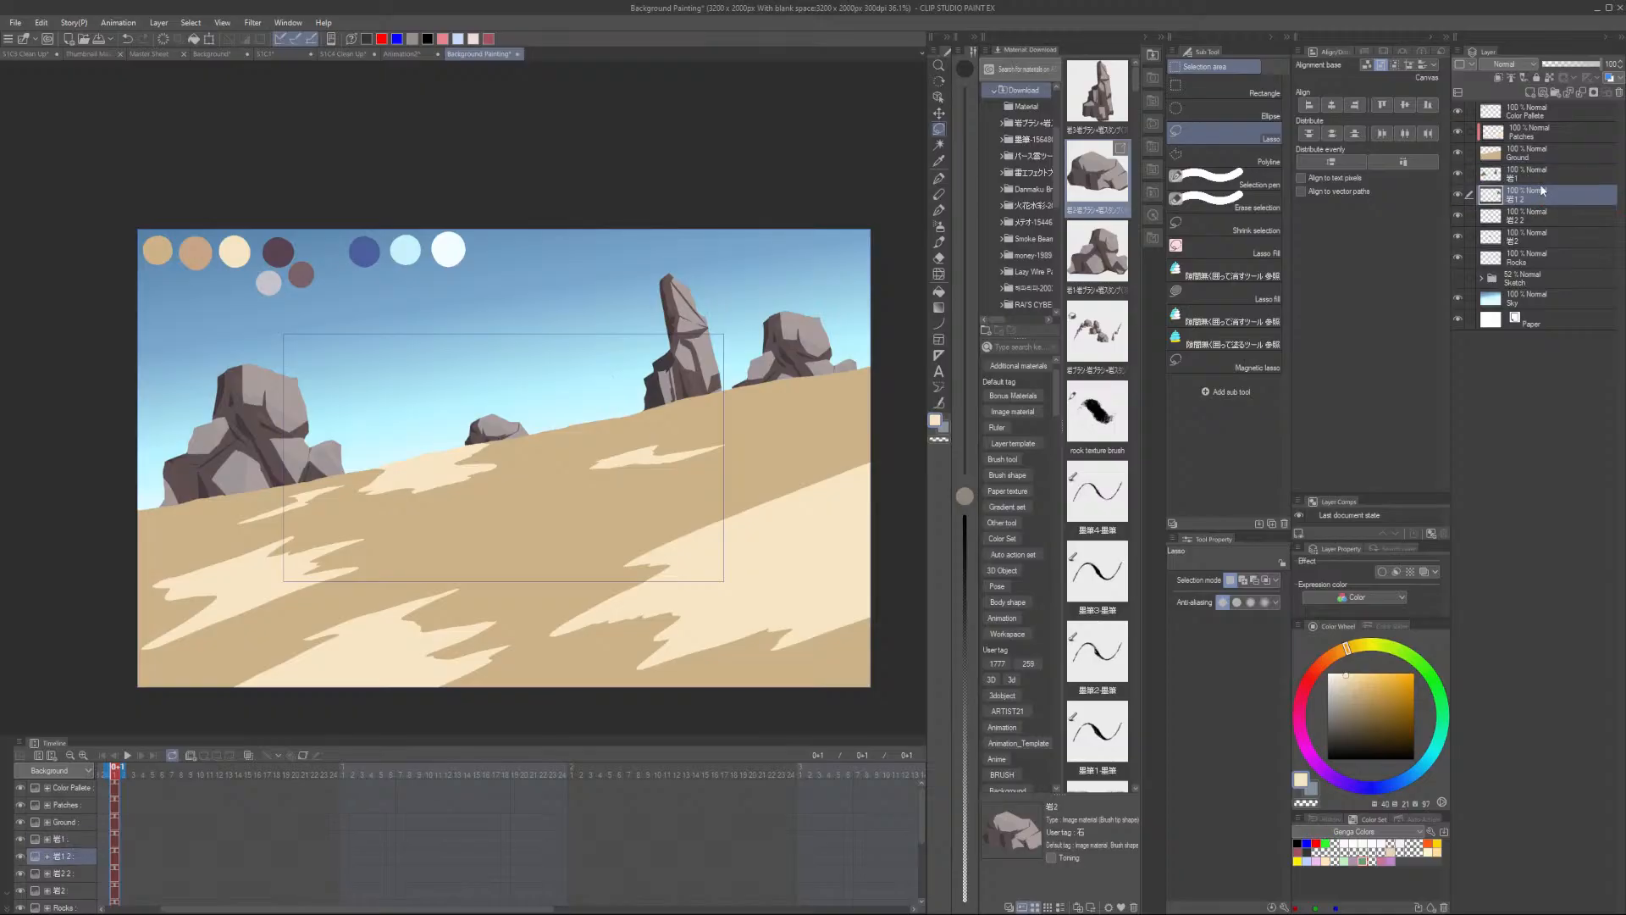
{"action": "double_click", "coordinate": [1513, 176]}
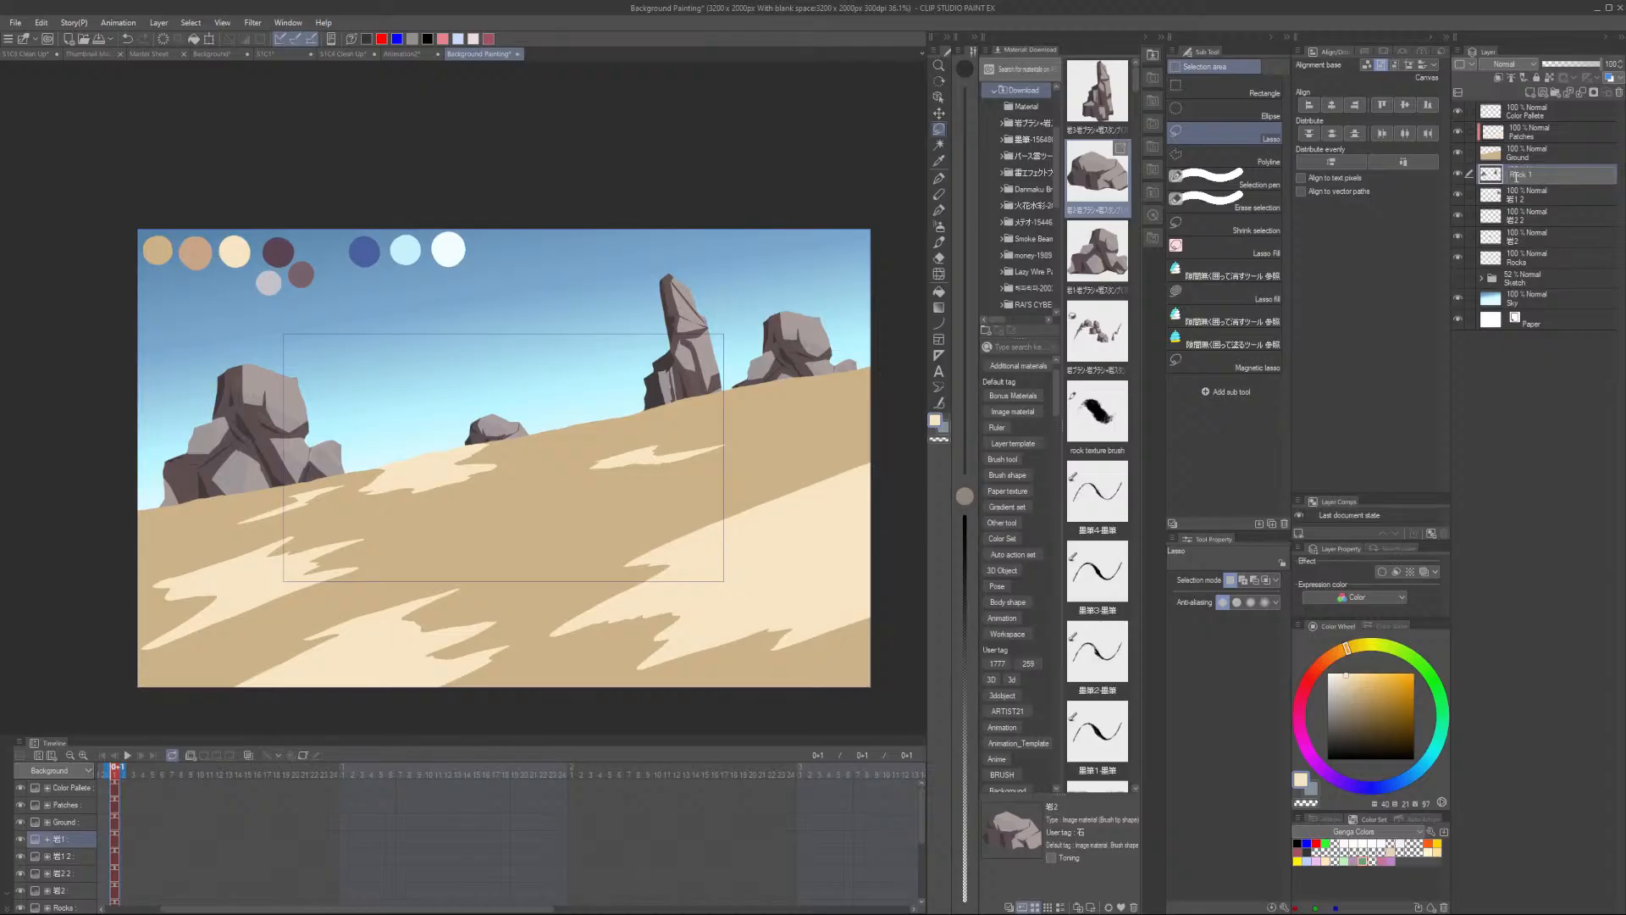
{"action": "key", "text": "Tab"}
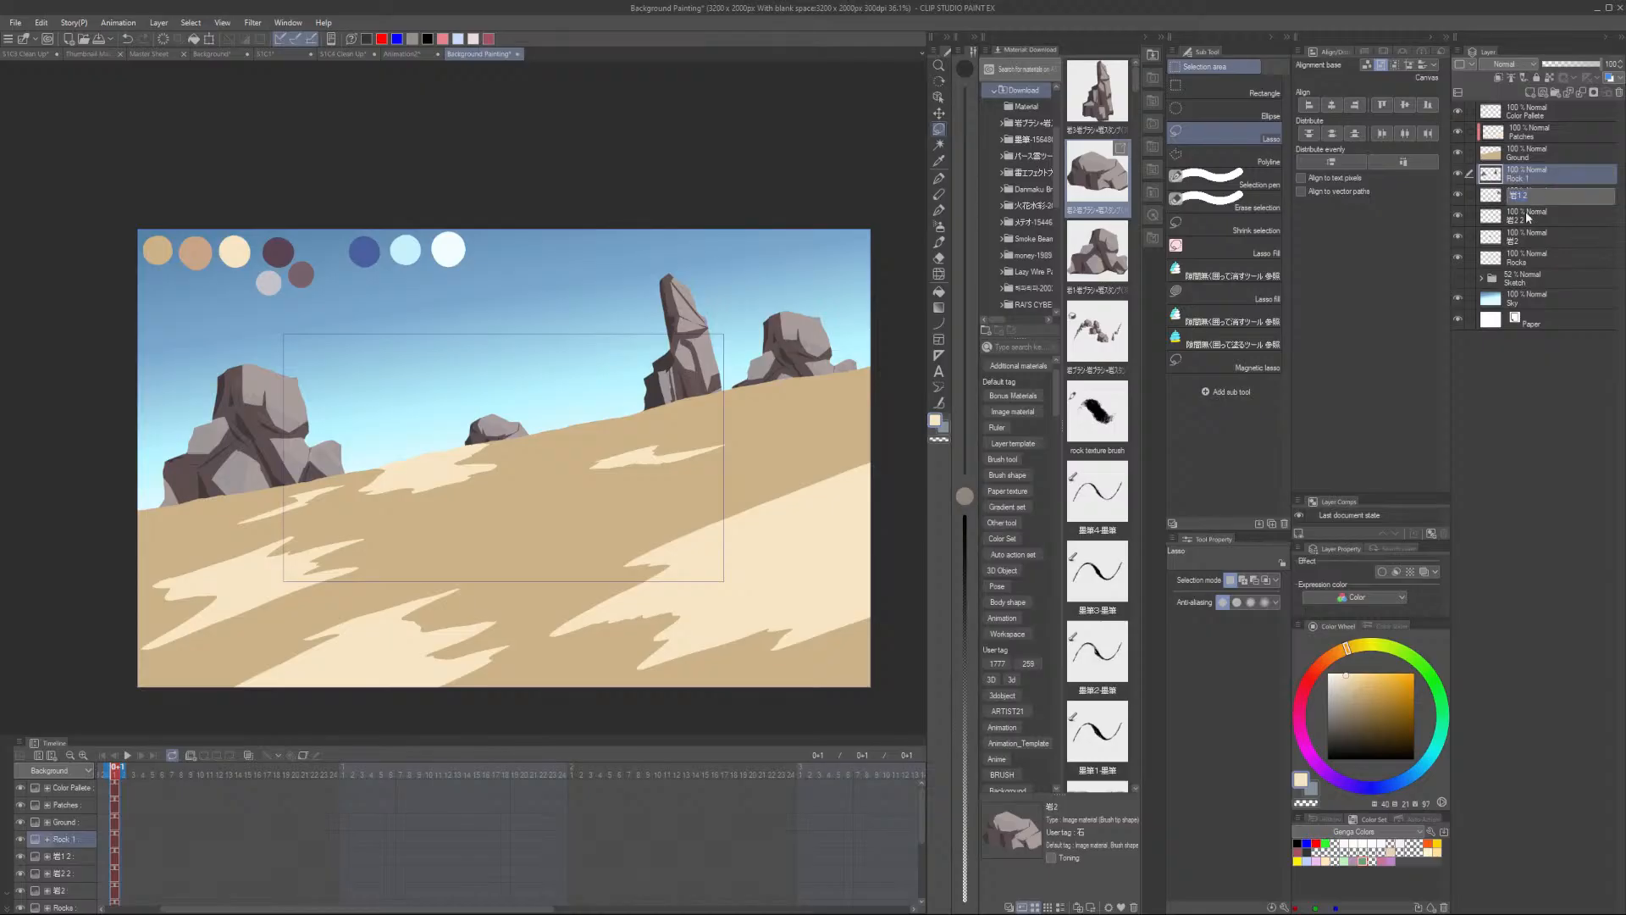
{"action": "type", "text": "Rock 2"}
{"action": "key", "text": "Tab"}
{"action": "type", "text": "Rock"}
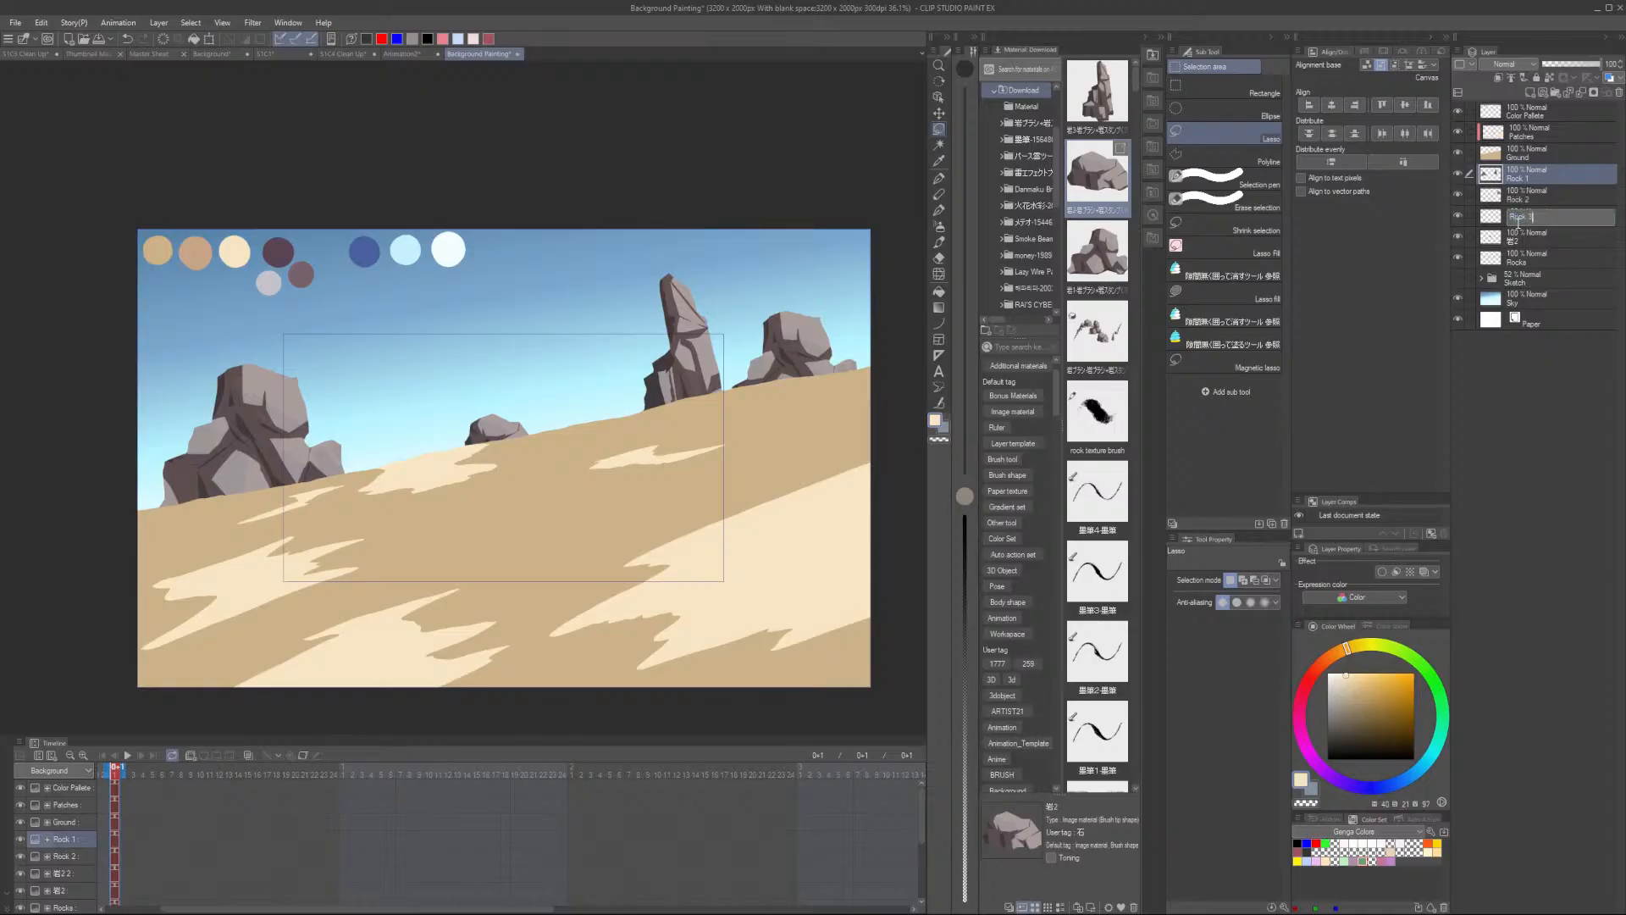
{"action": "type", "text": " 3"}
- Merge the Rock 3 layer down into the rock layer beneath it and name the merged layer Rock 3
{"action": "left_click", "coordinate": [1534, 237]}
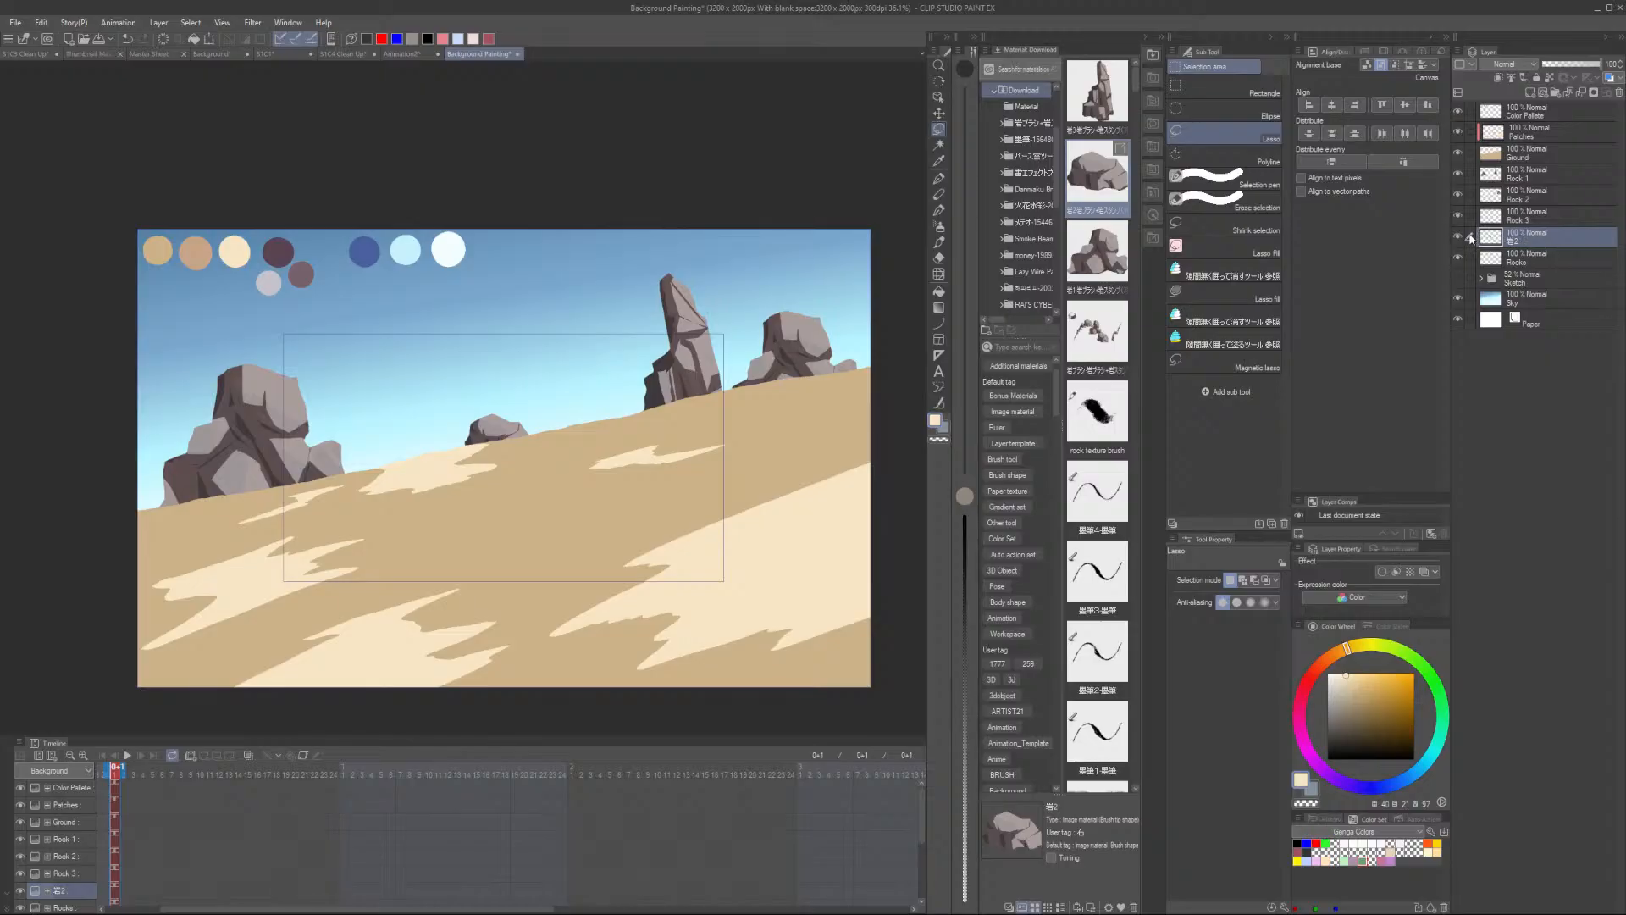
{"action": "left_click", "coordinate": [1516, 217]}
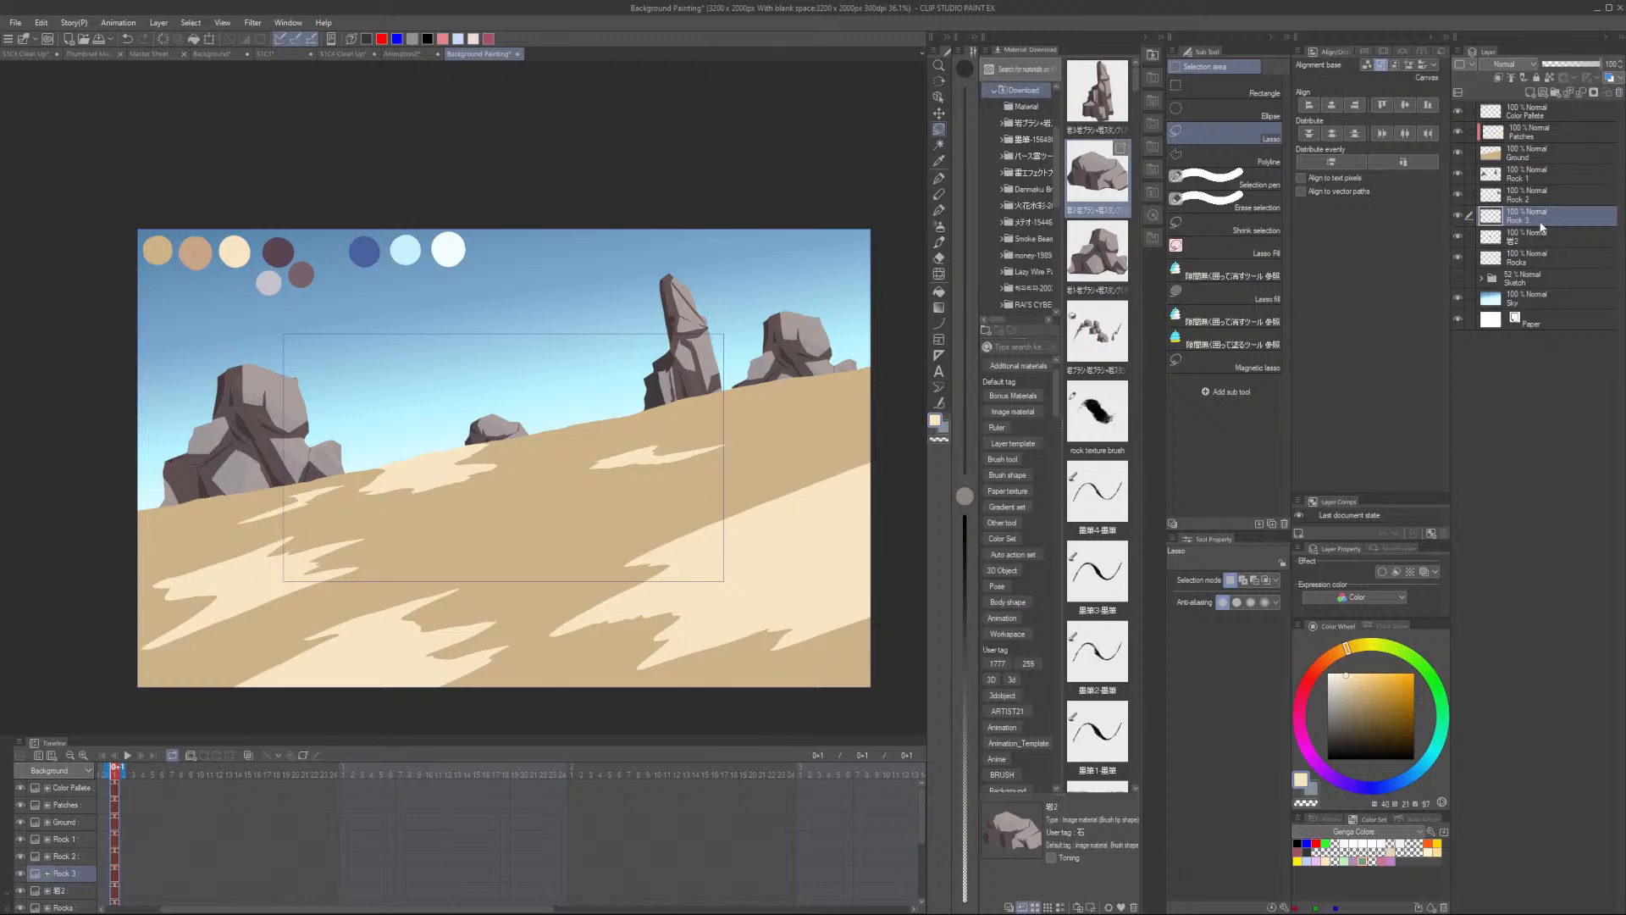
{"action": "left_click", "coordinate": [1617, 95]}
{"action": "double_click", "coordinate": [1512, 222]}
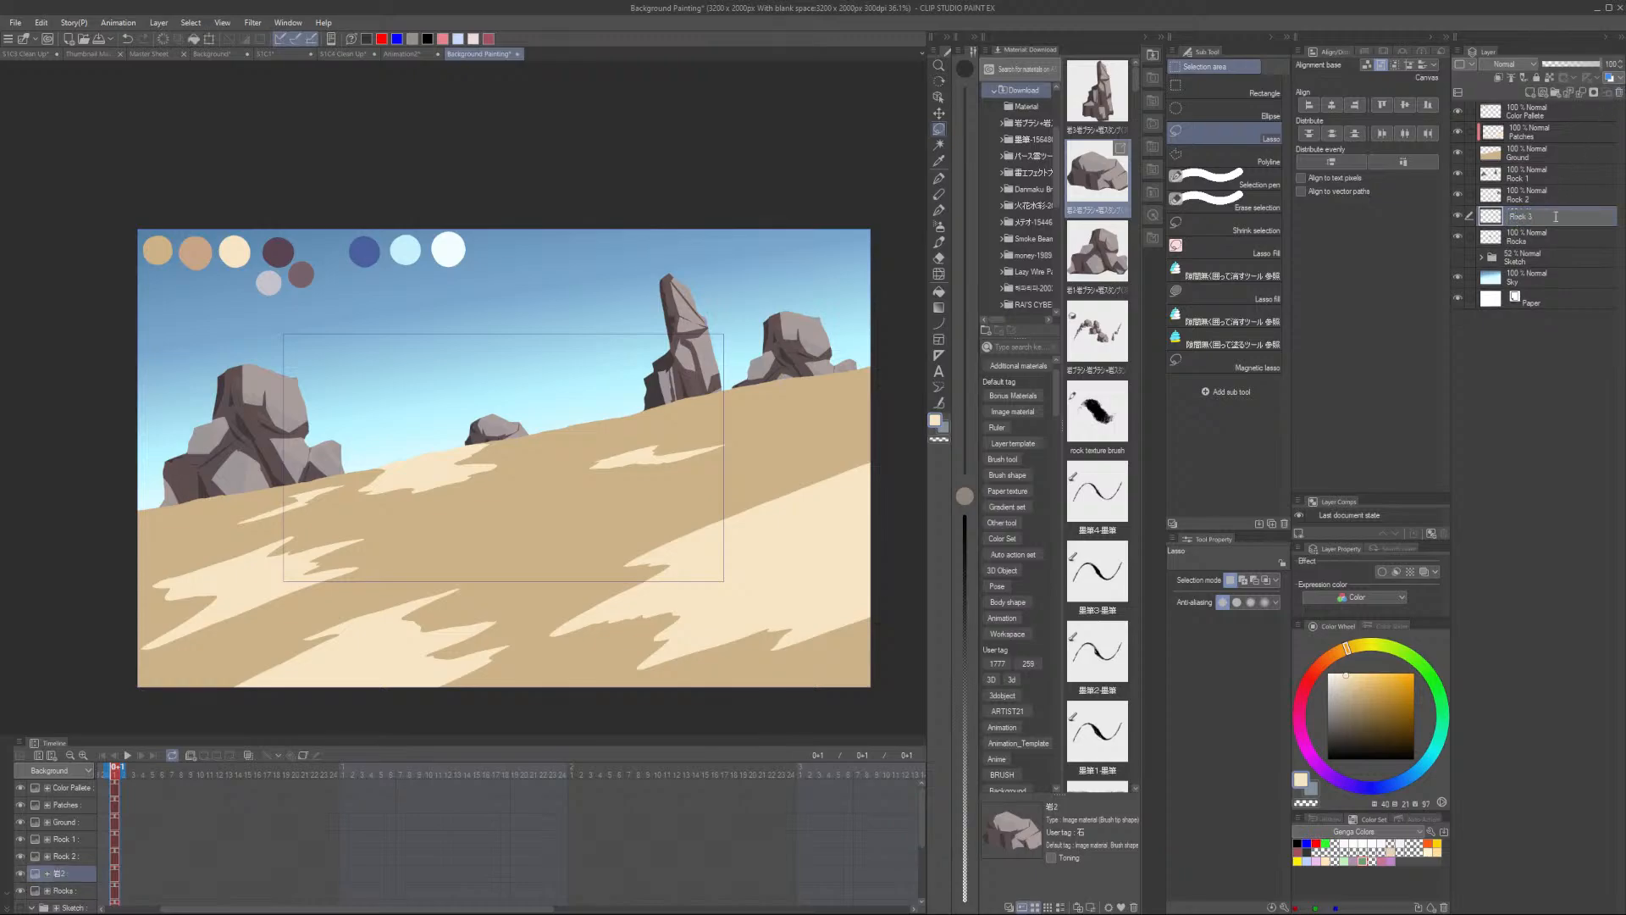
{"action": "key", "text": "Return"}
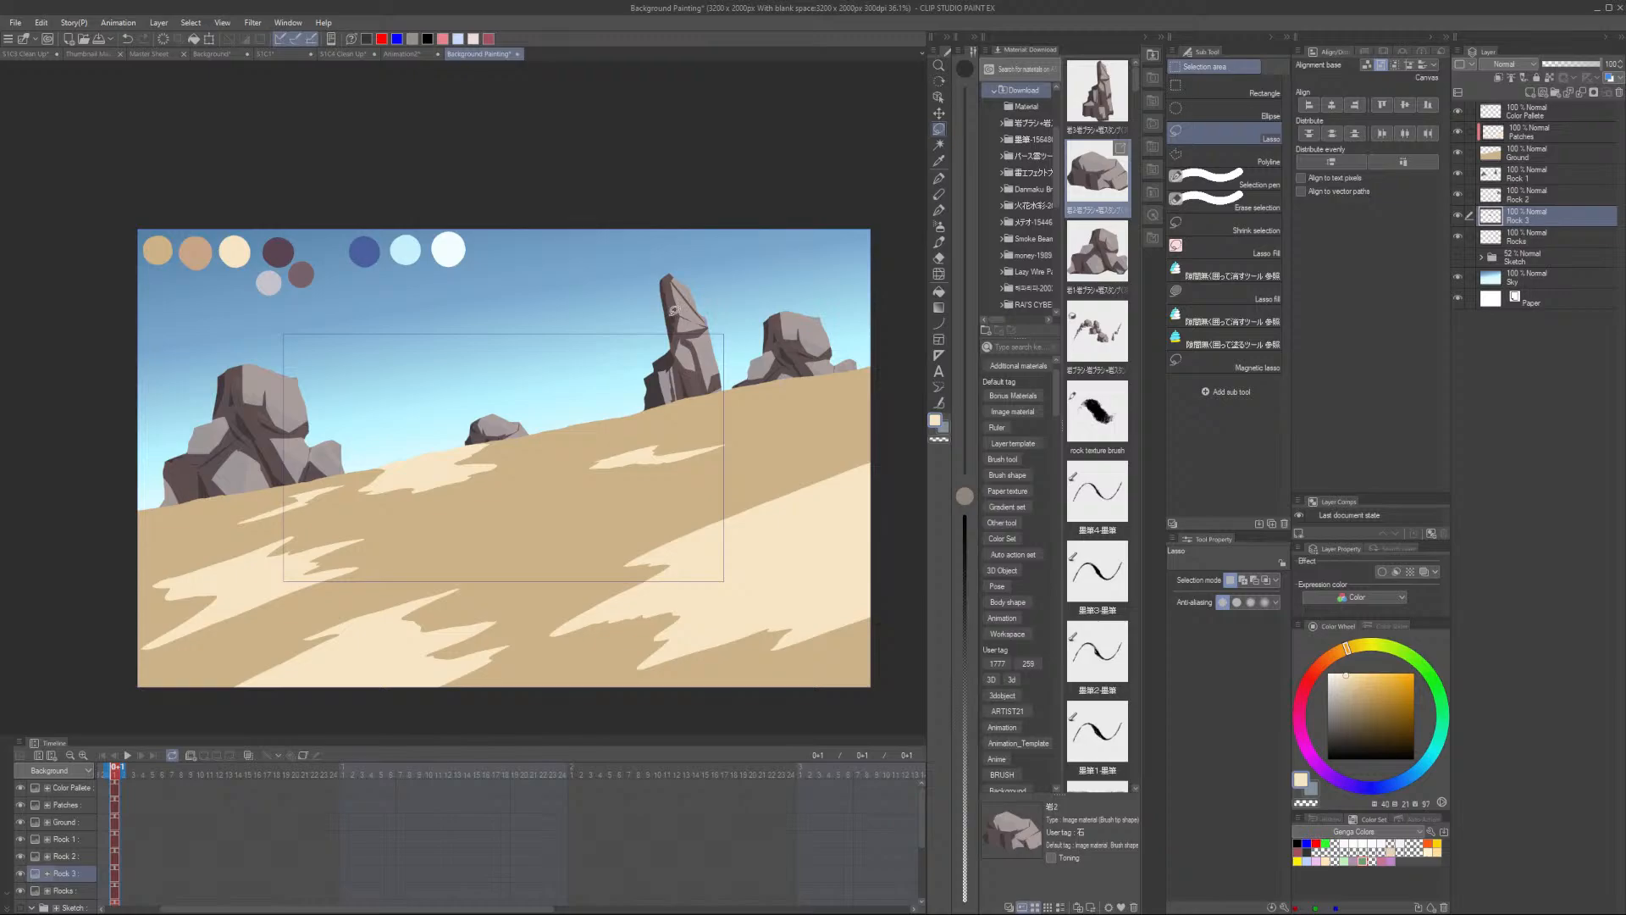
- Toggle the rock, sky and sketch layers' visibility to compare the rock sketch outlines with the painted rocks
{"action": "scroll", "coordinate": [361, 438], "scroll_direction": "up", "scroll_amount": 4}
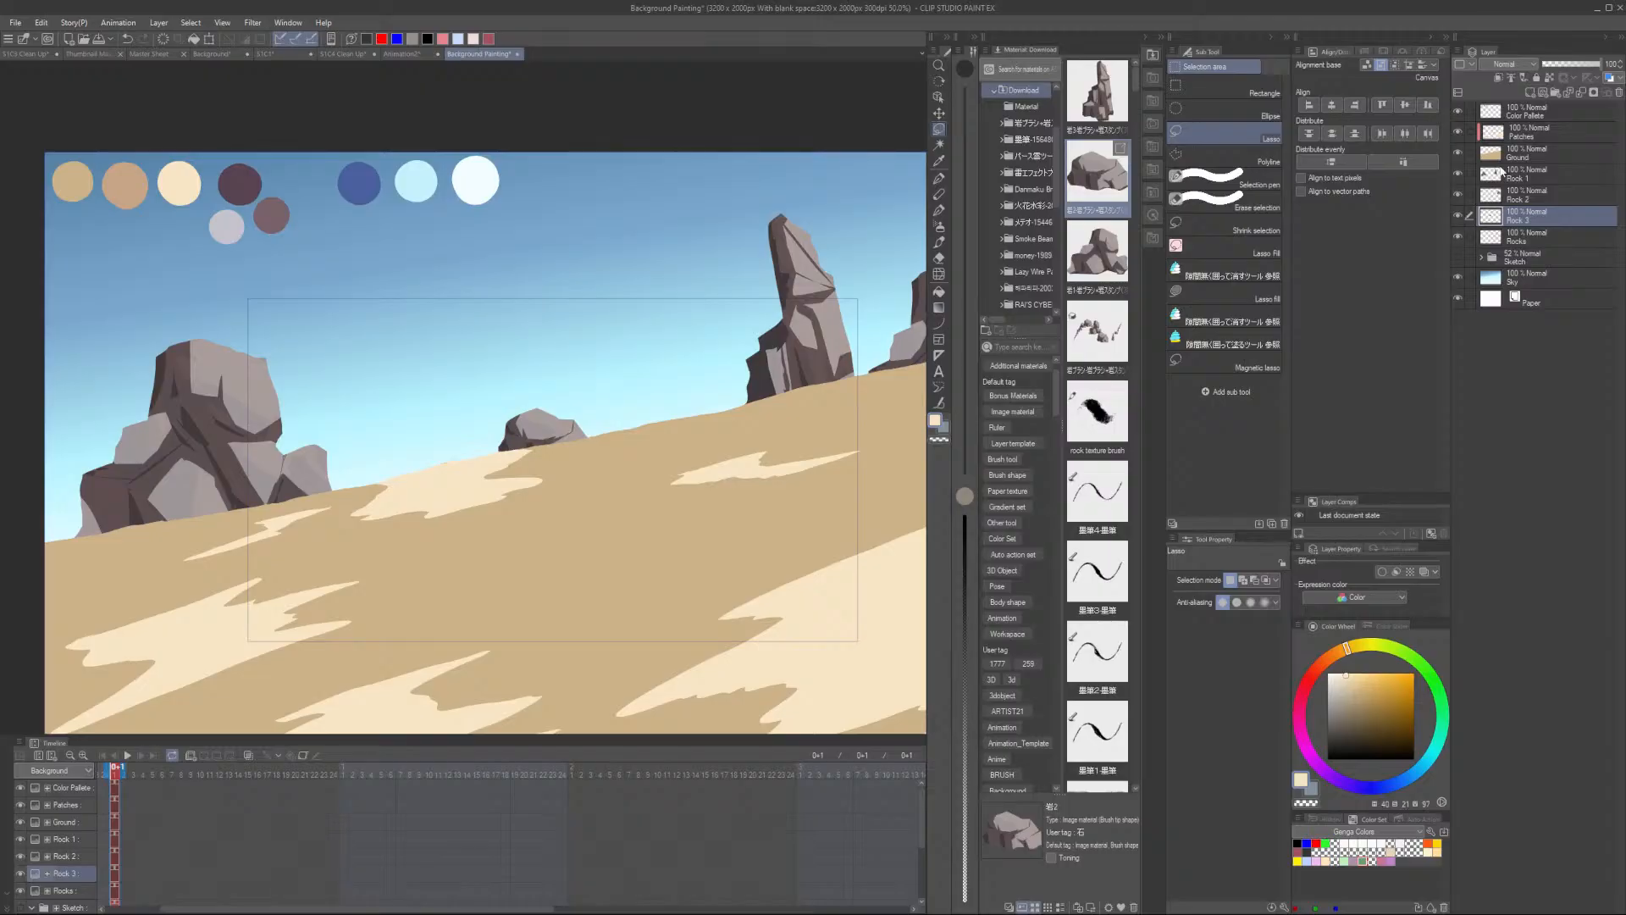
{"action": "left_click", "coordinate": [1458, 216]}
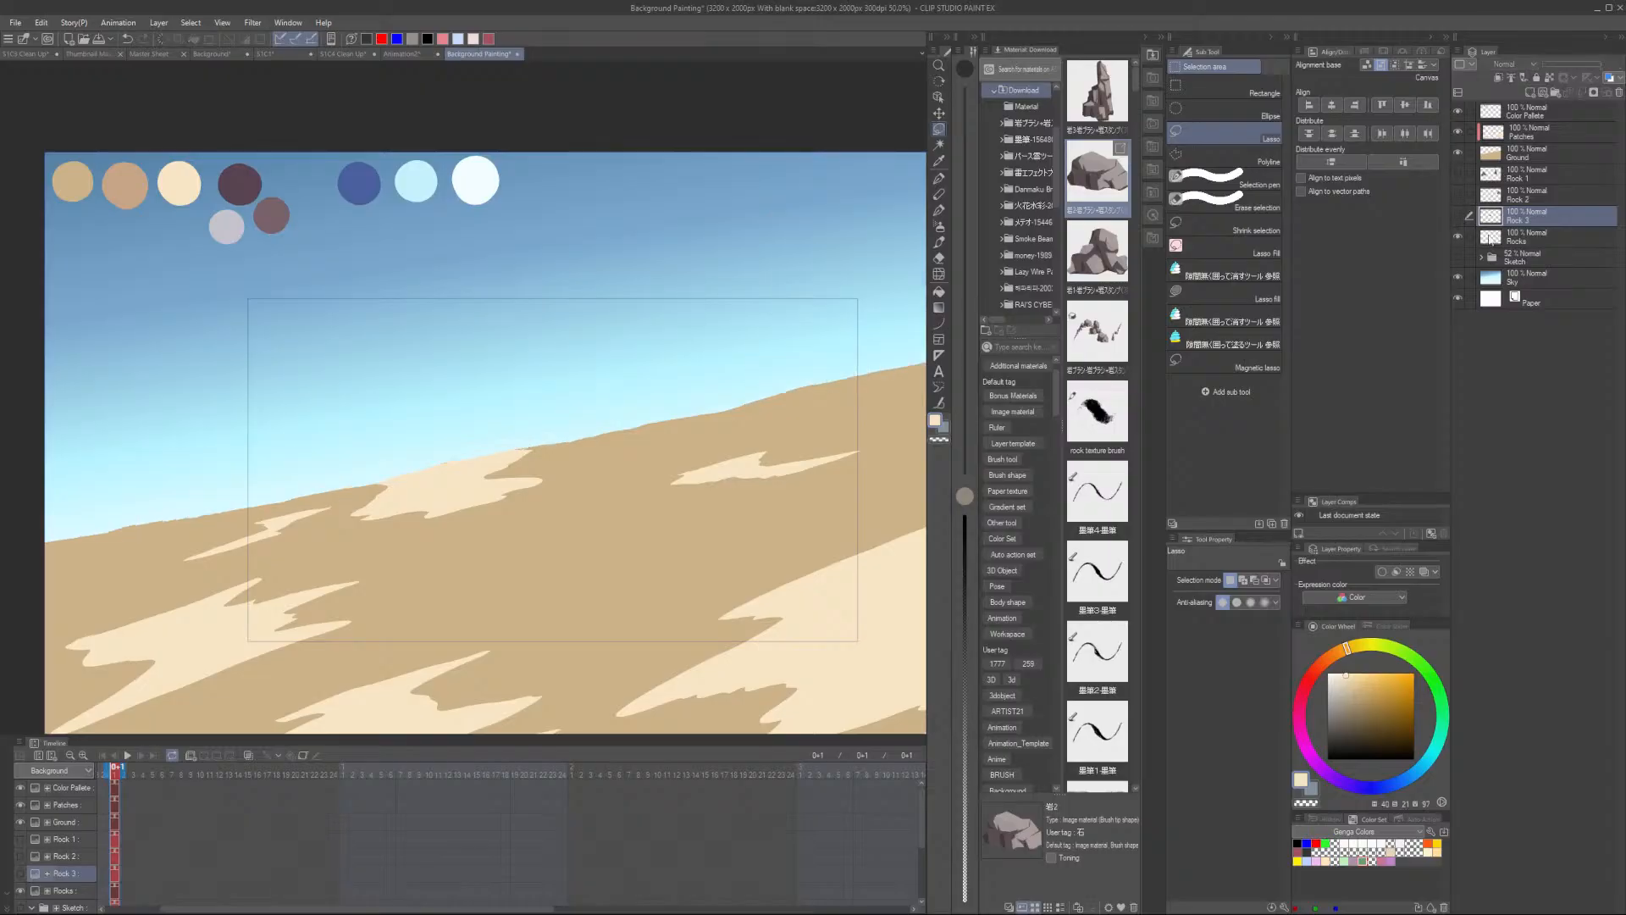
{"action": "left_click", "coordinate": [1457, 278]}
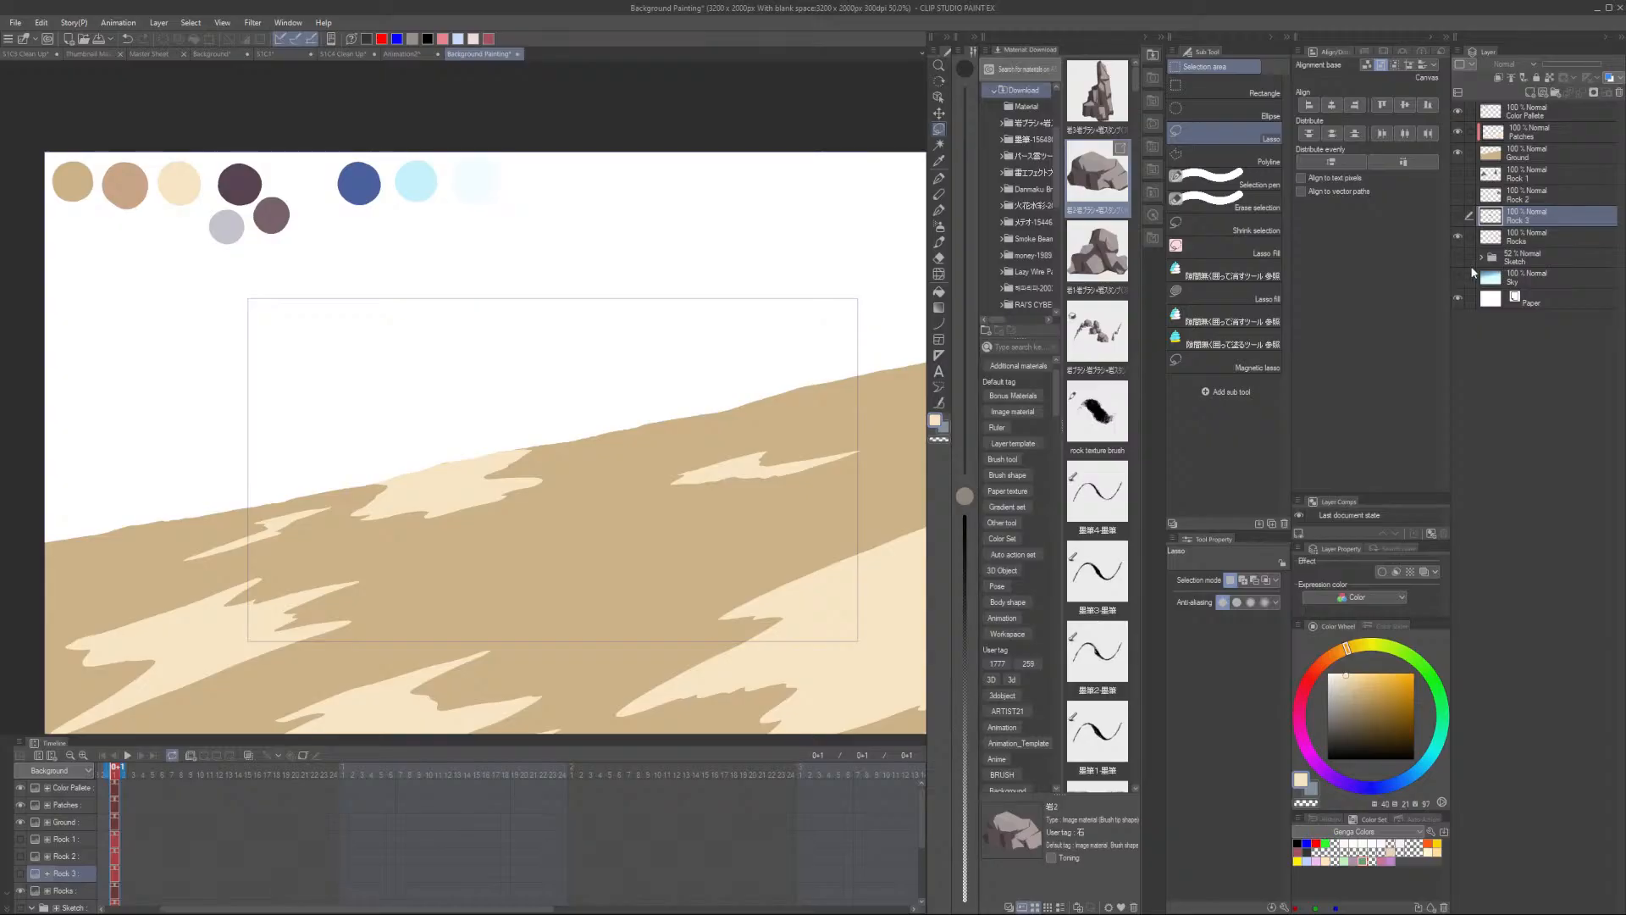
{"action": "left_click", "coordinate": [1458, 257]}
{"action": "left_click_drag", "start_coordinate": [783, 452], "coordinate": [613, 467]}
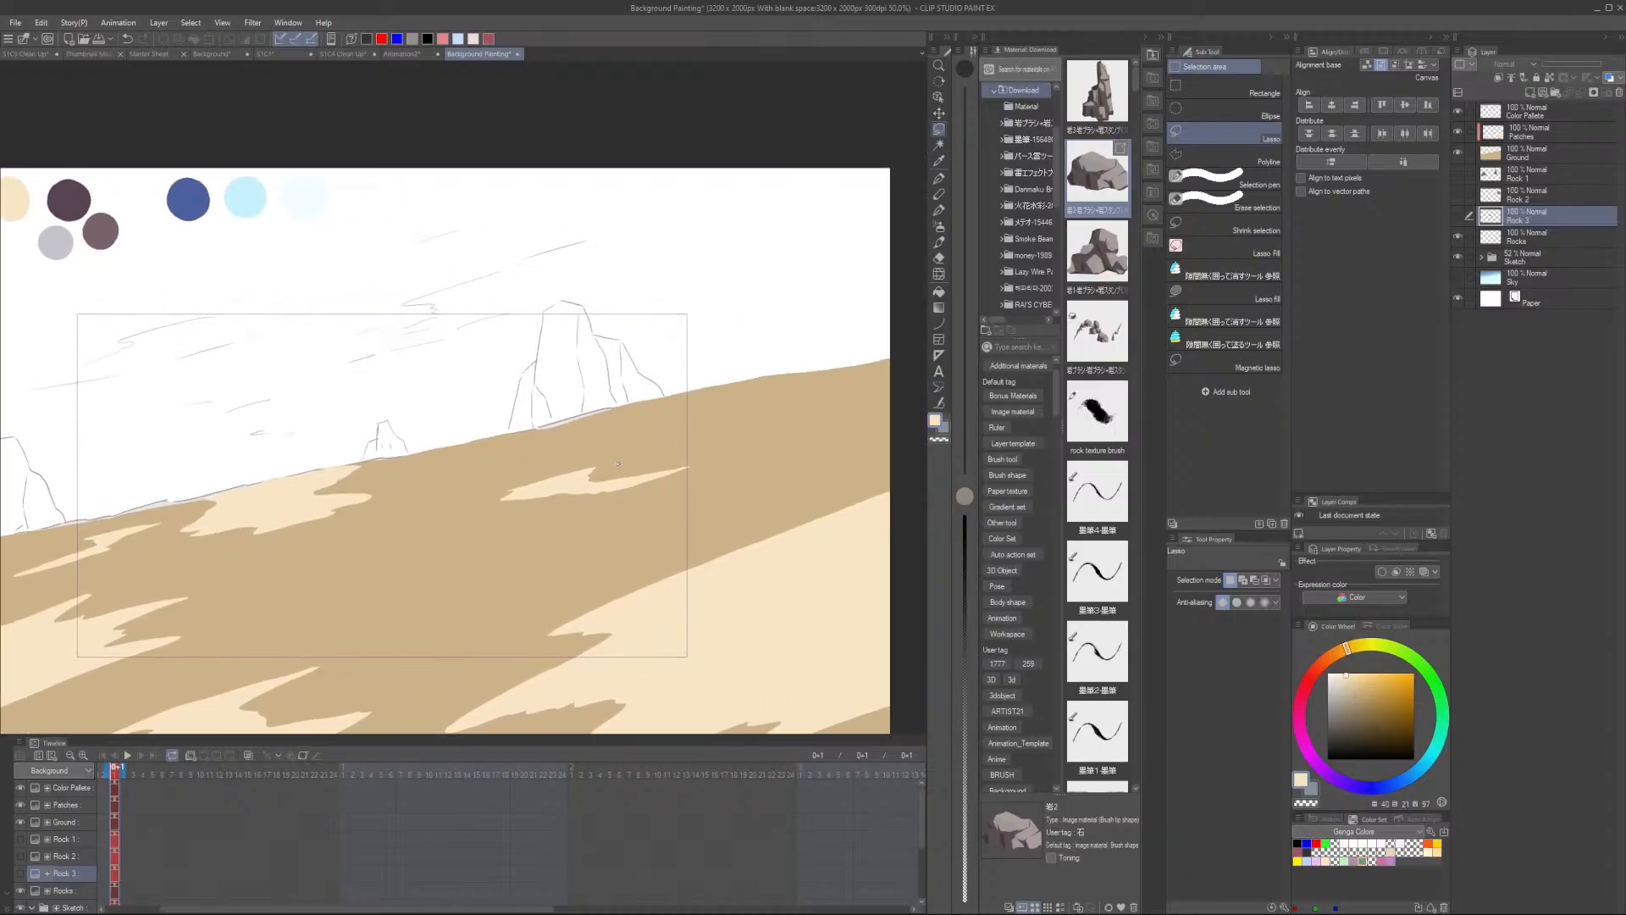
{"action": "scroll", "coordinate": [618, 464], "scroll_direction": "down", "scroll_amount": 2}
{"action": "scroll", "coordinate": [388, 314], "scroll_direction": "up", "scroll_amount": 2}
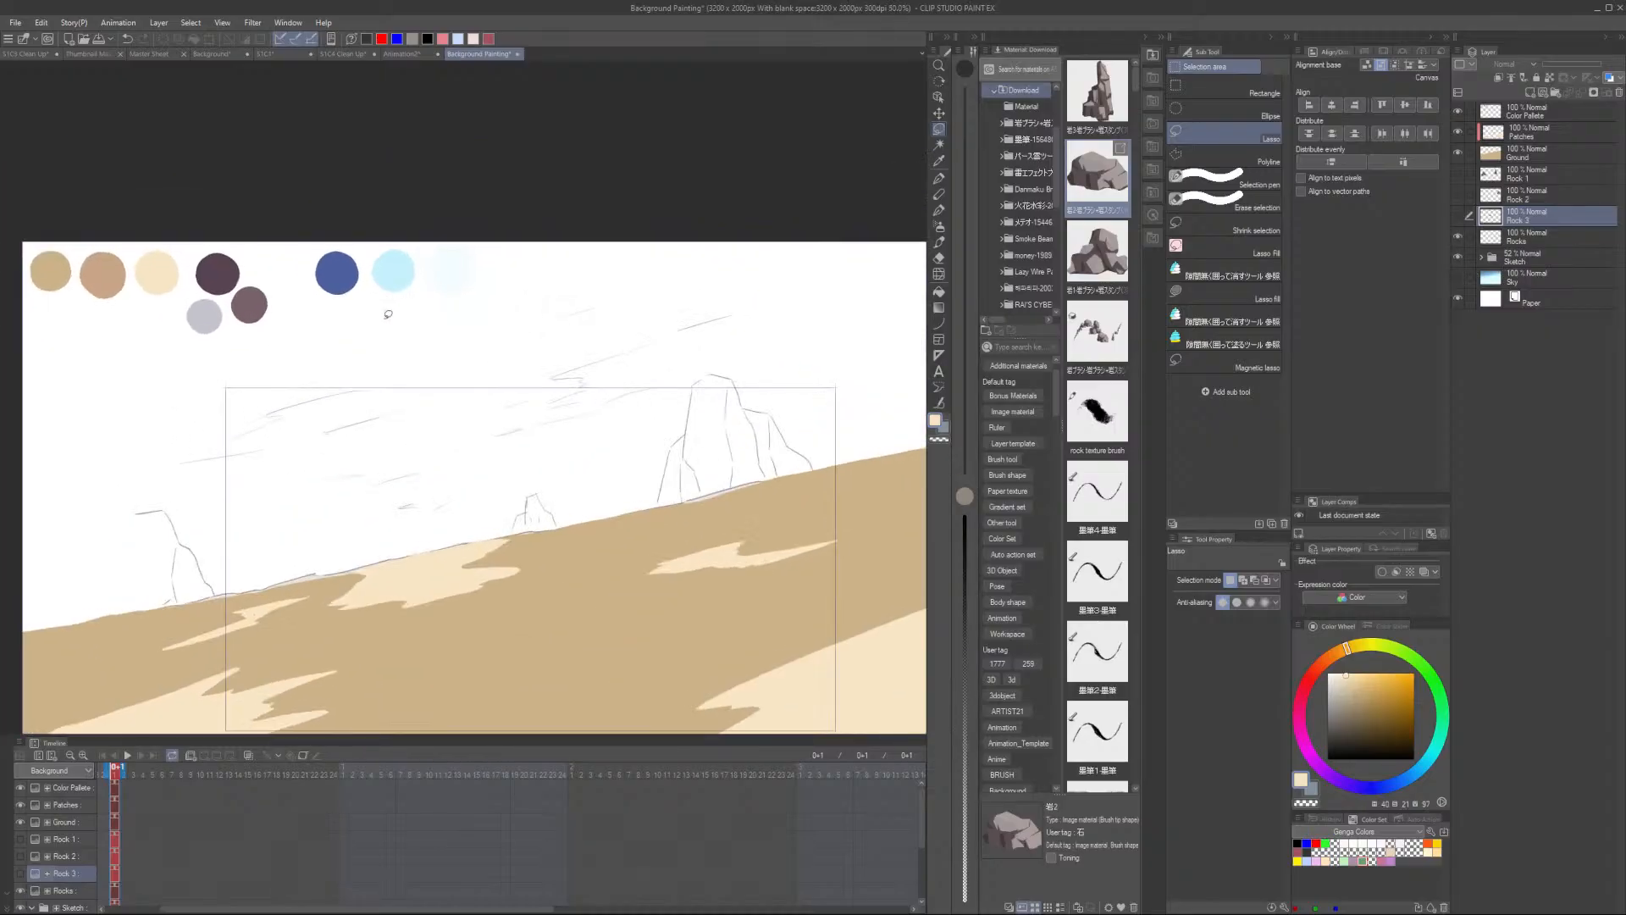
{"action": "left_click", "coordinate": [1459, 175]}
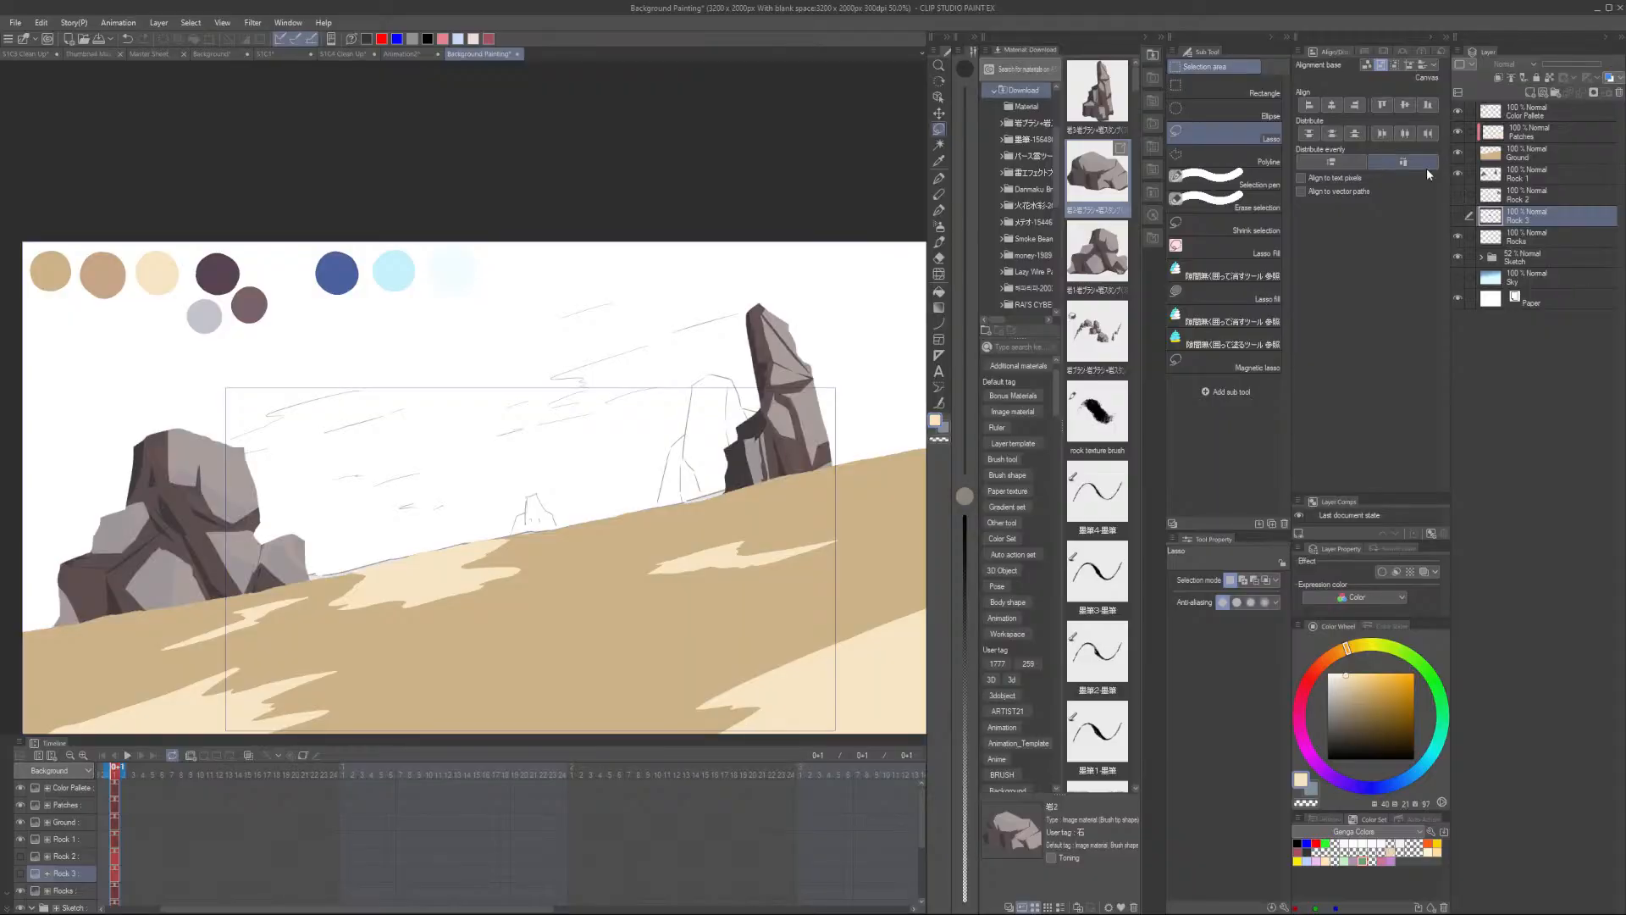
{"action": "key", "text": "p"}
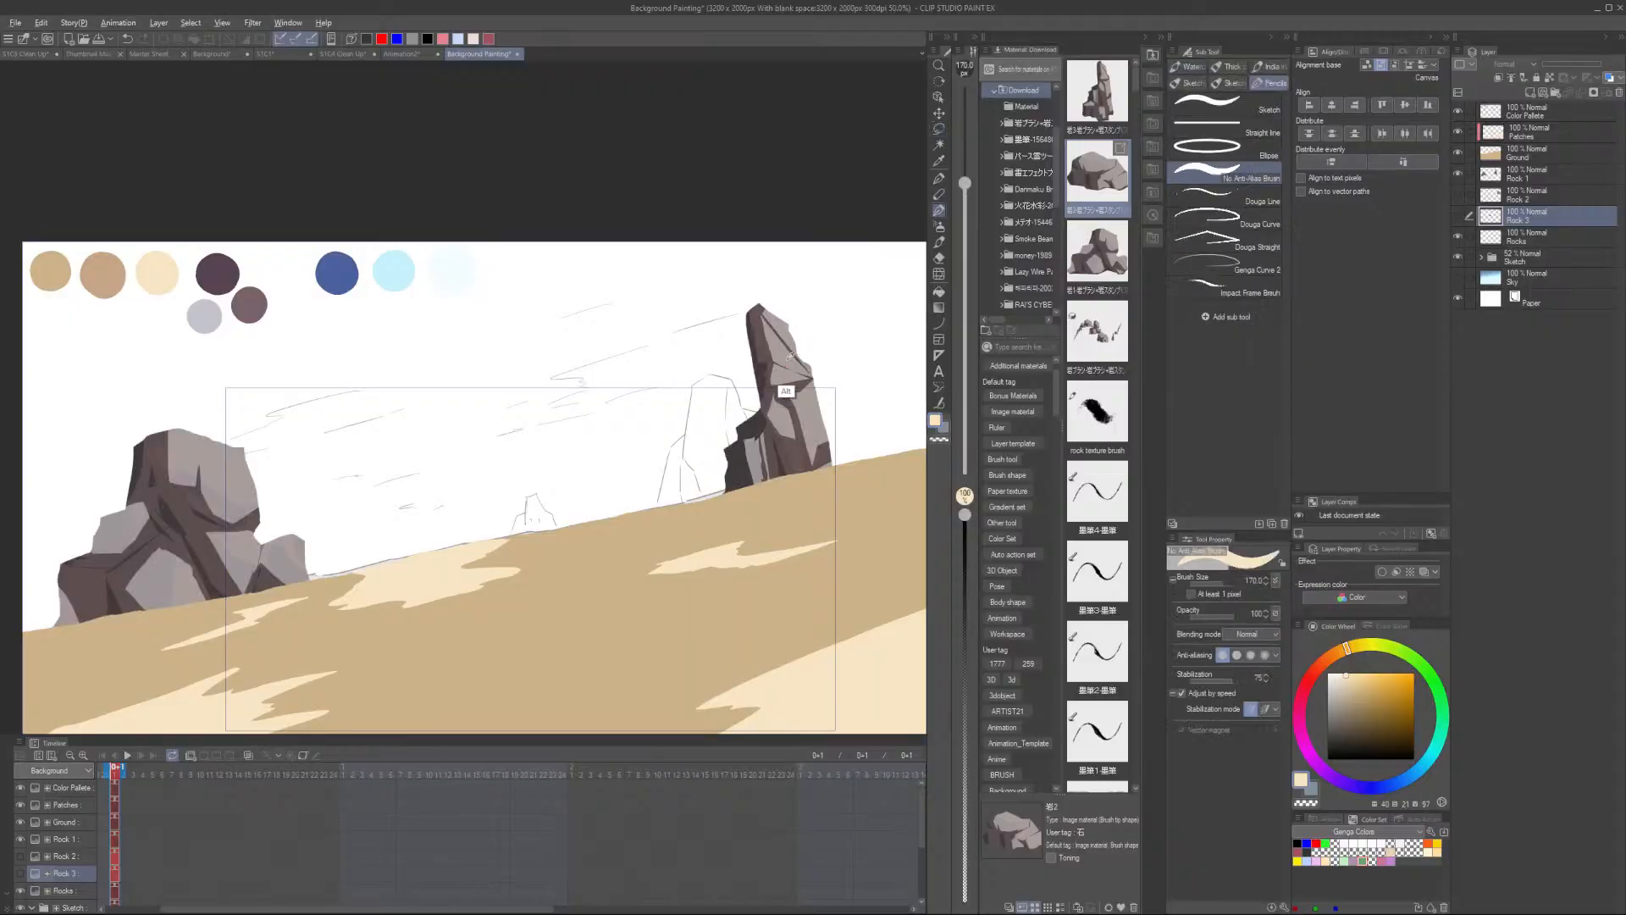
{"action": "left_click", "coordinate": [788, 392], "text": "alt"}
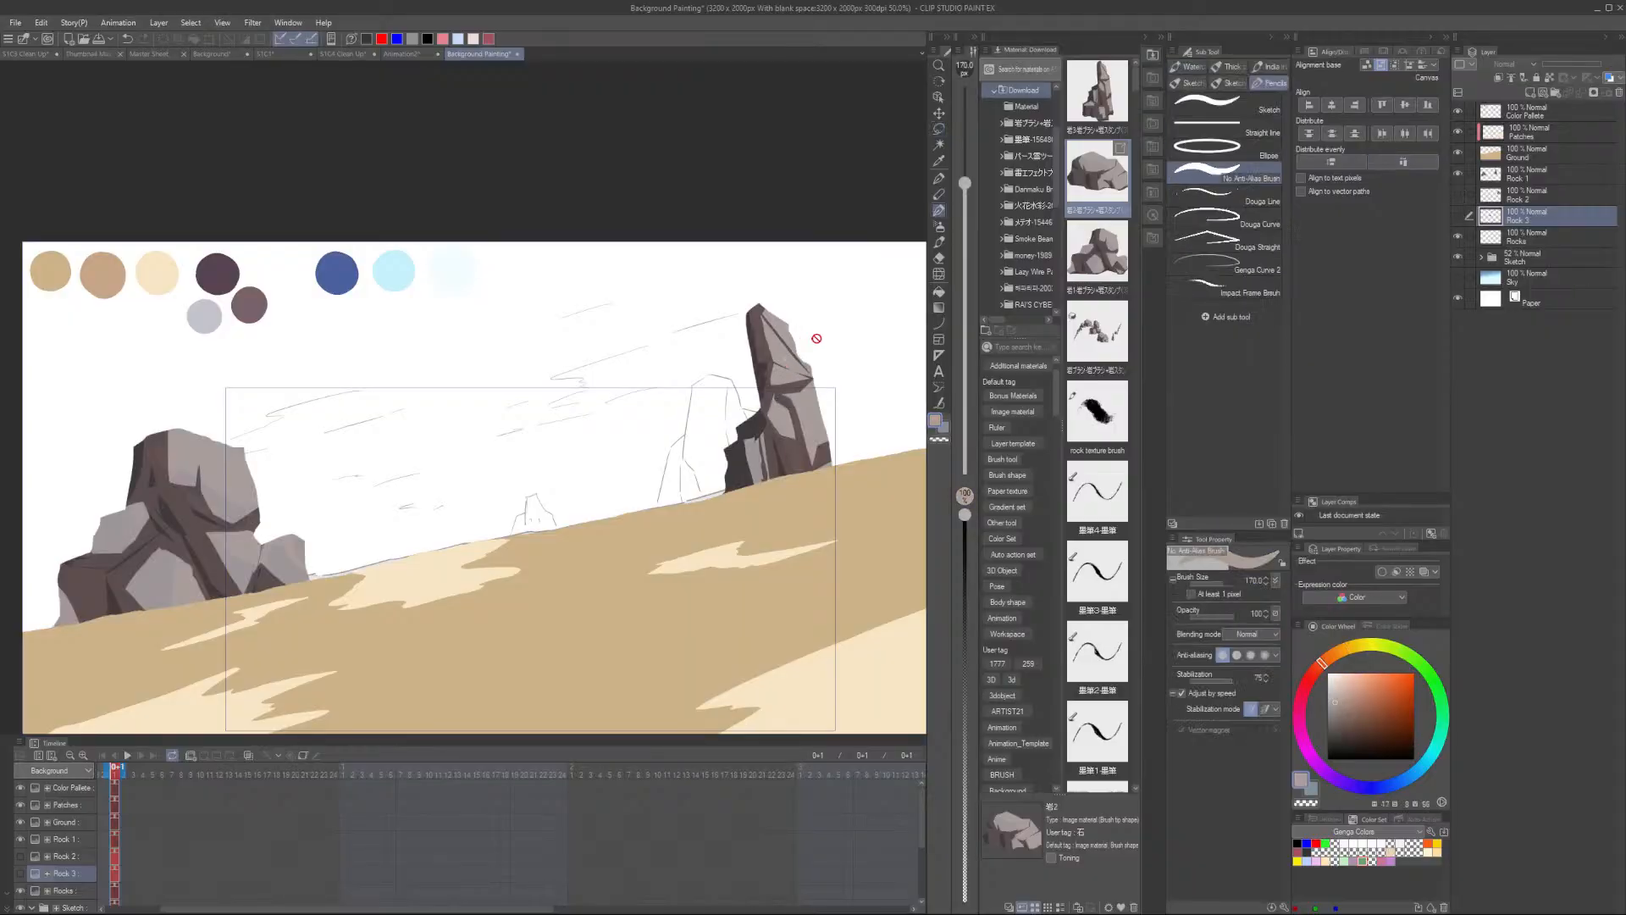
{"action": "left_click", "coordinate": [1458, 175]}
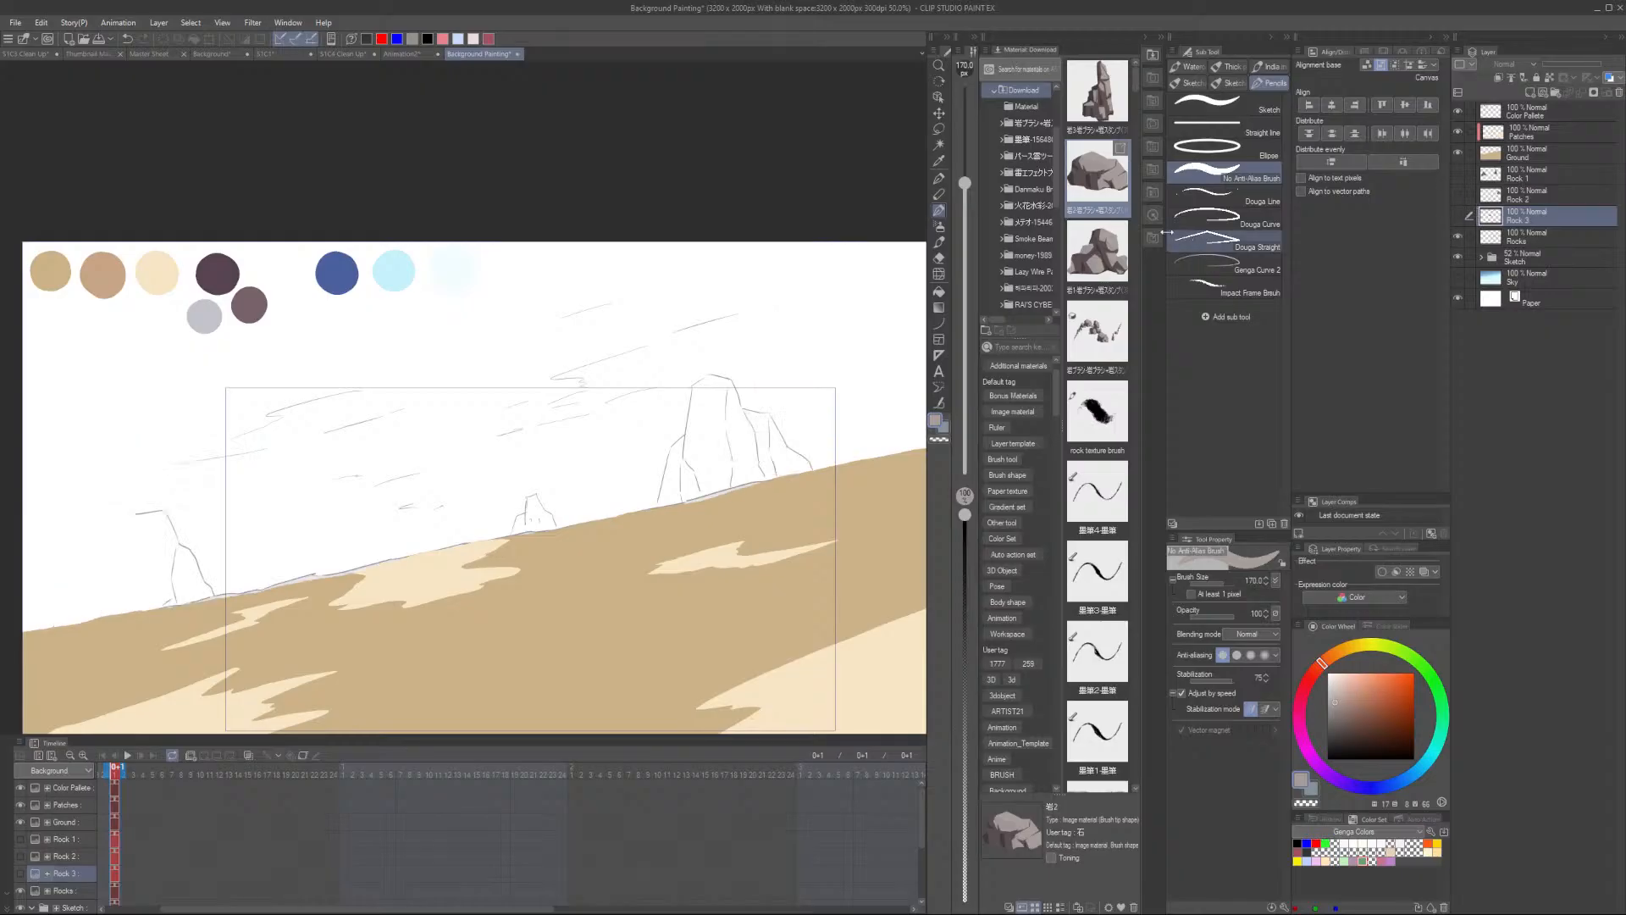
- Lasso-select the silhouettes of the three background rocks following the sketch outlines
{"action": "key", "text": "m"}
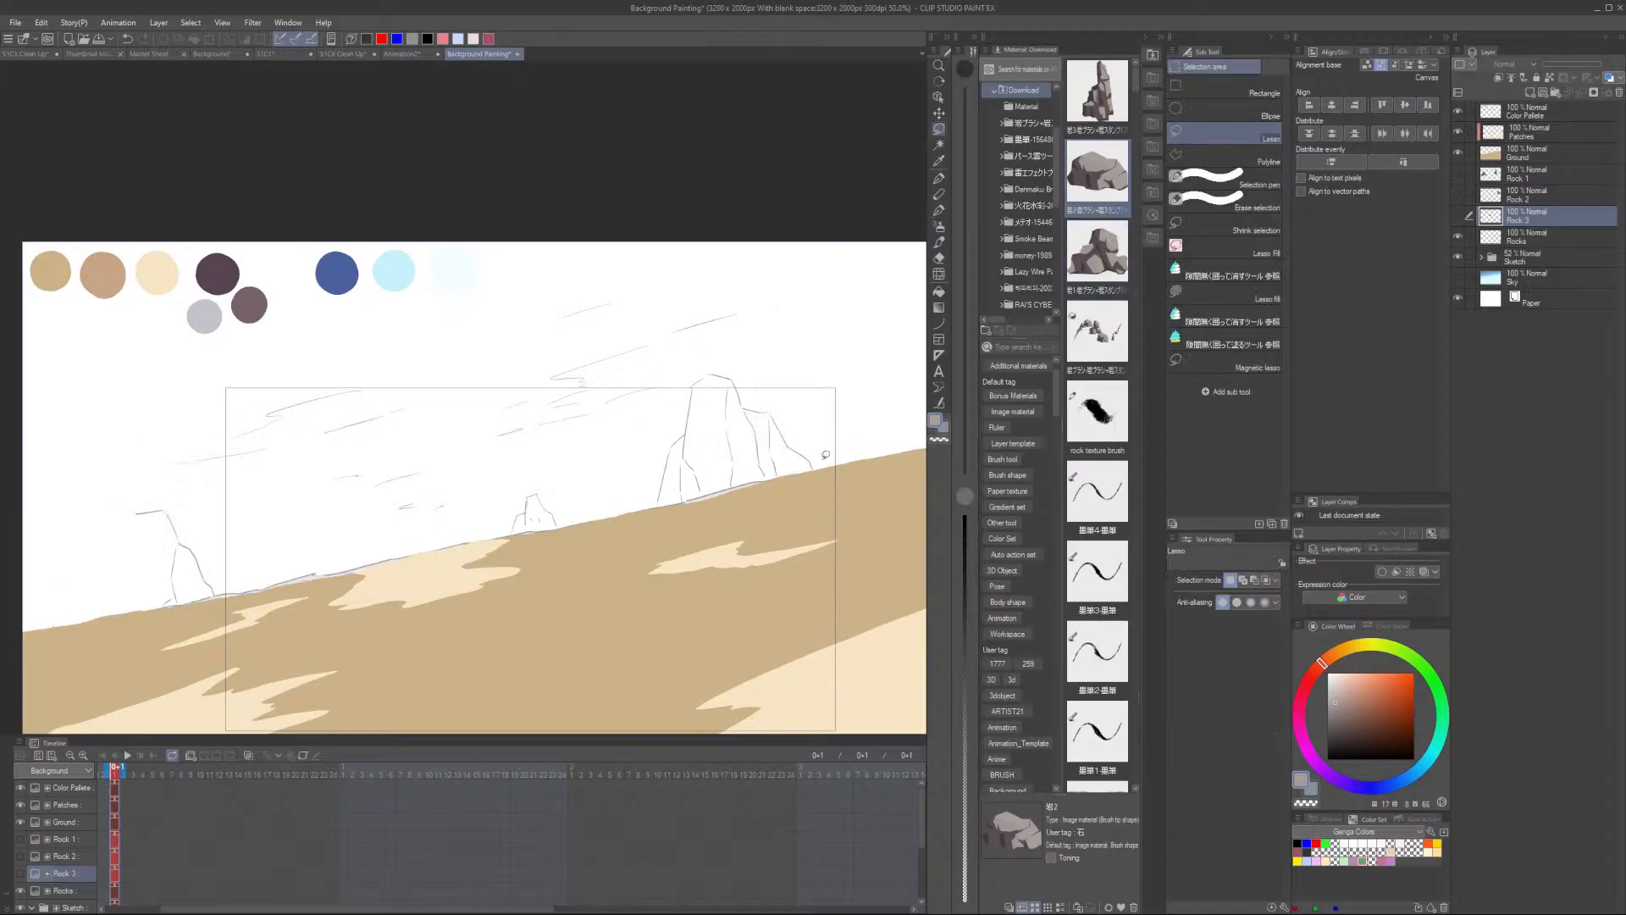
{"action": "scroll", "coordinate": [740, 508], "scroll_direction": "up", "scroll_amount": 5}
{"action": "mouse_move", "coordinate": [562, 495]}
{"action": "left_mouse_down"}
{"action": "mouse_move", "coordinate": [649, 230]}
{"action": "mouse_move", "coordinate": [681, 213]}
{"action": "mouse_move", "coordinate": [734, 228]}
{"action": "mouse_move", "coordinate": [756, 283]}
{"action": "mouse_move", "coordinate": [812, 300]}
{"action": "mouse_move", "coordinate": [919, 462]}
{"action": "mouse_move", "coordinate": [786, 512]}
{"action": "mouse_move", "coordinate": [594, 550]}
{"action": "mouse_move", "coordinate": [557, 546]}
{"action": "mouse_move", "coordinate": [559, 524]}
{"action": "mouse_move", "coordinate": [496, 492]}
{"action": "mouse_move", "coordinate": [445, 423]}
{"action": "mouse_move", "coordinate": [396, 483]}
{"action": "mouse_move", "coordinate": [375, 558]}
{"action": "mouse_move", "coordinate": [479, 553]}
{"action": "mouse_move", "coordinate": [507, 521]}
{"action": "left_mouse_up"}
{"action": "scroll", "coordinate": [698, 452], "scroll_direction": "down", "scroll_amount": 6}
{"action": "scroll", "coordinate": [501, 520], "scroll_direction": "up", "scroll_amount": 7}
{"action": "scroll", "coordinate": [421, 605], "scroll_direction": "down", "scroll_amount": 3}
{"action": "mouse_move", "coordinate": [420, 604]}
{"action": "left_mouse_down"}
{"action": "mouse_move", "coordinate": [627, 452]}
{"action": "mouse_move", "coordinate": [816, 452]}
{"action": "left_mouse_up"}
{"action": "mouse_move", "coordinate": [485, 495]}
{"action": "left_mouse_down"}
{"action": "mouse_move", "coordinate": [422, 373]}
{"action": "mouse_move", "coordinate": [348, 371]}
{"action": "mouse_move", "coordinate": [316, 439]}
{"action": "mouse_move", "coordinate": [337, 492]}
{"action": "mouse_move", "coordinate": [314, 550]}
{"action": "mouse_move", "coordinate": [351, 572]}
{"action": "mouse_move", "coordinate": [446, 544]}
{"action": "mouse_move", "coordinate": [489, 527]}
{"action": "mouse_move", "coordinate": [489, 491]}
{"action": "left_mouse_up"}
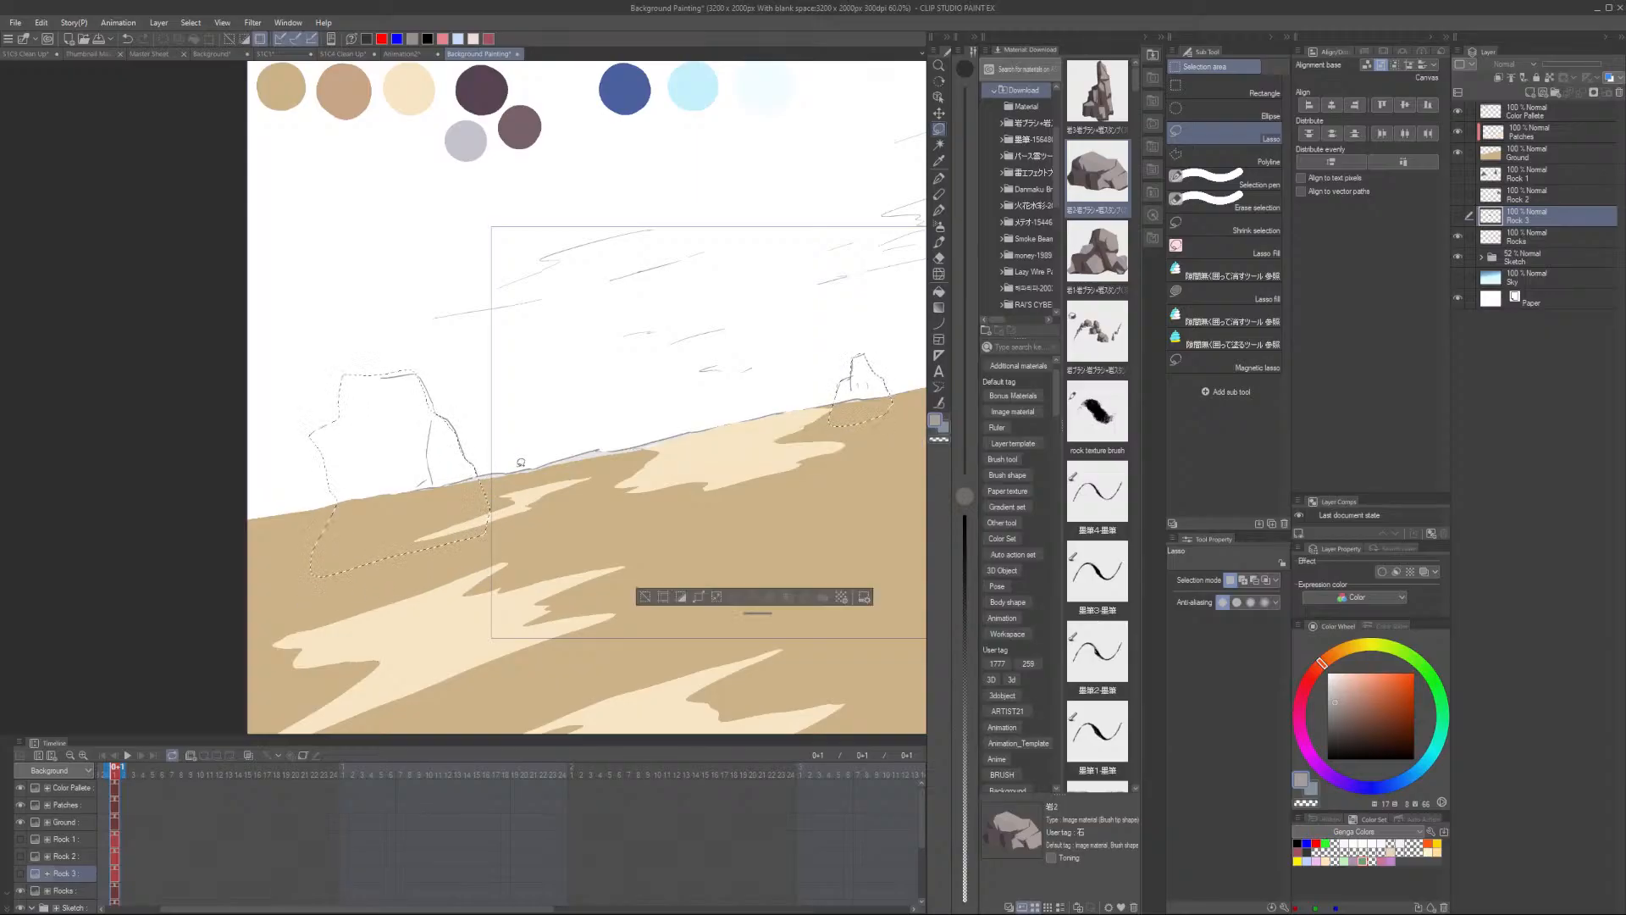
{"action": "key", "text": "ctrl+minus"}
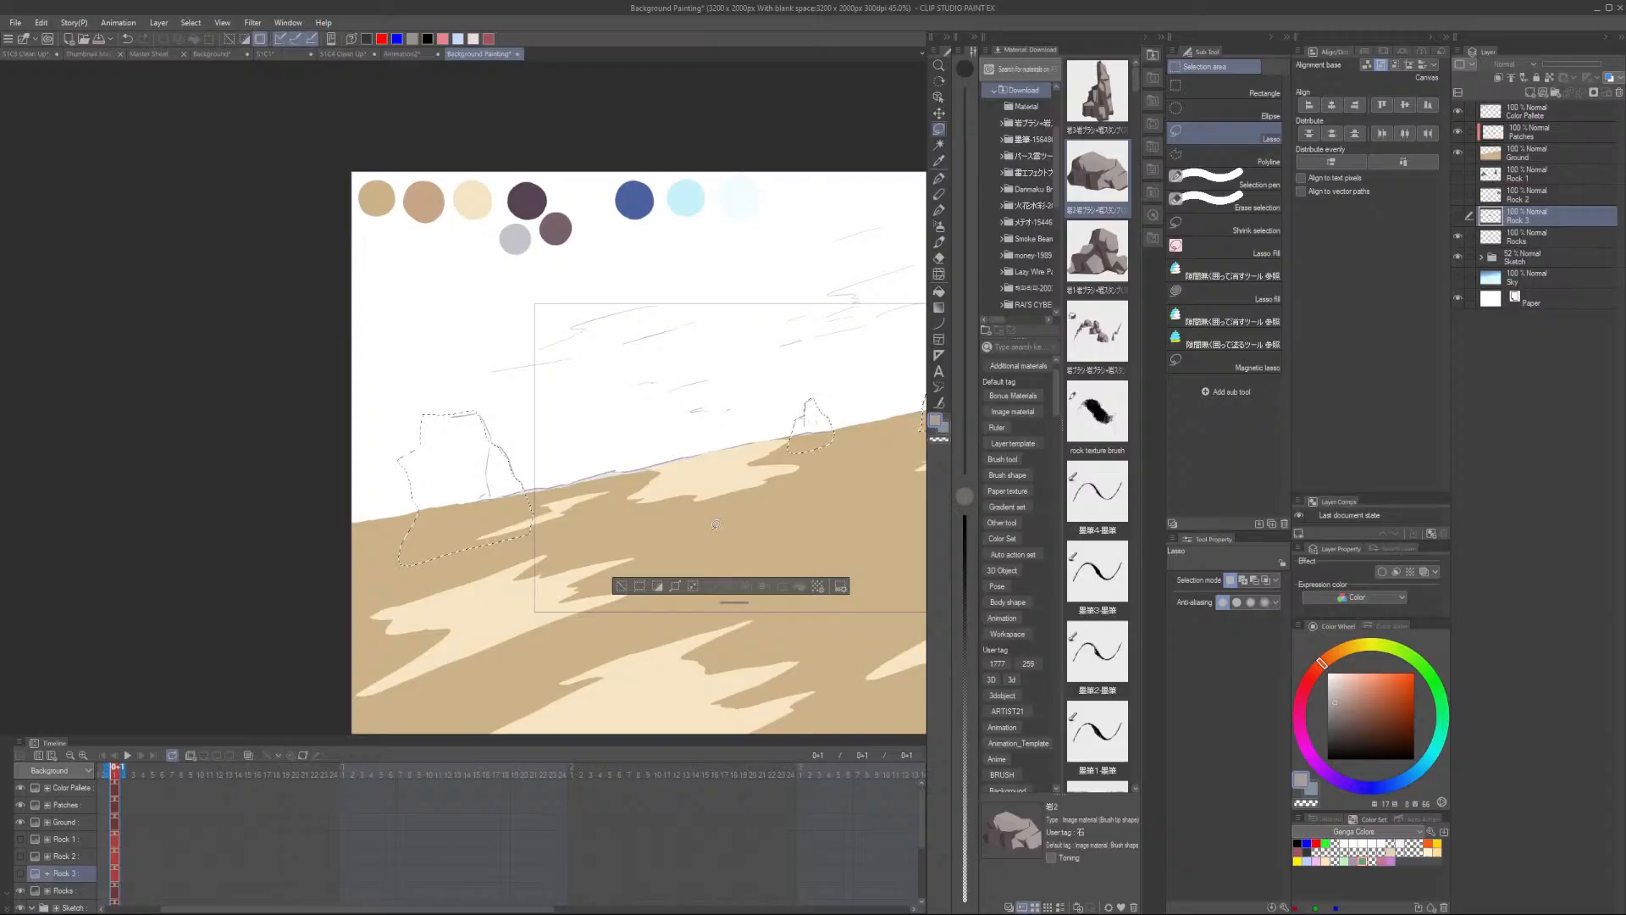
- Hide the sketch and ground layers and fill the three rock selections with grey on the Rocks layer
{"action": "left_click", "coordinate": [1459, 257]}
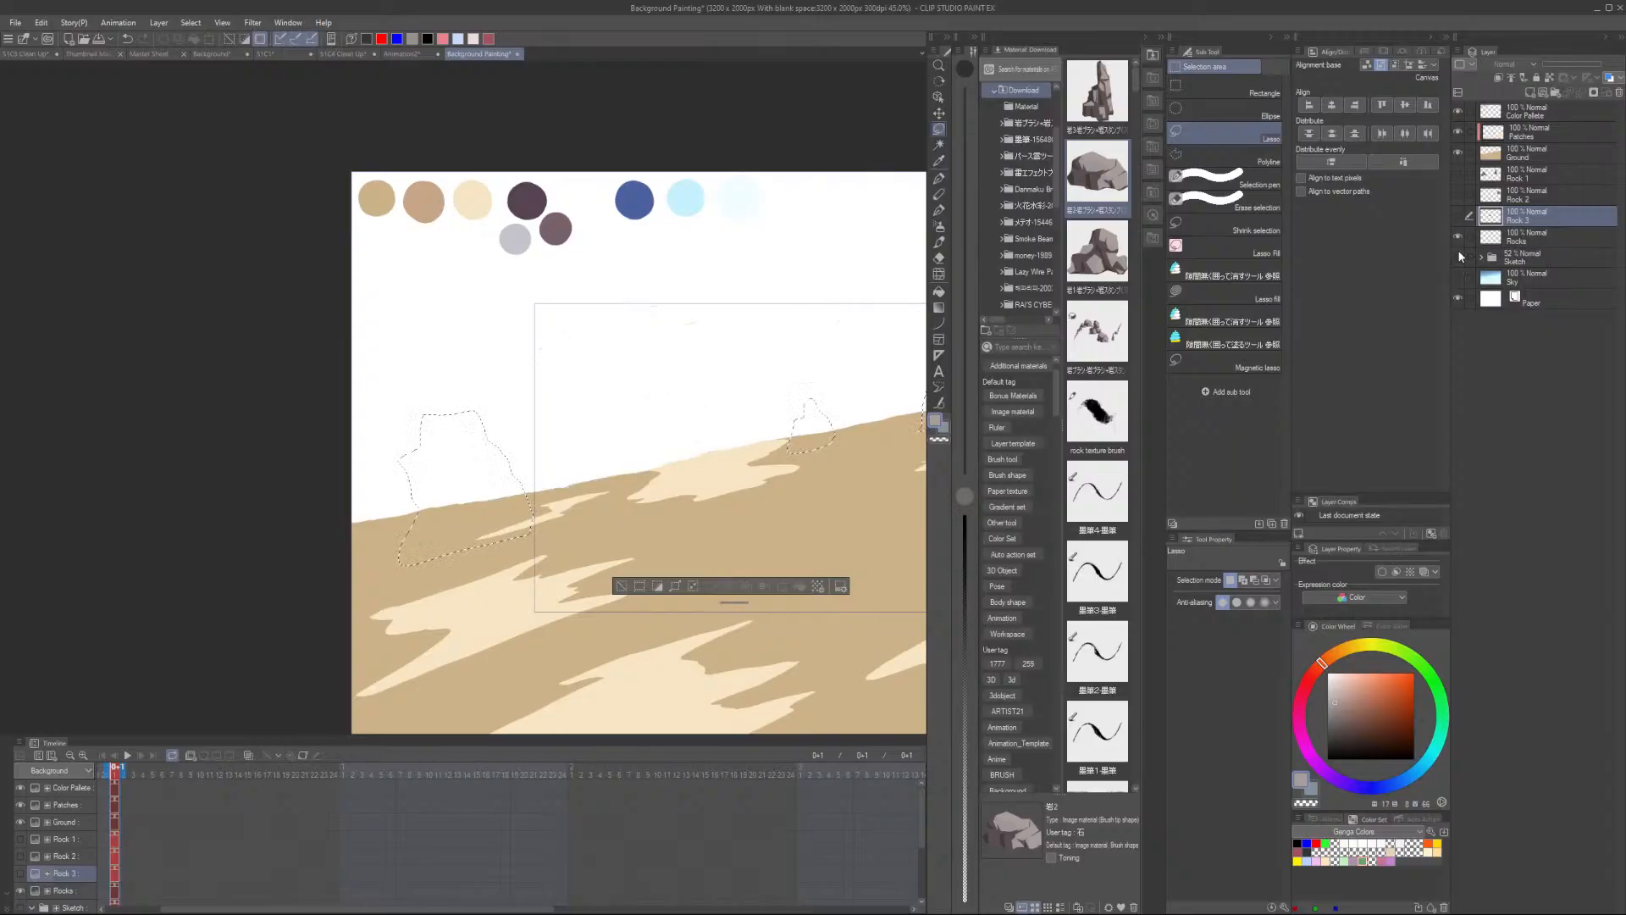
{"action": "left_click", "coordinate": [1458, 154]}
{"action": "key", "text": "g"}
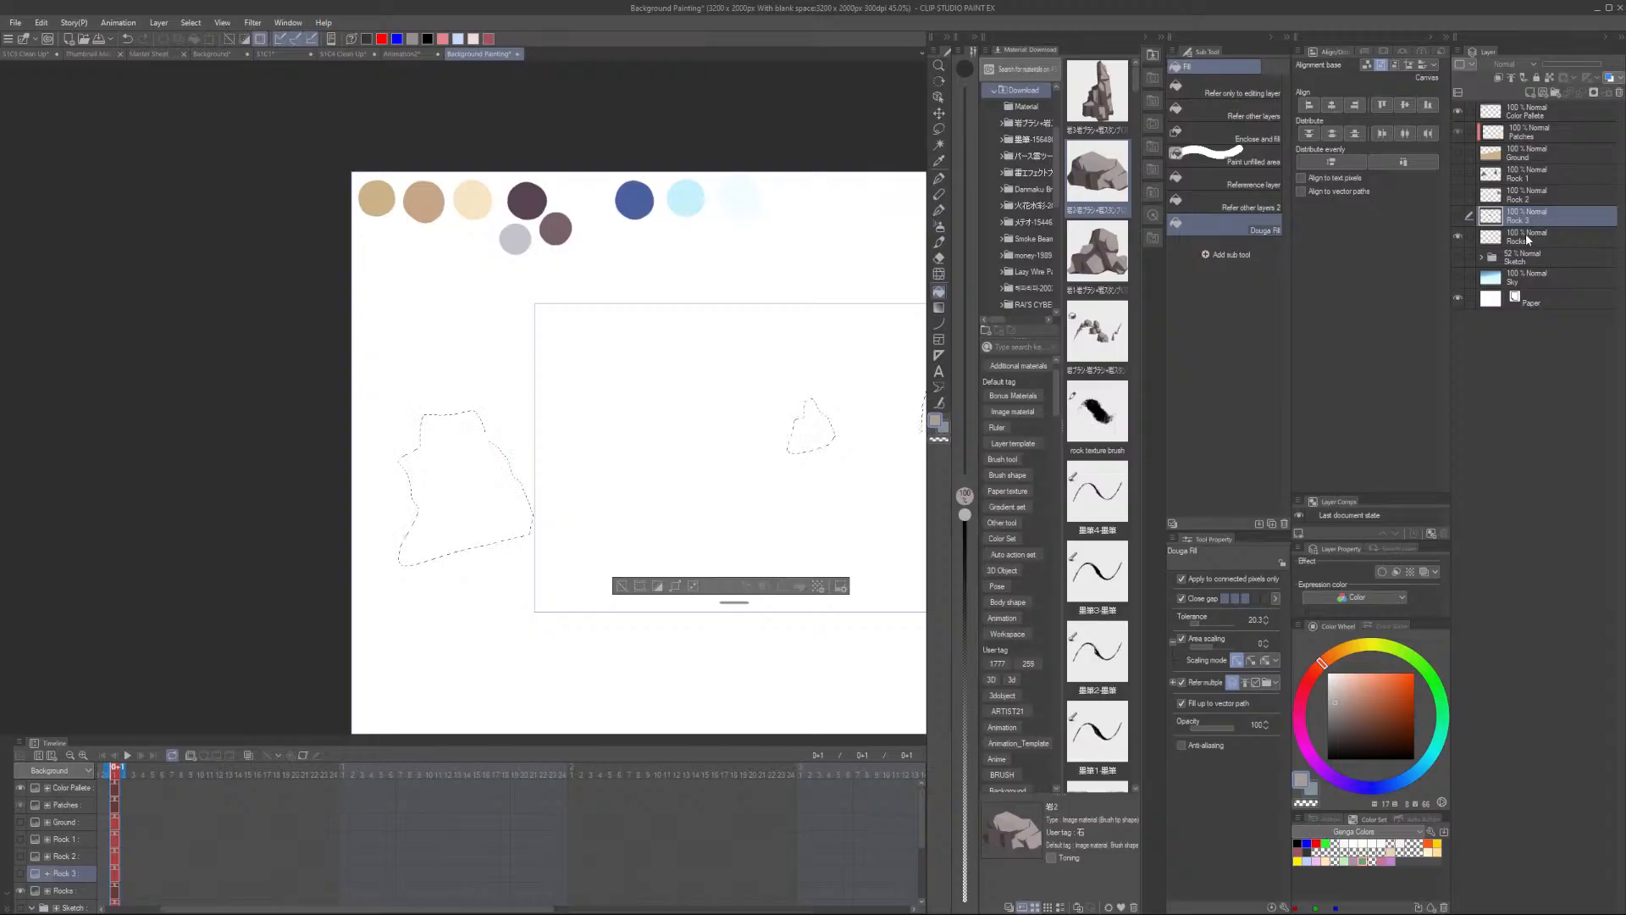
{"action": "left_click", "coordinate": [1506, 240]}
{"action": "left_click", "coordinate": [472, 485]}
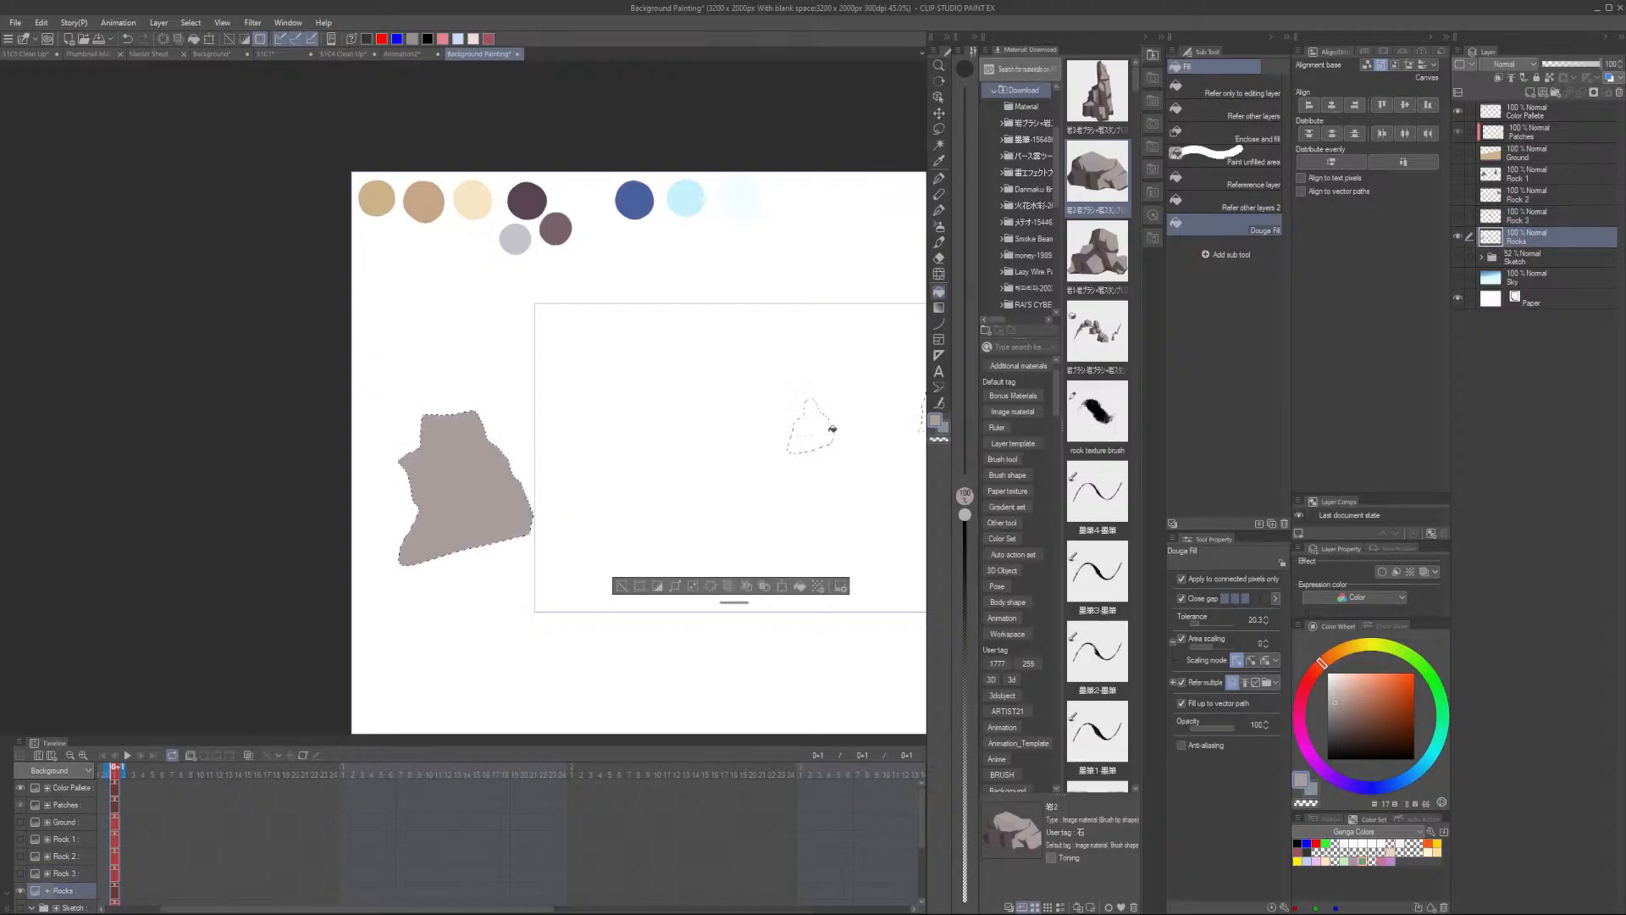
{"action": "left_click", "coordinate": [815, 428]}
{"action": "left_click_drag", "start_coordinate": [853, 475], "coordinate": [650, 472]}
{"action": "left_click", "coordinate": [746, 425]}
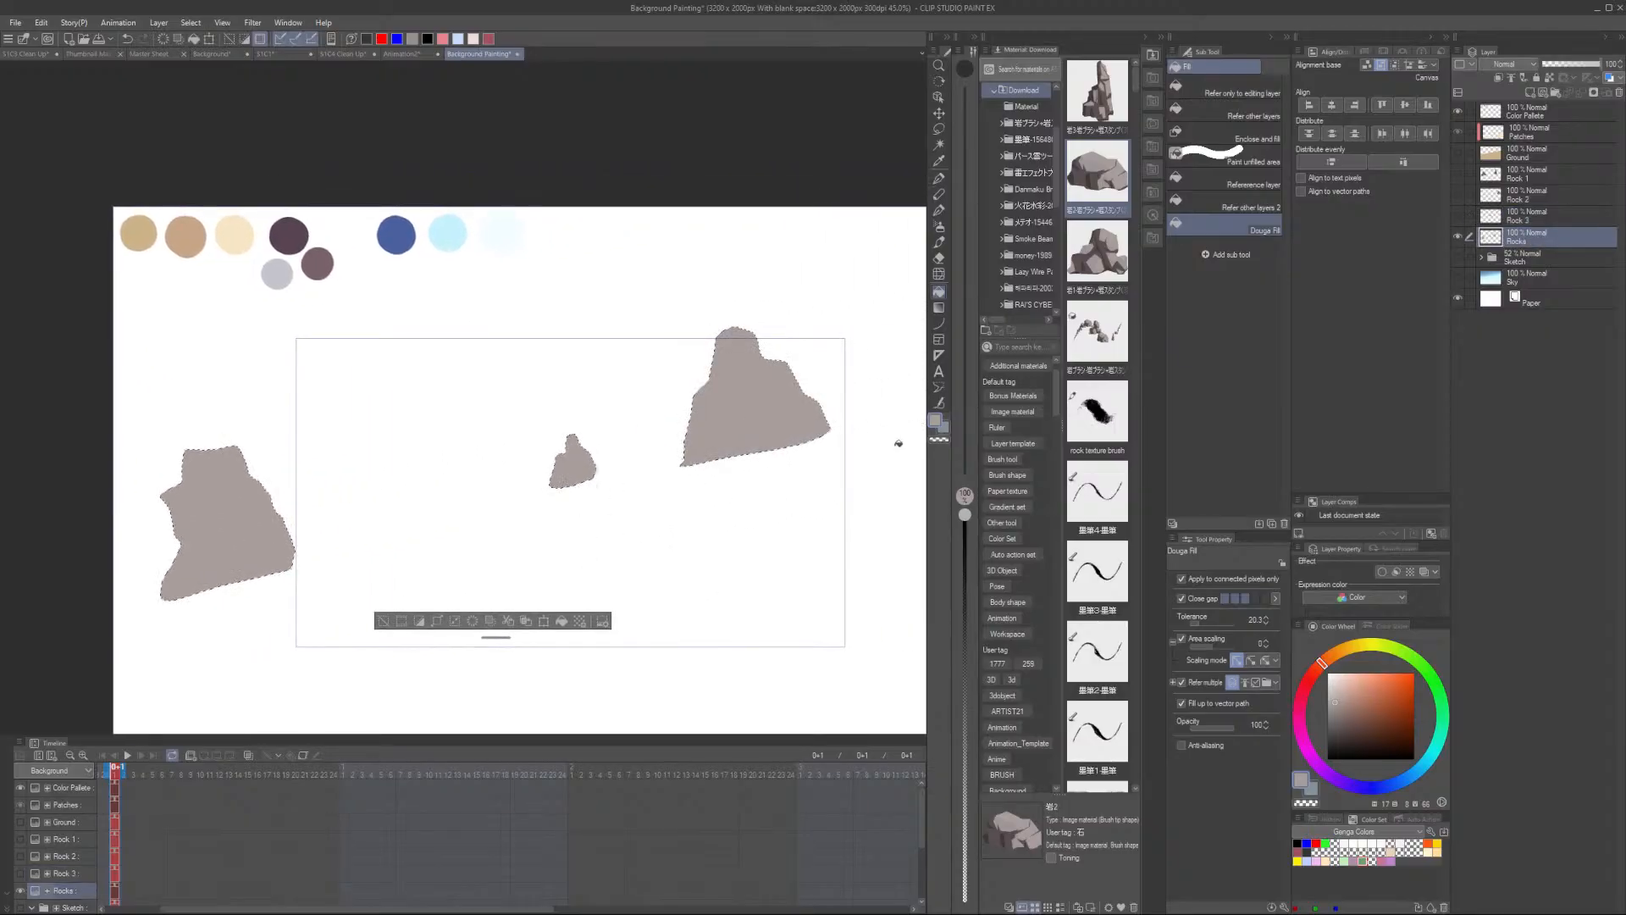
- Restore the sky and ground layers' visibility and deselect the rock selection
{"action": "left_click", "coordinate": [1457, 235]}
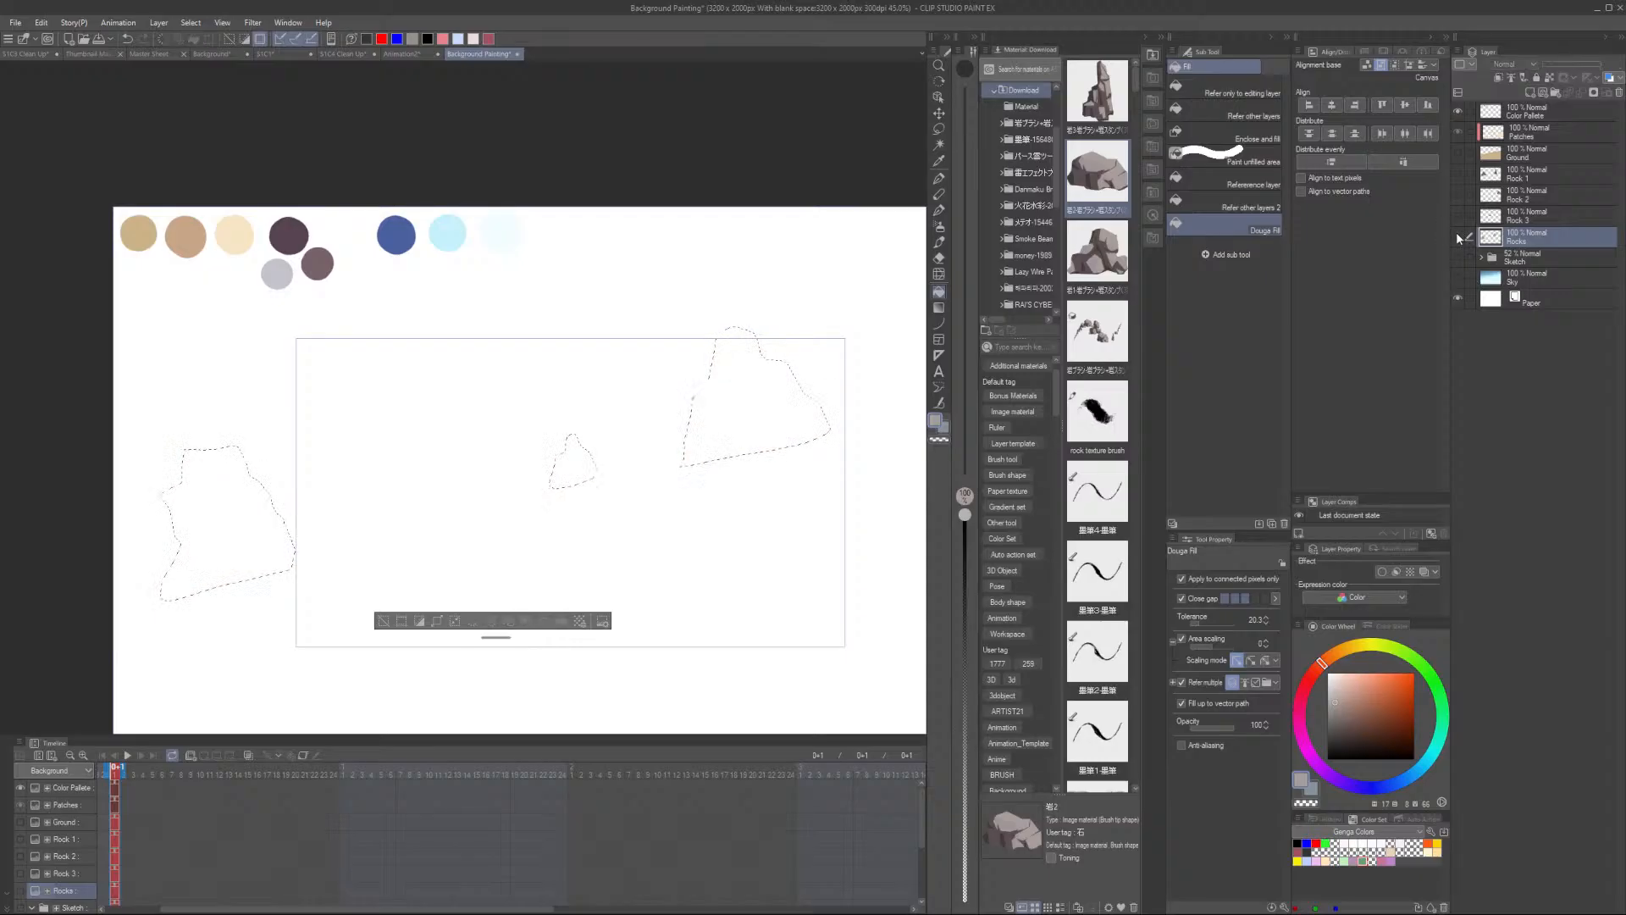
{"action": "left_click", "coordinate": [1457, 235]}
{"action": "left_click", "coordinate": [1457, 258]}
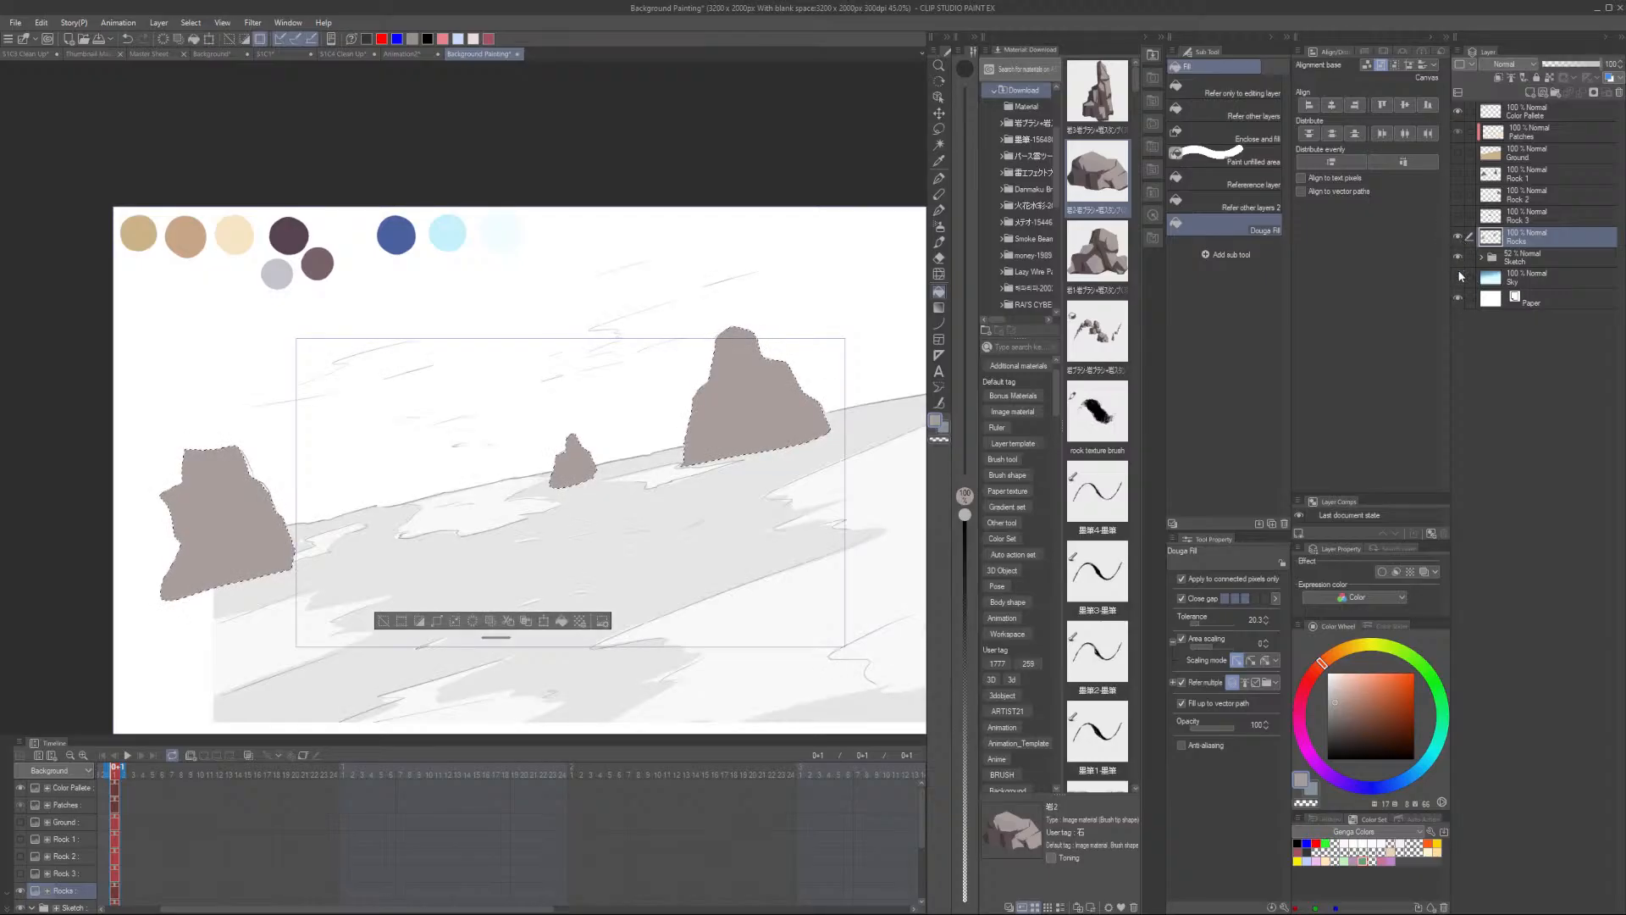
{"action": "left_click", "coordinate": [1456, 257]}
{"action": "left_click", "coordinate": [1457, 276]}
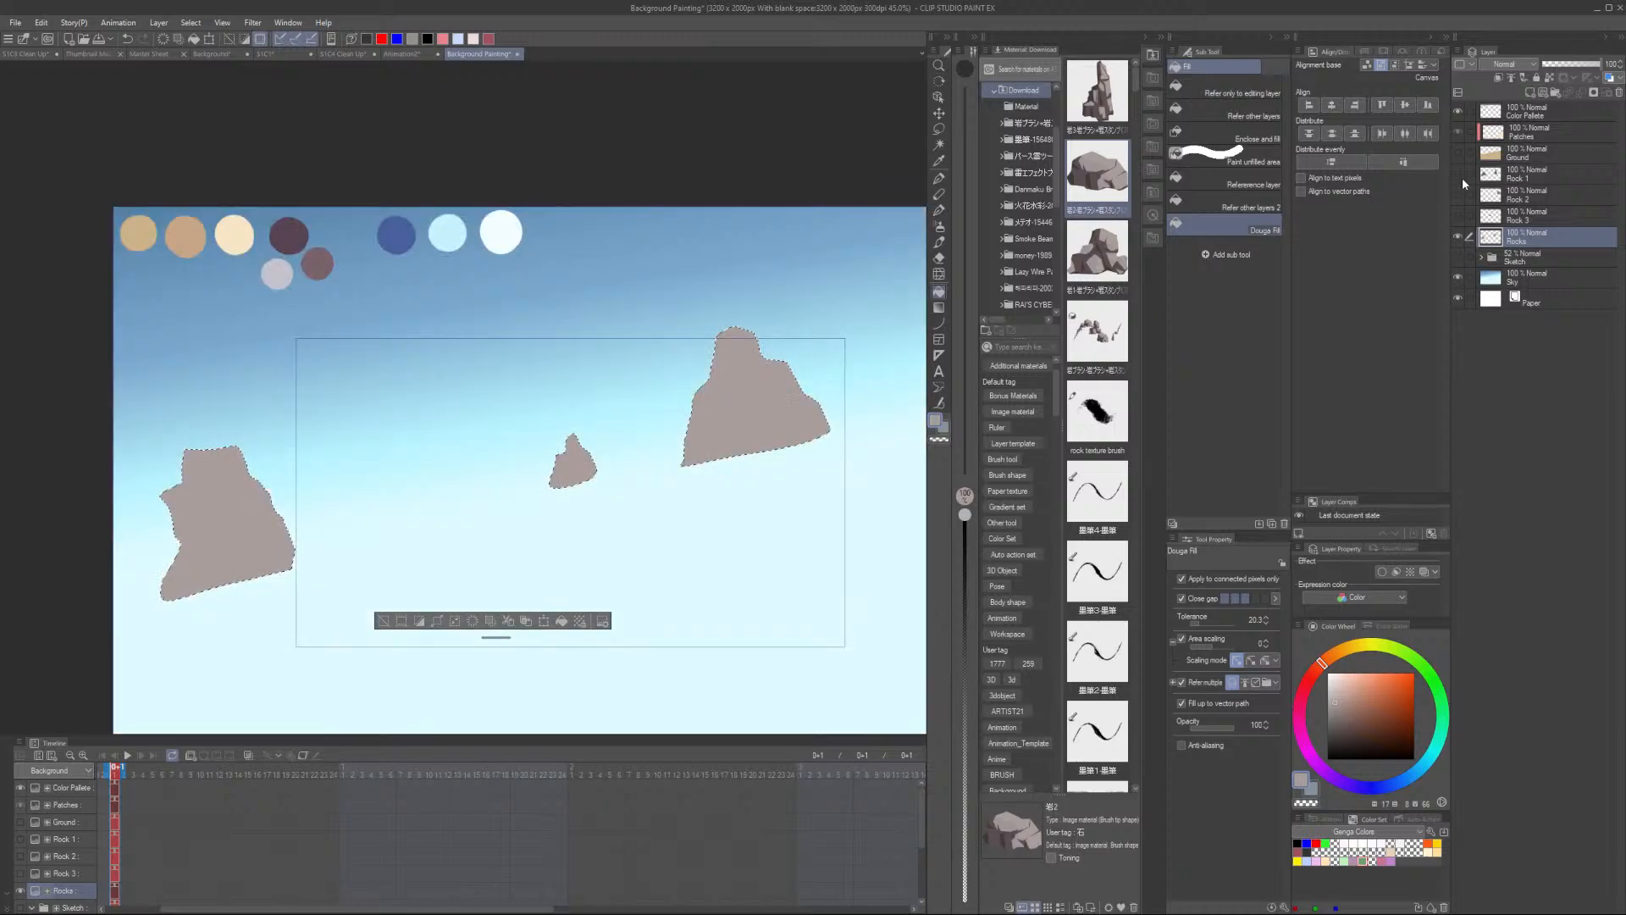
{"action": "left_click", "coordinate": [1457, 152]}
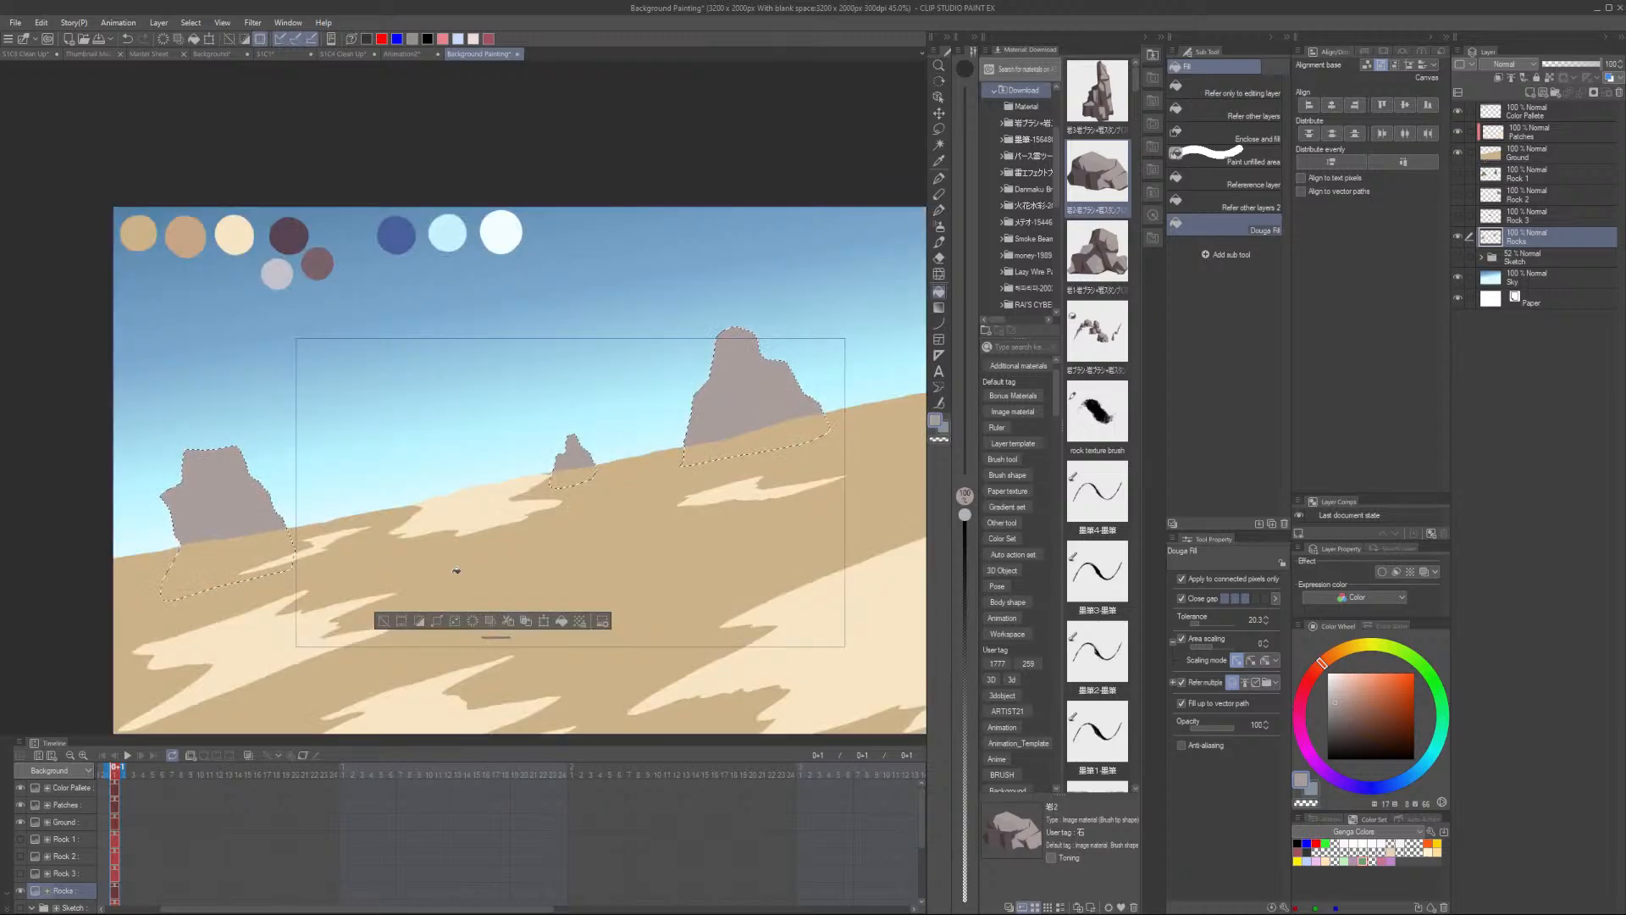
{"action": "left_click", "coordinate": [382, 623]}
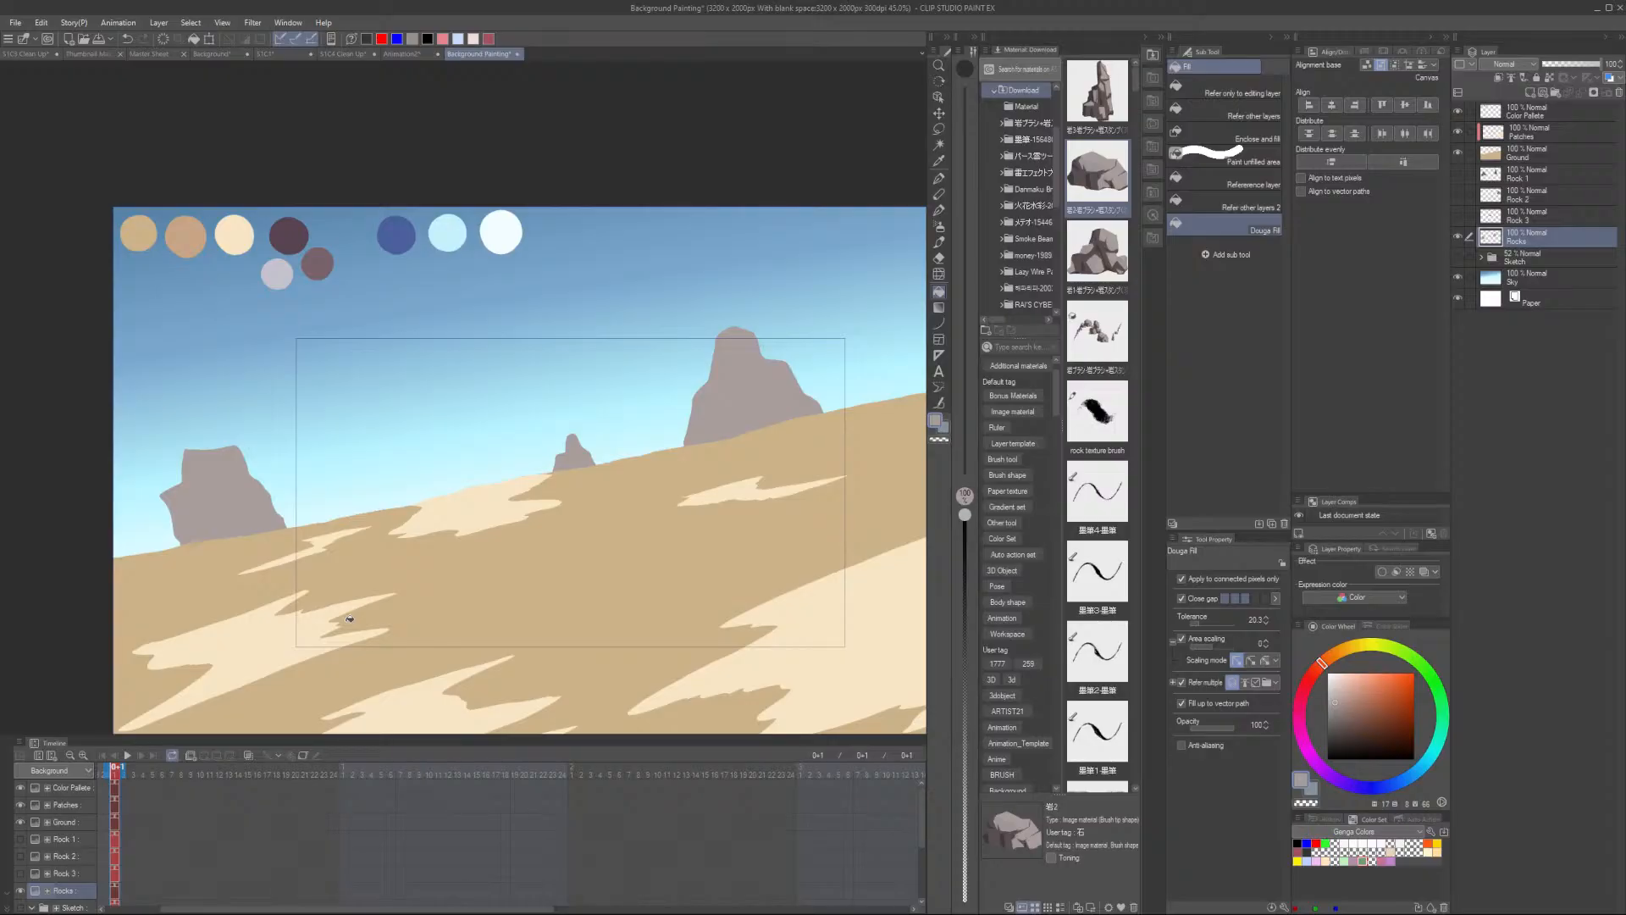
- Show the Rock 1, Rock 2 and Rock 3 layers again over the filled rock silhouettes
{"action": "scroll", "coordinate": [806, 397], "scroll_direction": "up", "scroll_amount": 3}
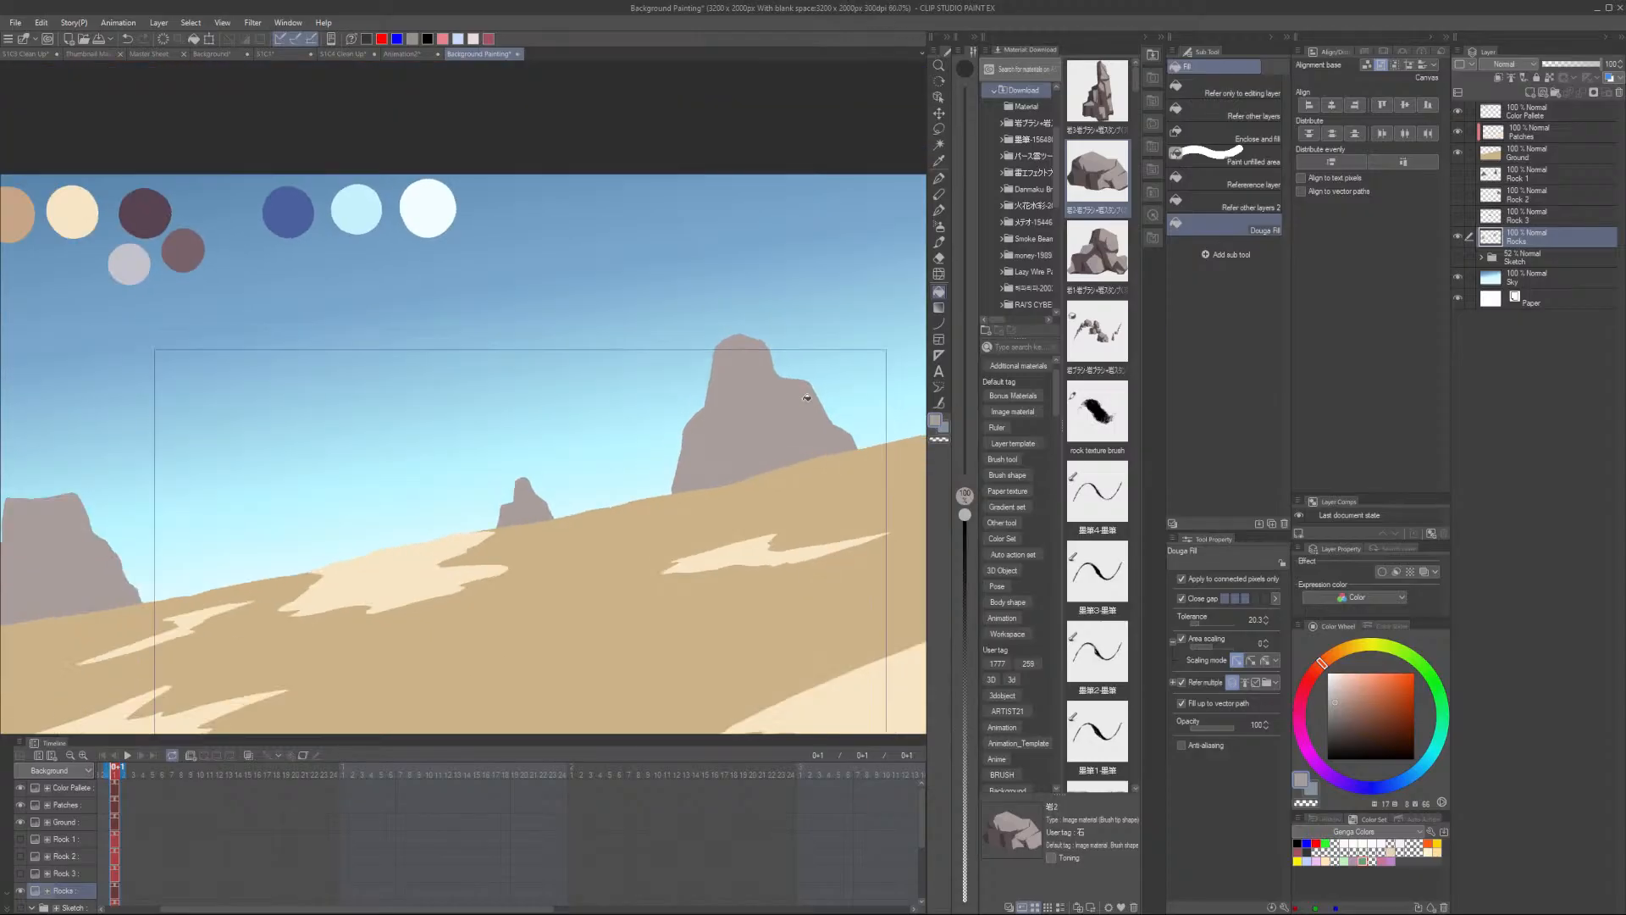
{"action": "scroll", "coordinate": [651, 602], "scroll_direction": "down", "scroll_amount": 4}
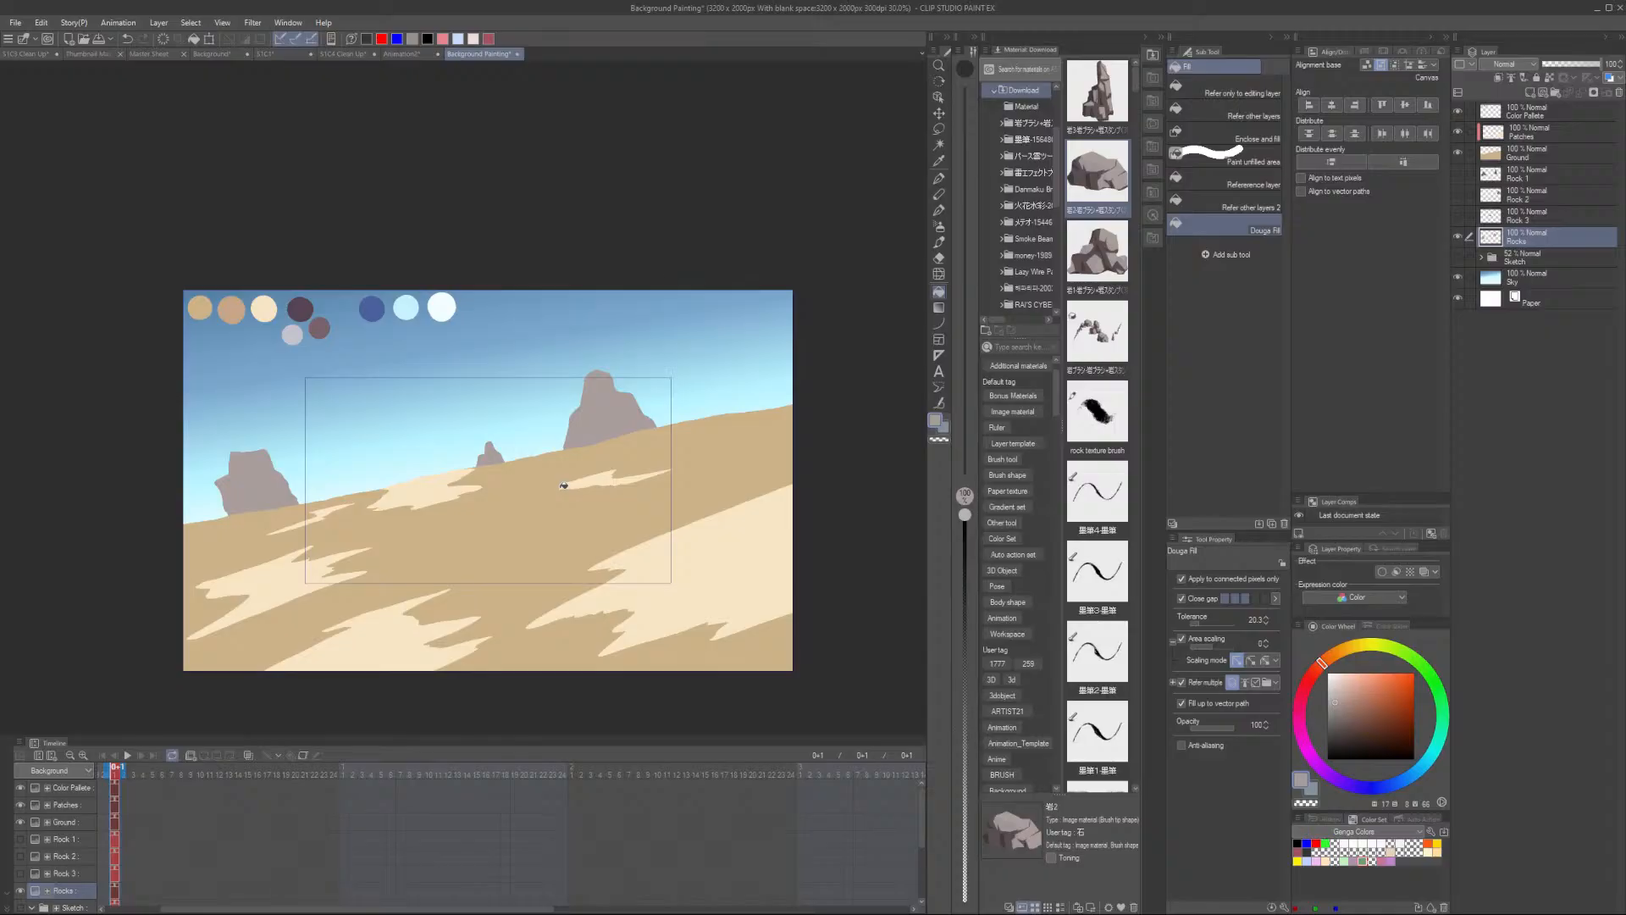
{"action": "left_click", "coordinate": [1457, 179]}
{"action": "left_click", "coordinate": [1458, 183]}
{"action": "left_click", "coordinate": [1458, 196]}
{"action": "left_click", "coordinate": [1457, 177]}
{"action": "left_click", "coordinate": [1456, 215]}
{"action": "left_click", "coordinate": [1457, 236]}
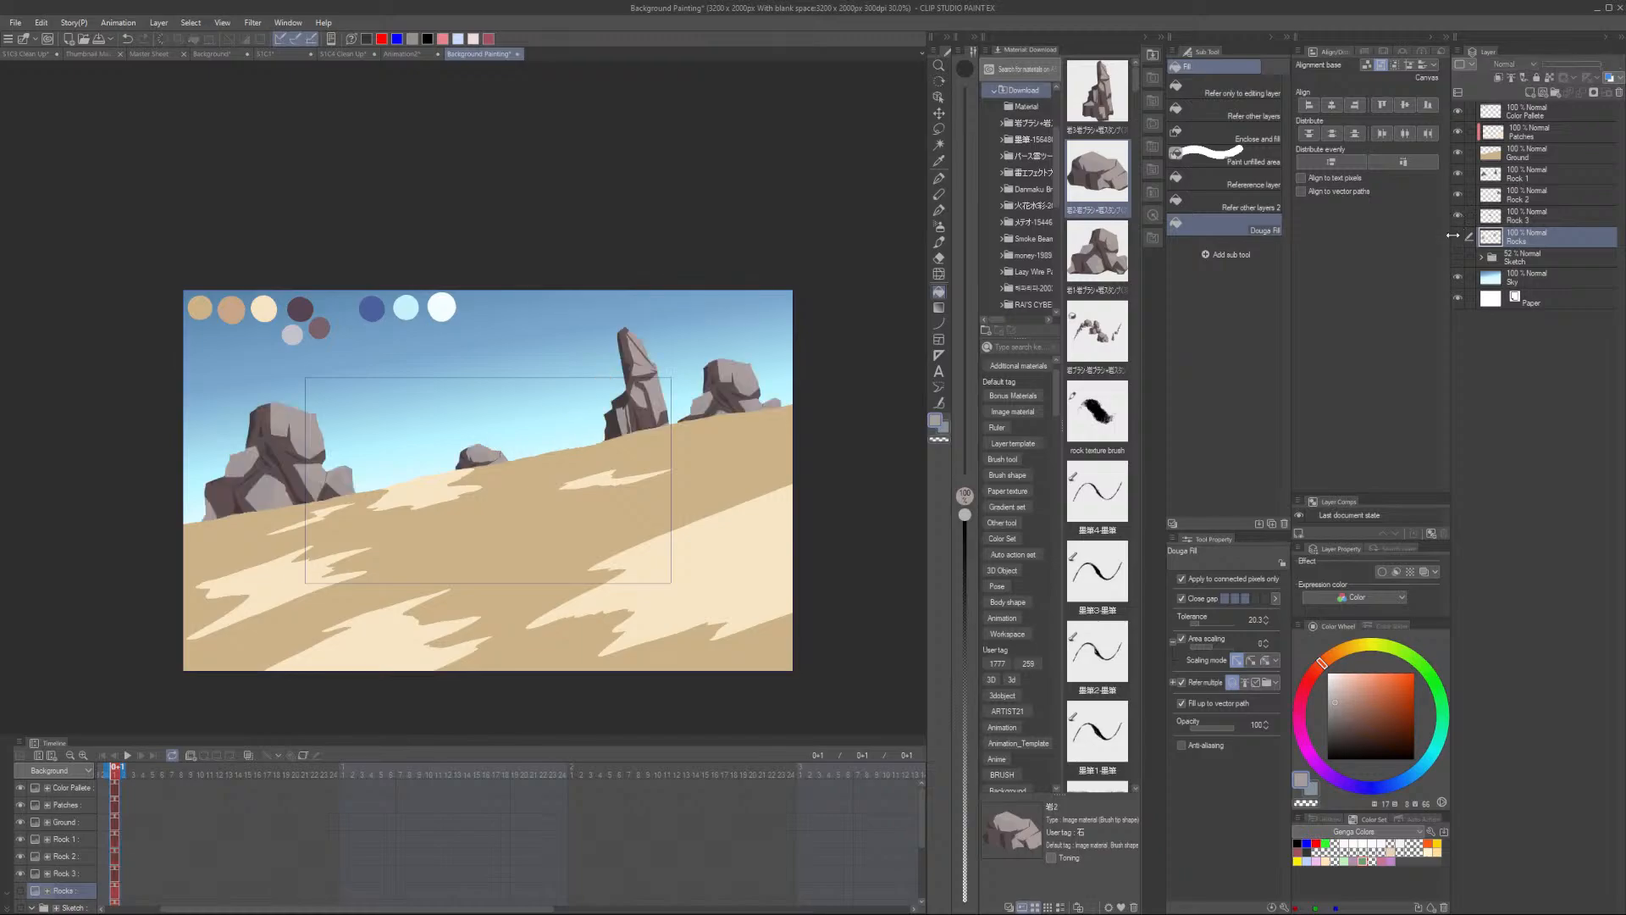
{"action": "scroll", "coordinate": [685, 382], "scroll_direction": "up", "scroll_amount": 2}
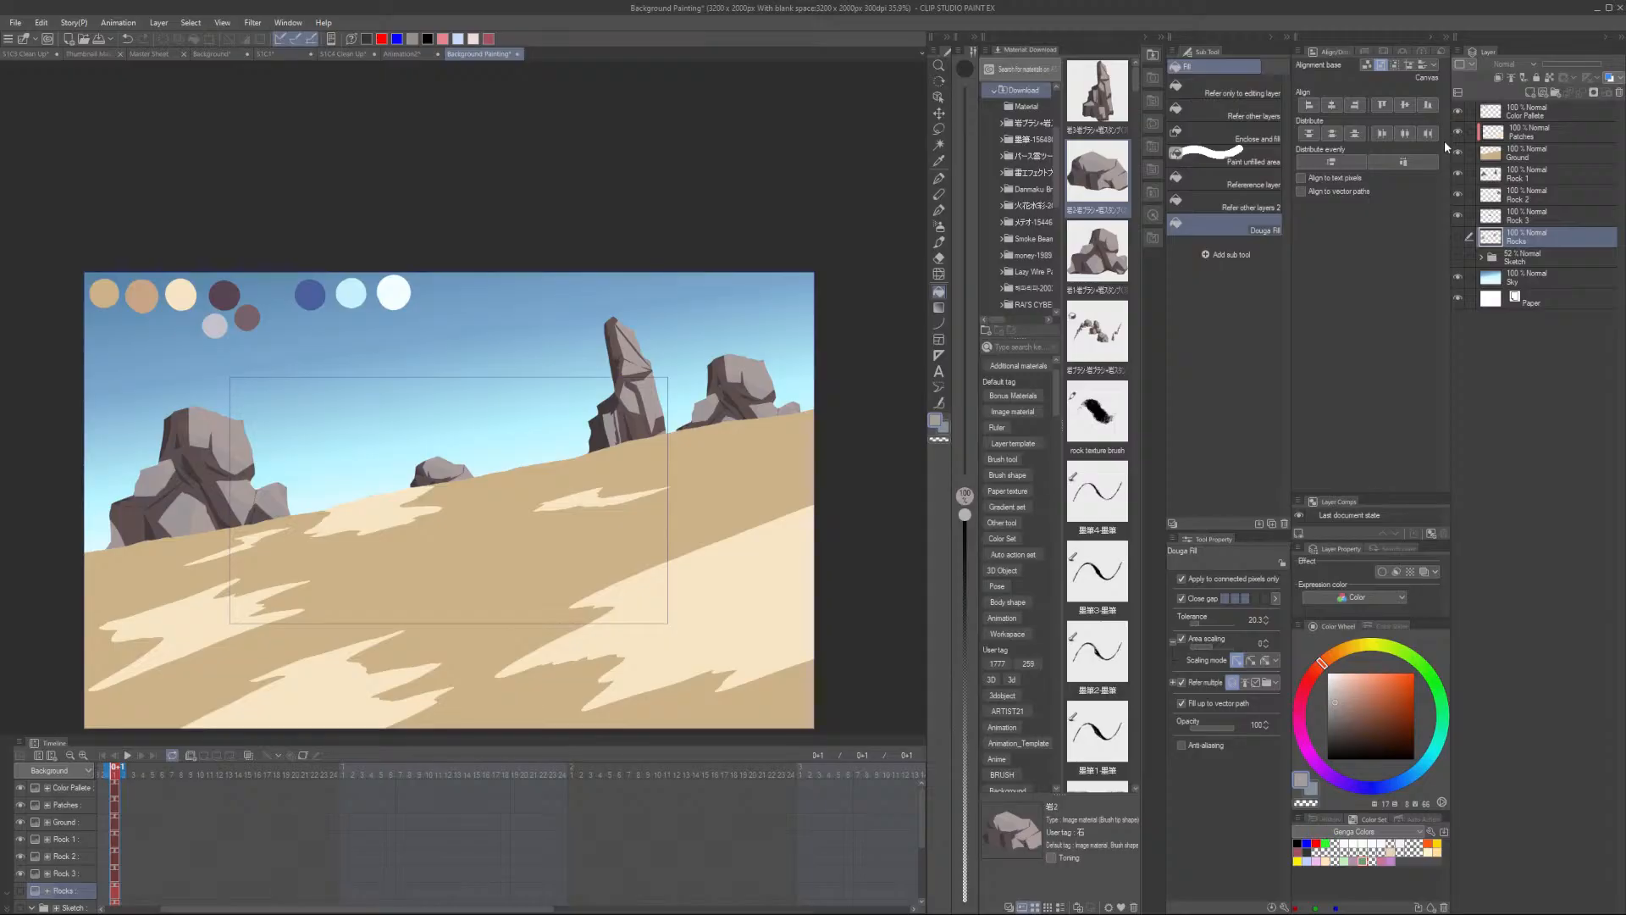
- Create a new layer above the Rocks layer and name it Clouds
{"action": "left_click", "coordinate": [1538, 161]}
{"action": "left_click", "coordinate": [1540, 243]}
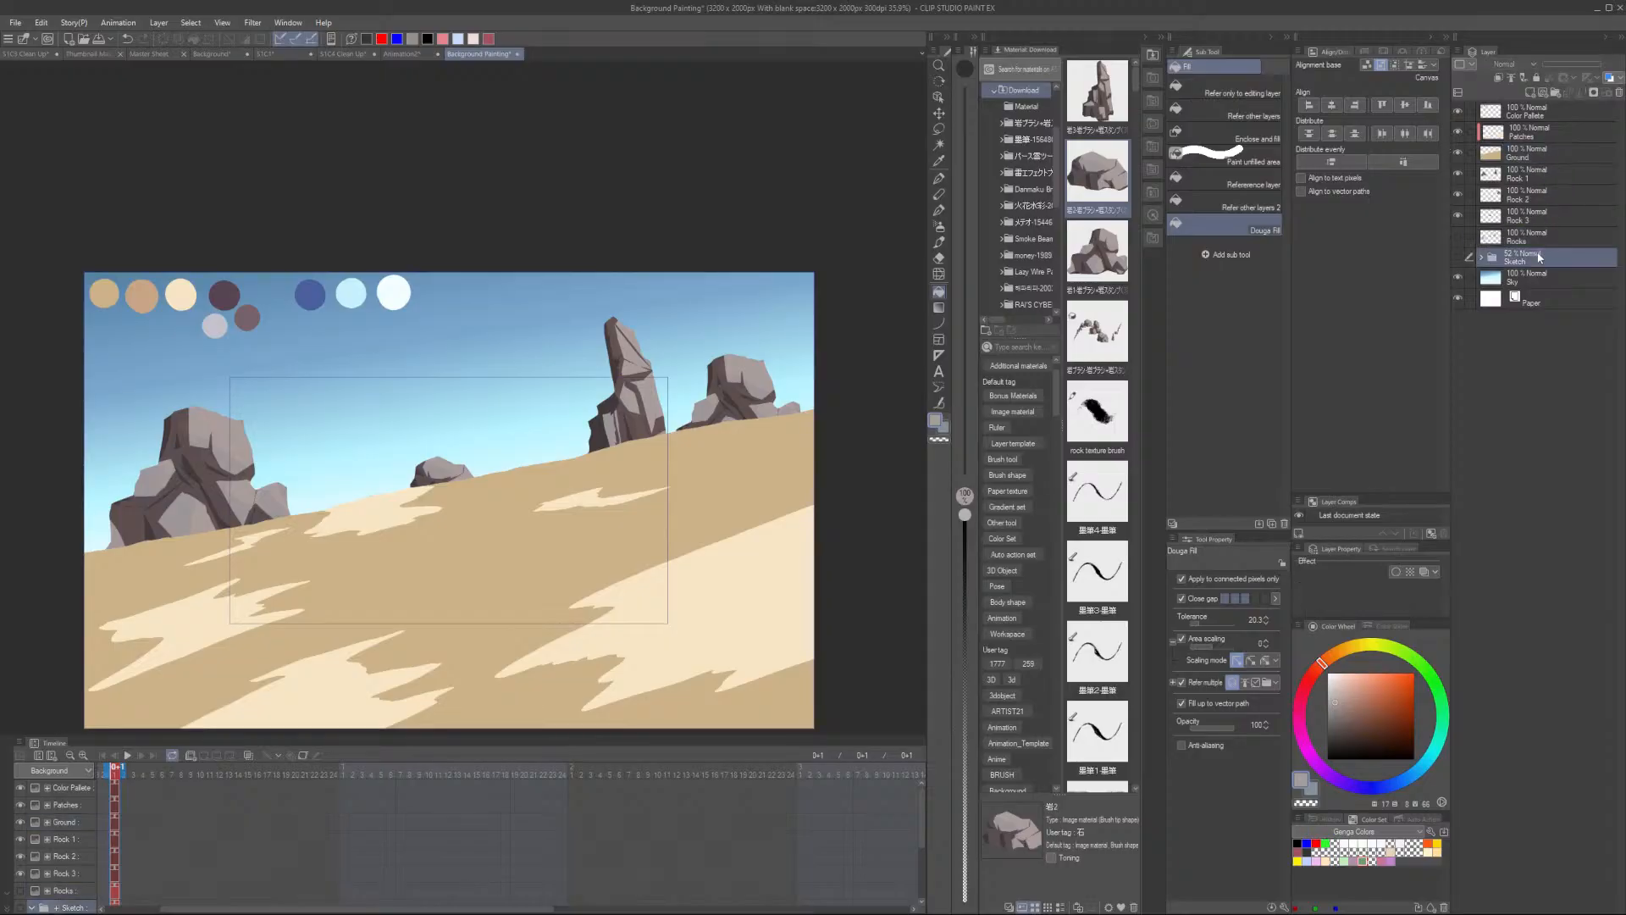
{"action": "left_click", "coordinate": [1530, 92]}
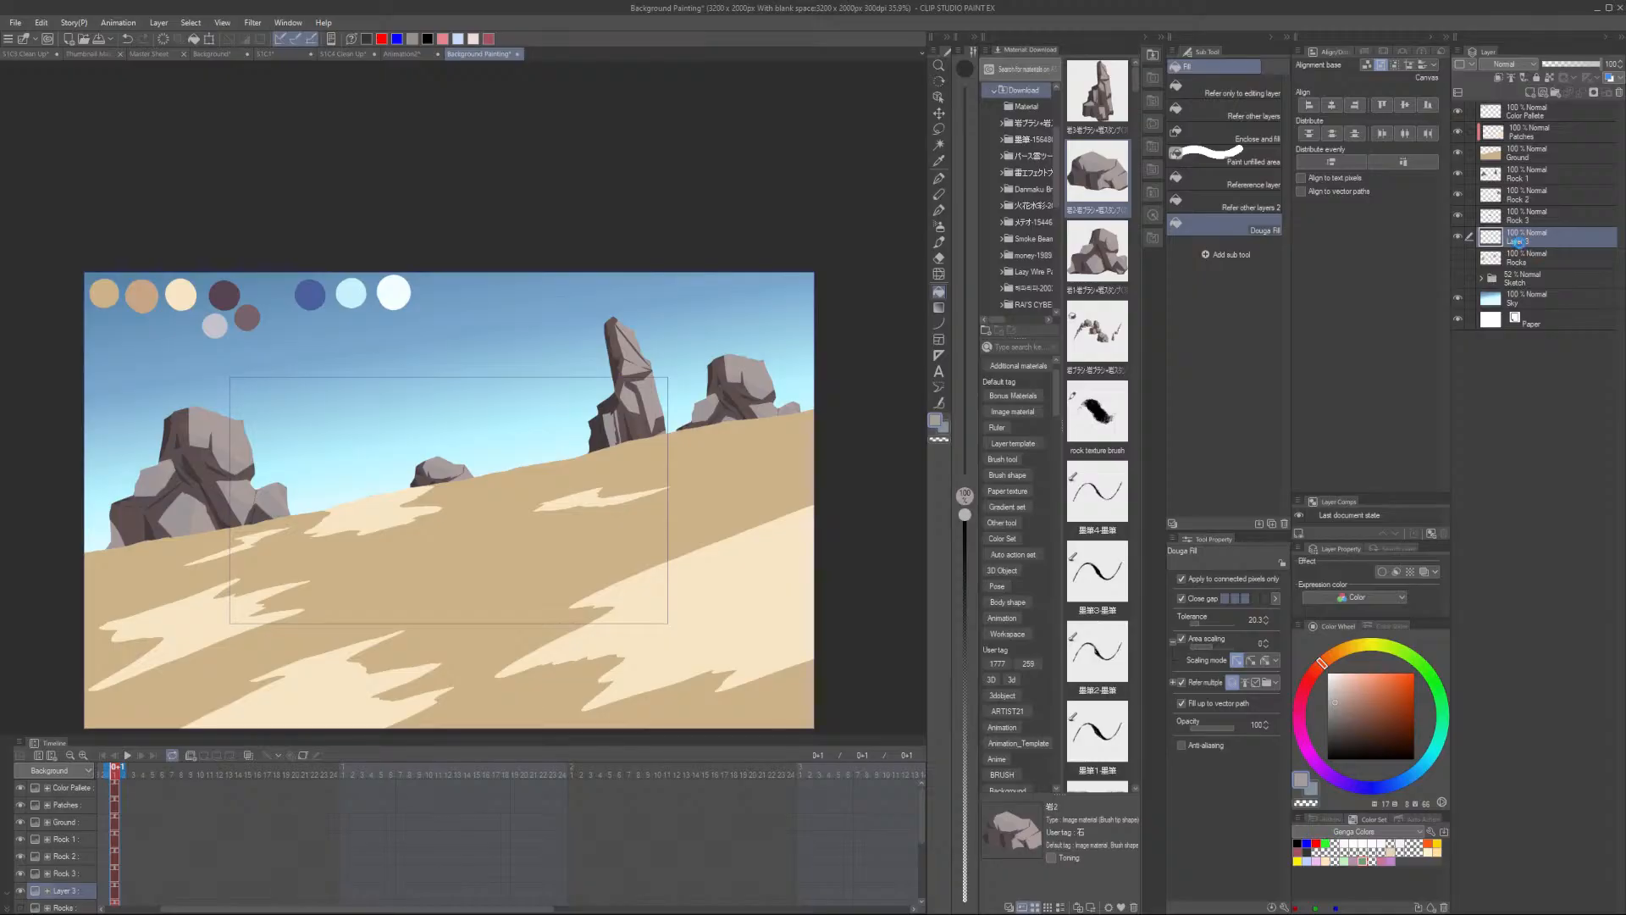
{"action": "double_click", "coordinate": [1520, 243]}
{"action": "type", "text": "Clouds"}
- Pick the pale white-blue colour from the palette swatches for the clouds
{"action": "scroll", "coordinate": [409, 293], "scroll_direction": "up", "scroll_amount": 4}
{"action": "left_click", "coordinate": [394, 326], "text": "alt"}
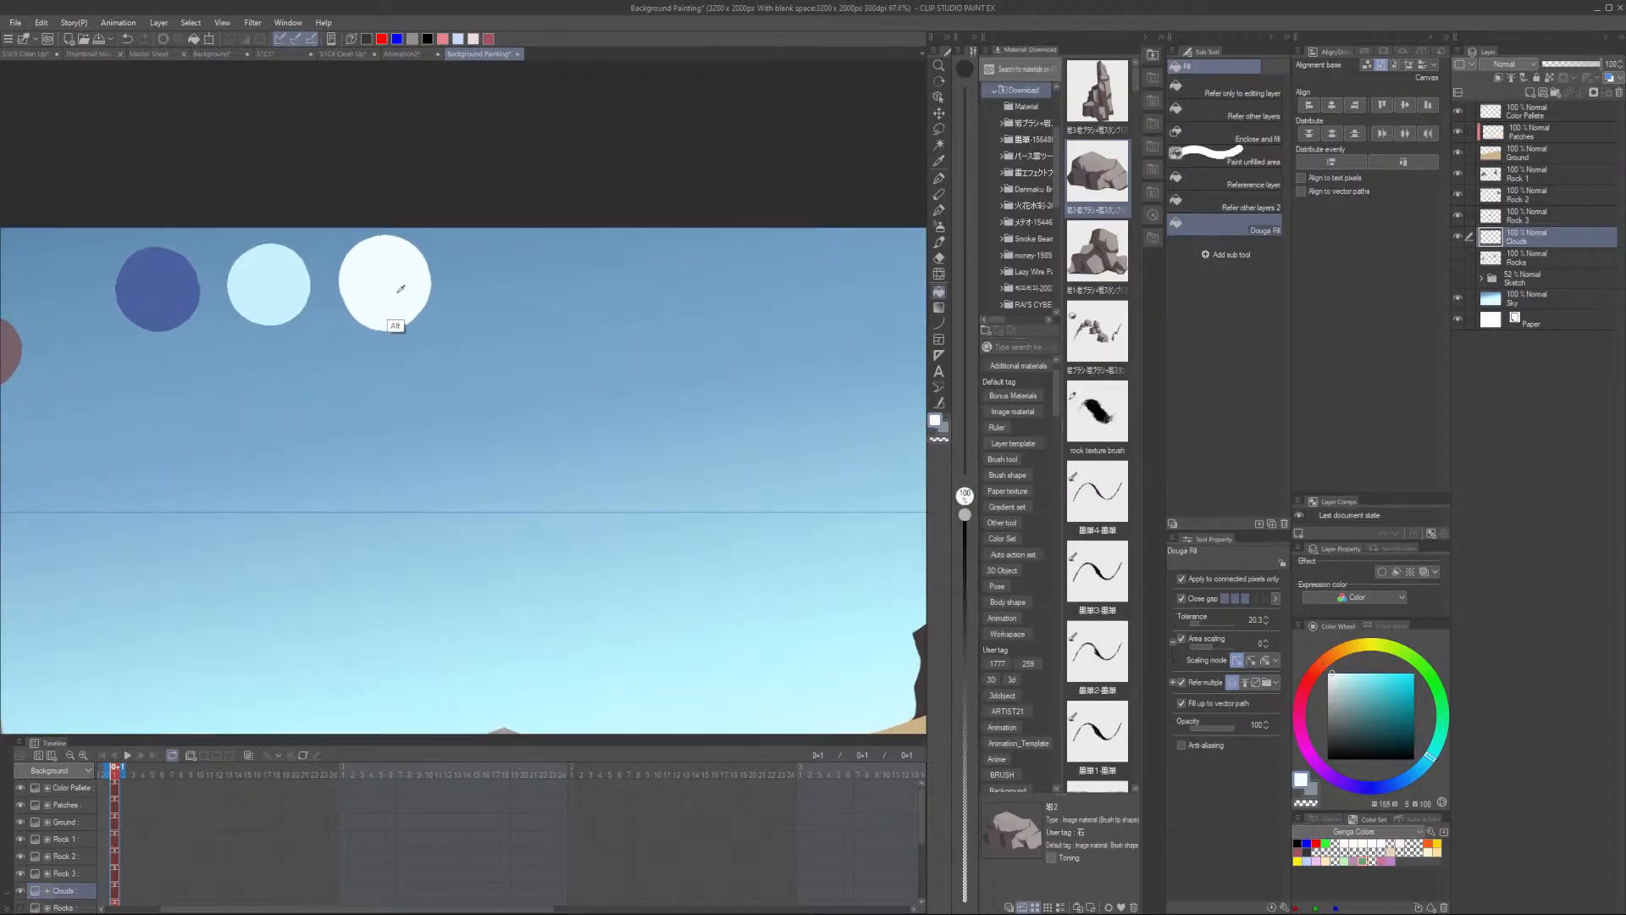
{"action": "scroll", "coordinate": [398, 314], "scroll_direction": "down", "scroll_amount": 2}
{"action": "scroll", "coordinate": [345, 316], "scroll_direction": "down", "scroll_amount": 1}
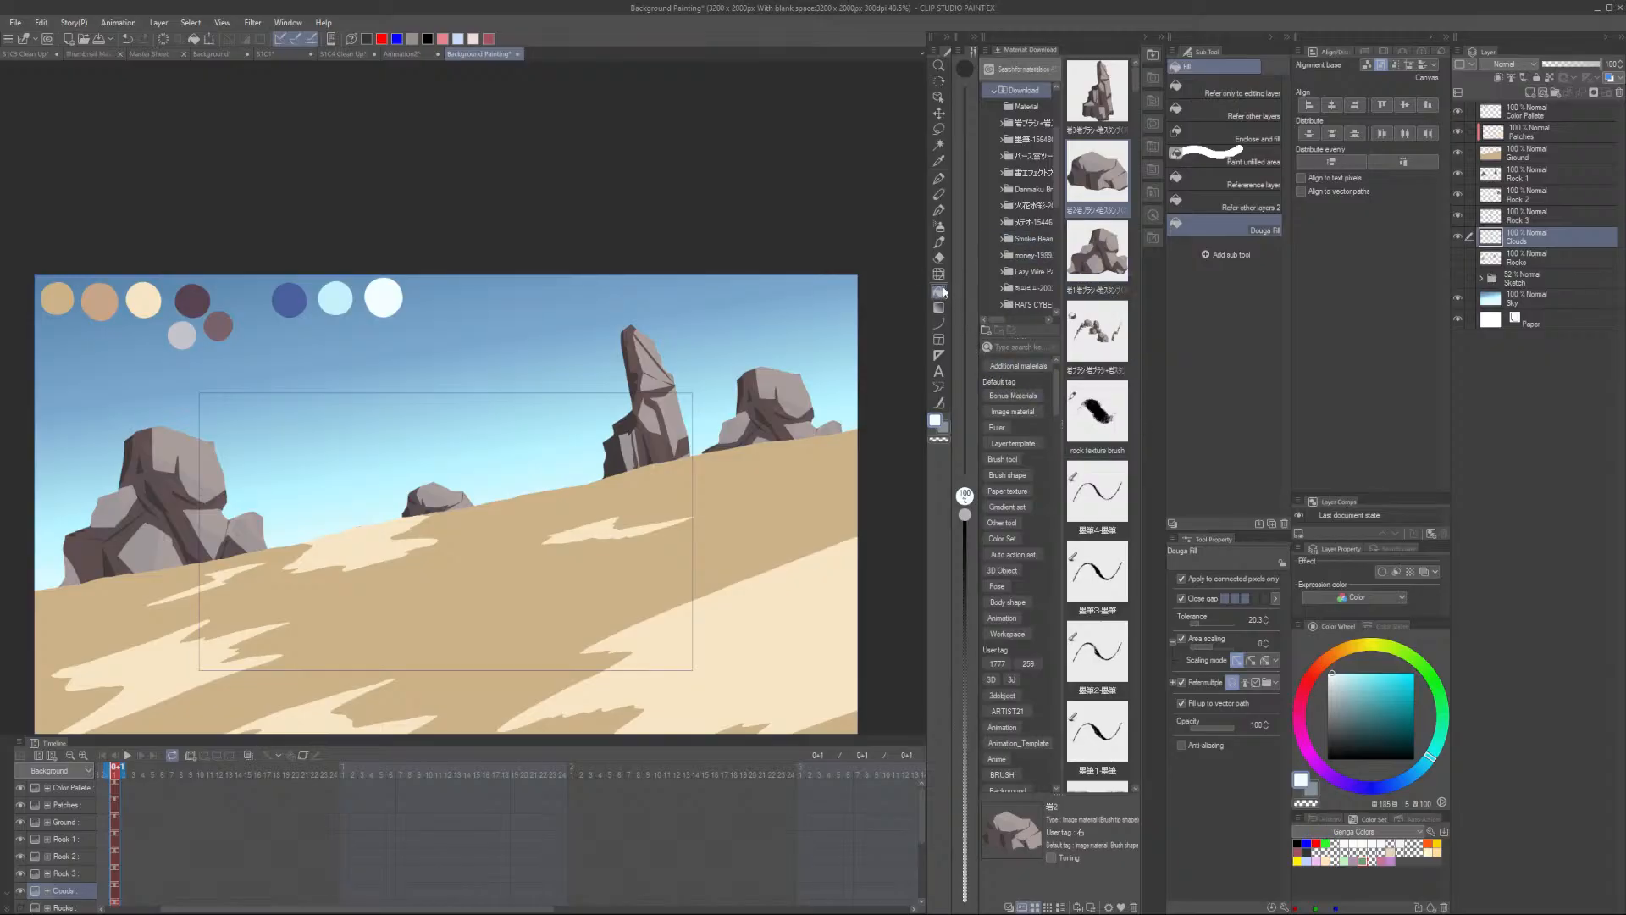
- Switch to the brush tool and choose a brush from the decoration brush list for painting clouds
{"action": "key", "text": "b"}
{"action": "left_click", "coordinate": [940, 227]}
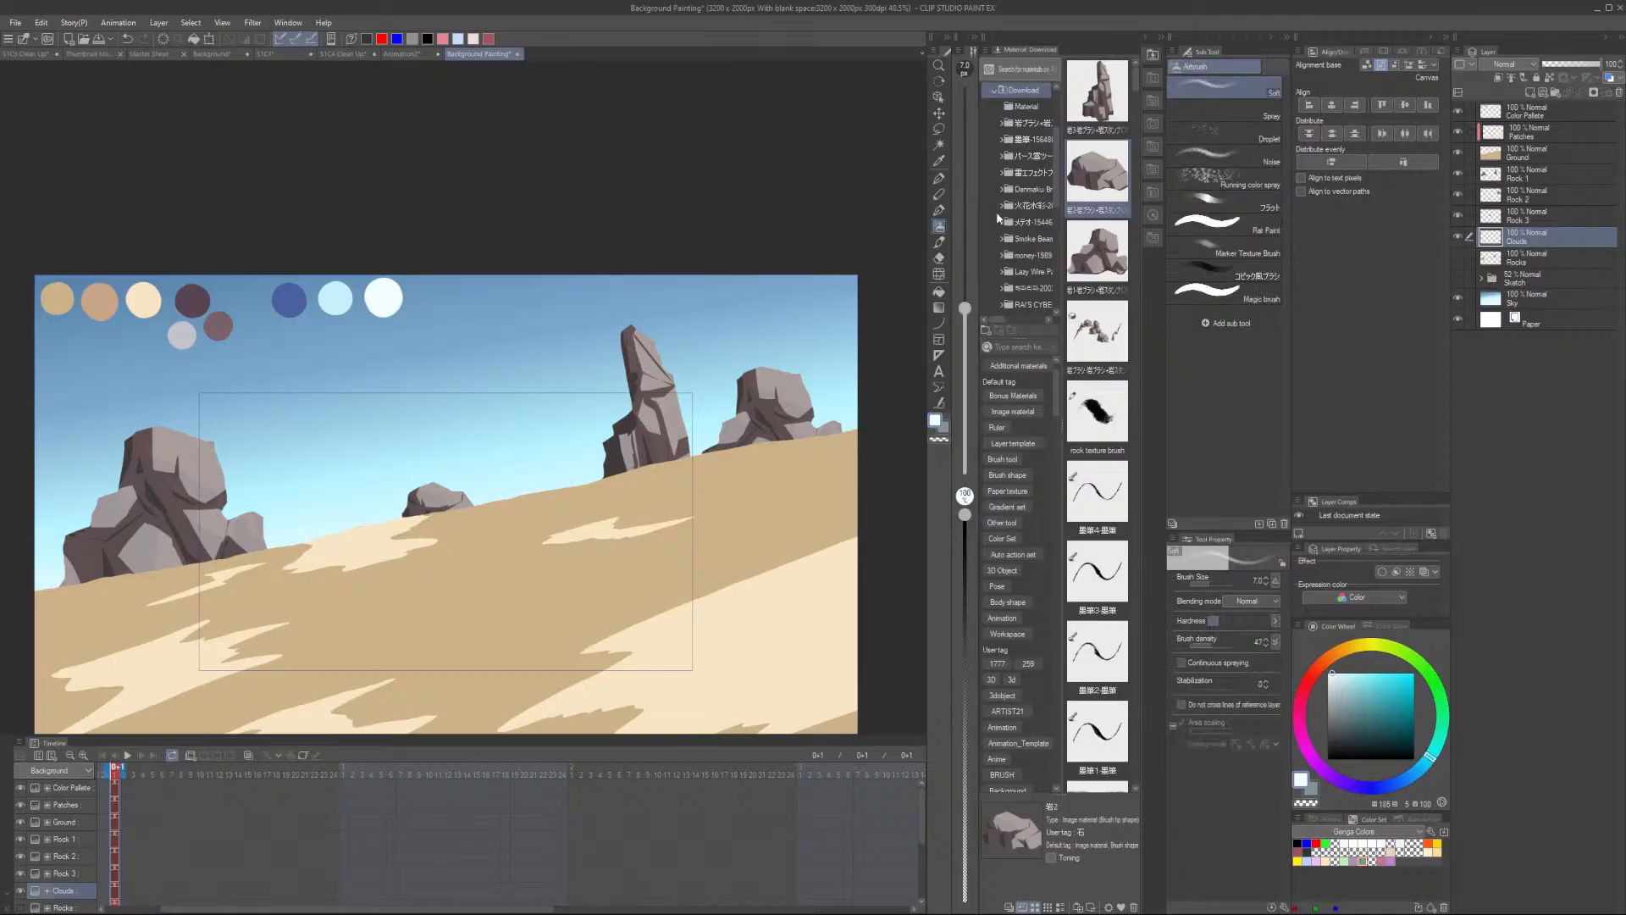
{"action": "left_click", "coordinate": [940, 243]}
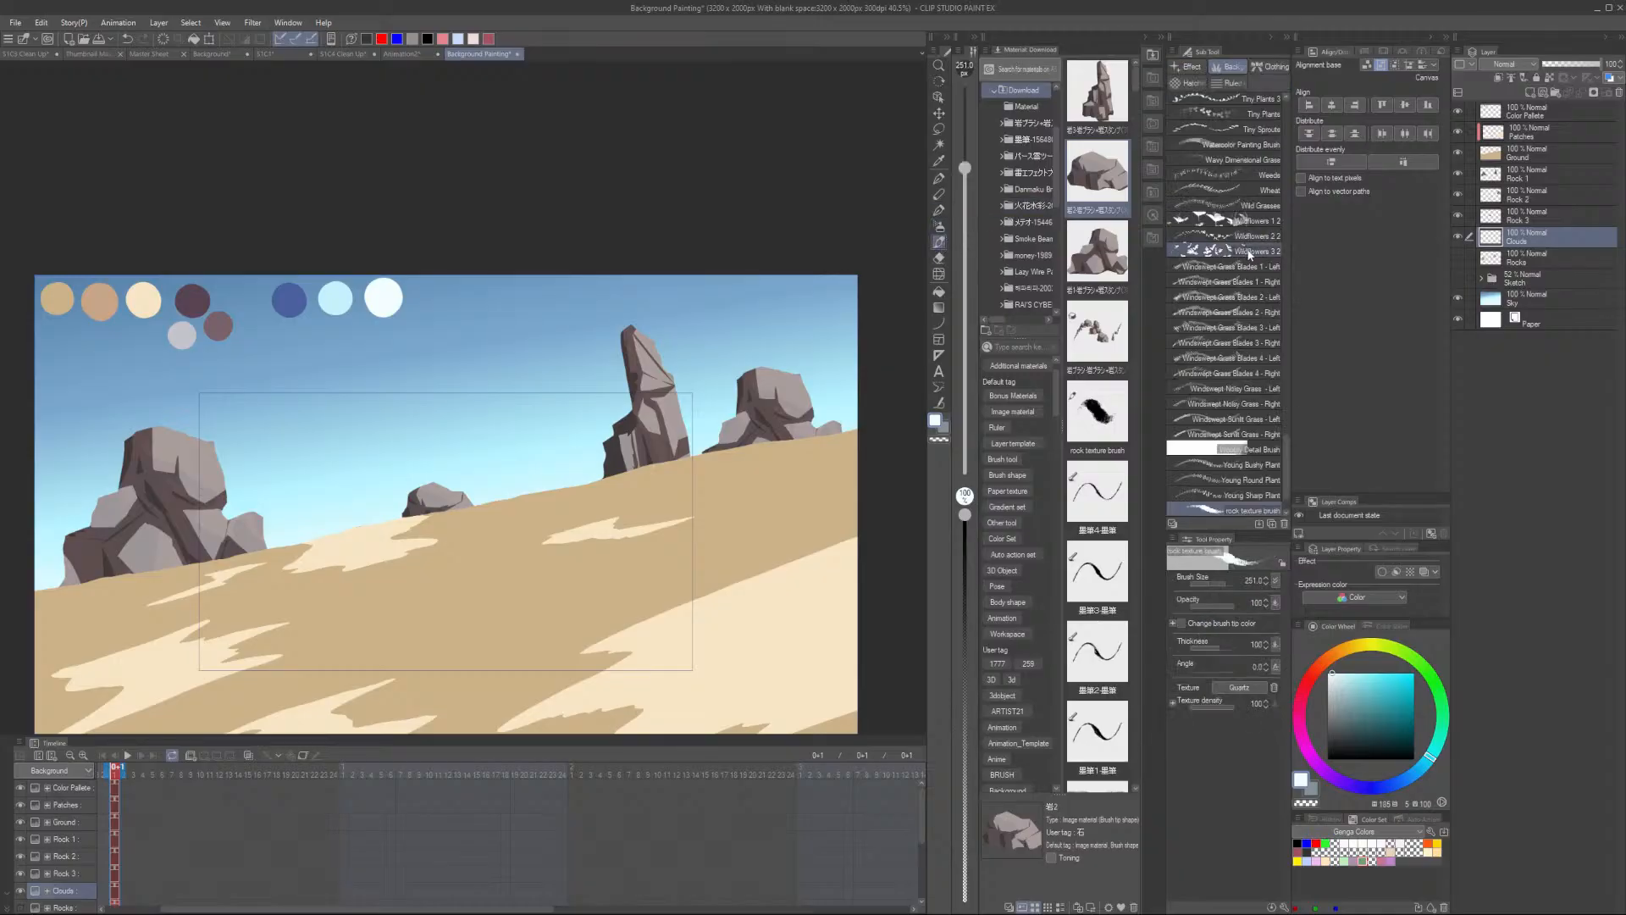
{"action": "scroll", "coordinate": [1248, 316], "scroll_direction": "up", "scroll_amount": 10}
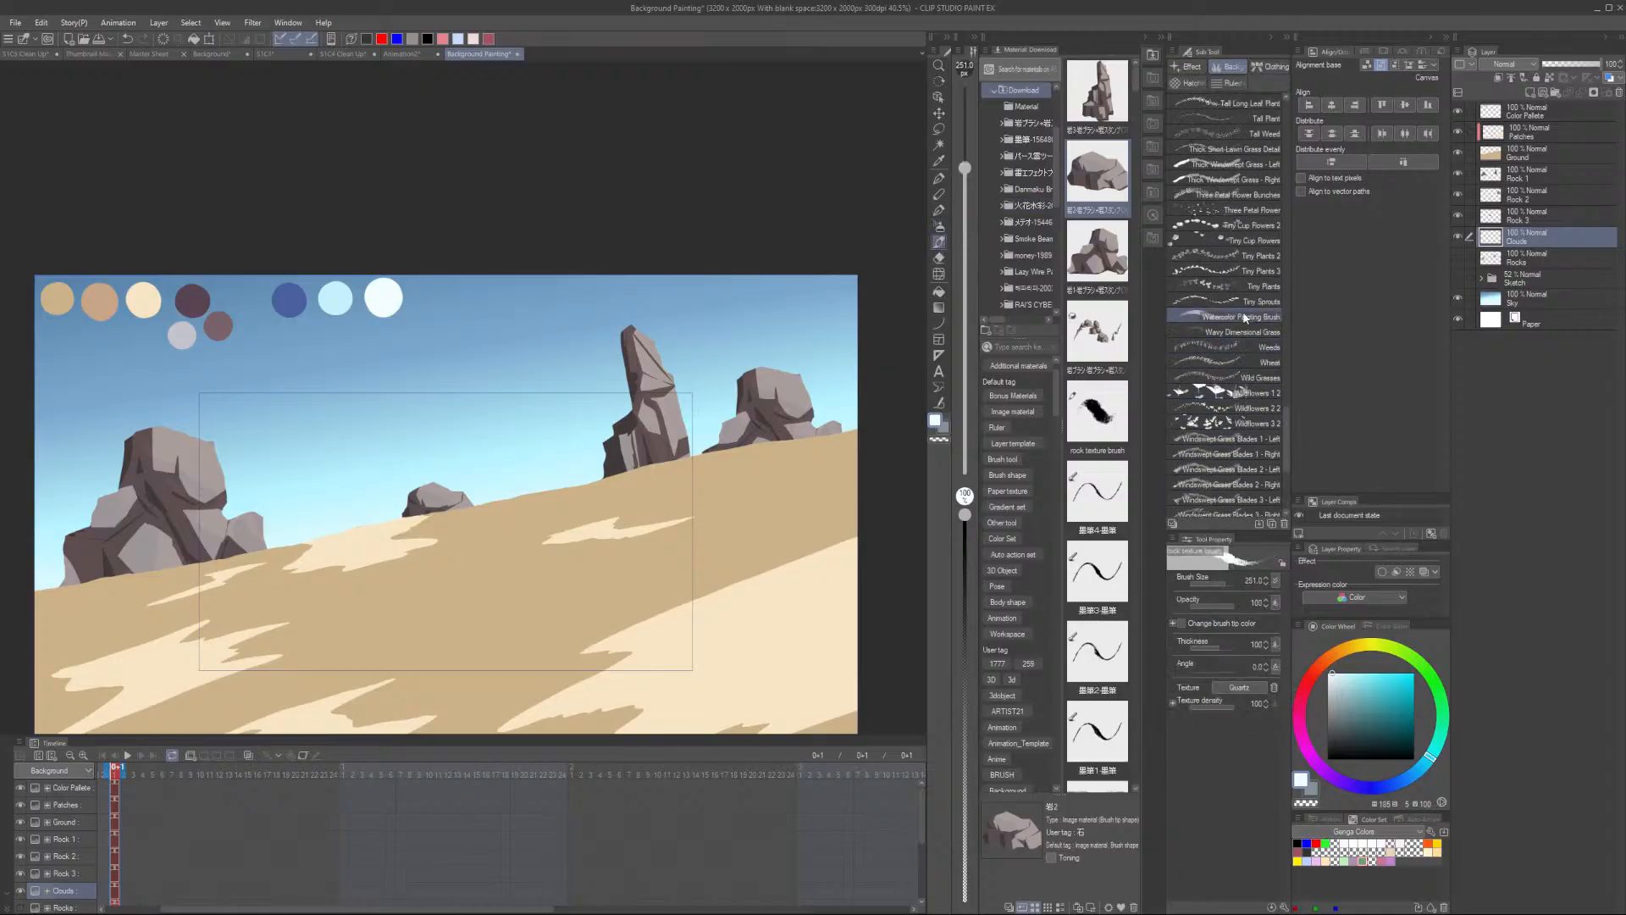
{"action": "scroll", "coordinate": [1251, 299], "scroll_direction": "up", "scroll_amount": 10}
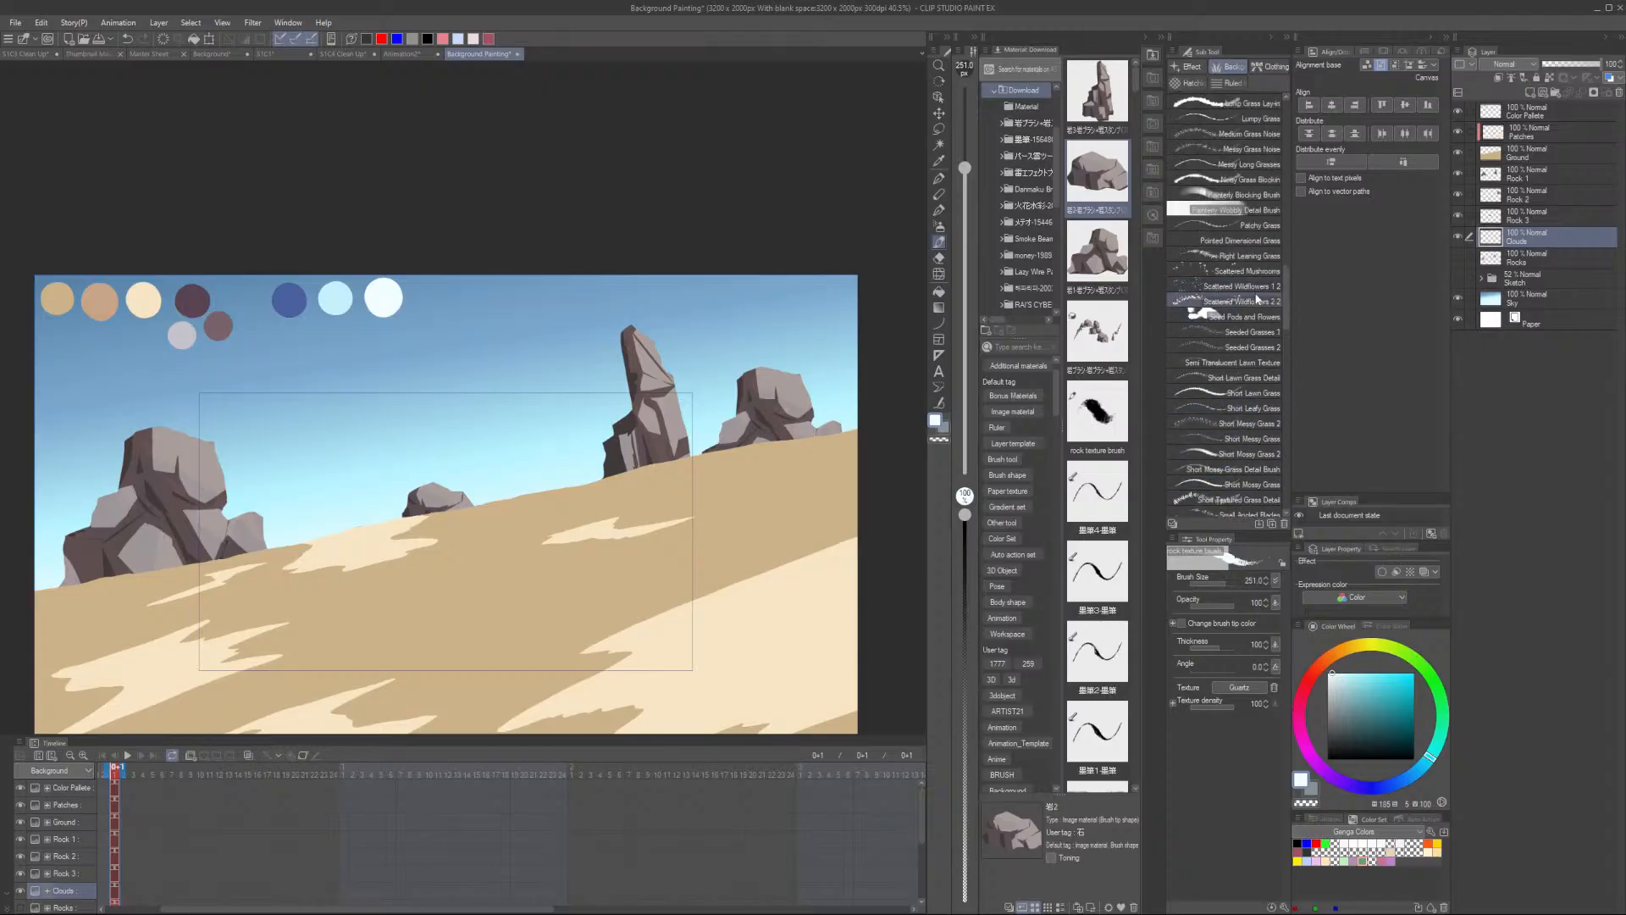
{"action": "scroll", "coordinate": [1257, 240], "scroll_direction": "up", "scroll_amount": 10}
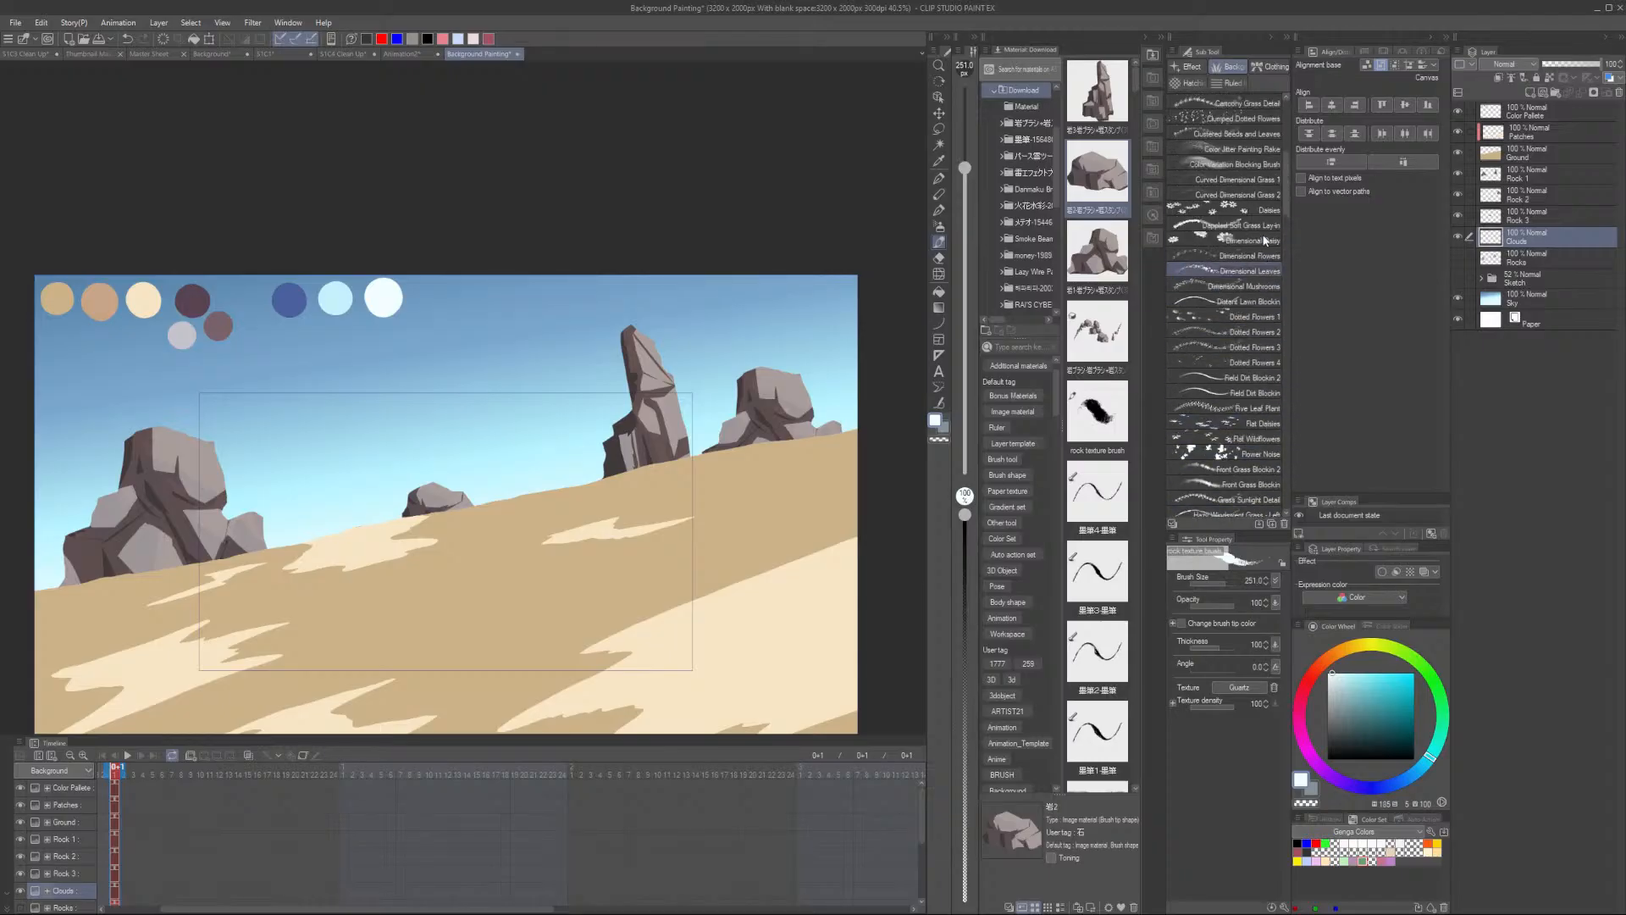
{"action": "left_click", "coordinate": [1262, 223]}
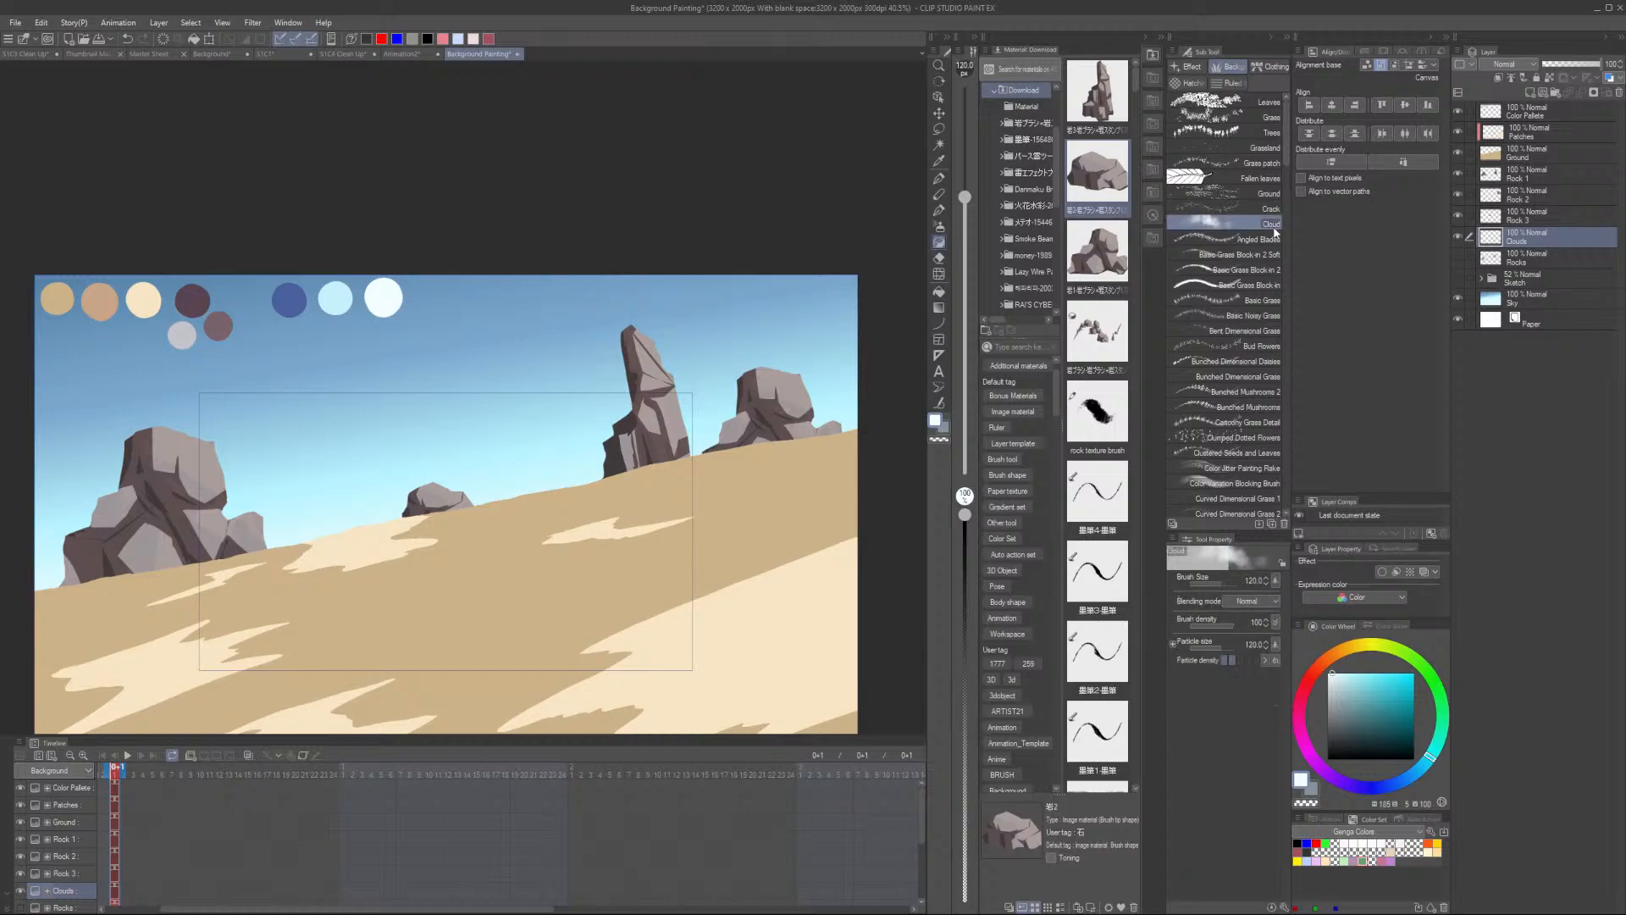
{"action": "scroll", "coordinate": [533, 347], "scroll_direction": "up", "scroll_amount": 1}
{"action": "scroll", "coordinate": [571, 333], "scroll_direction": "down", "scroll_amount": 1}
{"action": "scroll", "coordinate": [1242, 293], "scroll_direction": "down", "scroll_amount": 10}
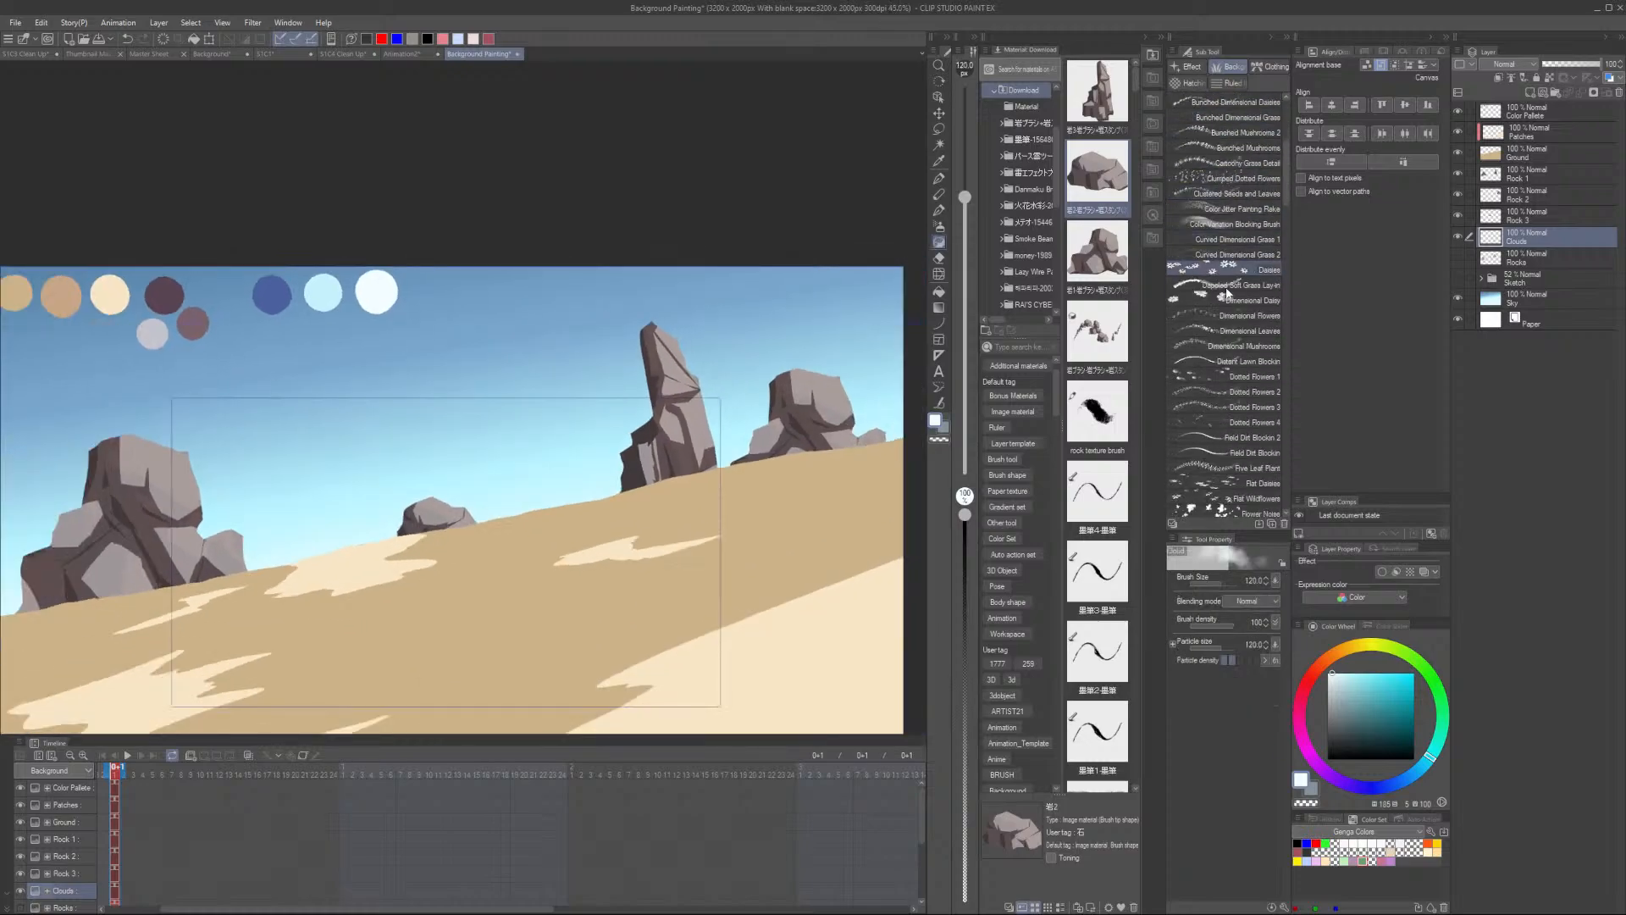
{"action": "scroll", "coordinate": [1242, 294], "scroll_direction": "down", "scroll_amount": 10}
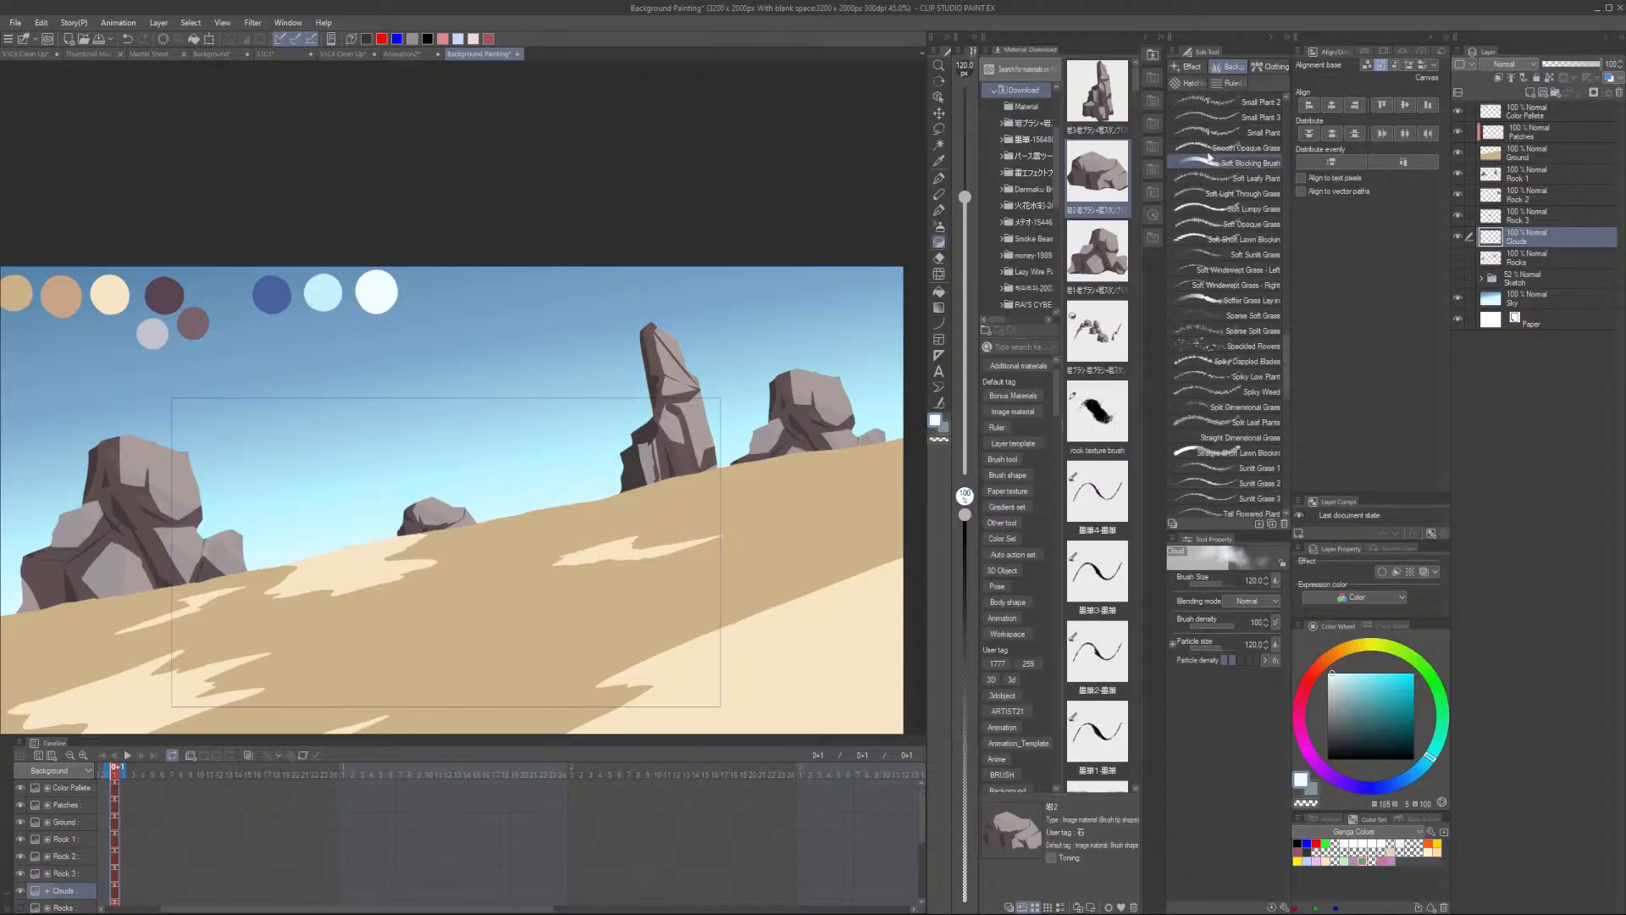
{"action": "left_click", "coordinate": [1189, 66]}
{"action": "scroll", "coordinate": [1257, 239], "scroll_direction": "down", "scroll_amount": 8}
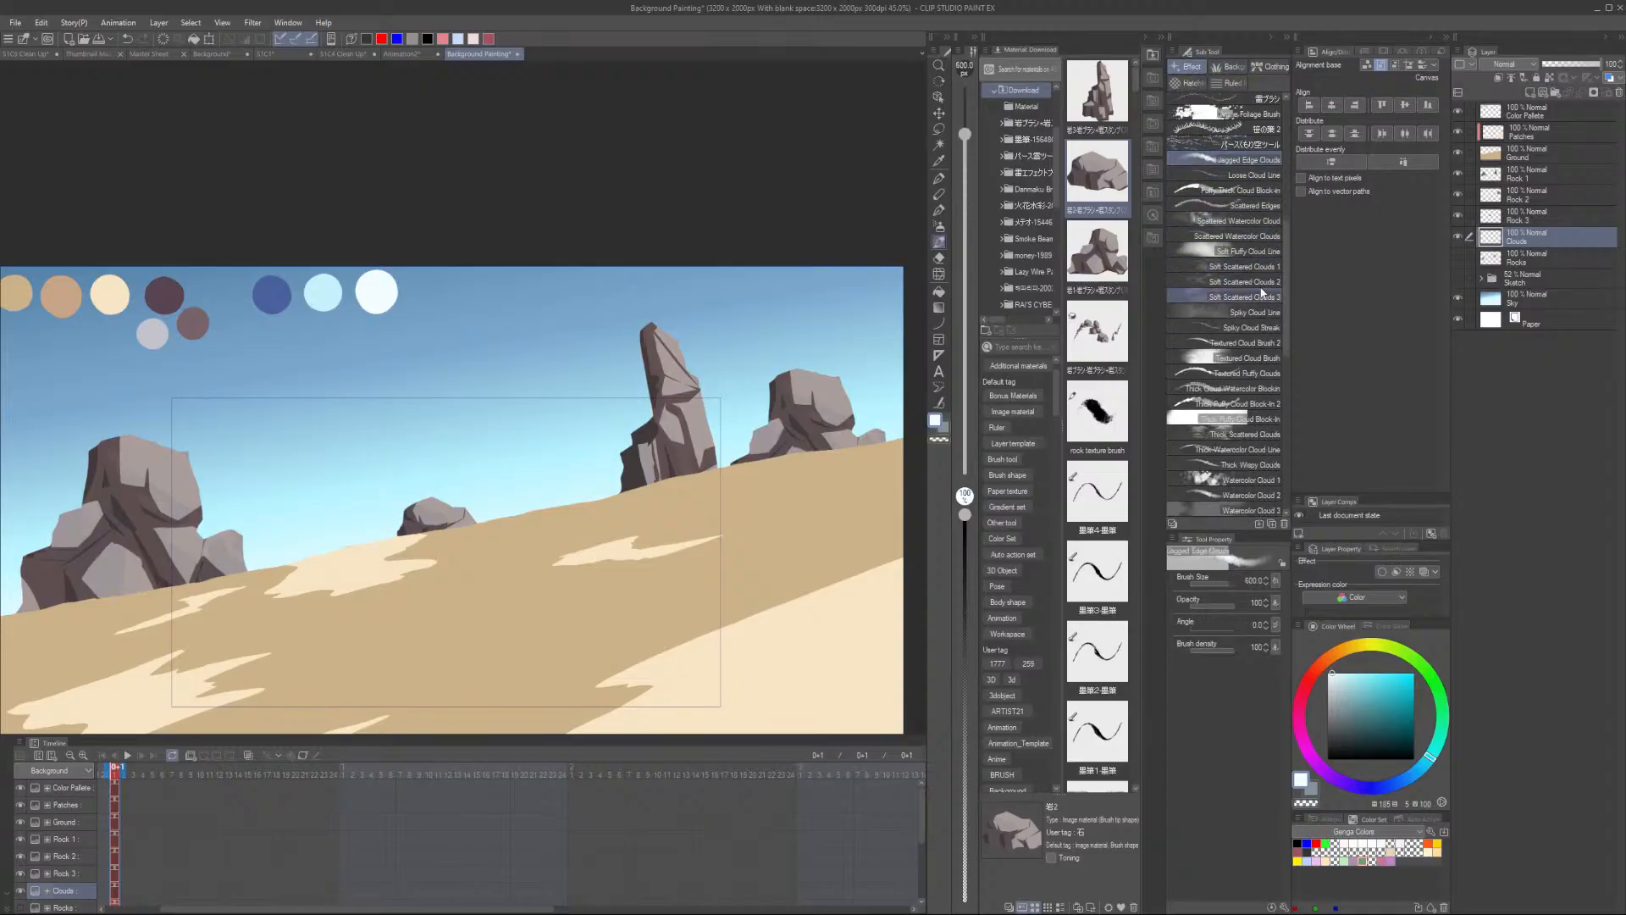
{"action": "scroll", "coordinate": [1268, 410], "scroll_direction": "down", "scroll_amount": 1}
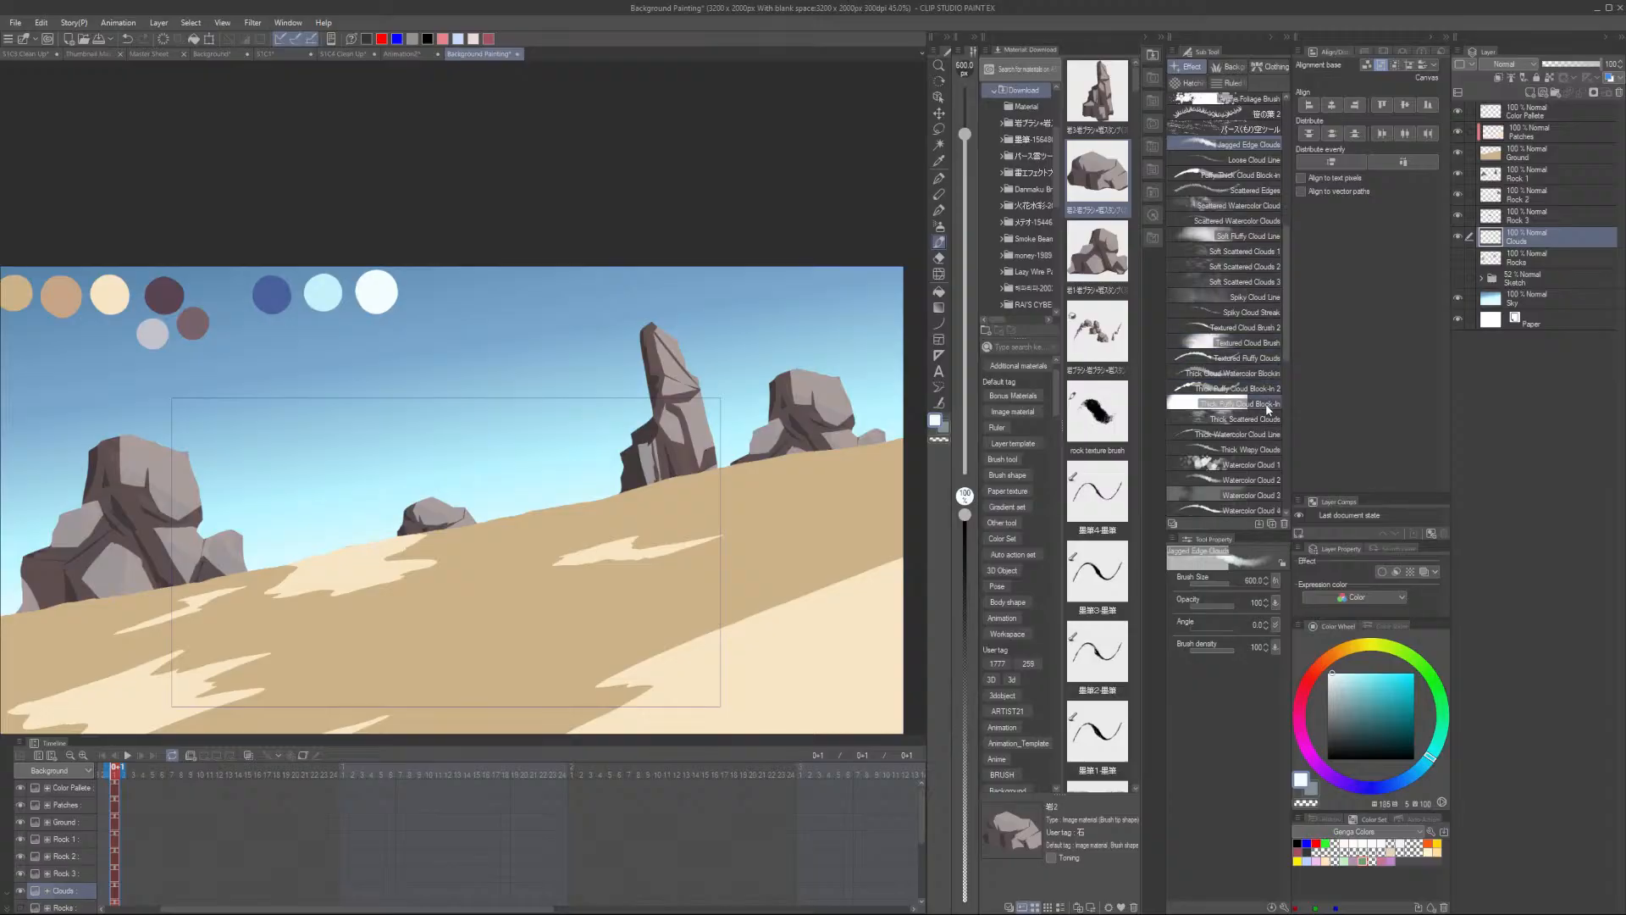
{"action": "left_click", "coordinate": [1268, 404]}
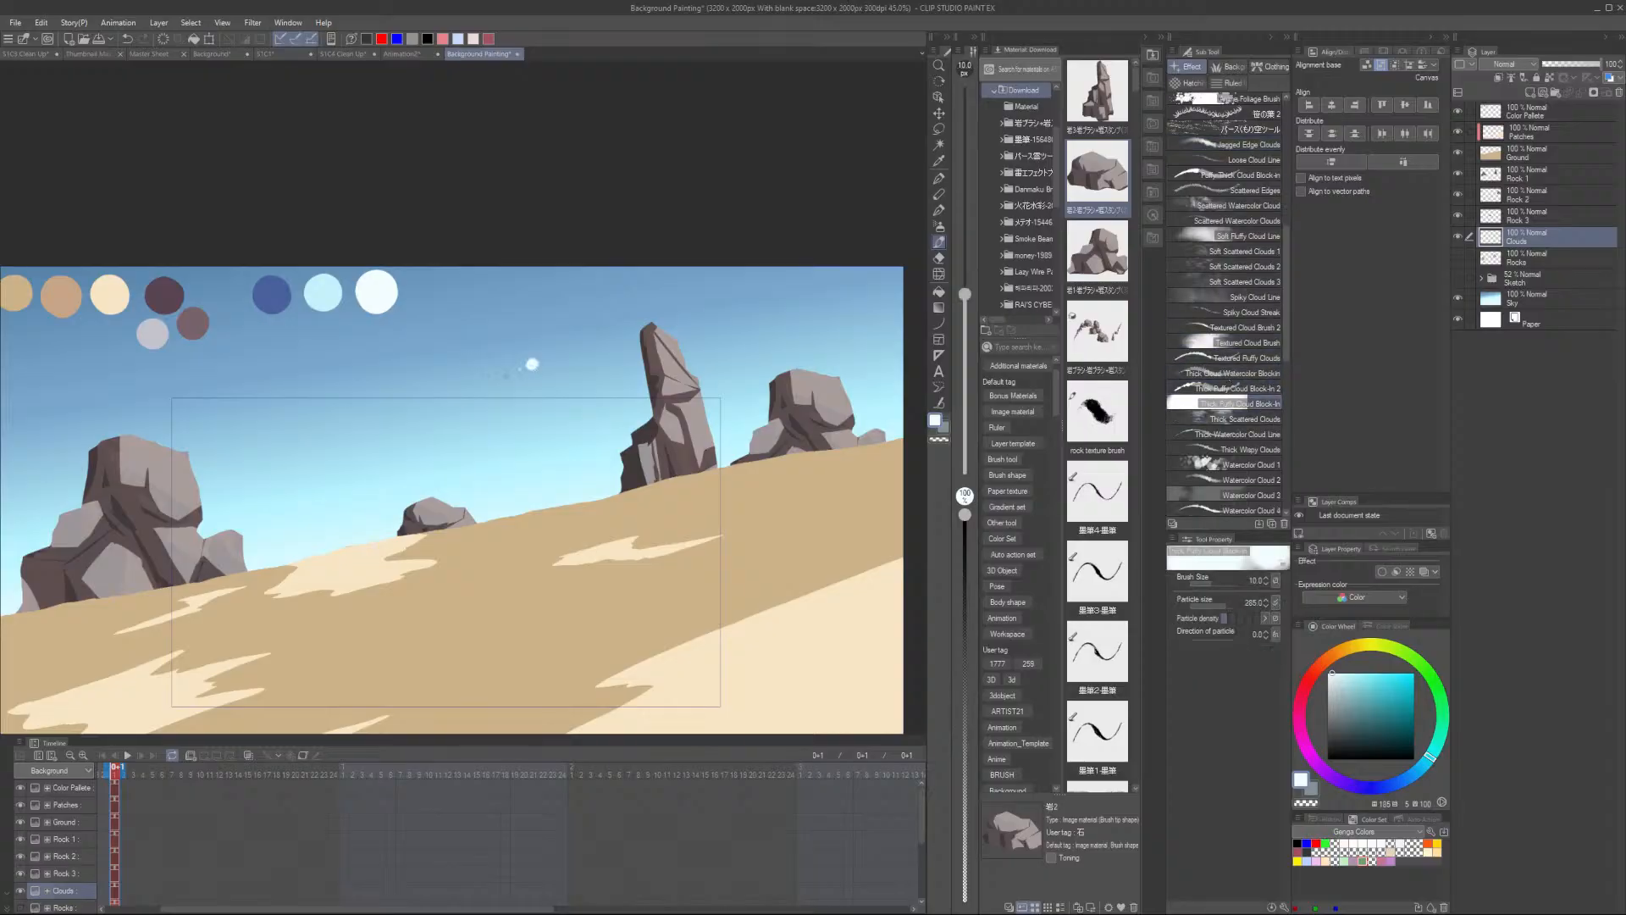
{"action": "left_click_drag", "start_coordinate": [532, 364], "coordinate": [540, 386]}
{"action": "key", "text": "ctrl+z"}
{"action": "left_click", "coordinate": [1264, 344]}
{"action": "left_click_drag", "start_coordinate": [496, 397], "coordinate": [586, 384]}
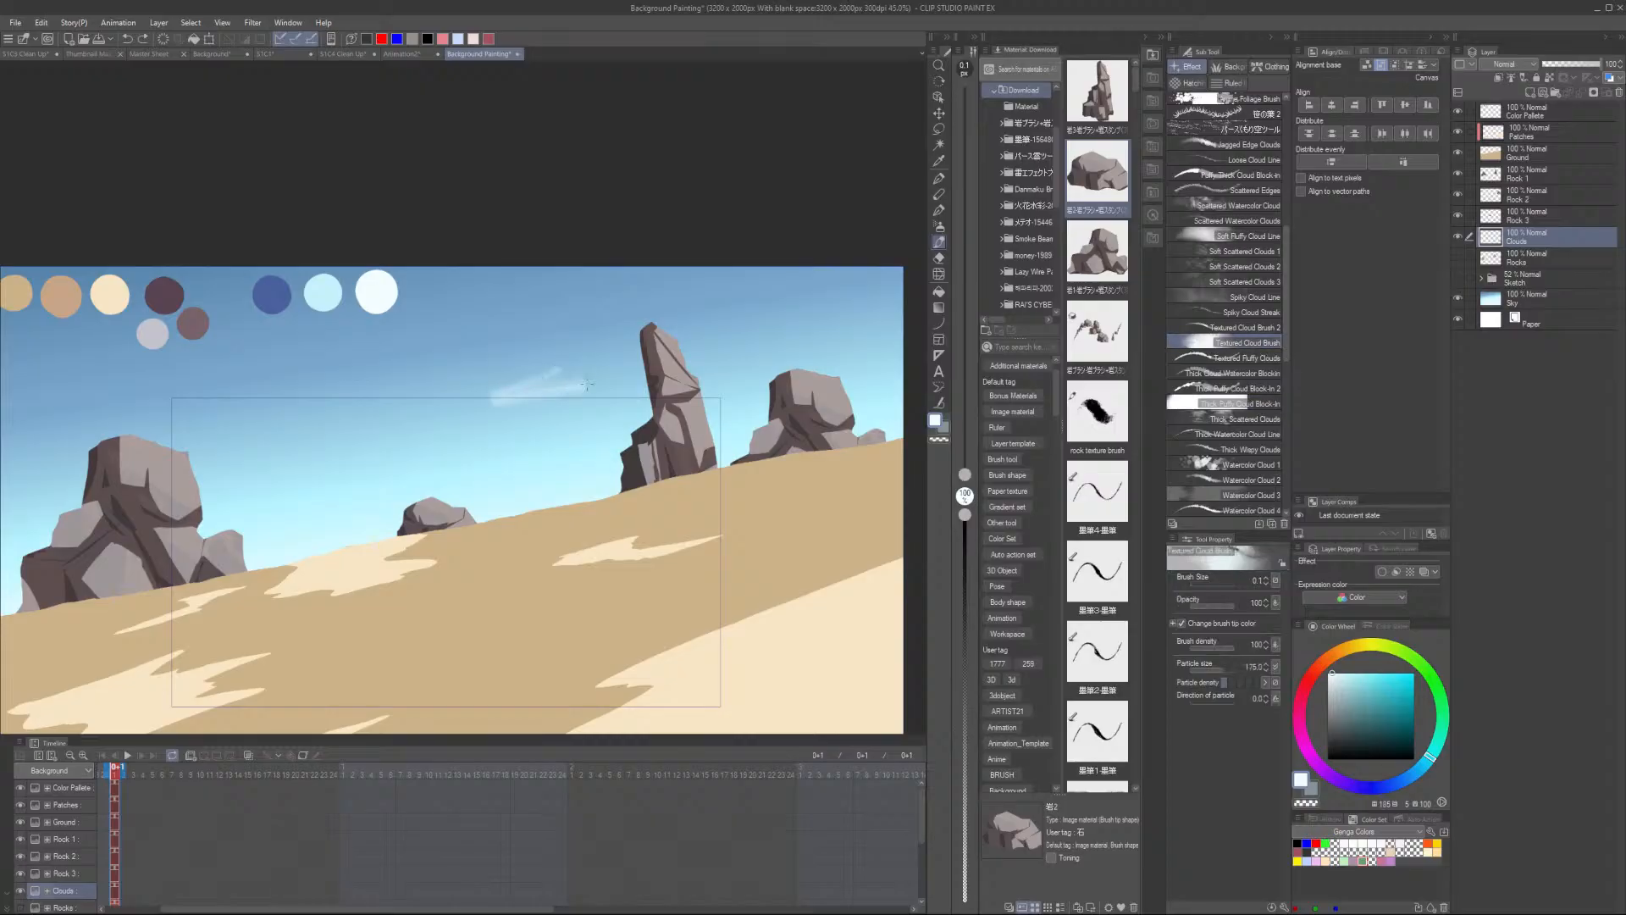
{"action": "key", "text": "ctrl+z"}
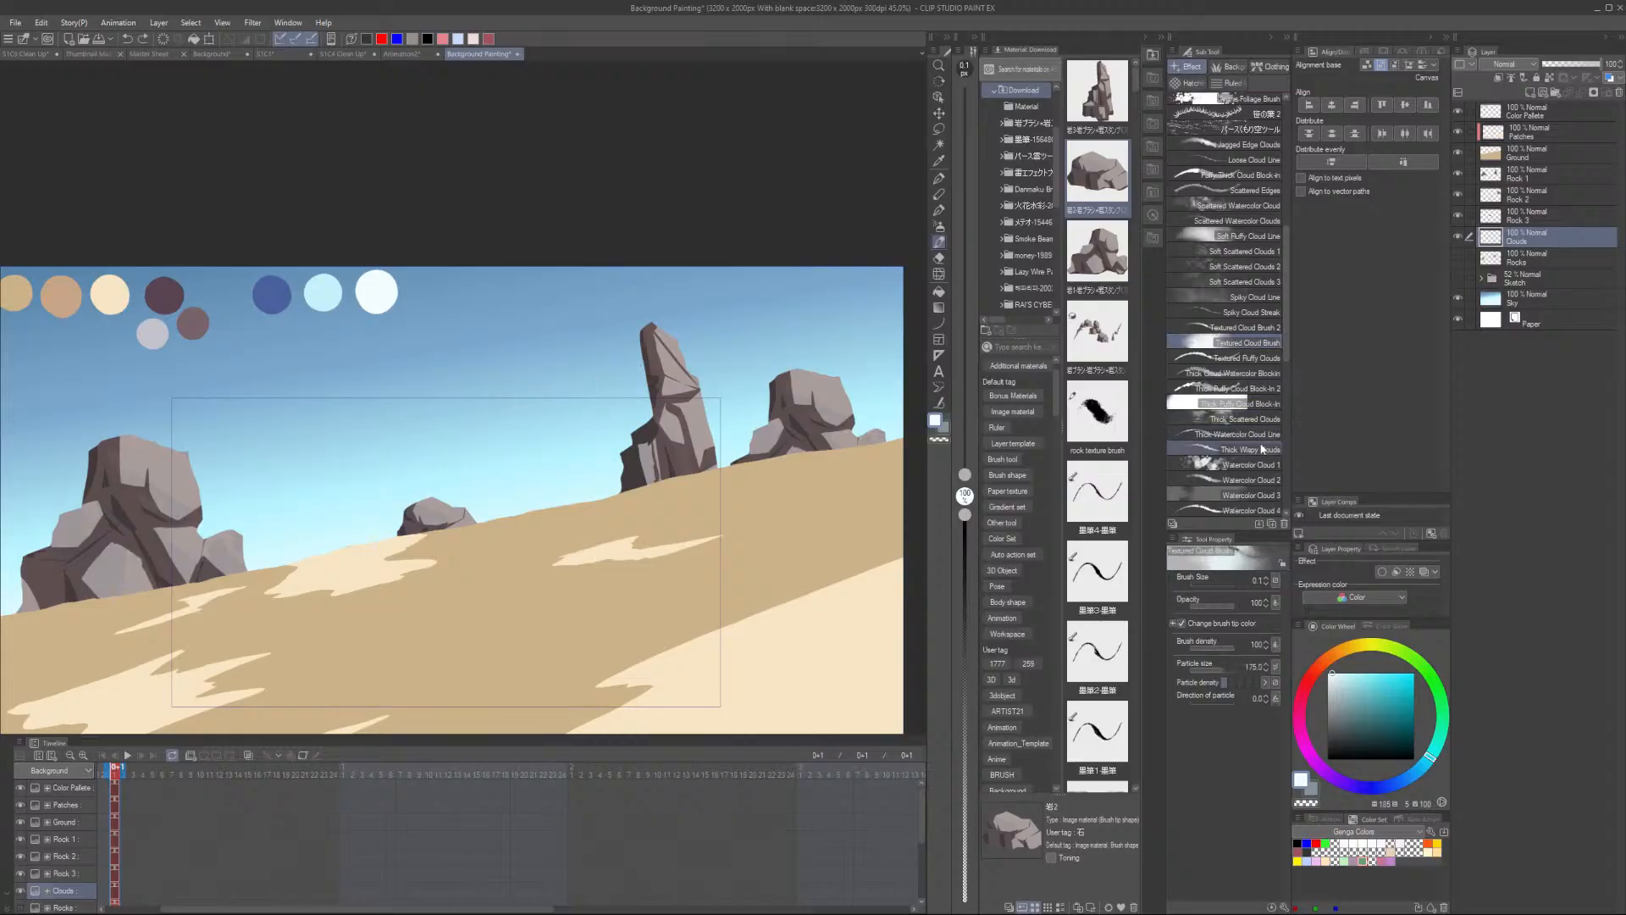
- Try another cloud brush further down the decoration list with test strokes in the sky, undoing them
{"action": "scroll", "coordinate": [1267, 461], "scroll_direction": "down", "scroll_amount": 2}
{"action": "scroll", "coordinate": [1271, 449], "scroll_direction": "down", "scroll_amount": 6}
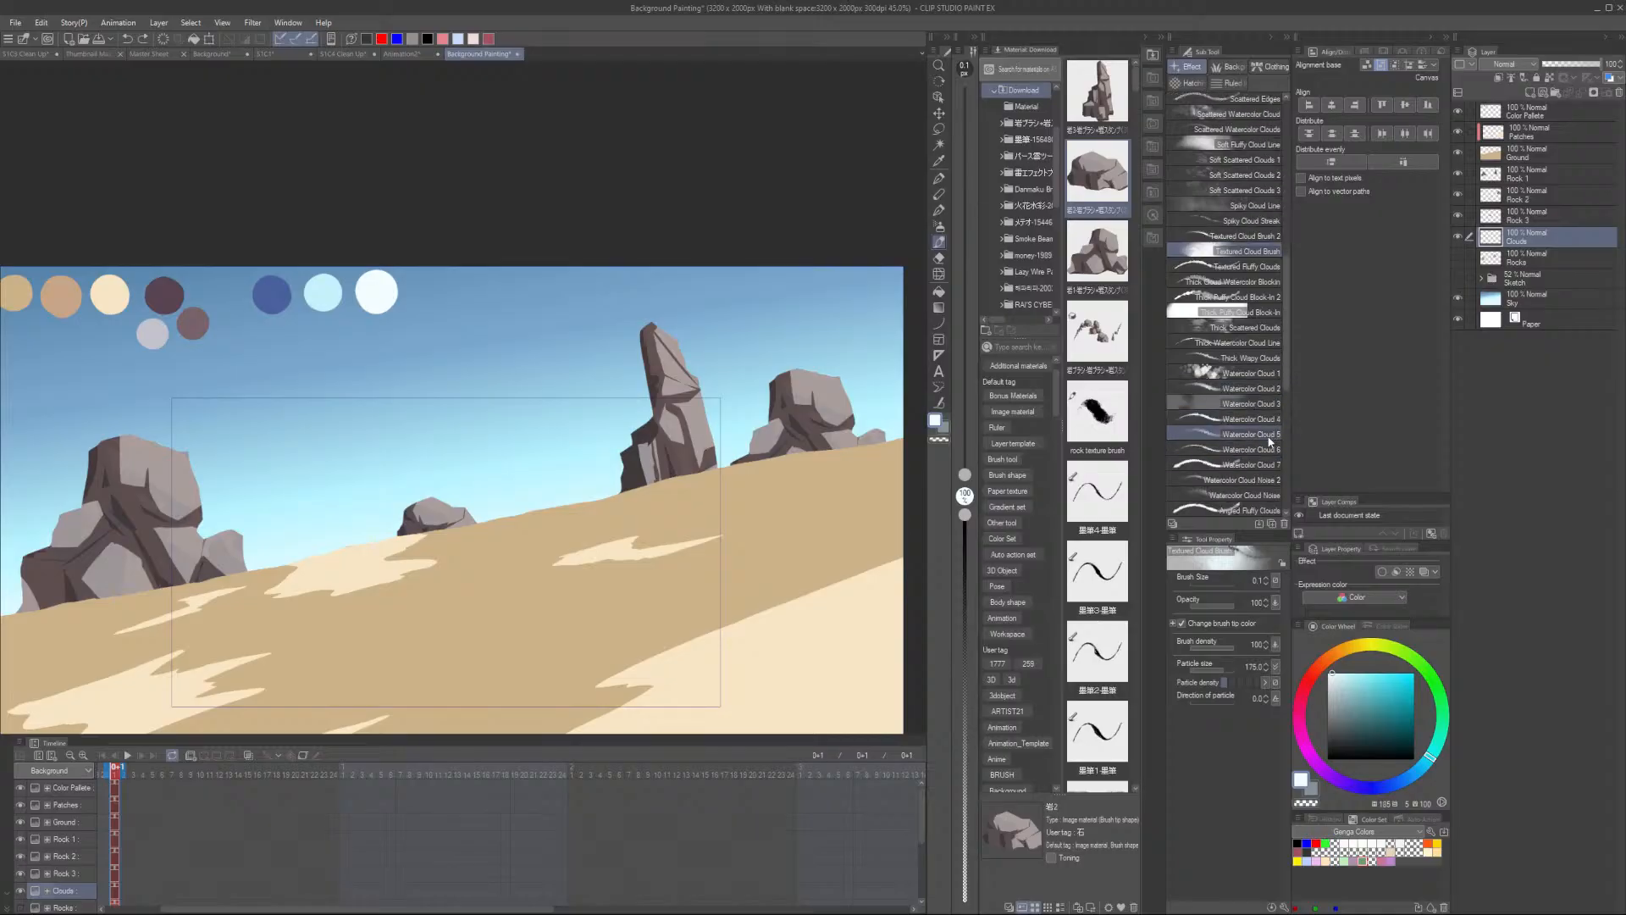
{"action": "scroll", "coordinate": [1277, 435], "scroll_direction": "down", "scroll_amount": 5}
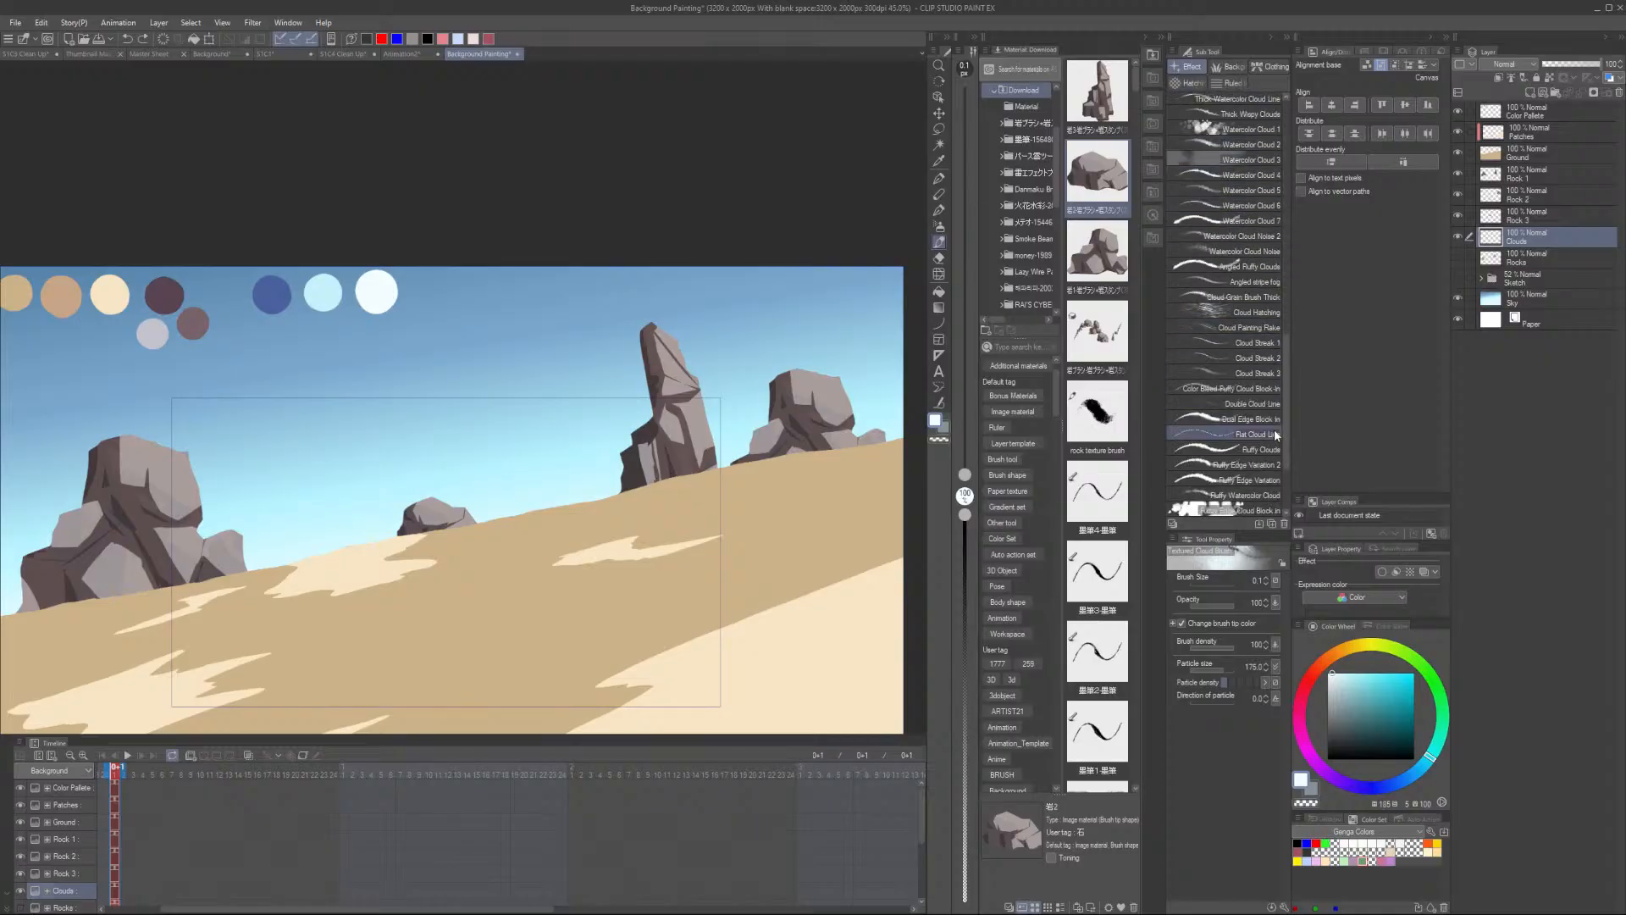
{"action": "left_click", "coordinate": [1271, 449]}
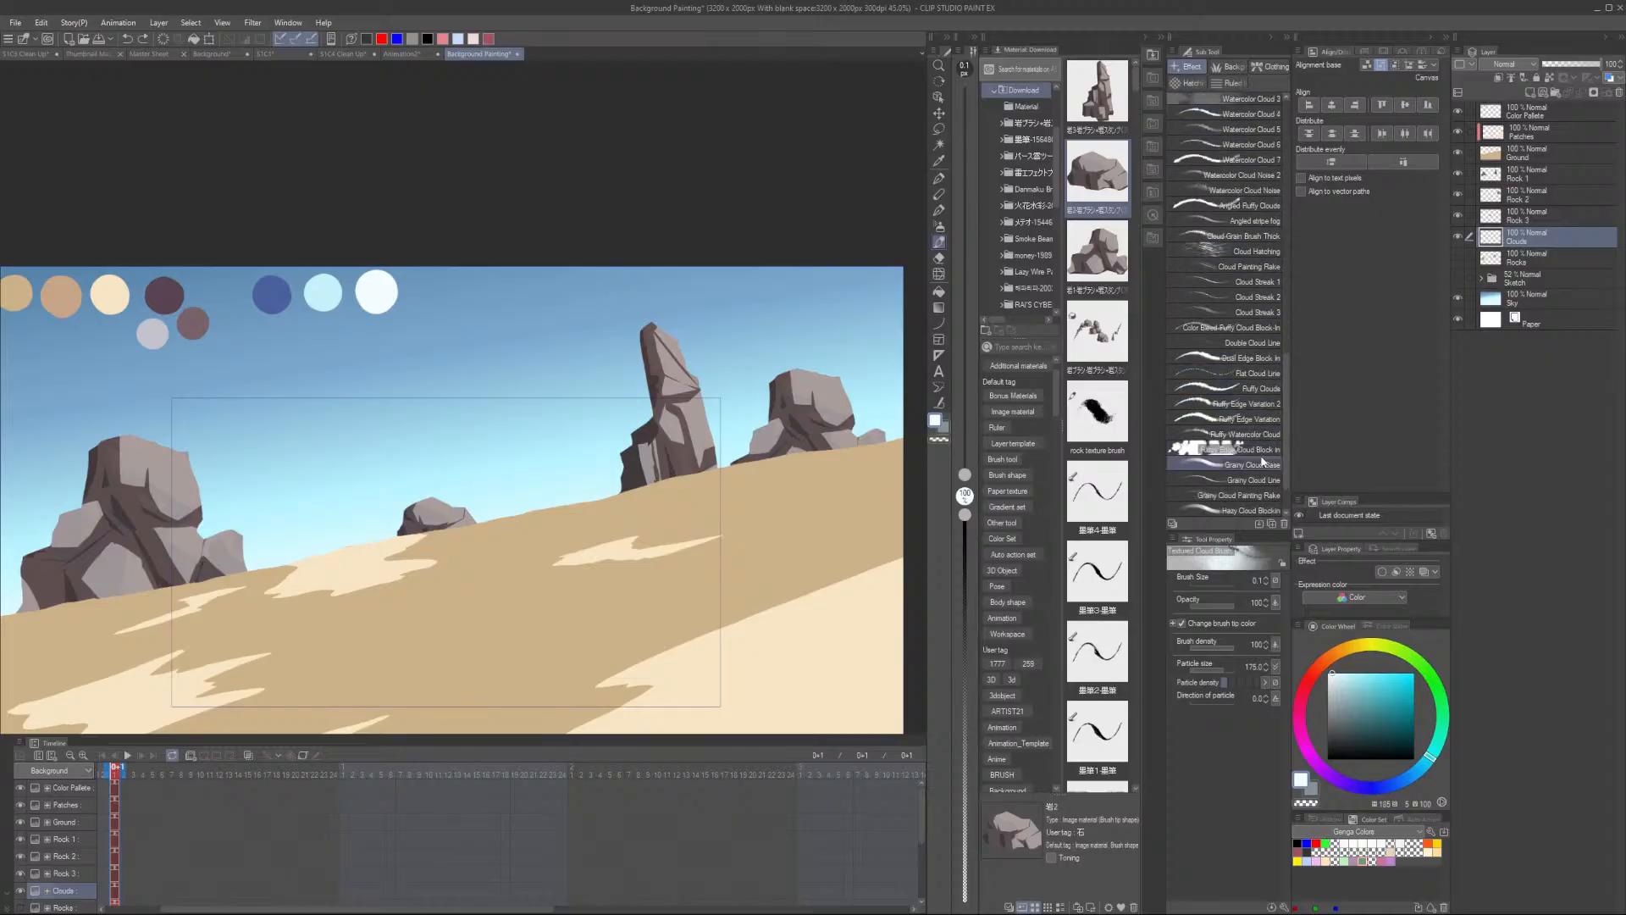
{"action": "mouse_move", "coordinate": [593, 381]}
{"action": "left_mouse_down"}
{"action": "mouse_move", "coordinate": [520, 367]}
{"action": "mouse_move", "coordinate": [504, 382]}
{"action": "mouse_move", "coordinate": [520, 400]}
{"action": "mouse_move", "coordinate": [696, 315]}
{"action": "mouse_move", "coordinate": [597, 319]}
{"action": "left_mouse_up"}
{"action": "key", "text": "ctrl+z"}
{"action": "scroll", "coordinate": [599, 337], "scroll_direction": "up", "scroll_amount": 1}
{"action": "mouse_move", "coordinate": [603, 328]}
{"action": "left_mouse_down"}
{"action": "mouse_move", "coordinate": [550, 345]}
{"action": "mouse_move", "coordinate": [690, 307]}
{"action": "mouse_move", "coordinate": [697, 268]}
{"action": "mouse_move", "coordinate": [758, 246]}
{"action": "mouse_move", "coordinate": [500, 365]}
{"action": "mouse_move", "coordinate": [592, 360]}
{"action": "left_mouse_up"}
{"action": "key", "text": "ctrl+z"}
{"action": "key", "text": "ctrl+z"}
{"action": "key", "text": "ctrl+z"}
{"action": "key", "text": "ctrl+z"}
{"action": "key", "text": "ctrl+z"}
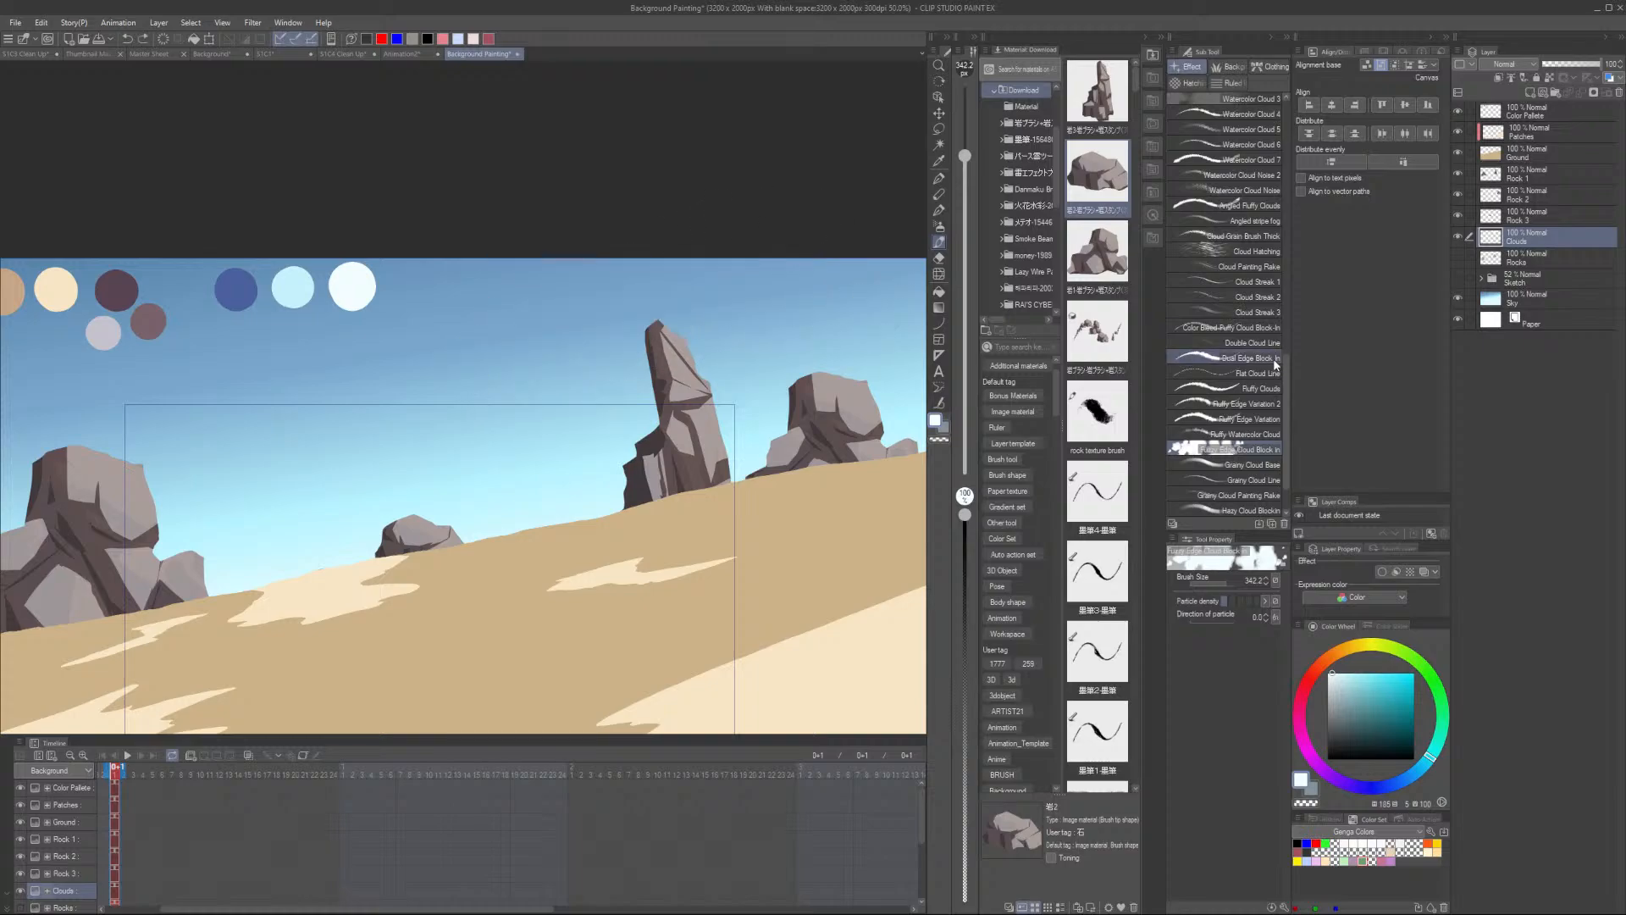
- Choose the Bold Edge Block-in cloud brush and test a few cloud strokes in the sky
{"action": "left_click", "coordinate": [1245, 357]}
{"action": "left_click", "coordinate": [654, 297]}
{"action": "left_click_drag", "start_coordinate": [652, 286], "coordinate": [495, 360]}
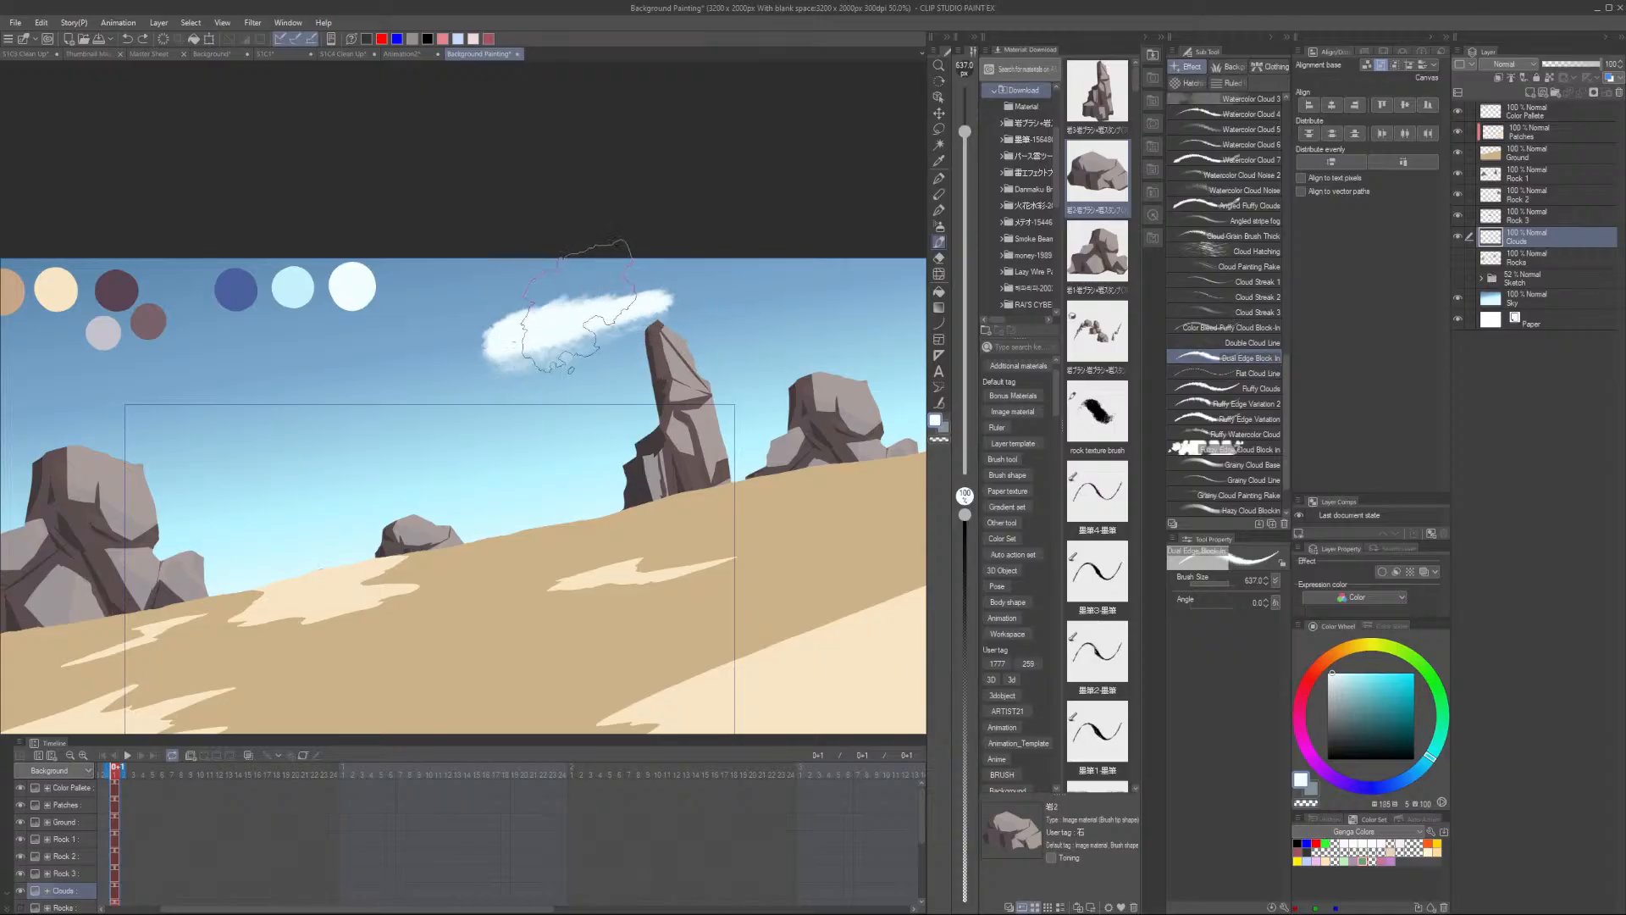
{"action": "key", "text": "ctrl+z"}
{"action": "mouse_move", "coordinate": [669, 259]}
{"action": "left_mouse_down"}
{"action": "mouse_move", "coordinate": [597, 297]}
{"action": "mouse_move", "coordinate": [444, 317]}
{"action": "mouse_move", "coordinate": [517, 291]}
{"action": "mouse_move", "coordinate": [407, 316]}
{"action": "mouse_move", "coordinate": [694, 282]}
{"action": "left_mouse_up"}
{"action": "key", "text": "ctrl+z"}
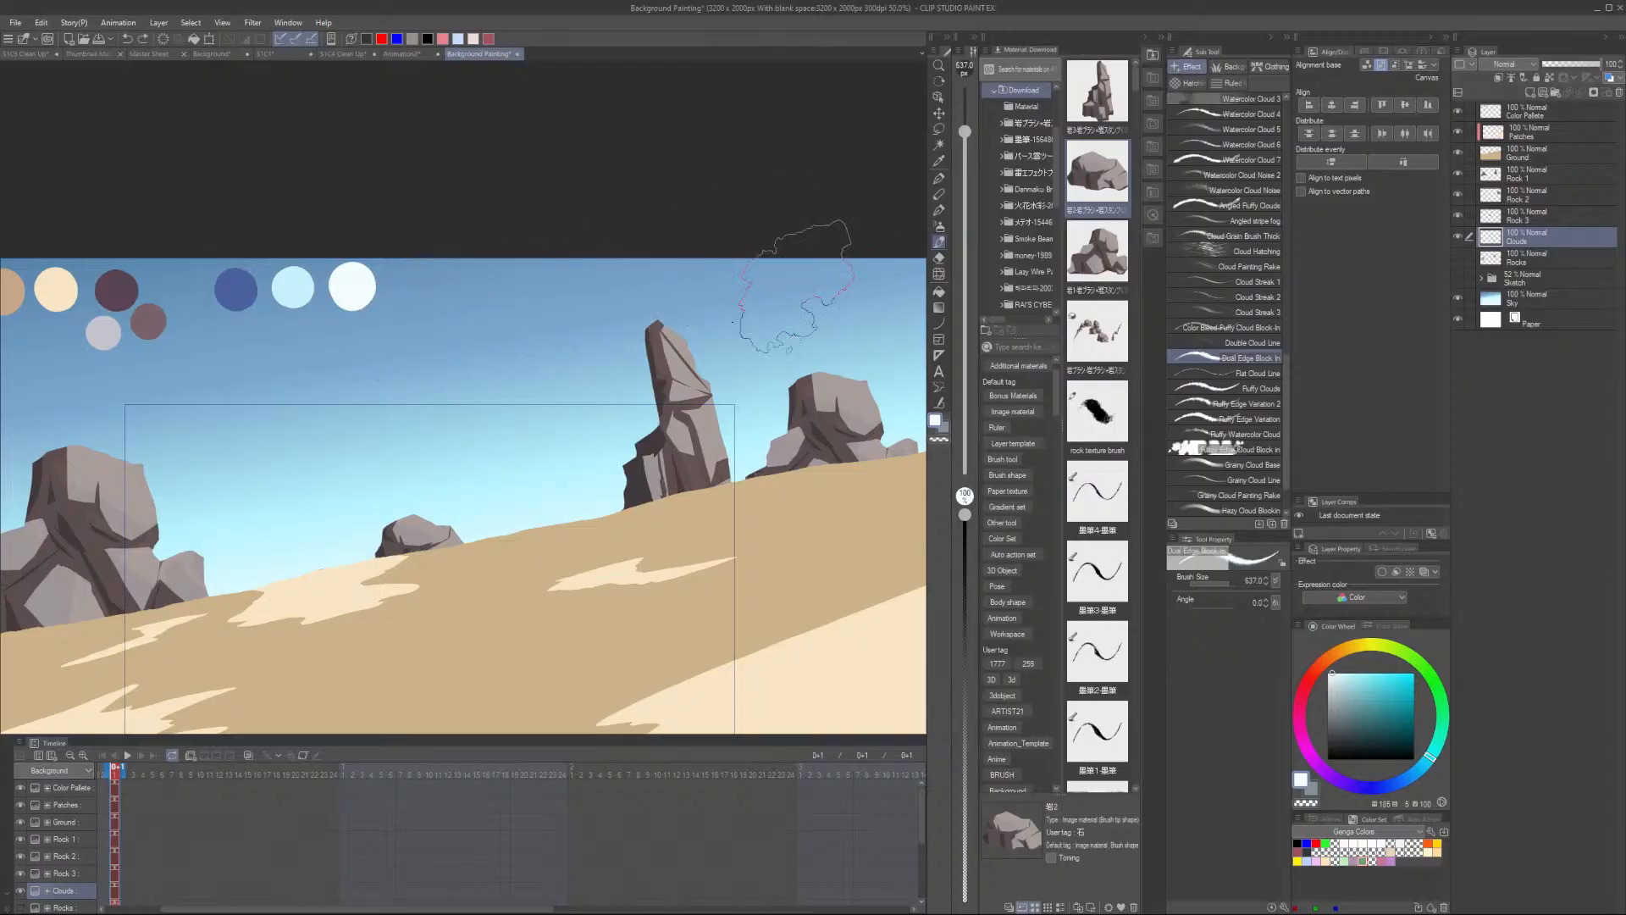
- Hide the Sky layer and paint long white cloud streaks across the upper sky
{"action": "left_click", "coordinate": [1457, 299]}
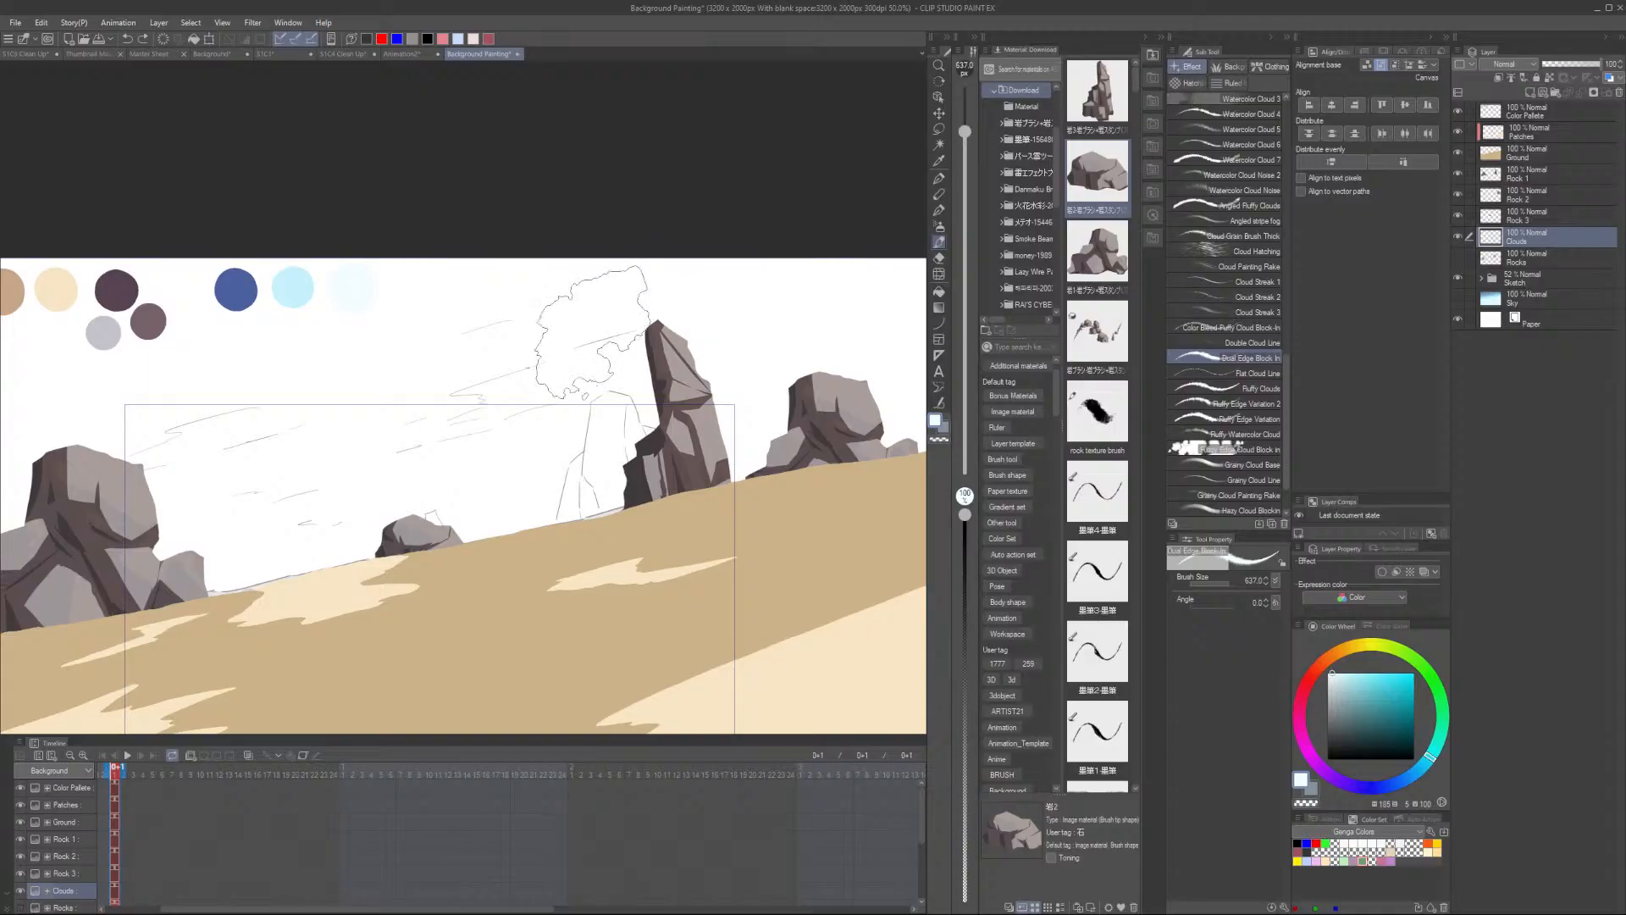
{"action": "mouse_move", "coordinate": [613, 338]}
{"action": "left_mouse_down"}
{"action": "mouse_move", "coordinate": [507, 369]}
{"action": "mouse_move", "coordinate": [791, 357]}
{"action": "mouse_move", "coordinate": [621, 374]}
{"action": "mouse_move", "coordinate": [592, 339]}
{"action": "mouse_move", "coordinate": [618, 322]}
{"action": "mouse_move", "coordinate": [435, 400]}
{"action": "left_mouse_up"}
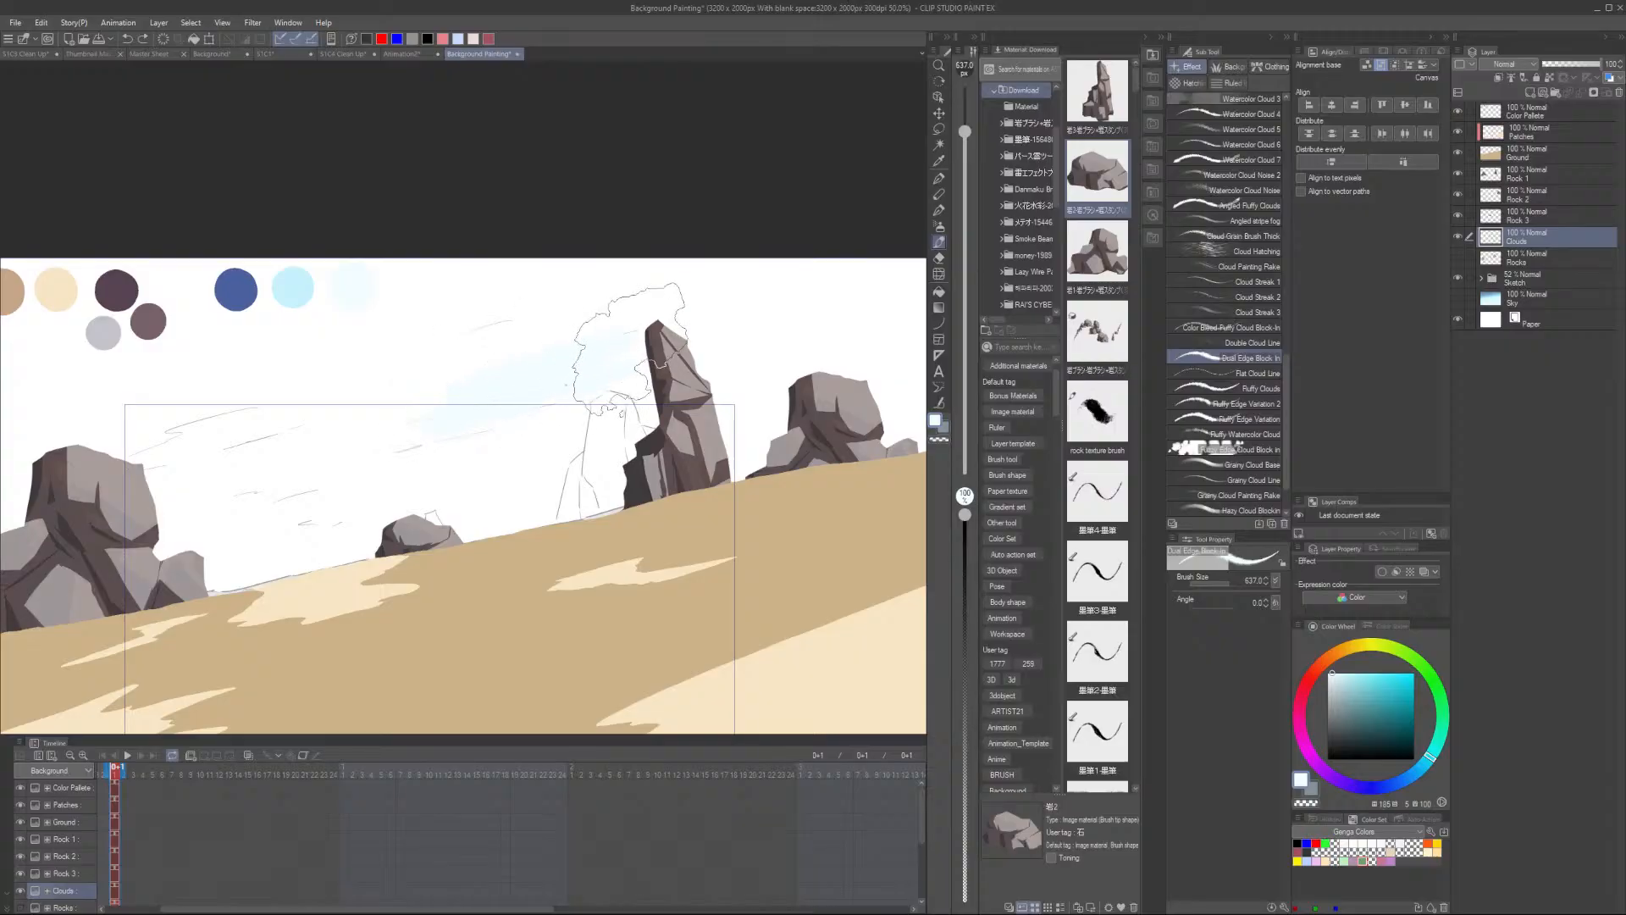
{"action": "left_click_drag", "start_coordinate": [659, 387], "coordinate": [851, 370]}
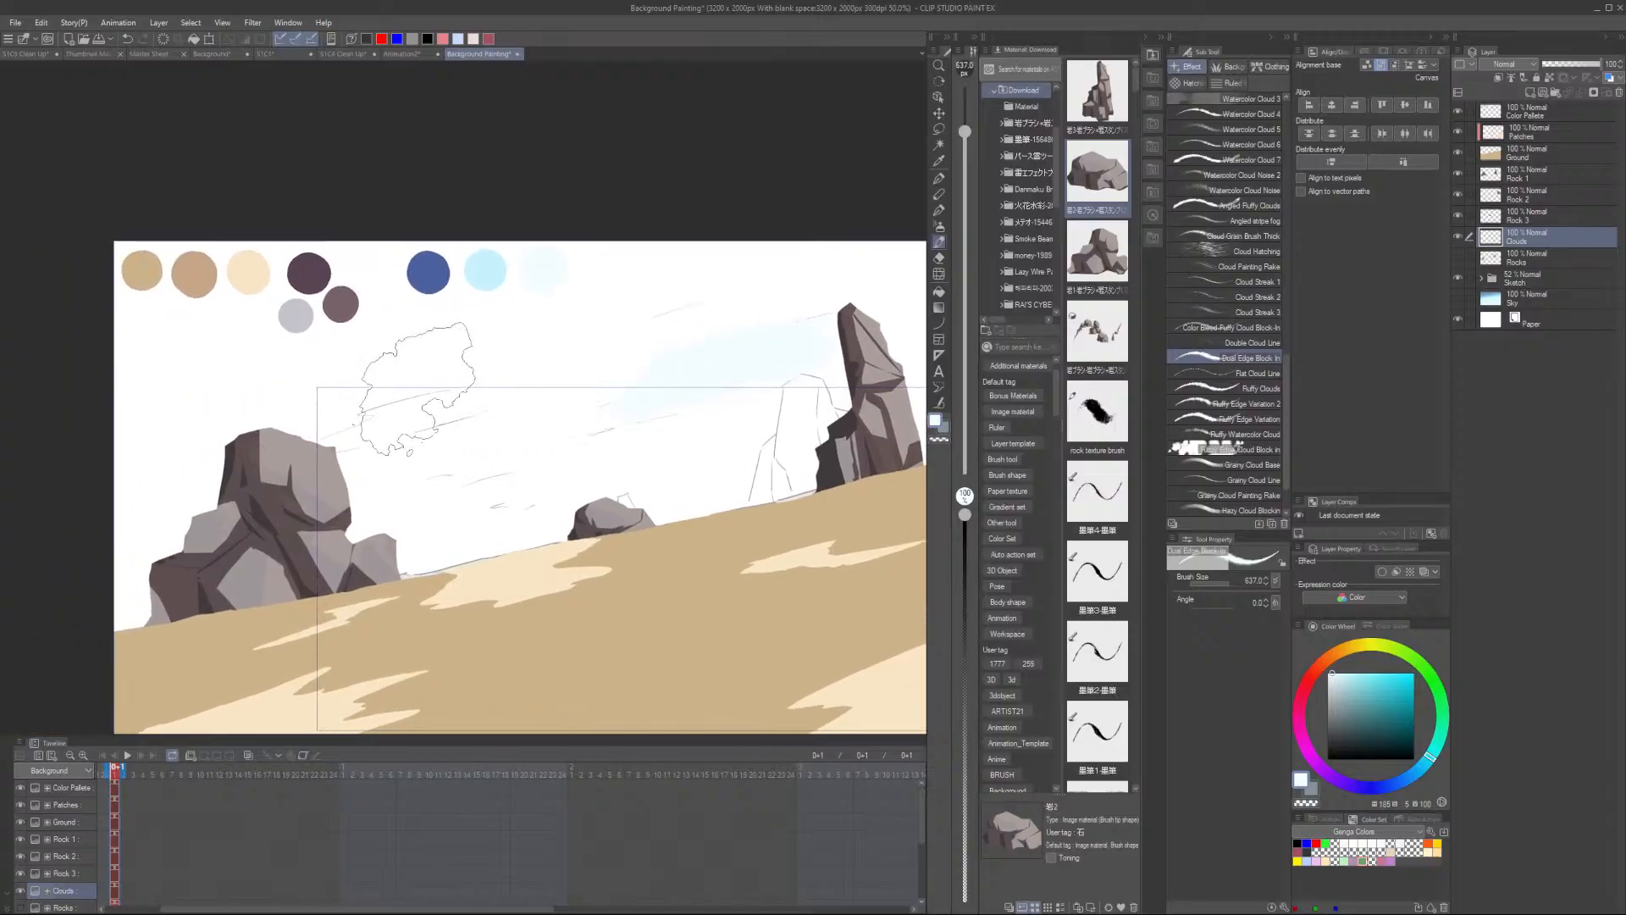
- Set the cloud brush size to 700 and show the Sky layer again
{"action": "key", "text": "bracketleft"}
{"action": "key", "text": "bracketleft"}
{"action": "key", "text": "bracketleft"}
{"action": "key", "text": "bracketleft"}
{"action": "key", "text": "bracketleft"}
{"action": "key", "text": "bracketleft"}
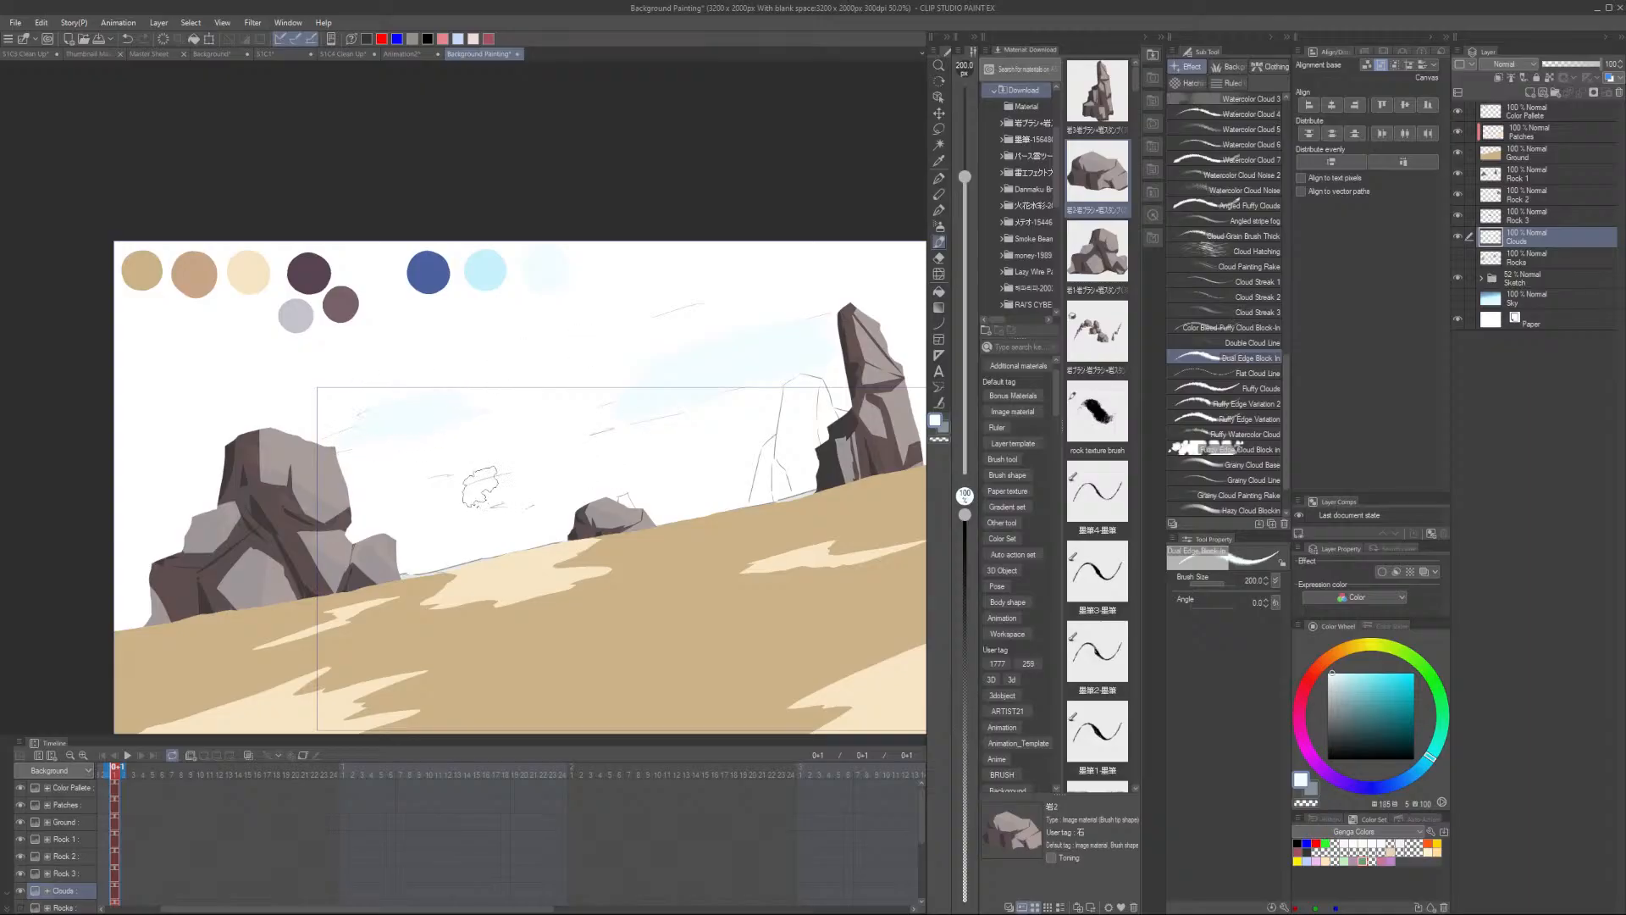
{"action": "key", "text": "bracketleft"}
{"action": "key", "text": "bracketright"}
{"action": "key", "text": "bracketright"}
{"action": "key", "text": "bracketright"}
{"action": "key", "text": "bracketright"}
{"action": "key", "text": "bracketright"}
{"action": "key", "text": "bracketright"}
{"action": "key", "text": "bracketright"}
{"action": "key", "text": "bracketright"}
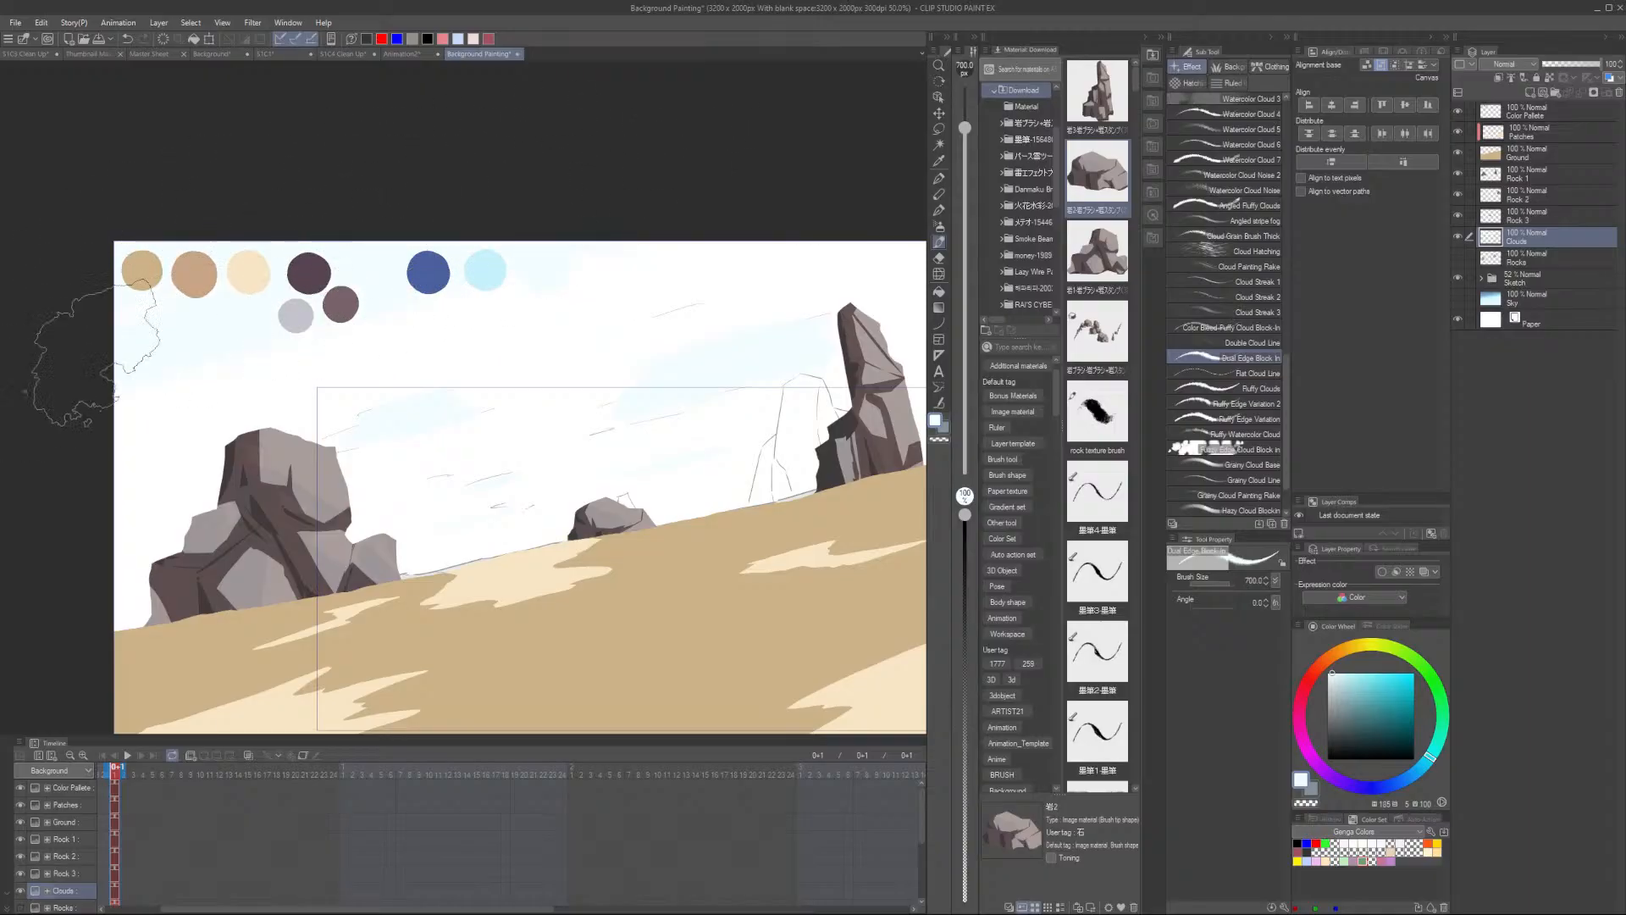
{"action": "scroll", "coordinate": [192, 356], "scroll_direction": "down", "scroll_amount": 2}
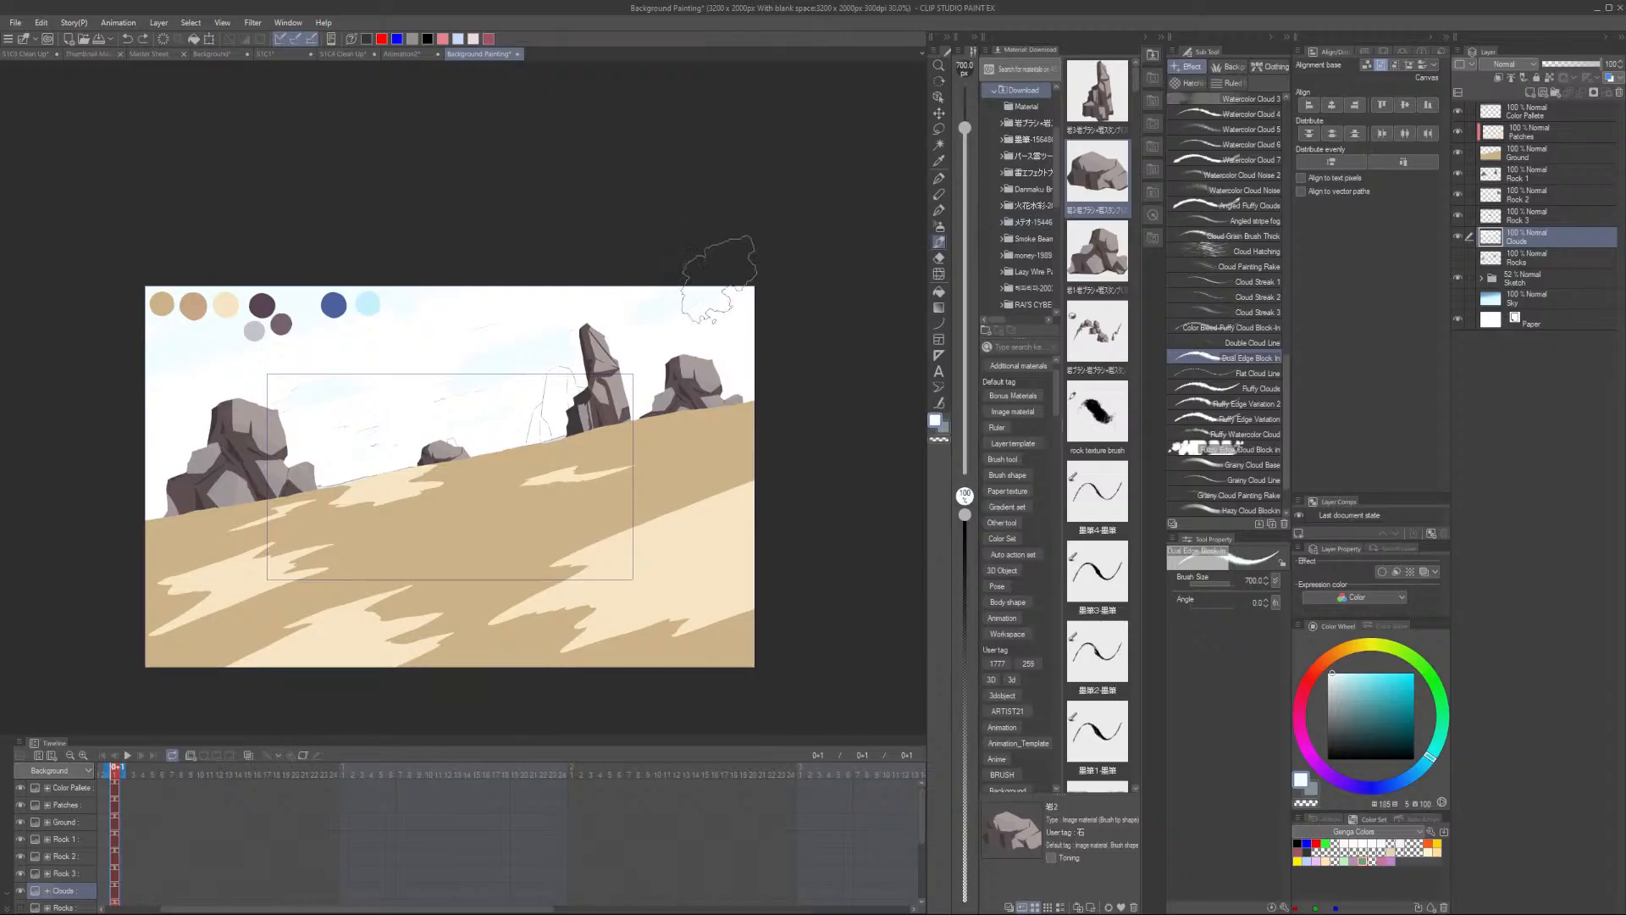
{"action": "left_click", "coordinate": [1457, 299]}
{"action": "scroll", "coordinate": [212, 320], "scroll_direction": "up", "scroll_amount": 1}
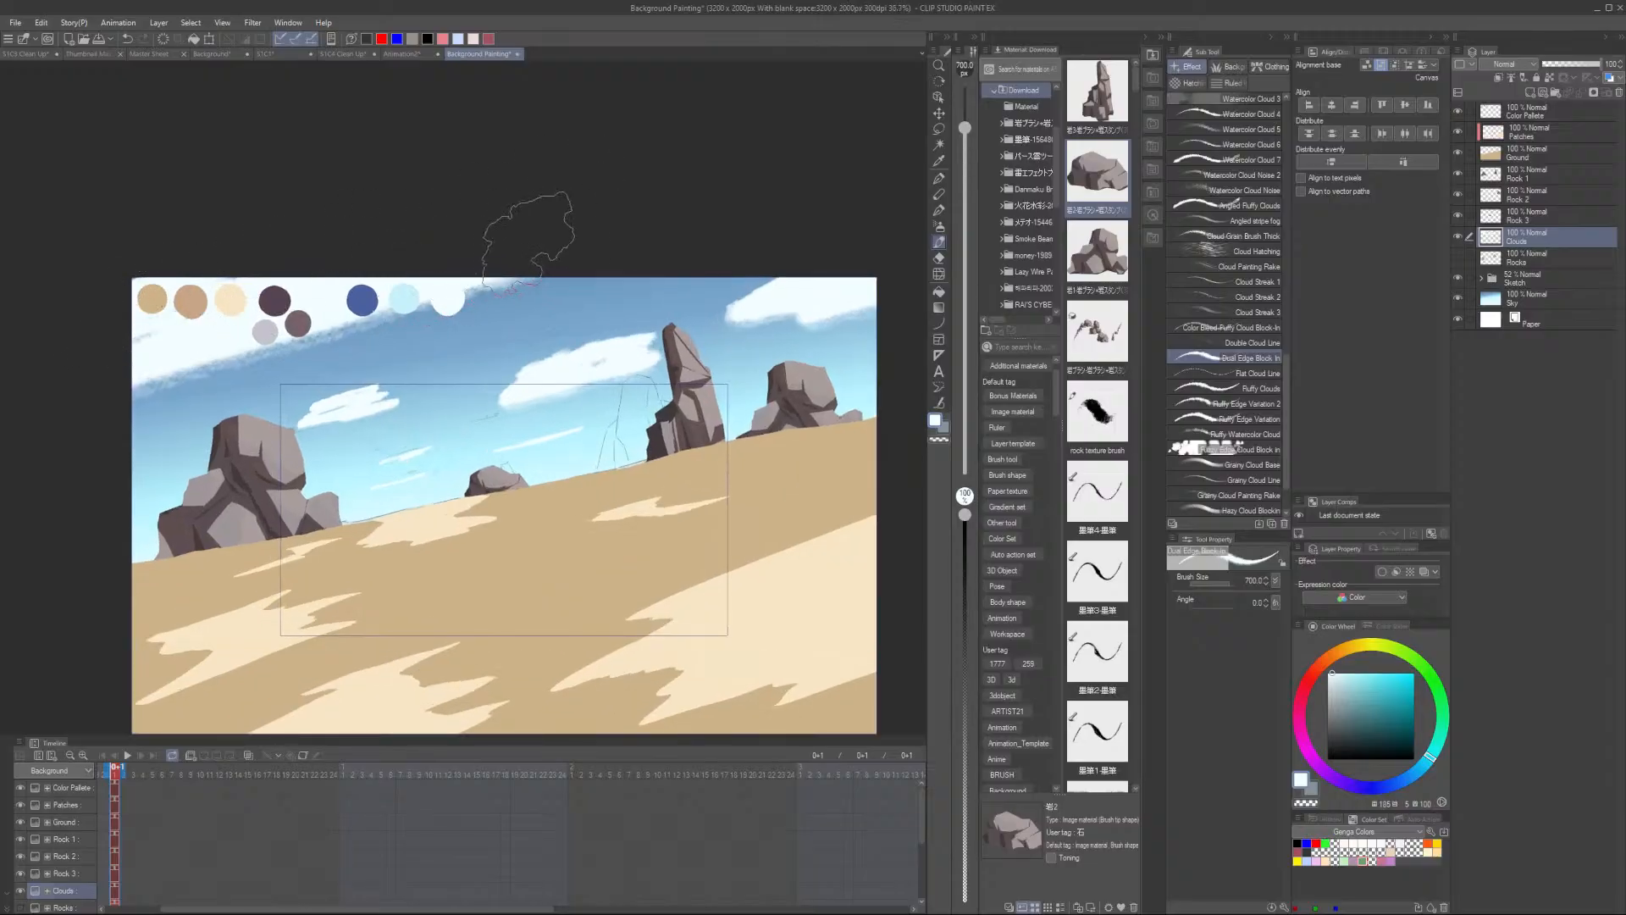
- Lasso-select the cloud strokes in the upper-left sky and delete them
{"action": "key", "text": "m"}
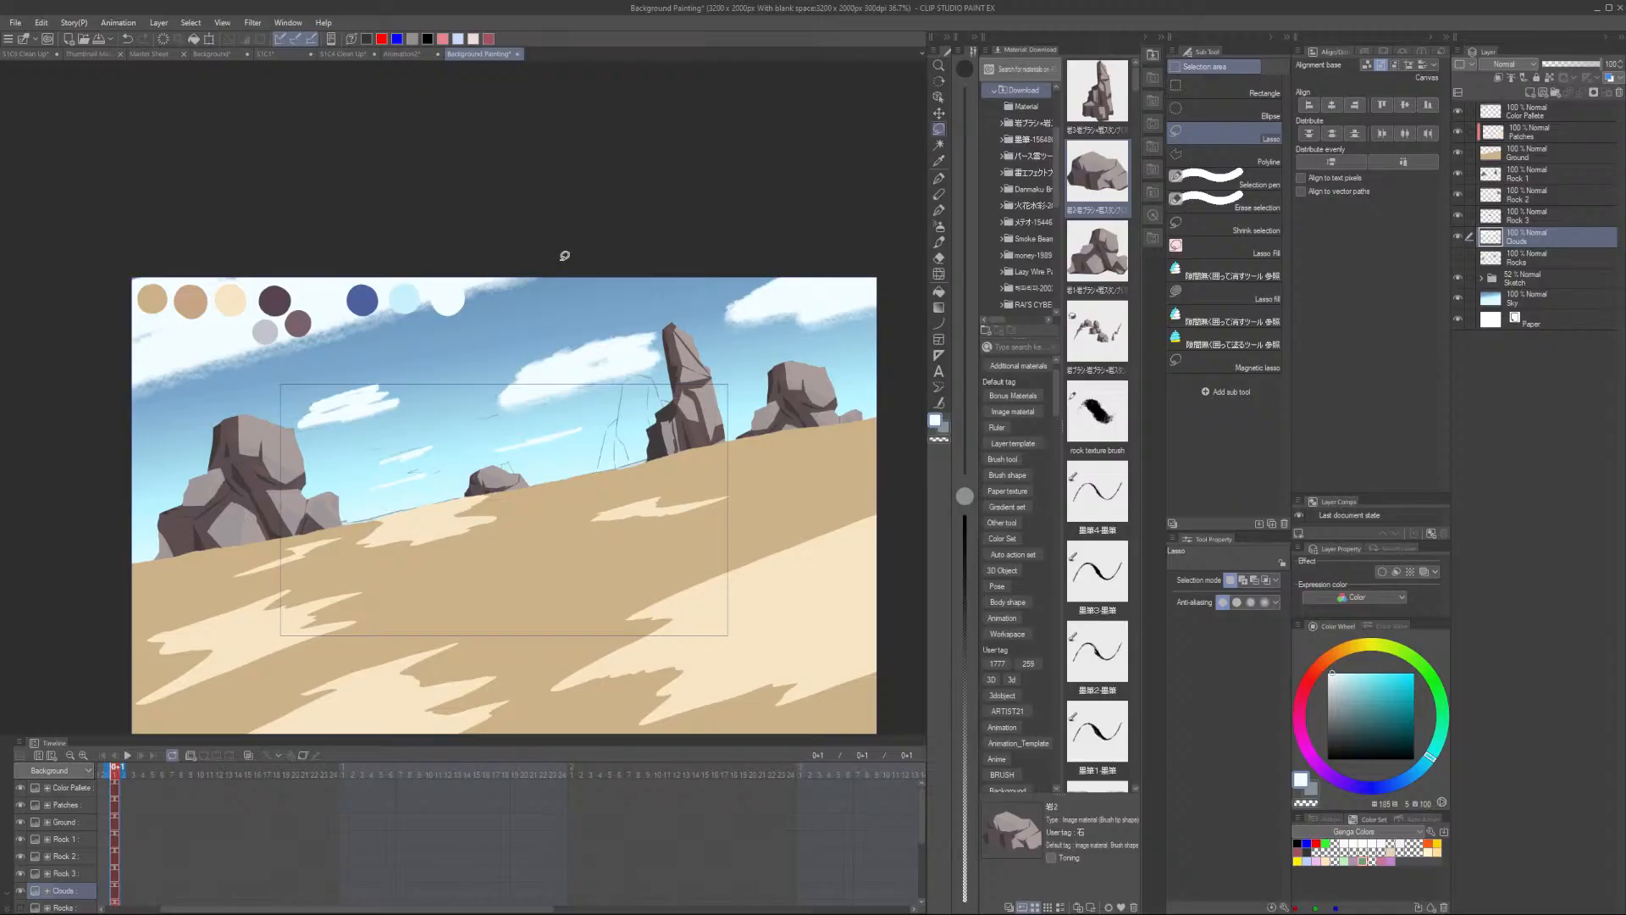
{"action": "mouse_move", "coordinate": [301, 358]}
{"action": "left_mouse_down"}
{"action": "mouse_move", "coordinate": [237, 193]}
{"action": "mouse_move", "coordinate": [546, 207]}
{"action": "left_mouse_up"}
{"action": "key", "text": "Delete"}
{"action": "key", "text": "ctrl+d"}
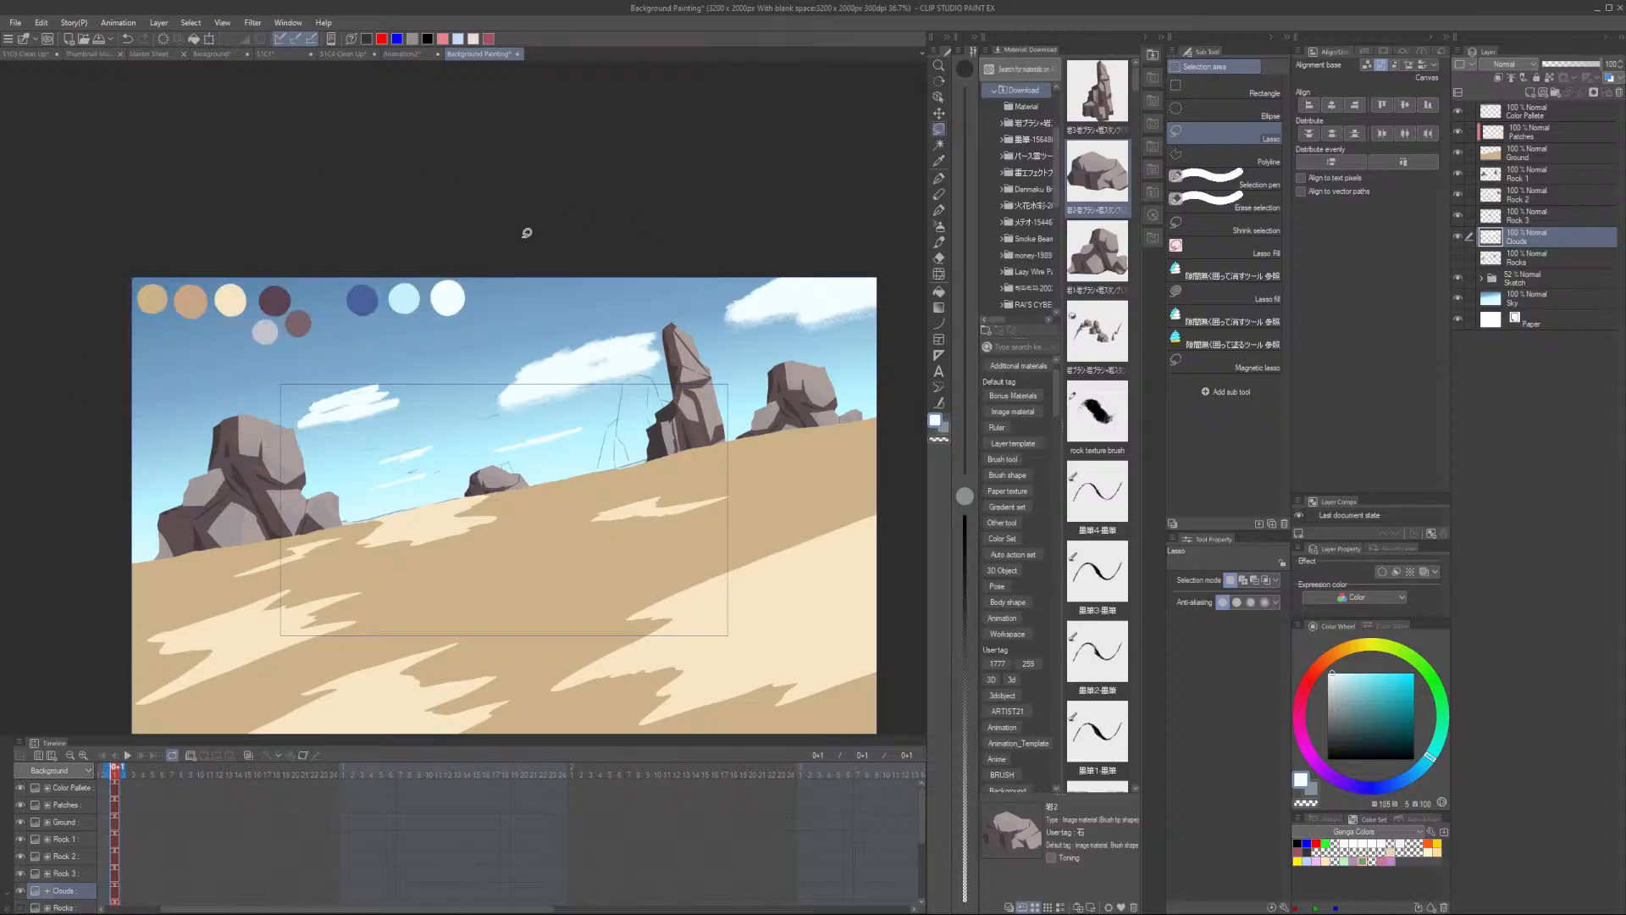
- Return to the cloud brush and paint a cloud streak across the upper-left sky
{"action": "key", "text": "b"}
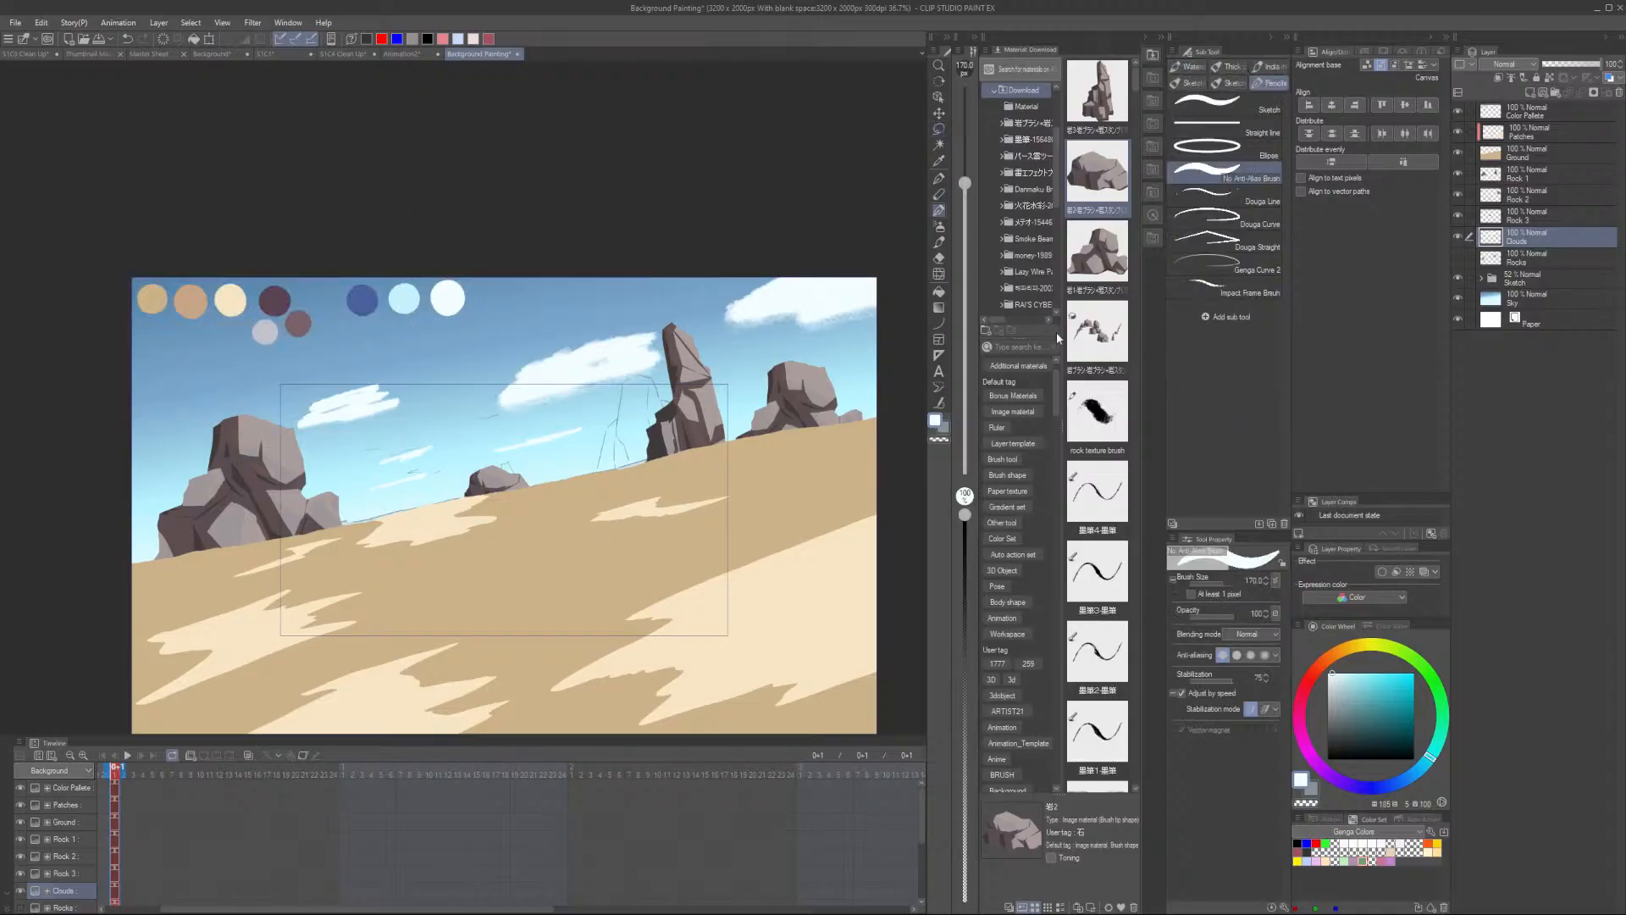
{"action": "left_click", "coordinate": [938, 226]}
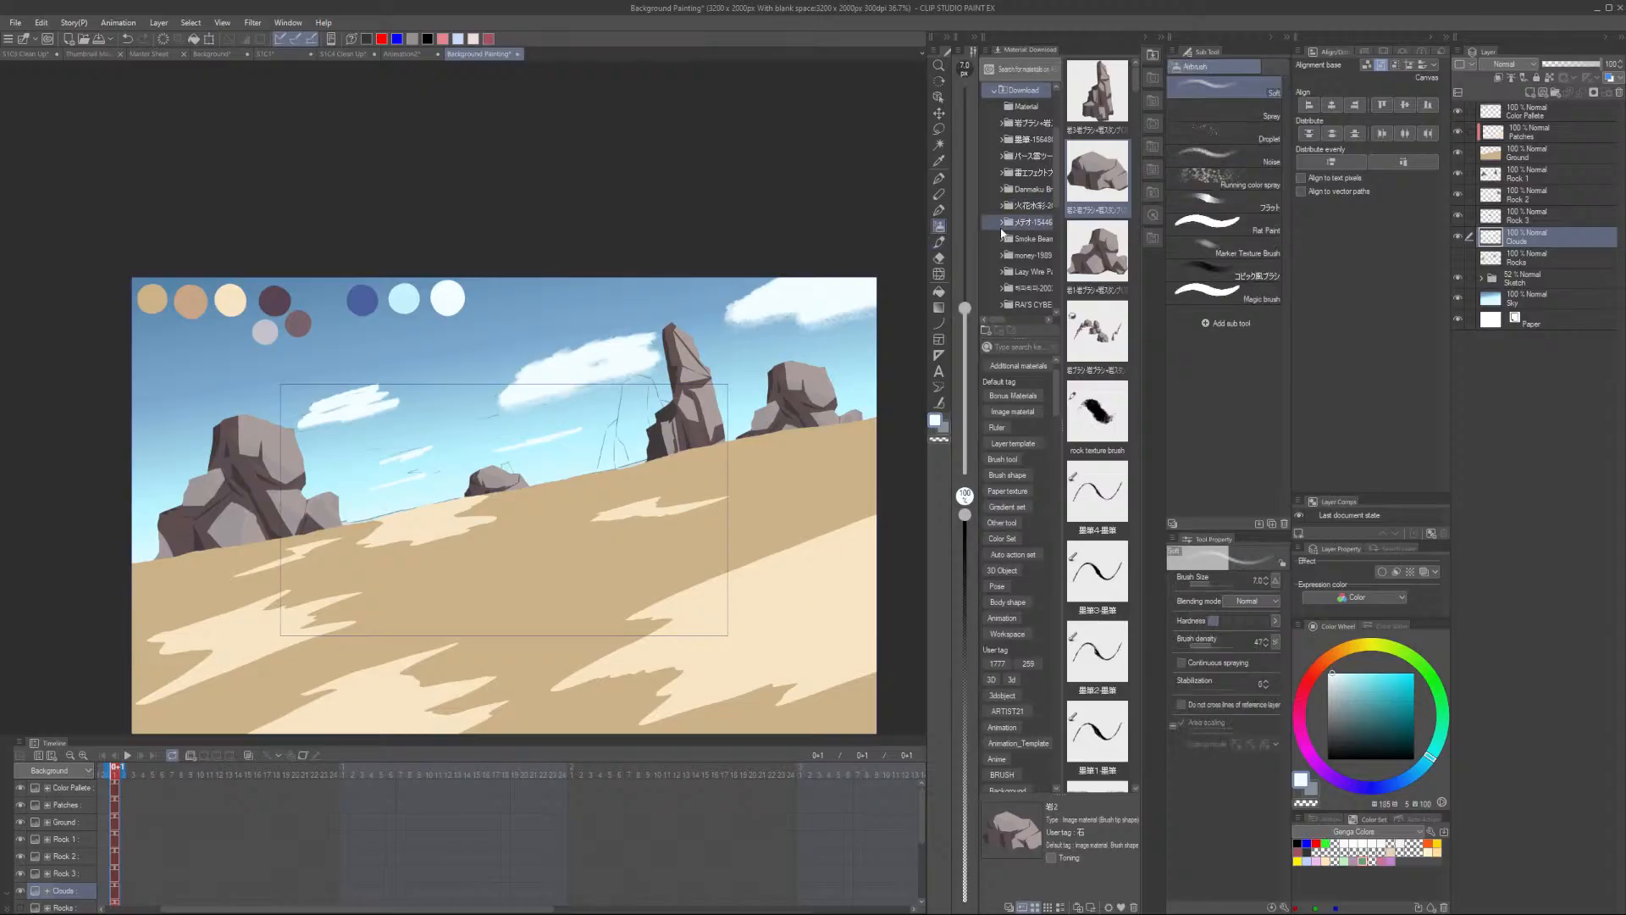
{"action": "left_click", "coordinate": [938, 242]}
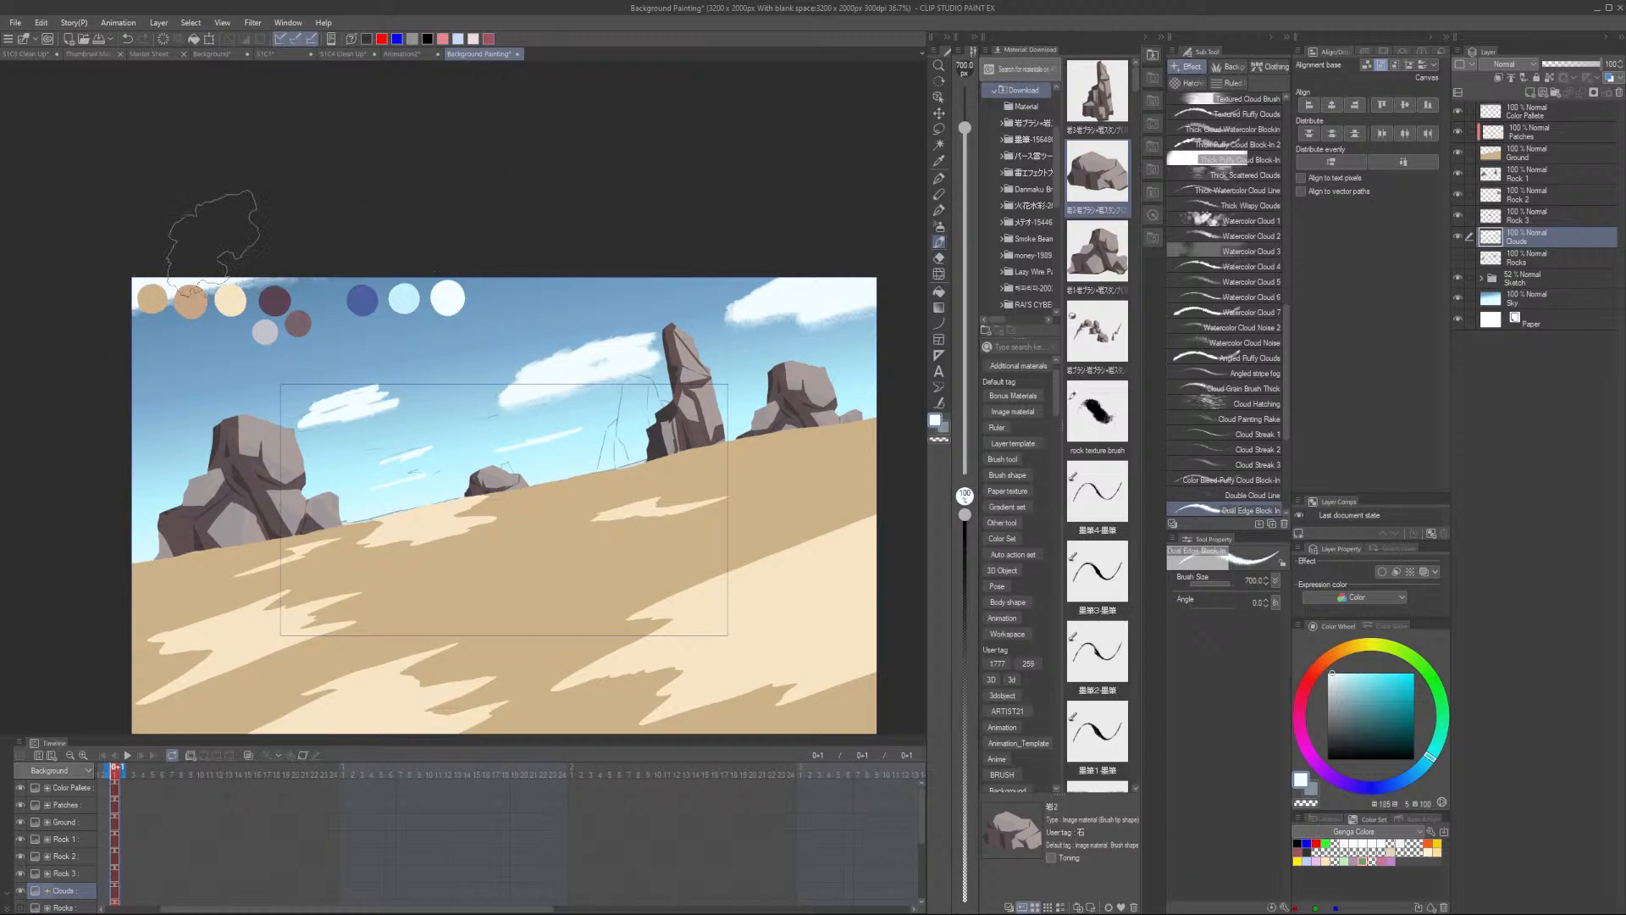
{"action": "left_click_drag", "start_coordinate": [127, 356], "coordinate": [343, 314]}
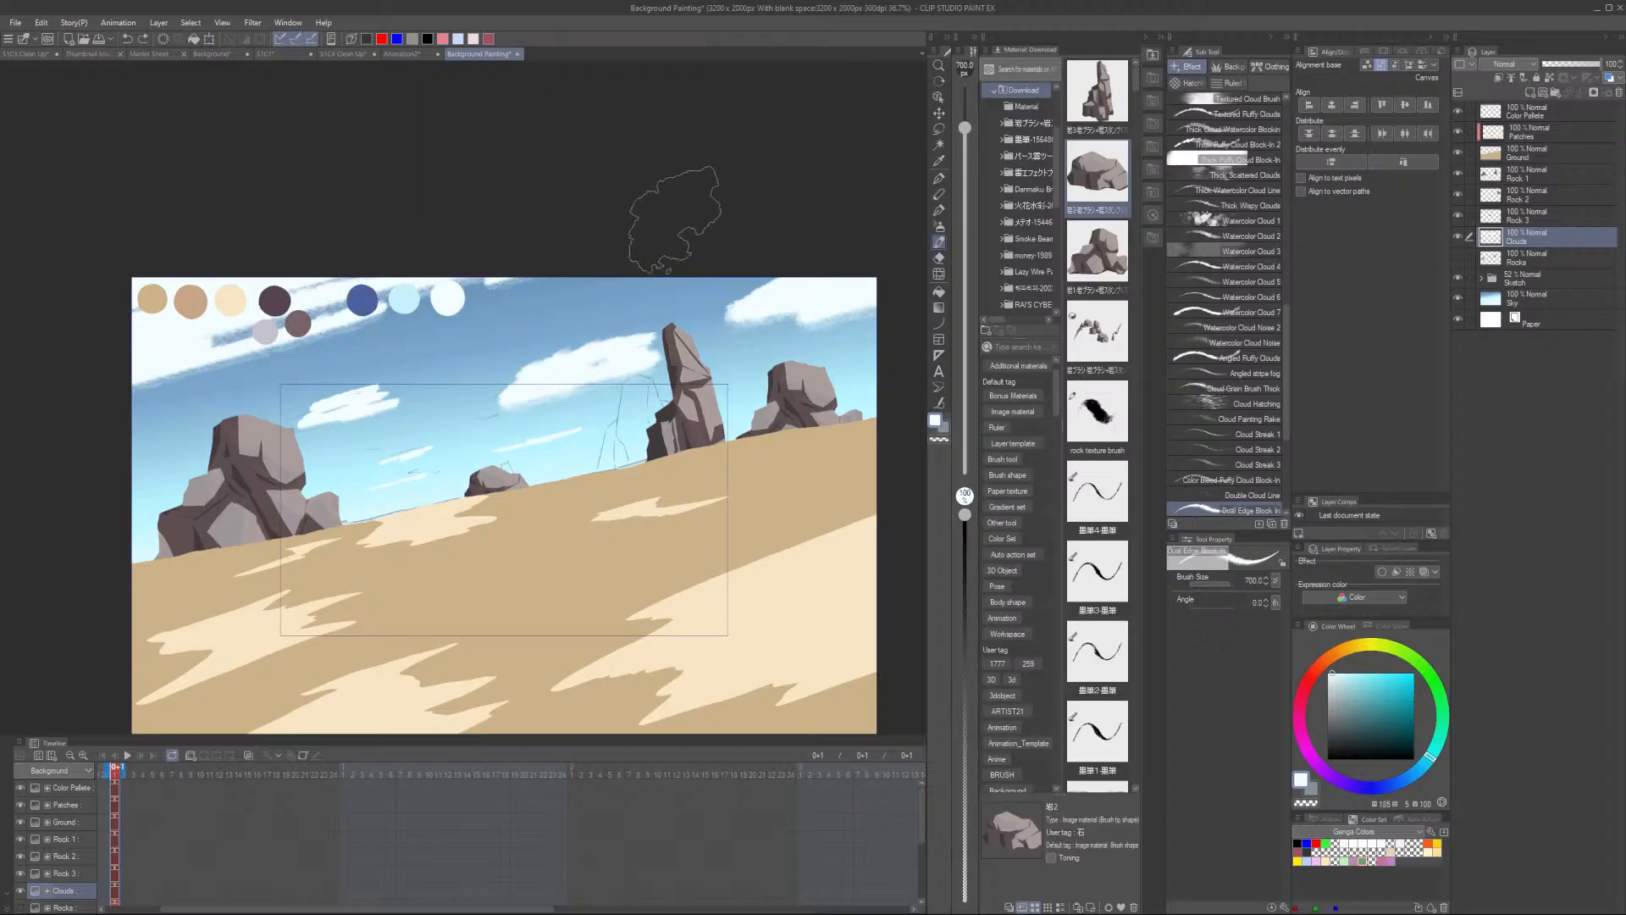
- Shrink the brush to 260 and paint small cloud puffs in the left part of the sky
{"action": "scroll", "coordinate": [676, 217], "scroll_direction": "up", "scroll_amount": 2}
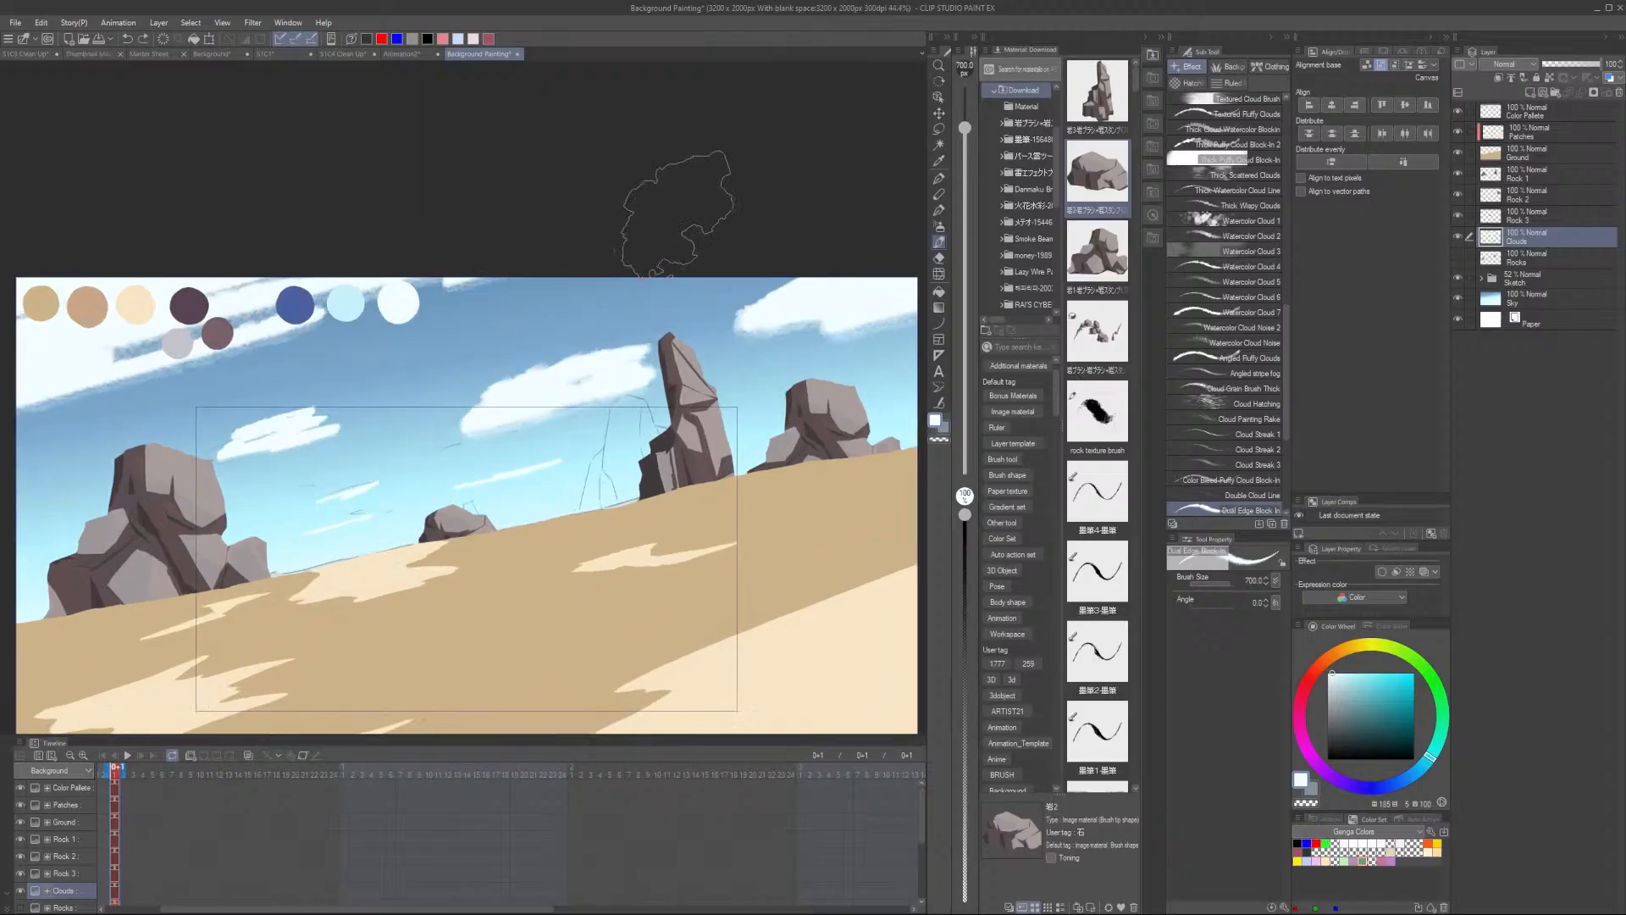
{"action": "scroll", "coordinate": [242, 457], "scroll_direction": "up", "scroll_amount": 3}
{"action": "scroll", "coordinate": [229, 440], "scroll_direction": "down", "scroll_amount": 1}
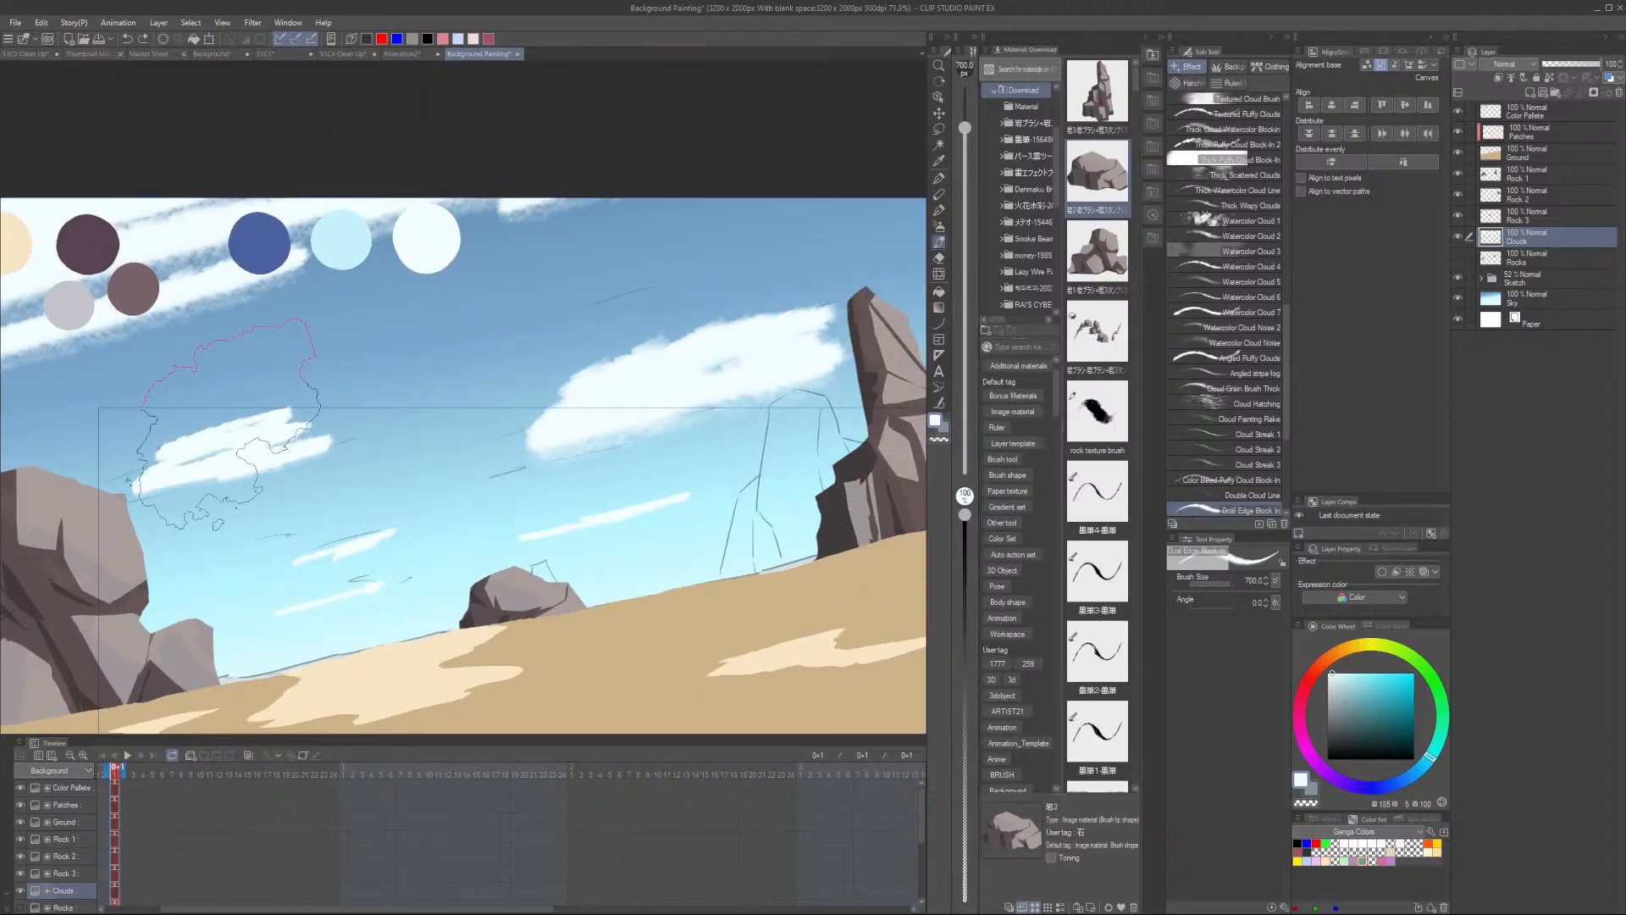
{"action": "key", "text": "bracketleft"}
{"action": "key", "text": "bracketleft"}
{"action": "key", "text": "bracketleft"}
{"action": "key", "text": "bracketleft"}
{"action": "key", "text": "bracketleft"}
{"action": "left_click_drag", "start_coordinate": [195, 447], "coordinate": [87, 485]}
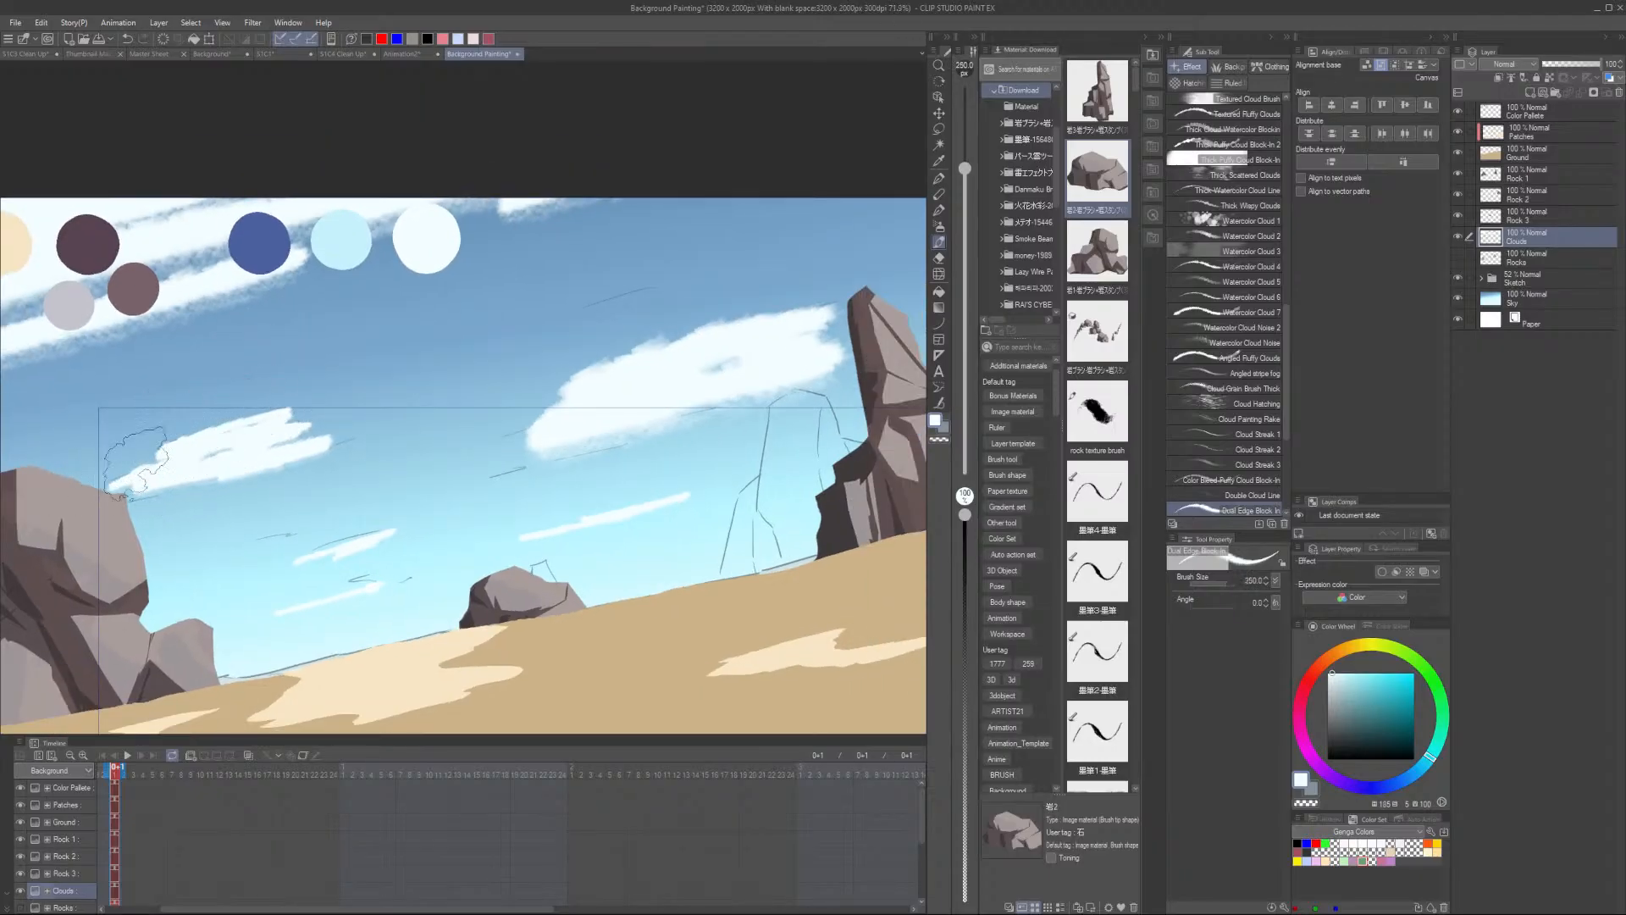
{"action": "key", "text": "ctrl+z"}
{"action": "left_click_drag", "start_coordinate": [201, 447], "coordinate": [90, 485]}
{"action": "mouse_move", "coordinate": [225, 441]}
{"action": "left_mouse_down"}
{"action": "mouse_move", "coordinate": [364, 415]}
{"action": "mouse_move", "coordinate": [279, 423]}
{"action": "left_mouse_up"}
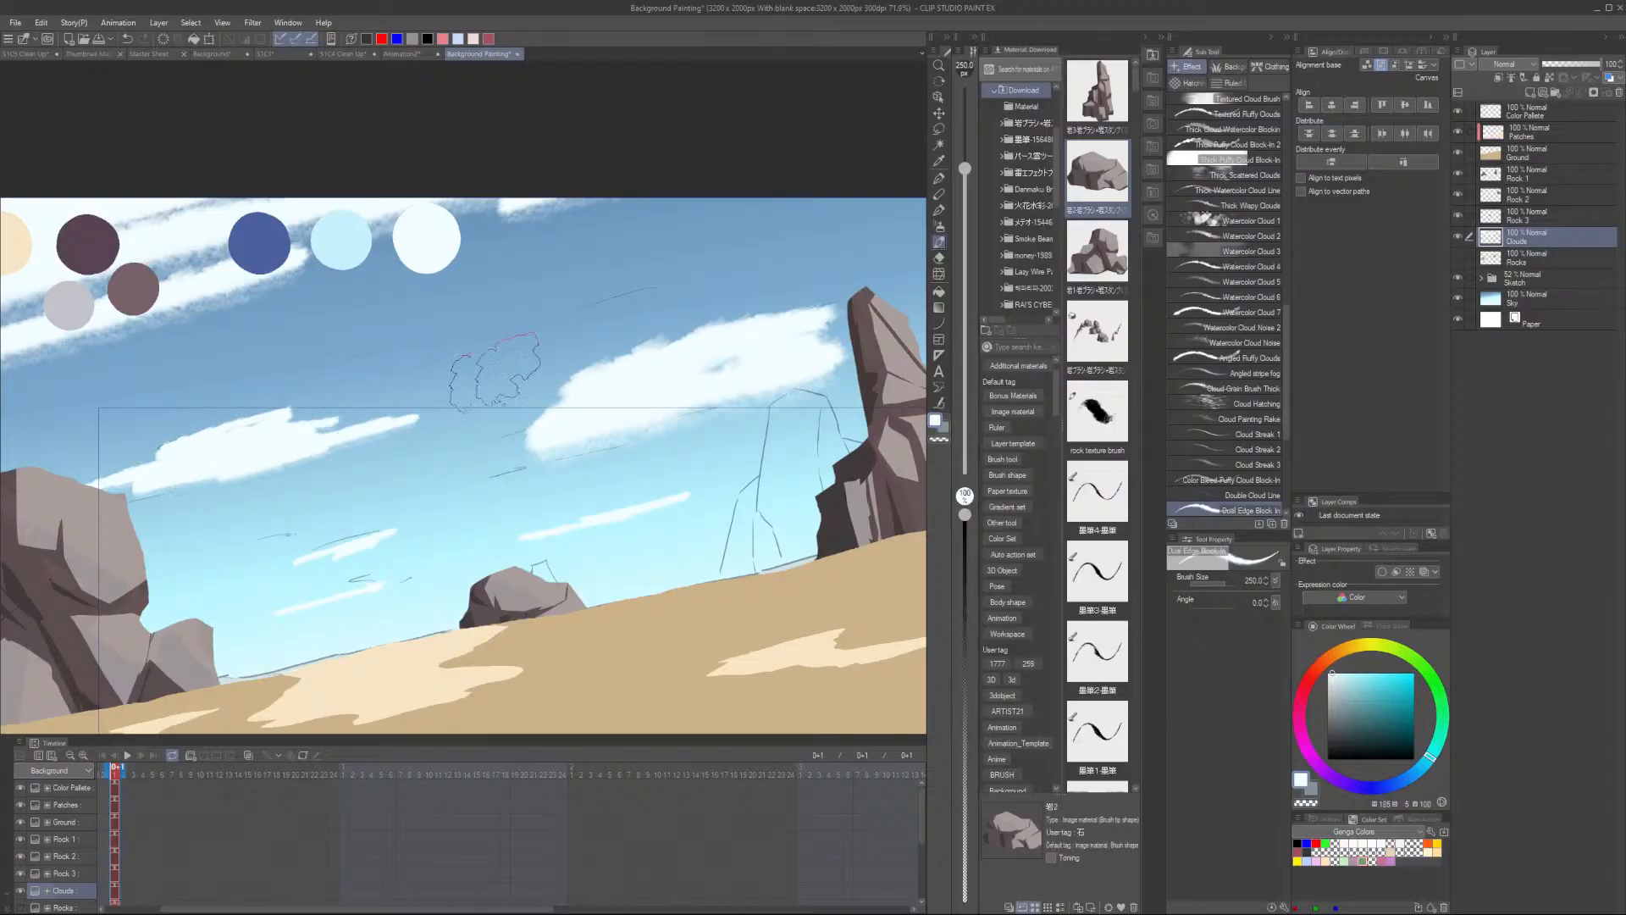
- Enlarge the brush to about 700 and add larger cloud strokes across the upper sky
{"action": "key", "text": "bracketright"}
{"action": "key", "text": "bracketright"}
{"action": "key", "text": "bracketright"}
{"action": "key", "text": "bracketright"}
{"action": "mouse_move", "coordinate": [883, 268]}
{"action": "left_mouse_down"}
{"action": "mouse_move", "coordinate": [818, 271]}
{"action": "mouse_move", "coordinate": [622, 379]}
{"action": "mouse_move", "coordinate": [569, 379]}
{"action": "mouse_move", "coordinate": [774, 335]}
{"action": "left_mouse_up"}
{"action": "scroll", "coordinate": [988, 298], "scroll_direction": "down", "scroll_amount": 4}
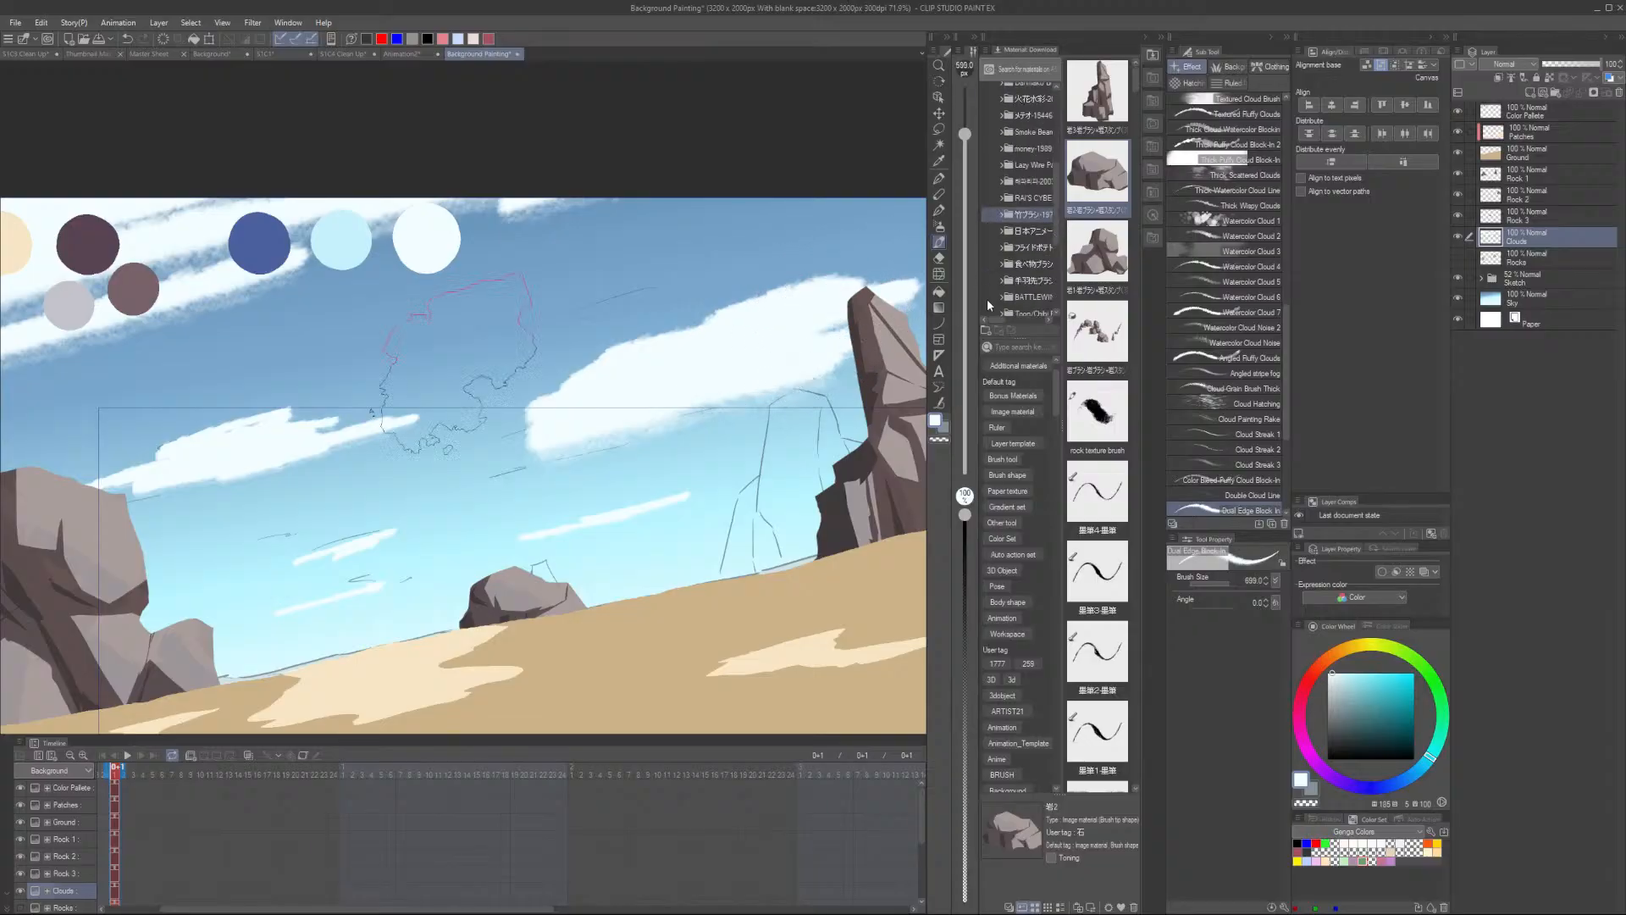
{"action": "scroll", "coordinate": [965, 326], "scroll_direction": "down", "scroll_amount": 1}
{"action": "scroll", "coordinate": [791, 388], "scroll_direction": "down", "scroll_amount": 4}
{"action": "left_click_drag", "start_coordinate": [791, 390], "coordinate": [569, 376]}
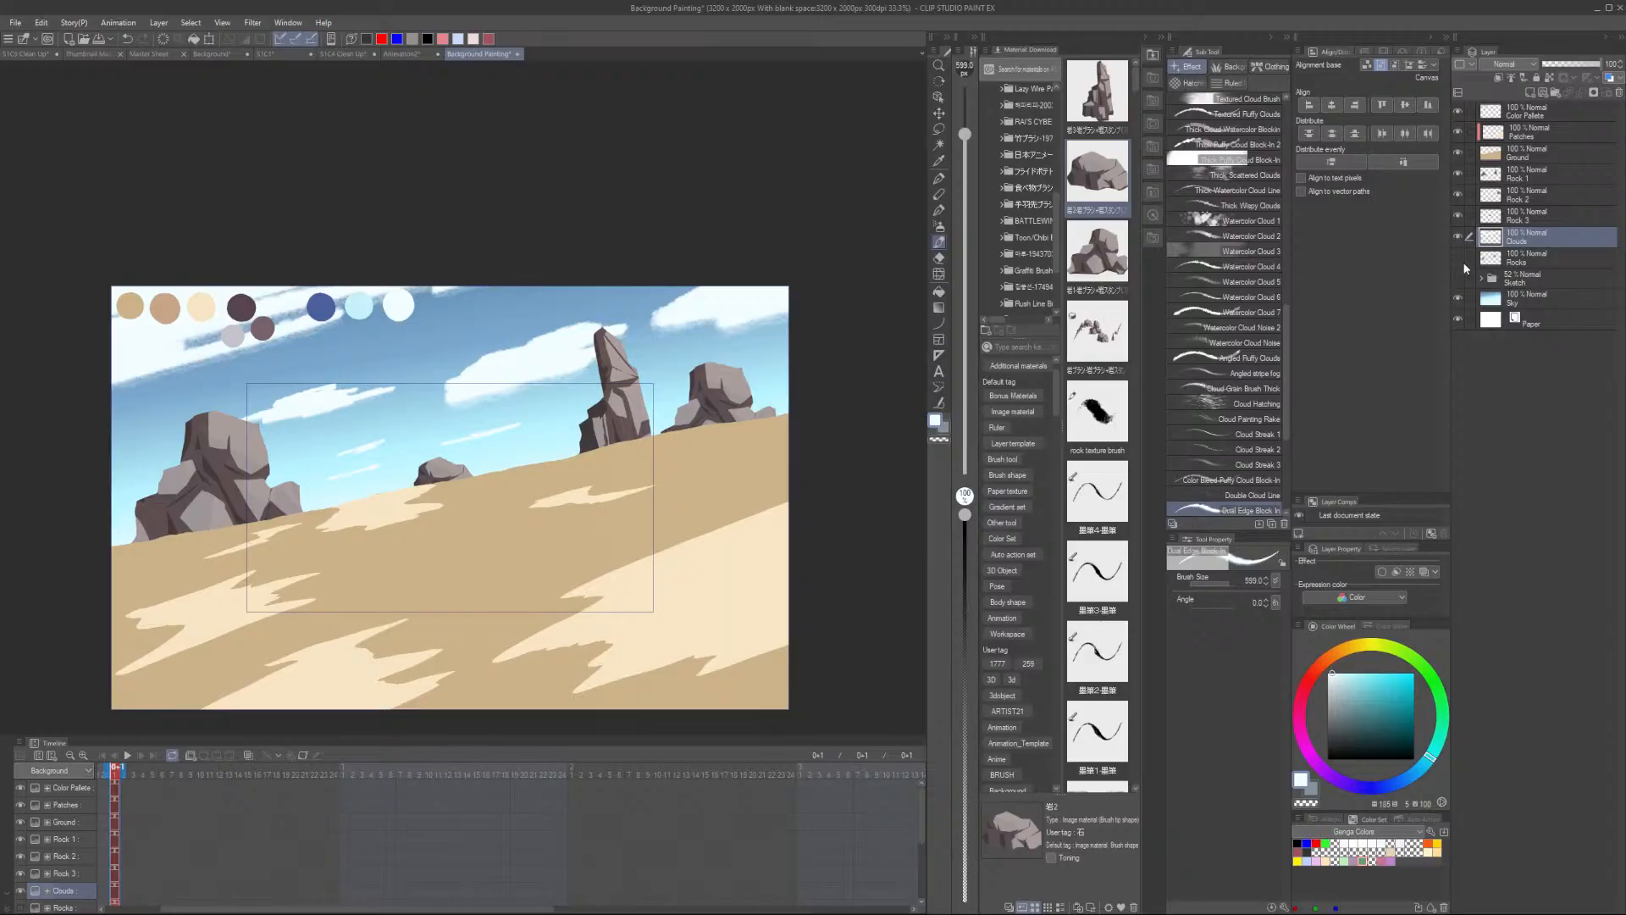
- Lasso-select the cloud strokes in the upper-right corner of the sky and delete them
{"action": "key", "text": "m"}
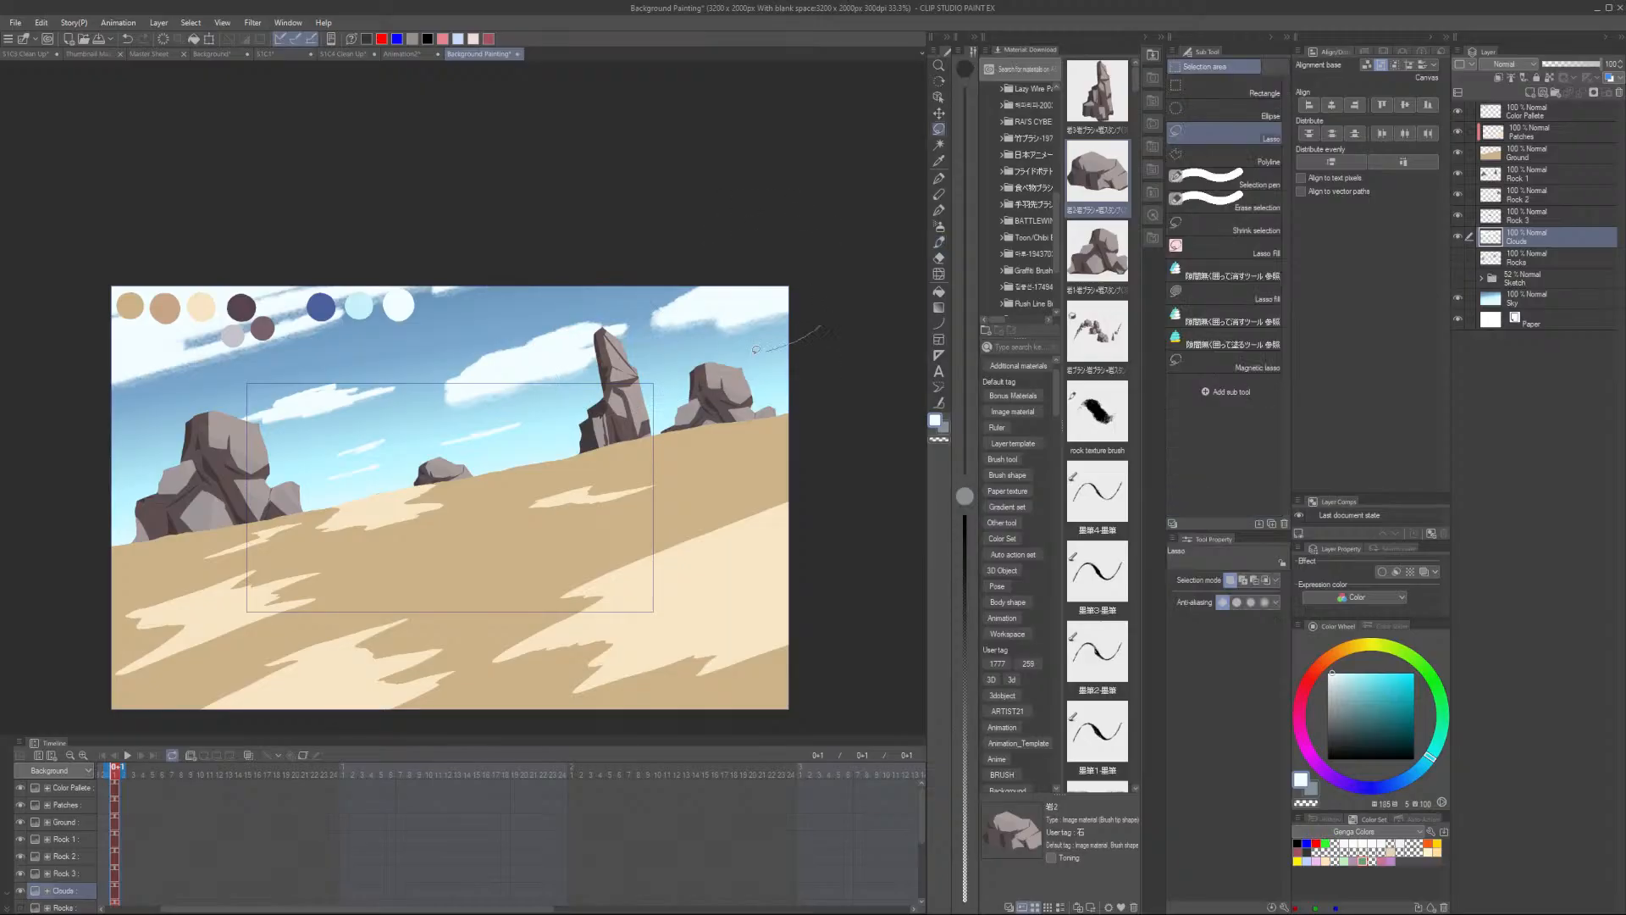
{"action": "left_click_drag", "start_coordinate": [652, 276], "coordinate": [644, 292]}
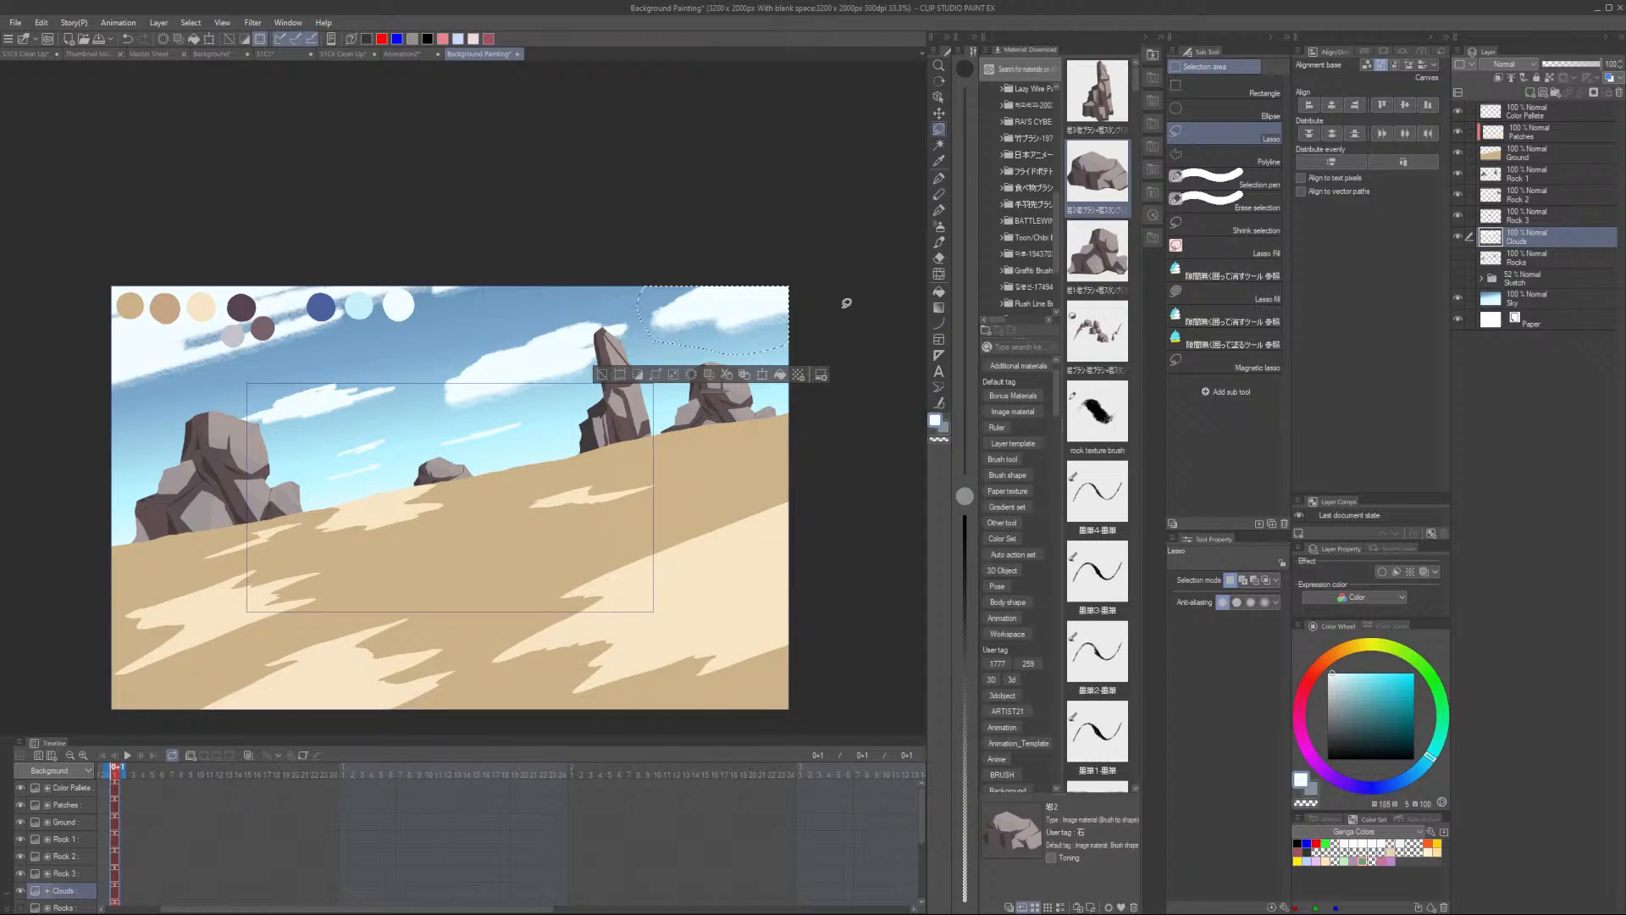
{"action": "key", "text": "Delete"}
{"action": "key", "text": "ctrl+d"}
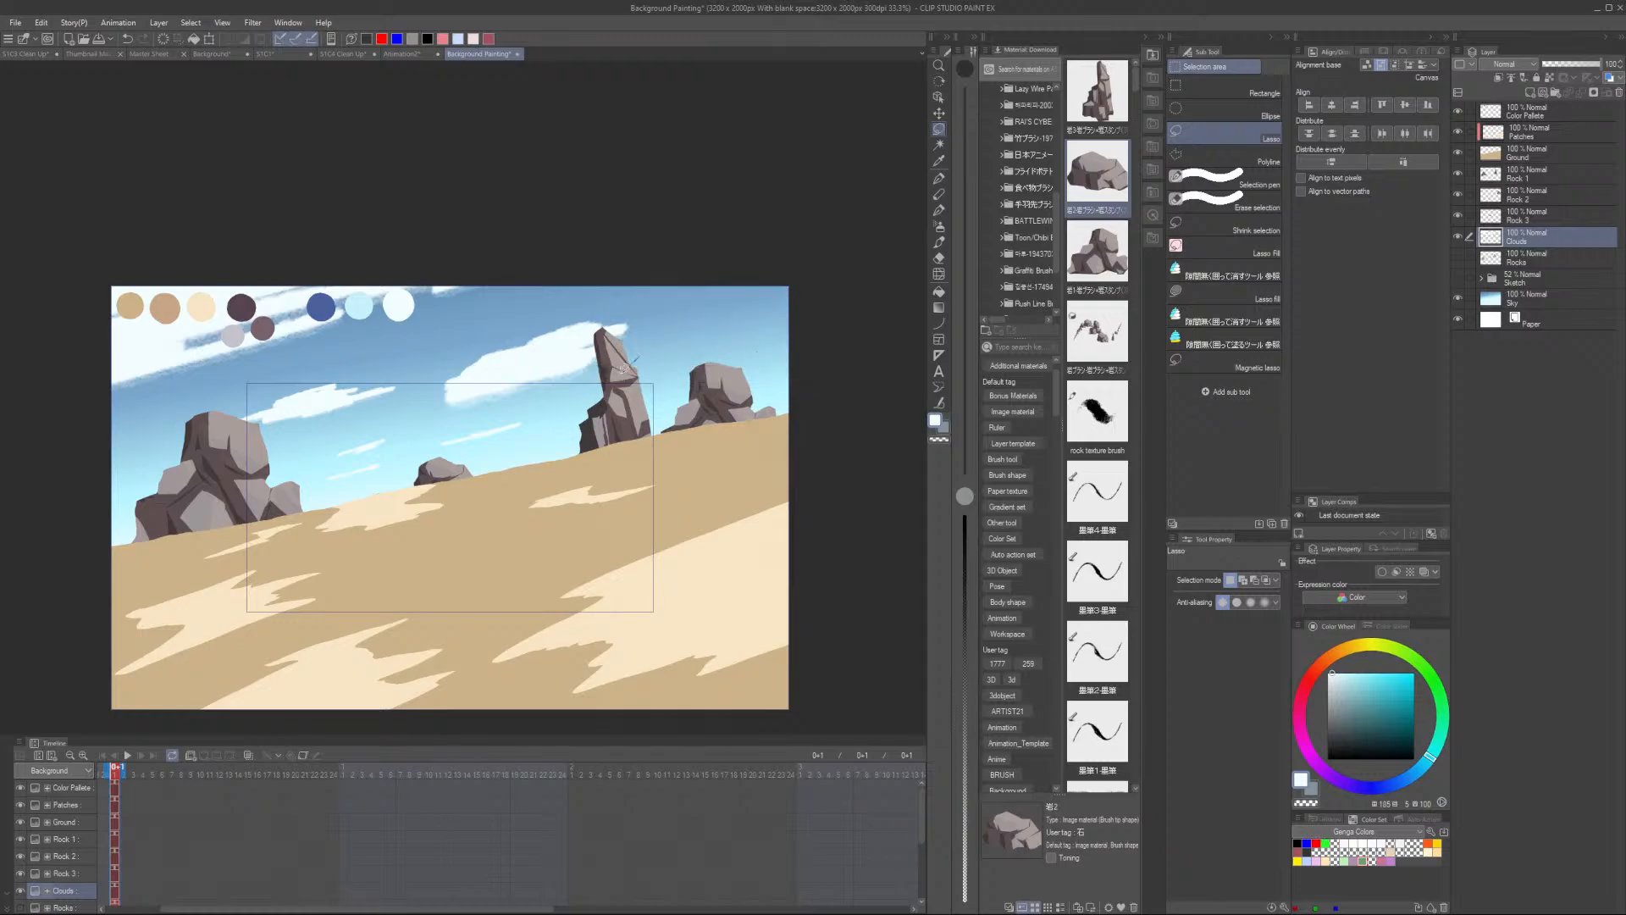
- Free-transform the selected cloud strokes to shift them slightly left, confirm, and deselect
{"action": "key", "text": "ctrl+t"}
{"action": "left_click_drag", "start_coordinate": [635, 373], "coordinate": [547, 376]}
{"action": "scroll", "coordinate": [563, 374], "scroll_direction": "up", "scroll_amount": 1}
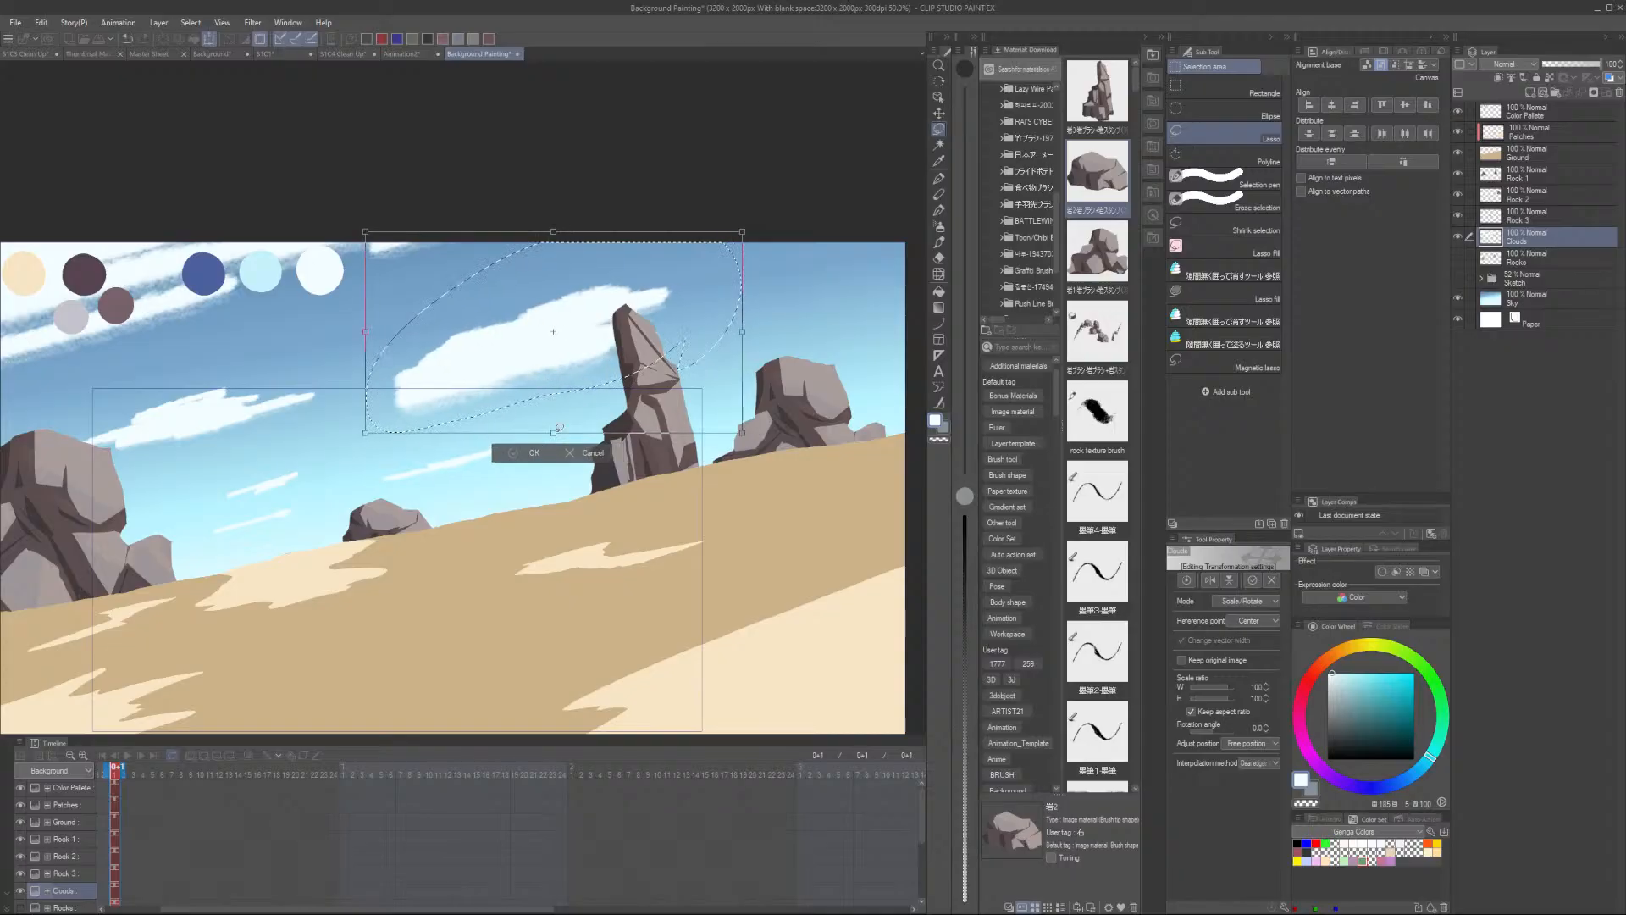
{"action": "key", "text": "Return"}
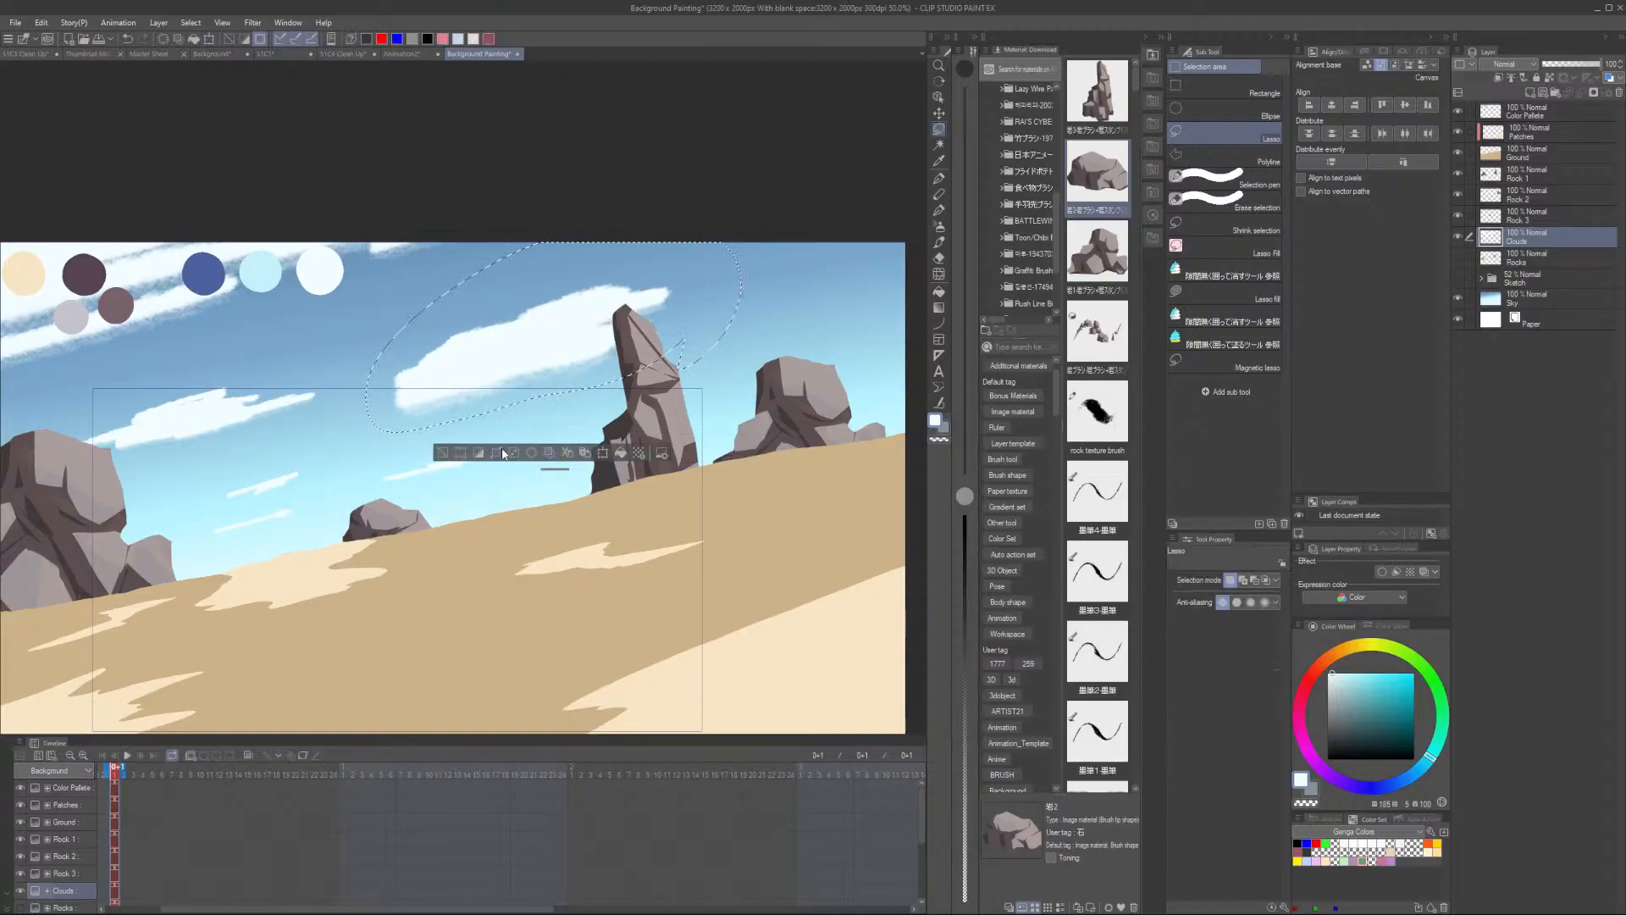
{"action": "key", "text": "ctrl+d"}
- Switch to the pen and pick the tan sand colour from the colour swatches on the canvas
{"action": "scroll", "coordinate": [462, 453], "scroll_direction": "down", "scroll_amount": 2}
{"action": "scroll", "coordinate": [508, 432], "scroll_direction": "up", "scroll_amount": 2}
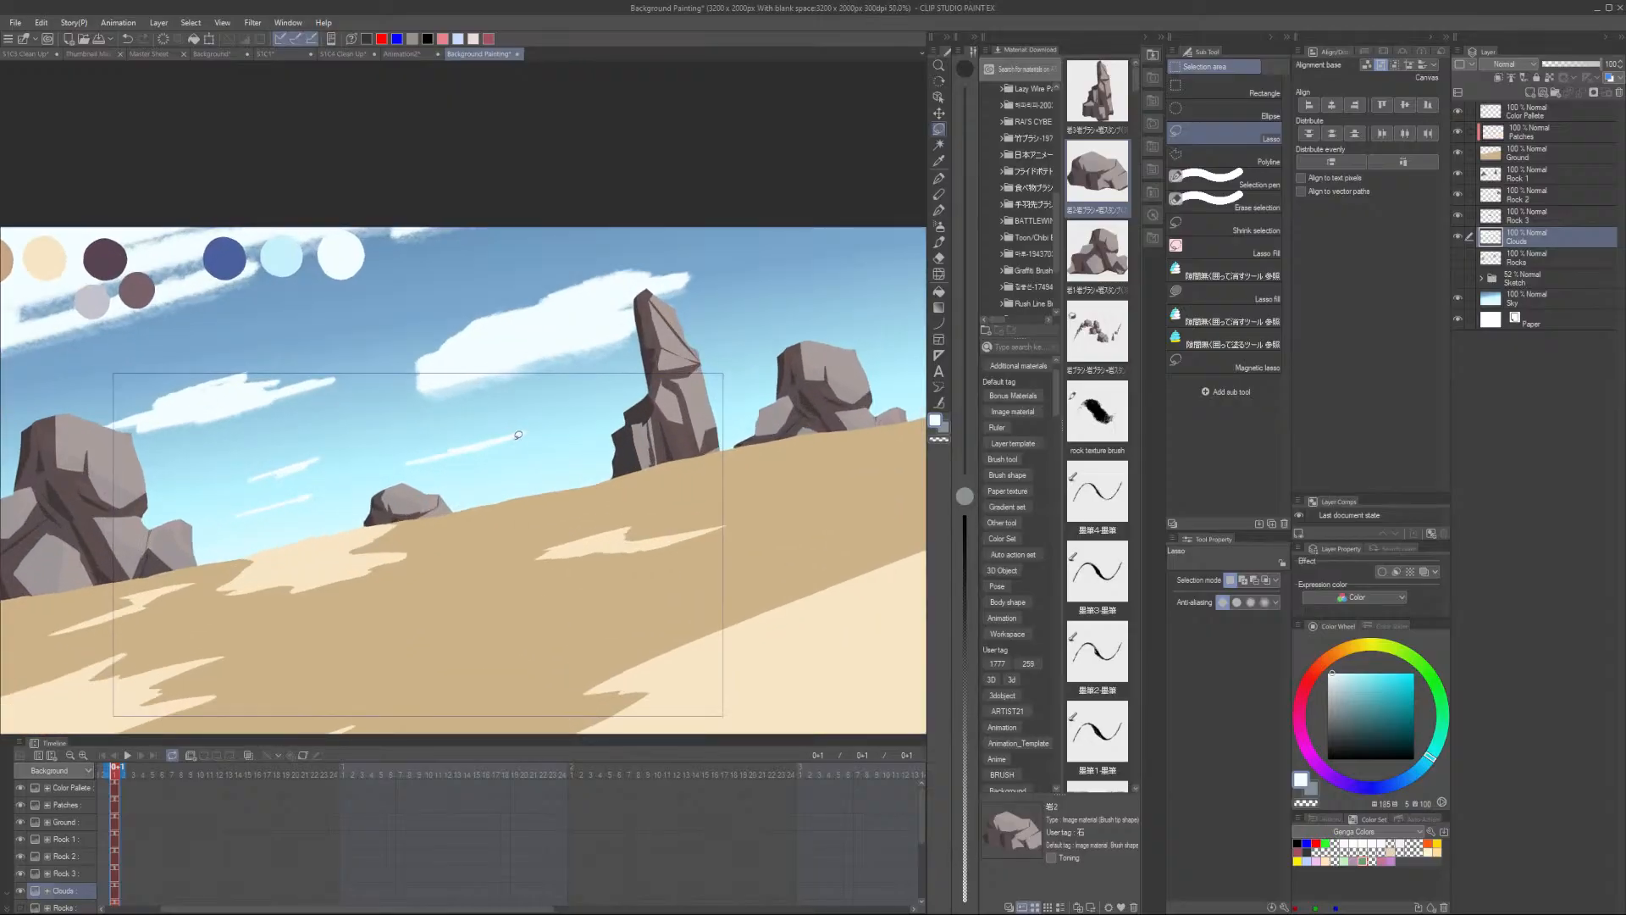
{"action": "key", "text": "p"}
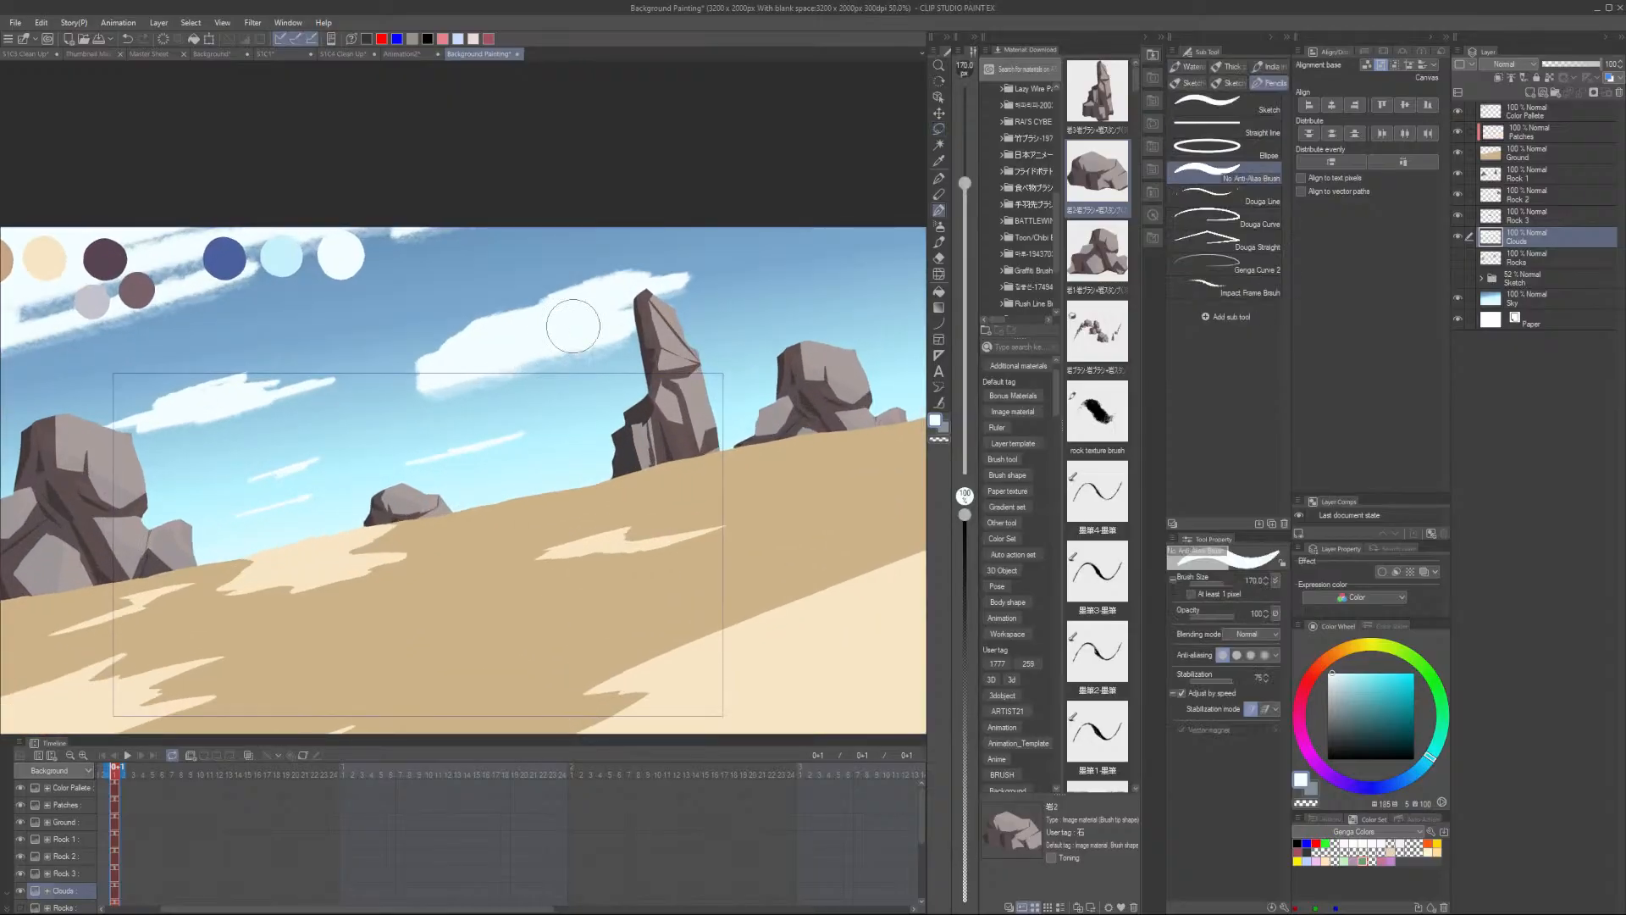
{"action": "scroll", "coordinate": [573, 327], "scroll_direction": "down", "scroll_amount": 2}
{"action": "scroll", "coordinate": [574, 326], "scroll_direction": "up", "scroll_amount": 1}
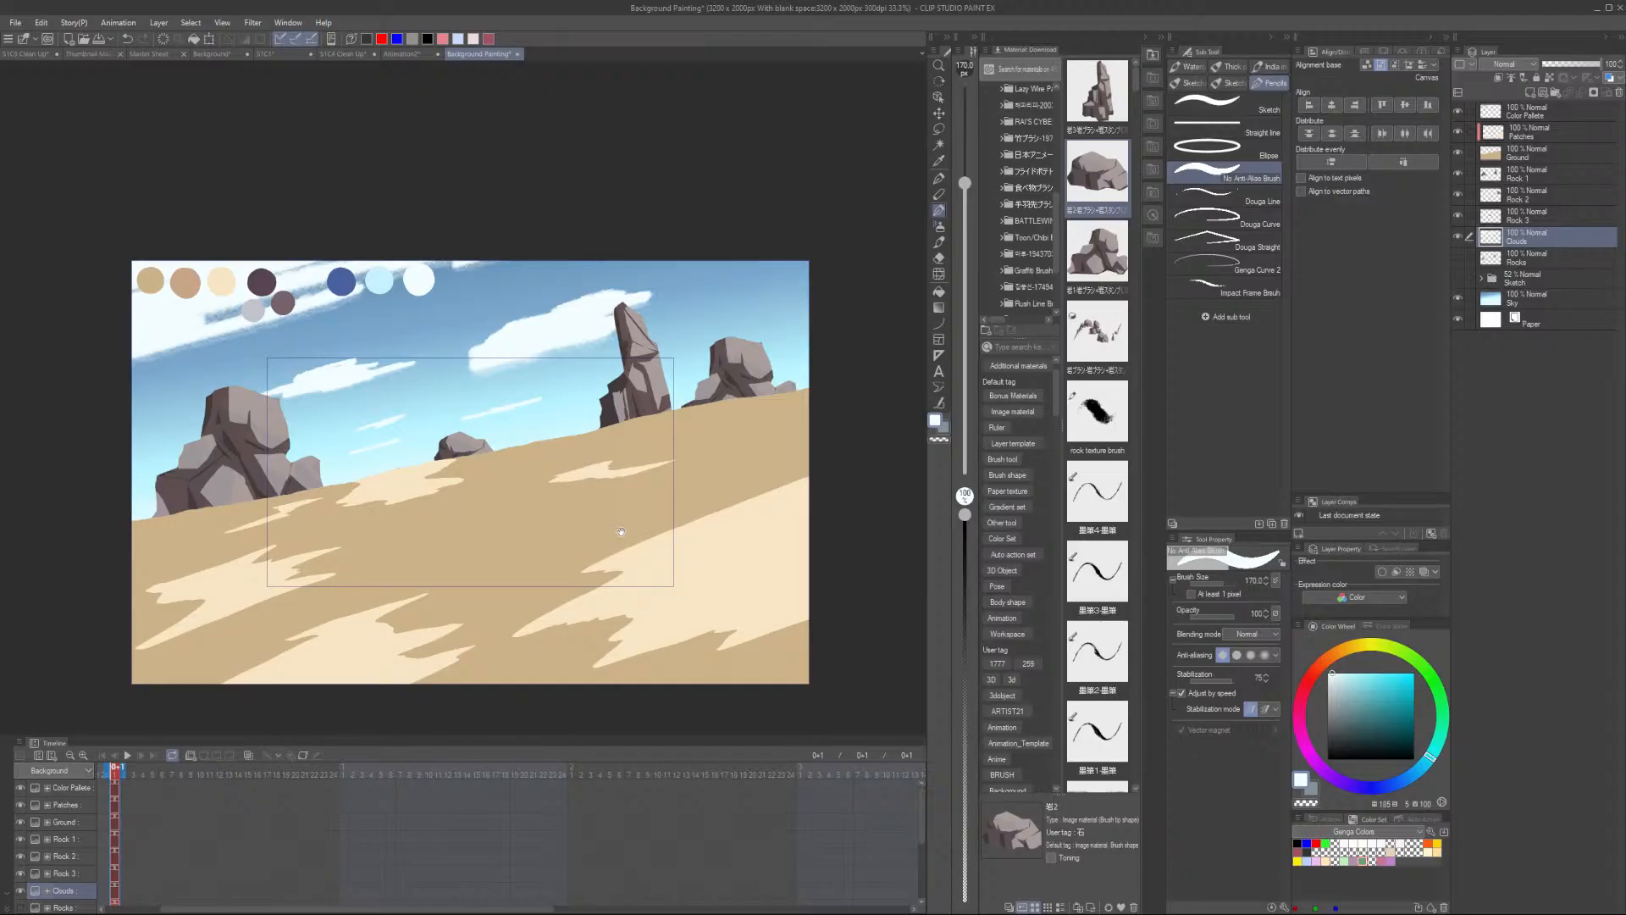
{"action": "left_click_drag", "start_coordinate": [620, 532], "coordinate": [489, 512]}
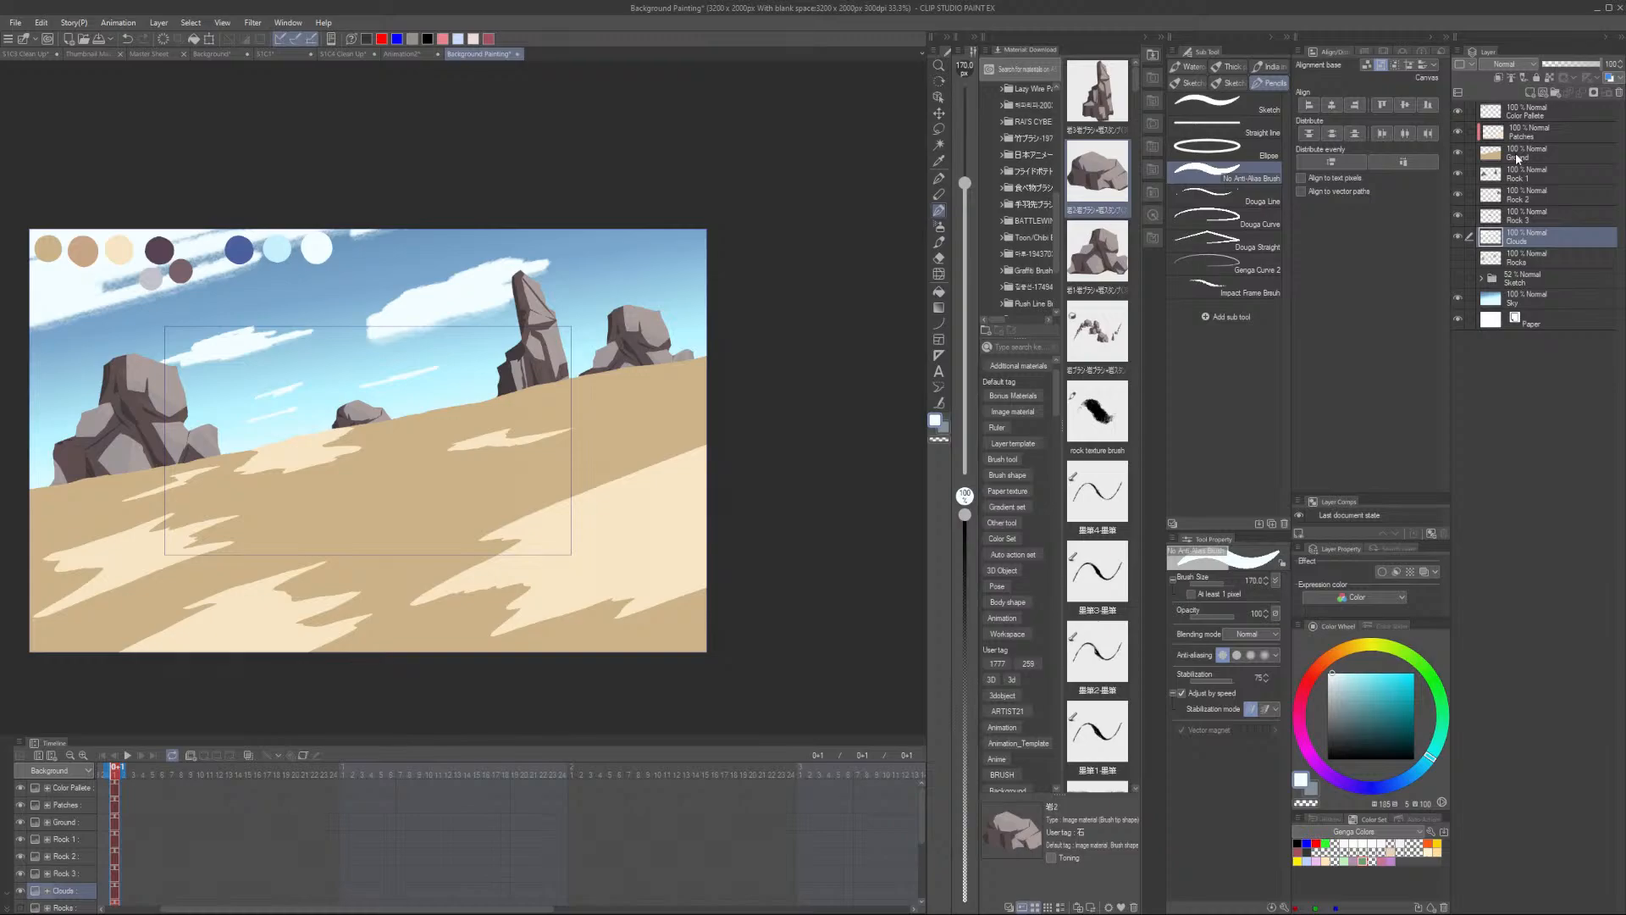
{"action": "scroll", "coordinate": [102, 257], "scroll_direction": "up", "scroll_amount": 2}
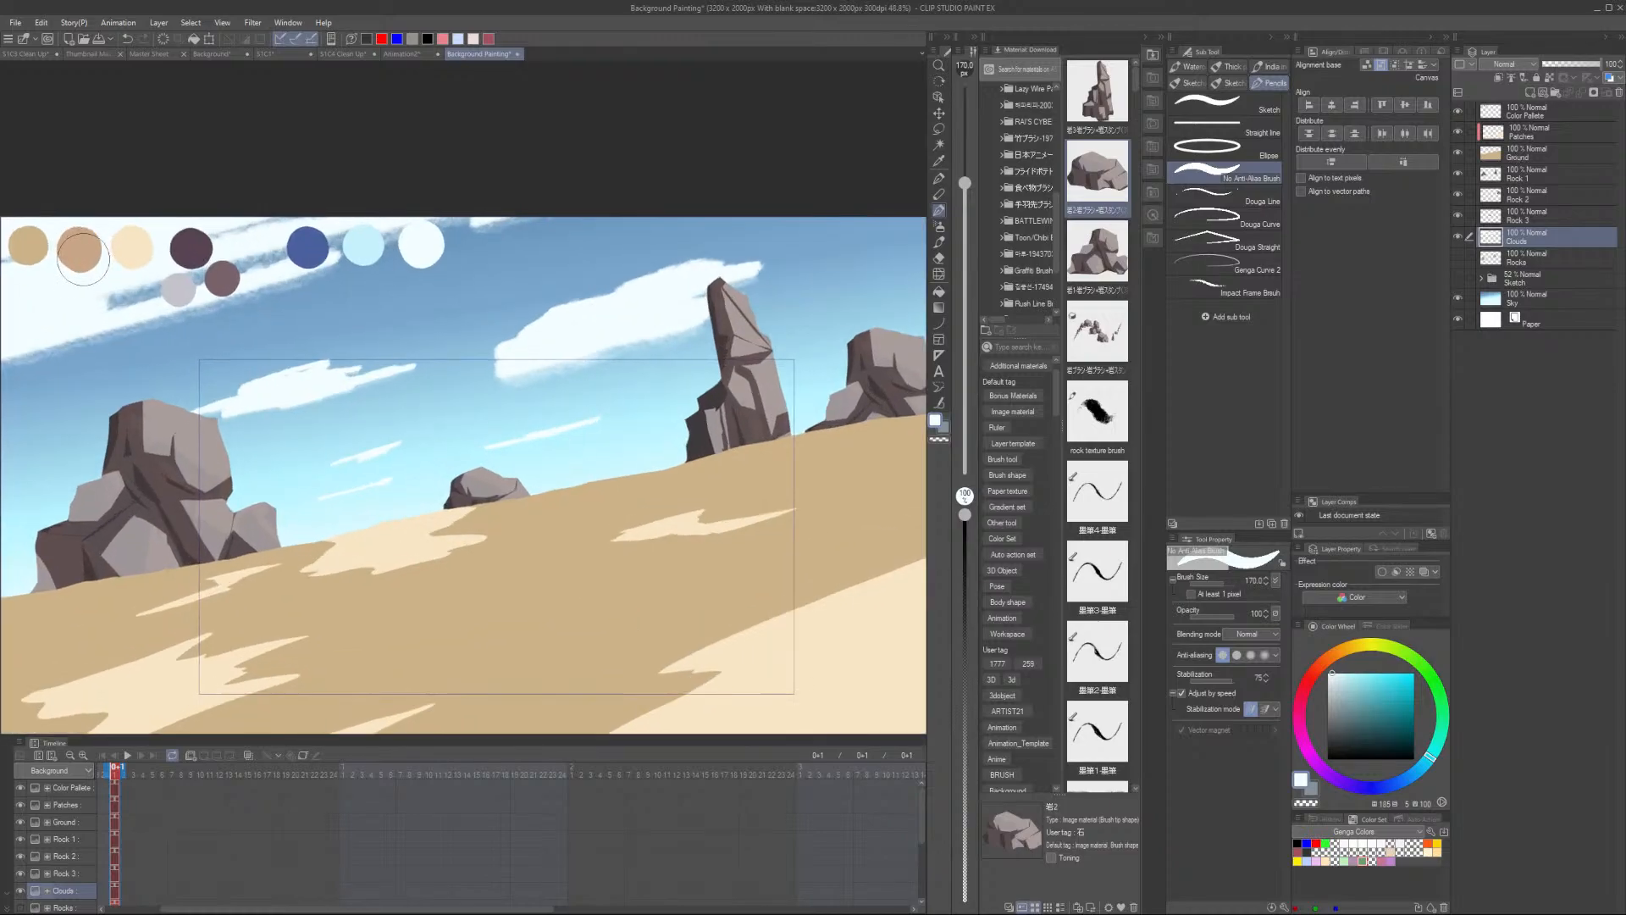
{"action": "scroll", "coordinate": [70, 261], "scroll_direction": "down", "scroll_amount": 1}
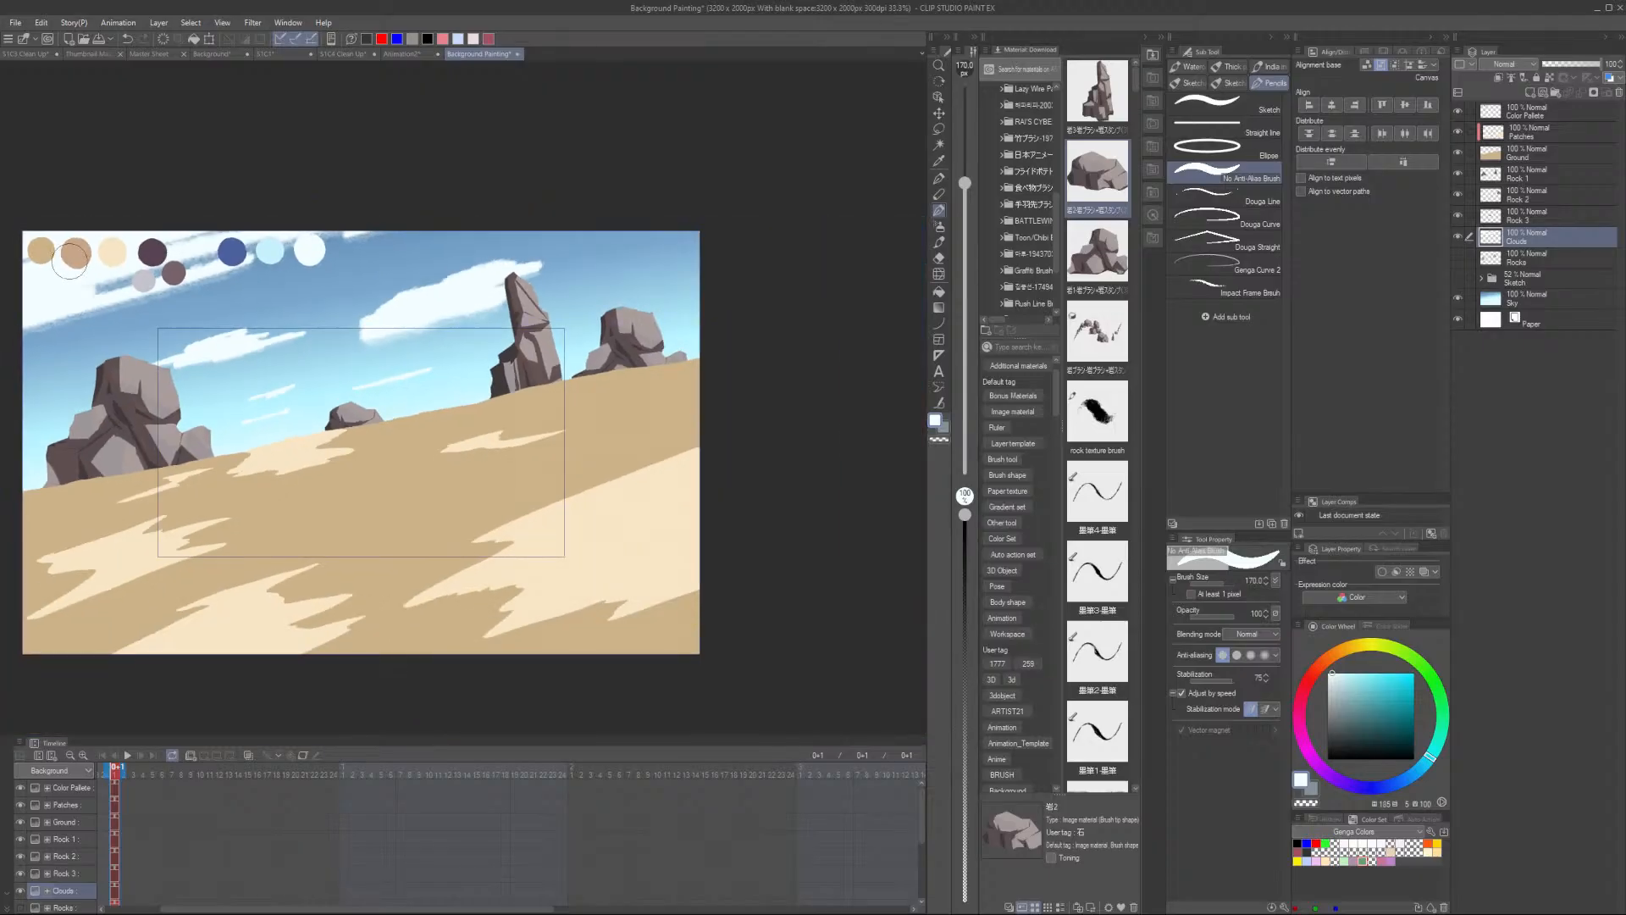
{"action": "scroll", "coordinate": [70, 265], "scroll_direction": "up", "scroll_amount": 1}
{"action": "left_click", "coordinate": [83, 255], "text": "alt"}
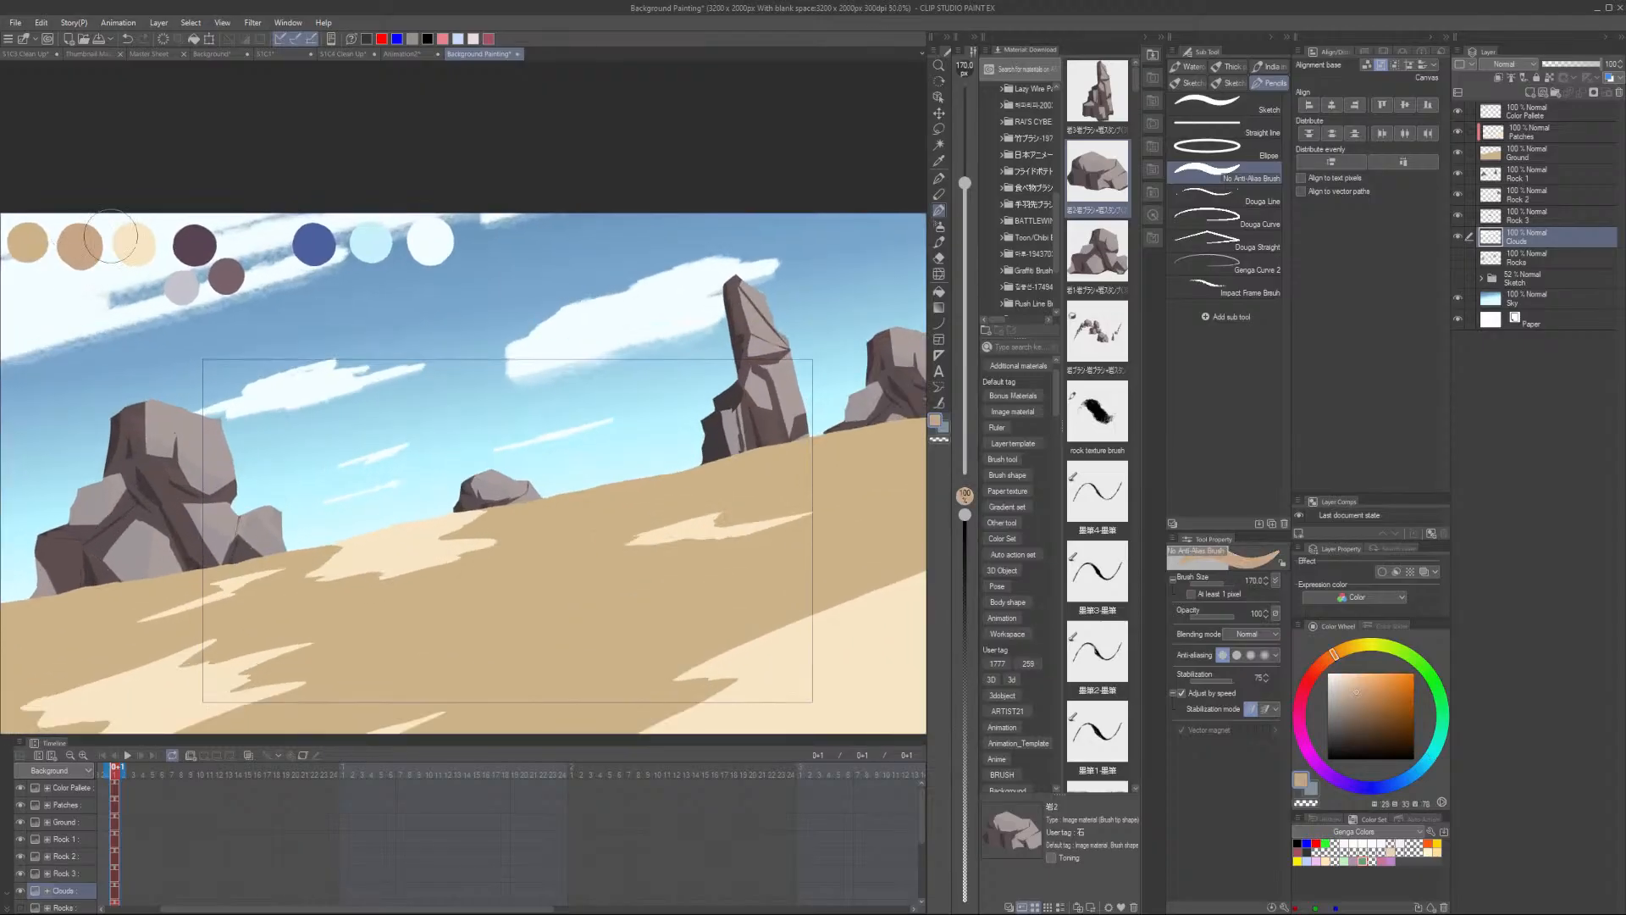
- Choose the Color Variation Blocking Brush from the decoration brushes
{"action": "left_click", "coordinate": [940, 196]}
{"action": "left_click", "coordinate": [940, 228]}
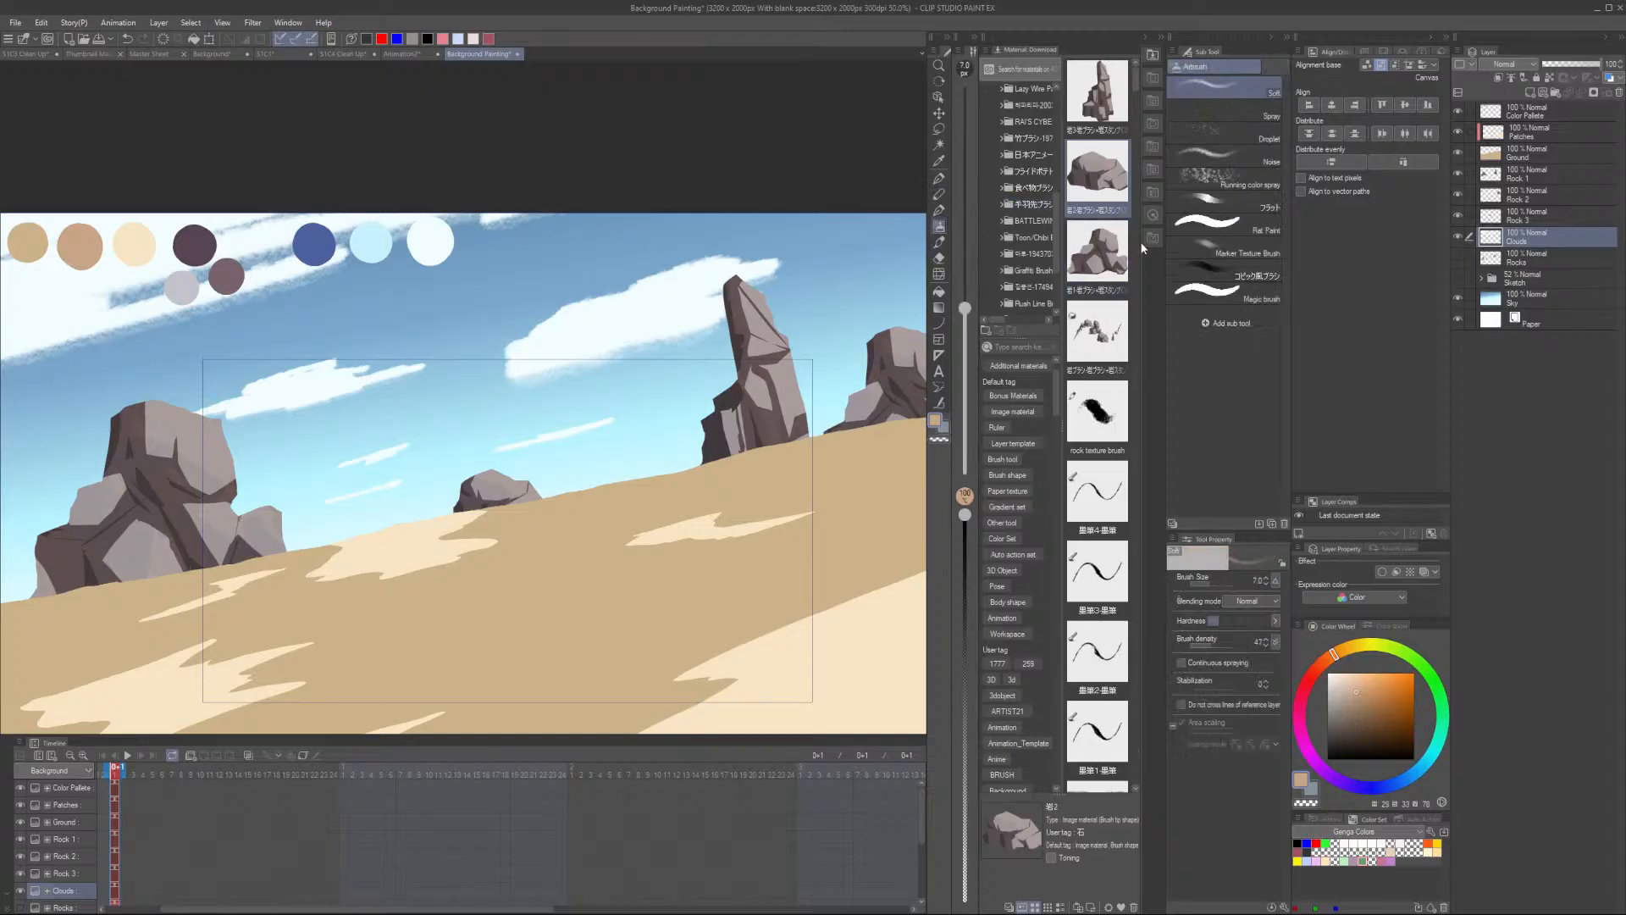
{"action": "left_click", "coordinate": [940, 244]}
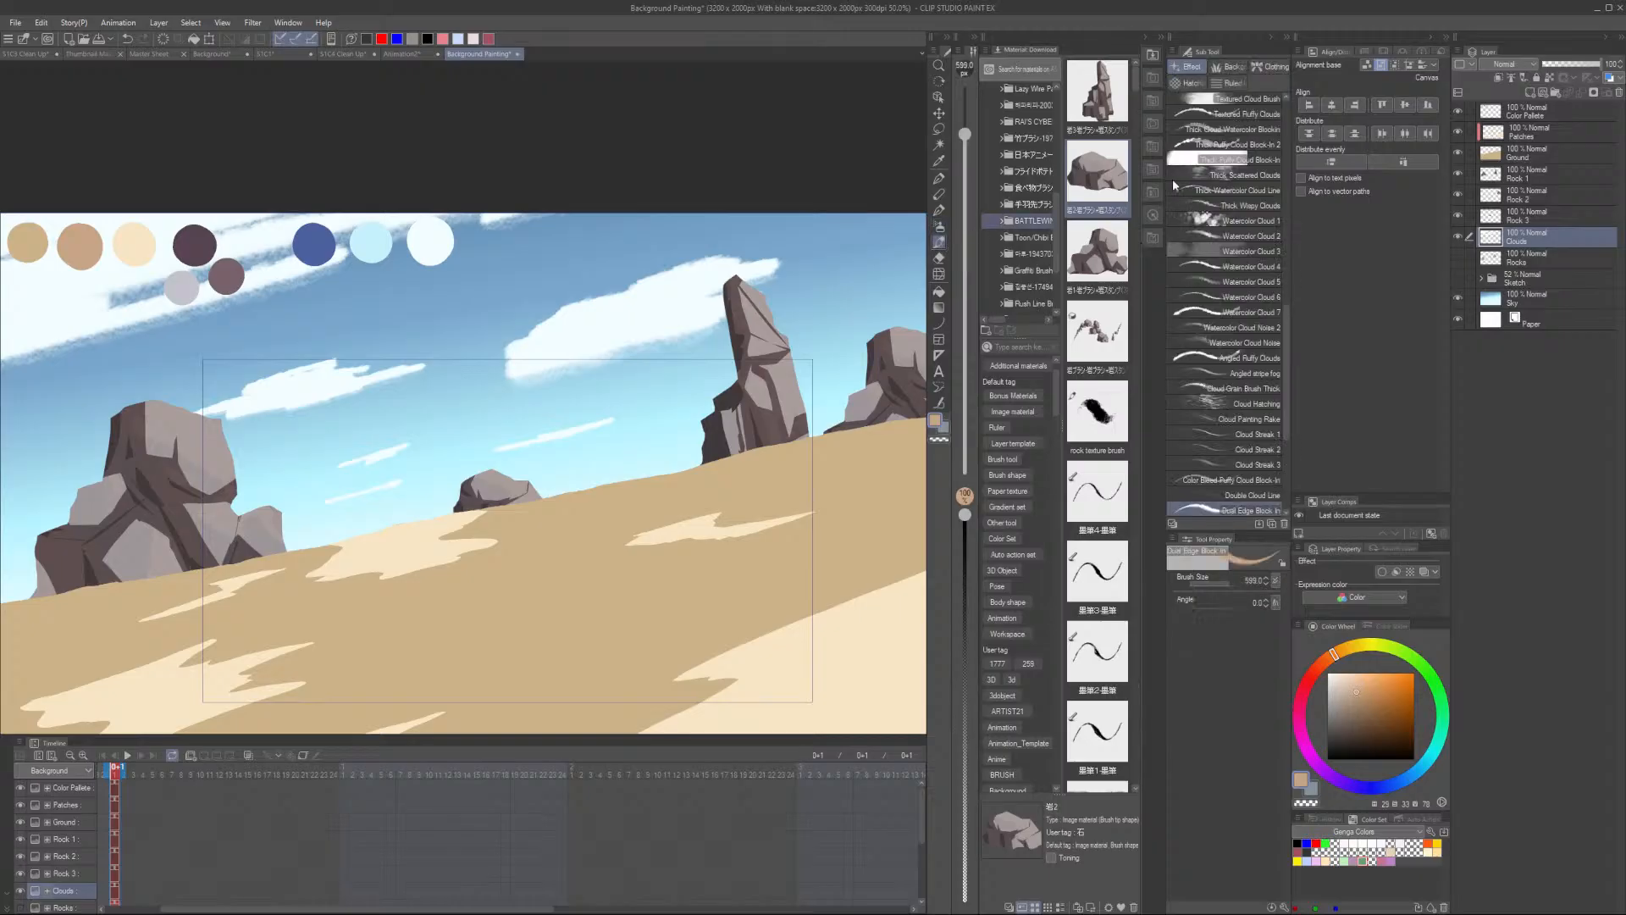
{"action": "left_click", "coordinate": [1229, 66]}
{"action": "left_click", "coordinate": [1270, 222]}
{"action": "scroll", "coordinate": [1271, 222], "scroll_direction": "down", "scroll_amount": 10}
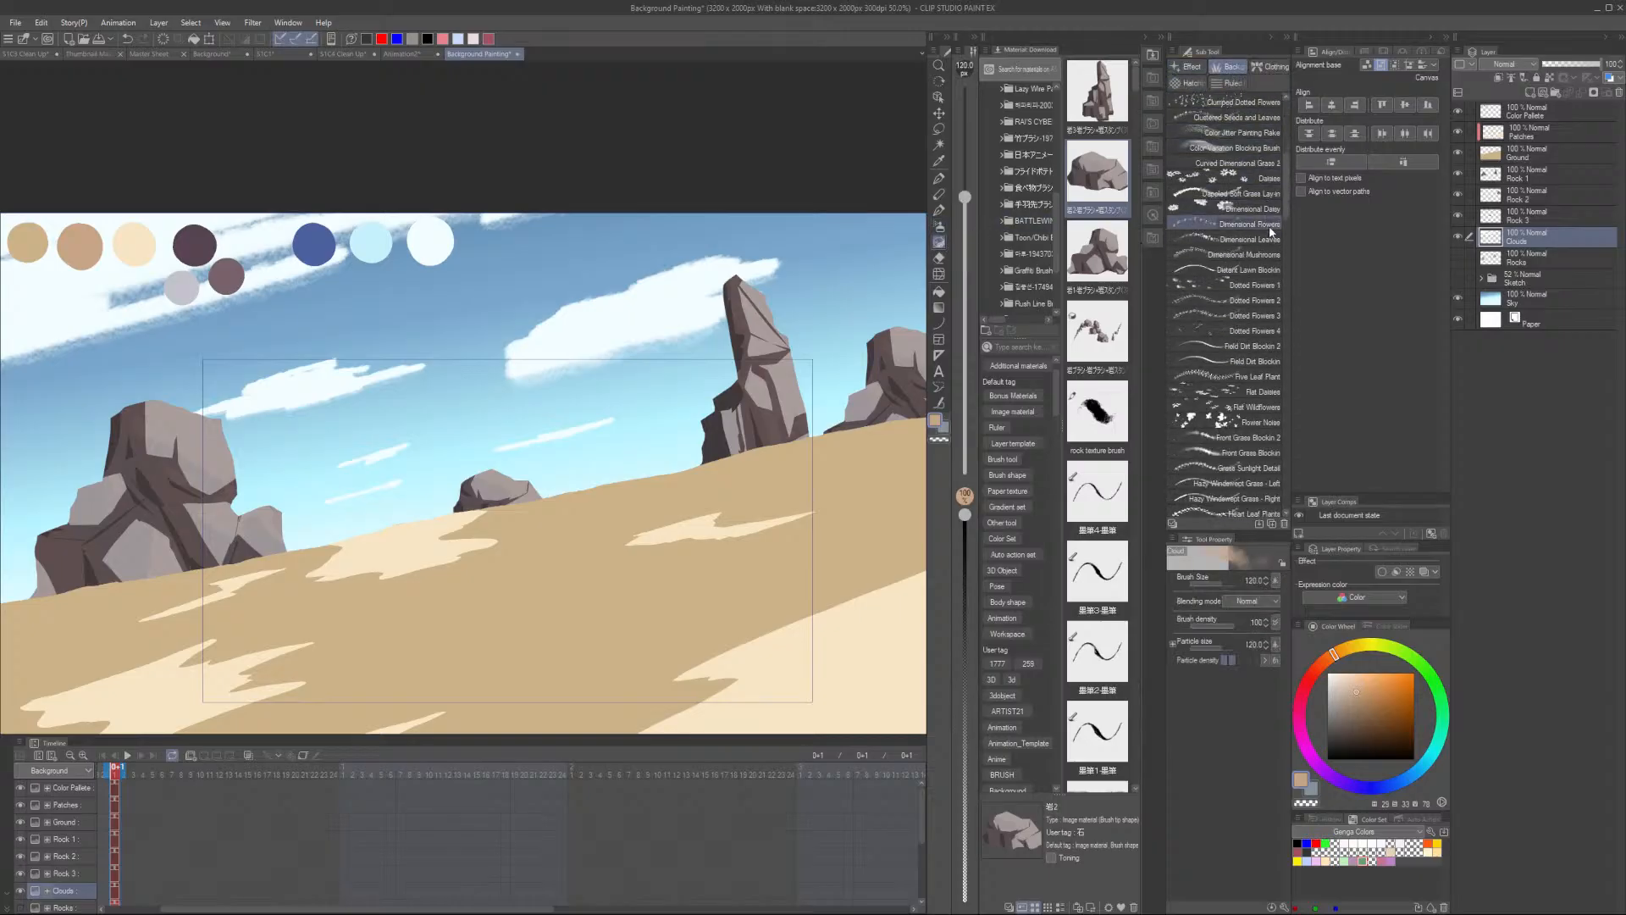
{"action": "scroll", "coordinate": [1251, 302], "scroll_direction": "down", "scroll_amount": 5}
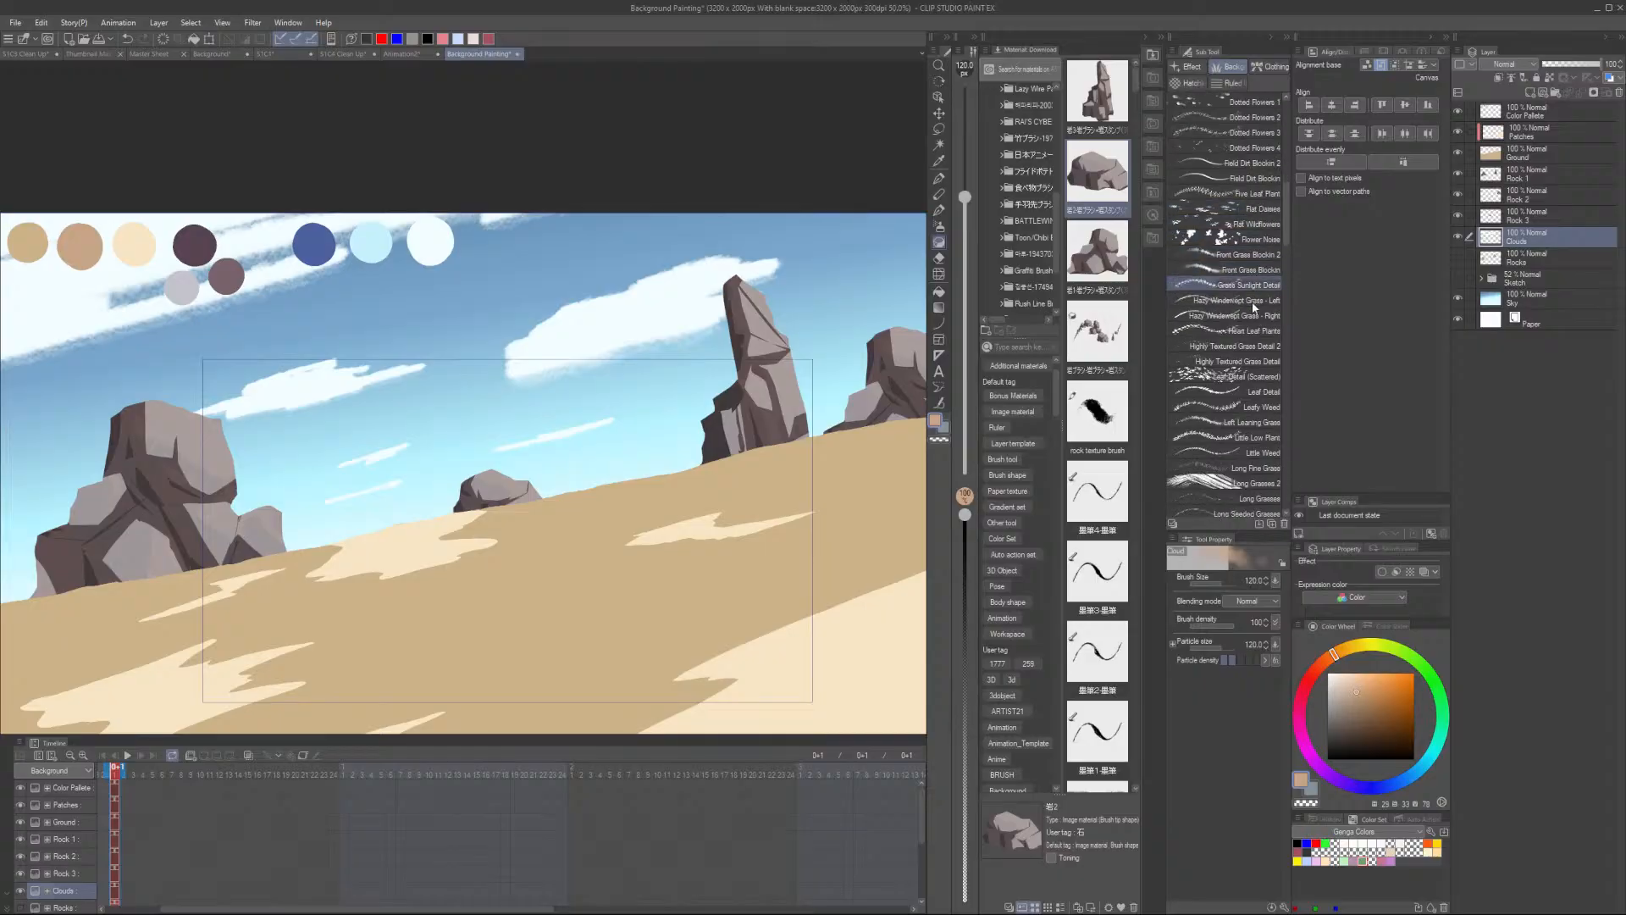
{"action": "scroll", "coordinate": [1264, 299], "scroll_direction": "up", "scroll_amount": 6}
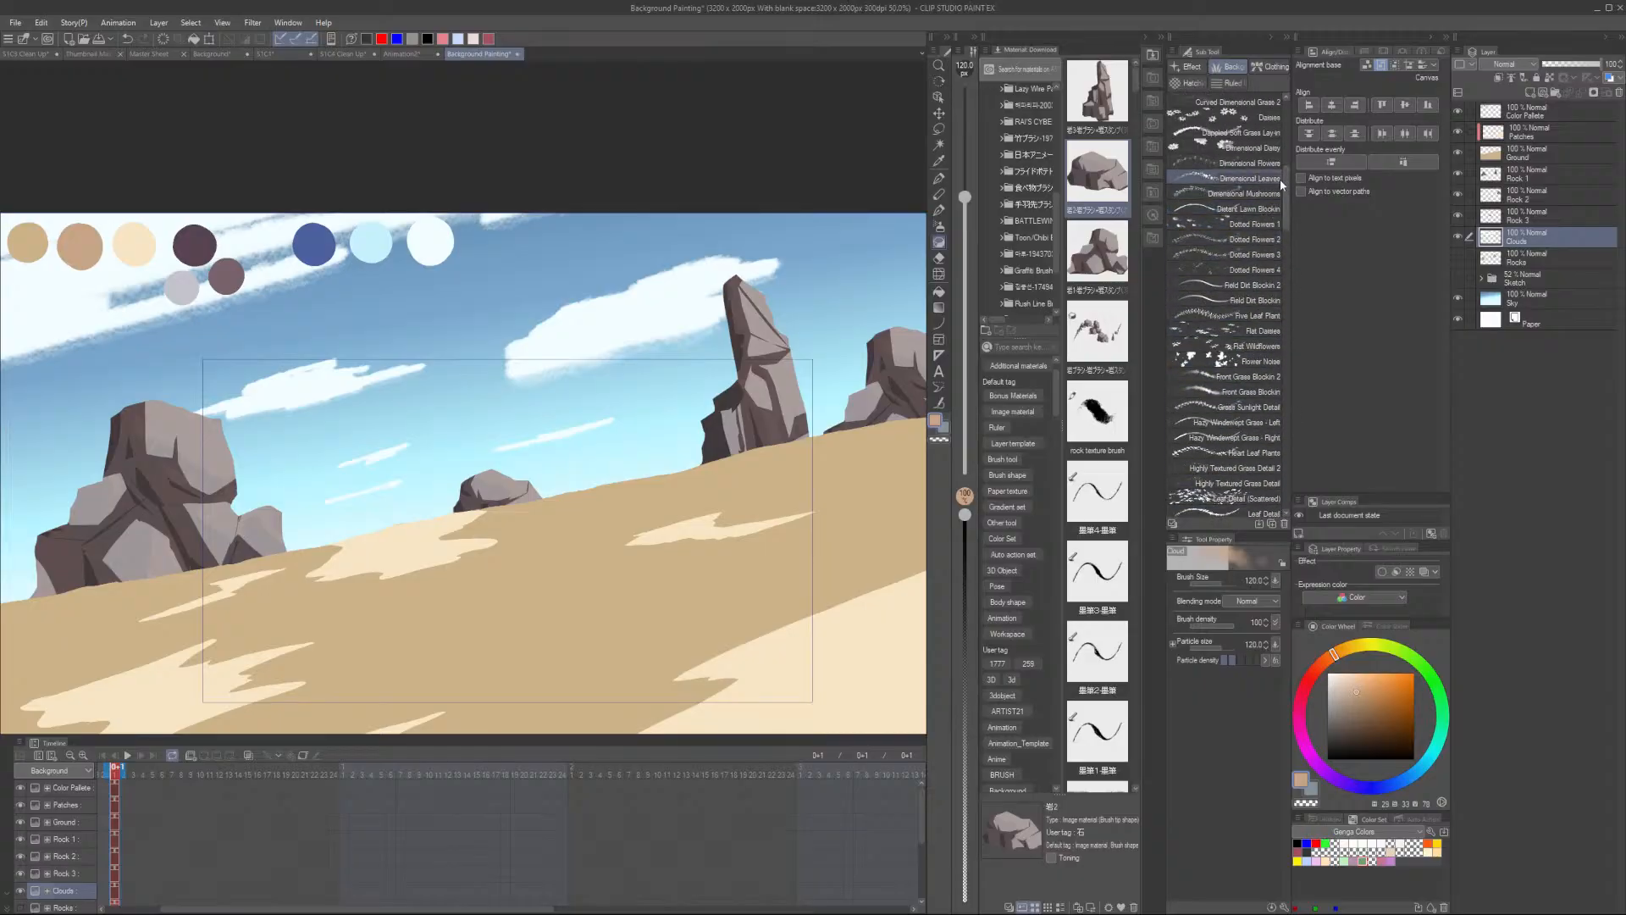
{"action": "left_click", "coordinate": [1275, 205]}
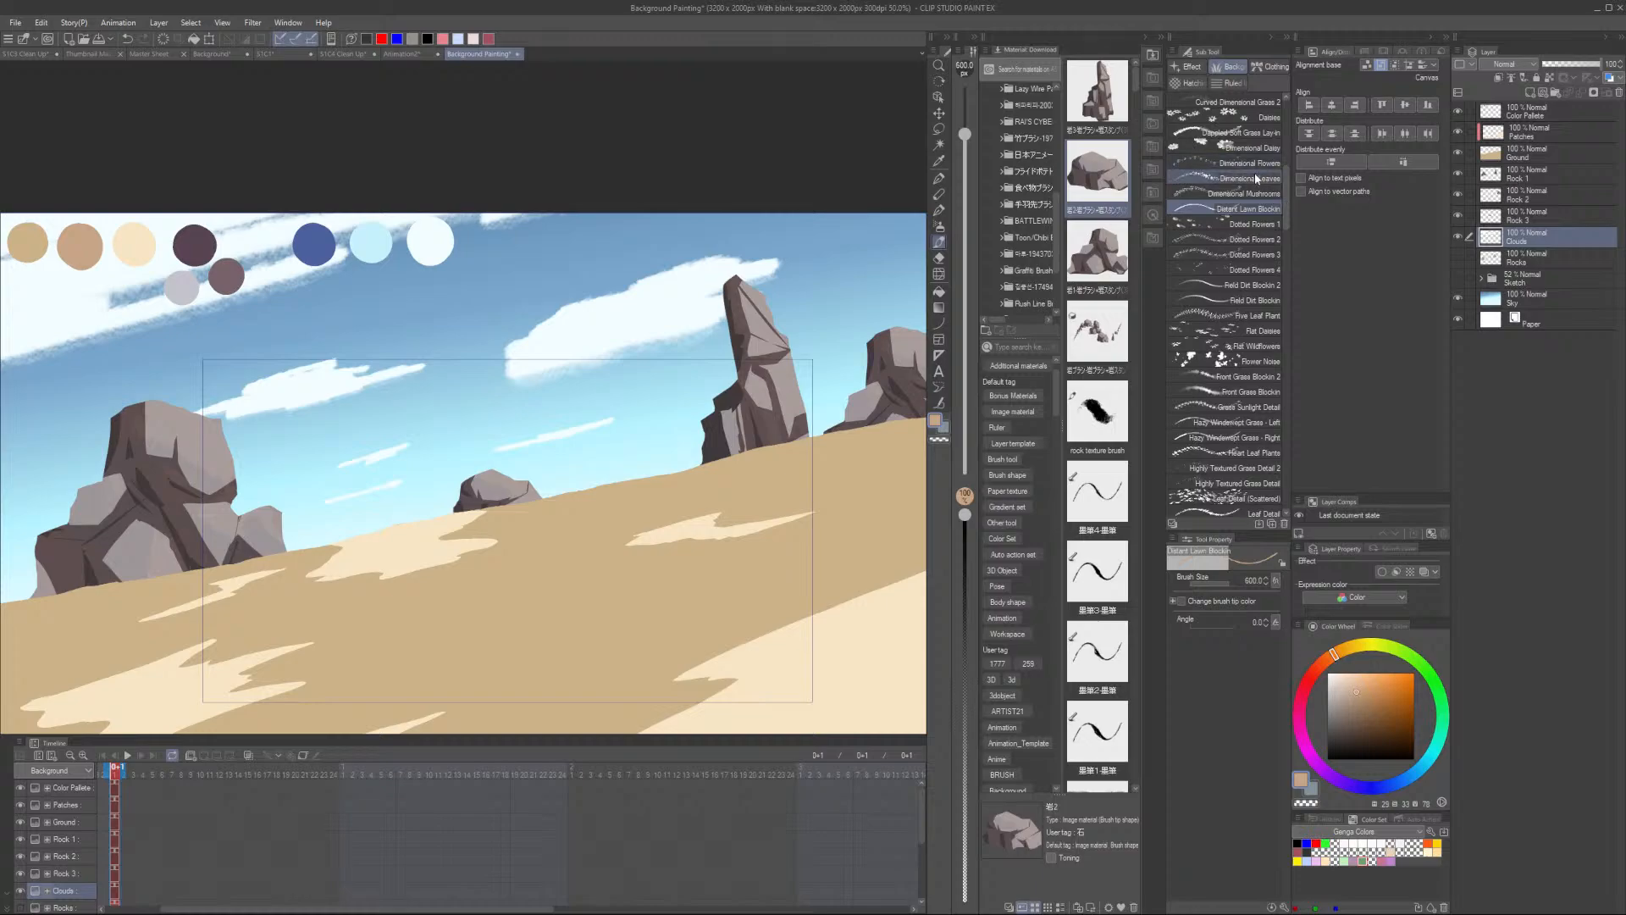
{"action": "scroll", "coordinate": [1253, 172], "scroll_direction": "up", "scroll_amount": 3}
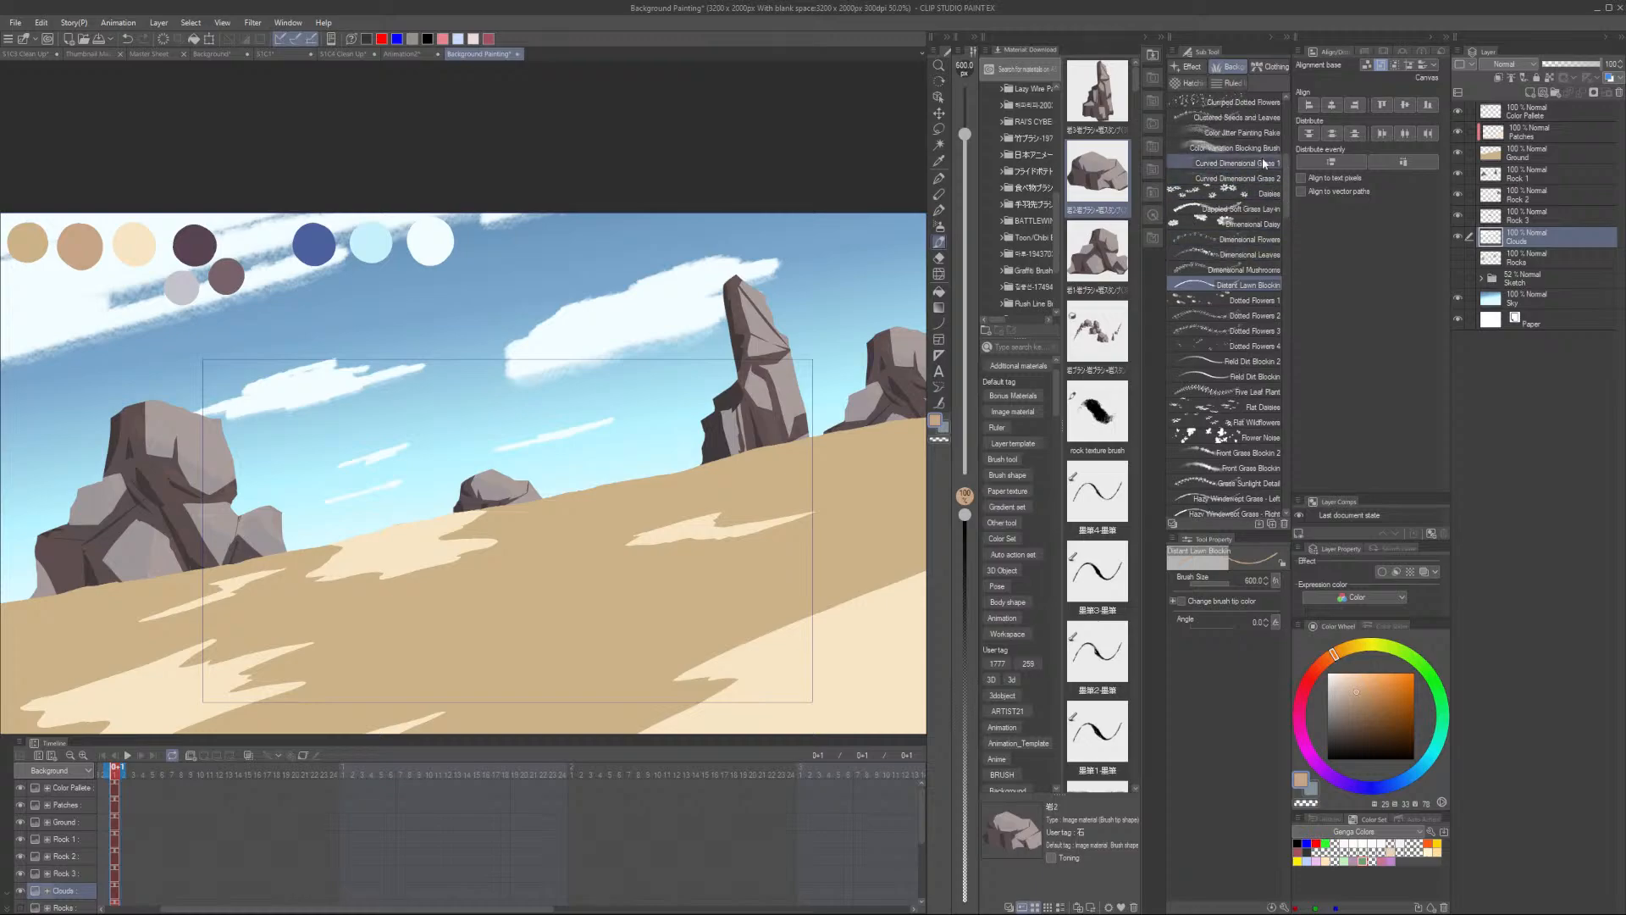
{"action": "left_click", "coordinate": [1261, 149]}
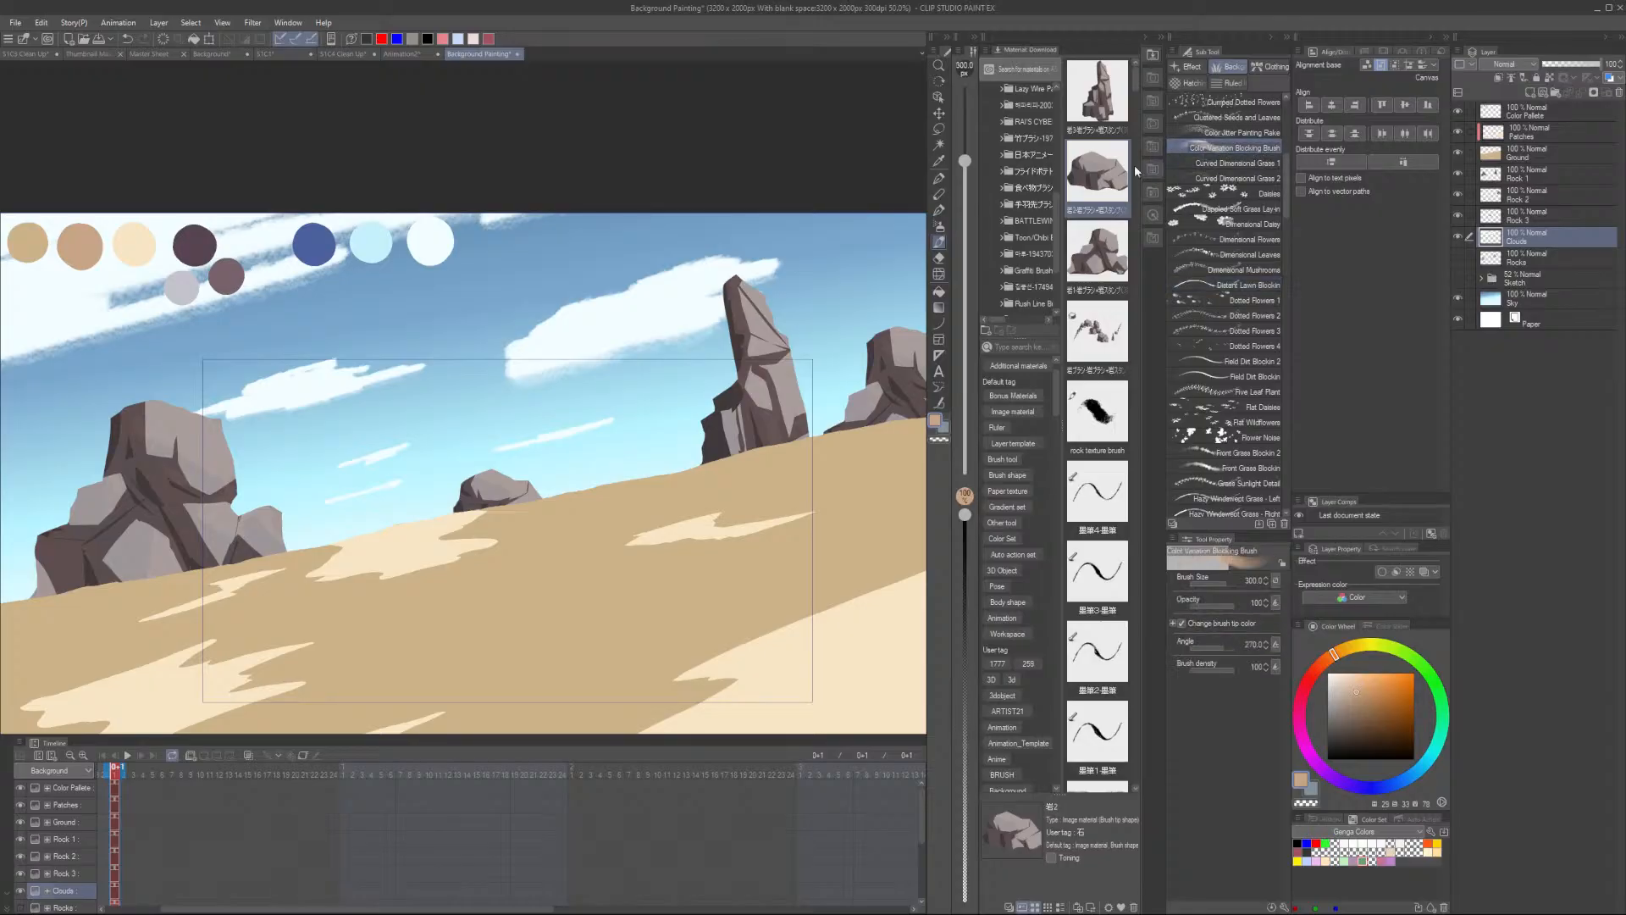
- Create a new layer directly above the Ground layer
{"action": "scroll", "coordinate": [584, 534], "scroll_direction": "up", "scroll_amount": 4}
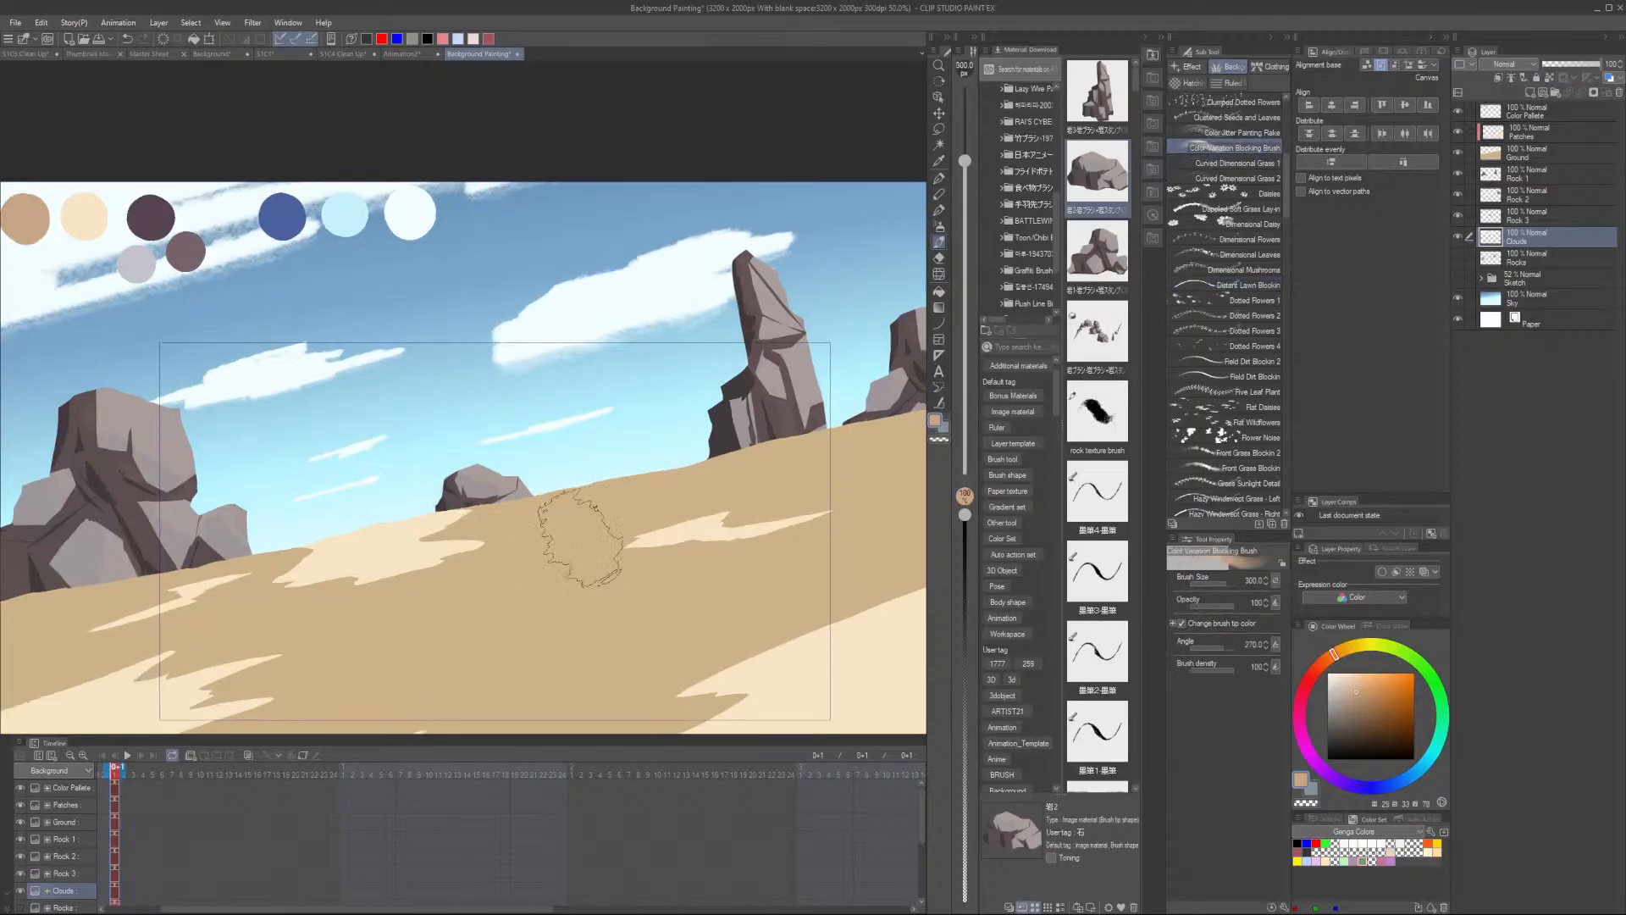
{"action": "scroll", "coordinate": [783, 475], "scroll_direction": "down", "scroll_amount": 2}
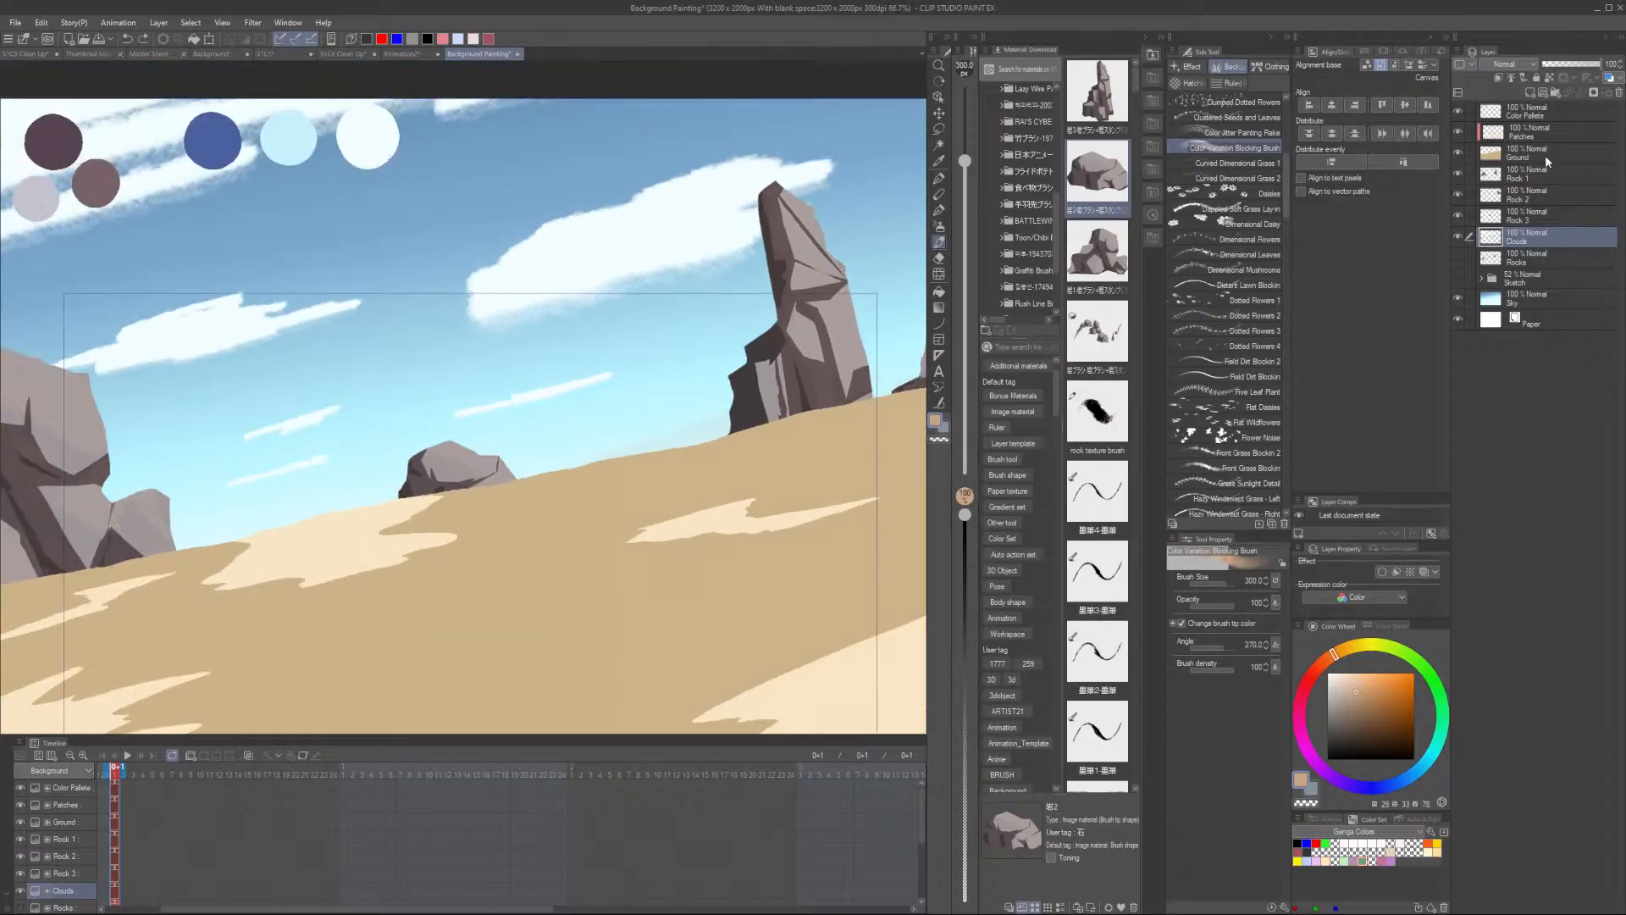
{"action": "left_click", "coordinate": [1544, 153]}
{"action": "left_click", "coordinate": [1530, 93]}
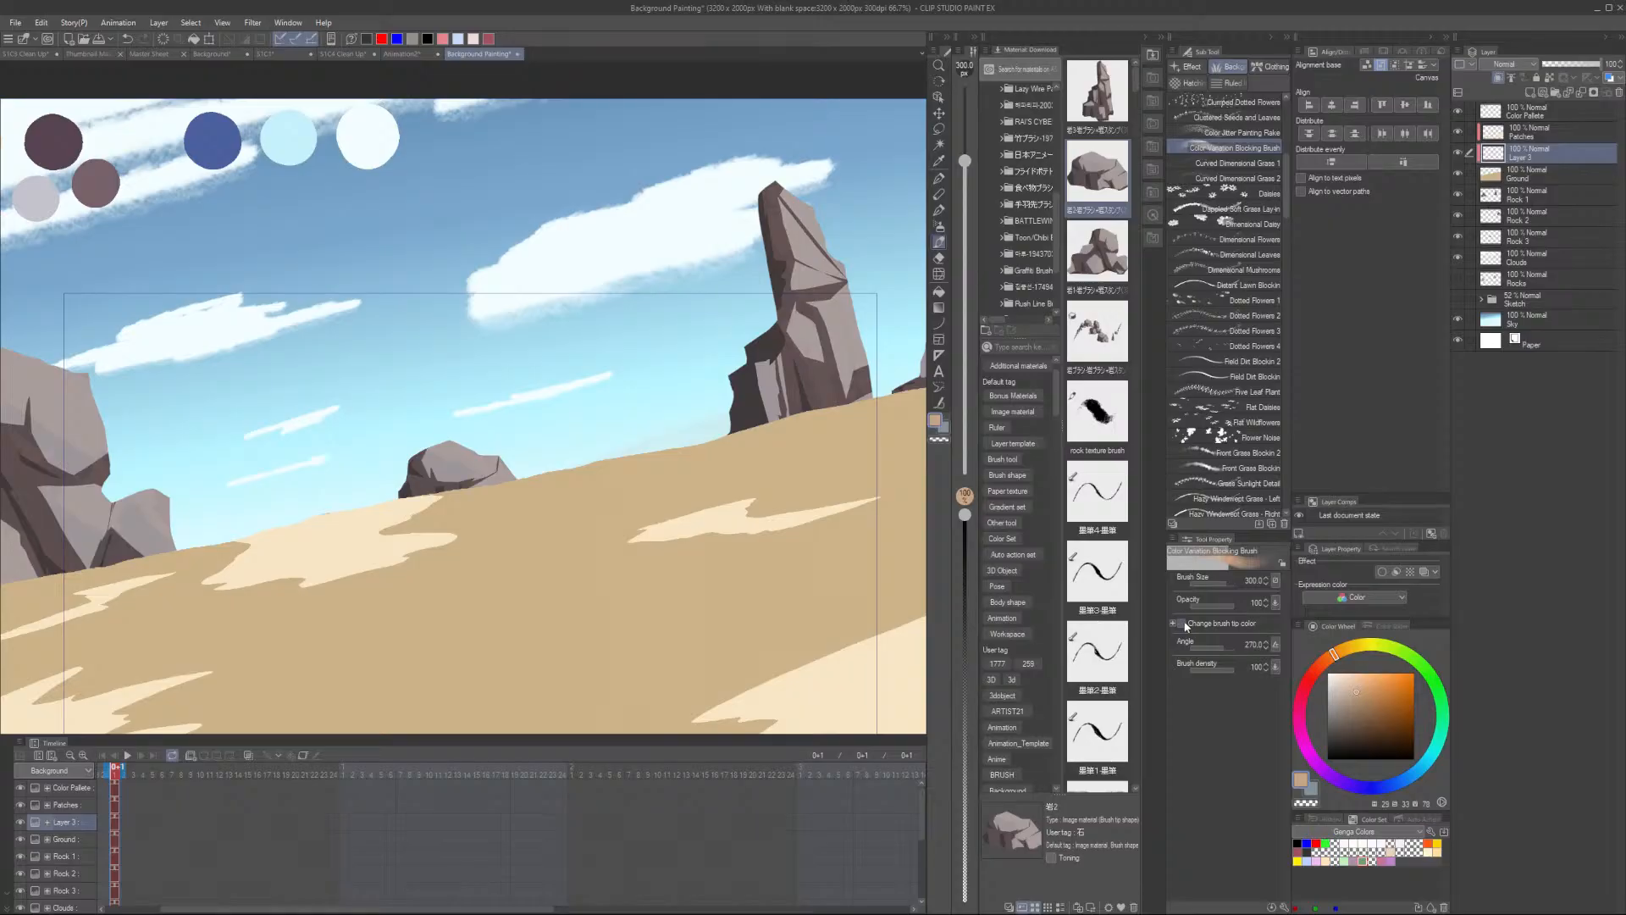
- Enable Change brush tip color and adjust its hue, saturation and luminosity variation
{"action": "scroll", "coordinate": [627, 534], "scroll_direction": "down", "scroll_amount": 1}
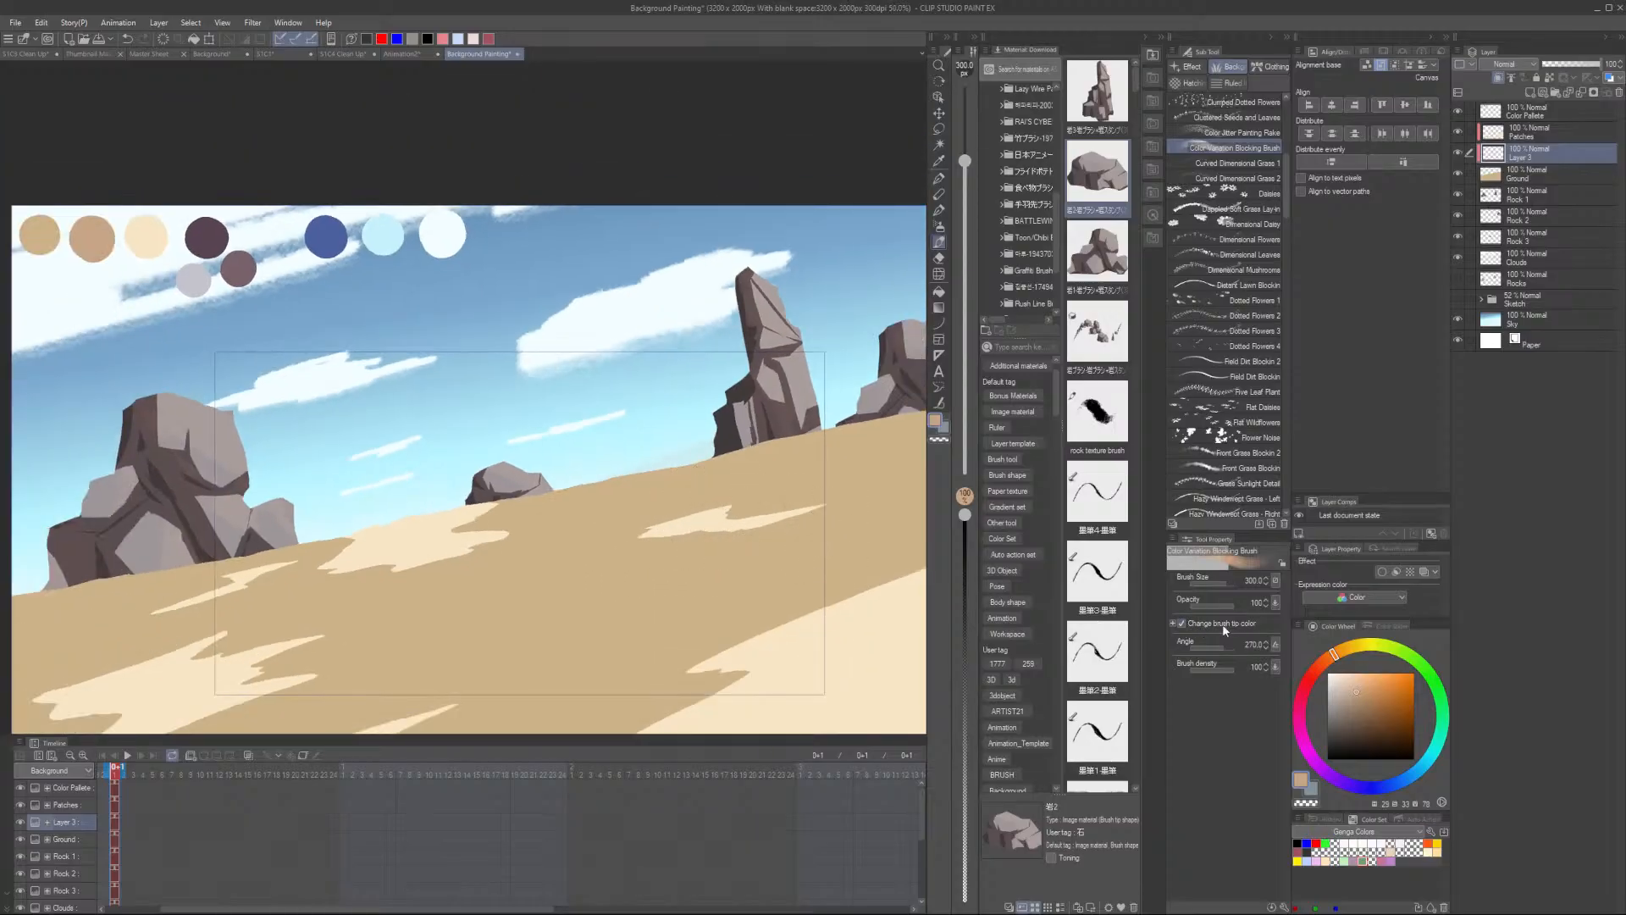
{"action": "left_click", "coordinate": [1172, 623]}
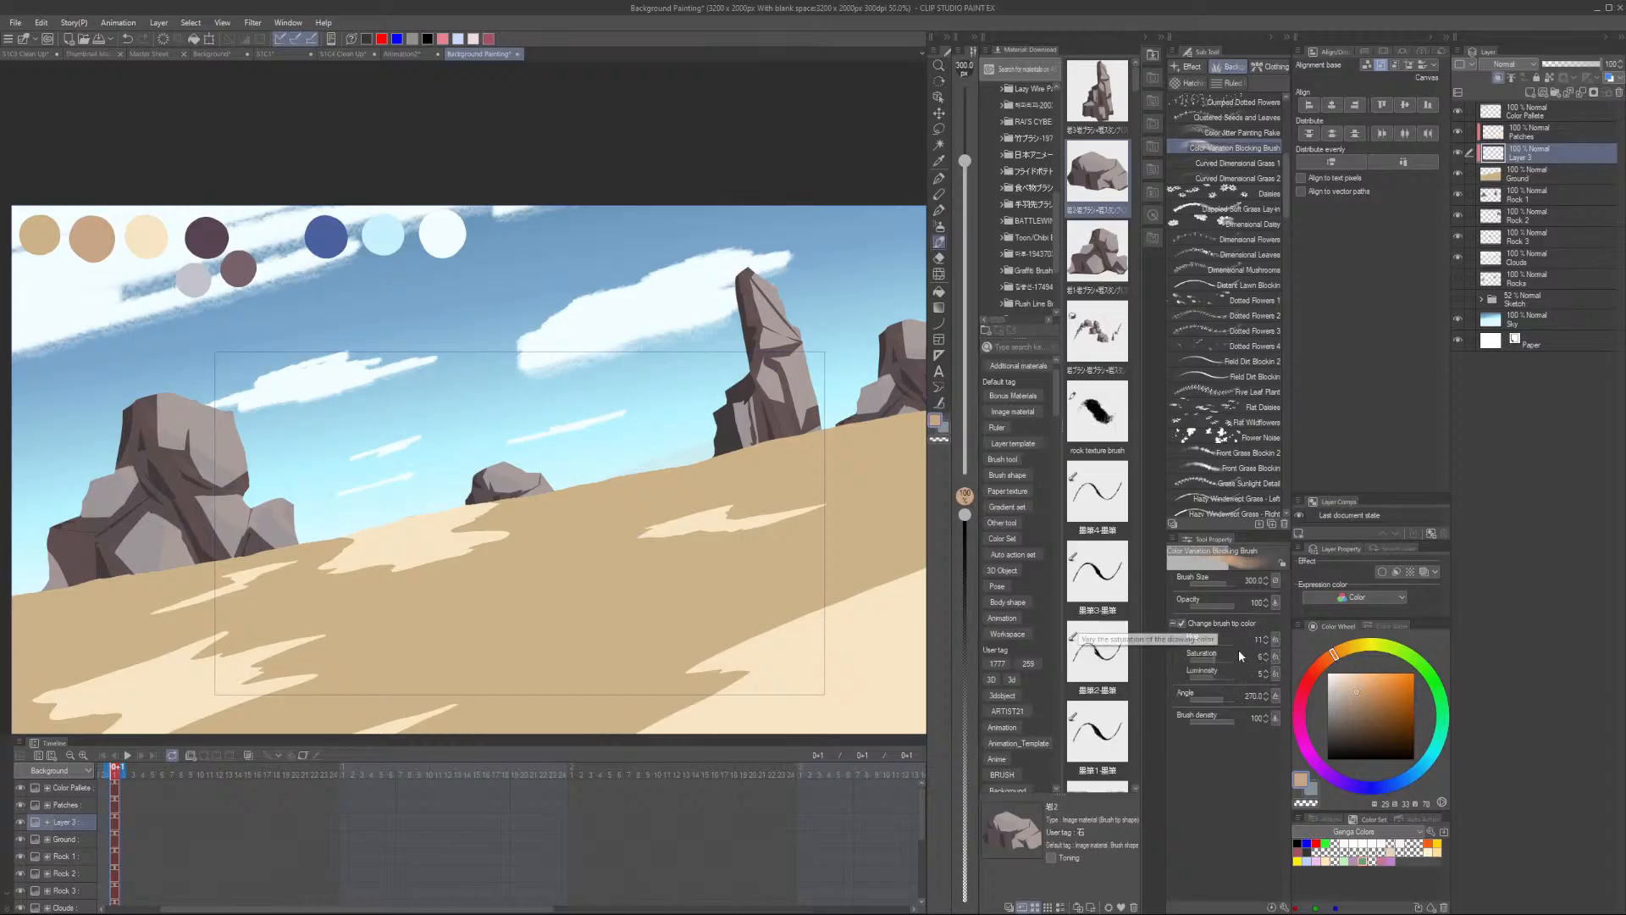
{"action": "left_click_drag", "start_coordinate": [1212, 642], "coordinate": [1200, 648]}
{"action": "left_click", "coordinate": [1213, 643]}
{"action": "left_click", "coordinate": [1211, 645]}
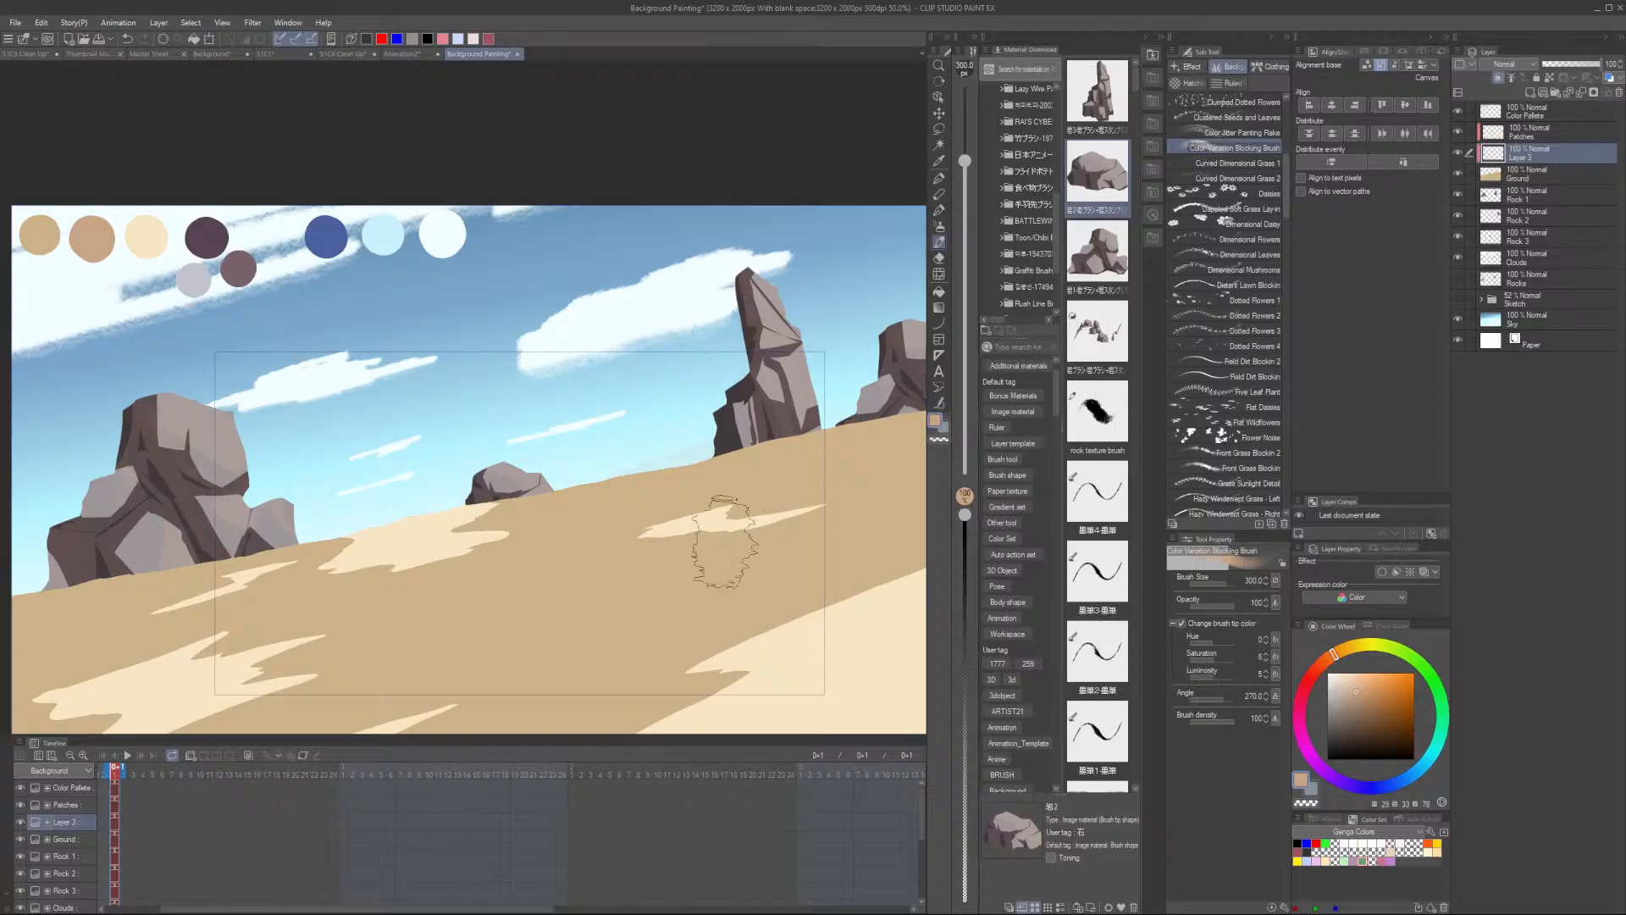
- Paint textured sand patches across the ground on the new layer
{"action": "mouse_move", "coordinate": [587, 587]}
{"action": "left_mouse_down"}
{"action": "mouse_move", "coordinate": [825, 542]}
{"action": "mouse_move", "coordinate": [610, 631]}
{"action": "mouse_move", "coordinate": [684, 416]}
{"action": "left_mouse_up"}
{"action": "scroll", "coordinate": [652, 373], "scroll_direction": "up", "scroll_amount": 2}
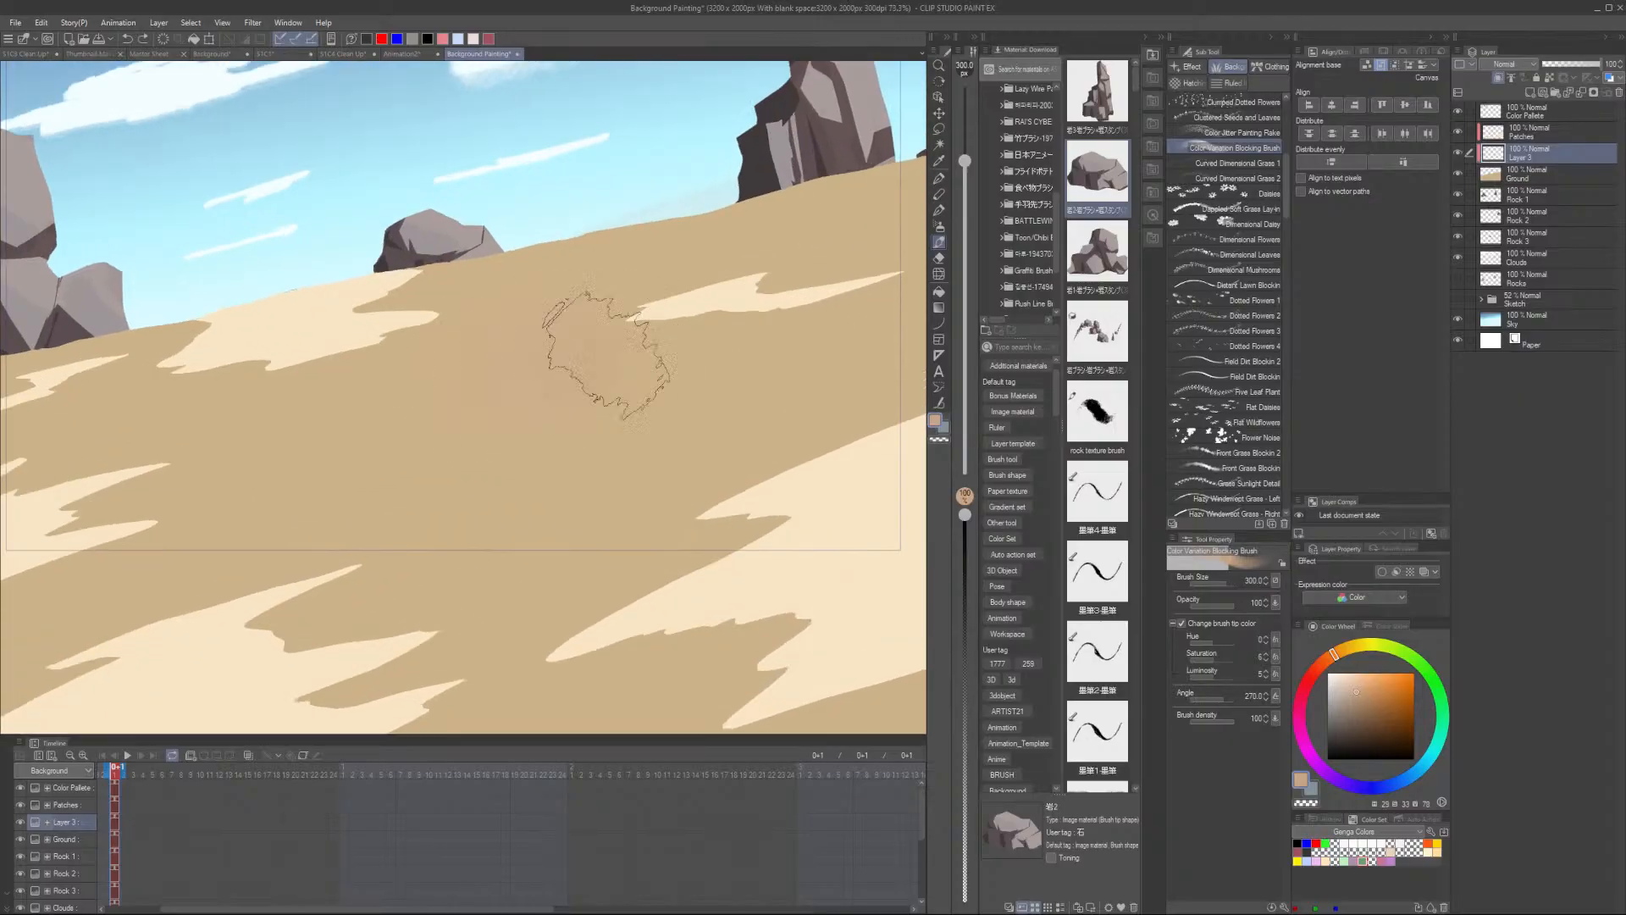
{"action": "mouse_move", "coordinate": [607, 355]}
{"action": "left_mouse_down"}
{"action": "mouse_move", "coordinate": [856, 352]}
{"action": "mouse_move", "coordinate": [444, 510]}
{"action": "mouse_move", "coordinate": [745, 454]}
{"action": "left_mouse_up"}
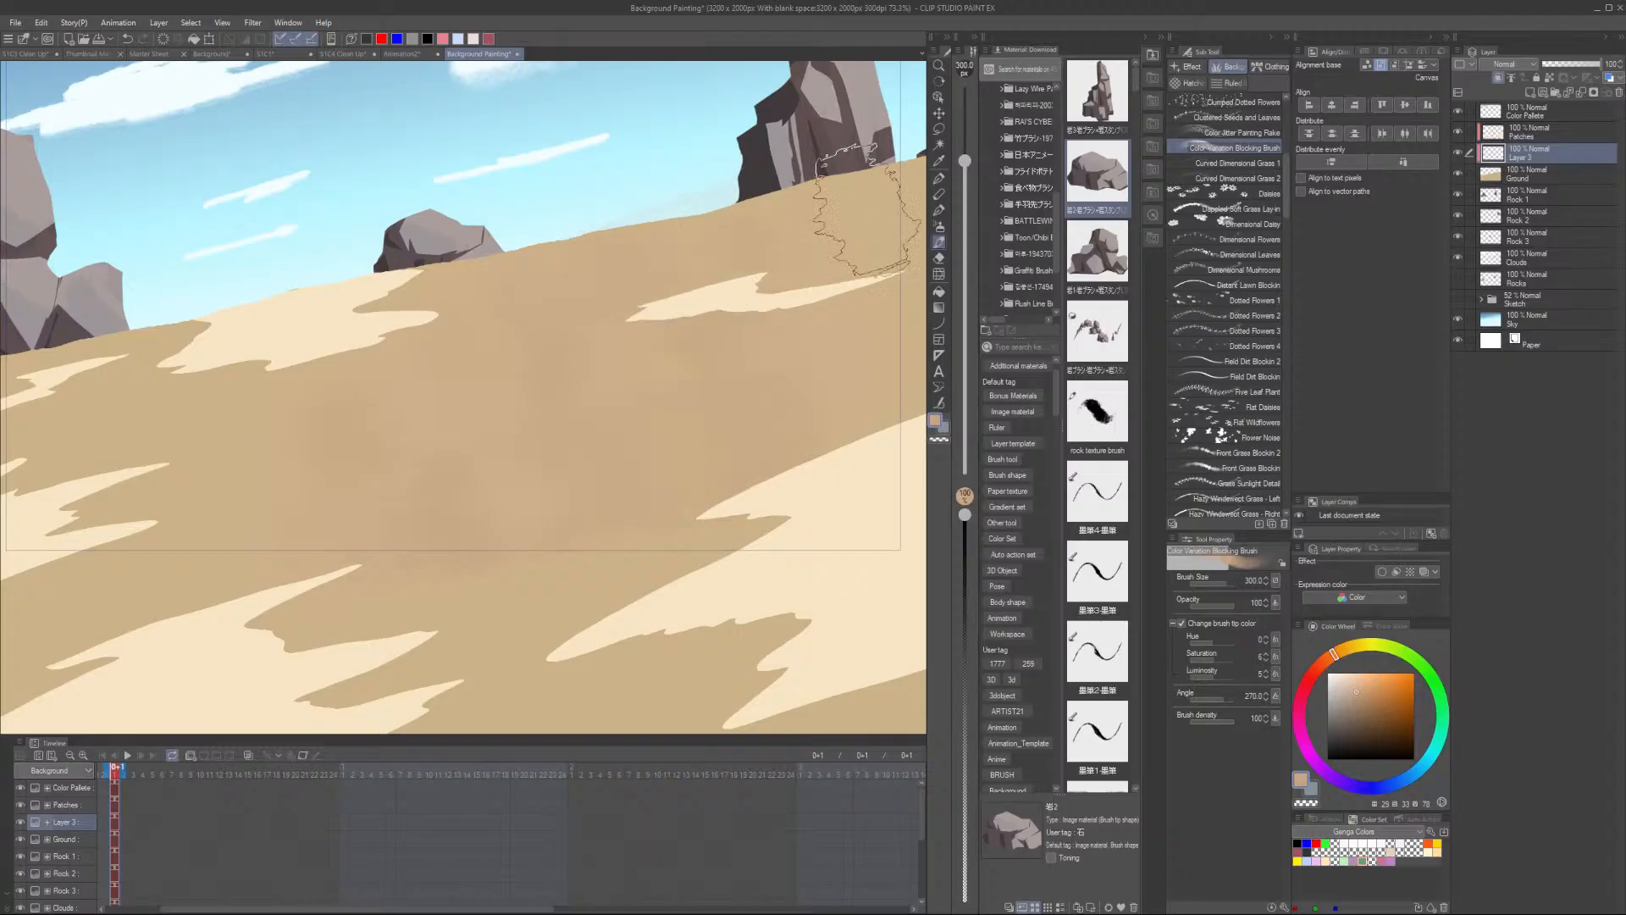
{"action": "left_click_drag", "start_coordinate": [868, 211], "coordinate": [643, 307]}
{"action": "mouse_move", "coordinate": [798, 310]}
{"action": "left_mouse_down"}
{"action": "mouse_move", "coordinate": [739, 318]}
{"action": "mouse_move", "coordinate": [870, 275]}
{"action": "left_mouse_up"}
{"action": "scroll", "coordinate": [896, 284], "scroll_direction": "down", "scroll_amount": 2}
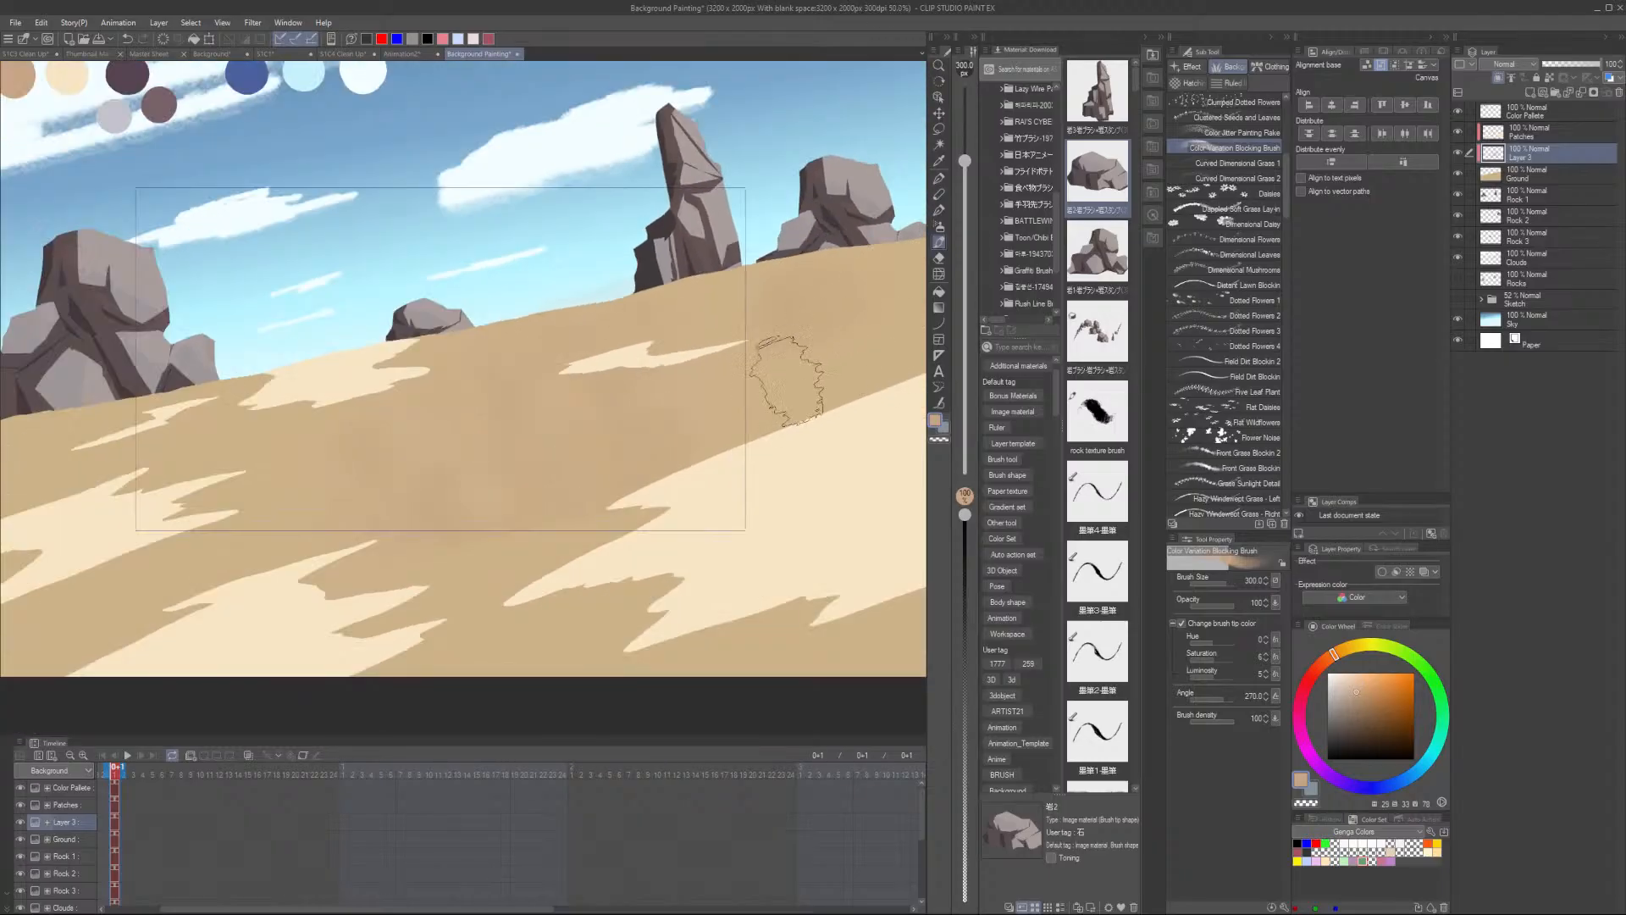
{"action": "left_click_drag", "start_coordinate": [479, 587], "coordinate": [680, 466]}
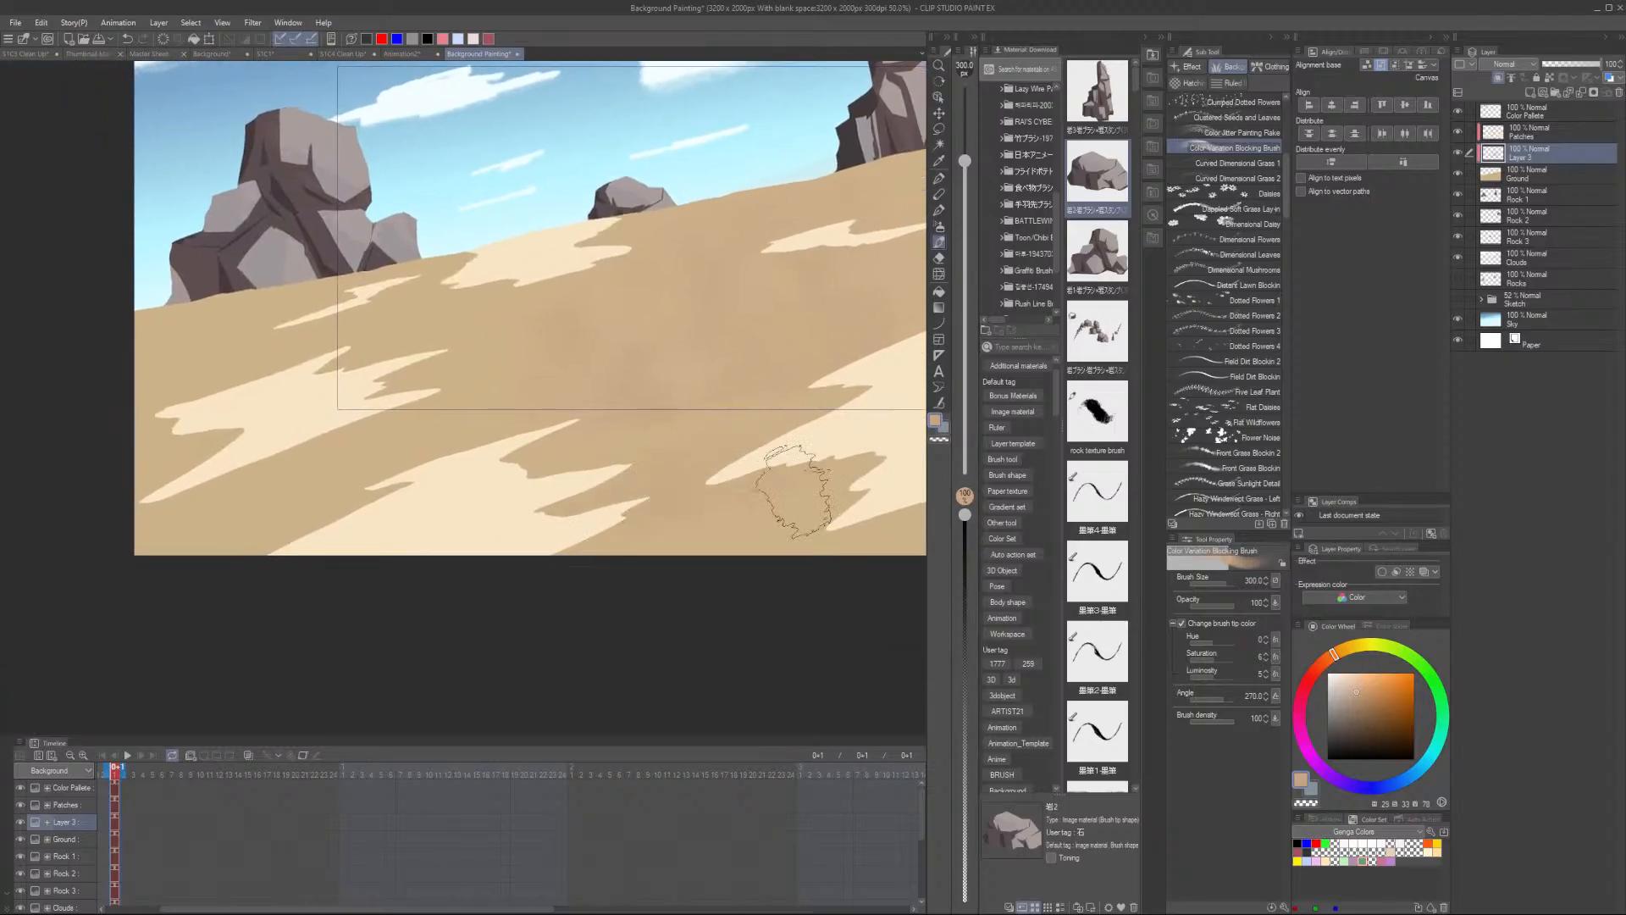
{"action": "scroll", "coordinate": [851, 555], "scroll_direction": "down", "scroll_amount": 2}
{"action": "left_click_drag", "start_coordinate": [865, 555], "coordinate": [655, 554]}
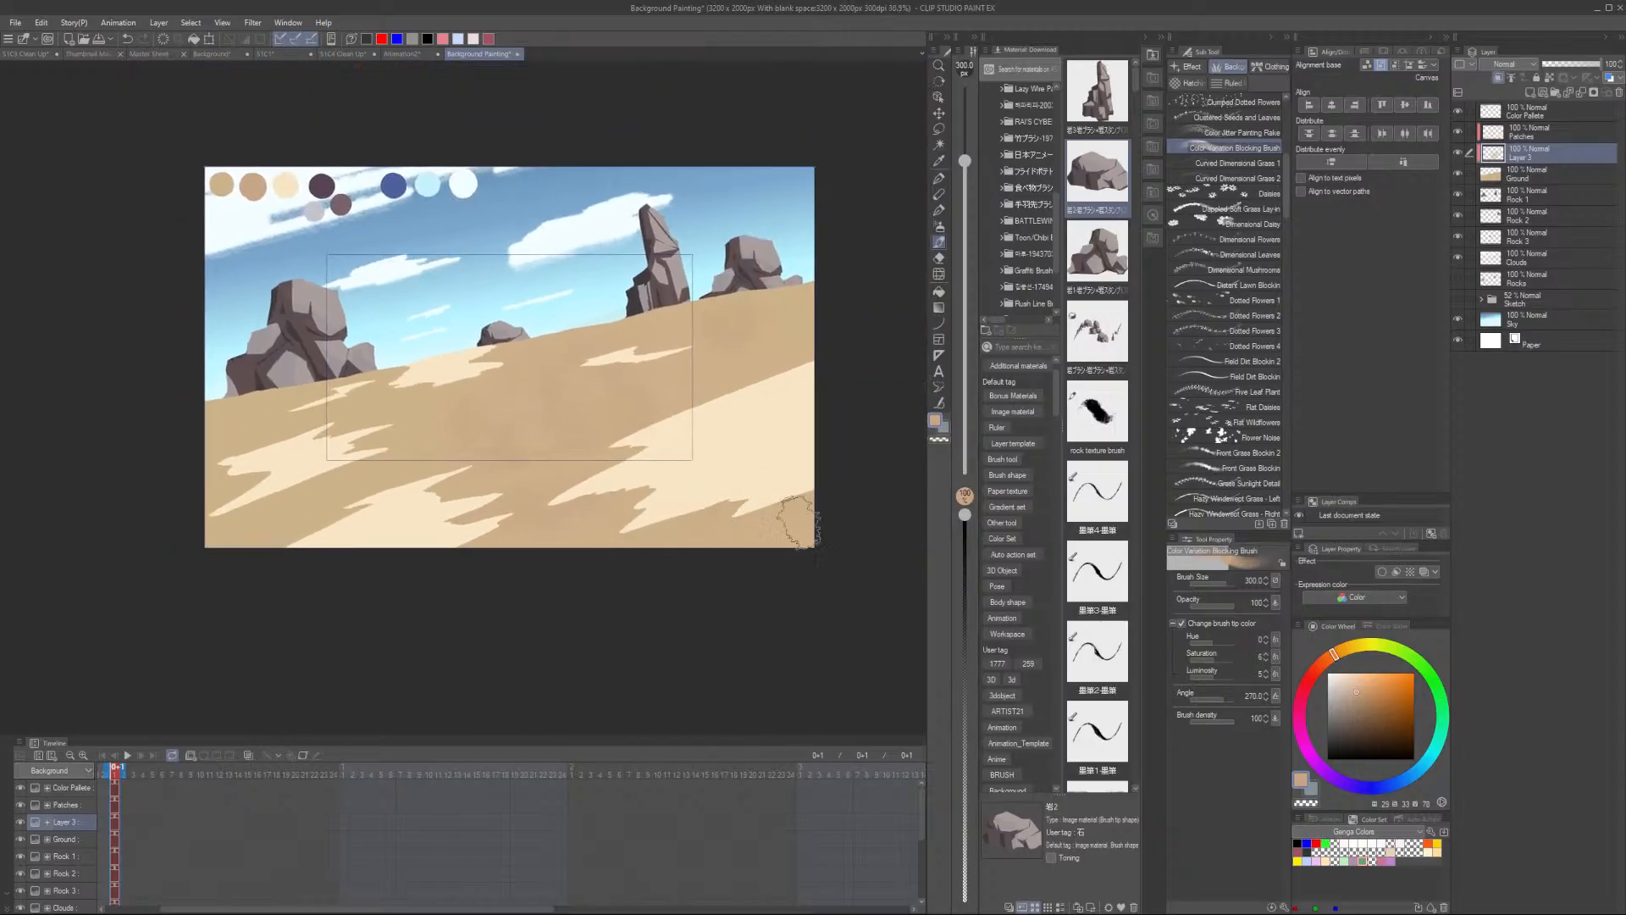
- Sample the light sand colour from the ground
{"action": "scroll", "coordinate": [465, 529], "scroll_direction": "up", "scroll_amount": 1}
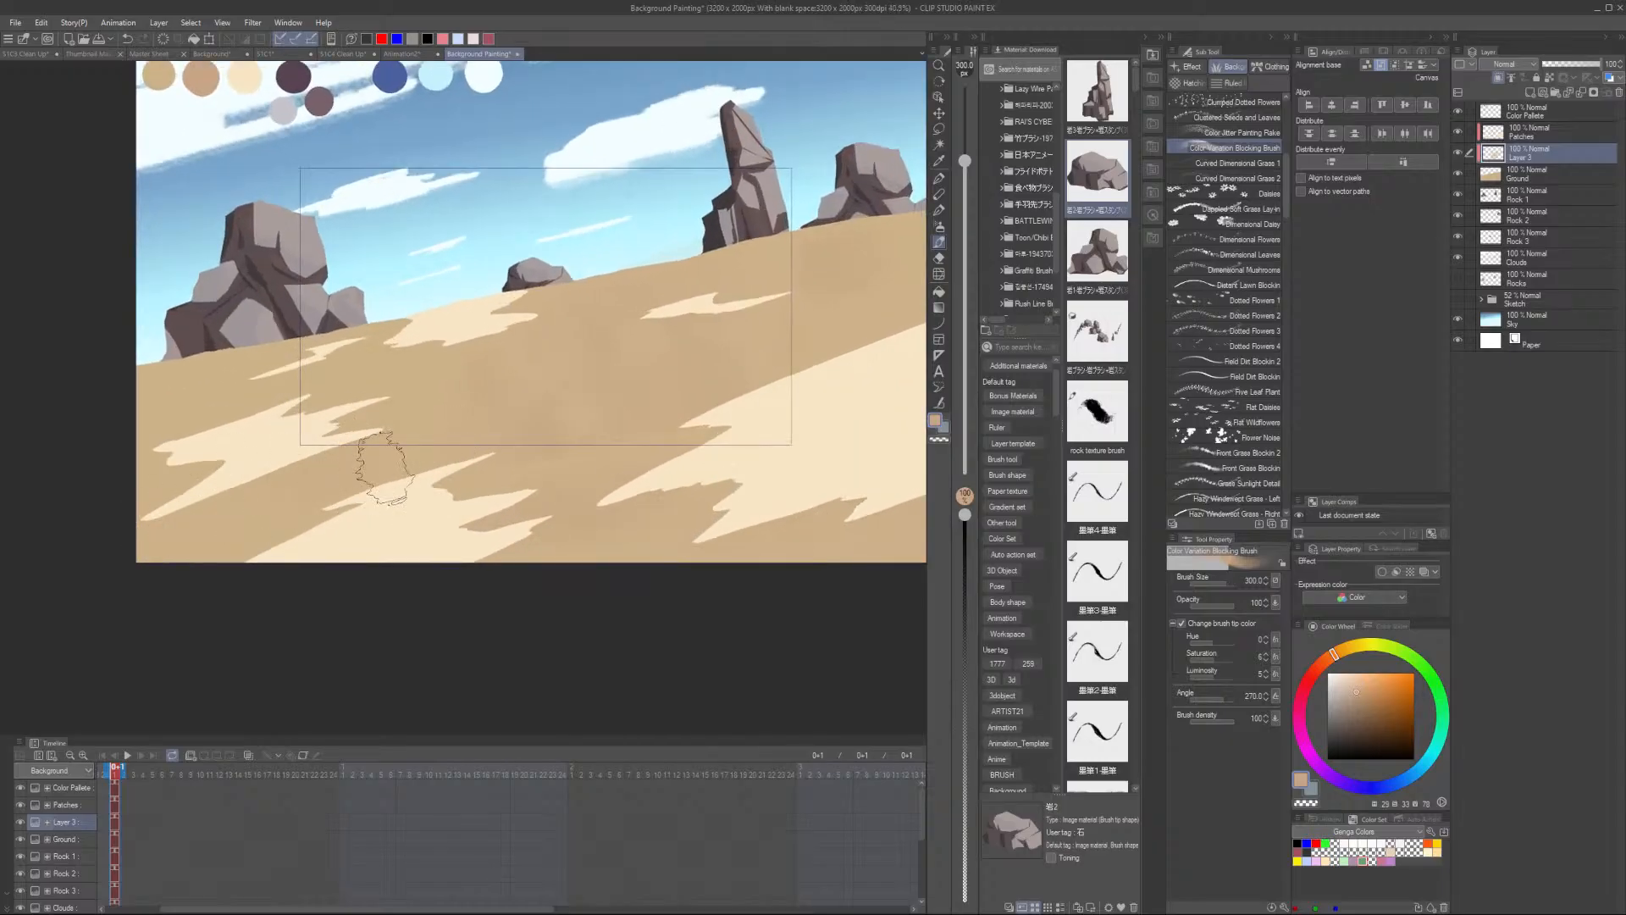
{"action": "scroll", "coordinate": [325, 395], "scroll_direction": "up", "scroll_amount": 1}
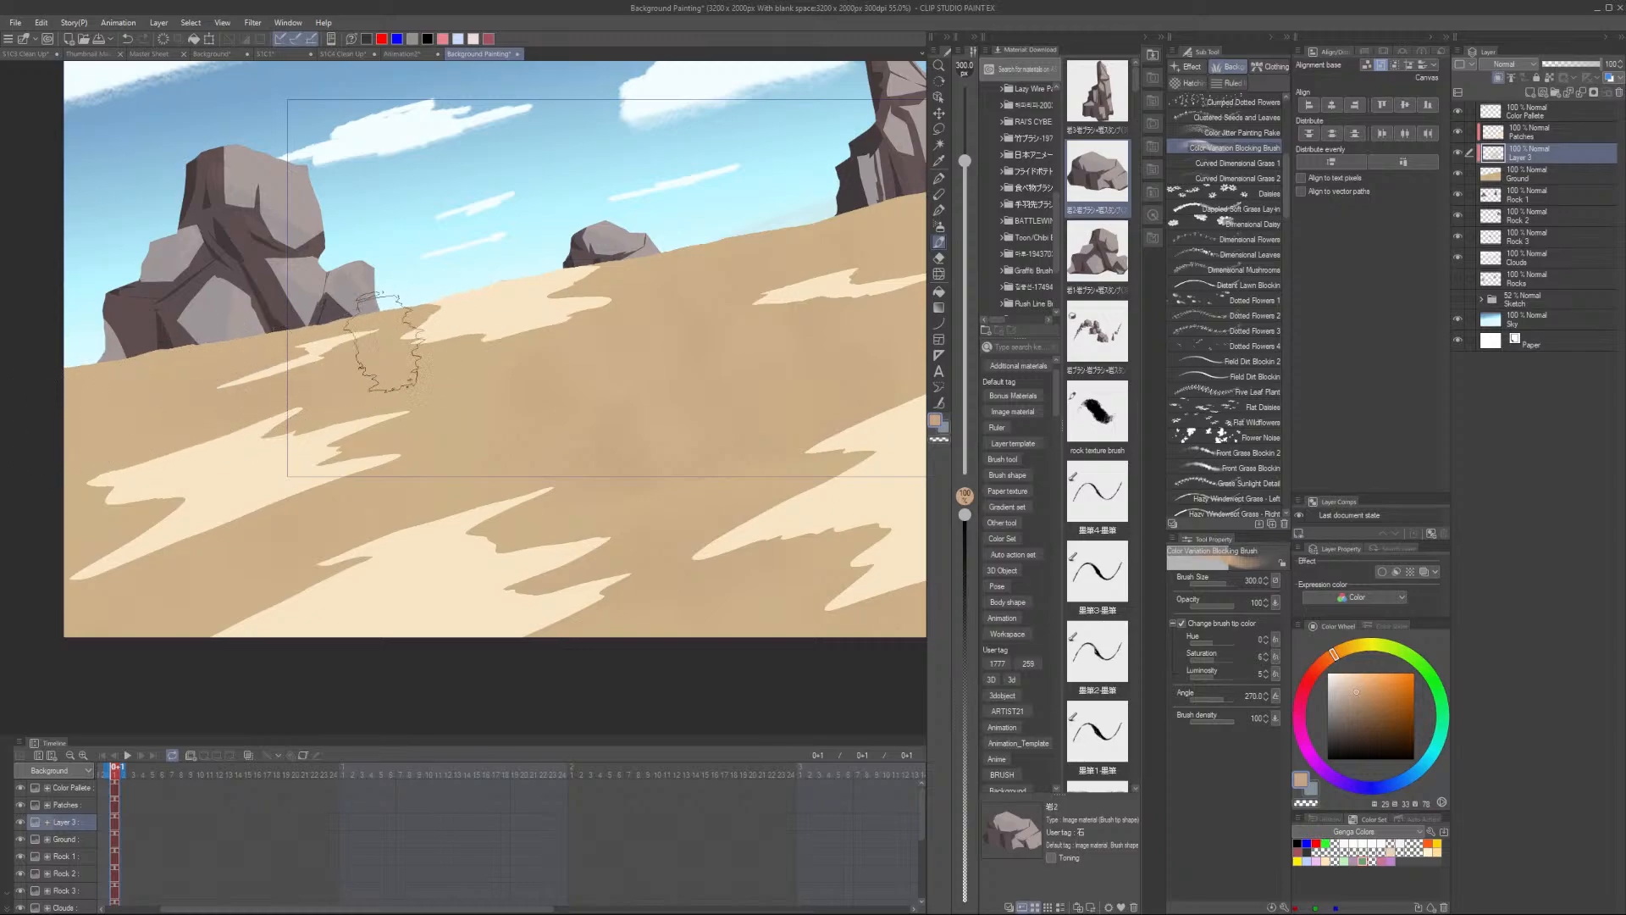
{"action": "scroll", "coordinate": [496, 337], "scroll_direction": "up", "scroll_amount": 1}
{"action": "scroll", "coordinate": [491, 330], "scroll_direction": "up", "scroll_amount": 1}
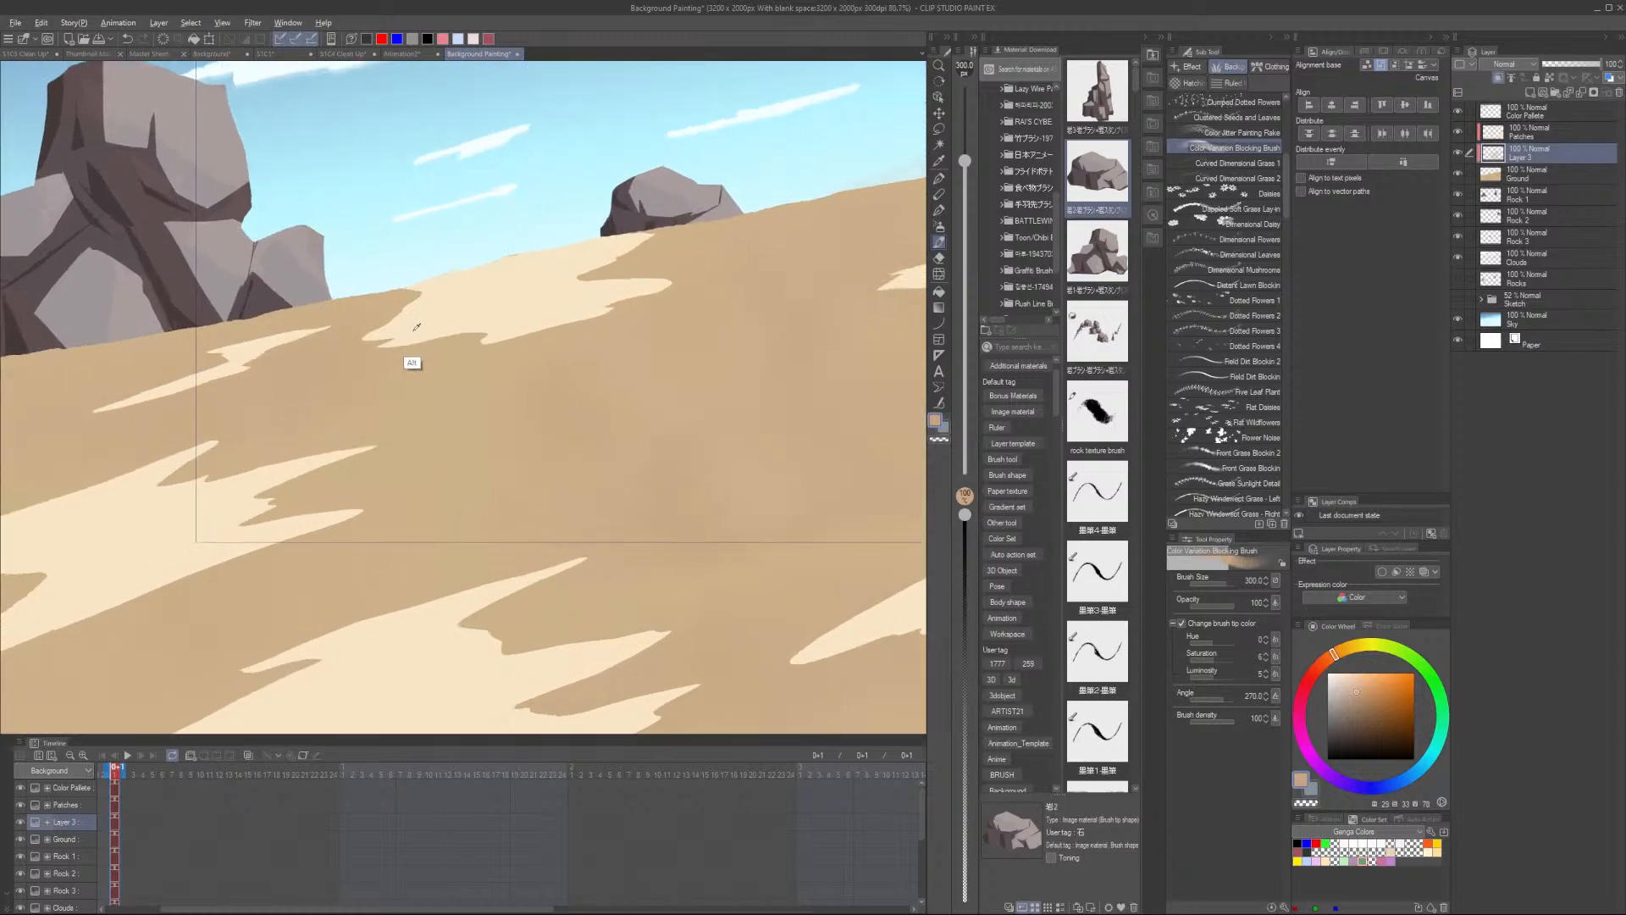
{"action": "left_click", "coordinate": [428, 362], "text": "alt"}
{"action": "scroll", "coordinate": [474, 331], "scroll_direction": "up", "scroll_amount": 3}
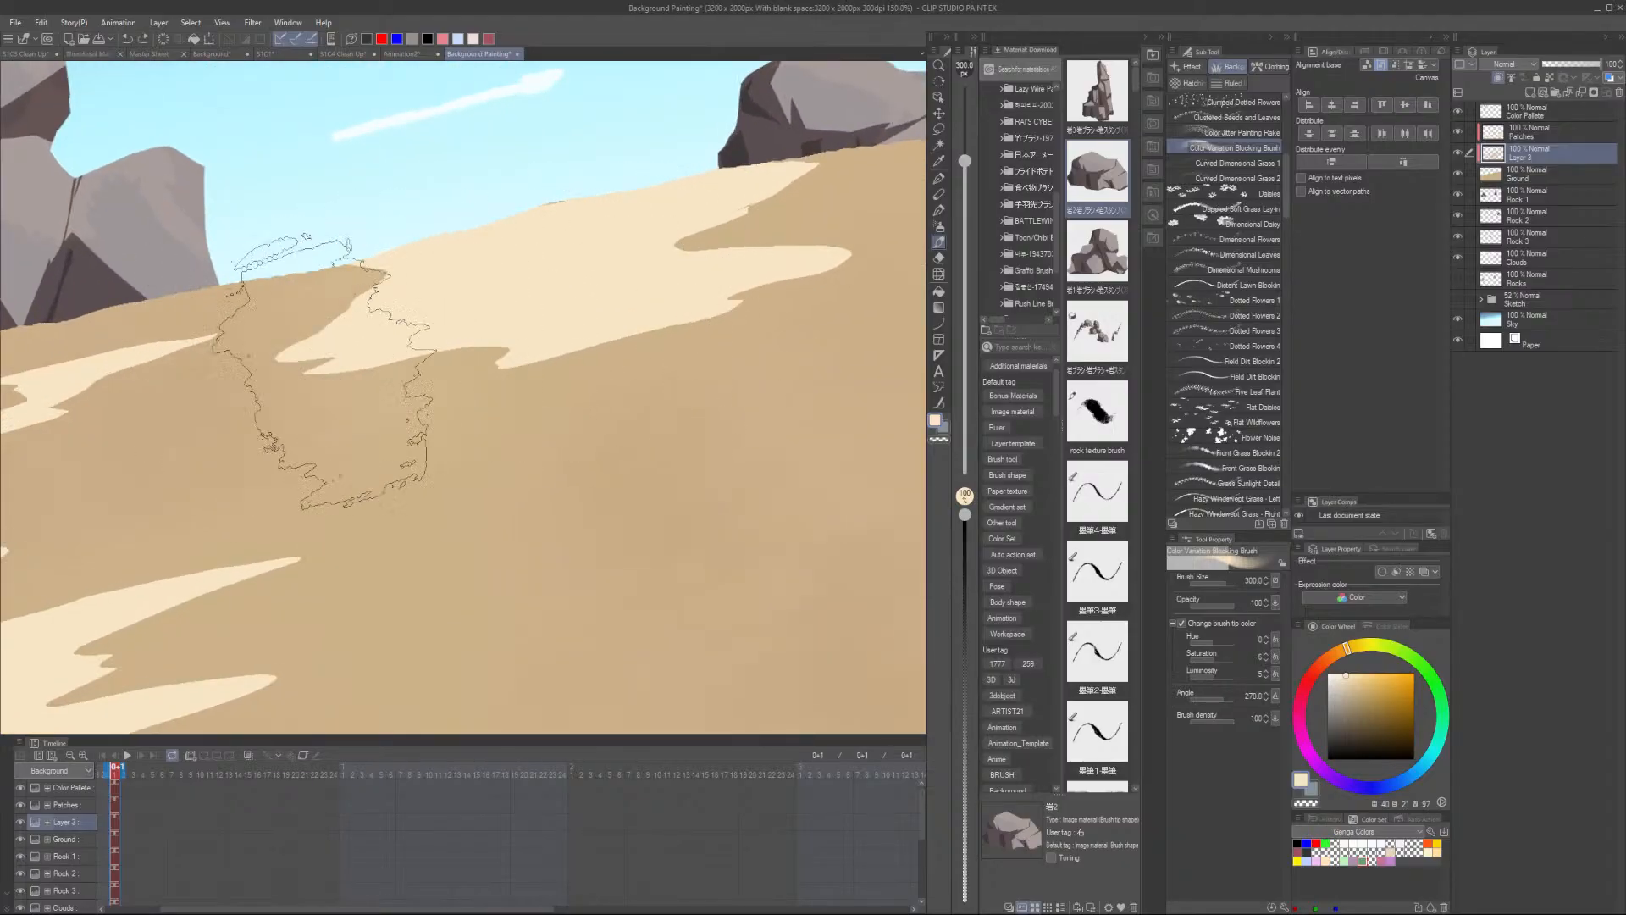
- Shrink the brush to 150 and paint a light textured patch on the ground
{"action": "key", "text": "bracketleft"}
{"action": "key", "text": "bracketleft"}
{"action": "key", "text": "bracketleft"}
{"action": "key", "text": "bracketleft"}
{"action": "left_click_drag", "start_coordinate": [677, 335], "coordinate": [748, 341]}
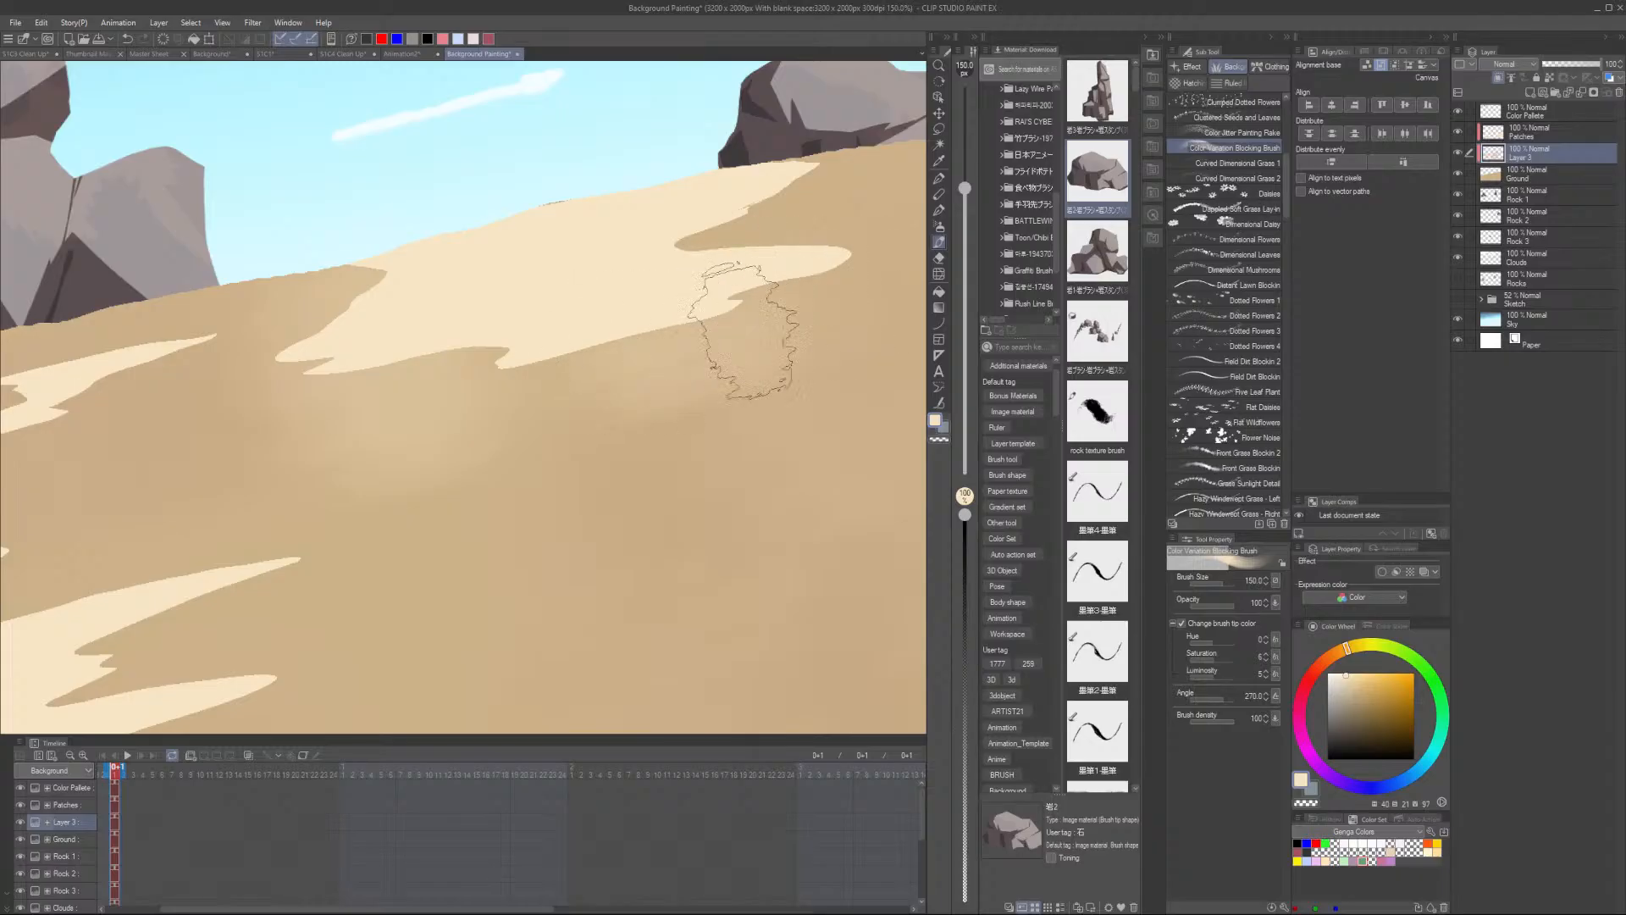
- Sample the darker sand colour from the ground
{"action": "scroll", "coordinate": [715, 359], "scroll_direction": "down", "scroll_amount": 2}
{"action": "scroll", "coordinate": [813, 369], "scroll_direction": "down", "scroll_amount": 2}
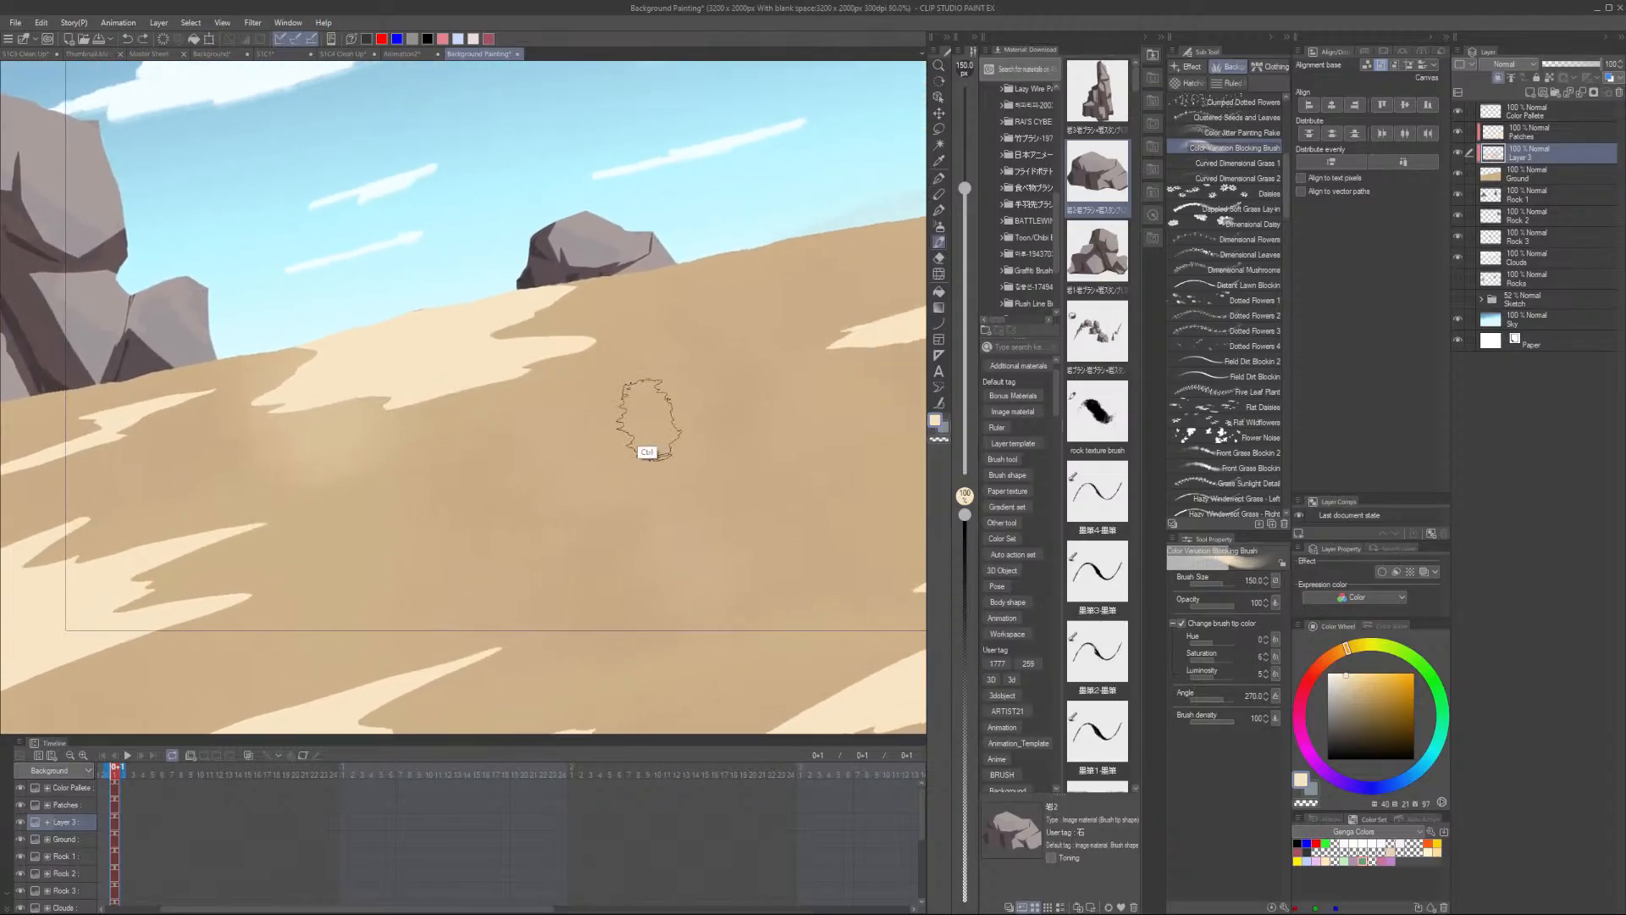
{"action": "left_click", "coordinate": [203, 476], "text": "alt"}
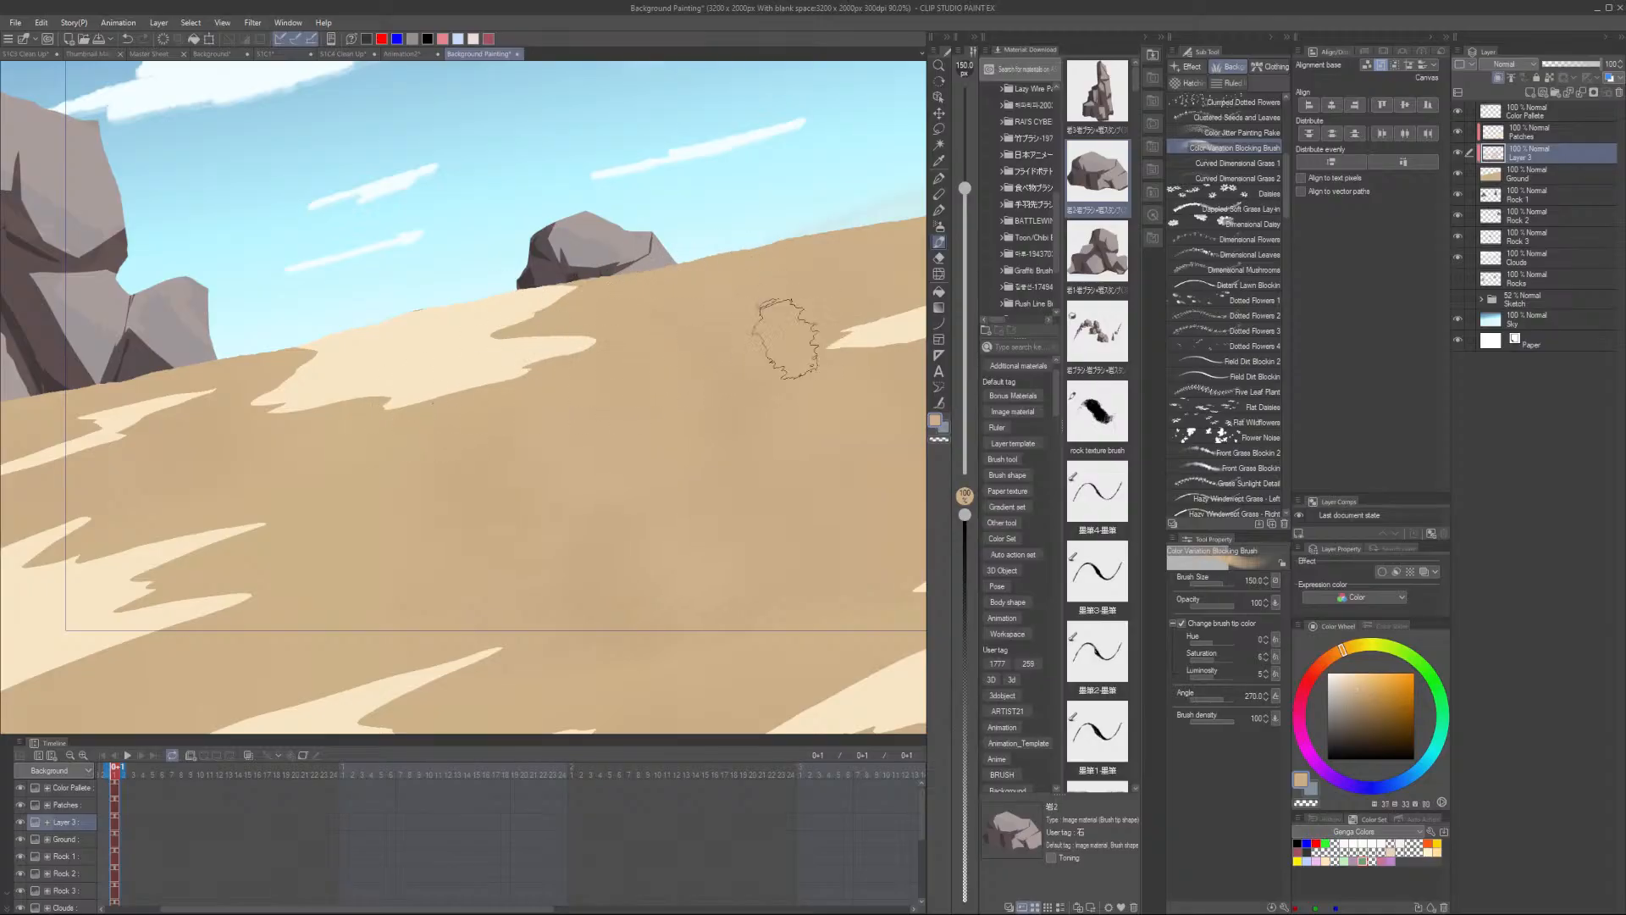
- Sample the darker sand colour and paint a dark textured stroke across the middle of the slope
{"action": "scroll", "coordinate": [763, 343], "scroll_direction": "down", "scroll_amount": 4}
{"action": "scroll", "coordinate": [646, 410], "scroll_direction": "up", "scroll_amount": 2}
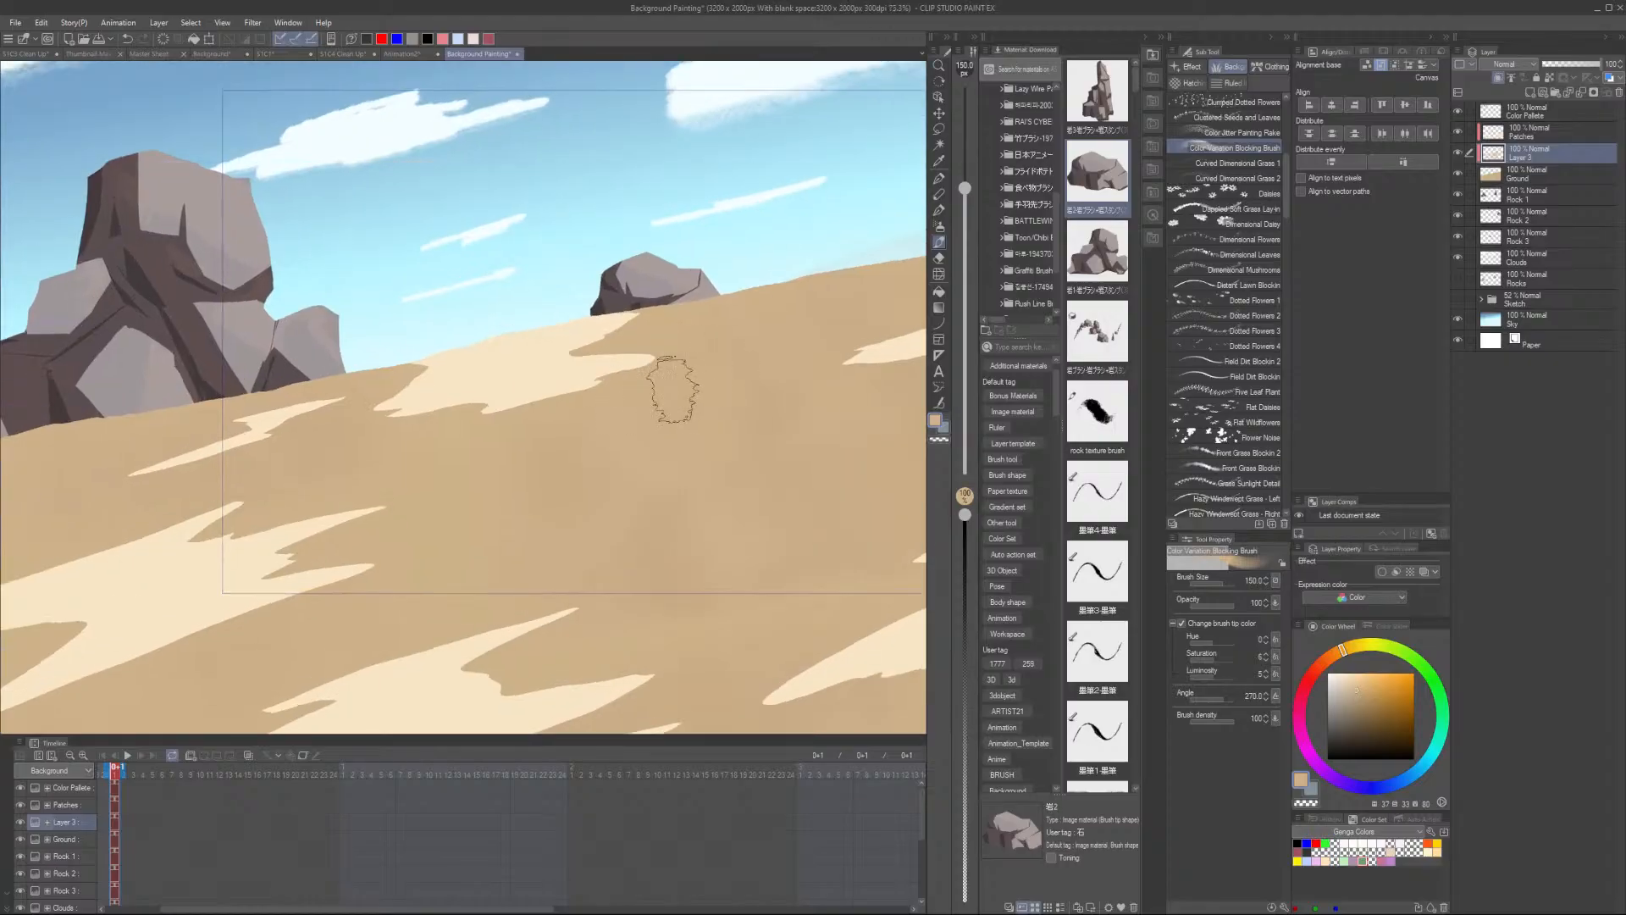
{"action": "left_click", "coordinate": [583, 364], "text": "alt"}
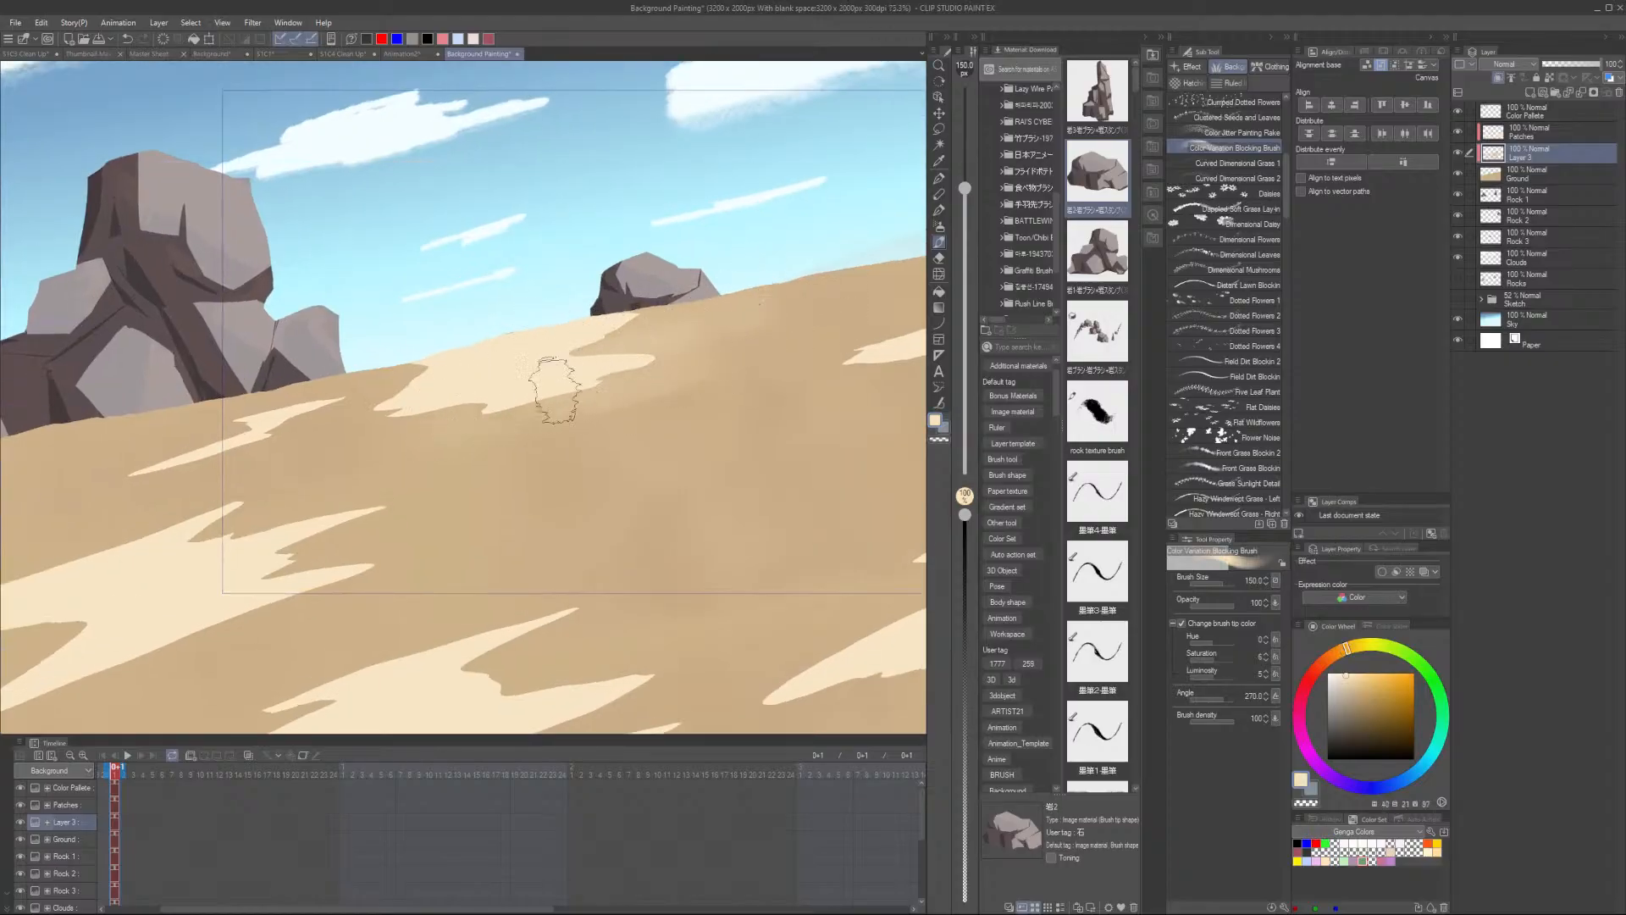
{"action": "scroll", "coordinate": [610, 366], "scroll_direction": "down", "scroll_amount": 1}
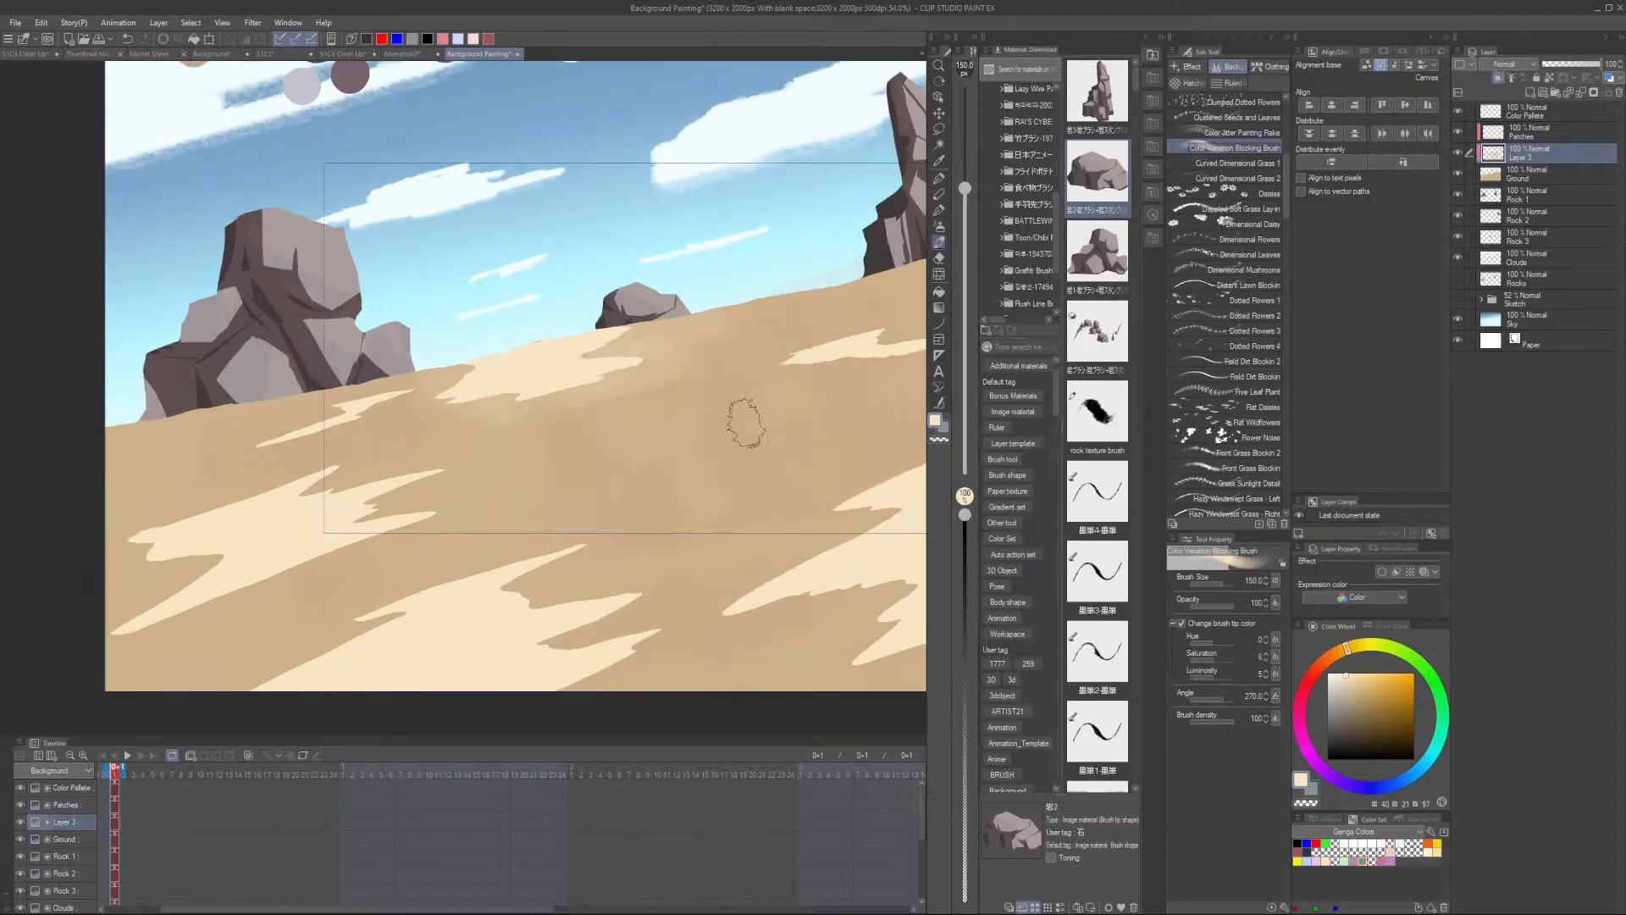
{"action": "scroll", "coordinate": [744, 418], "scroll_direction": "up", "scroll_amount": 1}
{"action": "left_click", "coordinate": [586, 395], "text": "alt"}
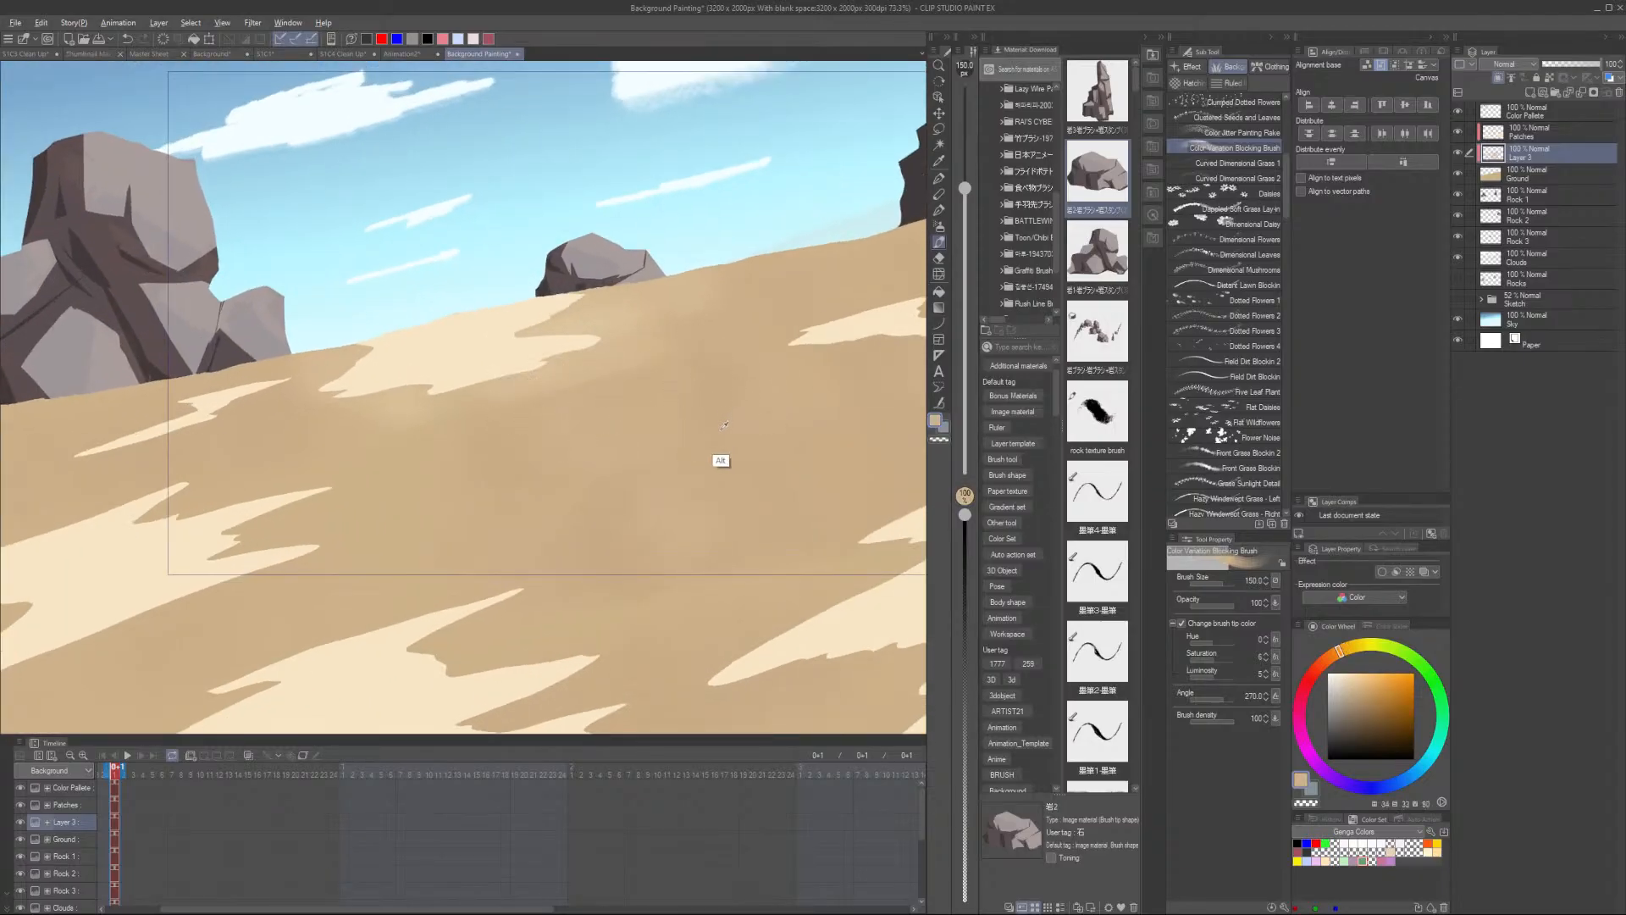
{"action": "left_click_drag", "start_coordinate": [699, 426], "coordinate": [483, 494]}
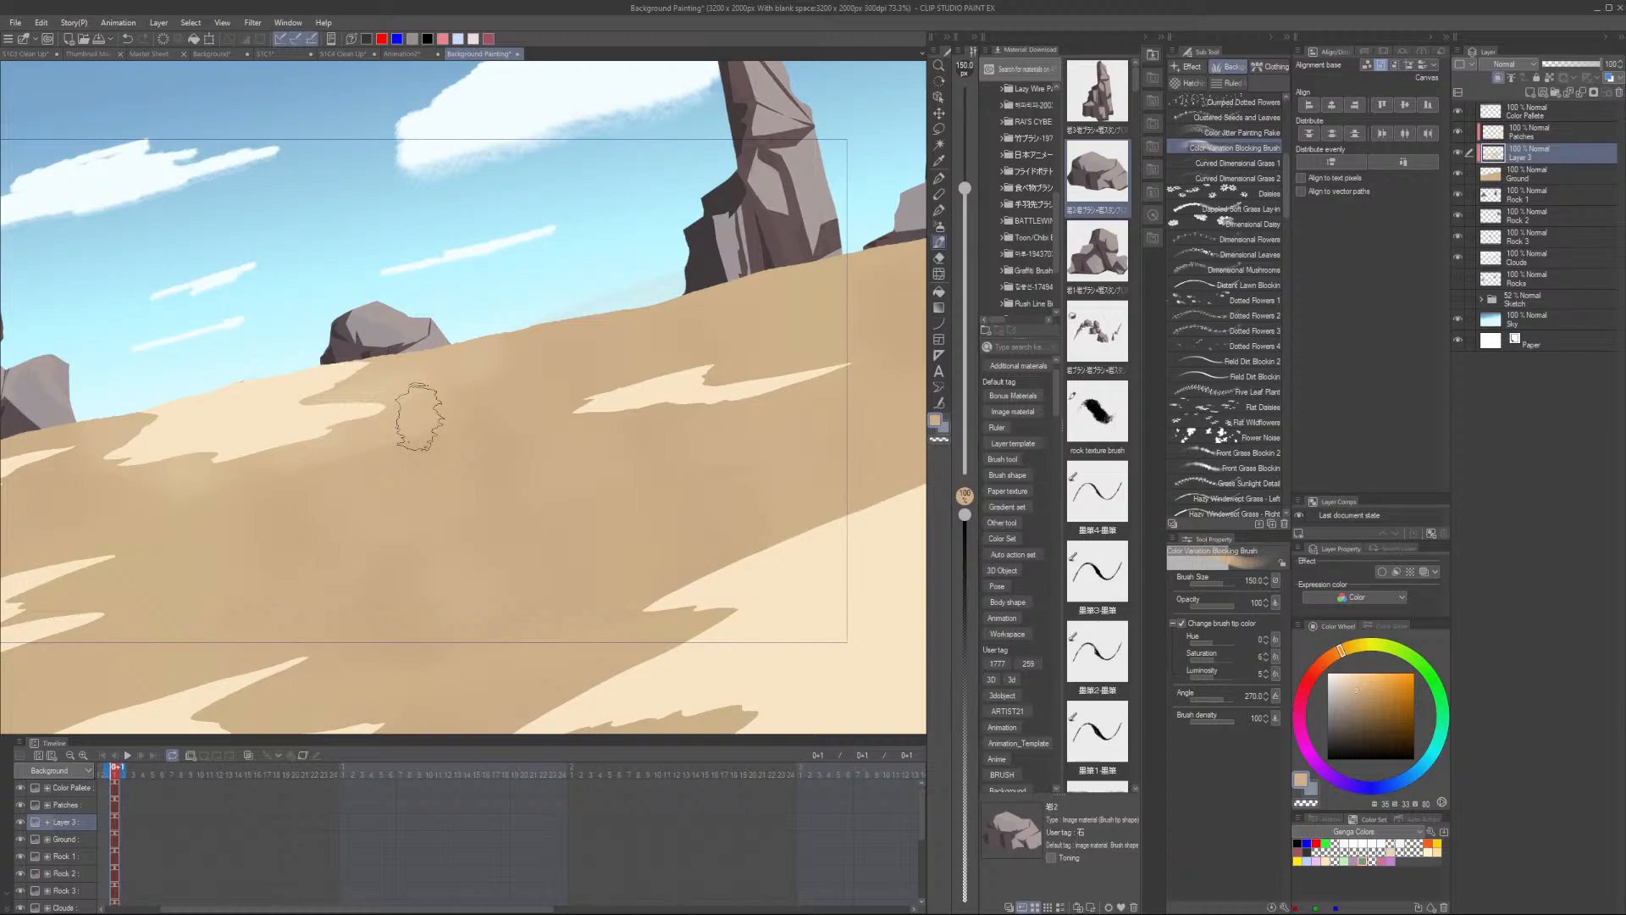
- Sample the light sand colour and paint a light textured stroke near the top of the slope
{"action": "left_click", "coordinate": [623, 398], "text": "alt"}
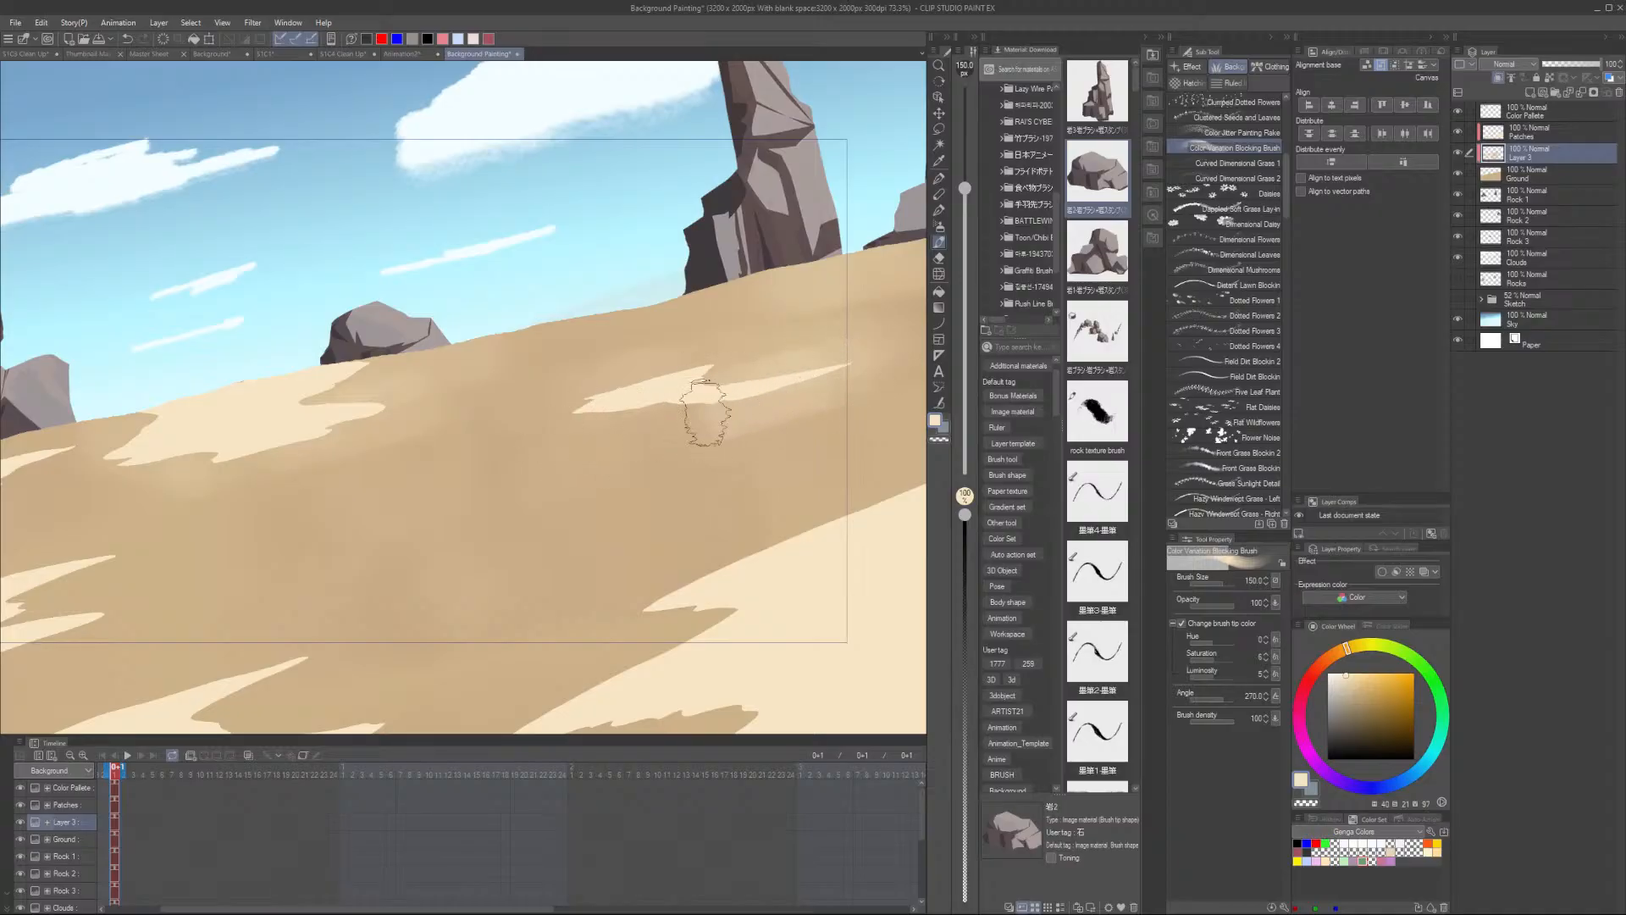
{"action": "mouse_move", "coordinate": [812, 373]}
{"action": "left_mouse_down"}
{"action": "mouse_move", "coordinate": [640, 398]}
{"action": "mouse_move", "coordinate": [683, 398]}
{"action": "left_mouse_up"}
{"action": "left_click", "coordinate": [789, 382], "text": "alt"}
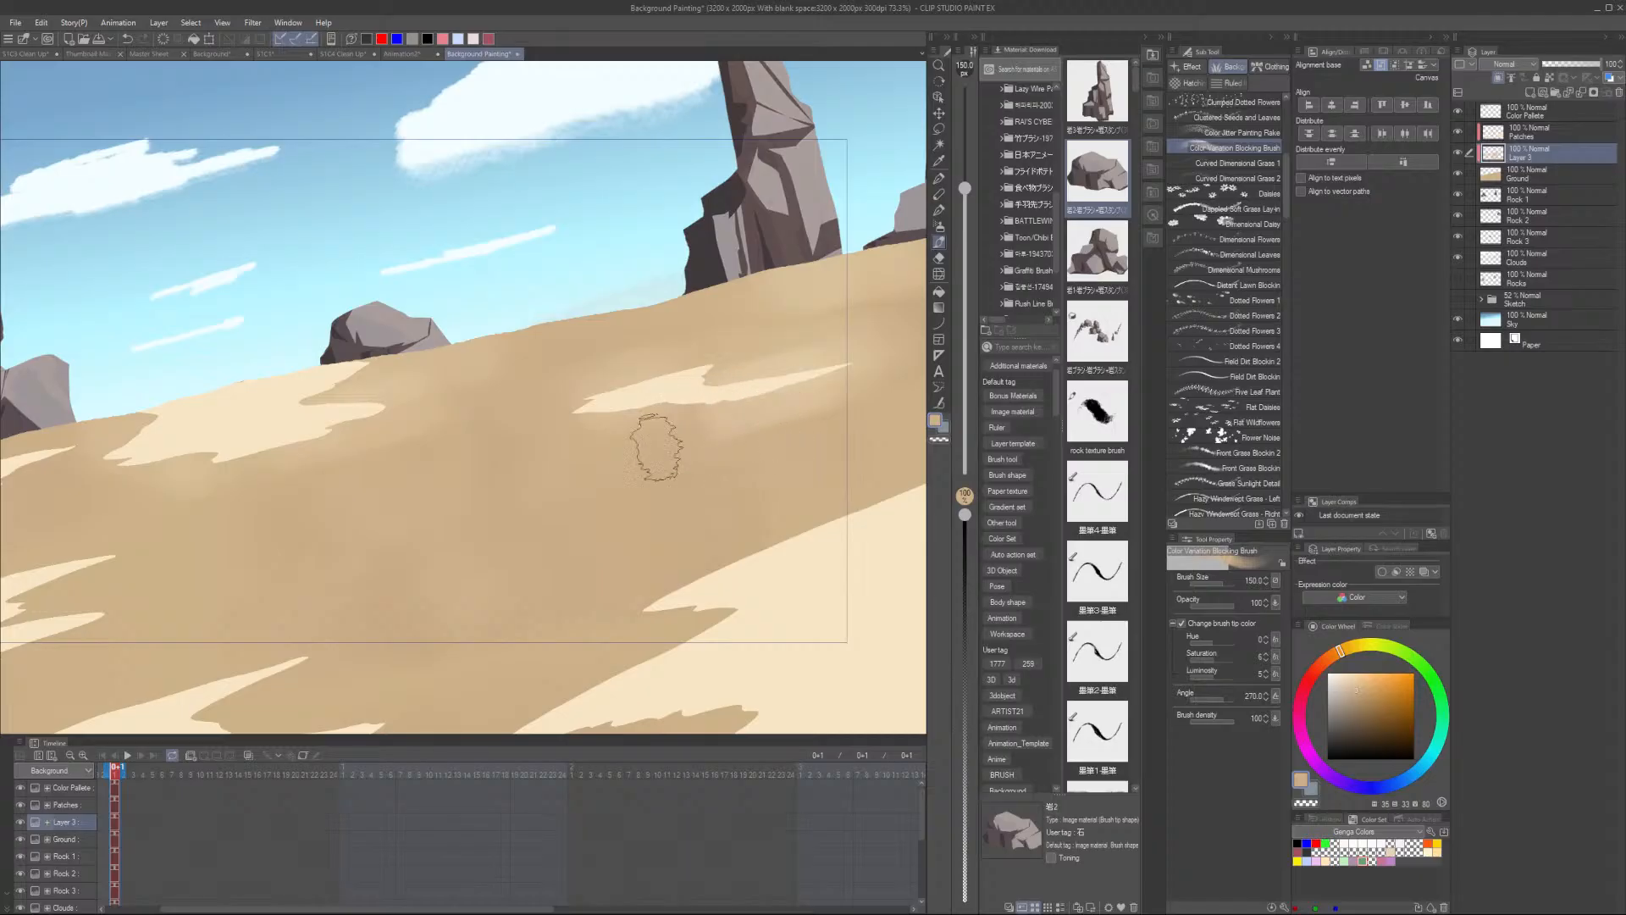
- Paint another light textured stroke across the lower ground
{"action": "scroll", "coordinate": [813, 343], "scroll_direction": "down", "scroll_amount": 3}
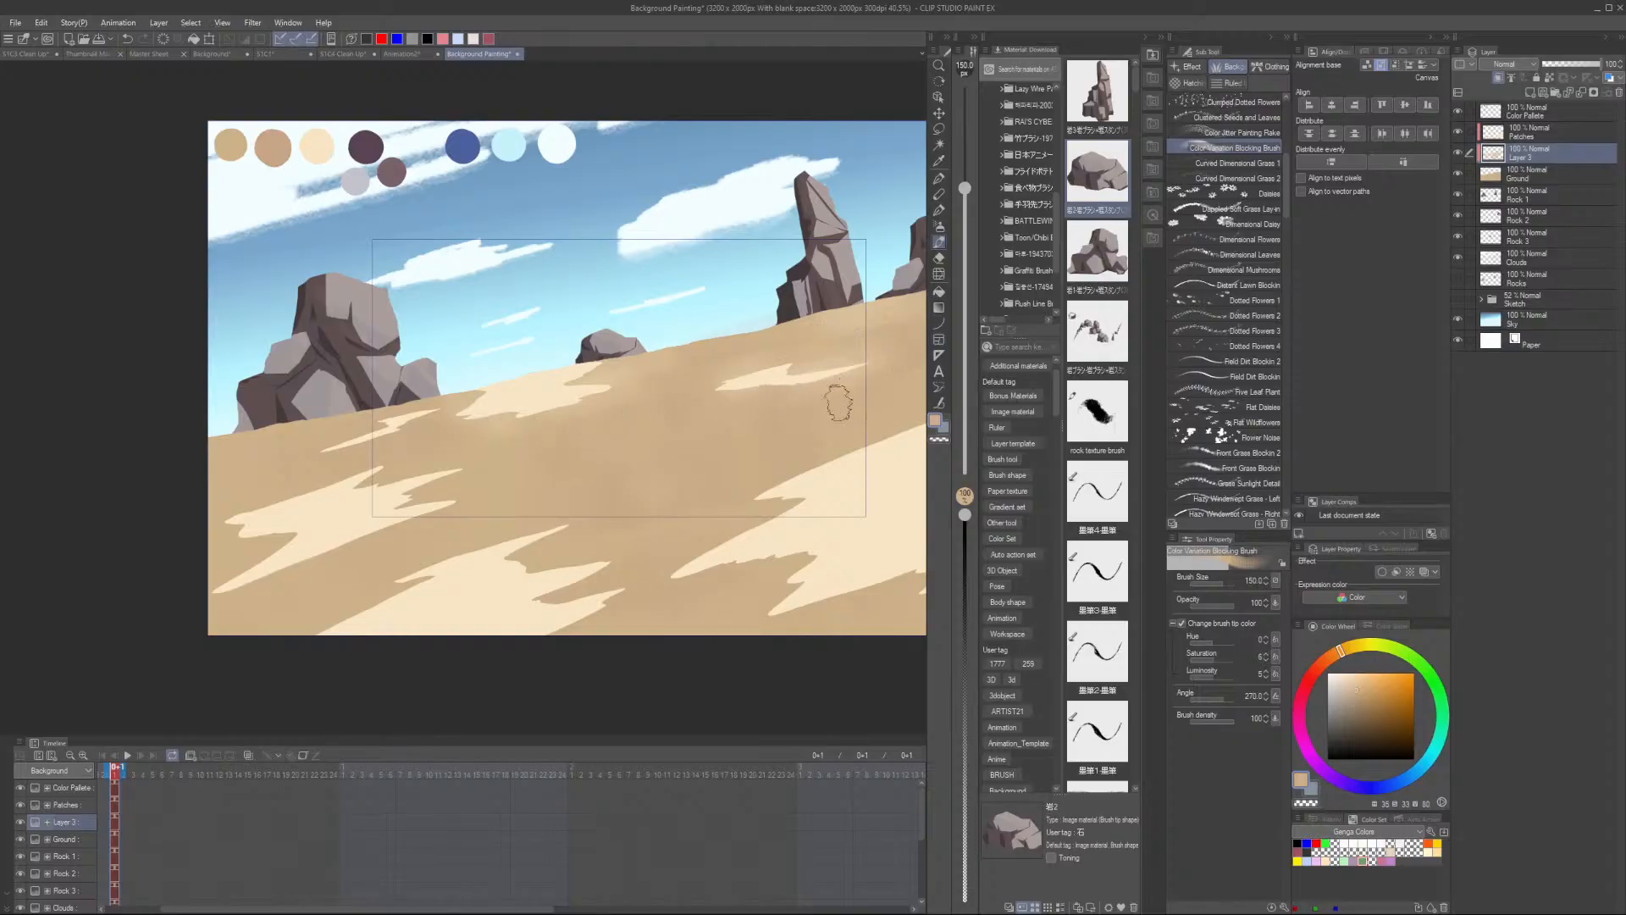
{"action": "left_click_drag", "start_coordinate": [791, 423], "coordinate": [632, 442]}
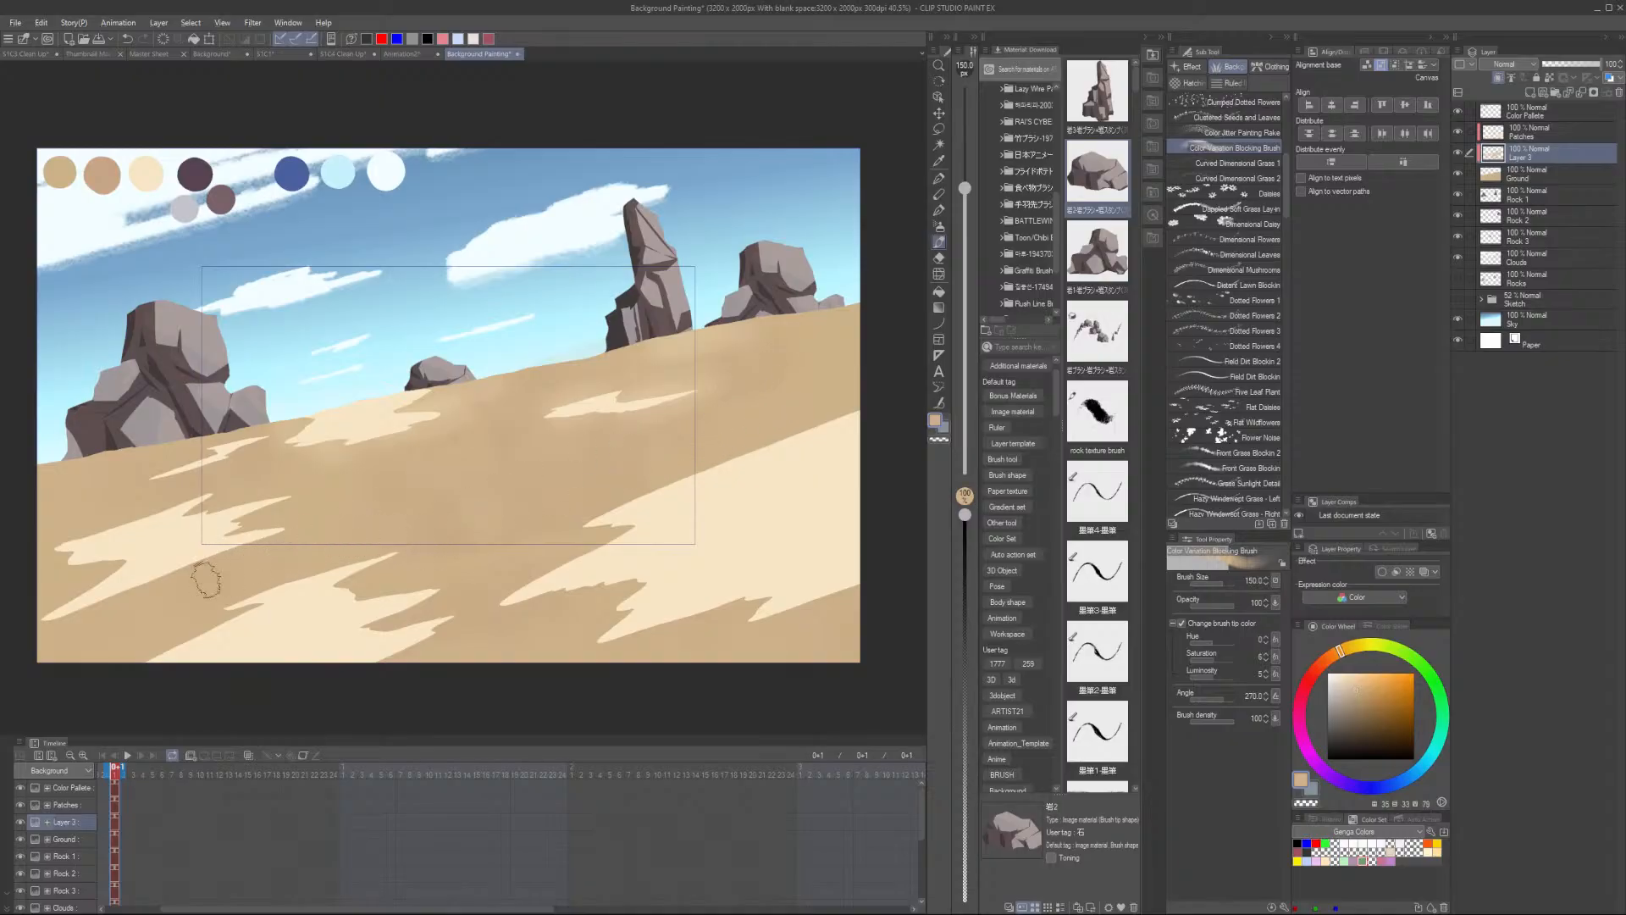
{"action": "left_click_drag", "start_coordinate": [372, 556], "coordinate": [594, 491]}
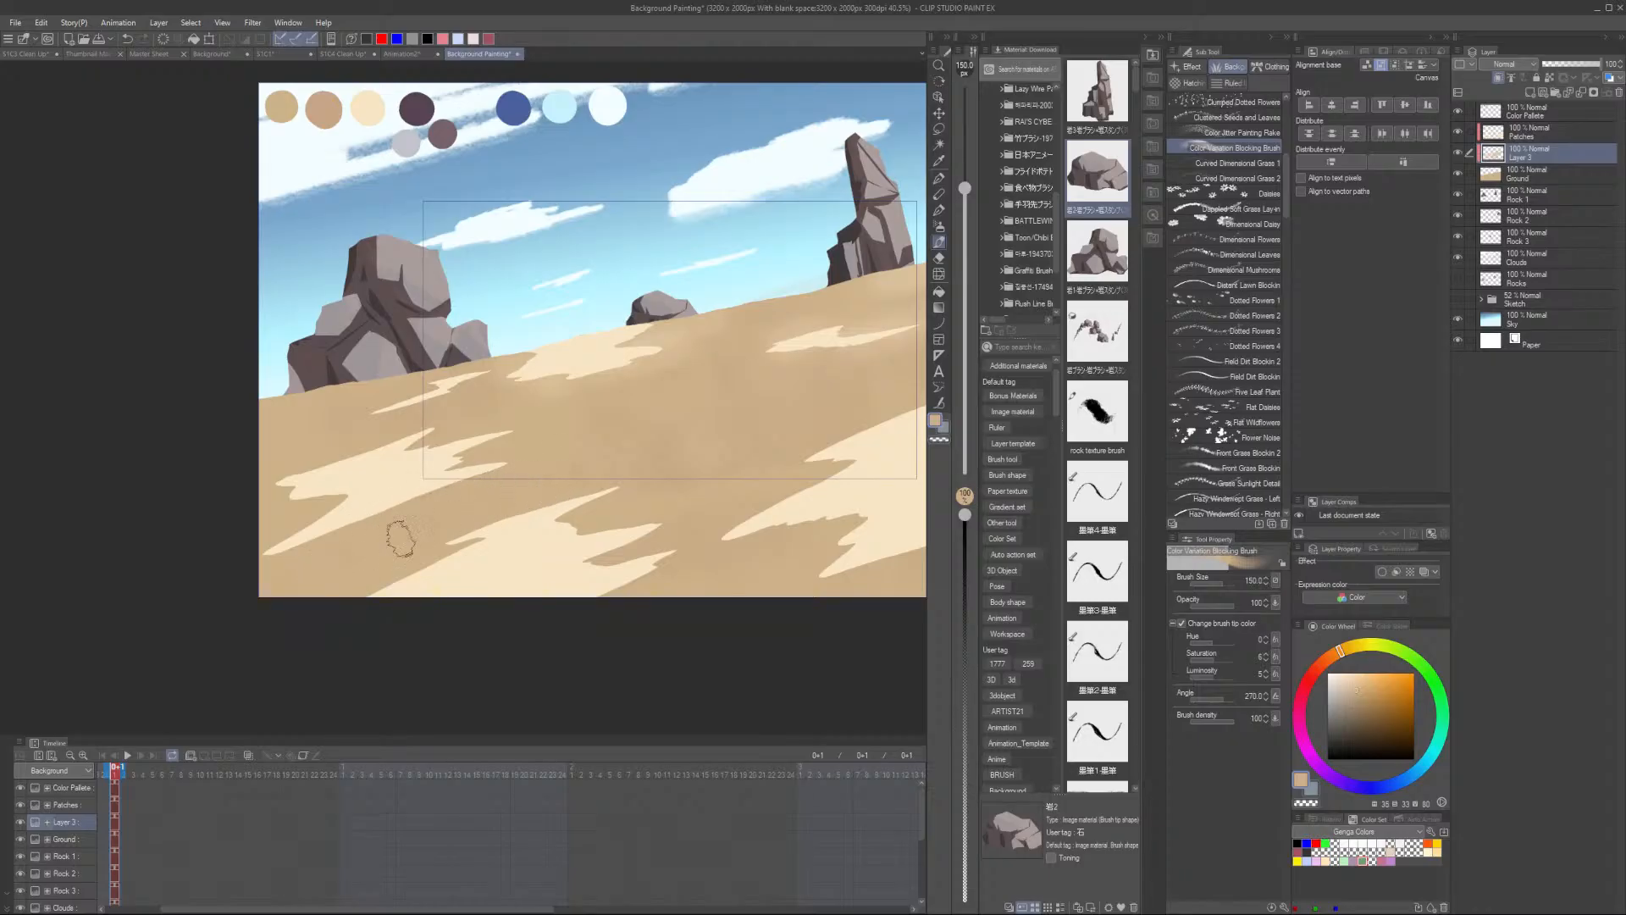
- Enlarge the brush to 260 and paint light textured strokes along the bottom of the ground
{"action": "key", "text": "bracketright"}
{"action": "left_click", "coordinate": [598, 359], "text": "alt"}
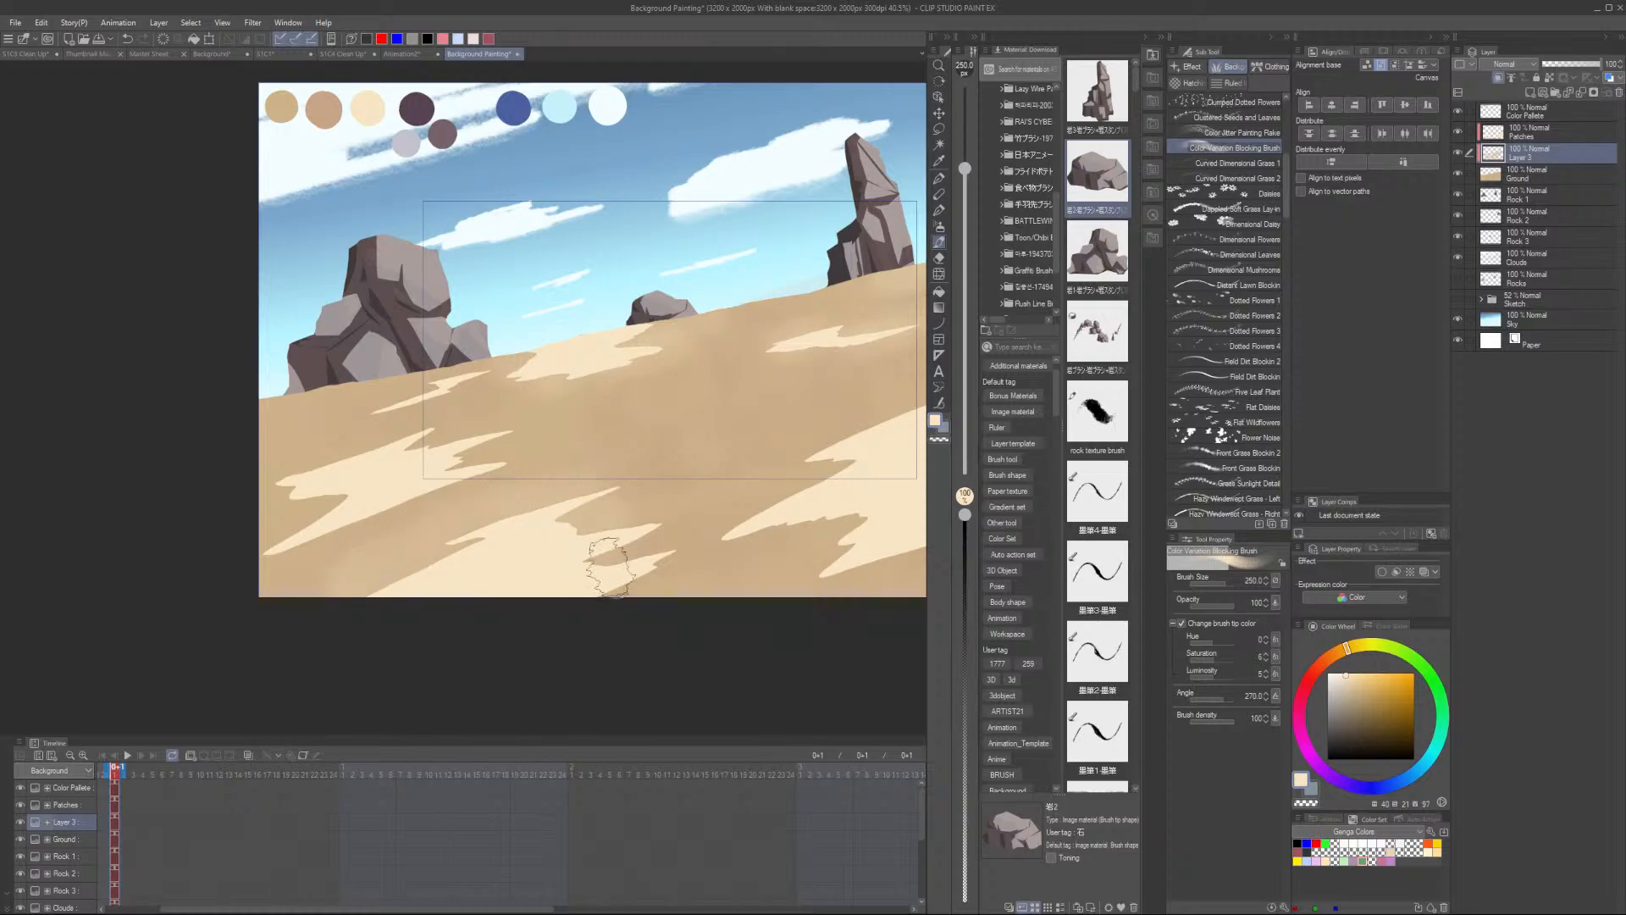
{"action": "left_click_drag", "start_coordinate": [671, 553], "coordinate": [734, 544]}
{"action": "left_click", "coordinate": [667, 516], "text": "alt"}
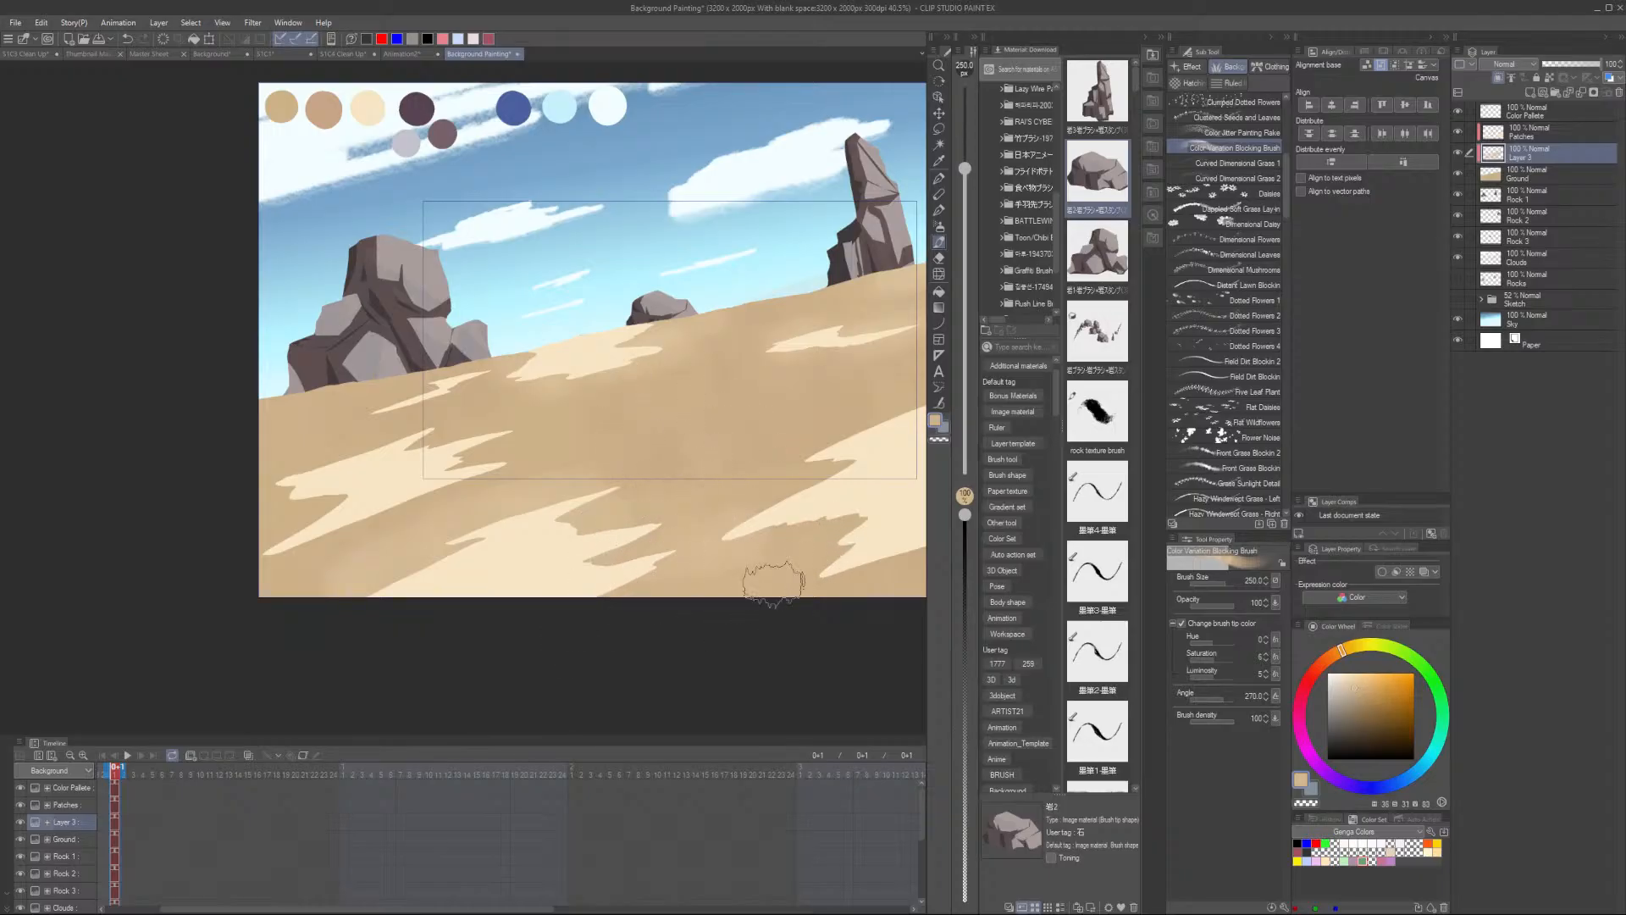
- Add more light textured dabs and a stroke across the middle and lower ground
{"action": "left_click", "coordinate": [372, 517], "text": "alt"}
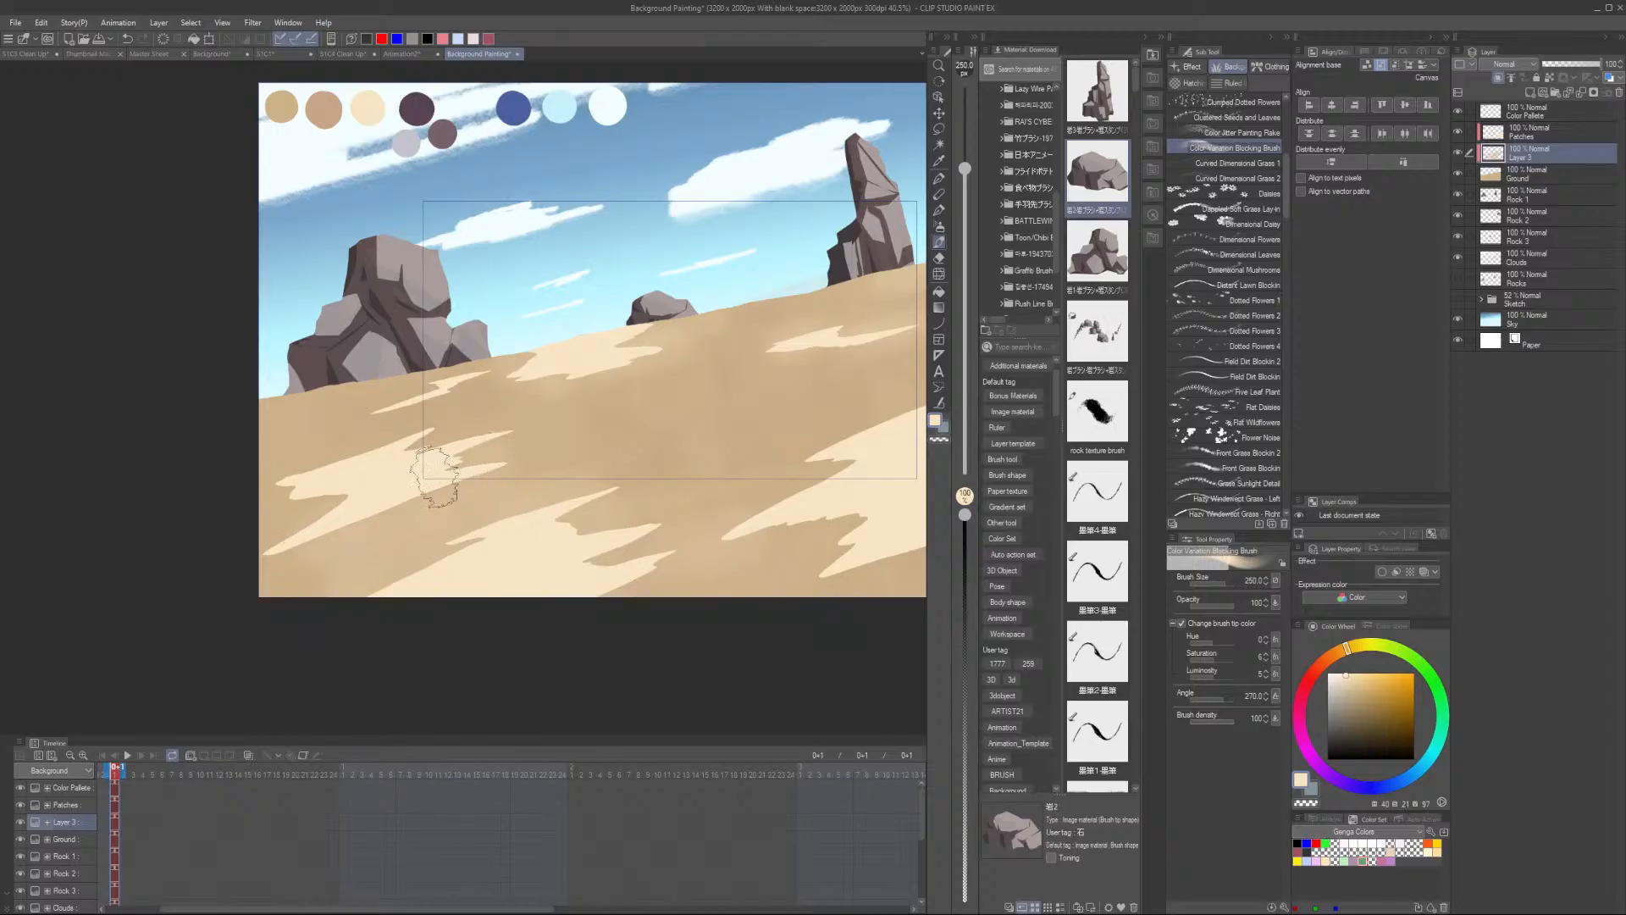
{"action": "mouse_move", "coordinate": [400, 459]}
{"action": "left_mouse_down"}
{"action": "mouse_move", "coordinate": [315, 468]}
{"action": "mouse_move", "coordinate": [409, 439]}
{"action": "mouse_move", "coordinate": [362, 459]}
{"action": "left_mouse_up"}
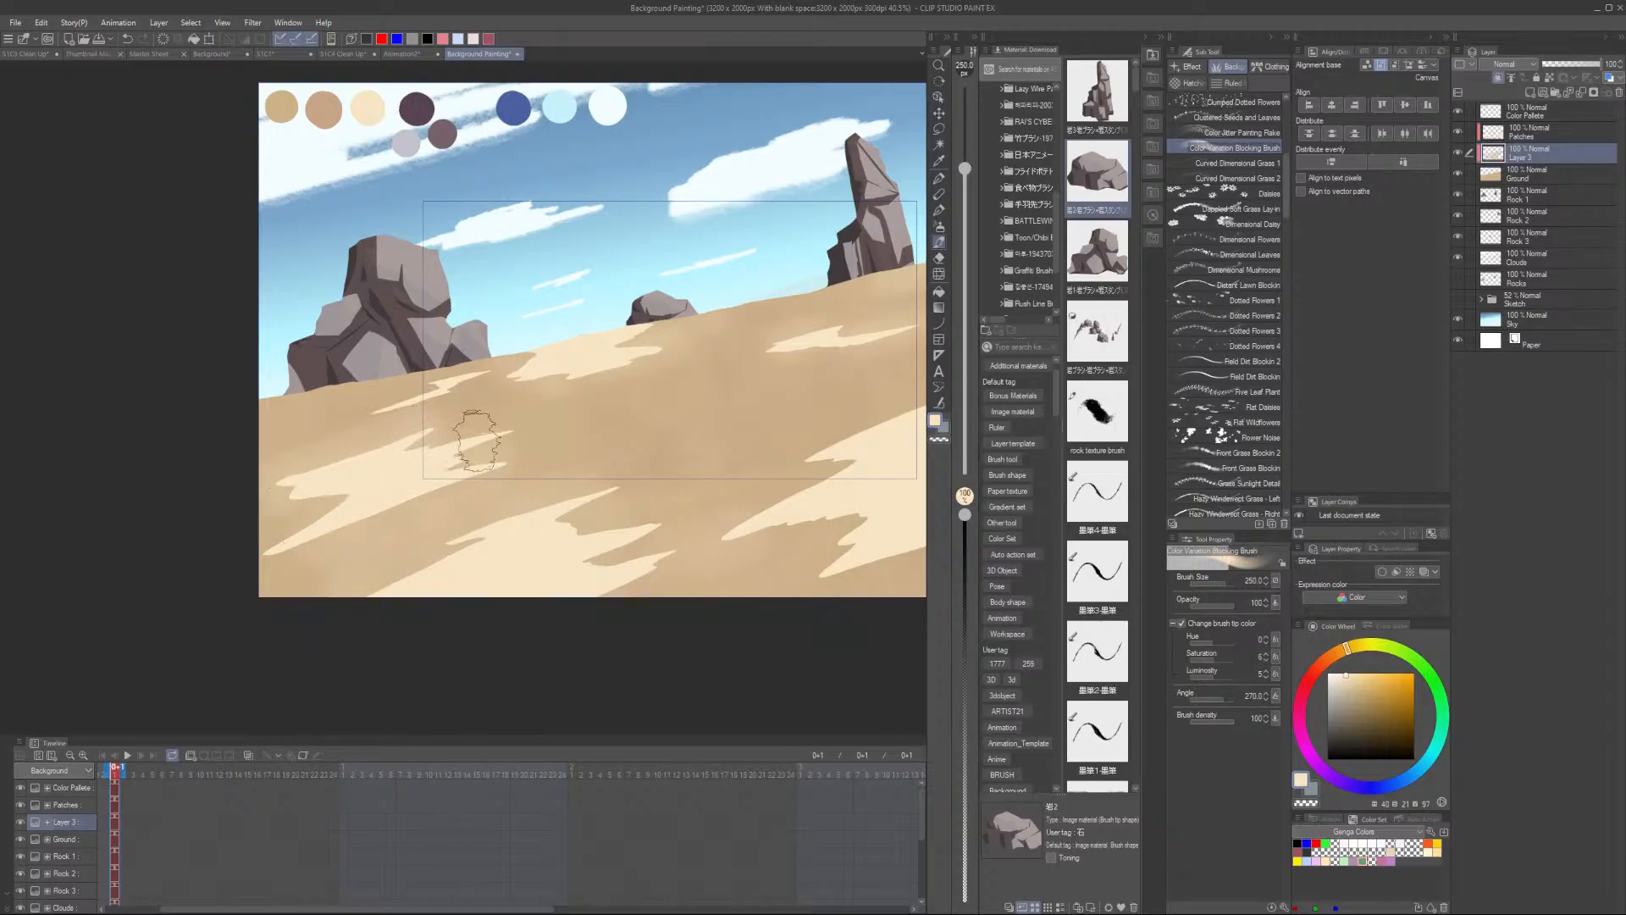
{"action": "left_click", "coordinate": [477, 440], "text": "alt"}
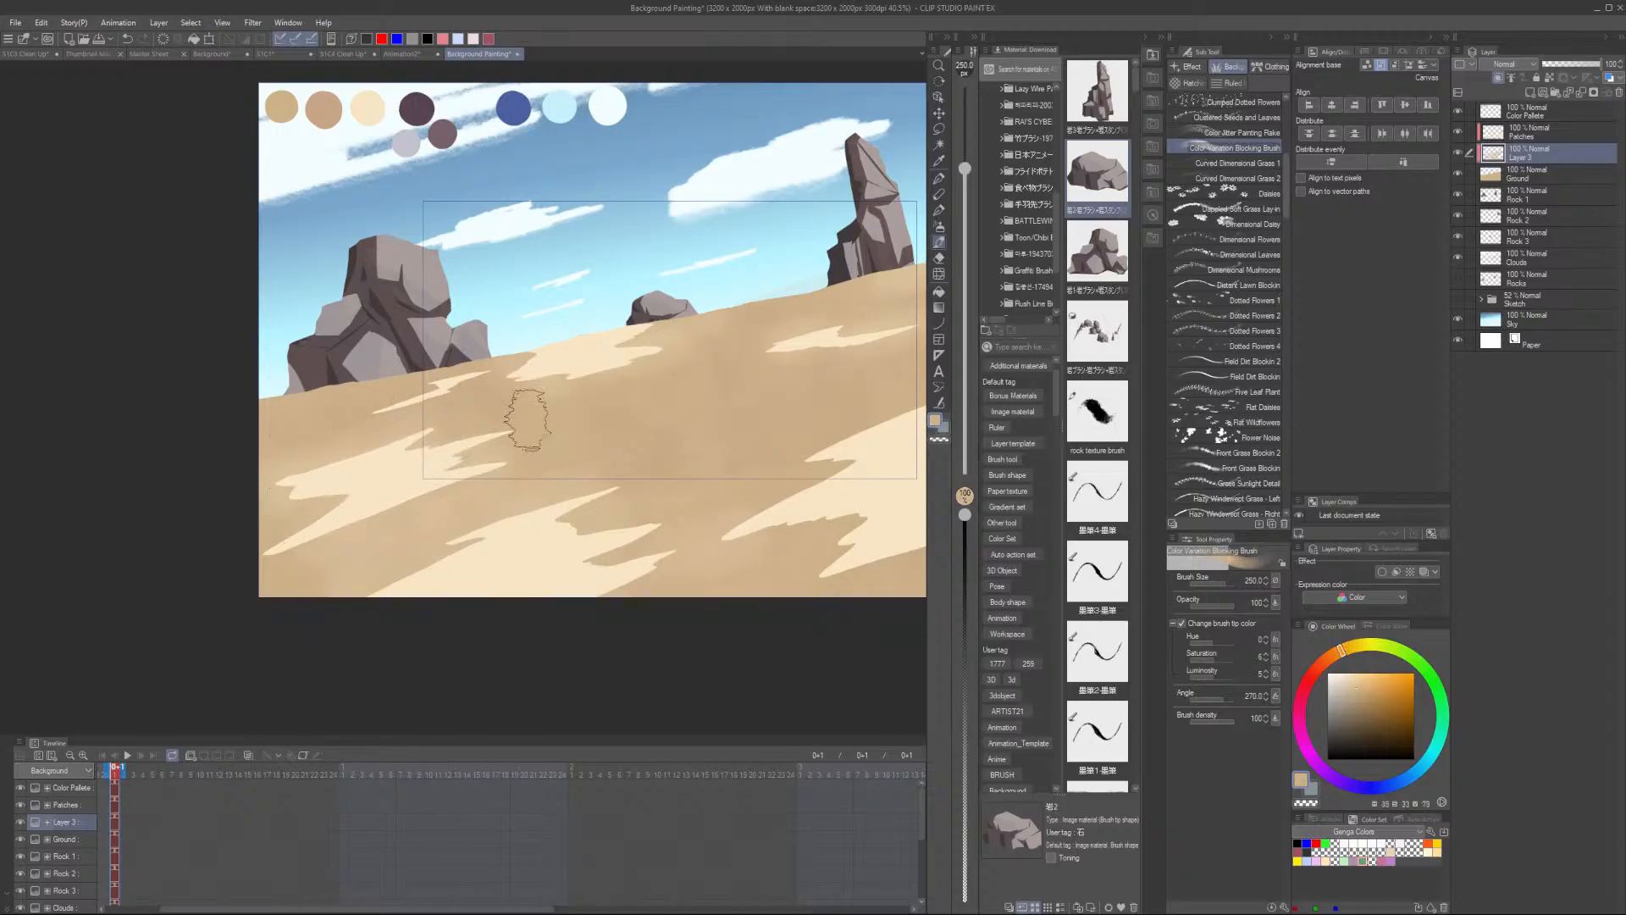
{"action": "scroll", "coordinate": [765, 458], "scroll_direction": "down", "scroll_amount": 1}
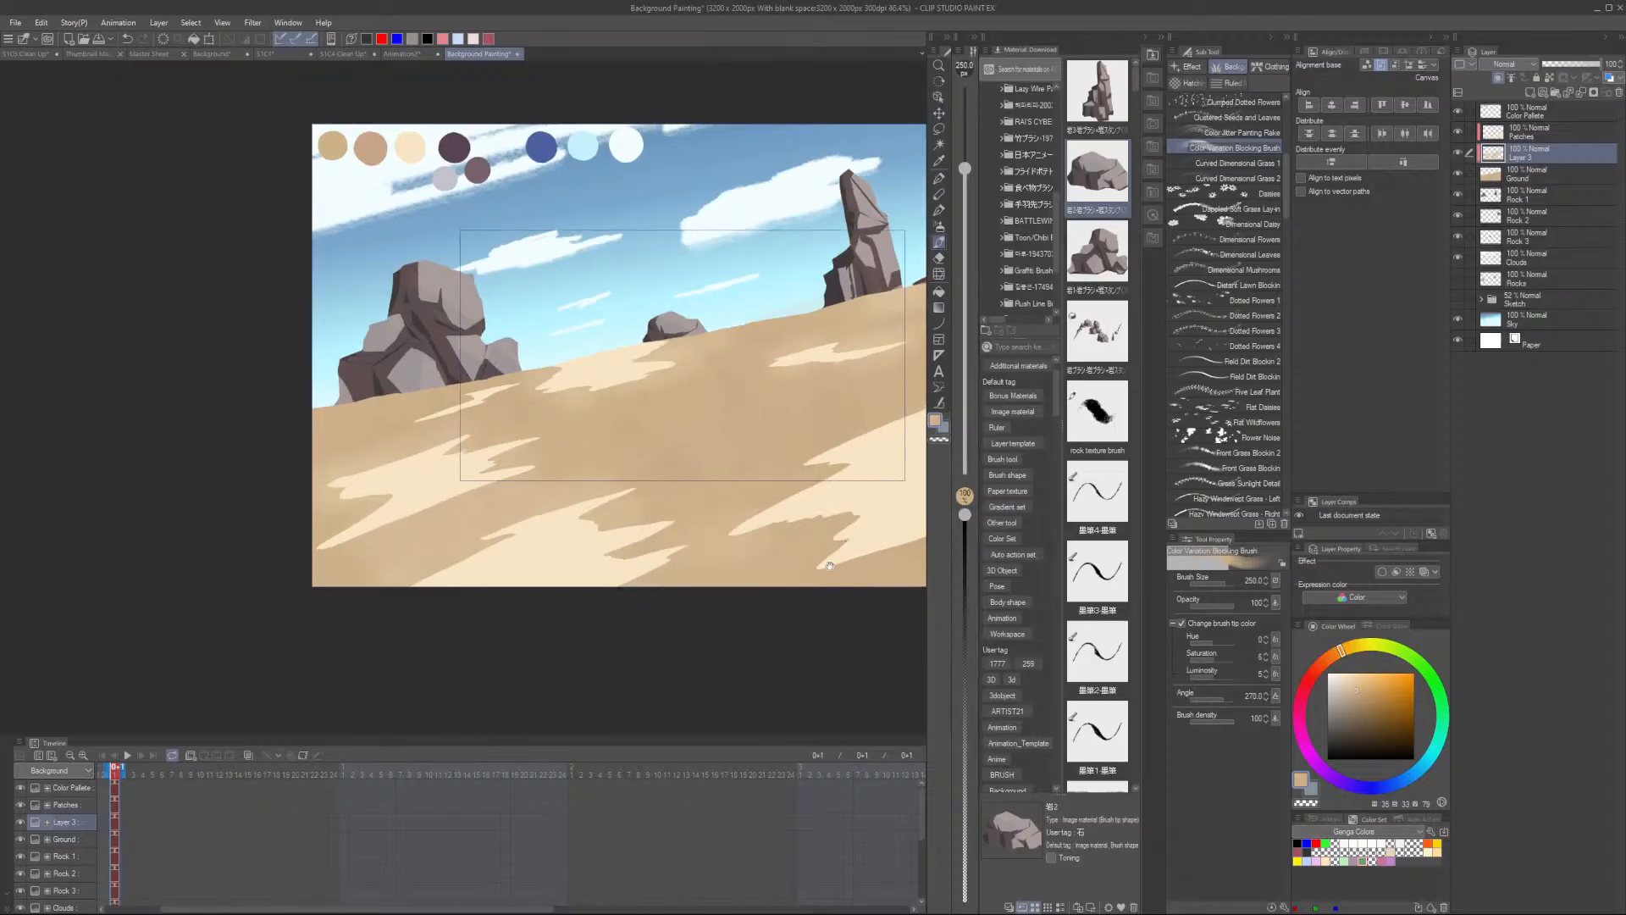
{"action": "left_click_drag", "start_coordinate": [829, 565], "coordinate": [645, 573]}
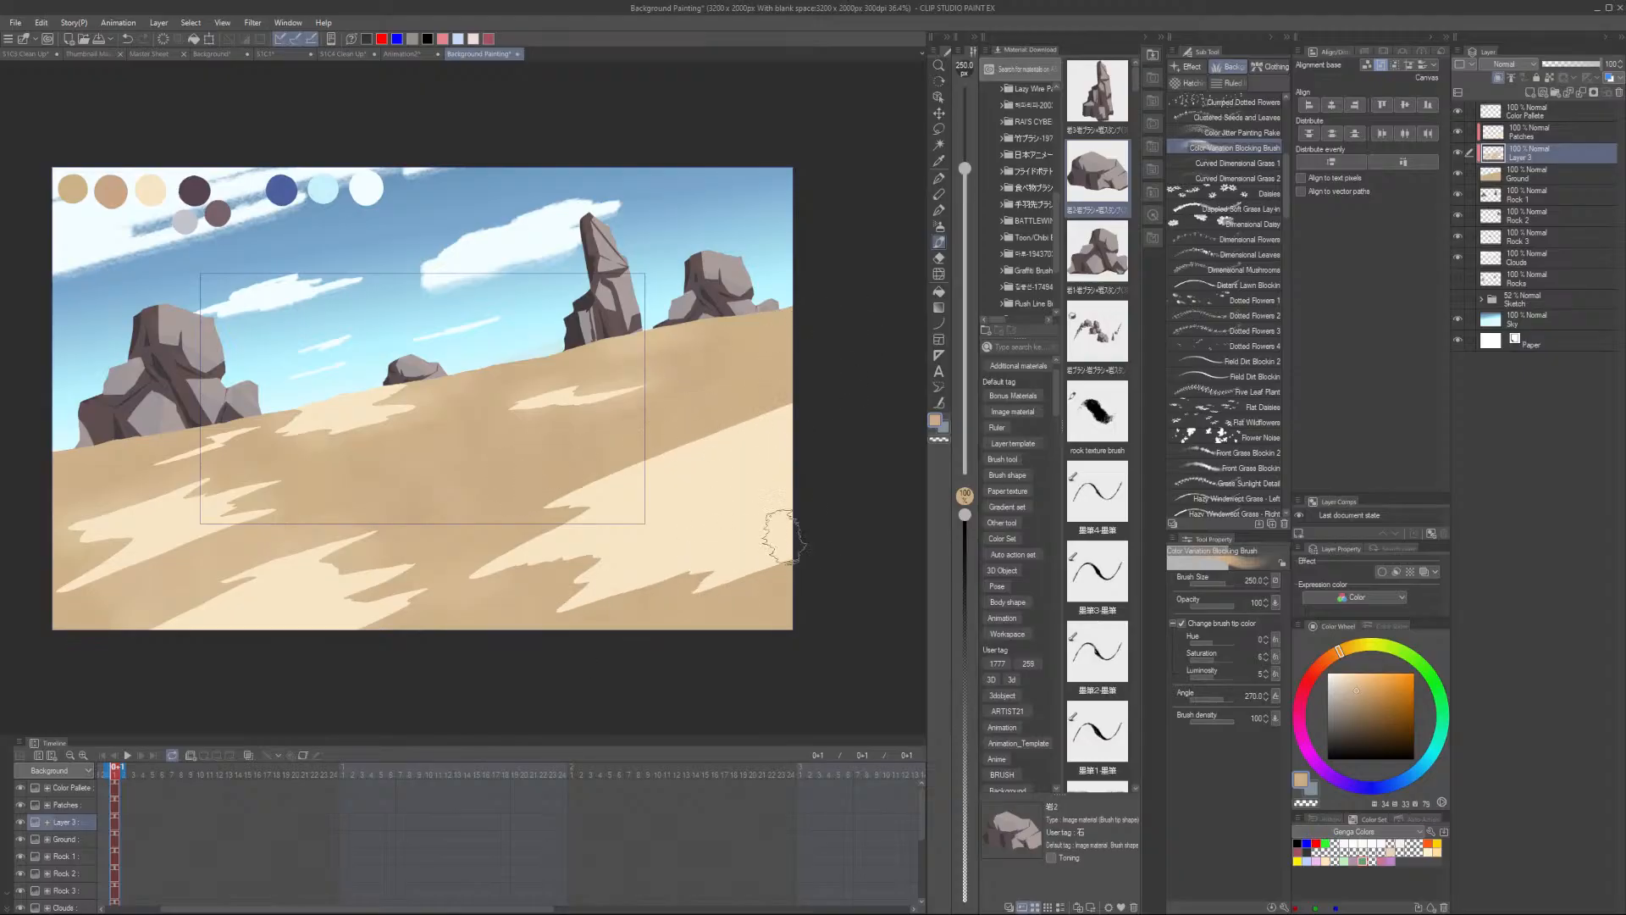
{"action": "left_click", "coordinate": [587, 619], "text": "alt"}
{"action": "left_click", "coordinate": [1368, 704]}
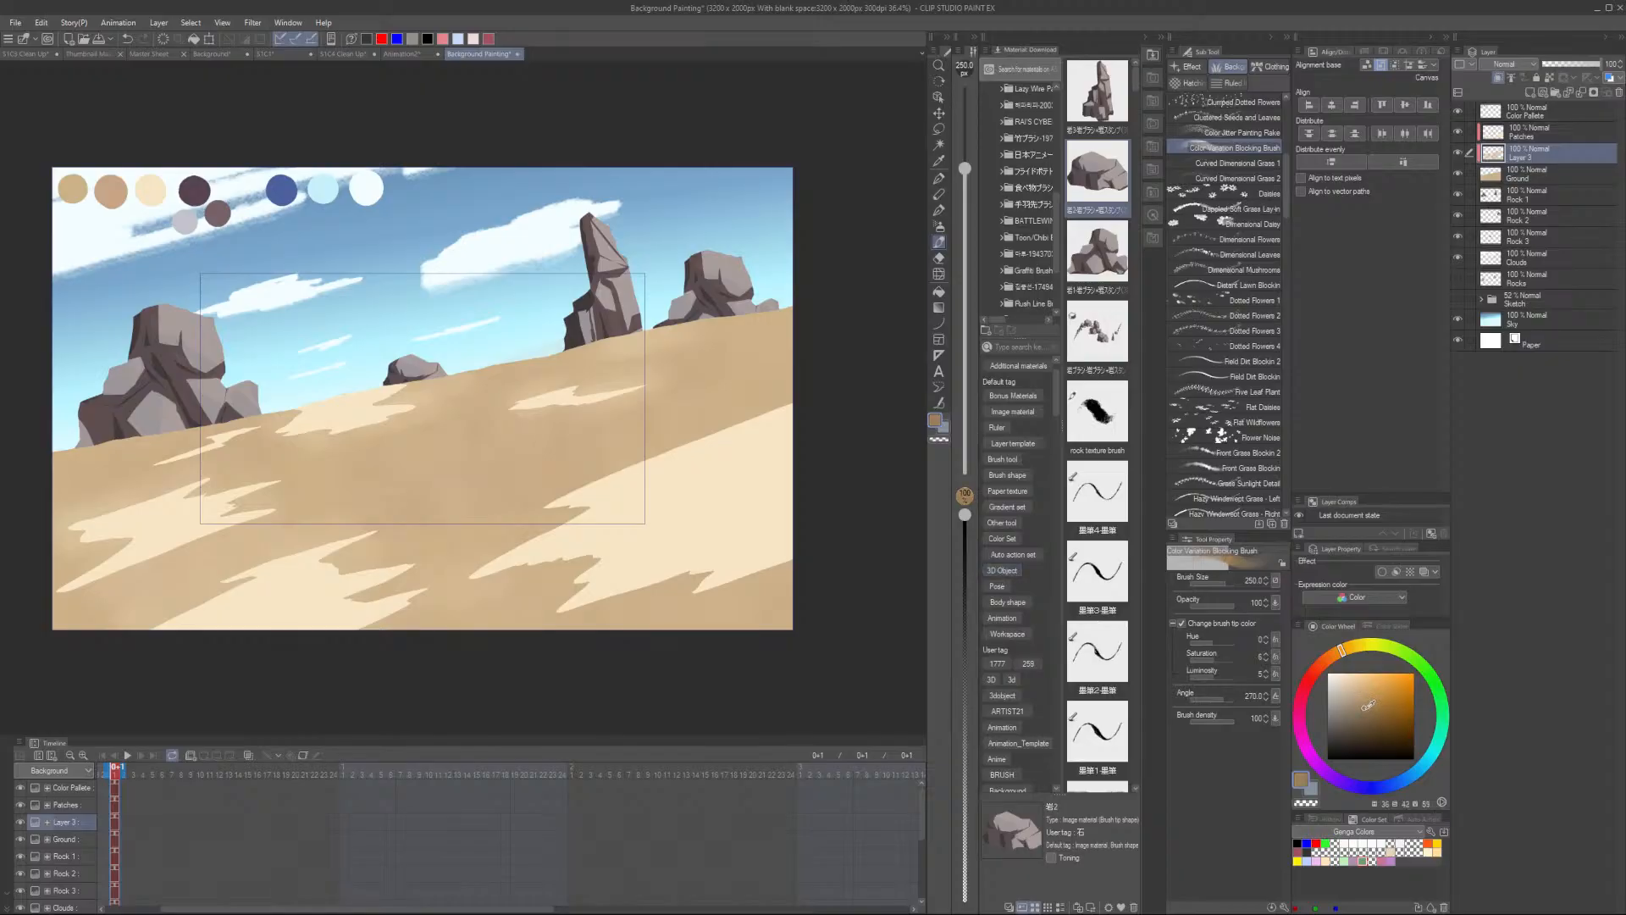
{"action": "left_click_drag", "start_coordinate": [818, 587], "coordinate": [783, 594]}
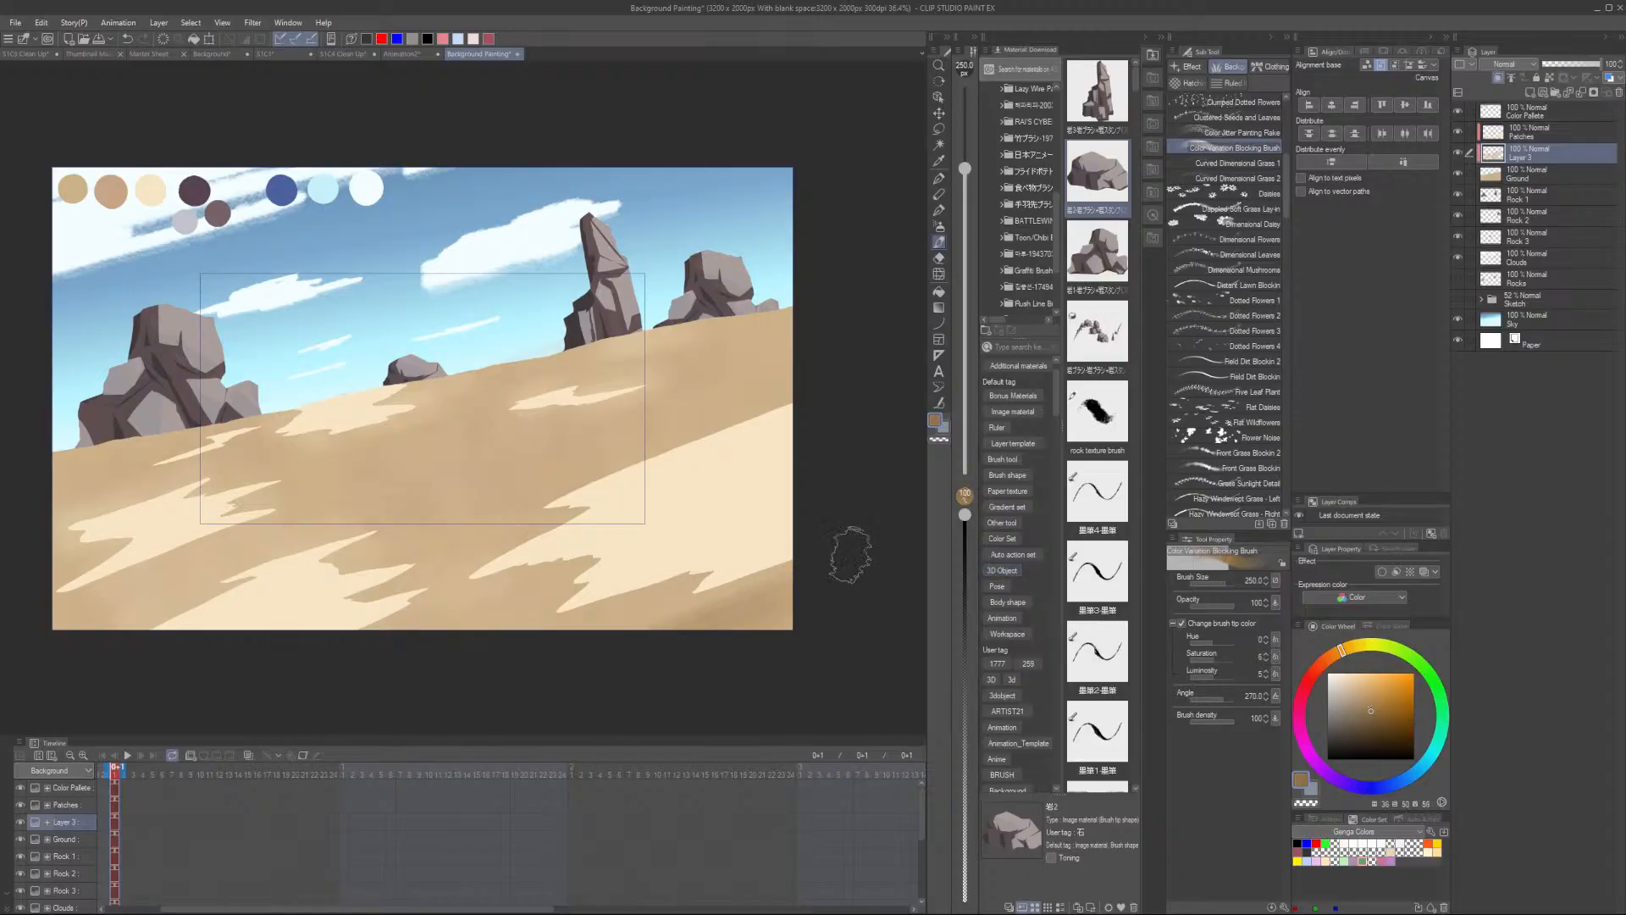
{"action": "key", "text": "ctrl+z"}
{"action": "left_click", "coordinate": [151, 191], "text": "alt"}
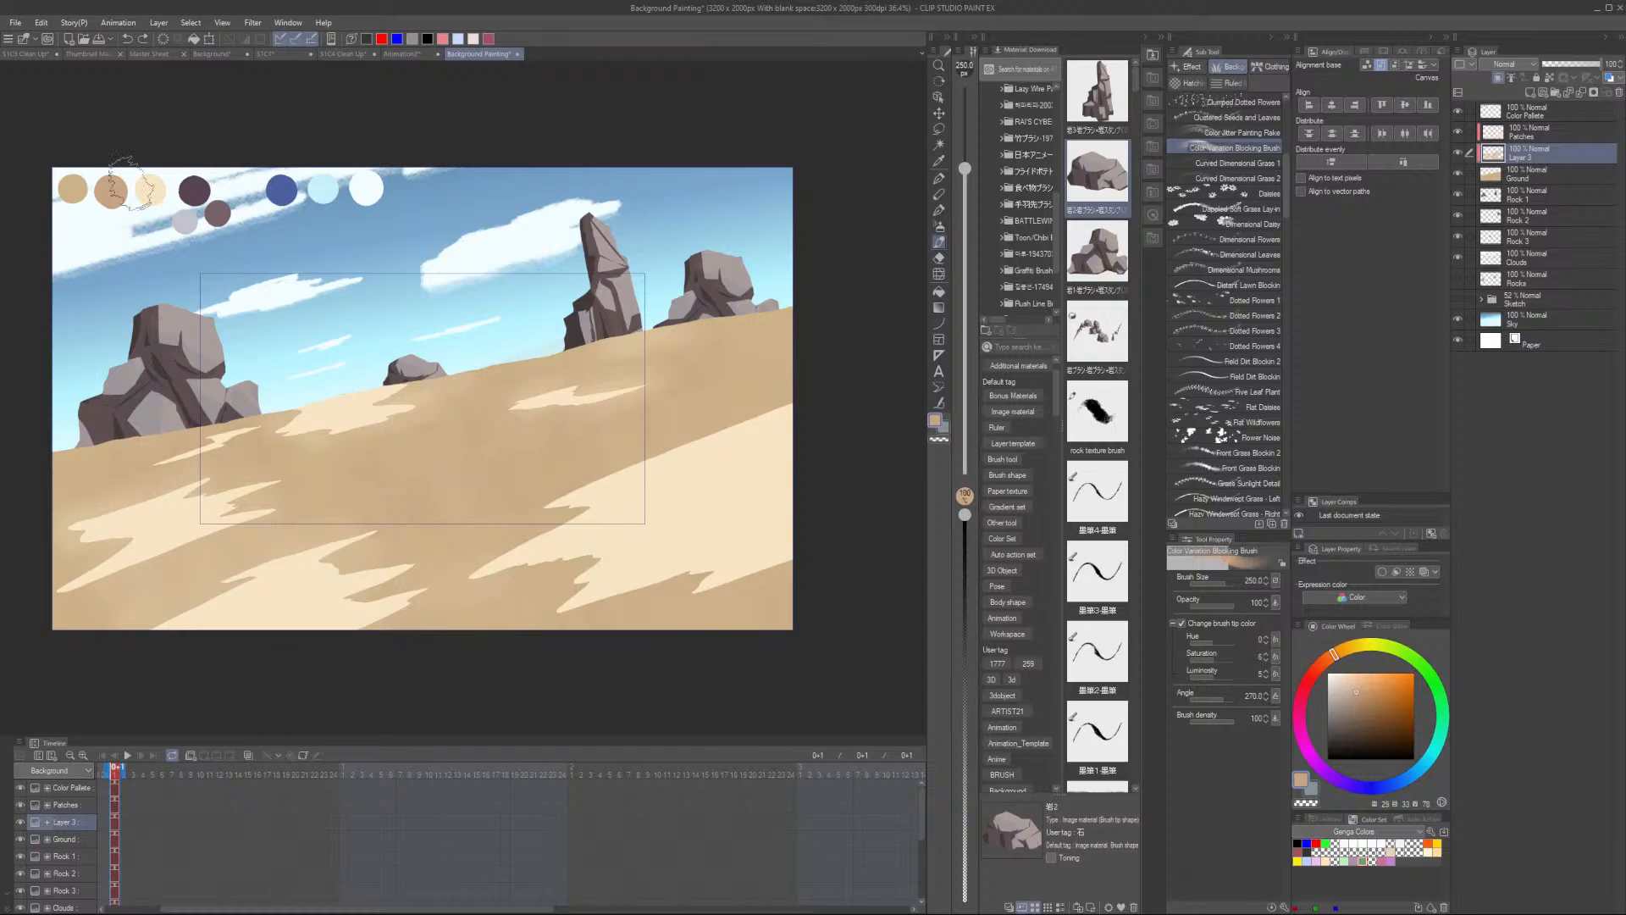
{"action": "left_click", "coordinate": [1366, 716]}
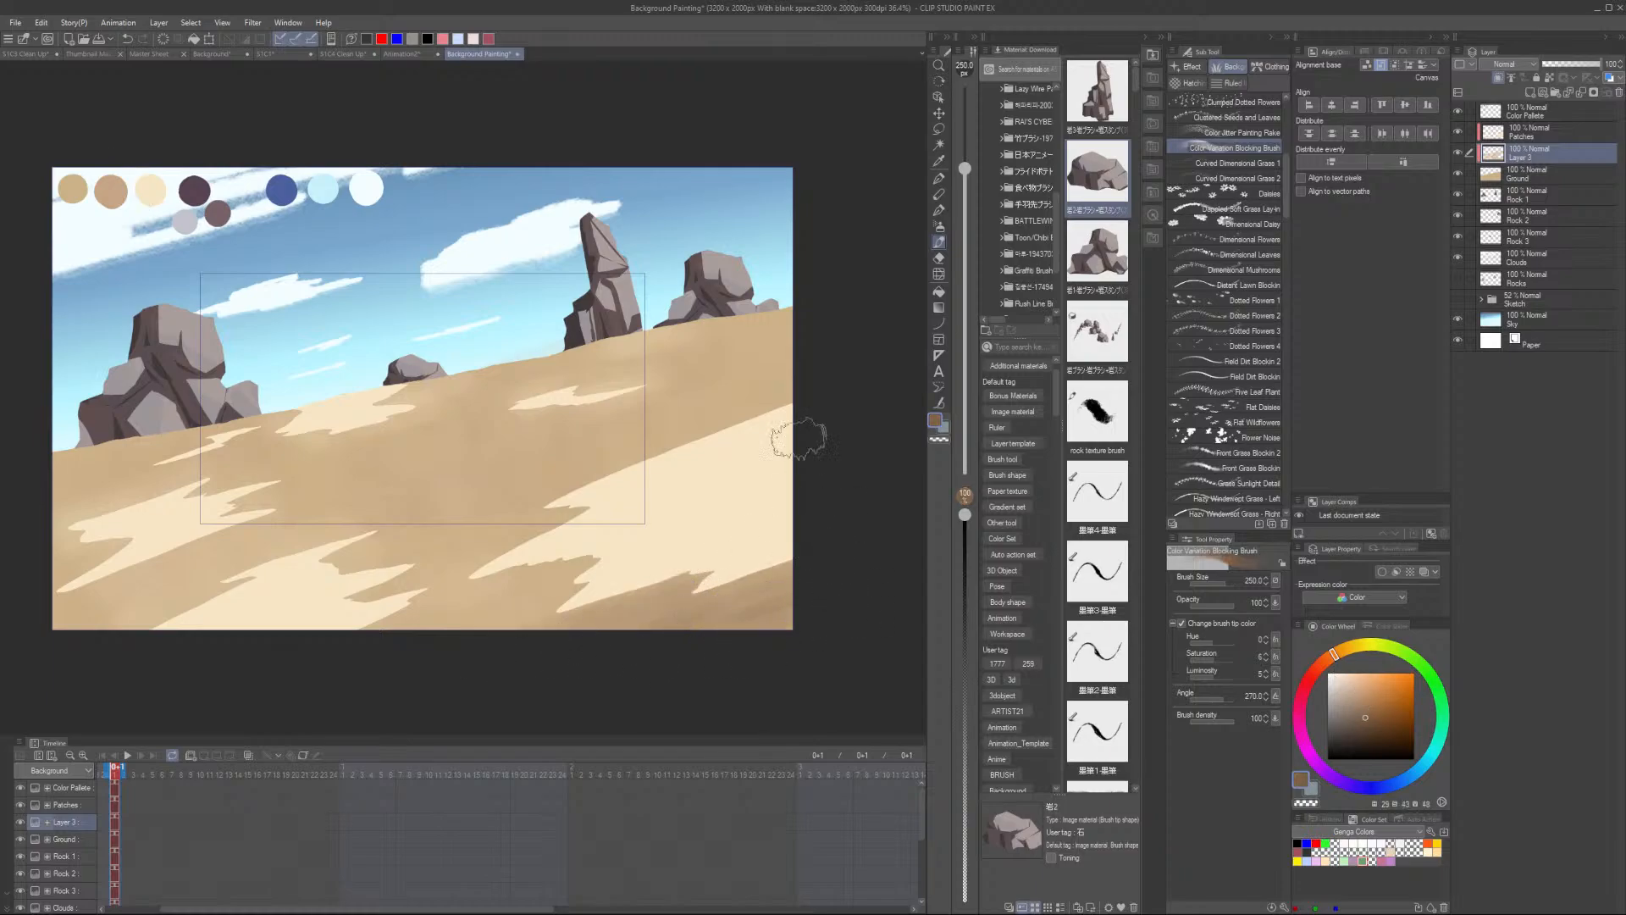
{"action": "left_click_drag", "start_coordinate": [762, 394], "coordinate": [597, 466]}
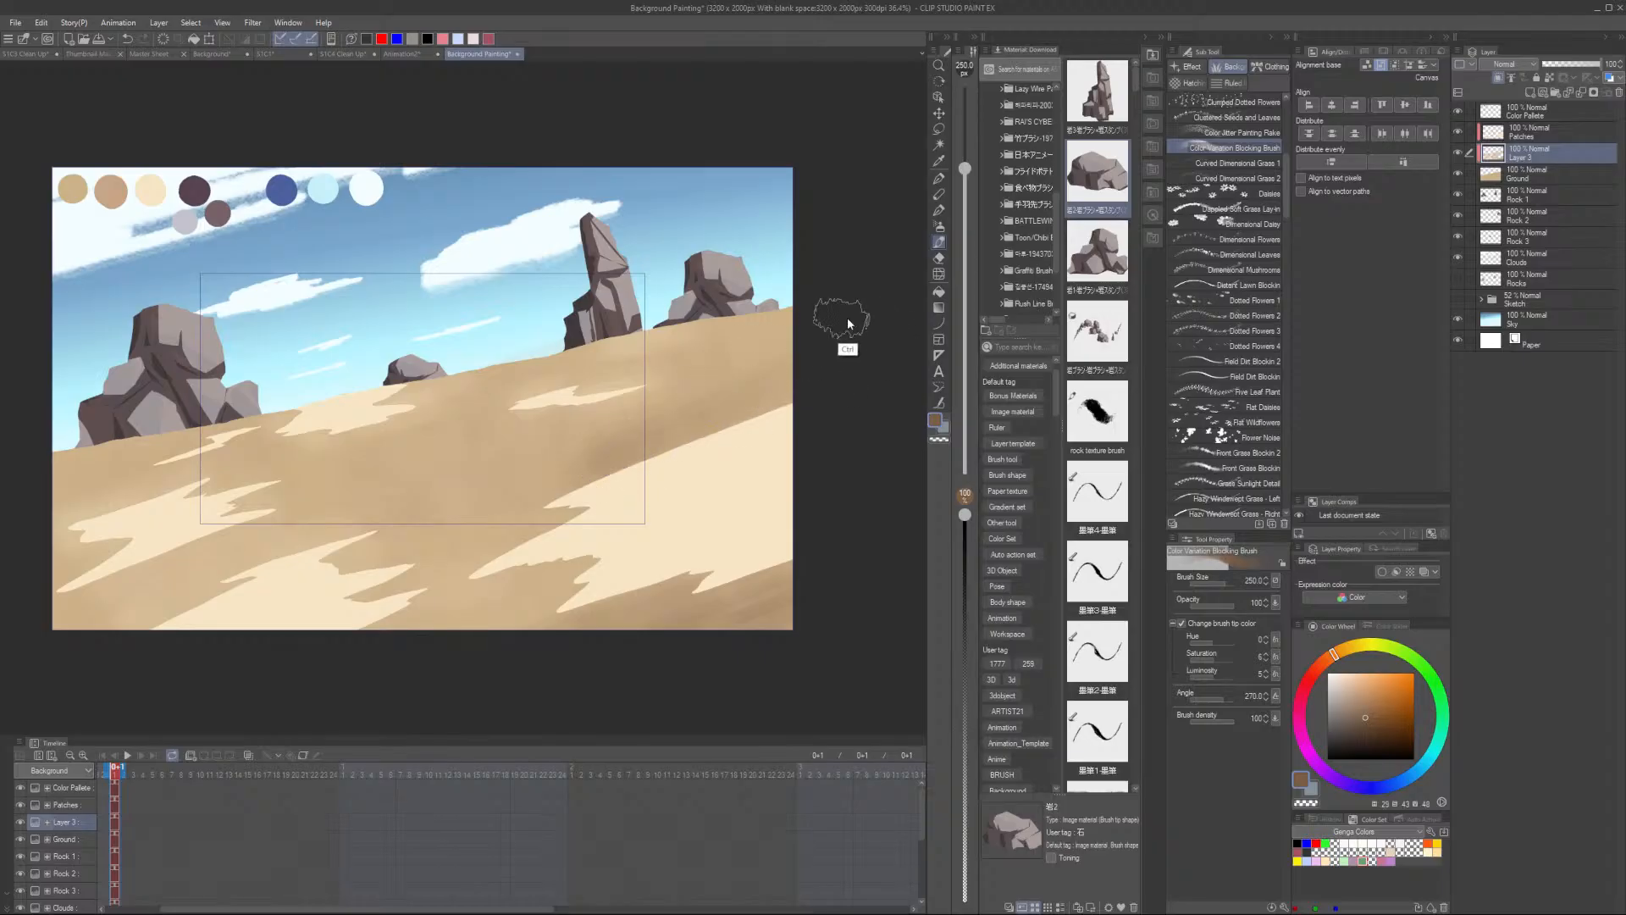
{"action": "key", "text": "ctrl+z"}
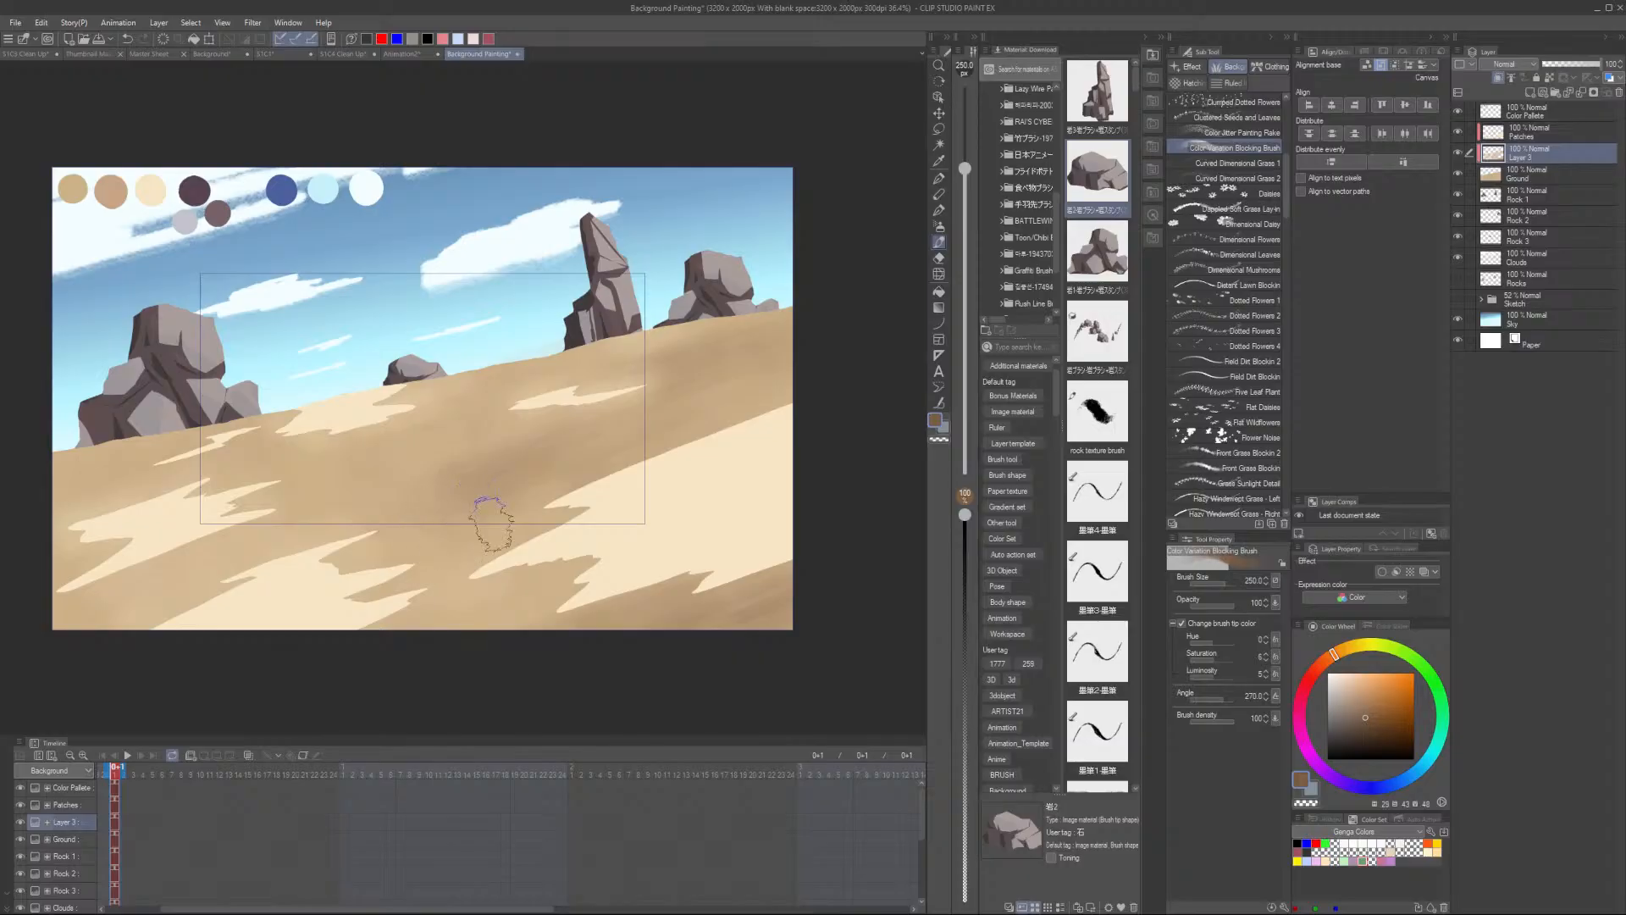
- Set the brush size to 500, try a broad stroke on the ground, and undo the last three strokes
{"action": "scroll", "coordinate": [323, 587], "scroll_direction": "down", "scroll_amount": 1}
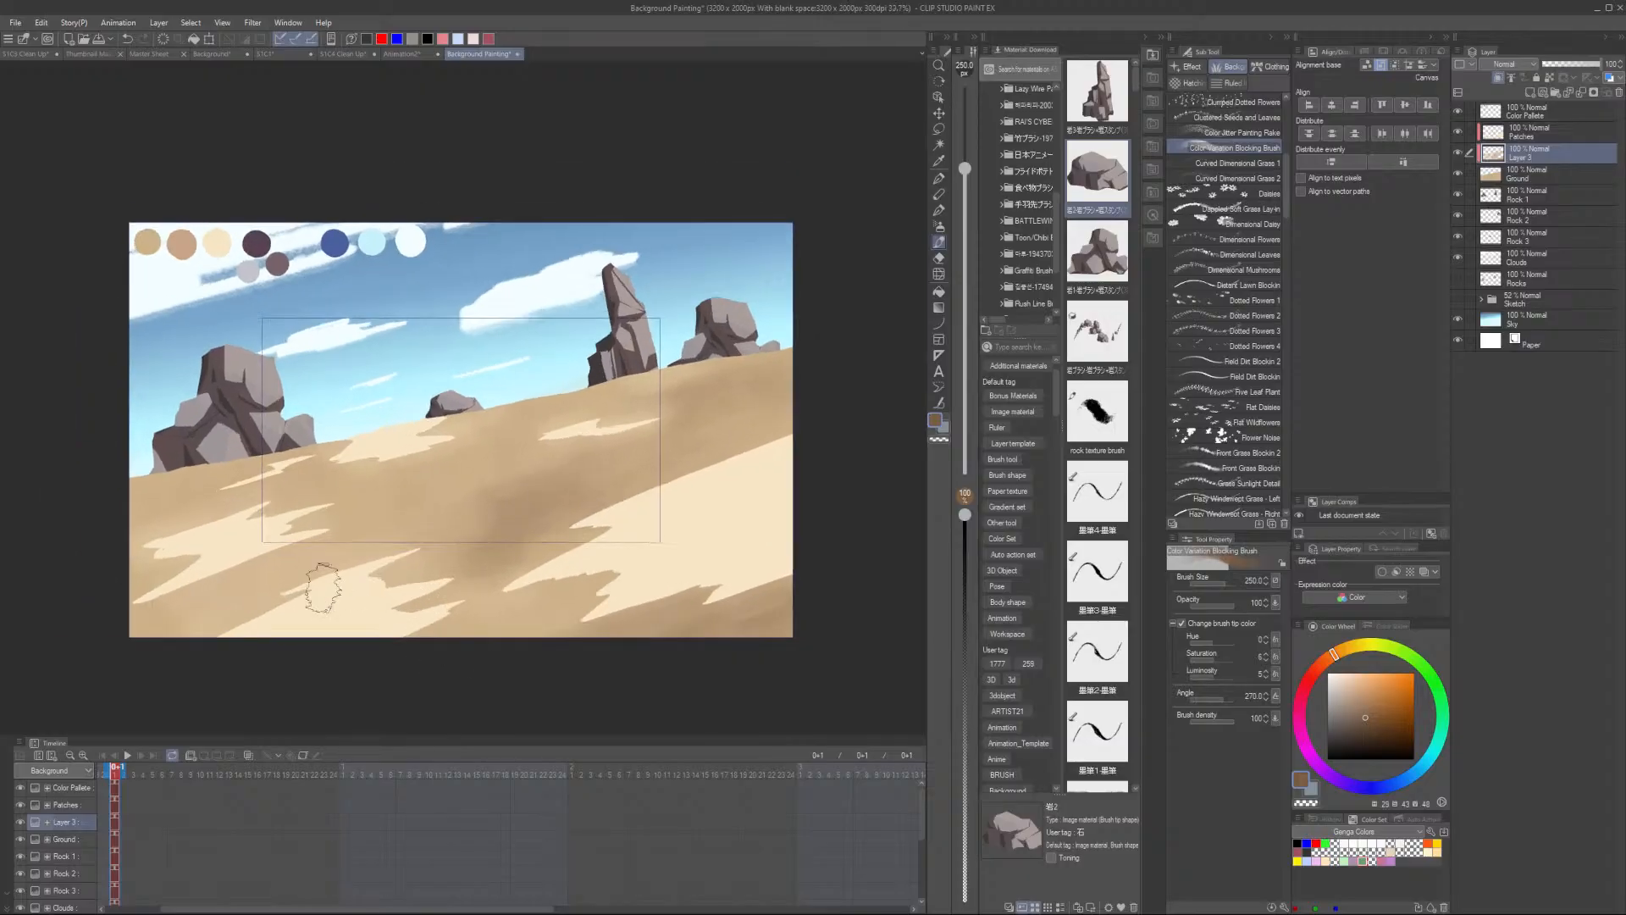
{"action": "scroll", "coordinate": [323, 587], "scroll_direction": "up", "scroll_amount": 2}
{"action": "key", "text": "bracketright"}
{"action": "key", "text": "bracketright"}
{"action": "key", "text": "bracketright"}
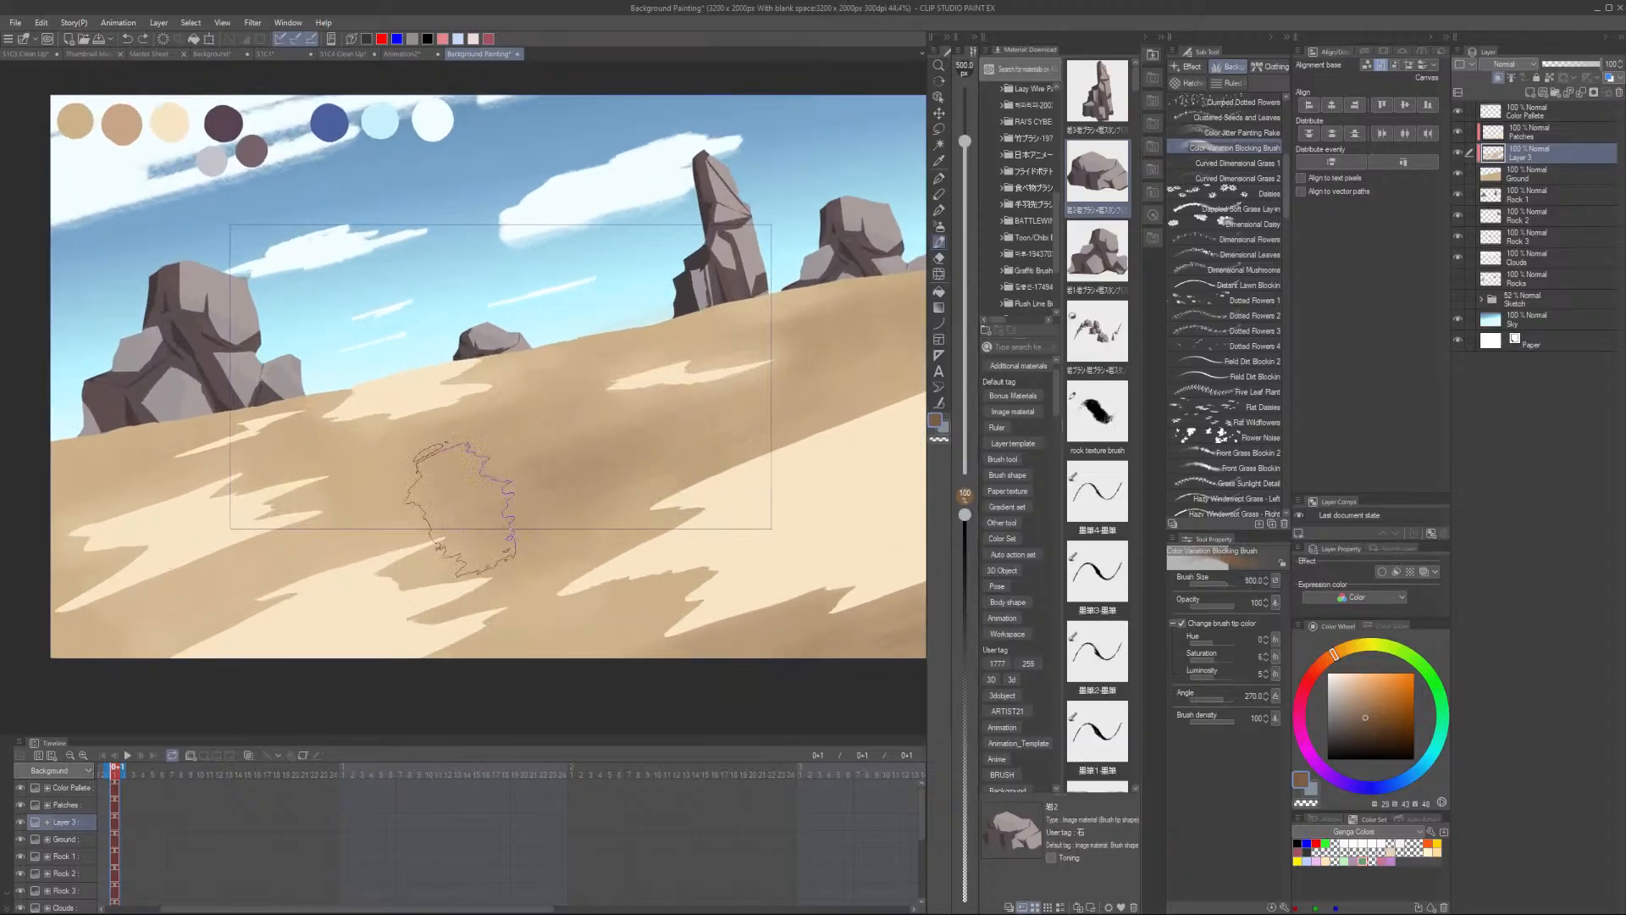
{"action": "mouse_move", "coordinate": [462, 510]}
{"action": "left_mouse_down"}
{"action": "mouse_move", "coordinate": [682, 406]}
{"action": "mouse_move", "coordinate": [461, 465]}
{"action": "mouse_move", "coordinate": [523, 492]}
{"action": "mouse_move", "coordinate": [597, 484]}
{"action": "left_mouse_up"}
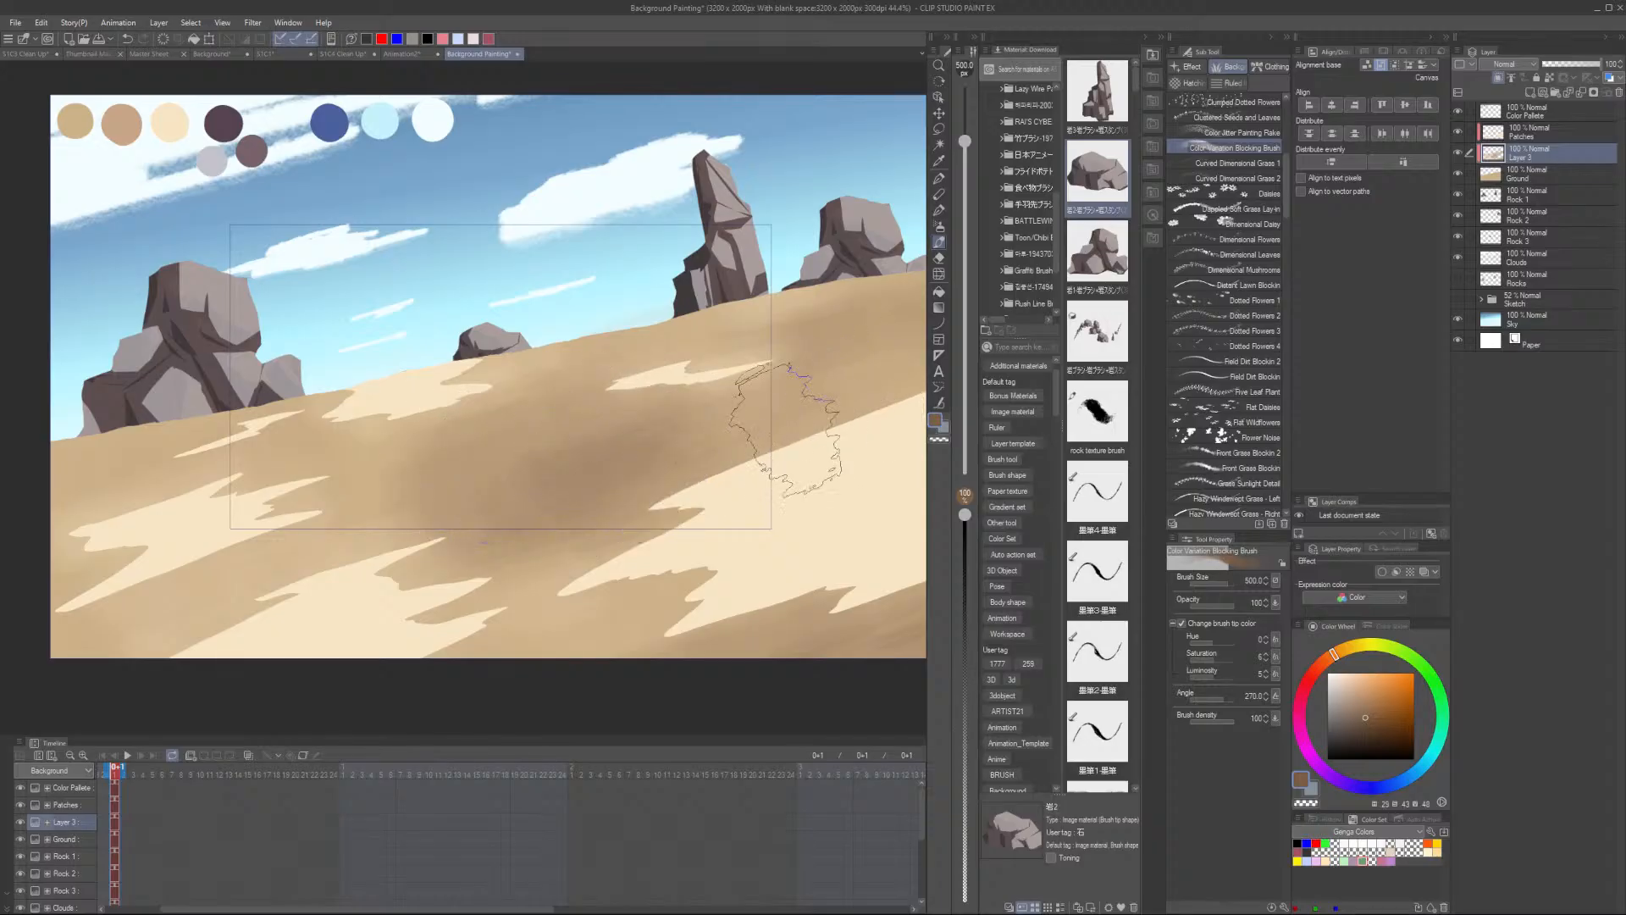
{"action": "key", "text": "ctrl+z"}
{"action": "key", "text": "ctrl+z"}
{"action": "key", "text": "ctrl+z"}
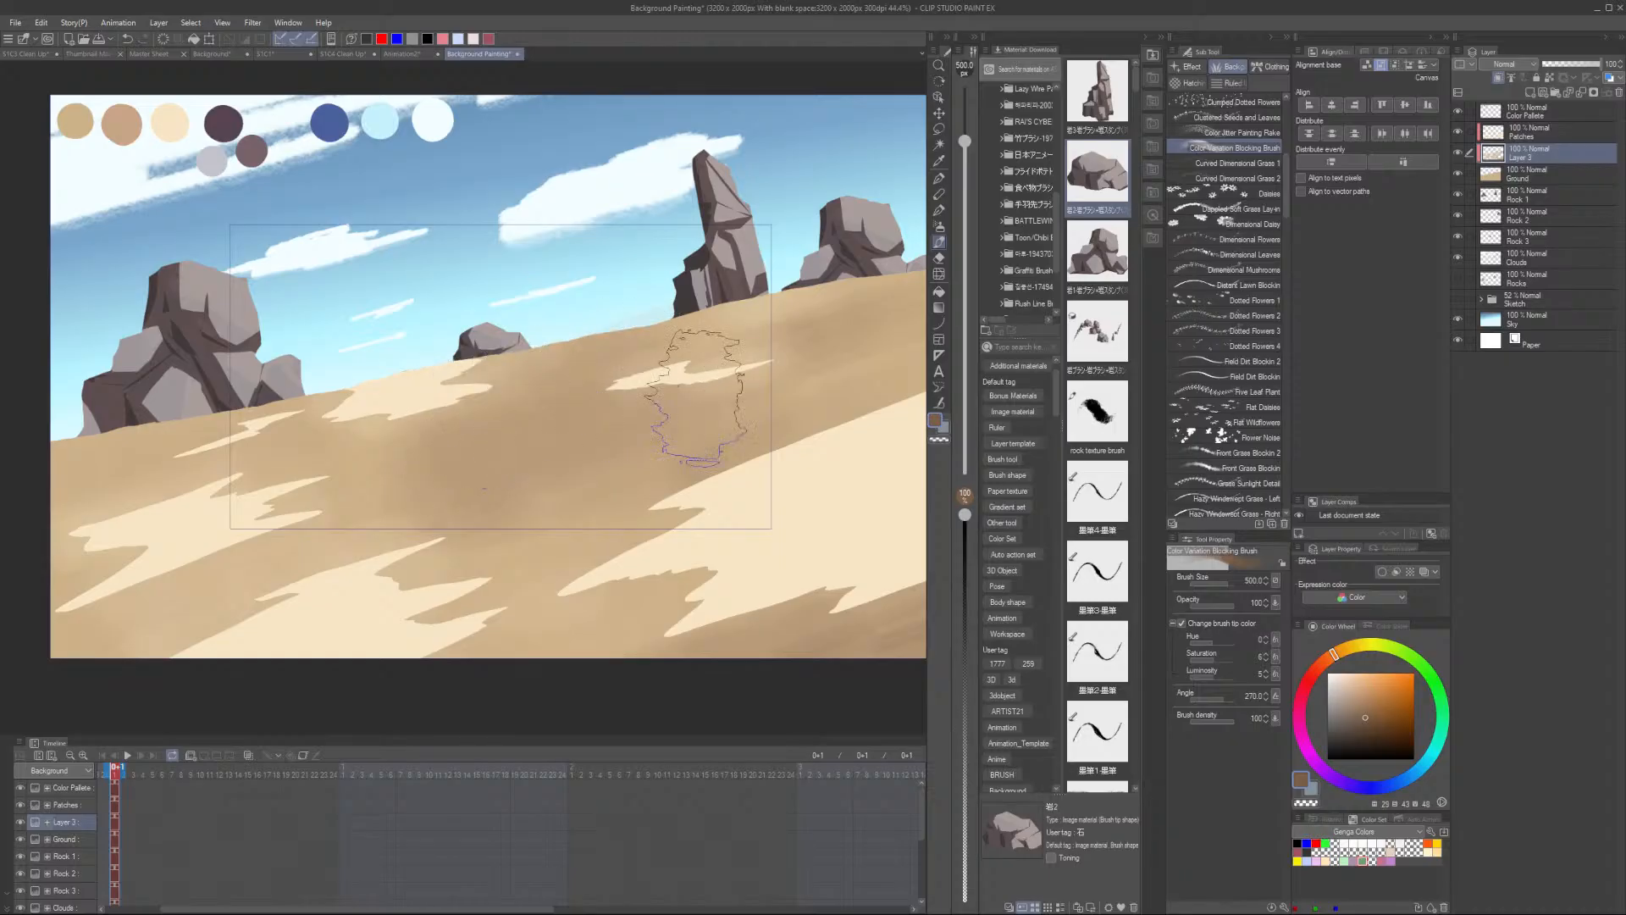
- Sample the light sand colour from the ground
{"action": "scroll", "coordinate": [799, 438], "scroll_direction": "down", "scroll_amount": 3}
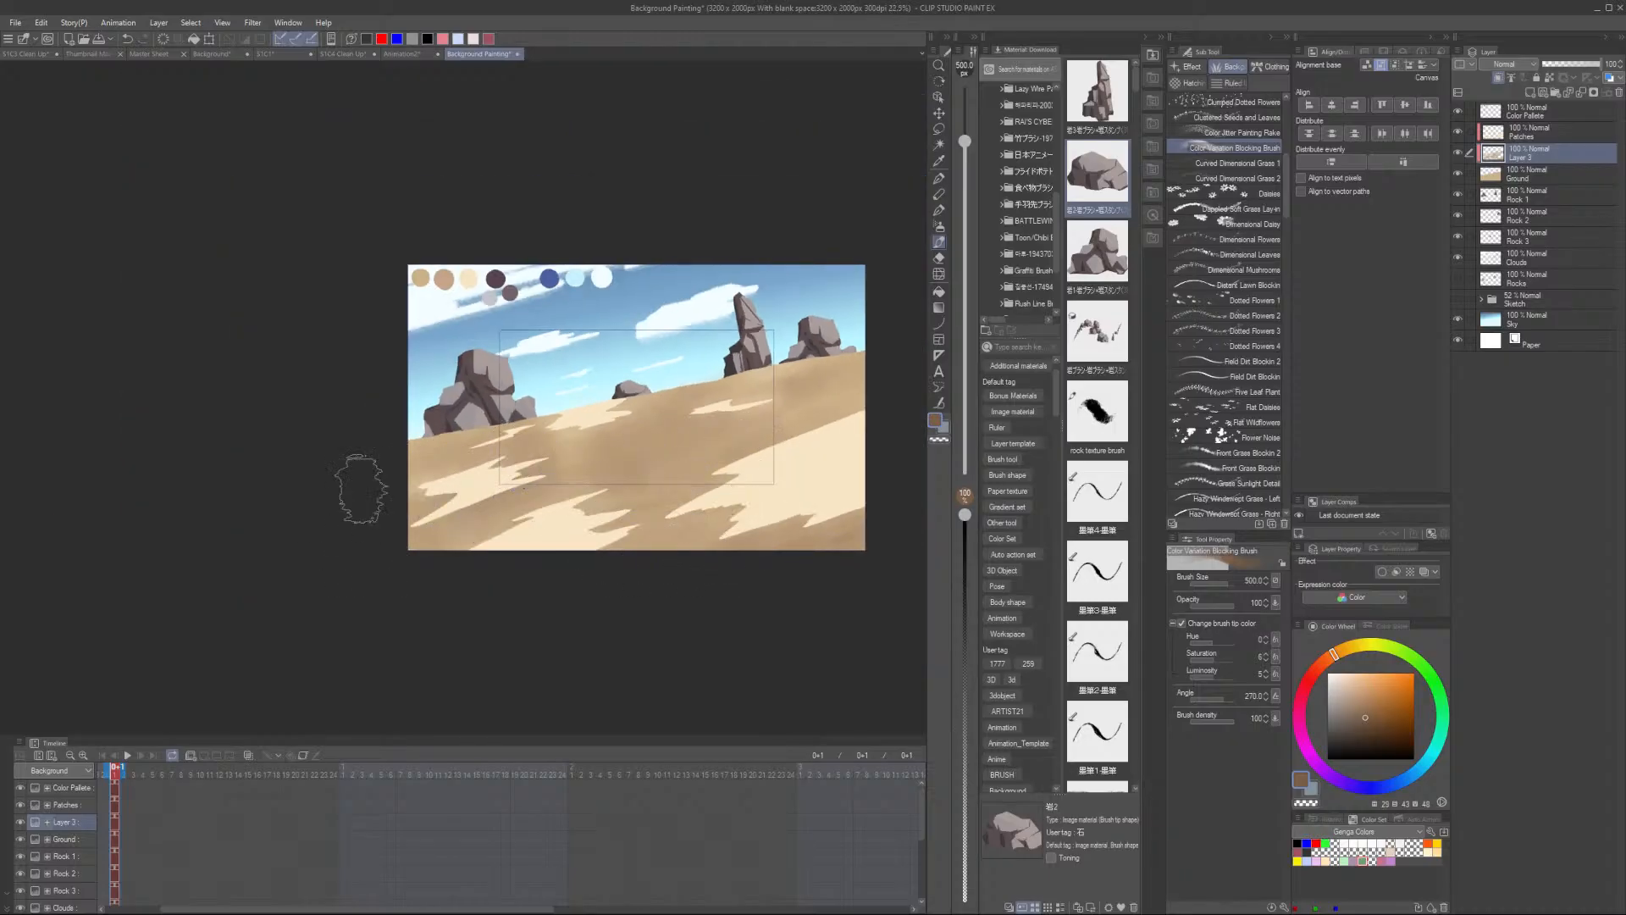
{"action": "scroll", "coordinate": [754, 502], "scroll_direction": "up", "scroll_amount": 1}
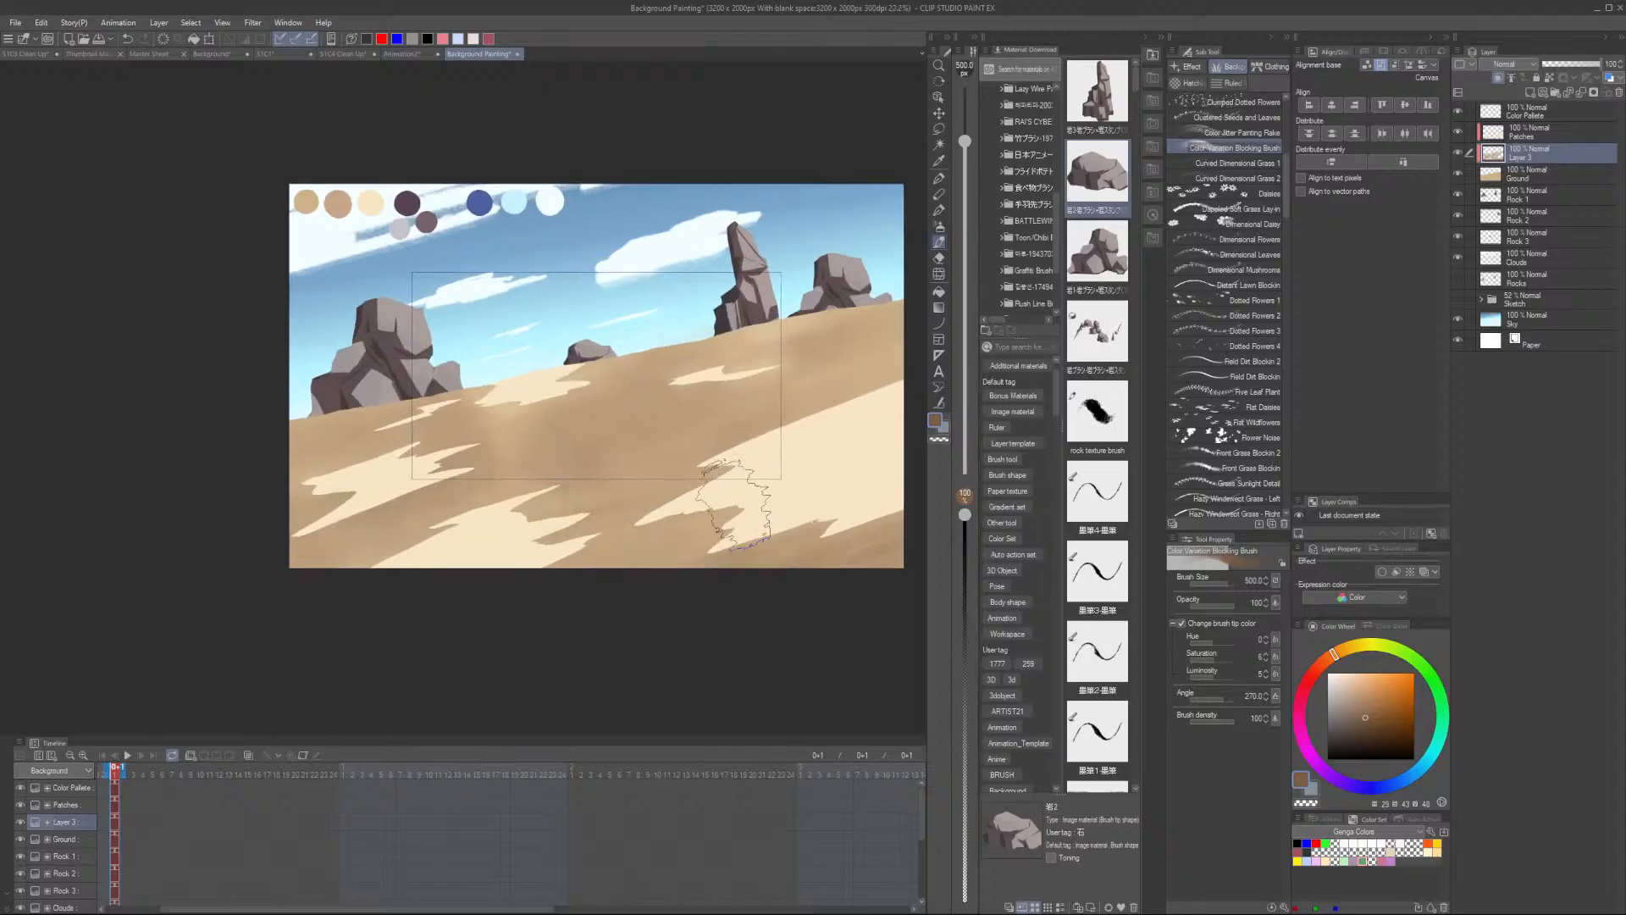
{"action": "left_click", "coordinate": [499, 418], "text": "alt"}
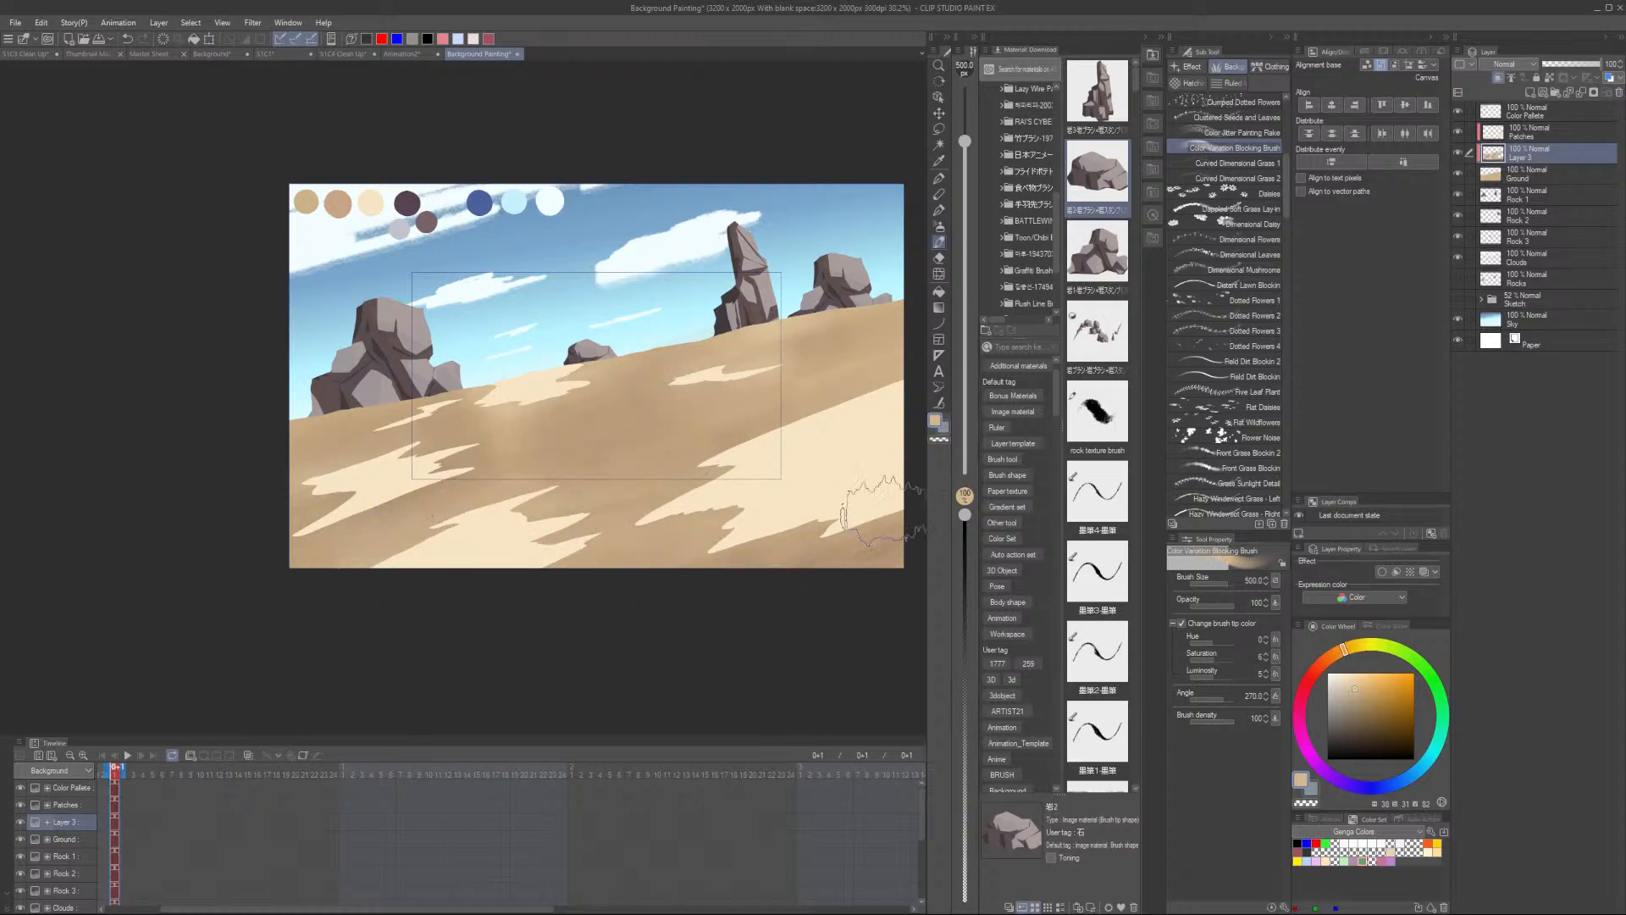
- Resample the light sand colour and dab it onto the middle of the ground
{"action": "scroll", "coordinate": [462, 462], "scroll_direction": "up", "scroll_amount": 2}
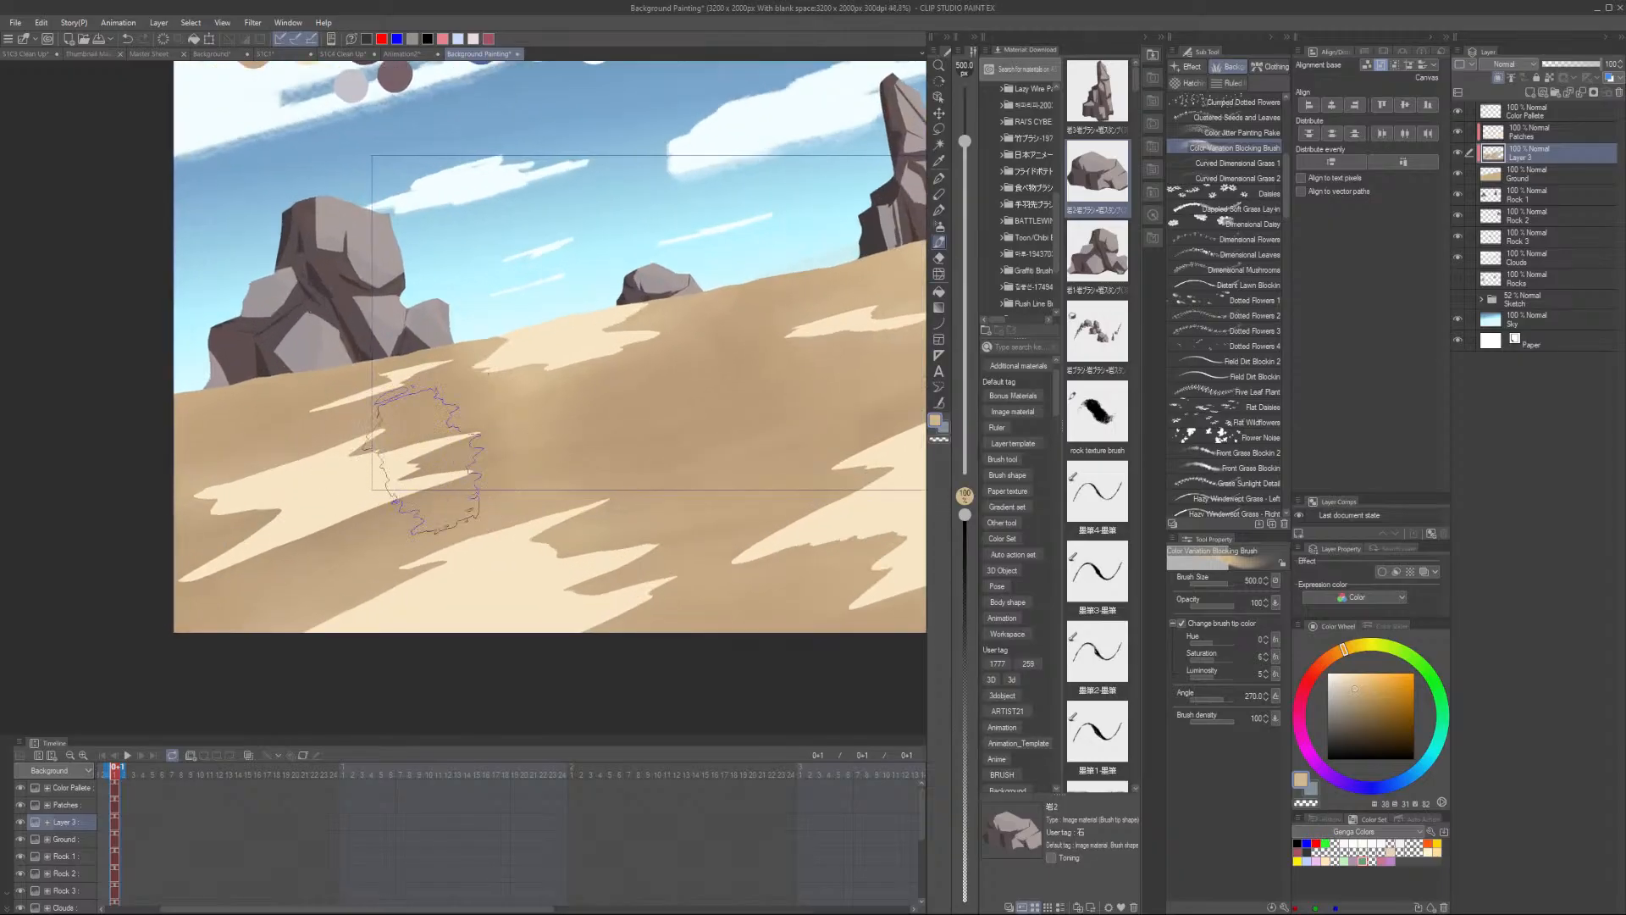
{"action": "scroll", "coordinate": [669, 417], "scroll_direction": "down", "scroll_amount": 3}
{"action": "scroll", "coordinate": [607, 391], "scroll_direction": "up", "scroll_amount": 2}
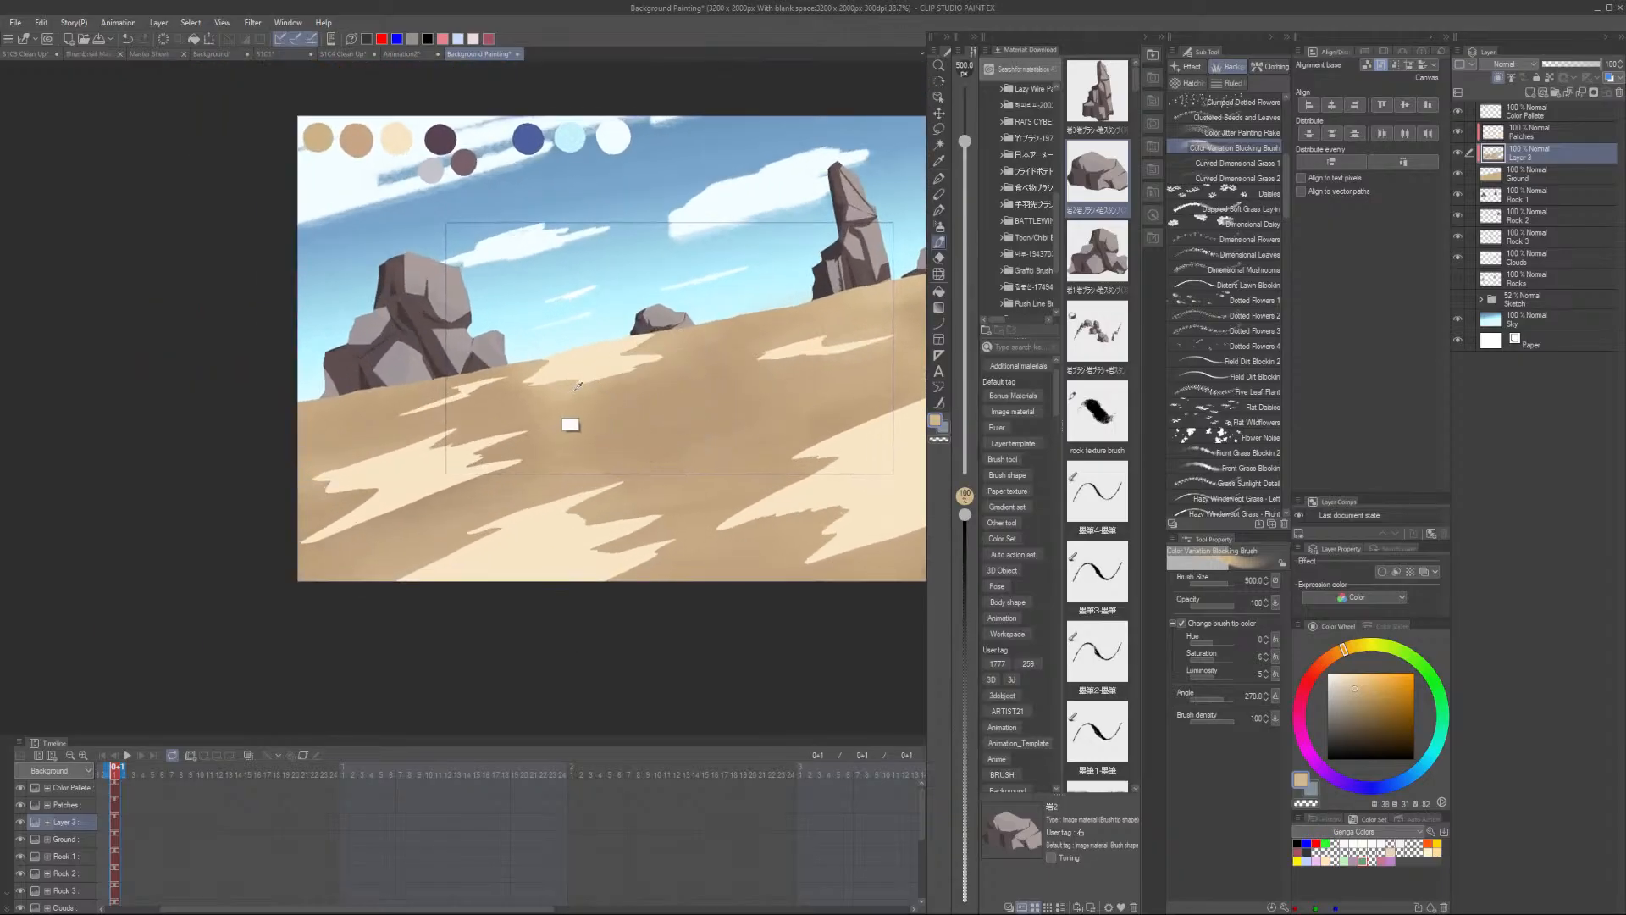
{"action": "left_click", "coordinate": [546, 365], "text": "alt"}
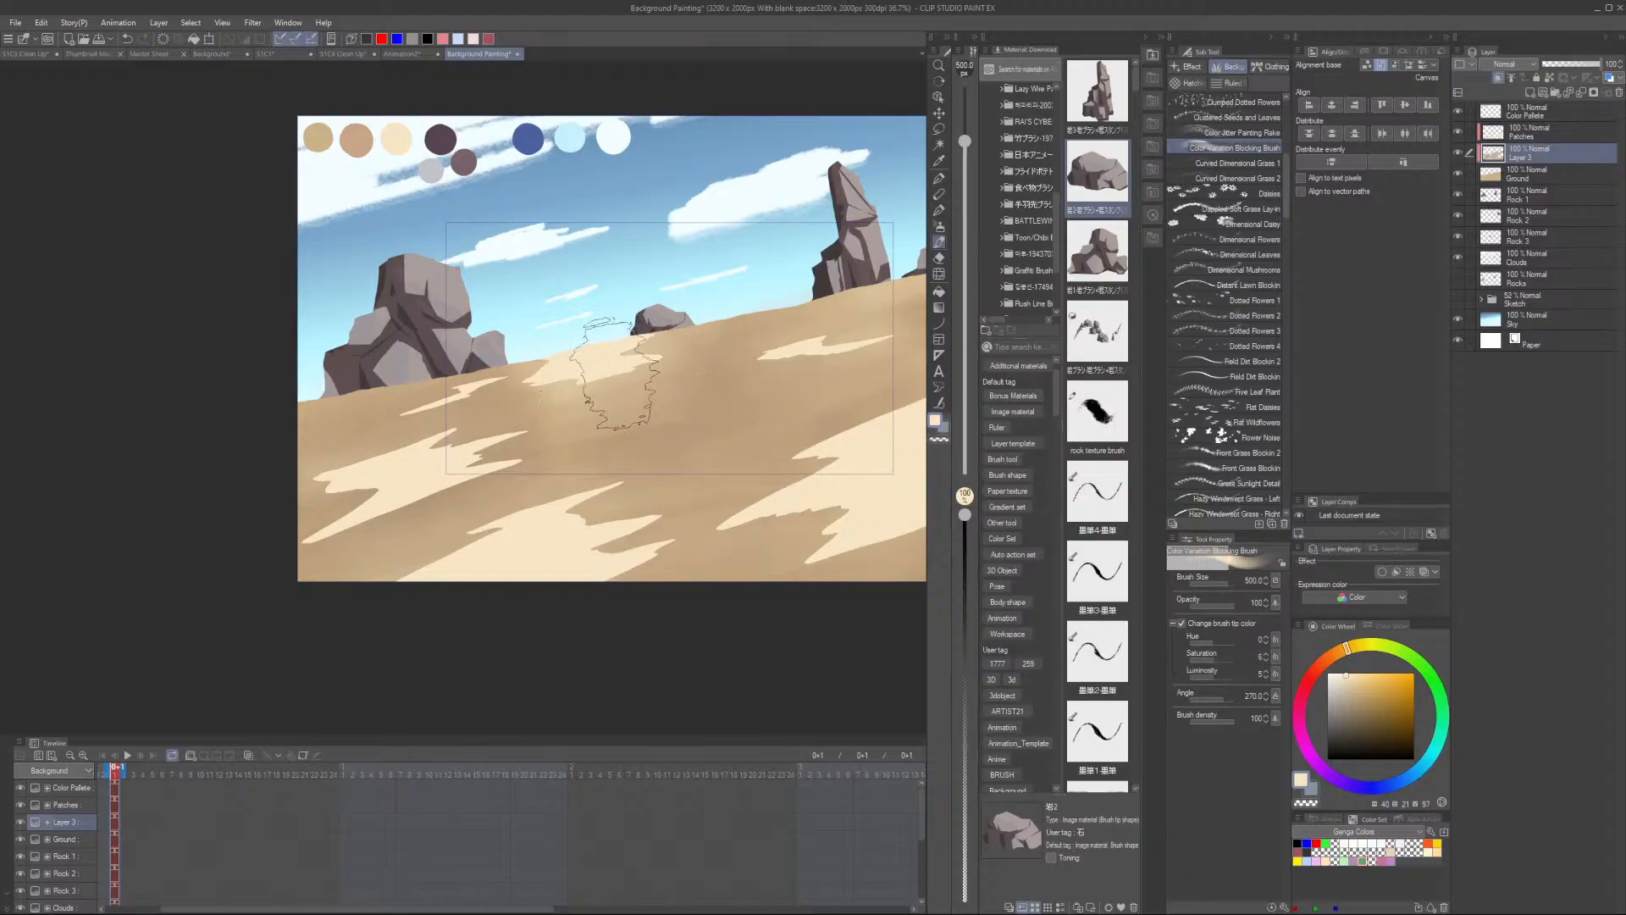
{"action": "left_click", "coordinate": [562, 445], "text": "alt"}
- Paint a broad light textured stroke across the lower right of the ground
{"action": "scroll", "coordinate": [606, 436], "scroll_direction": "down", "scroll_amount": 3}
{"action": "scroll", "coordinate": [839, 500], "scroll_direction": "up", "scroll_amount": 1}
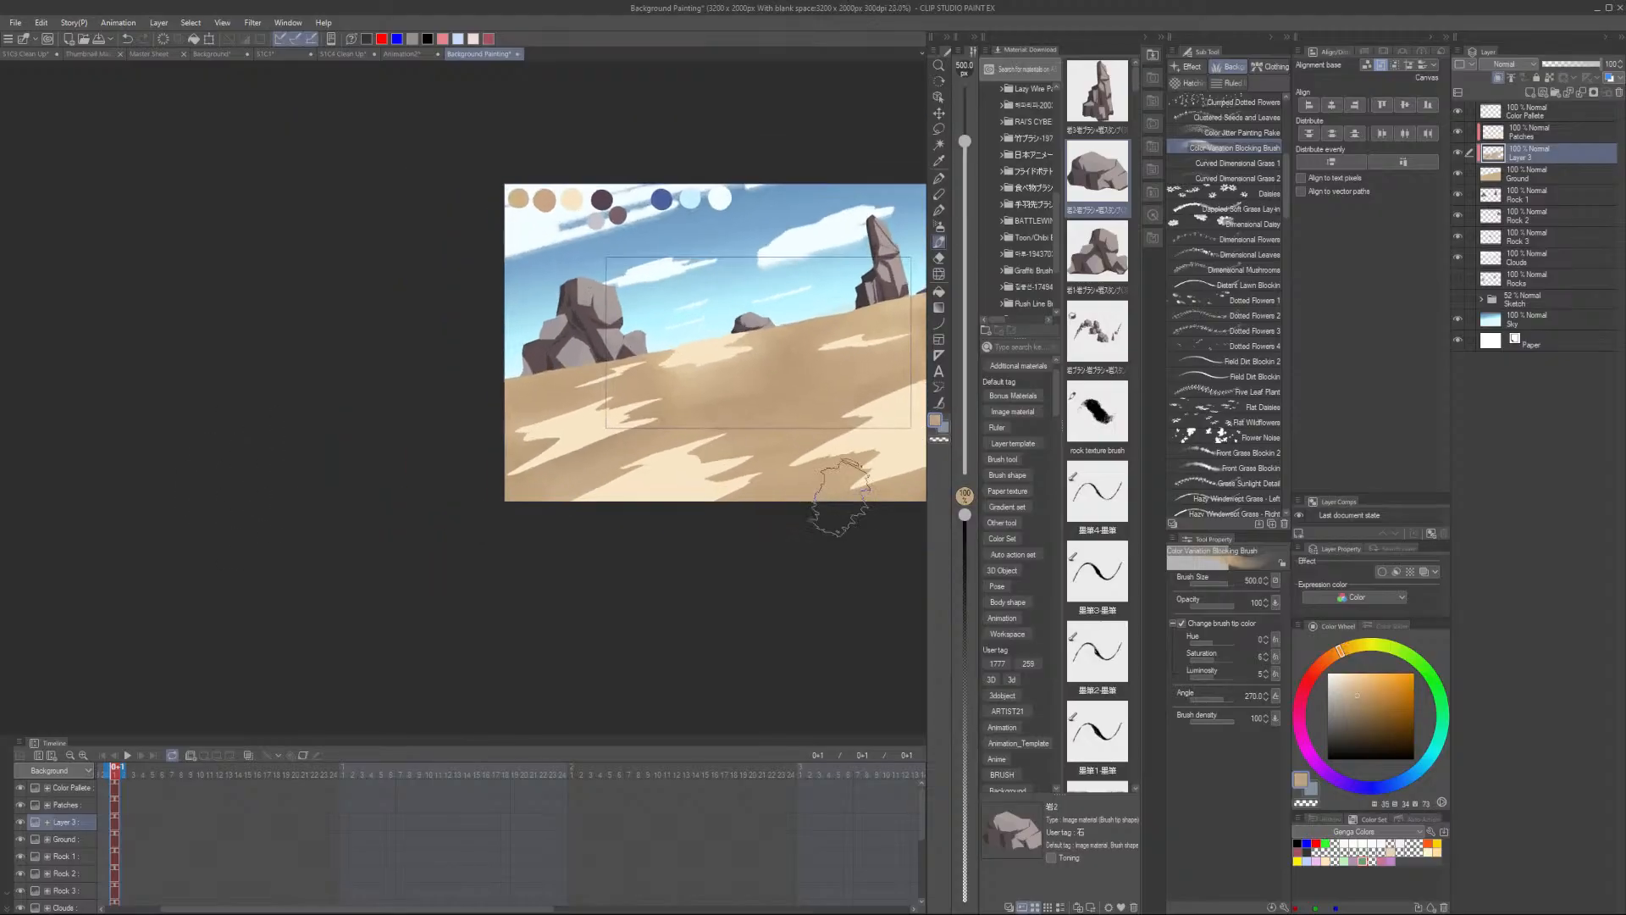
{"action": "scroll", "coordinate": [841, 498], "scroll_direction": "up", "scroll_amount": 2}
{"action": "left_click_drag", "start_coordinate": [814, 514], "coordinate": [497, 604]}
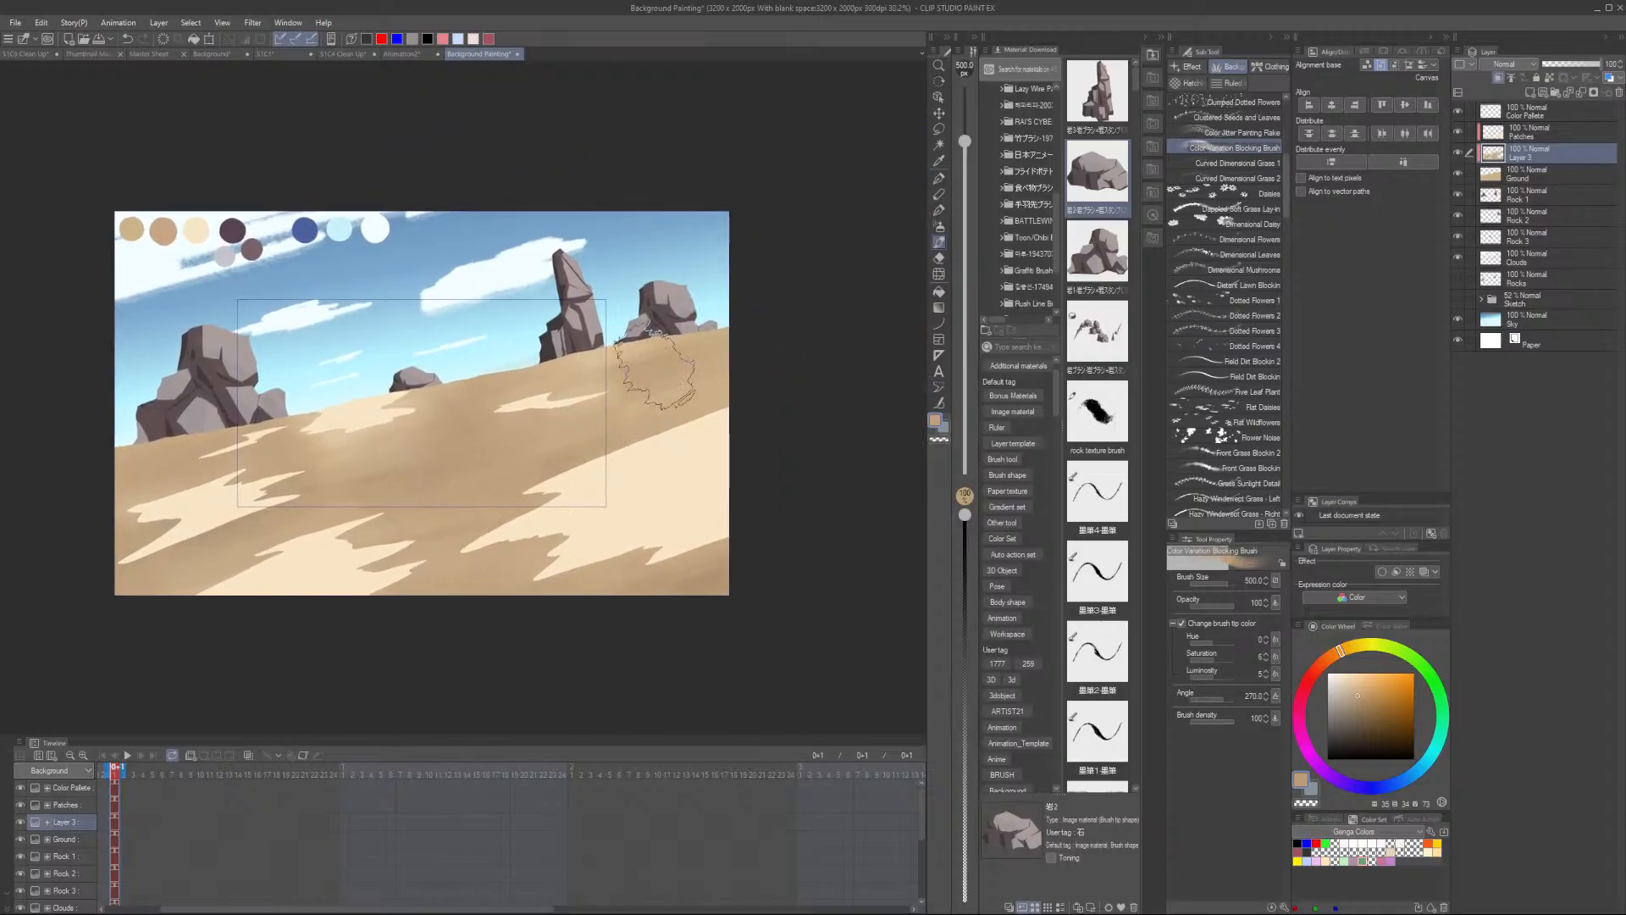
- Sample the light sand colour from the lit patch in the middle of the ground
{"action": "scroll", "coordinate": [678, 520], "scroll_direction": "up", "scroll_amount": 1}
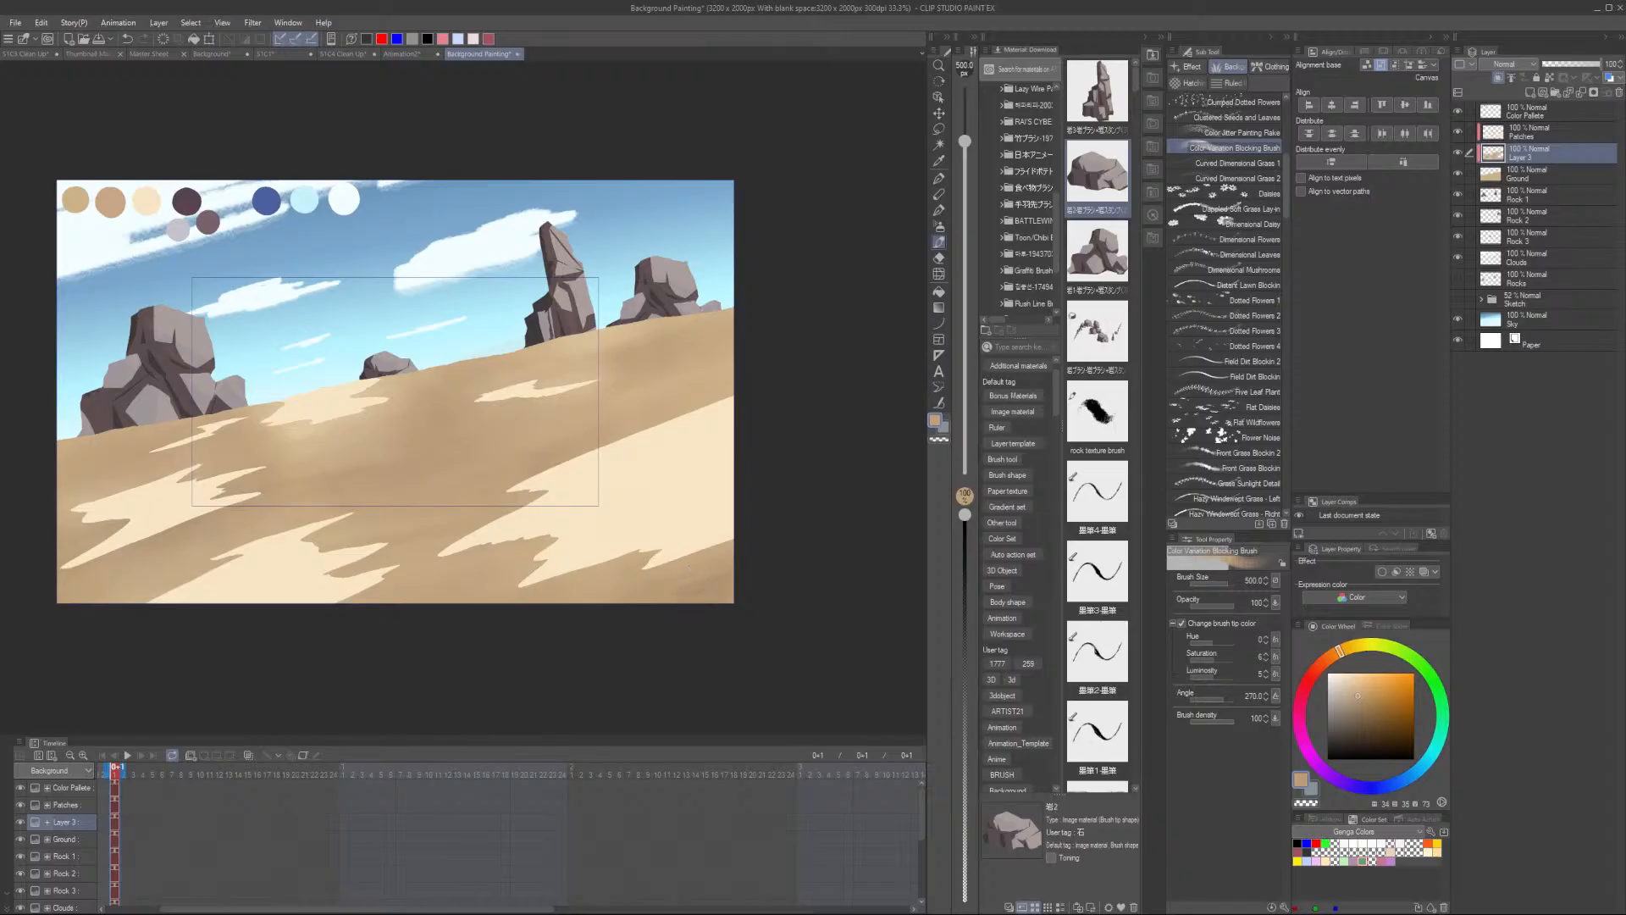
{"action": "left_click", "coordinate": [200, 195], "text": "alt"}
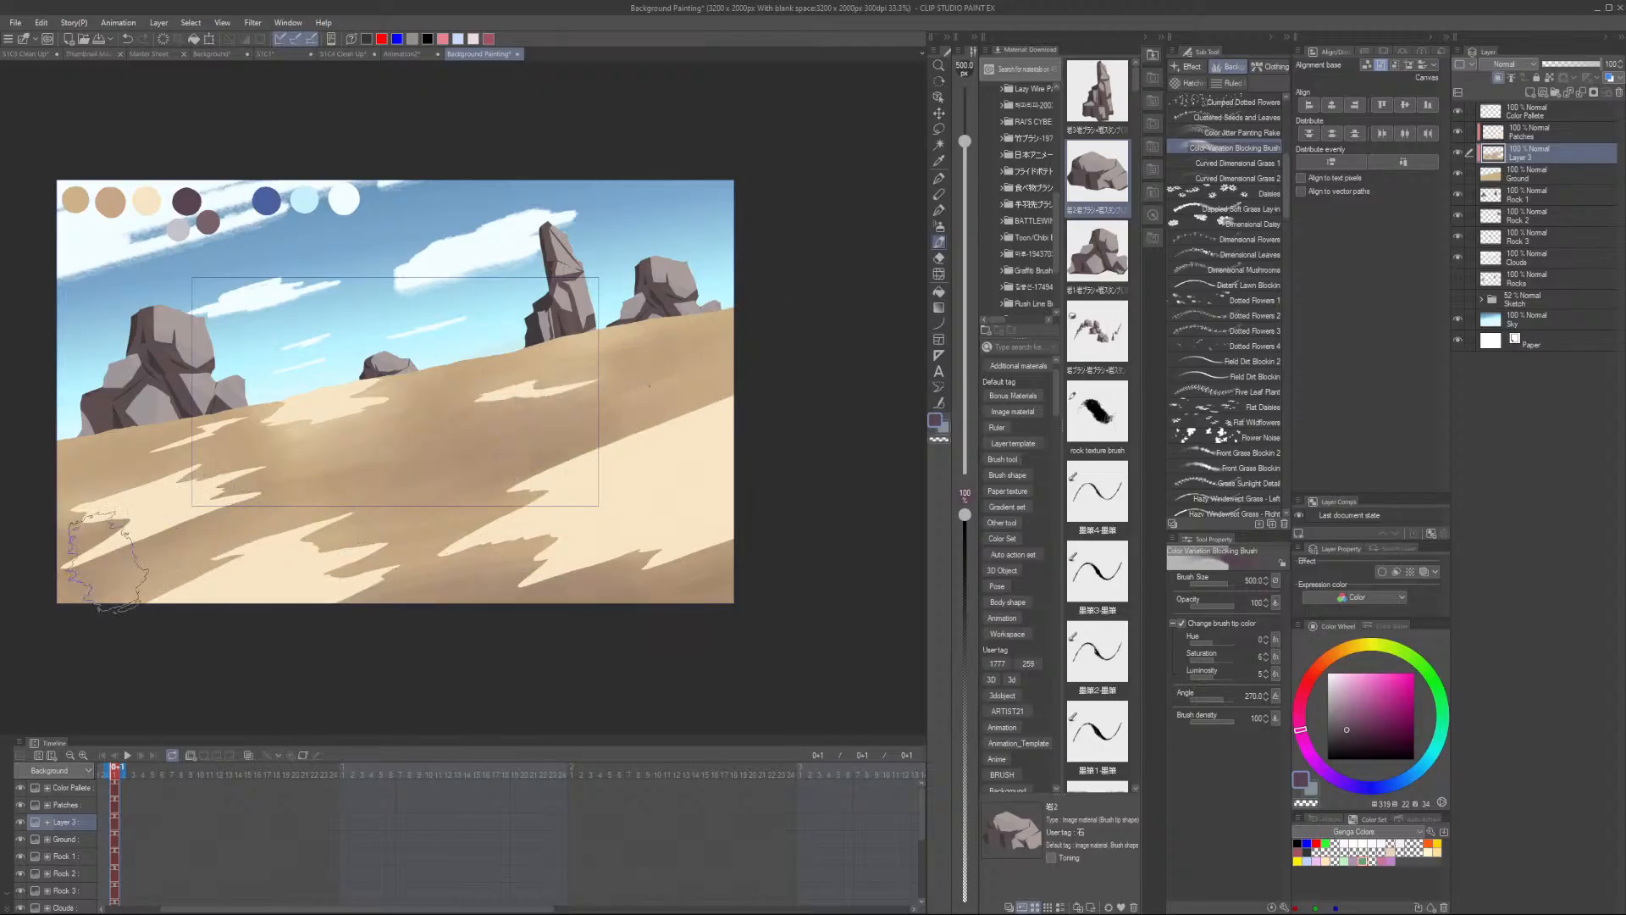
{"action": "scroll", "coordinate": [583, 532], "scroll_direction": "down", "scroll_amount": 1}
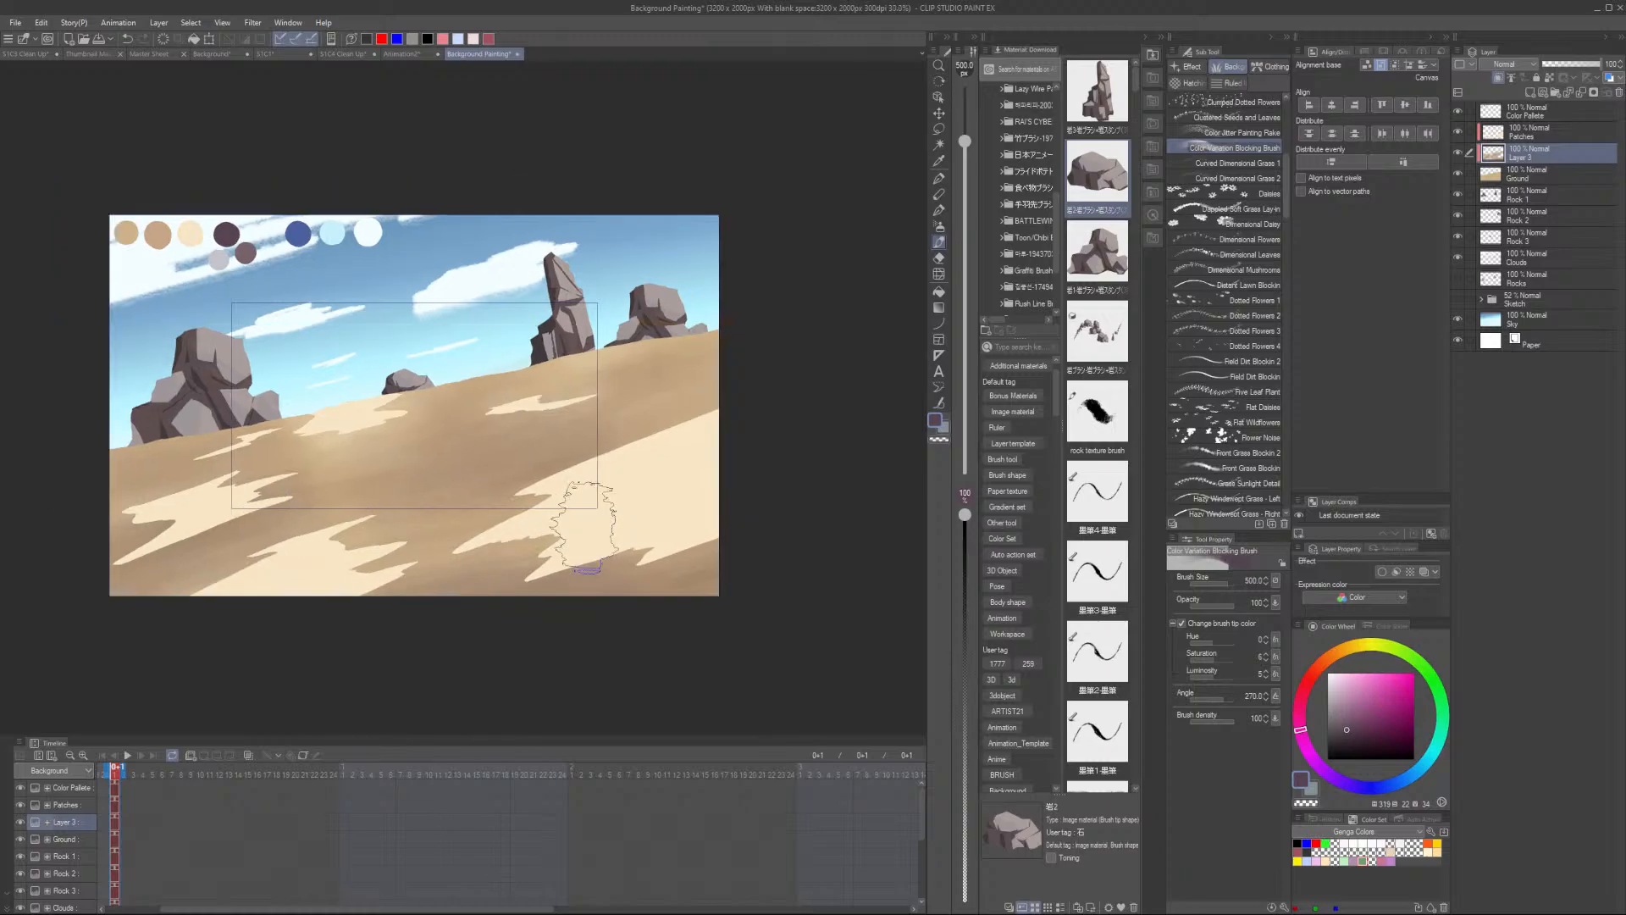
{"action": "scroll", "coordinate": [584, 527], "scroll_direction": "down", "scroll_amount": 1}
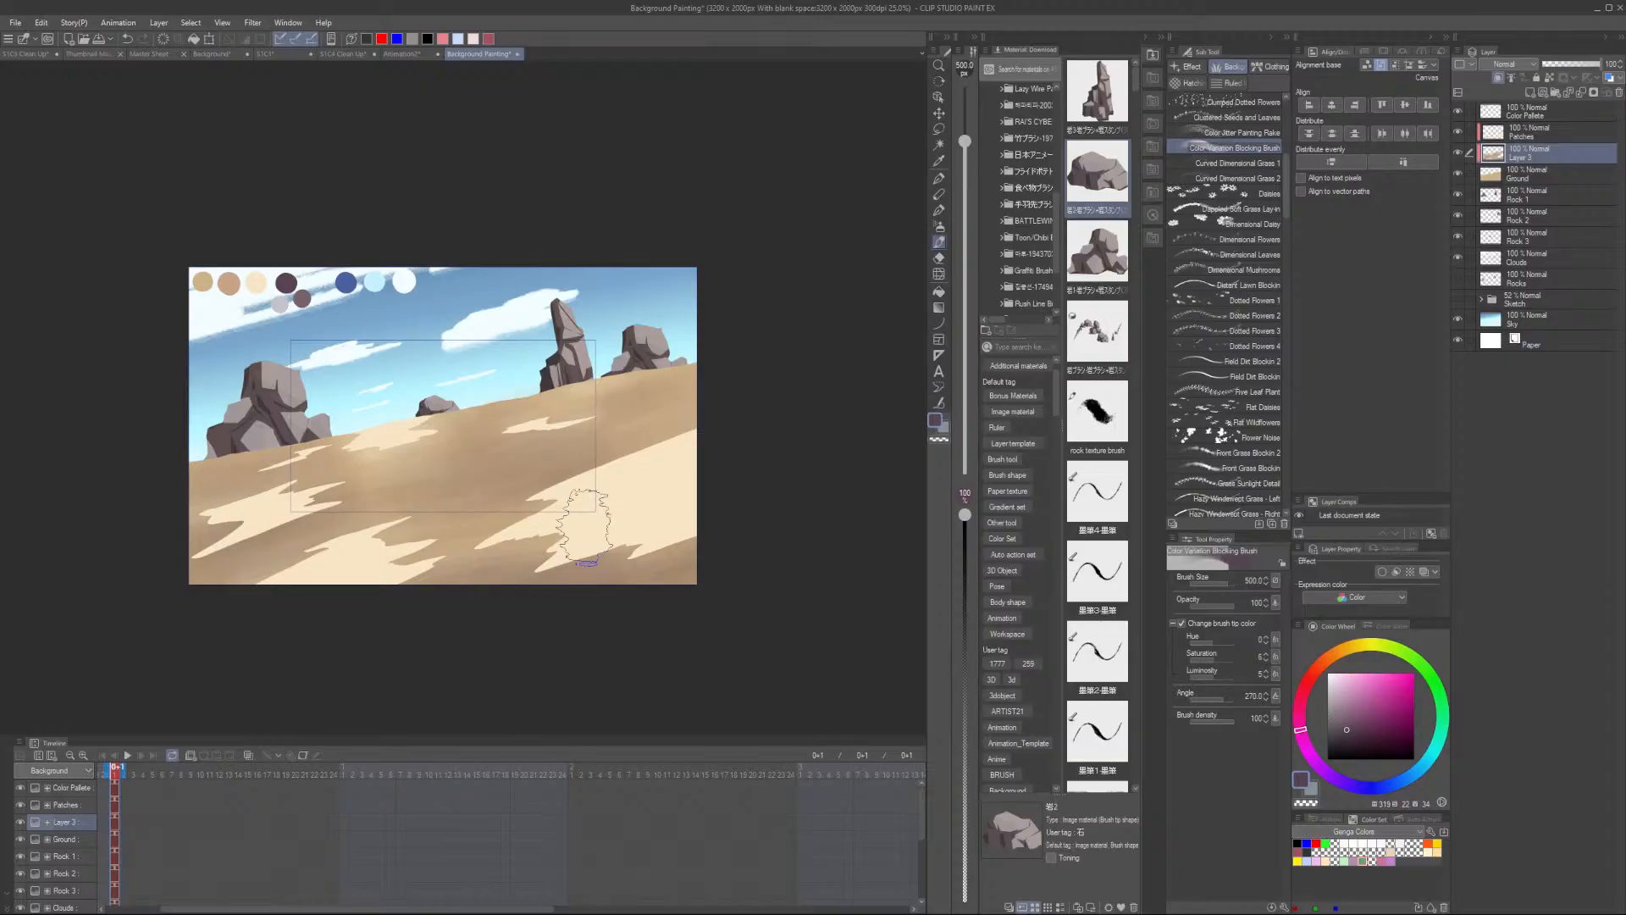
{"action": "scroll", "coordinate": [585, 525], "scroll_direction": "up", "scroll_amount": 4}
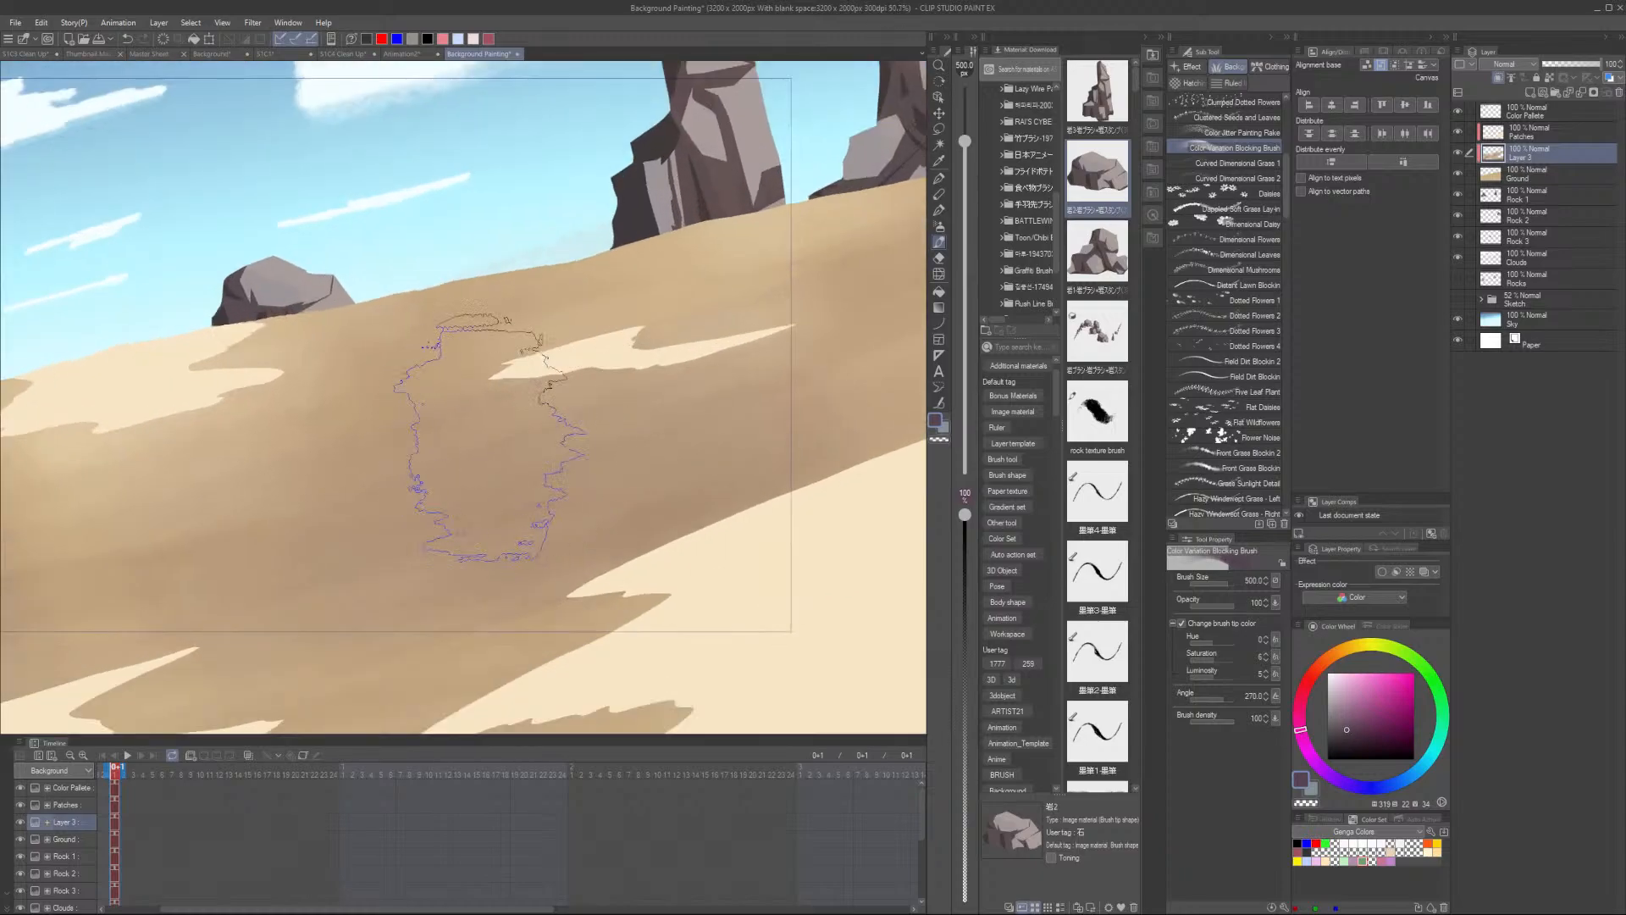
{"action": "left_click", "coordinate": [581, 348], "text": "alt"}
{"action": "scroll", "coordinate": [580, 347], "scroll_direction": "down", "scroll_amount": 2}
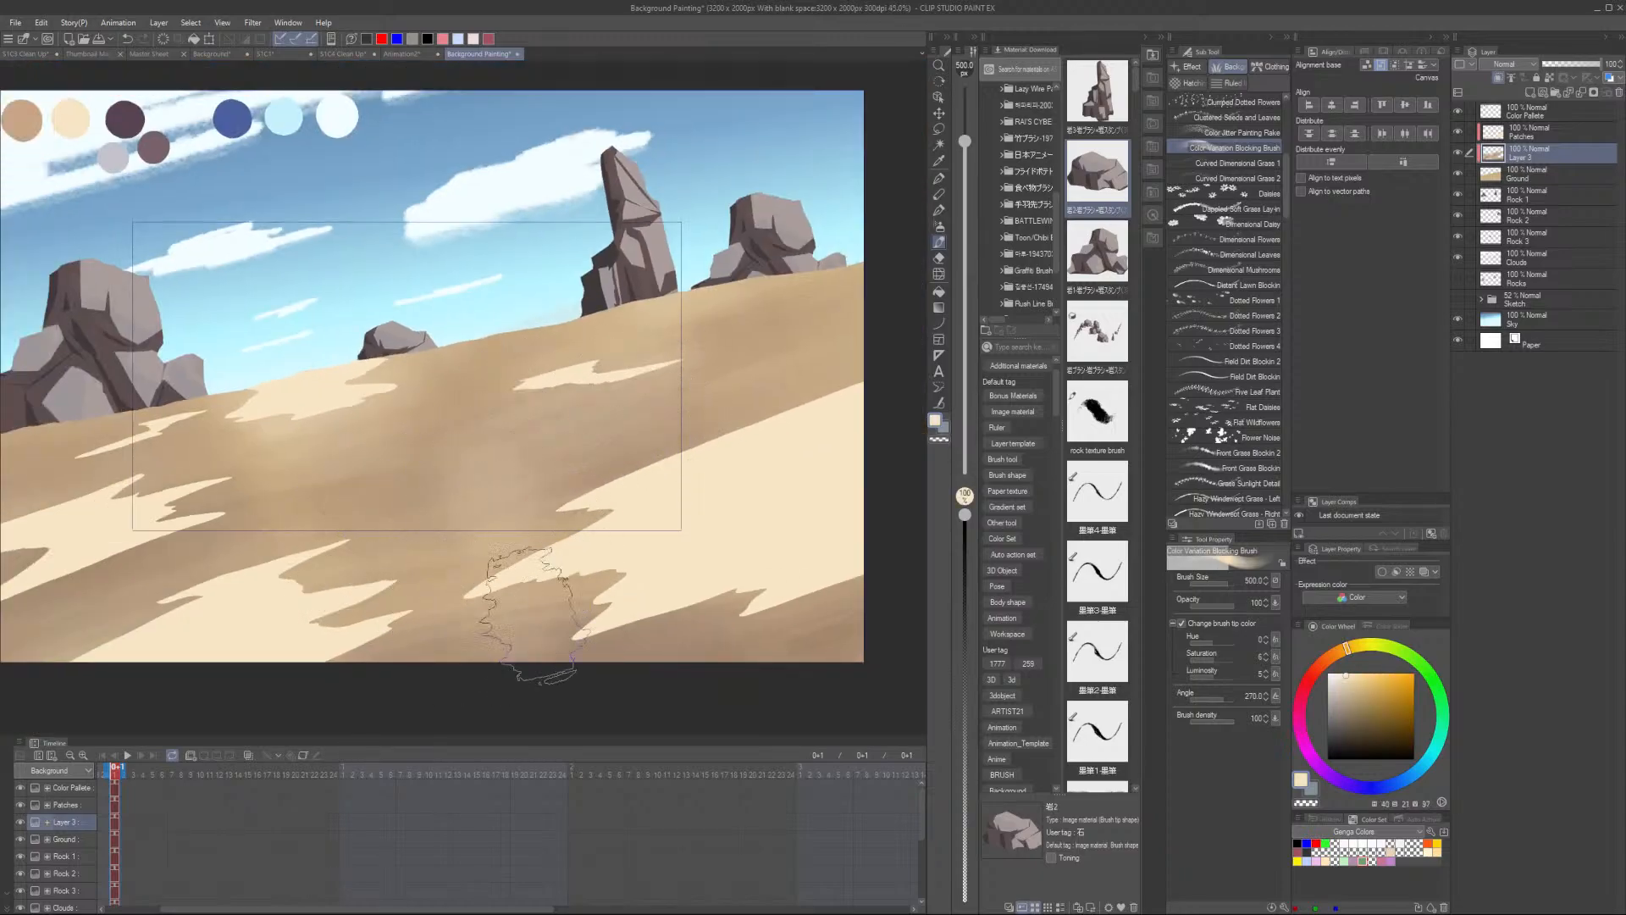
{"action": "scroll", "coordinate": [745, 640], "scroll_direction": "down", "scroll_amount": 2}
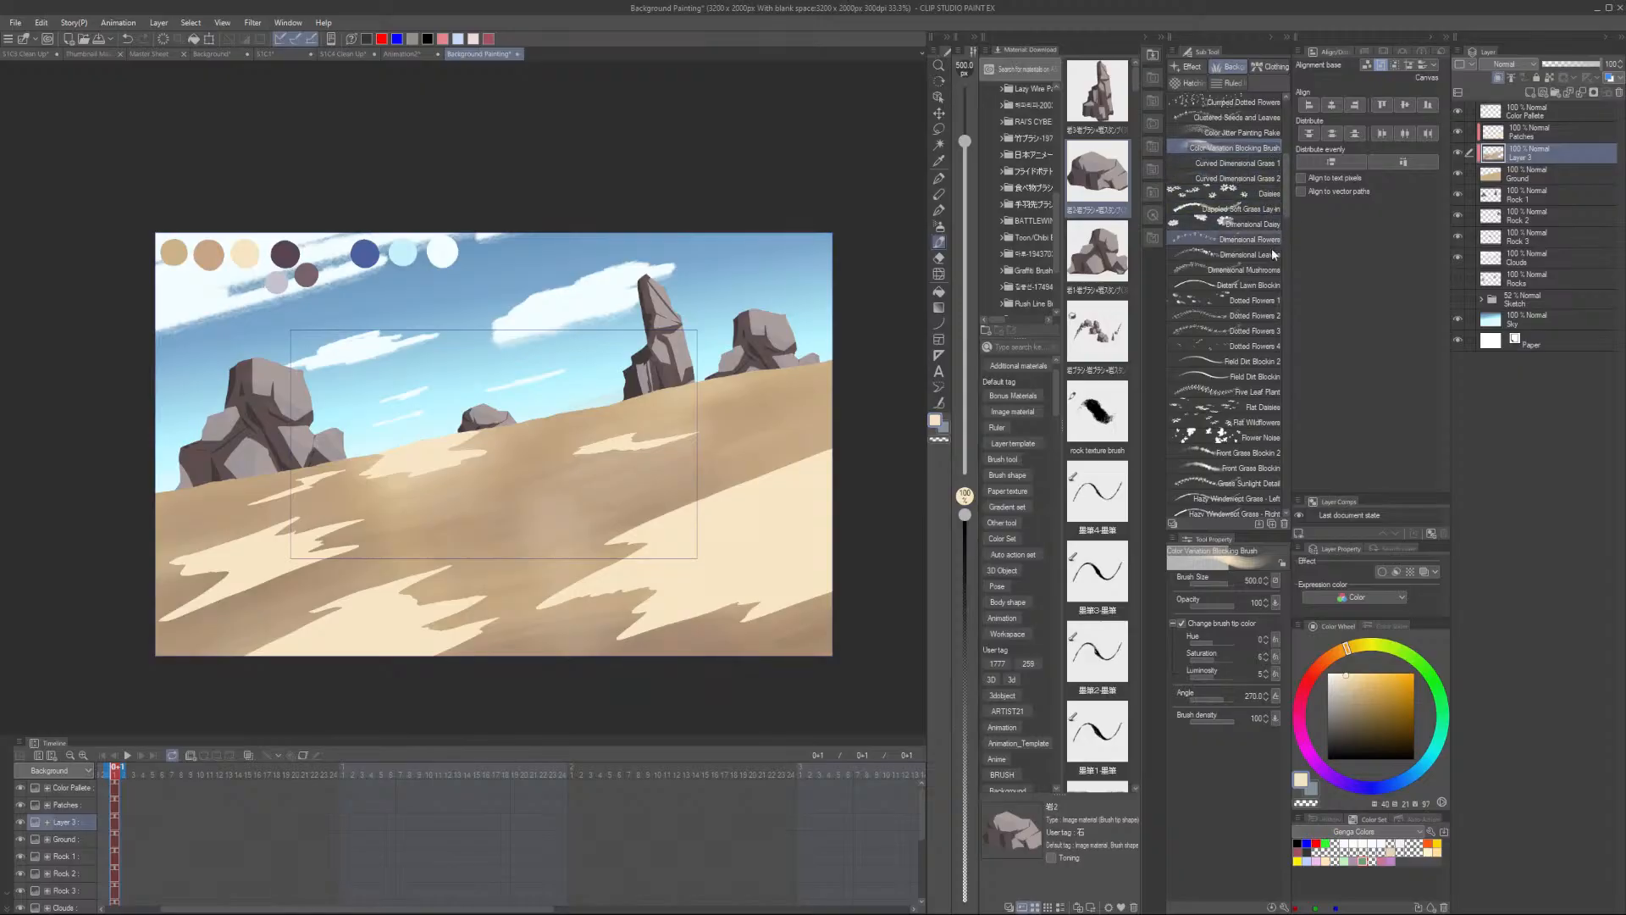
- Switch to the Field Dirt Blockin 2 brush and sample the mid sand brown from the ground
{"action": "left_click", "coordinate": [1271, 362]}
{"action": "scroll", "coordinate": [699, 389], "scroll_direction": "up", "scroll_amount": 1}
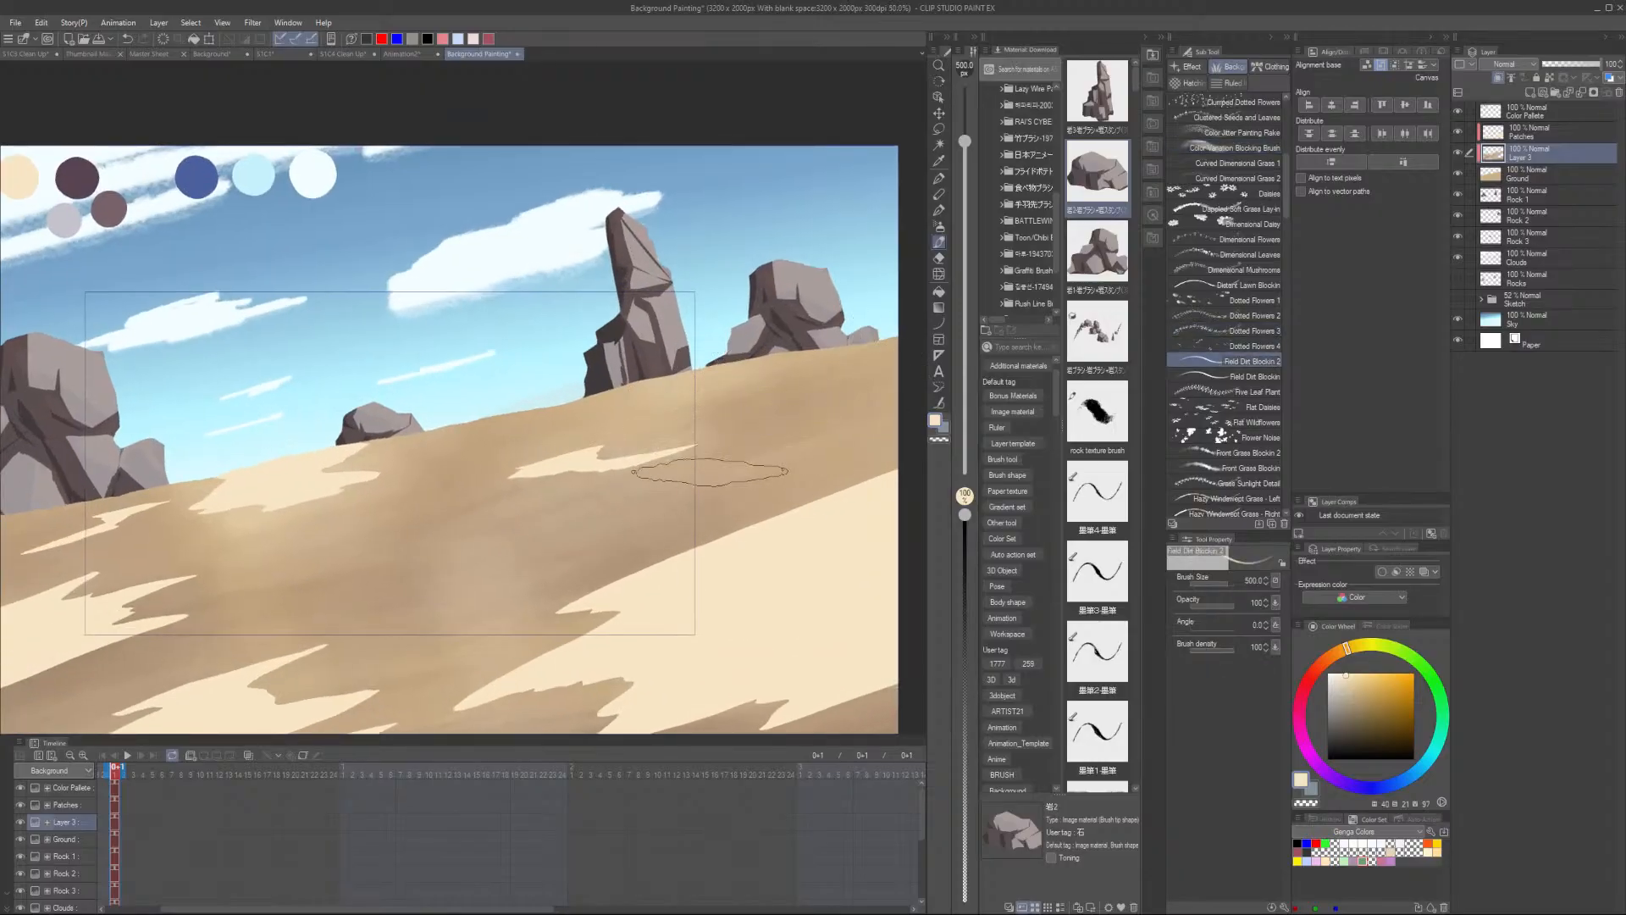
{"action": "left_click", "coordinate": [700, 486], "text": "alt"}
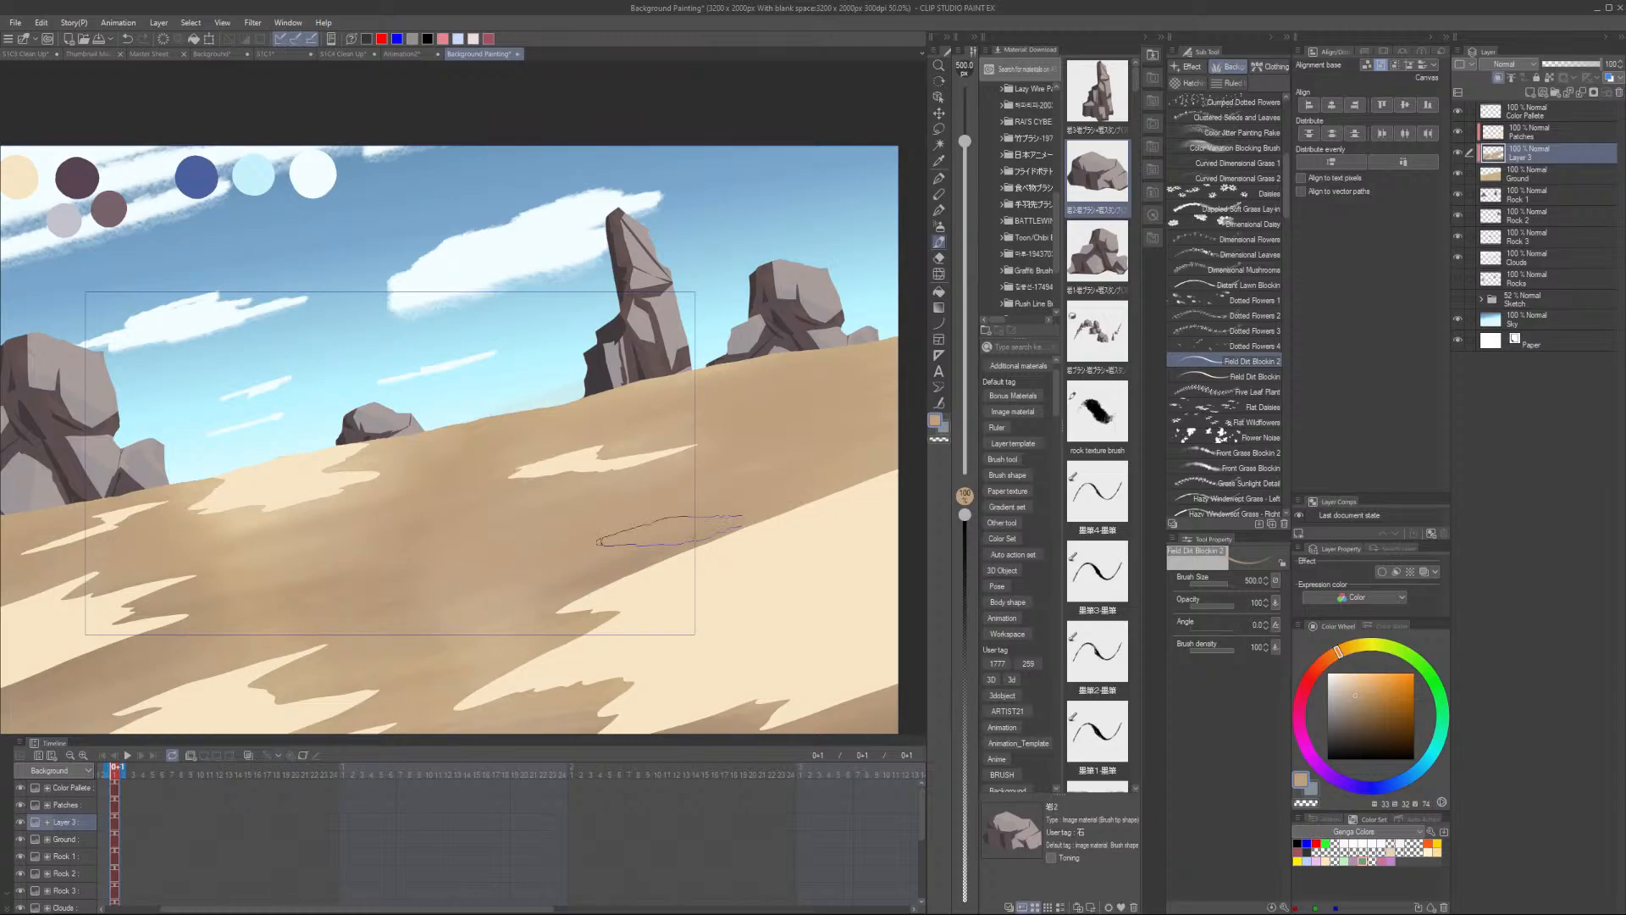
{"action": "scroll", "coordinate": [656, 598], "scroll_direction": "down", "scroll_amount": 4}
{"action": "left_click_drag", "start_coordinate": [652, 597], "coordinate": [681, 456]}
{"action": "scroll", "coordinate": [669, 500], "scroll_direction": "up", "scroll_amount": 3}
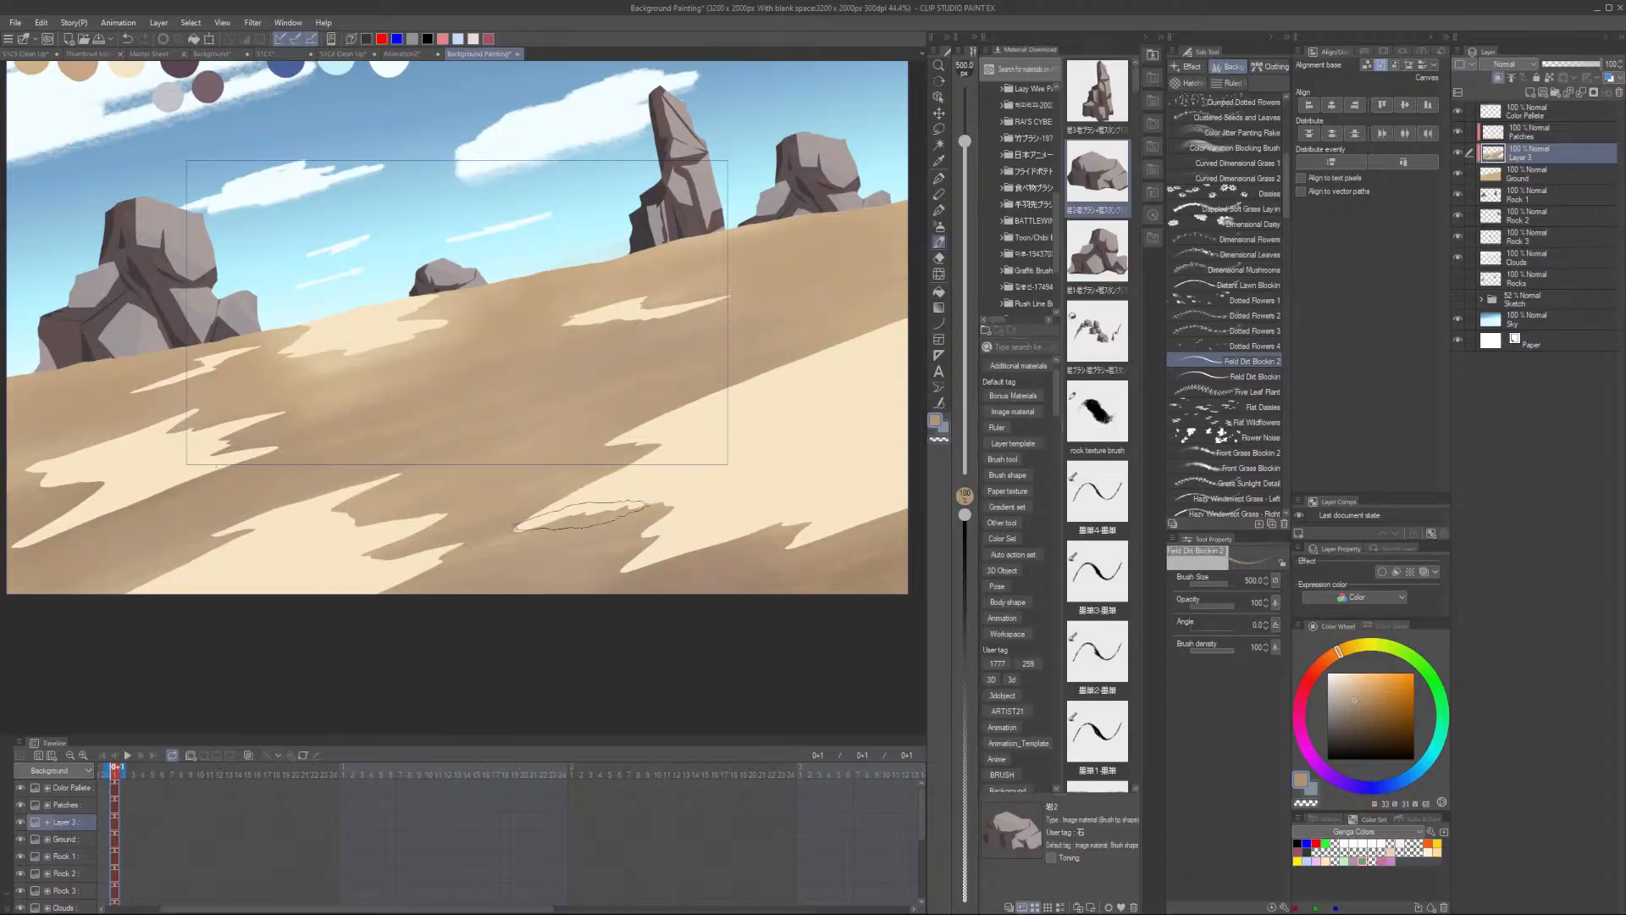
{"action": "key", "text": "]"}
{"action": "key", "text": "]"}
{"action": "key", "text": "]"}
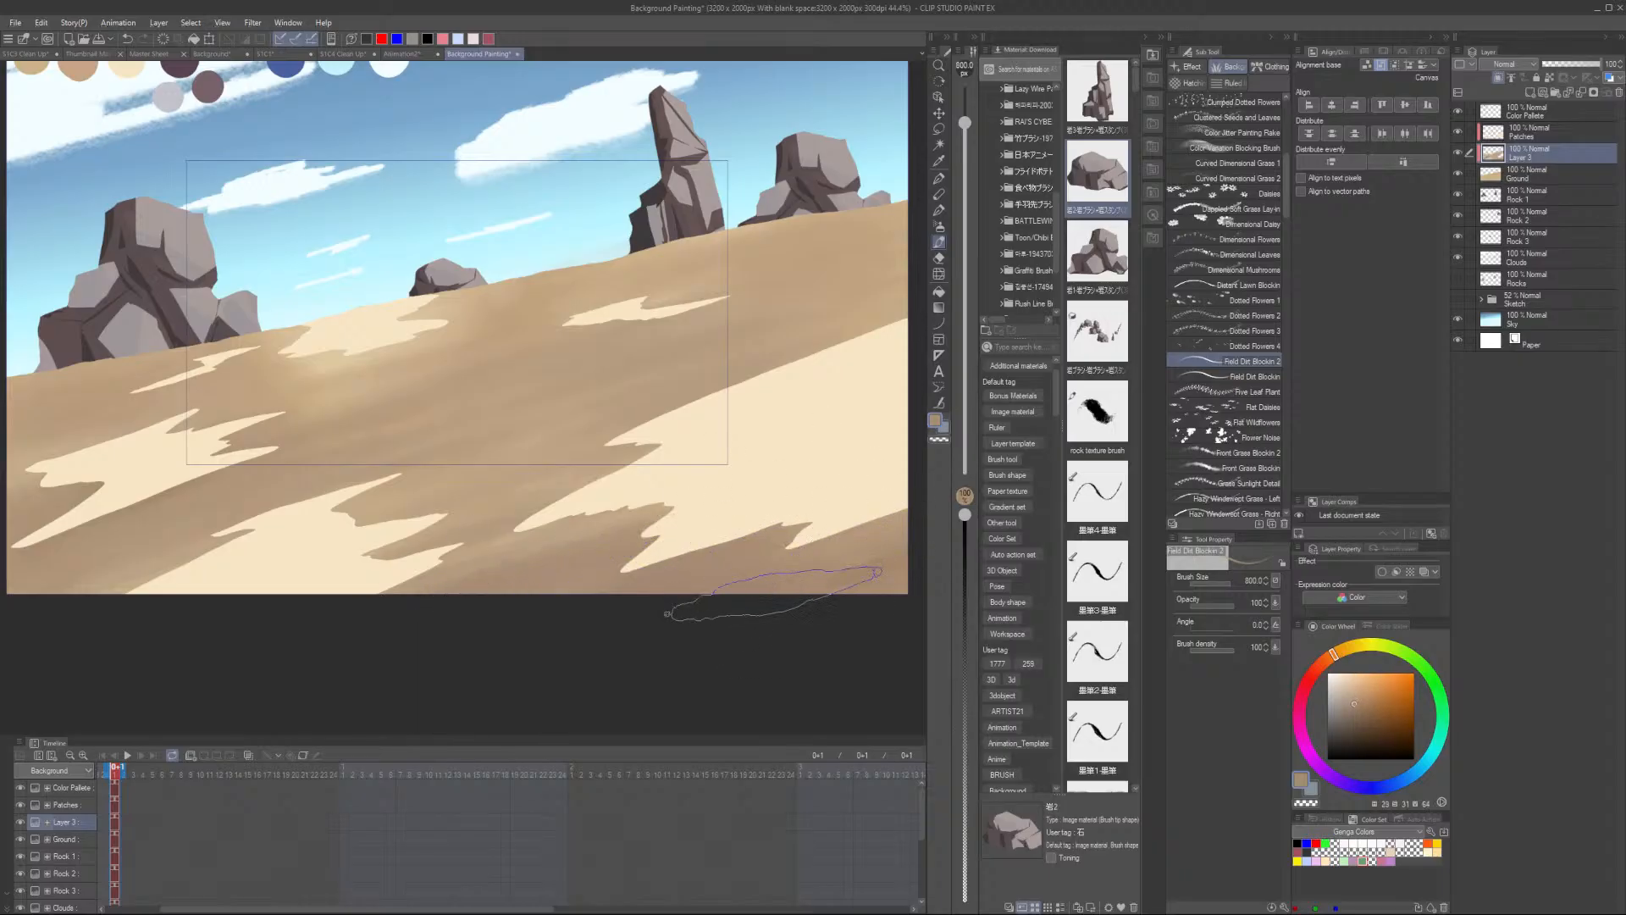
{"action": "left_click_drag", "start_coordinate": [694, 620], "coordinate": [387, 684]}
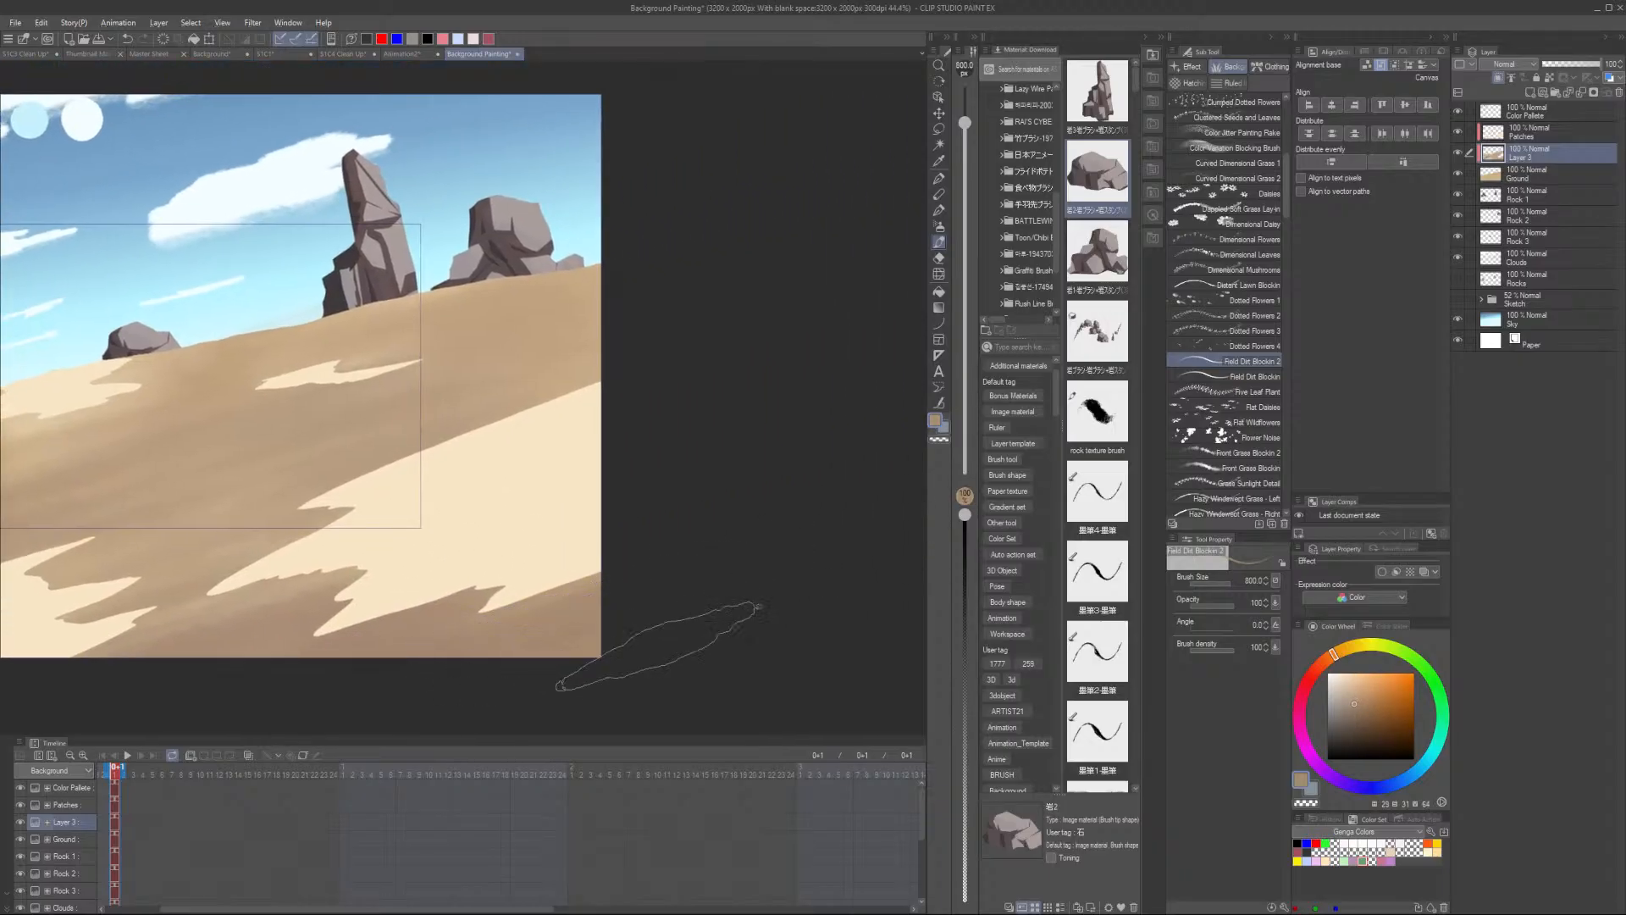
{"action": "scroll", "coordinate": [661, 641], "scroll_direction": "down", "scroll_amount": 5}
{"action": "scroll", "coordinate": [302, 634], "scroll_direction": "up", "scroll_amount": 3}
{"action": "left_click_drag", "start_coordinate": [276, 637], "coordinate": [486, 585]}
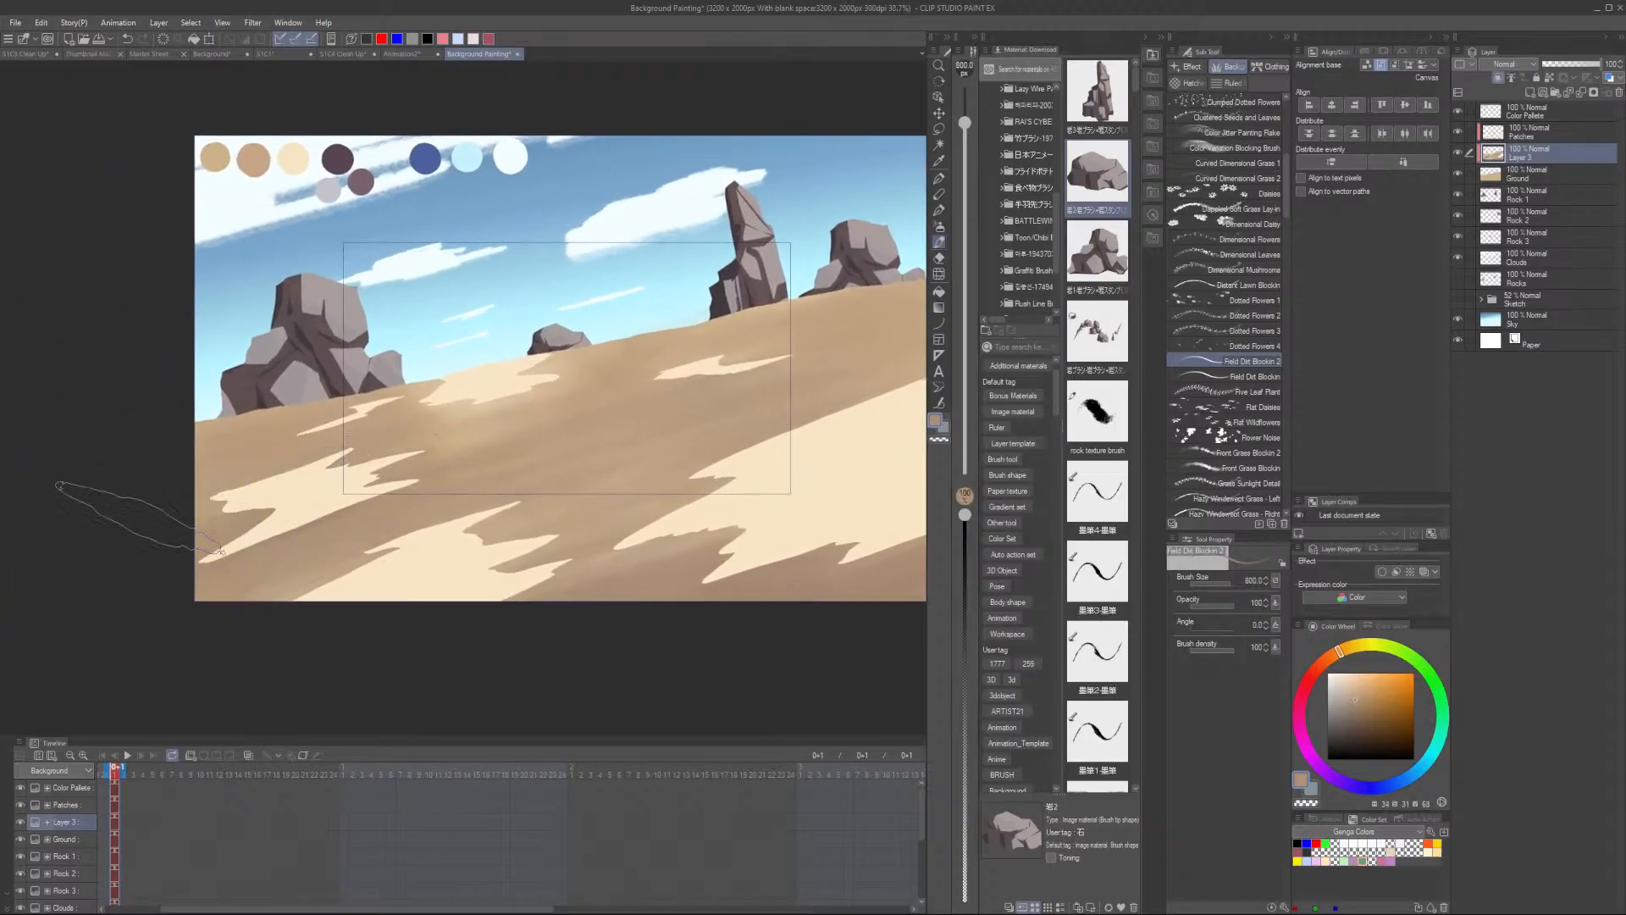
{"action": "scroll", "coordinate": [530, 462], "scroll_direction": "up", "scroll_amount": 2}
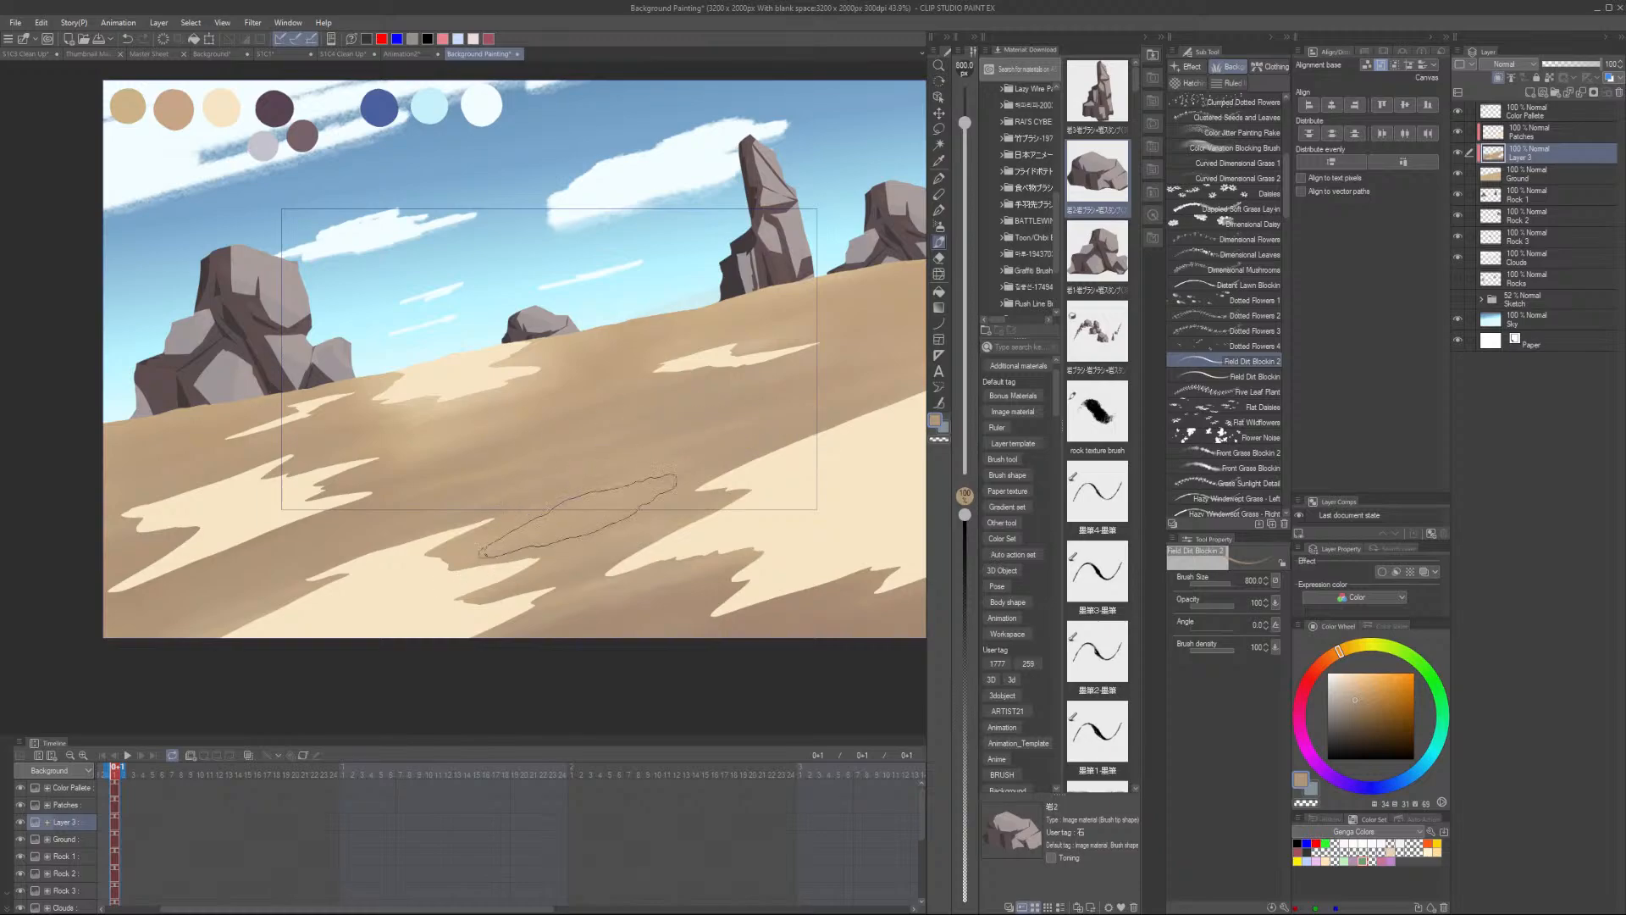
- Add a new layer directly above the Patches layer
{"action": "left_click", "coordinate": [1555, 131]}
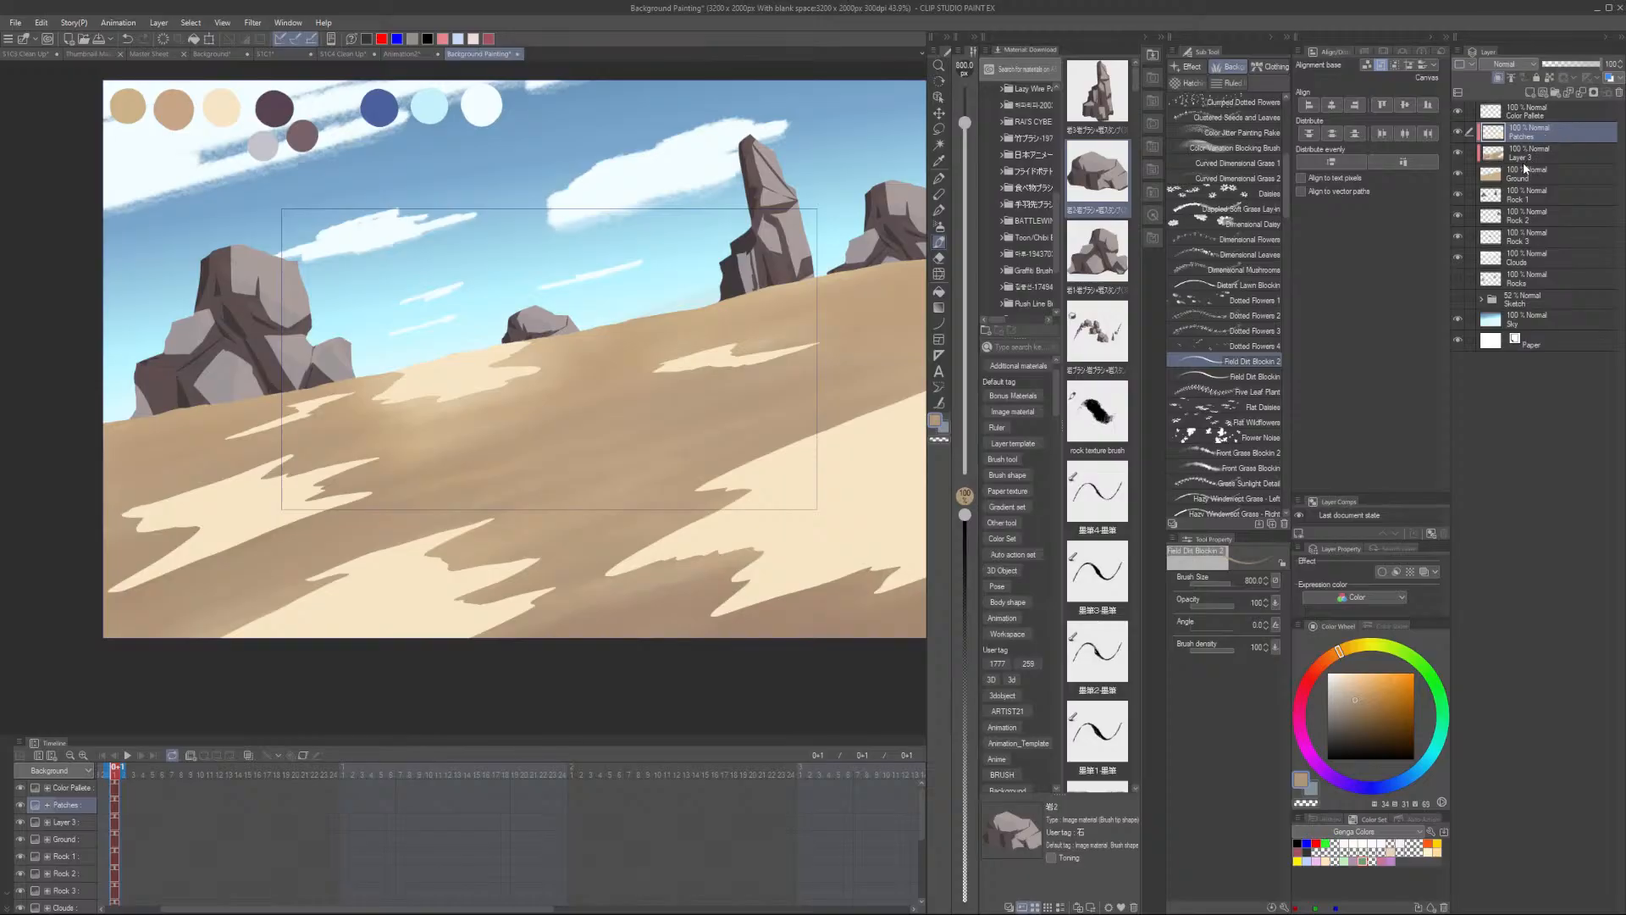
{"action": "scroll", "coordinate": [745, 423], "scroll_direction": "down", "scroll_amount": 2}
{"action": "scroll", "coordinate": [811, 442], "scroll_direction": "up", "scroll_amount": 3}
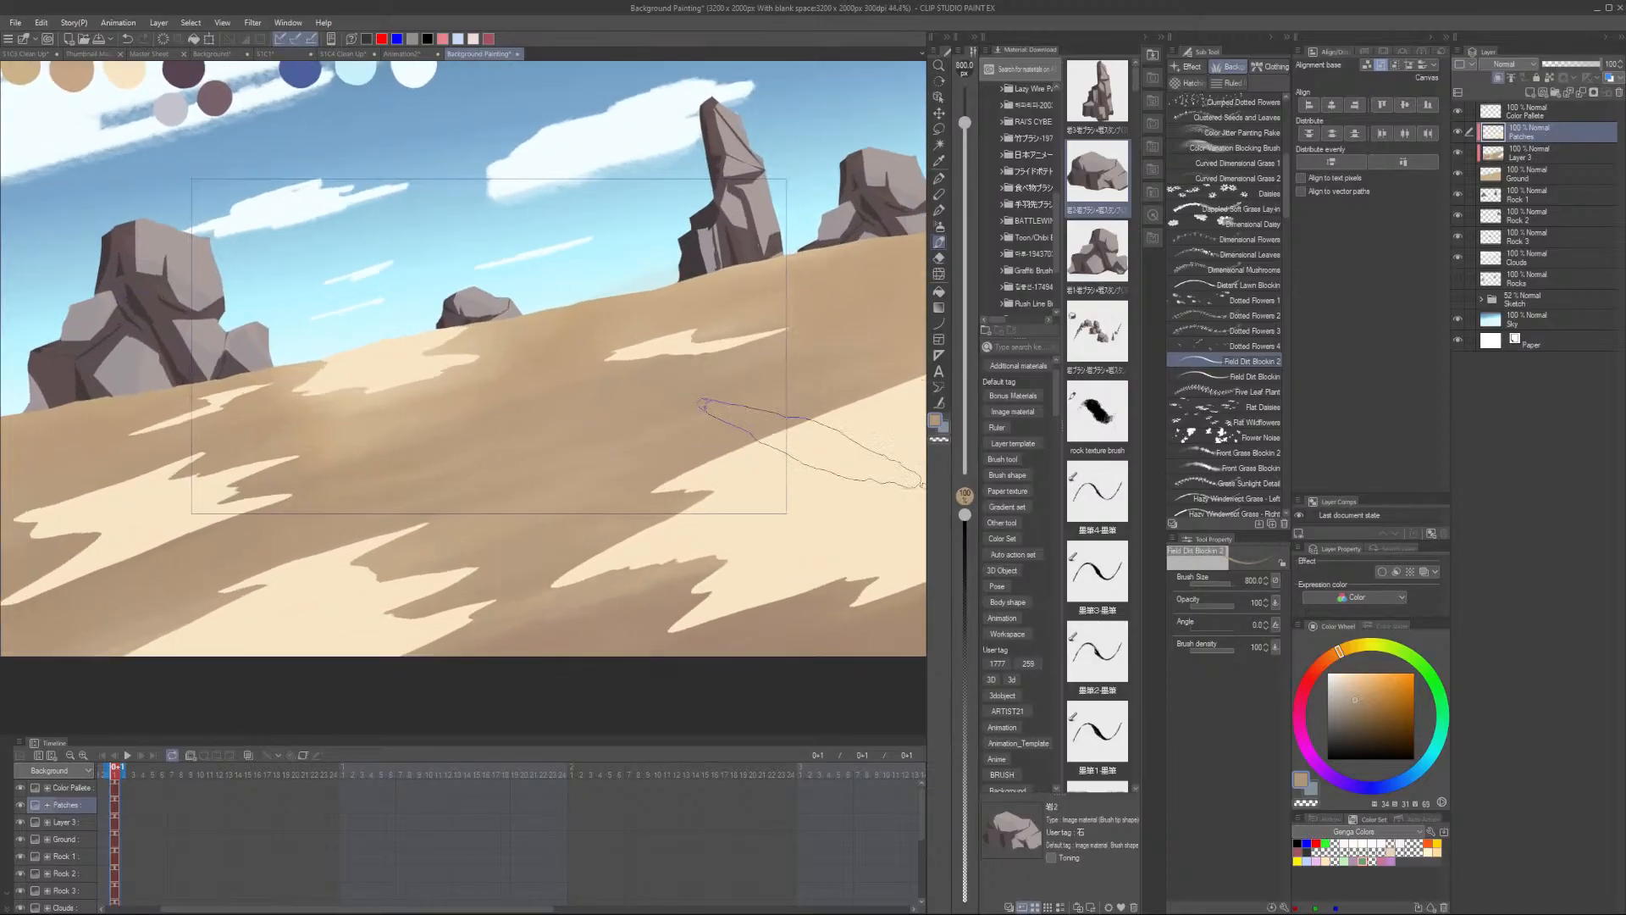
{"action": "left_click", "coordinate": [1533, 93]}
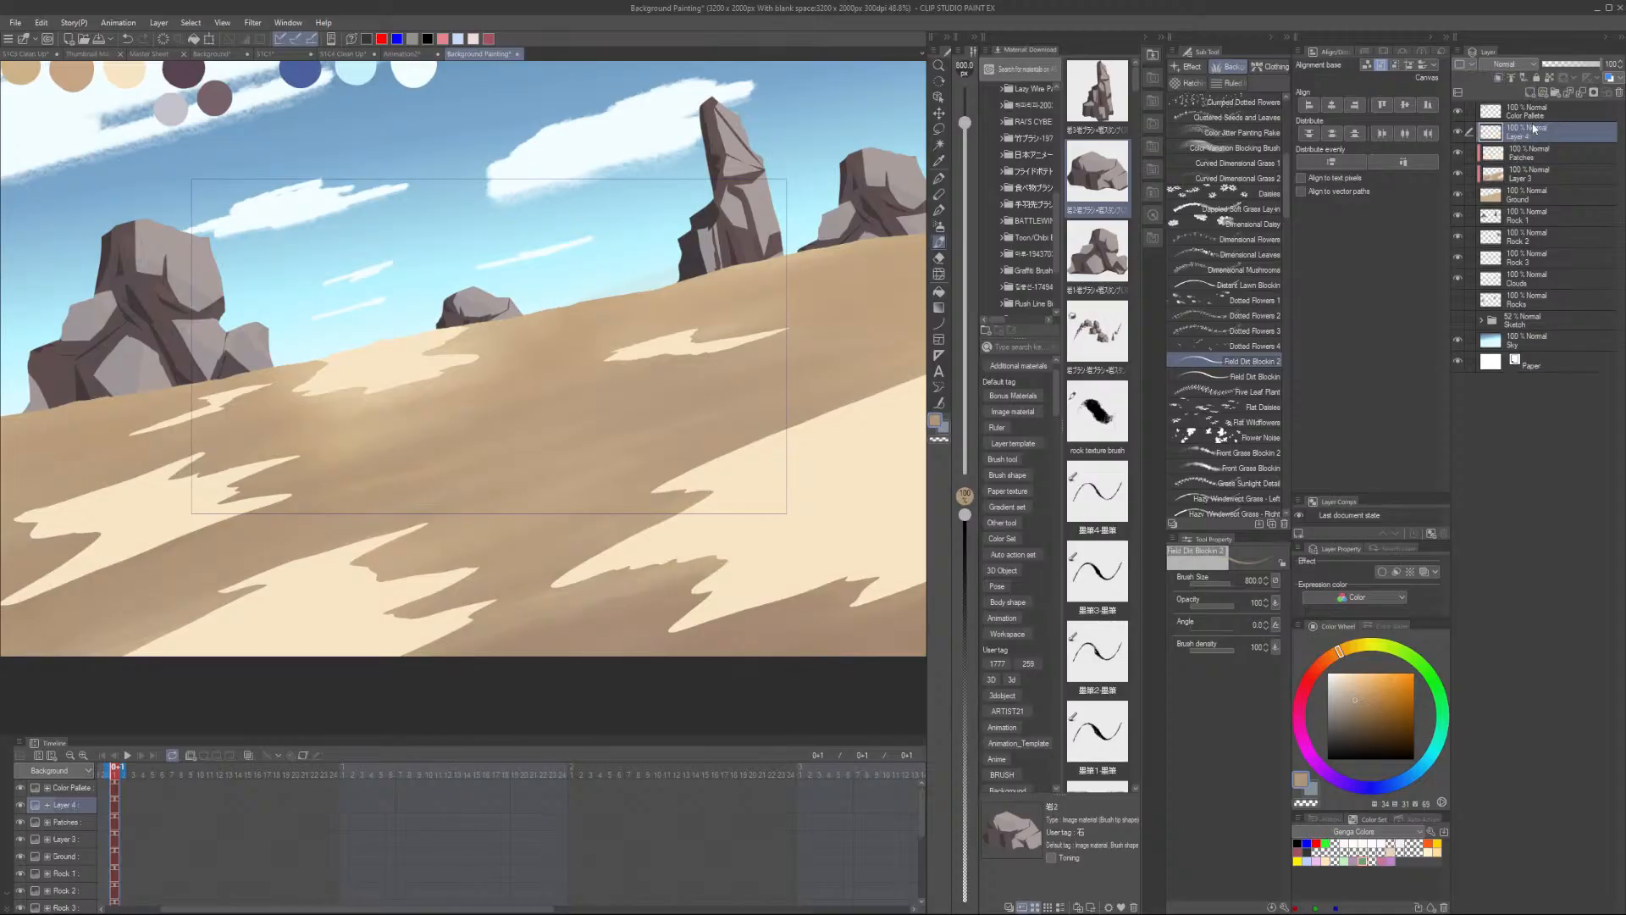
- Sample the light sand colour from the ground and reduce the brush size to 250
{"action": "scroll", "coordinate": [684, 347], "scroll_direction": "up", "scroll_amount": 2}
{"action": "left_click", "coordinate": [679, 349], "text": "alt"}
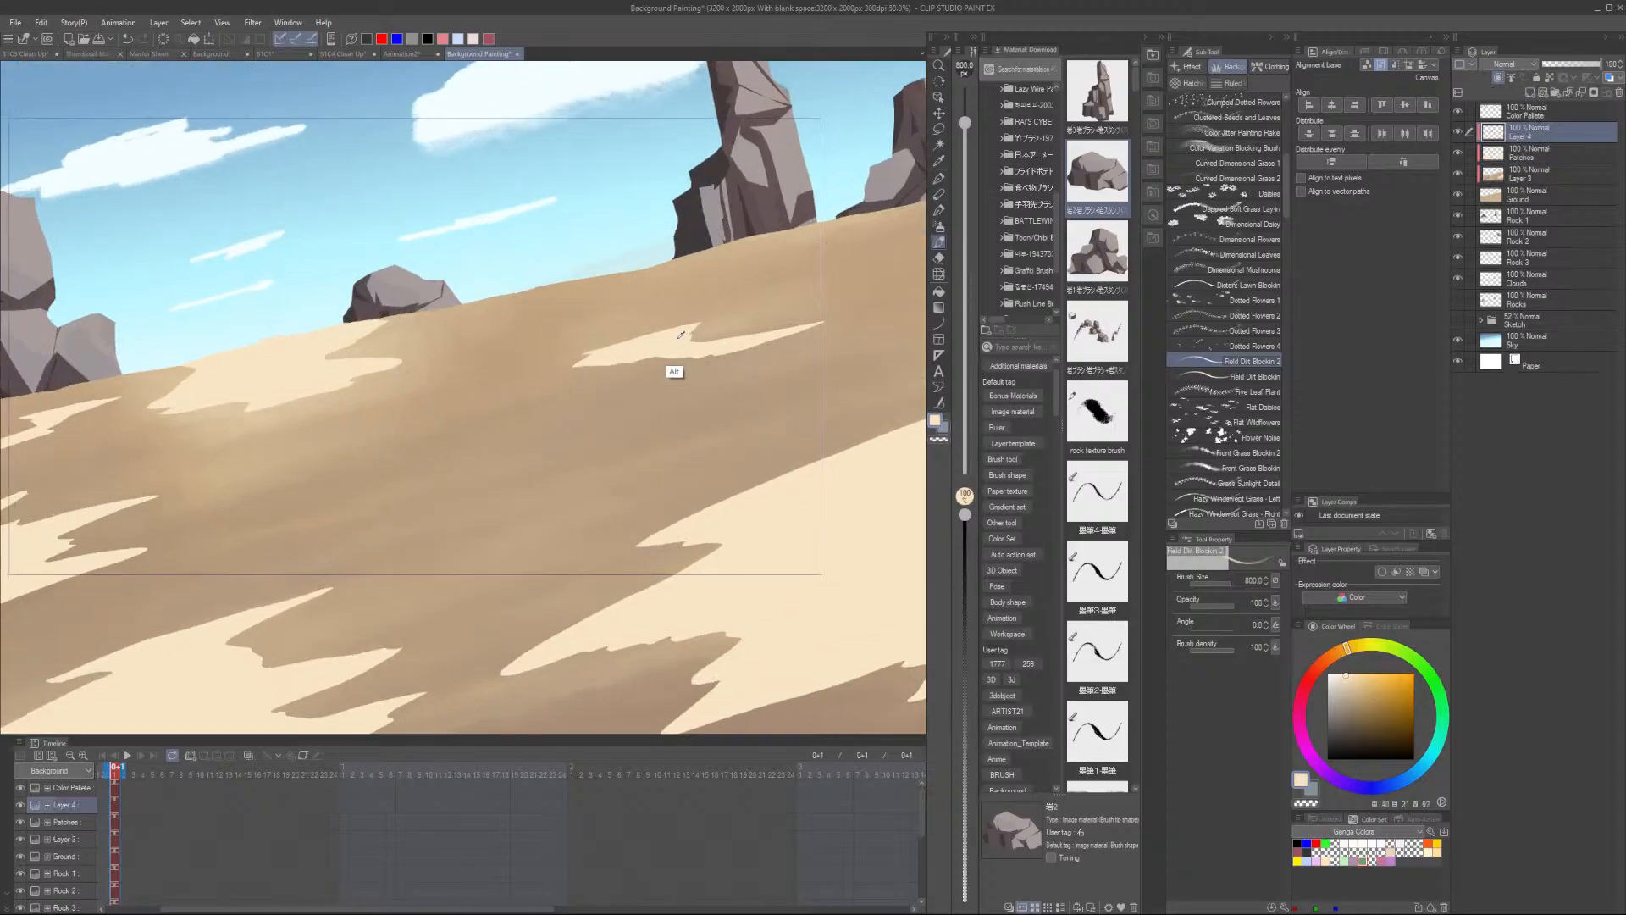
{"action": "scroll", "coordinate": [726, 338], "scroll_direction": "up", "scroll_amount": 3}
{"action": "key", "text": "["}
{"action": "key", "text": "["}
{"action": "key", "text": "["}
{"action": "key", "text": "["}
{"action": "key", "text": "["}
{"action": "key", "text": "["}
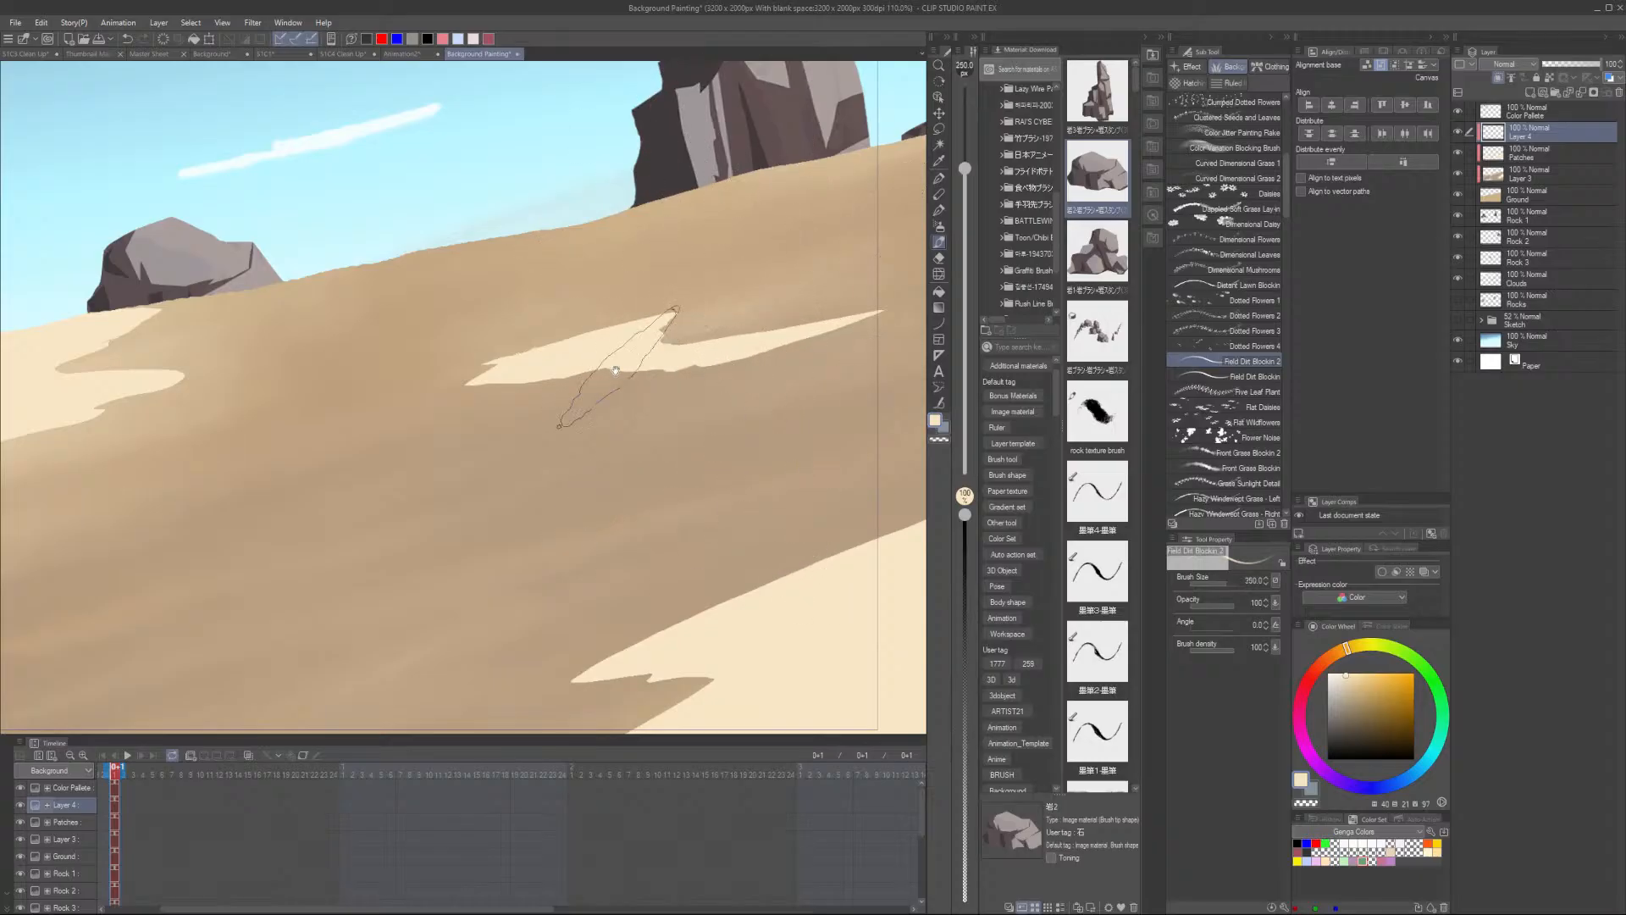
- Paint soft light dirt streaks across the upper middle of the ground on the new layer
{"action": "mouse_move", "coordinate": [674, 311]}
{"action": "left_mouse_down"}
{"action": "mouse_move", "coordinate": [593, 373]}
{"action": "mouse_move", "coordinate": [433, 417]}
{"action": "left_mouse_up"}
{"action": "mouse_move", "coordinate": [598, 374]}
{"action": "left_mouse_down"}
{"action": "mouse_move", "coordinate": [385, 447]}
{"action": "mouse_move", "coordinate": [508, 423]}
{"action": "mouse_move", "coordinate": [385, 449]}
{"action": "mouse_move", "coordinate": [796, 377]}
{"action": "mouse_move", "coordinate": [559, 423]}
{"action": "mouse_move", "coordinate": [629, 404]}
{"action": "left_mouse_up"}
{"action": "left_click", "coordinate": [669, 409], "text": "alt"}
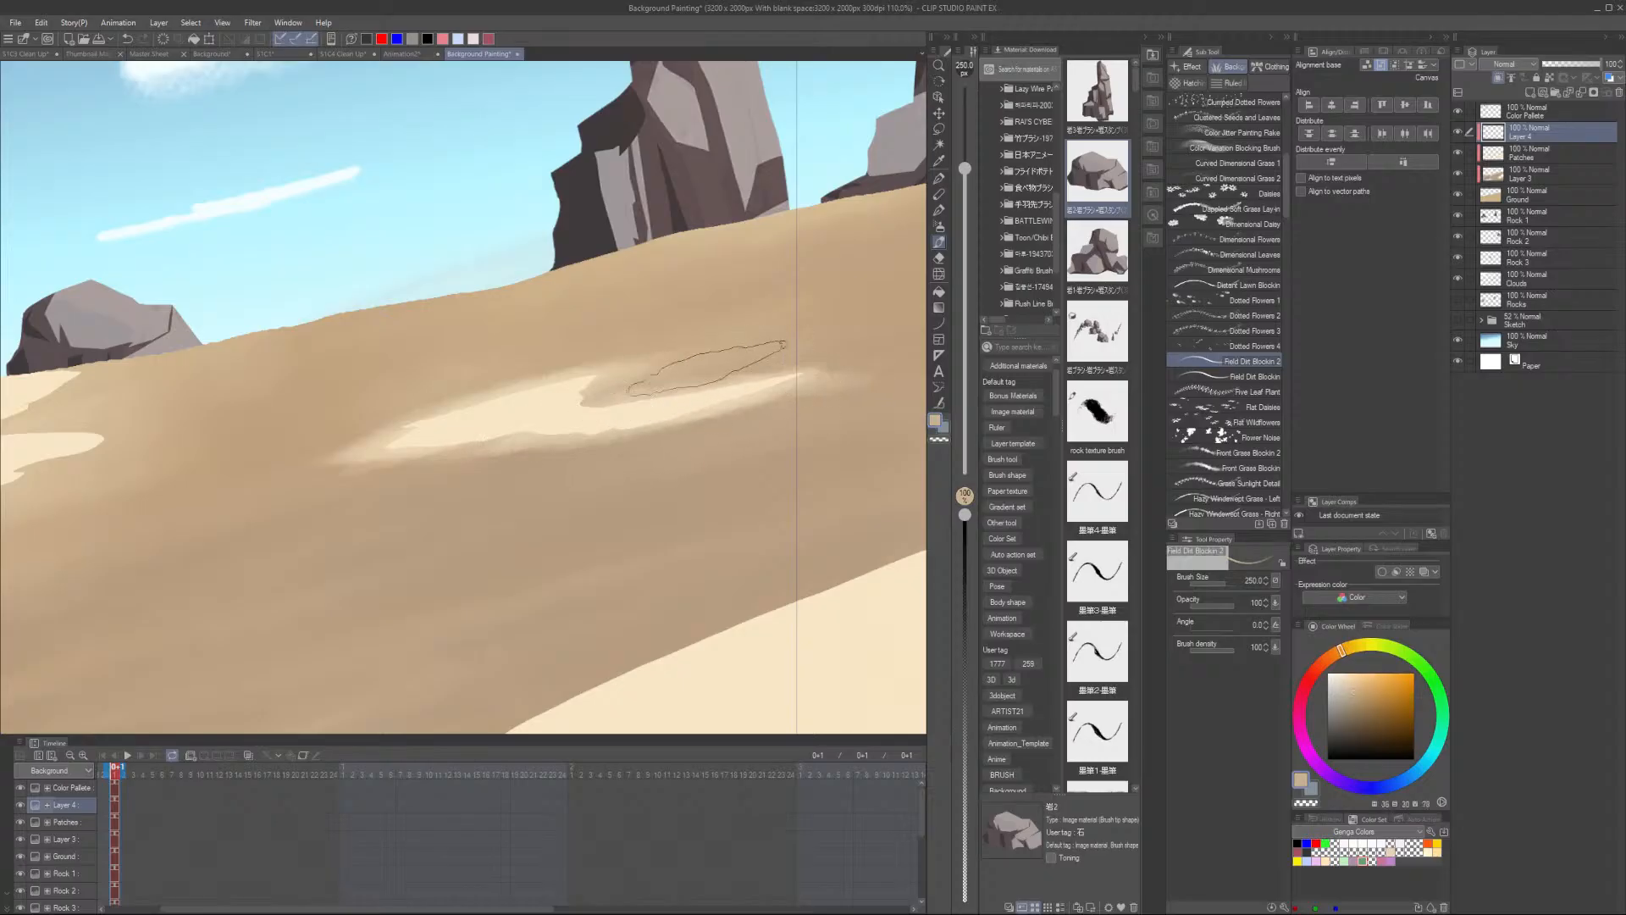
{"action": "mouse_move", "coordinate": [720, 361]}
{"action": "left_mouse_down"}
{"action": "mouse_move", "coordinate": [611, 389]}
{"action": "mouse_move", "coordinate": [725, 360]}
{"action": "mouse_move", "coordinate": [604, 394]}
{"action": "mouse_move", "coordinate": [740, 343]}
{"action": "mouse_move", "coordinate": [379, 425]}
{"action": "mouse_move", "coordinate": [701, 353]}
{"action": "left_mouse_up"}
{"action": "left_click", "coordinate": [474, 457], "text": "alt"}
{"action": "mouse_move", "coordinate": [474, 457]}
{"action": "left_mouse_down"}
{"action": "mouse_move", "coordinate": [542, 391]}
{"action": "mouse_move", "coordinate": [309, 470]}
{"action": "mouse_move", "coordinate": [450, 418]}
{"action": "mouse_move", "coordinate": [436, 457]}
{"action": "mouse_move", "coordinate": [491, 461]}
{"action": "mouse_move", "coordinate": [777, 391]}
{"action": "left_mouse_up"}
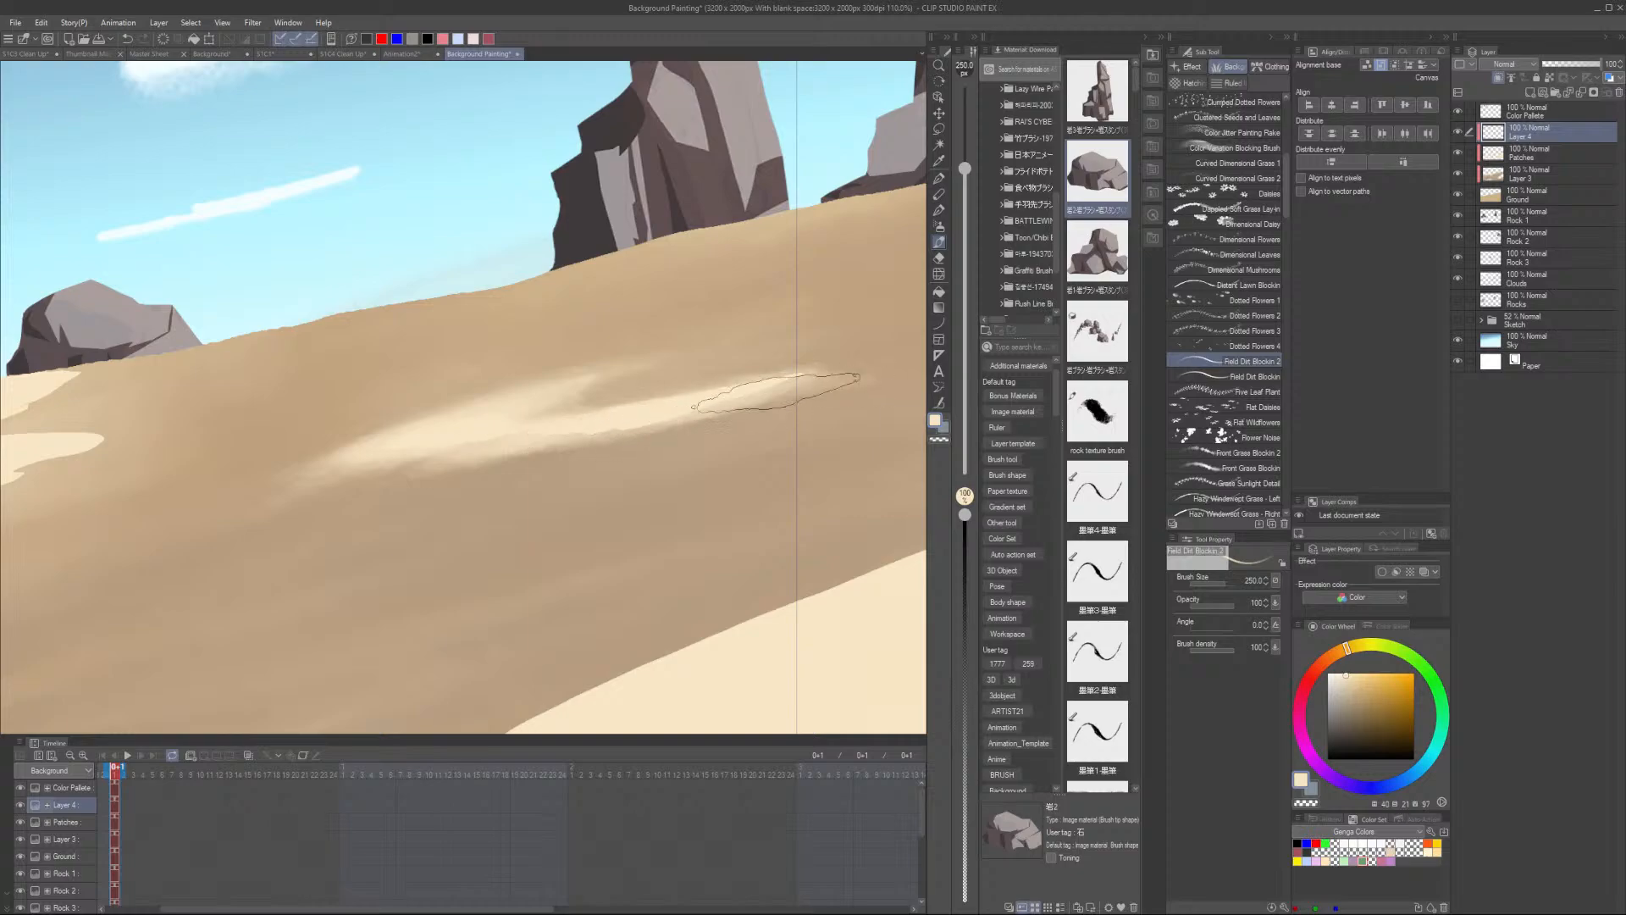
{"action": "mouse_move", "coordinate": [582, 435]}
{"action": "left_mouse_down"}
{"action": "mouse_move", "coordinate": [598, 422]}
{"action": "mouse_move", "coordinate": [513, 438]}
{"action": "mouse_move", "coordinate": [607, 414]}
{"action": "mouse_move", "coordinate": [571, 424]}
{"action": "left_mouse_up"}
- Add more light dirt streaks along the same stretch of the slope
{"action": "left_click", "coordinate": [720, 405], "text": "alt"}
{"action": "mouse_move", "coordinate": [726, 406]}
{"action": "left_mouse_down"}
{"action": "mouse_move", "coordinate": [806, 374]}
{"action": "mouse_move", "coordinate": [711, 405]}
{"action": "left_mouse_up"}
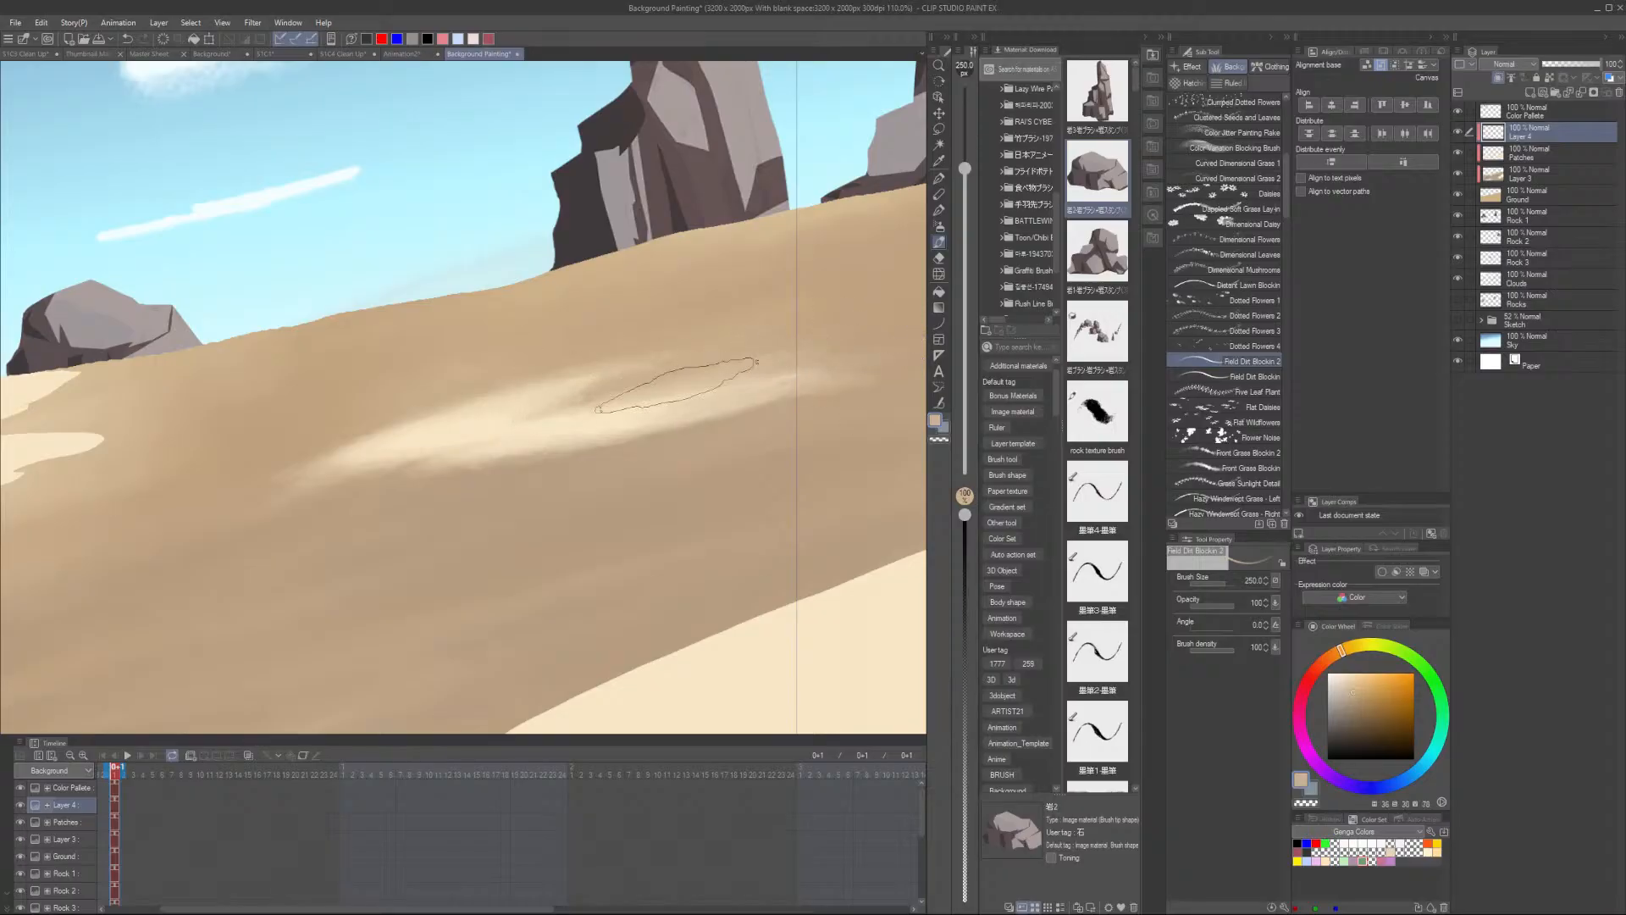
{"action": "left_click_drag", "start_coordinate": [790, 388], "coordinate": [636, 434]}
{"action": "left_click", "coordinate": [781, 404], "text": "alt"}
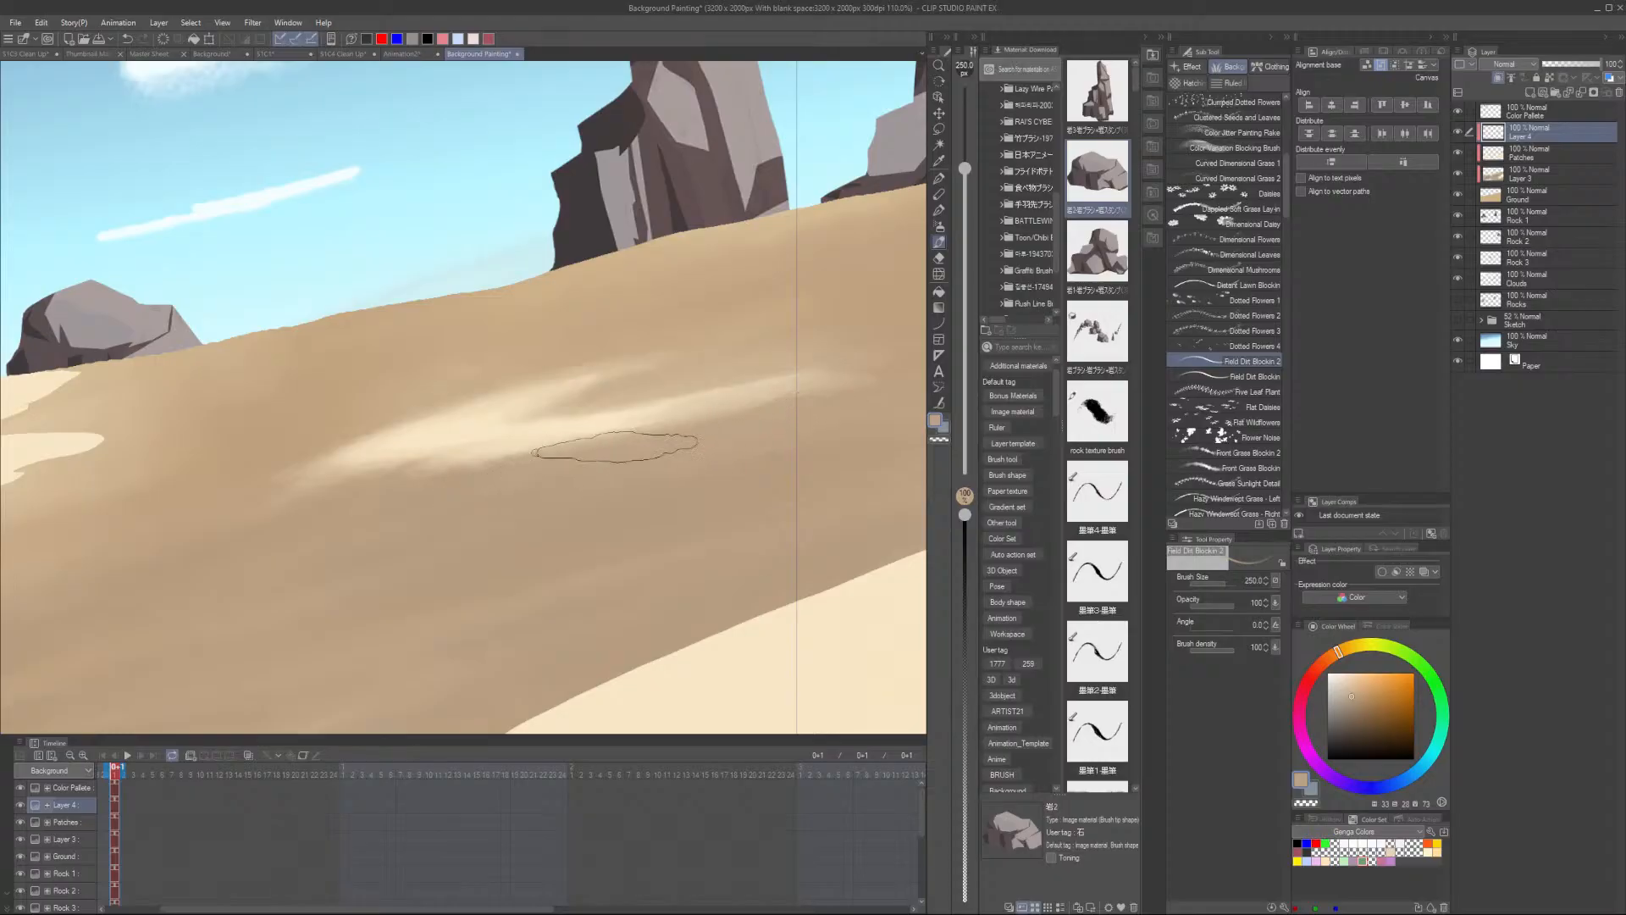
{"action": "left_click_drag", "start_coordinate": [305, 447], "coordinate": [641, 357]}
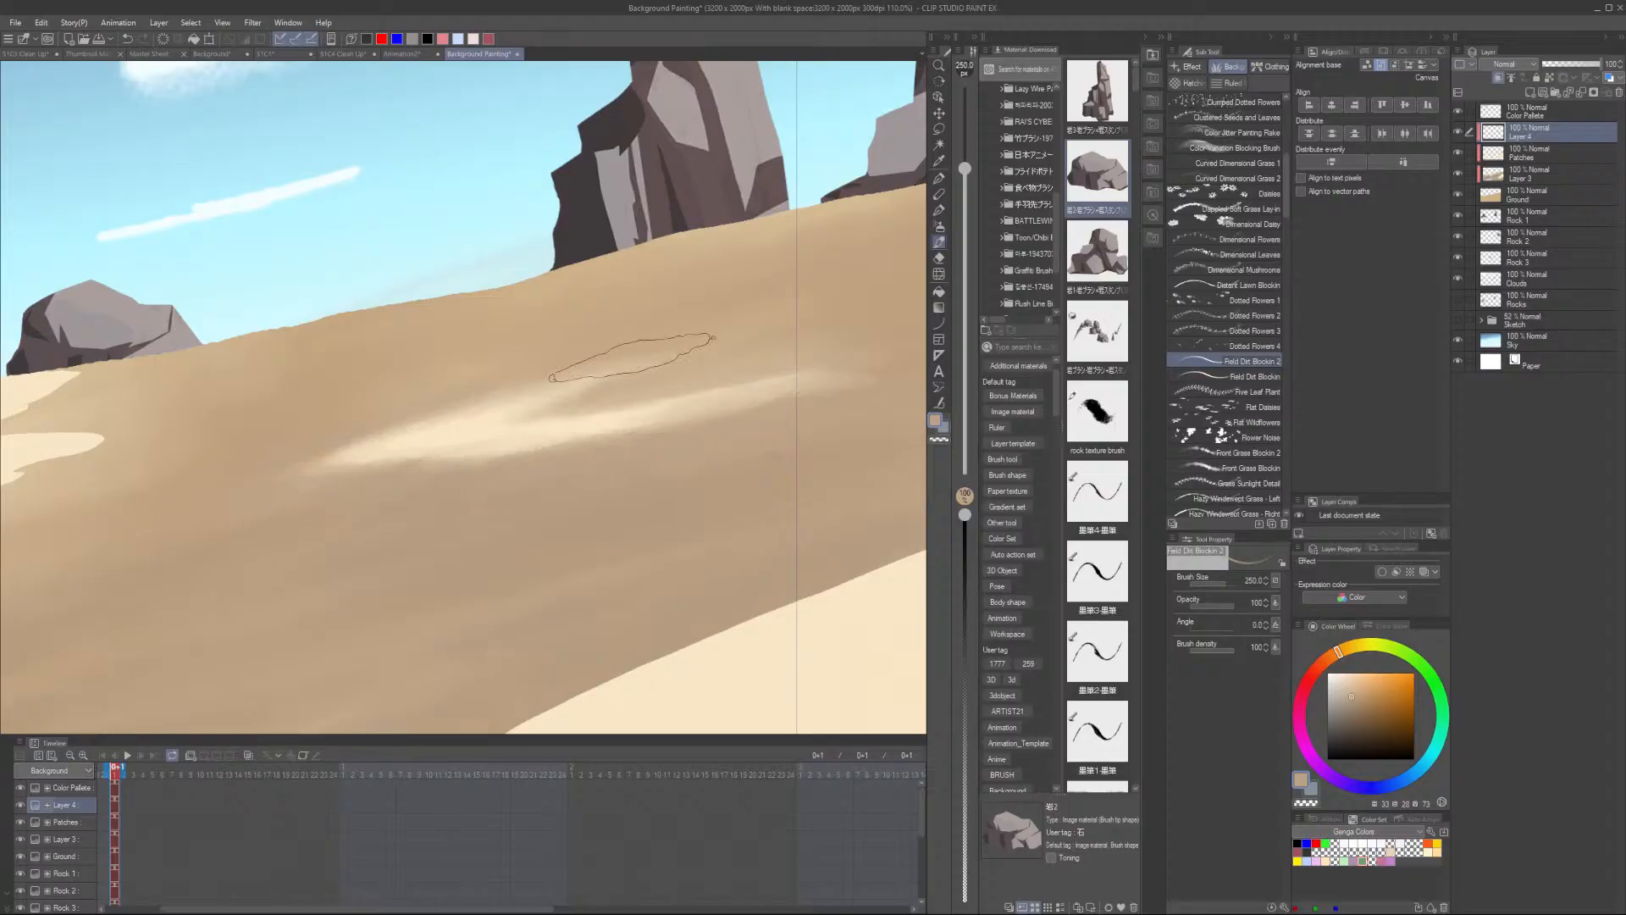
{"action": "left_click", "coordinate": [493, 365], "text": "alt"}
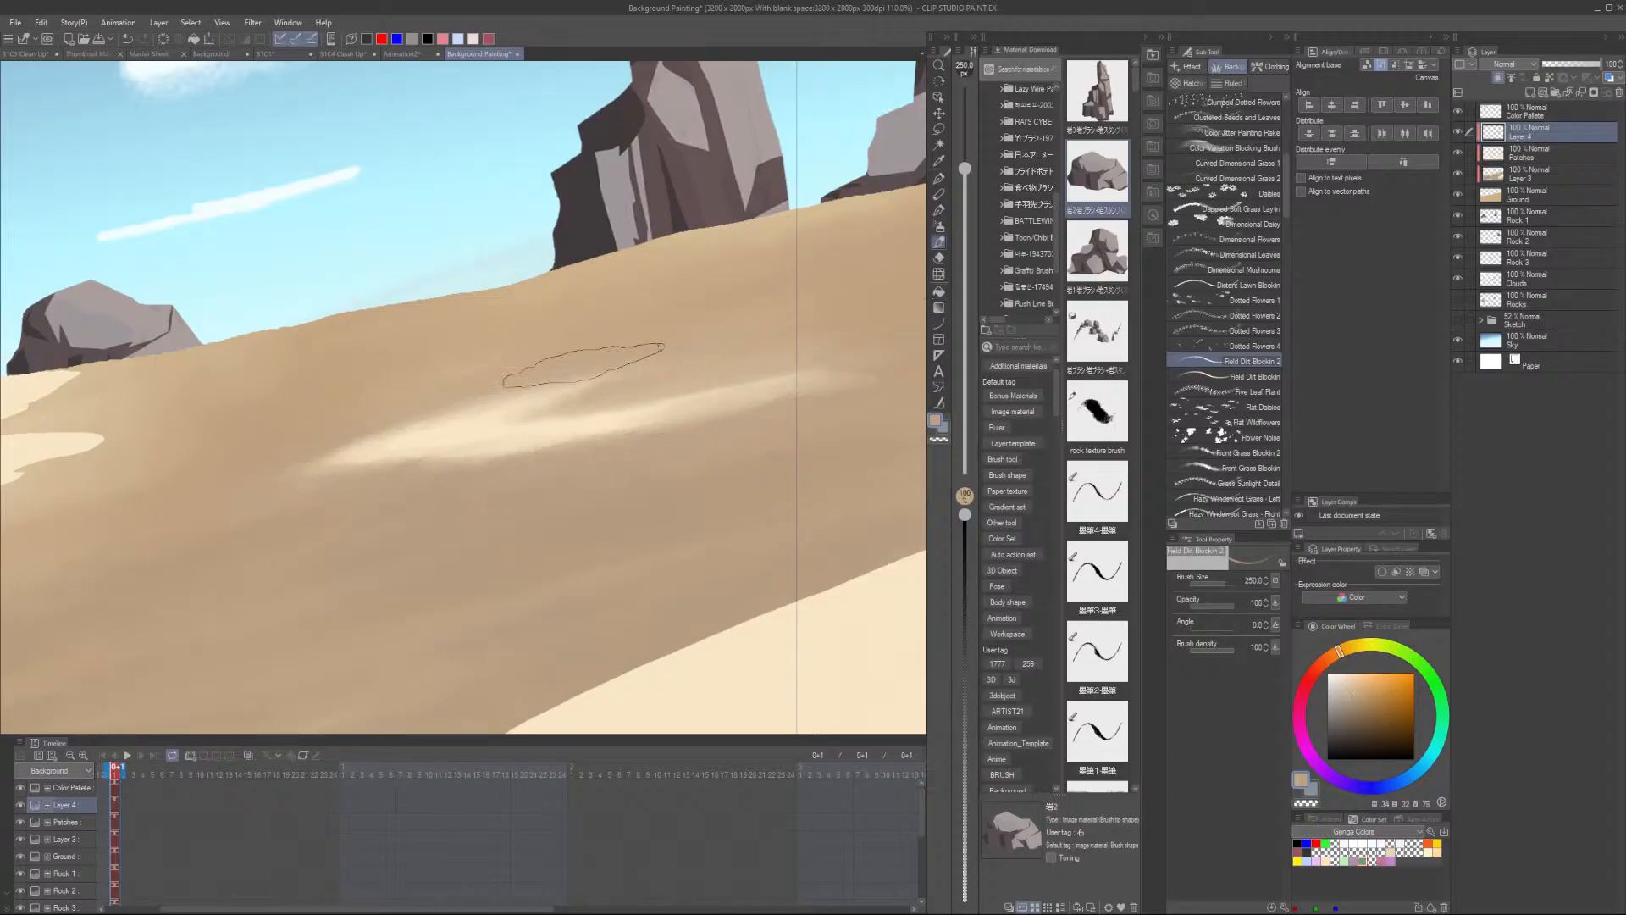
- Sample a lighter sand colour from the streaked area of the ground
{"action": "scroll", "coordinate": [792, 324], "scroll_direction": "down", "scroll_amount": 5}
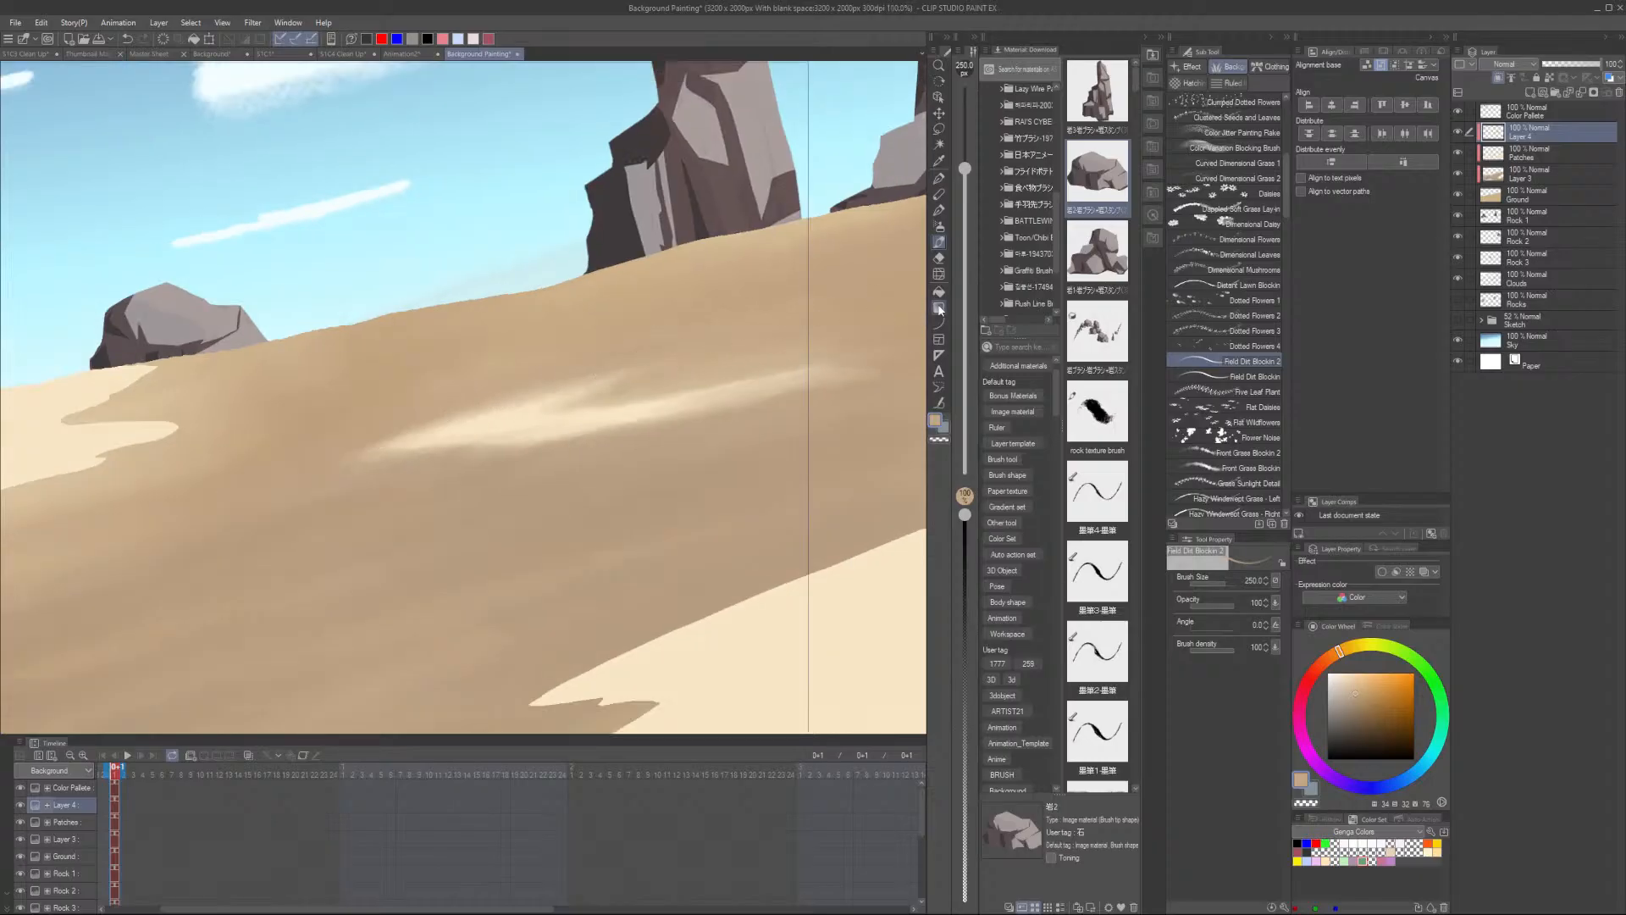
{"action": "scroll", "coordinate": [791, 635], "scroll_direction": "up", "scroll_amount": 3}
{"action": "scroll", "coordinate": [744, 581], "scroll_direction": "down", "scroll_amount": 3}
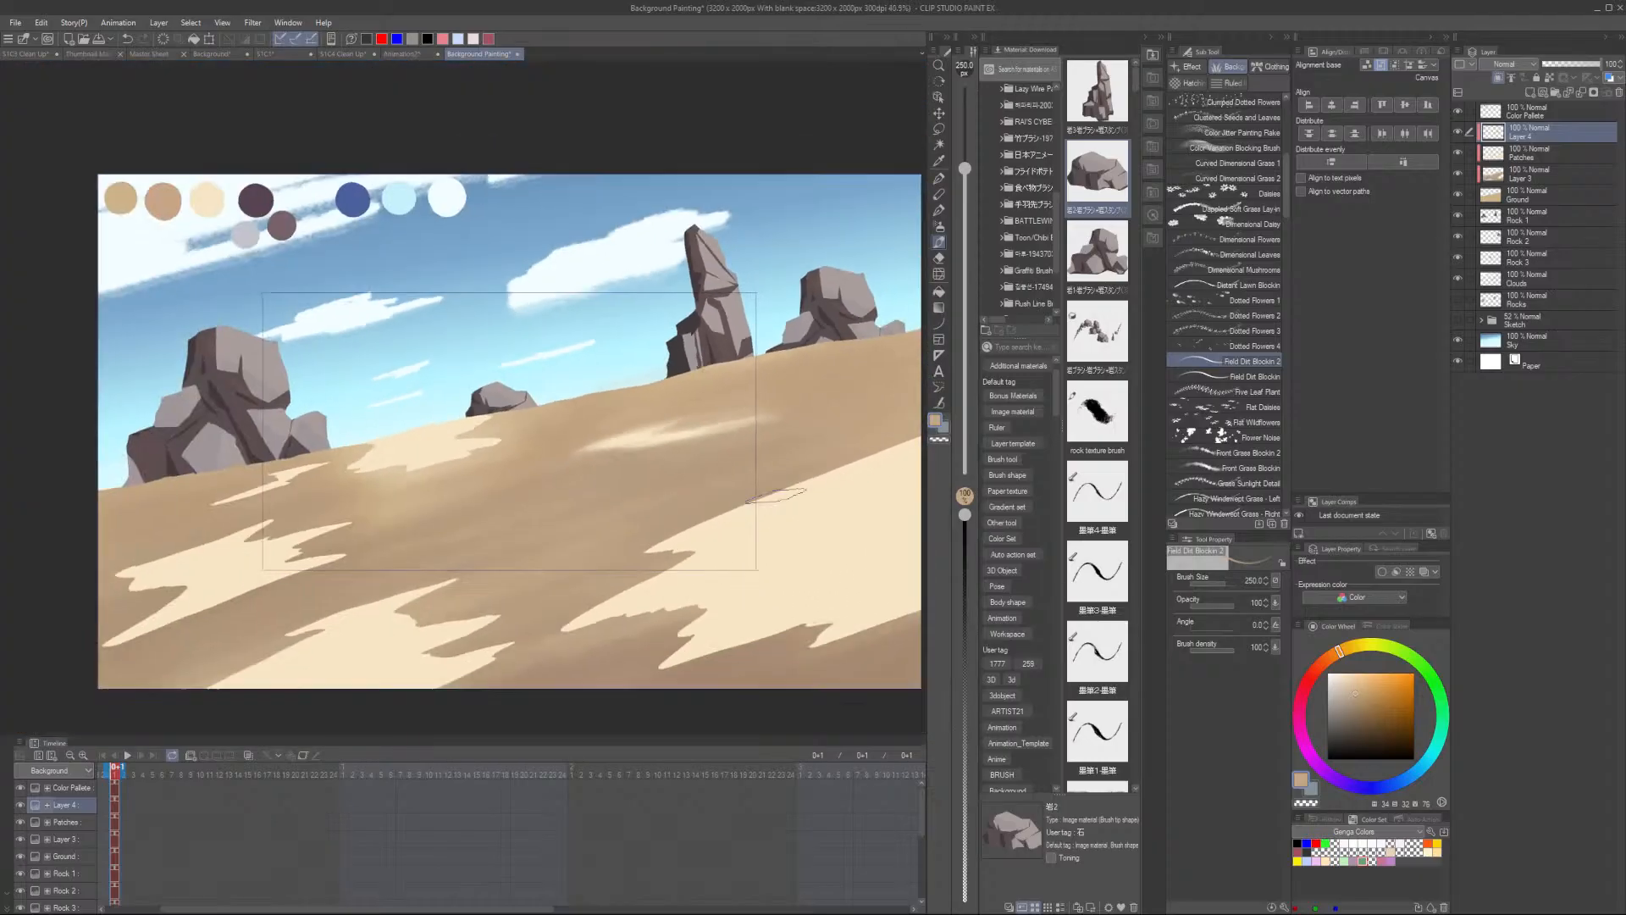
{"action": "scroll", "coordinate": [644, 474], "scroll_direction": "up", "scroll_amount": 5}
{"action": "left_click", "coordinate": [559, 428], "text": "alt"}
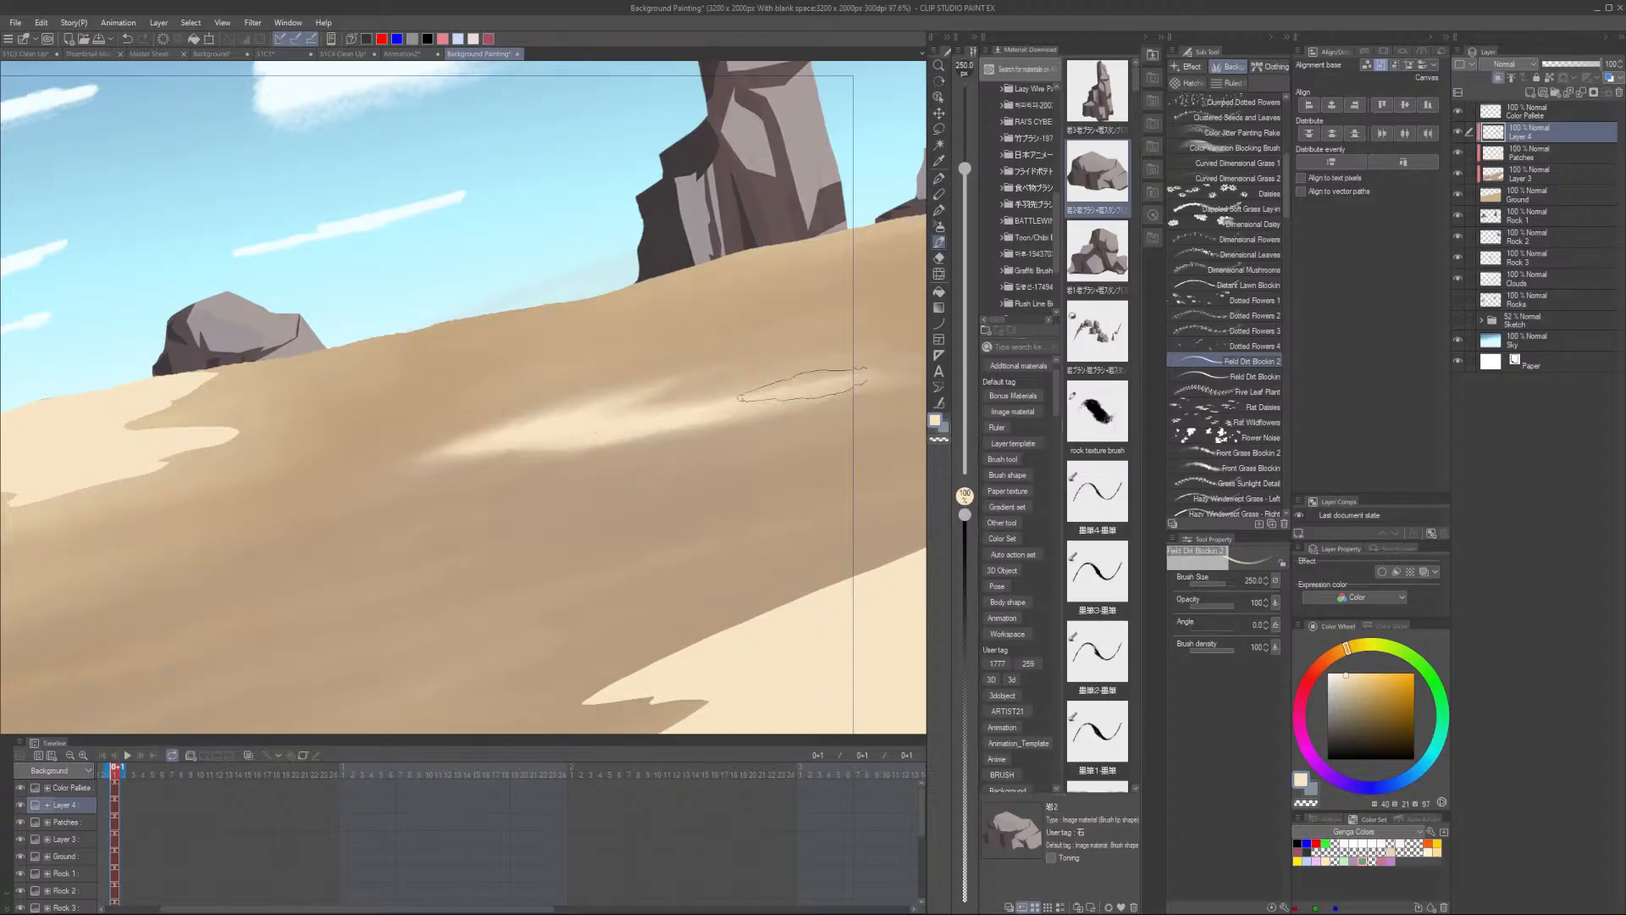
{"action": "scroll", "coordinate": [592, 421], "scroll_direction": "down", "scroll_amount": 3}
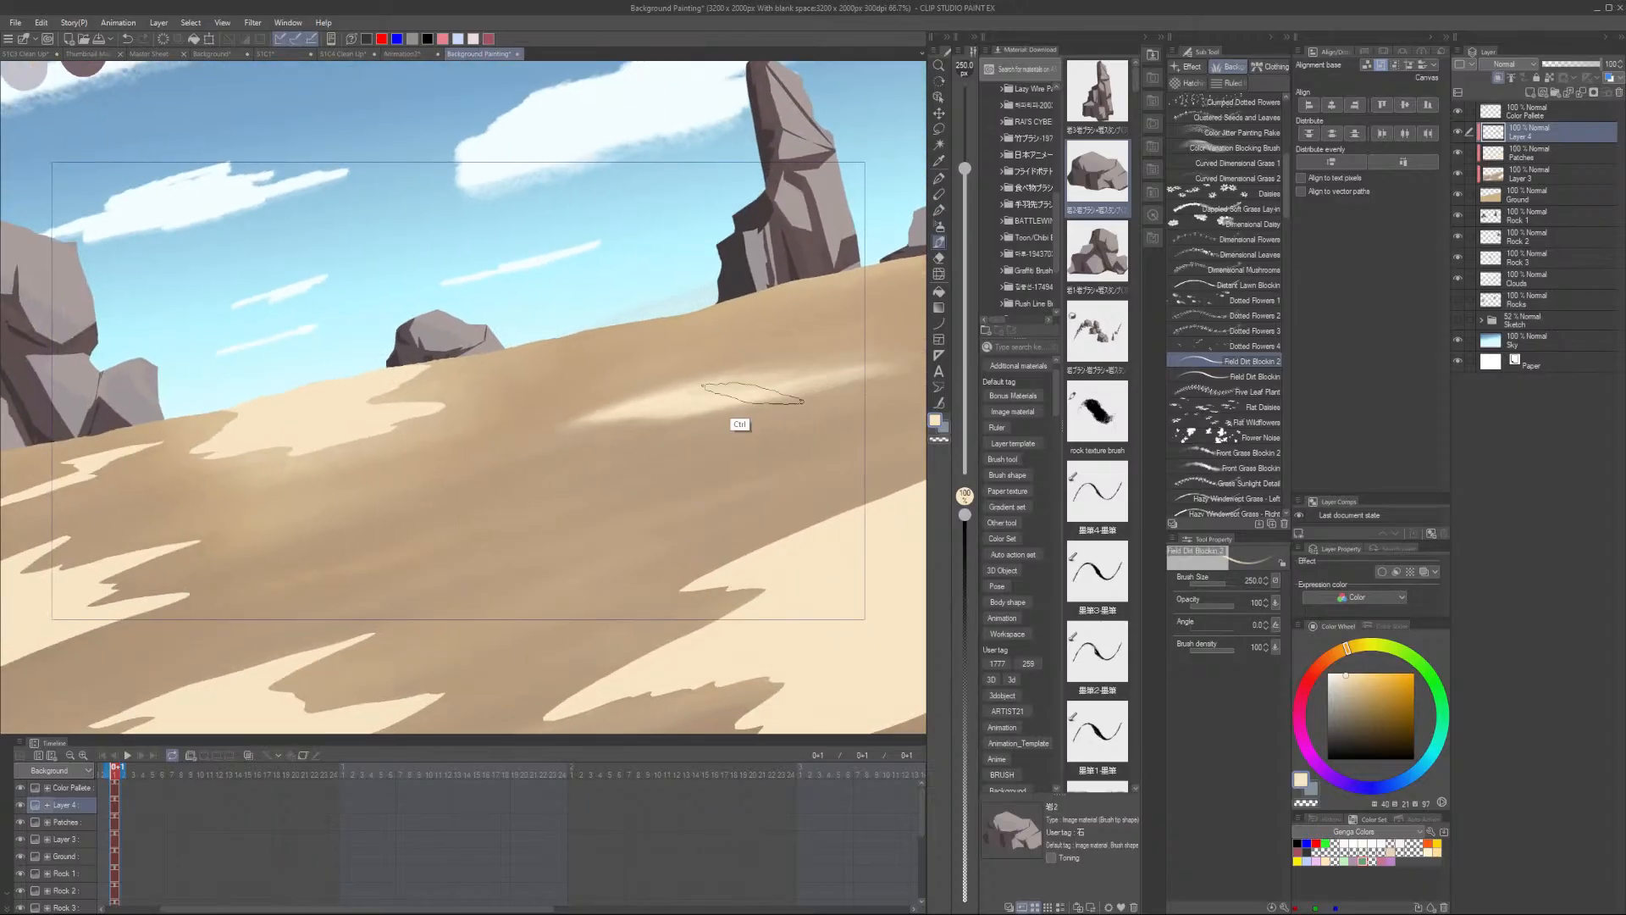
{"action": "scroll", "coordinate": [716, 399], "scroll_direction": "down", "scroll_amount": 3}
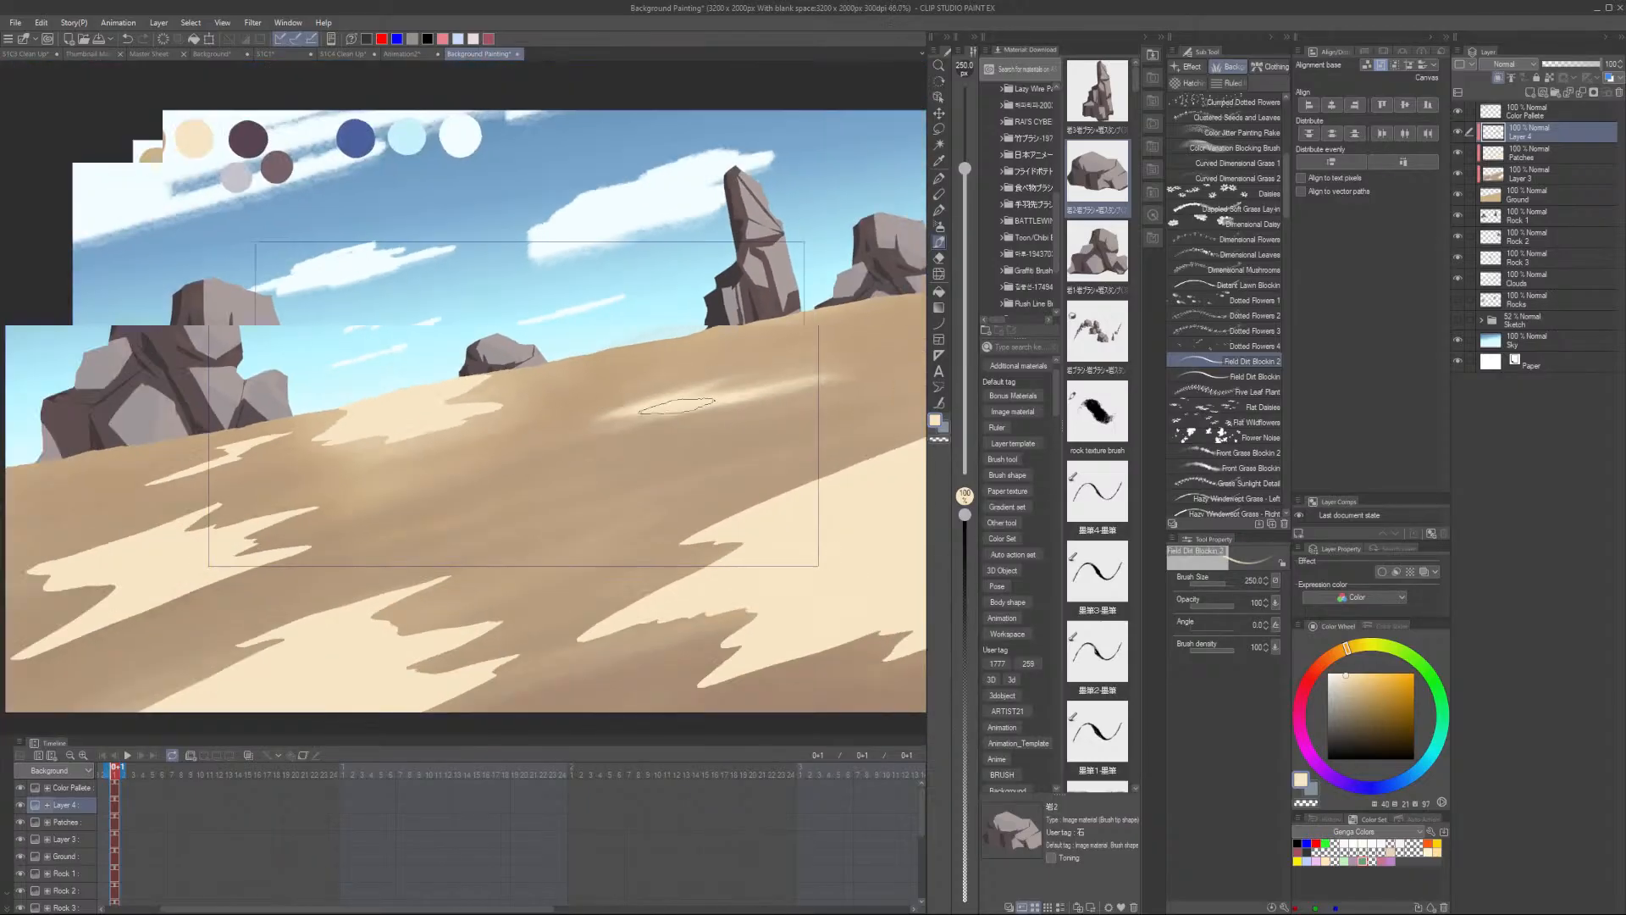
{"action": "scroll", "coordinate": [652, 417], "scroll_direction": "up", "scroll_amount": 2}
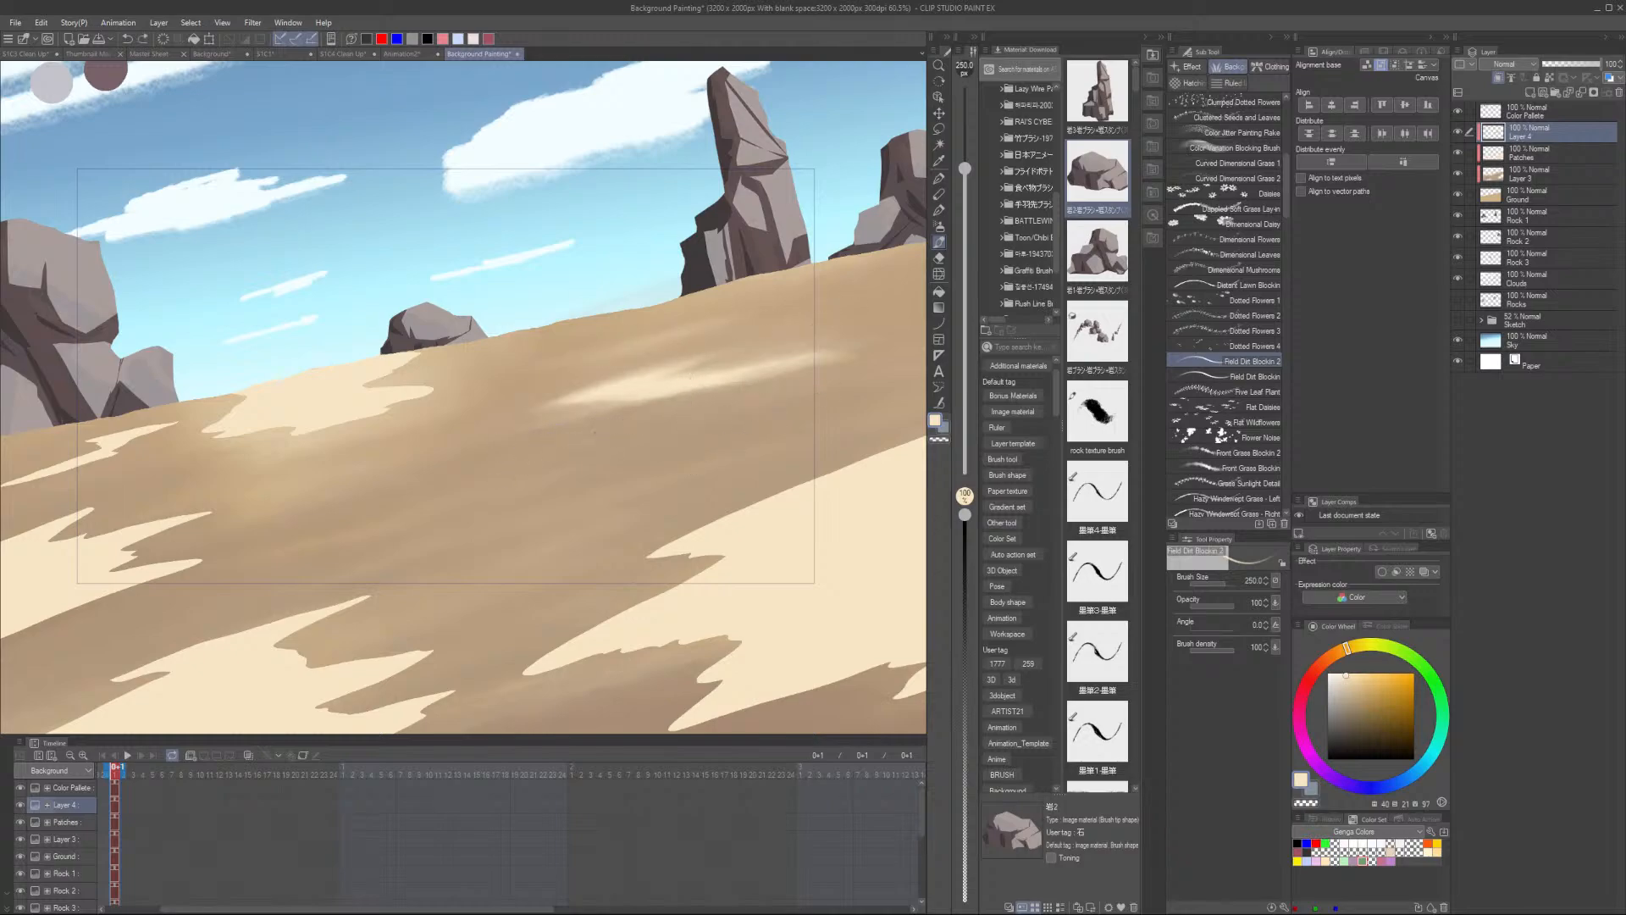
{"action": "scroll", "coordinate": [552, 381], "scroll_direction": "up", "scroll_amount": 3}
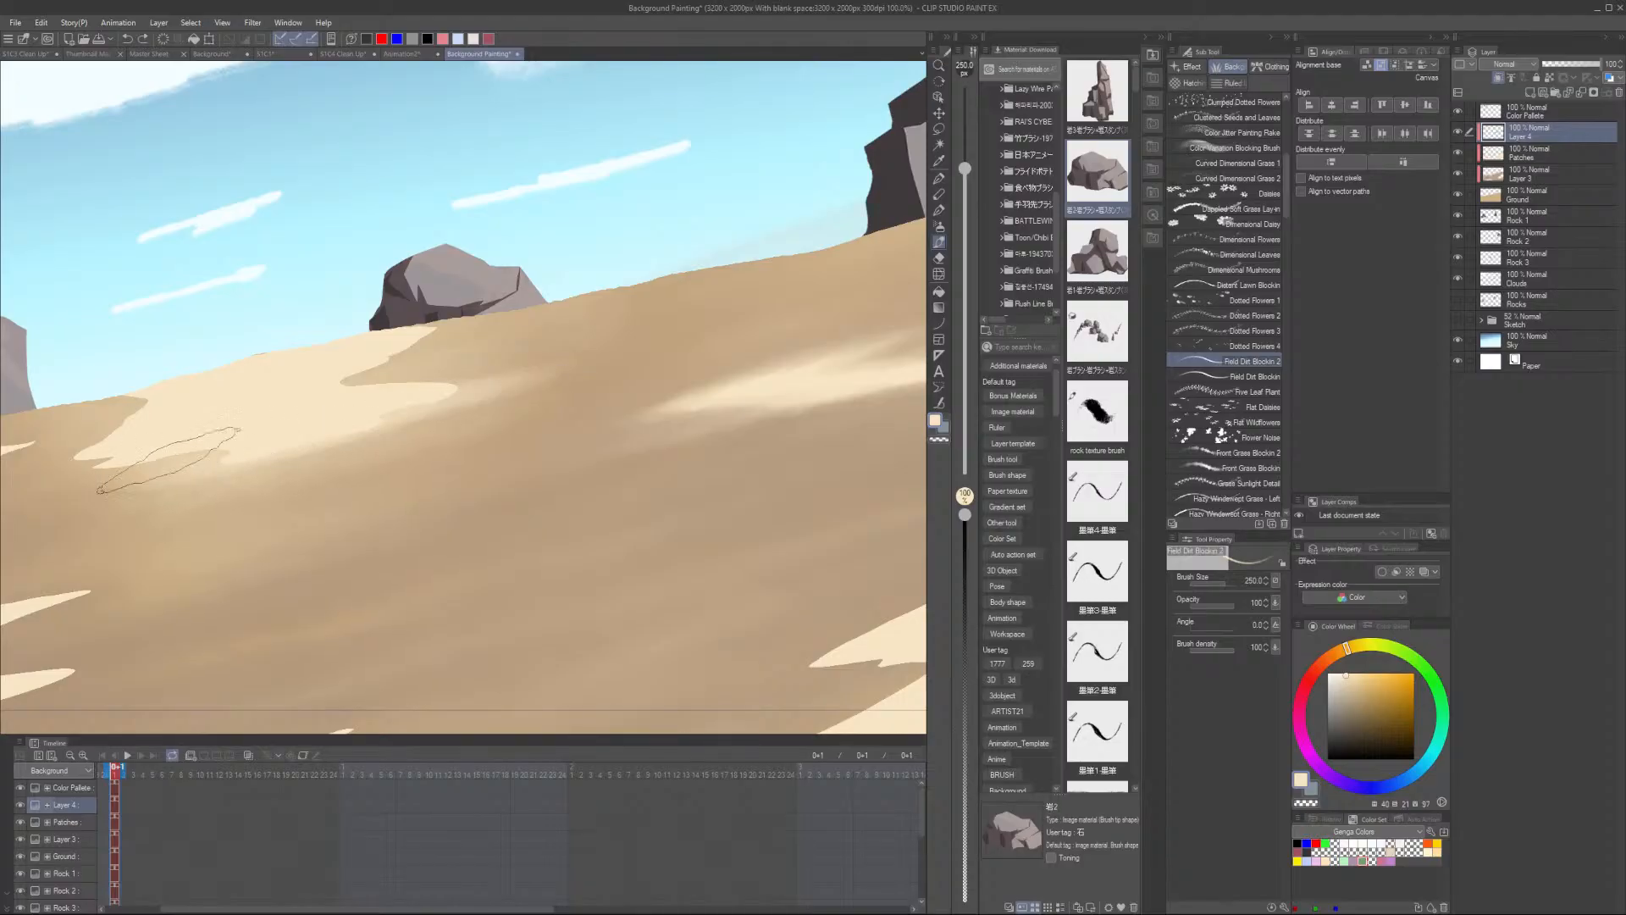
- Paint light dirt streaks on the ground just right of the large left rocks
{"action": "left_click_drag", "start_coordinate": [340, 465], "coordinate": [608, 497]}
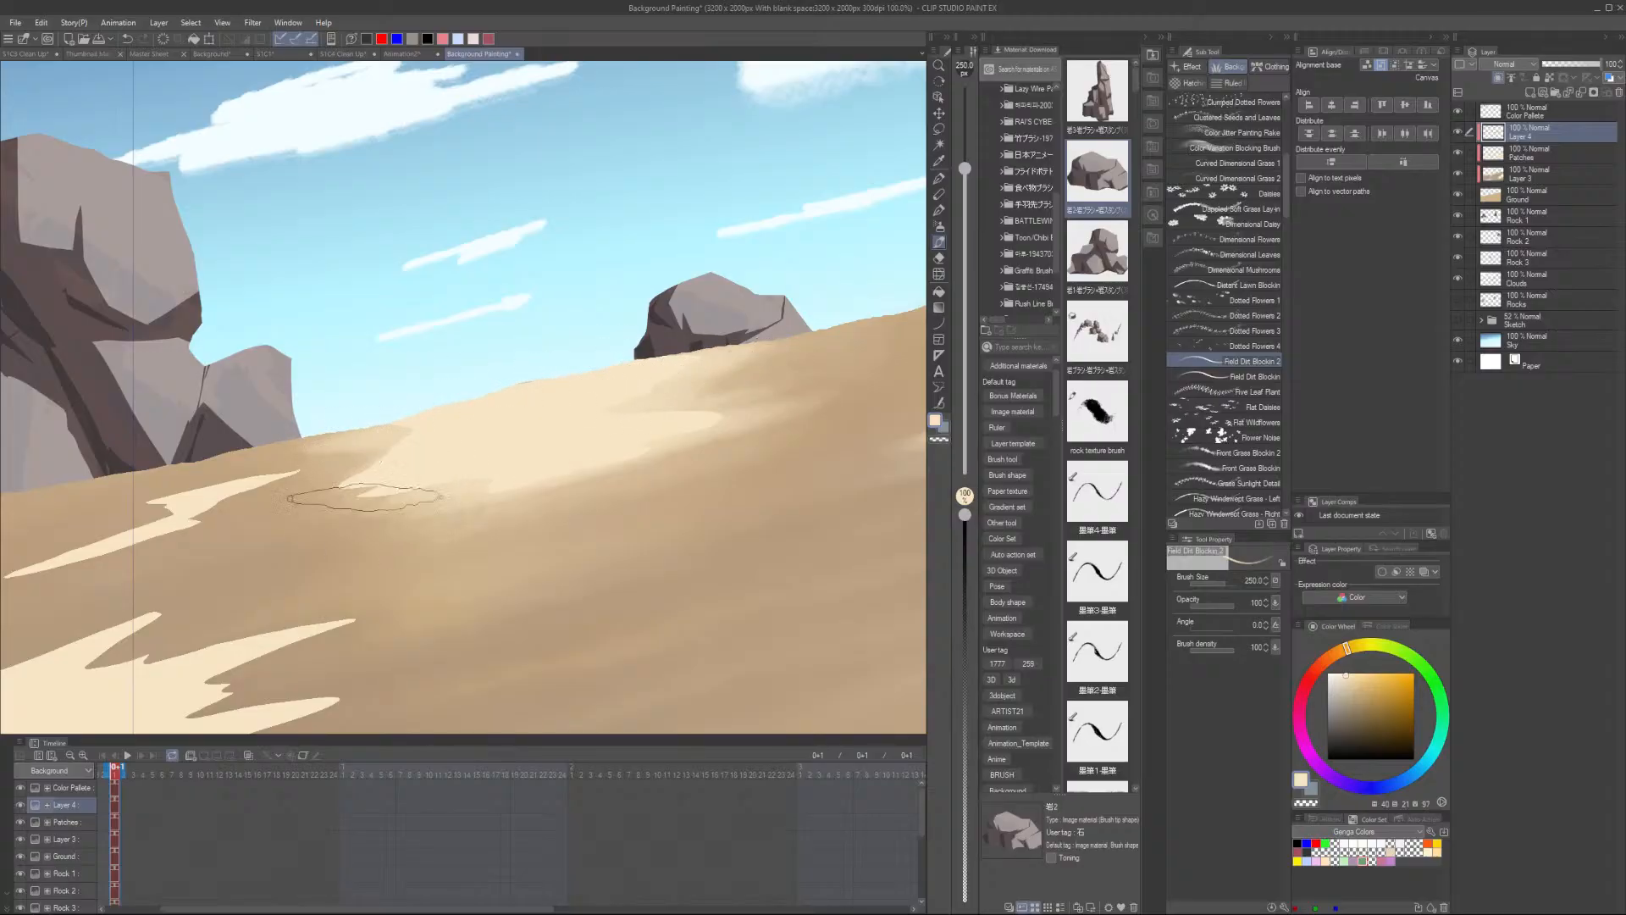
{"action": "left_click", "coordinate": [322, 504], "text": "alt"}
{"action": "left_click_drag", "start_coordinate": [201, 472], "coordinate": [383, 437]}
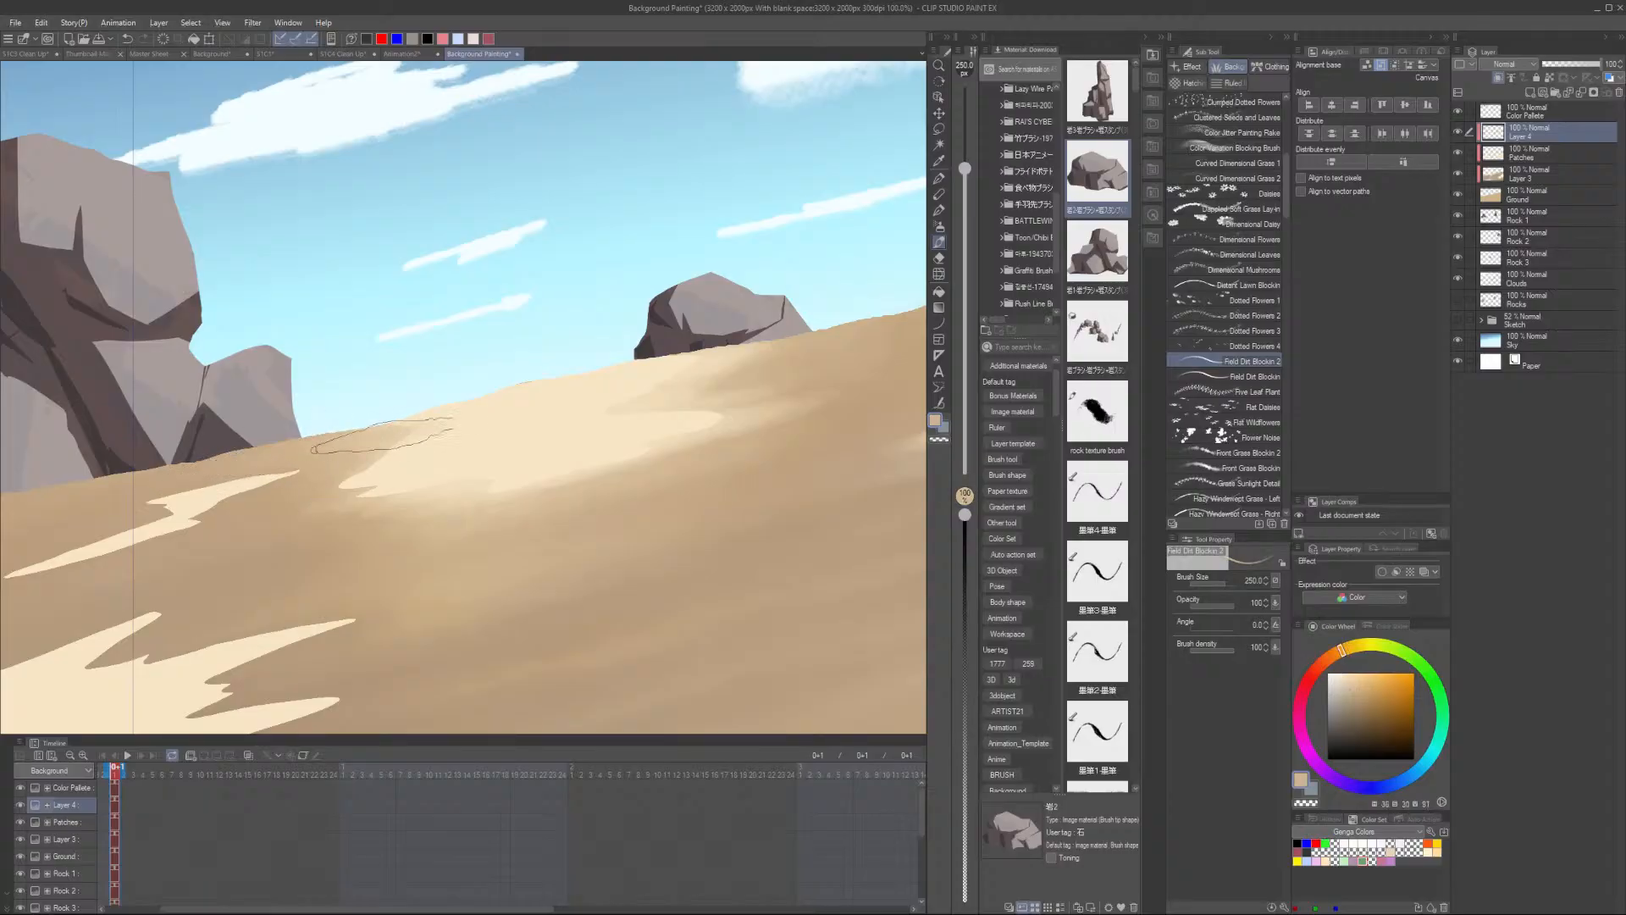
{"action": "left_click_drag", "start_coordinate": [288, 491], "coordinate": [449, 448]}
{"action": "left_click_drag", "start_coordinate": [327, 467], "coordinate": [398, 452]}
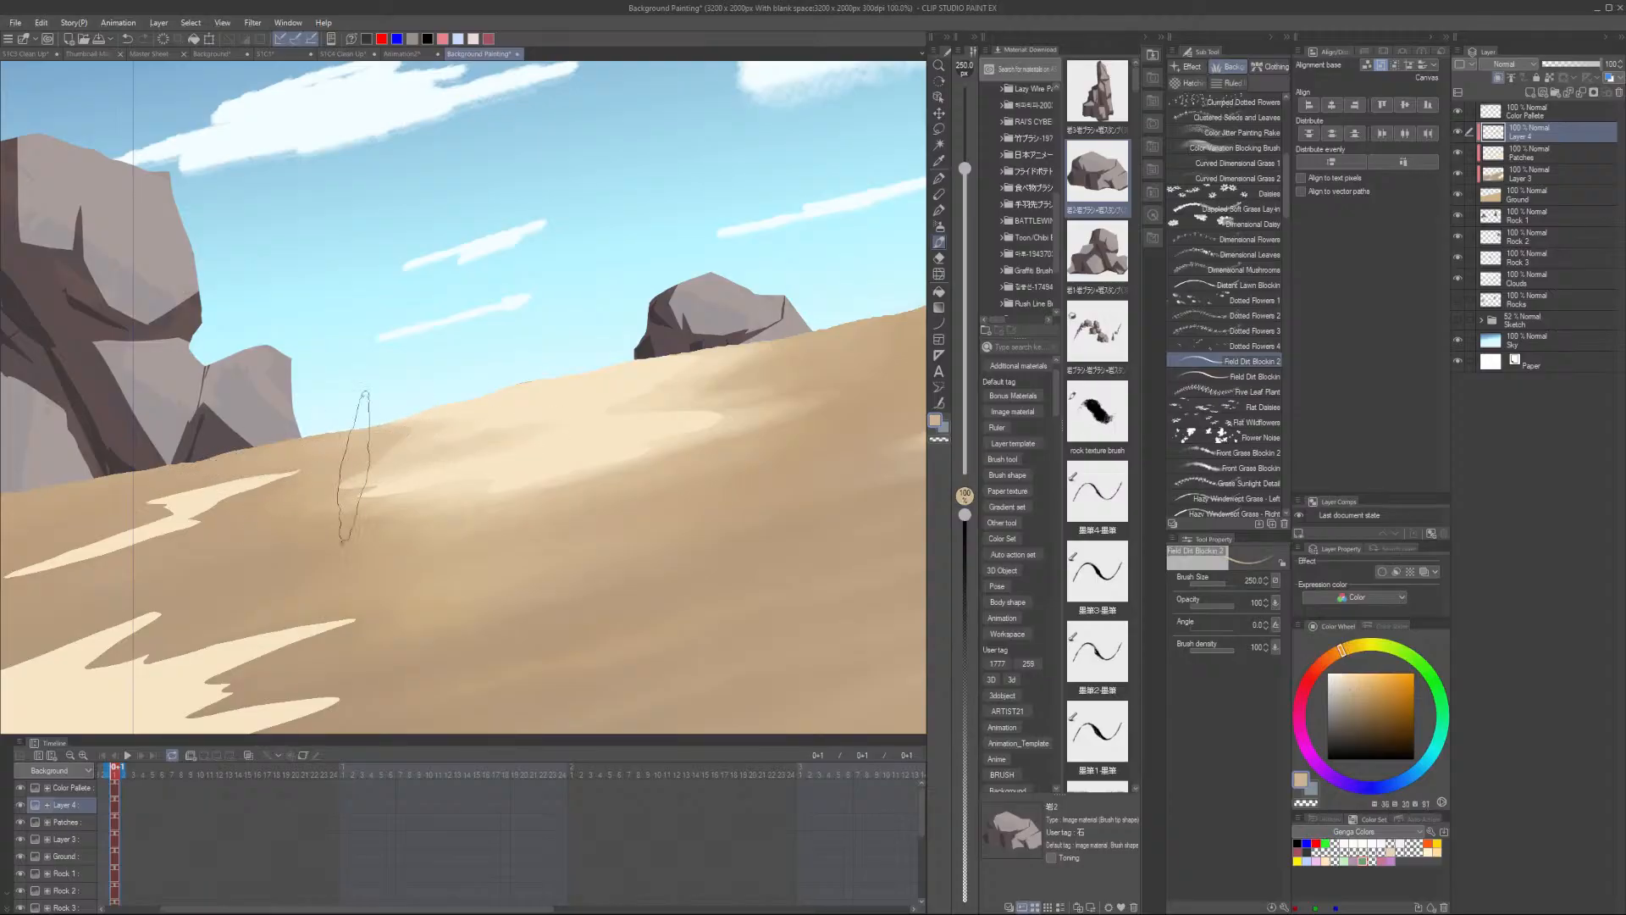
- Paint more light dirt streaks across the middle of the slope, resampling the sand colour between strokes
{"action": "left_click_drag", "start_coordinate": [303, 504], "coordinate": [343, 501]}
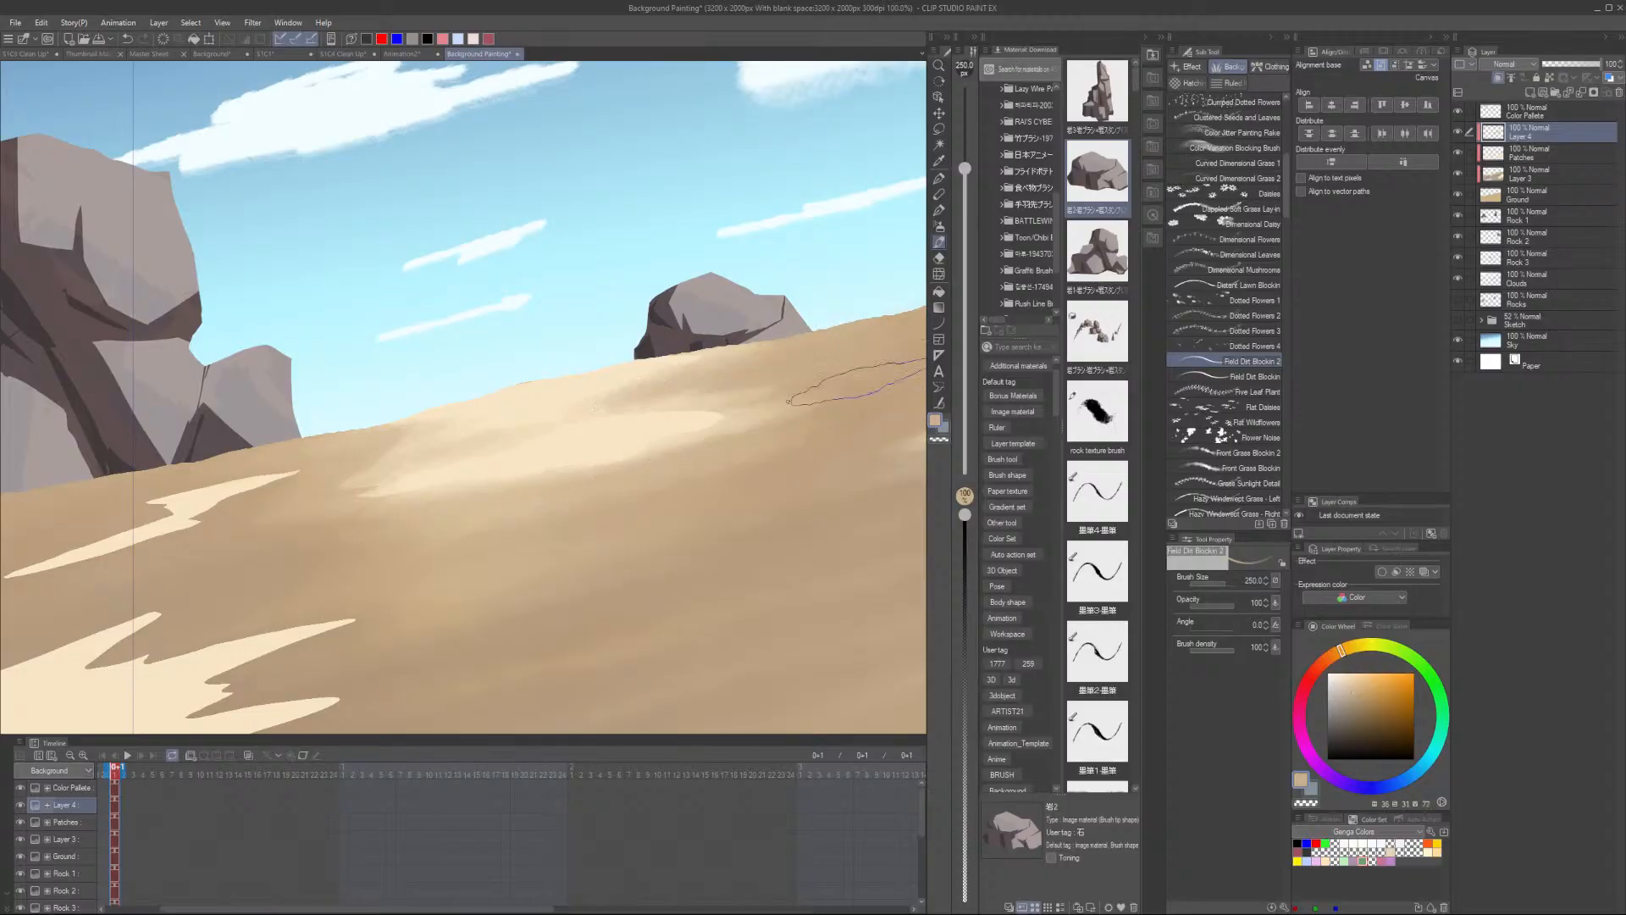
{"action": "left_click", "coordinate": [643, 457], "text": "alt"}
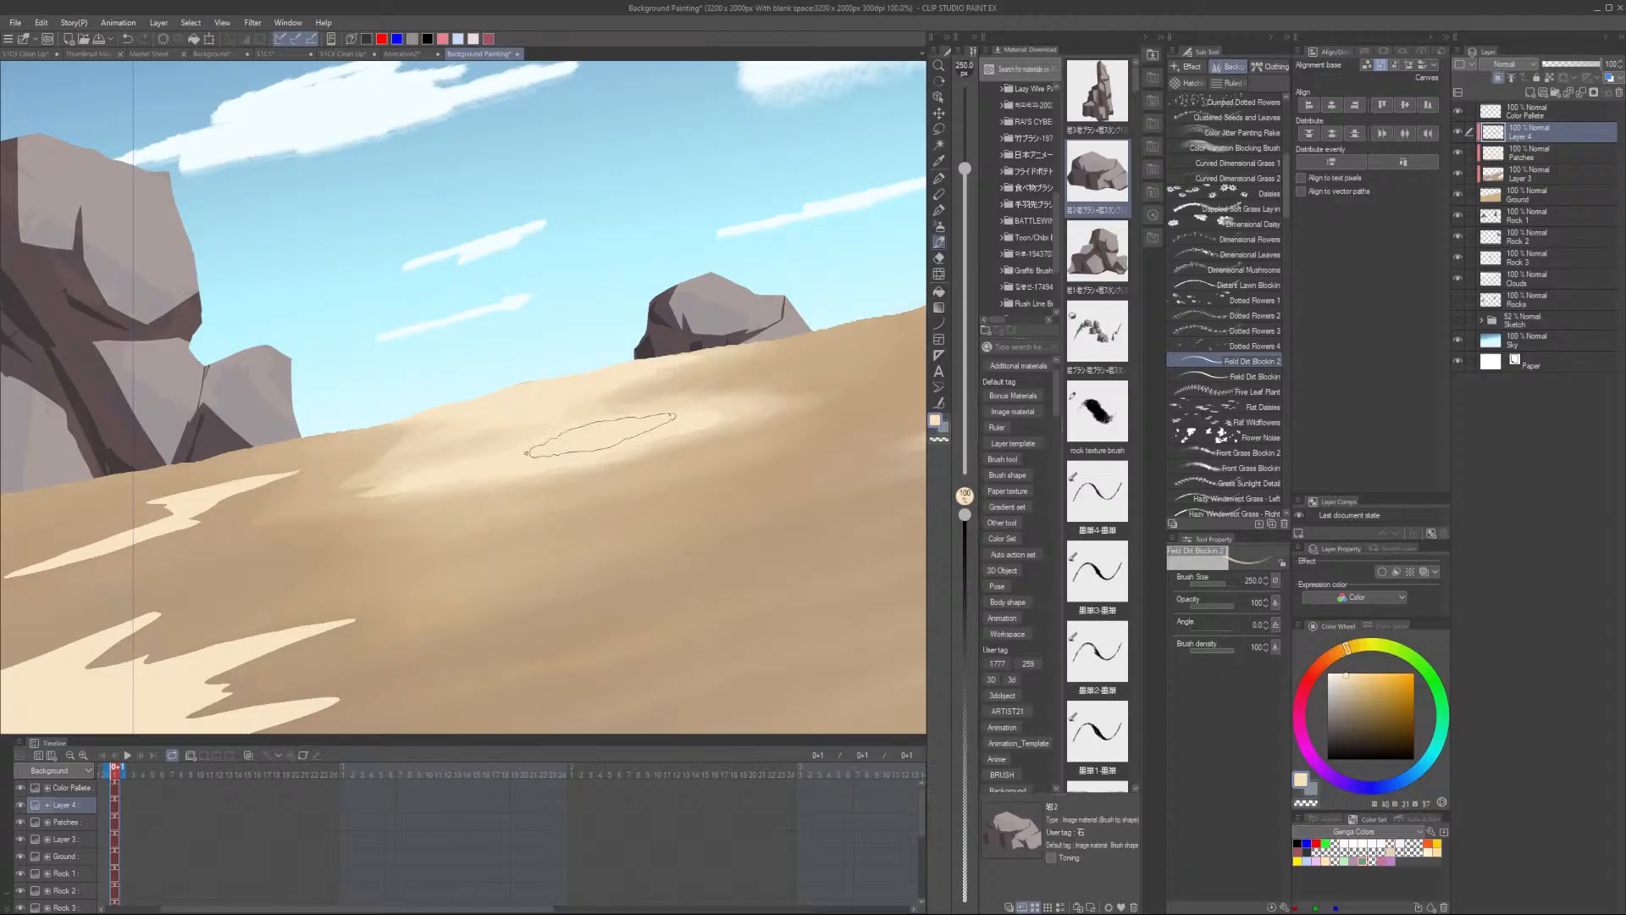
{"action": "left_click", "coordinate": [851, 421], "text": "alt"}
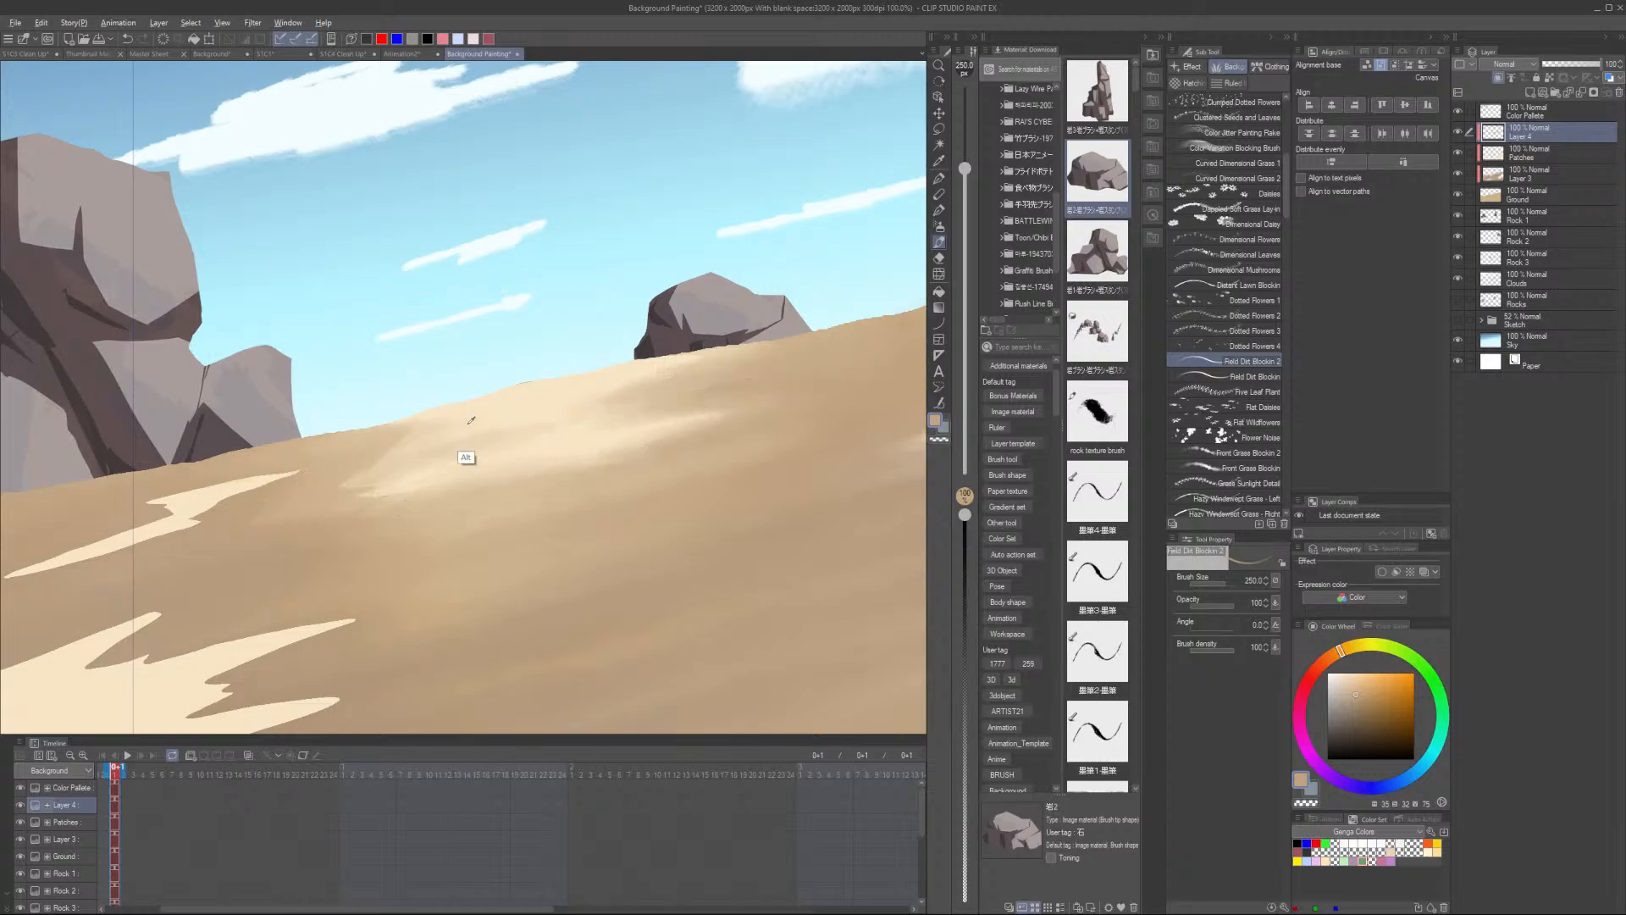
{"action": "left_click", "coordinate": [474, 426], "text": "alt"}
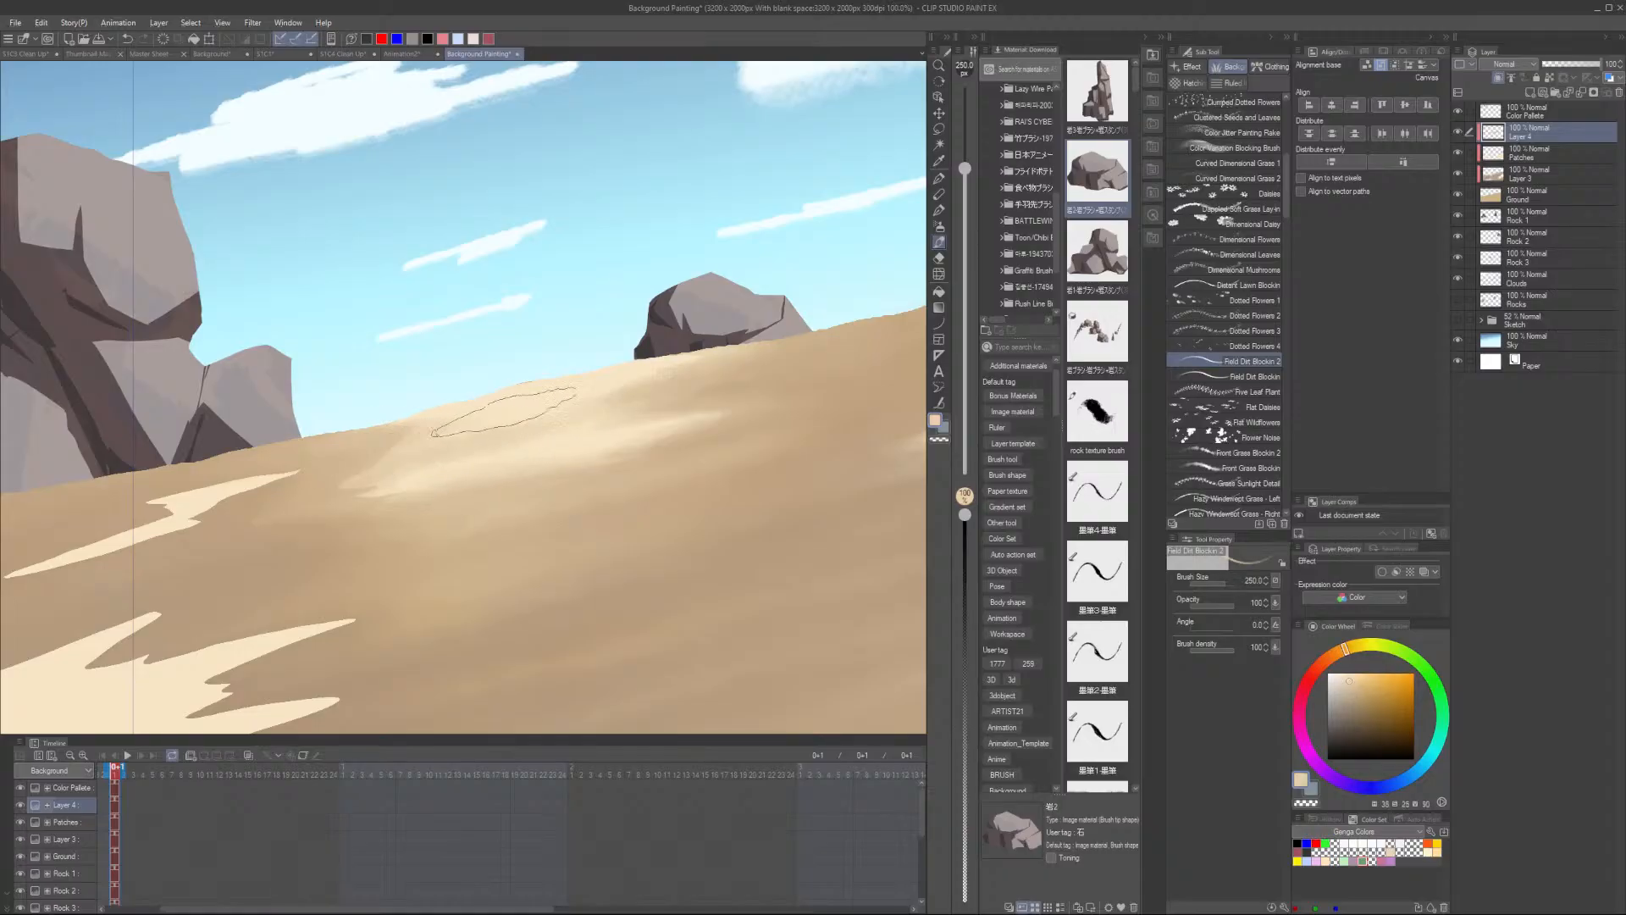
- Reduce the brush size to 70 and dab small dirt marks on the upper middle of the slope
{"action": "key", "text": "bracketleft"}
{"action": "key", "text": "bracketleft"}
{"action": "key", "text": "bracketleft"}
{"action": "key", "text": "bracketleft"}
{"action": "key", "text": "bracketleft"}
{"action": "key", "text": "bracketleft"}
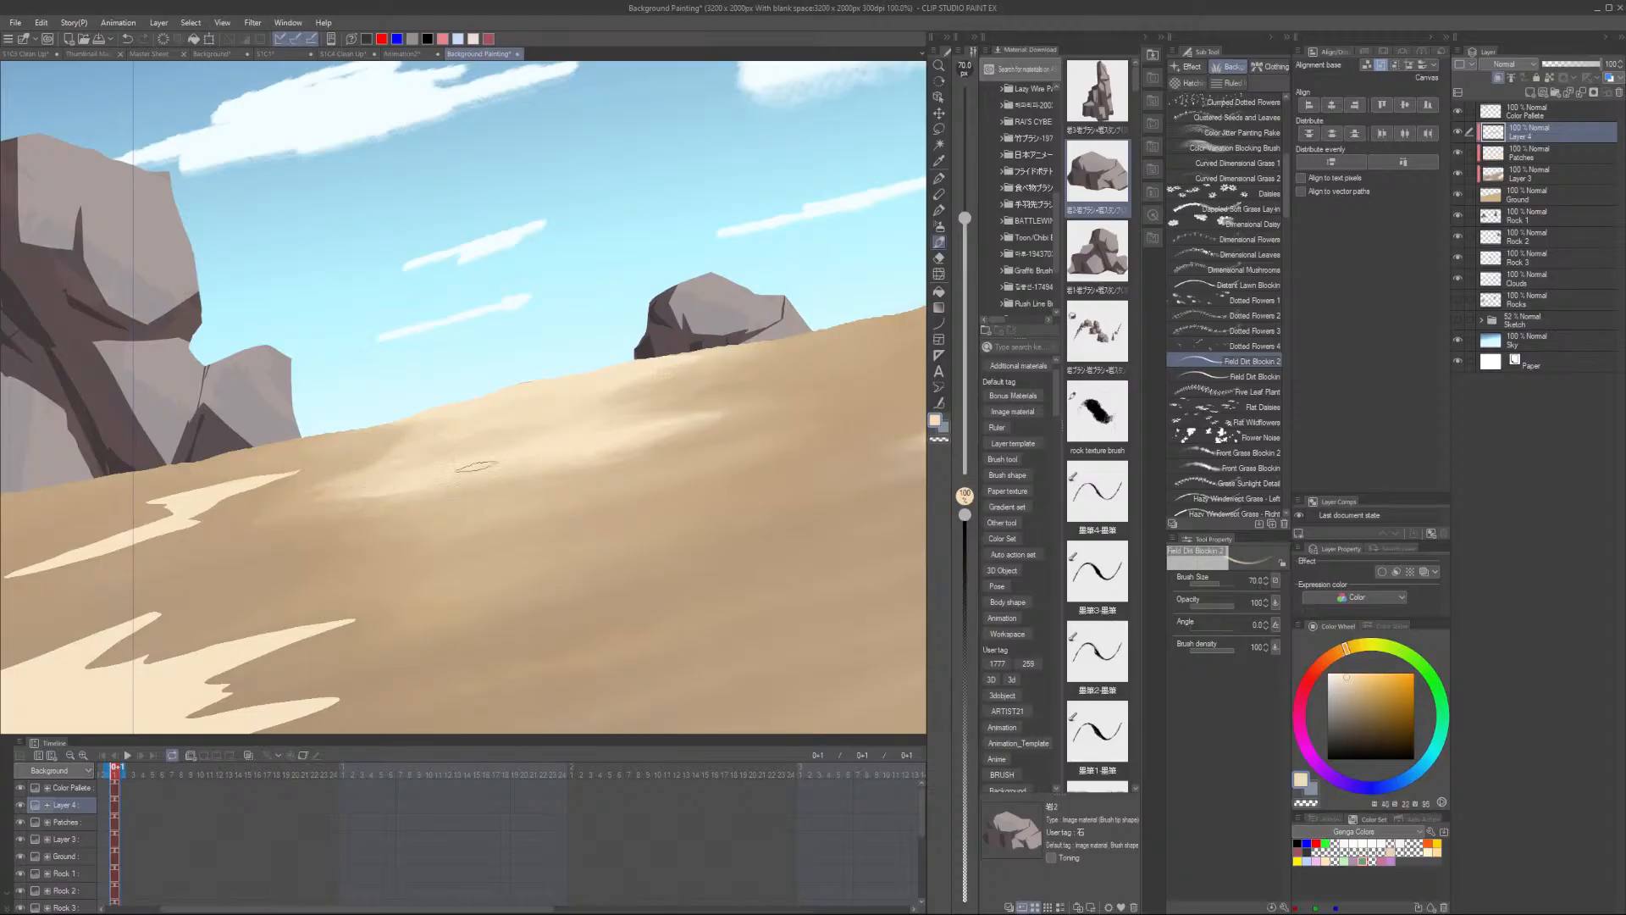
{"action": "scroll", "coordinate": [603, 461], "scroll_direction": "down", "scroll_amount": 2}
{"action": "scroll", "coordinate": [584, 459], "scroll_direction": "up", "scroll_amount": 1}
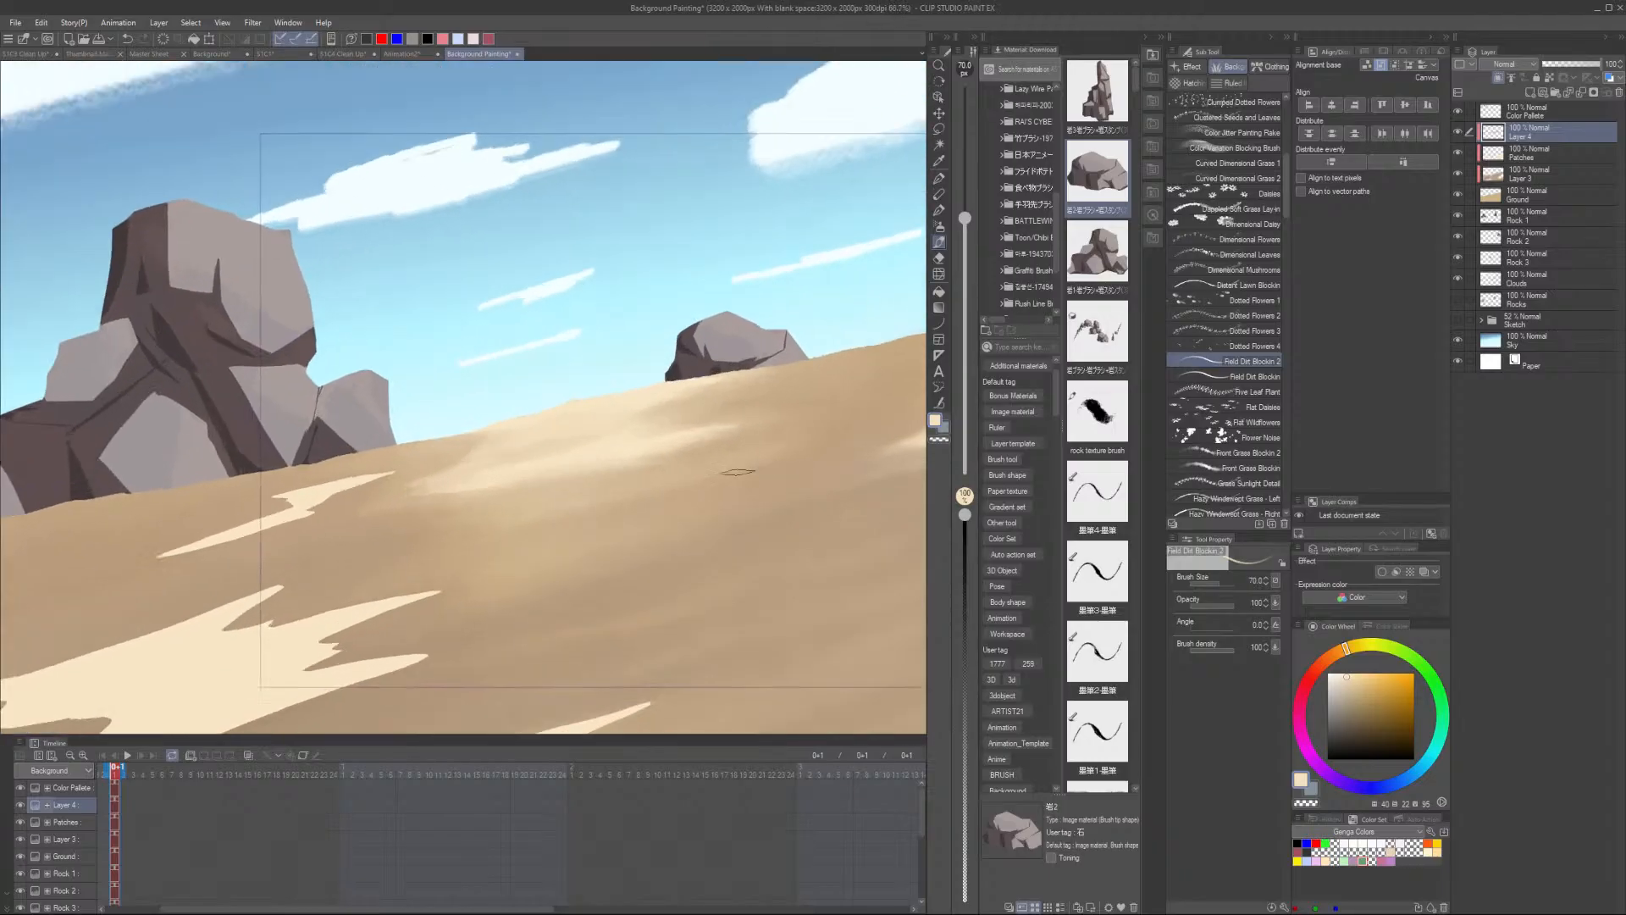
{"action": "left_click", "coordinate": [293, 598], "text": "alt"}
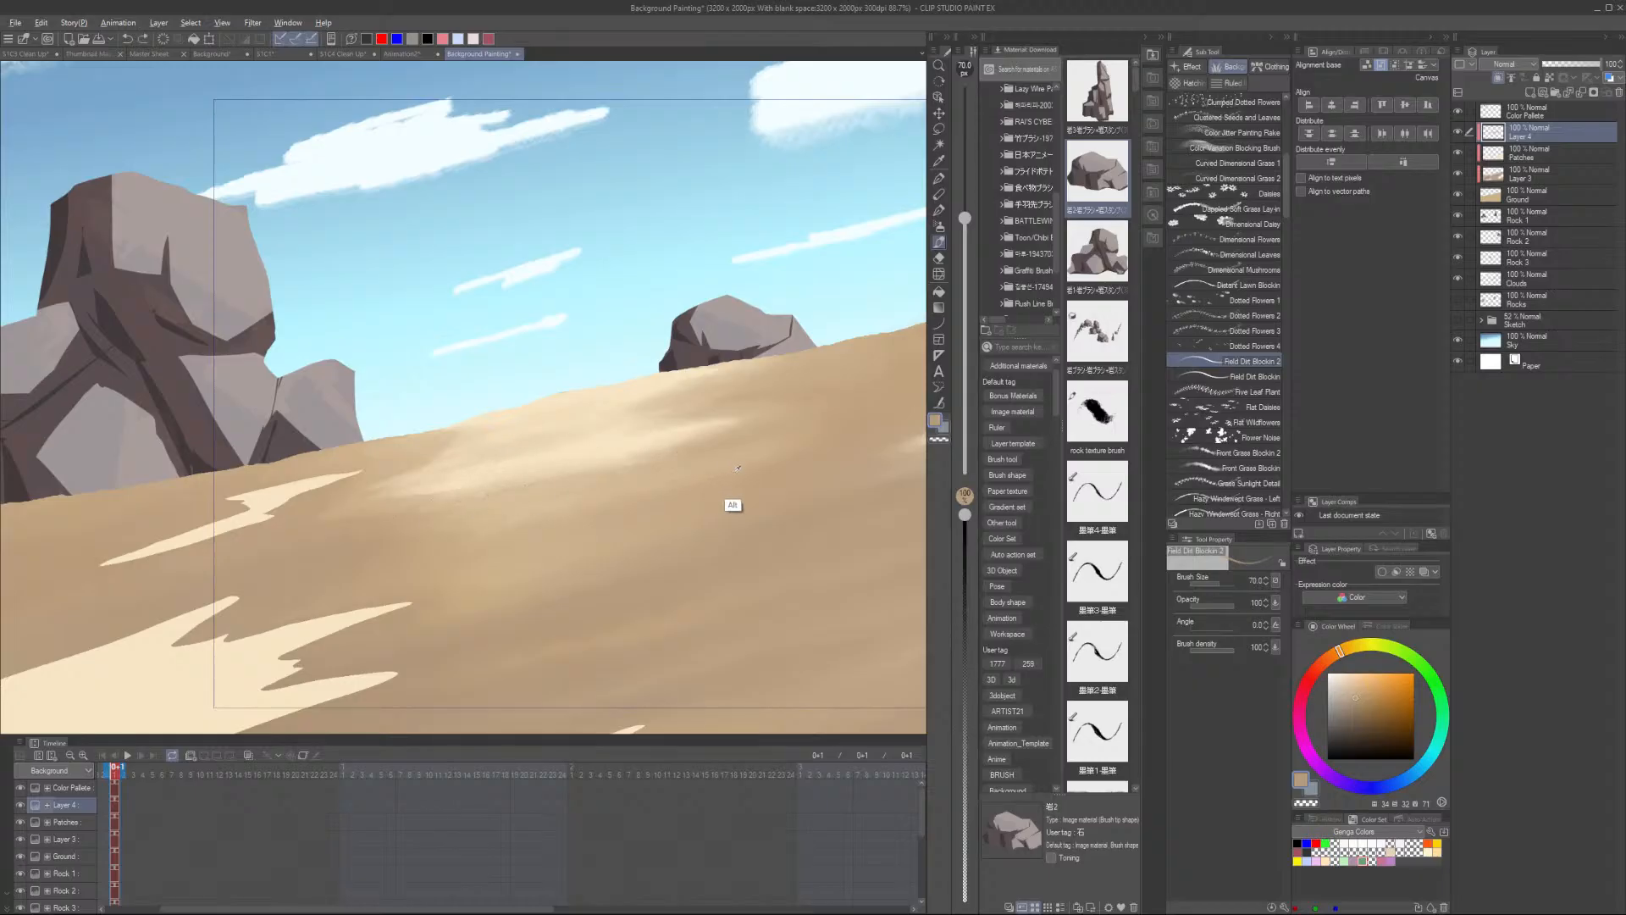
{"action": "left_click", "coordinate": [623, 404], "text": "alt"}
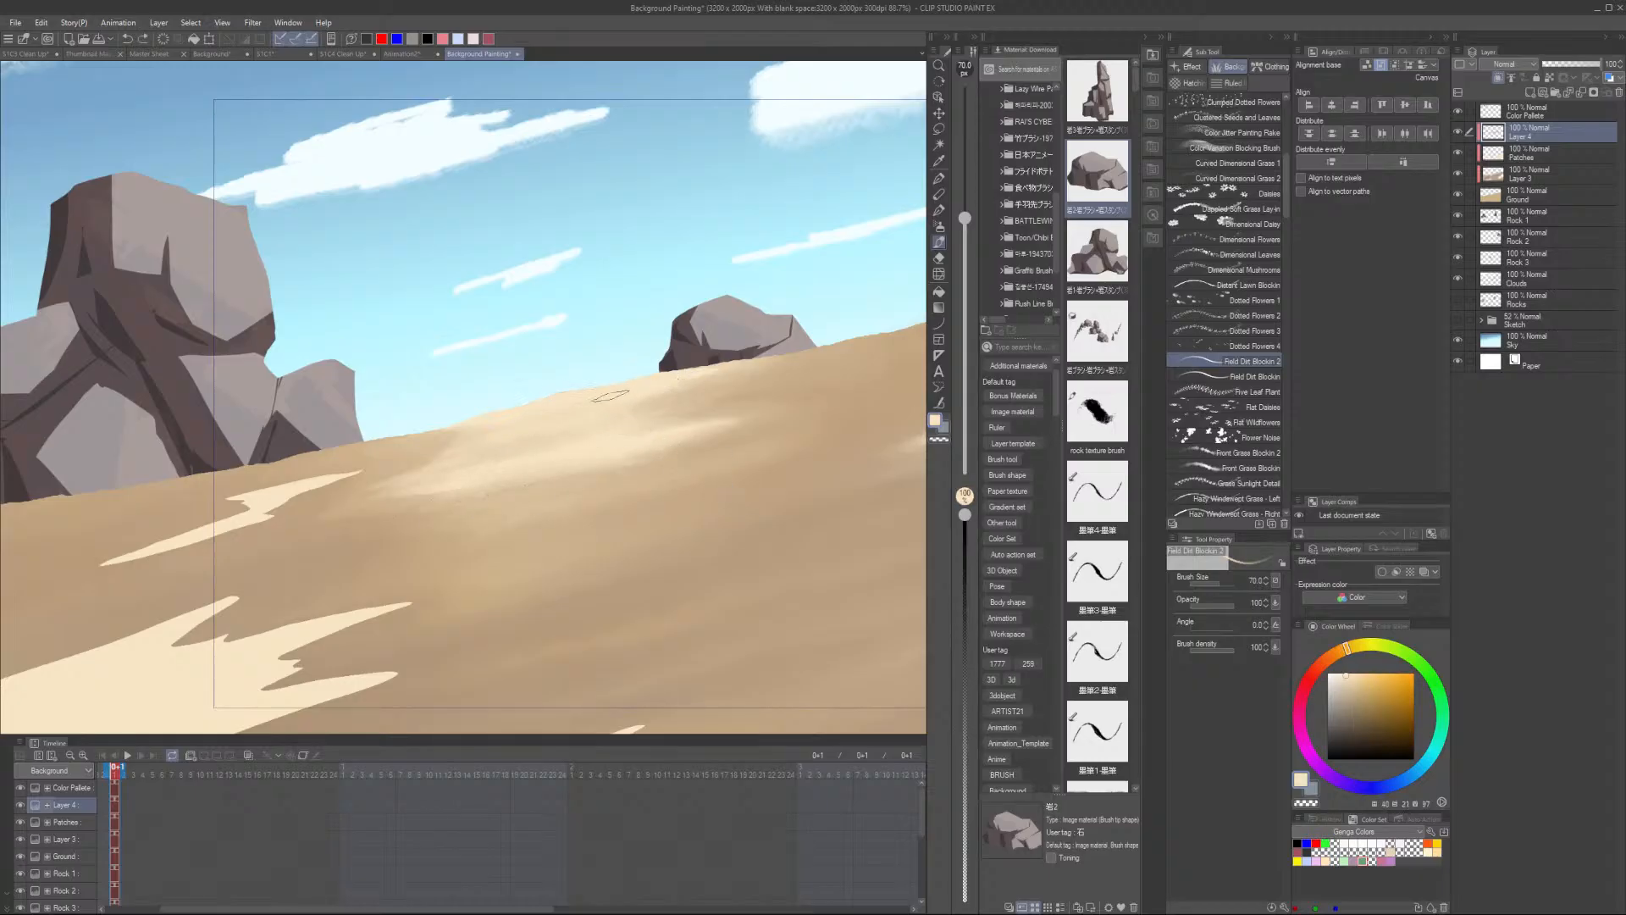
{"action": "scroll", "coordinate": [663, 403], "scroll_direction": "down", "scroll_amount": 3}
{"action": "scroll", "coordinate": [773, 475], "scroll_direction": "up", "scroll_amount": 2}
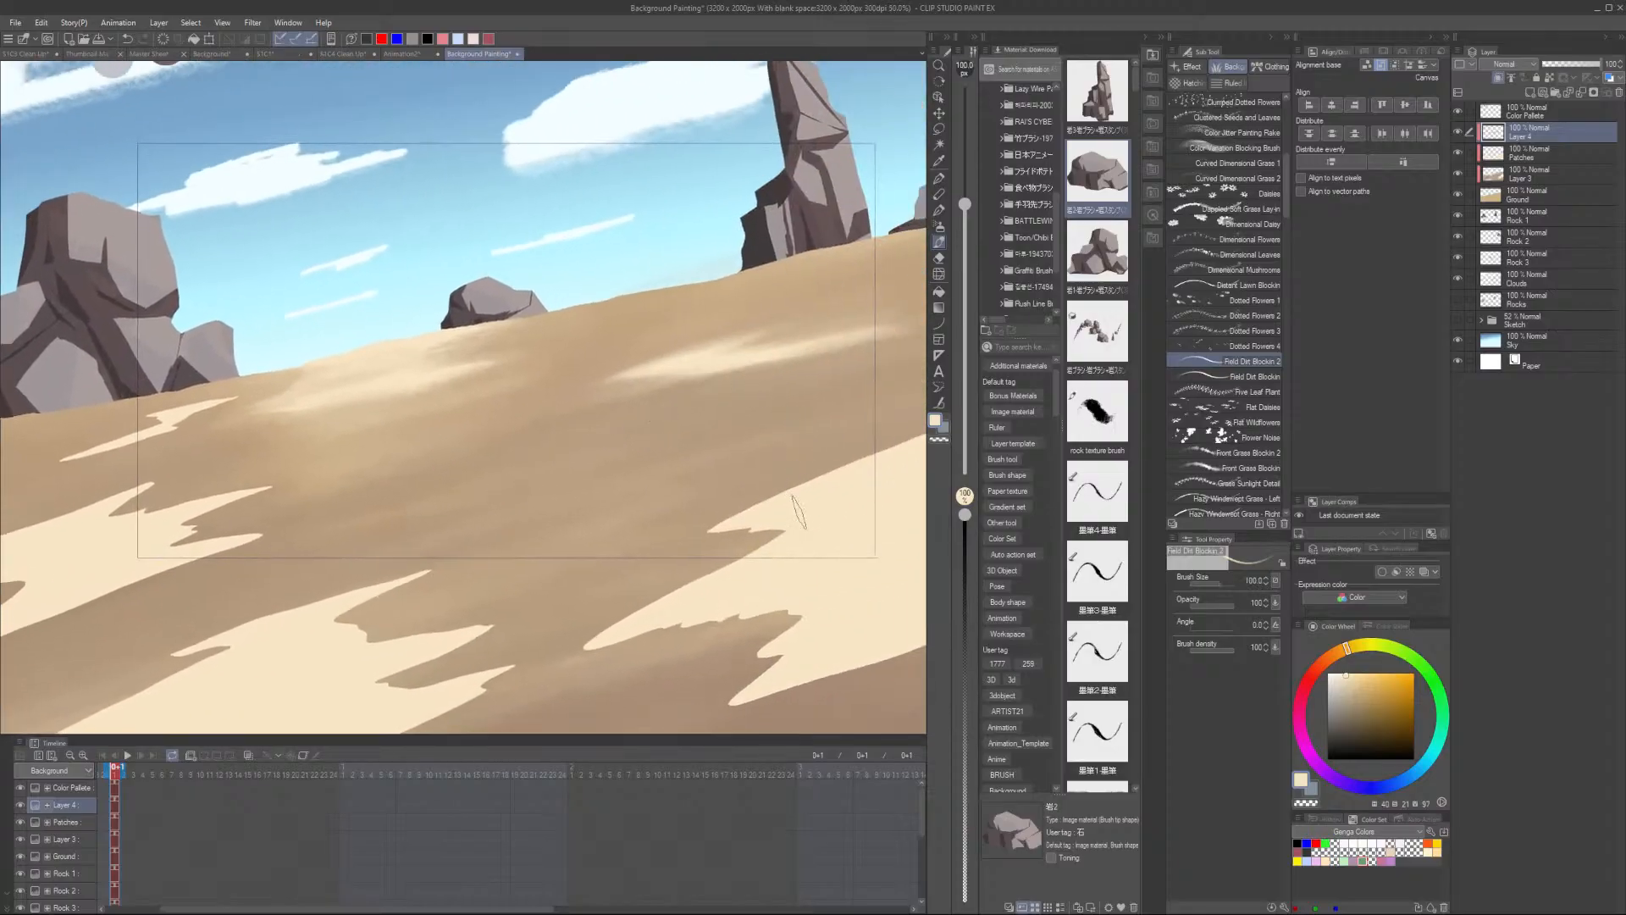
- Enlarge the brush to 600 and paint broad dirt streaks across the lower slope
{"action": "key", "text": "bracketright"}
{"action": "scroll", "coordinate": [434, 493], "scroll_direction": "down", "scroll_amount": 3}
{"action": "scroll", "coordinate": [648, 488], "scroll_direction": "up", "scroll_amount": 2}
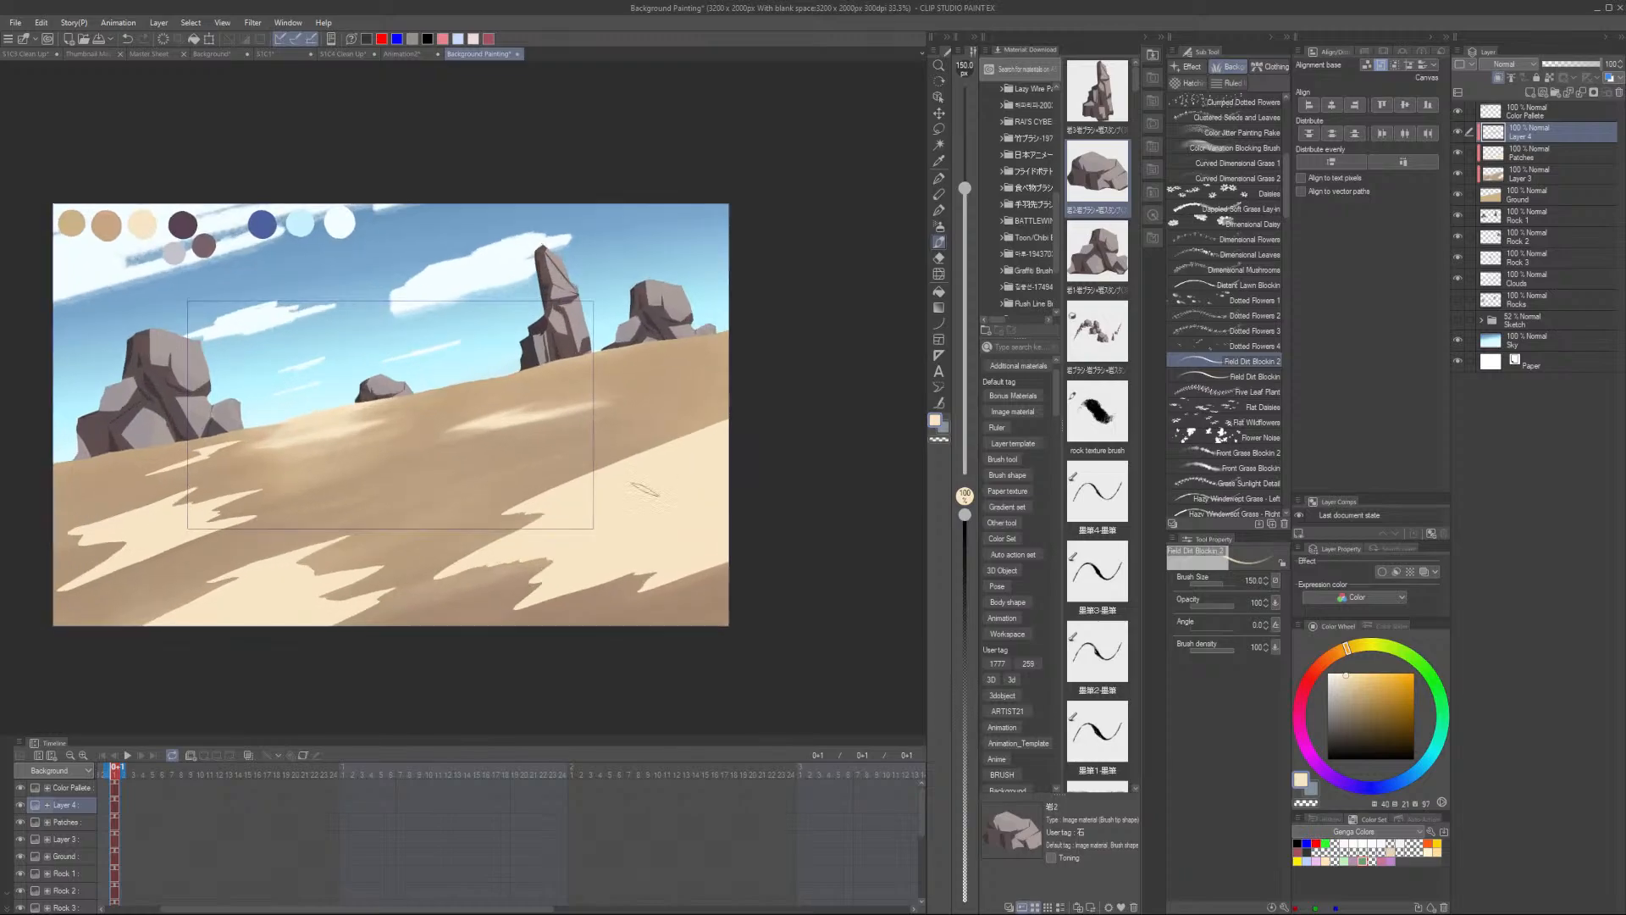
{"action": "scroll", "coordinate": [710, 419], "scroll_direction": "up", "scroll_amount": 1}
{"action": "key", "text": "bracketright"}
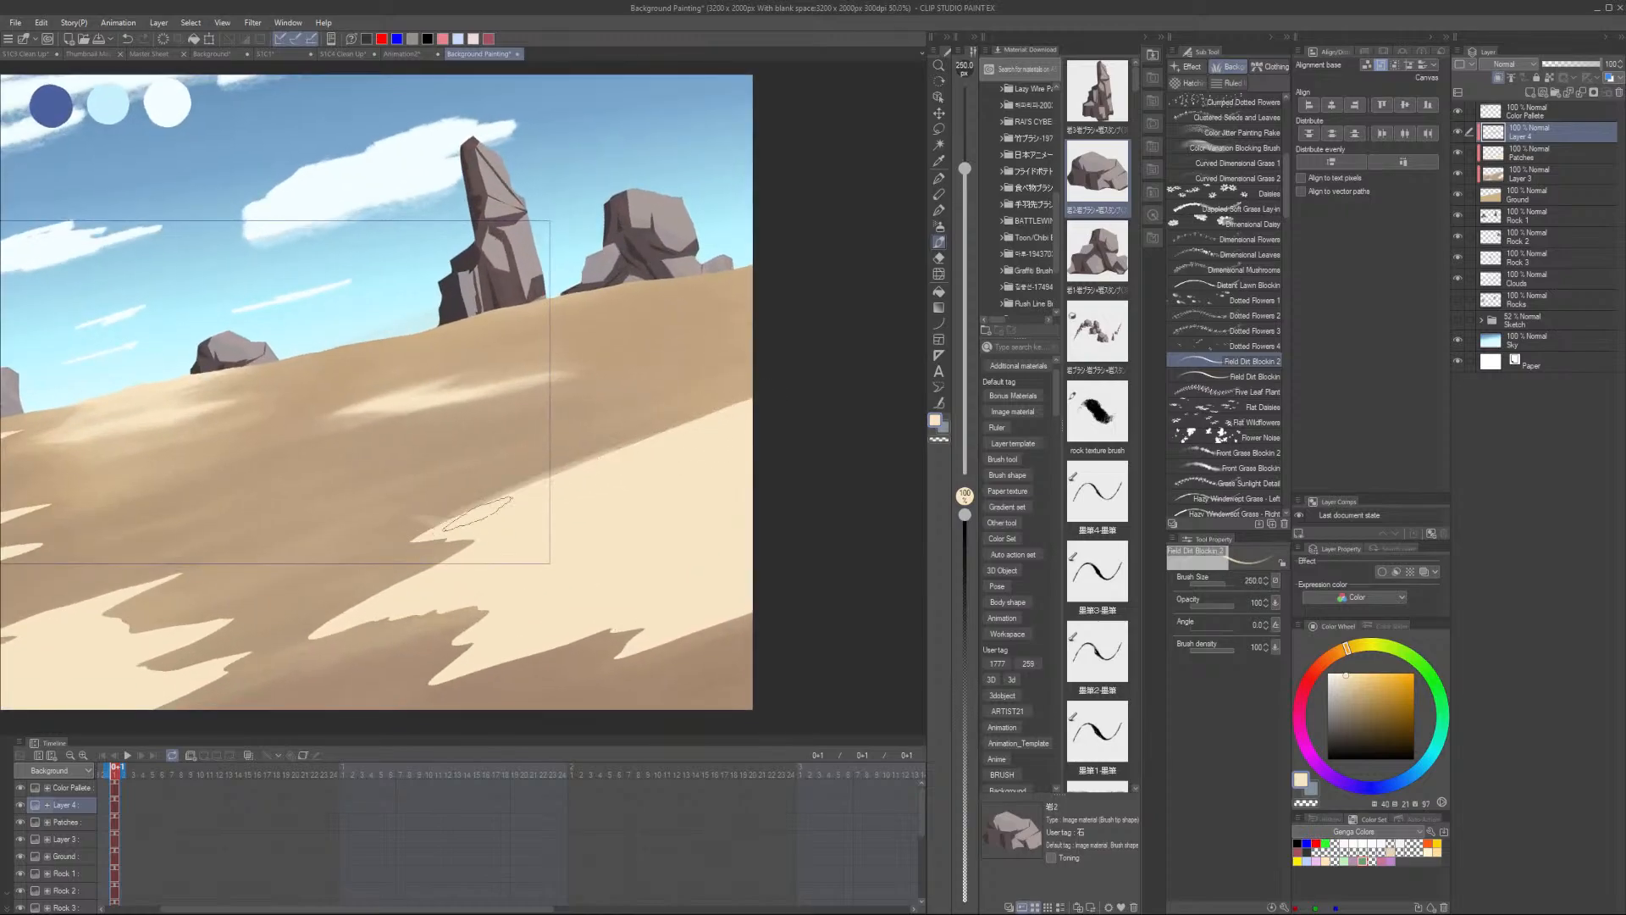
{"action": "key", "text": "bracketright"}
{"action": "key", "text": "bracketright"}
{"action": "key", "text": "bracketright"}
{"action": "key", "text": "bracketright"}
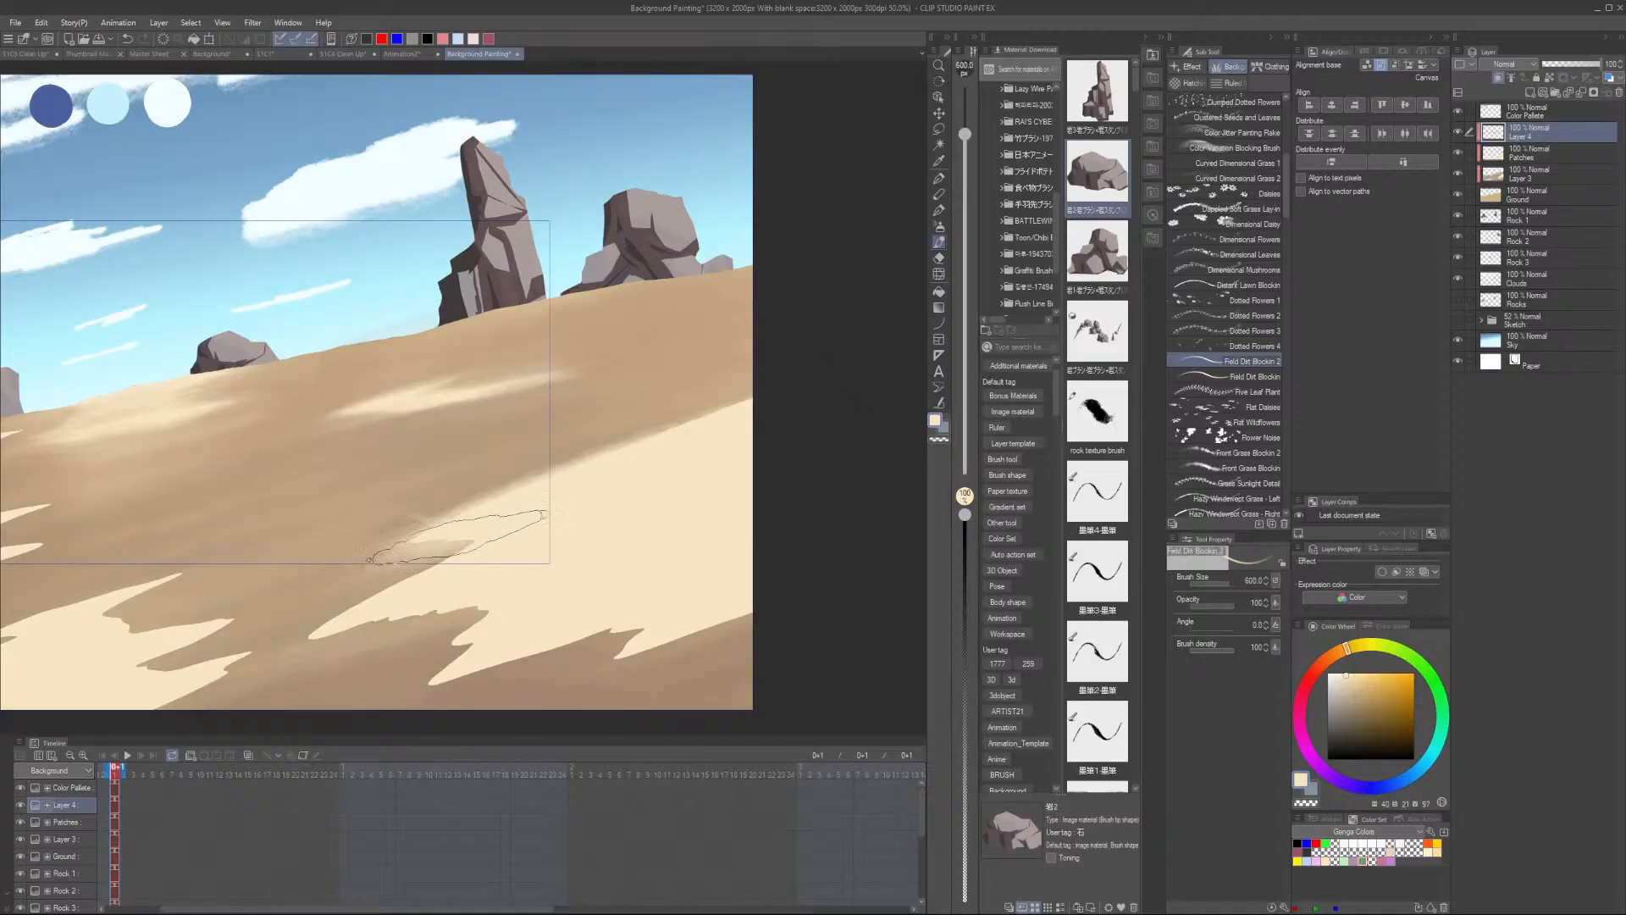
{"action": "left_click", "coordinate": [358, 592], "text": "alt"}
{"action": "mouse_move", "coordinate": [360, 596]}
{"action": "left_mouse_down"}
{"action": "mouse_move", "coordinate": [490, 537]}
{"action": "mouse_move", "coordinate": [313, 615]}
{"action": "mouse_move", "coordinate": [399, 581]}
{"action": "left_mouse_up"}
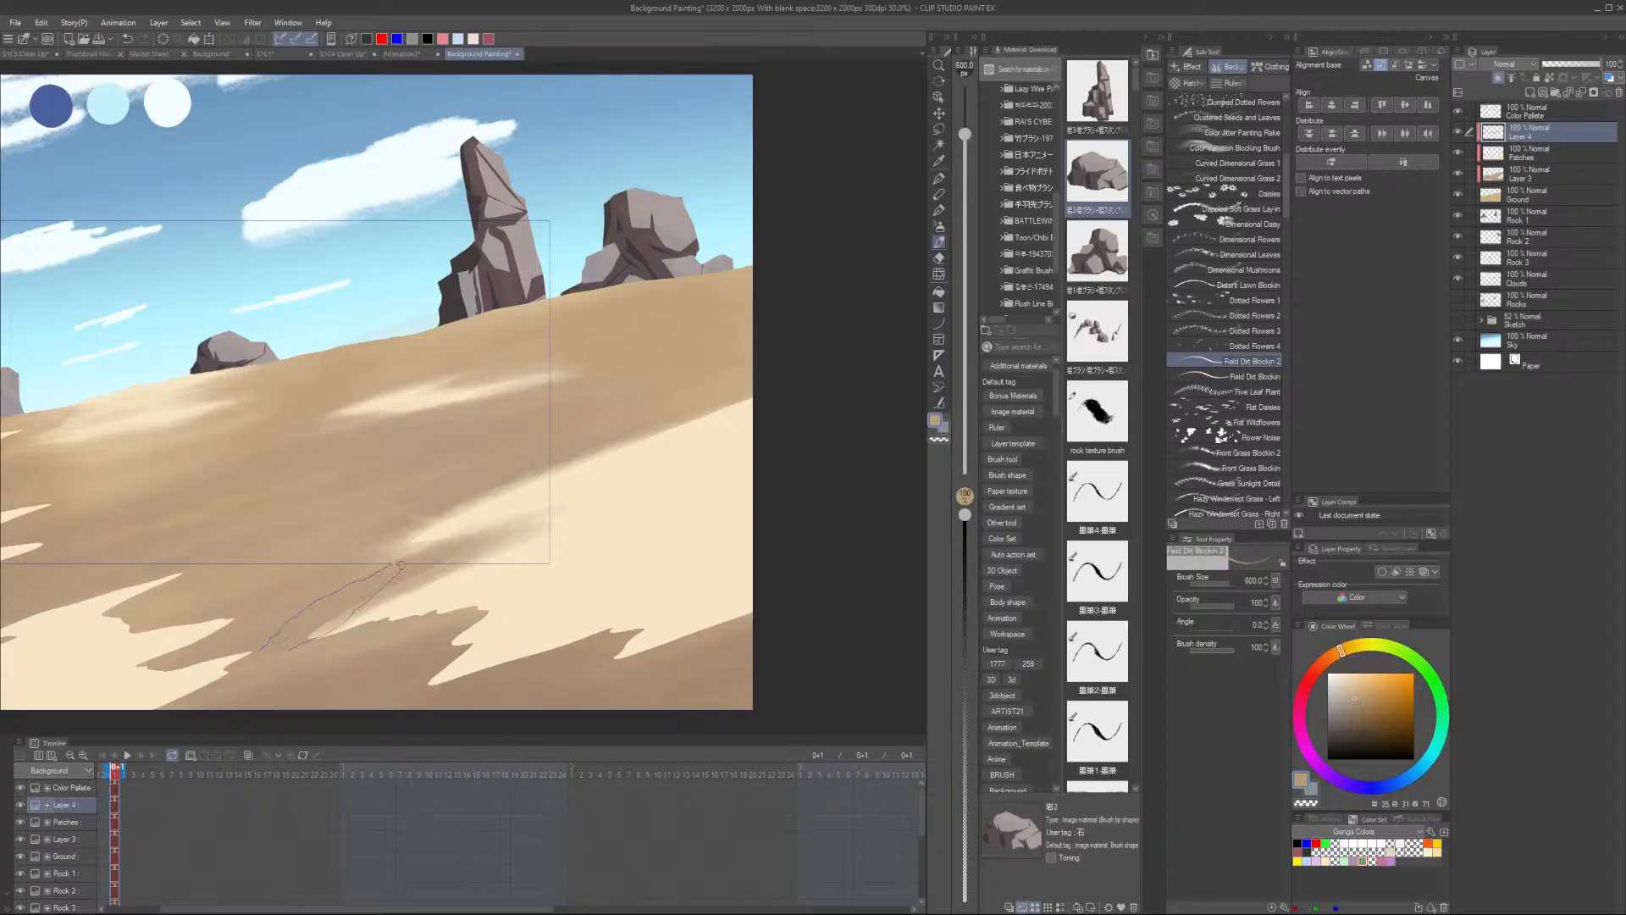
{"action": "mouse_move", "coordinate": [352, 650]}
{"action": "left_mouse_down"}
{"action": "mouse_move", "coordinate": [440, 610]}
{"action": "mouse_move", "coordinate": [327, 642]}
{"action": "mouse_move", "coordinate": [437, 631]}
{"action": "left_mouse_up"}
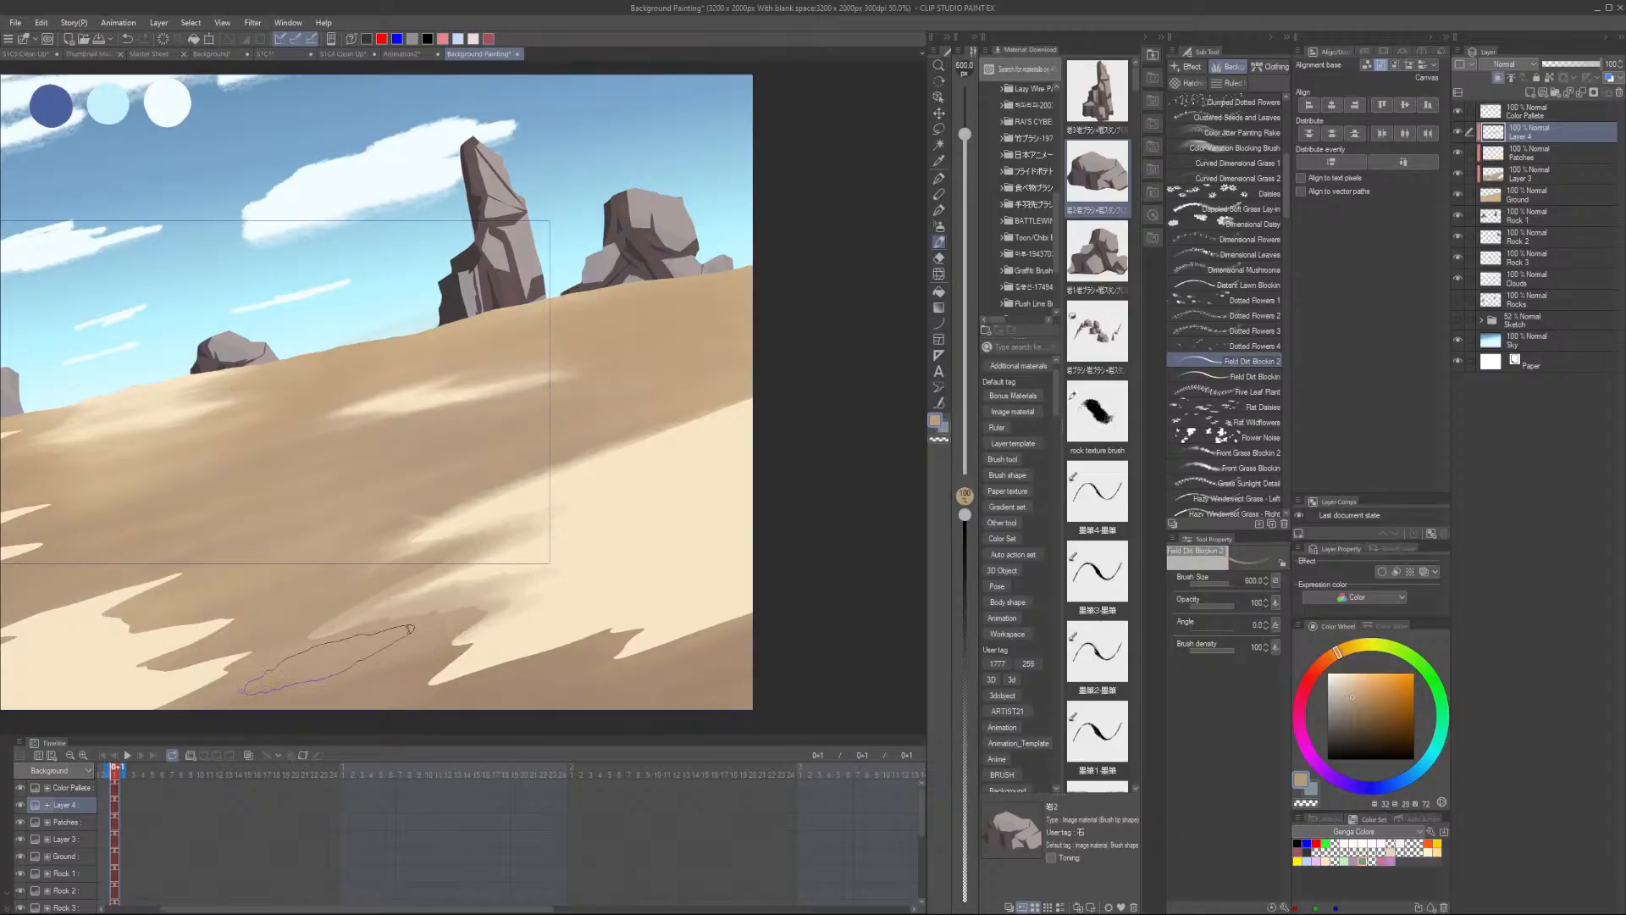
{"action": "left_click", "coordinate": [589, 549], "text": "alt"}
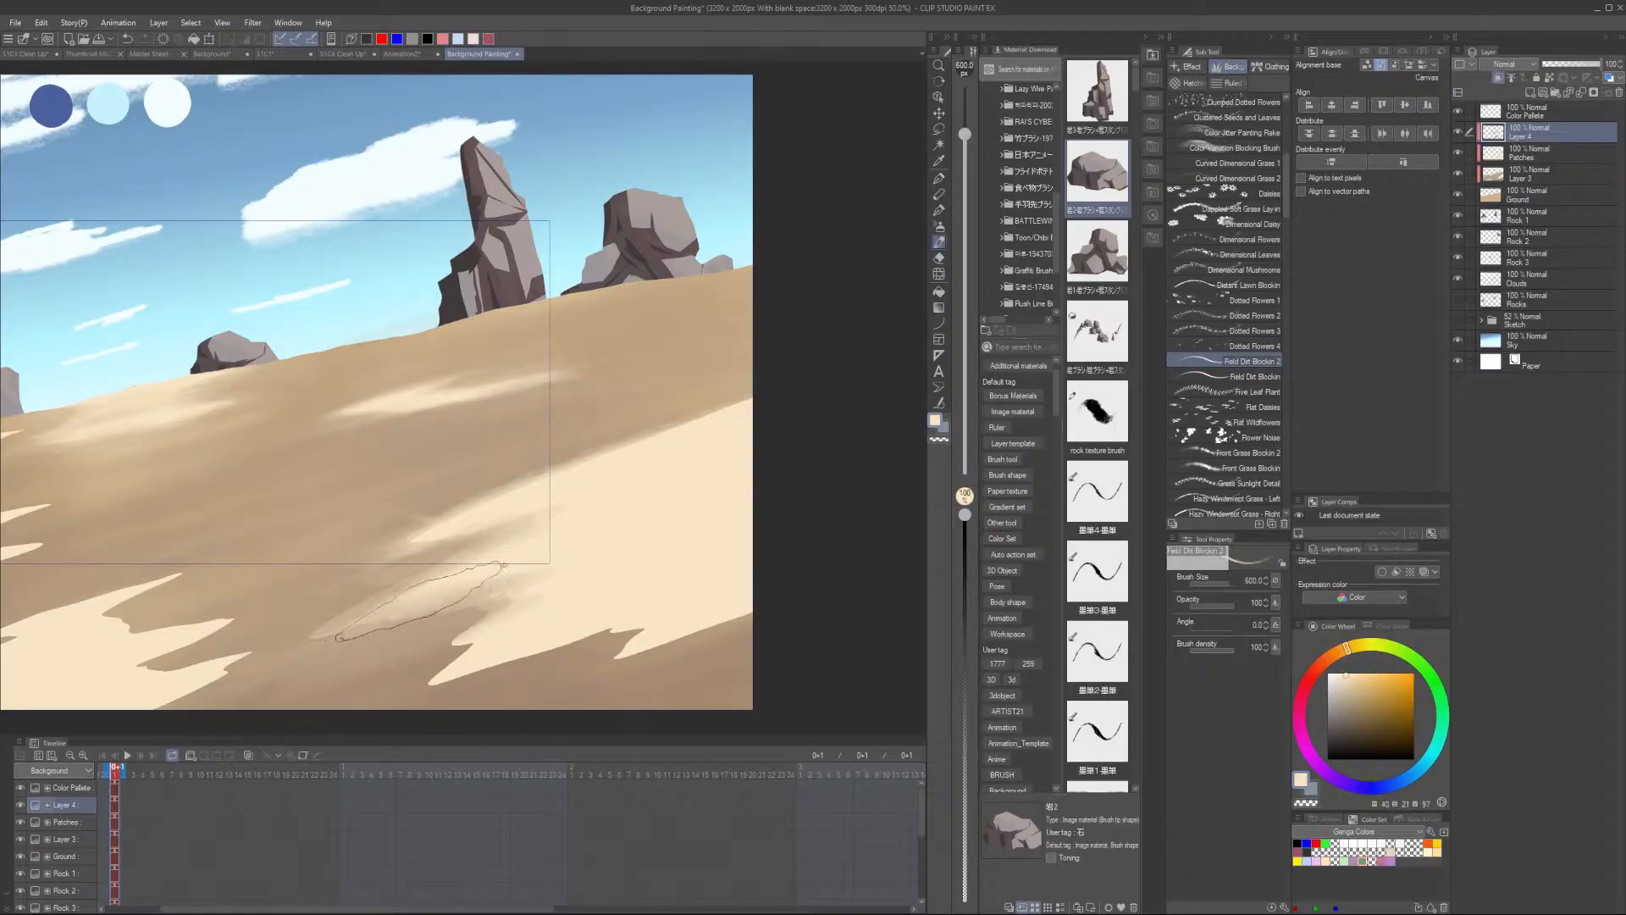
{"action": "left_click", "coordinate": [347, 655], "text": "alt"}
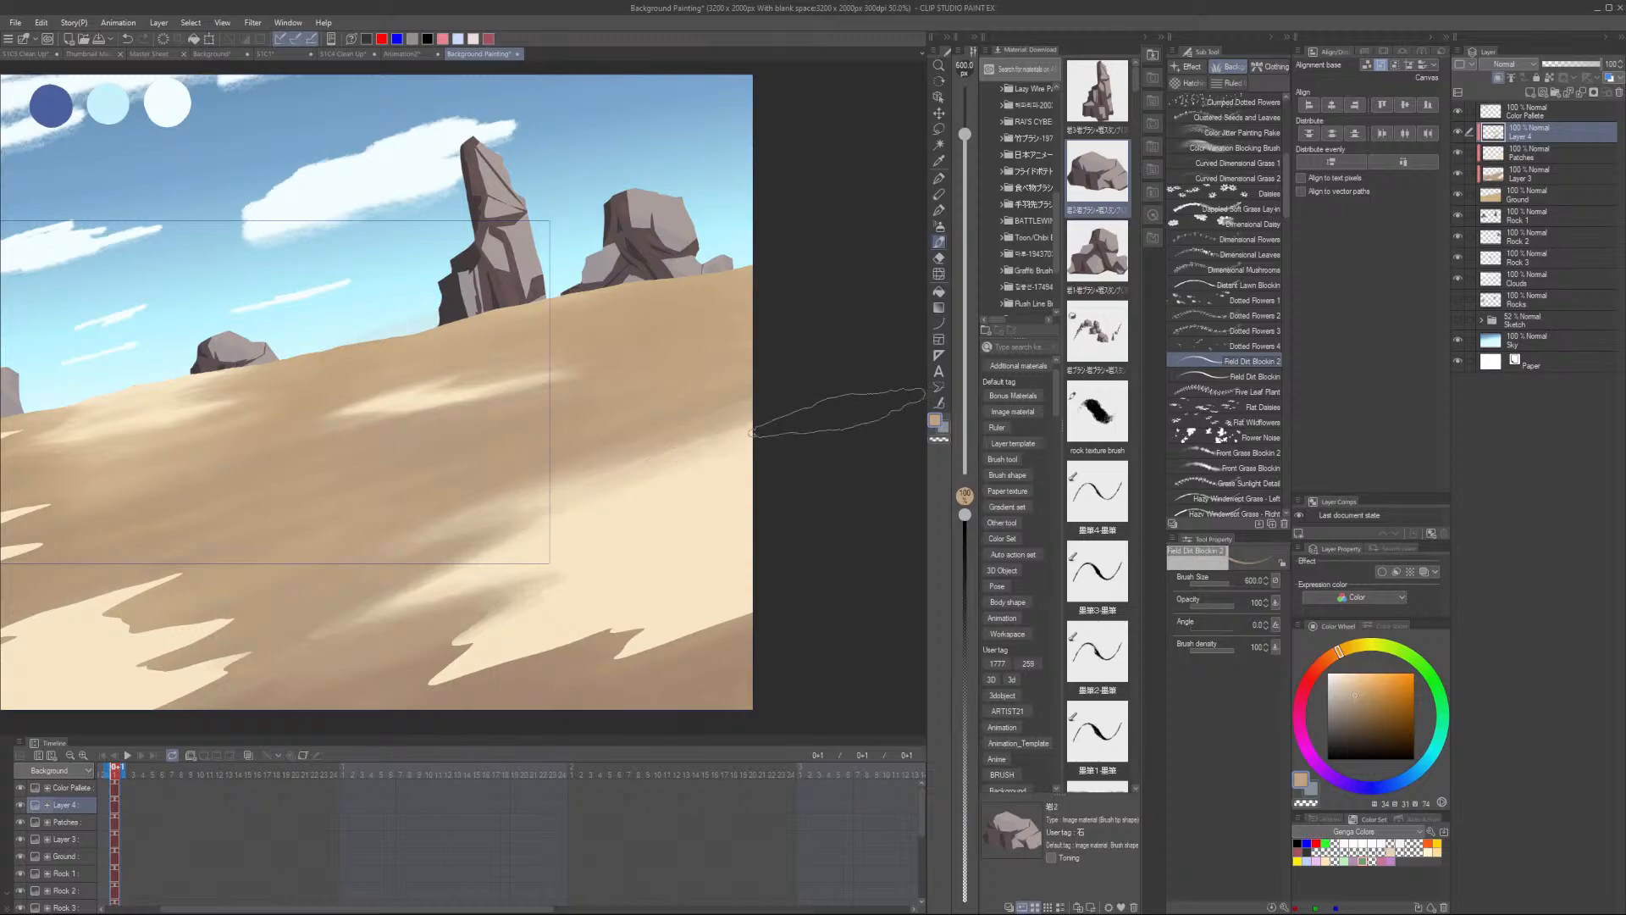
- Sample a sand colour, paint a streak on the lower slope, and undo the last stroke
{"action": "key", "text": "alt"}
{"action": "left_click", "coordinate": [680, 518], "text": "alt"}
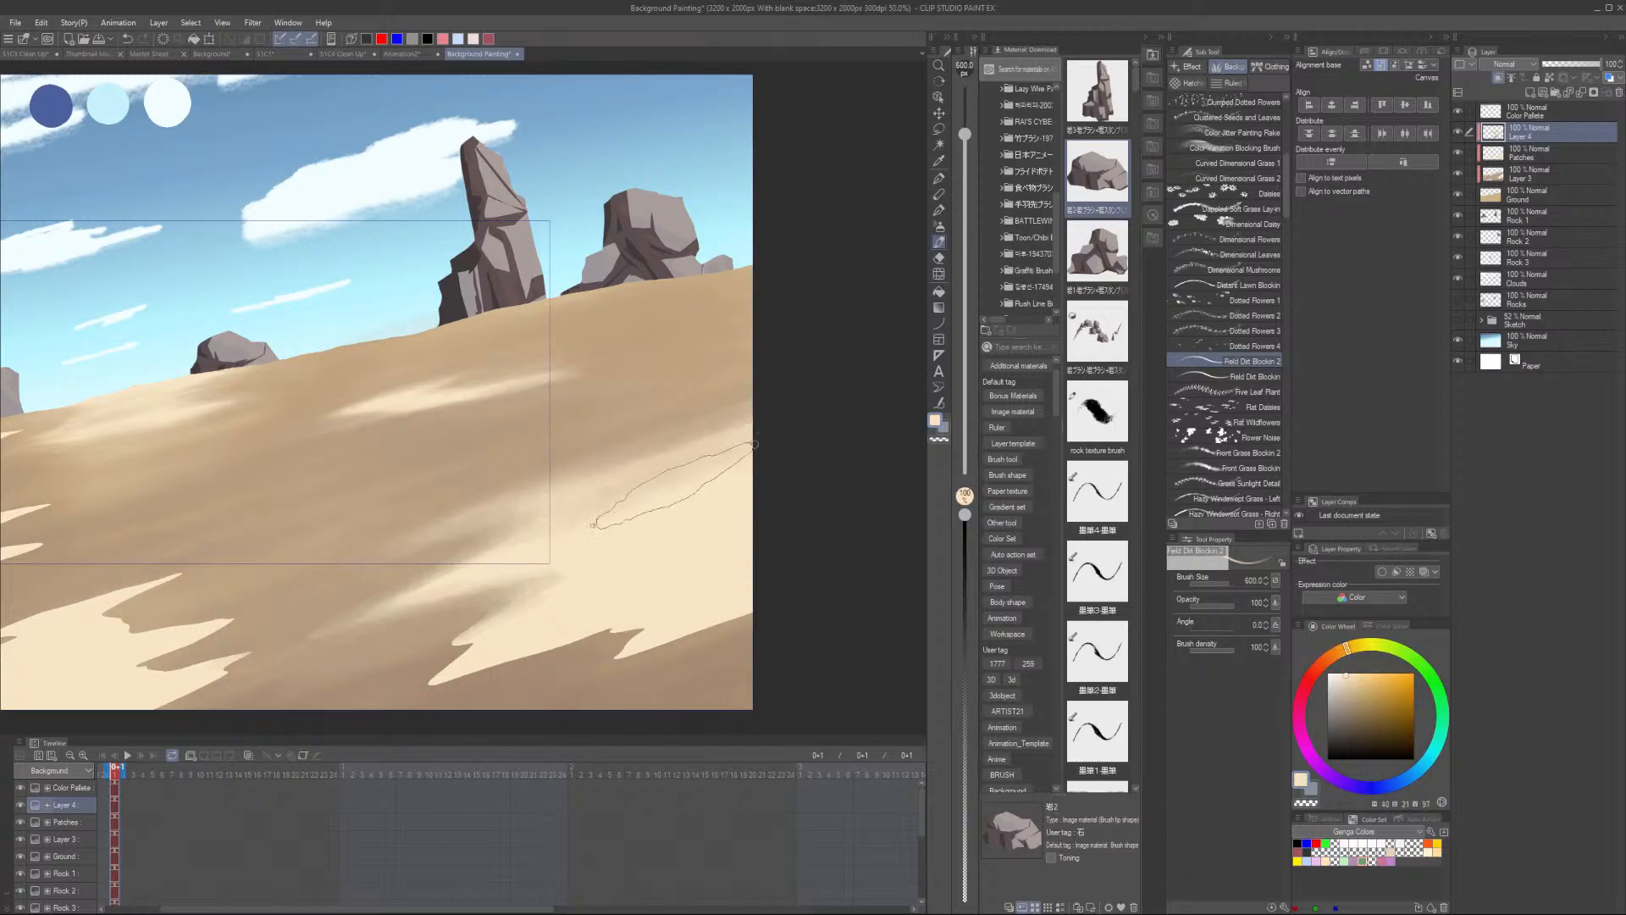
{"action": "left_click", "coordinate": [447, 635], "text": "alt"}
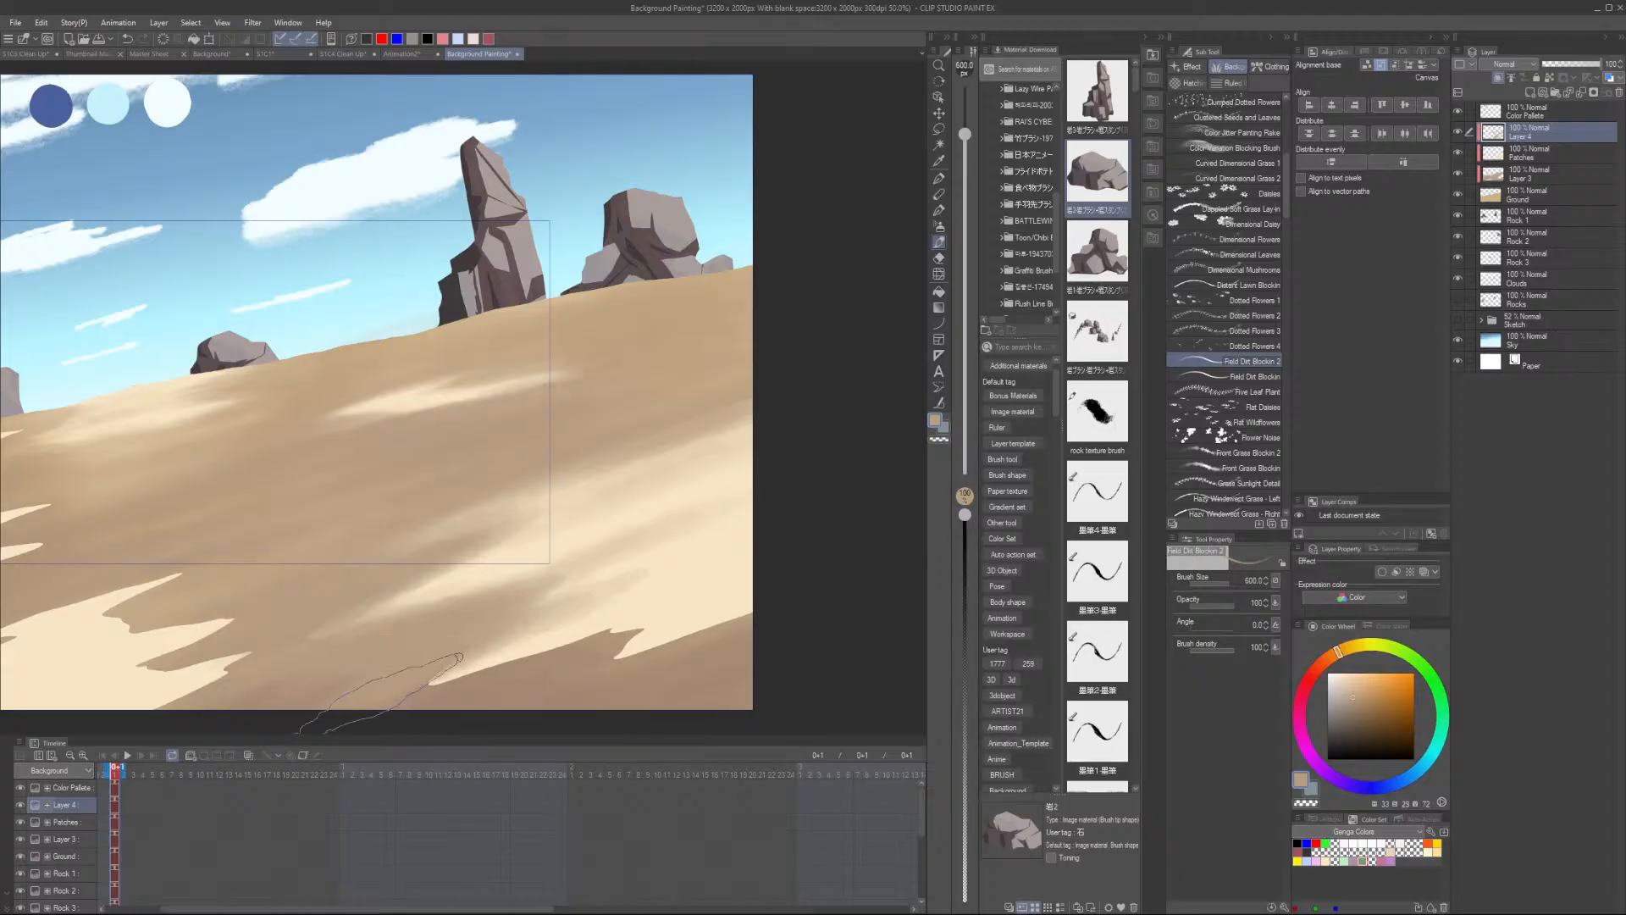
{"action": "mouse_move", "coordinate": [379, 697]}
{"action": "left_mouse_down"}
{"action": "mouse_move", "coordinate": [642, 633]}
{"action": "mouse_move", "coordinate": [564, 647]}
{"action": "left_mouse_up"}
{"action": "key", "text": "ctrl+z"}
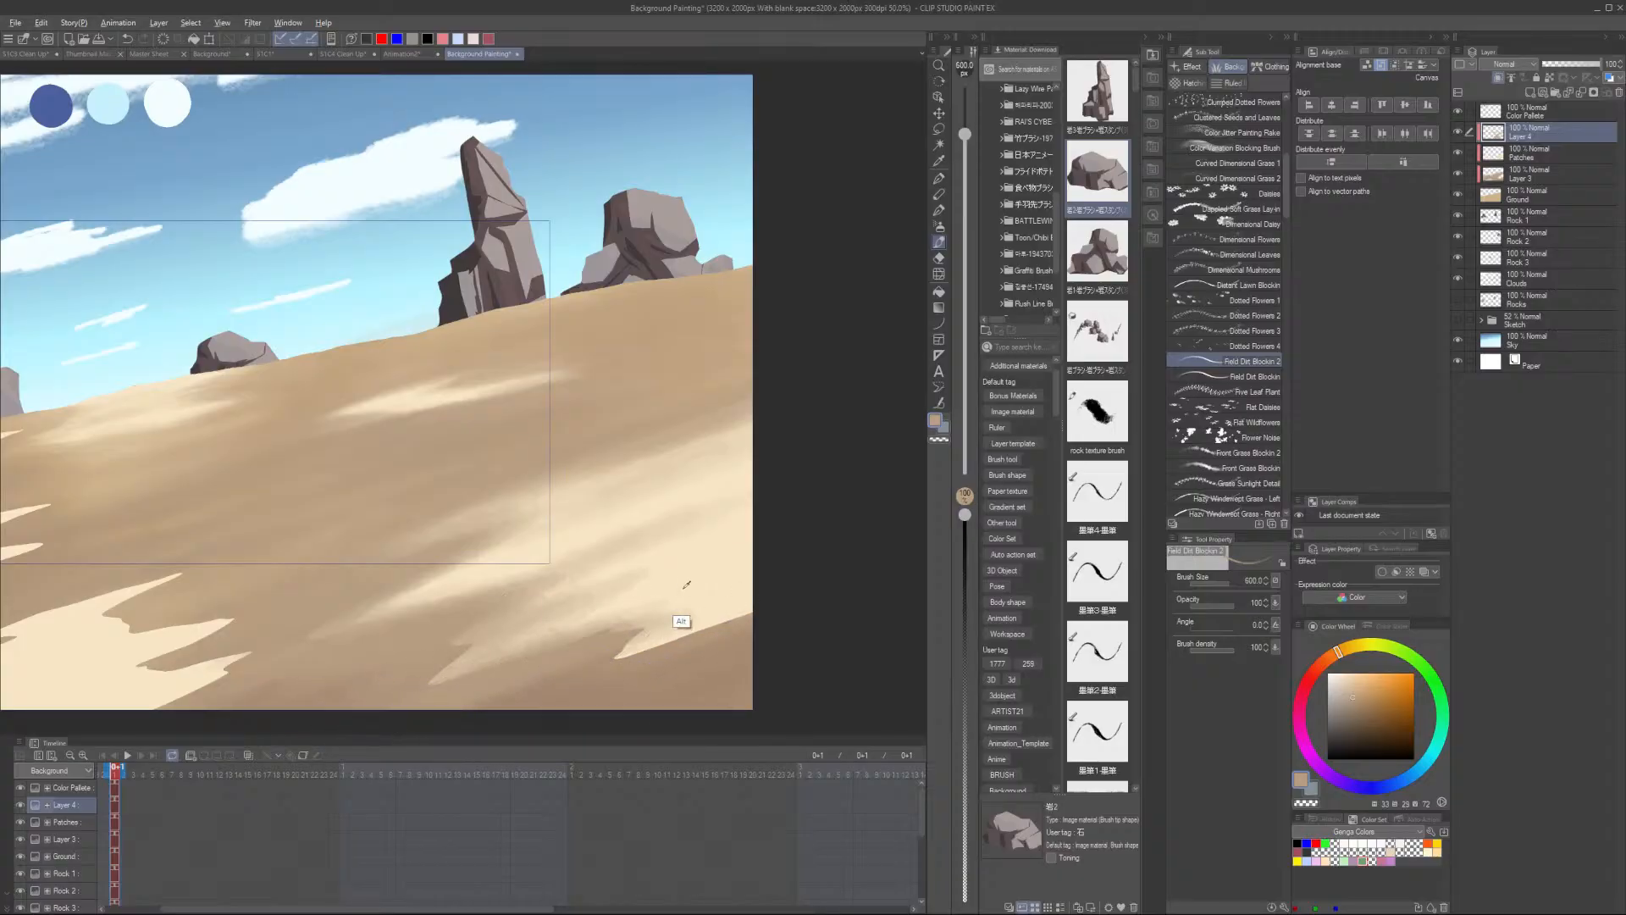
- Sample a lighter sand colour and paint light streaks on the lower right of the ground
{"action": "left_click", "coordinate": [671, 623], "text": "alt"}
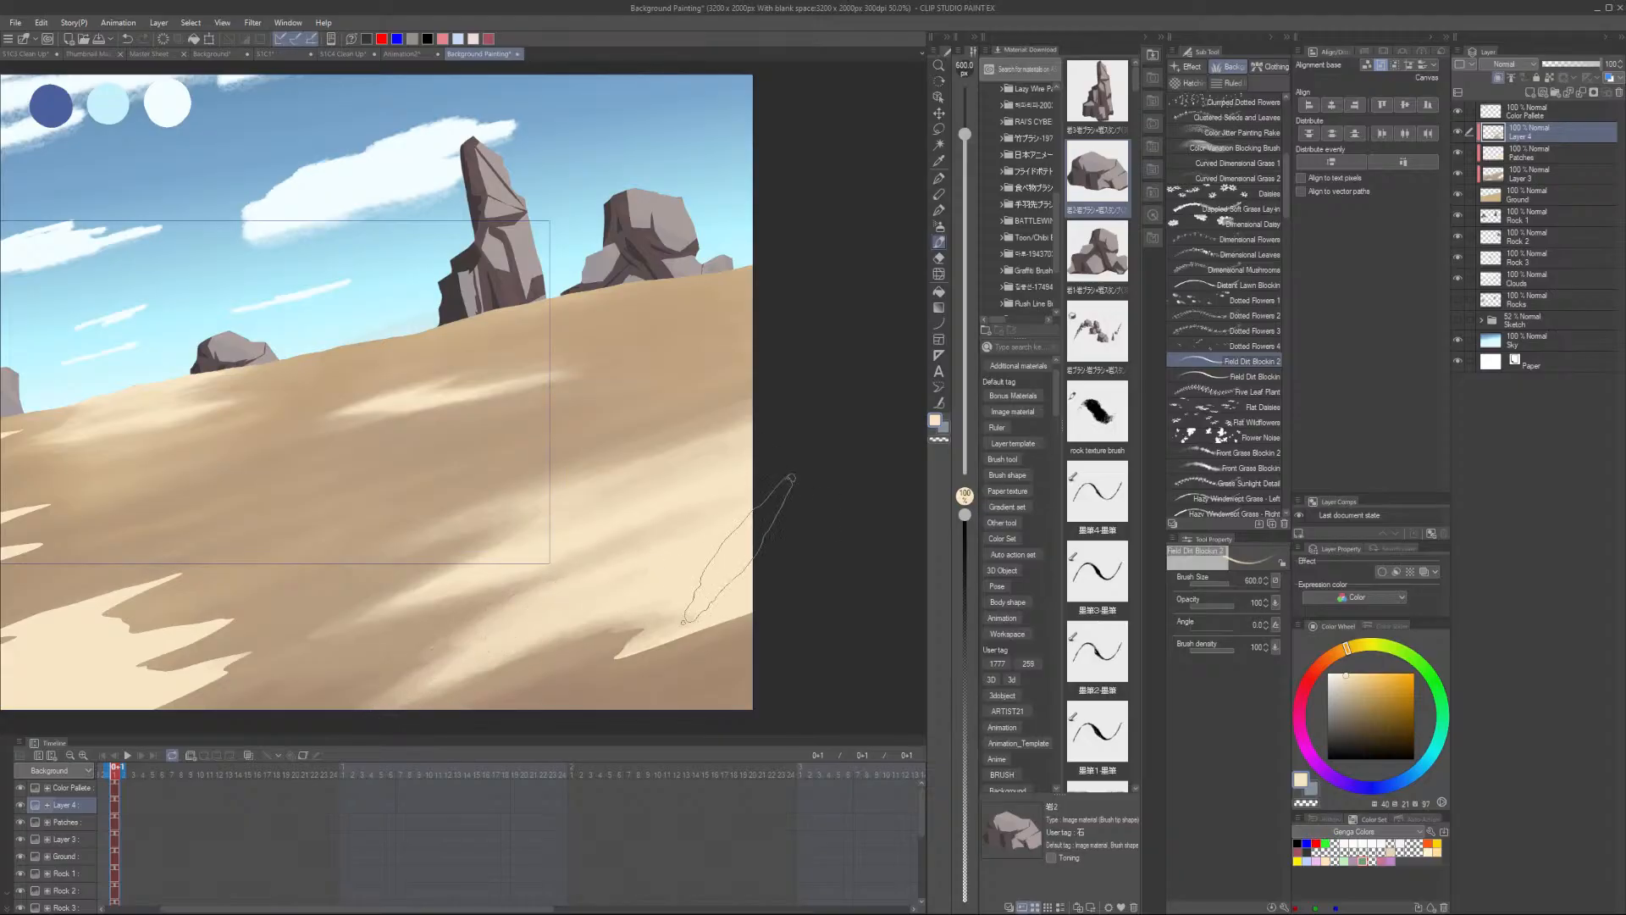
{"action": "left_click", "coordinate": [654, 658], "text": "alt"}
{"action": "left_click_drag", "start_coordinate": [653, 649], "coordinate": [780, 603]}
{"action": "left_click", "coordinate": [641, 663], "text": "alt"}
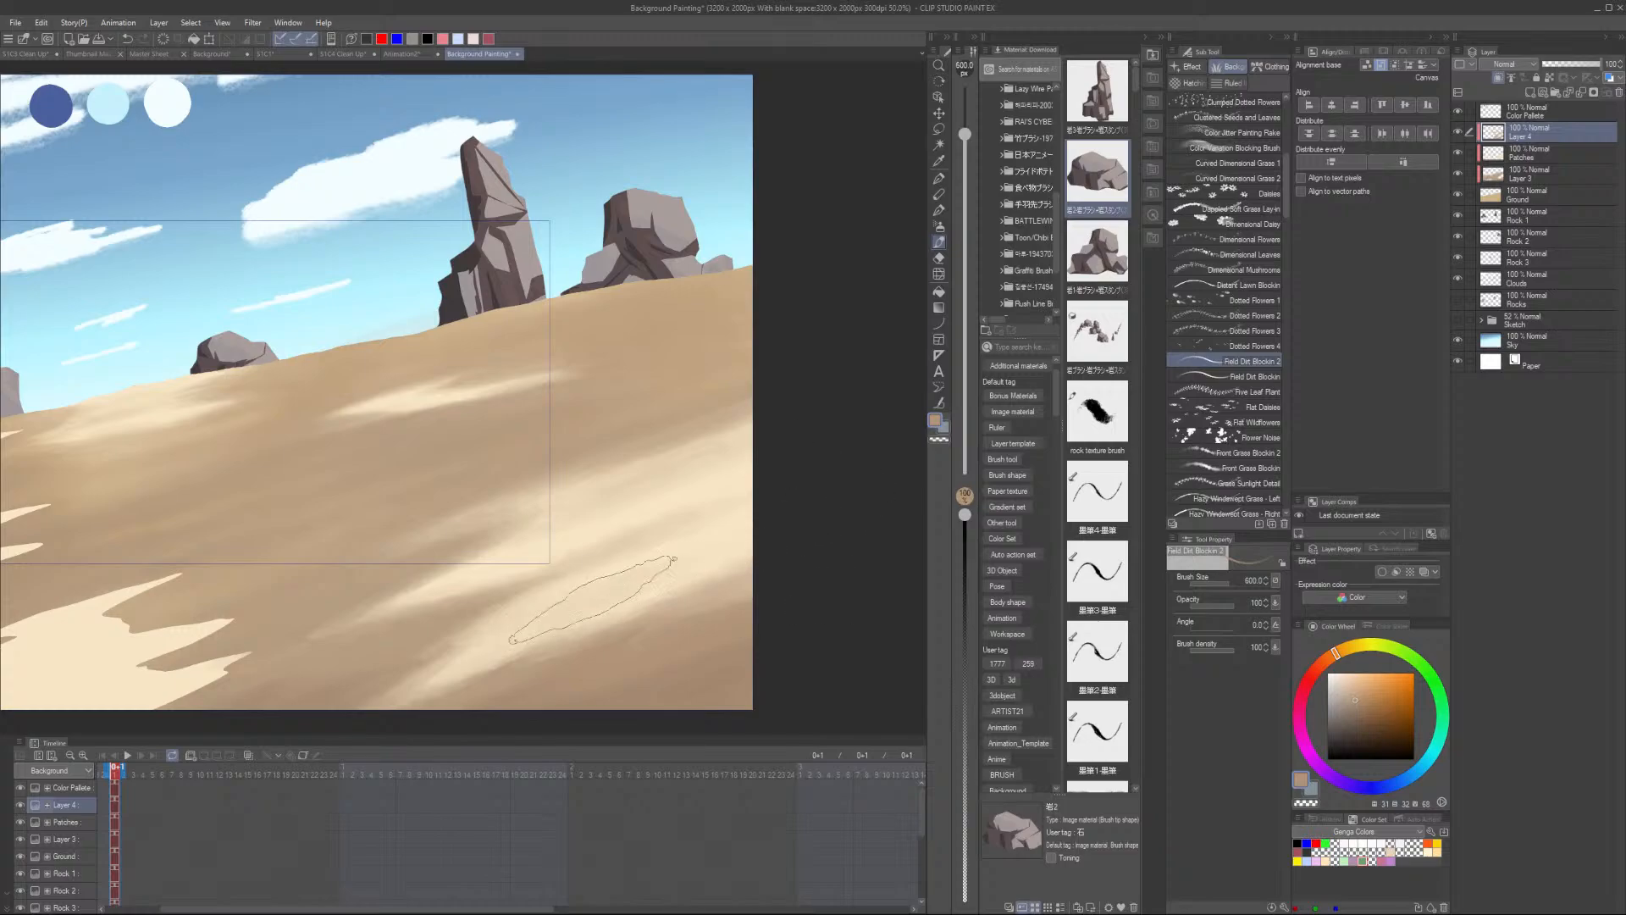
- Sample a darker sand colour and add a streak on the lower right of the ground
{"action": "scroll", "coordinate": [766, 433], "scroll_direction": "down", "scroll_amount": 3}
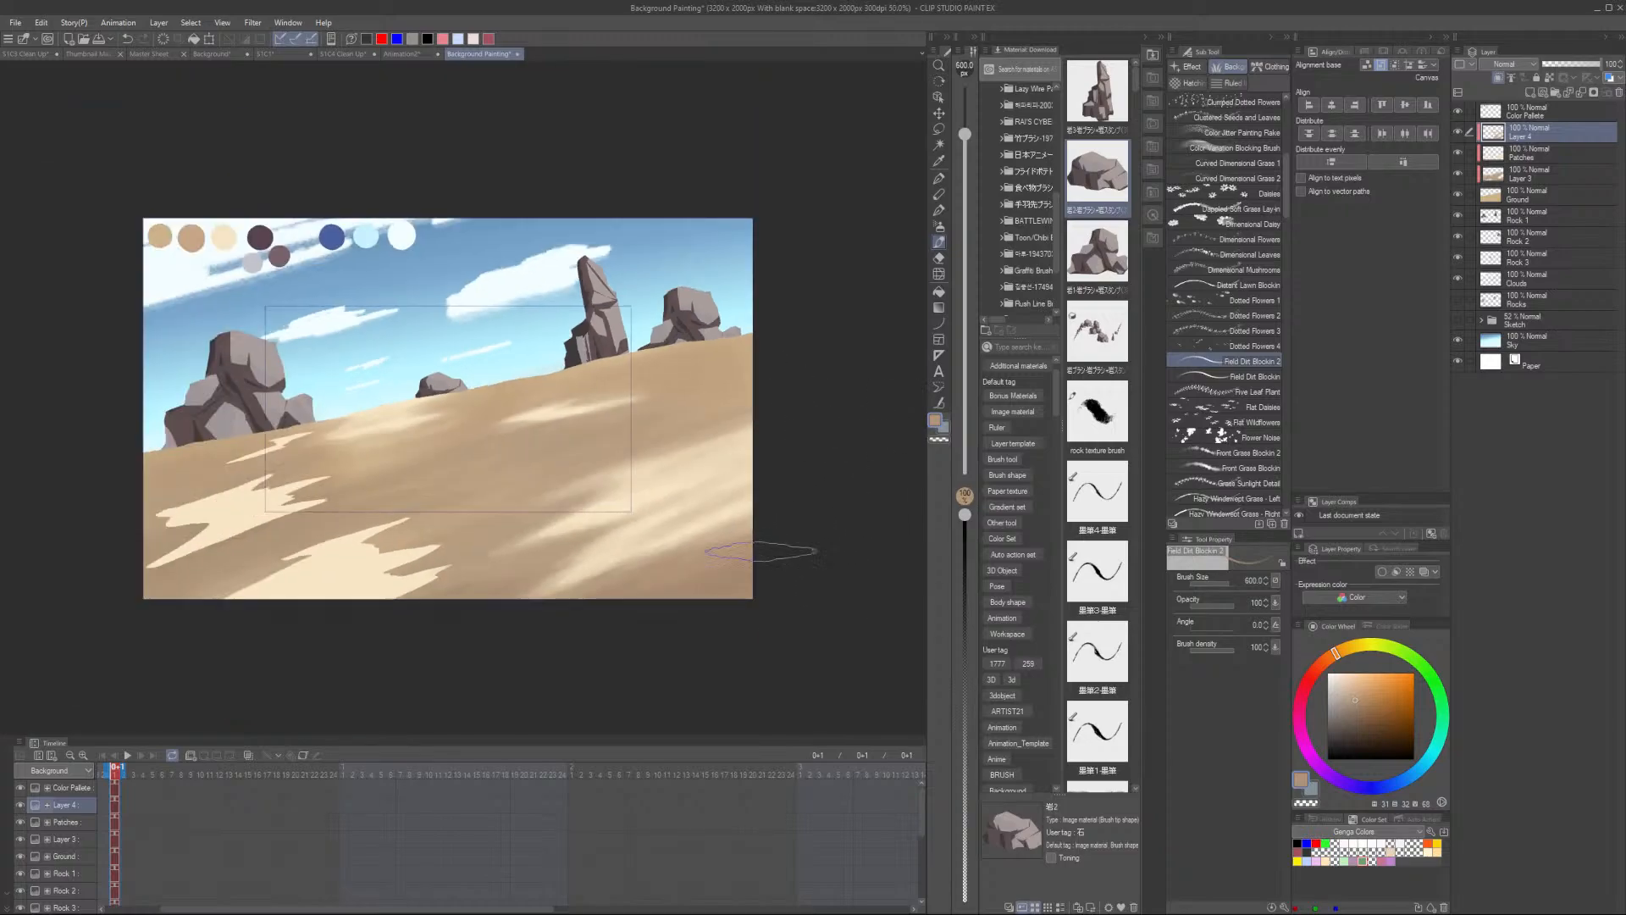
{"action": "scroll", "coordinate": [733, 546], "scroll_direction": "up", "scroll_amount": 2}
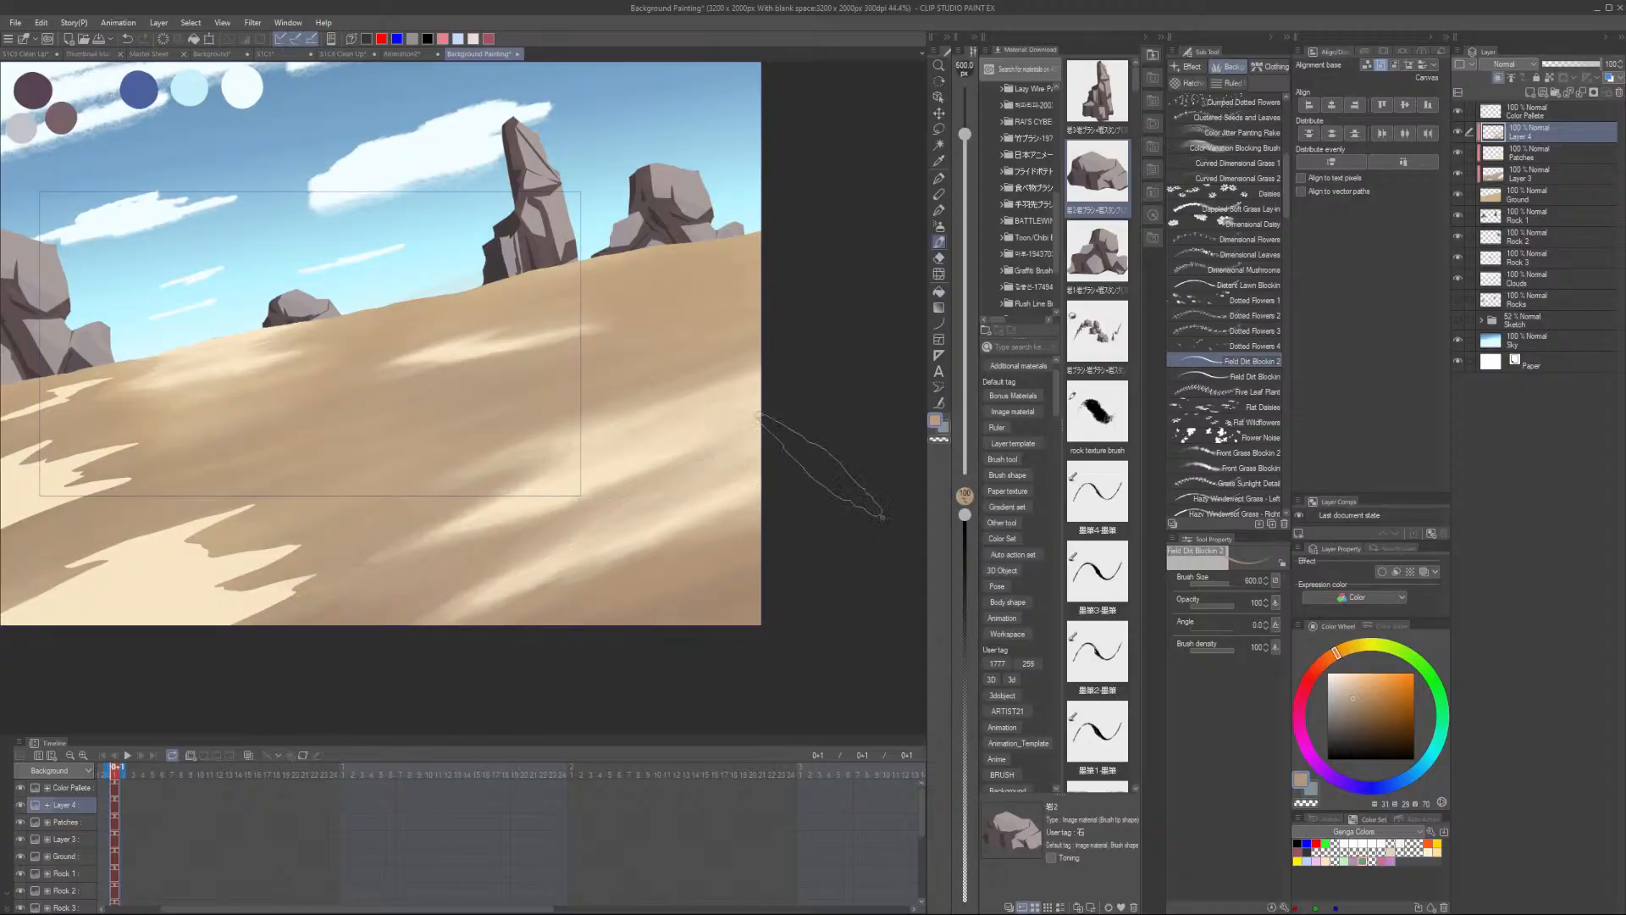
{"action": "left_click", "coordinate": [712, 535], "text": "alt"}
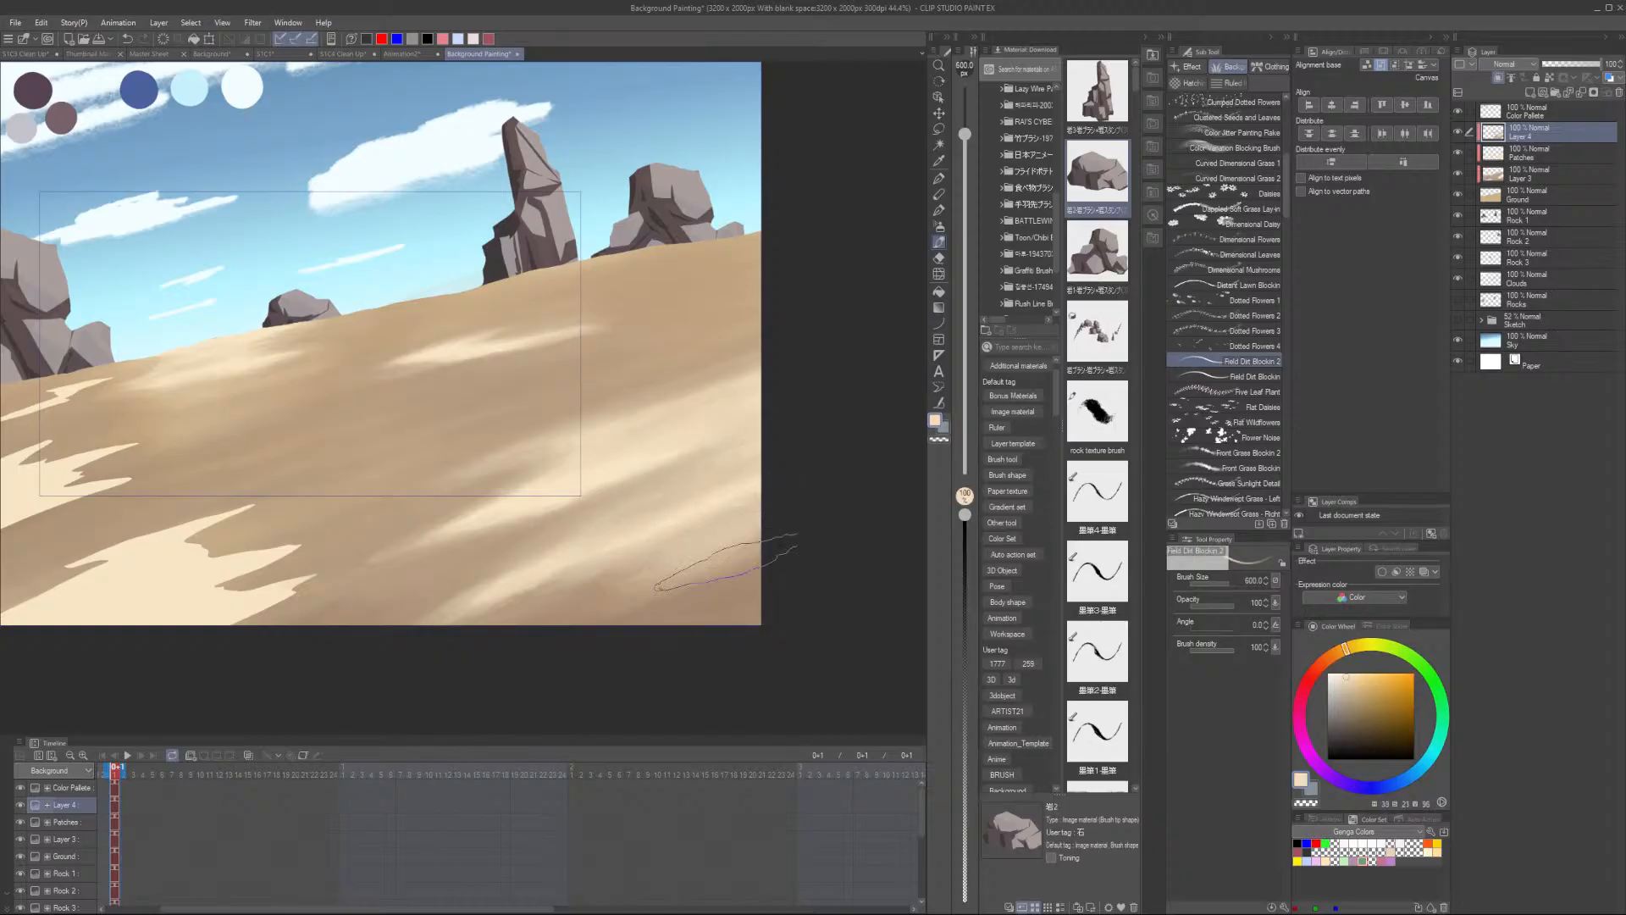
{"action": "left_click", "coordinate": [543, 623], "text": "alt"}
{"action": "scroll", "coordinate": [500, 661], "scroll_direction": "down", "scroll_amount": 2}
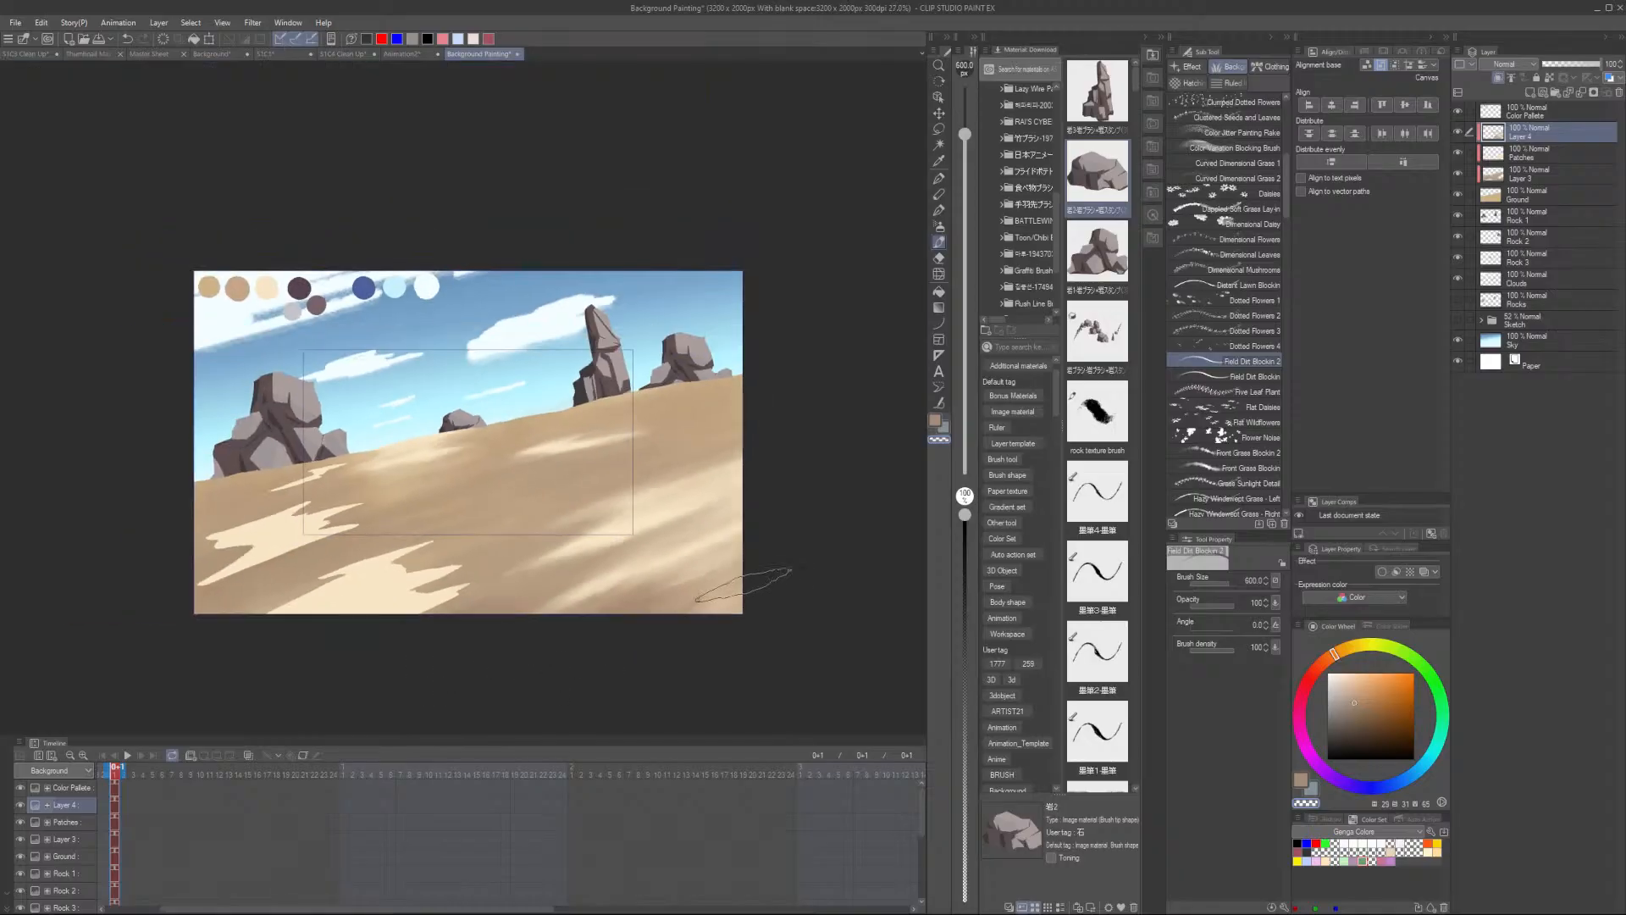
{"action": "scroll", "coordinate": [452, 633], "scroll_direction": "up", "scroll_amount": 1}
{"action": "scroll", "coordinate": [337, 633], "scroll_direction": "up", "scroll_amount": 2}
{"action": "scroll", "coordinate": [406, 606], "scroll_direction": "down", "scroll_amount": 1}
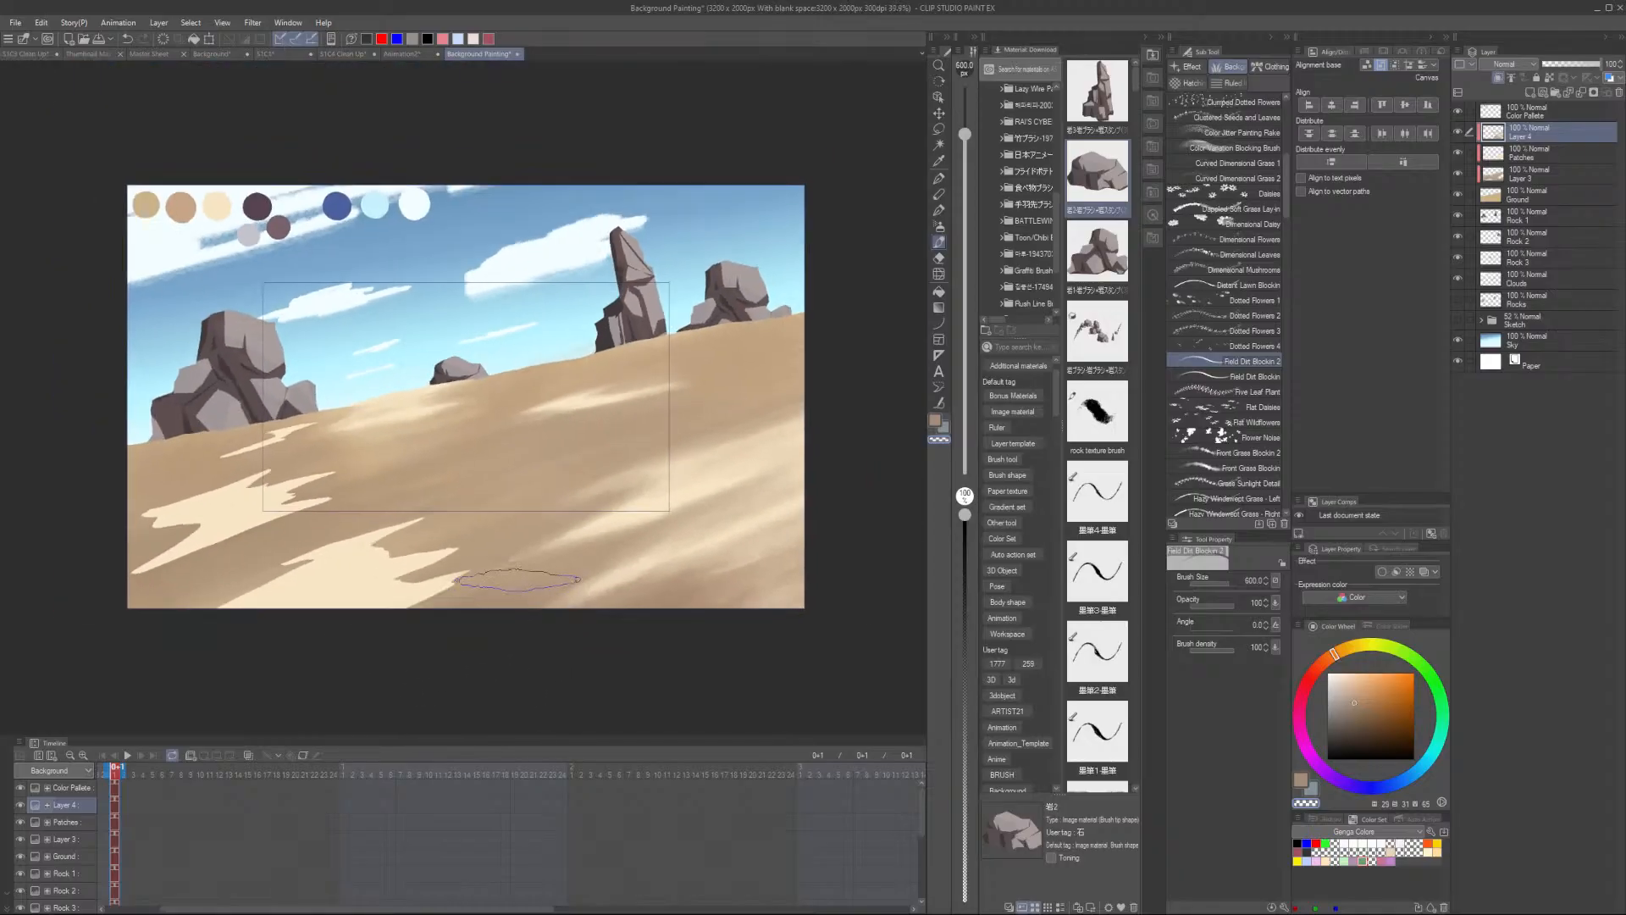
{"action": "scroll", "coordinate": [472, 578], "scroll_direction": "up", "scroll_amount": 1}
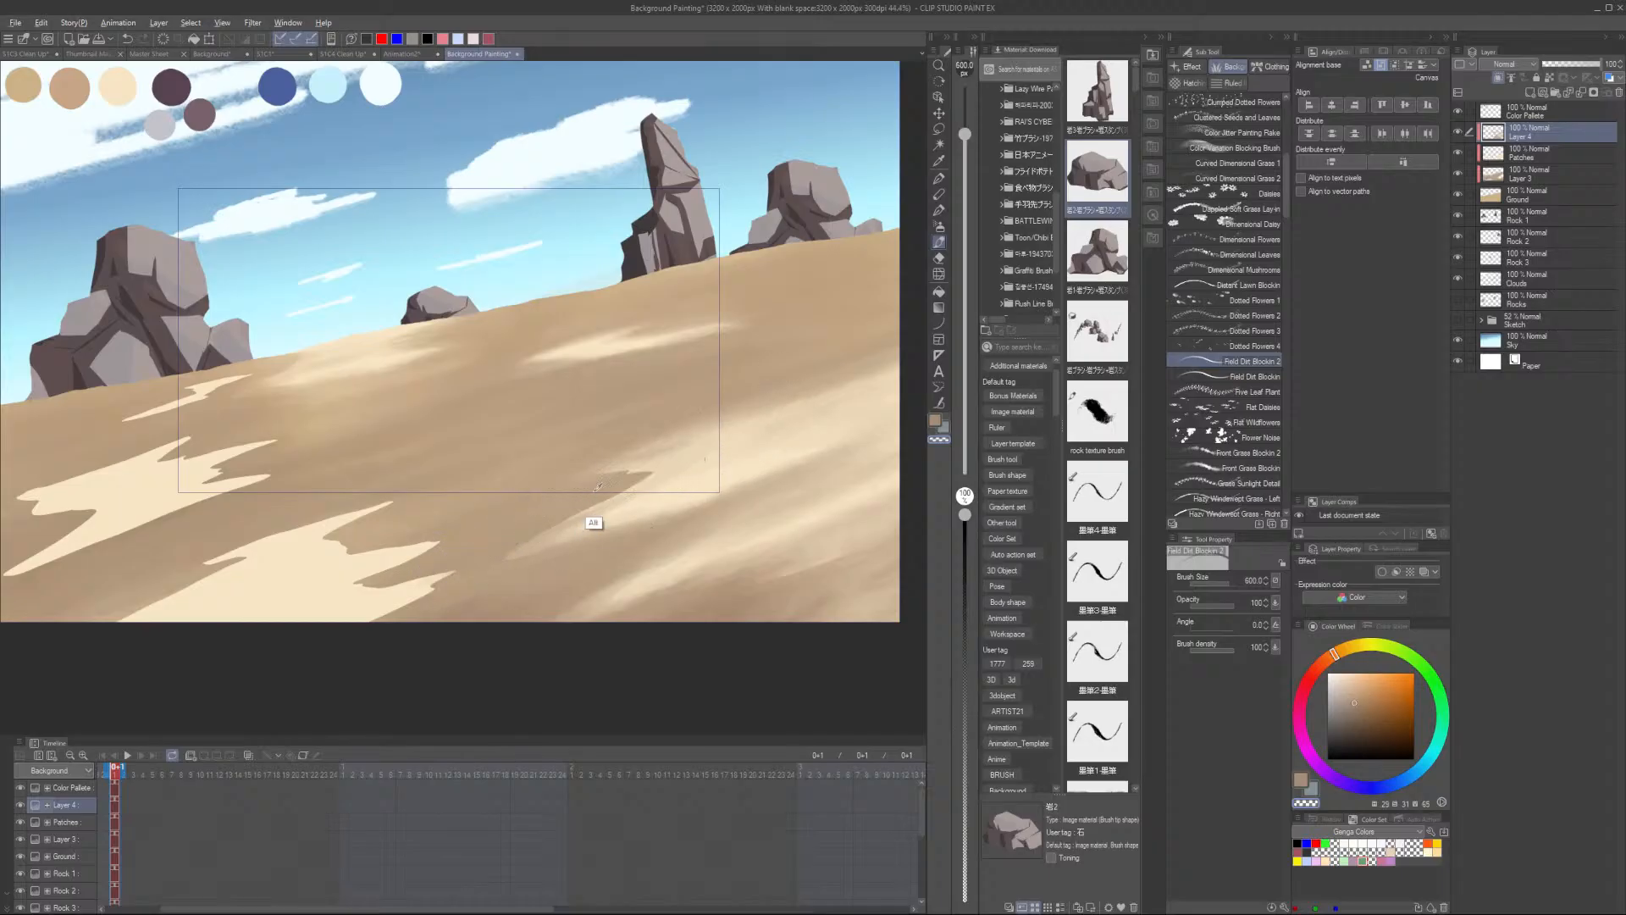
{"action": "left_click", "coordinate": [597, 487], "text": "alt"}
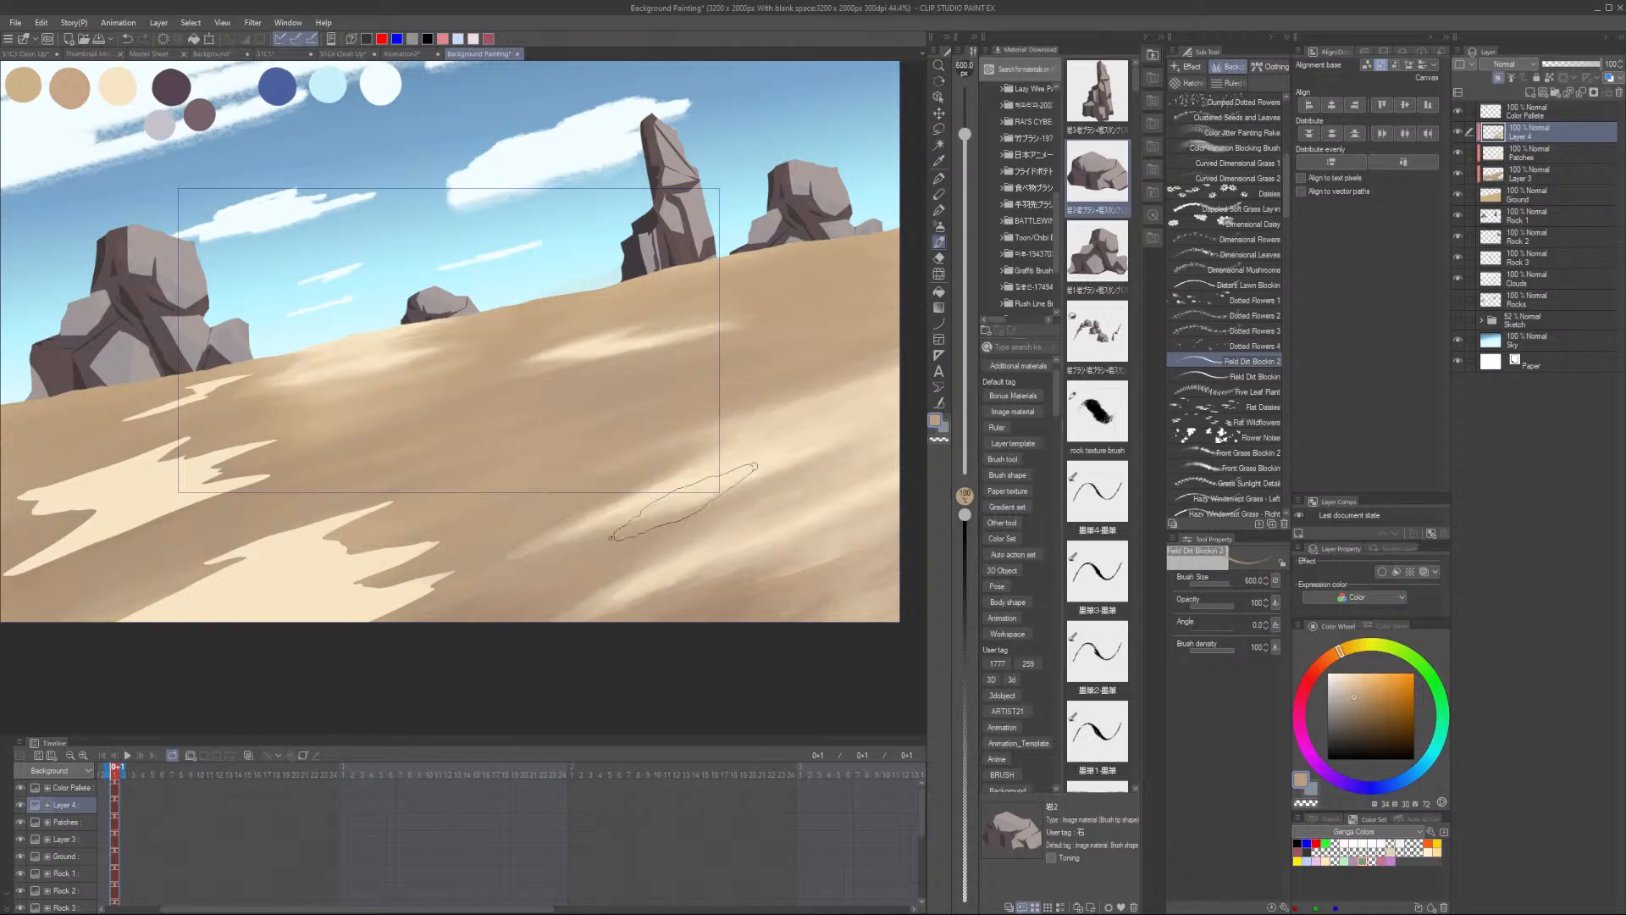
- Reduce the brush size to 400 and paint dirt streaks across the lower left foreground
{"action": "scroll", "coordinate": [834, 476], "scroll_direction": "down", "scroll_amount": 2}
{"action": "scroll", "coordinate": [774, 538], "scroll_direction": "up", "scroll_amount": 1}
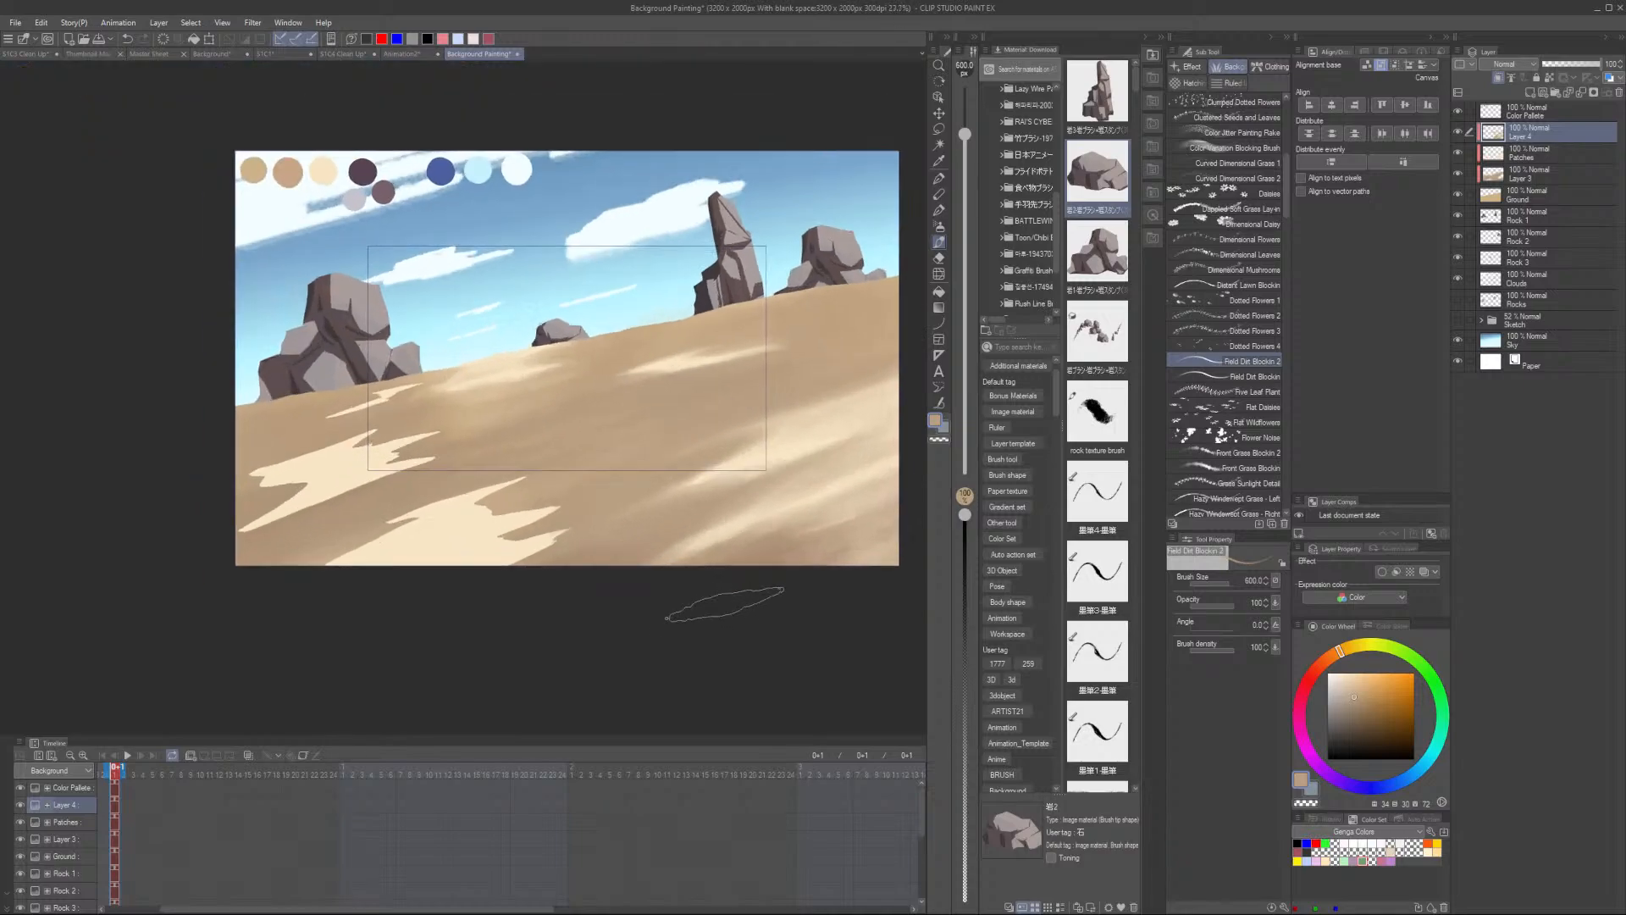
{"action": "scroll", "coordinate": [632, 521], "scroll_direction": "up", "scroll_amount": 1}
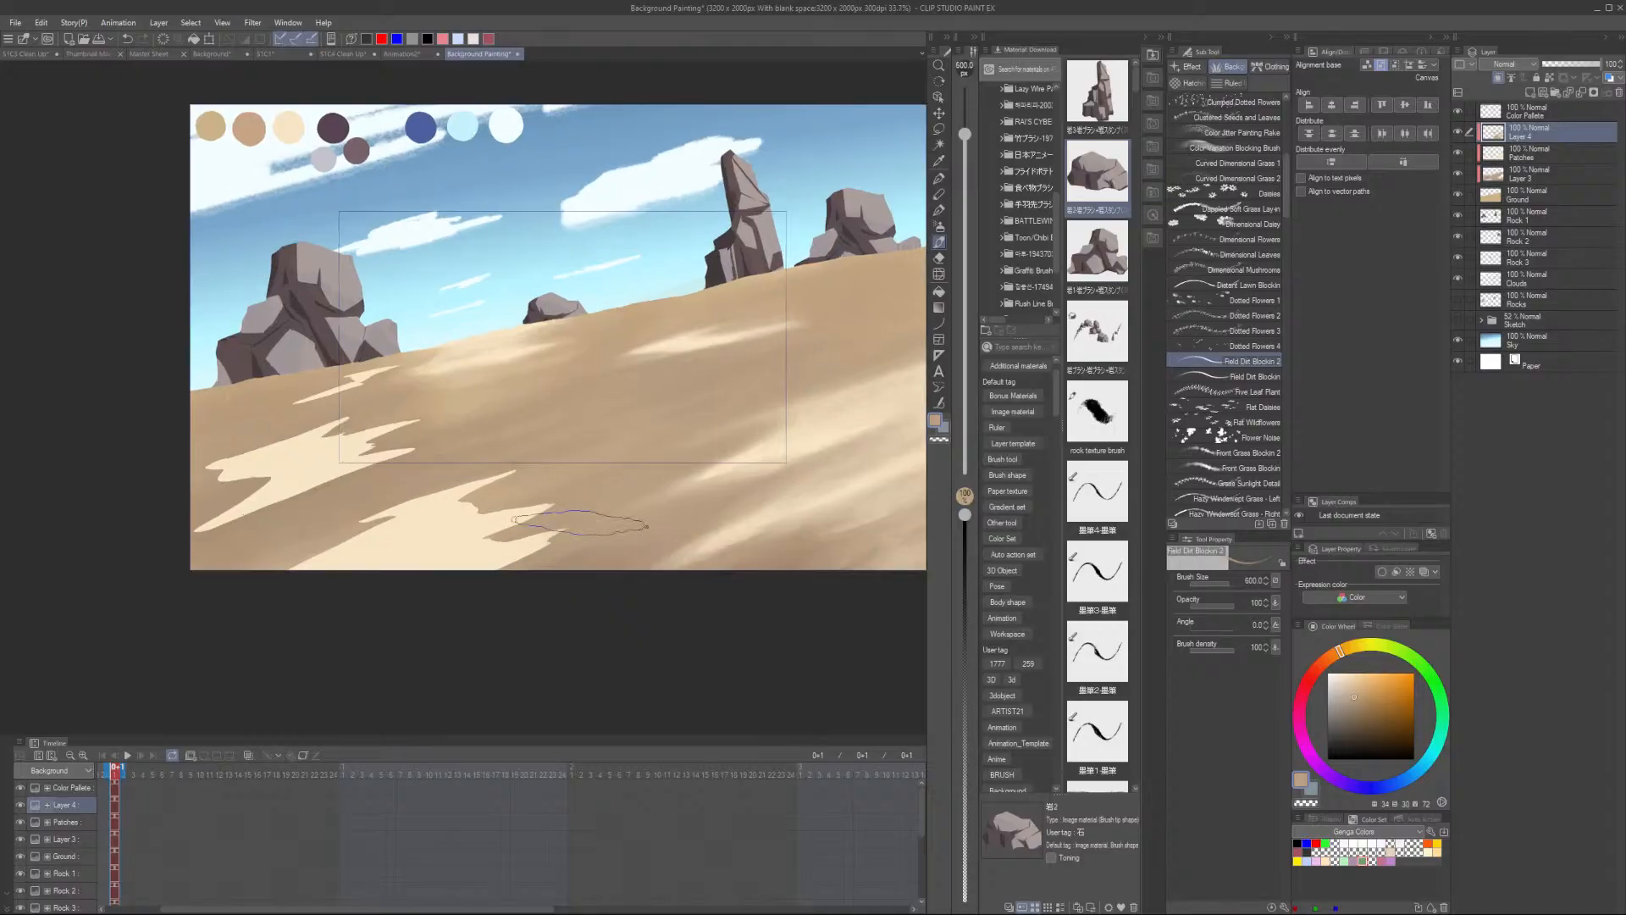
{"action": "scroll", "coordinate": [398, 542], "scroll_direction": "up", "scroll_amount": 2}
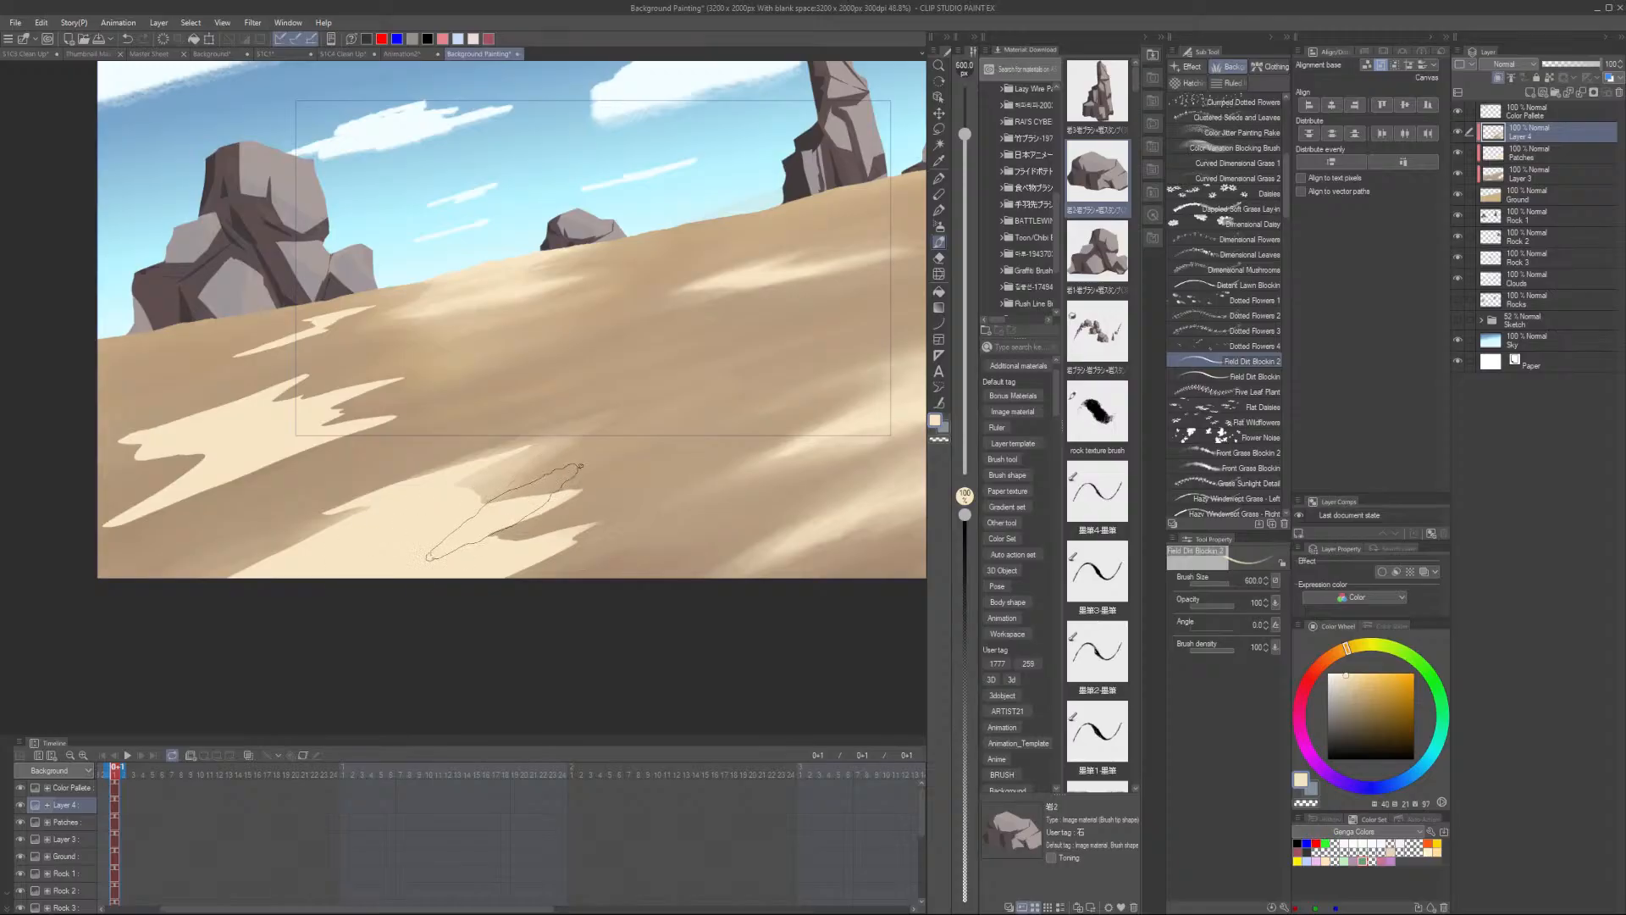
{"action": "key", "text": "bracketleft"}
{"action": "key", "text": "bracketleft"}
{"action": "mouse_move", "coordinate": [487, 509]}
{"action": "left_mouse_down"}
{"action": "mouse_move", "coordinate": [569, 494]}
{"action": "mouse_move", "coordinate": [559, 507]}
{"action": "mouse_move", "coordinate": [579, 522]}
{"action": "left_mouse_up"}
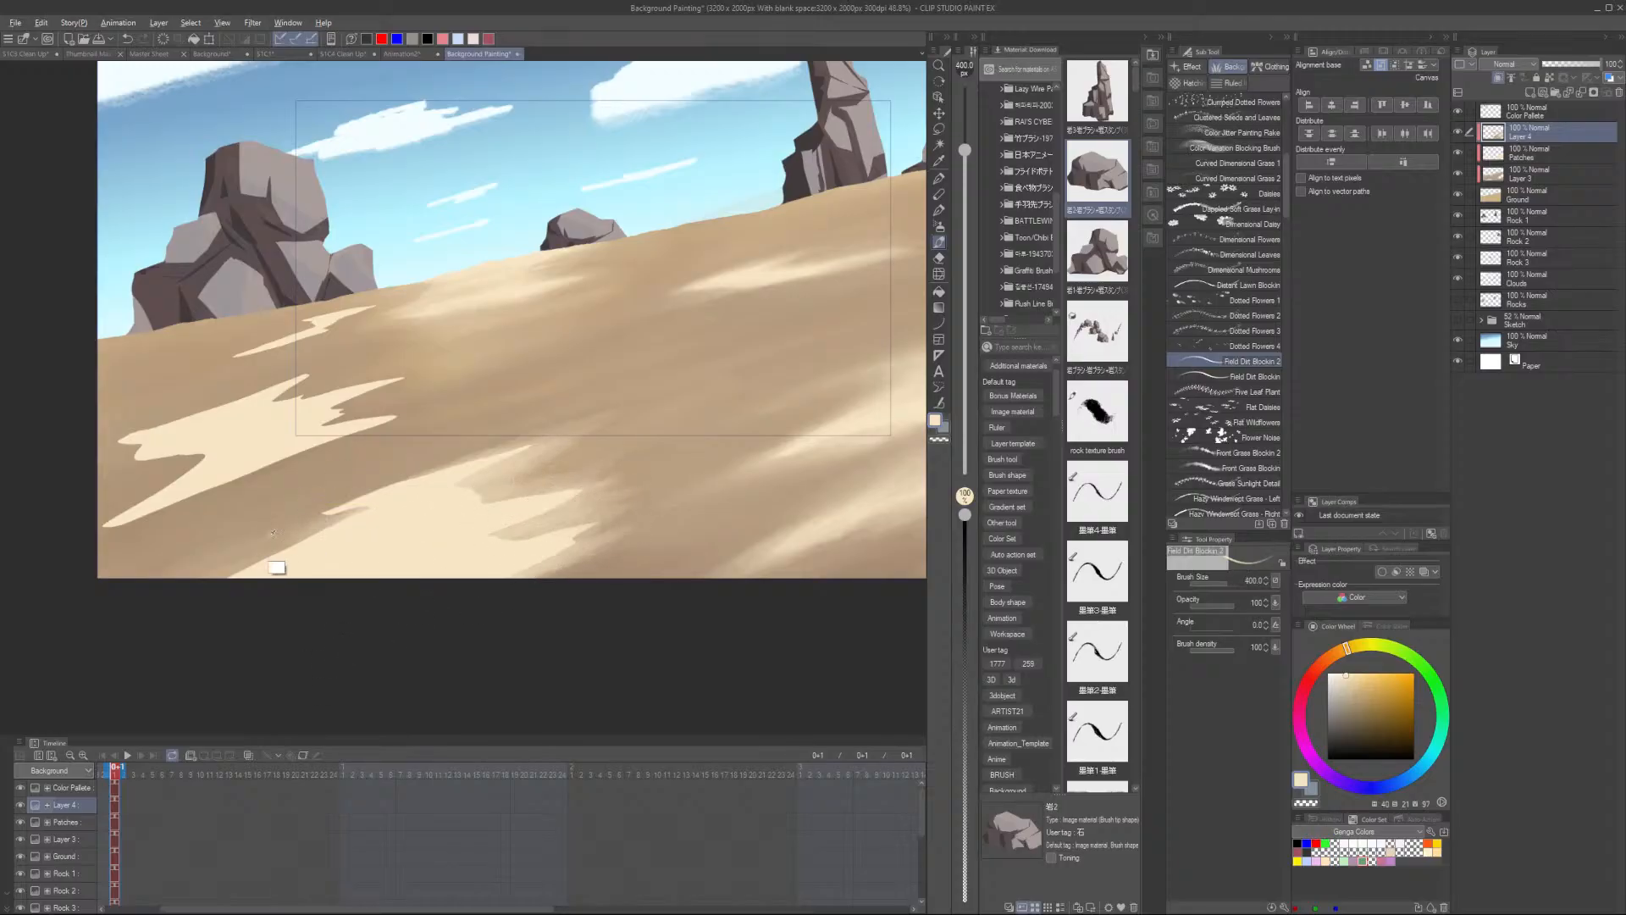
{"action": "left_click", "coordinate": [211, 545], "text": "alt"}
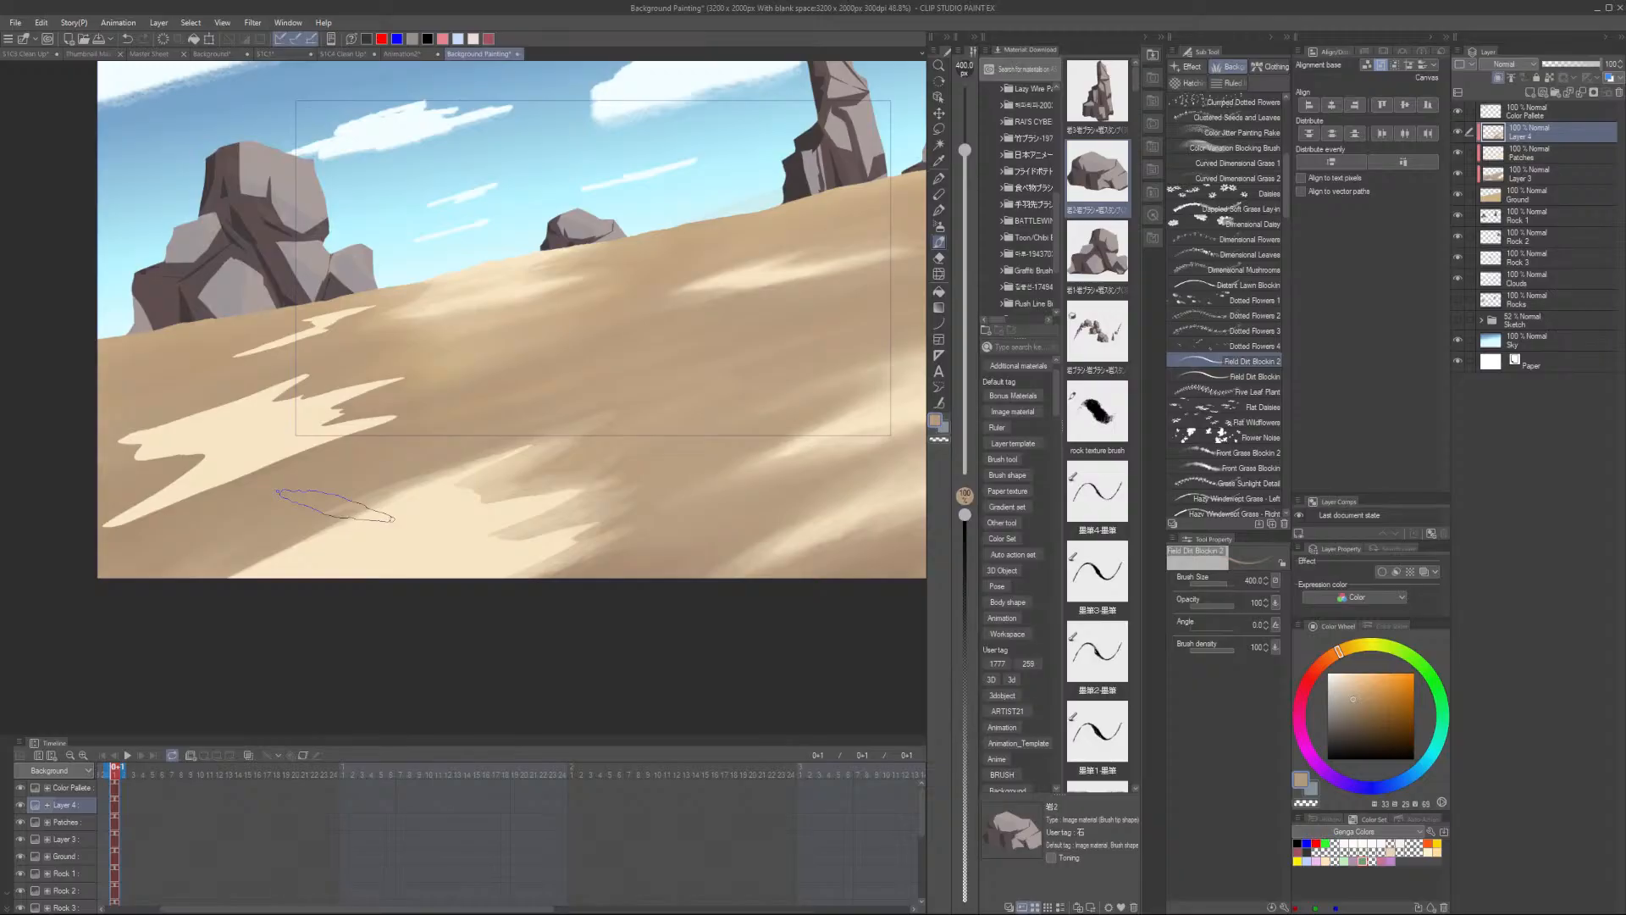
{"action": "left_click_drag", "start_coordinate": [289, 523], "coordinate": [344, 507]}
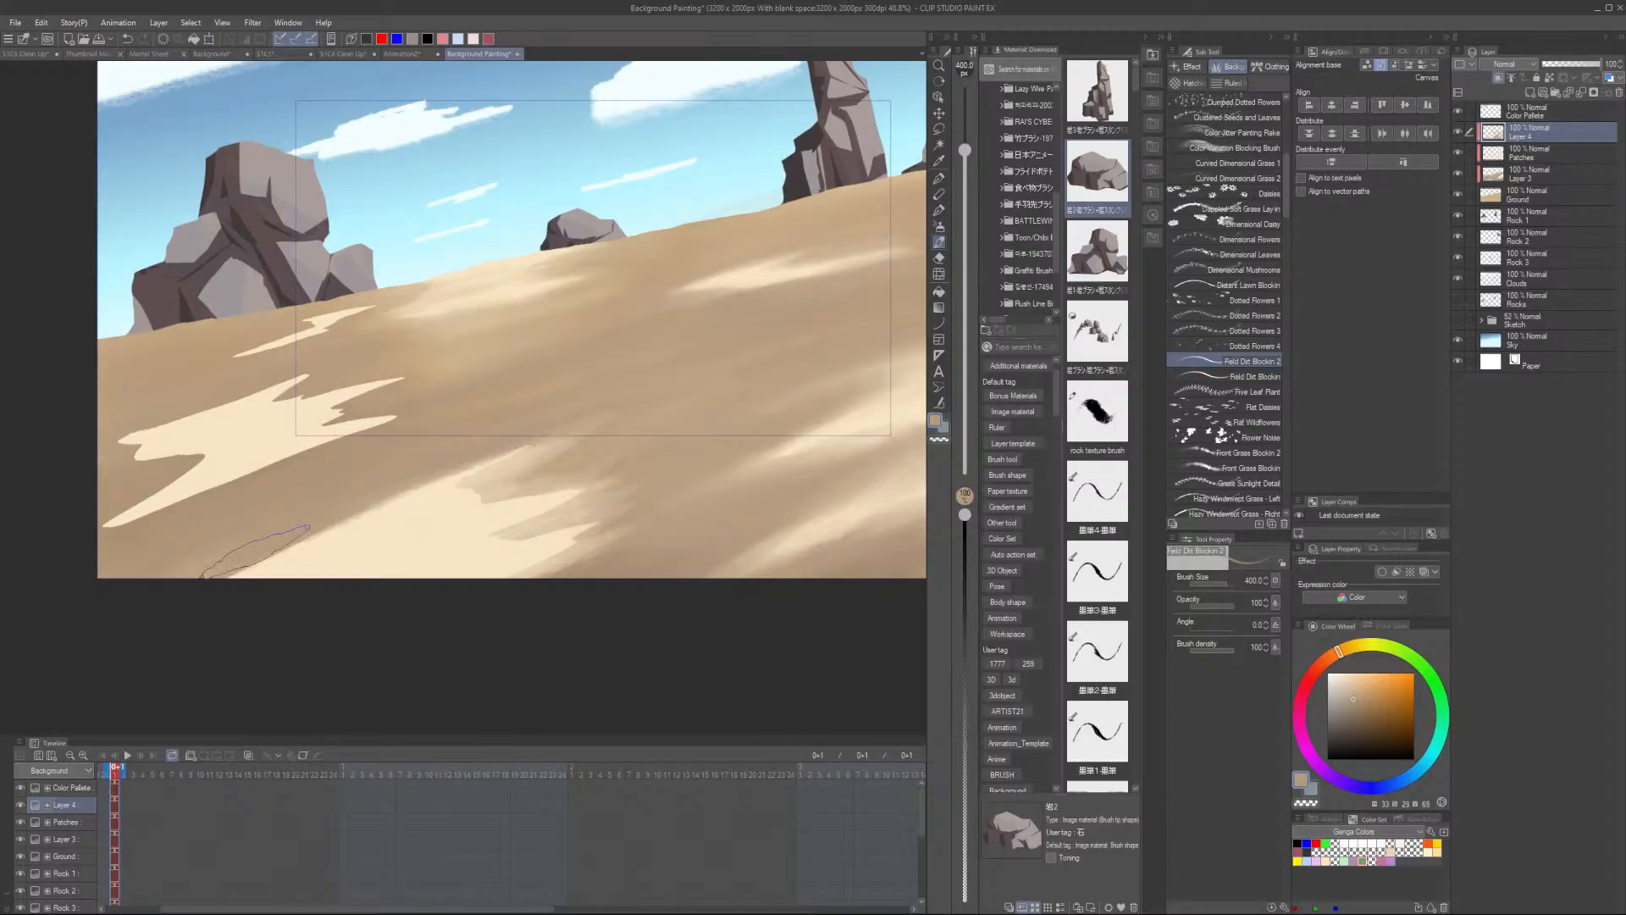
{"action": "mouse_move", "coordinate": [256, 553]}
{"action": "left_mouse_down"}
{"action": "mouse_move", "coordinate": [338, 525]}
{"action": "mouse_move", "coordinate": [190, 593]}
{"action": "mouse_move", "coordinate": [329, 549]}
{"action": "mouse_move", "coordinate": [238, 594]}
{"action": "mouse_move", "coordinate": [396, 520]}
{"action": "mouse_move", "coordinate": [290, 560]}
{"action": "mouse_move", "coordinate": [366, 547]}
{"action": "mouse_move", "coordinate": [264, 607]}
{"action": "mouse_move", "coordinate": [424, 549]}
{"action": "mouse_move", "coordinate": [335, 617]}
{"action": "mouse_move", "coordinate": [472, 555]}
{"action": "left_mouse_up"}
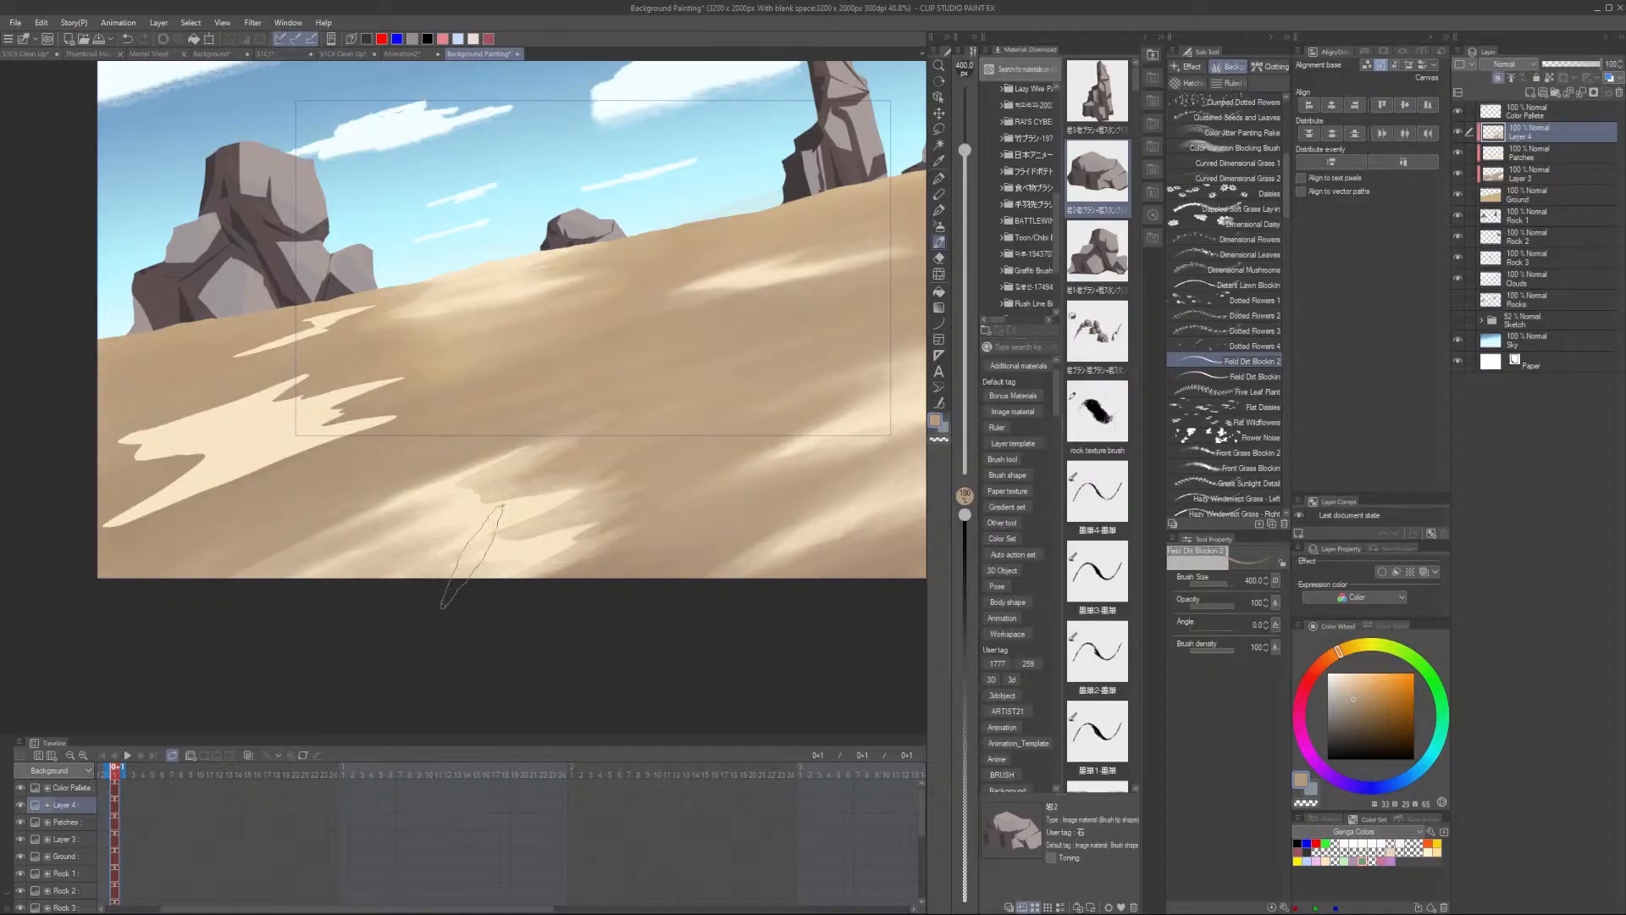
- Sample sand colours and paint a short streak on the lower middle of the ground
{"action": "left_click", "coordinate": [500, 487], "text": "alt"}
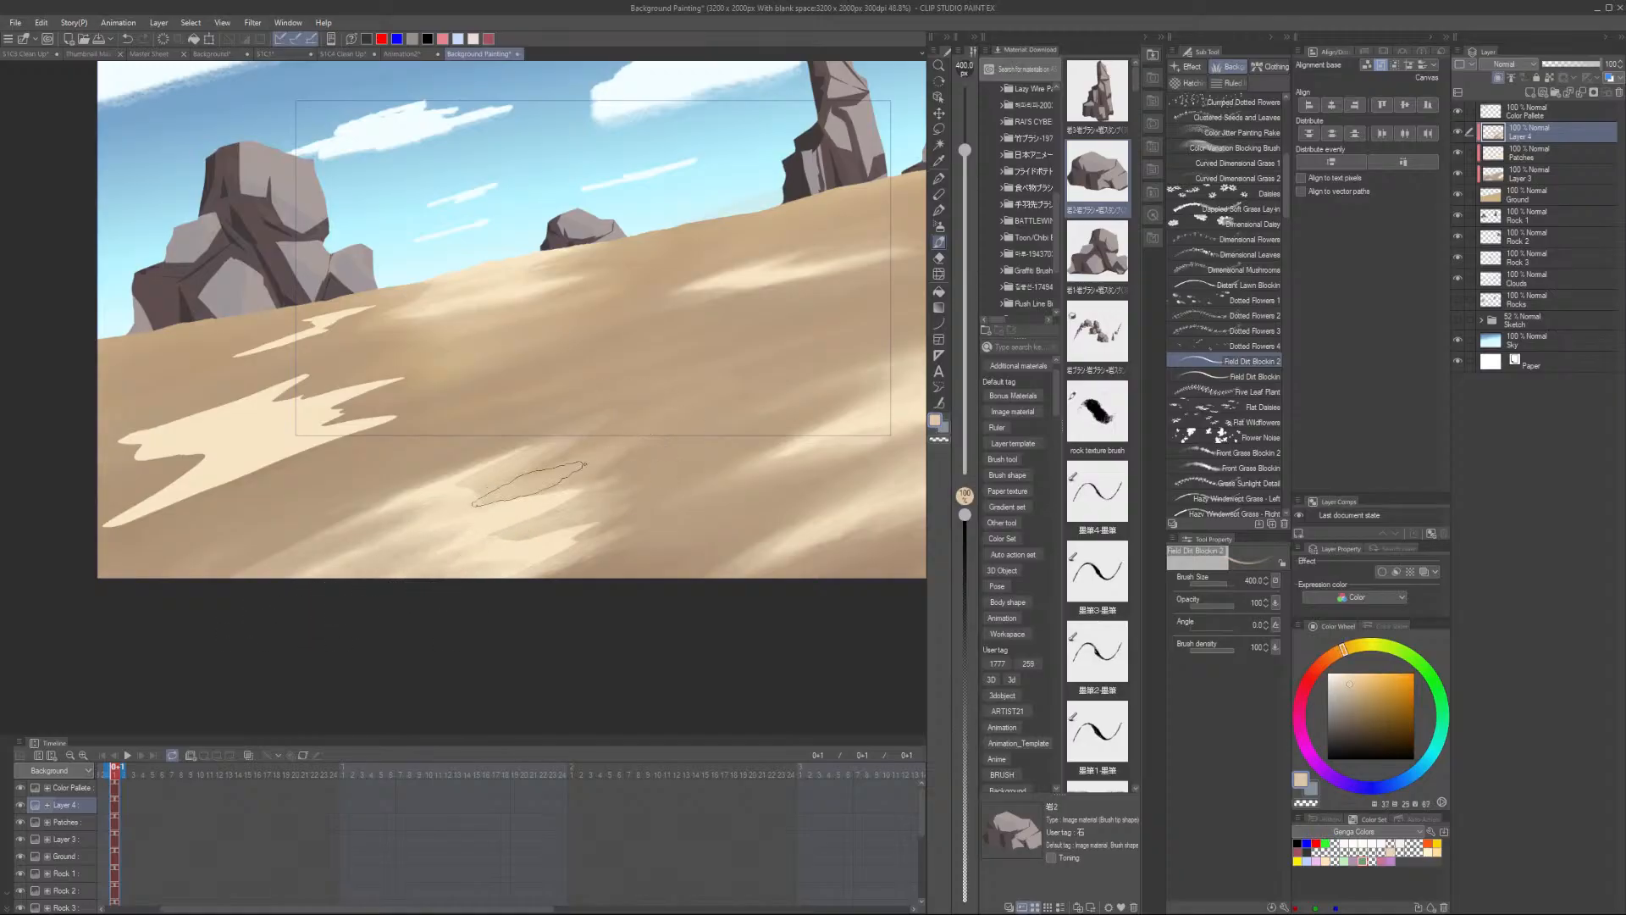
{"action": "mouse_move", "coordinate": [528, 484]}
{"action": "left_mouse_down"}
{"action": "mouse_move", "coordinate": [550, 496]}
{"action": "mouse_move", "coordinate": [526, 513]}
{"action": "left_mouse_up"}
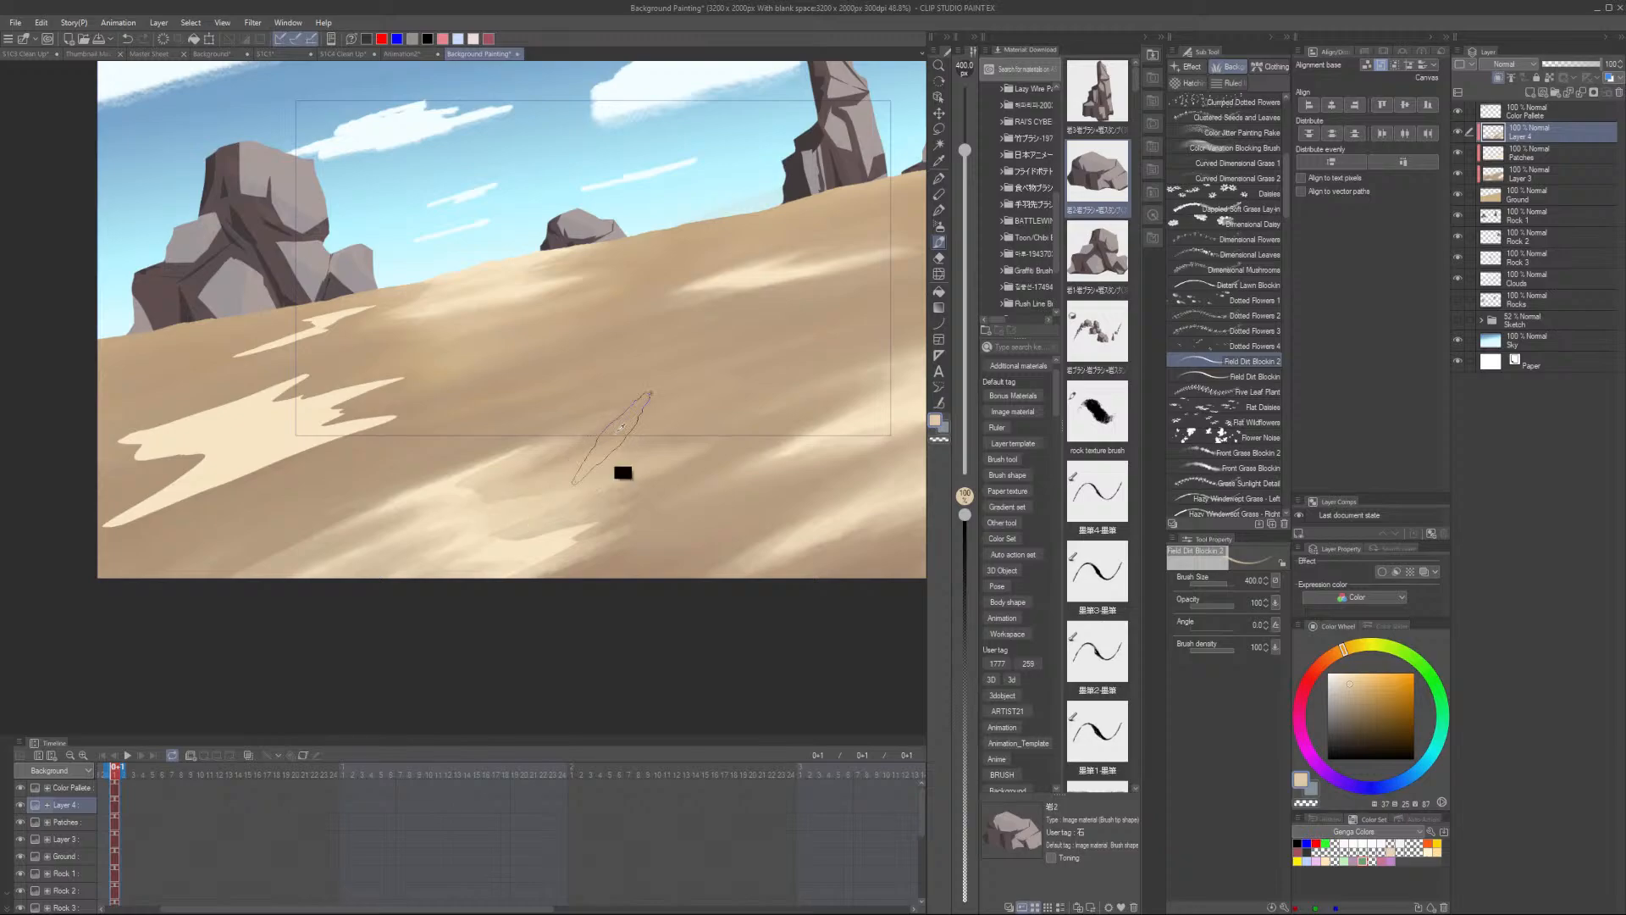
{"action": "left_click", "coordinate": [683, 399], "text": "alt"}
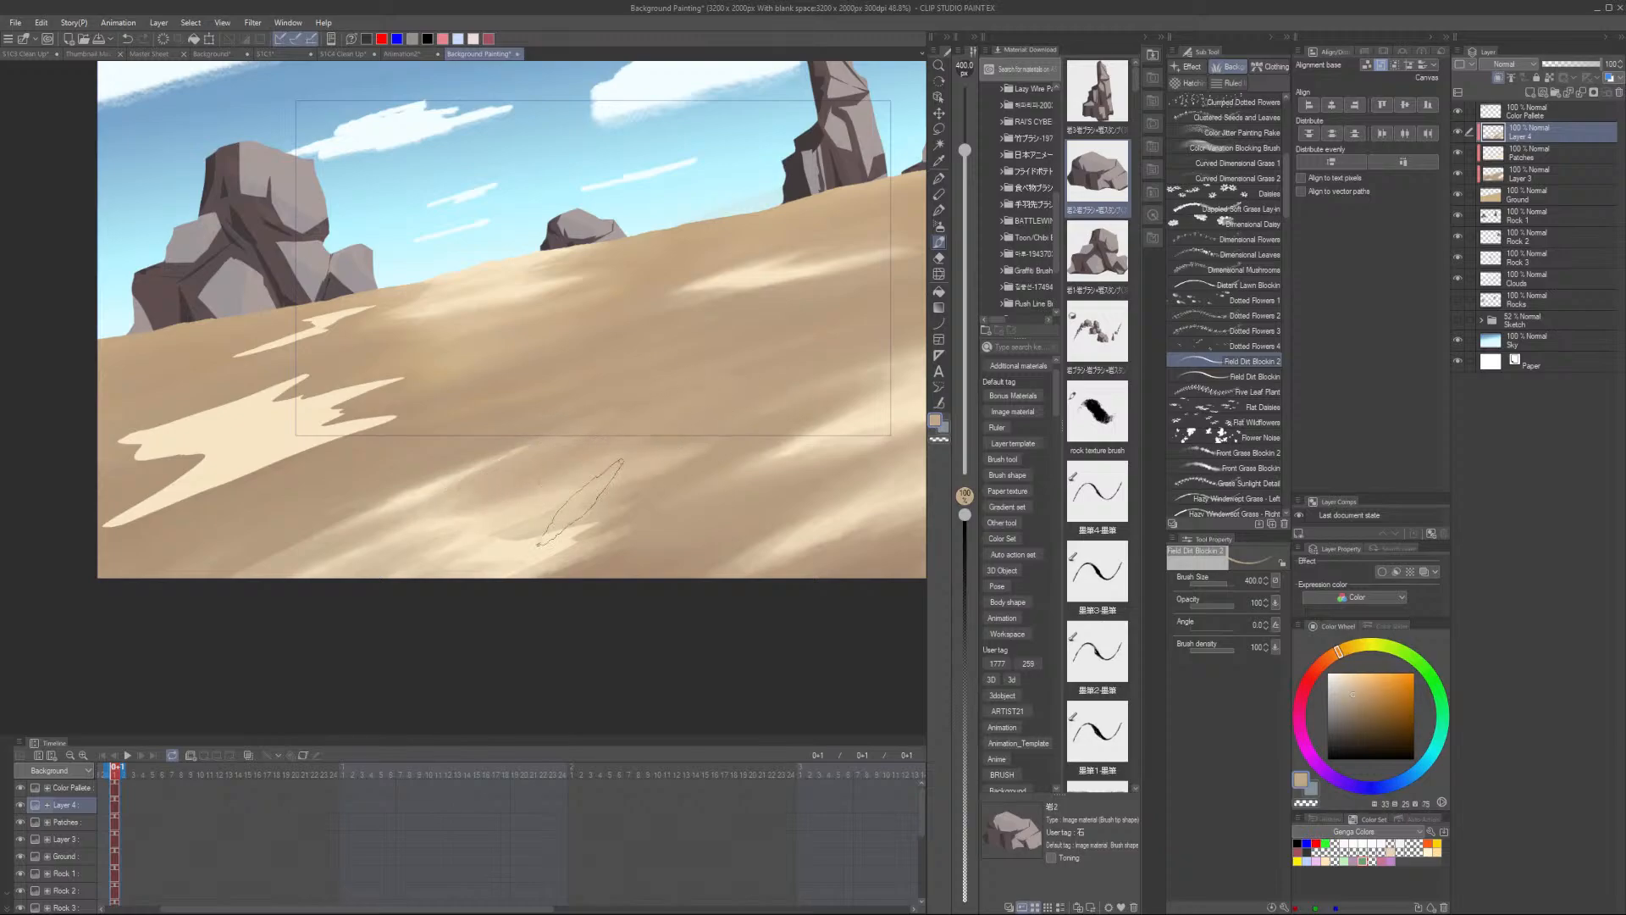
{"action": "left_click", "coordinate": [551, 543], "text": "alt"}
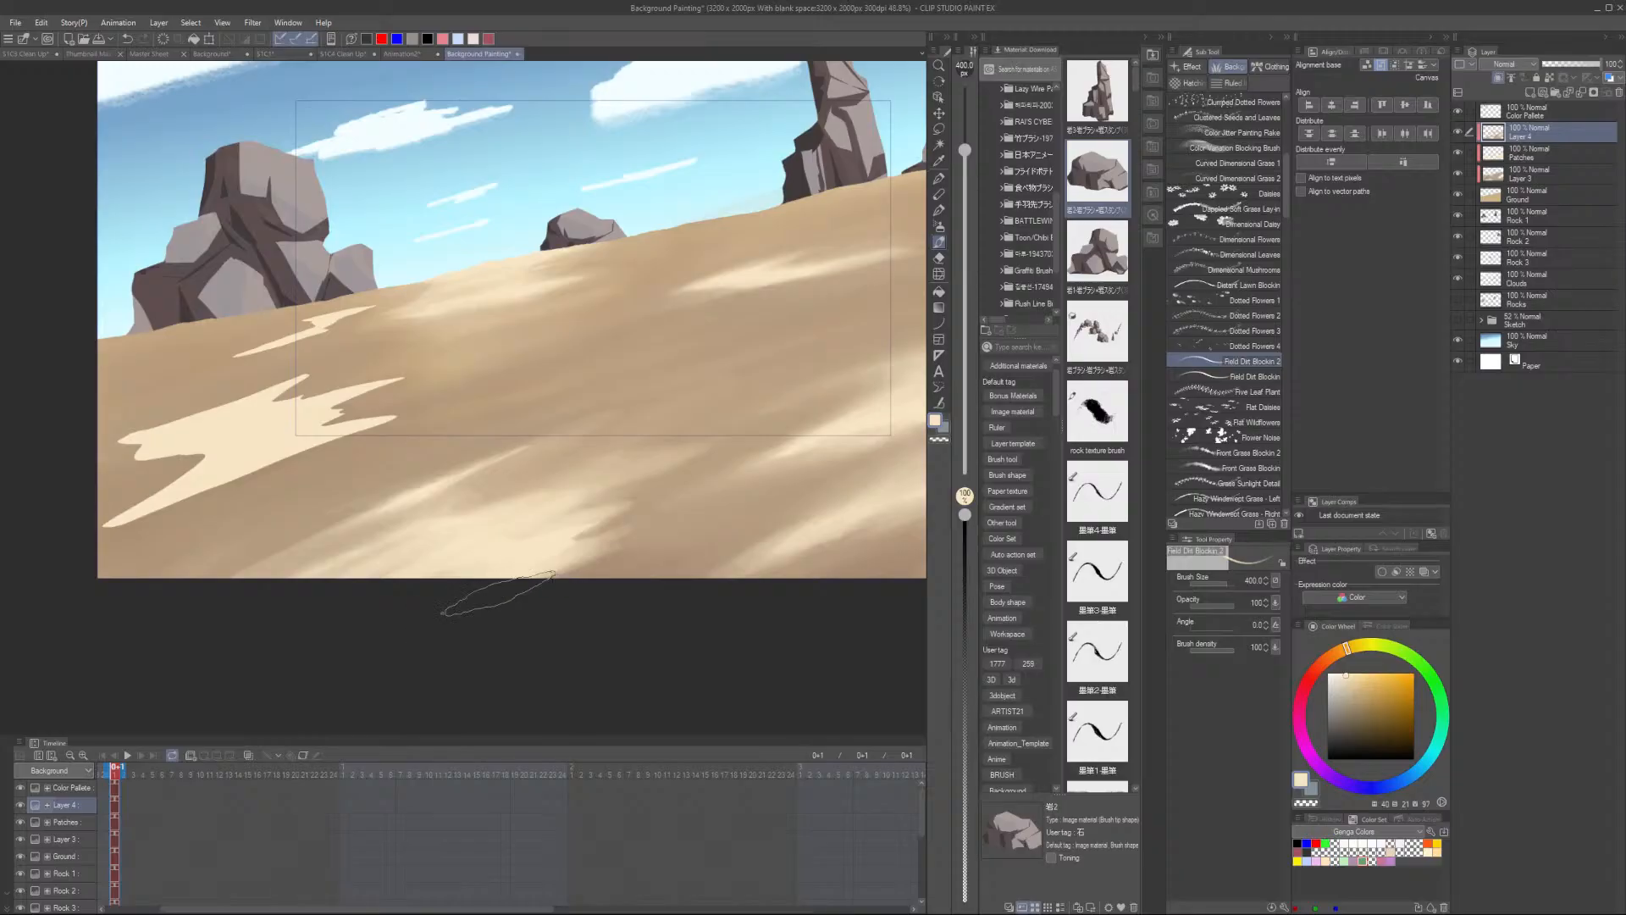
{"action": "left_click", "coordinate": [650, 507], "text": "alt"}
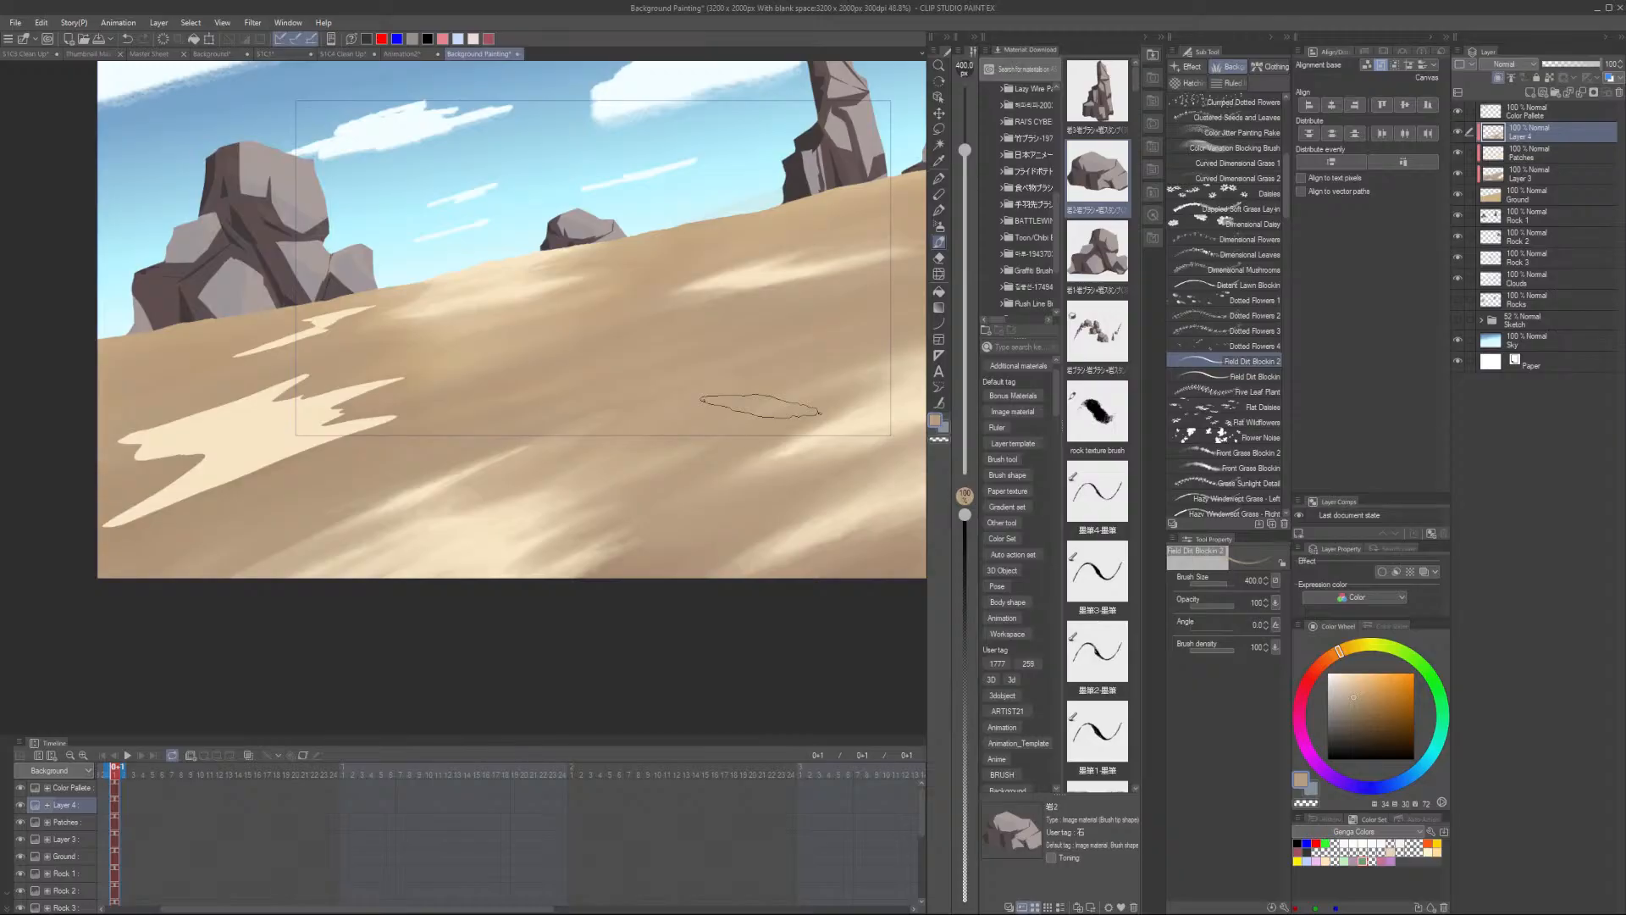
- Sample darker sand tones and paint diagonal dirt streaks across the middle of the ground
{"action": "scroll", "coordinate": [451, 465], "scroll_direction": "up", "scroll_amount": 2}
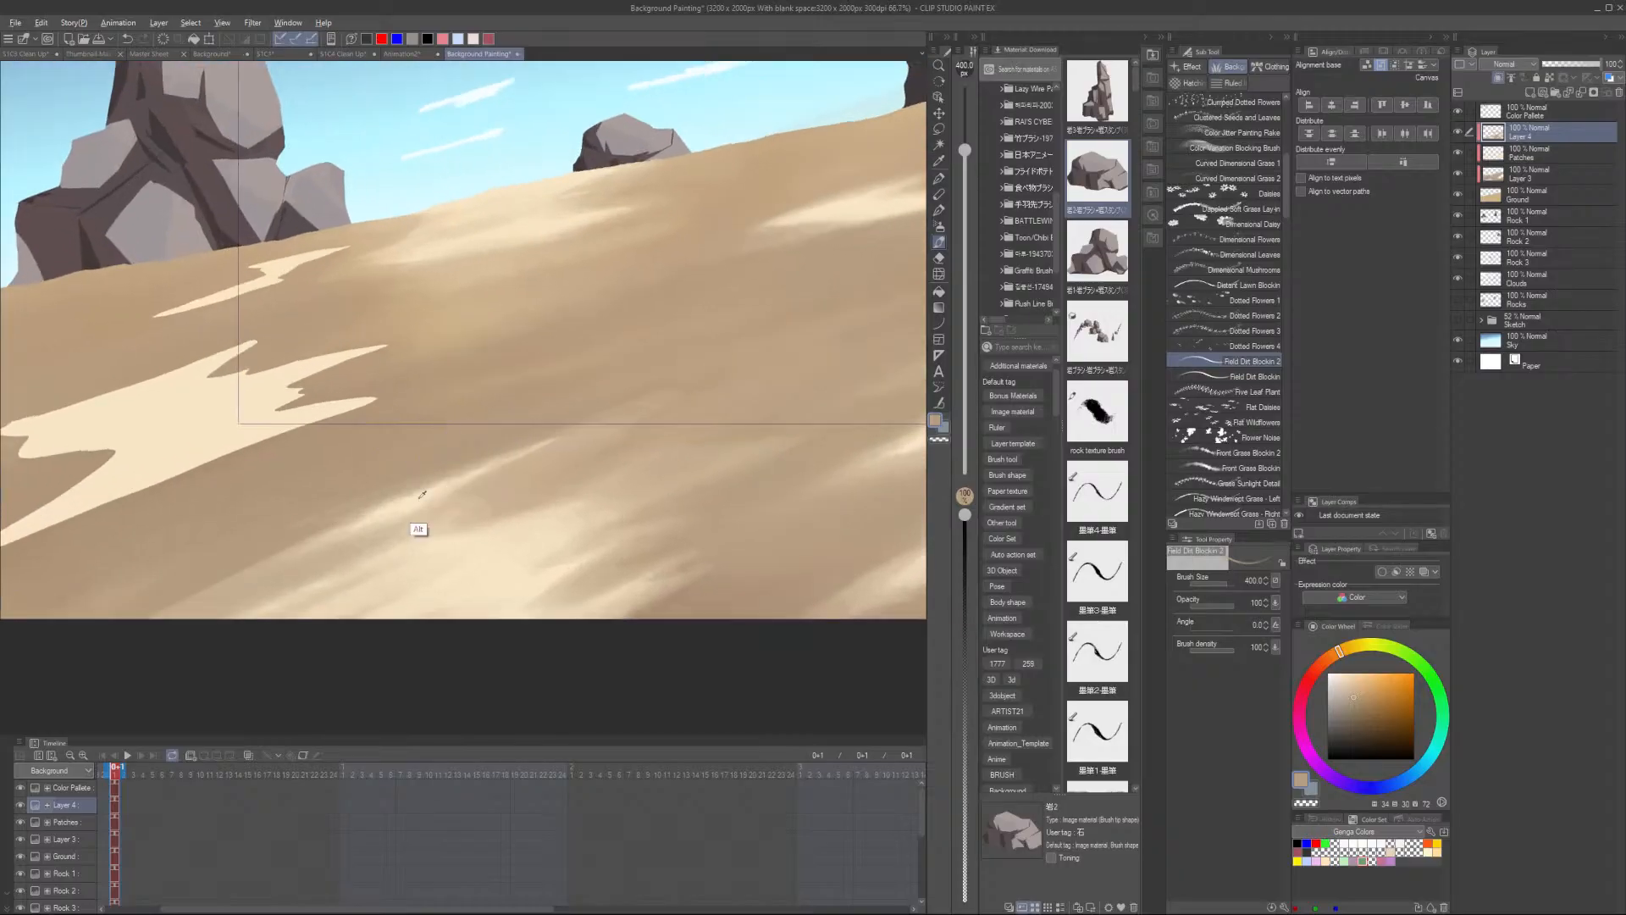
{"action": "left_click", "coordinate": [409, 537], "text": "alt"}
{"action": "left_click_drag", "start_coordinate": [265, 559], "coordinate": [451, 472]}
{"action": "left_click_drag", "start_coordinate": [342, 517], "coordinate": [500, 446]}
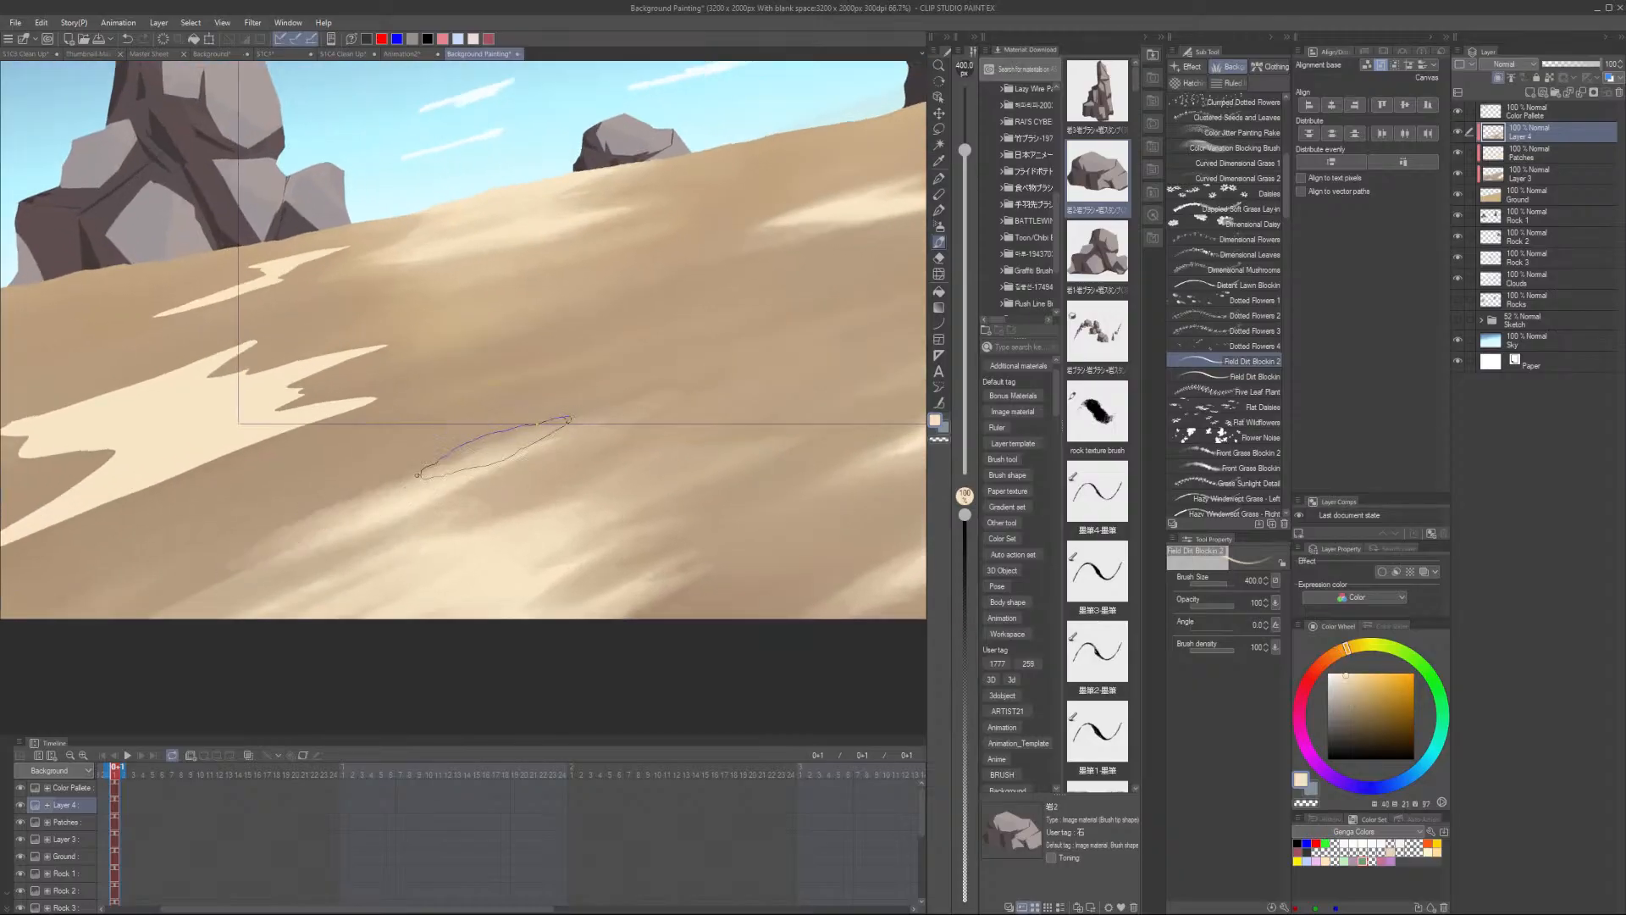
{"action": "left_click_drag", "start_coordinate": [277, 531], "coordinate": [515, 428]}
{"action": "left_click_drag", "start_coordinate": [326, 512], "coordinate": [519, 415]}
{"action": "left_click", "coordinate": [476, 406], "text": "alt"}
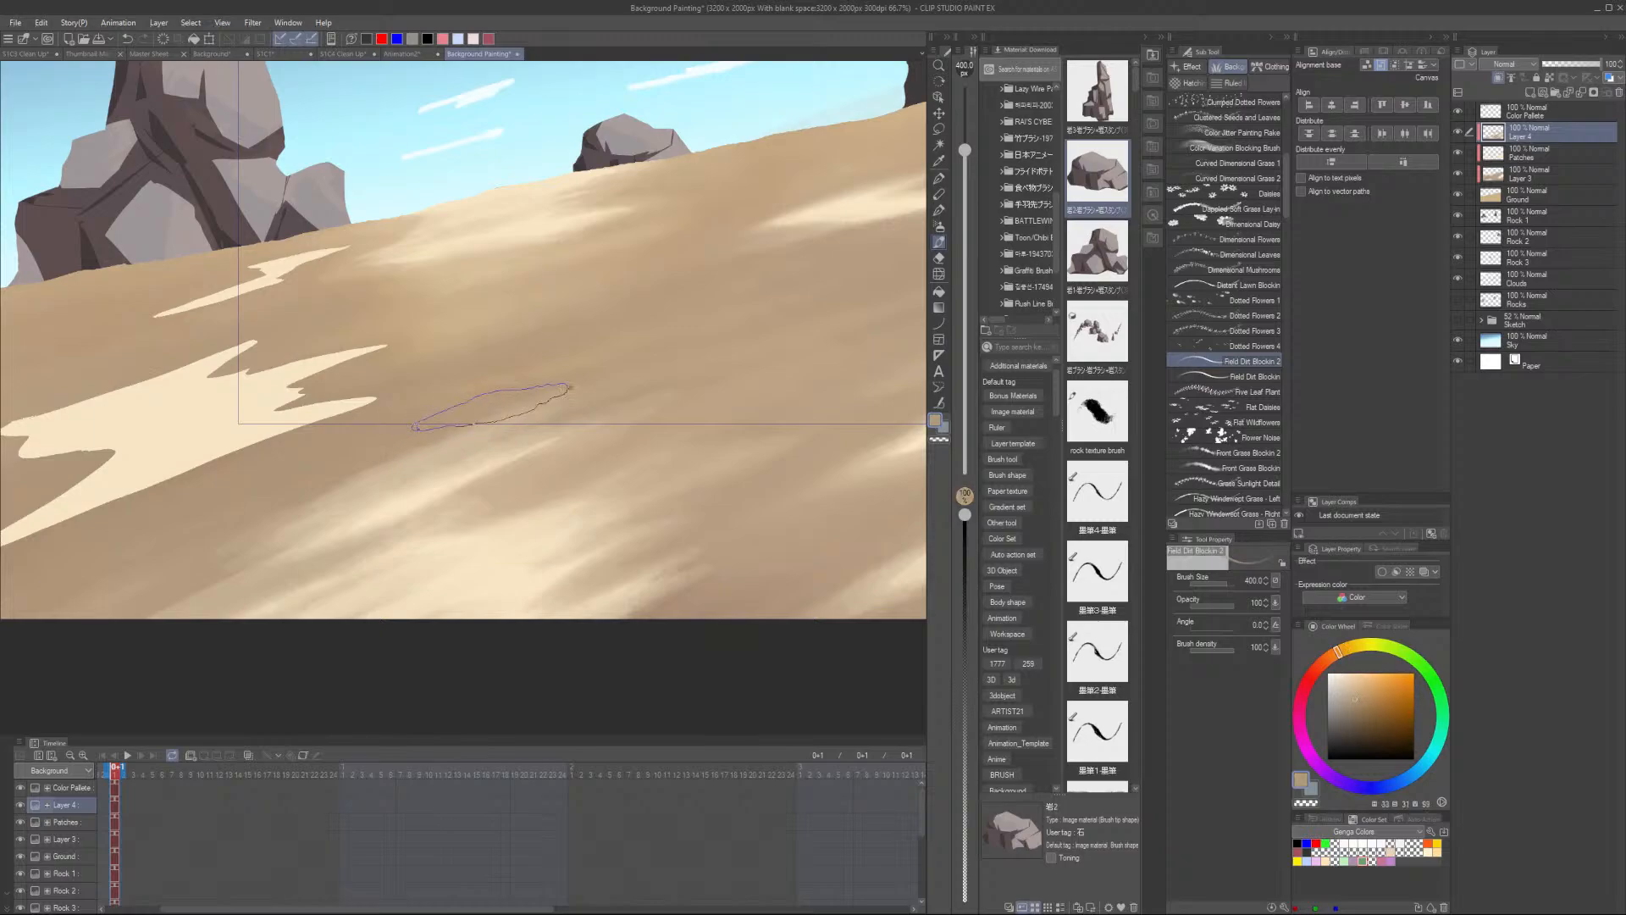
{"action": "mouse_move", "coordinate": [321, 504]}
{"action": "left_mouse_down"}
{"action": "mouse_move", "coordinate": [584, 386]}
{"action": "mouse_move", "coordinate": [583, 413]}
{"action": "left_mouse_up"}
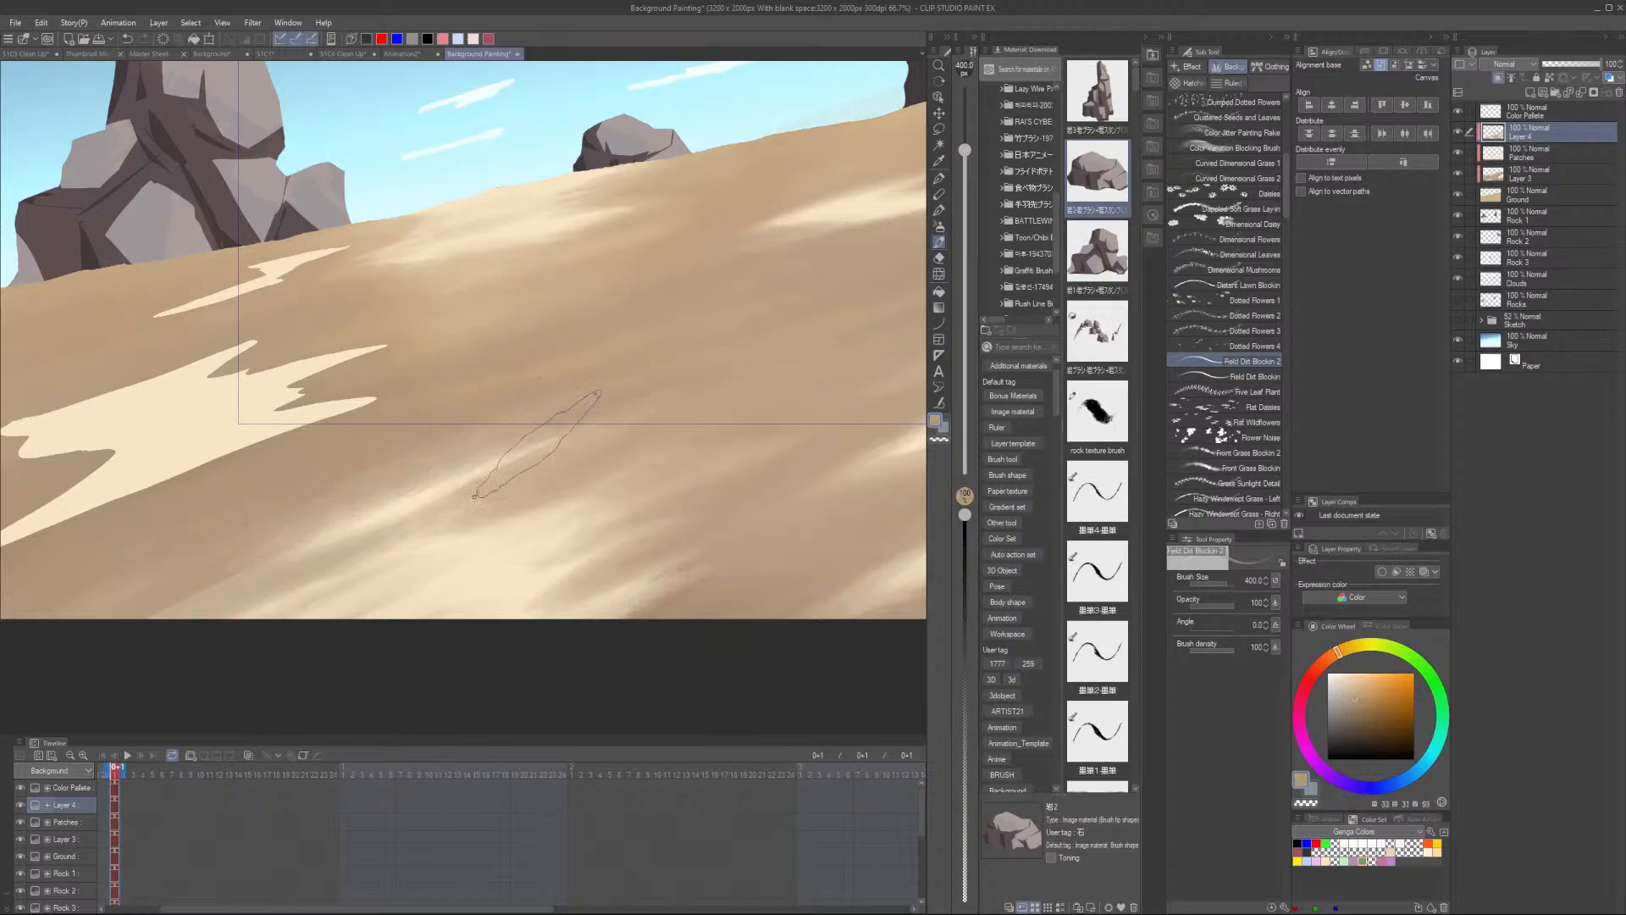
{"action": "left_click_drag", "start_coordinate": [495, 515], "coordinate": [776, 391]}
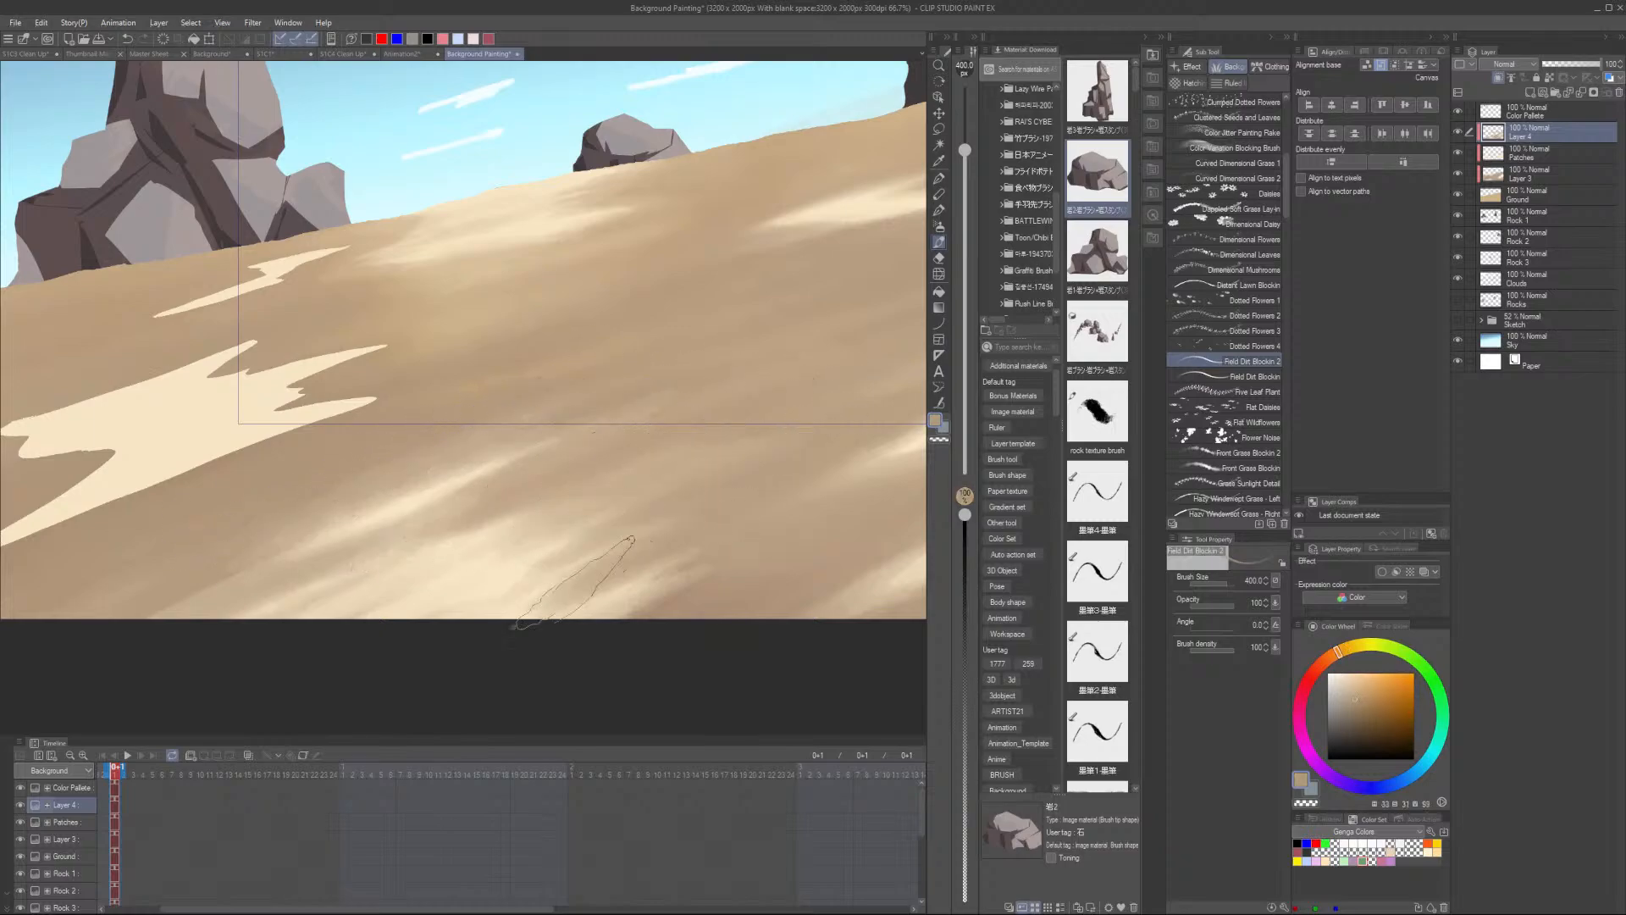
- Sample a mid sand colour and break up the large light patch on the left with streaks
{"action": "scroll", "coordinate": [640, 601], "scroll_direction": "down", "scroll_amount": 5}
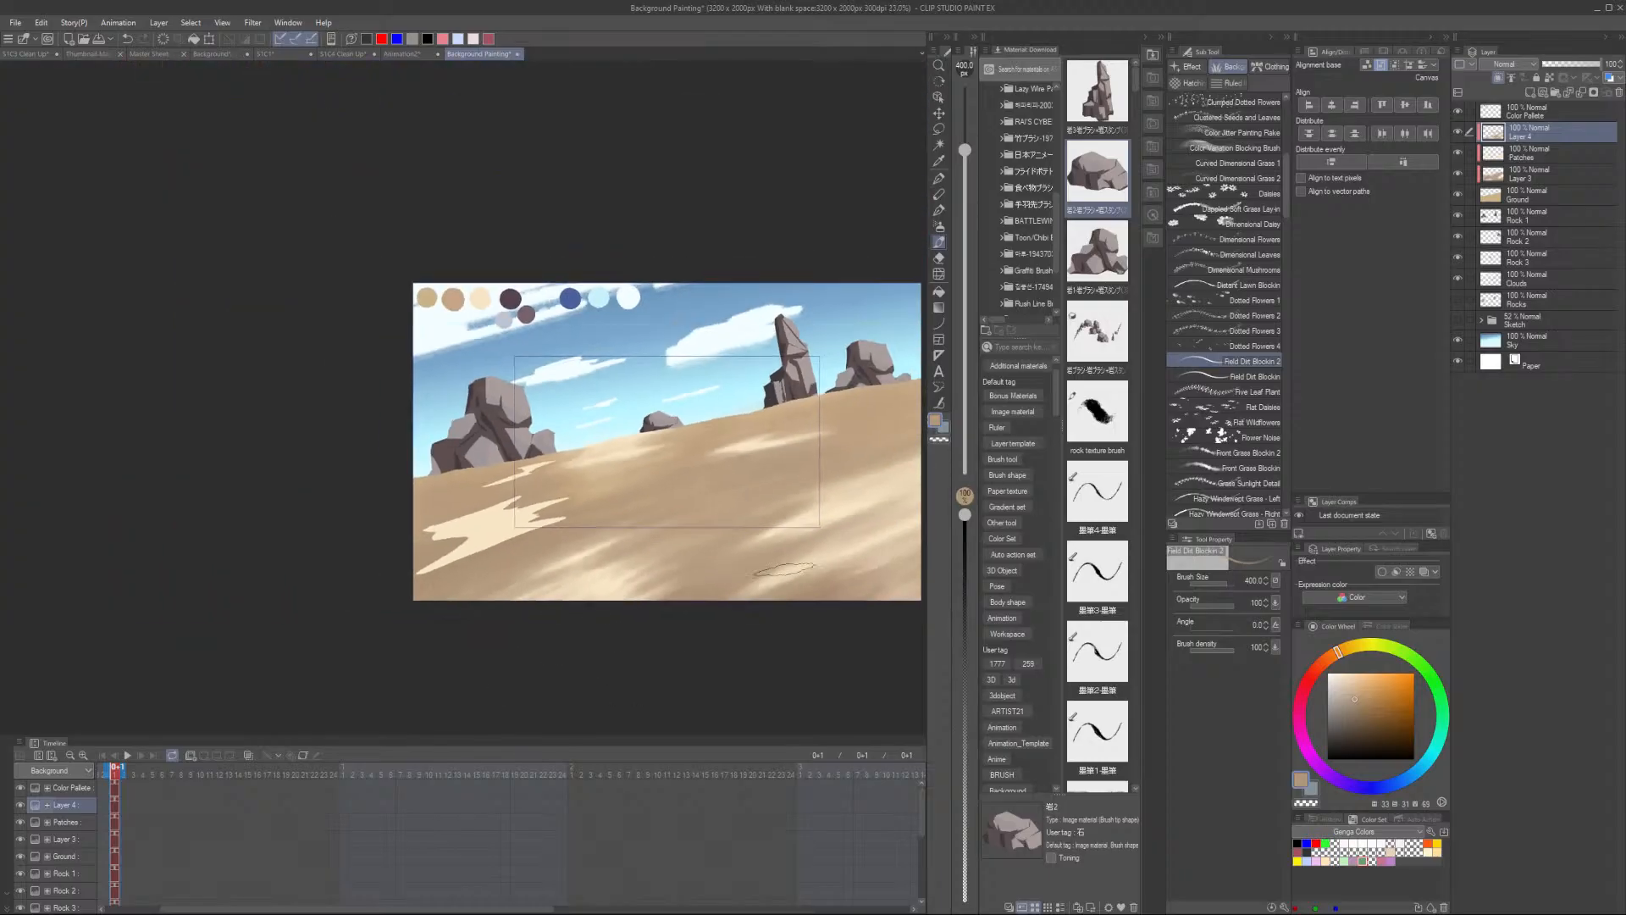
{"action": "scroll", "coordinate": [684, 542], "scroll_direction": "up", "scroll_amount": 2}
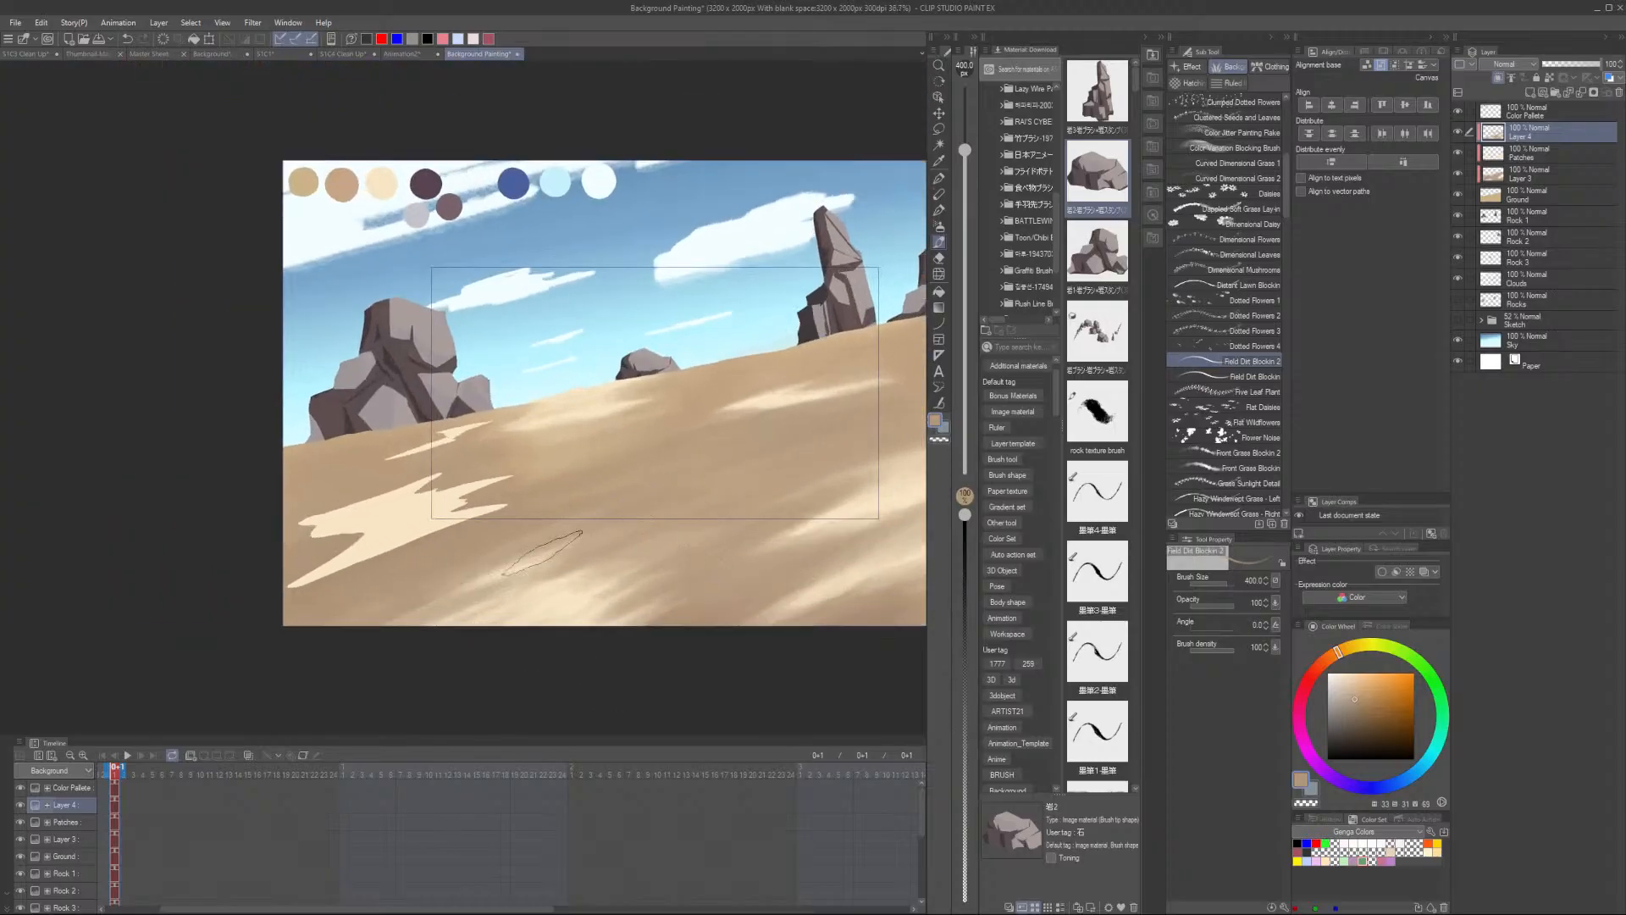
{"action": "key", "text": "alt"}
{"action": "scroll", "coordinate": [593, 462], "scroll_direction": "up", "scroll_amount": 2}
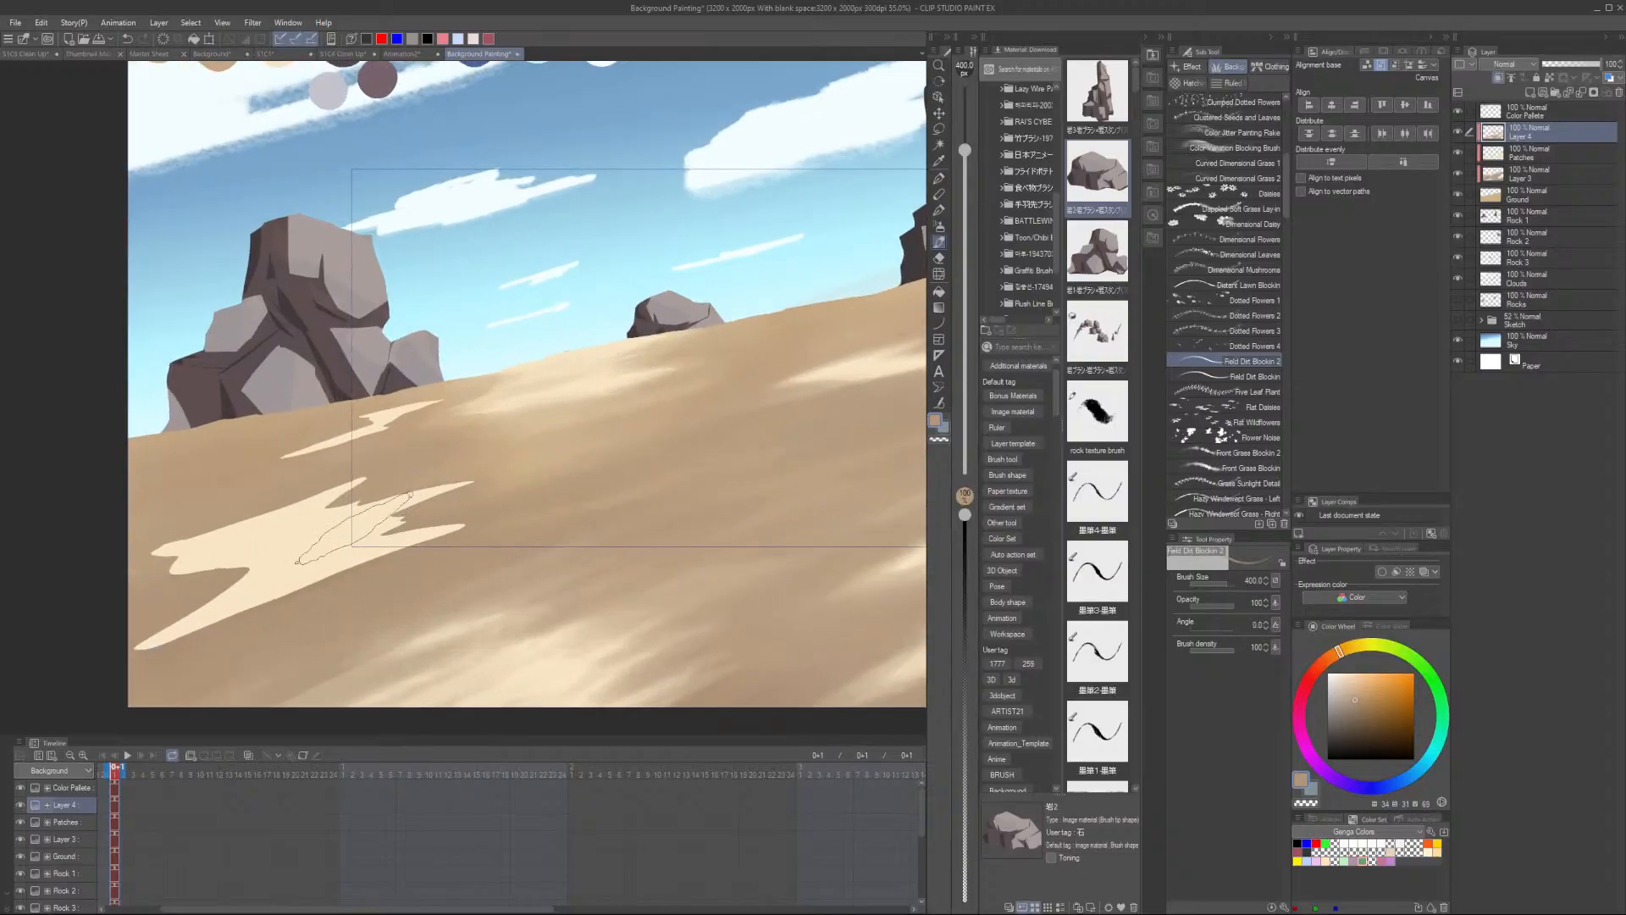
{"action": "left_click", "coordinate": [318, 585], "text": "alt"}
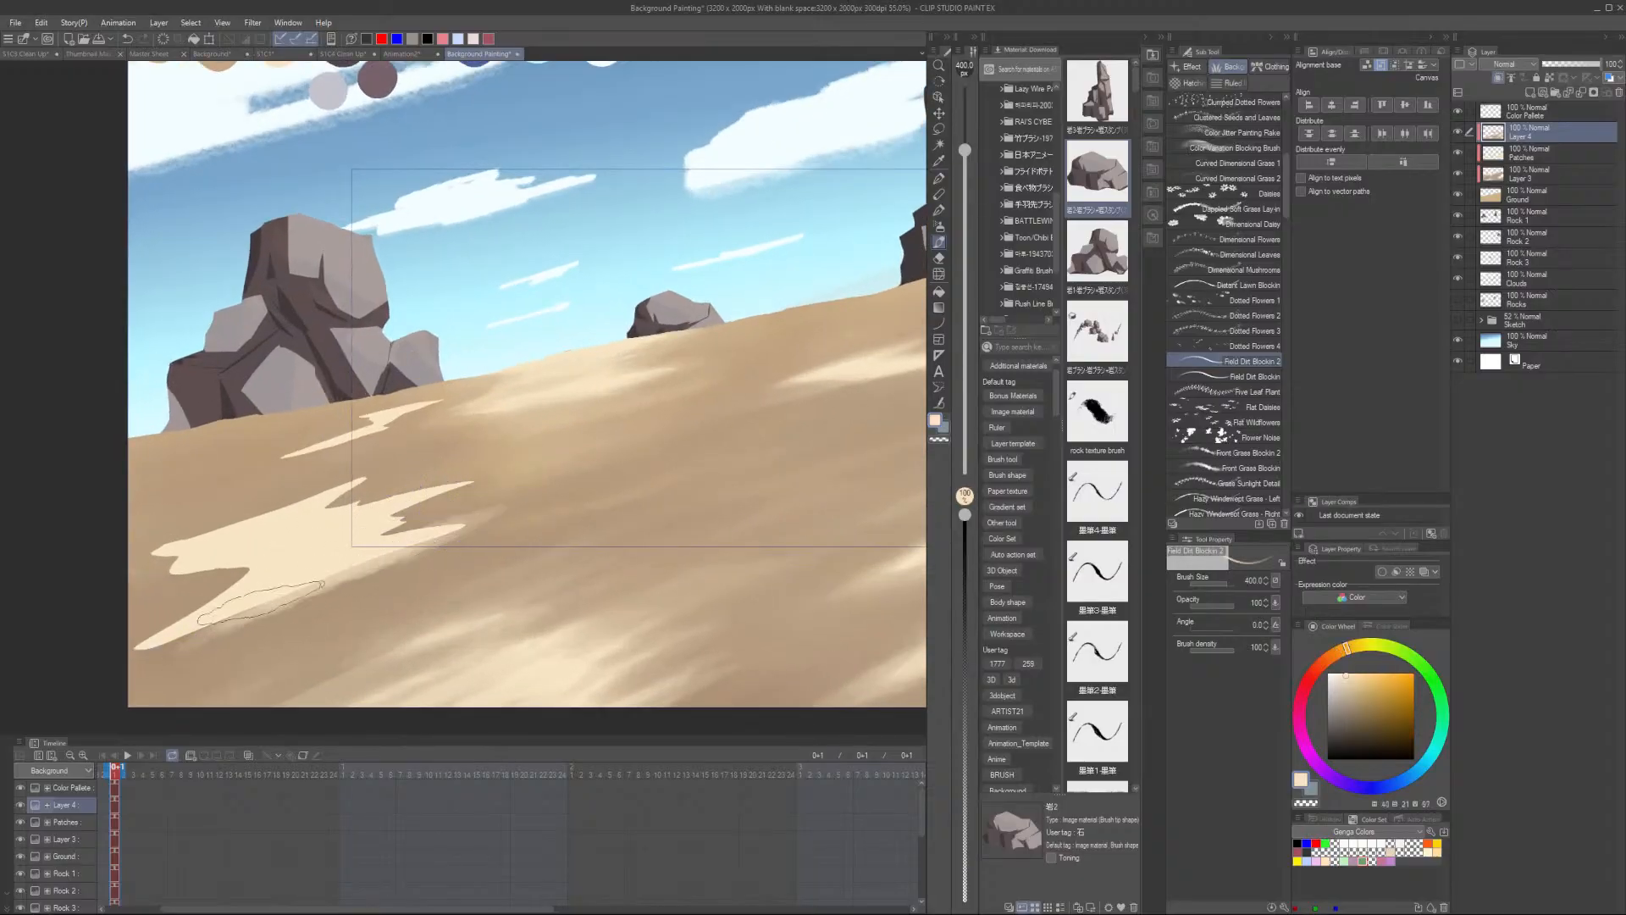
{"action": "left_click", "coordinate": [453, 503], "text": "alt"}
{"action": "mouse_move", "coordinate": [445, 508]}
{"action": "left_mouse_down"}
{"action": "mouse_move", "coordinate": [385, 531]}
{"action": "mouse_move", "coordinate": [439, 511]}
{"action": "left_mouse_up"}
{"action": "left_click_drag", "start_coordinate": [341, 546], "coordinate": [498, 503]}
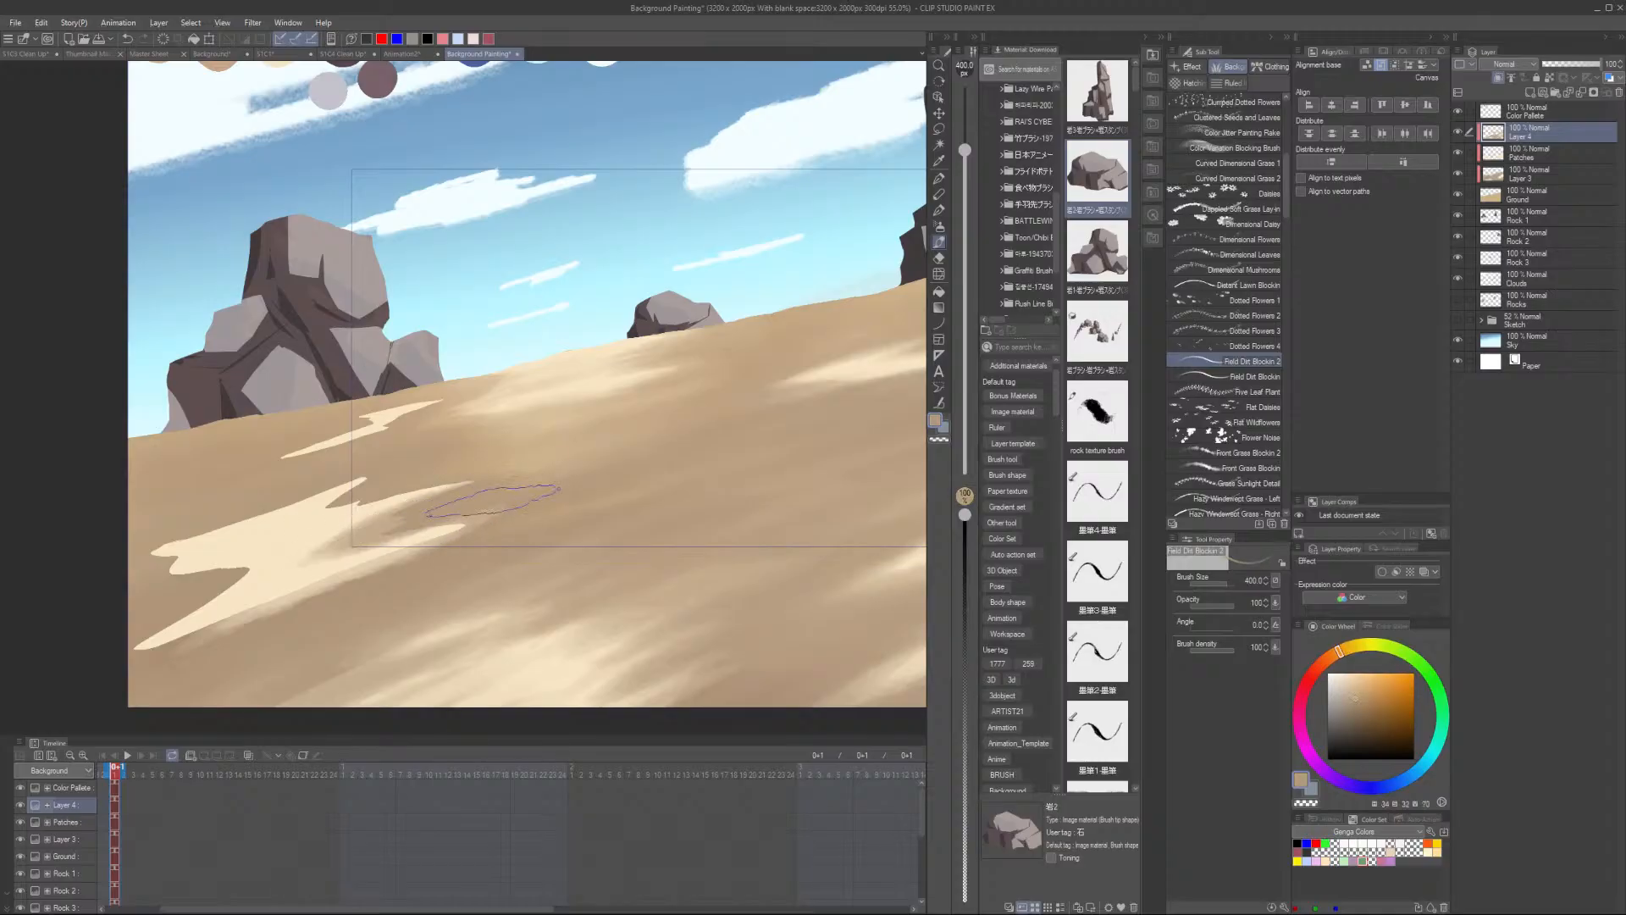
{"action": "left_click_drag", "start_coordinate": [417, 535], "coordinate": [506, 524]}
{"action": "left_click_drag", "start_coordinate": [332, 591], "coordinate": [237, 612]}
{"action": "mouse_move", "coordinate": [343, 527]}
{"action": "left_mouse_down"}
{"action": "mouse_move", "coordinate": [224, 597]}
{"action": "mouse_move", "coordinate": [281, 509]}
{"action": "mouse_move", "coordinate": [174, 544]}
{"action": "left_mouse_up"}
{"action": "mouse_move", "coordinate": [326, 484]}
{"action": "left_mouse_down"}
{"action": "mouse_move", "coordinate": [180, 534]}
{"action": "mouse_move", "coordinate": [262, 511]}
{"action": "left_mouse_up"}
{"action": "left_click", "coordinate": [382, 482], "text": "alt"}
{"action": "mouse_move", "coordinate": [369, 488]}
{"action": "left_mouse_down"}
{"action": "mouse_move", "coordinate": [453, 460]}
{"action": "mouse_move", "coordinate": [440, 488]}
{"action": "mouse_move", "coordinate": [366, 492]}
{"action": "mouse_move", "coordinate": [411, 468]}
{"action": "mouse_move", "coordinate": [339, 492]}
{"action": "mouse_move", "coordinate": [464, 476]}
{"action": "mouse_move", "coordinate": [304, 523]}
{"action": "mouse_move", "coordinate": [359, 479]}
{"action": "mouse_move", "coordinate": [155, 569]}
{"action": "mouse_move", "coordinate": [164, 587]}
{"action": "mouse_move", "coordinate": [208, 583]}
{"action": "mouse_move", "coordinate": [309, 542]}
{"action": "mouse_move", "coordinate": [167, 579]}
{"action": "left_mouse_up"}
- Reduce the brush size to 250 and paint small streaks in the lower left foreground
{"action": "key", "text": "bracketleft"}
{"action": "key", "text": "bracketleft"}
{"action": "key", "text": "bracketleft"}
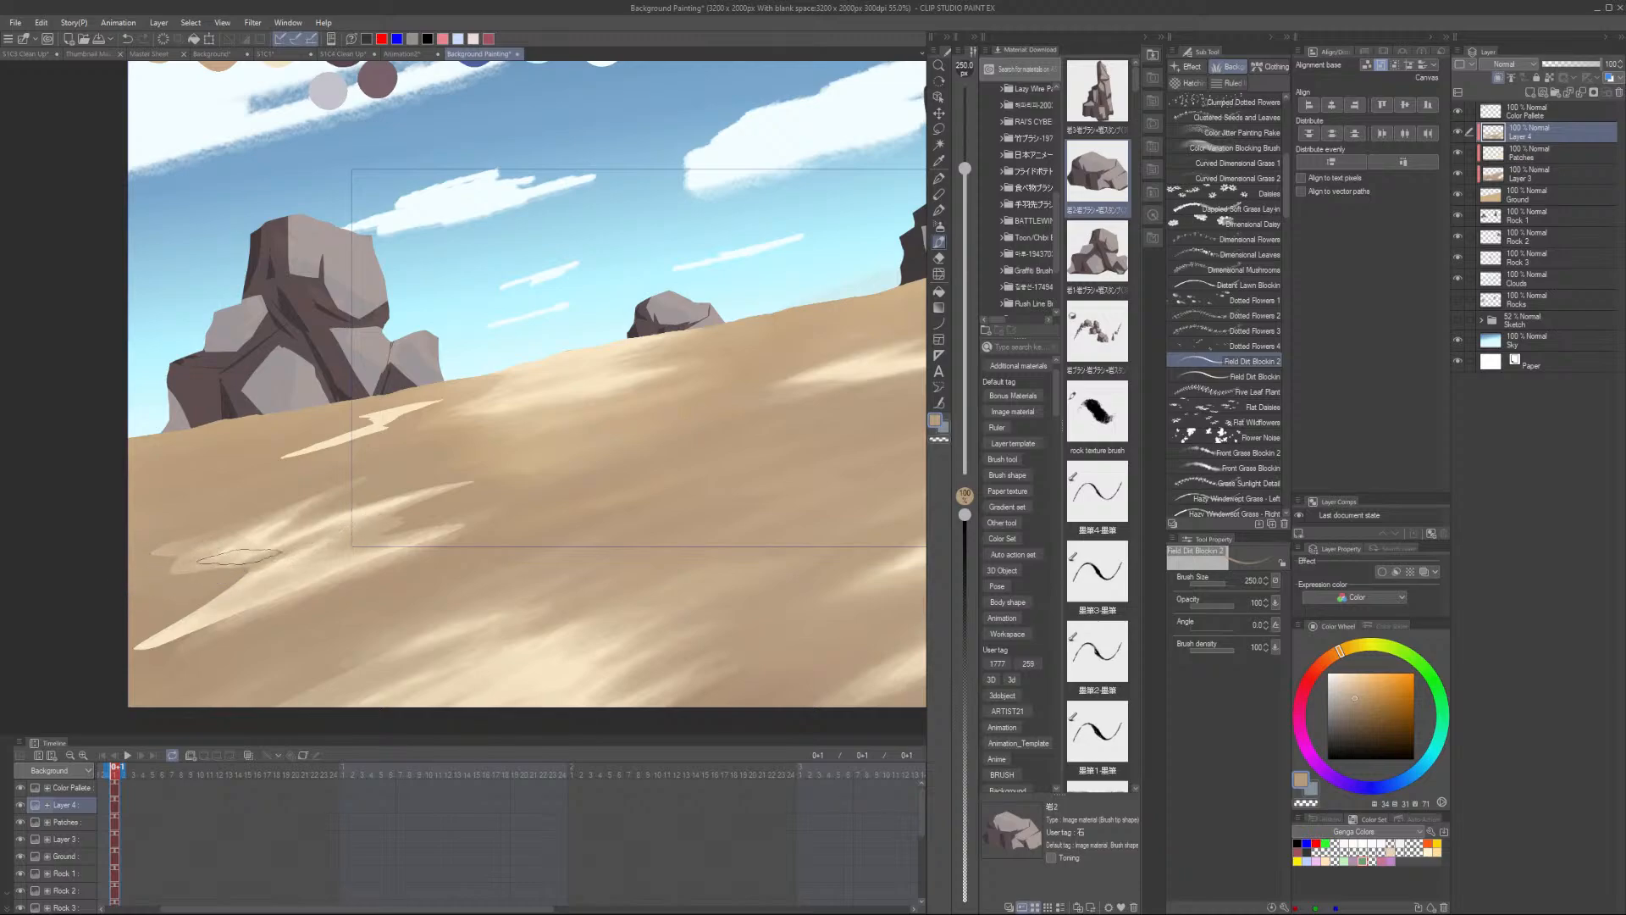
{"action": "left_click", "coordinate": [280, 570], "text": "alt"}
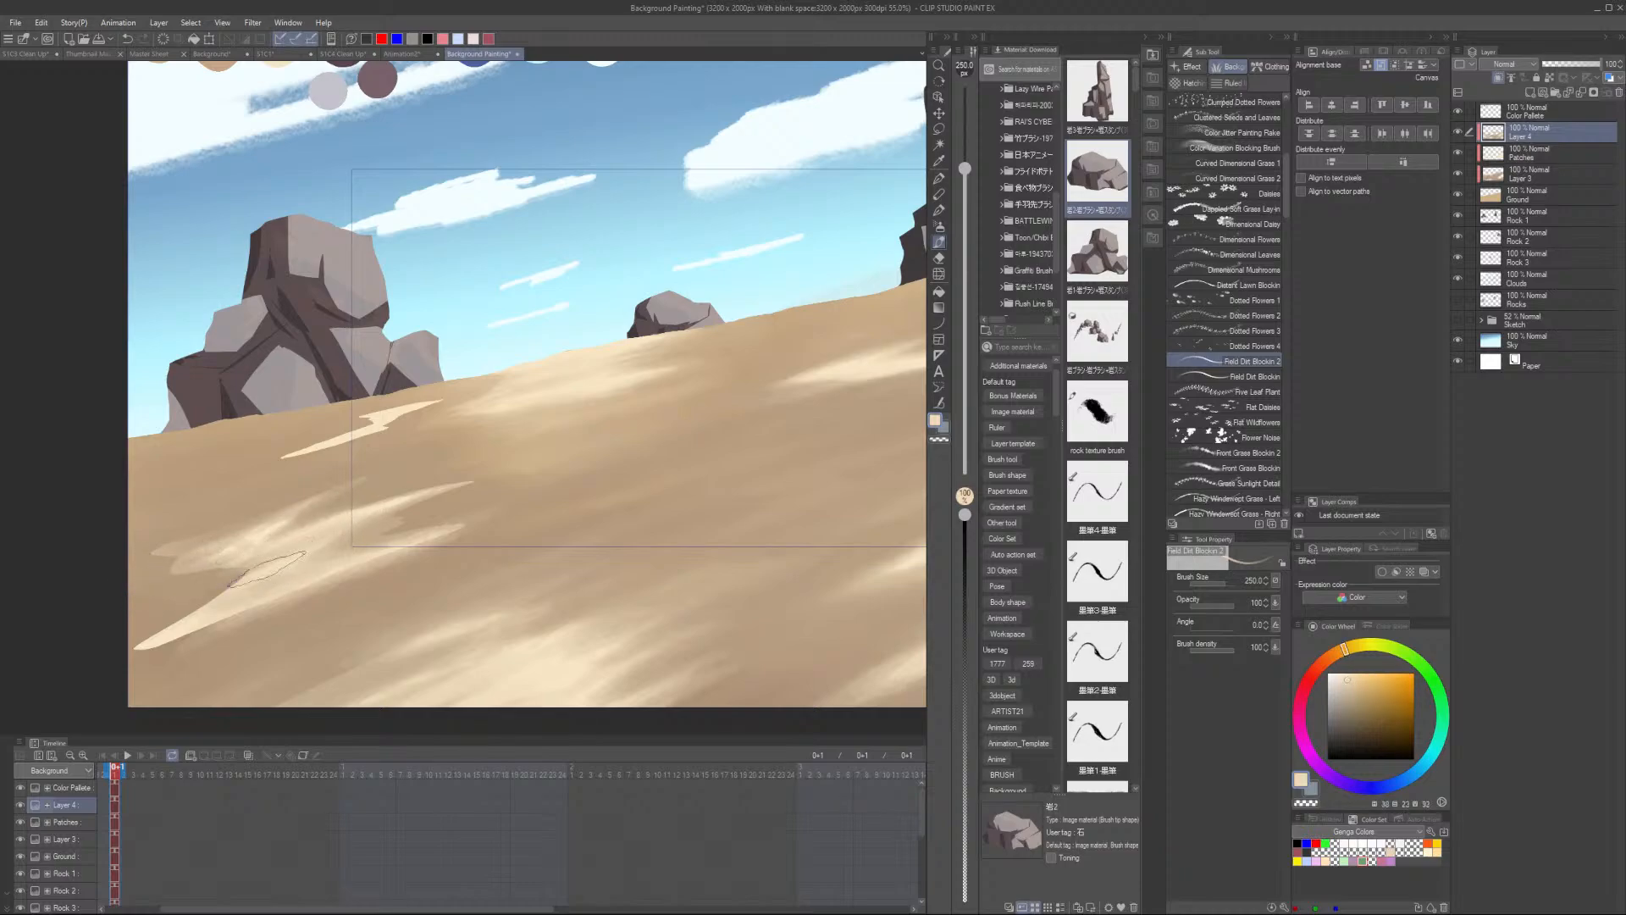
{"action": "left_click_drag", "start_coordinate": [262, 568], "coordinate": [146, 641]}
{"action": "mouse_move", "coordinate": [257, 616]}
{"action": "left_mouse_down"}
{"action": "mouse_move", "coordinate": [208, 627]}
{"action": "mouse_move", "coordinate": [312, 590]}
{"action": "mouse_move", "coordinate": [172, 643]}
{"action": "left_mouse_up"}
- Increase the brush size to 400, sample a darker sand colour and paint streaks along the left slope
{"action": "key", "text": "bracketright"}
{"action": "key", "text": "bracketright"}
{"action": "left_click_drag", "start_coordinate": [273, 562], "coordinate": [161, 571]}
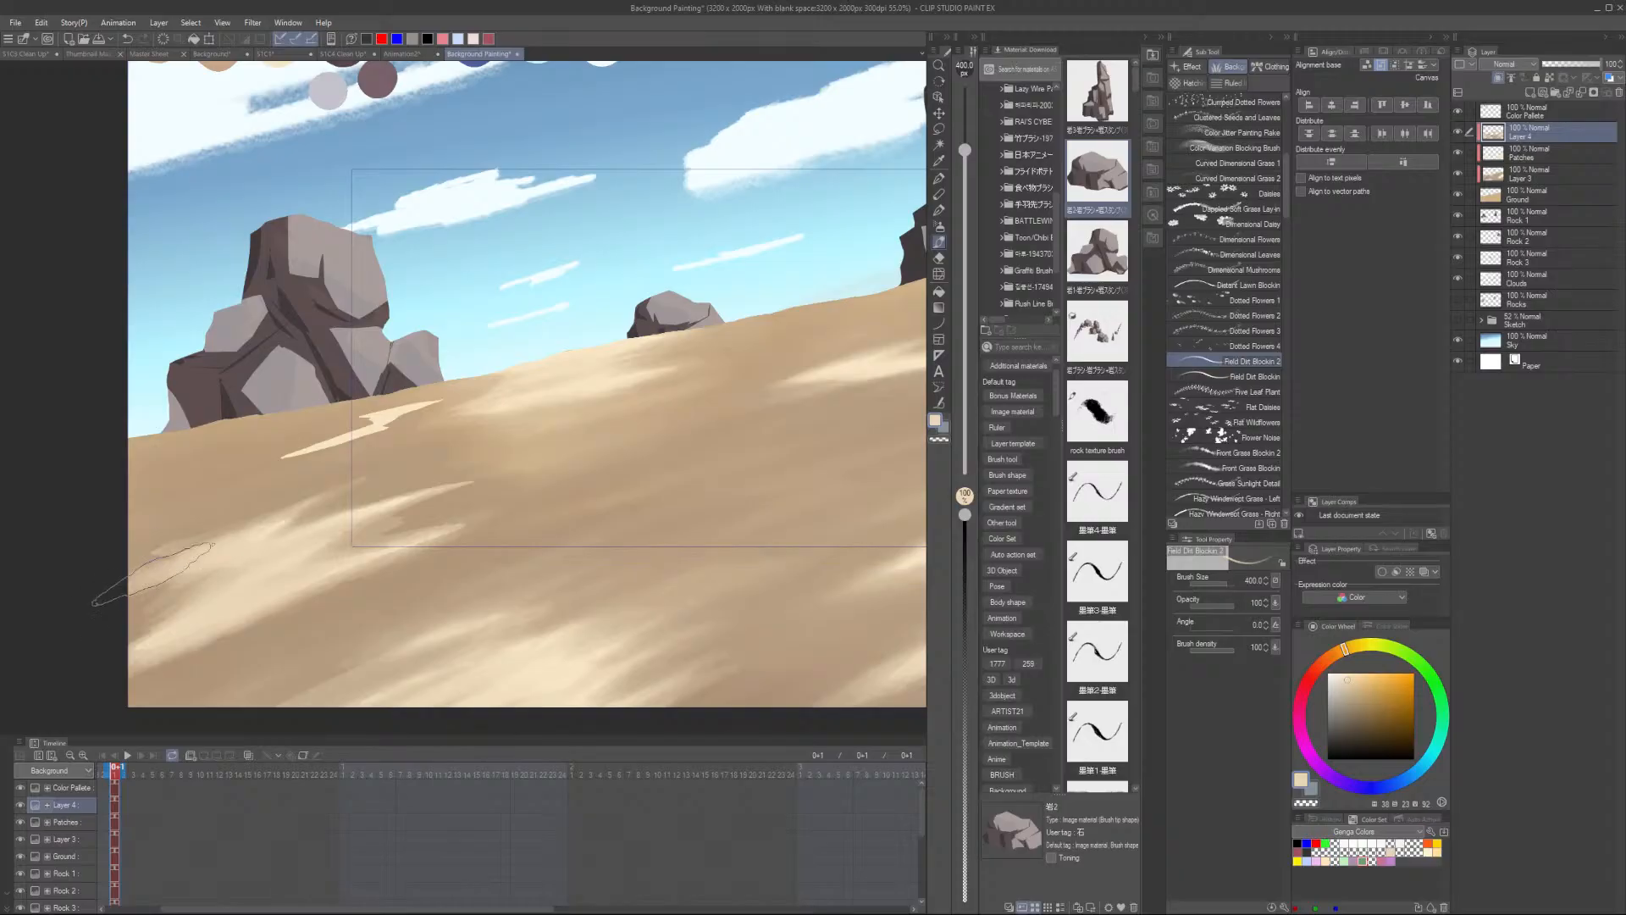
{"action": "left_click", "coordinate": [160, 551], "text": "alt"}
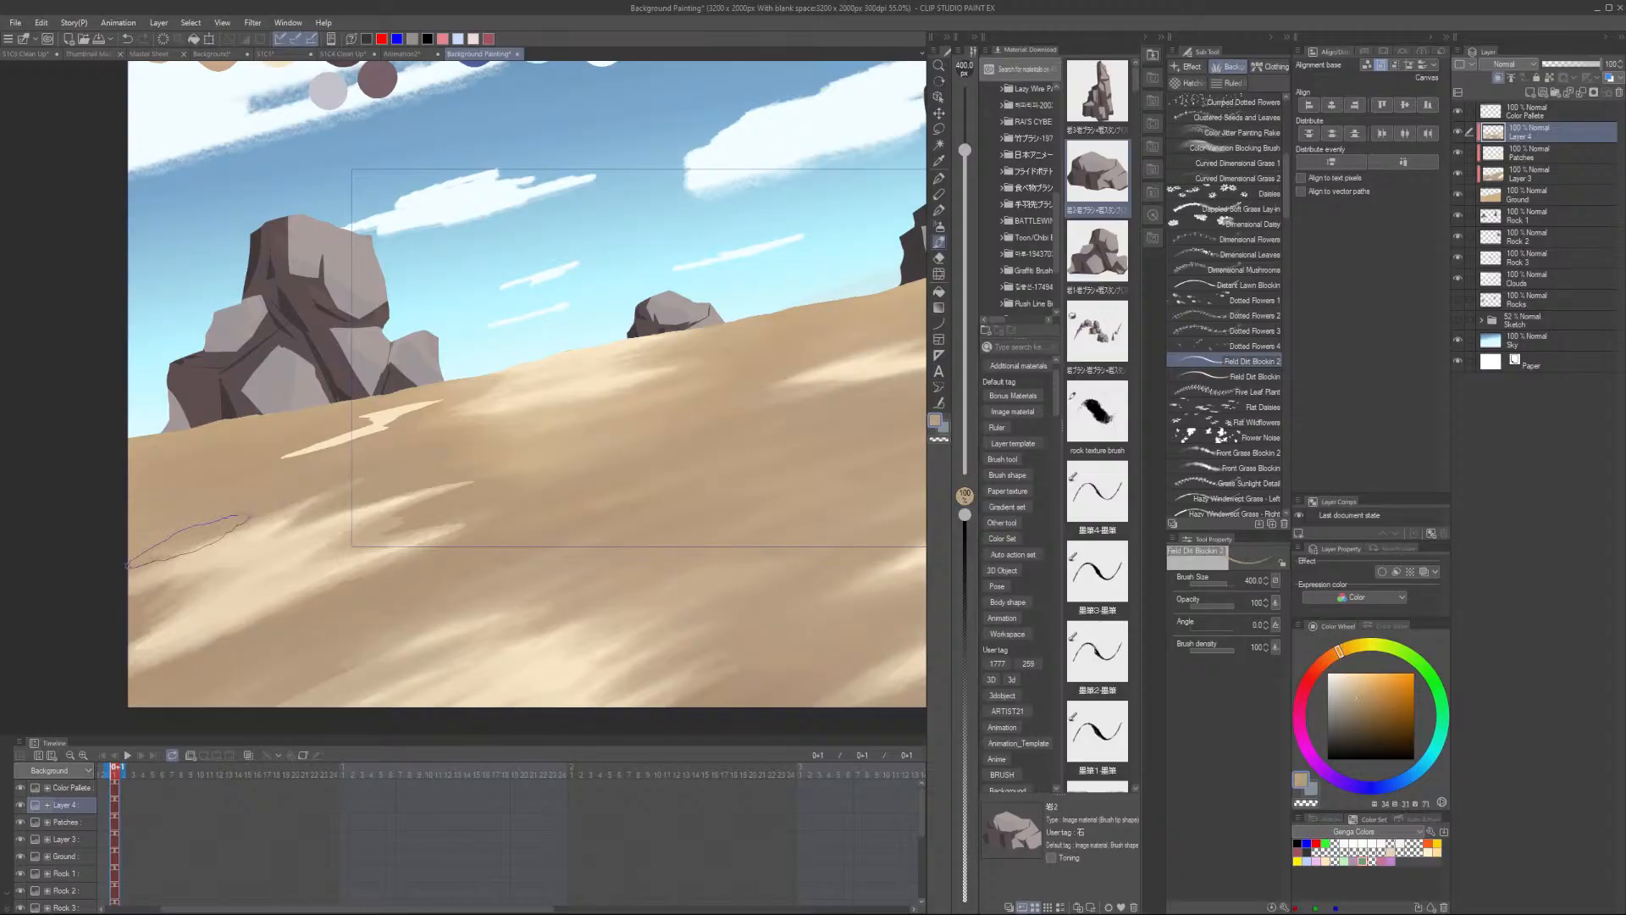
{"action": "mouse_move", "coordinate": [155, 600]}
{"action": "left_mouse_down"}
{"action": "mouse_move", "coordinate": [230, 568]}
{"action": "mouse_move", "coordinate": [214, 583]}
{"action": "left_mouse_up"}
{"action": "left_click_drag", "start_coordinate": [313, 535], "coordinate": [364, 517]}
{"action": "left_click_drag", "start_coordinate": [458, 490], "coordinate": [307, 537]}
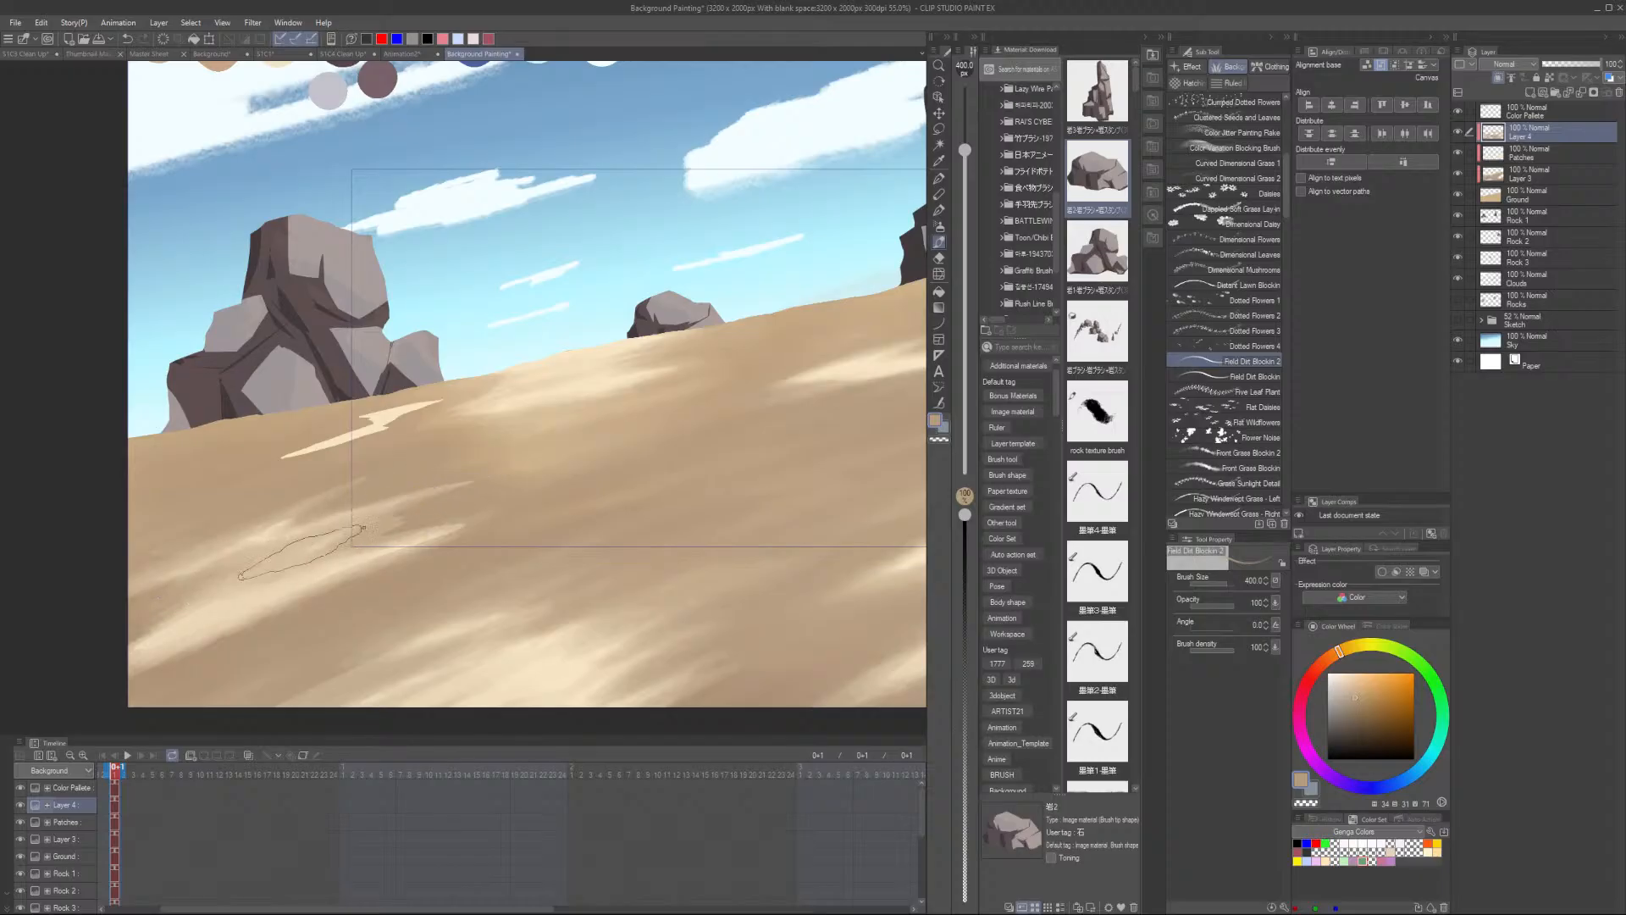
- Sample a light sand colour and paint a long light streak across the lower left ground
{"action": "left_click", "coordinate": [320, 606], "text": "alt"}
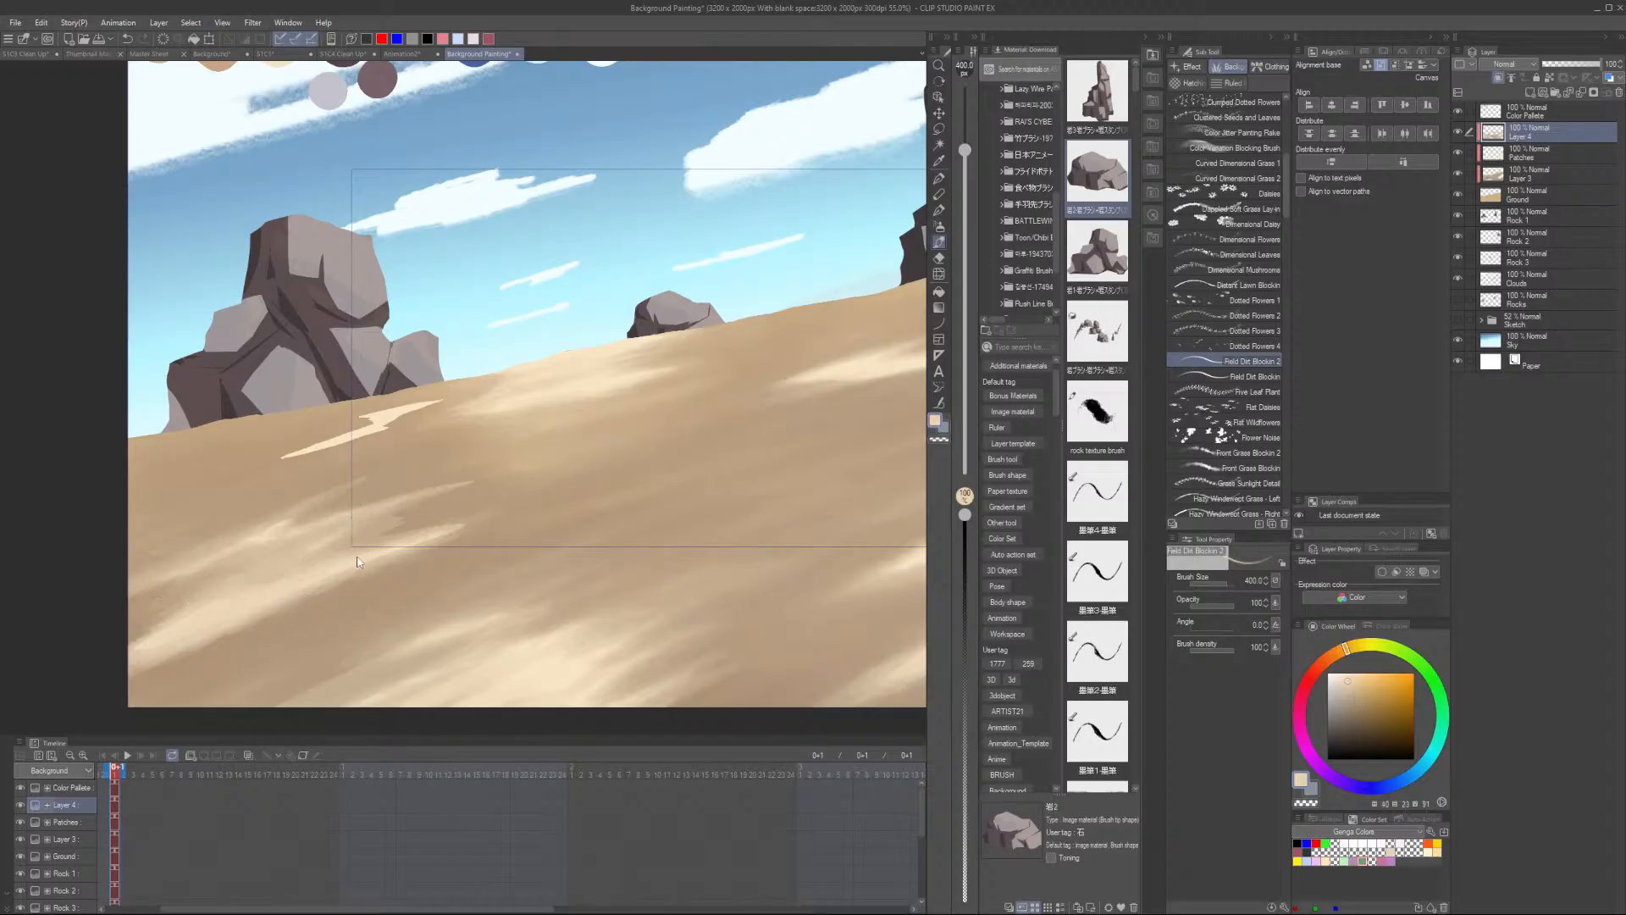
{"action": "left_click", "coordinate": [379, 428], "text": "alt"}
{"action": "mouse_move", "coordinate": [341, 534]}
{"action": "left_mouse_down"}
{"action": "mouse_move", "coordinate": [259, 561]}
{"action": "mouse_move", "coordinate": [377, 538]}
{"action": "left_mouse_up"}
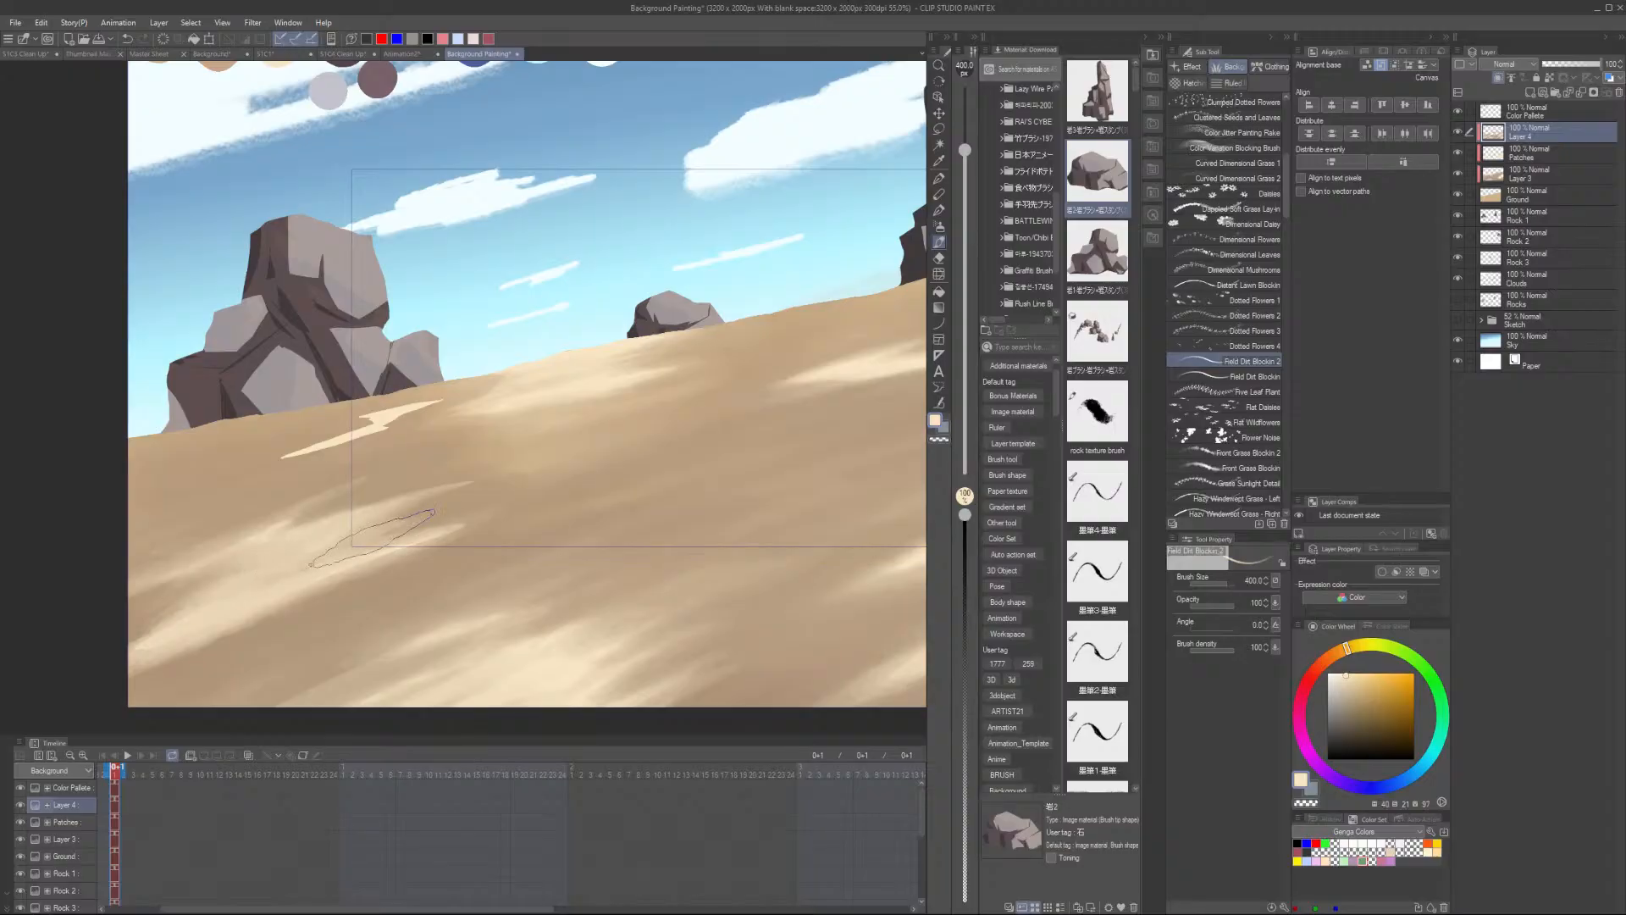
{"action": "left_click_drag", "start_coordinate": [175, 628], "coordinate": [467, 514]}
- Examine the overall sand texture across the whole canvas
{"action": "scroll", "coordinate": [476, 503], "scroll_direction": "down", "scroll_amount": 1}
{"action": "scroll", "coordinate": [468, 510], "scroll_direction": "down", "scroll_amount": 4}
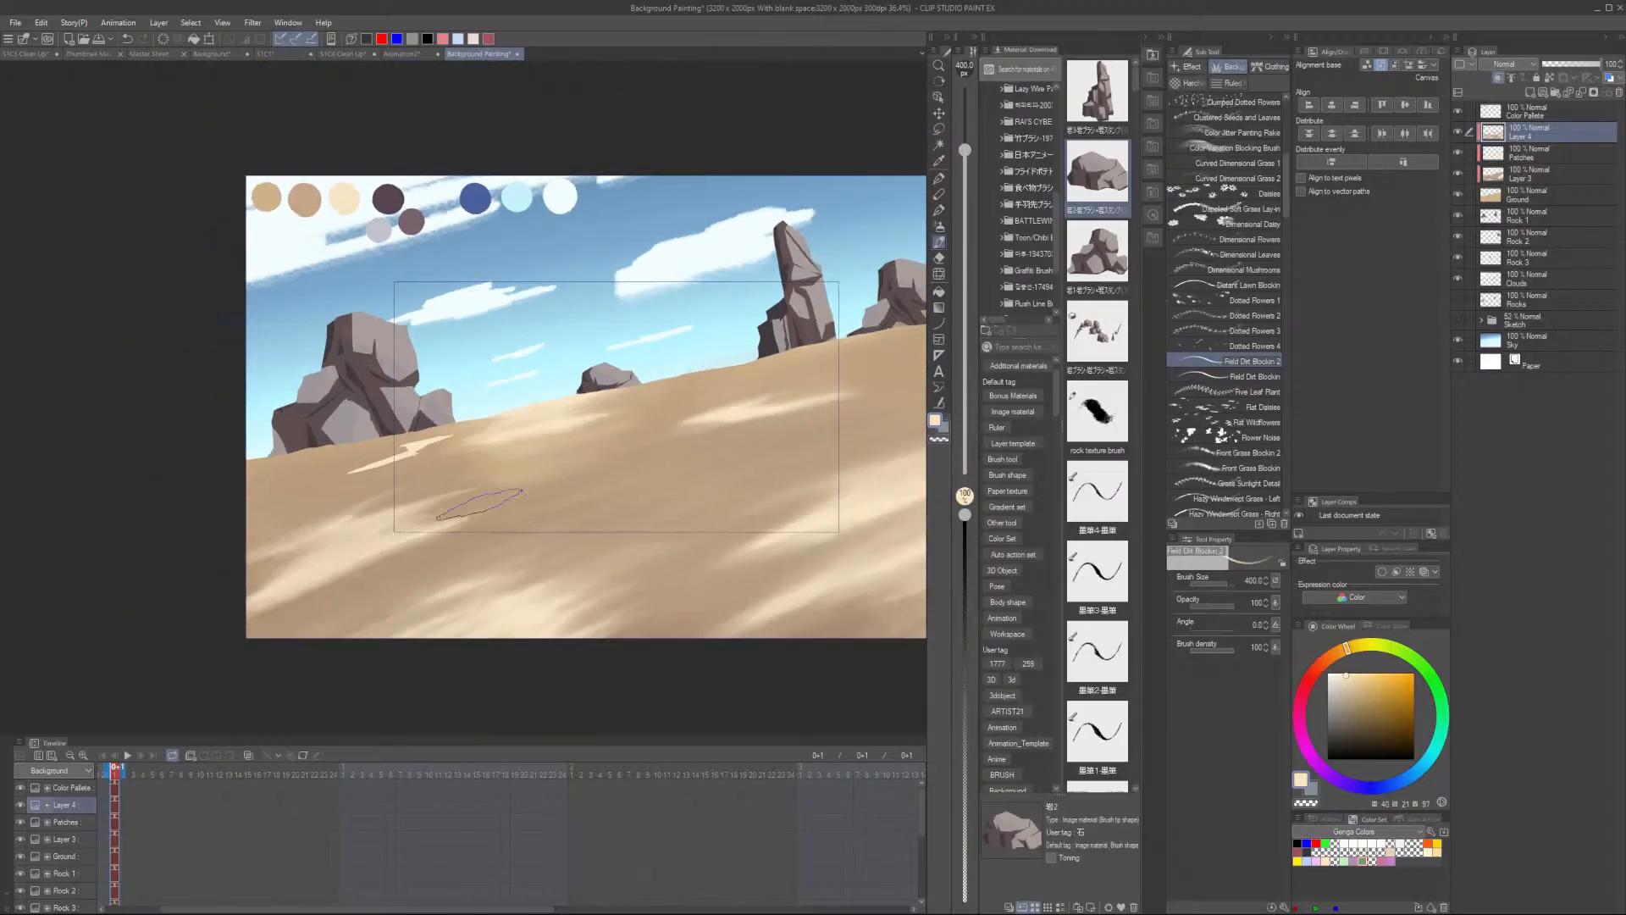
{"action": "scroll", "coordinate": [377, 525], "scroll_direction": "up", "scroll_amount": 2}
{"action": "left_click", "coordinate": [305, 645], "text": "alt"}
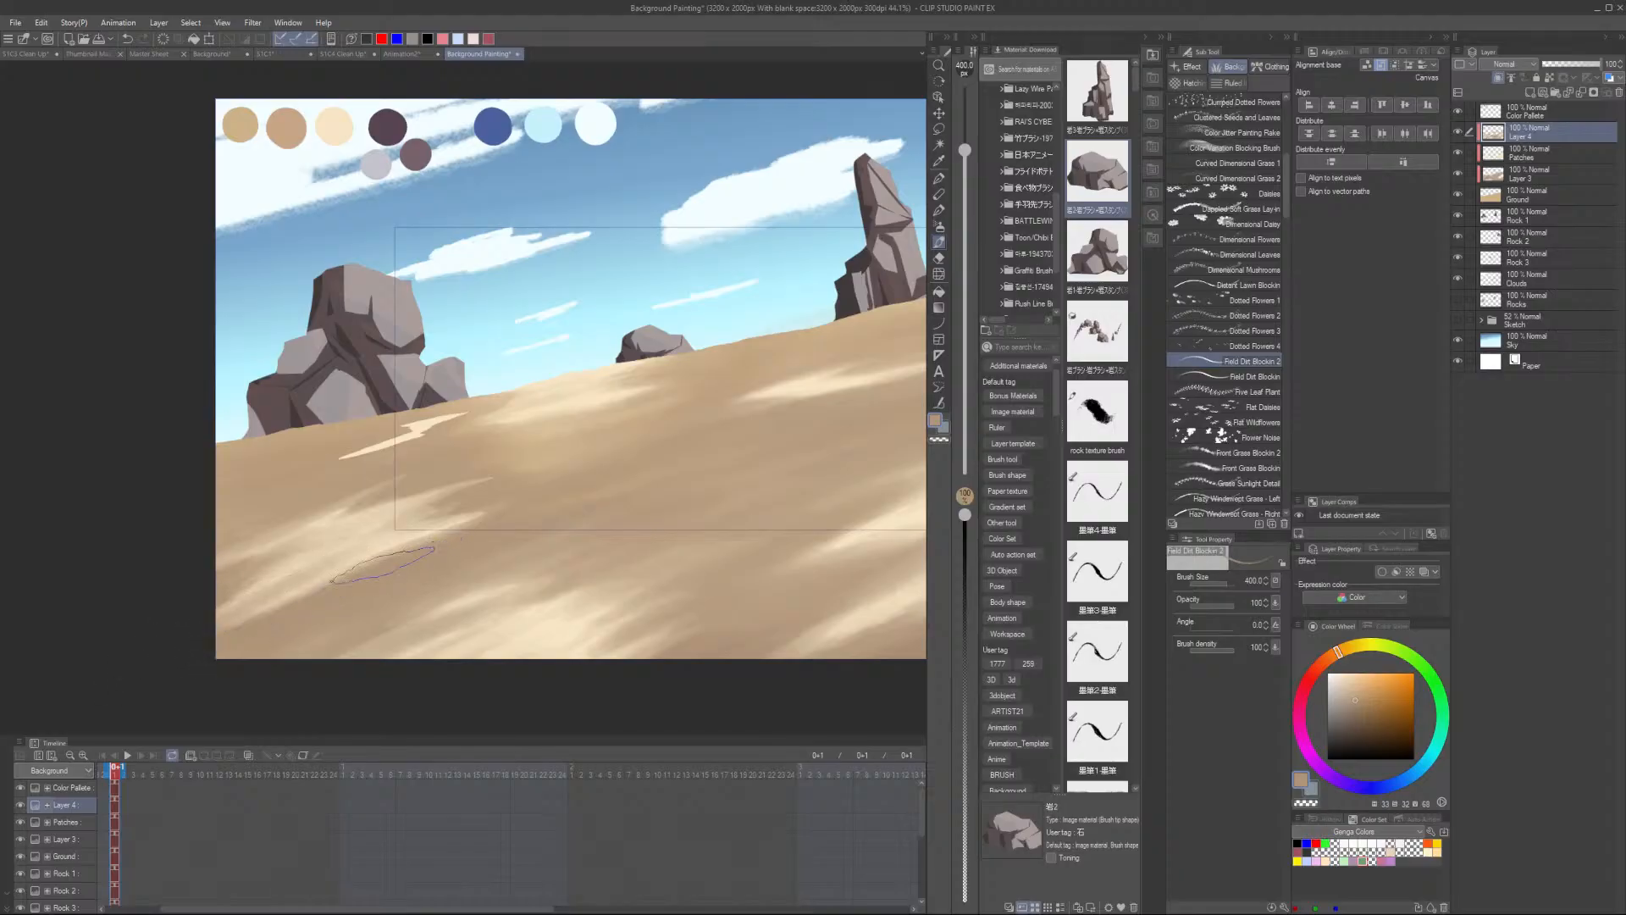
{"action": "scroll", "coordinate": [392, 555], "scroll_direction": "down", "scroll_amount": 3}
{"action": "scroll", "coordinate": [457, 516], "scroll_direction": "up", "scroll_amount": 2}
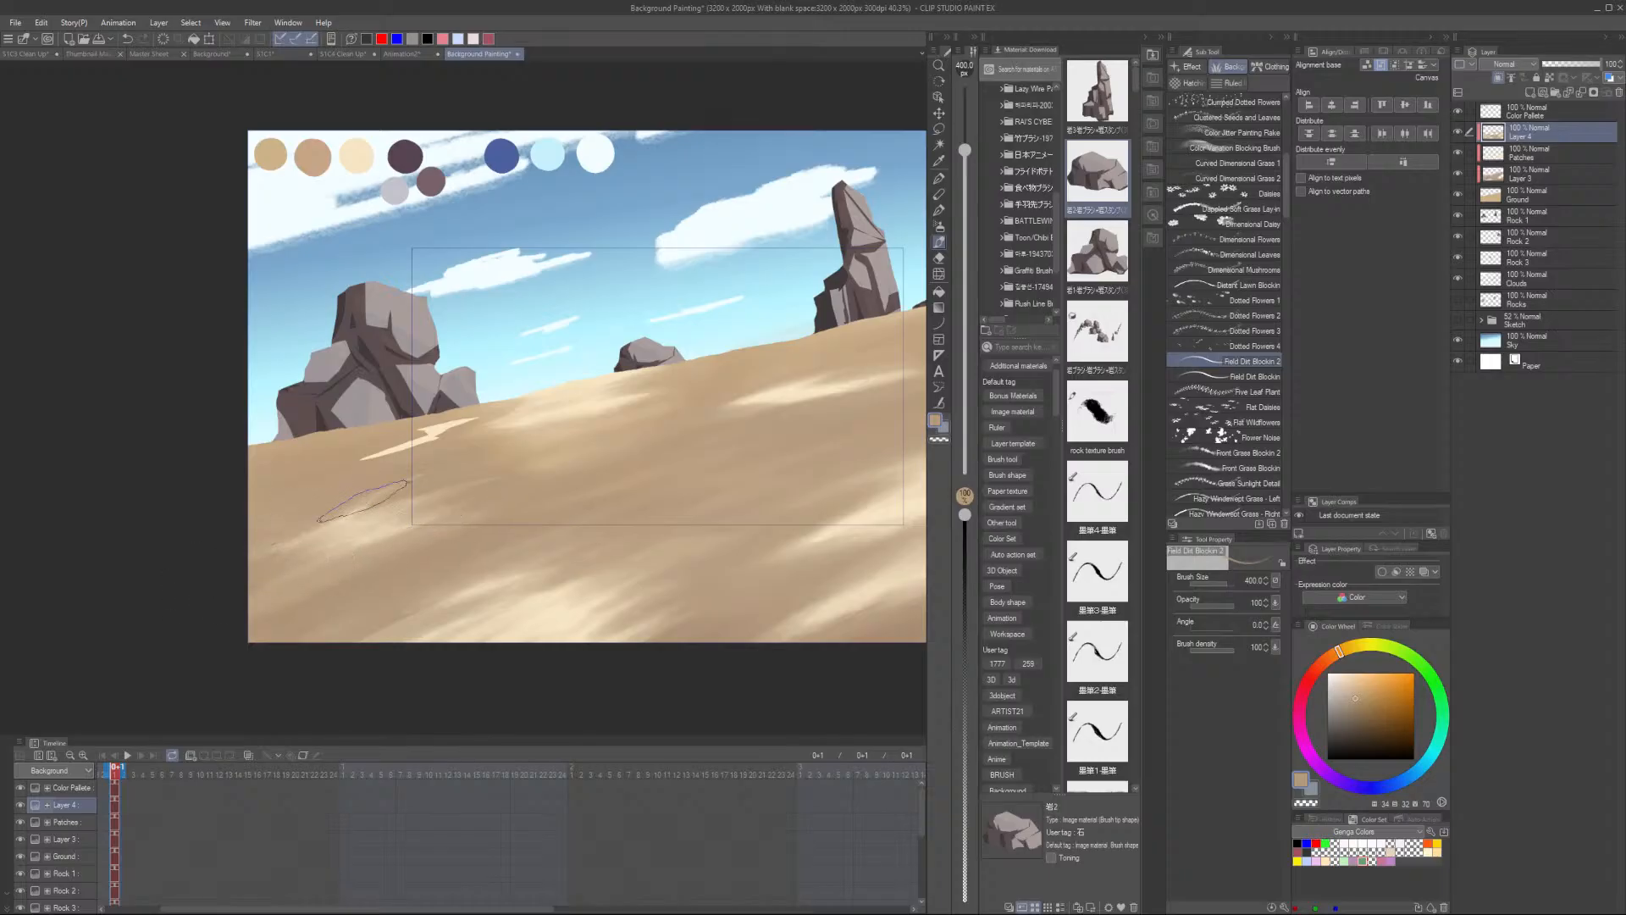
{"action": "scroll", "coordinate": [125, 650], "scroll_direction": "down", "scroll_amount": 1}
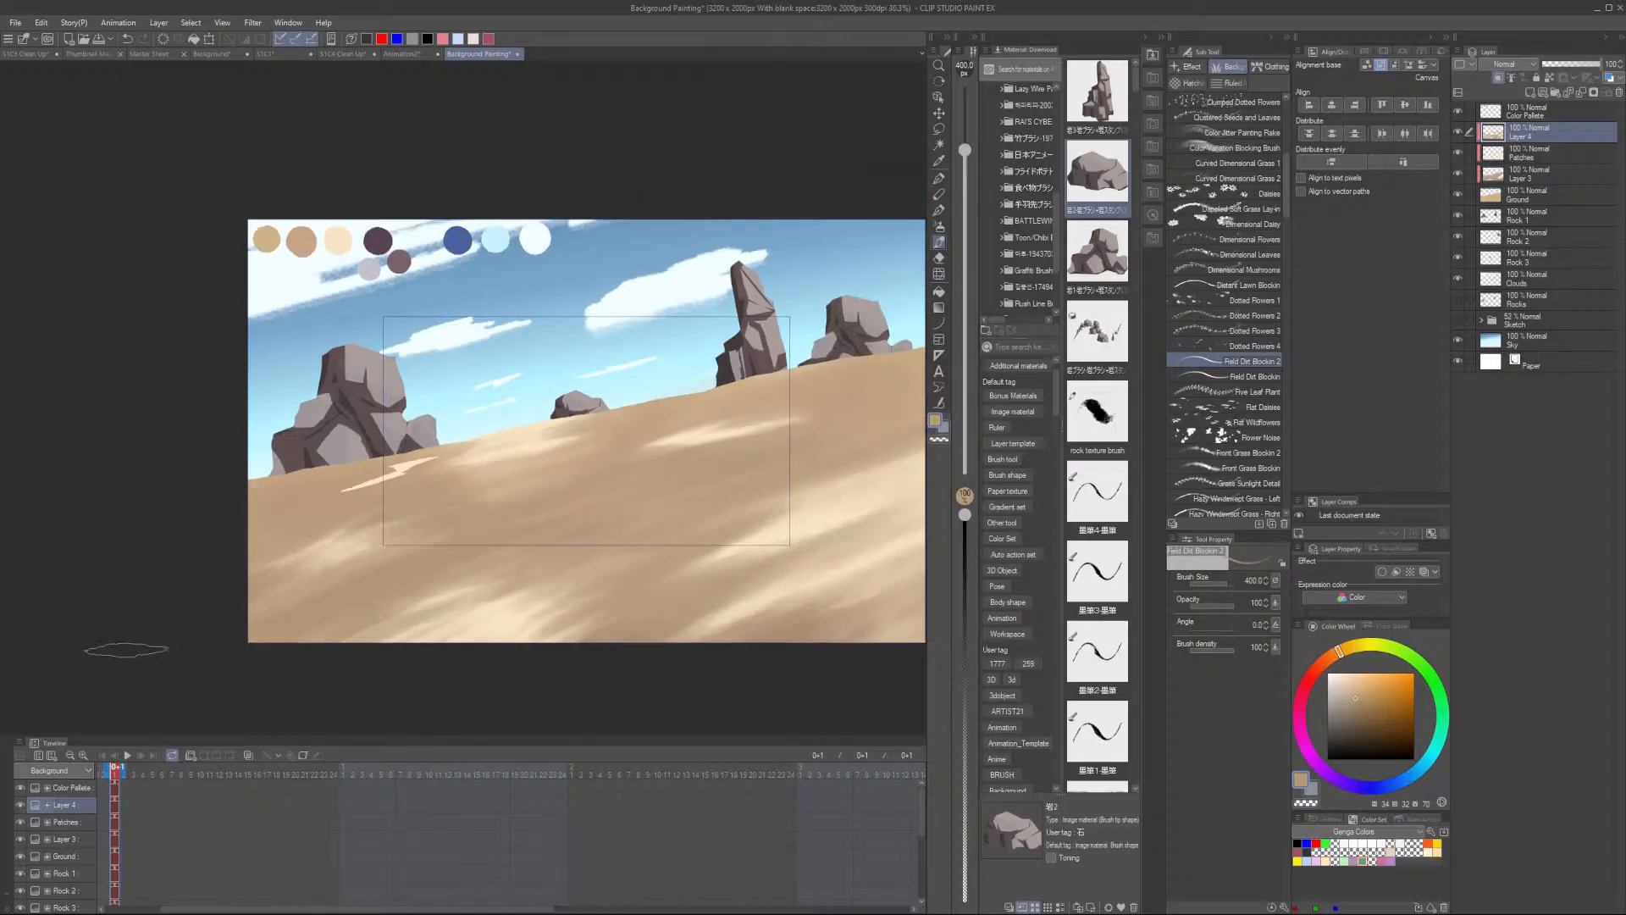
{"action": "scroll", "coordinate": [259, 613], "scroll_direction": "up", "scroll_amount": 2}
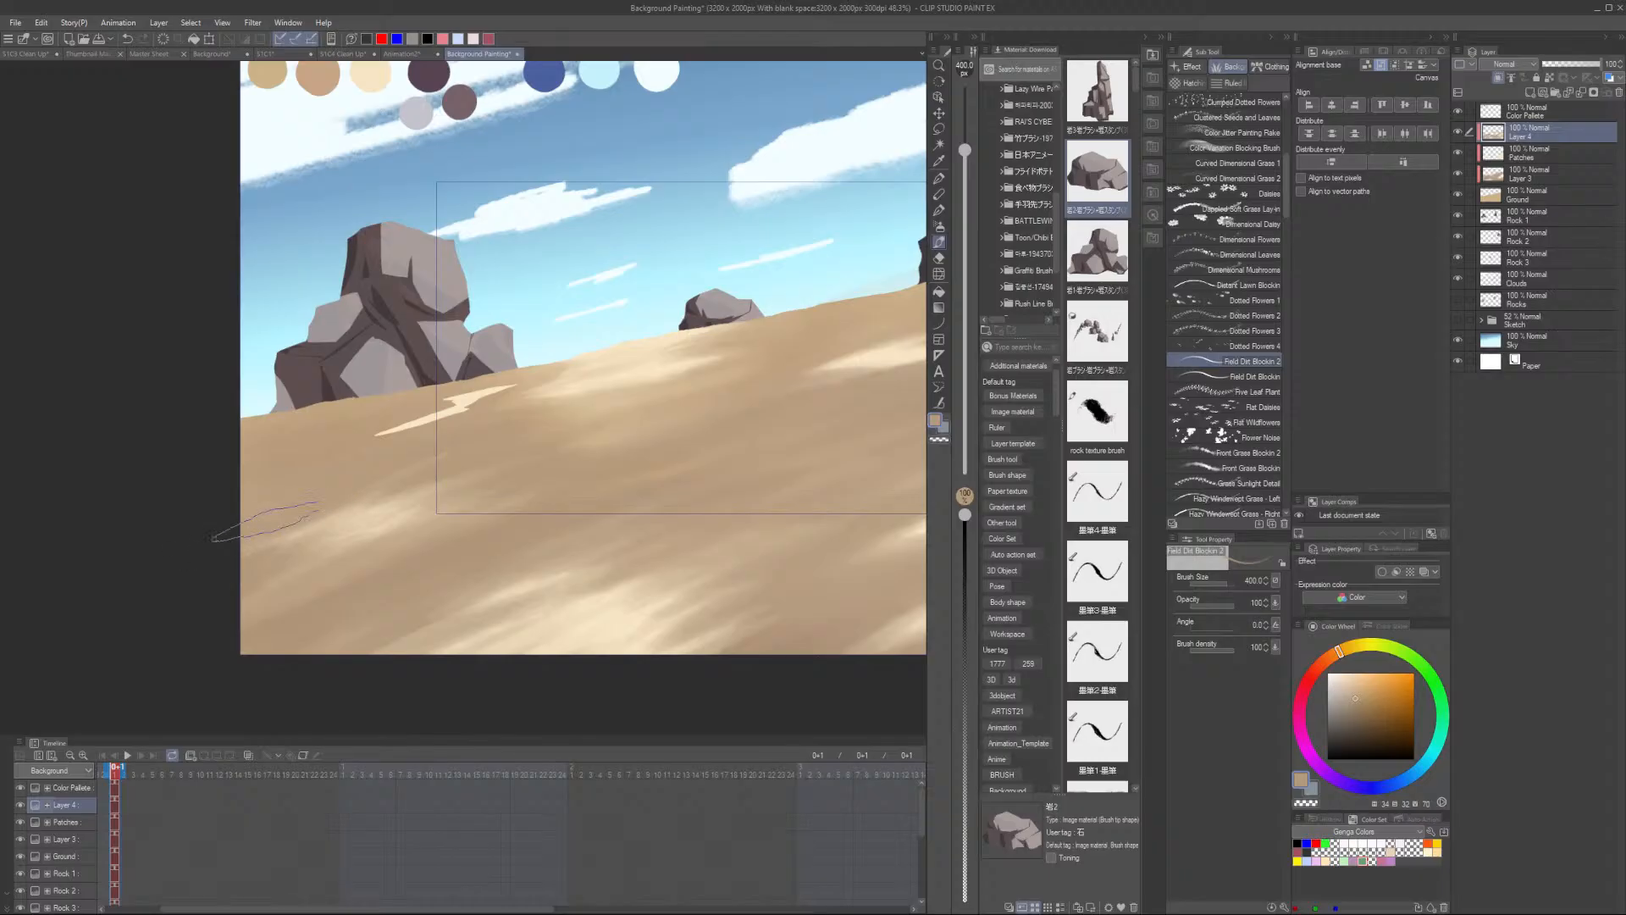
{"action": "scroll", "coordinate": [441, 474], "scroll_direction": "down", "scroll_amount": 2}
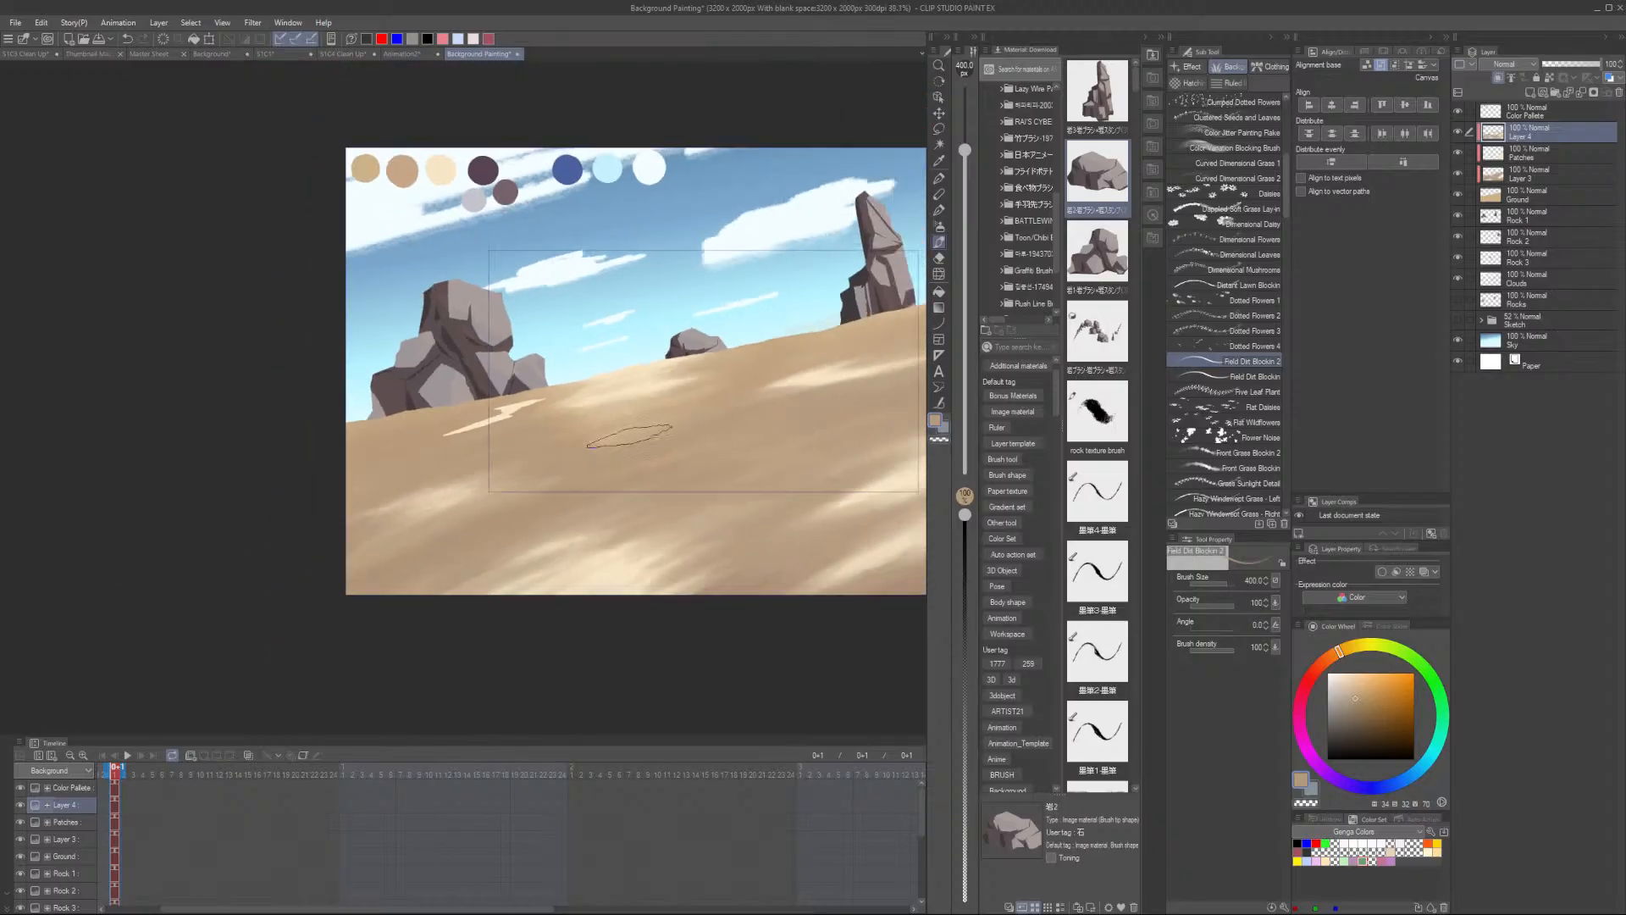
- Paint over the lightning-shaped light patch below the rocks with sand colour
{"action": "scroll", "coordinate": [519, 419], "scroll_direction": "up", "scroll_amount": 1}
{"action": "scroll", "coordinate": [518, 419], "scroll_direction": "up", "scroll_amount": 2}
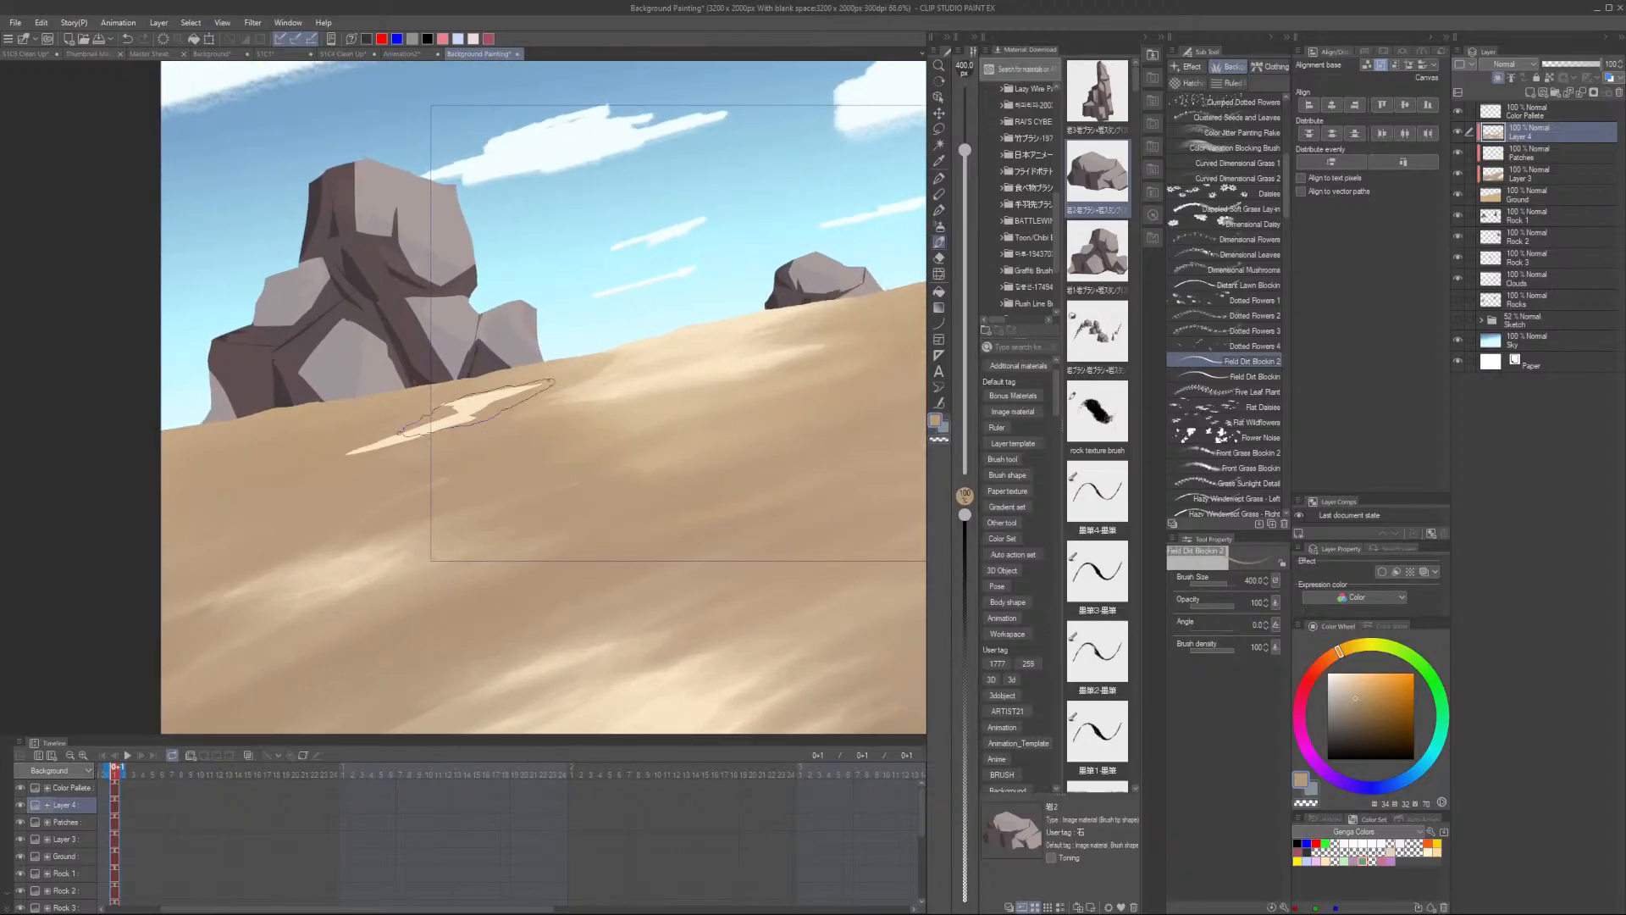
{"action": "mouse_move", "coordinate": [396, 429]}
{"action": "left_mouse_down"}
{"action": "mouse_move", "coordinate": [534, 385]}
{"action": "mouse_move", "coordinate": [381, 433]}
{"action": "mouse_move", "coordinate": [542, 385]}
{"action": "mouse_move", "coordinate": [309, 471]}
{"action": "mouse_move", "coordinate": [488, 408]}
{"action": "left_mouse_up"}
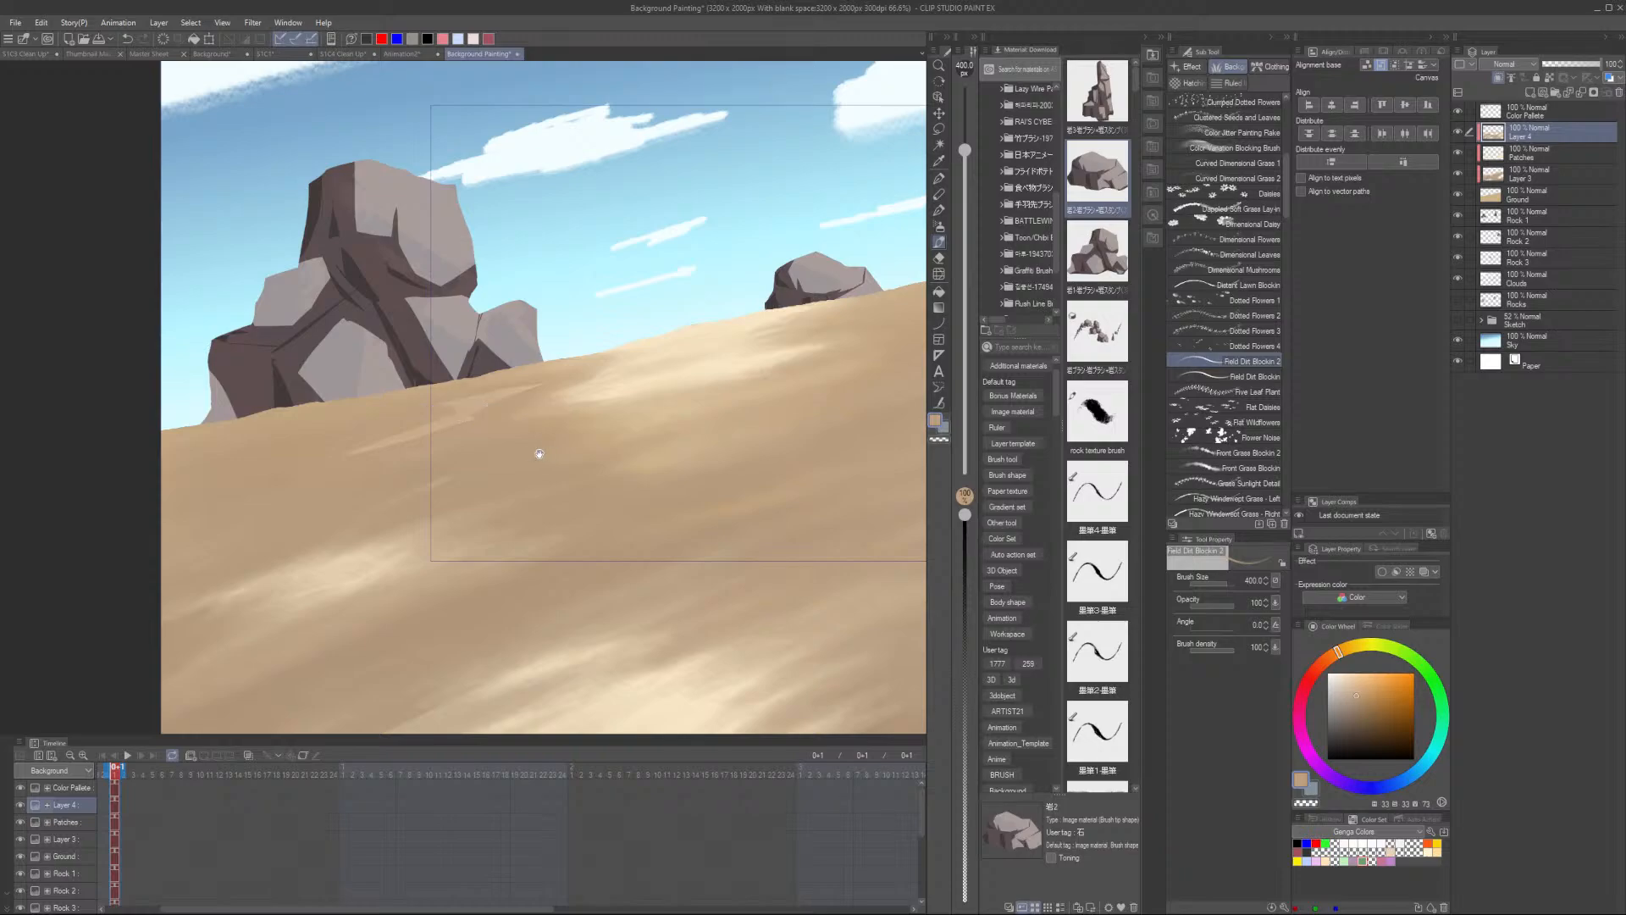
- Sample a mid sand colour and paint broad streaks across the middle of the sand slope
{"action": "left_click_drag", "start_coordinate": [540, 454], "coordinate": [480, 515]}
{"action": "scroll", "coordinate": [521, 471], "scroll_direction": "up", "scroll_amount": 1}
{"action": "scroll", "coordinate": [538, 451], "scroll_direction": "up", "scroll_amount": 3}
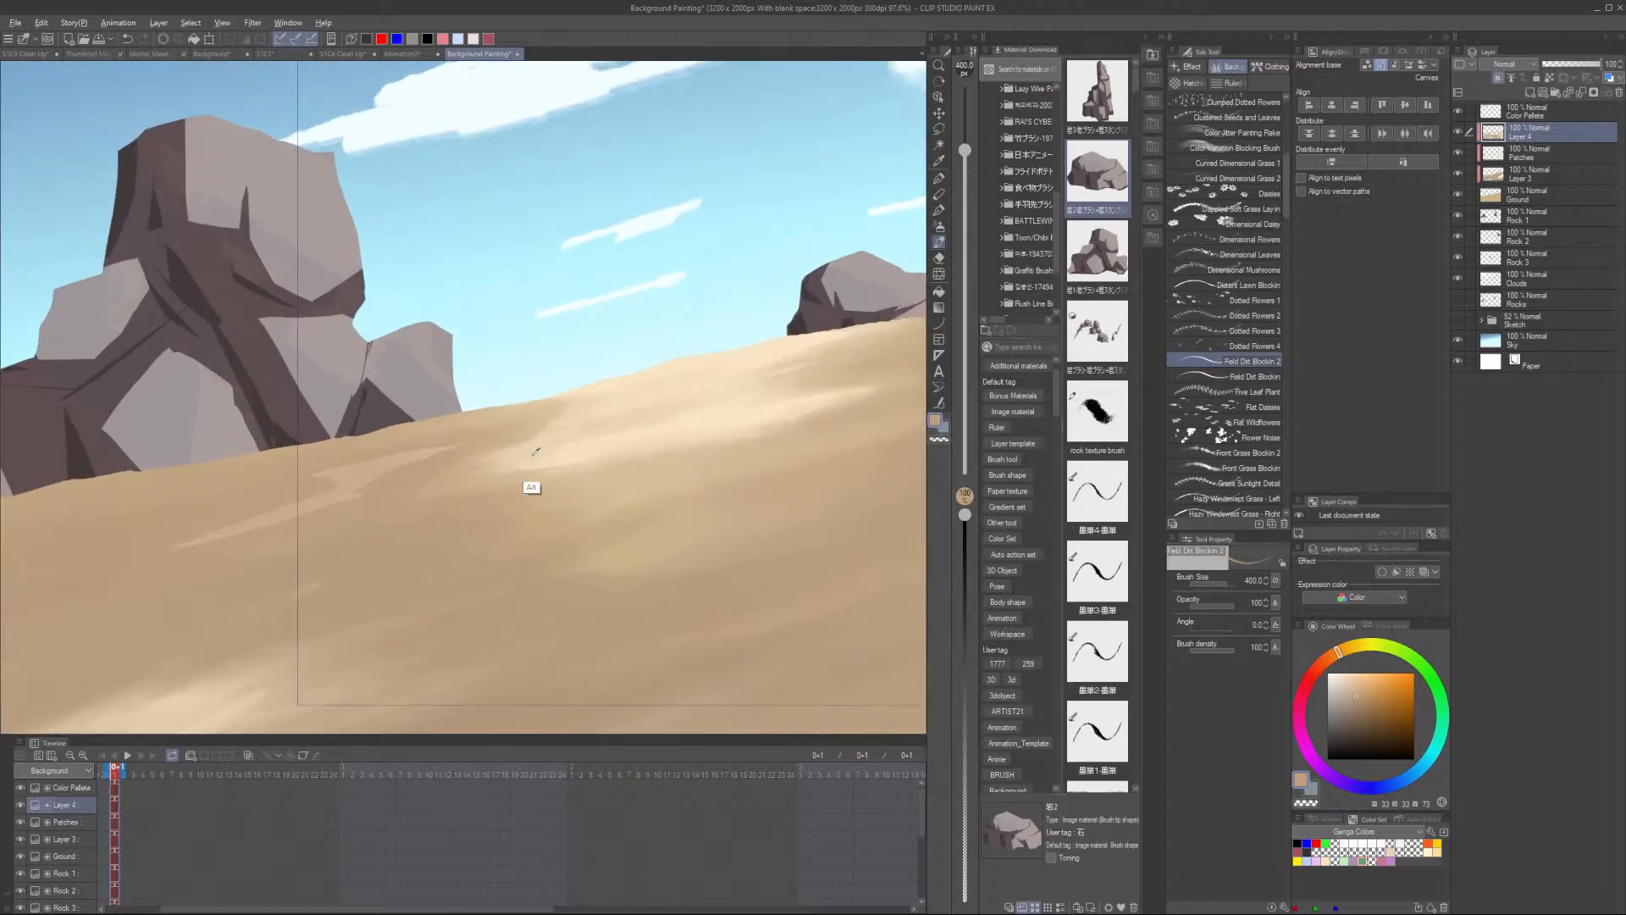
{"action": "left_click", "coordinate": [538, 453], "text": "alt"}
{"action": "mouse_move", "coordinate": [254, 518]}
{"action": "left_mouse_down"}
{"action": "mouse_move", "coordinate": [216, 535]}
{"action": "mouse_move", "coordinate": [214, 498]}
{"action": "mouse_move", "coordinate": [445, 447]}
{"action": "mouse_move", "coordinate": [352, 512]}
{"action": "left_mouse_up"}
{"action": "left_click", "coordinate": [124, 553], "text": "alt"}
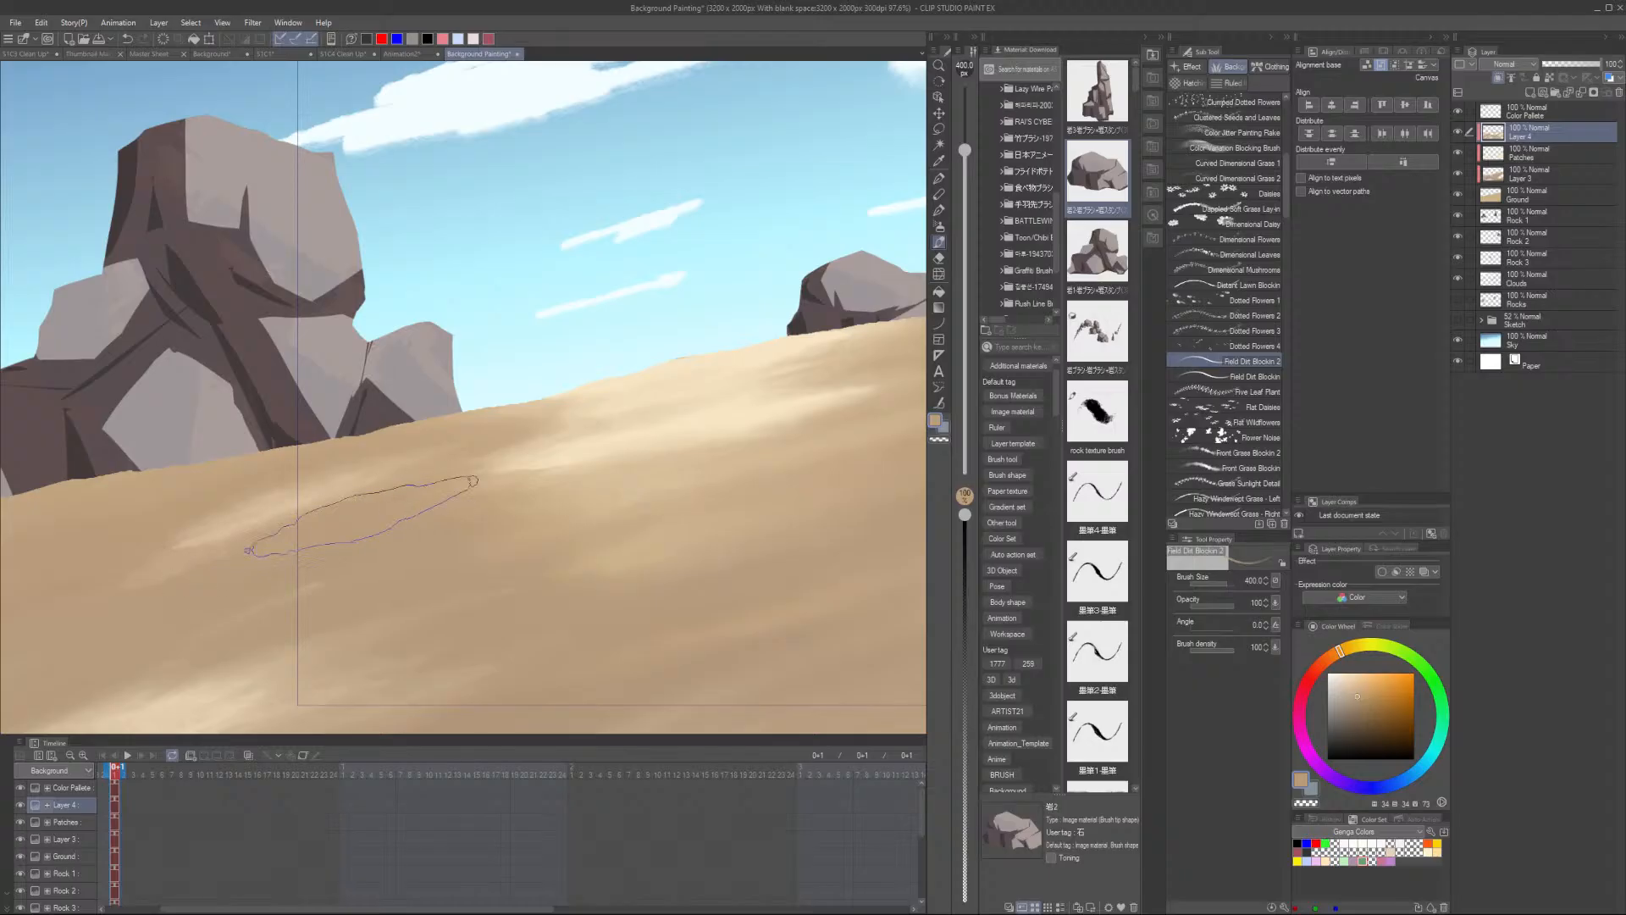
- Sample a lighter sand colour and blend more streaks into the slope below the rocks
{"action": "scroll", "coordinate": [470, 453], "scroll_direction": "down", "scroll_amount": 3}
{"action": "left_click", "coordinate": [546, 463], "text": "alt"}
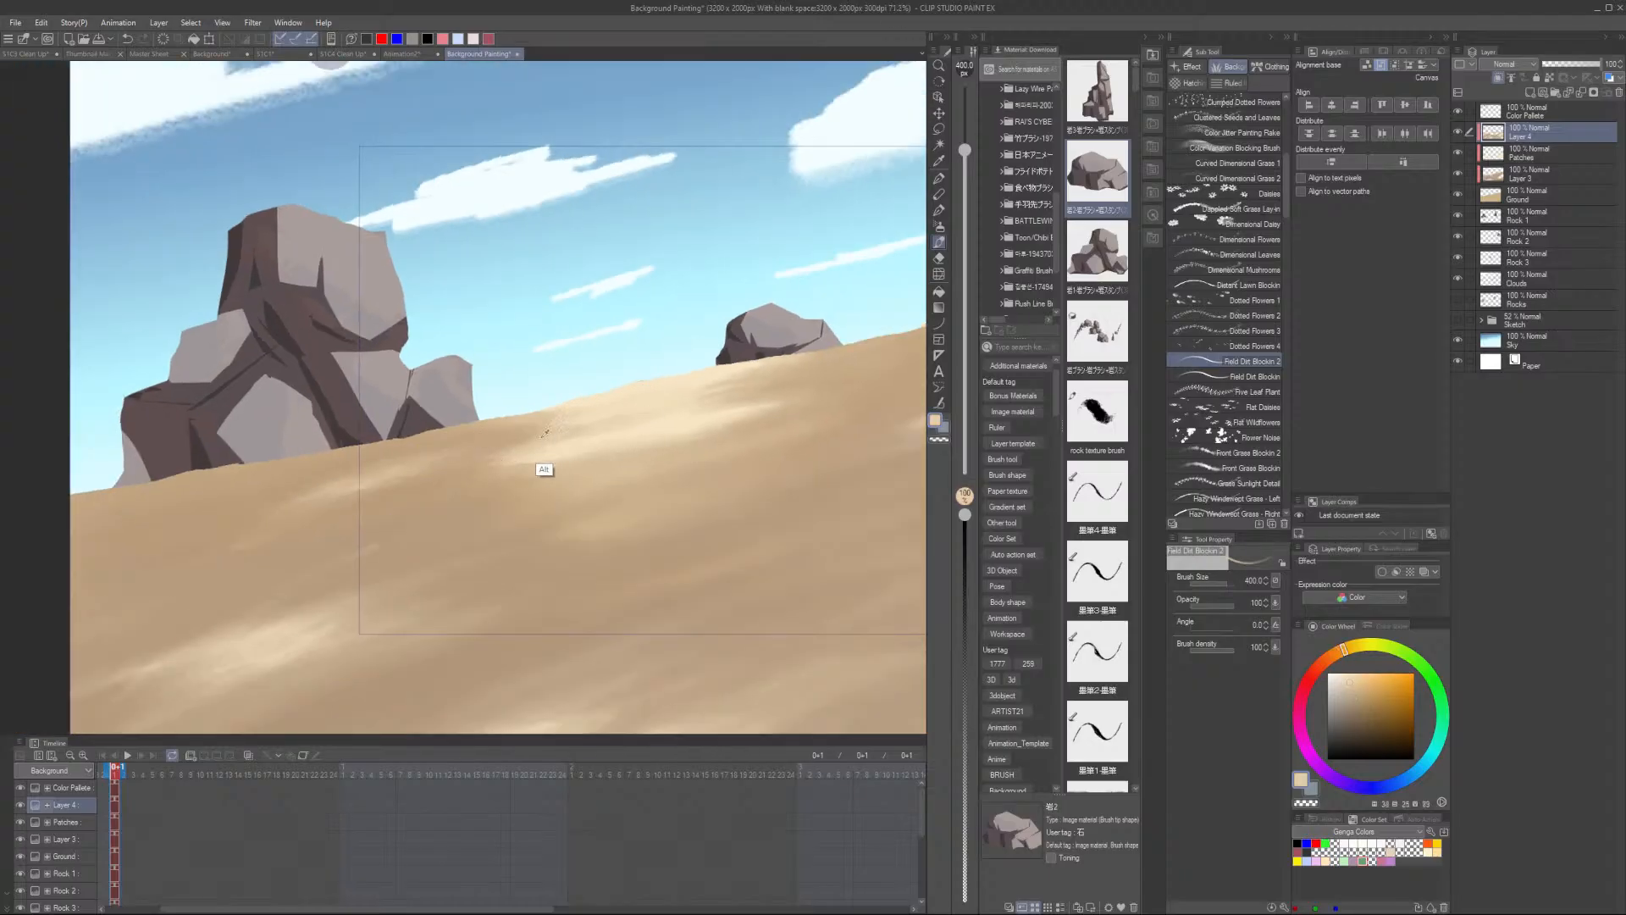
{"action": "mouse_move", "coordinate": [488, 442]}
{"action": "left_mouse_down"}
{"action": "mouse_move", "coordinate": [415, 461]}
{"action": "mouse_move", "coordinate": [491, 443]}
{"action": "left_mouse_up"}
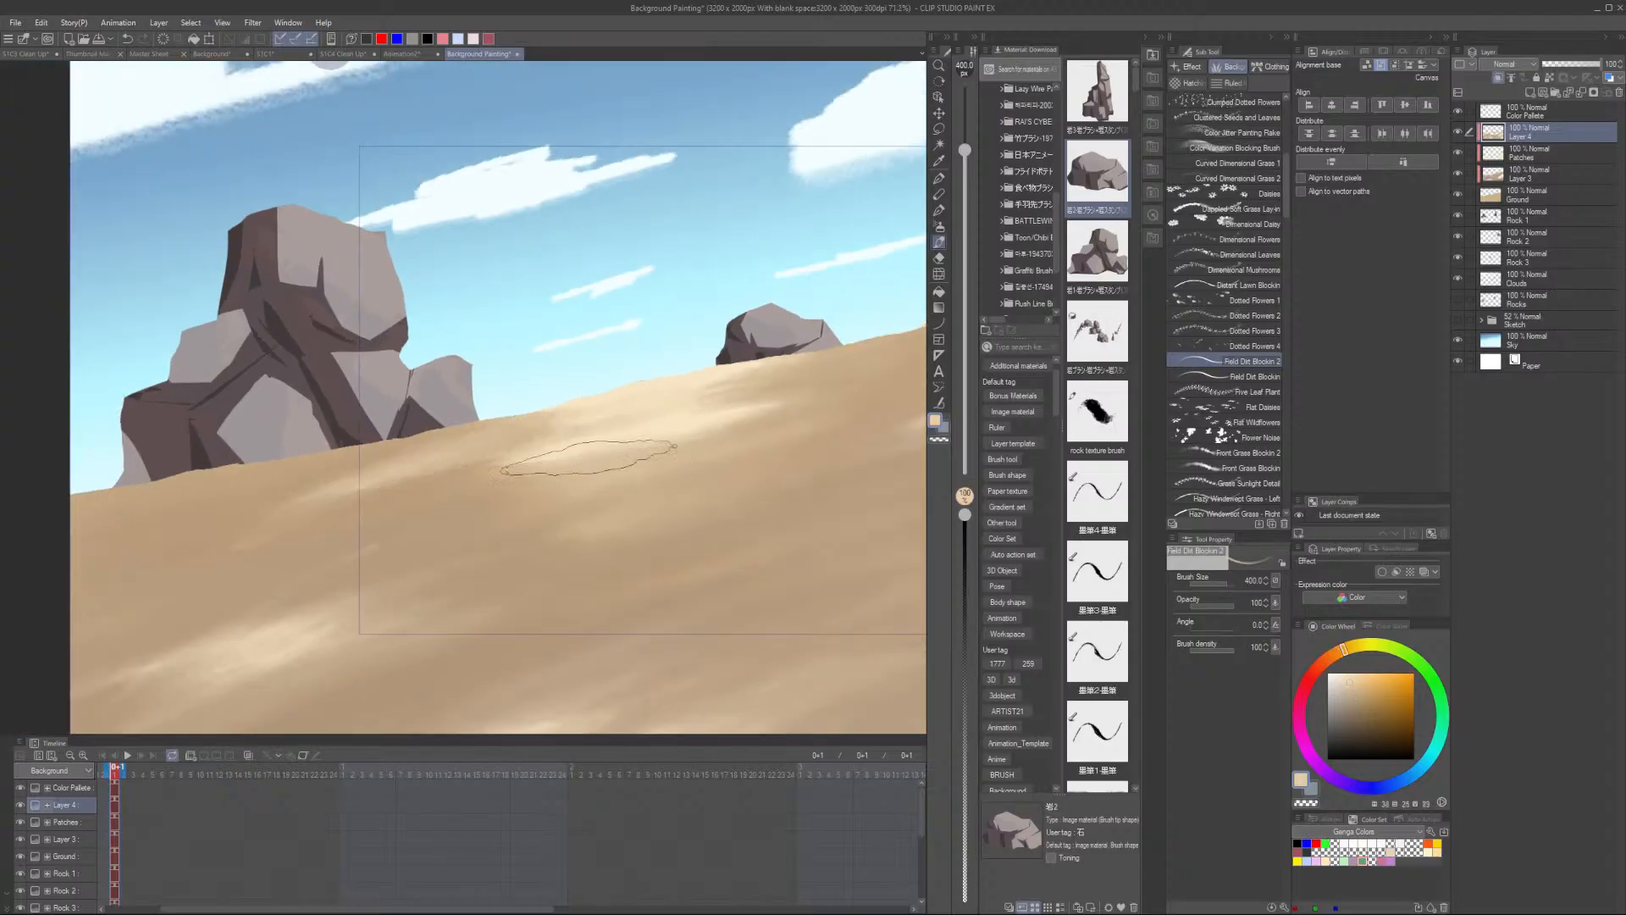
{"action": "scroll", "coordinate": [587, 455], "scroll_direction": "down", "scroll_amount": 3}
{"action": "scroll", "coordinate": [561, 379], "scroll_direction": "up", "scroll_amount": 4}
{"action": "scroll", "coordinate": [561, 380], "scroll_direction": "up", "scroll_amount": 1}
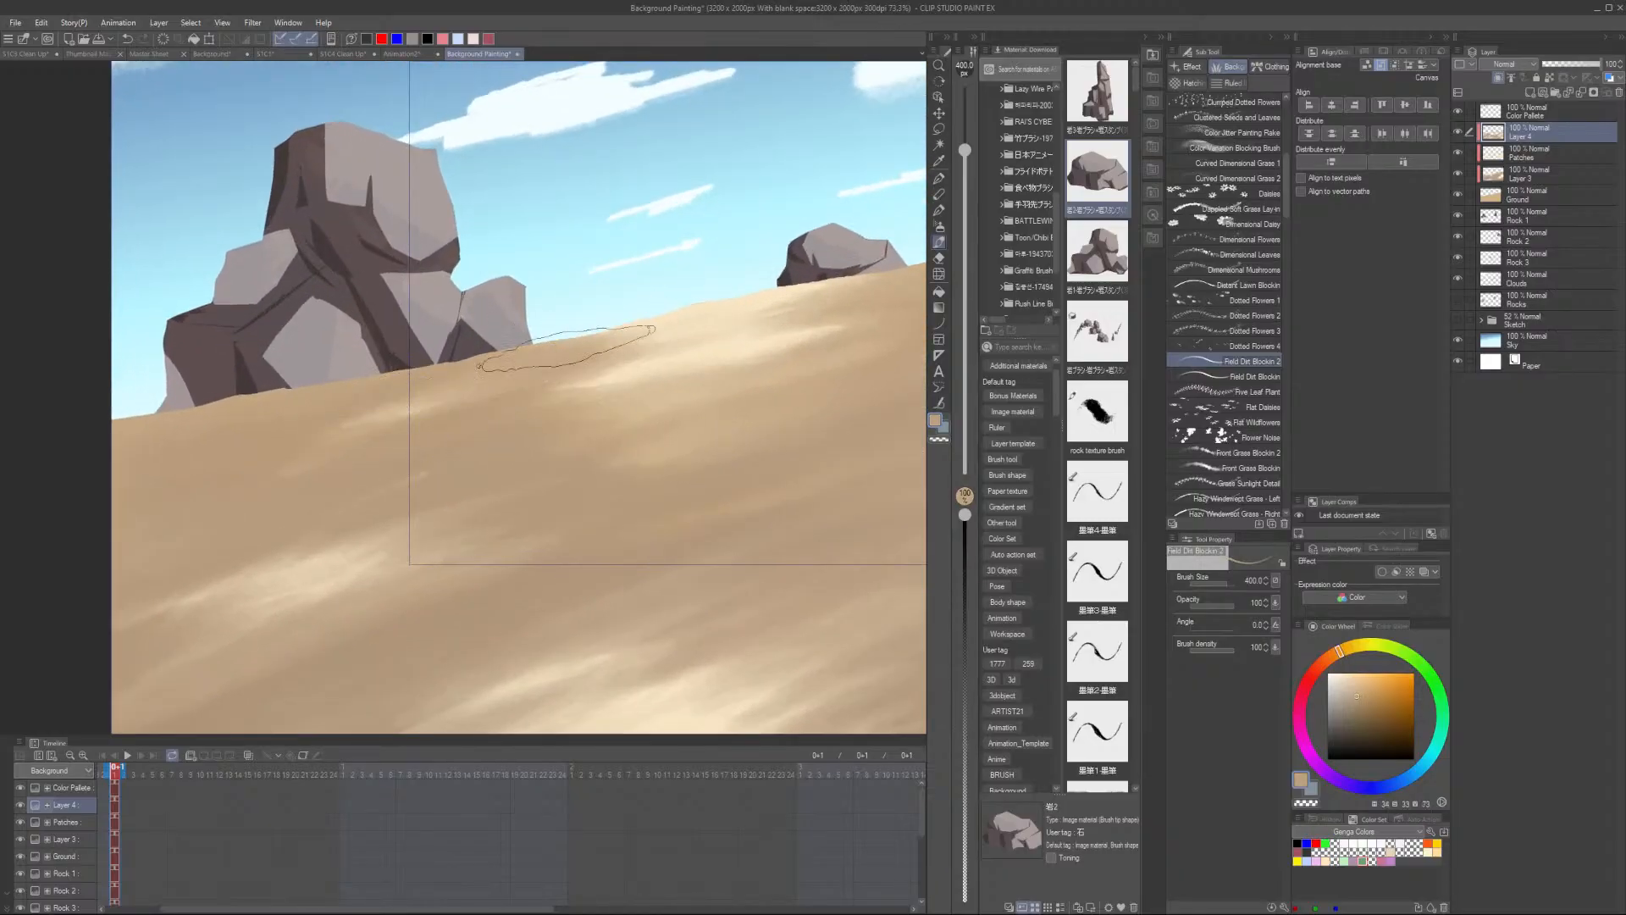
{"action": "scroll", "coordinate": [550, 371], "scroll_direction": "down", "scroll_amount": 2}
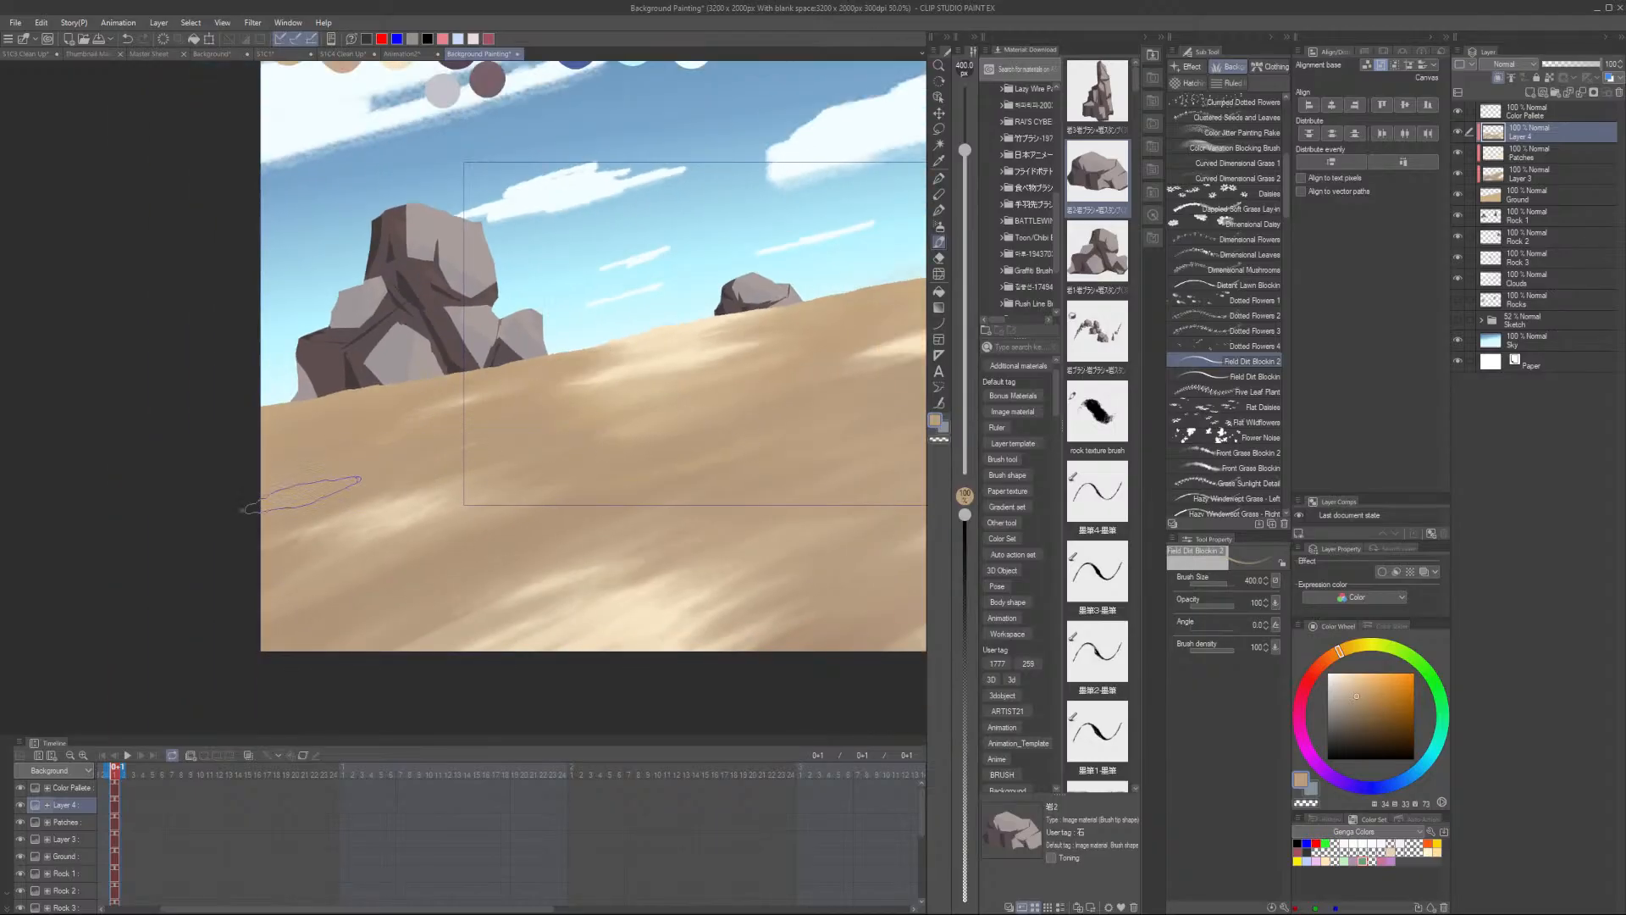
{"action": "scroll", "coordinate": [728, 415], "scroll_direction": "down", "scroll_amount": 2}
{"action": "scroll", "coordinate": [835, 505], "scroll_direction": "up", "scroll_amount": 1}
{"action": "left_click_drag", "start_coordinate": [830, 515], "coordinate": [595, 548]}
{"action": "scroll", "coordinate": [407, 473], "scroll_direction": "up", "scroll_amount": 1}
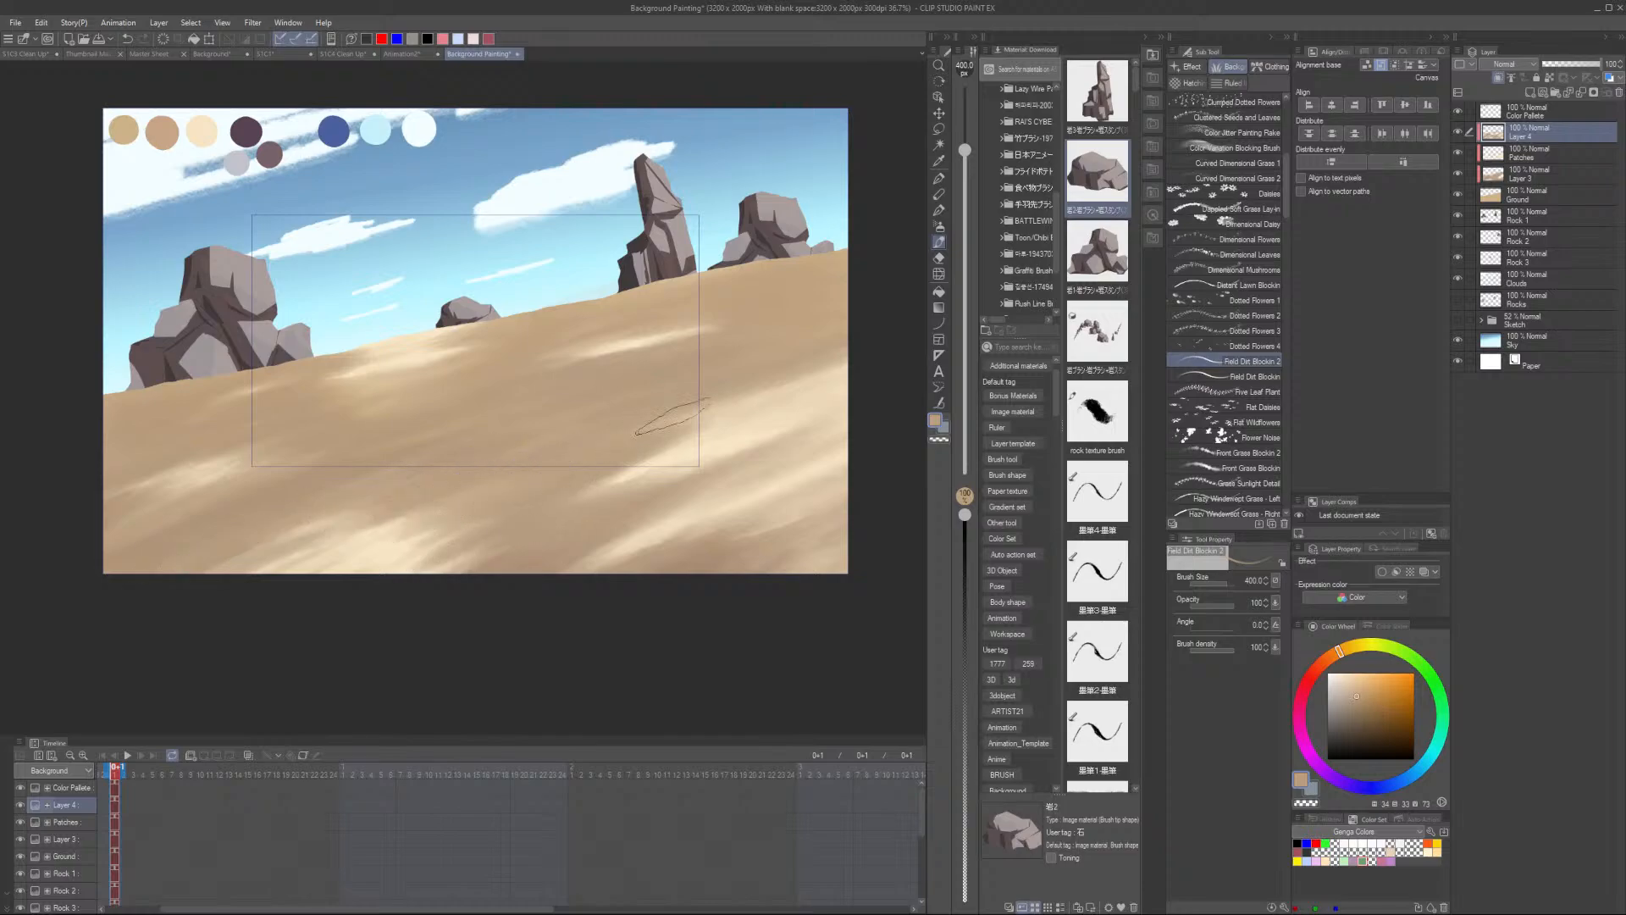
- Switch to the Field Dirt Blocker brush and paint dirt streaks across the sand slope
{"action": "key", "text": "bracketright"}
{"action": "key", "text": "bracketright"}
{"action": "left_click", "coordinate": [1246, 373]}
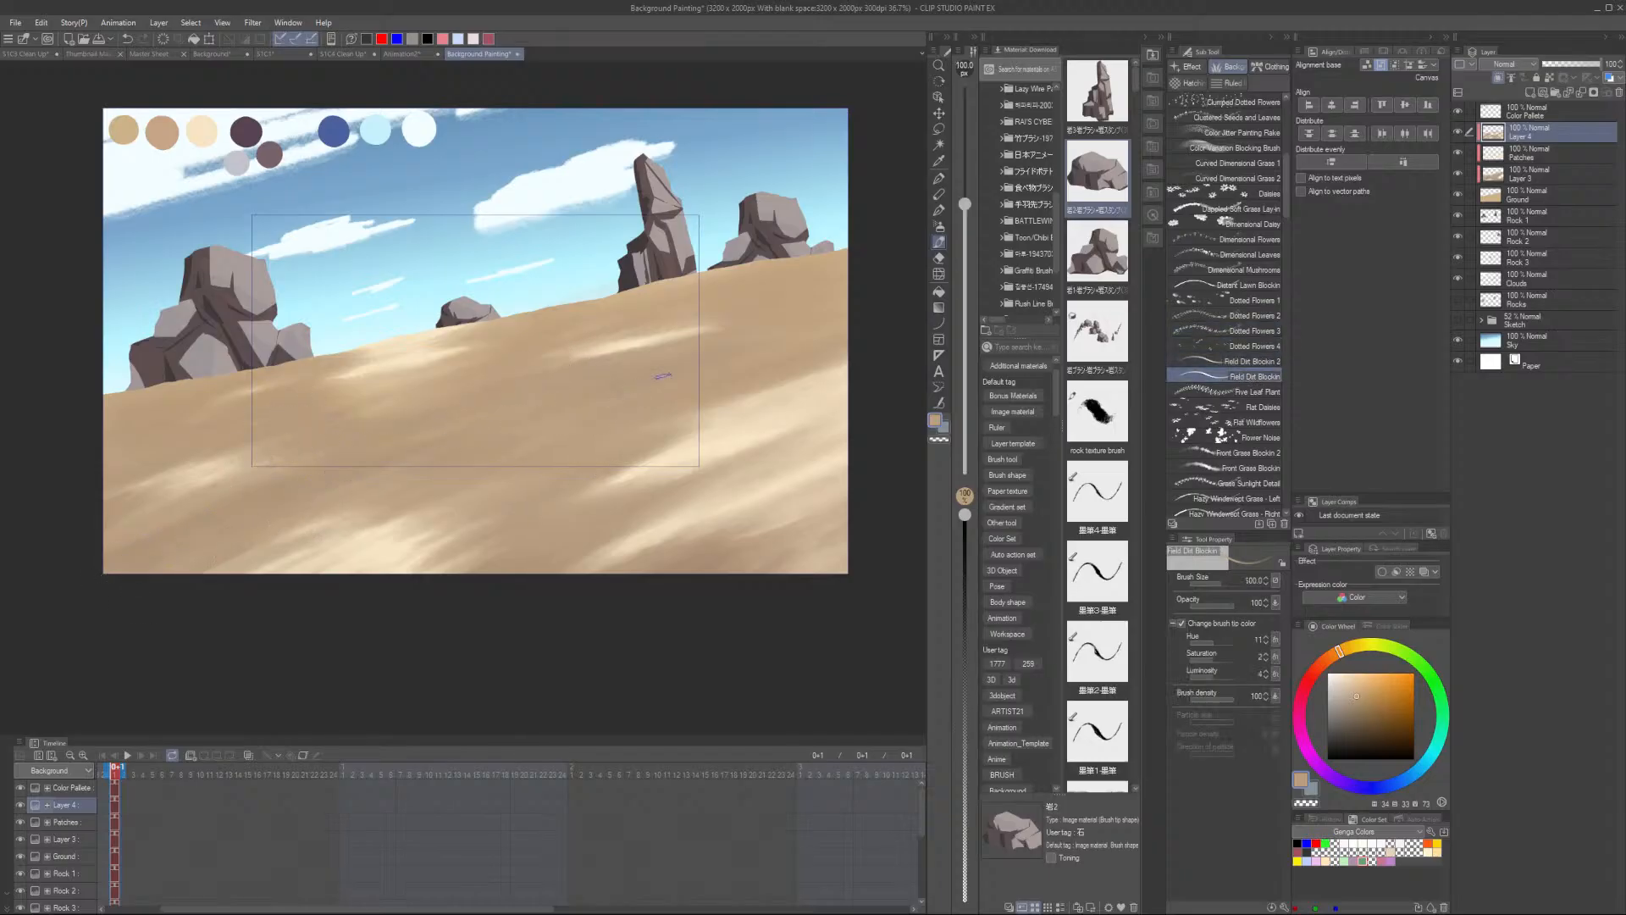
{"action": "scroll", "coordinate": [737, 385], "scroll_direction": "up", "scroll_amount": 3}
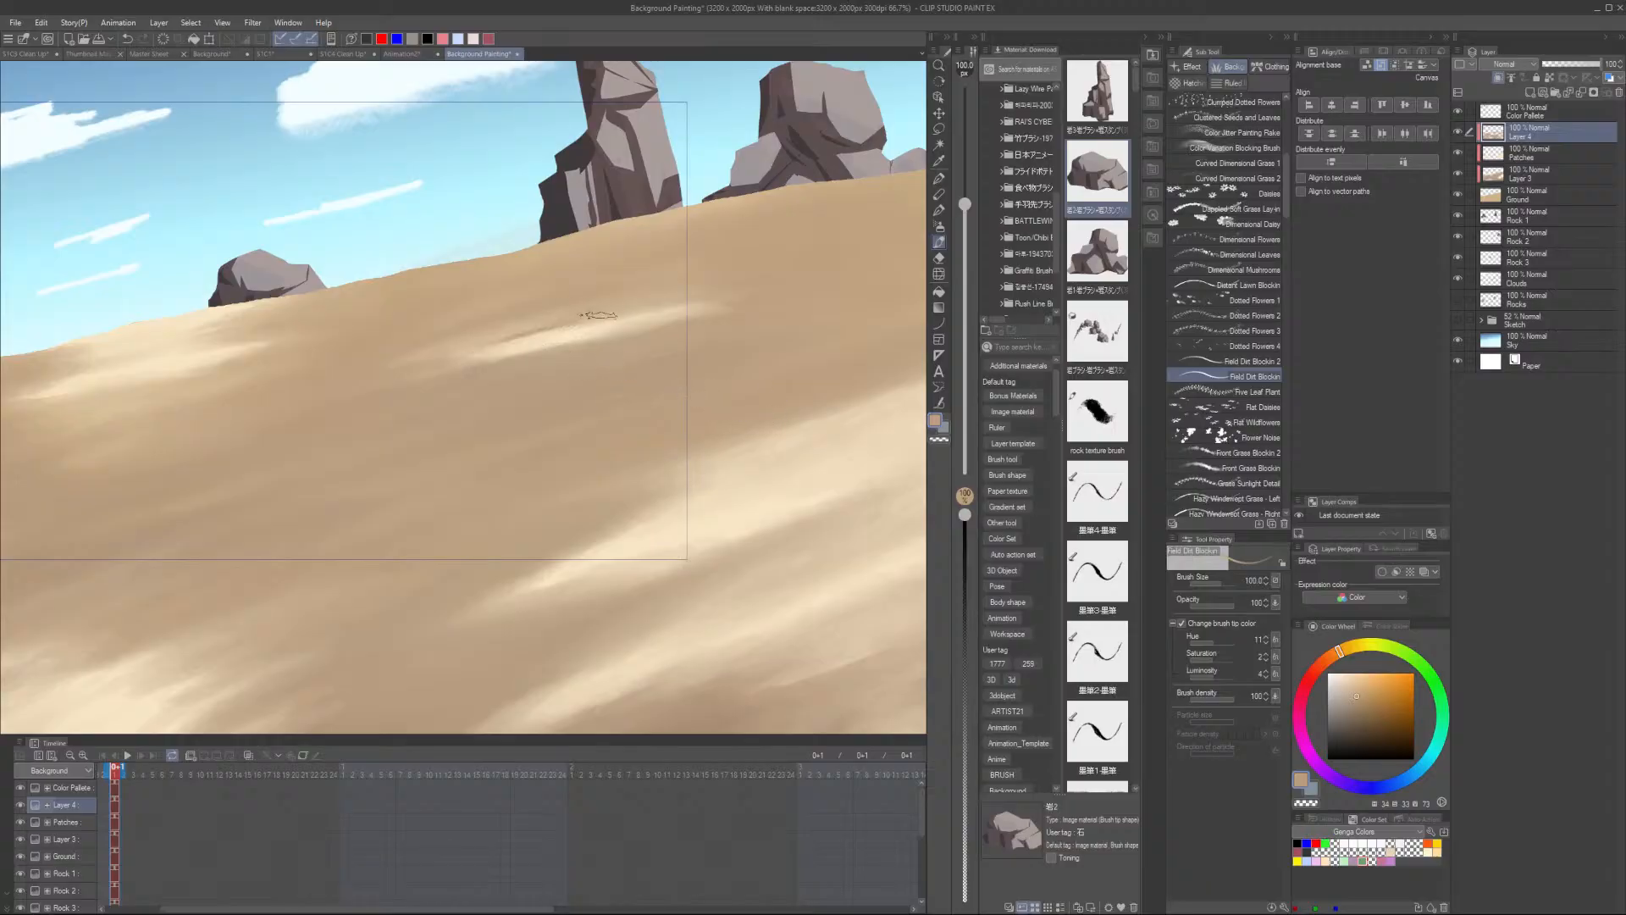
{"action": "scroll", "coordinate": [665, 352], "scroll_direction": "down", "scroll_amount": 2}
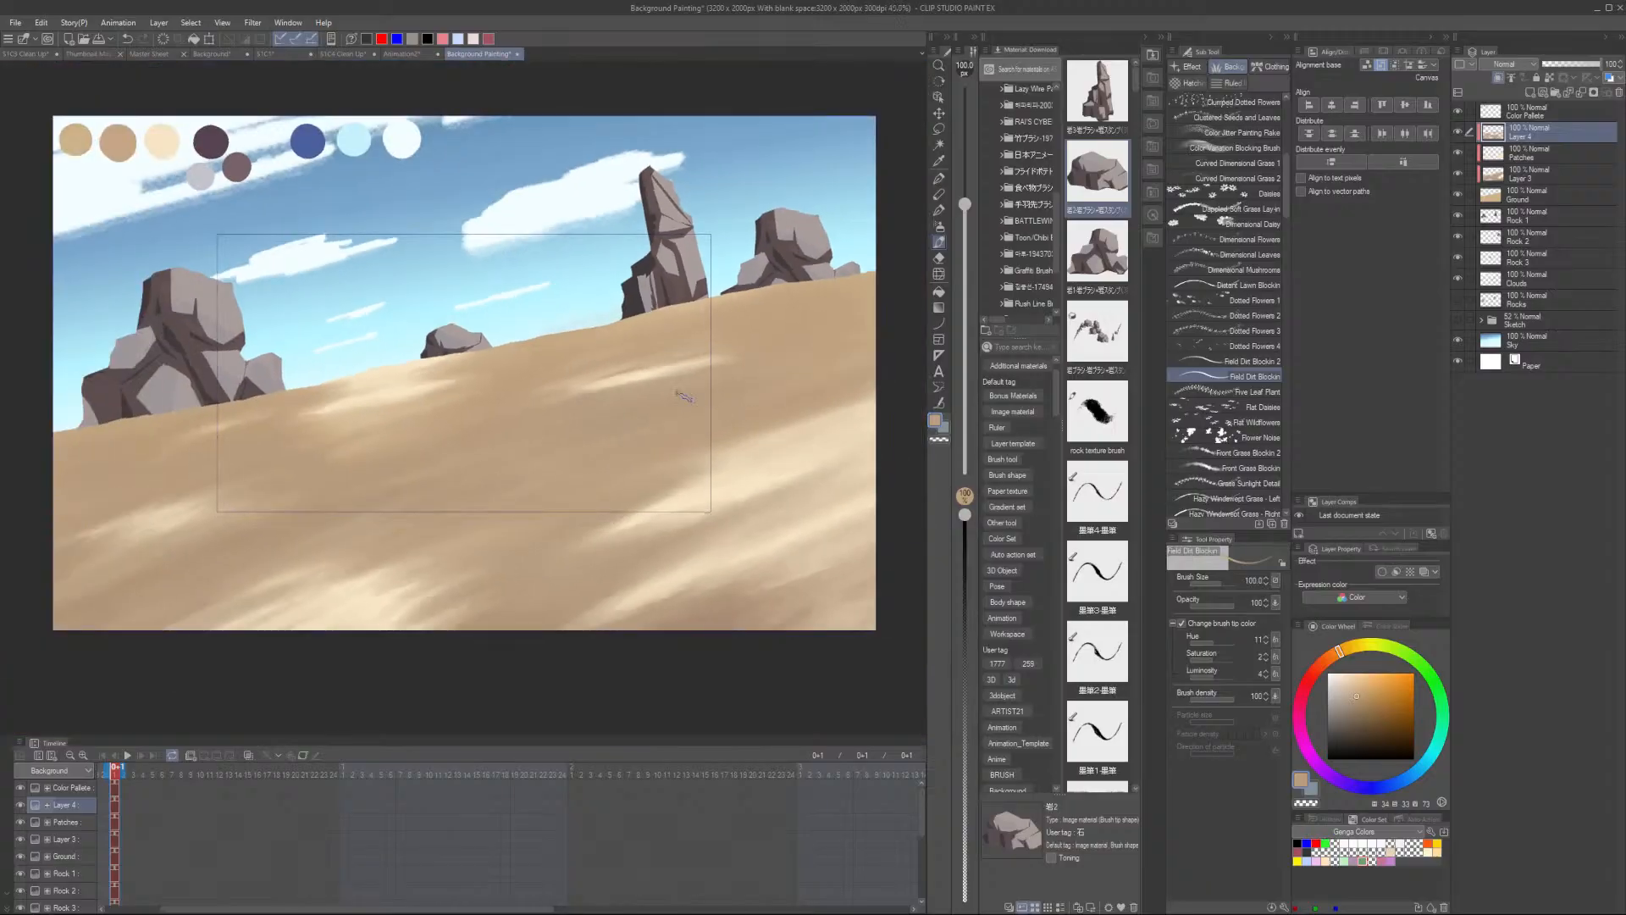
{"action": "scroll", "coordinate": [569, 399], "scroll_direction": "up", "scroll_amount": 1}
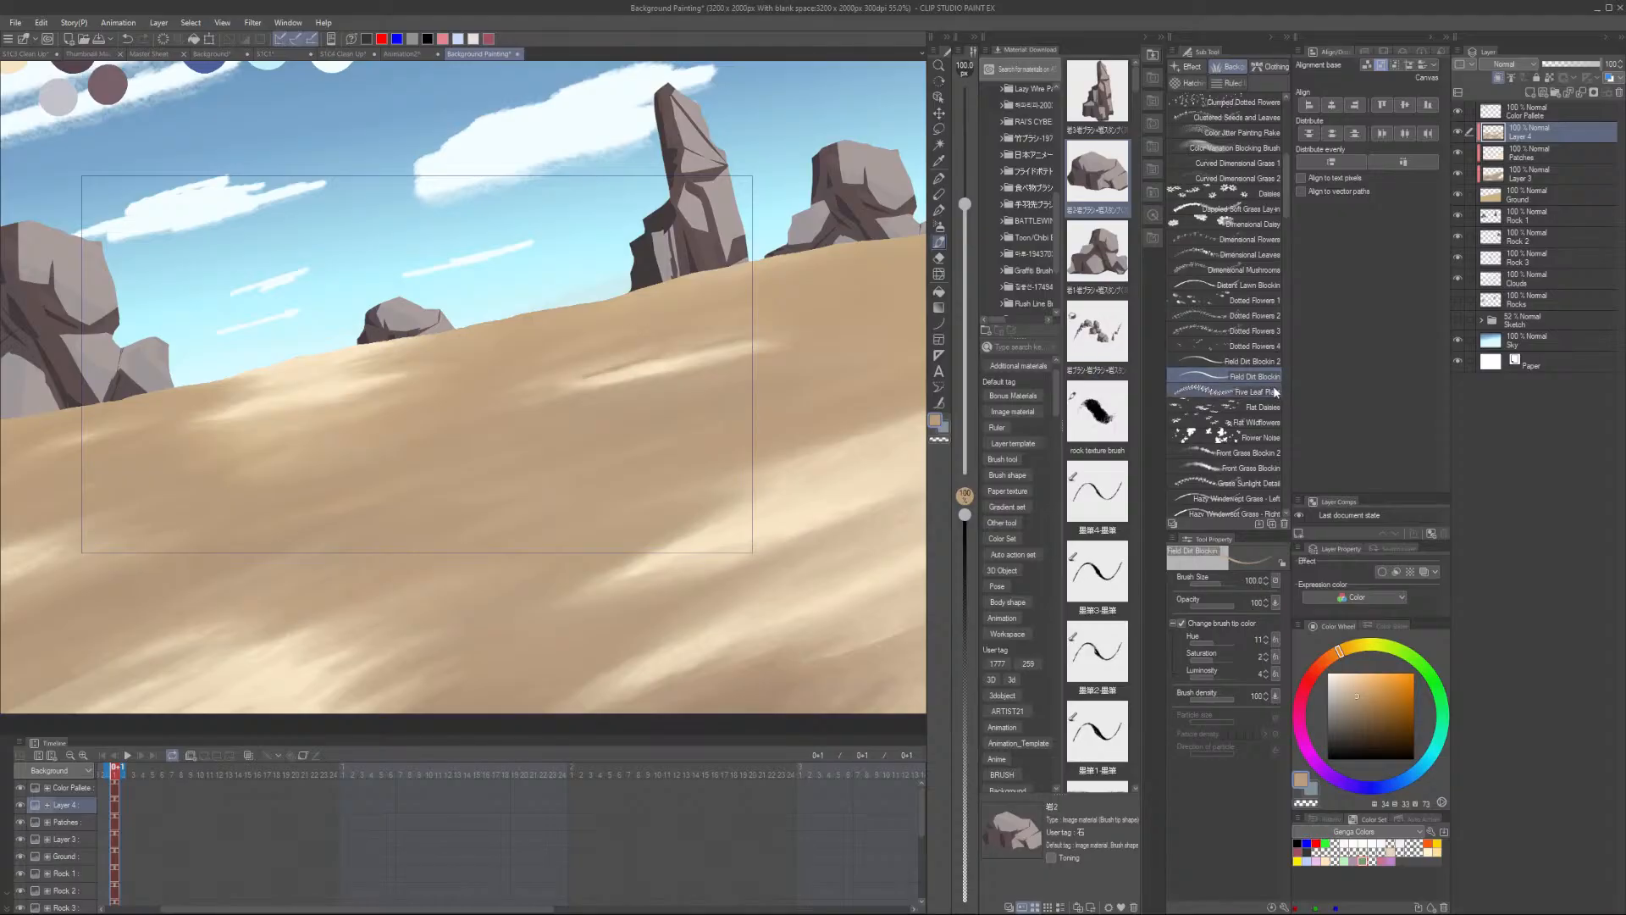
{"action": "scroll", "coordinate": [606, 385], "scroll_direction": "up", "scroll_amount": 3}
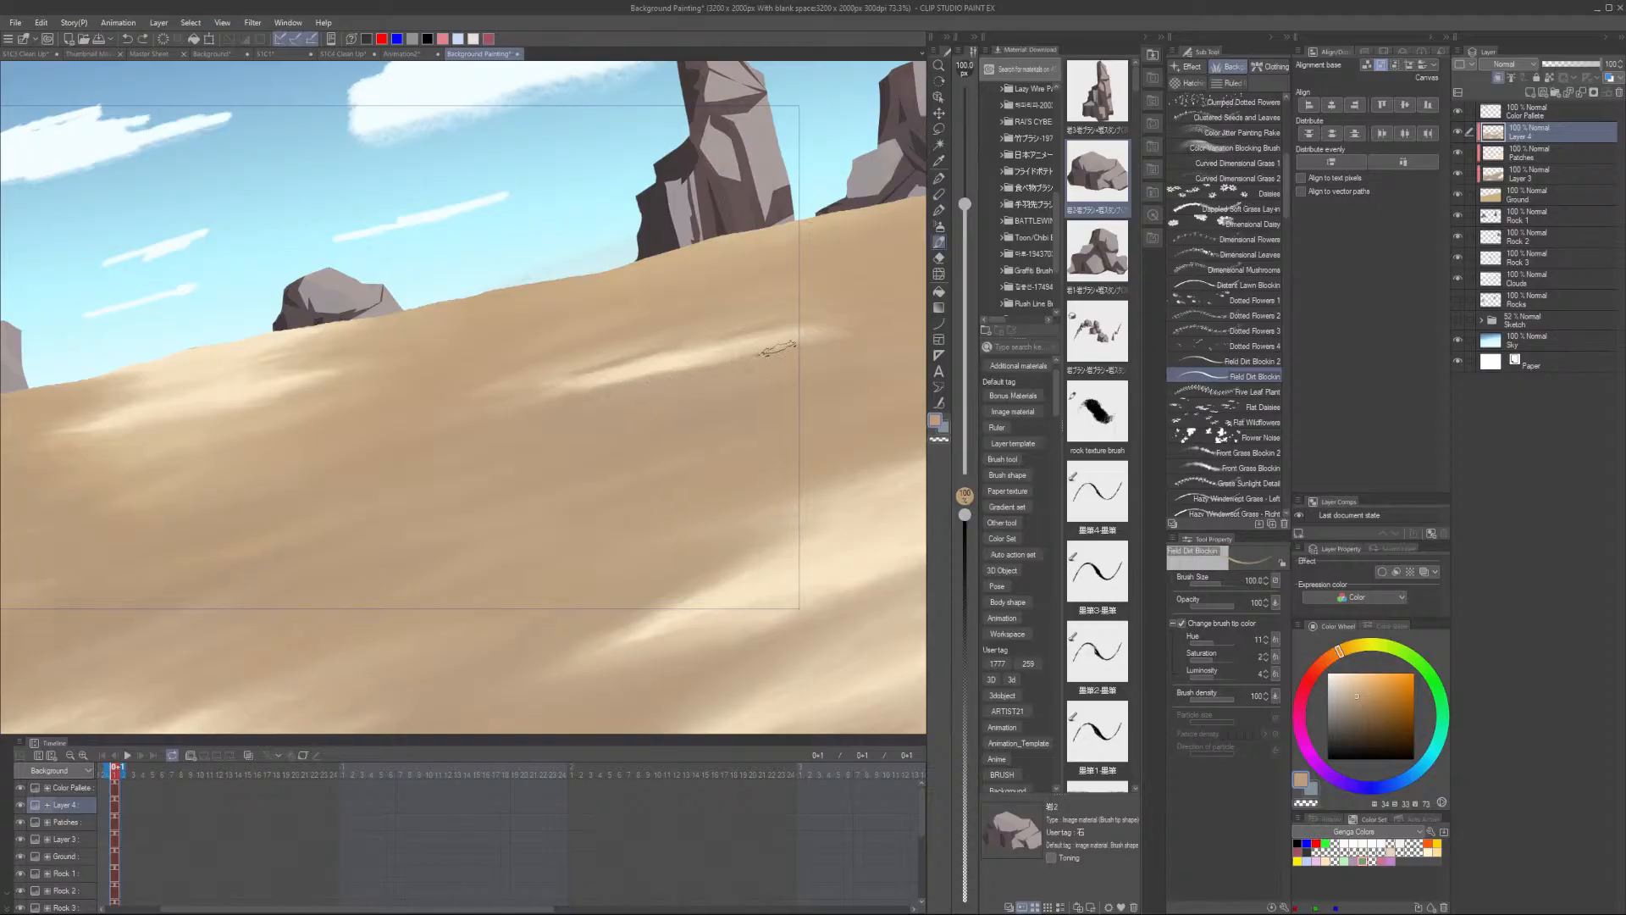
{"action": "scroll", "coordinate": [651, 375], "scroll_direction": "down", "scroll_amount": 3}
{"action": "key", "text": "ctrl"}
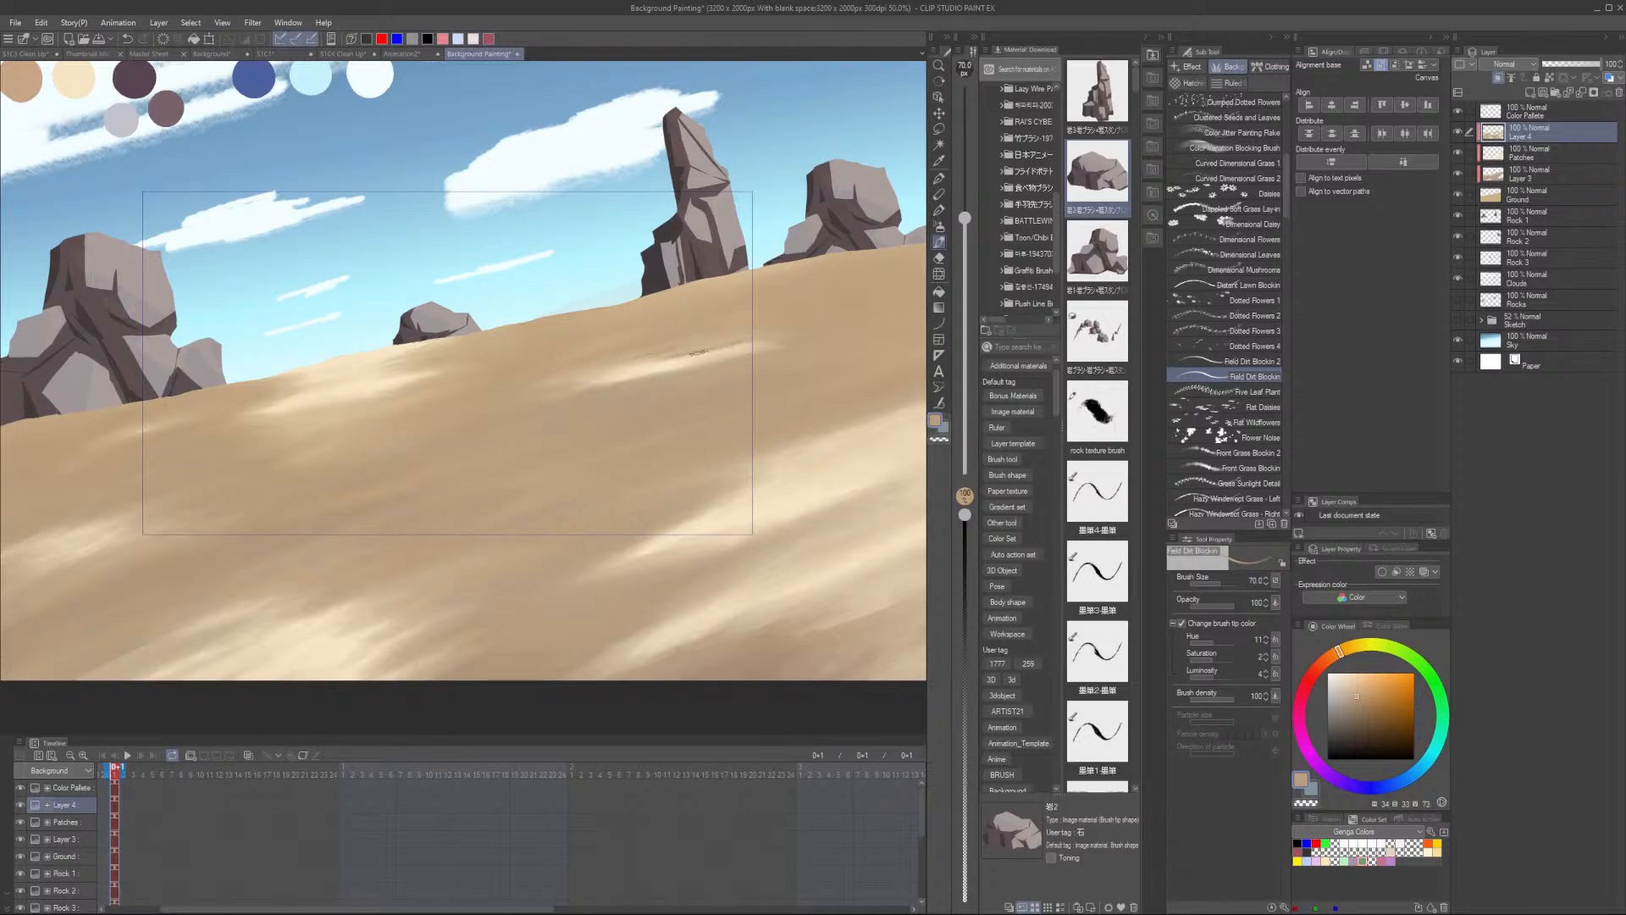
{"action": "scroll", "coordinate": [545, 396], "scroll_direction": "down", "scroll_amount": 3}
{"action": "scroll", "coordinate": [348, 381], "scroll_direction": "up", "scroll_amount": 4}
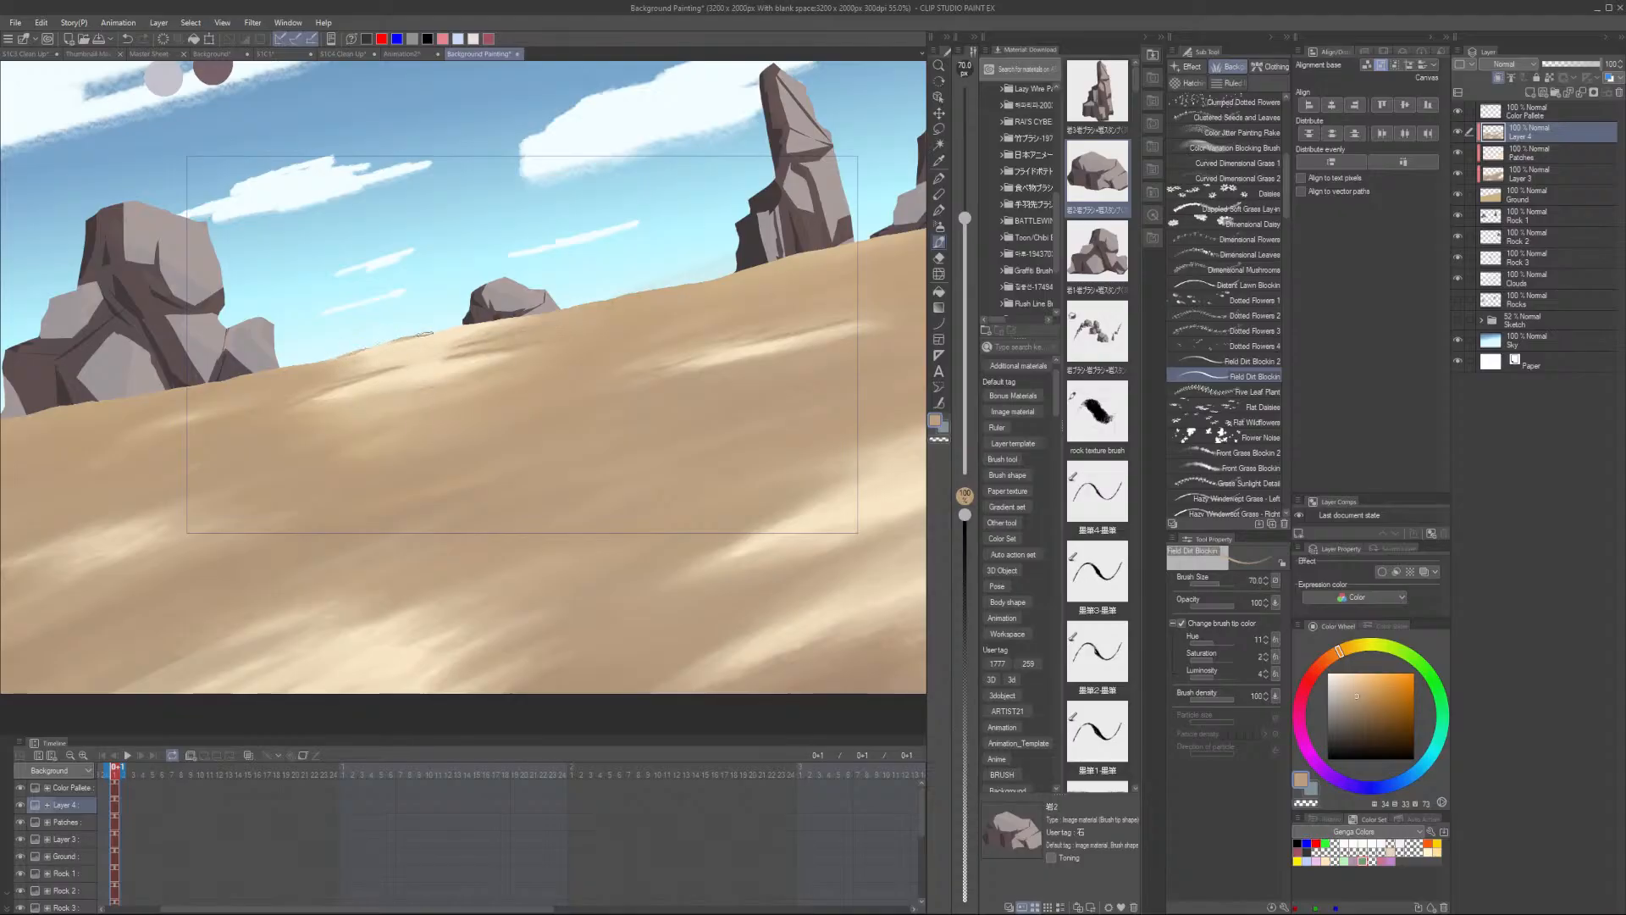
{"action": "scroll", "coordinate": [783, 449], "scroll_direction": "down", "scroll_amount": 2}
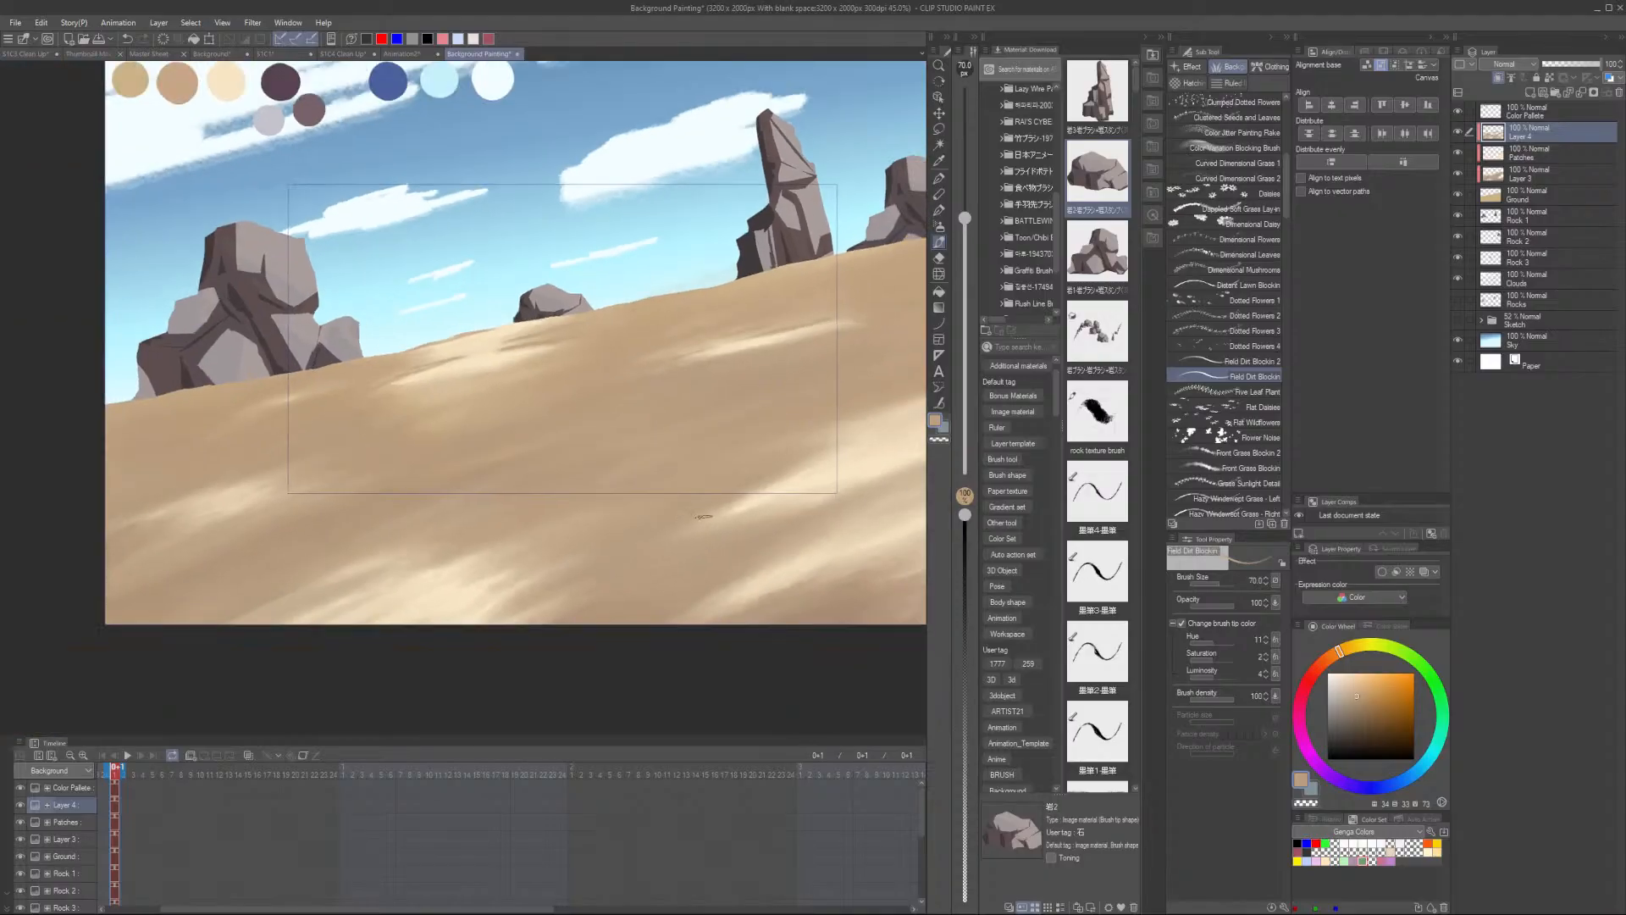
{"action": "scroll", "coordinate": [703, 516], "scroll_direction": "up", "scroll_amount": 2}
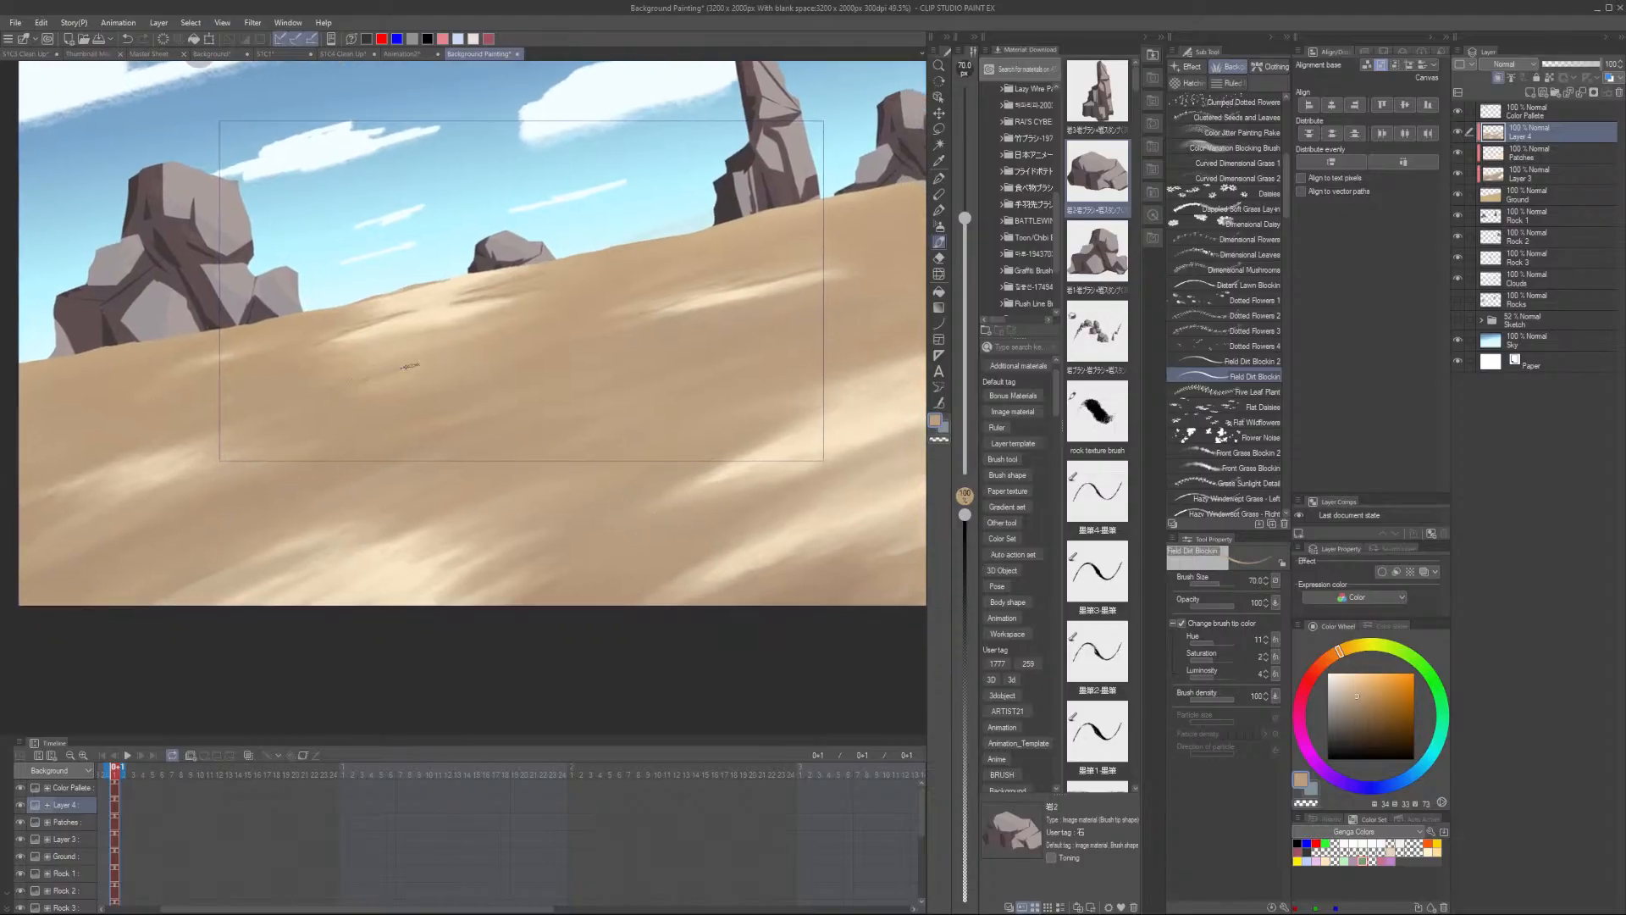
{"action": "left_click_drag", "start_coordinate": [641, 525], "coordinate": [449, 540]}
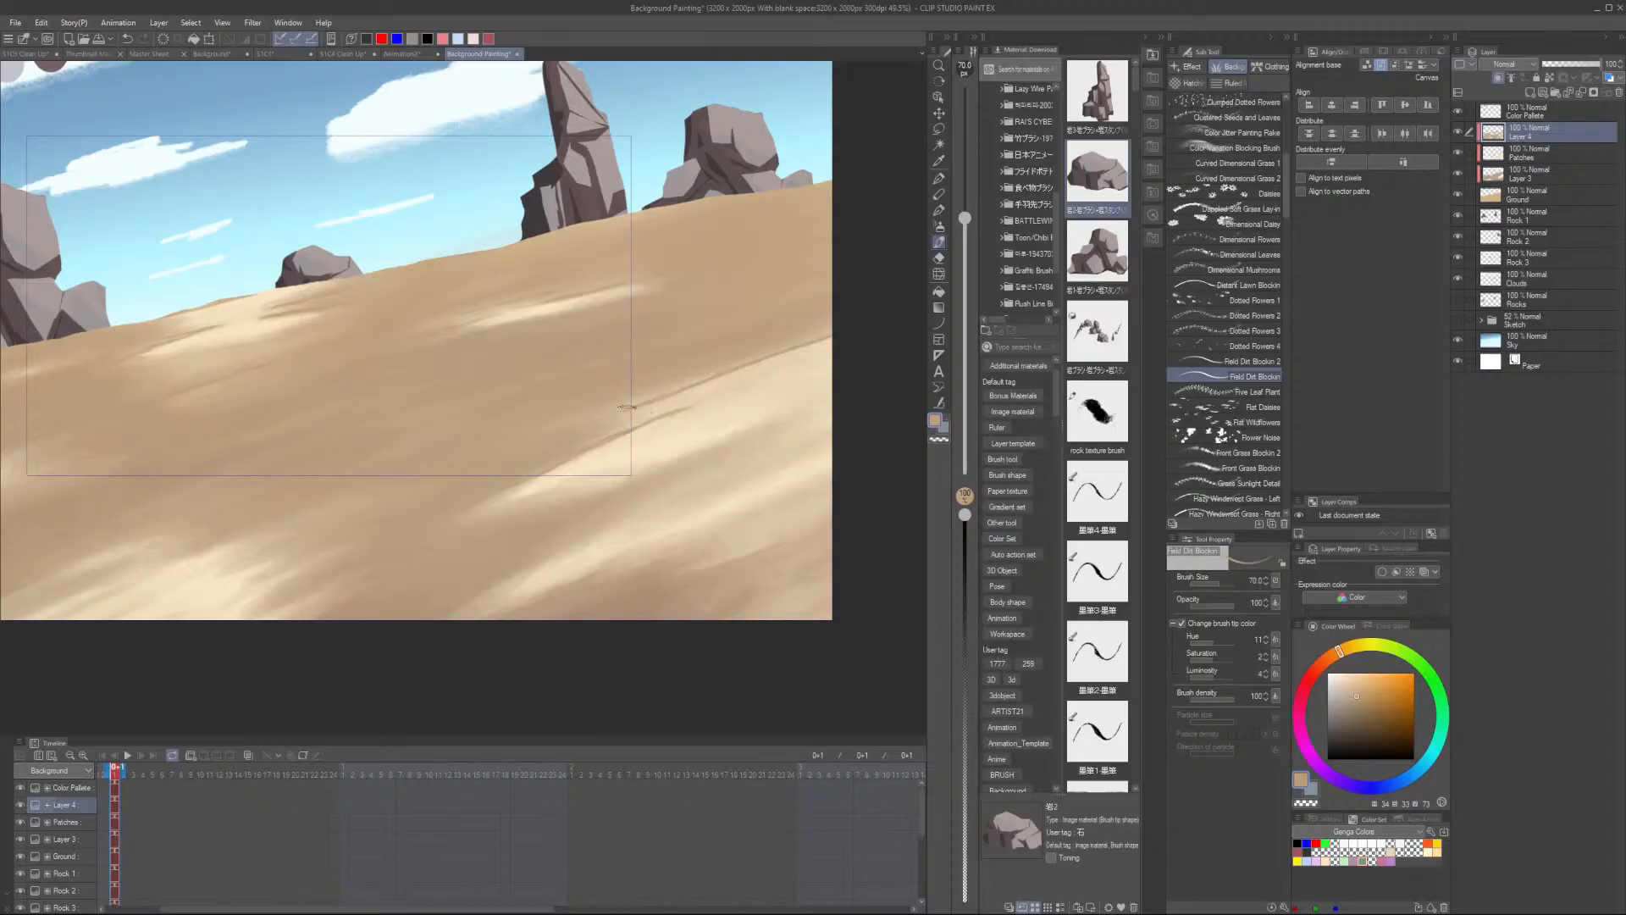
- Undo the last dirt stroke
{"action": "scroll", "coordinate": [625, 406], "scroll_direction": "up", "scroll_amount": 2}
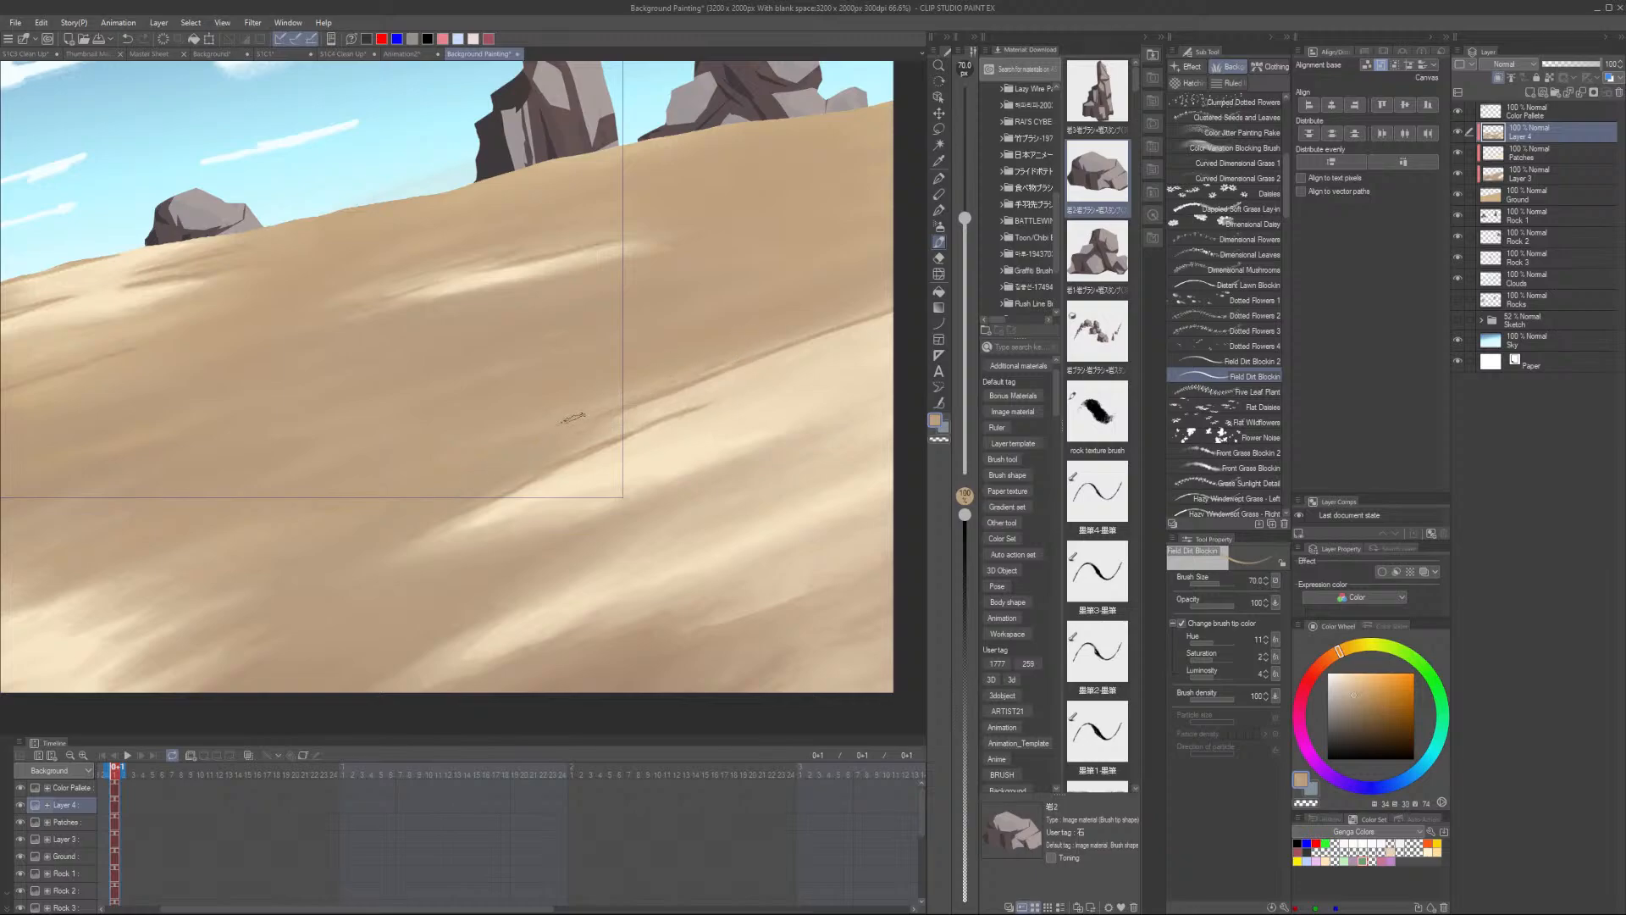
{"action": "scroll", "coordinate": [880, 314], "scroll_direction": "down", "scroll_amount": 4}
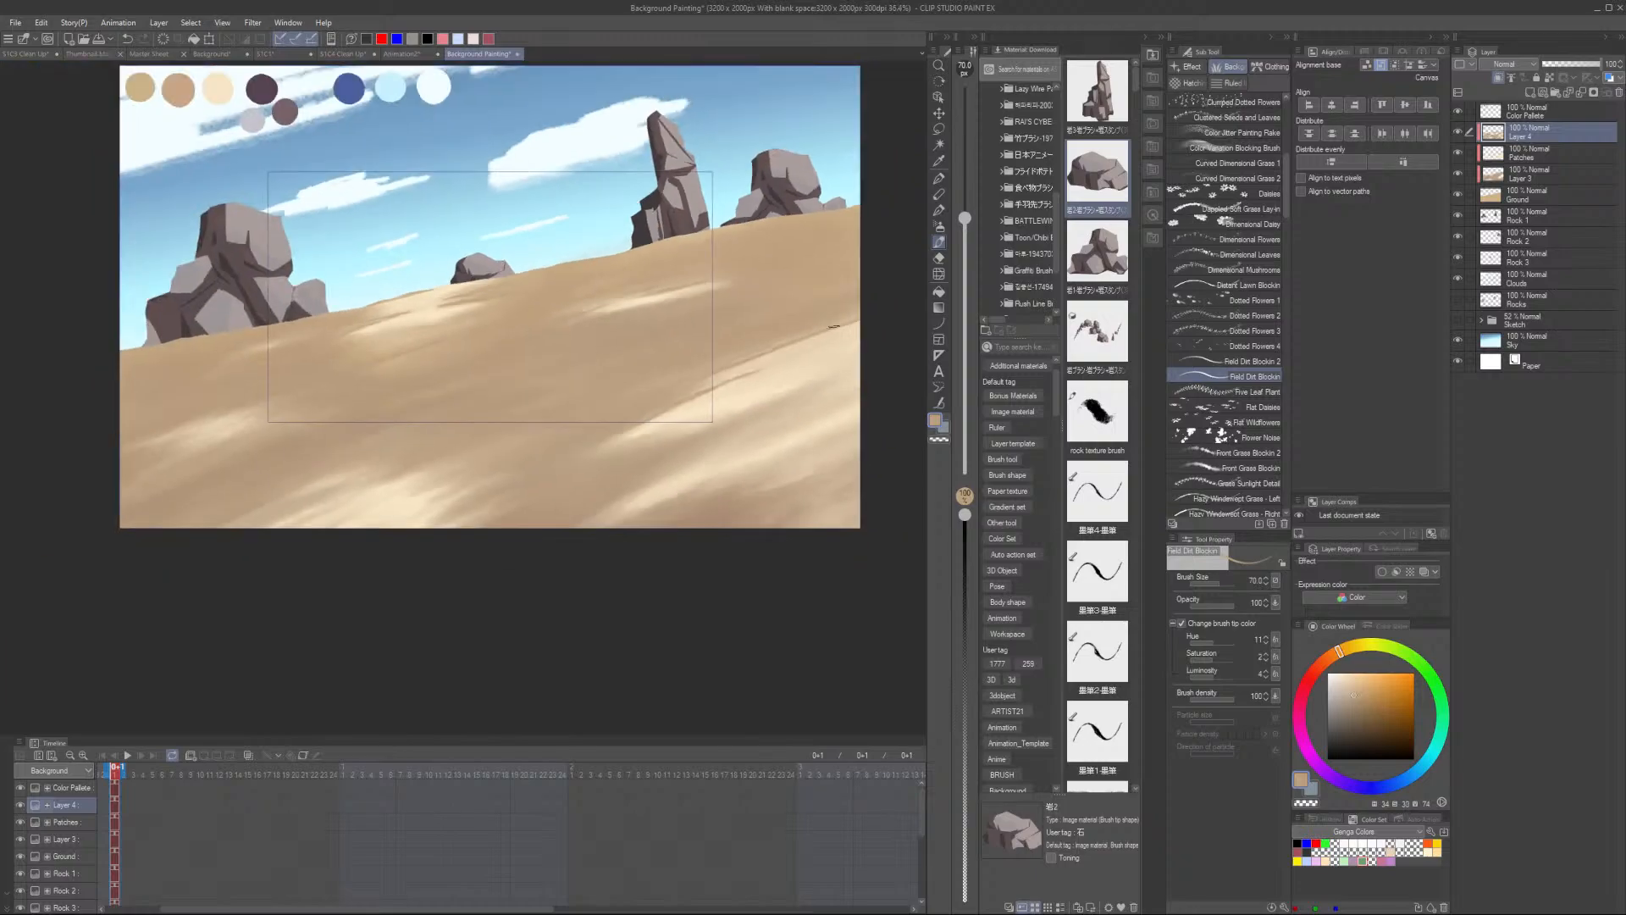
{"action": "scroll", "coordinate": [631, 321], "scroll_direction": "up", "scroll_amount": 4}
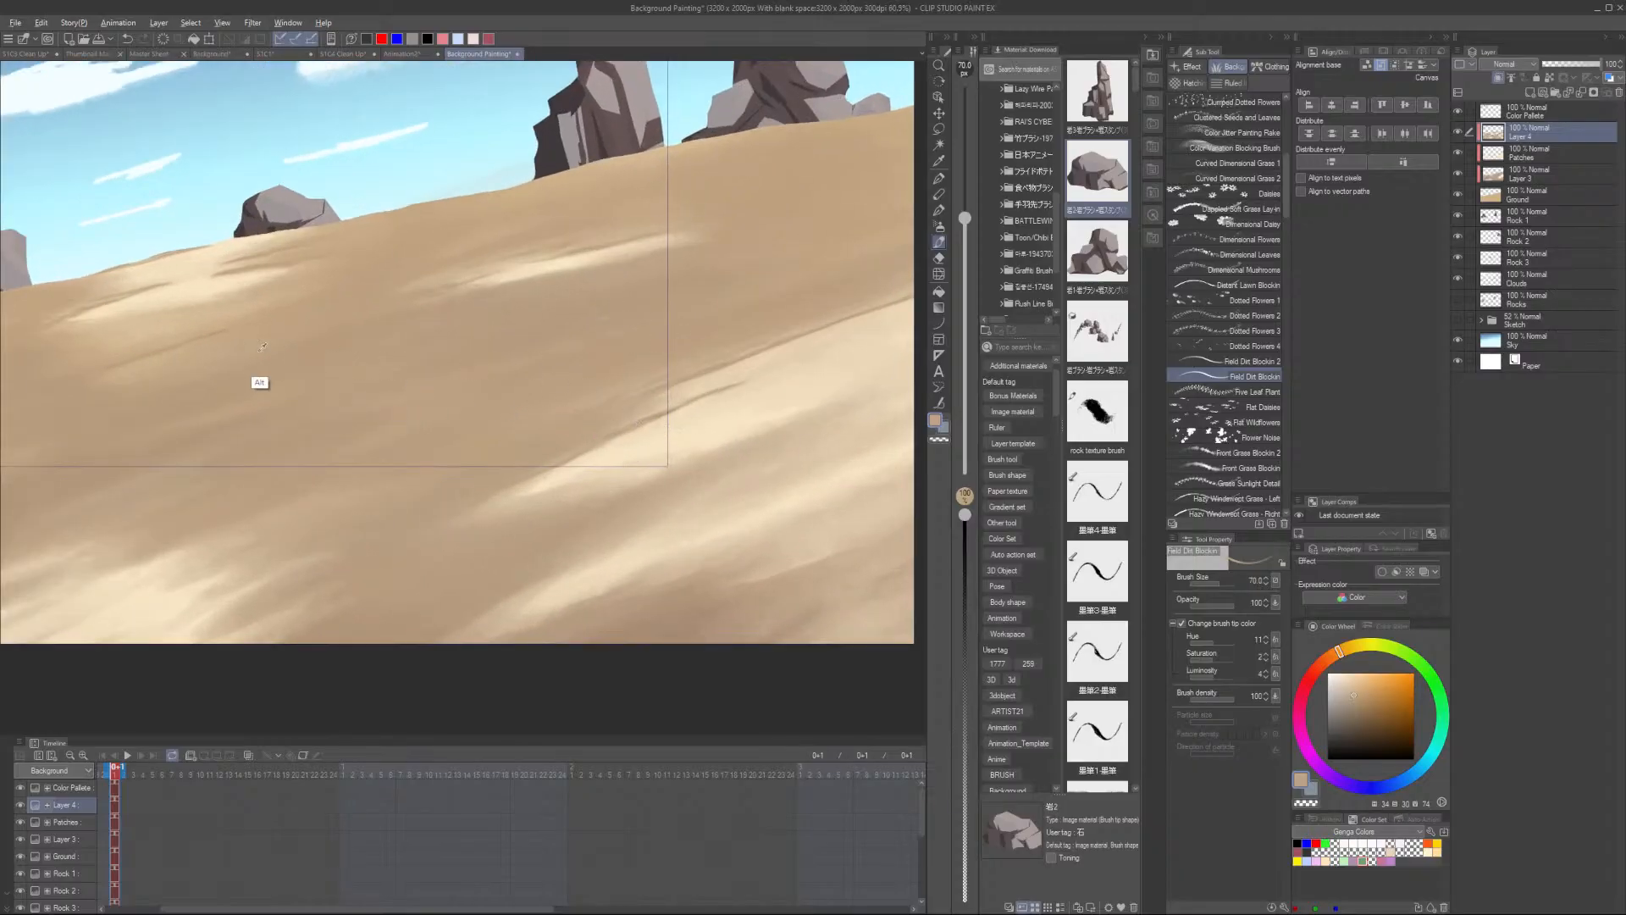
{"action": "scroll", "coordinate": [643, 484], "scroll_direction": "down", "scroll_amount": 1}
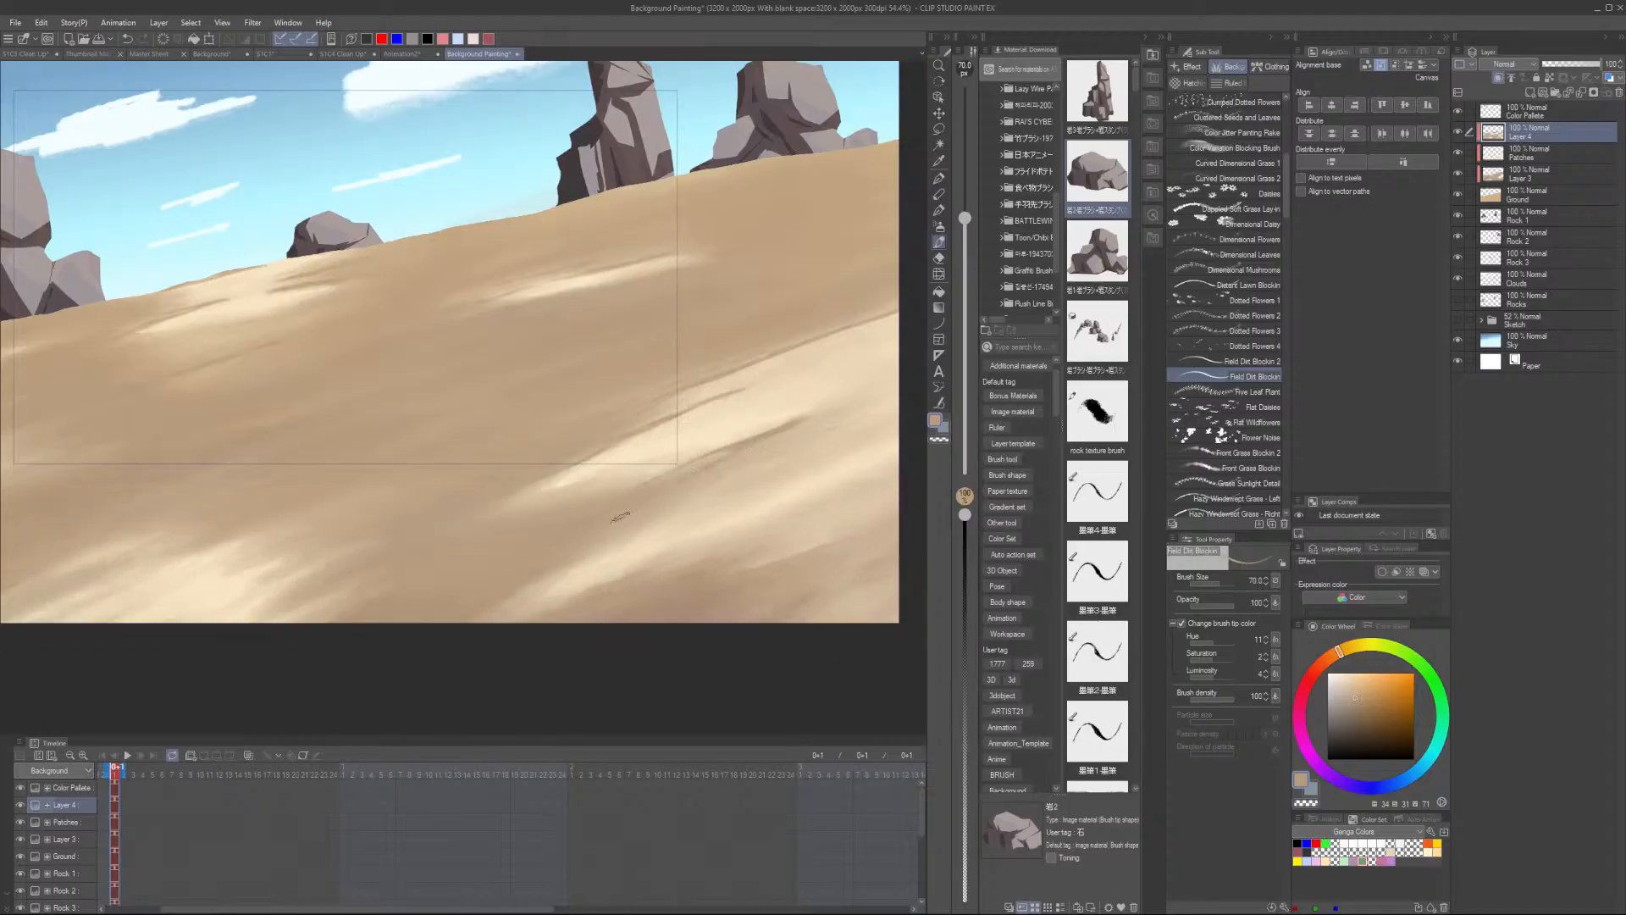
{"action": "key", "text": "ctrl+z"}
- Add more dirt crack streaks across the lower sand with the Field Dirt Blocker brush
{"action": "scroll", "coordinate": [638, 532], "scroll_direction": "down", "scroll_amount": 3}
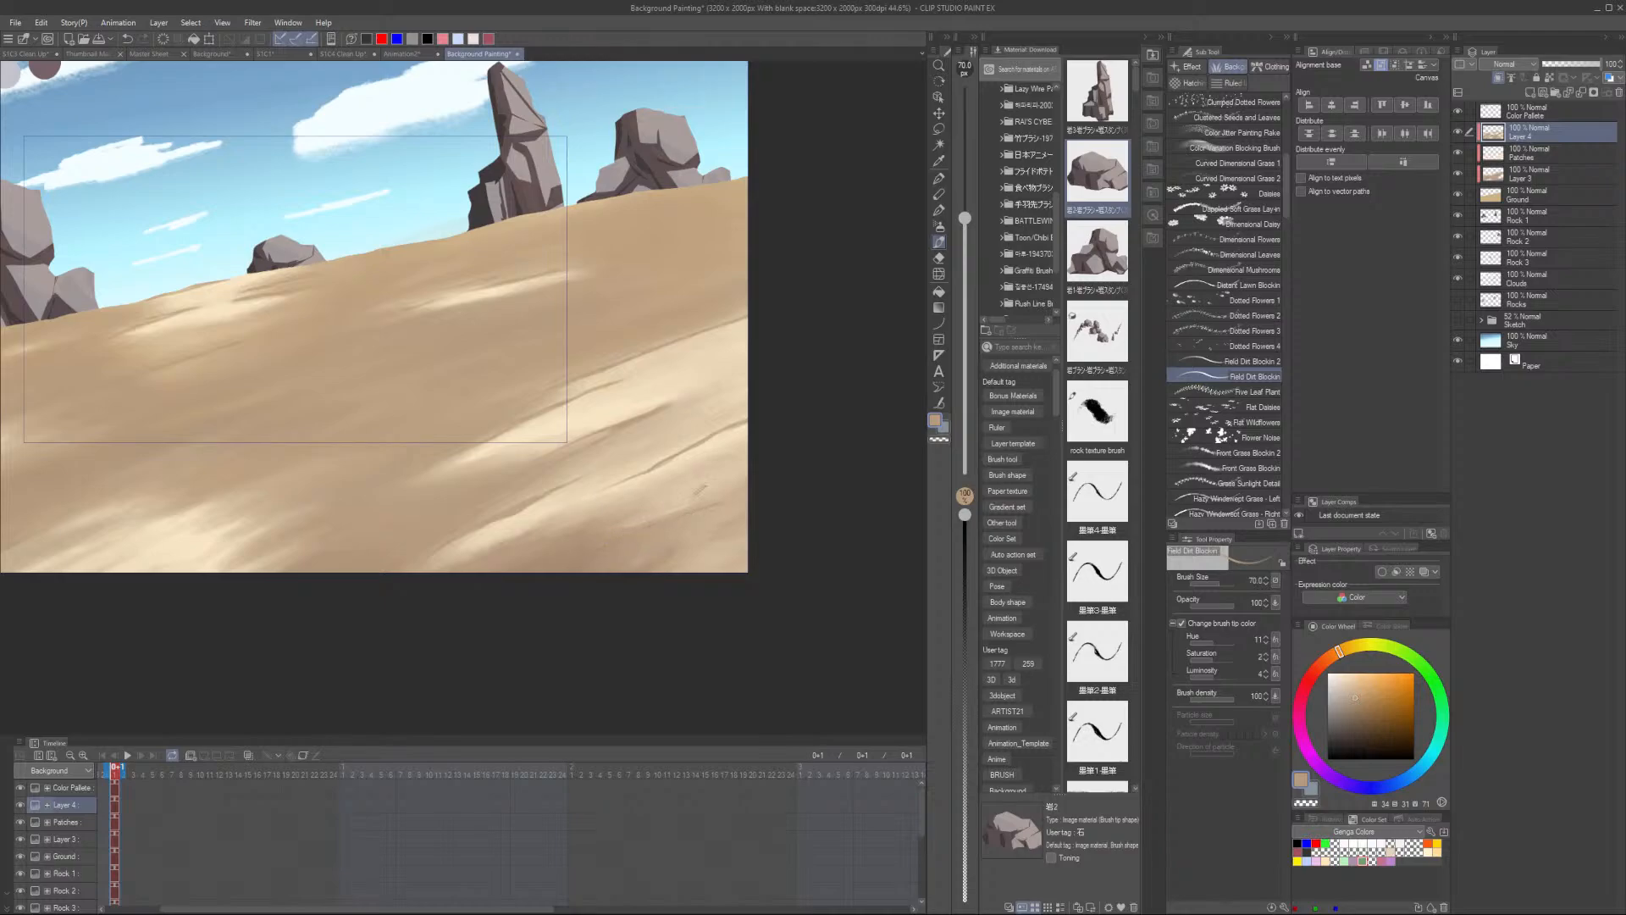
{"action": "scroll", "coordinate": [702, 489], "scroll_direction": "down", "scroll_amount": 3}
{"action": "scroll", "coordinate": [266, 508], "scroll_direction": "up", "scroll_amount": 2}
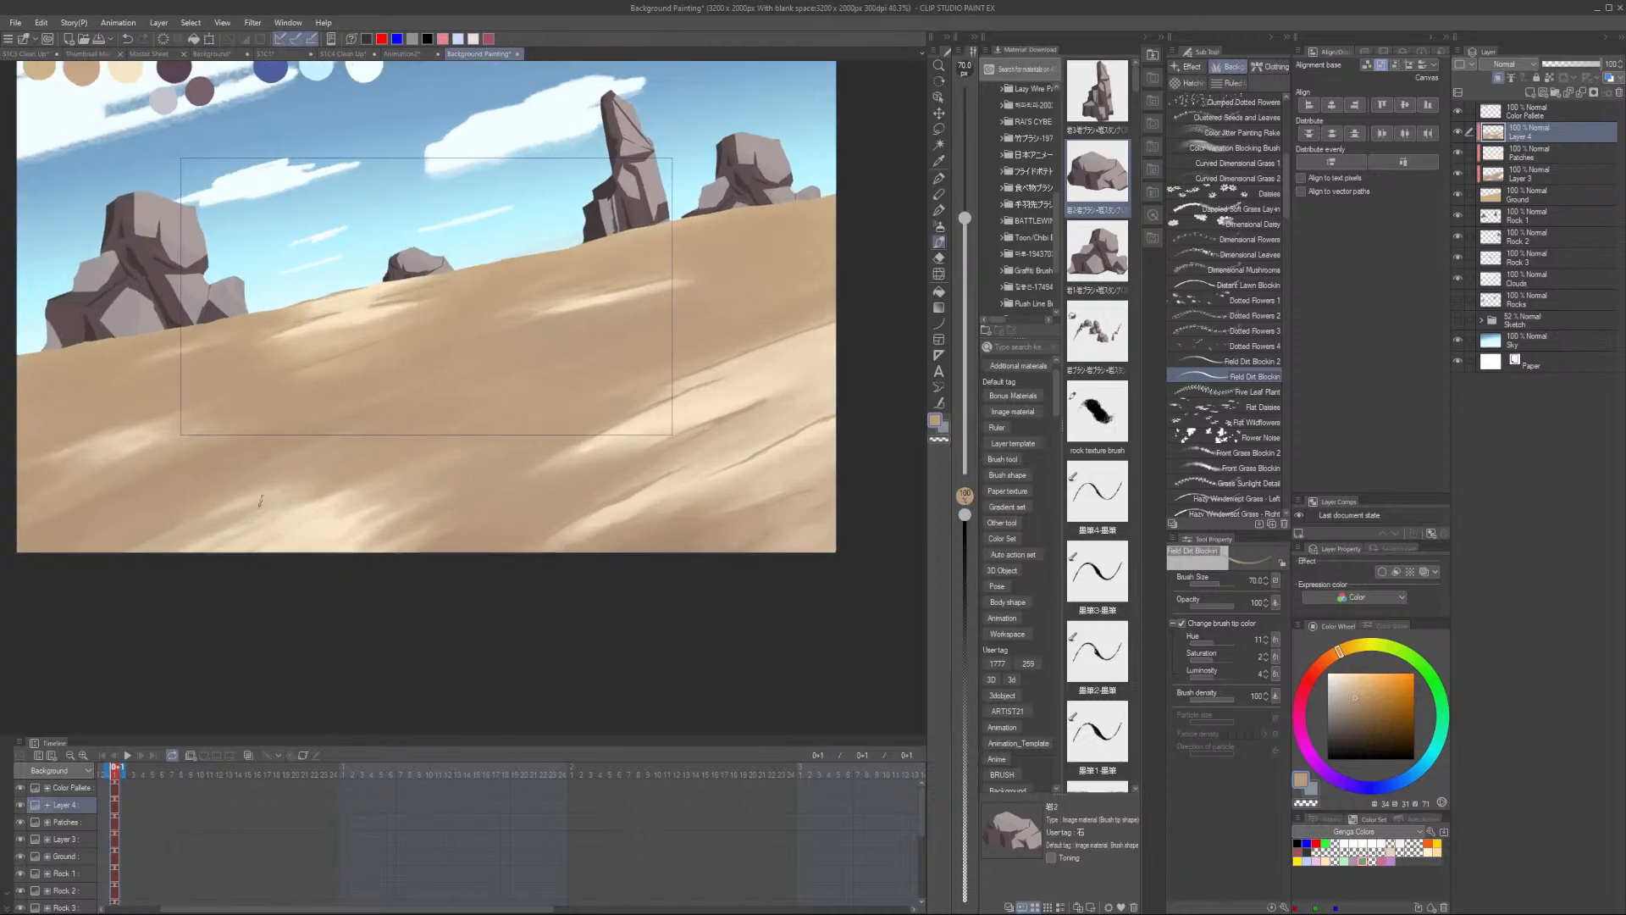
{"action": "scroll", "coordinate": [260, 500], "scroll_direction": "up", "scroll_amount": 1}
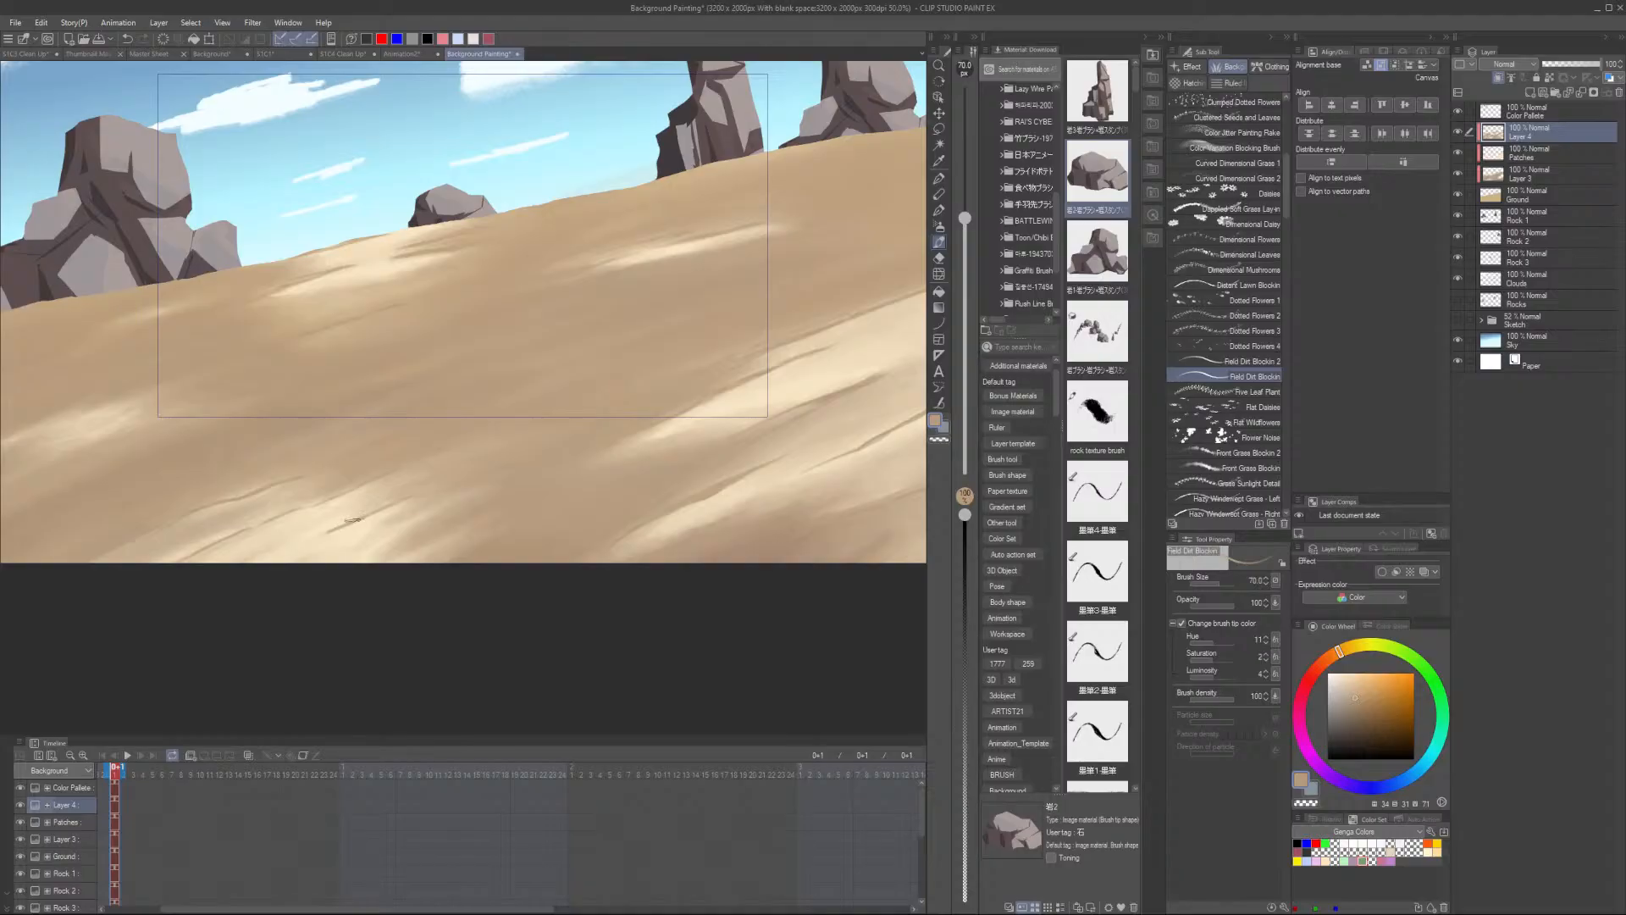
{"action": "scroll", "coordinate": [448, 537], "scroll_direction": "down", "scroll_amount": 2}
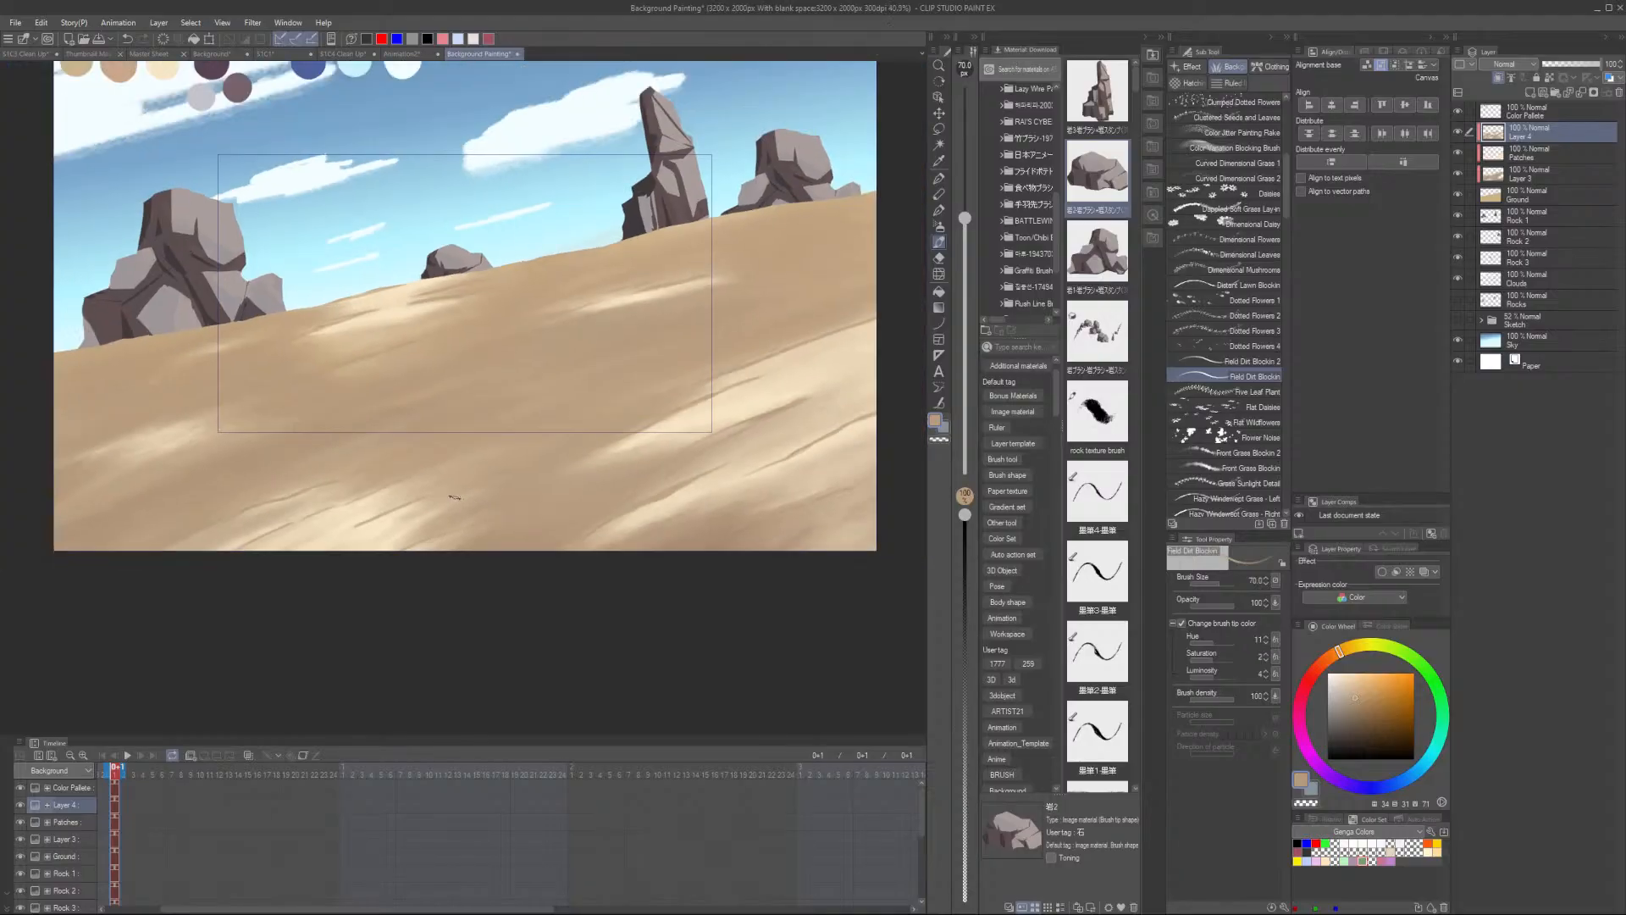
{"action": "scroll", "coordinate": [186, 479], "scroll_direction": "up", "scroll_amount": 3}
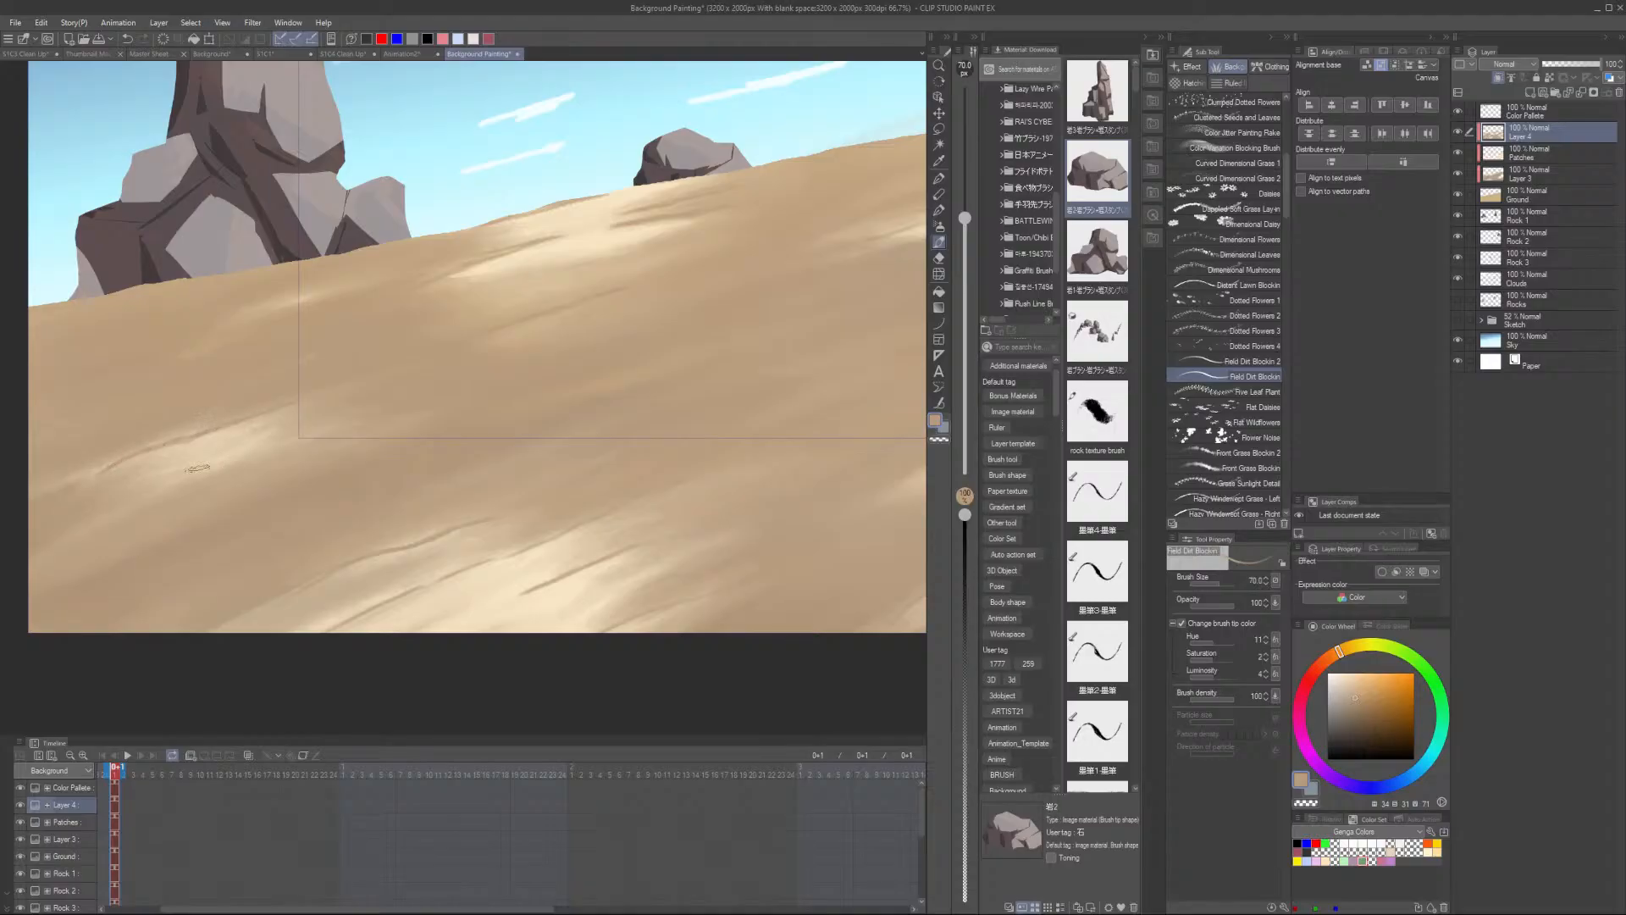
{"action": "scroll", "coordinate": [197, 467], "scroll_direction": "down", "scroll_amount": 2}
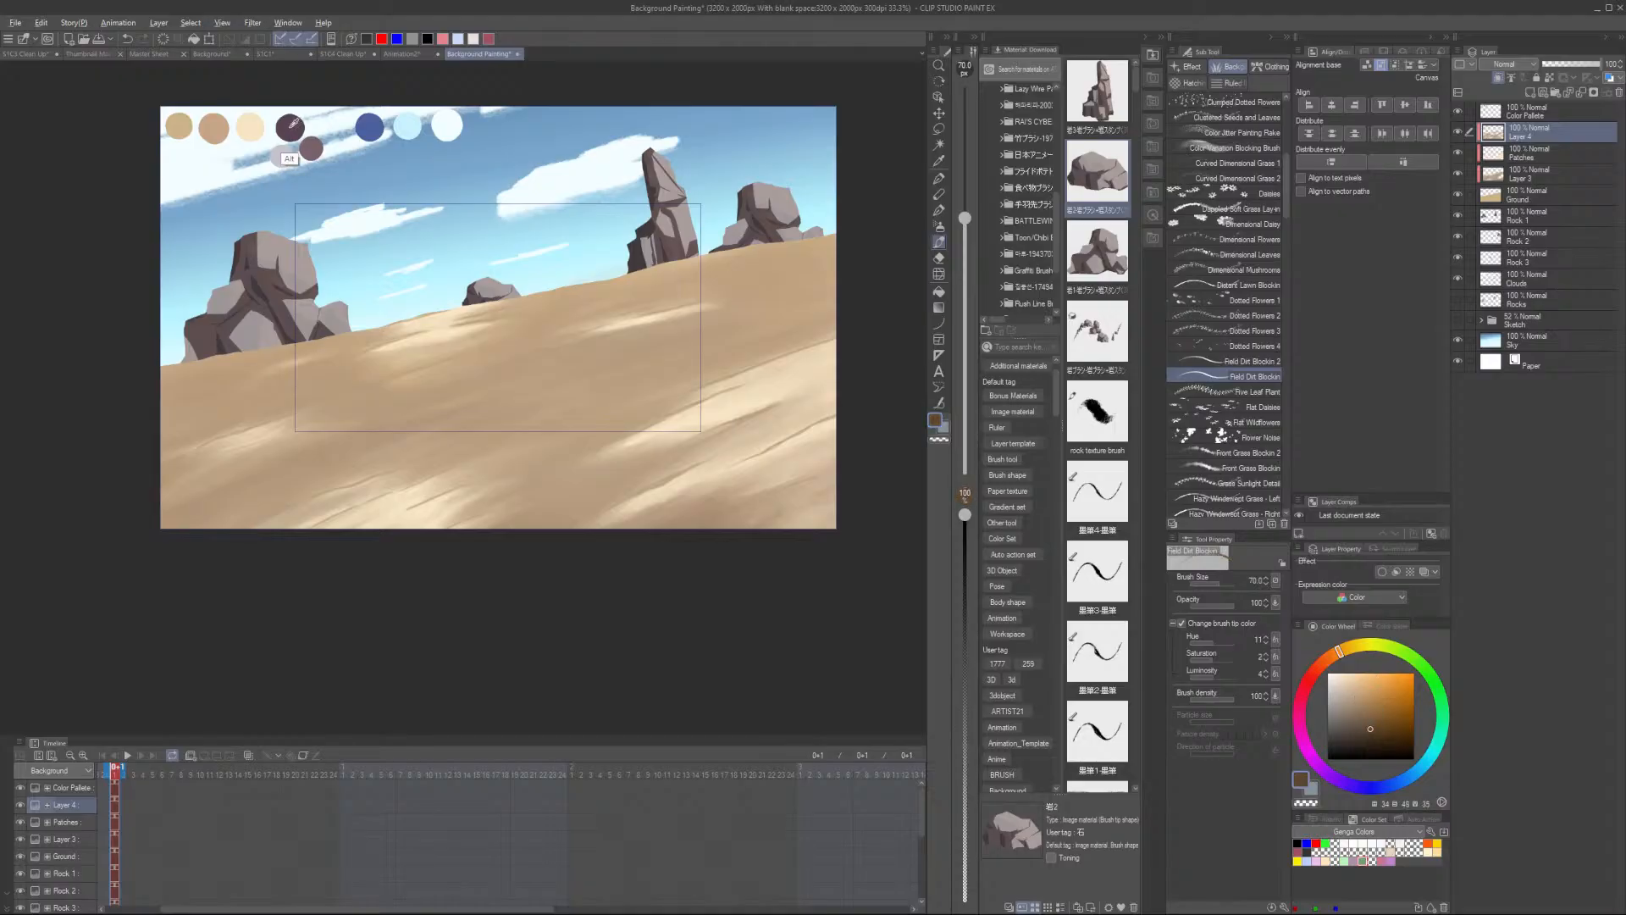
- Sample the dark purple palette colour and paint fine dirt streaks across the sand slope
{"action": "left_click", "coordinate": [290, 125], "text": "alt"}
{"action": "scroll", "coordinate": [593, 419], "scroll_direction": "up", "scroll_amount": 1}
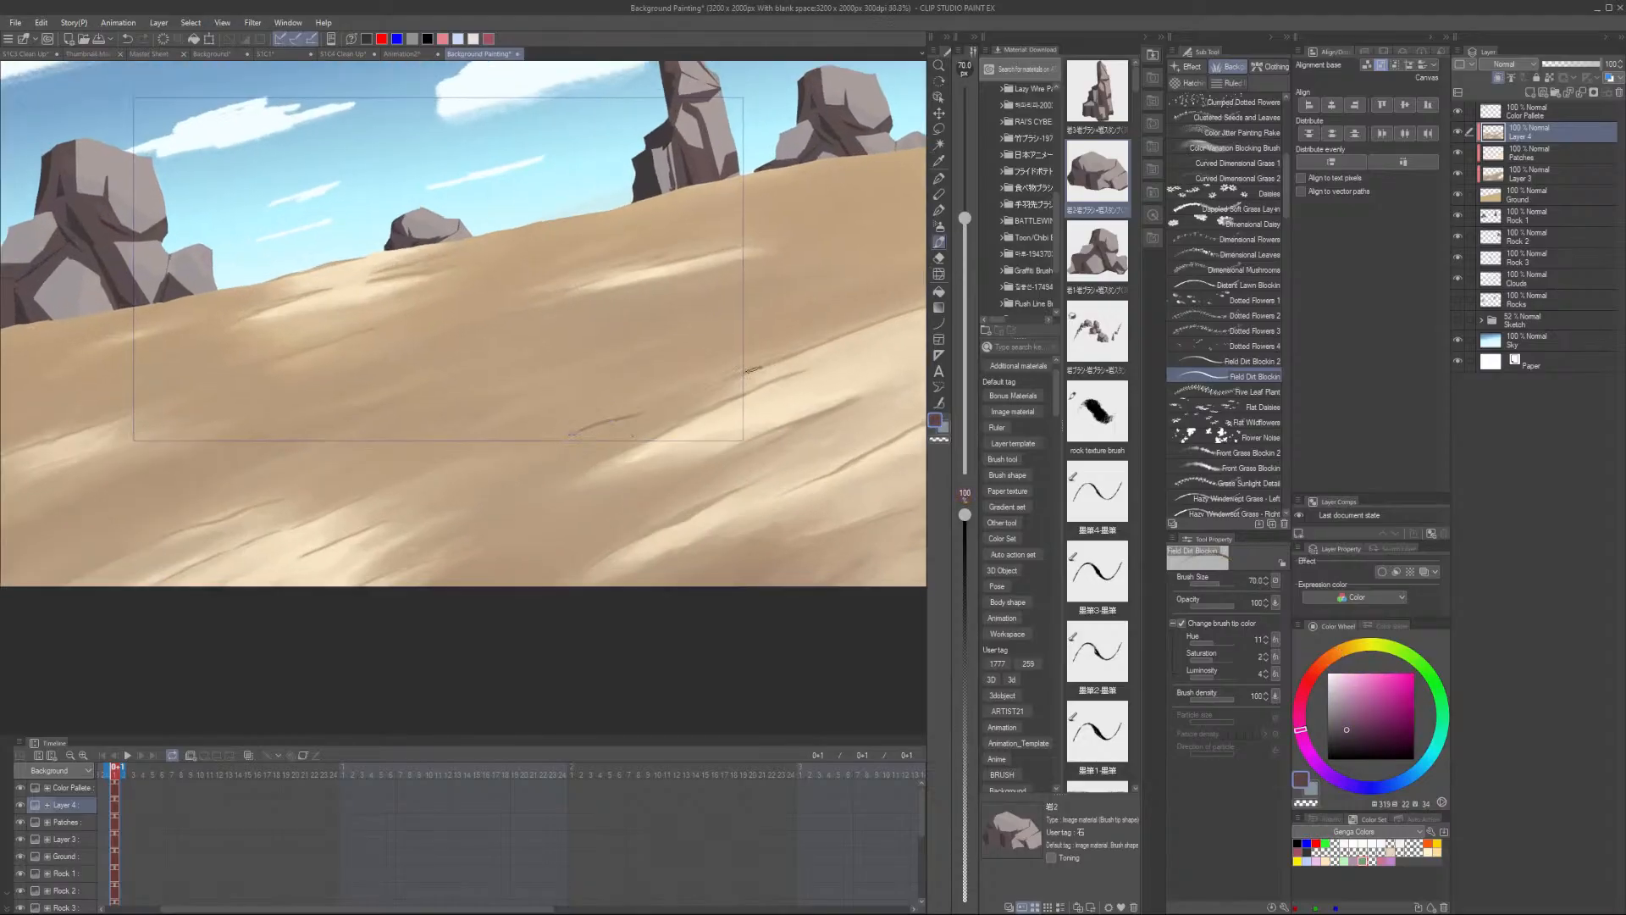
{"action": "scroll", "coordinate": [370, 326], "scroll_direction": "up", "scroll_amount": 2}
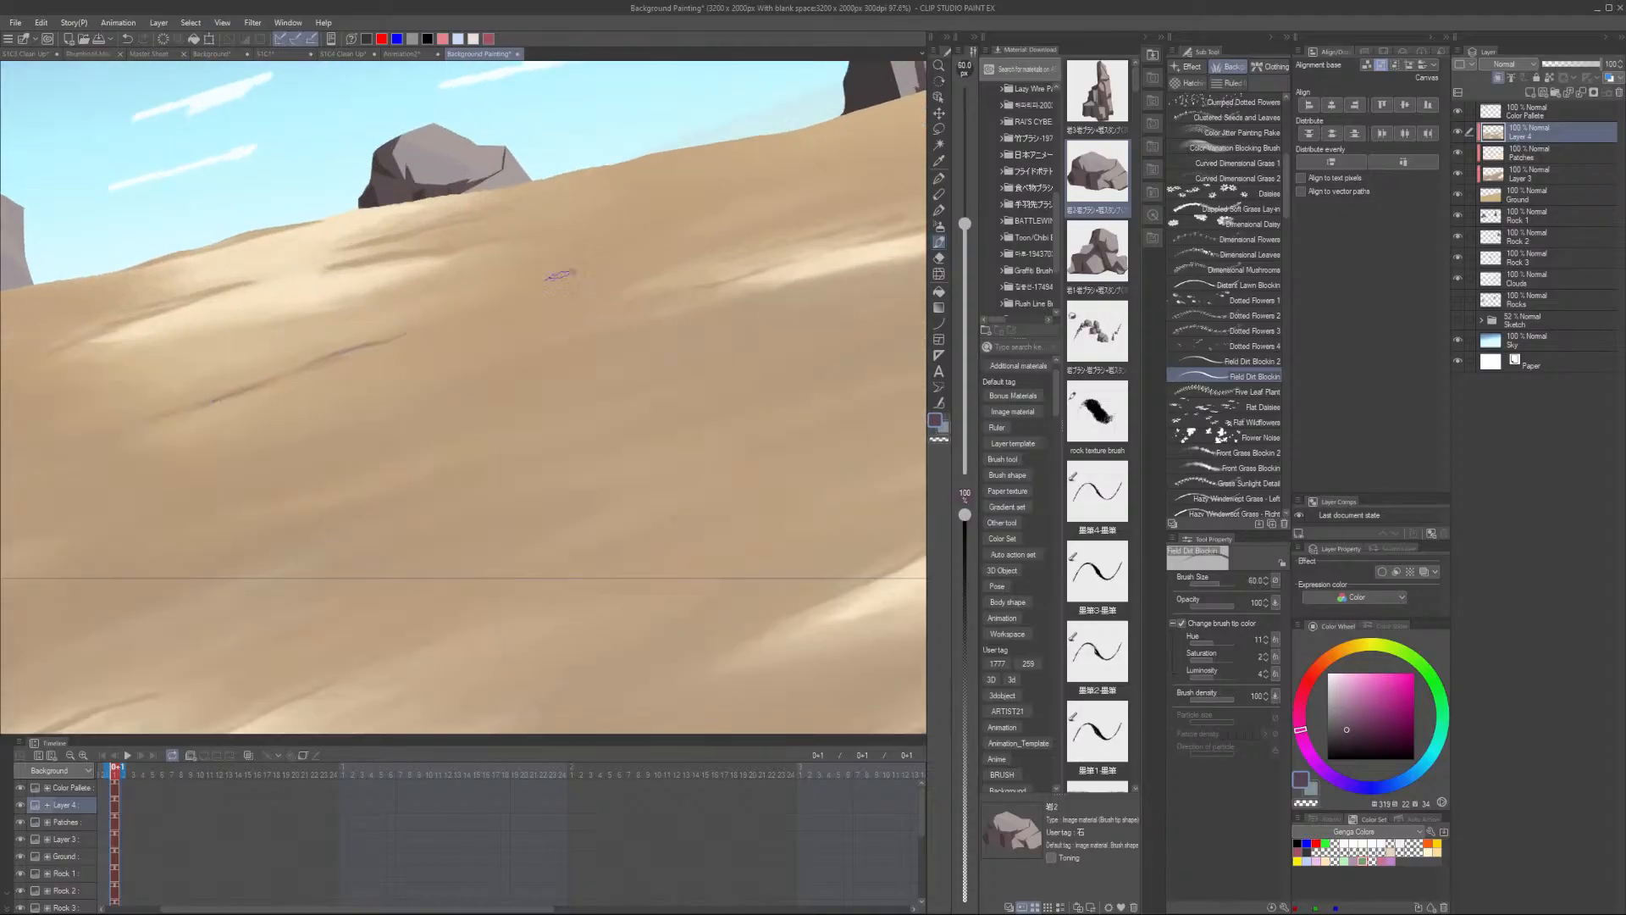
{"action": "scroll", "coordinate": [557, 274], "scroll_direction": "down", "scroll_amount": 1}
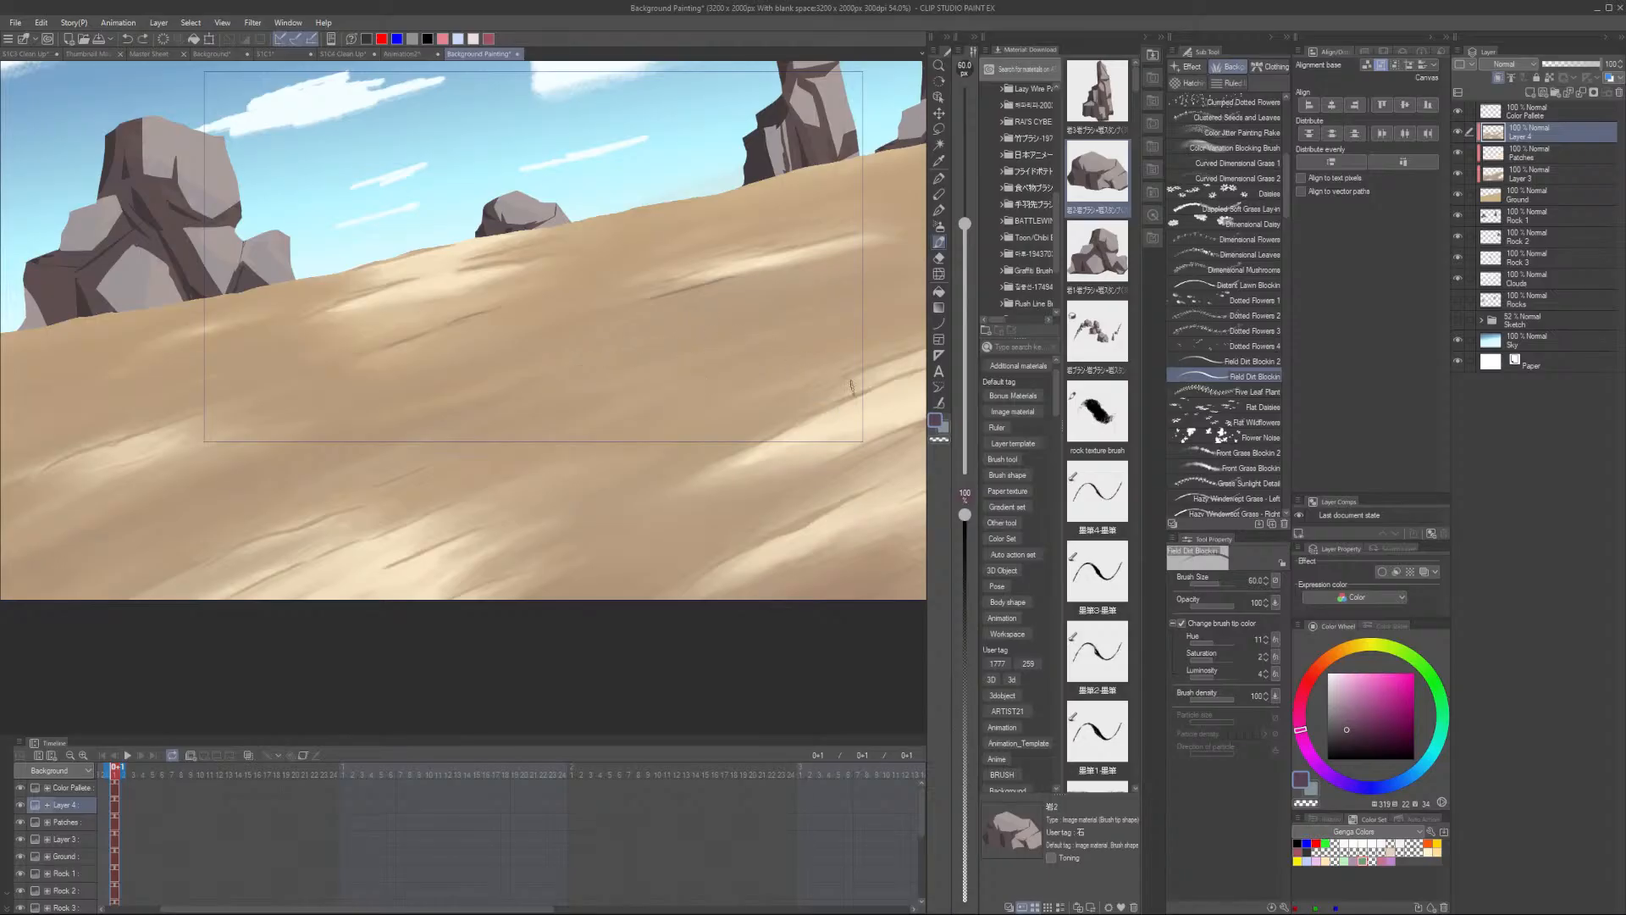
{"action": "left_click_drag", "start_coordinate": [775, 431], "coordinate": [624, 476]}
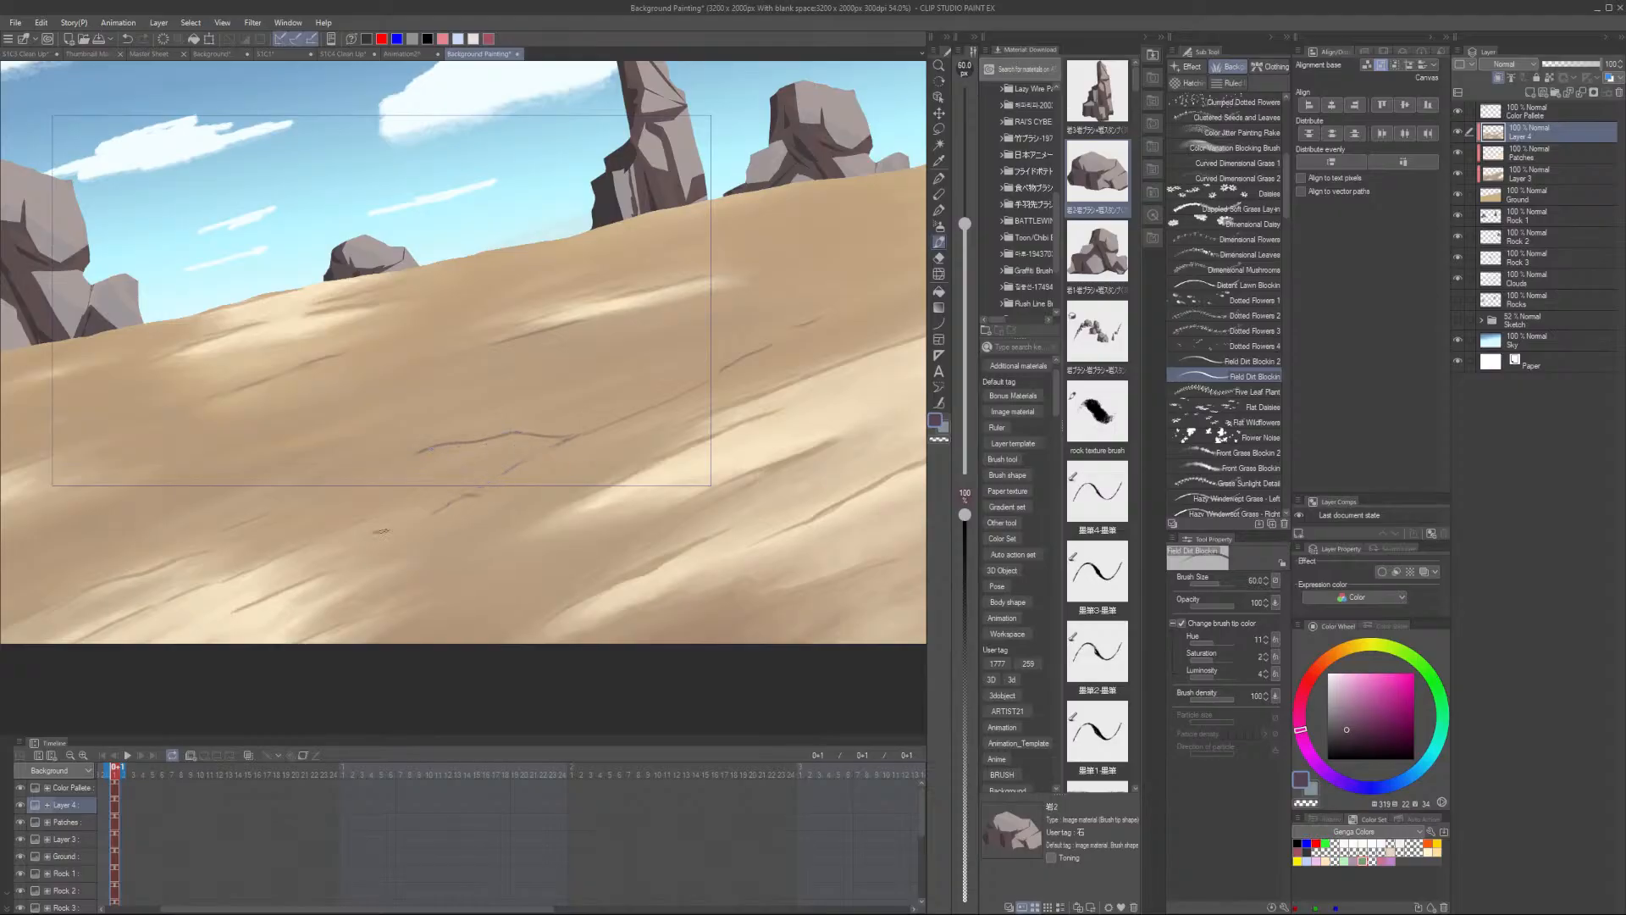
{"action": "scroll", "coordinate": [381, 531], "scroll_direction": "down", "scroll_amount": 3}
{"action": "scroll", "coordinate": [386, 501], "scroll_direction": "up", "scroll_amount": 4}
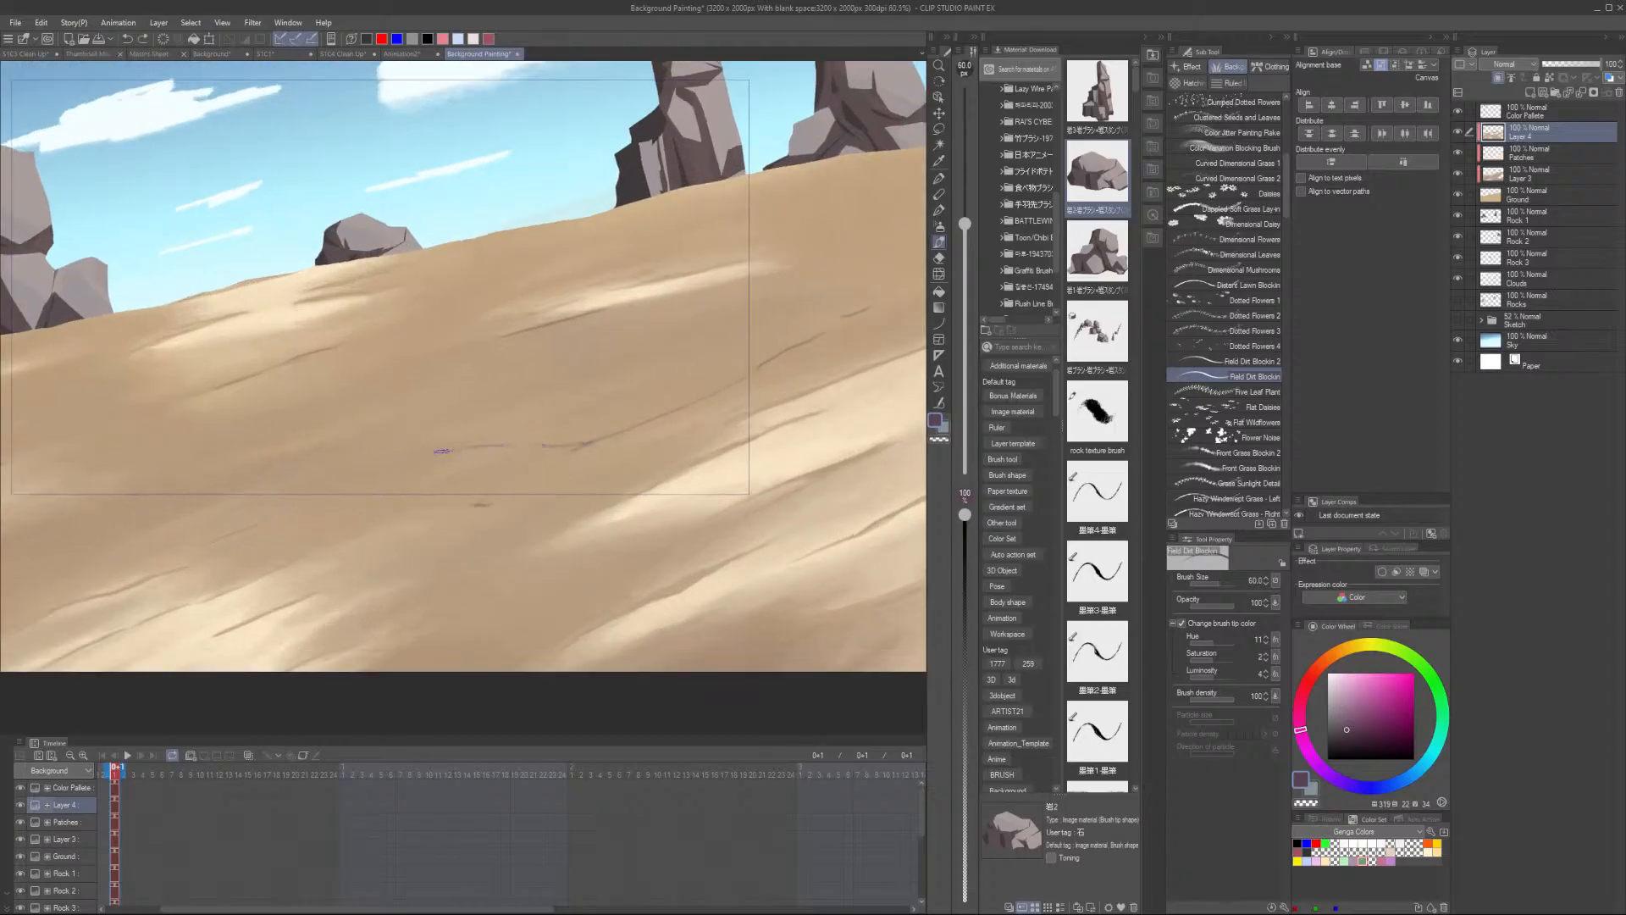
{"action": "scroll", "coordinate": [440, 450], "scroll_direction": "down", "scroll_amount": 4}
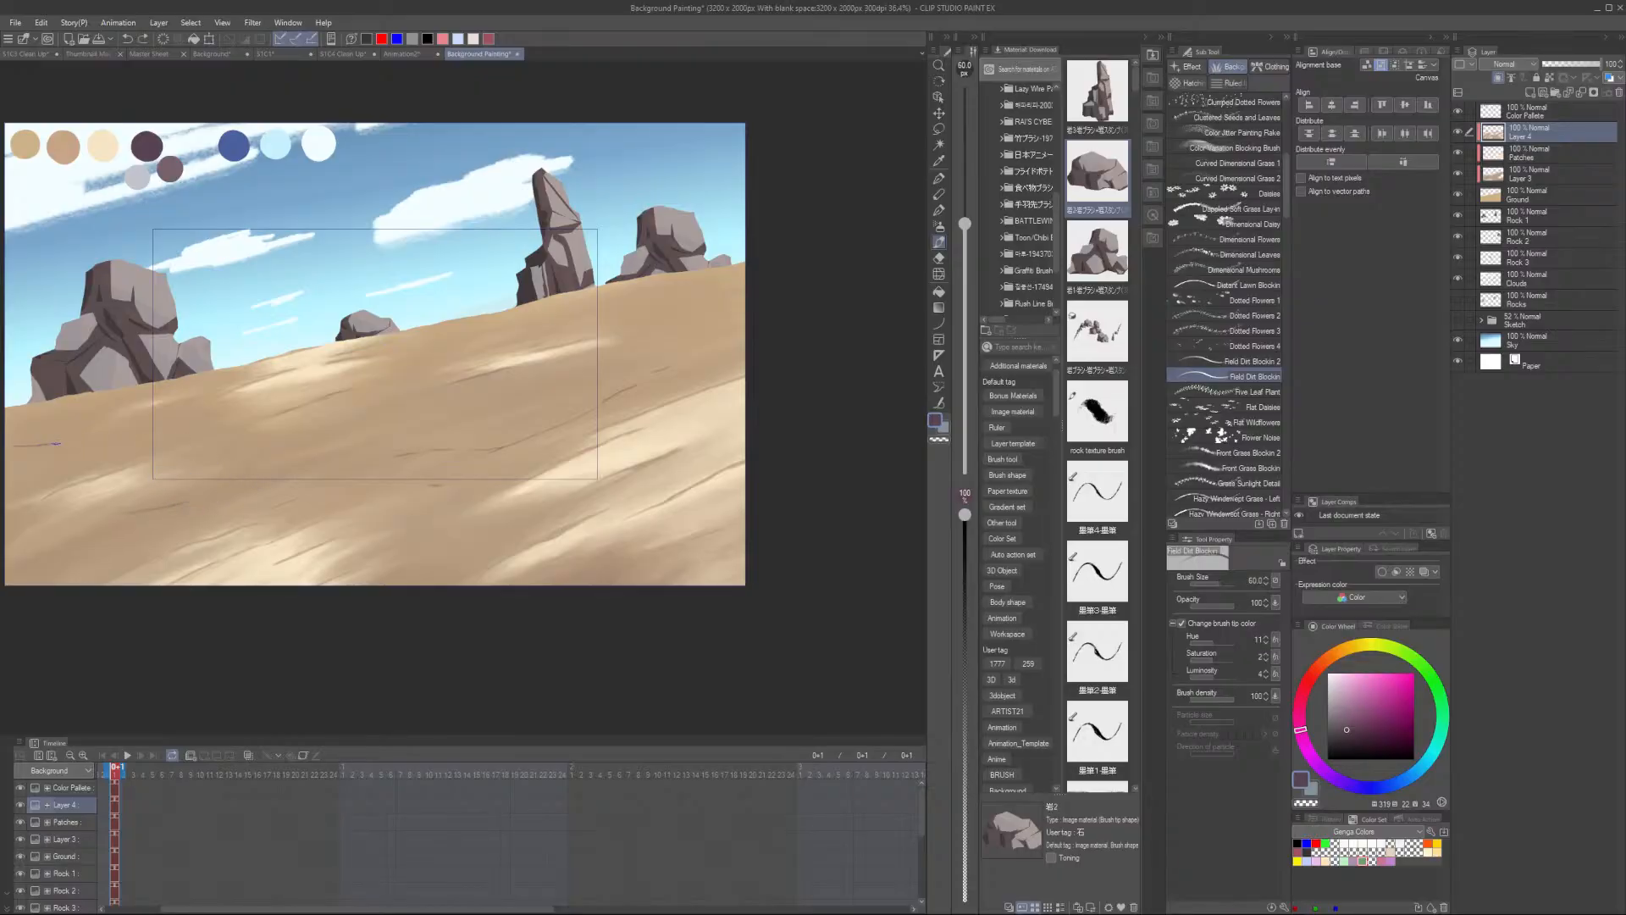
{"action": "scroll", "coordinate": [118, 459], "scroll_direction": "up", "scroll_amount": 3}
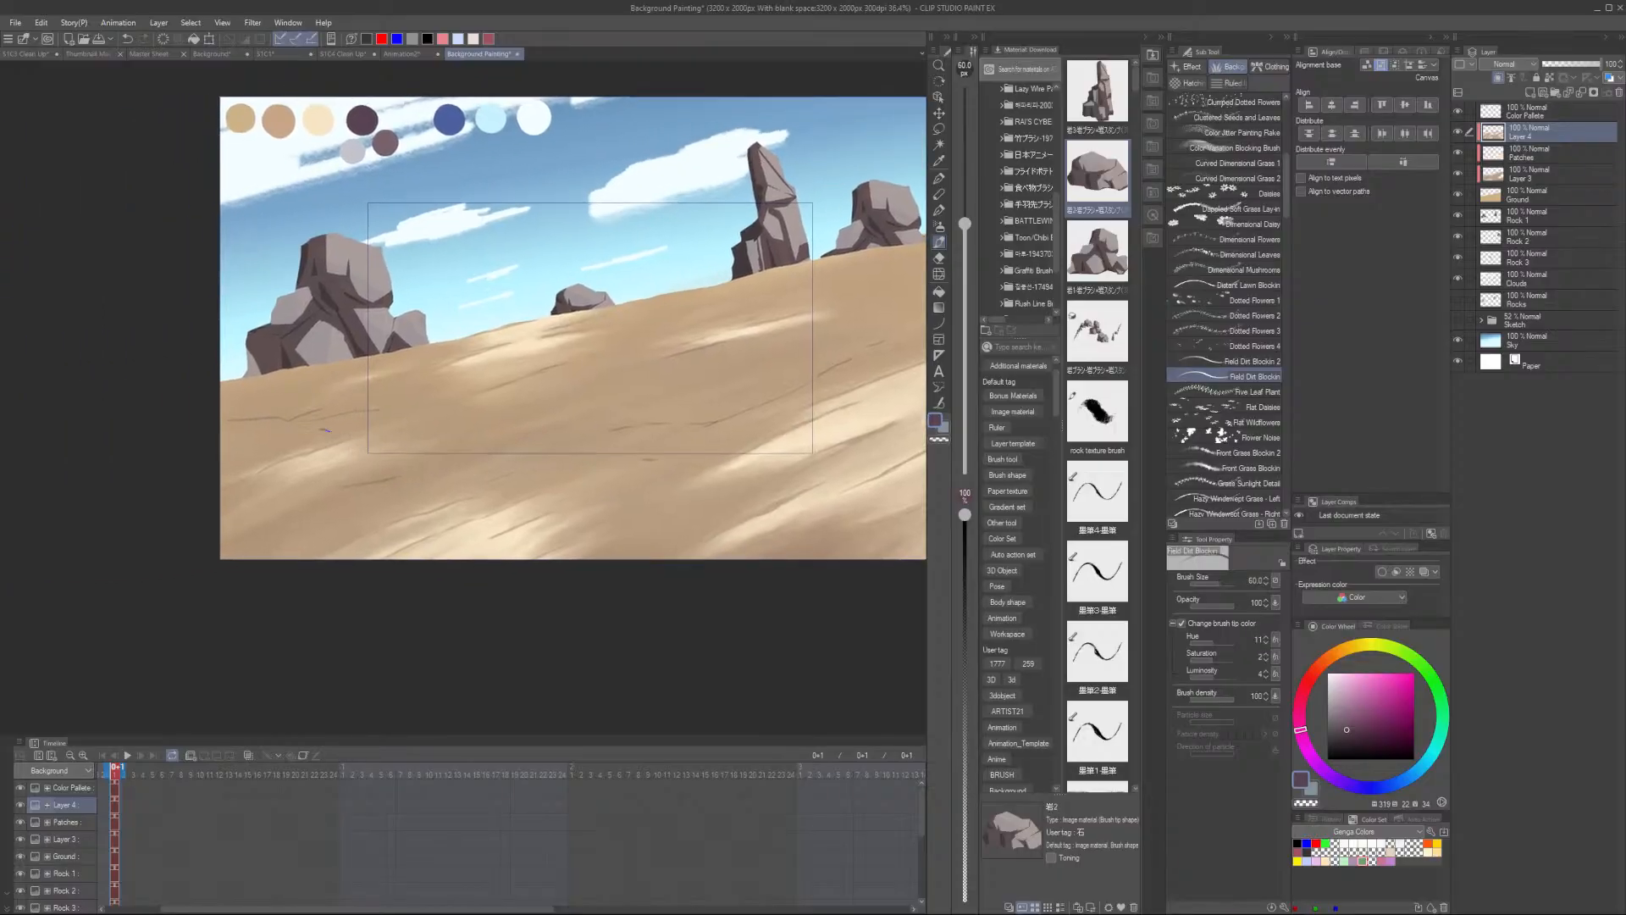
{"action": "scroll", "coordinate": [131, 478], "scroll_direction": "down", "scroll_amount": 2}
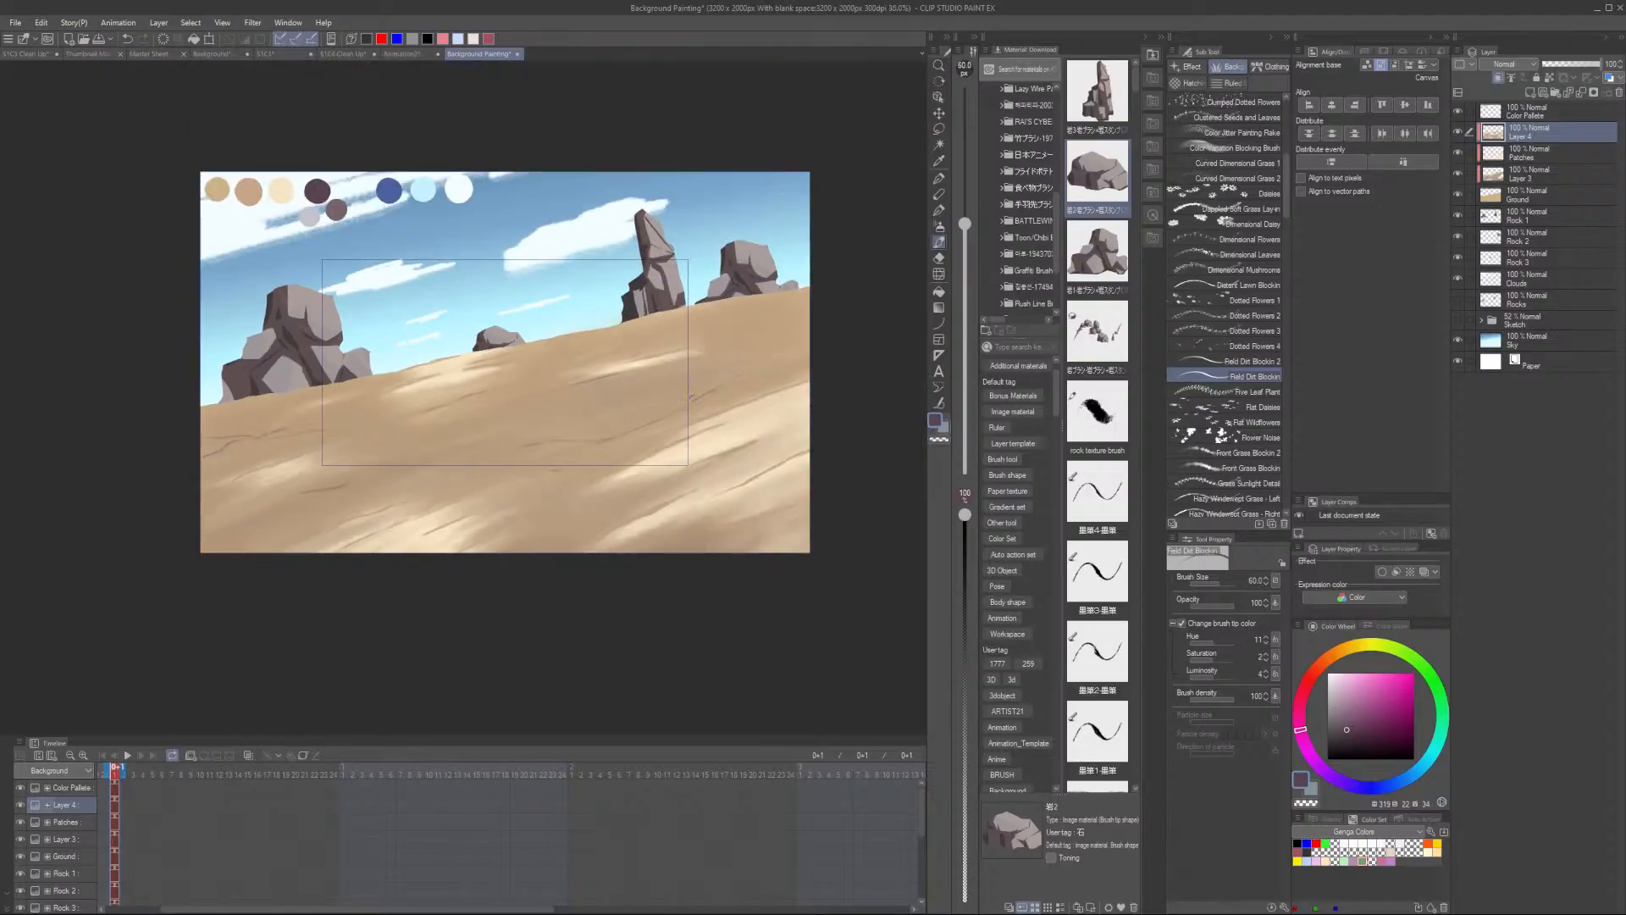
{"action": "scroll", "coordinate": [636, 307], "scroll_direction": "up", "scroll_amount": 1}
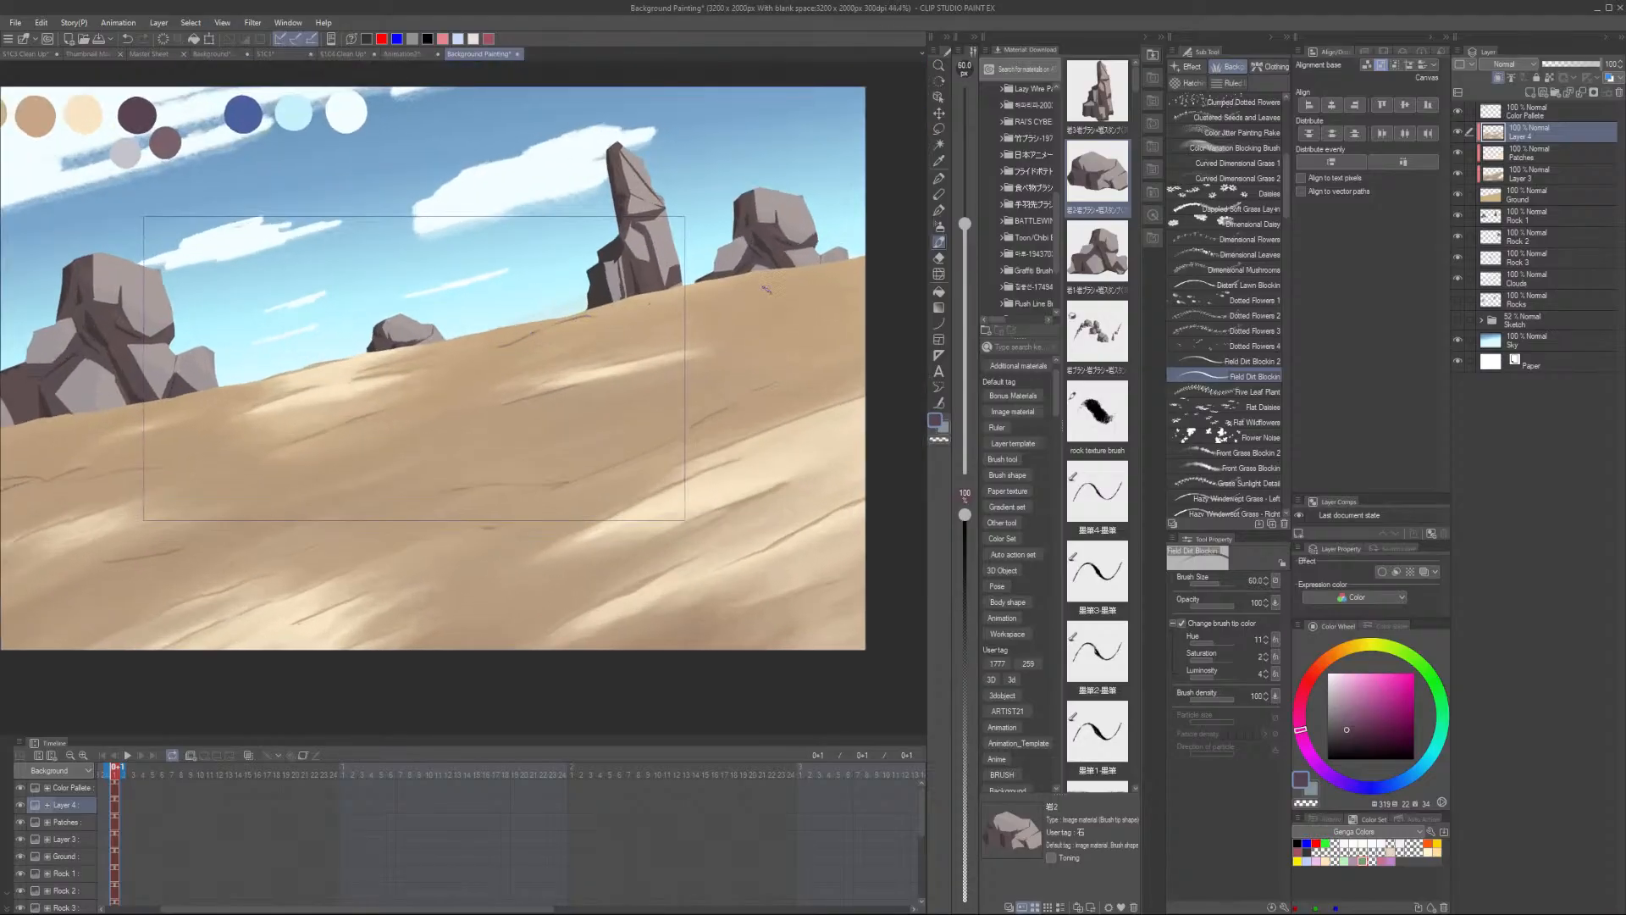
{"action": "scroll", "coordinate": [538, 422], "scroll_direction": "down", "scroll_amount": 2}
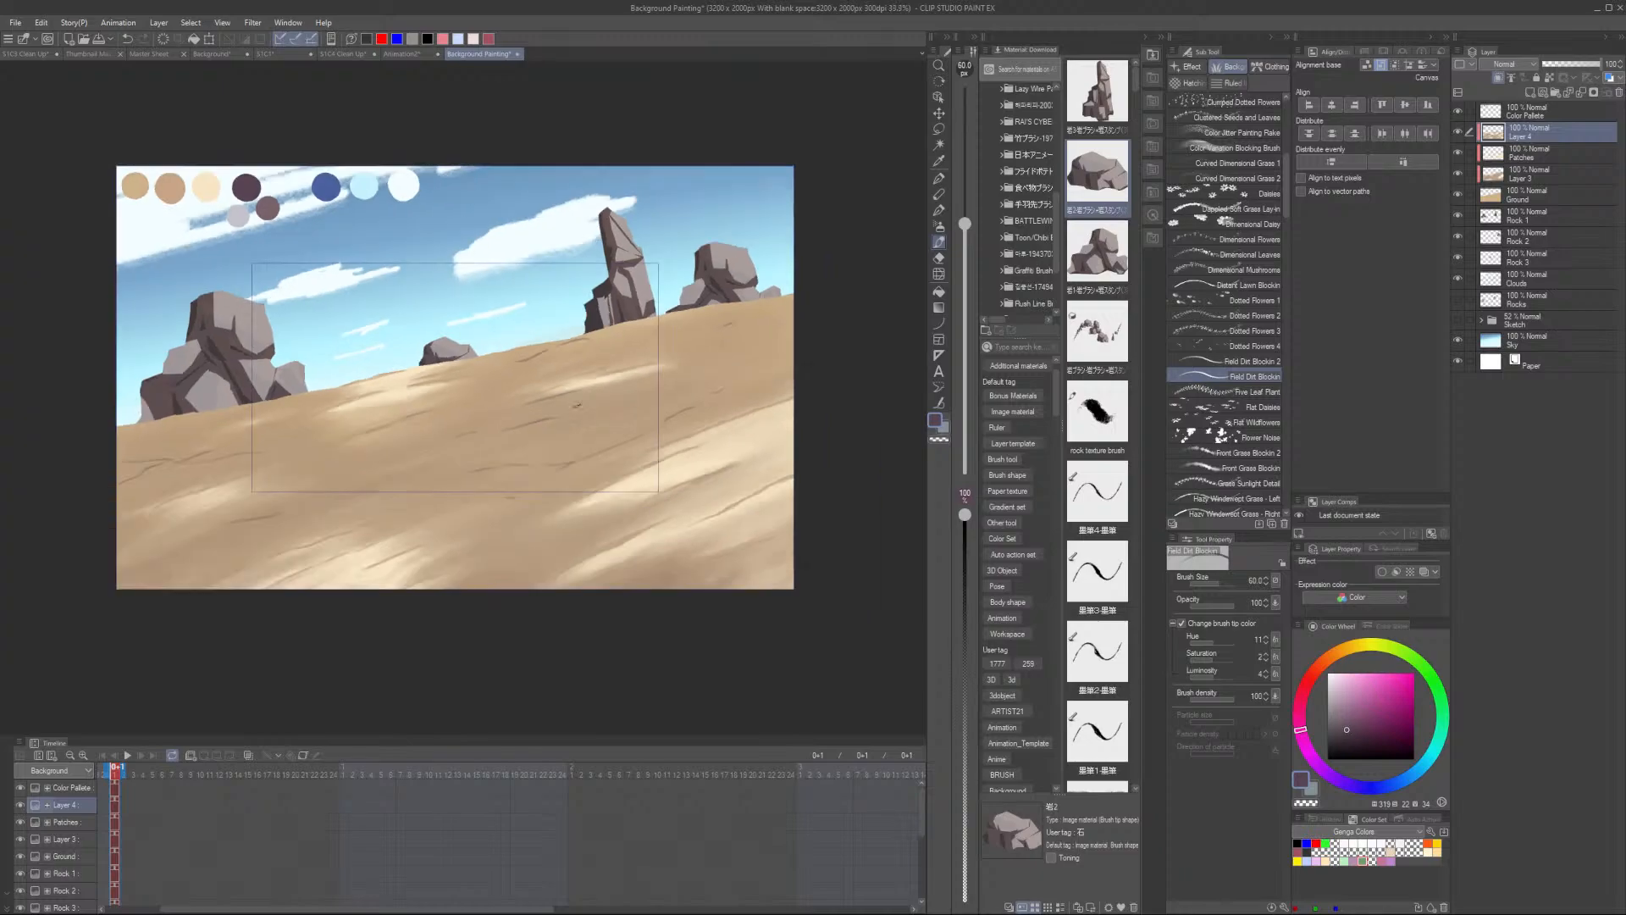
{"action": "scroll", "coordinate": [453, 462], "scroll_direction": "up", "scroll_amount": 2}
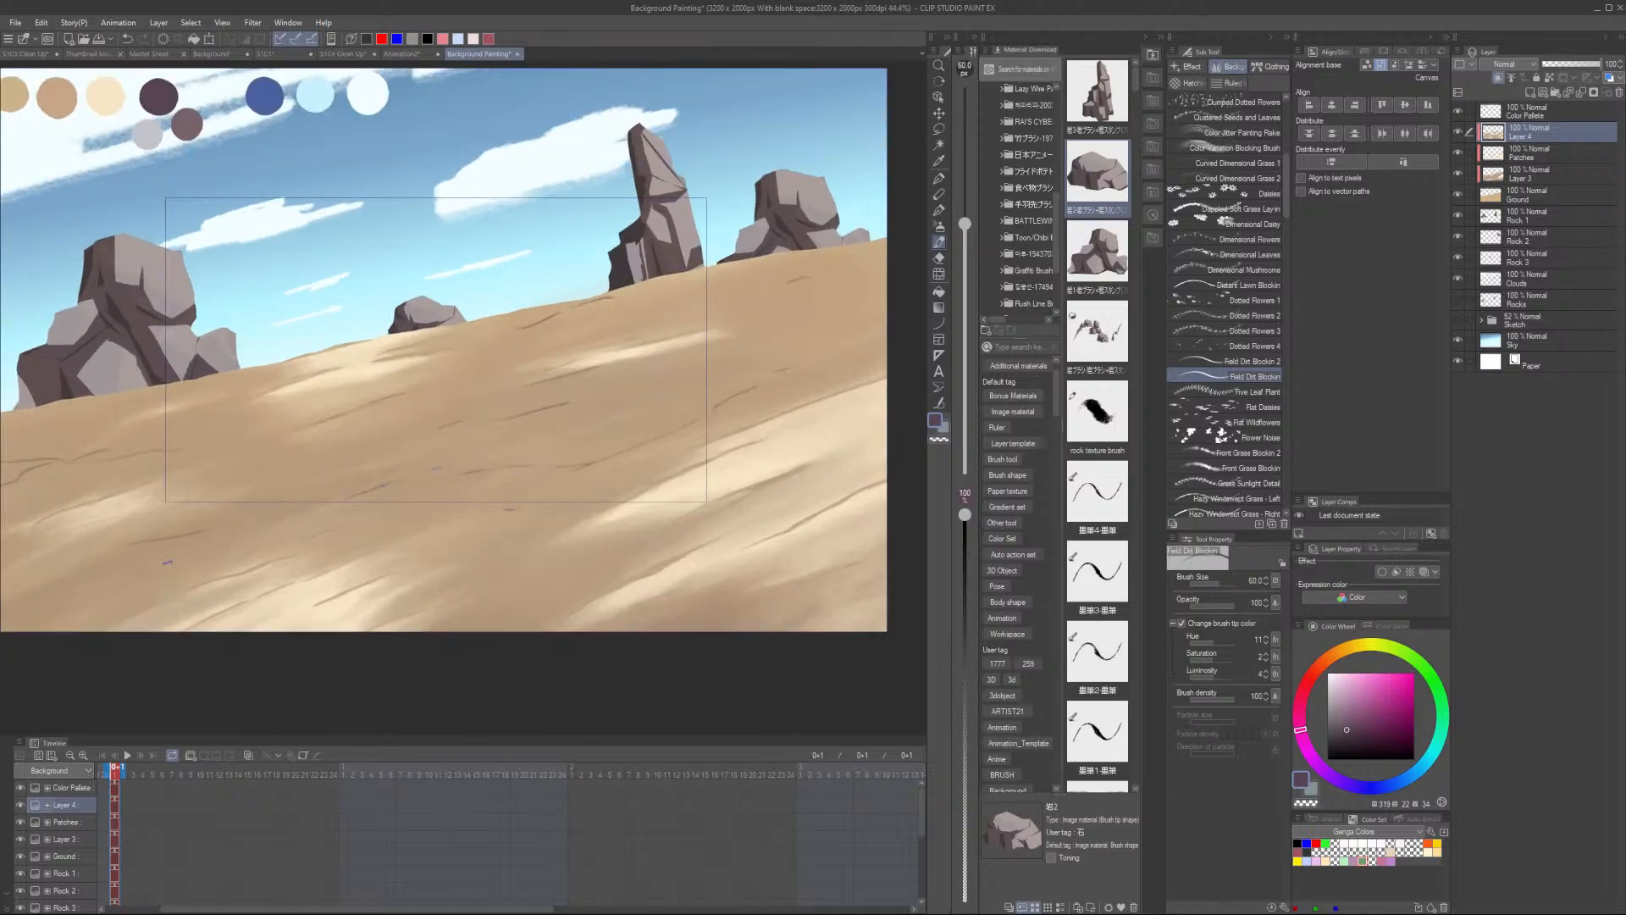
{"action": "scroll", "coordinate": [493, 568], "scroll_direction": "down", "scroll_amount": 3}
{"action": "scroll", "coordinate": [527, 583], "scroll_direction": "up", "scroll_amount": 1}
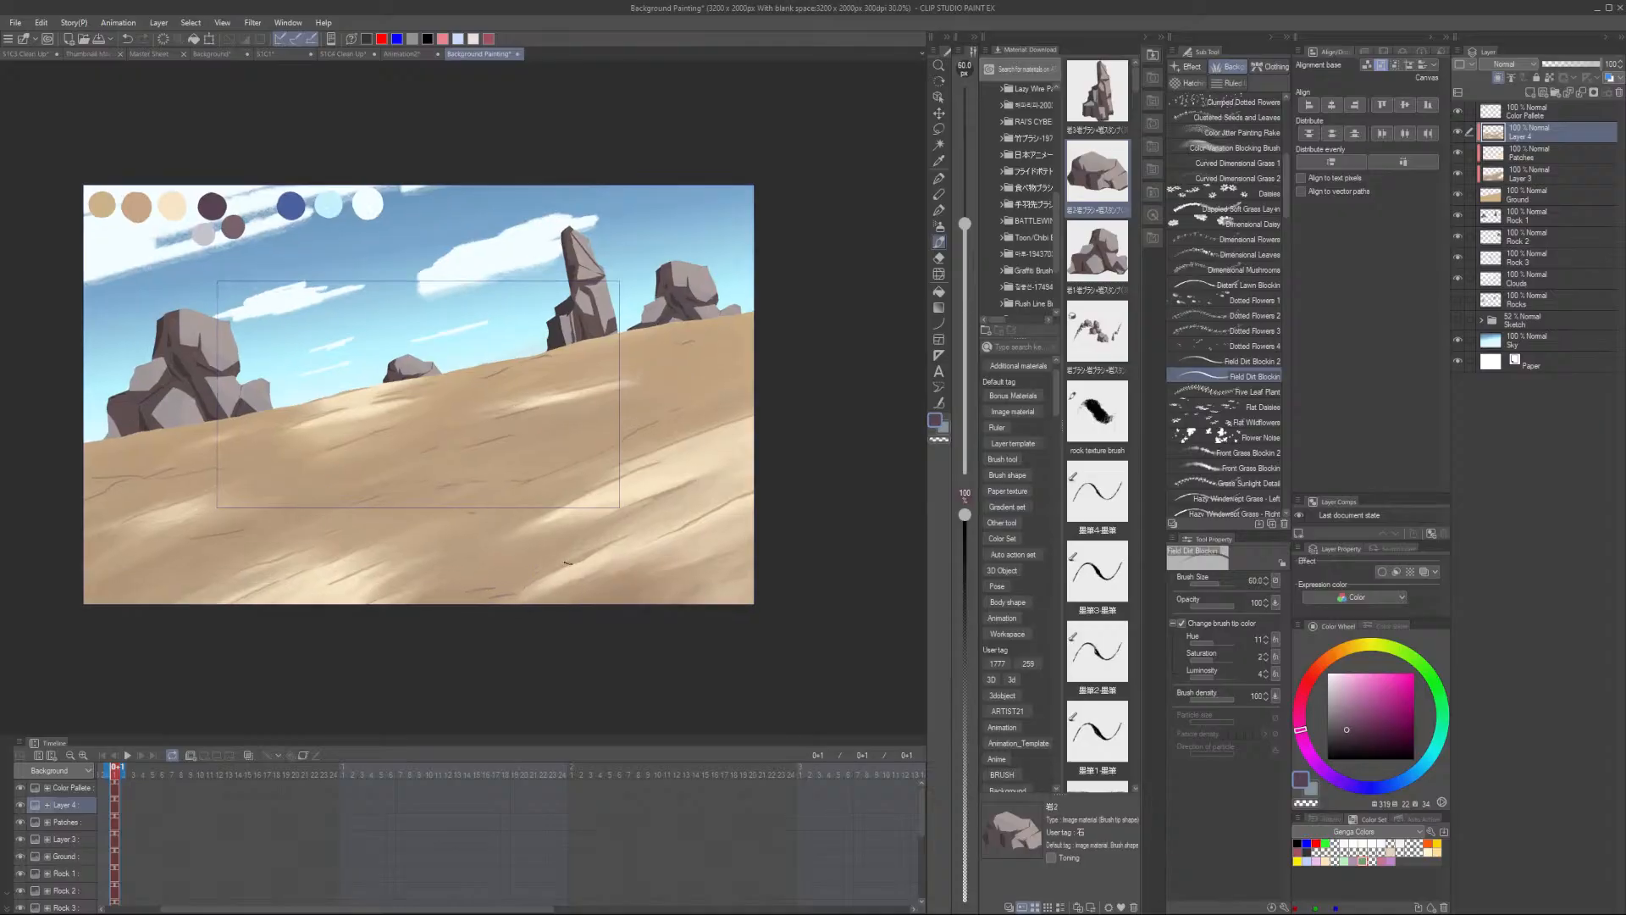
{"action": "scroll", "coordinate": [600, 530], "scroll_direction": "up", "scroll_amount": 4}
- Sample a light sand colour and switch to the Color Variation Blocking Brush on Layer 3
{"action": "left_click", "coordinate": [735, 439], "text": "alt"}
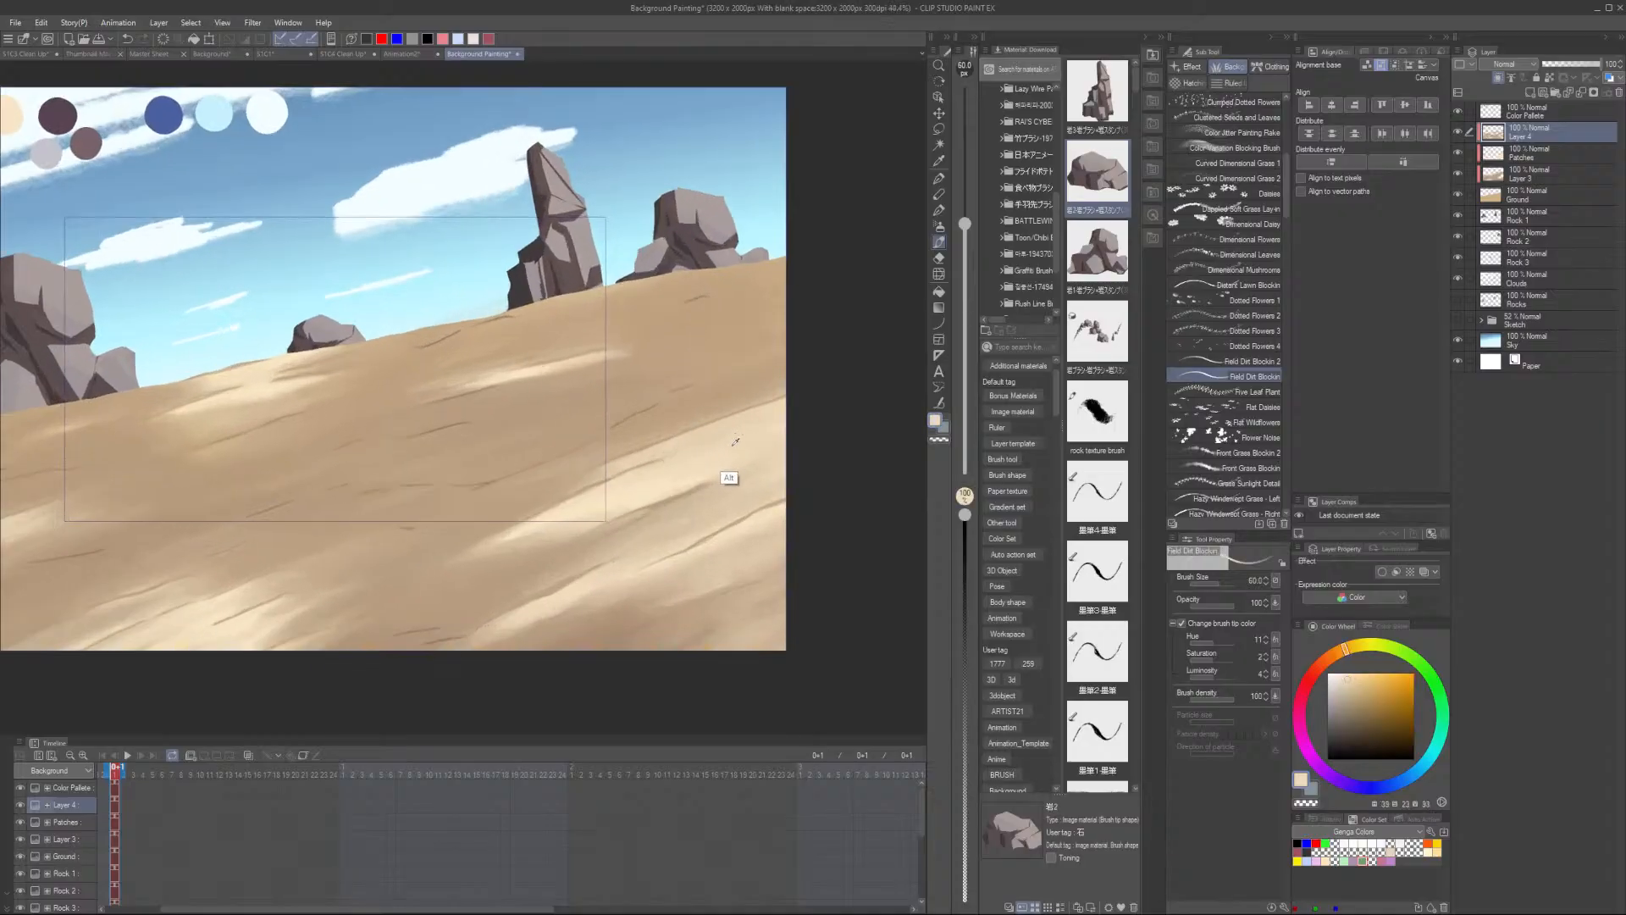
{"action": "left_click", "coordinate": [1545, 171]}
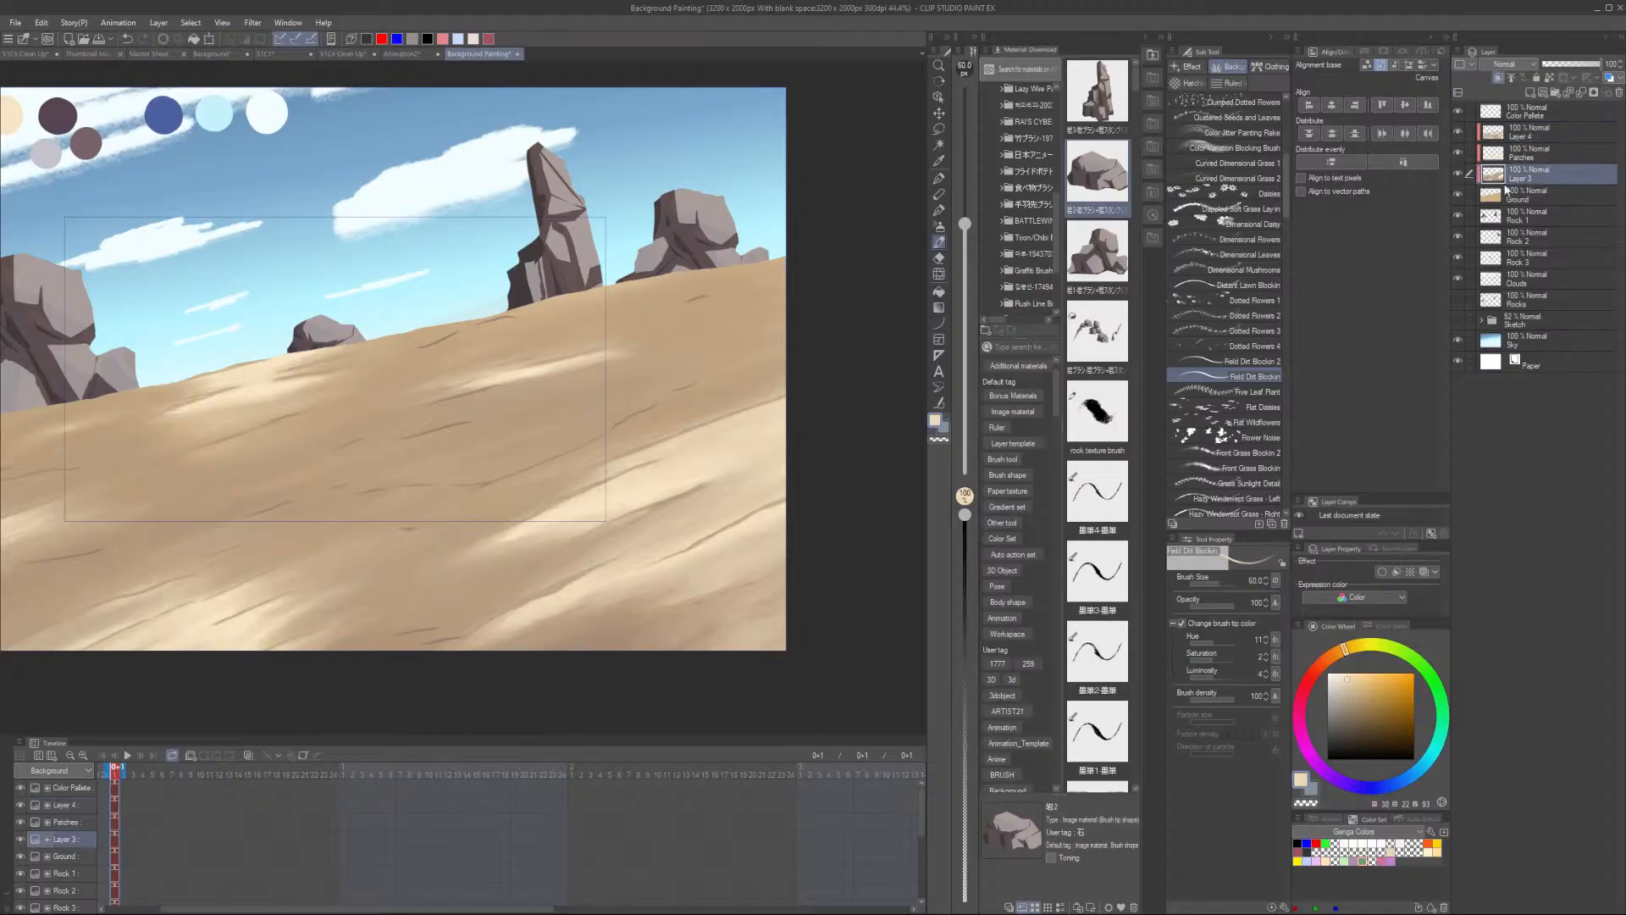
{"action": "key", "text": "p"}
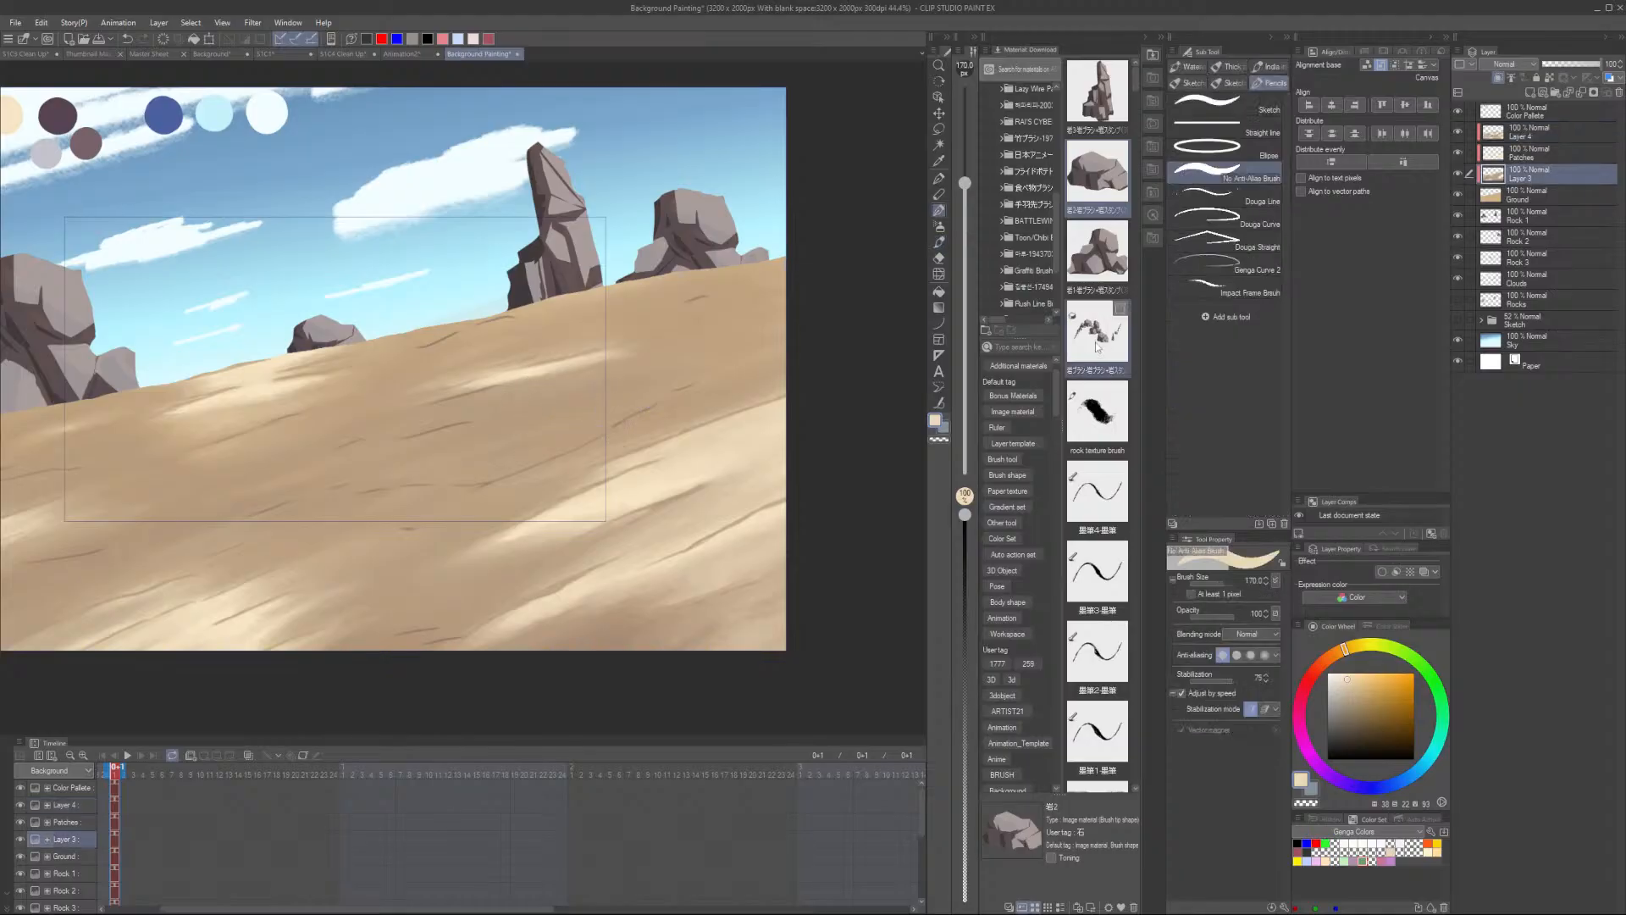
{"action": "left_click", "coordinate": [940, 244]}
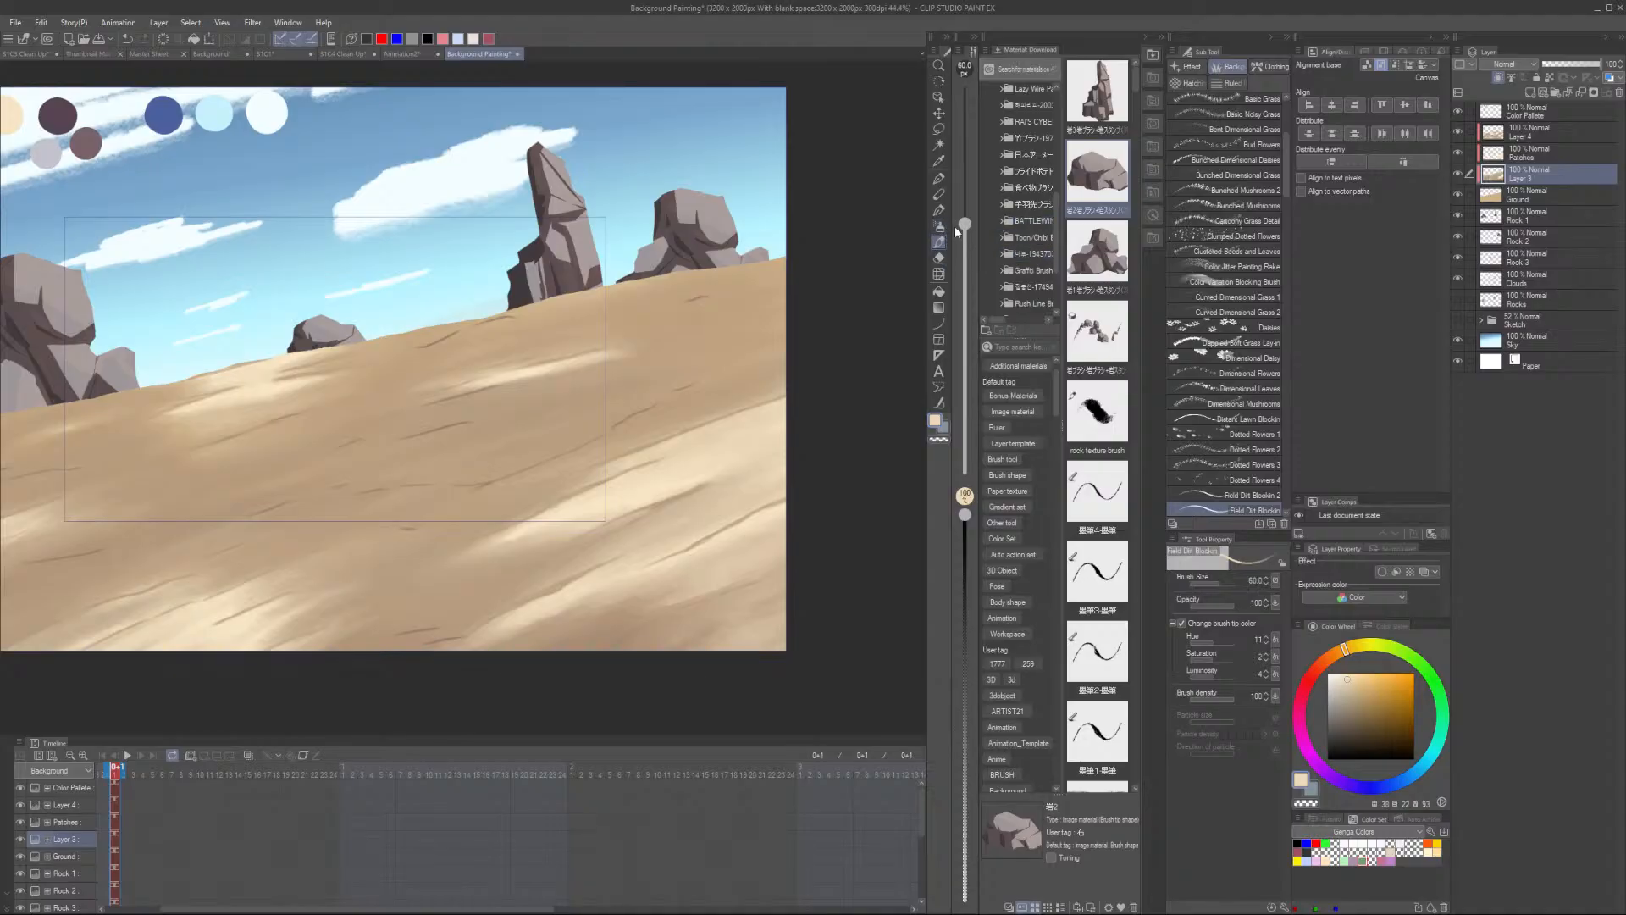
{"action": "left_click", "coordinate": [1265, 282]}
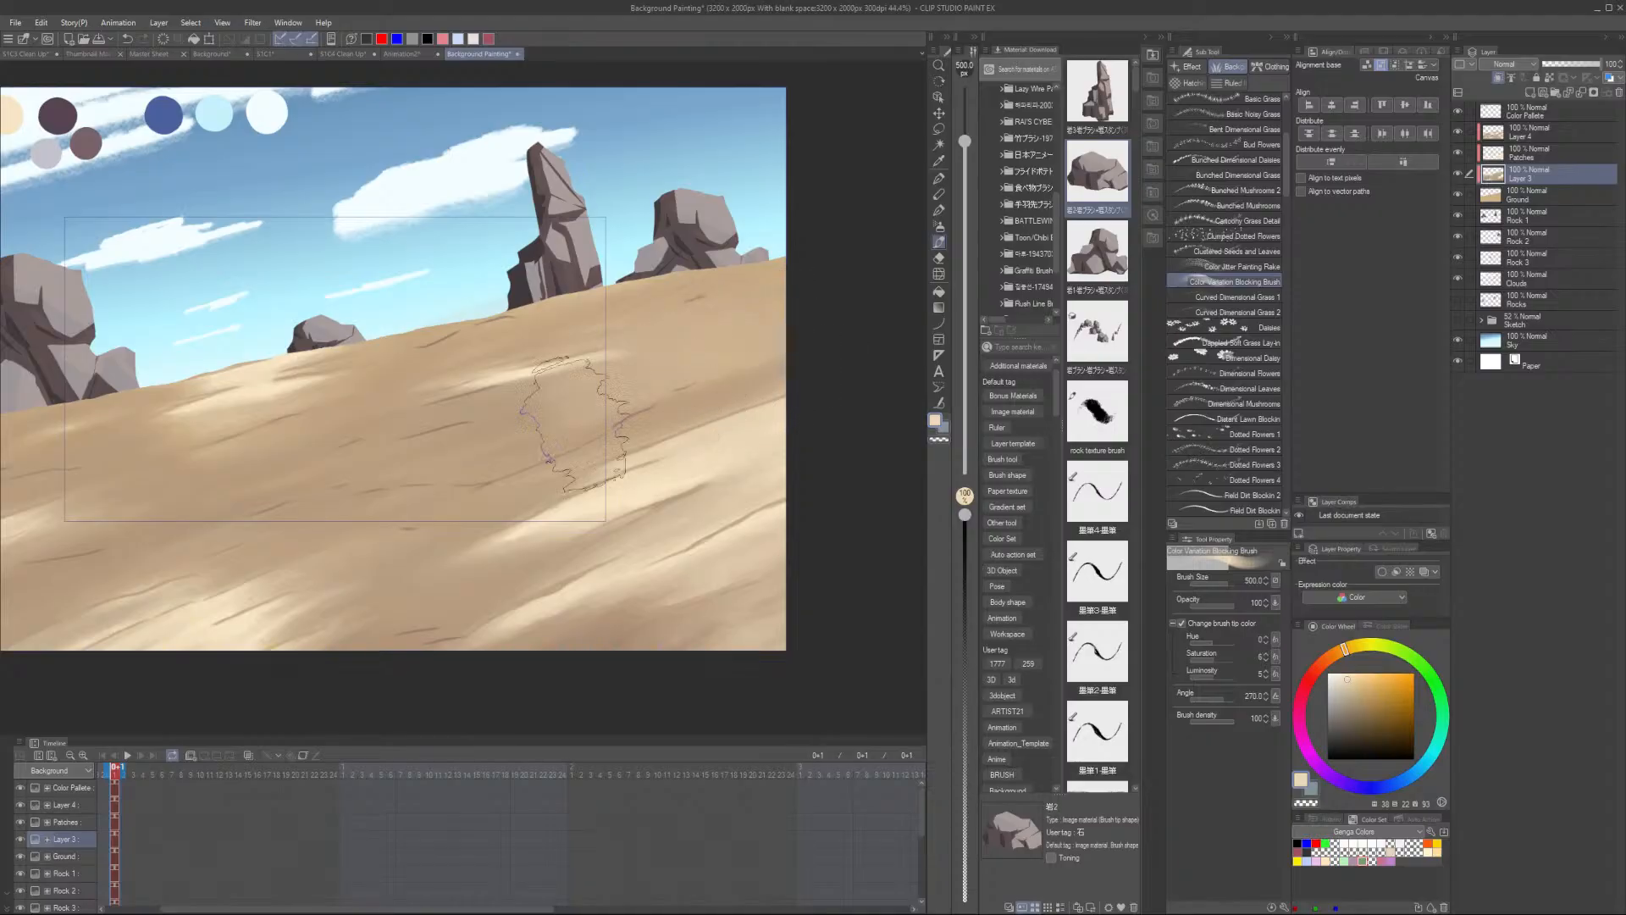
{"action": "scroll", "coordinate": [551, 497], "scroll_direction": "down", "scroll_amount": 2}
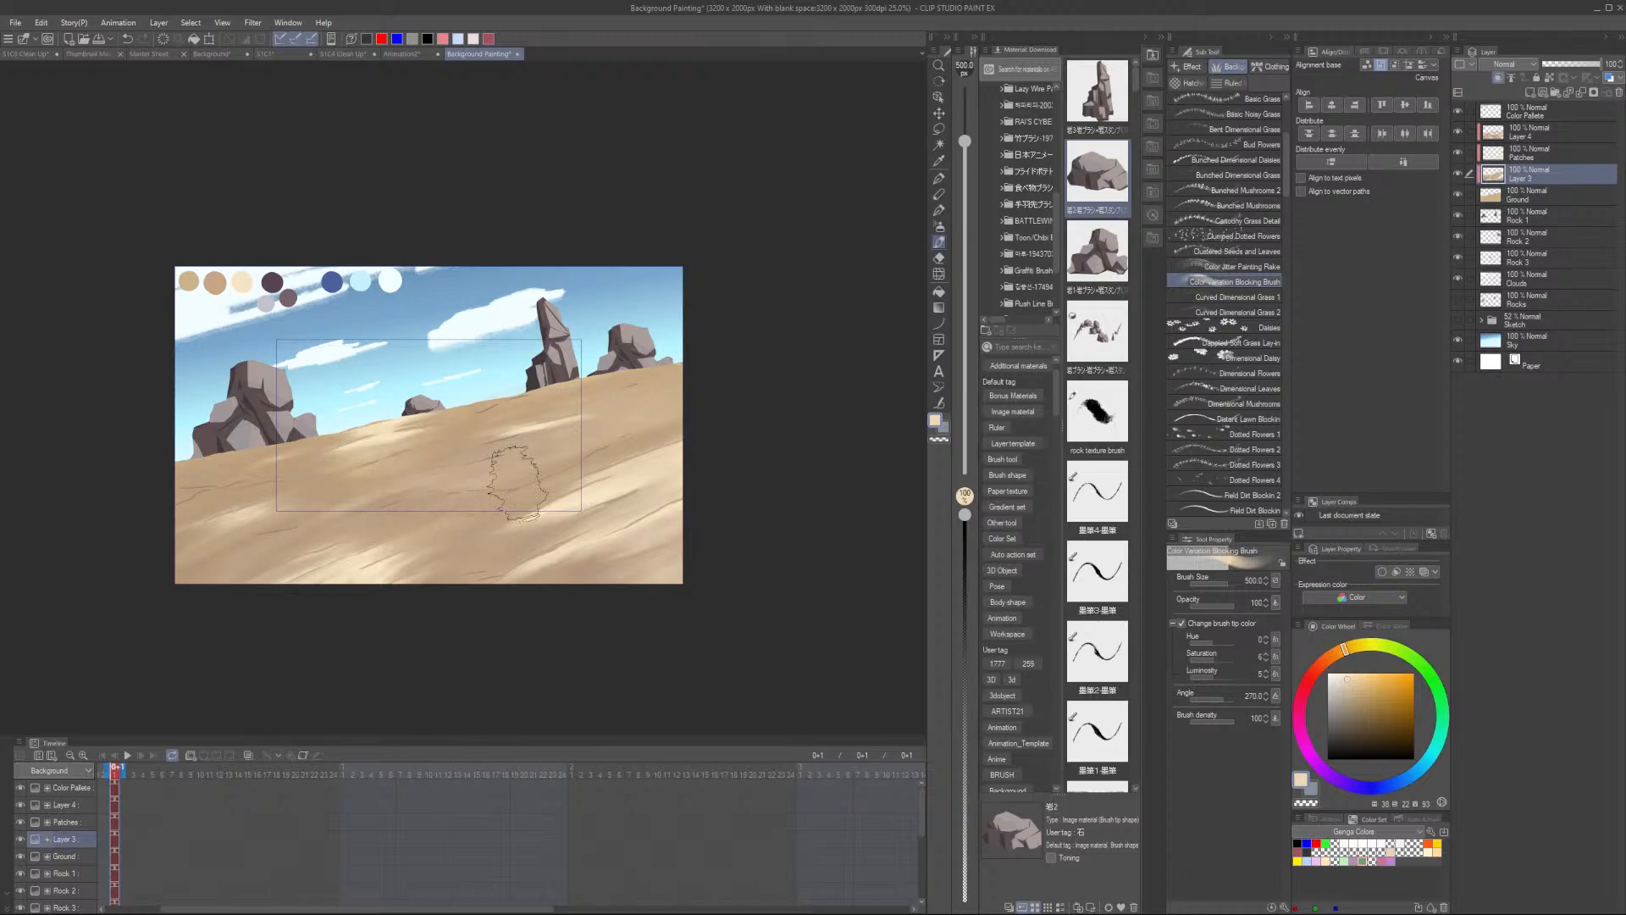
{"action": "scroll", "coordinate": [632, 462], "scroll_direction": "down", "scroll_amount": 3}
{"action": "scroll", "coordinate": [580, 464], "scroll_direction": "up", "scroll_amount": 8}
{"action": "scroll", "coordinate": [657, 428], "scroll_direction": "down", "scroll_amount": 5}
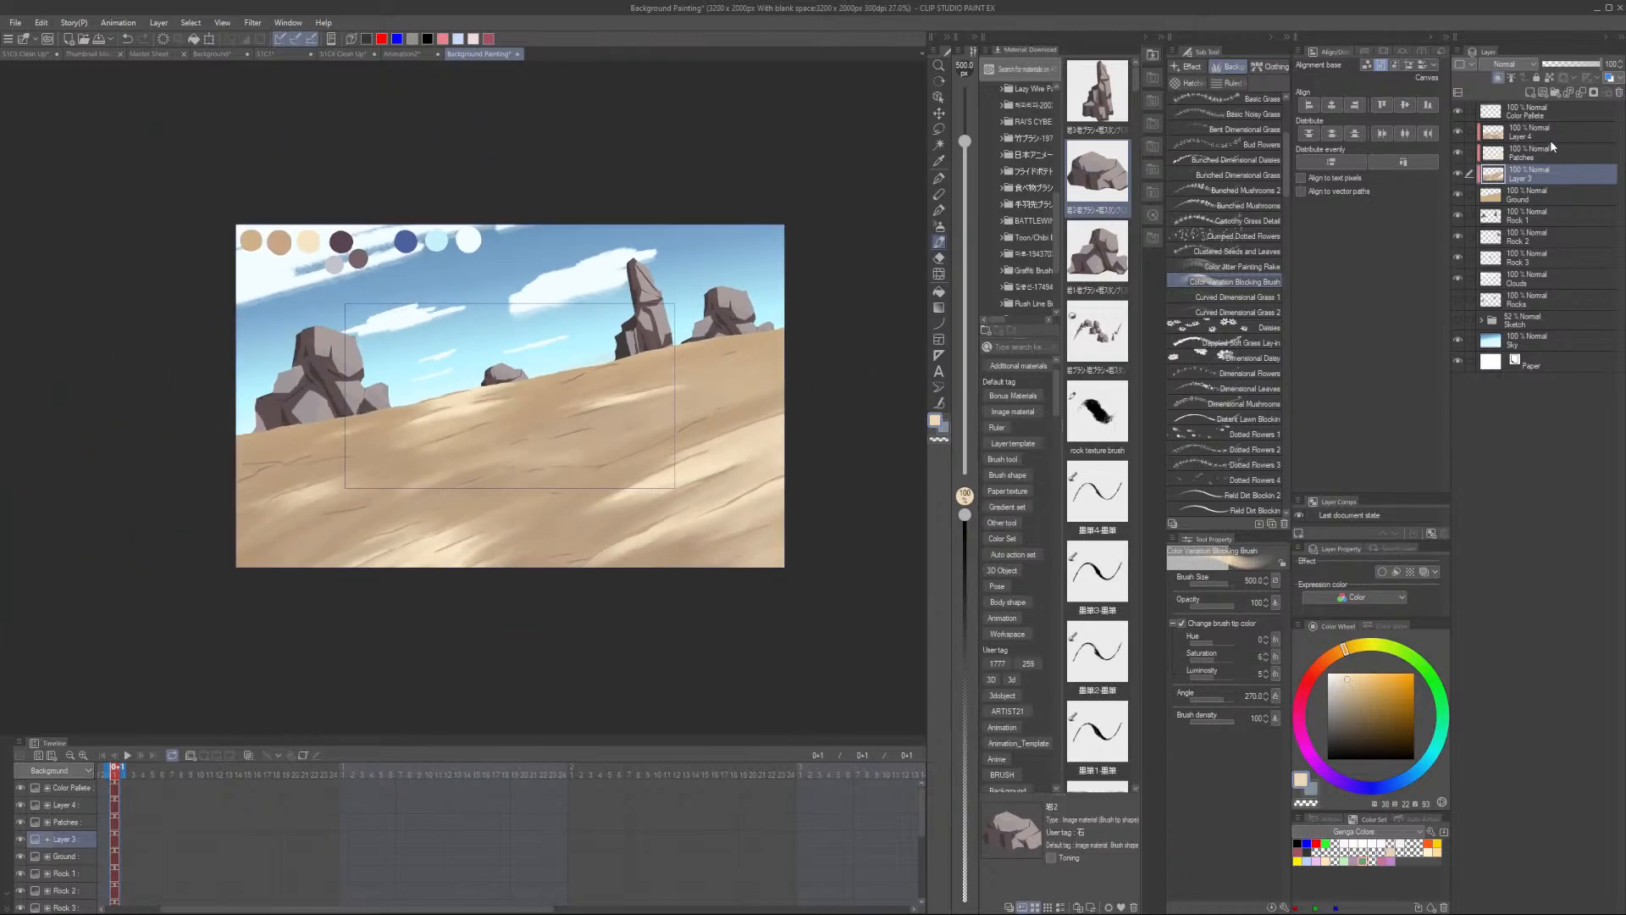
- Return to Layer 4, sample the dark purple palette colour and adjust the brush size
{"action": "left_click", "coordinate": [1547, 131]}
{"action": "scroll", "coordinate": [542, 398], "scroll_direction": "up", "scroll_amount": 5}
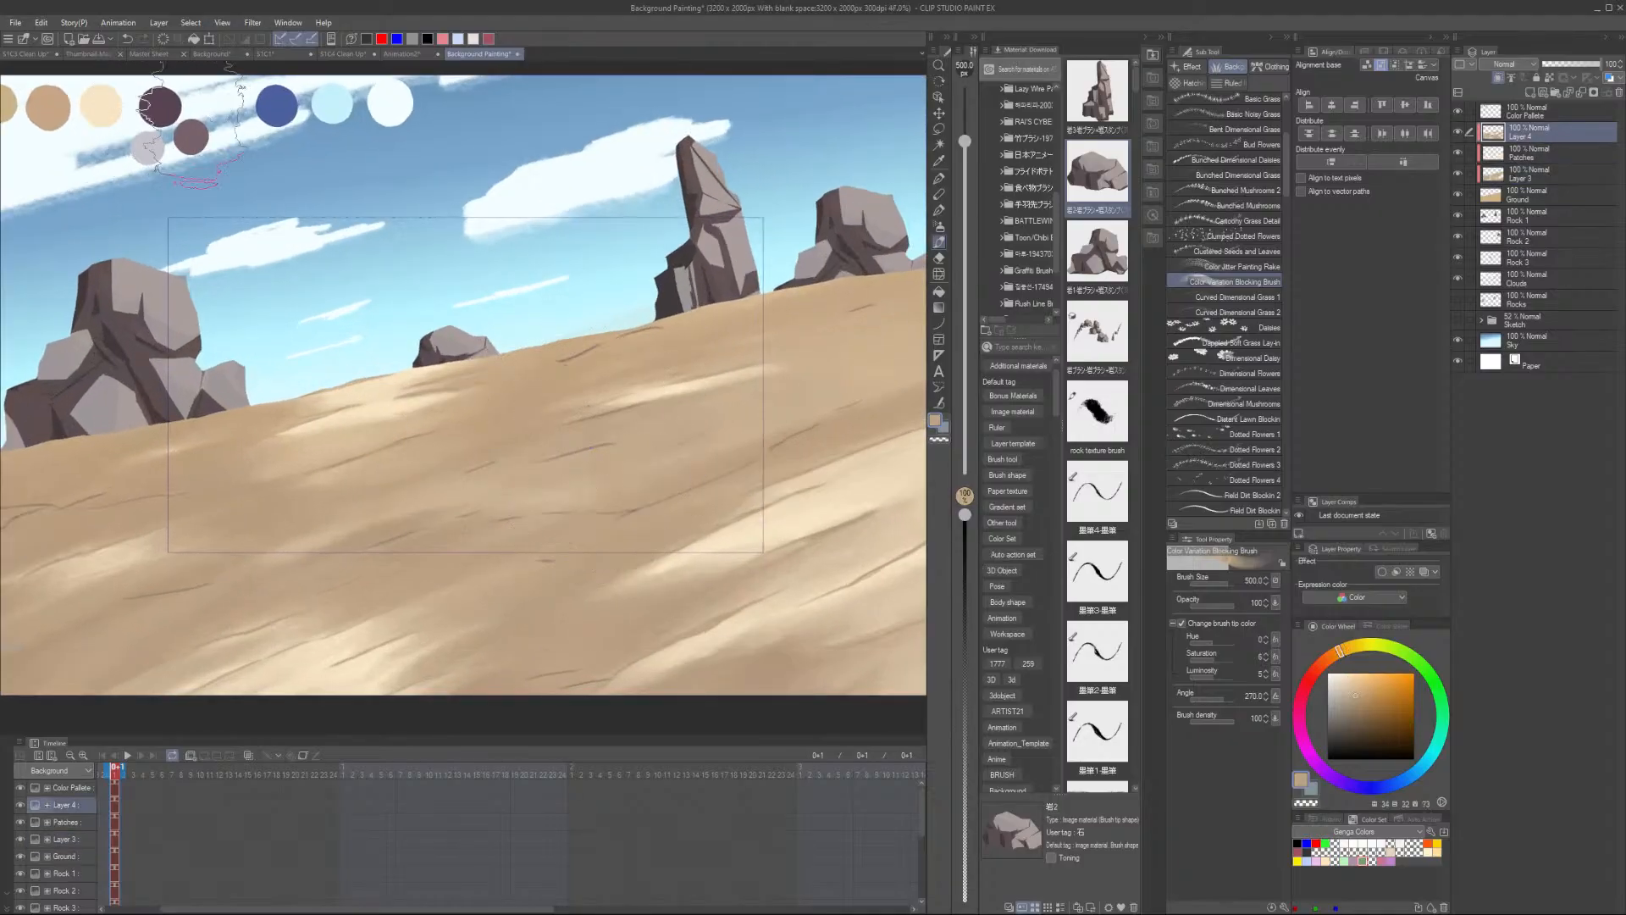
{"action": "left_click", "coordinate": [161, 108], "text": "alt"}
{"action": "scroll", "coordinate": [662, 381], "scroll_direction": "down", "scroll_amount": 2}
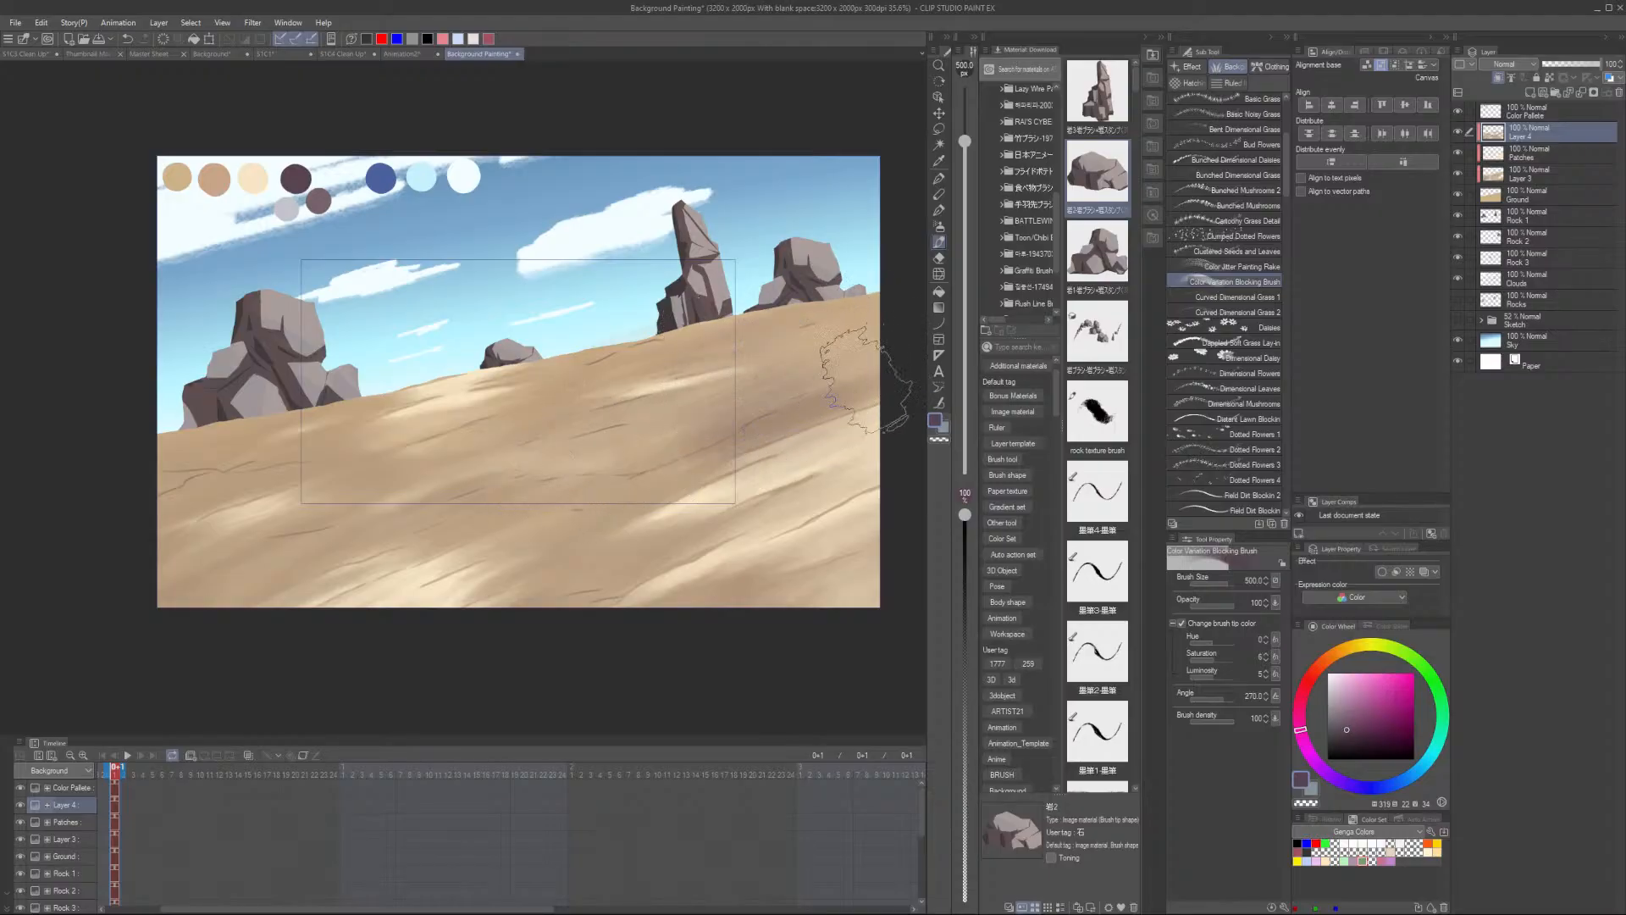
{"action": "key", "text": "bracketleft"}
{"action": "key", "text": "bracketleft"}
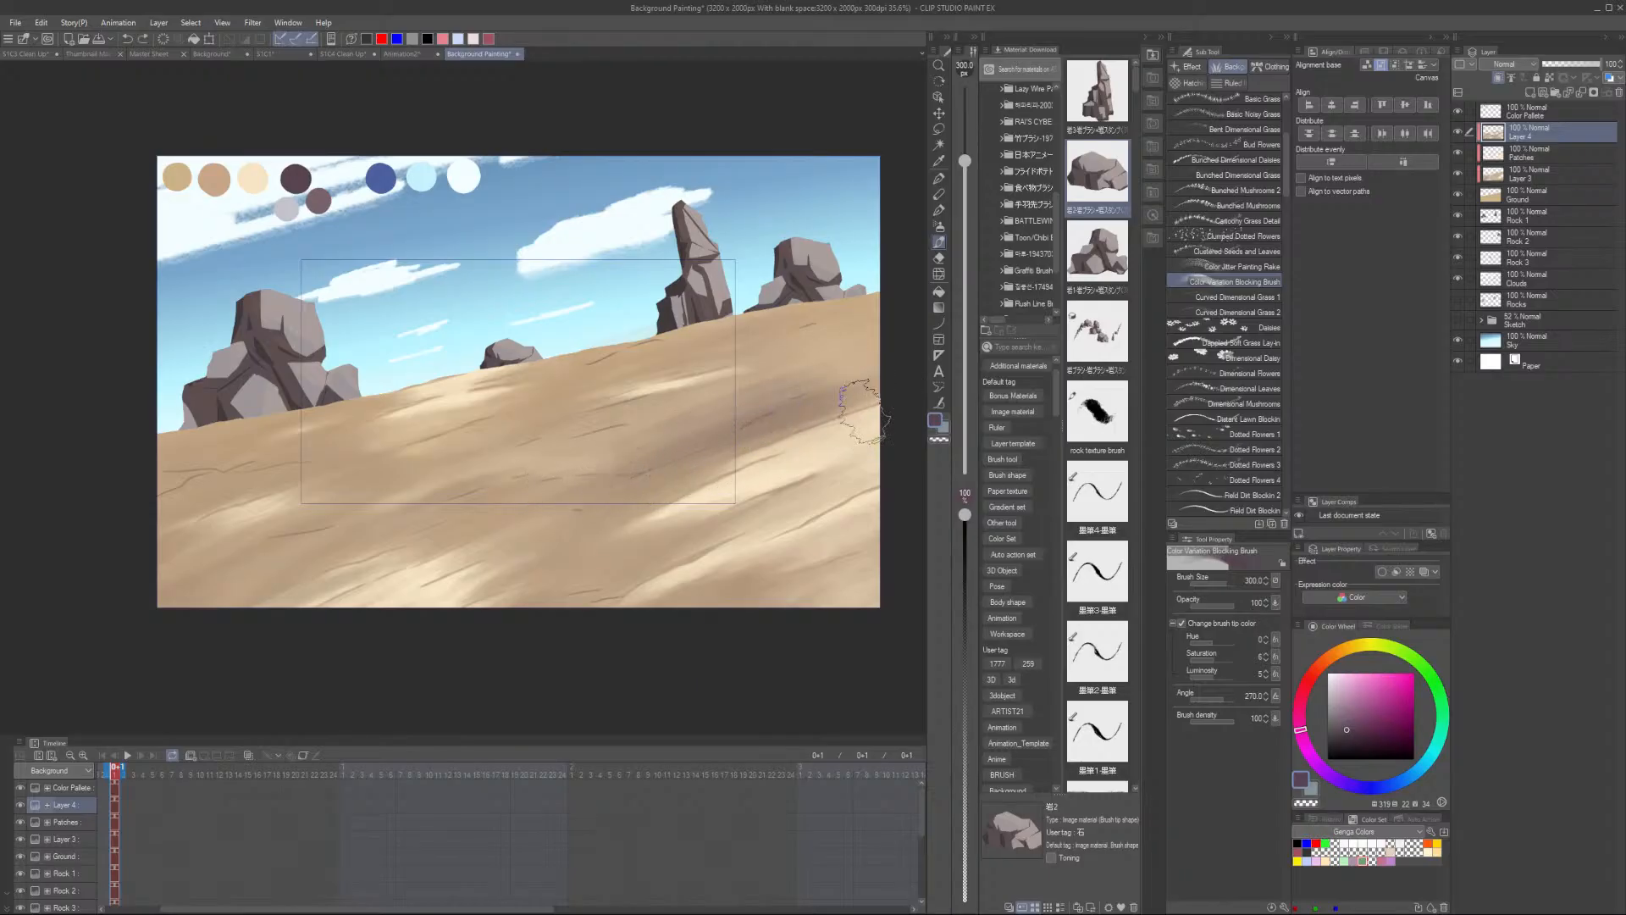
{"action": "key", "text": "bracketright"}
{"action": "key", "text": "bracketright"}
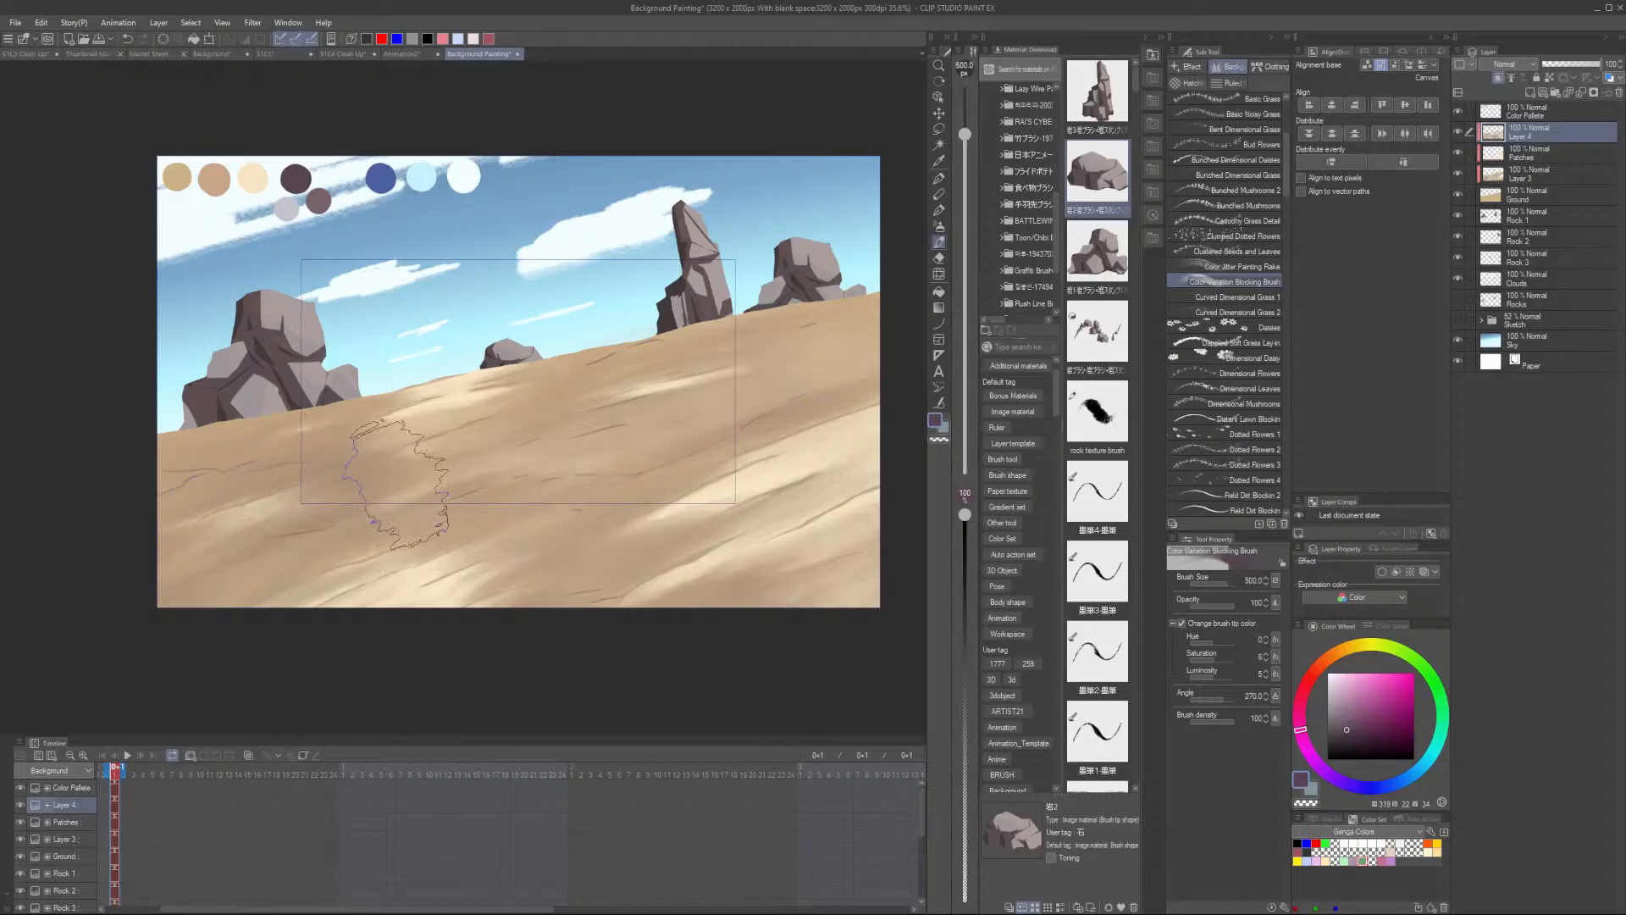
{"action": "key", "text": "bracketright"}
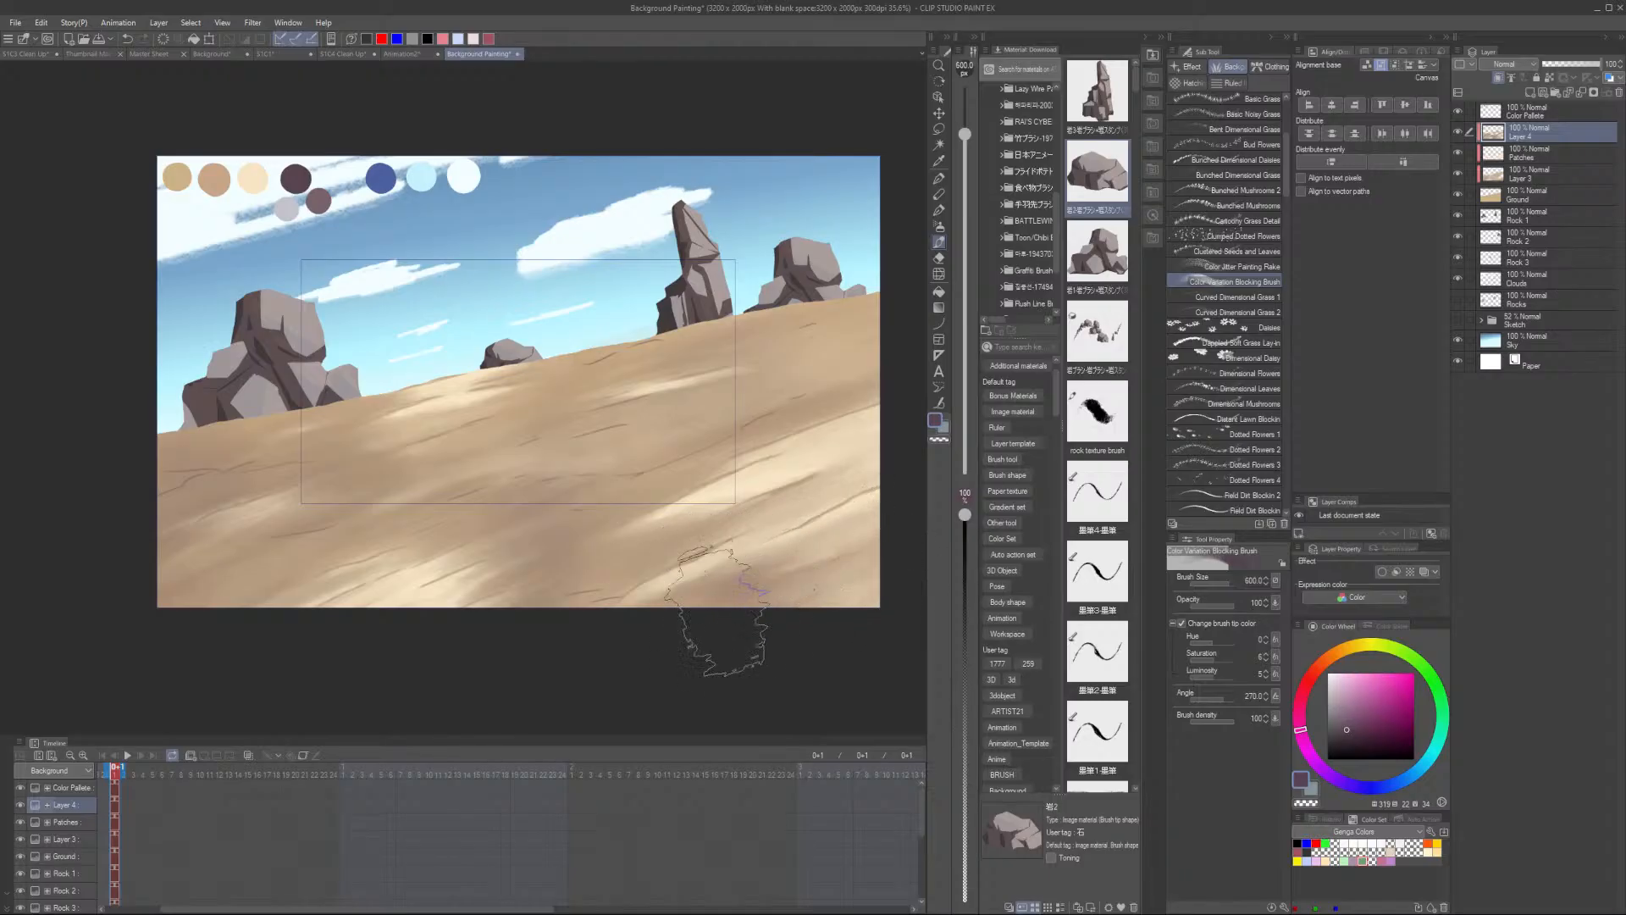
{"action": "scroll", "coordinate": [718, 603], "scroll_direction": "down", "scroll_amount": 3}
{"action": "scroll", "coordinate": [744, 502], "scroll_direction": "up", "scroll_amount": 5}
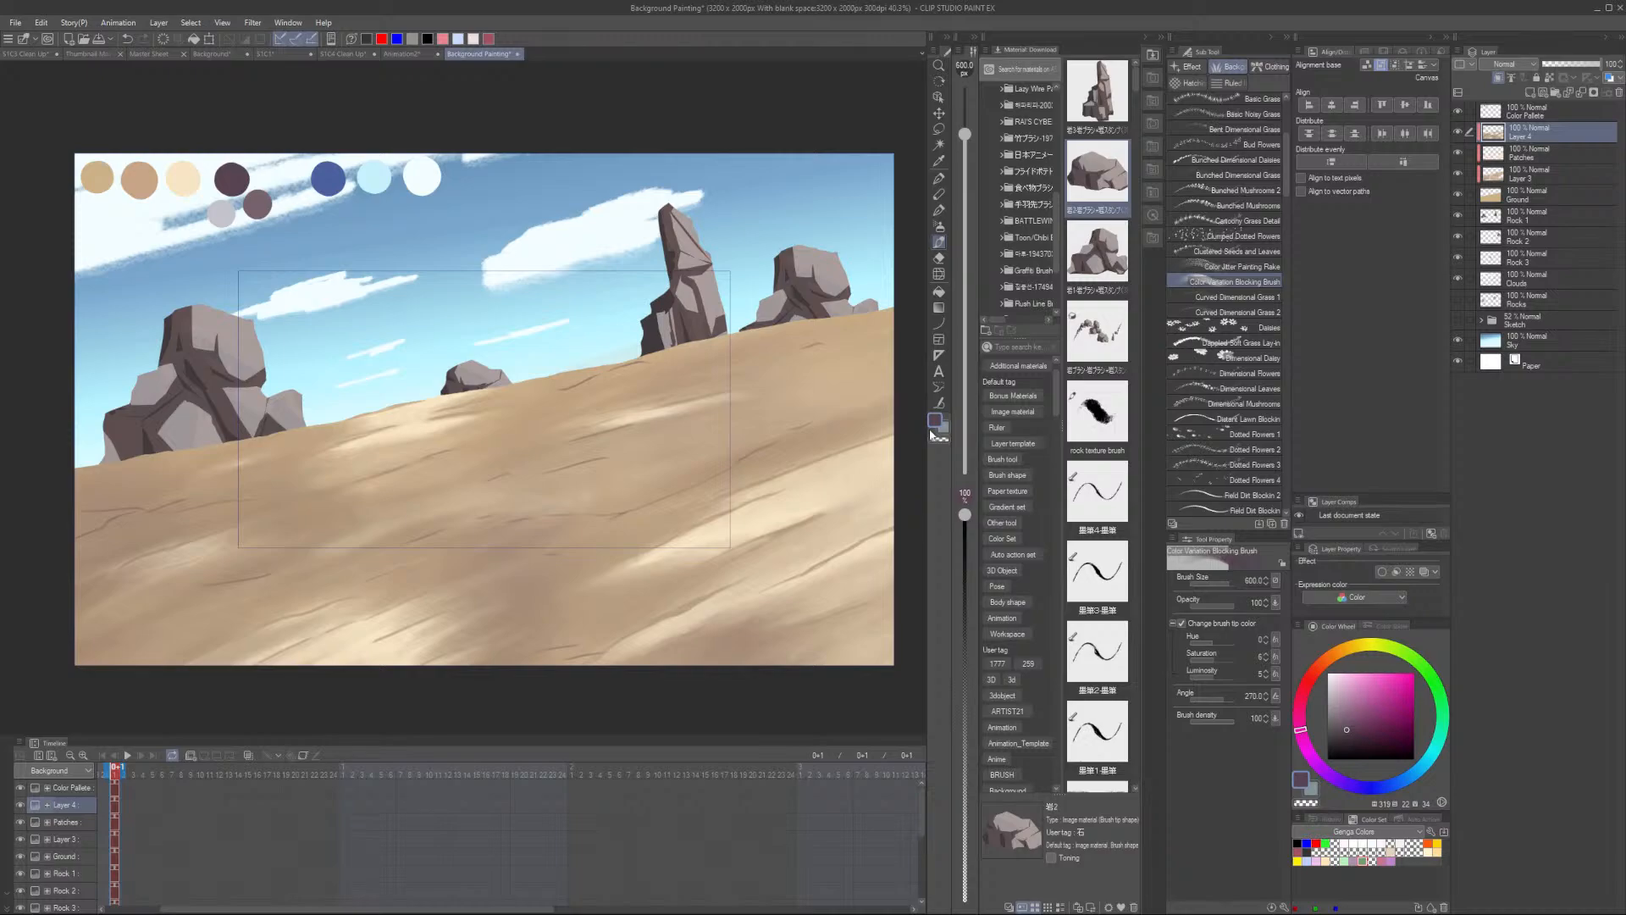
{"action": "scroll", "coordinate": [542, 466], "scroll_direction": "down", "scroll_amount": 2}
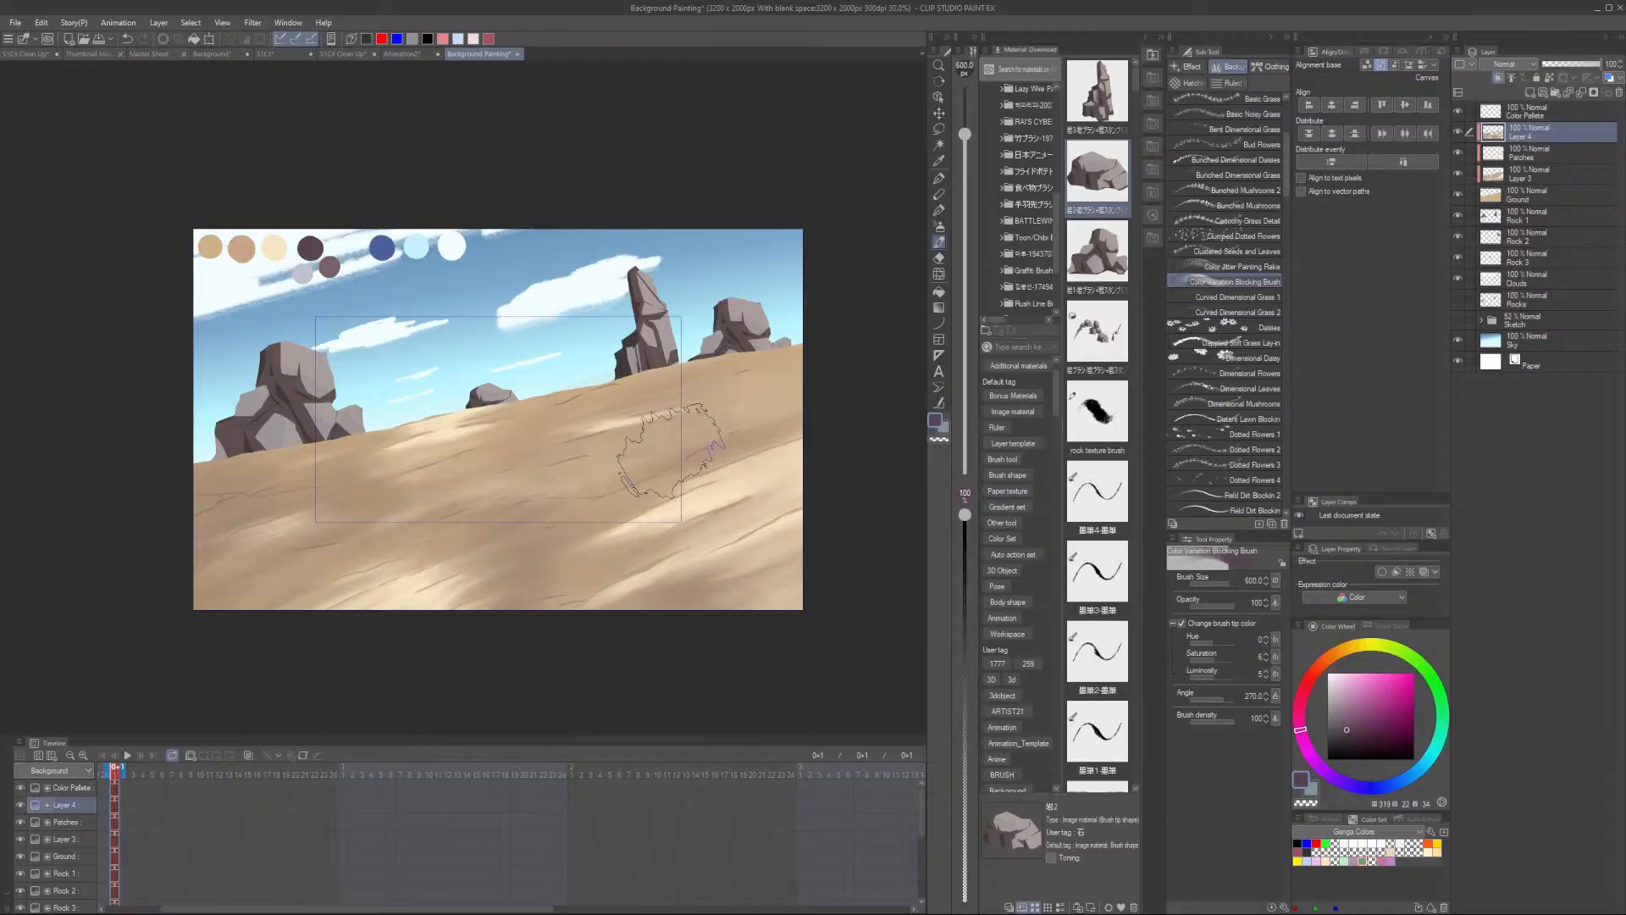
{"action": "scroll", "coordinate": [542, 568], "scroll_direction": "up", "scroll_amount": 1}
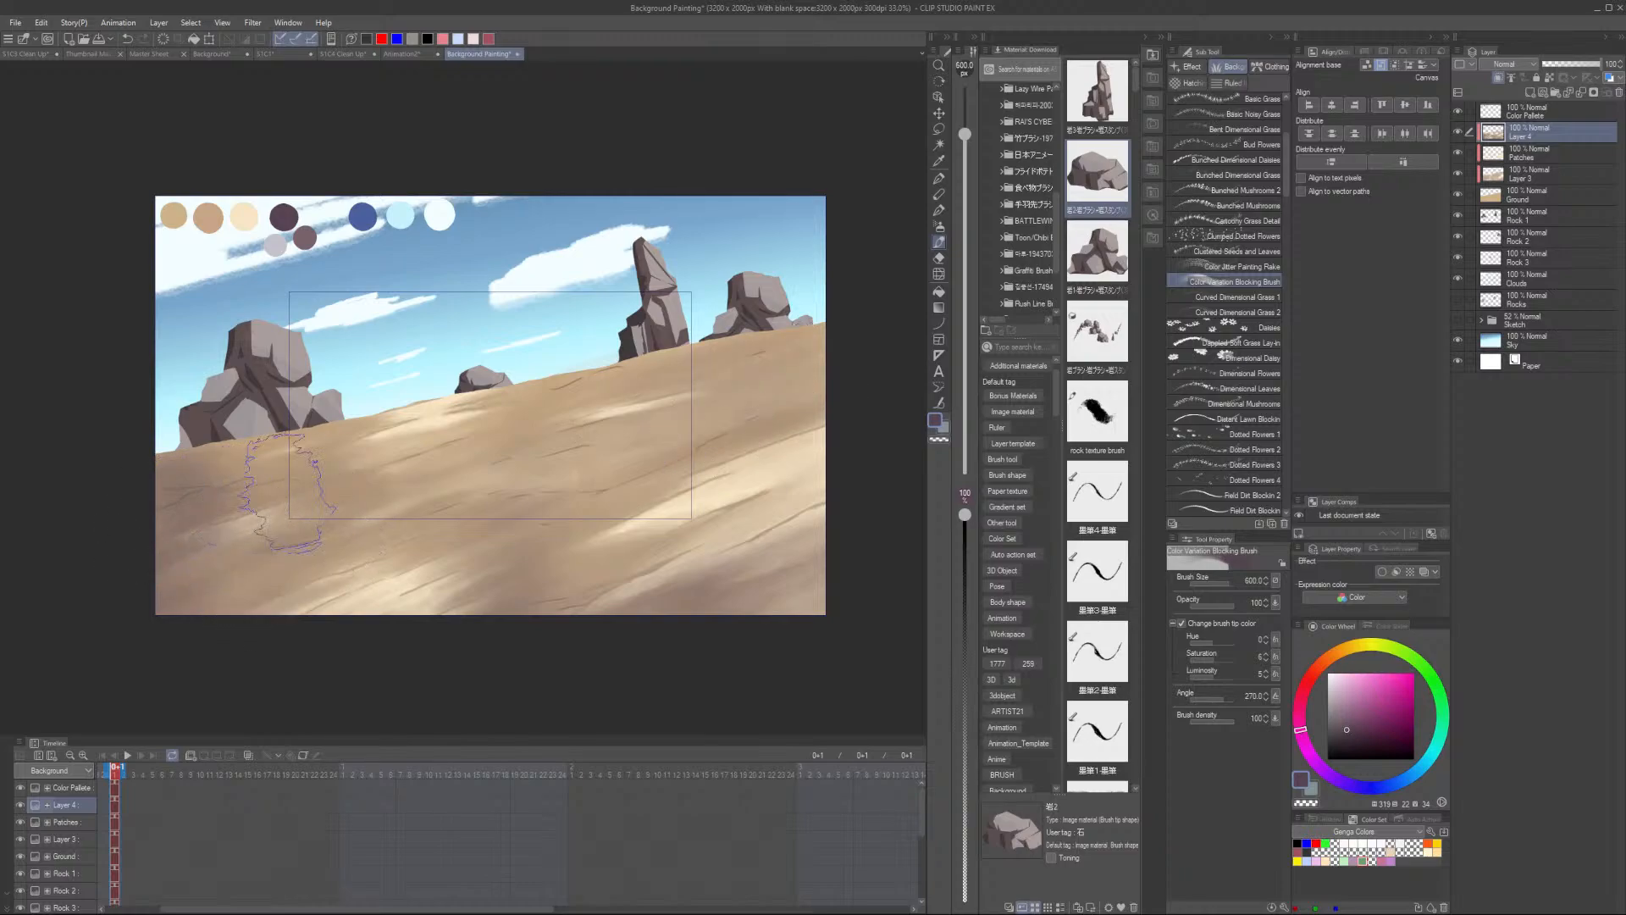
{"action": "scroll", "coordinate": [508, 481], "scroll_direction": "up", "scroll_amount": 2}
- Sample the light beige palette colour and switch to the rock texture brush at size 500
{"action": "left_click", "coordinate": [186, 159], "text": "alt"}
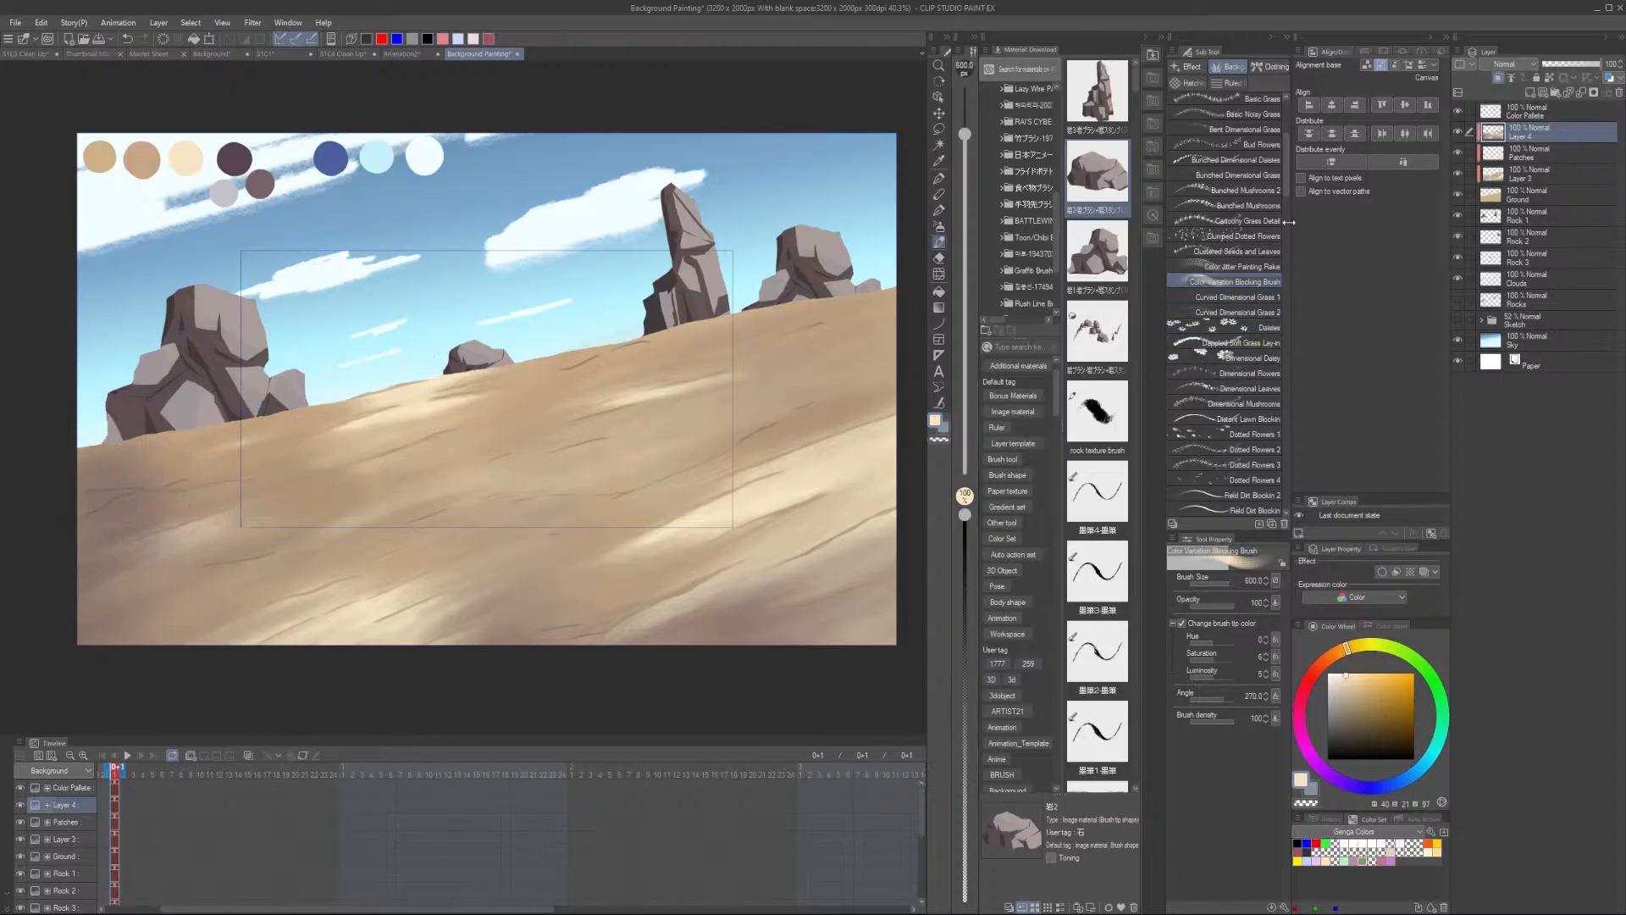
{"action": "left_click_drag", "start_coordinate": [1288, 163], "coordinate": [1288, 502]}
{"action": "left_click", "coordinate": [1249, 454]}
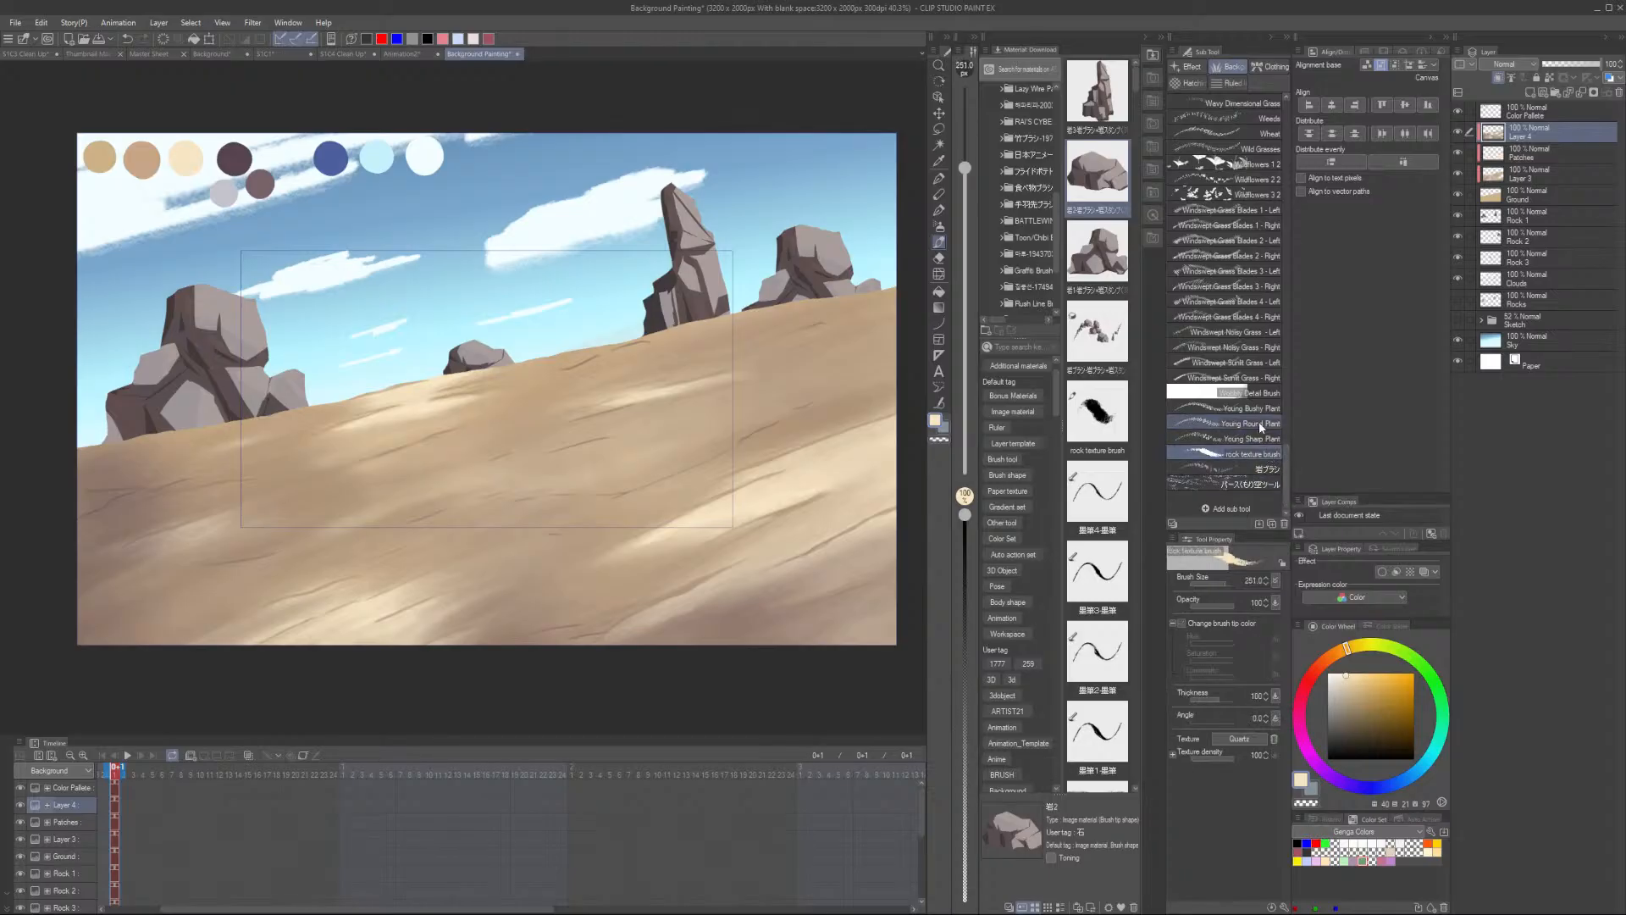
{"action": "scroll", "coordinate": [736, 368], "scroll_direction": "up", "scroll_amount": 2}
{"action": "key", "text": "bracketright"}
{"action": "key", "text": "bracketright"}
{"action": "key", "text": "bracketright"}
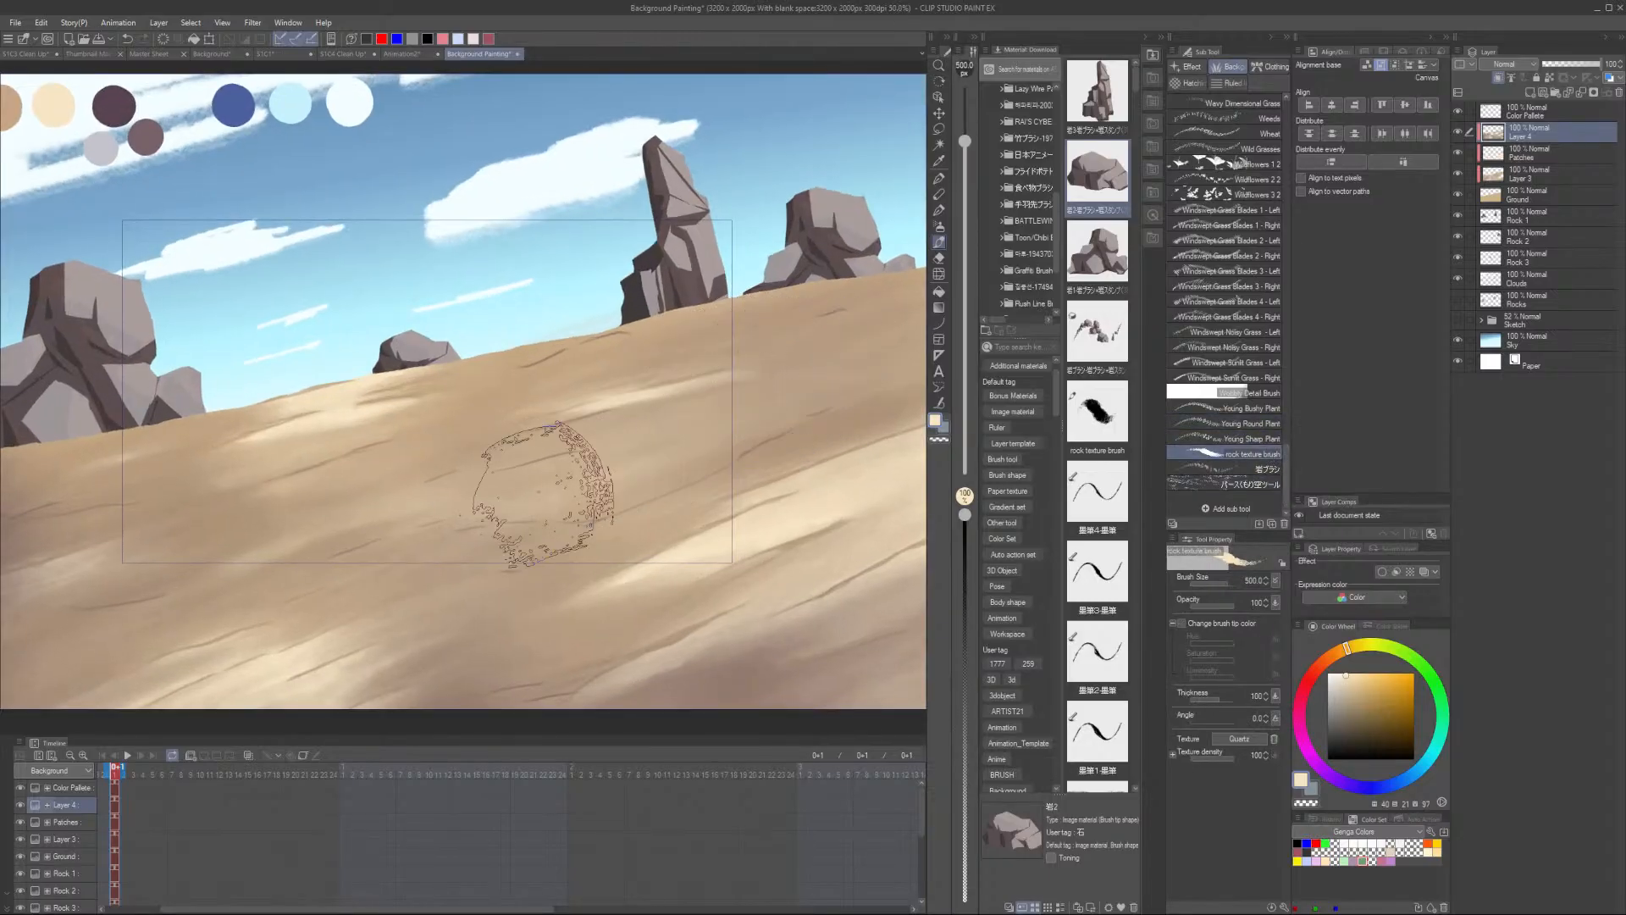
{"action": "scroll", "coordinate": [321, 507], "scroll_direction": "down", "scroll_amount": 3}
- Sample a darker sand colour and enlarge the rock texture brush to 1000
{"action": "left_click", "coordinate": [73, 570], "text": "alt"}
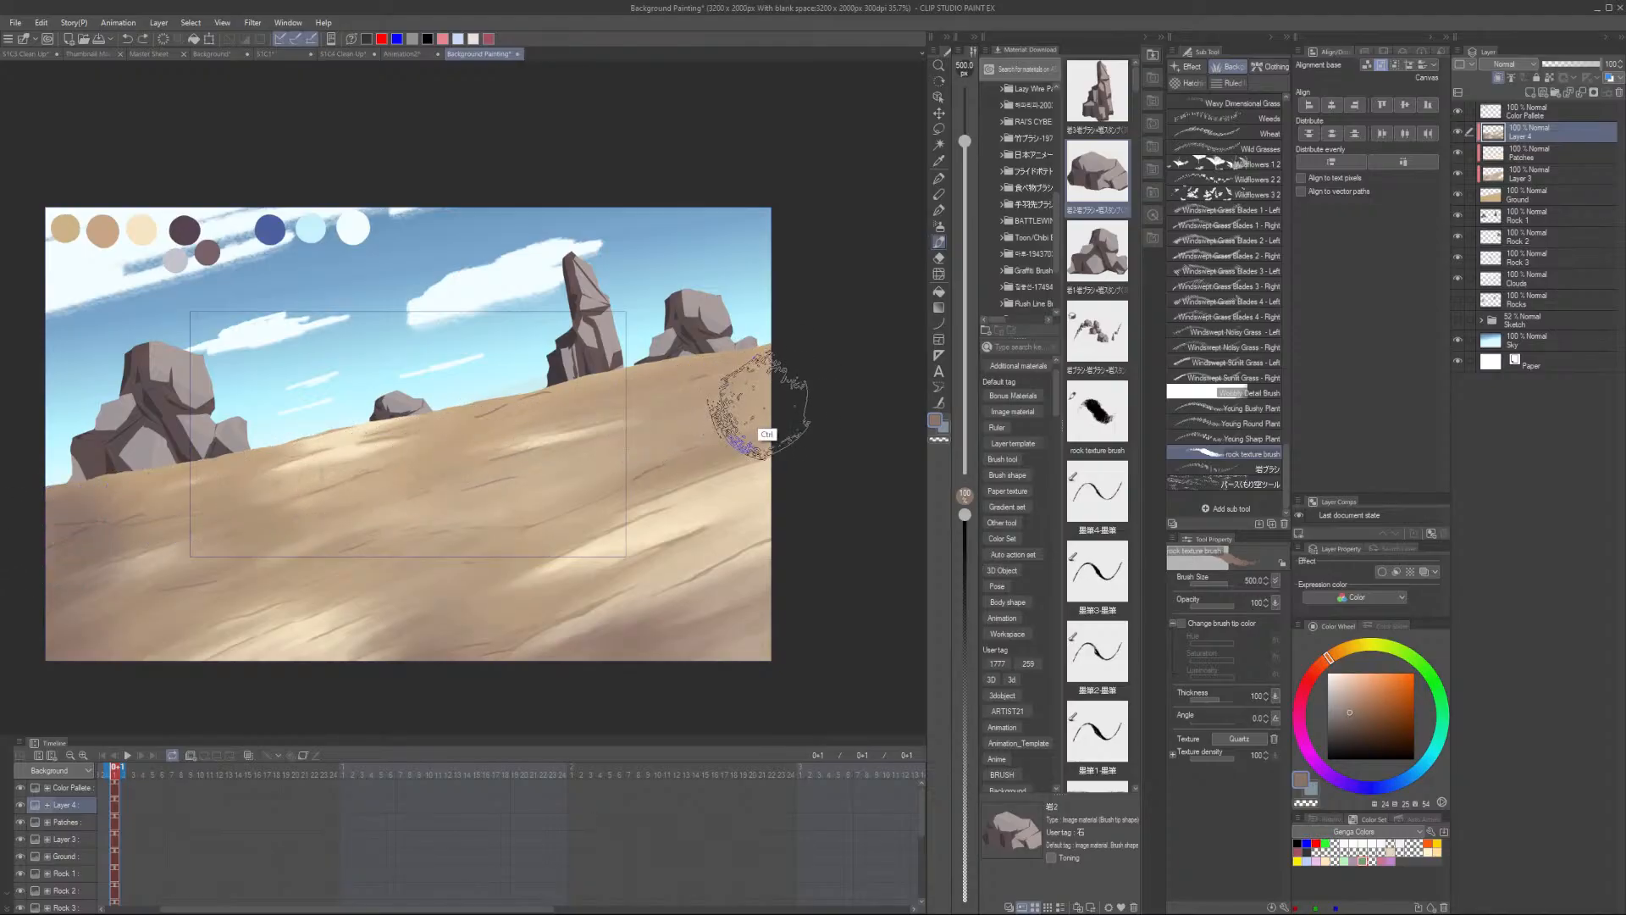
{"action": "key", "text": "bracketright"}
{"action": "key", "text": "bracketright"}
{"action": "key", "text": "bracketright"}
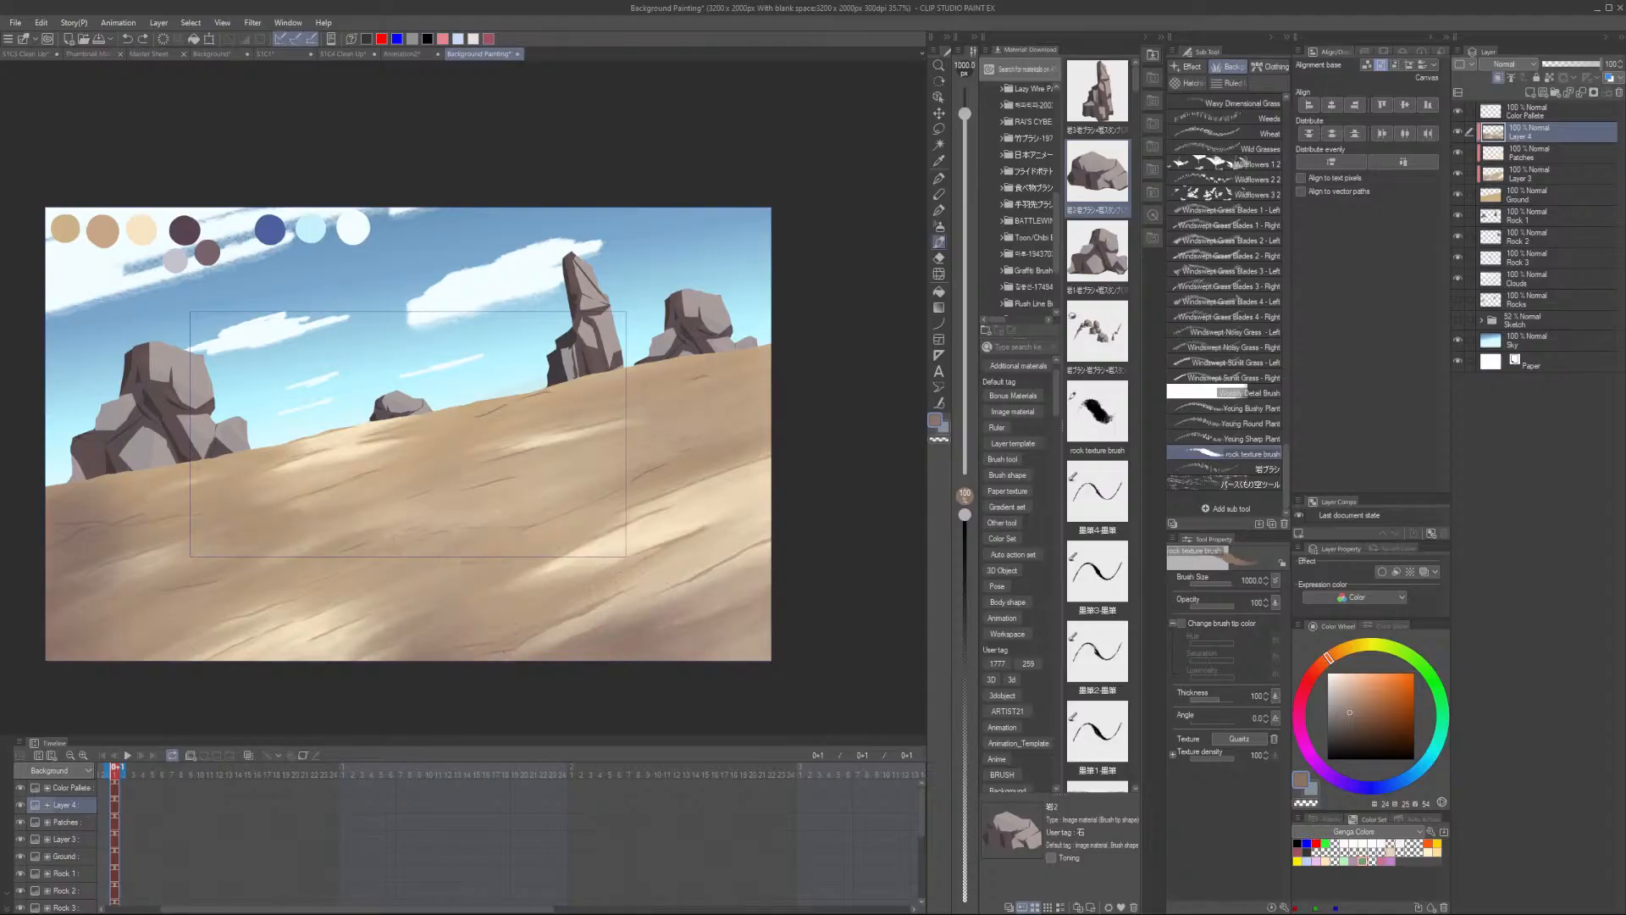
{"action": "scroll", "coordinate": [554, 604], "scroll_direction": "up", "scroll_amount": 1}
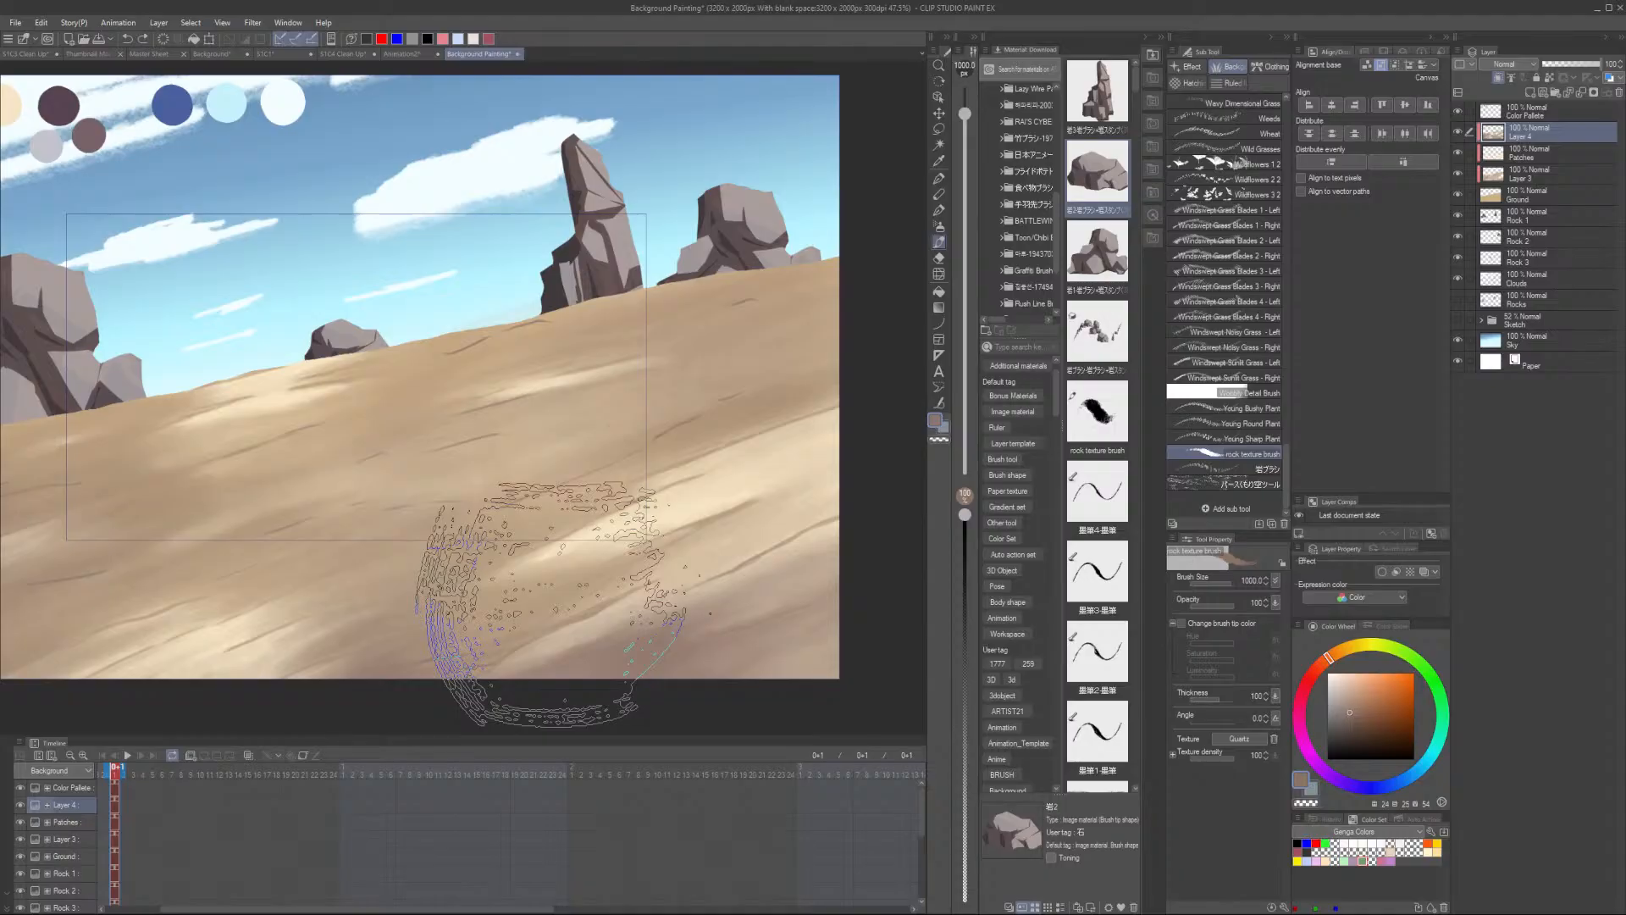
{"action": "scroll", "coordinate": [671, 291], "scroll_direction": "down", "scroll_amount": 3}
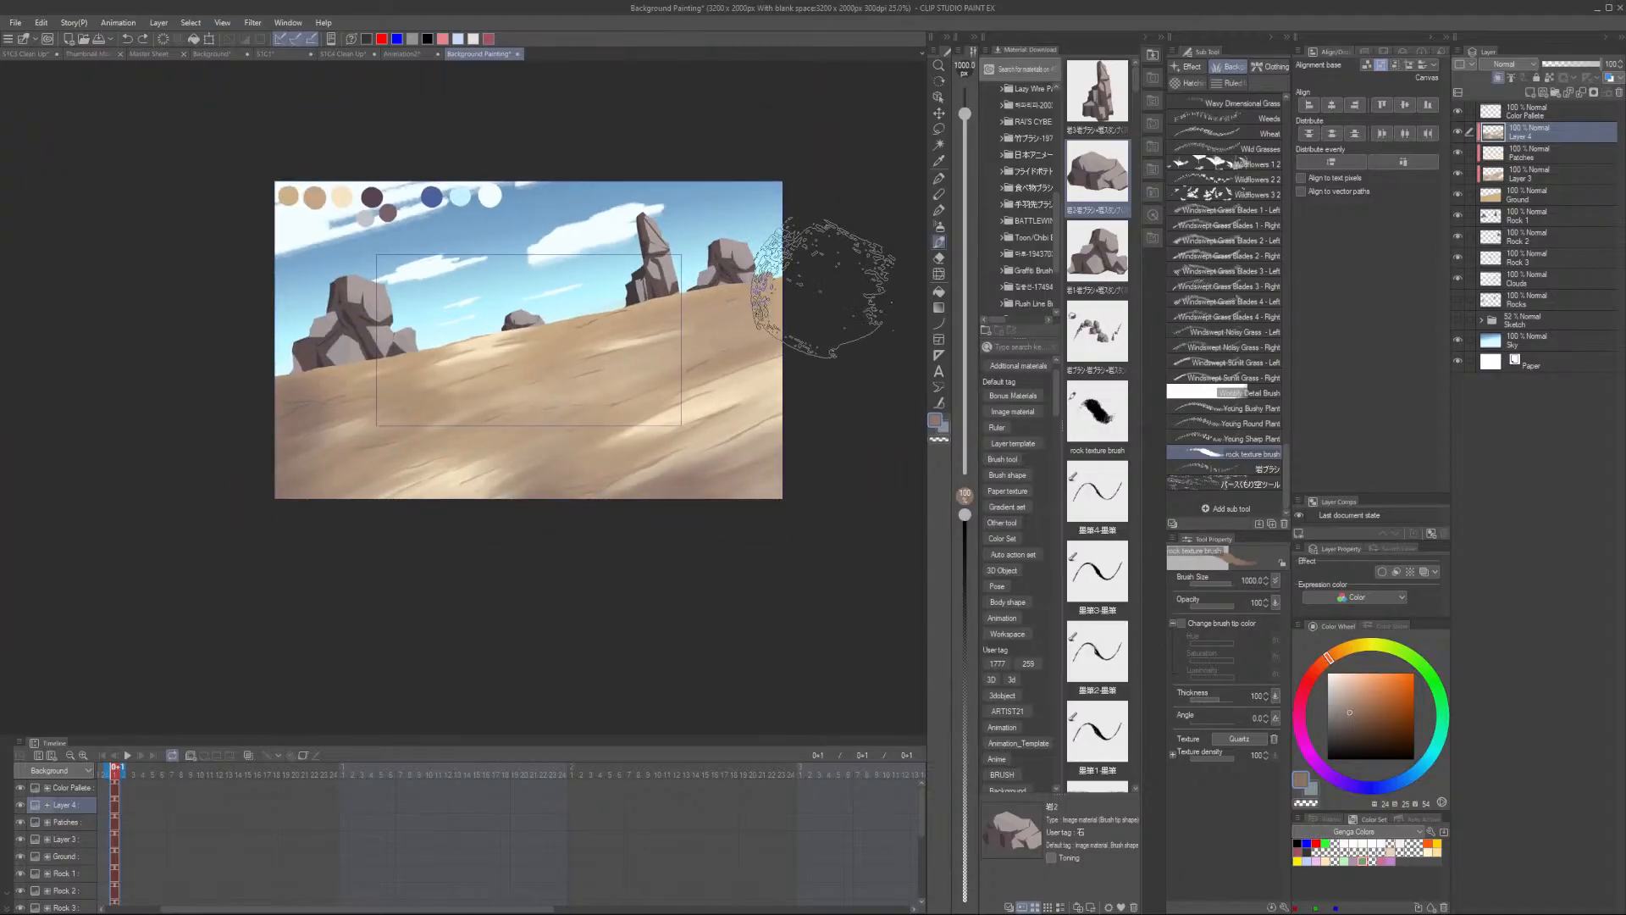
{"action": "scroll", "coordinate": [677, 373], "scroll_direction": "up", "scroll_amount": 1}
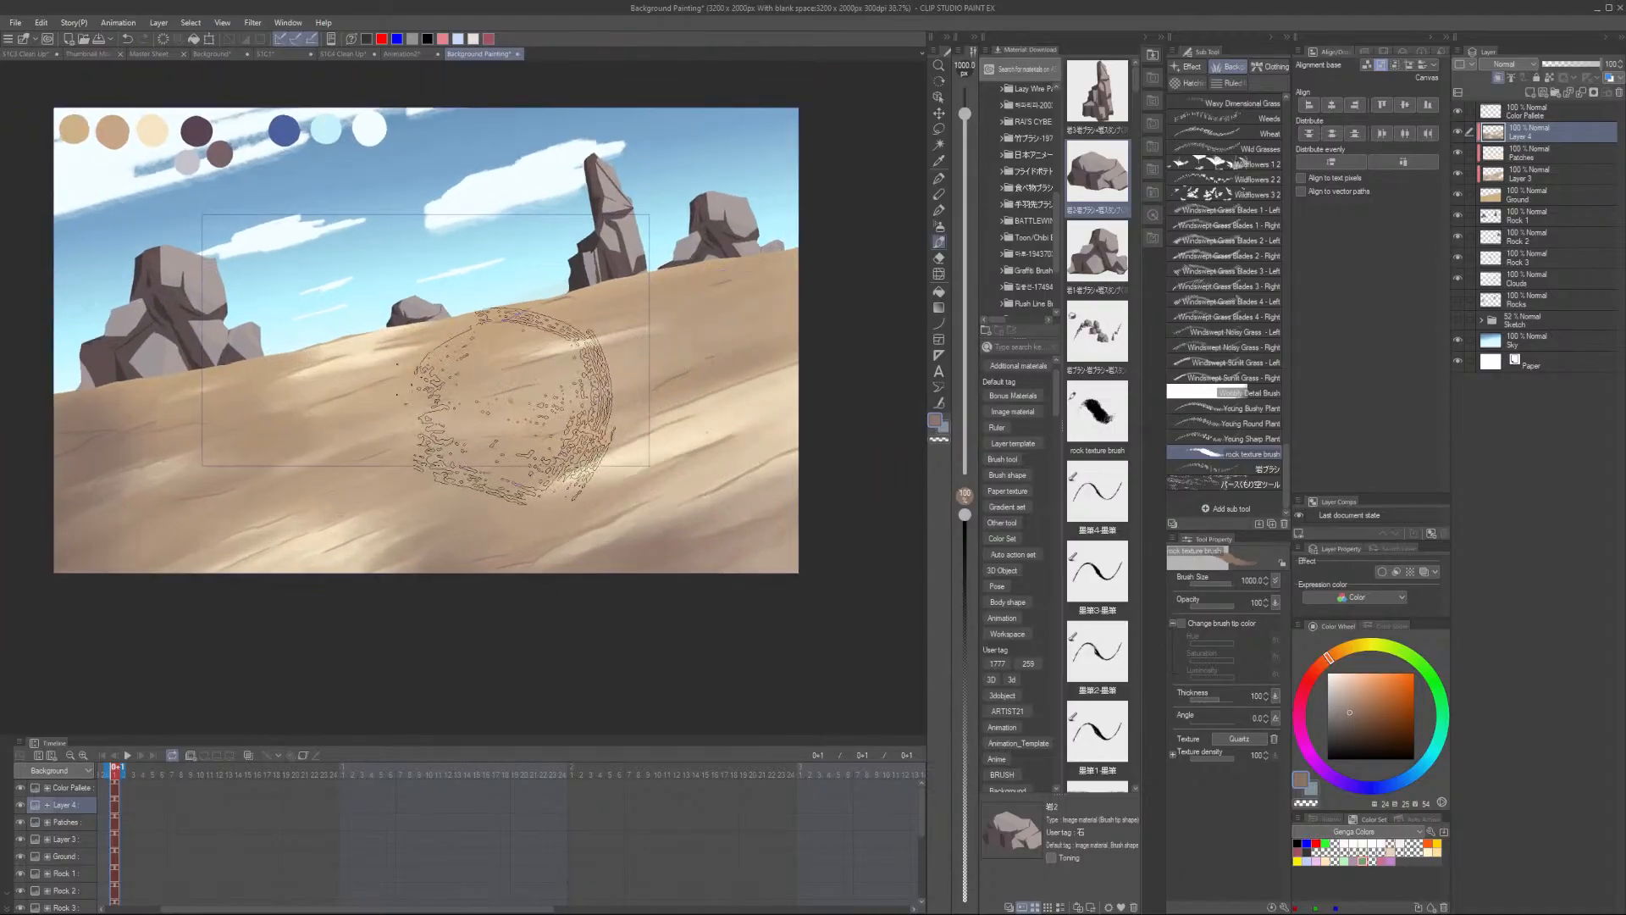
- Try a light beige rock texture stroke across the middle of the sand slope, then undo it
{"action": "key", "text": "alt"}
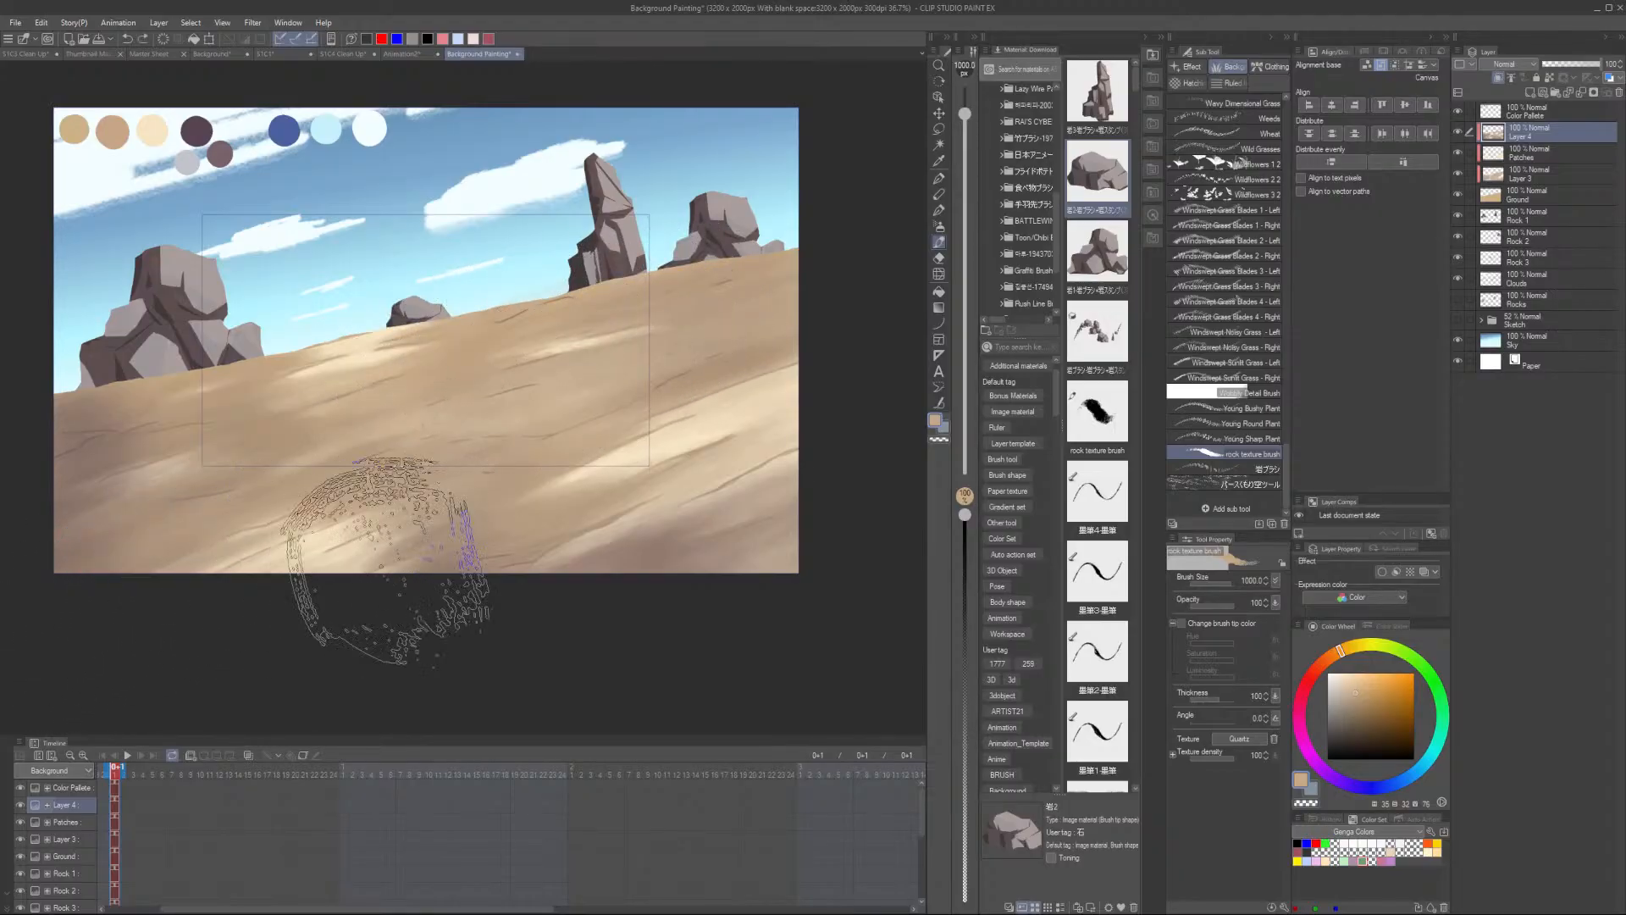
{"action": "left_click", "coordinate": [152, 131], "text": "alt"}
{"action": "left_click_drag", "start_coordinate": [425, 376], "coordinate": [628, 328]}
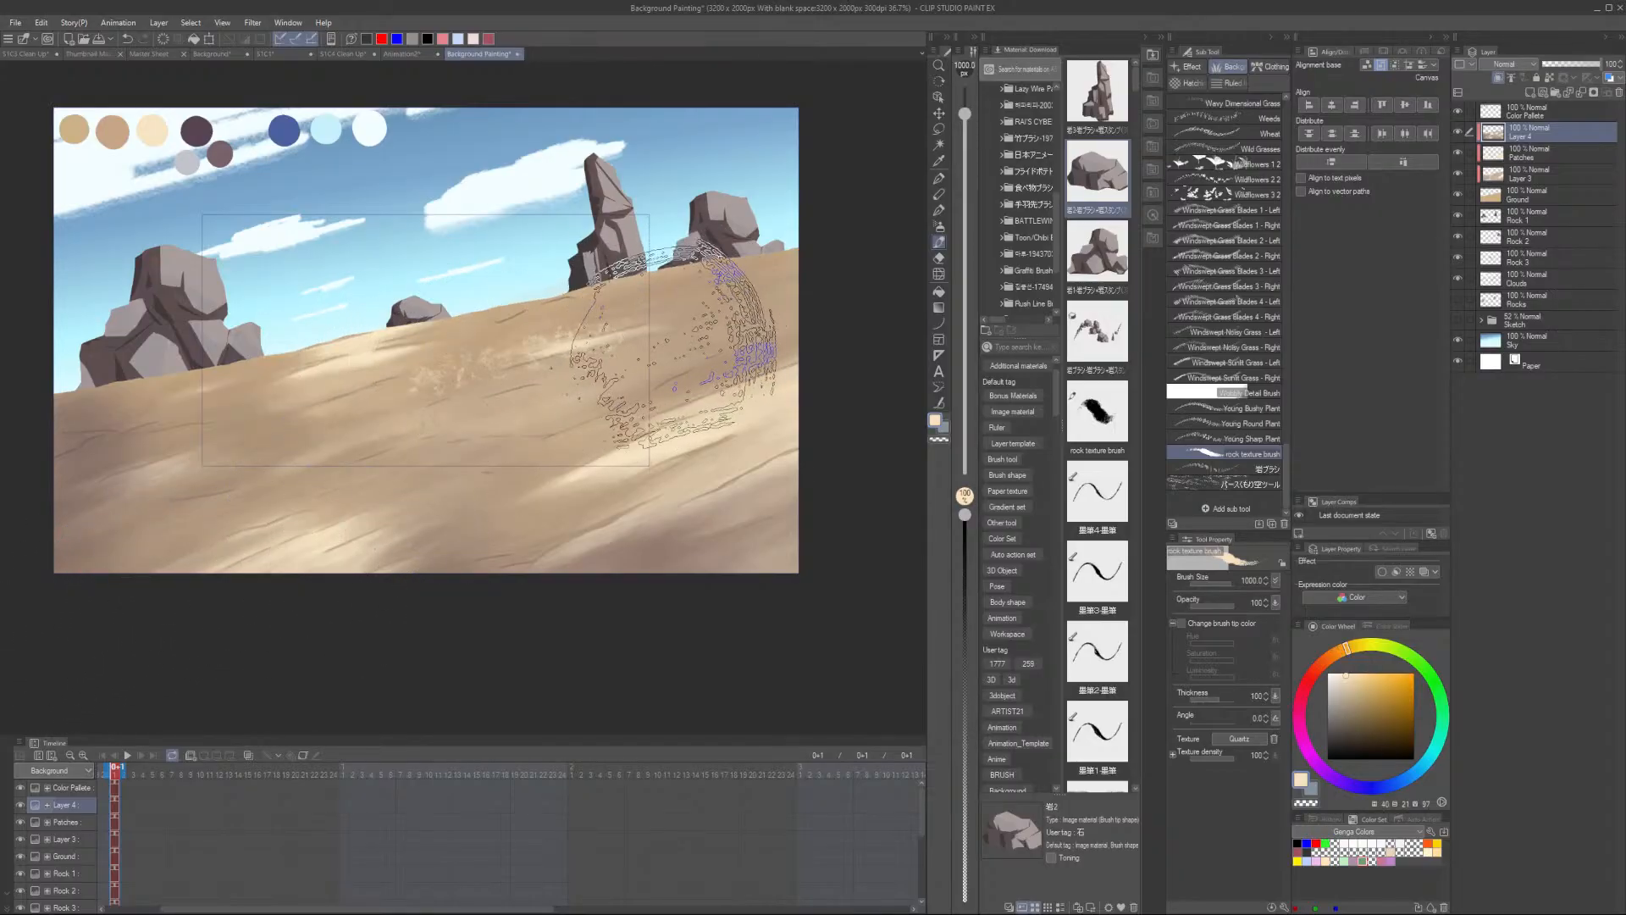
{"action": "key", "text": "ctrl+z"}
- Shrink the rock texture brush to 400 and paint a texture stroke toward the slope's right edge
{"action": "key", "text": "["}
{"action": "key", "text": "["}
{"action": "key", "text": "["}
{"action": "key", "text": "["}
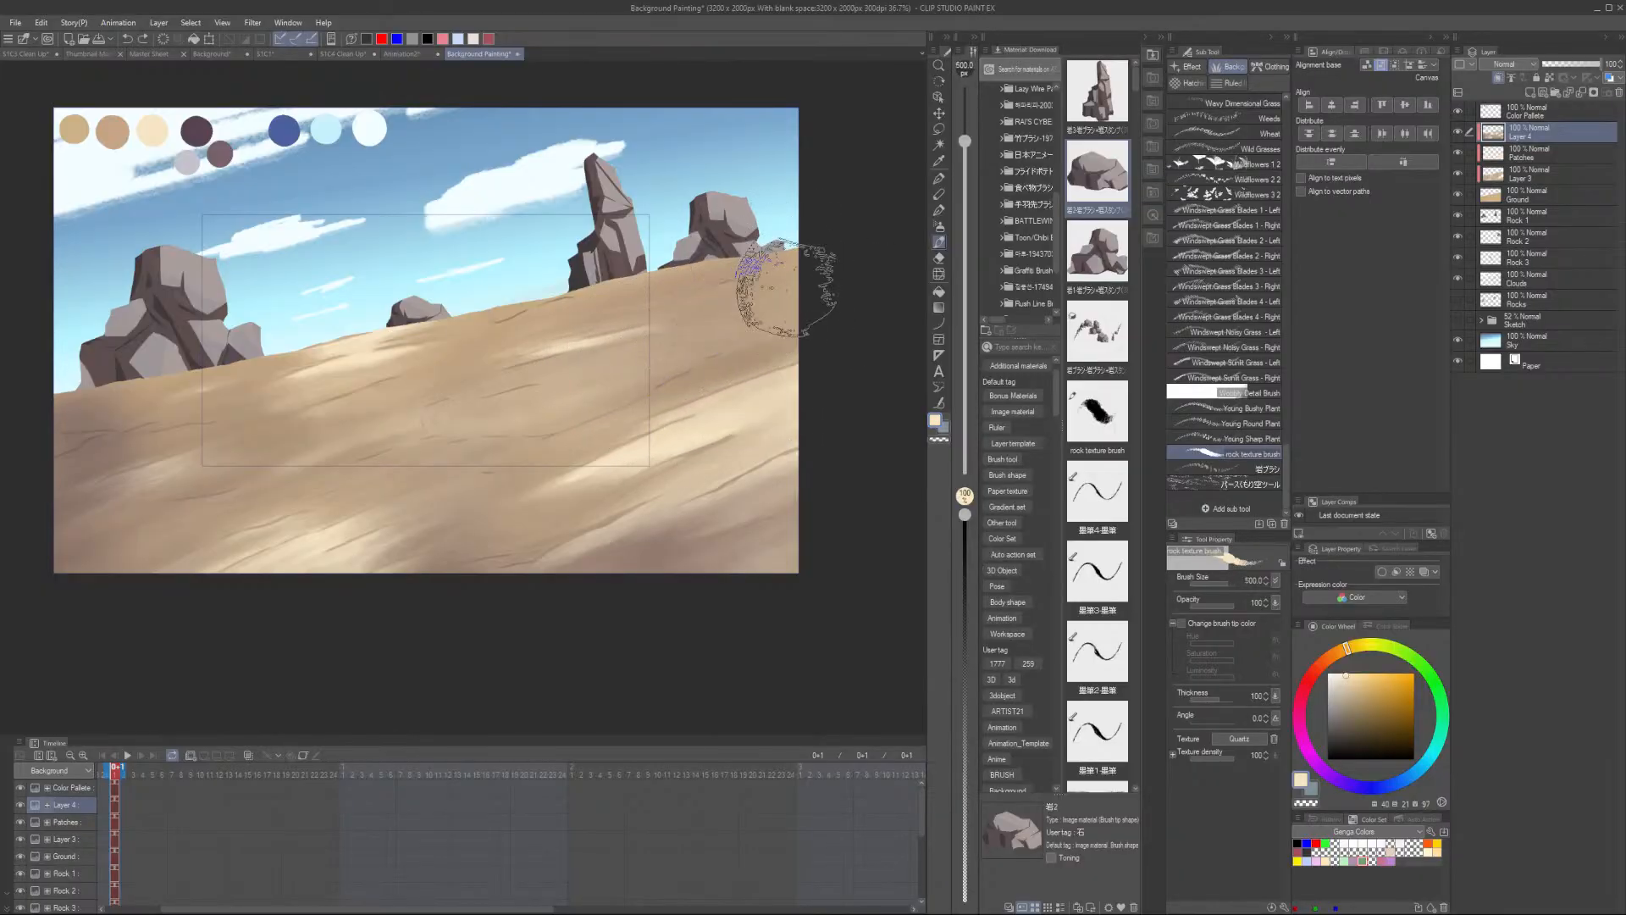
{"action": "key", "text": "["}
{"action": "left_click_drag", "start_coordinate": [691, 325], "coordinate": [847, 307]}
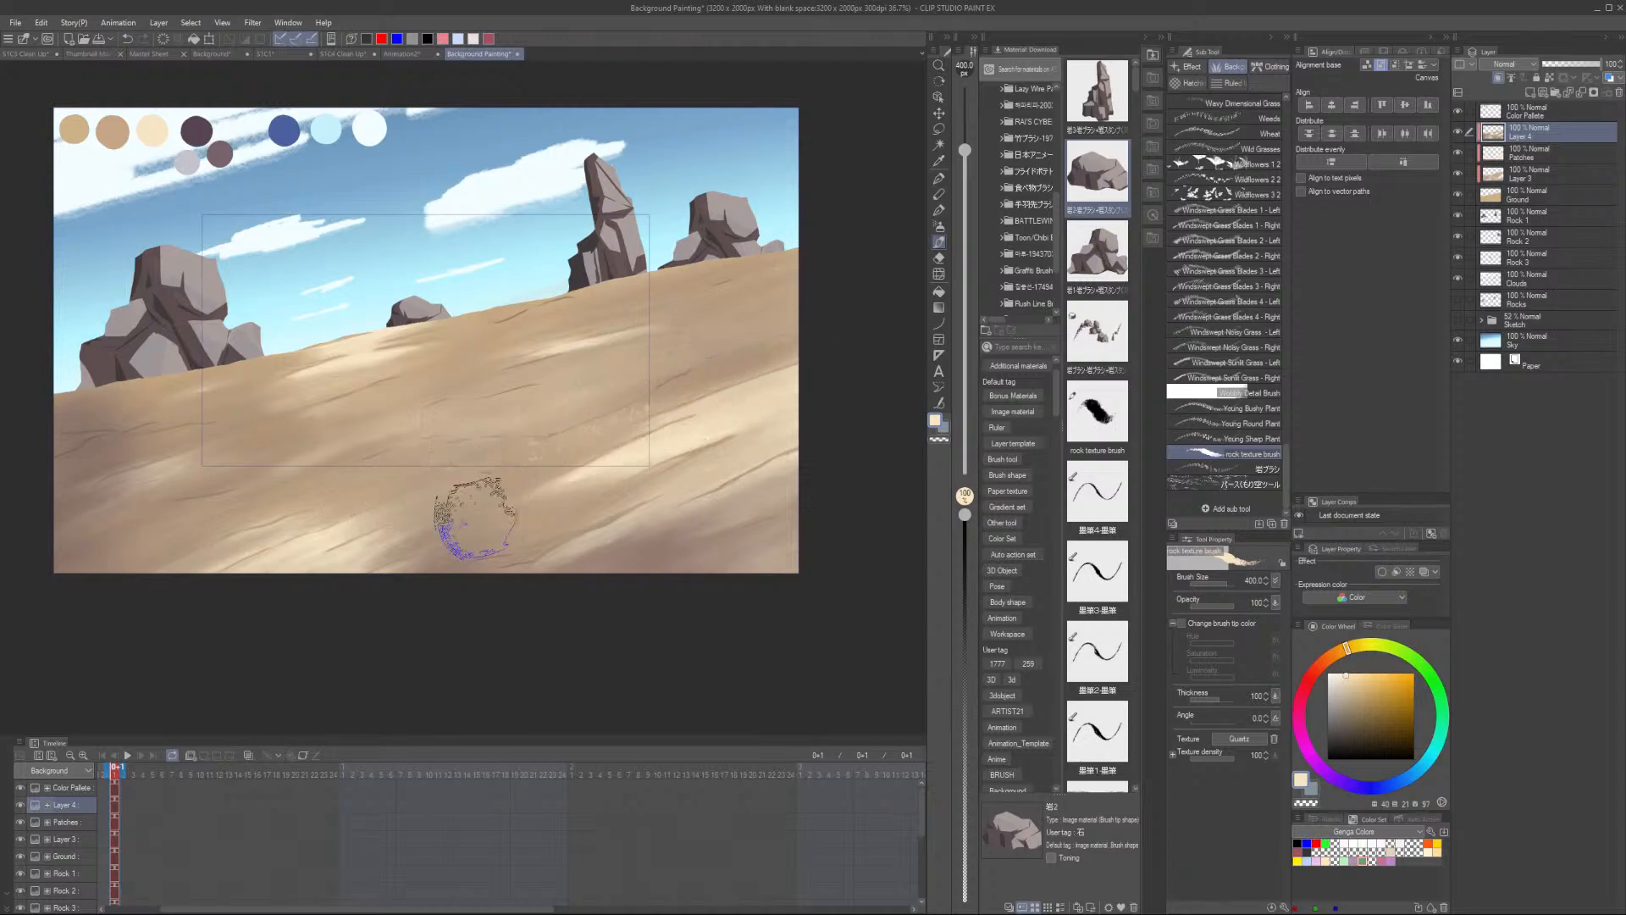
- Stamp rock texture marks across the middle and left of the sand slope, sampling sand colours between them
{"action": "left_click", "coordinate": [521, 451], "text": "alt"}
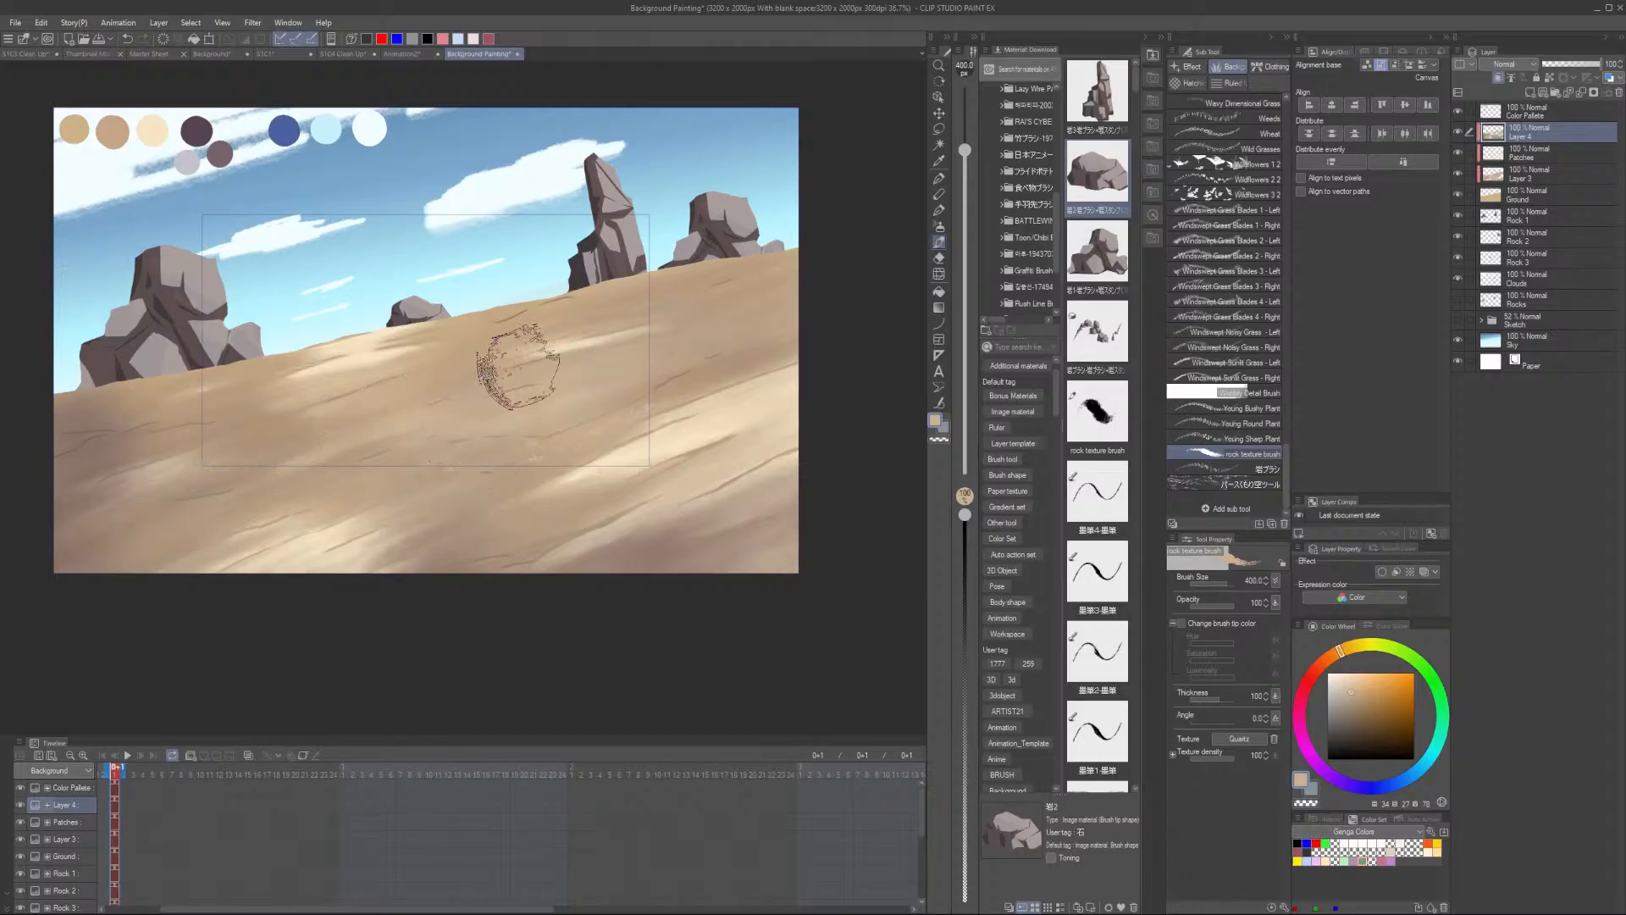
{"action": "left_click", "coordinate": [294, 428], "text": "alt"}
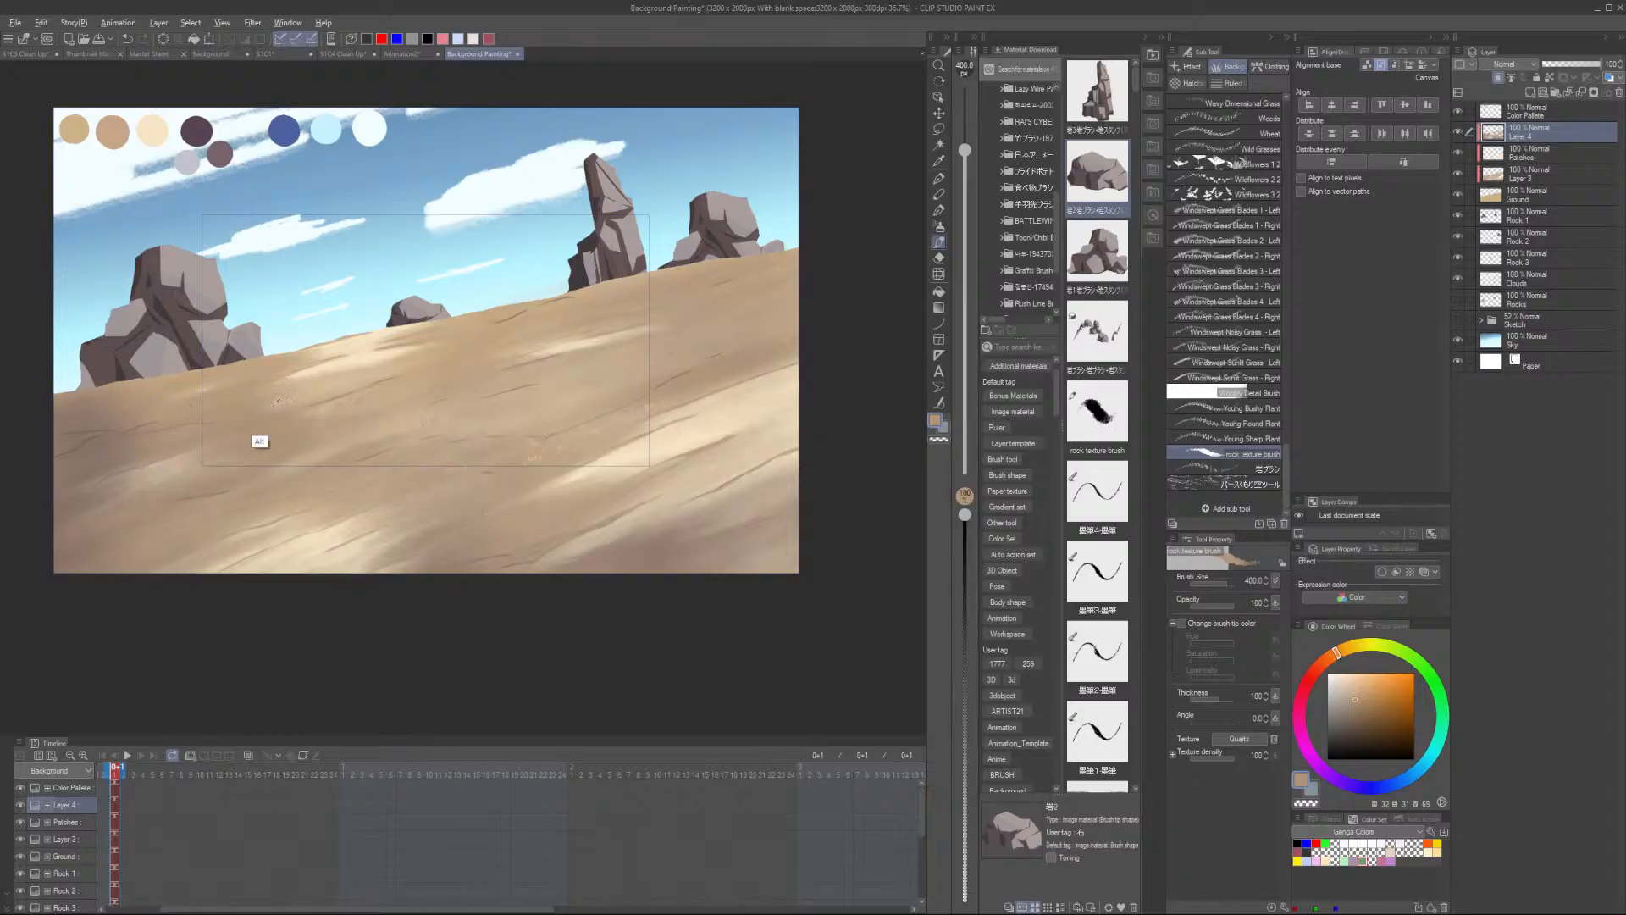
{"action": "left_click", "coordinate": [277, 401], "text": "alt"}
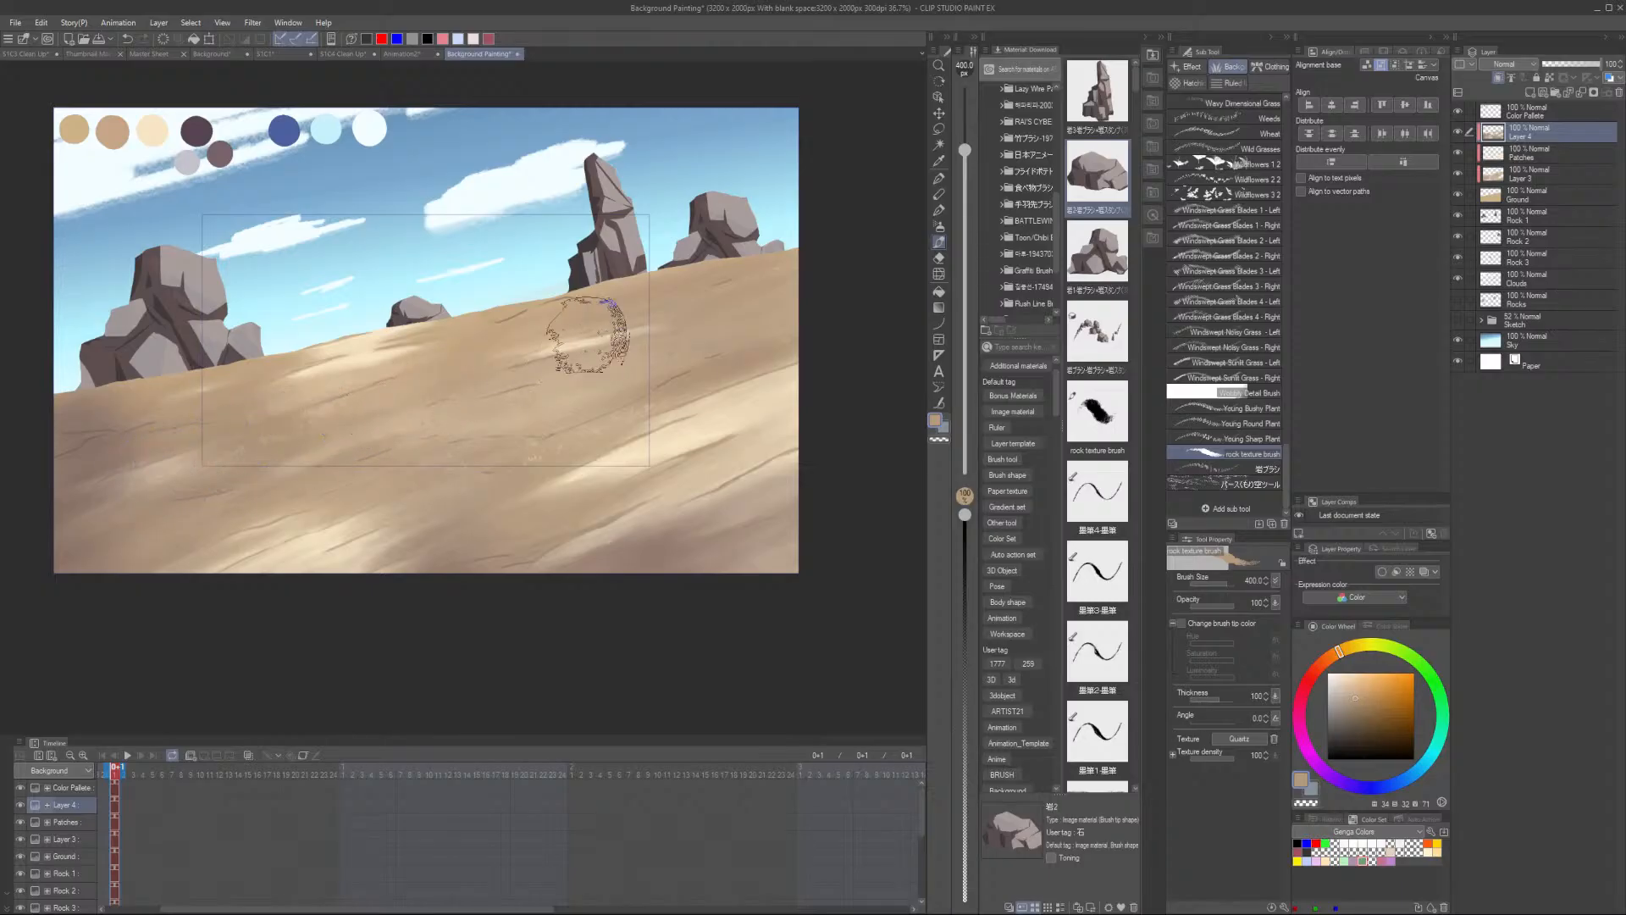
{"action": "left_click", "coordinate": [339, 391], "text": "alt"}
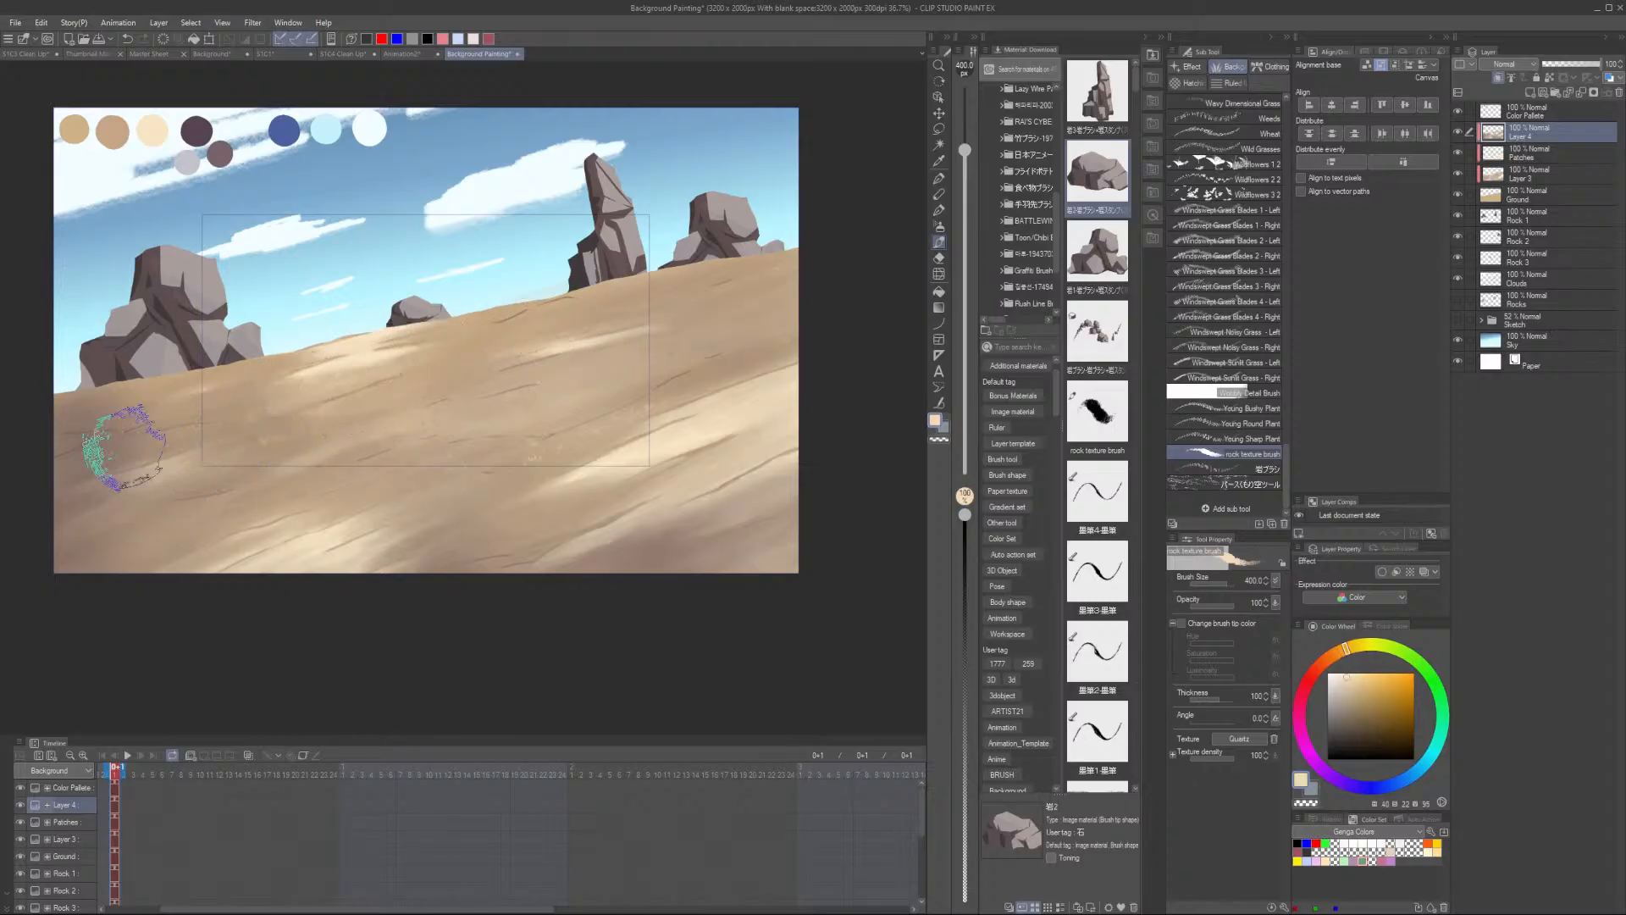
- Stamp rock texture marks across the middle and right edge of the sand slope, sampling a sand colour between them
{"action": "left_click", "coordinate": [458, 361], "text": "alt"}
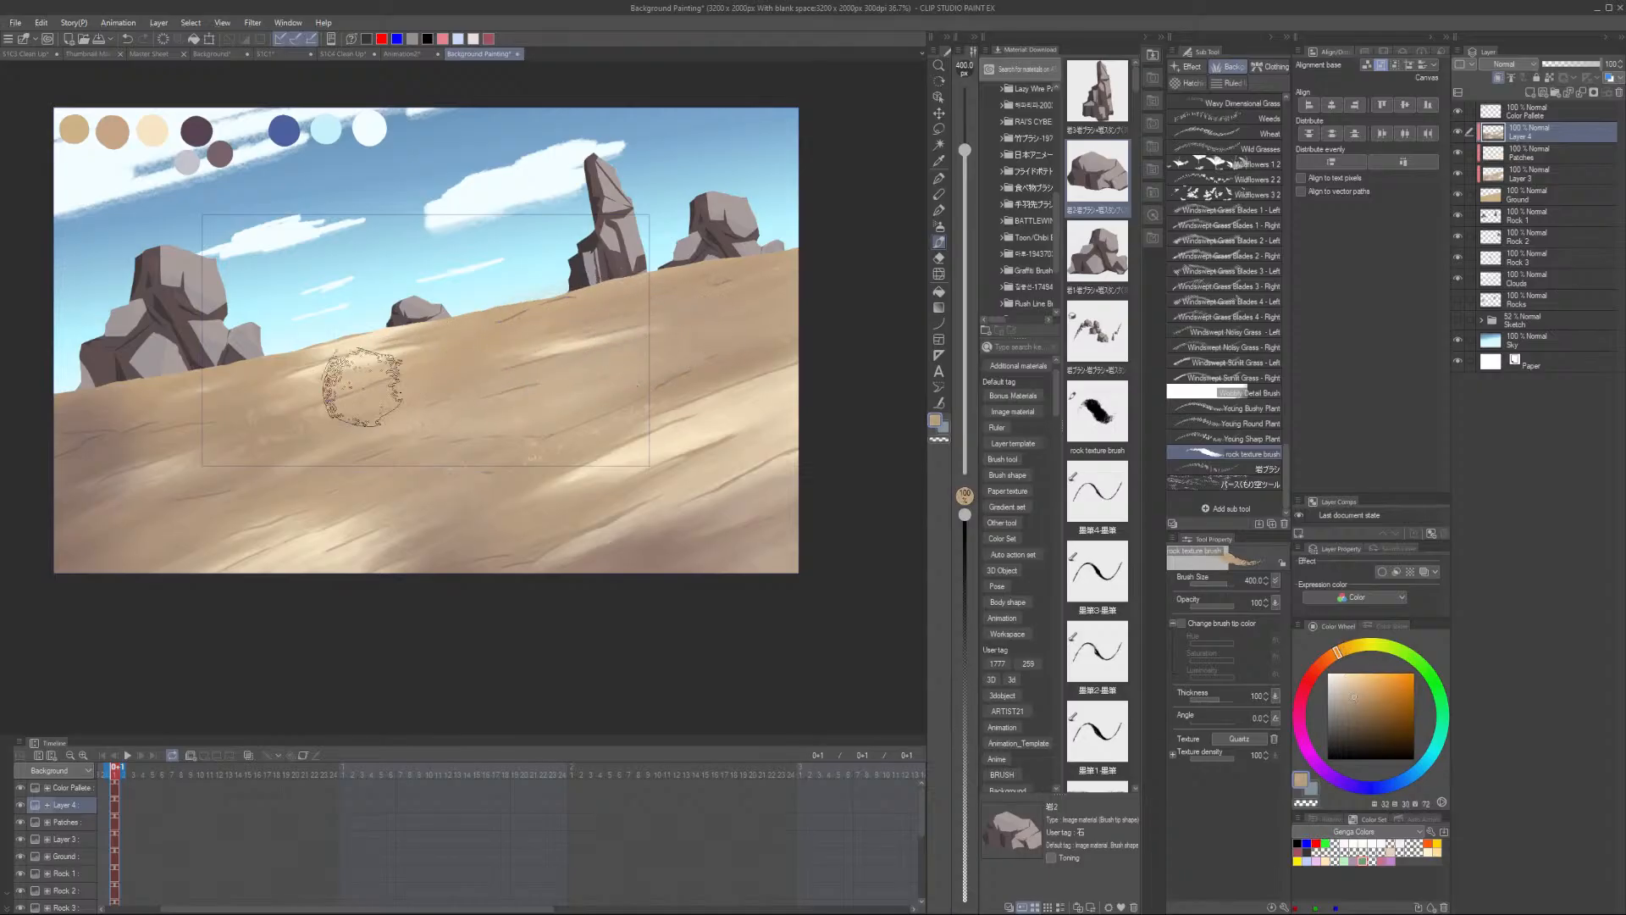
{"action": "left_click", "coordinate": [186, 525], "text": "alt"}
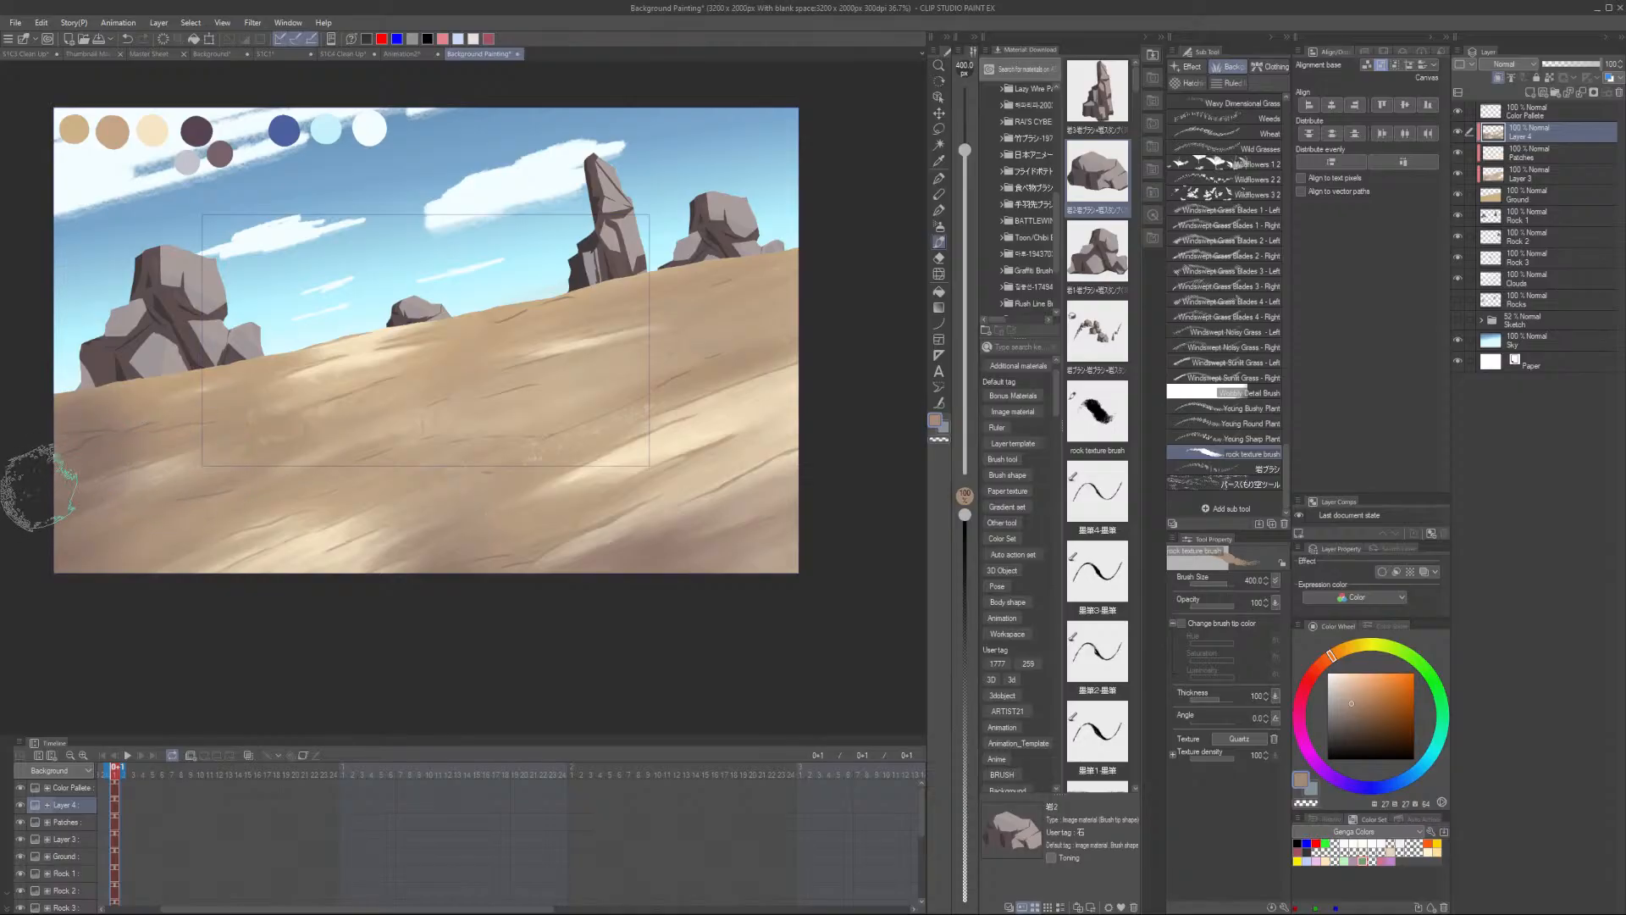
{"action": "left_click", "coordinate": [678, 474], "text": "alt"}
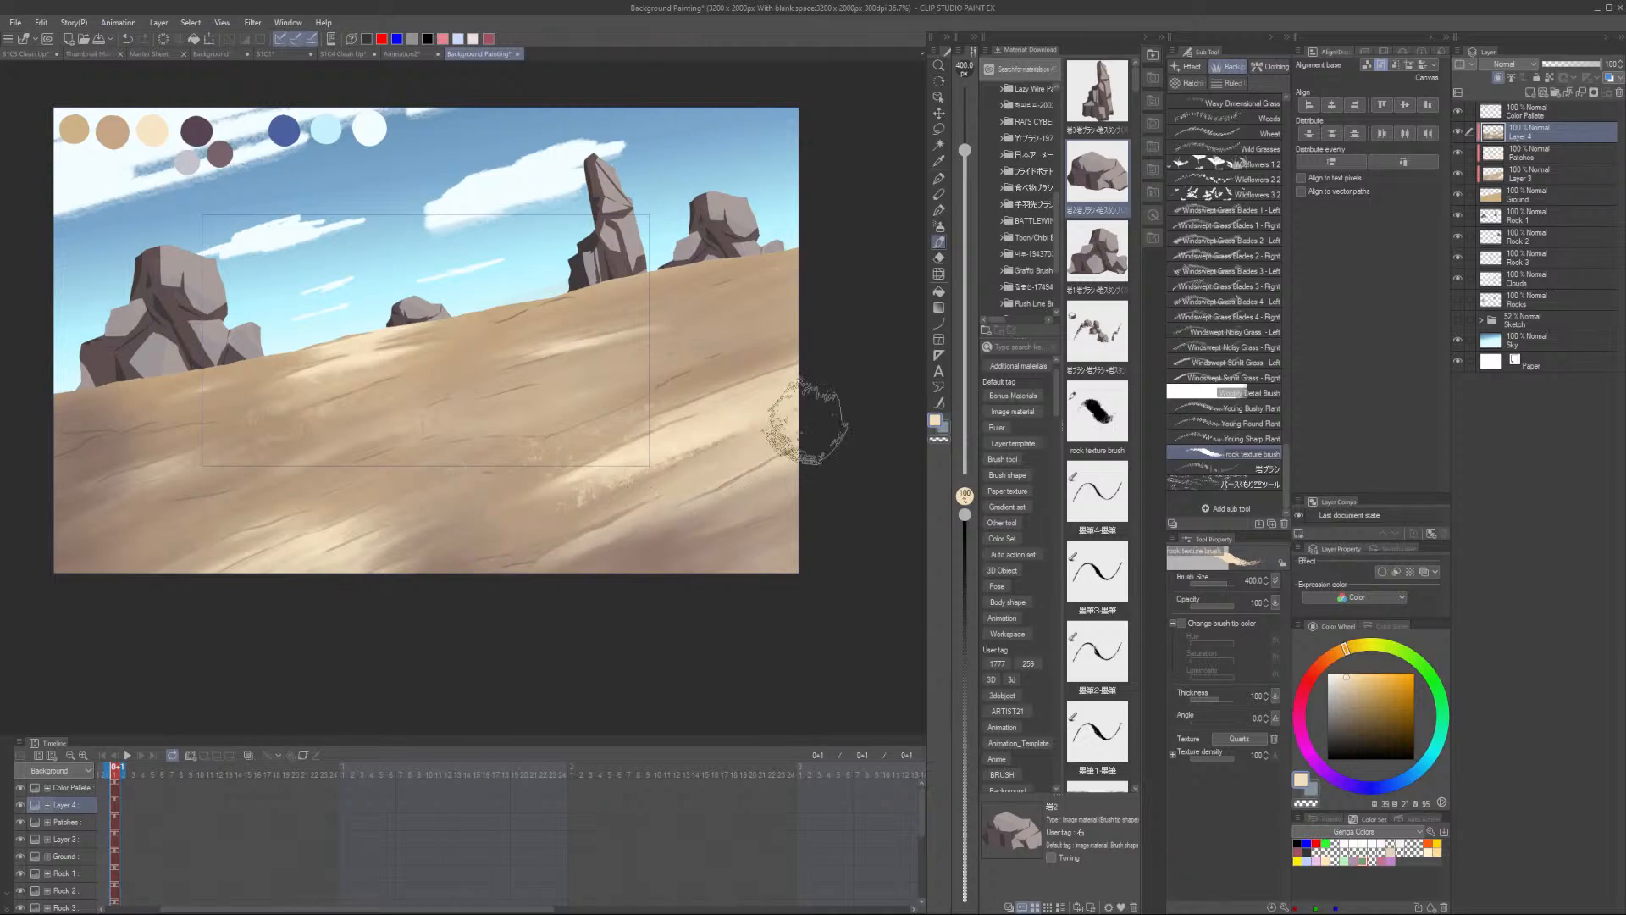
{"action": "left_click", "coordinate": [535, 540], "text": "alt"}
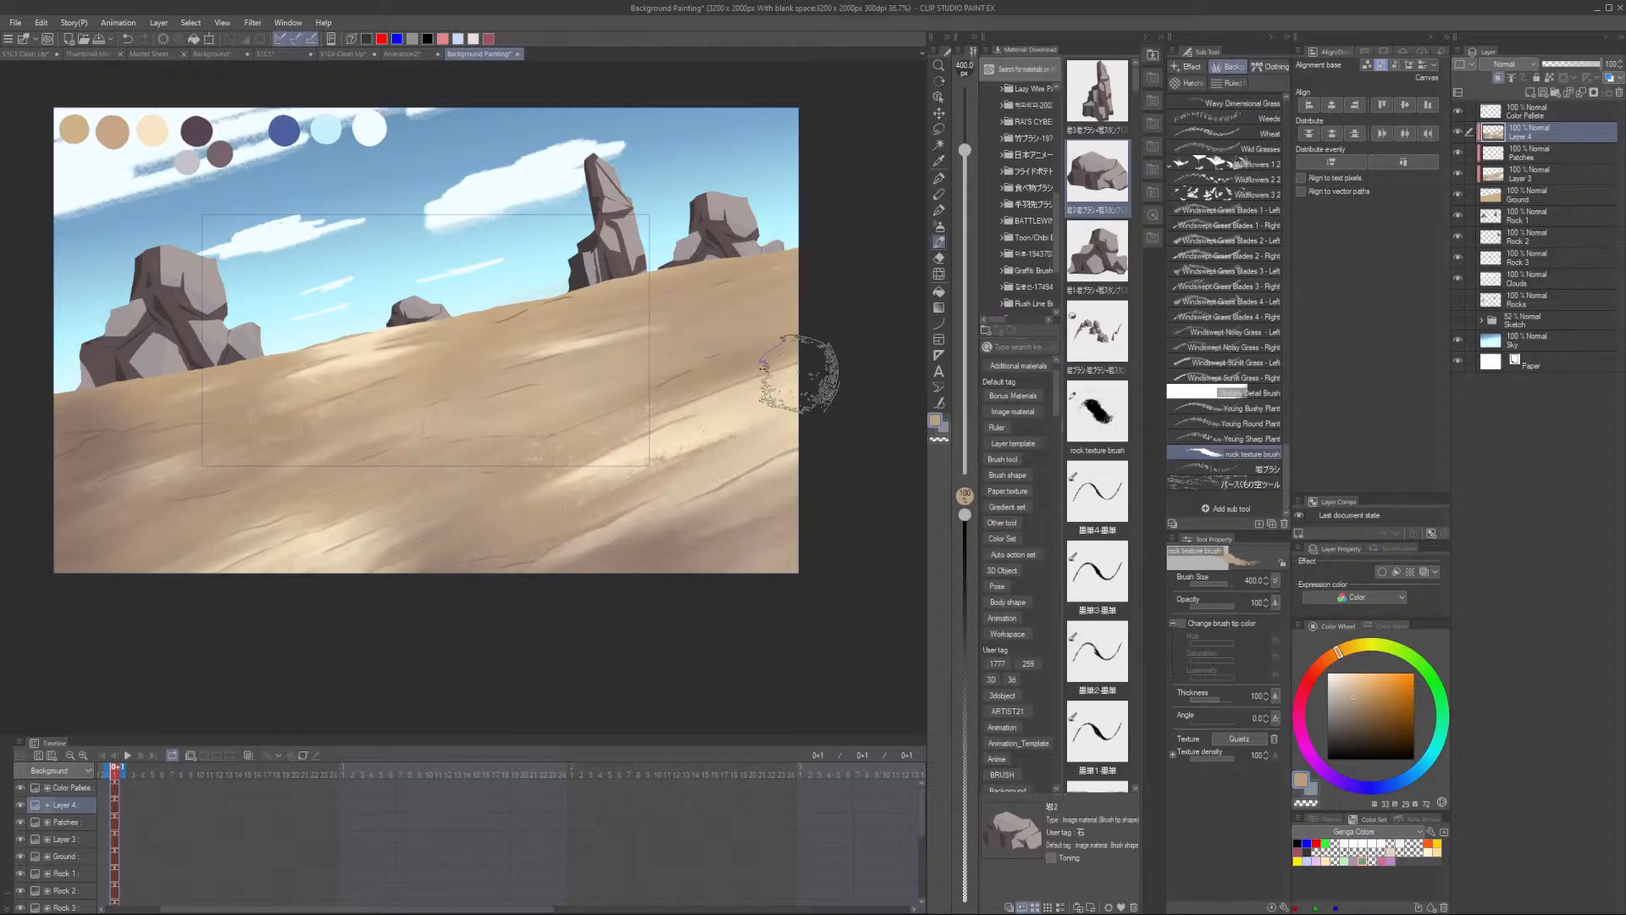
{"action": "left_click", "coordinate": [762, 407], "text": "alt"}
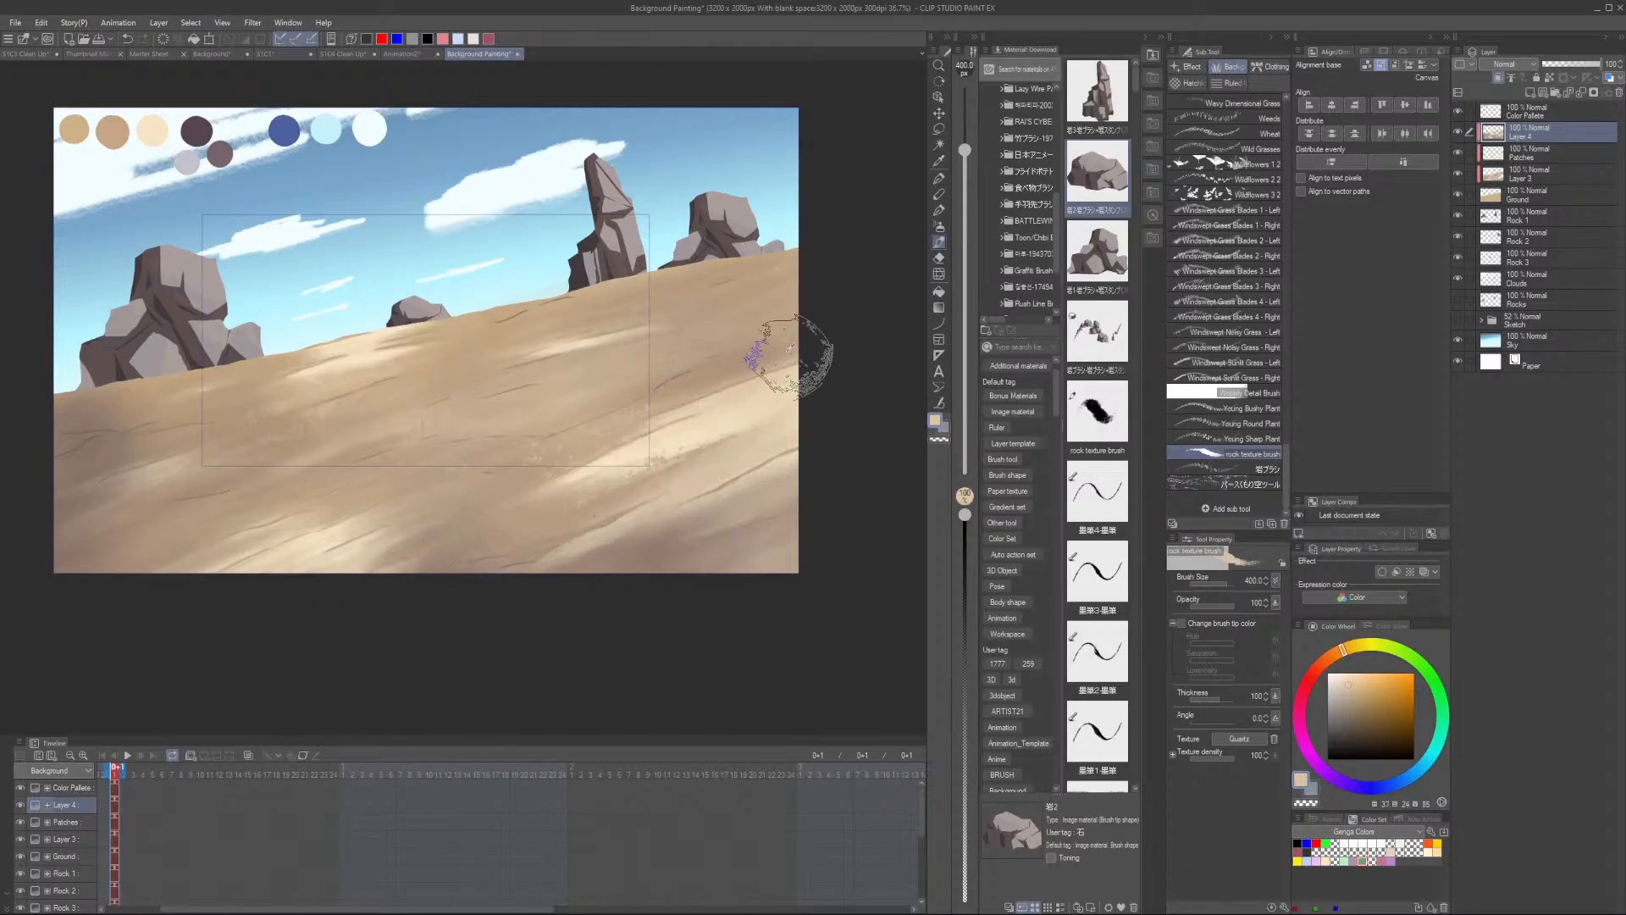
{"action": "left_click", "coordinate": [788, 360], "text": "alt"}
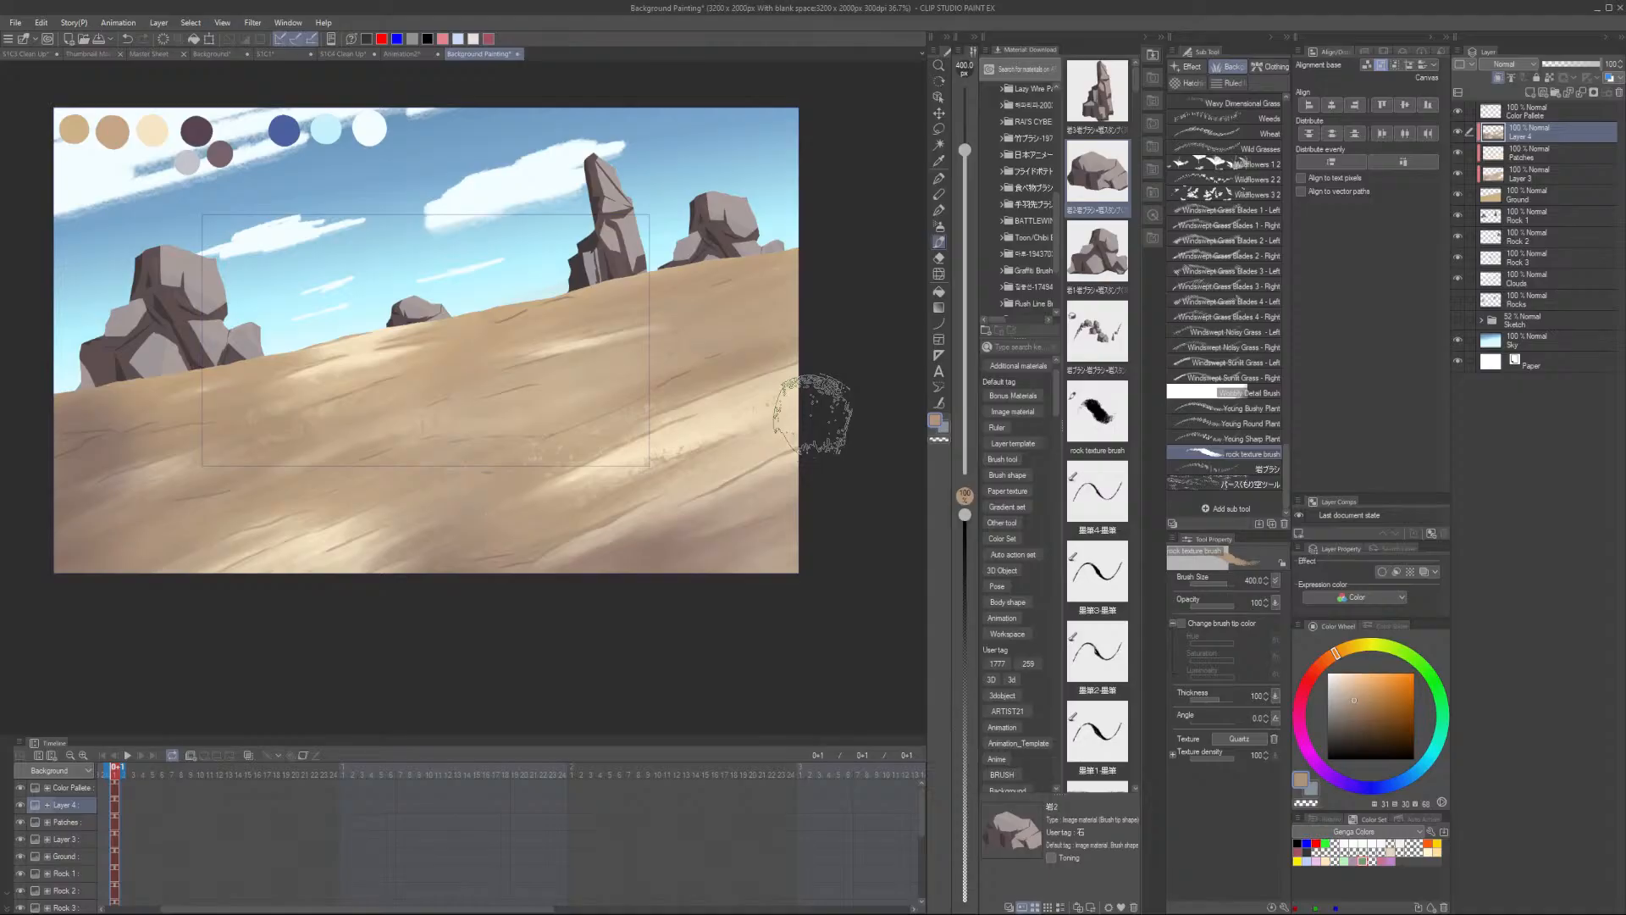
- Sample a sand colour and stamp rock texture marks on the left and upper middle of the slope
{"action": "scroll", "coordinate": [562, 407], "scroll_direction": "up", "scroll_amount": 1}
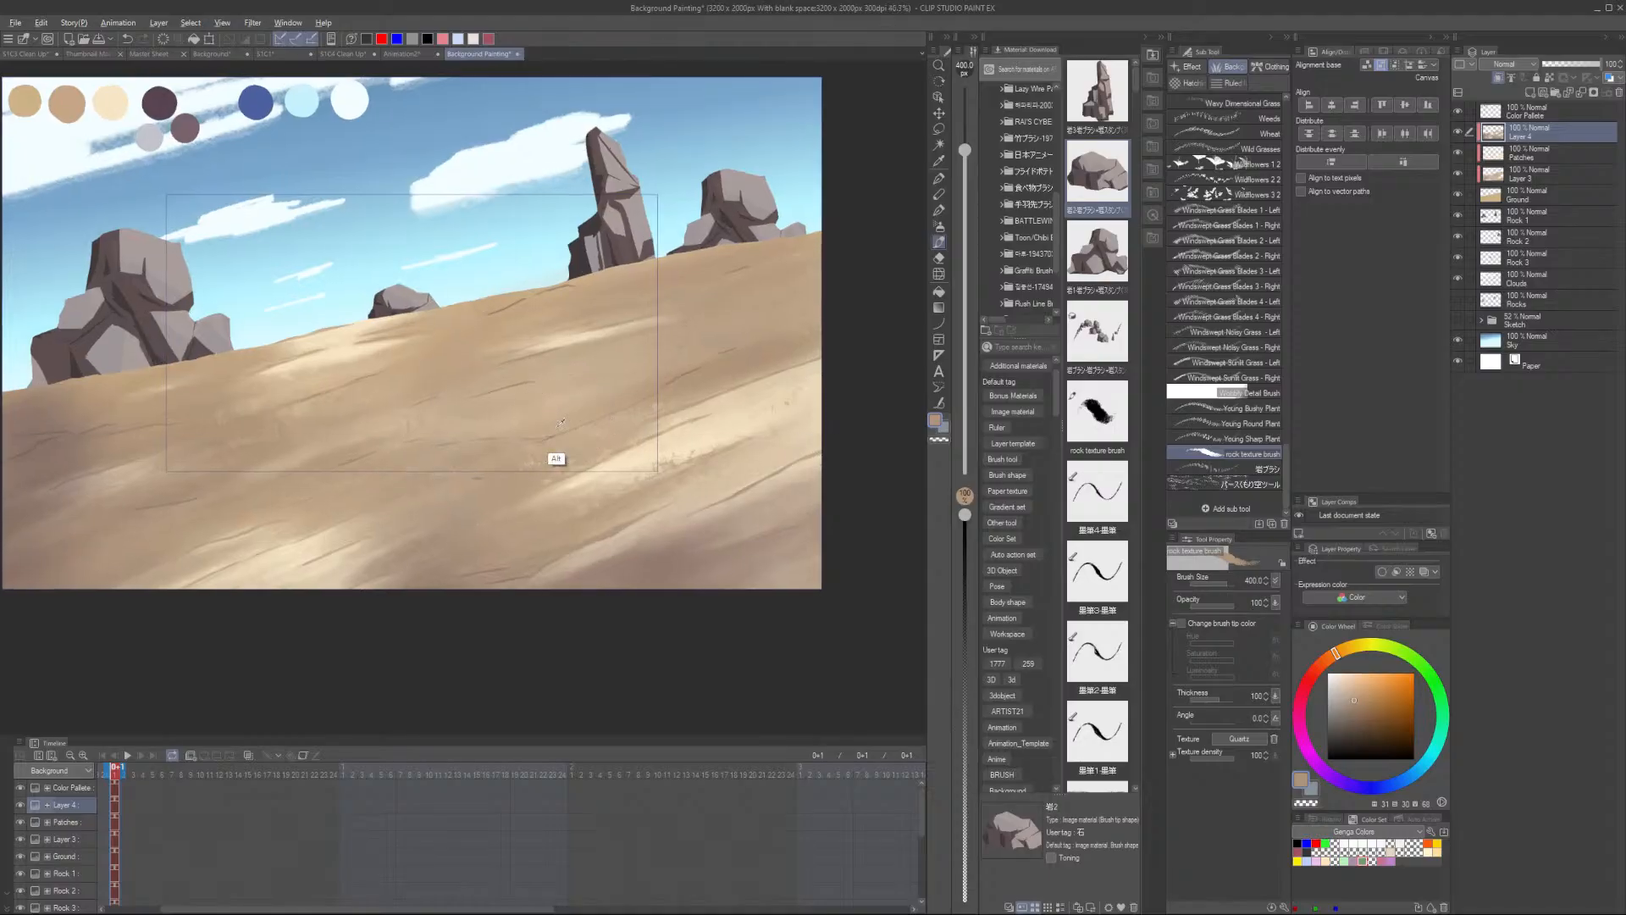
{"action": "left_click", "coordinate": [556, 457], "text": "alt"}
{"action": "left_click", "coordinate": [247, 451], "text": "alt"}
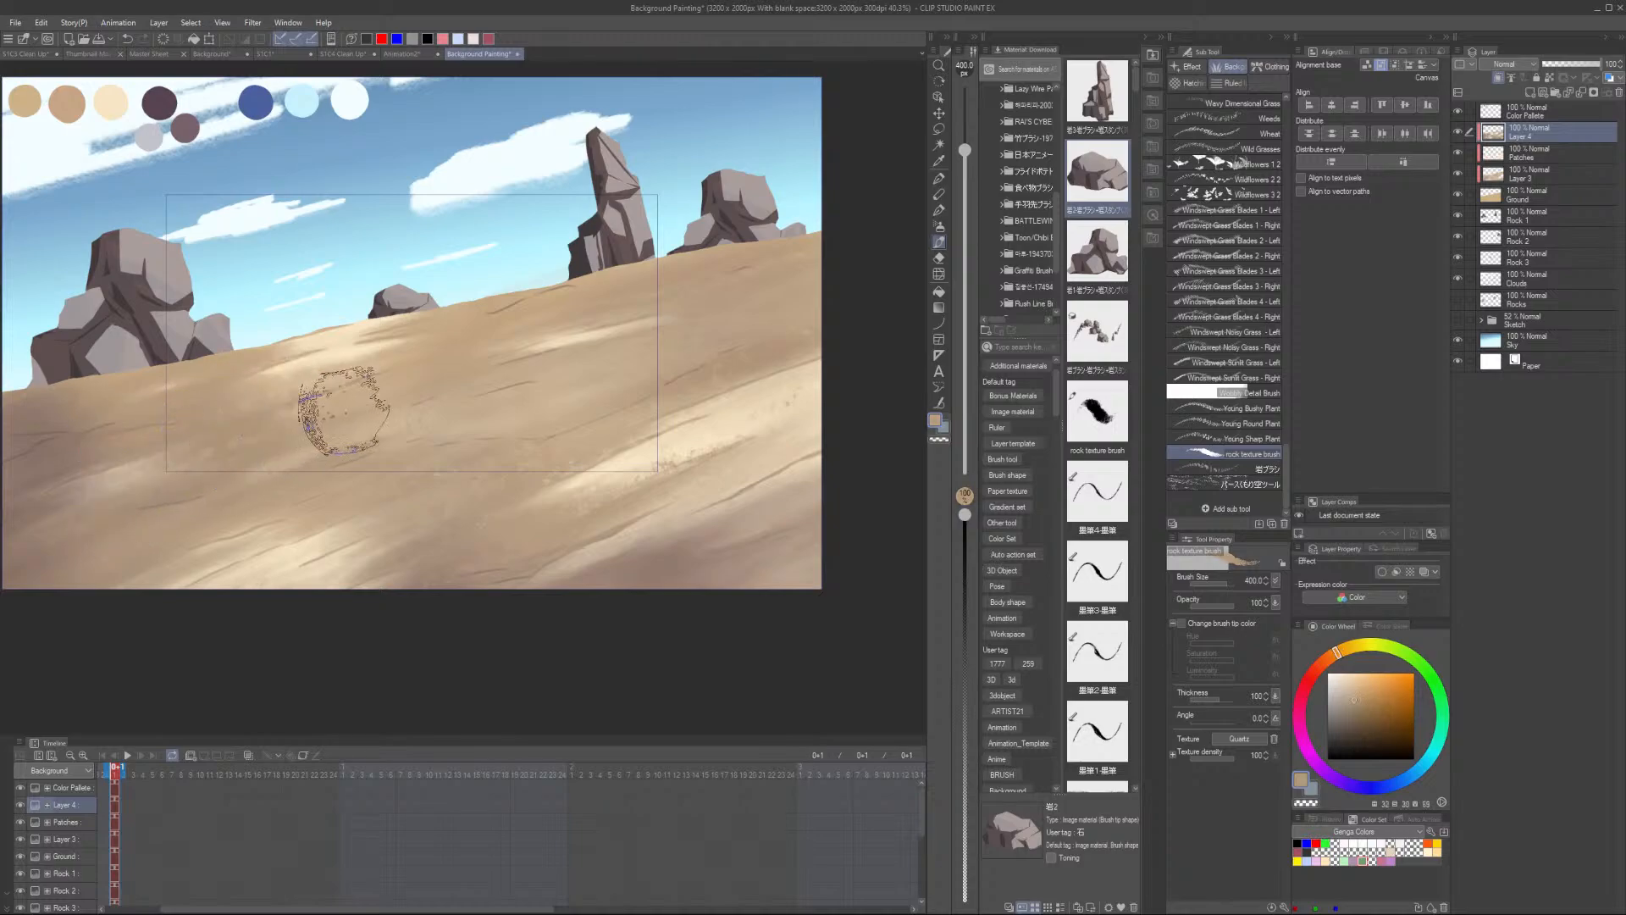
{"action": "left_click", "coordinate": [463, 455], "text": "alt"}
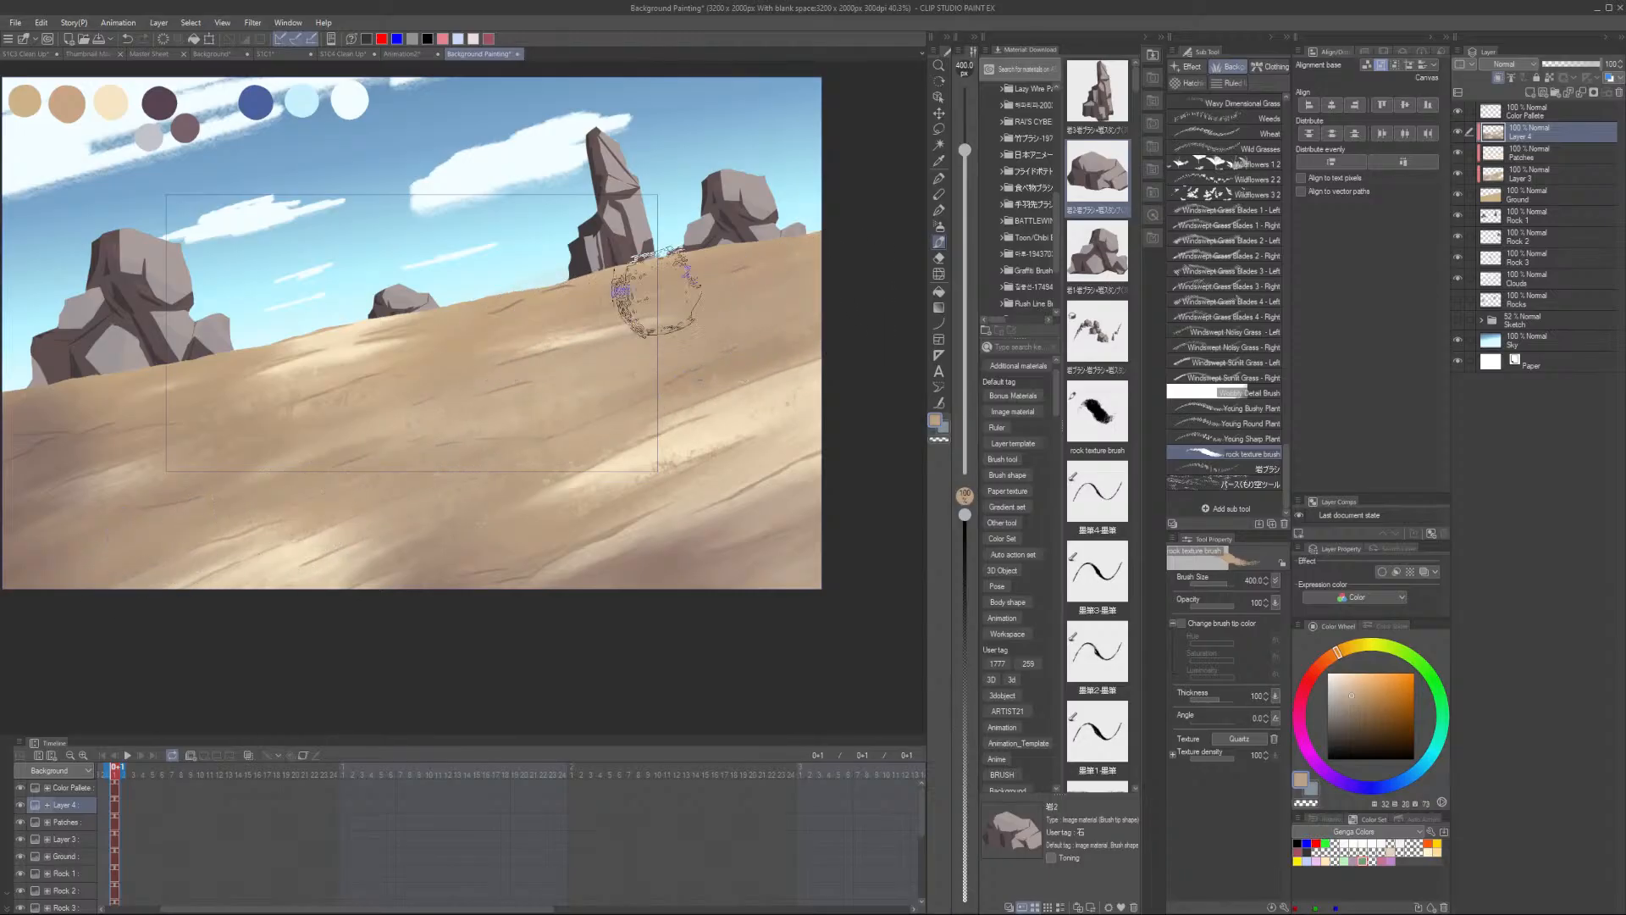
- Zoom in and out to examine the rock texture spread across the sand slope
{"action": "scroll", "coordinate": [855, 306], "scroll_direction": "down", "scroll_amount": 2}
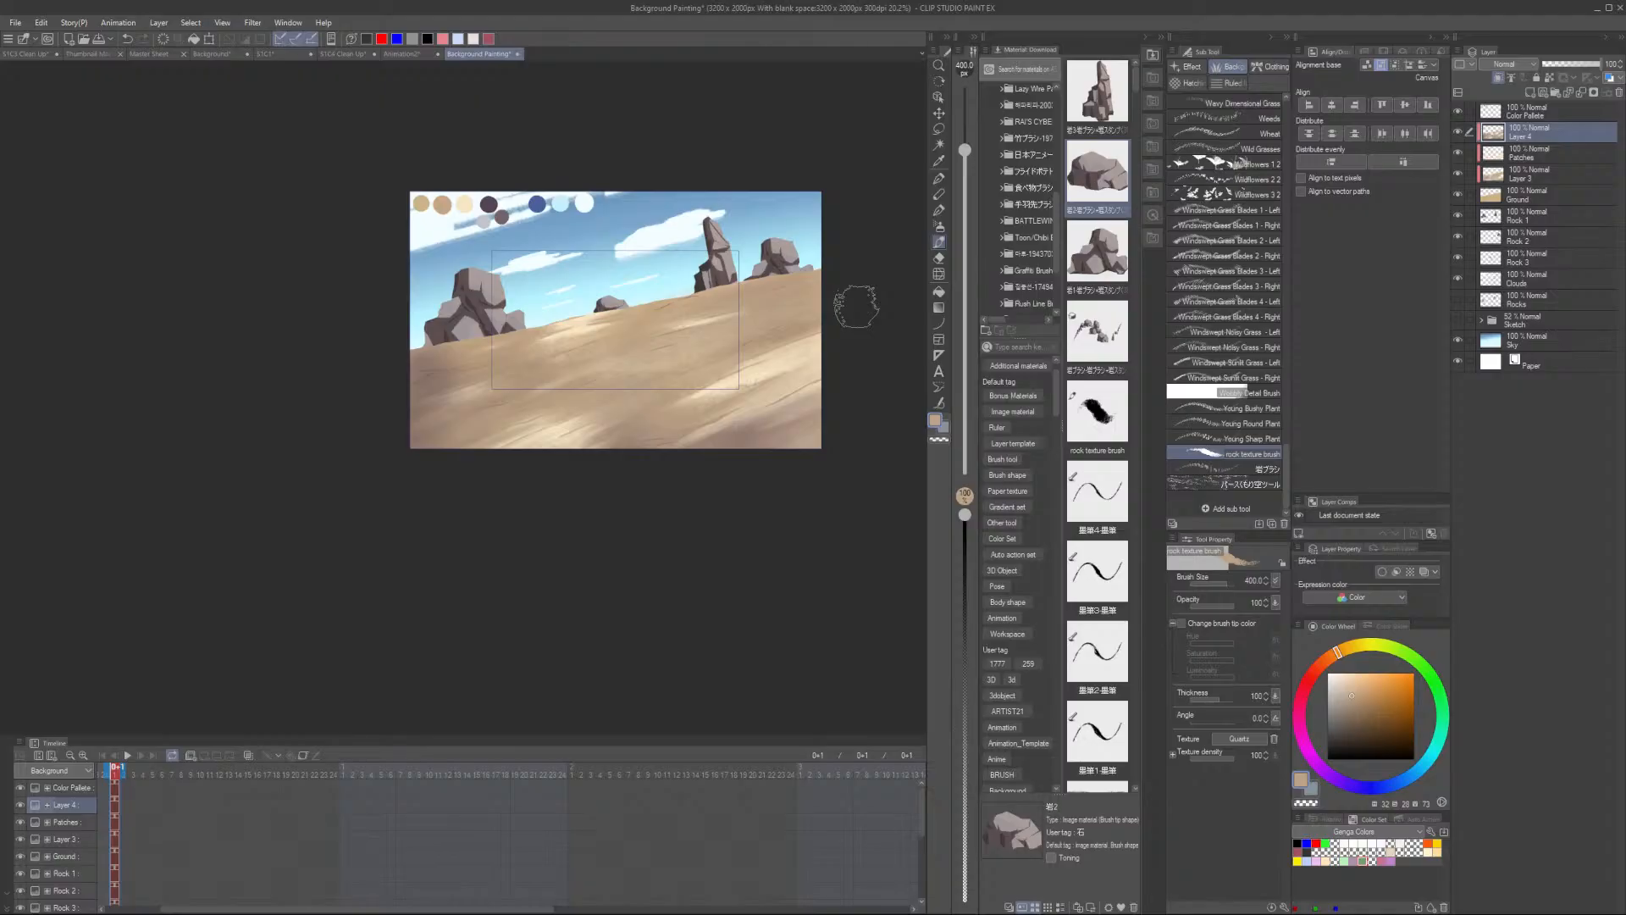
{"action": "scroll", "coordinate": [855, 306], "scroll_direction": "up", "scroll_amount": 4}
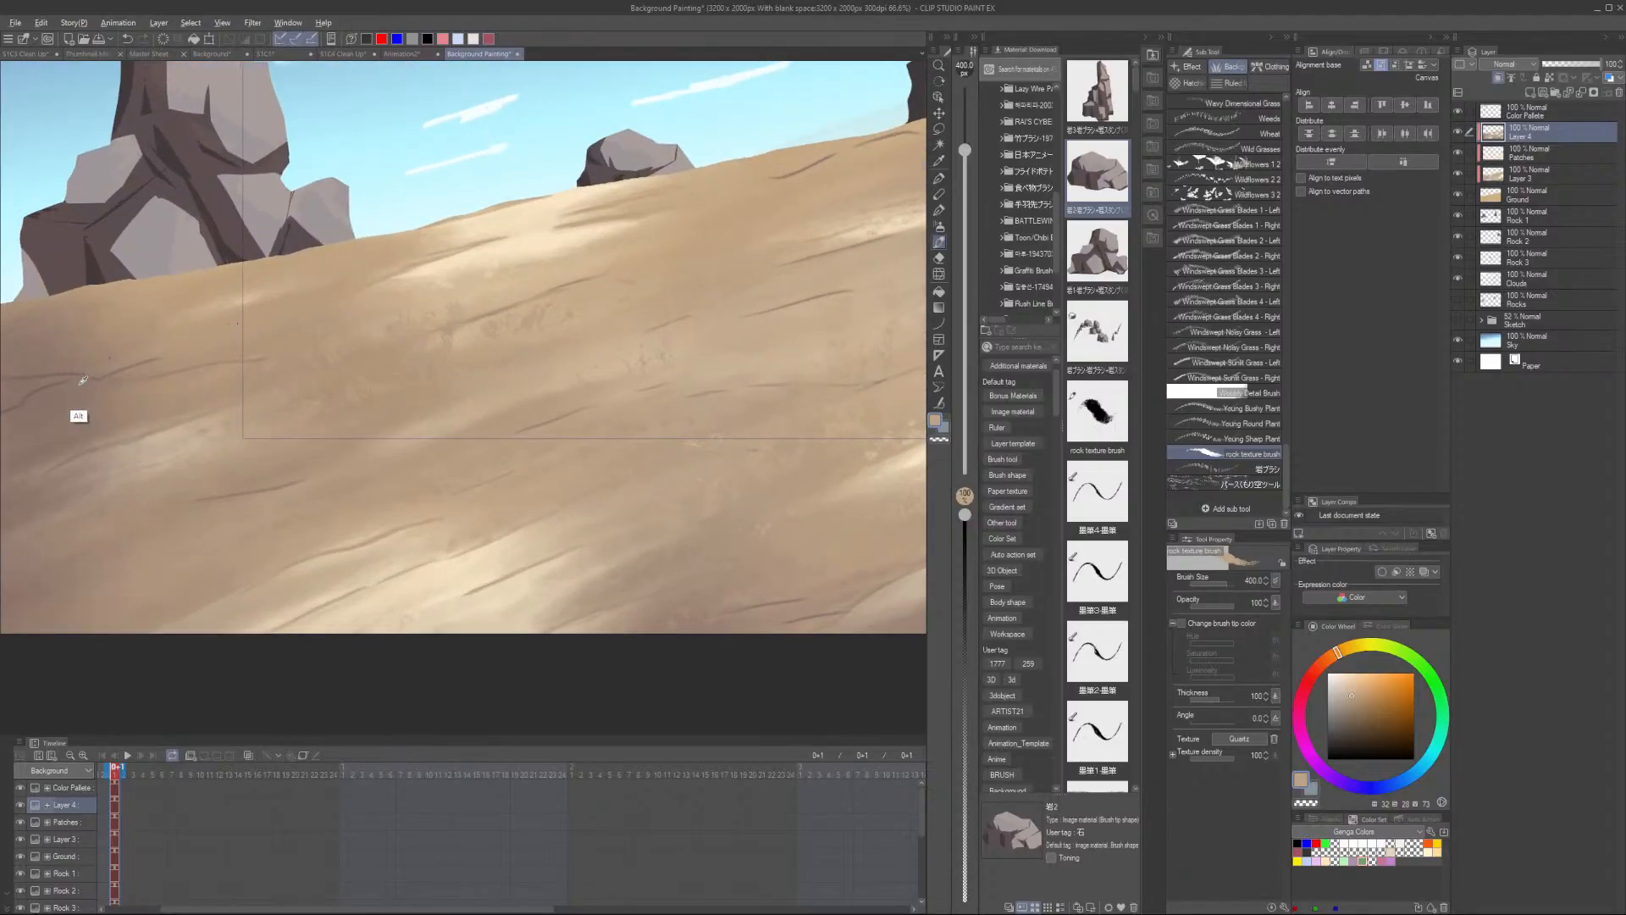
{"action": "scroll", "coordinate": [110, 479], "scroll_direction": "down", "scroll_amount": 2}
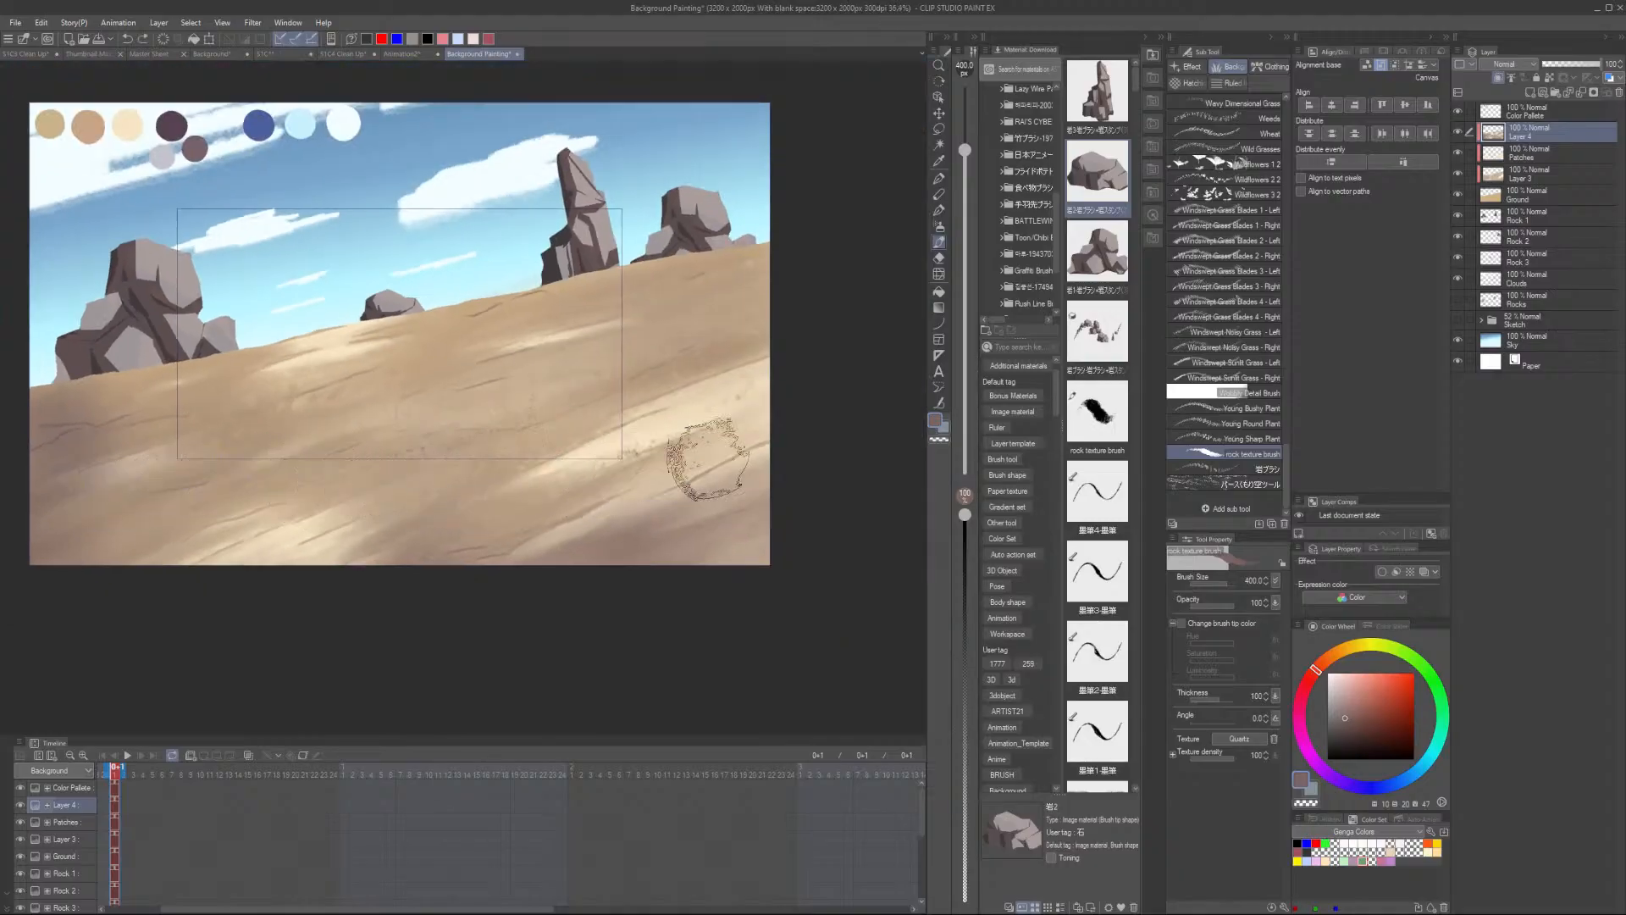
{"action": "scroll", "coordinate": [745, 292], "scroll_direction": "up", "scroll_amount": 1}
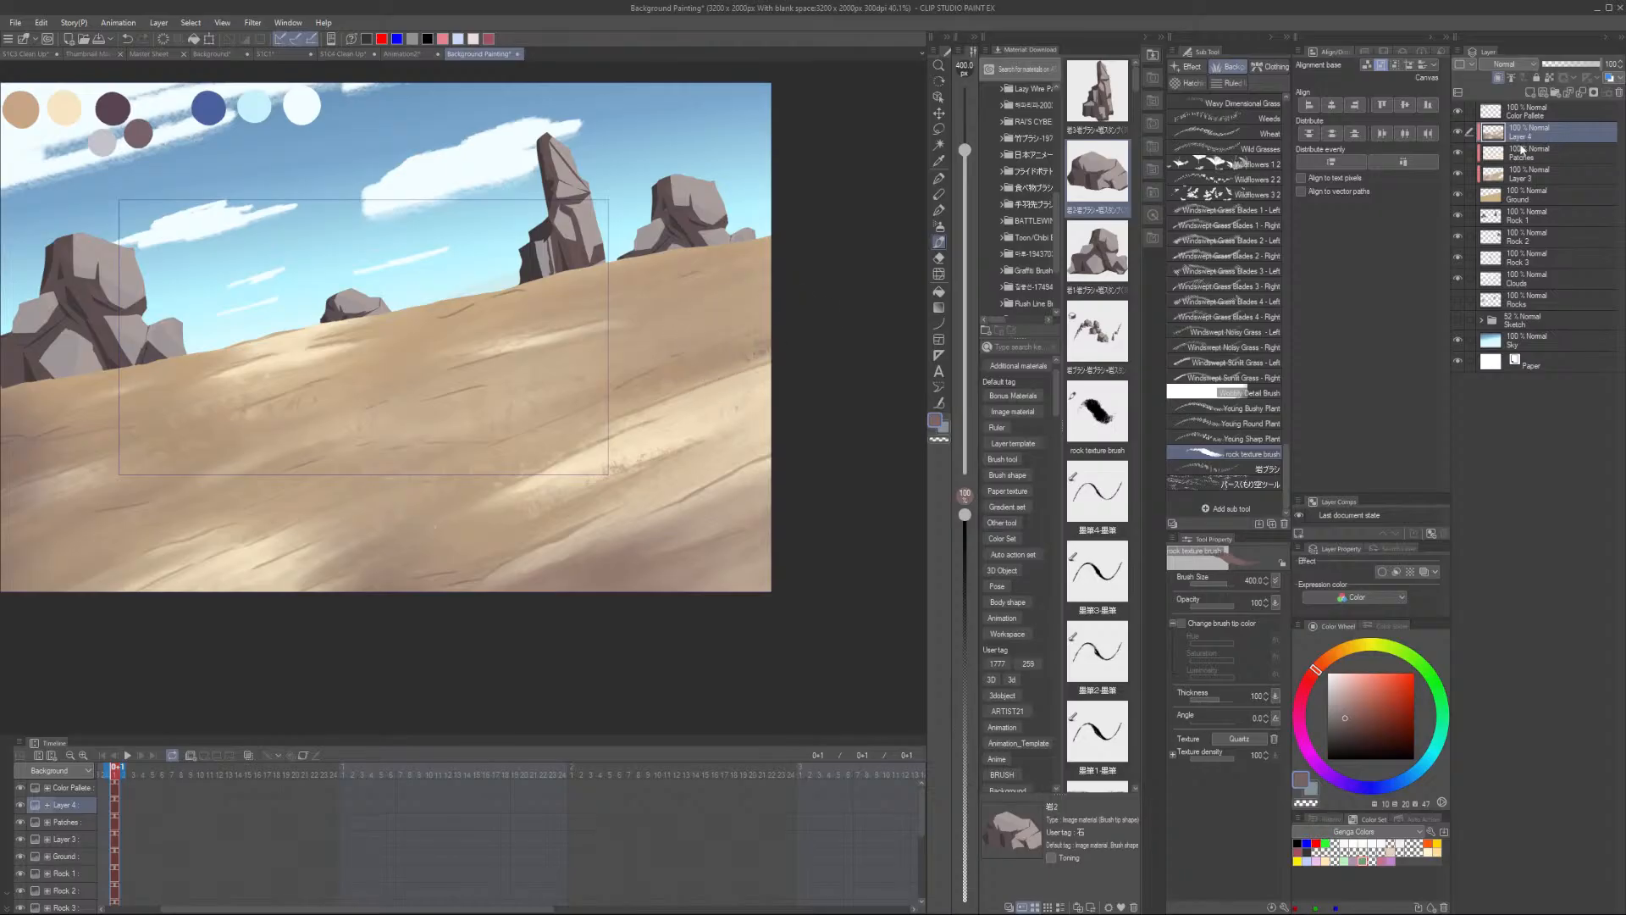
{"action": "scroll", "coordinate": [657, 337], "scroll_direction": "down", "scroll_amount": 2}
{"action": "scroll", "coordinate": [733, 362], "scroll_direction": "up", "scroll_amount": 5}
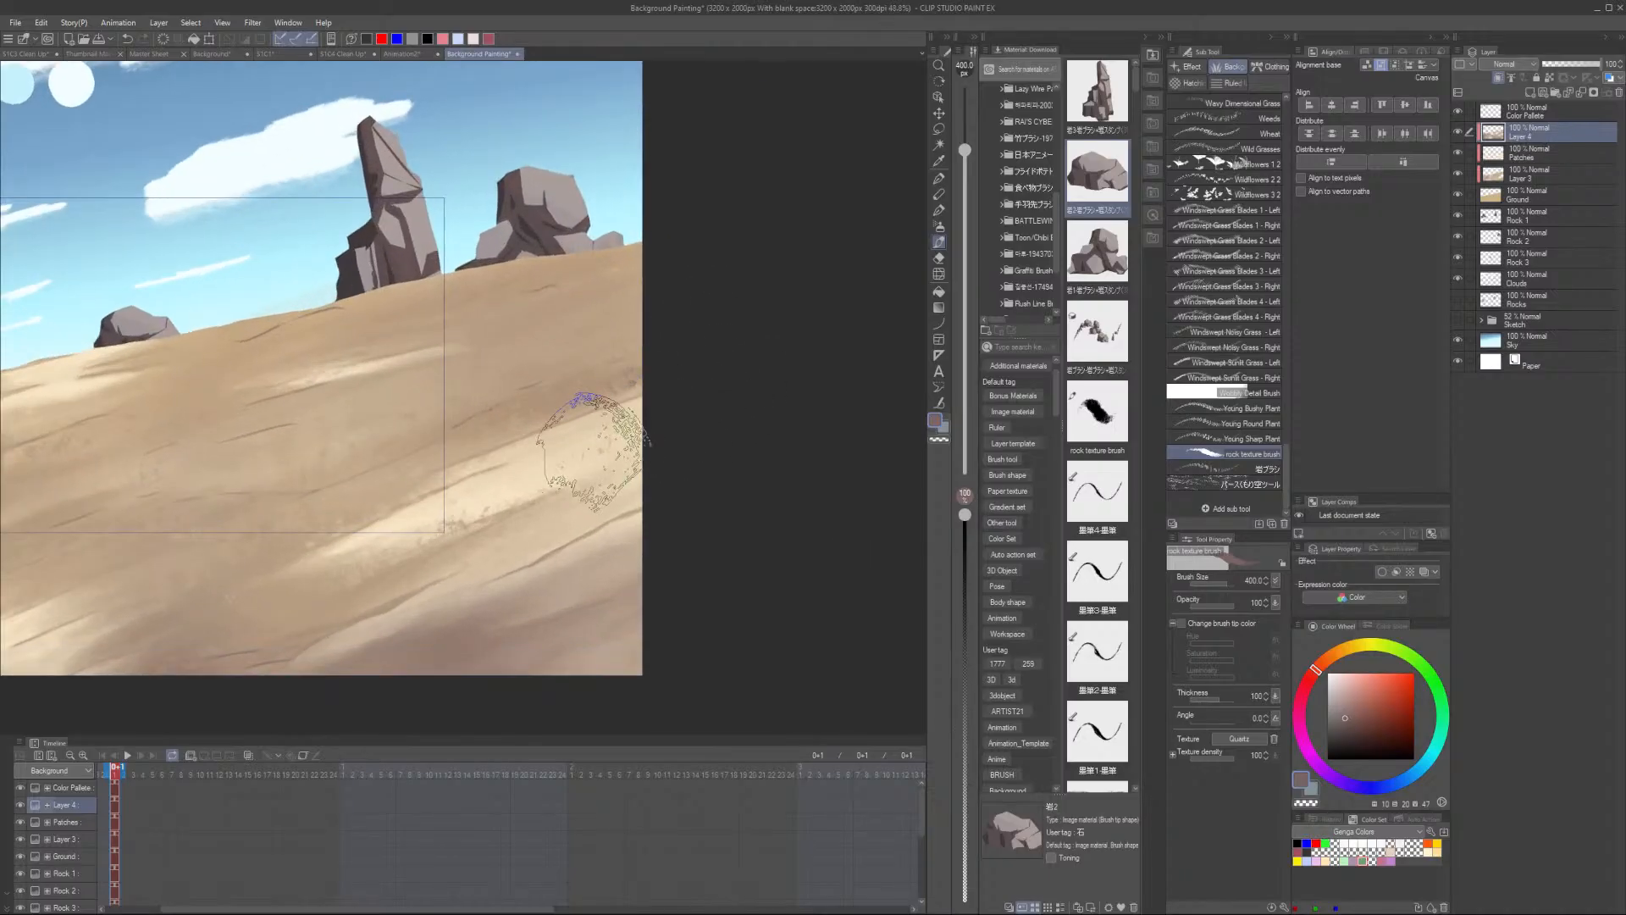
{"action": "scroll", "coordinate": [609, 394], "scroll_direction": "up", "scroll_amount": 1}
{"action": "scroll", "coordinate": [636, 407], "scroll_direction": "down", "scroll_amount": 6}
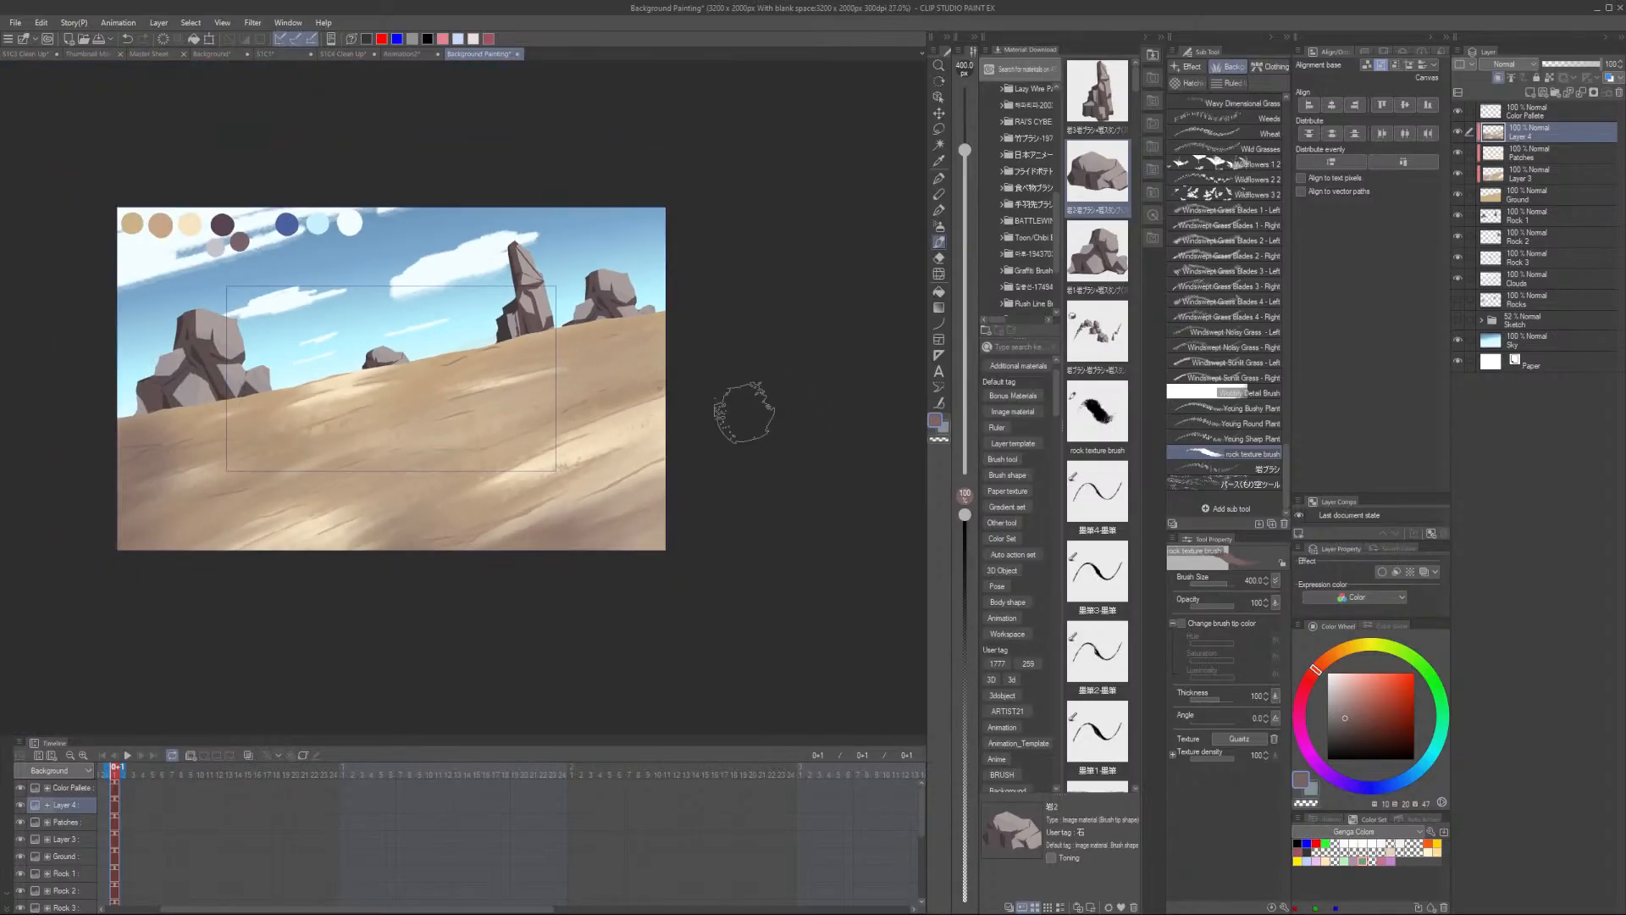
{"action": "scroll", "coordinate": [653, 466], "scroll_direction": "up", "scroll_amount": 3}
{"action": "scroll", "coordinate": [562, 509], "scroll_direction": "down", "scroll_amount": 3}
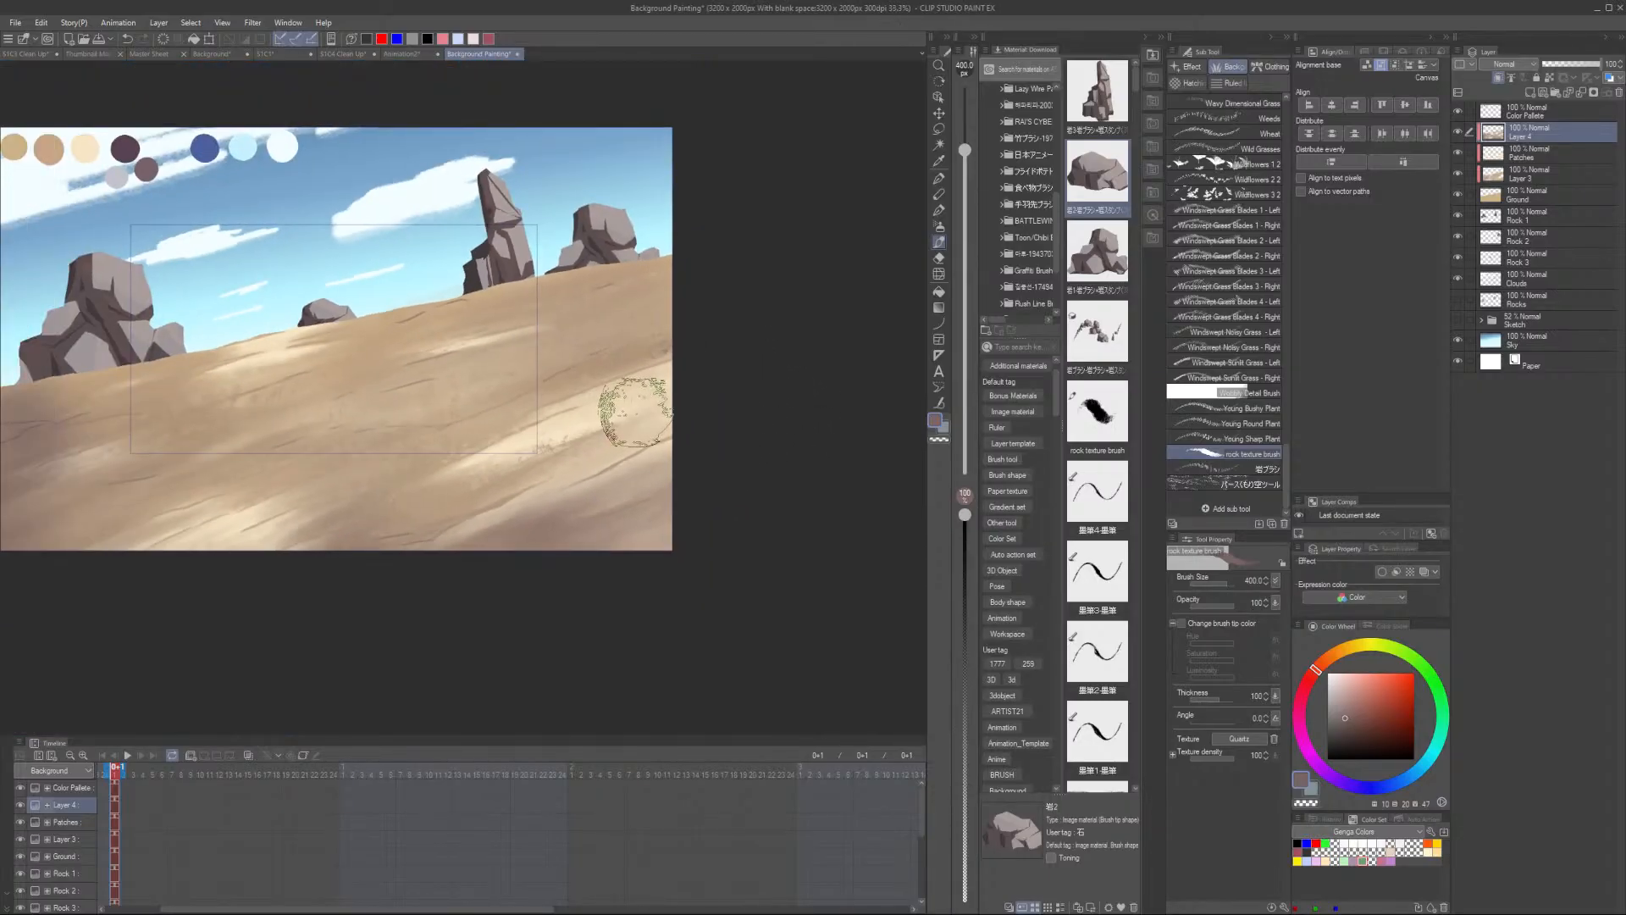
{"action": "scroll", "coordinate": [624, 406], "scroll_direction": "up", "scroll_amount": 3}
{"action": "scroll", "coordinate": [554, 353], "scroll_direction": "up", "scroll_amount": 2}
{"action": "left_click", "coordinate": [443, 430], "text": "alt"}
{"action": "scroll", "coordinate": [448, 406], "scroll_direction": "up", "scroll_amount": 1}
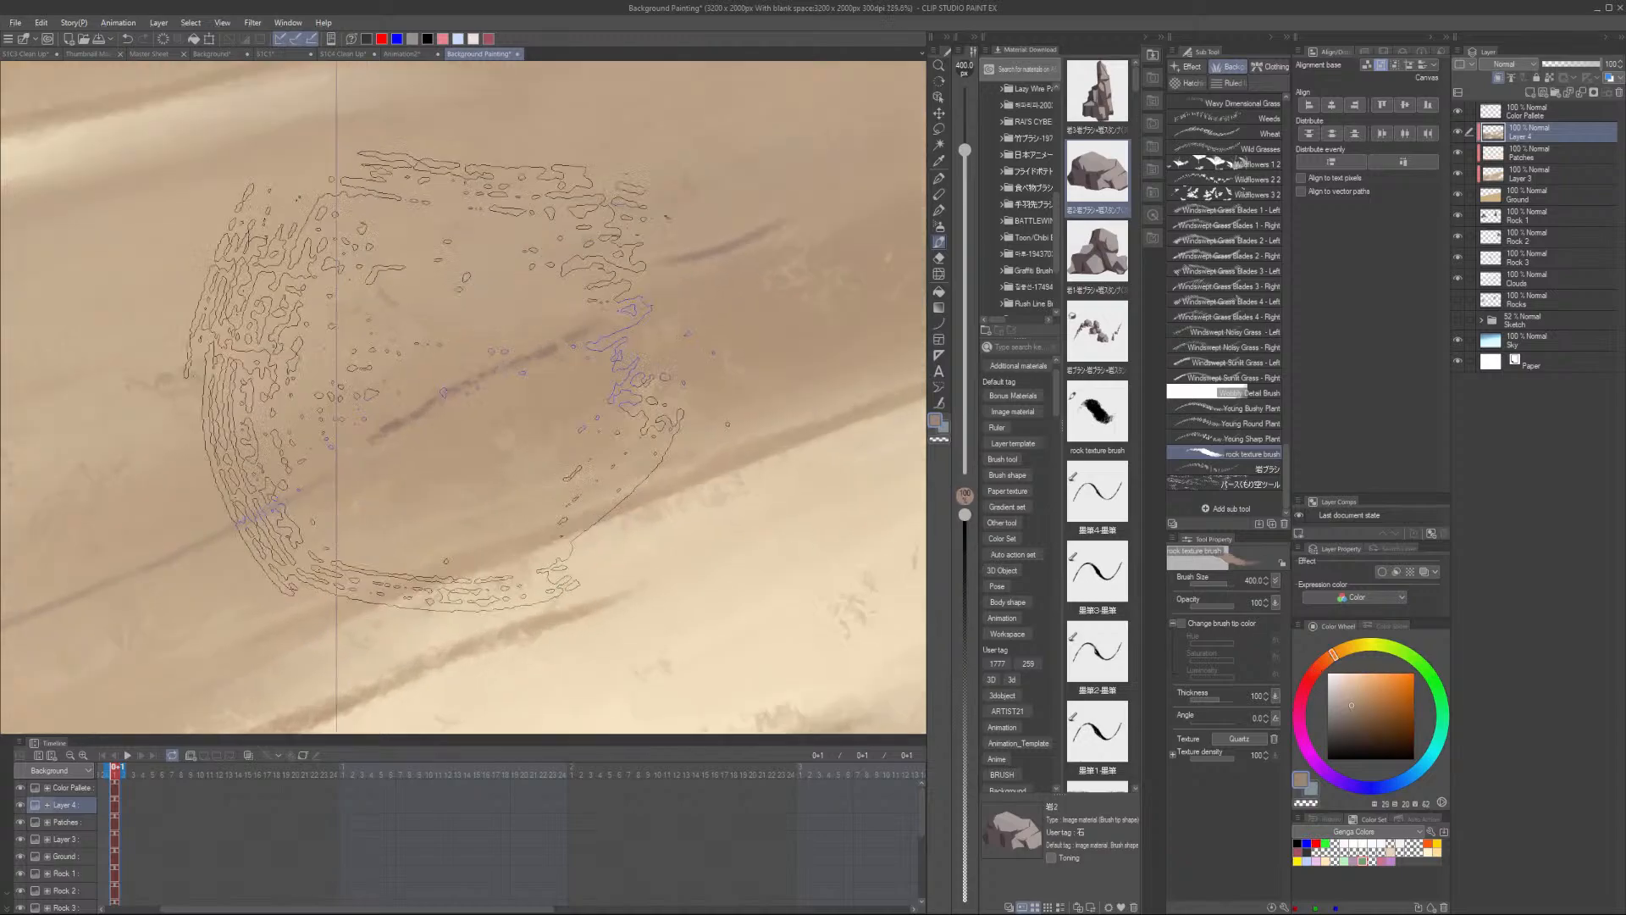
{"action": "key", "text": "bracketleft"}
{"action": "key", "text": "bracketleft"}
{"action": "key", "text": "bracketleft"}
{"action": "key", "text": "bracketleft"}
{"action": "key", "text": "bracketleft"}
{"action": "key", "text": "bracketleft"}
{"action": "key", "text": "bracketleft"}
{"action": "key", "text": "bracketleft"}
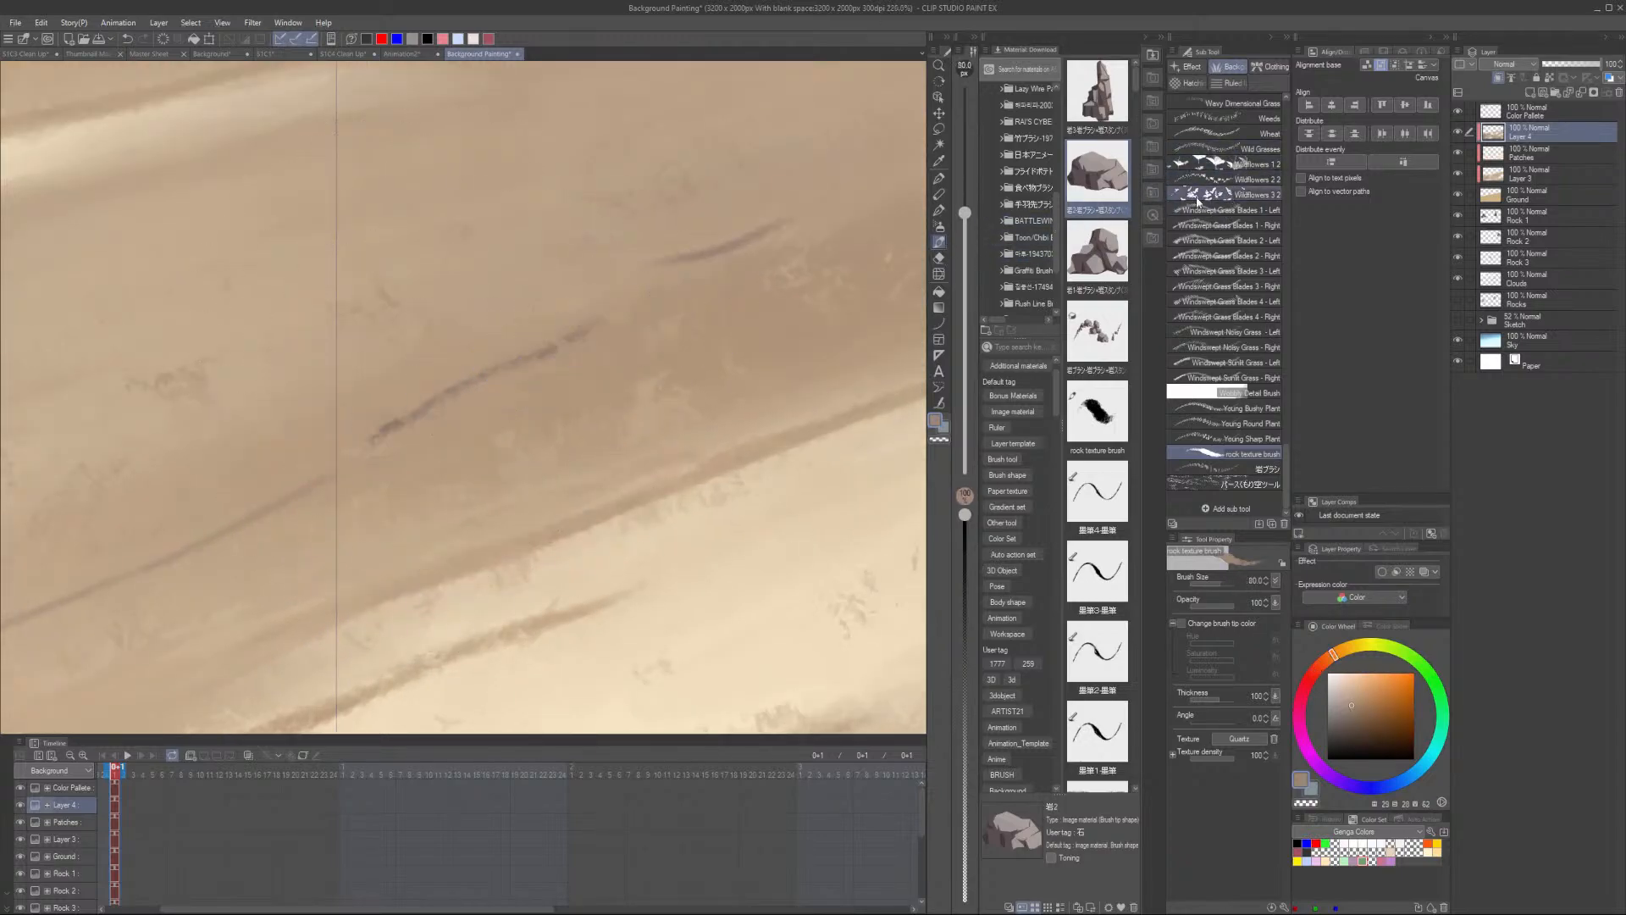
{"action": "key", "text": "p"}
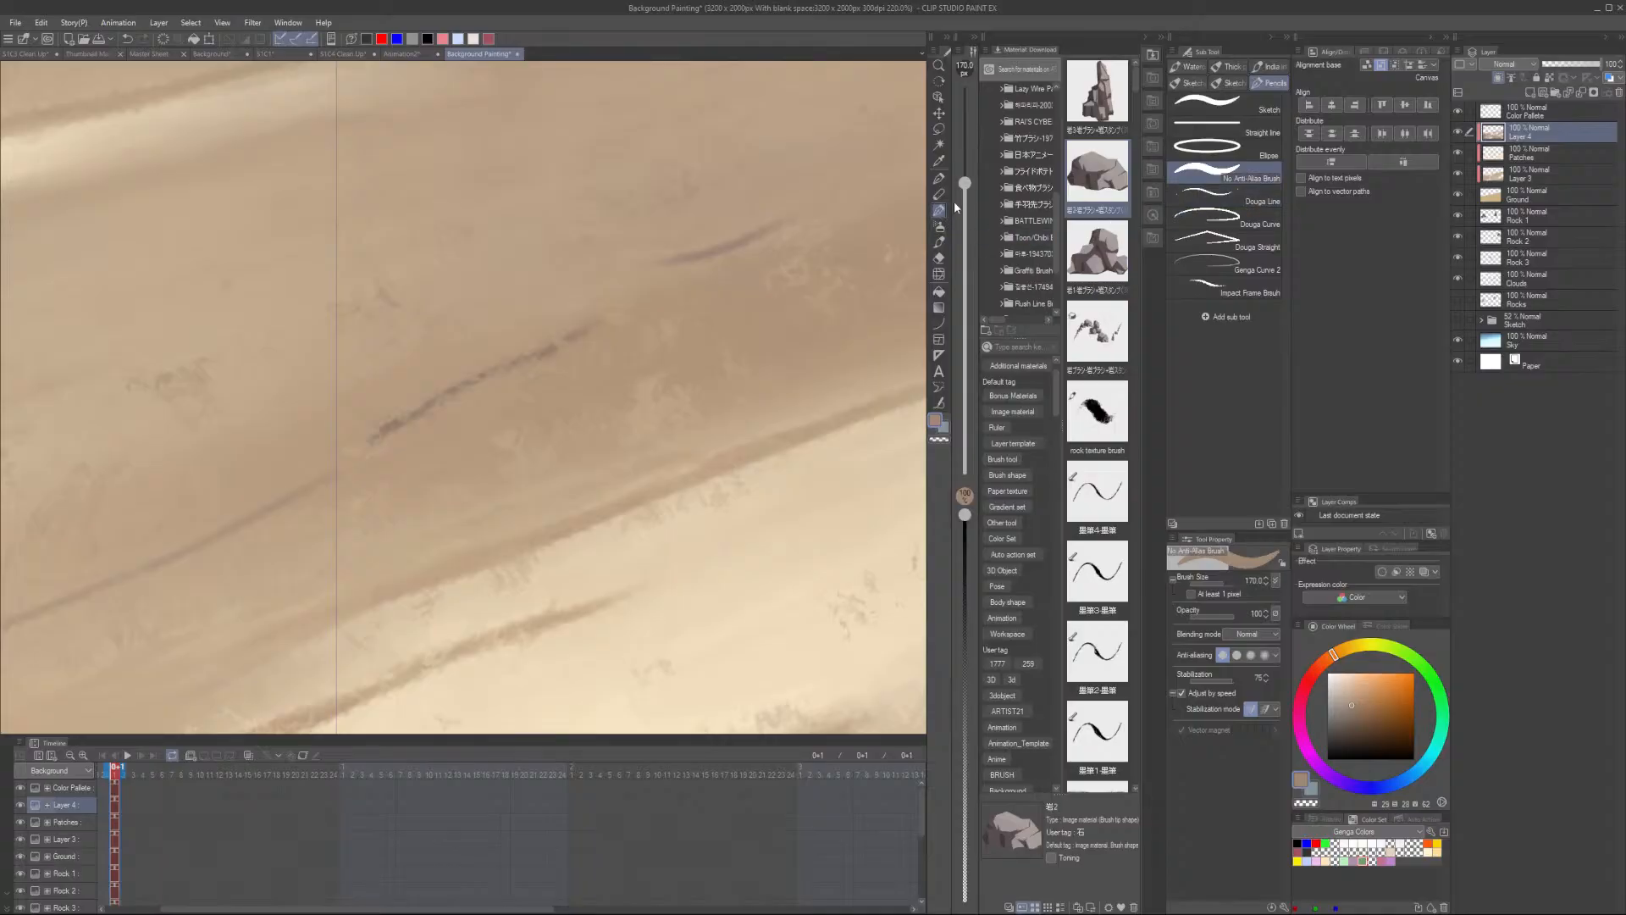
{"action": "left_click", "coordinate": [941, 257]}
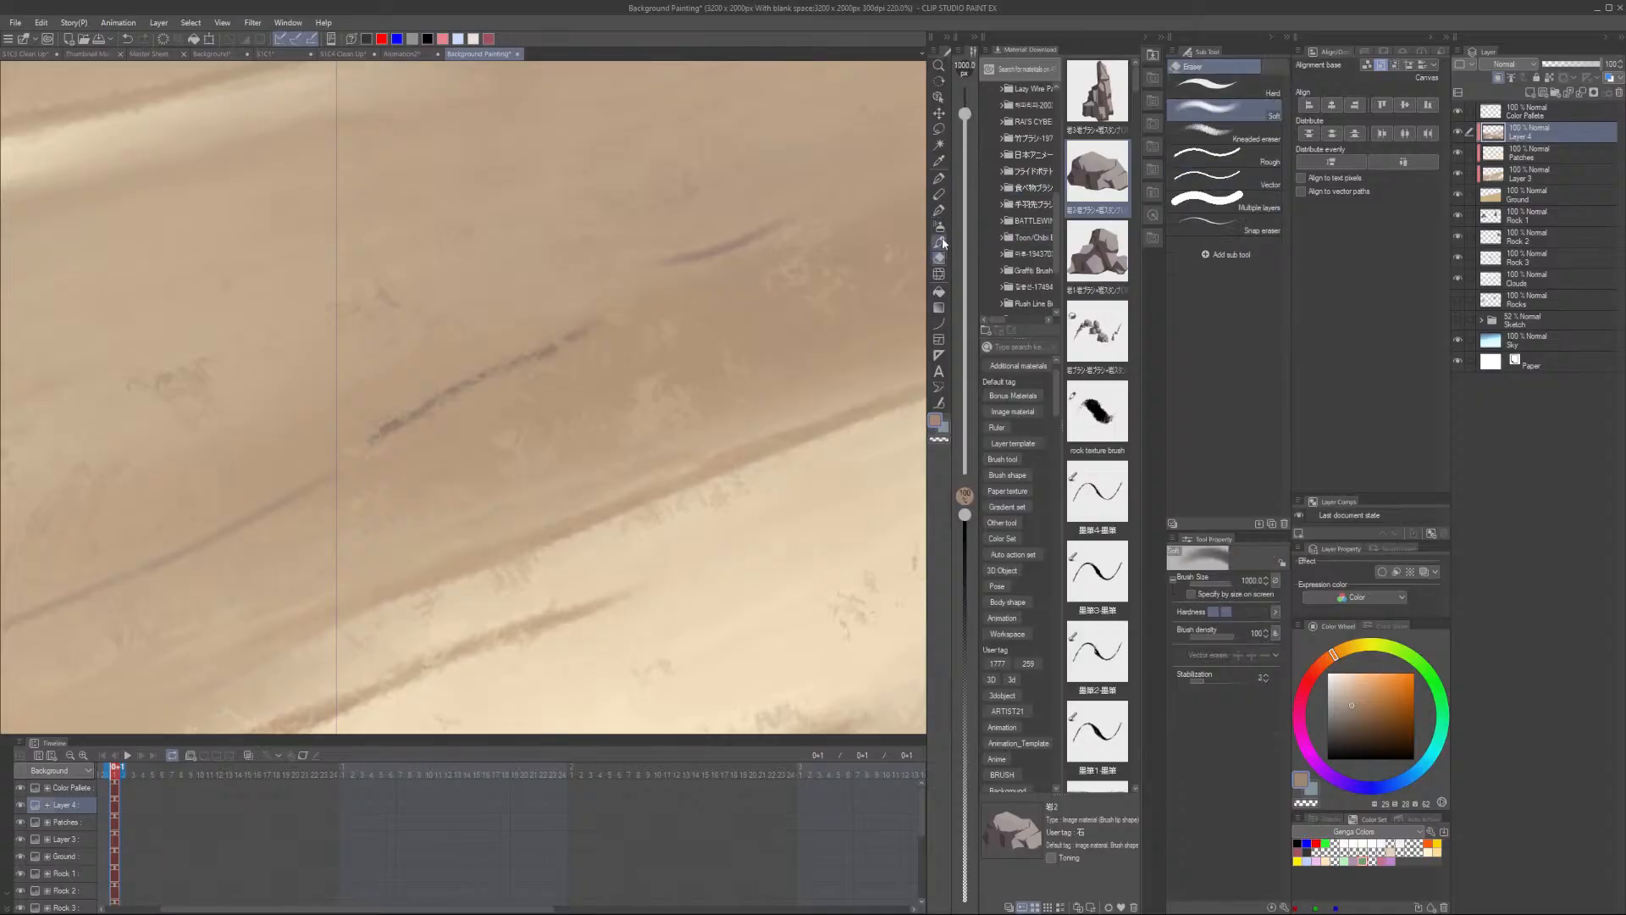
{"action": "left_click", "coordinate": [942, 243]}
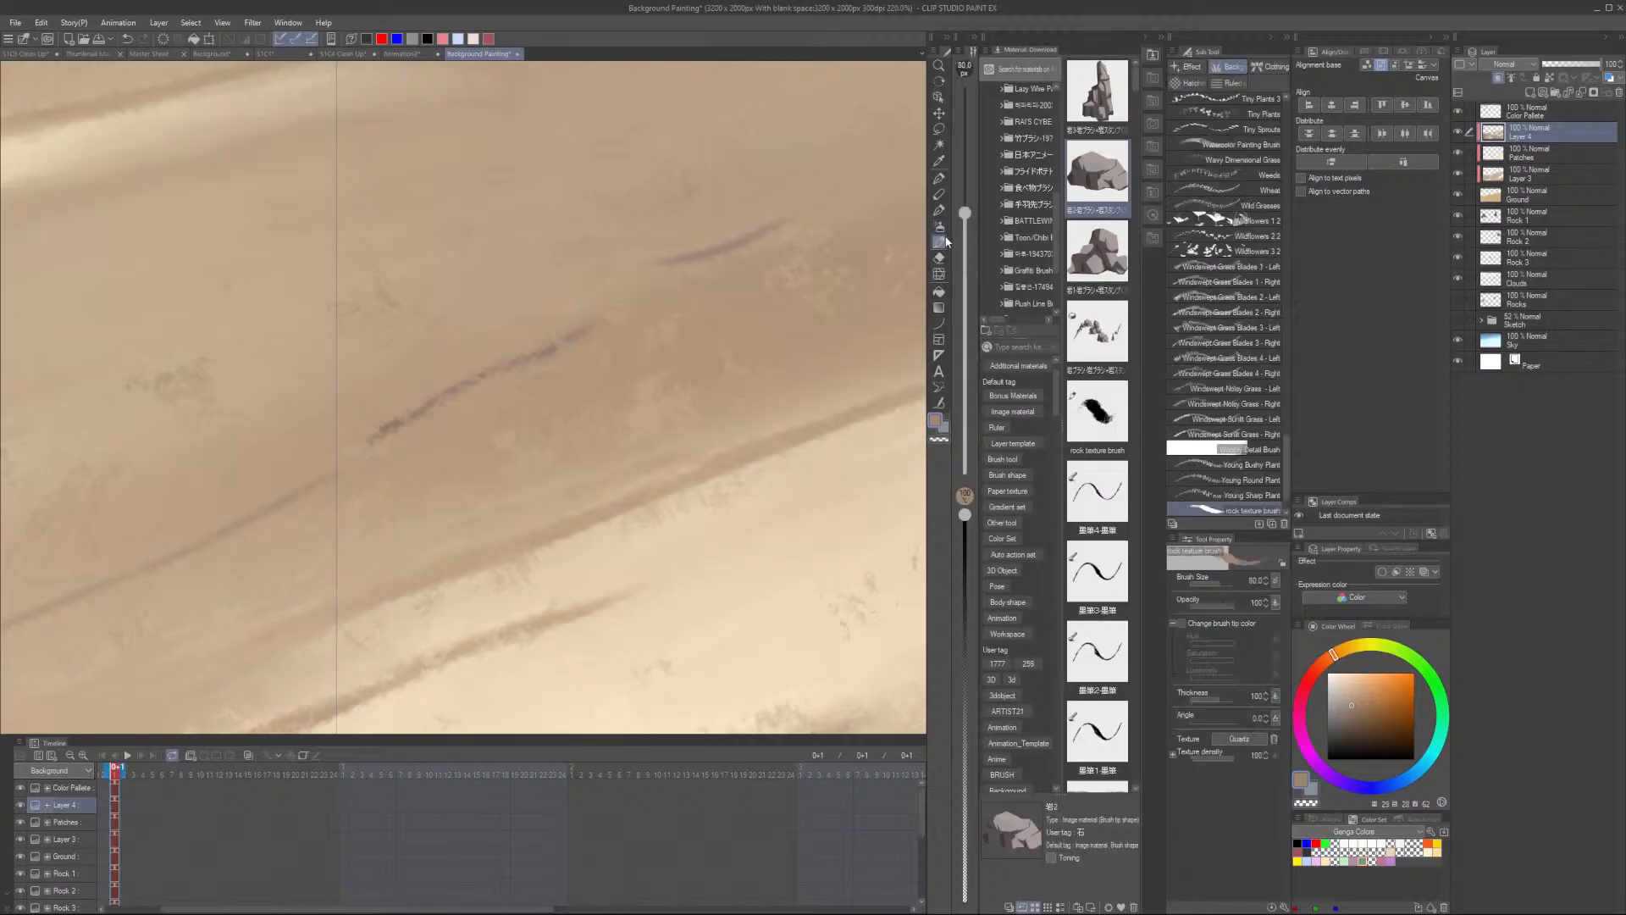
- Browse the decoration brushes, pick the Patchy Blocking Brush and reduce its size
{"action": "scroll", "coordinate": [1245, 284], "scroll_direction": "down", "scroll_amount": 1}
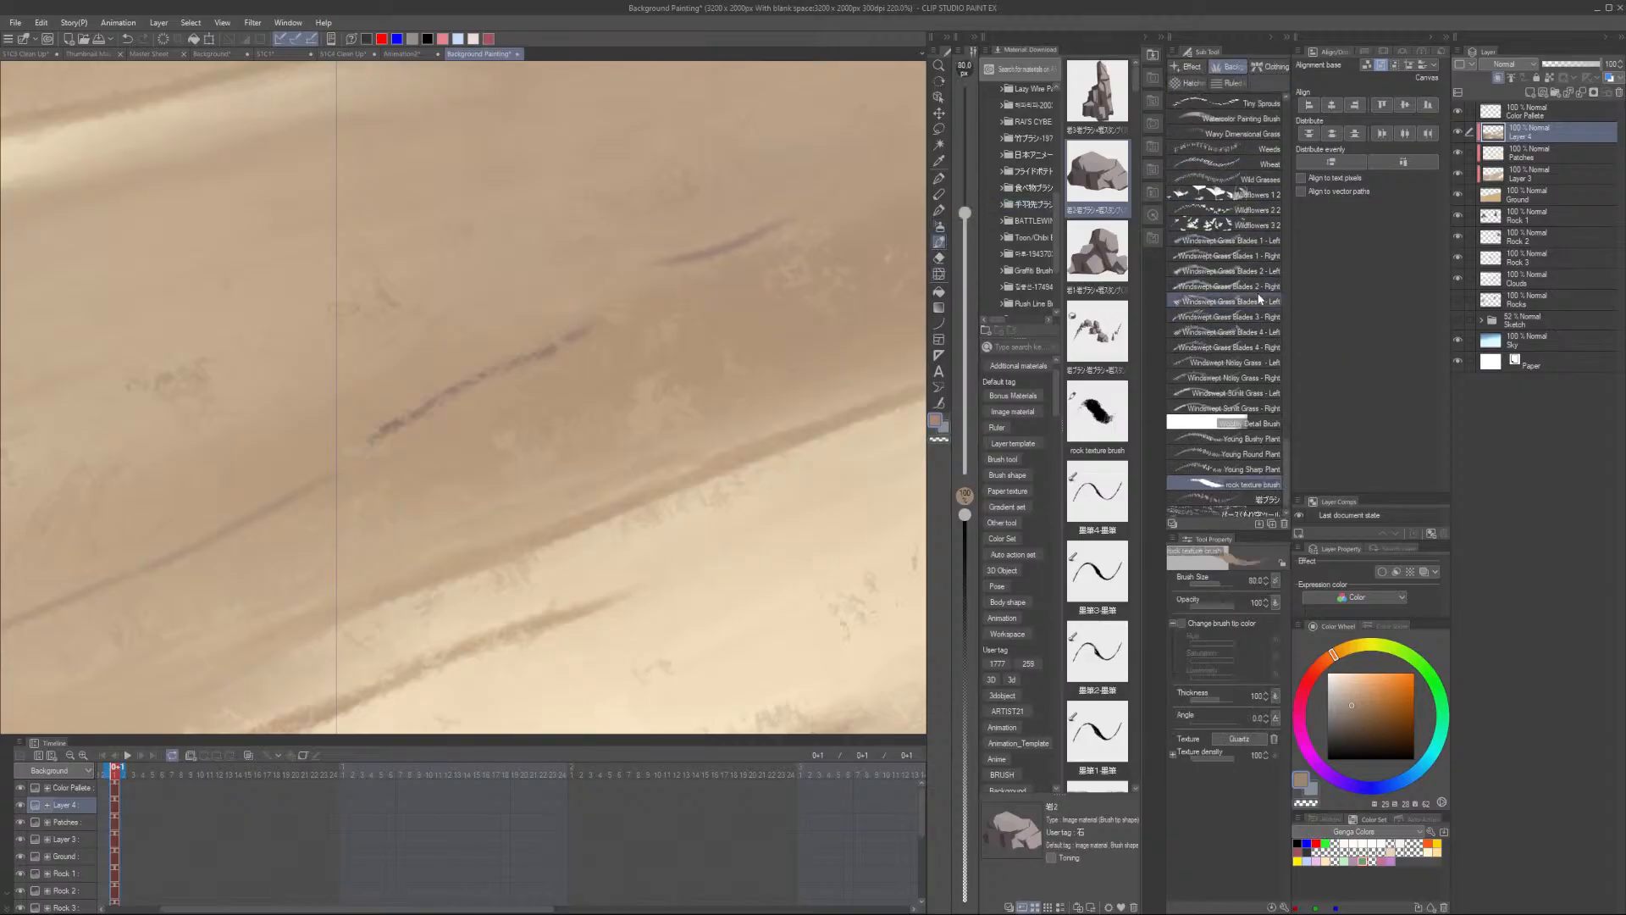
{"action": "scroll", "coordinate": [1257, 300], "scroll_direction": "up", "scroll_amount": 10}
{"action": "left_click", "coordinate": [1253, 297]}
{"action": "scroll", "coordinate": [1255, 299], "scroll_direction": "up", "scroll_amount": 2}
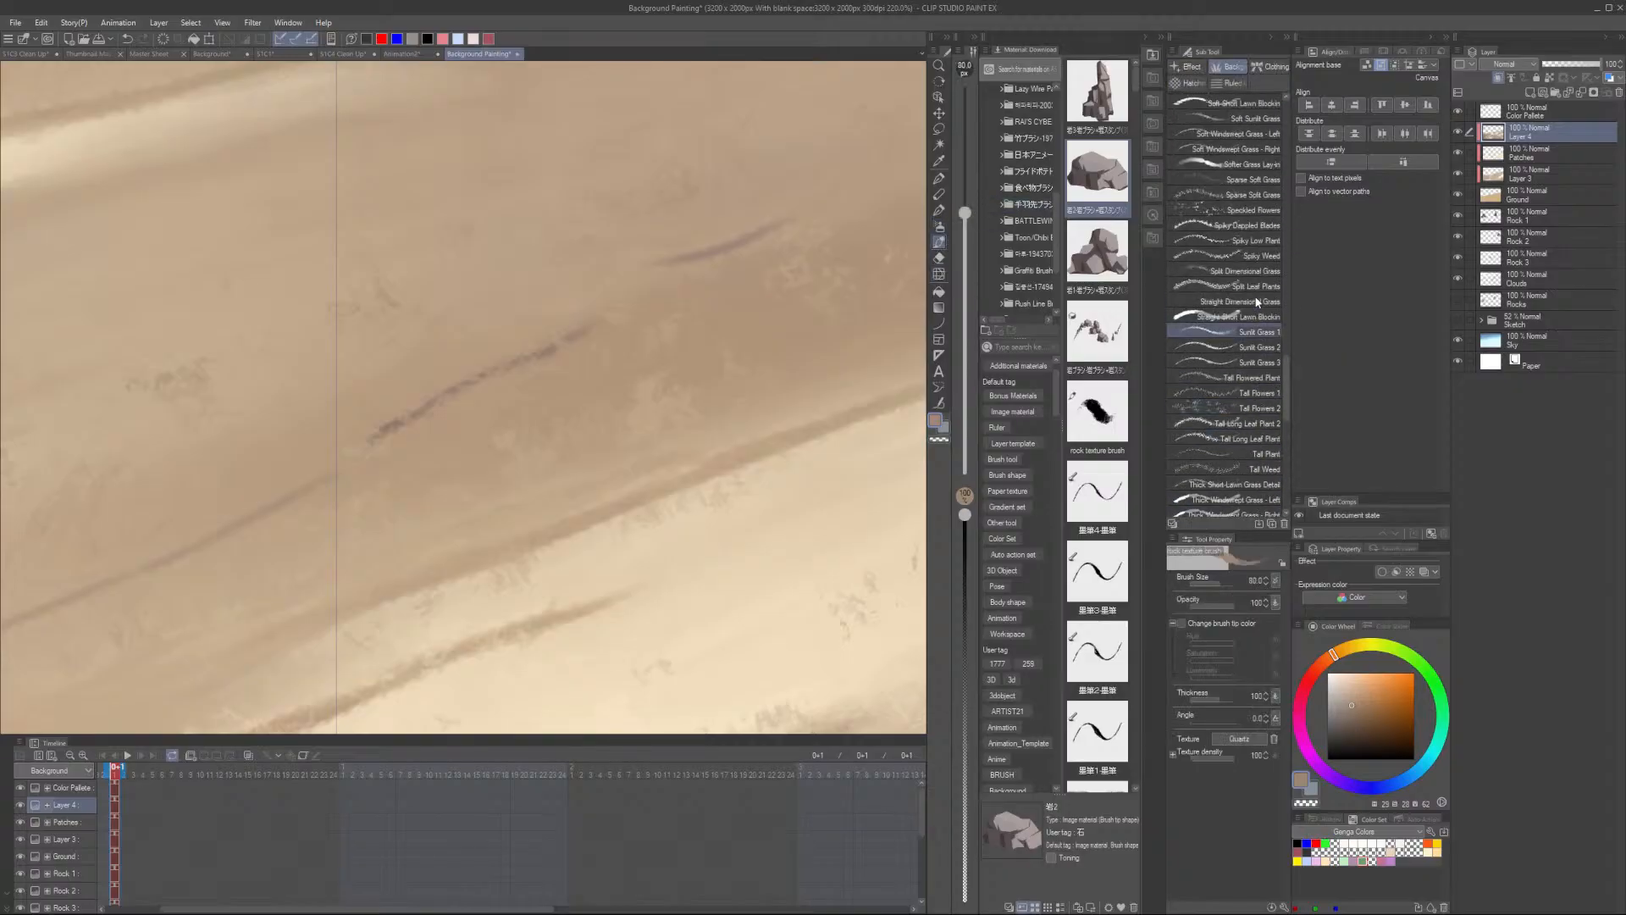
{"action": "scroll", "coordinate": [1257, 300], "scroll_direction": "up", "scroll_amount": 10}
{"action": "left_click", "coordinate": [1259, 301]}
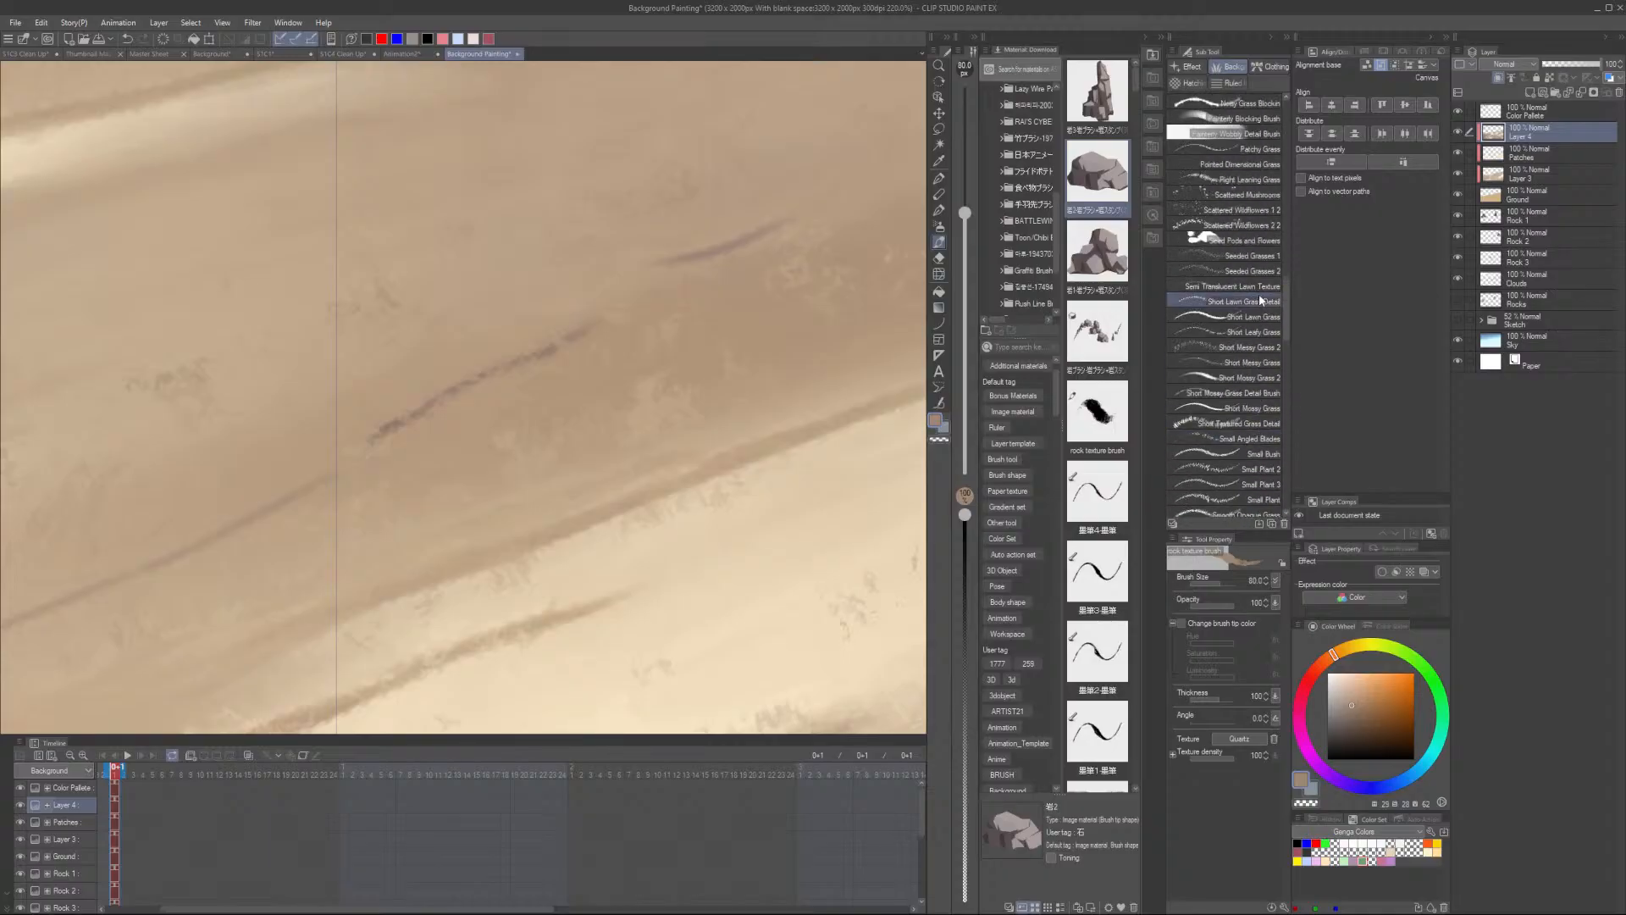
{"action": "left_click", "coordinate": [1239, 133]}
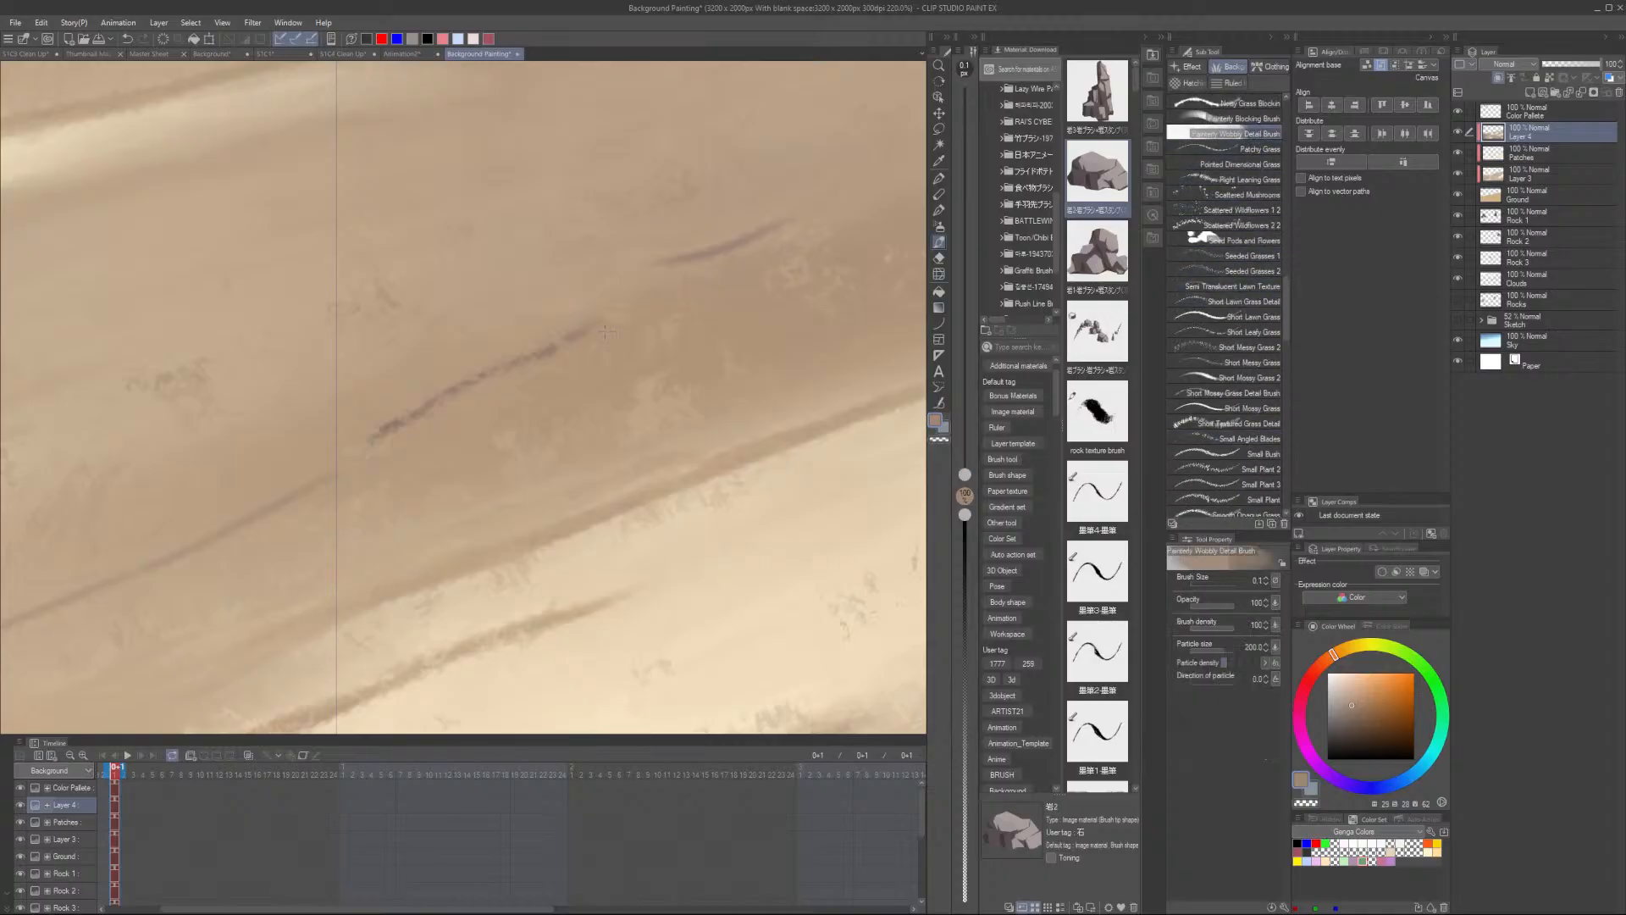
{"action": "scroll", "coordinate": [626, 333], "scroll_direction": "down", "scroll_amount": 1}
{"action": "scroll", "coordinate": [627, 333], "scroll_direction": "down", "scroll_amount": 1}
{"action": "scroll", "coordinate": [1250, 220], "scroll_direction": "up", "scroll_amount": 3}
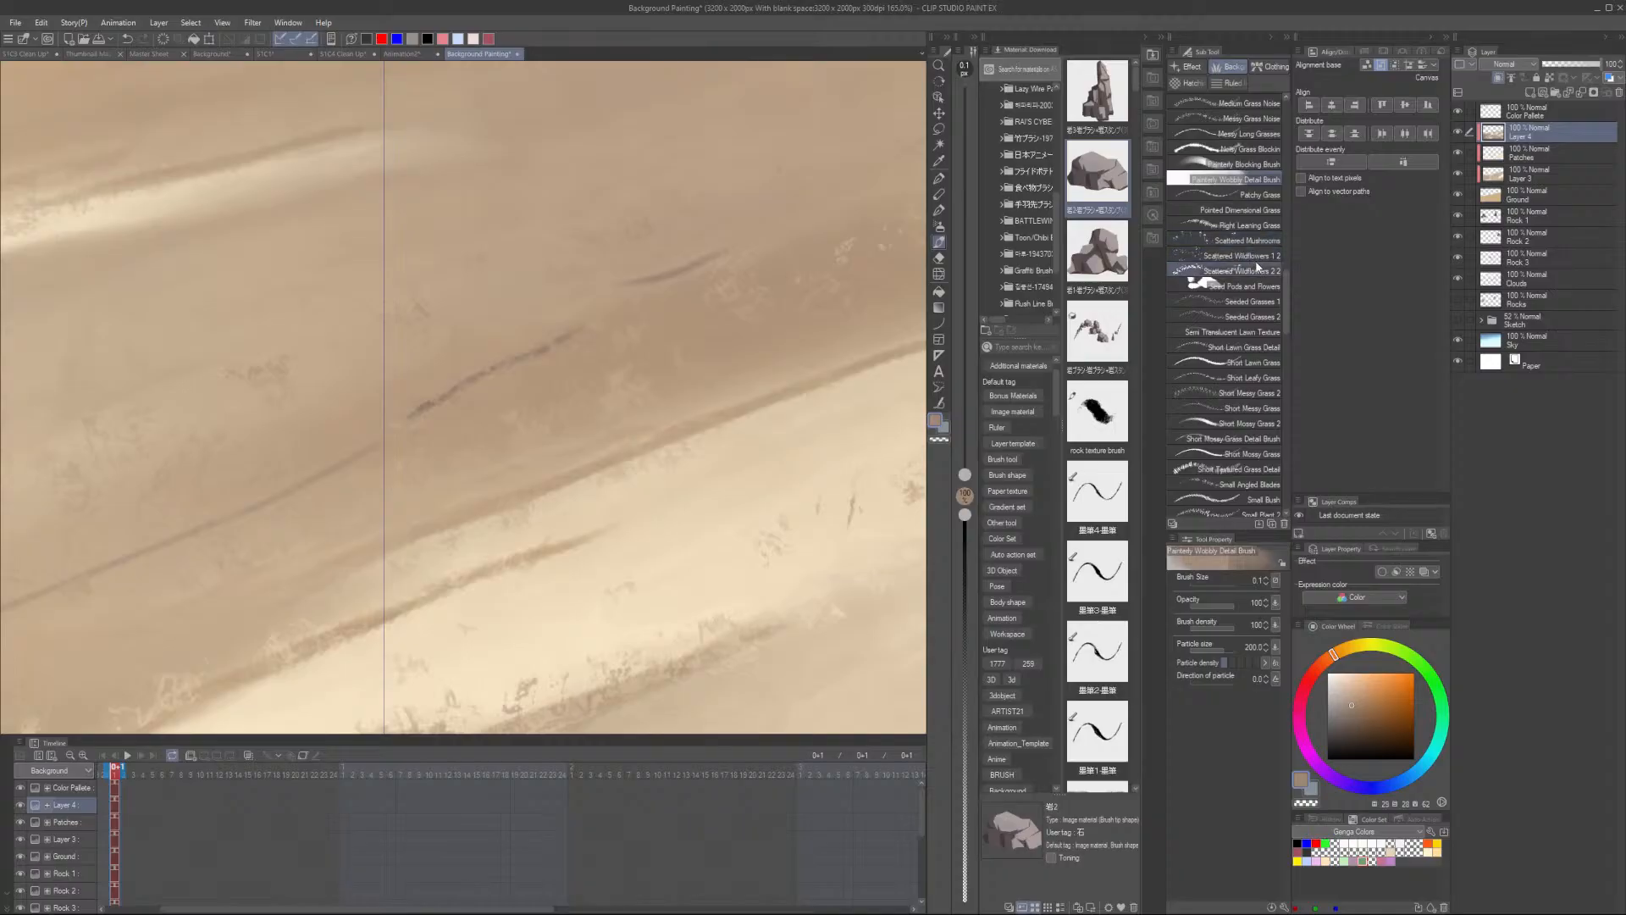
{"action": "scroll", "coordinate": [1254, 278], "scroll_direction": "up", "scroll_amount": 5}
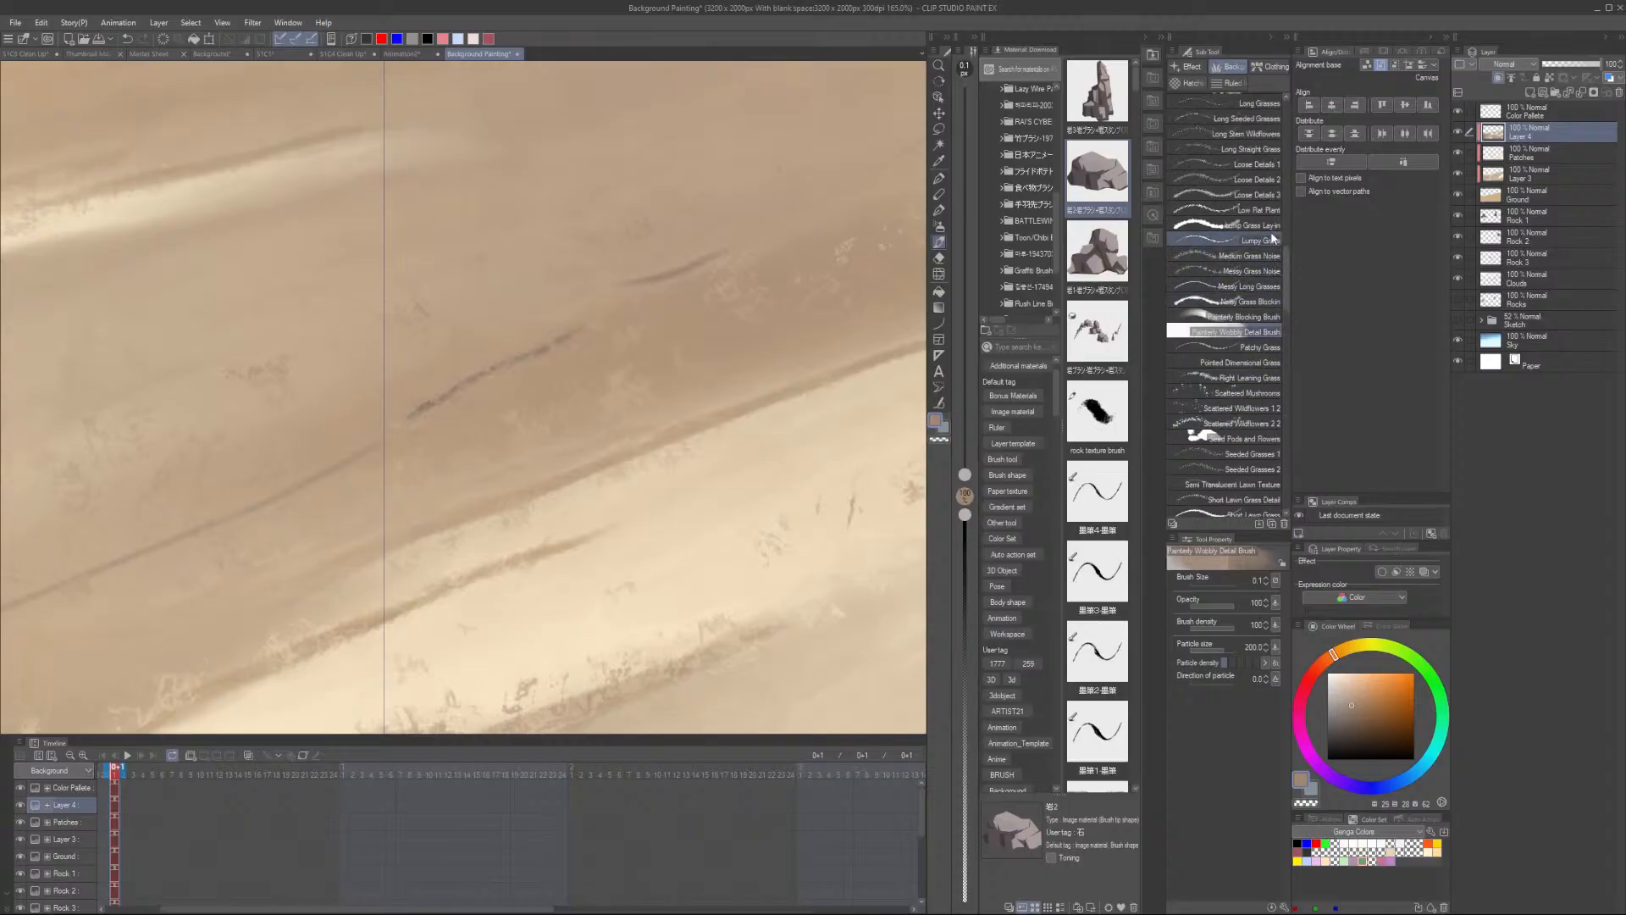
{"action": "left_click", "coordinate": [1244, 317]}
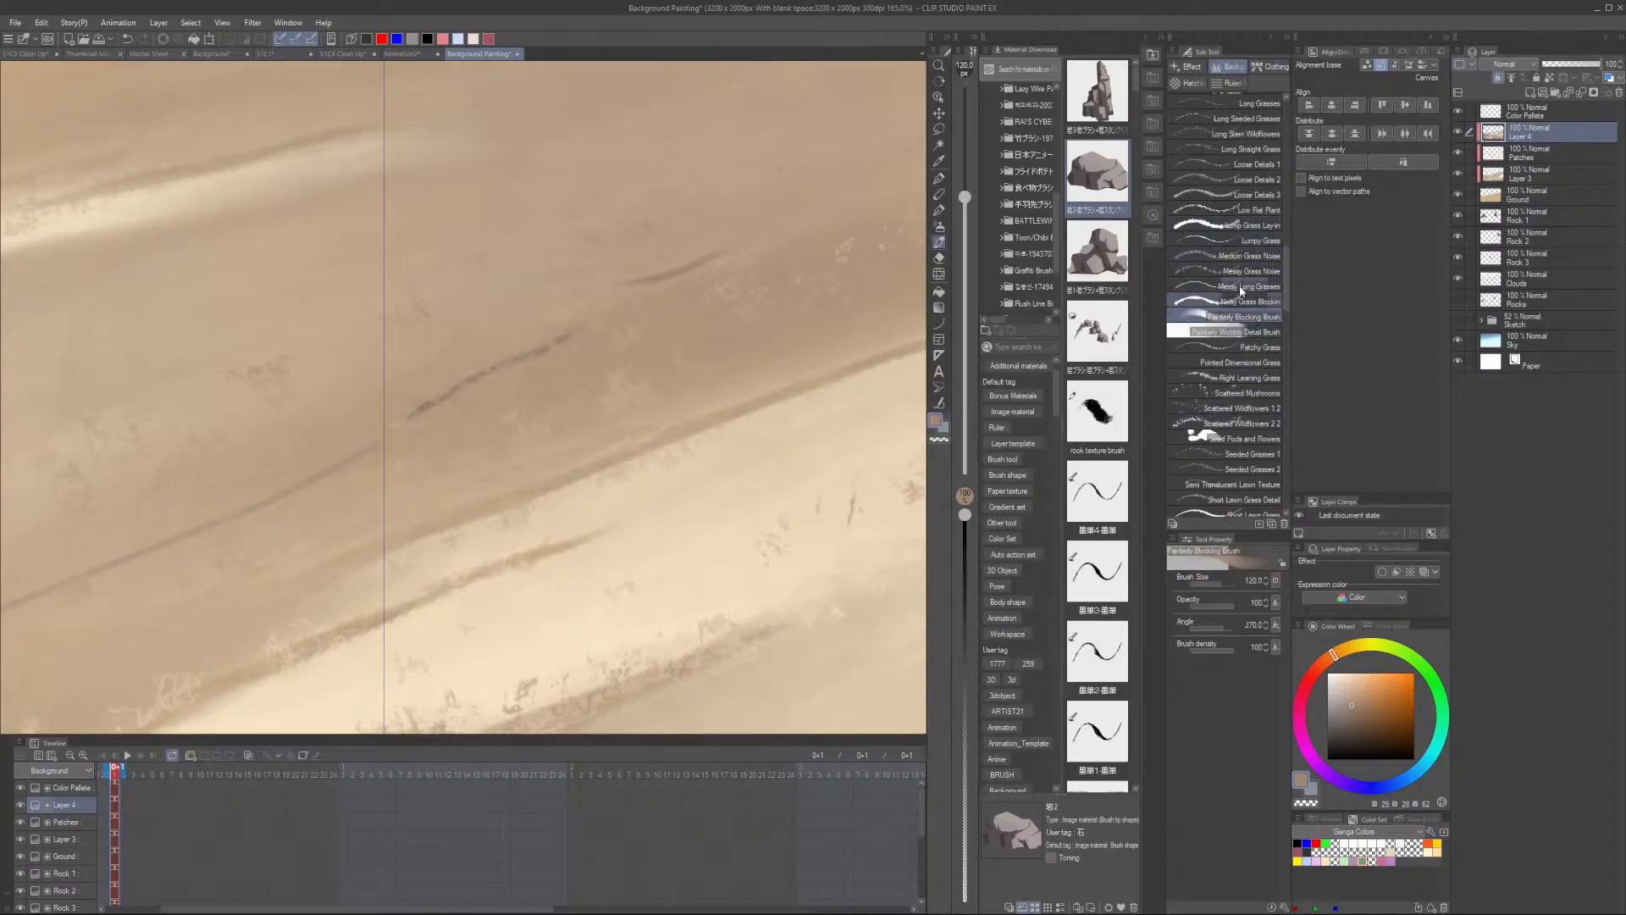
{"action": "key", "text": "bracketleft"}
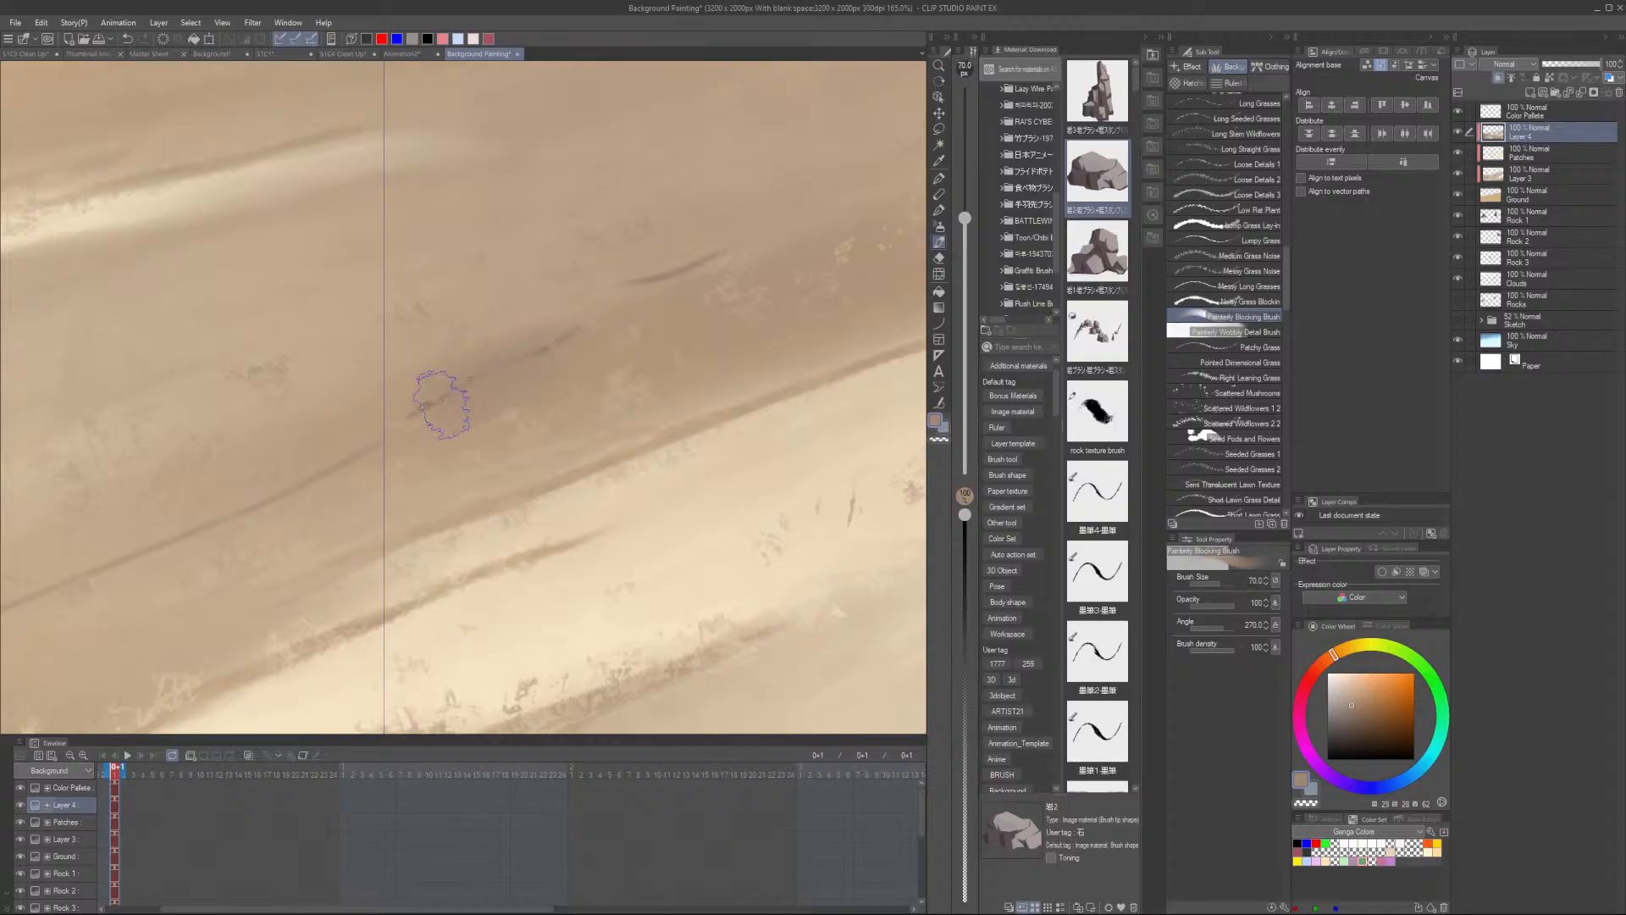
- Paint patchy blocking marks across the upper middle of the sand slope with the Patchy Blocking Brush
{"action": "scroll", "coordinate": [622, 326], "scroll_direction": "down", "scroll_amount": 5}
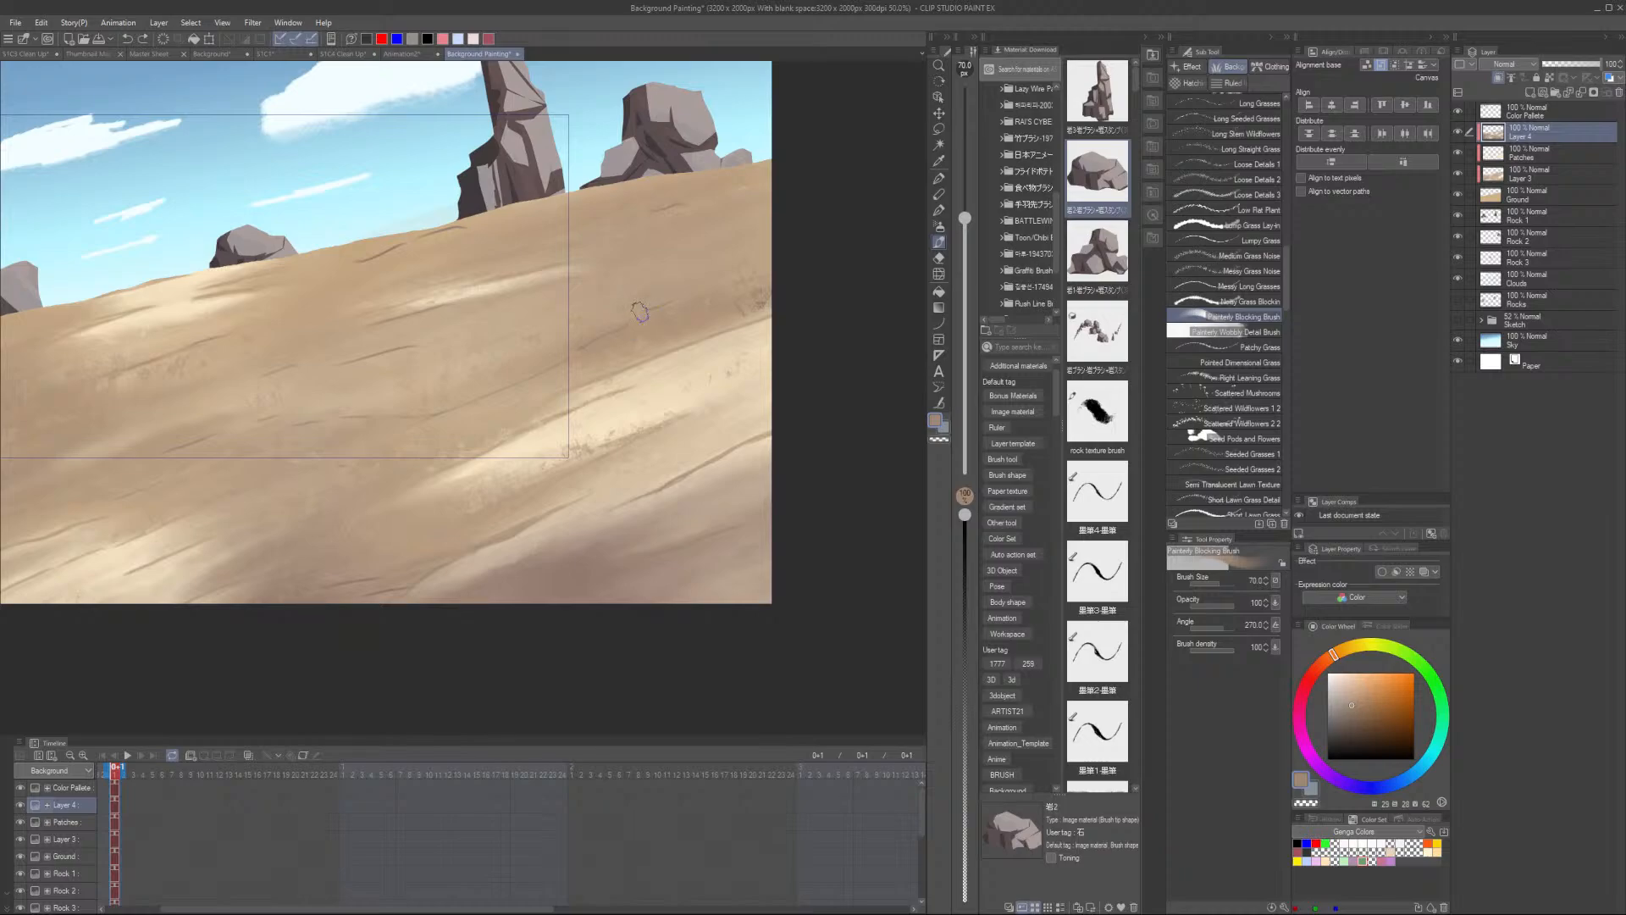
{"action": "left_click", "coordinate": [582, 339], "text": "alt"}
{"action": "left_click", "coordinate": [501, 347], "text": "alt"}
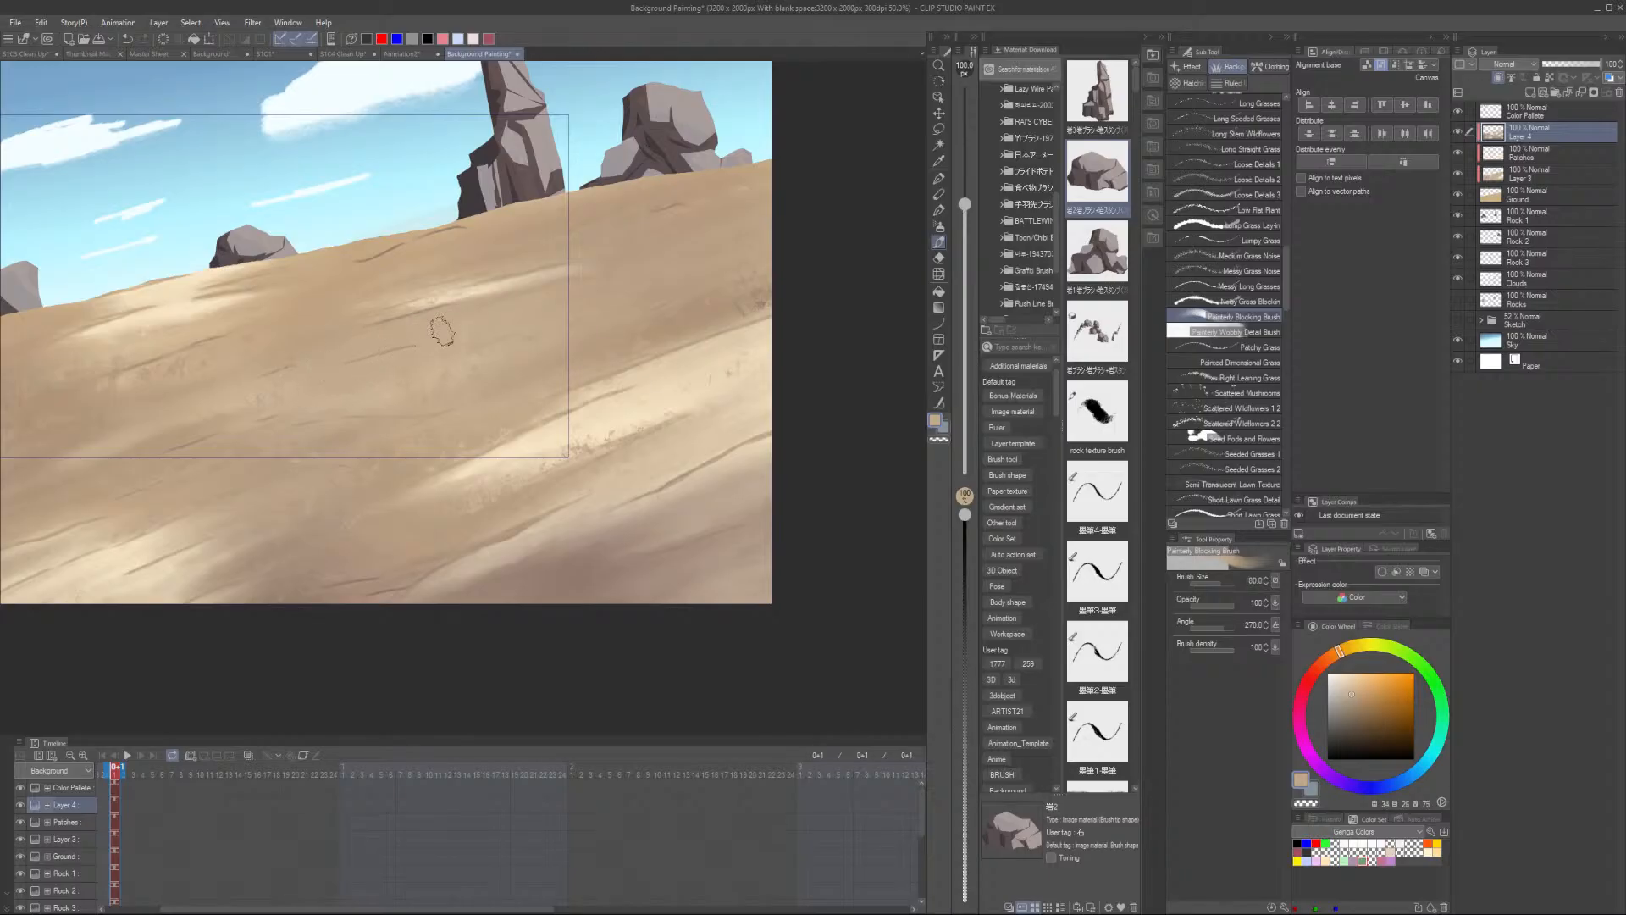
{"action": "left_click_drag", "start_coordinate": [377, 429], "coordinate": [389, 415]}
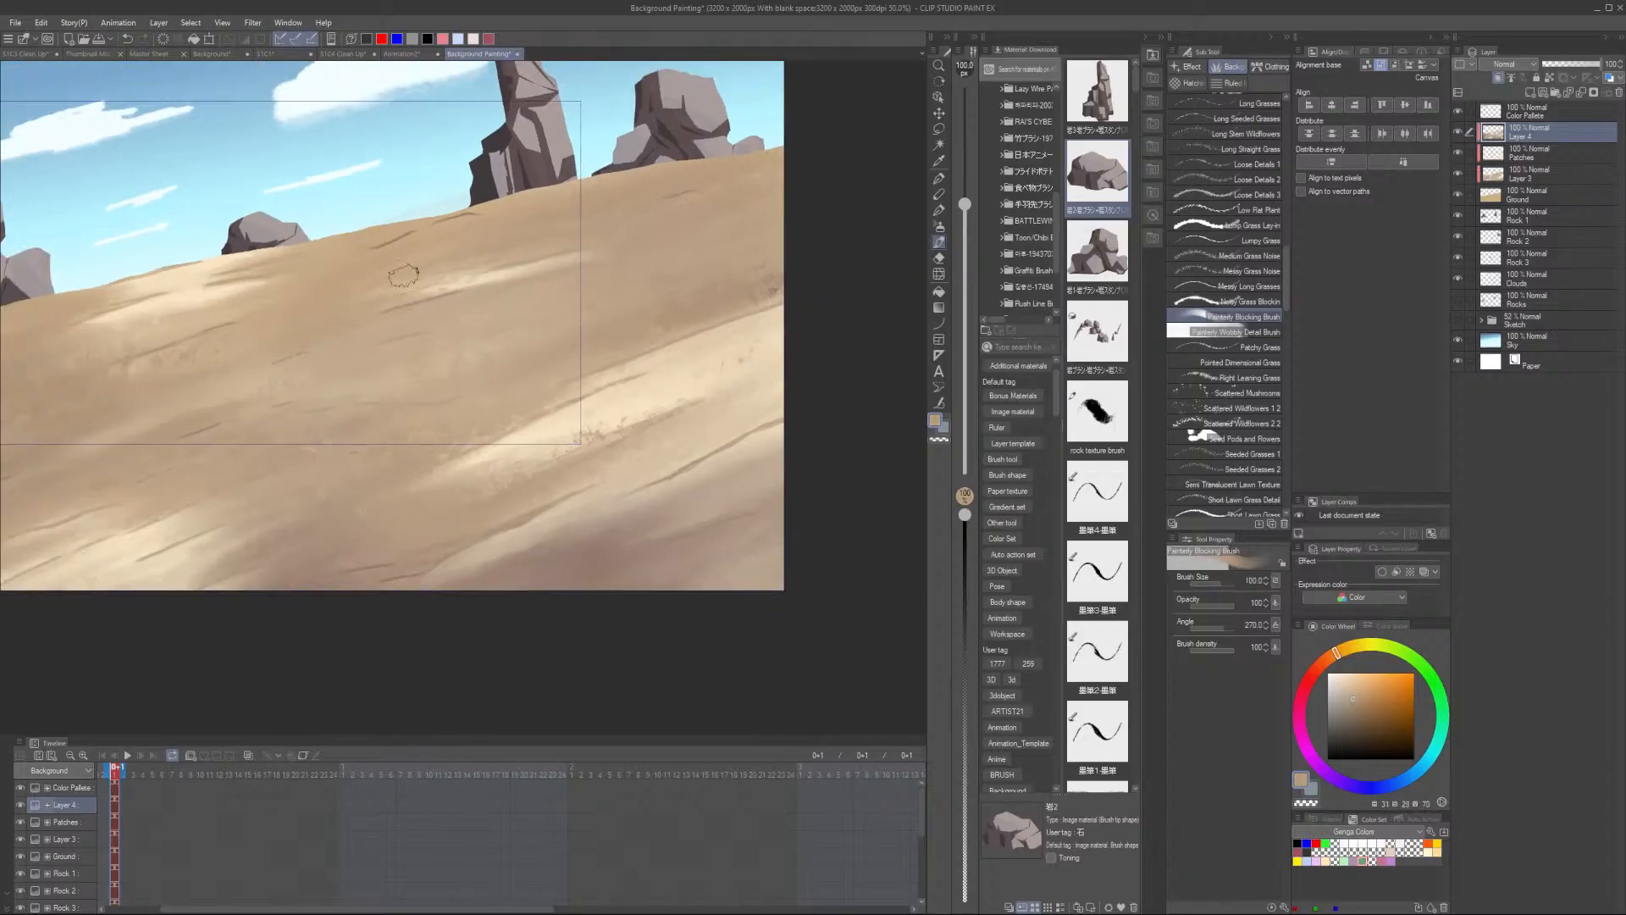
{"action": "scroll", "coordinate": [465, 218], "scroll_direction": "up", "scroll_amount": 5}
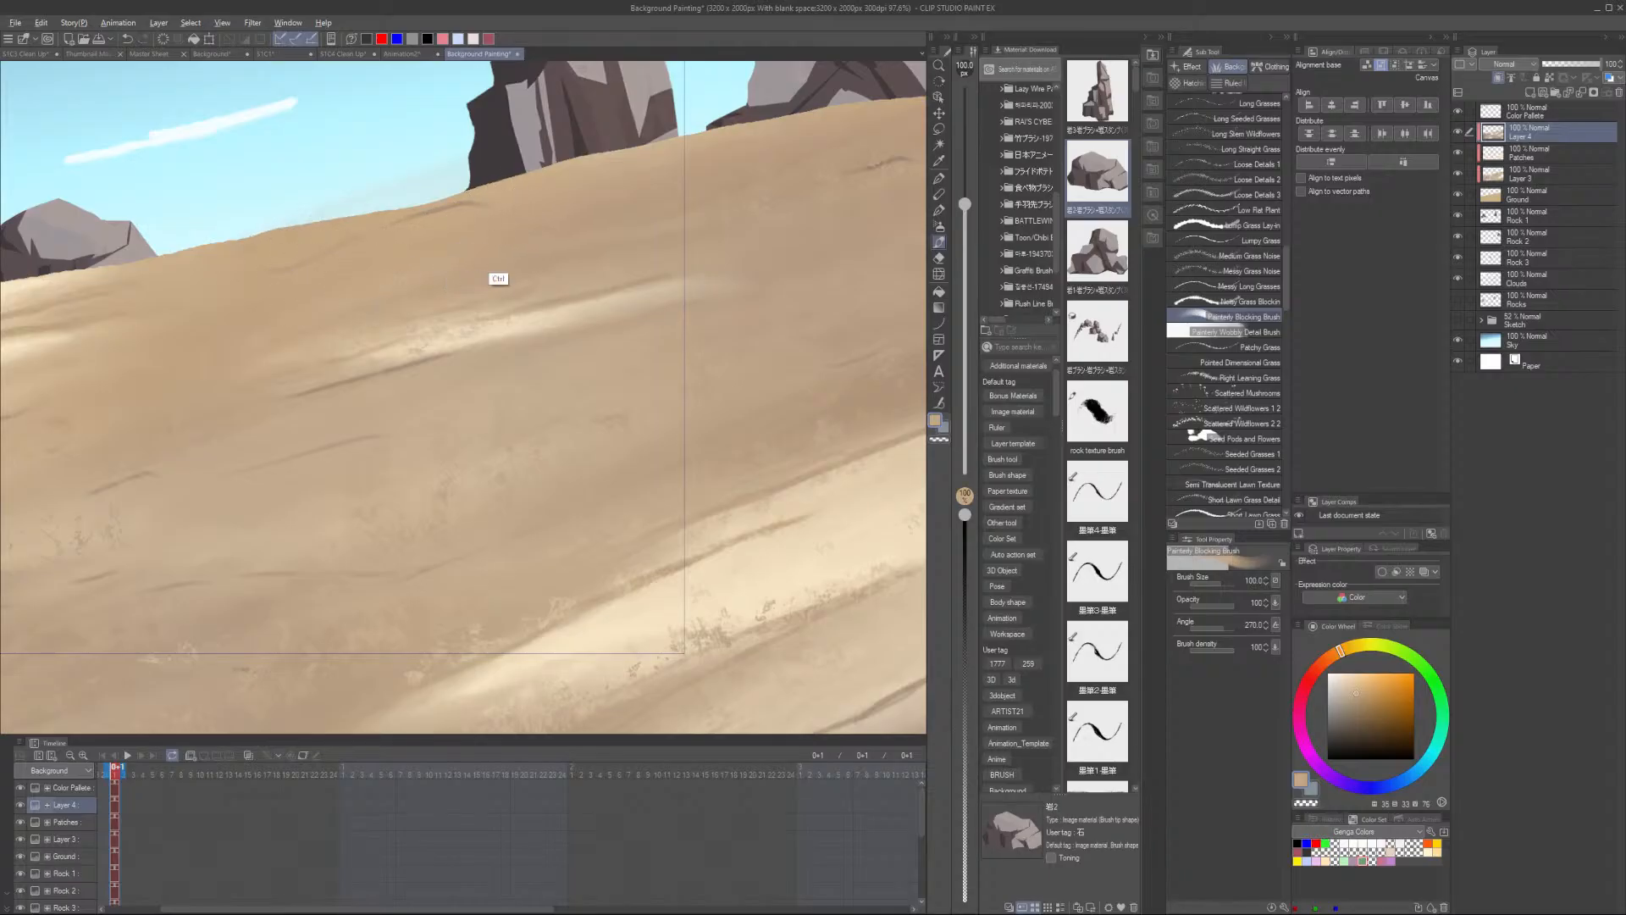
{"action": "scroll", "coordinate": [567, 230], "scroll_direction": "down", "scroll_amount": 5}
{"action": "left_click_drag", "start_coordinate": [263, 447], "coordinate": [497, 415]}
{"action": "scroll", "coordinate": [497, 409], "scroll_direction": "down", "scroll_amount": 2}
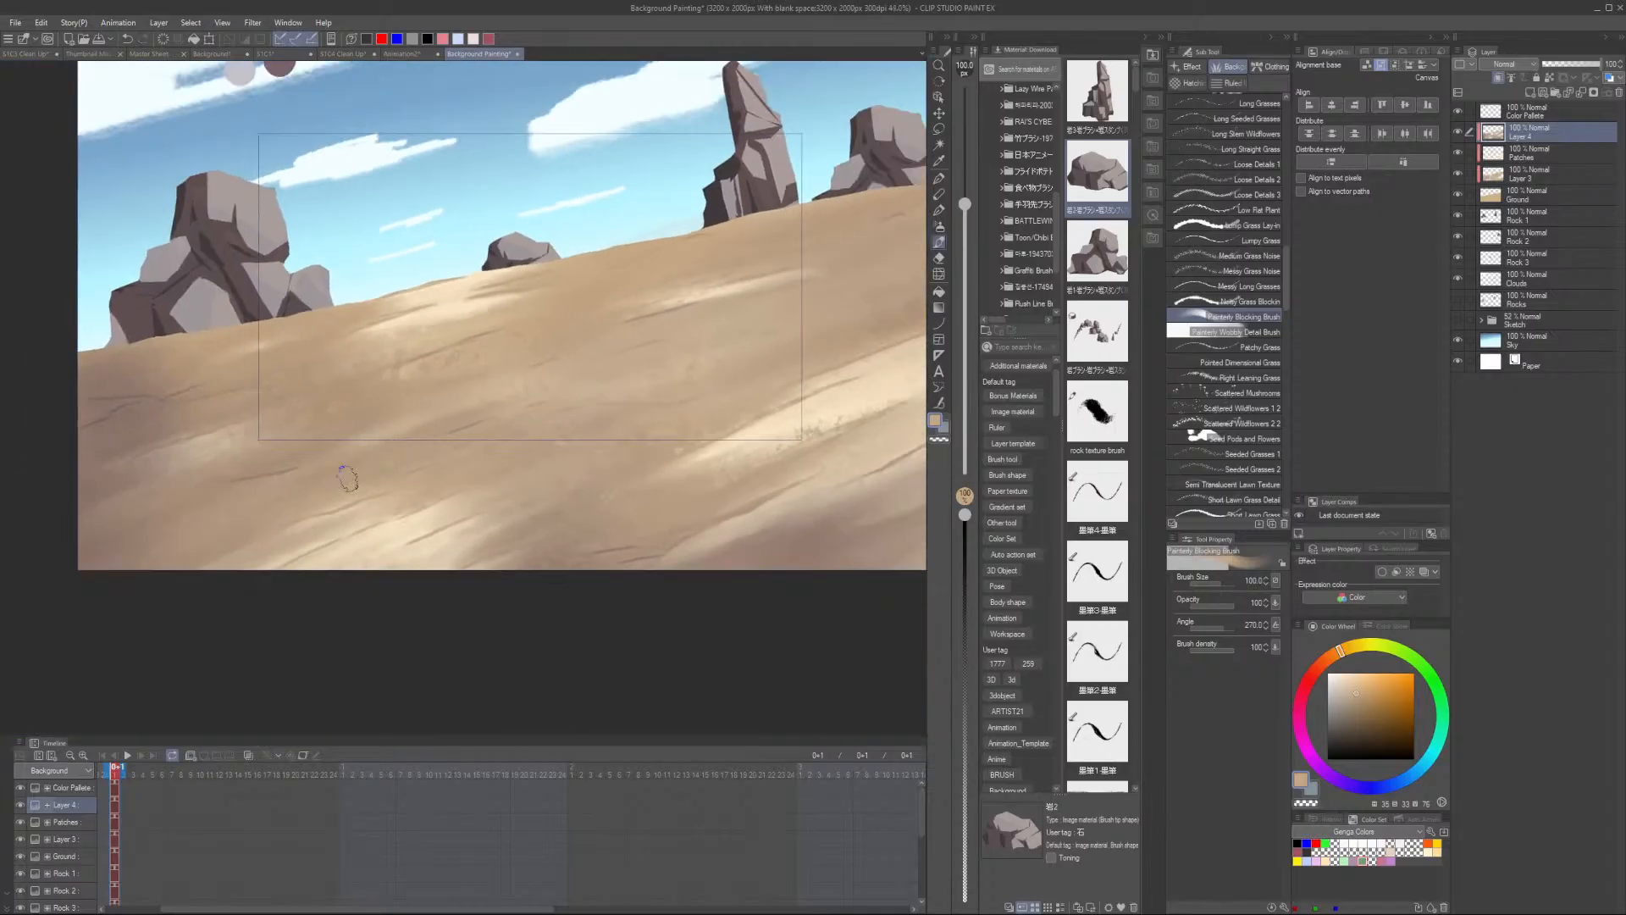
{"action": "scroll", "coordinate": [532, 365], "scroll_direction": "up", "scroll_amount": 2}
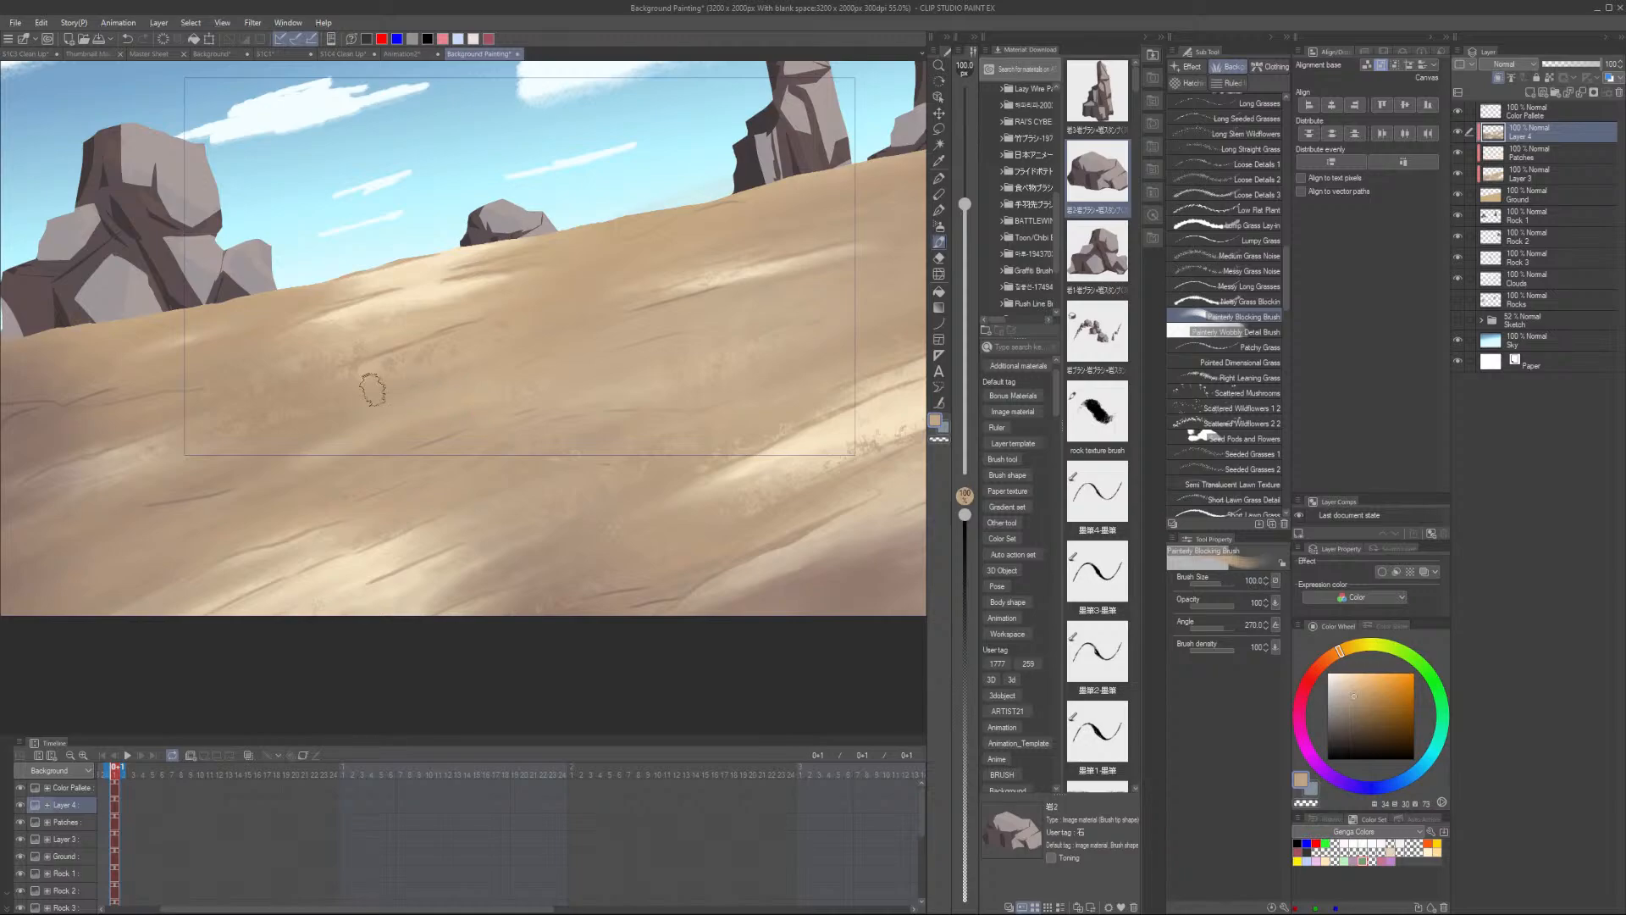
- Paint more patchy blocking marks across the lower and right parts of the sand slope, sampling nearby sand colours
{"action": "left_click", "coordinate": [368, 377], "text": "alt"}
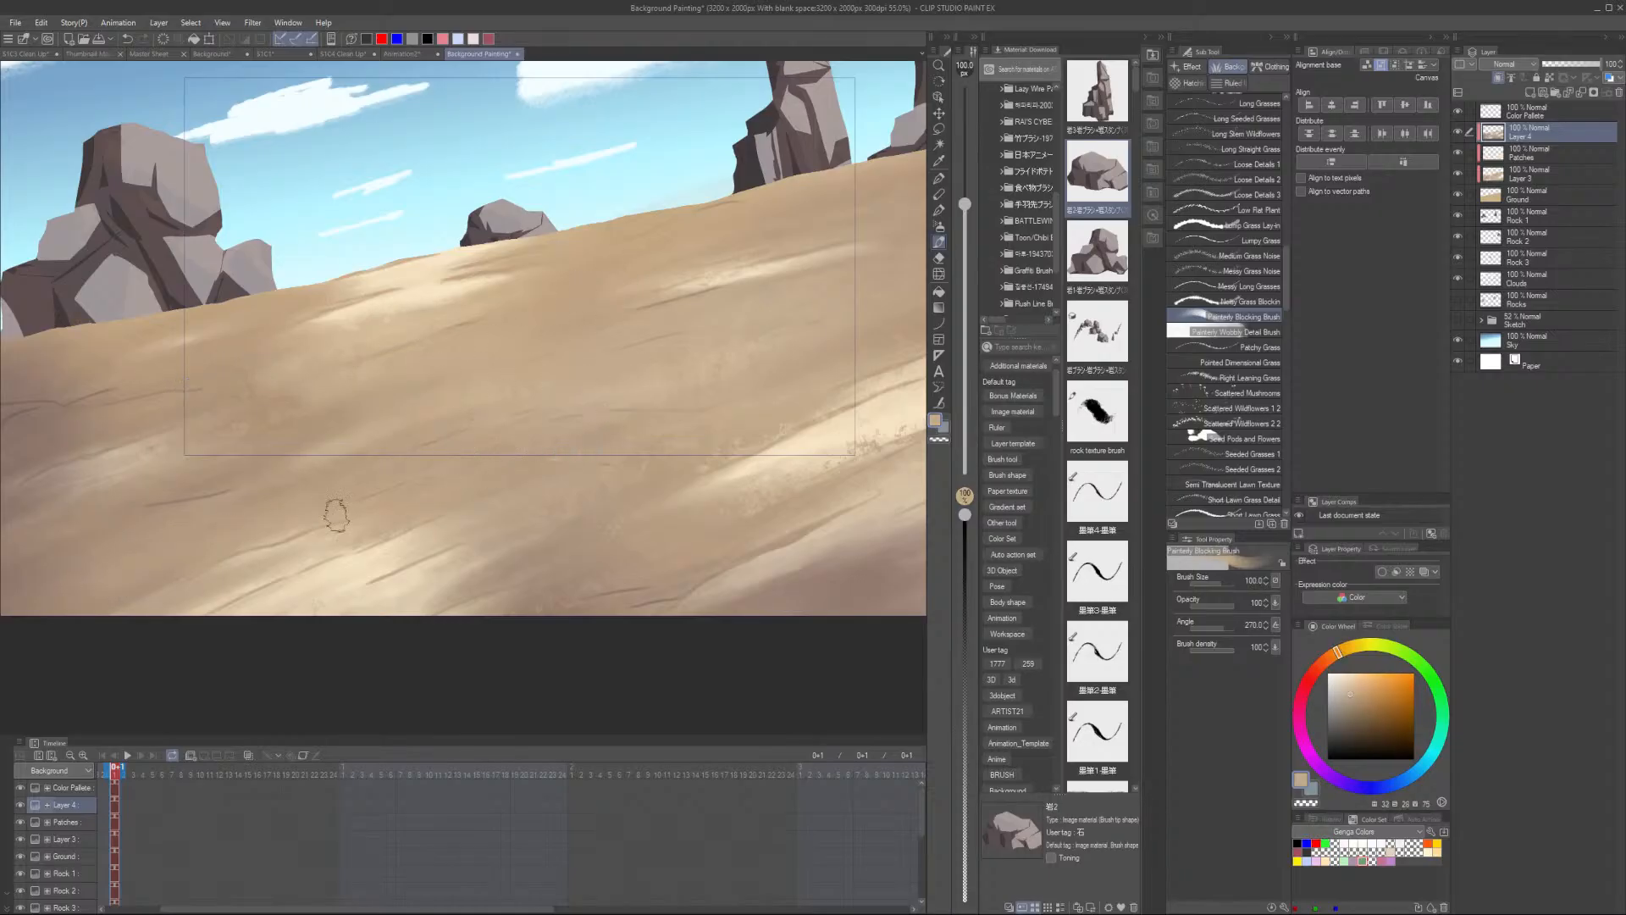
{"action": "left_click_drag", "start_coordinate": [356, 603], "coordinate": [407, 583]}
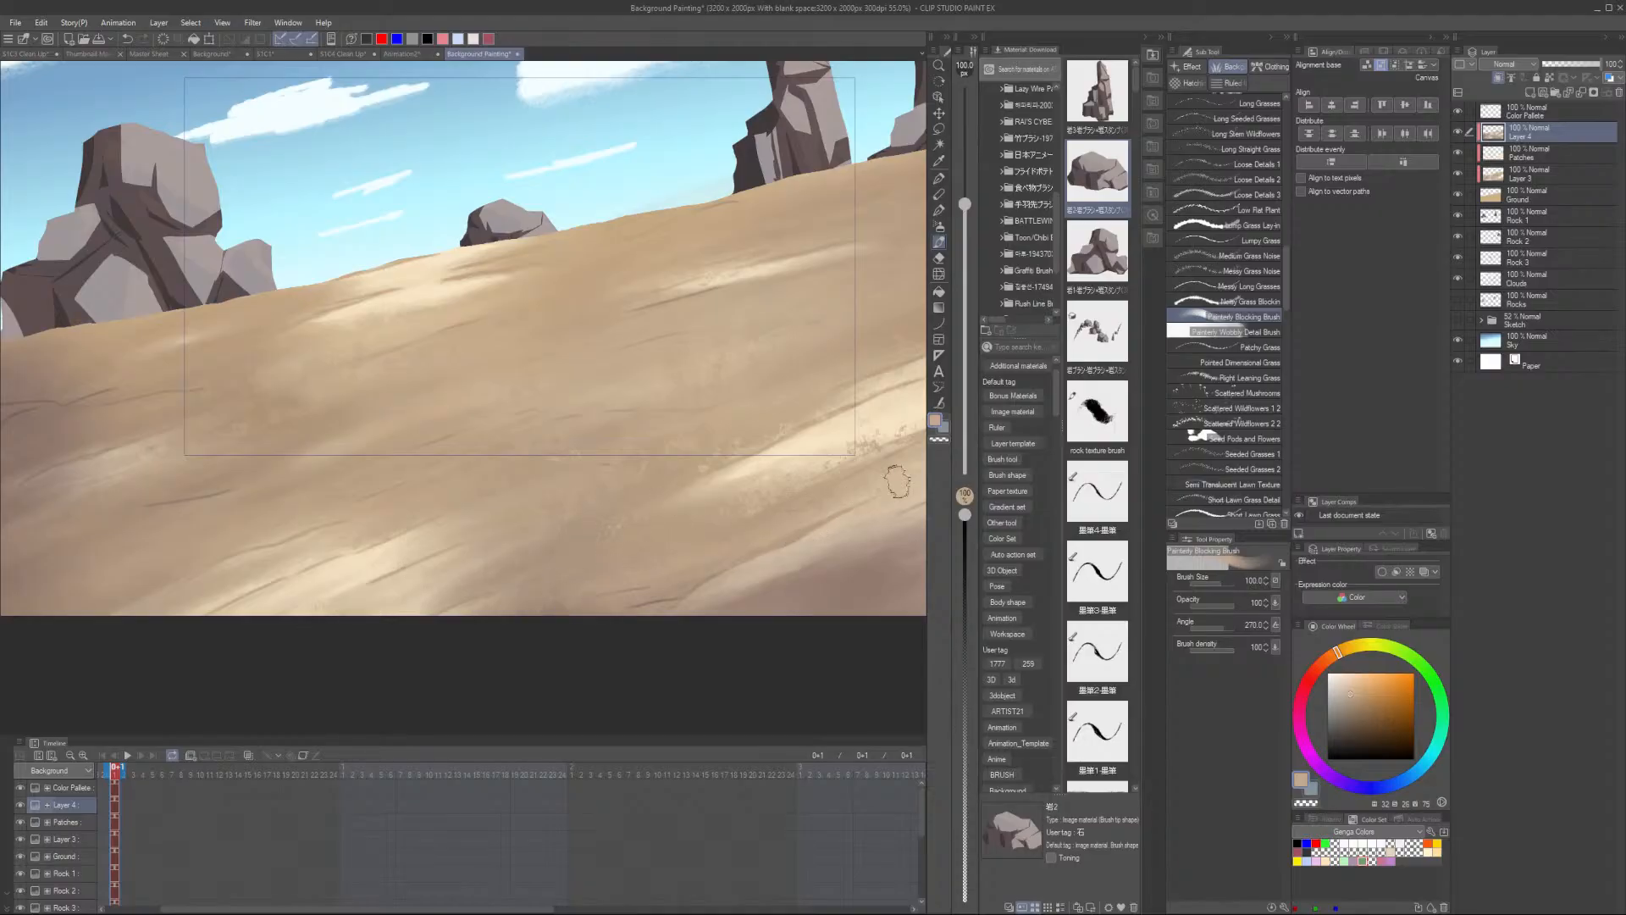
{"action": "scroll", "coordinate": [898, 481], "scroll_direction": "down", "scroll_amount": 4}
{"action": "left_click_drag", "start_coordinate": [791, 562], "coordinate": [532, 578]}
{"action": "scroll", "coordinate": [572, 488], "scroll_direction": "up", "scroll_amount": 2}
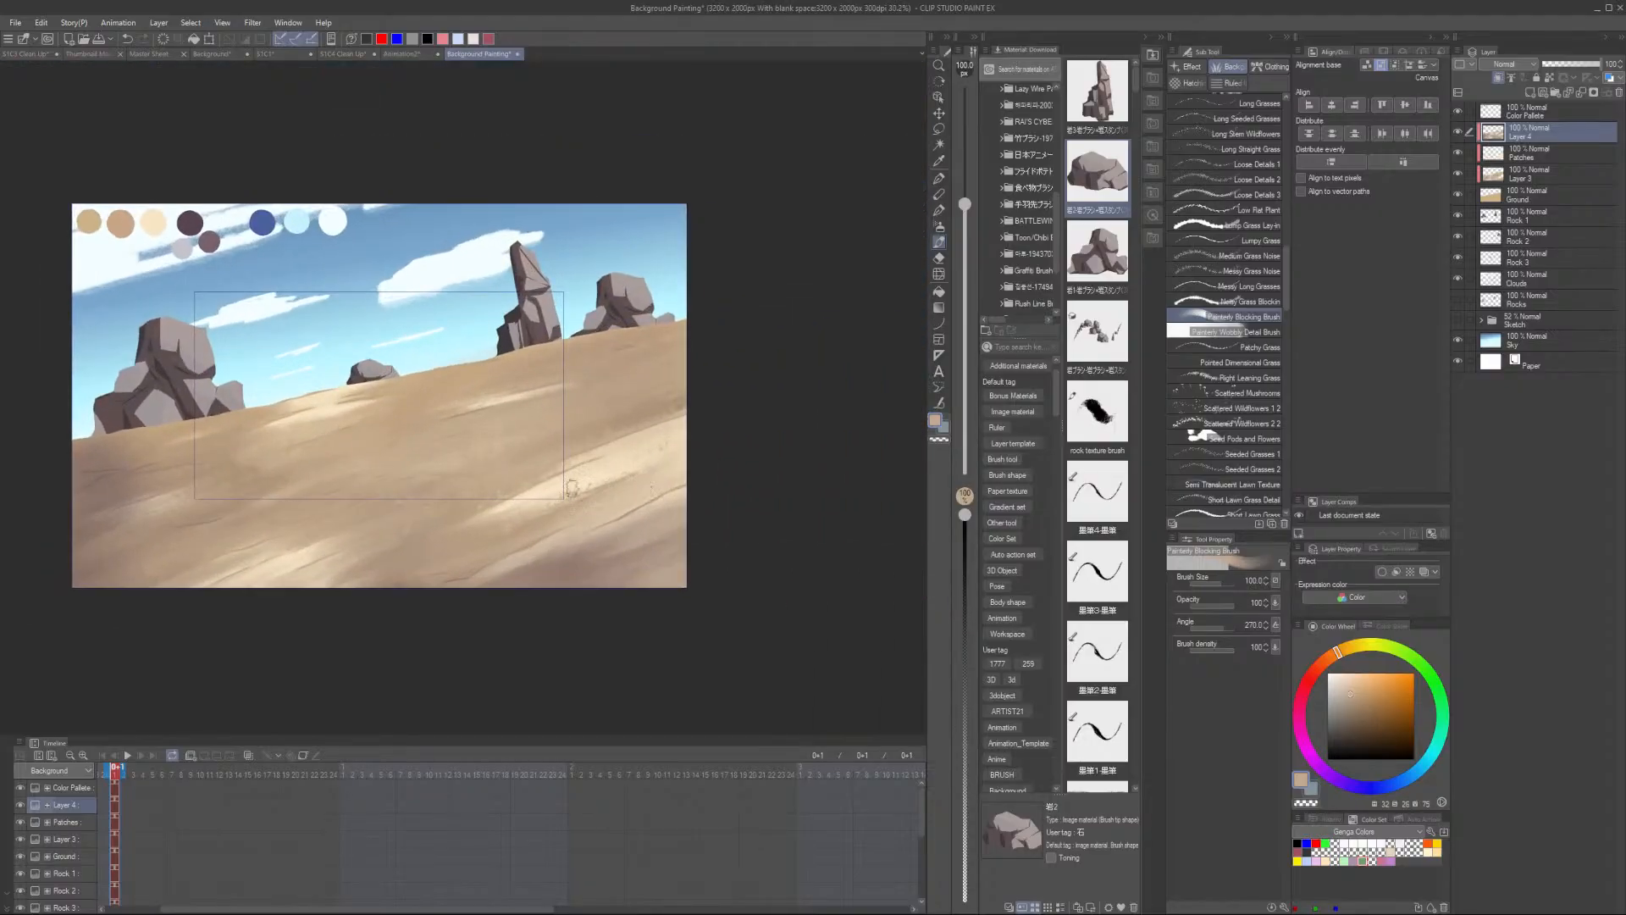
{"action": "scroll", "coordinate": [571, 488], "scroll_direction": "up", "scroll_amount": 1}
{"action": "left_click", "coordinate": [61, 485], "text": "alt"}
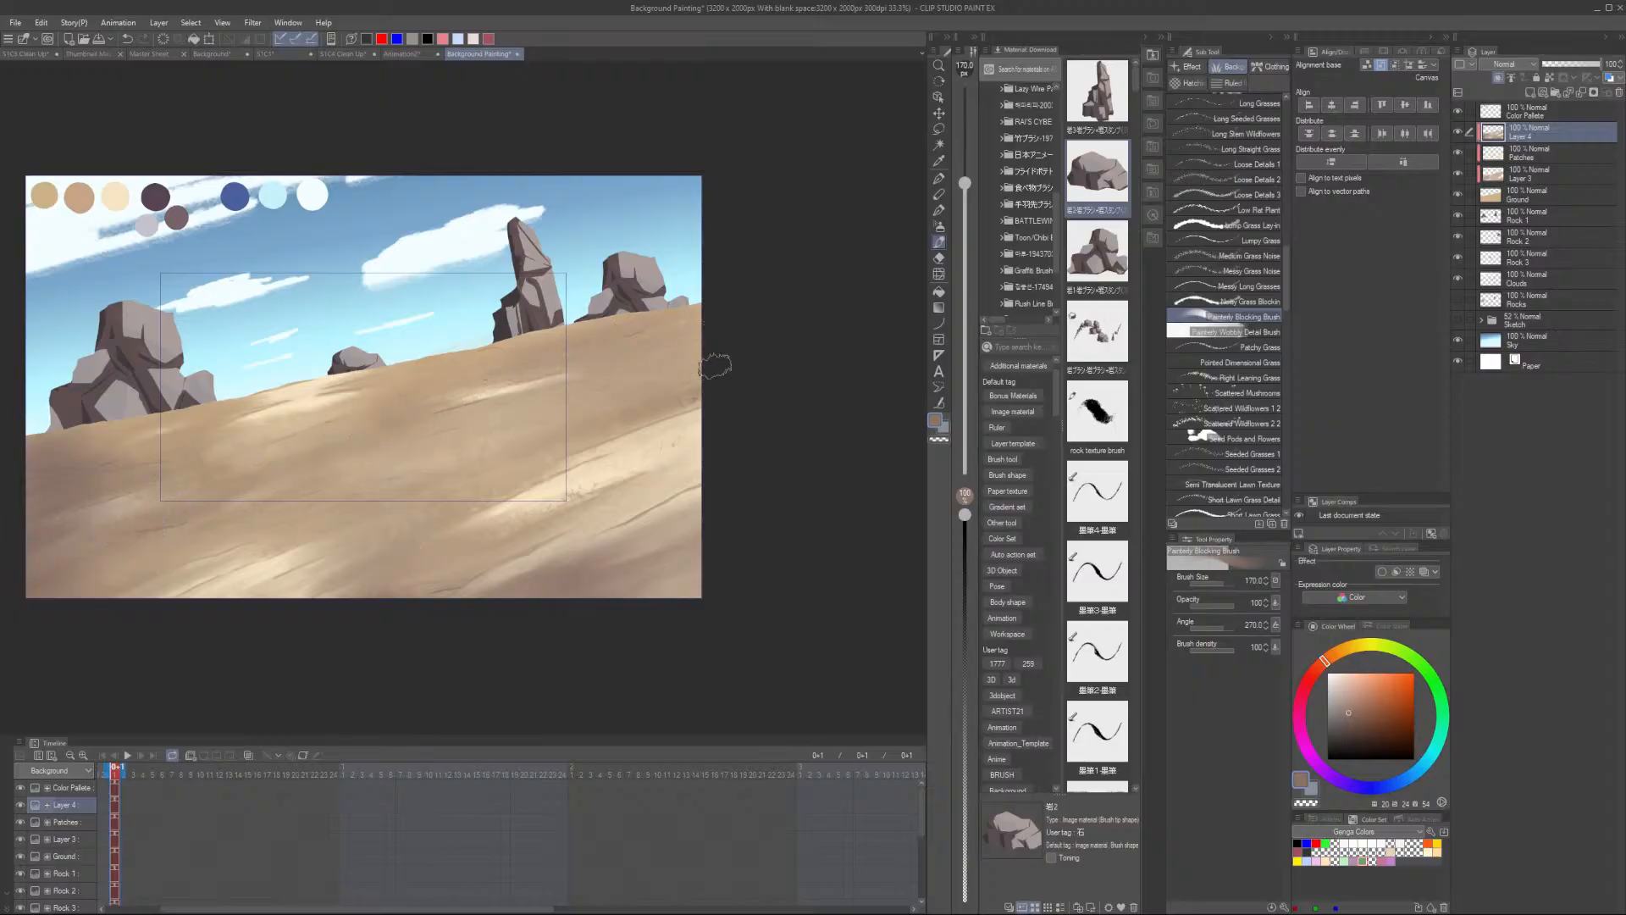
{"action": "left_click_drag", "start_coordinate": [563, 441], "coordinate": [425, 506]}
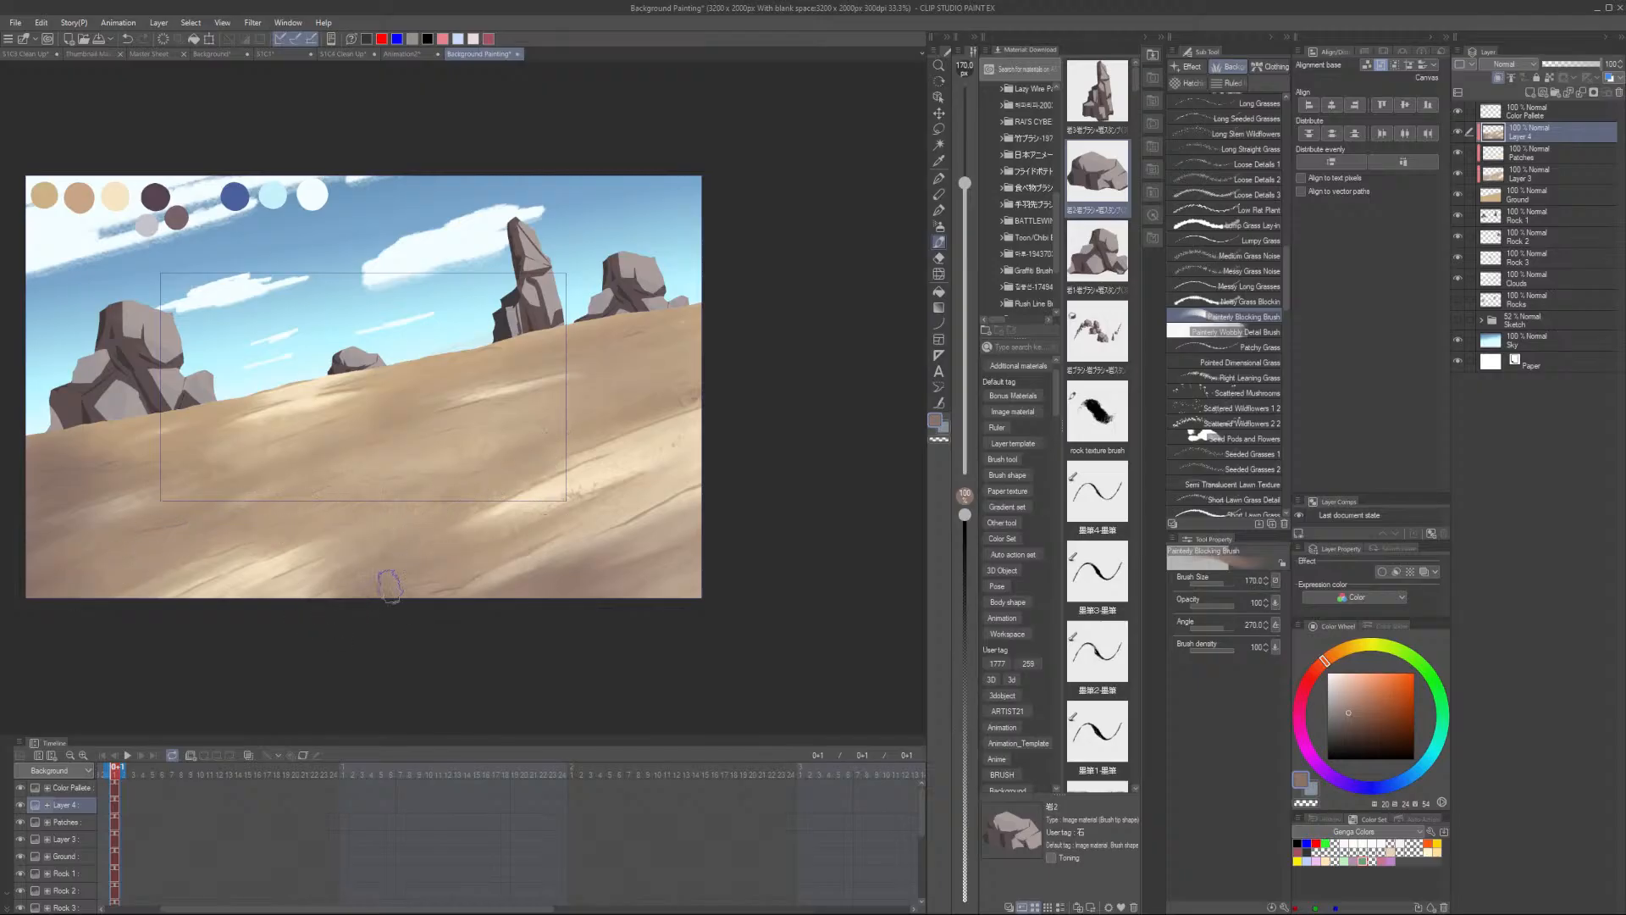
{"action": "left_click", "coordinate": [613, 466], "text": "alt"}
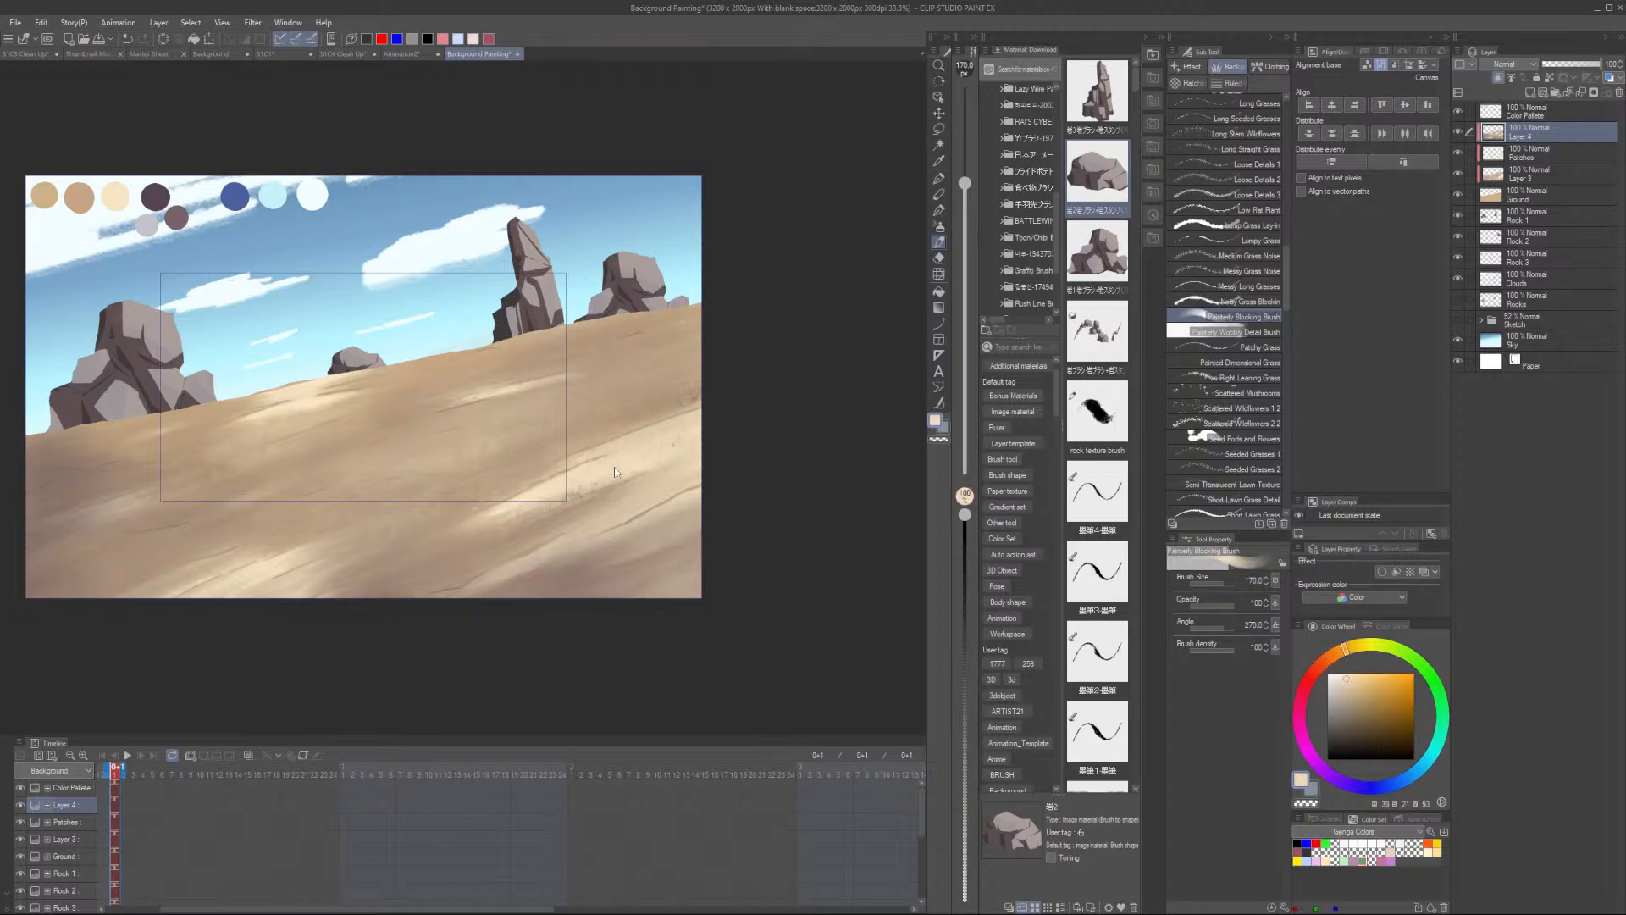
{"action": "left_click_drag", "start_coordinate": [692, 451], "coordinate": [641, 491]}
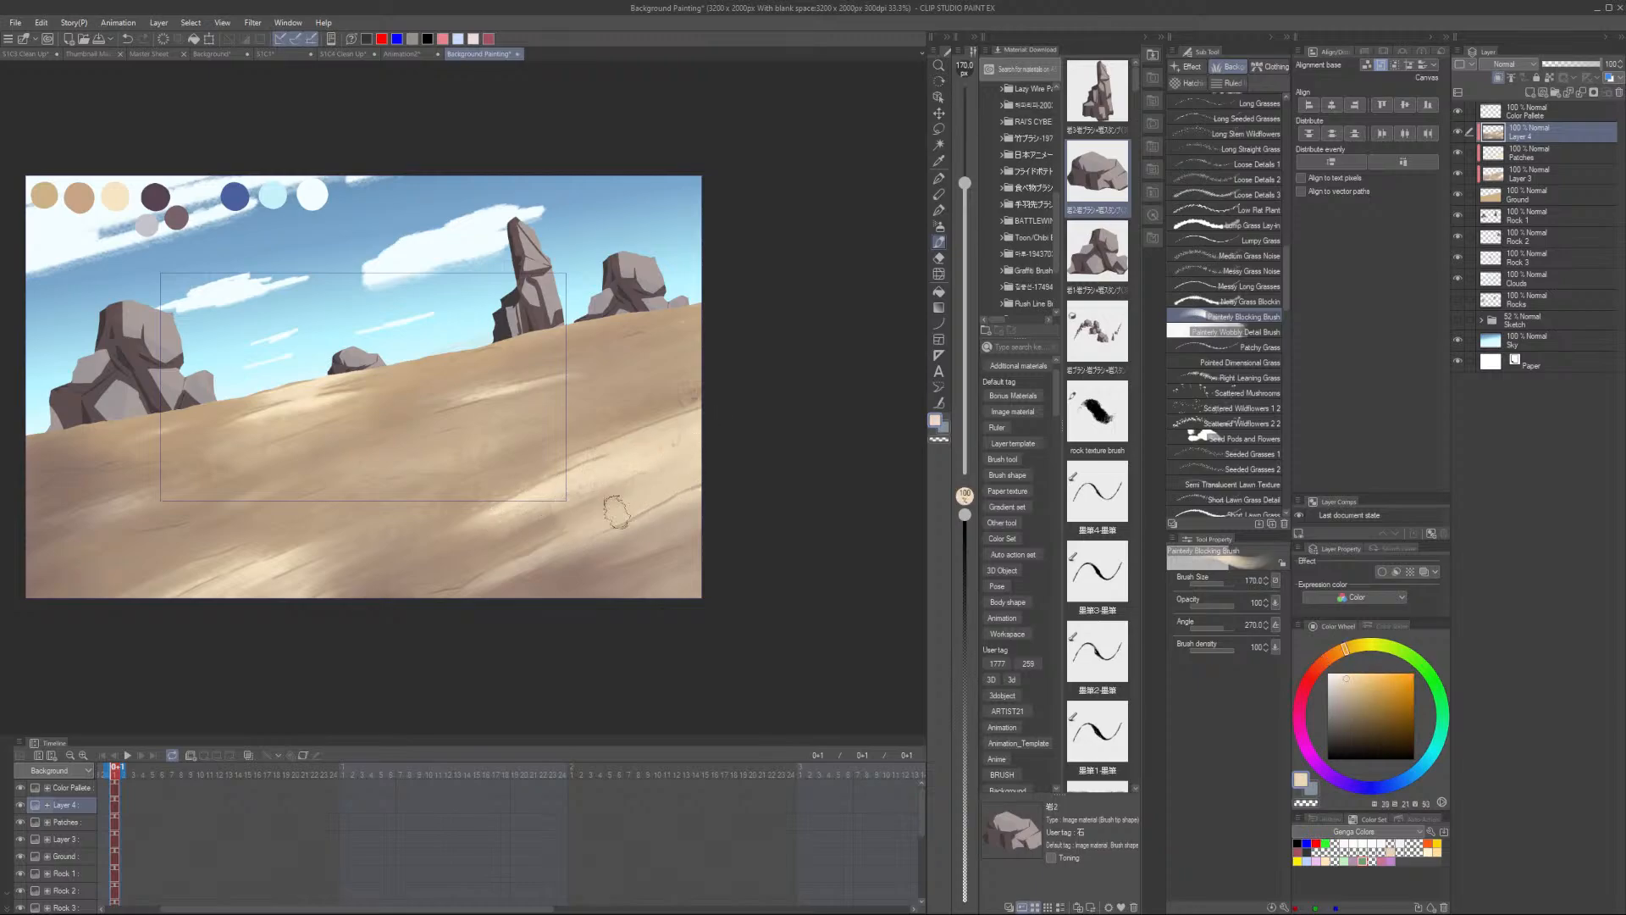
{"action": "left_click", "coordinate": [669, 527], "text": "alt"}
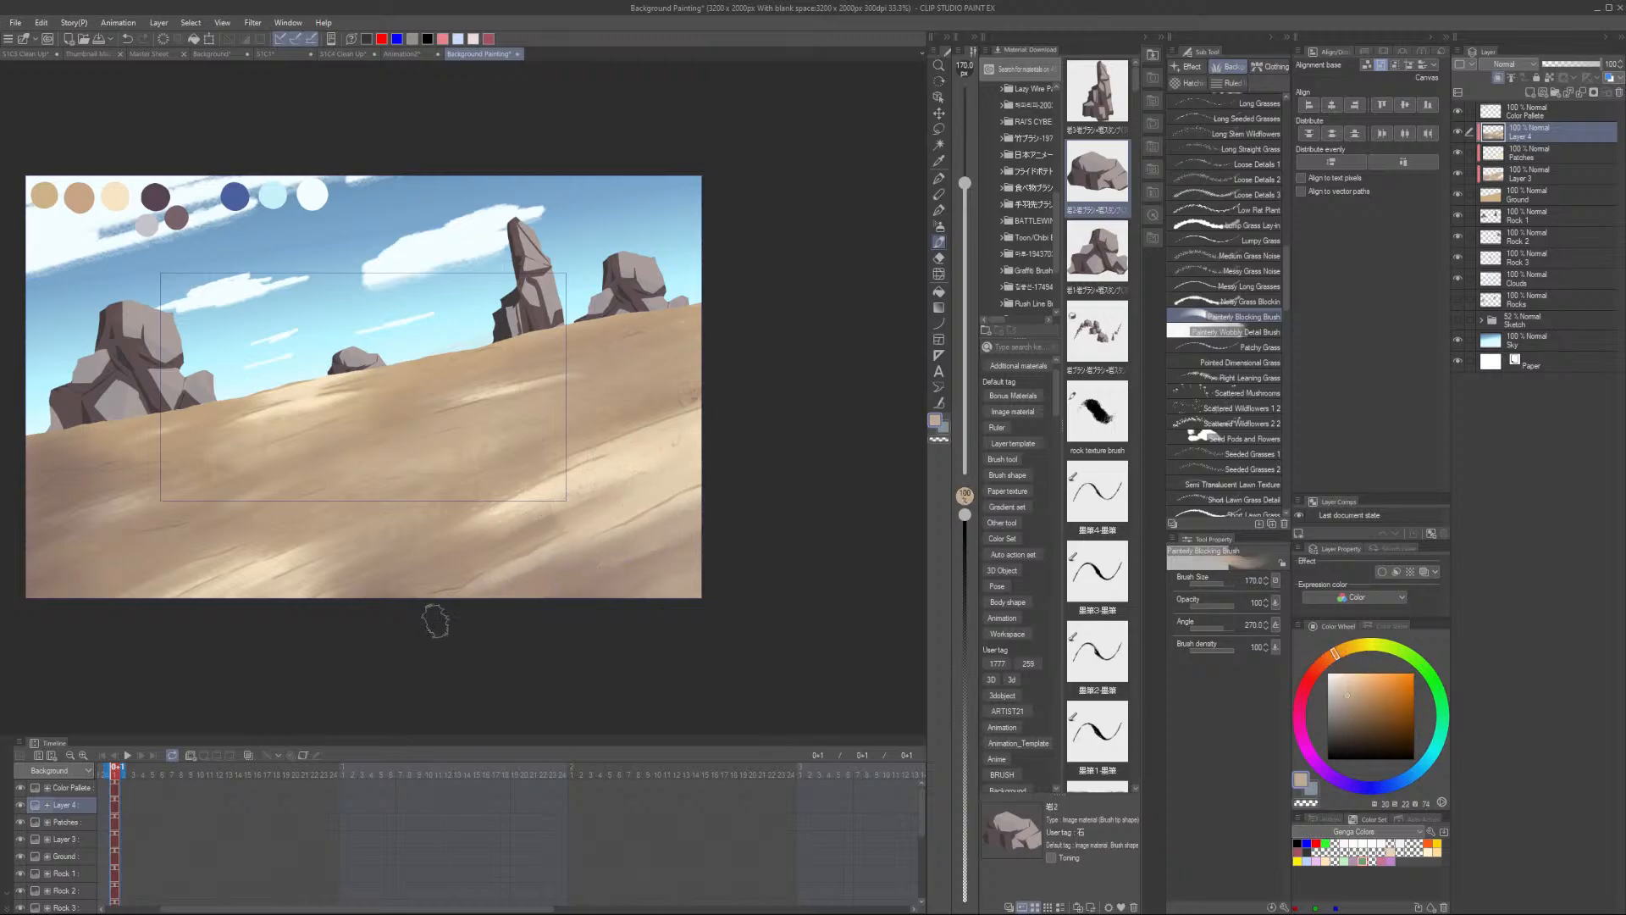
{"action": "scroll", "coordinate": [747, 572], "scroll_direction": "down", "scroll_amount": 2}
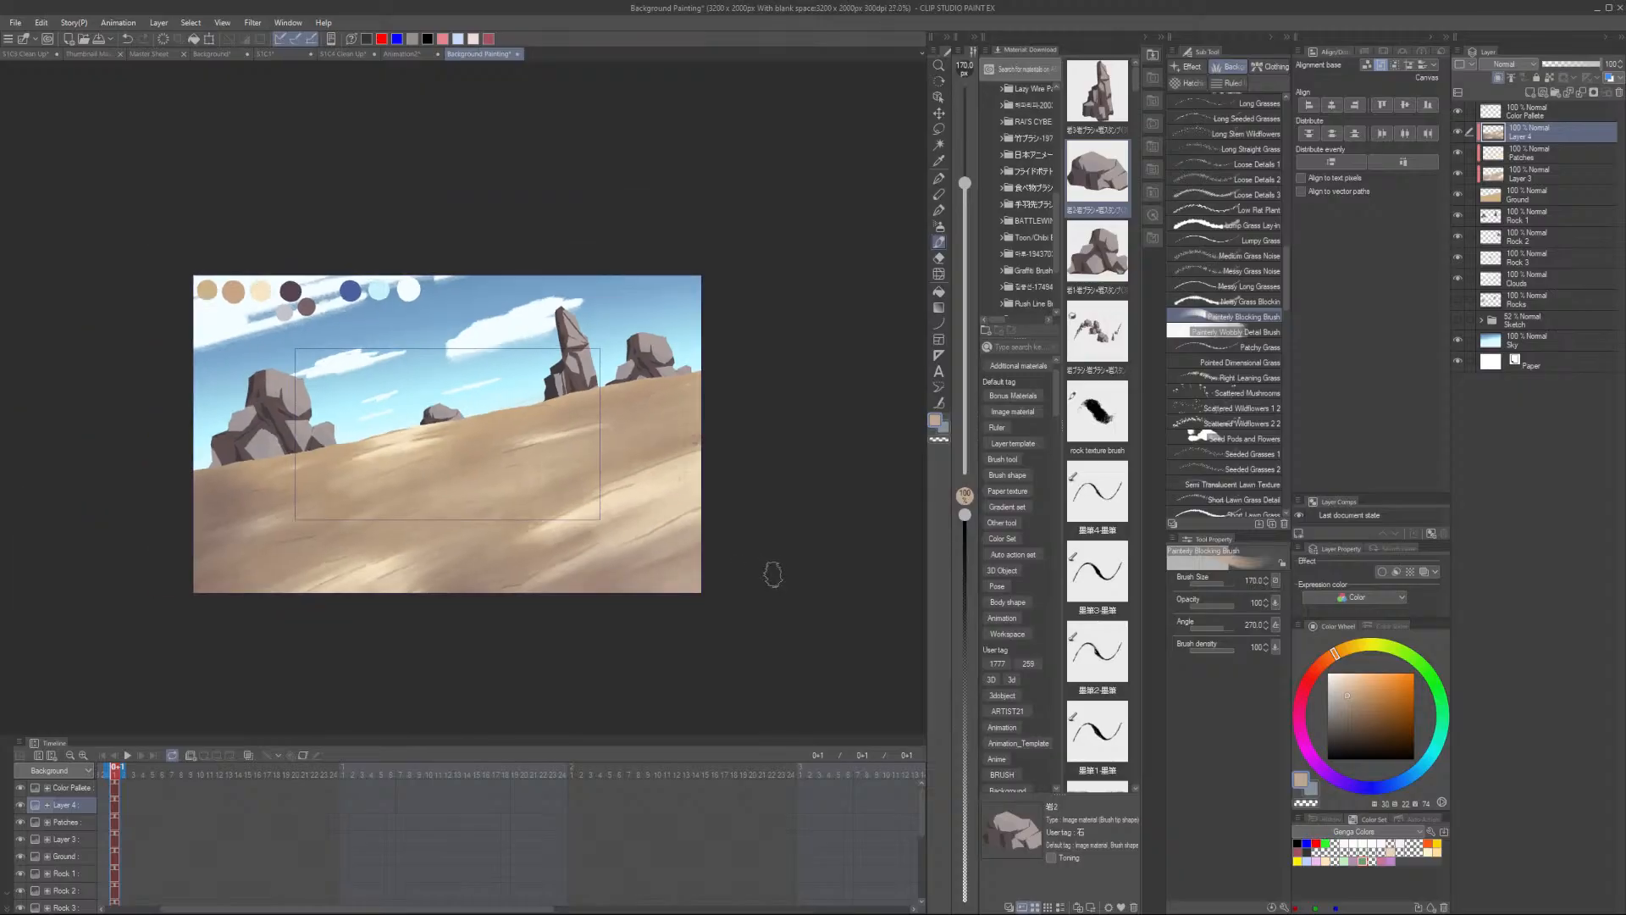
{"action": "scroll", "coordinate": [377, 436], "scroll_direction": "up", "scroll_amount": 2}
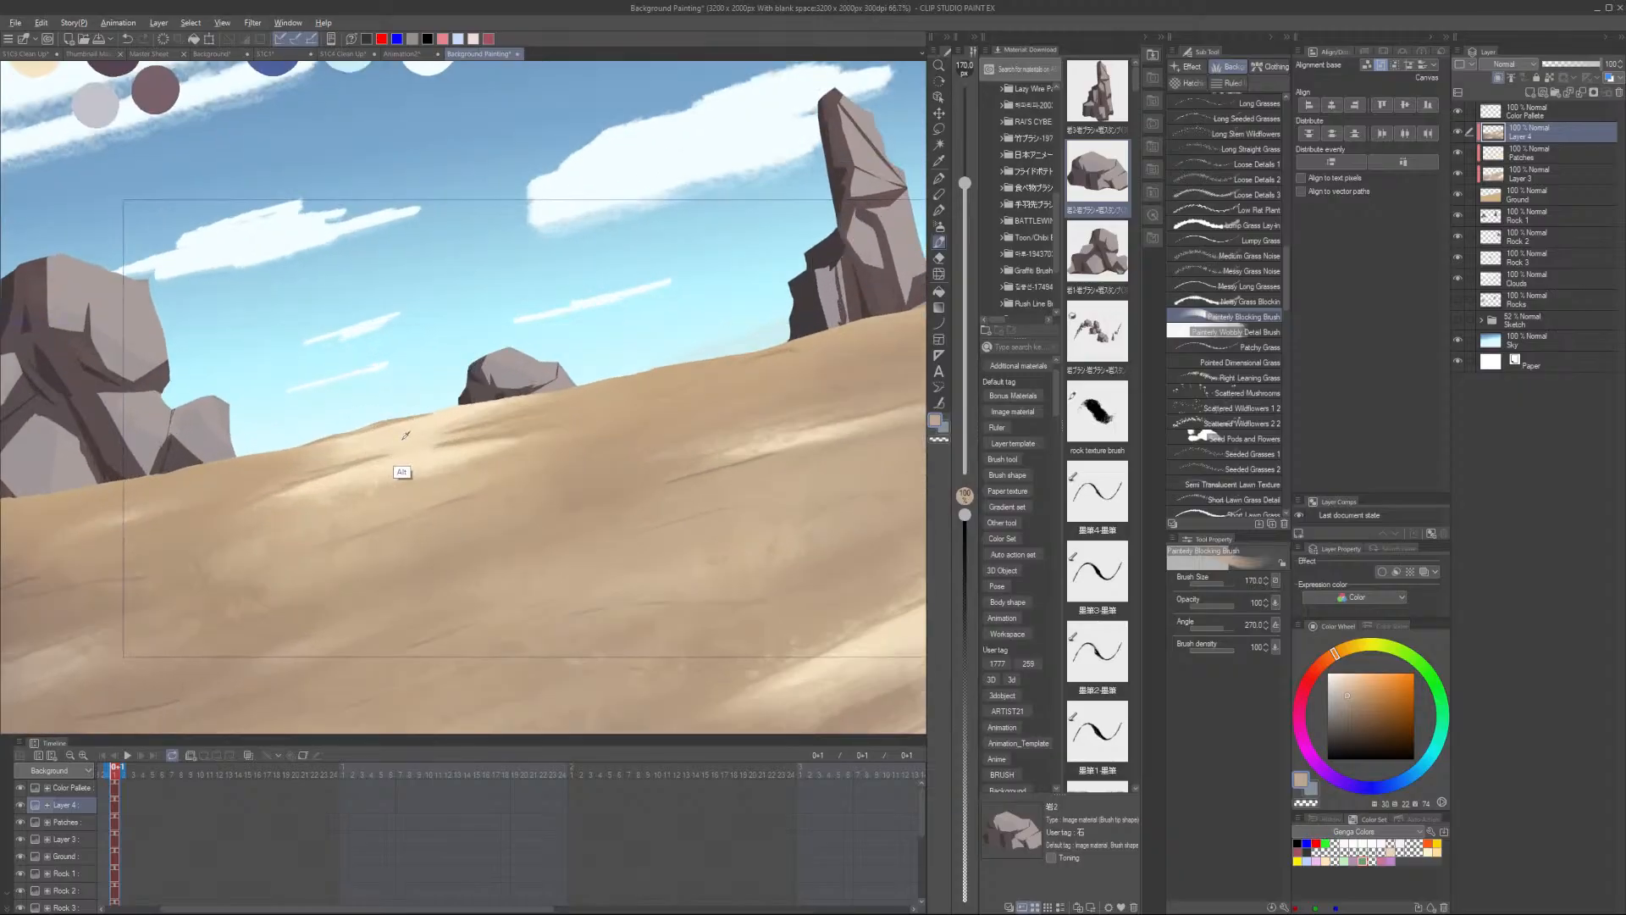
- Sample the light sand colour and paint a long patchy stroke along the upper slope
{"action": "left_click", "coordinate": [407, 465], "text": "alt"}
{"action": "scroll", "coordinate": [407, 465], "scroll_direction": "up", "scroll_amount": 3}
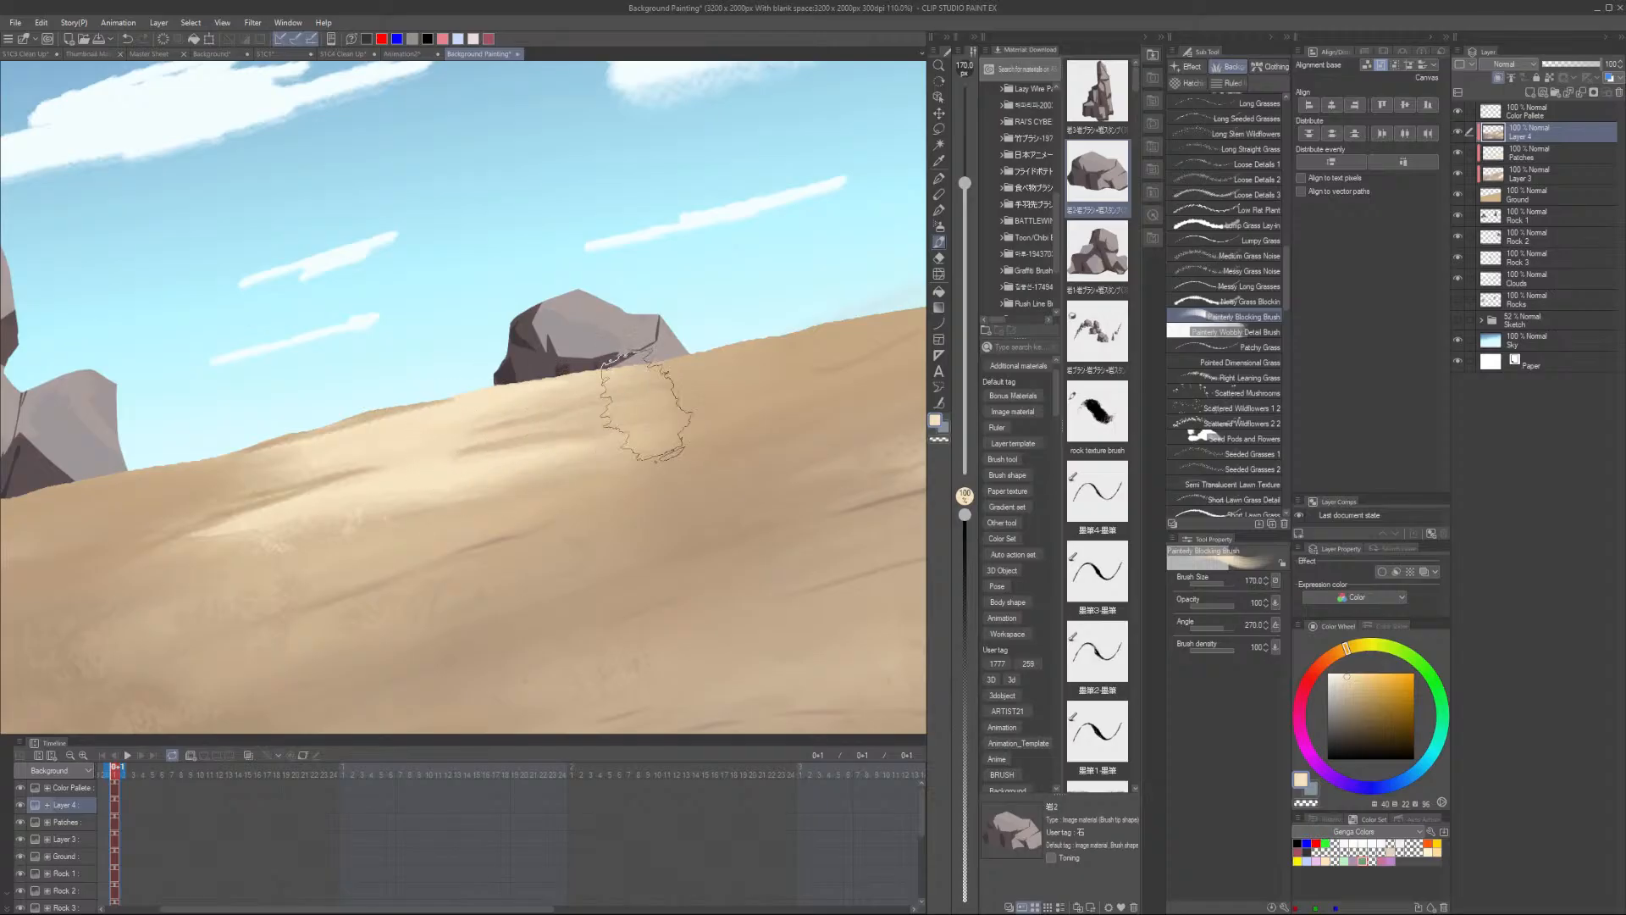
{"action": "scroll", "coordinate": [110, 555], "scroll_direction": "down", "scroll_amount": 6}
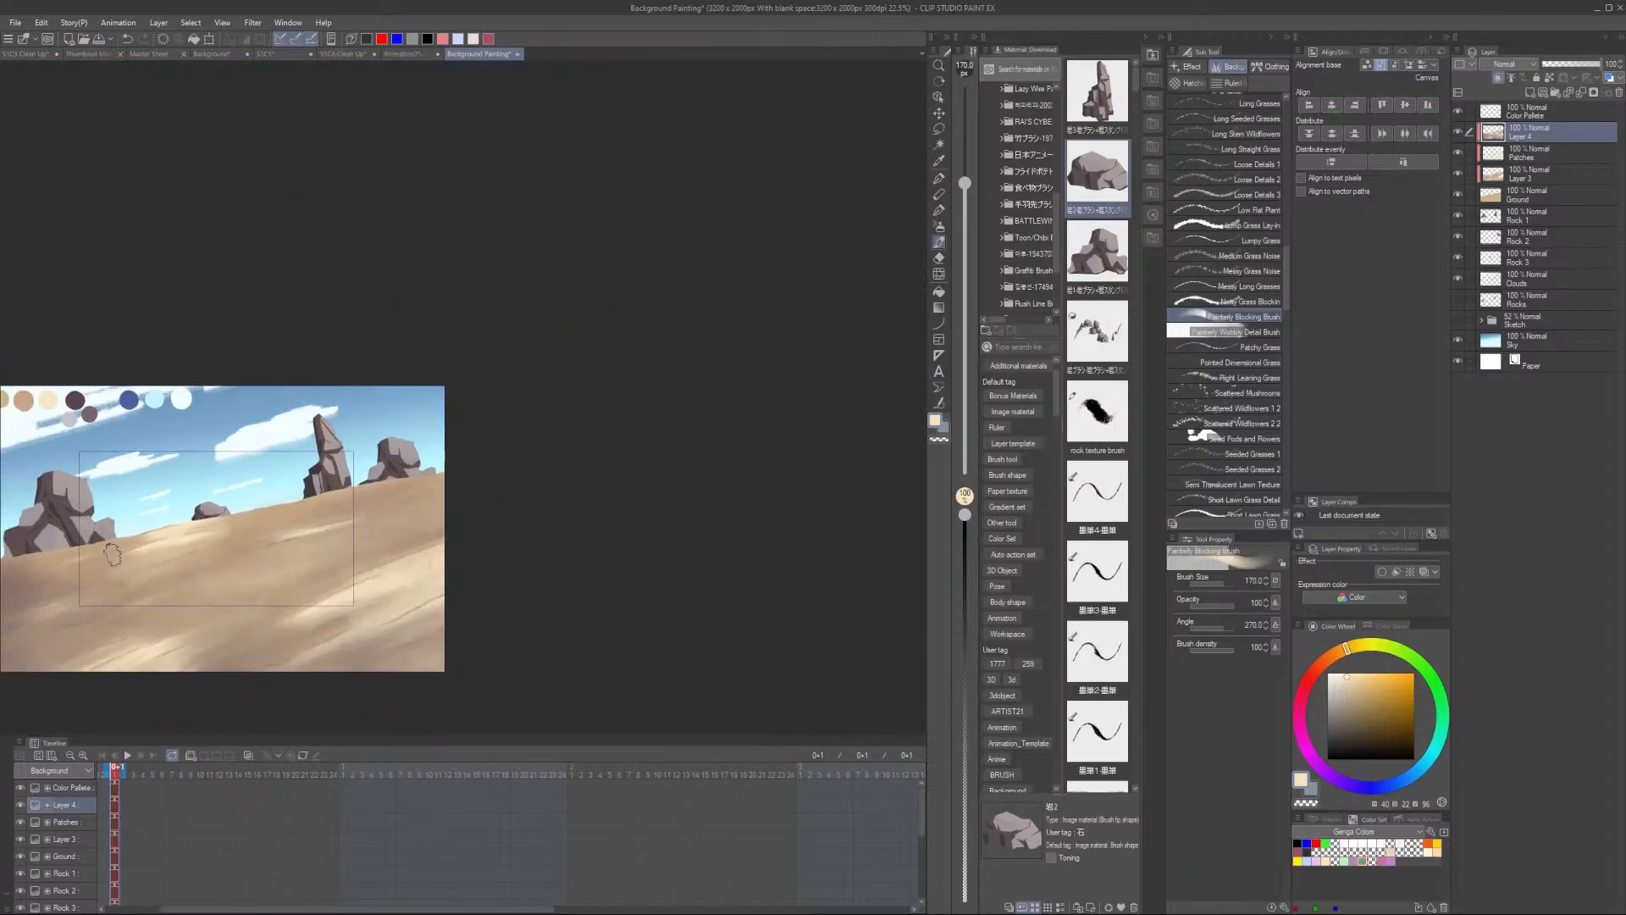
{"action": "scroll", "coordinate": [115, 556], "scroll_direction": "up", "scroll_amount": 3}
{"action": "scroll", "coordinate": [408, 477], "scroll_direction": "up", "scroll_amount": 2}
{"action": "left_click_drag", "start_coordinate": [307, 555], "coordinate": [638, 434]}
{"action": "scroll", "coordinate": [639, 433], "scroll_direction": "down", "scroll_amount": 2}
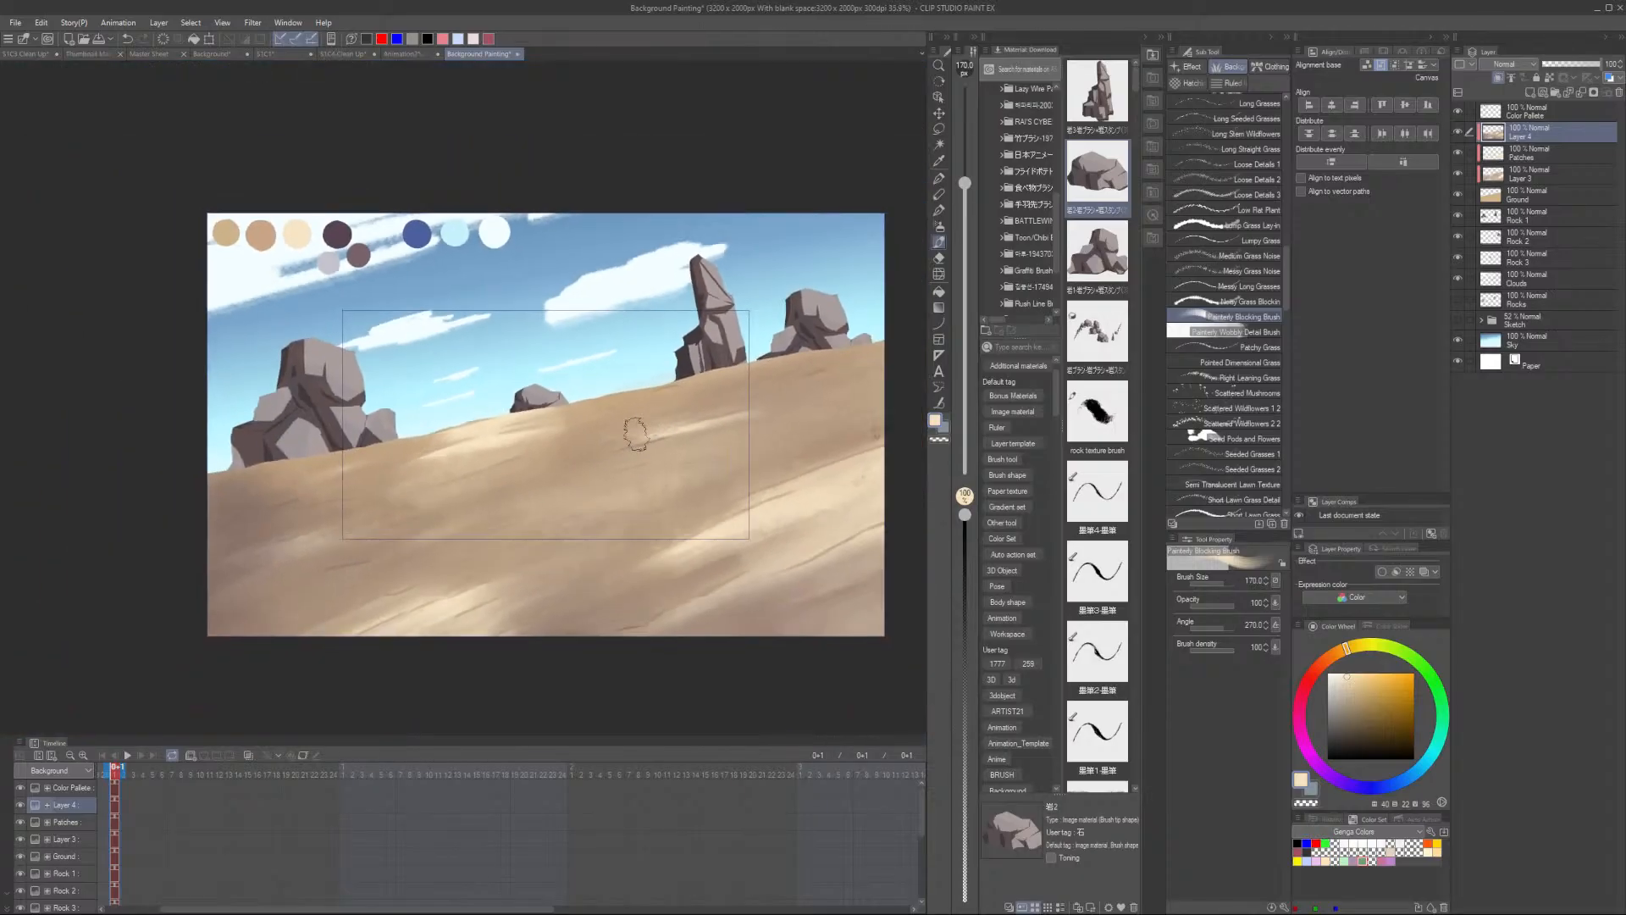
- Select the Rock 1 layer, sample the rock colour, pick the rock texture brush and enlarge it to 170
{"action": "left_click", "coordinate": [1538, 215]}
{"action": "scroll", "coordinate": [699, 355], "scroll_direction": "up", "scroll_amount": 2}
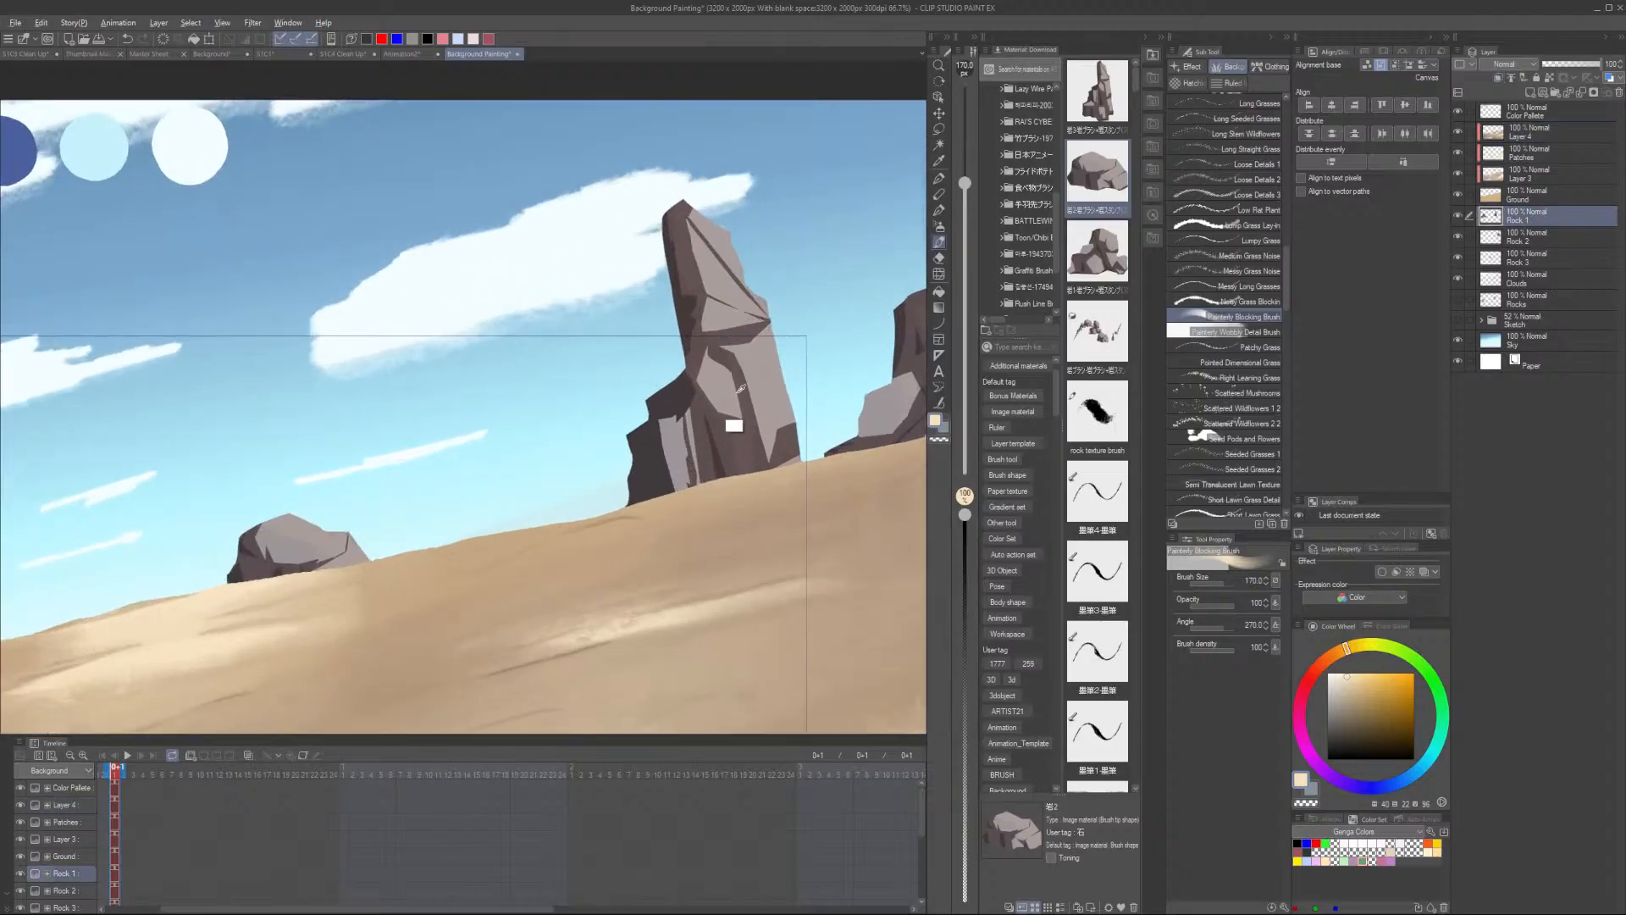
{"action": "left_click", "coordinate": [755, 419], "text": "alt"}
{"action": "scroll", "coordinate": [1246, 386], "scroll_direction": "down", "scroll_amount": 10}
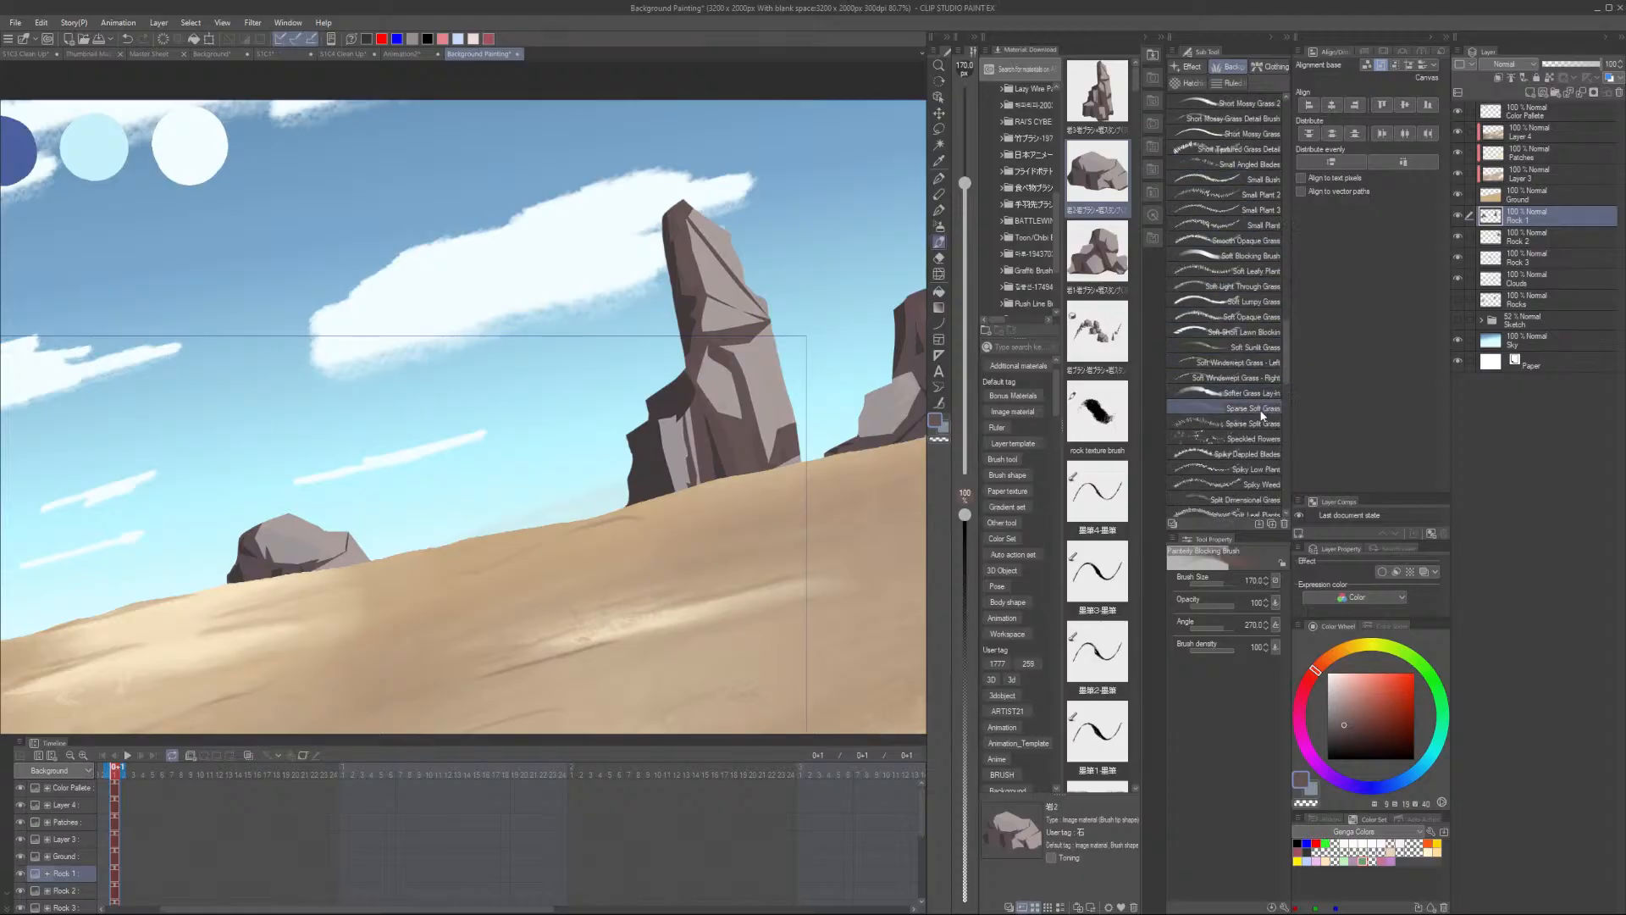
{"action": "scroll", "coordinate": [1254, 415], "scroll_direction": "down", "scroll_amount": 6}
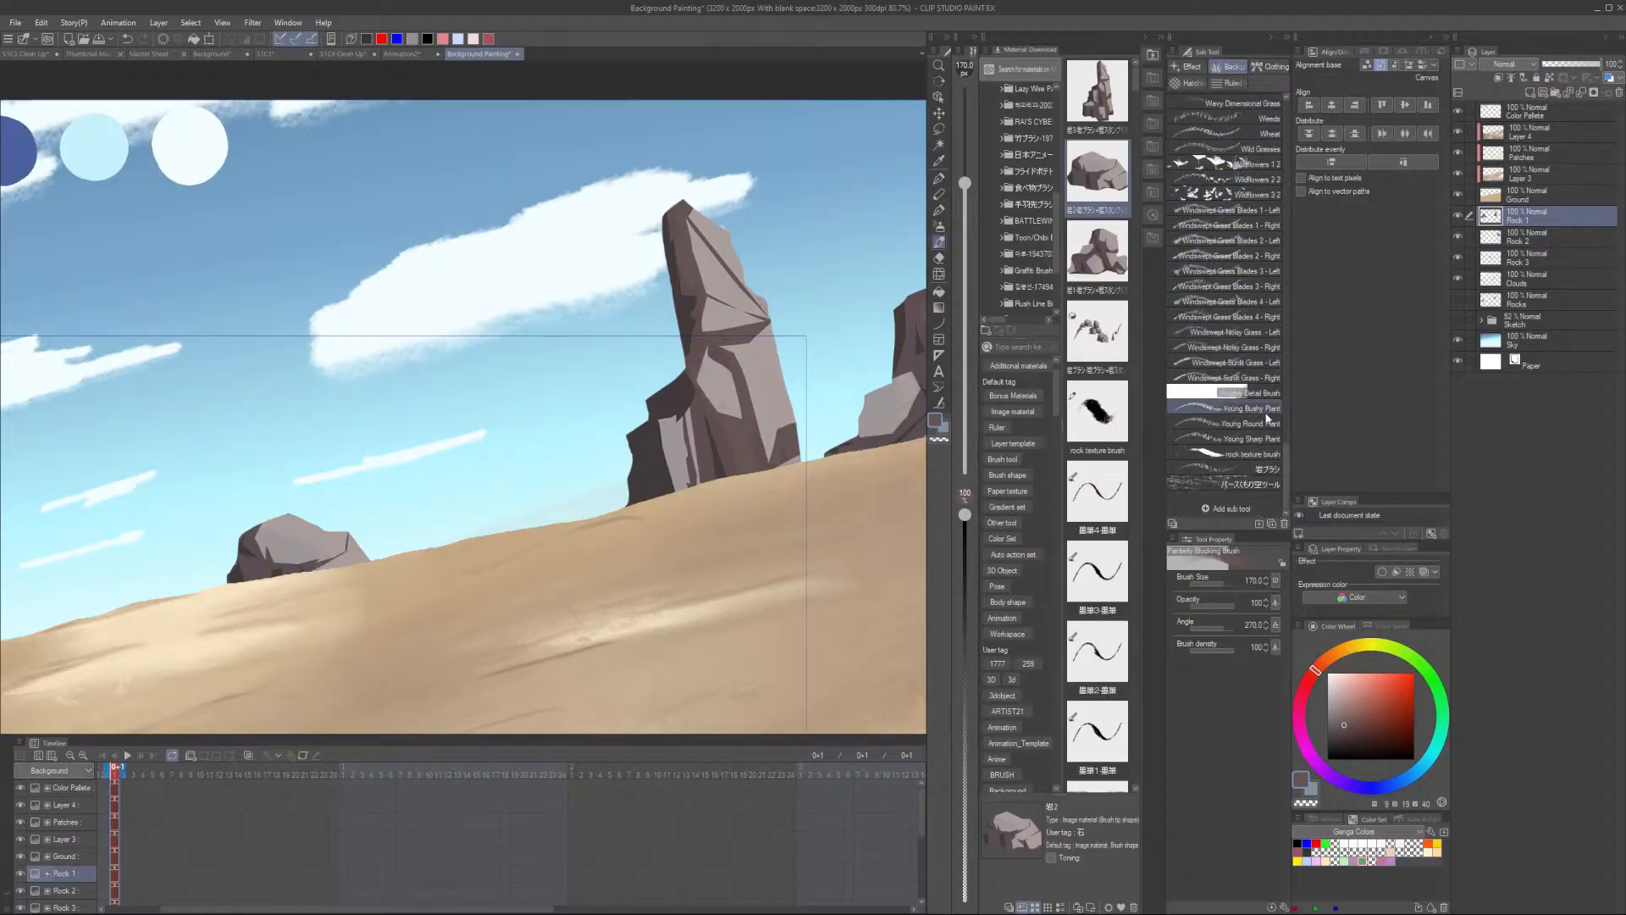
{"action": "left_click", "coordinate": [1258, 457]}
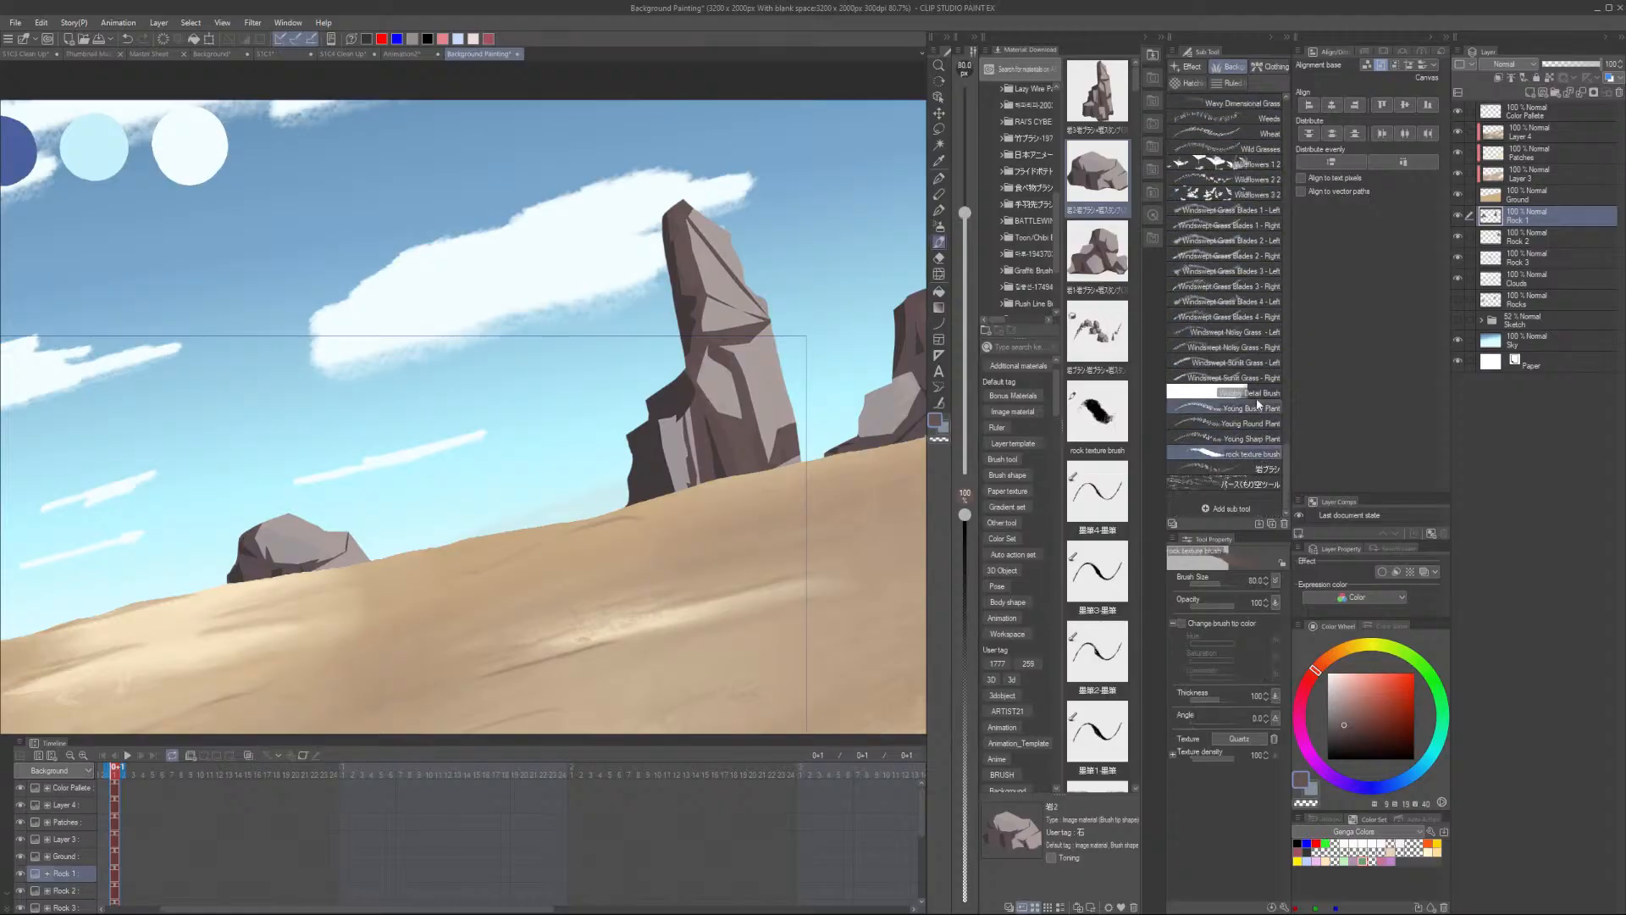
{"action": "scroll", "coordinate": [745, 343], "scroll_direction": "up", "scroll_amount": 1}
{"action": "key", "text": "bracketright"}
{"action": "key", "text": "bracketright"}
{"action": "key", "text": "bracketright"}
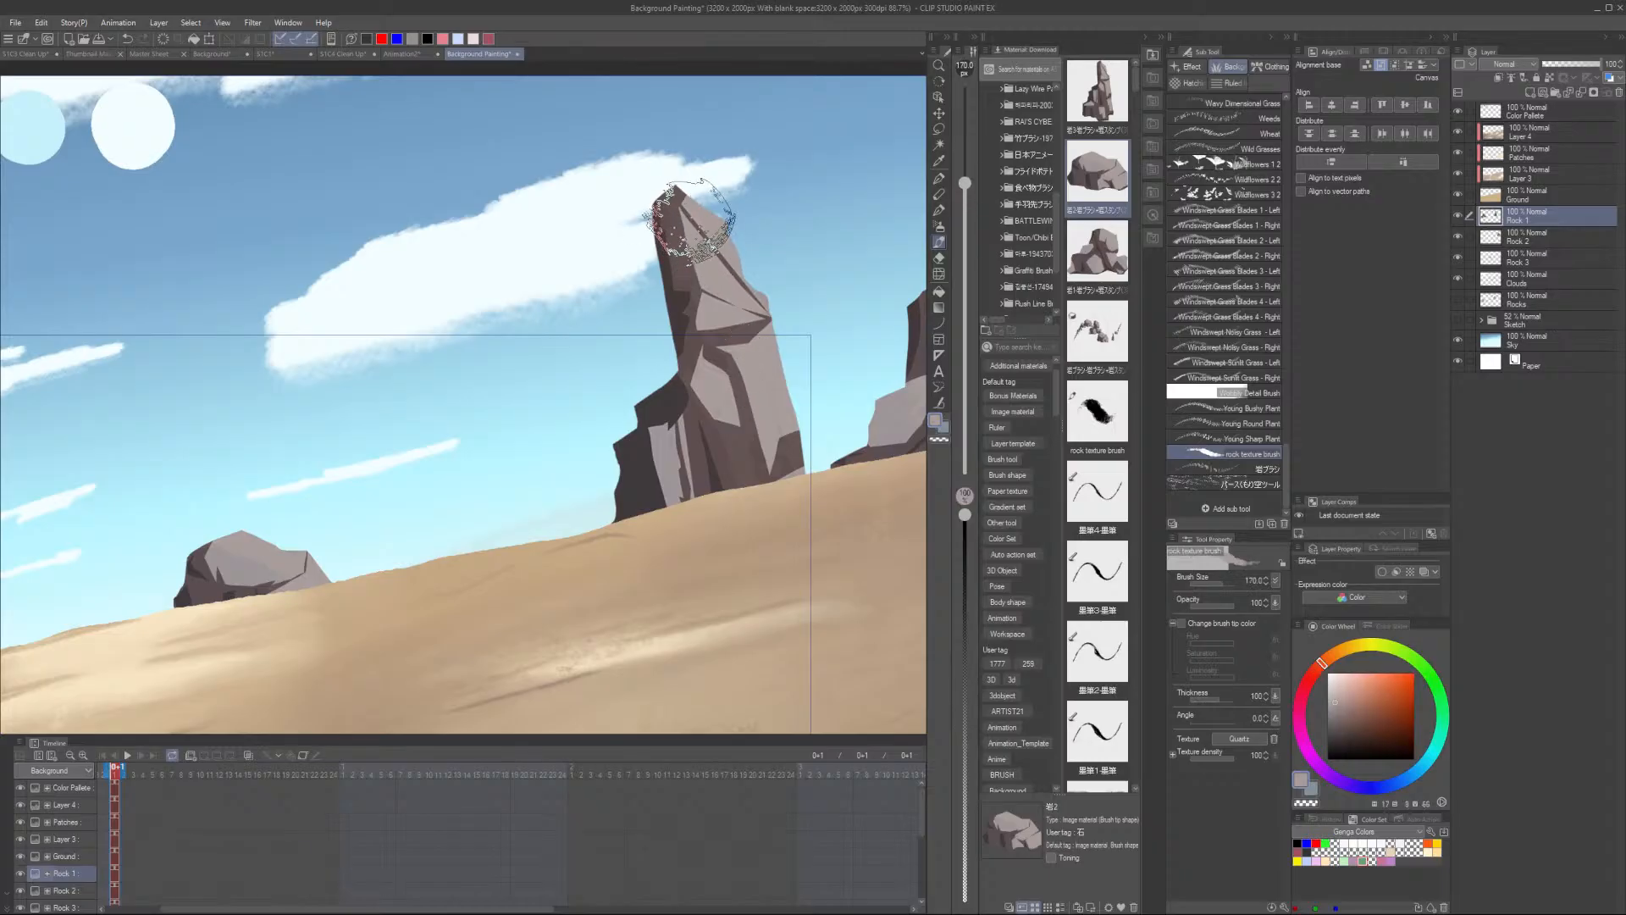
- Try to stamp rock texture onto the tall rock on the Rock 1 layer
{"action": "scroll", "coordinate": [757, 386], "scroll_direction": "up", "scroll_amount": 4}
{"action": "mouse_move", "coordinate": [759, 349]}
{"action": "left_mouse_down"}
{"action": "mouse_move", "coordinate": [727, 336]}
{"action": "mouse_move", "coordinate": [772, 501]}
{"action": "left_mouse_up"}
{"action": "left_click", "coordinate": [687, 322], "text": "alt"}
{"action": "left_click_drag", "start_coordinate": [696, 369], "coordinate": [710, 414]}
{"action": "left_click_drag", "start_coordinate": [645, 149], "coordinate": [666, 222]}
{"action": "mouse_move", "coordinate": [696, 329]}
{"action": "left_mouse_down"}
{"action": "mouse_move", "coordinate": [727, 441]}
{"action": "mouse_move", "coordinate": [747, 424]}
{"action": "left_mouse_up"}
{"action": "left_click", "coordinate": [722, 292], "text": "alt"}
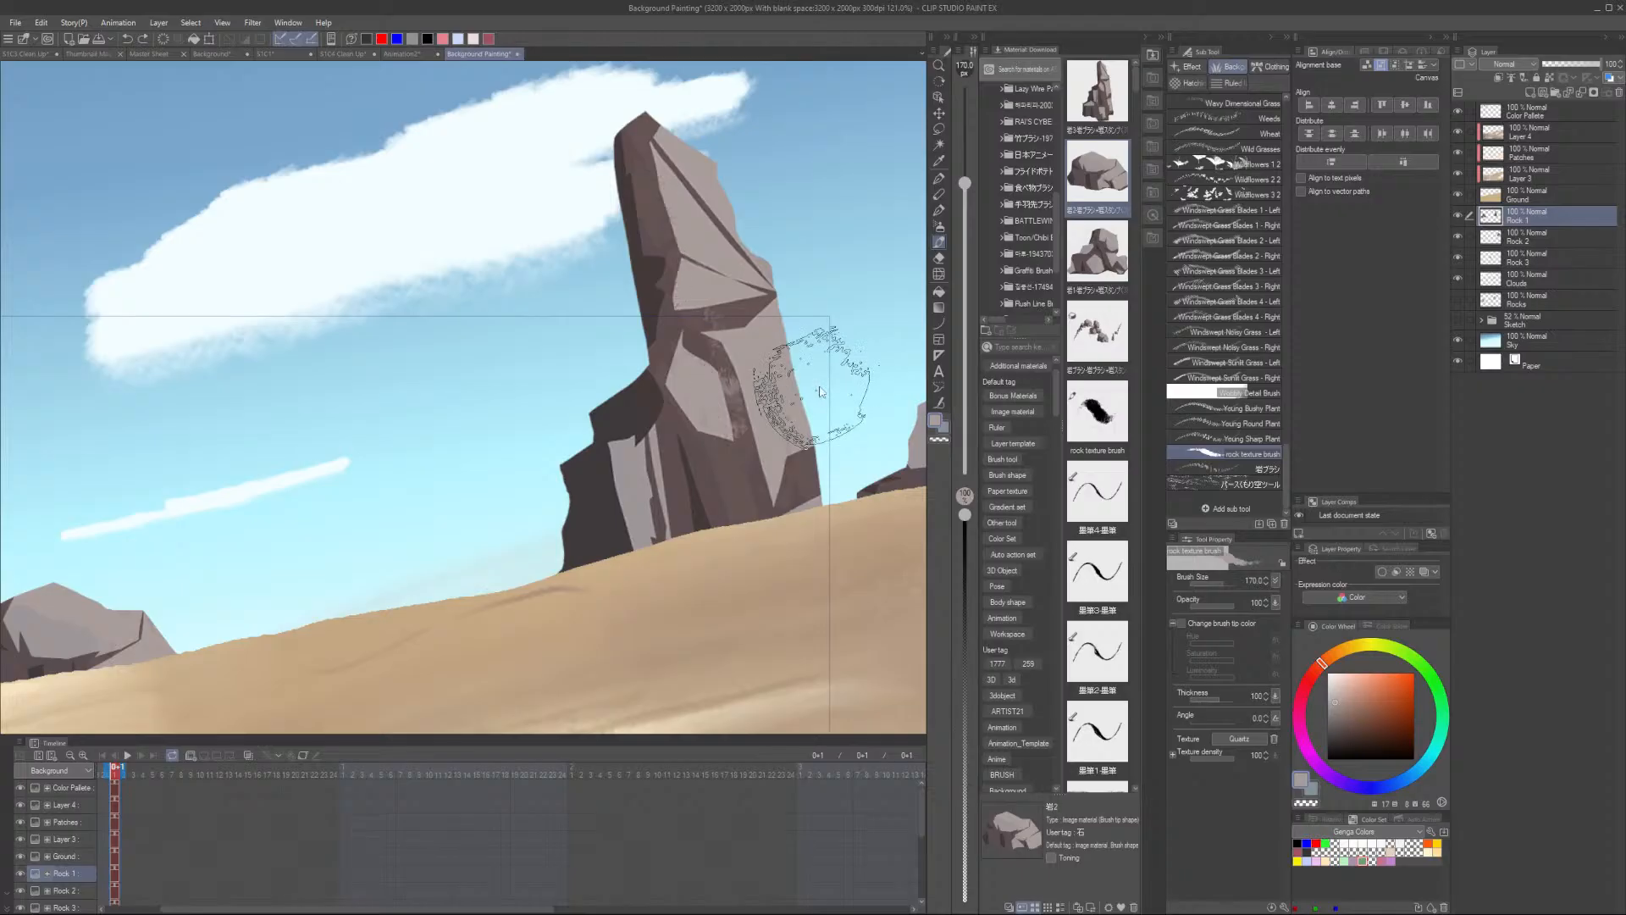
- Add a new layer above Rock 1 and stamp rock texture on the tall rock's top and middle
{"action": "left_click", "coordinate": [1529, 92]}
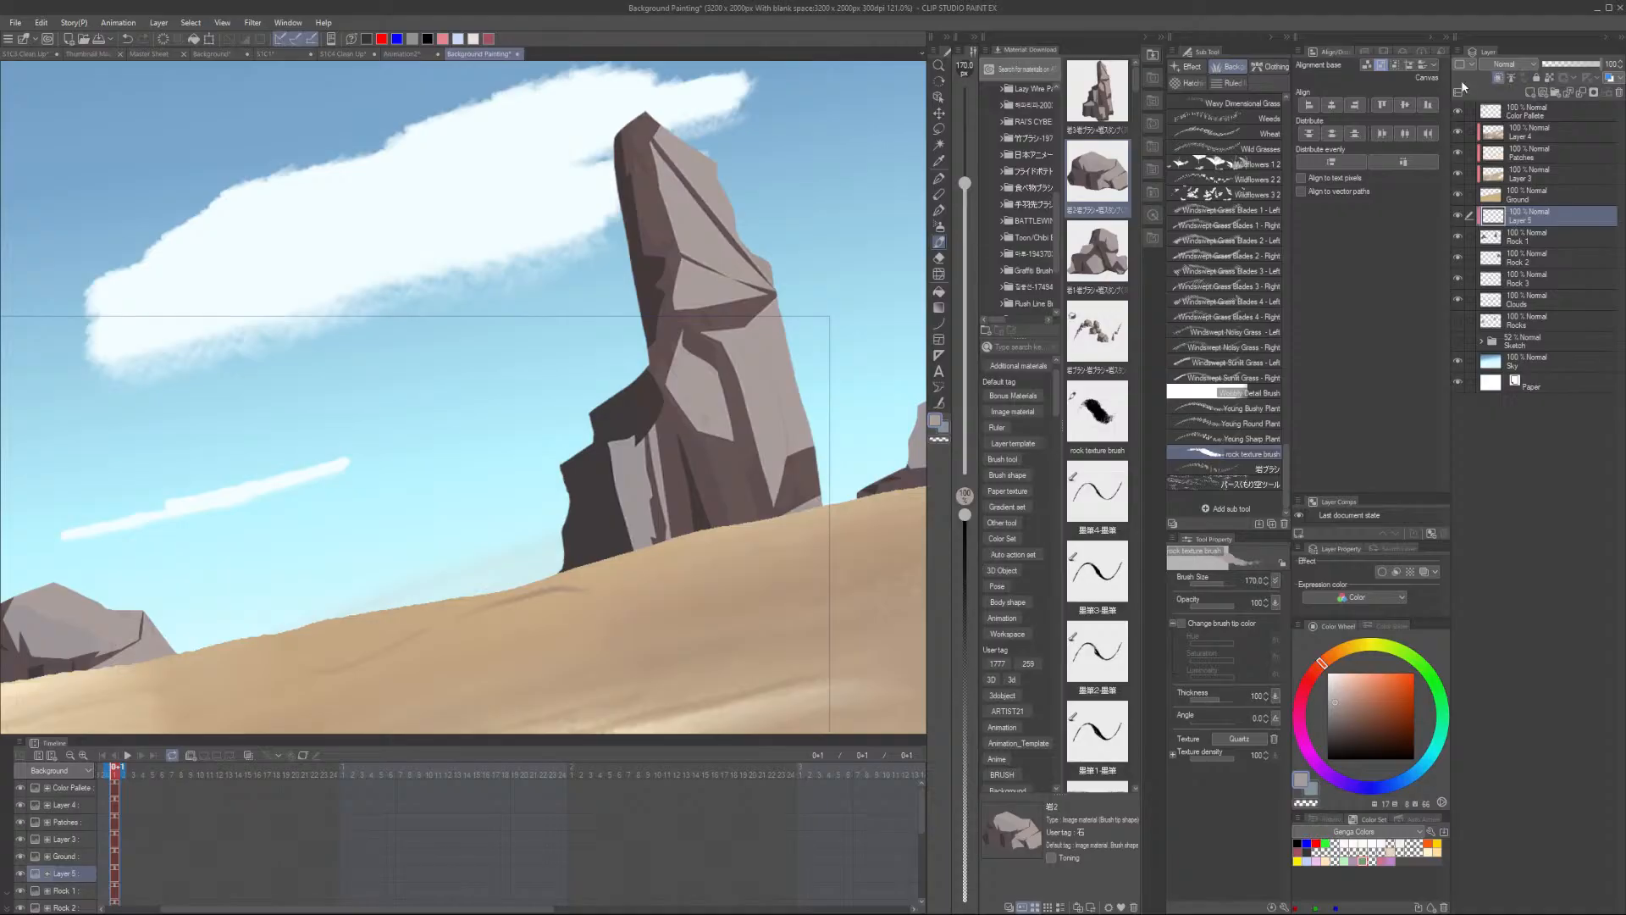
{"action": "left_click_drag", "start_coordinate": [656, 156], "coordinate": [682, 236]}
{"action": "left_click_drag", "start_coordinate": [712, 366], "coordinate": [715, 407]}
{"action": "left_click_drag", "start_coordinate": [654, 148], "coordinate": [670, 246]}
{"action": "mouse_move", "coordinate": [758, 343]}
{"action": "left_mouse_down"}
{"action": "mouse_move", "coordinate": [733, 304]}
{"action": "mouse_move", "coordinate": [780, 410]}
{"action": "mouse_move", "coordinate": [716, 312]}
{"action": "mouse_move", "coordinate": [752, 399]}
{"action": "left_mouse_up"}
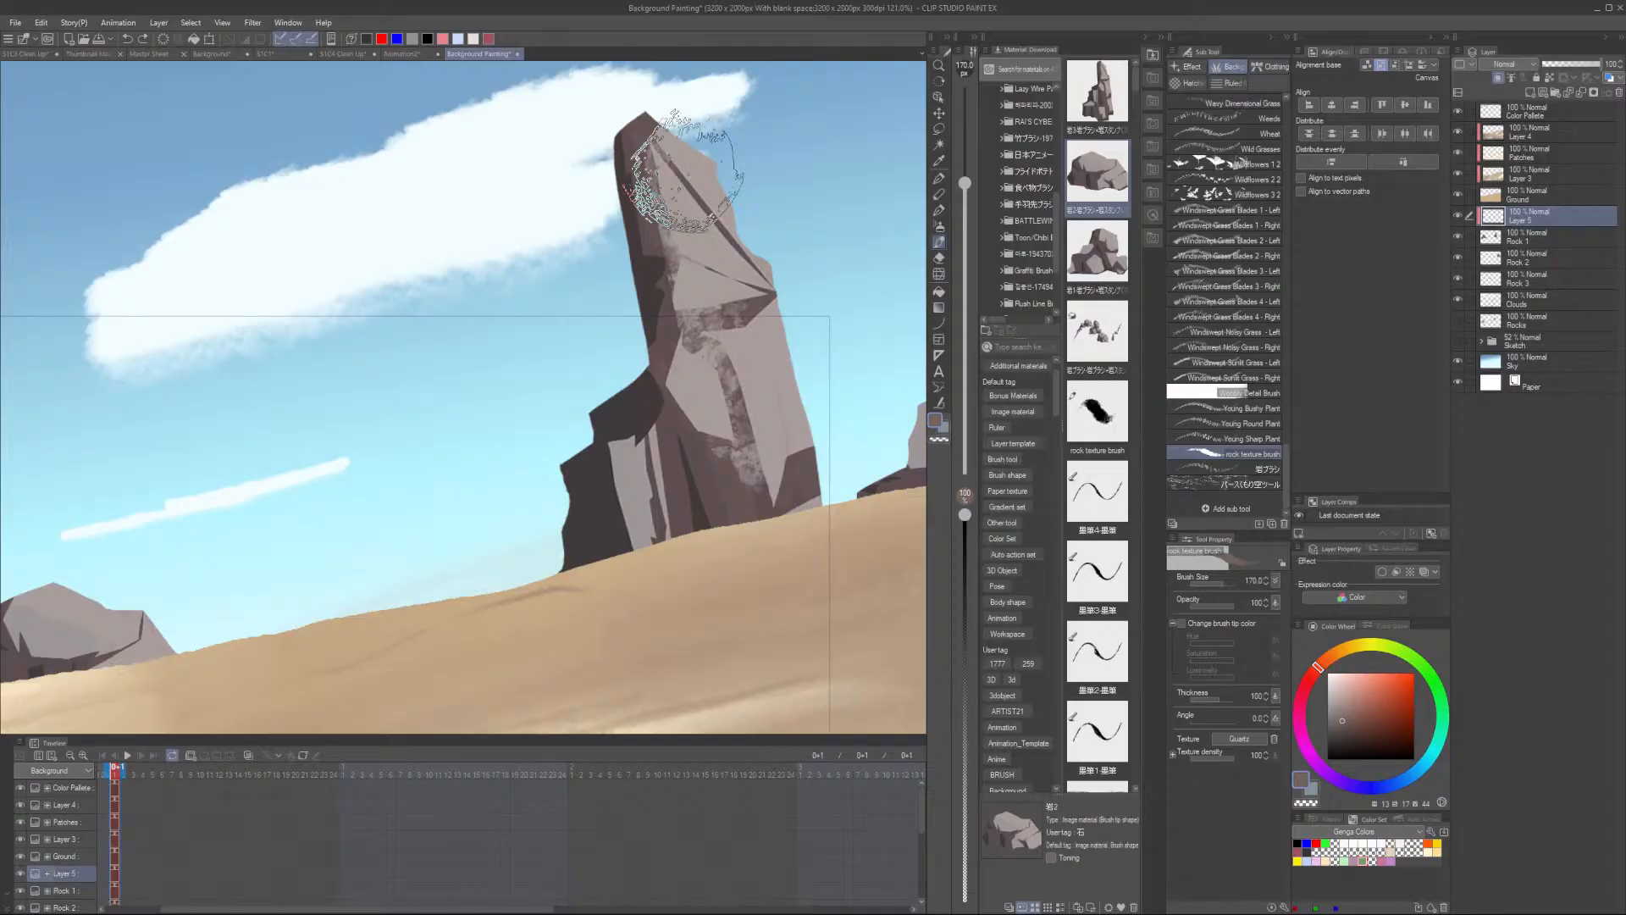
- Undo two stamps, restamp the tall rock's middle and enlarge the rock texture brush to 300
{"action": "key", "text": "ctrl+z"}
{"action": "key", "text": "ctrl+z"}
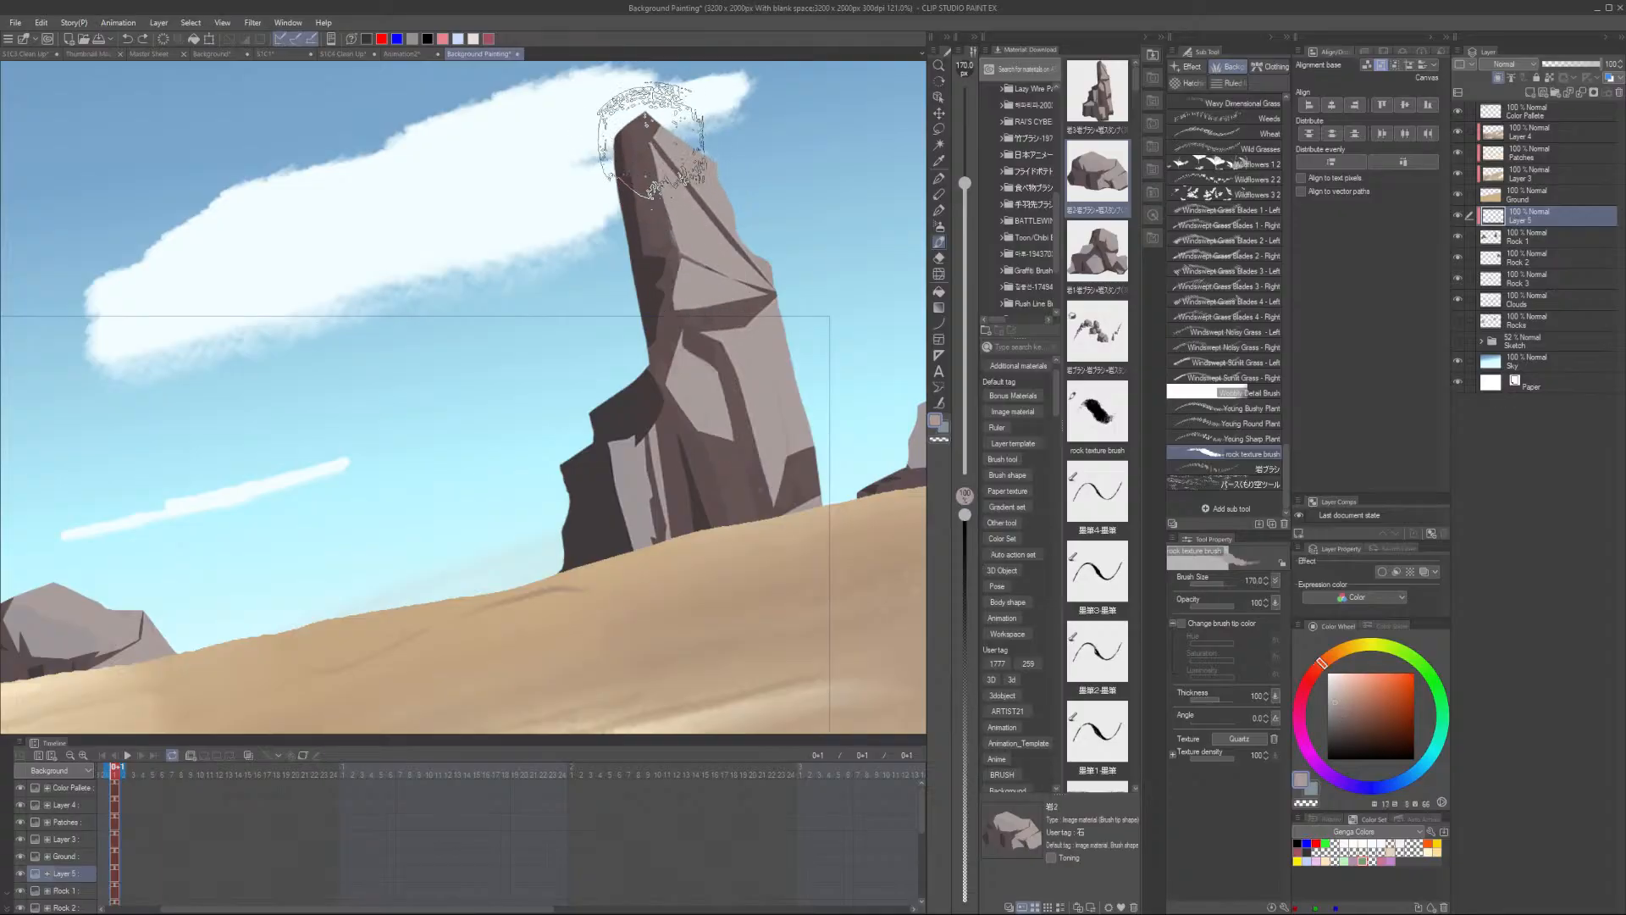
{"action": "mouse_move", "coordinate": [681, 254]}
{"action": "left_mouse_down"}
{"action": "mouse_move", "coordinate": [729, 472]}
{"action": "mouse_move", "coordinate": [683, 476]}
{"action": "mouse_move", "coordinate": [666, 347]}
{"action": "mouse_move", "coordinate": [727, 269]}
{"action": "mouse_move", "coordinate": [689, 211]}
{"action": "mouse_move", "coordinate": [775, 455]}
{"action": "mouse_move", "coordinate": [761, 474]}
{"action": "mouse_move", "coordinate": [684, 359]}
{"action": "left_mouse_up"}
{"action": "key", "text": "bracketright"}
{"action": "key", "text": "bracketright"}
{"action": "key", "text": "bracketright"}
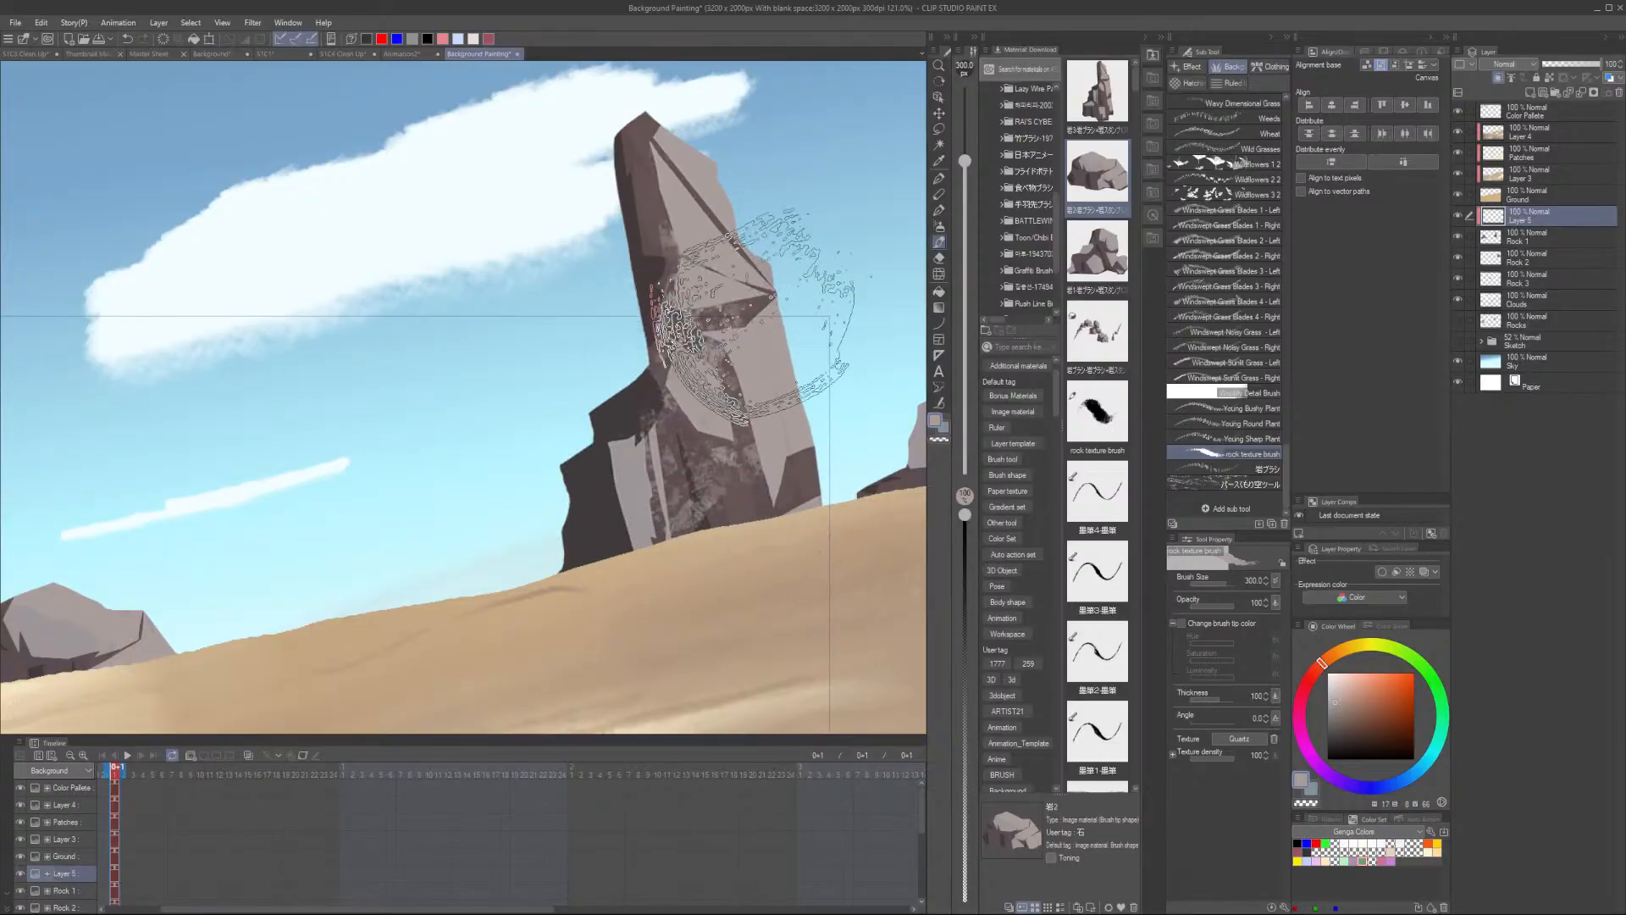
- Undo the last stamp and stamp larger rock texture across the tall rock's upper half
{"action": "key", "text": "ctrl+z"}
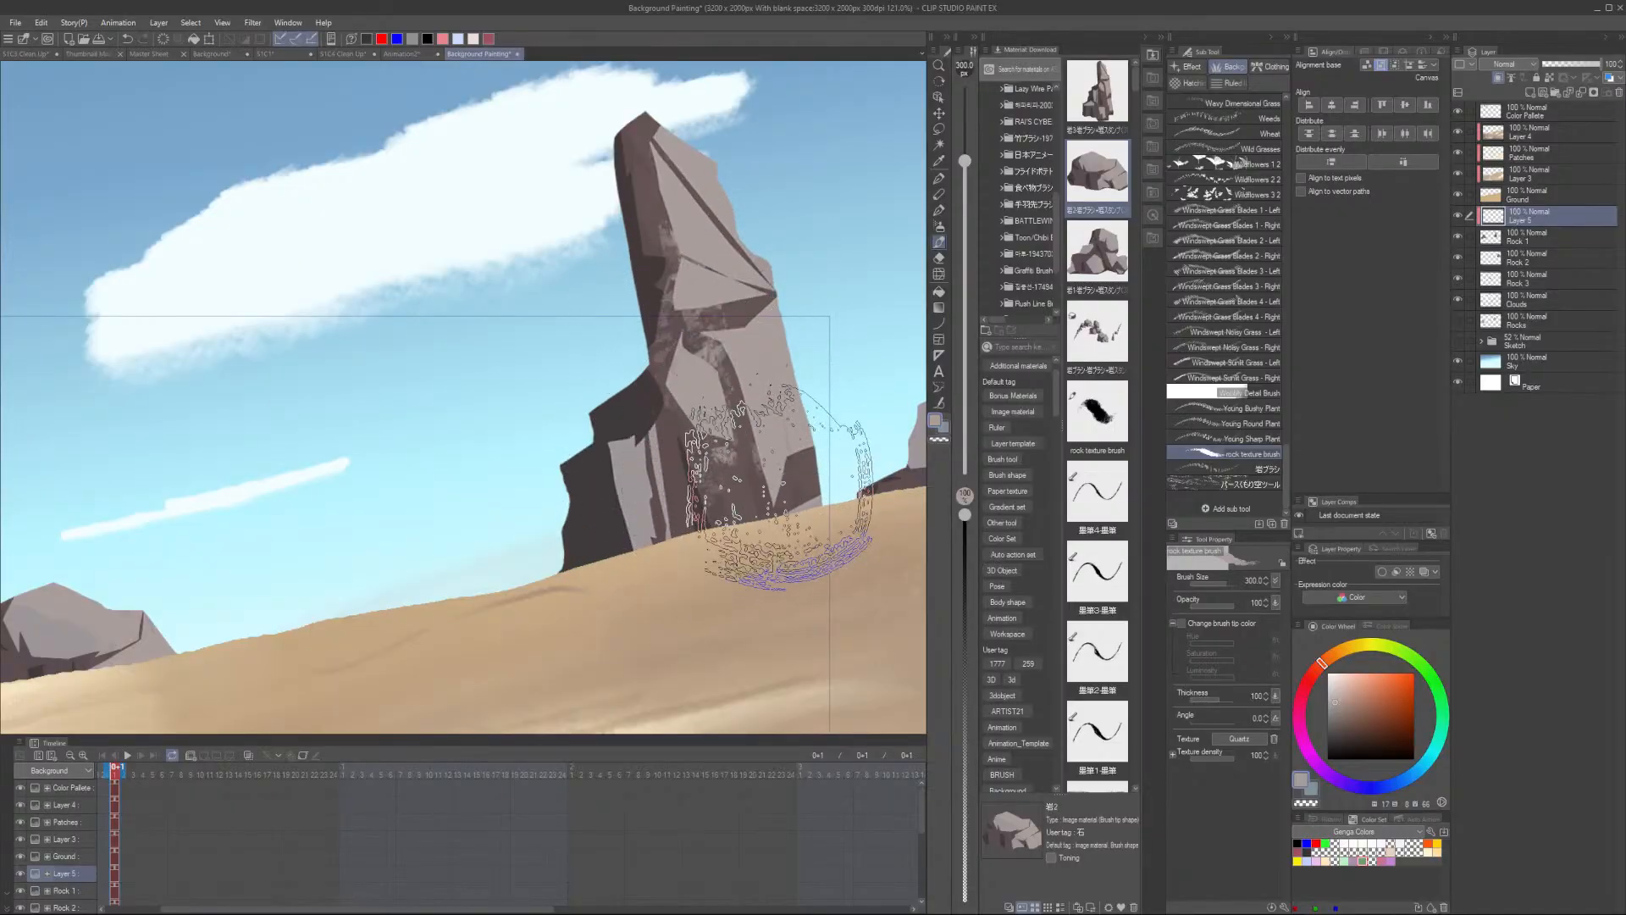
{"action": "left_click", "coordinate": [753, 455], "text": "alt"}
{"action": "mouse_move", "coordinate": [759, 363]}
{"action": "left_mouse_down"}
{"action": "mouse_move", "coordinate": [781, 485]}
{"action": "mouse_move", "coordinate": [654, 497]}
{"action": "left_mouse_up"}
{"action": "scroll", "coordinate": [853, 425], "scroll_direction": "down", "scroll_amount": 12}
{"action": "scroll", "coordinate": [698, 436], "scroll_direction": "up", "scroll_amount": 4}
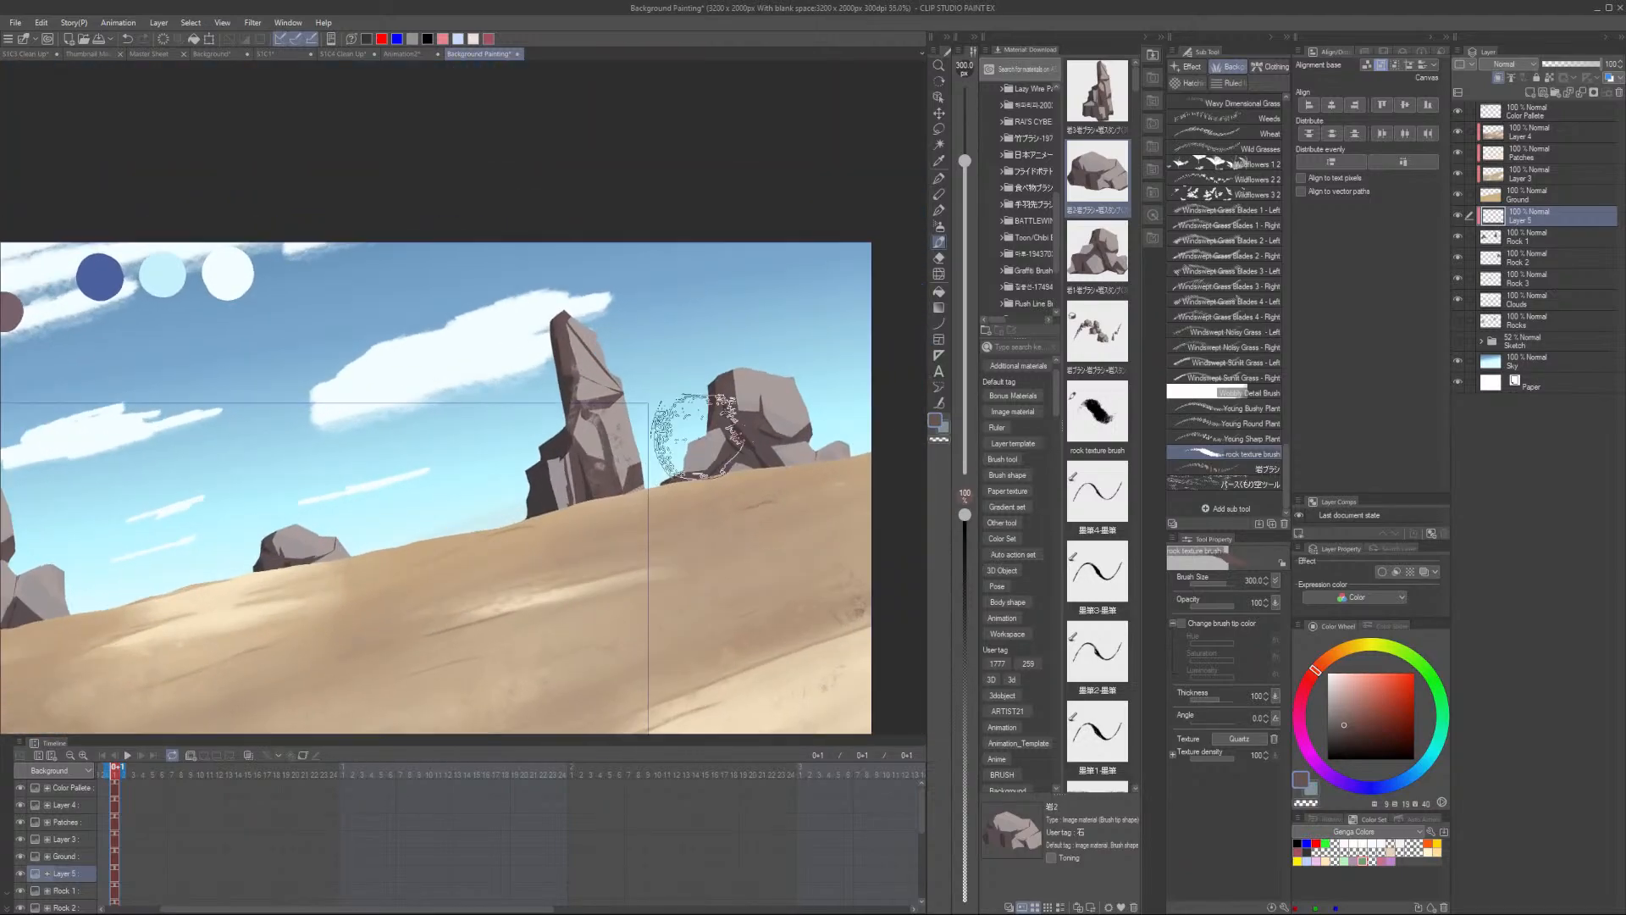
{"action": "scroll", "coordinate": [697, 434], "scroll_direction": "up", "scroll_amount": 1}
{"action": "scroll", "coordinate": [622, 356], "scroll_direction": "up", "scroll_amount": 3}
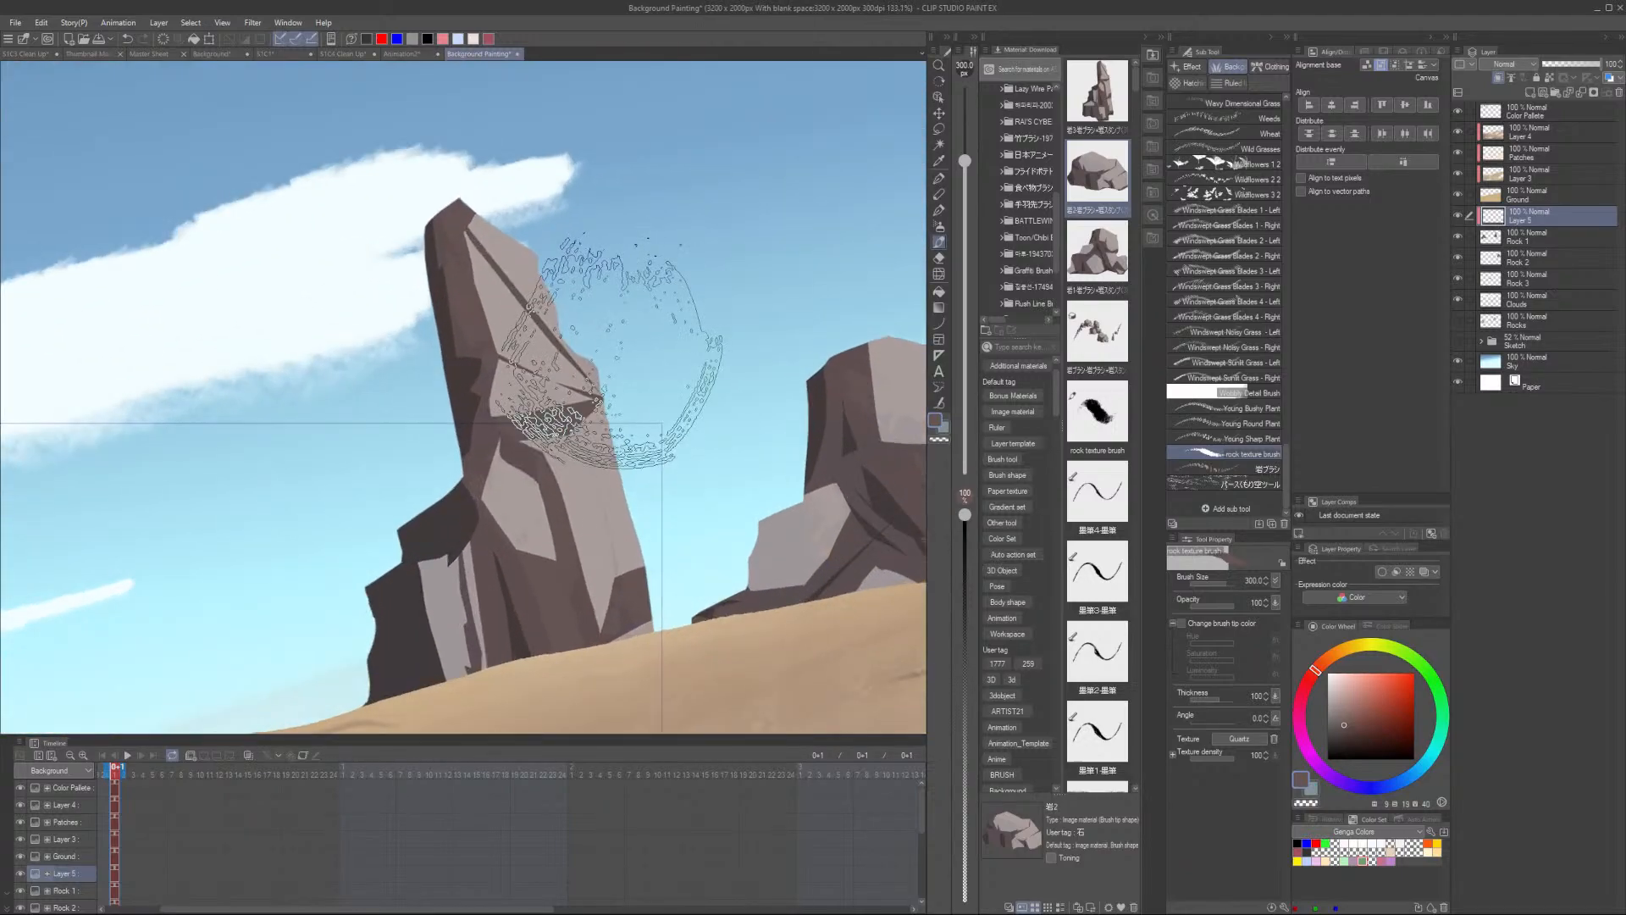
{"action": "scroll", "coordinate": [588, 436], "scroll_direction": "down", "scroll_amount": 4}
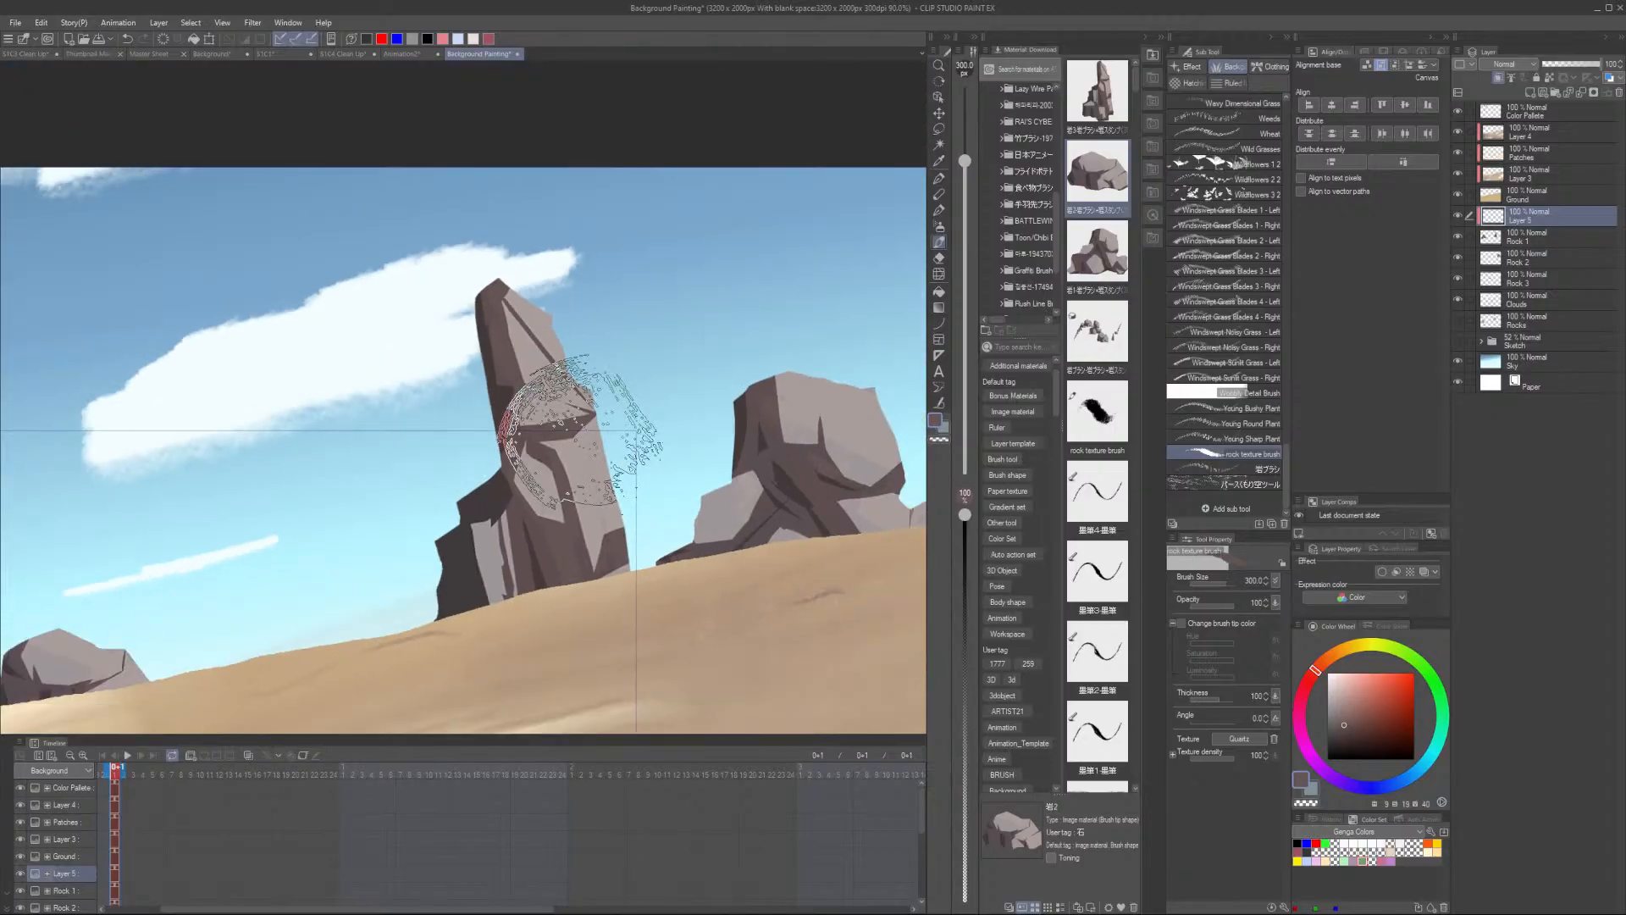
{"action": "scroll", "coordinate": [587, 438], "scroll_direction": "up", "scroll_amount": 4}
{"action": "scroll", "coordinate": [602, 470], "scroll_direction": "down", "scroll_amount": 3}
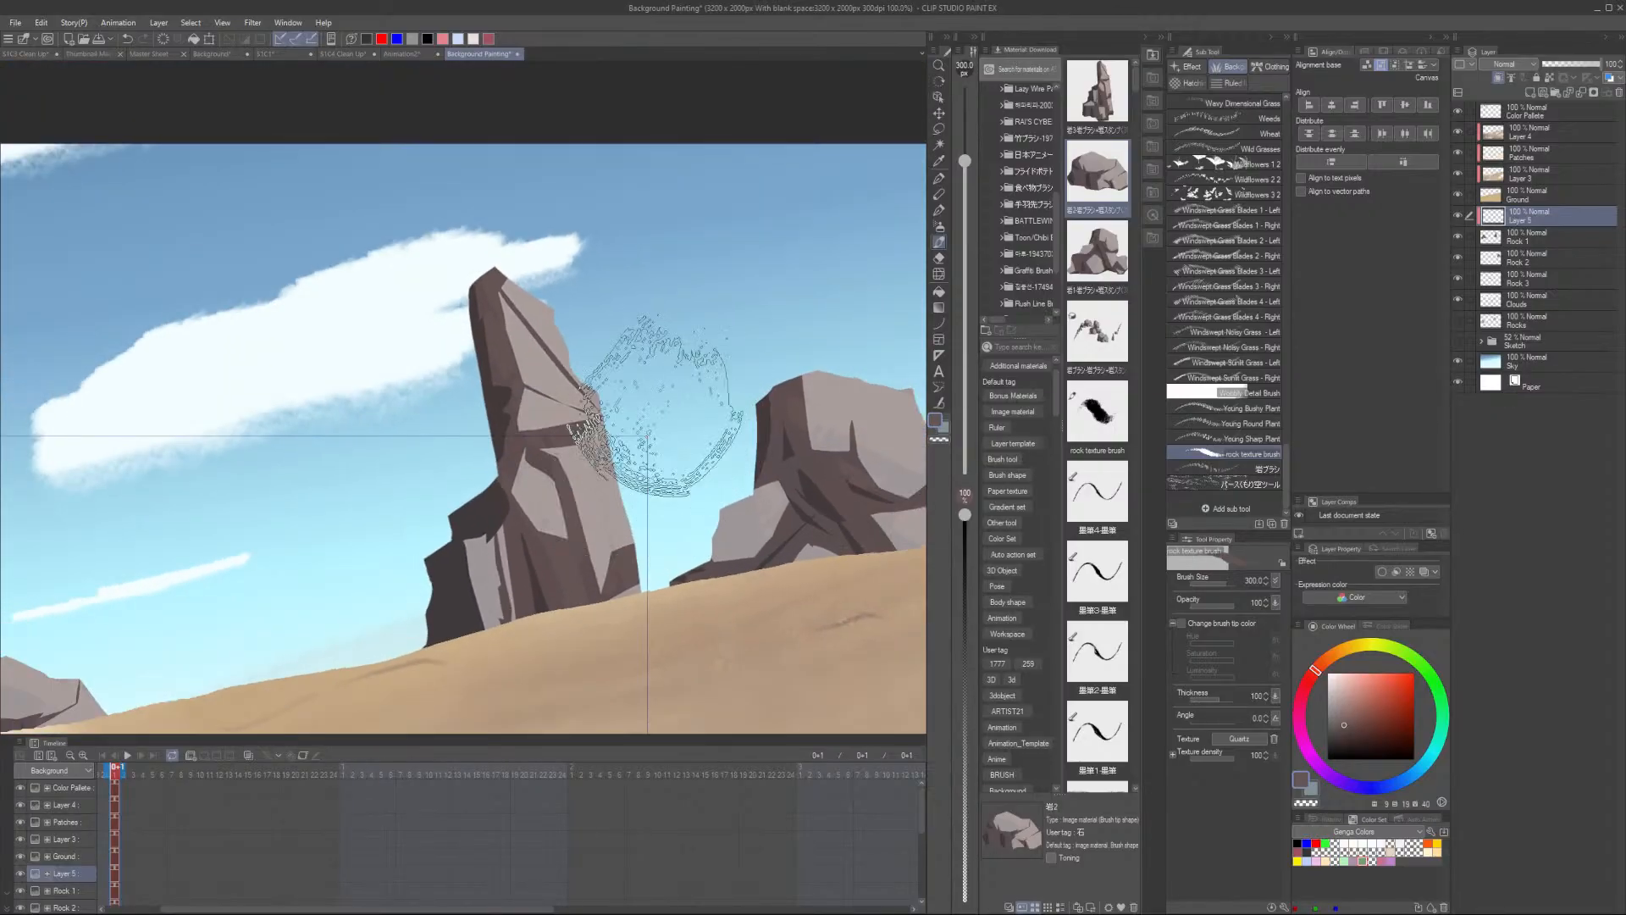
{"action": "scroll", "coordinate": [656, 407], "scroll_direction": "down", "scroll_amount": 4}
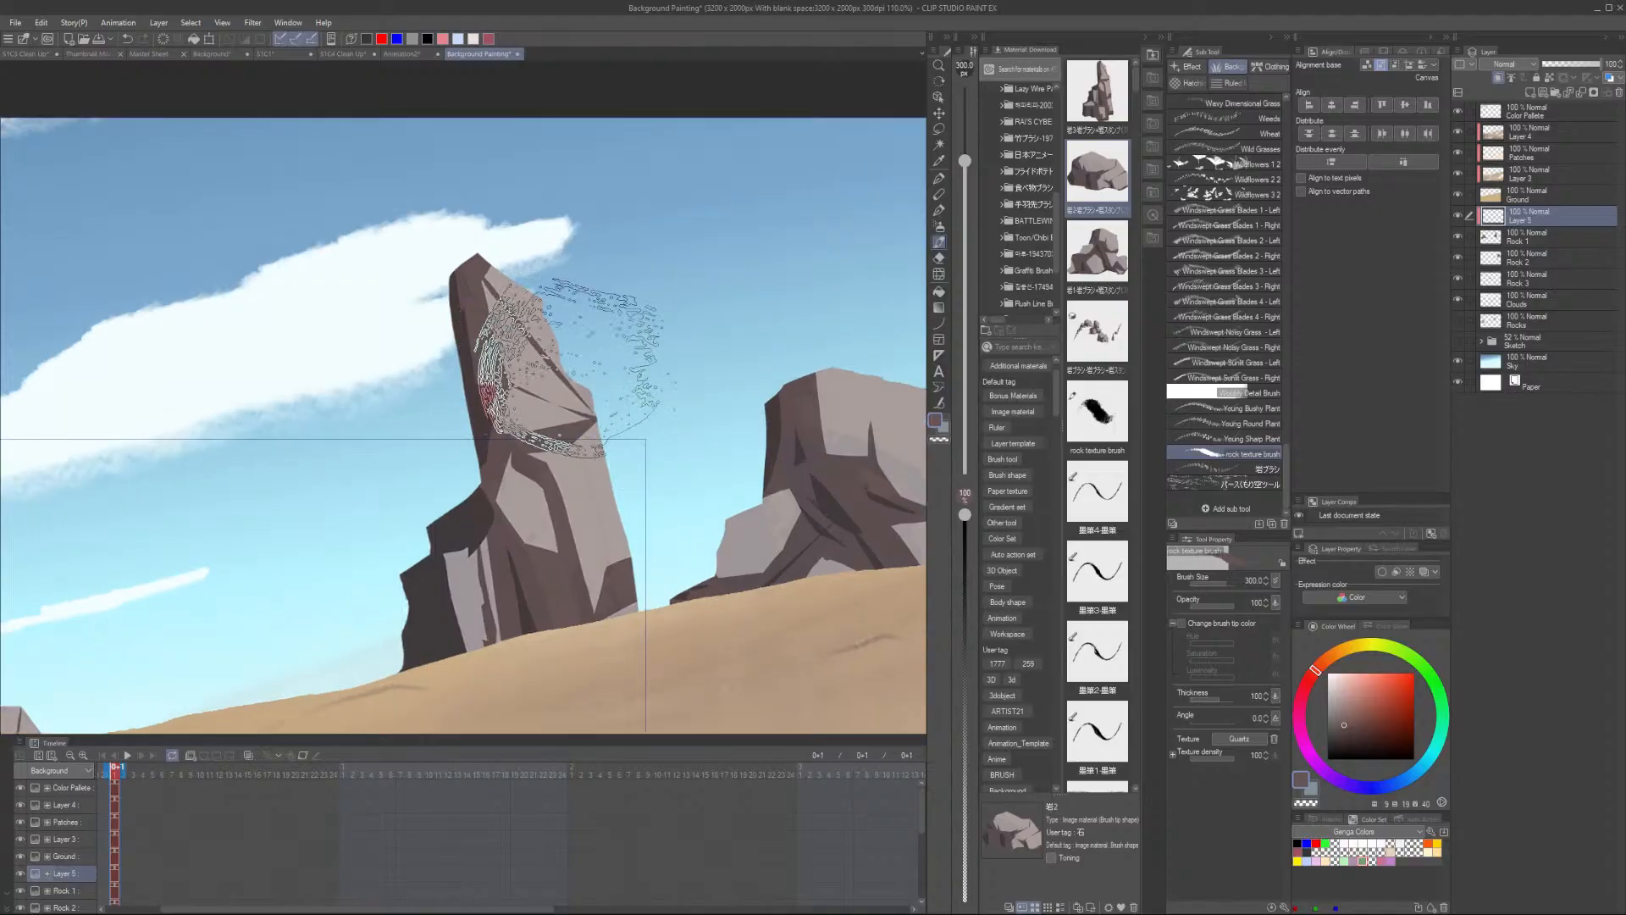
- Lighten the tall rock's layer by raising its luminosity with Hue/Saturation/Luminosity
{"action": "left_click", "coordinate": [1520, 236]}
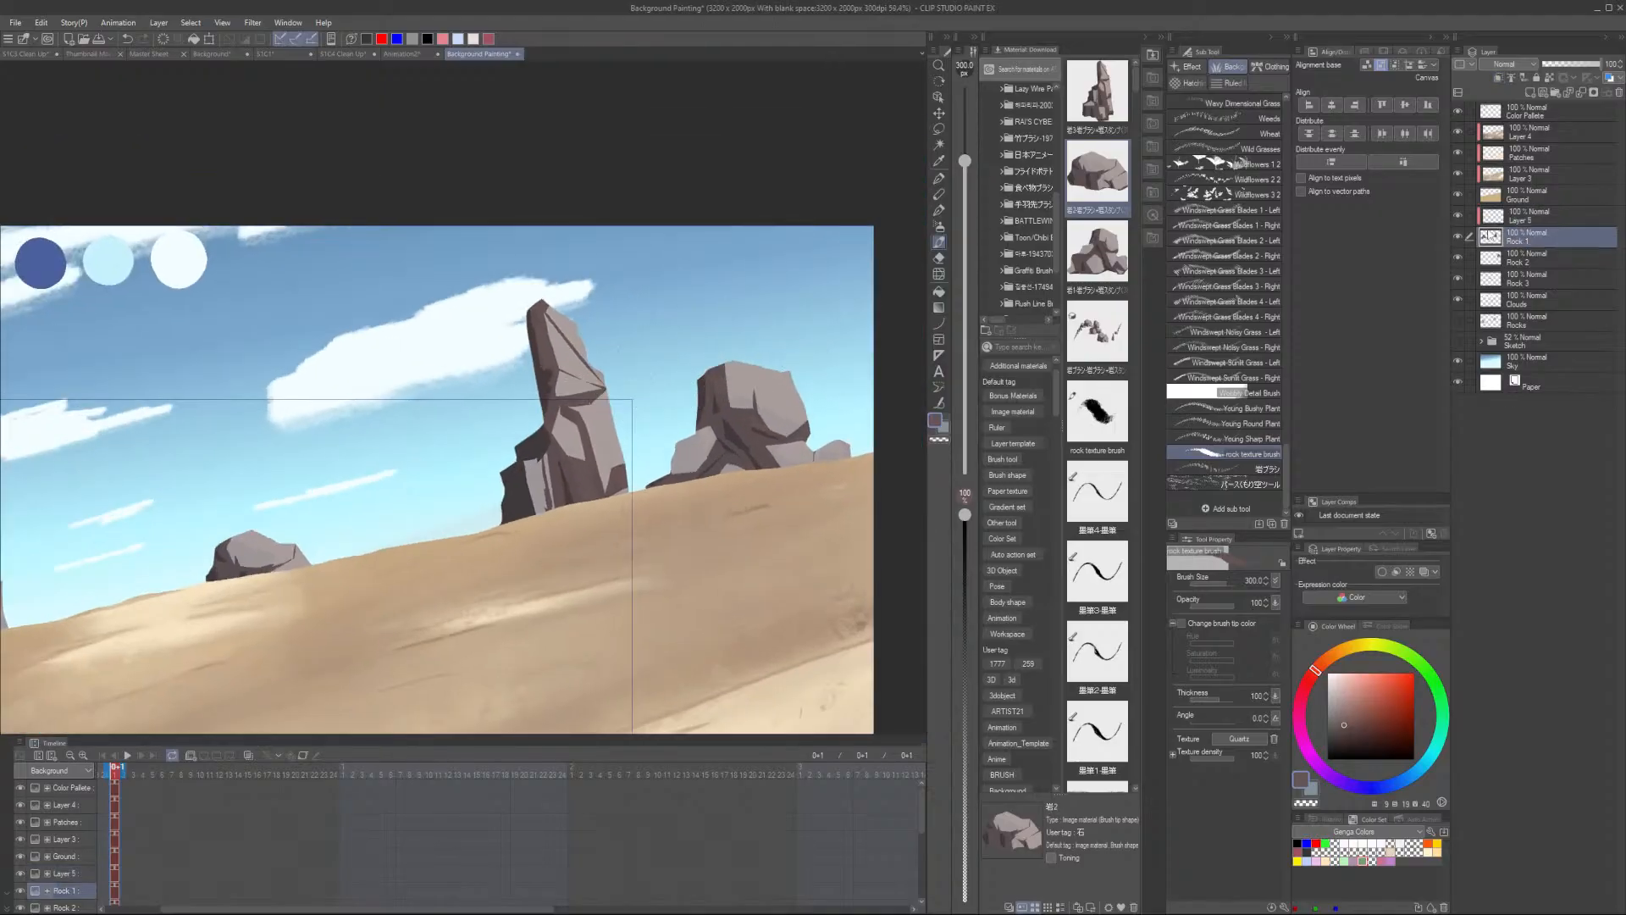
{"action": "key", "text": "ctrl+u"}
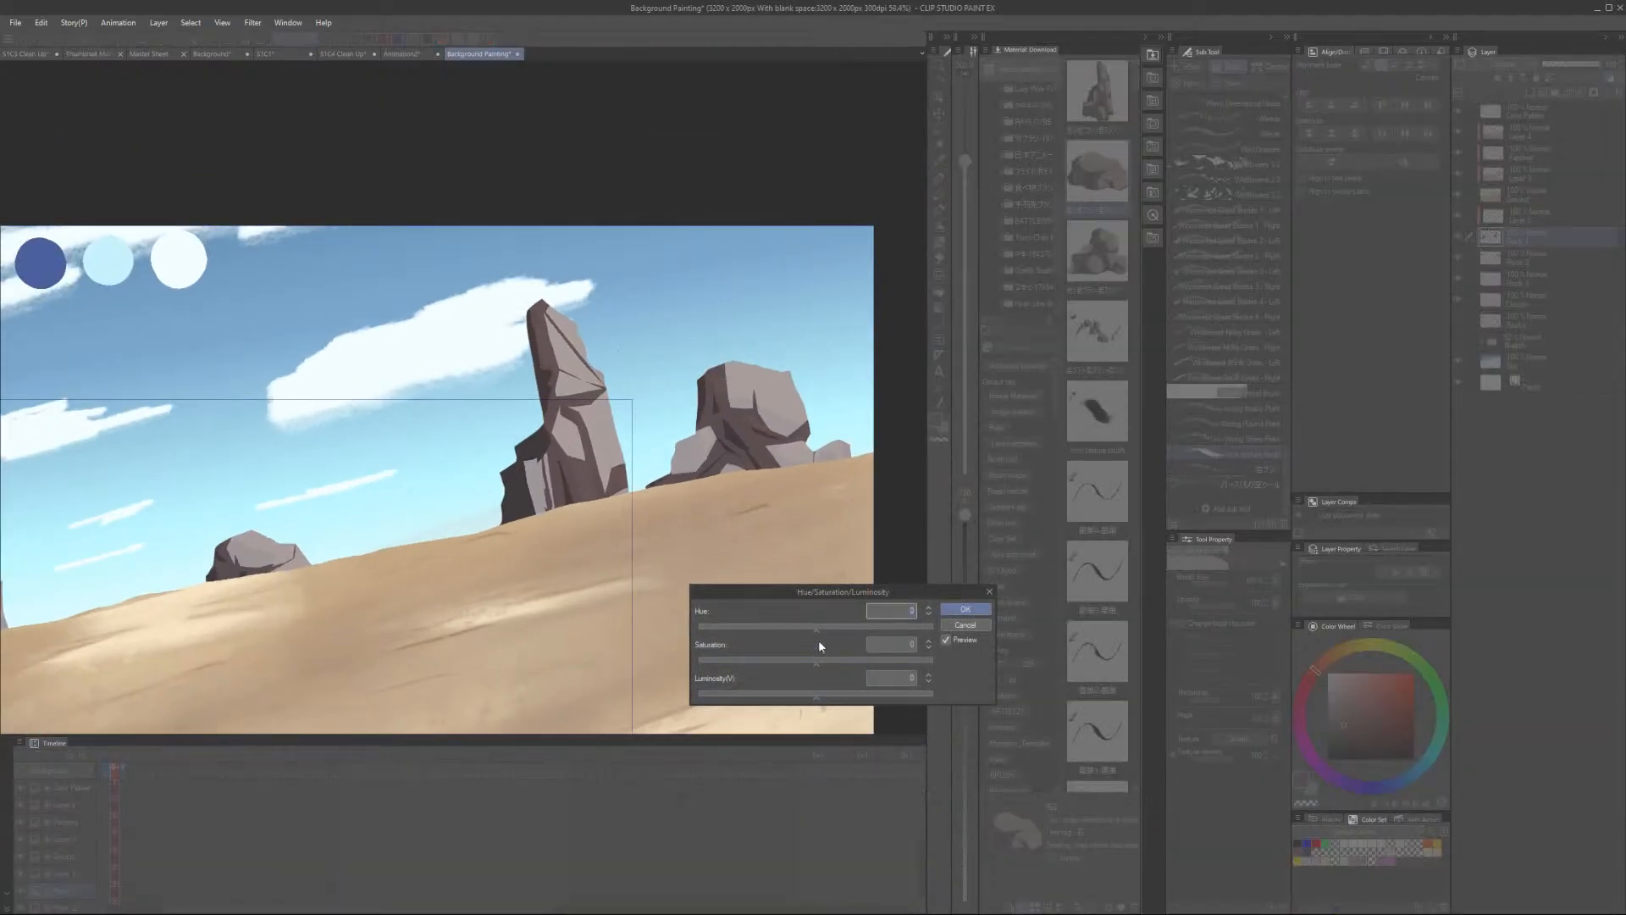
{"action": "left_click_drag", "start_coordinate": [815, 698], "coordinate": [846, 699]}
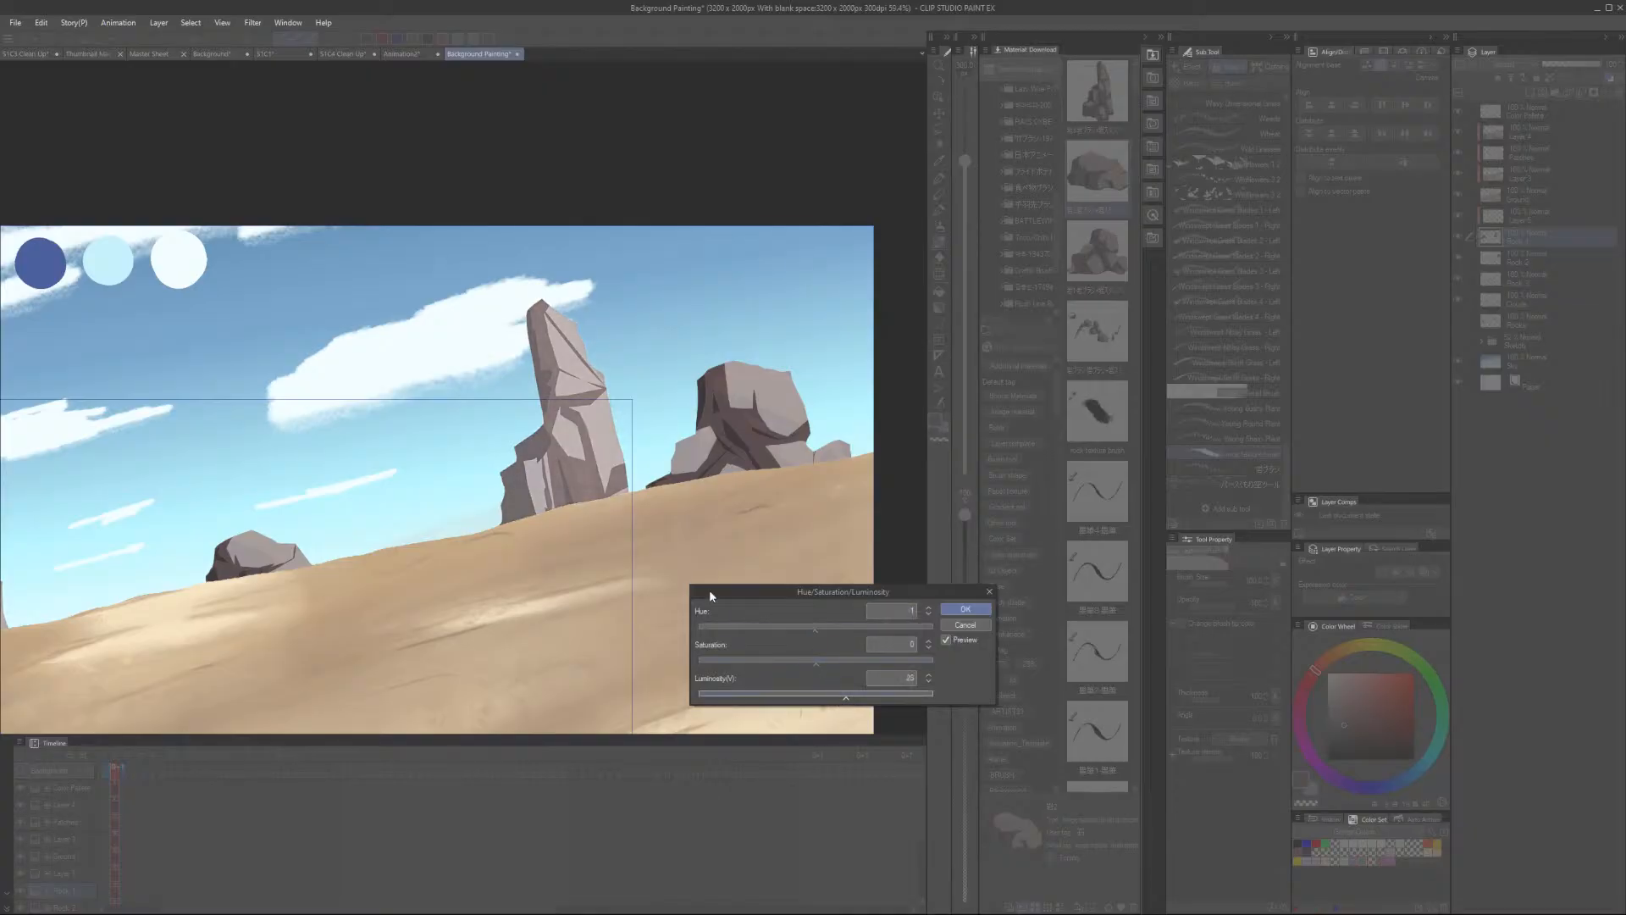
{"action": "scroll", "coordinate": [666, 476], "scroll_direction": "down", "scroll_amount": 2}
{"action": "scroll", "coordinate": [543, 514], "scroll_direction": "up", "scroll_amount": 1}
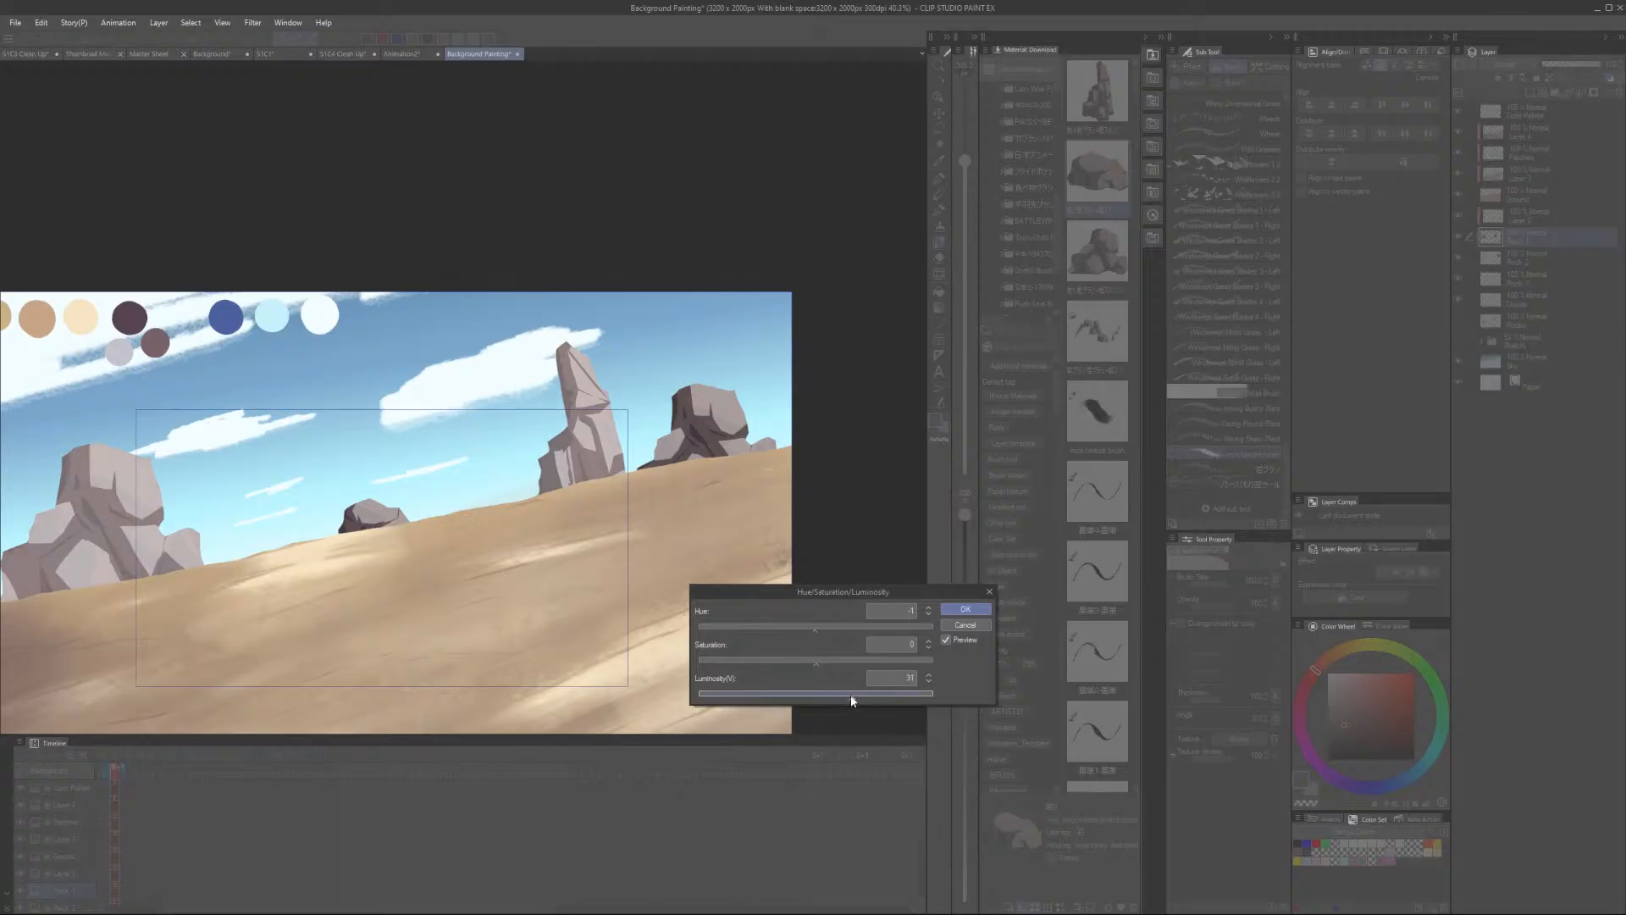
{"action": "left_click_drag", "start_coordinate": [852, 700], "coordinate": [844, 699]}
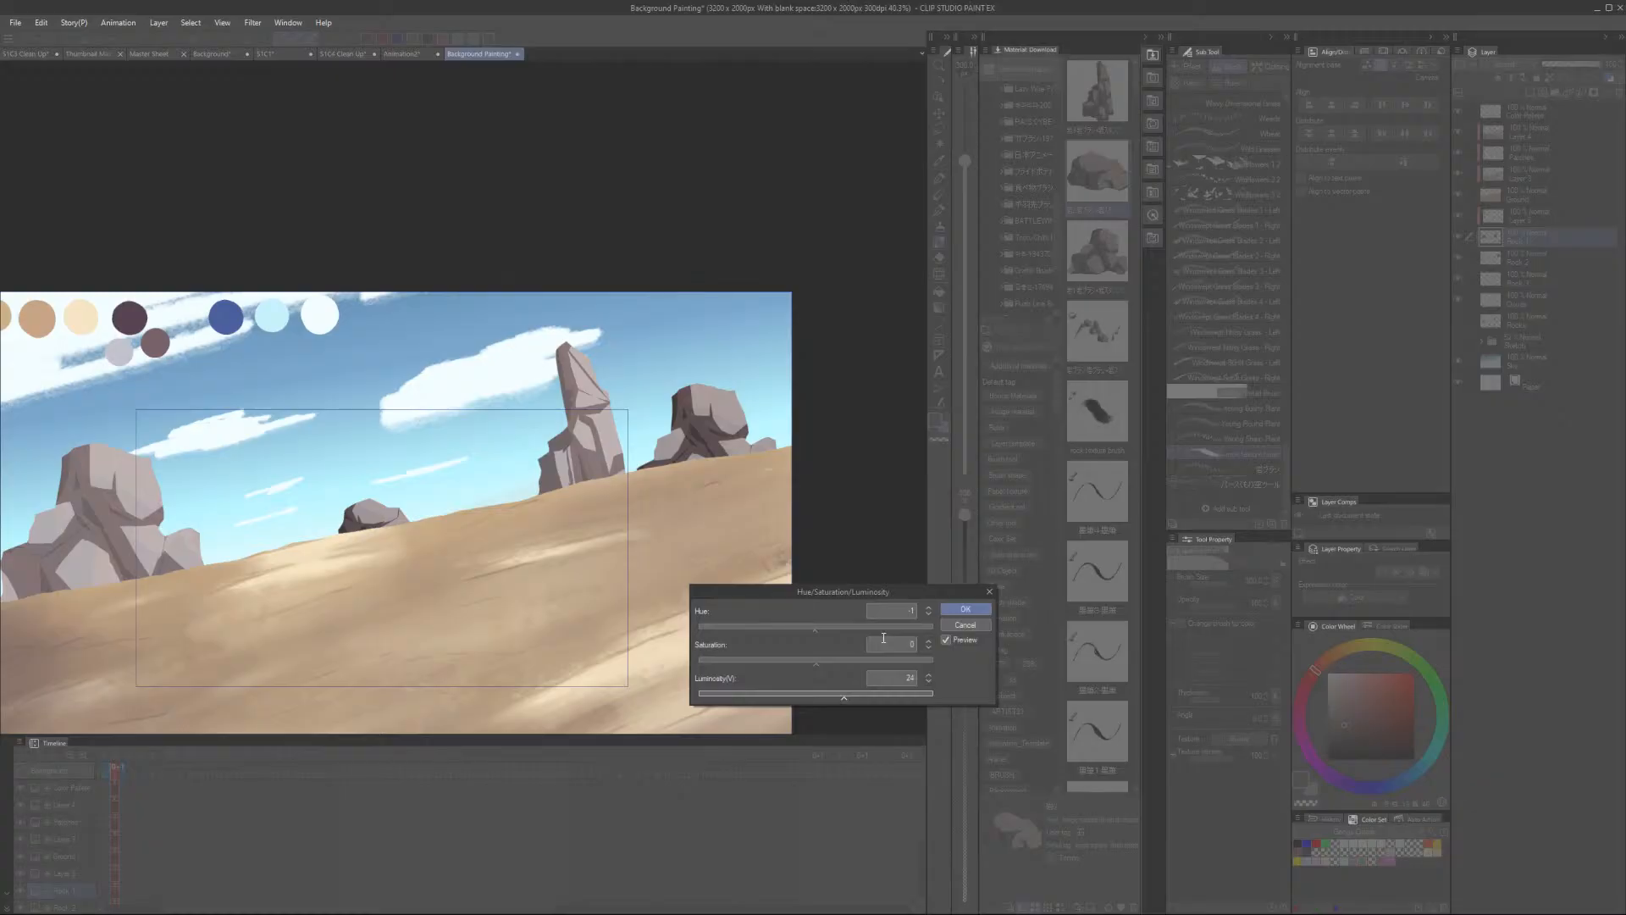
{"action": "left_click", "coordinate": [957, 608]}
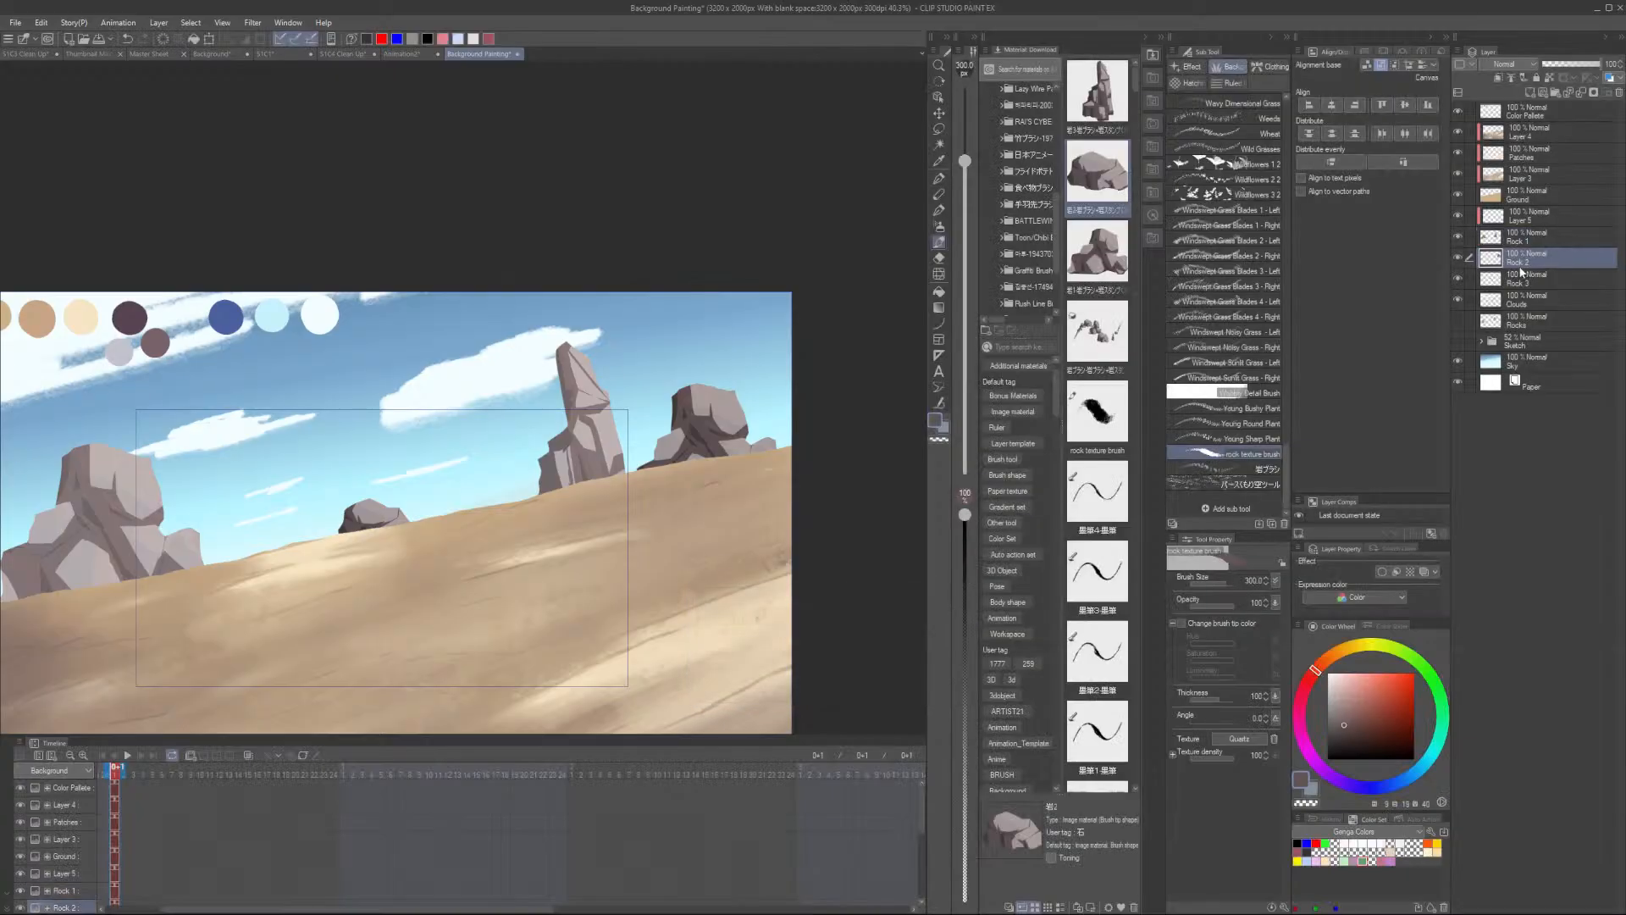
- Lighten the Rock 2 layer by raising its luminosity with Hue/Saturation/Luminosity
{"action": "key", "text": "ctrl+u"}
{"action": "left_click_drag", "start_coordinate": [861, 700], "coordinate": [876, 701]}
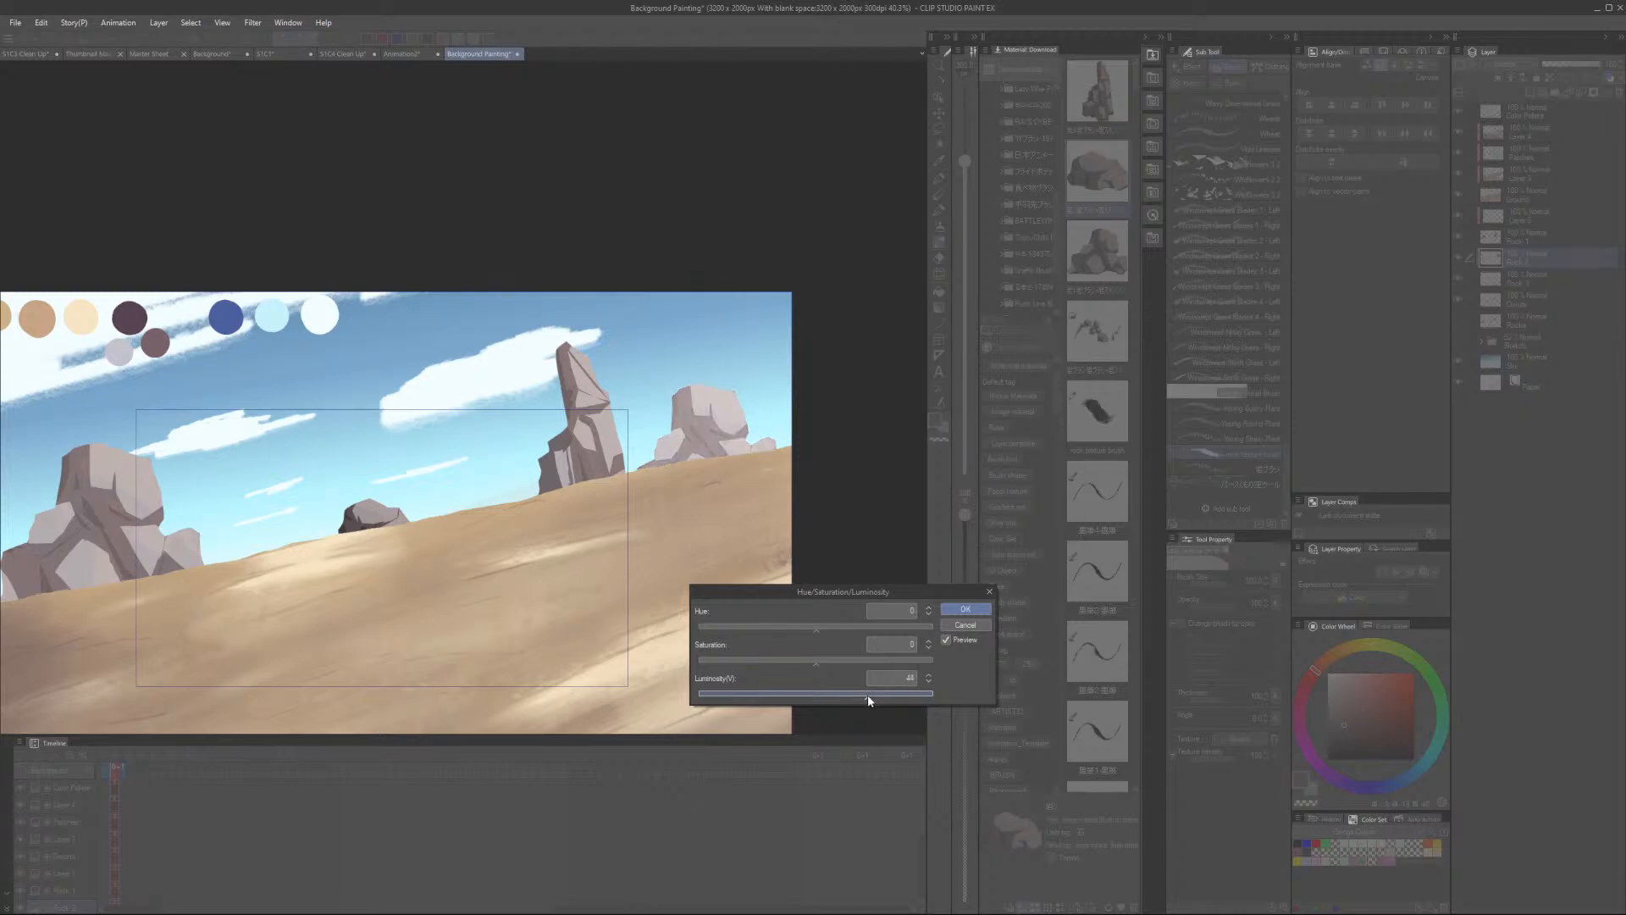
{"action": "left_click", "coordinate": [965, 608]}
- Select the Rock 3 layer and lighten it by raising its luminosity with Hue/Saturation/Luminosity
{"action": "left_click", "coordinate": [1528, 282]}
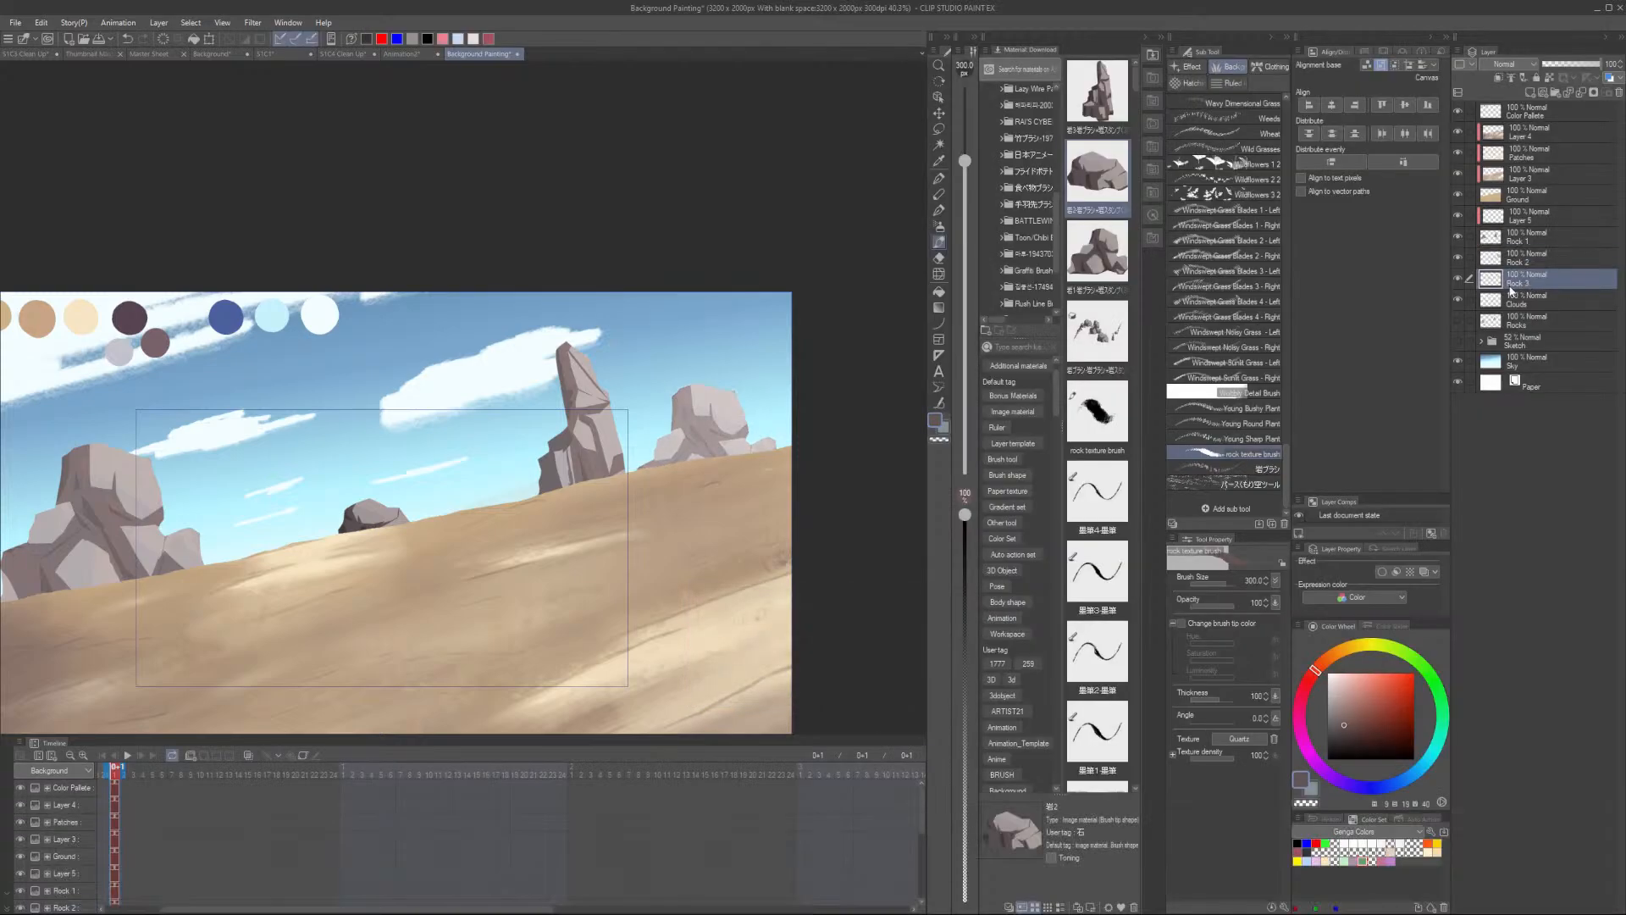
{"action": "key", "text": "ctrl+u"}
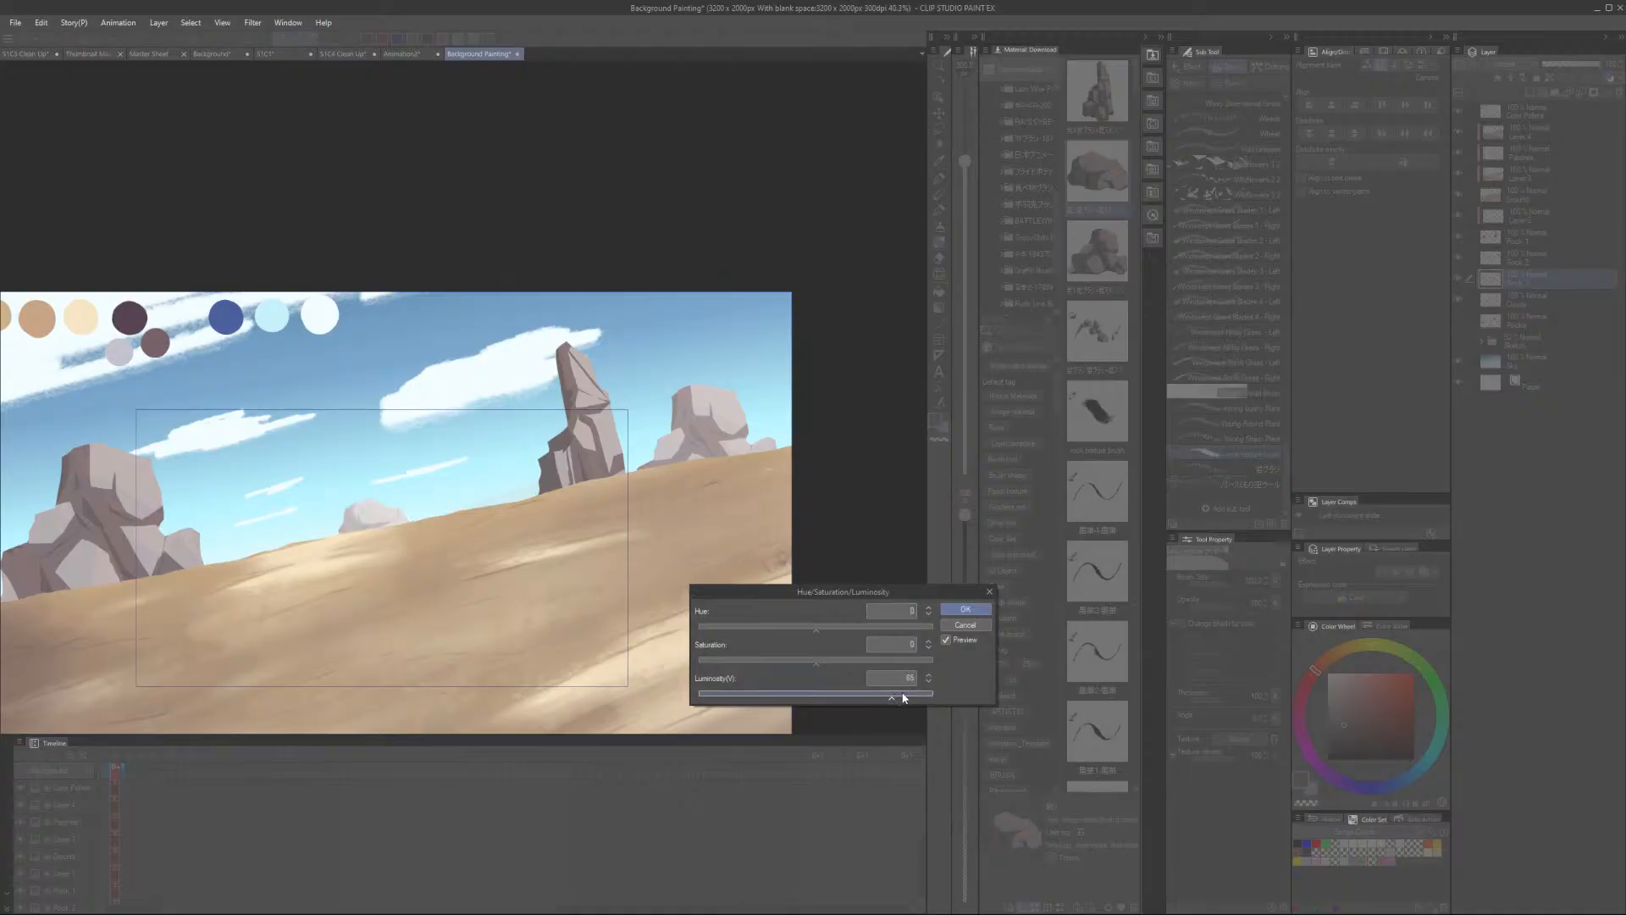
{"action": "left_click", "coordinate": [965, 609]}
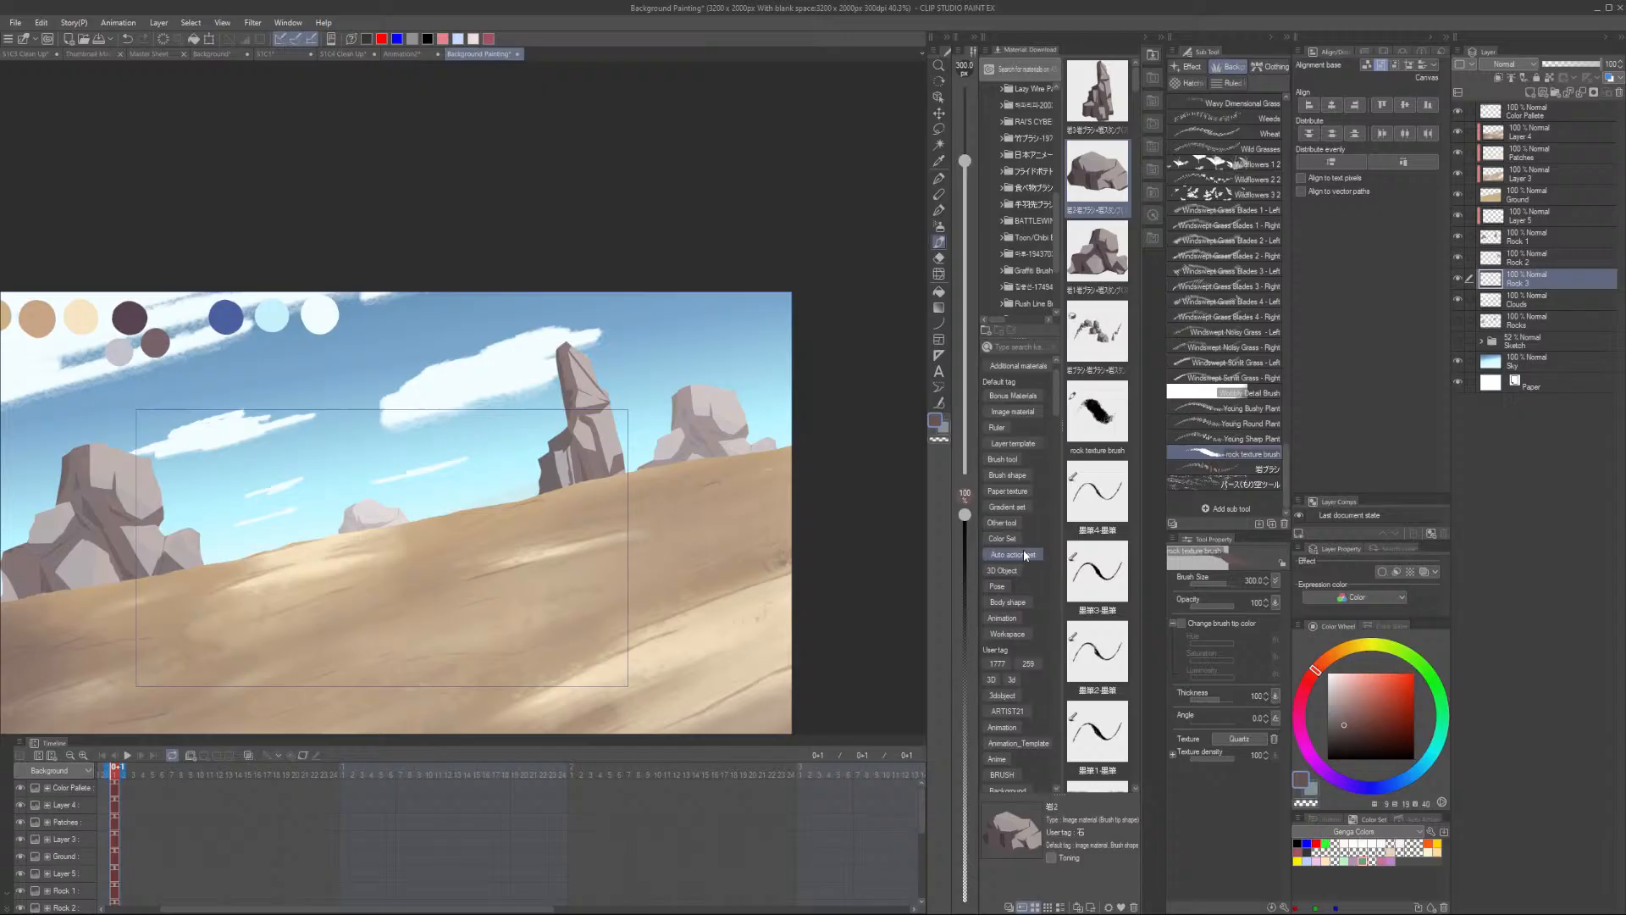
- On the texture layer above Rock 1, undo a first stroke and stamp rock texture down the tall rock's middle and base
{"action": "left_click", "coordinate": [1533, 238]}
{"action": "scroll", "coordinate": [582, 482], "scroll_direction": "up", "scroll_amount": 3}
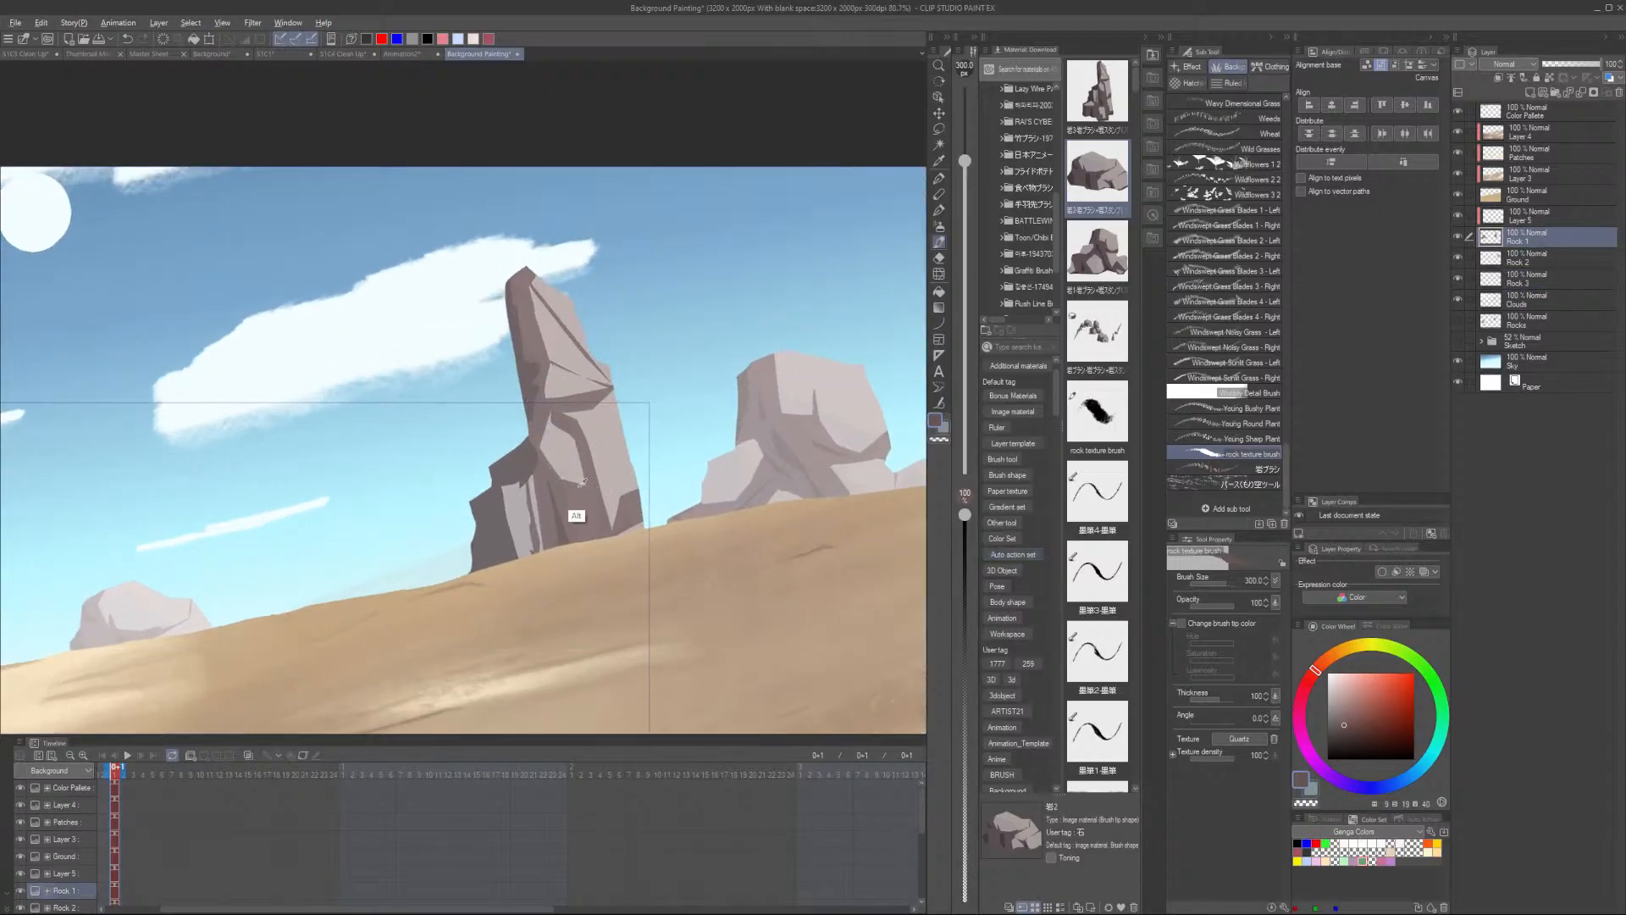
{"action": "left_click", "coordinate": [1533, 217]}
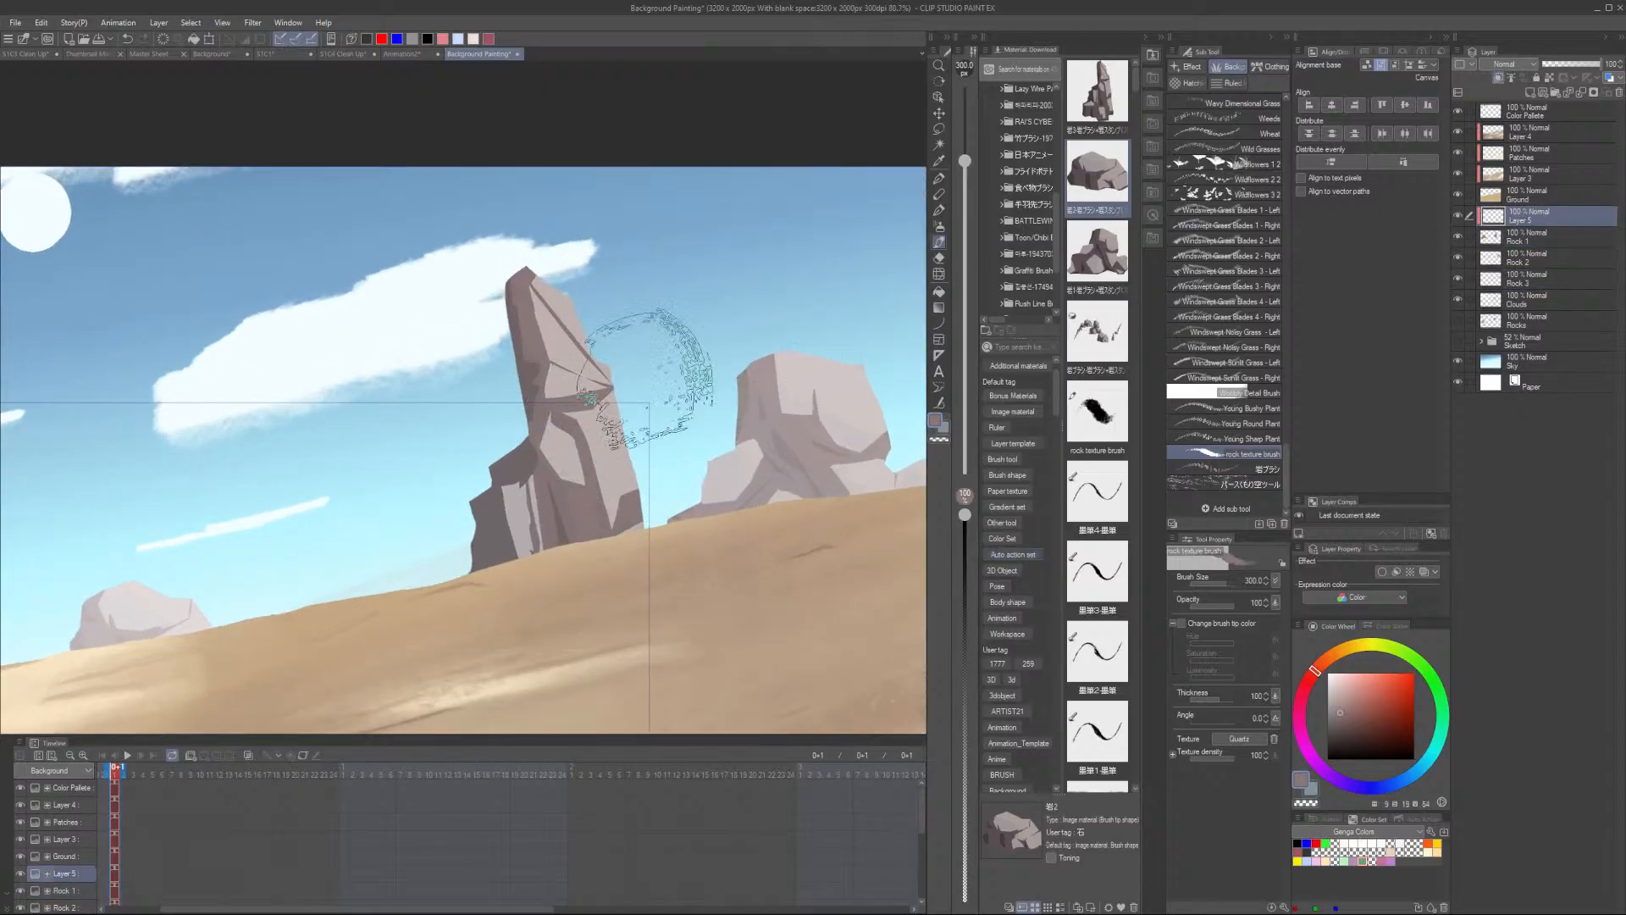
{"action": "scroll", "coordinate": [560, 385], "scroll_direction": "up", "scroll_amount": 2}
{"action": "left_click_drag", "start_coordinate": [554, 343], "coordinate": [600, 496]}
{"action": "key", "text": "ctrl+z"}
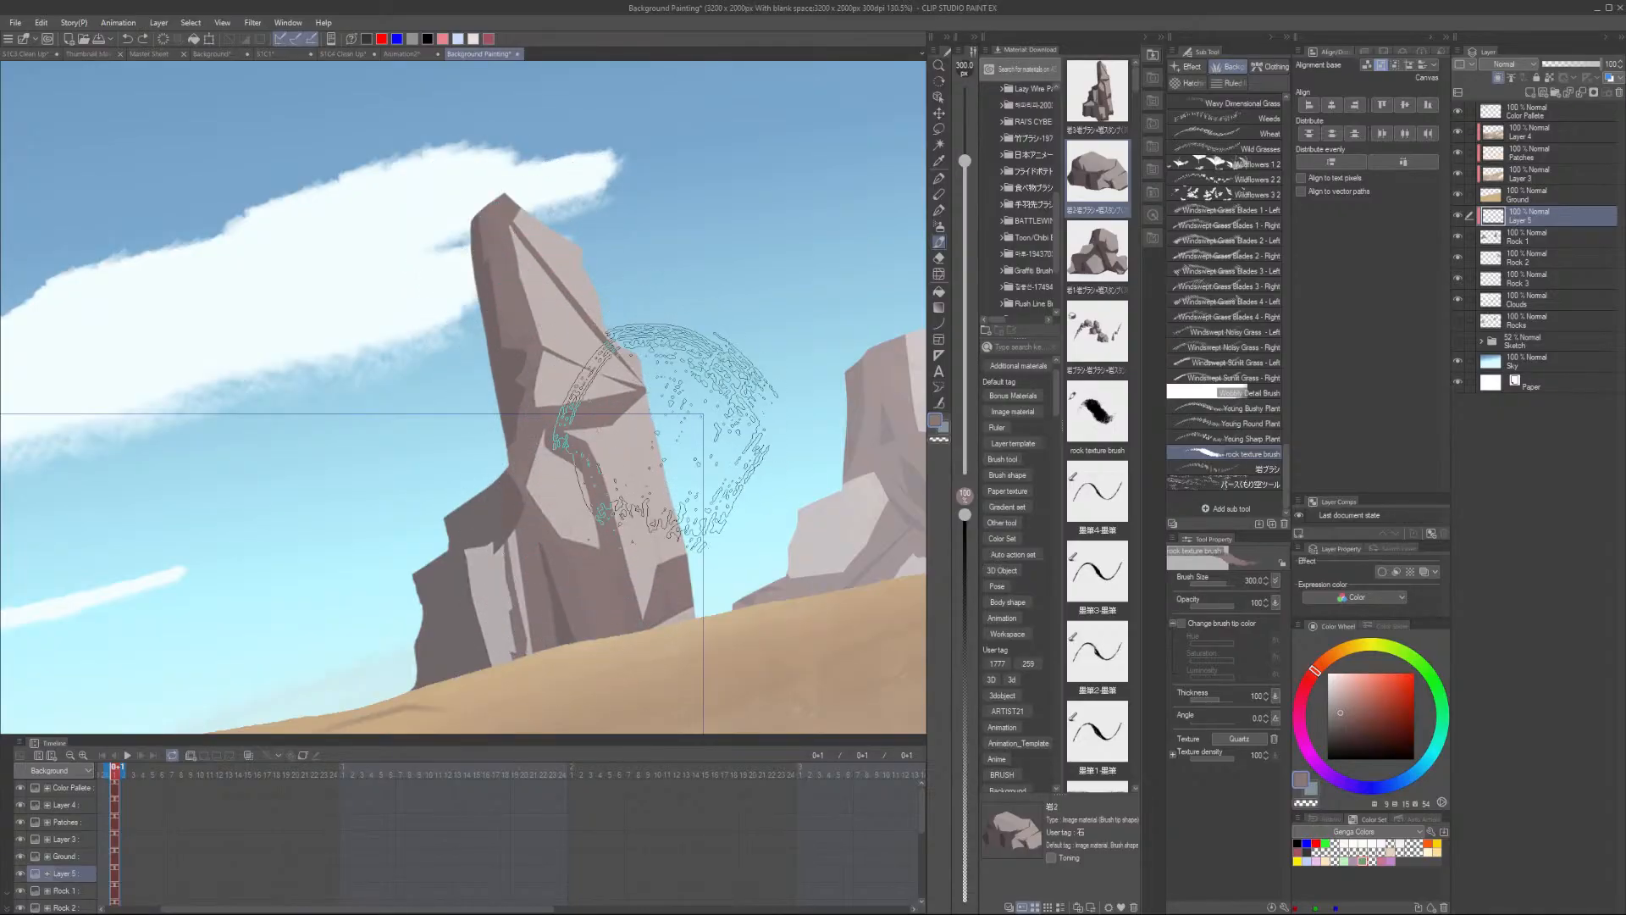
{"action": "left_click", "coordinate": [648, 381], "text": "alt"}
{"action": "left_click_drag", "start_coordinate": [530, 315], "coordinate": [622, 564]}
- Shrink the rock texture brush to 250 and stamp texture over the upper faces of the left rock cluster
{"action": "key", "text": "bracketleft"}
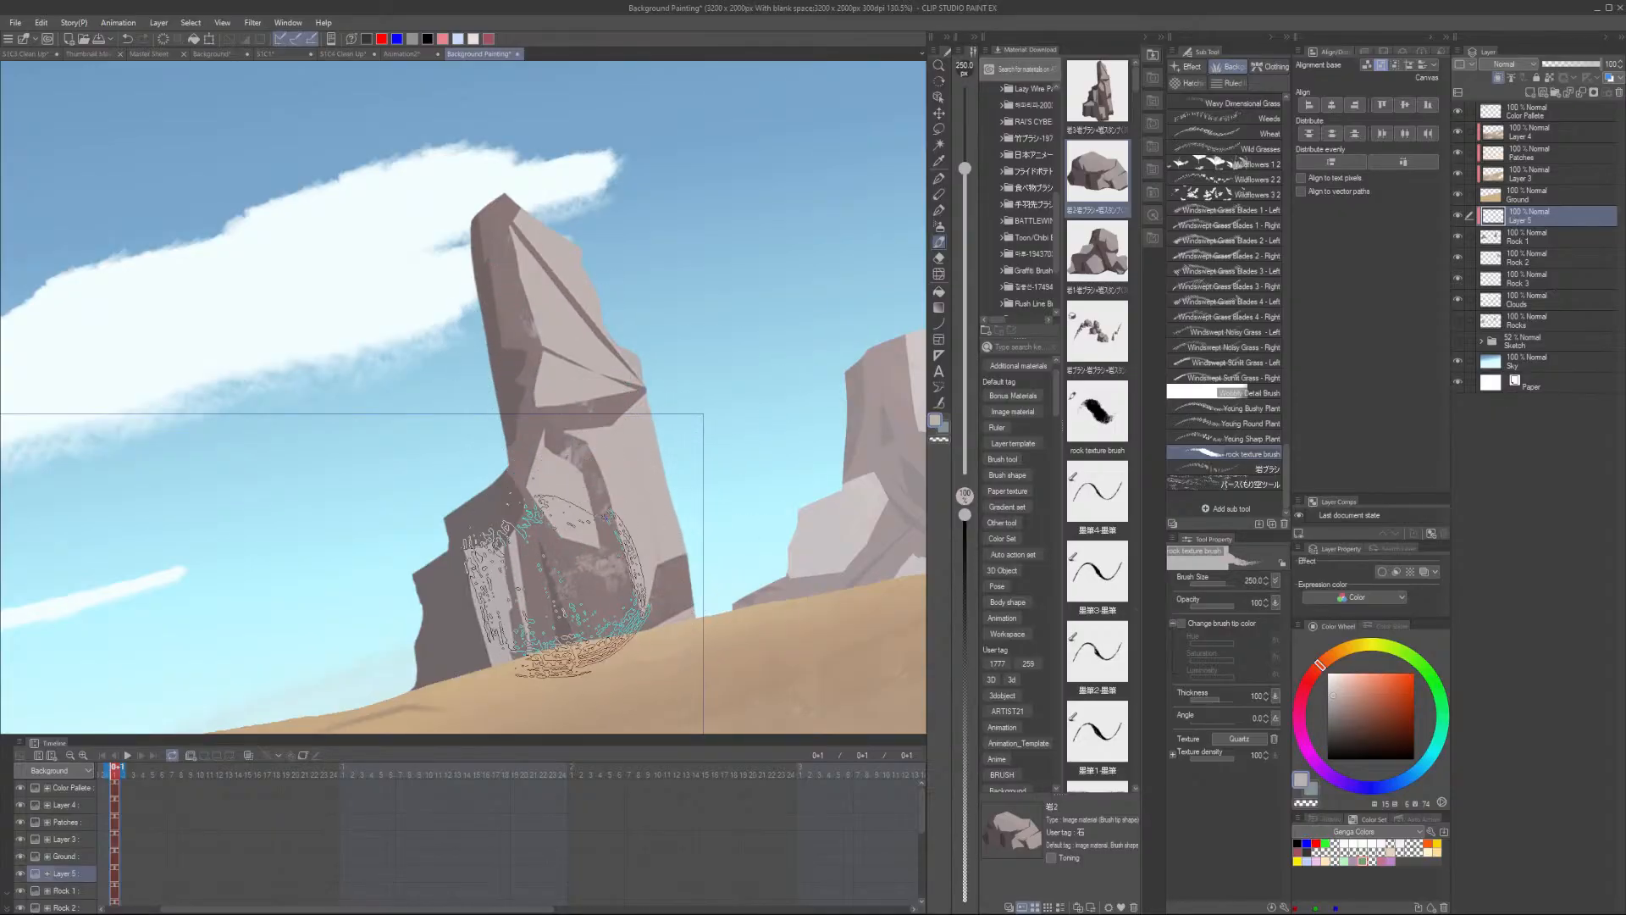
{"action": "scroll", "coordinate": [587, 421], "scroll_direction": "down", "scroll_amount": 5}
{"action": "left_click_drag", "start_coordinate": [197, 553], "coordinate": [447, 555]}
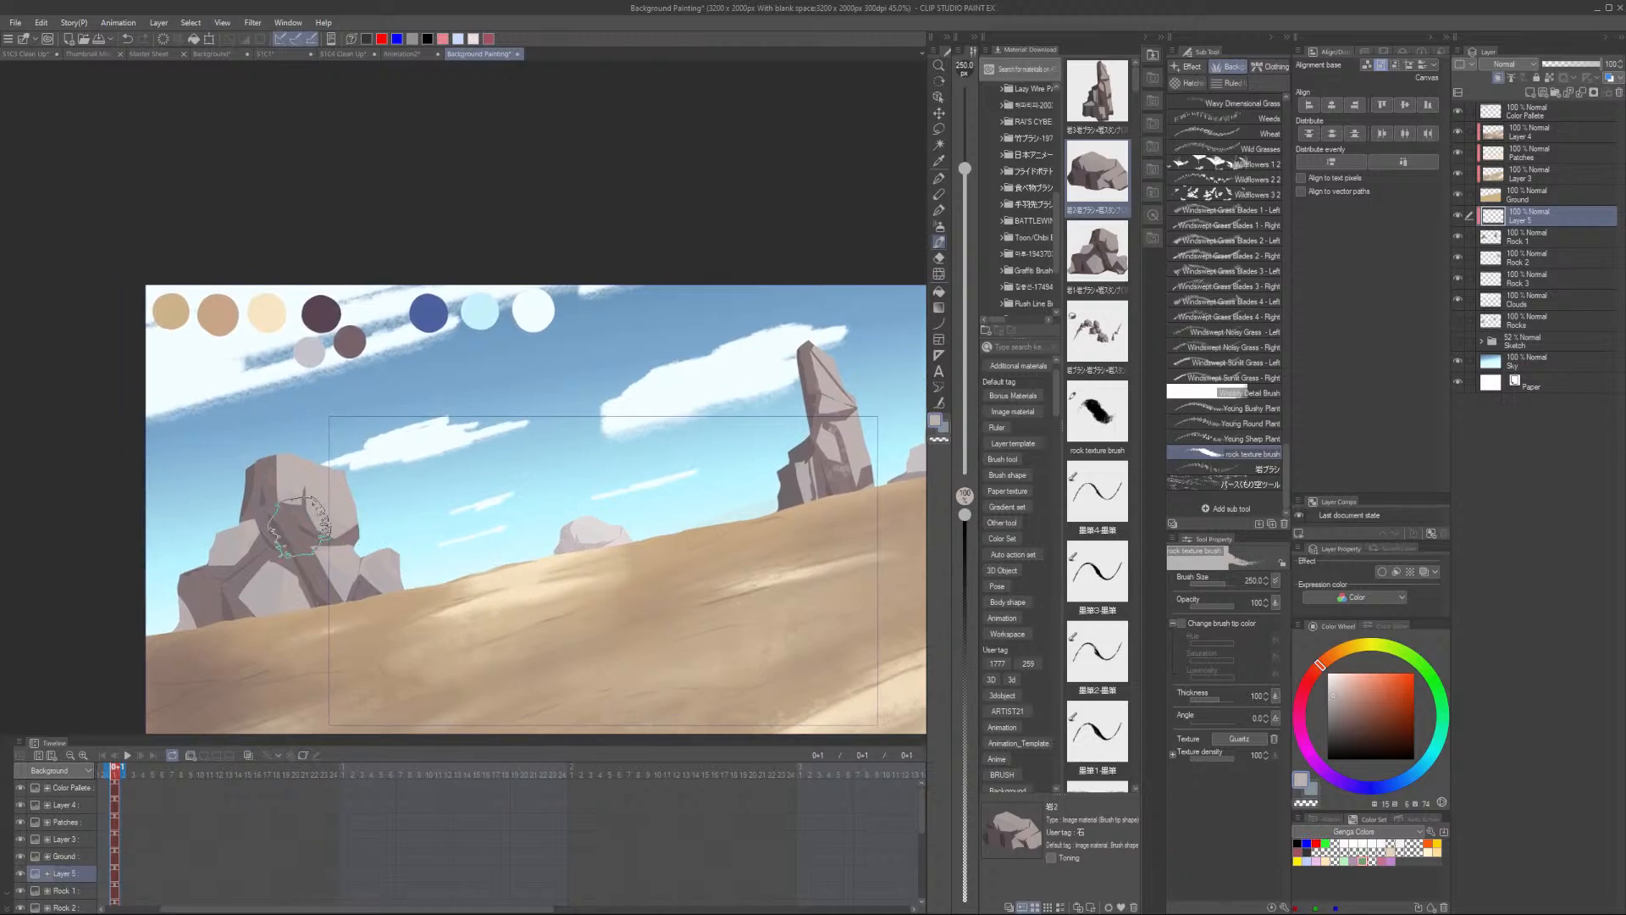
{"action": "scroll", "coordinate": [284, 531], "scroll_direction": "up", "scroll_amount": 4}
{"action": "left_click", "coordinate": [303, 505], "text": "alt"}
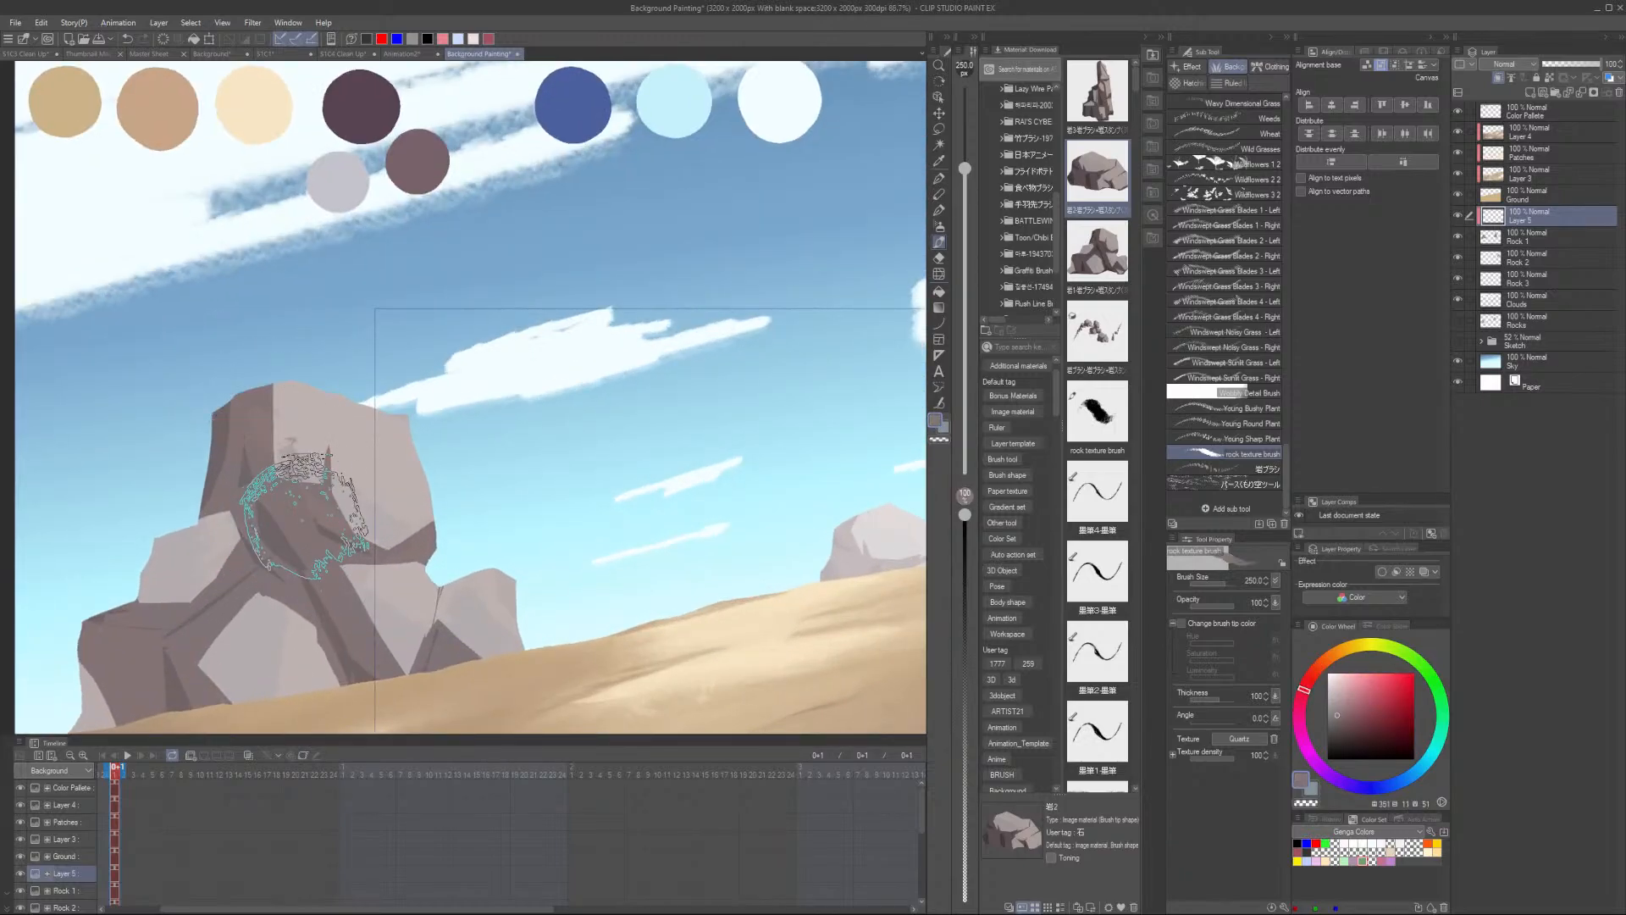
{"action": "left_click_drag", "start_coordinate": [328, 430], "coordinate": [267, 401]}
{"action": "left_click_drag", "start_coordinate": [343, 526], "coordinate": [394, 596]}
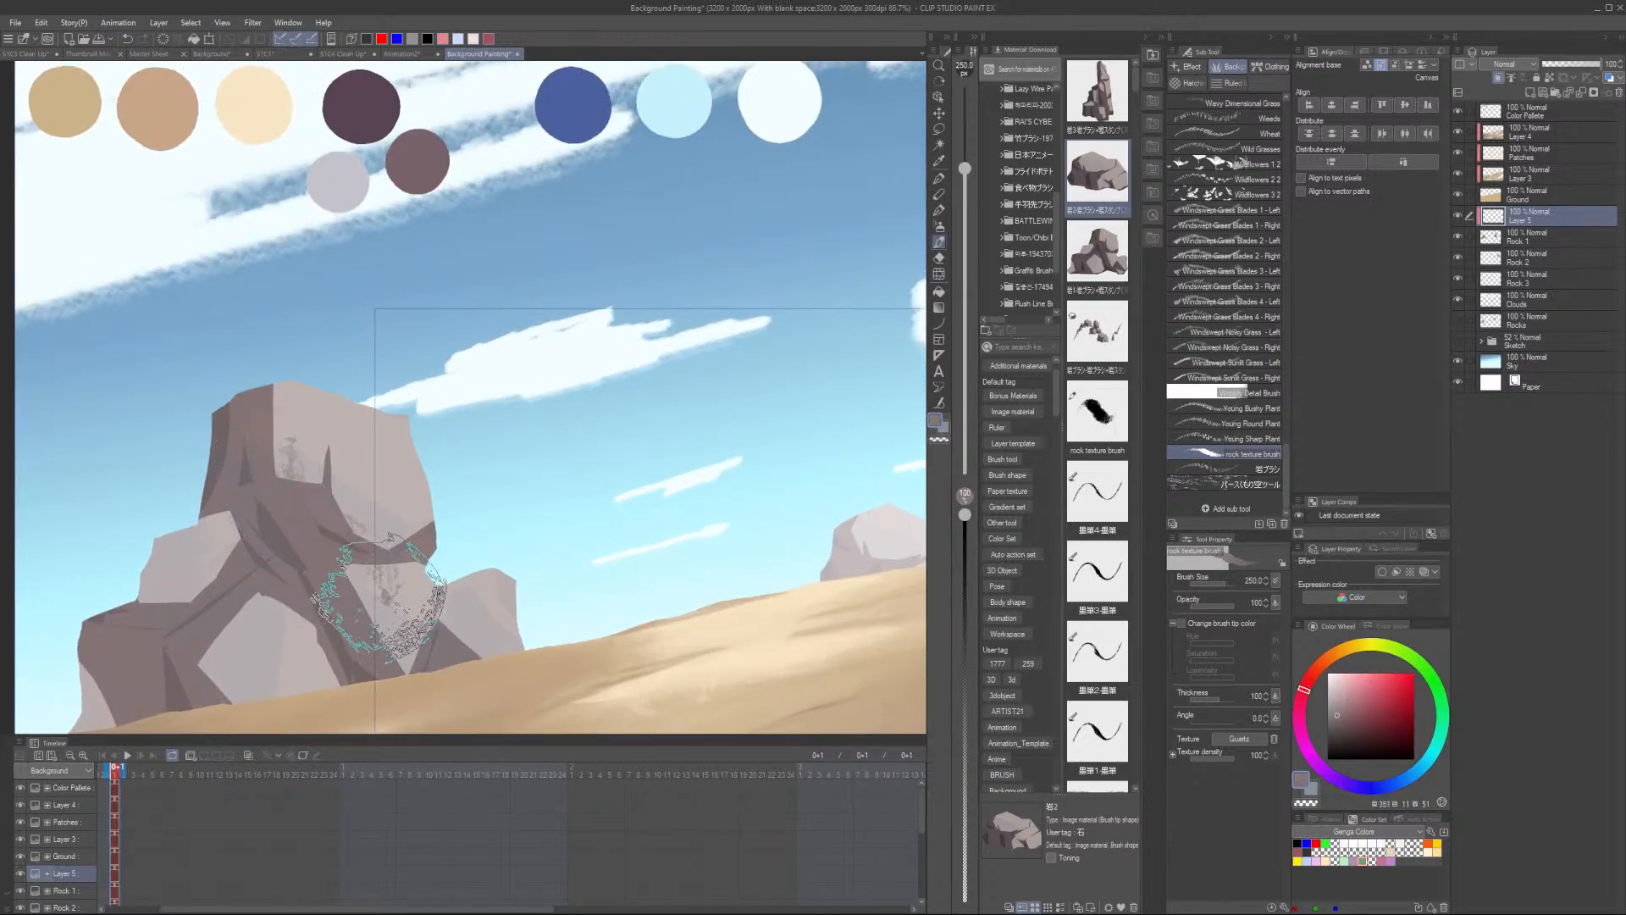
- Stamp rock texture over the left cluster's lower rocks, base and remaining upper faces
{"action": "left_click_drag", "start_coordinate": [483, 639], "coordinate": [502, 617]}
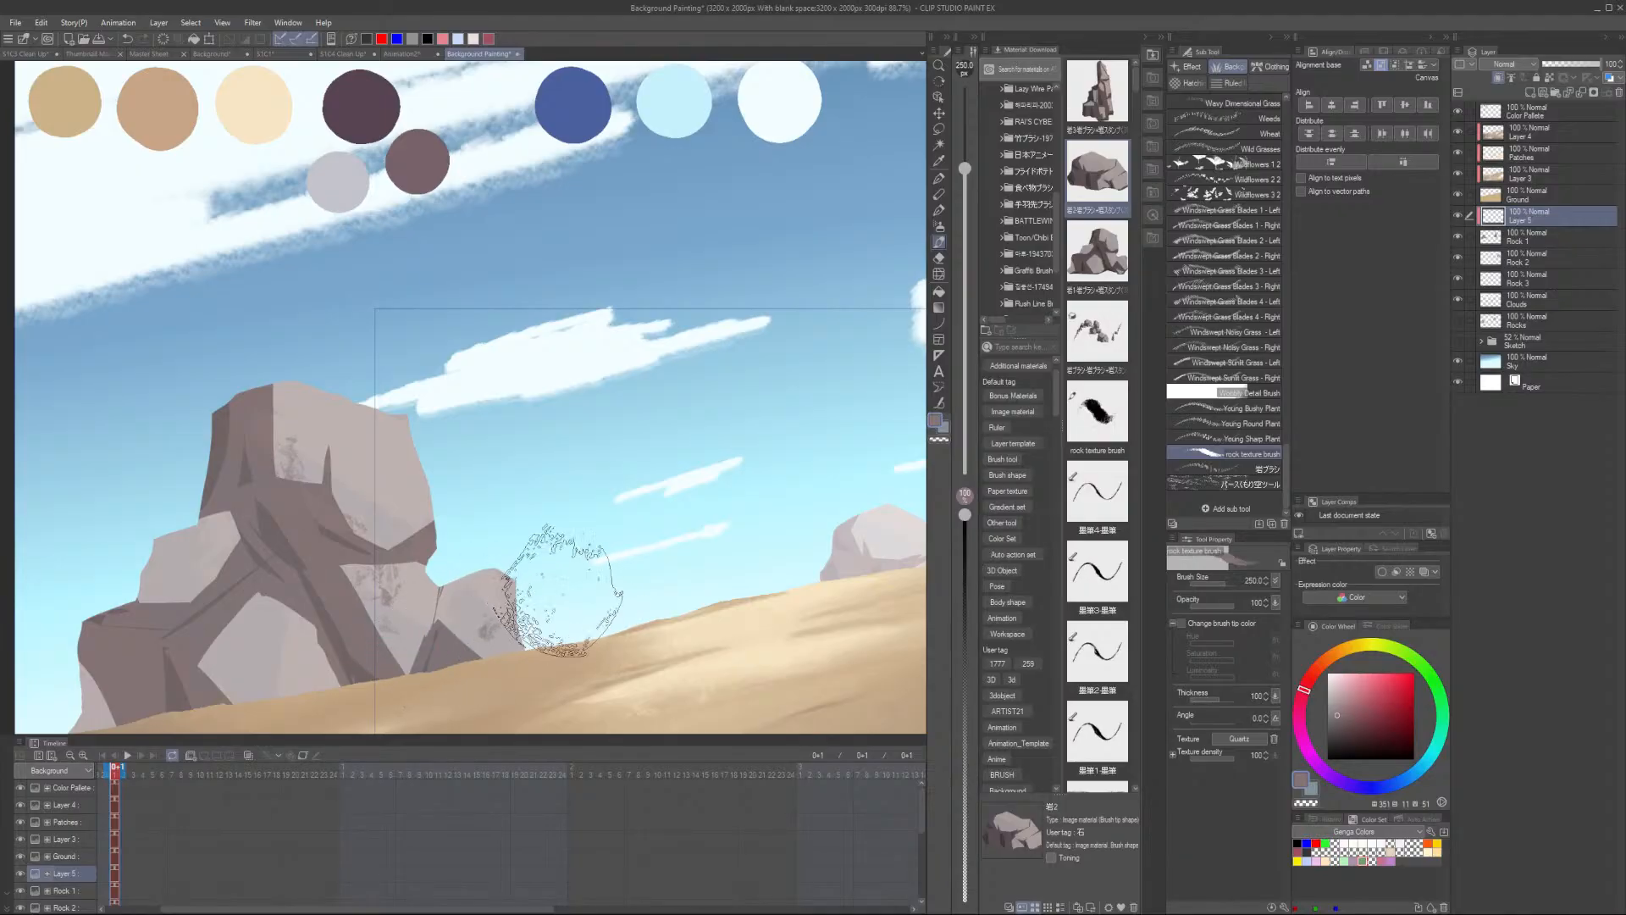
{"action": "left_click_drag", "start_coordinate": [332, 645], "coordinate": [322, 655]}
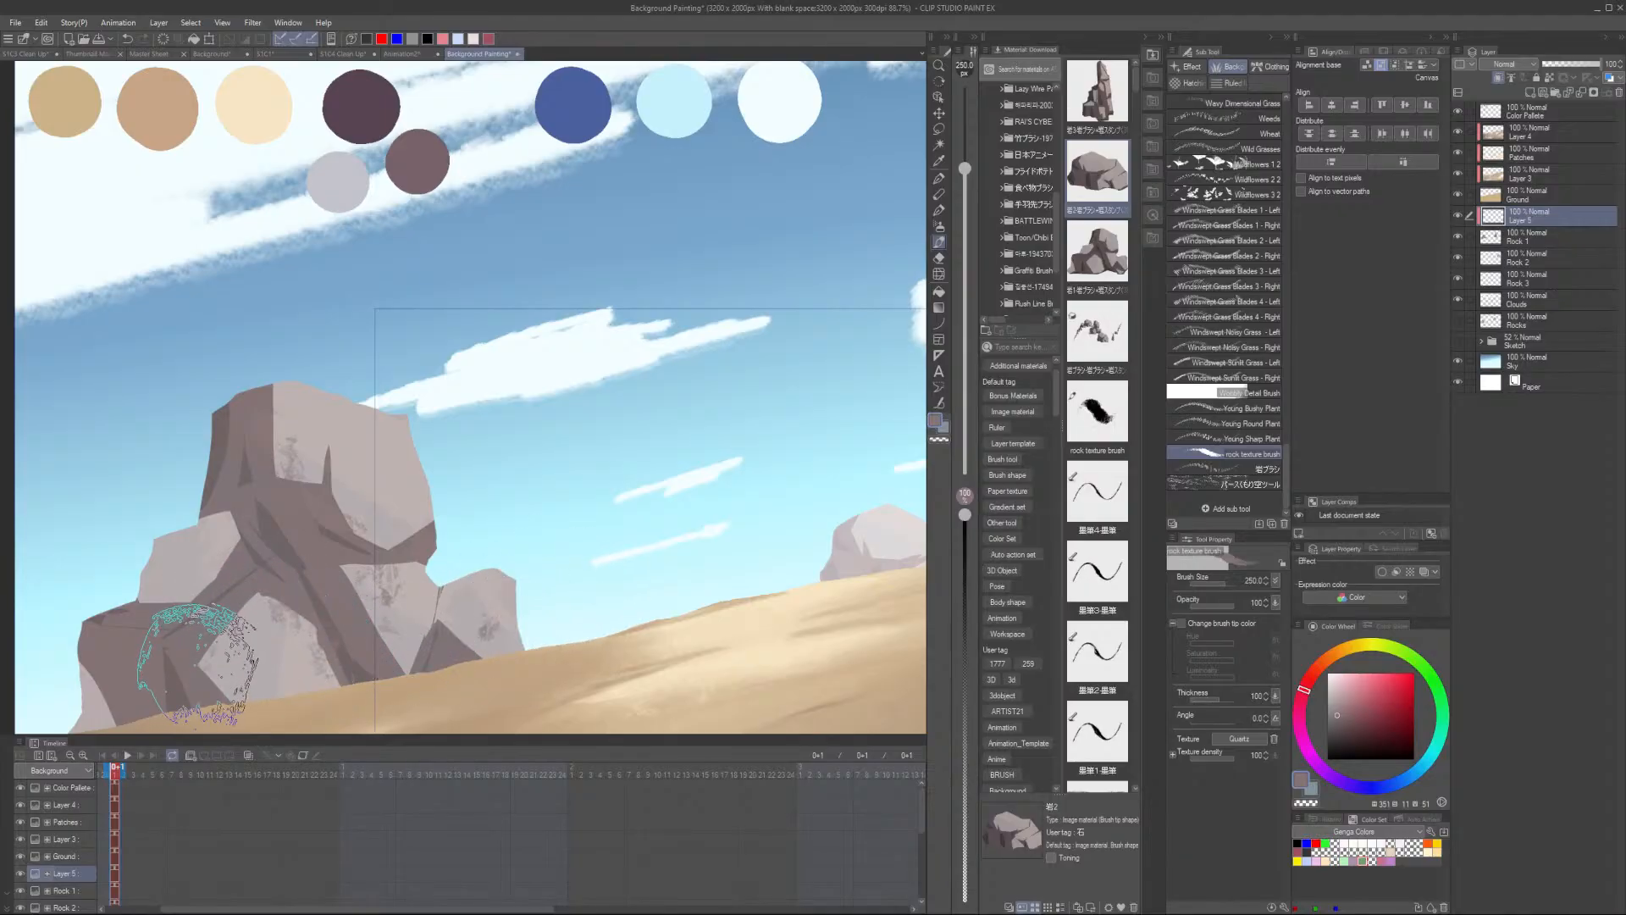
{"action": "left_click_drag", "start_coordinate": [204, 666], "coordinate": [227, 674]}
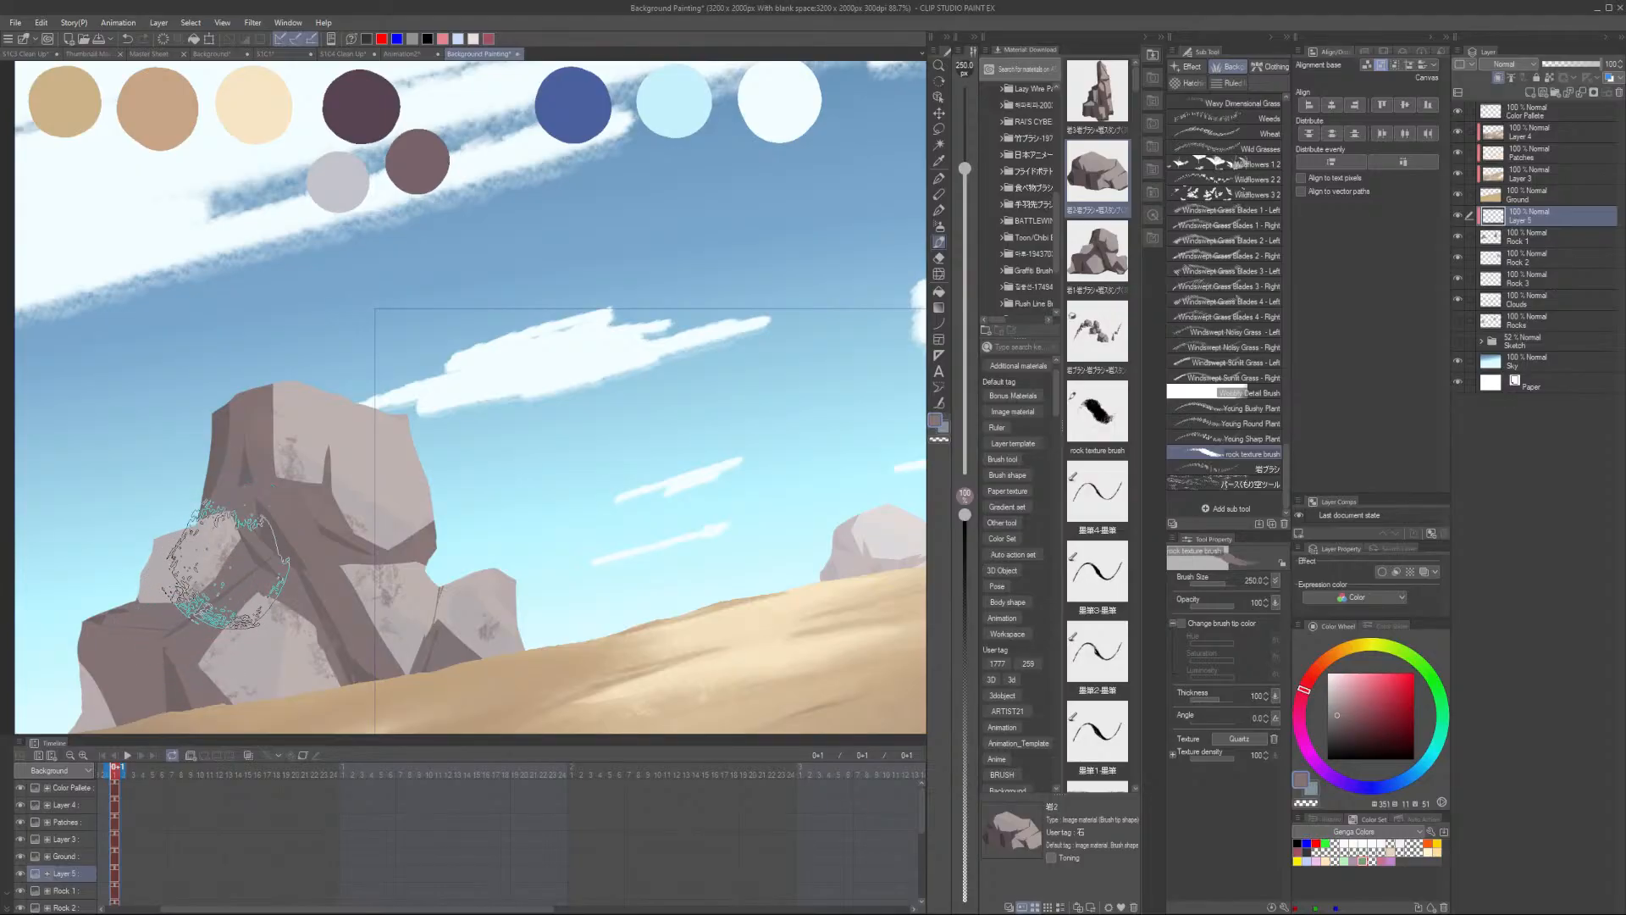
{"action": "left_click_drag", "start_coordinate": [236, 515], "coordinate": [224, 559]}
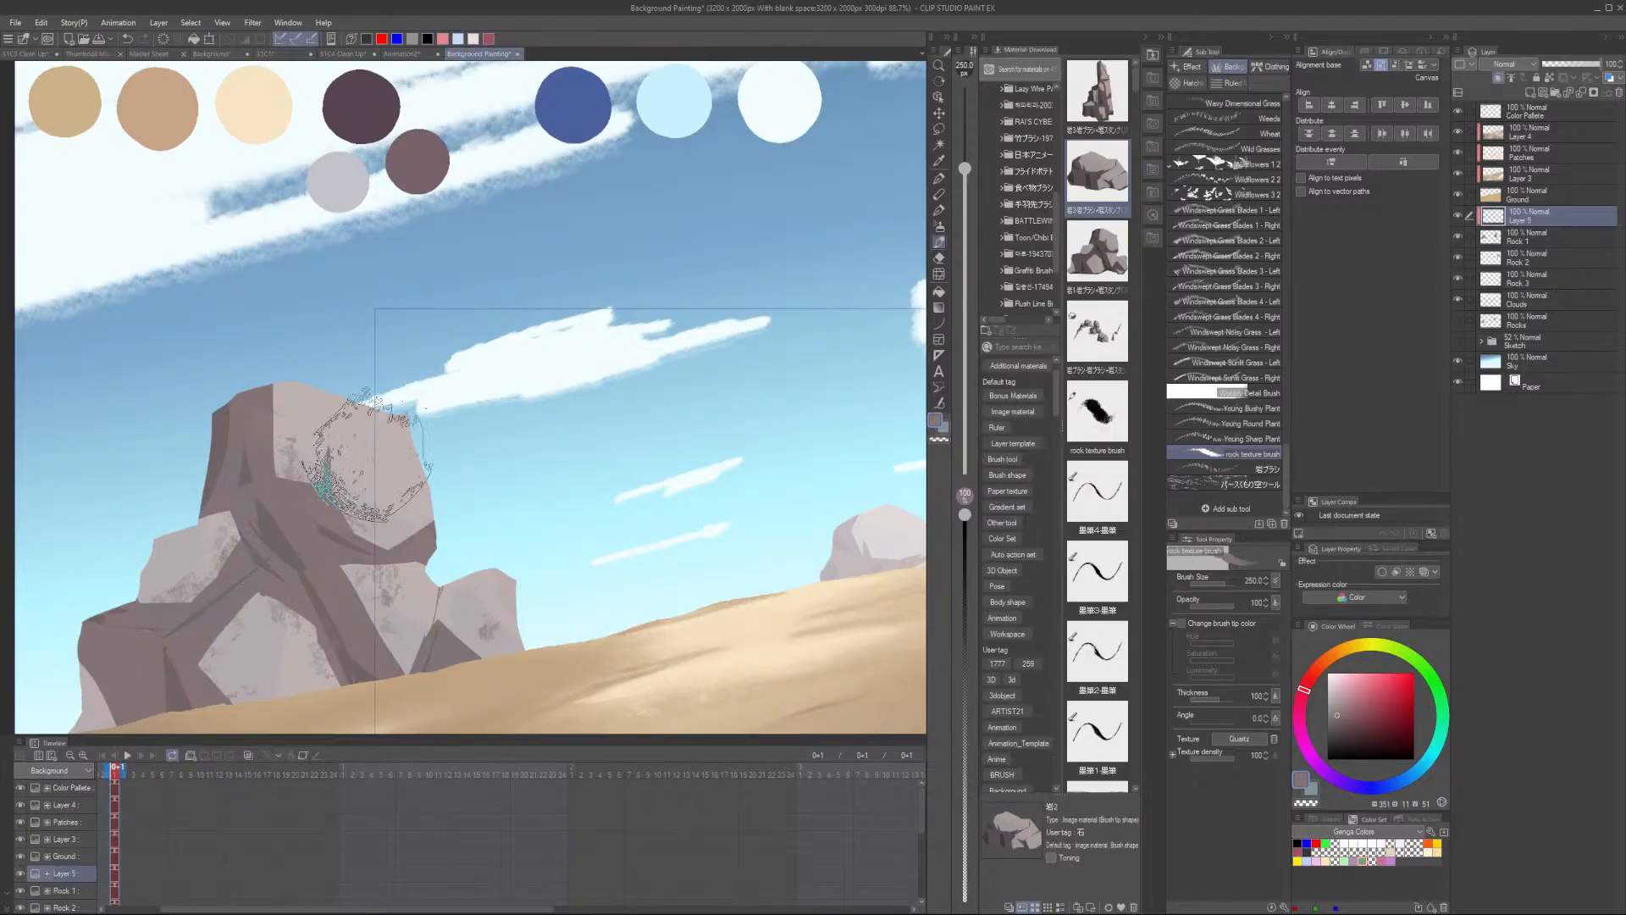
{"action": "left_click", "coordinate": [309, 453], "text": "alt"}
{"action": "mouse_move", "coordinate": [326, 428]}
{"action": "left_mouse_down"}
{"action": "mouse_move", "coordinate": [337, 533]}
{"action": "mouse_move", "coordinate": [266, 398]}
{"action": "mouse_move", "coordinate": [294, 506]}
{"action": "mouse_move", "coordinate": [369, 634]}
{"action": "mouse_move", "coordinate": [387, 541]}
{"action": "mouse_move", "coordinate": [422, 560]}
{"action": "mouse_move", "coordinate": [264, 559]}
{"action": "mouse_move", "coordinate": [164, 661]}
{"action": "mouse_move", "coordinate": [102, 637]}
{"action": "mouse_move", "coordinate": [149, 652]}
{"action": "mouse_move", "coordinate": [127, 686]}
{"action": "mouse_move", "coordinate": [153, 673]}
{"action": "mouse_move", "coordinate": [237, 487]}
{"action": "left_mouse_up"}
{"action": "mouse_move", "coordinate": [239, 417]}
{"action": "left_mouse_down"}
{"action": "mouse_move", "coordinate": [237, 498]}
{"action": "mouse_move", "coordinate": [186, 625]}
{"action": "left_mouse_up"}
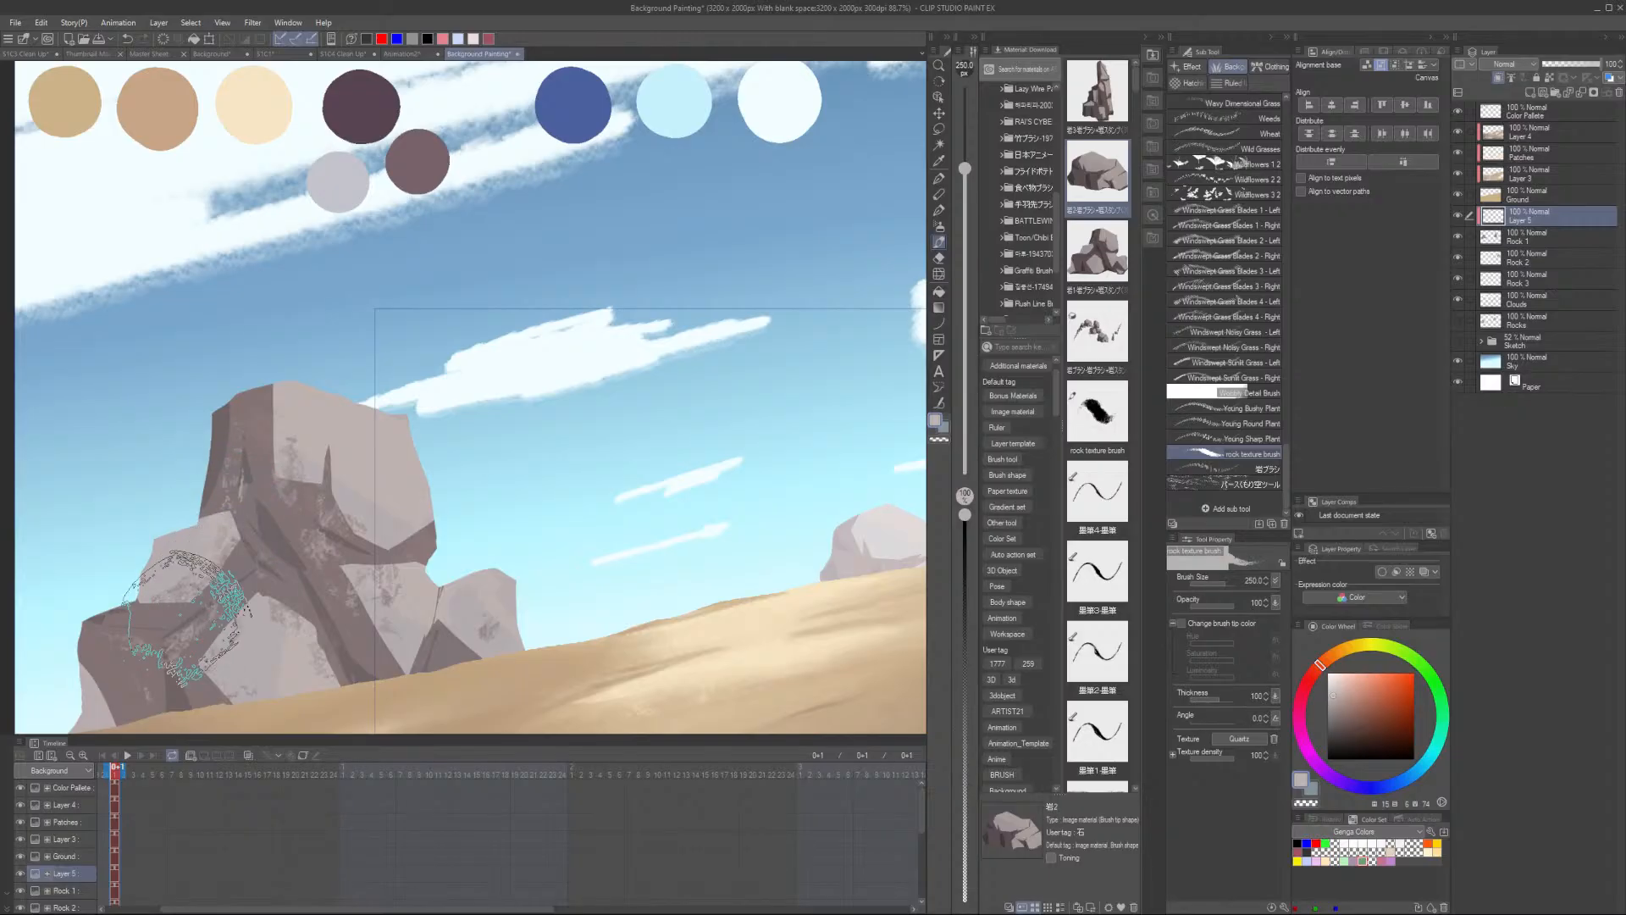
{"action": "mouse_move", "coordinate": [339, 622]}
{"action": "left_mouse_down"}
{"action": "mouse_move", "coordinate": [198, 603]}
{"action": "mouse_move", "coordinate": [279, 598]}
{"action": "mouse_move", "coordinate": [436, 648]}
{"action": "left_mouse_up"}
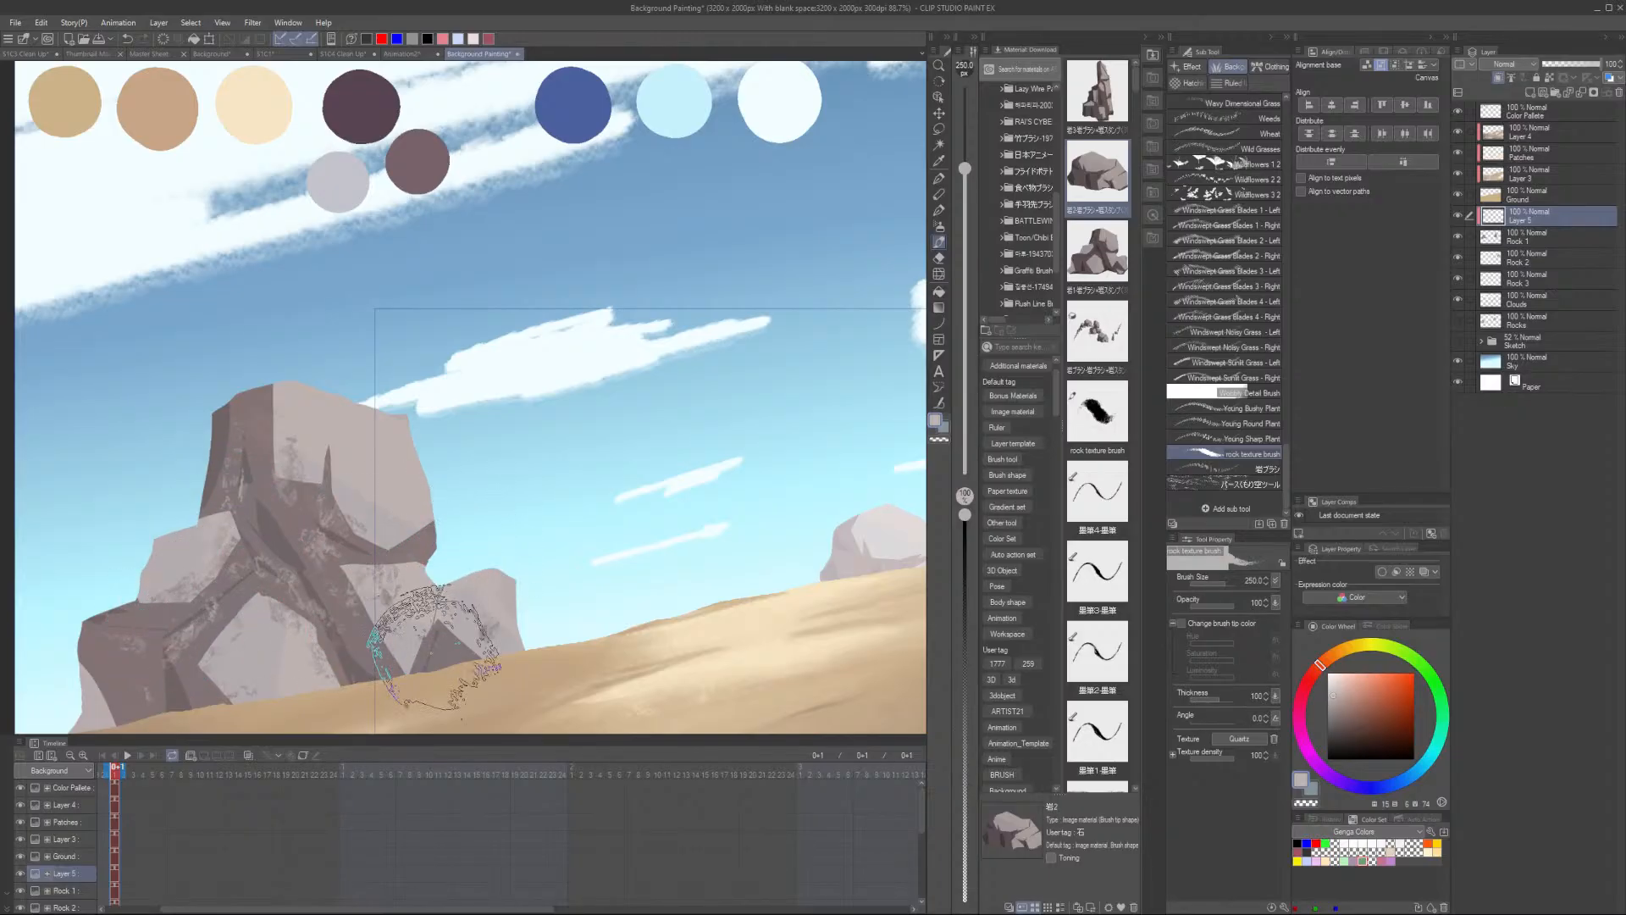
{"action": "scroll", "coordinate": [465, 661], "scroll_direction": "down", "scroll_amount": 5}
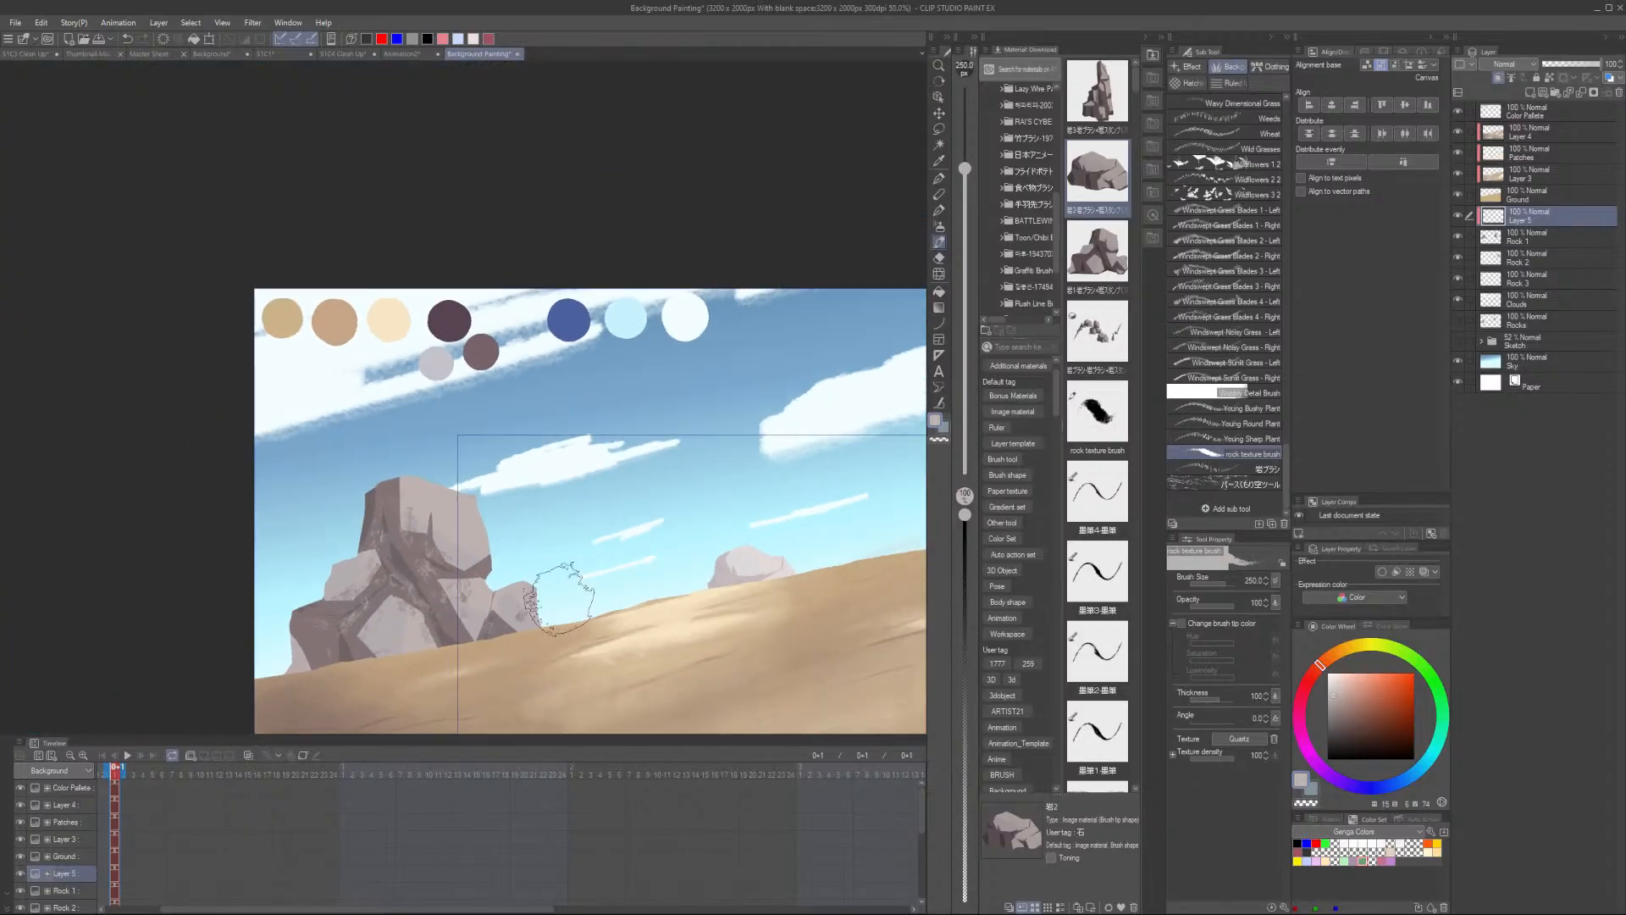
{"action": "scroll", "coordinate": [593, 593], "scroll_direction": "up", "scroll_amount": 3}
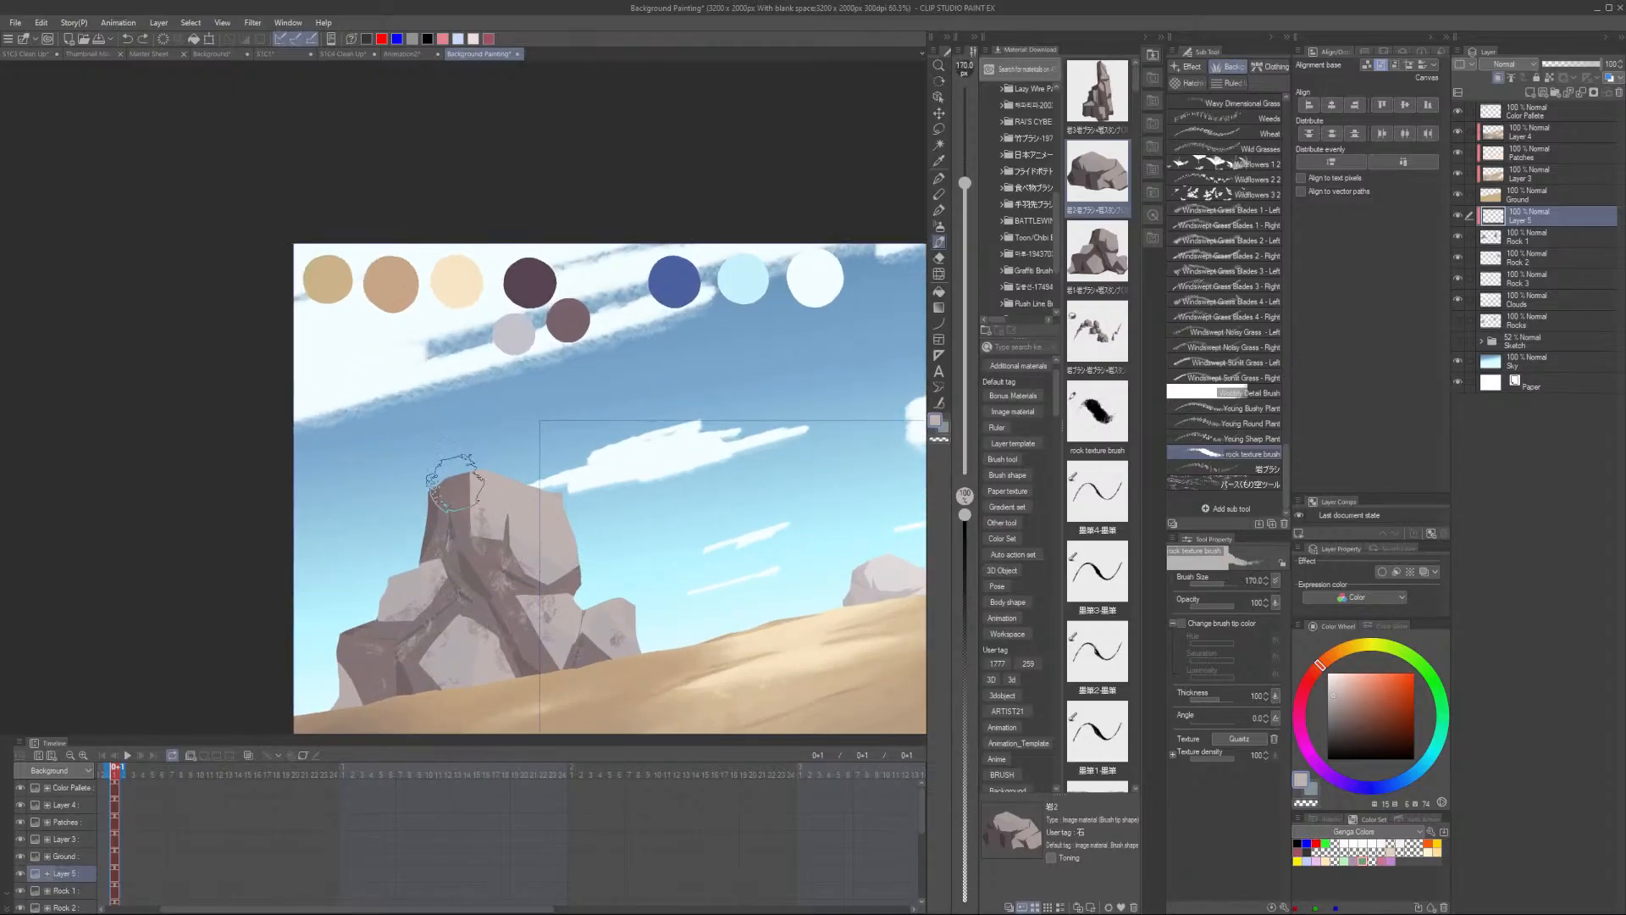
{"action": "scroll", "coordinate": [504, 449], "scroll_direction": "down", "scroll_amount": 3}
{"action": "scroll", "coordinate": [621, 544], "scroll_direction": "up", "scroll_amount": 3}
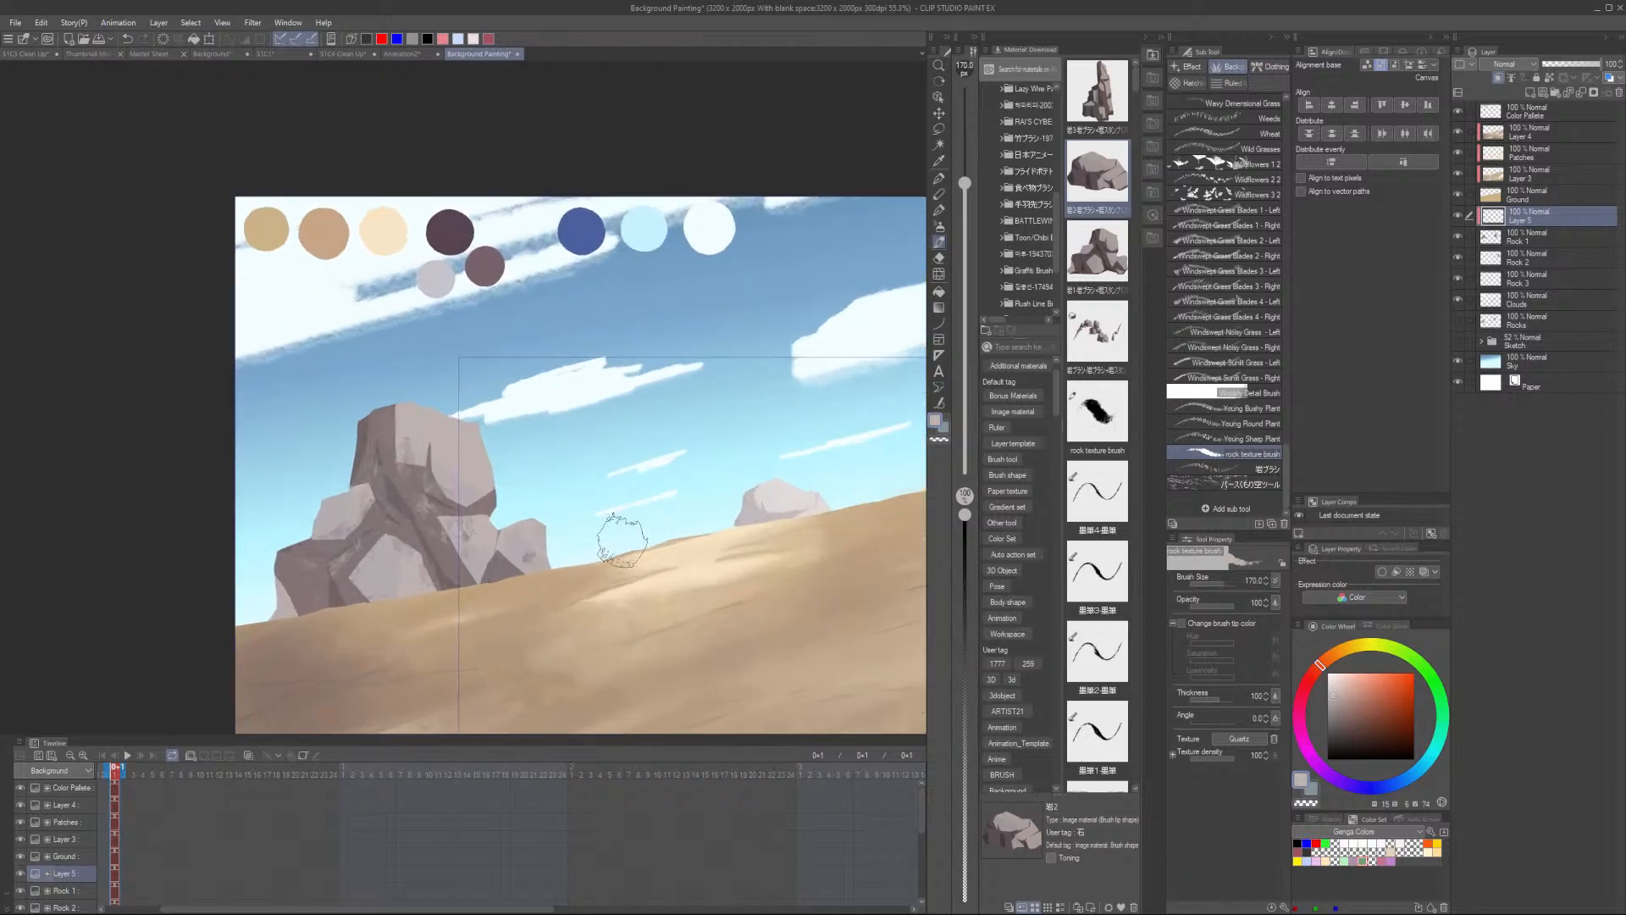
{"action": "key", "text": "m"}
{"action": "mouse_move", "coordinate": [565, 542]}
{"action": "left_mouse_down"}
{"action": "mouse_move", "coordinate": [462, 408]}
{"action": "mouse_move", "coordinate": [555, 576]}
{"action": "left_mouse_up"}
{"action": "key", "text": "ctrl+d"}
{"action": "scroll", "coordinate": [428, 479], "scroll_direction": "up", "scroll_amount": 4}
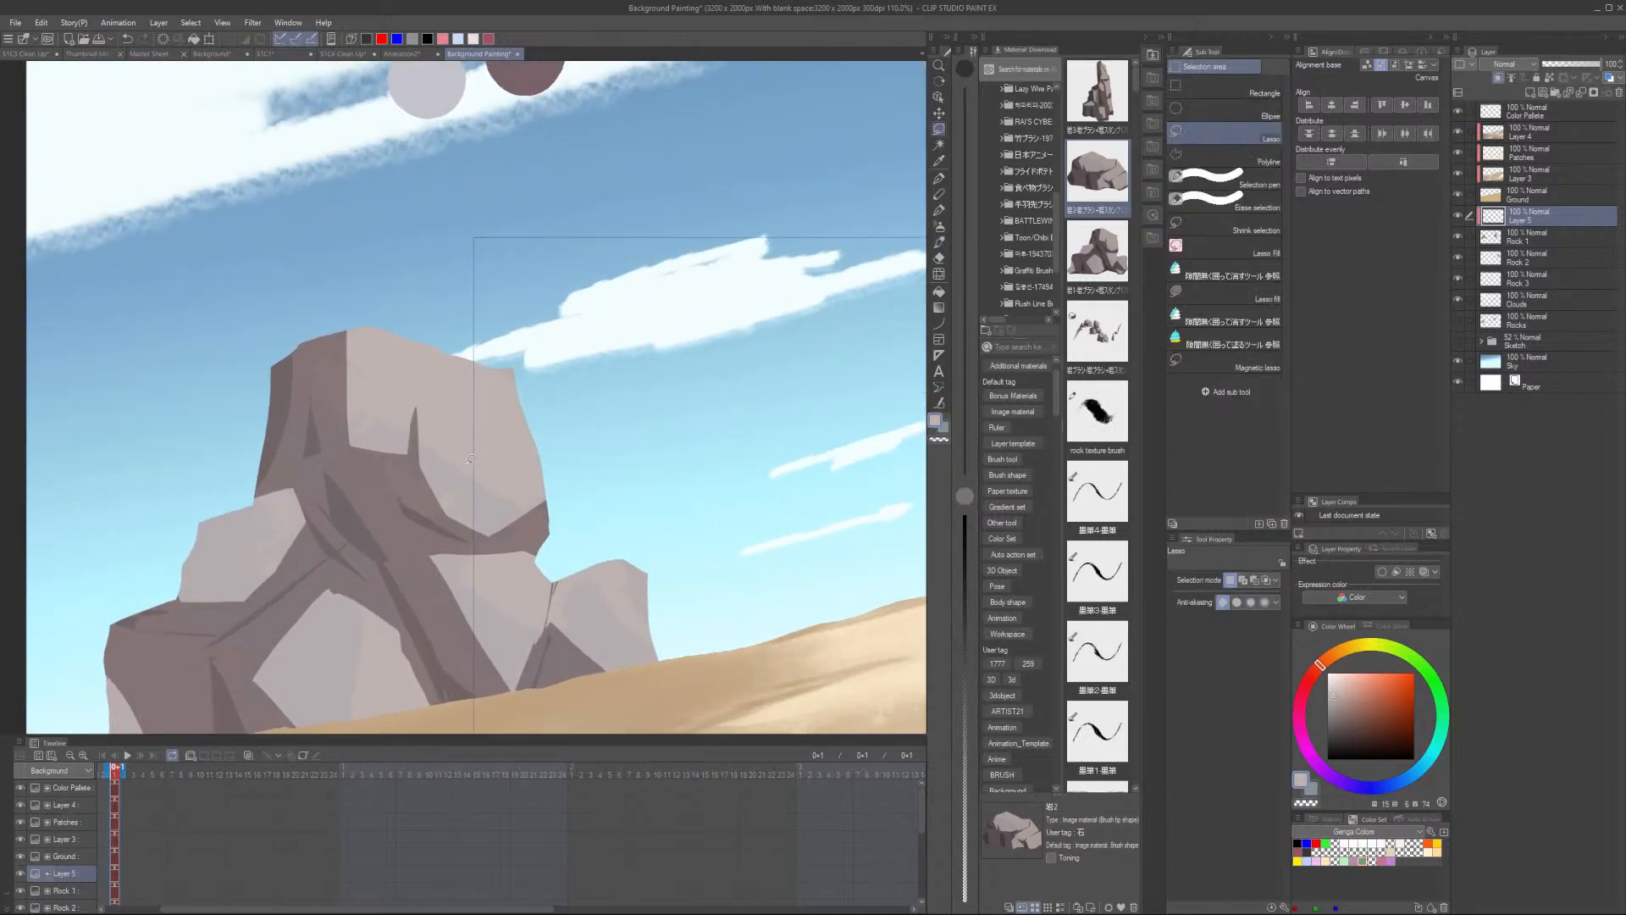
{"action": "key", "text": "p"}
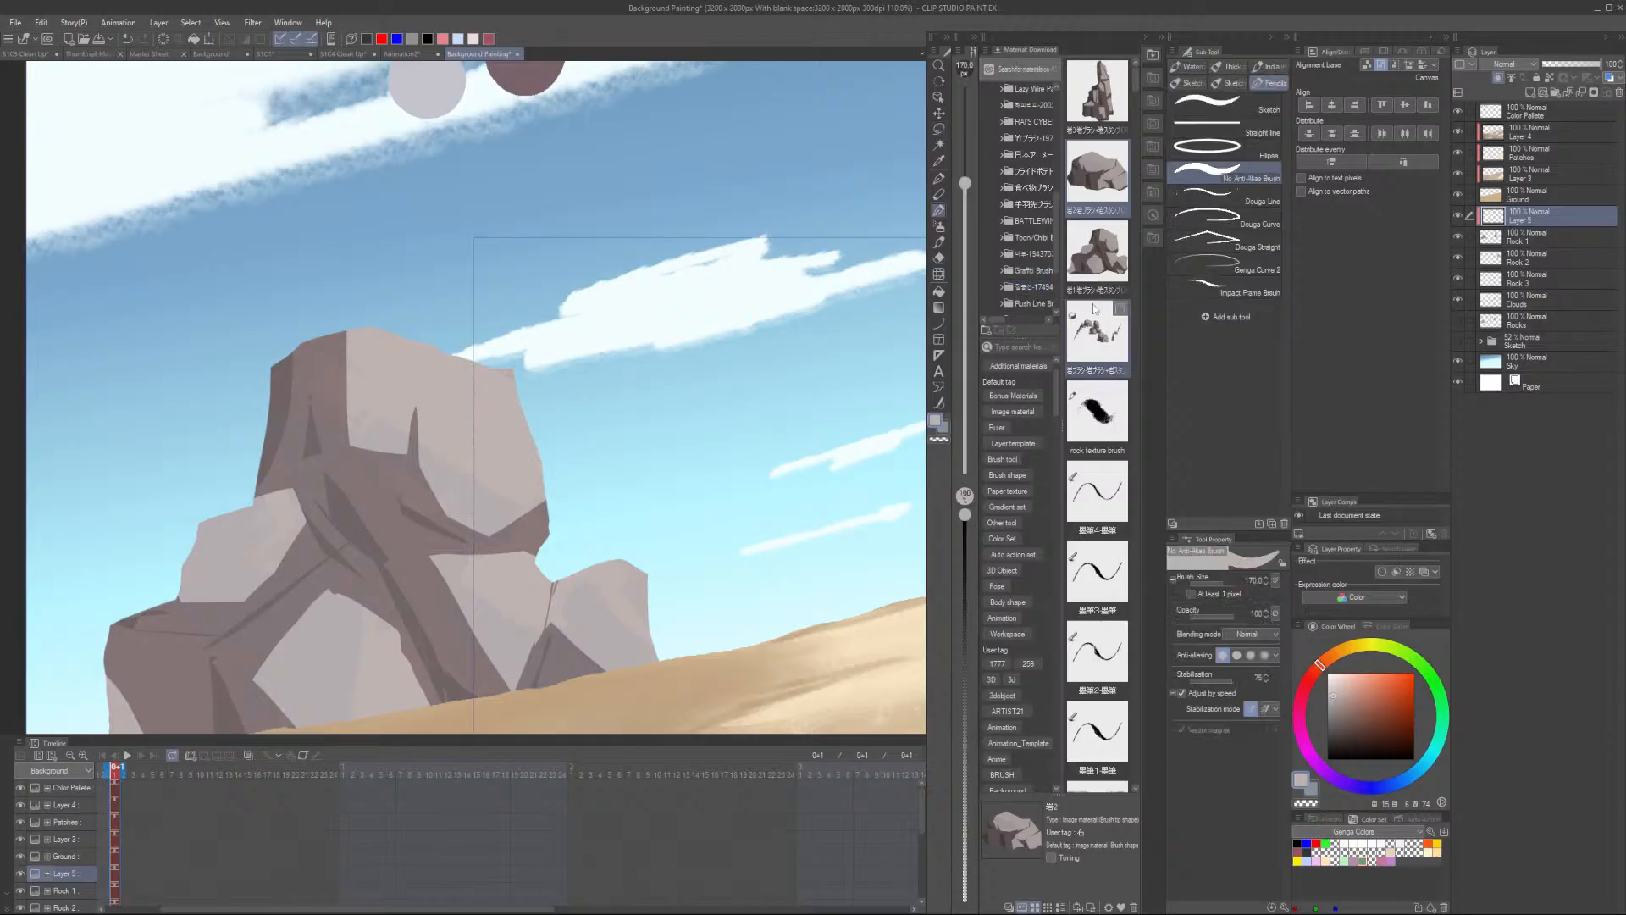
{"action": "left_click", "coordinate": [939, 227]}
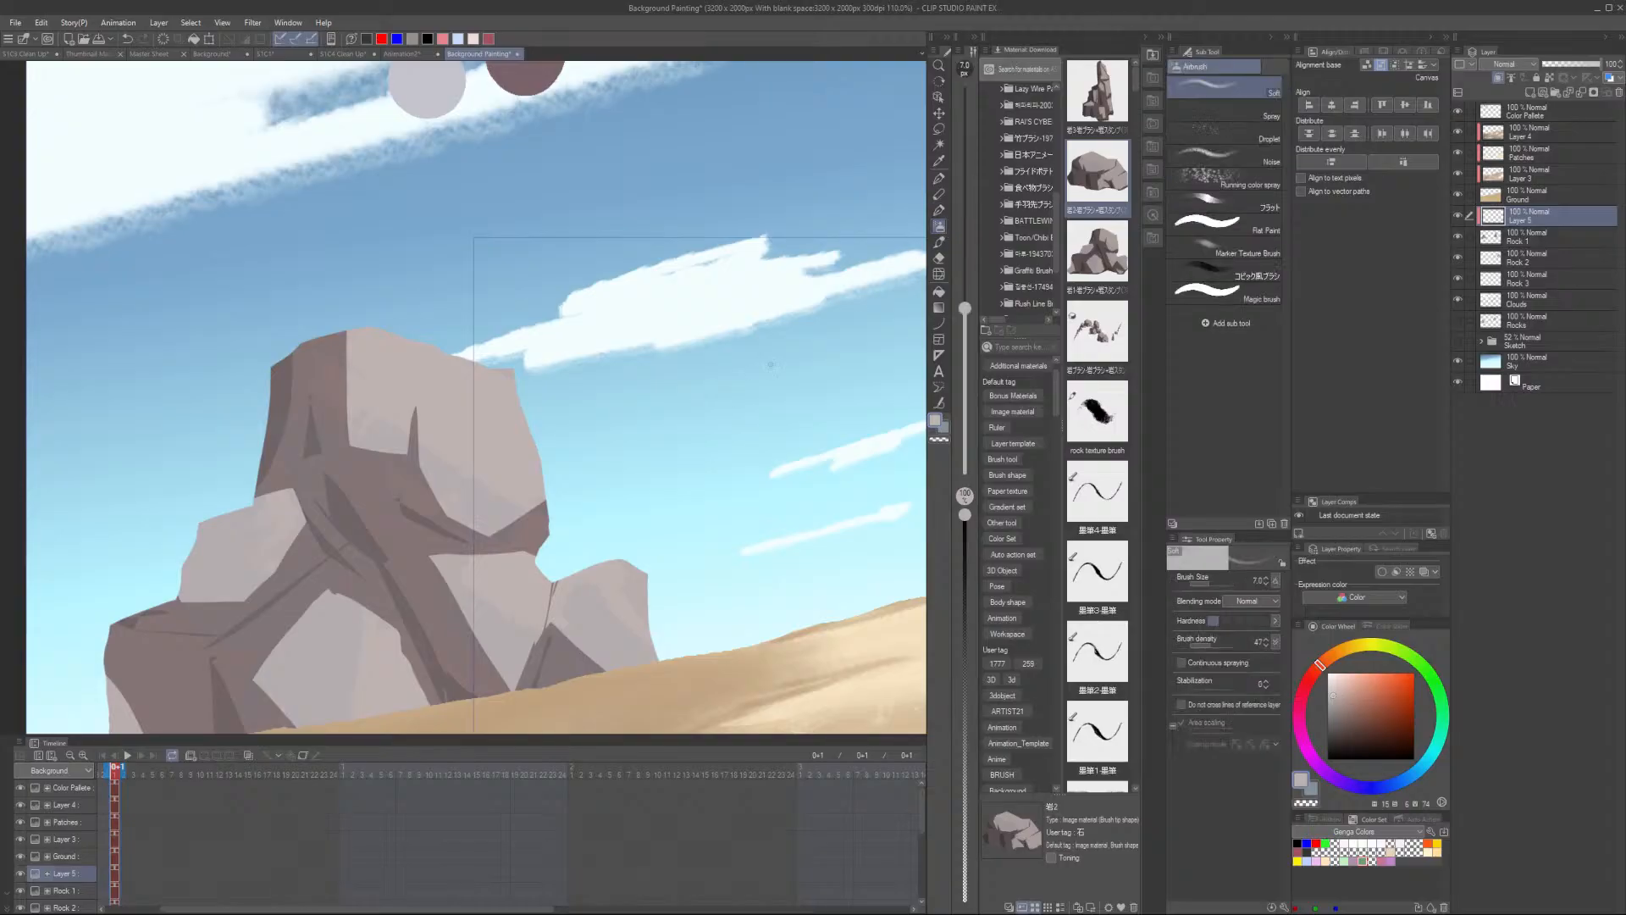
{"action": "left_click", "coordinate": [939, 242]}
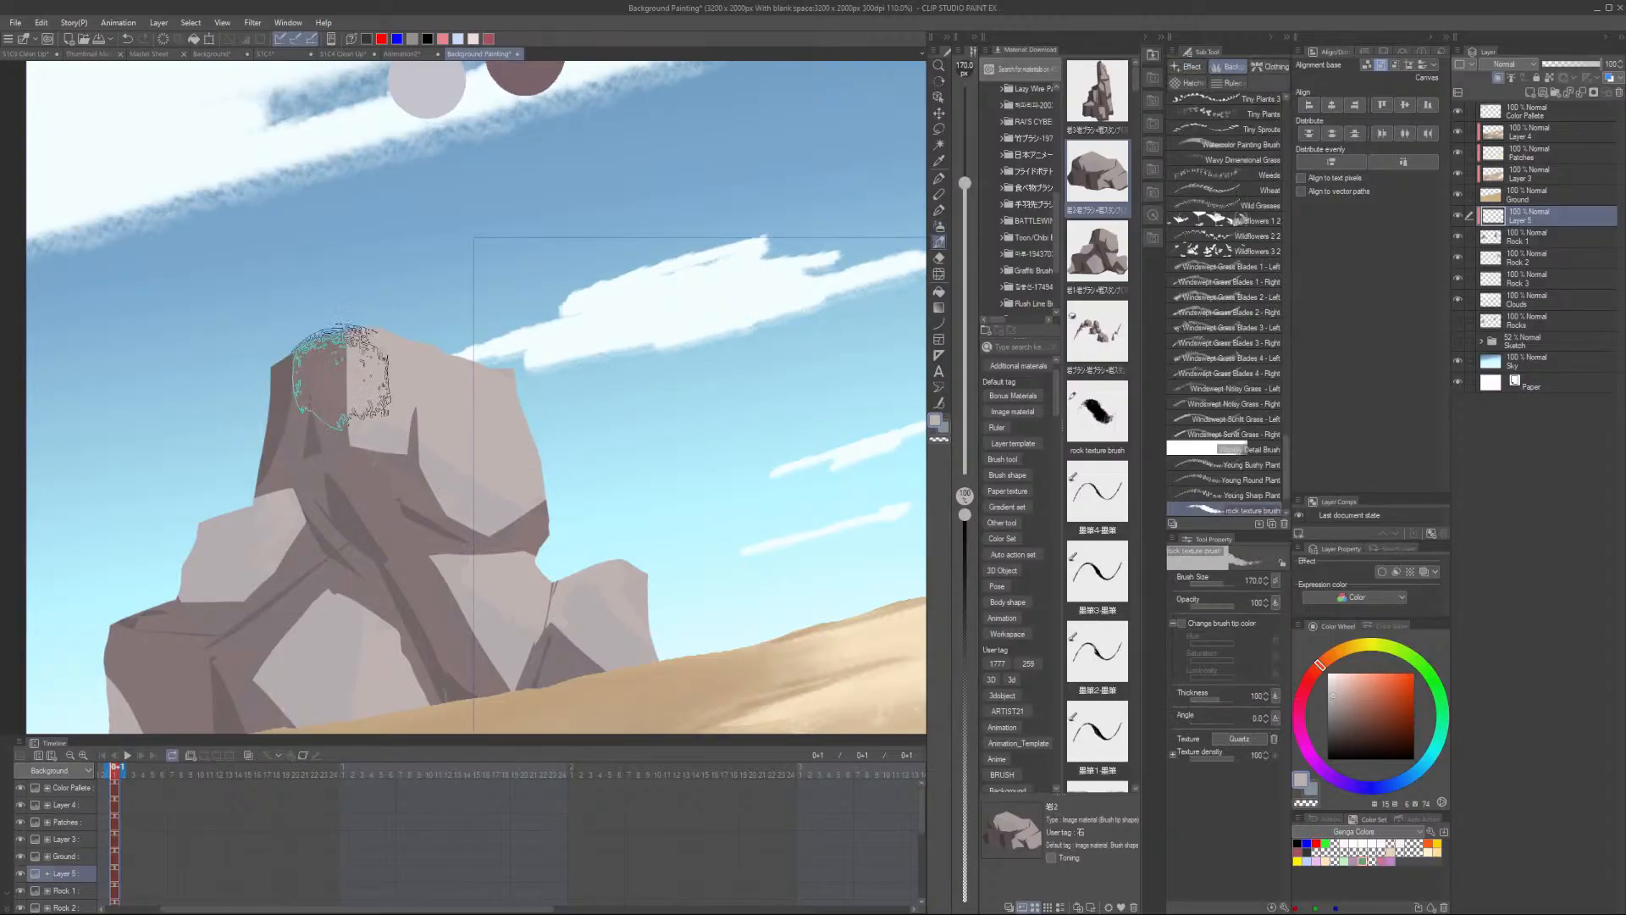
- Stamp rock texture at brush size 170 over the cluster's top, middle and small right-hand rock
{"action": "mouse_move", "coordinate": [405, 538]}
{"action": "left_mouse_down"}
{"action": "mouse_move", "coordinate": [356, 458]}
{"action": "mouse_move", "coordinate": [395, 516]}
{"action": "left_mouse_up"}
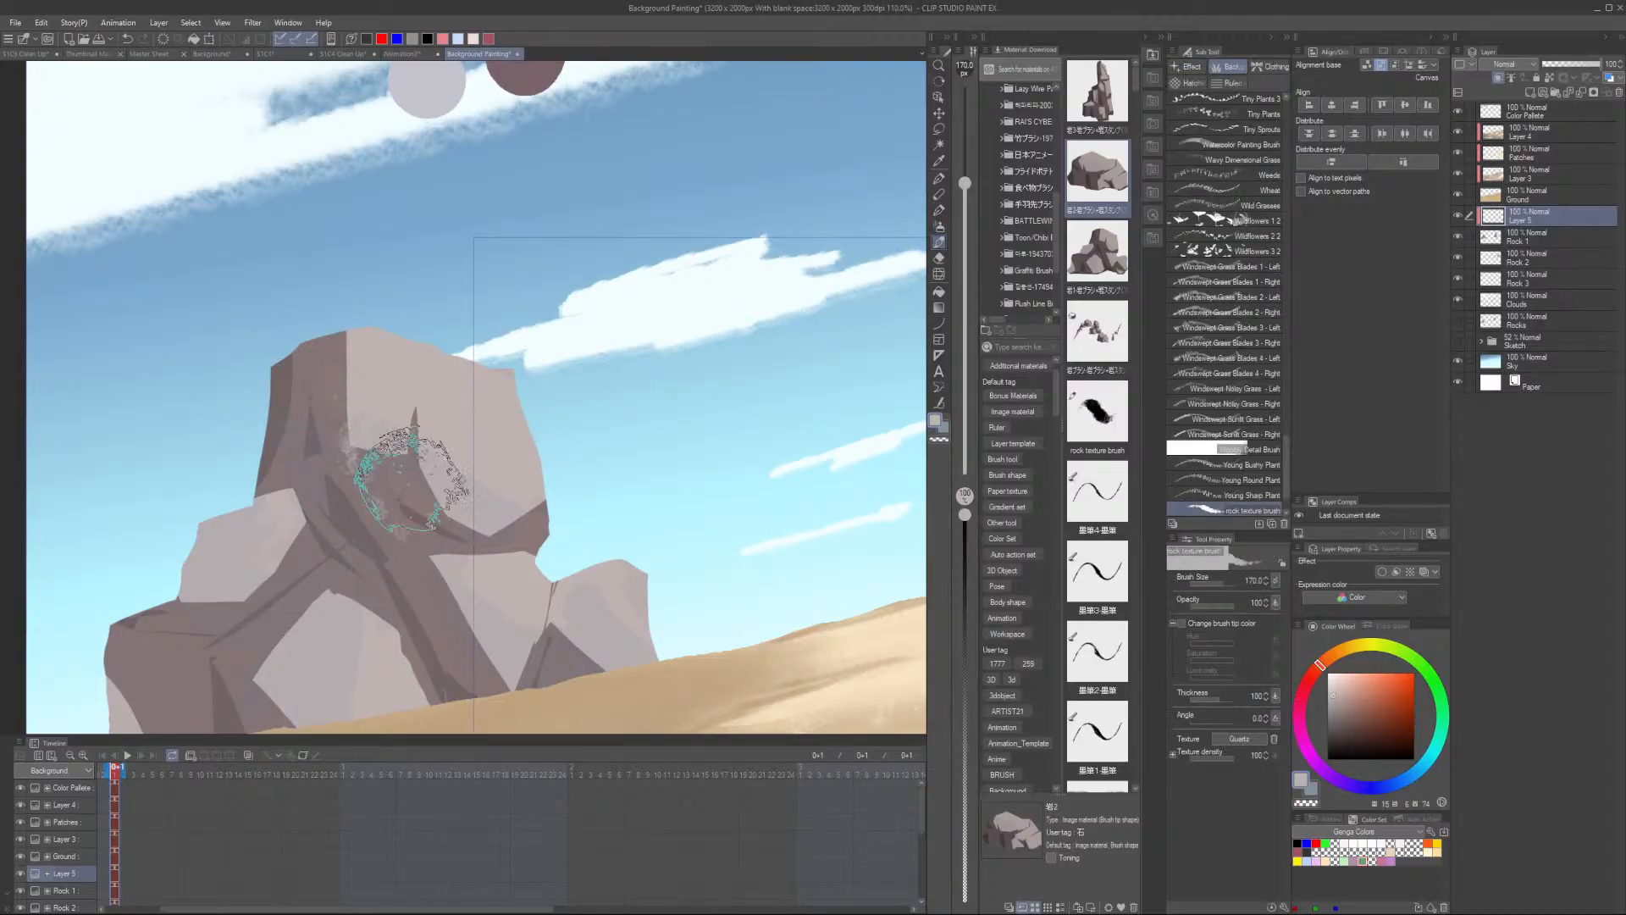
{"action": "mouse_move", "coordinate": [551, 631]}
{"action": "left_mouse_down"}
{"action": "mouse_move", "coordinate": [443, 647]}
{"action": "mouse_move", "coordinate": [454, 635]}
{"action": "mouse_move", "coordinate": [472, 672]}
{"action": "mouse_move", "coordinate": [581, 653]}
{"action": "left_mouse_up"}
{"action": "mouse_move", "coordinate": [280, 614]}
{"action": "left_mouse_down"}
{"action": "mouse_move", "coordinate": [206, 660]}
{"action": "mouse_move", "coordinate": [134, 654]}
{"action": "mouse_move", "coordinate": [165, 704]}
{"action": "mouse_move", "coordinate": [173, 684]}
{"action": "mouse_move", "coordinate": [190, 712]}
{"action": "mouse_move", "coordinate": [239, 693]}
{"action": "mouse_move", "coordinate": [264, 581]}
{"action": "left_mouse_up"}
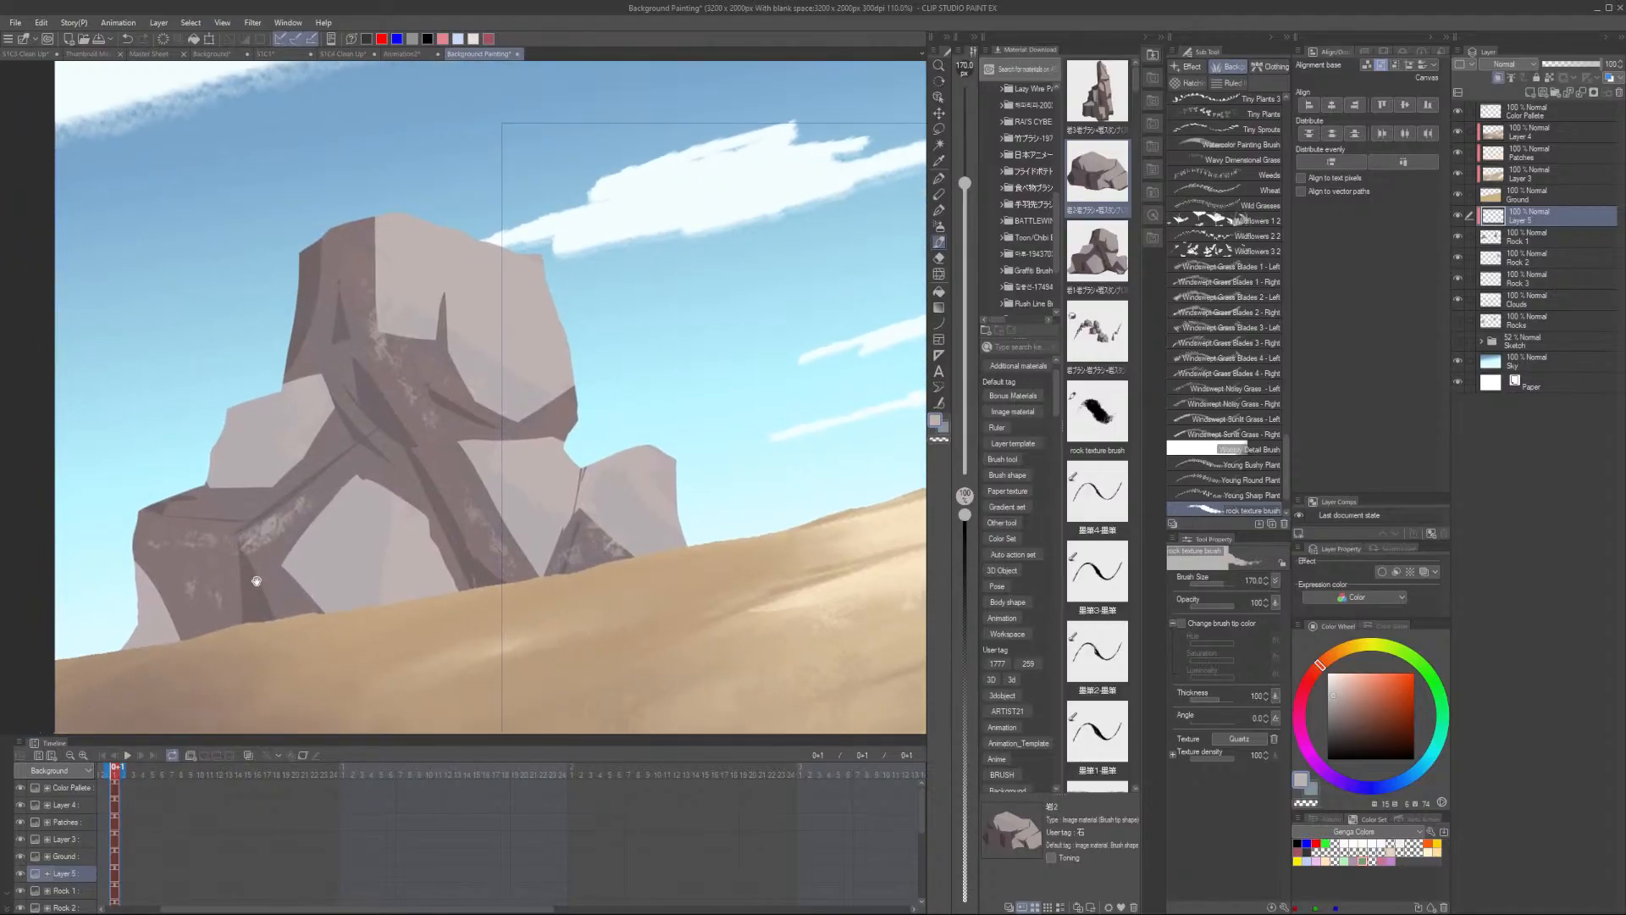
{"action": "mouse_move", "coordinate": [564, 413]}
{"action": "left_mouse_down"}
{"action": "mouse_move", "coordinate": [543, 379]}
{"action": "mouse_move", "coordinate": [536, 268]}
{"action": "mouse_move", "coordinate": [573, 399]}
{"action": "mouse_move", "coordinate": [531, 256]}
{"action": "left_mouse_up"}
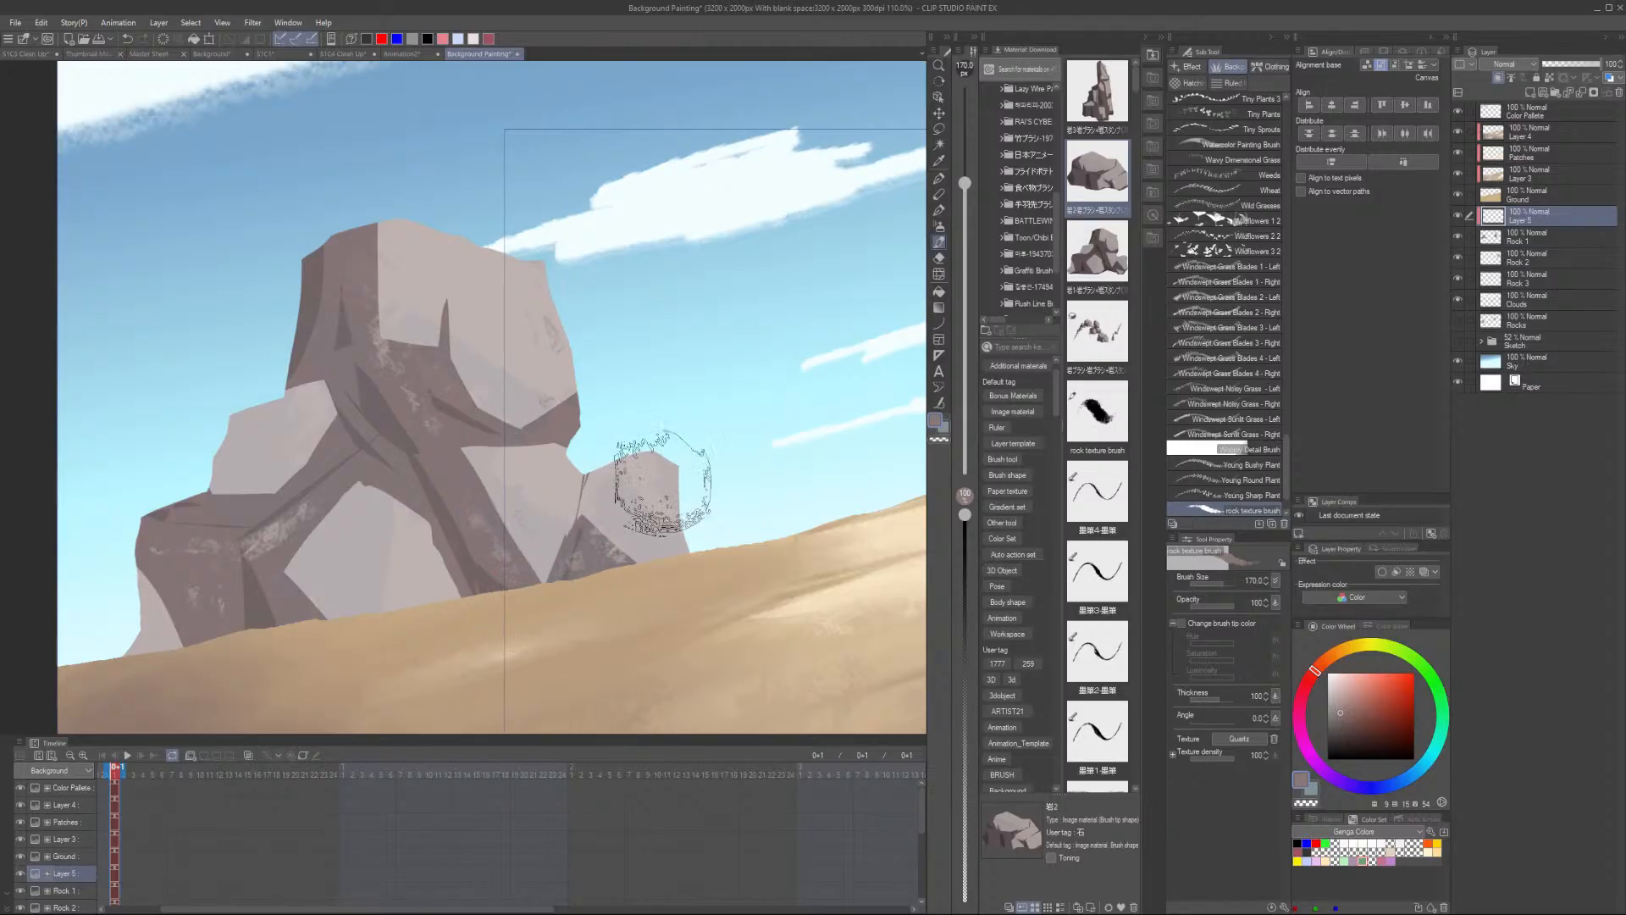
{"action": "left_click_drag", "start_coordinate": [663, 485], "coordinate": [659, 501]}
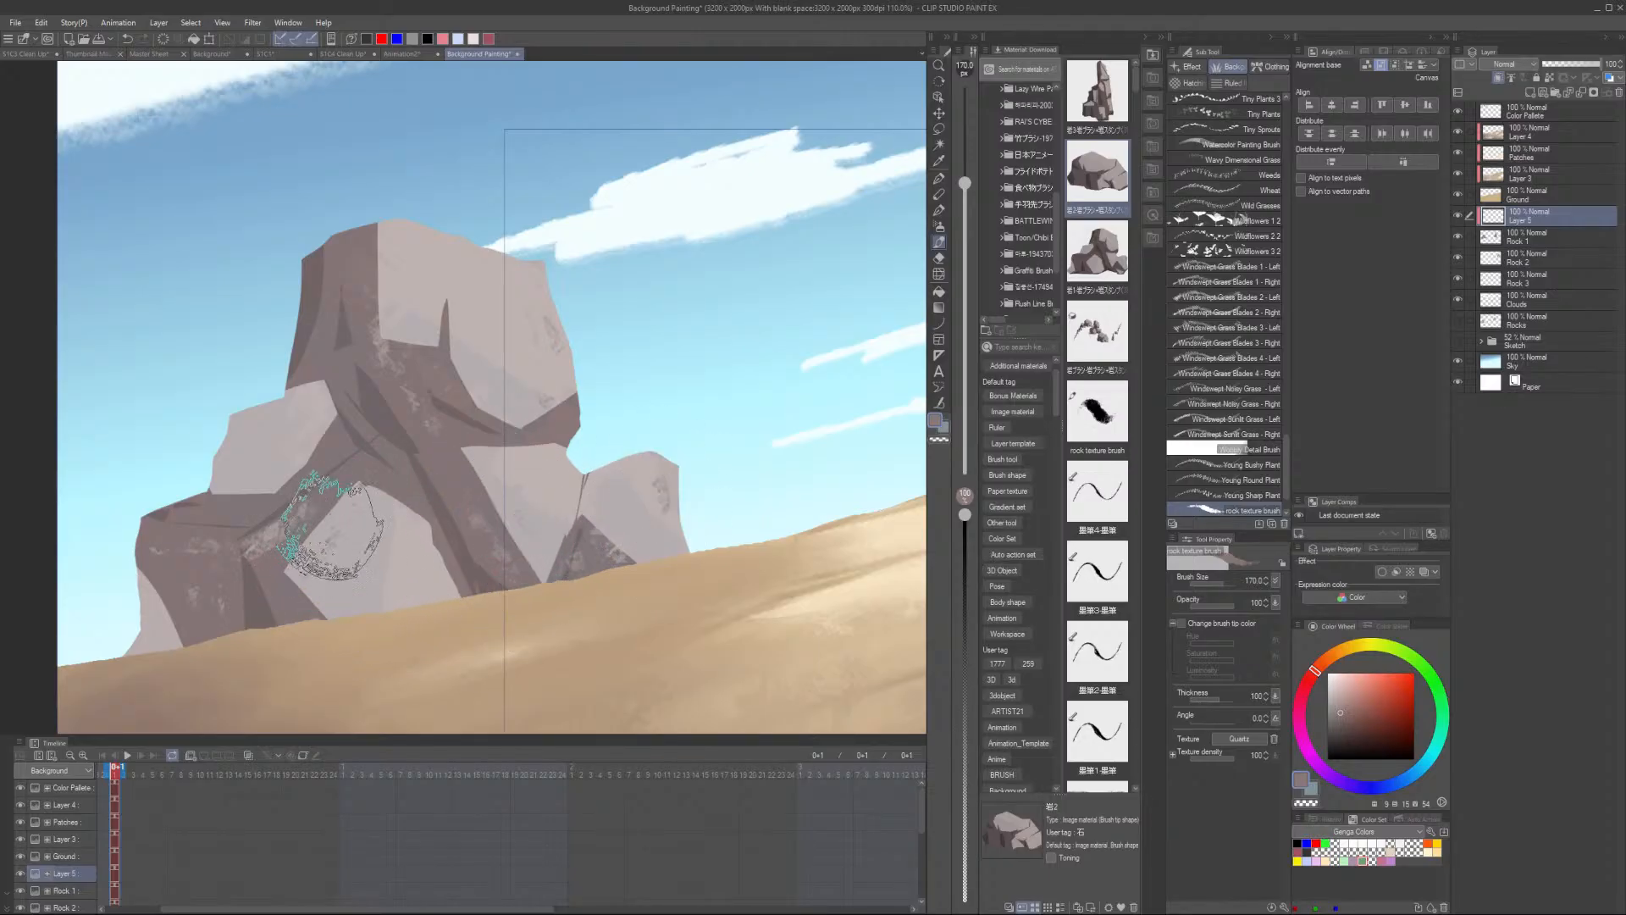
- Soften the rock texture layer with a Gaussian Blur and then one further blur filter
{"action": "scroll", "coordinate": [373, 584], "scroll_direction": "down", "scroll_amount": 3}
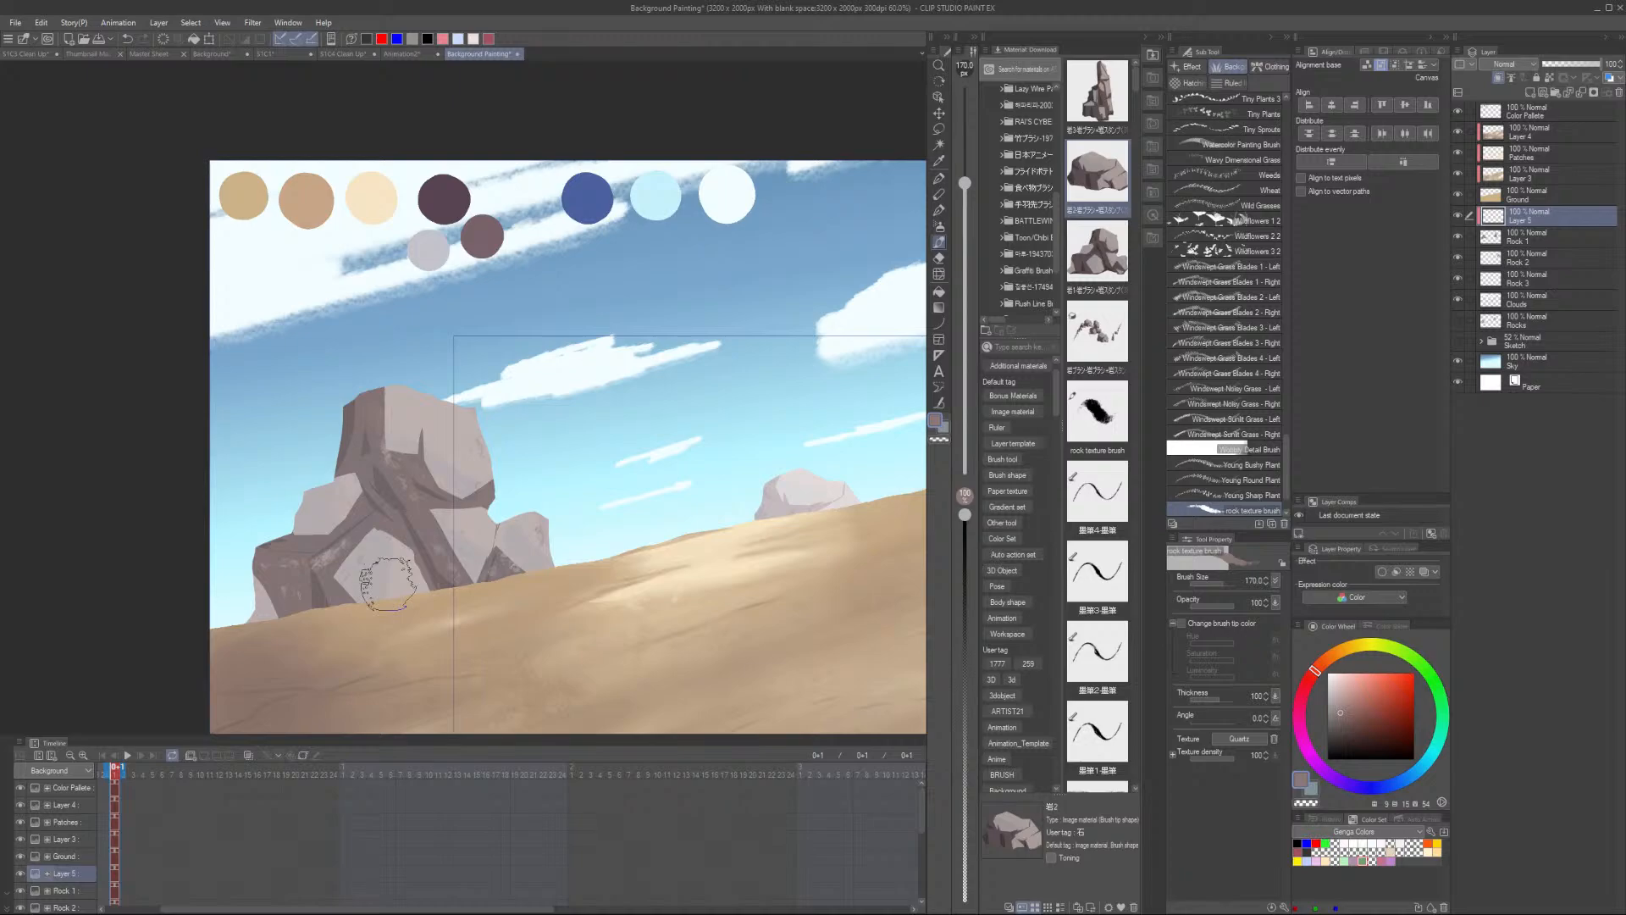
{"action": "scroll", "coordinate": [386, 585], "scroll_direction": "up", "scroll_amount": 1}
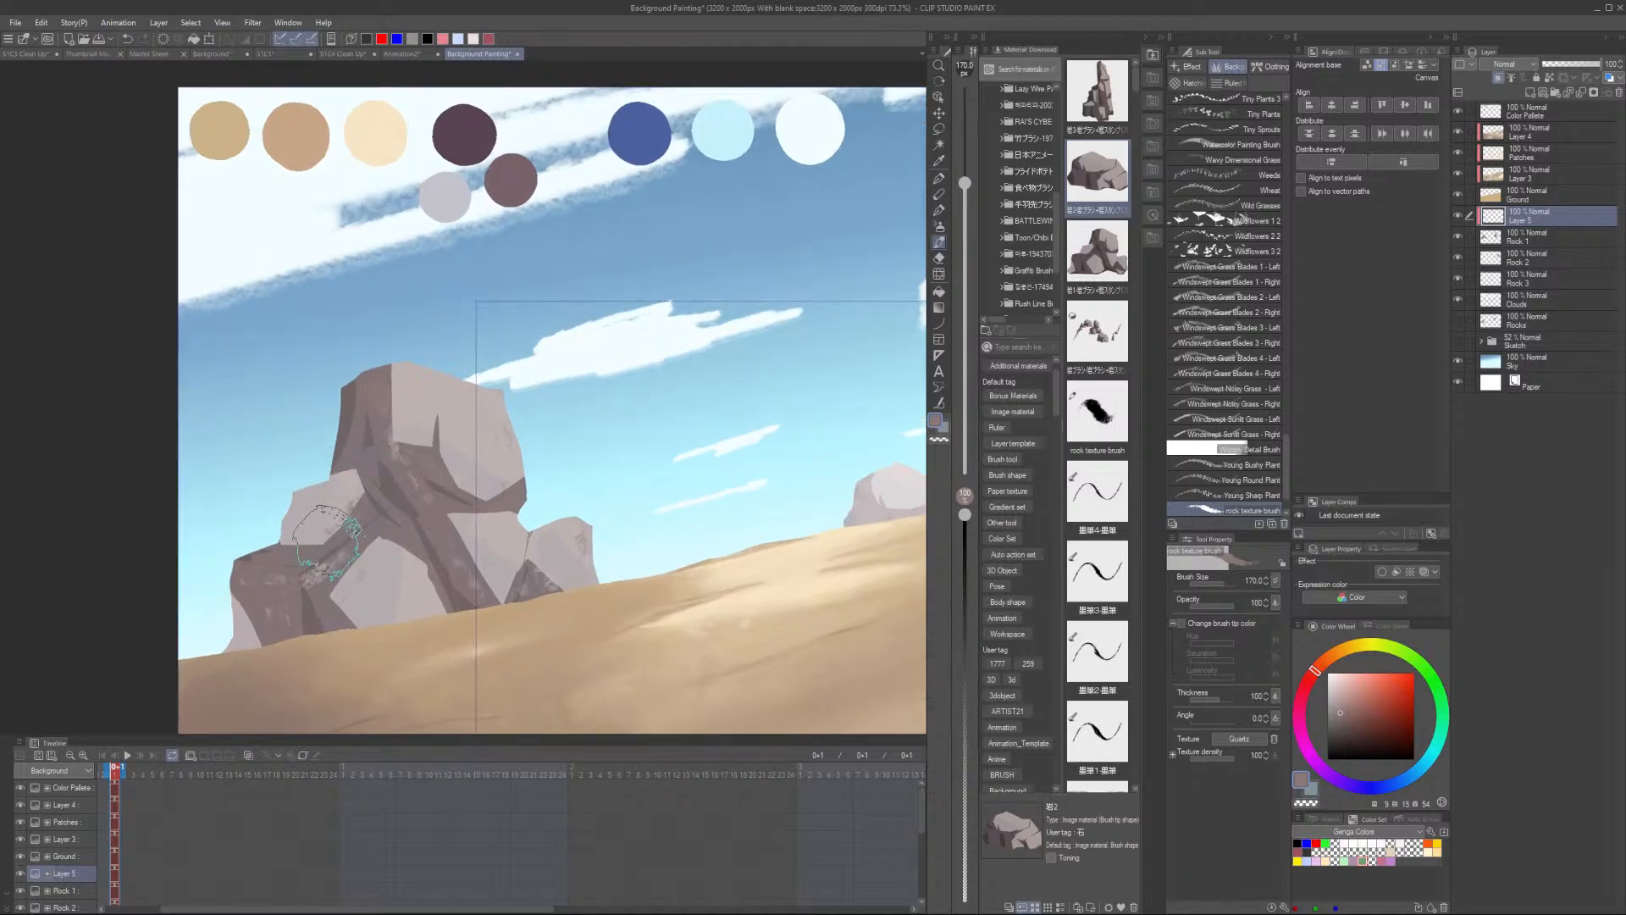
{"action": "scroll", "coordinate": [331, 589], "scroll_direction": "down", "scroll_amount": 3}
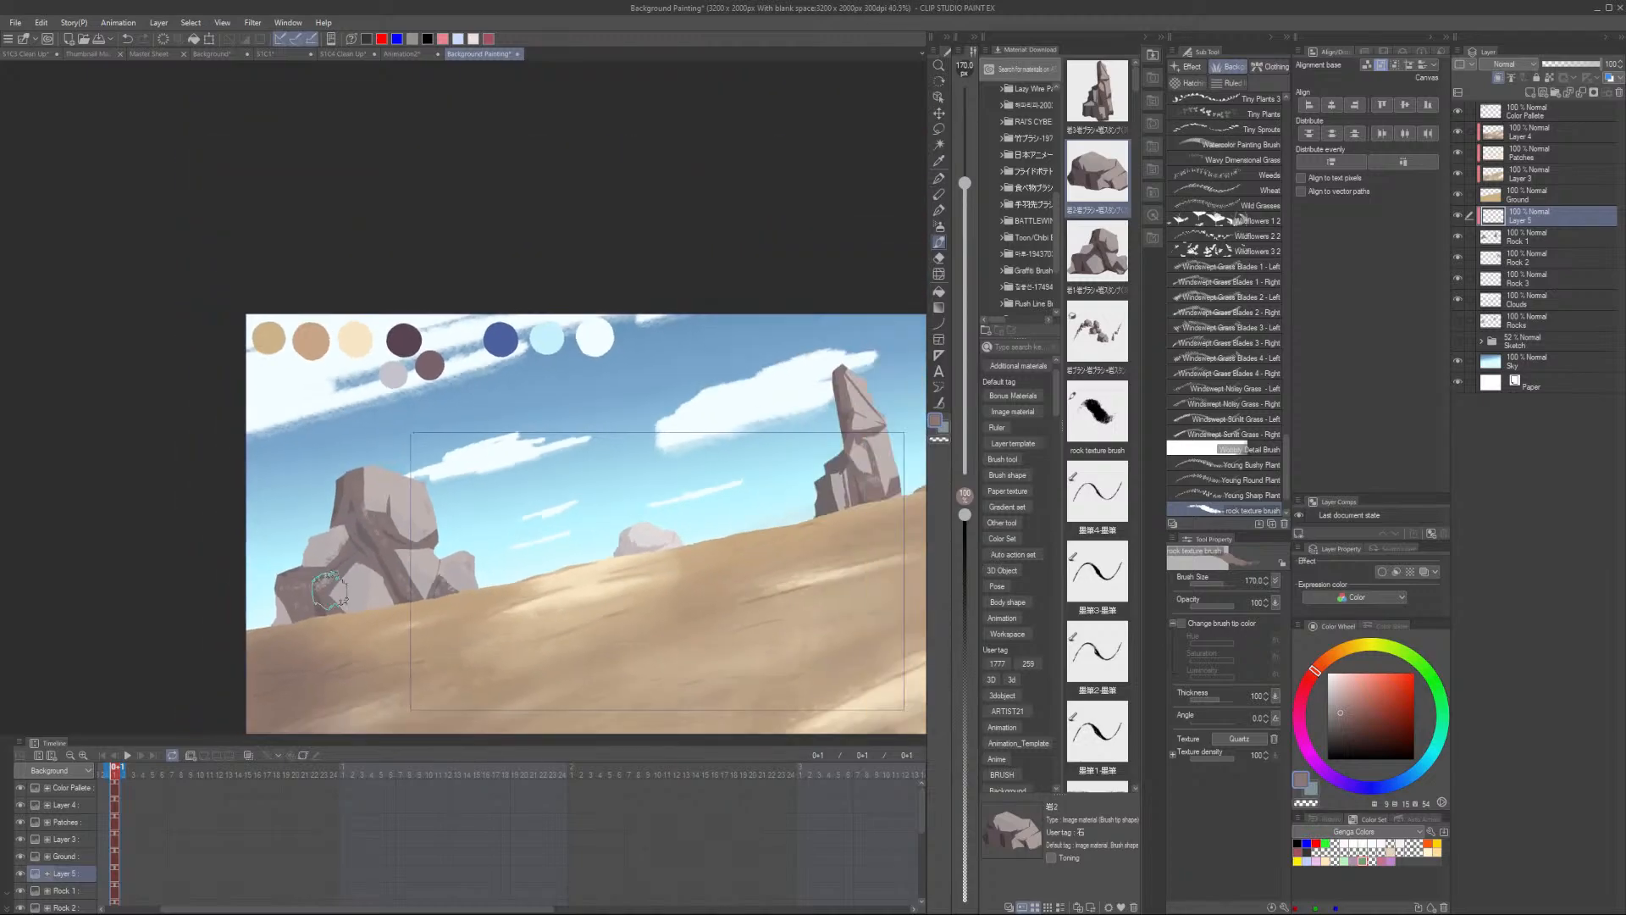
{"action": "scroll", "coordinate": [356, 559], "scroll_direction": "up", "scroll_amount": 5}
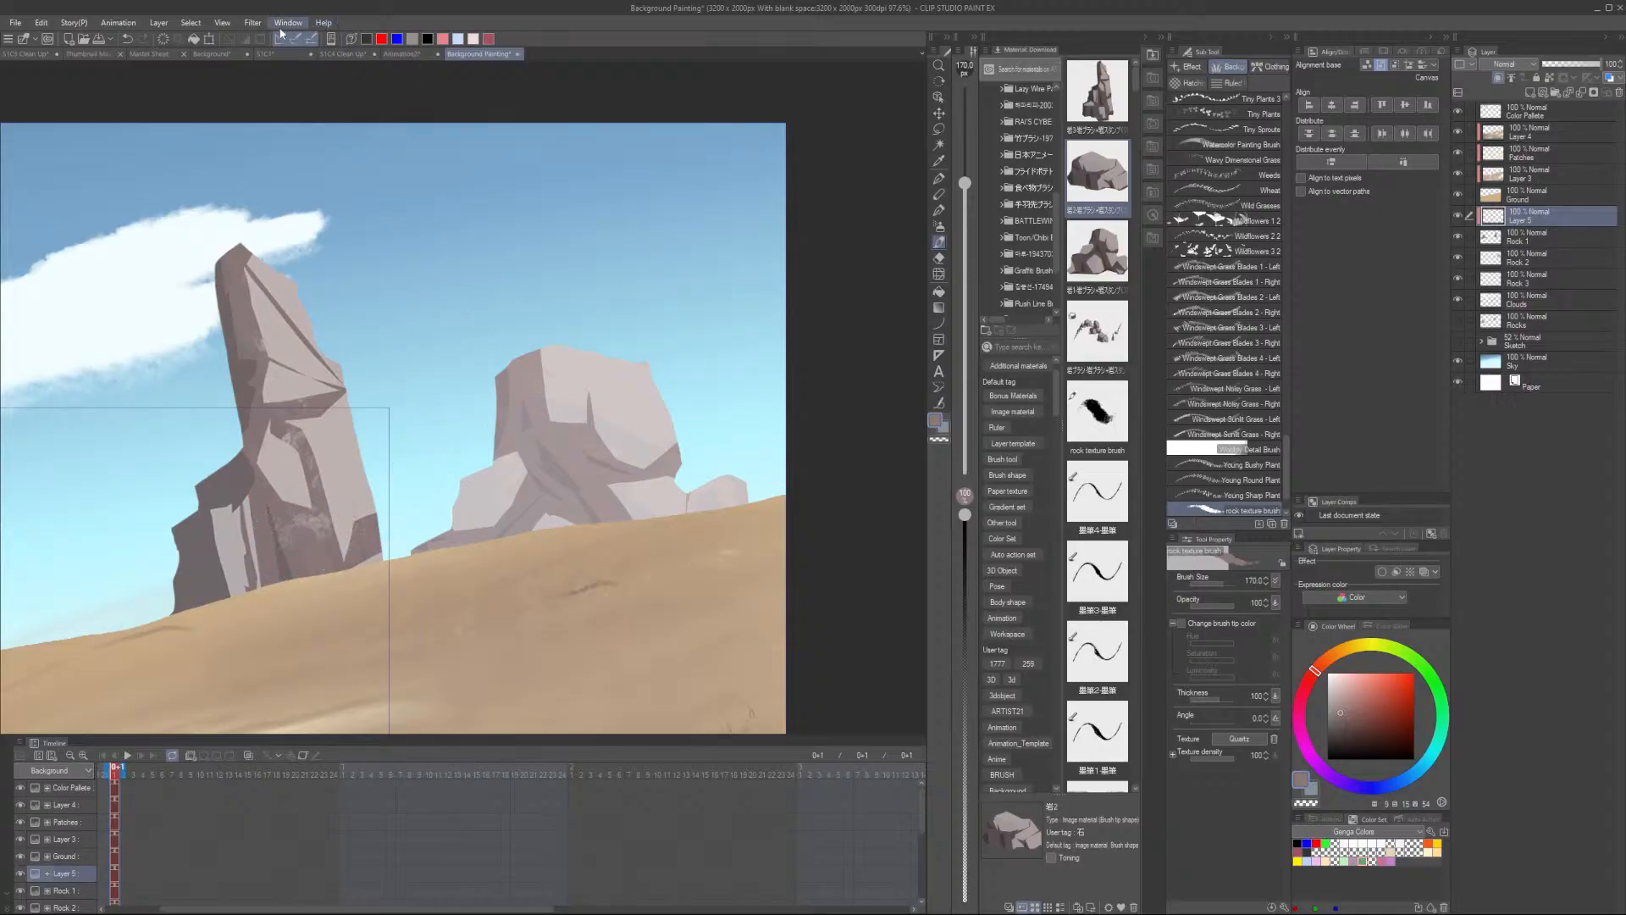
{"action": "left_click", "coordinate": [252, 23]}
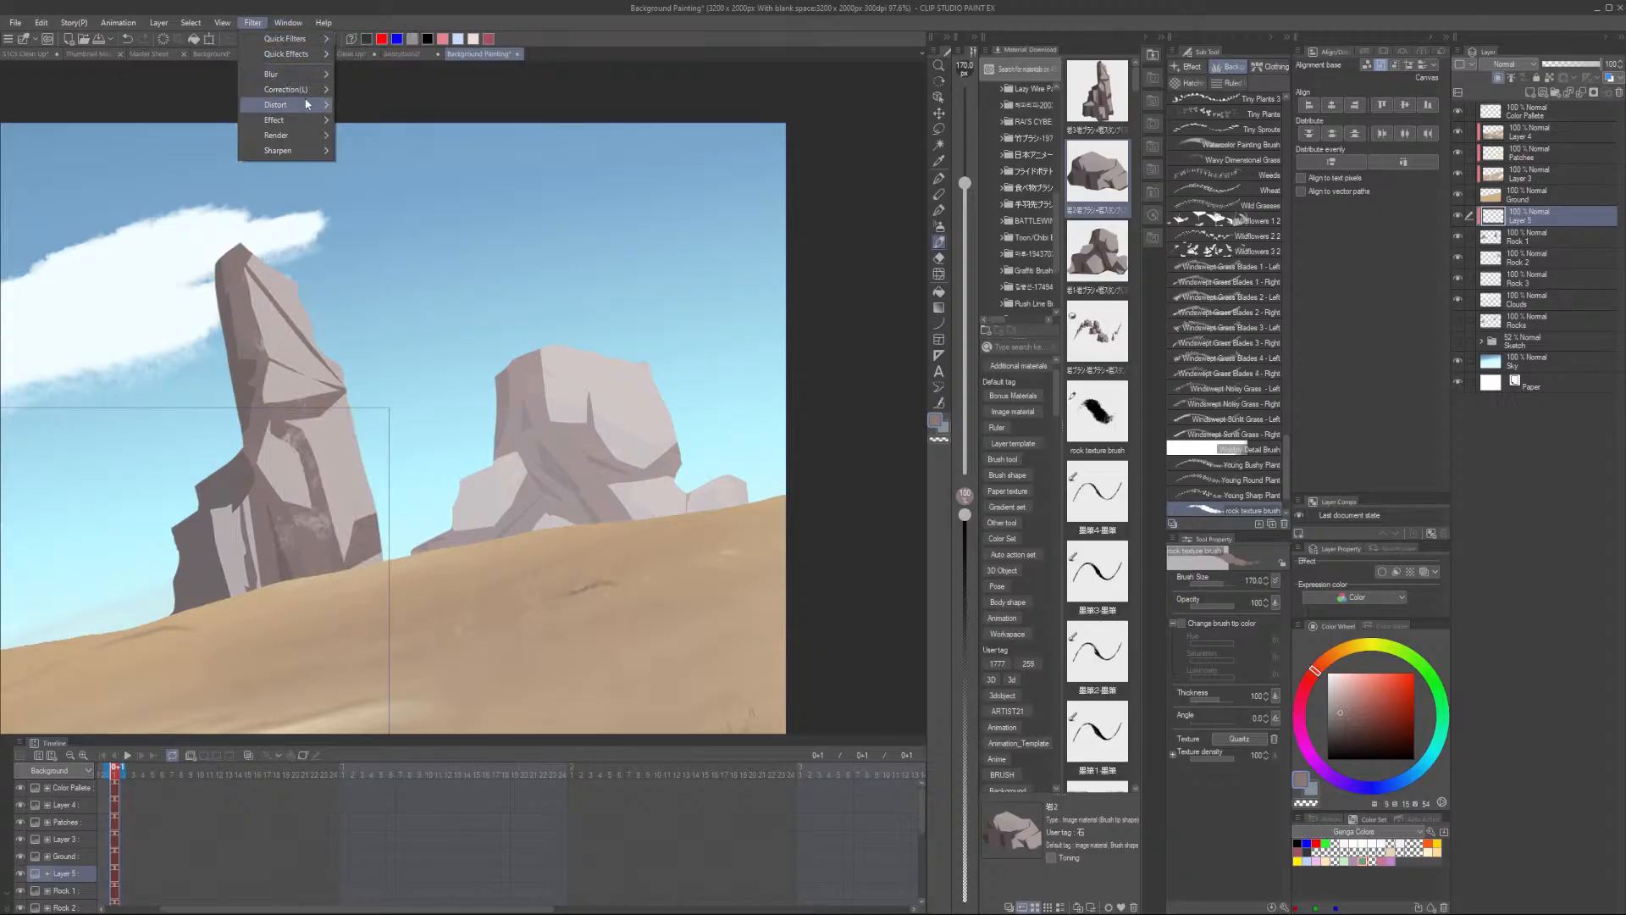
{"action": "mouse_move", "coordinate": [321, 78]}
{"action": "left_click", "coordinate": [398, 107]}
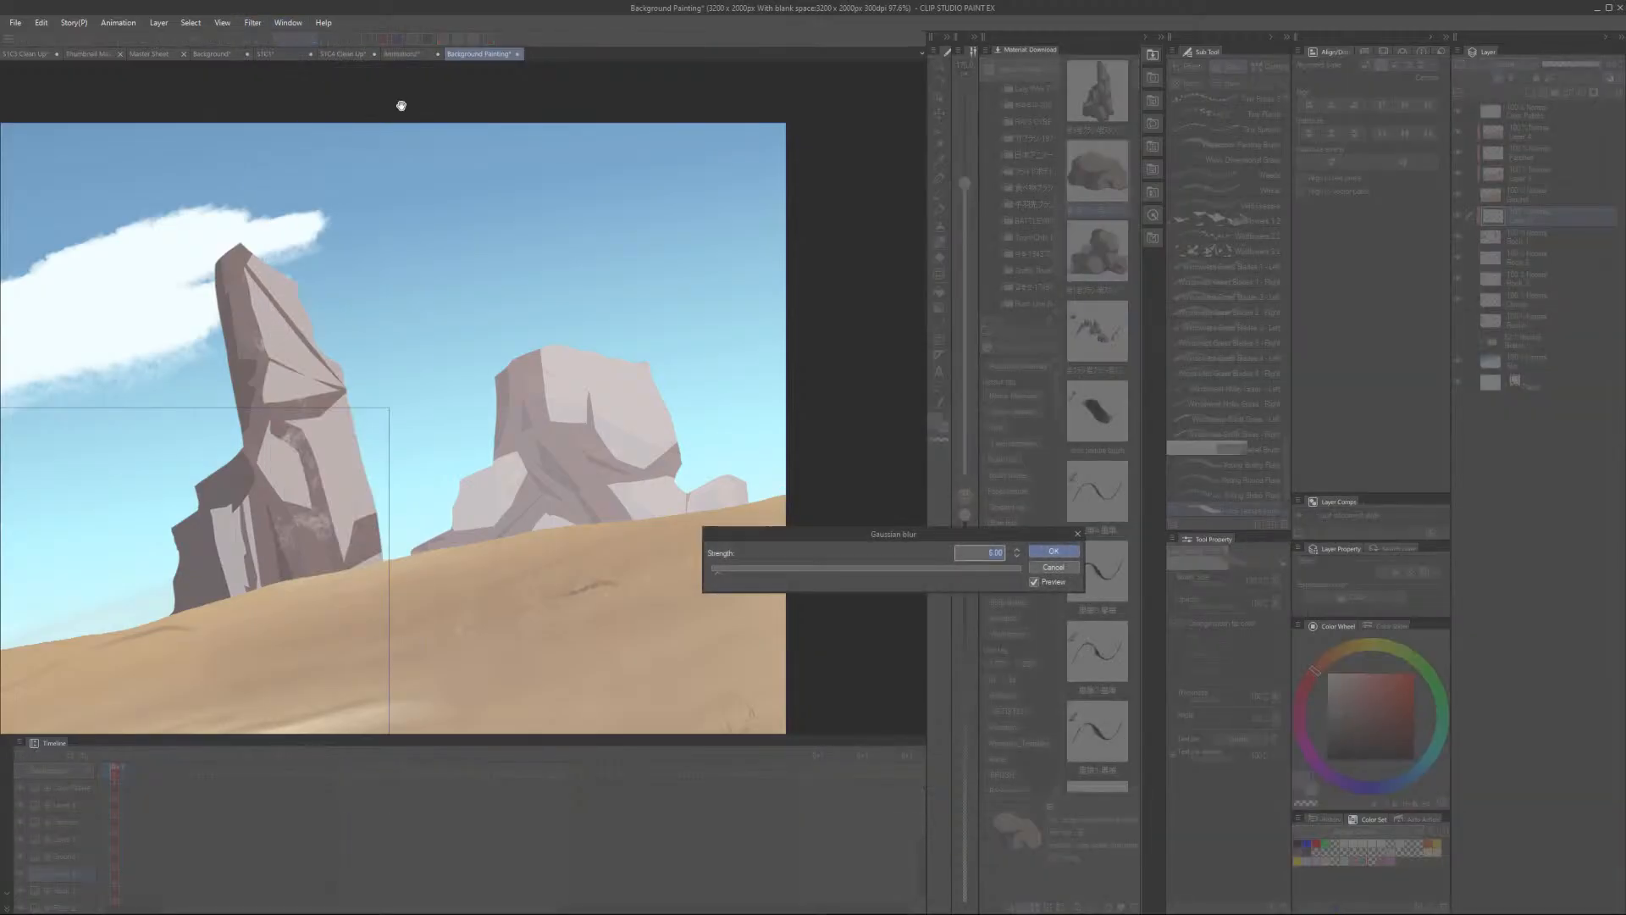
{"action": "left_click_drag", "start_coordinate": [786, 569], "coordinate": [778, 569]}
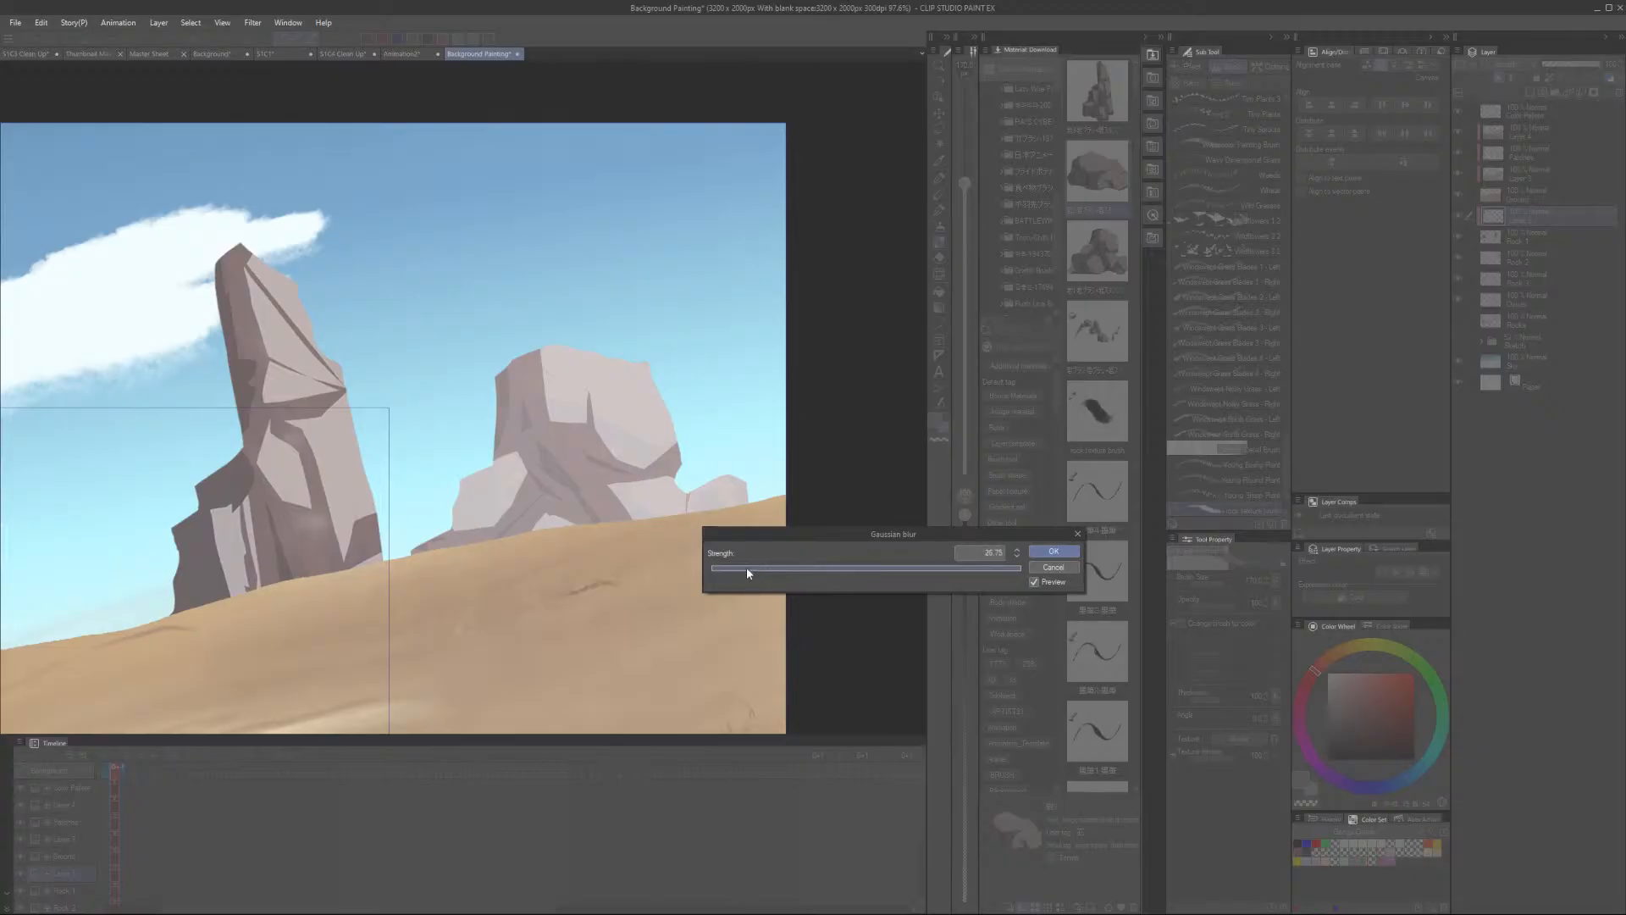
{"action": "left_click_drag", "start_coordinate": [741, 571], "coordinate": [725, 570]}
{"action": "left_click", "coordinate": [1061, 567]}
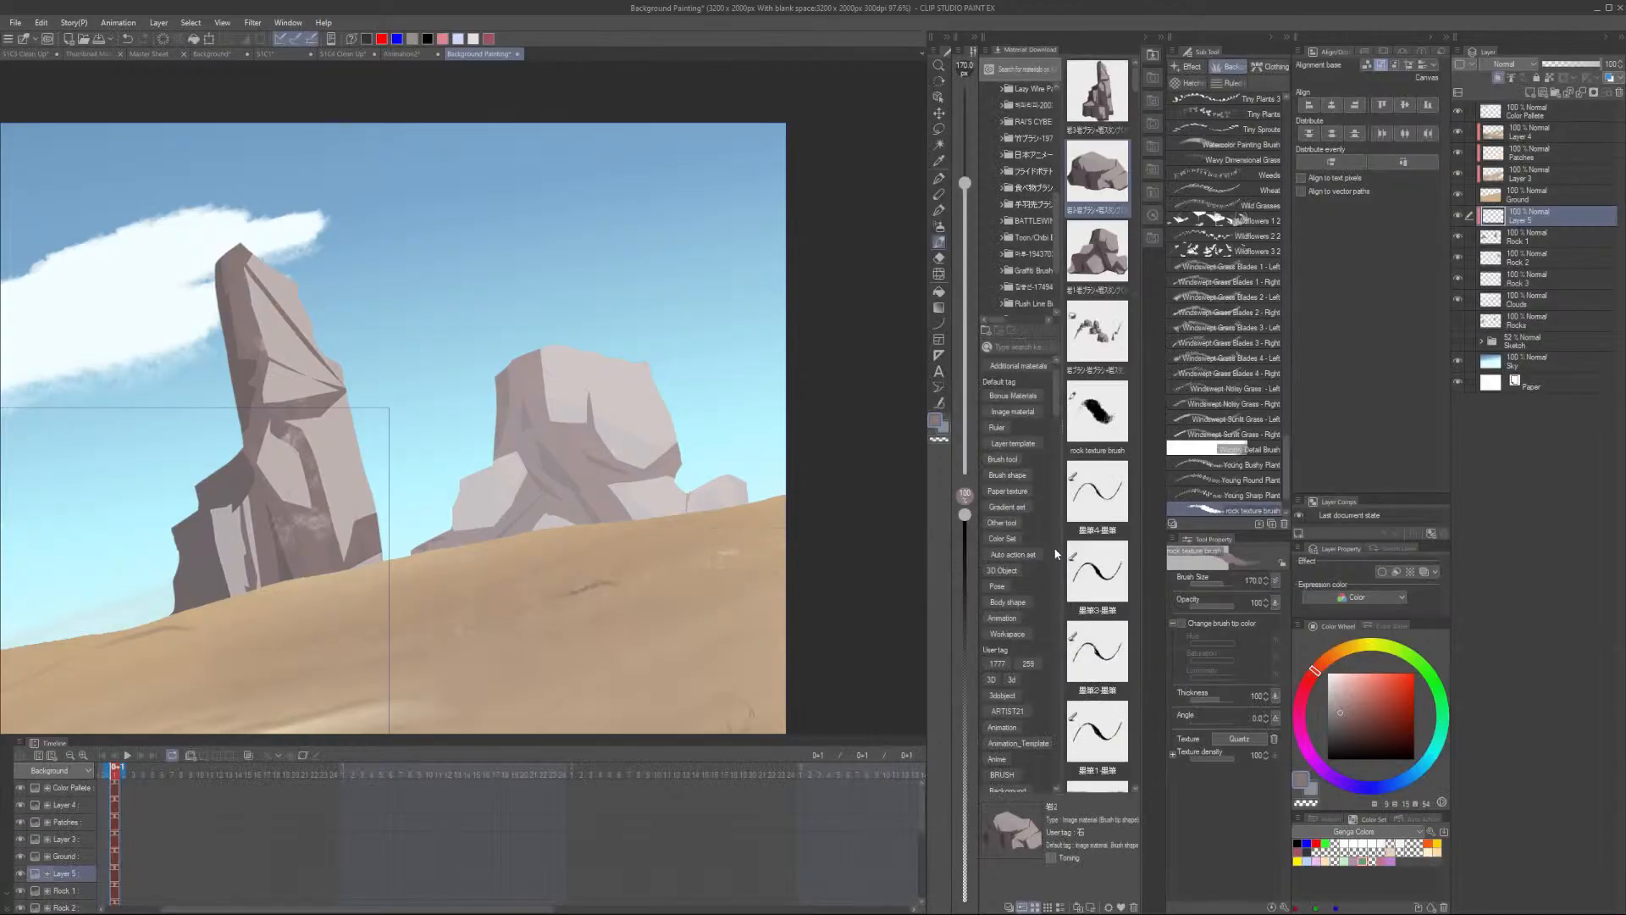
{"action": "left_click", "coordinate": [252, 23]}
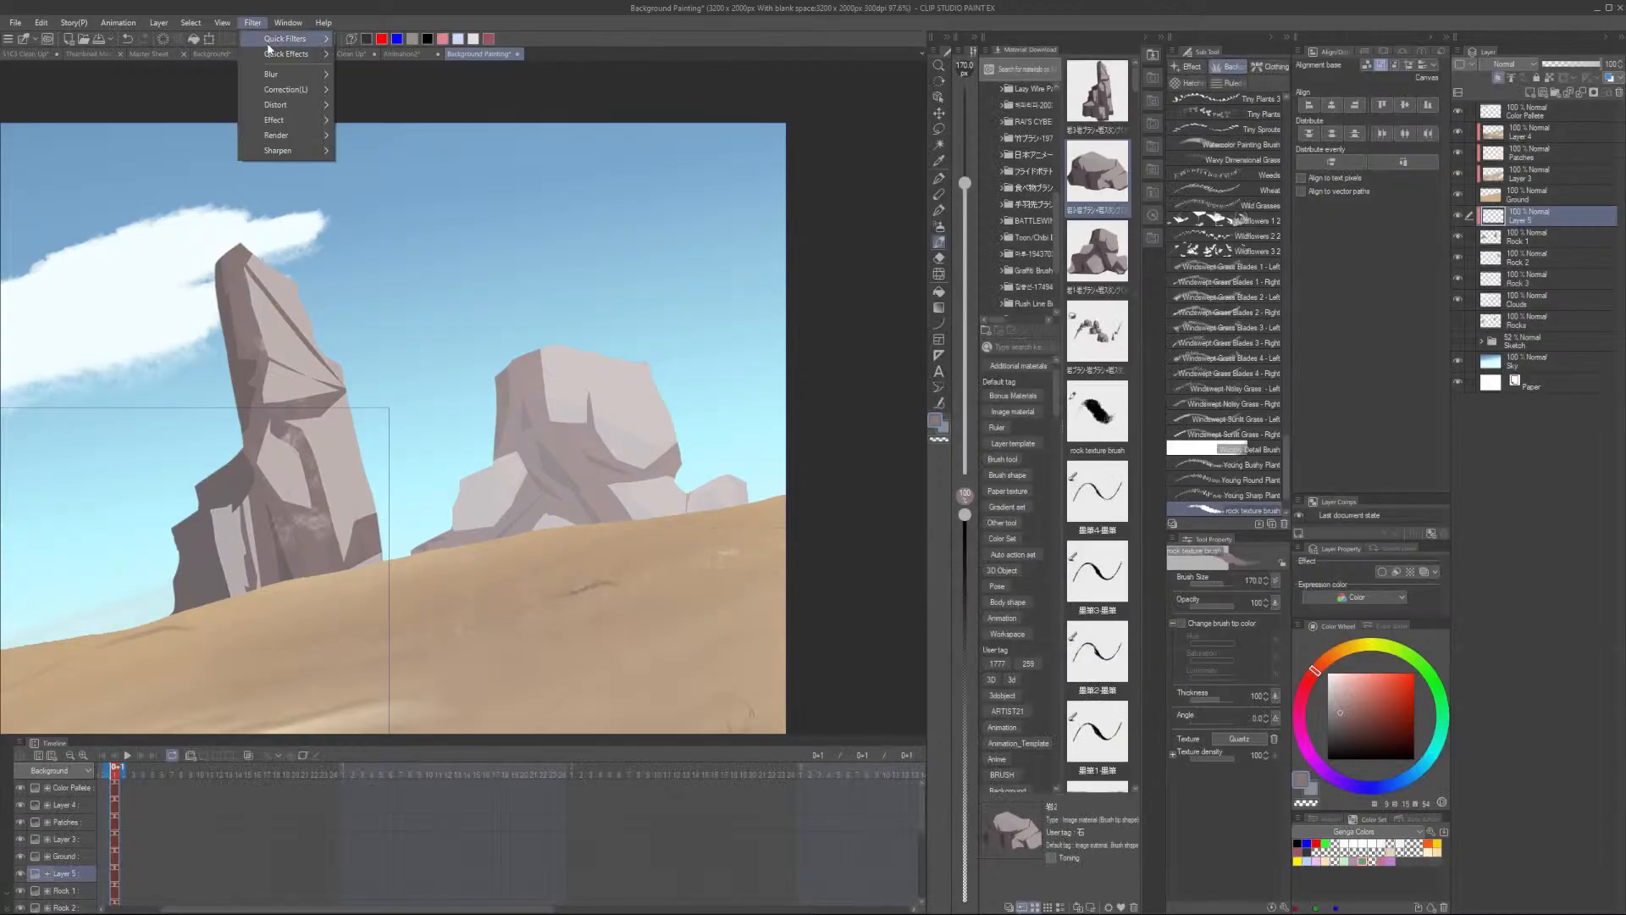
{"action": "mouse_move", "coordinate": [303, 73]}
{"action": "left_click", "coordinate": [403, 166]}
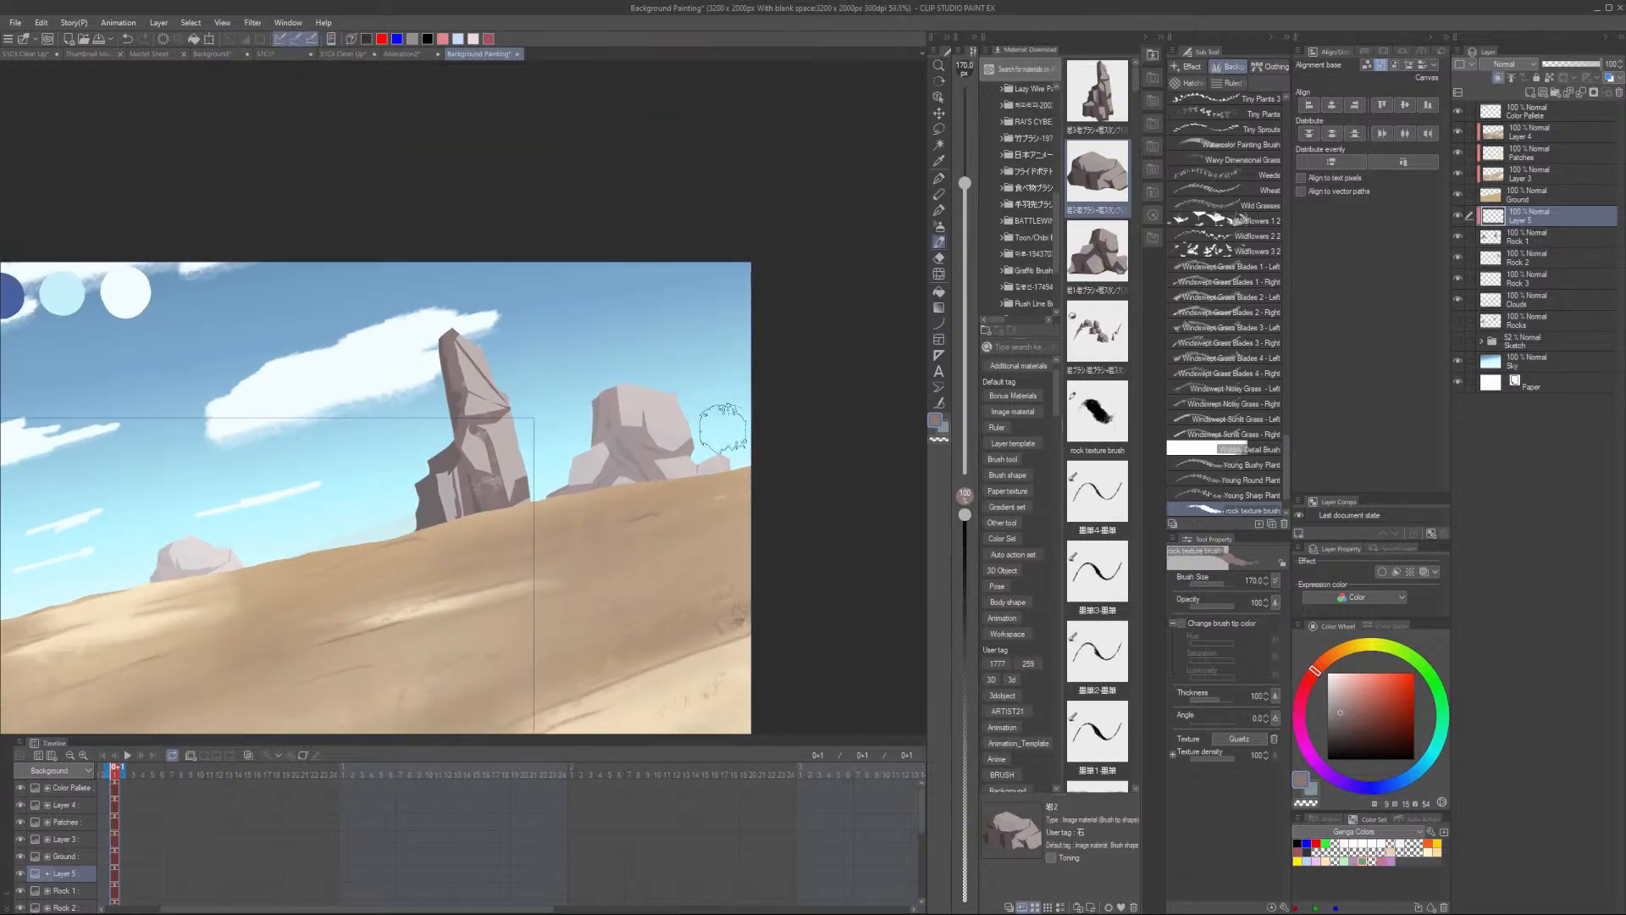
- Create a new layer above the Clouds layer for cloud painting
{"action": "scroll", "coordinate": [723, 428], "scroll_direction": "down", "scroll_amount": 1}
{"action": "left_click_drag", "start_coordinate": [396, 635], "coordinate": [642, 567]}
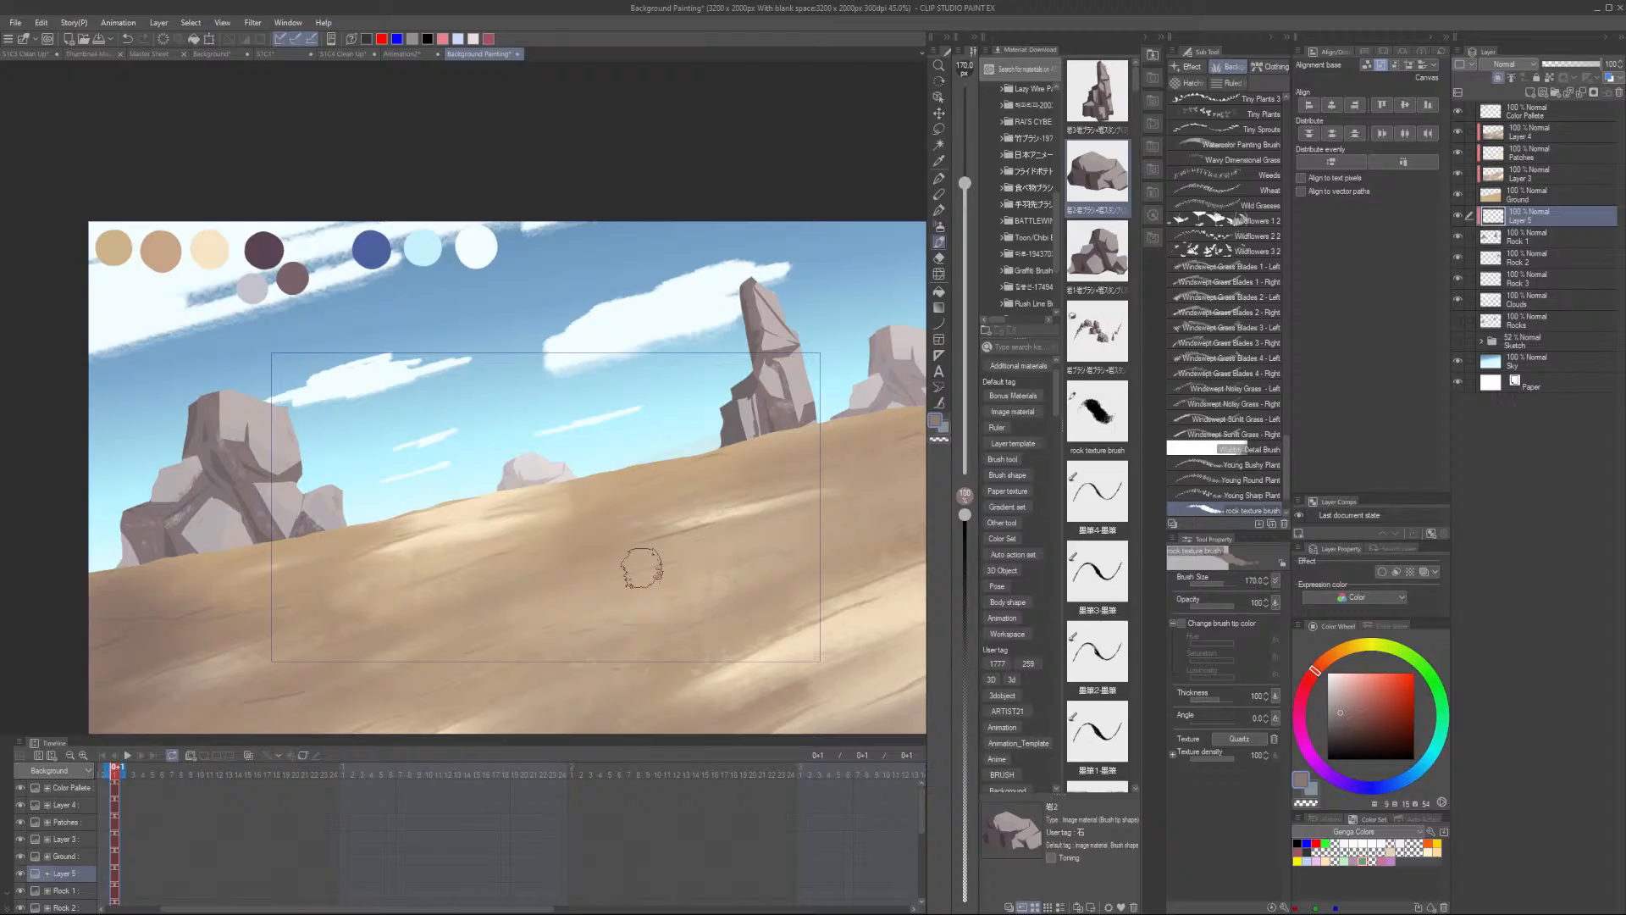
{"action": "scroll", "coordinate": [751, 387], "scroll_direction": "down", "scroll_amount": 1}
{"action": "scroll", "coordinate": [624, 465], "scroll_direction": "up", "scroll_amount": 3}
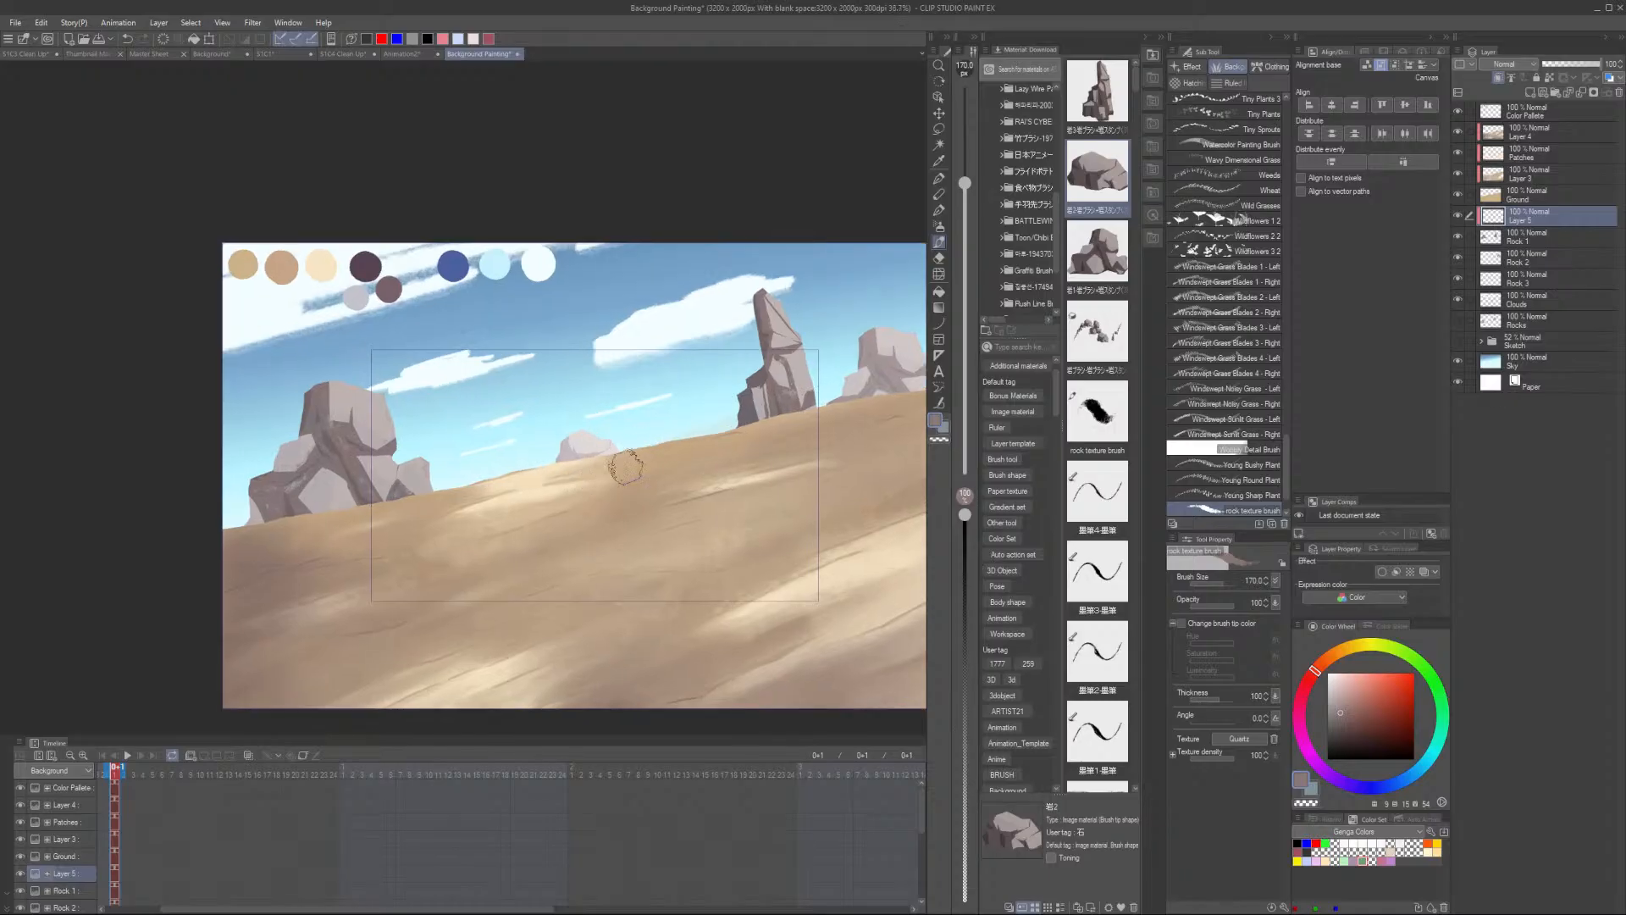
{"action": "left_click_drag", "start_coordinate": [630, 519], "coordinate": [425, 615]}
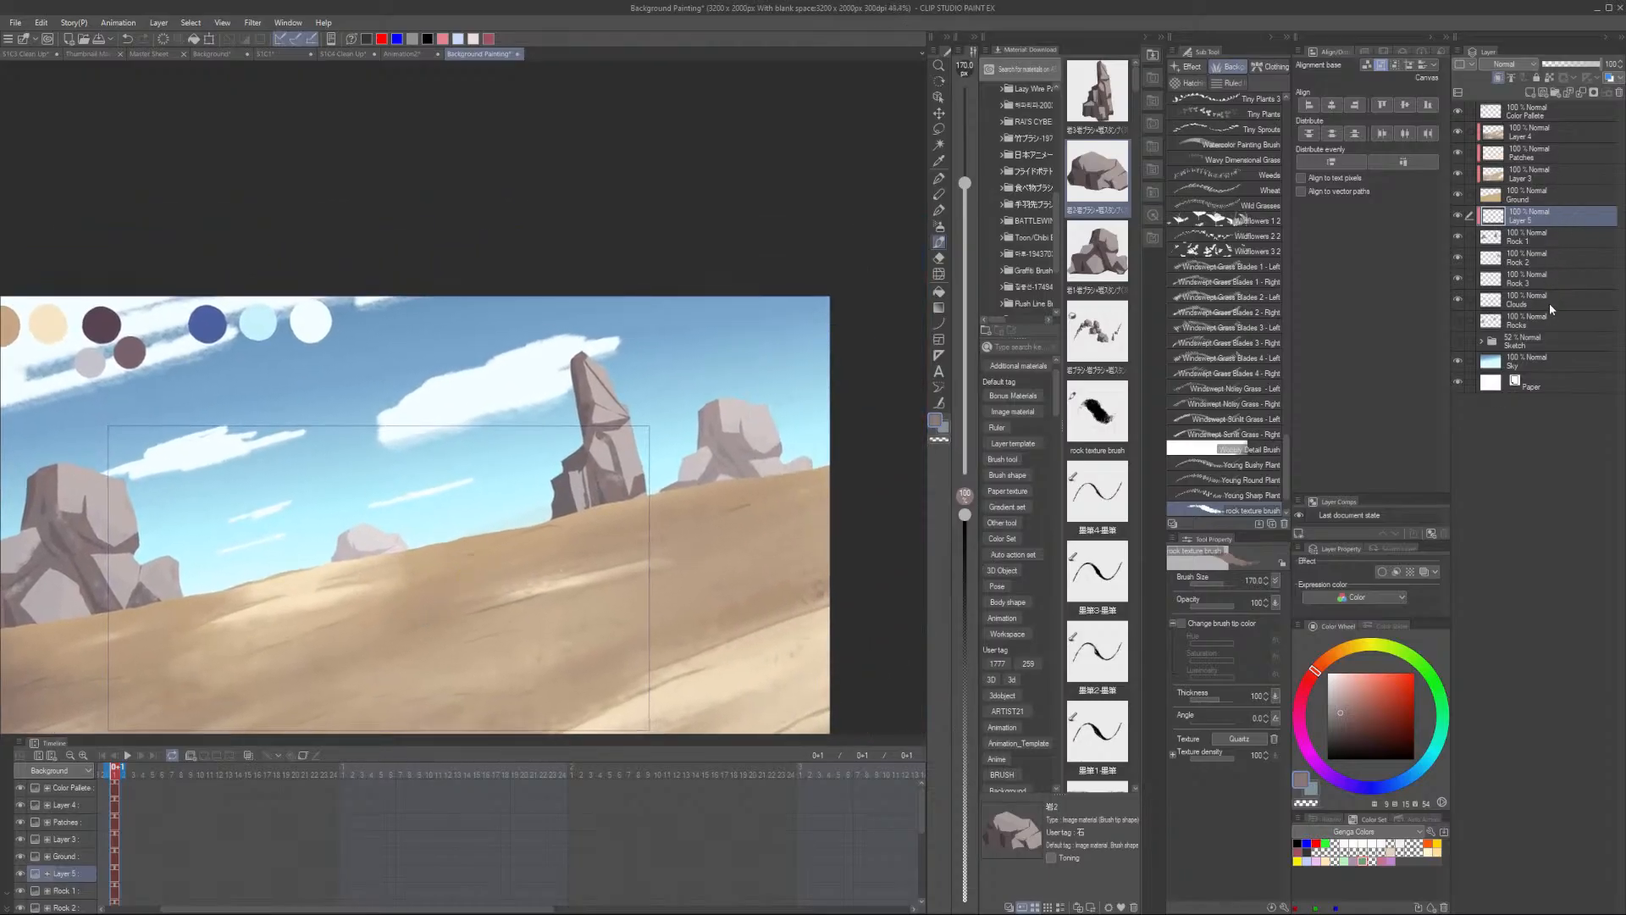
{"action": "left_click", "coordinate": [1548, 302]}
{"action": "left_click", "coordinate": [1527, 92]}
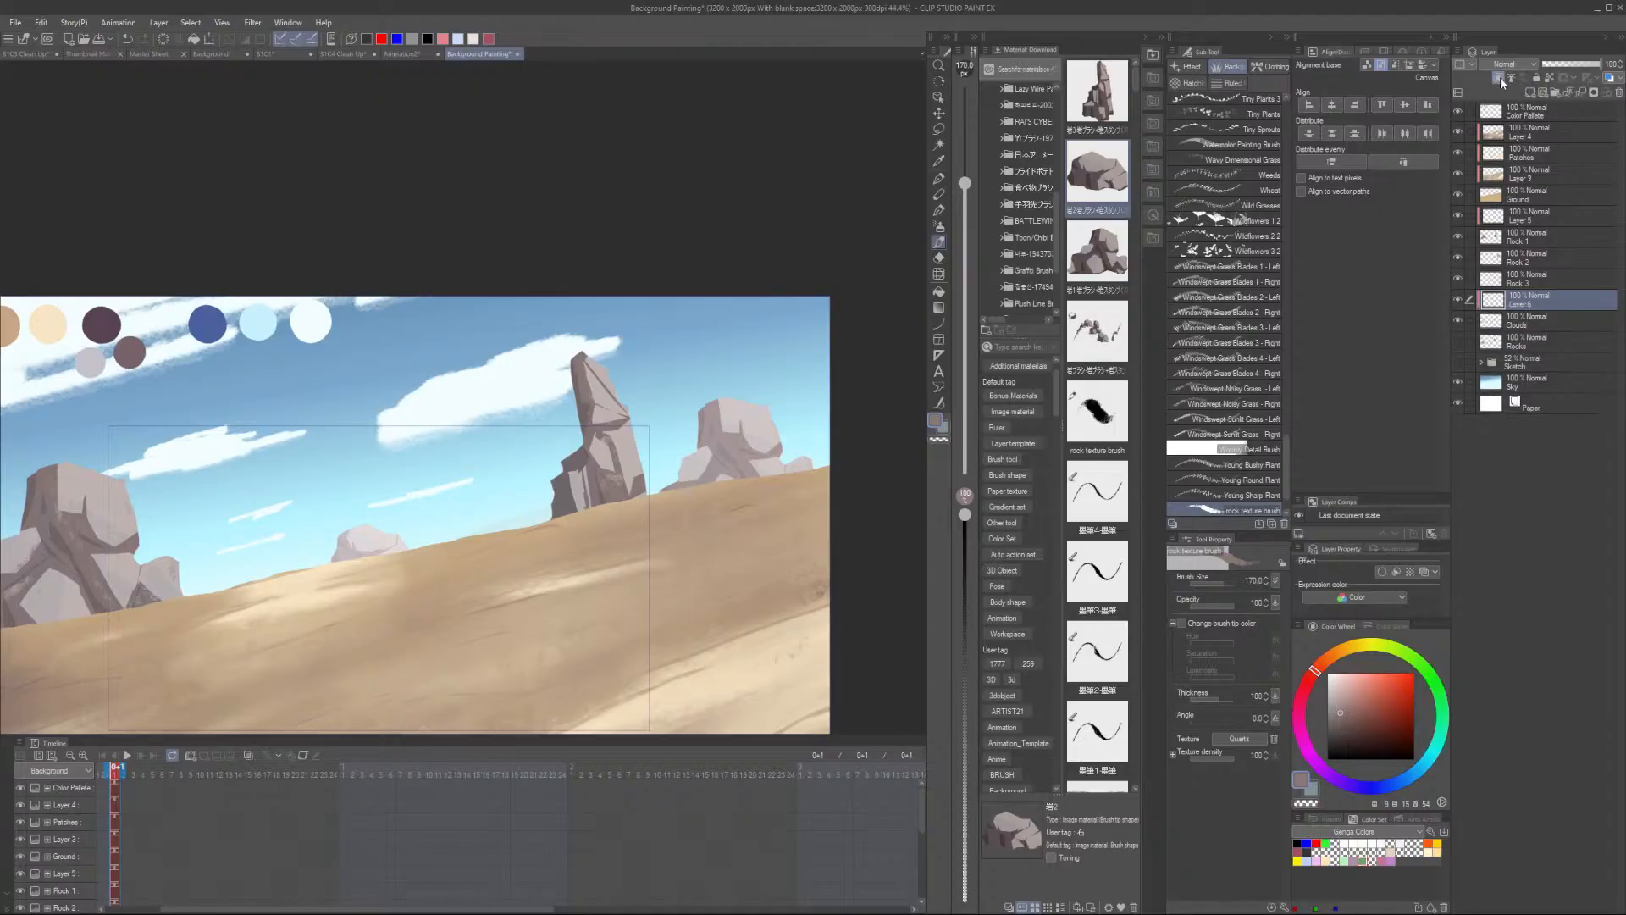
{"action": "left_click", "coordinate": [1457, 301]}
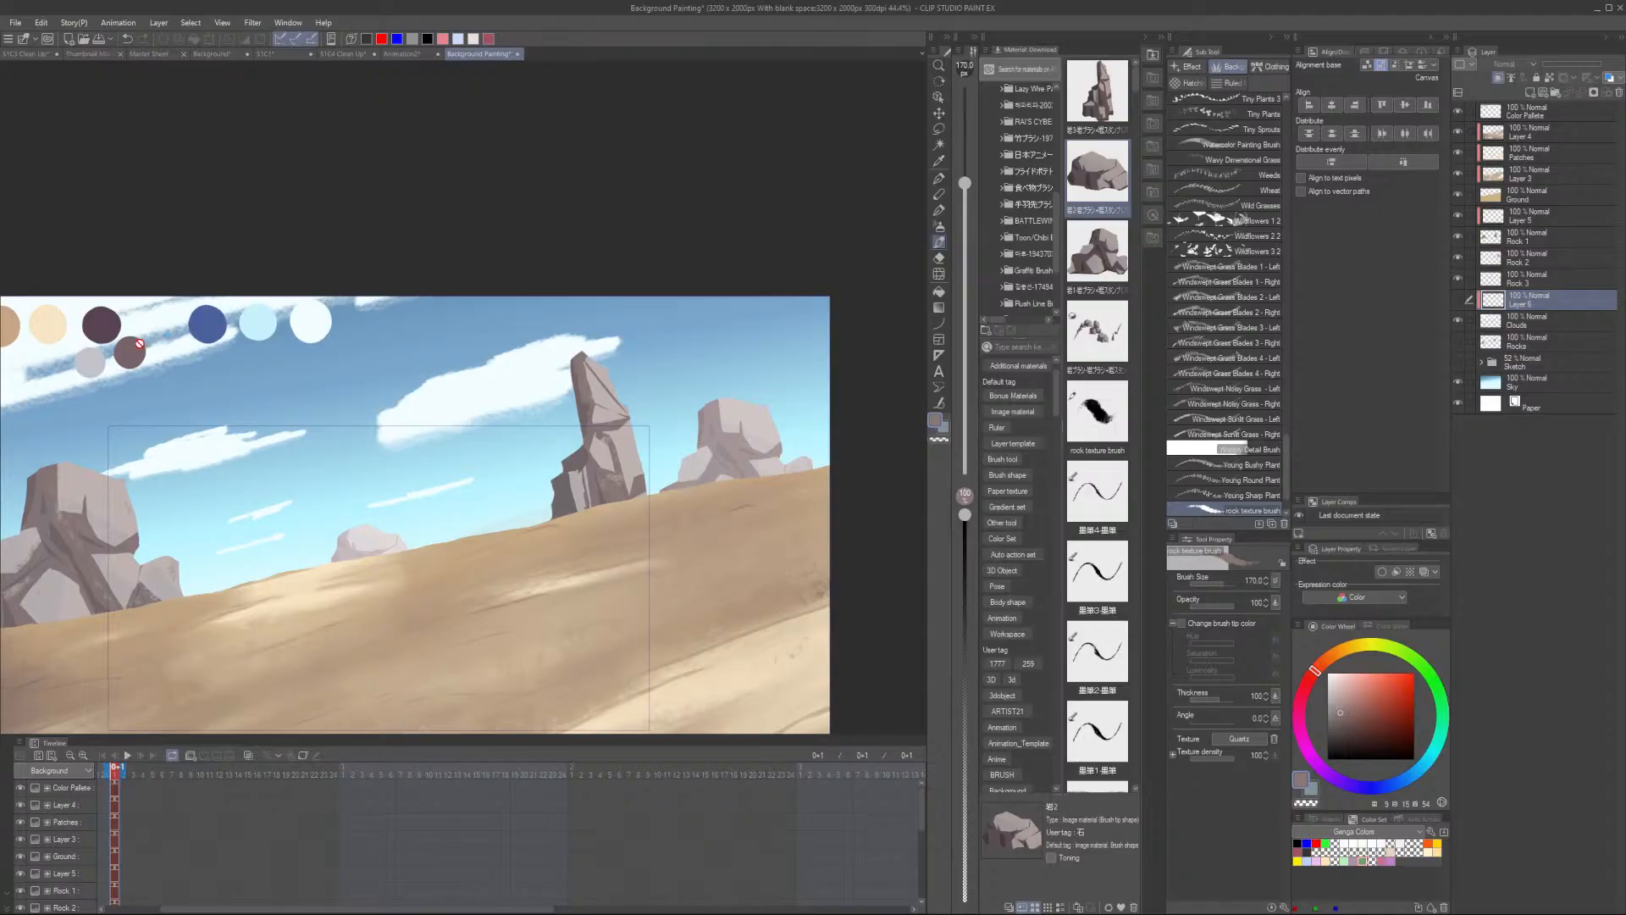
- Sample a sky colour, switch to the Cloud brush at size 120 and paint soft strokes along the large cloud near the tall rock
{"action": "scroll", "coordinate": [140, 343], "scroll_direction": "up", "scroll_amount": 4}
{"action": "left_click", "coordinate": [46, 387], "text": "alt"}
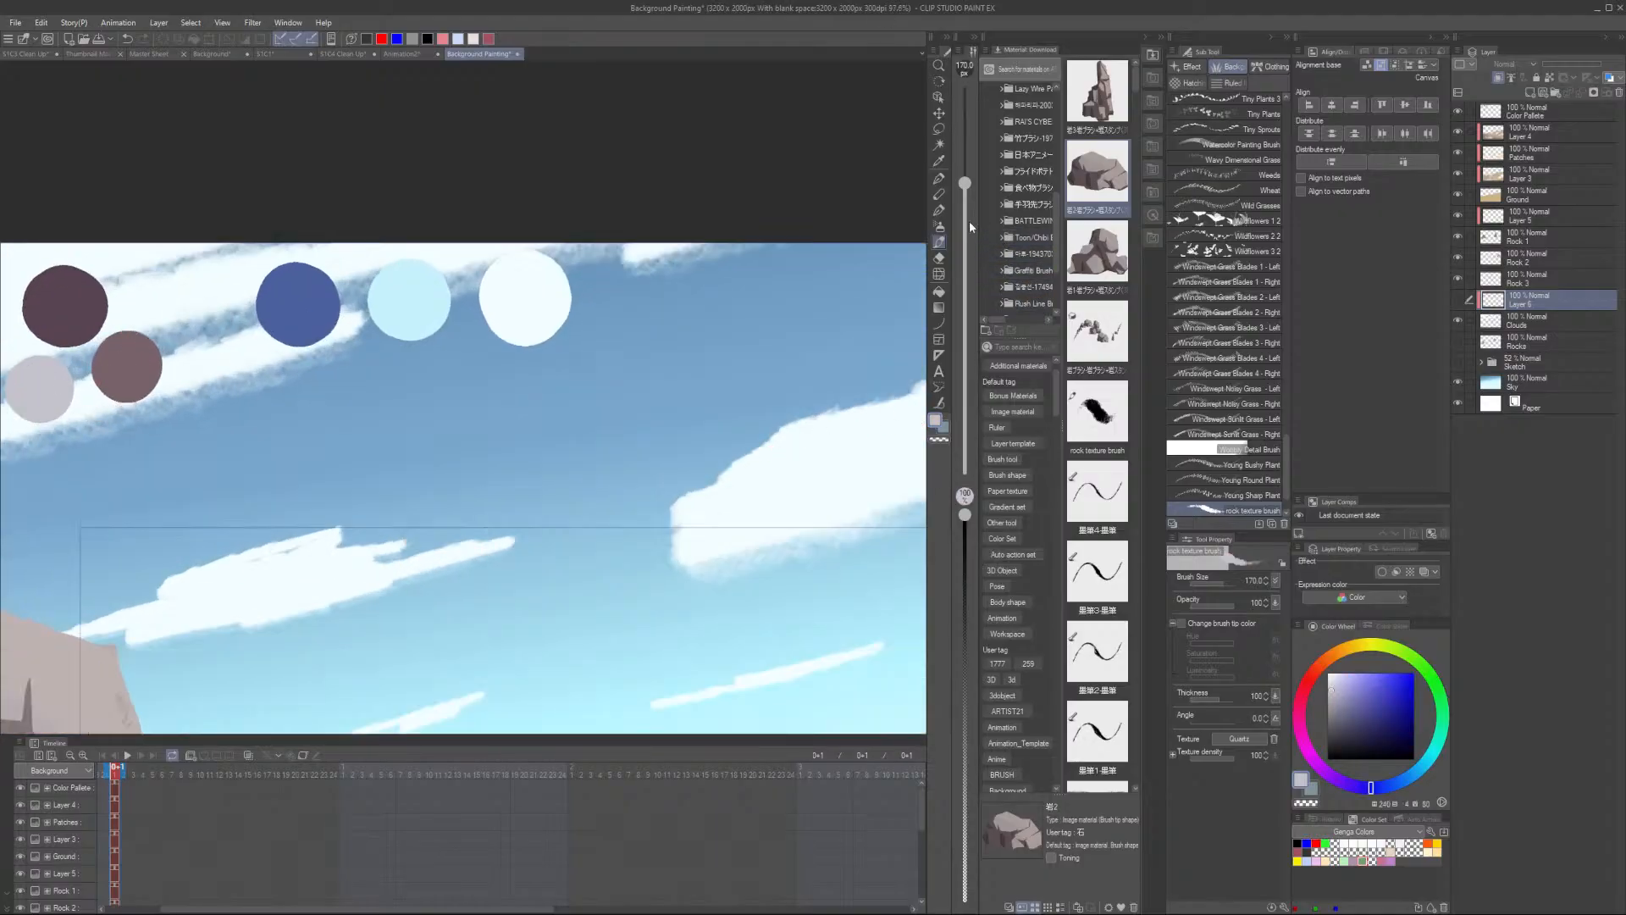
{"action": "scroll", "coordinate": [1236, 190], "scroll_direction": "up", "scroll_amount": 10}
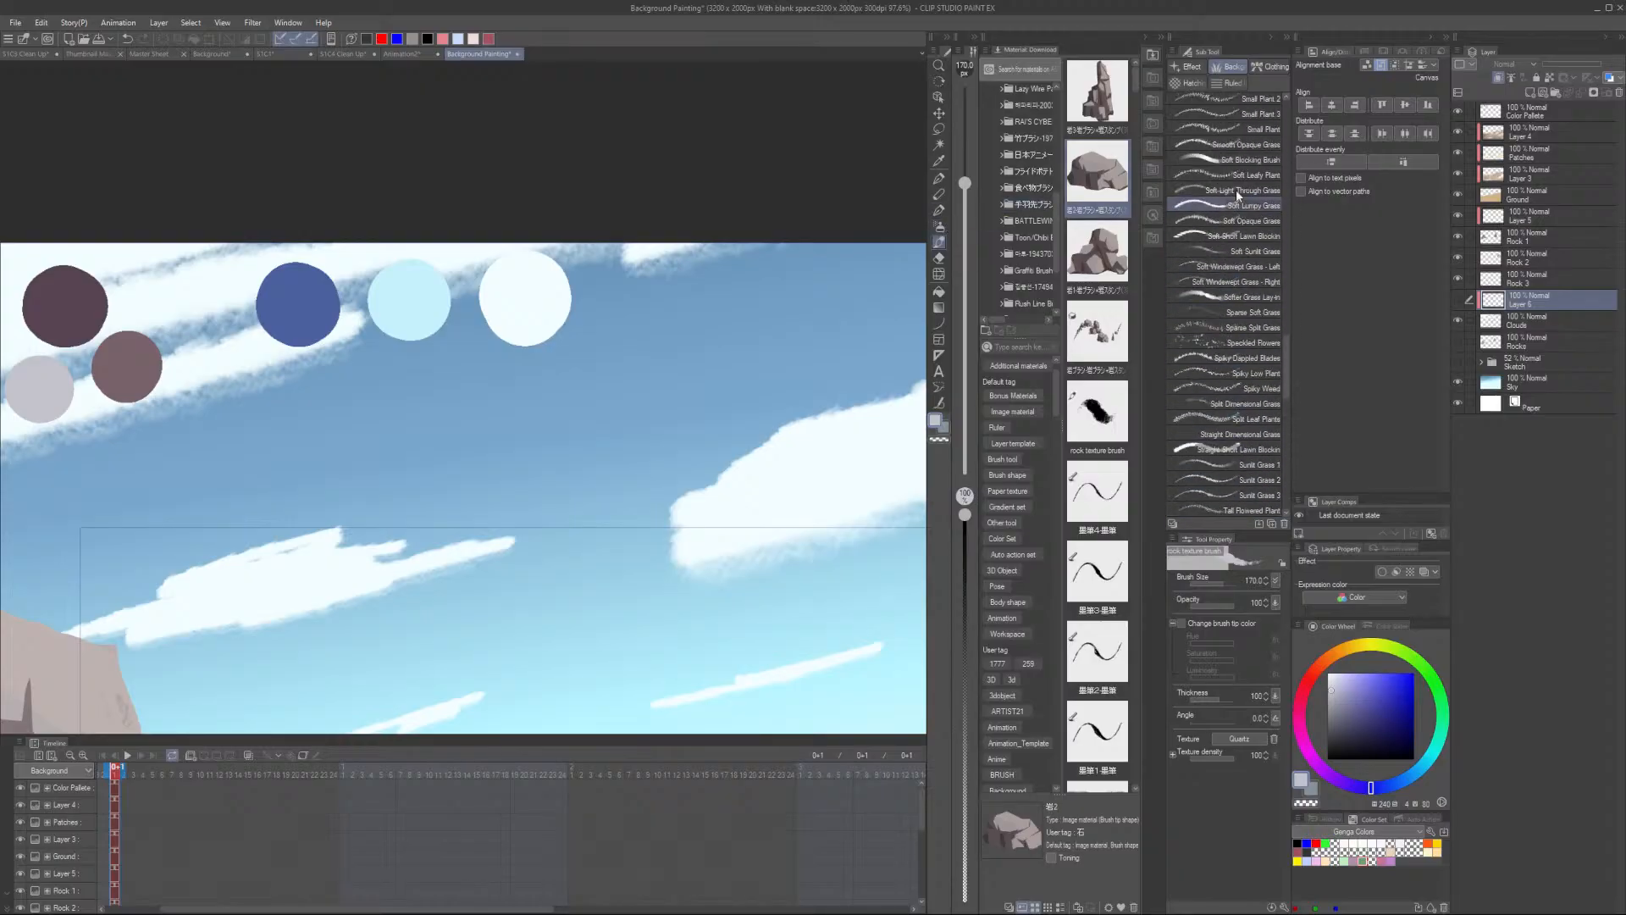
{"action": "scroll", "coordinate": [1252, 243], "scroll_direction": "up", "scroll_amount": 10}
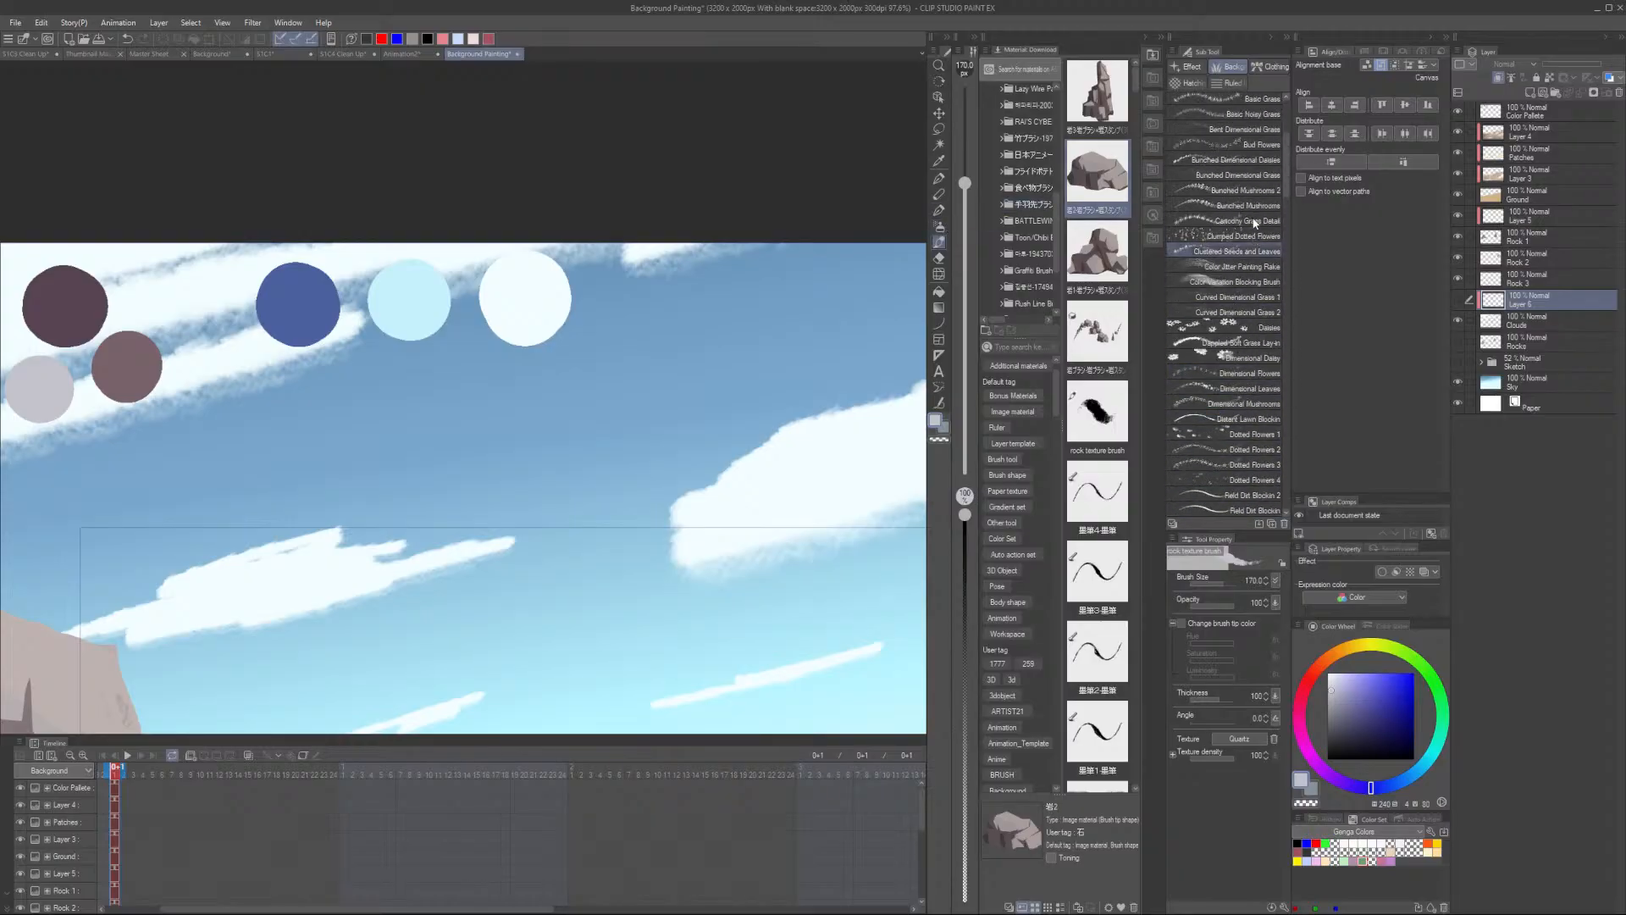
{"action": "left_click", "coordinate": [1258, 221]}
{"action": "scroll", "coordinate": [882, 447], "scroll_direction": "down", "scroll_amount": 3}
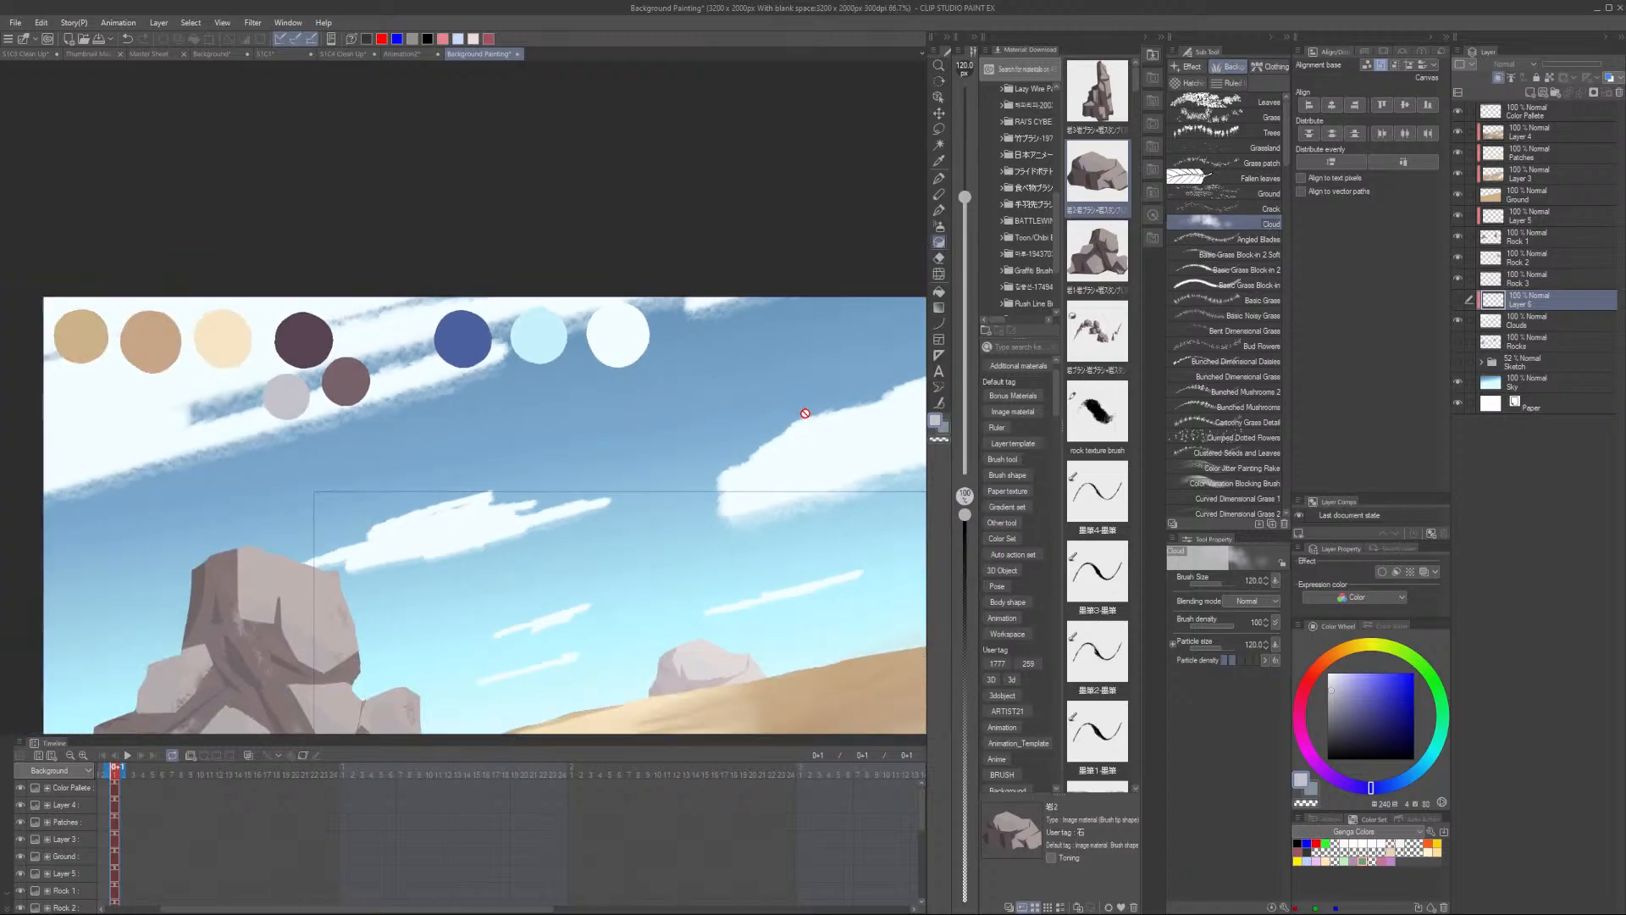
{"action": "left_click", "coordinate": [1459, 300]}
{"action": "mouse_move", "coordinate": [824, 440]}
{"action": "left_mouse_down"}
{"action": "mouse_move", "coordinate": [723, 448]}
{"action": "mouse_move", "coordinate": [560, 515]}
{"action": "left_mouse_up"}
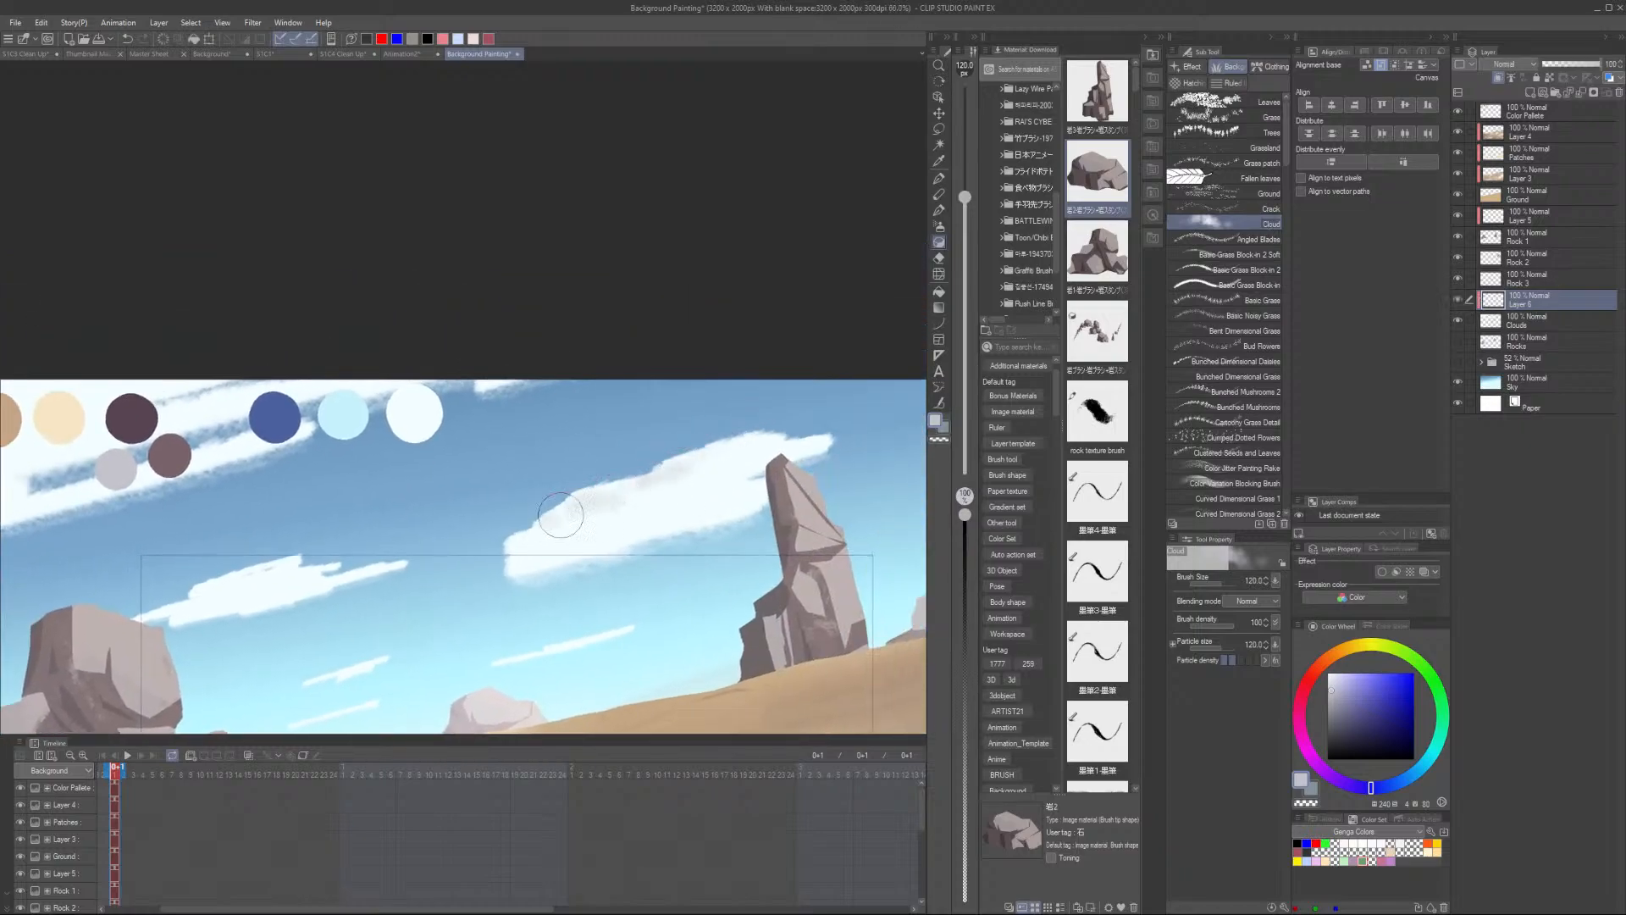
{"action": "scroll", "coordinate": [560, 515], "scroll_direction": "up", "scroll_amount": 3}
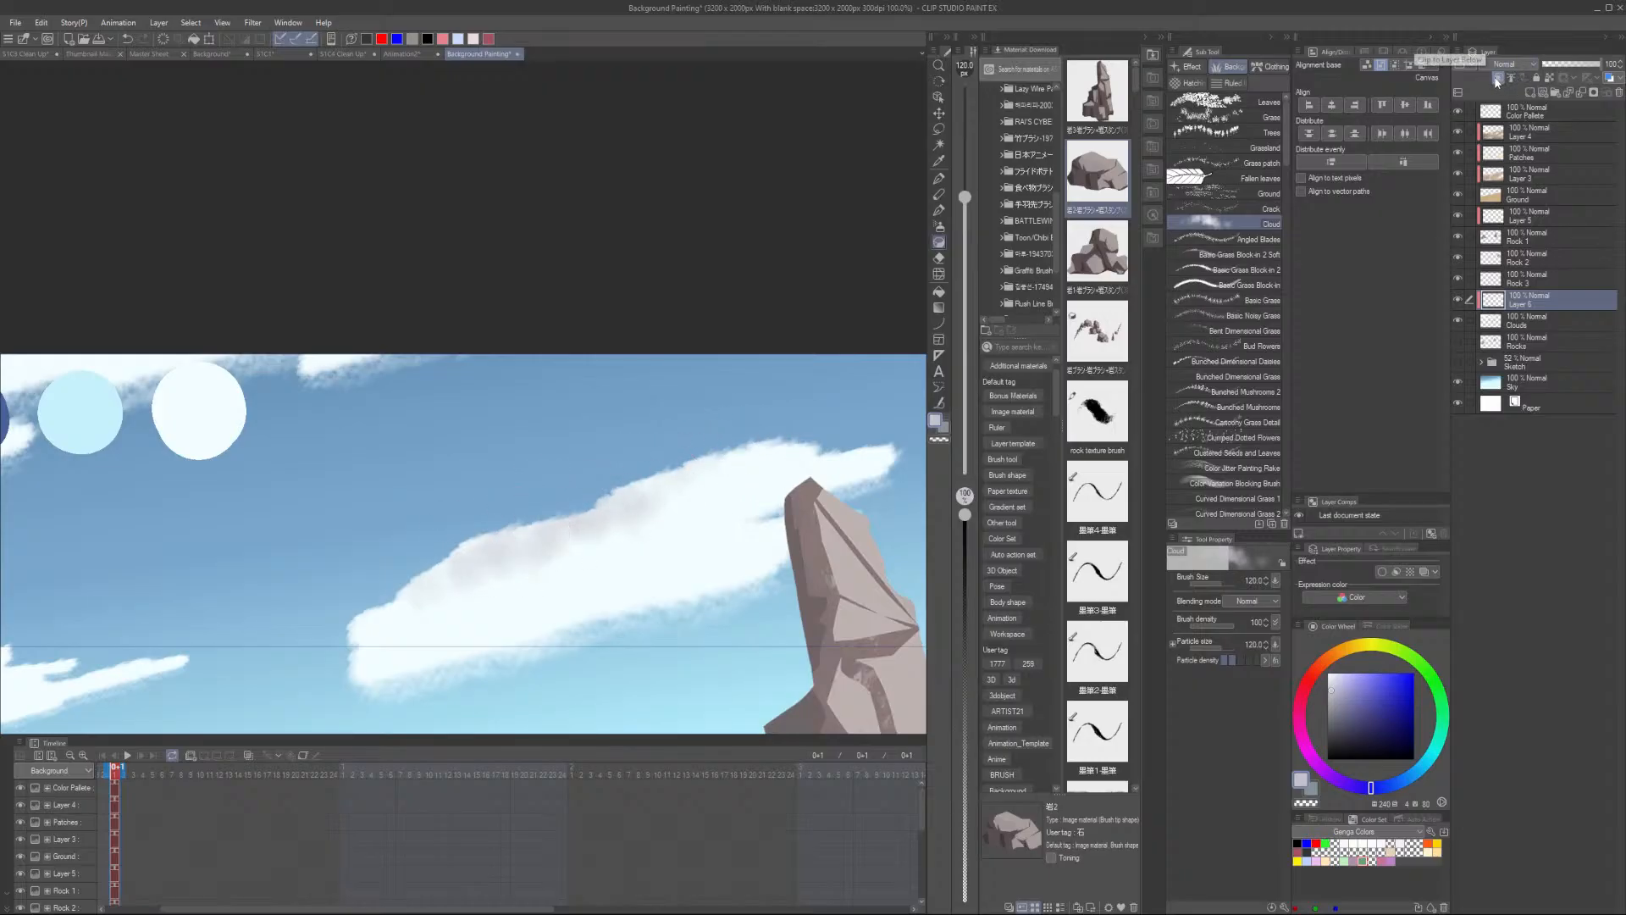
{"action": "key", "text": "ctrl+z"}
{"action": "left_click_drag", "start_coordinate": [561, 502], "coordinate": [451, 560]}
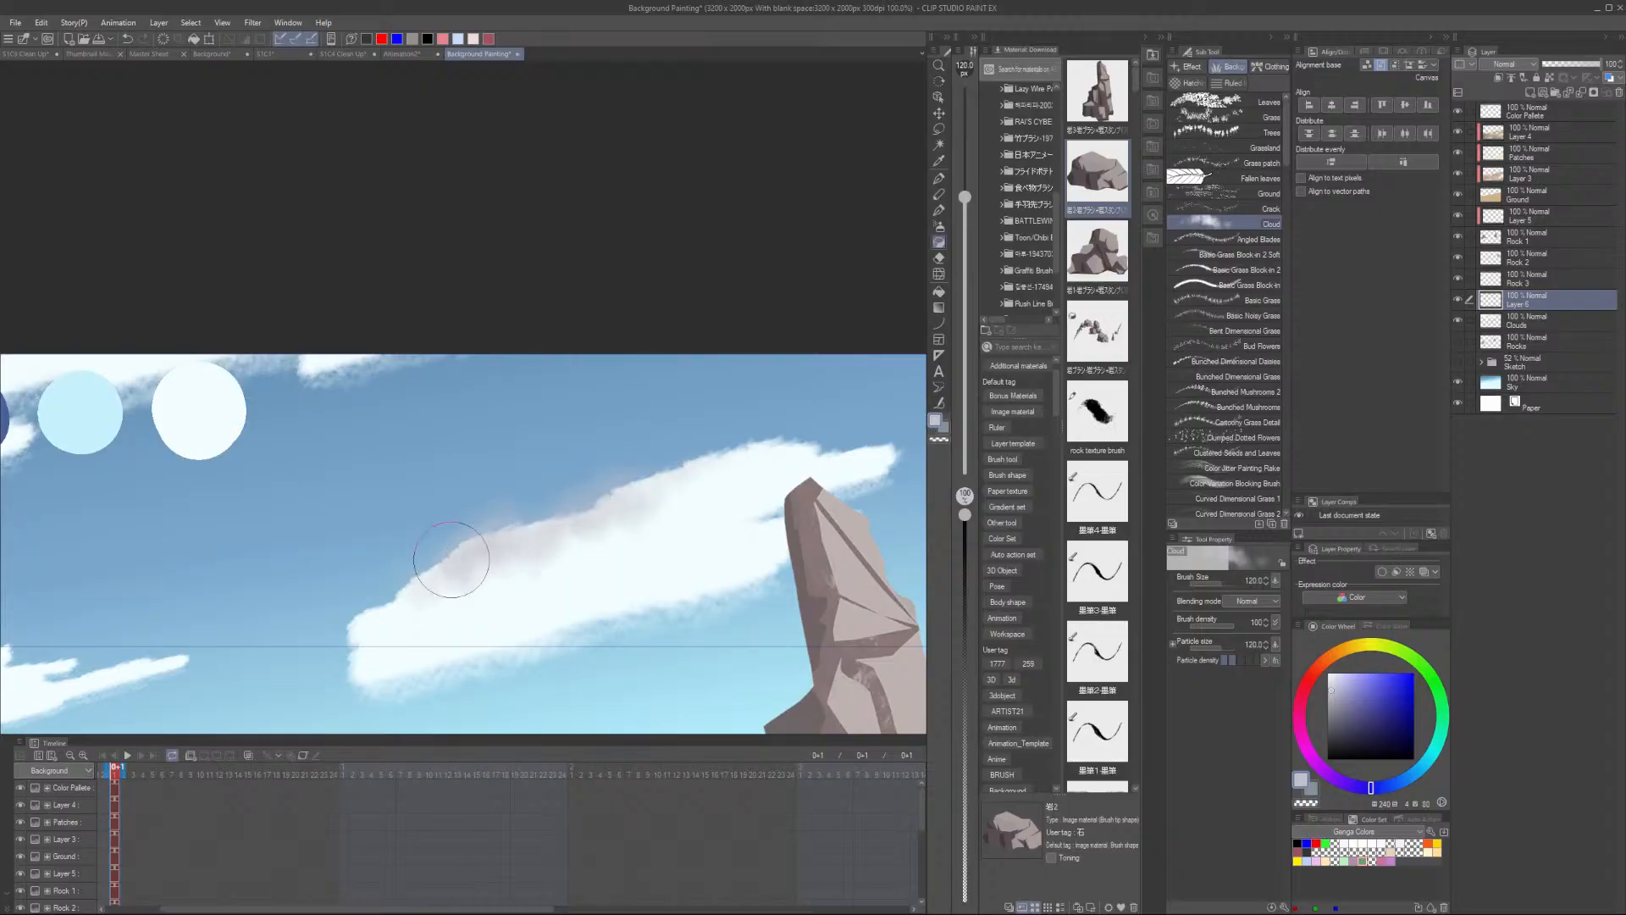
- Try a Cloud-brush stroke in a newly sampled colour over the large cloud, then undo it
{"action": "left_click", "coordinate": [718, 525], "text": "alt"}
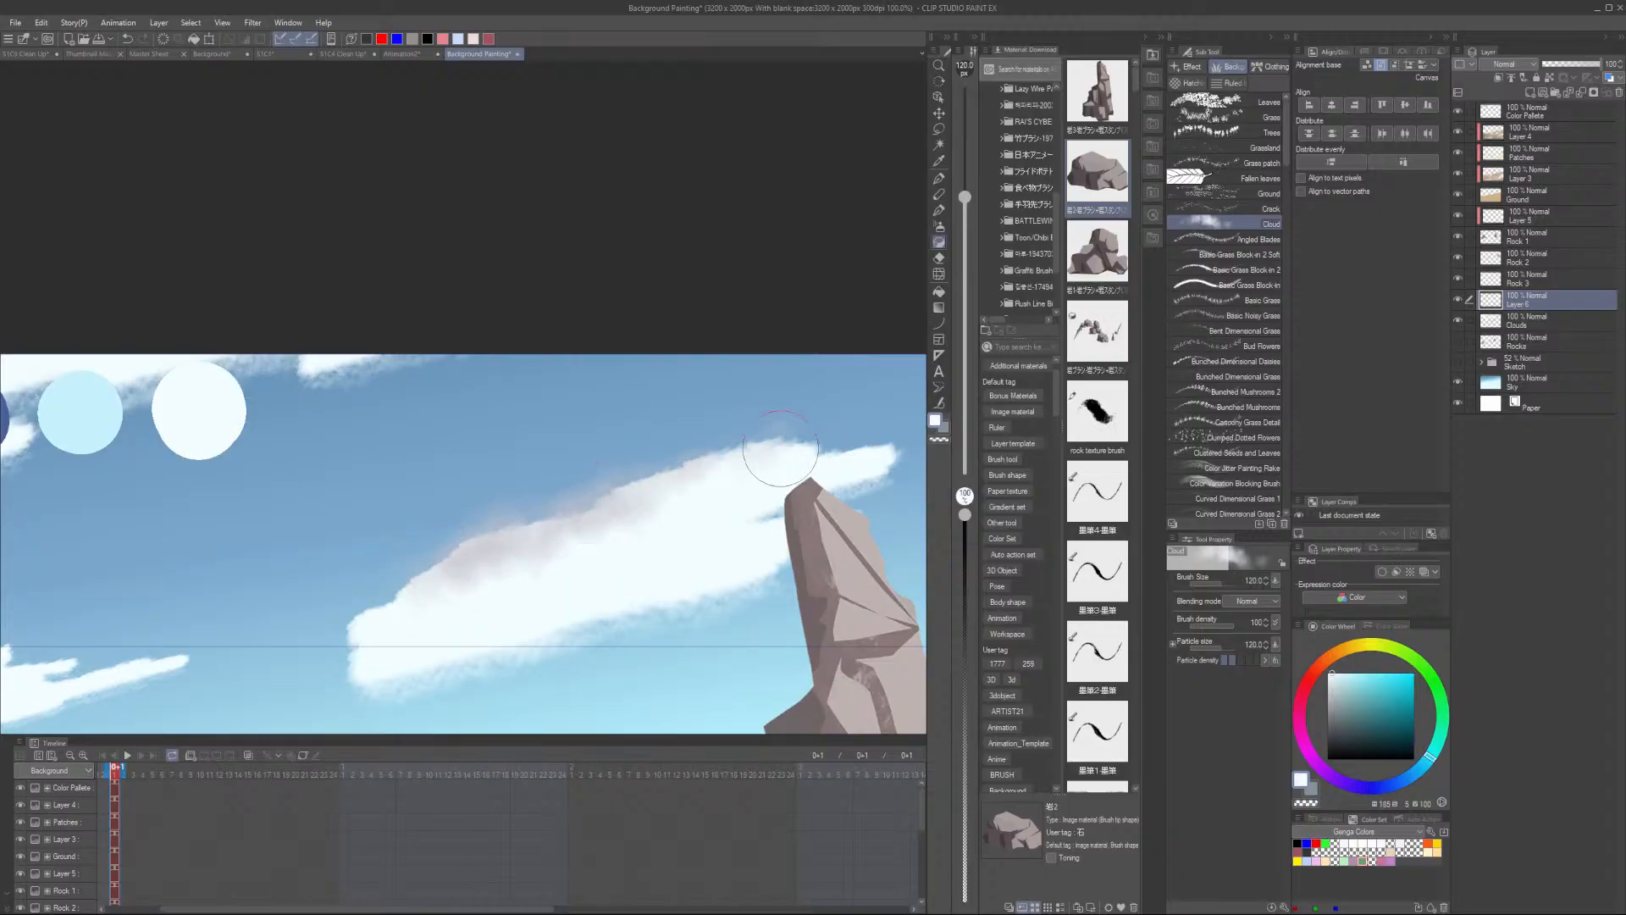
{"action": "mouse_move", "coordinate": [575, 526]}
{"action": "left_mouse_down"}
{"action": "mouse_move", "coordinate": [612, 509]}
{"action": "mouse_move", "coordinate": [417, 588]}
{"action": "mouse_move", "coordinate": [466, 541]}
{"action": "mouse_move", "coordinate": [343, 629]}
{"action": "mouse_move", "coordinate": [493, 535]}
{"action": "mouse_move", "coordinate": [805, 438]}
{"action": "mouse_move", "coordinate": [574, 509]}
{"action": "mouse_move", "coordinate": [638, 490]}
{"action": "mouse_move", "coordinate": [407, 596]}
{"action": "mouse_move", "coordinate": [768, 464]}
{"action": "mouse_move", "coordinate": [635, 495]}
{"action": "mouse_move", "coordinate": [377, 633]}
{"action": "mouse_move", "coordinate": [746, 485]}
{"action": "mouse_move", "coordinate": [478, 574]}
{"action": "mouse_move", "coordinate": [459, 551]}
{"action": "mouse_move", "coordinate": [794, 448]}
{"action": "mouse_move", "coordinate": [544, 545]}
{"action": "mouse_move", "coordinate": [354, 646]}
{"action": "mouse_move", "coordinate": [669, 478]}
{"action": "mouse_move", "coordinate": [568, 554]}
{"action": "mouse_move", "coordinate": [592, 565]}
{"action": "mouse_move", "coordinate": [694, 540]}
{"action": "mouse_move", "coordinate": [642, 550]}
{"action": "mouse_move", "coordinate": [669, 513]}
{"action": "left_mouse_up"}
{"action": "scroll", "coordinate": [404, 630], "scroll_direction": "down", "scroll_amount": 2}
{"action": "scroll", "coordinate": [377, 628], "scroll_direction": "up", "scroll_amount": 1}
{"action": "key", "text": "ctrl+z"}
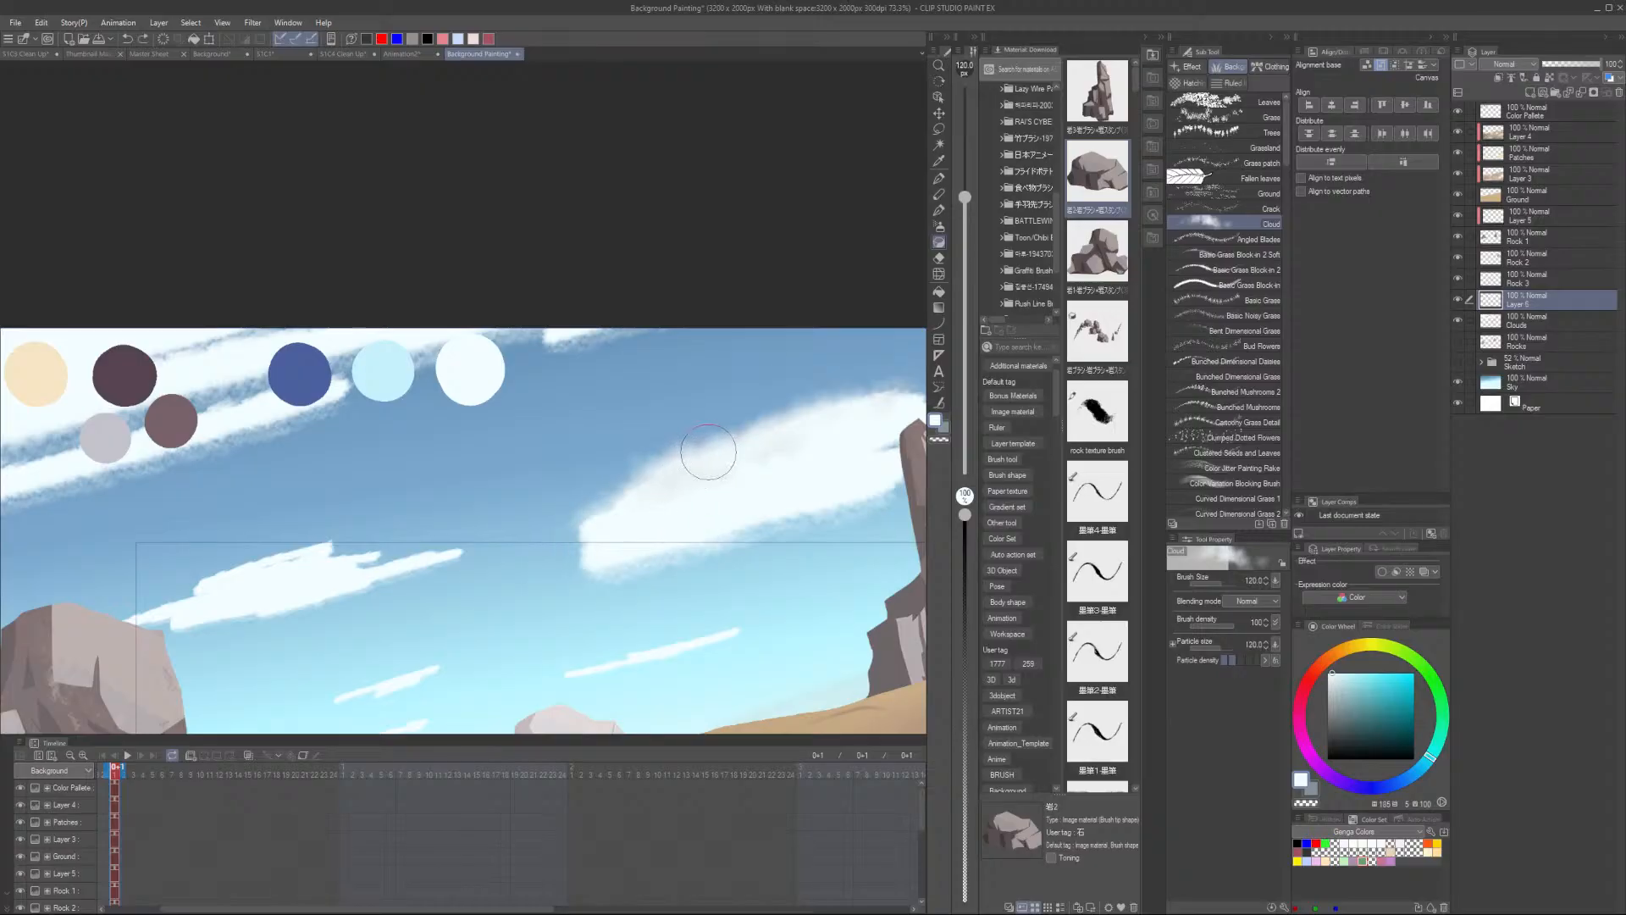
- Blend the large cloud's lower edge with Cloud-brush strokes in alternately sampled blue and white
{"action": "left_click", "coordinate": [530, 591], "text": "alt"}
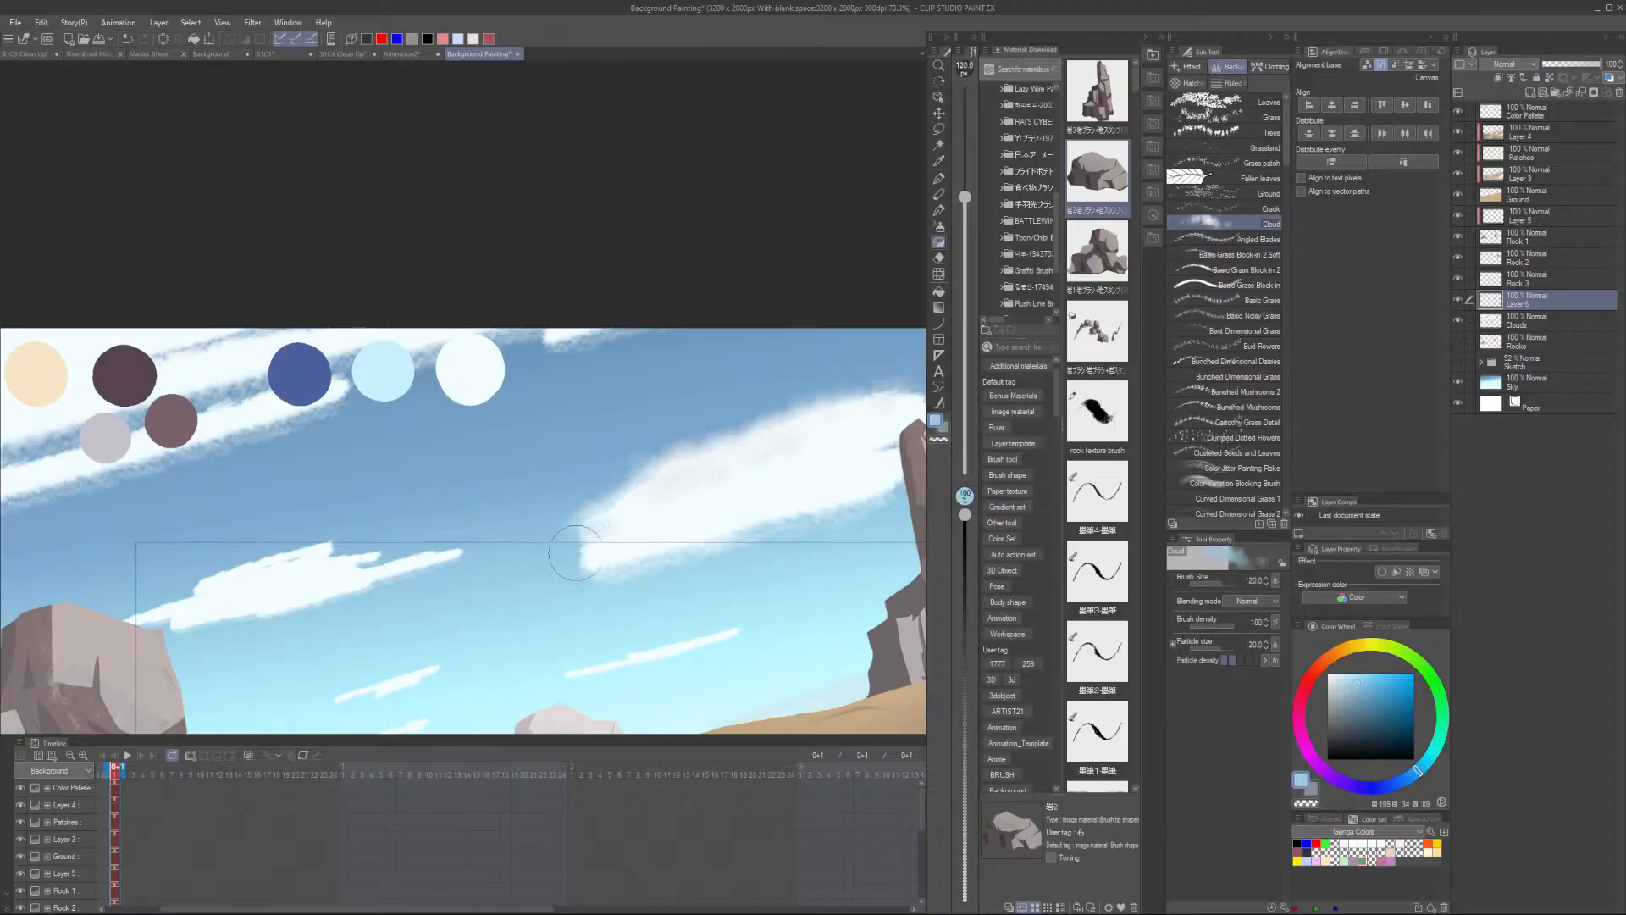
{"action": "mouse_move", "coordinate": [583, 543]}
{"action": "left_mouse_down"}
{"action": "mouse_move", "coordinate": [587, 508]}
{"action": "mouse_move", "coordinate": [581, 527]}
{"action": "mouse_move", "coordinate": [635, 492]}
{"action": "mouse_move", "coordinate": [626, 481]}
{"action": "left_mouse_up"}
{"action": "mouse_move", "coordinate": [554, 566]}
{"action": "left_mouse_down"}
{"action": "mouse_move", "coordinate": [722, 542]}
{"action": "mouse_move", "coordinate": [540, 583]}
{"action": "mouse_move", "coordinate": [827, 509]}
{"action": "left_mouse_up"}
{"action": "left_click", "coordinate": [734, 498], "text": "alt"}
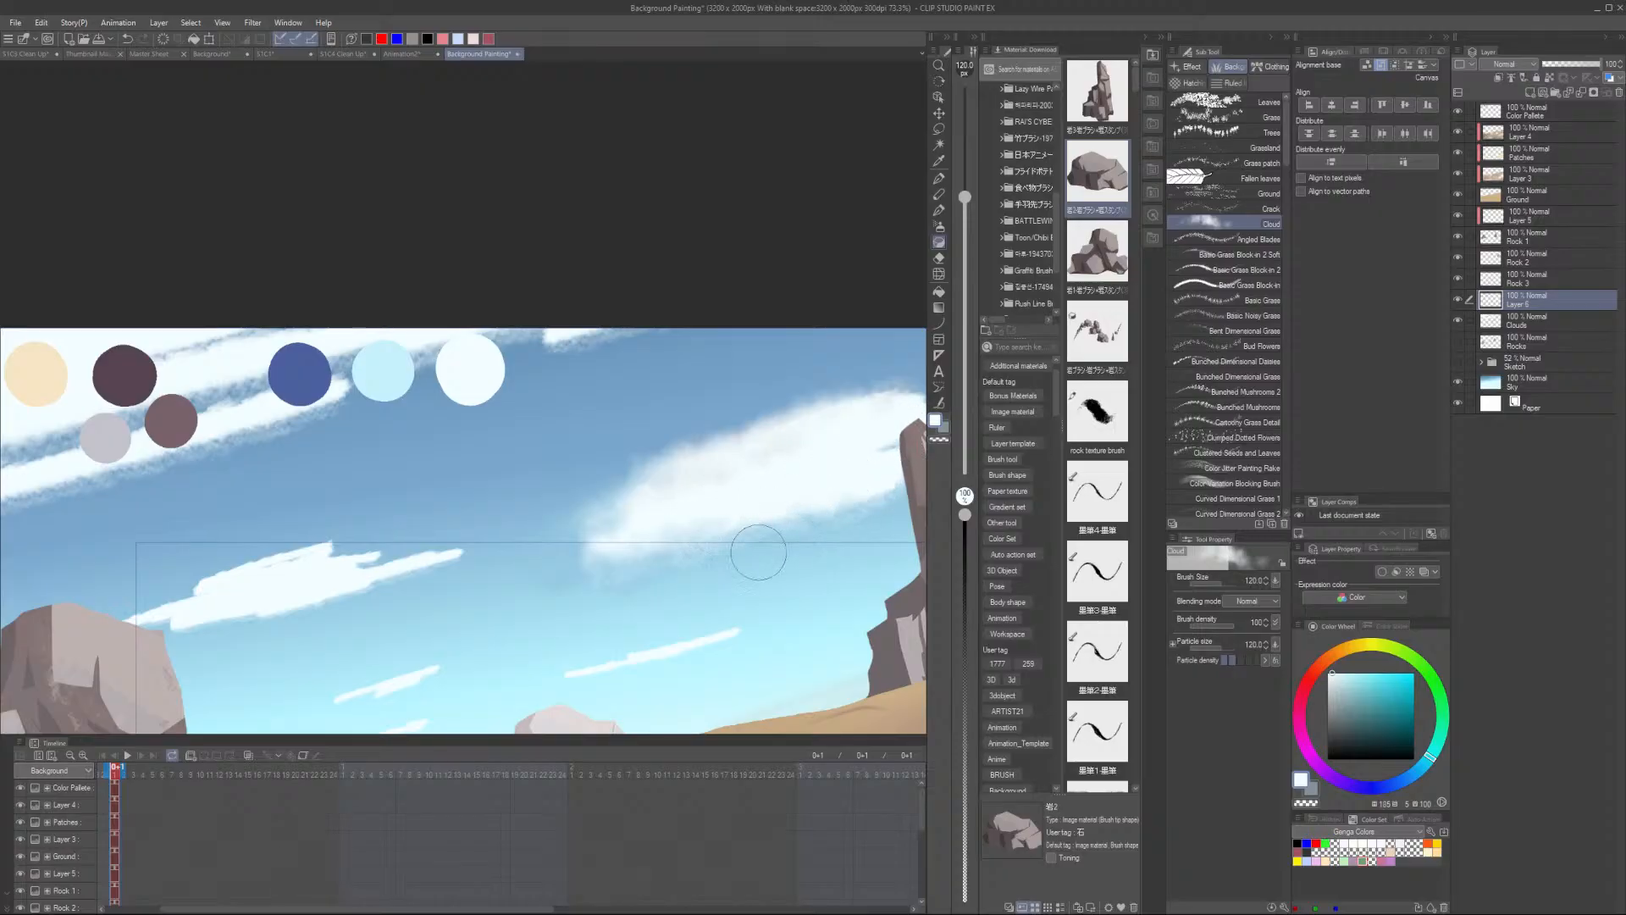
{"action": "left_click_drag", "start_coordinate": [659, 491], "coordinate": [556, 542]}
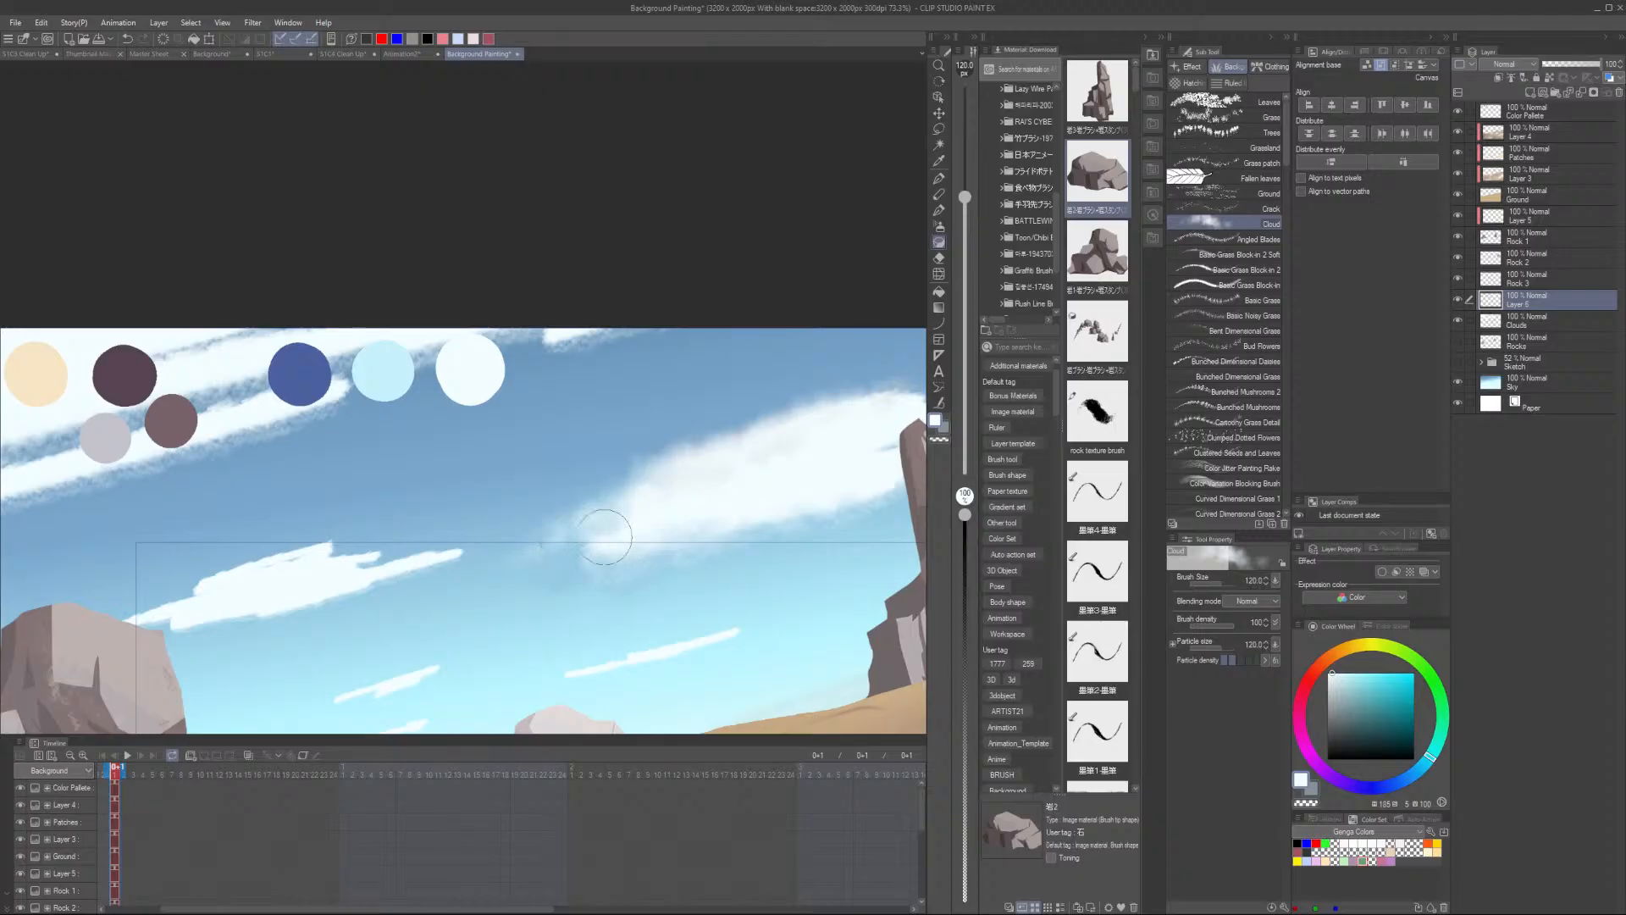
{"action": "left_click", "coordinate": [504, 581], "text": "alt"}
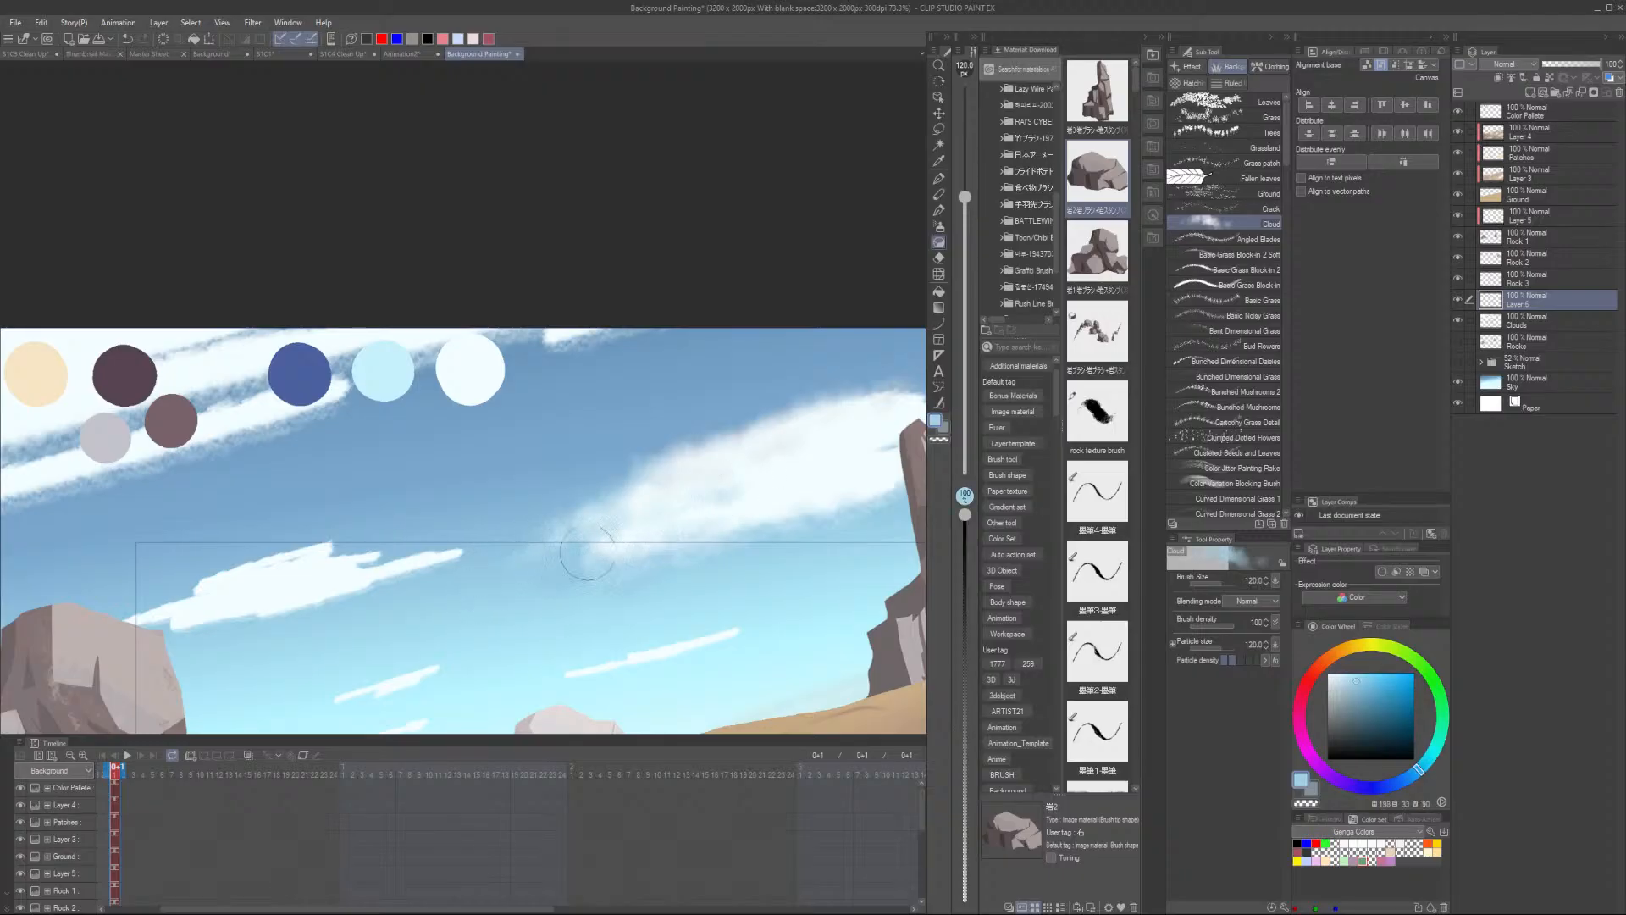
{"action": "scroll", "coordinate": [909, 435], "scroll_direction": "down", "scroll_amount": 2}
{"action": "scroll", "coordinate": [440, 593], "scroll_direction": "up", "scroll_amount": 2}
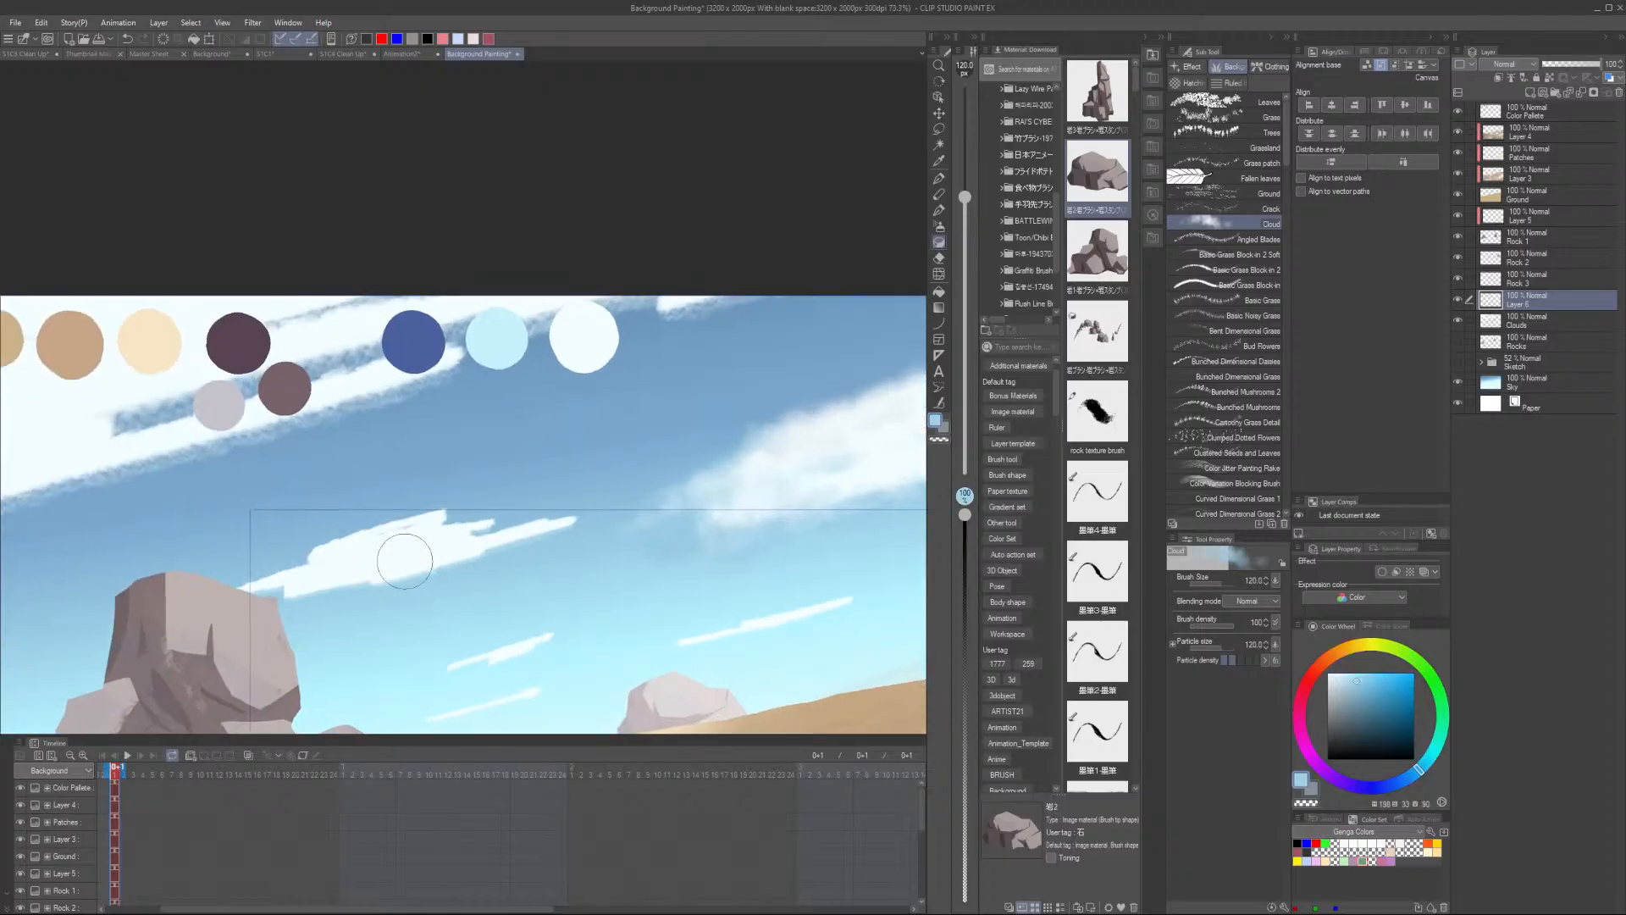
- Soften the thin cloud streak above the left rock with Cloud-brush strokes, reducing the brush to size 70
{"action": "mouse_move", "coordinate": [518, 515]}
{"action": "left_mouse_down"}
{"action": "mouse_move", "coordinate": [481, 533]}
{"action": "mouse_move", "coordinate": [524, 523]}
{"action": "mouse_move", "coordinate": [386, 570]}
{"action": "left_mouse_up"}
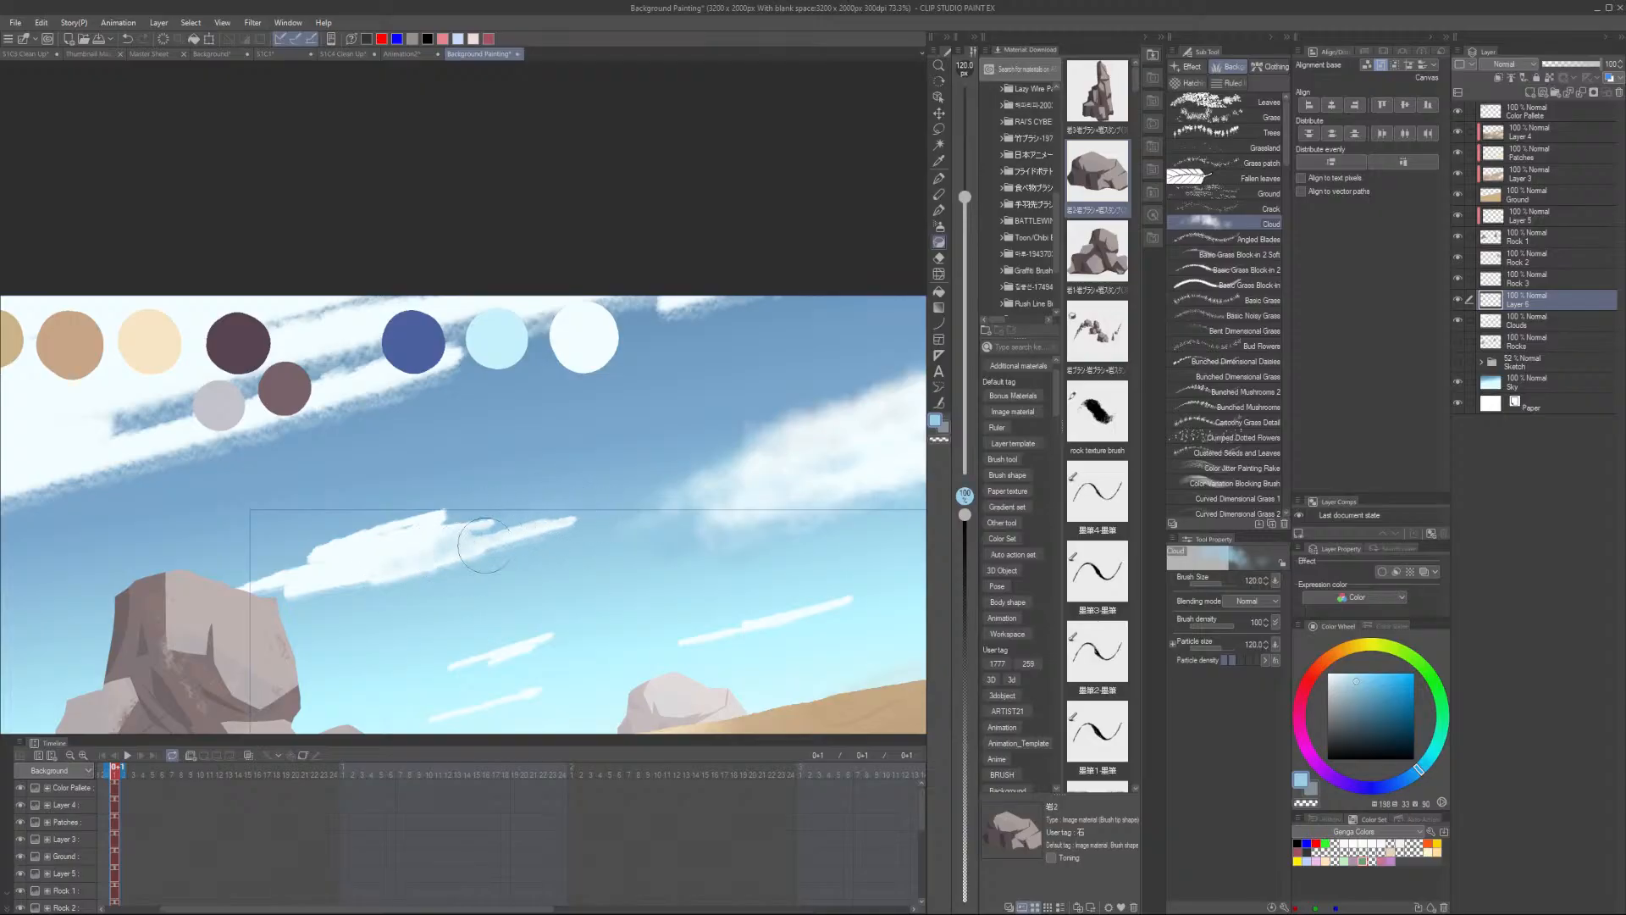
{"action": "left_click_drag", "start_coordinate": [483, 547], "coordinate": [356, 602]}
{"action": "left_click", "coordinate": [338, 563], "text": "alt"}
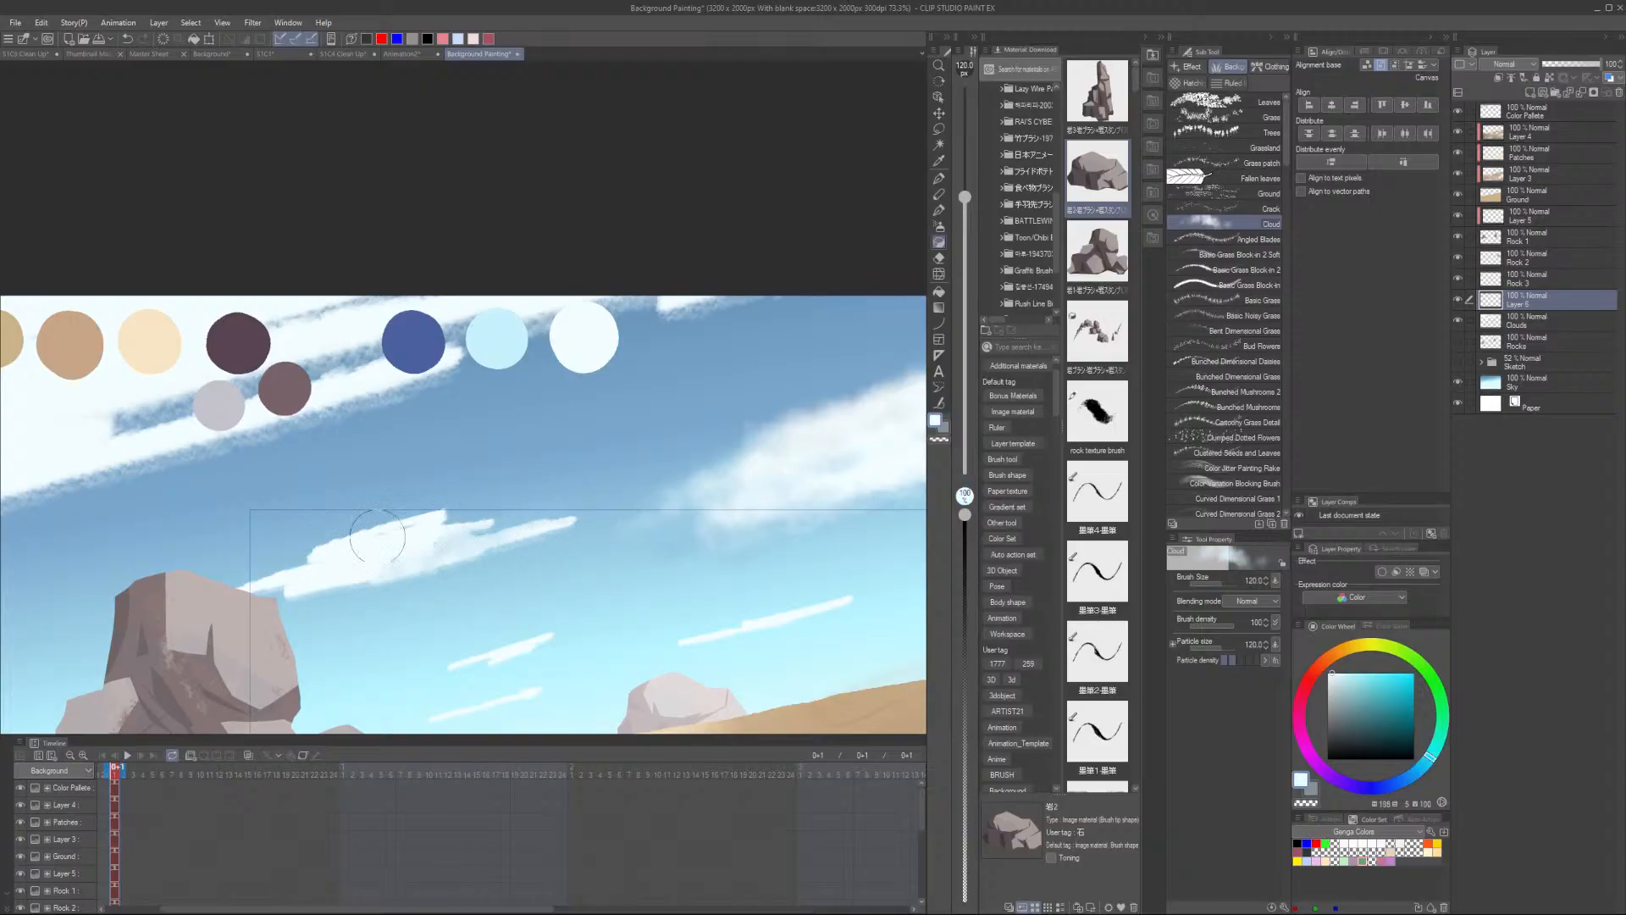
{"action": "mouse_move", "coordinate": [377, 536]}
{"action": "left_mouse_down"}
{"action": "mouse_move", "coordinate": [406, 517]}
{"action": "mouse_move", "coordinate": [305, 557]}
{"action": "mouse_move", "coordinate": [437, 521]}
{"action": "mouse_move", "coordinate": [301, 577]}
{"action": "left_mouse_up"}
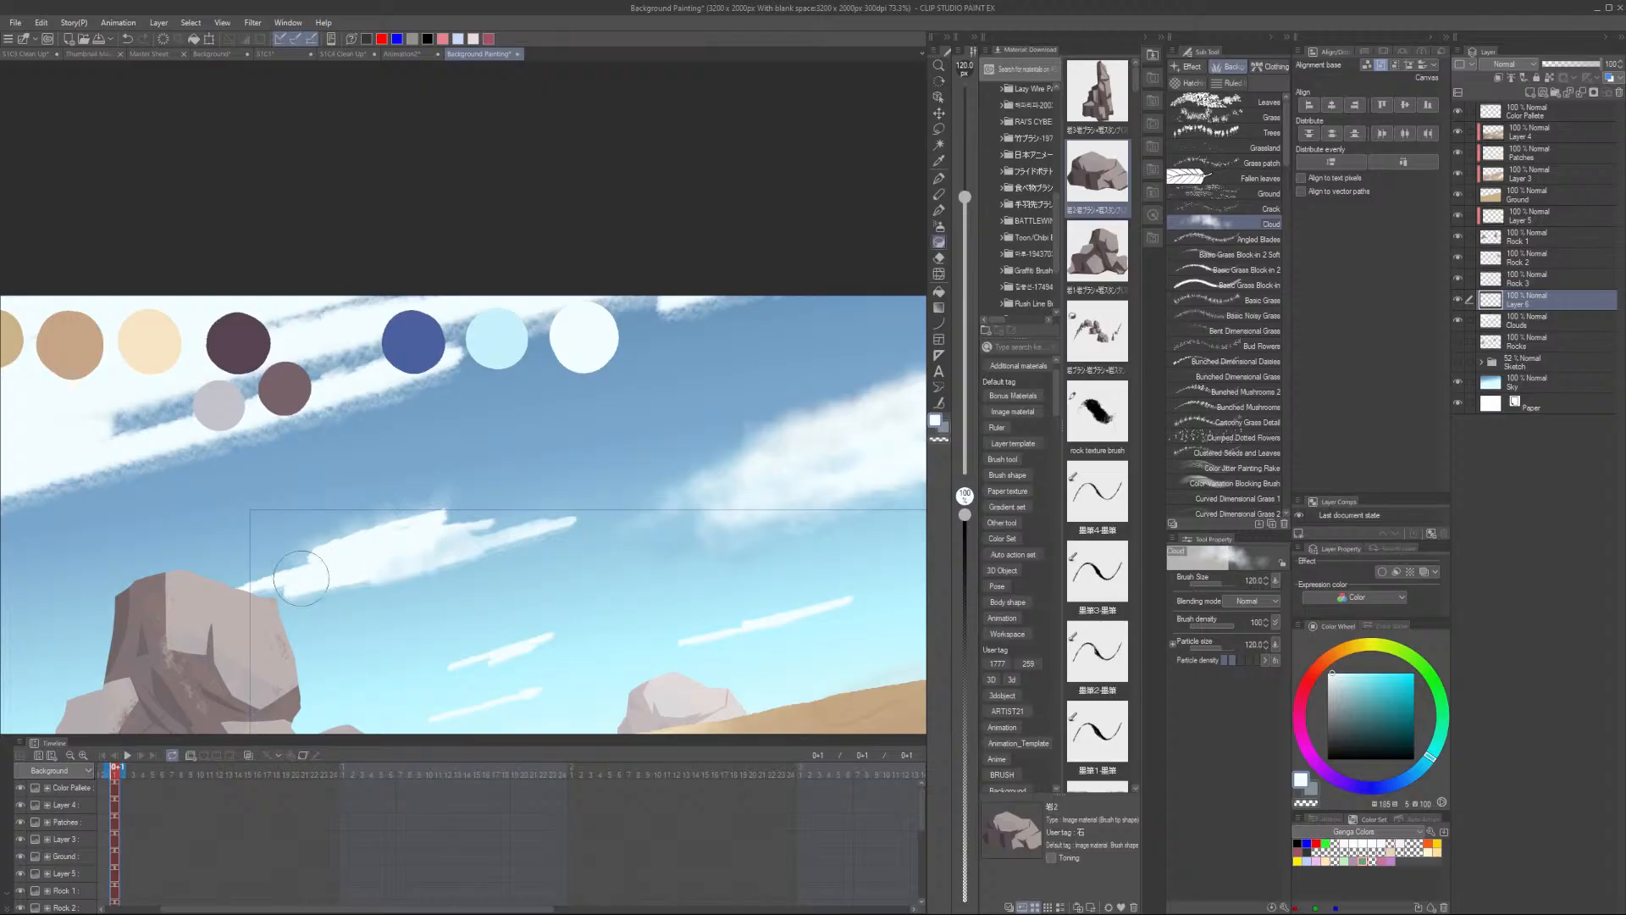
{"action": "key", "text": "bracketleft"}
{"action": "key", "text": "bracketleft"}
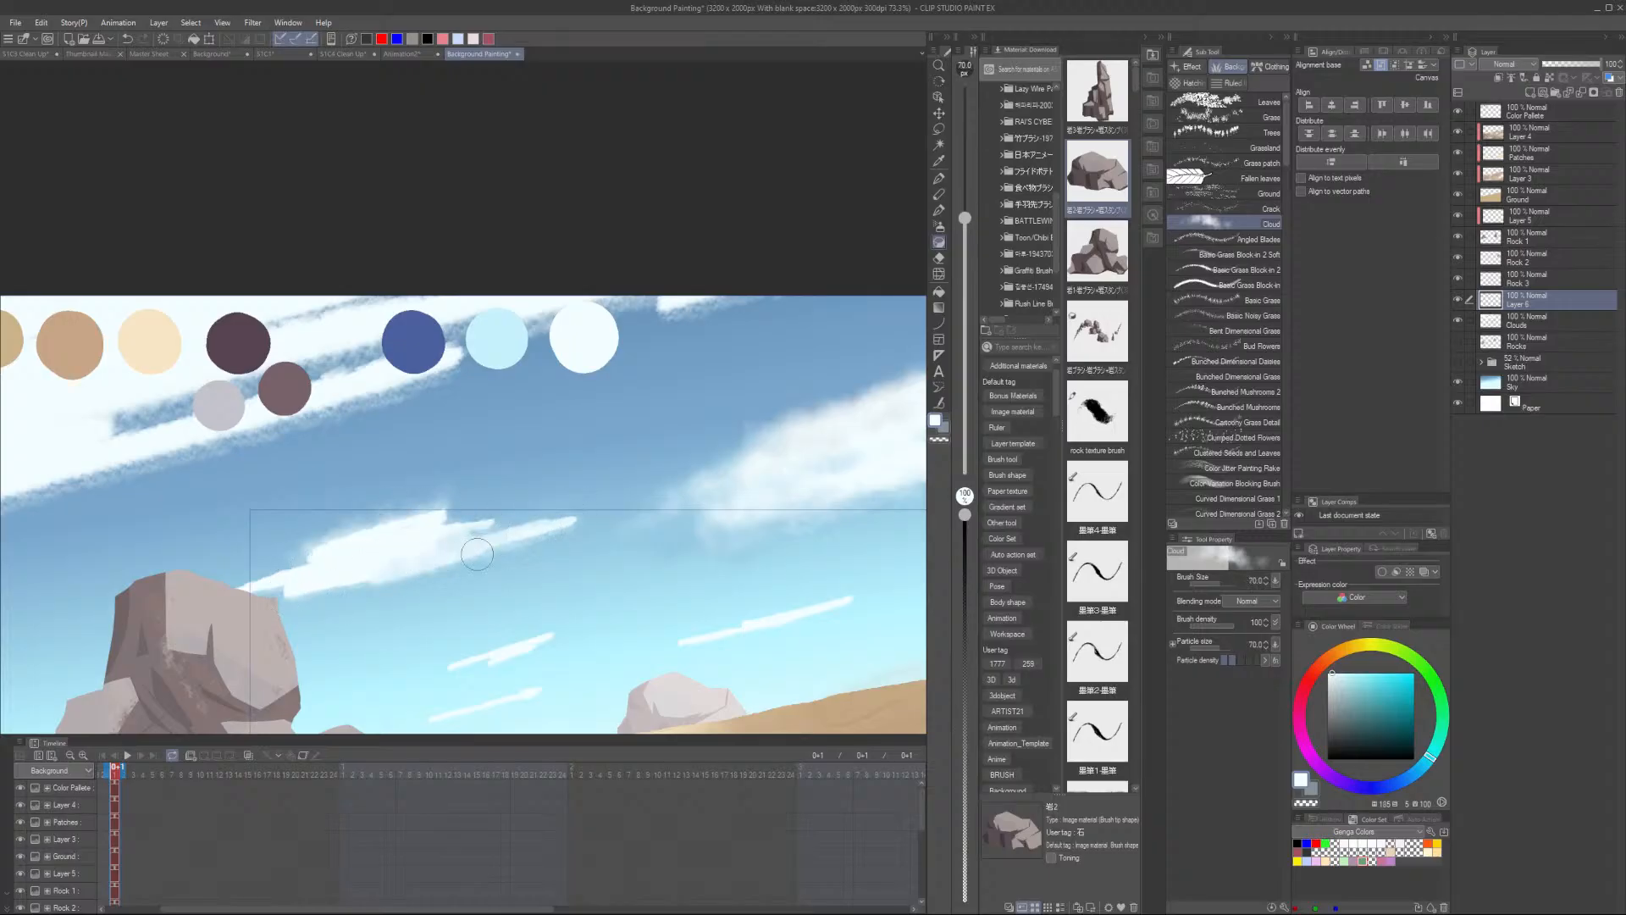
{"action": "scroll", "coordinate": [361, 593], "scroll_direction": "up", "scroll_amount": 2}
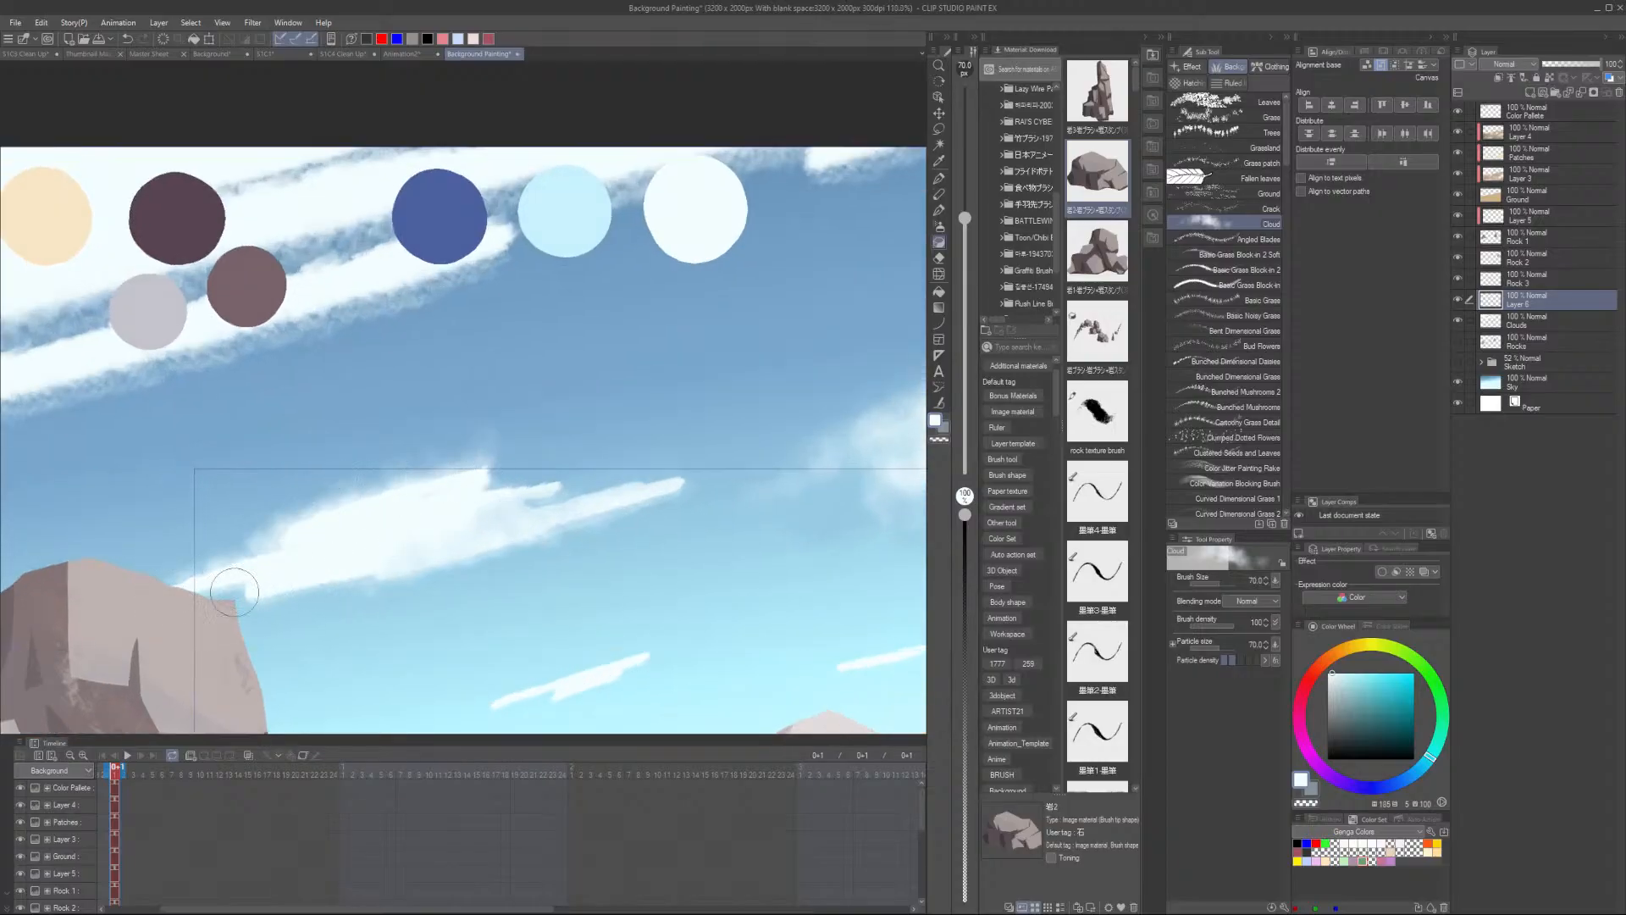
{"action": "left_click_drag", "start_coordinate": [488, 480], "coordinate": [555, 467]}
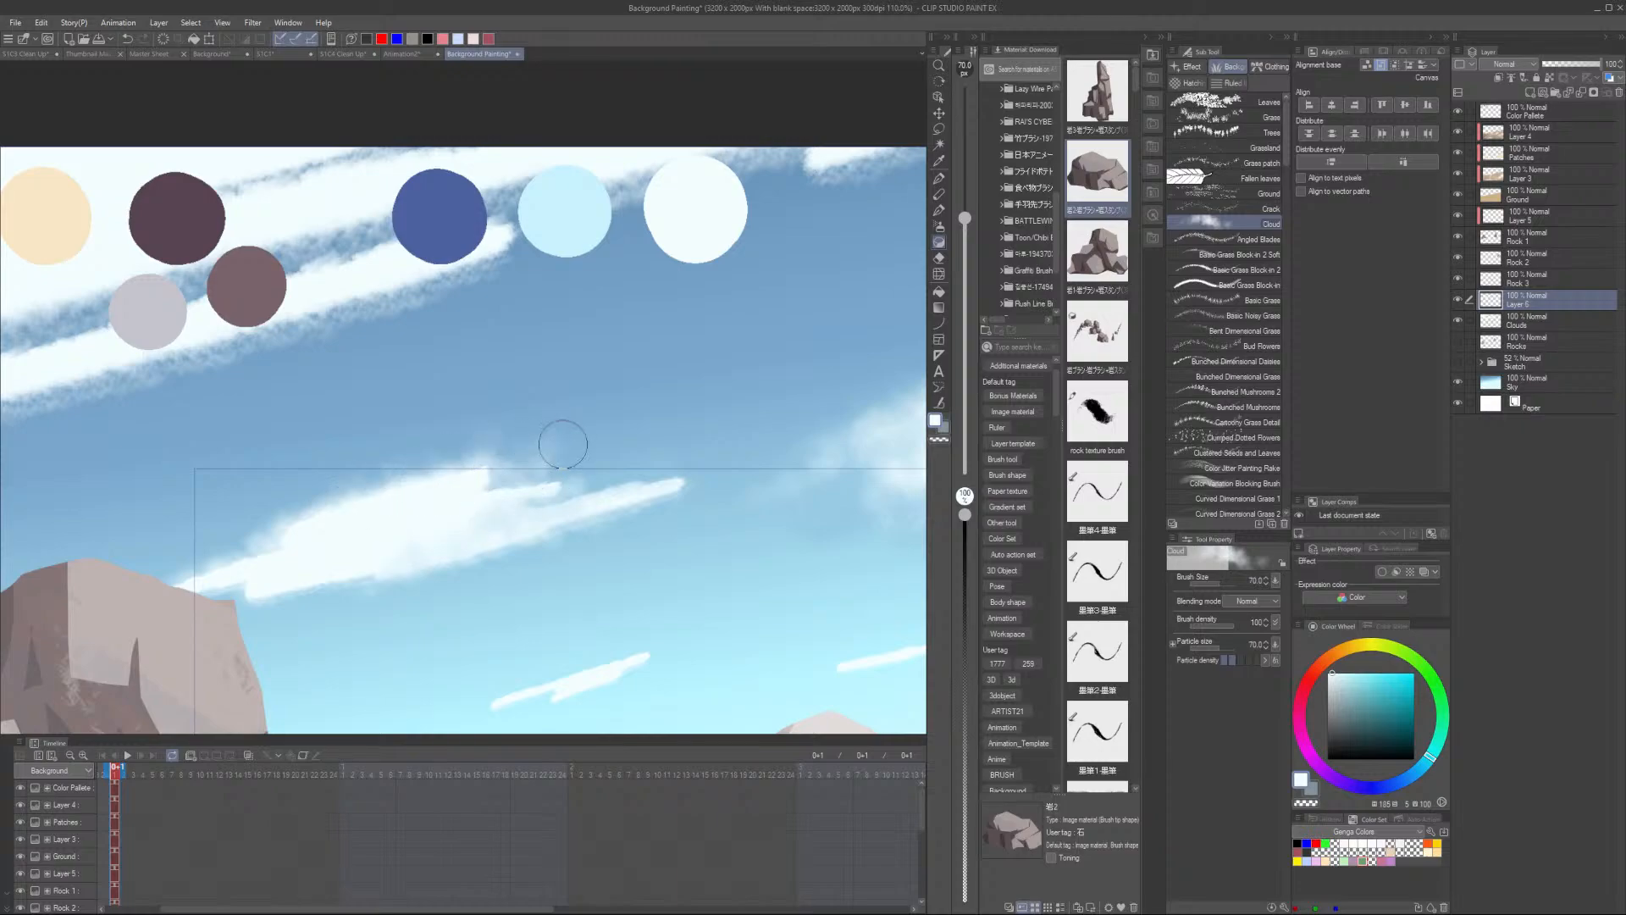
- Brush soft Cloud-brush strokes along the long cloud above the left rock in sampled colours, undoing one stroke
{"action": "left_click", "coordinate": [563, 441], "text": "alt"}
{"action": "left_click_drag", "start_coordinate": [502, 468], "coordinate": [341, 505]}
{"action": "mouse_move", "coordinate": [584, 471]}
{"action": "left_mouse_down"}
{"action": "mouse_move", "coordinate": [530, 487]}
{"action": "mouse_move", "coordinate": [578, 472]}
{"action": "mouse_move", "coordinate": [432, 524]}
{"action": "mouse_move", "coordinate": [547, 491]}
{"action": "mouse_move", "coordinate": [496, 510]}
{"action": "left_mouse_up"}
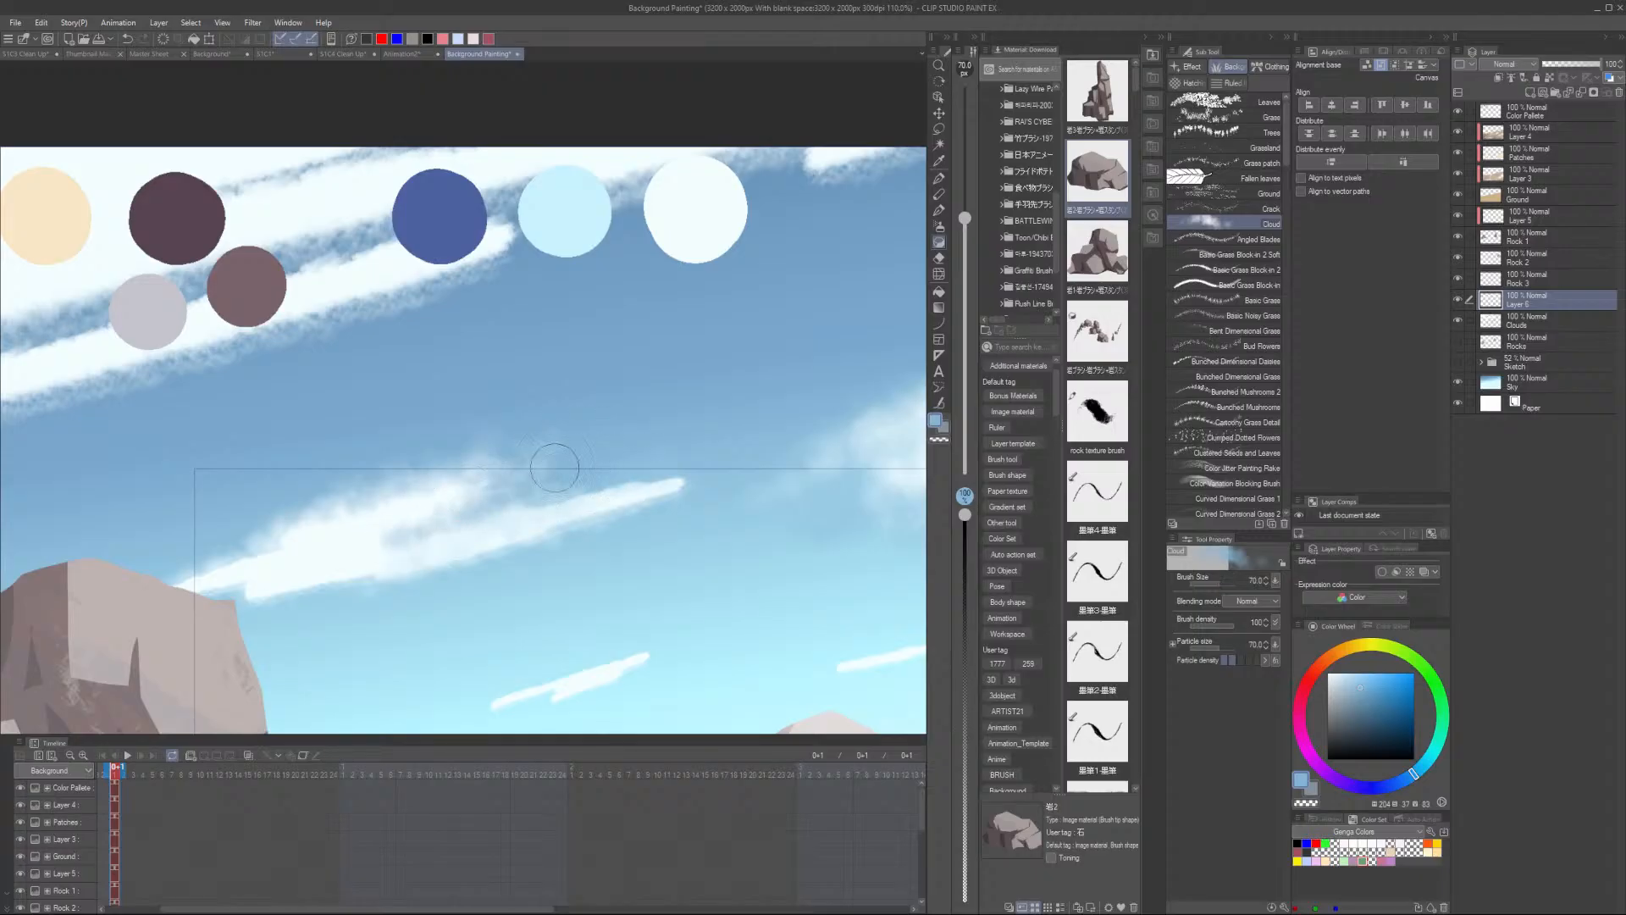
{"action": "left_click", "coordinate": [339, 538], "text": "alt"}
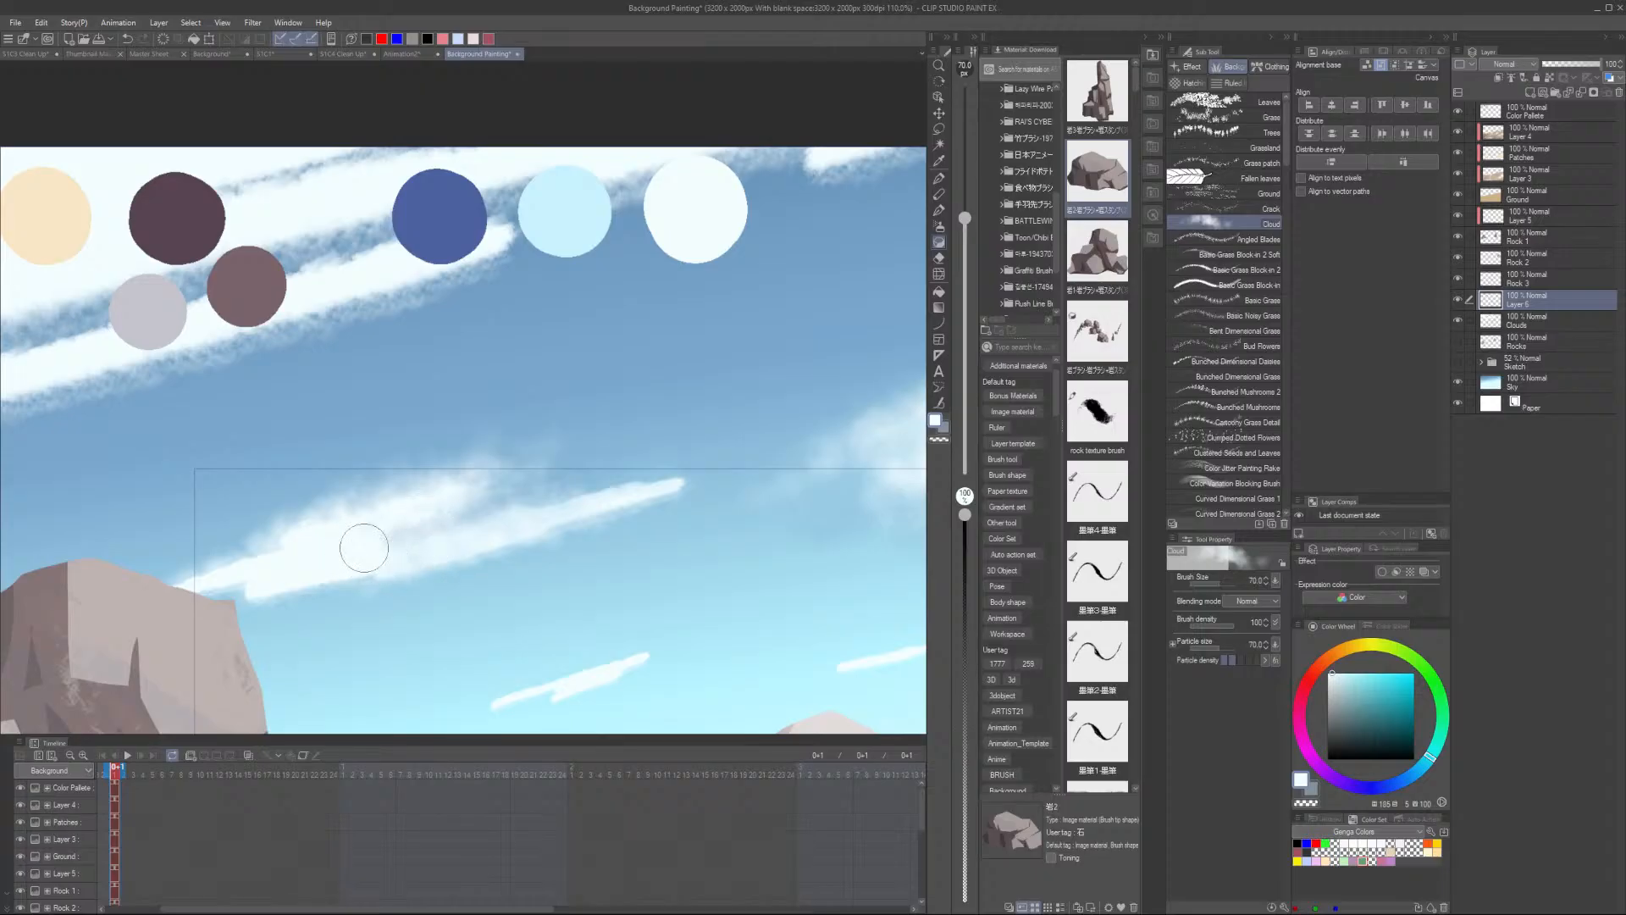
{"action": "mouse_move", "coordinate": [243, 600]}
{"action": "left_mouse_down"}
{"action": "mouse_move", "coordinate": [397, 574]}
{"action": "mouse_move", "coordinate": [203, 603]}
{"action": "mouse_move", "coordinate": [274, 578]}
{"action": "mouse_move", "coordinate": [167, 588]}
{"action": "mouse_move", "coordinate": [274, 551]}
{"action": "mouse_move", "coordinate": [167, 586]}
{"action": "mouse_move", "coordinate": [343, 508]}
{"action": "left_mouse_up"}
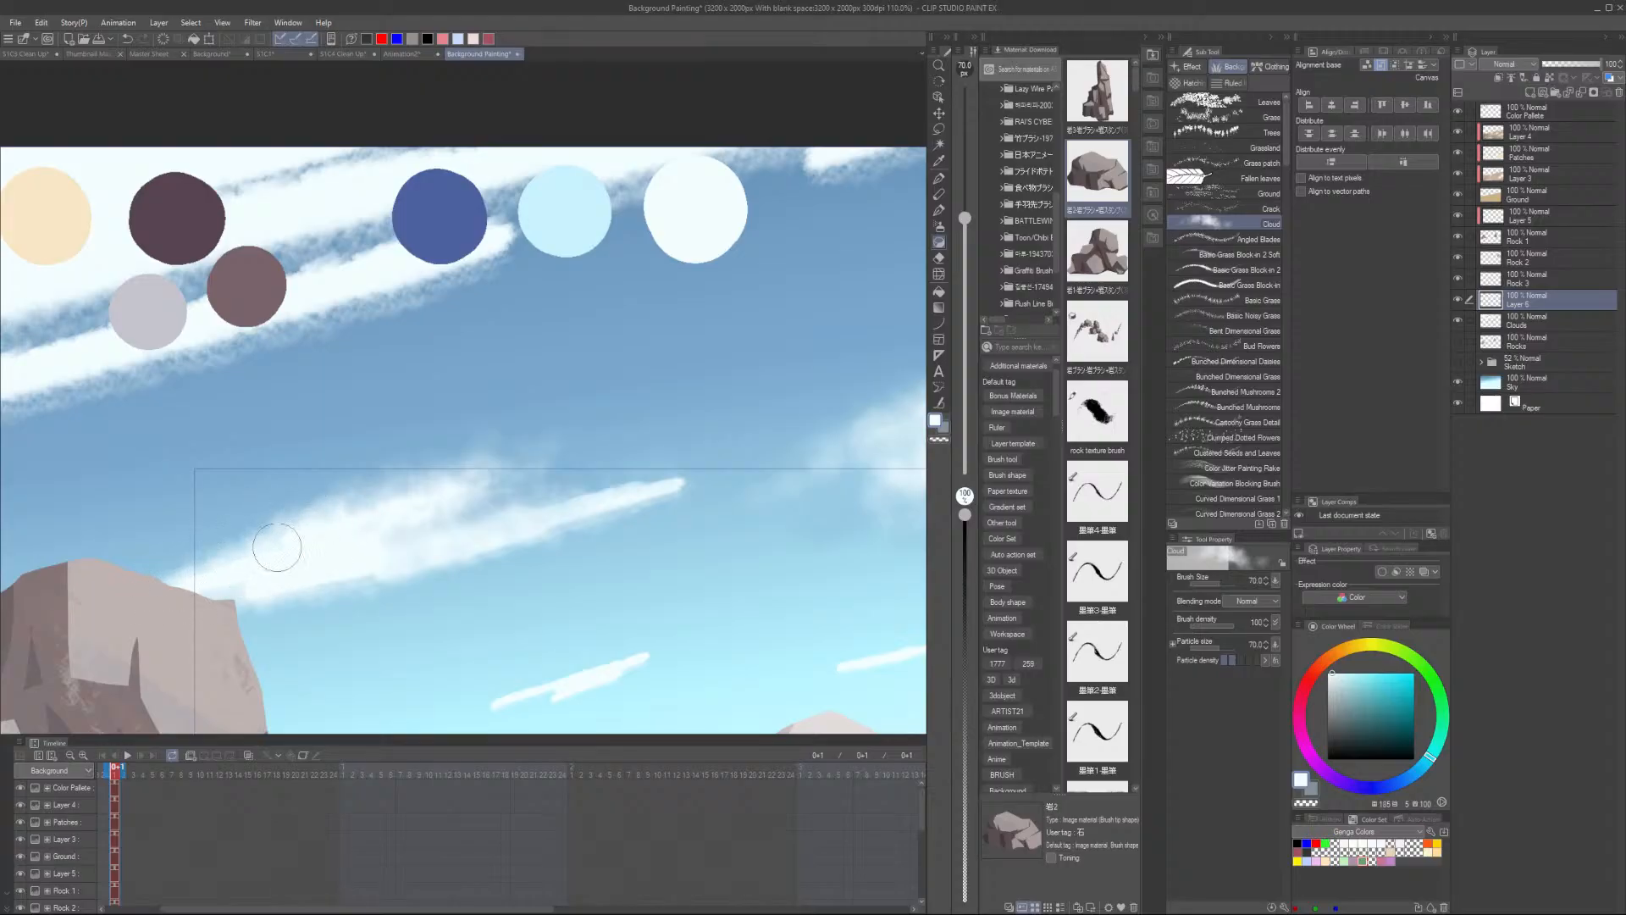
{"action": "left_click_drag", "start_coordinate": [192, 580], "coordinate": [217, 582]}
{"action": "mouse_move", "coordinate": [336, 582]}
{"action": "left_mouse_down"}
{"action": "mouse_move", "coordinate": [475, 555]}
{"action": "mouse_move", "coordinate": [357, 587]}
{"action": "mouse_move", "coordinate": [440, 578]}
{"action": "mouse_move", "coordinate": [652, 515]}
{"action": "mouse_move", "coordinate": [615, 503]}
{"action": "mouse_move", "coordinate": [536, 531]}
{"action": "mouse_move", "coordinate": [585, 512]}
{"action": "mouse_move", "coordinate": [779, 461]}
{"action": "mouse_move", "coordinate": [672, 500]}
{"action": "left_mouse_up"}
{"action": "key", "text": "ctrl+z"}
{"action": "mouse_move", "coordinate": [398, 568]}
{"action": "left_mouse_down"}
{"action": "mouse_move", "coordinate": [531, 541]}
{"action": "mouse_move", "coordinate": [320, 586]}
{"action": "left_mouse_up"}
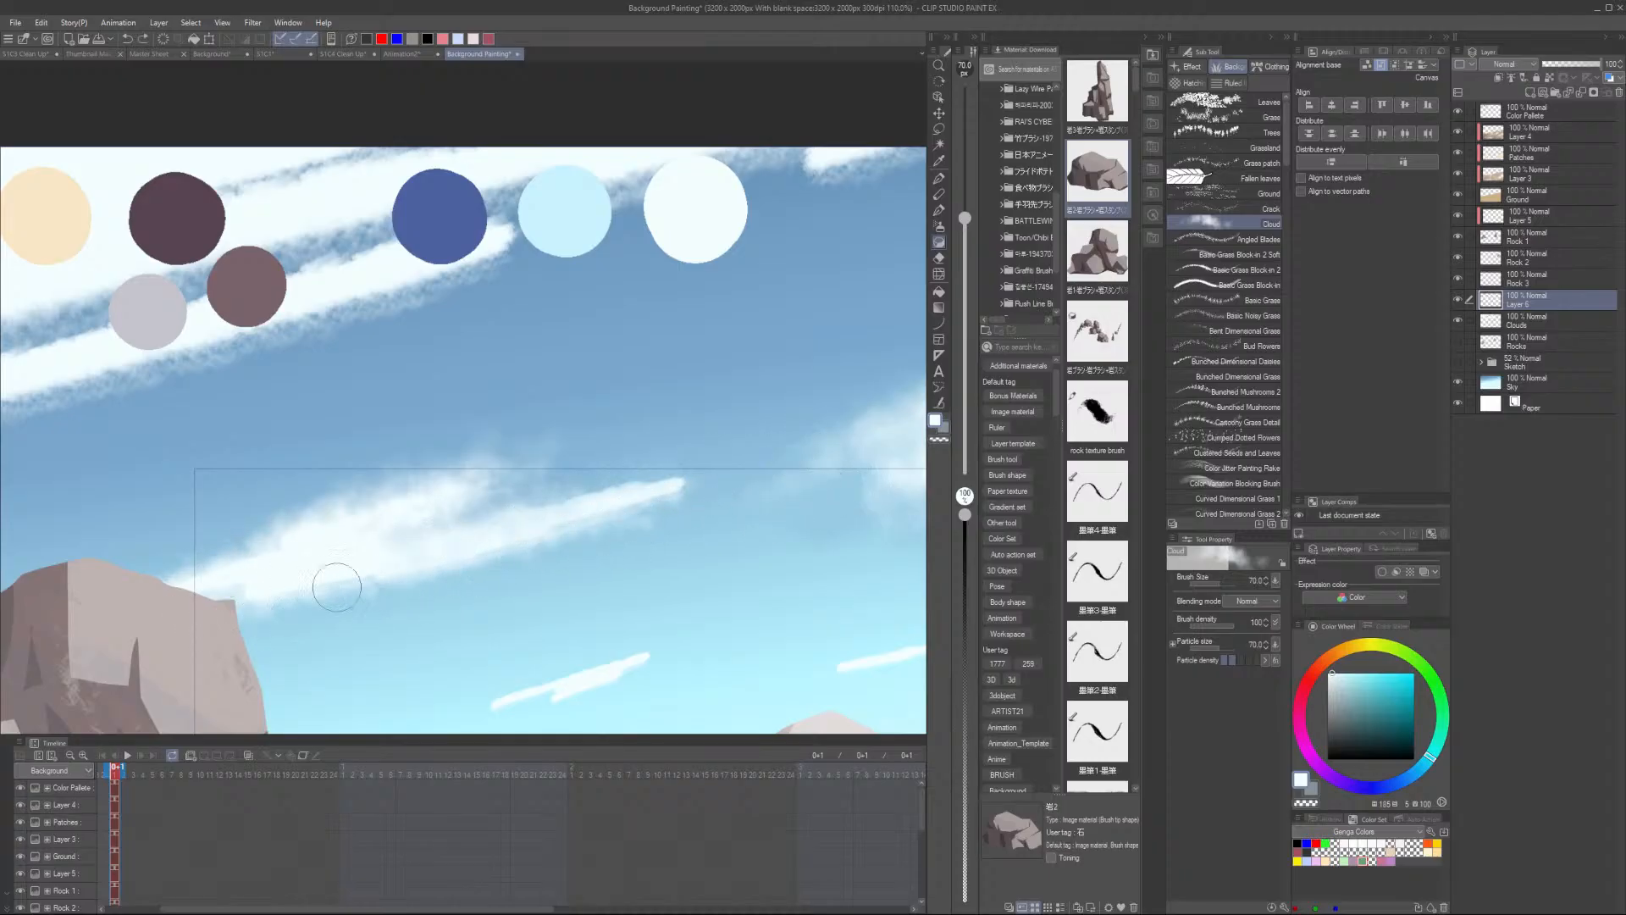
- Sample a light blue and sweep long Cloud-brush strokes across the long cloud's body toward its right tail
{"action": "left_click", "coordinate": [692, 484], "text": "alt"}
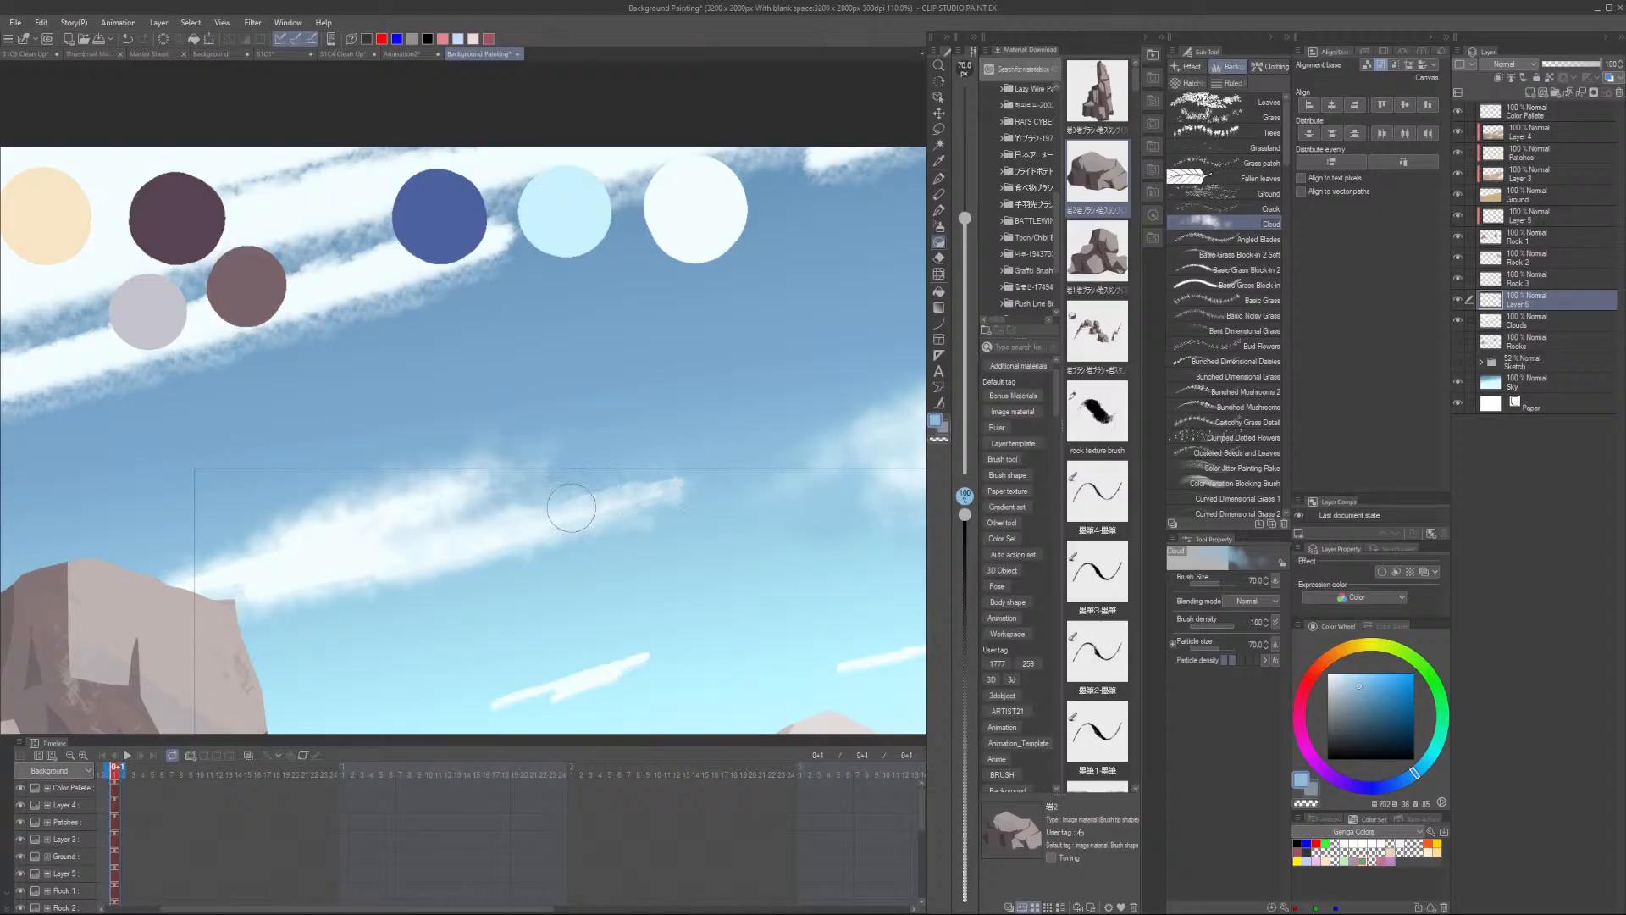
{"action": "mouse_move", "coordinate": [688, 459]}
{"action": "left_mouse_down"}
{"action": "mouse_move", "coordinate": [516, 521]}
{"action": "mouse_move", "coordinate": [386, 542]}
{"action": "left_mouse_up"}
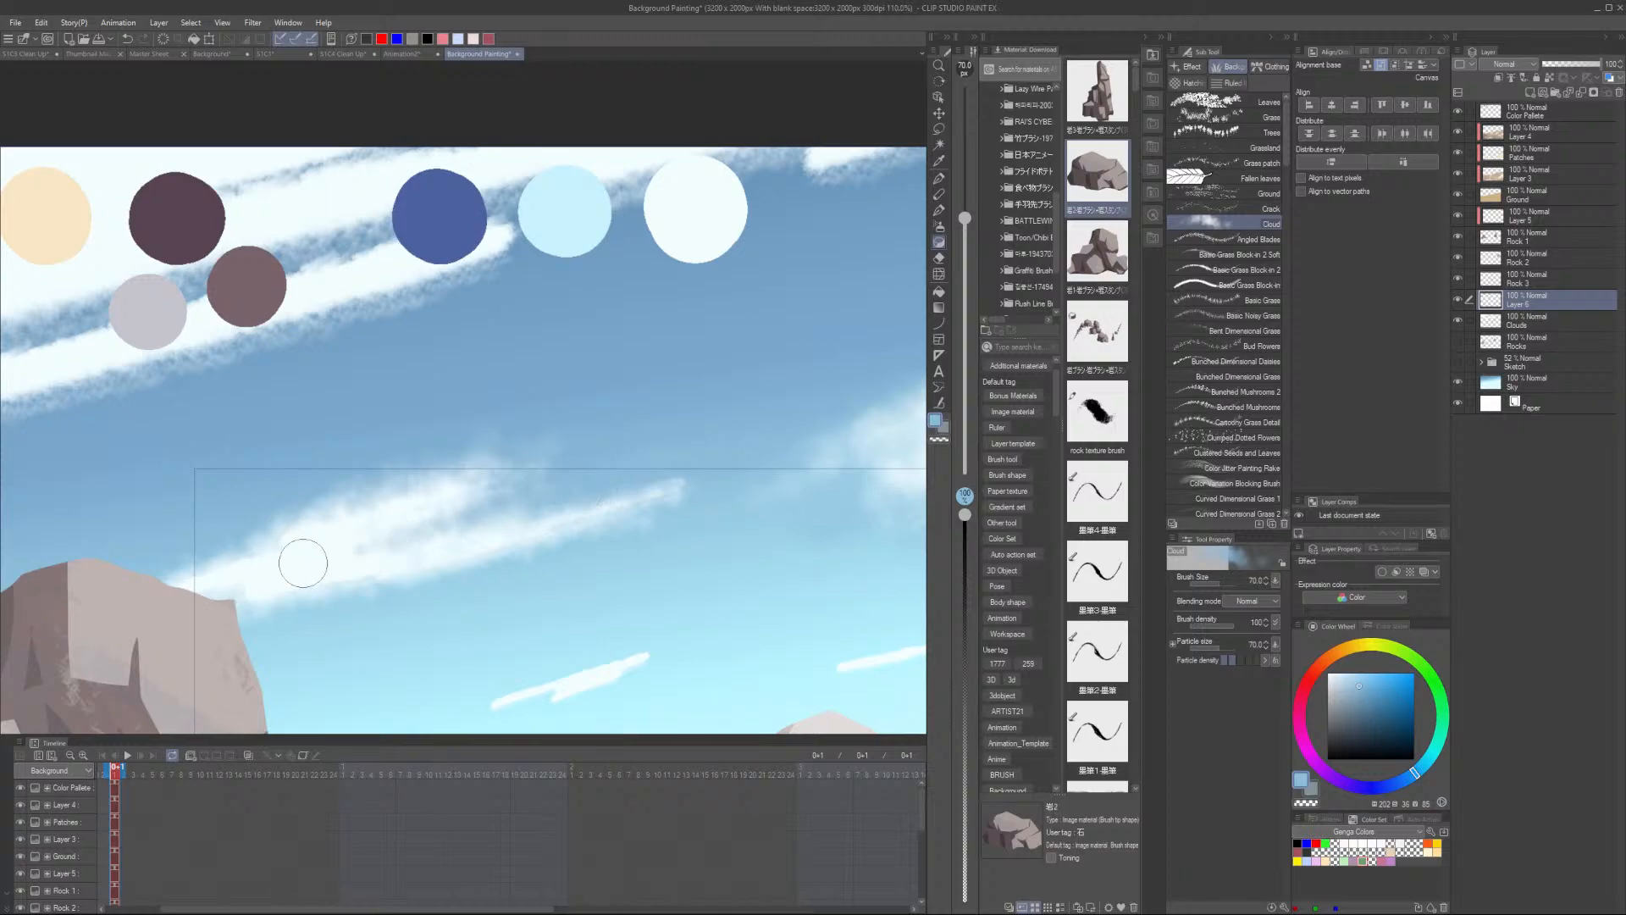
{"action": "scroll", "coordinate": [835, 488], "scroll_direction": "down", "scroll_amount": 3}
{"action": "left_click_drag", "start_coordinate": [760, 567], "coordinate": [548, 553]}
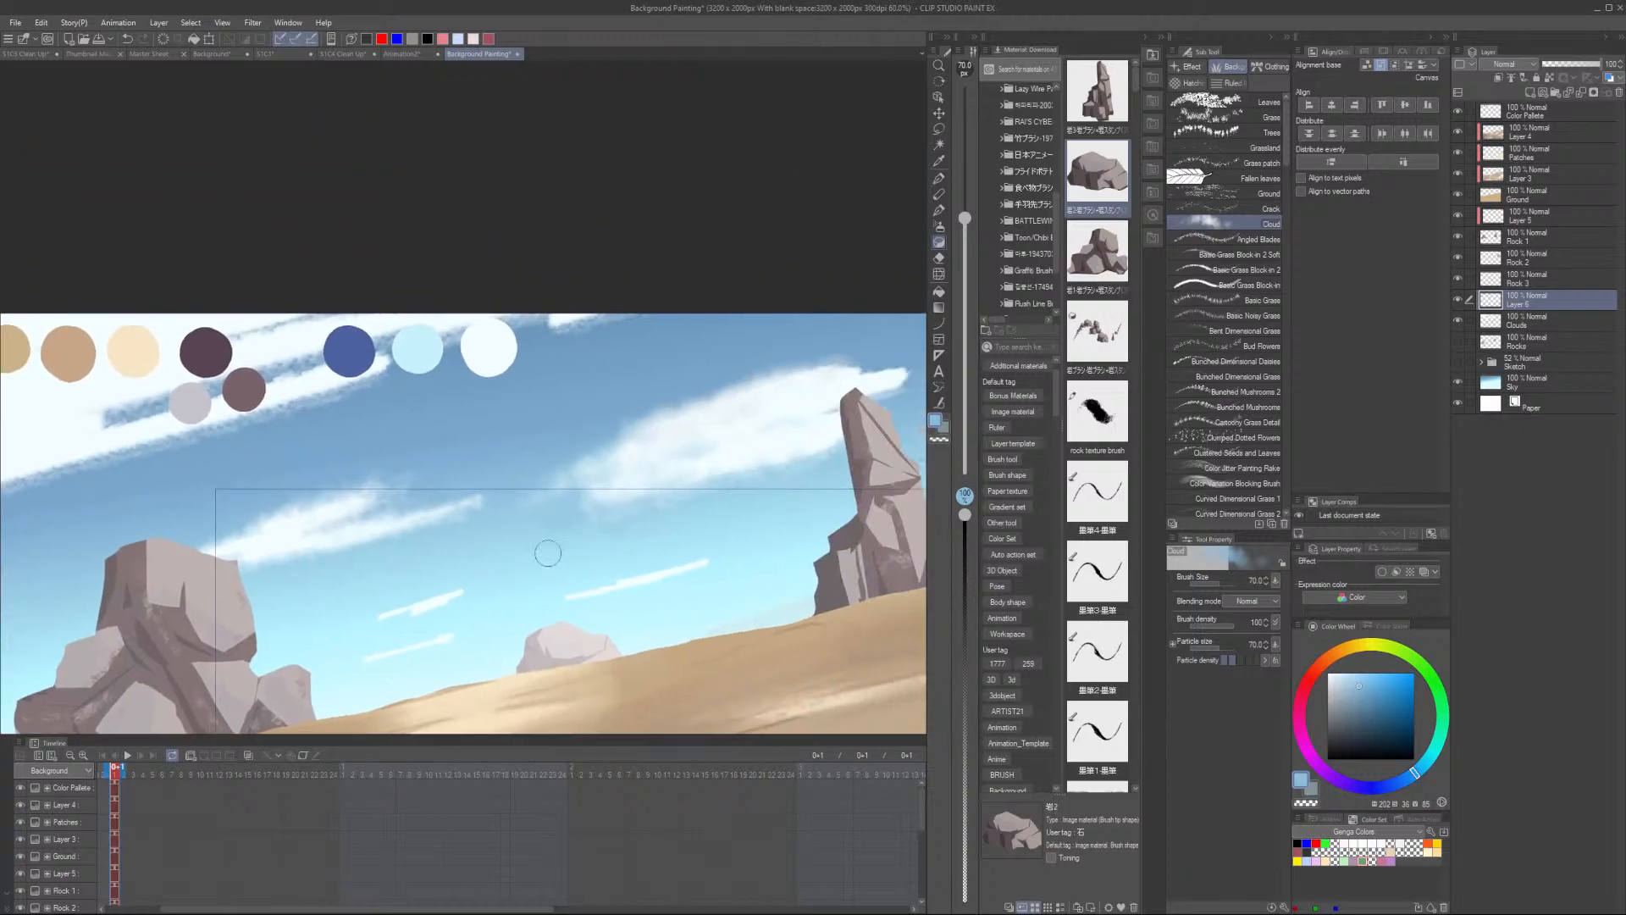
{"action": "scroll", "coordinate": [325, 542], "scroll_direction": "up", "scroll_amount": 3}
{"action": "left_click", "coordinate": [240, 555], "text": "alt"}
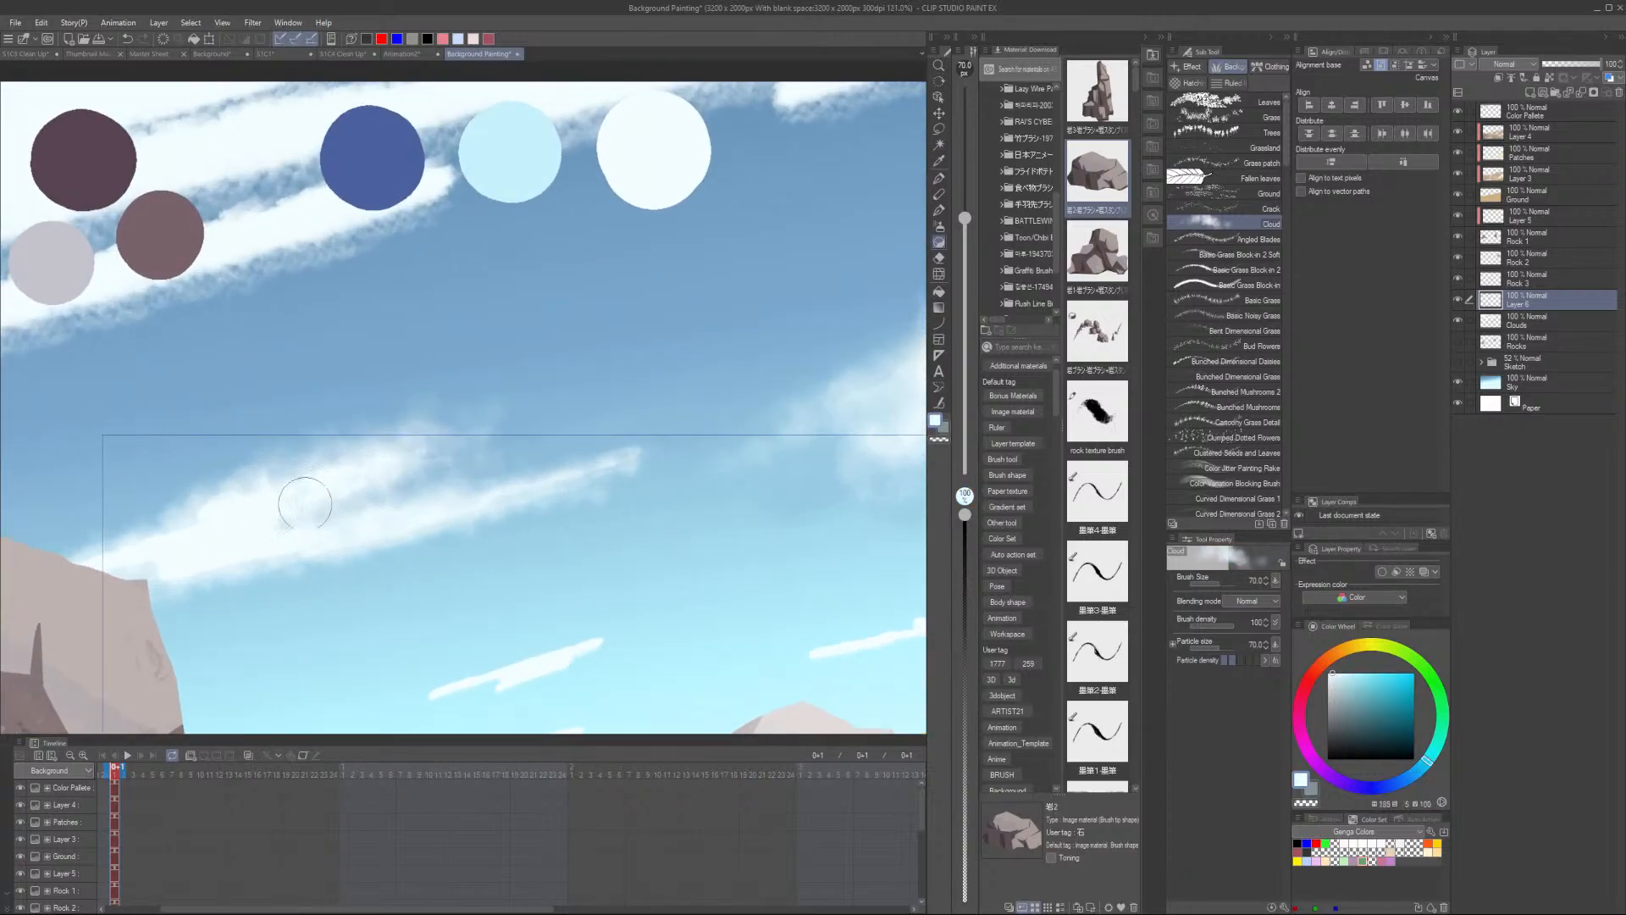
{"action": "left_click_drag", "start_coordinate": [356, 487], "coordinate": [518, 453]}
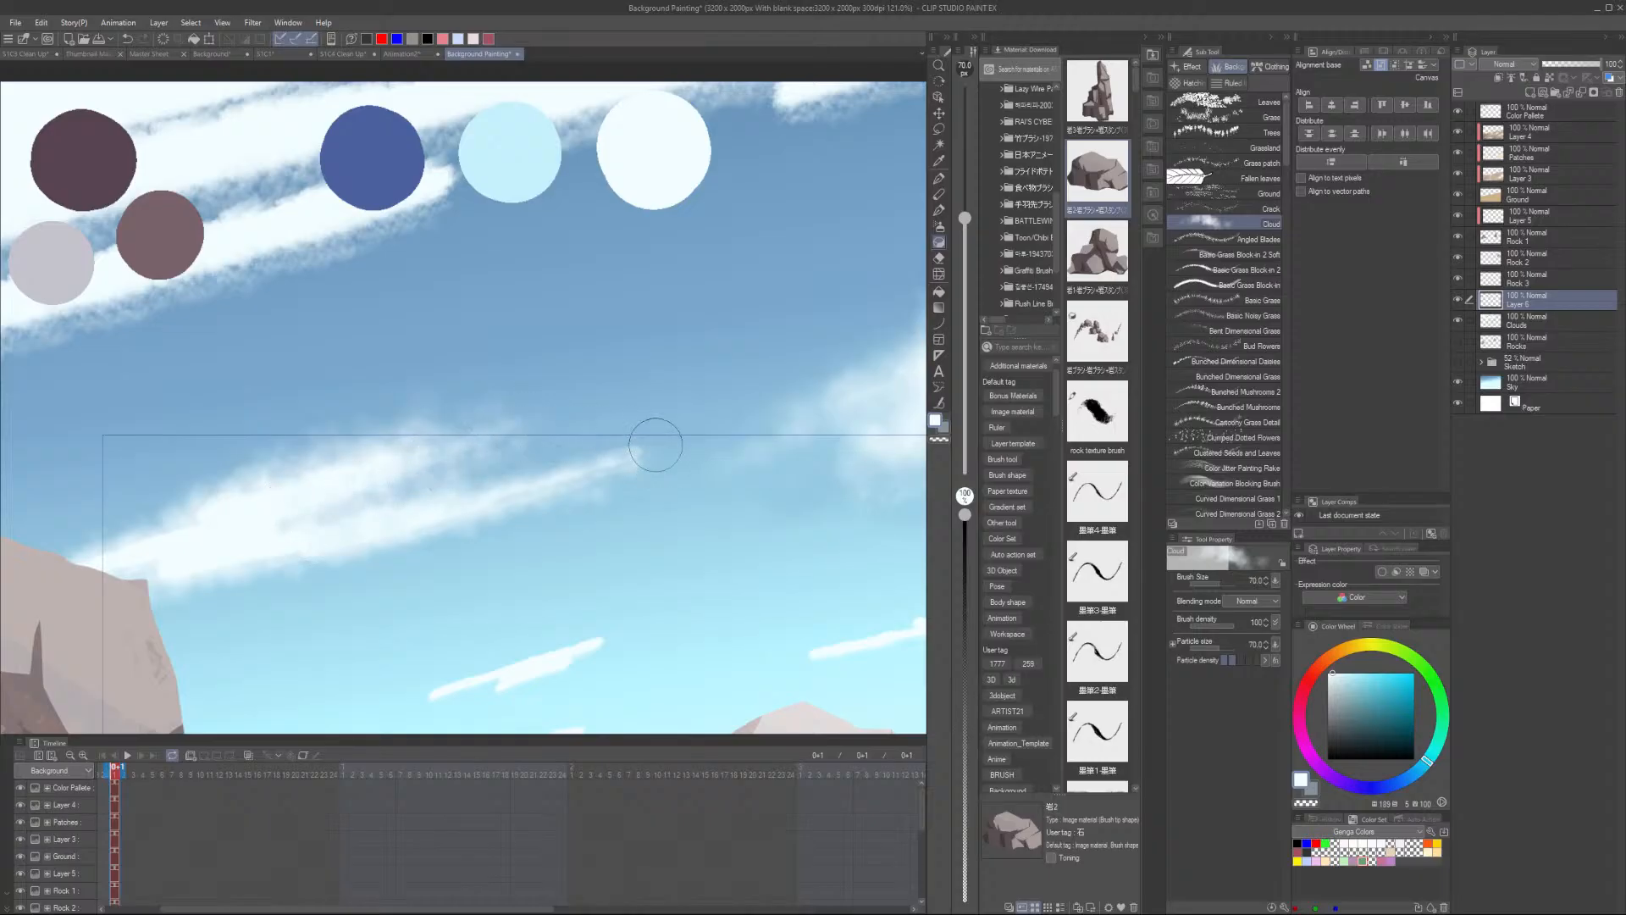
{"action": "mouse_move", "coordinate": [639, 468]}
{"action": "left_mouse_down"}
{"action": "mouse_move", "coordinate": [480, 529]}
{"action": "mouse_move", "coordinate": [601, 499]}
{"action": "mouse_move", "coordinate": [253, 594]}
{"action": "left_mouse_up"}
- Sample new cloud colours and soften the long cloud's left end above the rock with Cloud-brush strokes
{"action": "key", "text": "alt"}
{"action": "left_click", "coordinate": [735, 419], "text": "alt"}
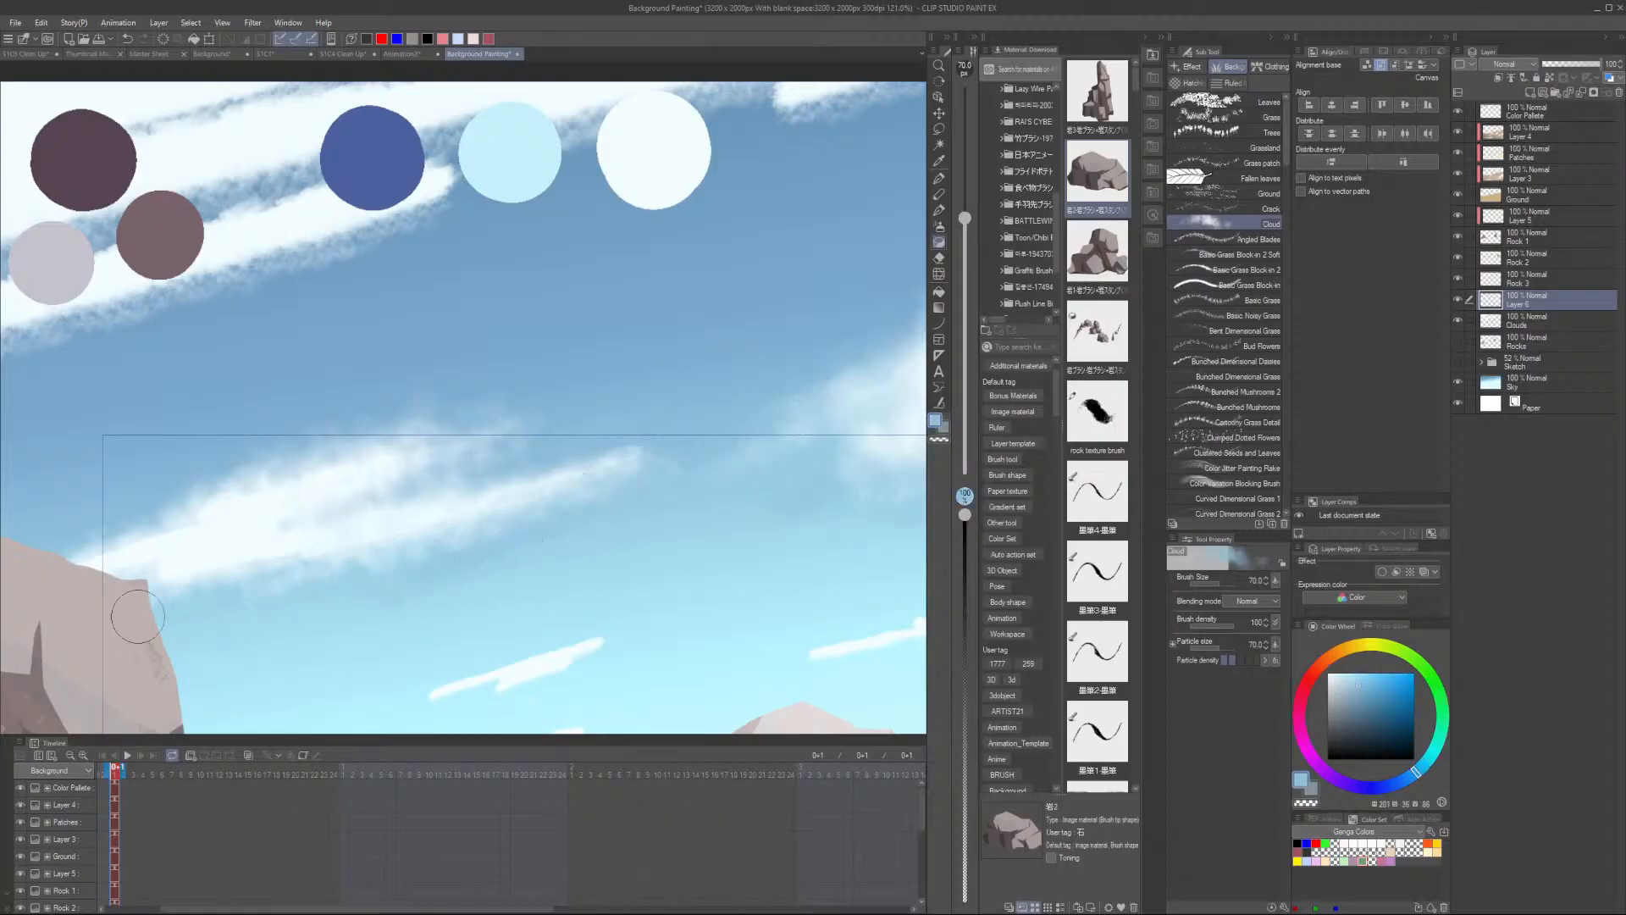
{"action": "scroll", "coordinate": [593, 535], "scroll_direction": "down", "scroll_amount": 2}
{"action": "scroll", "coordinate": [373, 551], "scroll_direction": "up", "scroll_amount": 3}
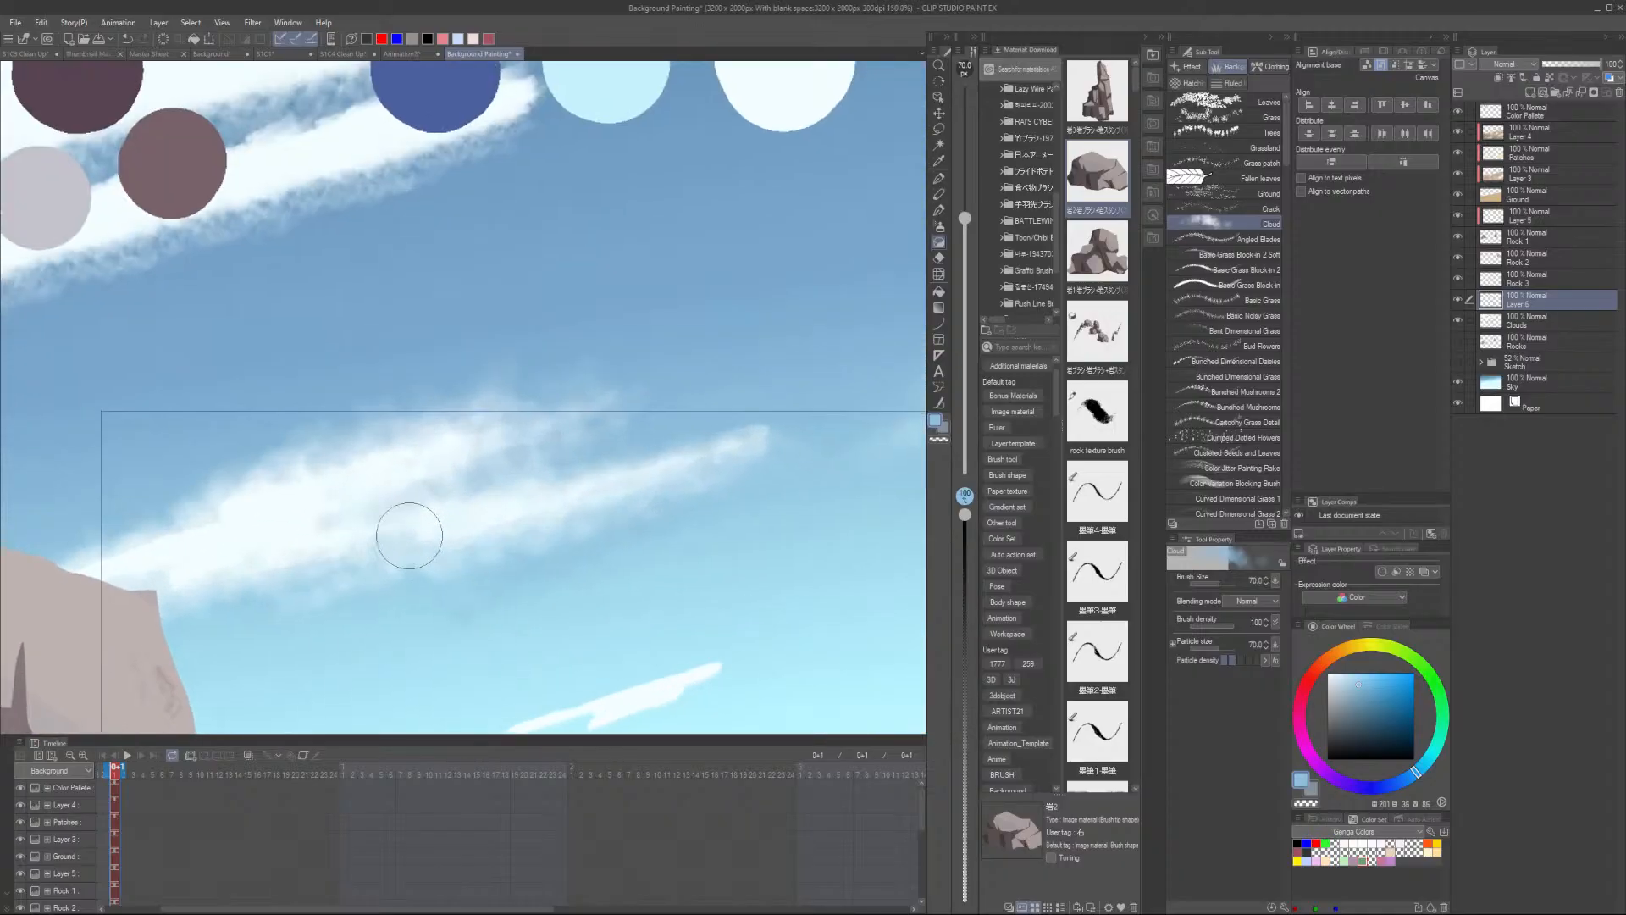
{"action": "left_click", "coordinate": [262, 504], "text": "alt"}
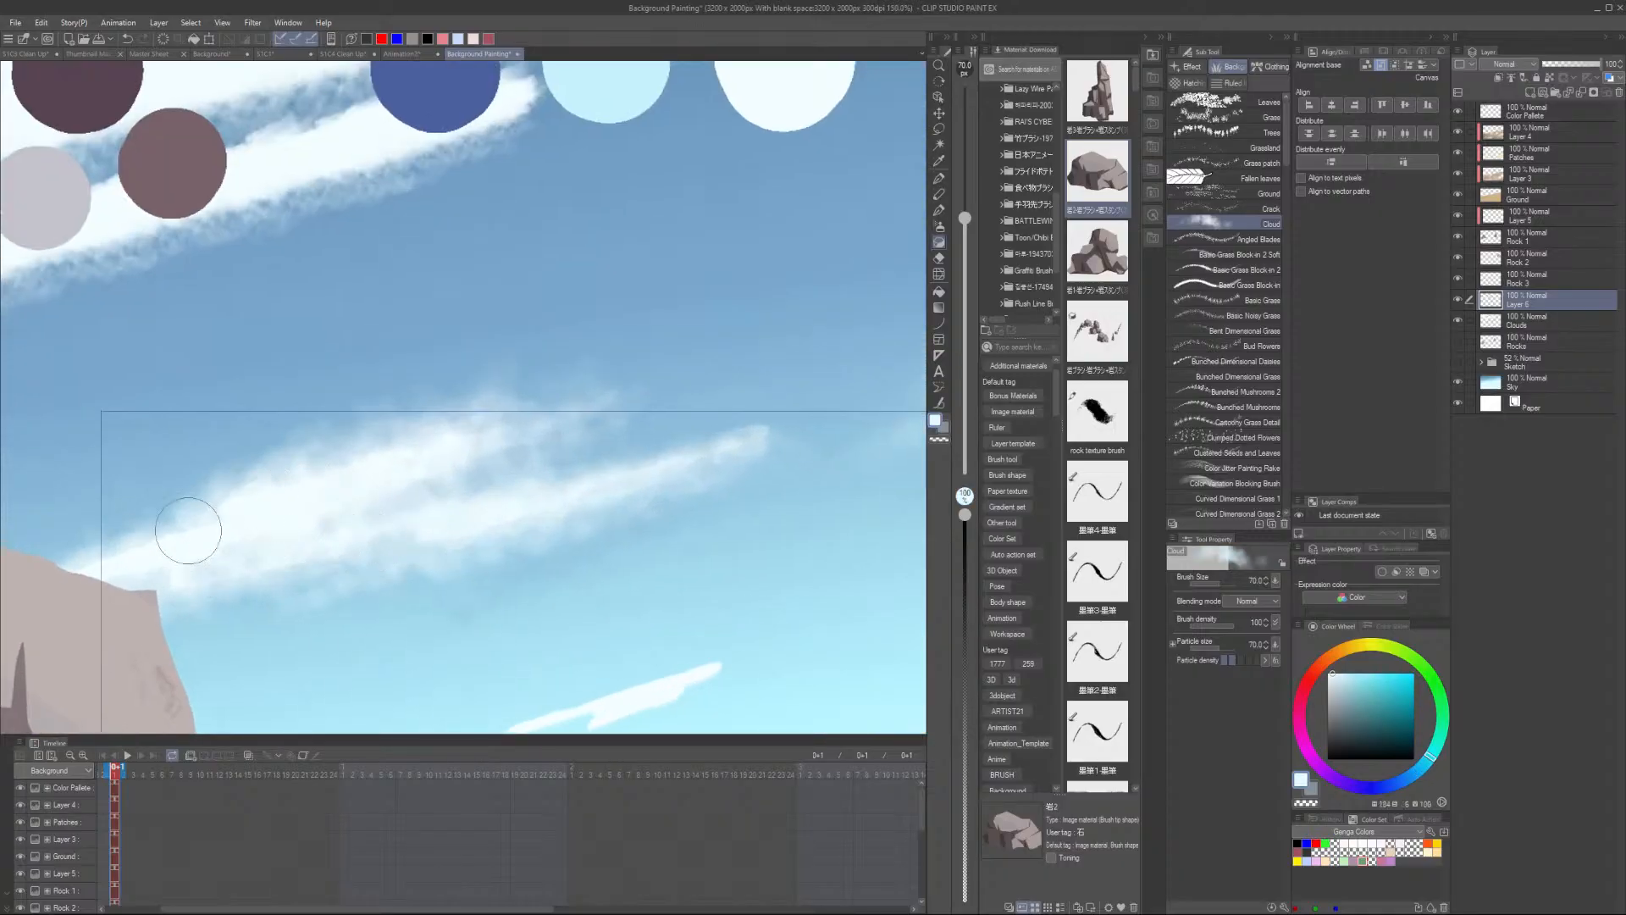
{"action": "mouse_move", "coordinate": [262, 489]}
{"action": "left_mouse_down"}
{"action": "mouse_move", "coordinate": [356, 486]}
{"action": "mouse_move", "coordinate": [245, 542]}
{"action": "mouse_move", "coordinate": [212, 527]}
{"action": "mouse_move", "coordinate": [76, 557]}
{"action": "left_mouse_up"}
{"action": "left_click", "coordinate": [320, 466], "text": "alt"}
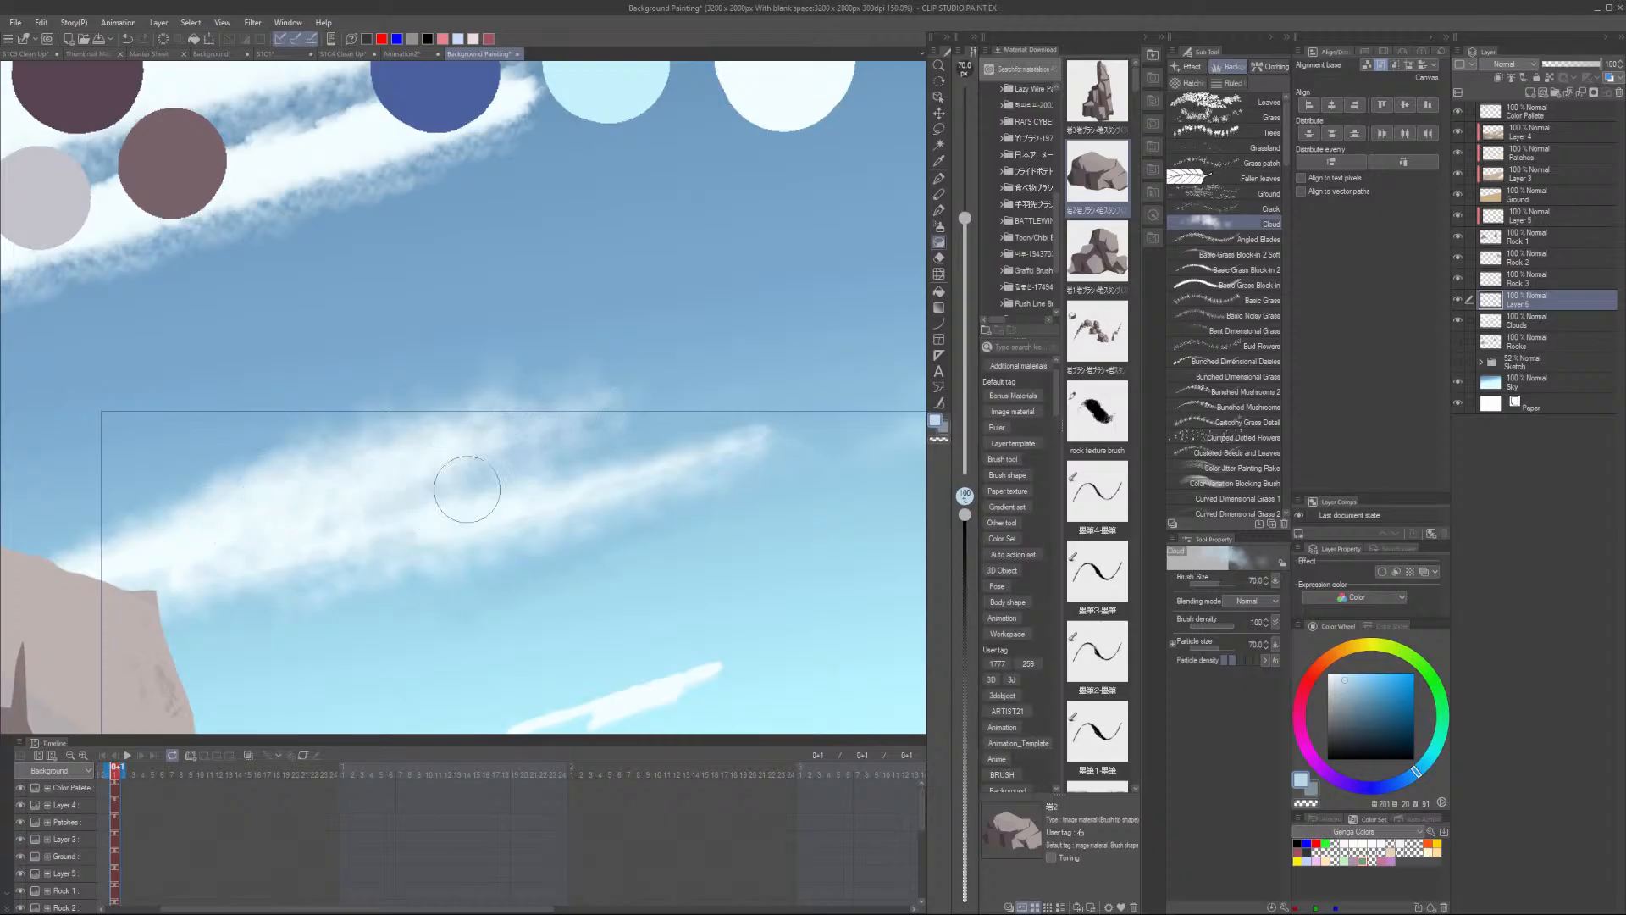
{"action": "scroll", "coordinate": [586, 465], "scroll_direction": "down", "scroll_amount": 2}
{"action": "scroll", "coordinate": [712, 568], "scroll_direction": "up", "scroll_amount": 1}
- Zoom onto the thin streak below the long cloud and brush its right tip with the Cloud brush
{"action": "left_click", "coordinate": [573, 632], "text": "alt"}
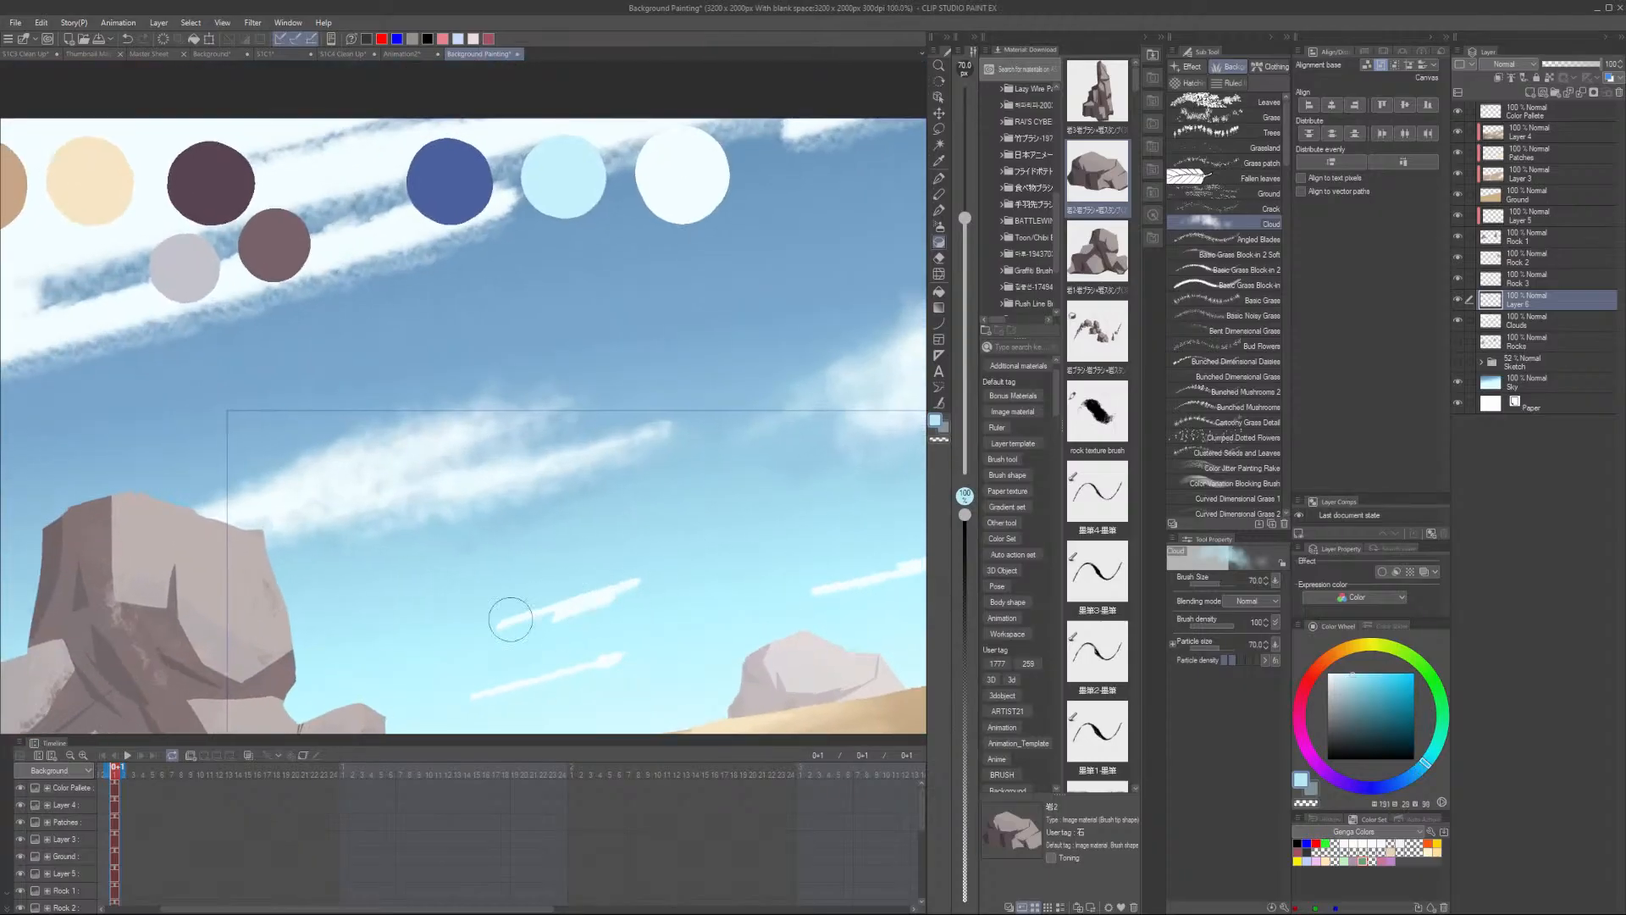
{"action": "scroll", "coordinate": [633, 589], "scroll_direction": "up", "scroll_amount": 3}
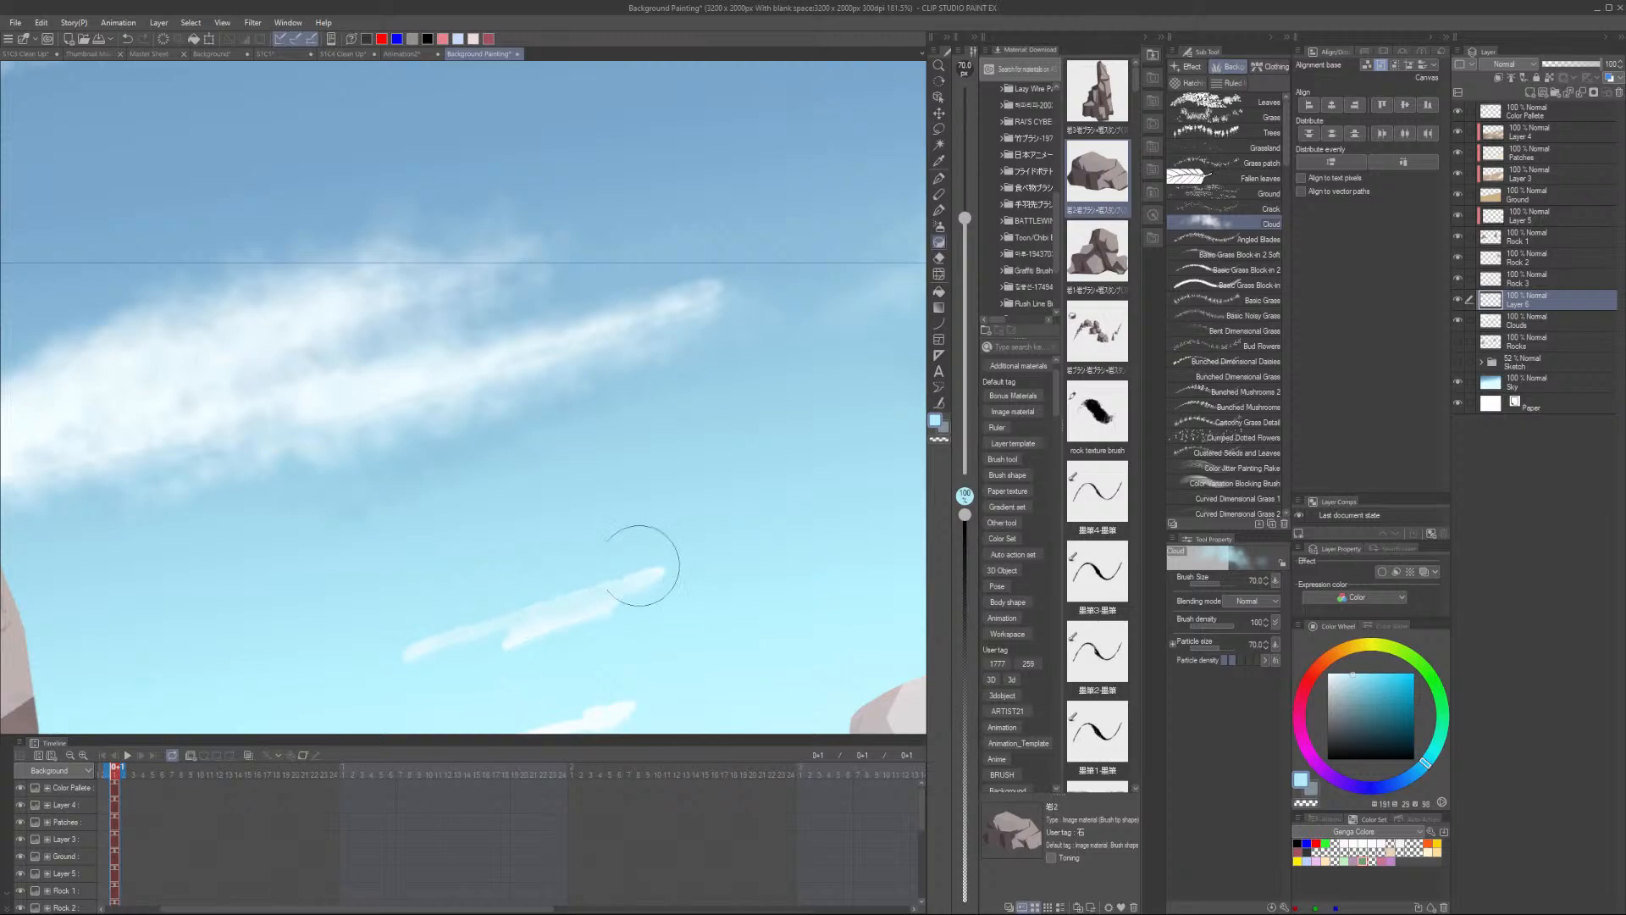
{"action": "left_click", "coordinate": [526, 664], "text": "alt"}
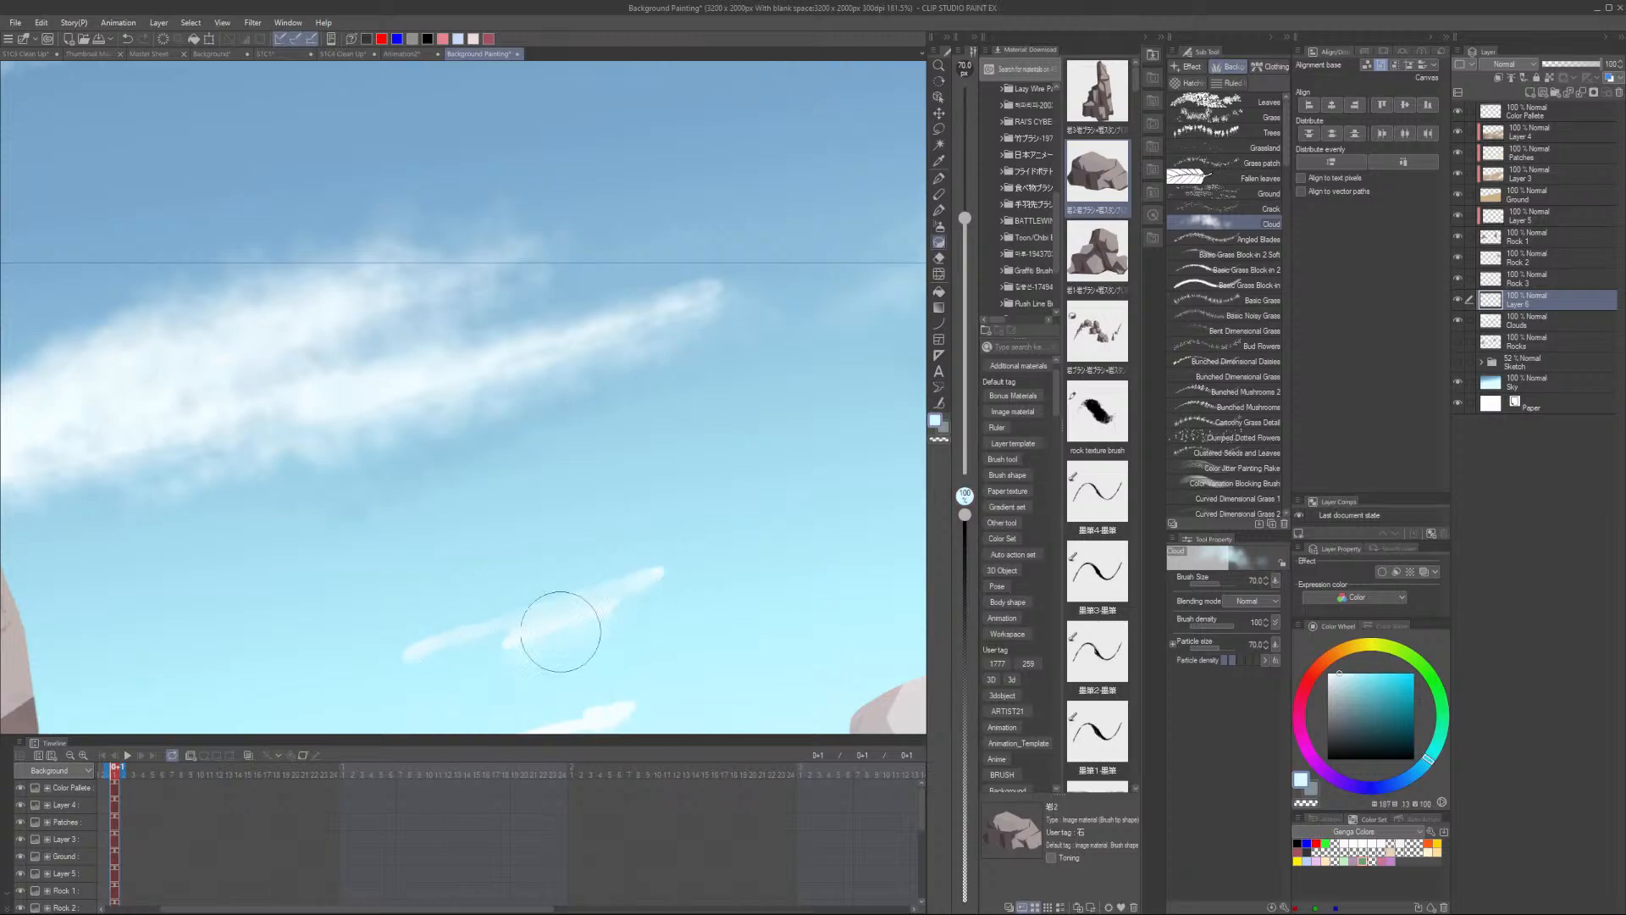
{"action": "mouse_move", "coordinate": [627, 603]}
{"action": "left_mouse_down"}
{"action": "mouse_move", "coordinate": [435, 635]}
{"action": "mouse_move", "coordinate": [624, 573]}
{"action": "mouse_move", "coordinate": [406, 635]}
{"action": "mouse_move", "coordinate": [720, 551]}
{"action": "left_mouse_up"}
{"action": "left_click", "coordinate": [721, 551], "text": "alt"}
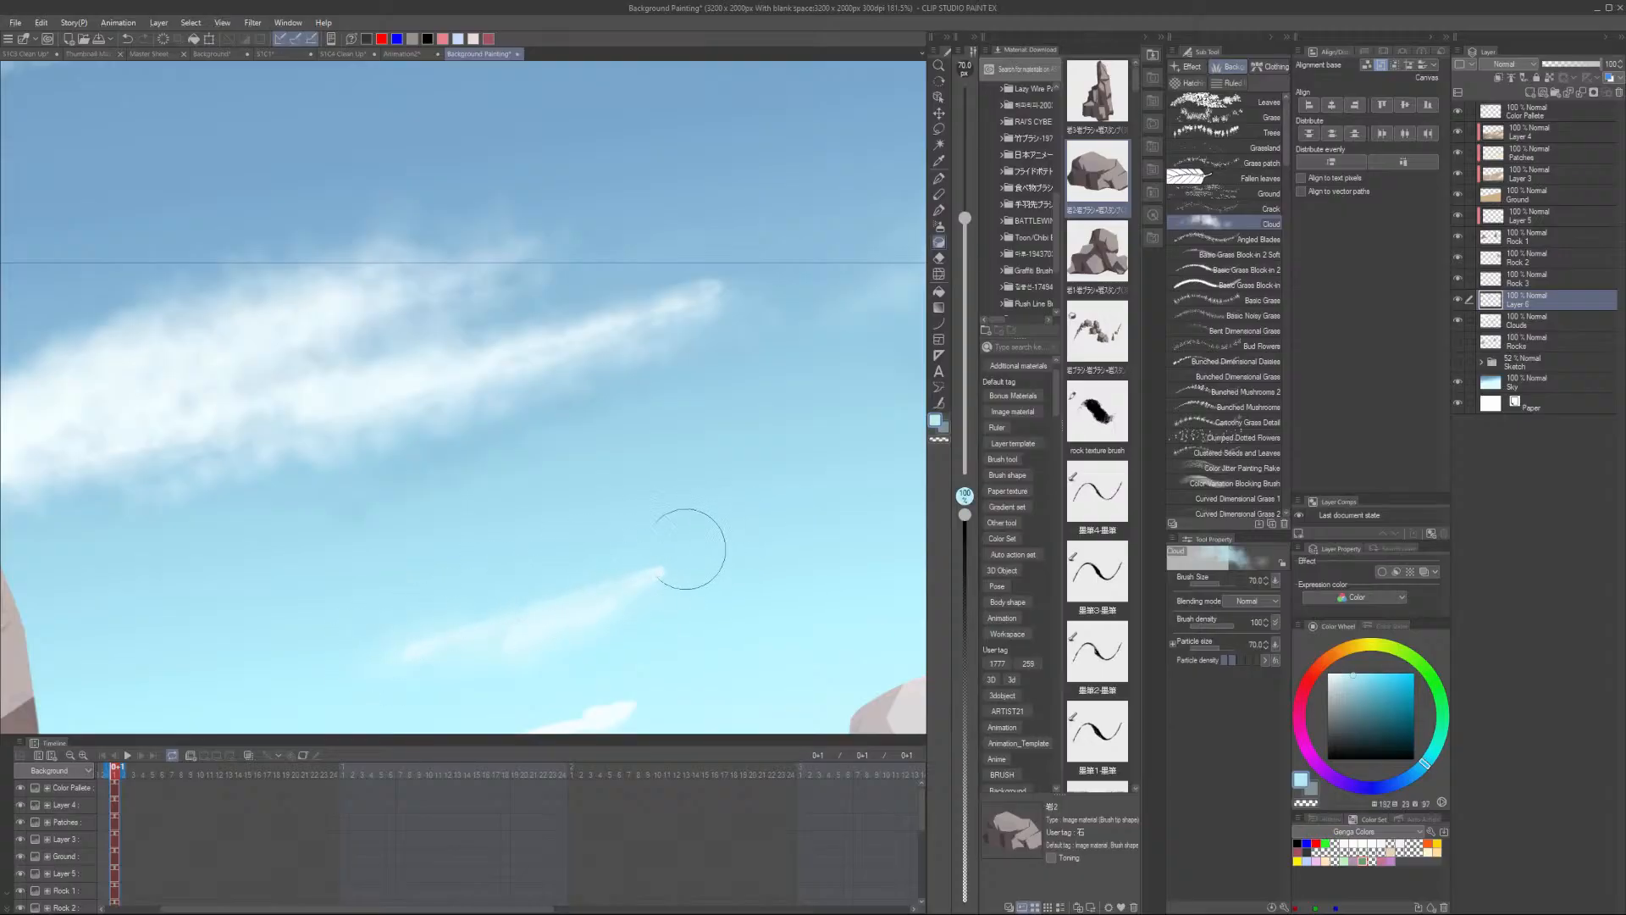
- Reduce the Cloud brush to size 30 and paint soft strokes along the thin streaks above the sand
{"action": "left_click", "coordinate": [653, 597], "text": "alt"}
{"action": "key", "text": "bracketleft"}
{"action": "key", "text": "bracketleft"}
{"action": "key", "text": "bracketleft"}
{"action": "key", "text": "bracketleft"}
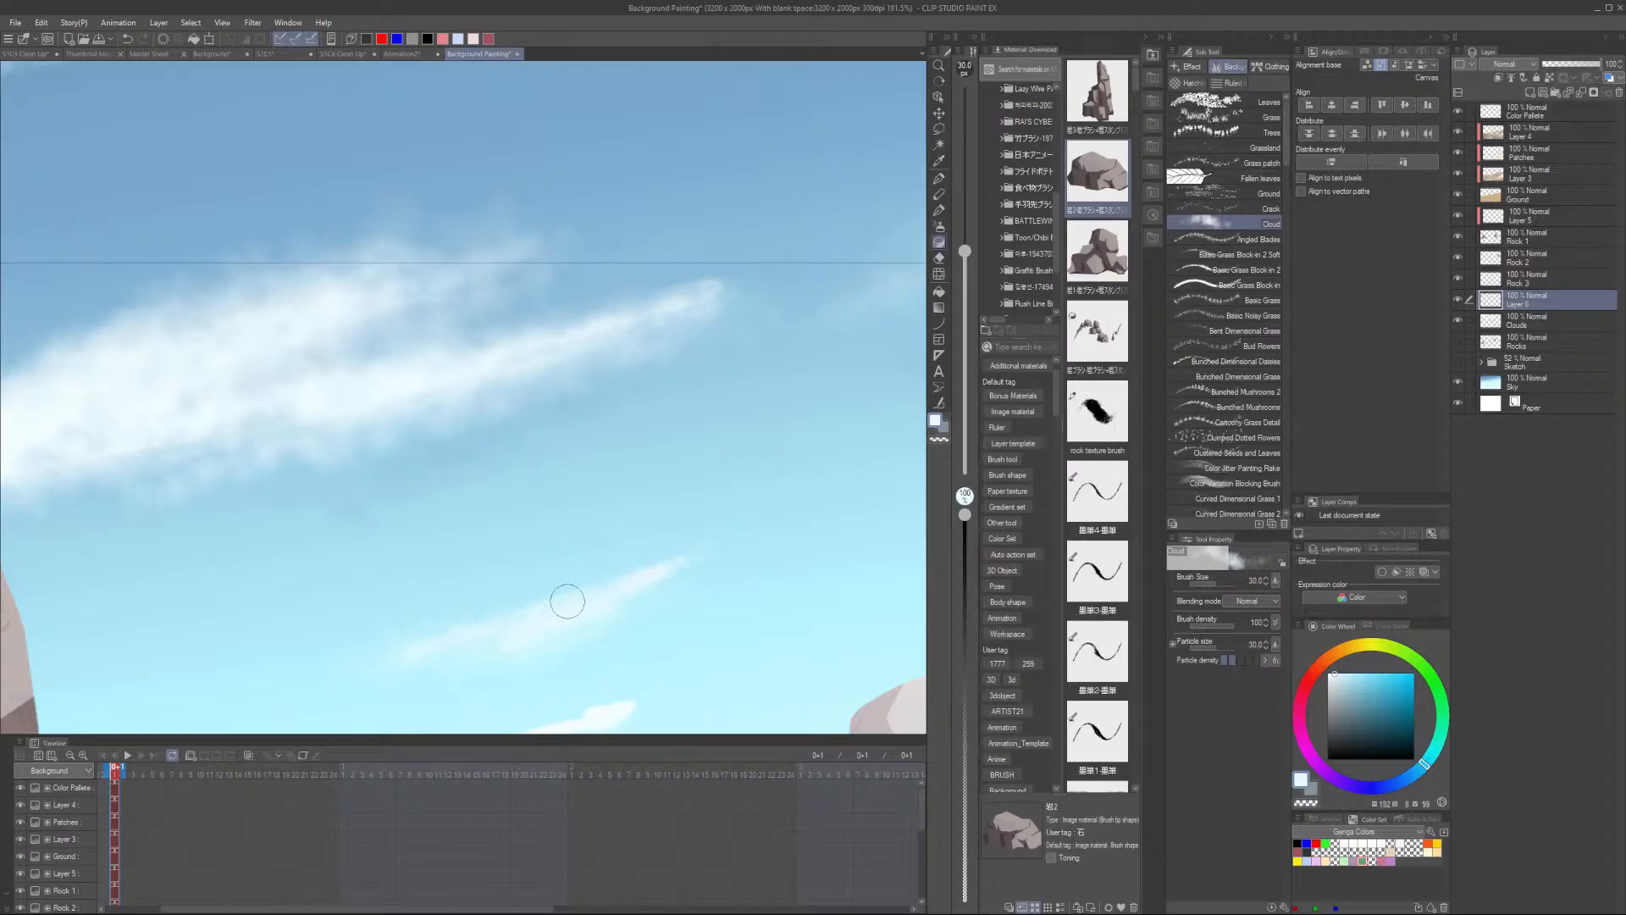
{"action": "left_click", "coordinate": [343, 652], "text": "alt"}
{"action": "scroll", "coordinate": [679, 650], "scroll_direction": "down", "scroll_amount": 5}
{"action": "scroll", "coordinate": [651, 436], "scroll_direction": "up", "scroll_amount": 5}
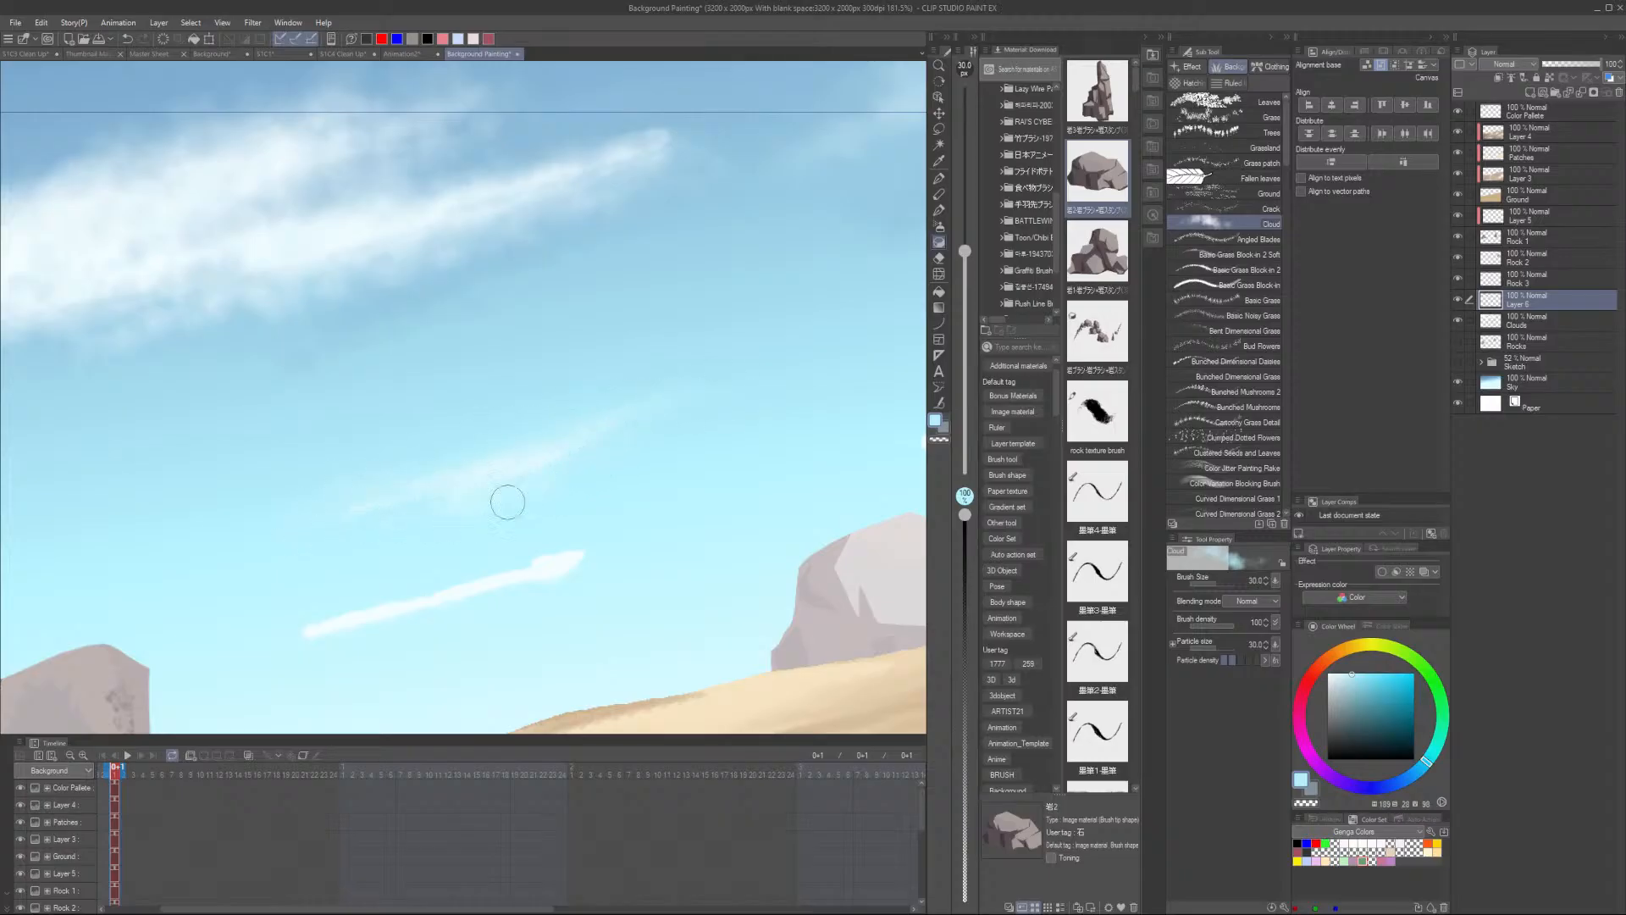
{"action": "scroll", "coordinate": [576, 506], "scroll_direction": "up", "scroll_amount": 2}
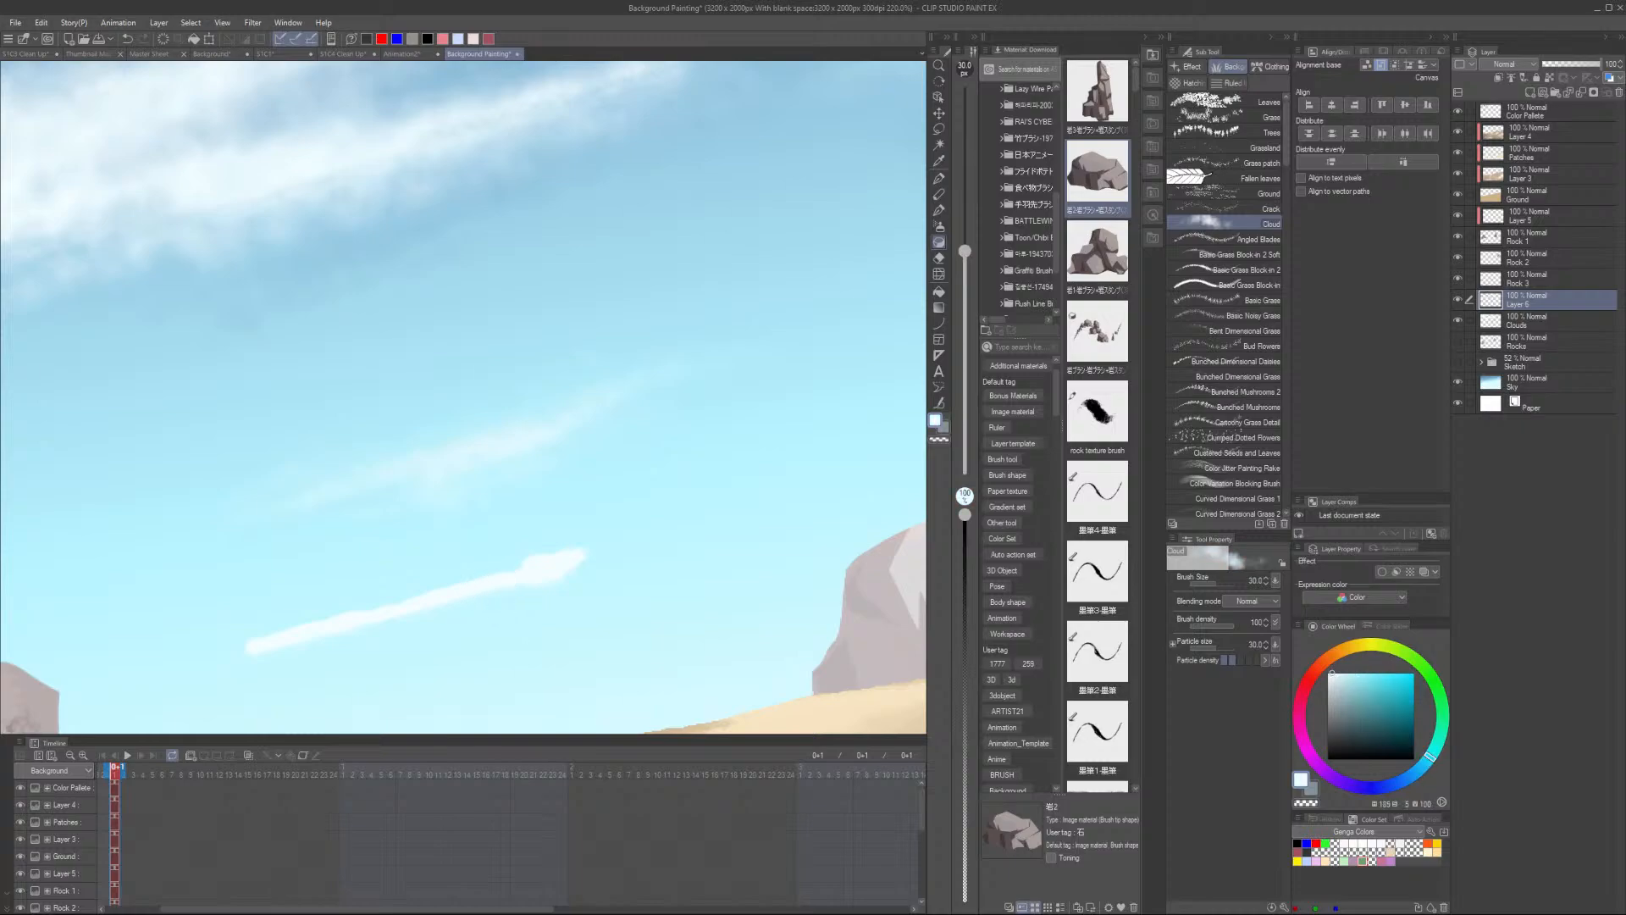
{"action": "mouse_move", "coordinate": [450, 589]}
{"action": "left_mouse_down"}
{"action": "mouse_move", "coordinate": [595, 548]}
{"action": "mouse_move", "coordinate": [308, 640]}
{"action": "left_mouse_up"}
{"action": "mouse_move", "coordinate": [655, 535]}
{"action": "left_mouse_down"}
{"action": "mouse_move", "coordinate": [399, 593]}
{"action": "mouse_move", "coordinate": [602, 536]}
{"action": "mouse_move", "coordinate": [547, 555]}
{"action": "left_mouse_up"}
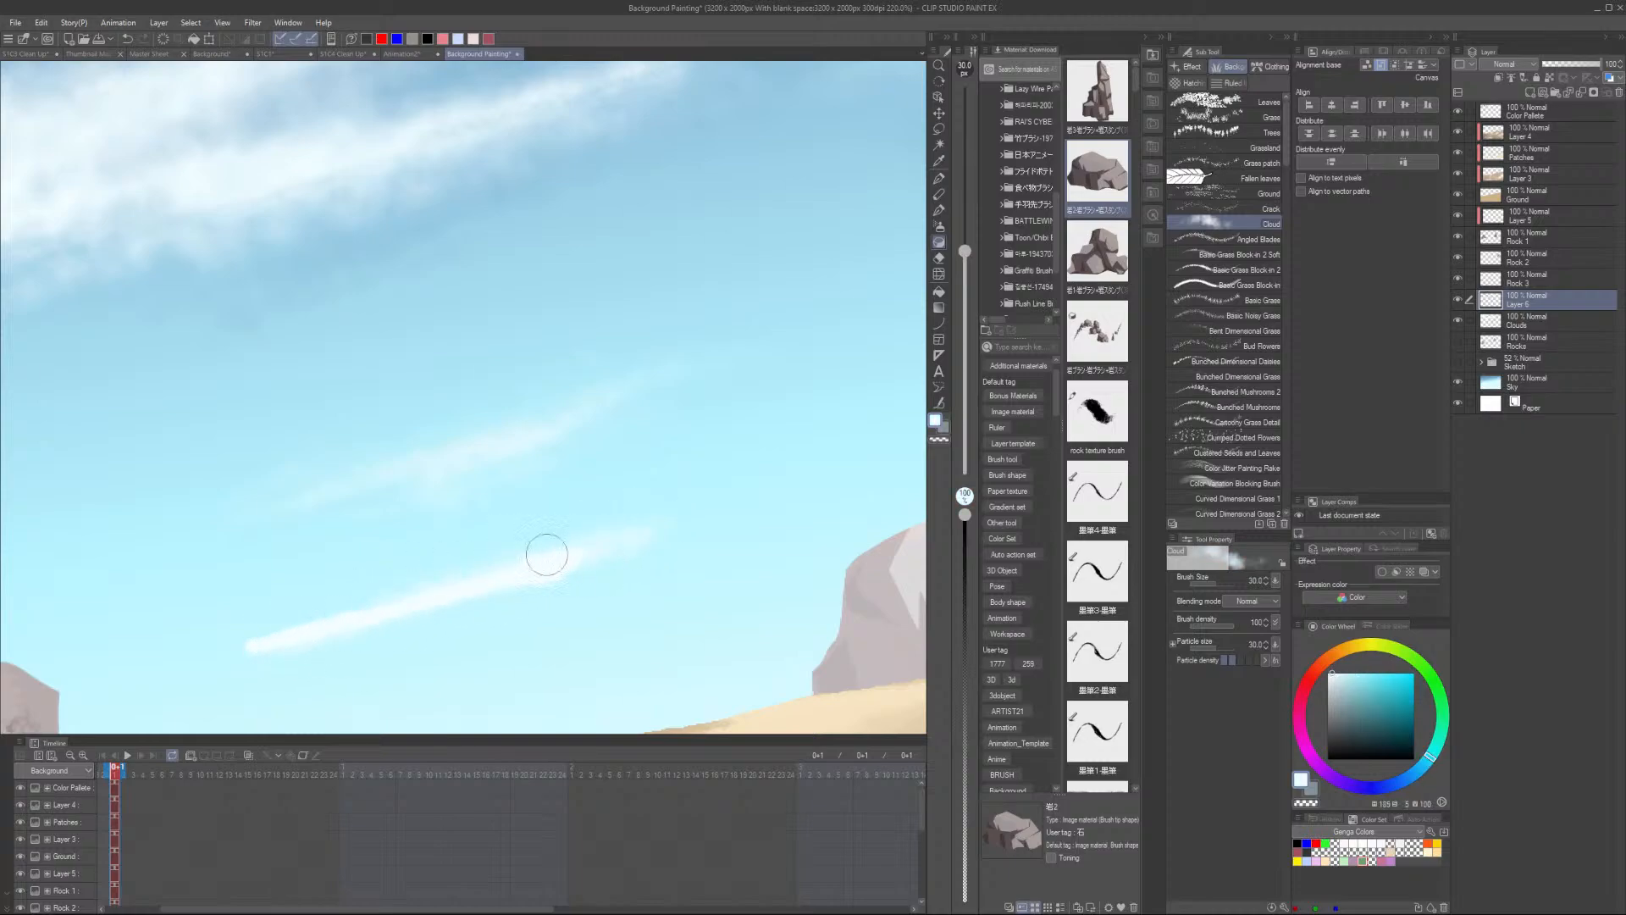
{"action": "left_click_drag", "start_coordinate": [673, 528], "coordinate": [242, 649]}
{"action": "left_click", "coordinate": [214, 631], "text": "alt"}
{"action": "scroll", "coordinate": [668, 548], "scroll_direction": "down", "scroll_amount": 5}
{"action": "scroll", "coordinate": [681, 588], "scroll_direction": "up", "scroll_amount": 5}
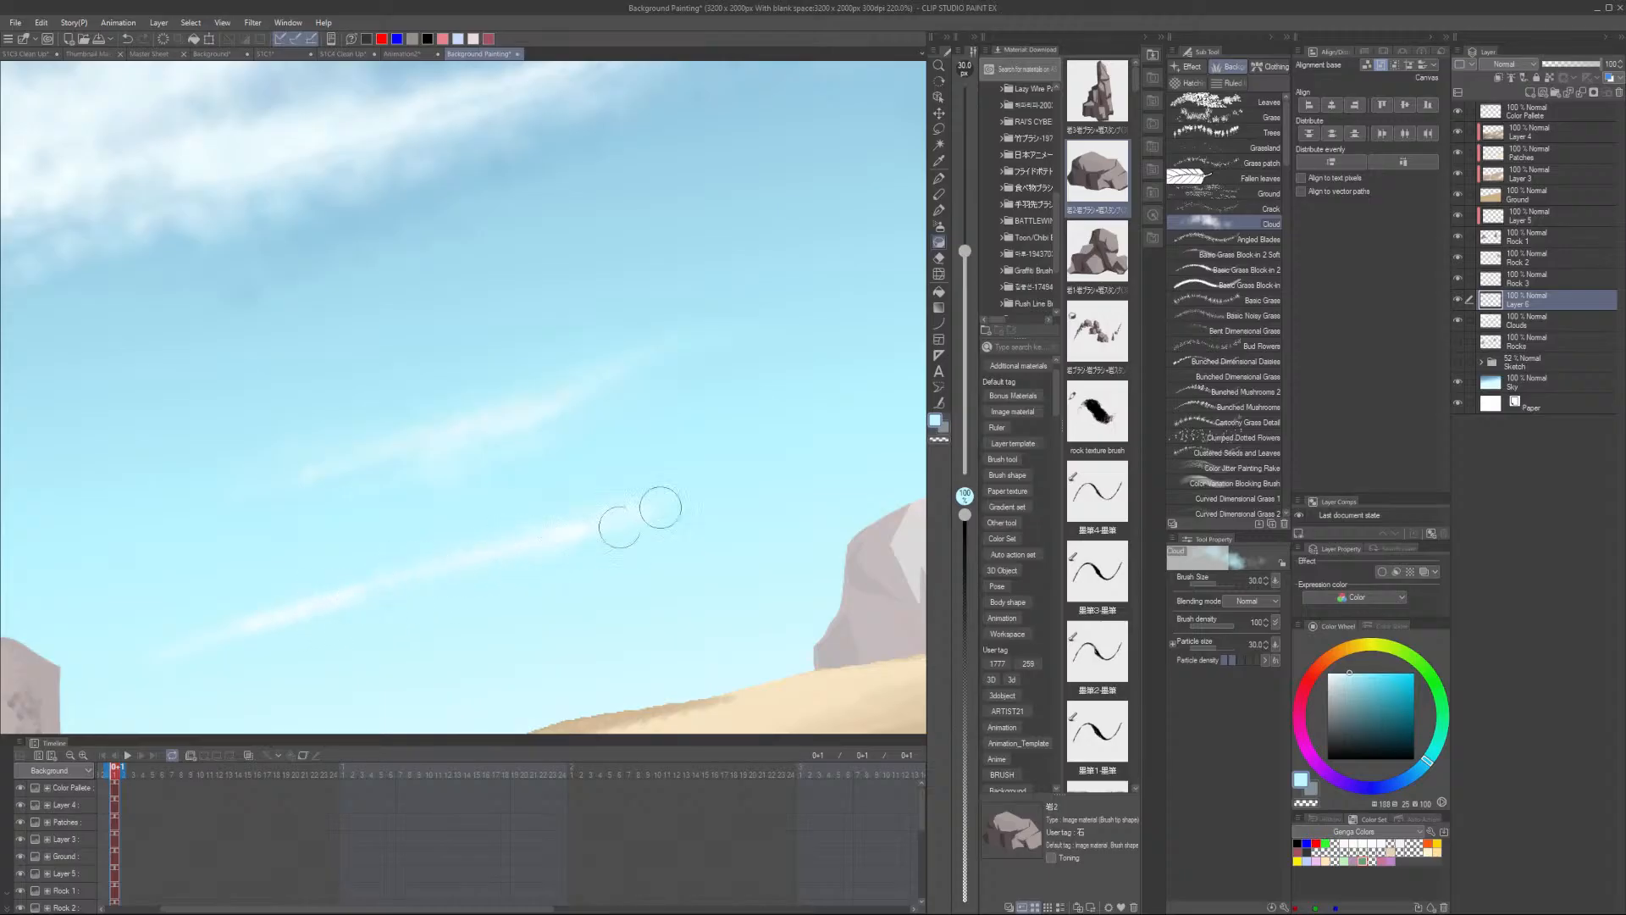
{"action": "key", "text": "alt"}
{"action": "scroll", "coordinate": [784, 522], "scroll_direction": "down", "scroll_amount": 5}
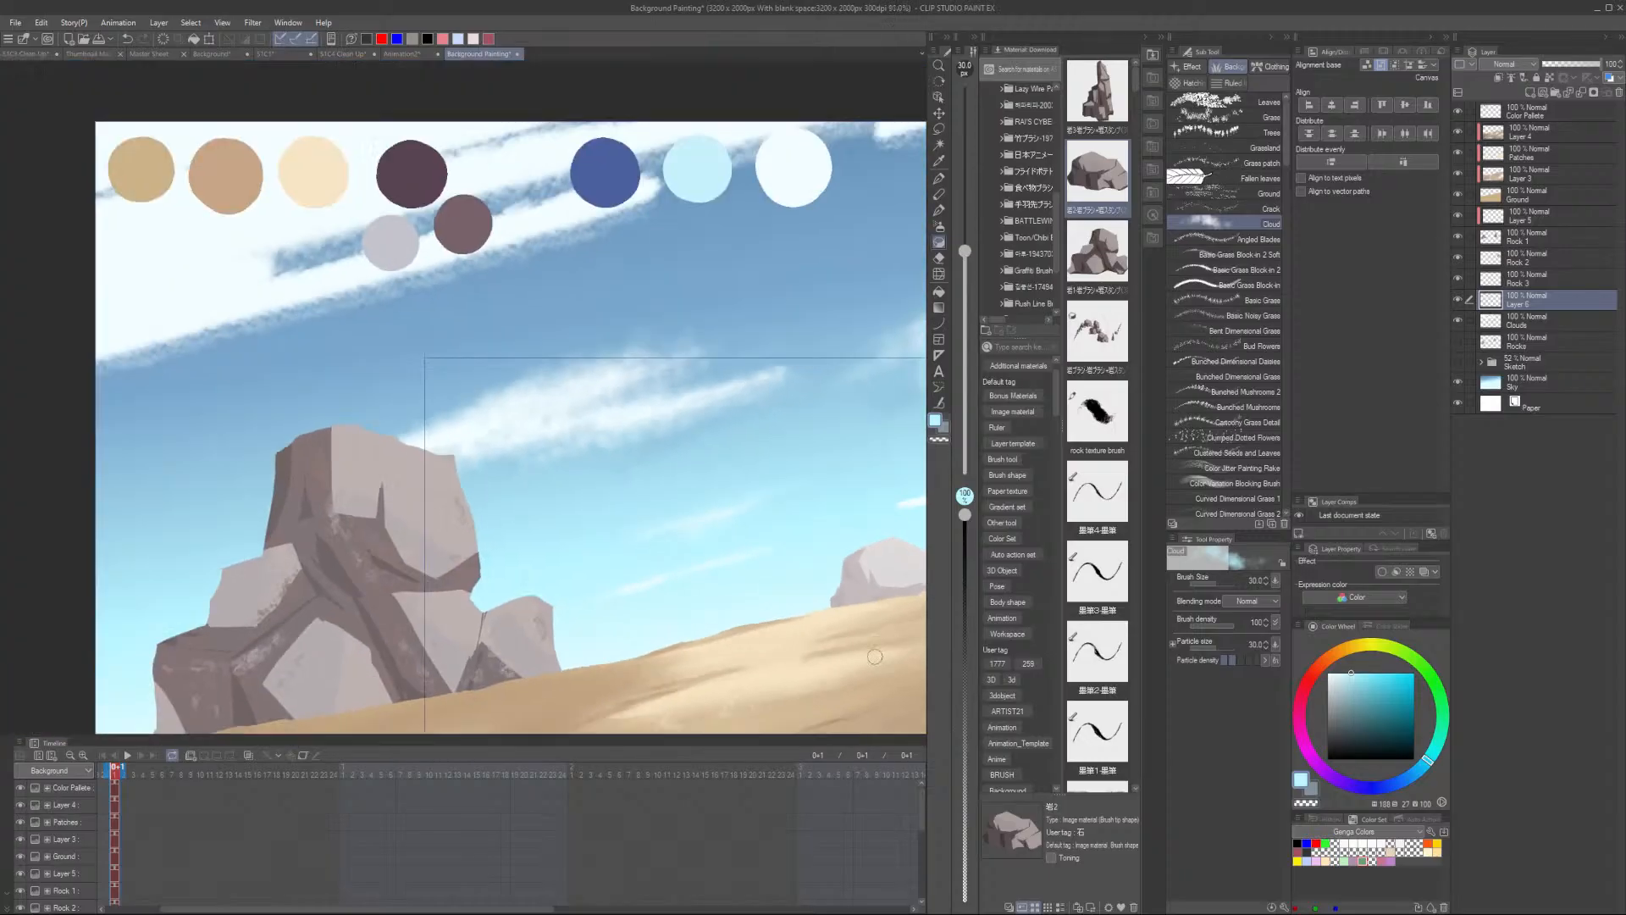
{"action": "left_click_drag", "start_coordinate": [766, 611], "coordinate": [491, 613]}
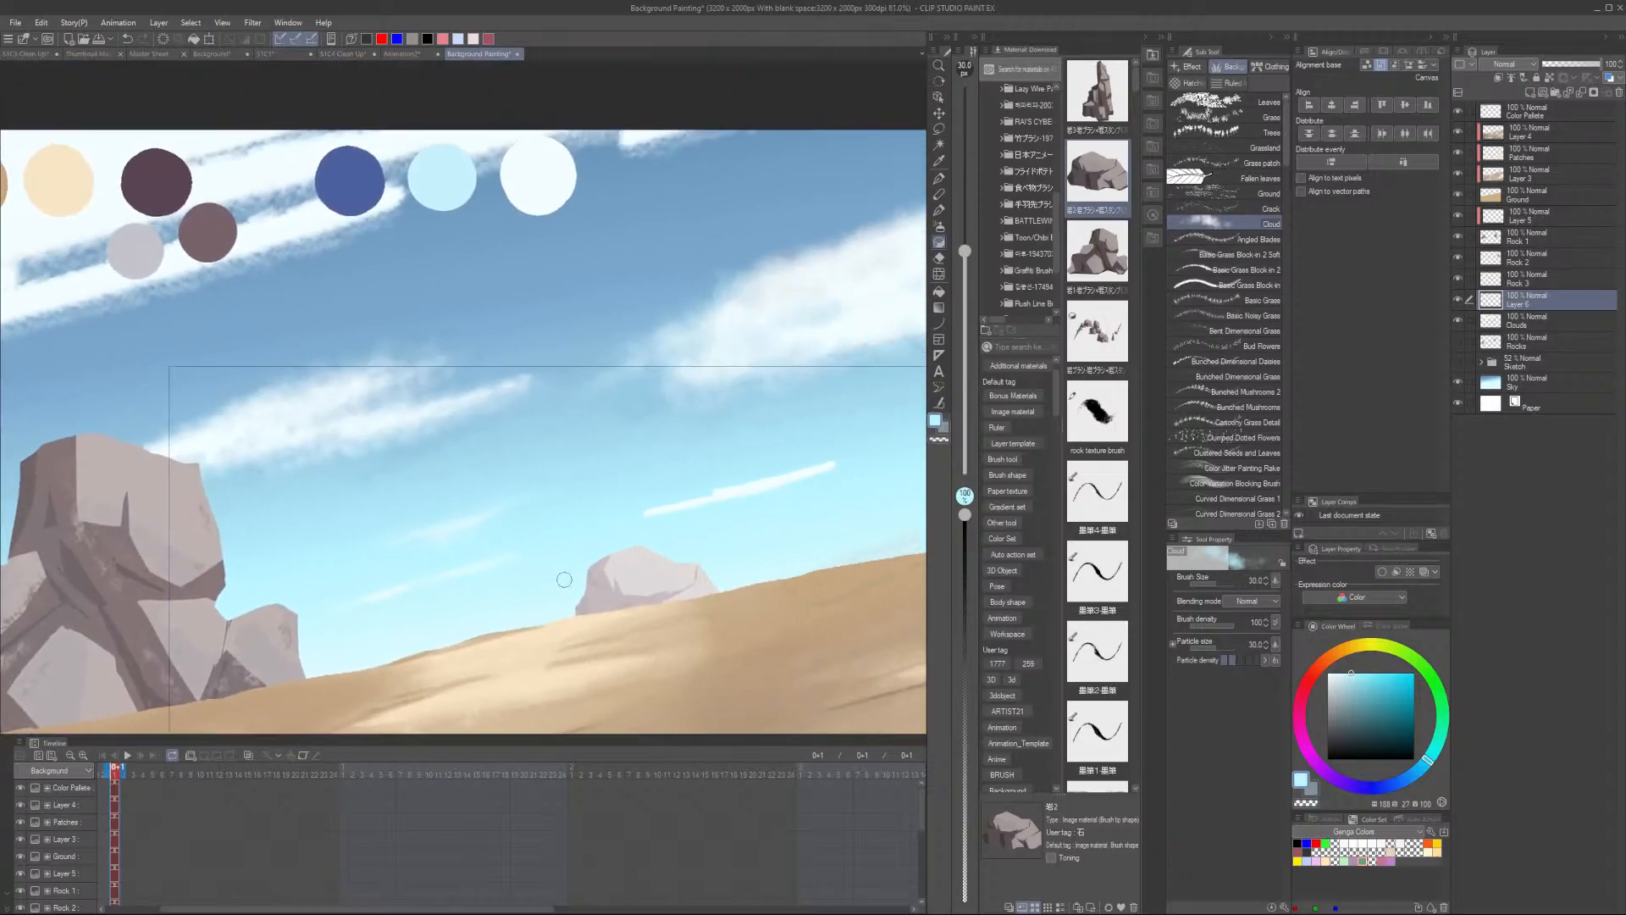
{"action": "scroll", "coordinate": [669, 521], "scroll_direction": "up", "scroll_amount": 2}
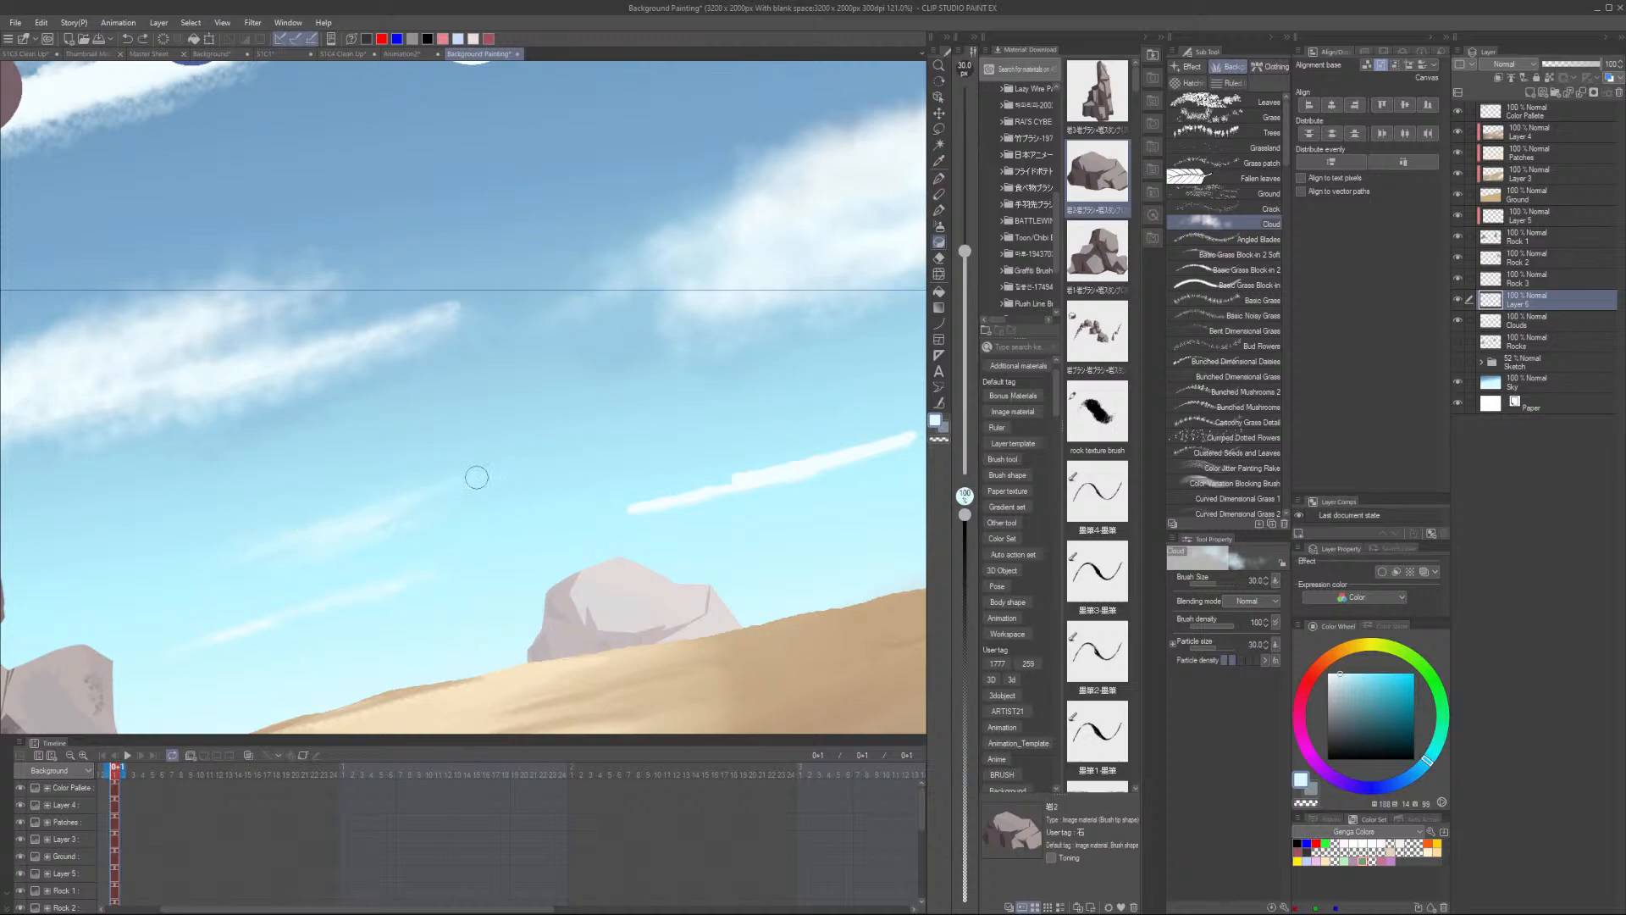
- Extend Cloud-brush strokes from the thin streak's right tip back along its length below the long cloud
{"action": "scroll", "coordinate": [641, 435], "scroll_direction": "down", "scroll_amount": 4}
{"action": "scroll", "coordinate": [641, 436], "scroll_direction": "up", "scroll_amount": 2}
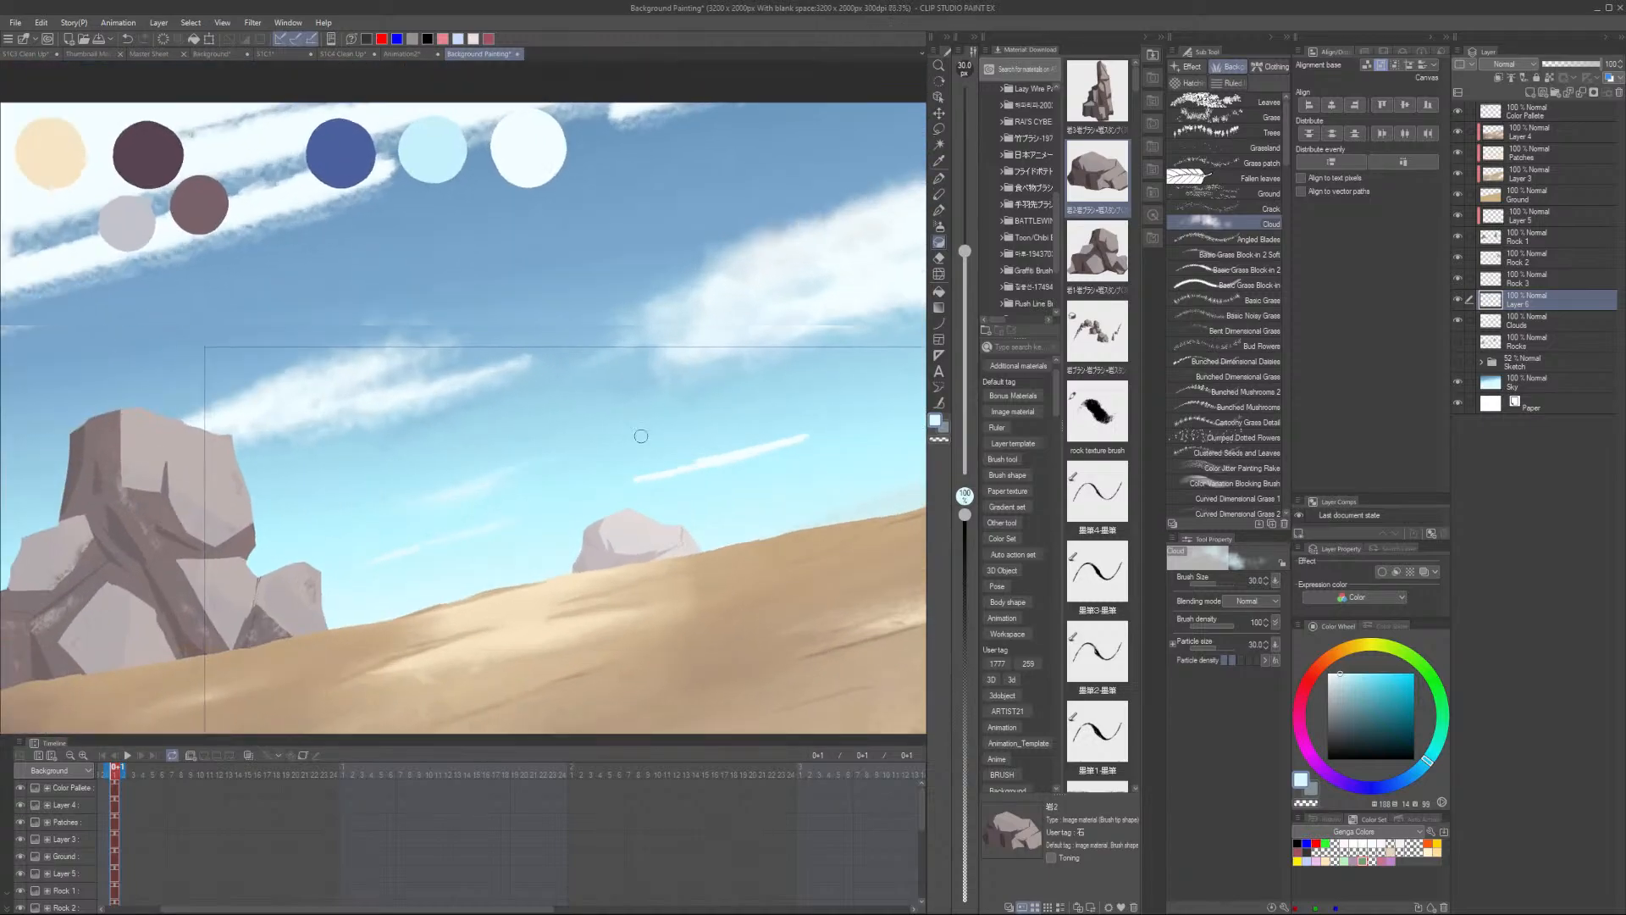
{"action": "scroll", "coordinate": [743, 454], "scroll_direction": "up", "scroll_amount": 2}
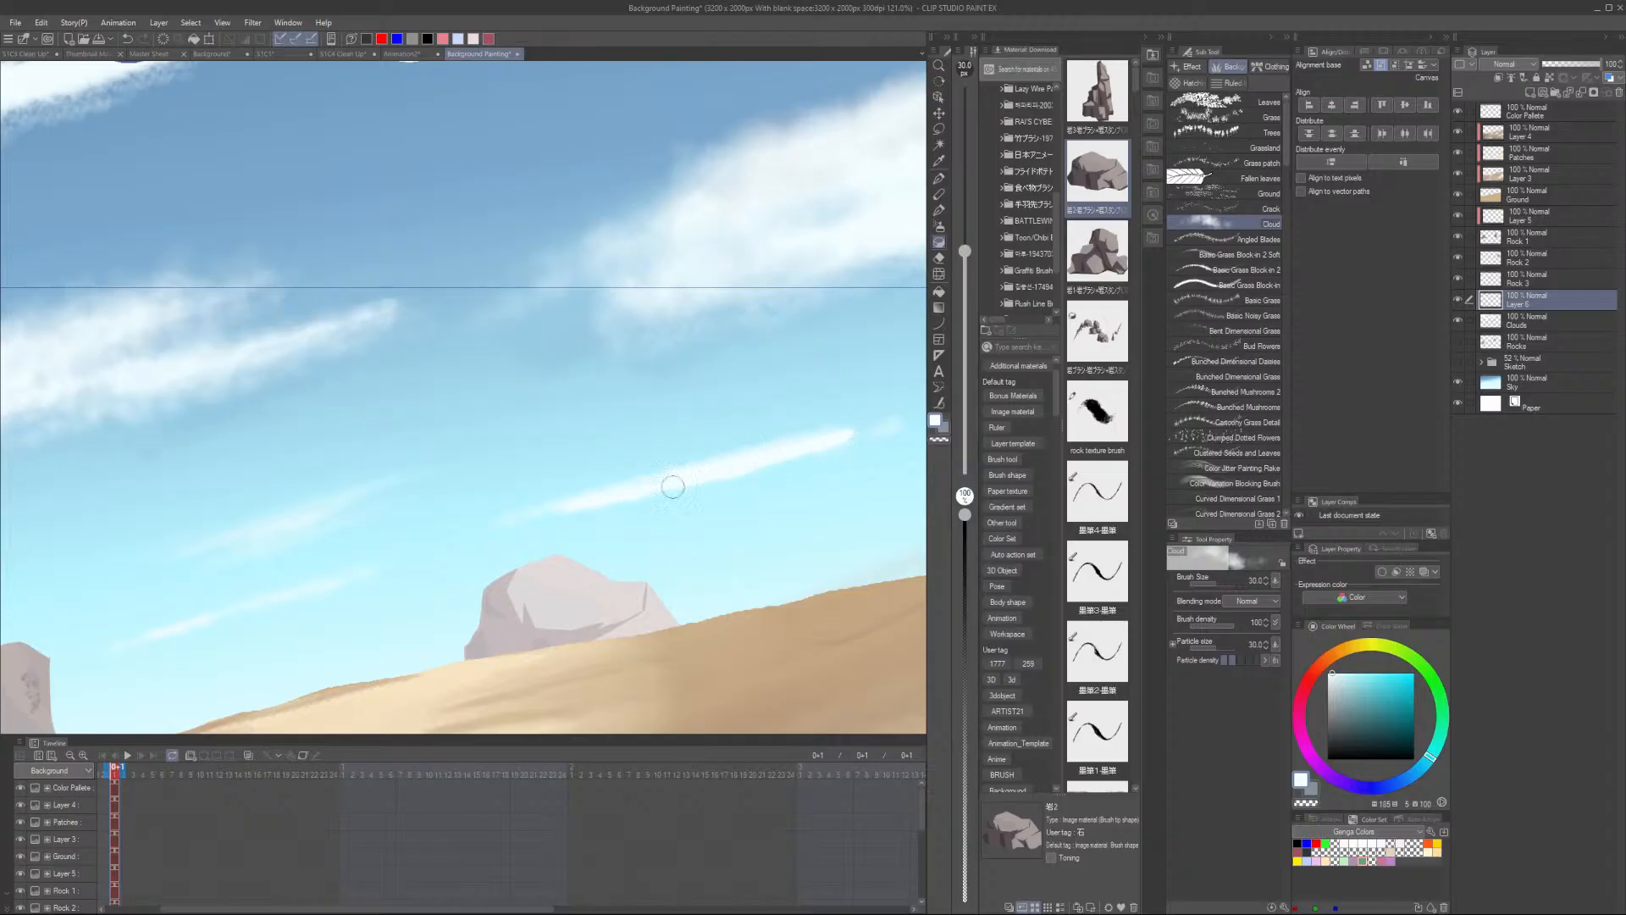
{"action": "scroll", "coordinate": [780, 477], "scroll_direction": "up", "scroll_amount": 1}
{"action": "left_click", "coordinate": [761, 485], "text": "alt"}
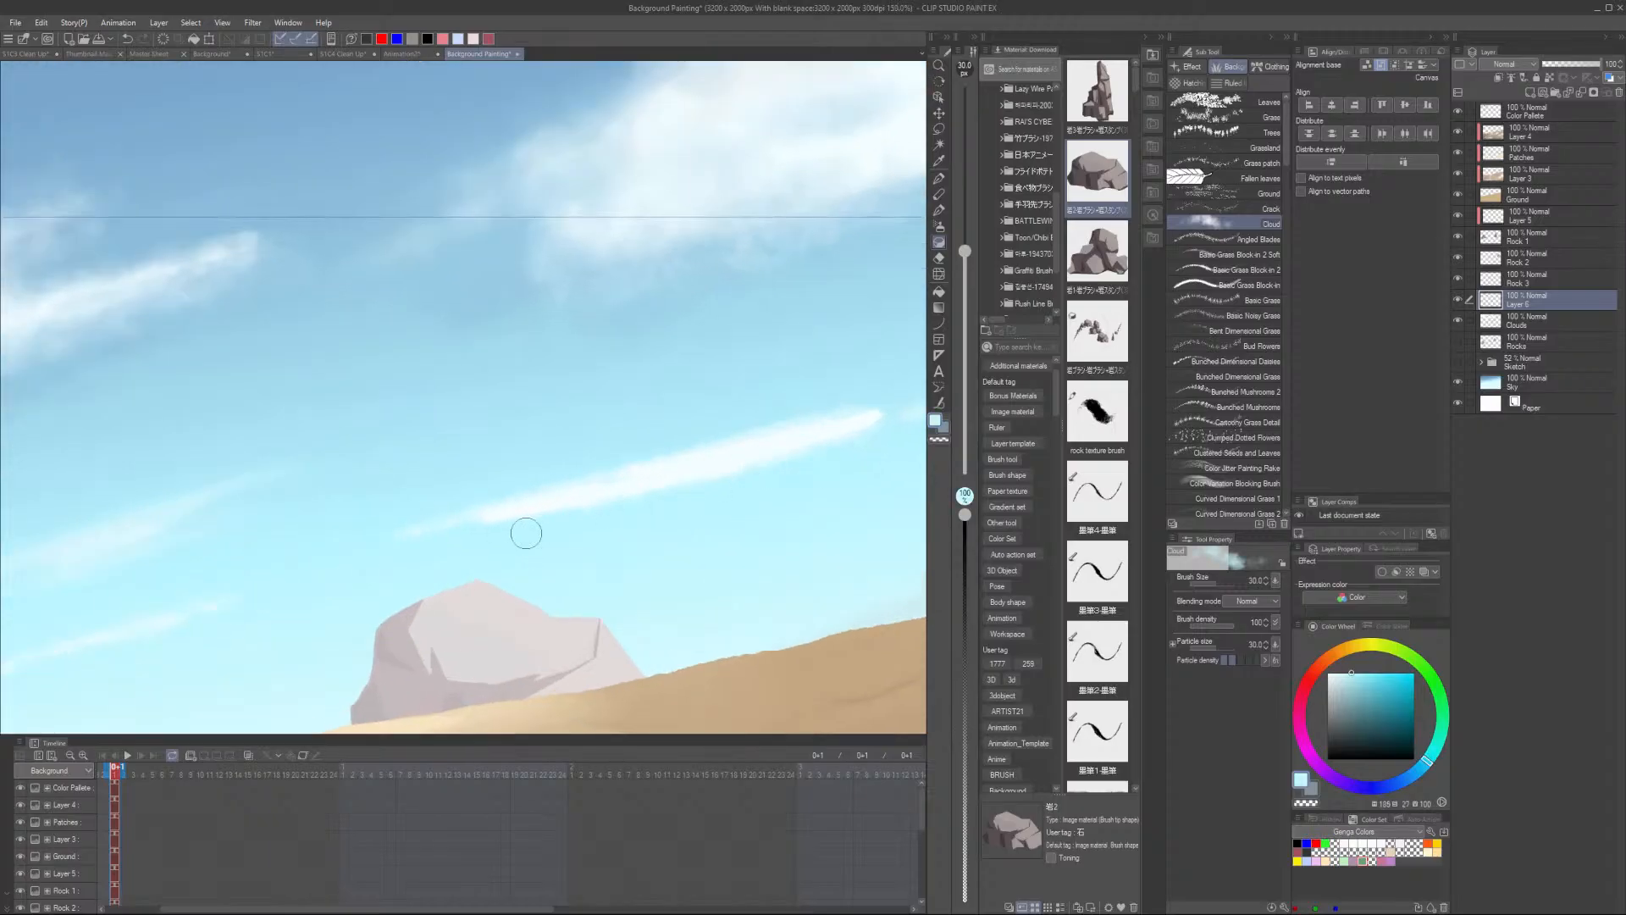
{"action": "scroll", "coordinate": [745, 462], "scroll_direction": "down", "scroll_amount": 2}
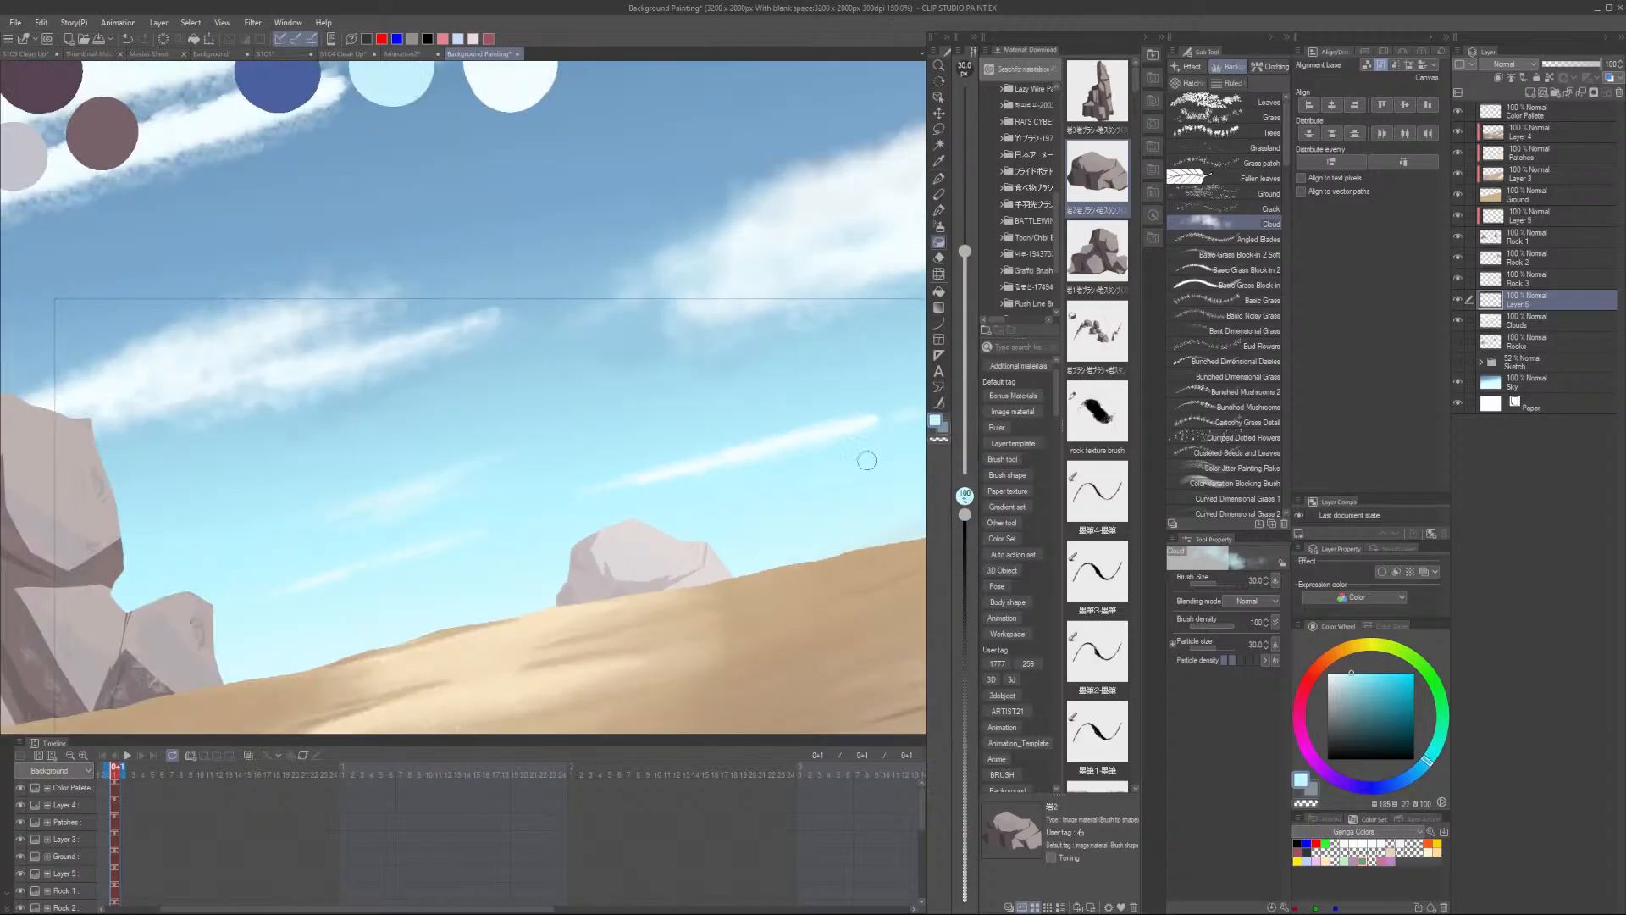
{"action": "scroll", "coordinate": [762, 457], "scroll_direction": "up", "scroll_amount": 1}
{"action": "left_click", "coordinate": [762, 447], "text": "alt"}
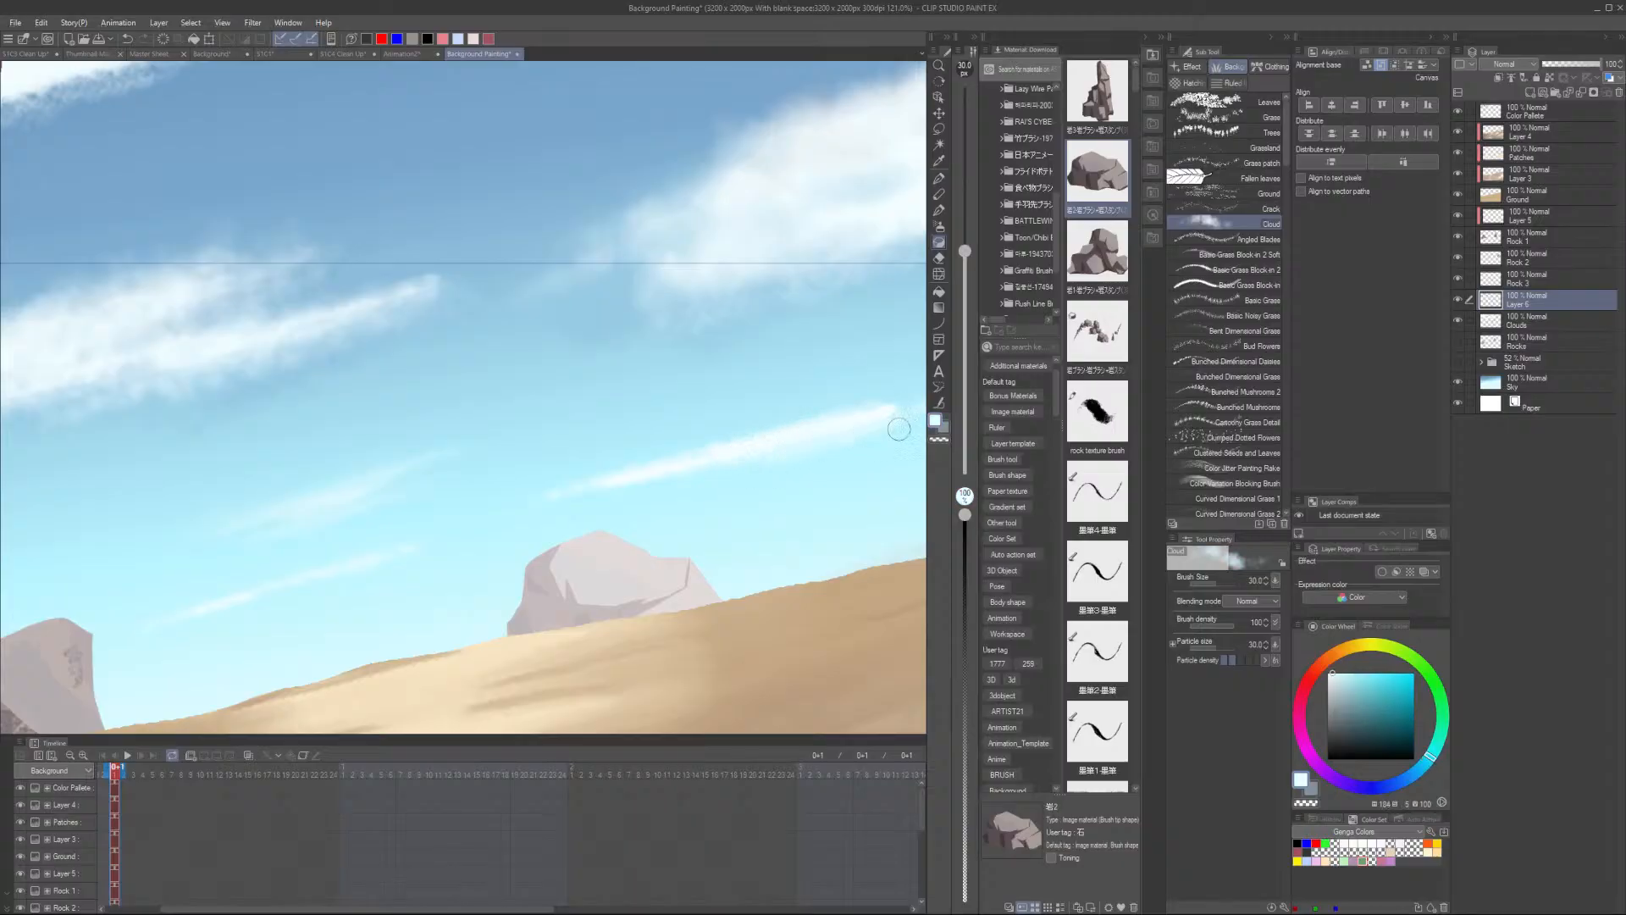
{"action": "scroll", "coordinate": [853, 443], "scroll_direction": "down", "scroll_amount": 4}
{"action": "left_click_drag", "start_coordinate": [847, 457], "coordinate": [603, 507]}
{"action": "scroll", "coordinate": [635, 504], "scroll_direction": "up", "scroll_amount": 3}
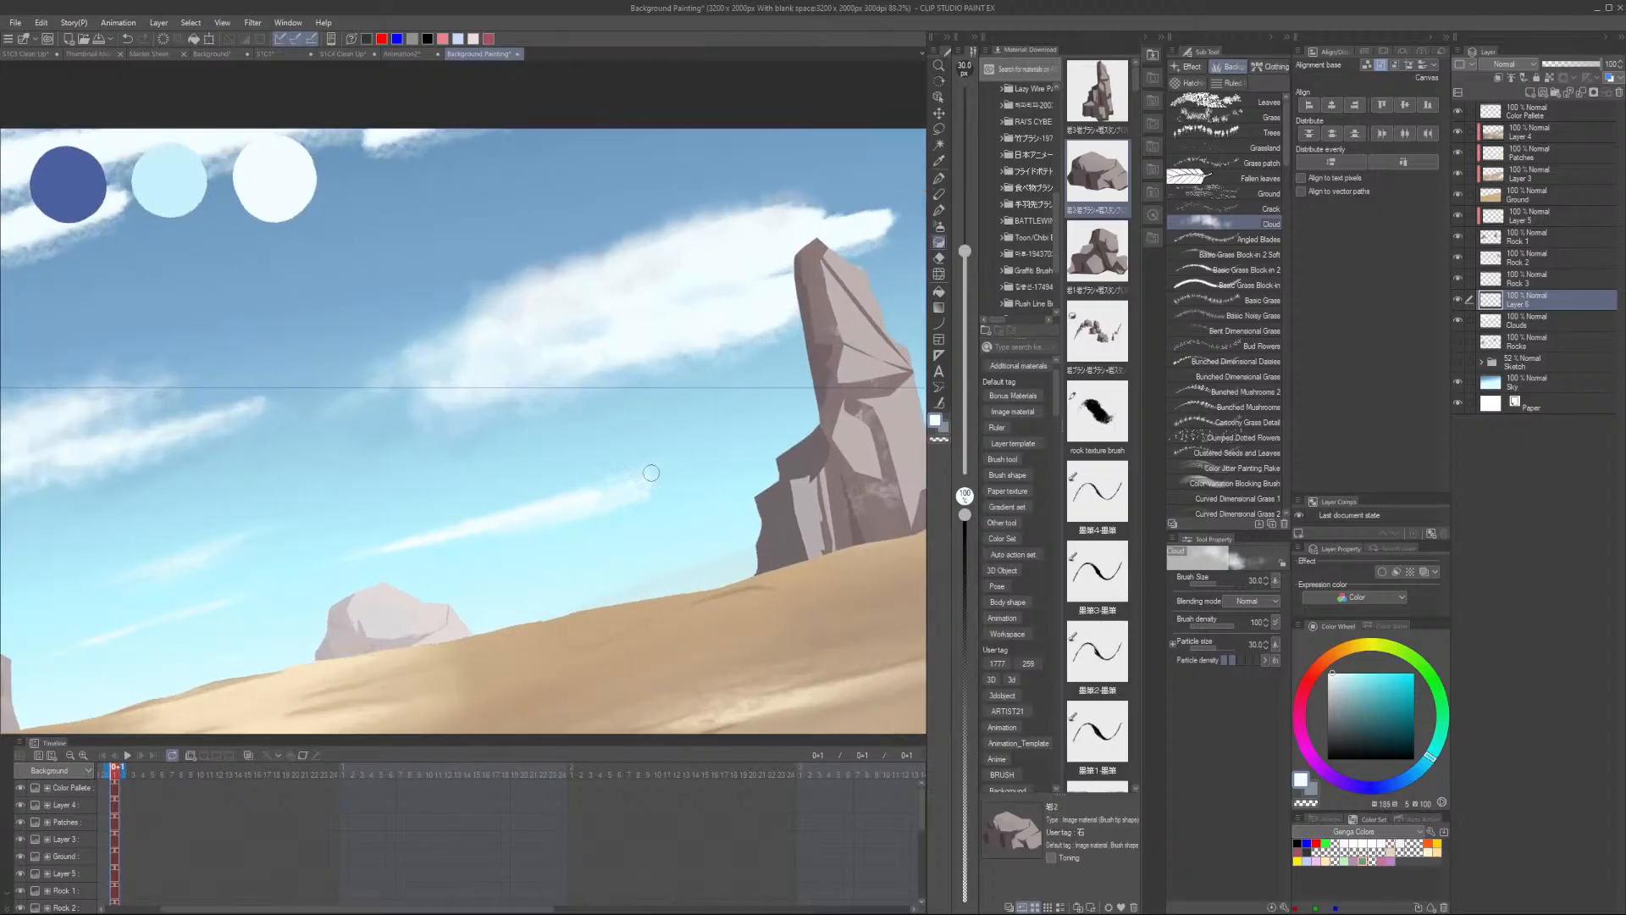
{"action": "scroll", "coordinate": [652, 473], "scroll_direction": "down", "scroll_amount": 3}
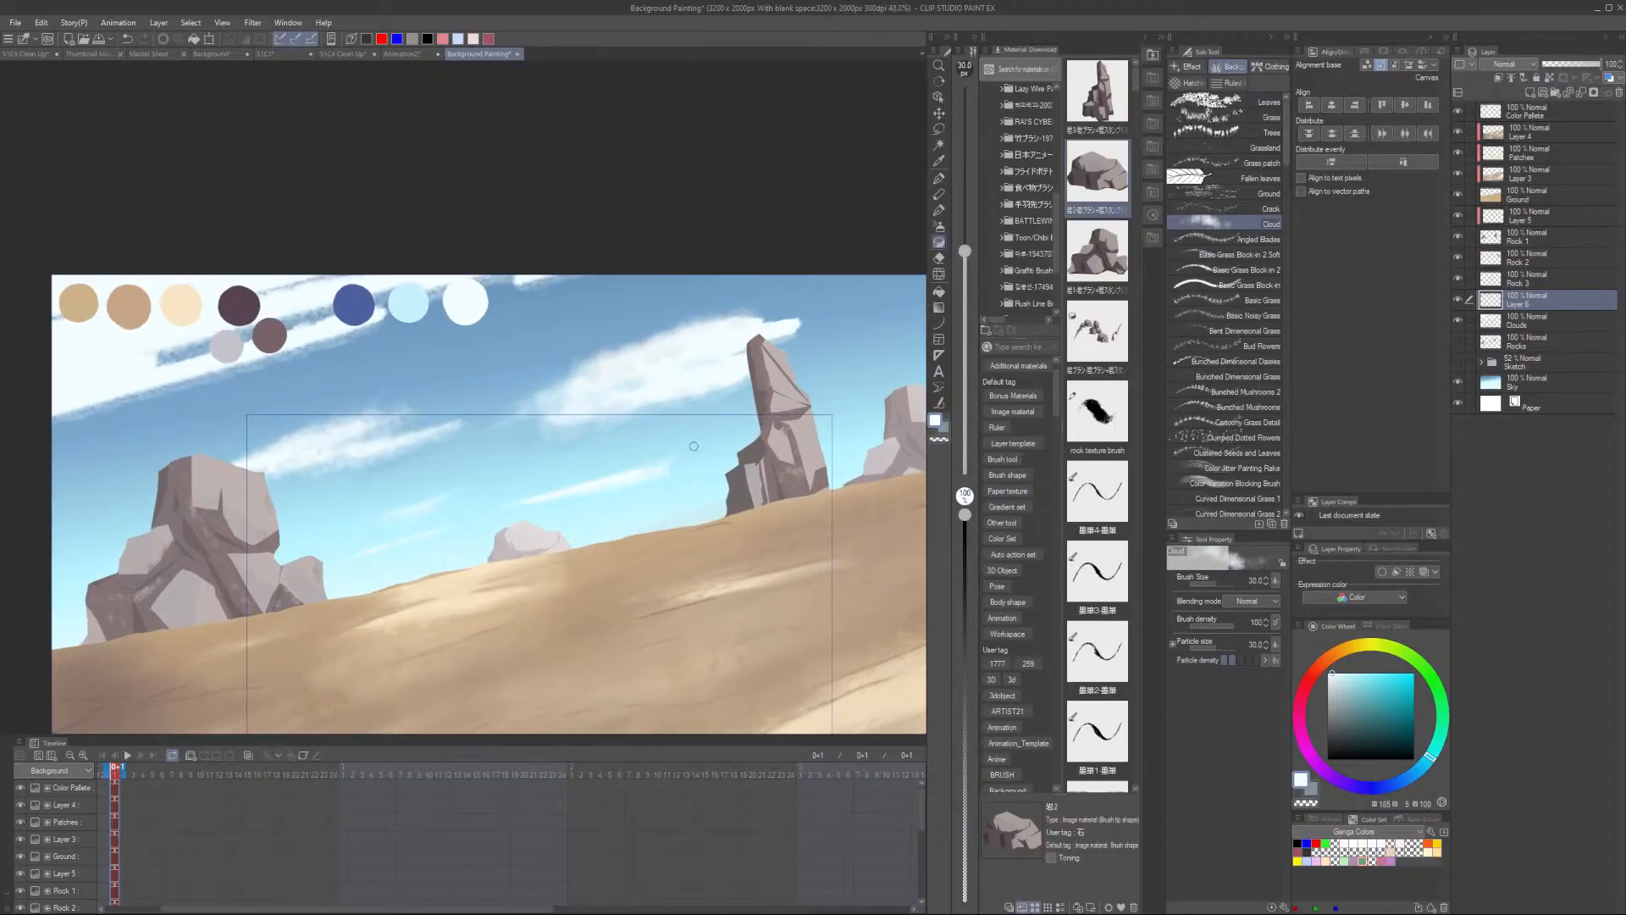
- Sweep Cloud-brush strokes across the sky streaks, enlarging the brush to size 120 partway
{"action": "scroll", "coordinate": [693, 446], "scroll_direction": "up", "scroll_amount": 3}
{"action": "scroll", "coordinate": [217, 484], "scroll_direction": "down", "scroll_amount": 6}
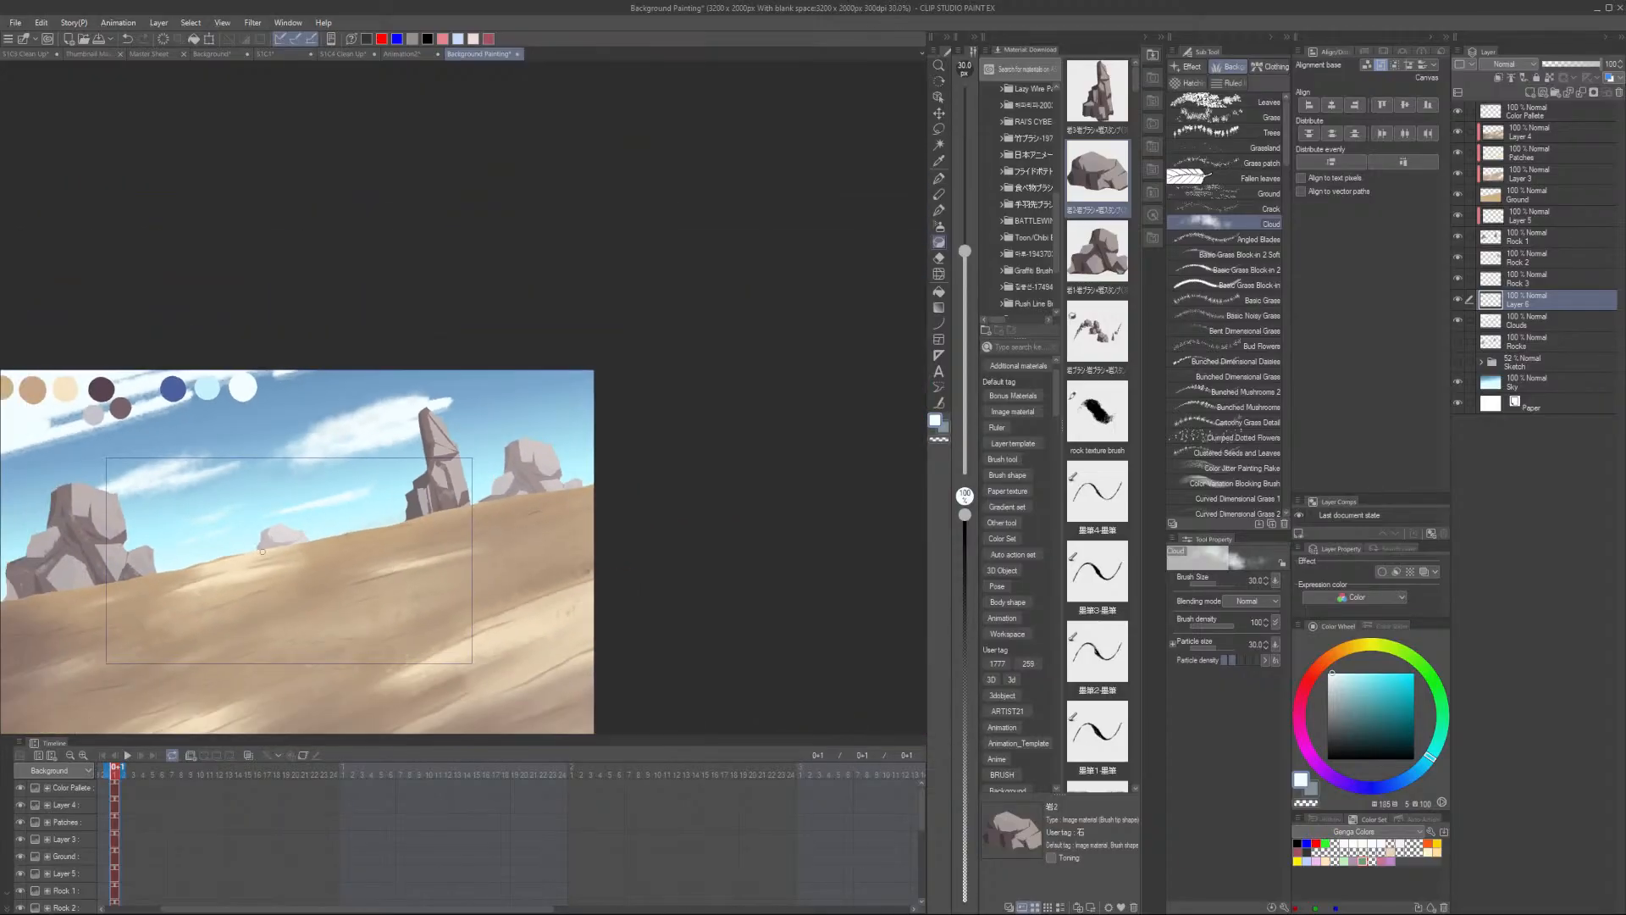
{"action": "mouse_move", "coordinate": [417, 421]}
{"action": "left_mouse_down"}
{"action": "mouse_move", "coordinate": [576, 500]}
{"action": "mouse_move", "coordinate": [611, 466]}
{"action": "mouse_move", "coordinate": [703, 436]}
{"action": "mouse_move", "coordinate": [609, 474]}
{"action": "mouse_move", "coordinate": [669, 458]}
{"action": "mouse_move", "coordinate": [575, 453]}
{"action": "mouse_move", "coordinate": [751, 462]}
{"action": "left_mouse_up"}
{"action": "scroll", "coordinate": [578, 500], "scroll_direction": "up", "scroll_amount": 3}
{"action": "scroll", "coordinate": [579, 498], "scroll_direction": "up", "scroll_amount": 3}
{"action": "key", "text": "bracketright"}
{"action": "key", "text": "bracketright"}
{"action": "key", "text": "bracketright"}
{"action": "key", "text": "bracketright"}
{"action": "key", "text": "bracketright"}
{"action": "key", "text": "bracketright"}
{"action": "key", "text": "bracketright"}
{"action": "left_click_drag", "start_coordinate": [480, 559], "coordinate": [512, 542]}
{"action": "scroll", "coordinate": [668, 531], "scroll_direction": "down", "scroll_amount": 1}
{"action": "scroll", "coordinate": [710, 515], "scroll_direction": "down", "scroll_amount": 5}
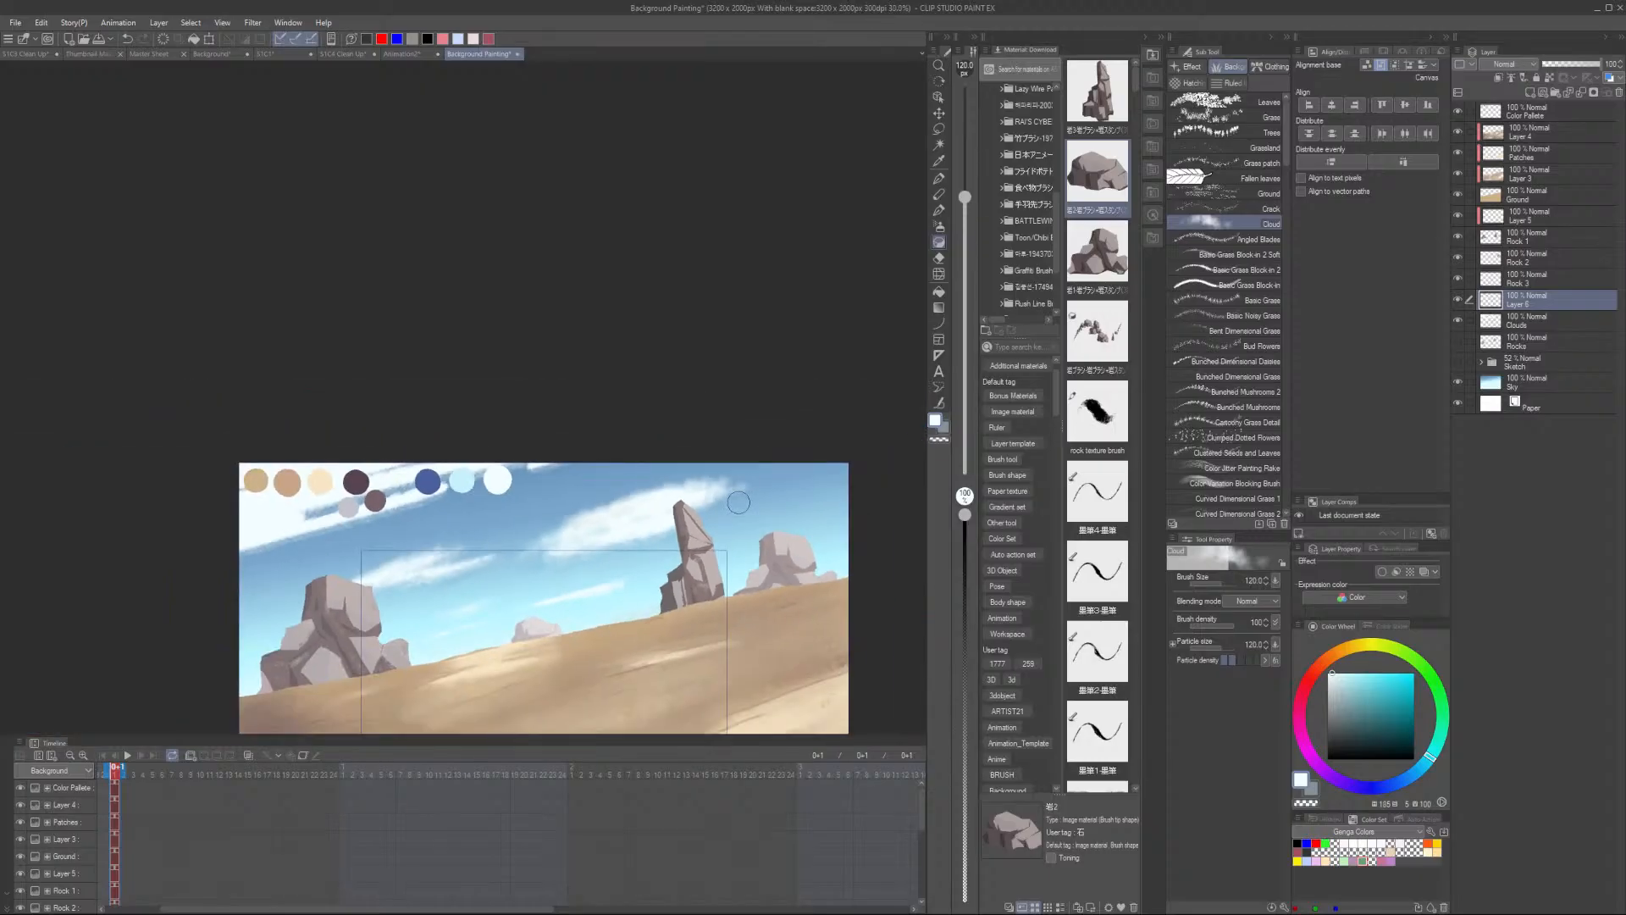
{"action": "scroll", "coordinate": [338, 457], "scroll_direction": "up", "scroll_amount": 3}
{"action": "left_click_drag", "start_coordinate": [415, 436], "coordinate": [298, 483]}
- Enlarge the Cloud brush to size 200, sample white, and sweep a stroke across the top cloud band
{"action": "key", "text": "bracketright"}
{"action": "key", "text": "bracketright"}
{"action": "key", "text": "bracketright"}
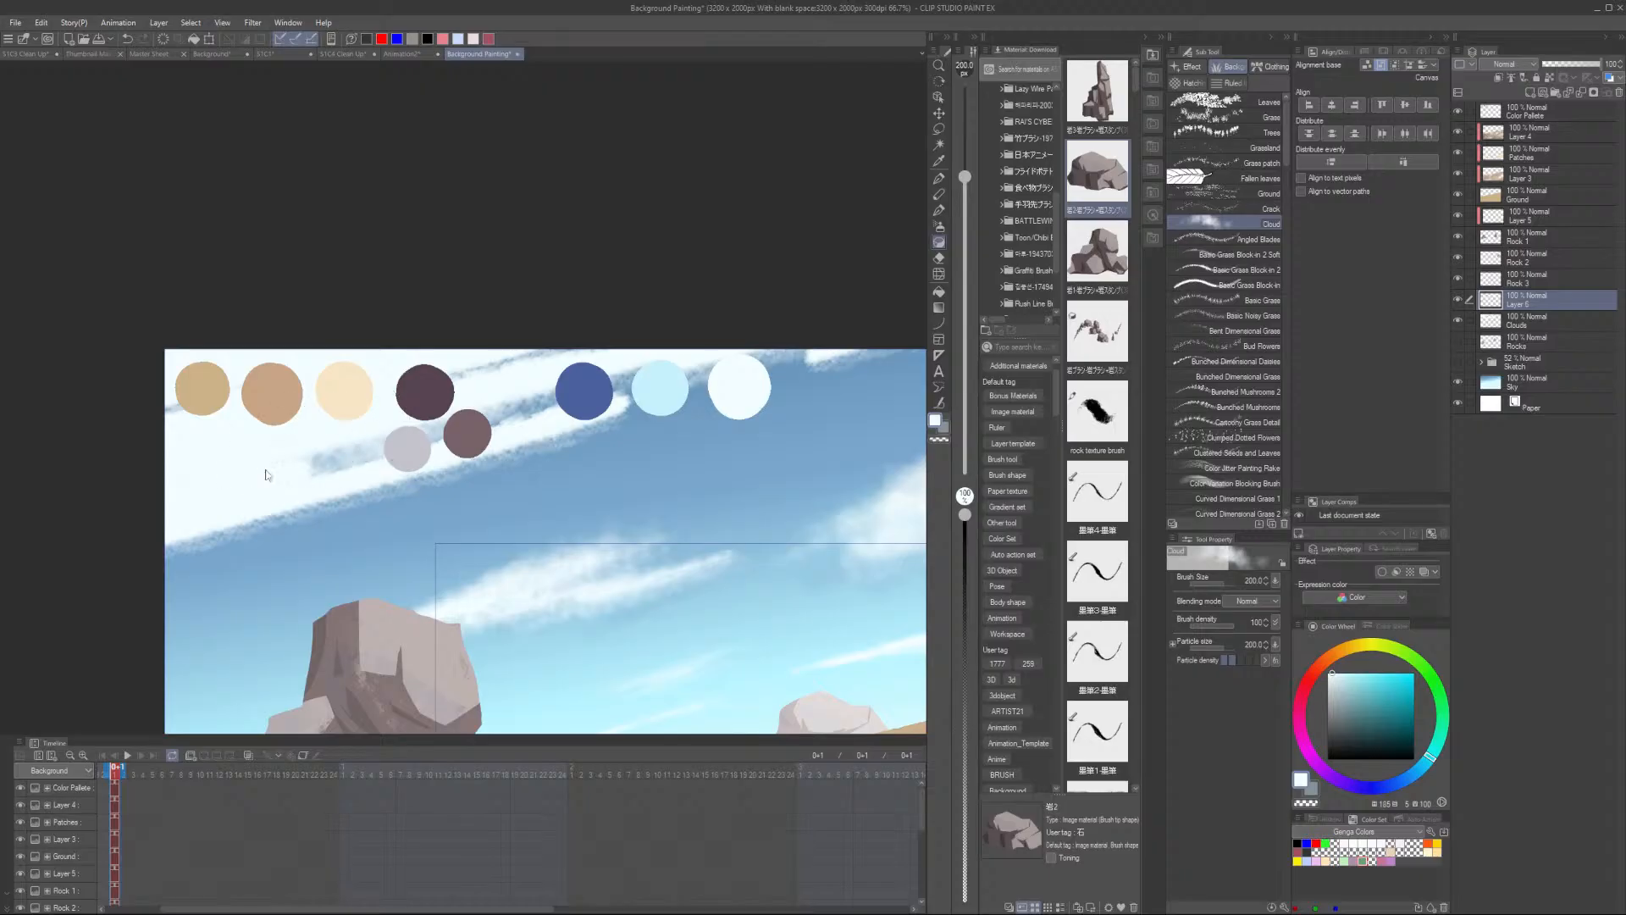
{"action": "left_click", "coordinate": [312, 542], "text": "alt"}
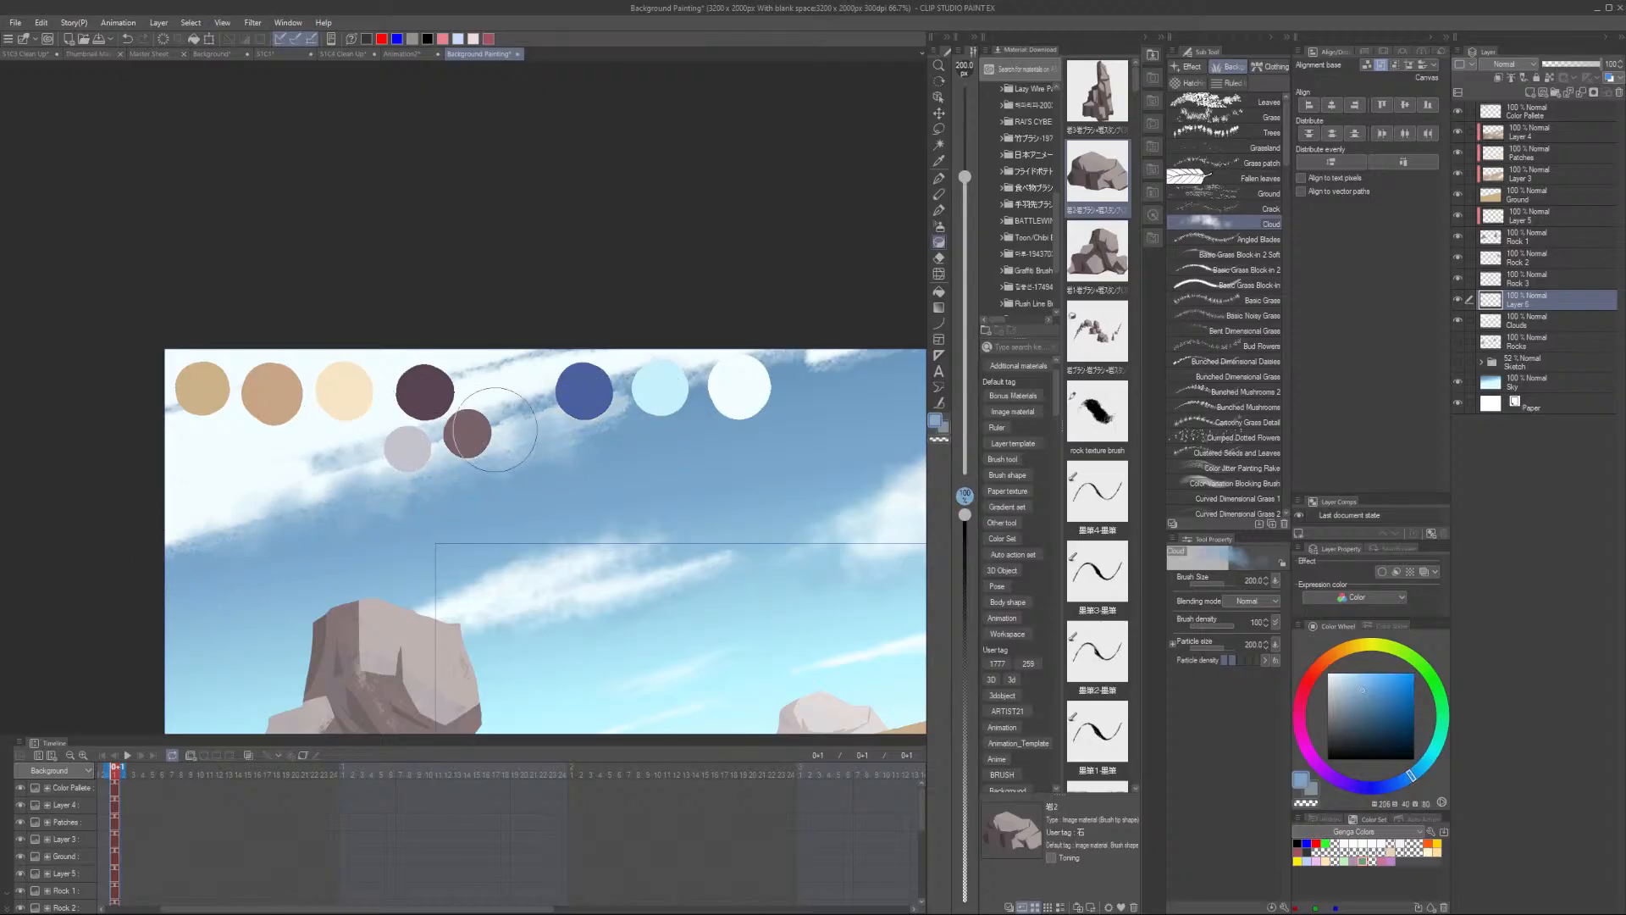
{"action": "left_click", "coordinate": [741, 377], "text": "alt"}
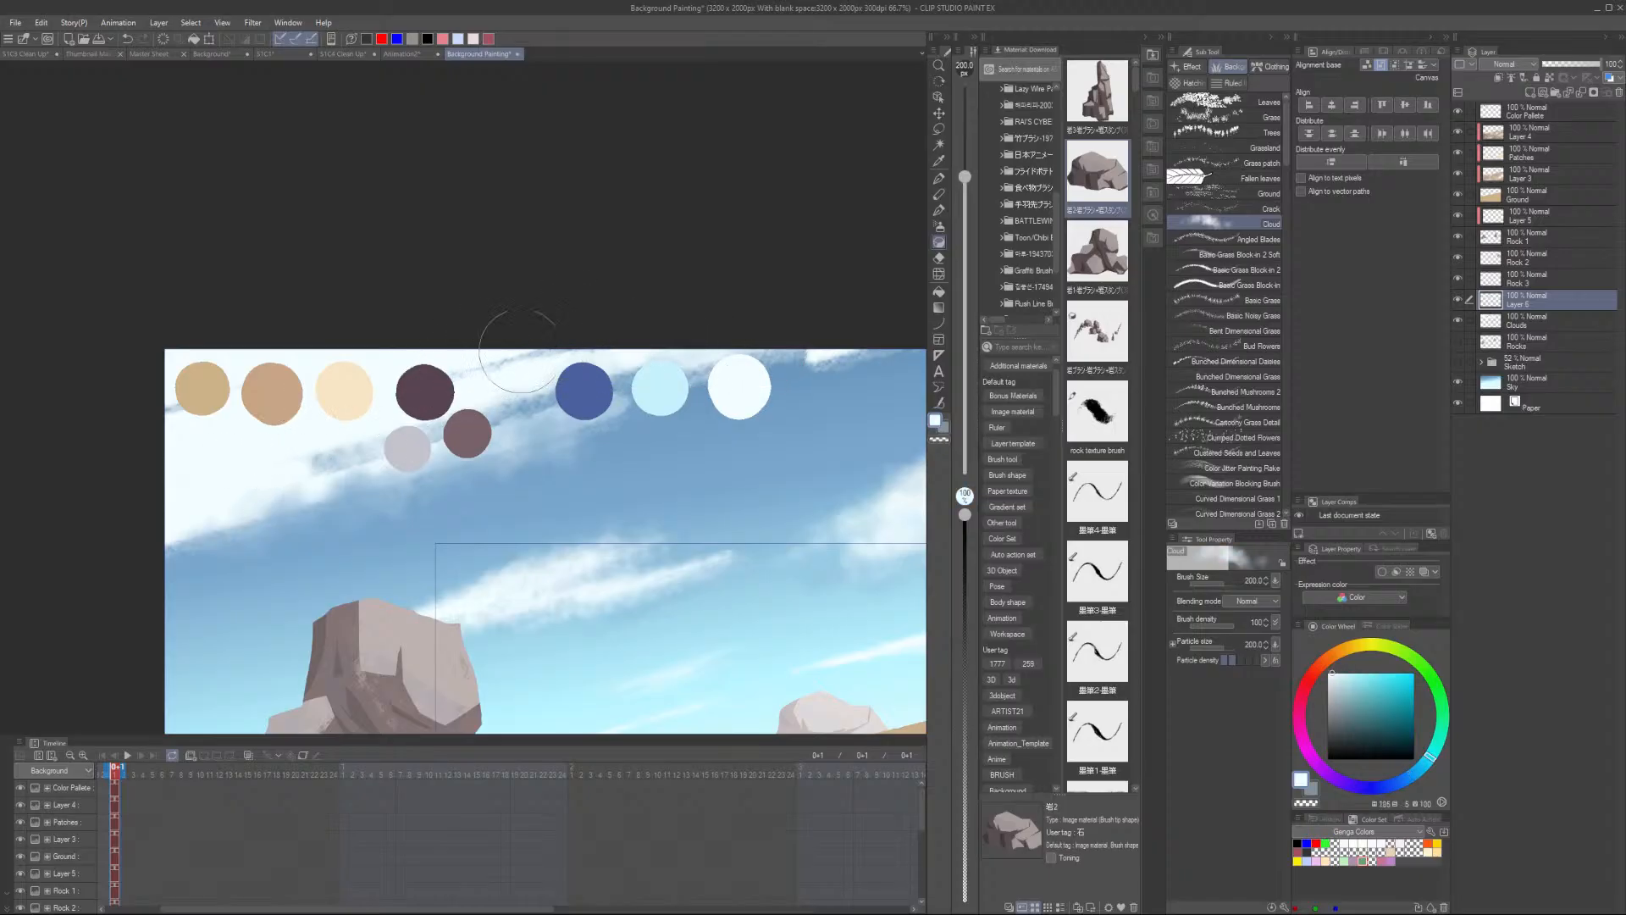
{"action": "mouse_move", "coordinate": [521, 351]}
{"action": "left_mouse_down"}
{"action": "mouse_move", "coordinate": [828, 313]}
{"action": "mouse_move", "coordinate": [240, 493]}
{"action": "left_mouse_up"}
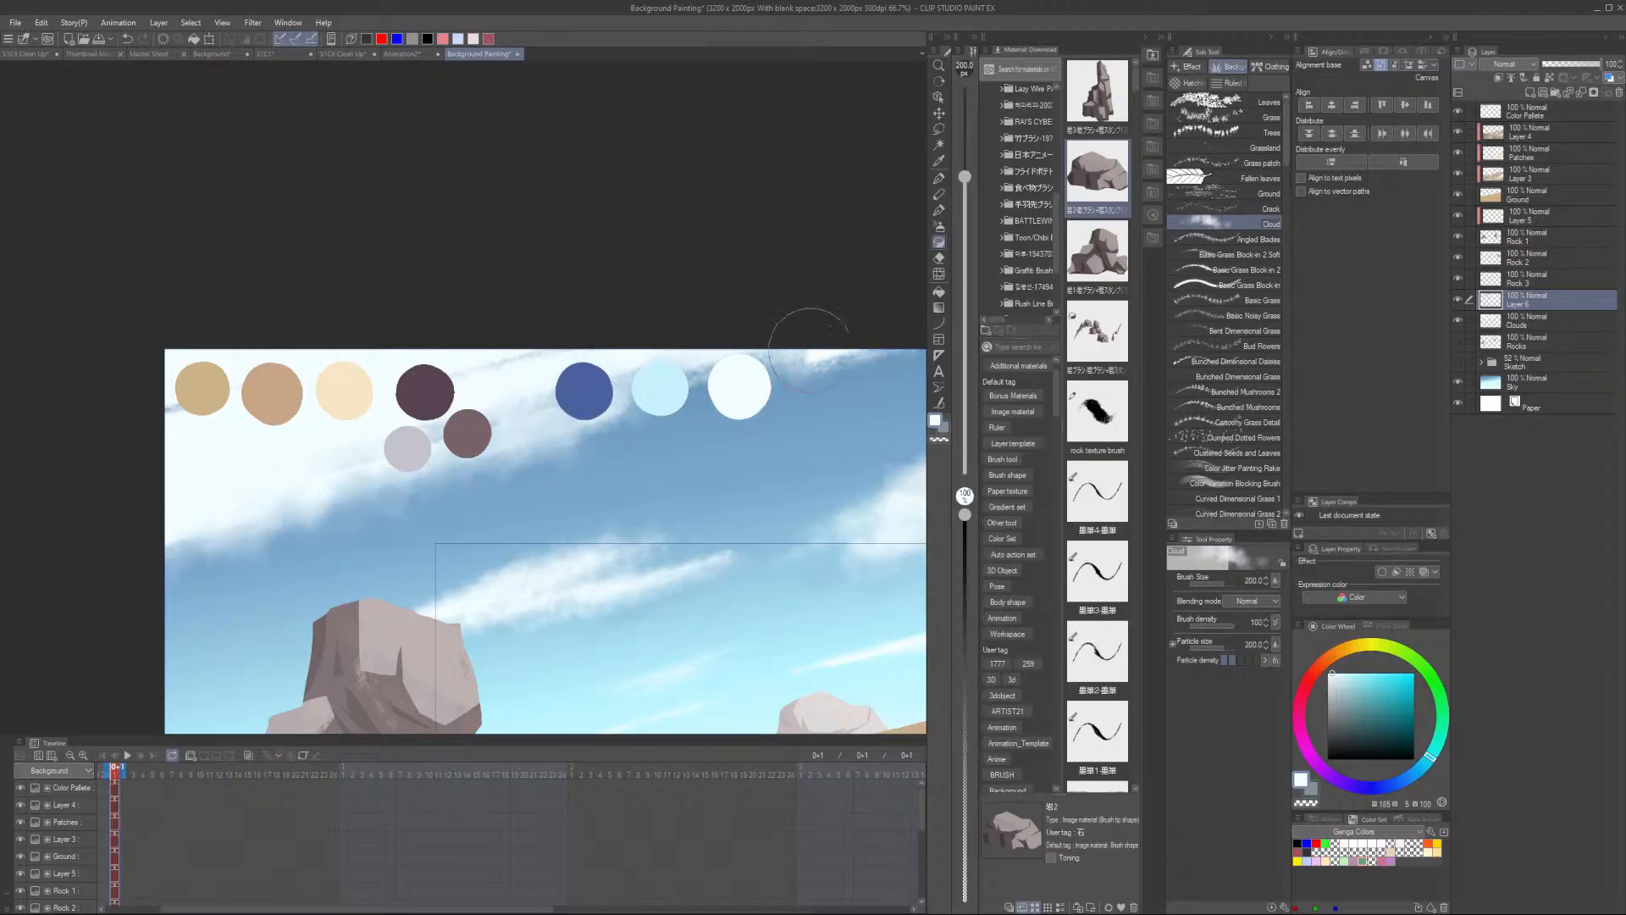
- Sample blue-grey and white from the sky and swatches and dab the upper clouds with the Cloud brush
{"action": "left_click", "coordinate": [665, 484], "text": "alt"}
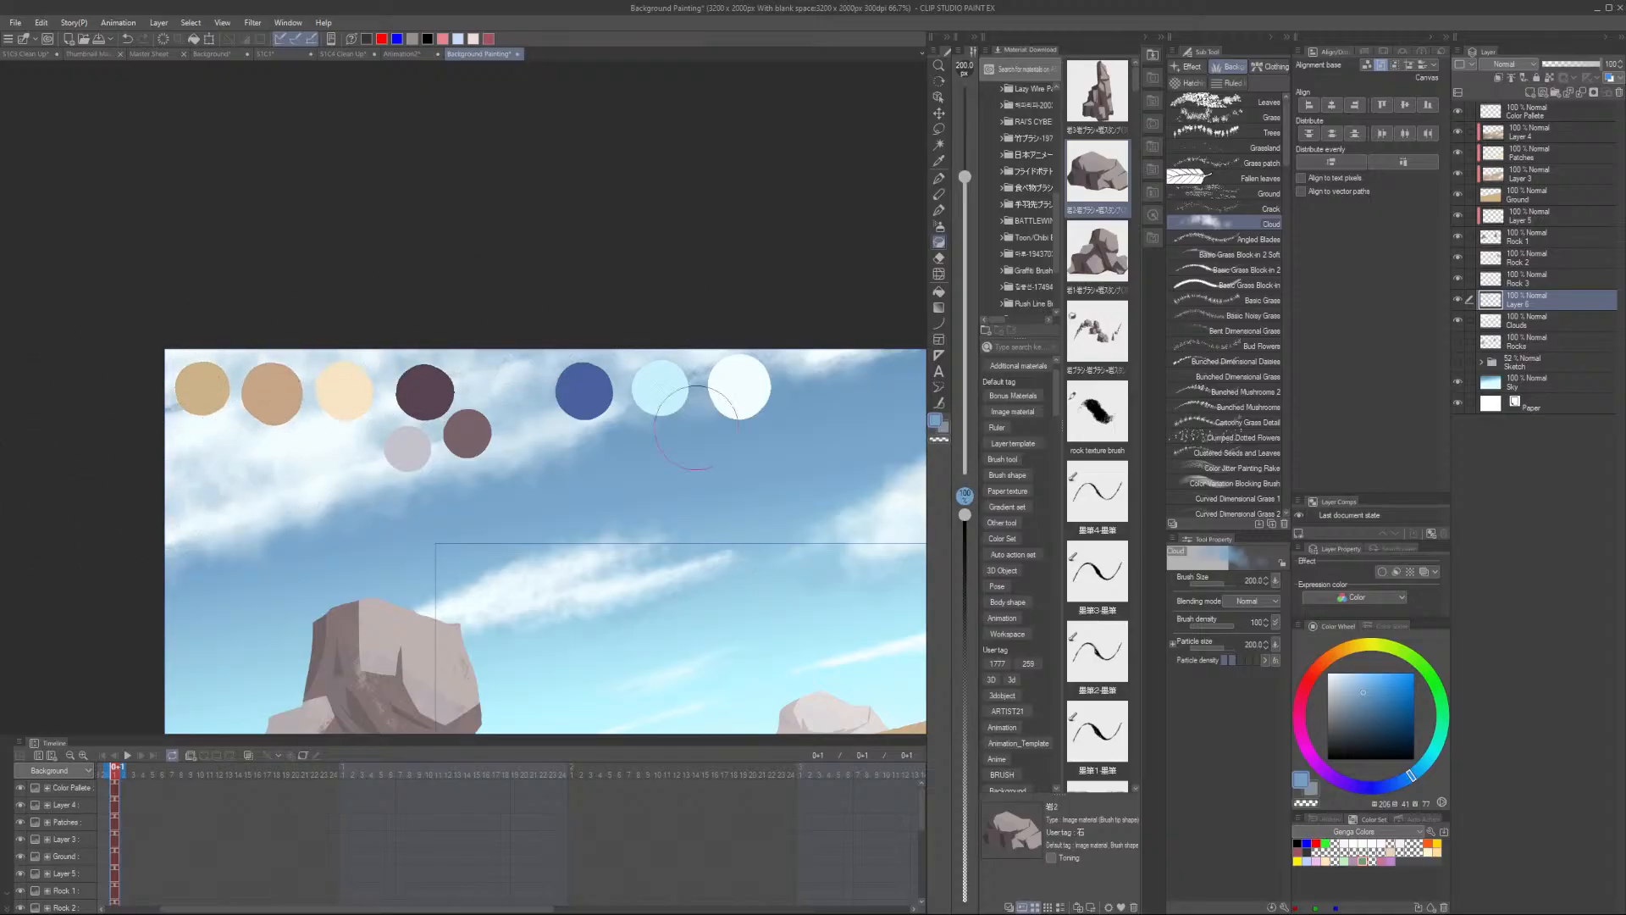
{"action": "scroll", "coordinate": [696, 429], "scroll_direction": "down", "scroll_amount": 2}
{"action": "scroll", "coordinate": [697, 430], "scroll_direction": "up", "scroll_amount": 2}
{"action": "left_click", "coordinate": [730, 396], "text": "alt"}
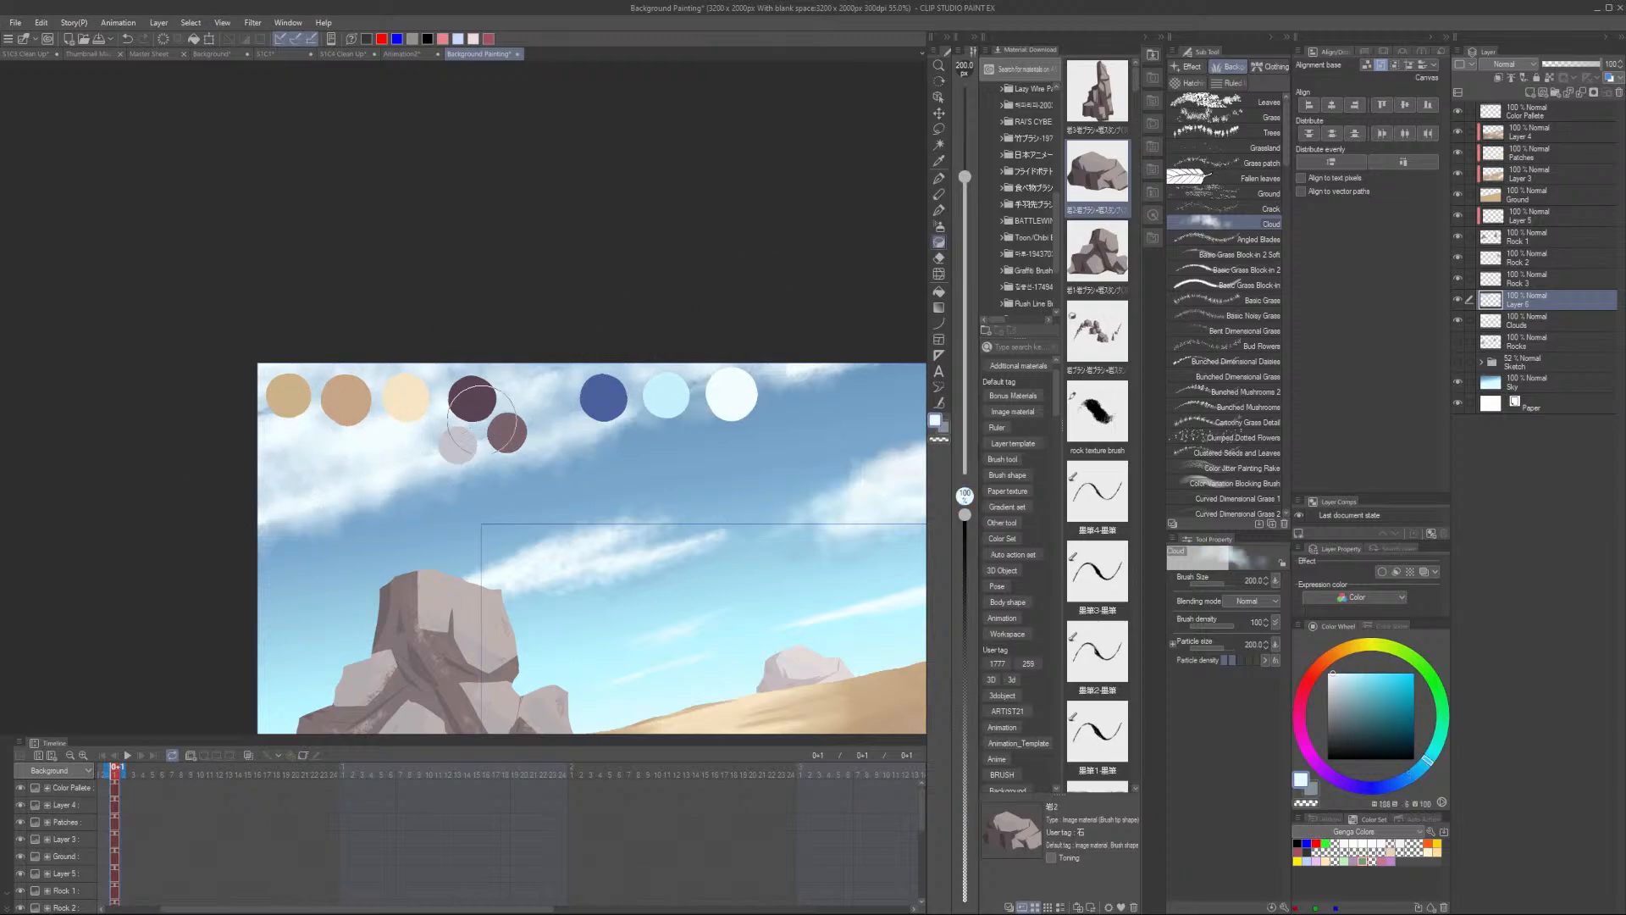
{"action": "left_click", "coordinate": [417, 550], "text": "alt"}
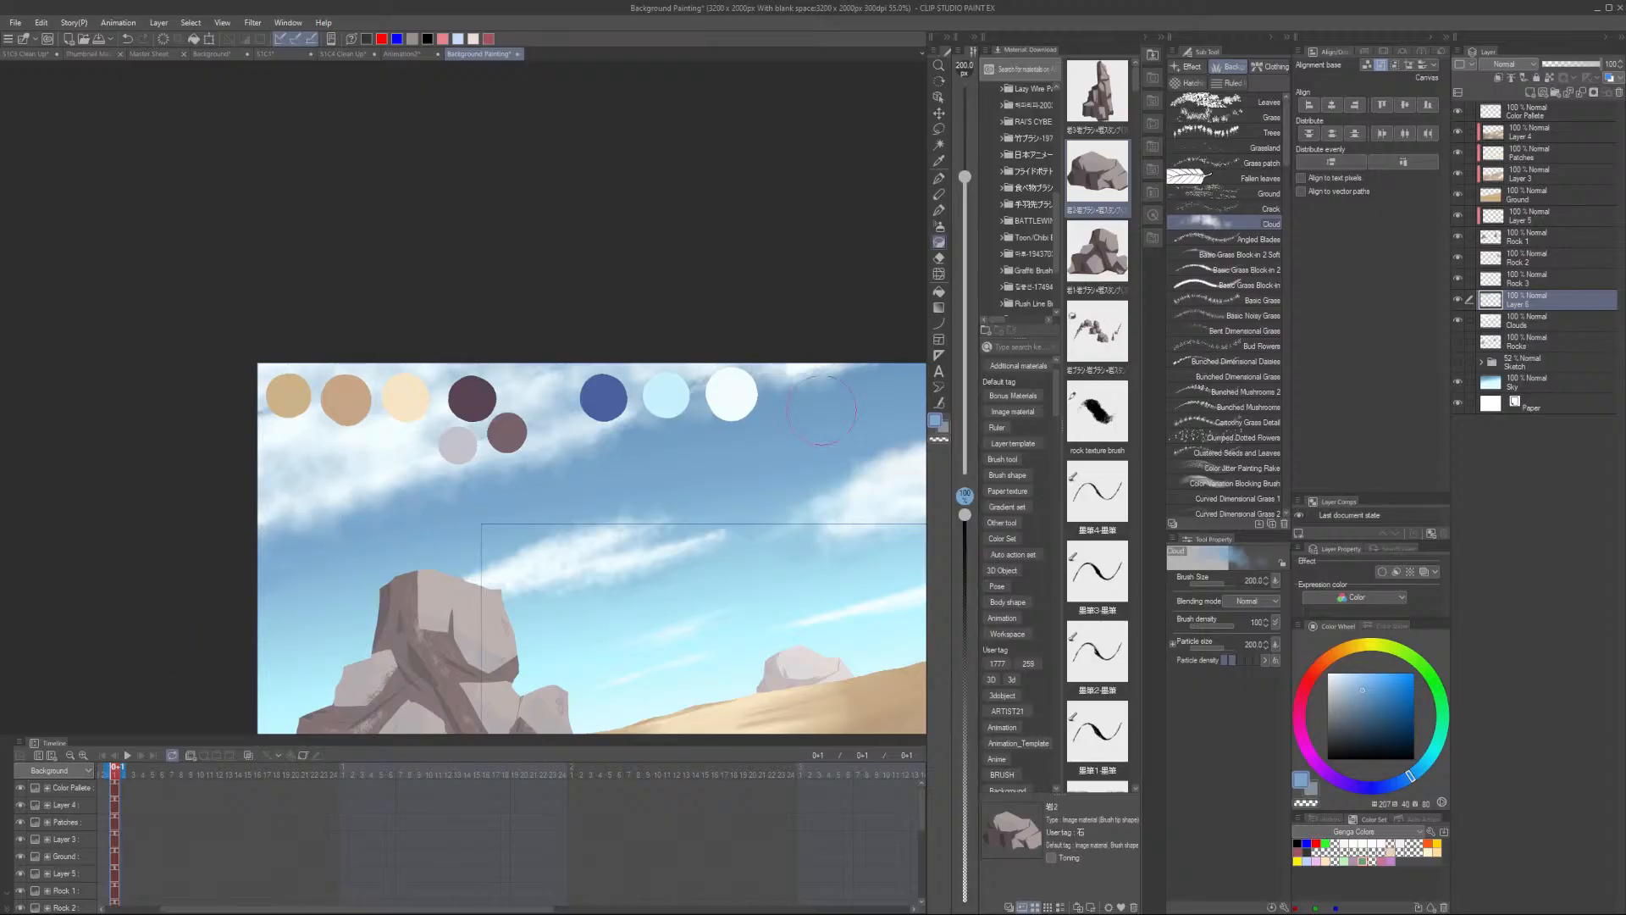
{"action": "scroll", "coordinate": [877, 508], "scroll_direction": "down", "scroll_amount": 3}
{"action": "scroll", "coordinate": [569, 446], "scroll_direction": "up", "scroll_amount": 3}
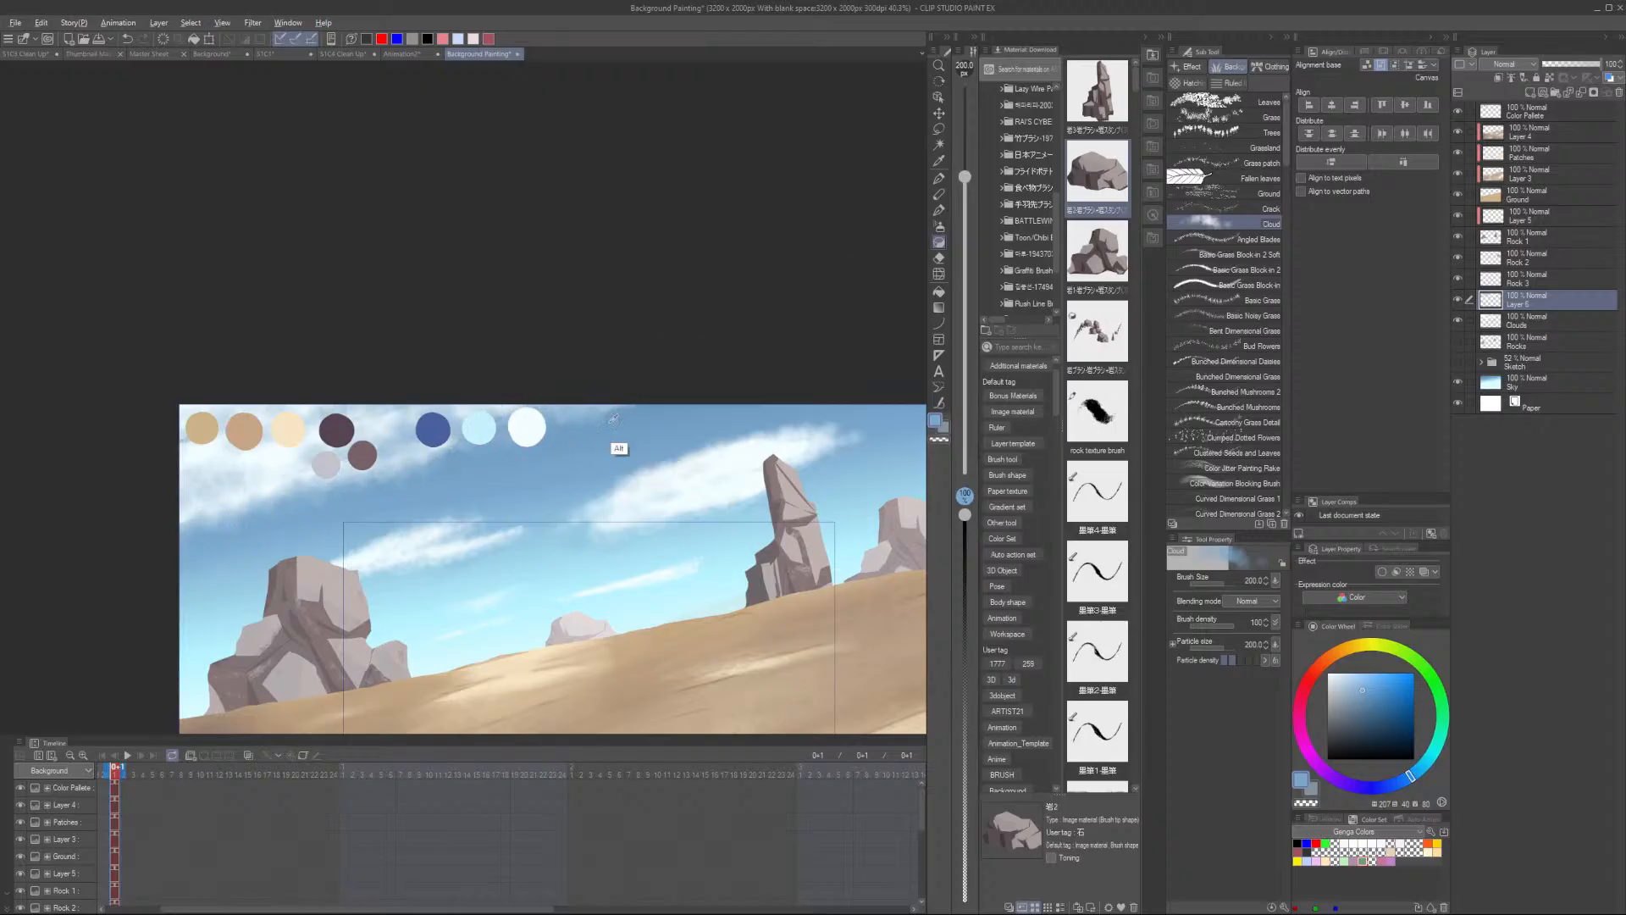
{"action": "scroll", "coordinate": [432, 494], "scroll_direction": "down", "scroll_amount": 3}
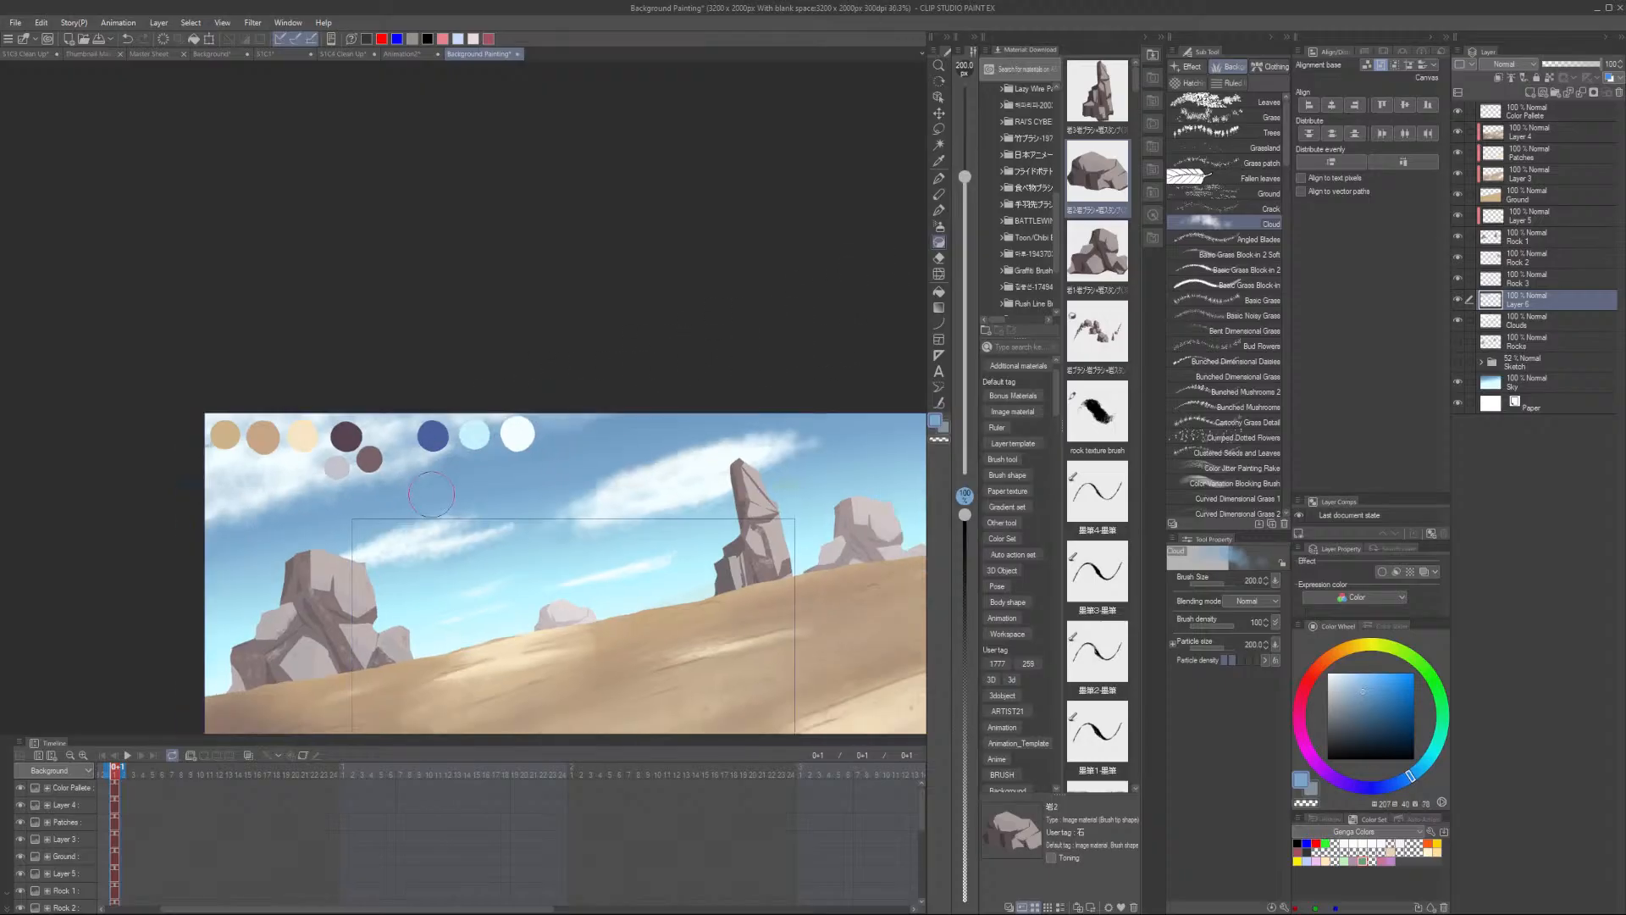
{"action": "scroll", "coordinate": [432, 494], "scroll_direction": "up", "scroll_amount": 5}
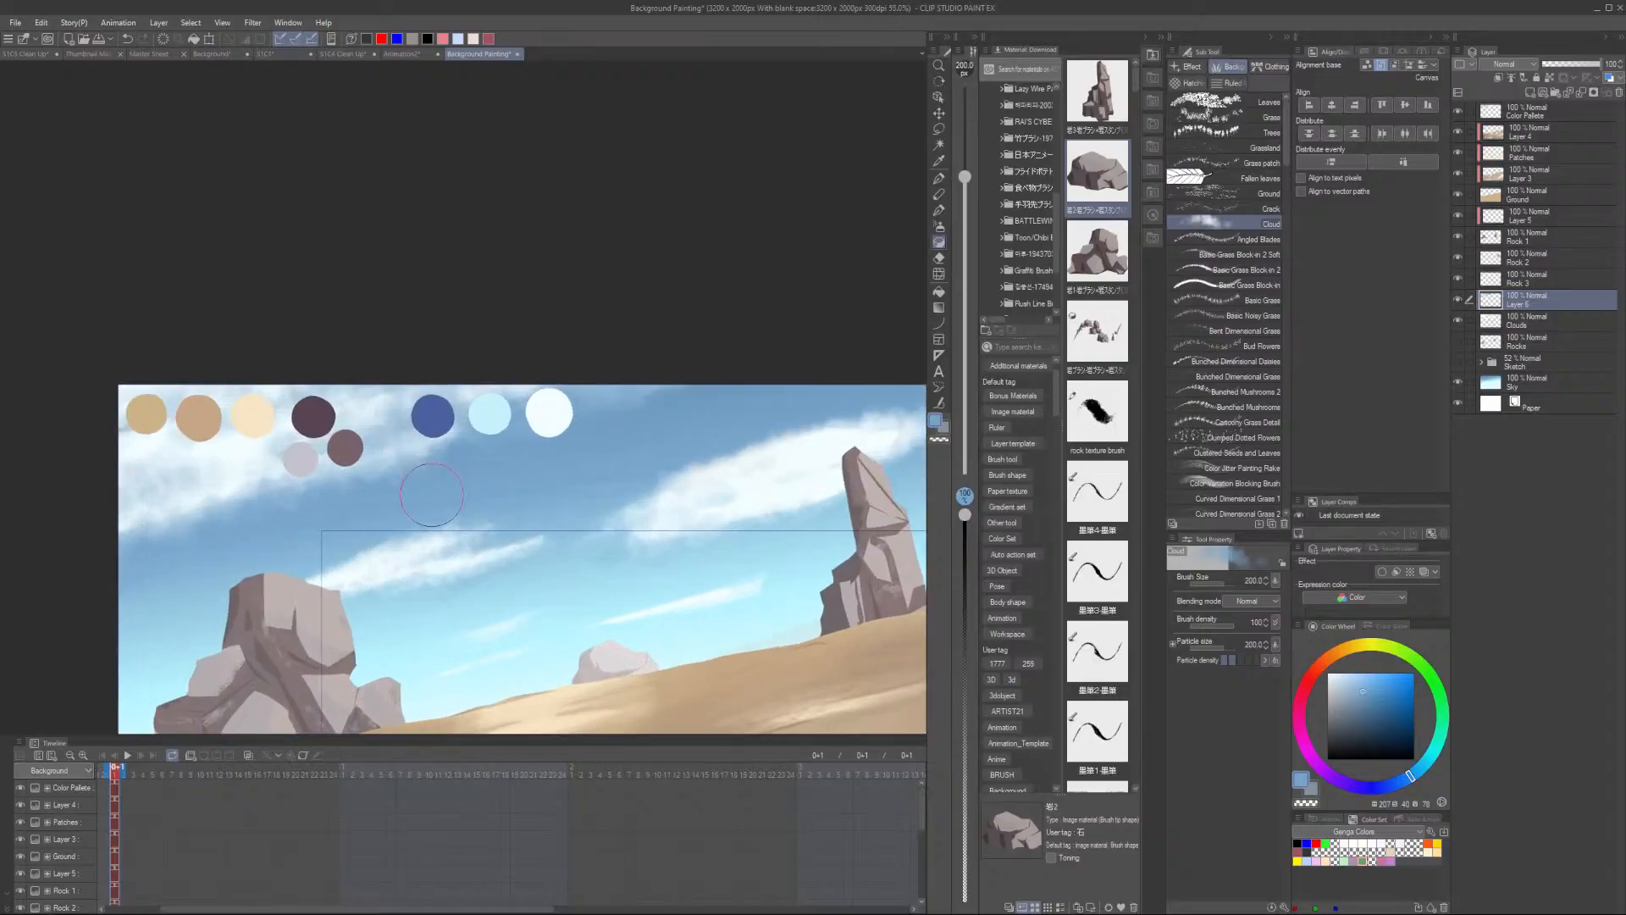
- Sample a muted purple from the palette swatches for cloud shadows
{"action": "left_click", "coordinate": [323, 442], "text": "alt"}
{"action": "scroll", "coordinate": [324, 443], "scroll_direction": "down", "scroll_amount": 3}
{"action": "scroll", "coordinate": [614, 508], "scroll_direction": "up", "scroll_amount": 1}
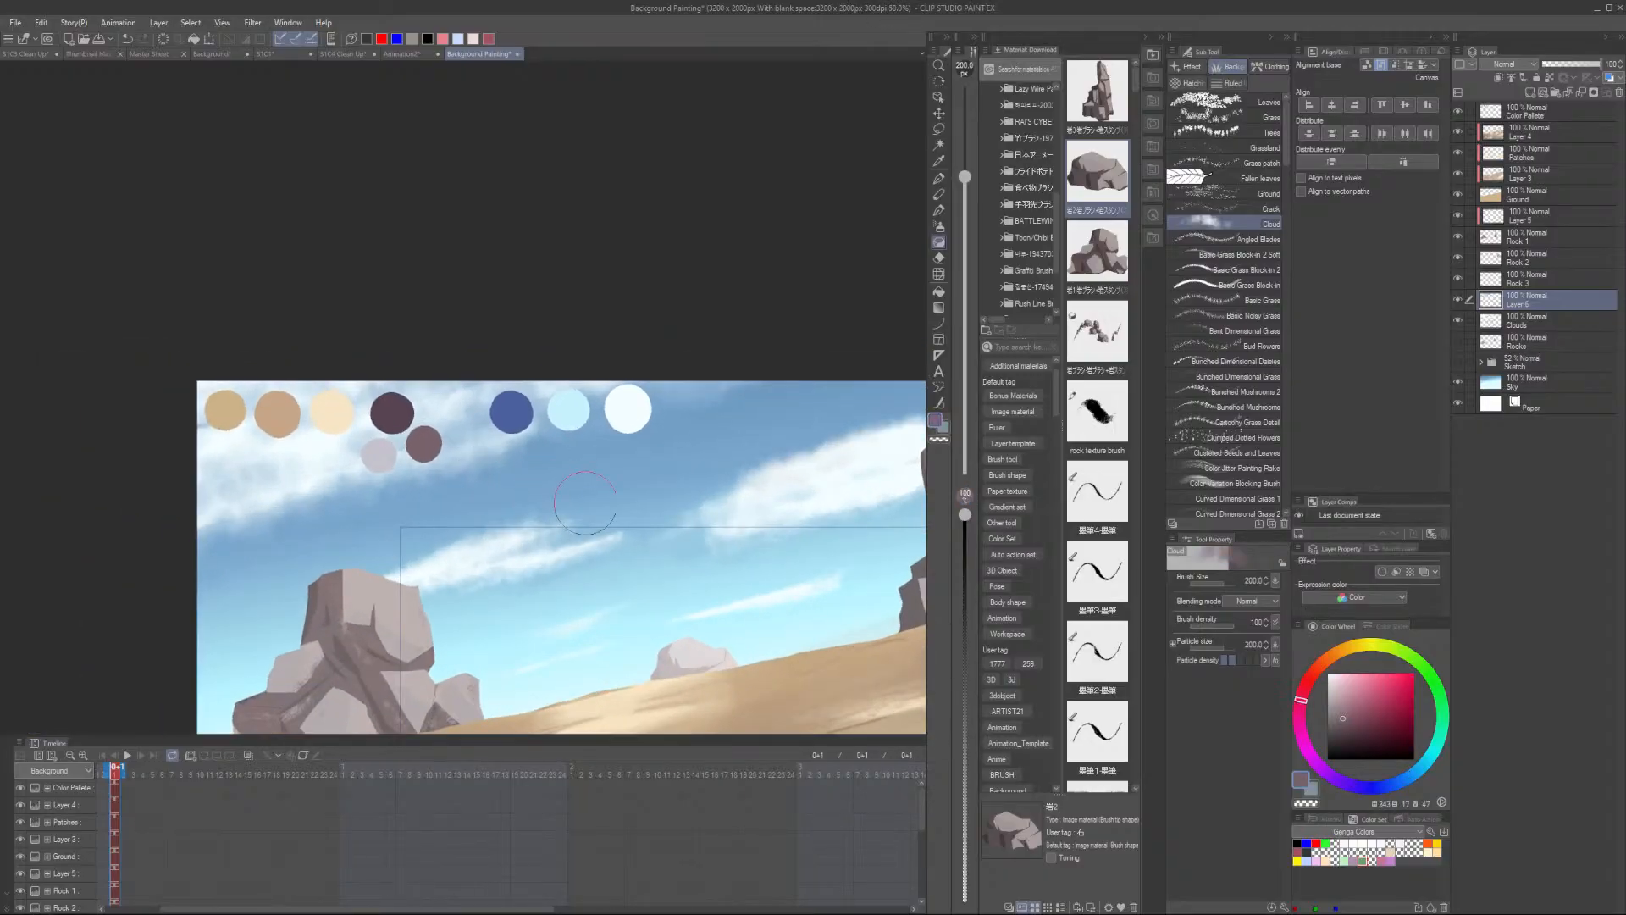
{"action": "scroll", "coordinate": [690, 551], "scroll_direction": "down", "scroll_amount": 1}
{"action": "left_click", "coordinate": [428, 426], "text": "alt"}
{"action": "scroll", "coordinate": [798, 526], "scroll_direction": "down", "scroll_amount": 2}
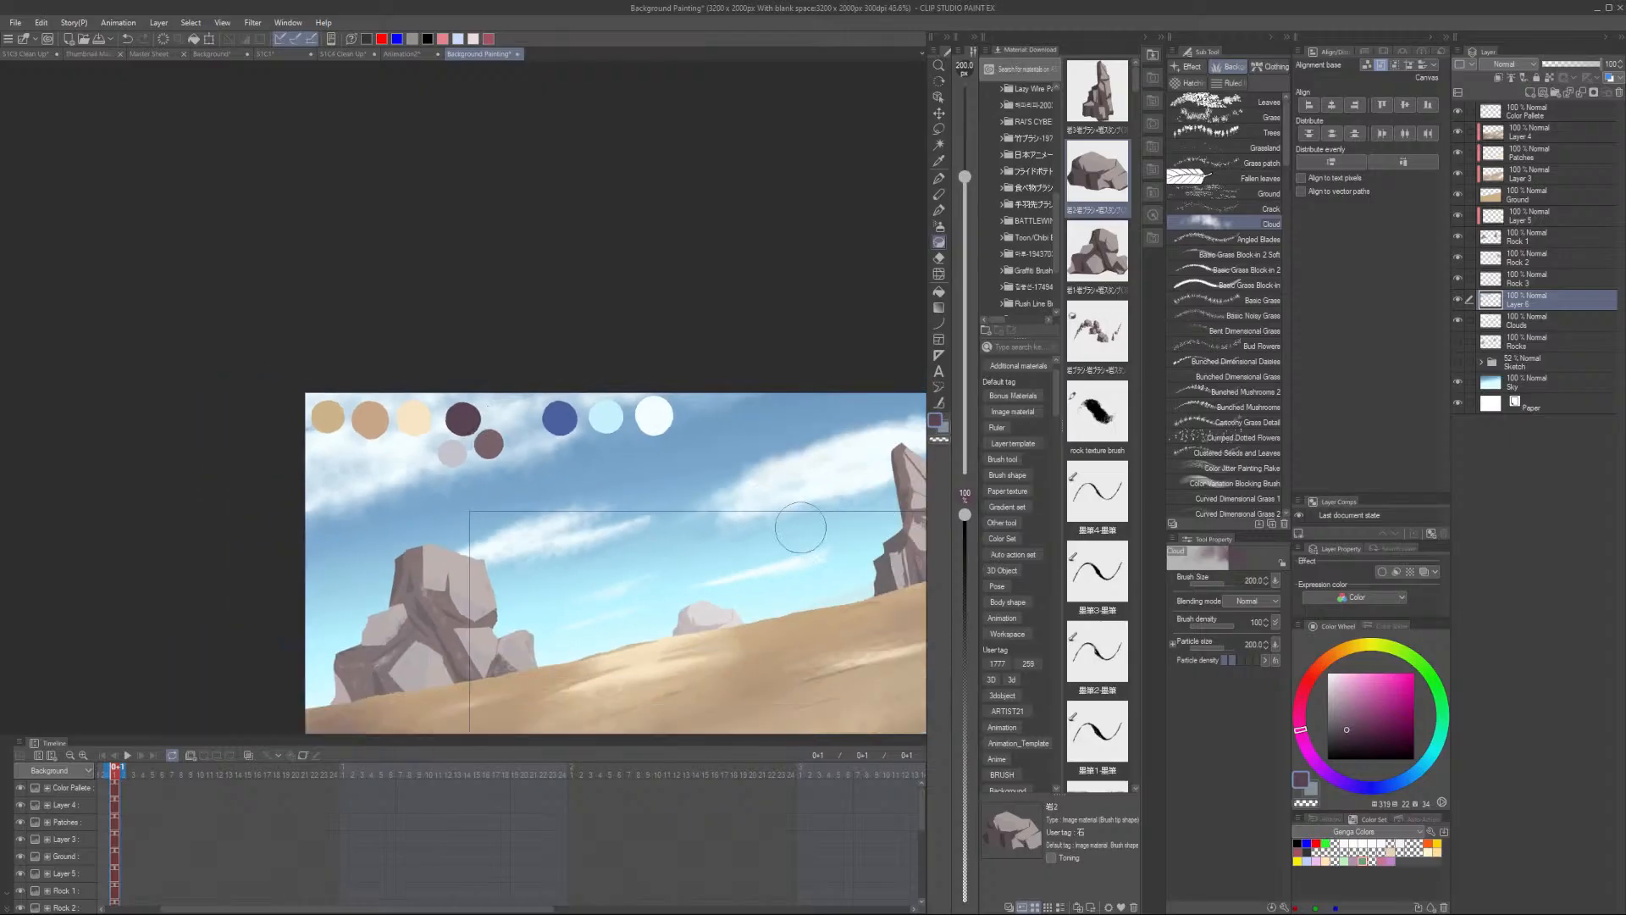
{"action": "scroll", "coordinate": [801, 453], "scroll_direction": "up", "scroll_amount": 5}
- Try a purple stroke across the long cloud at brush size 120 and undo it
{"action": "key", "text": "bracketleft"}
{"action": "key", "text": "bracketleft"}
{"action": "key", "text": "bracketleft"}
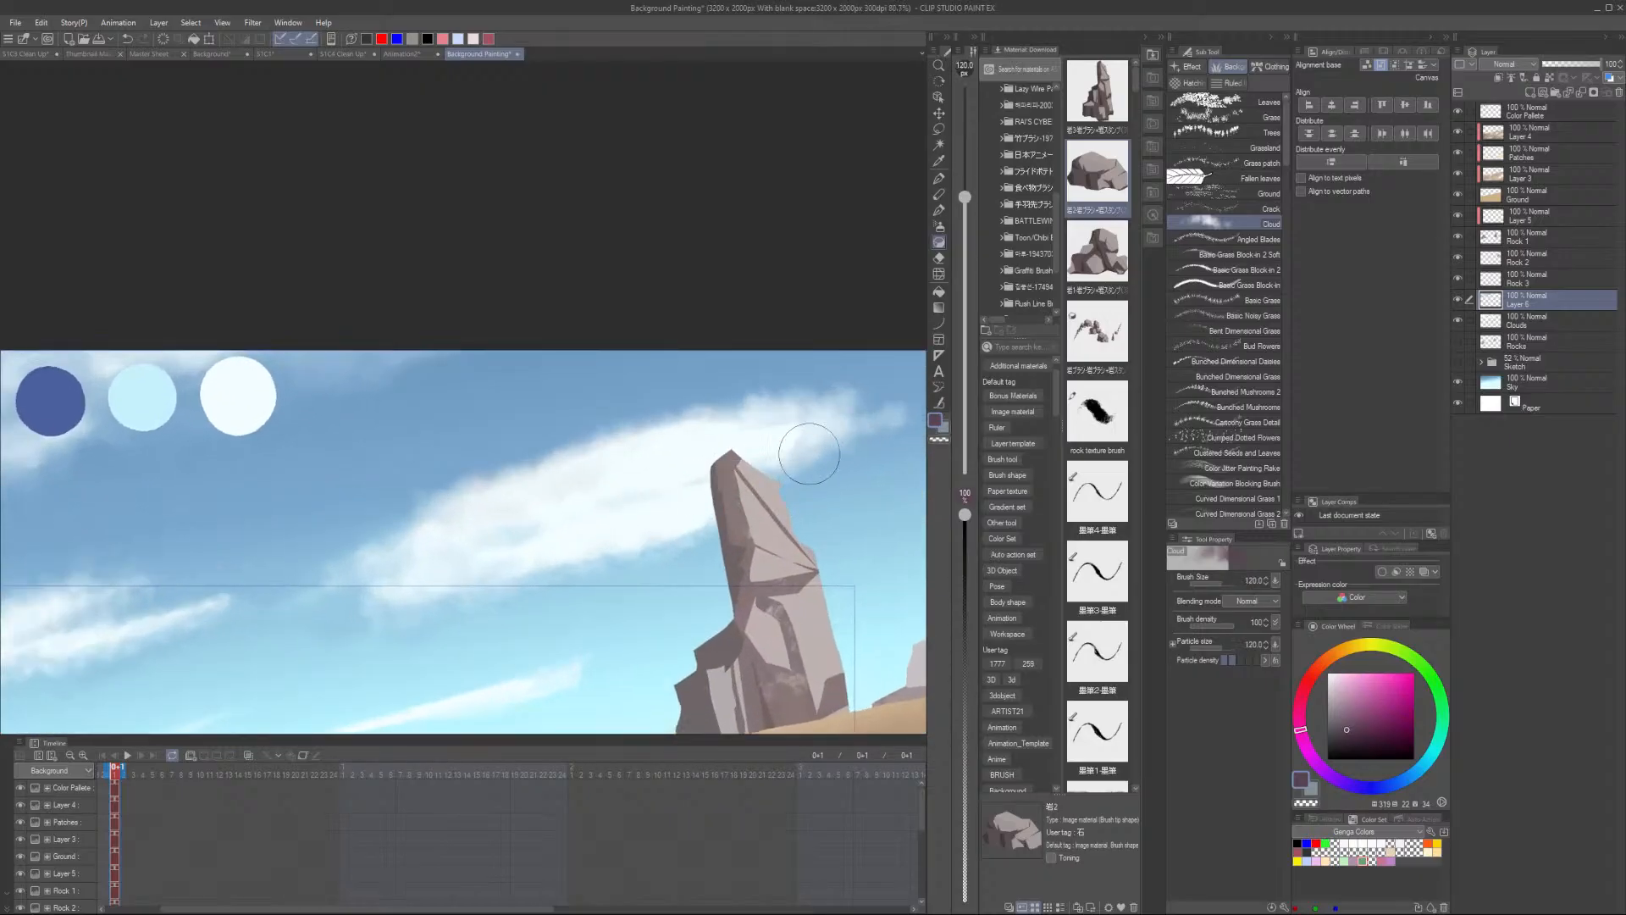
{"action": "mouse_move", "coordinate": [635, 530]}
{"action": "left_mouse_down"}
{"action": "mouse_move", "coordinate": [698, 519]}
{"action": "mouse_move", "coordinate": [401, 600]}
{"action": "mouse_move", "coordinate": [790, 461]}
{"action": "mouse_move", "coordinate": [587, 544]}
{"action": "mouse_move", "coordinate": [675, 522]}
{"action": "mouse_move", "coordinate": [669, 535]}
{"action": "mouse_move", "coordinate": [810, 438]}
{"action": "mouse_move", "coordinate": [739, 480]}
{"action": "left_mouse_up"}
{"action": "key", "text": "ctrl+z"}
{"action": "key", "text": "ctrl+z"}
{"action": "key", "text": "ctrl+z"}
{"action": "key", "text": "ctrl+z"}
{"action": "key", "text": "ctrl+z"}
- Add a new layer and paint a purple shadow streak along the long cloud's underside
{"action": "left_click", "coordinate": [1530, 91]}
{"action": "mouse_move", "coordinate": [784, 465]}
{"action": "left_mouse_down"}
{"action": "mouse_move", "coordinate": [849, 433]}
{"action": "mouse_move", "coordinate": [738, 489]}
{"action": "mouse_move", "coordinate": [864, 431]}
{"action": "mouse_move", "coordinate": [701, 503]}
{"action": "mouse_move", "coordinate": [822, 457]}
{"action": "mouse_move", "coordinate": [750, 491]}
{"action": "mouse_move", "coordinate": [796, 452]}
{"action": "mouse_move", "coordinate": [663, 505]}
{"action": "mouse_move", "coordinate": [656, 529]}
{"action": "mouse_move", "coordinate": [734, 516]}
{"action": "mouse_move", "coordinate": [650, 549]}
{"action": "mouse_move", "coordinate": [701, 512]}
{"action": "mouse_move", "coordinate": [582, 541]}
{"action": "mouse_move", "coordinate": [692, 496]}
{"action": "mouse_move", "coordinate": [576, 546]}
{"action": "mouse_move", "coordinate": [596, 556]}
{"action": "mouse_move", "coordinate": [644, 537]}
{"action": "mouse_move", "coordinate": [392, 599]}
{"action": "mouse_move", "coordinate": [570, 549]}
{"action": "mouse_move", "coordinate": [367, 588]}
{"action": "mouse_move", "coordinate": [392, 604]}
{"action": "mouse_move", "coordinate": [571, 557]}
{"action": "mouse_move", "coordinate": [622, 525]}
{"action": "mouse_move", "coordinate": [536, 542]}
{"action": "mouse_move", "coordinate": [847, 421]}
{"action": "left_mouse_up"}
{"action": "scroll", "coordinate": [423, 566], "scroll_direction": "down", "scroll_amount": 3}
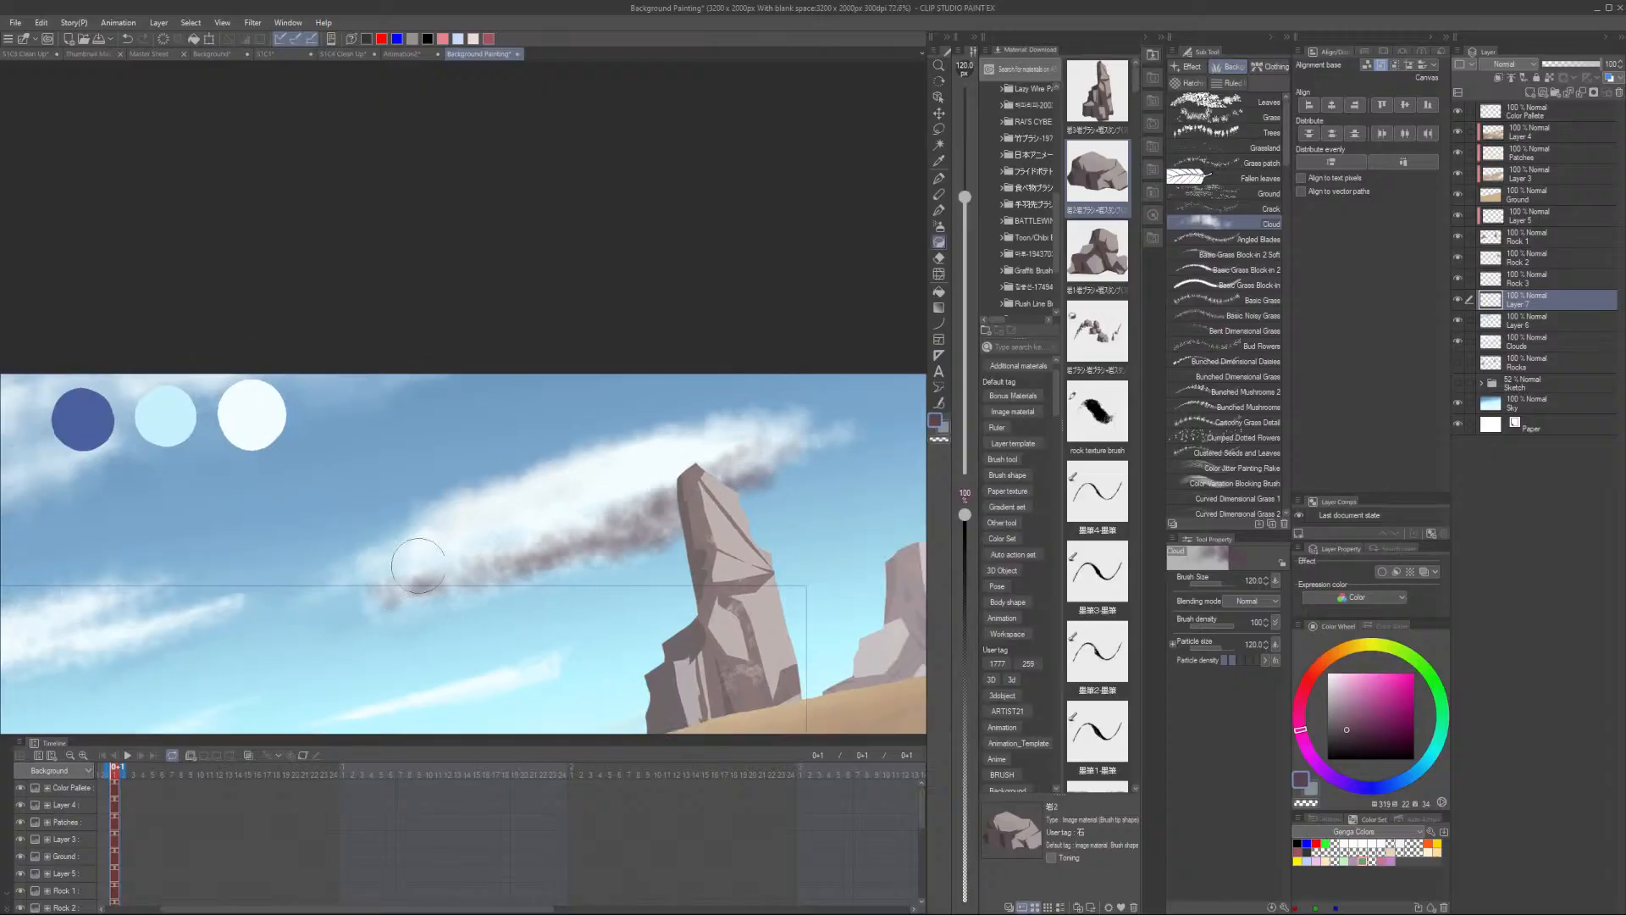
{"action": "left_click_drag", "start_coordinate": [617, 589], "coordinate": [690, 534]}
{"action": "scroll", "coordinate": [627, 571], "scroll_direction": "up", "scroll_amount": 3}
- Reduce the brush to size 70 and paint a purple shadow along a thin streak, undoing misplaced strokes
{"action": "mouse_move", "coordinate": [611, 572]}
{"action": "left_mouse_down"}
{"action": "mouse_move", "coordinate": [338, 657]}
{"action": "mouse_move", "coordinate": [669, 561]}
{"action": "mouse_move", "coordinate": [564, 611]}
{"action": "mouse_move", "coordinate": [328, 652]}
{"action": "mouse_move", "coordinate": [627, 586]}
{"action": "mouse_move", "coordinate": [464, 627]}
{"action": "mouse_move", "coordinate": [612, 592]}
{"action": "left_mouse_up"}
{"action": "key", "text": "ctrl+z"}
{"action": "key", "text": "bracketleft"}
{"action": "key", "text": "bracketleft"}
{"action": "key", "text": "bracketleft"}
{"action": "key", "text": "ctrl+z"}
{"action": "left_click_drag", "start_coordinate": [499, 621], "coordinate": [593, 591]}
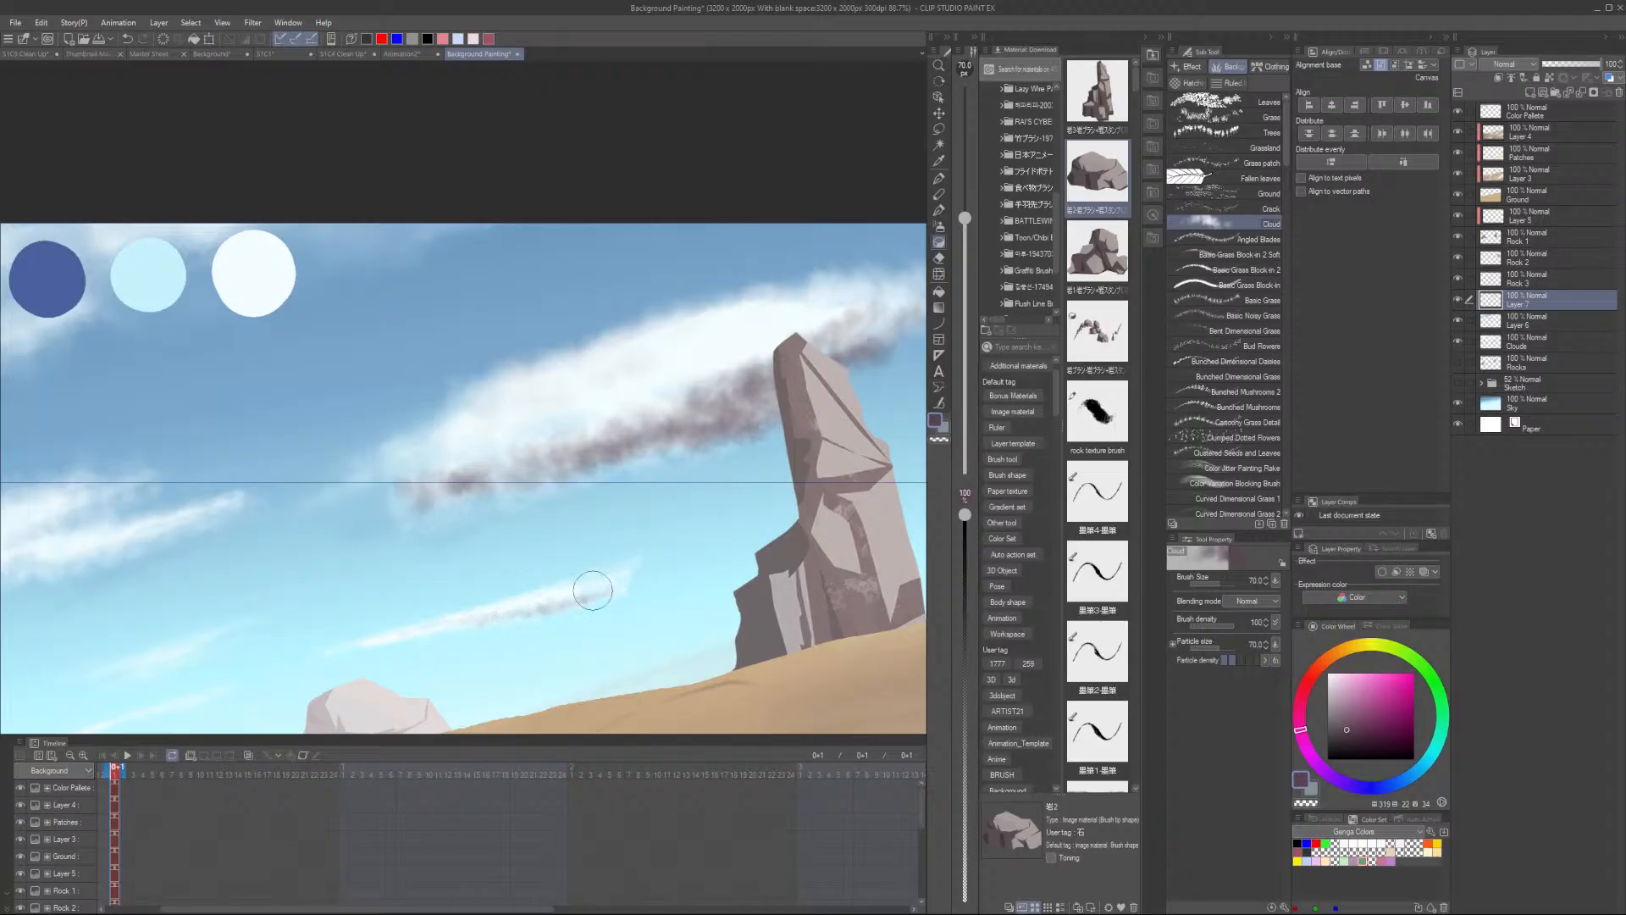
{"action": "scroll", "coordinate": [649, 563], "scroll_direction": "down", "scroll_amount": 5}
{"action": "mouse_move", "coordinate": [335, 658]}
{"action": "left_mouse_down"}
{"action": "mouse_move", "coordinate": [377, 651]}
{"action": "mouse_move", "coordinate": [337, 617]}
{"action": "left_mouse_up"}
{"action": "scroll", "coordinate": [482, 585], "scroll_direction": "up", "scroll_amount": 6}
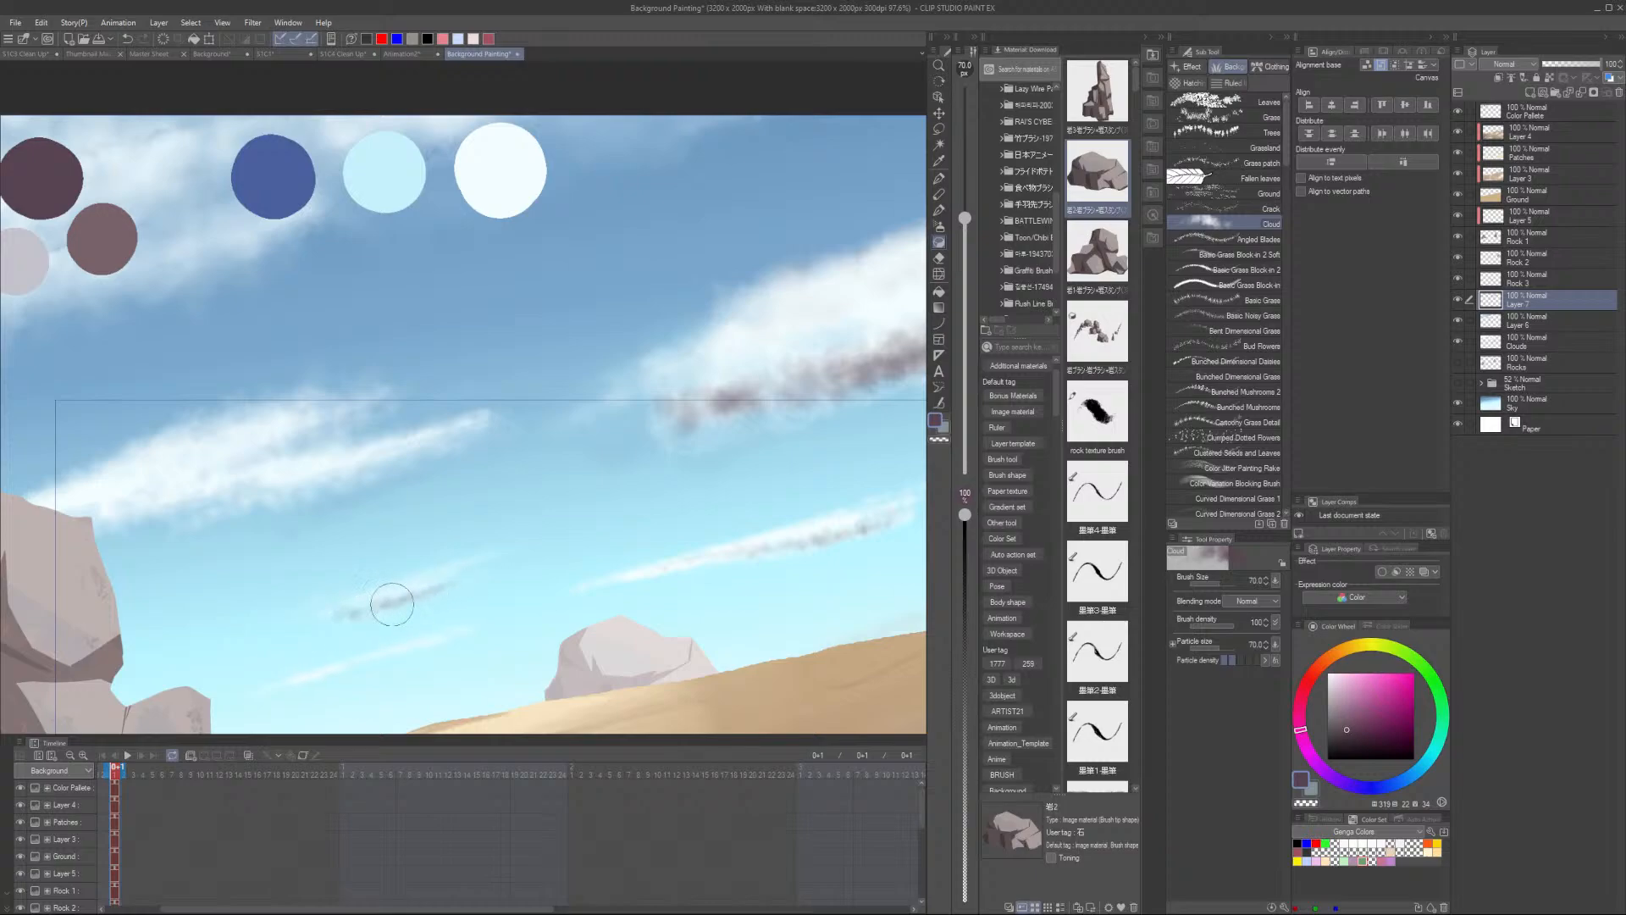
{"action": "key", "text": "ctrl+z"}
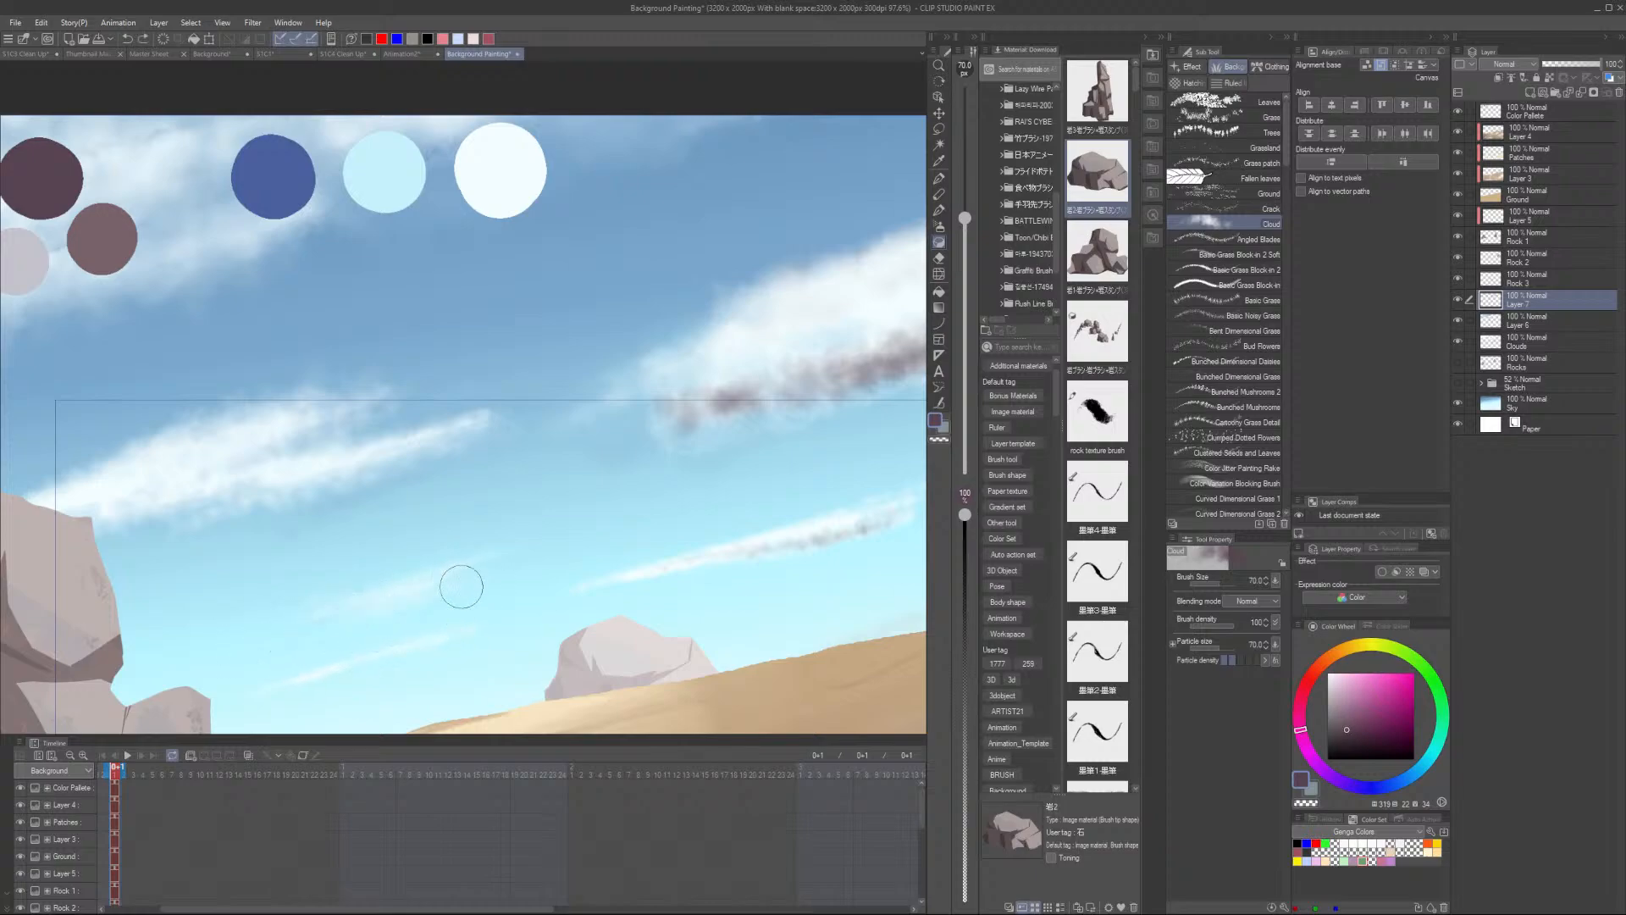
- Set the brush to size 80, sample white, and soften the edges of the long cloud's shadow streak
{"action": "key", "text": "bracketleft"}
{"action": "key", "text": "bracketleft"}
{"action": "key", "text": "bracketleft"}
{"action": "key", "text": "bracketleft"}
{"action": "key", "text": "bracketleft"}
{"action": "key", "text": "bracketright"}
{"action": "key", "text": "bracketright"}
{"action": "scroll", "coordinate": [449, 618], "scroll_direction": "down", "scroll_amount": 2}
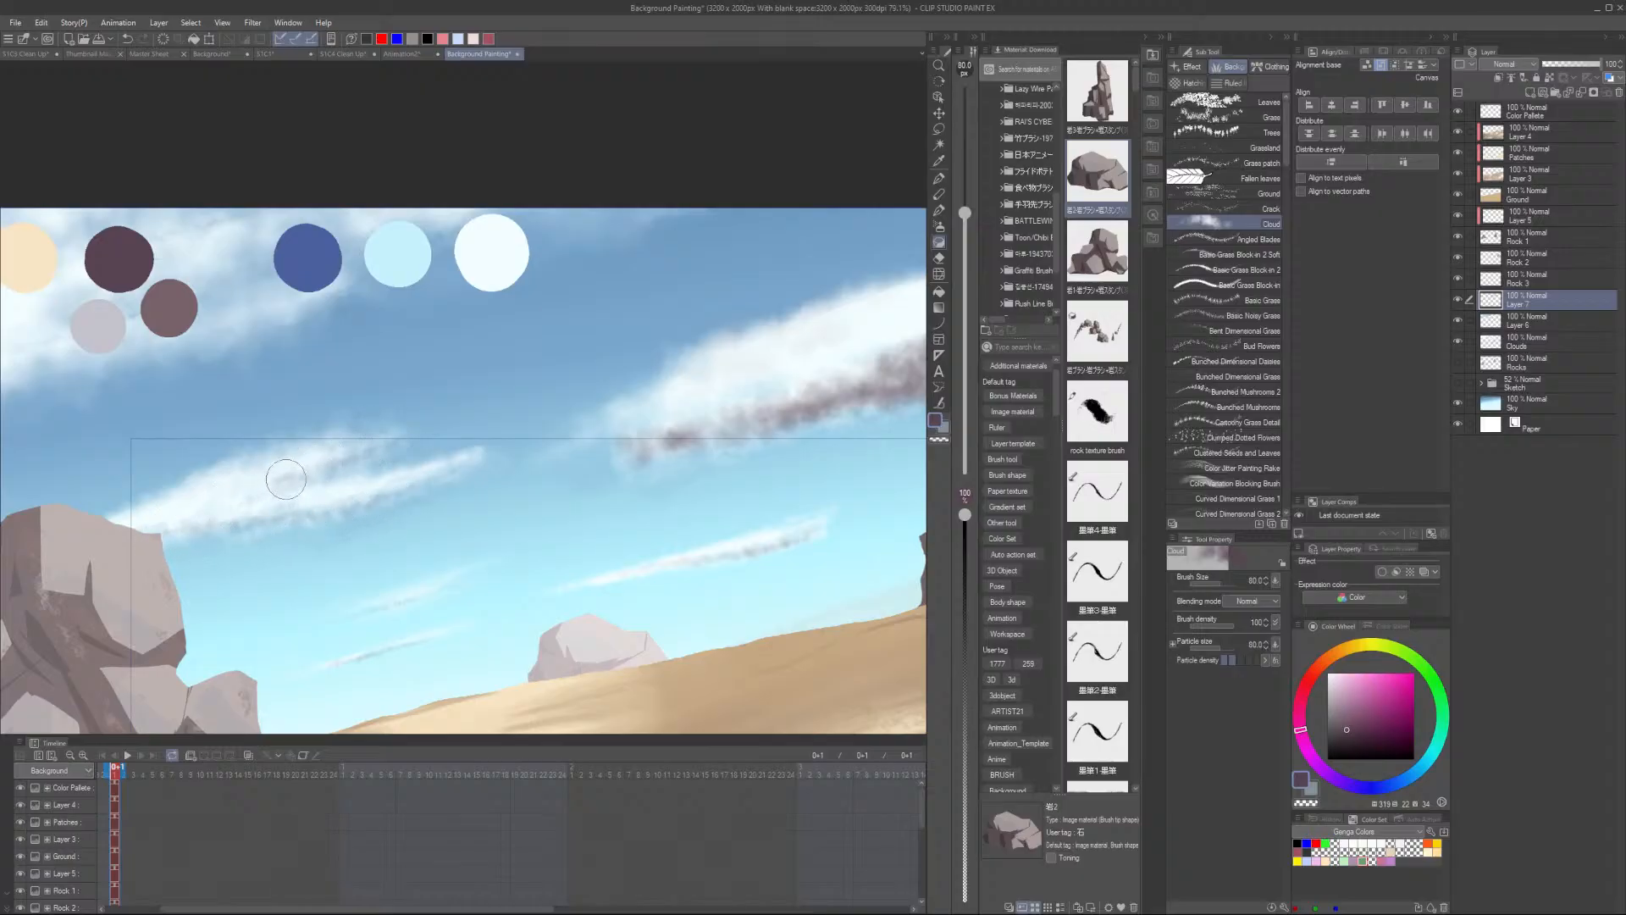
{"action": "scroll", "coordinate": [286, 480], "scroll_direction": "down", "scroll_amount": 4}
{"action": "scroll", "coordinate": [416, 494], "scroll_direction": "up", "scroll_amount": 2}
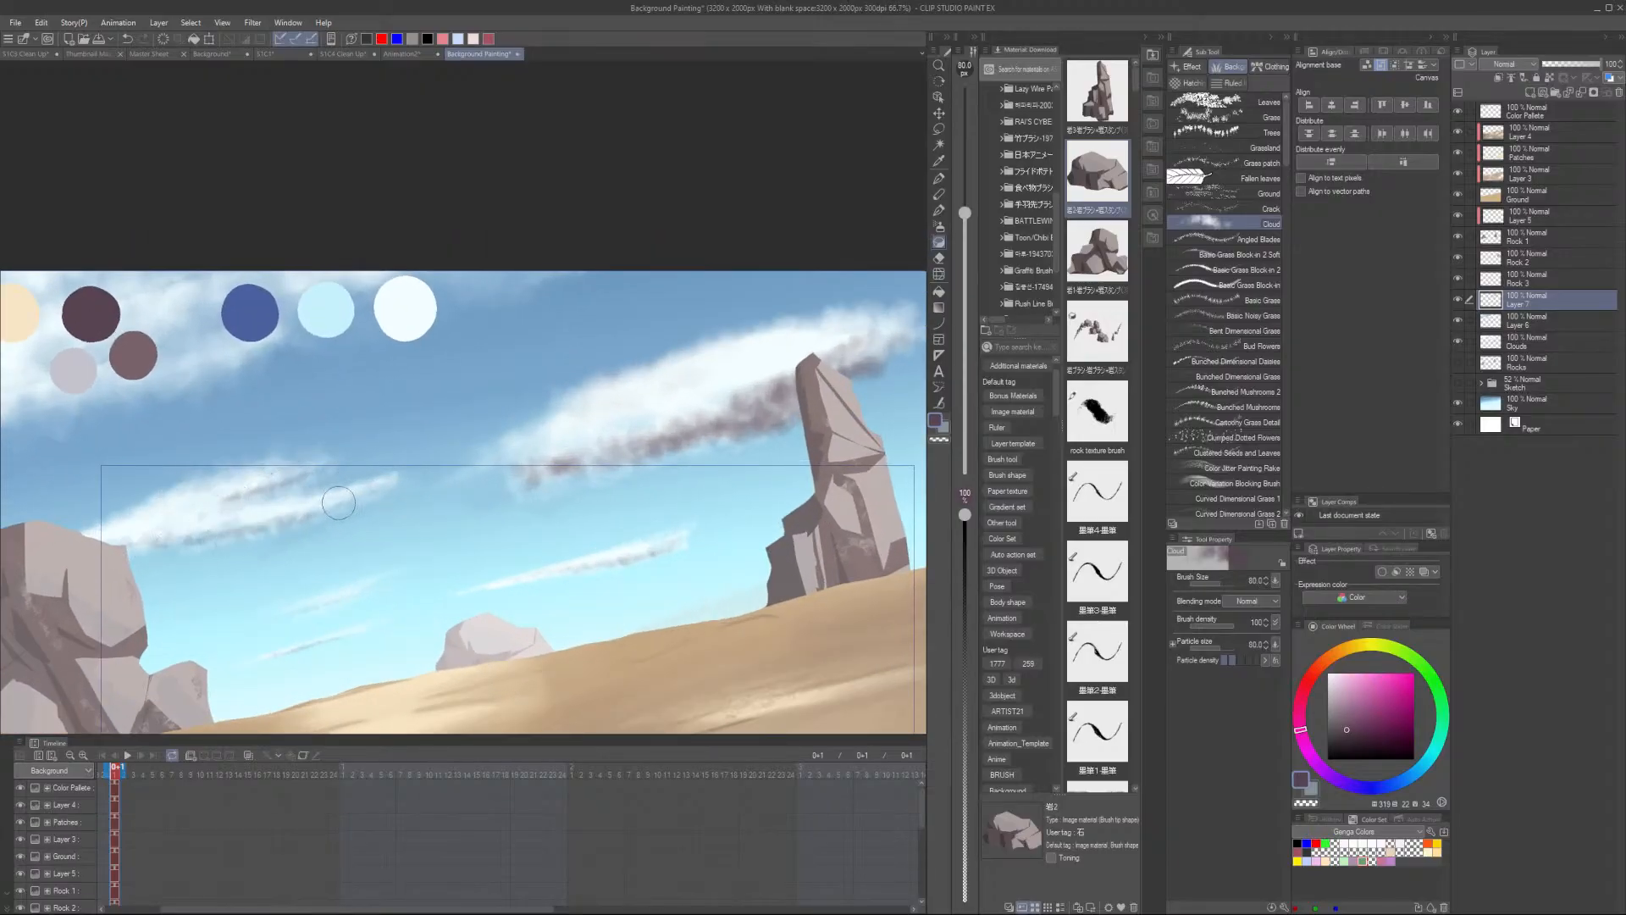
{"action": "left_click", "coordinate": [655, 415], "text": "alt"}
{"action": "mouse_move", "coordinate": [553, 465]}
{"action": "left_mouse_down"}
{"action": "mouse_move", "coordinate": [603, 447]}
{"action": "mouse_move", "coordinate": [571, 462]}
{"action": "left_mouse_up"}
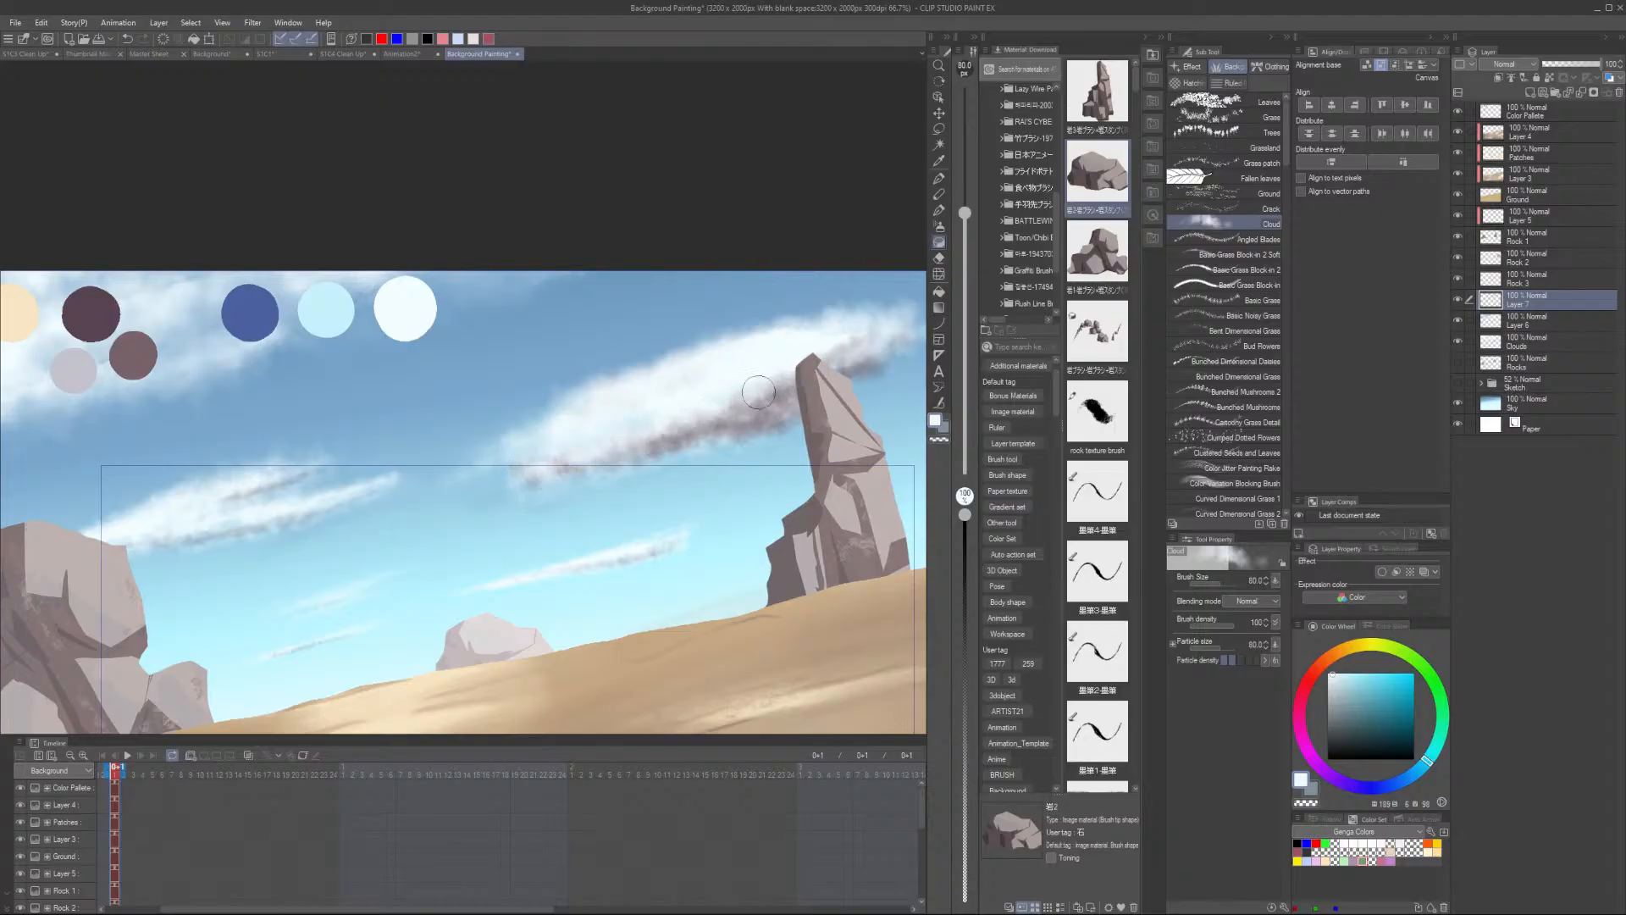
{"action": "left_click_drag", "start_coordinate": [731, 391], "coordinate": [759, 403]}
- Sample the dark purple swatch and add broad shadow strokes across the upper clouds, enlarging the brush to 170
{"action": "left_click", "coordinate": [138, 363], "text": "alt"}
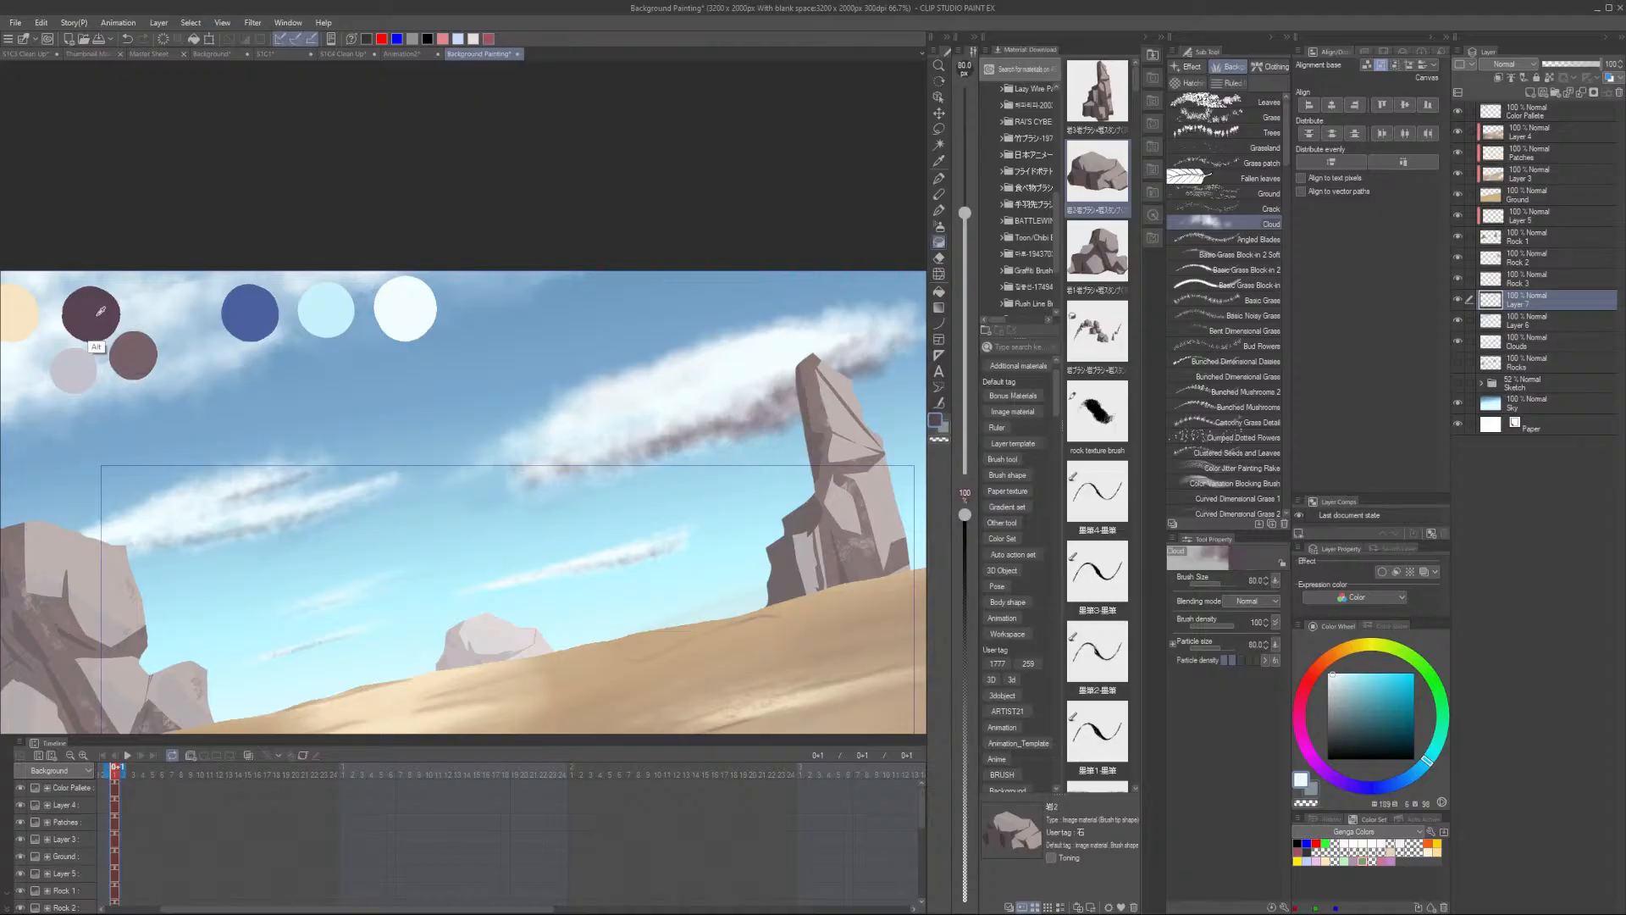
{"action": "left_click_drag", "start_coordinate": [323, 478], "coordinate": [678, 518]}
{"action": "key", "text": "]"}
{"action": "key", "text": "]"}
{"action": "key", "text": "]"}
{"action": "key", "text": "]"}
{"action": "mouse_move", "coordinate": [362, 455]}
{"action": "left_mouse_down"}
{"action": "mouse_move", "coordinate": [207, 500]}
{"action": "mouse_move", "coordinate": [314, 415]}
{"action": "mouse_move", "coordinate": [415, 373]}
{"action": "mouse_move", "coordinate": [502, 346]}
{"action": "mouse_move", "coordinate": [458, 404]}
{"action": "mouse_move", "coordinate": [650, 354]}
{"action": "left_mouse_up"}
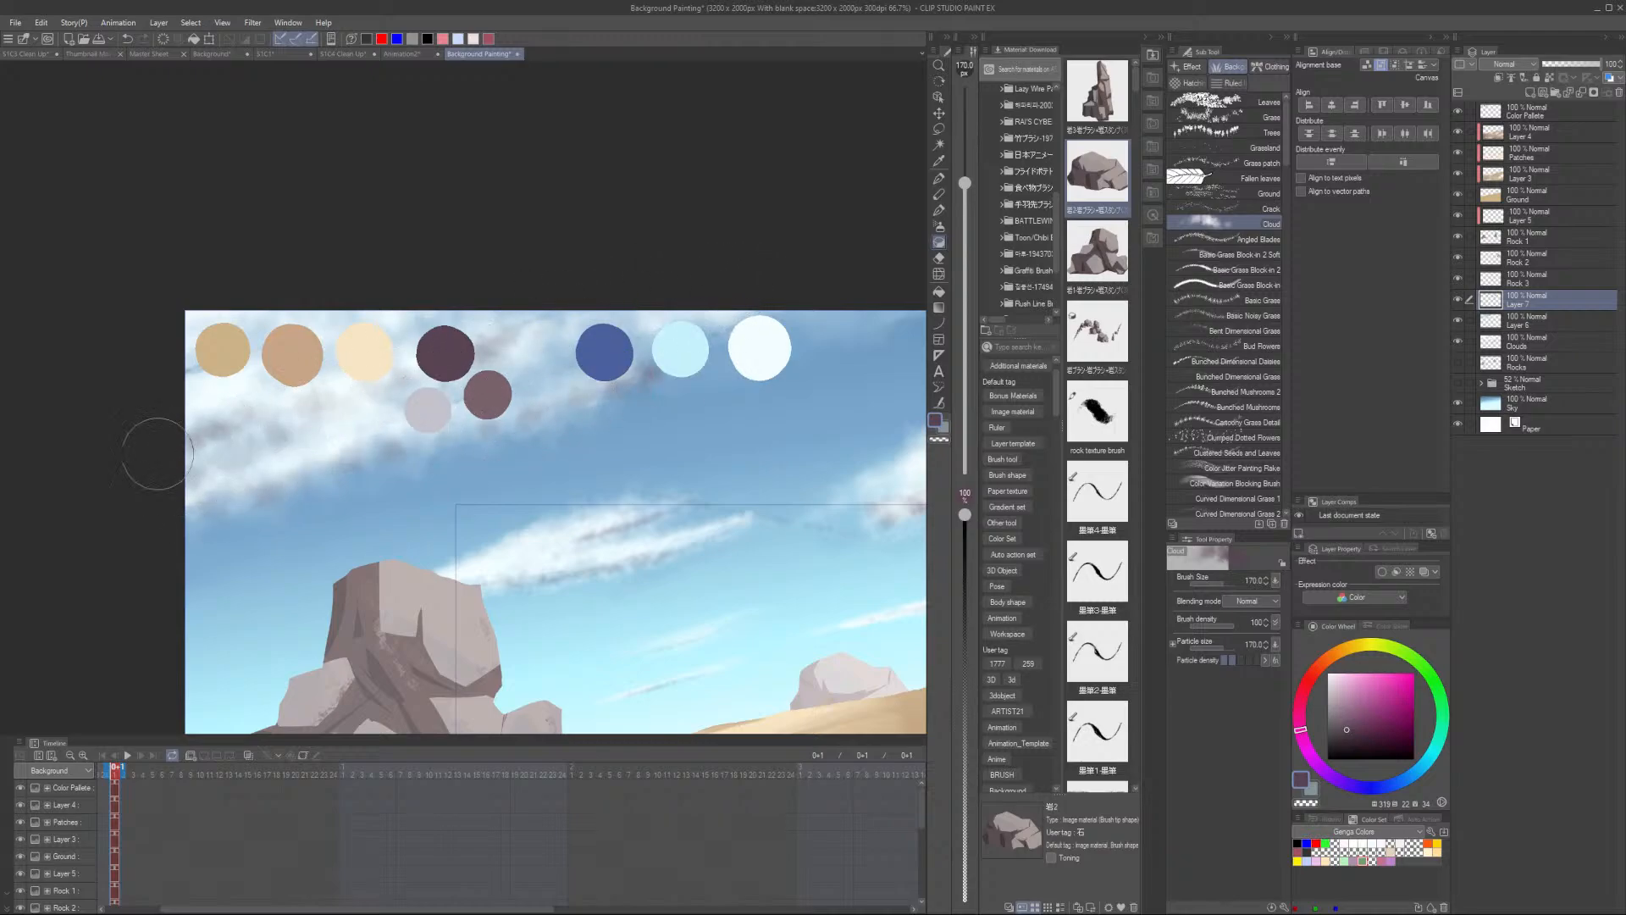
- Pick a pink tone from the color wheel and brush a warm highlight along the top of the long cloud
{"action": "scroll", "coordinate": [423, 457], "scroll_direction": "down", "scroll_amount": 2}
{"action": "scroll", "coordinate": [423, 456], "scroll_direction": "up", "scroll_amount": 3}
{"action": "scroll", "coordinate": [785, 463], "scroll_direction": "down", "scroll_amount": 2}
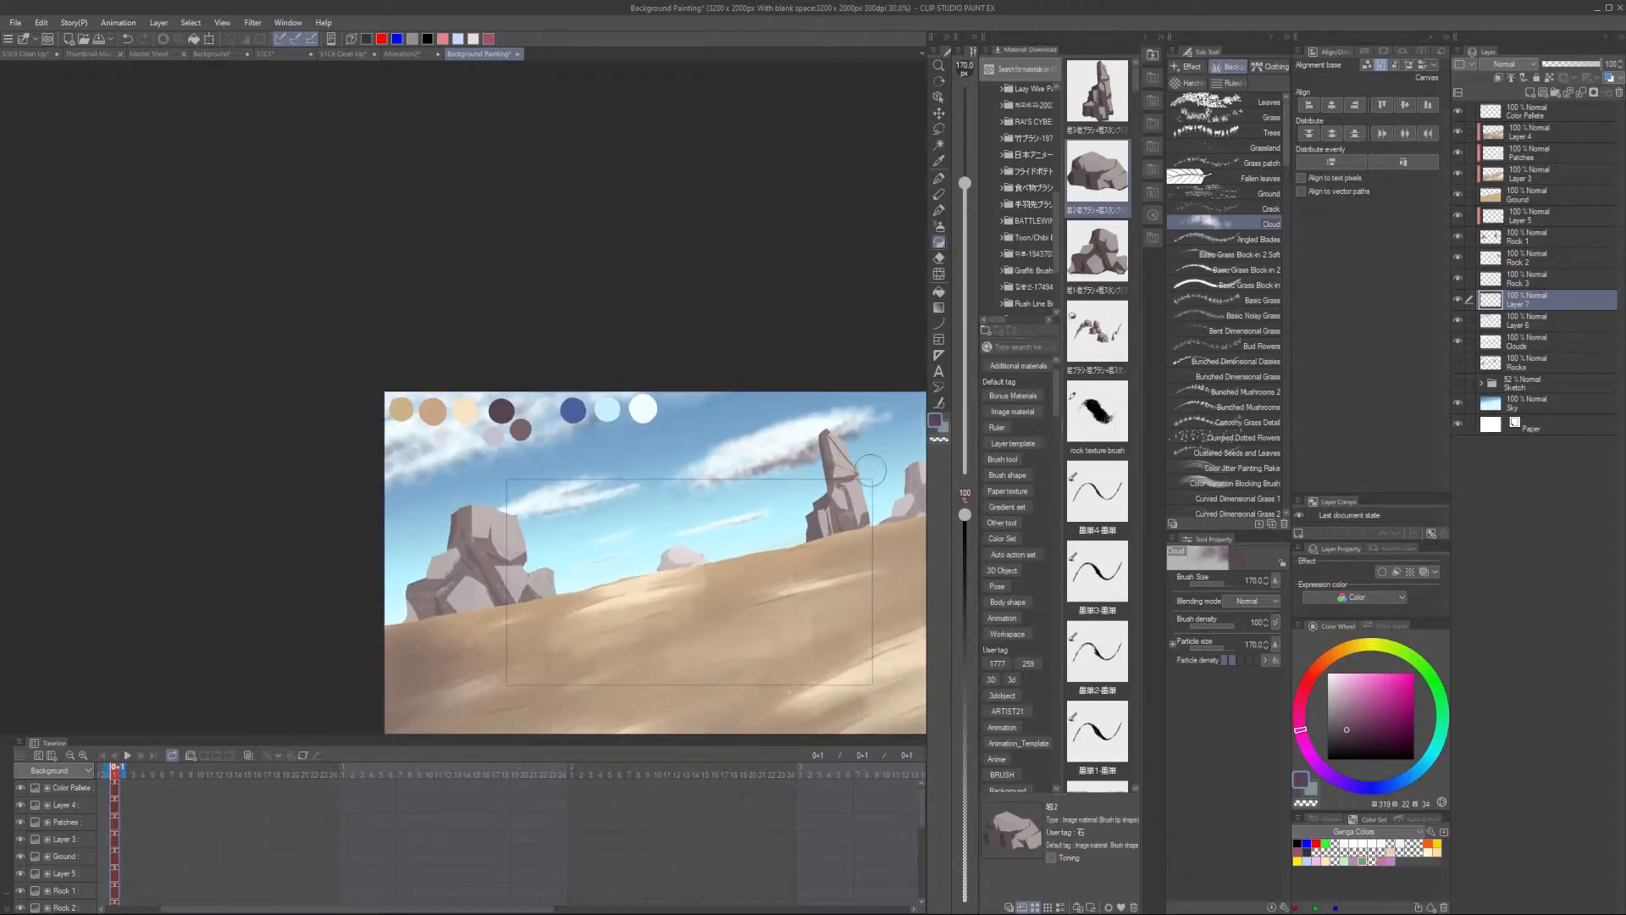
{"action": "scroll", "coordinate": [841, 514], "scroll_direction": "up", "scroll_amount": 4}
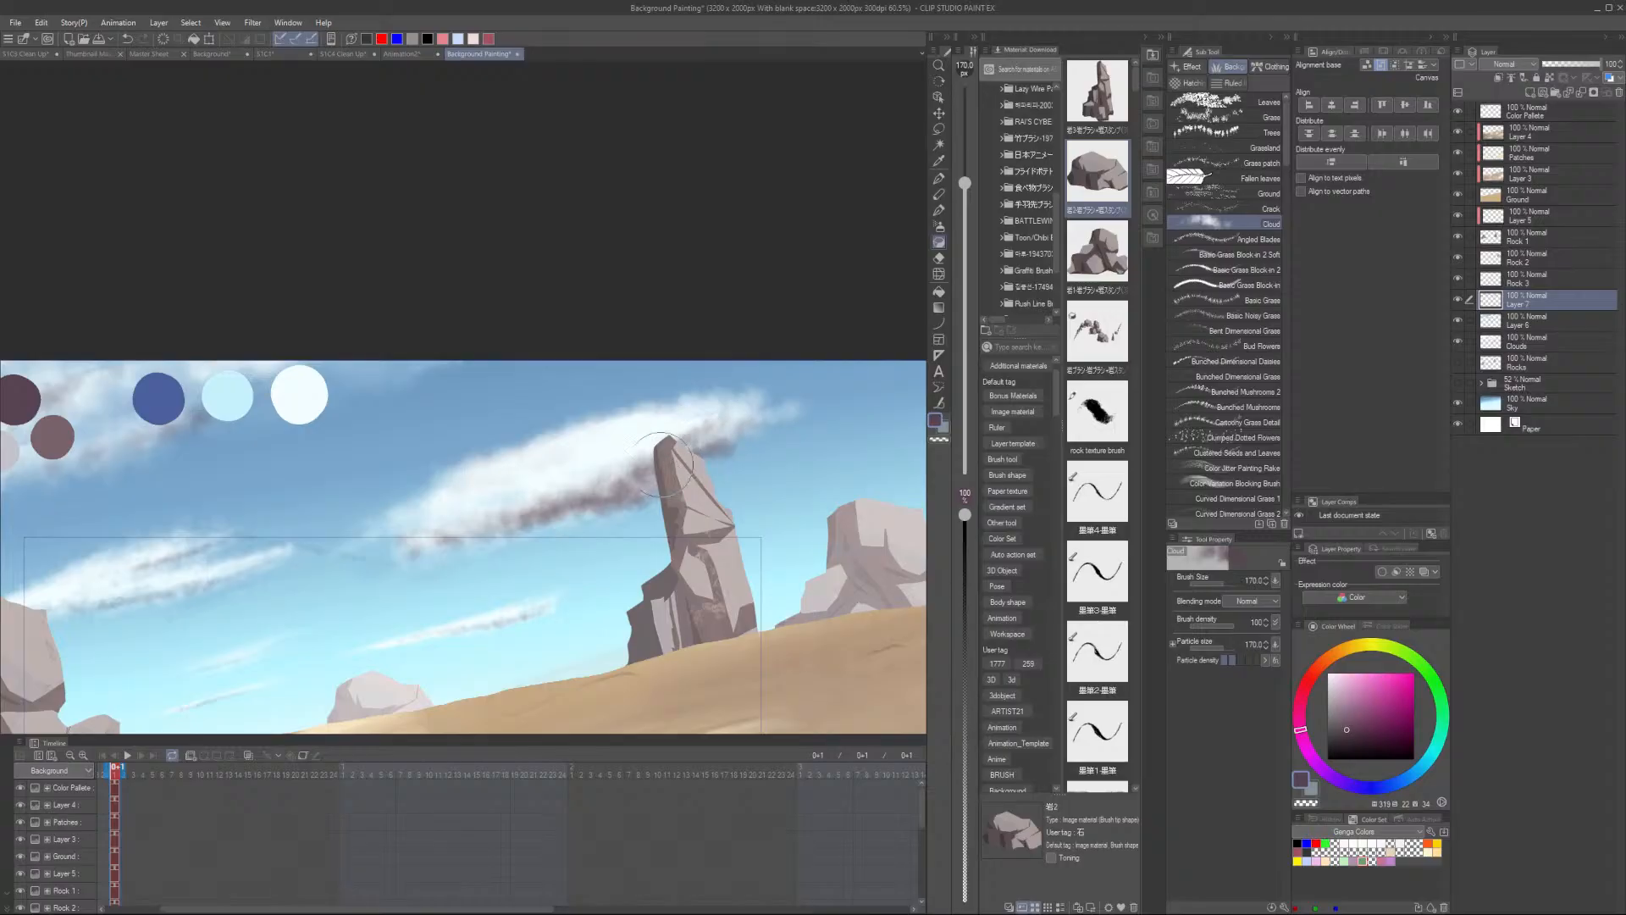
{"action": "left_click", "coordinate": [1347, 695]}
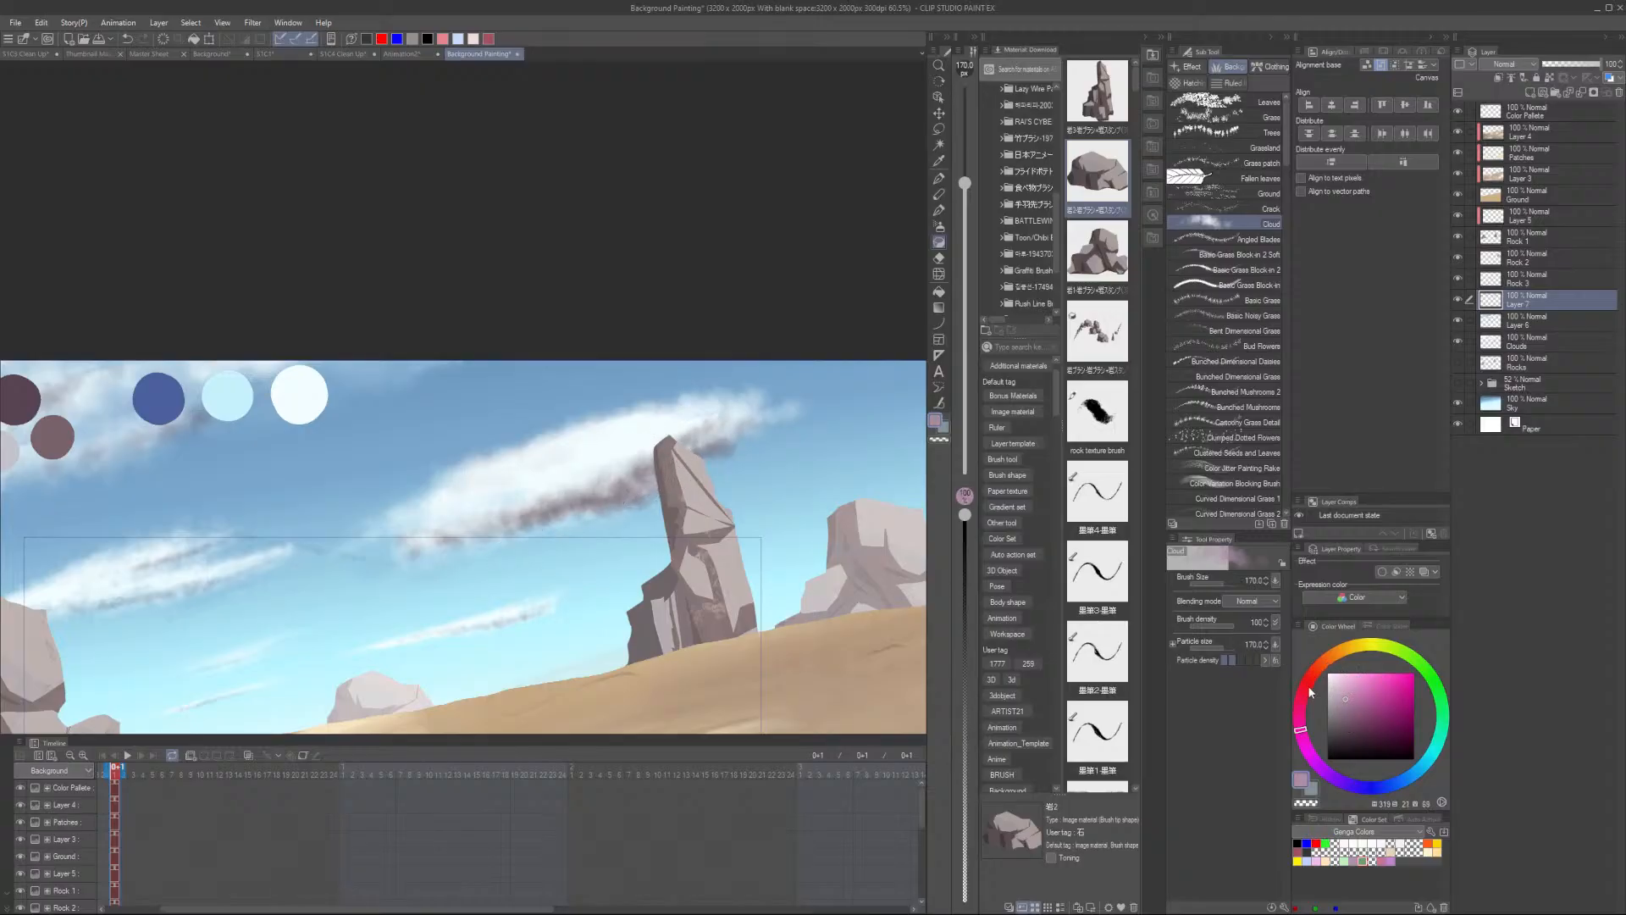
{"action": "left_click", "coordinate": [1358, 687]}
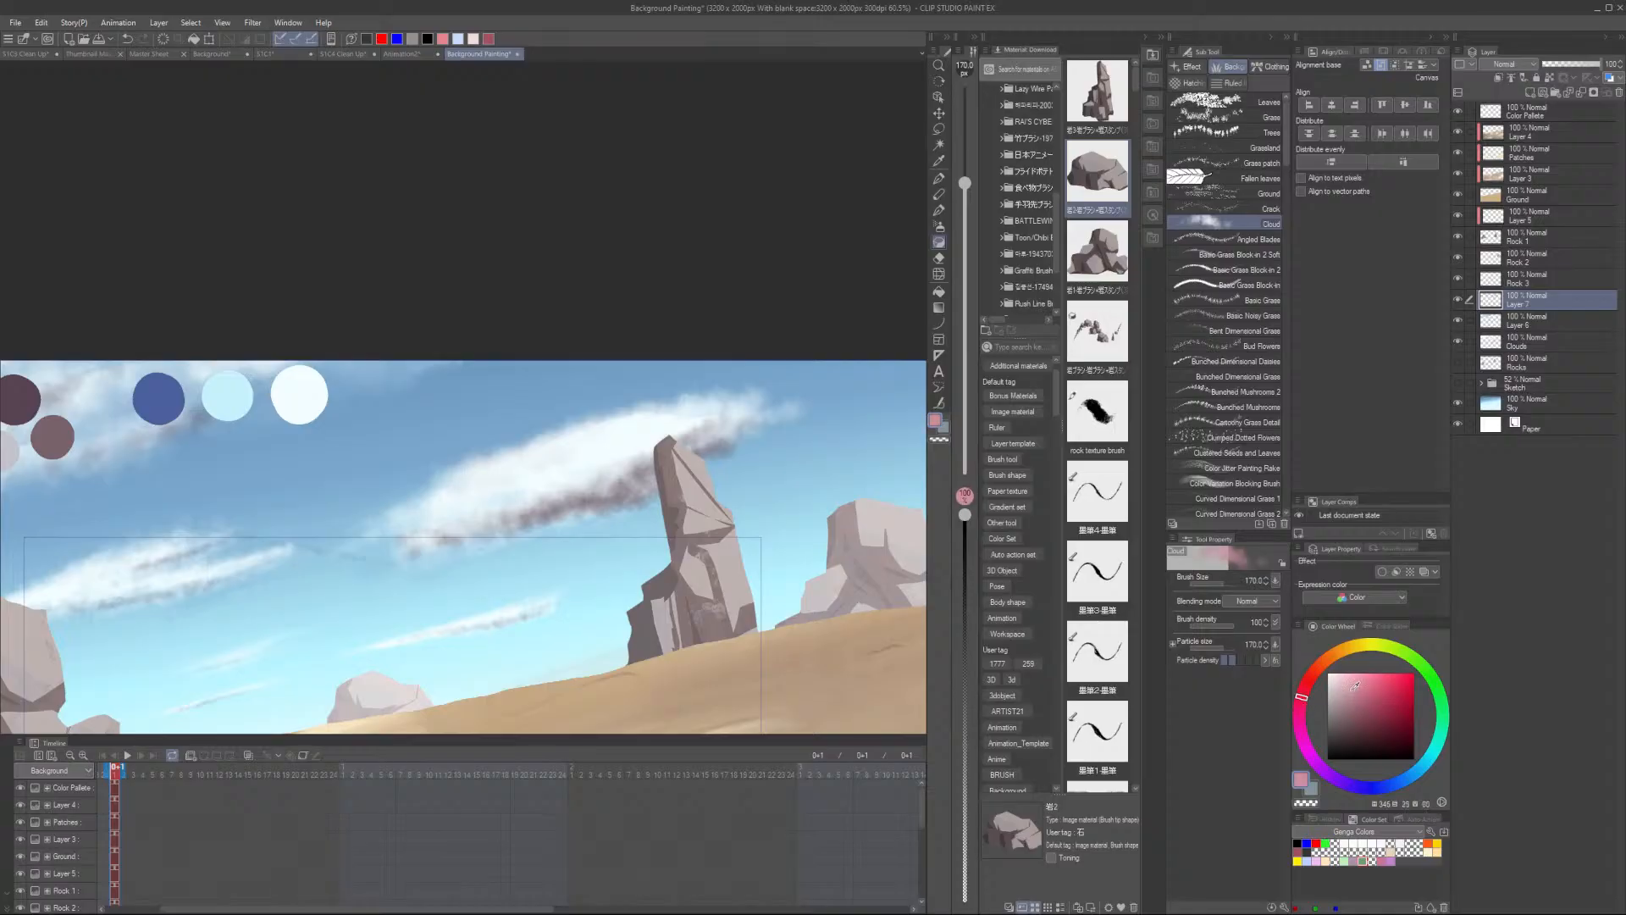
{"action": "scroll", "coordinate": [661, 513], "scroll_direction": "down", "scroll_amount": 2}
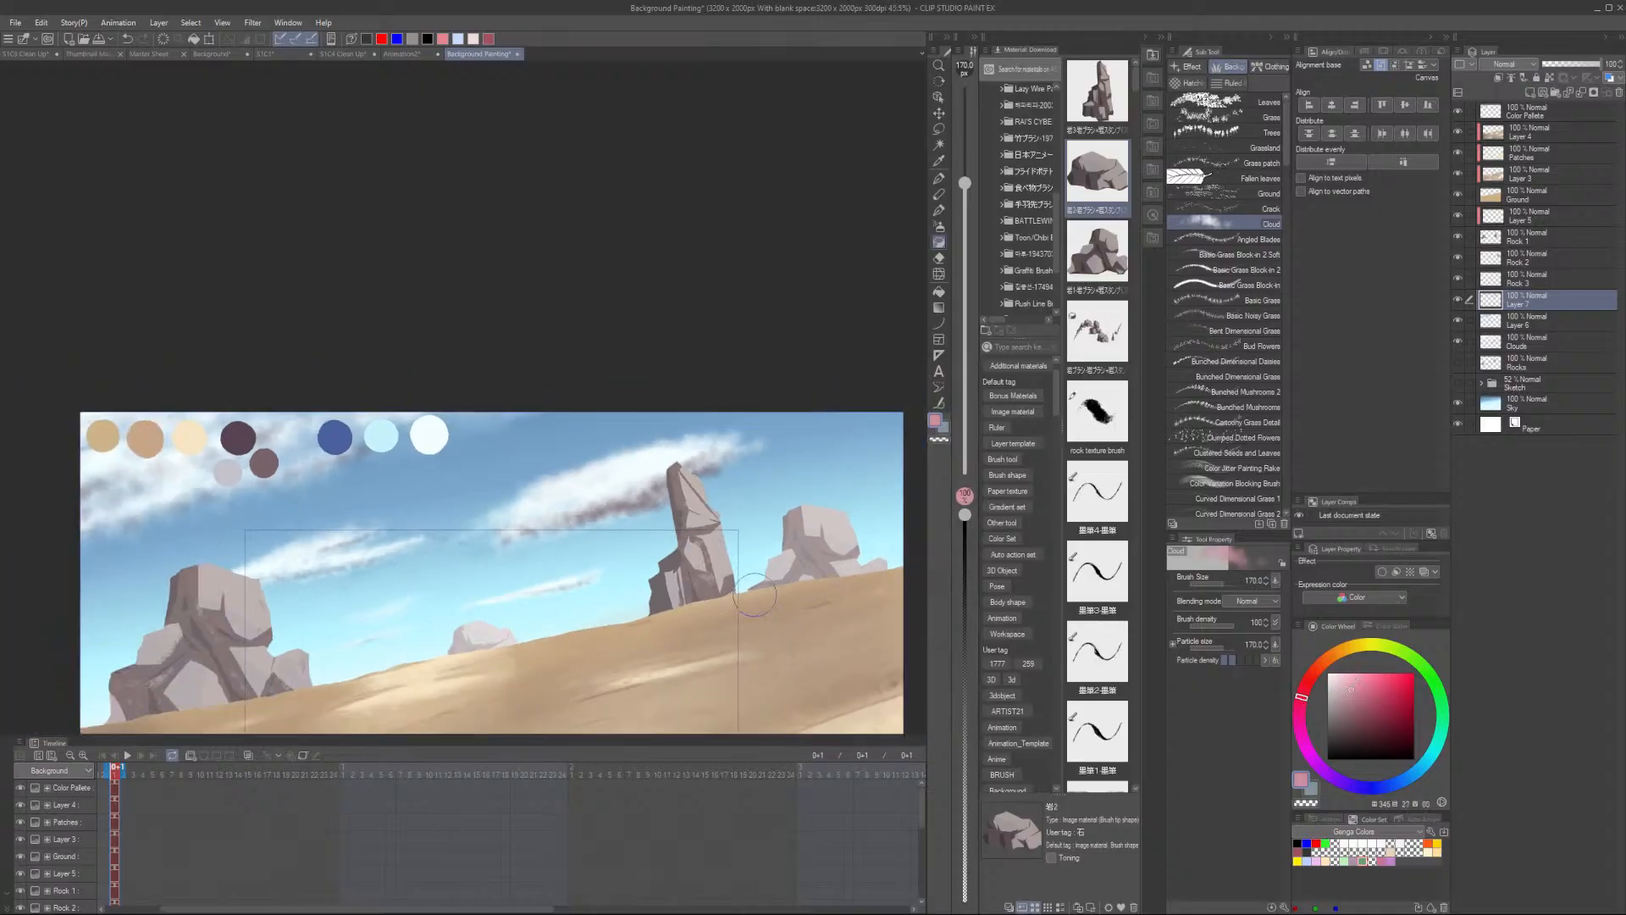
{"action": "scroll", "coordinate": [657, 524], "scroll_direction": "up", "scroll_amount": 2}
{"action": "mouse_move", "coordinate": [591, 447]}
{"action": "left_mouse_down"}
{"action": "mouse_move", "coordinate": [426, 497]}
{"action": "mouse_move", "coordinate": [699, 386]}
{"action": "mouse_move", "coordinate": [422, 483]}
{"action": "mouse_move", "coordinate": [764, 410]}
{"action": "left_mouse_up"}
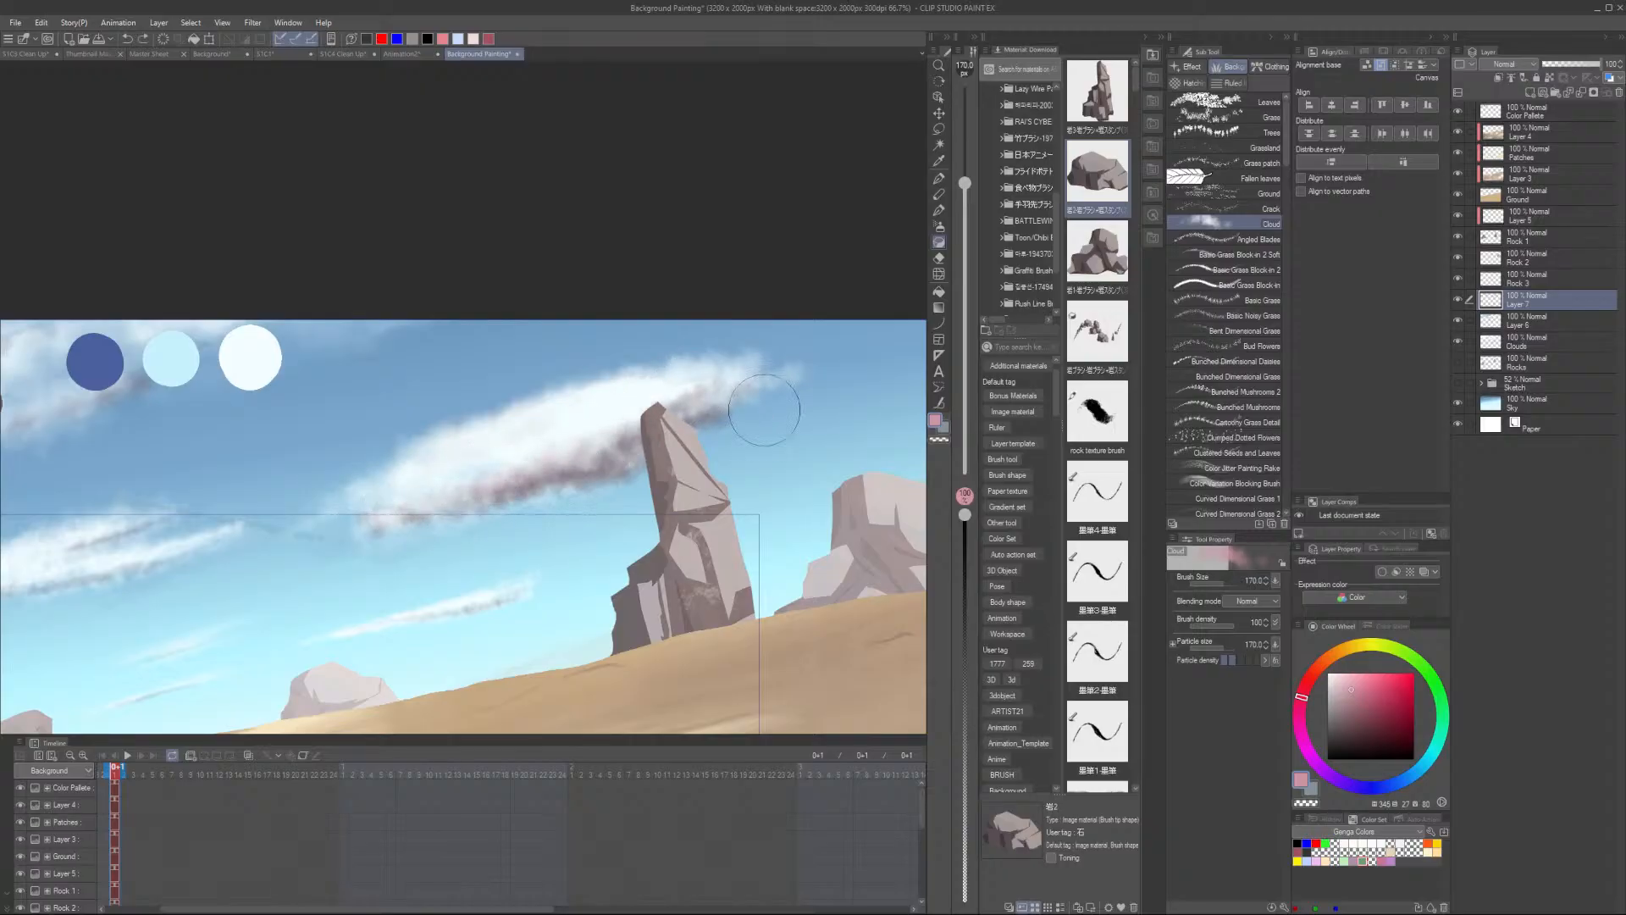
- Pick an orange tone and dab warm light onto the cloud edge beside the tall rock
{"action": "left_click", "coordinate": [1331, 660]}
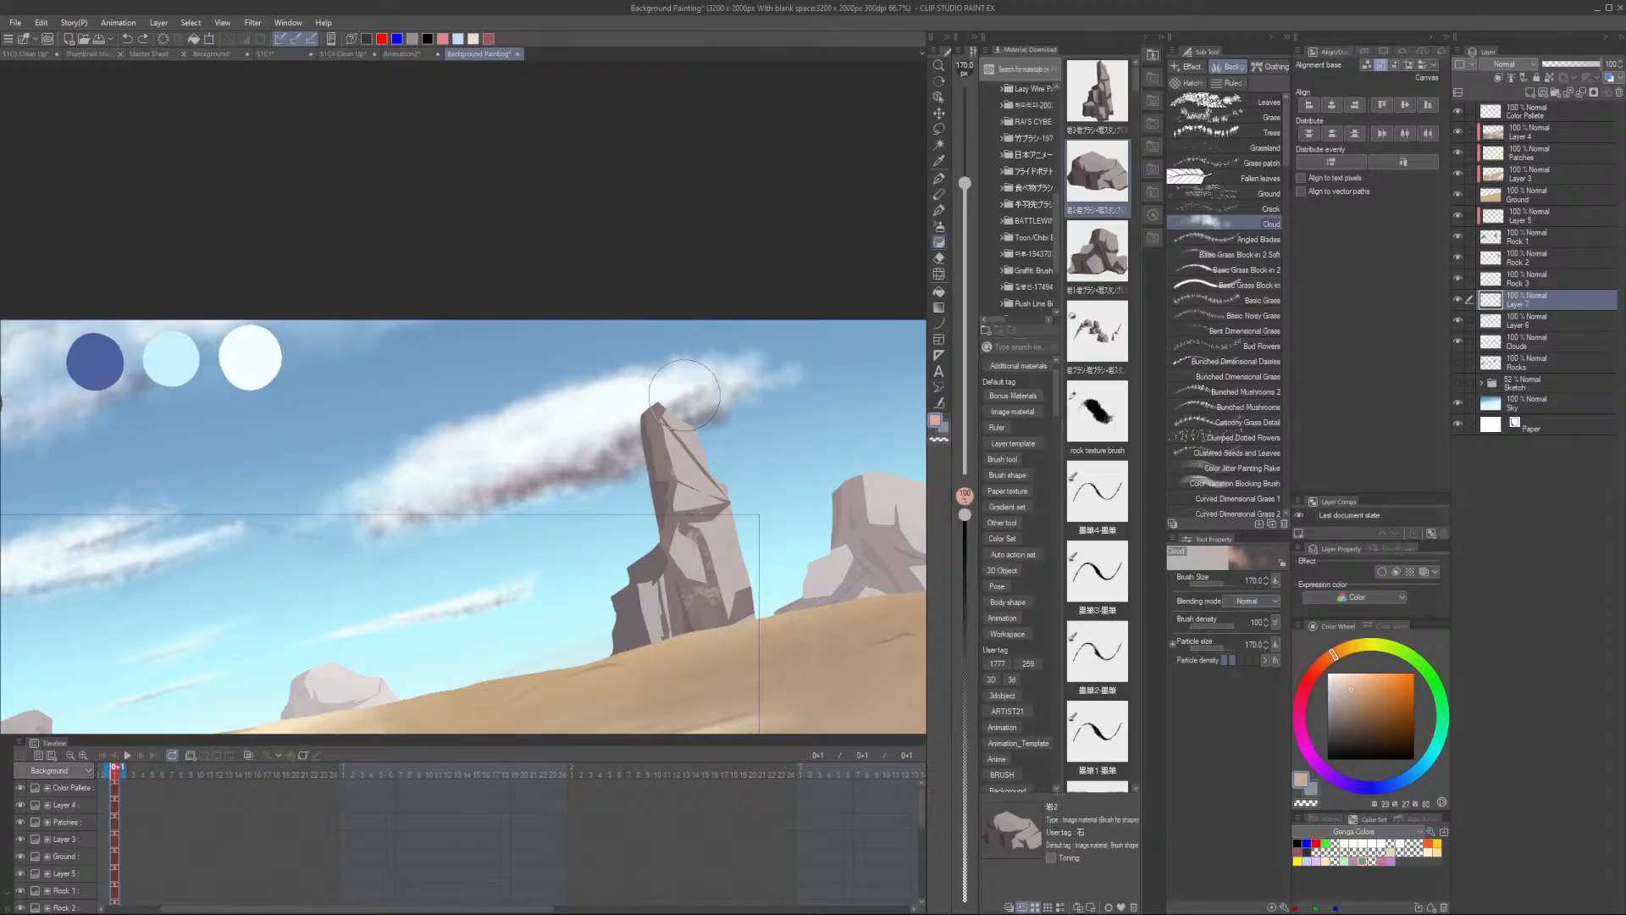
{"action": "mouse_move", "coordinate": [603, 435]}
{"action": "left_mouse_down"}
{"action": "mouse_move", "coordinate": [555, 453]}
{"action": "mouse_move", "coordinate": [616, 430]}
{"action": "mouse_move", "coordinate": [382, 509]}
{"action": "mouse_move", "coordinate": [624, 405]}
{"action": "mouse_move", "coordinate": [625, 425]}
{"action": "mouse_move", "coordinate": [517, 471]}
{"action": "mouse_move", "coordinate": [606, 426]}
{"action": "left_mouse_up"}
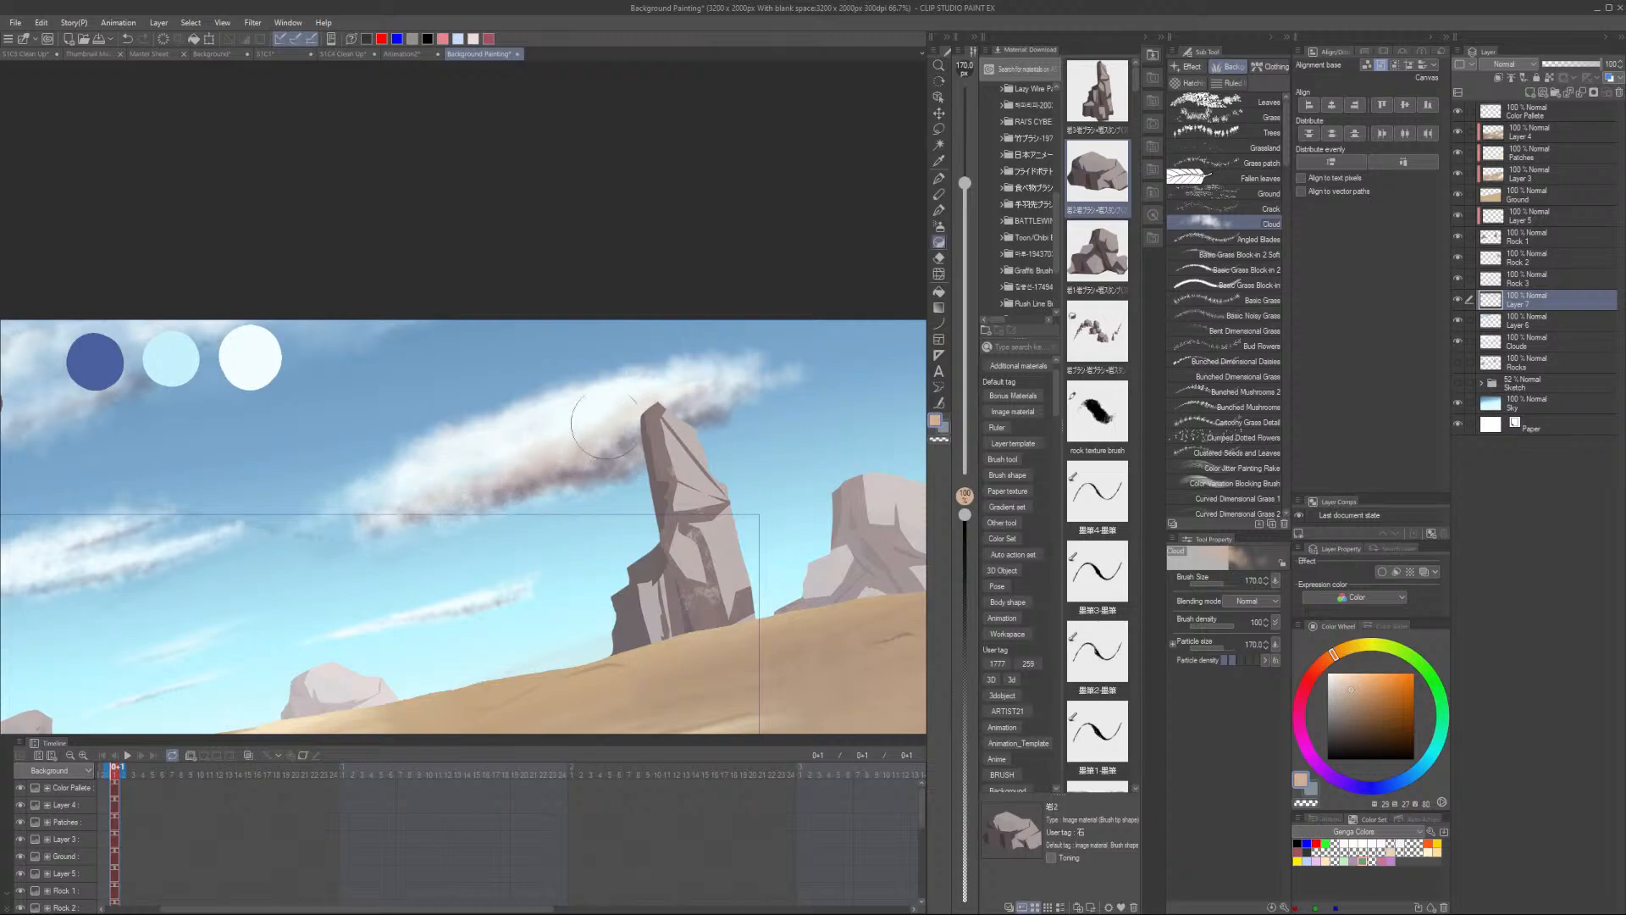
{"action": "scroll", "coordinate": [793, 353], "scroll_direction": "down", "scroll_amount": 3}
{"action": "scroll", "coordinate": [793, 353], "scroll_direction": "up", "scroll_amount": 3}
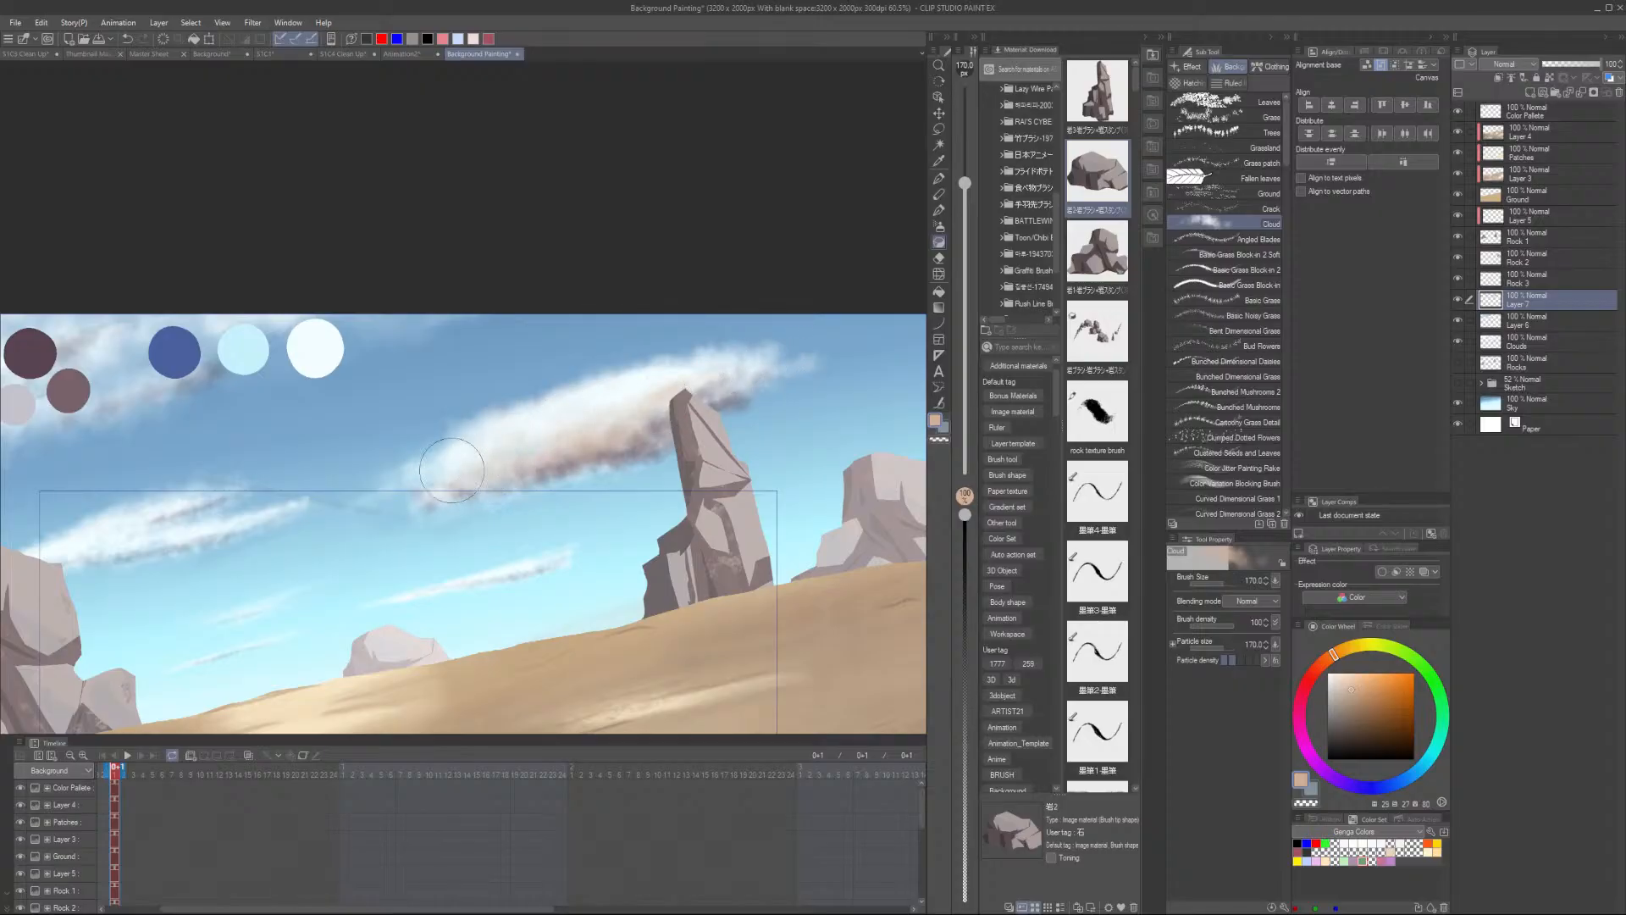
- Sample the light cloud color, reduce the brush to size 80, and dab highlights on the cloud near the rock top
{"action": "left_click", "coordinate": [451, 470], "text": "alt"}
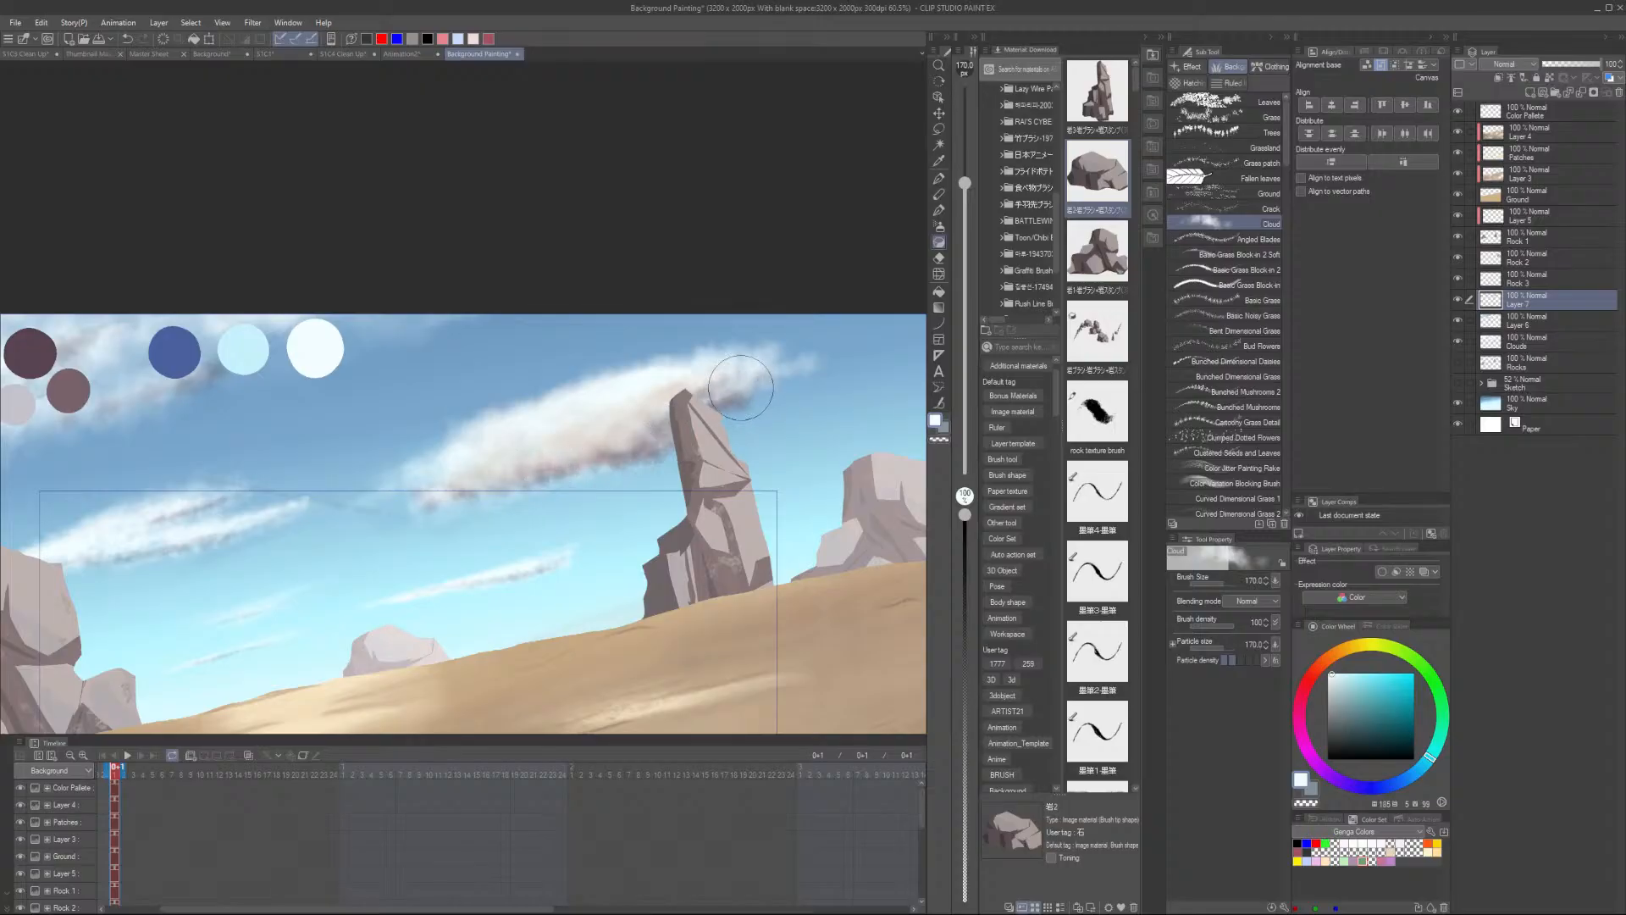
{"action": "scroll", "coordinate": [740, 387], "scroll_direction": "down", "scroll_amount": 3}
{"action": "scroll", "coordinate": [349, 490], "scroll_direction": "up", "scroll_amount": 3}
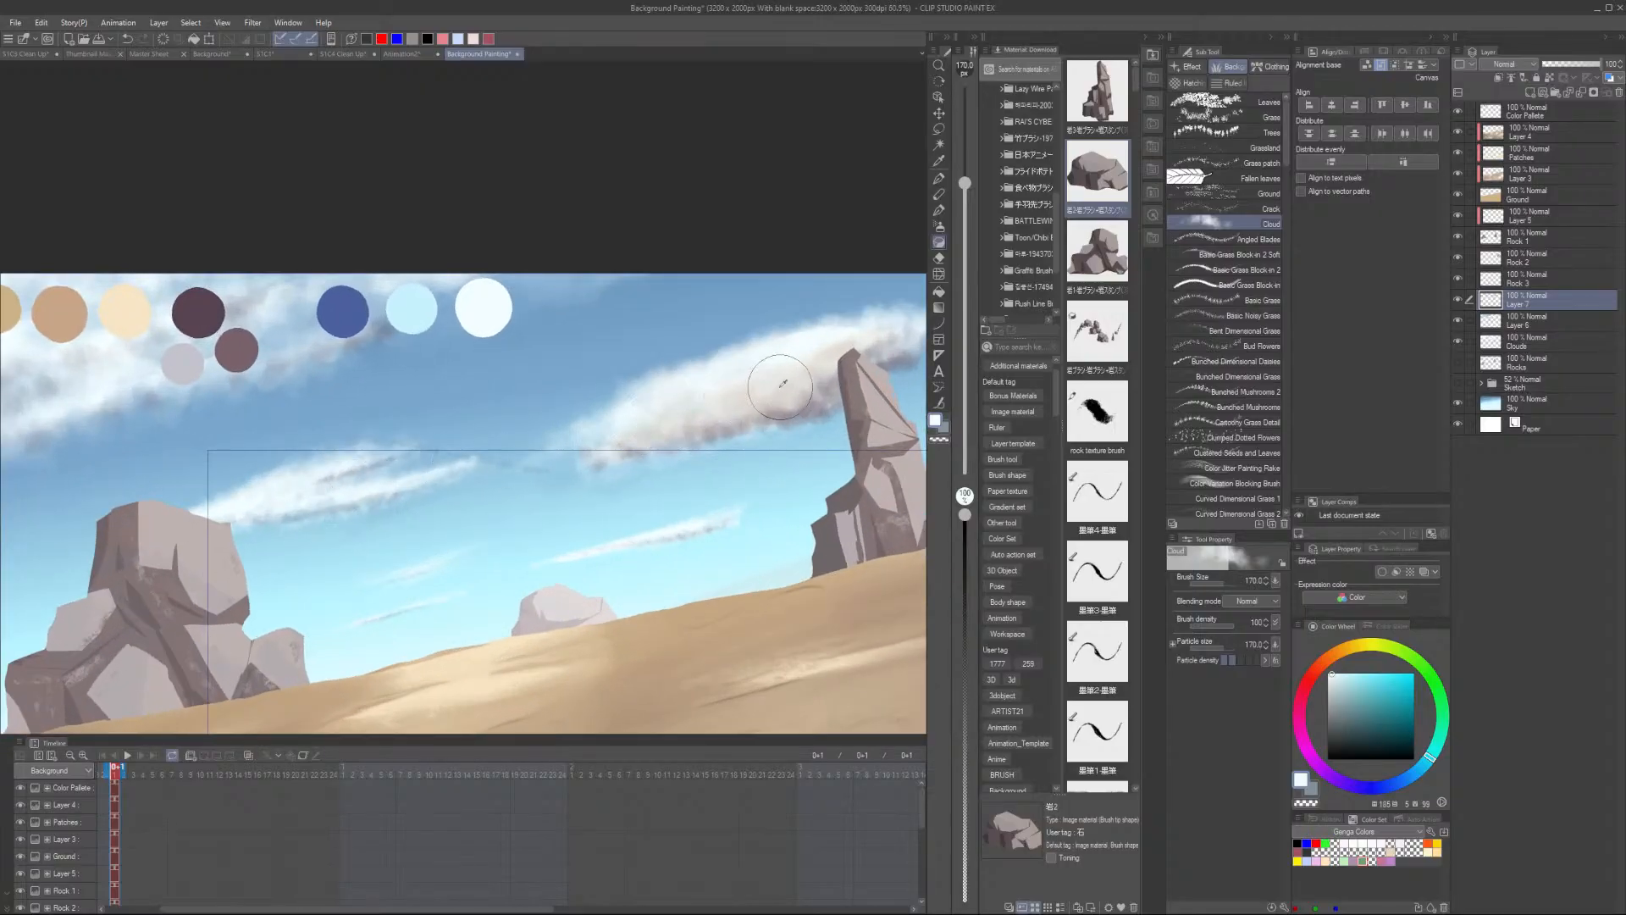
{"action": "left_click", "coordinate": [783, 385], "text": "alt"}
{"action": "key", "text": "bracketleft"}
{"action": "key", "text": "bracketleft"}
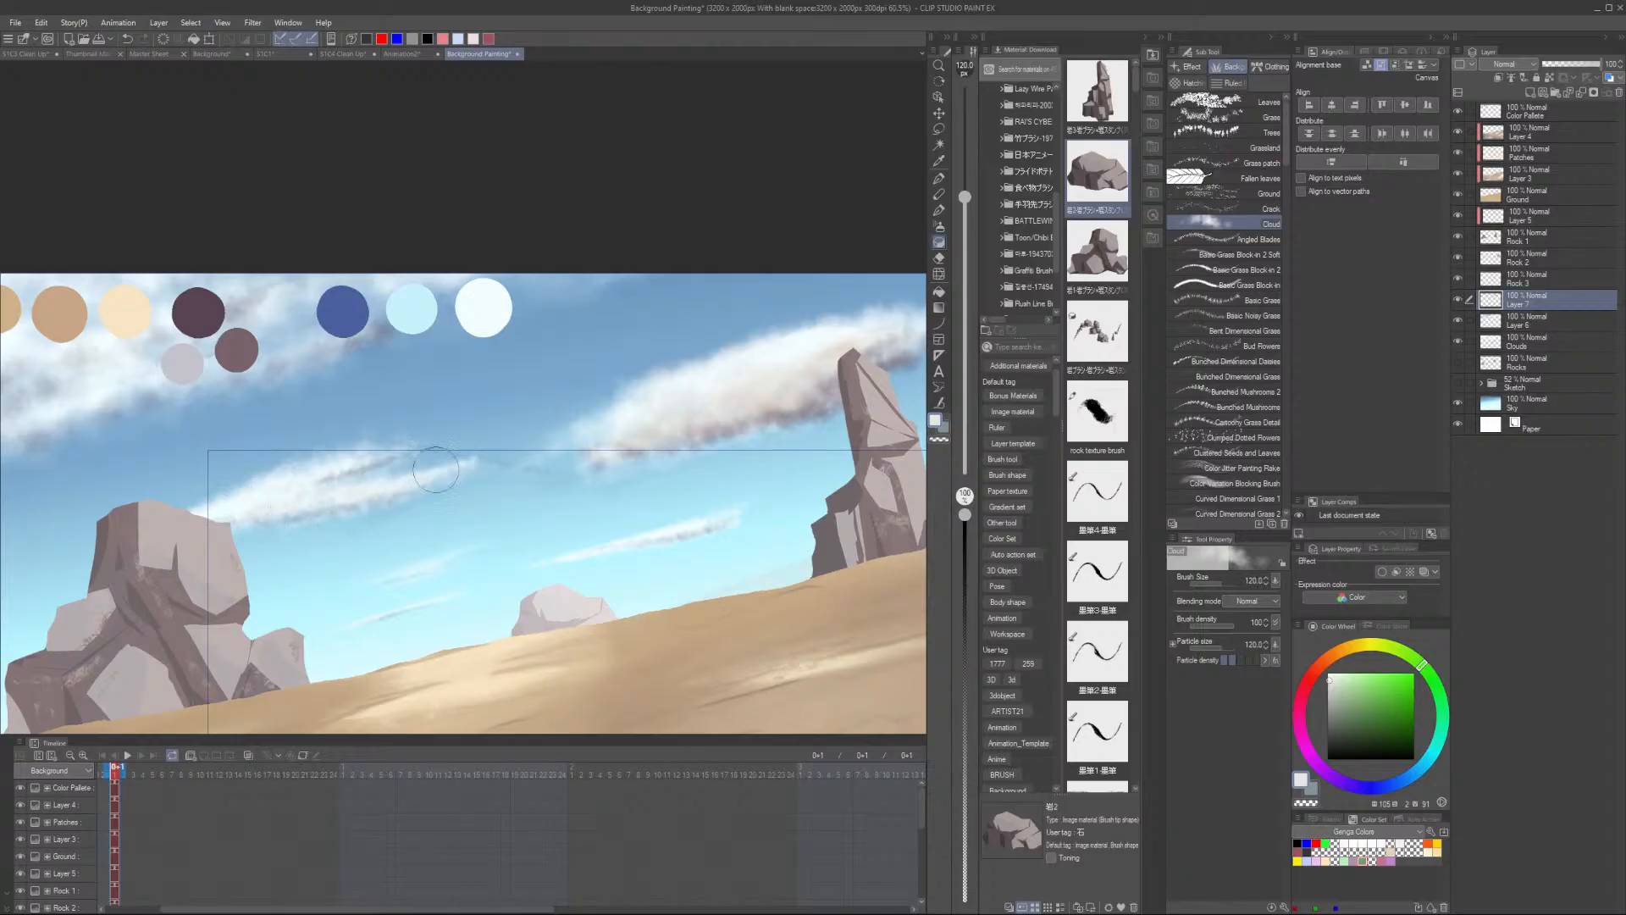
{"action": "key", "text": "bracketleft"}
{"action": "key", "text": "bracketleft"}
{"action": "left_click", "coordinate": [786, 398], "text": "alt"}
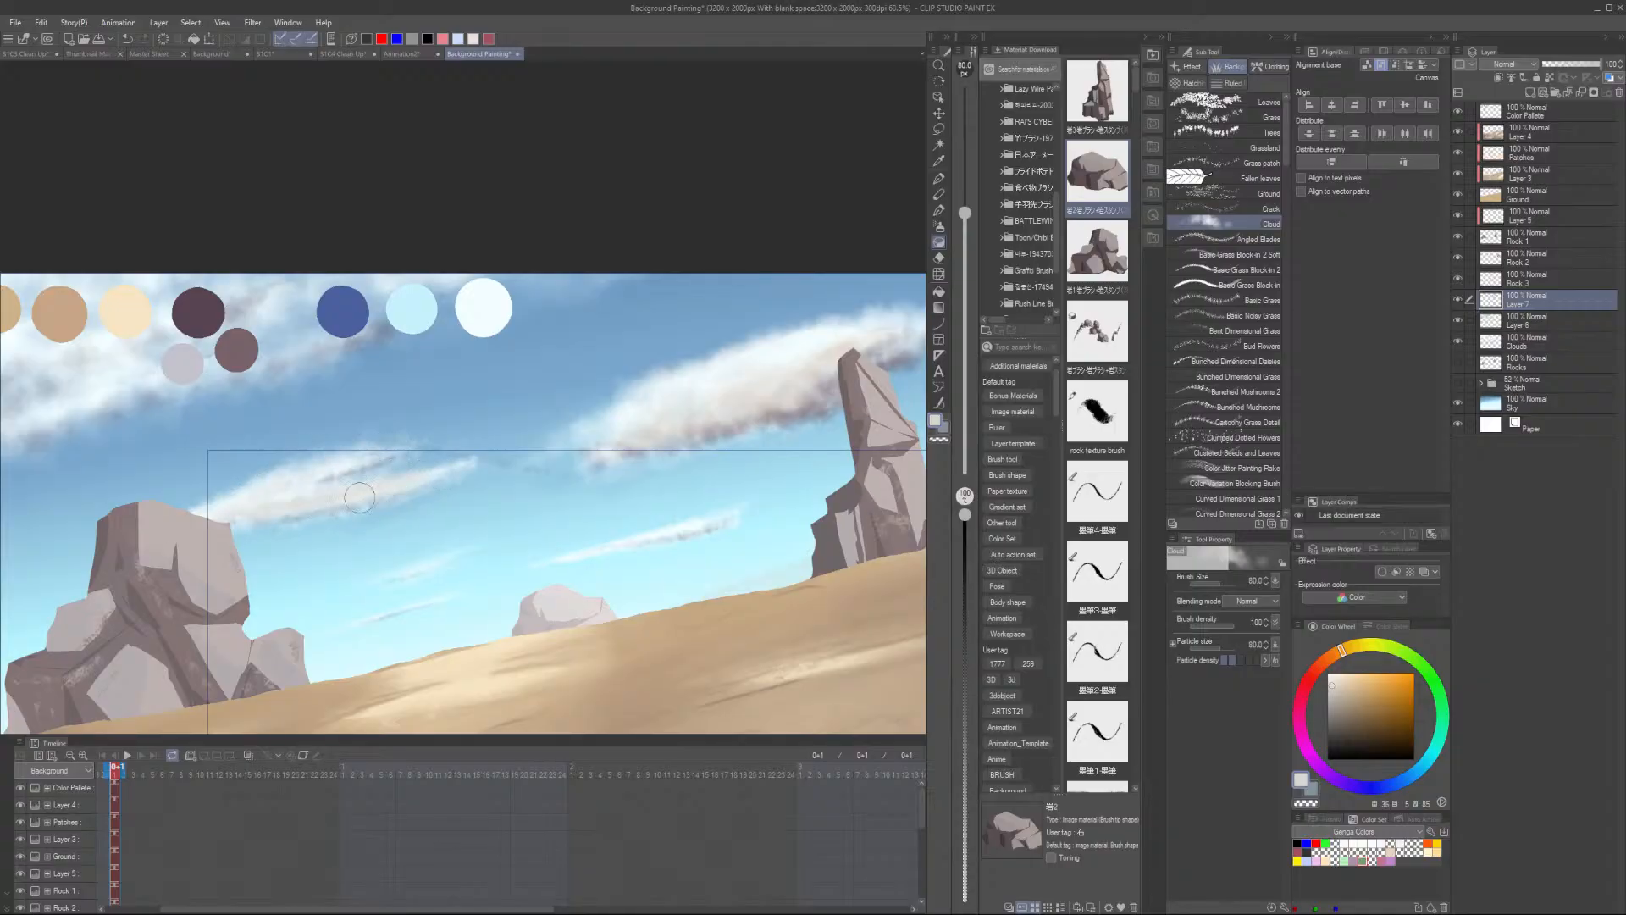
- Pick a pale yellow and brush a warm glow along the thin cloud streak on the left
{"action": "scroll", "coordinate": [595, 450], "scroll_direction": "down", "scroll_amount": 2}
{"action": "scroll", "coordinate": [629, 495], "scroll_direction": "up", "scroll_amount": 3}
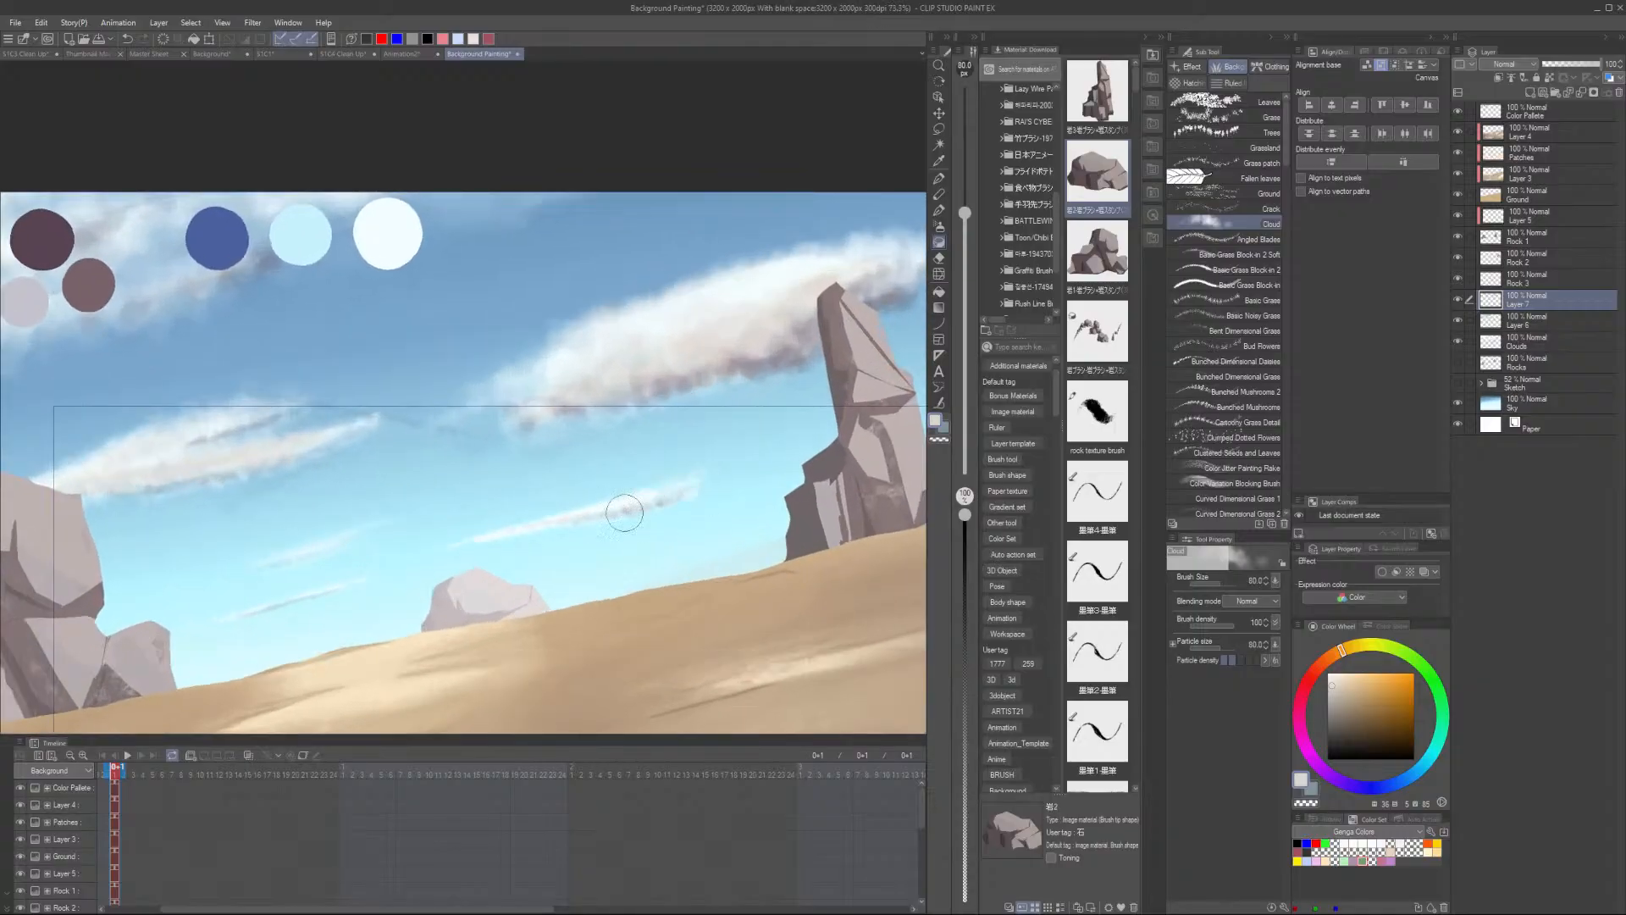
{"action": "scroll", "coordinate": [396, 544], "scroll_direction": "down", "scroll_amount": 2}
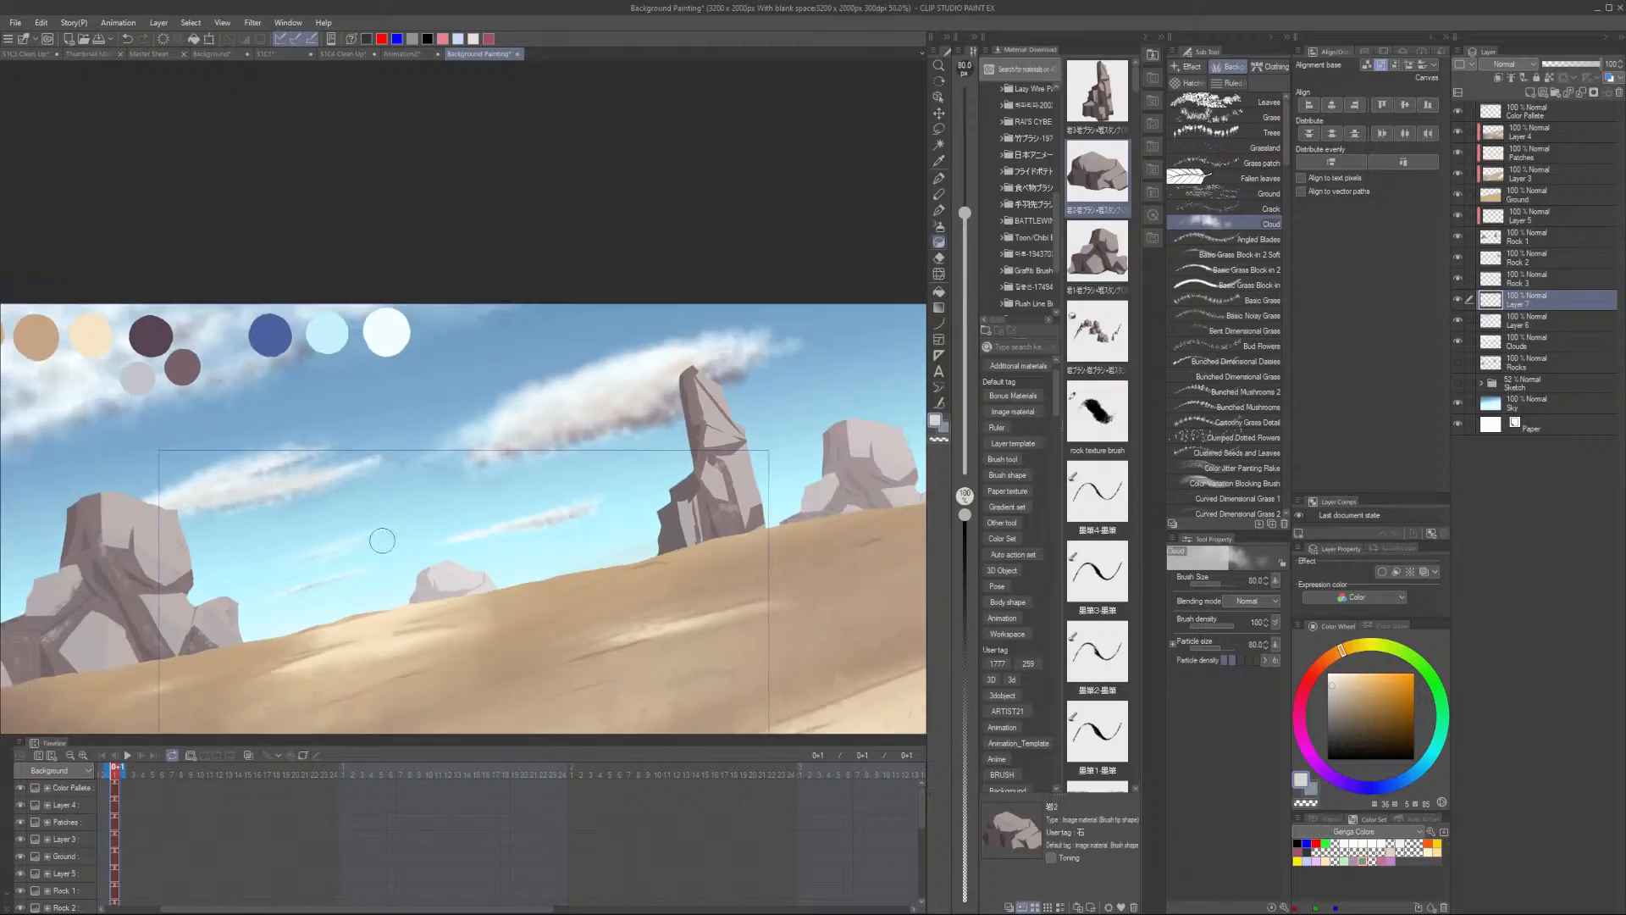
{"action": "scroll", "coordinate": [374, 537], "scroll_direction": "up", "scroll_amount": 2}
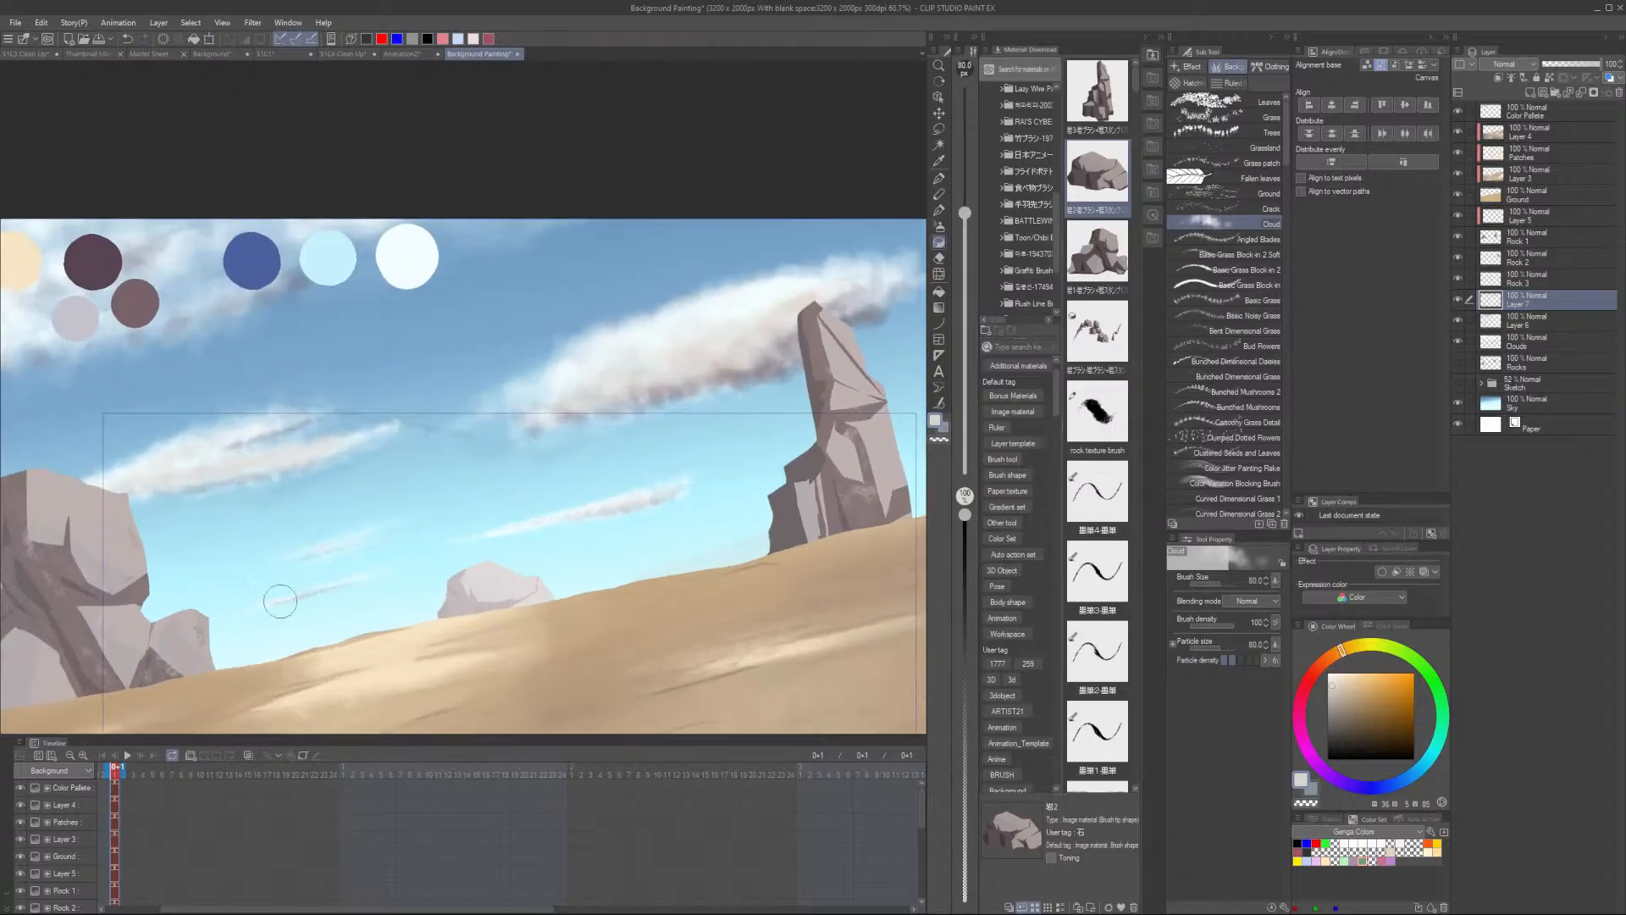
{"action": "scroll", "coordinate": [280, 601], "scroll_direction": "down", "scroll_amount": 2}
{"action": "scroll", "coordinate": [624, 448], "scroll_direction": "up", "scroll_amount": 1}
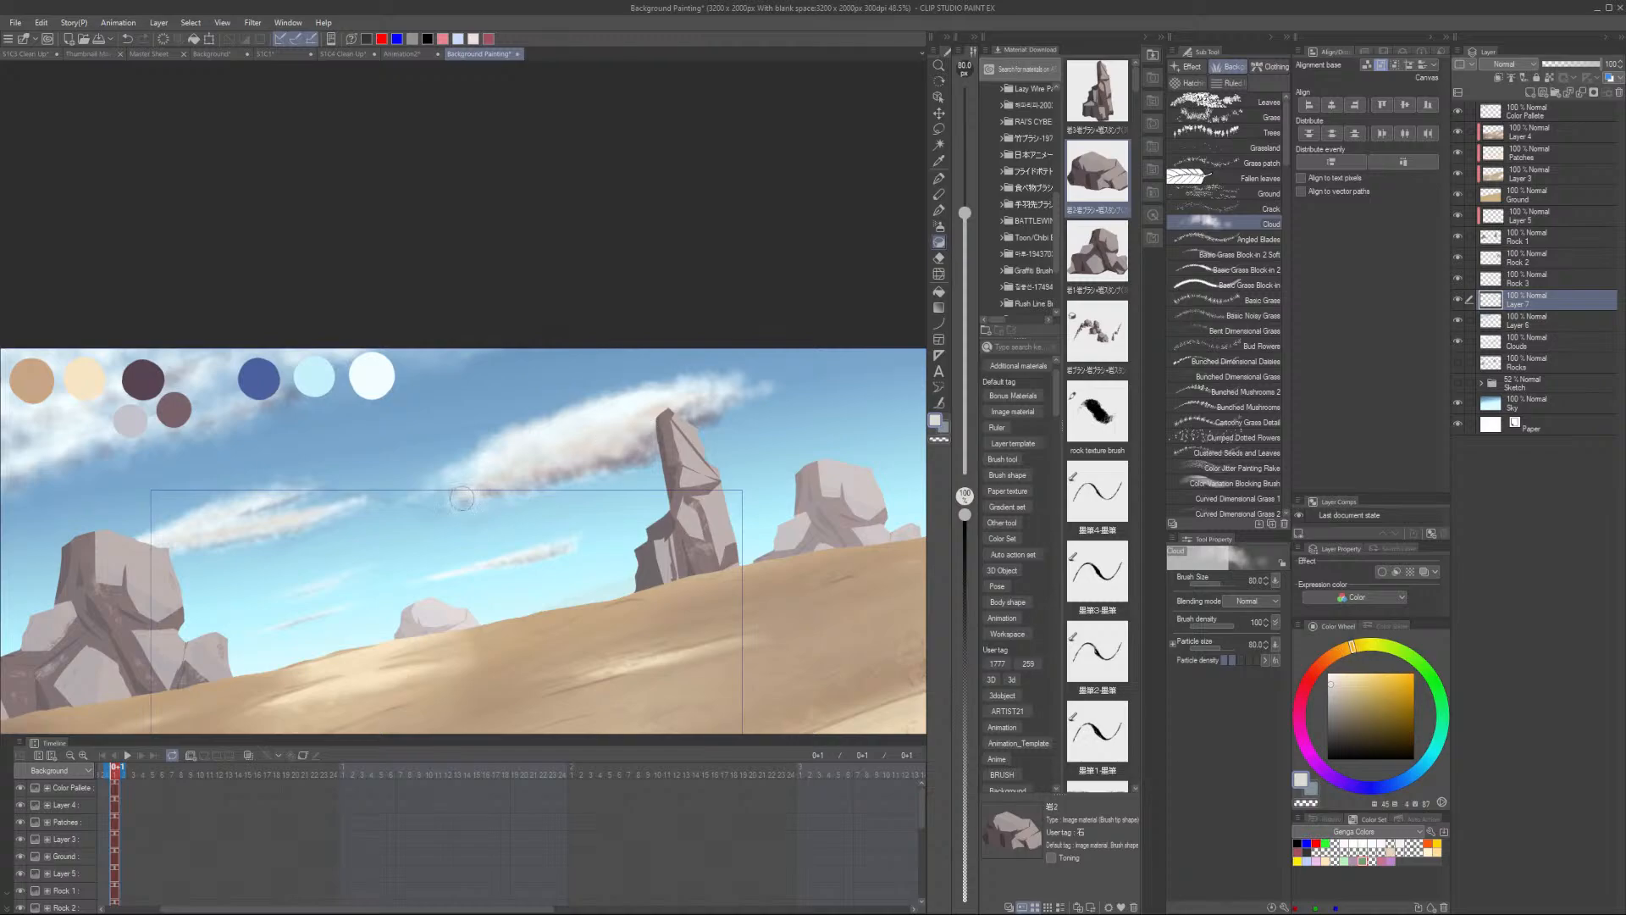
{"action": "scroll", "coordinate": [462, 499], "scroll_direction": "up", "scroll_amount": 1}
{"action": "left_click", "coordinate": [1371, 690]}
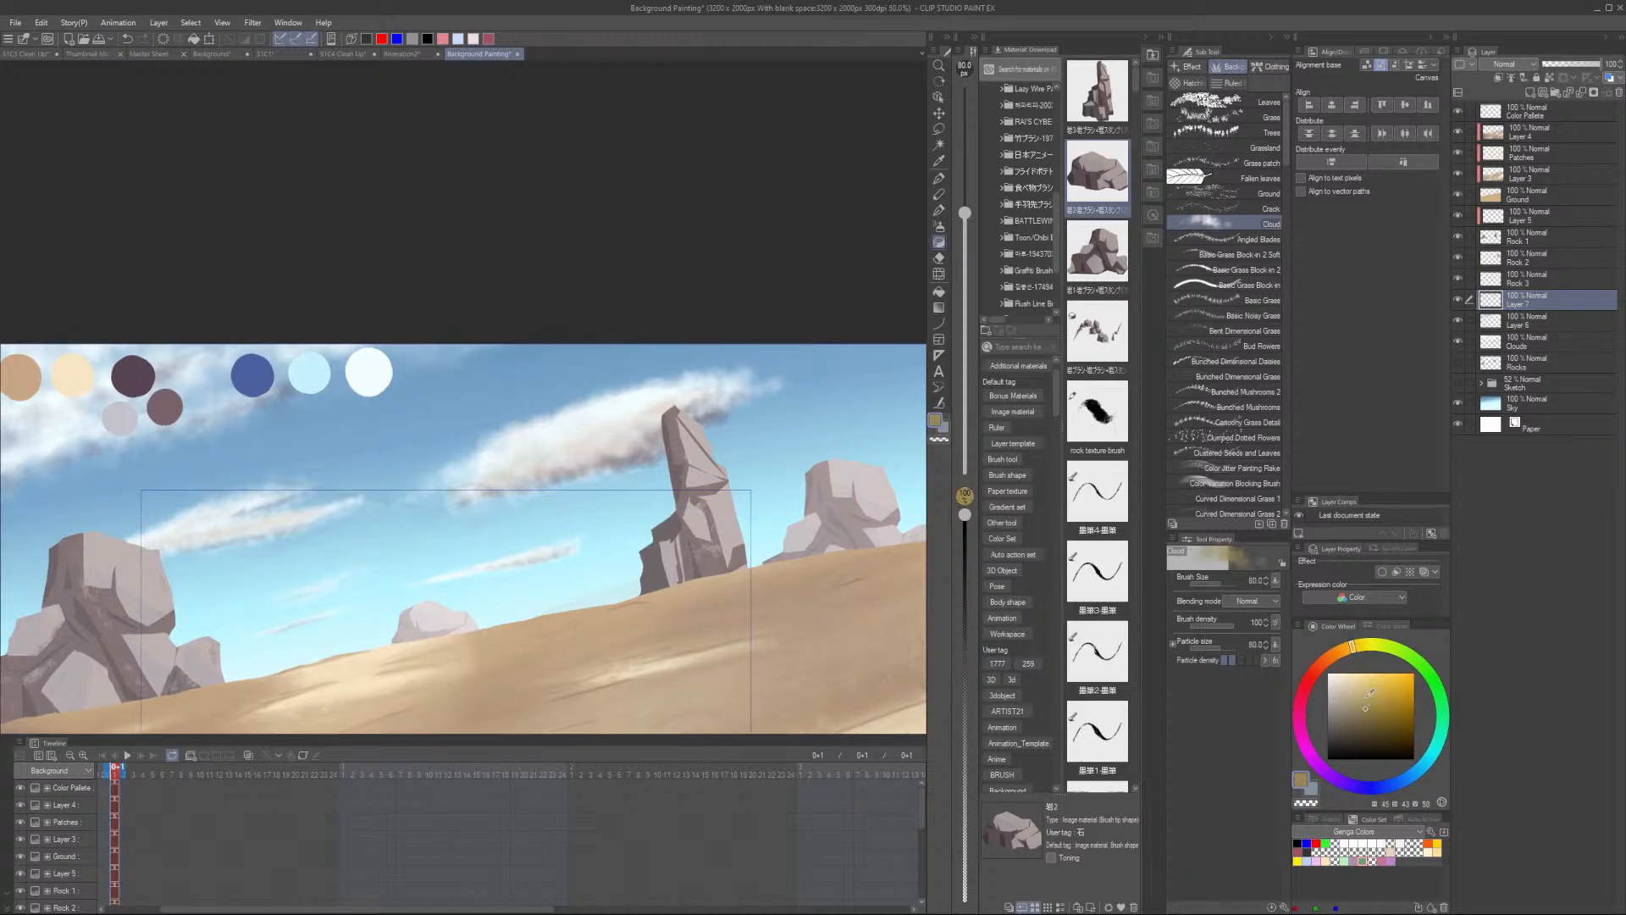
{"action": "left_click_drag", "start_coordinate": [243, 519], "coordinate": [539, 533]}
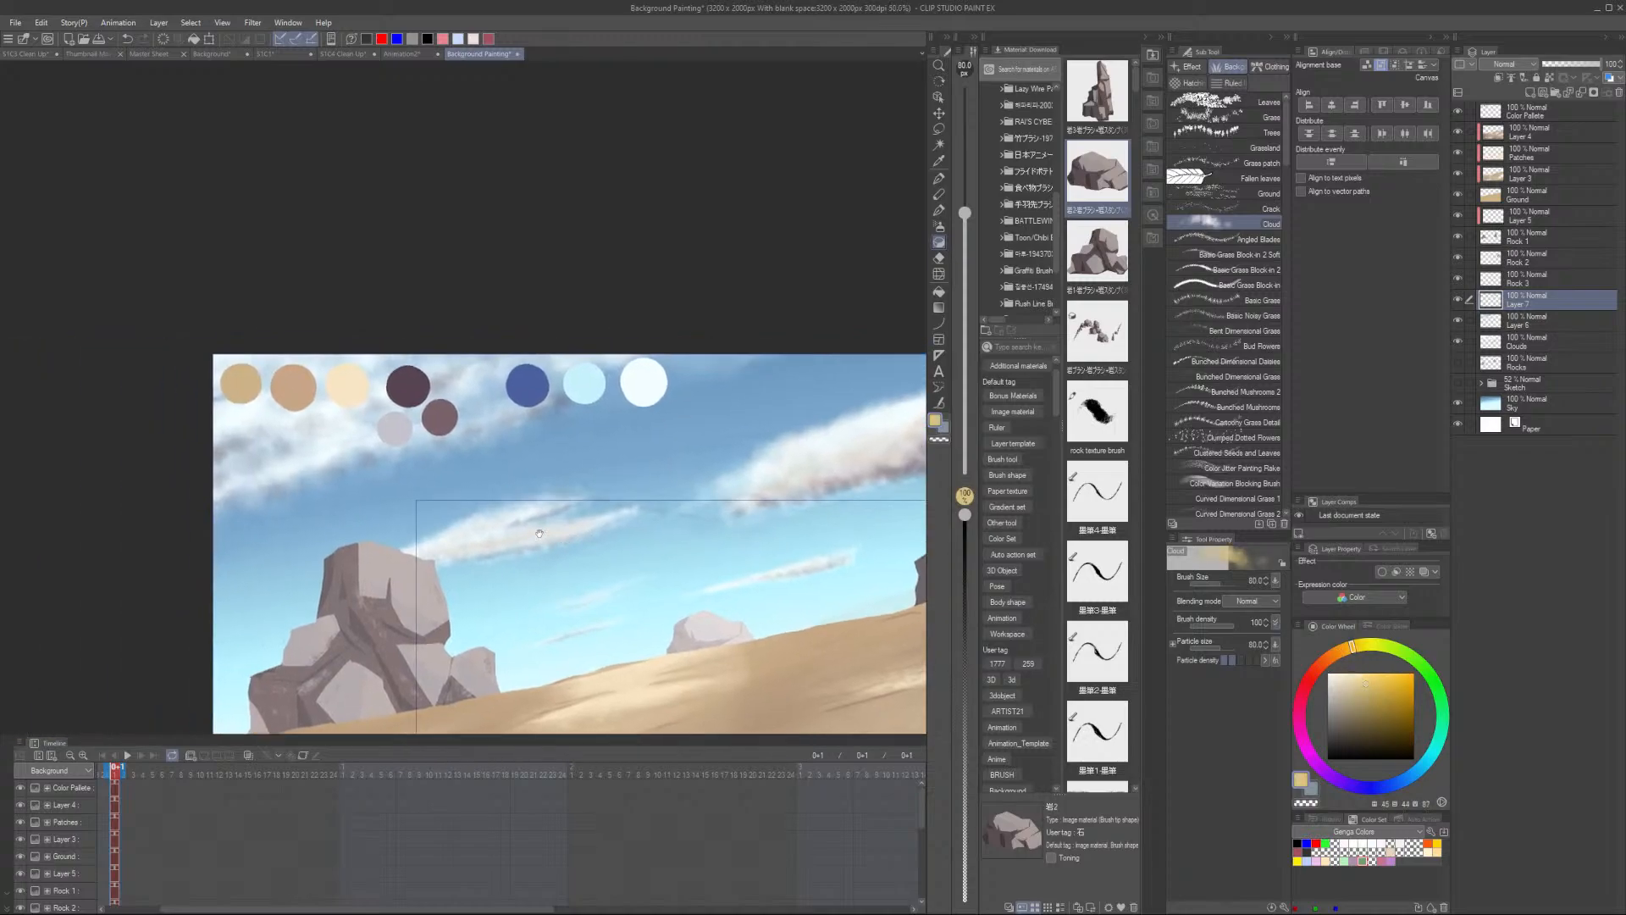
- Enlarge the brush to size 200 and sweep yellow light across the upper left clouds
{"action": "key", "text": "]"}
{"action": "key", "text": "]"}
{"action": "key", "text": "]"}
{"action": "key", "text": "]"}
{"action": "key", "text": "]"}
{"action": "key", "text": "]"}
{"action": "key", "text": "]"}
{"action": "left_click_drag", "start_coordinate": [456, 404], "coordinate": [321, 439]}
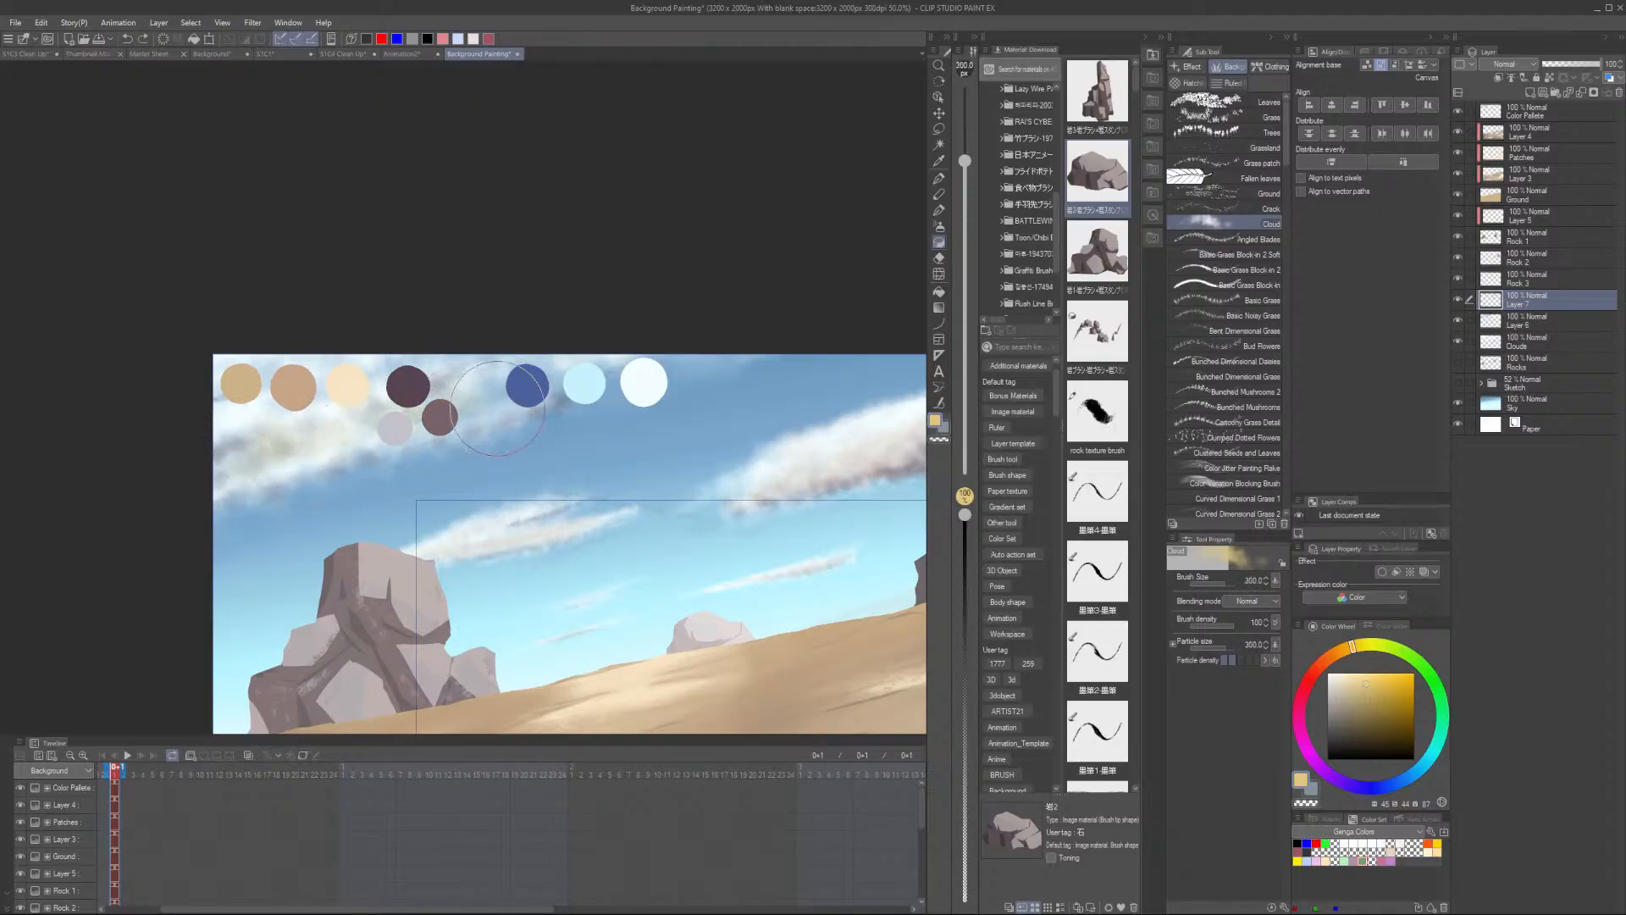
{"action": "key", "text": "["}
{"action": "key", "text": "["}
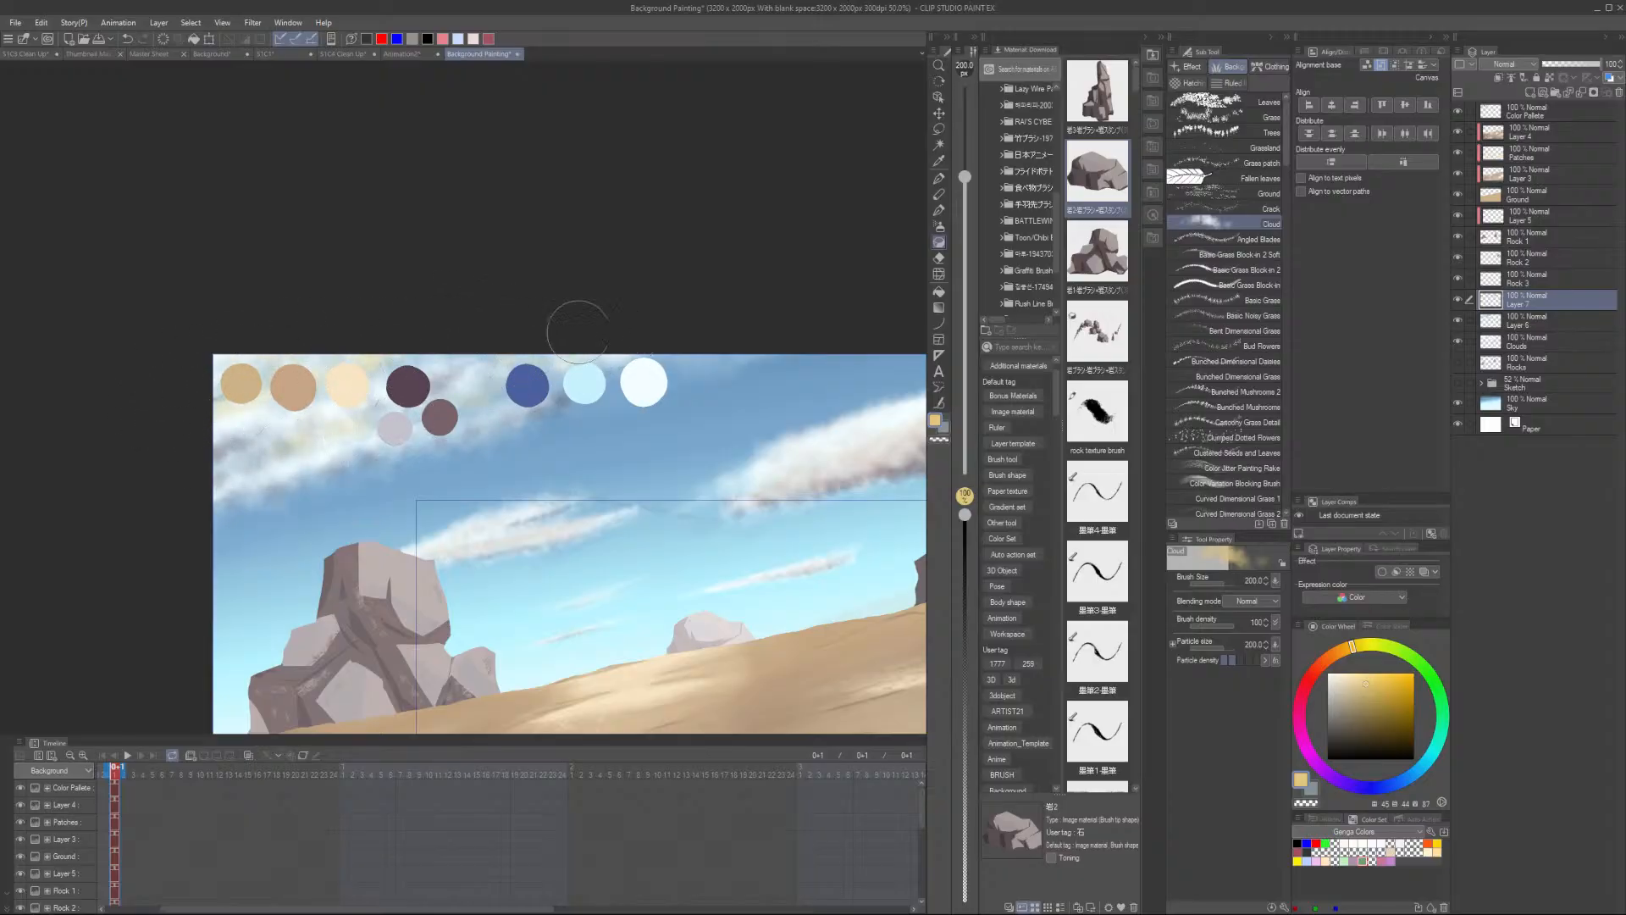
{"action": "scroll", "coordinate": [237, 424], "scroll_direction": "down", "scroll_amount": 7}
{"action": "scroll", "coordinate": [423, 465], "scroll_direction": "up", "scroll_amount": 8}
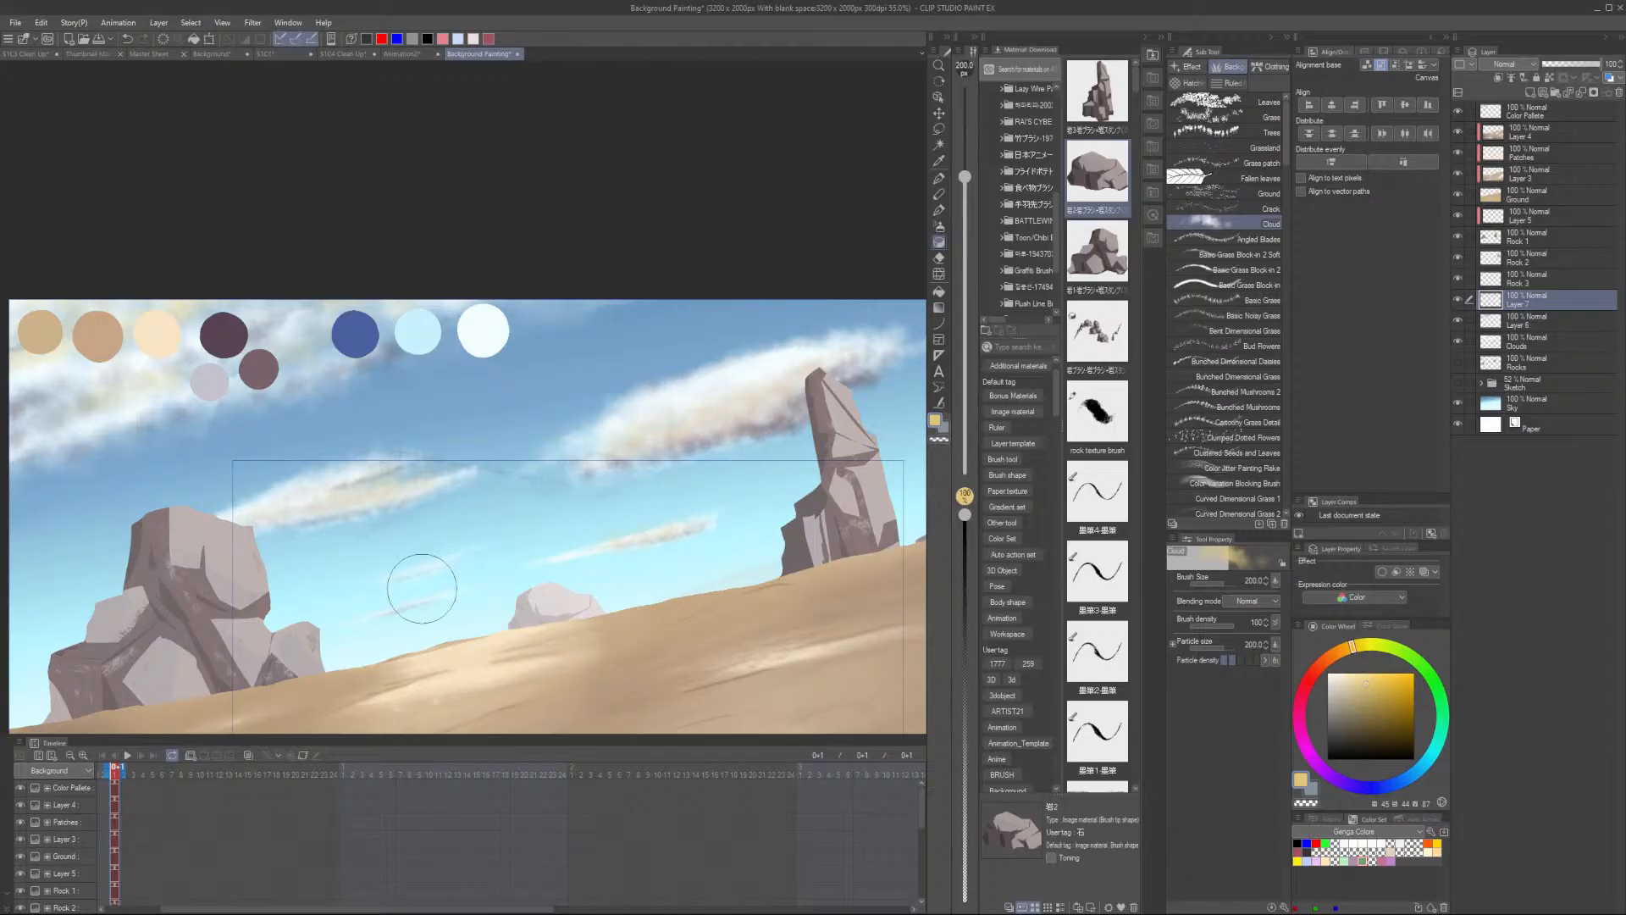
{"action": "scroll", "coordinate": [424, 585], "scroll_direction": "down", "scroll_amount": 2}
{"action": "scroll", "coordinate": [508, 584], "scroll_direction": "down", "scroll_amount": 1}
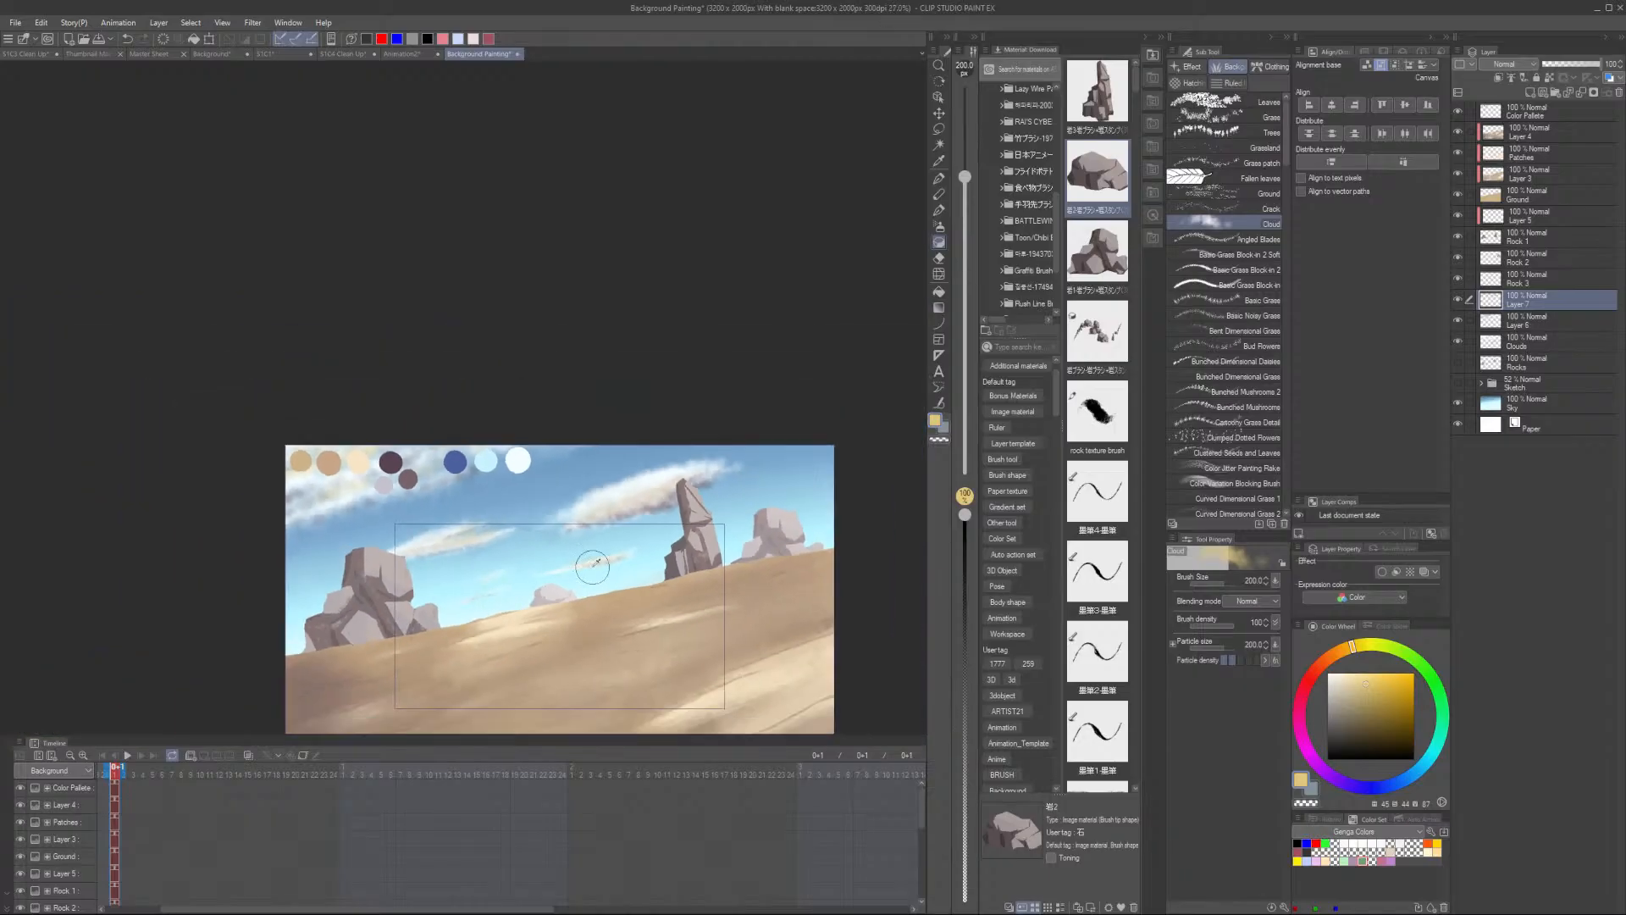
- Lower the cloud layer's saturation with Hue/Saturation/Luminosity
{"action": "key", "text": "ctrl+u"}
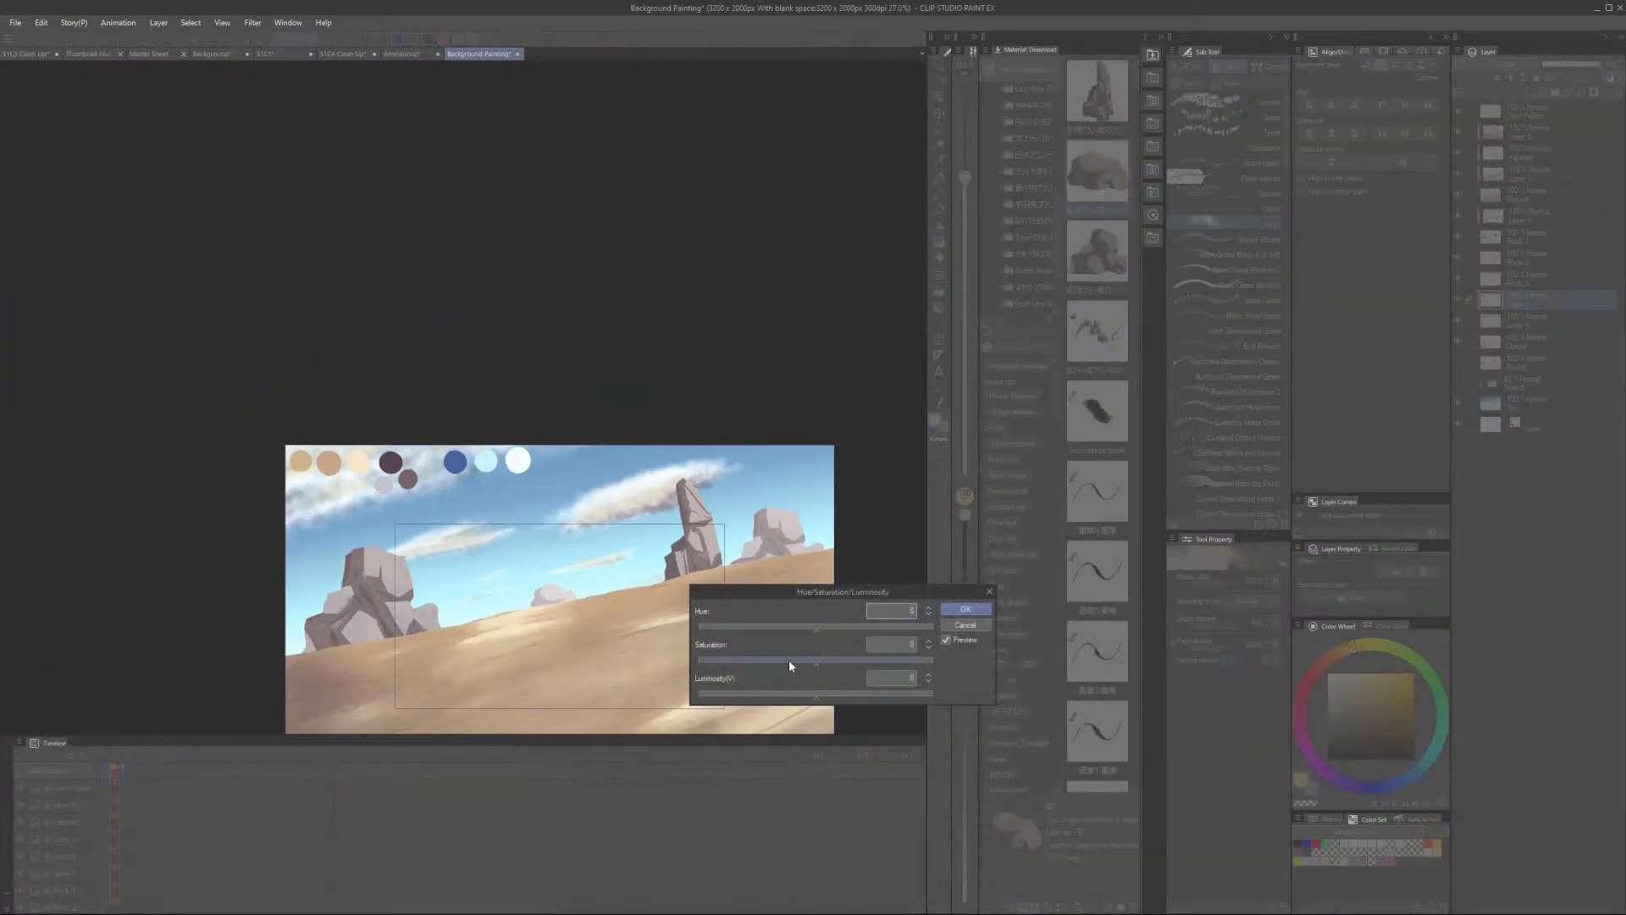
{"action": "left_click_drag", "start_coordinate": [789, 661], "coordinate": [718, 660]}
{"action": "left_click", "coordinate": [965, 610]}
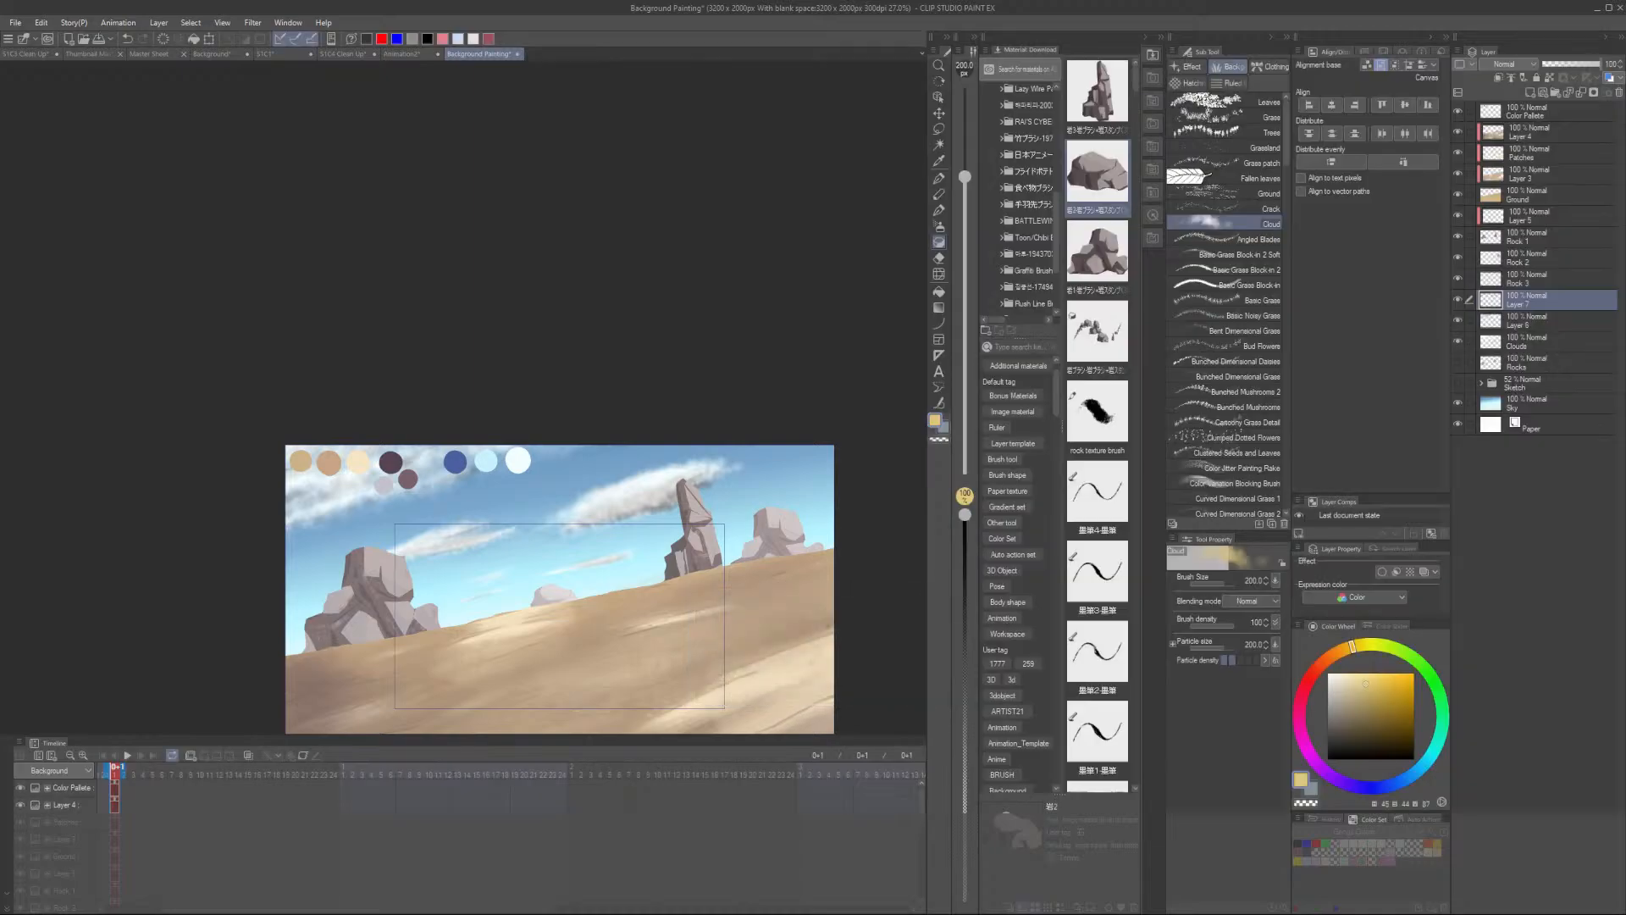
- Alternately sample sky and cloud colors and dab soft highlights onto the clouds around the tall rock
{"action": "scroll", "coordinate": [690, 529], "scroll_direction": "up", "scroll_amount": 2}
{"action": "scroll", "coordinate": [661, 581], "scroll_direction": "down", "scroll_amount": 1}
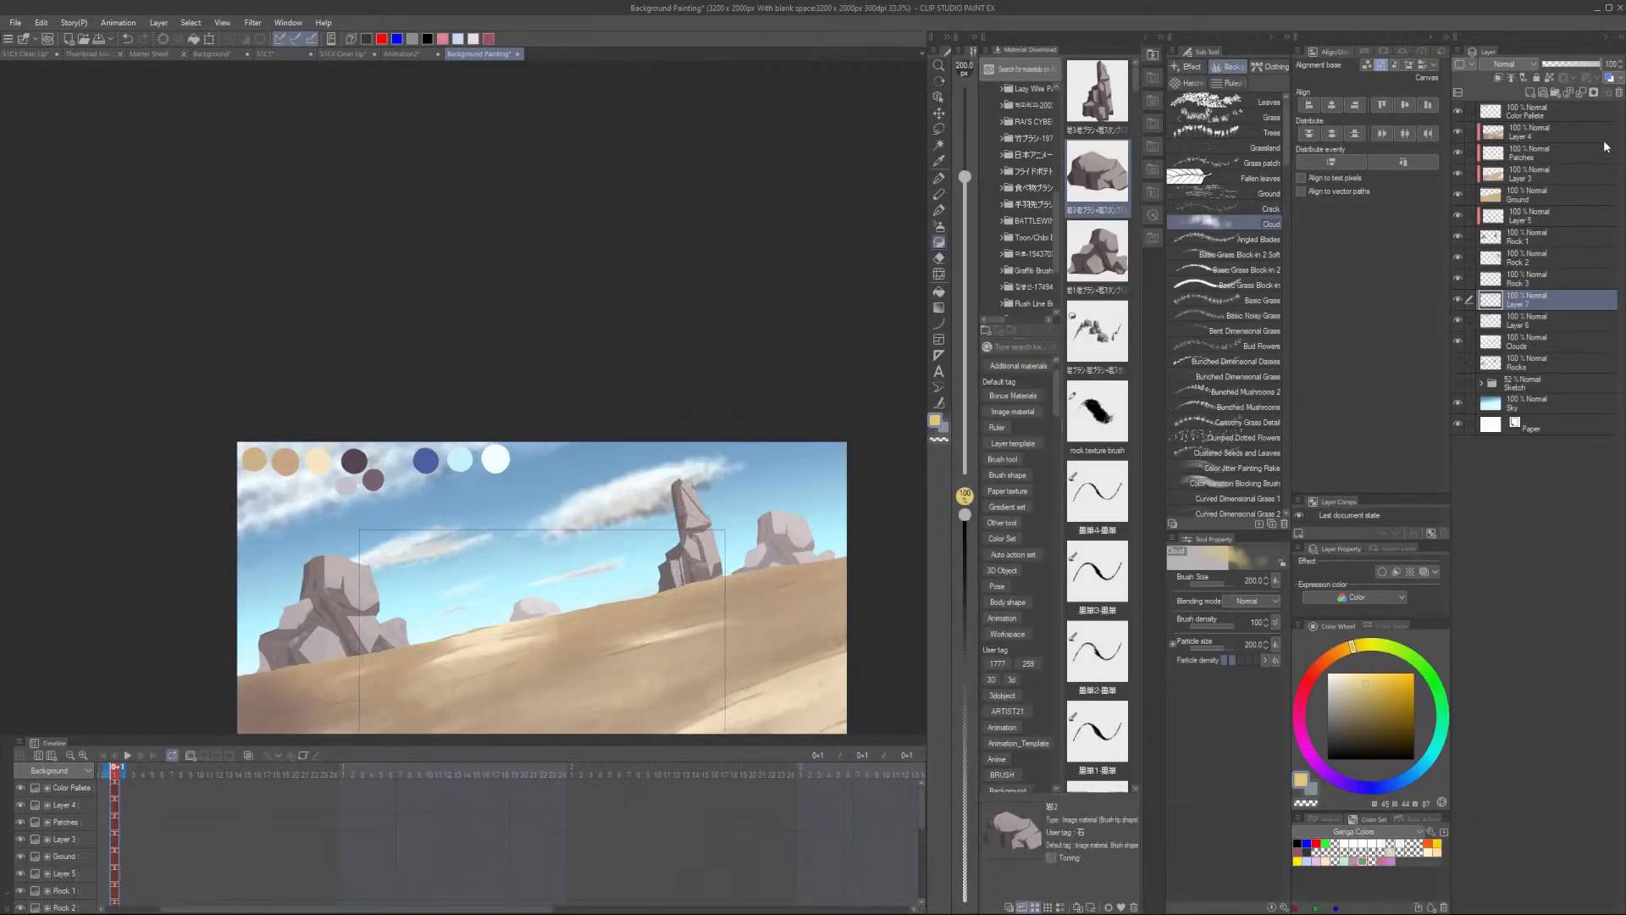
{"action": "scroll", "coordinate": [619, 619], "scroll_direction": "down", "scroll_amount": 3}
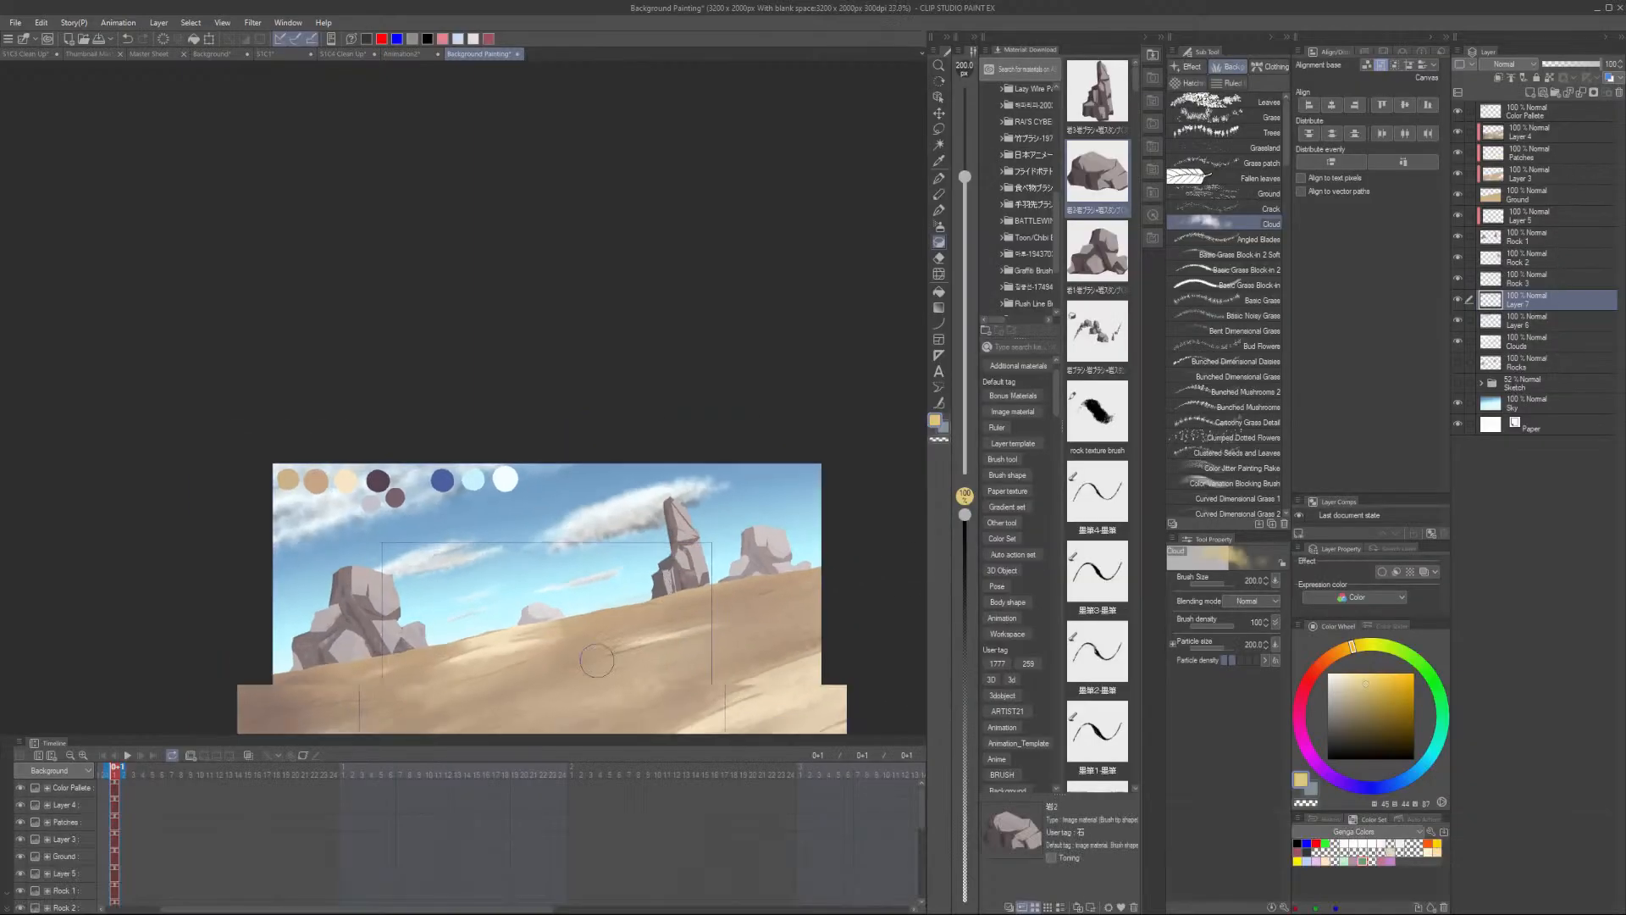
{"action": "scroll", "coordinate": [521, 572], "scroll_direction": "up", "scroll_amount": 3}
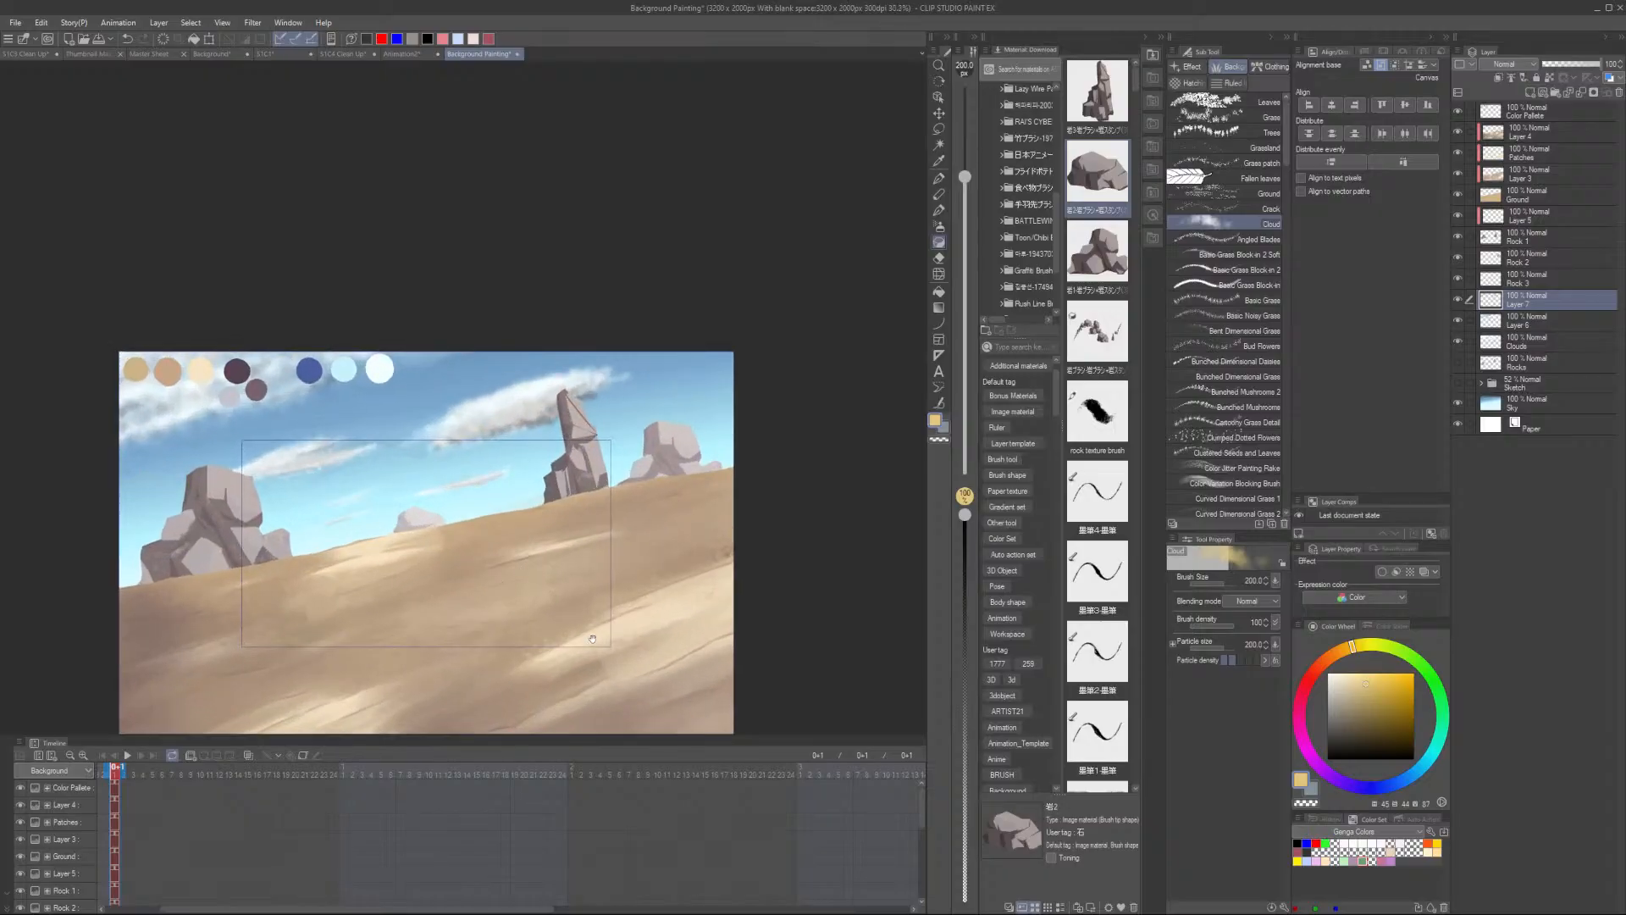
{"action": "left_click_drag", "start_coordinate": [592, 639], "coordinate": [630, 585]}
{"action": "scroll", "coordinate": [579, 375], "scroll_direction": "up", "scroll_amount": 2}
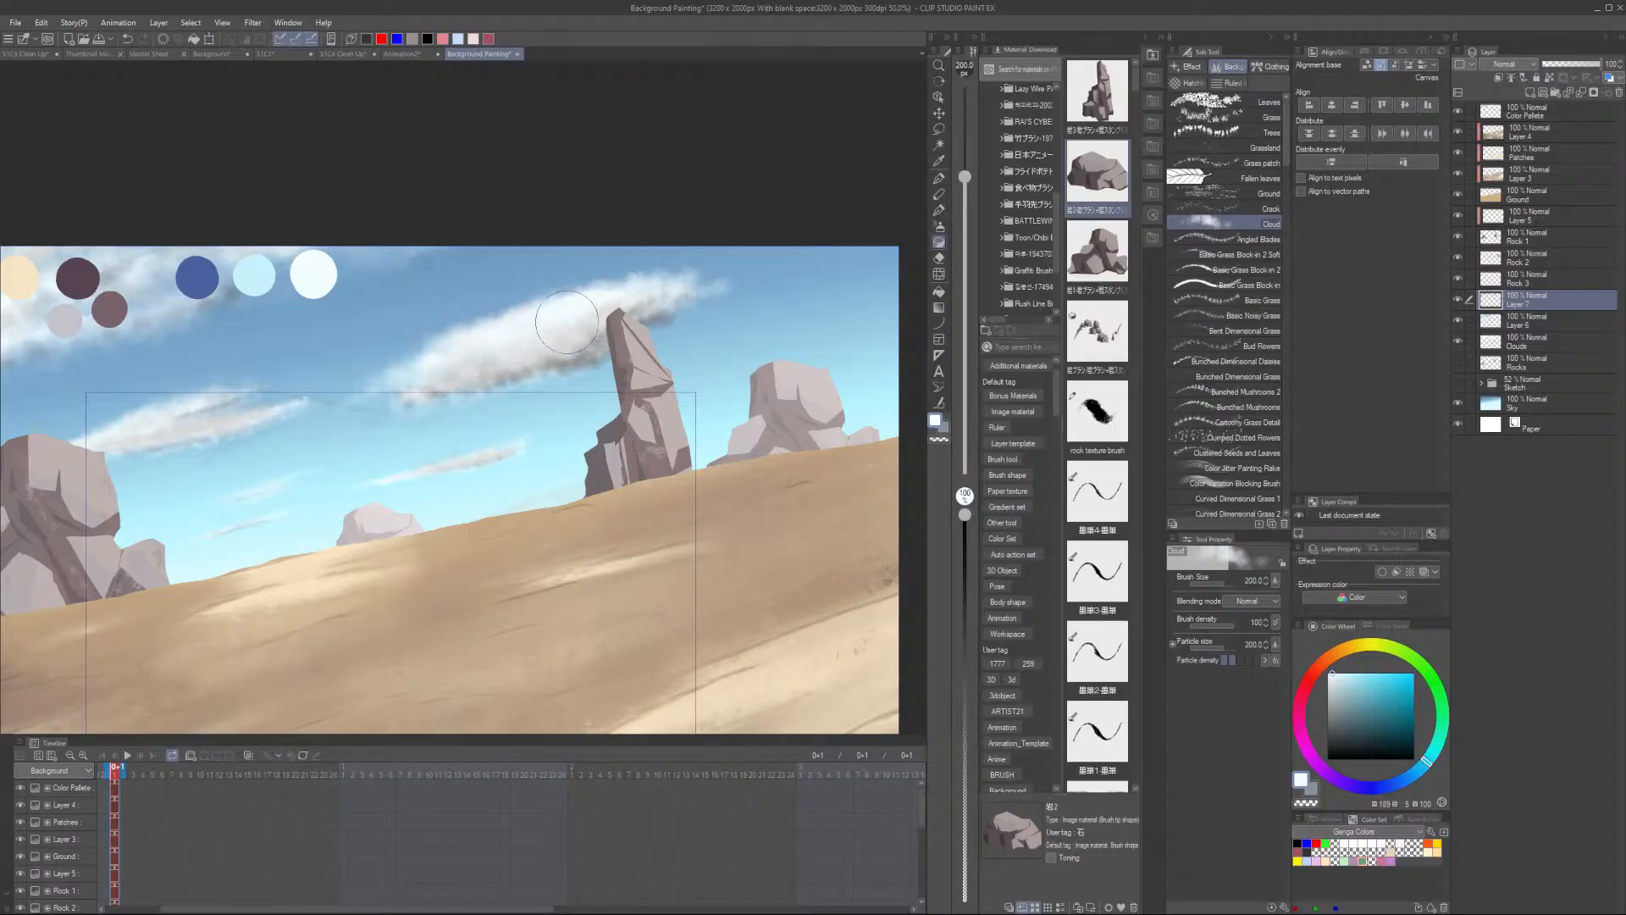
{"action": "left_click", "coordinate": [562, 377], "text": "alt"}
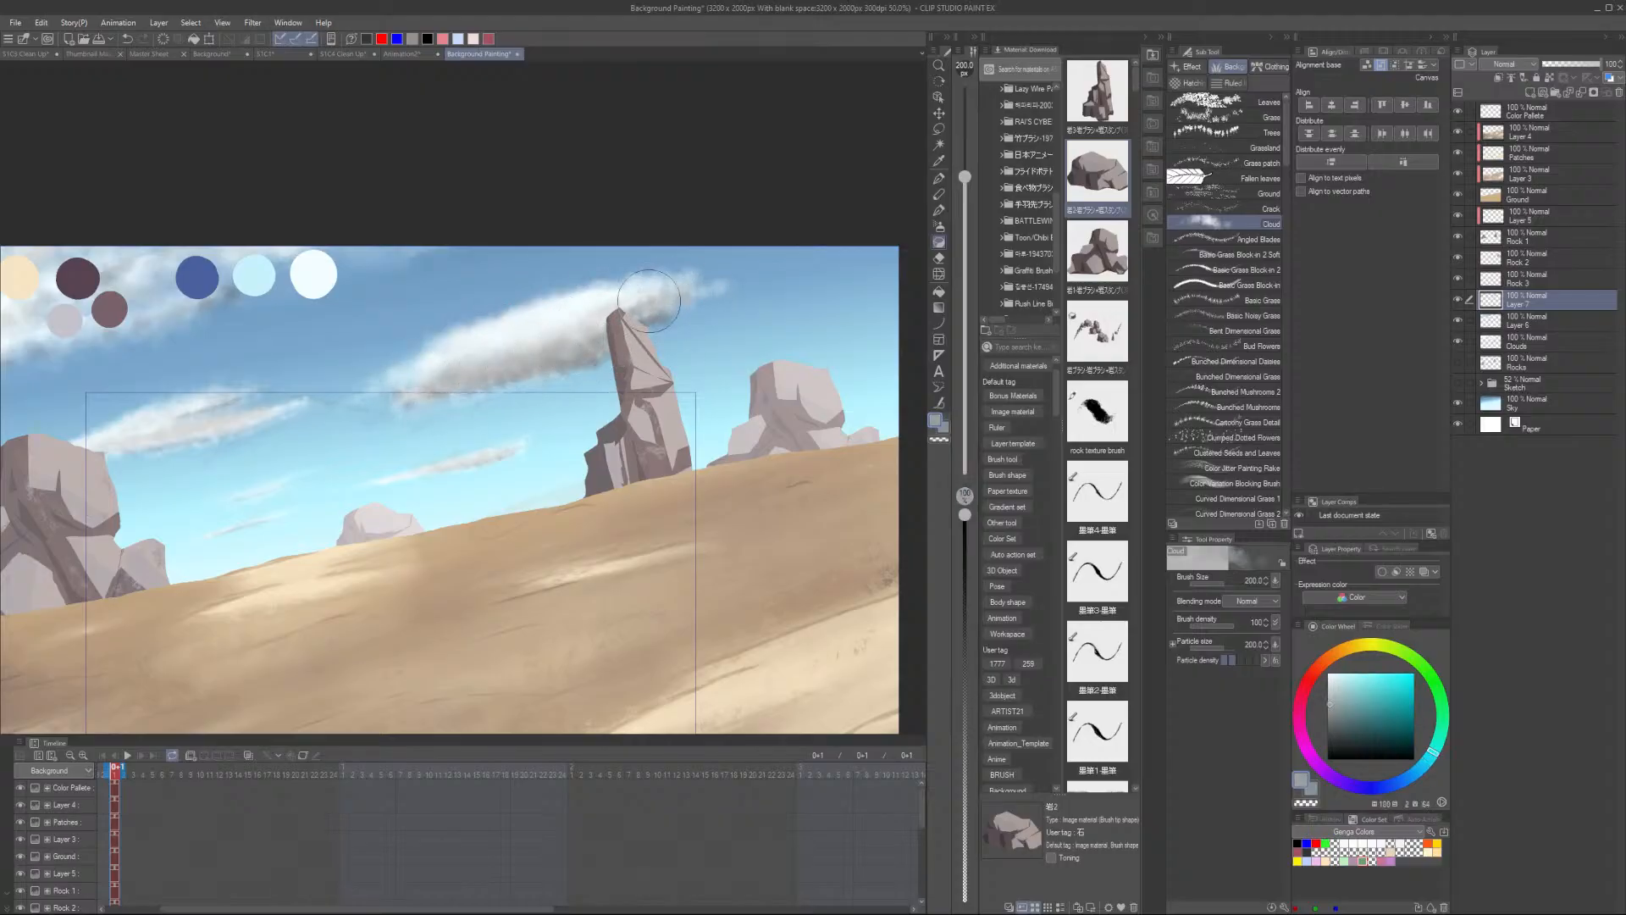
{"action": "left_click", "coordinate": [559, 351], "text": "alt"}
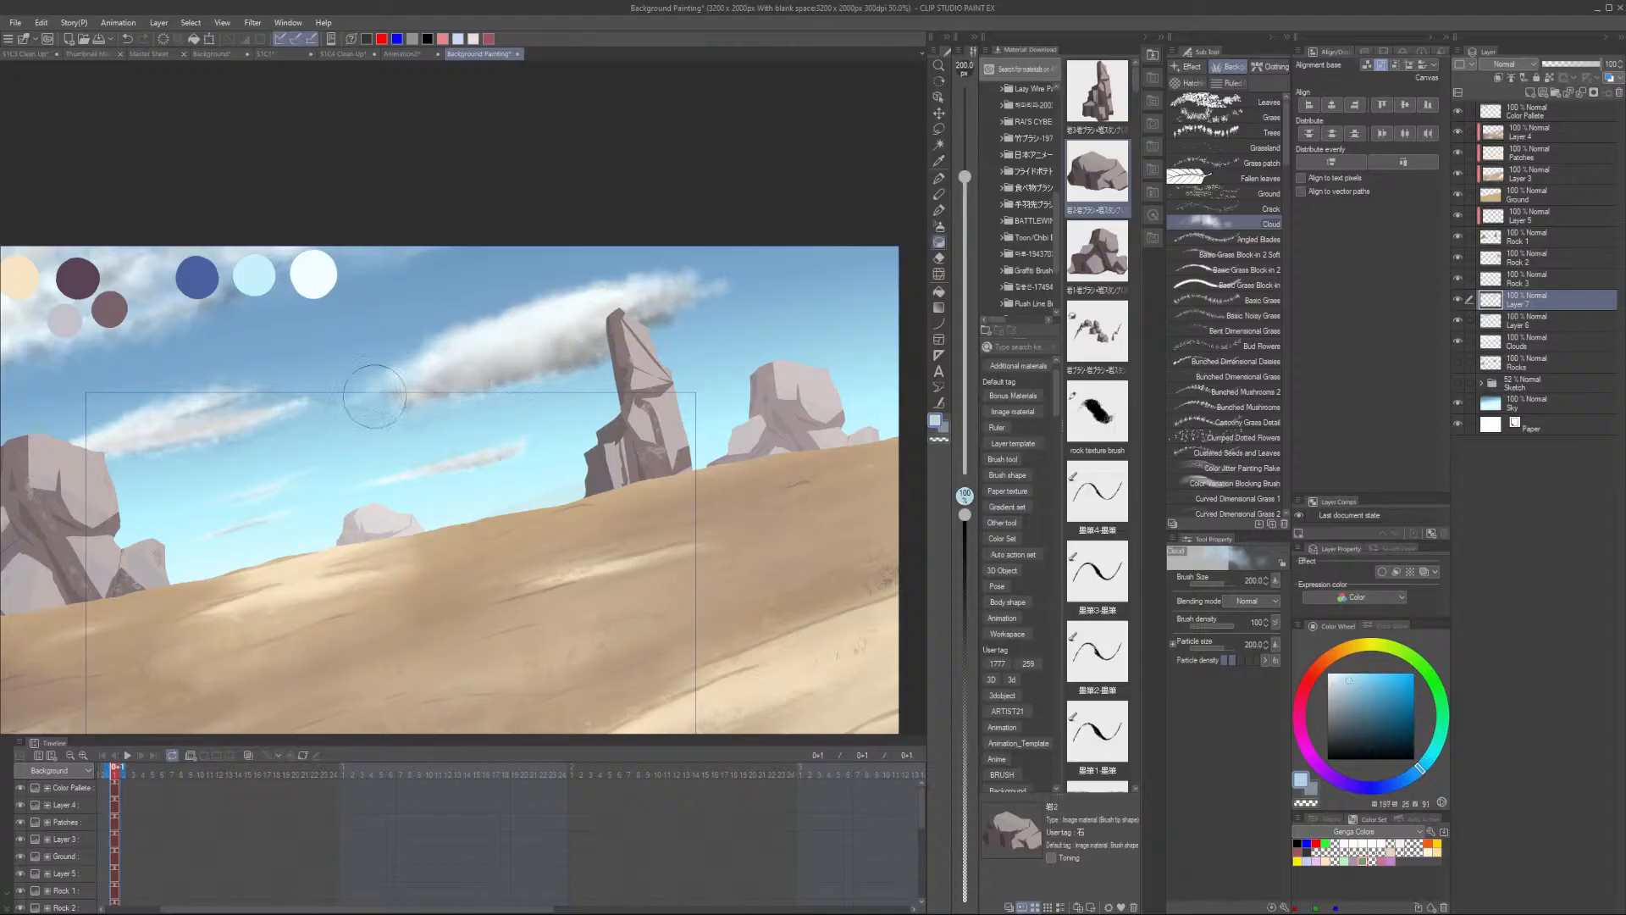
{"action": "left_click", "coordinate": [367, 403], "text": "alt"}
{"action": "left_click", "coordinate": [563, 297], "text": "alt"}
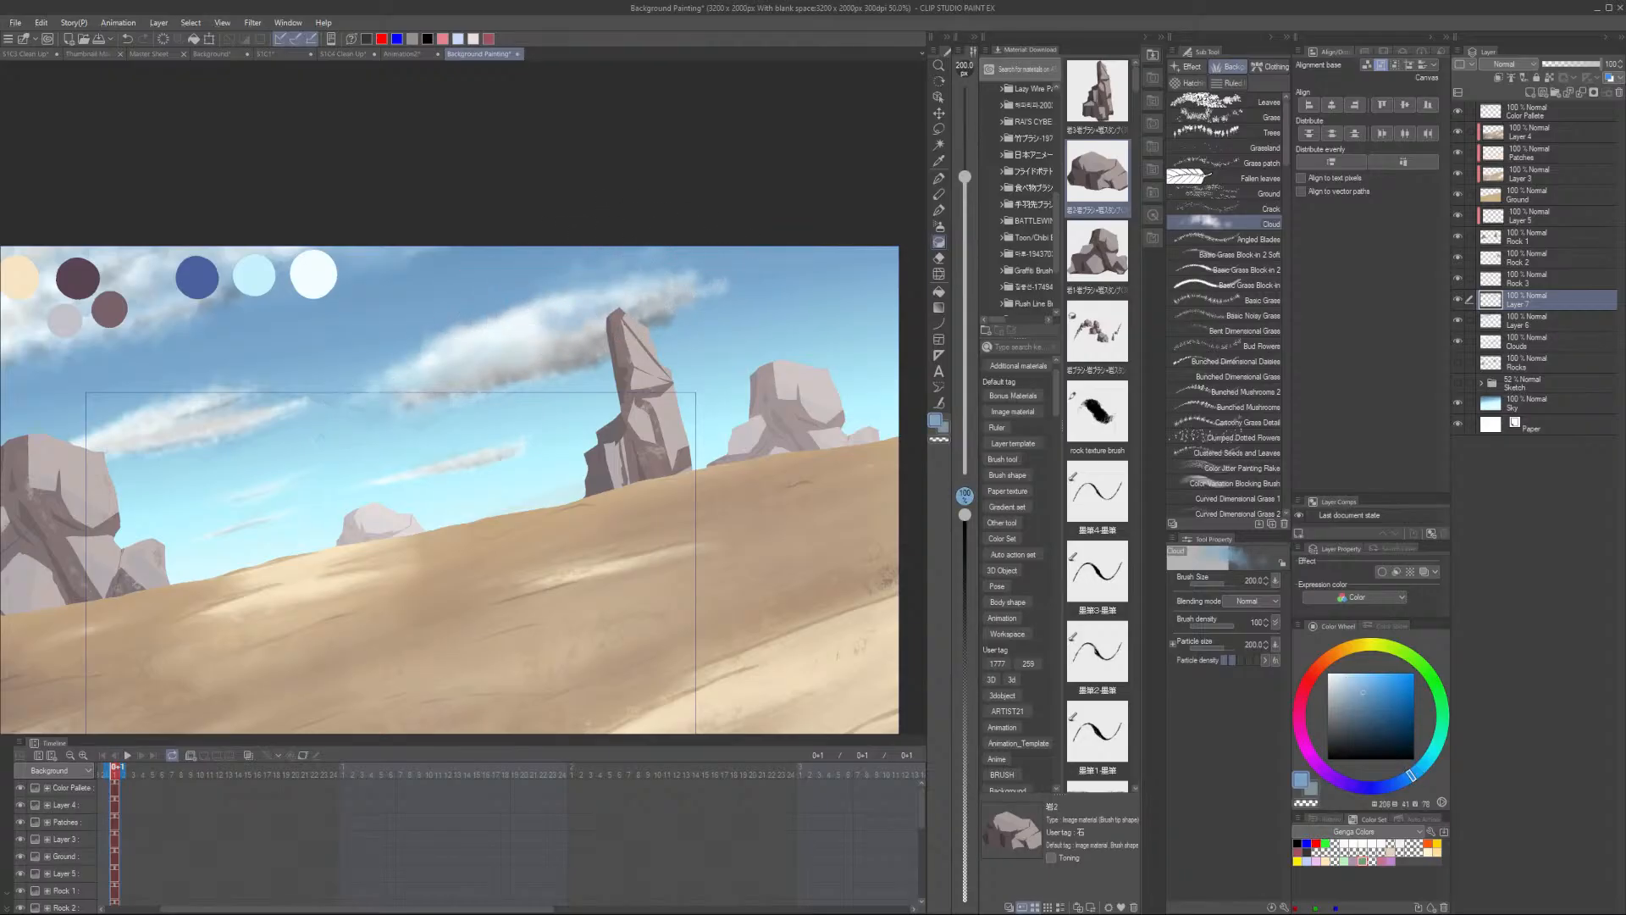
{"action": "left_click", "coordinate": [508, 328], "text": "alt"}
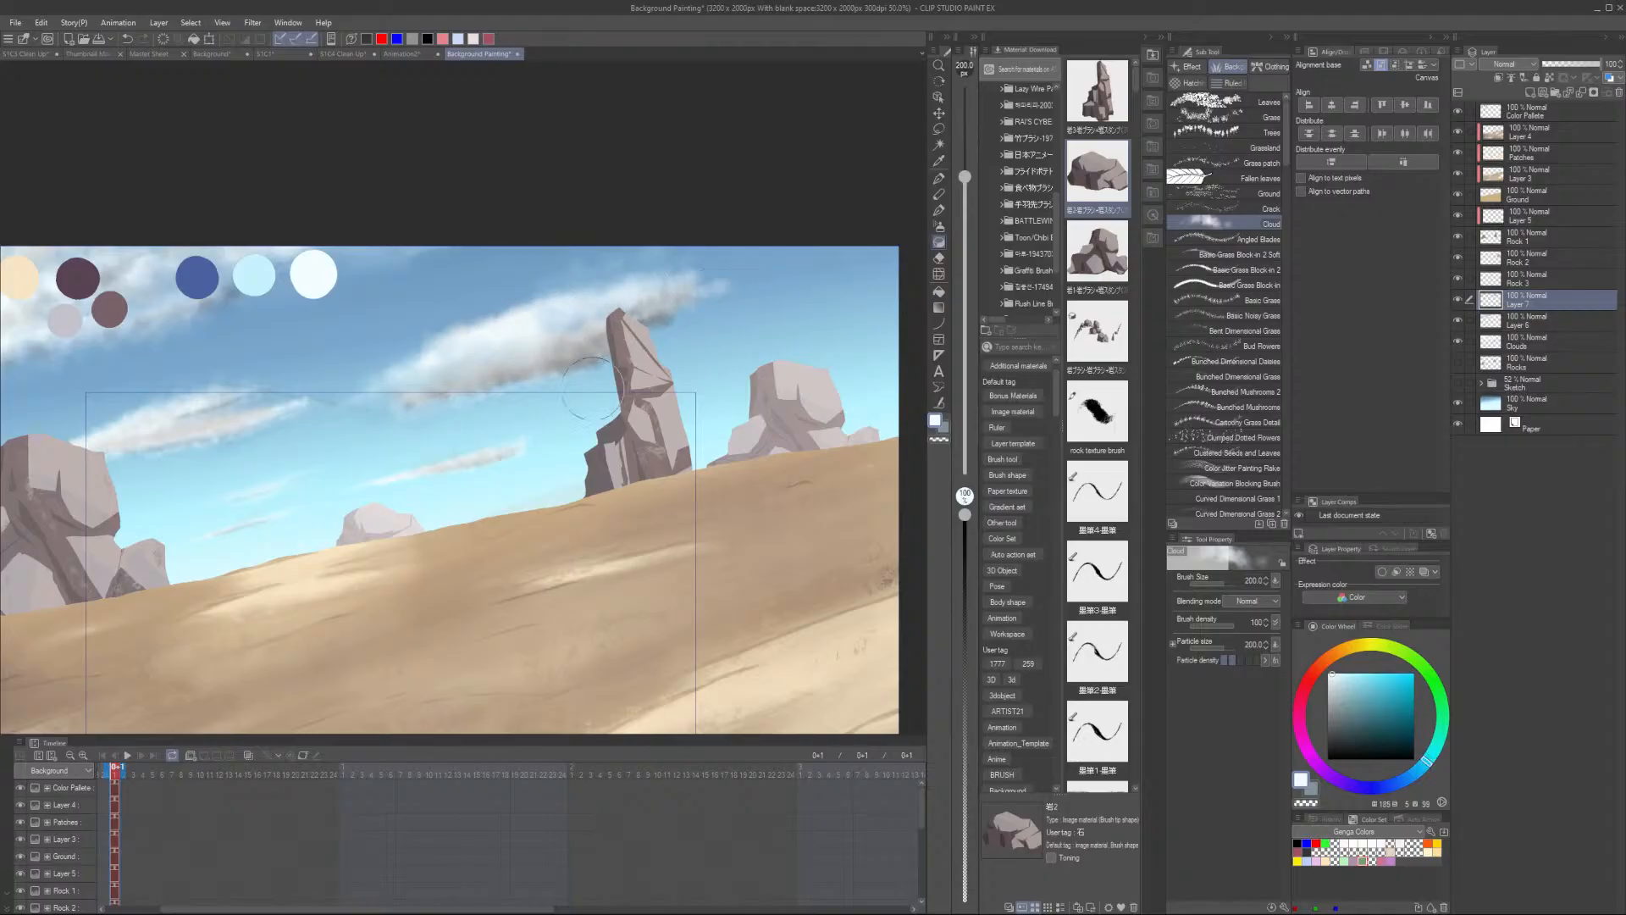
{"action": "left_click", "coordinate": [547, 445], "text": "alt"}
- Sample nearby colors and brush a soft stroke across the thin cloud on the left
{"action": "left_click", "coordinate": [90, 433], "text": "alt"}
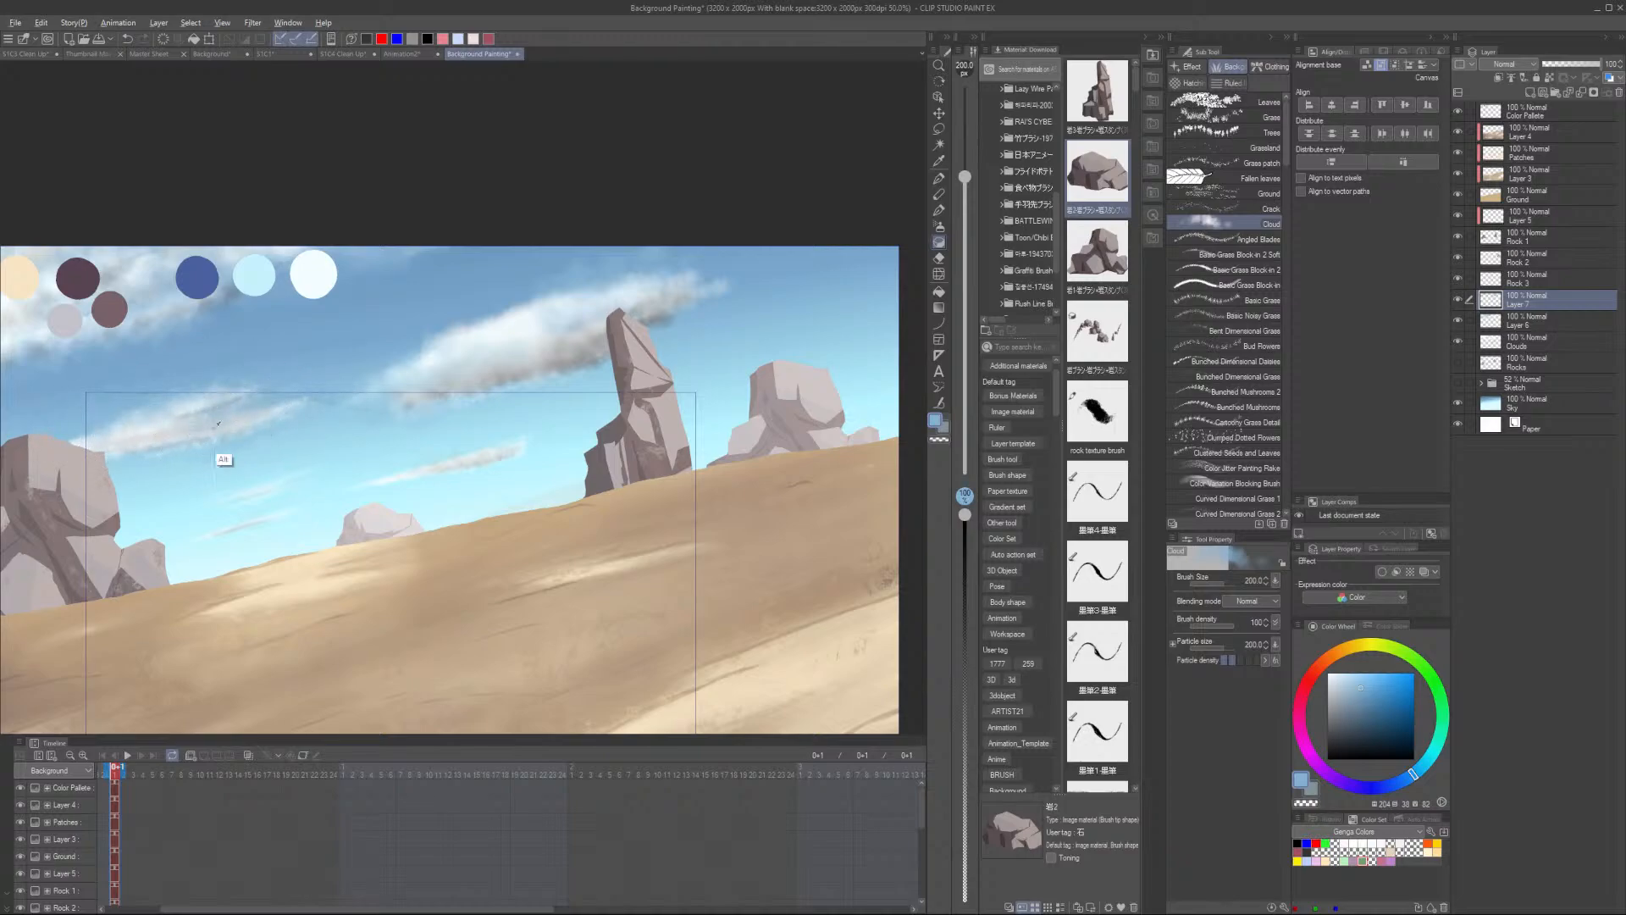
{"action": "left_click", "coordinate": [219, 423], "text": "alt"}
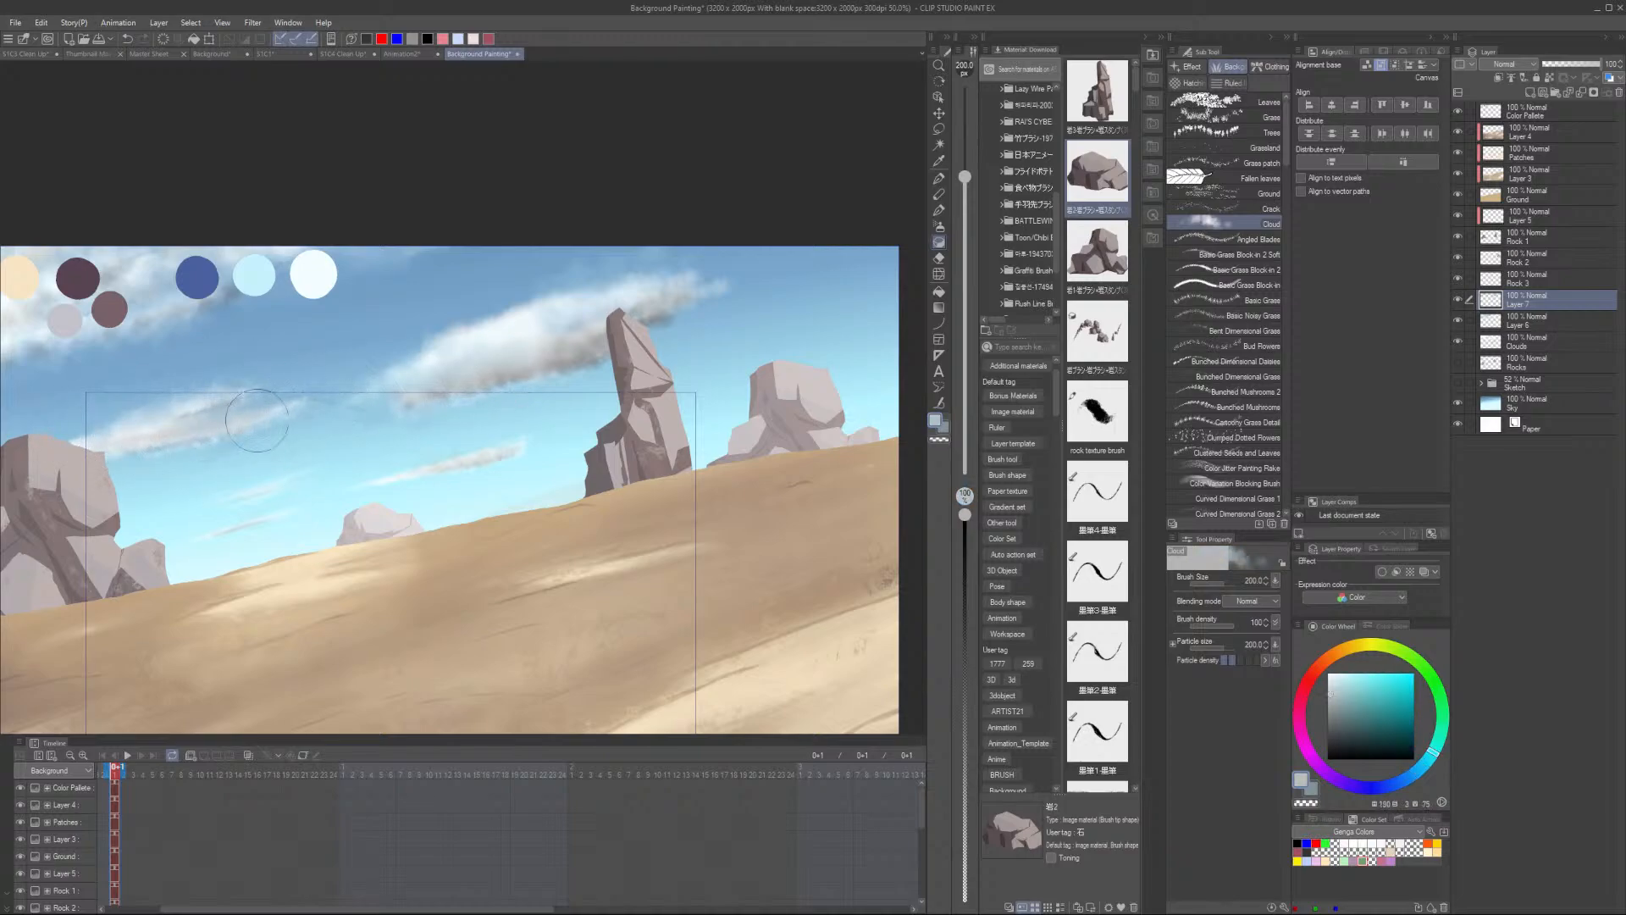
{"action": "scroll", "coordinate": [246, 418], "scroll_direction": "down", "scroll_amount": 2}
{"action": "left_click_drag", "start_coordinate": [188, 451], "coordinate": [502, 498]}
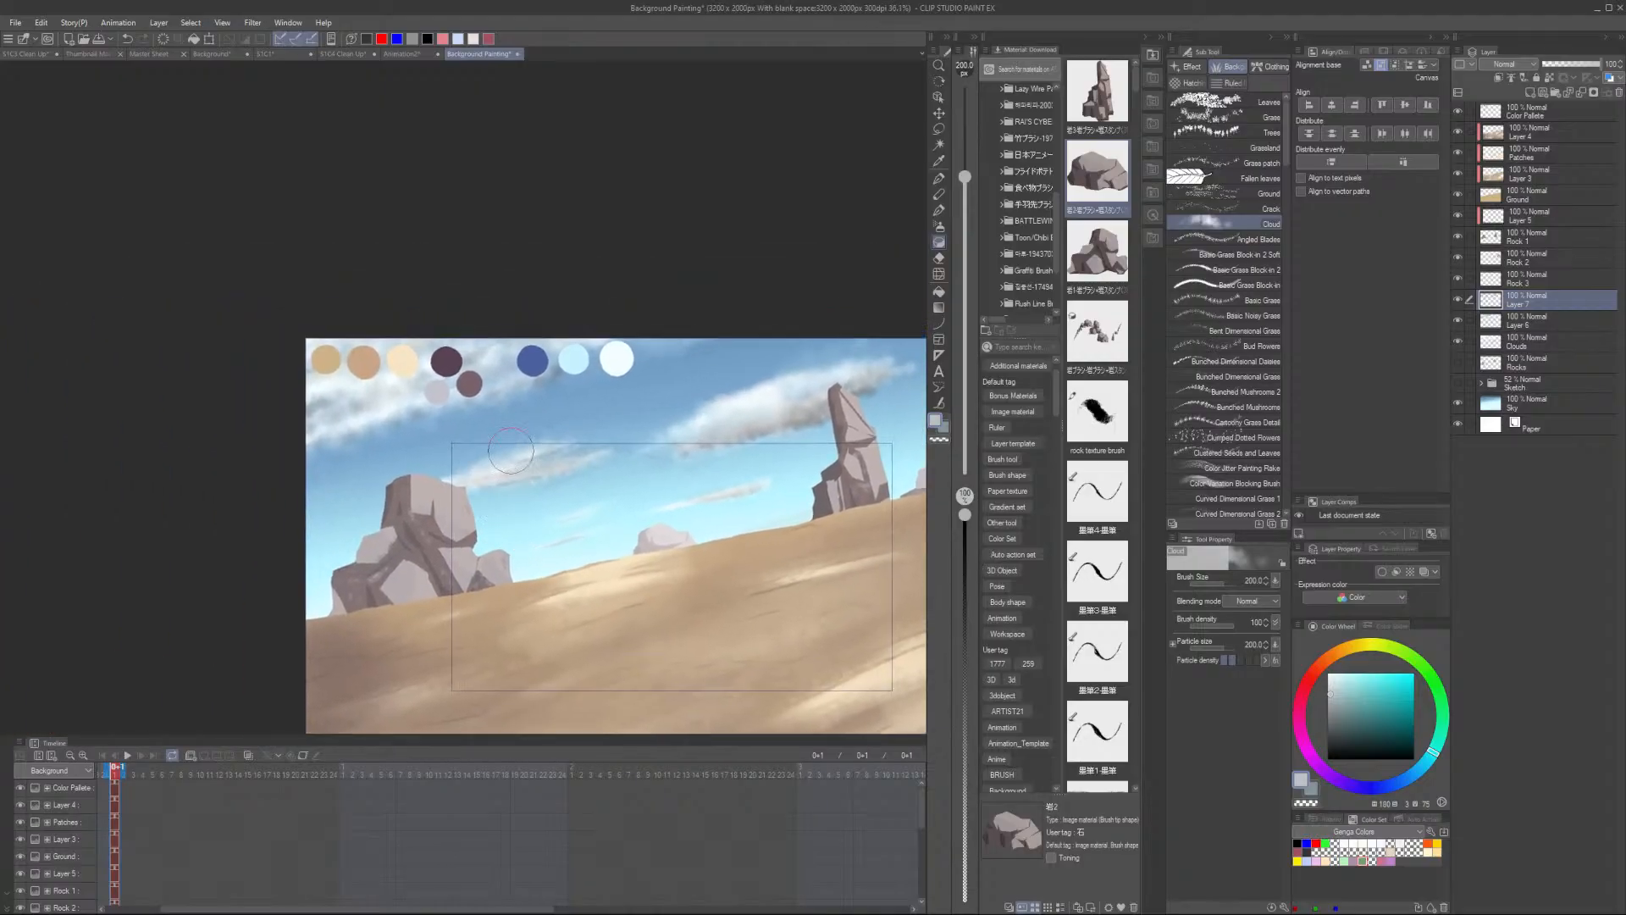
- Hide the Color Palette layer and sample a light cloud color near the upper left sky
{"action": "left_click", "coordinate": [1456, 111]}
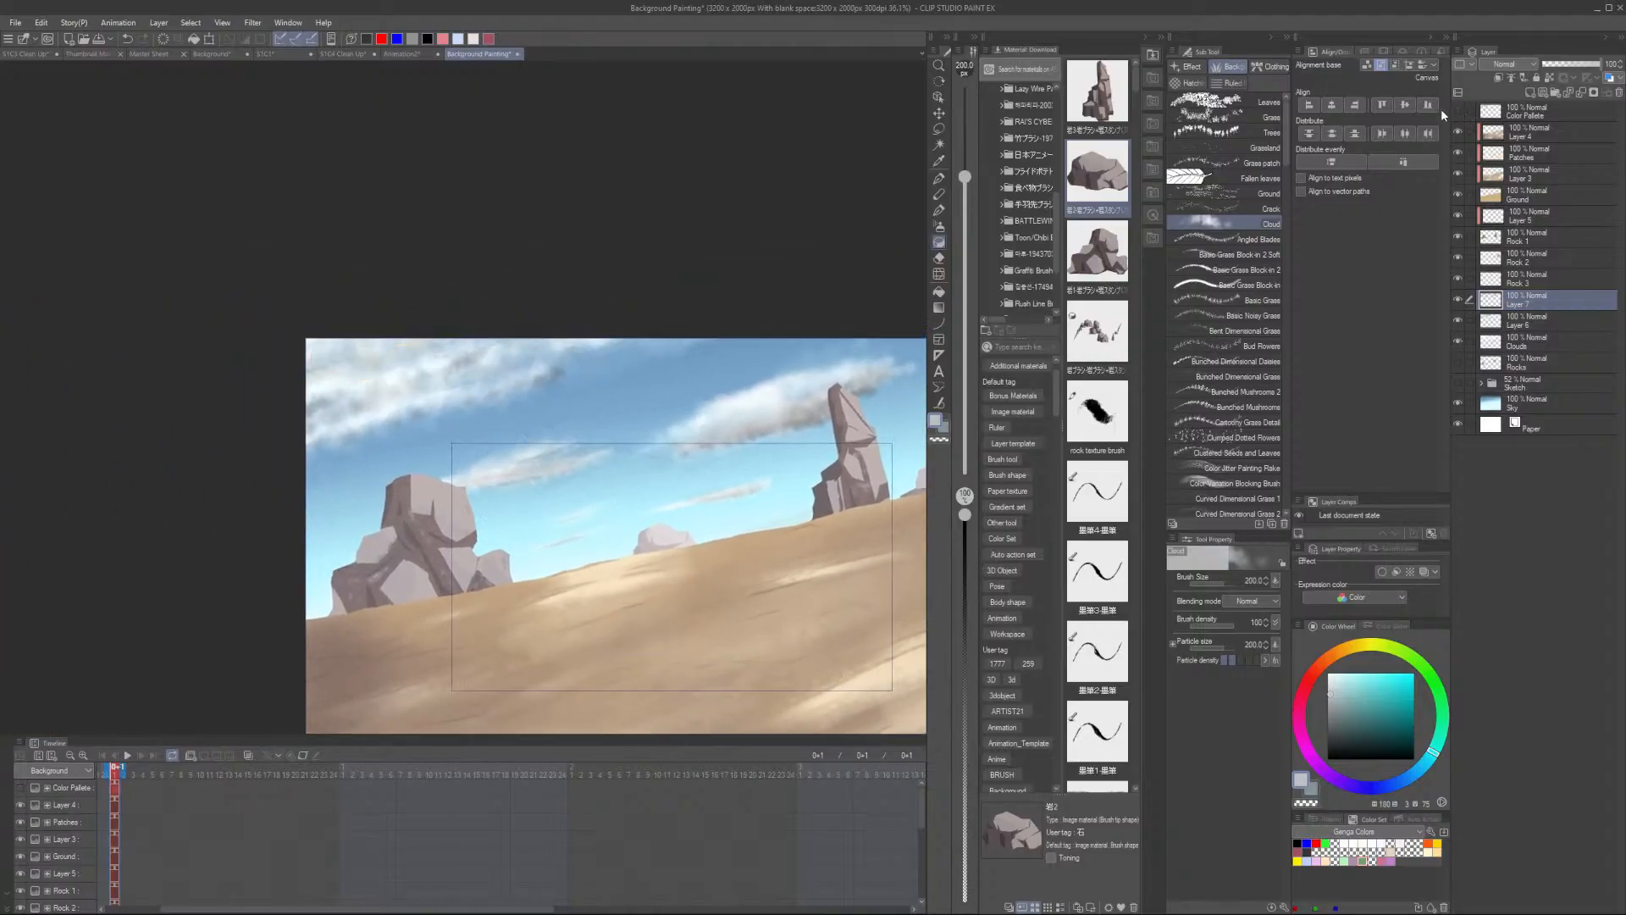
{"action": "left_click", "coordinate": [355, 367], "text": "alt"}
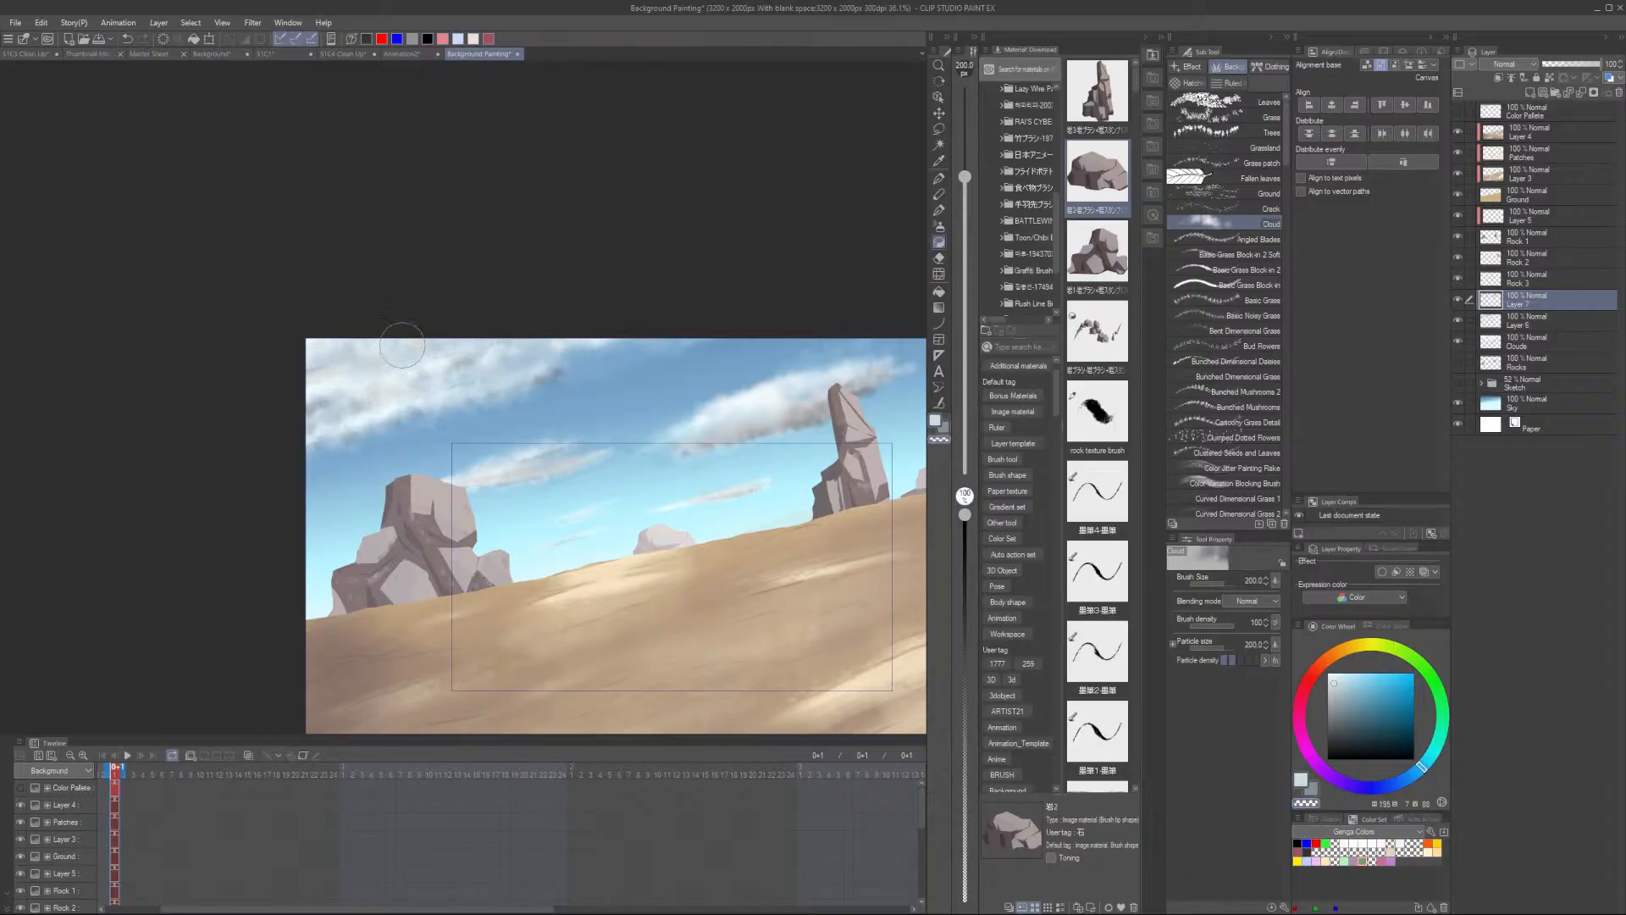
- Sample light cloud colors and brush soft strokes across the upper left cloud
{"action": "scroll", "coordinate": [551, 335], "scroll_direction": "up", "scroll_amount": 2}
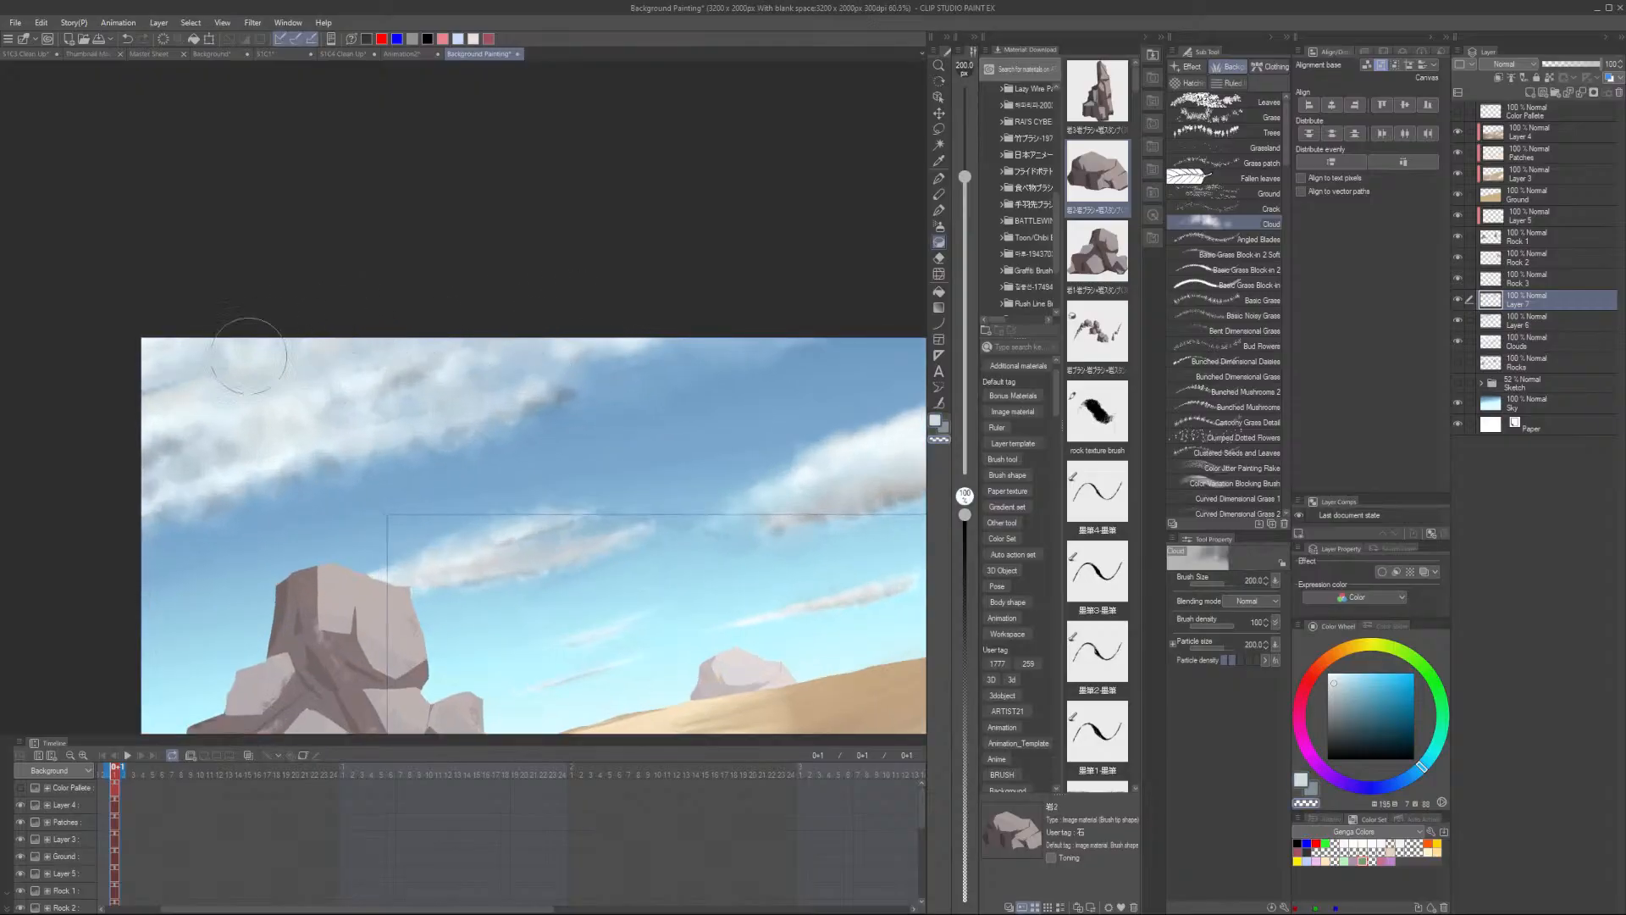
{"action": "left_click", "coordinate": [188, 365], "text": "alt"}
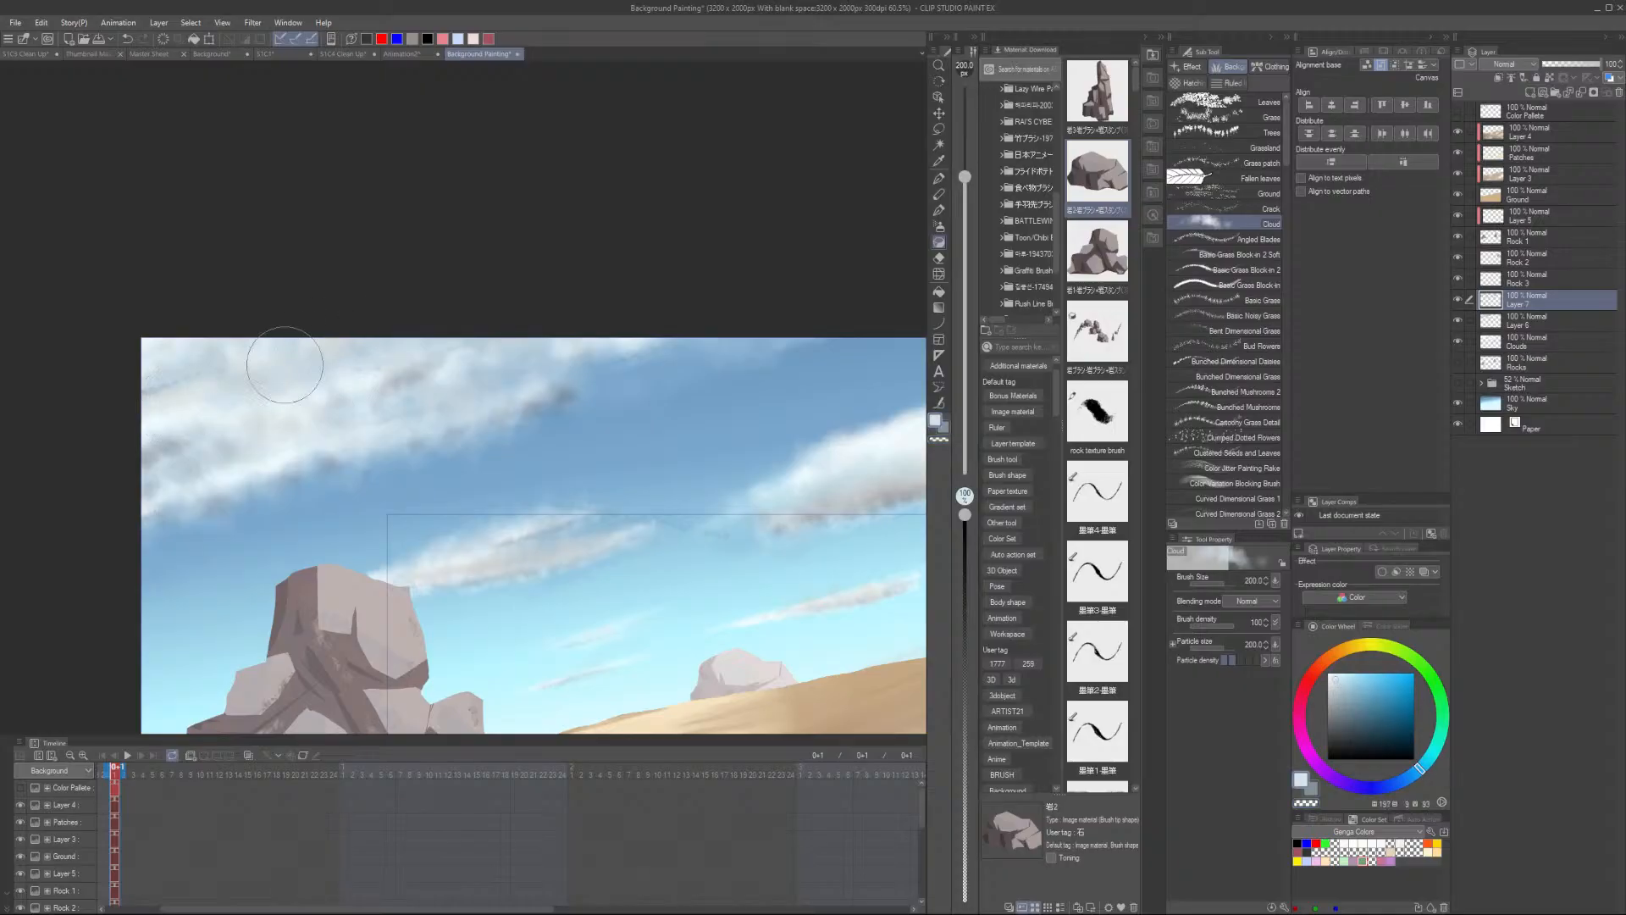
{"action": "left_click_drag", "start_coordinate": [285, 364], "coordinate": [318, 385]}
{"action": "left_click", "coordinate": [209, 365], "text": "alt"}
{"action": "scroll", "coordinate": [643, 357], "scroll_direction": "down", "scroll_amount": 2}
{"action": "scroll", "coordinate": [857, 459], "scroll_direction": "up", "scroll_amount": 1}
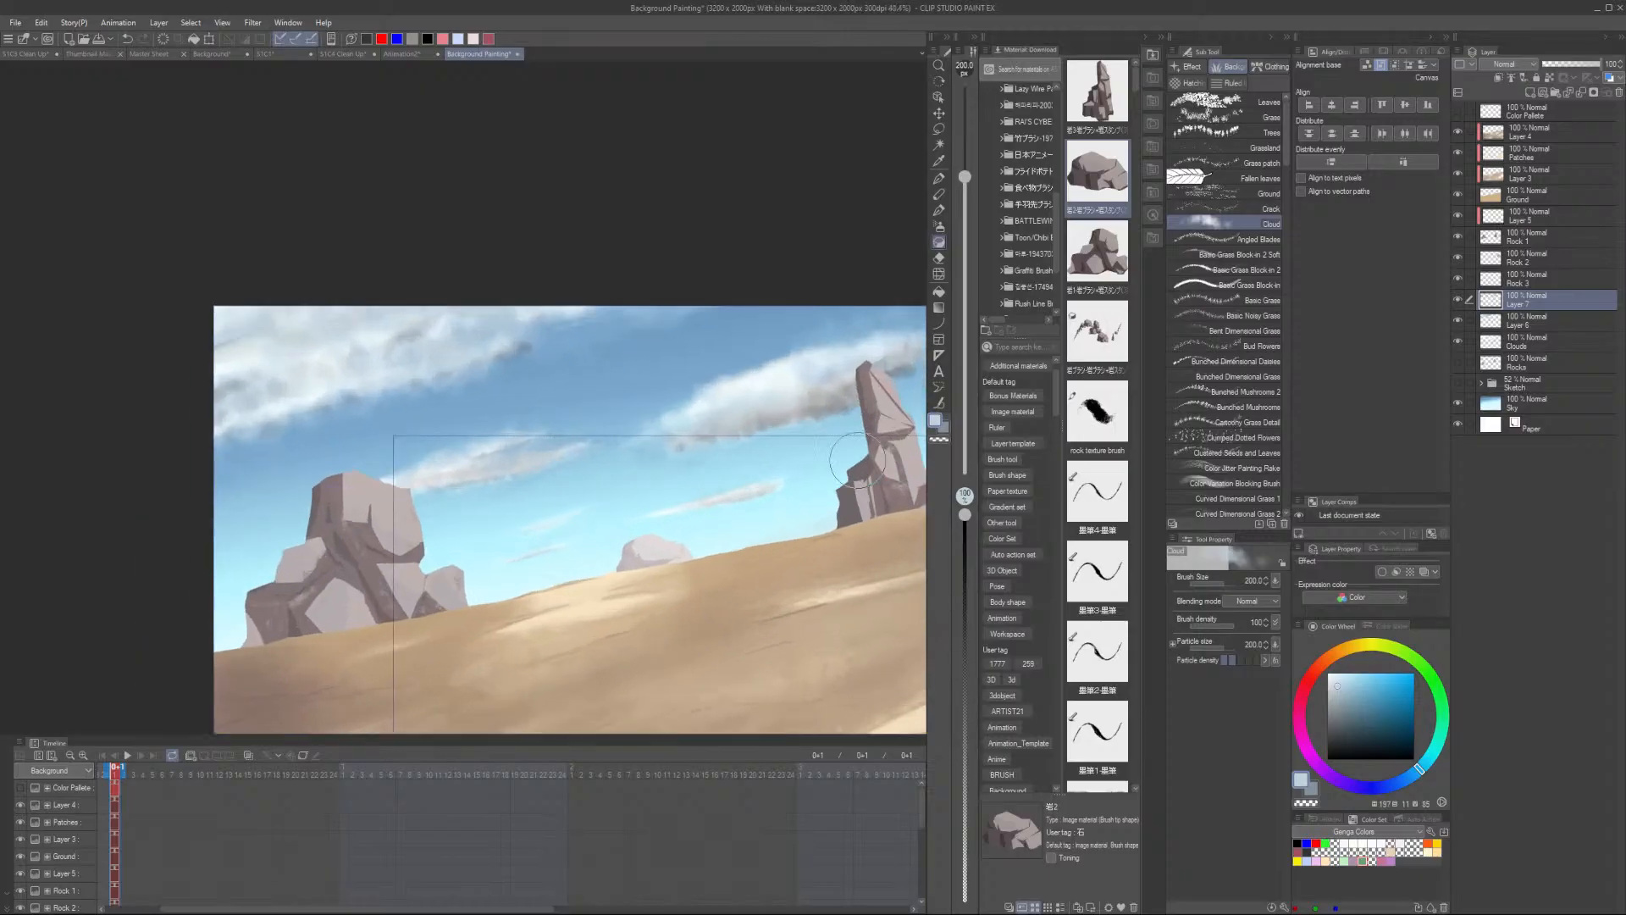
{"action": "left_click", "coordinate": [774, 414], "text": "alt"}
{"action": "left_click_drag", "start_coordinate": [327, 404], "coordinate": [449, 364]}
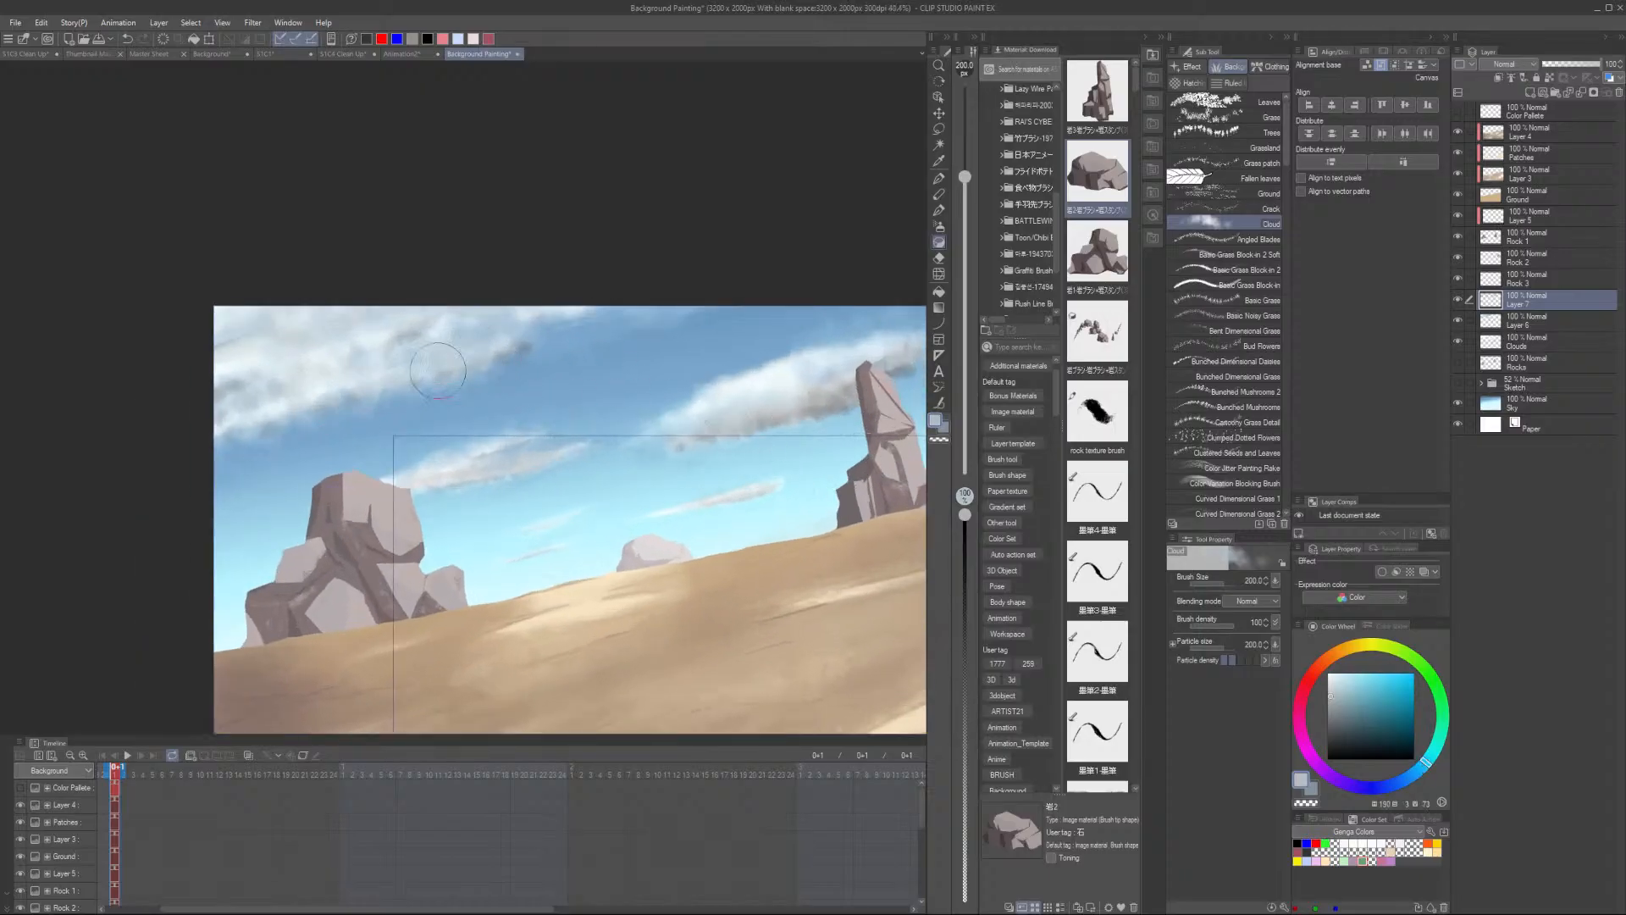
{"action": "left_click_drag", "start_coordinate": [249, 420], "coordinate": [477, 341]}
{"action": "left_click_drag", "start_coordinate": [292, 394], "coordinate": [405, 351]}
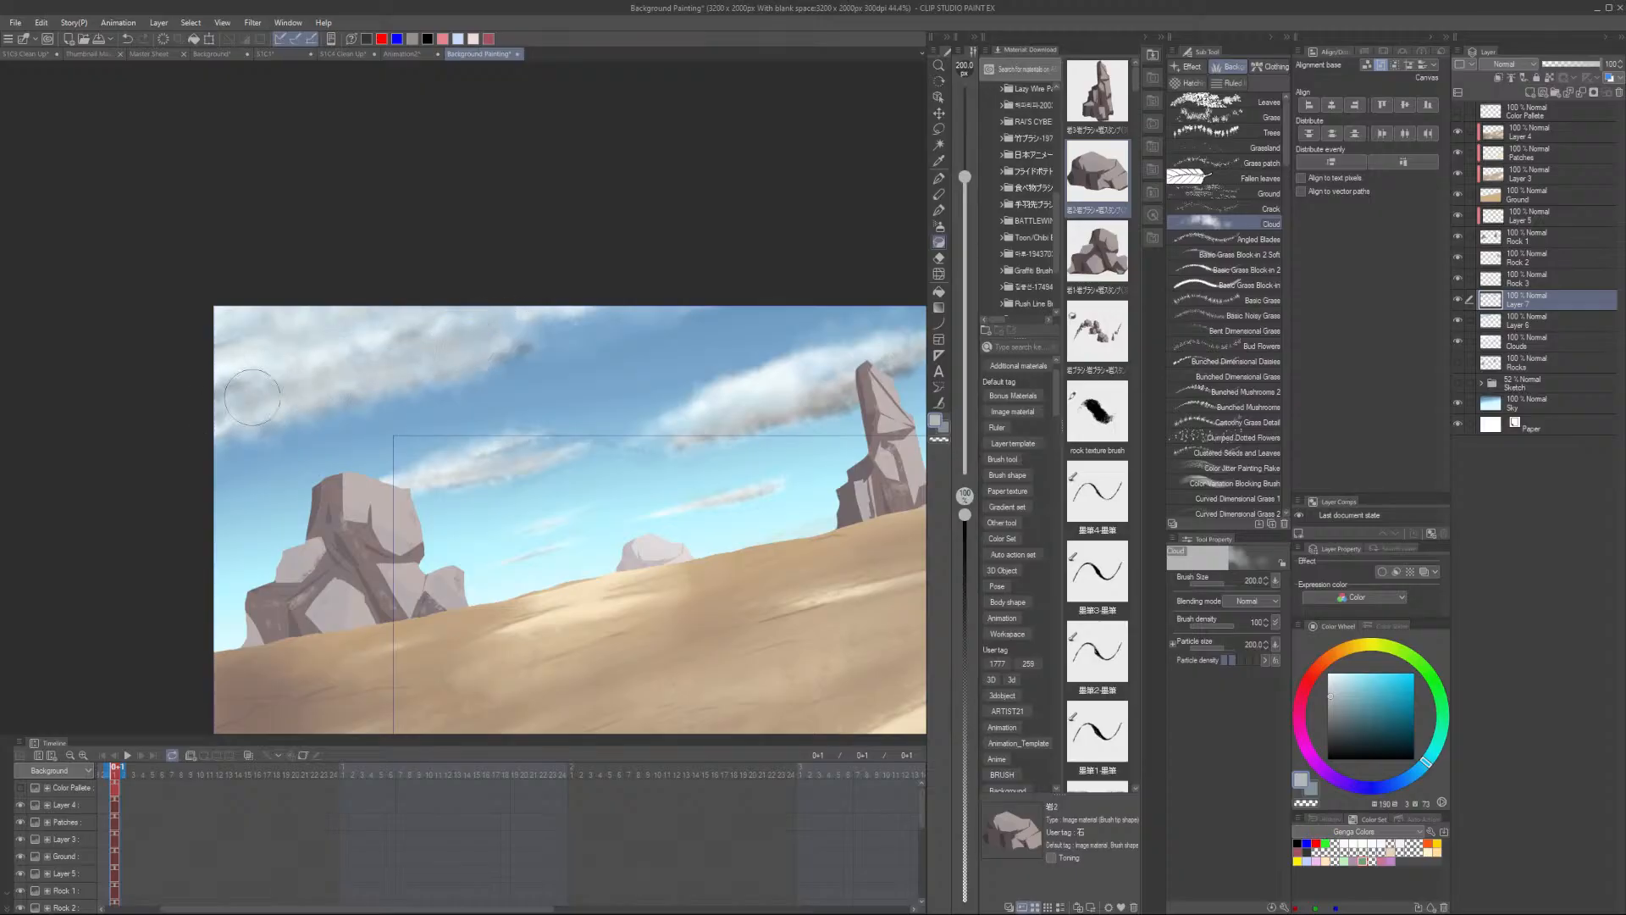
- Sample nearby sky and cloud colors, dab soft highlights onto the large upper clouds, and redo the last stroke
{"action": "left_click", "coordinate": [299, 348], "text": "alt"}
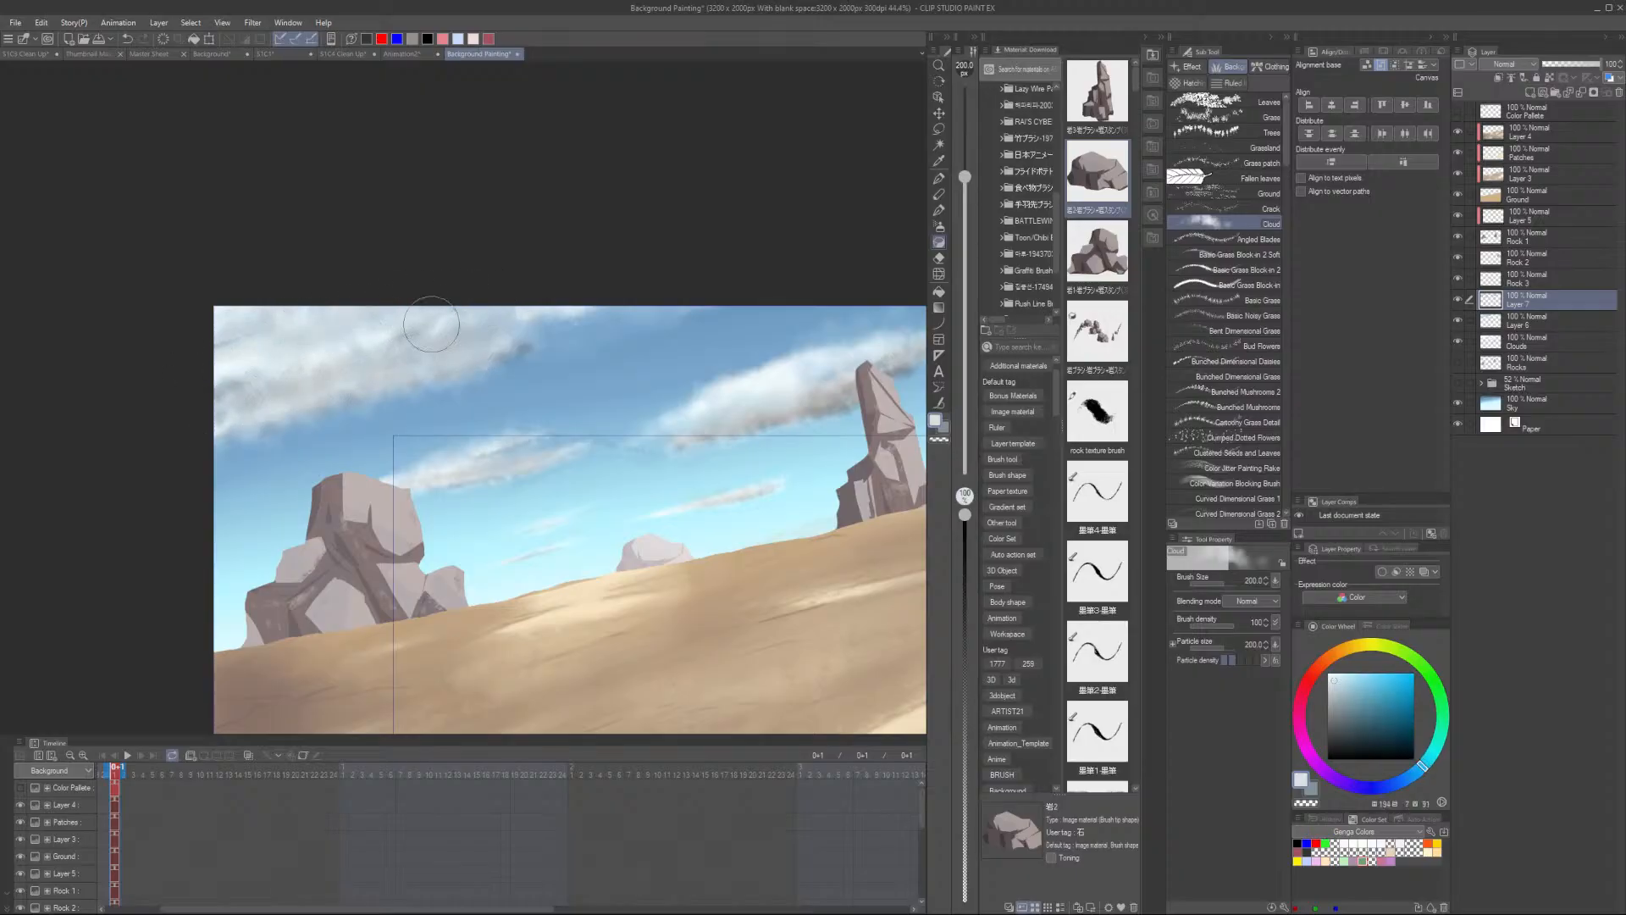
{"action": "left_click_drag", "start_coordinate": [431, 324], "coordinate": [312, 400]}
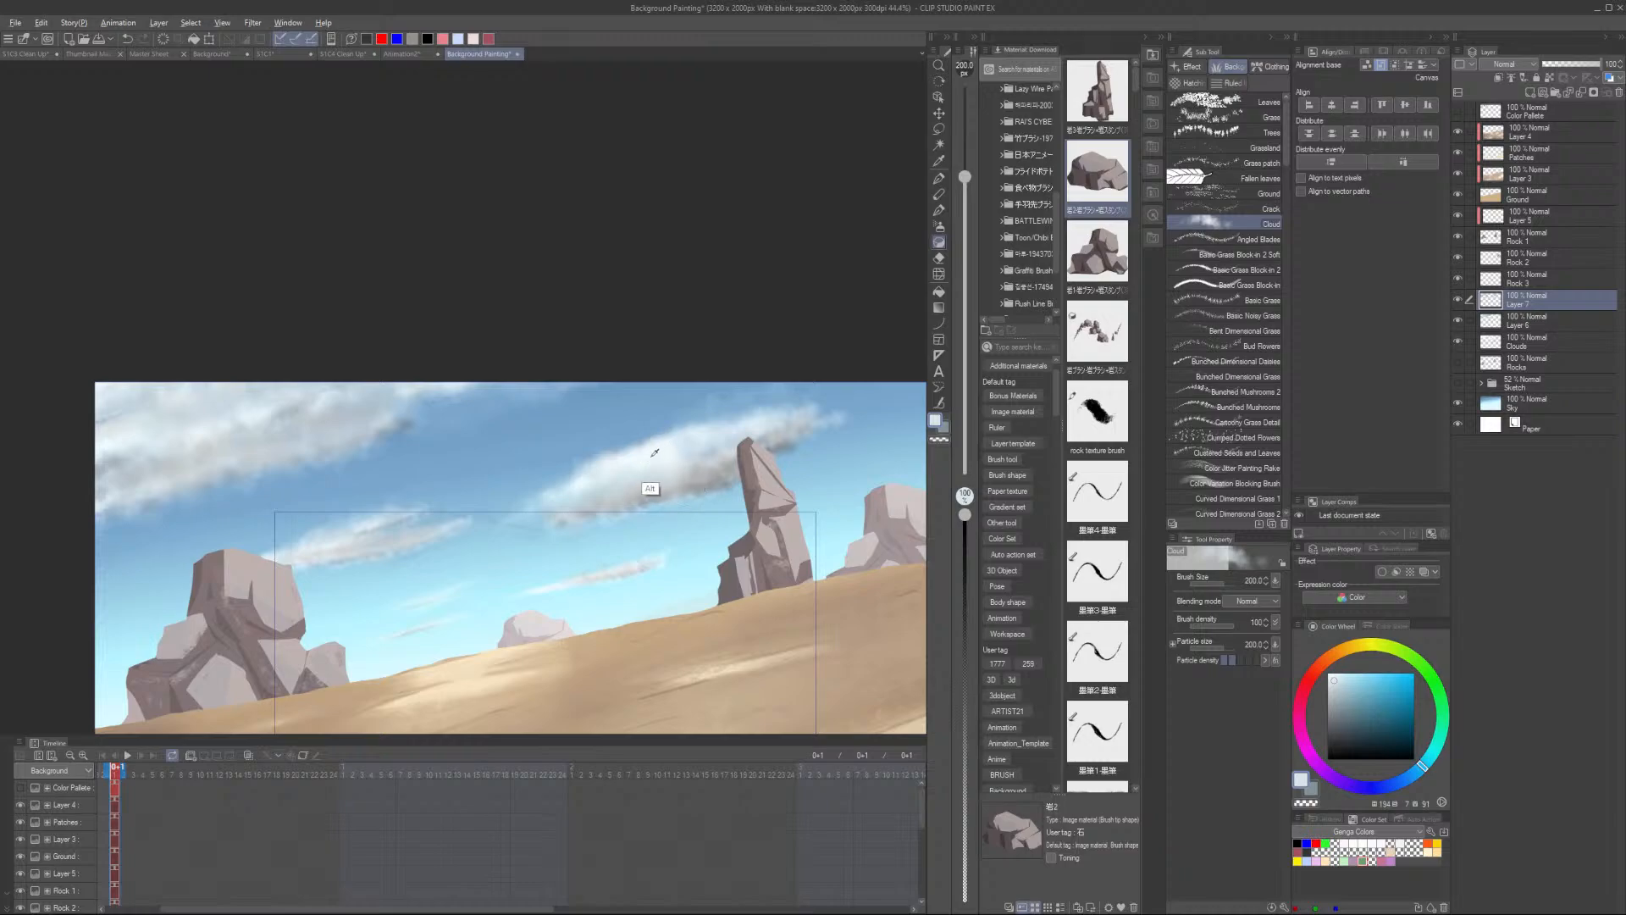
{"action": "left_click", "coordinate": [720, 476], "text": "alt"}
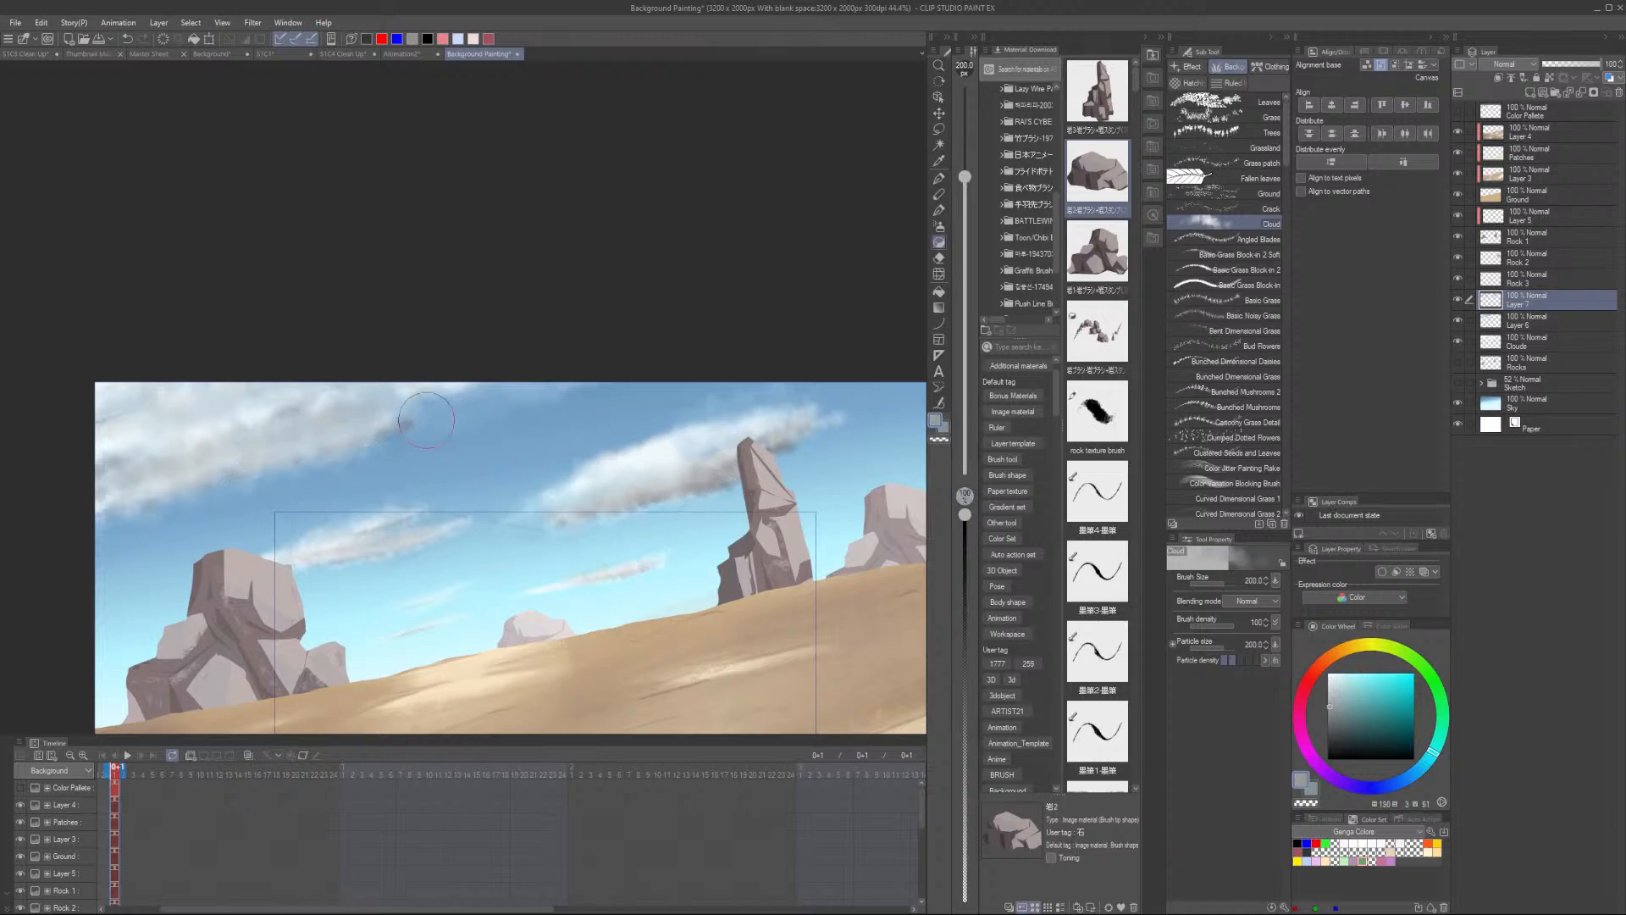
{"action": "mouse_move", "coordinate": [114, 516]}
{"action": "left_mouse_down"}
{"action": "mouse_move", "coordinate": [497, 366]}
{"action": "mouse_move", "coordinate": [363, 411]}
{"action": "mouse_move", "coordinate": [429, 368]}
{"action": "mouse_move", "coordinate": [97, 489]}
{"action": "mouse_move", "coordinate": [166, 473]}
{"action": "mouse_move", "coordinate": [159, 450]}
{"action": "mouse_move", "coordinate": [60, 465]}
{"action": "left_mouse_up"}
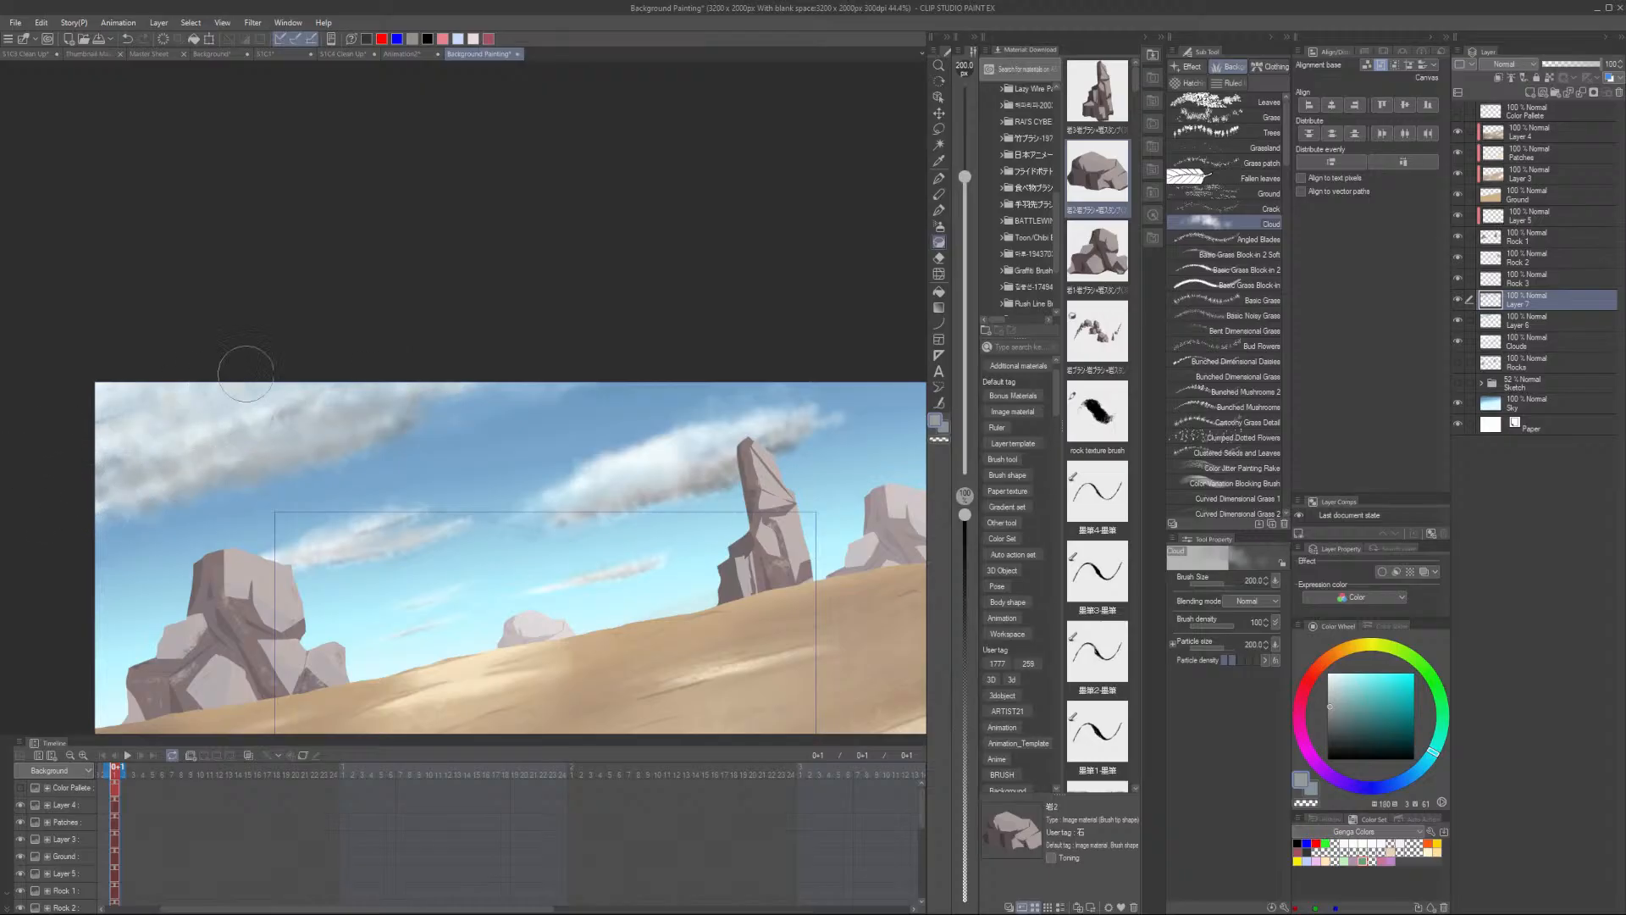
{"action": "left_click", "coordinate": [396, 384], "text": "alt"}
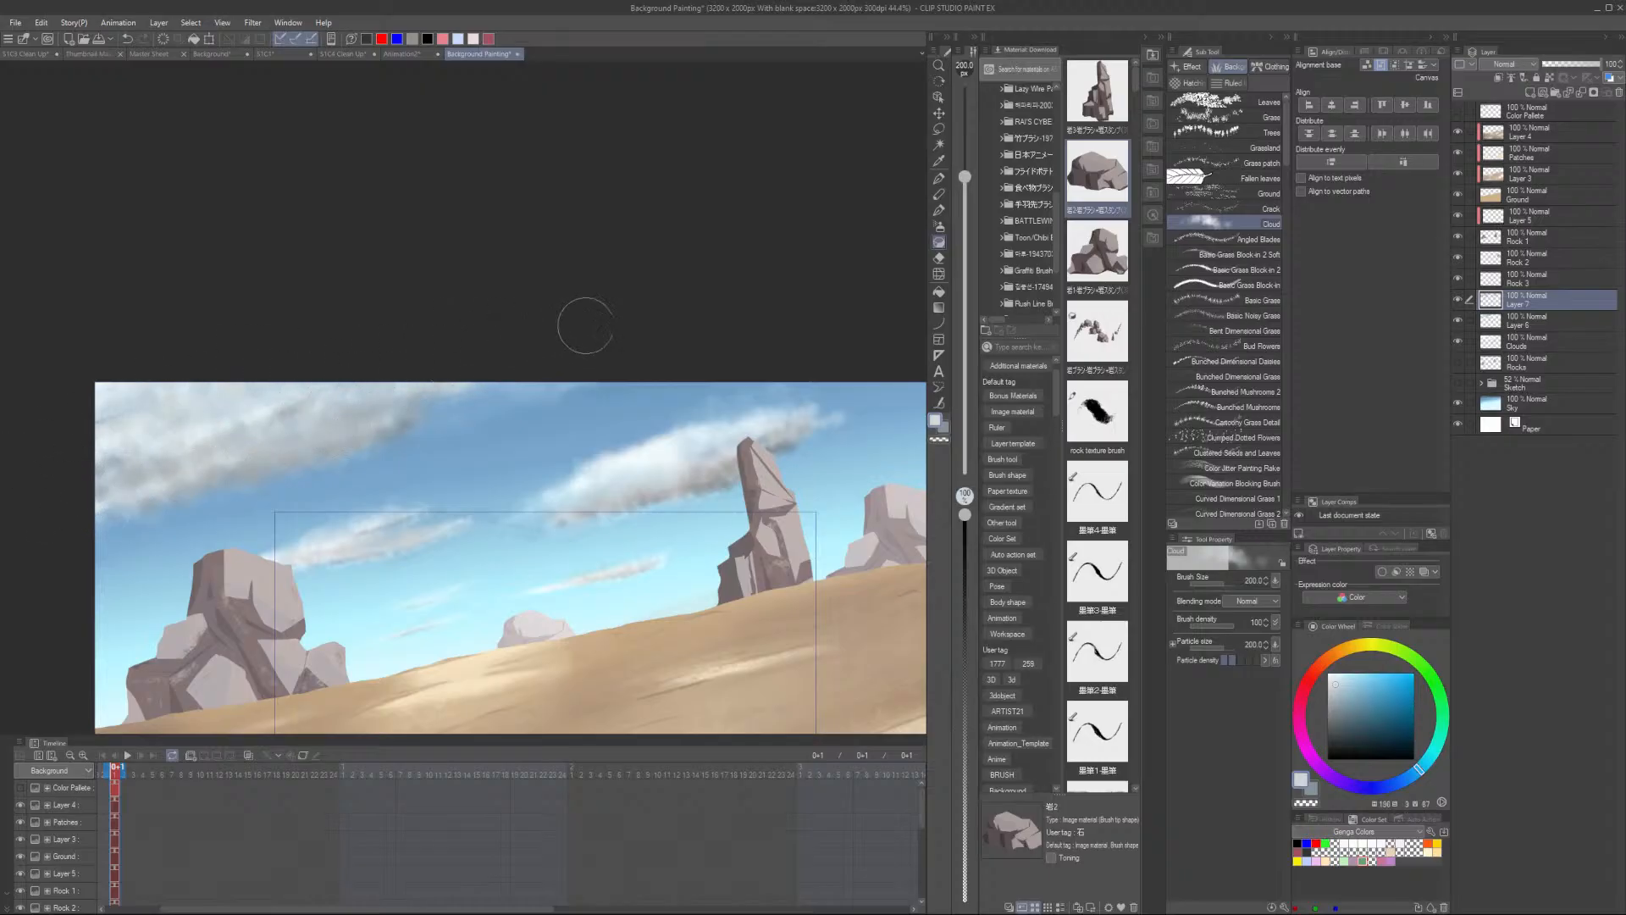
{"action": "left_click", "coordinate": [501, 410], "text": "alt"}
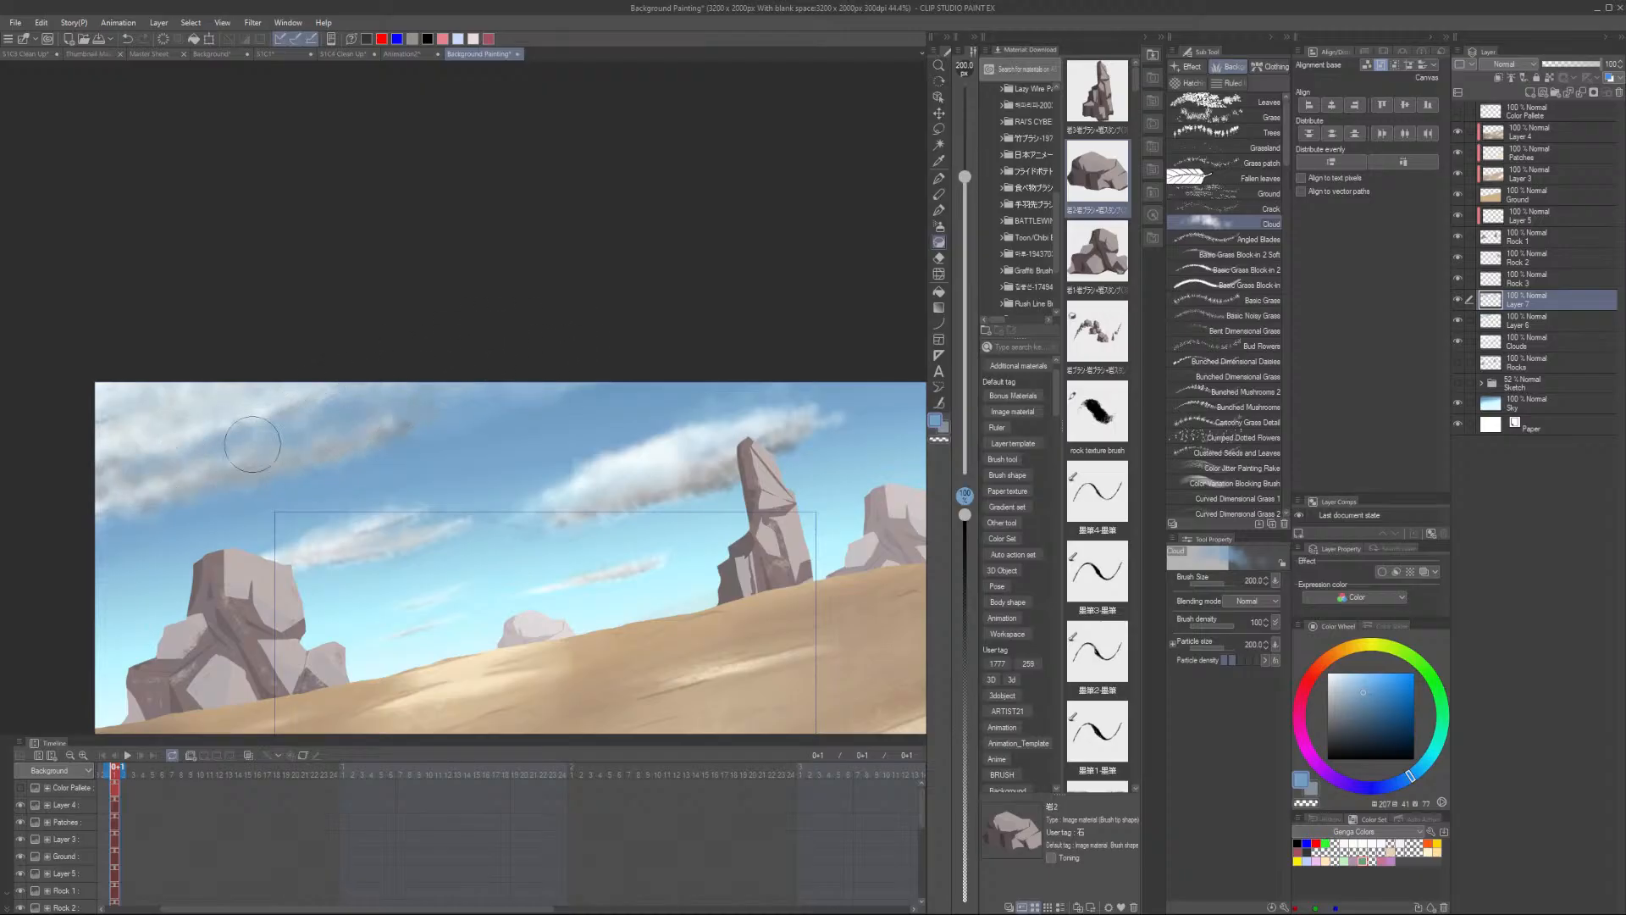
{"action": "key", "text": "ctrl+y"}
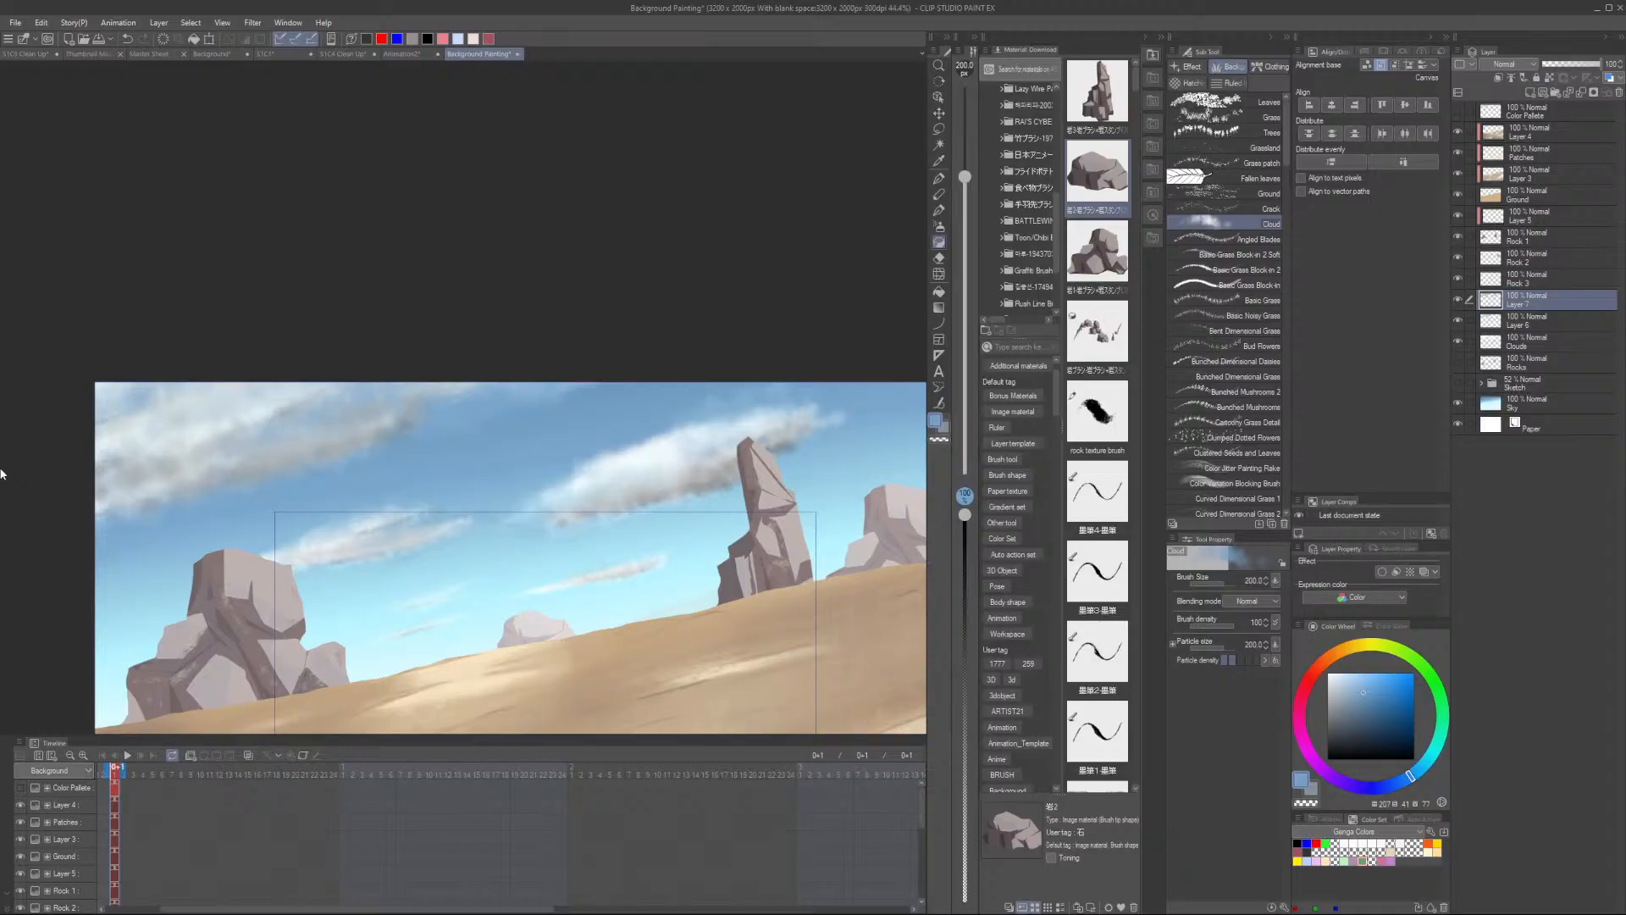
- Sample a cloud color, reduce the brush size to 170, and brush across the upper left cloud
{"action": "scroll", "coordinate": [565, 531], "scroll_direction": "up", "scroll_amount": 1}
{"action": "left_click", "coordinate": [635, 453], "text": "alt"}
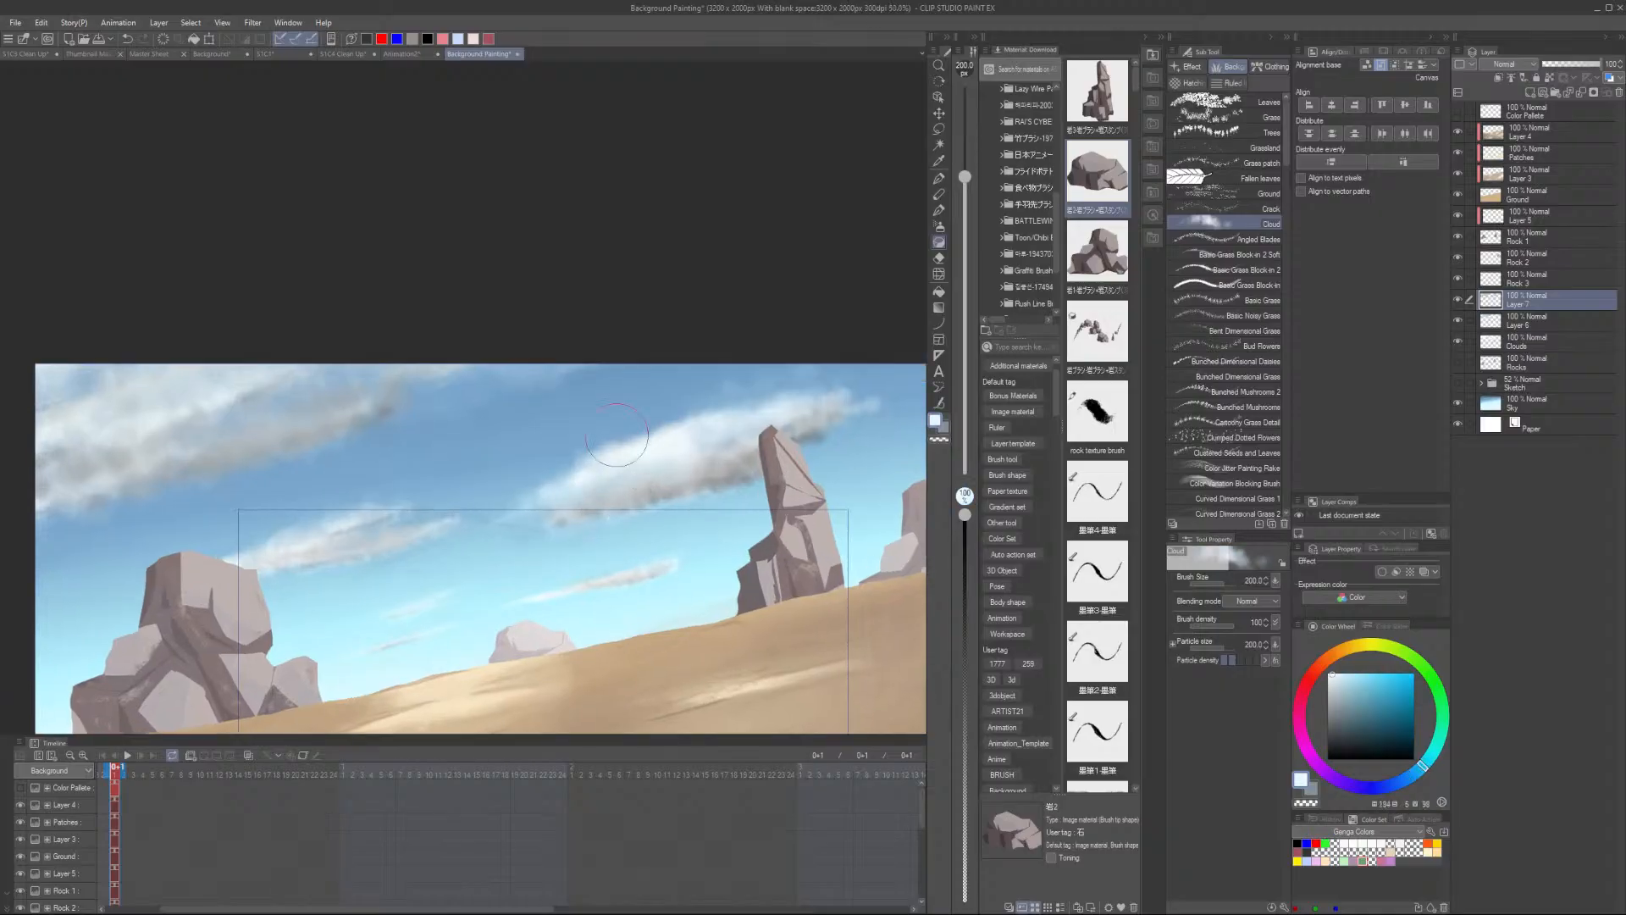
{"action": "key", "text": "bracketleft"}
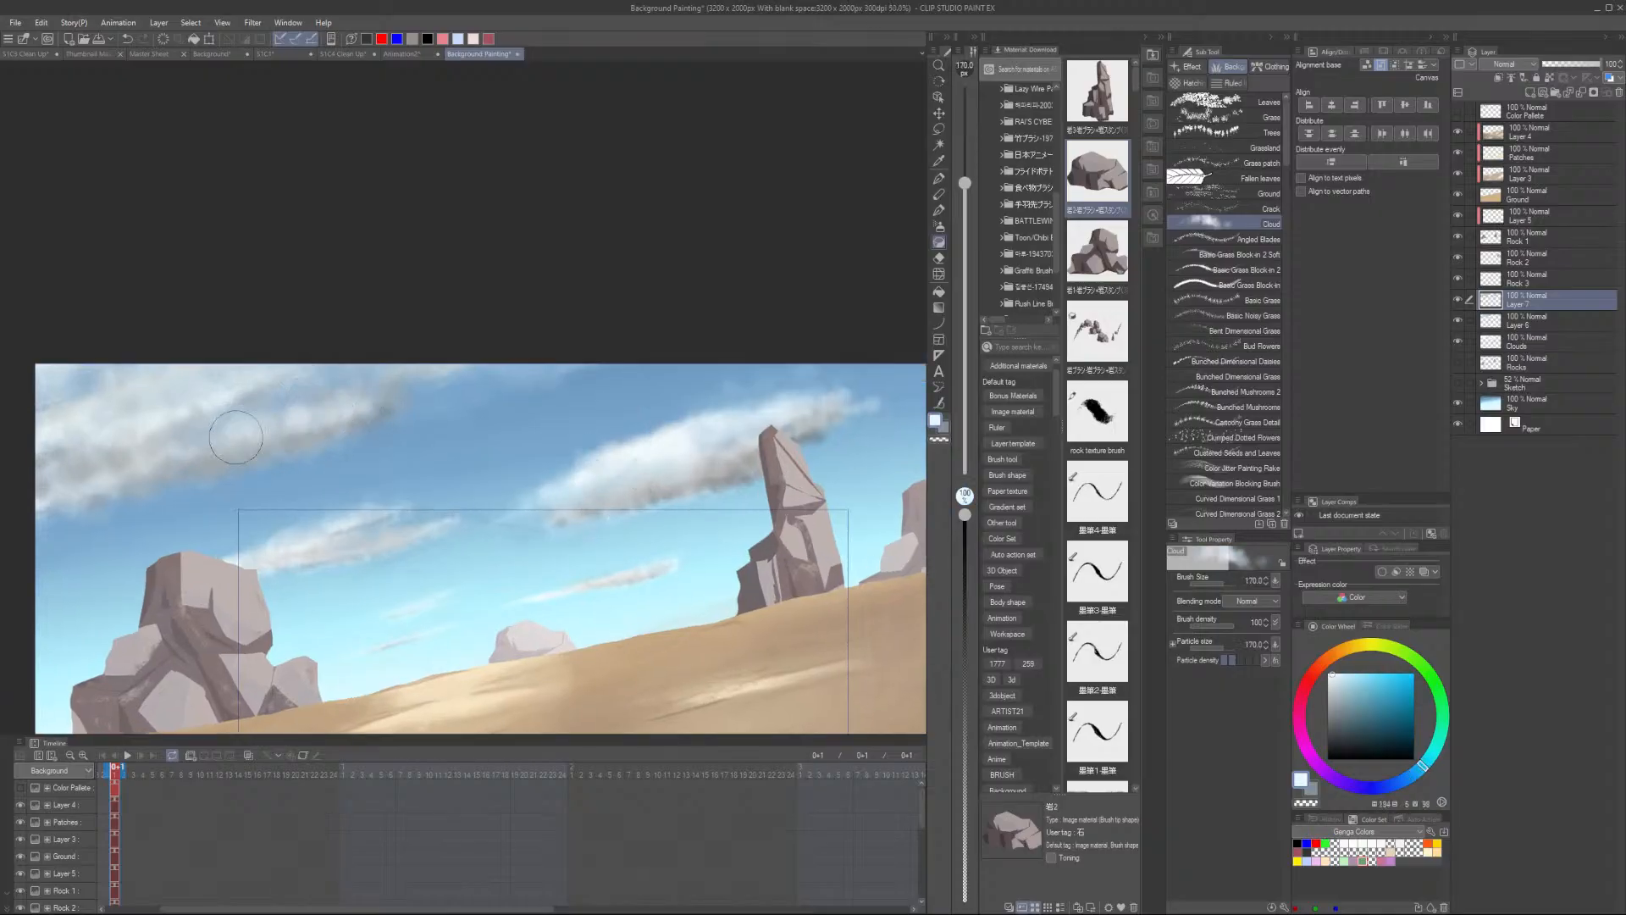
{"action": "left_click_drag", "start_coordinate": [236, 437], "coordinate": [190, 448]}
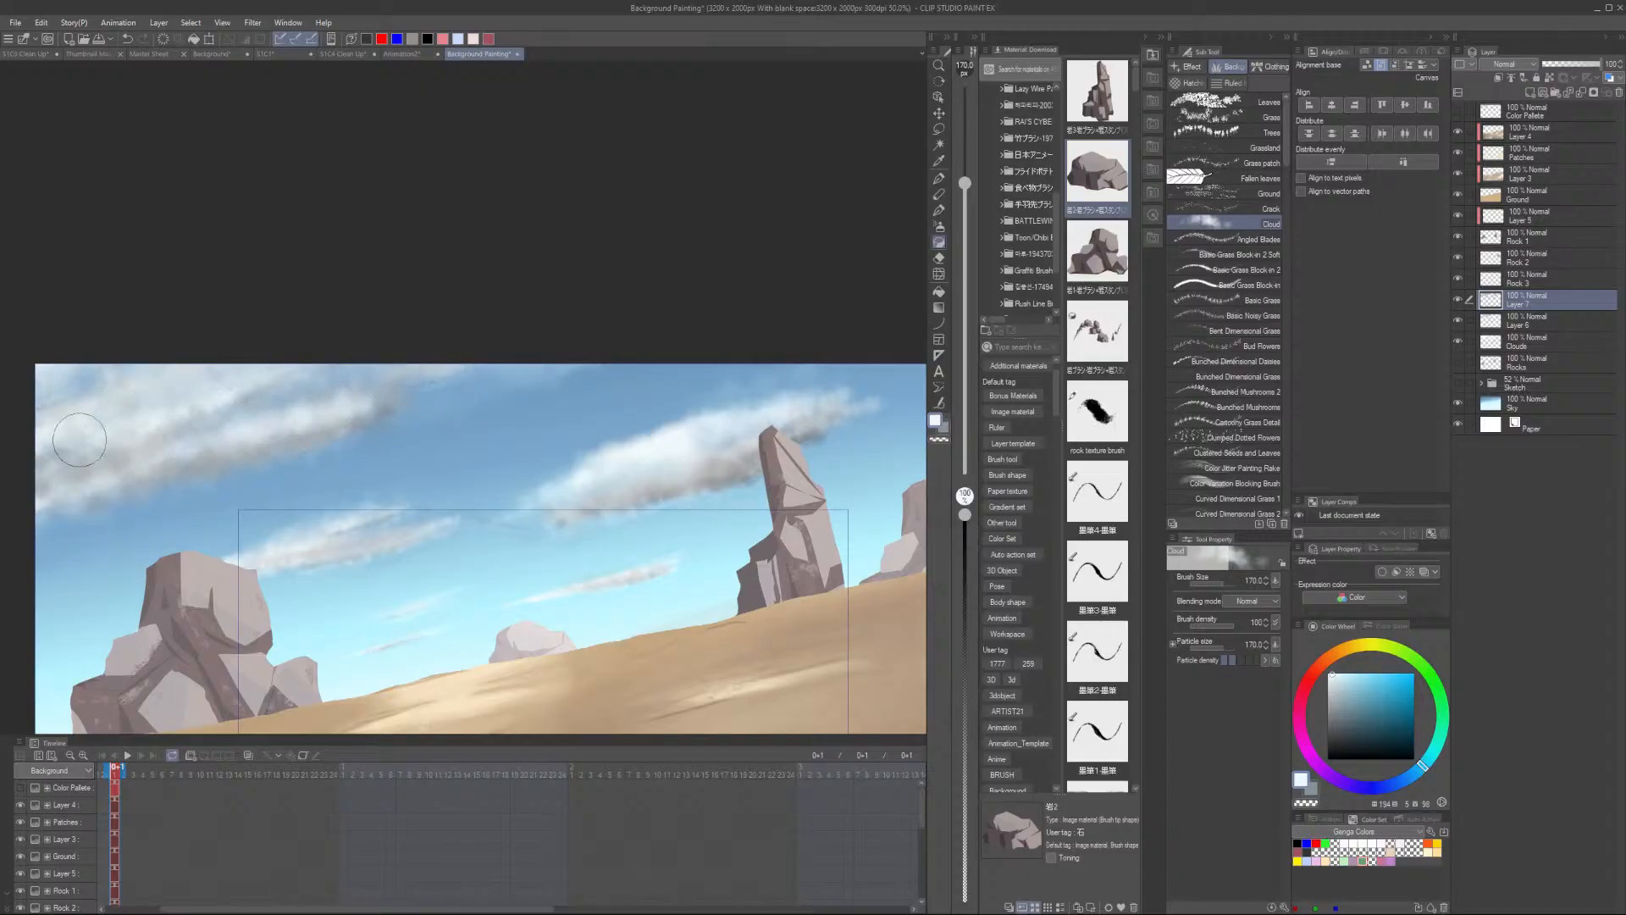
- Brush a soft light stroke along the thin cloud above the small central rock
{"action": "scroll", "coordinate": [360, 360], "scroll_direction": "down", "scroll_amount": 4}
{"action": "scroll", "coordinate": [360, 360], "scroll_direction": "up", "scroll_amount": 4}
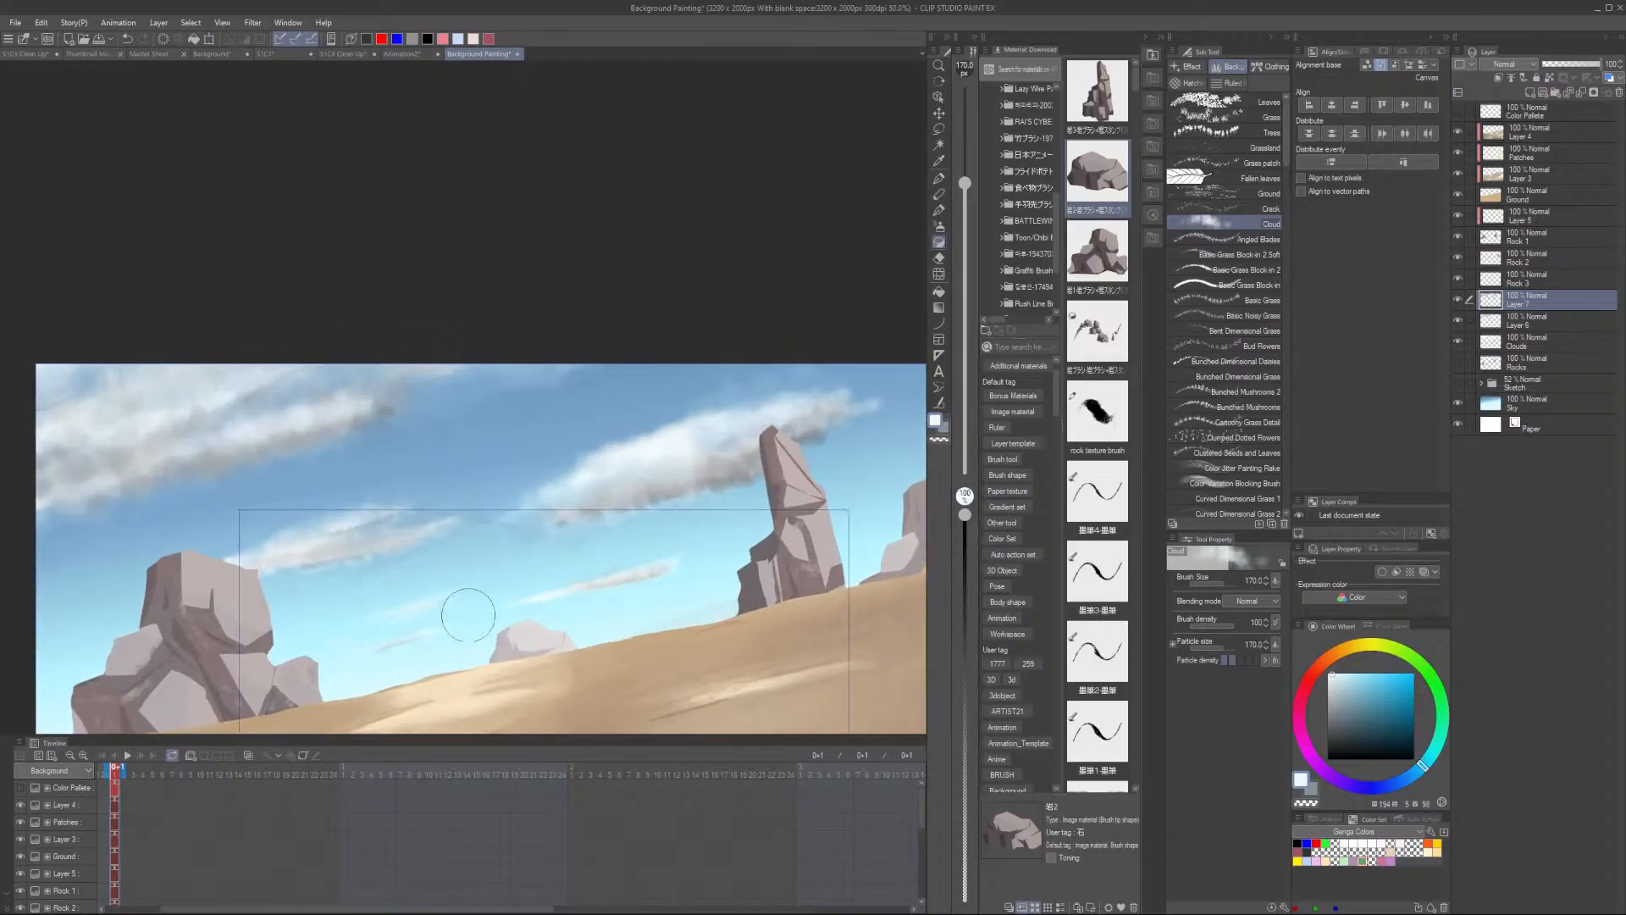
{"action": "scroll", "coordinate": [436, 634], "scroll_direction": "down", "scroll_amount": 5}
{"action": "scroll", "coordinate": [532, 633], "scroll_direction": "up", "scroll_amount": 3}
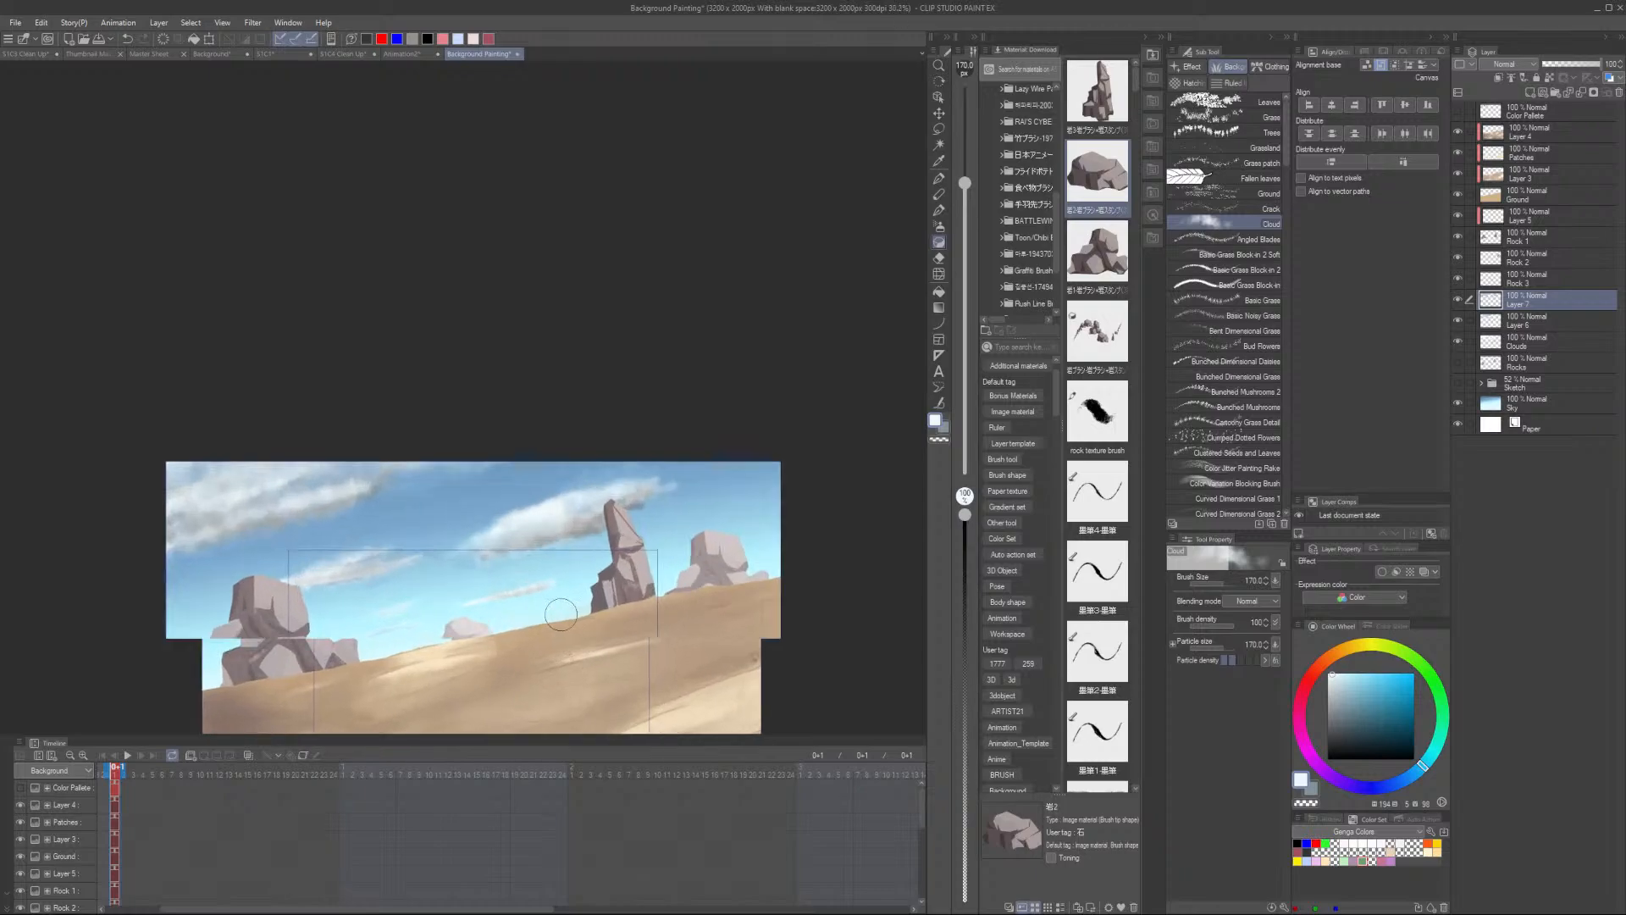
{"action": "left_click", "coordinate": [402, 658], "text": "alt"}
{"action": "scroll", "coordinate": [396, 631], "scroll_direction": "up", "scroll_amount": 2}
{"action": "scroll", "coordinate": [384, 629], "scroll_direction": "up", "scroll_amount": 2}
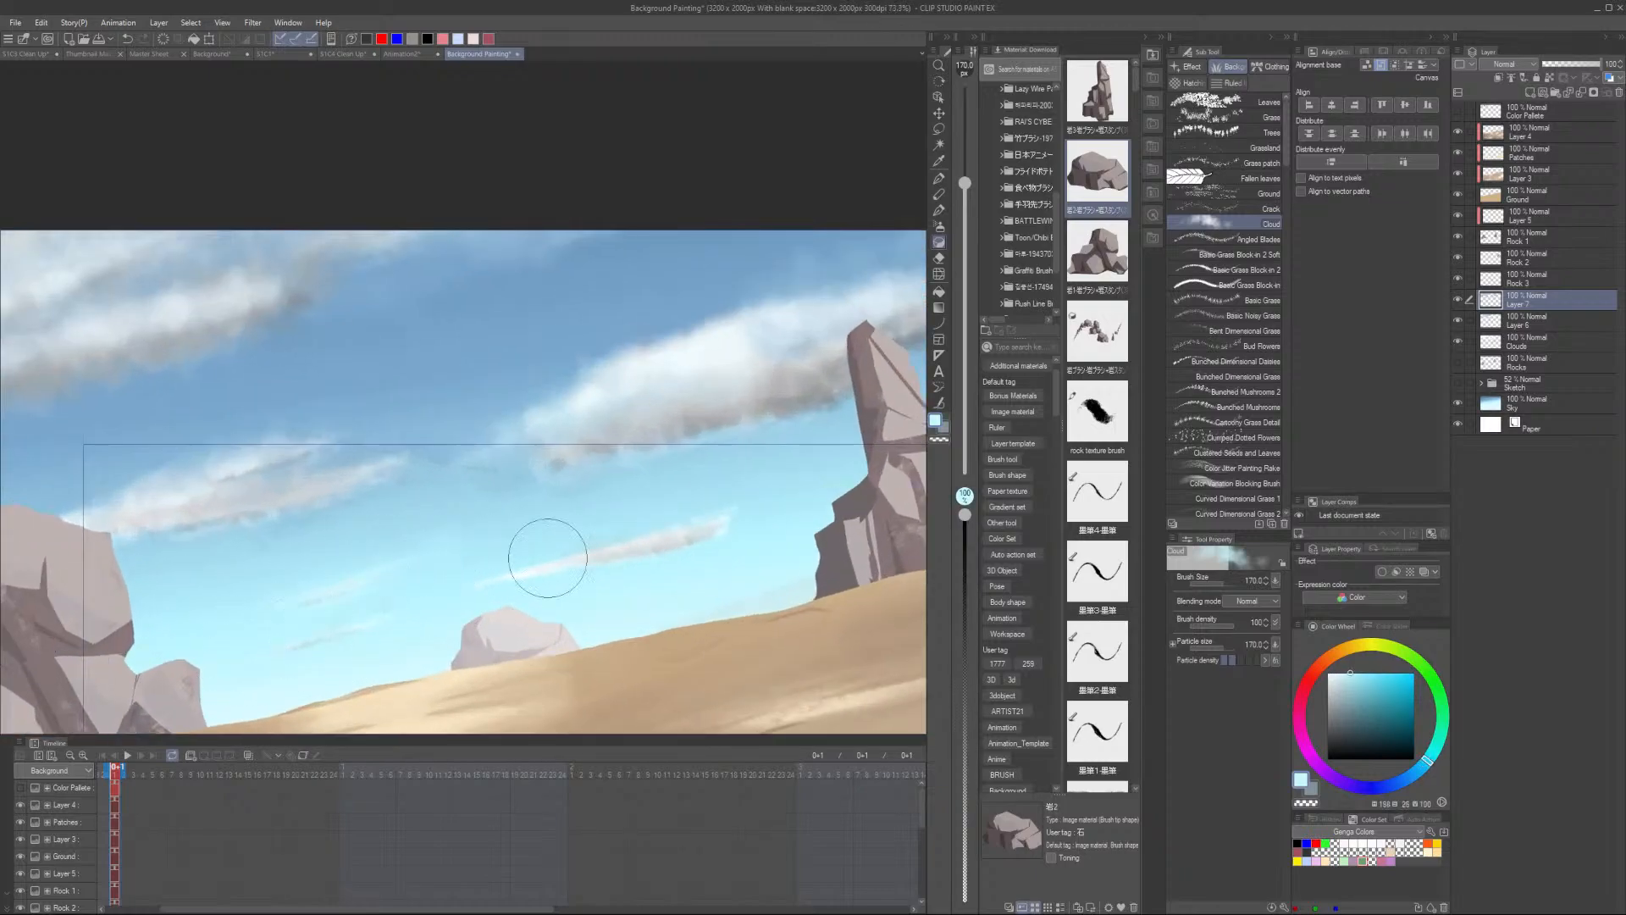
{"action": "scroll", "coordinate": [856, 503], "scroll_direction": "down", "scroll_amount": 4}
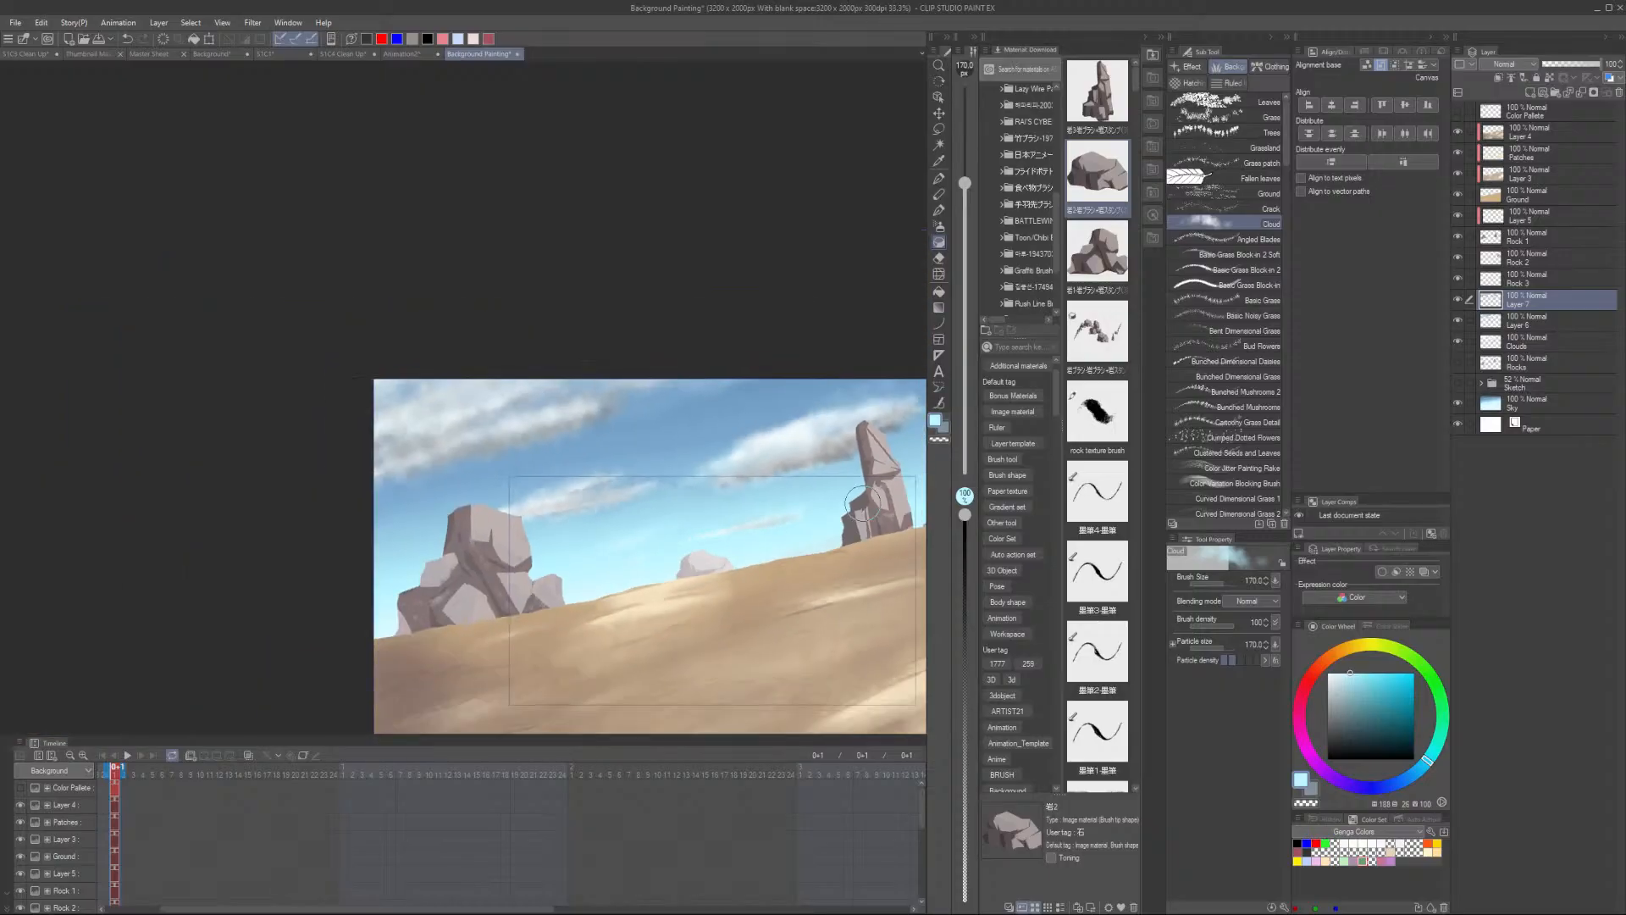
{"action": "left_click_drag", "start_coordinate": [794, 583], "coordinate": [587, 614]}
- Sample colors and brush a soft highlight across the cloud beside the tall rock
{"action": "scroll", "coordinate": [588, 614], "scroll_direction": "up", "scroll_amount": 2}
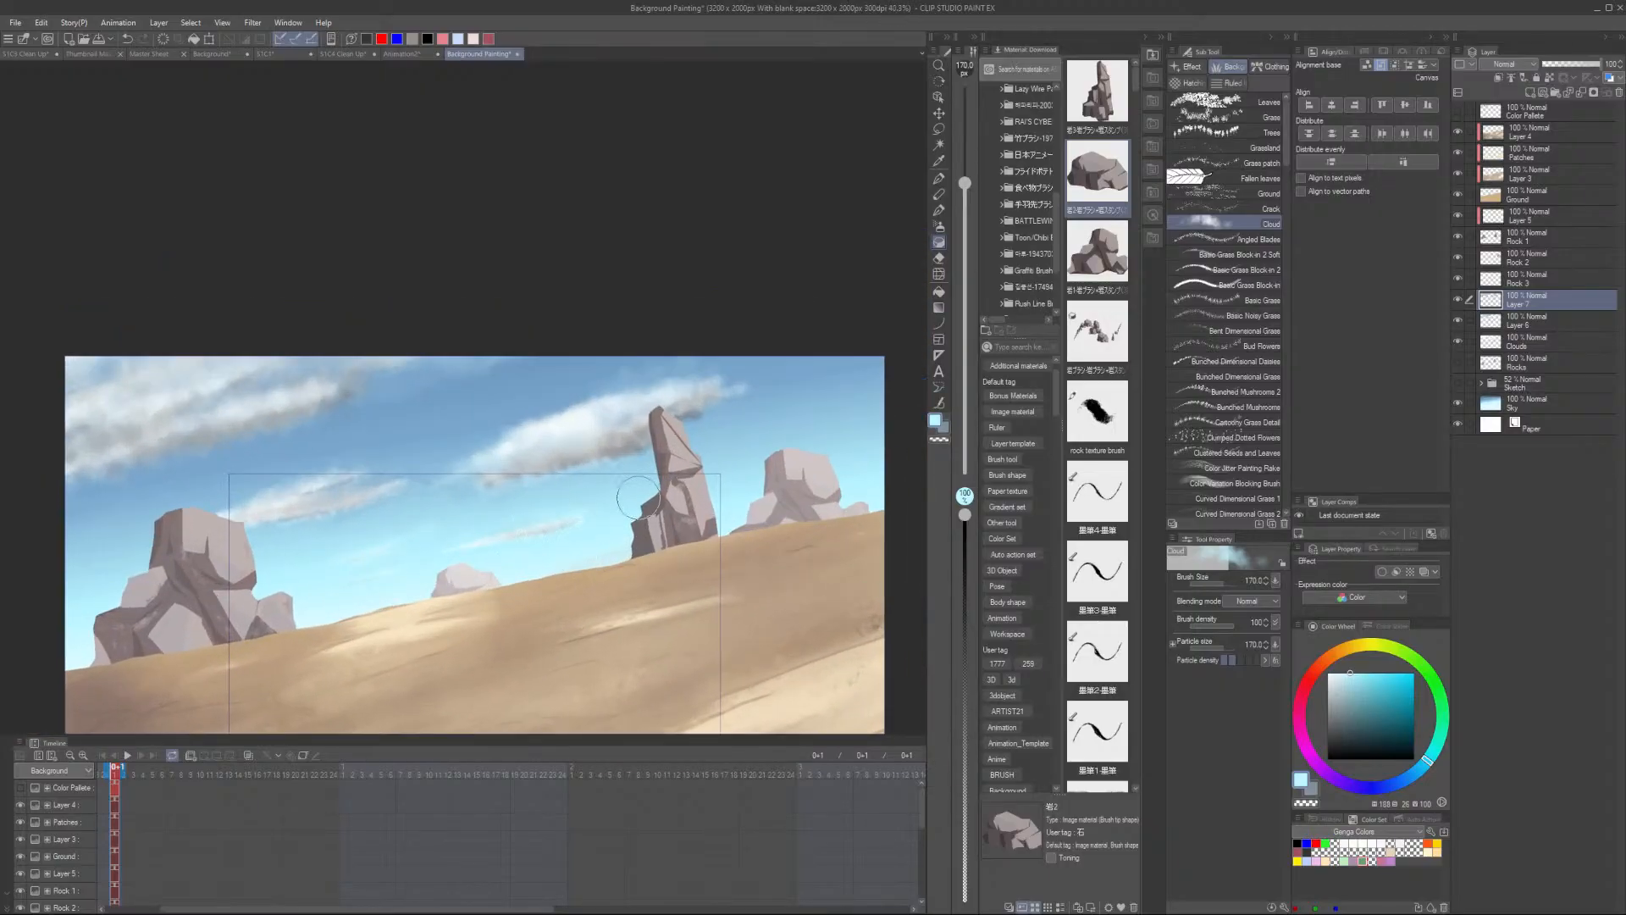
{"action": "left_click", "coordinate": [274, 499], "text": "alt"}
{"action": "left_click", "coordinate": [477, 430], "text": "alt"}
{"action": "left_click_drag", "start_coordinate": [535, 426], "coordinate": [605, 412]}
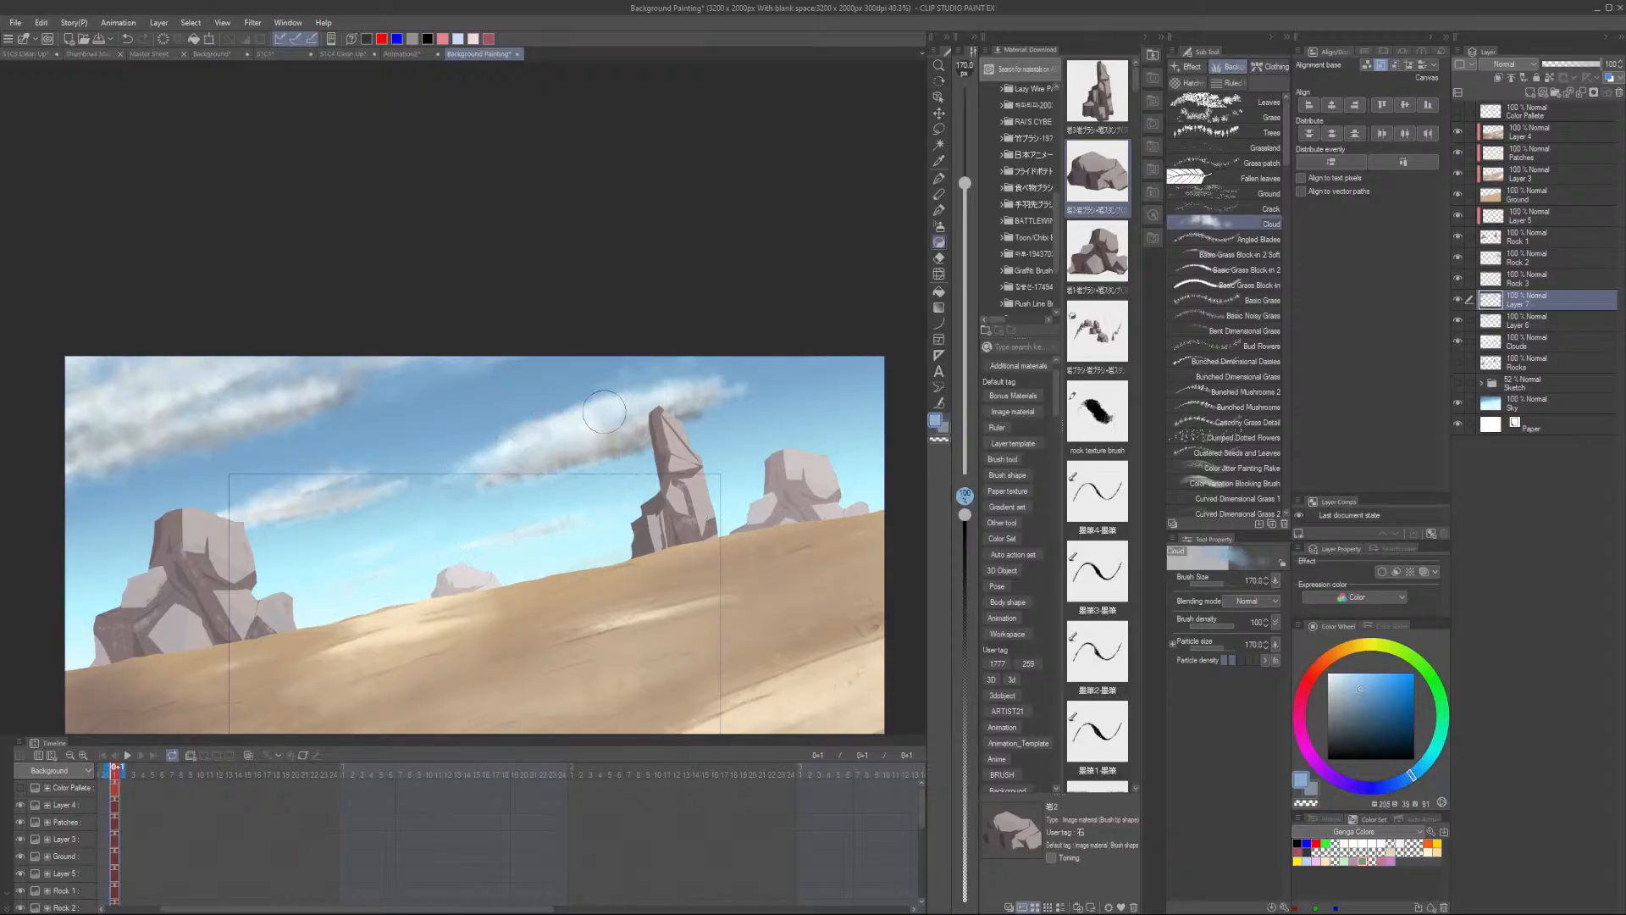
- Sample a light color and dab it onto the cloud behind the top of the tall rock
{"action": "scroll", "coordinate": [728, 415], "scroll_direction": "up", "scroll_amount": 2}
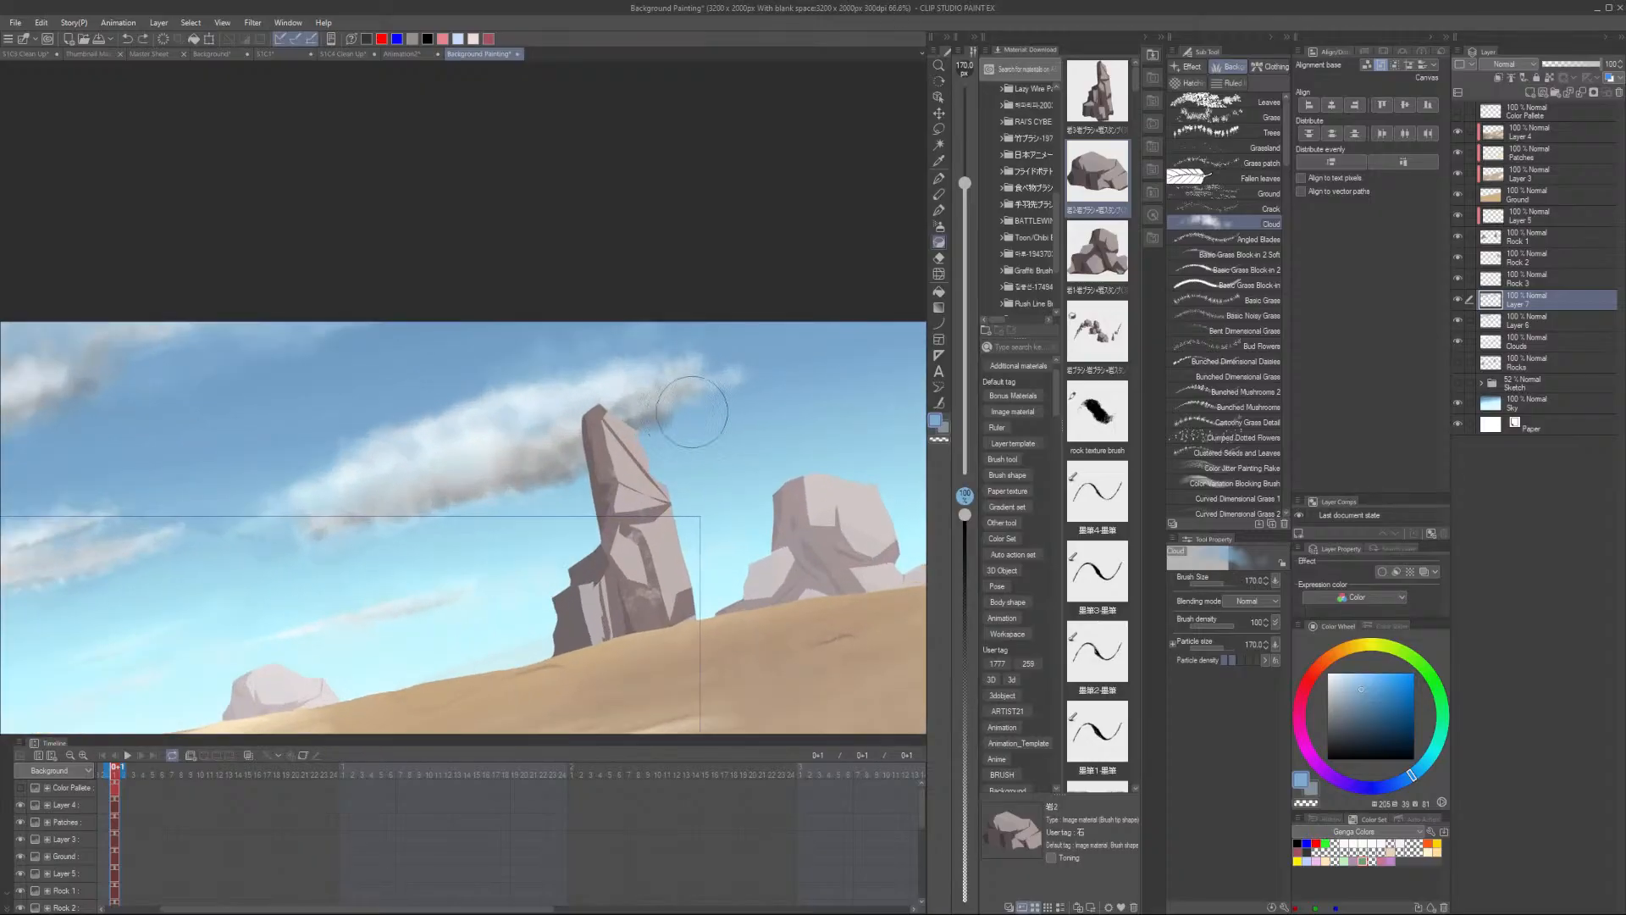
{"action": "left_click", "coordinate": [455, 426], "text": "alt"}
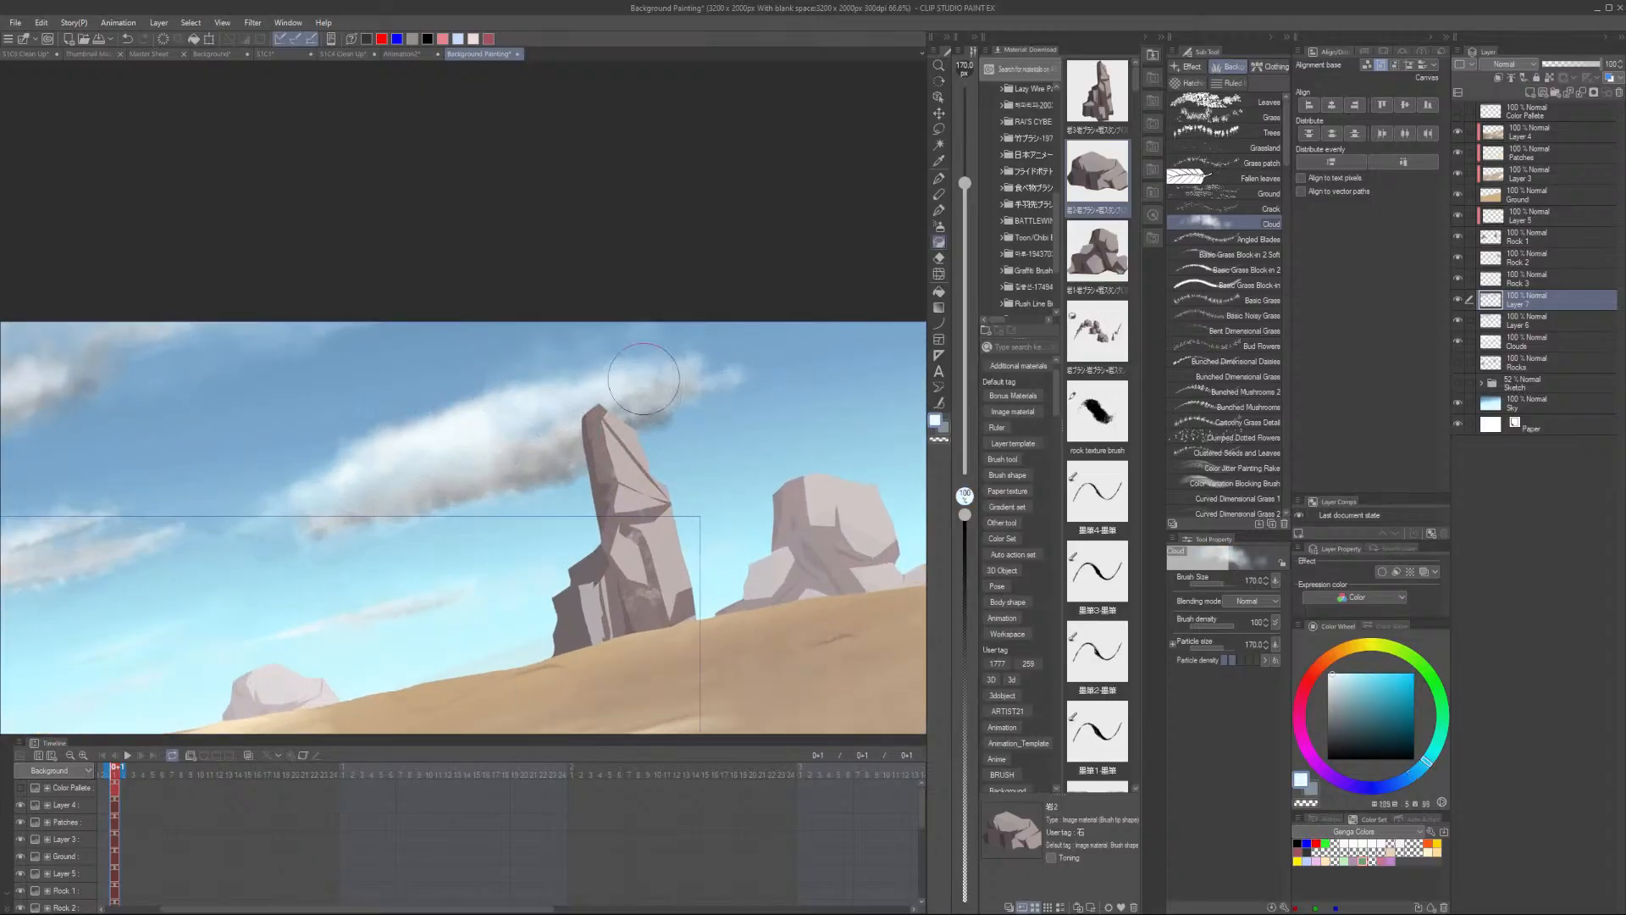
{"action": "scroll", "coordinate": [525, 423], "scroll_direction": "down", "scroll_amount": 1}
{"action": "left_click", "coordinate": [535, 444], "text": "alt"}
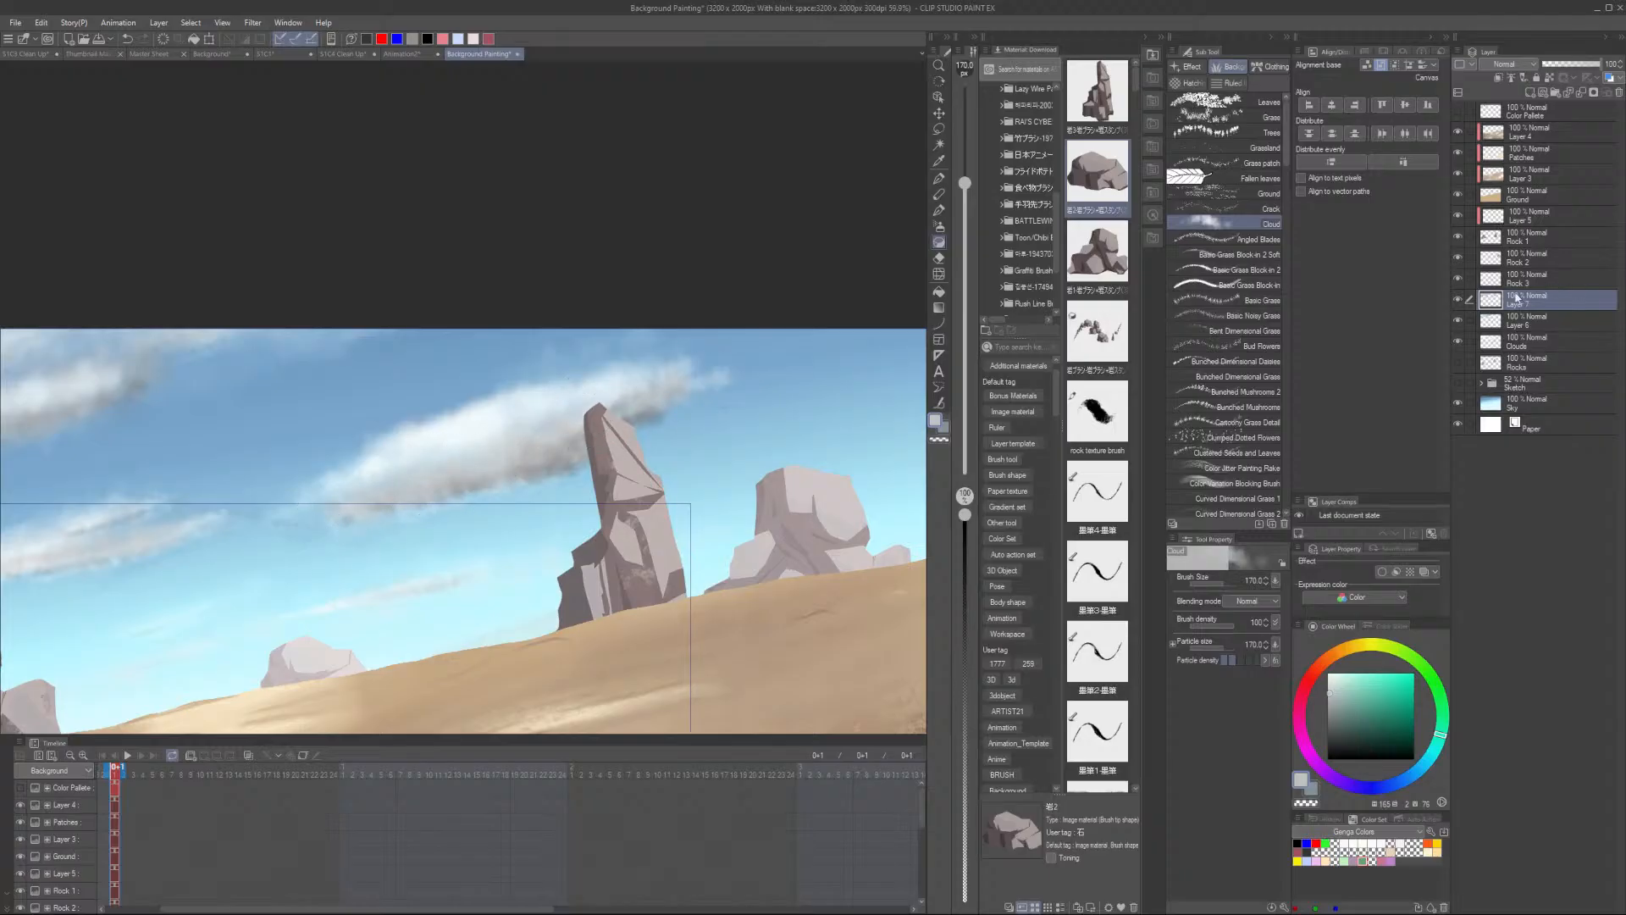
- Adjust the cloud layer's hue, saturation and luminosity with Hue/Saturation/Luminosity and apply it
{"action": "key", "text": "ctrl+u"}
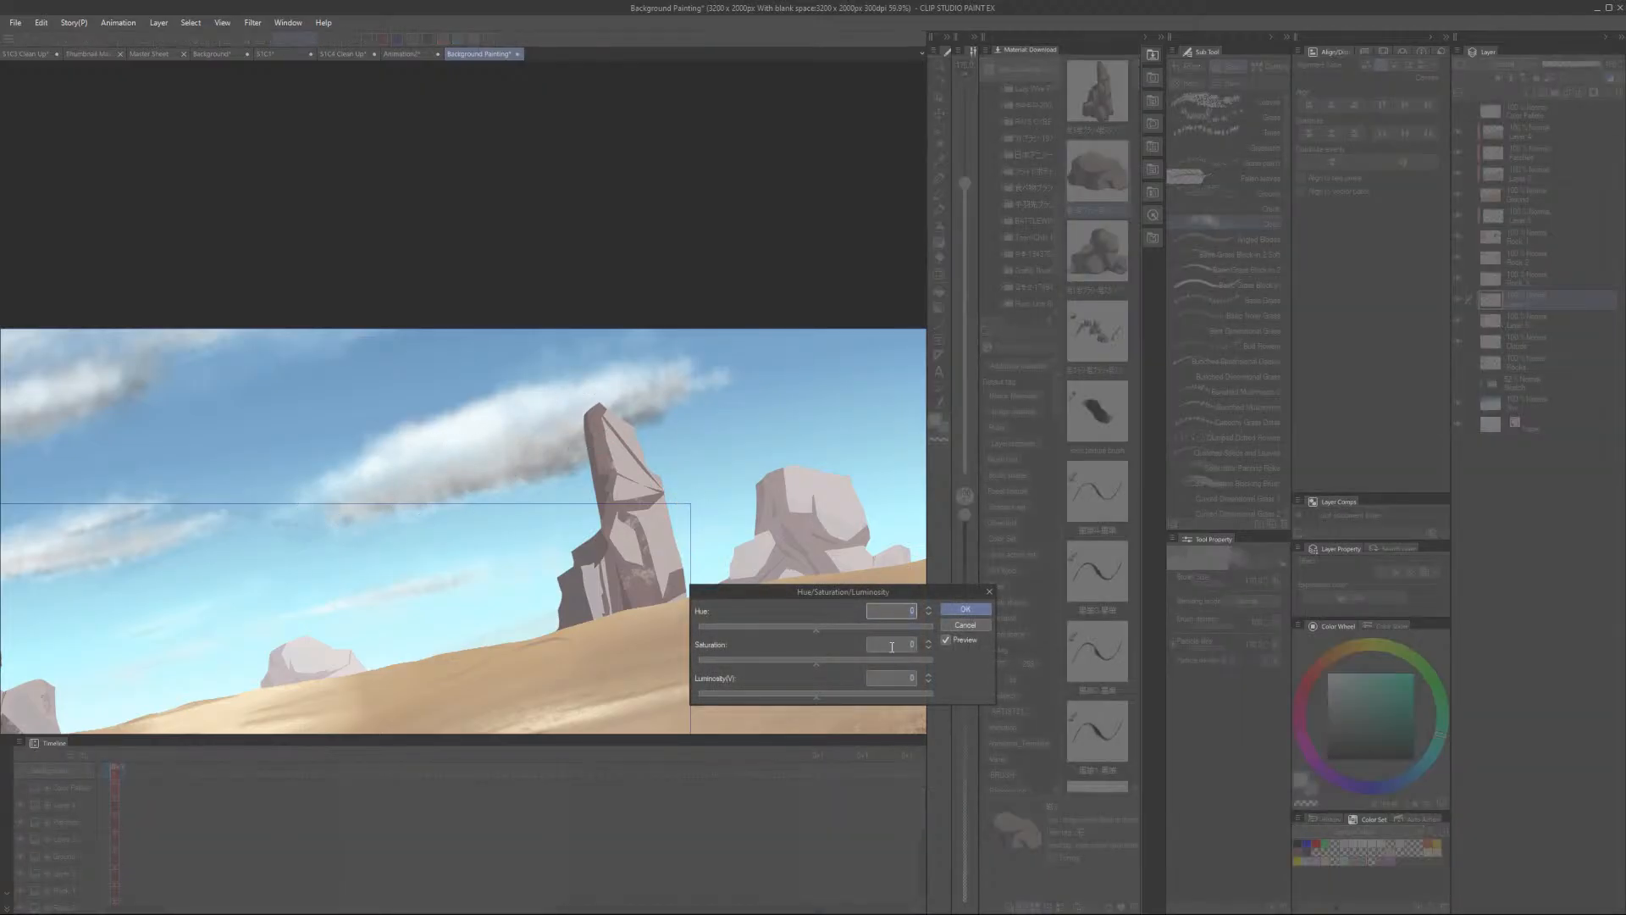
{"action": "left_click_drag", "start_coordinate": [779, 661], "coordinate": [843, 700]}
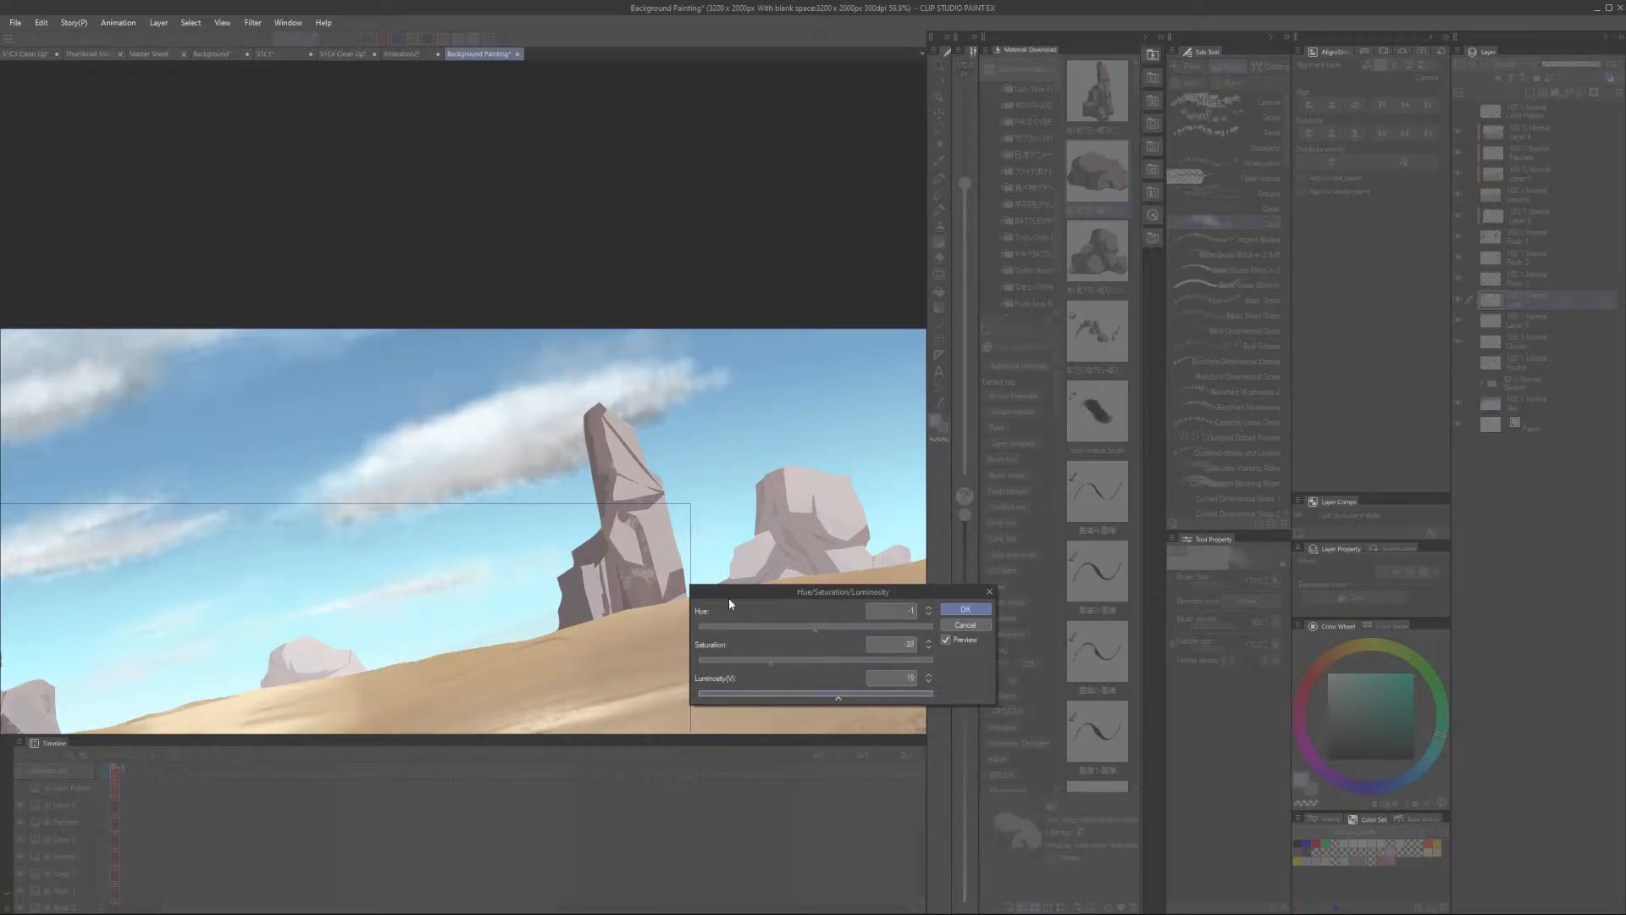
{"action": "scroll", "coordinate": [596, 524], "scroll_direction": "down", "scroll_amount": 2}
{"action": "left_click_drag", "start_coordinate": [584, 530], "coordinate": [535, 533]}
{"action": "left_click_drag", "start_coordinate": [685, 603], "coordinate": [657, 567]}
{"action": "left_click", "coordinate": [965, 608]}
- Move the Sky layer up above the Rocks layer in the layer stack
{"action": "scroll", "coordinate": [665, 547], "scroll_direction": "down", "scroll_amount": 2}
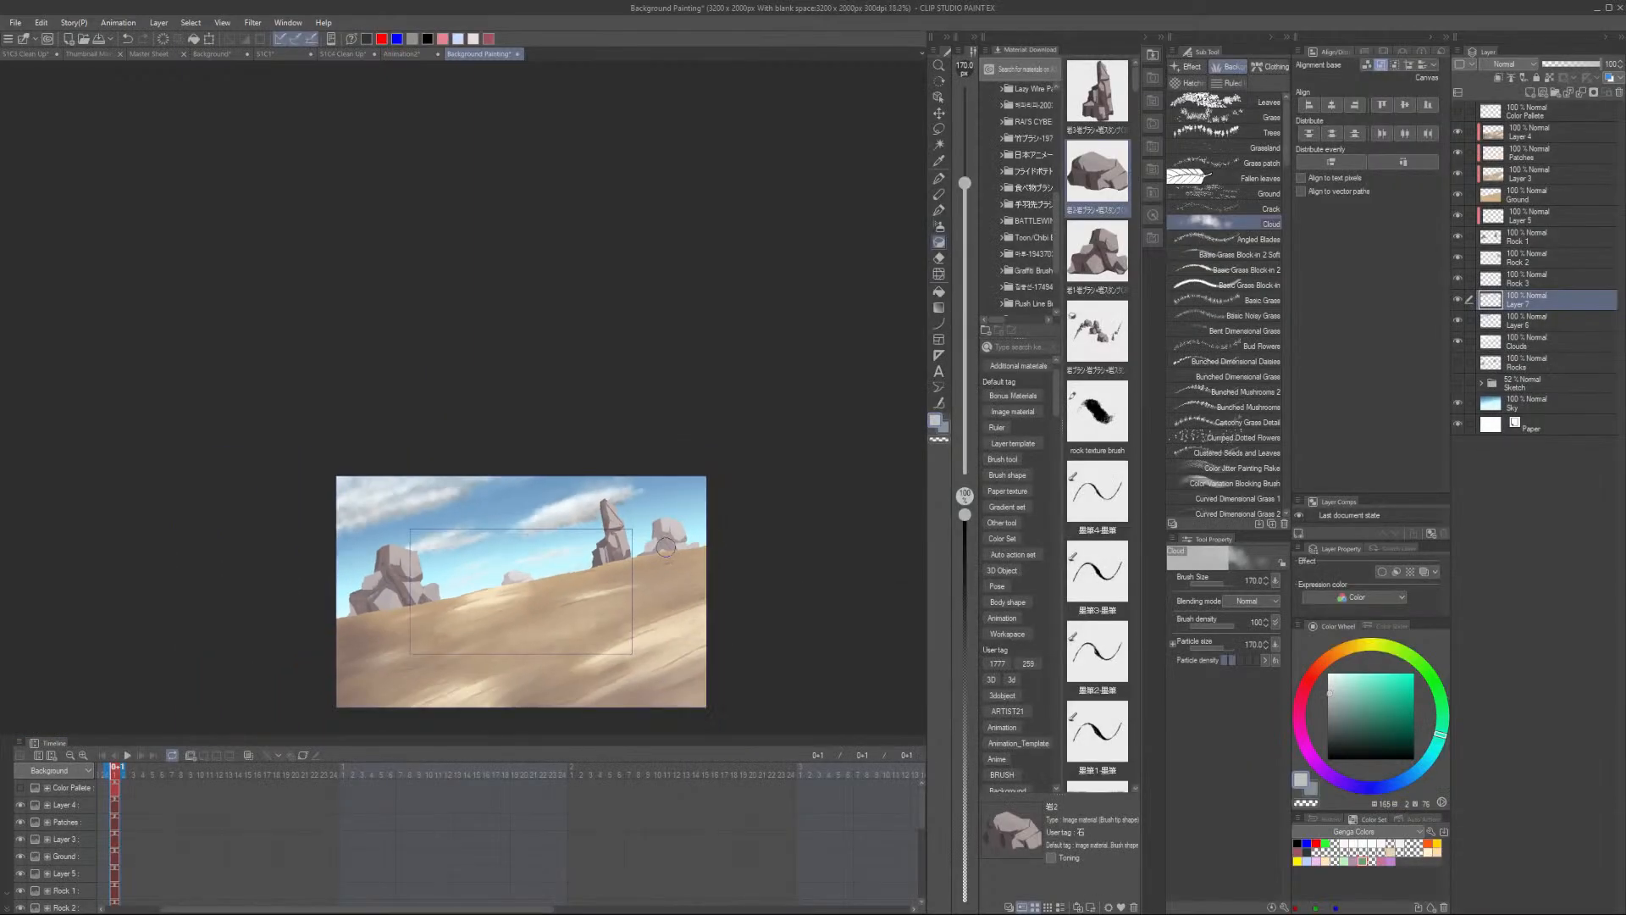
{"action": "scroll", "coordinate": [666, 548], "scroll_direction": "up", "scroll_amount": 2}
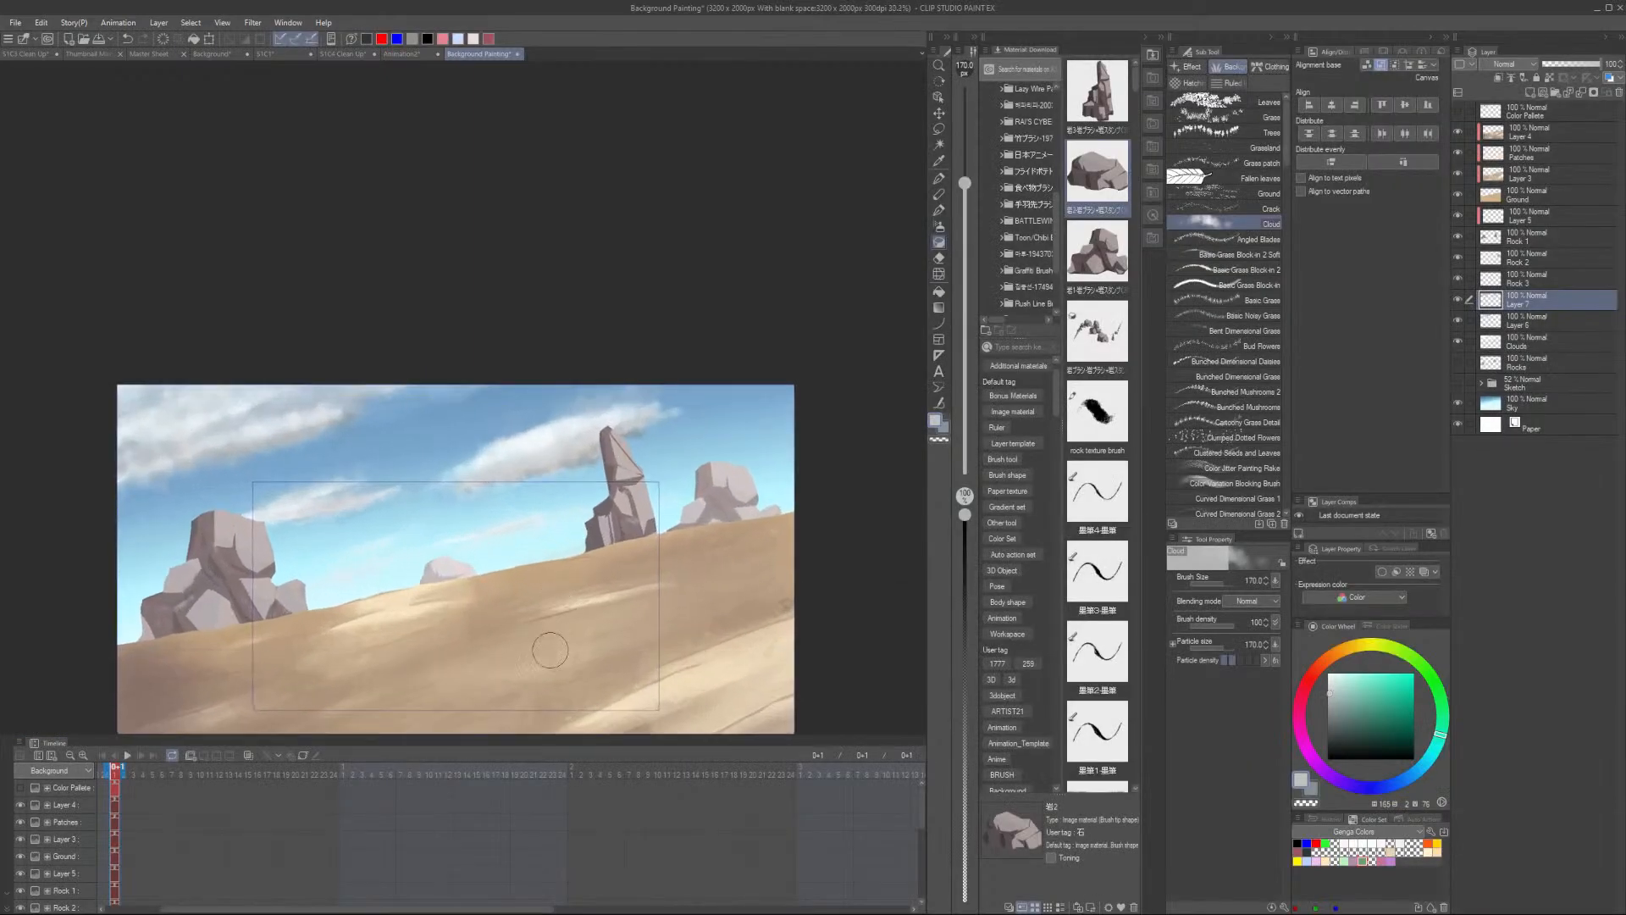
{"action": "left_click_drag", "start_coordinate": [550, 648], "coordinate": [563, 475]}
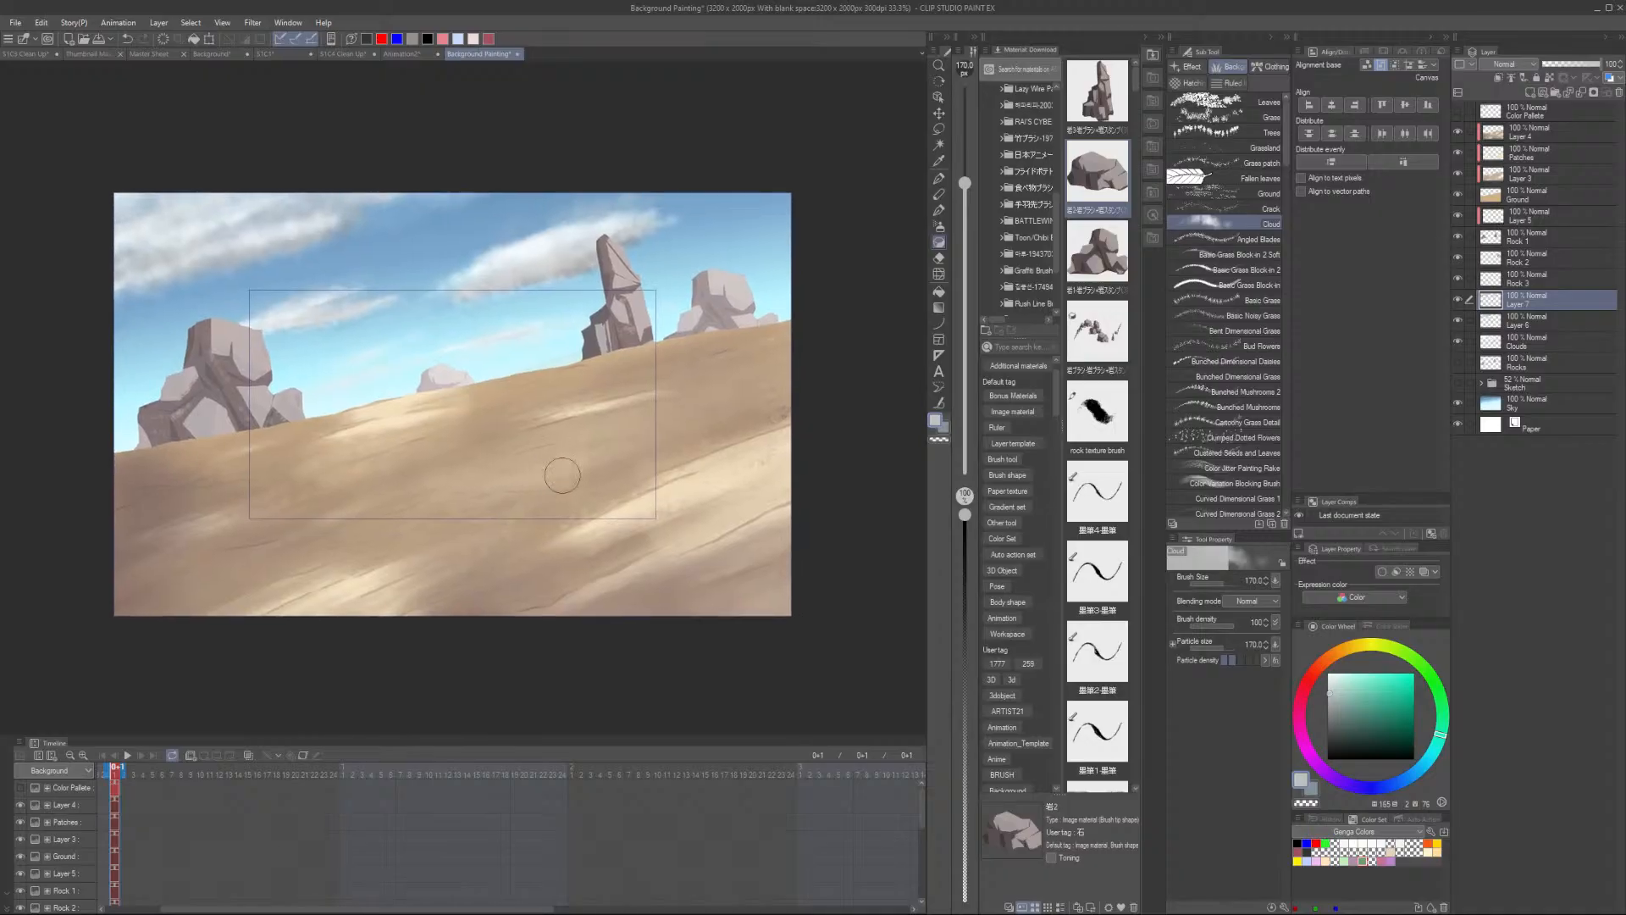
{"action": "left_click", "coordinate": [1546, 130]}
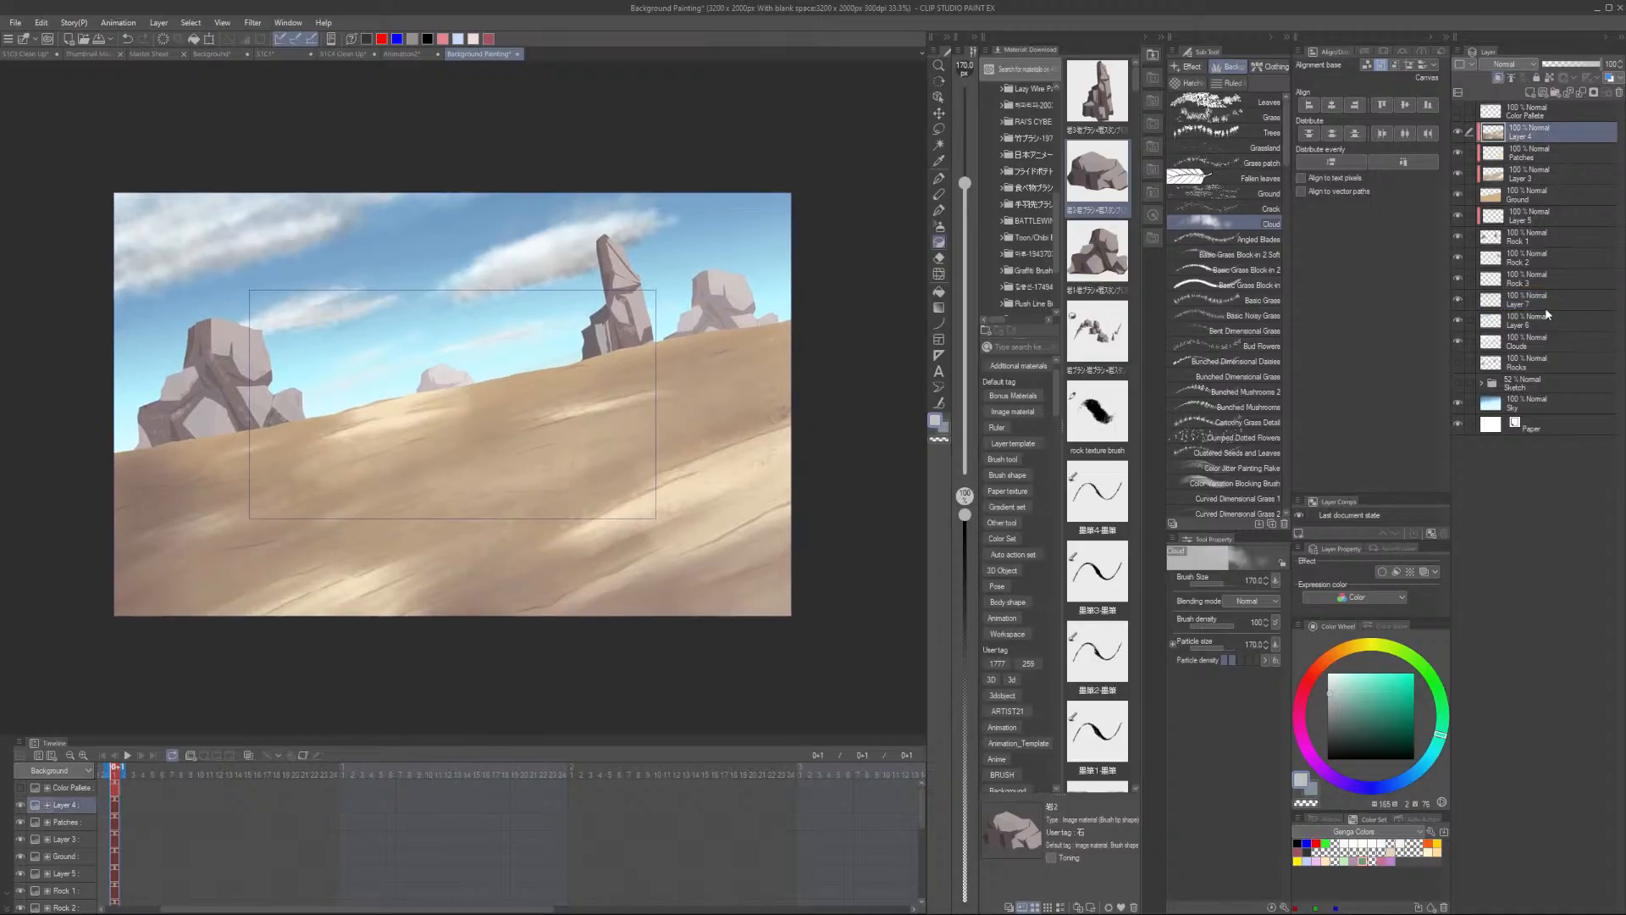
{"action": "left_click", "coordinate": [1549, 340], "text": "shift"}
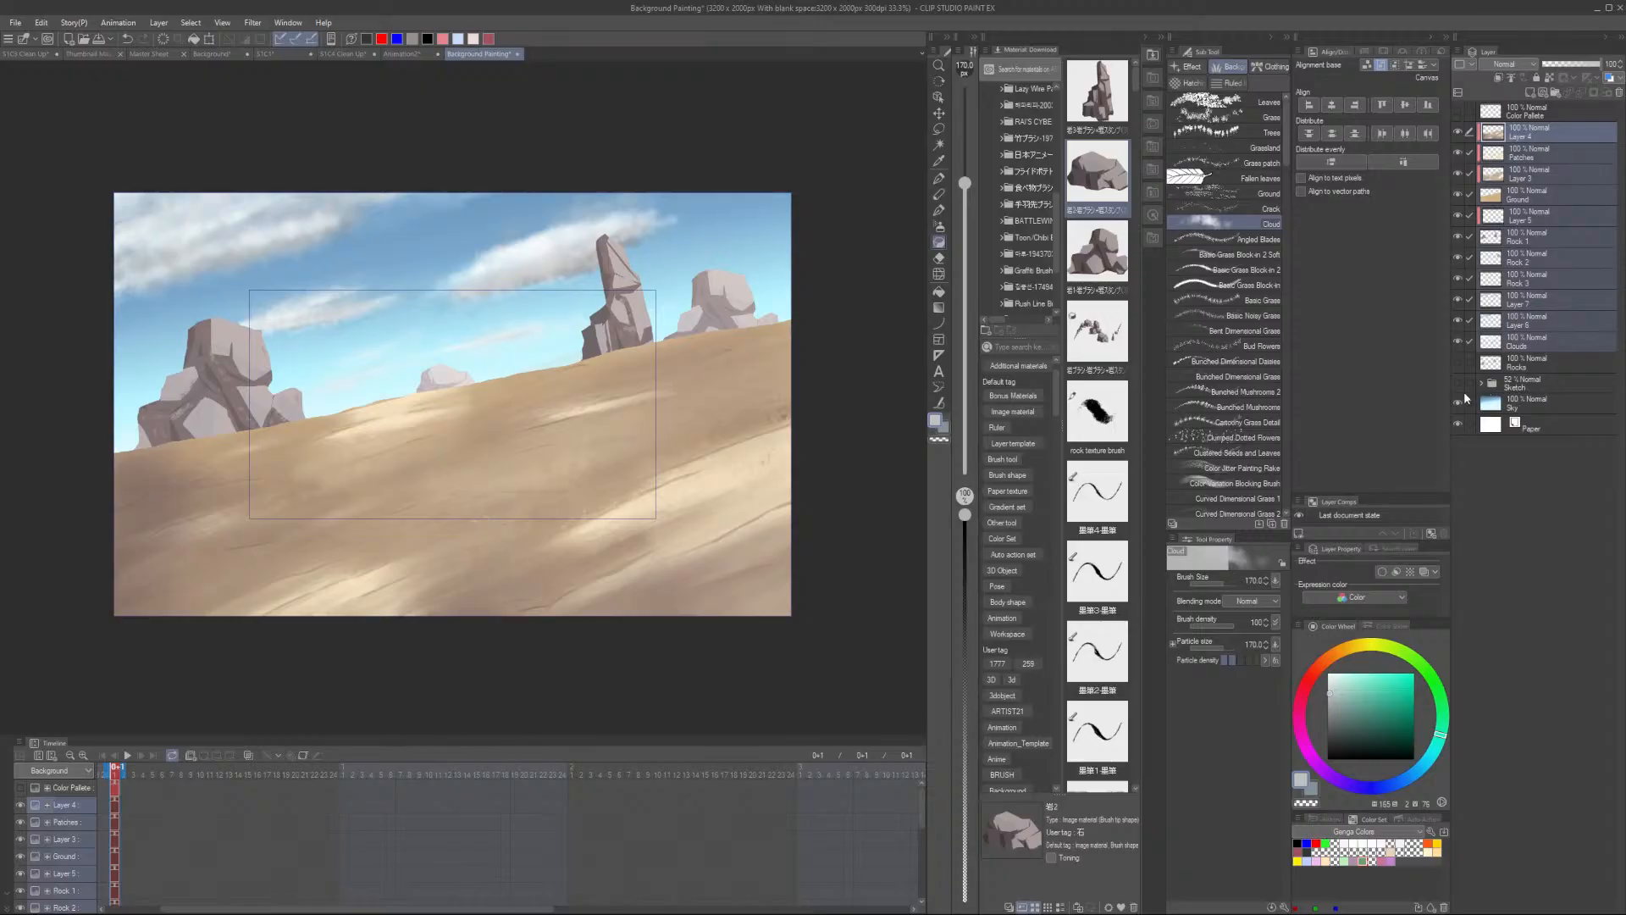
{"action": "left_click", "coordinate": [1544, 405]}
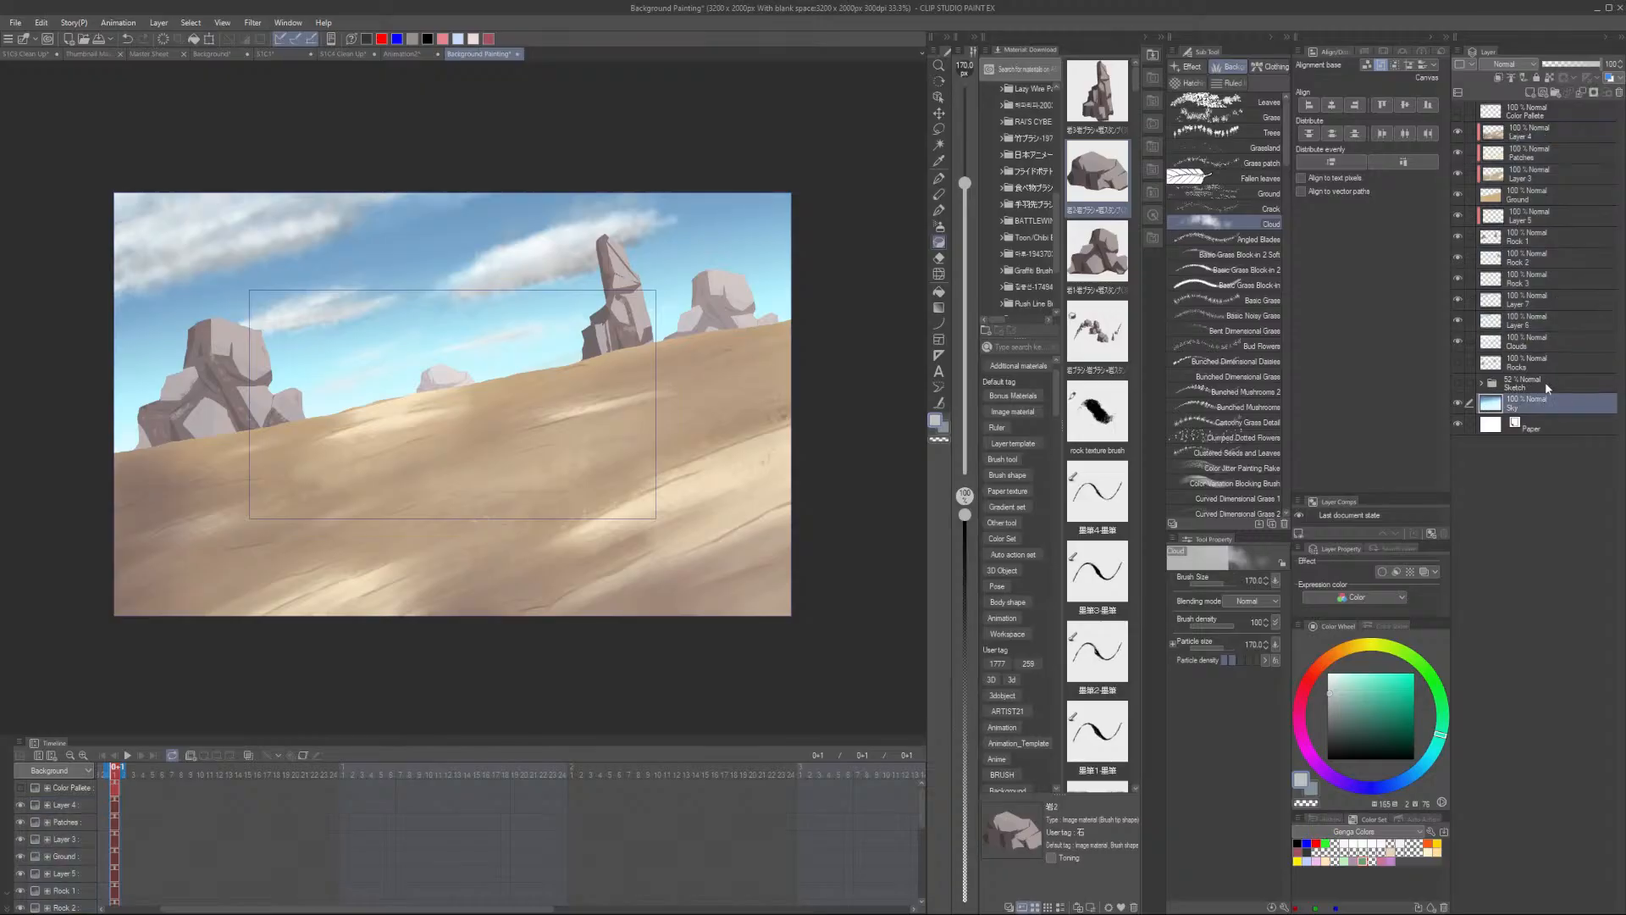
{"action": "left_click_drag", "start_coordinate": [1547, 386], "coordinate": [1548, 352]}
- Select the layers from Layer 4 down to Sky and group them into a new folder
{"action": "left_click", "coordinate": [1552, 129]}
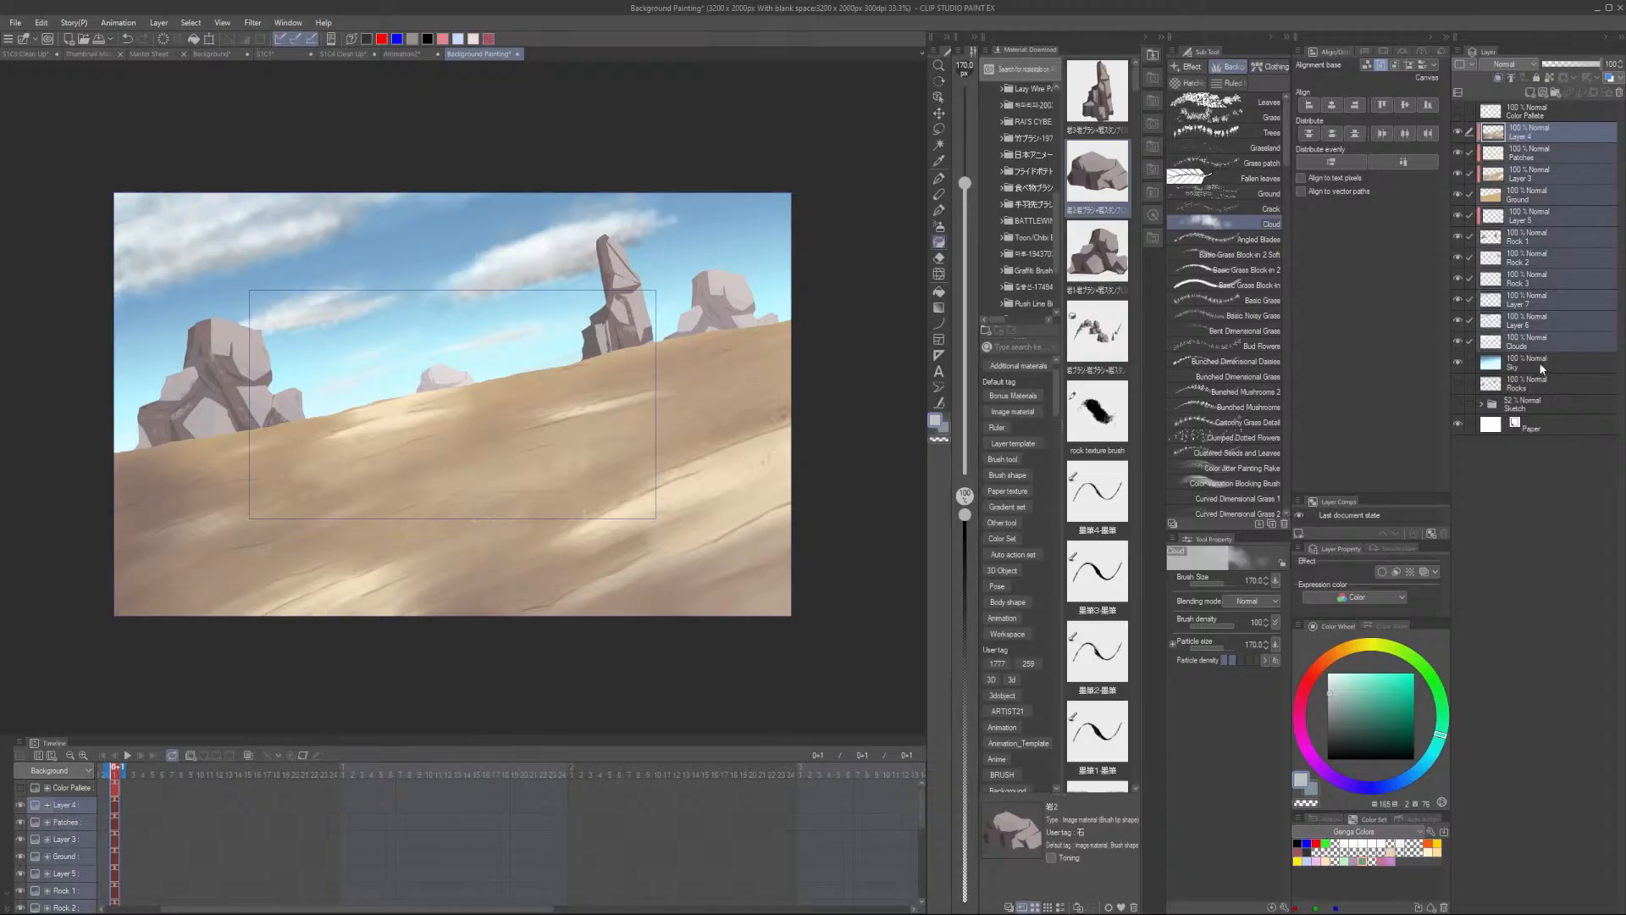
{"action": "left_click", "coordinate": [1538, 364]}
{"action": "left_click", "coordinate": [1548, 132], "text": "shift"}
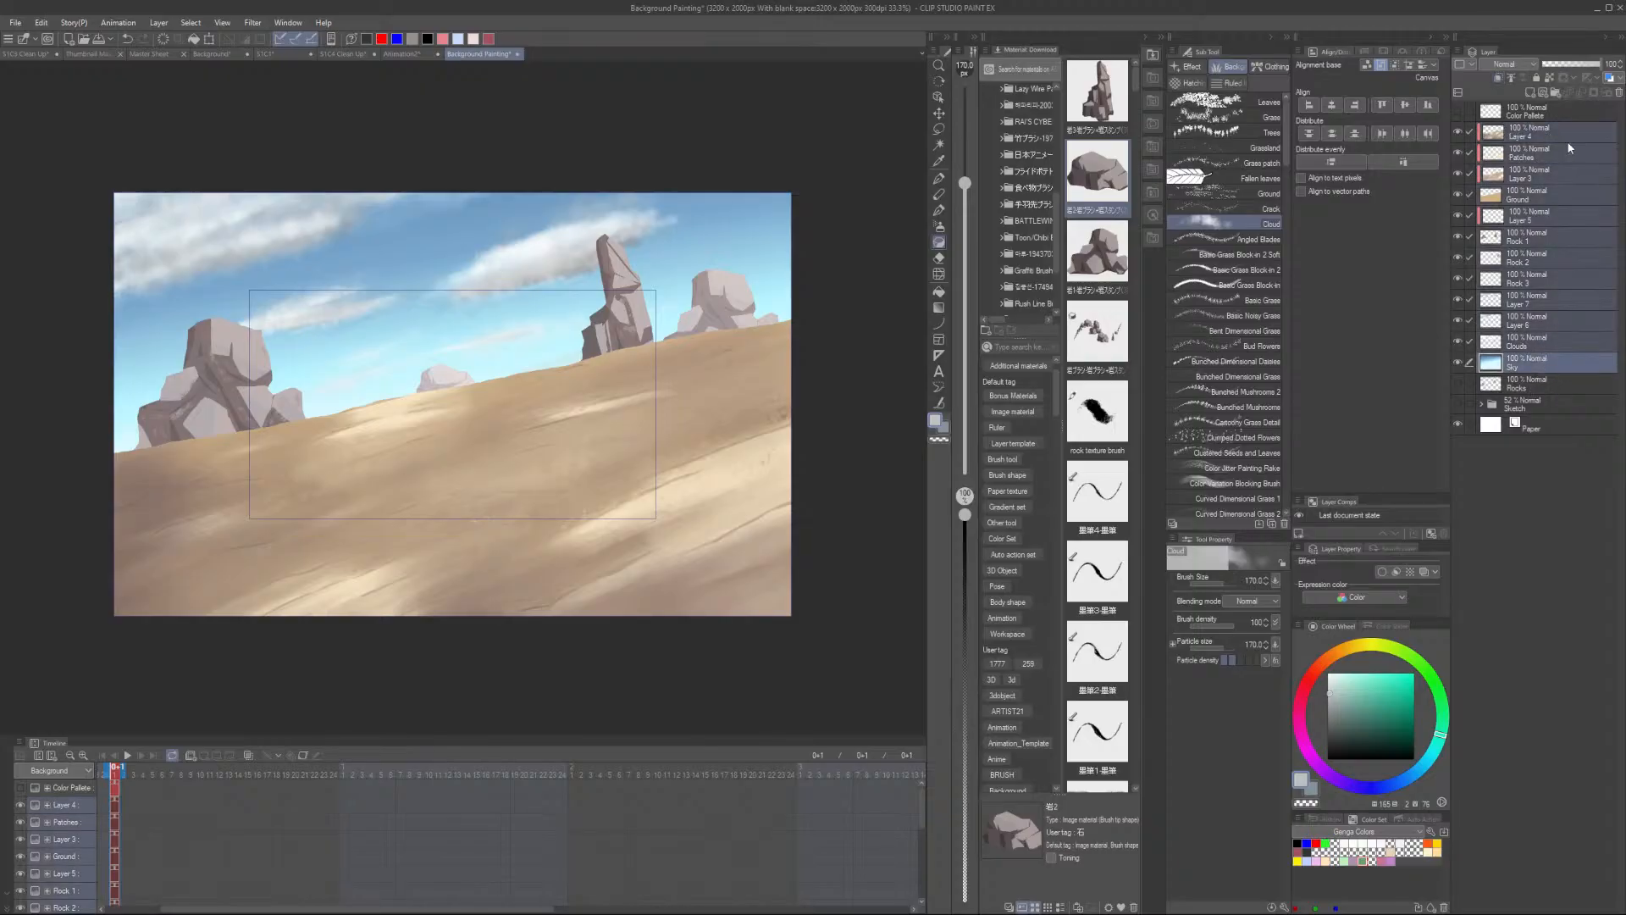
{"action": "key", "text": "ctrl+g"}
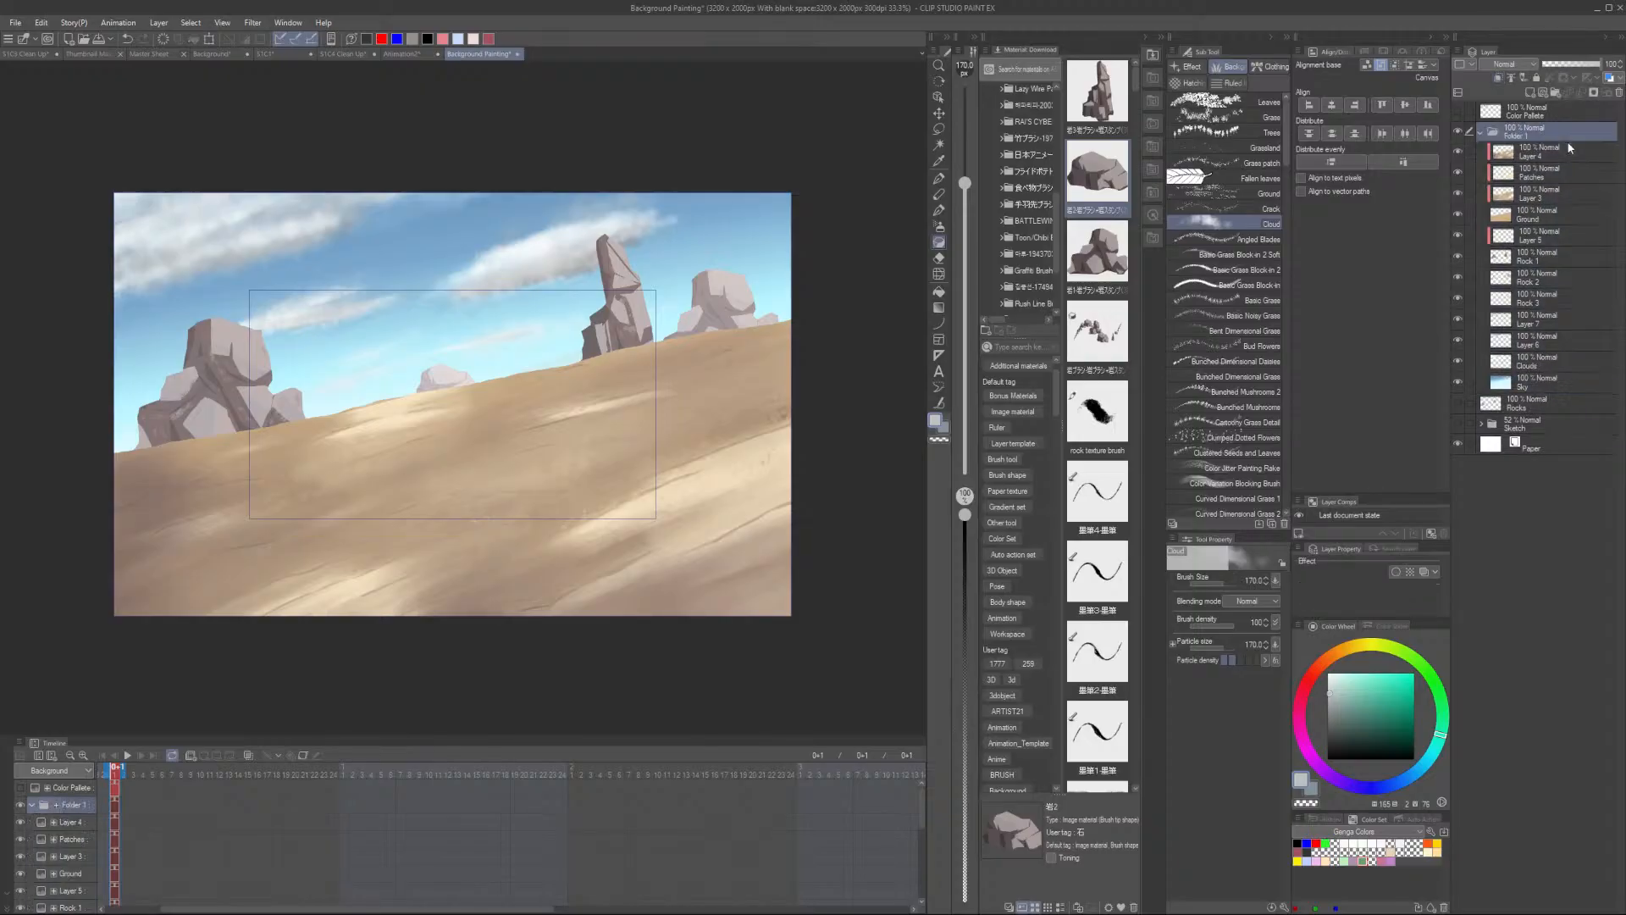
- Duplicate the collapsed painting folder and merge the copy into a single layer
{"action": "left_click", "coordinate": [1482, 134]}
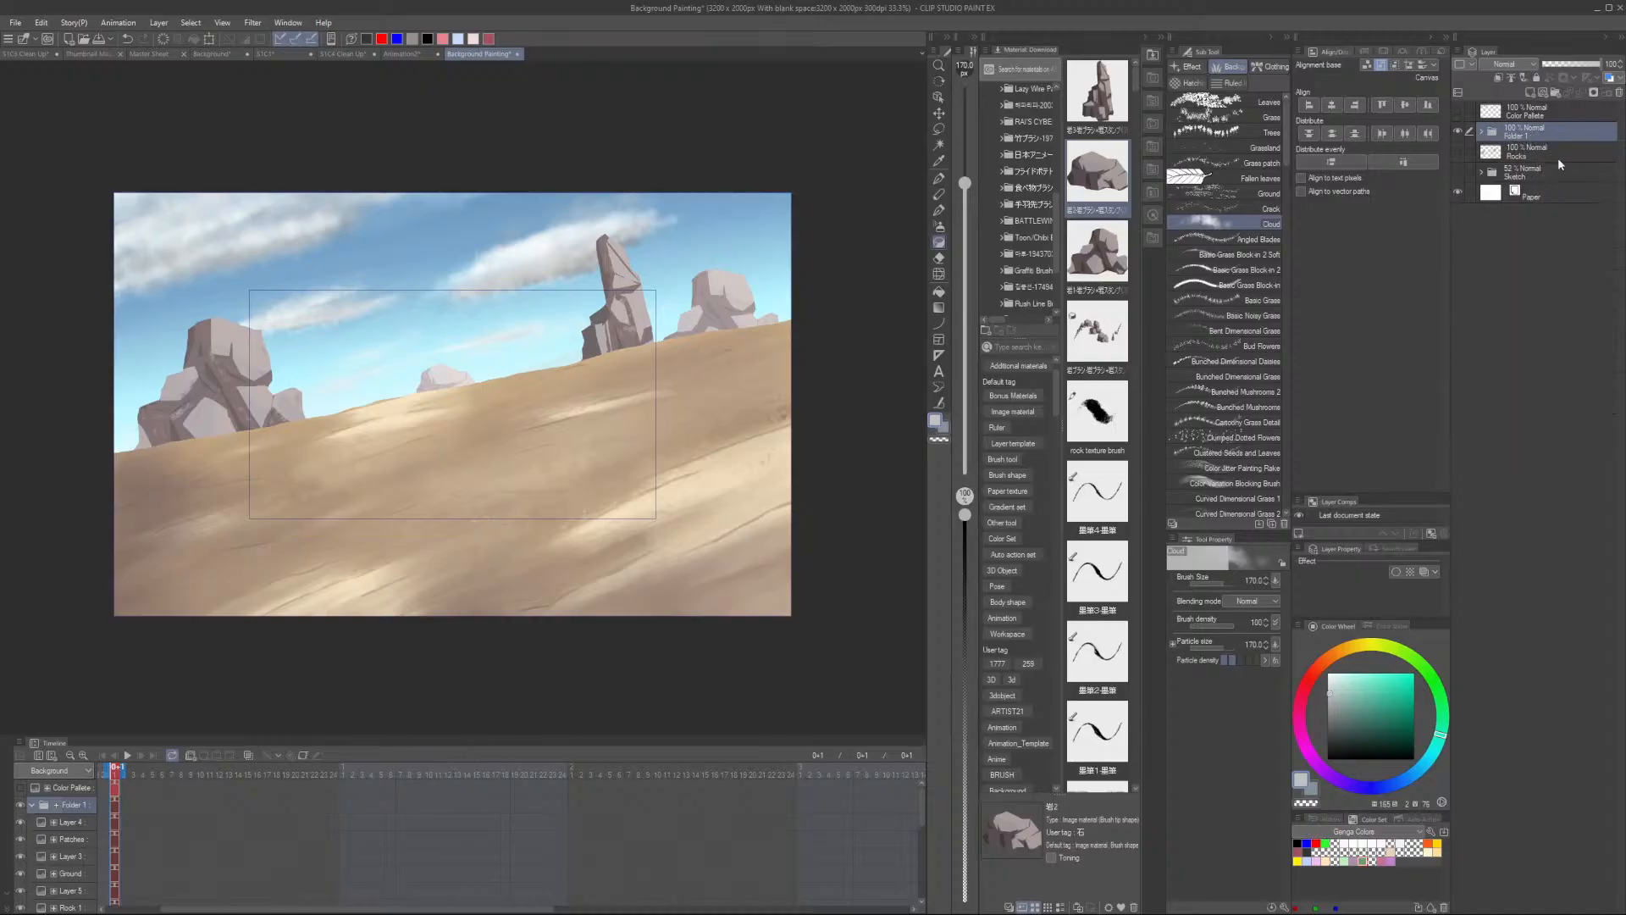
{"action": "key", "text": "ctrl+c"}
{"action": "key", "text": "ctrl+v"}
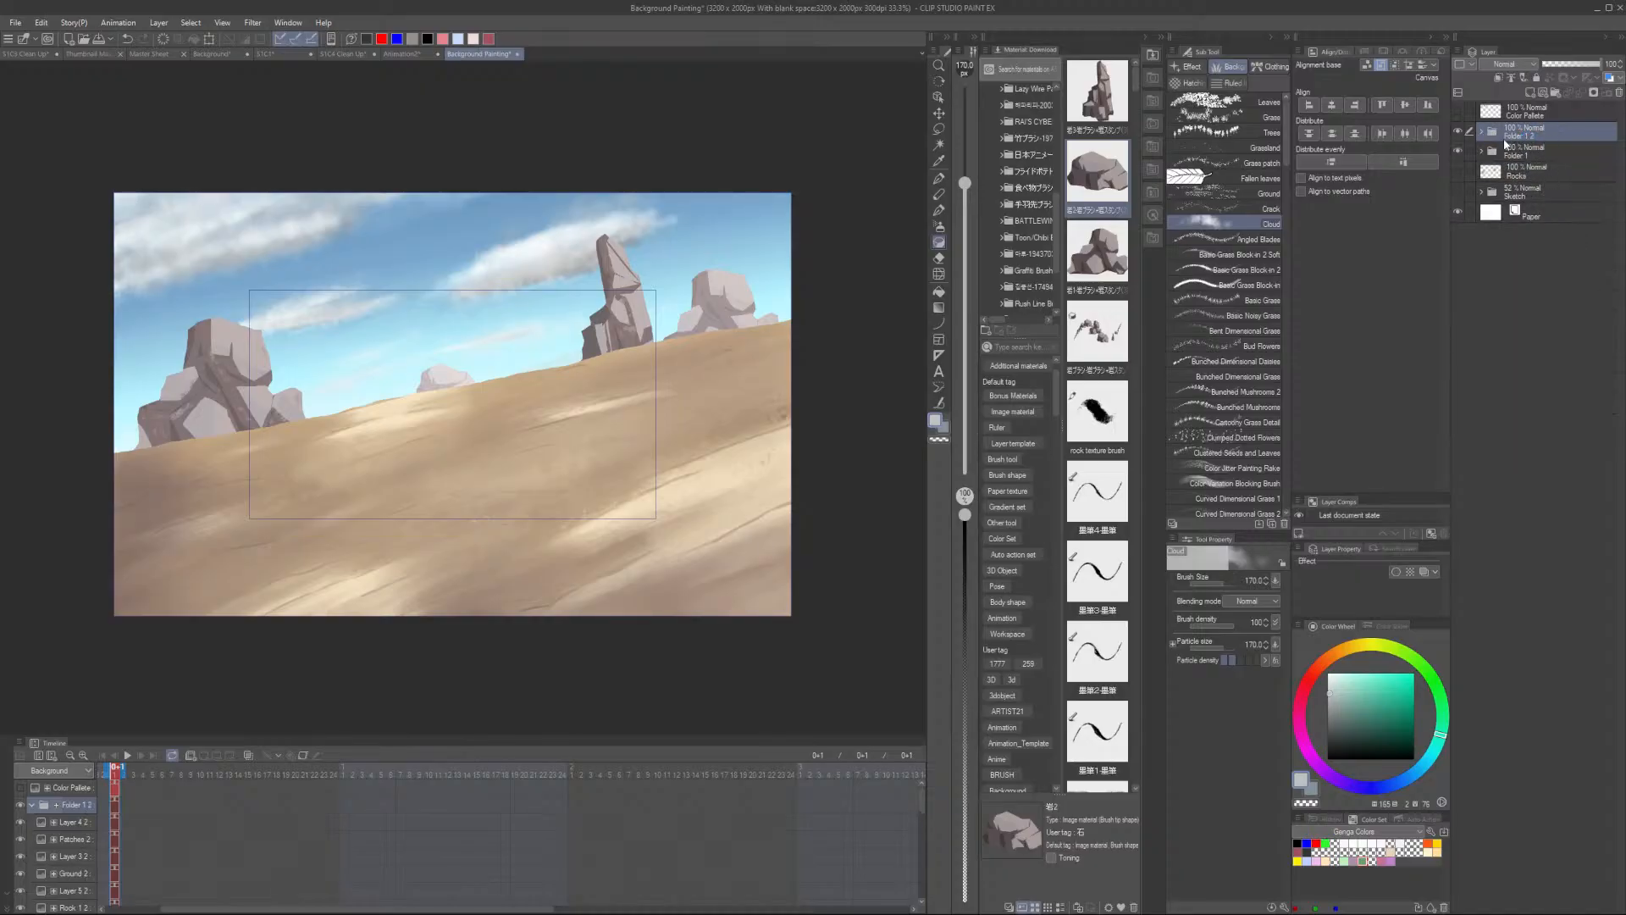
{"action": "right_click", "coordinate": [1540, 141]}
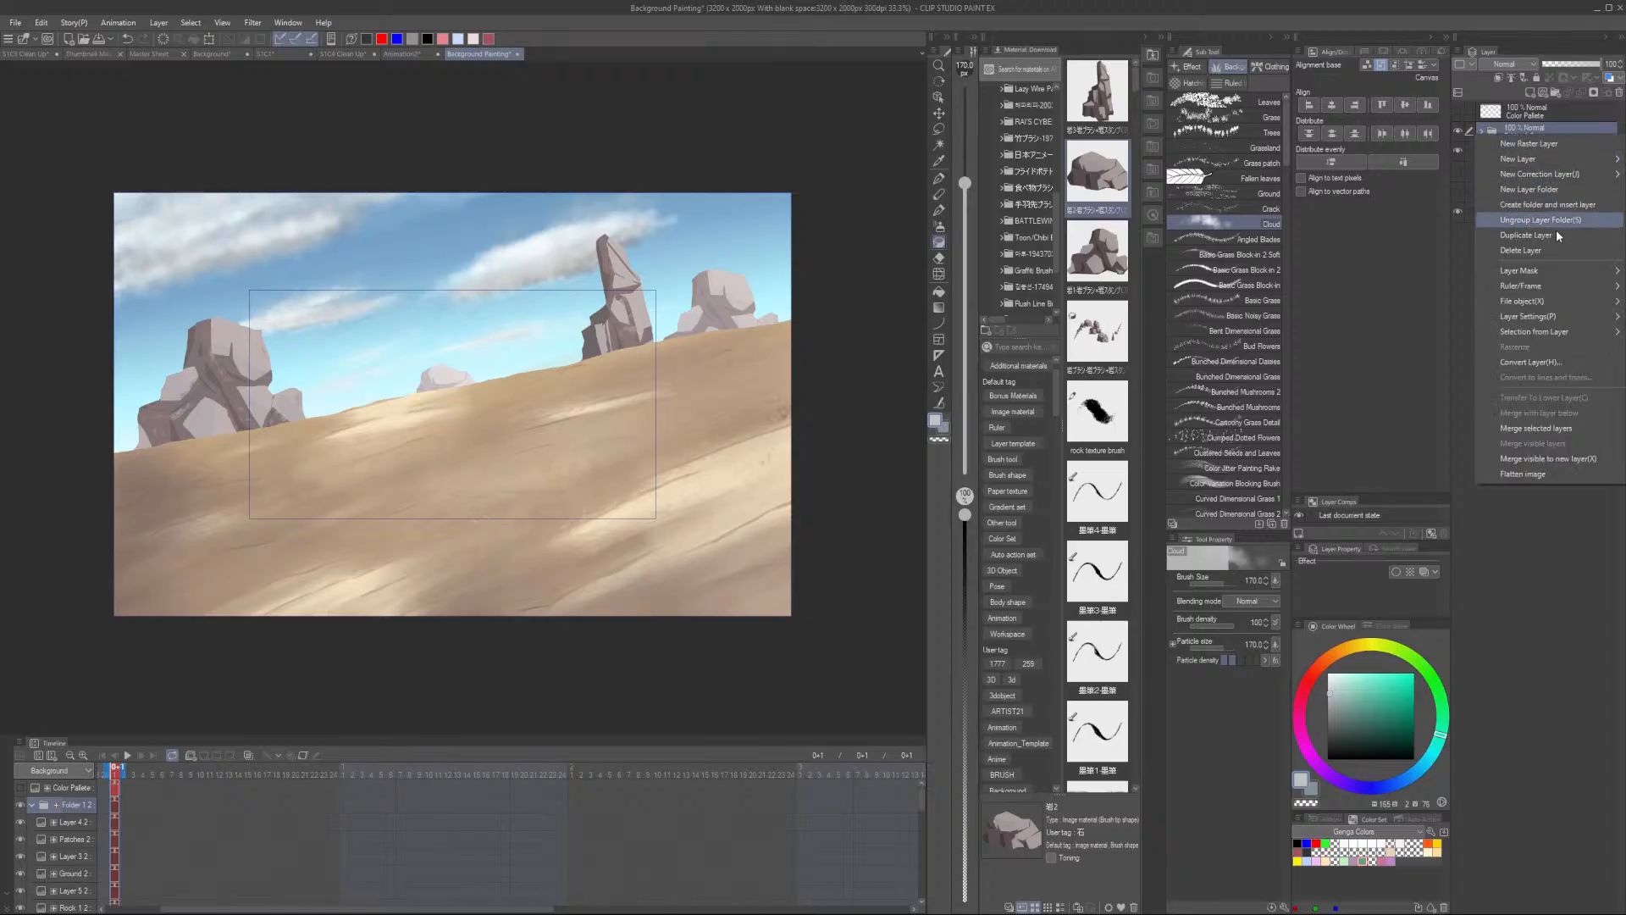
{"action": "left_click", "coordinate": [1559, 426]}
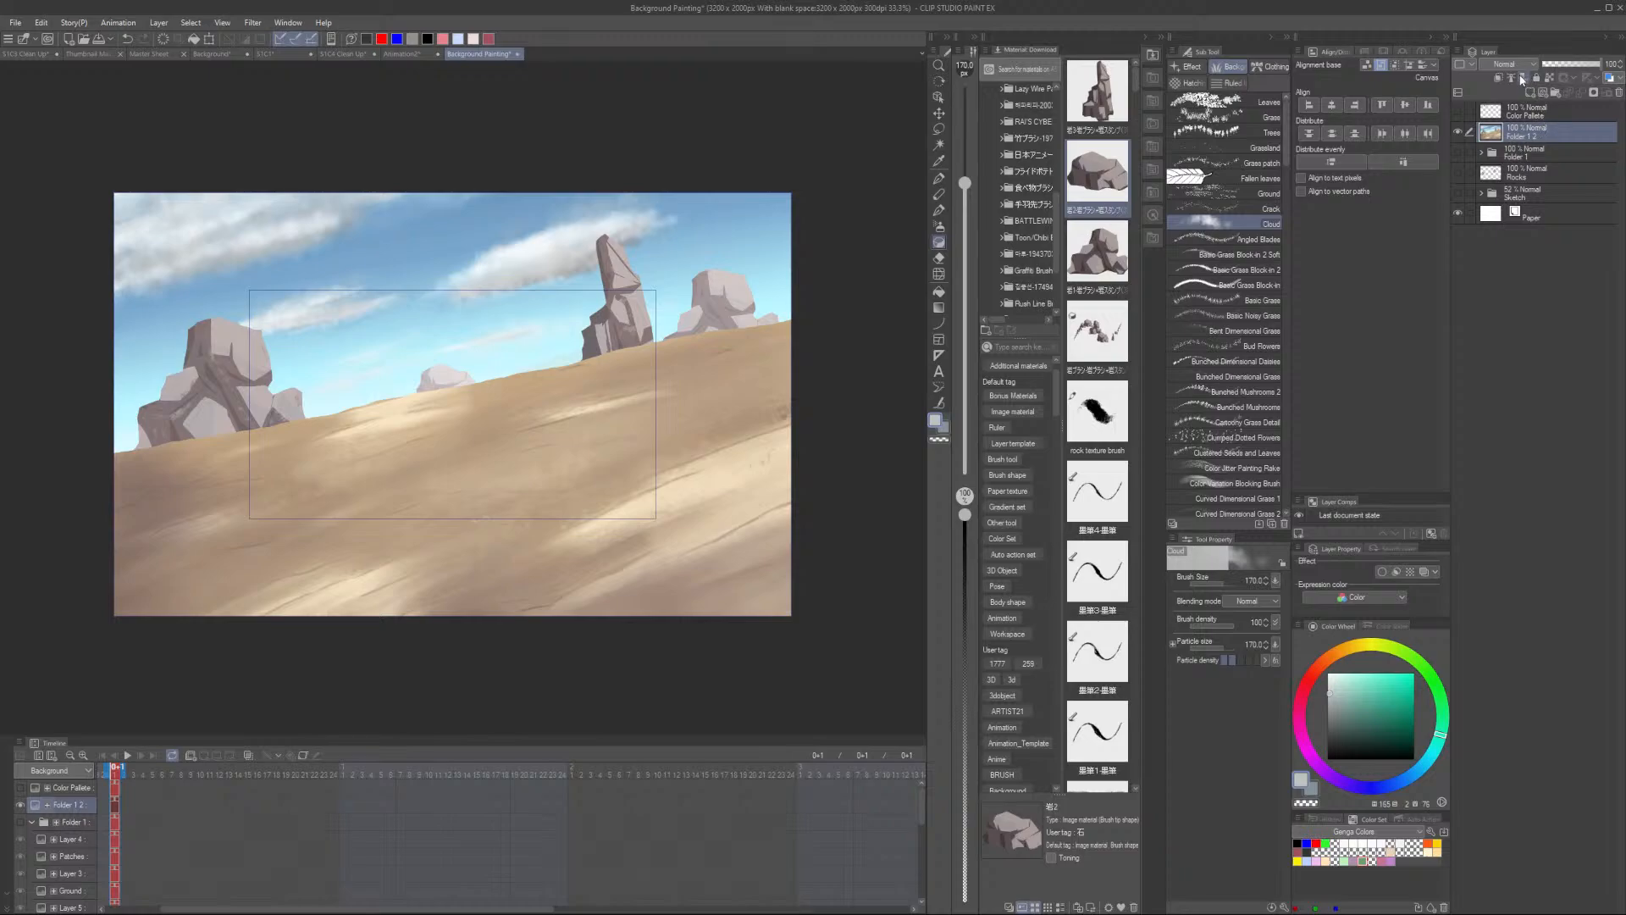
- Apply a Gaussian Blur with strength 15 to the merged copy layer
{"action": "left_click", "coordinate": [1457, 152]}
{"action": "left_click", "coordinate": [1508, 65]}
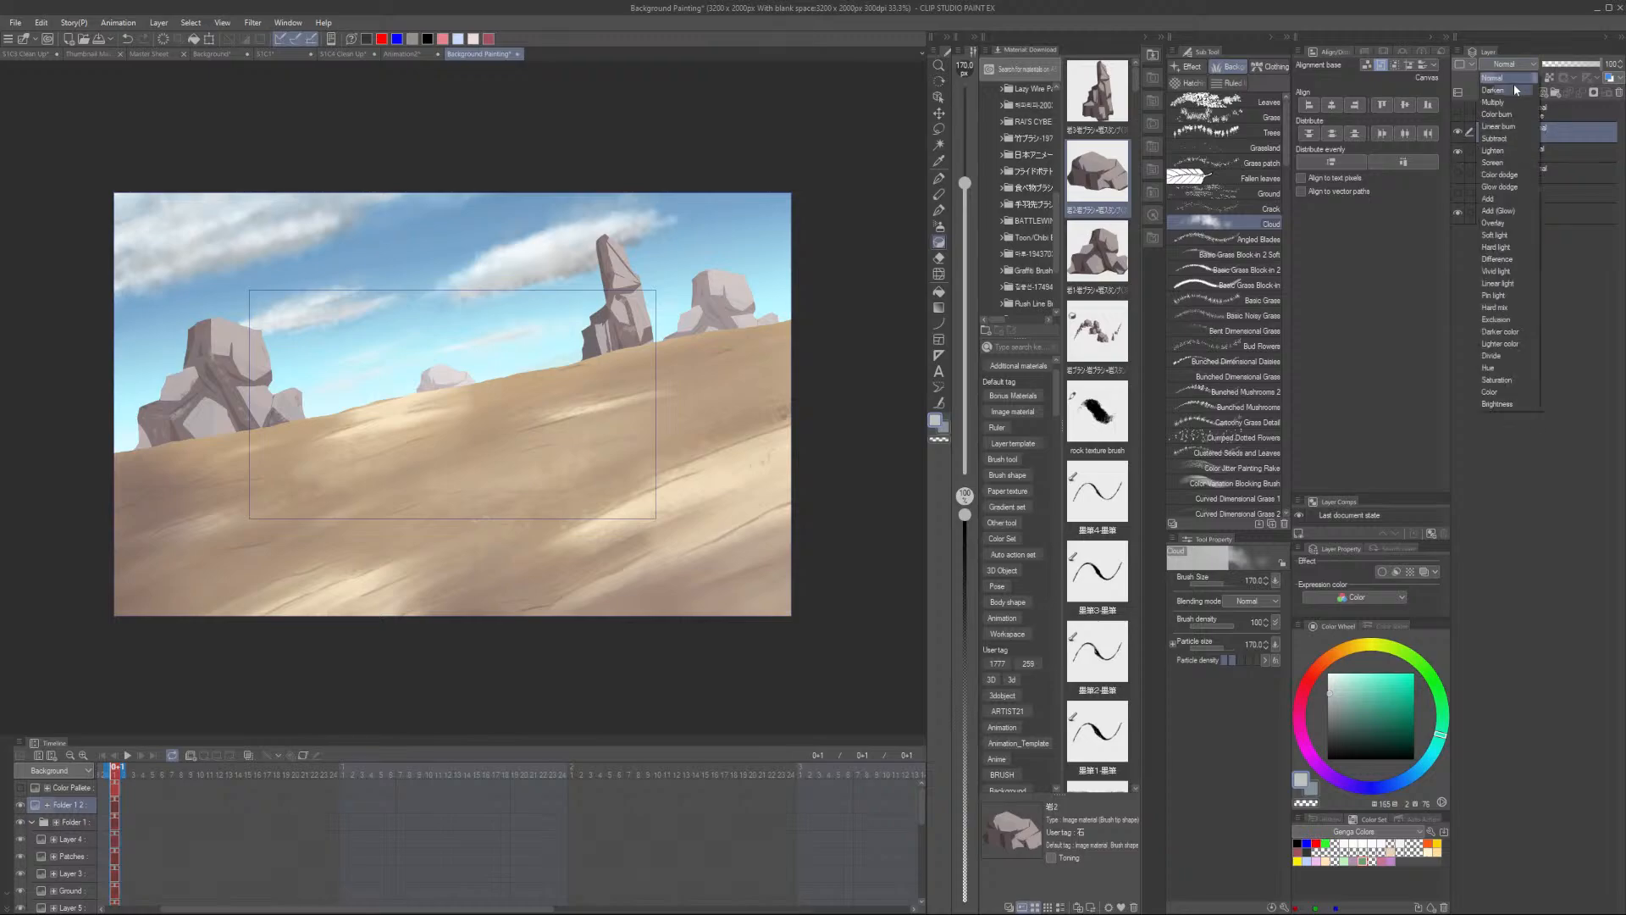
{"action": "left_click", "coordinate": [253, 25]}
{"action": "left_click", "coordinate": [250, 27]}
{"action": "mouse_move", "coordinate": [320, 79]}
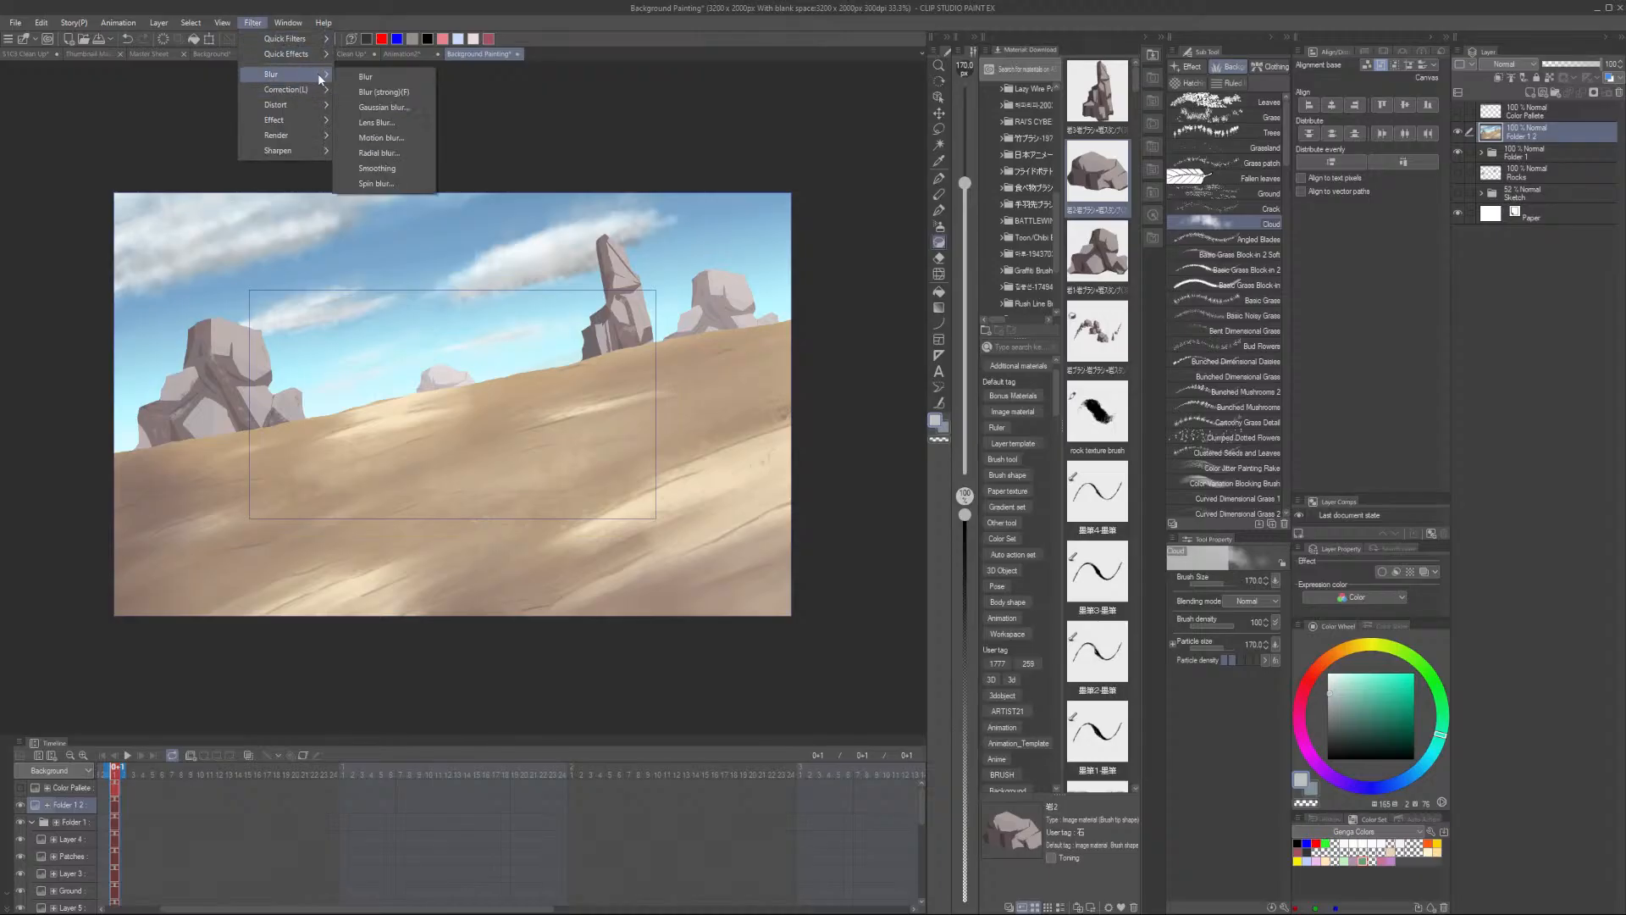
{"action": "left_click", "coordinate": [414, 105]}
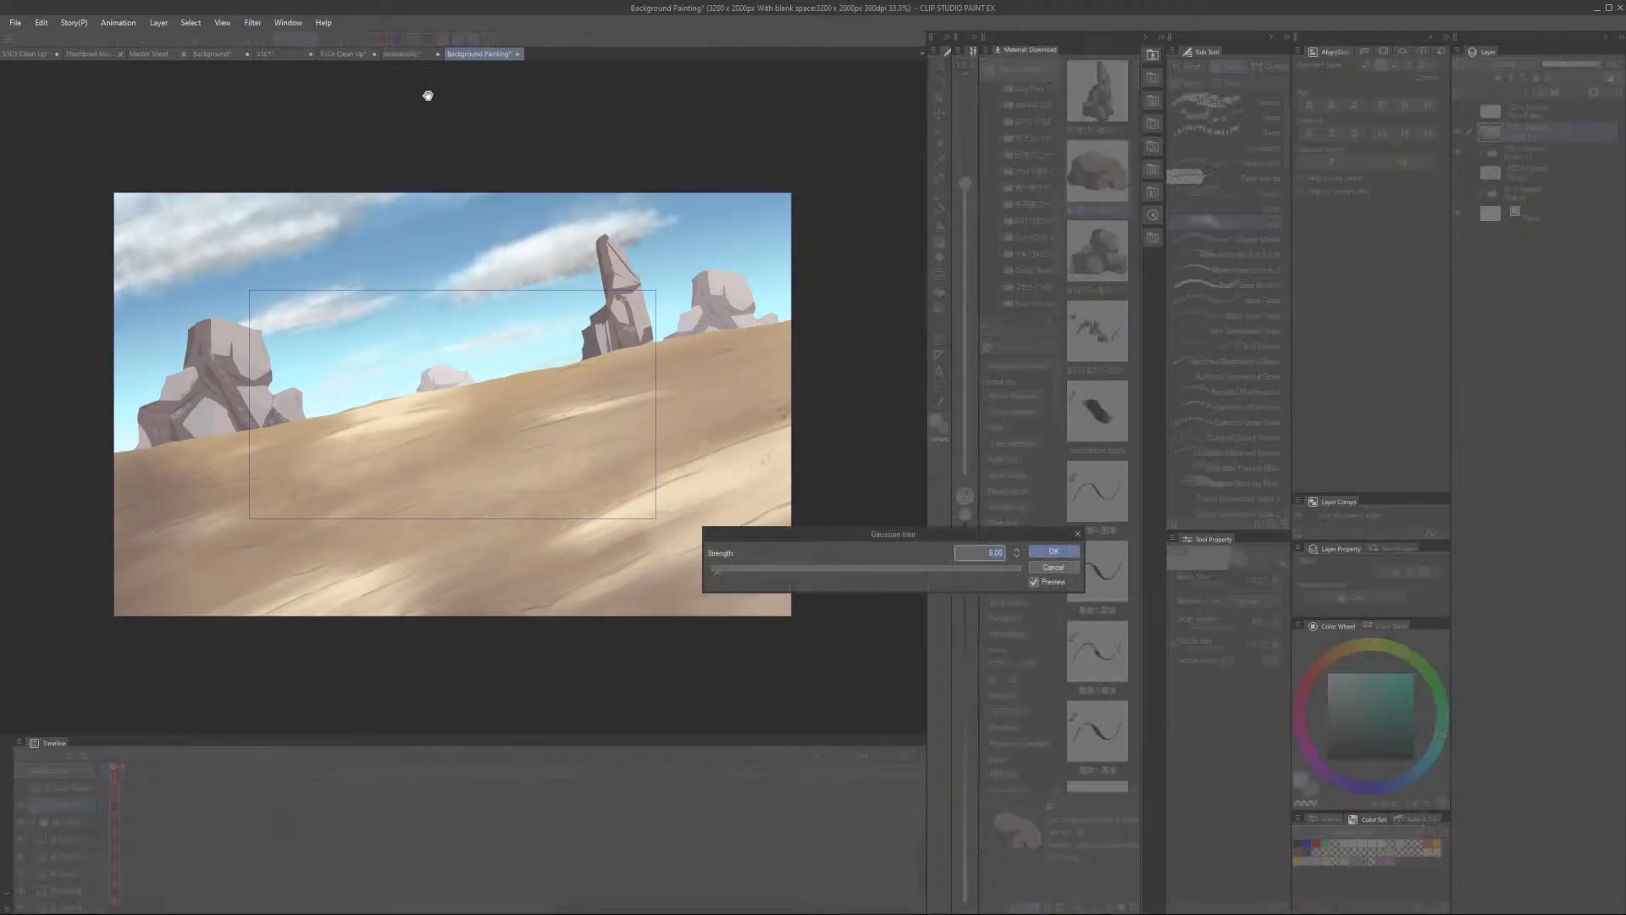
{"action": "left_click", "coordinate": [776, 571]}
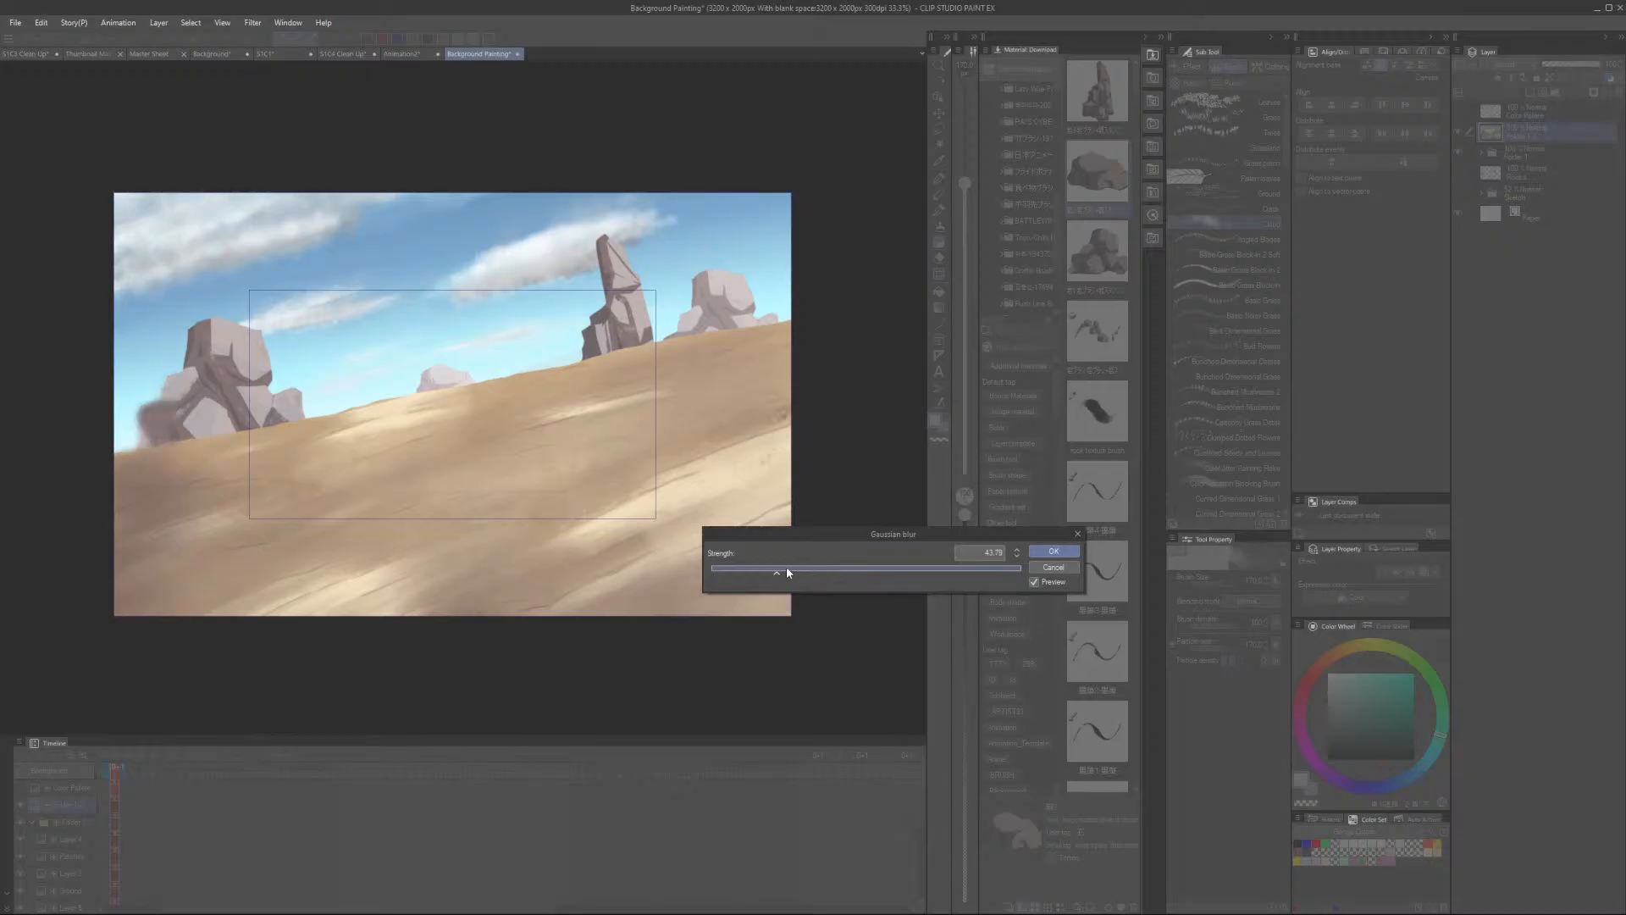
{"action": "left_click_drag", "start_coordinate": [786, 573], "coordinate": [791, 571]}
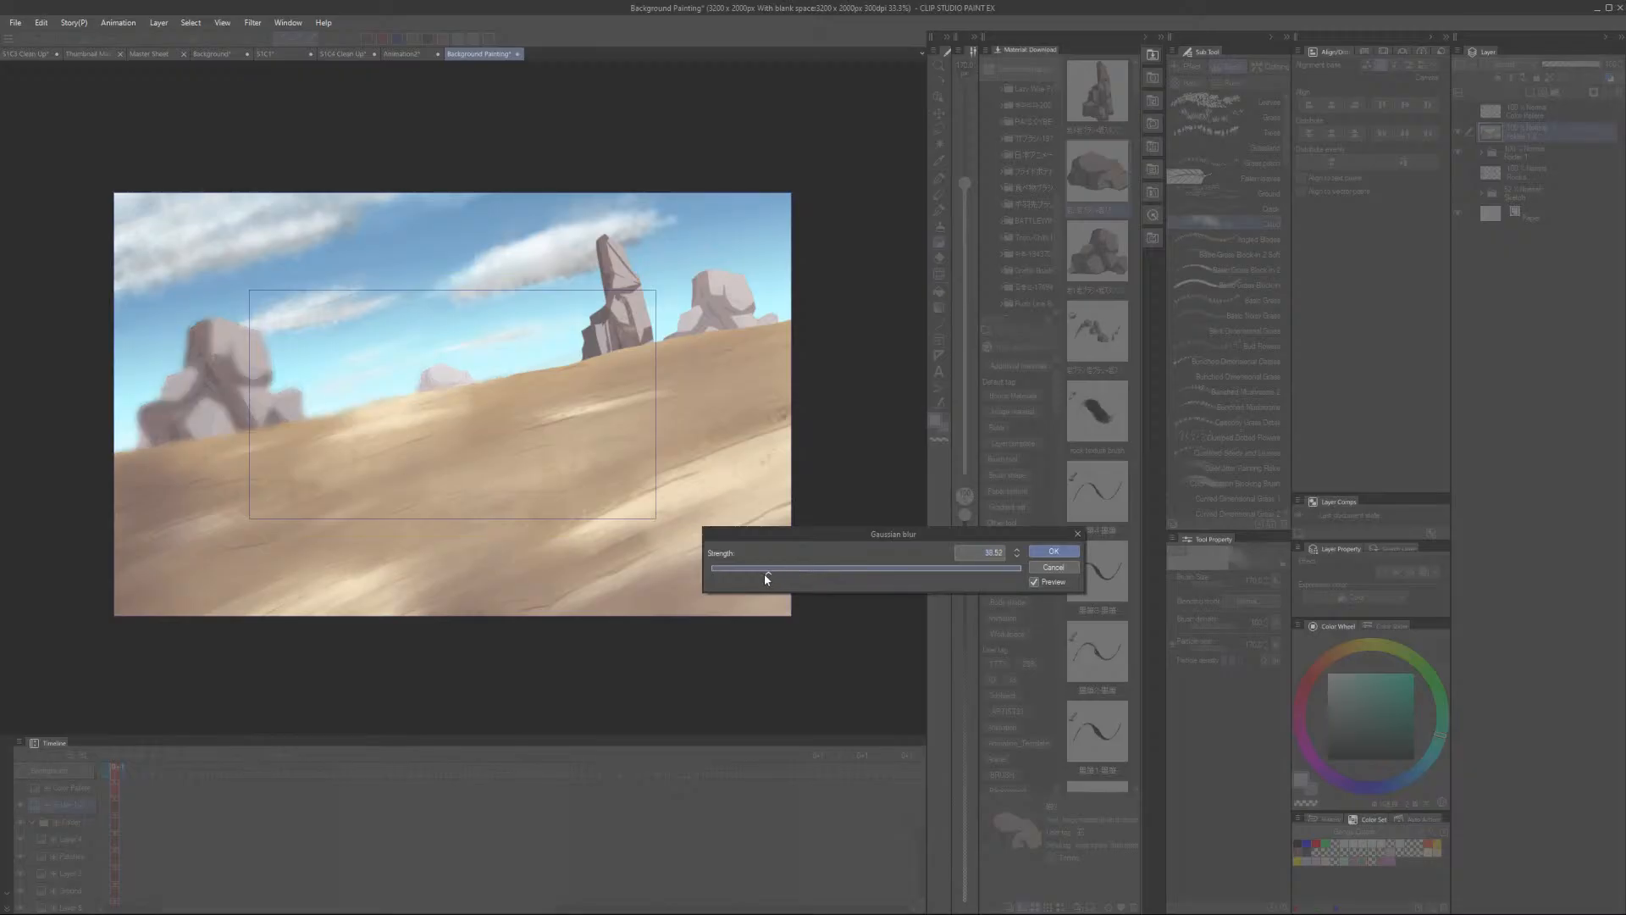
{"action": "left_click_drag", "start_coordinate": [981, 554], "coordinate": [1024, 556]}
{"action": "key", "text": "BackSpace"}
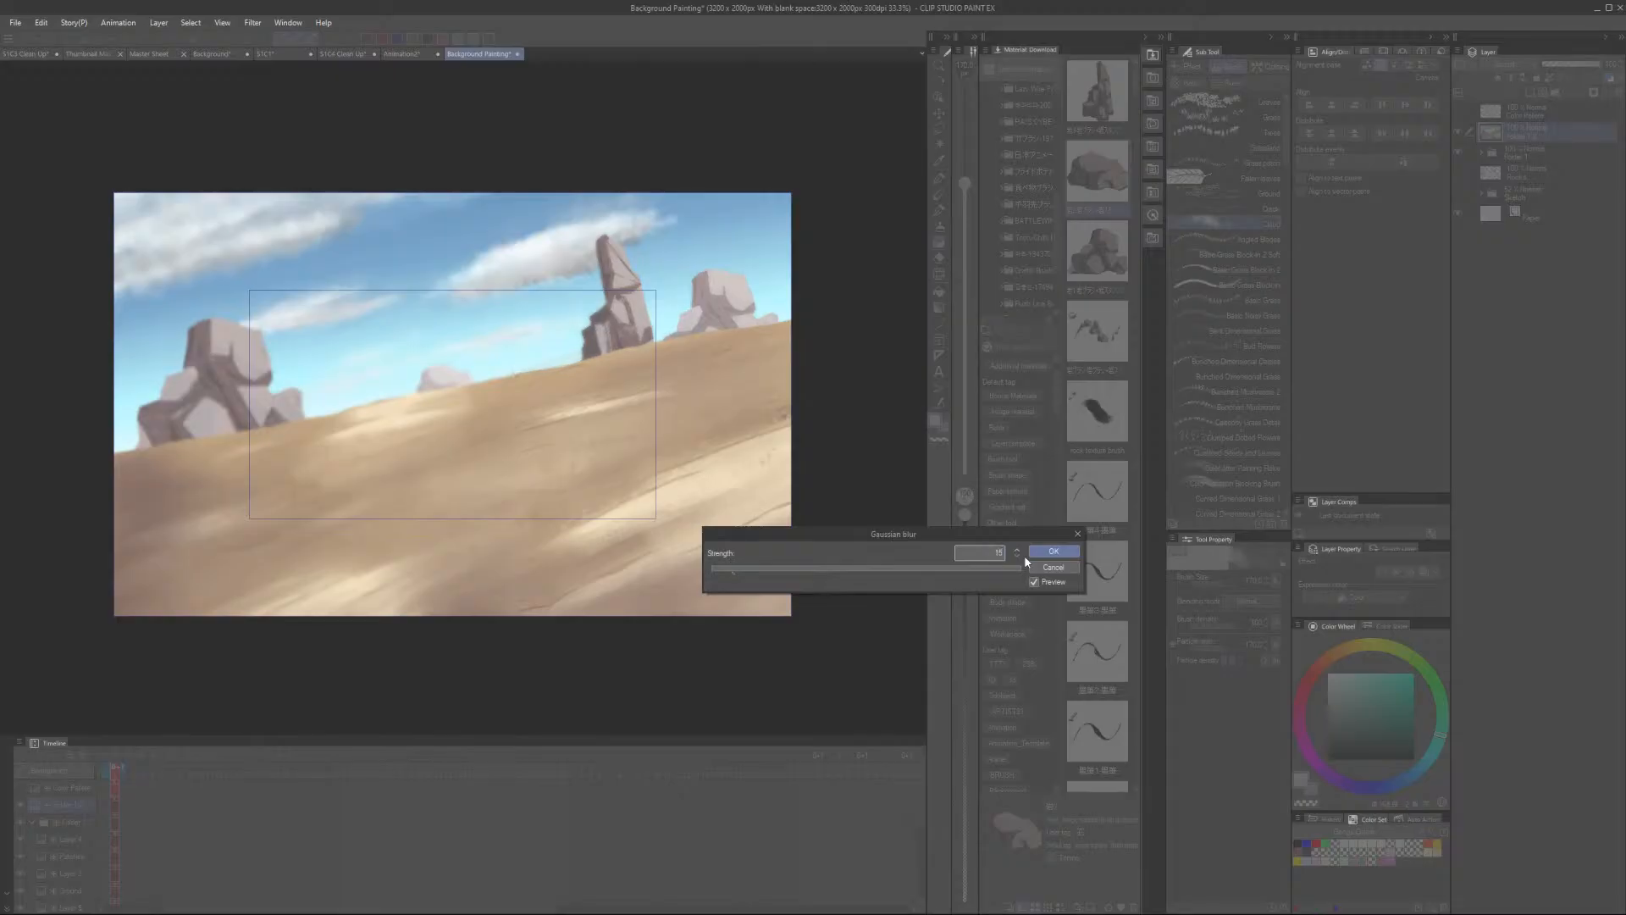
{"action": "type", "text": "15"}
{"action": "left_click", "coordinate": [1053, 551]}
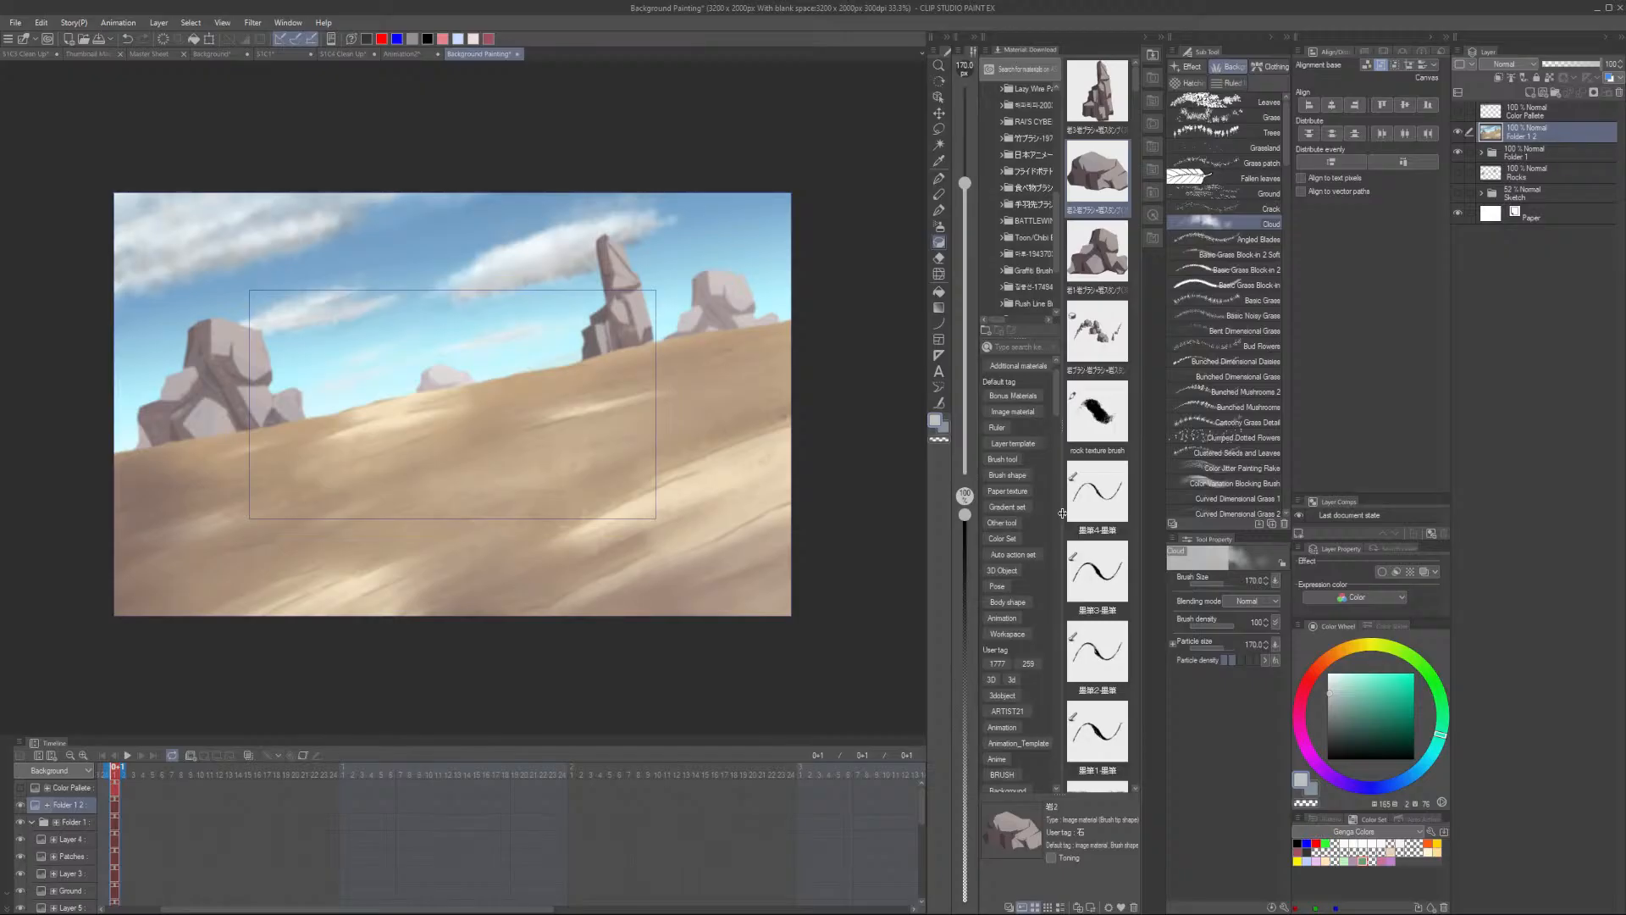
- Try several blending modes on the blurred layer and settle on Lighten
{"action": "left_click", "coordinate": [1516, 64]}
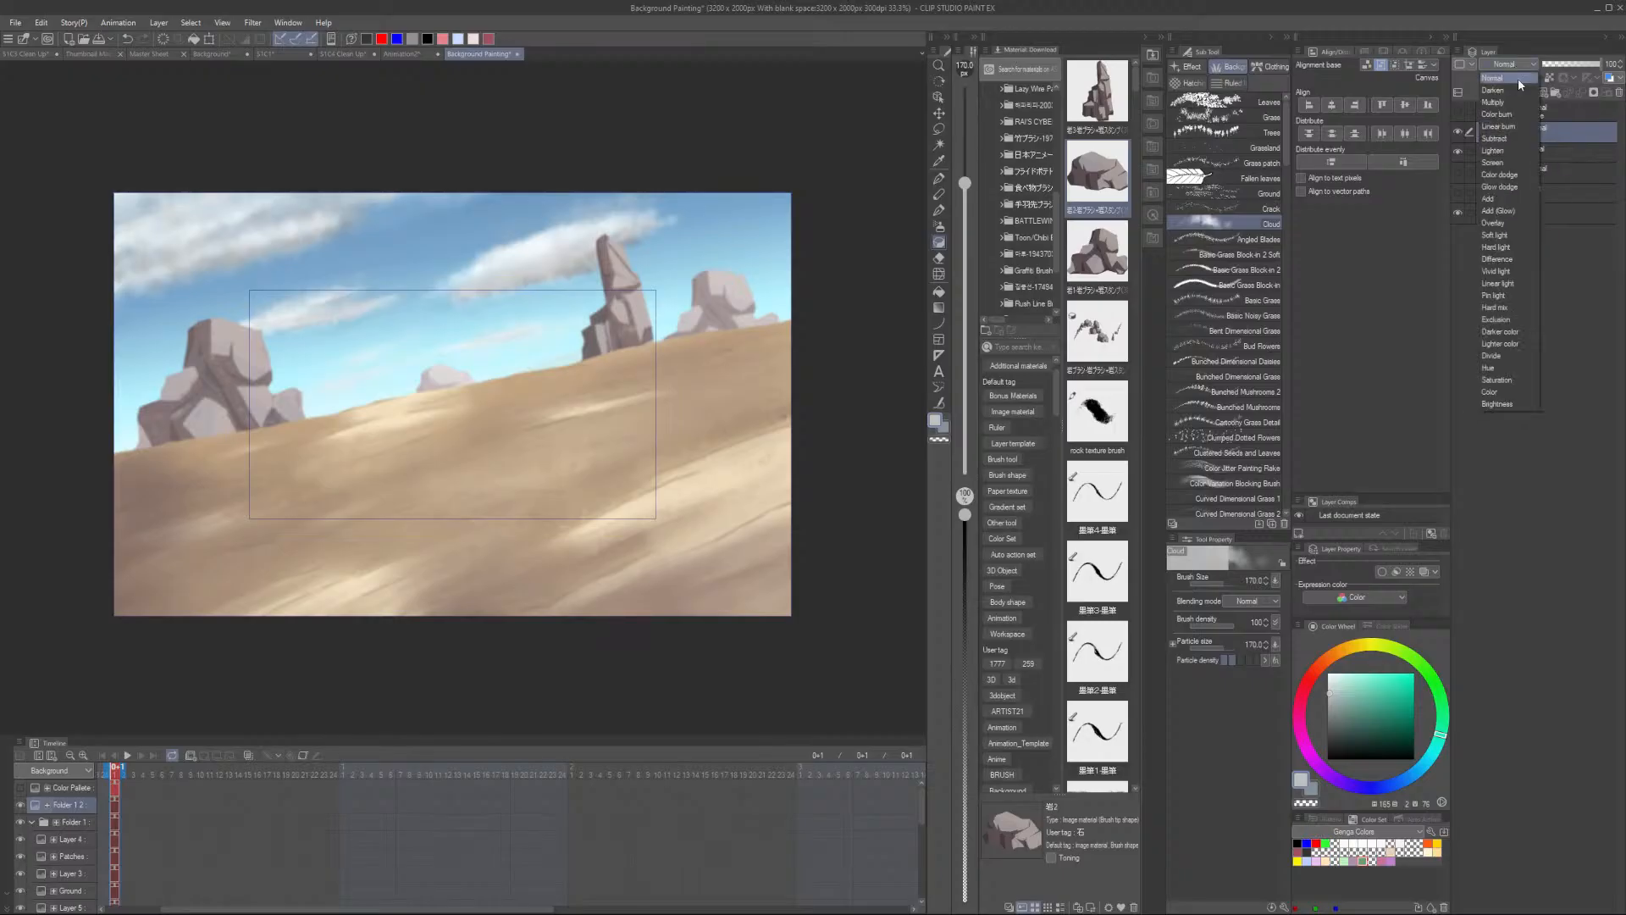
{"action": "left_click", "coordinate": [1517, 150]}
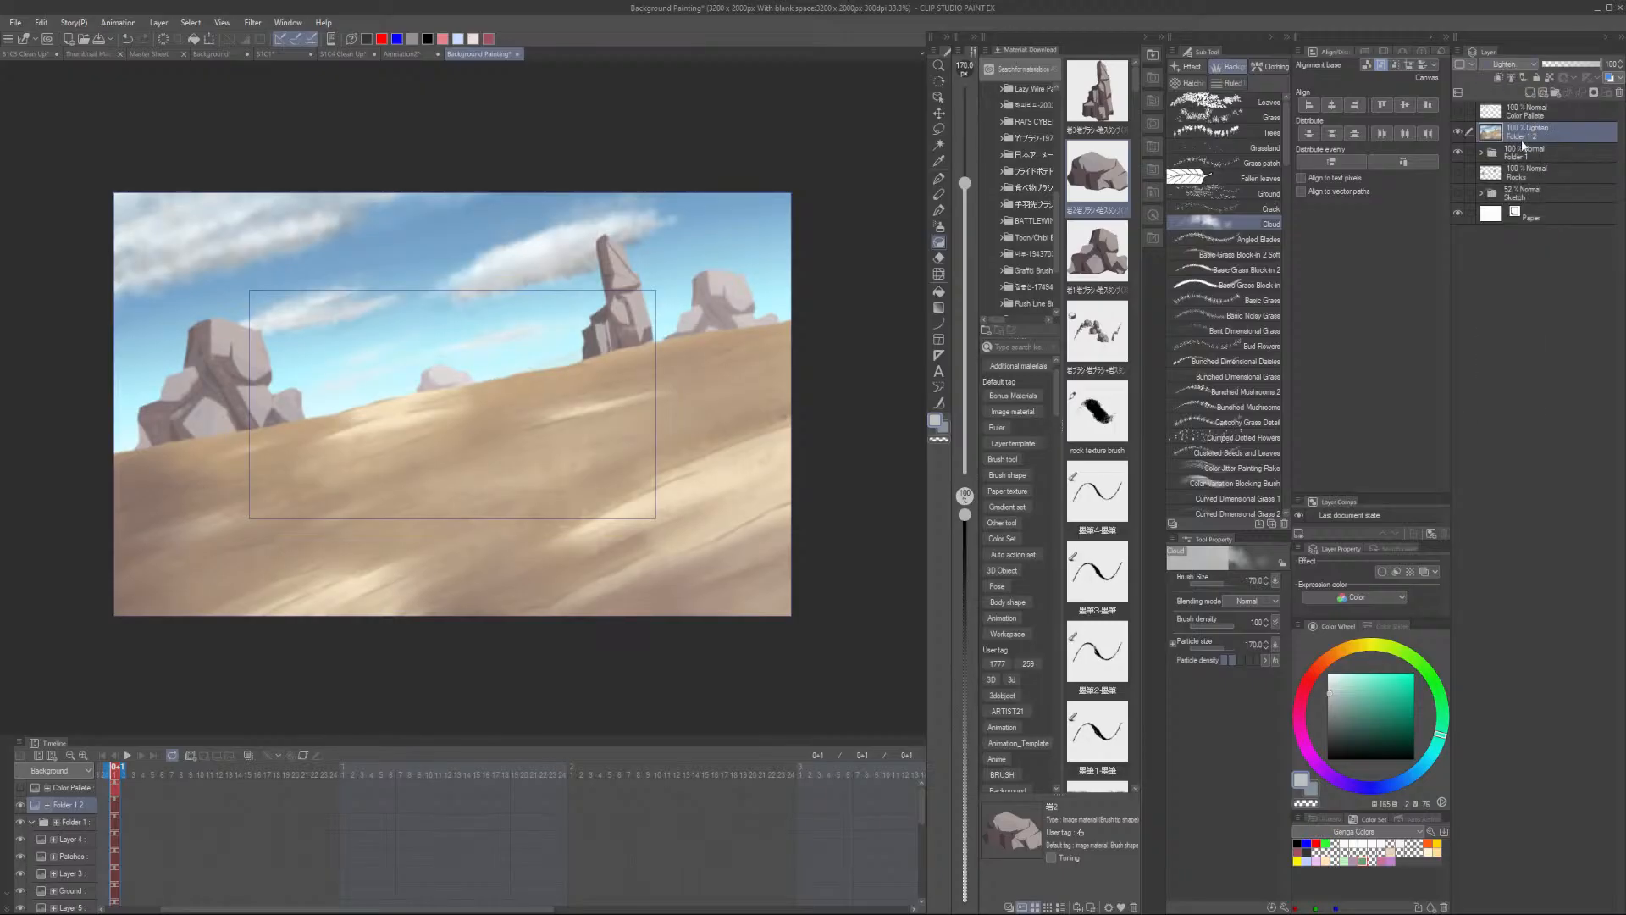
{"action": "left_click", "coordinate": [1519, 66]}
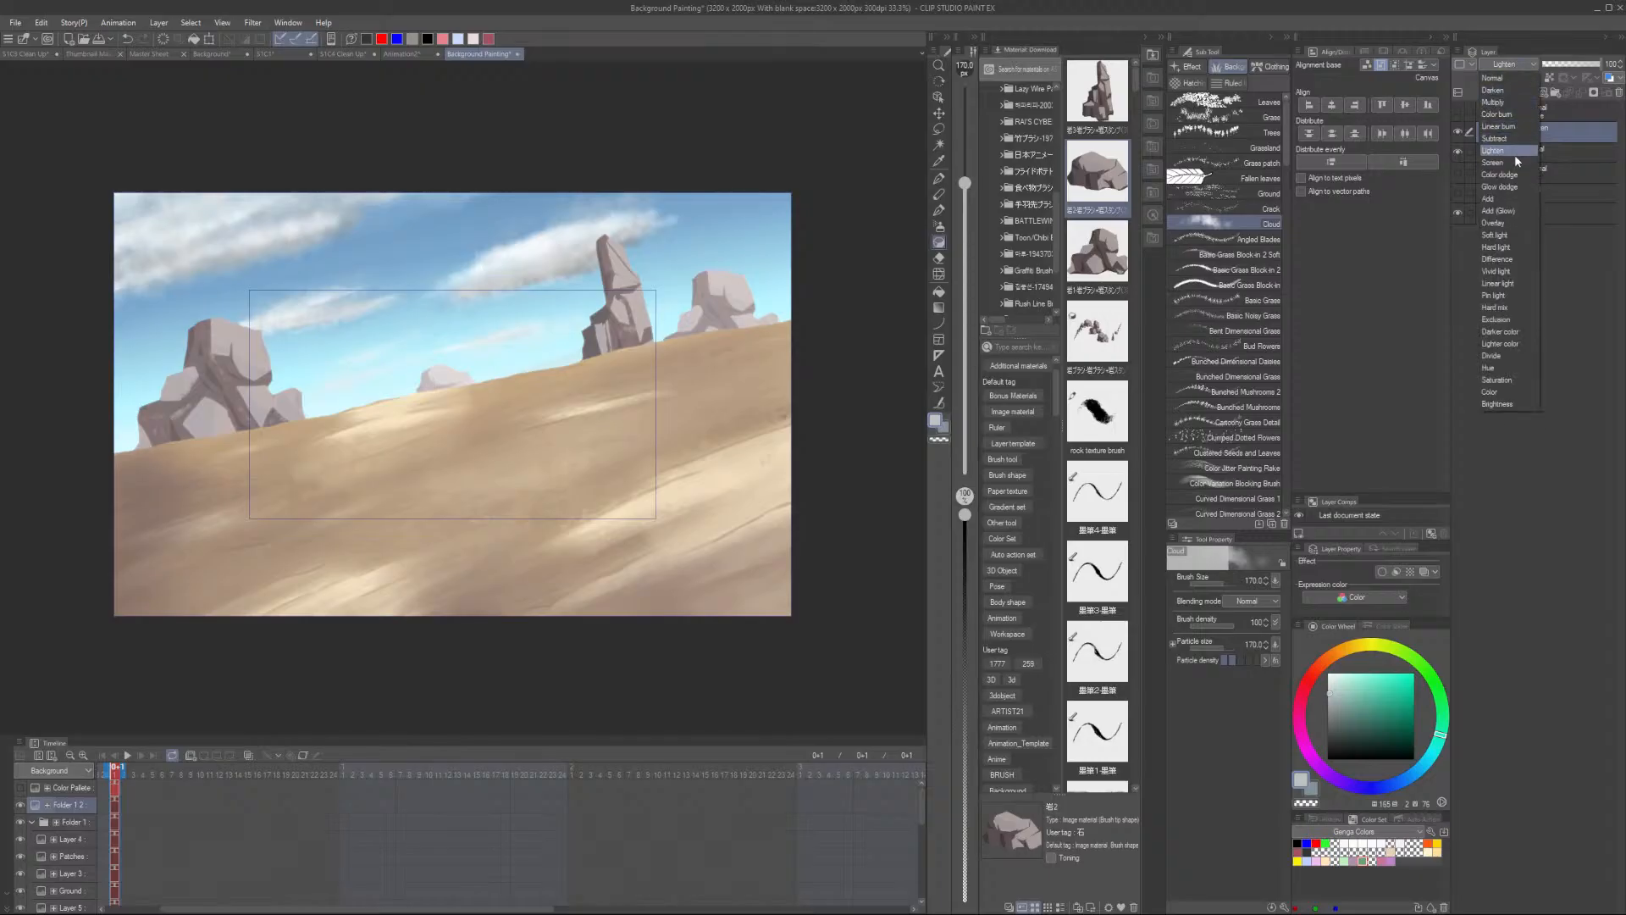
{"action": "left_click", "coordinate": [1504, 89]}
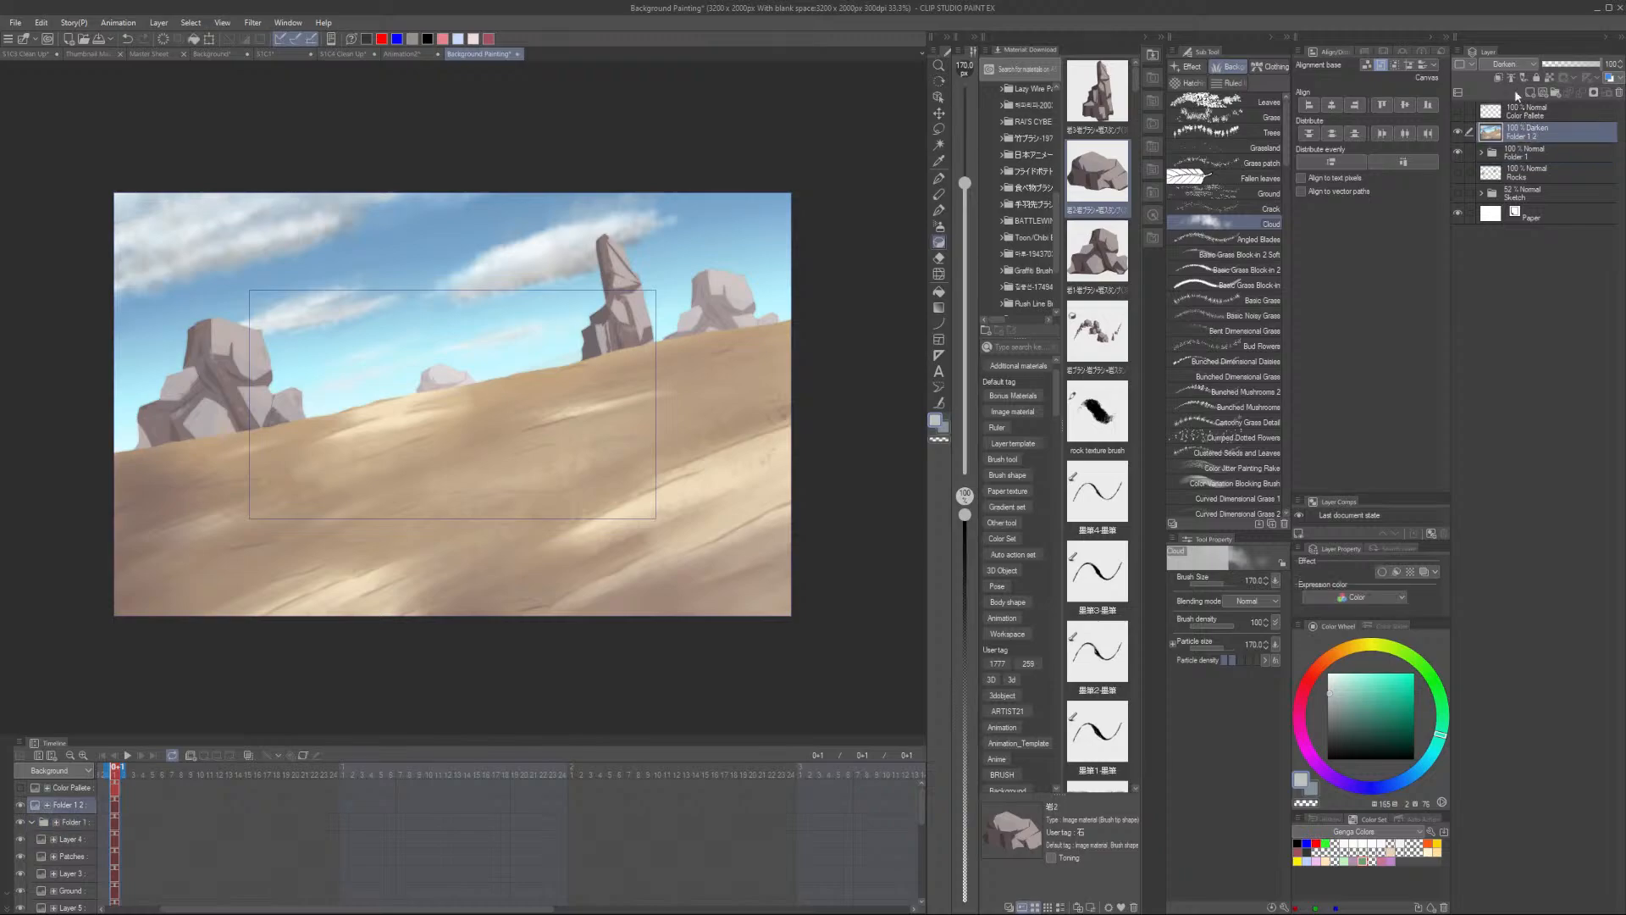
{"action": "left_click", "coordinate": [1520, 65]}
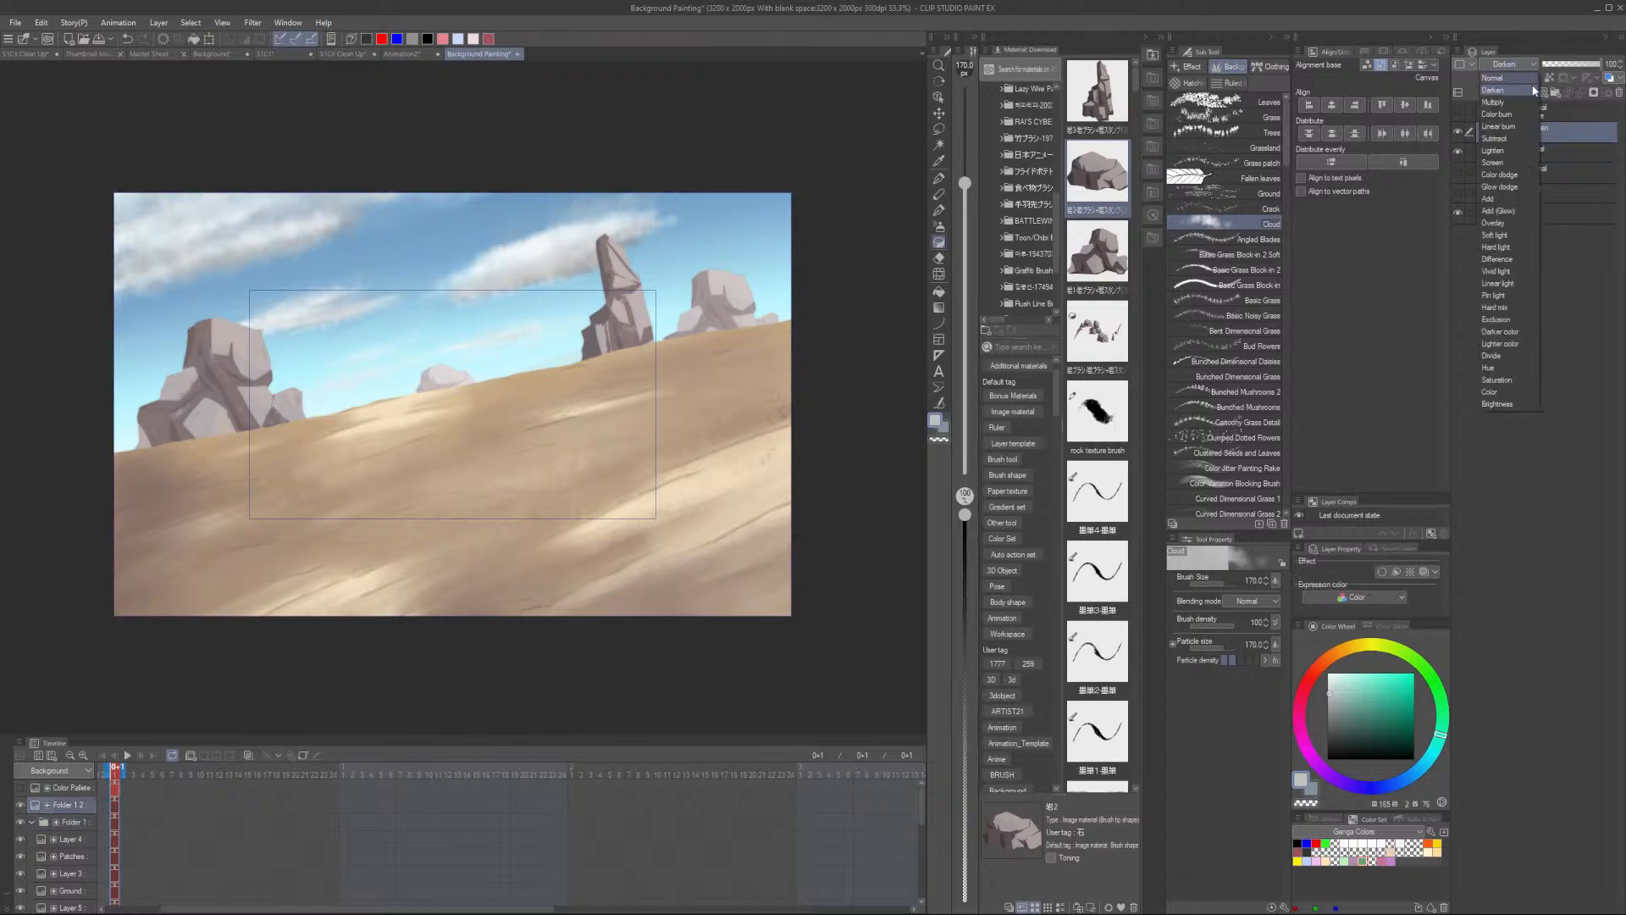
{"action": "left_click", "coordinate": [1513, 127]}
{"action": "left_click", "coordinate": [1518, 66]}
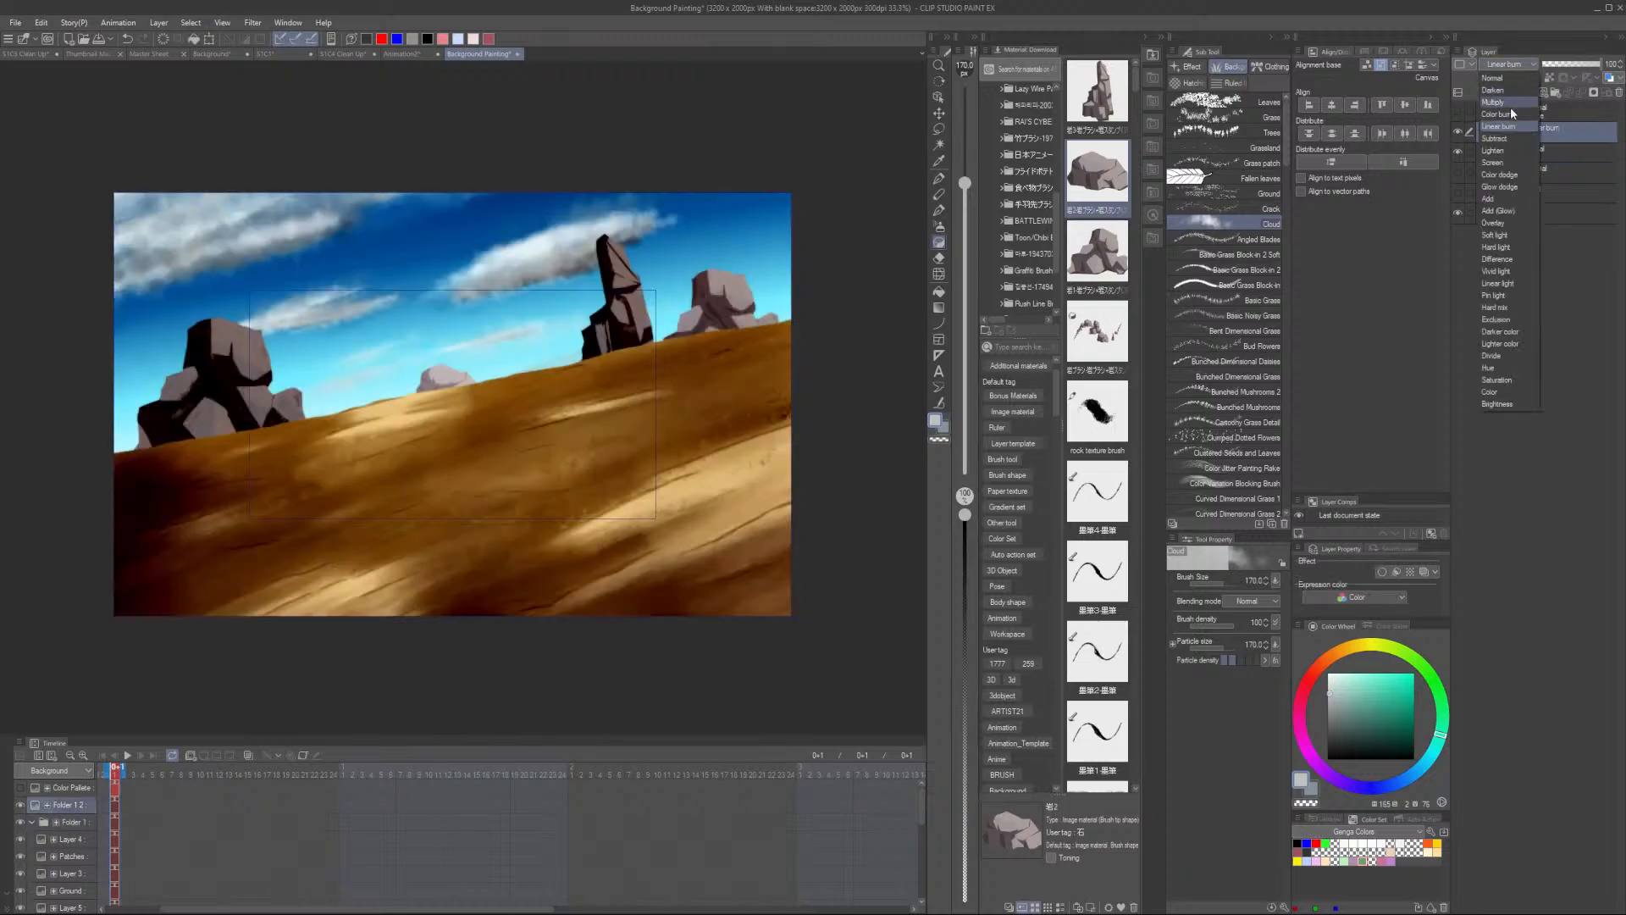
{"action": "left_click", "coordinate": [1507, 113]}
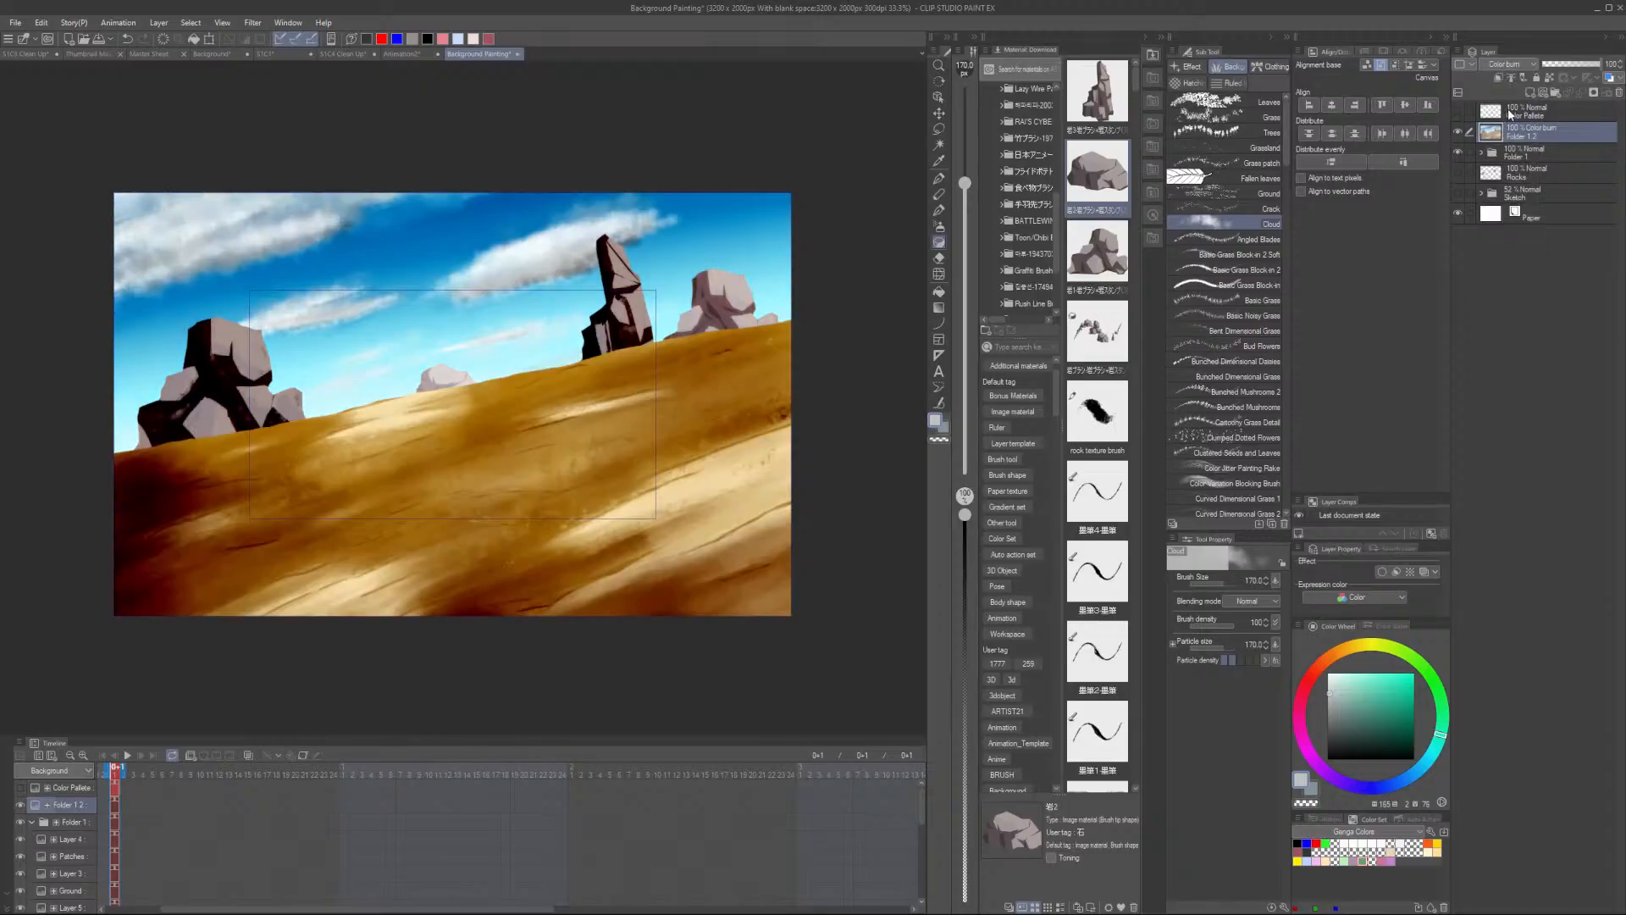
{"action": "left_click", "coordinate": [1510, 66]}
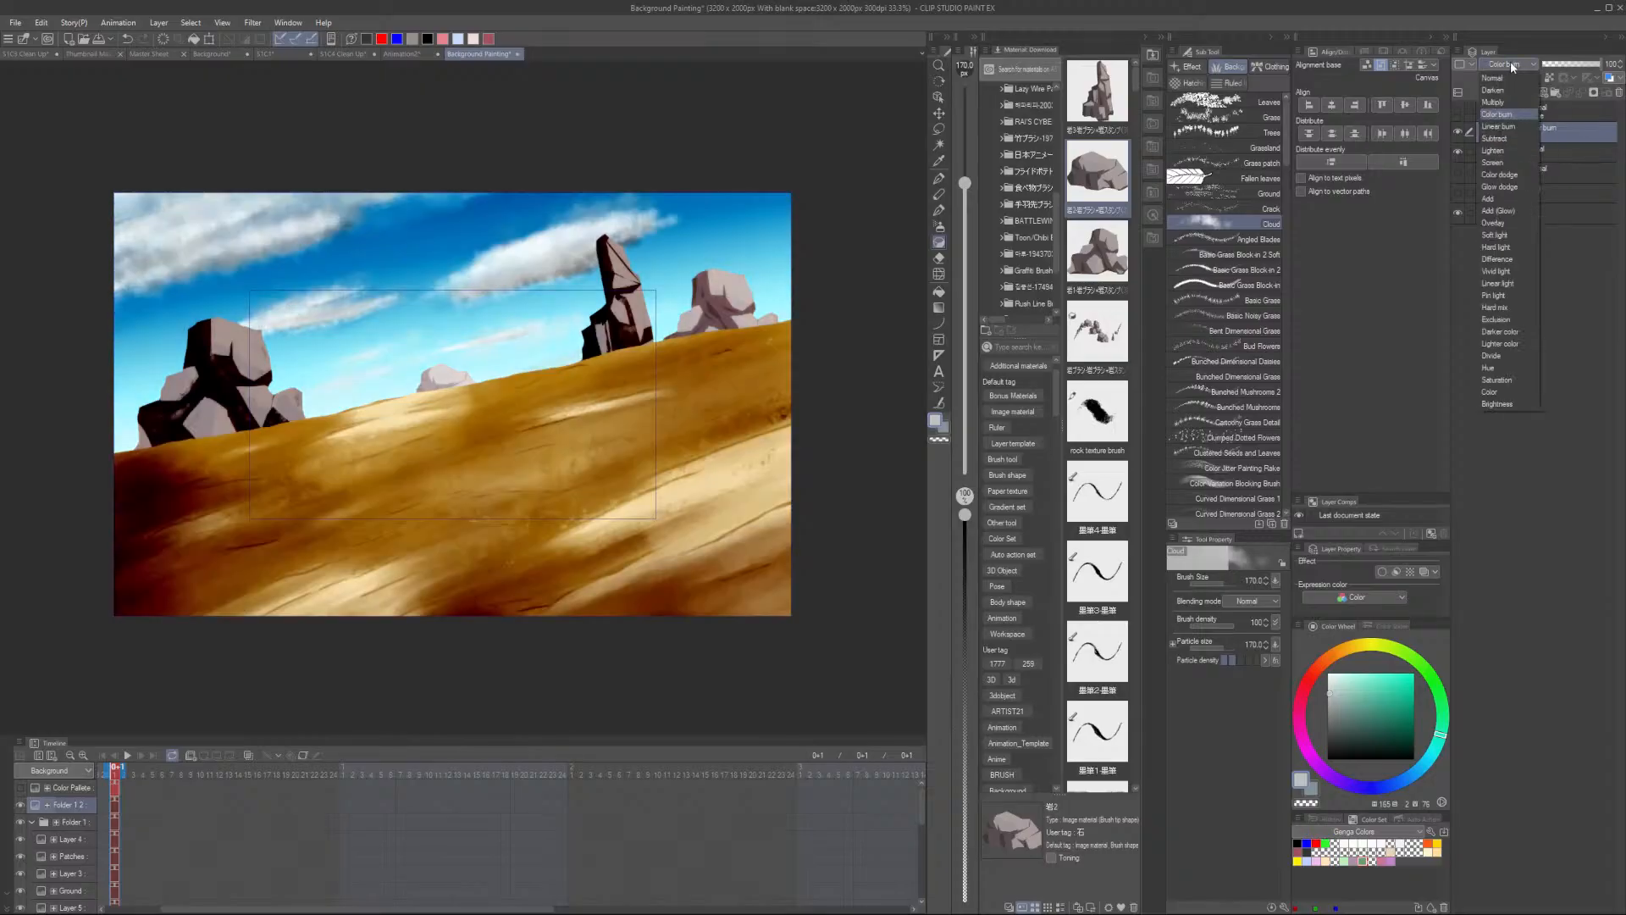
{"action": "left_click", "coordinate": [1509, 225]}
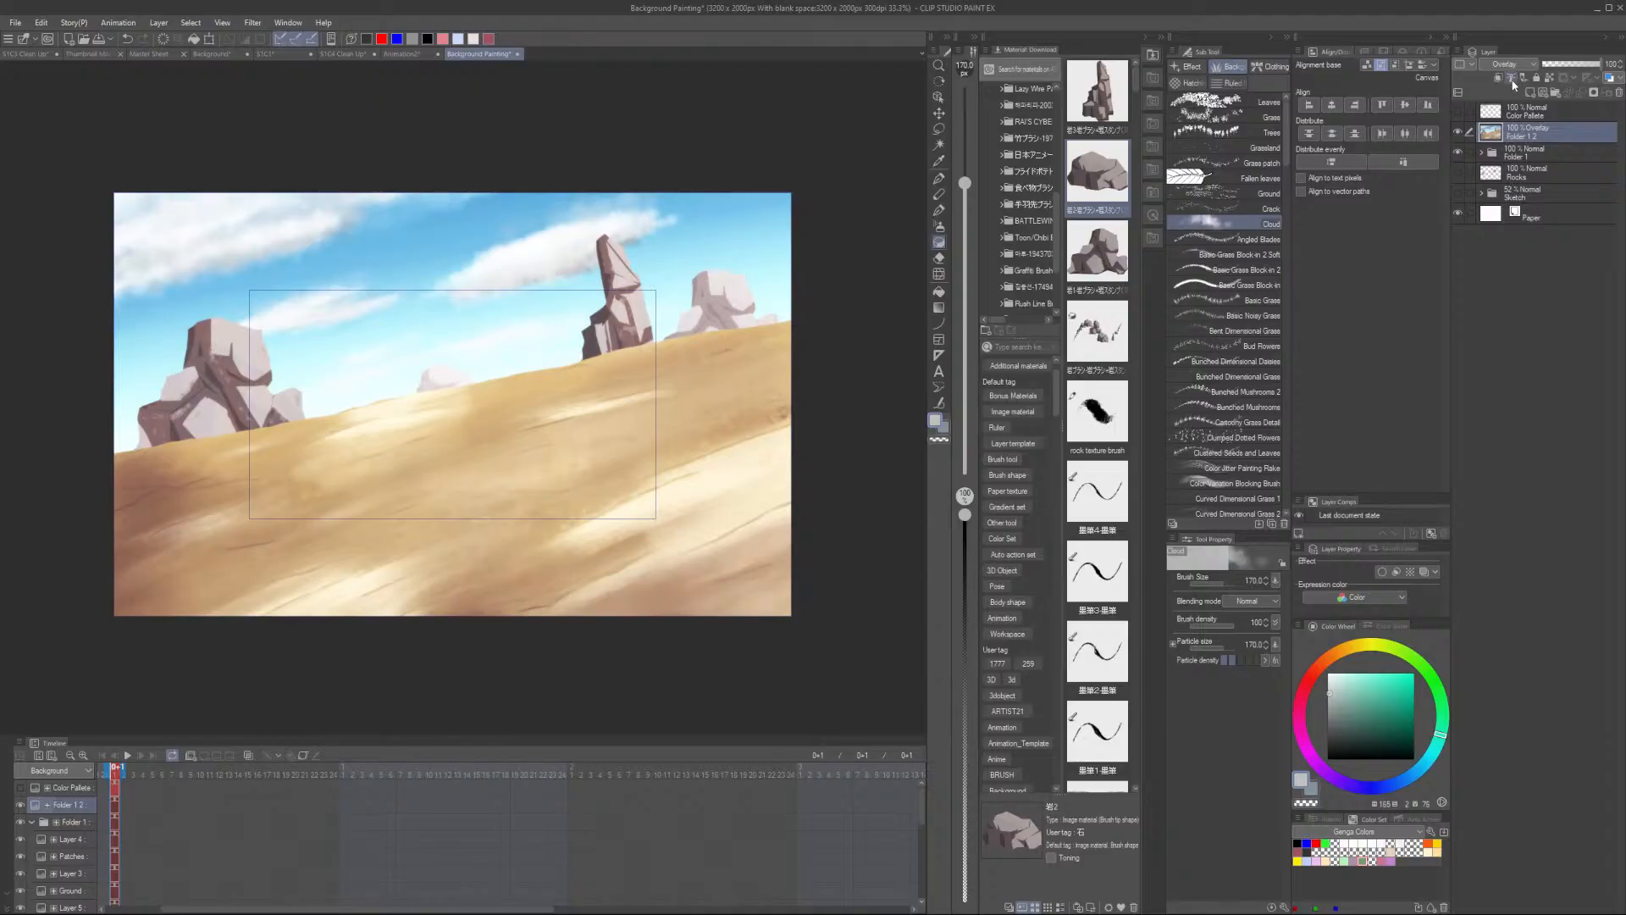
{"action": "left_click", "coordinate": [1512, 66]}
{"action": "left_click", "coordinate": [1509, 151]}
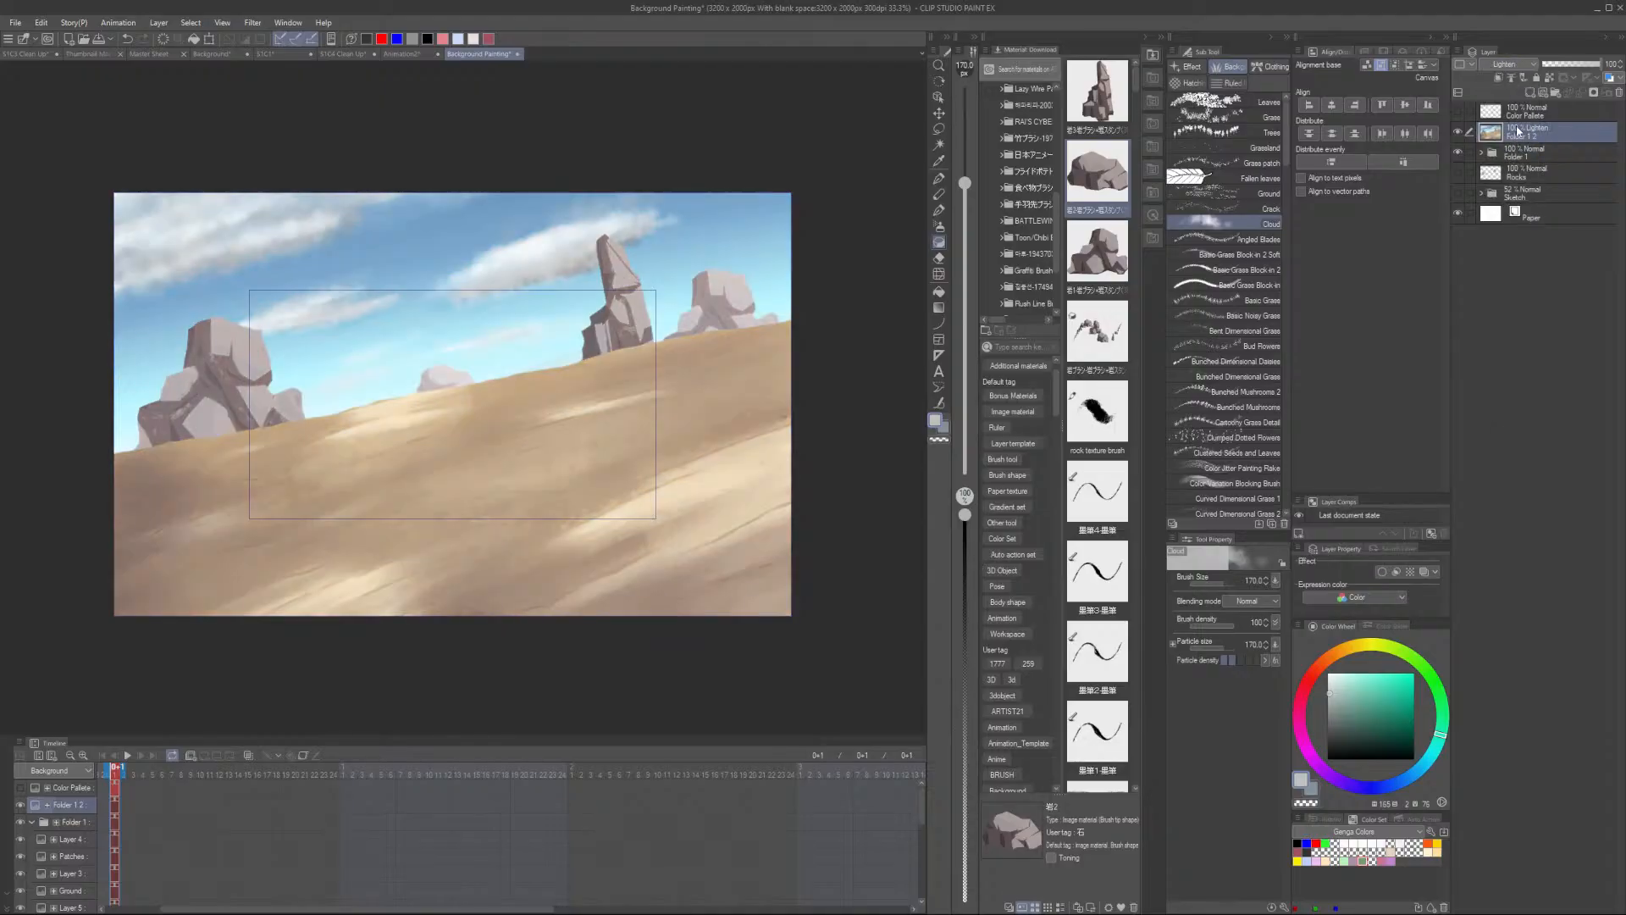
- Toggle the blurred layer's visibility on and off to compare the glow effect
{"action": "left_click", "coordinate": [1458, 131]}
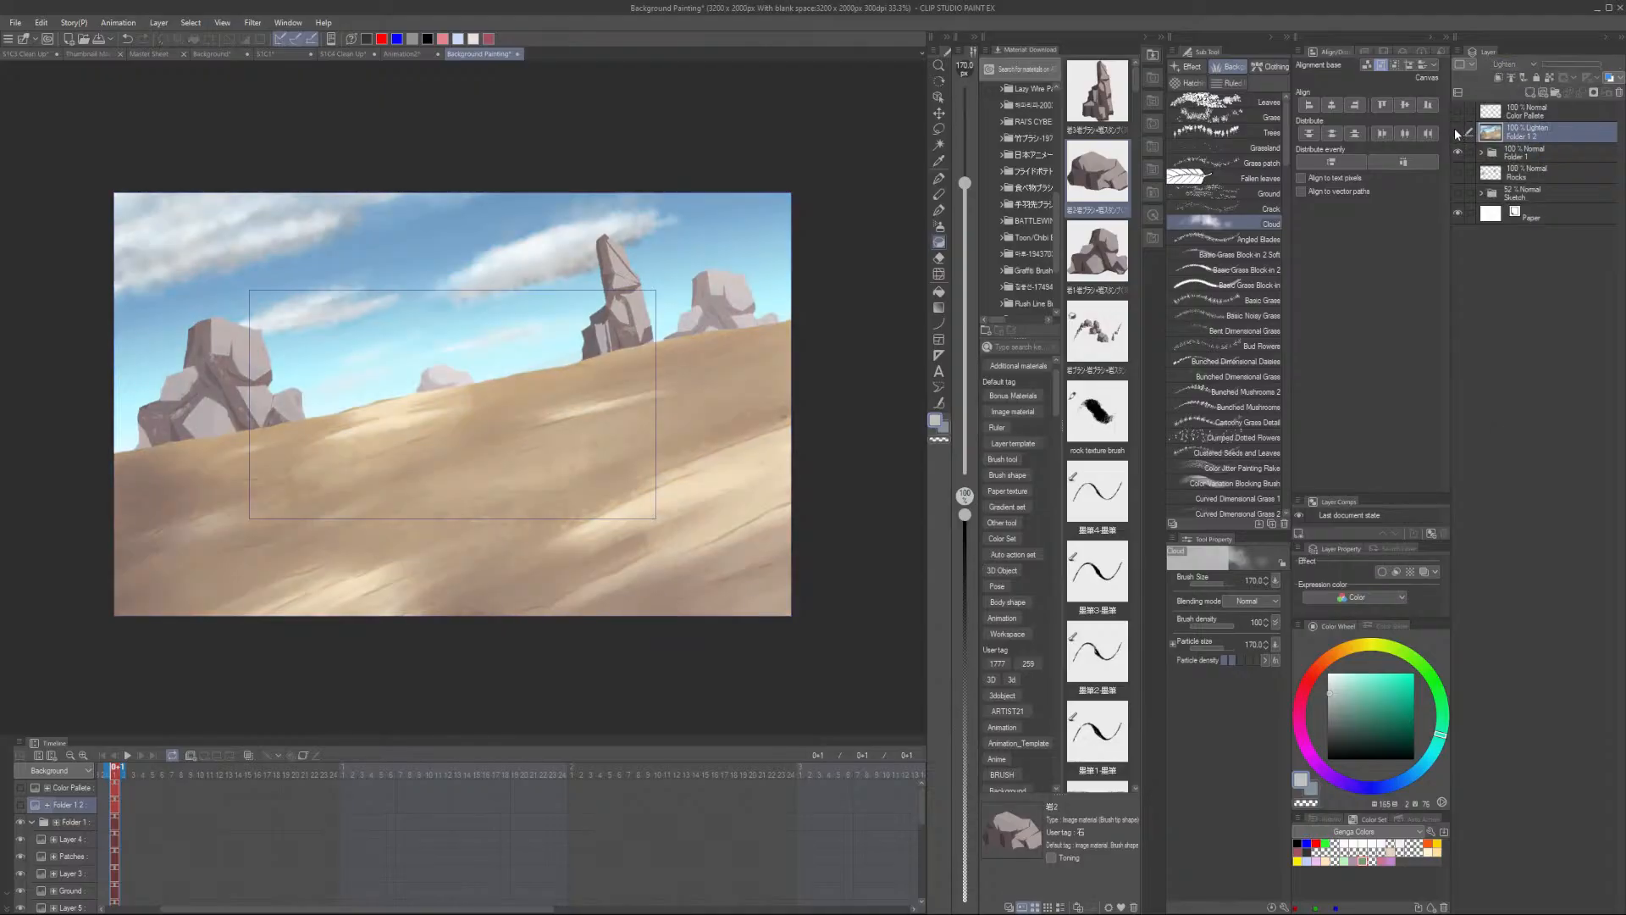
{"action": "left_click", "coordinate": [1458, 132]}
{"action": "left_click", "coordinate": [1458, 132]}
{"action": "left_click", "coordinate": [1459, 132]}
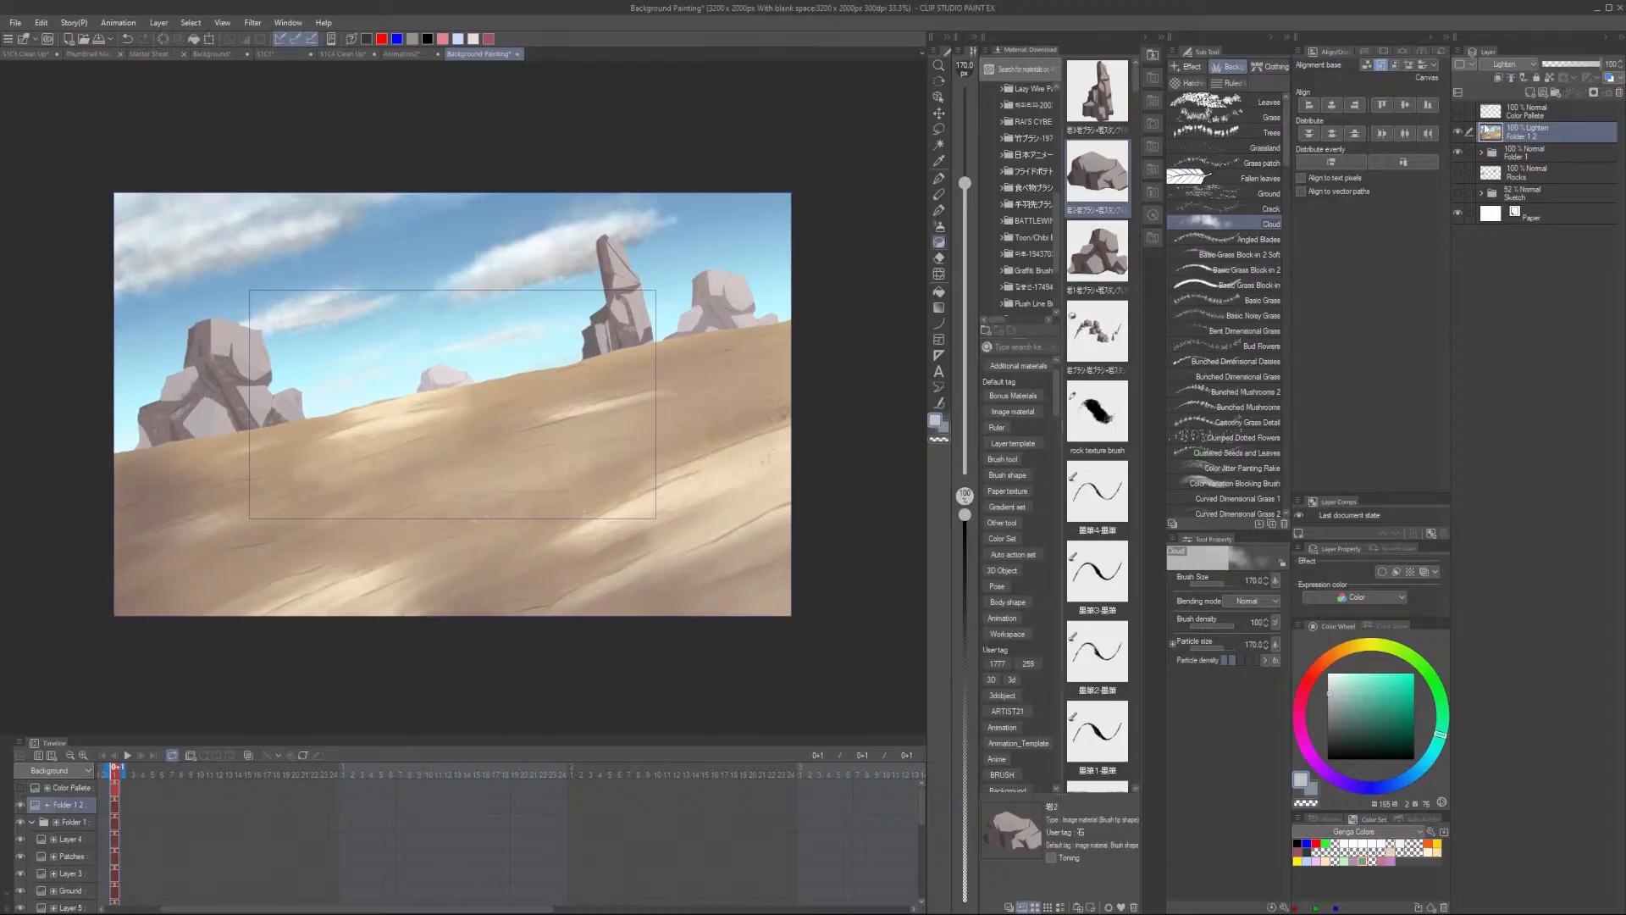
- Add a Color Balance correction layer and nudge the Cyan-Red, Magenta-Green and Yellow-Blue sliders slightly before confirming
{"action": "right_click", "coordinate": [1531, 131]}
{"action": "mouse_move", "coordinate": [1525, 164]}
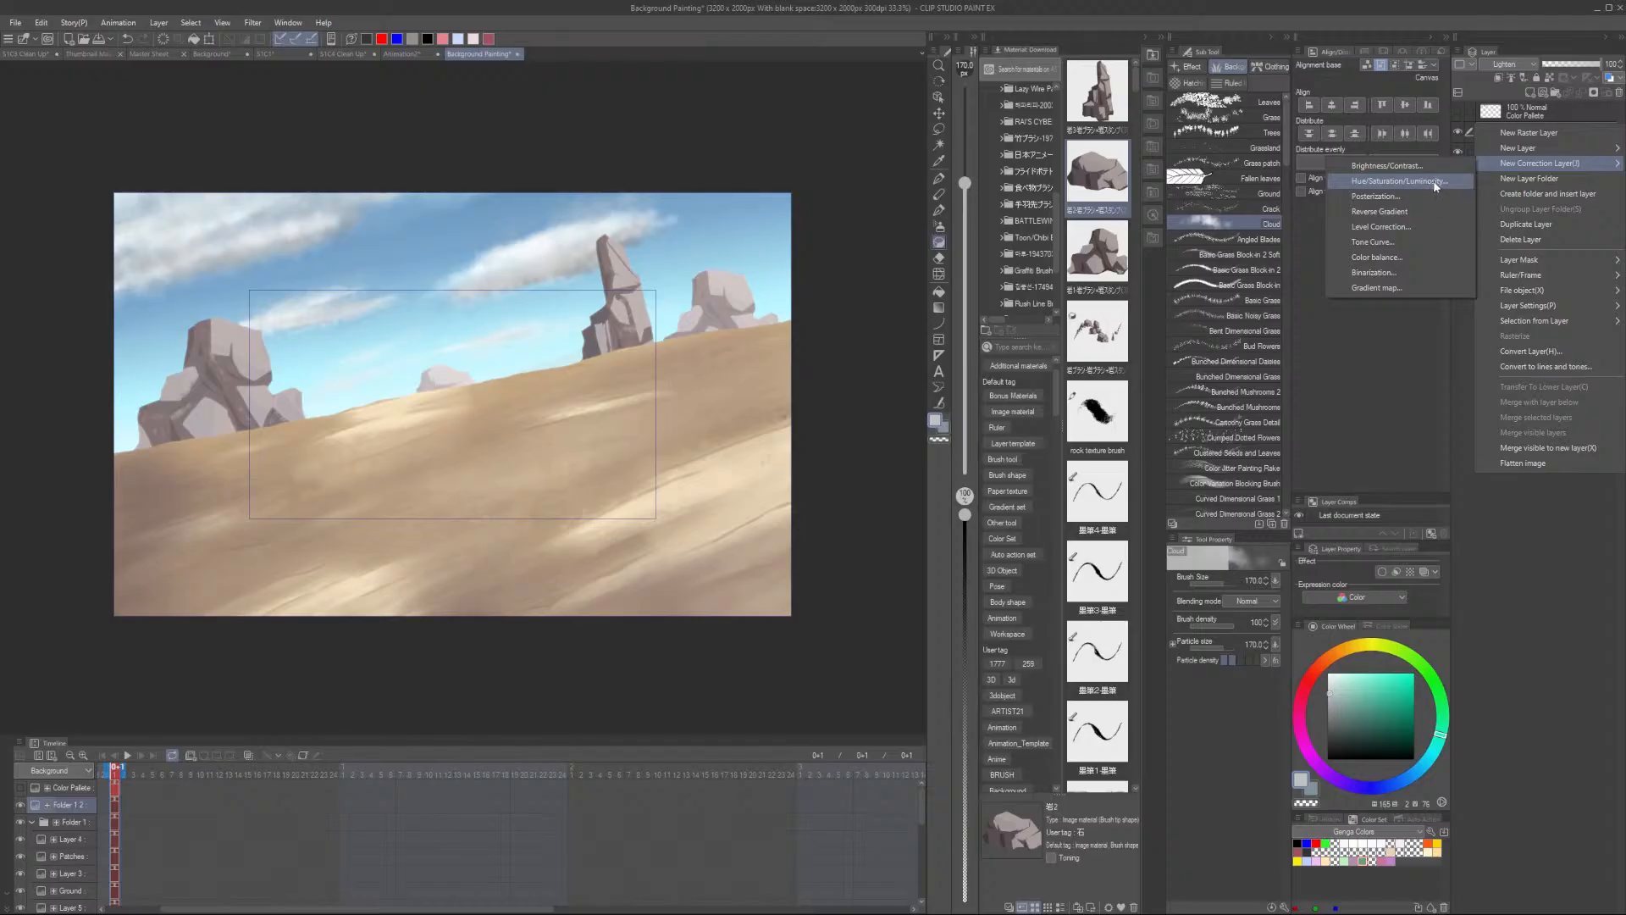
{"action": "left_click", "coordinate": [1404, 257]}
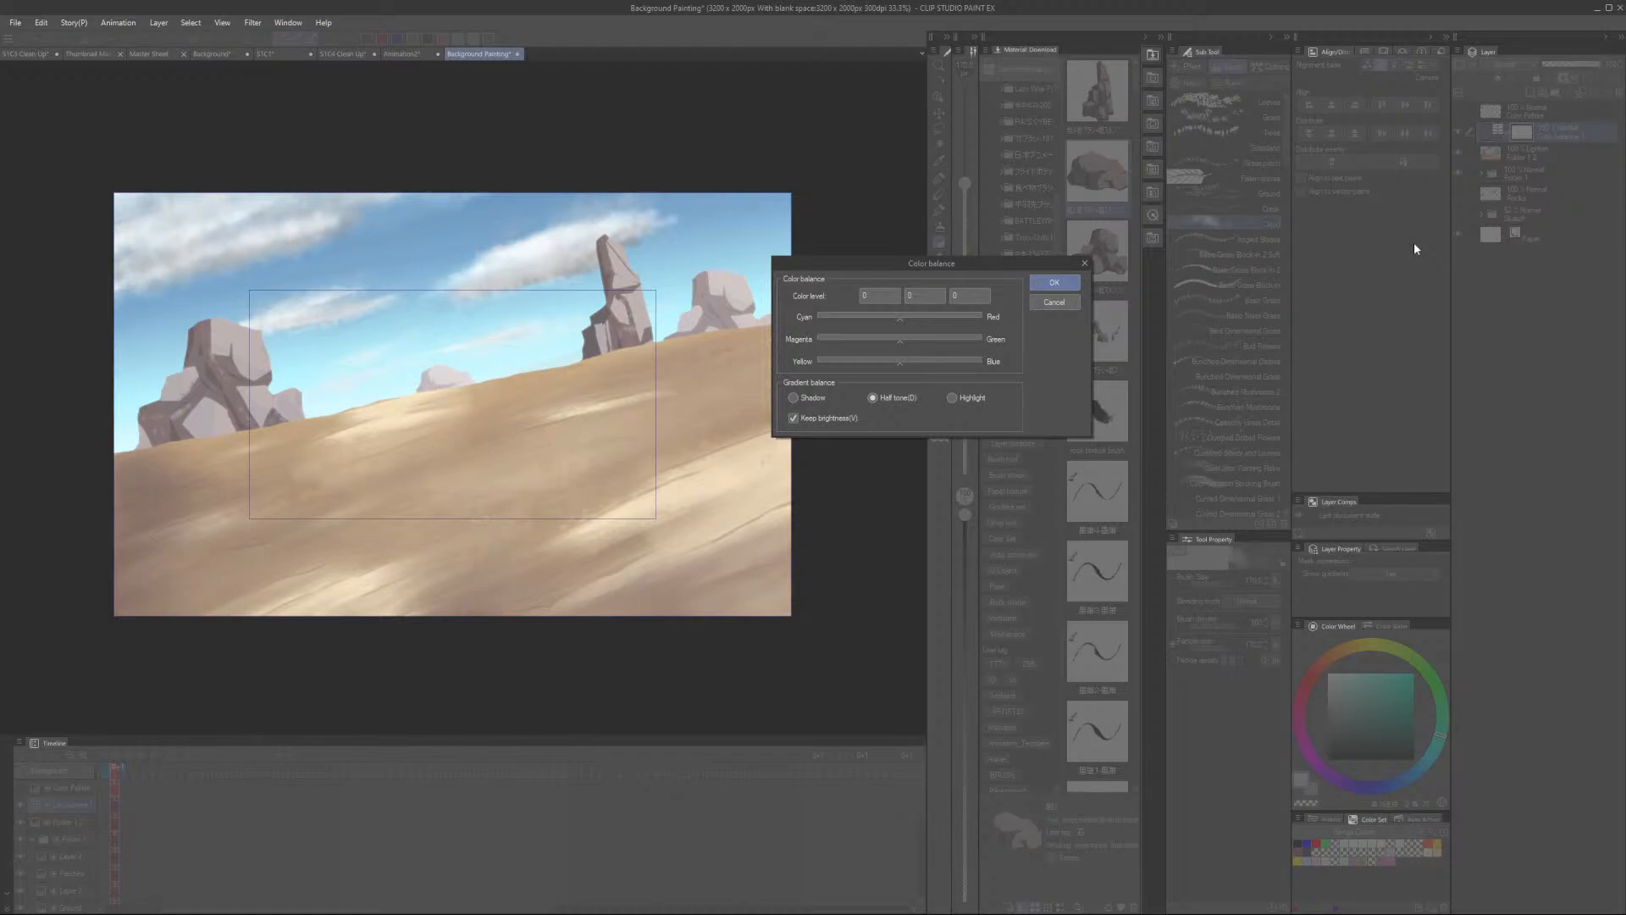
{"action": "left_click_drag", "start_coordinate": [909, 316], "coordinate": [916, 316]}
{"action": "left_click", "coordinate": [888, 340]}
{"action": "left_click", "coordinate": [893, 339]}
{"action": "left_click", "coordinate": [920, 317]}
{"action": "left_click_drag", "start_coordinate": [901, 340], "coordinate": [896, 341]}
{"action": "left_click", "coordinate": [892, 340]}
{"action": "left_click", "coordinate": [920, 317]}
{"action": "left_click", "coordinate": [900, 341]}
{"action": "left_click", "coordinate": [921, 317]}
{"action": "left_click", "coordinate": [913, 364]}
{"action": "left_click", "coordinate": [1057, 282]}
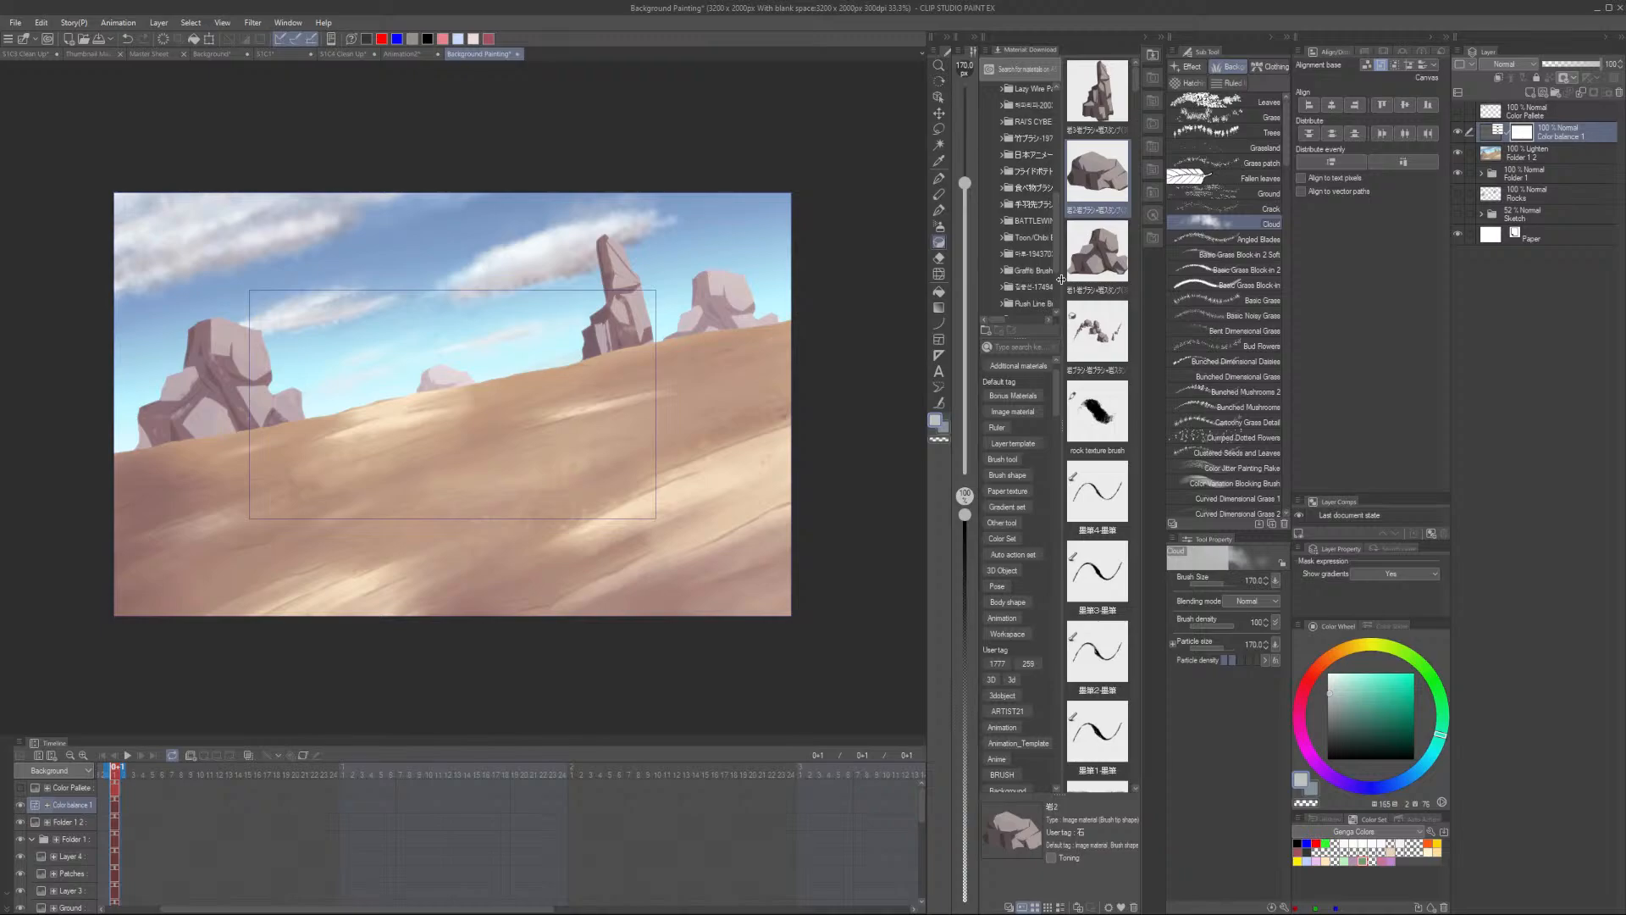
- Add a Level Correction layer above the blurred layer, adjusting the input shadow and midtone sliders
{"action": "left_click", "coordinate": [1543, 155]}
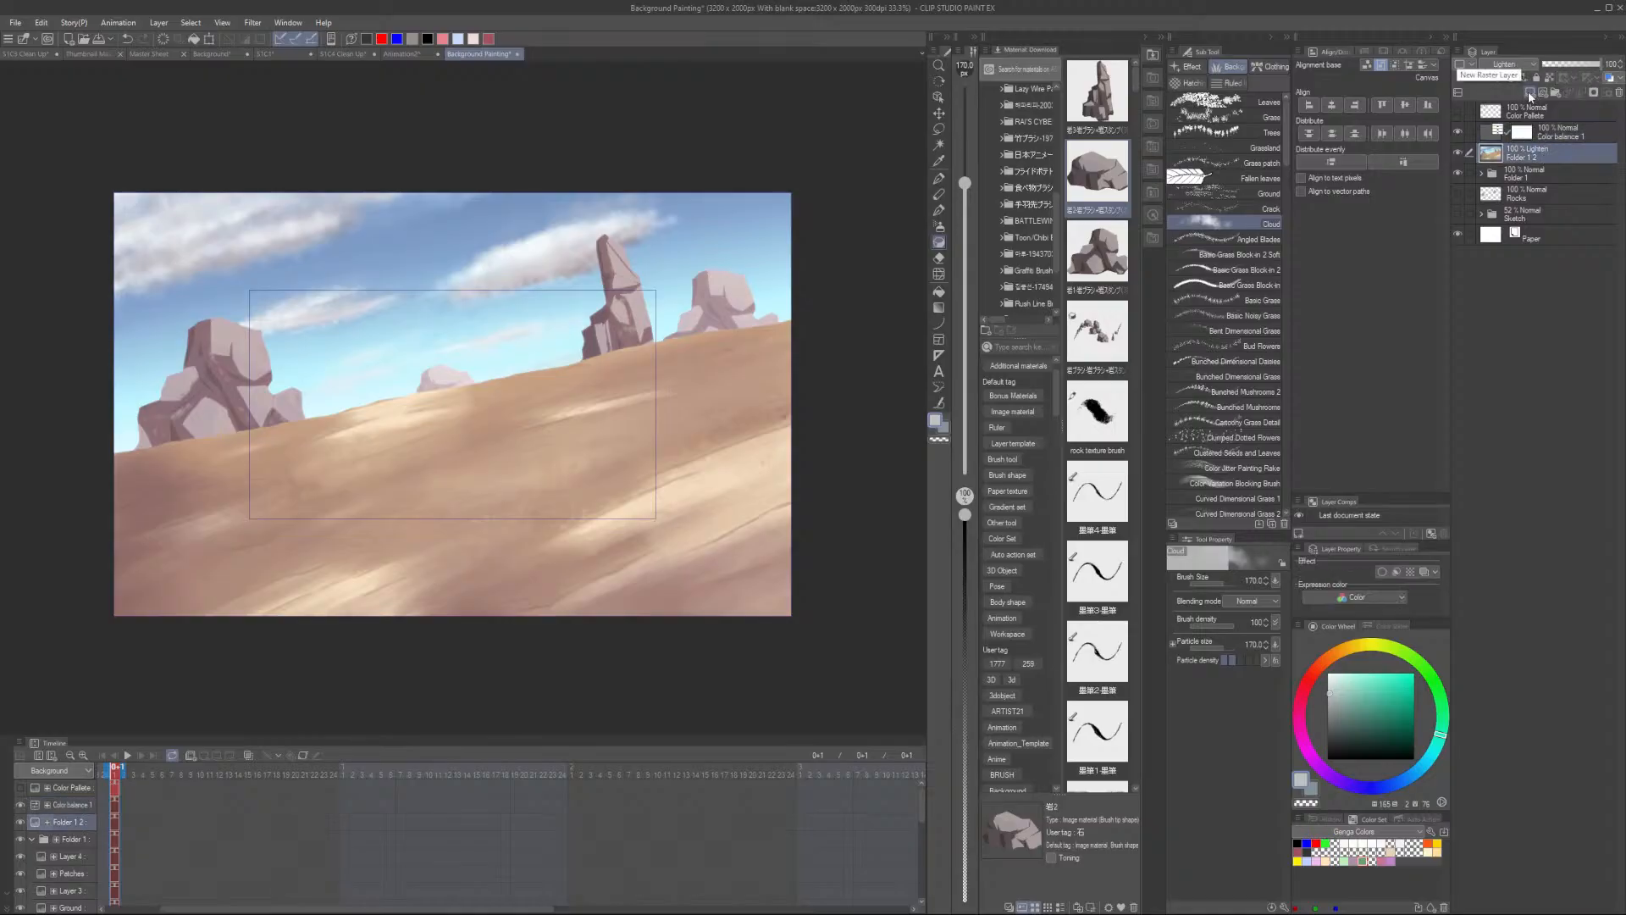
{"action": "right_click", "coordinate": [1552, 151]}
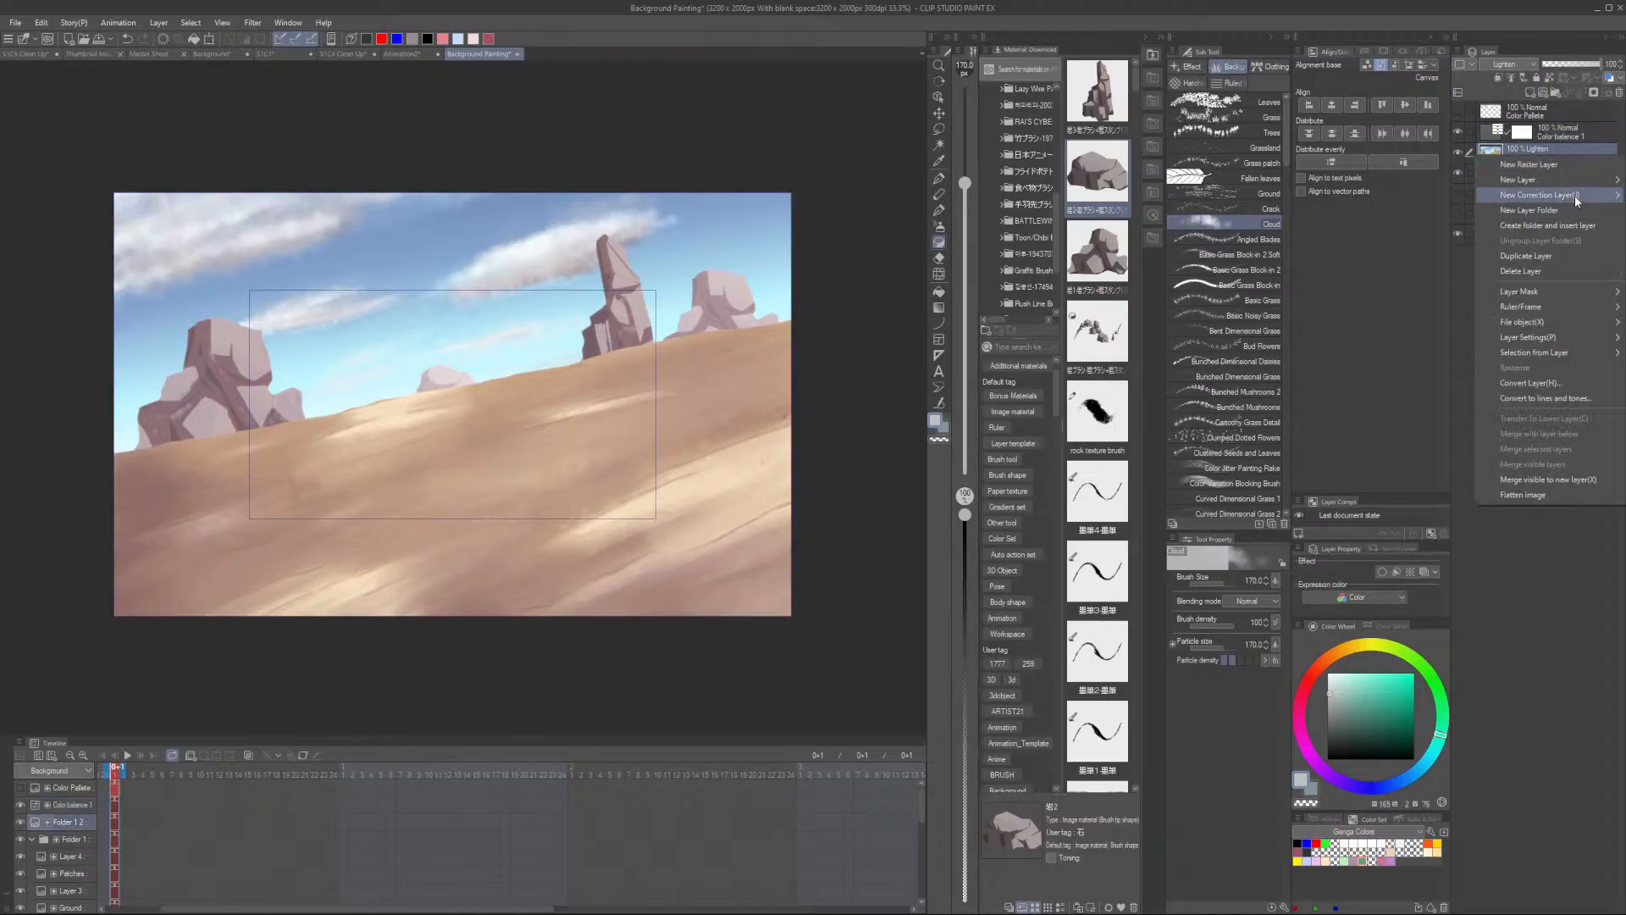
{"action": "mouse_move", "coordinate": [1507, 198]}
{"action": "left_click", "coordinate": [1417, 258]}
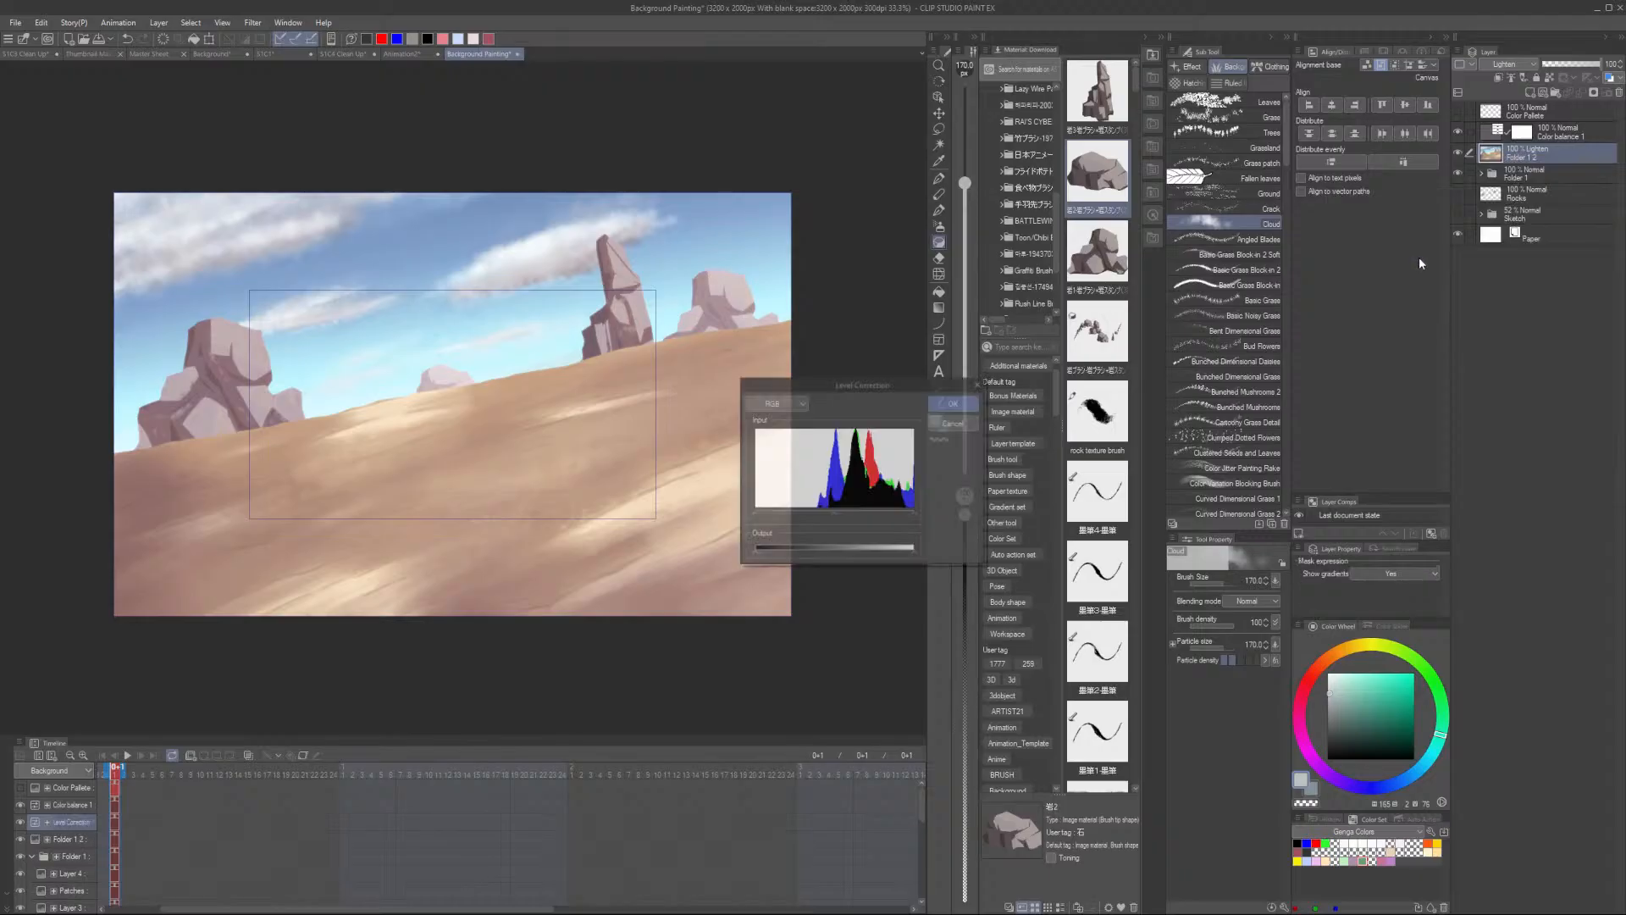
{"action": "left_click_drag", "start_coordinate": [831, 512], "coordinate": [852, 514]}
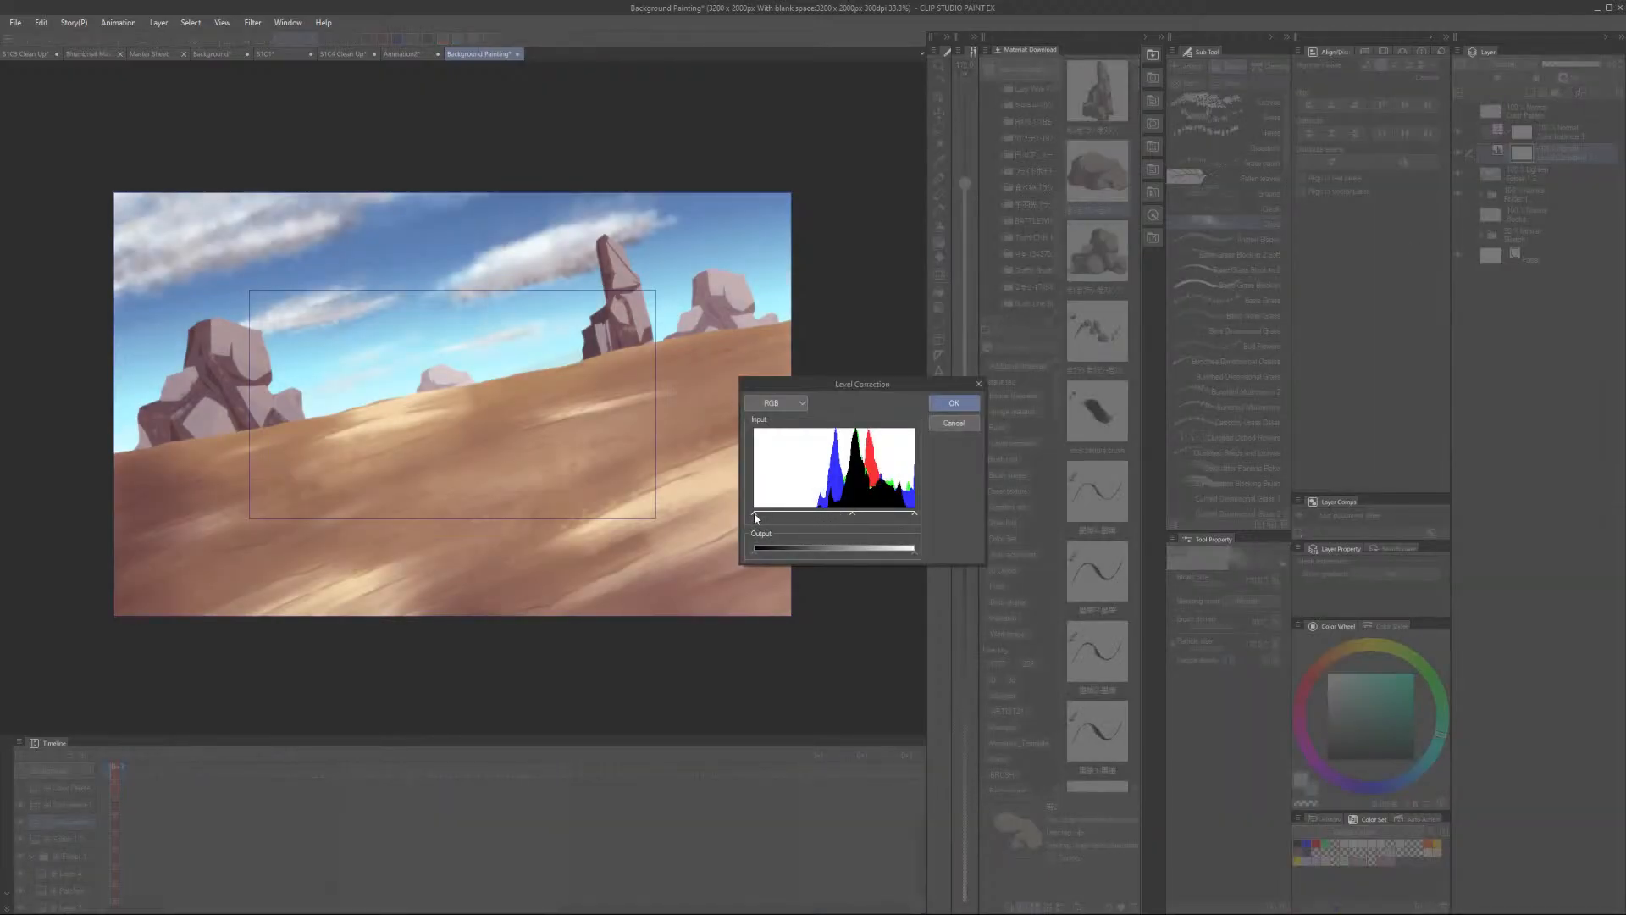
{"action": "mouse_move", "coordinate": [754, 513]}
{"action": "left_mouse_down"}
{"action": "mouse_move", "coordinate": [797, 515]}
{"action": "mouse_move", "coordinate": [772, 514]}
{"action": "left_mouse_up"}
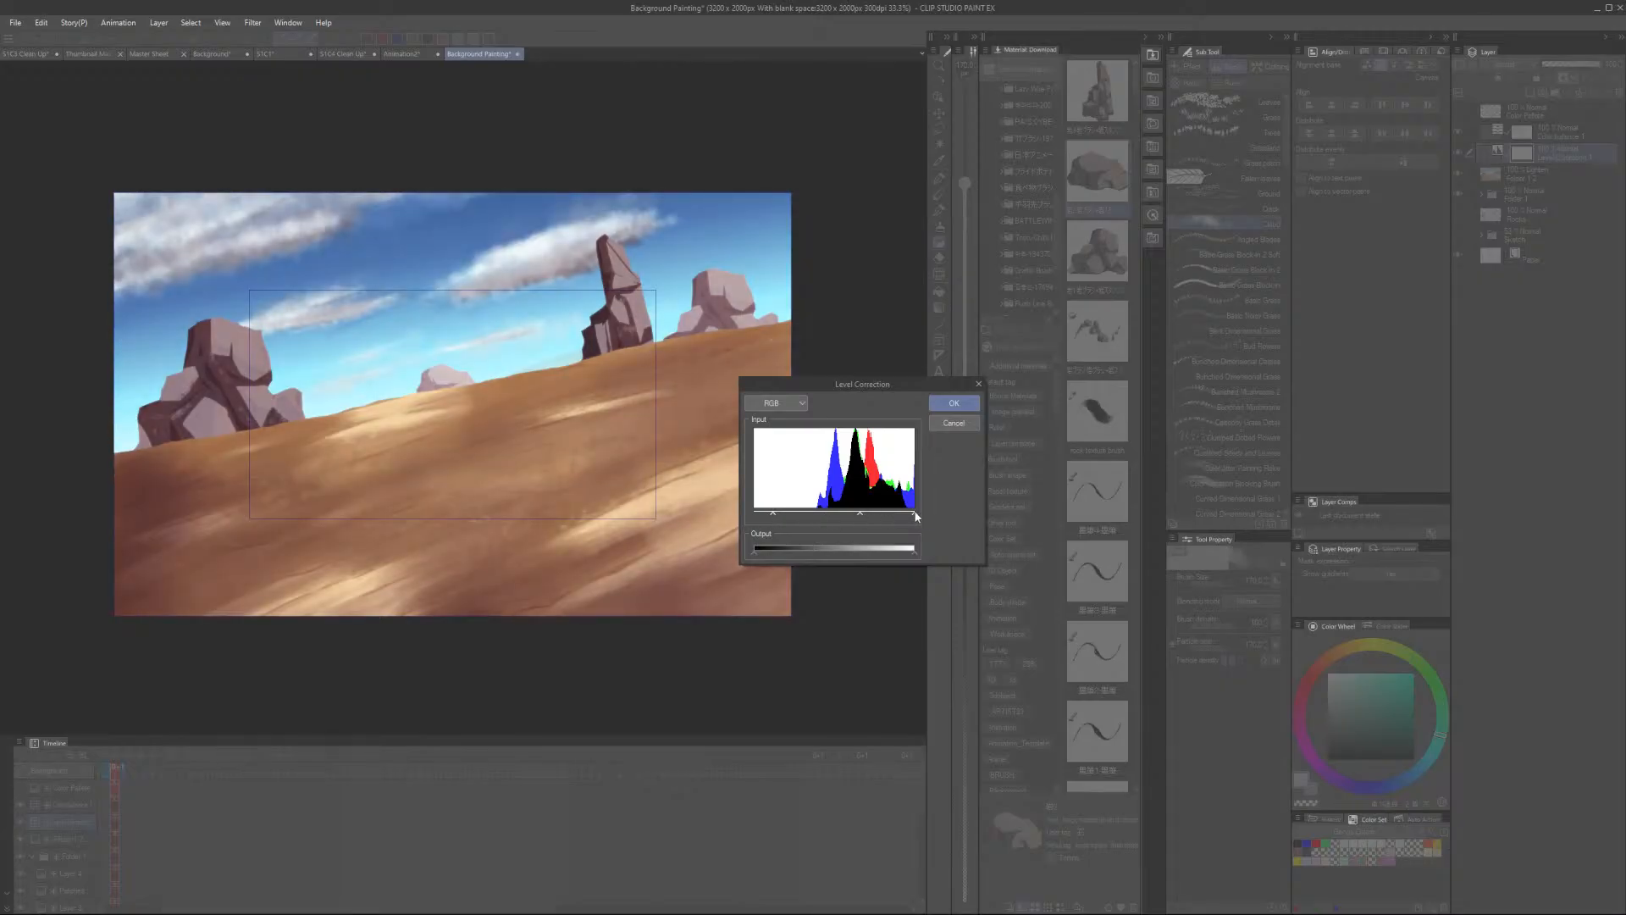
{"action": "left_click_drag", "start_coordinate": [772, 515], "coordinate": [741, 514]}
{"action": "mouse_move", "coordinate": [847, 513]}
{"action": "left_mouse_down"}
{"action": "mouse_move", "coordinate": [827, 514]}
{"action": "mouse_move", "coordinate": [861, 514]}
{"action": "mouse_move", "coordinate": [845, 517]}
{"action": "left_mouse_up"}
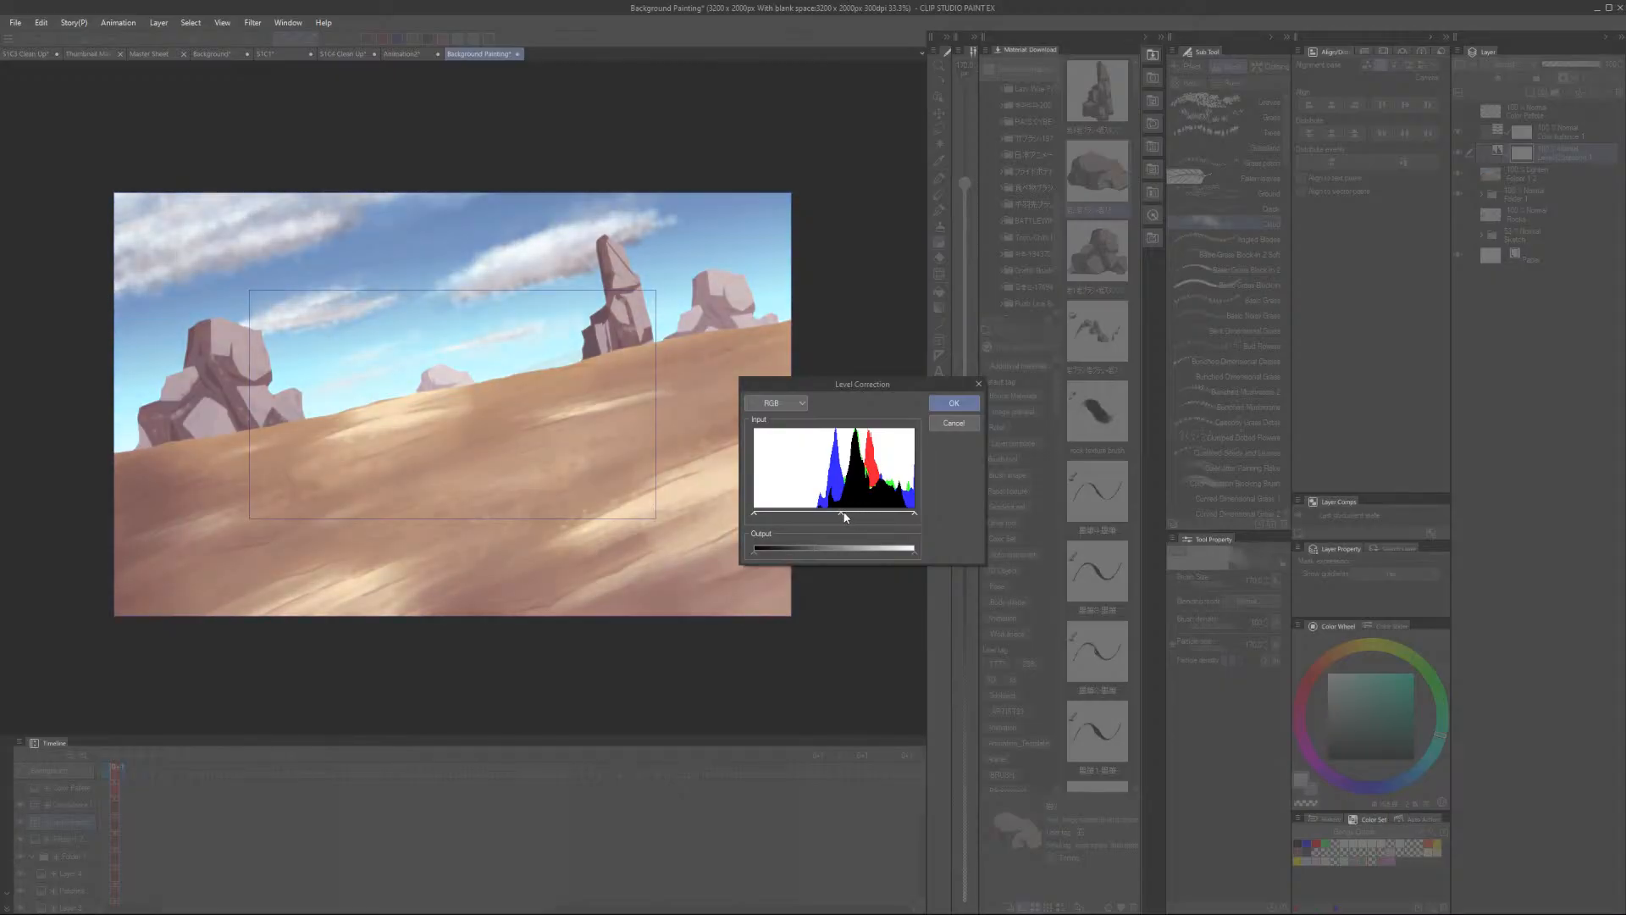
{"action": "left_click", "coordinate": [956, 403]}
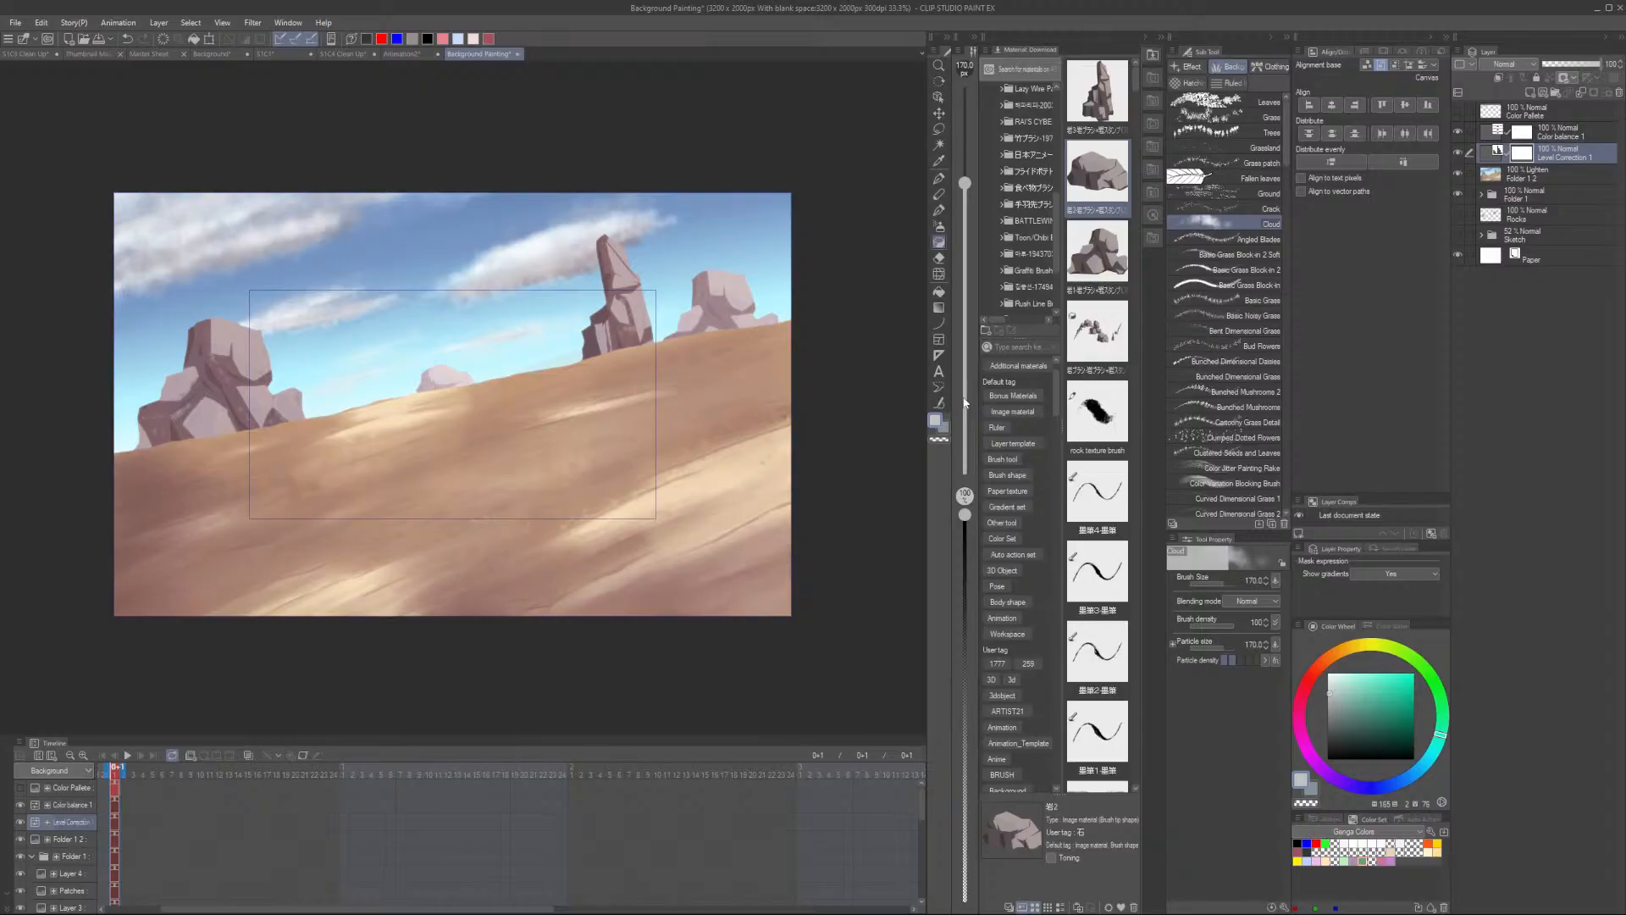
- Select the Color Balance and Level Correction layers and group them into a new folder
{"action": "left_click", "coordinate": [1562, 131], "text": "ctrl"}
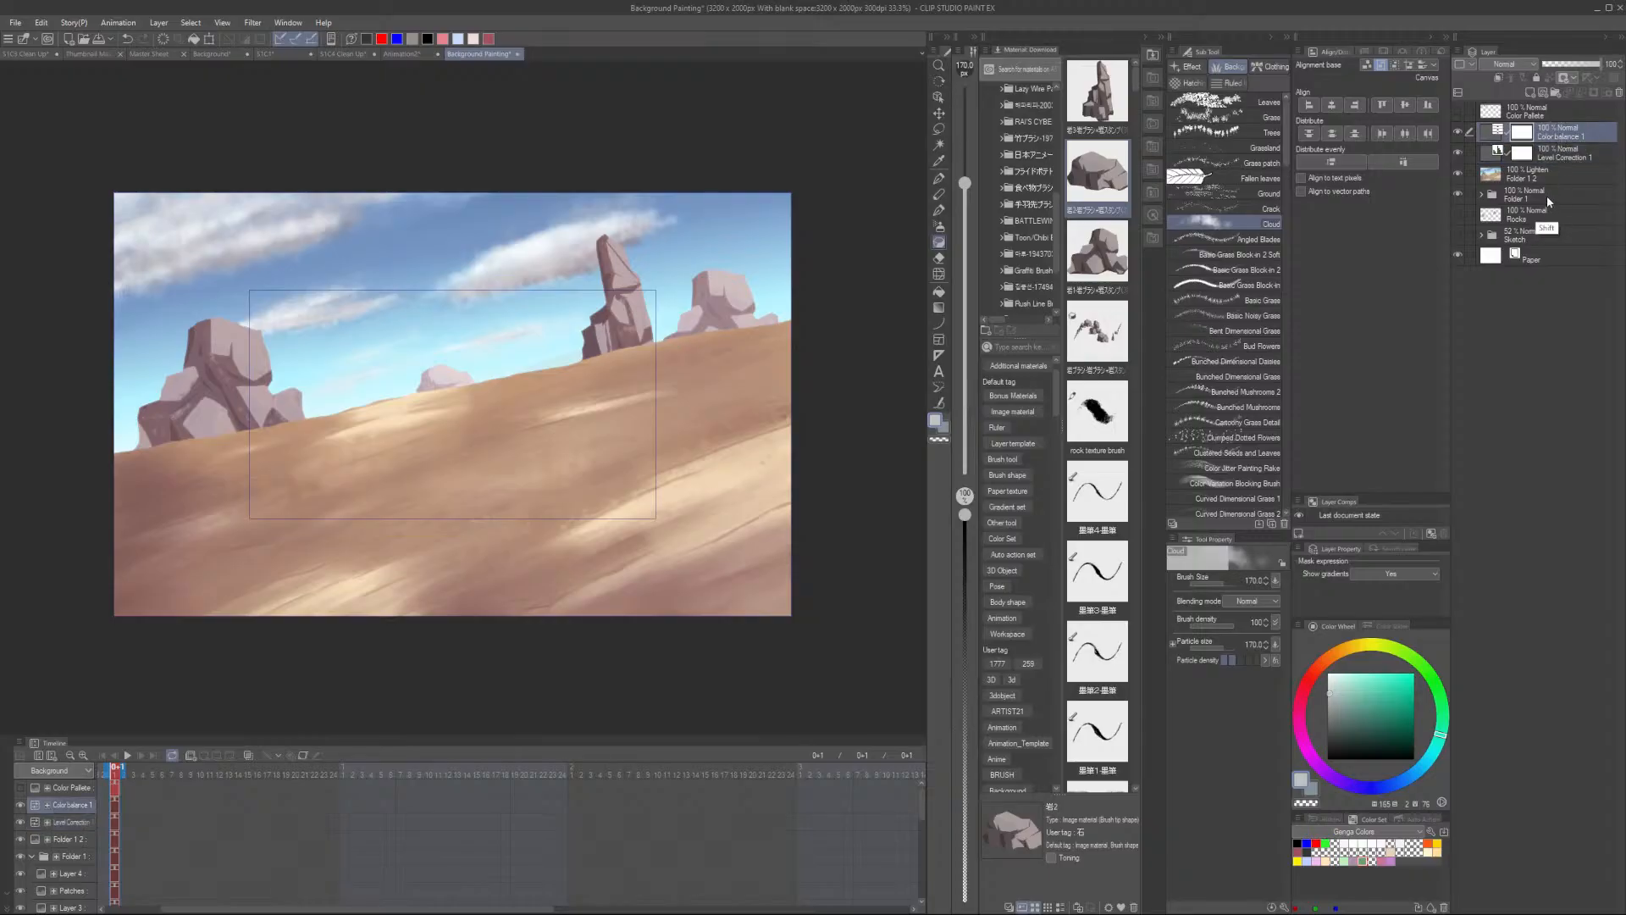
{"action": "left_click", "coordinate": [1547, 196], "text": "shift"}
{"action": "key", "text": "ctrl+g"}
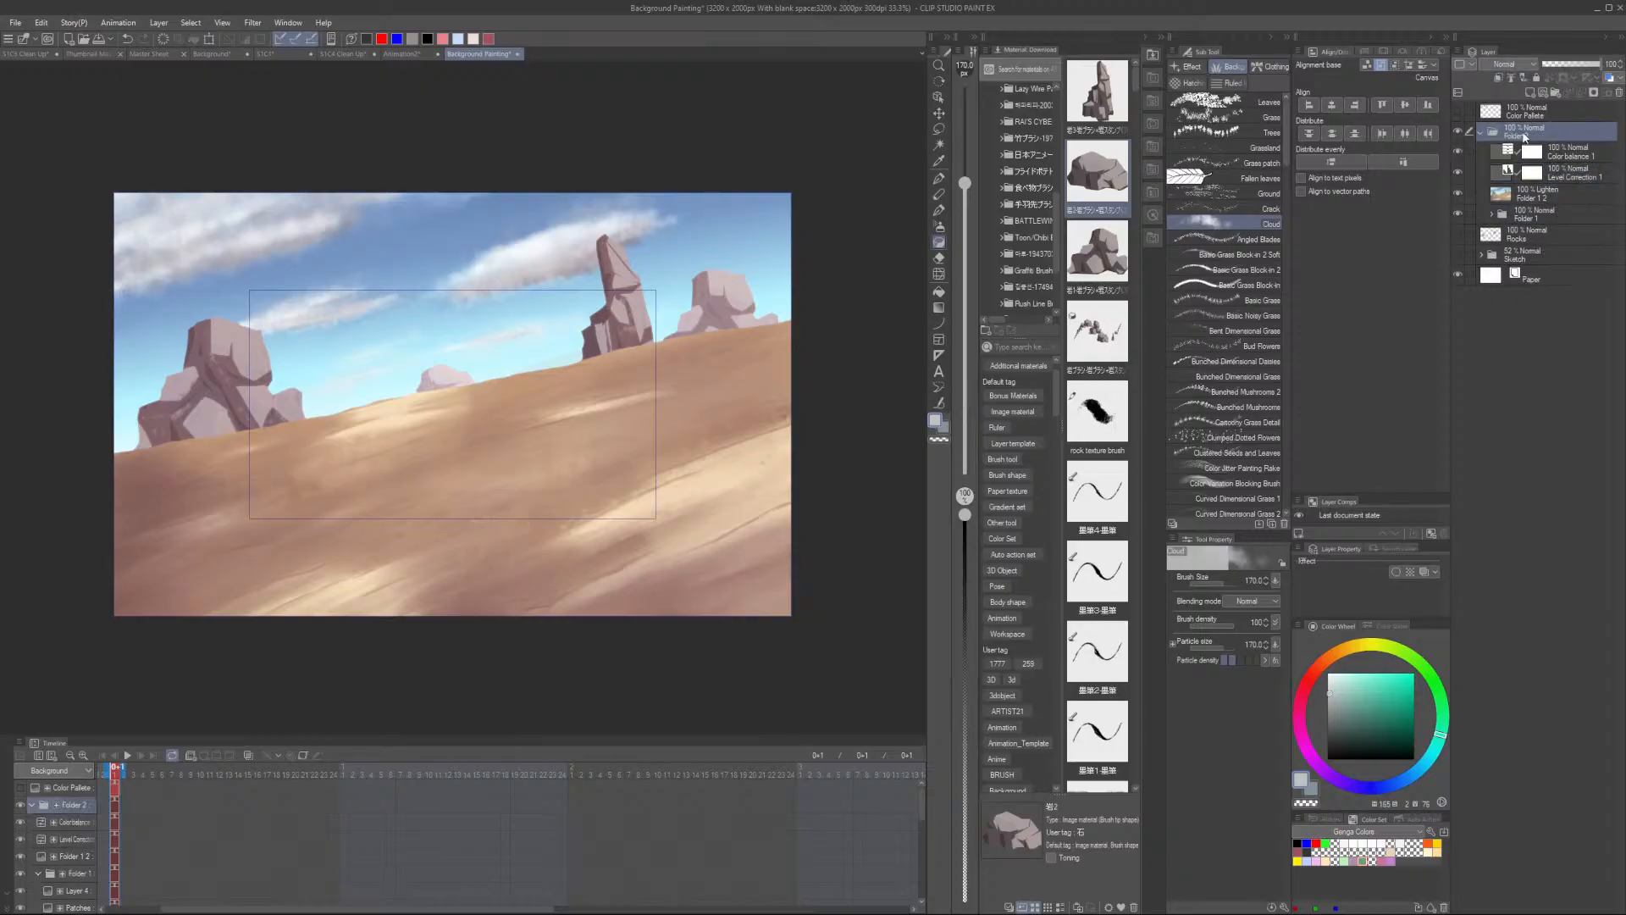
- Name the new correction folder "Background"
{"action": "type", "text": "Background"}
{"action": "key", "text": "Return"}
{"action": "left_click", "coordinate": [1562, 154]}
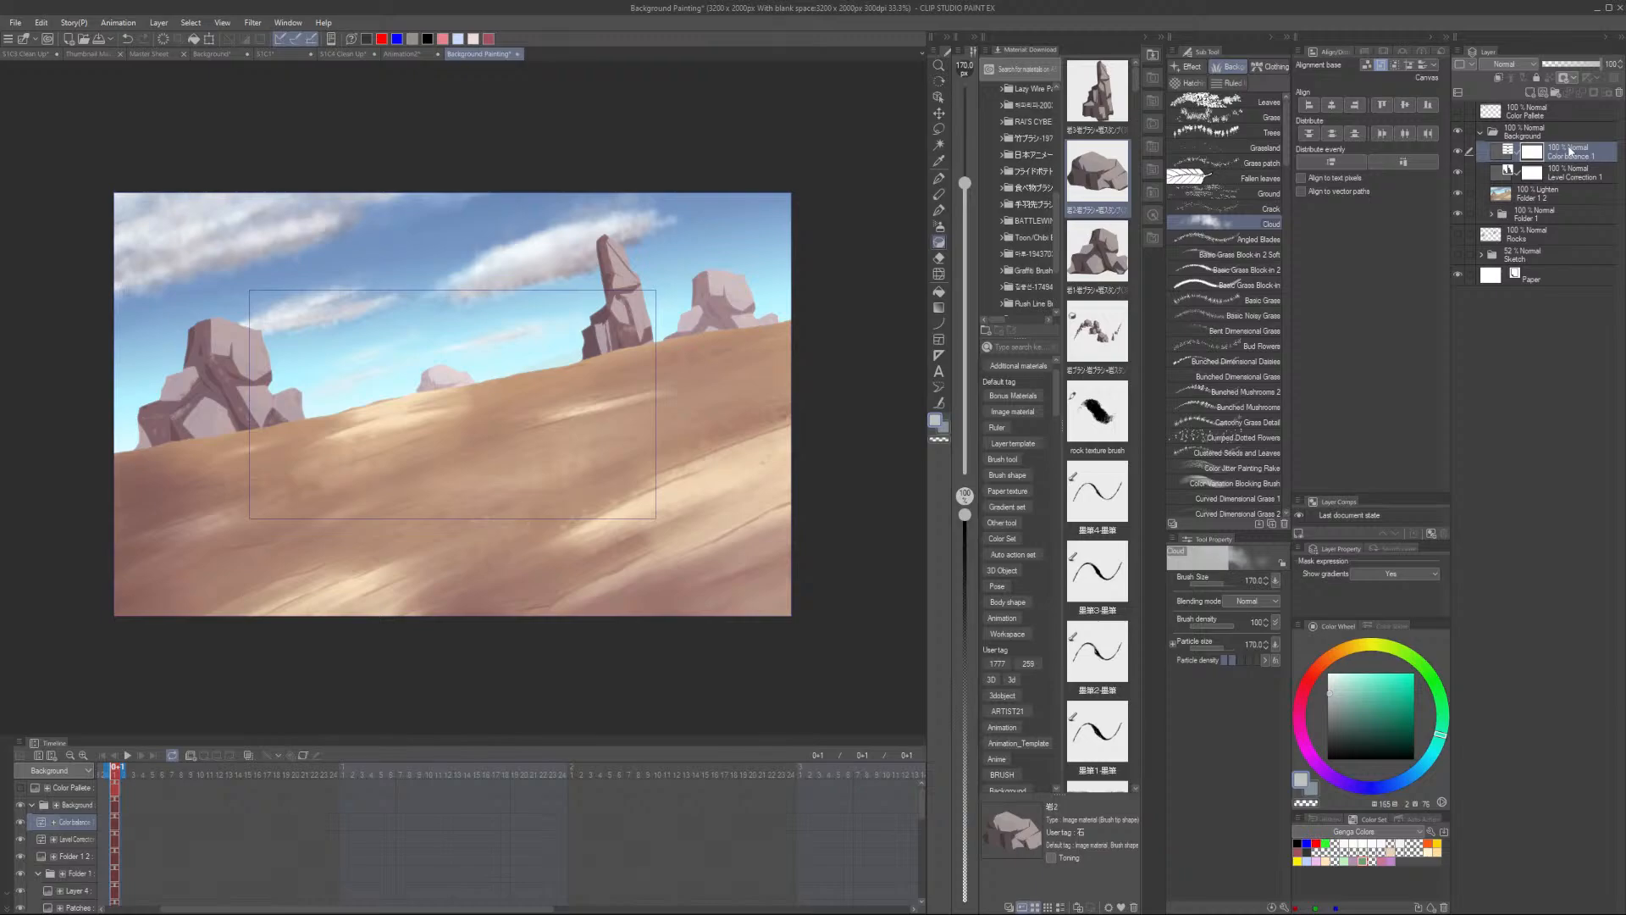
- Zoom and pan around the canvas to inspect the color-corrected desert painting
{"action": "scroll", "coordinate": [559, 360], "scroll_direction": "up", "scroll_amount": 3}
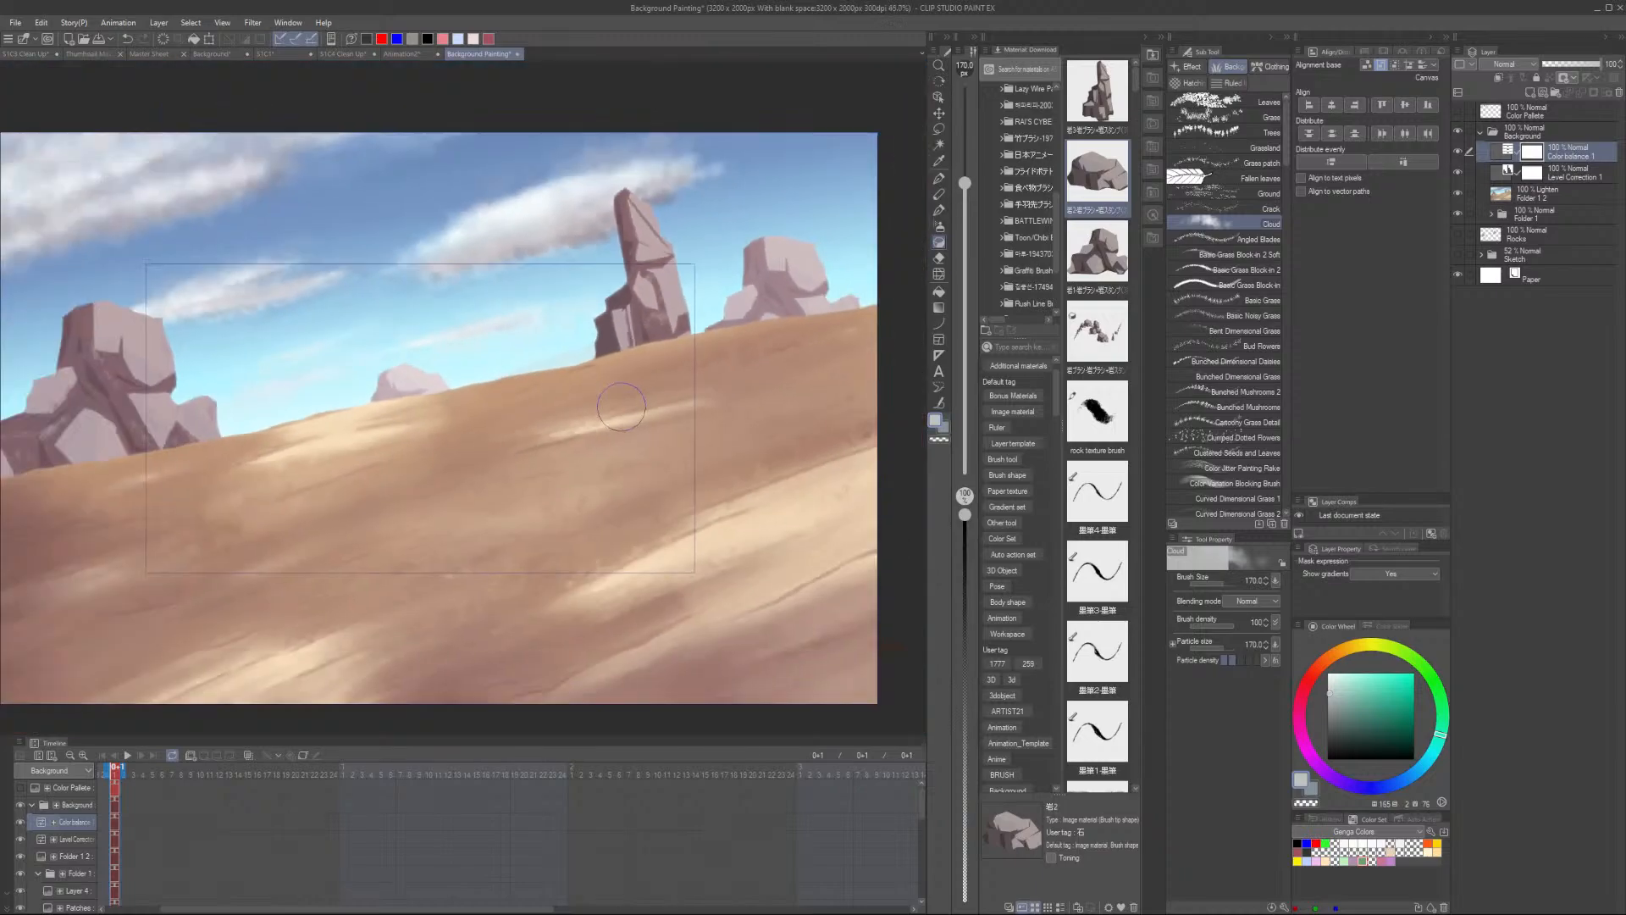
{"action": "left_click_drag", "start_coordinate": [462, 531], "coordinate": [590, 586]}
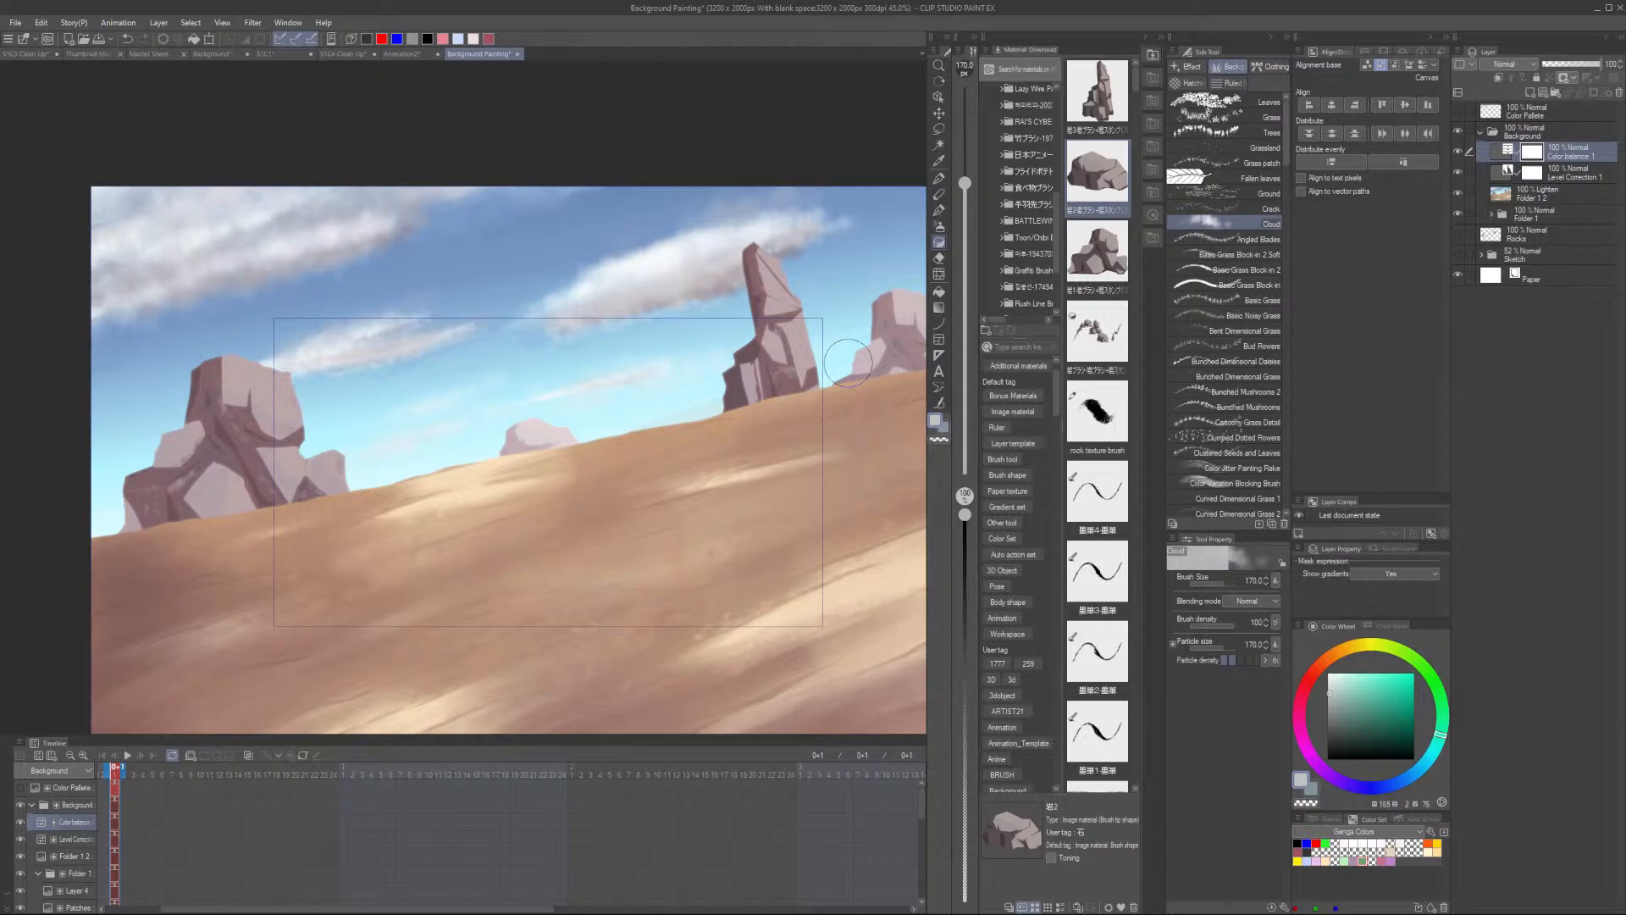
{"action": "scroll", "coordinate": [807, 447], "scroll_direction": "down", "scroll_amount": 5}
{"action": "left_click_drag", "start_coordinate": [703, 648], "coordinate": [457, 621]}
{"action": "scroll", "coordinate": [502, 597], "scroll_direction": "up", "scroll_amount": 1}
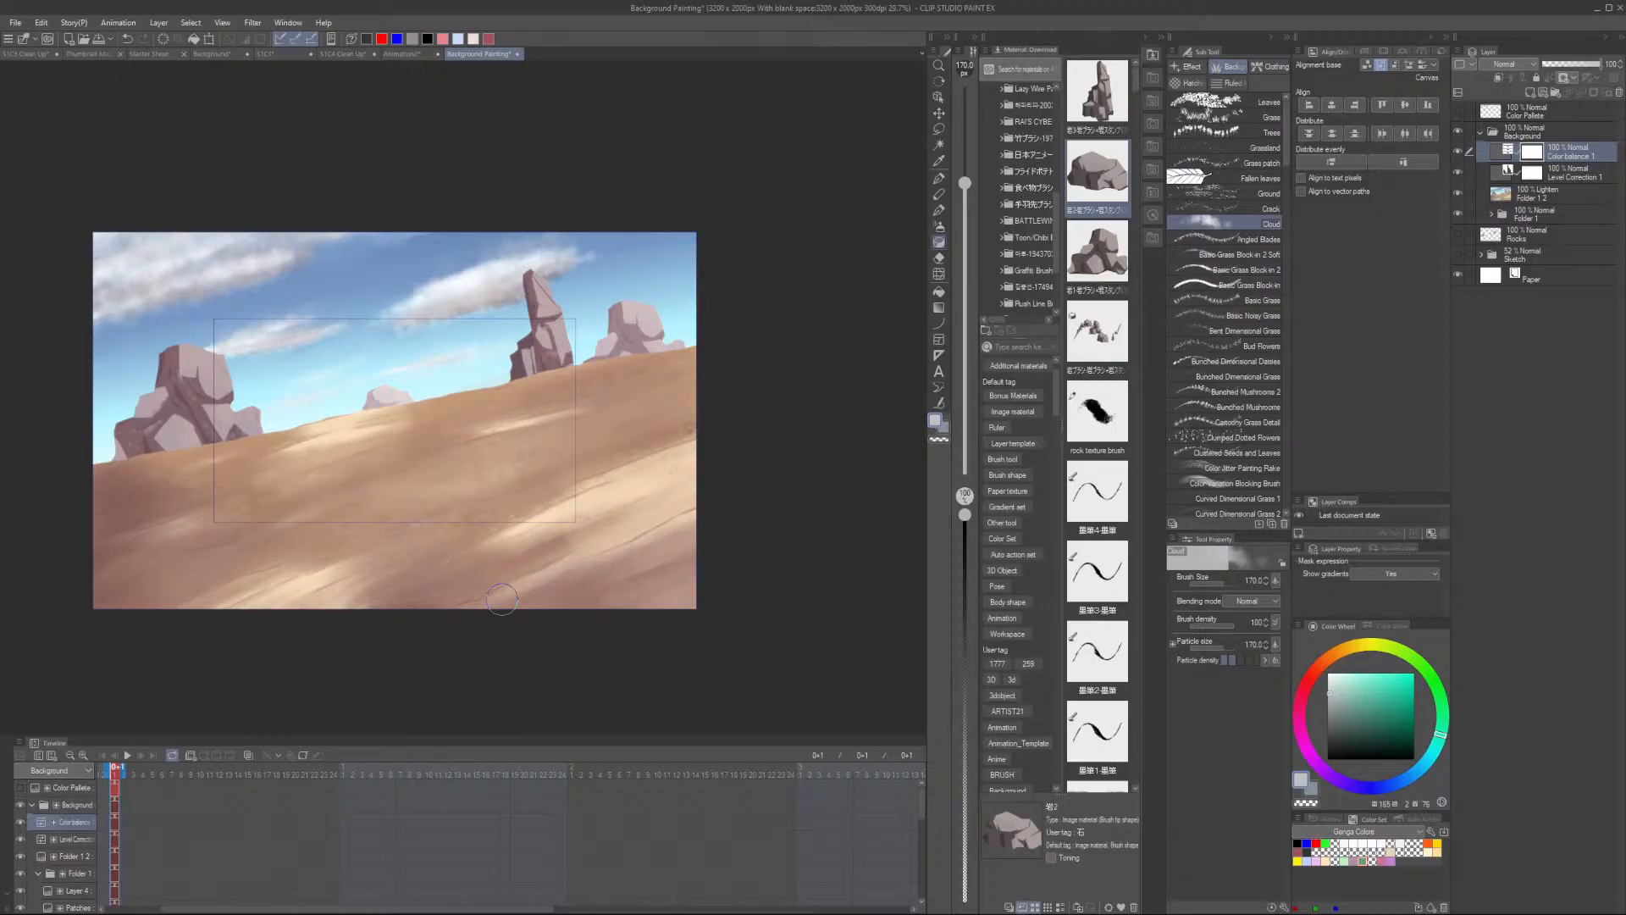
{"action": "scroll", "coordinate": [511, 597], "scroll_direction": "up", "scroll_amount": 5}
{"action": "left_click_drag", "start_coordinate": [445, 652], "coordinate": [621, 700]}
{"action": "scroll", "coordinate": [588, 707], "scroll_direction": "down", "scroll_amount": 2}
{"action": "scroll", "coordinate": [592, 711], "scroll_direction": "up", "scroll_amount": 2}
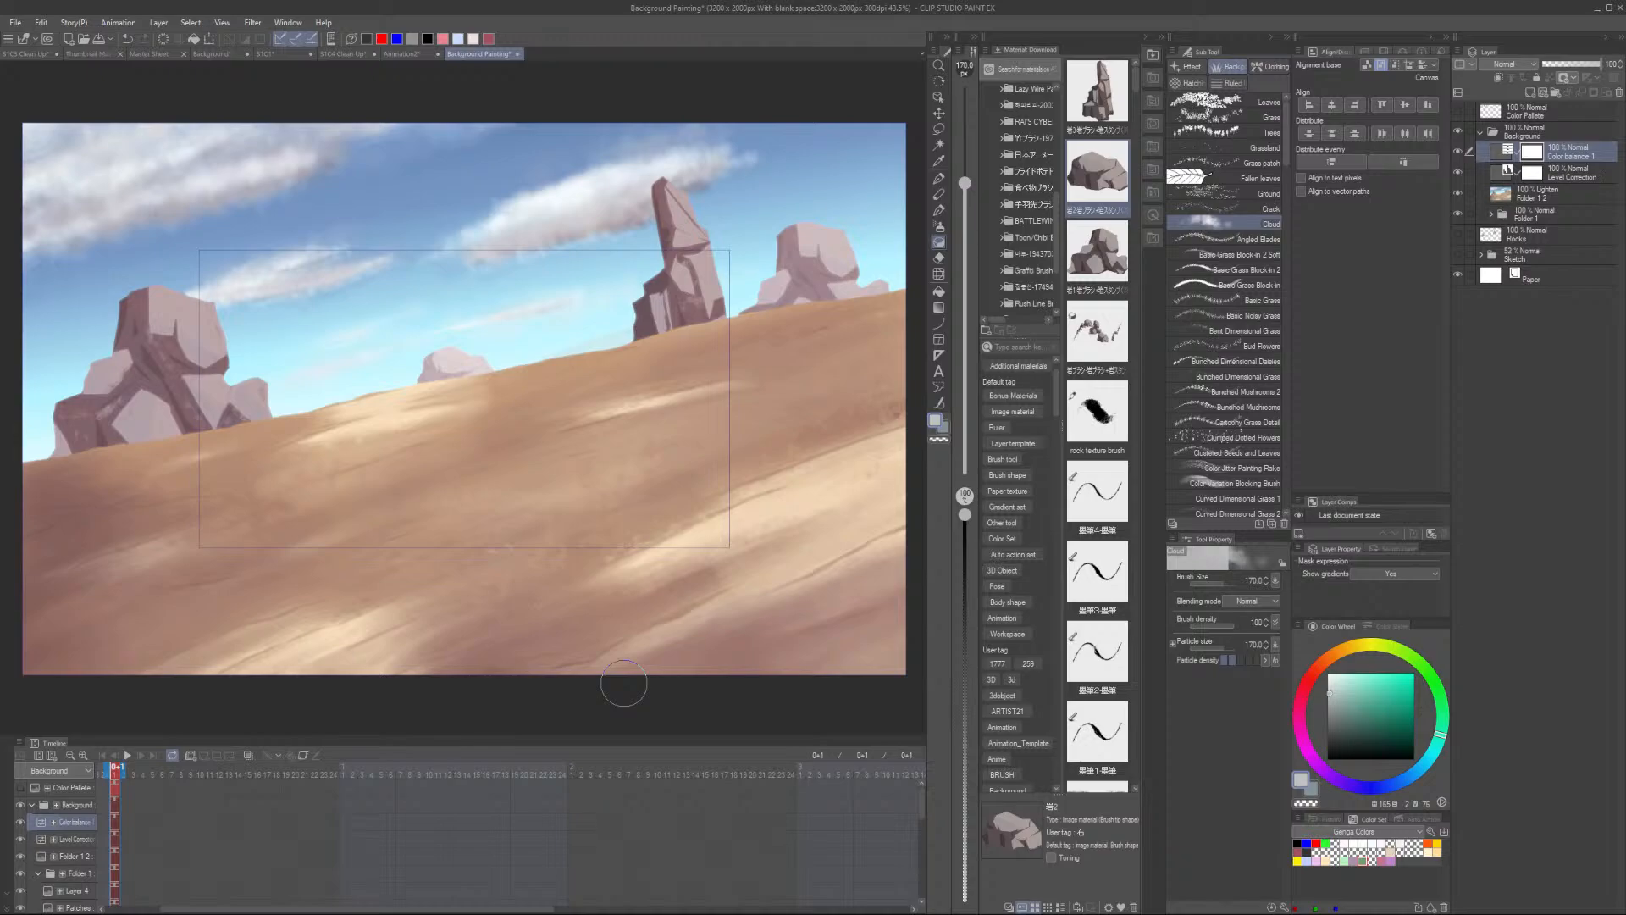
- Compare with the Background file's canvas, collapsing its BG folder, and return to the Background Painting file
{"action": "left_click", "coordinate": [211, 56]}
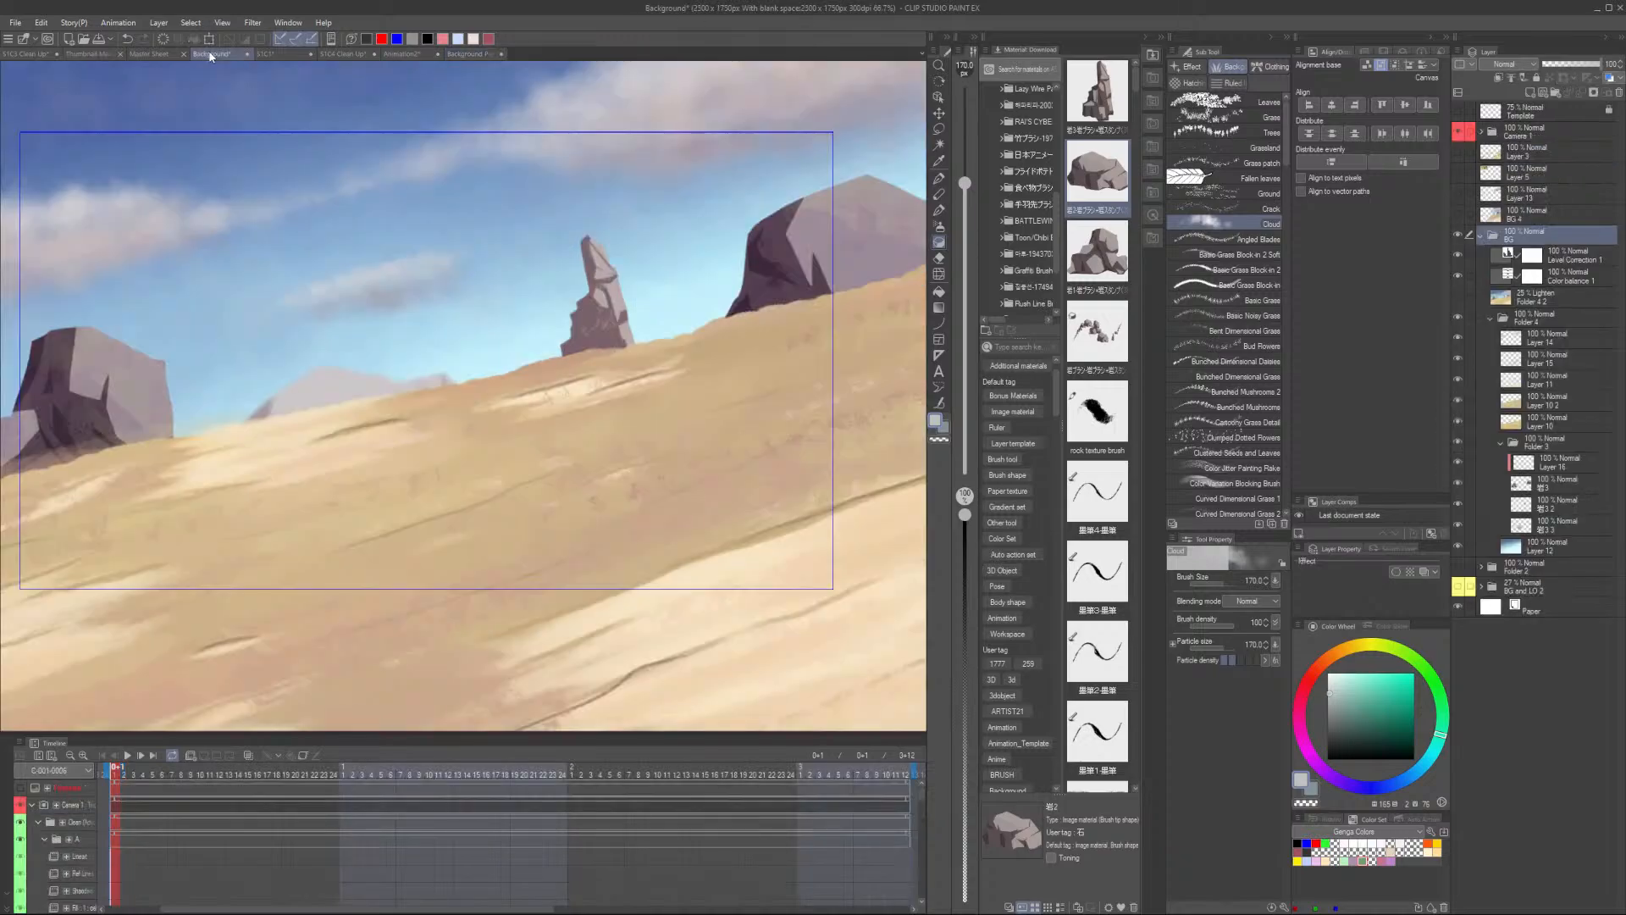
{"action": "scroll", "coordinate": [626, 496], "scroll_direction": "down", "scroll_amount": 2}
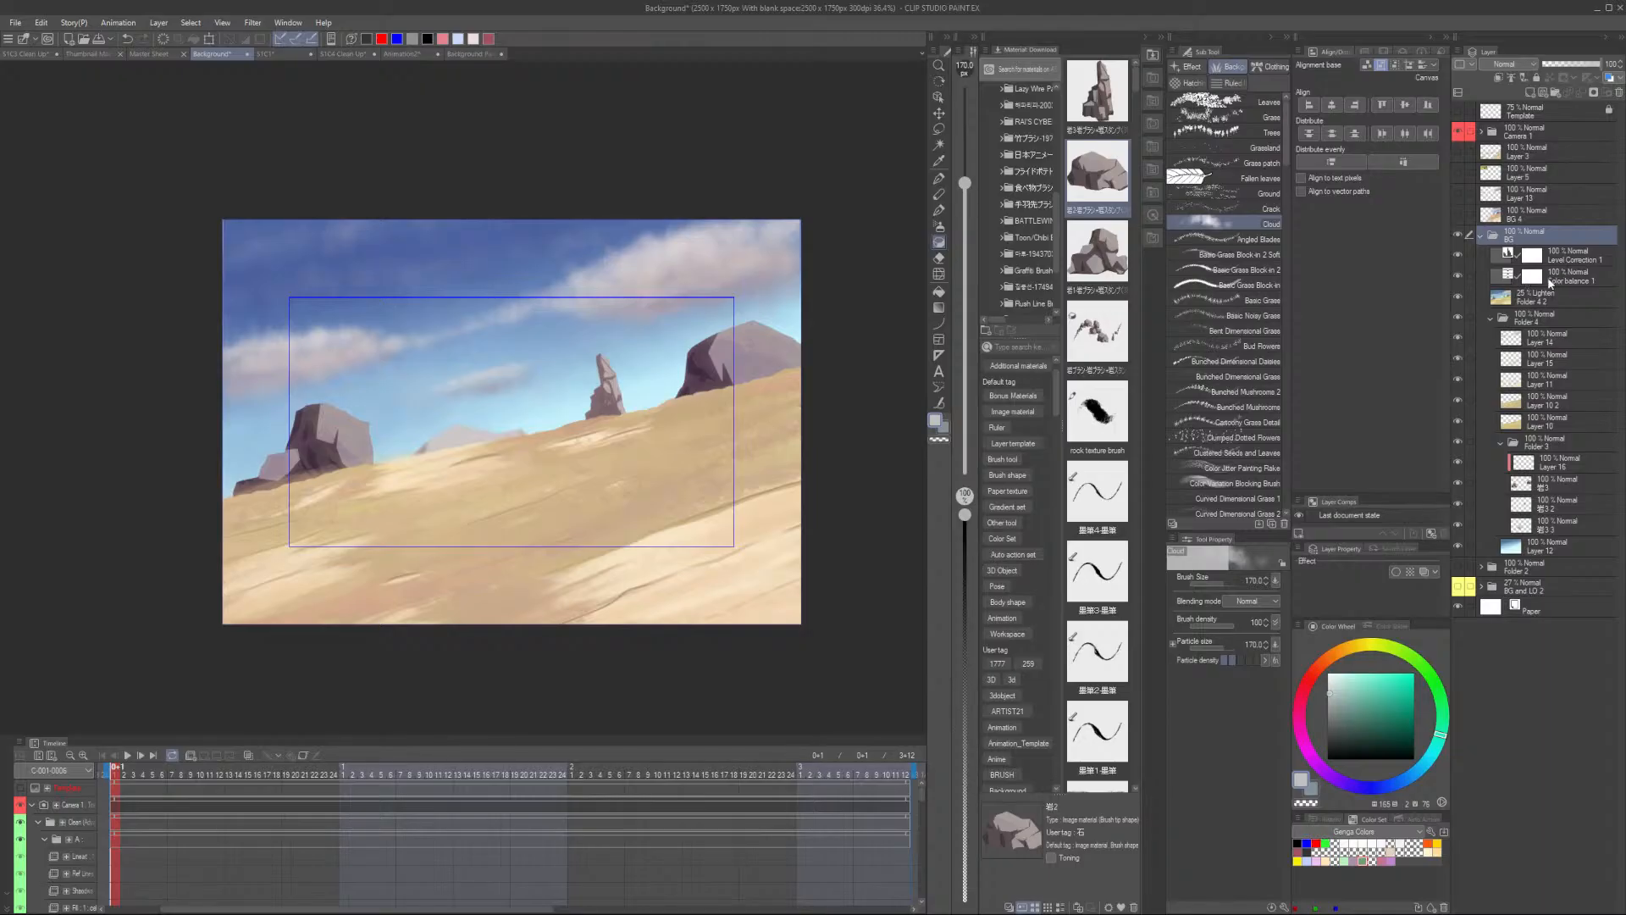
{"action": "left_click", "coordinate": [1486, 238]}
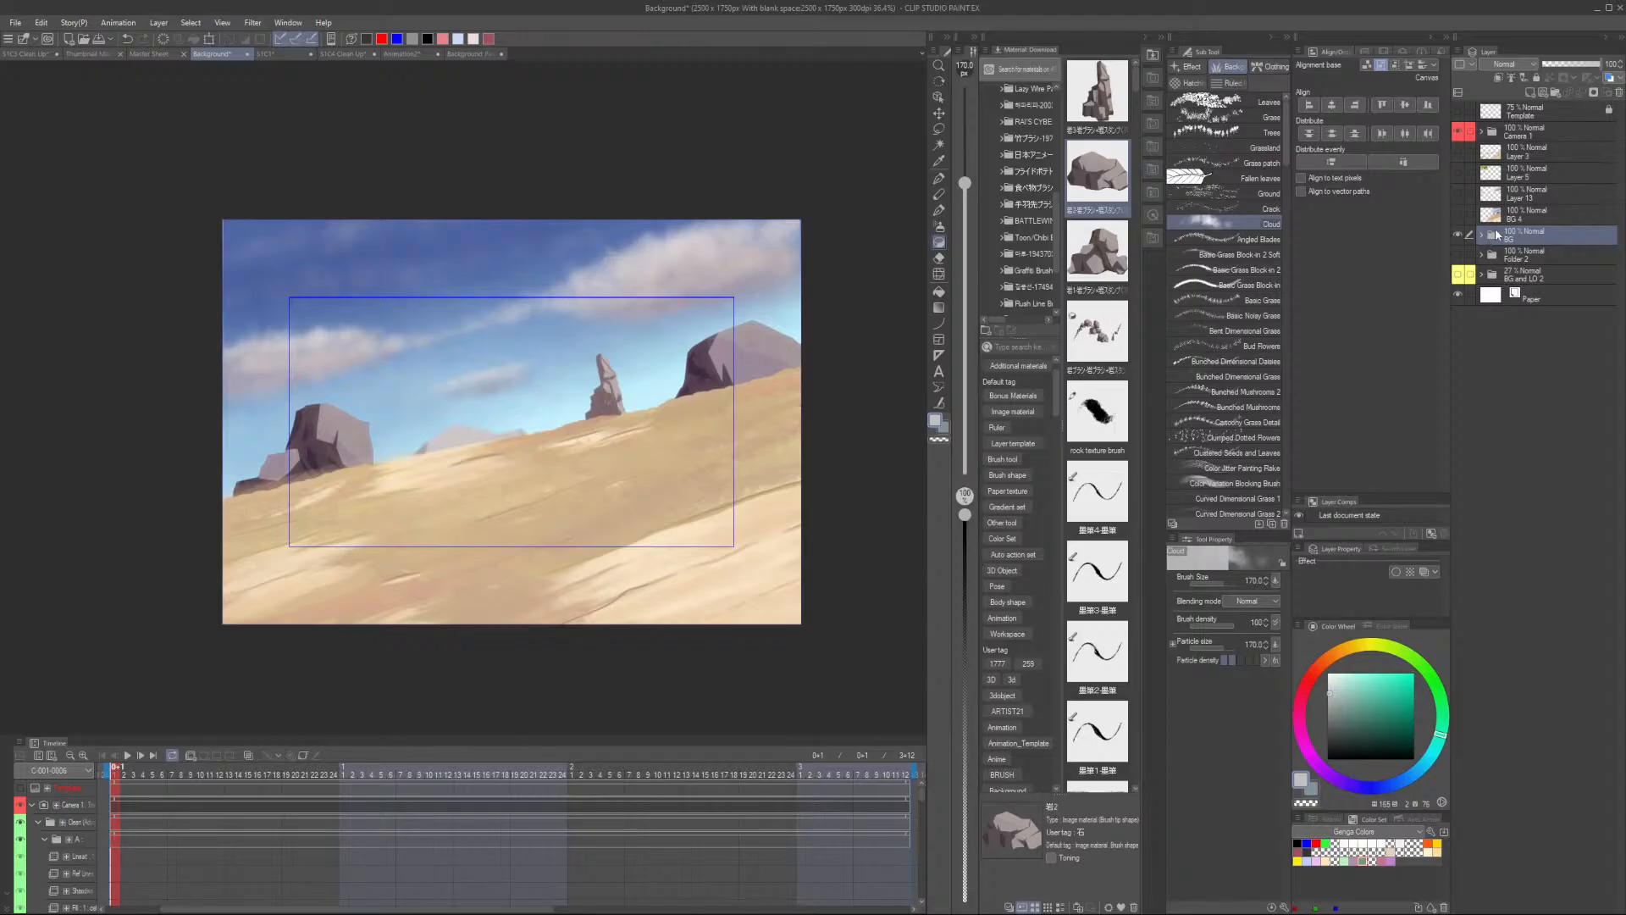
{"action": "left_click", "coordinate": [470, 52]}
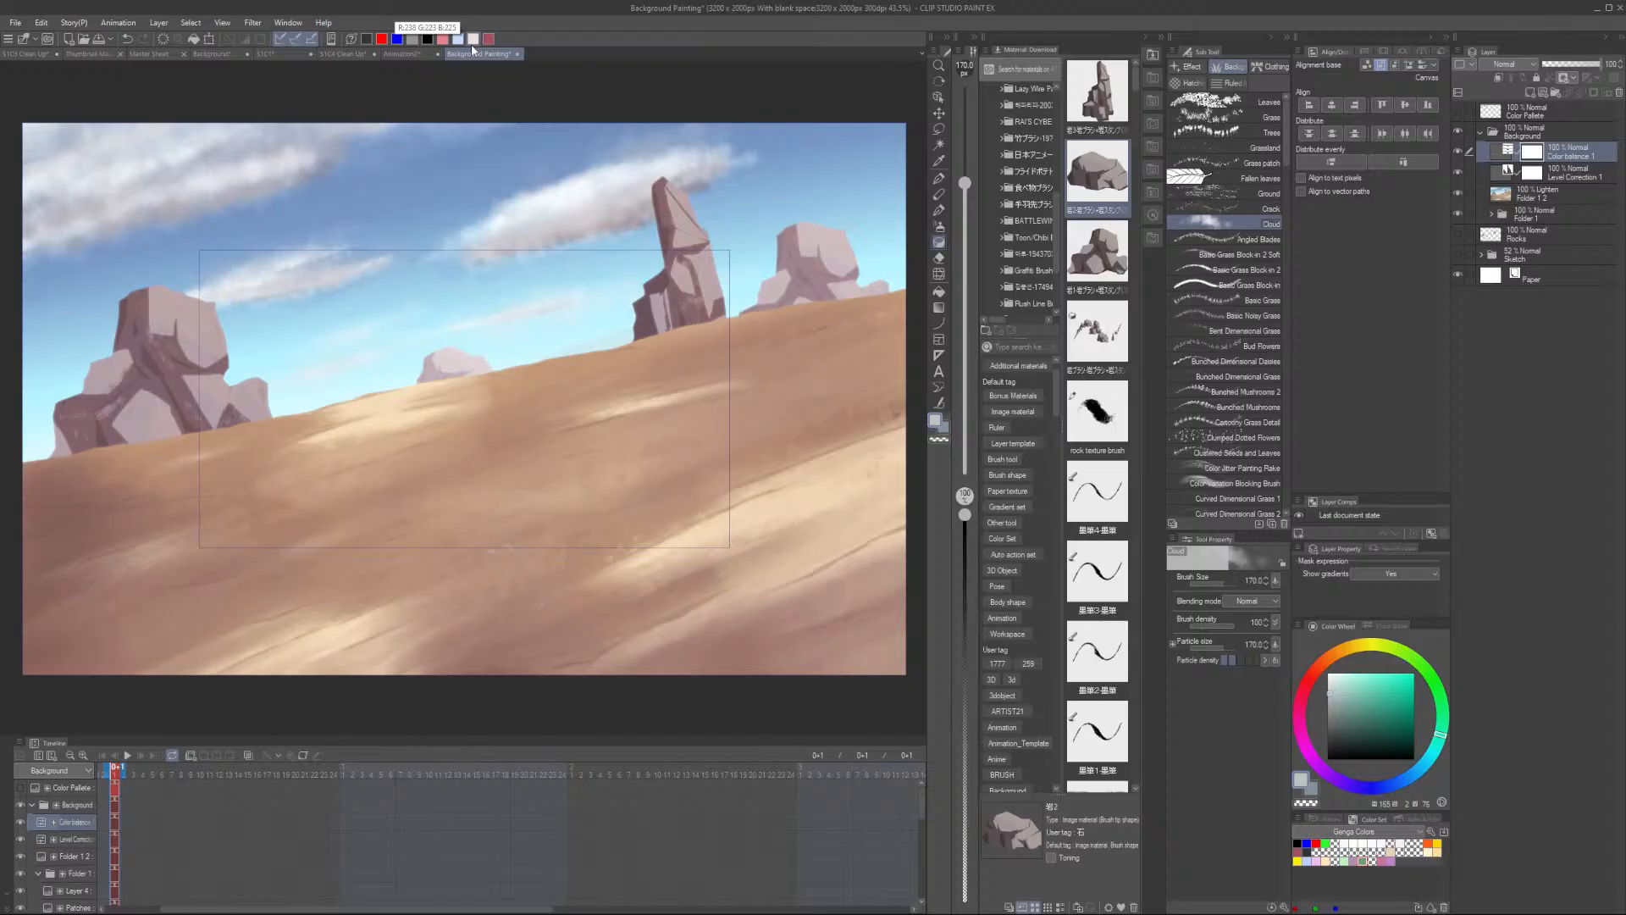
- Toggle the Color Balance layer off and on, then readjust its Cyan-Red, Magenta-Green and Yellow-Blue sliders and confirm
{"action": "left_click", "coordinate": [1457, 151]}
{"action": "left_click", "coordinate": [1457, 150]}
{"action": "double_click", "coordinate": [1533, 149]}
{"action": "left_click_drag", "start_coordinate": [918, 316], "coordinate": [920, 321]}
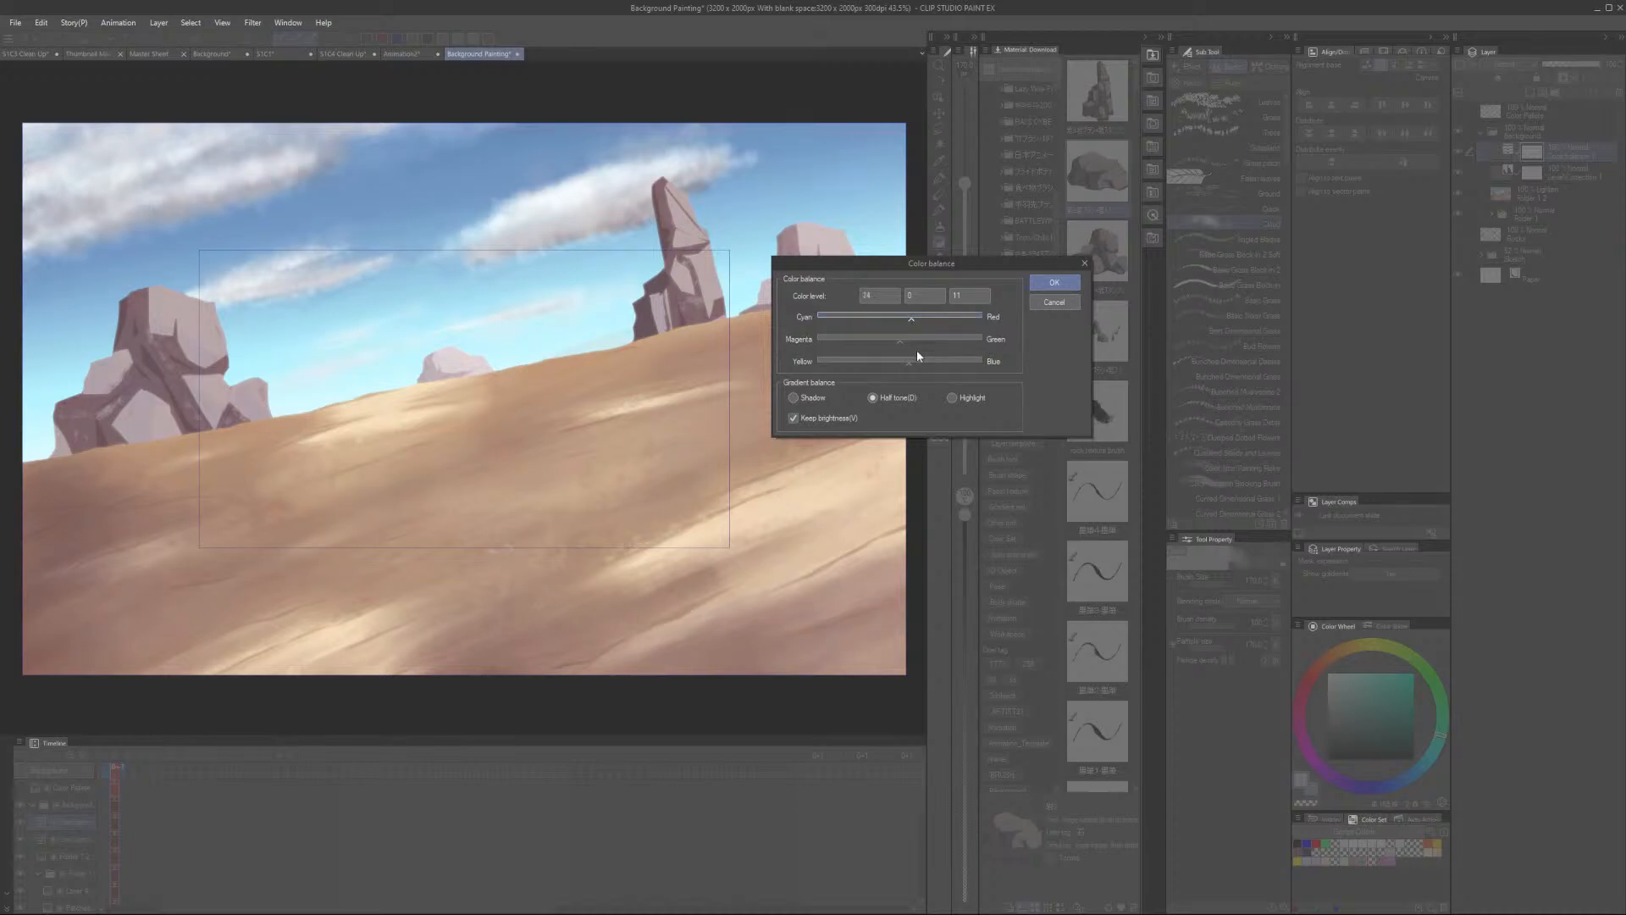
{"action": "left_click", "coordinate": [906, 340]}
{"action": "left_click", "coordinate": [909, 366]}
{"action": "left_click", "coordinate": [1054, 282]}
- Zoom out and switch to the Background file and back to compare the two paintings
{"action": "scroll", "coordinate": [796, 508], "scroll_direction": "down", "scroll_amount": 3}
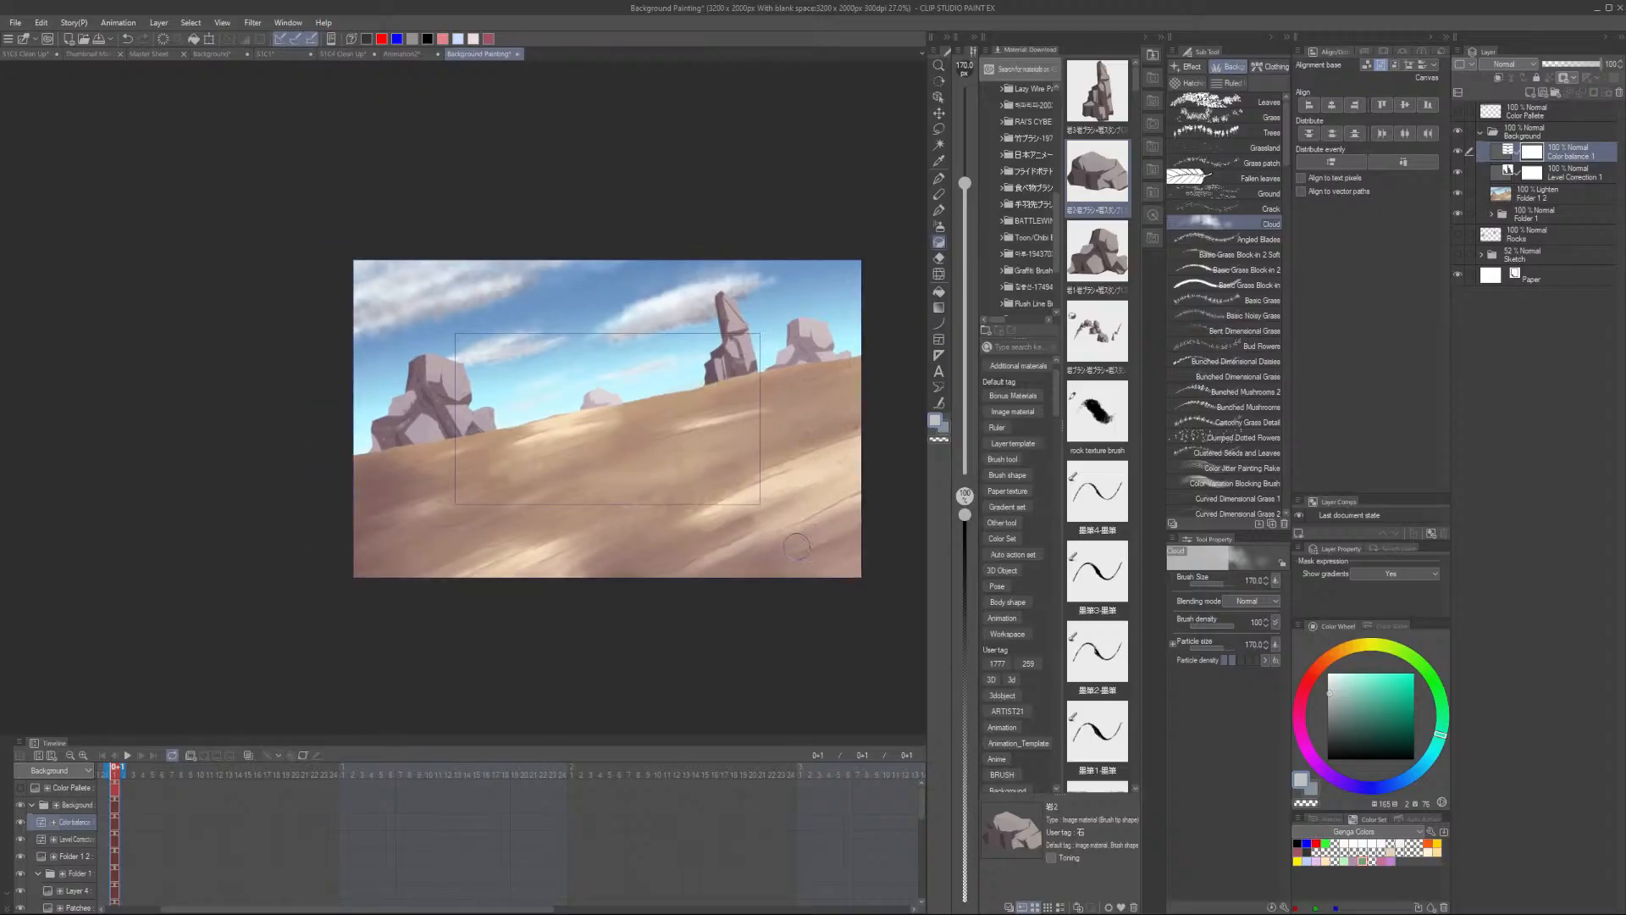
{"action": "left_click_drag", "start_coordinate": [796, 546], "coordinate": [720, 599]}
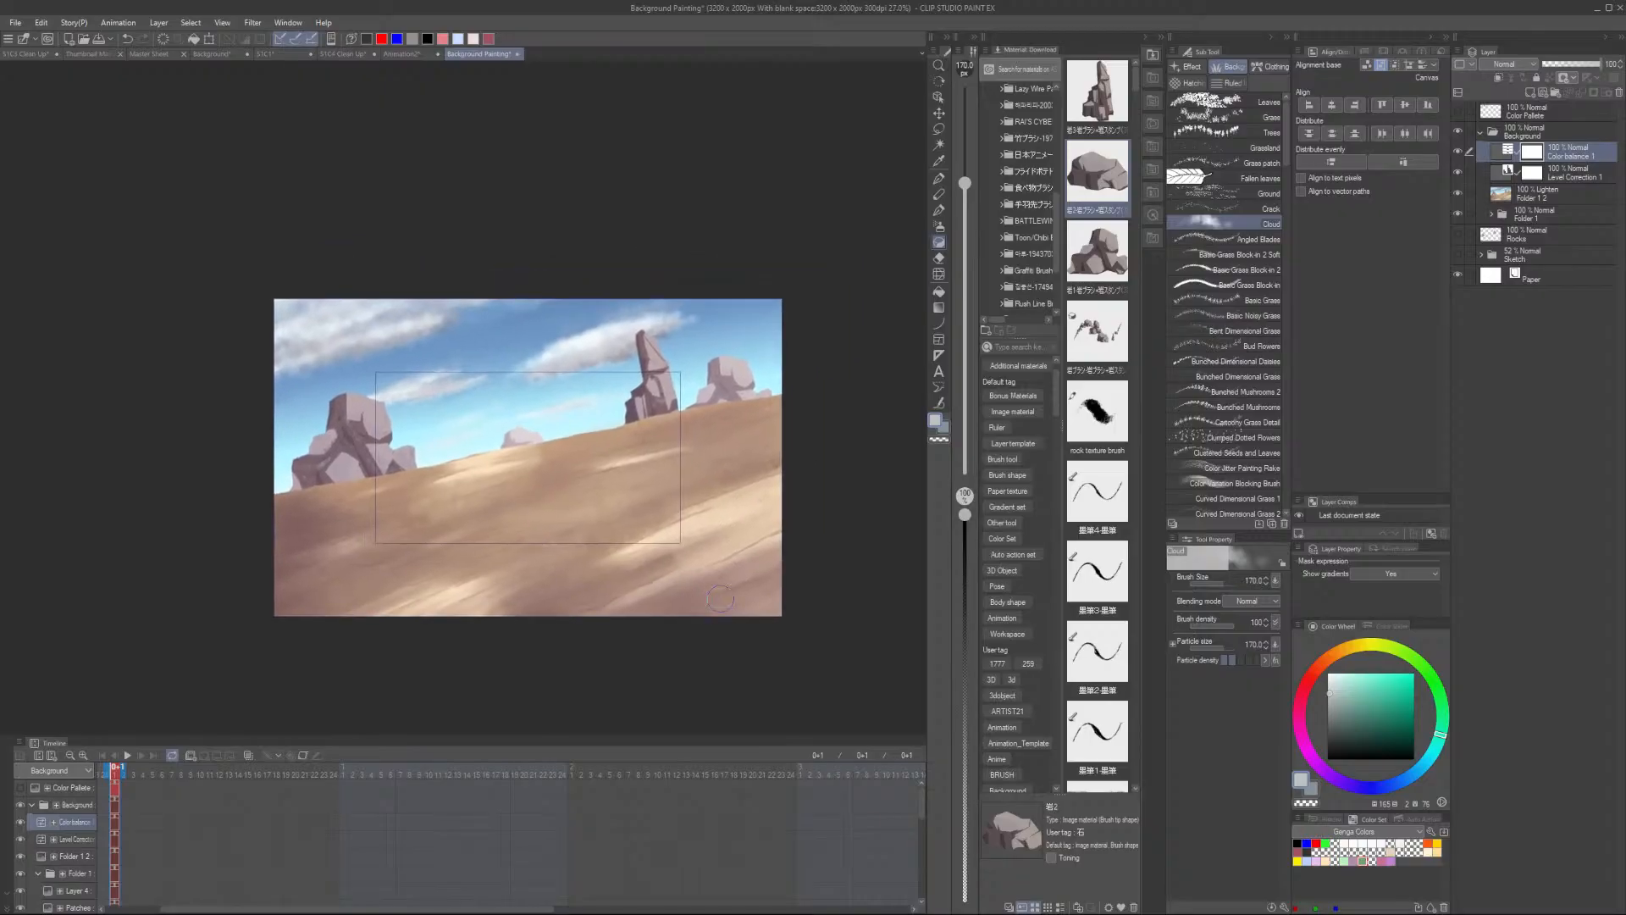
{"action": "left_click", "coordinate": [212, 54]}
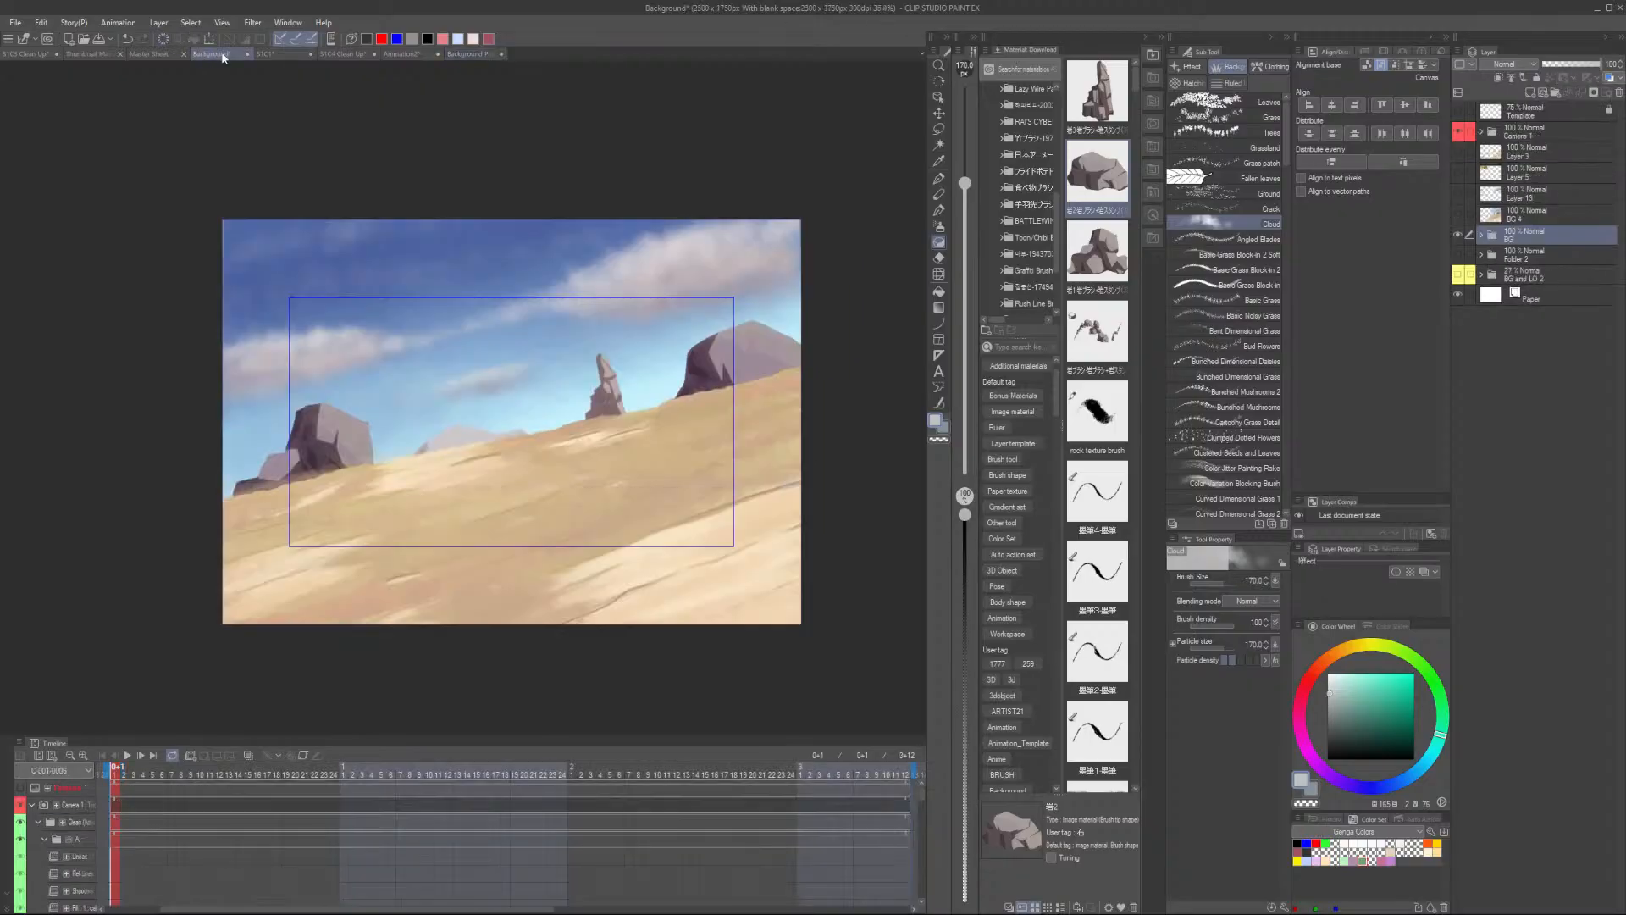
{"action": "left_click", "coordinate": [478, 55]}
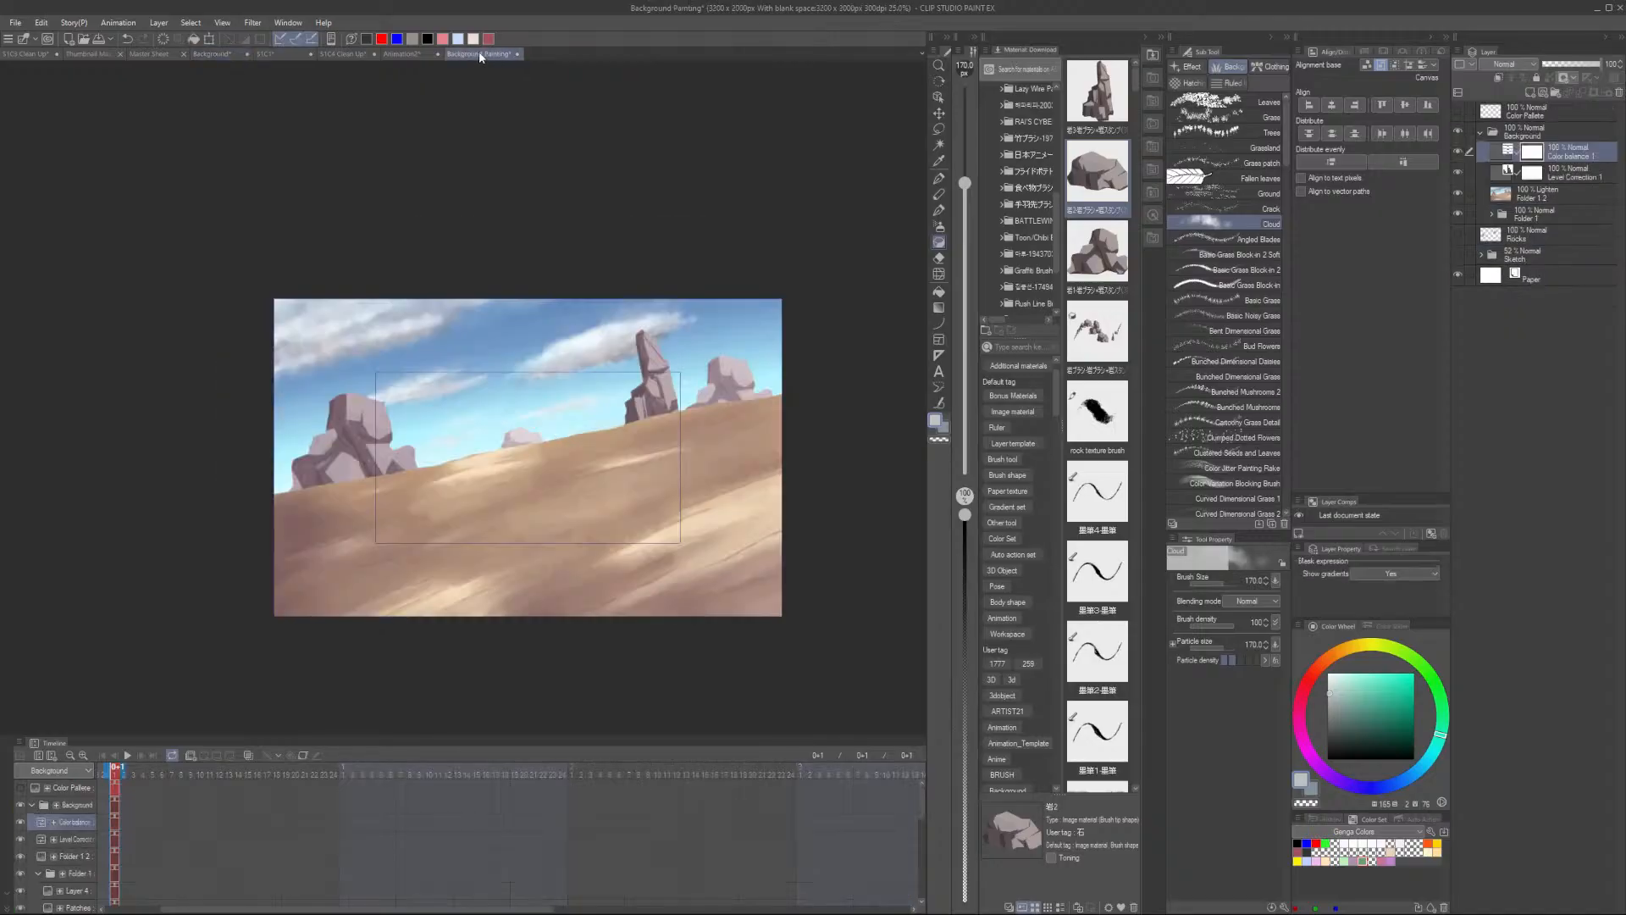
- Reopen the Color Balance and Level Correction settings to review them, confirming each without changes
{"action": "double_click", "coordinate": [1493, 154]}
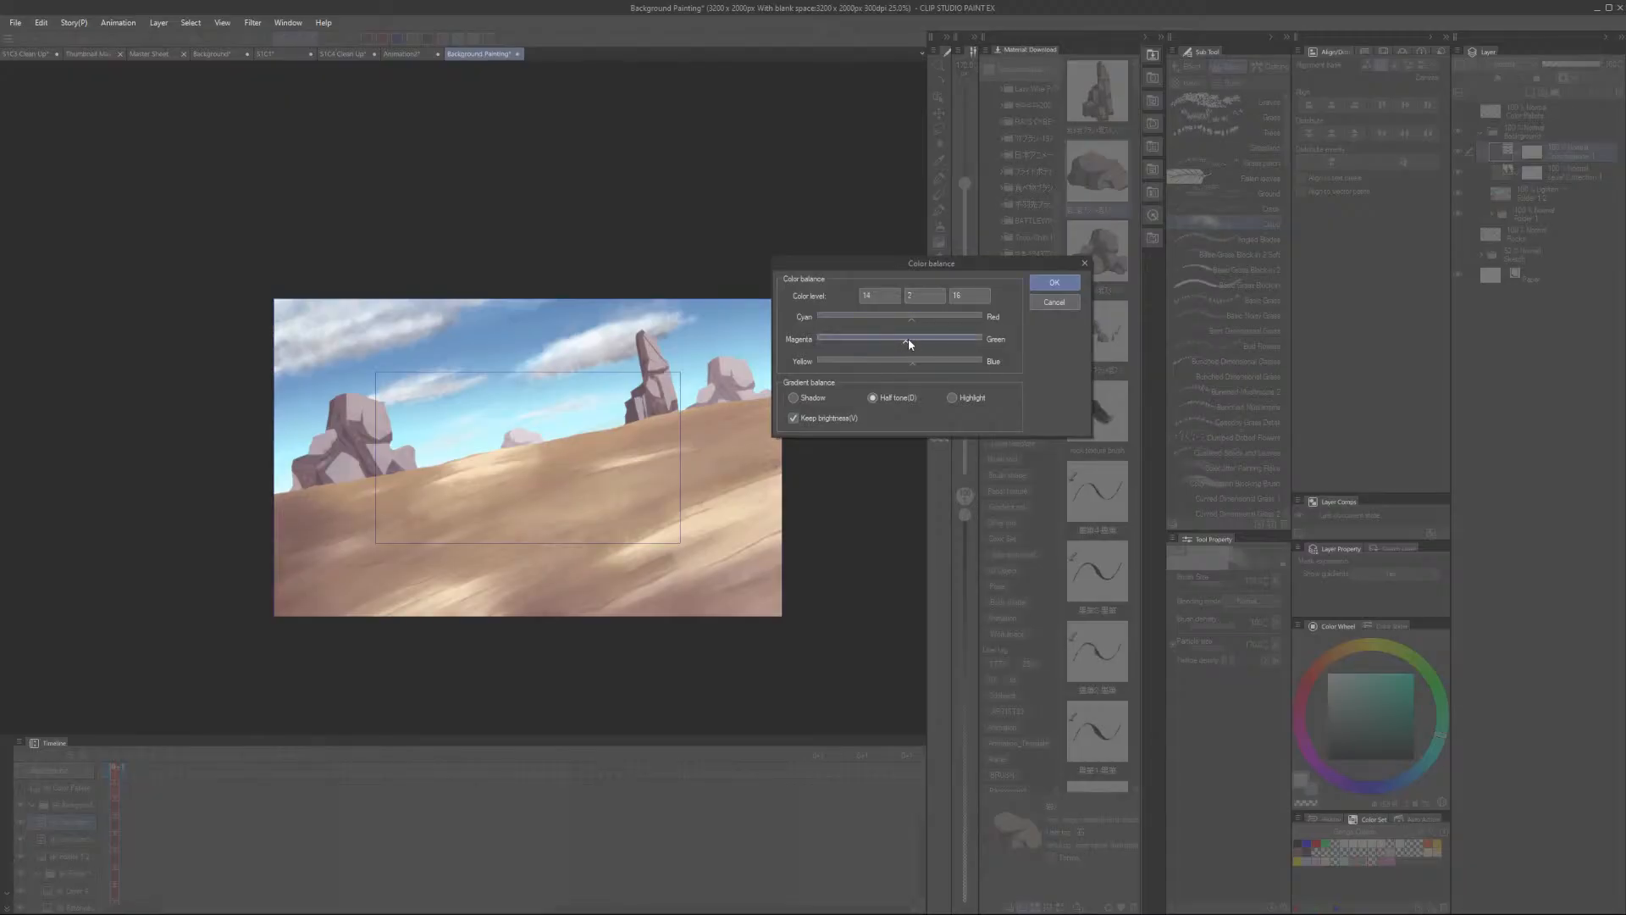
{"action": "left_click", "coordinate": [1055, 284]}
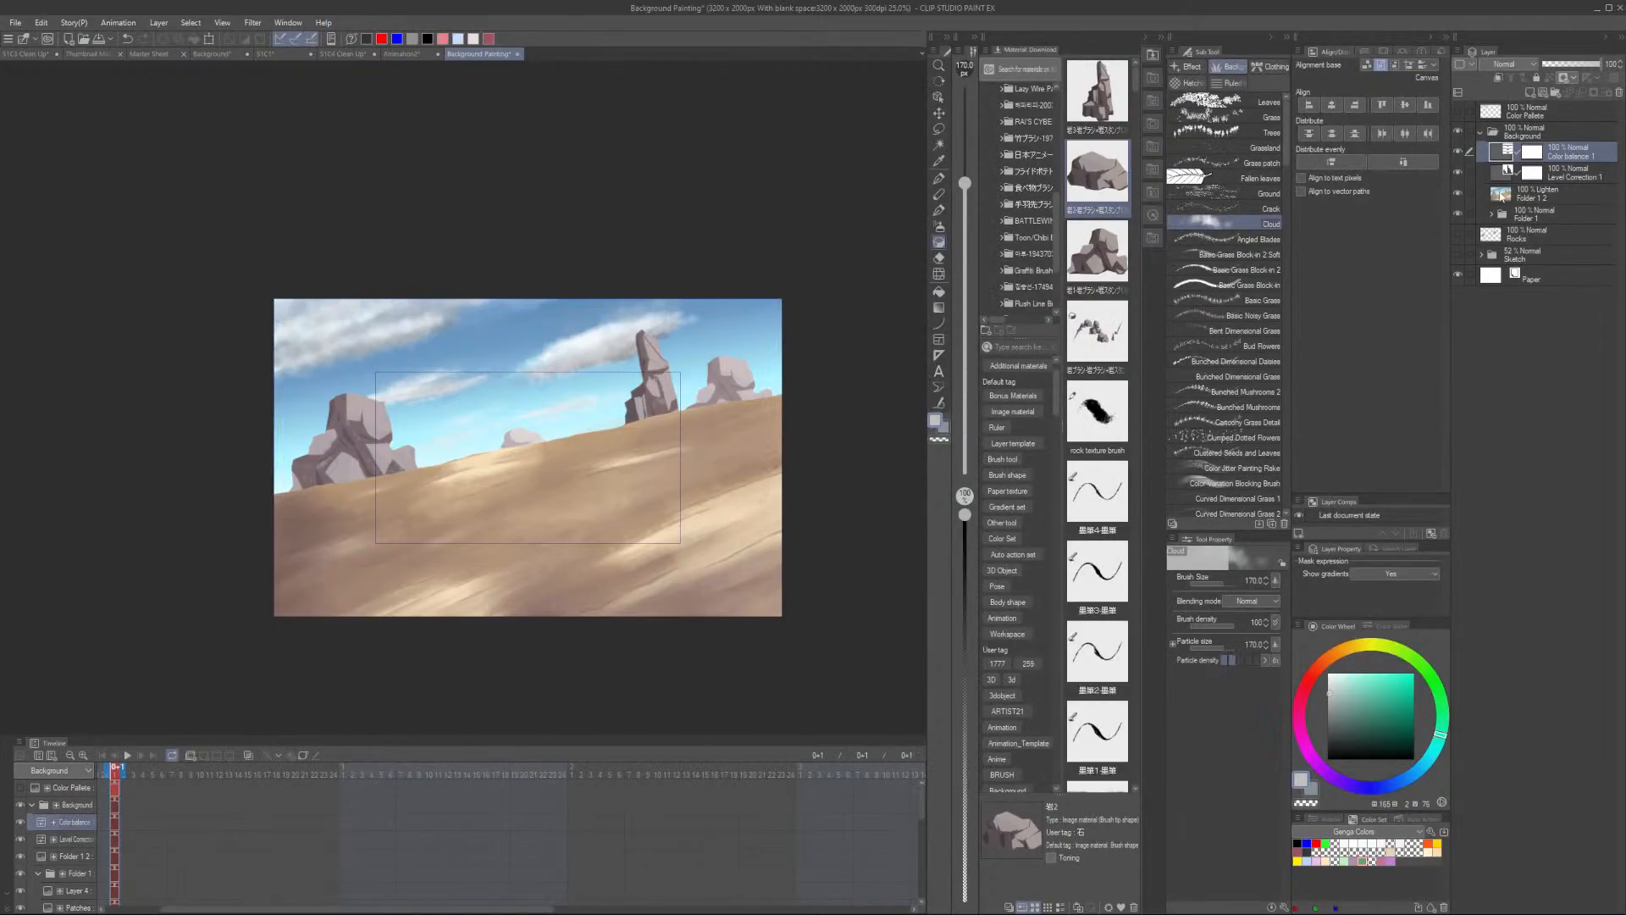
{"action": "double_click", "coordinate": [1504, 181]}
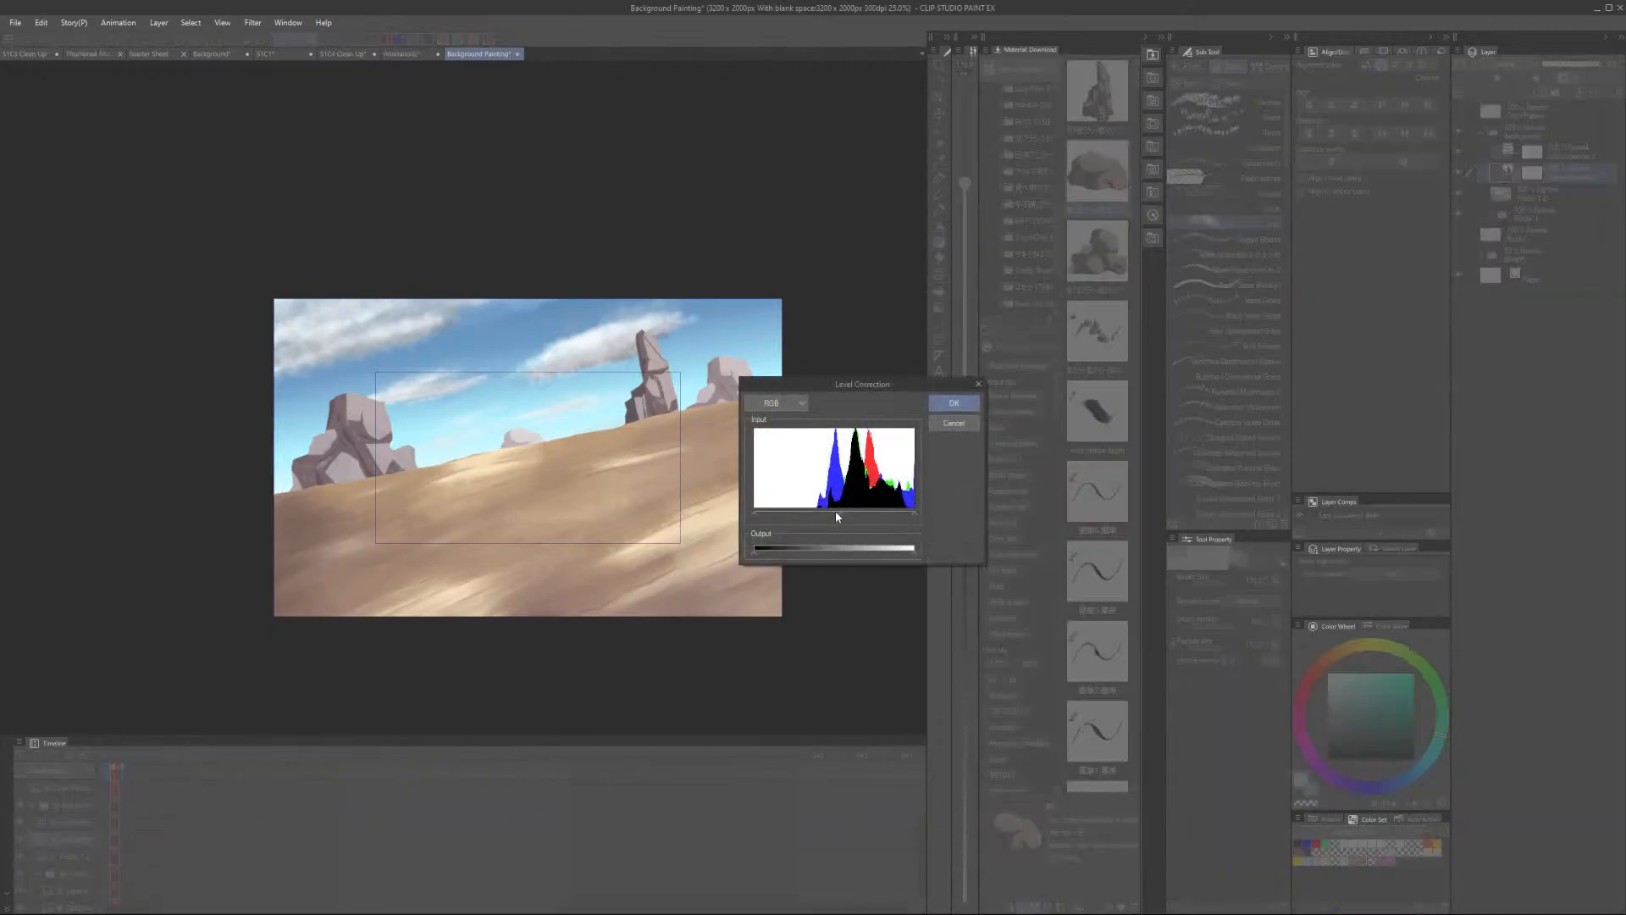
{"action": "left_click", "coordinate": [954, 403]}
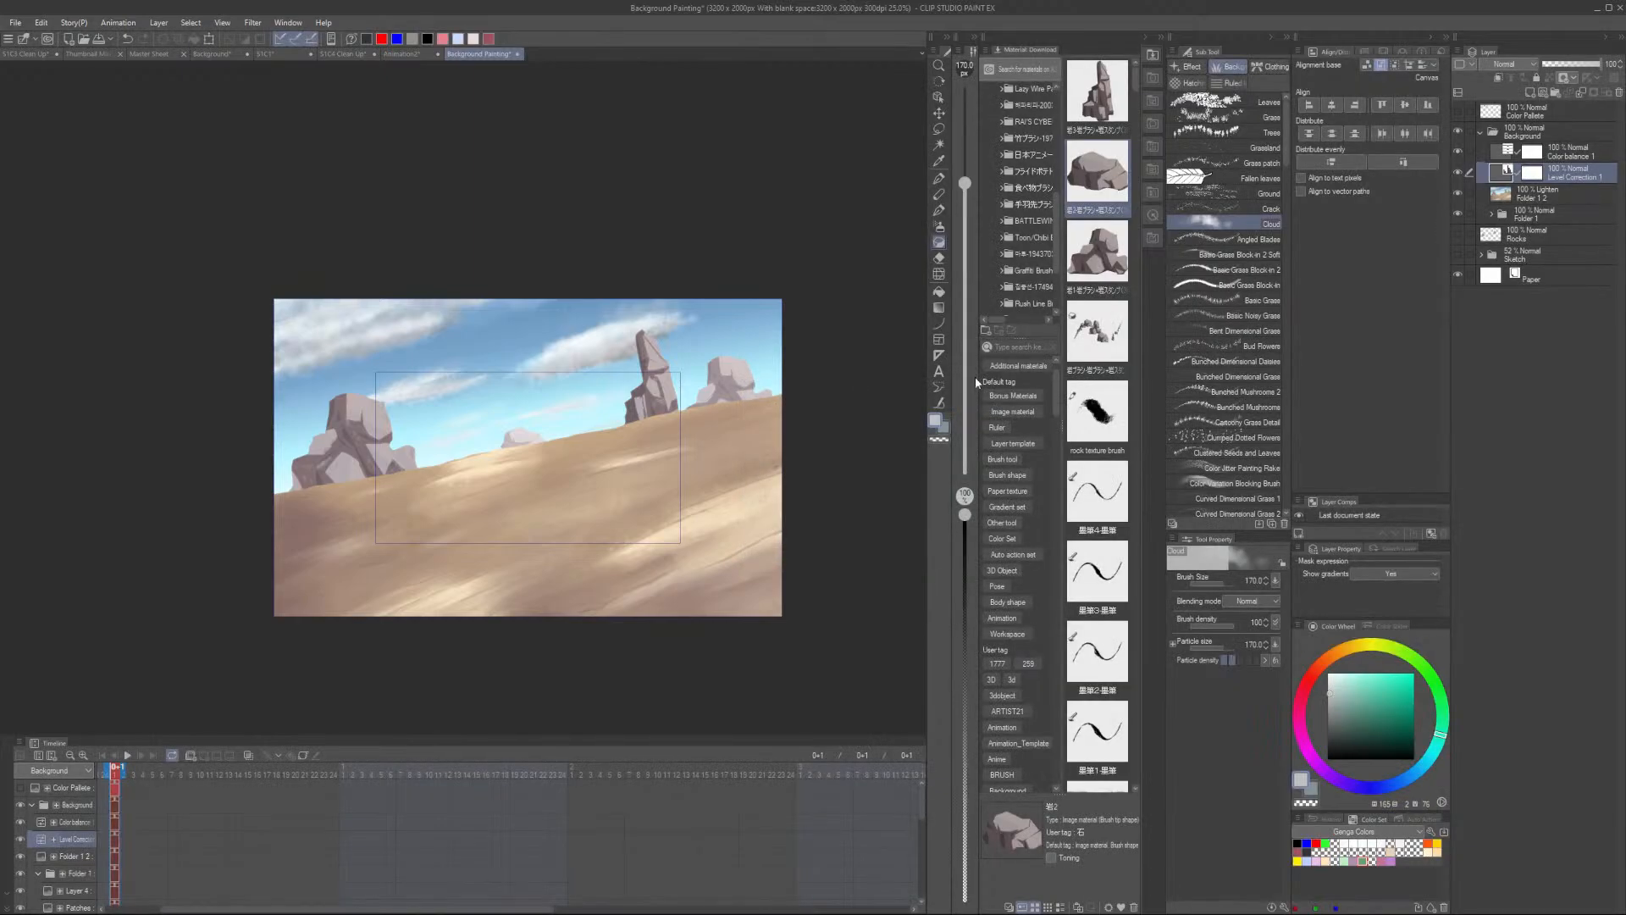
- Collapse the Background correction folder in the layer list
{"action": "scroll", "coordinate": [657, 518], "scroll_direction": "up", "scroll_amount": 1}
{"action": "scroll", "coordinate": [657, 518], "scroll_direction": "up", "scroll_amount": 1}
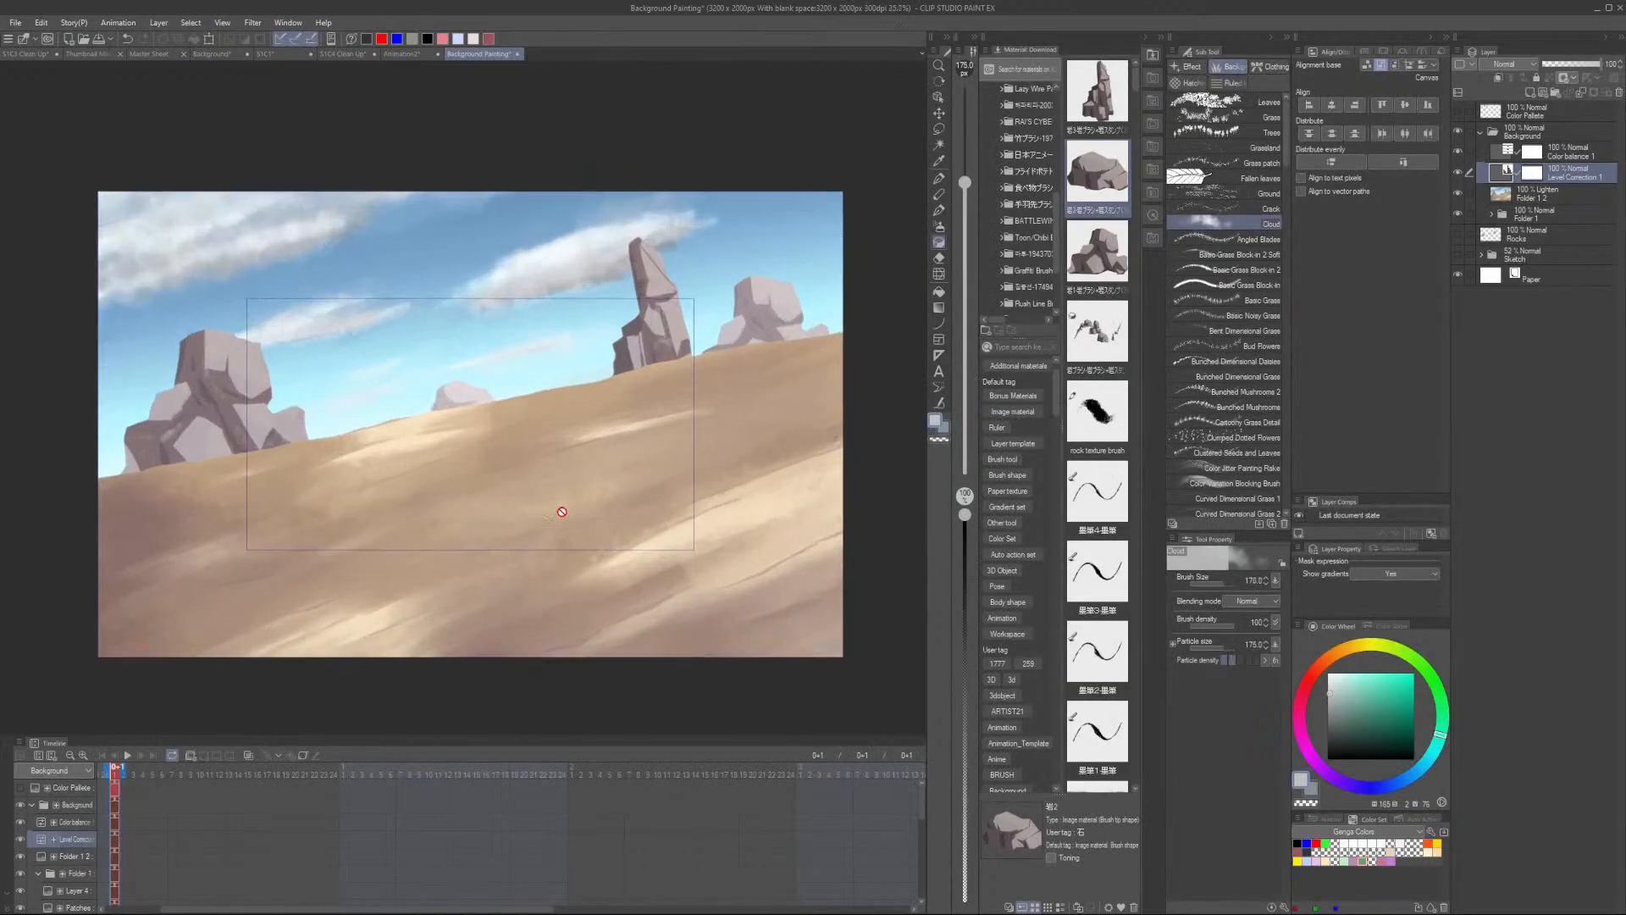
{"action": "scroll", "coordinate": [632, 439], "scroll_direction": "down", "scroll_amount": 1}
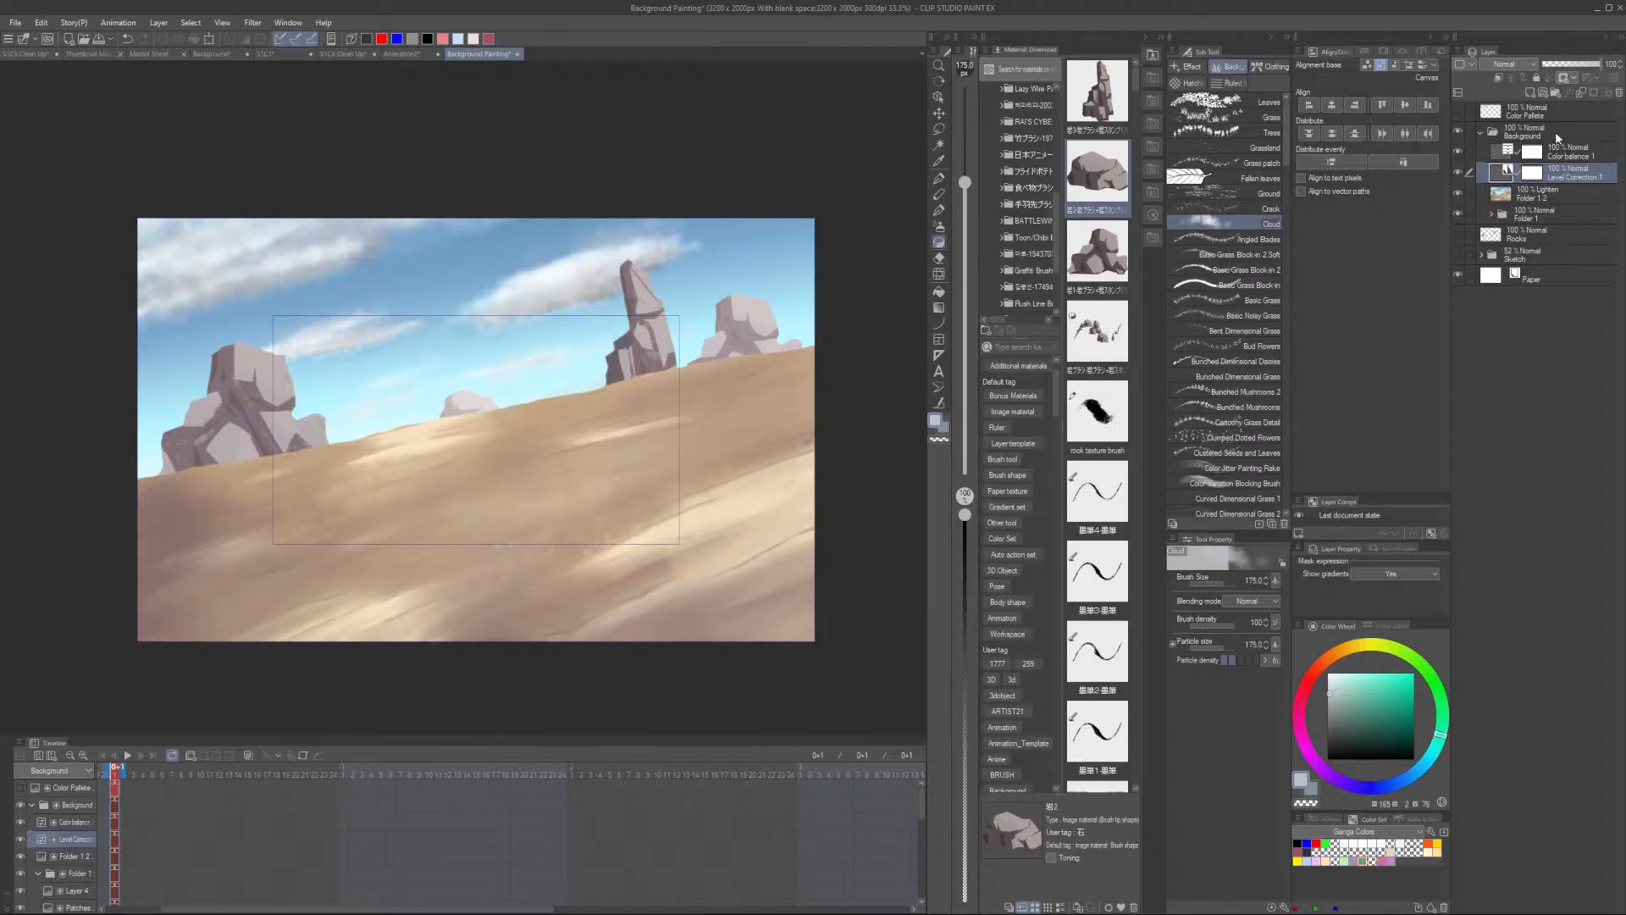
{"action": "left_click", "coordinate": [1488, 136]}
{"action": "left_click", "coordinate": [1481, 132]}
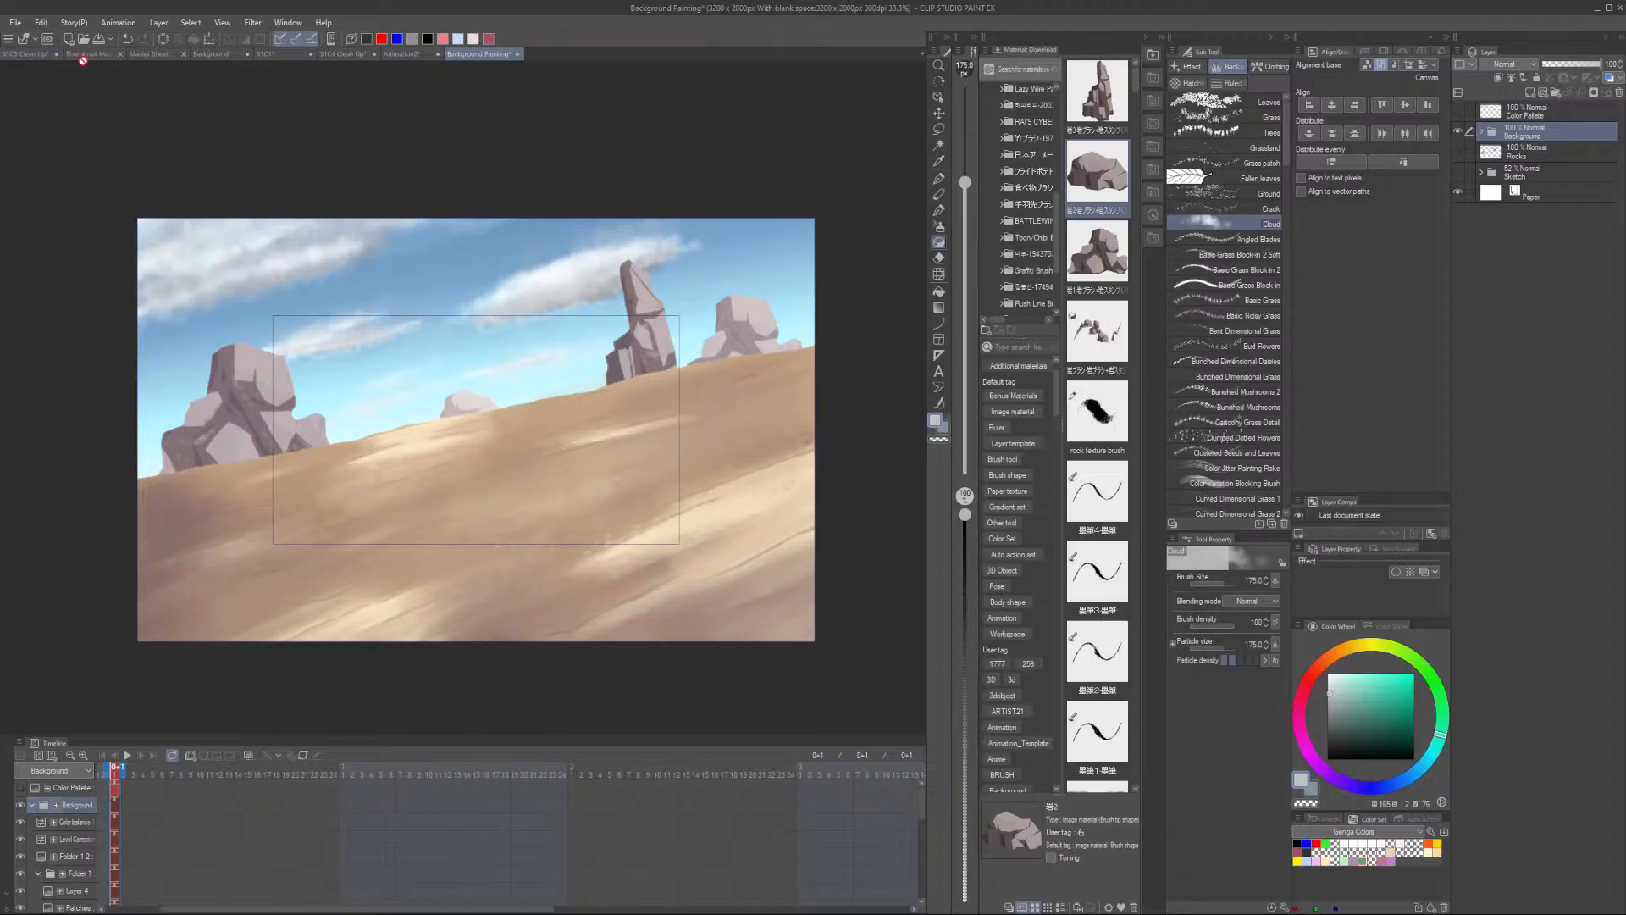
- Switch to the S1C1 storyboard file and toggle the painted background folder's visibility to compare it against the layout
{"action": "left_click", "coordinate": [292, 54]}
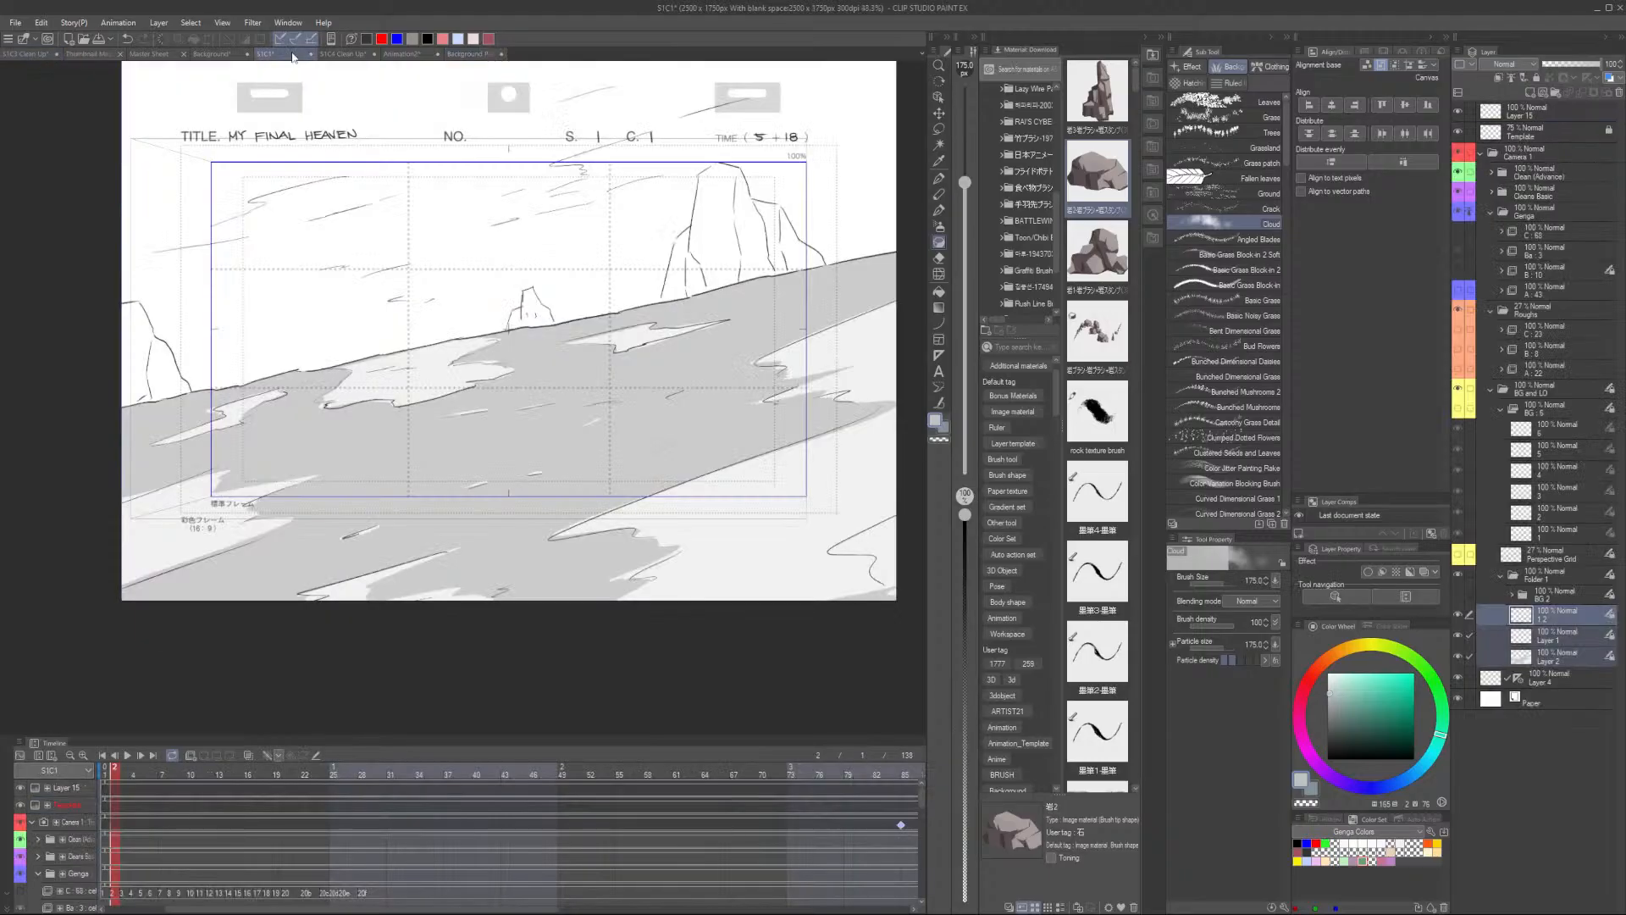
{"action": "left_click", "coordinate": [1572, 576]}
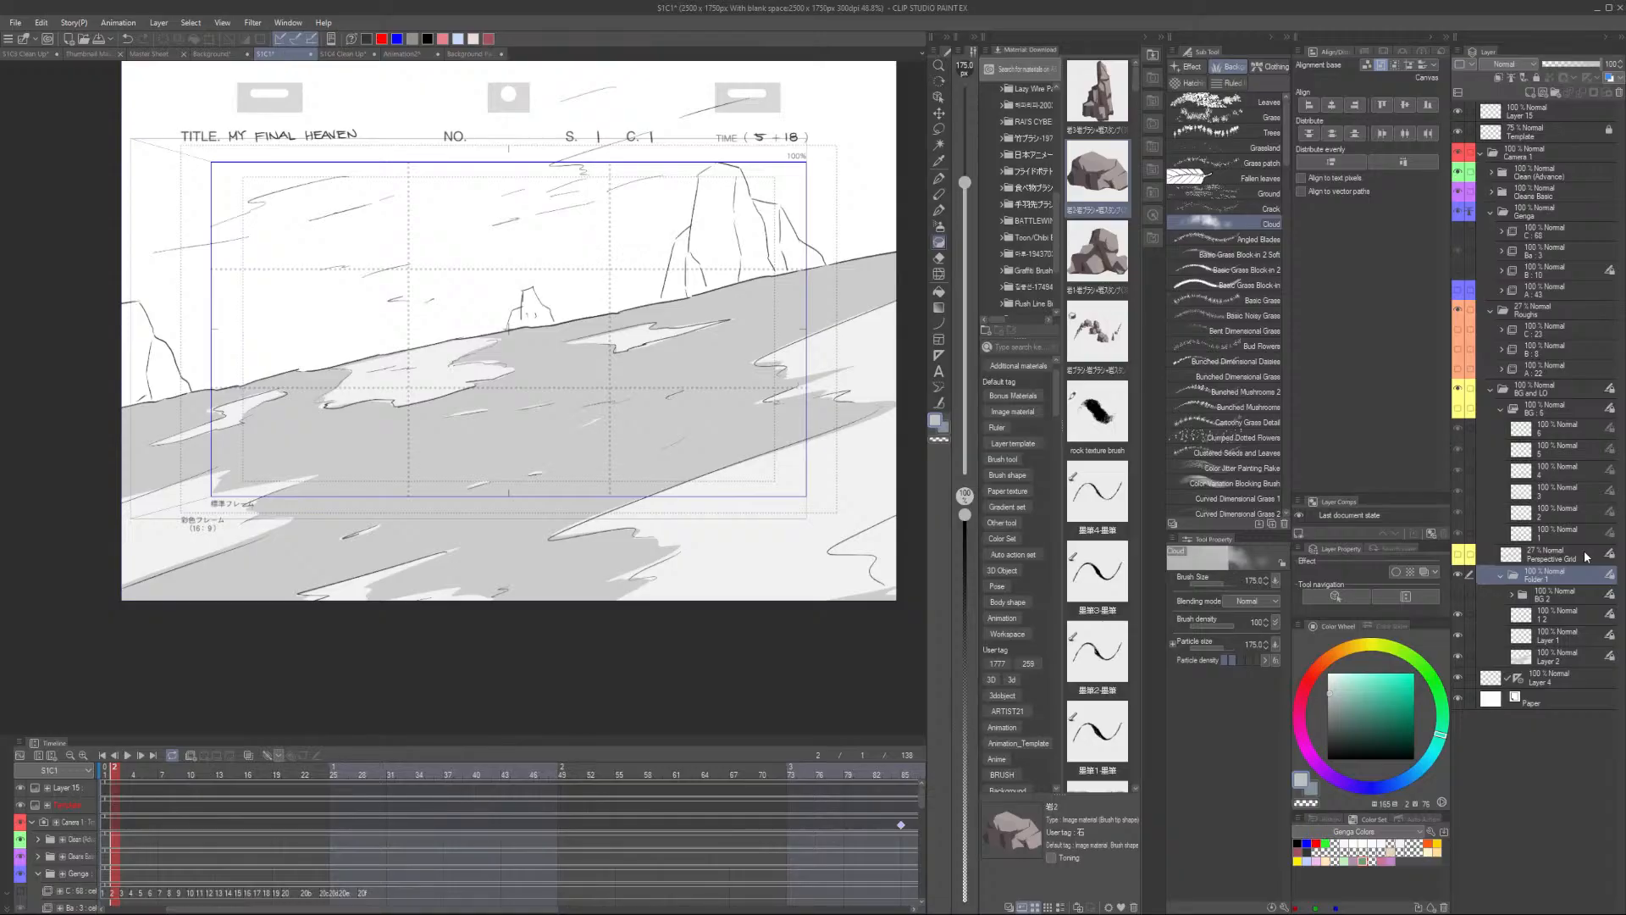
{"action": "left_click", "coordinate": [477, 55]}
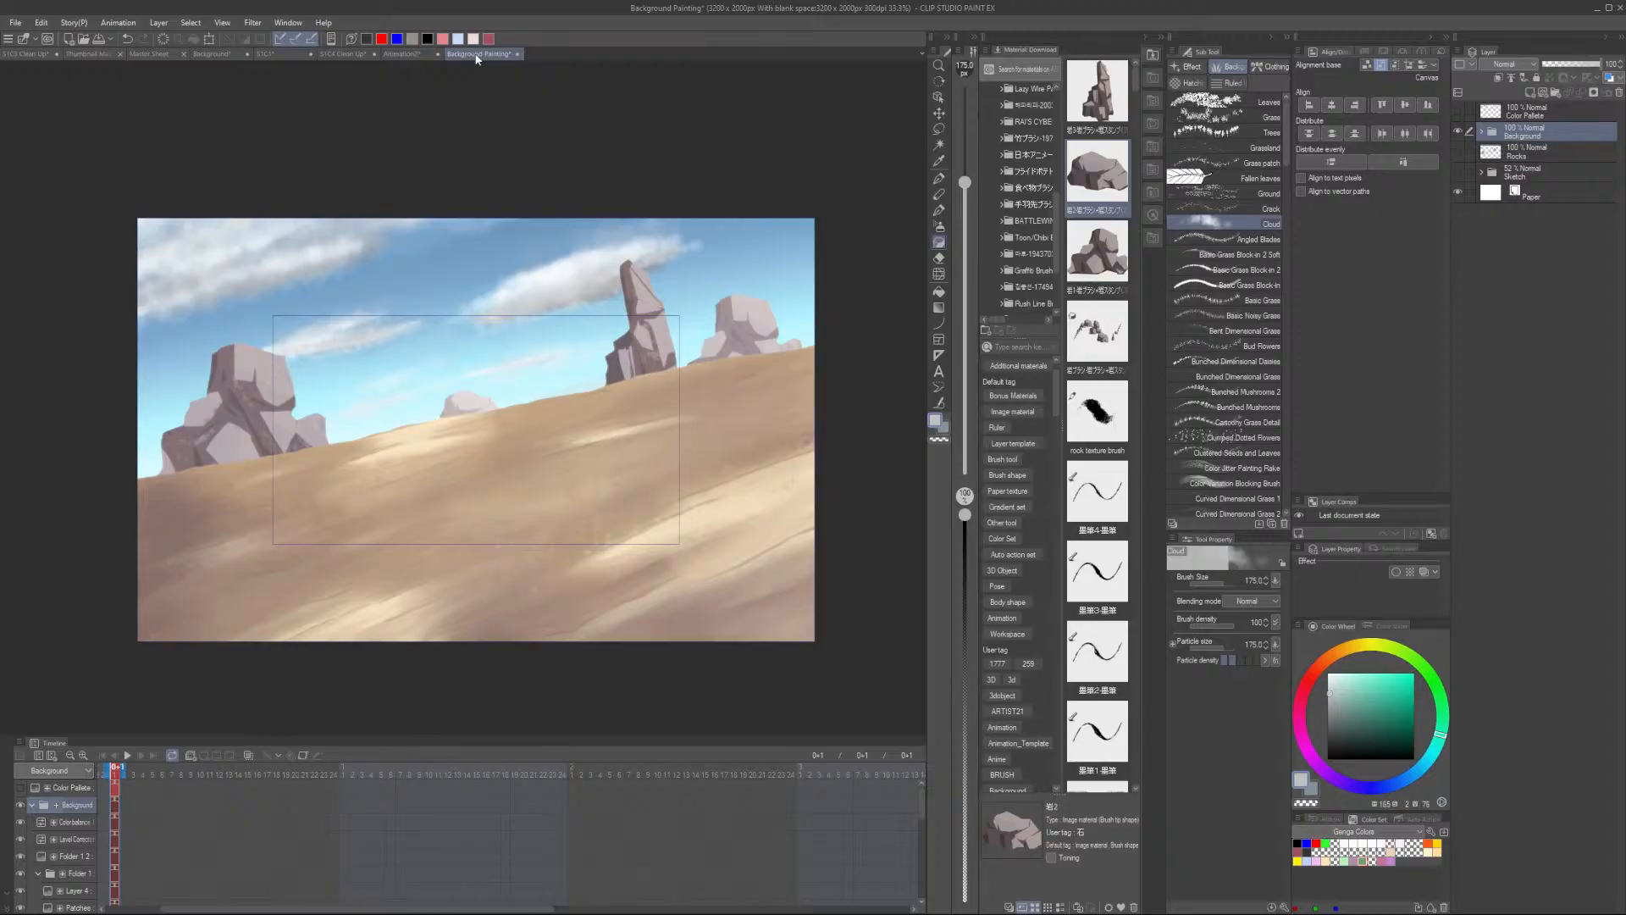
{"action": "left_click", "coordinate": [274, 53]}
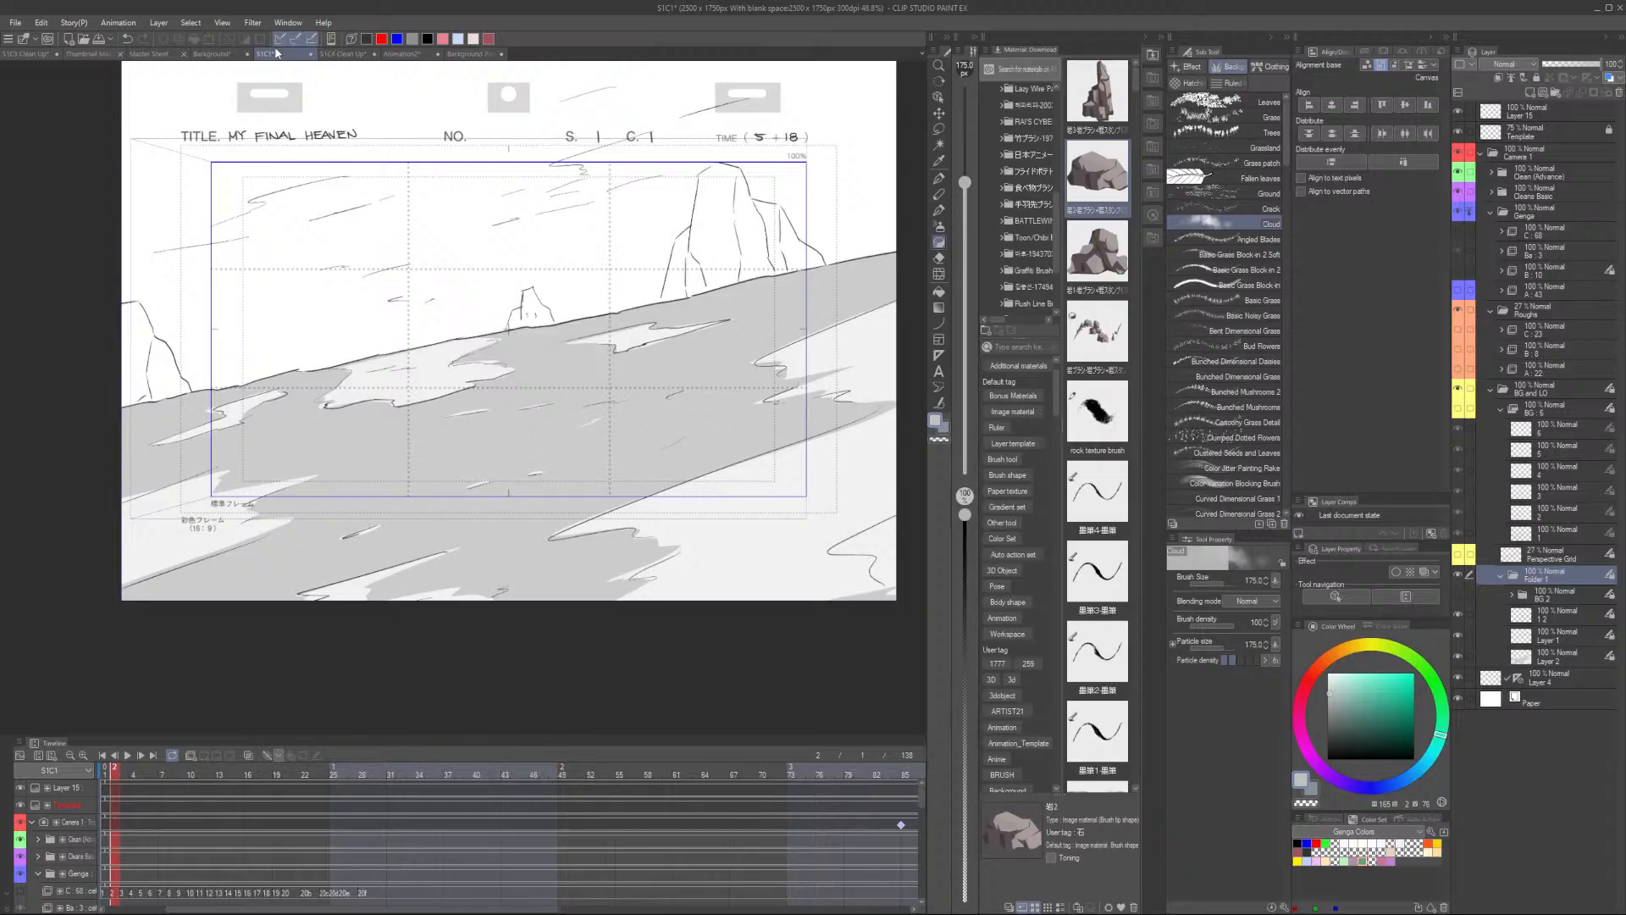
{"action": "left_click", "coordinate": [1458, 595]}
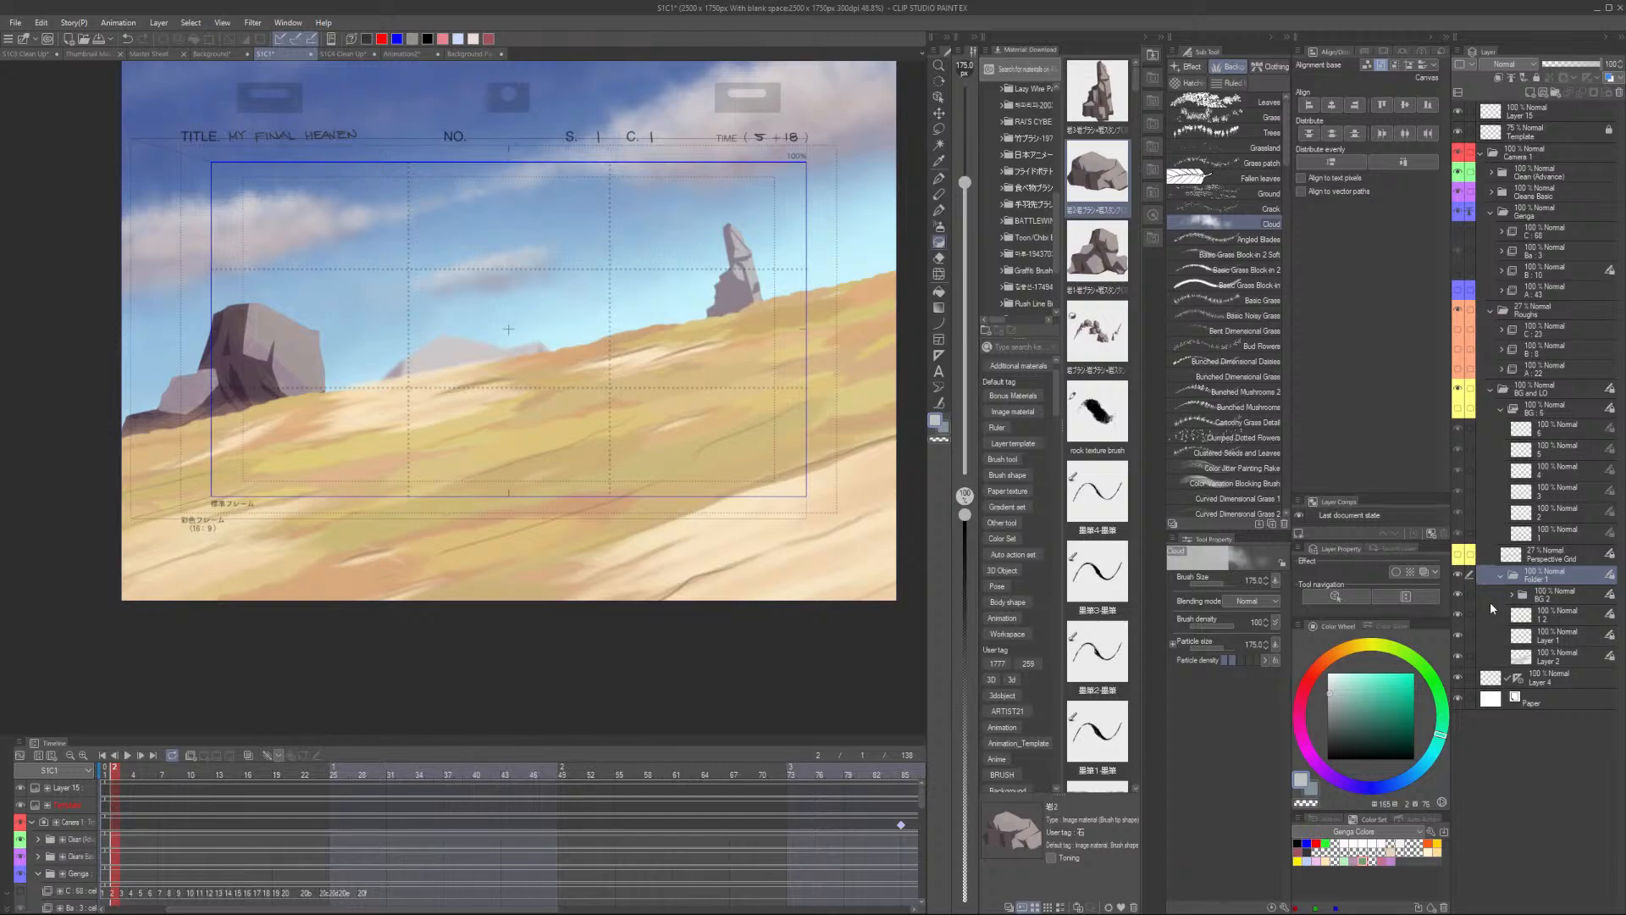
{"action": "left_click", "coordinate": [1556, 599]}
{"action": "left_click", "coordinate": [1558, 577]}
{"action": "left_click", "coordinate": [1546, 598]}
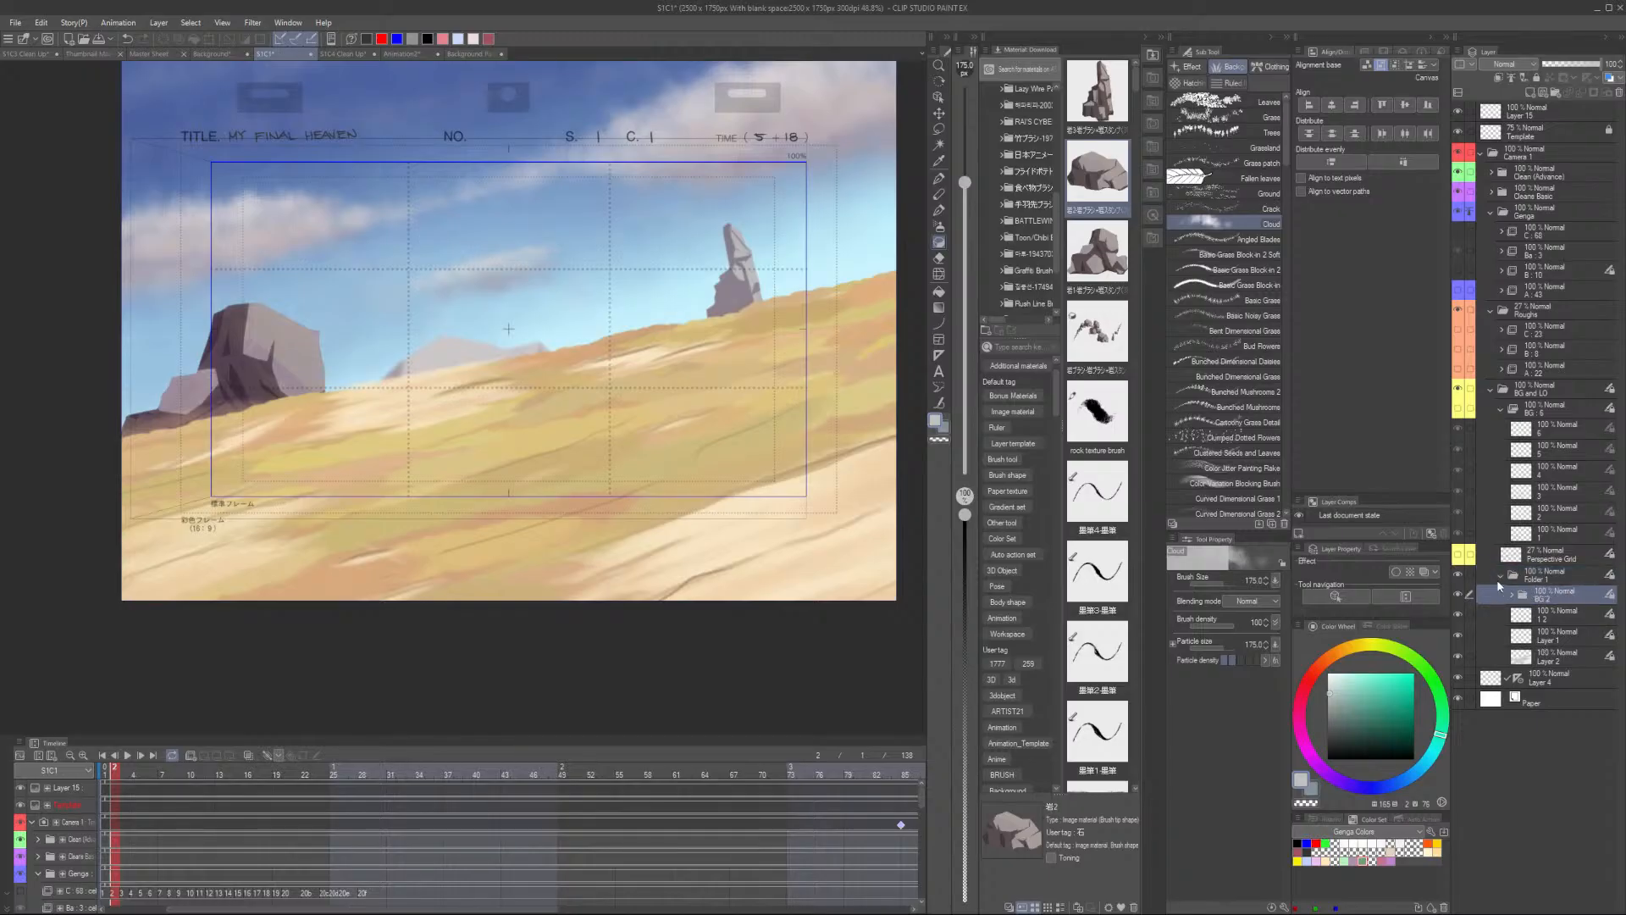
{"action": "left_click", "coordinate": [1456, 592]}
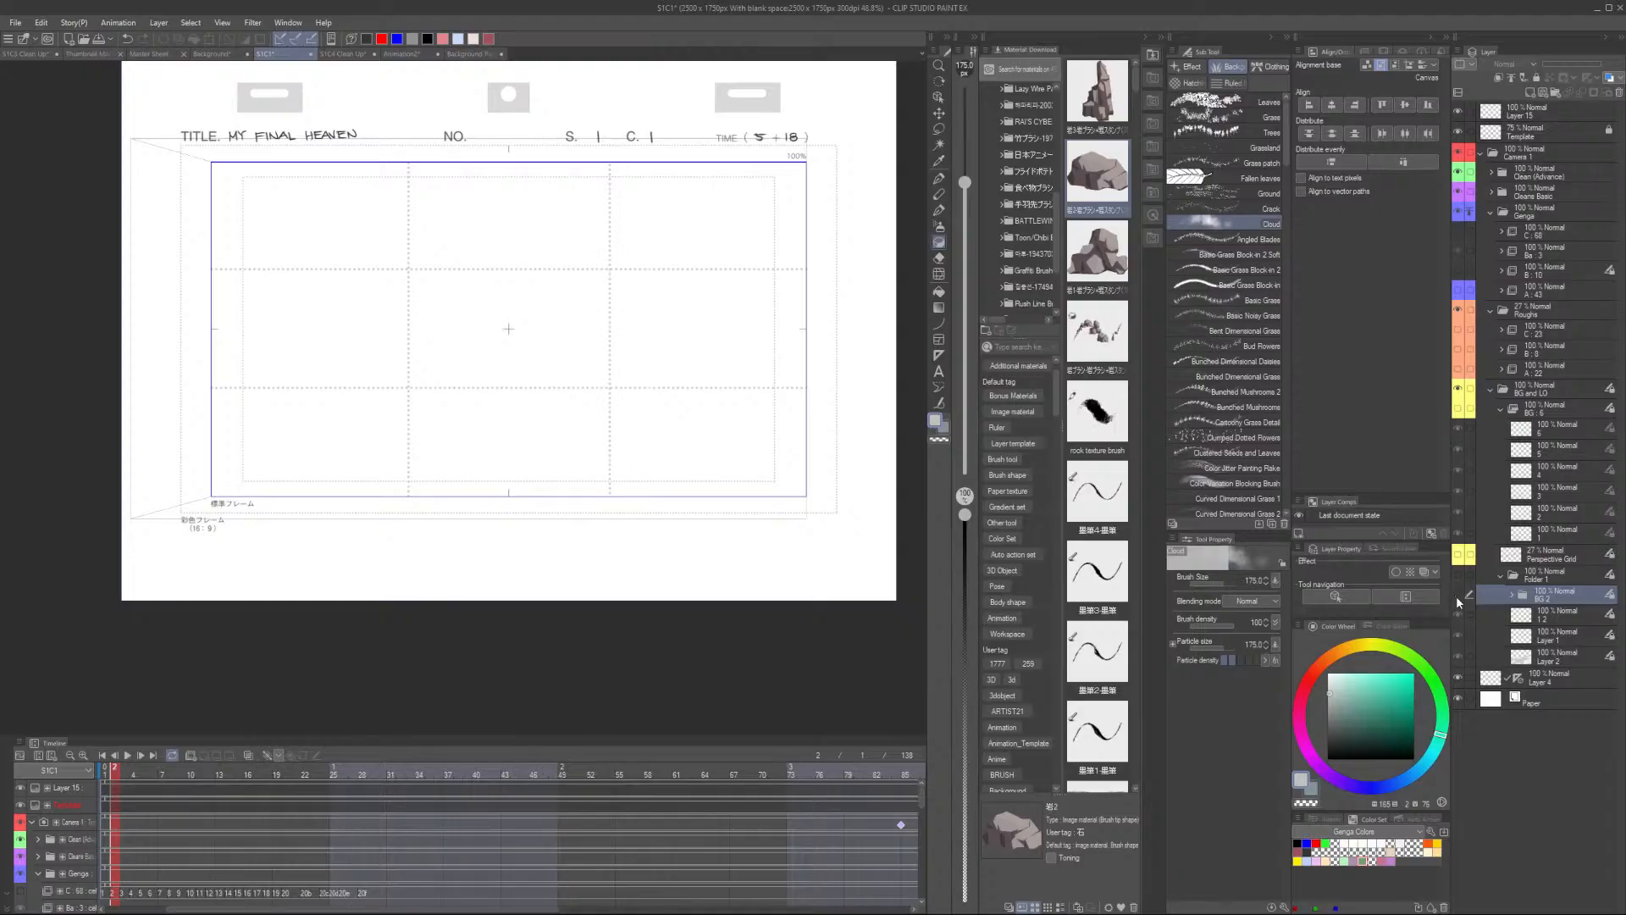
{"action": "left_click", "coordinate": [1458, 575]}
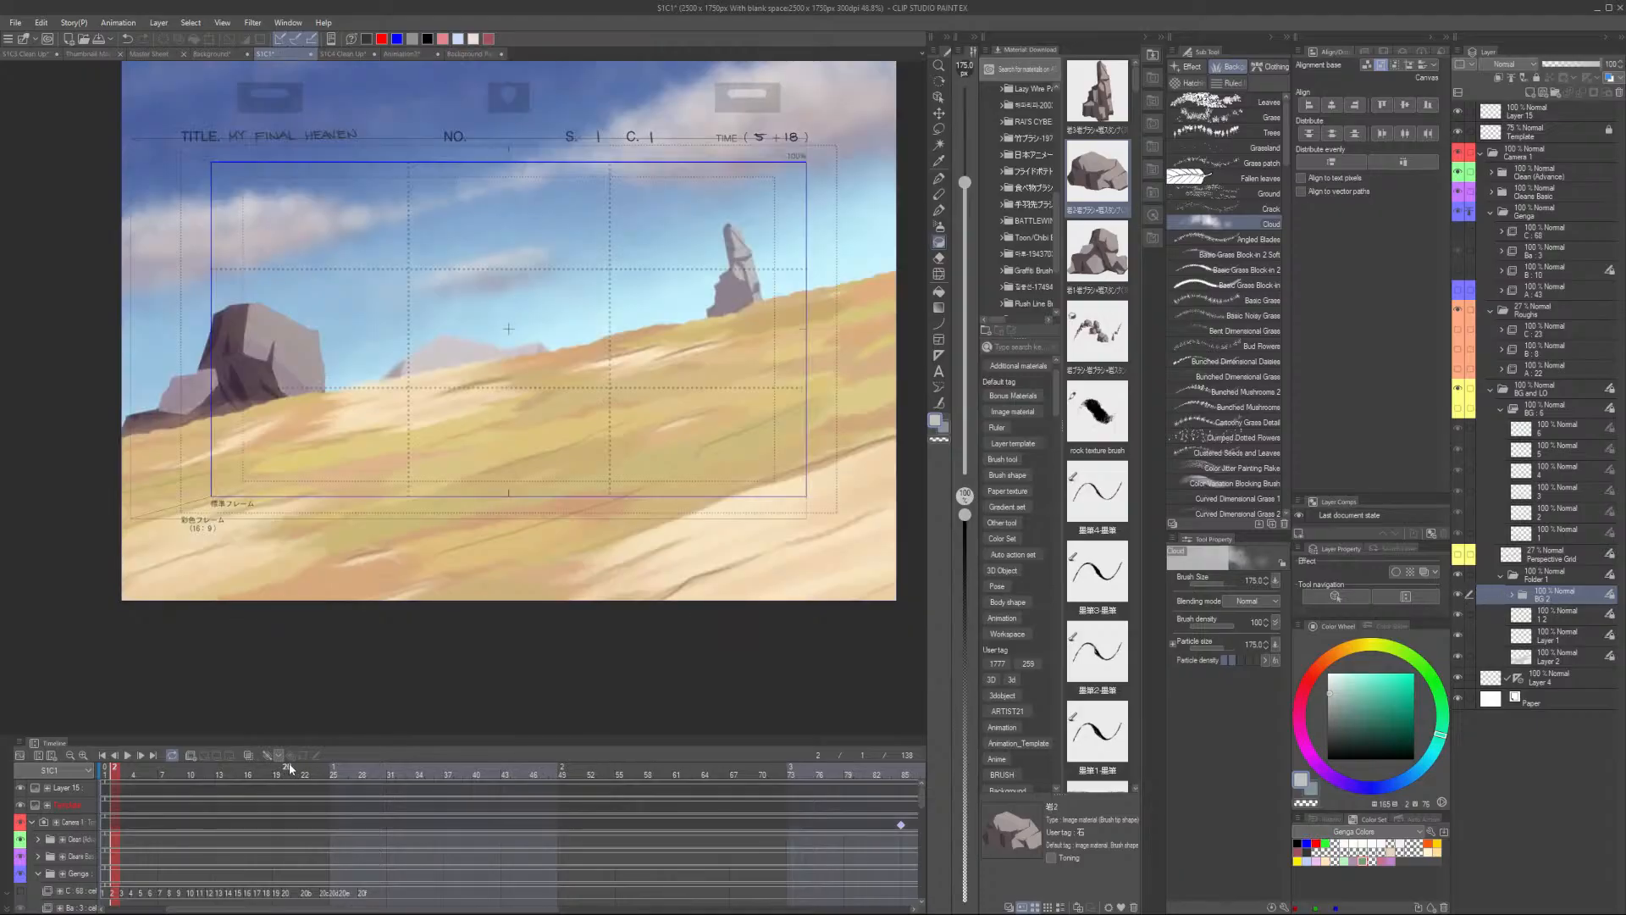
{"action": "left_click", "coordinate": [1509, 578]}
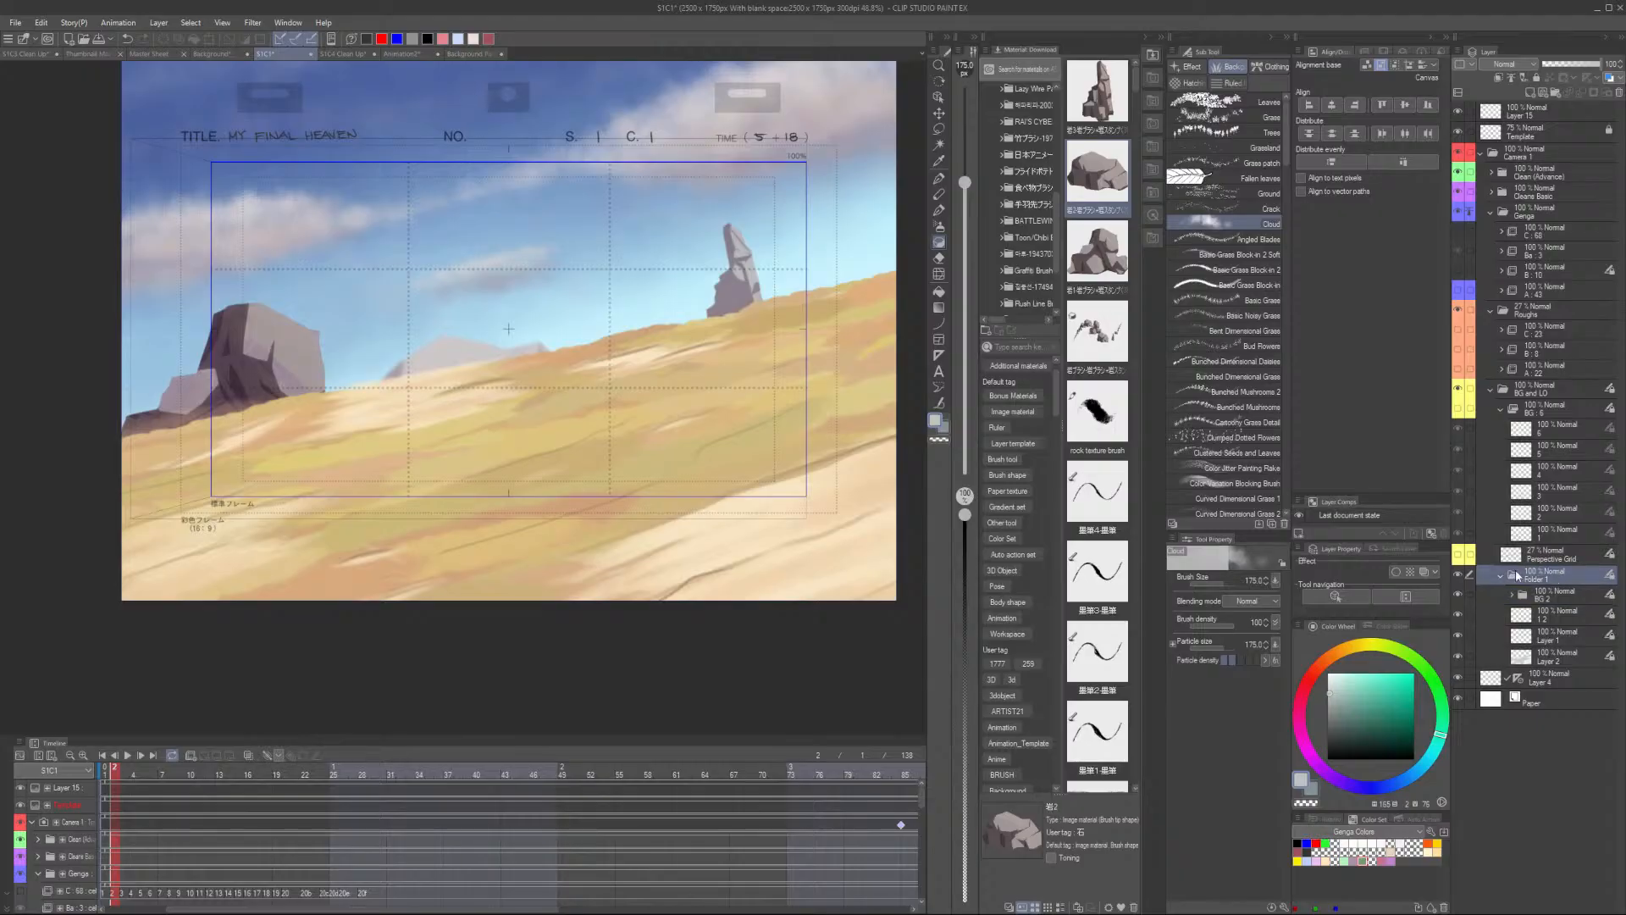
- Show the BG and LO folder's rough lines and hide the painted background folder in the S1C1 file
{"action": "left_click", "coordinate": [1574, 387]}
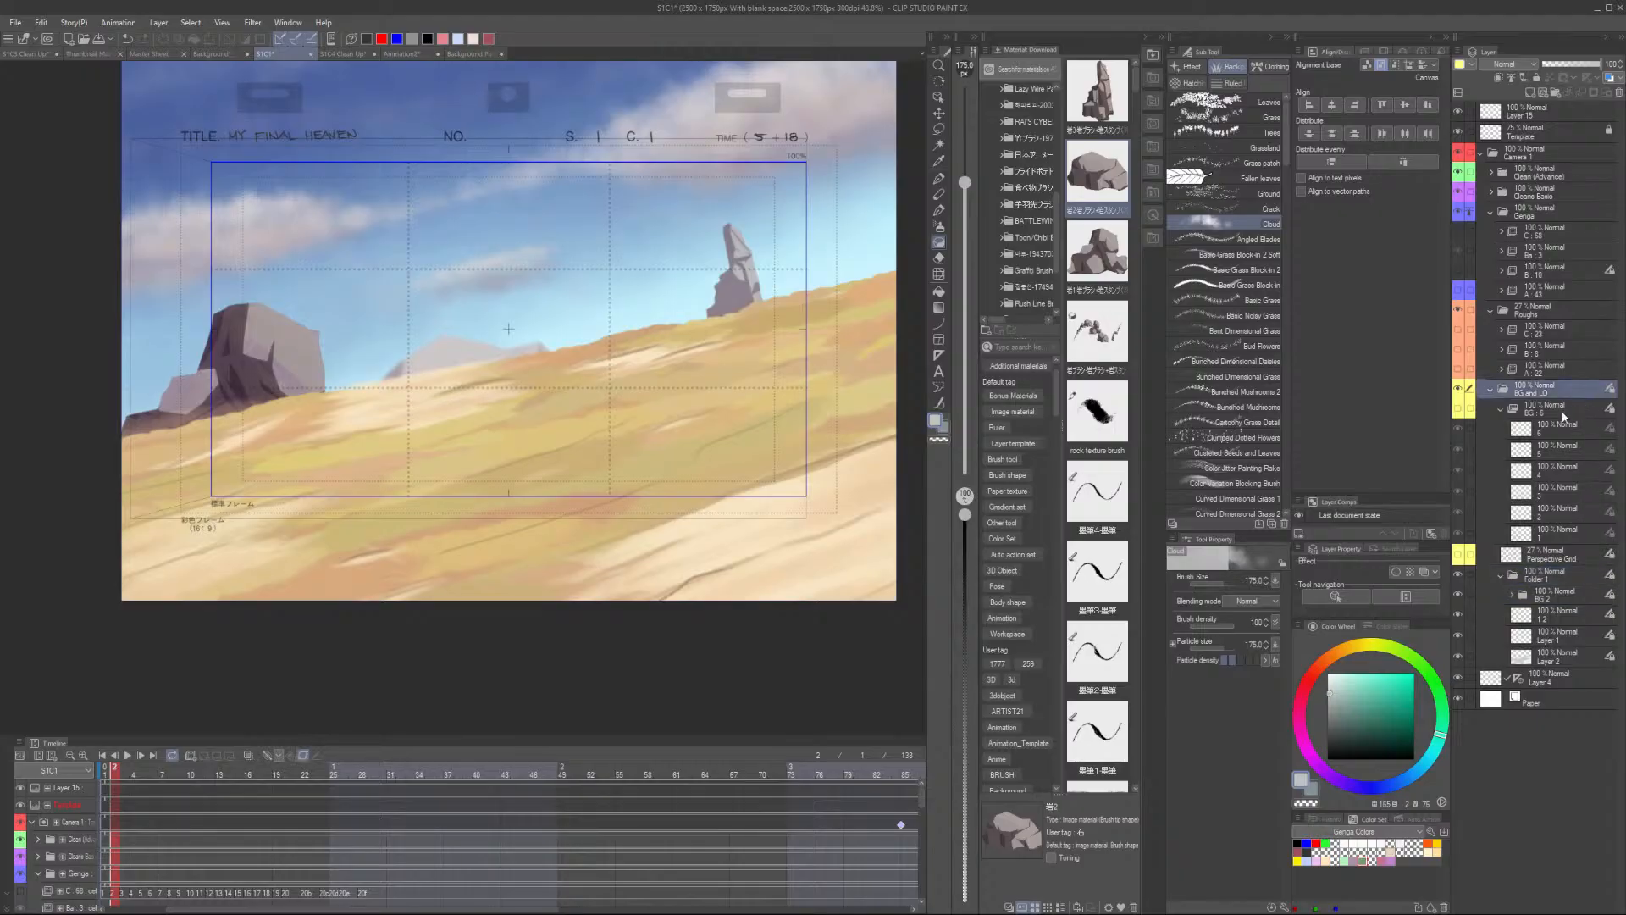
{"action": "left_click", "coordinate": [1457, 409]}
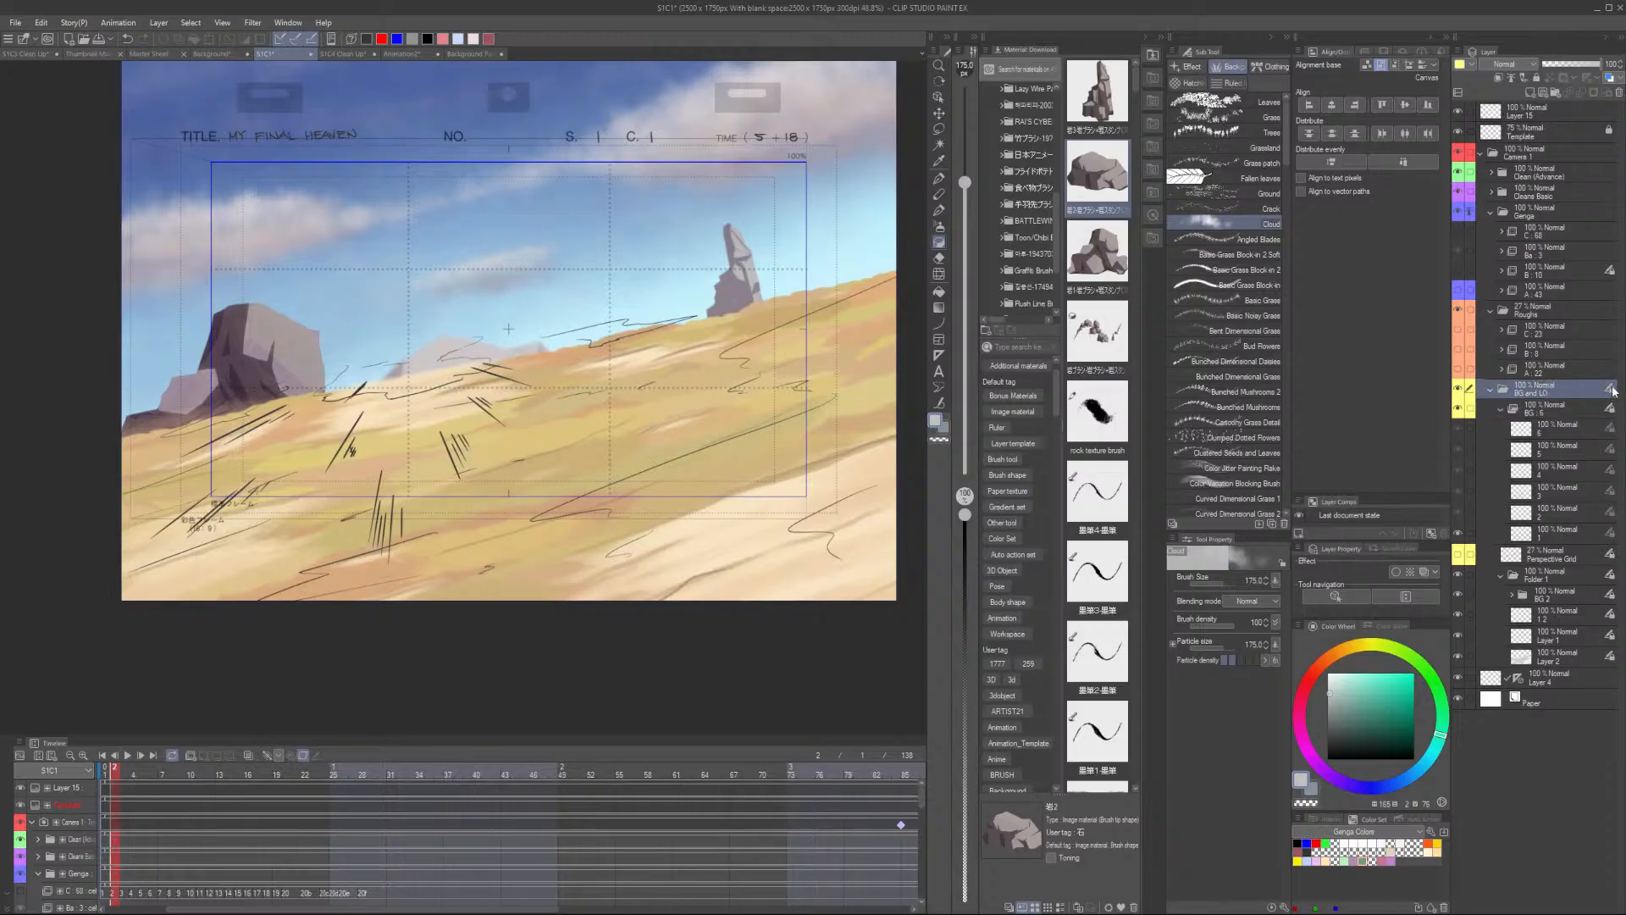
{"action": "left_click", "coordinate": [306, 756]}
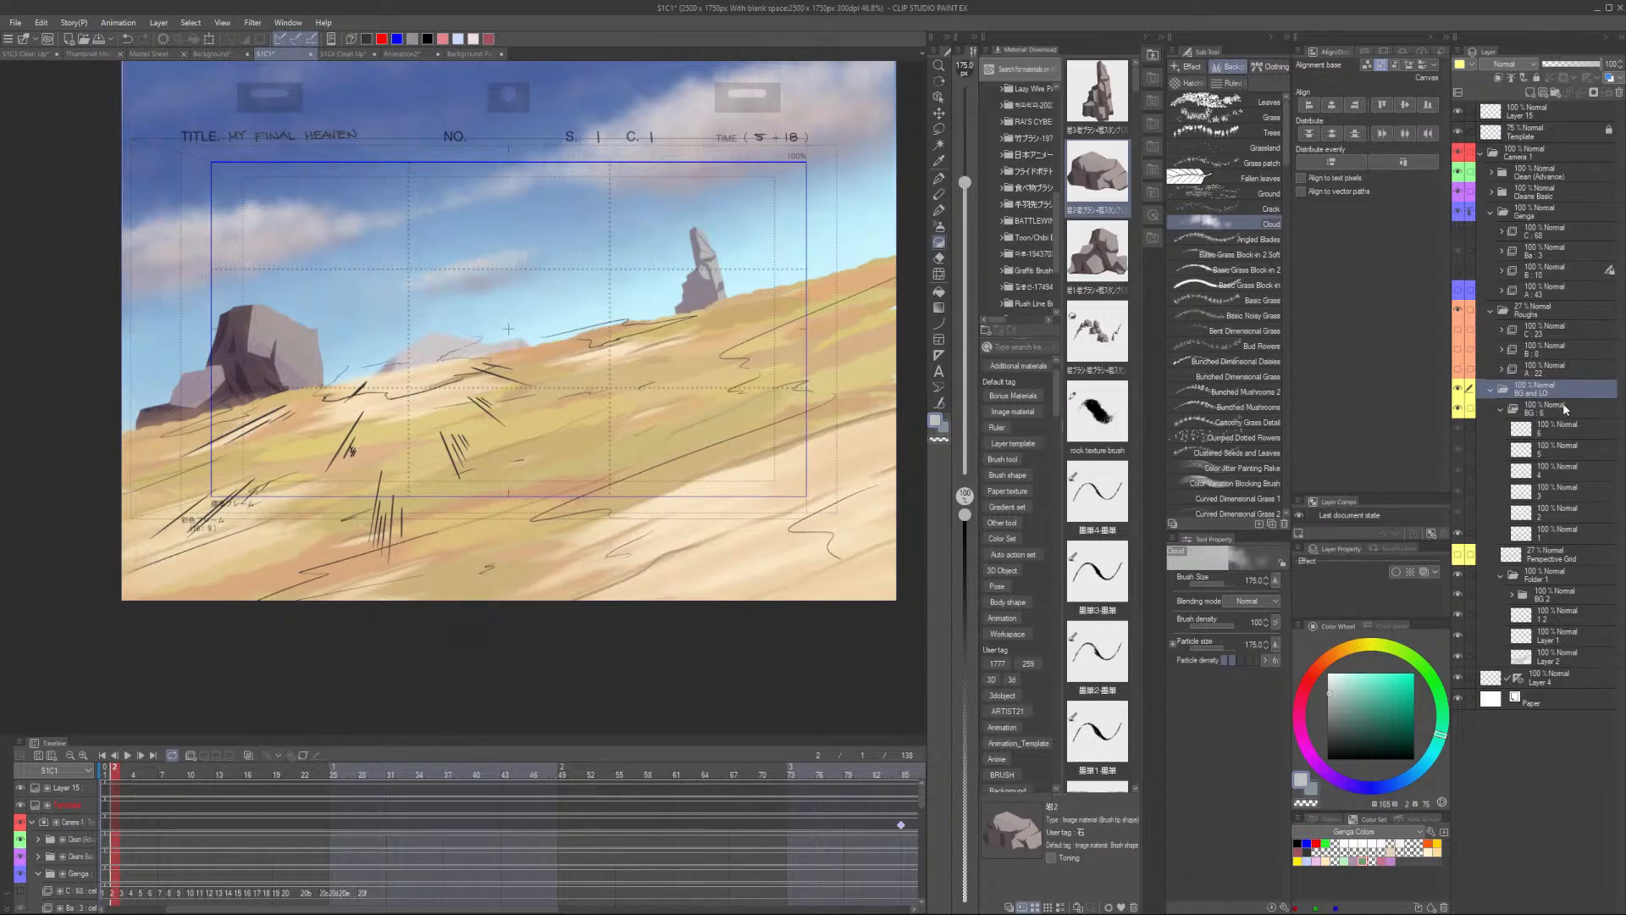
{"action": "left_click", "coordinate": [1557, 597]}
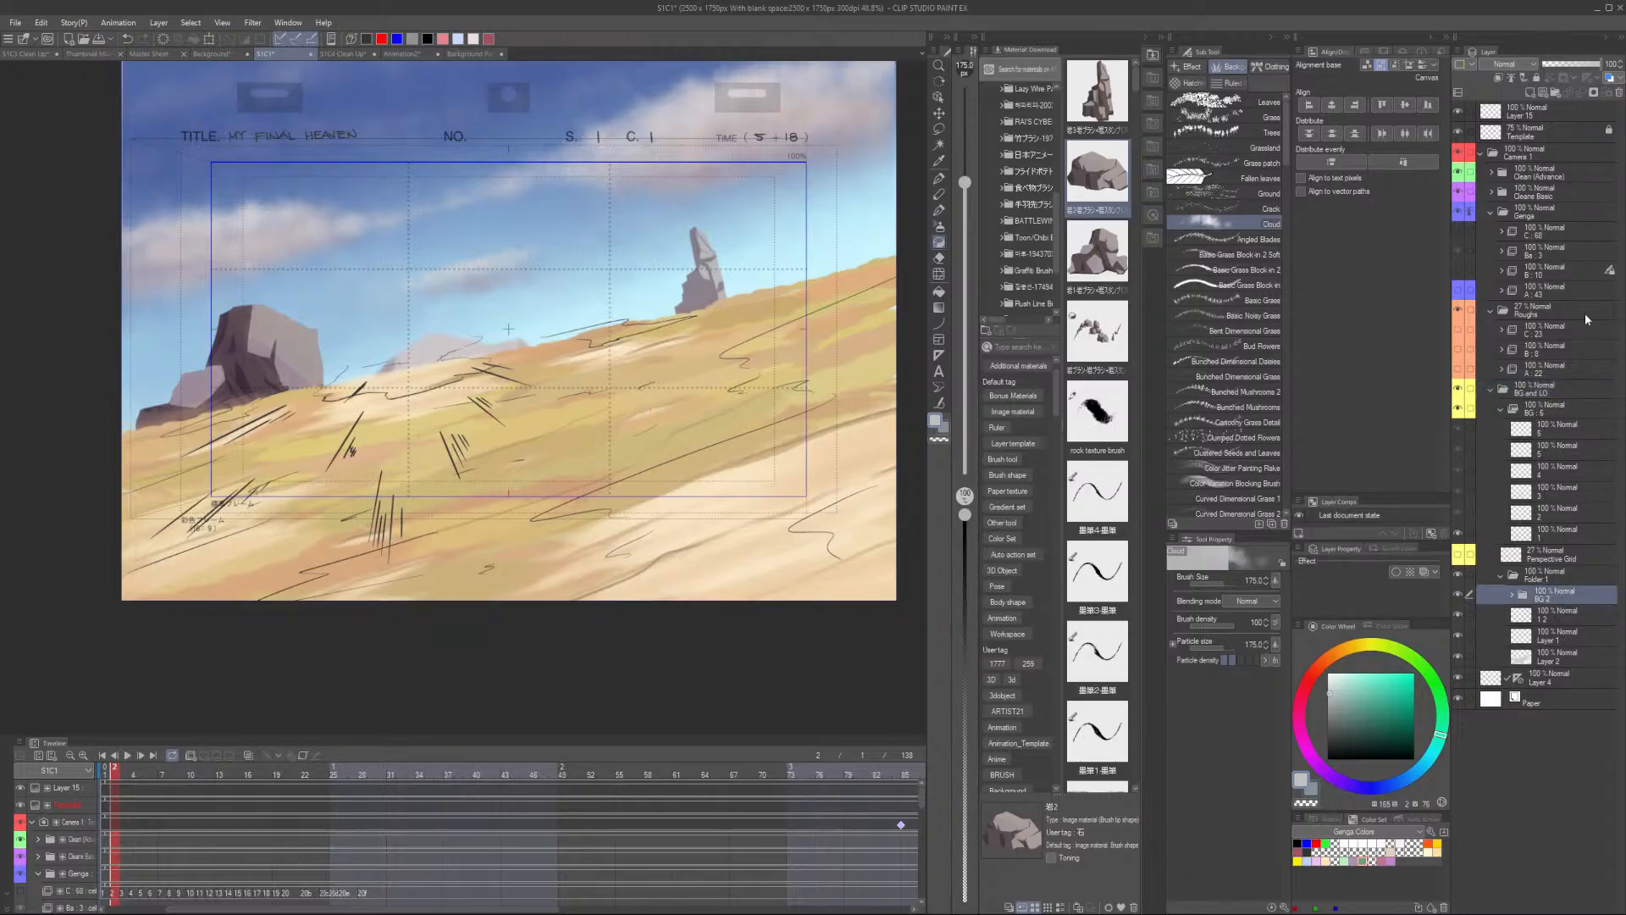
{"action": "left_click", "coordinate": [1459, 594]}
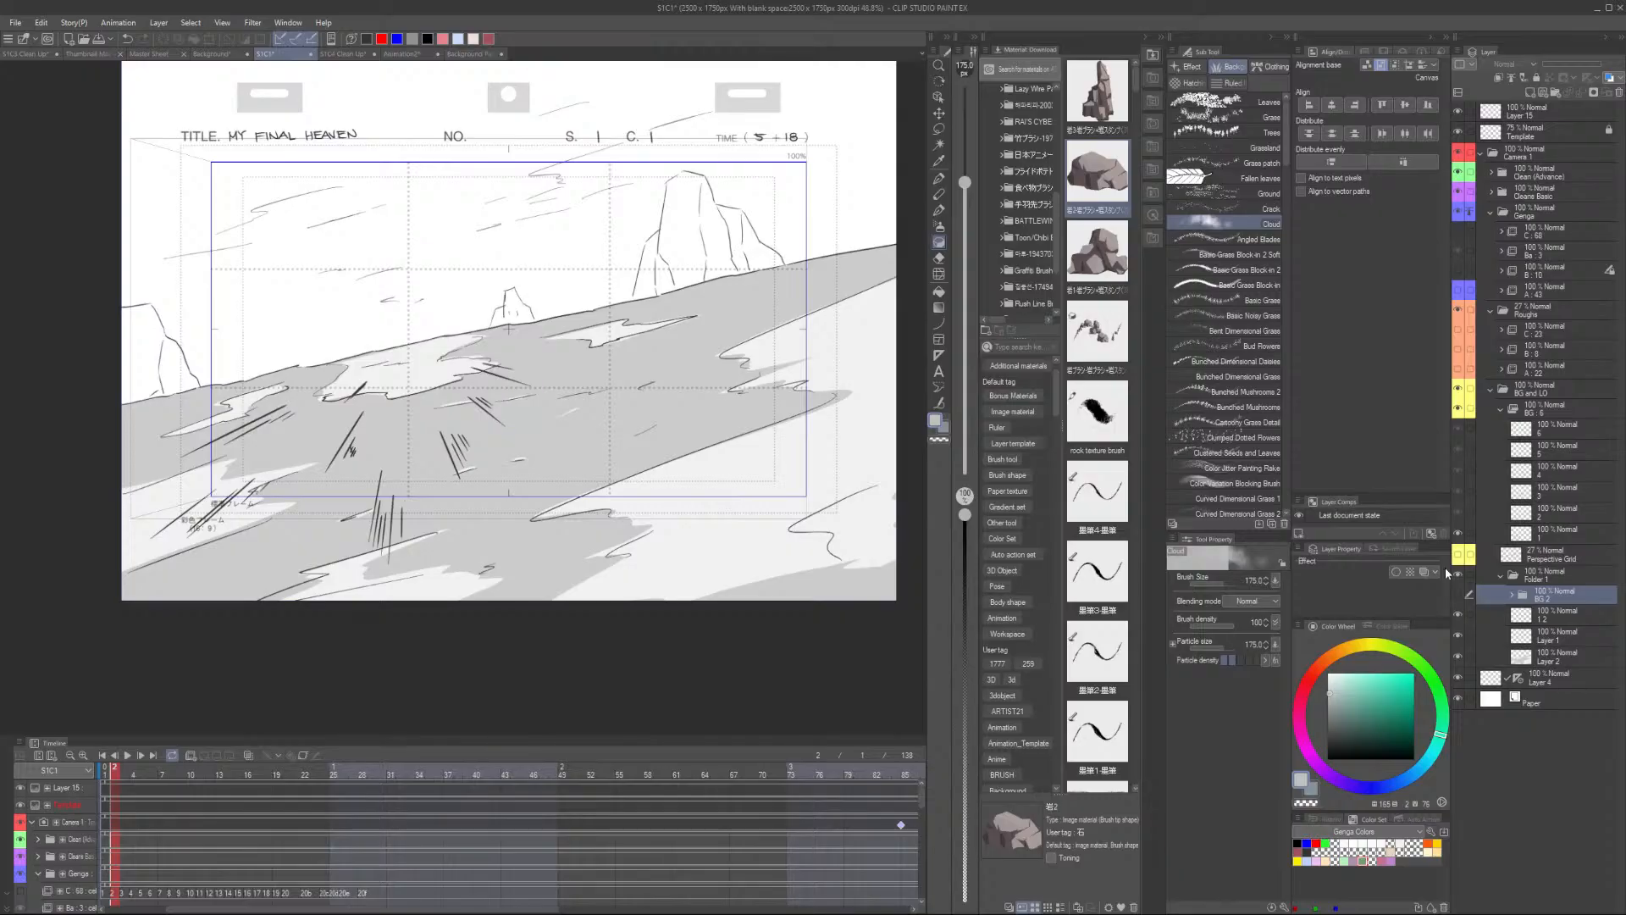
- Switch back and forth between the S1C1, Background and Background Painting files to compare them
{"action": "left_click", "coordinate": [481, 53]}
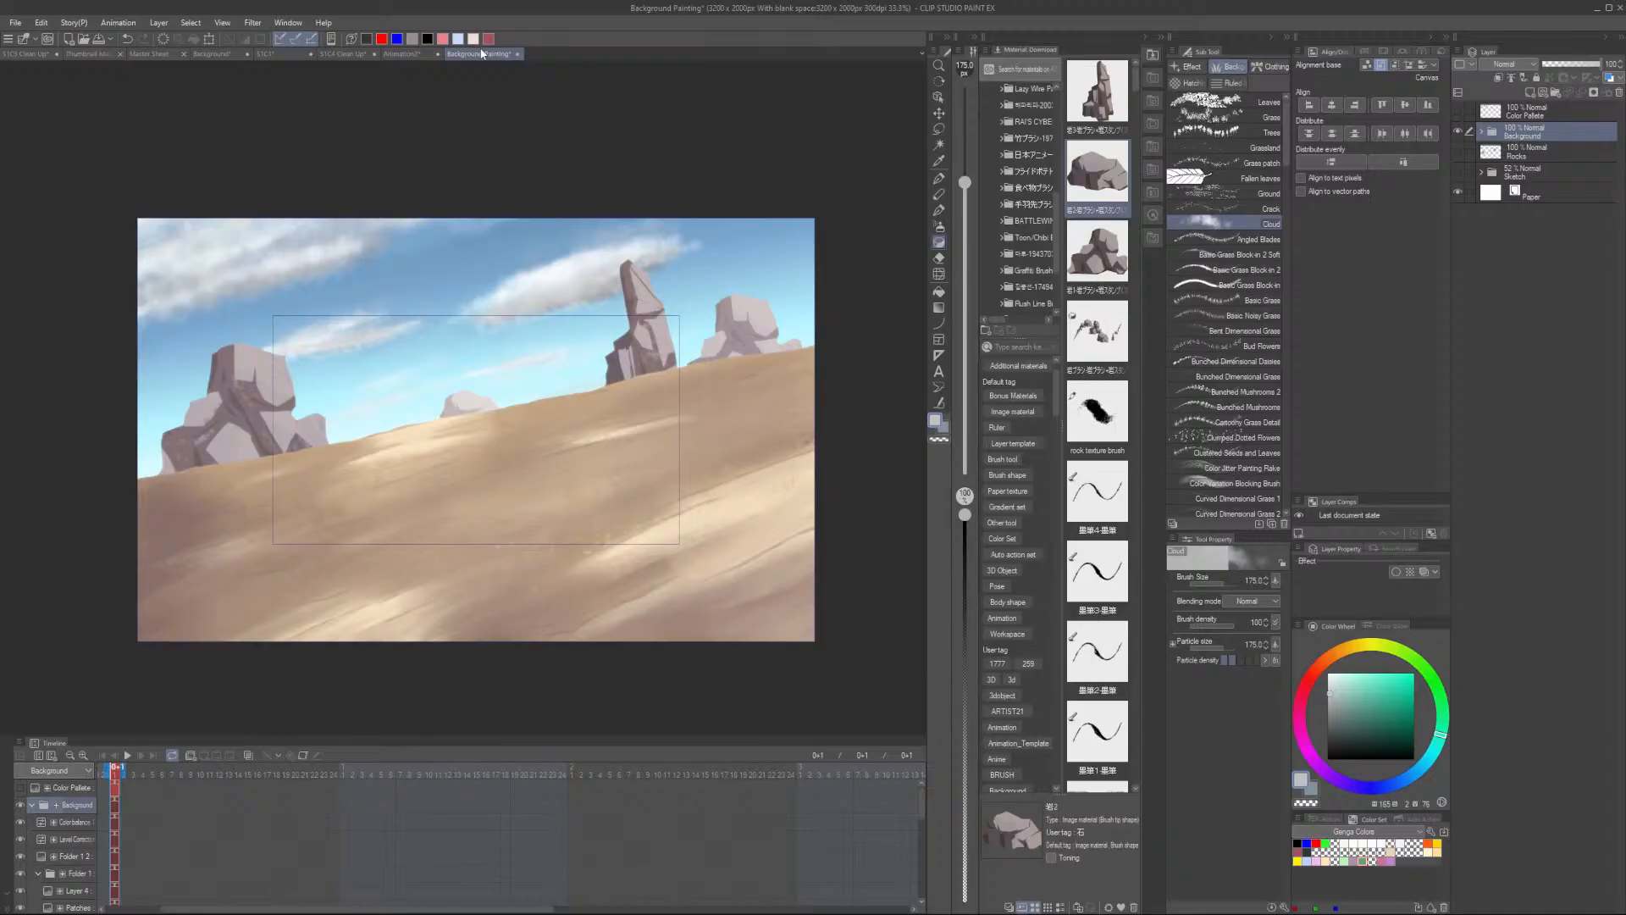
{"action": "left_click", "coordinate": [225, 56]}
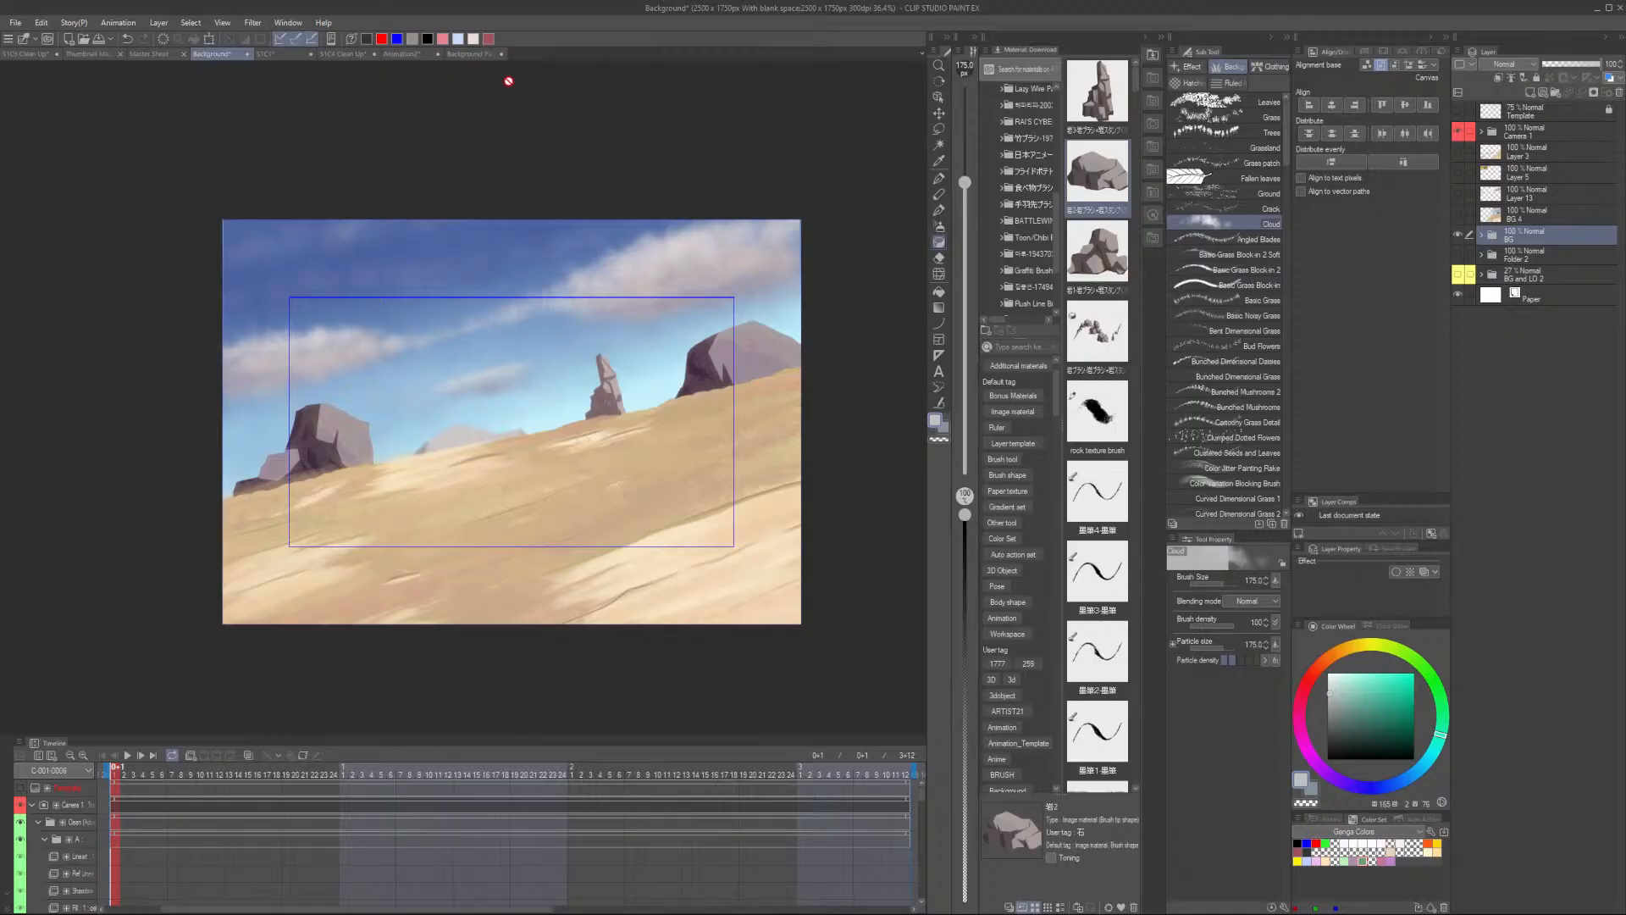
{"action": "left_click", "coordinate": [481, 55]}
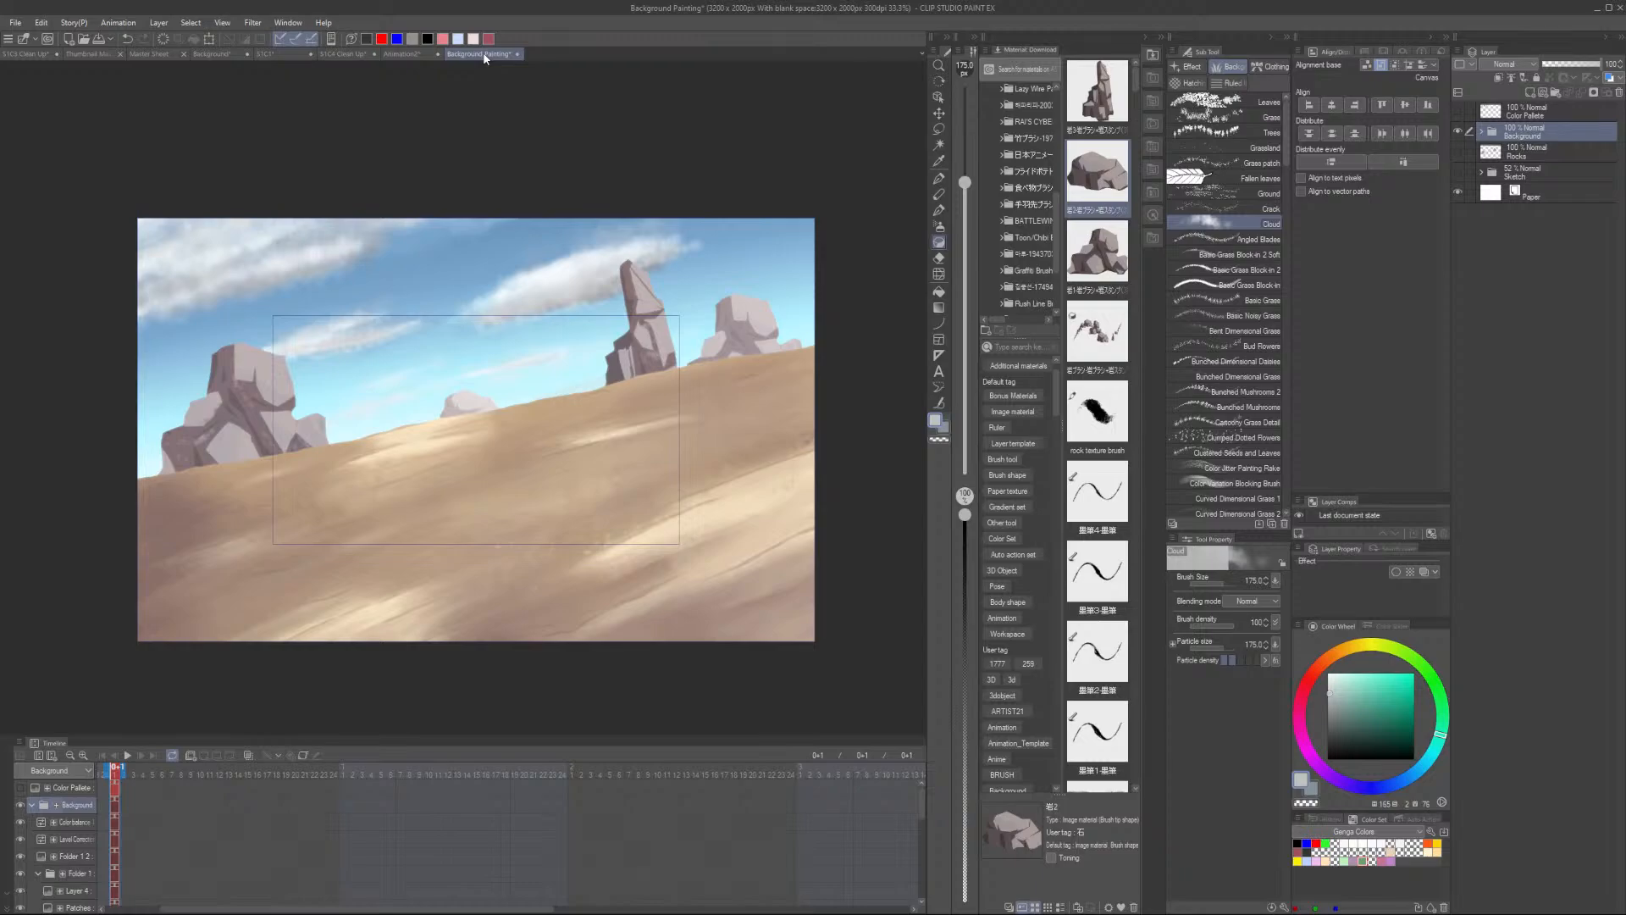
{"action": "left_click", "coordinate": [280, 55]}
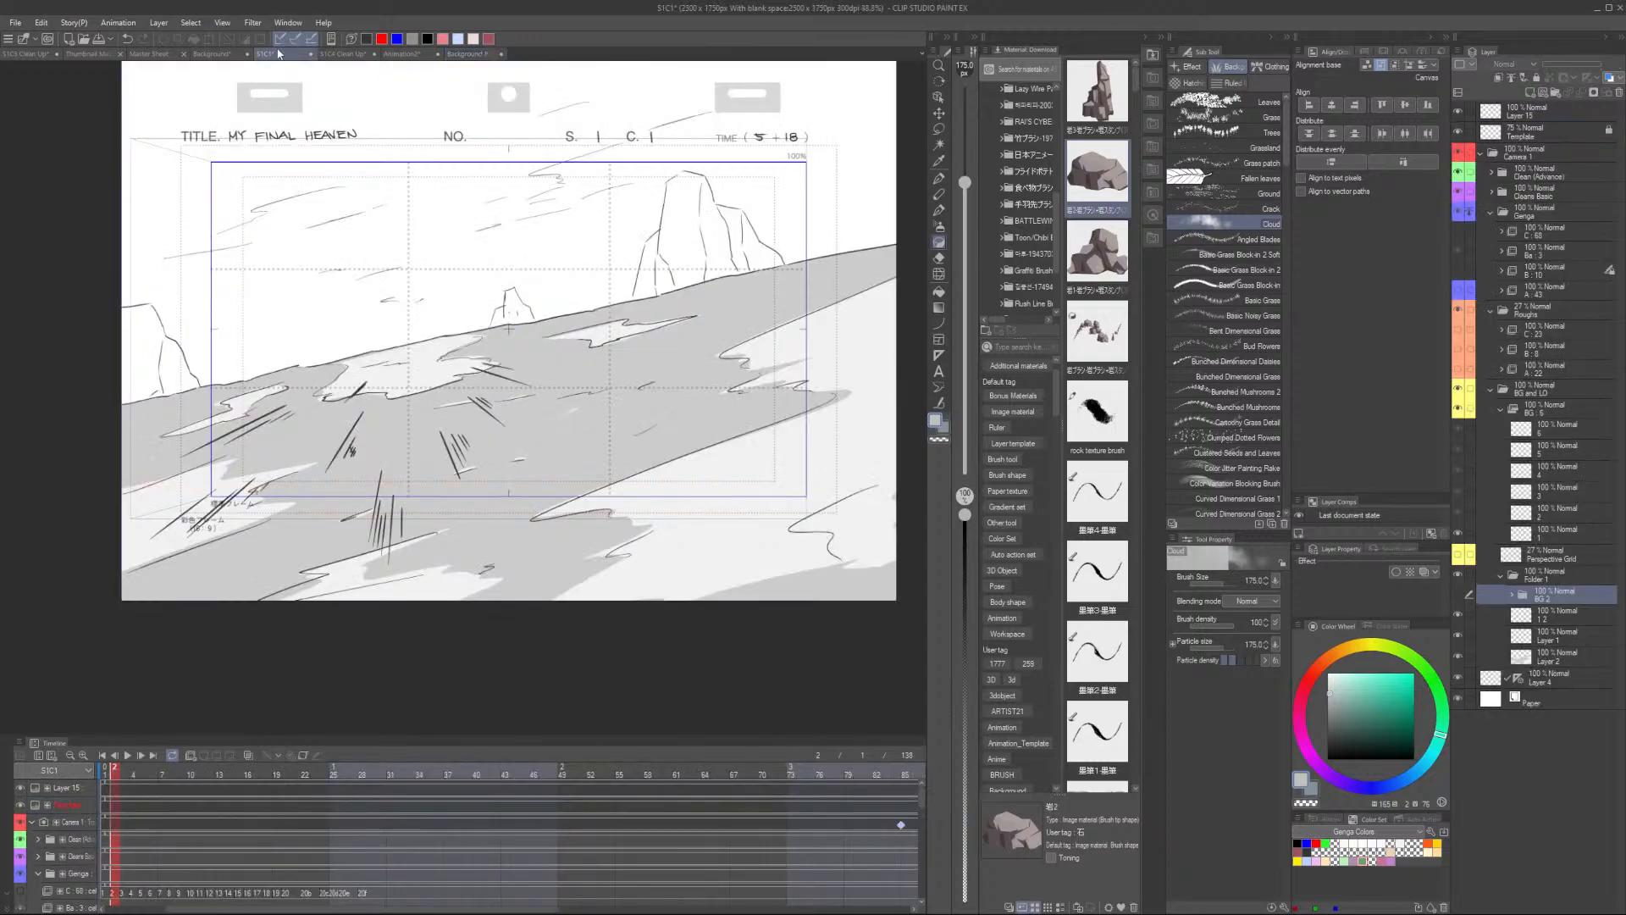
{"action": "left_click", "coordinate": [222, 54]}
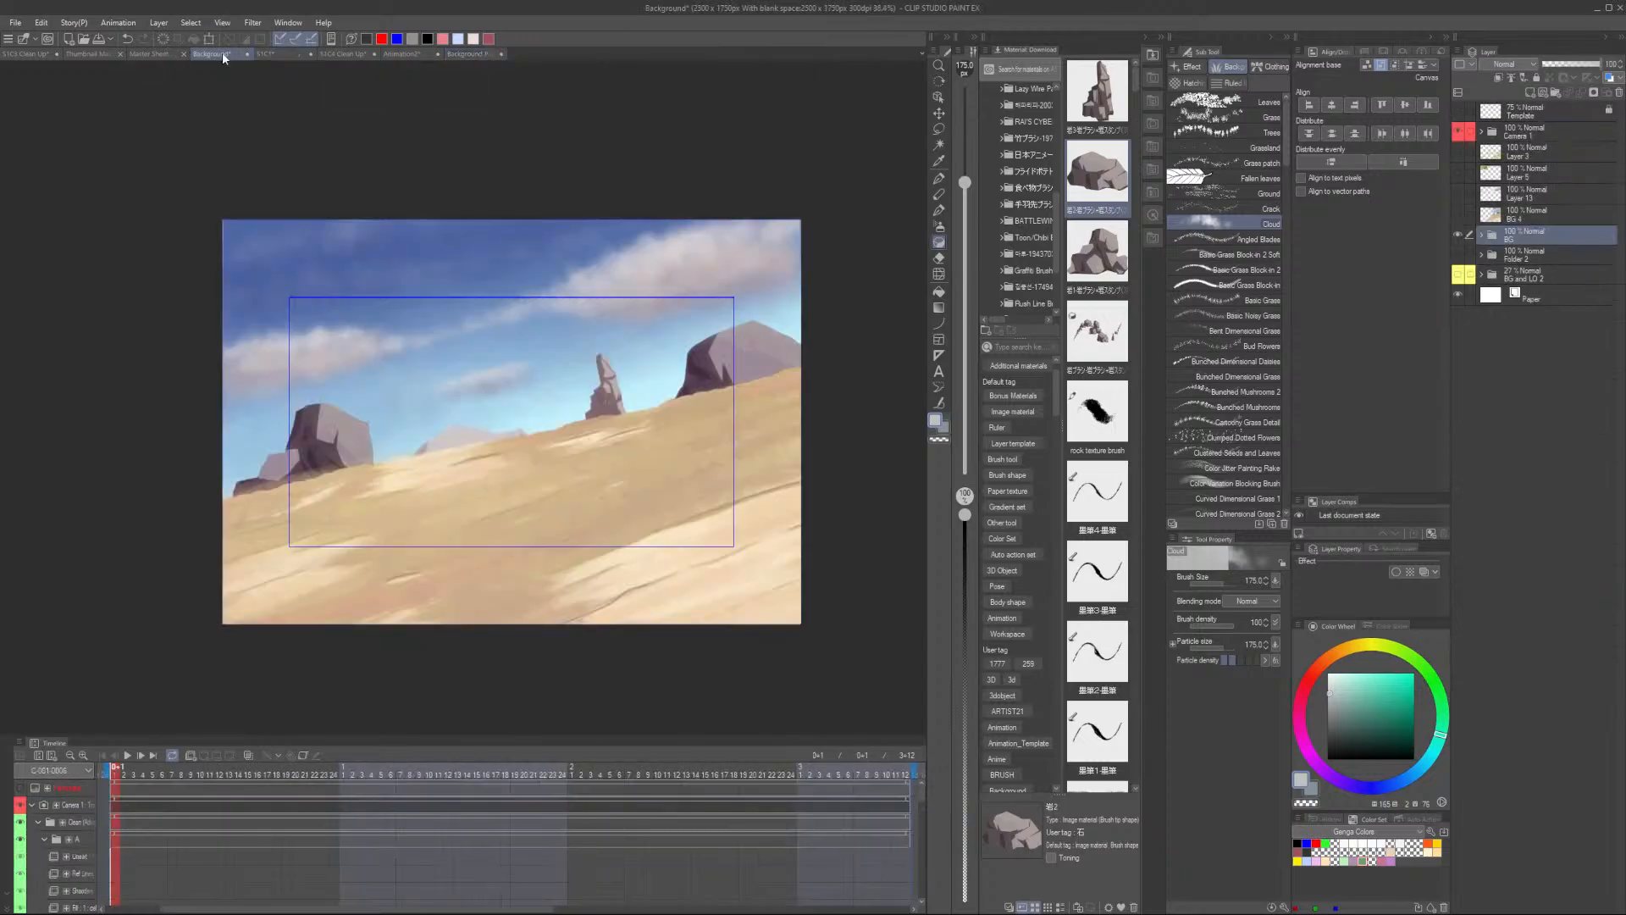
{"action": "left_click", "coordinate": [491, 53]}
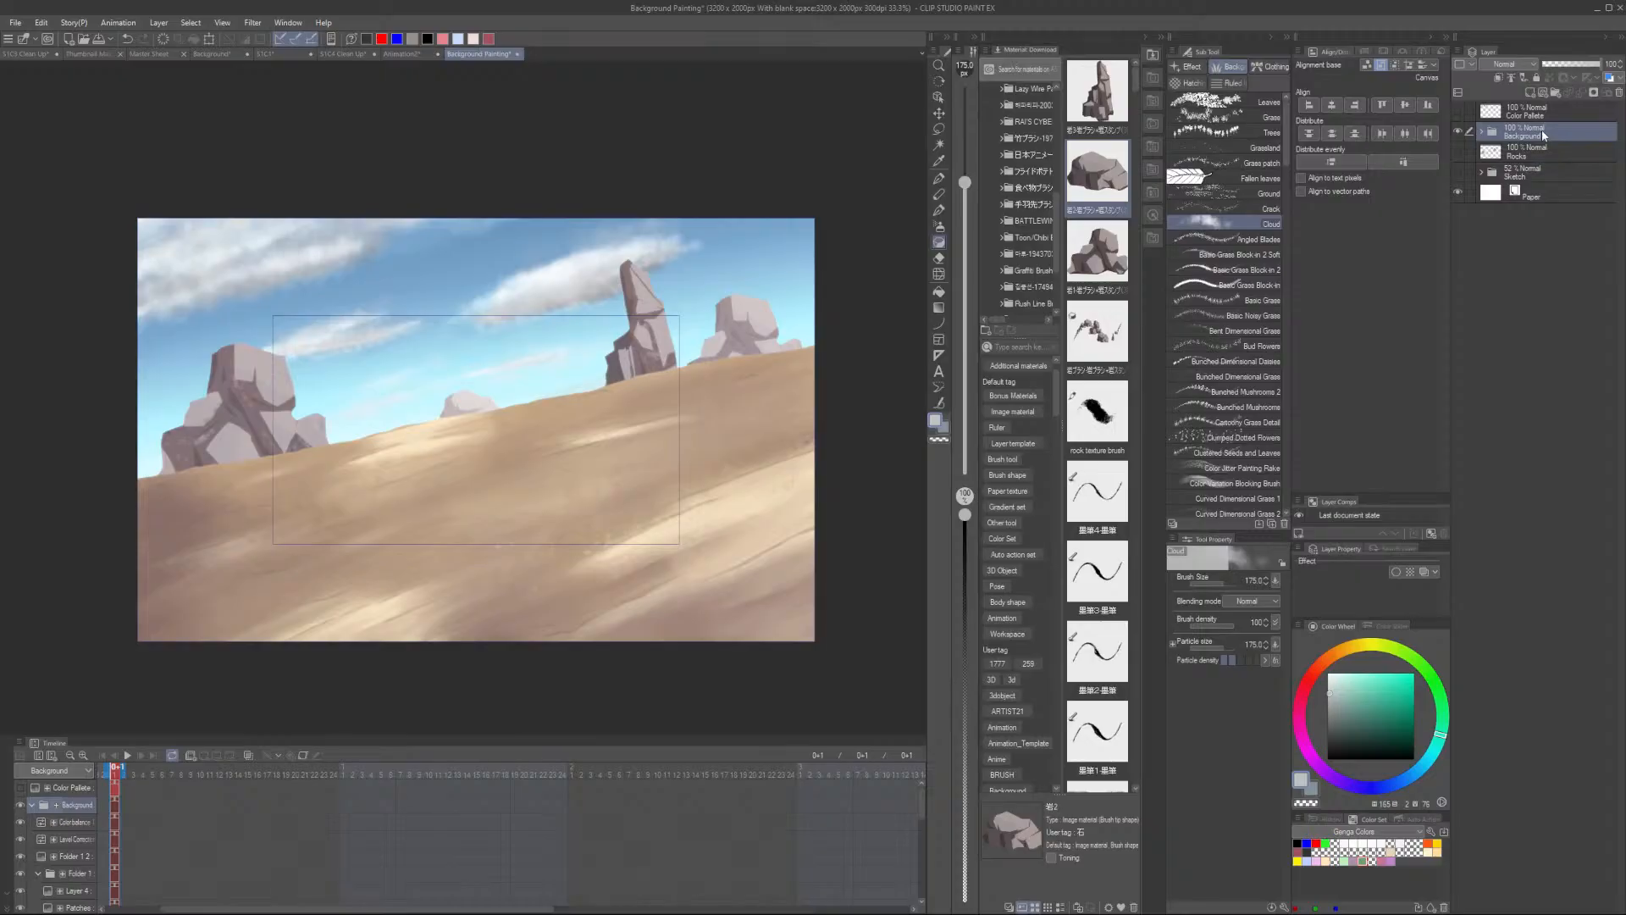
- Start a new animation file and set its overflow frame to 2500 by 1750 px
{"action": "left_click_drag", "start_coordinate": [1542, 129], "coordinate": [242, 67]}
{"action": "left_click", "coordinate": [68, 39]}
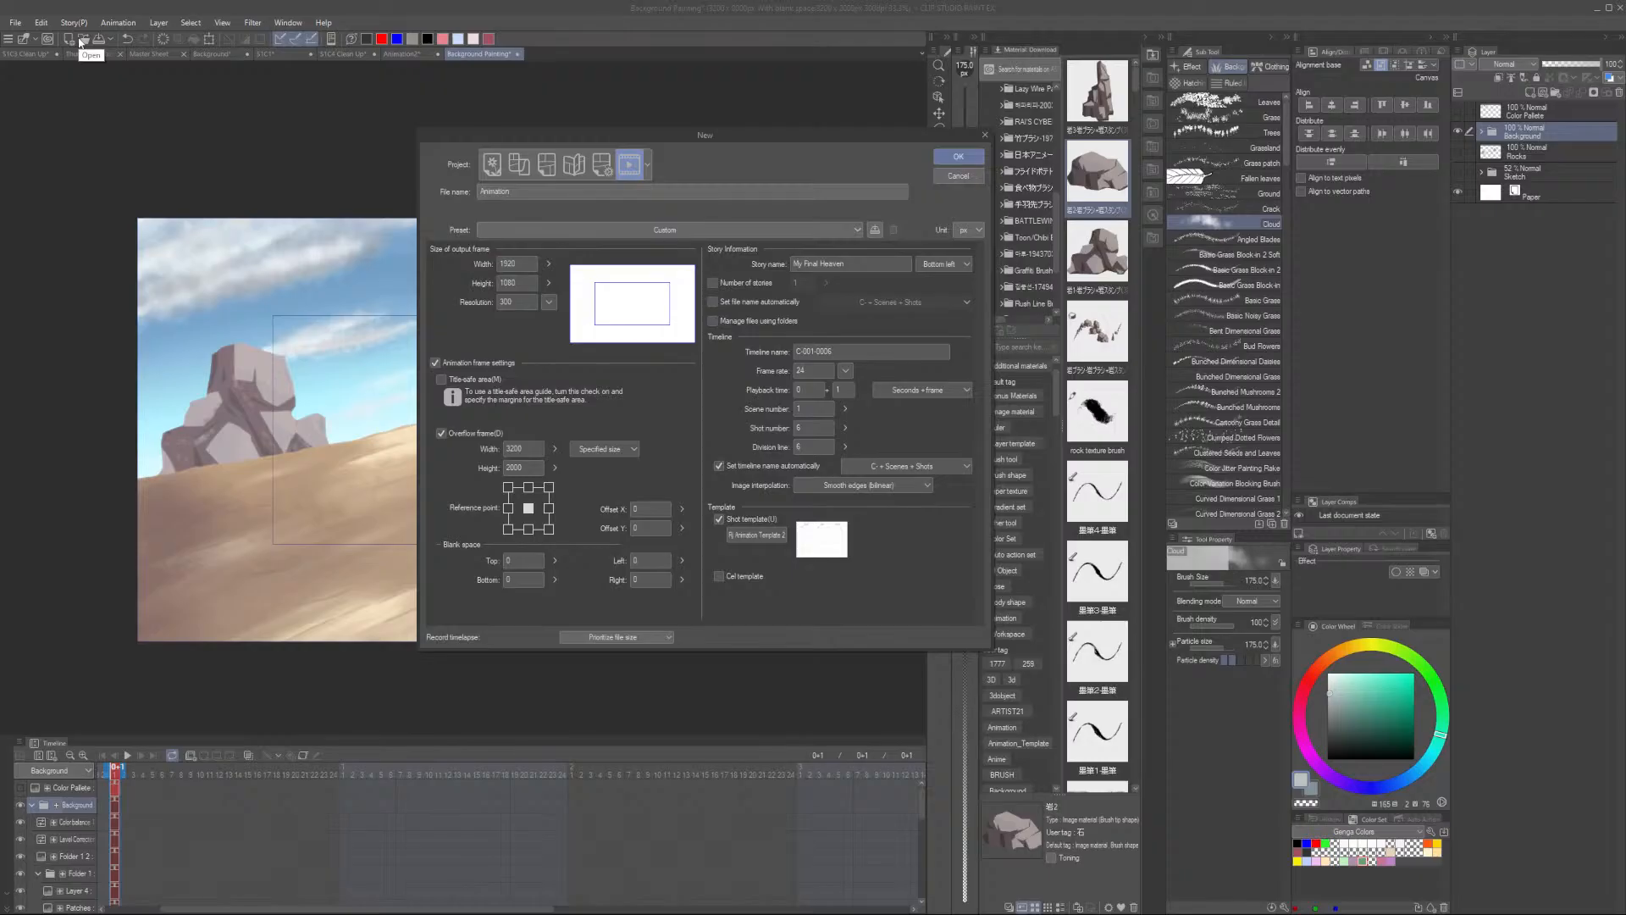
{"action": "left_click", "coordinate": [465, 457]}
{"action": "type", "text": "2500"}
{"action": "left_click", "coordinate": [531, 468]}
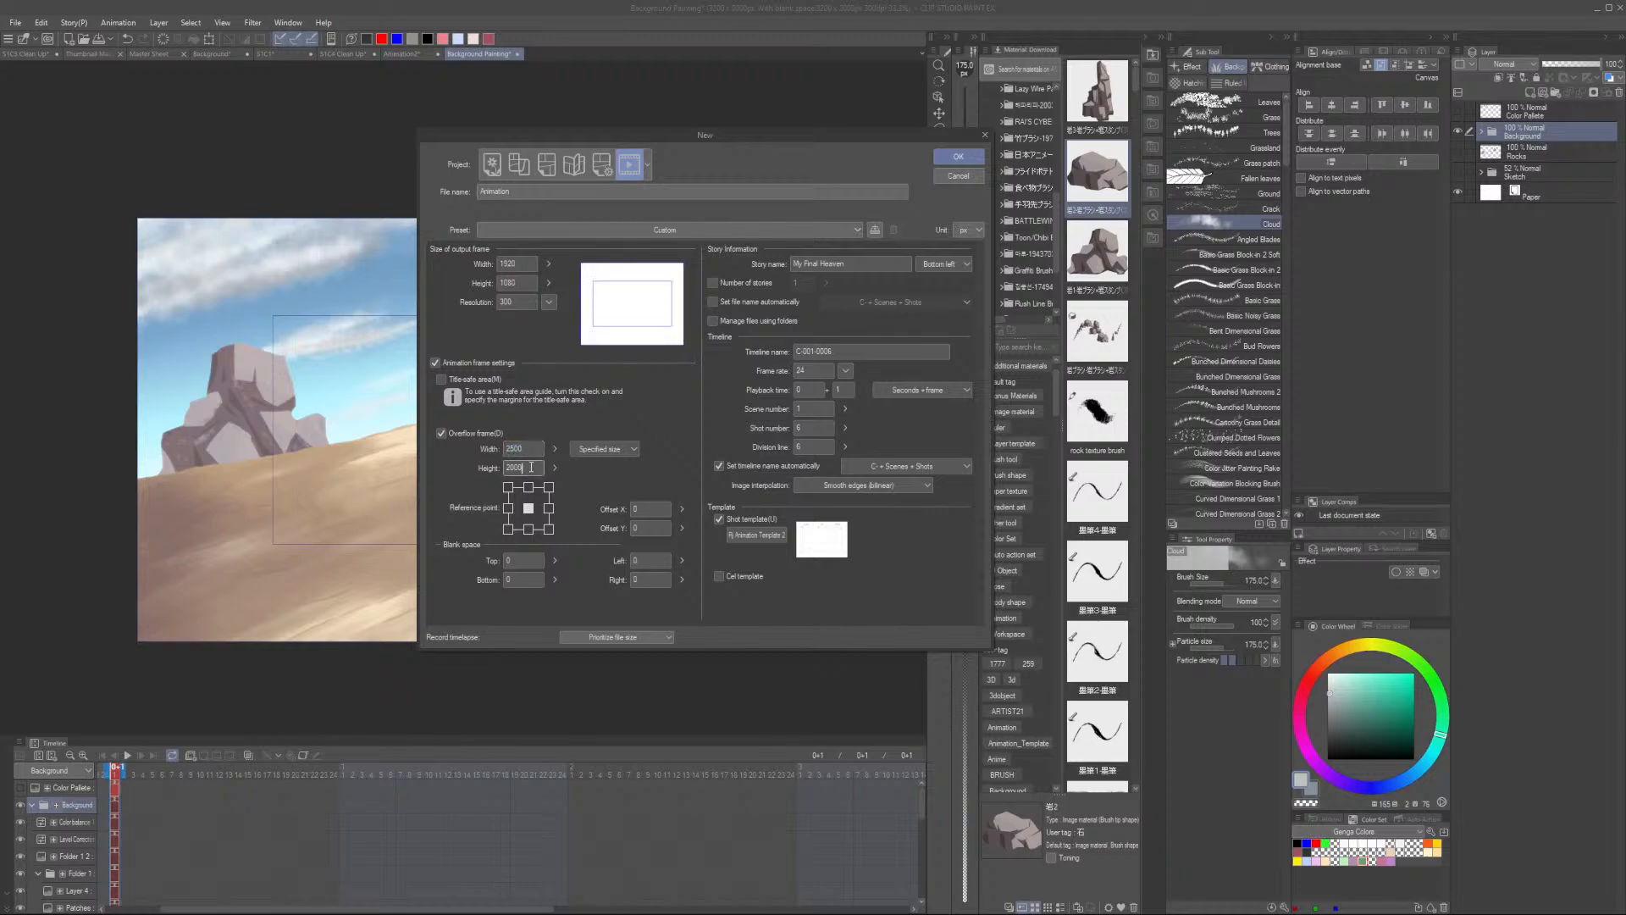
{"action": "double_click", "coordinate": [531, 467]}
{"action": "type", "text": "1750"}
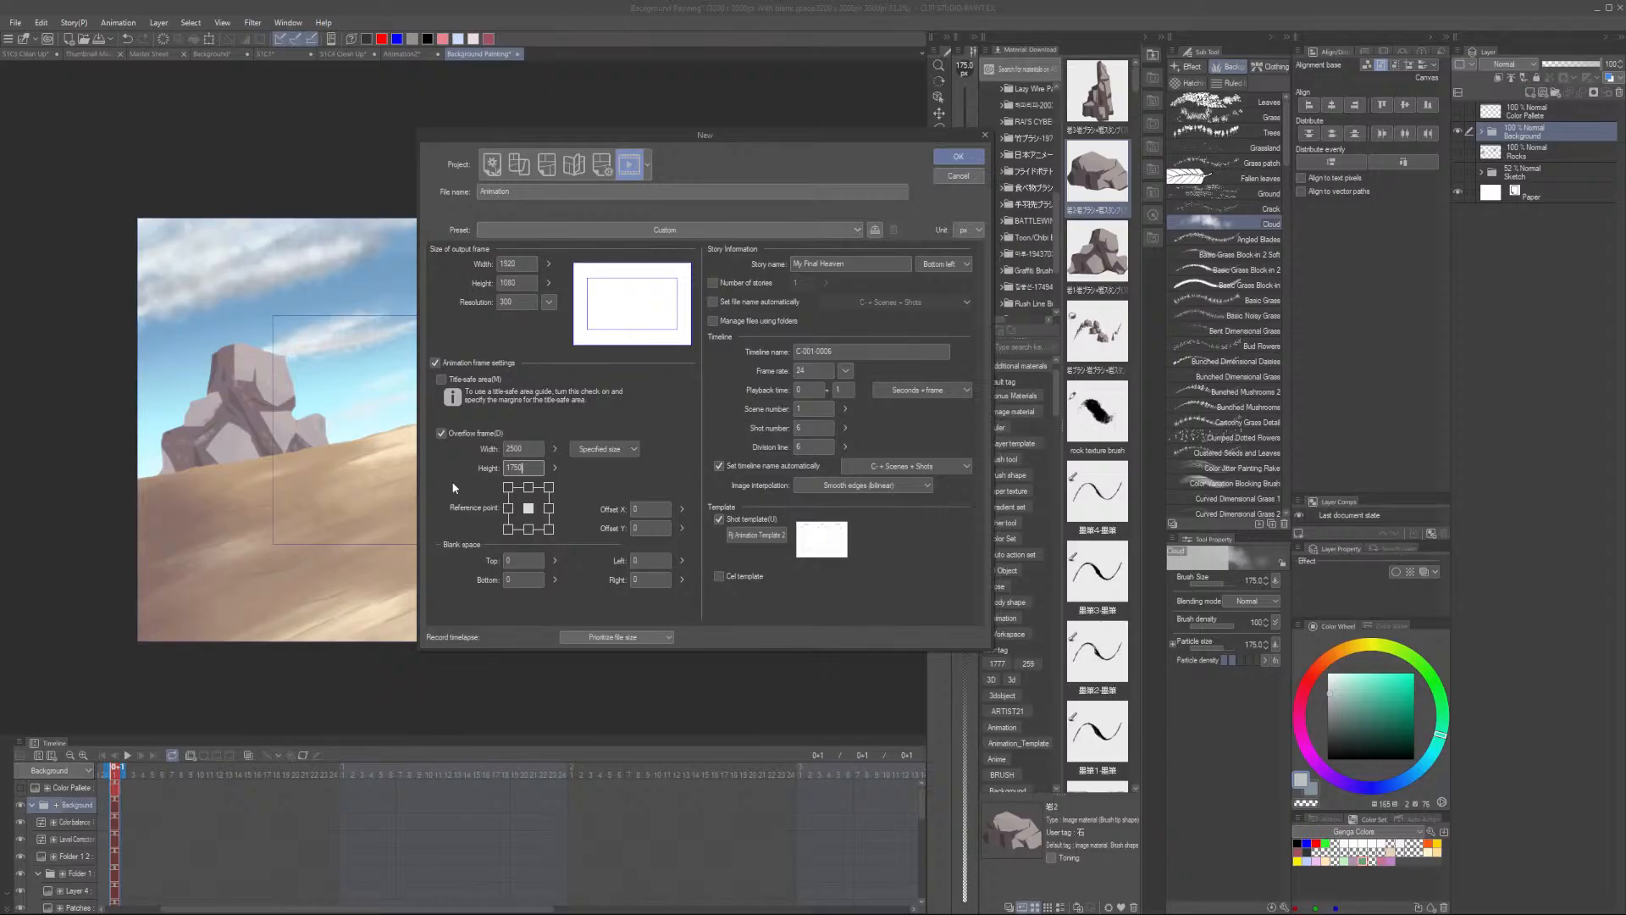
- Set the playback time to 5 seconds 18 frames and name the timeline S1C1 Clean Up
{"action": "left_click", "coordinate": [859, 347]}
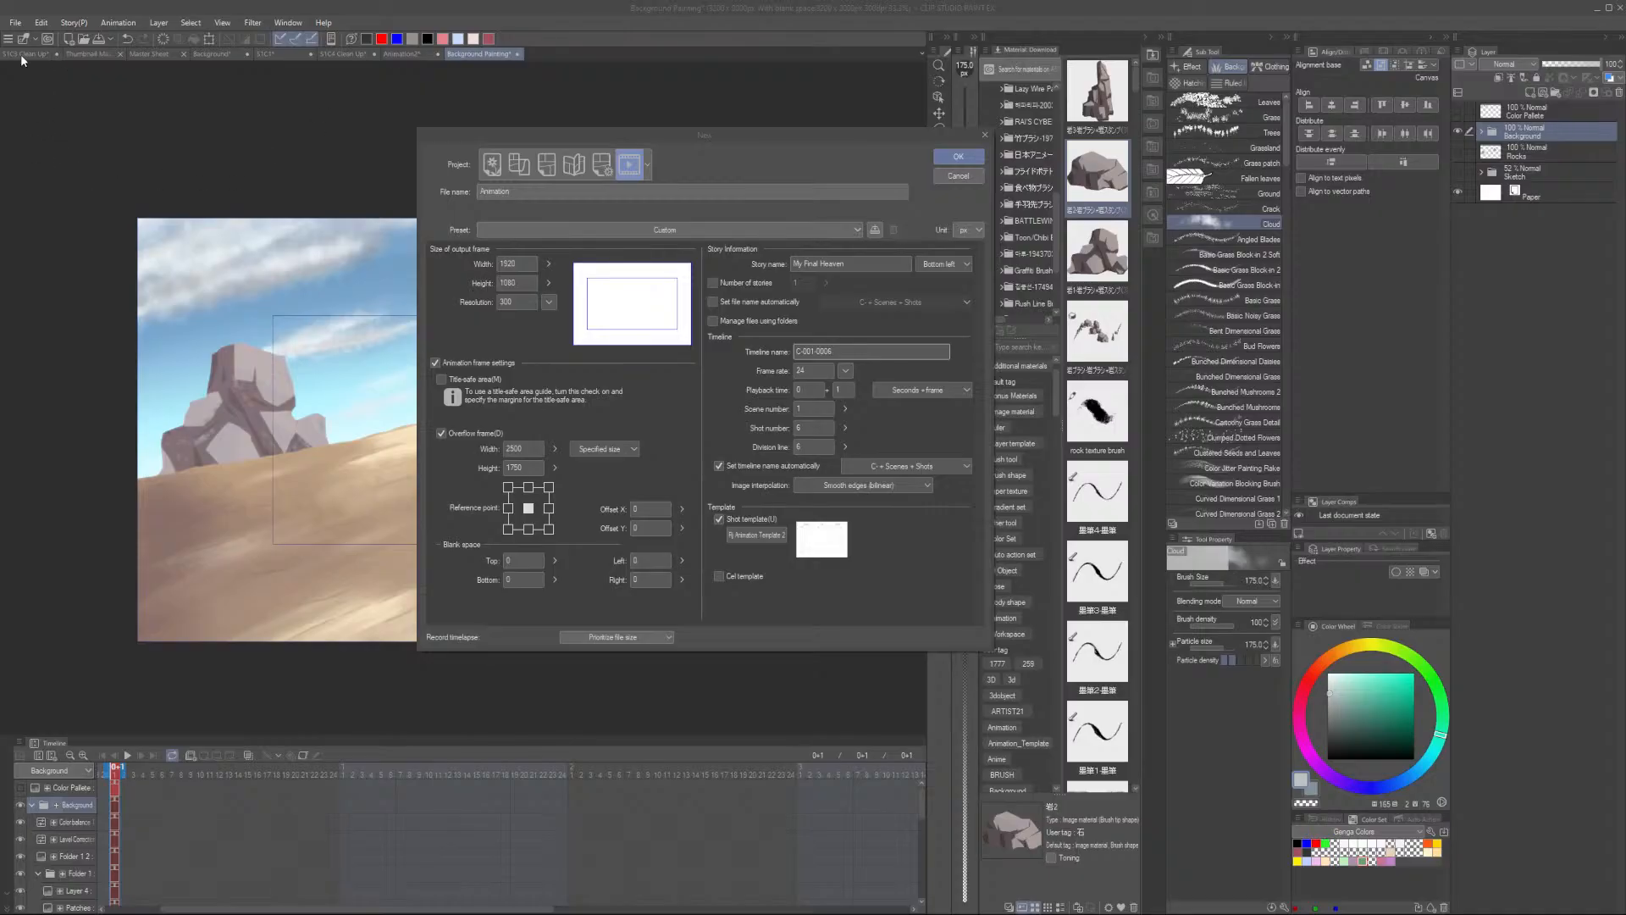
{"action": "left_click", "coordinate": [812, 388]}
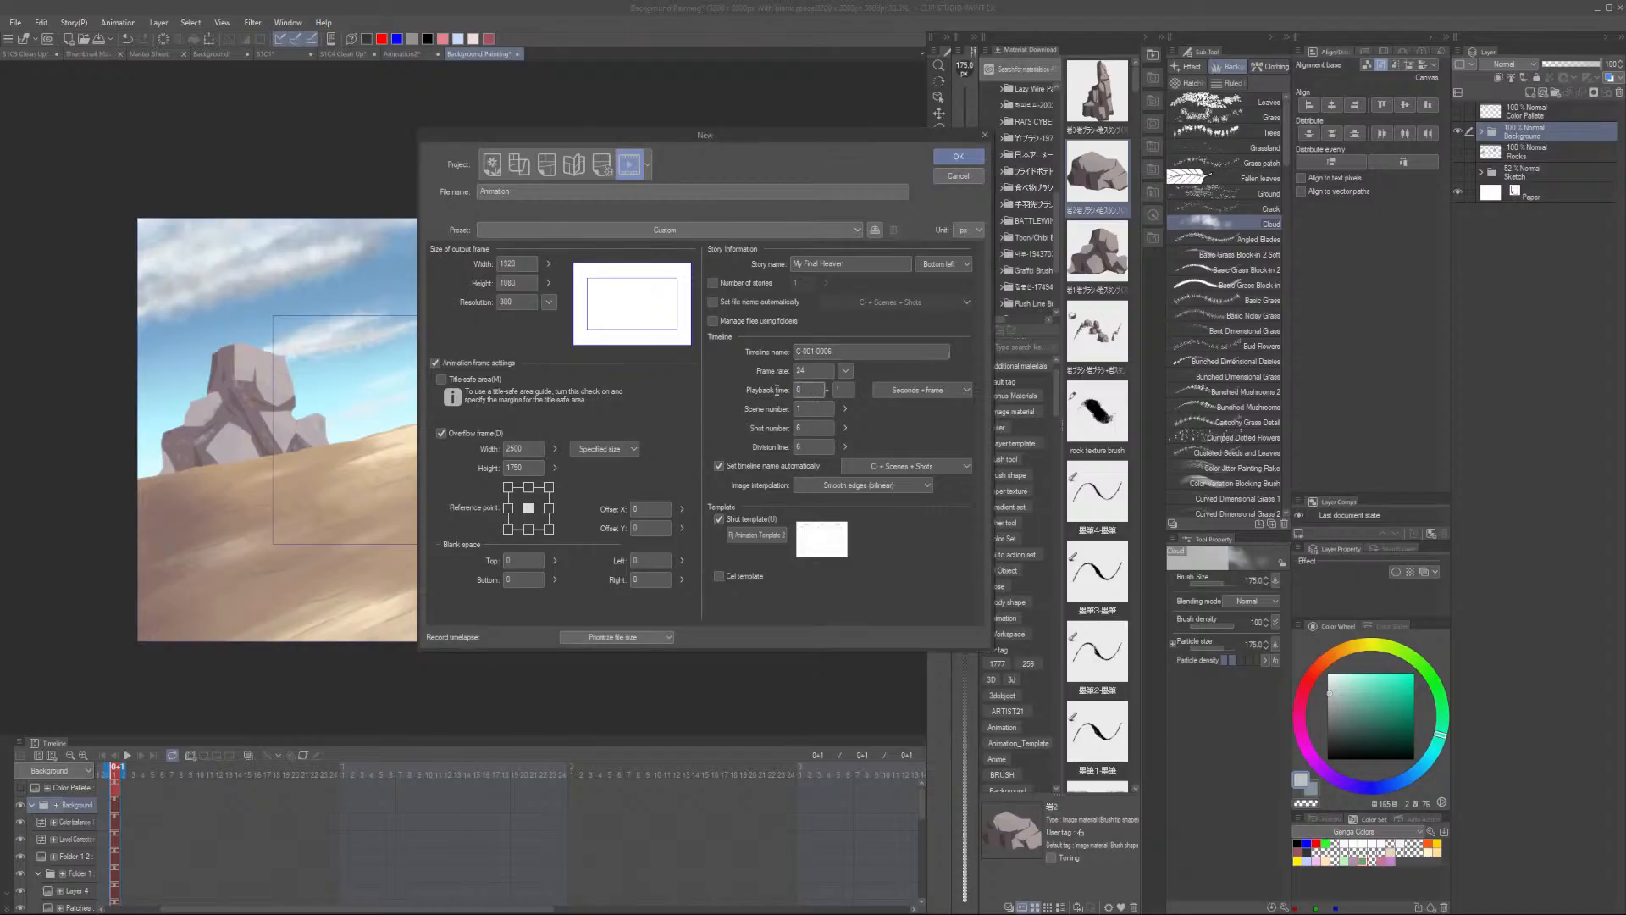
{"action": "key", "text": "BackSpace"}
{"action": "type", "text": "5"}
{"action": "key", "text": "Tab"}
{"action": "triple_click", "coordinate": [832, 353]}
{"action": "type", "text": "S1C1 Clean Up"}
- Name the new file S1C1 Clean Up and create it
{"action": "double_click", "coordinate": [483, 191]}
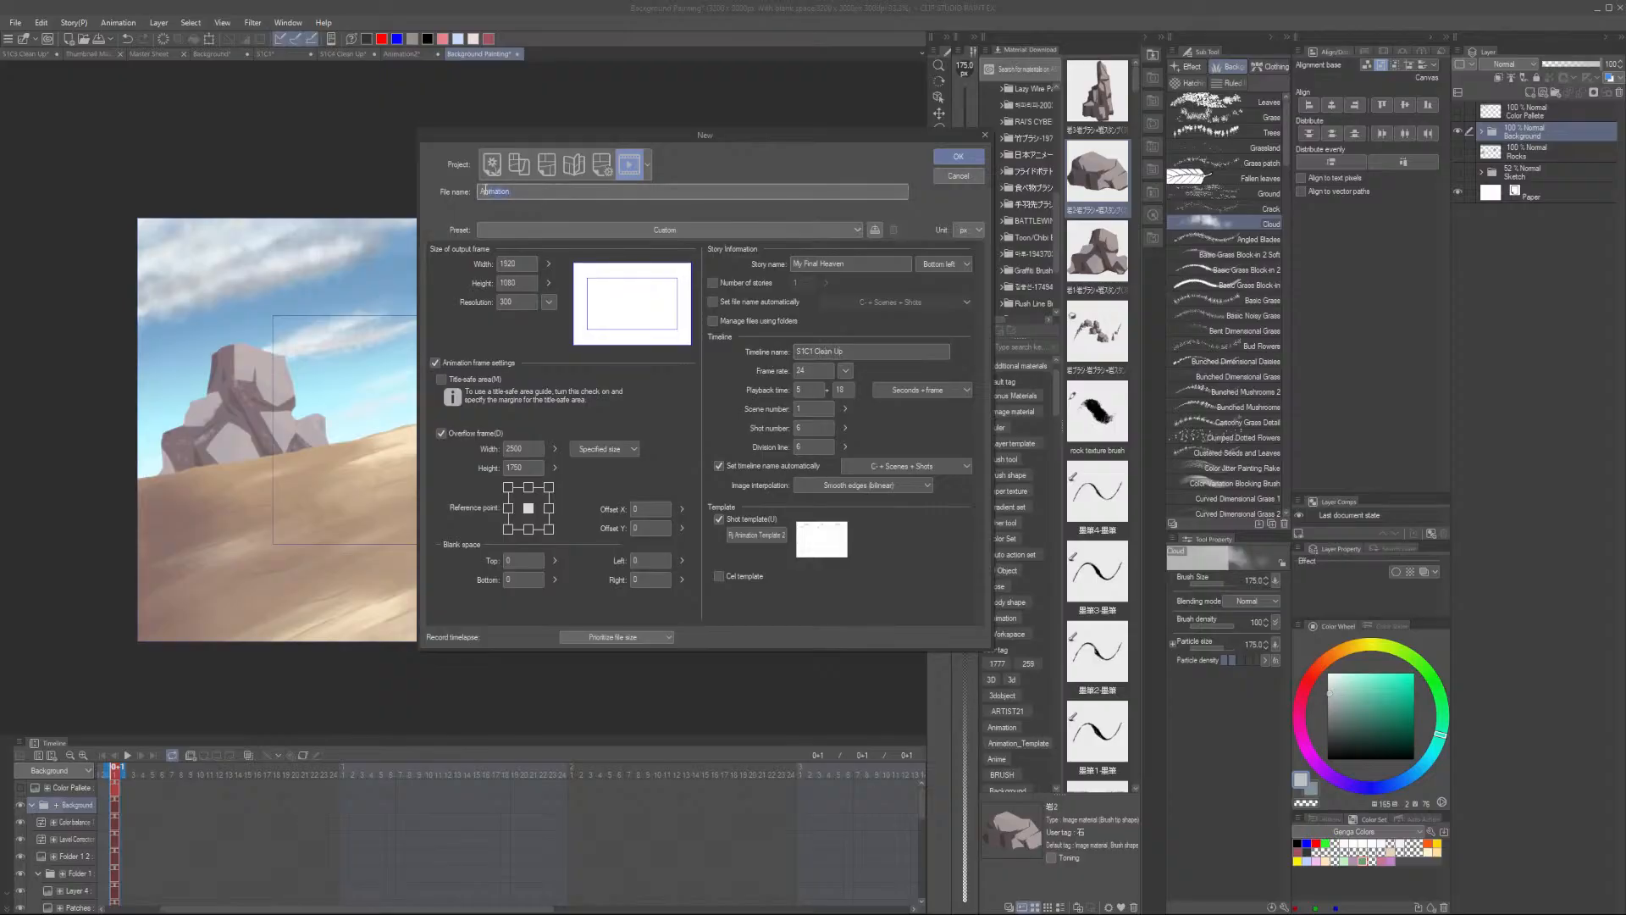
{"action": "type", "text": "S1C1 Clean Up"}
{"action": "left_click", "coordinate": [958, 156]}
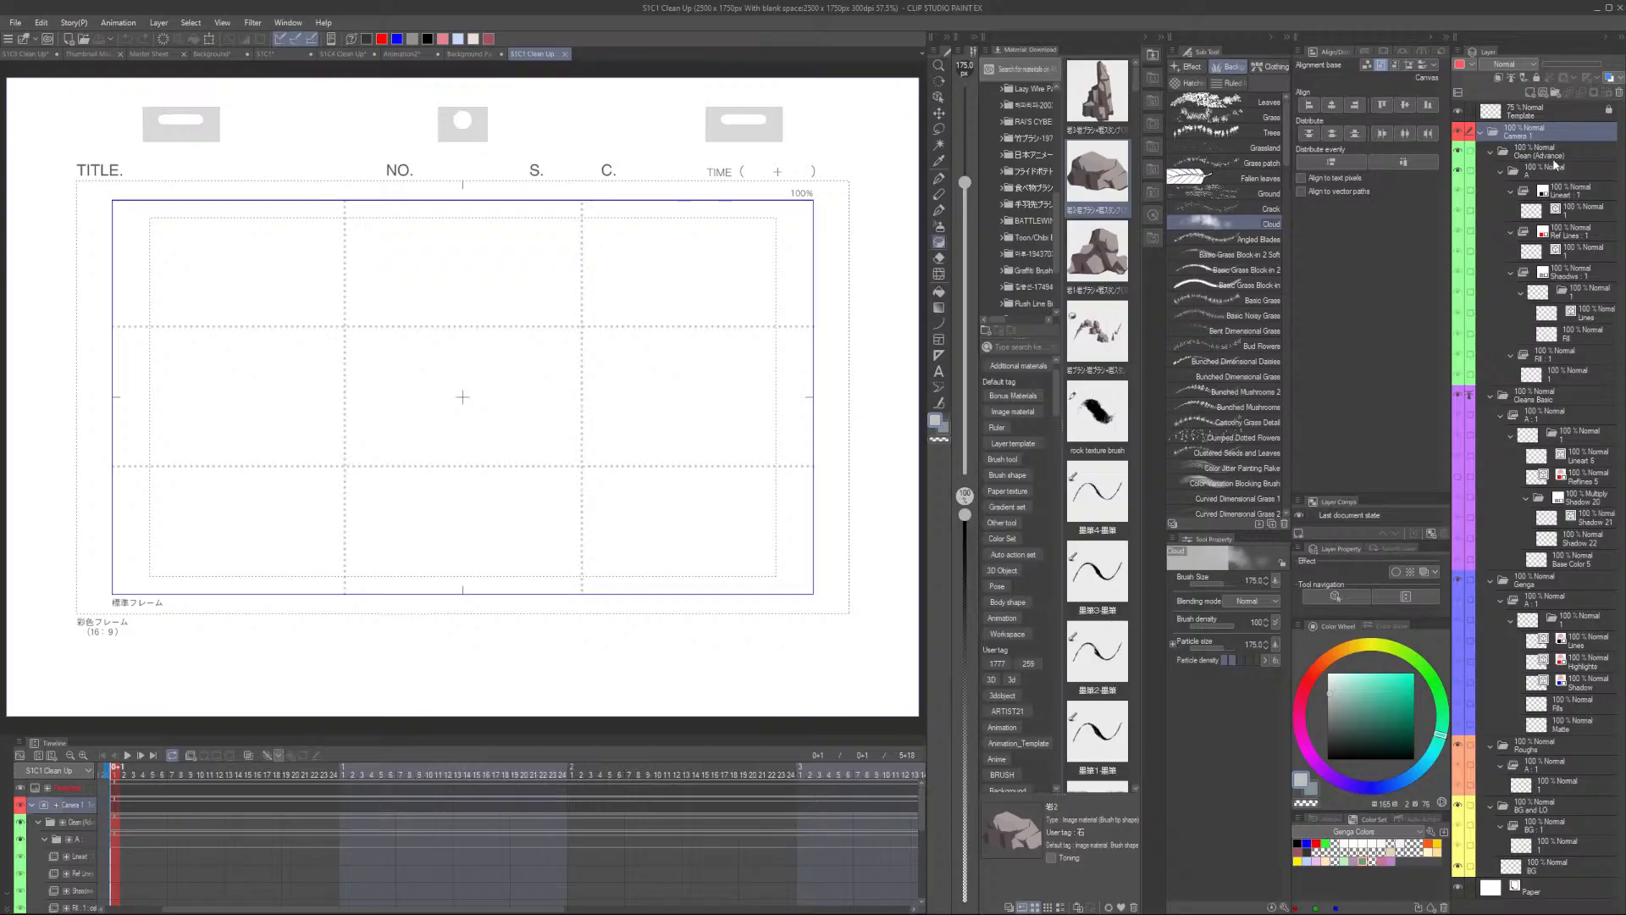
- Collapse the template's layer folders, select the Camera 1 folder and its contents, and delete them
{"action": "left_click", "coordinate": [1494, 153]}
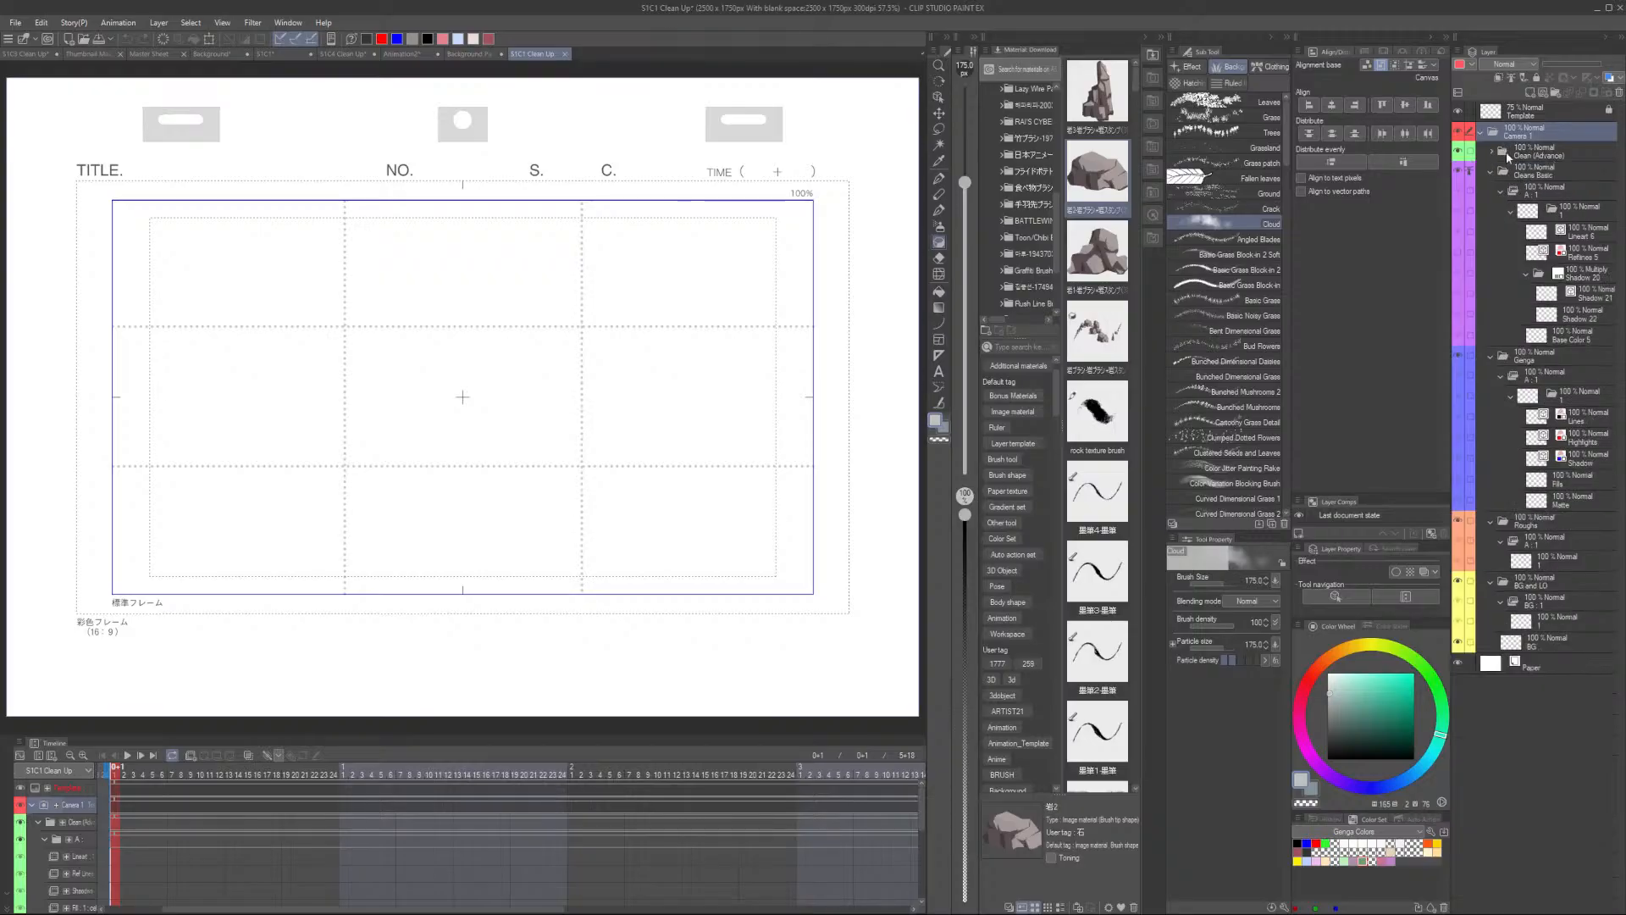
{"action": "left_click", "coordinate": [1492, 172]}
{"action": "left_click", "coordinate": [1492, 190]}
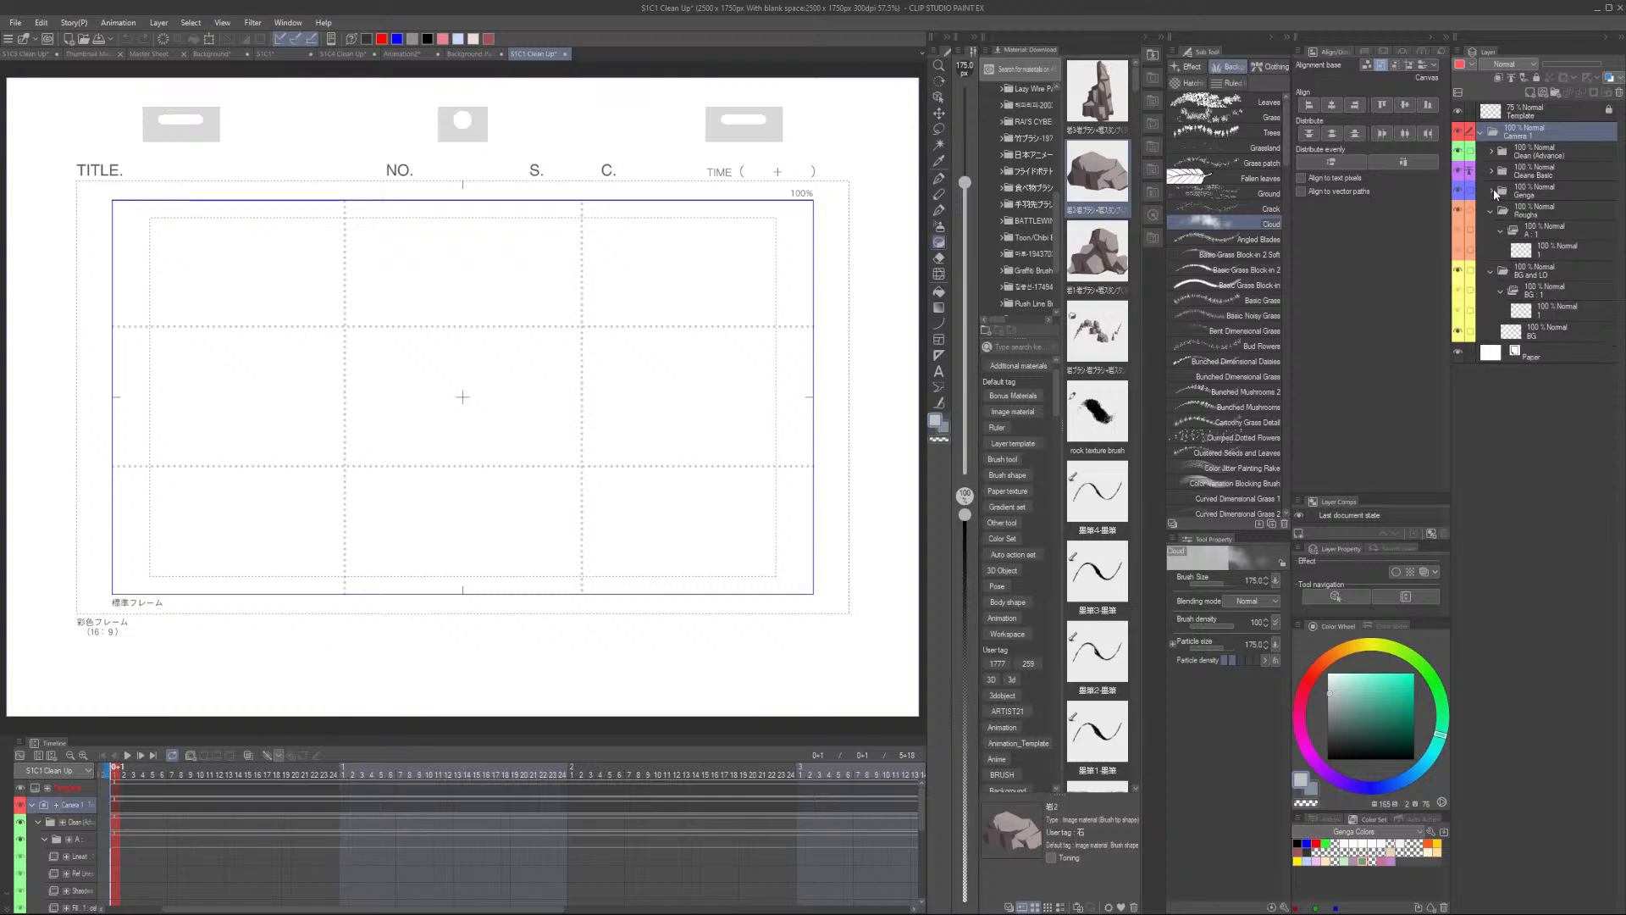
{"action": "left_click", "coordinate": [1557, 188]}
{"action": "left_click", "coordinate": [1546, 169], "text": "shift"}
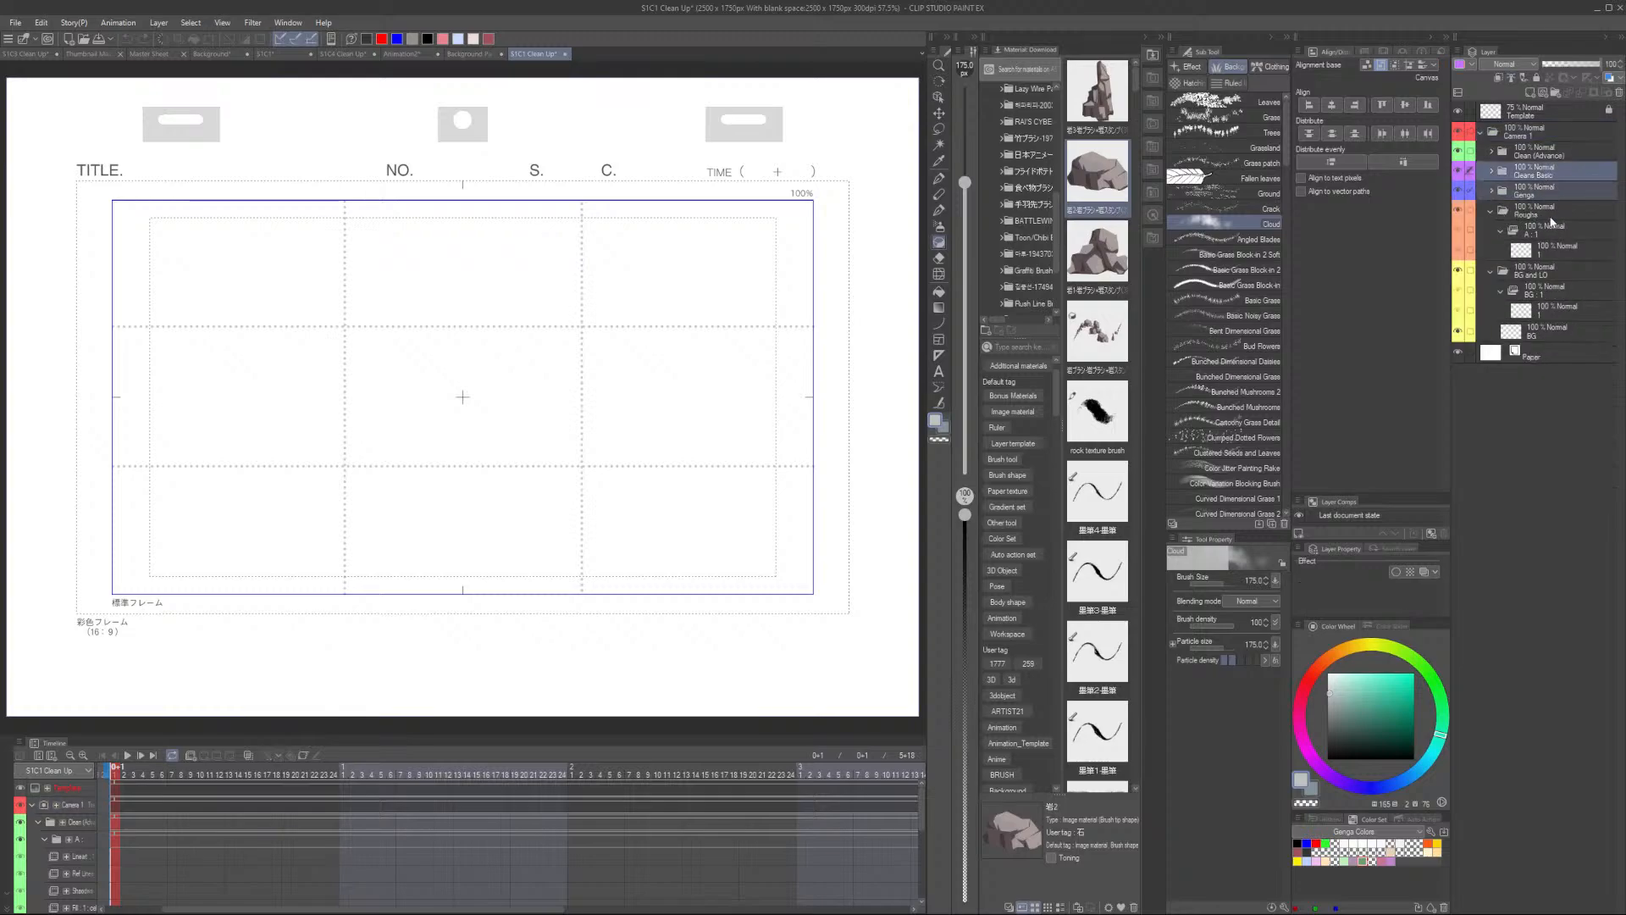
{"action": "left_click", "coordinate": [1550, 271], "text": "shift"}
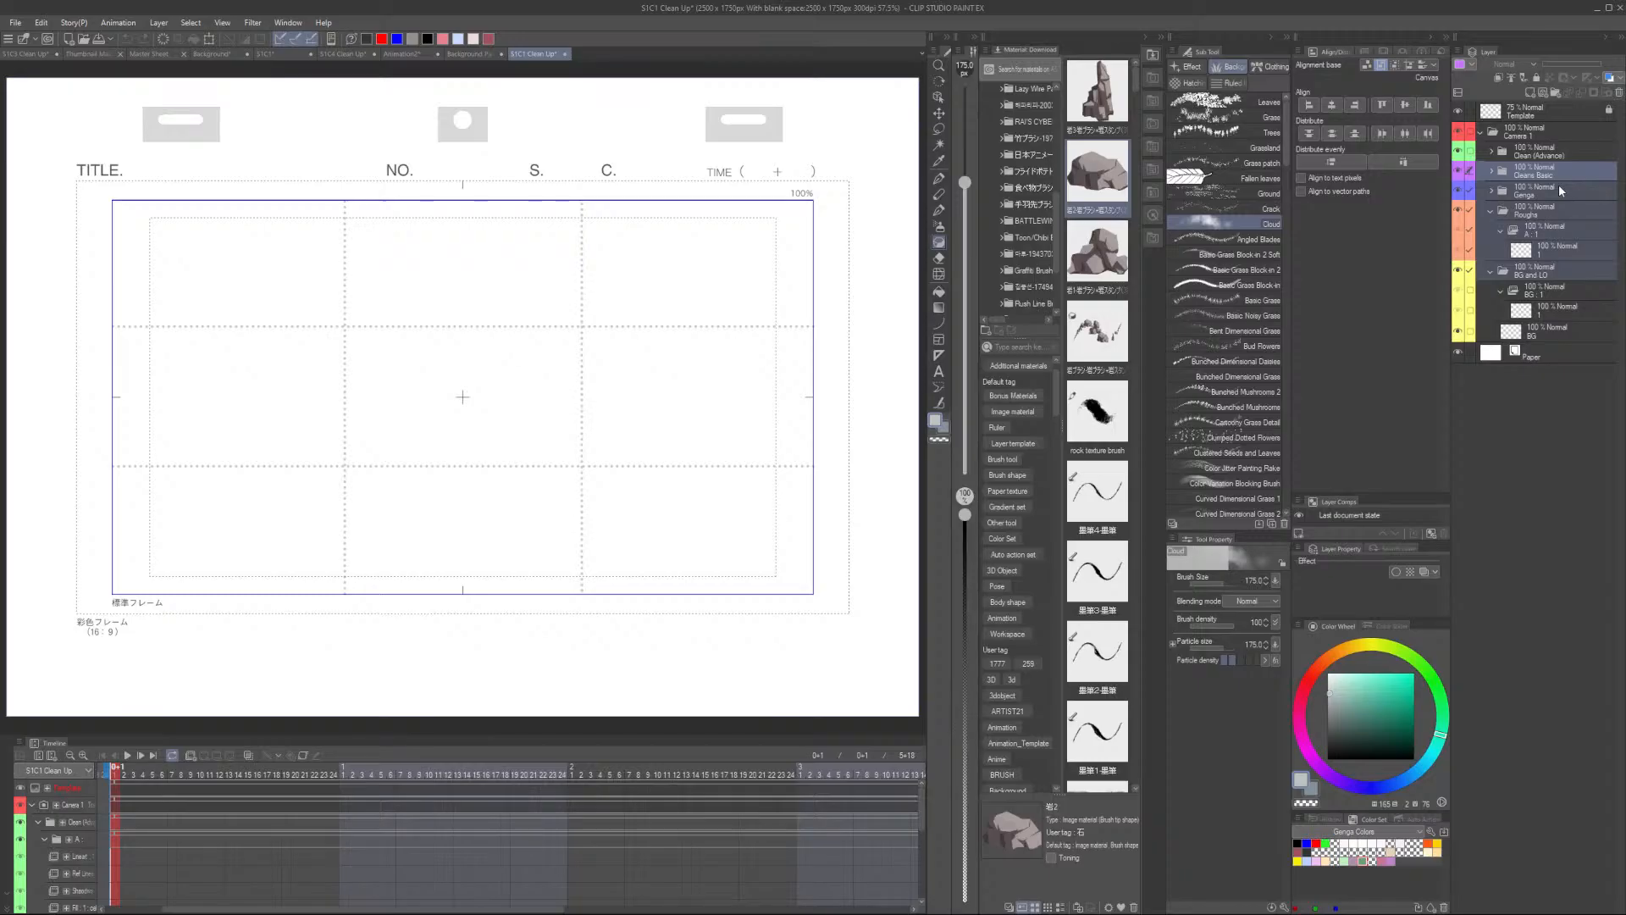
{"action": "left_click", "coordinate": [1542, 134]}
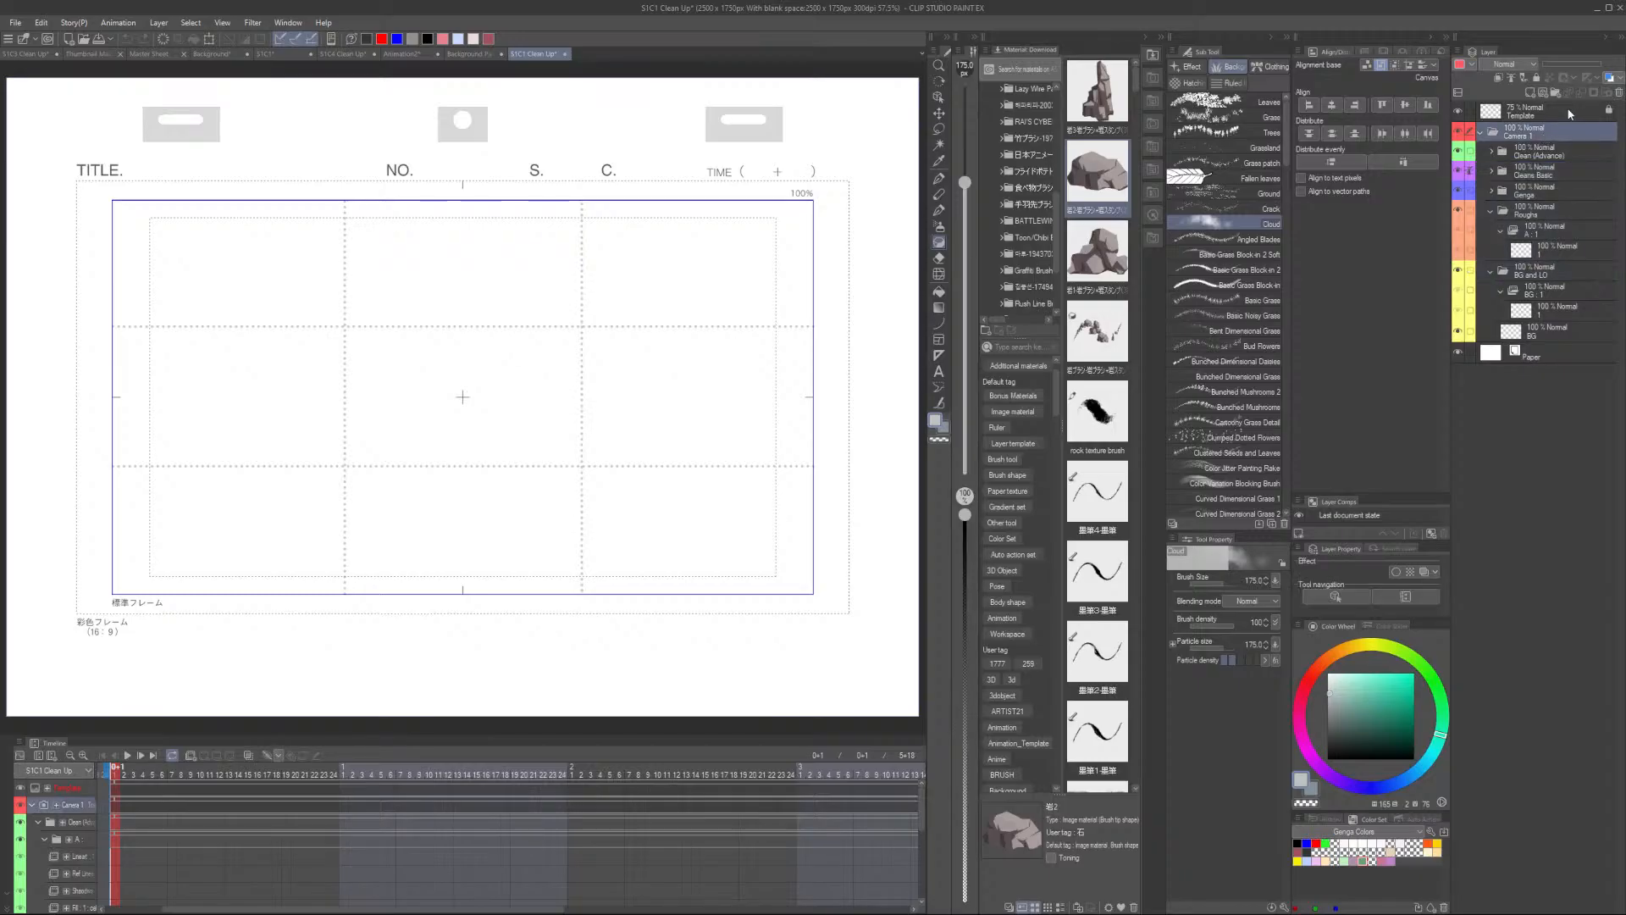
{"action": "left_click", "coordinate": [1619, 93]}
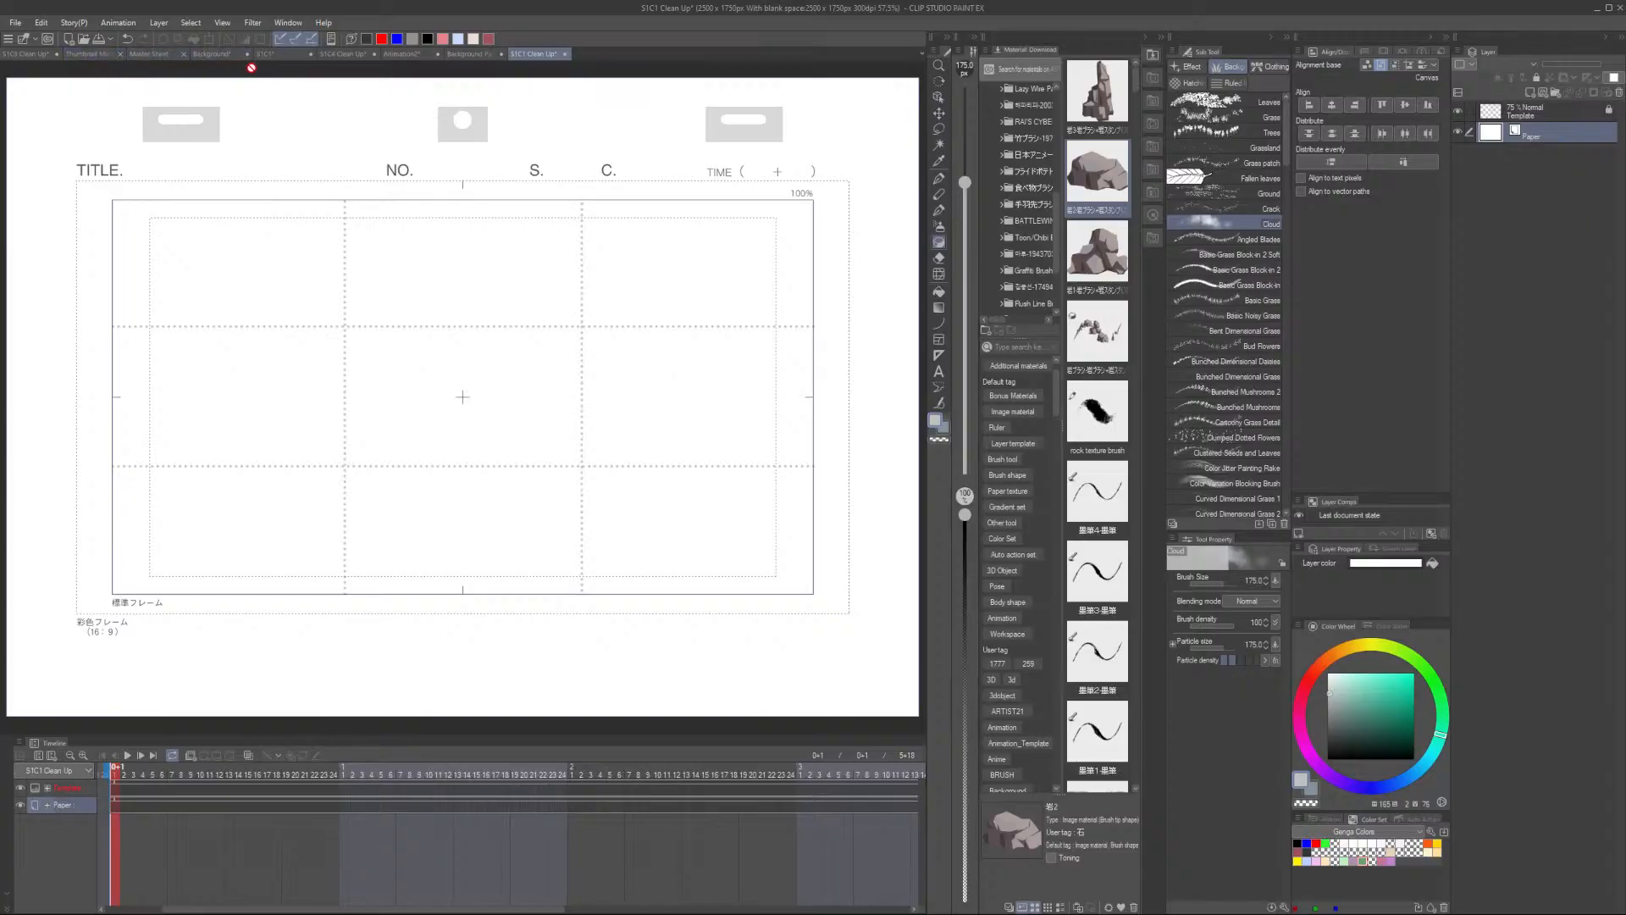
- Select the Camera 1 folder in the S1C1 storyboard file and return to the S1C1 Clean Up file
{"action": "left_click", "coordinate": [282, 54]}
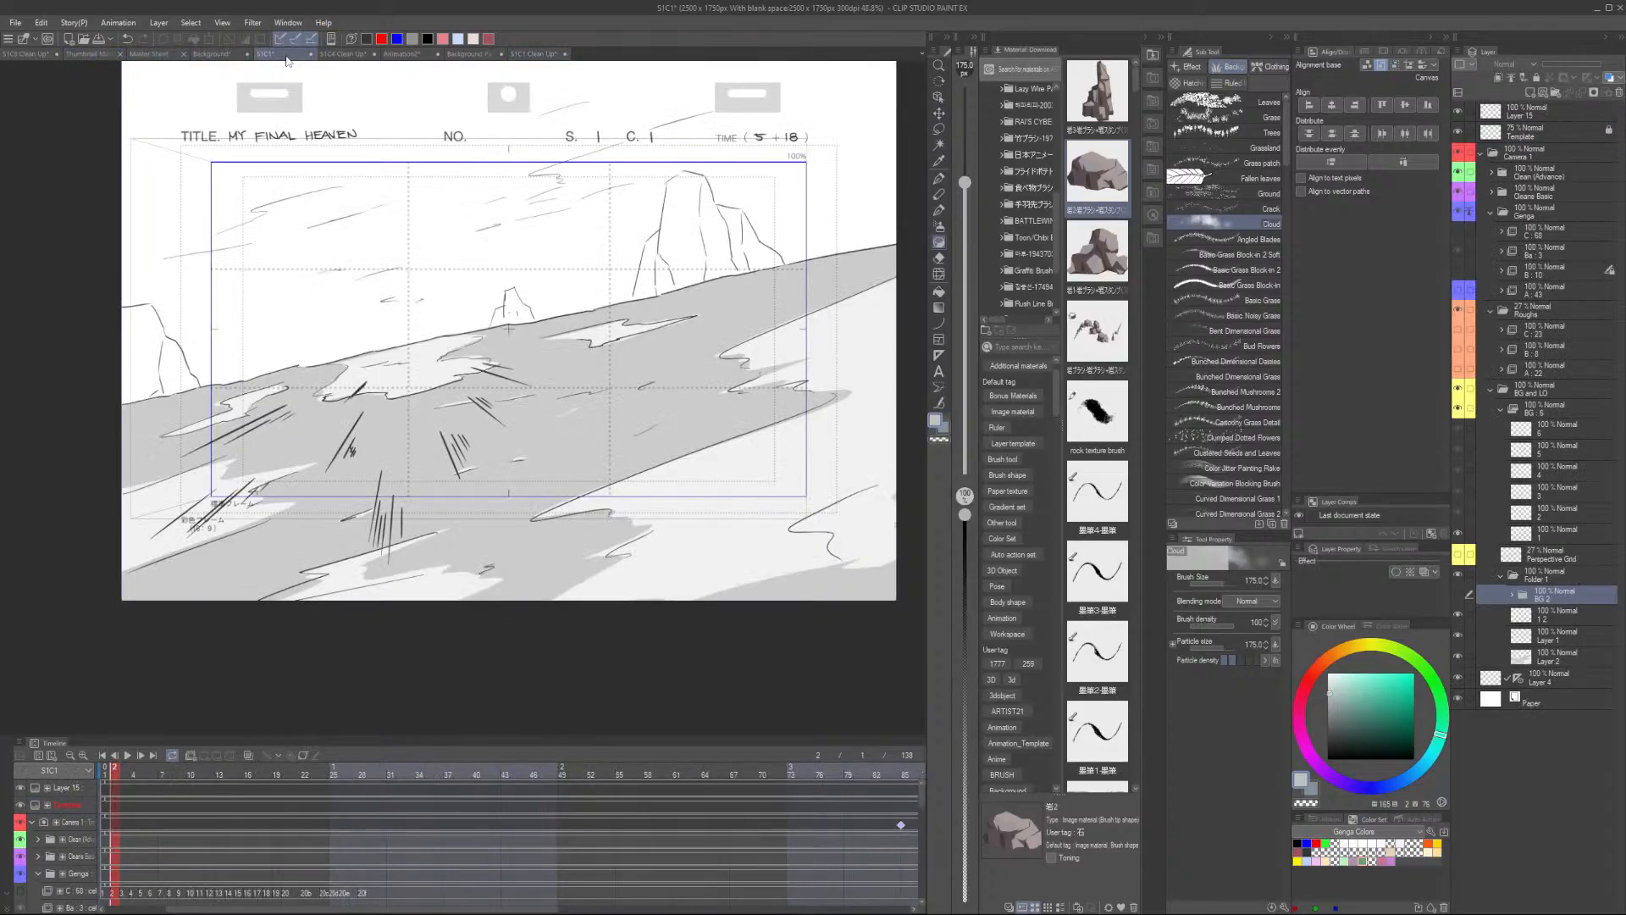
{"action": "left_click", "coordinate": [1546, 151]}
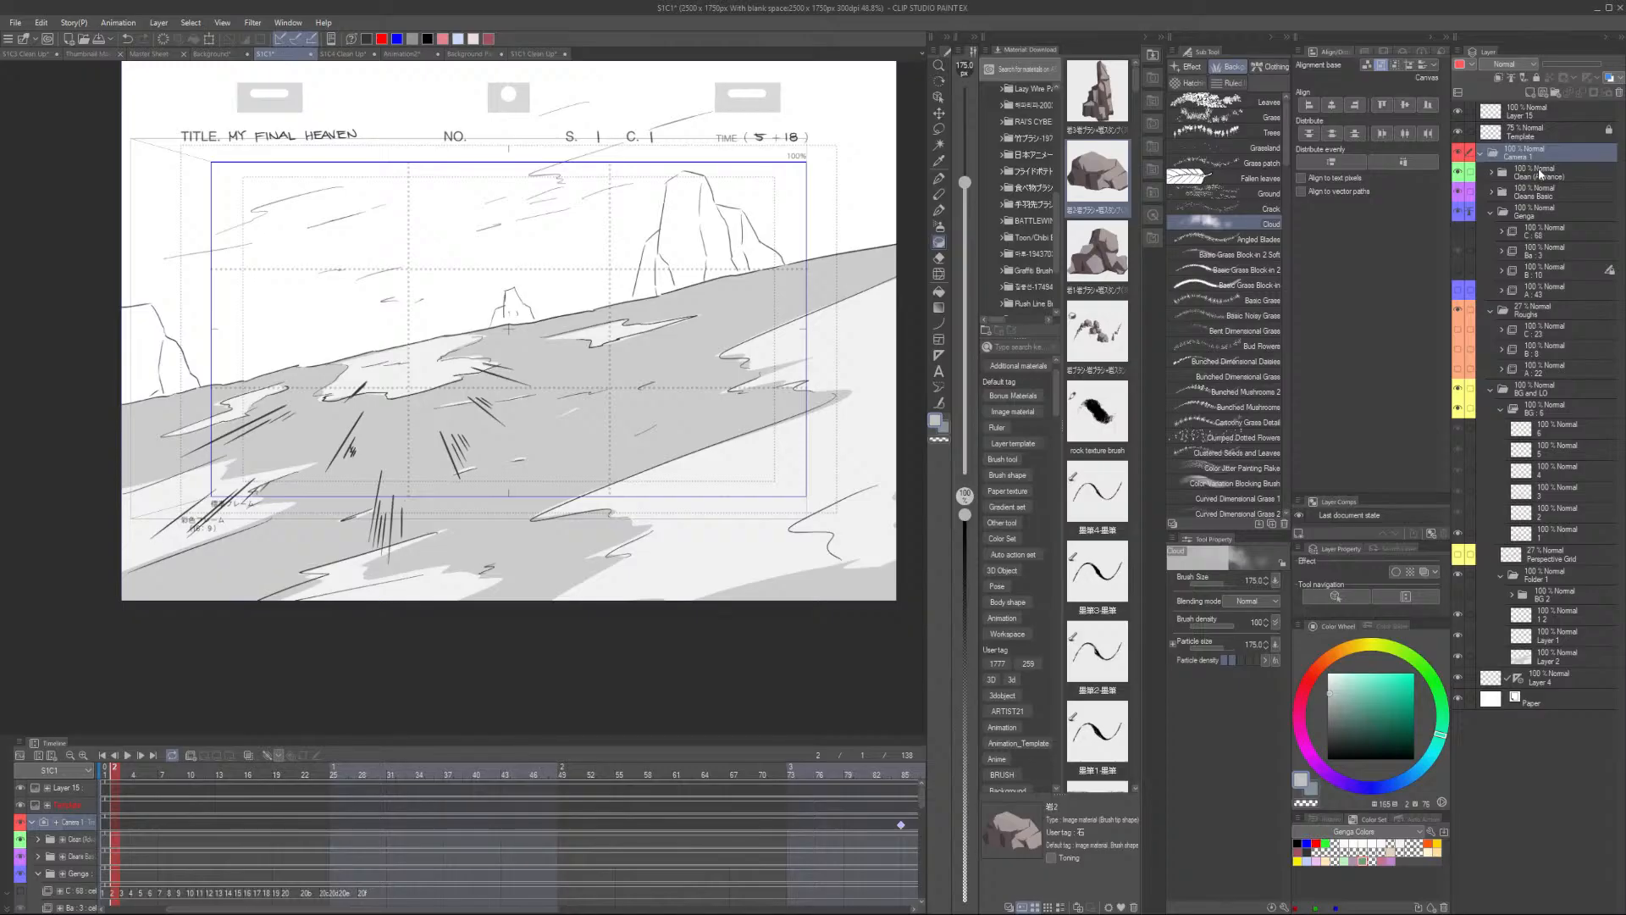
{"action": "left_click", "coordinate": [1565, 149]}
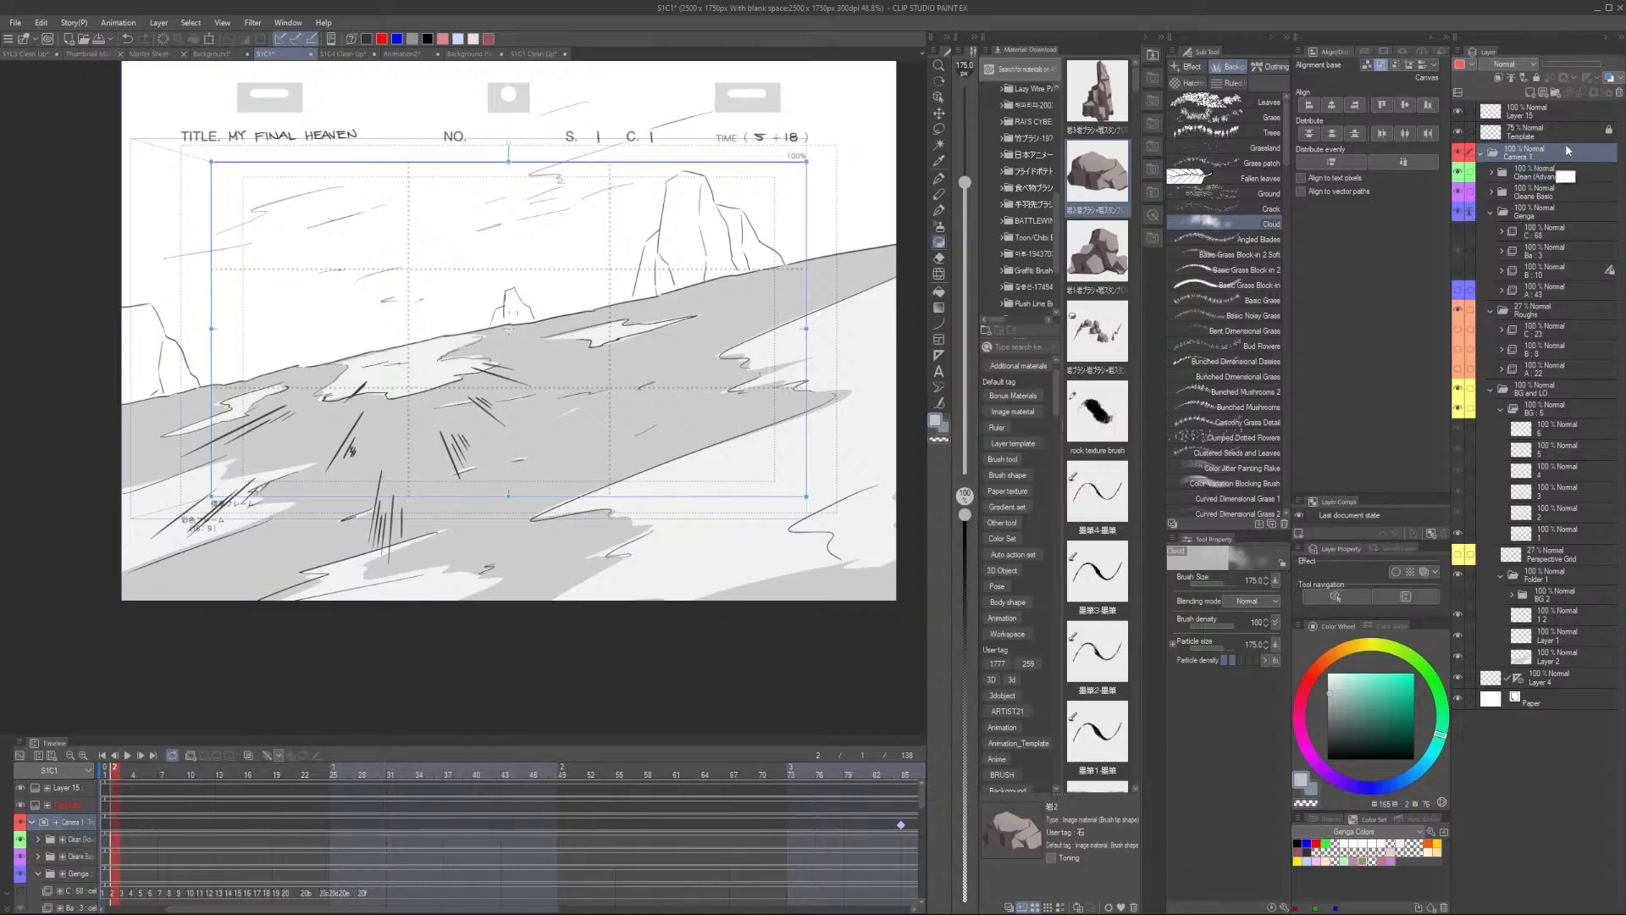
{"action": "left_click", "coordinate": [535, 54]}
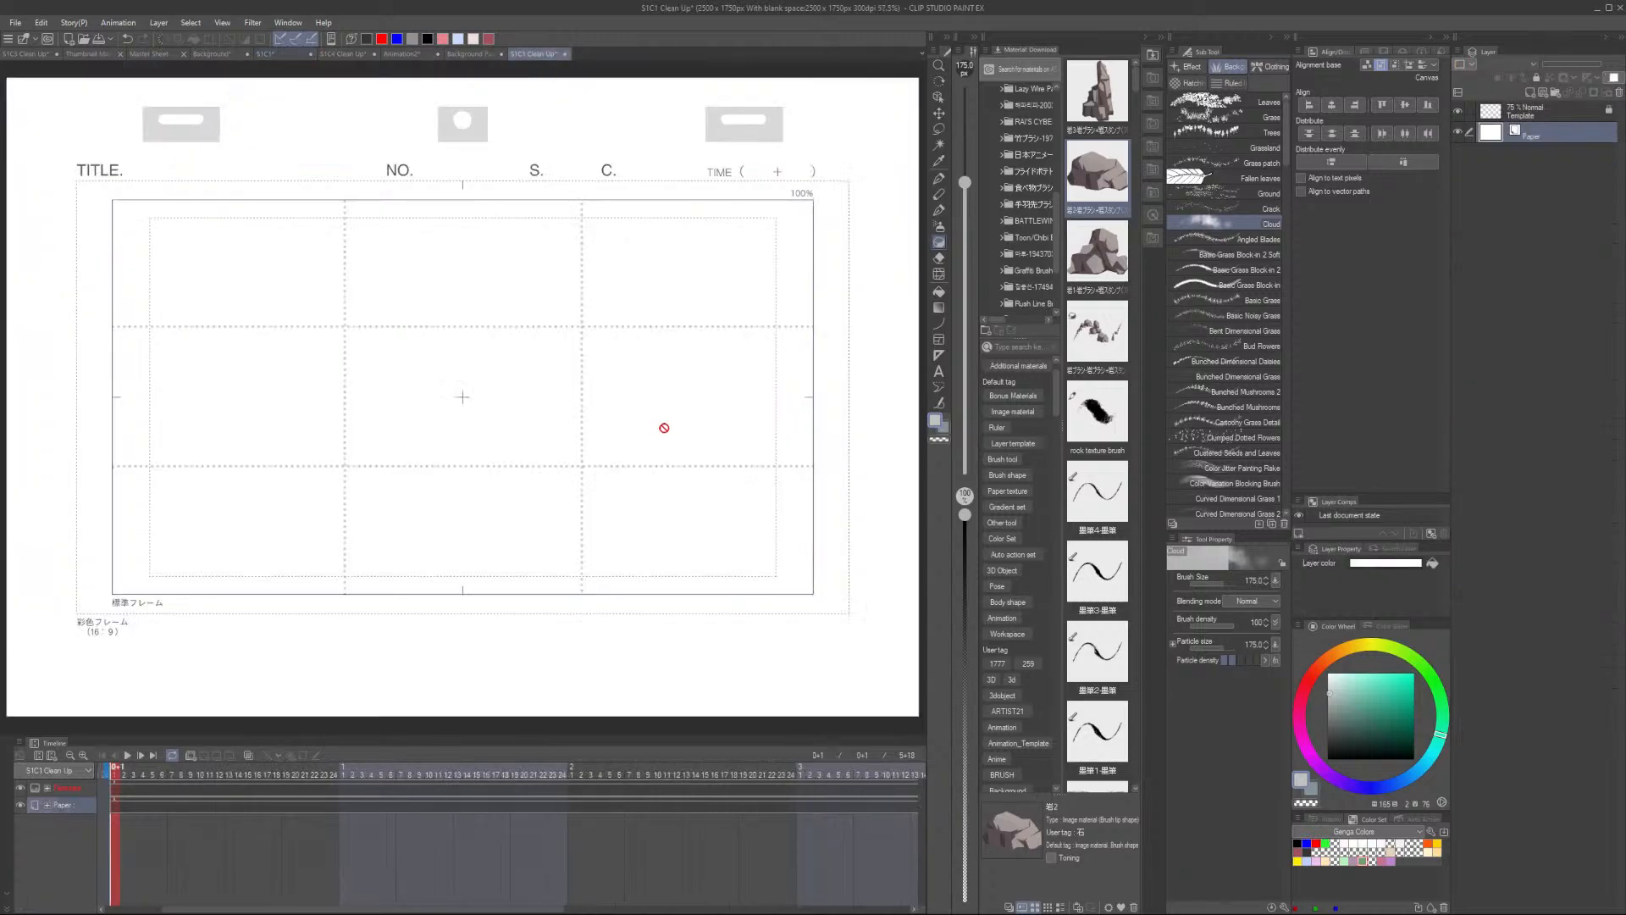
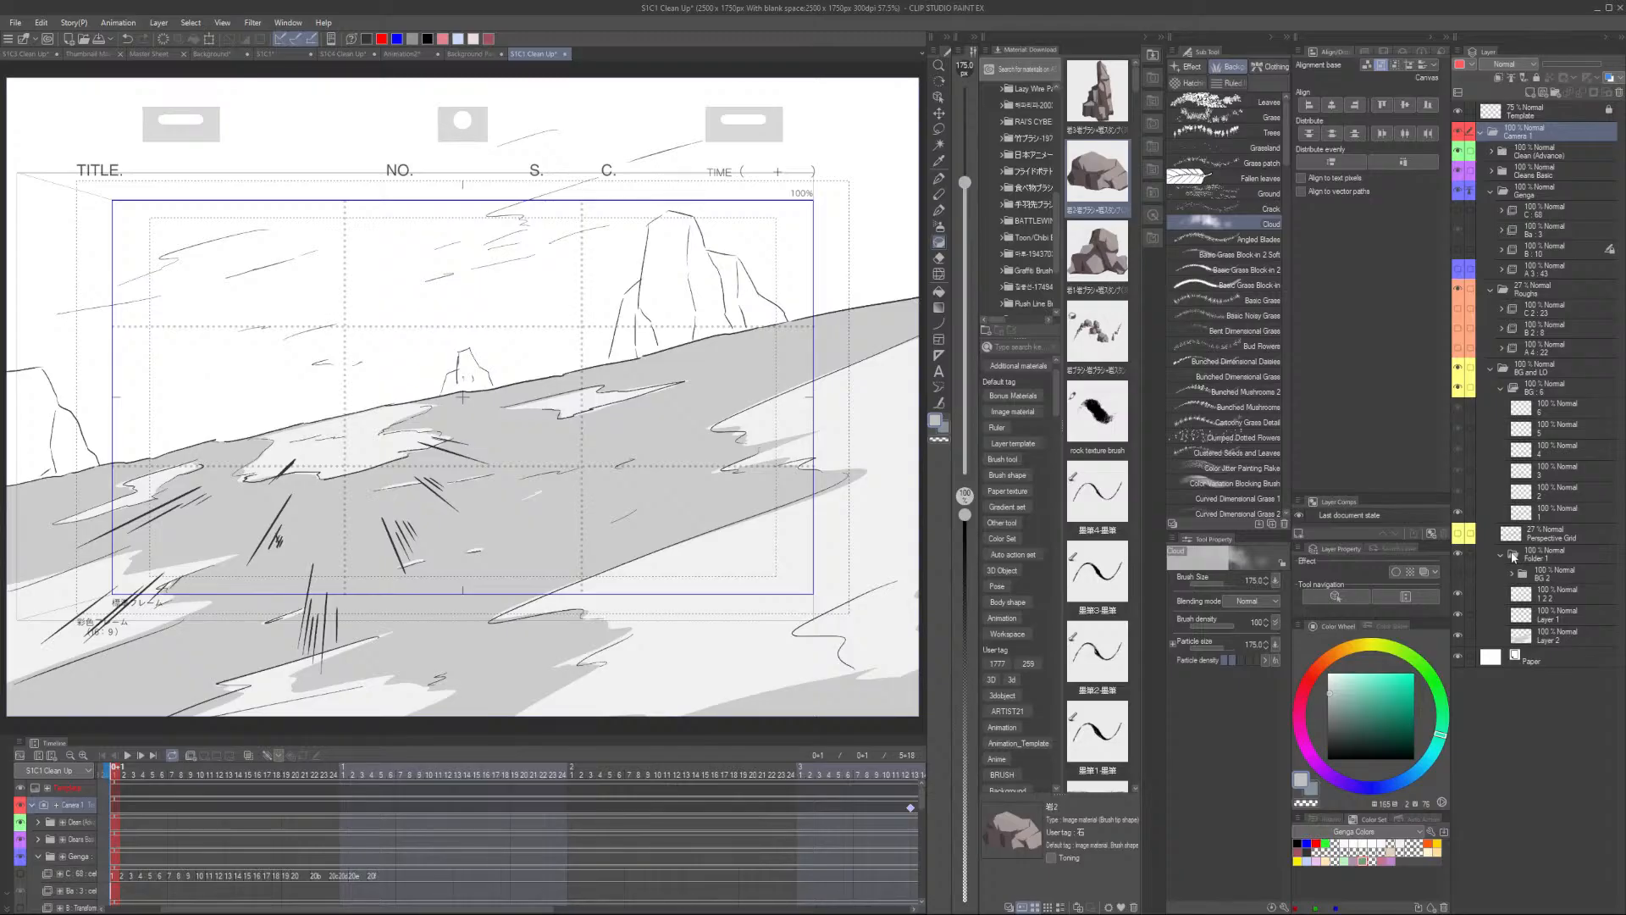
{"action": "left_click", "coordinate": [1545, 151]}
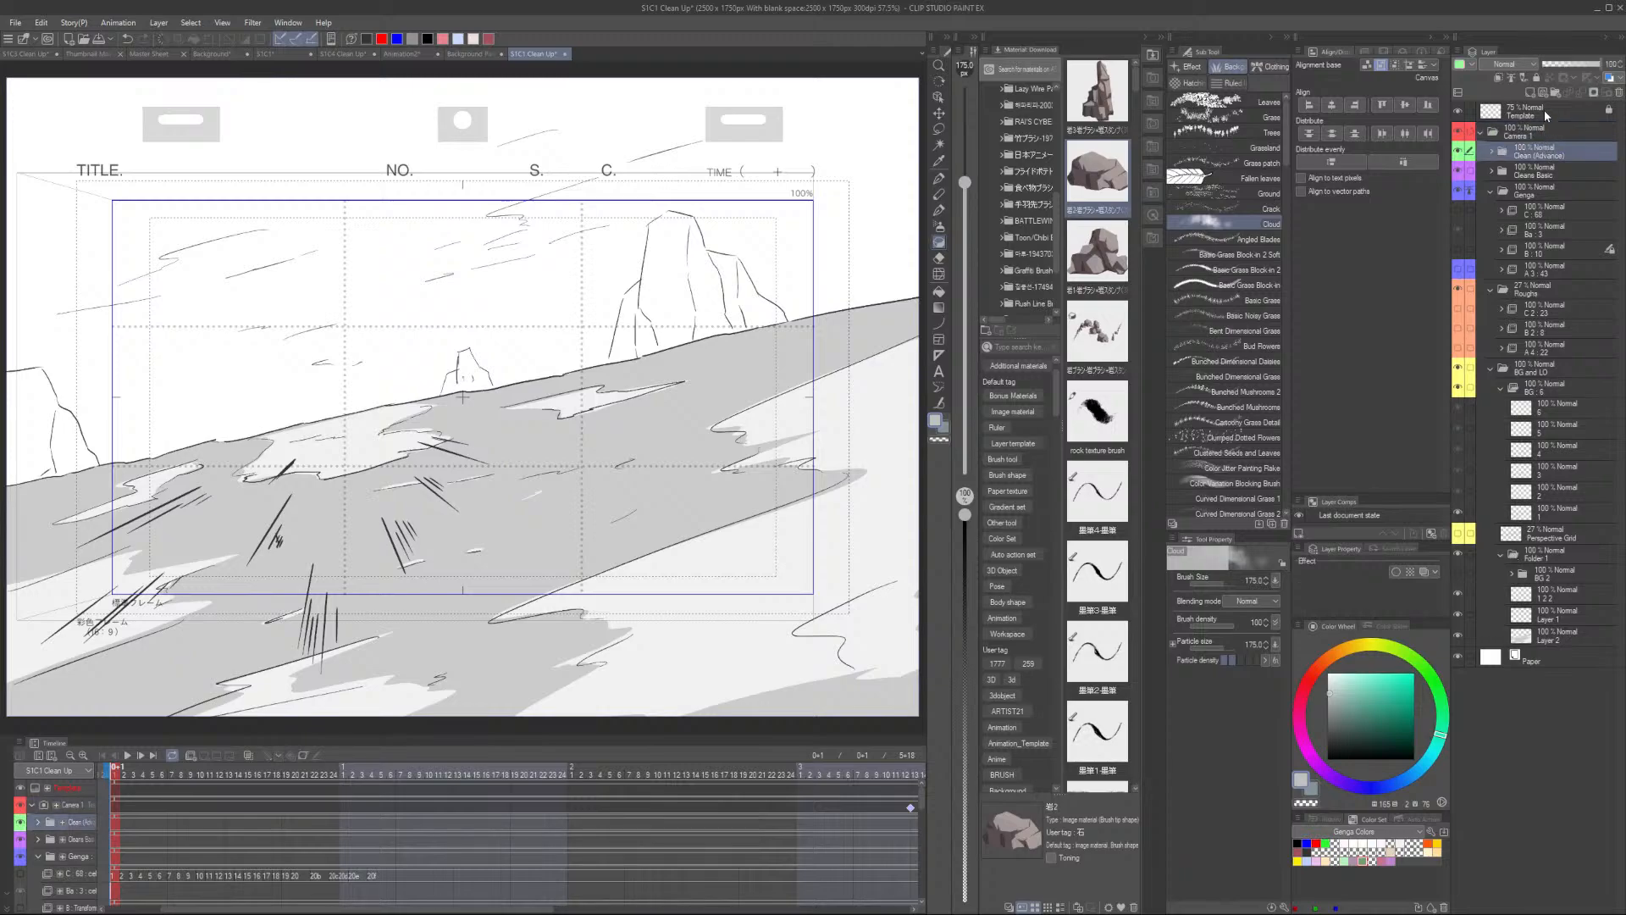
{"action": "left_click", "coordinate": [1562, 574]}
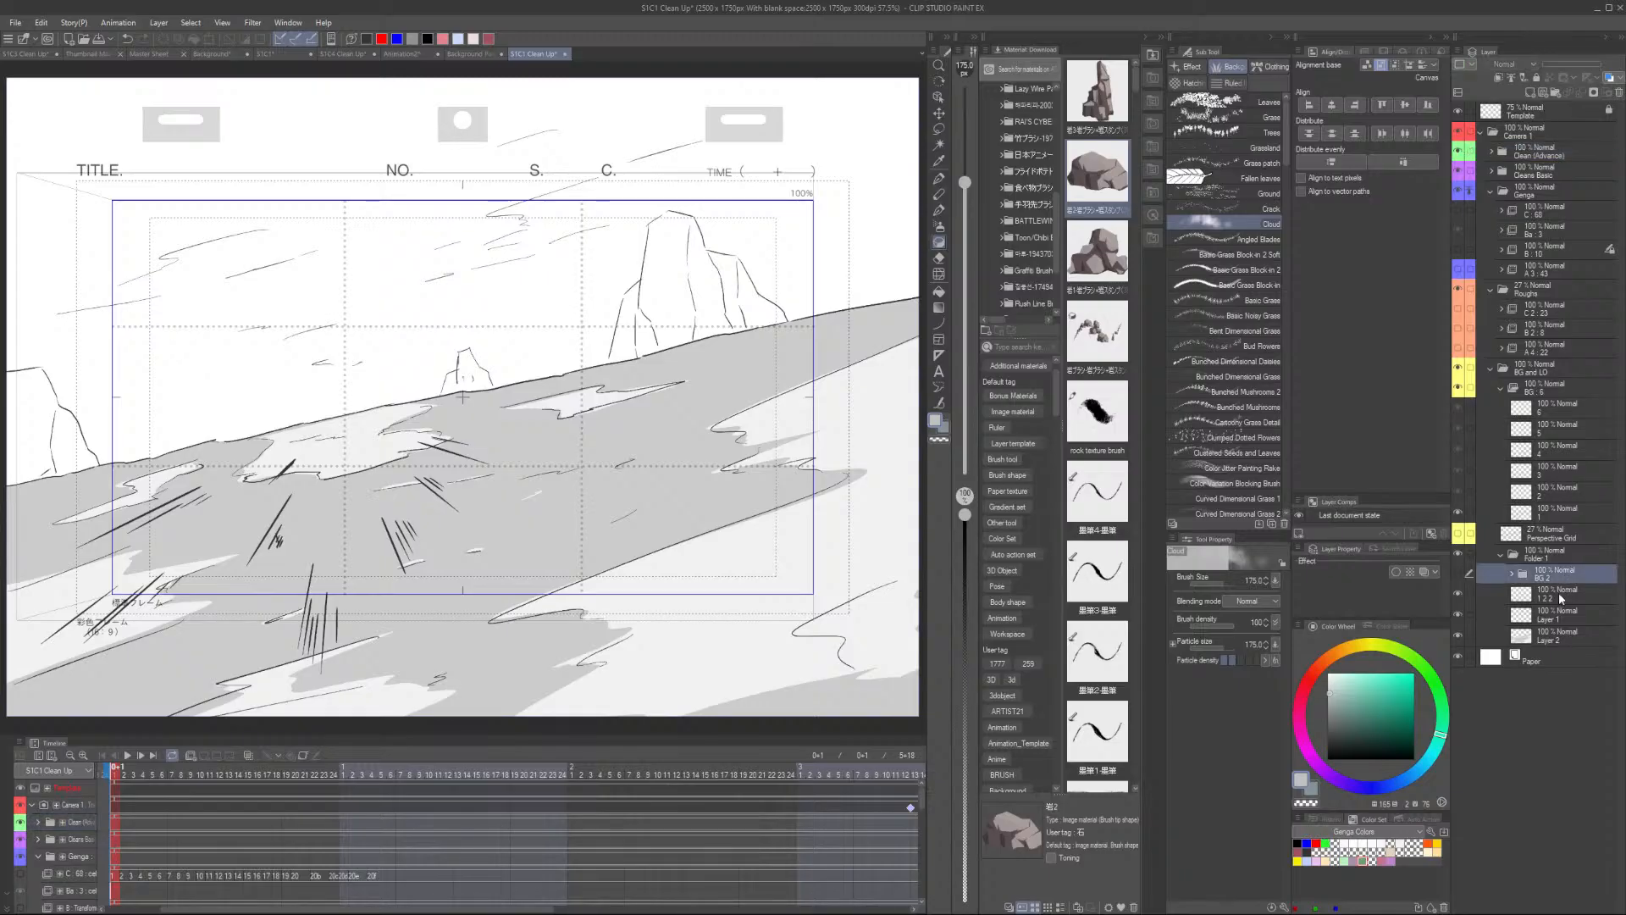
{"action": "left_click", "coordinate": [1558, 592]}
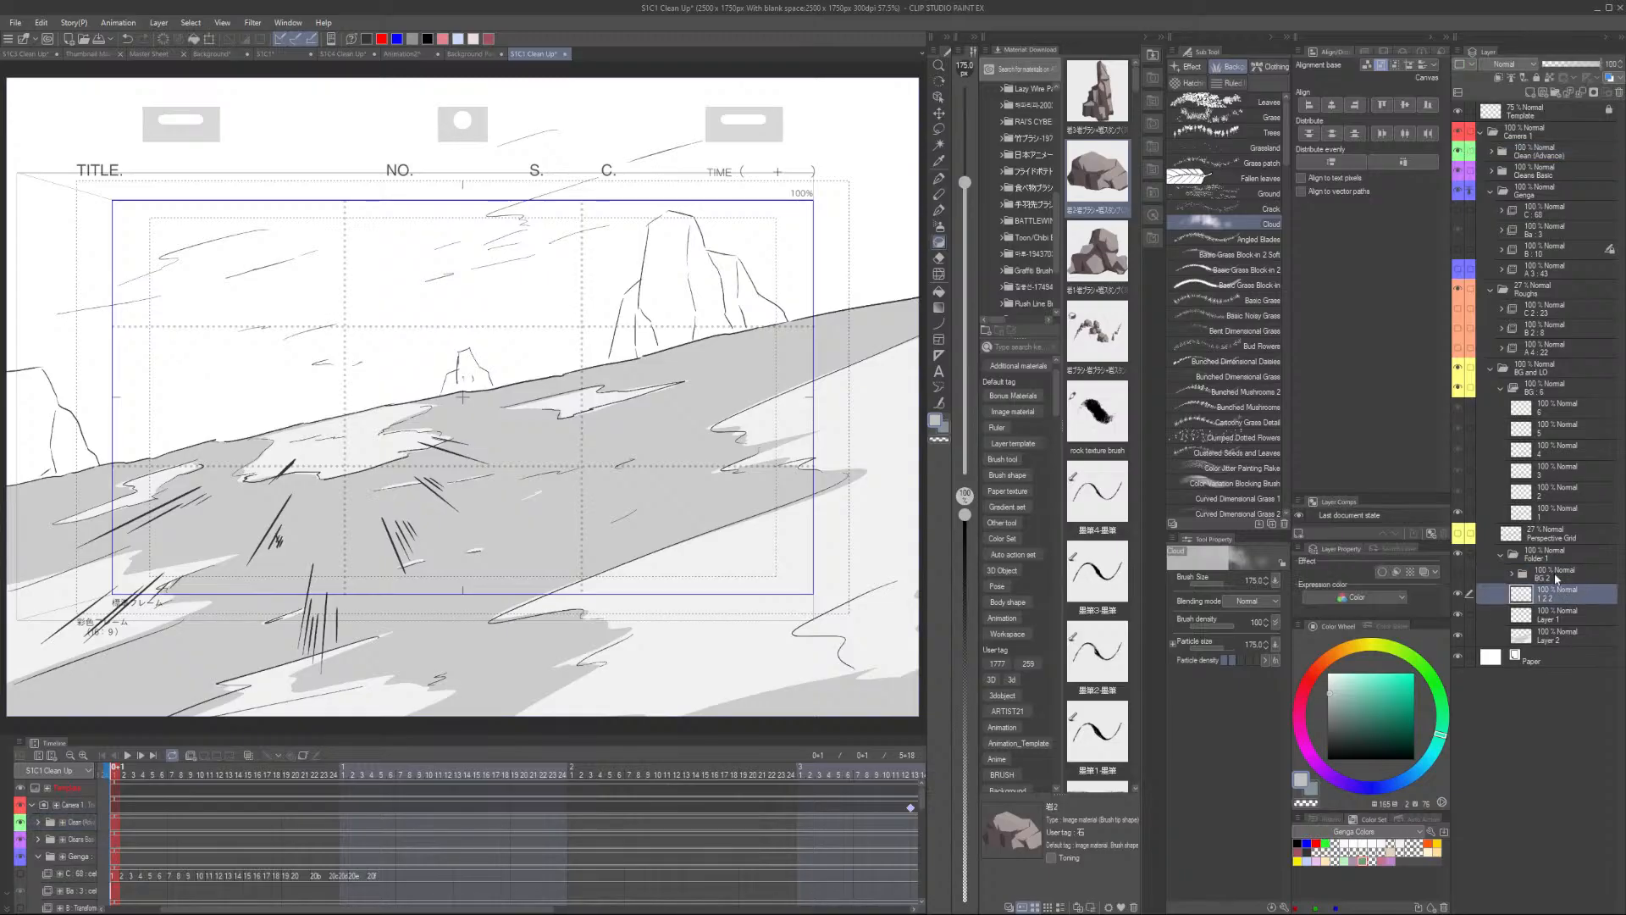
- In the Background Painting document, duplicate the background folder and merge the copy into a single Background 2 layer
{"action": "left_click", "coordinate": [473, 55]}
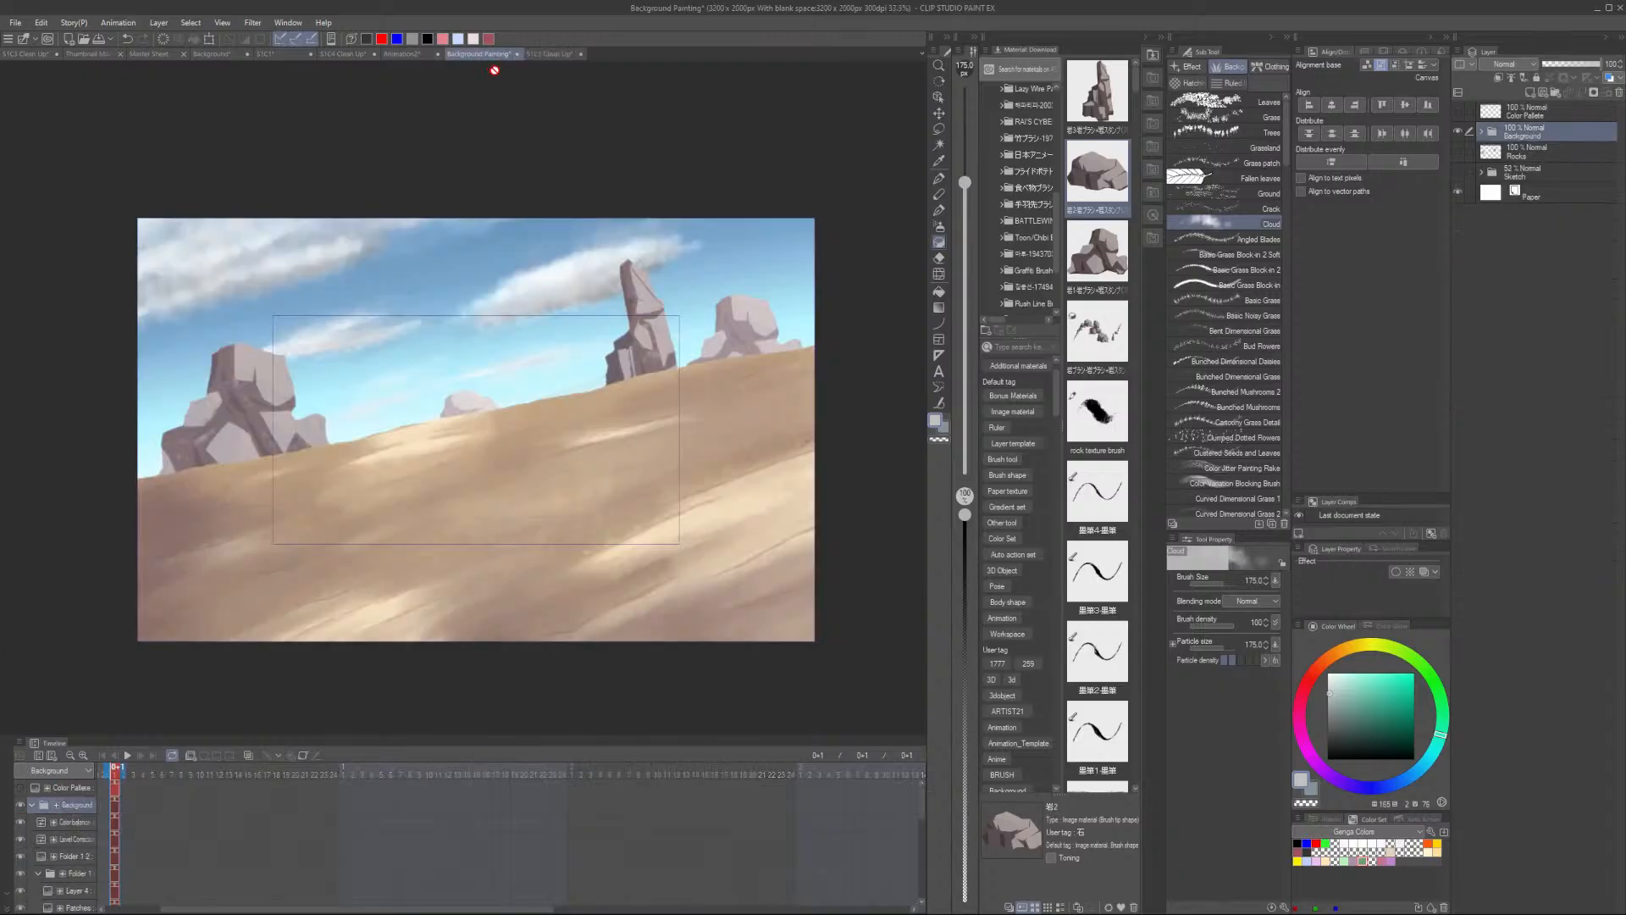
{"action": "left_click", "coordinate": [545, 53]}
{"action": "left_click", "coordinate": [470, 55]}
{"action": "left_click", "coordinate": [550, 55]}
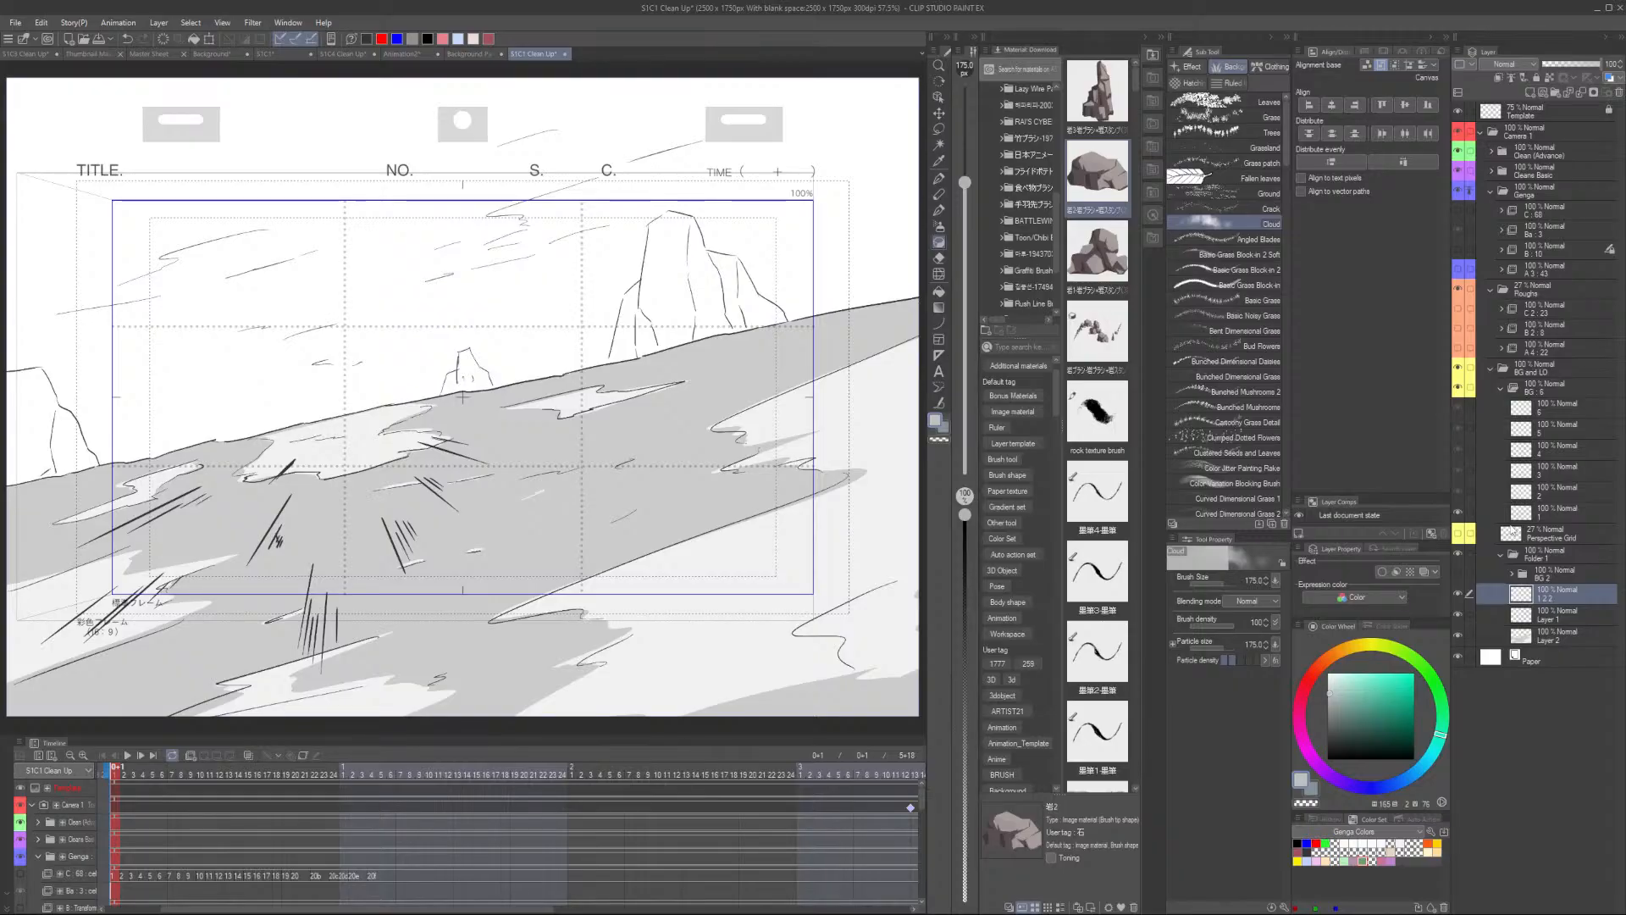
{"action": "left_click", "coordinate": [486, 55]}
{"action": "right_click", "coordinate": [1541, 132]}
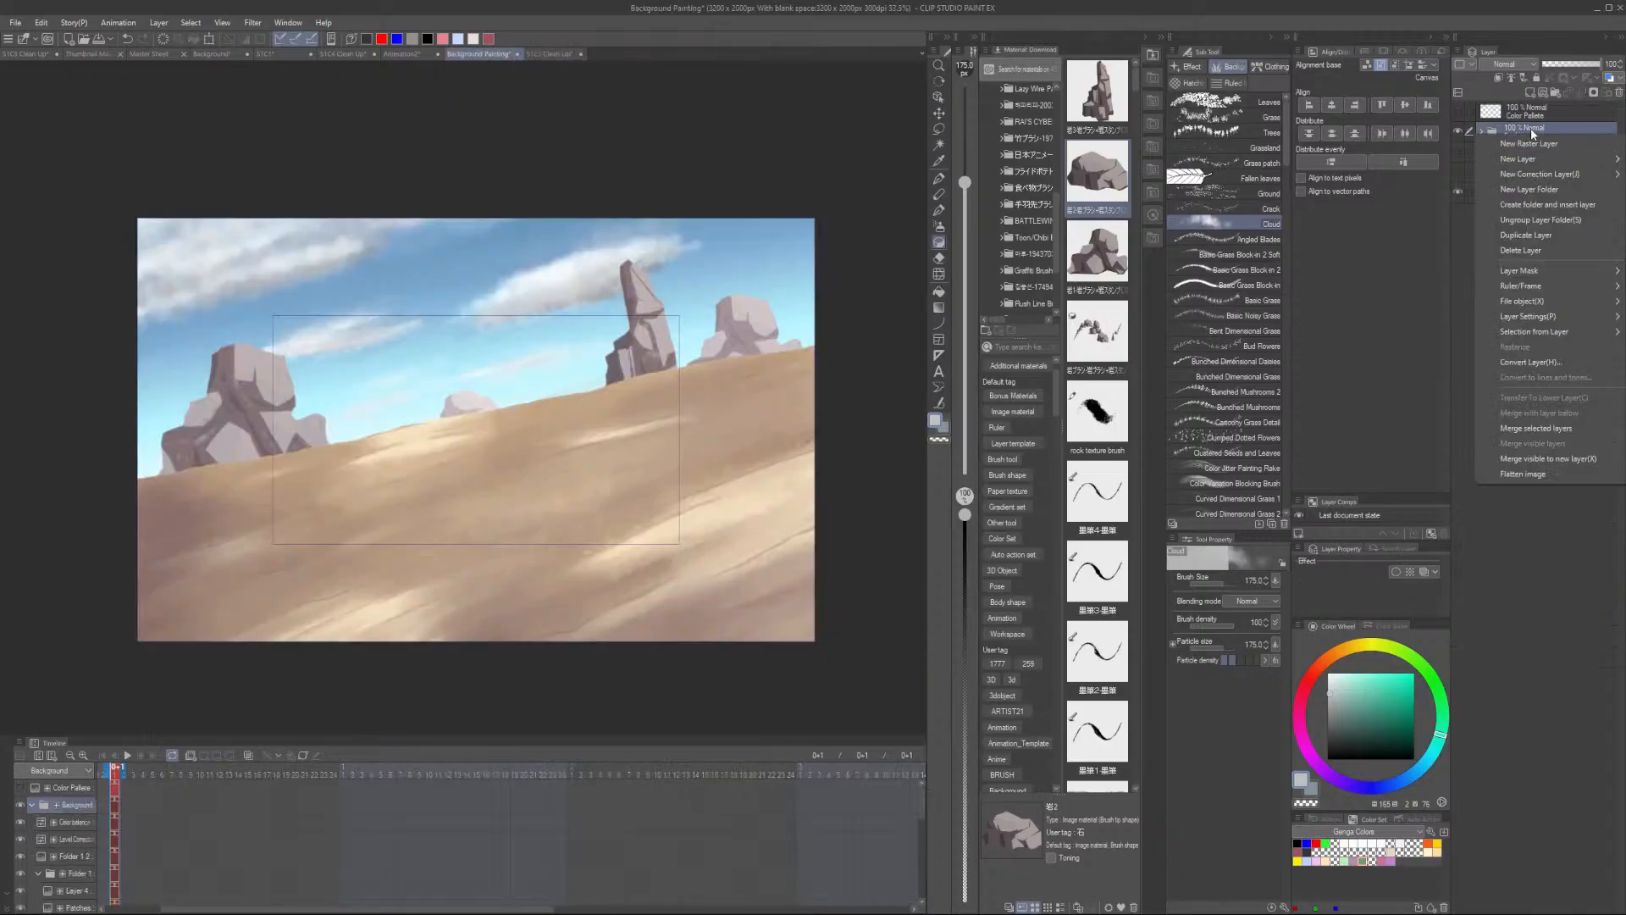
{"action": "left_click", "coordinate": [1535, 130]}
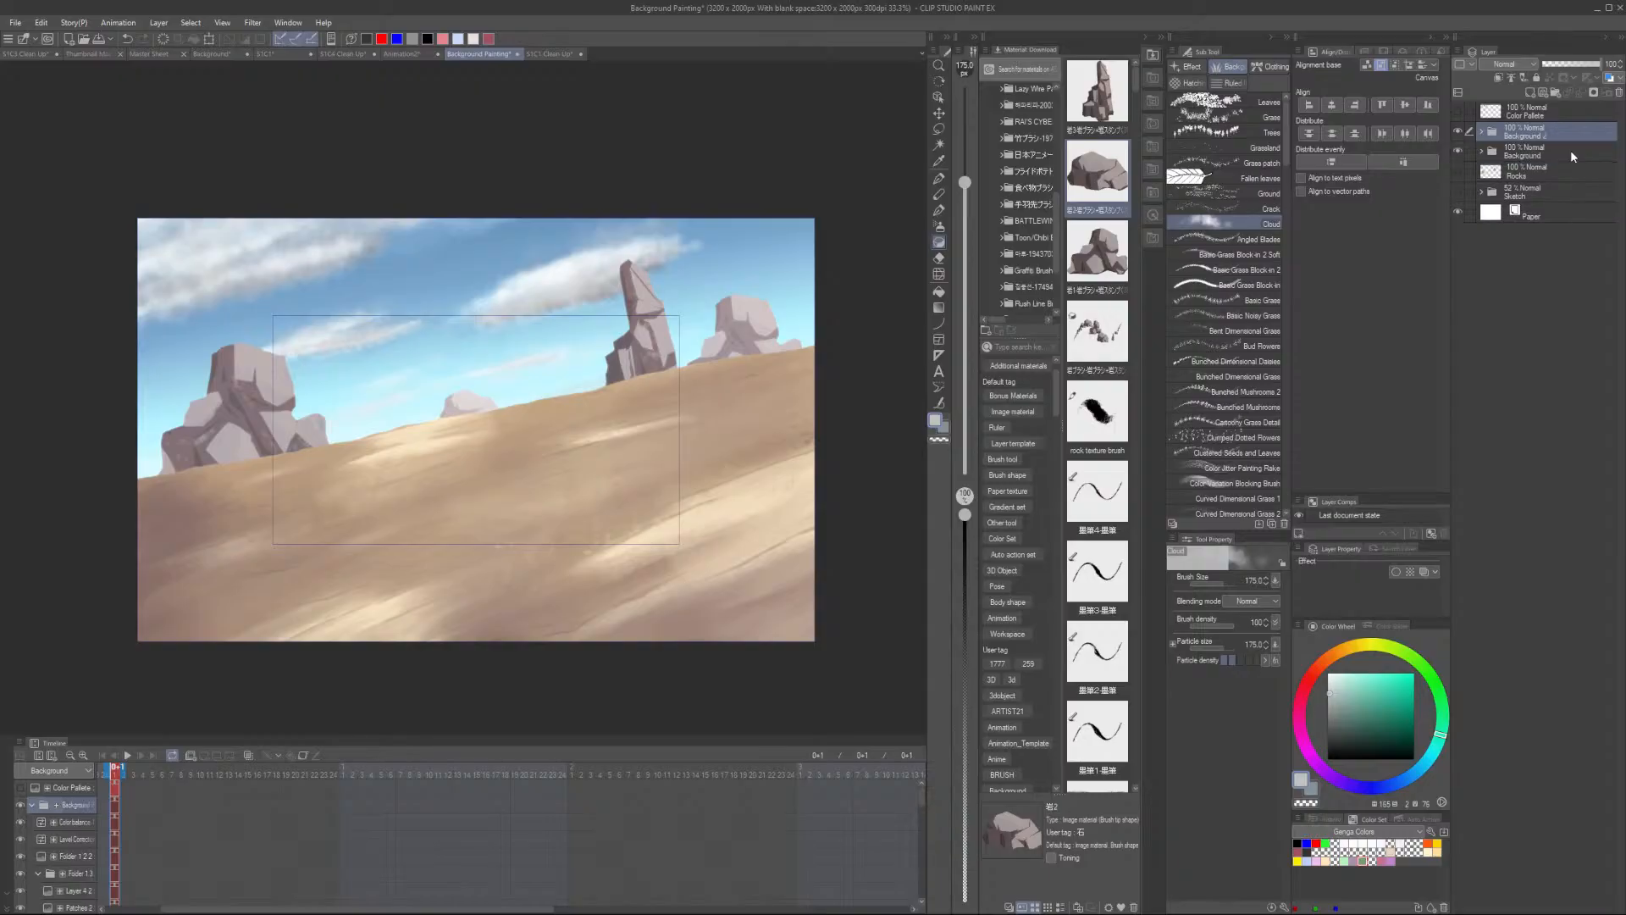
{"action": "right_click", "coordinate": [1568, 132]}
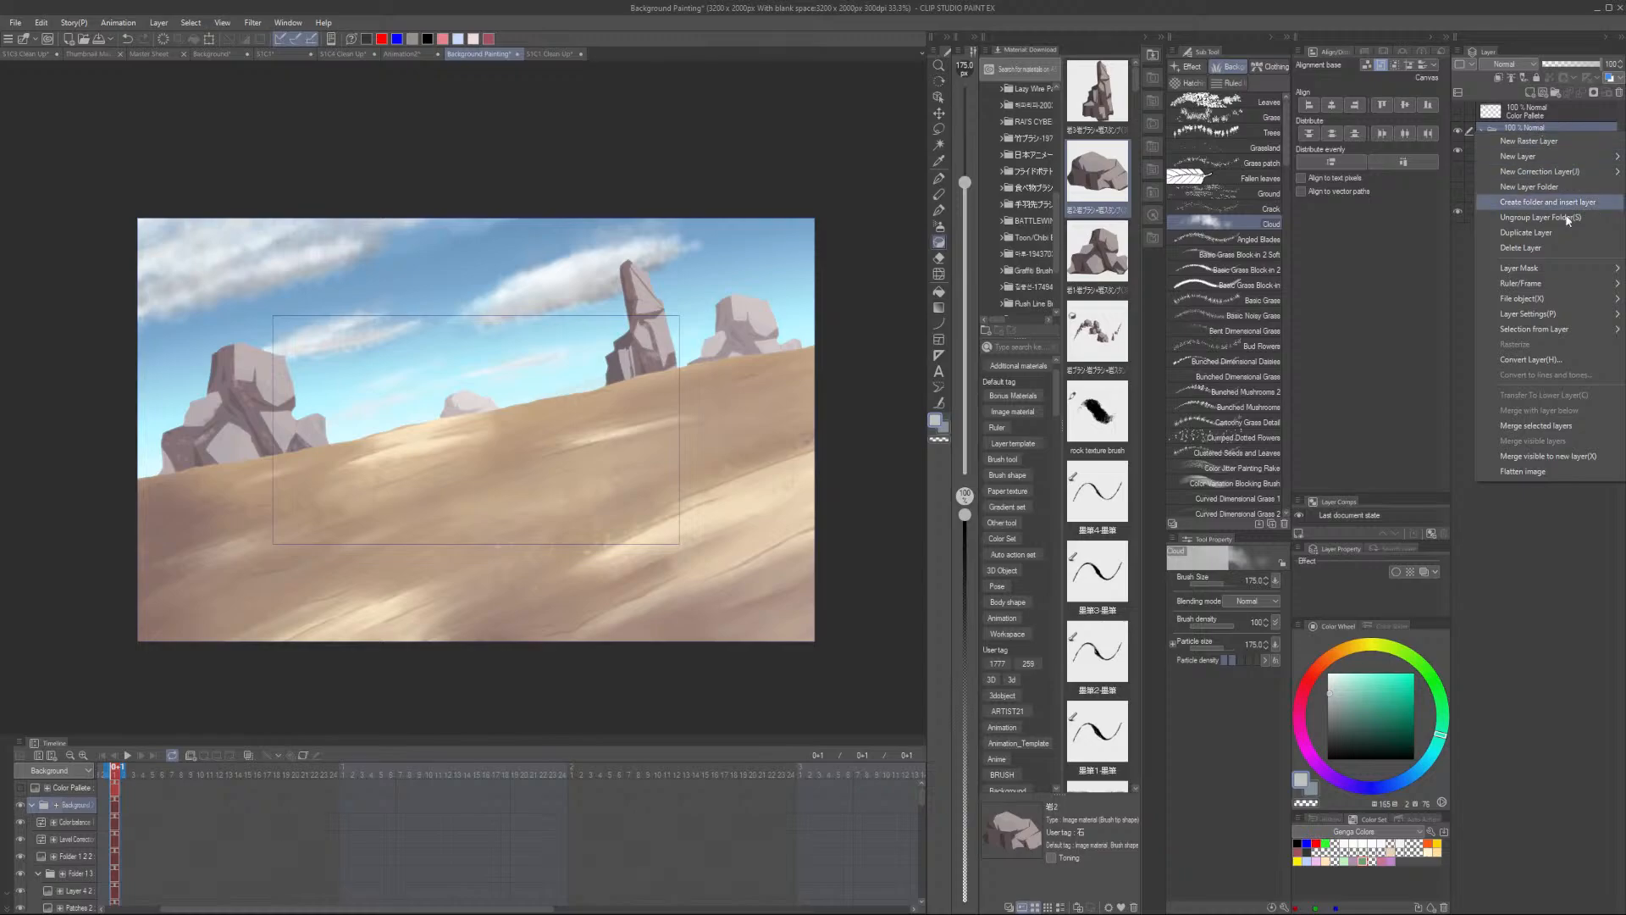
{"action": "left_click", "coordinate": [1561, 427]}
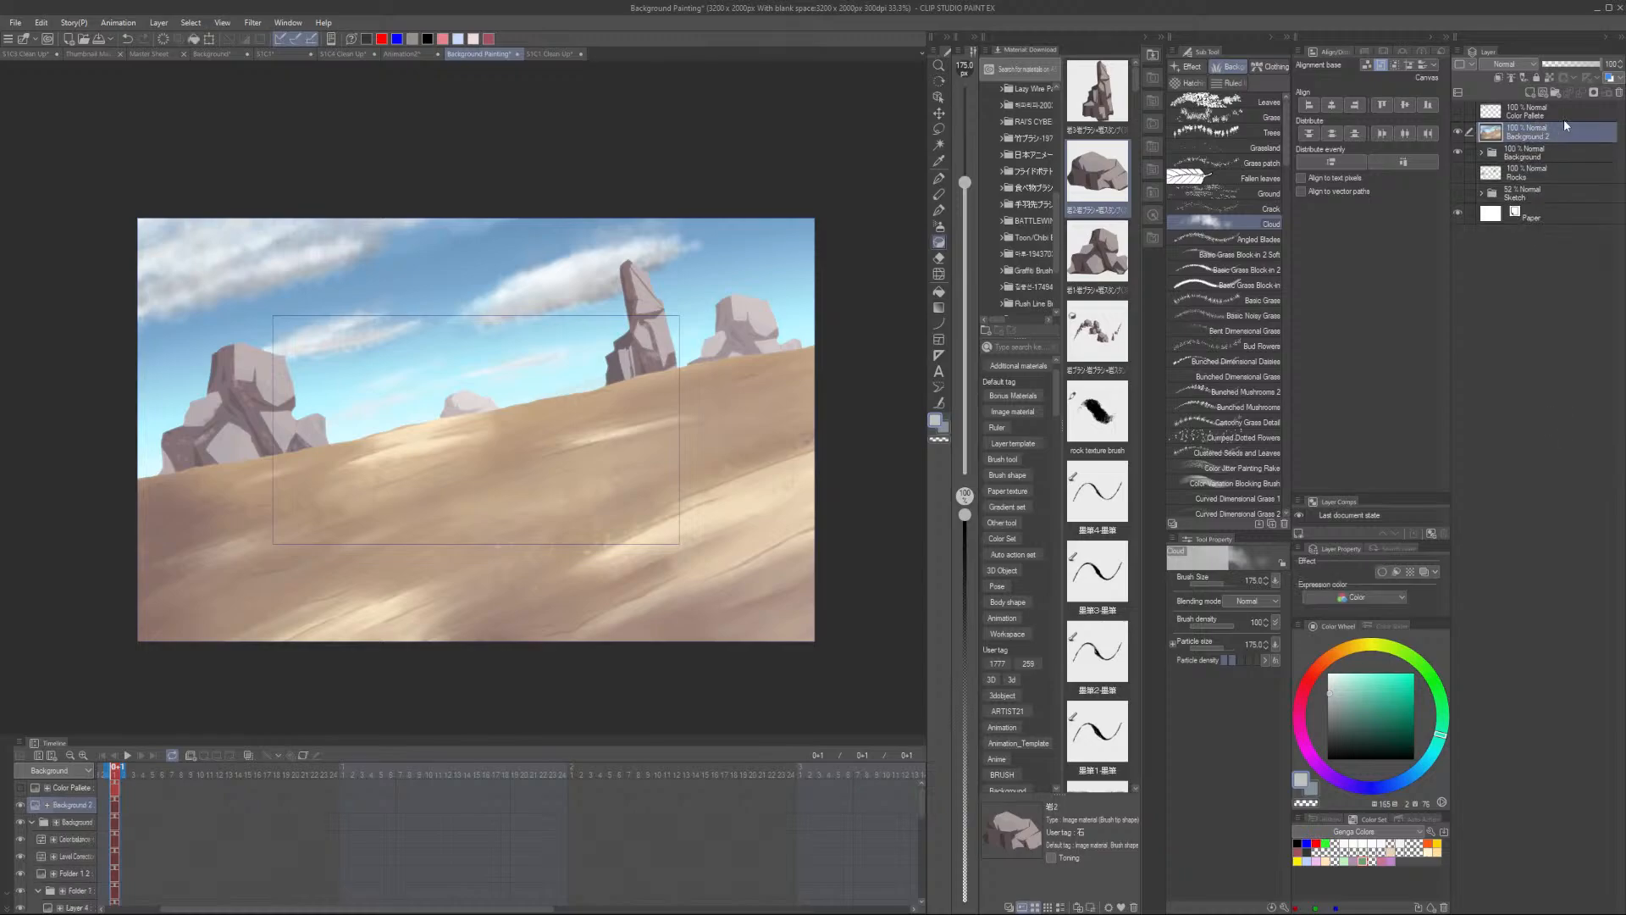
- Return to the clean-up document and paste the merged background into Folder 1 above BG 2
{"action": "left_click", "coordinate": [547, 56]}
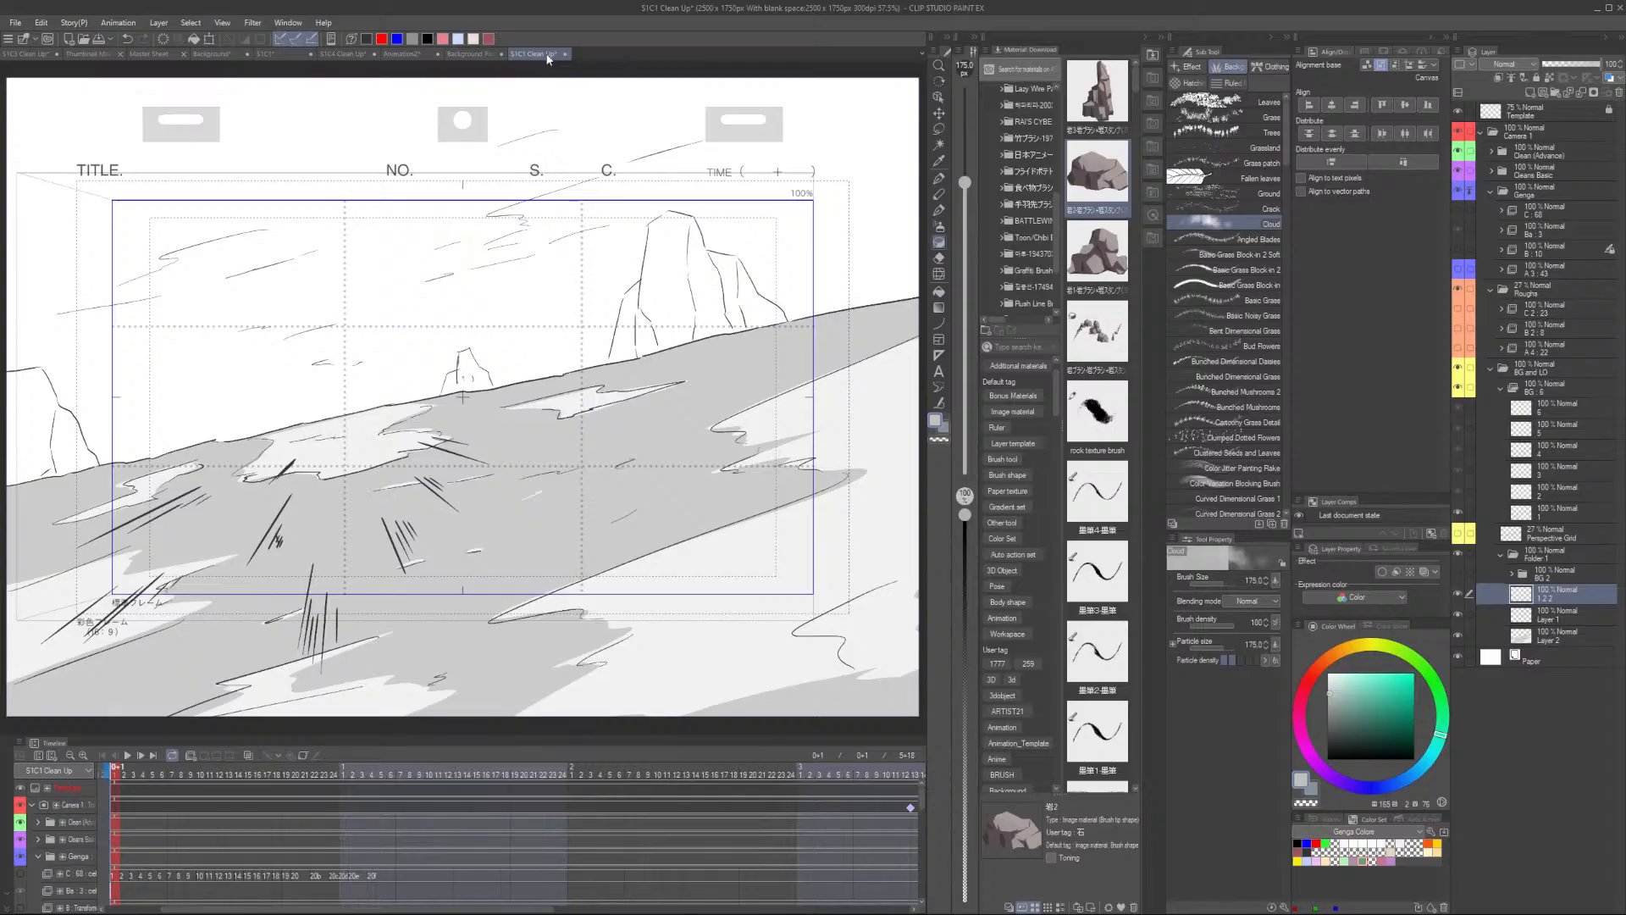
{"action": "left_click", "coordinate": [1555, 577]}
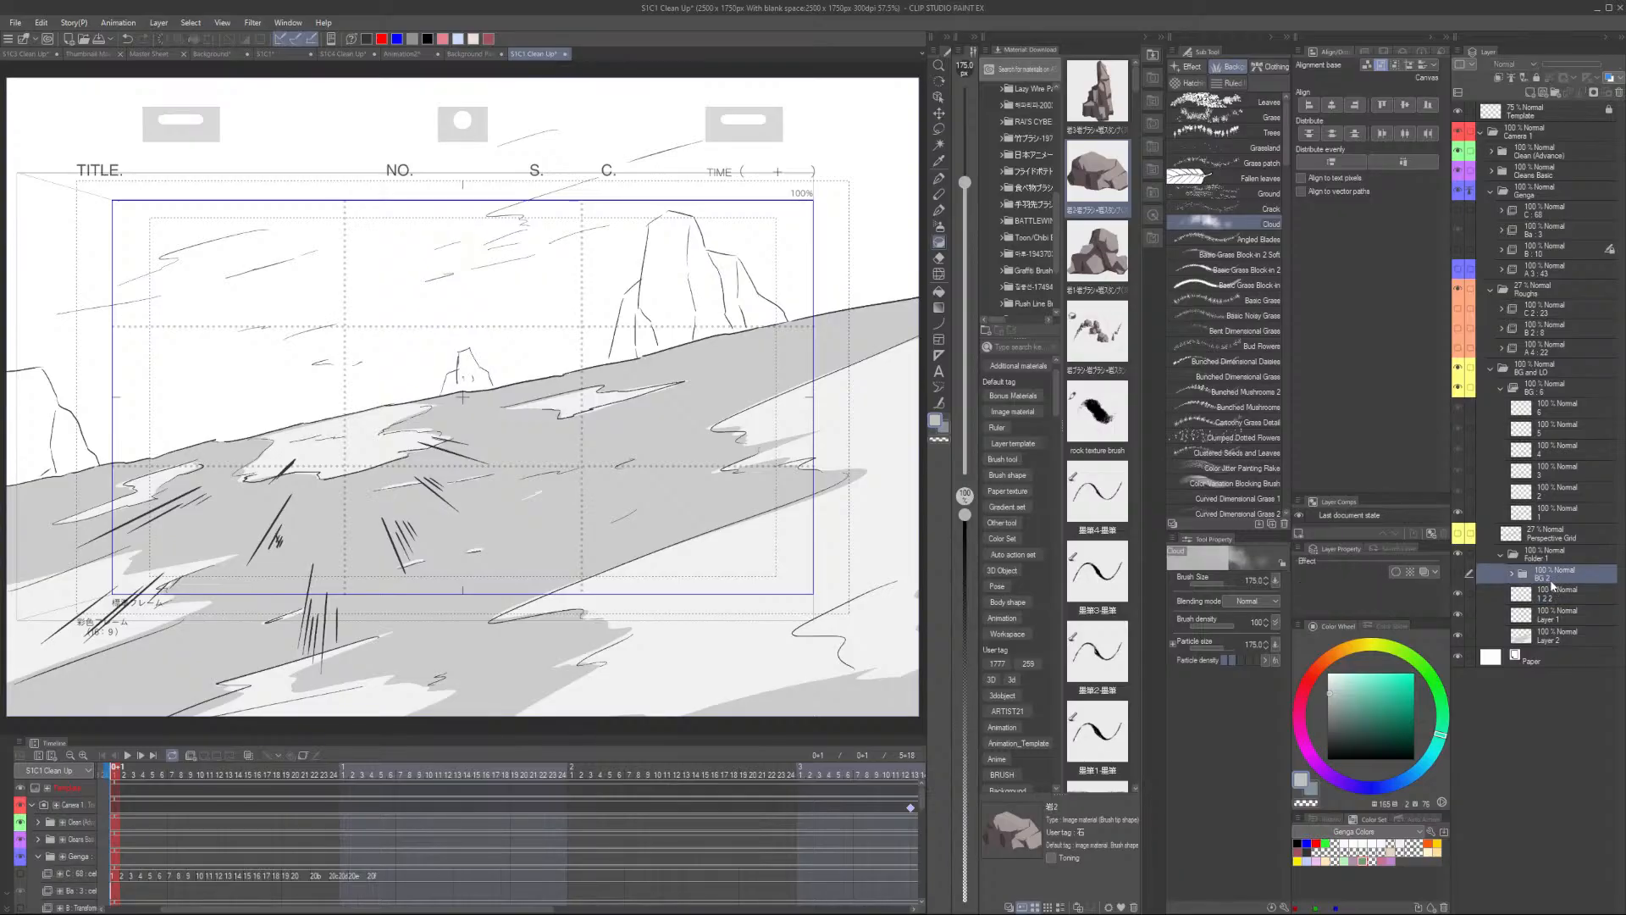
{"action": "key", "text": "ctrl+v"}
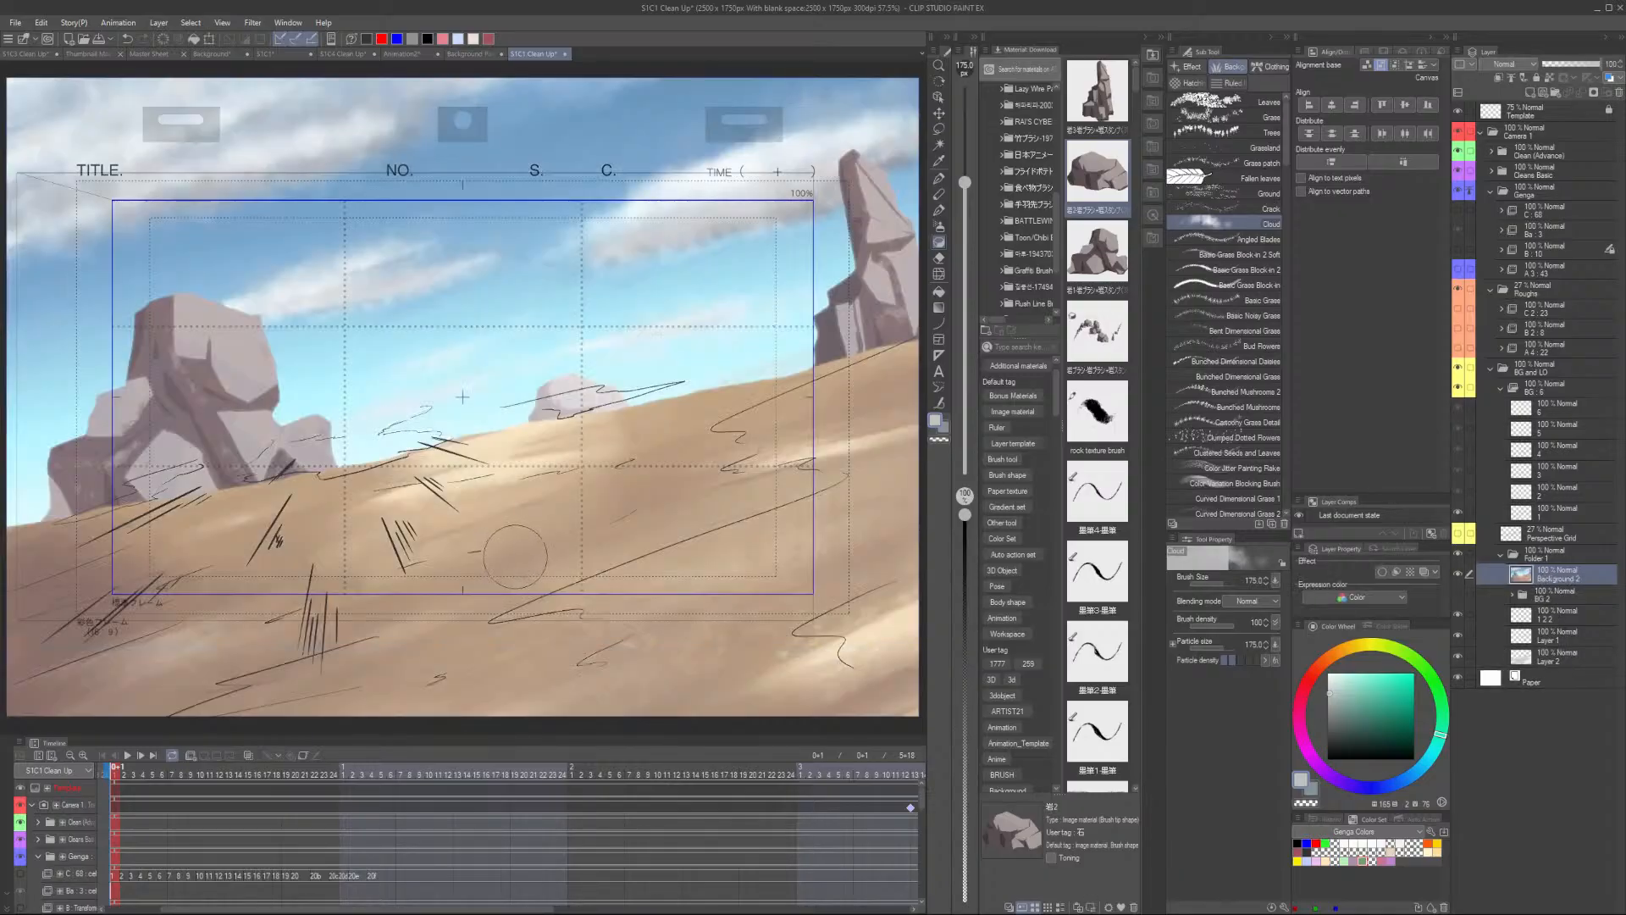
- Align the pasted background layer to the canvas using the alignment options
{"action": "scroll", "coordinate": [525, 556], "scroll_direction": "down", "scroll_amount": 2}
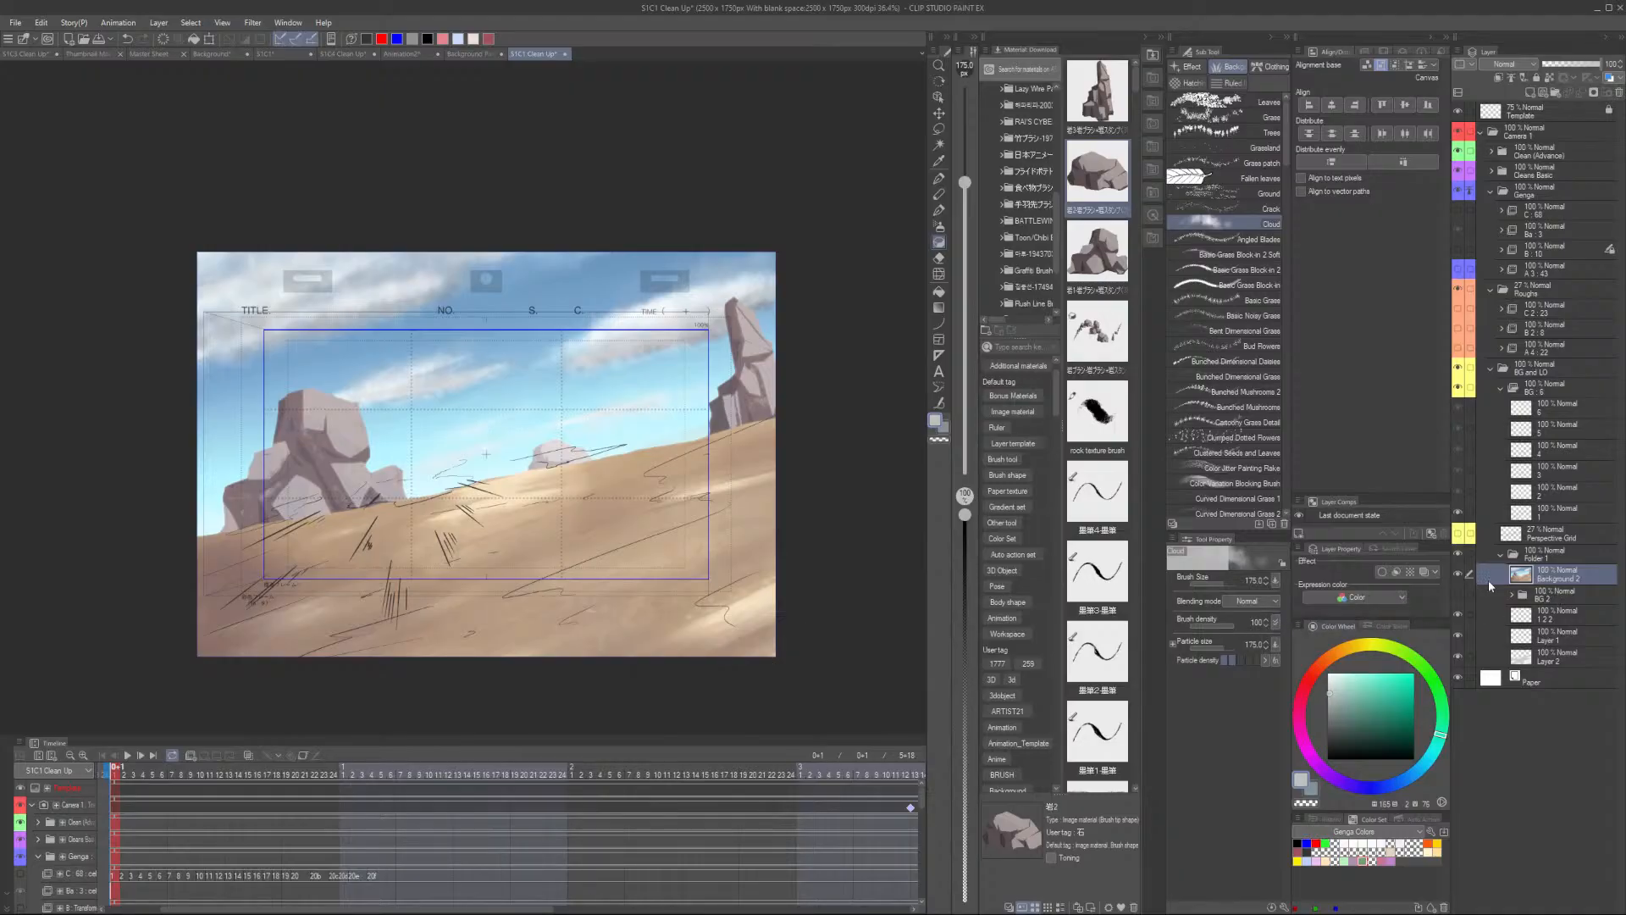
{"action": "key", "text": "ctrl+t"}
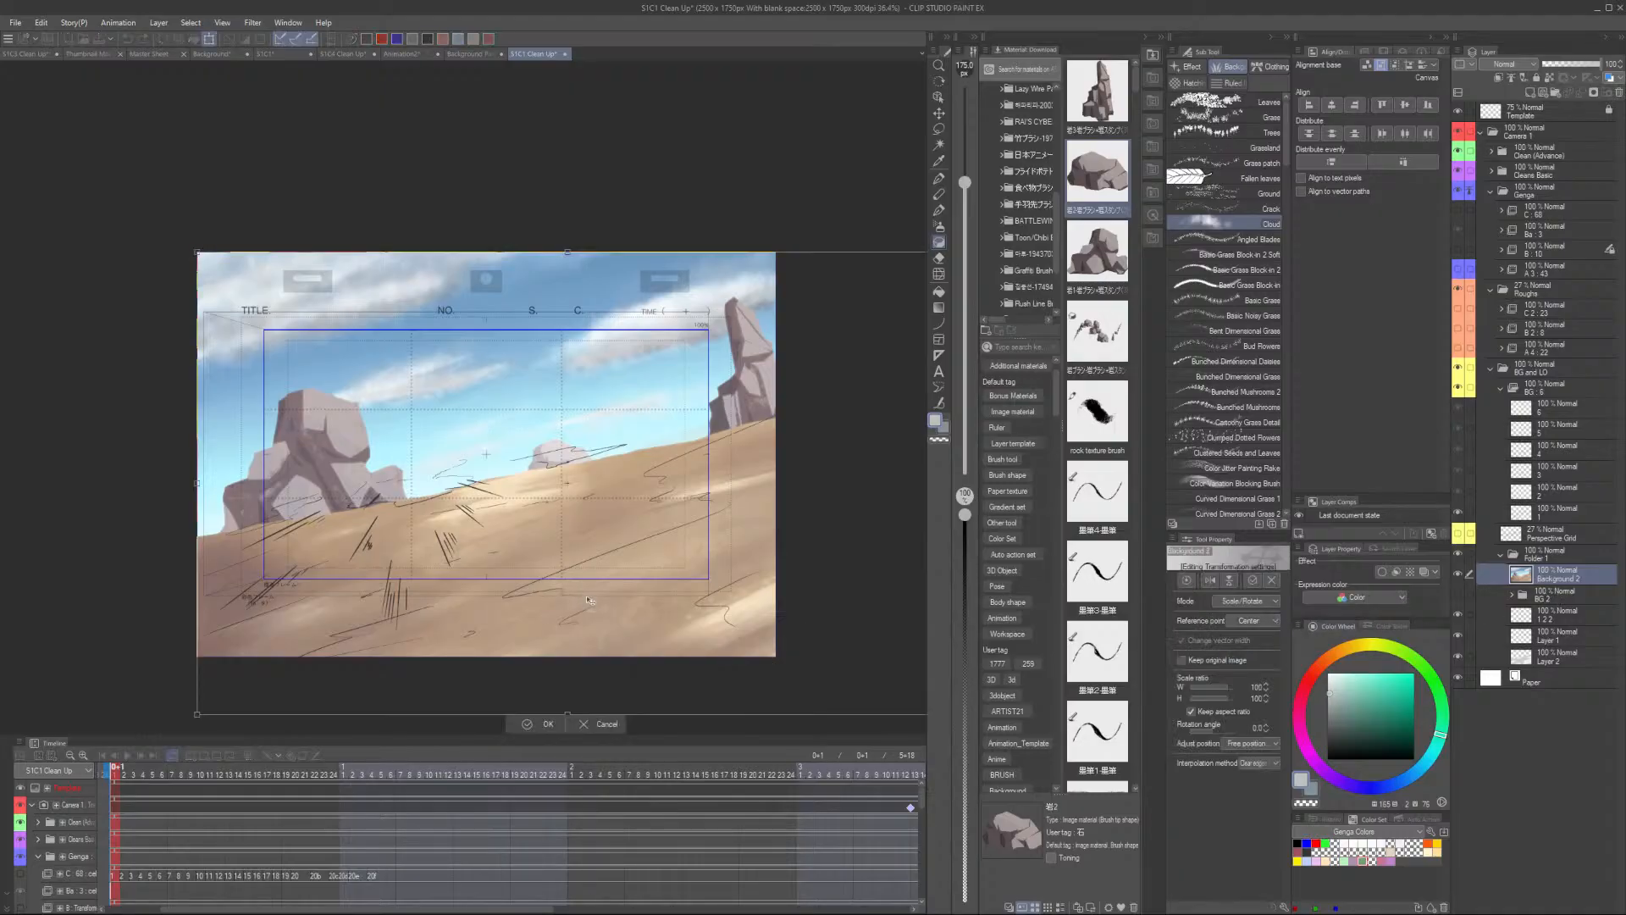
{"action": "left_click", "coordinate": [548, 724]}
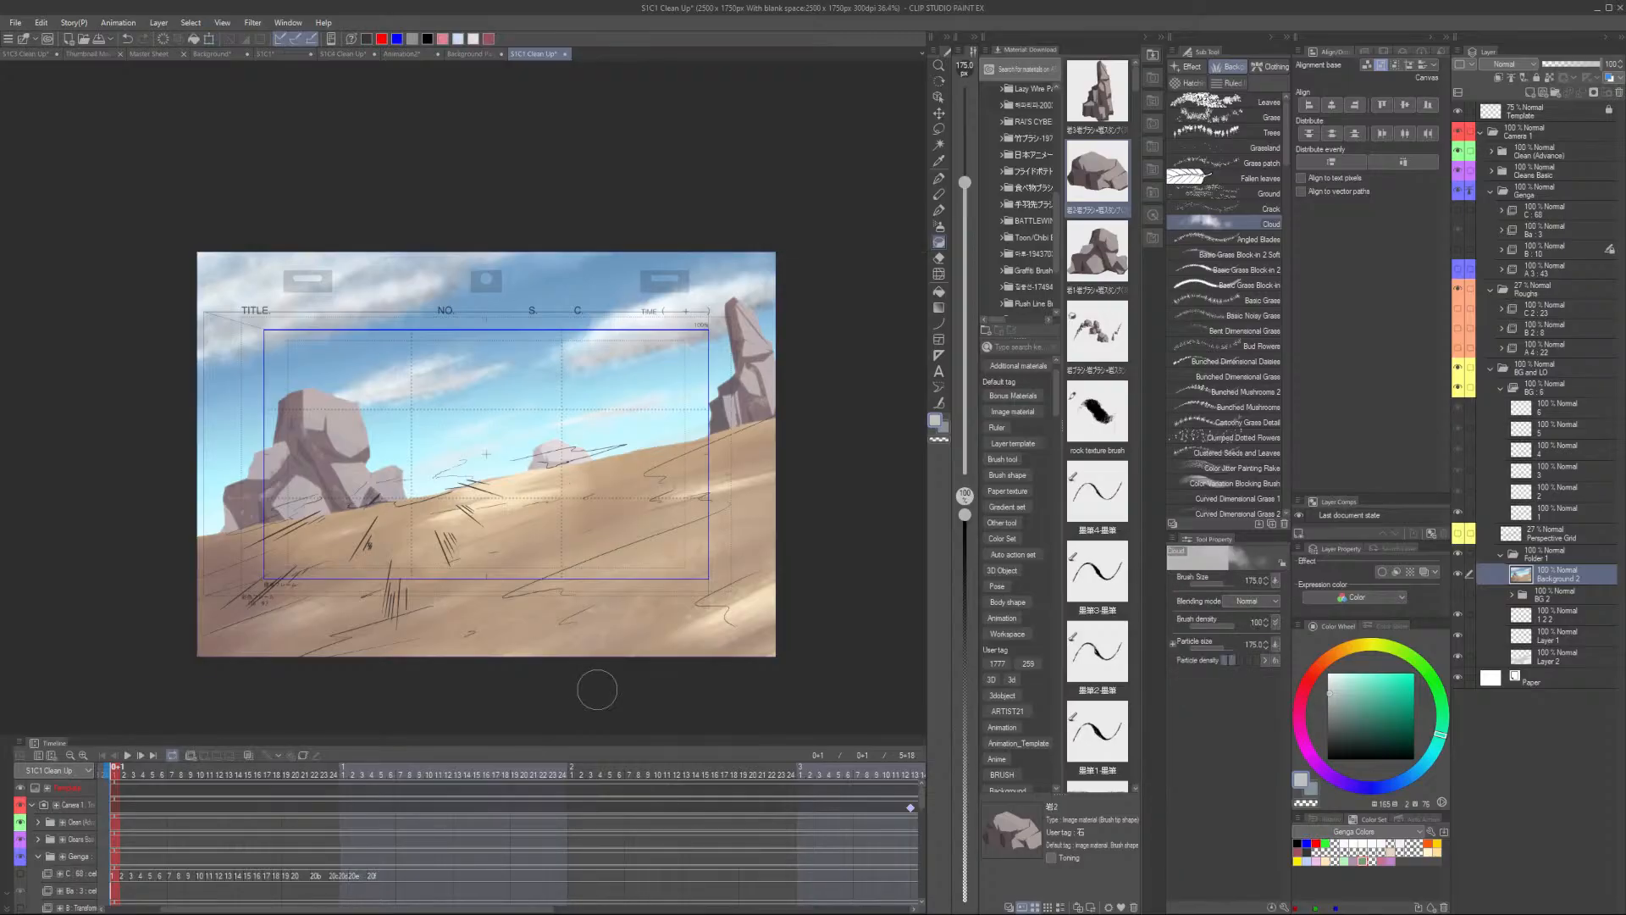
{"action": "left_click", "coordinate": [1336, 106]}
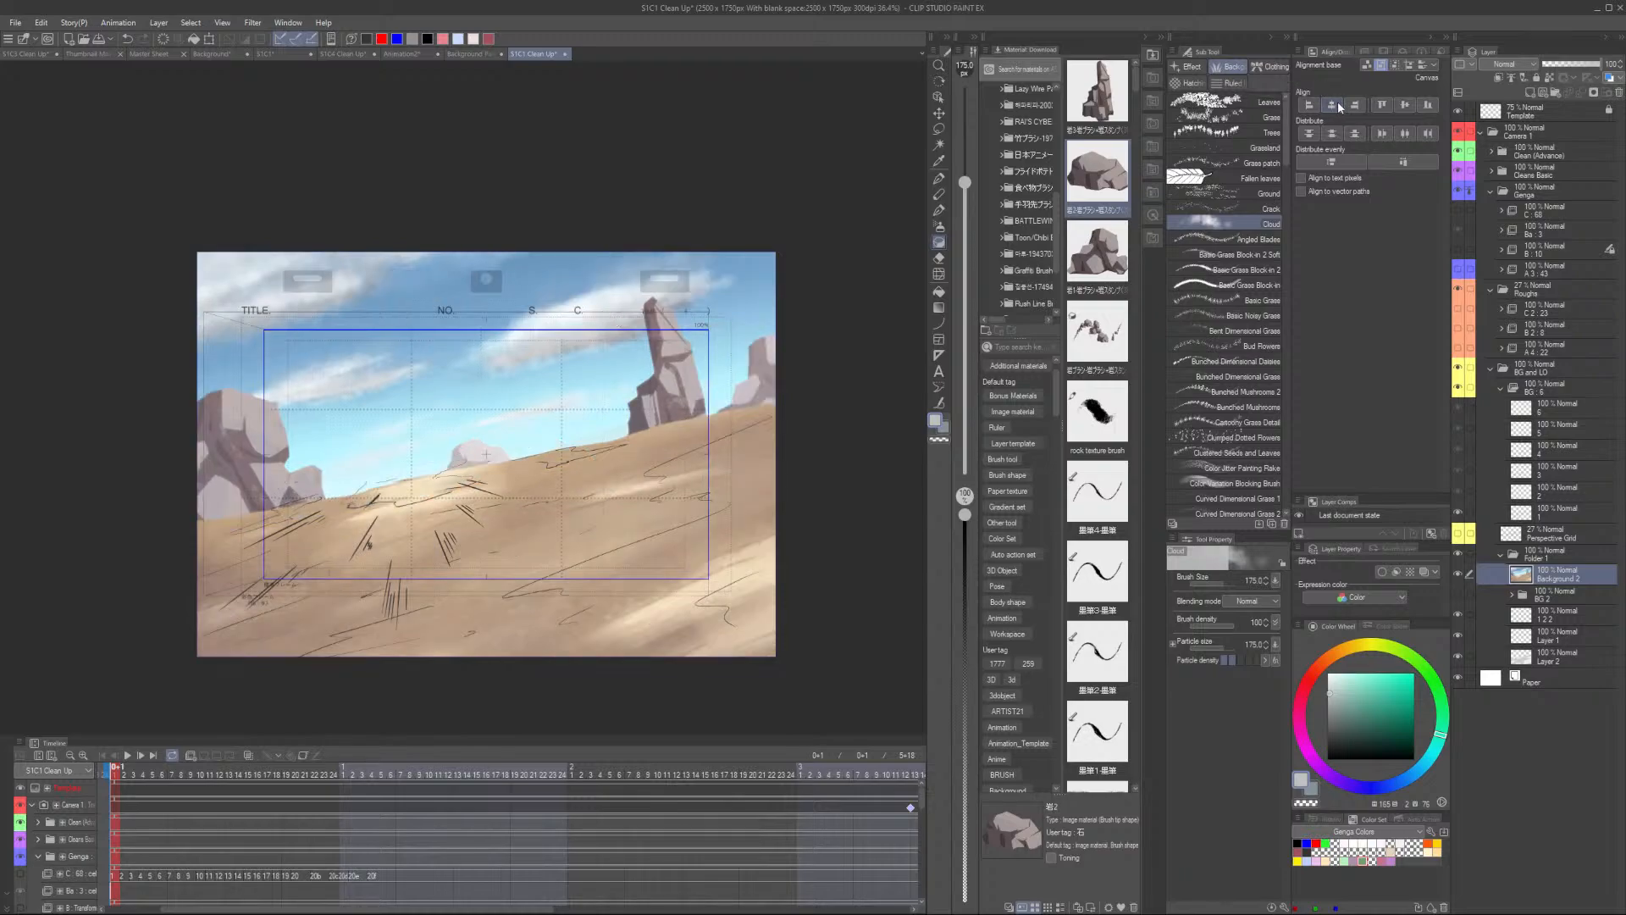
{"action": "left_click", "coordinate": [1404, 105]}
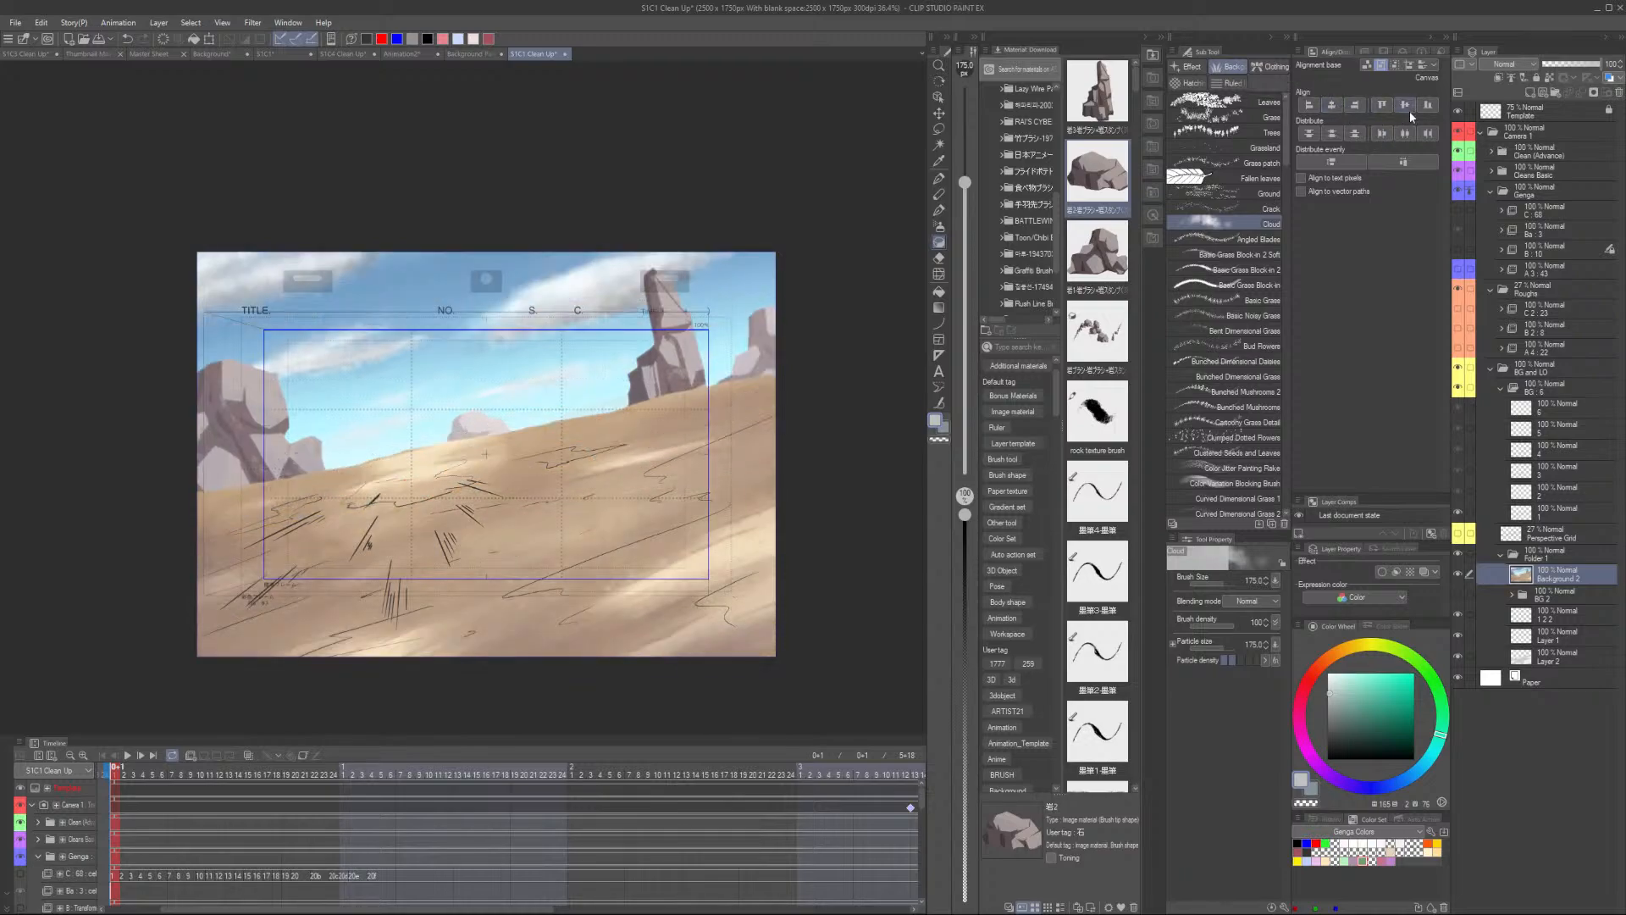
- Hide the BG and LO sketch folder and show the Genga character layers over the background
{"action": "scroll", "coordinate": [435, 502], "scroll_direction": "up", "scroll_amount": 3}
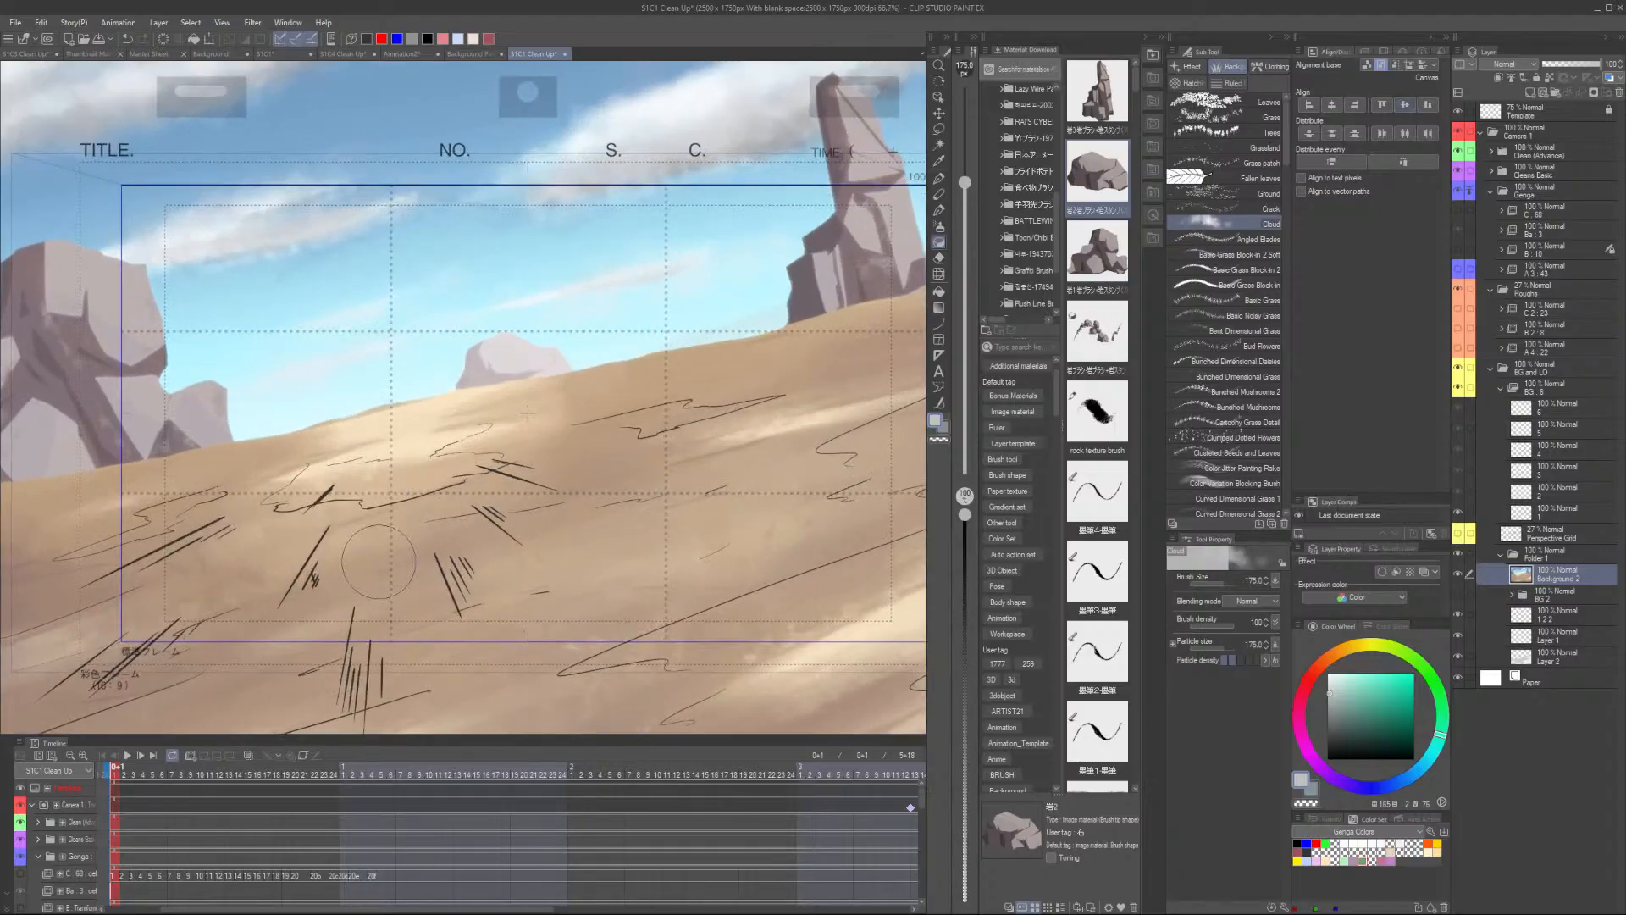
{"action": "left_click", "coordinate": [1457, 390]}
{"action": "left_click", "coordinate": [1458, 390]}
{"action": "scroll", "coordinate": [440, 576], "scroll_direction": "down", "scroll_amount": 1}
{"action": "scroll", "coordinate": [445, 589], "scroll_direction": "up", "scroll_amount": 1}
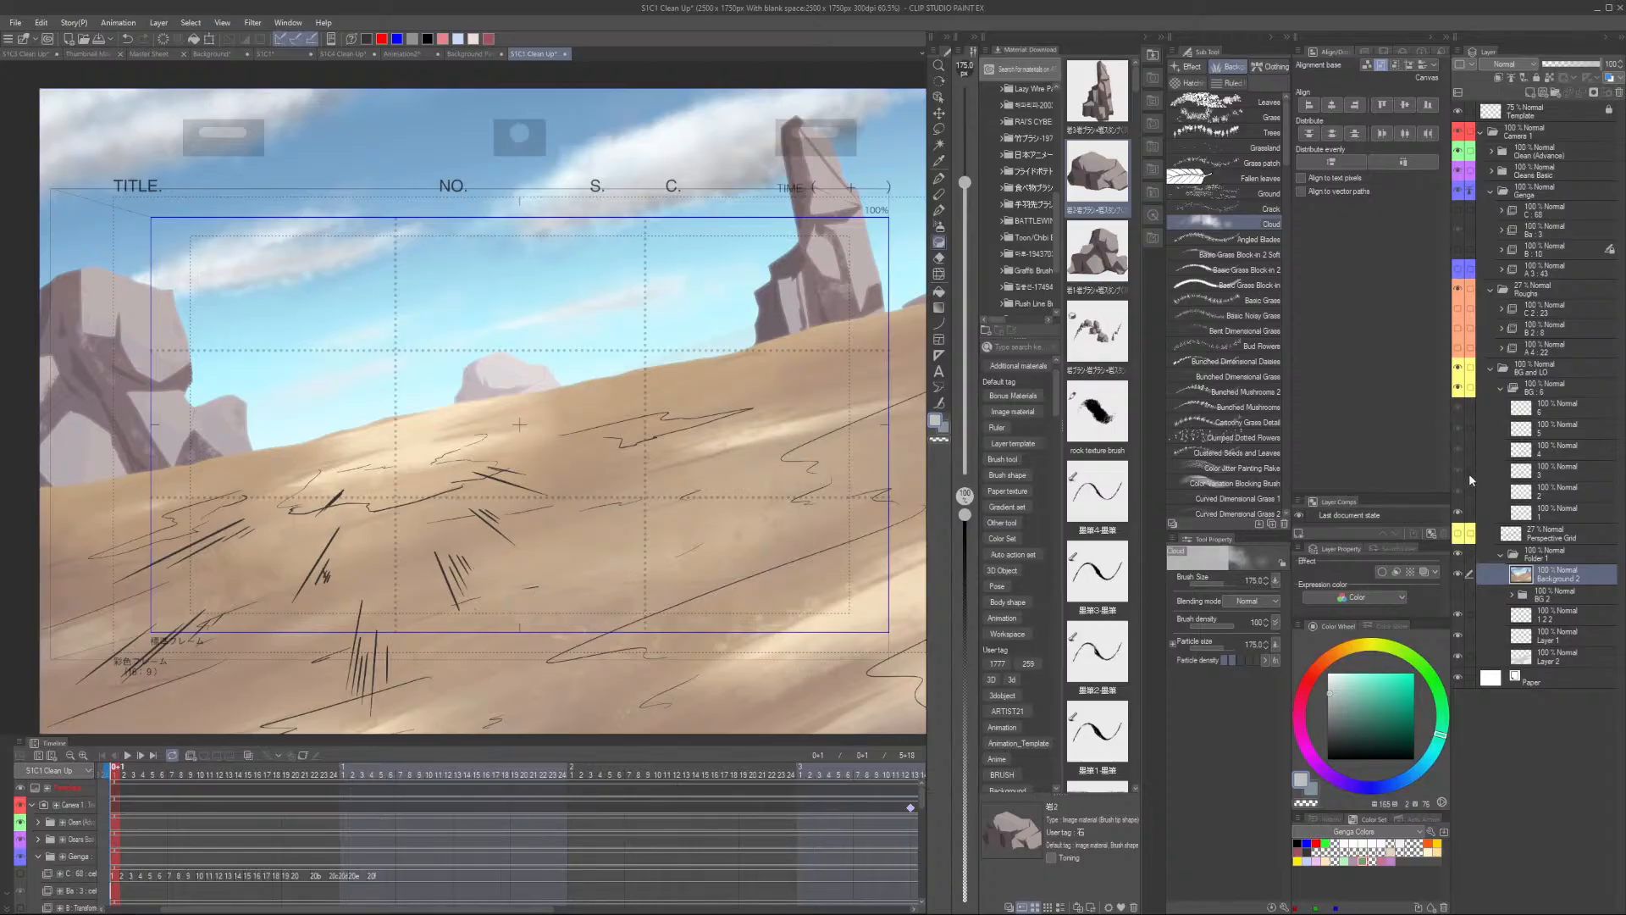
{"action": "left_click", "coordinate": [1459, 387]}
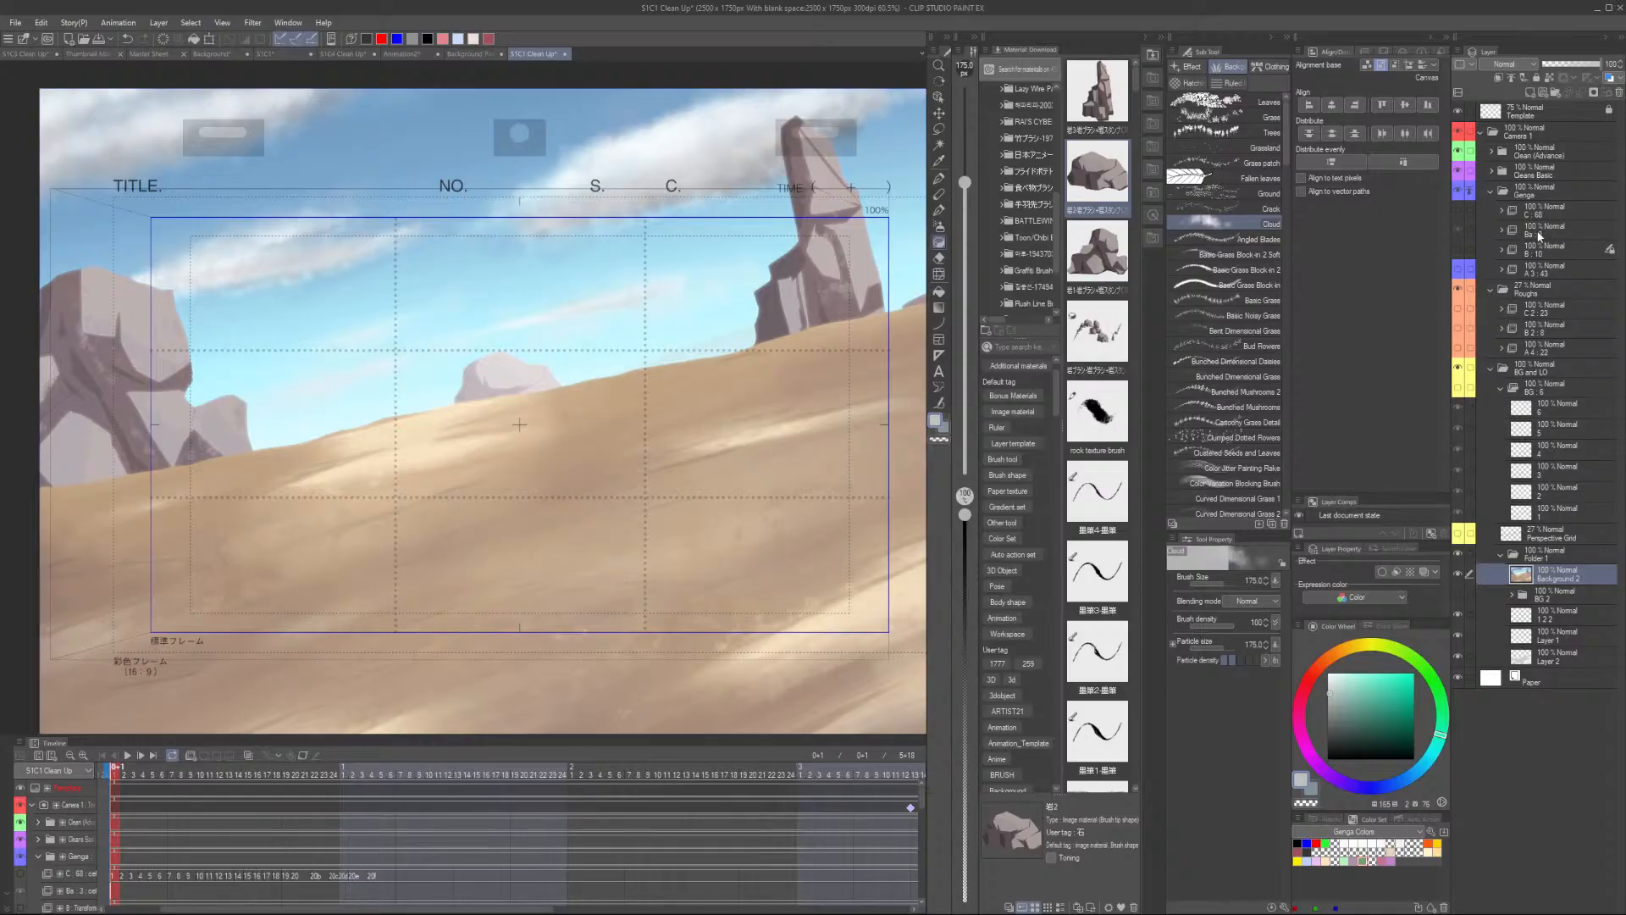
{"action": "left_click", "coordinate": [1457, 245]}
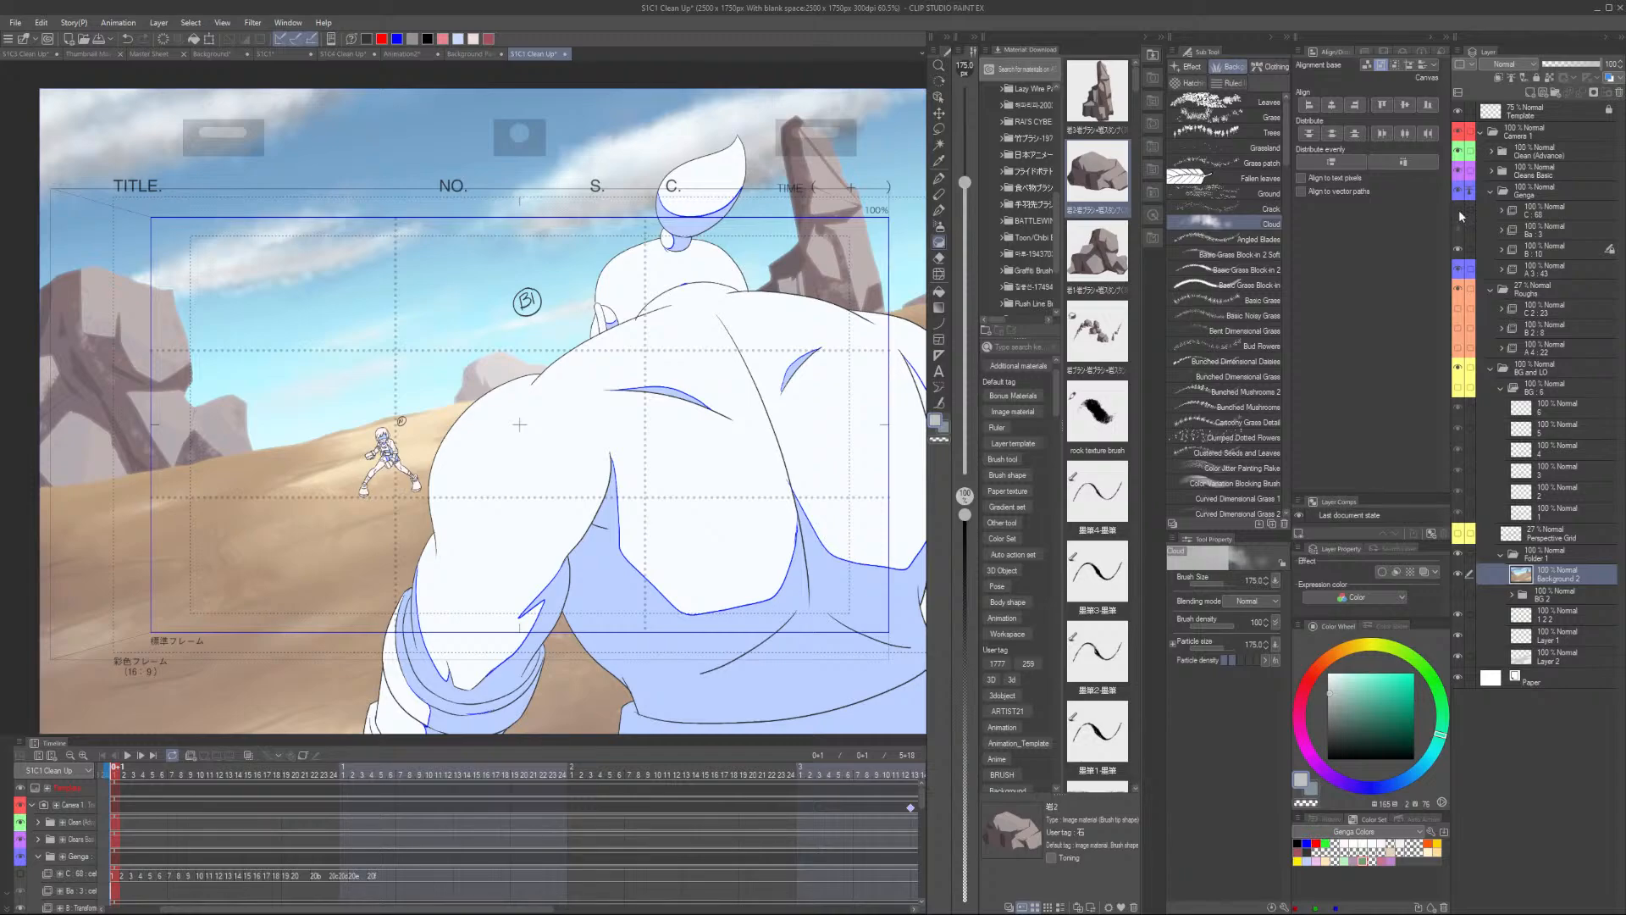
{"action": "left_click", "coordinate": [1458, 210]}
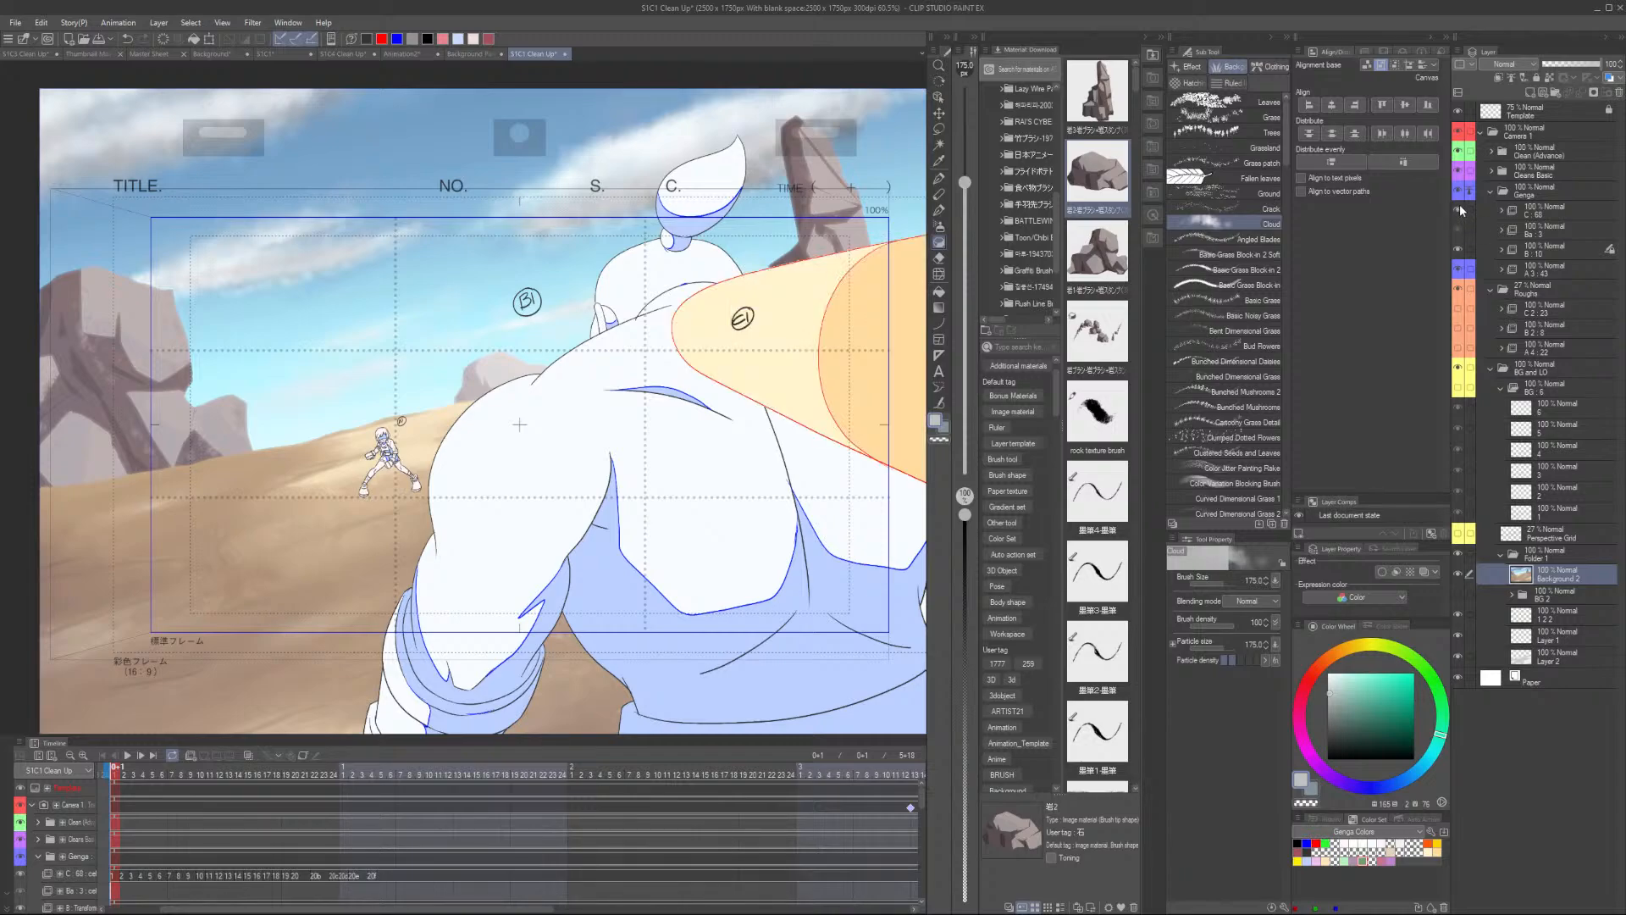
- Play back the animation to check the background behind the characters
{"action": "left_click", "coordinate": [1557, 537]}
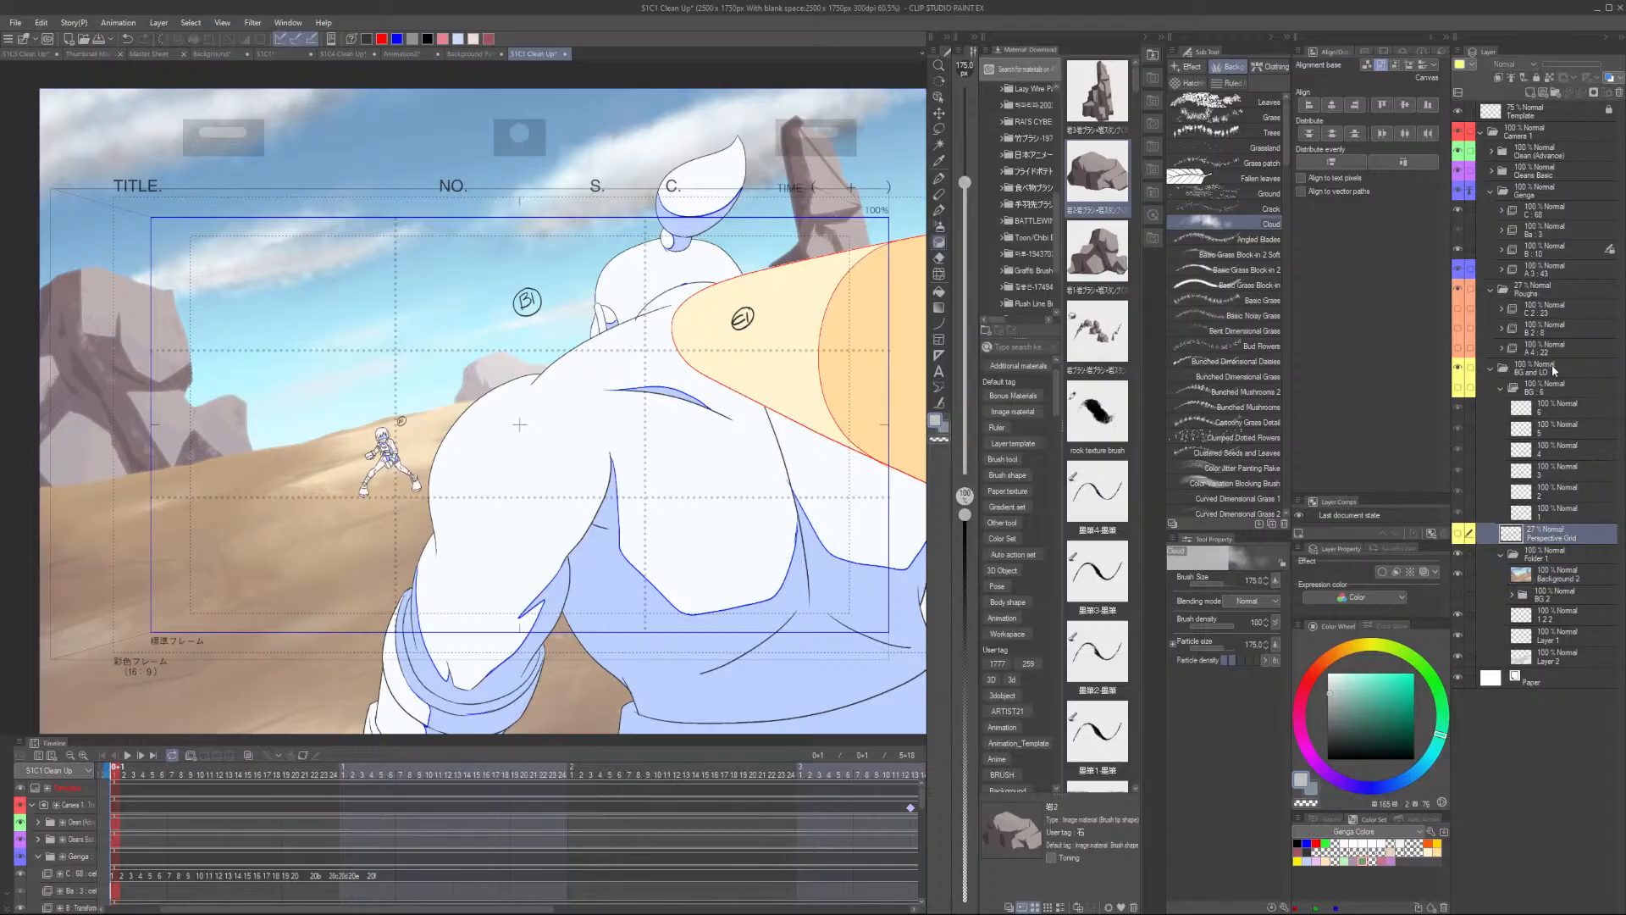
{"action": "left_click", "coordinate": [1554, 370]}
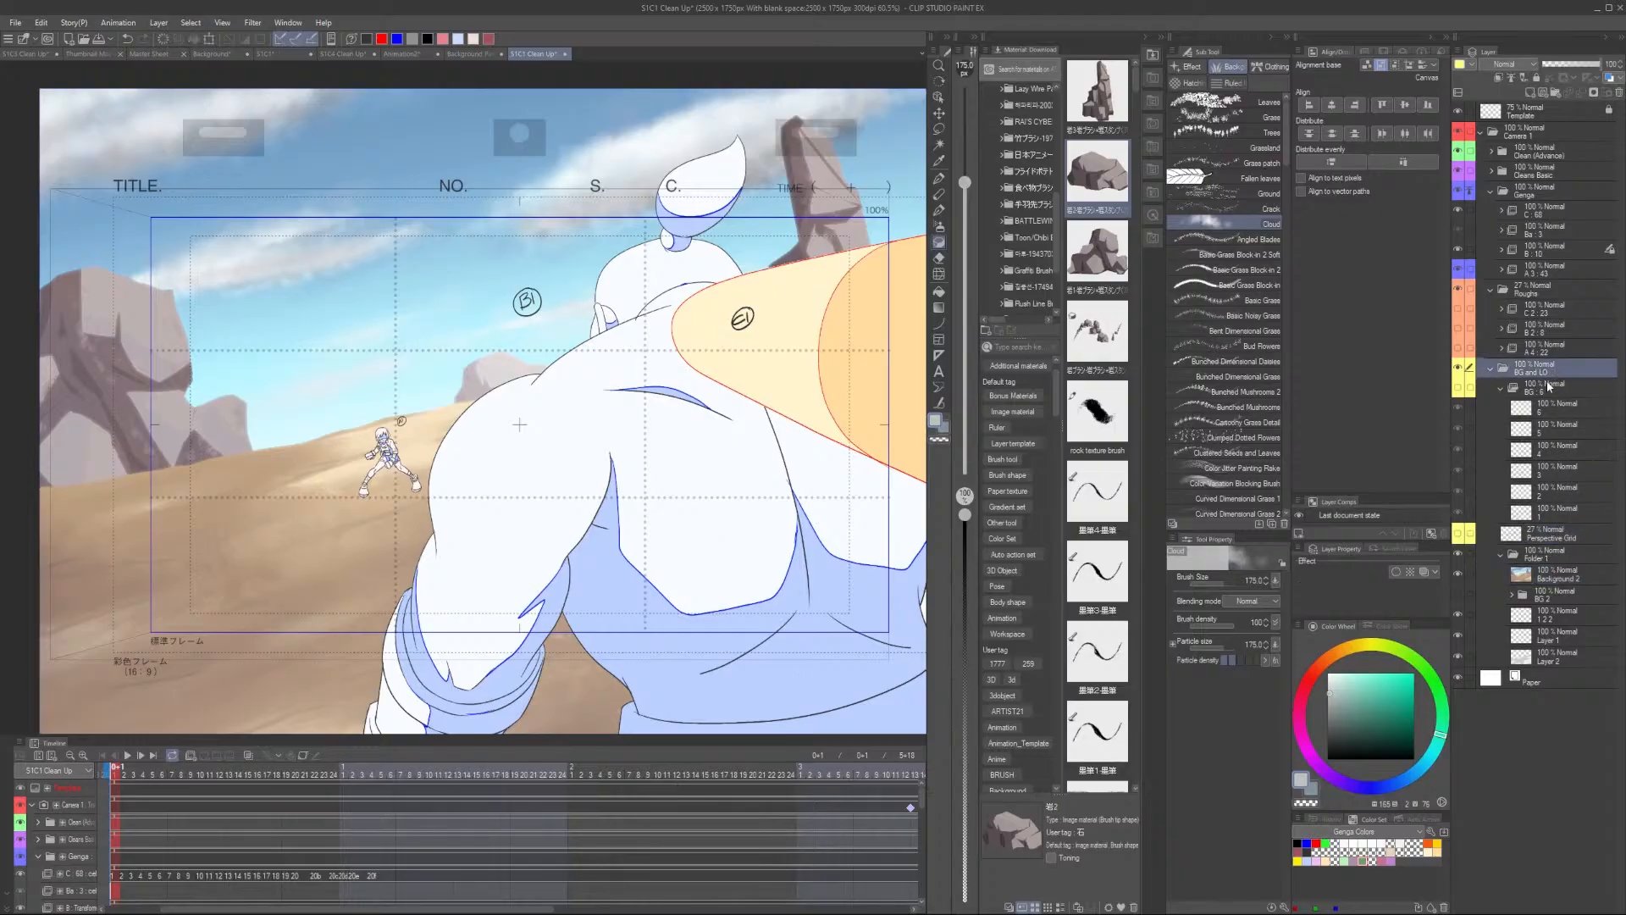
{"action": "left_click", "coordinate": [305, 755]}
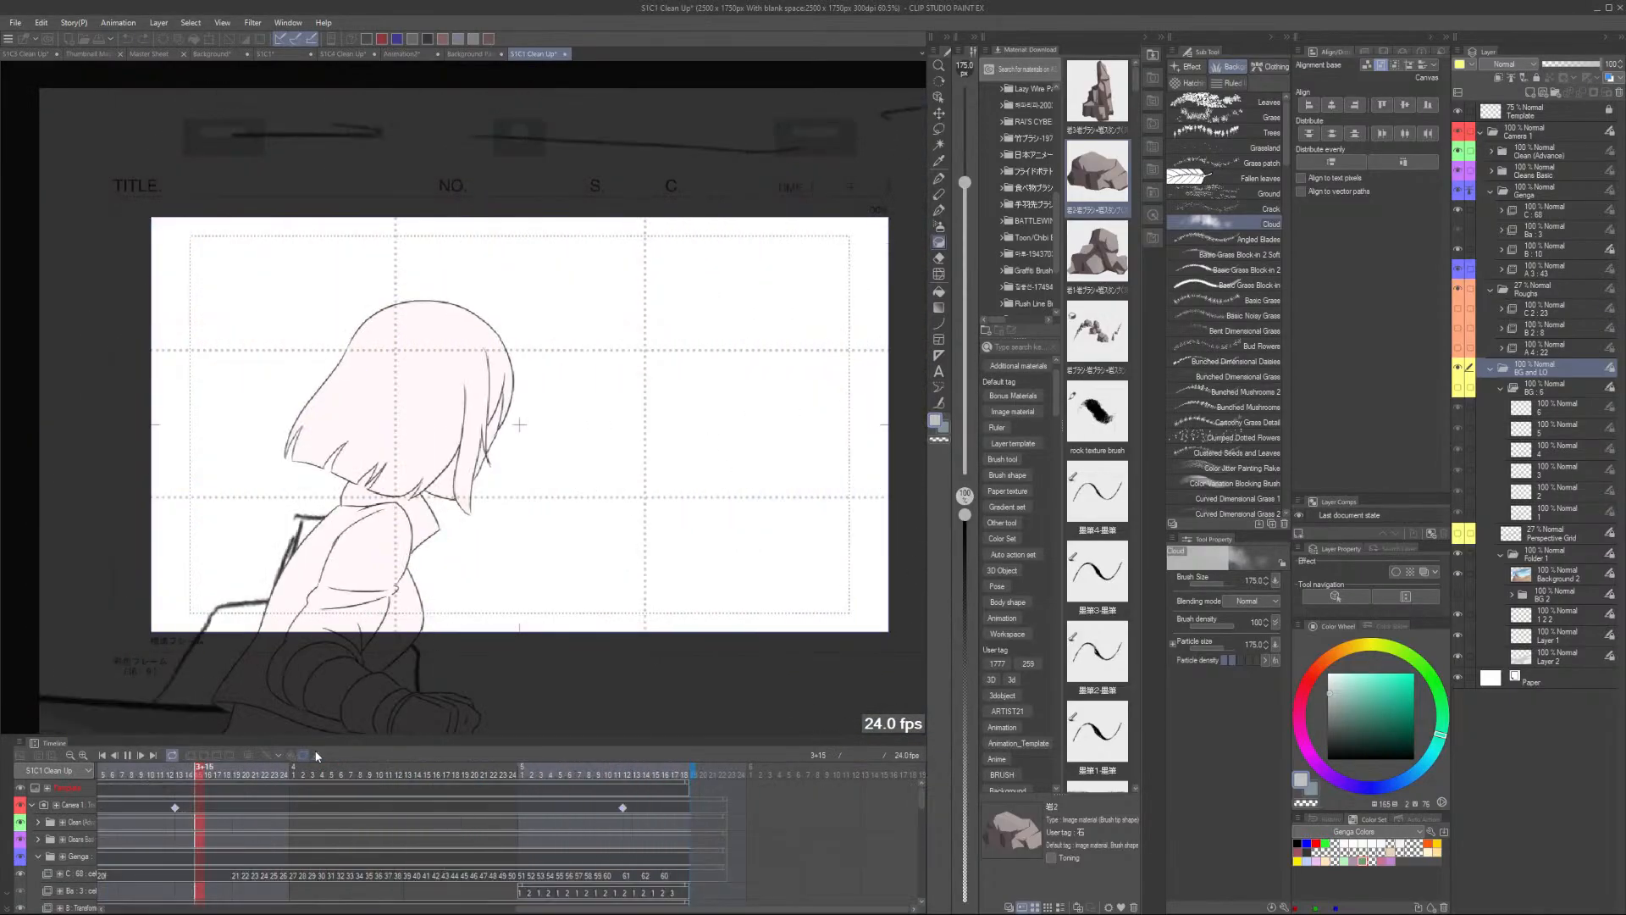
{"action": "left_click", "coordinate": [472, 766]}
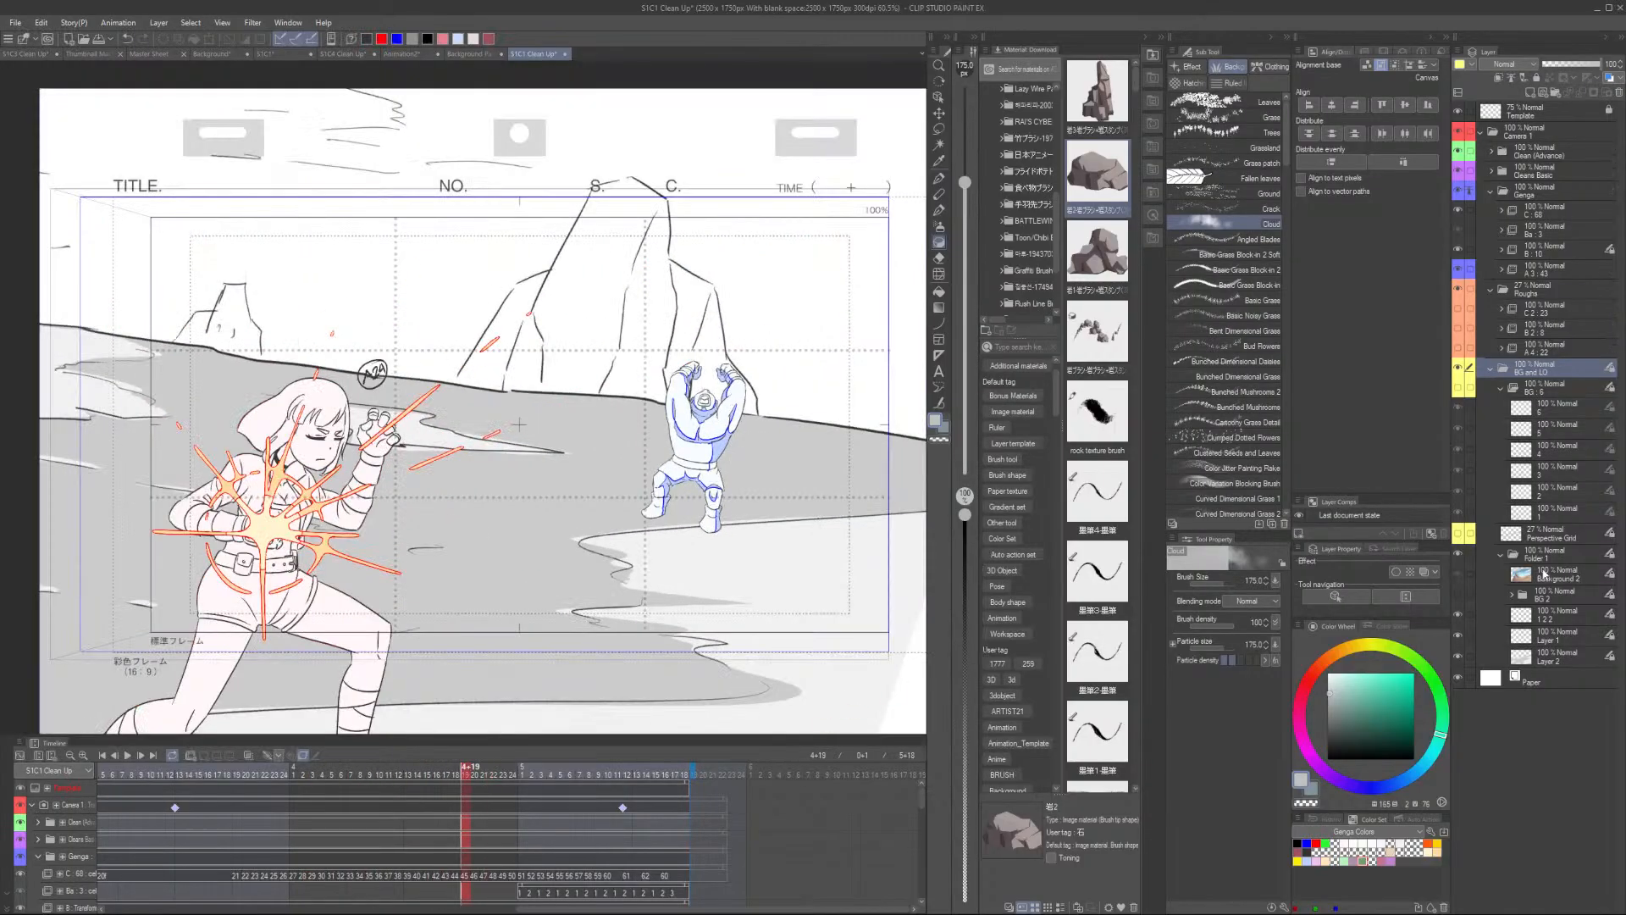
- Extend the background's exposure on the timeline so it covers the cut's later frames
{"action": "scroll", "coordinate": [598, 897], "scroll_direction": "down", "scroll_amount": 3}
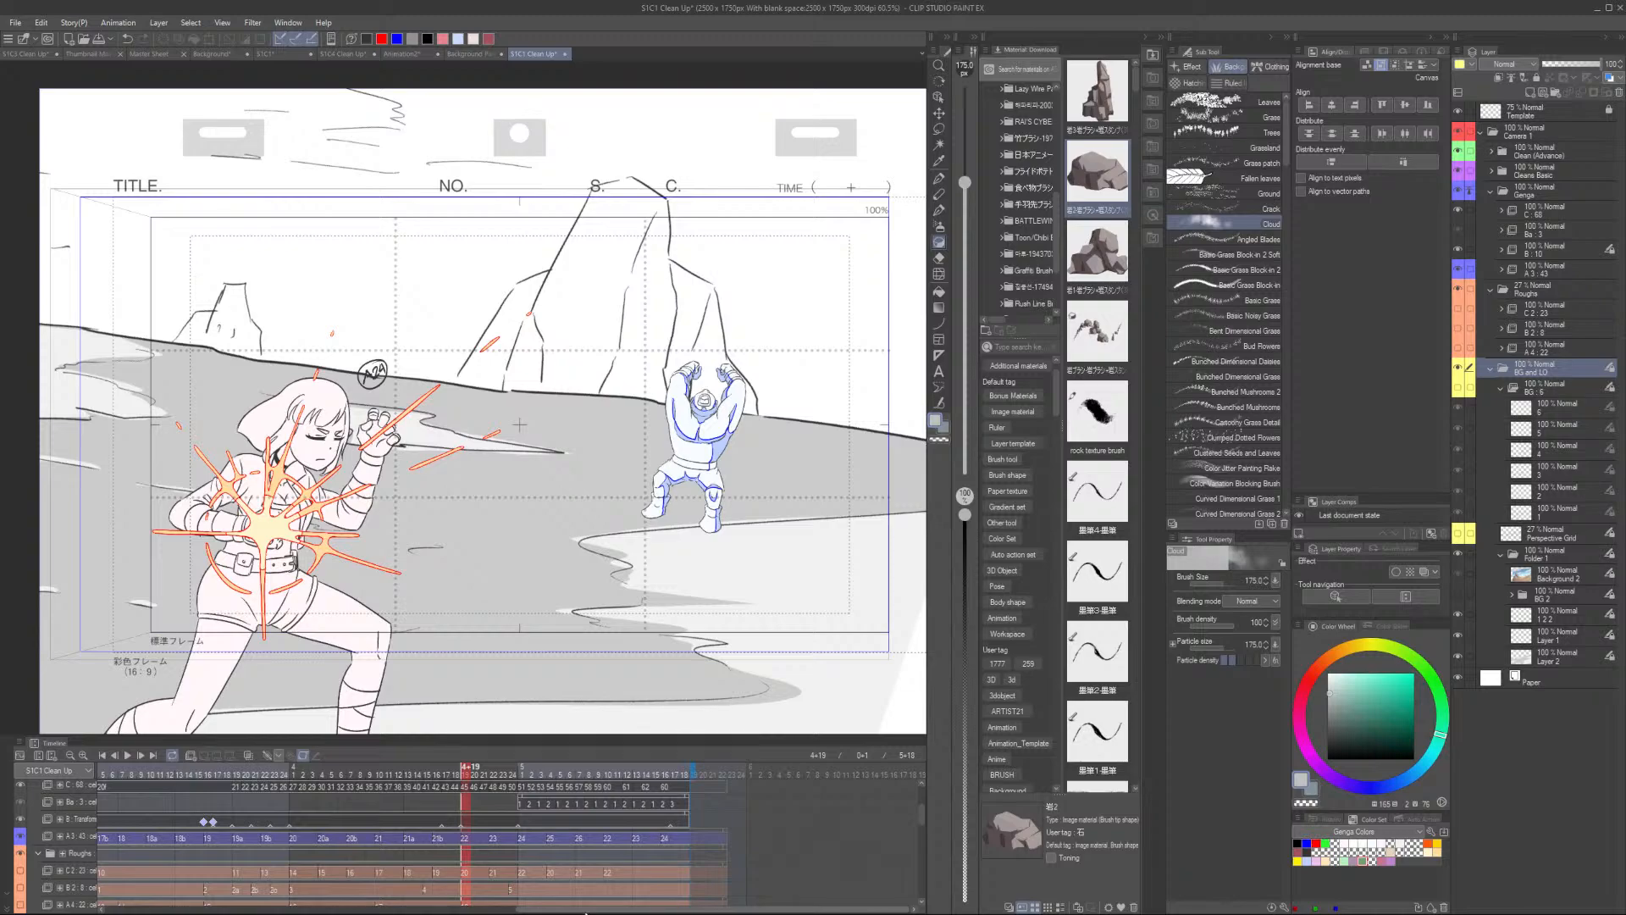
{"action": "left_click_drag", "start_coordinate": [595, 910], "coordinate": [222, 910]}
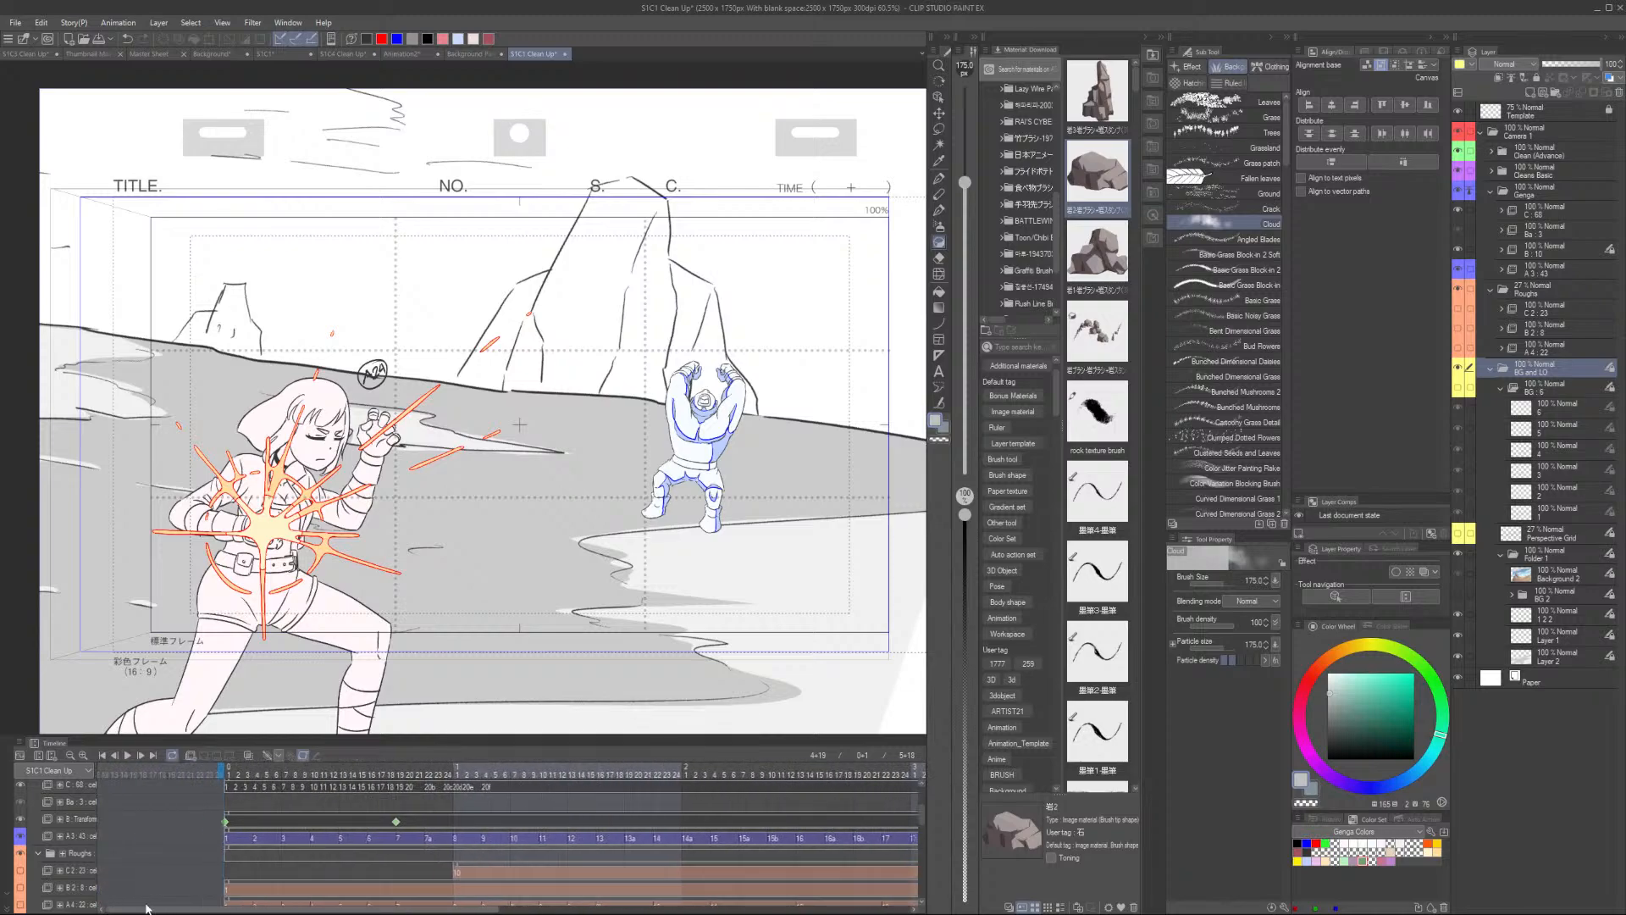
{"action": "scroll", "coordinate": [230, 851], "scroll_direction": "up", "scroll_amount": 3}
{"action": "scroll", "coordinate": [232, 855], "scroll_direction": "down", "scroll_amount": 5}
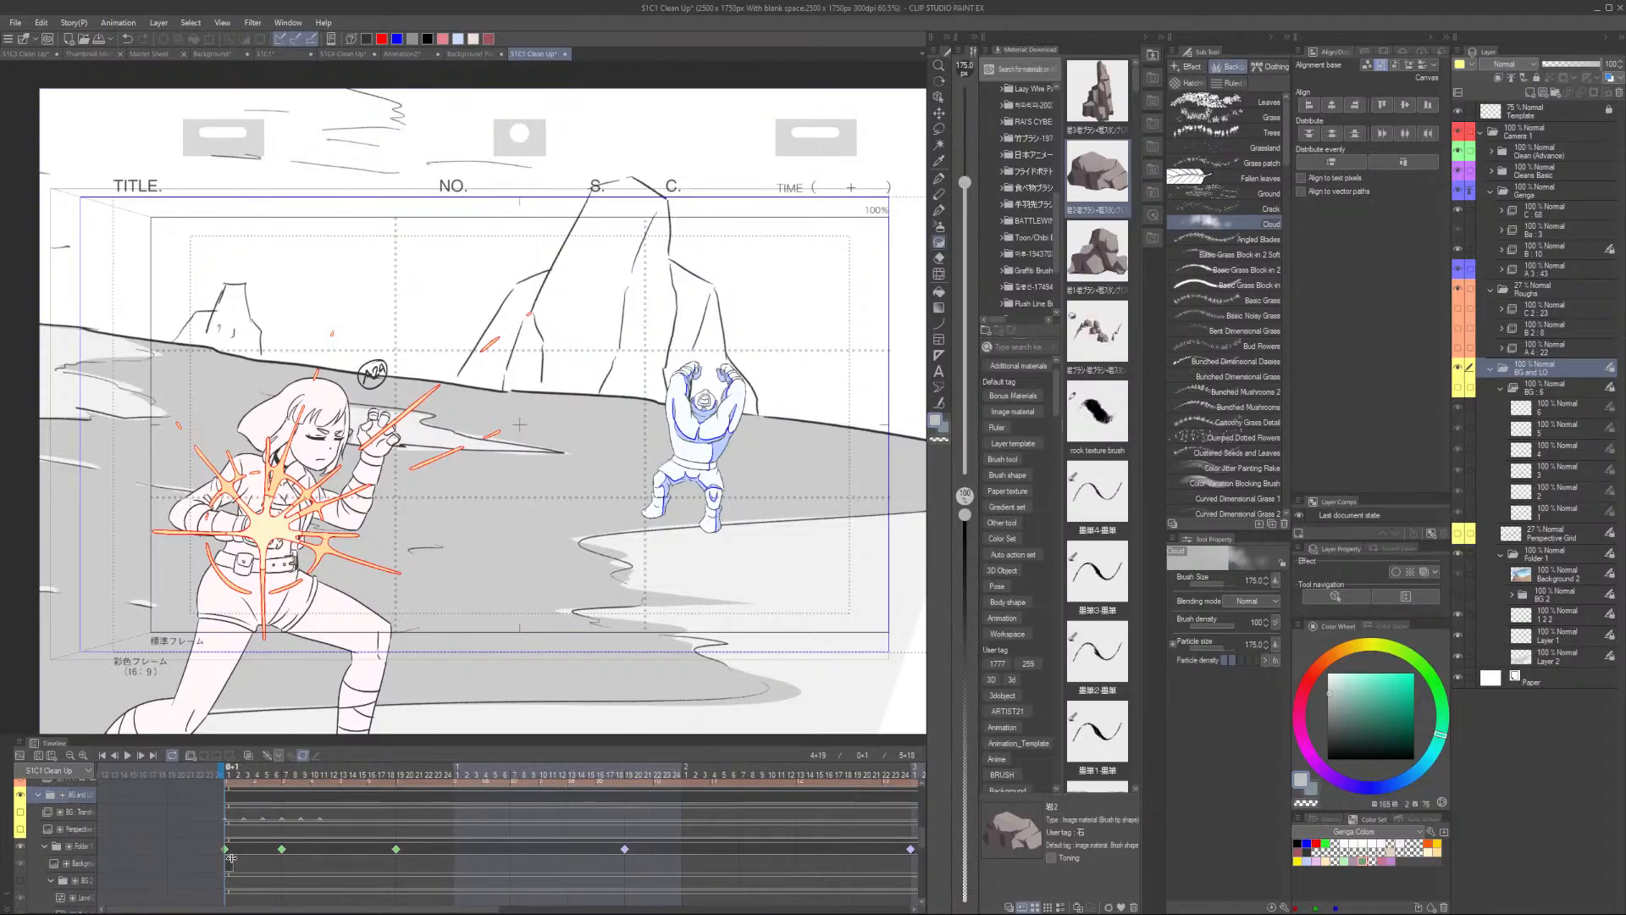
{"action": "mouse_move", "coordinate": [229, 863]}
{"action": "left_mouse_down"}
{"action": "mouse_move", "coordinate": [986, 851]}
{"action": "mouse_move", "coordinate": [768, 874]}
{"action": "mouse_move", "coordinate": [773, 860]}
{"action": "left_mouse_up"}
{"action": "scroll", "coordinate": [787, 838], "scroll_direction": "up", "scroll_amount": 8}
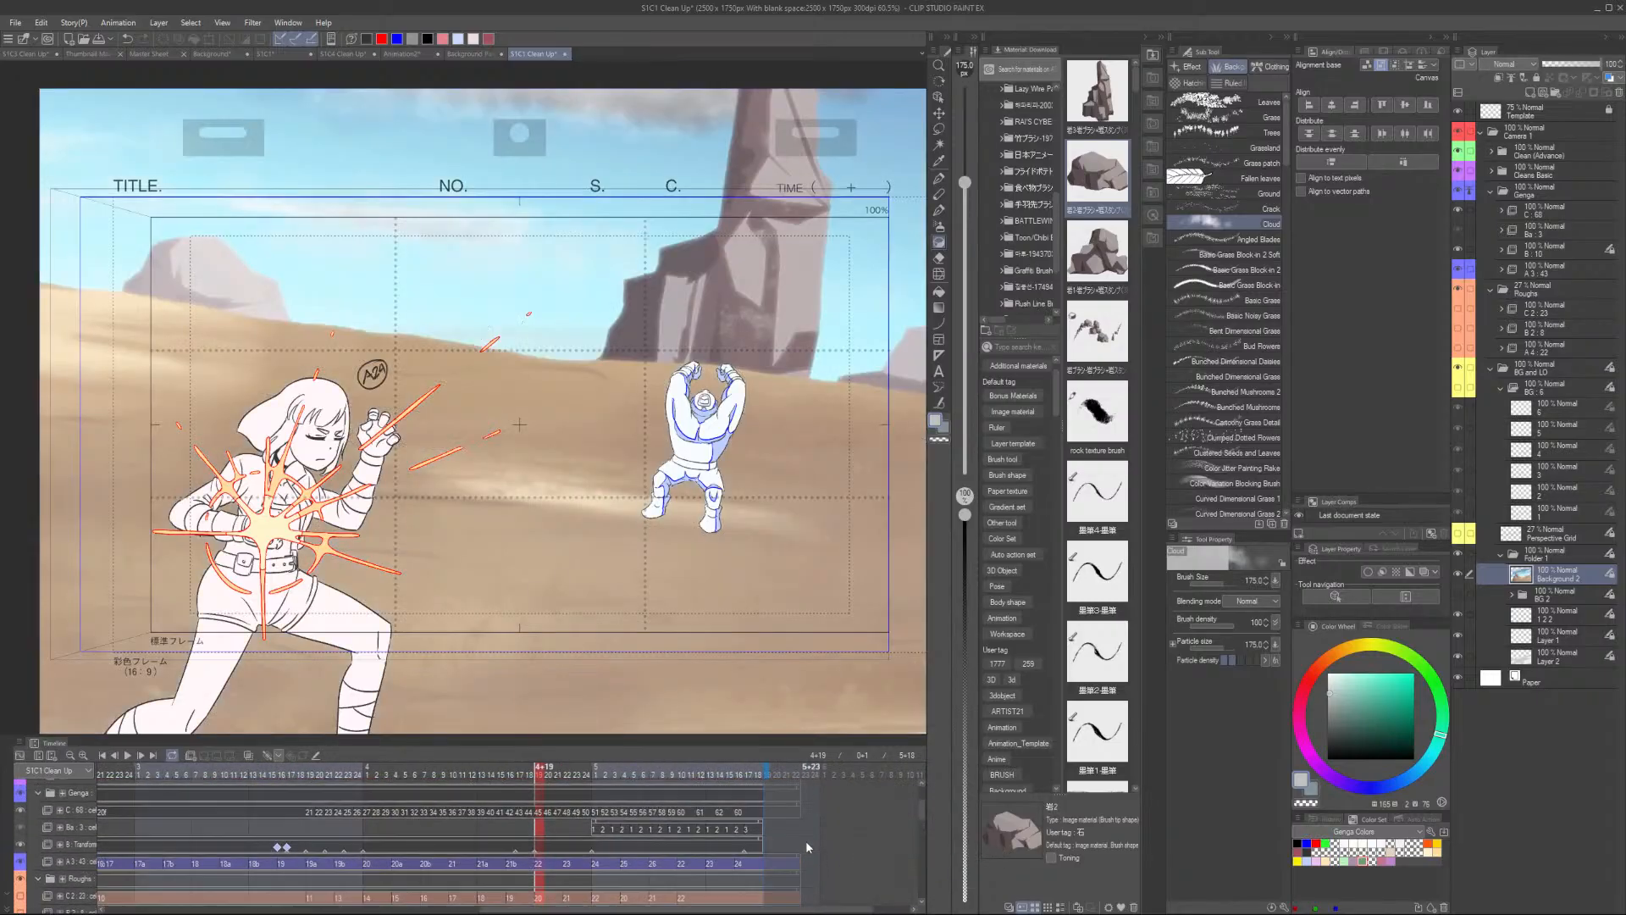
{"action": "scroll", "coordinate": [806, 841], "scroll_direction": "up", "scroll_amount": 4}
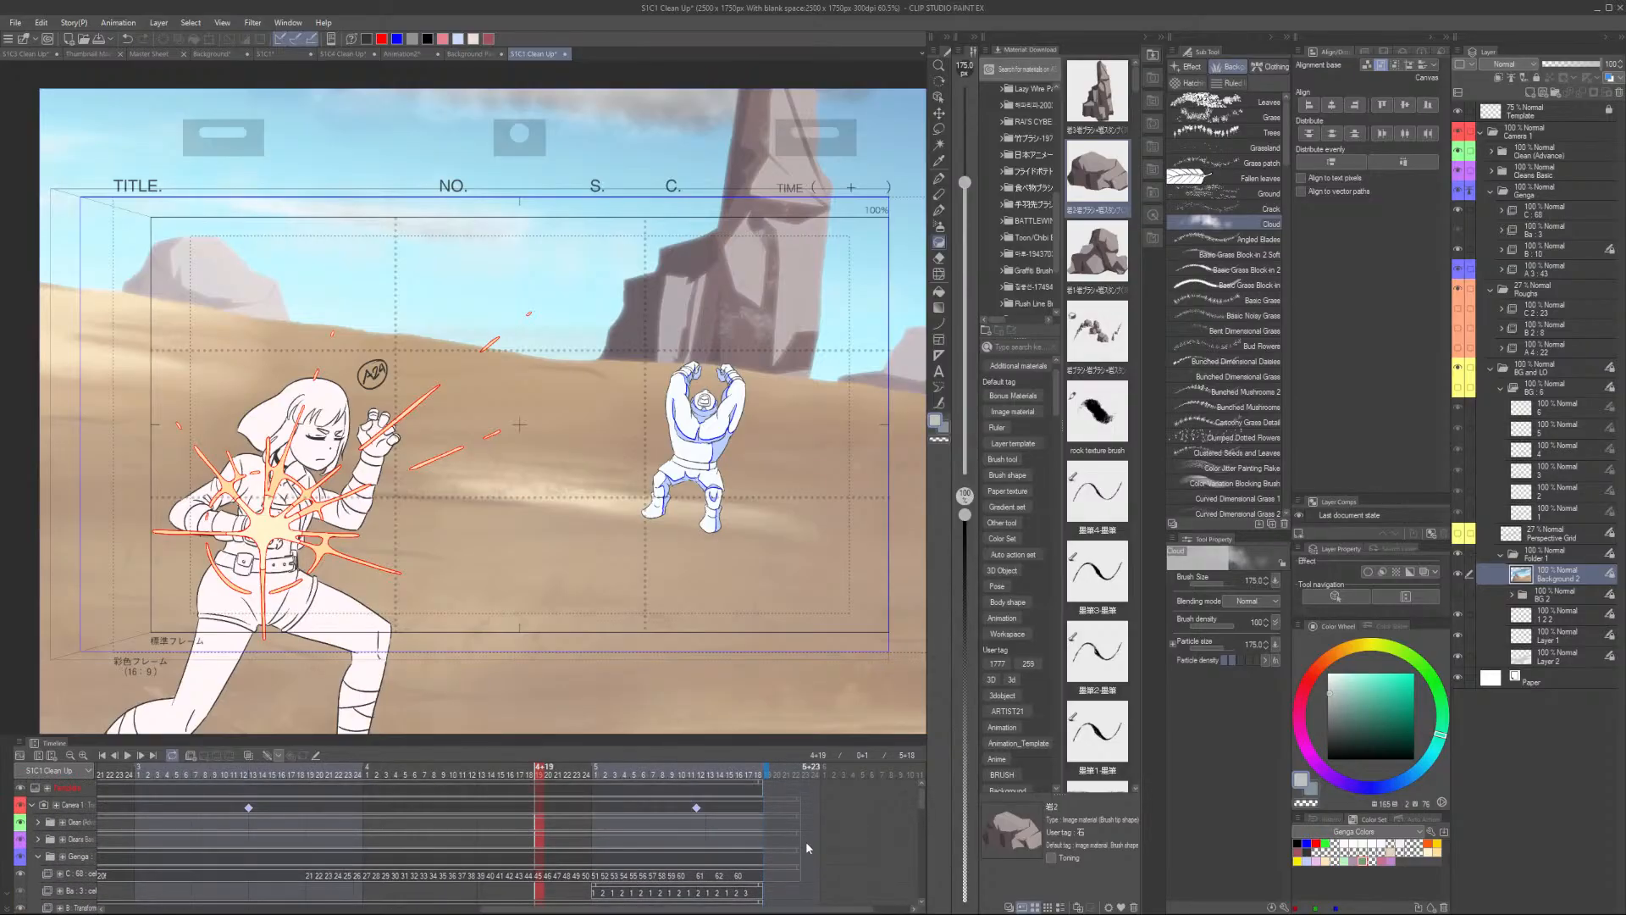
{"action": "scroll", "coordinate": [806, 841], "scroll_direction": "down", "scroll_amount": 4}
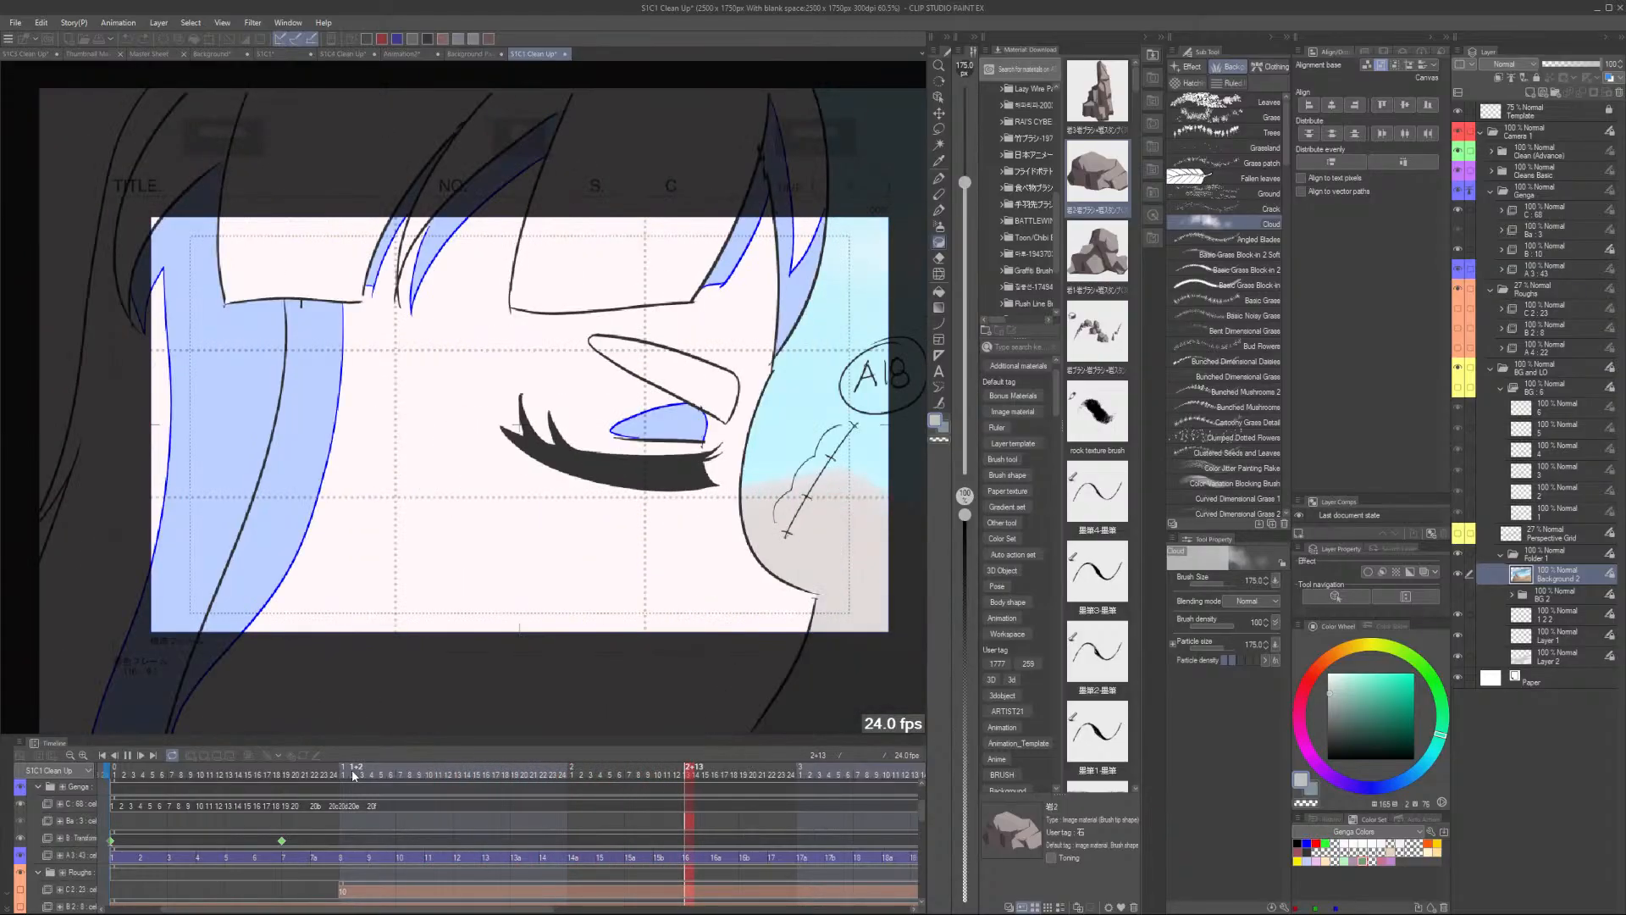
- Scrub through the timeline frames to review the cut with the new background
{"action": "left_click", "coordinate": [352, 769]}
{"action": "left_click", "coordinate": [346, 774]}
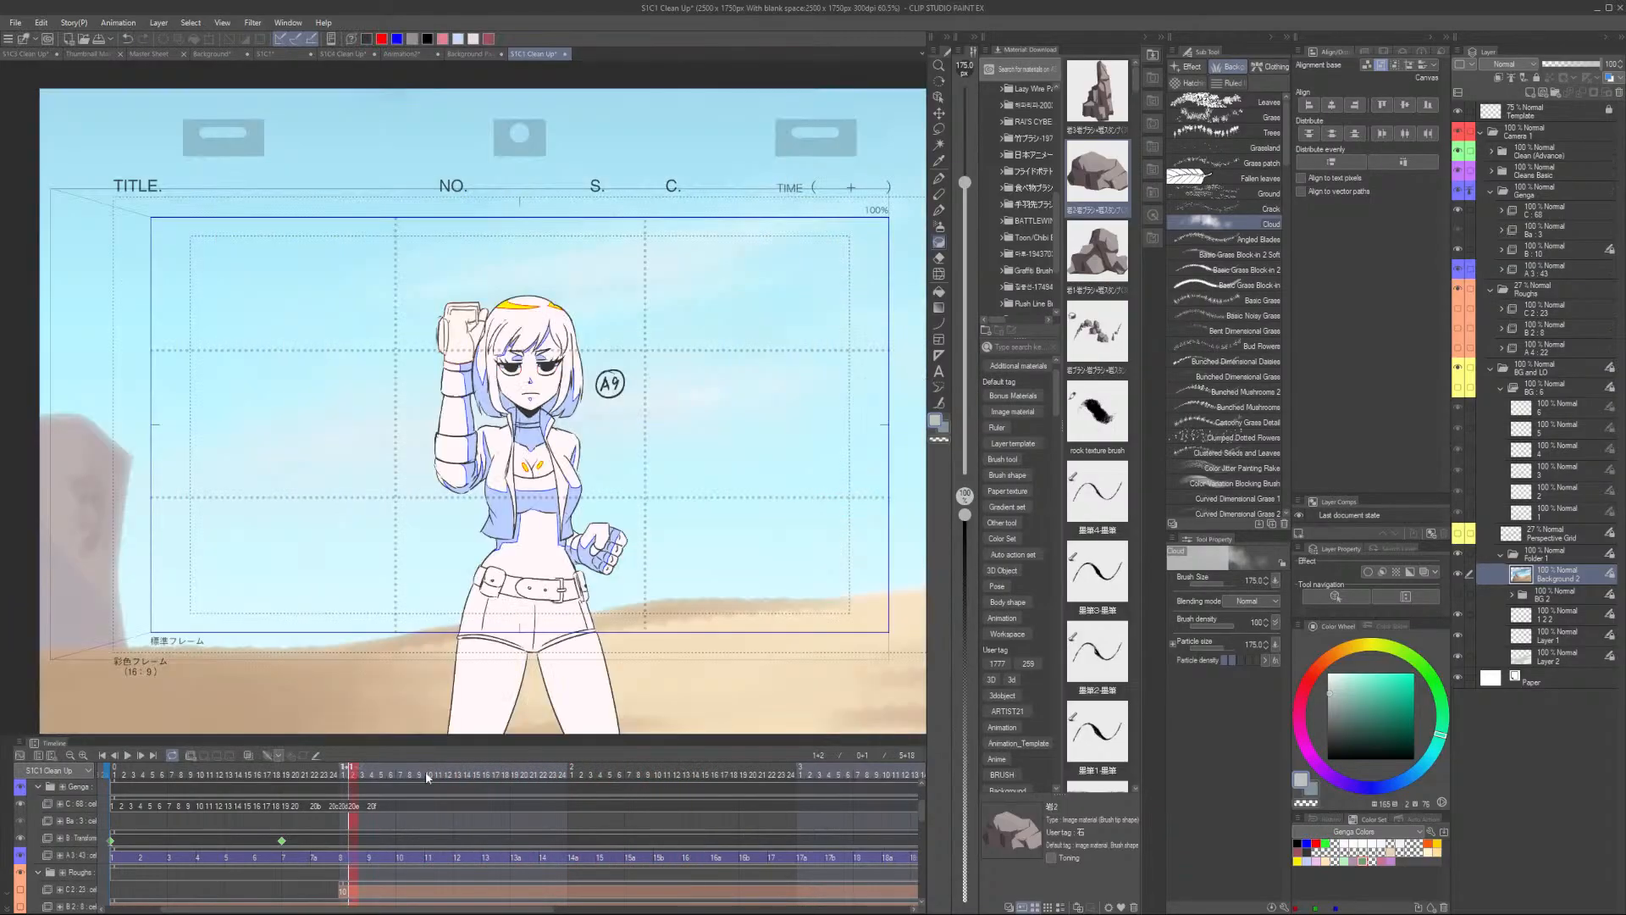
{"action": "key", "text": "Left"}
{"action": "scroll", "coordinate": [428, 771], "scroll_direction": "down", "scroll_amount": 1}
{"action": "scroll", "coordinate": [475, 635], "scroll_direction": "down", "scroll_amount": 5}
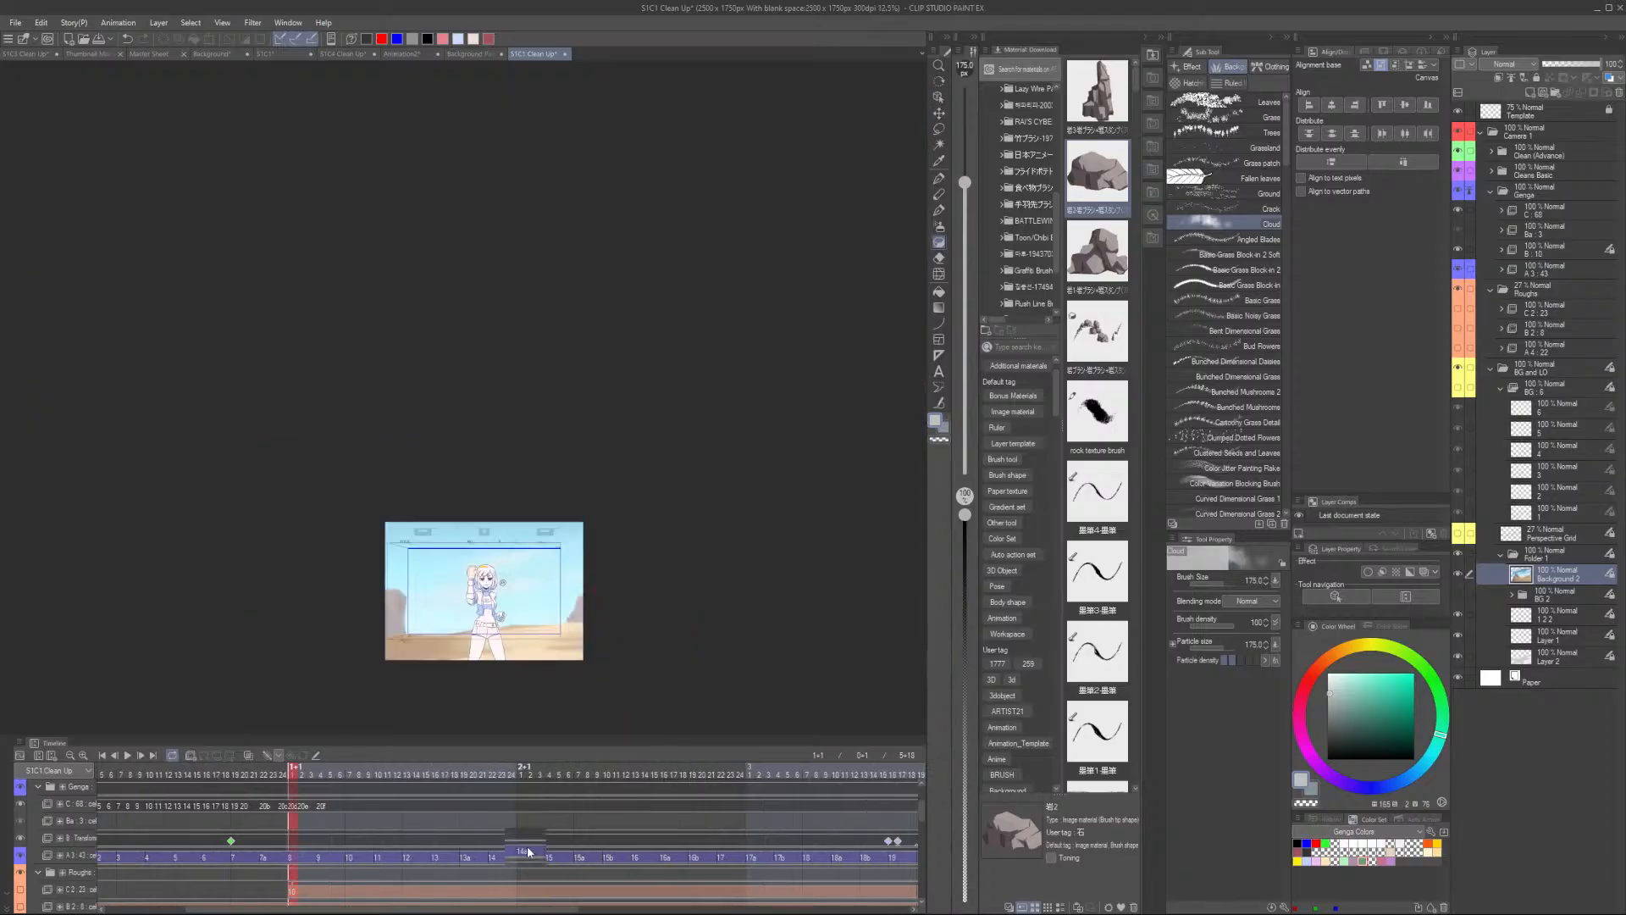
{"action": "scroll", "coordinate": [559, 881], "scroll_direction": "down", "scroll_amount": 2}
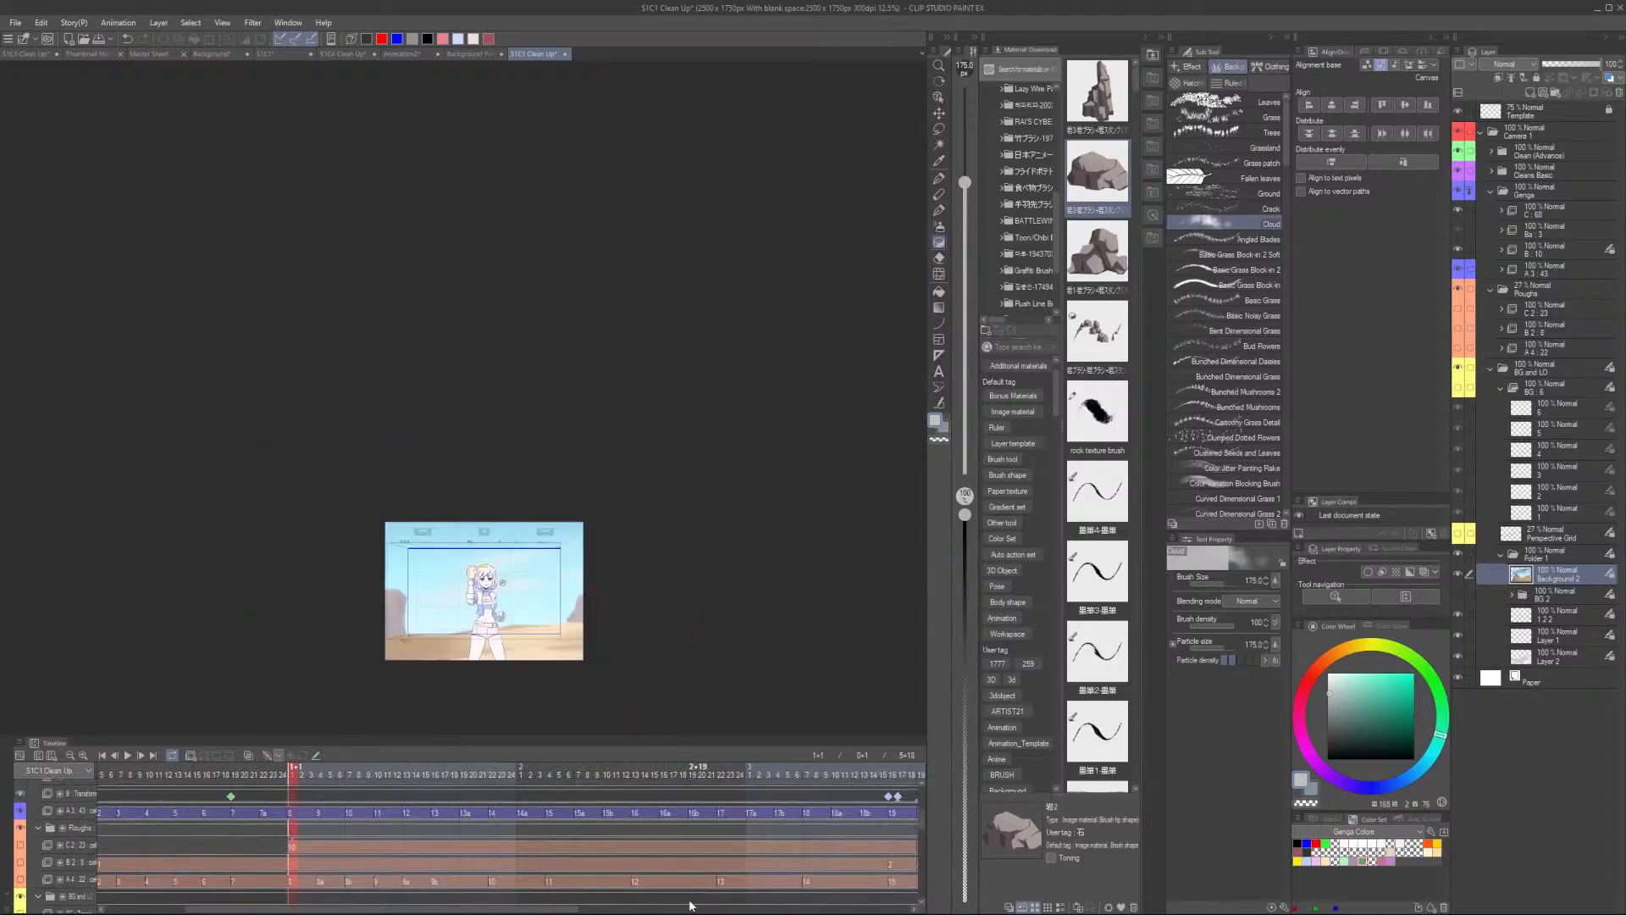
- Scroll the timeline to the camera folder track and select it at its keyframe
{"action": "left_click_drag", "start_coordinate": [582, 908], "coordinate": [785, 909]}
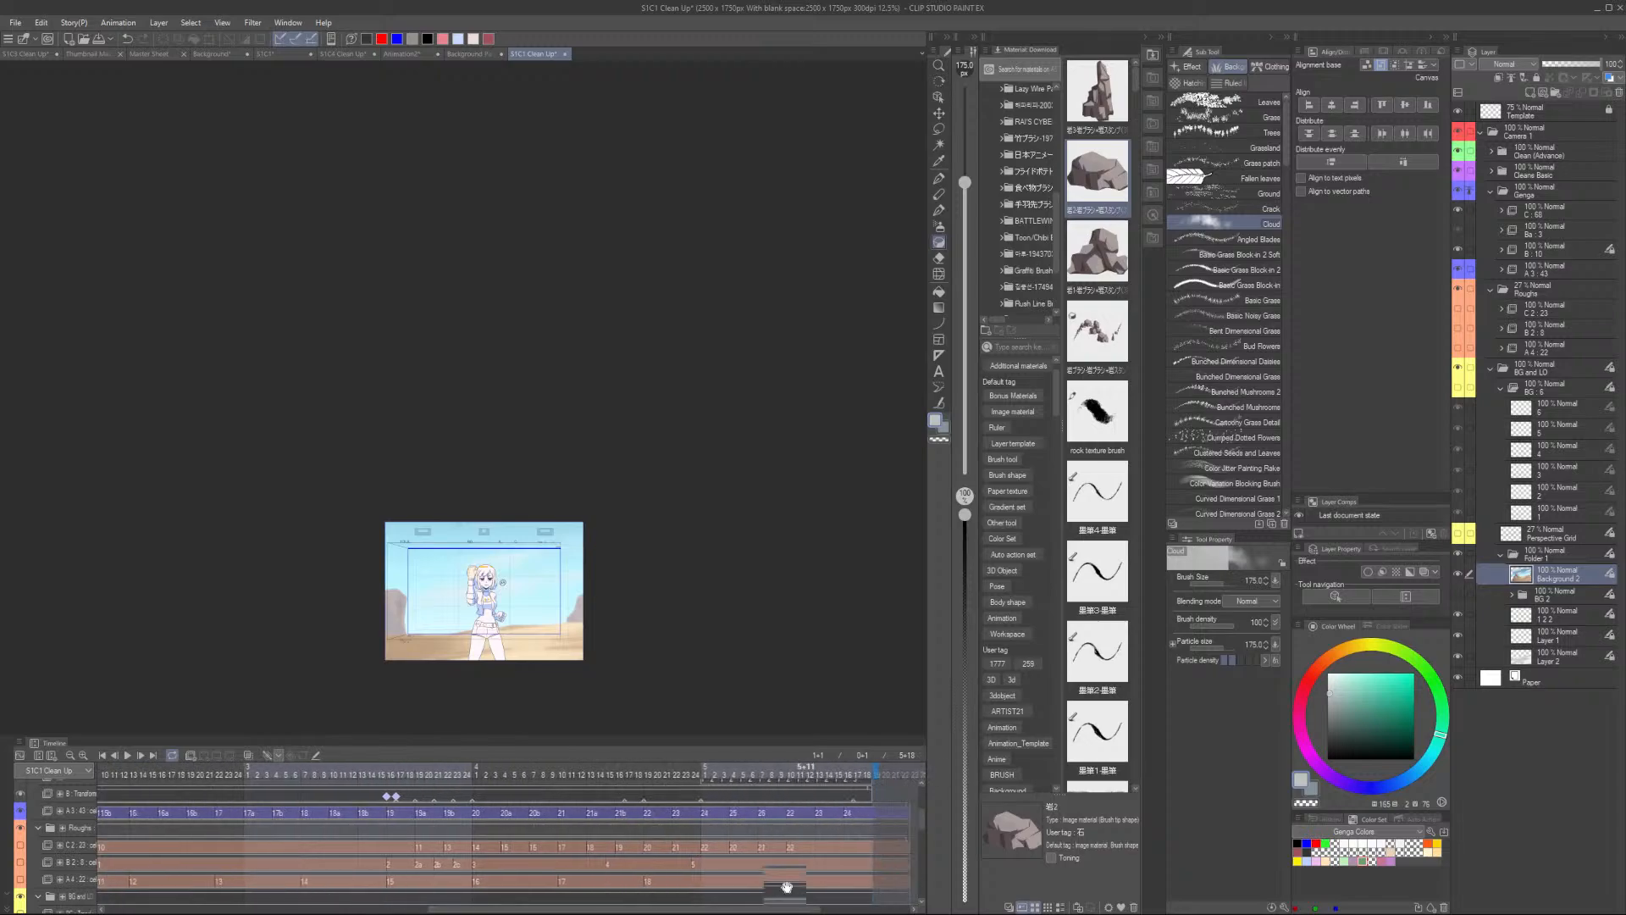
{"action": "scroll", "coordinate": [746, 868], "scroll_direction": "down", "scroll_amount": 3}
{"action": "scroll", "coordinate": [745, 862], "scroll_direction": "down", "scroll_amount": 2}
{"action": "left_click", "coordinate": [481, 818]}
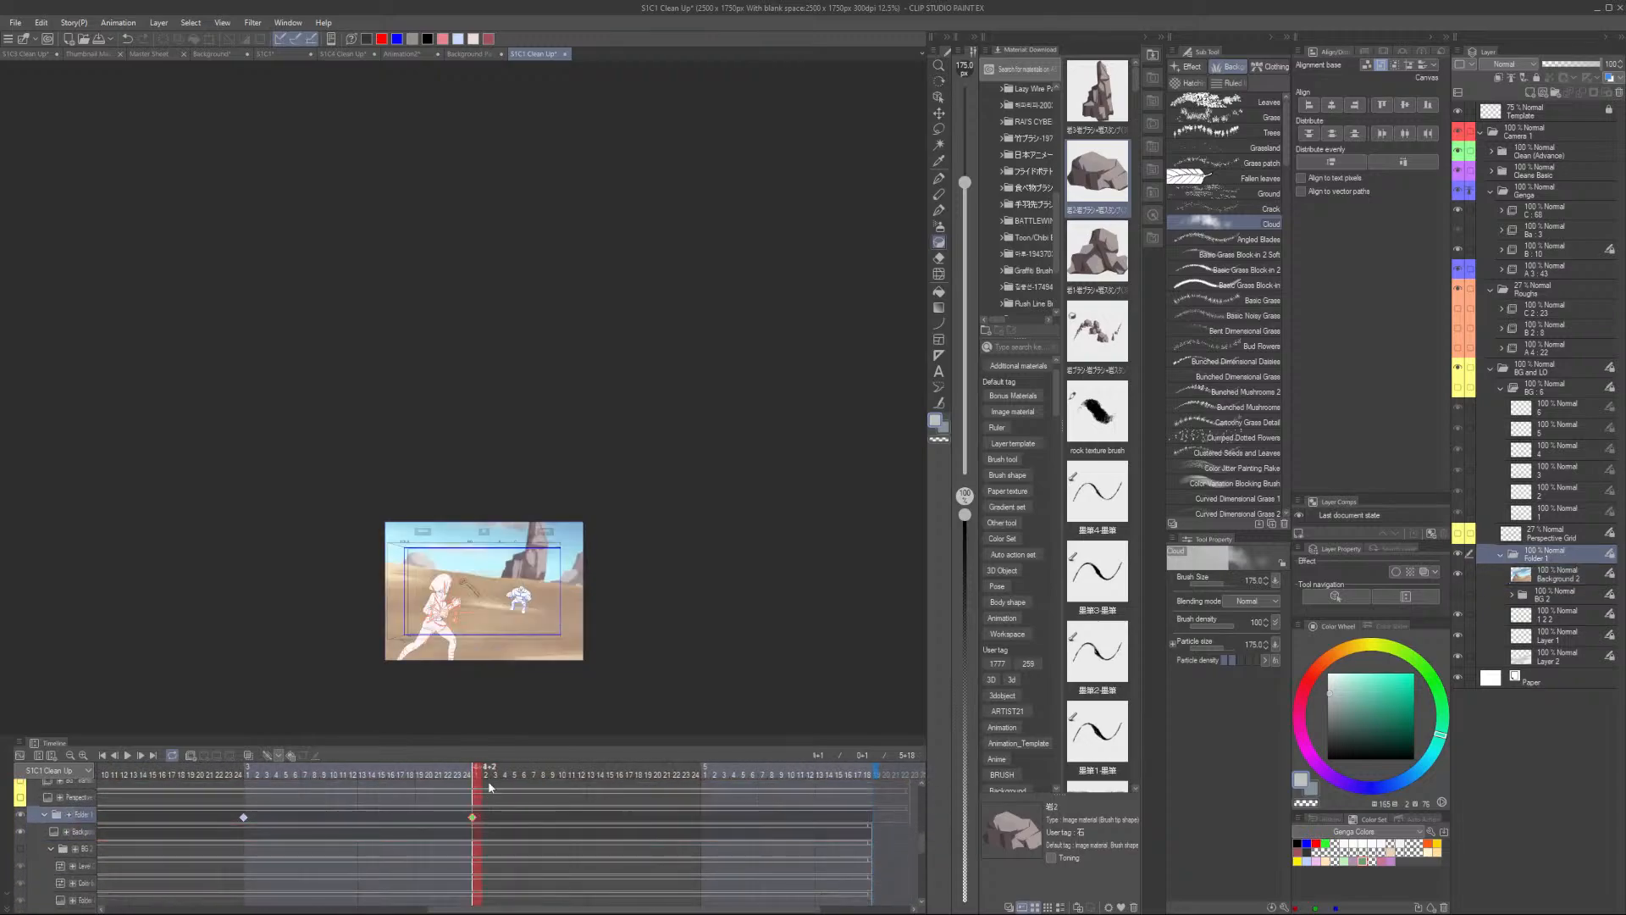
- Inspect the 2D camera frame around the canvas with the Object tool
{"action": "key", "text": "o"}
{"action": "scroll", "coordinate": [580, 606], "scroll_direction": "up", "scroll_amount": 2}
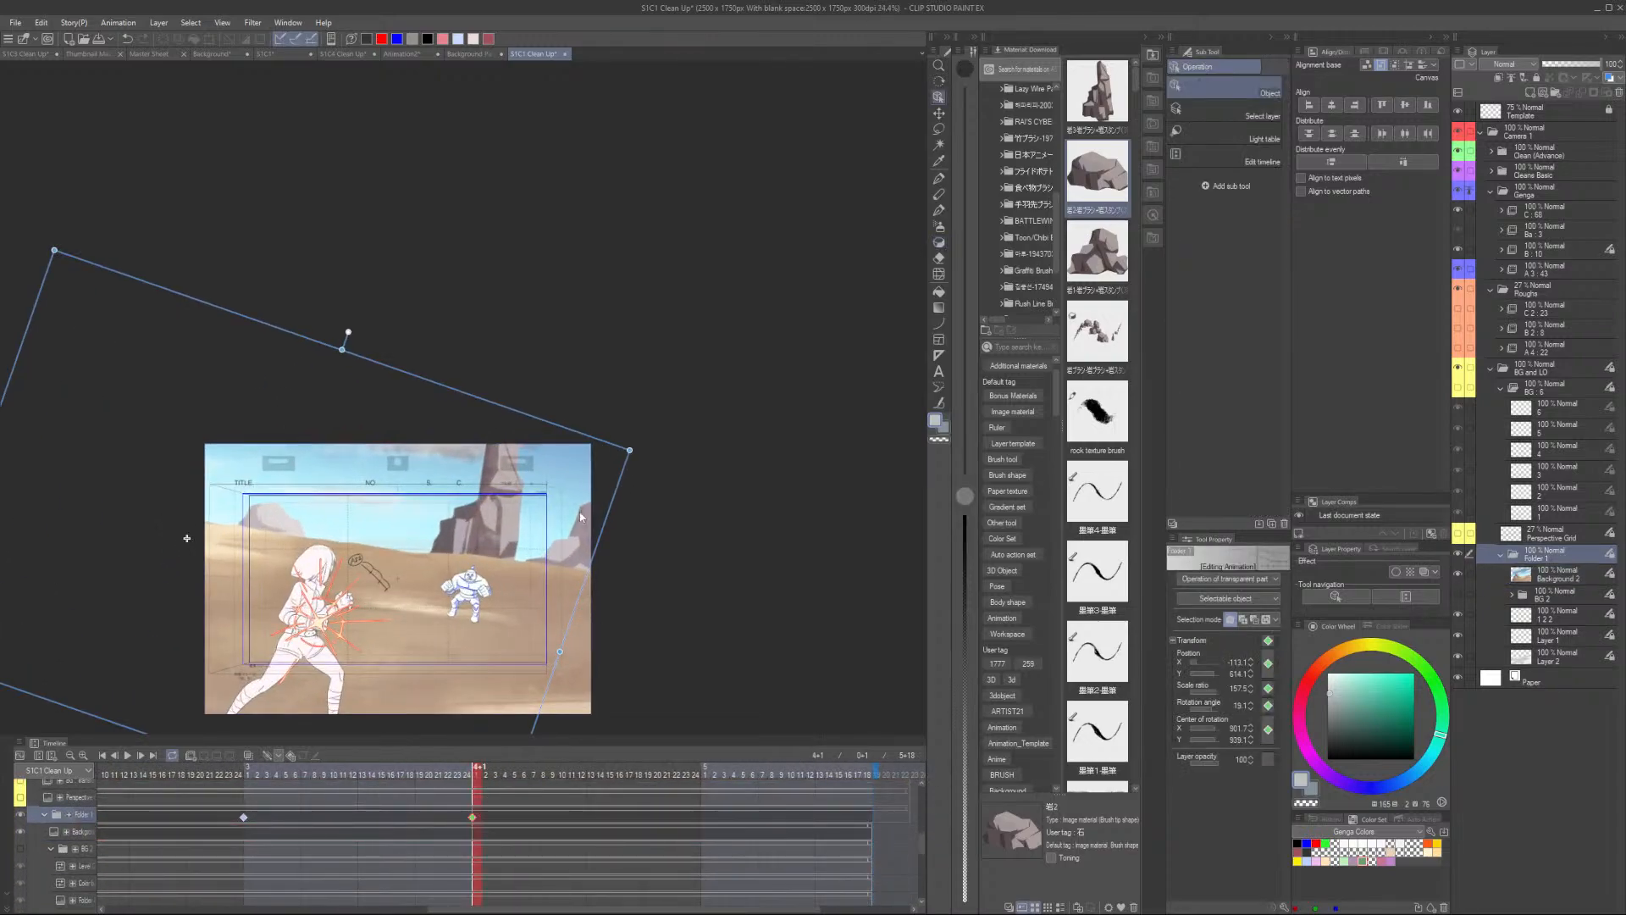
{"action": "scroll", "coordinate": [609, 518], "scroll_direction": "up", "scroll_amount": 1}
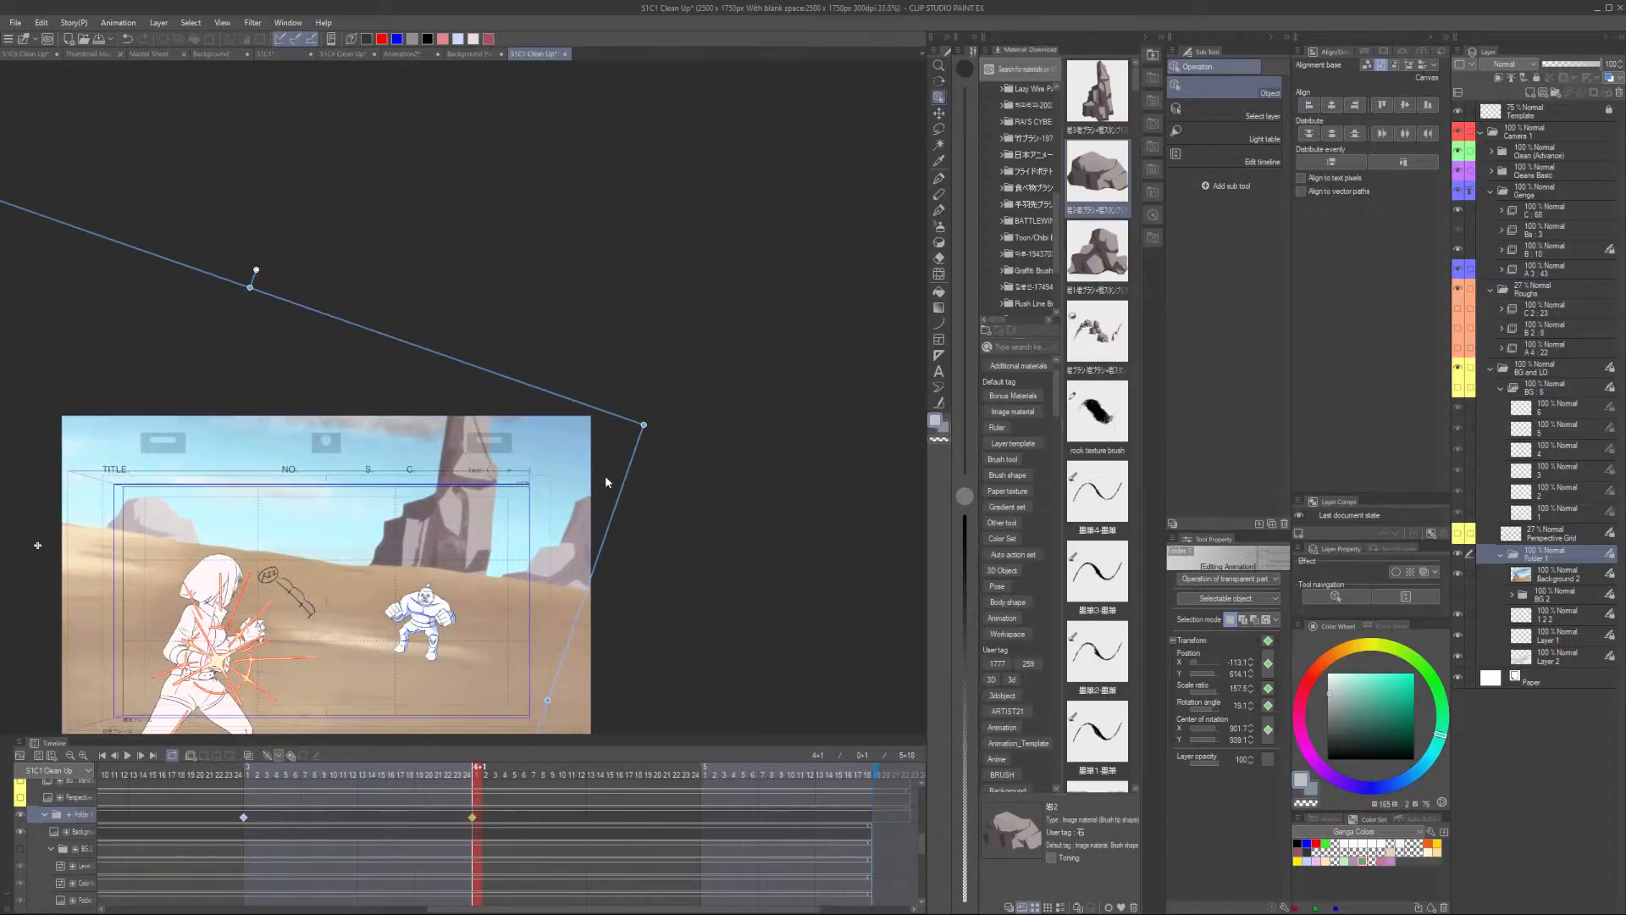
{"action": "left_click_drag", "start_coordinate": [627, 423], "coordinate": [527, 439]}
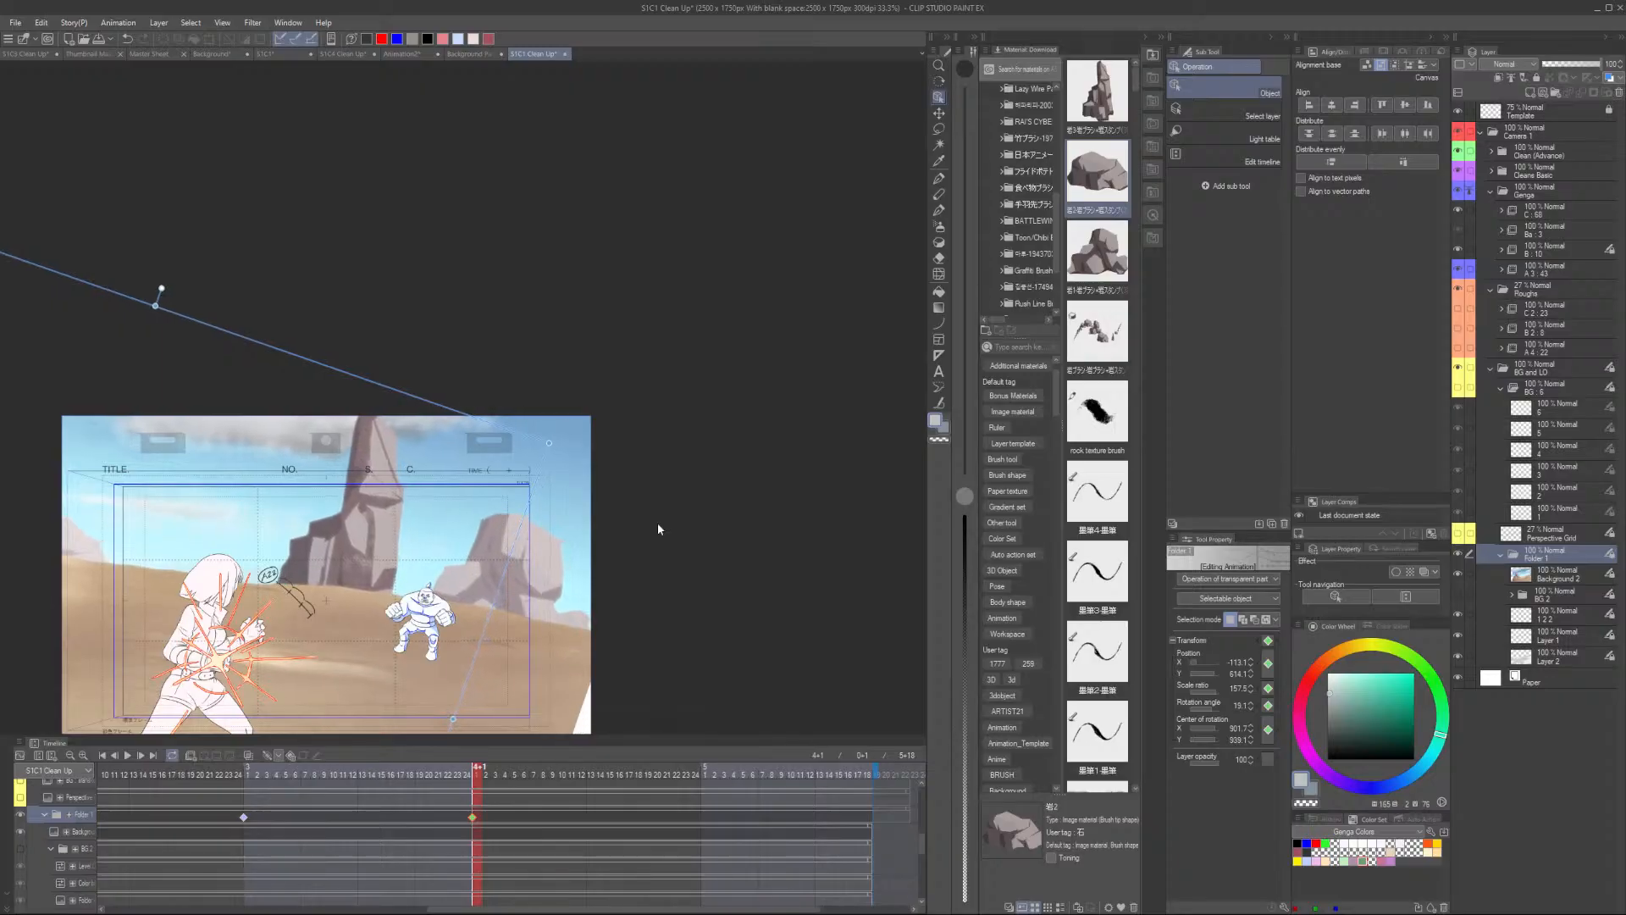
{"action": "scroll", "coordinate": [657, 524], "scroll_direction": "down", "scroll_amount": 3}
{"action": "scroll", "coordinate": [551, 574], "scroll_direction": "up", "scroll_amount": 1}
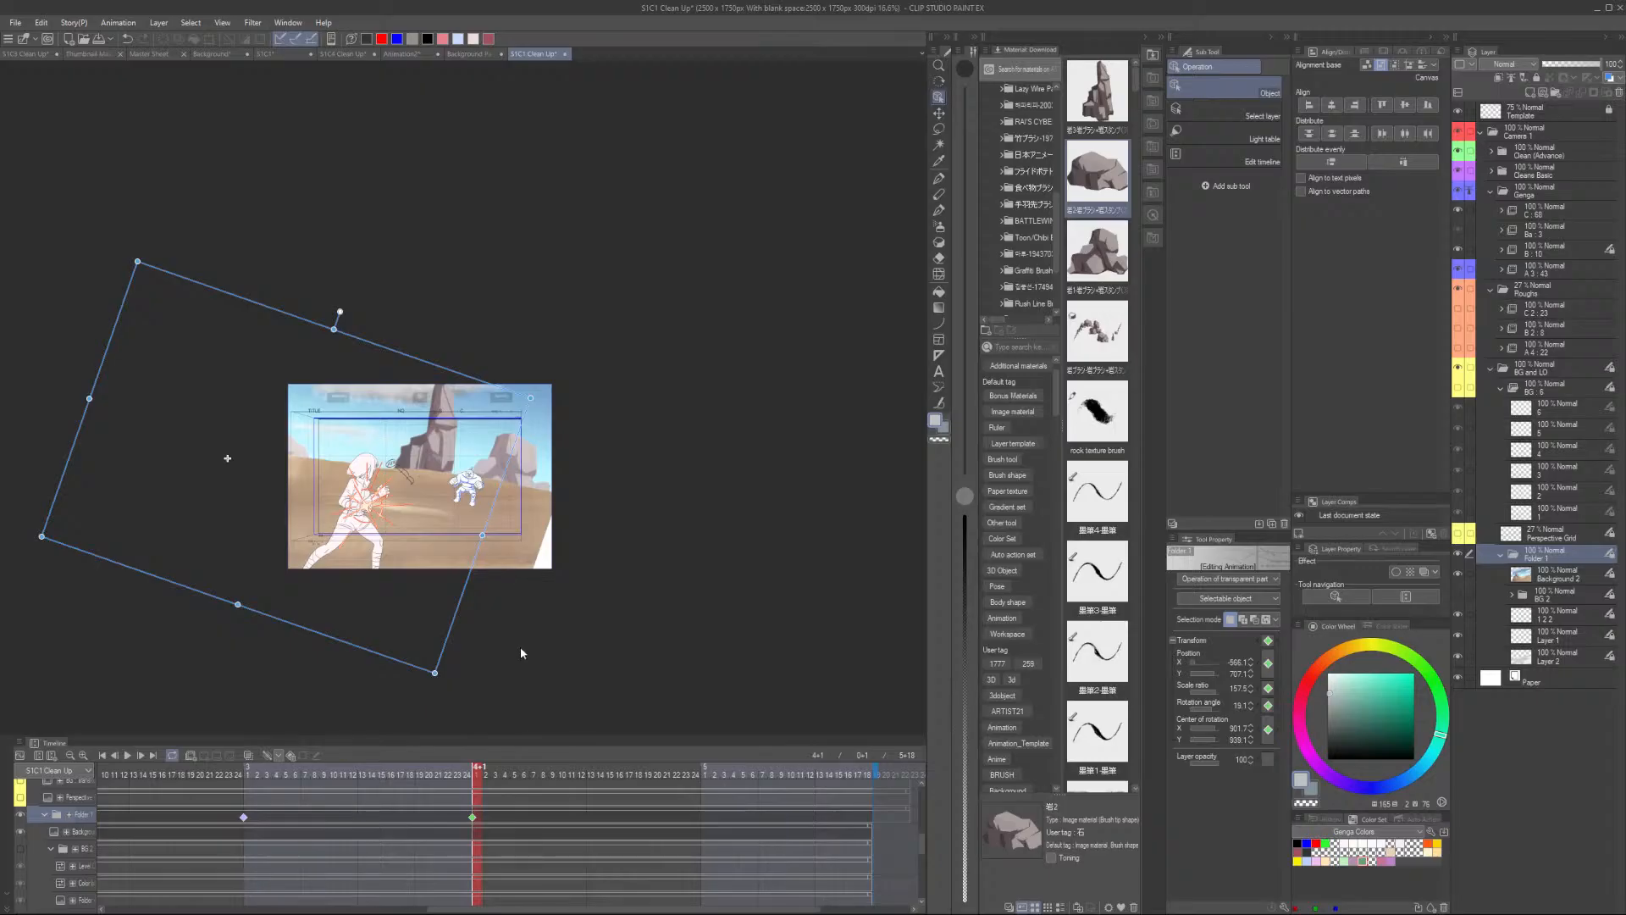
{"action": "scroll", "coordinate": [509, 576], "scroll_direction": "up", "scroll_amount": 2}
{"action": "left_click_drag", "start_coordinate": [516, 249], "coordinate": [515, 249]}
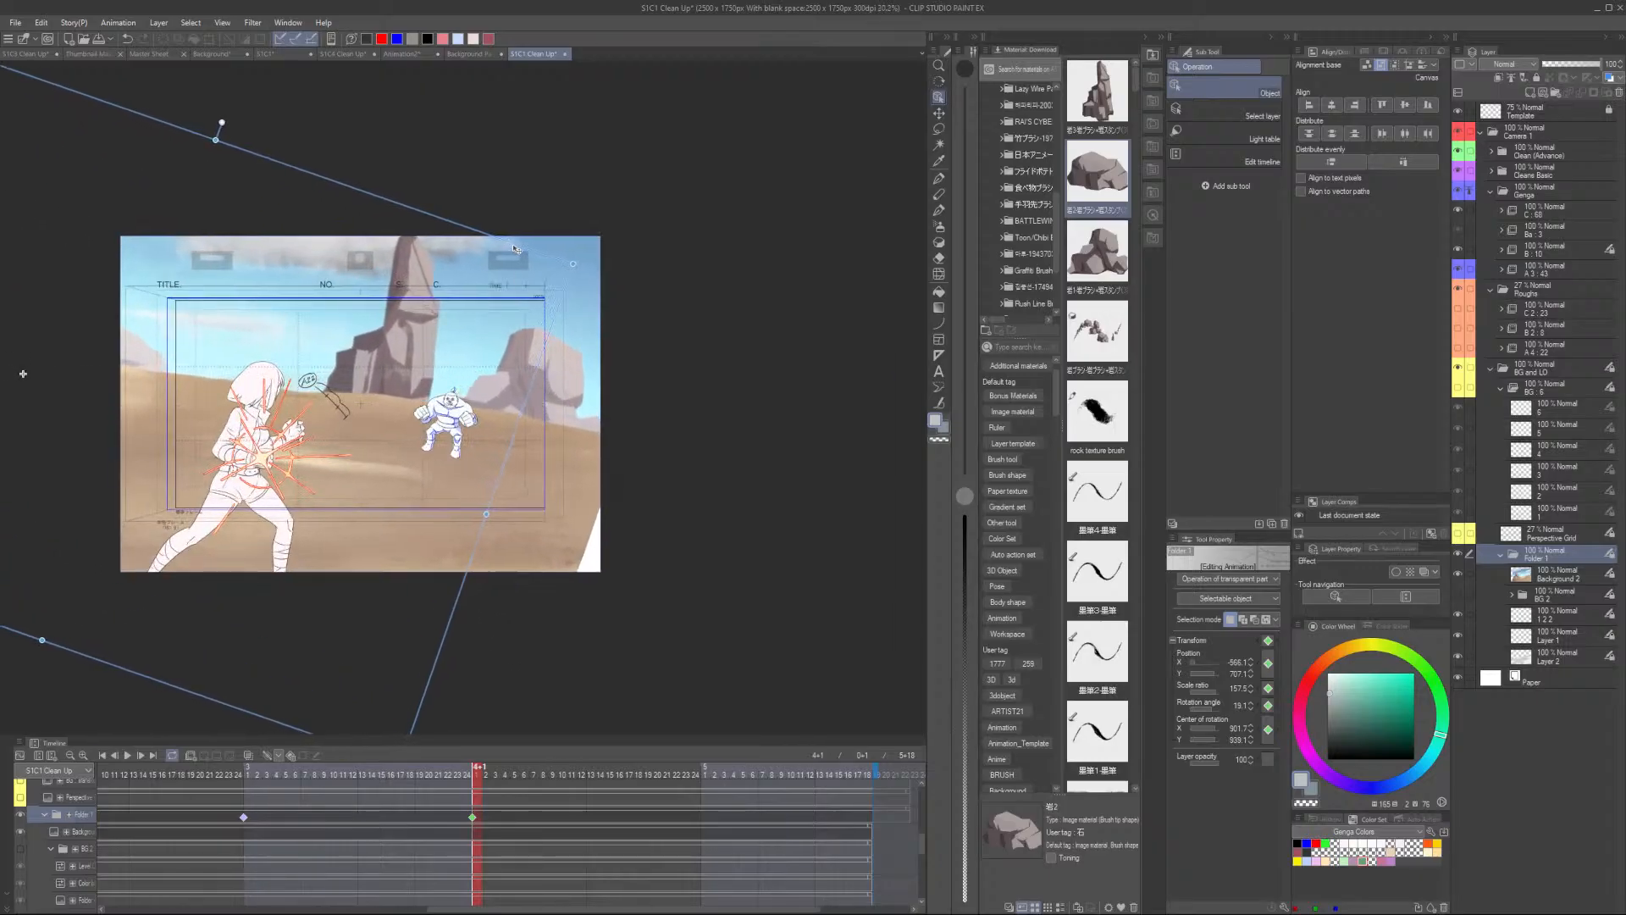
- Scrub through the timeline frames to check the camera framing over the background
{"action": "left_click", "coordinate": [244, 818]}
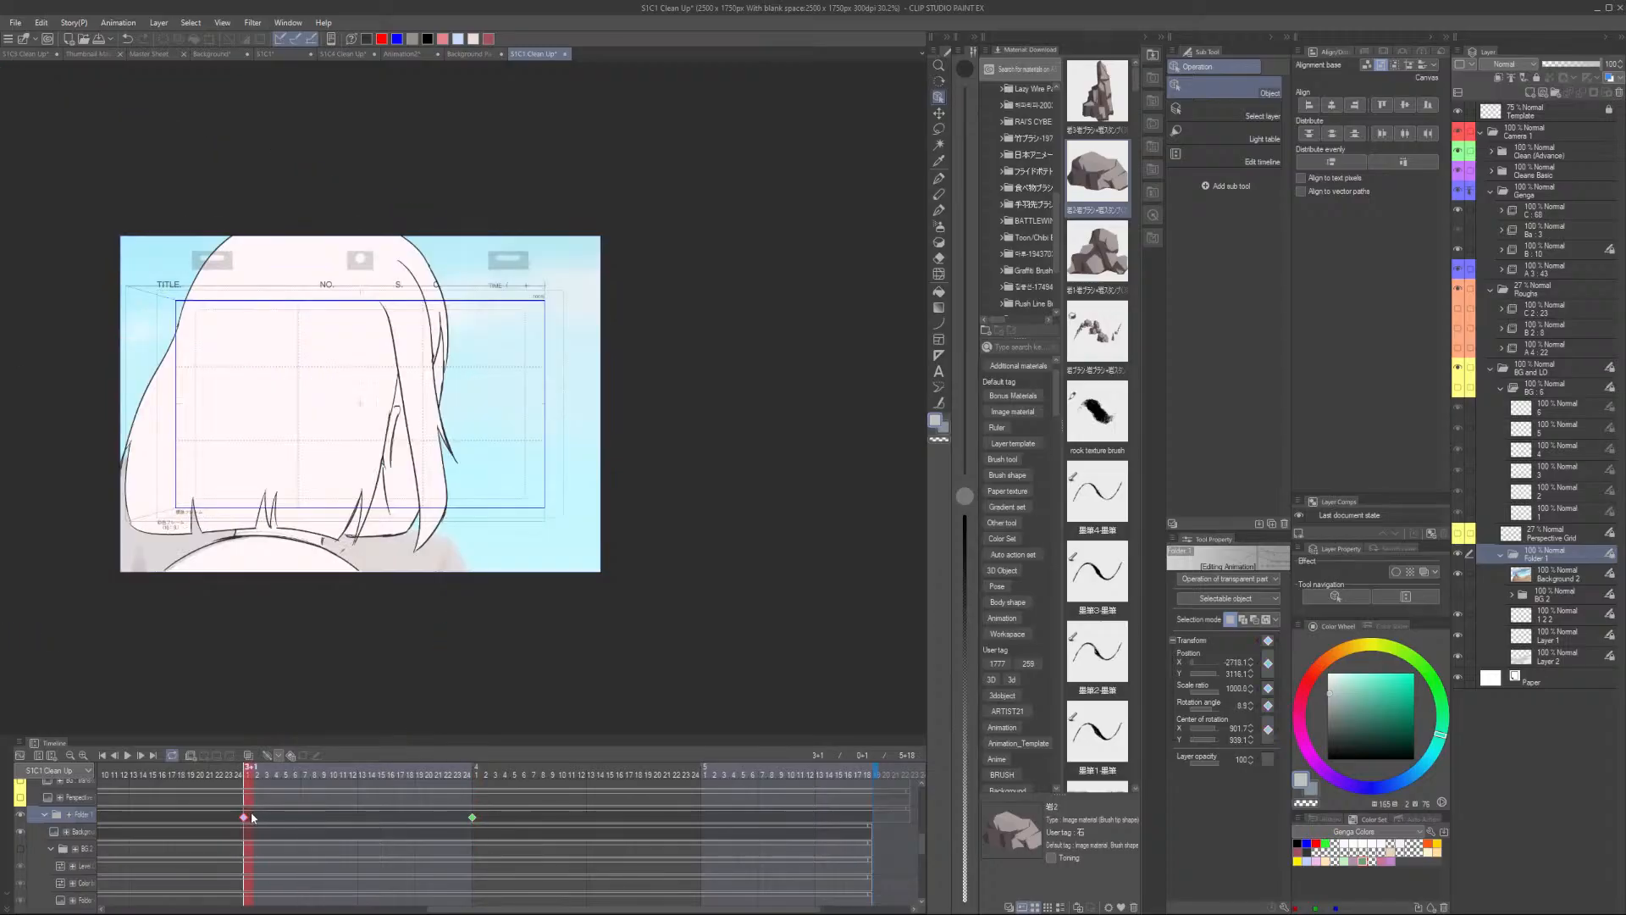
{"action": "left_click", "coordinate": [283, 775]}
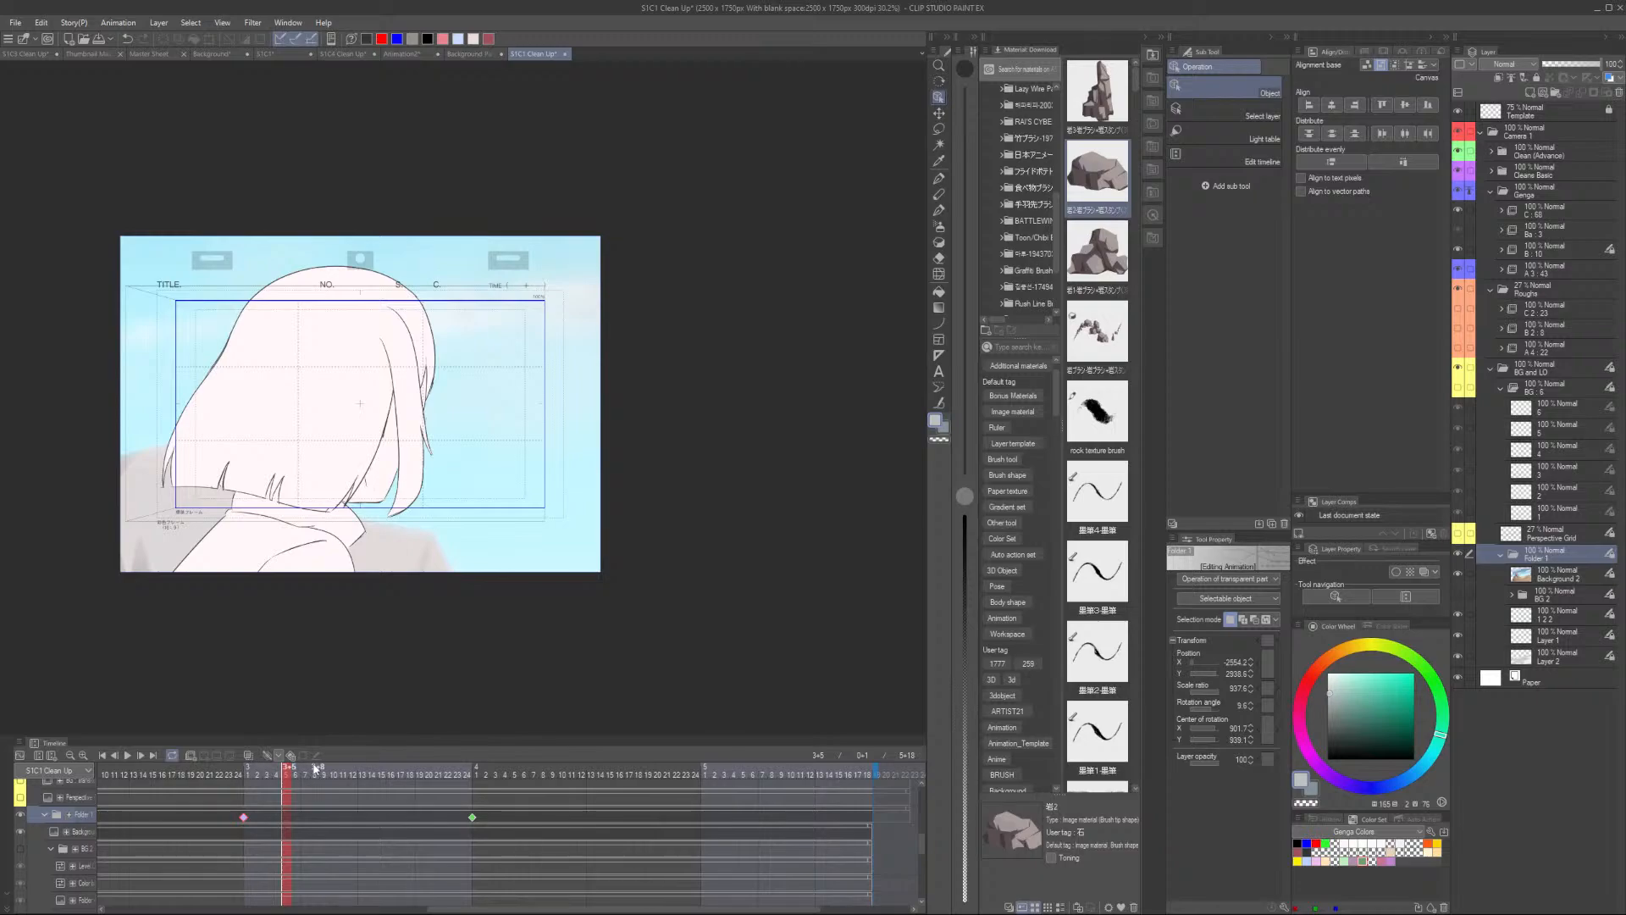
{"action": "left_click_drag", "start_coordinate": [339, 769], "coordinate": [565, 768]}
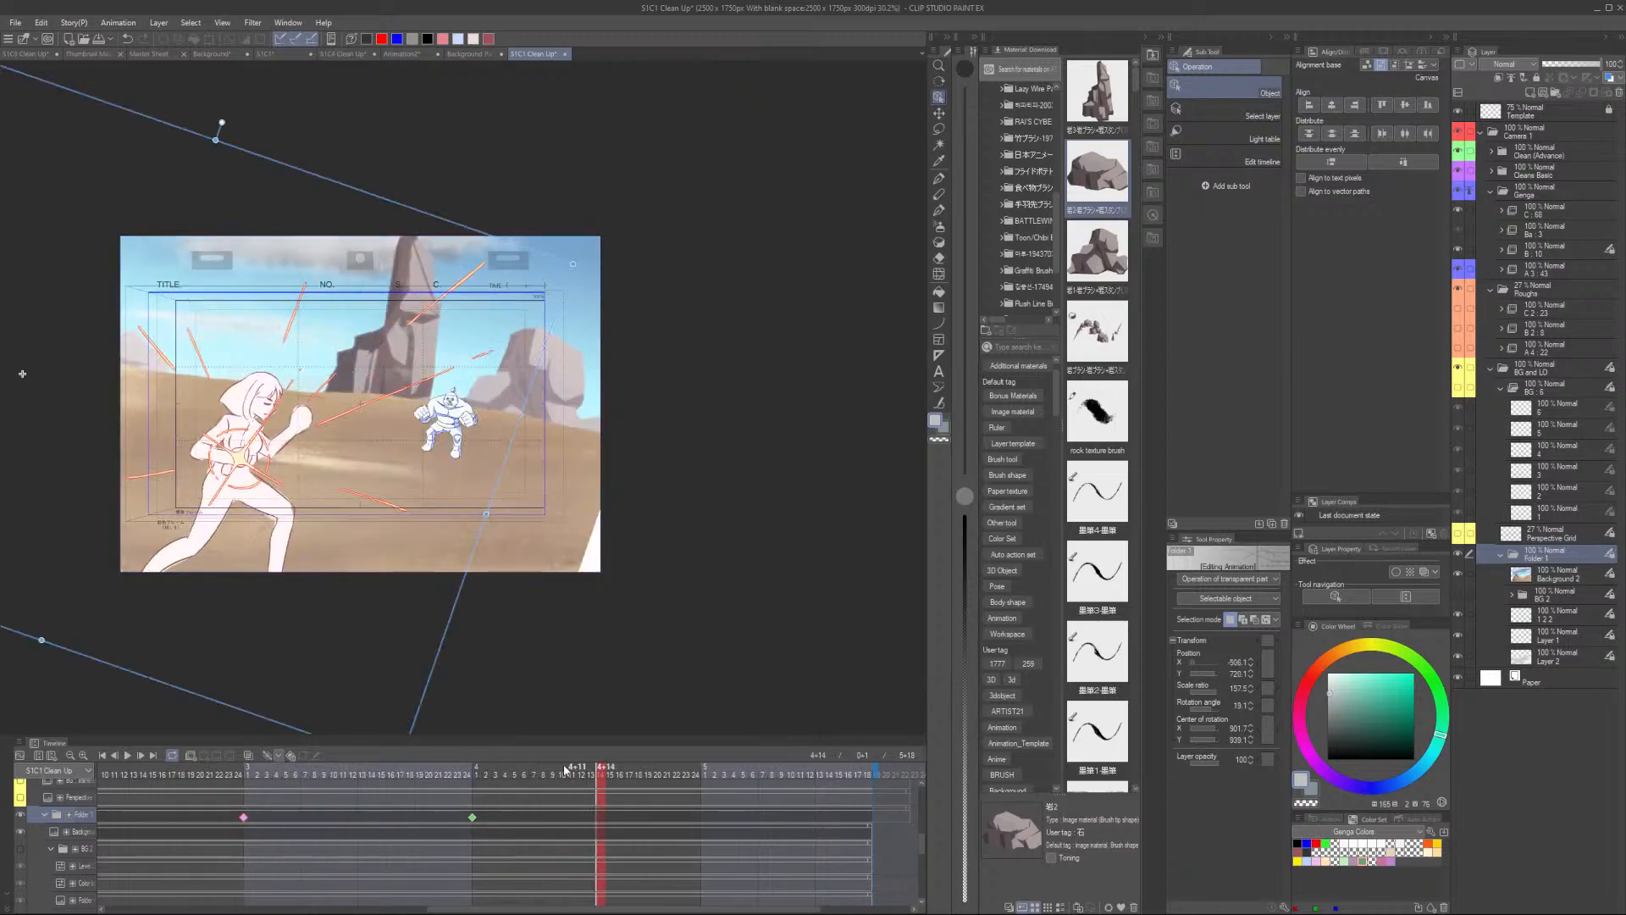
{"action": "left_click", "coordinate": [205, 773]}
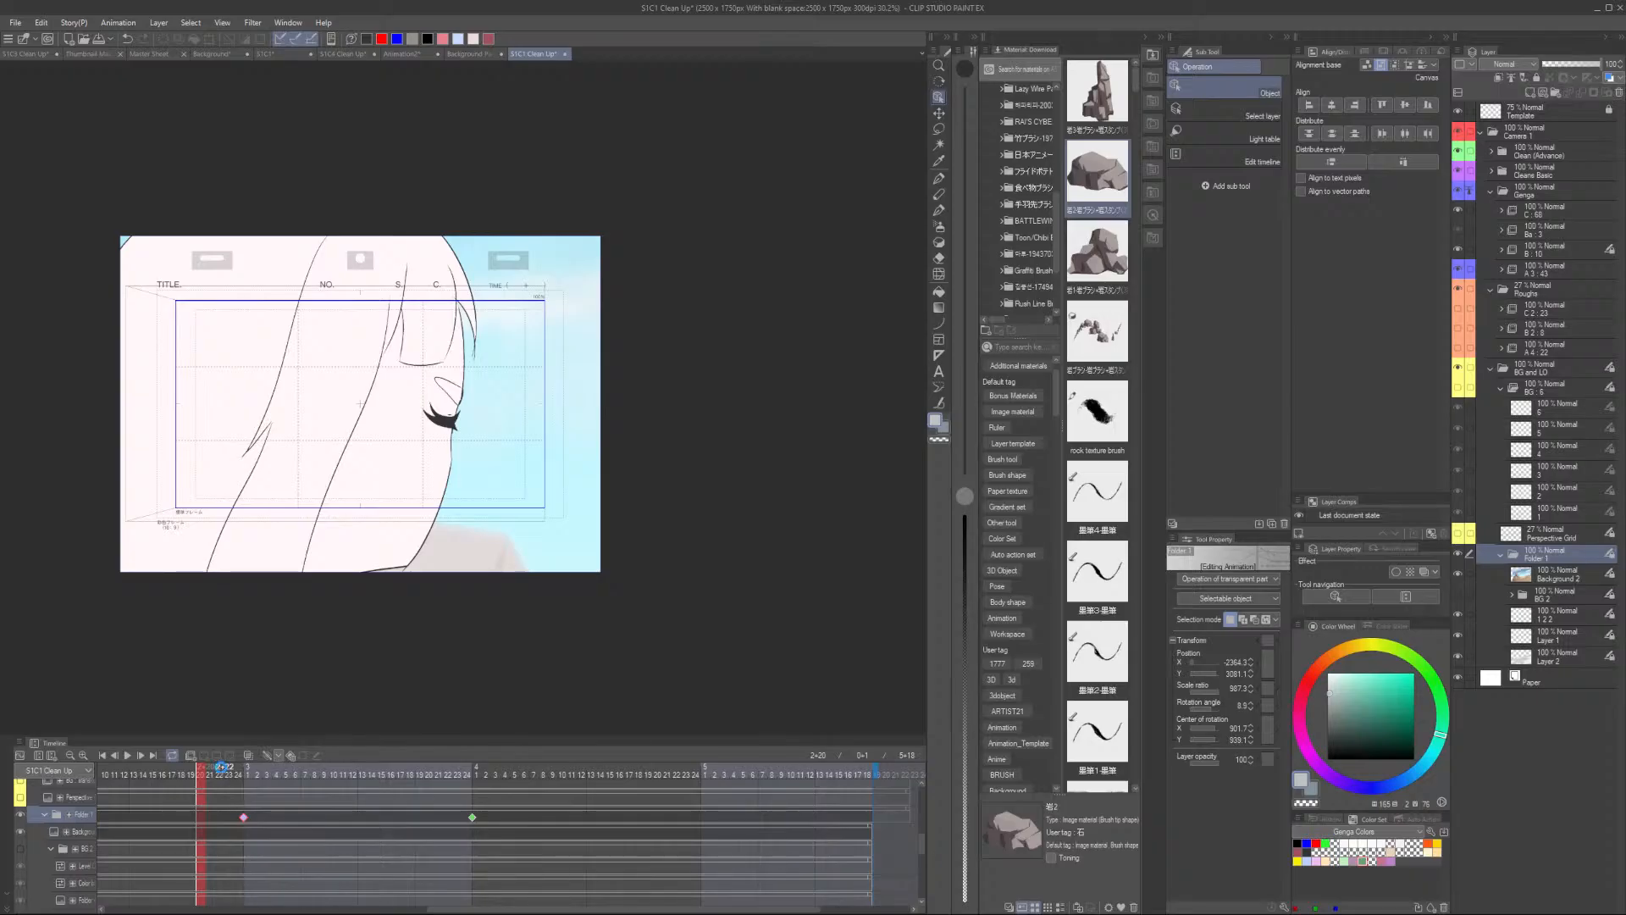
- Turn off Render before starting playback in the animation playback settings
{"action": "key", "text": "space"}
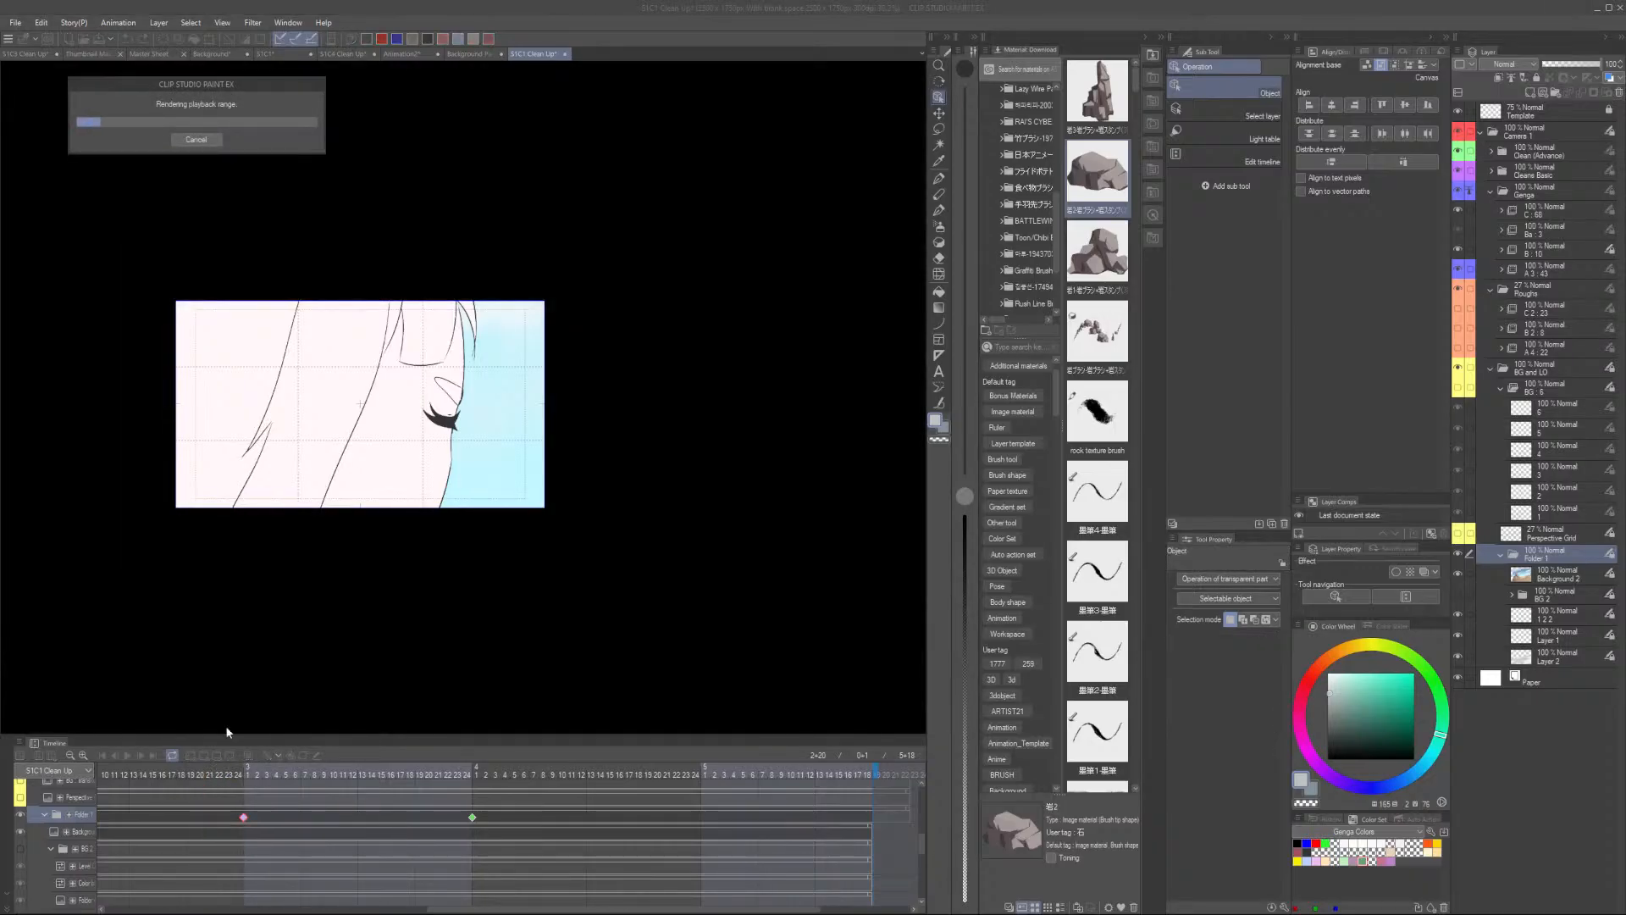
{"action": "left_click", "coordinate": [197, 139]}
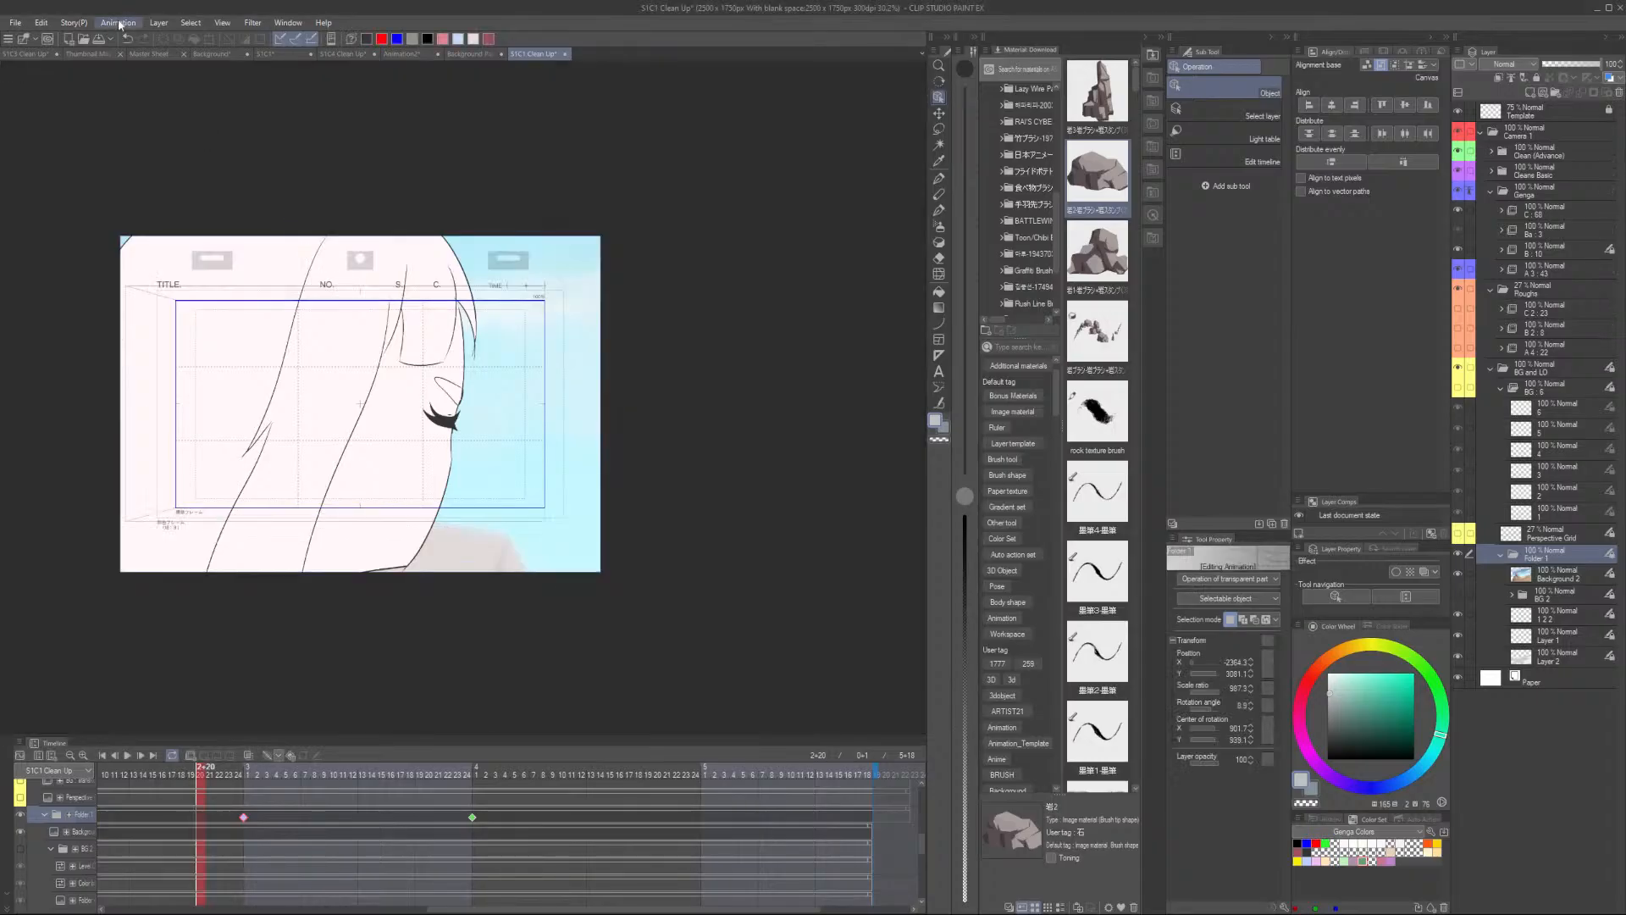
{"action": "left_click", "coordinate": [119, 22]}
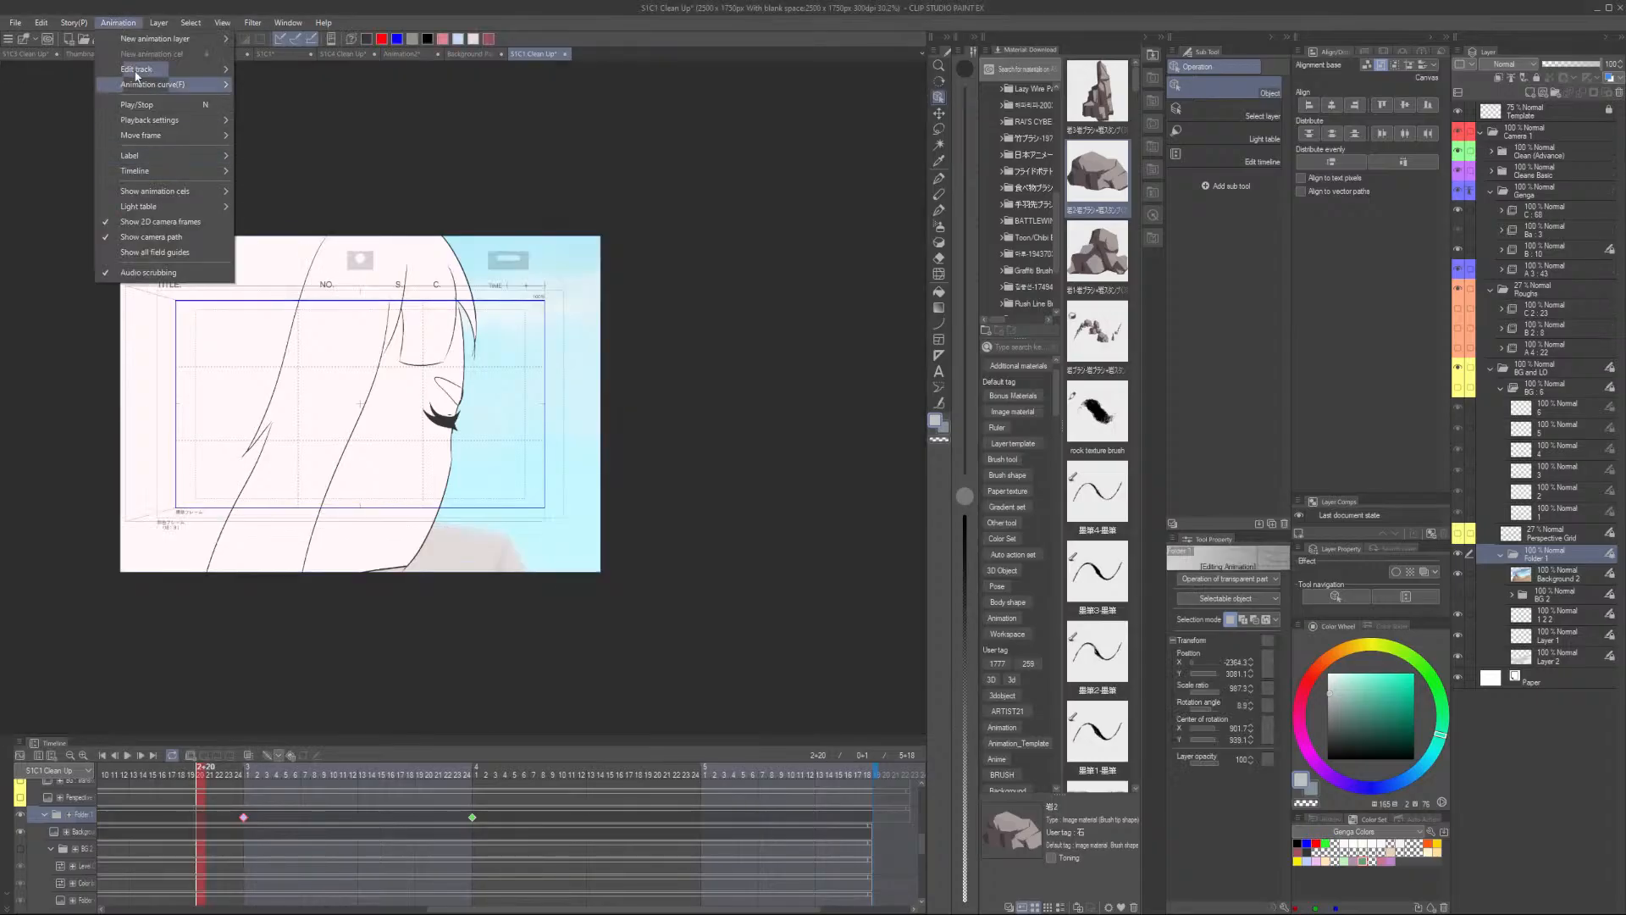
{"action": "mouse_move", "coordinate": [74, 23]}
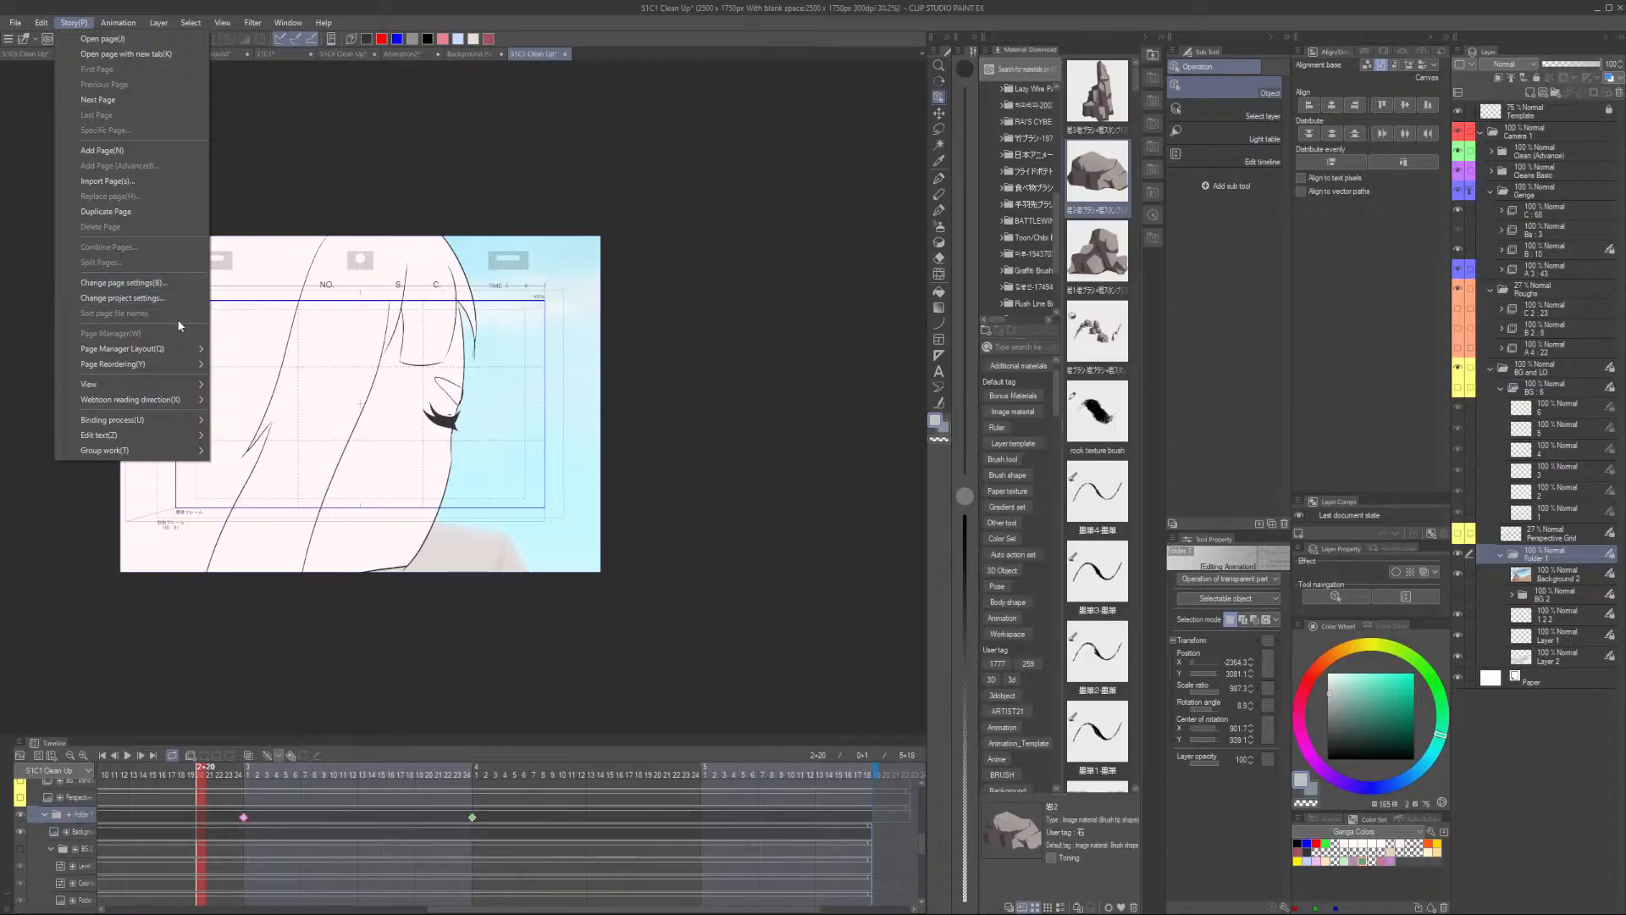
{"action": "mouse_move", "coordinate": [208, 120]}
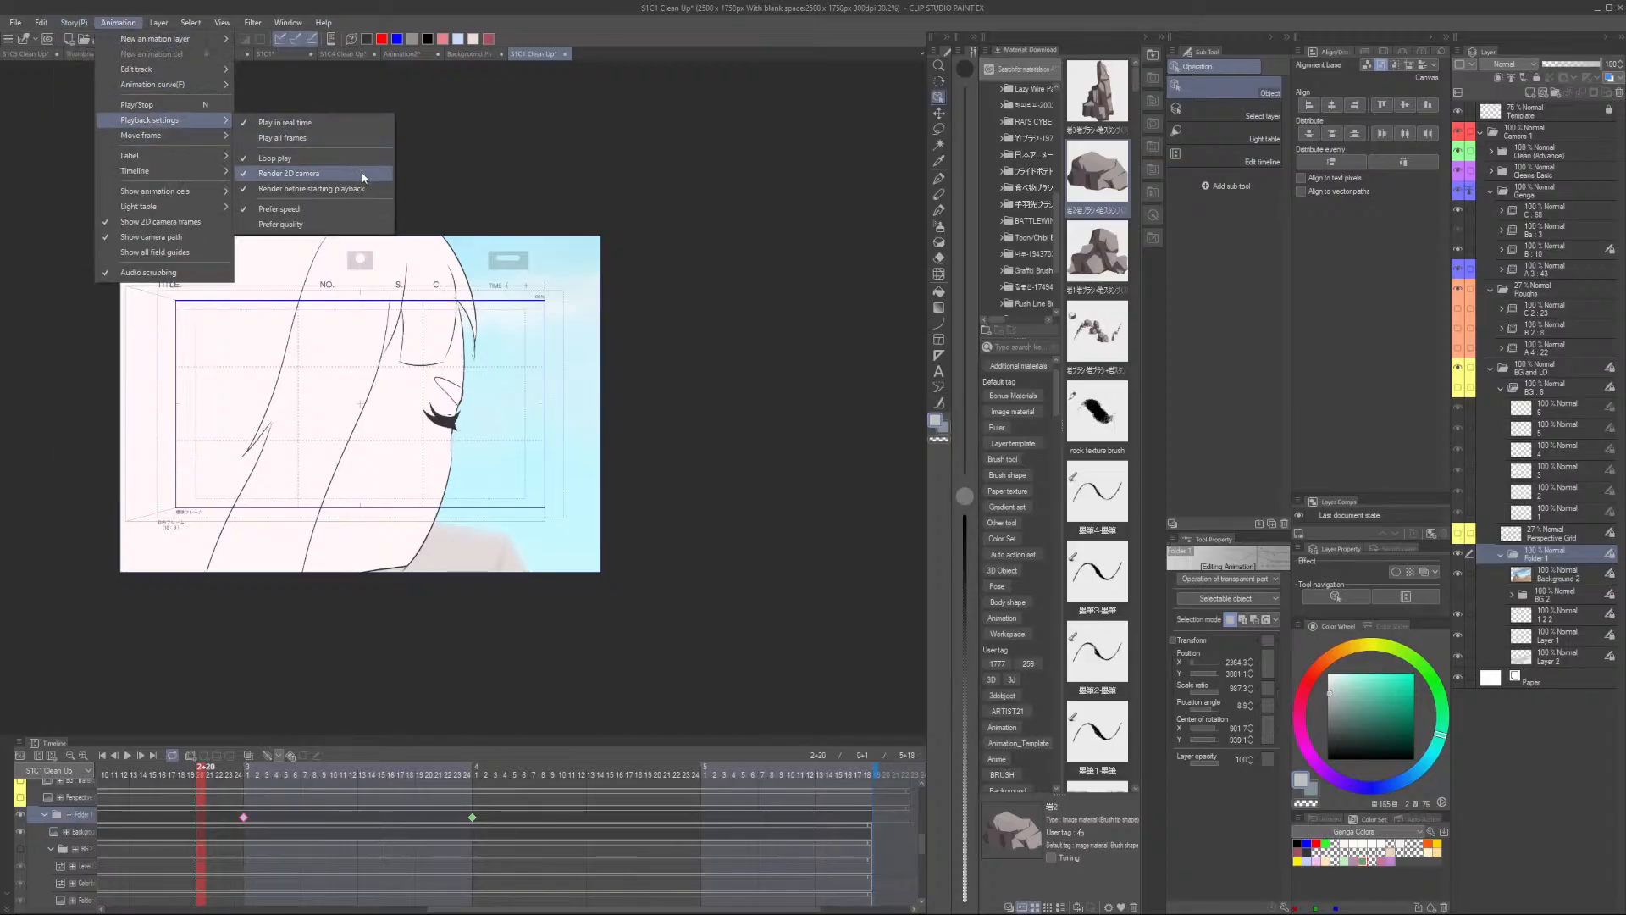
{"action": "left_click", "coordinate": [388, 185]}
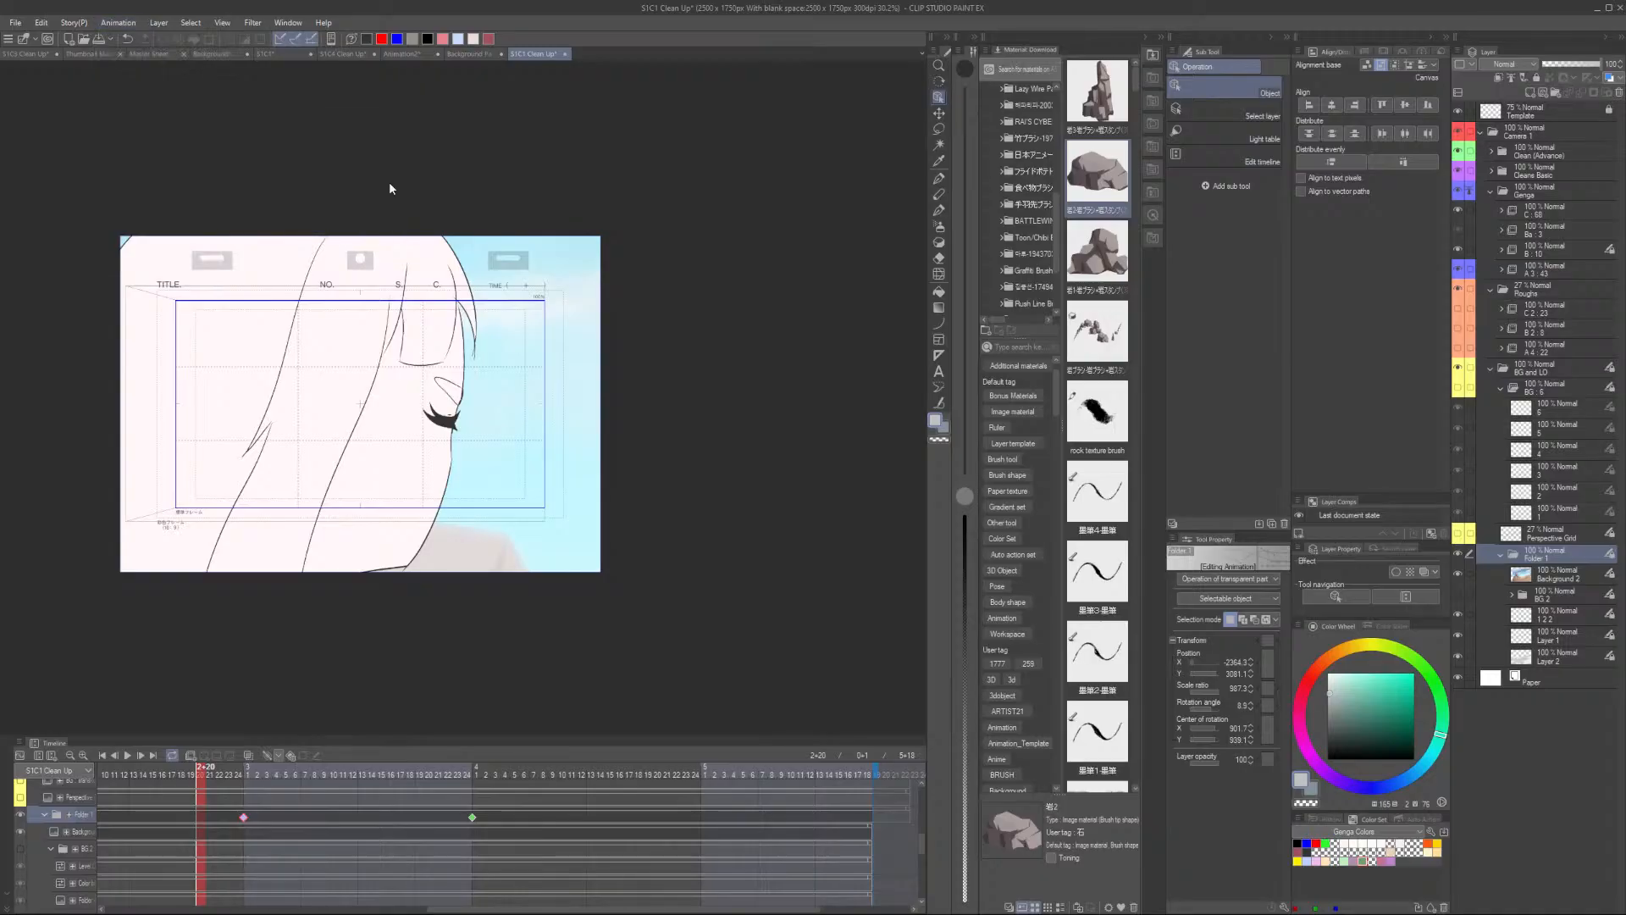
- Try to rotate the 2D camera frame level at the first frame
{"action": "left_click", "coordinate": [251, 766]}
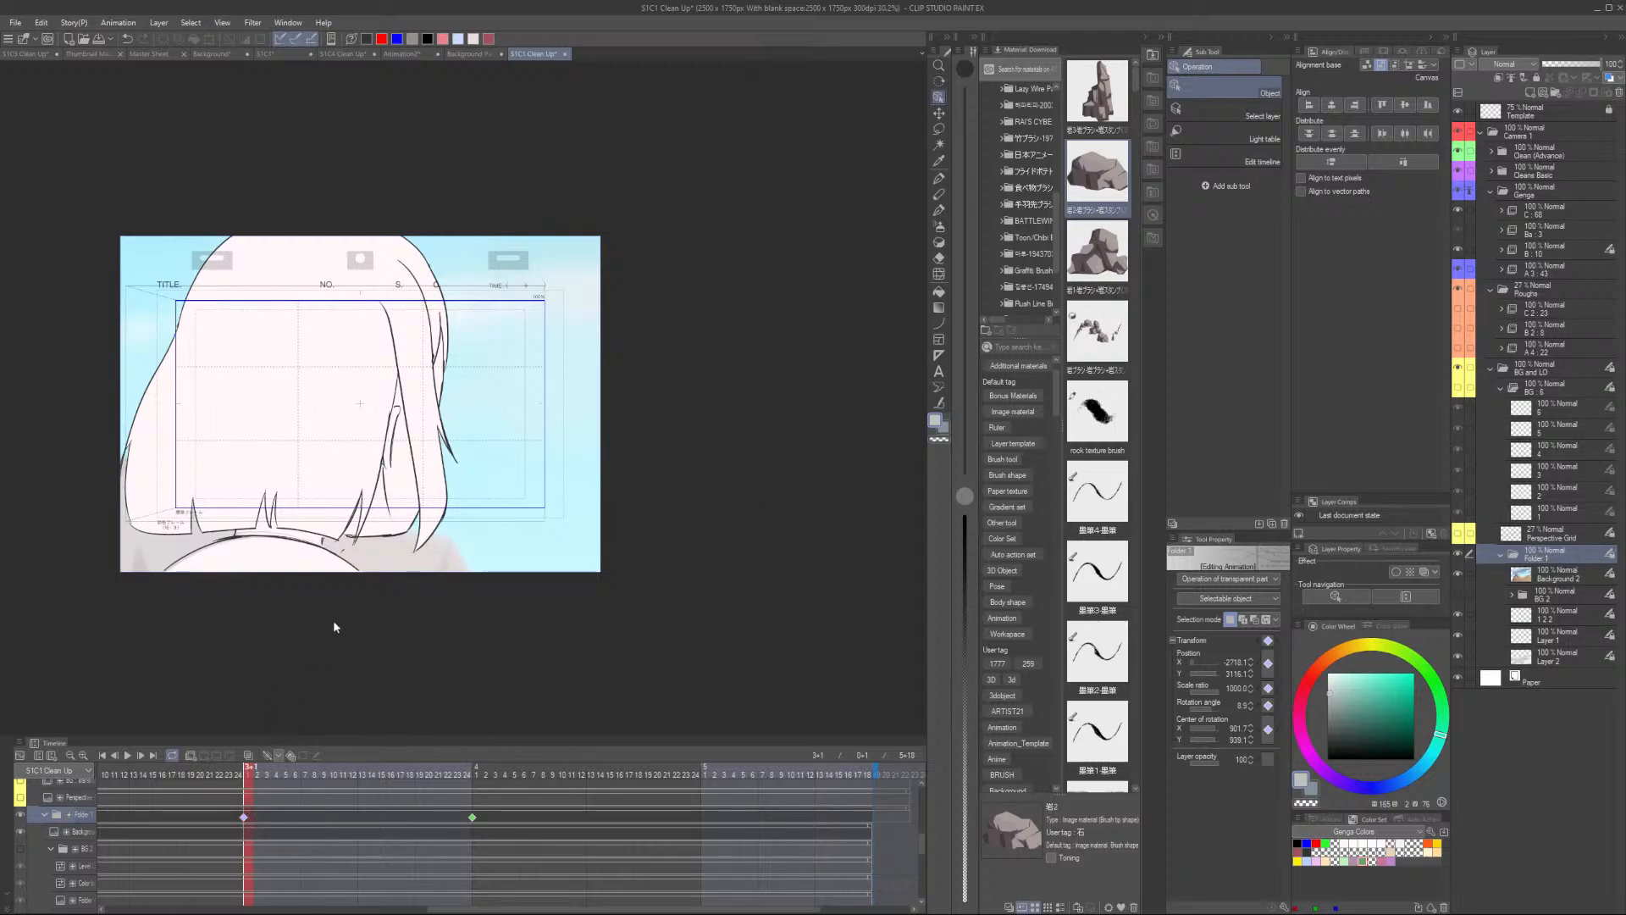
{"action": "scroll", "coordinate": [508, 403], "scroll_direction": "down", "scroll_amount": 6}
{"action": "scroll", "coordinate": [636, 304], "scroll_direction": "up", "scroll_amount": 2}
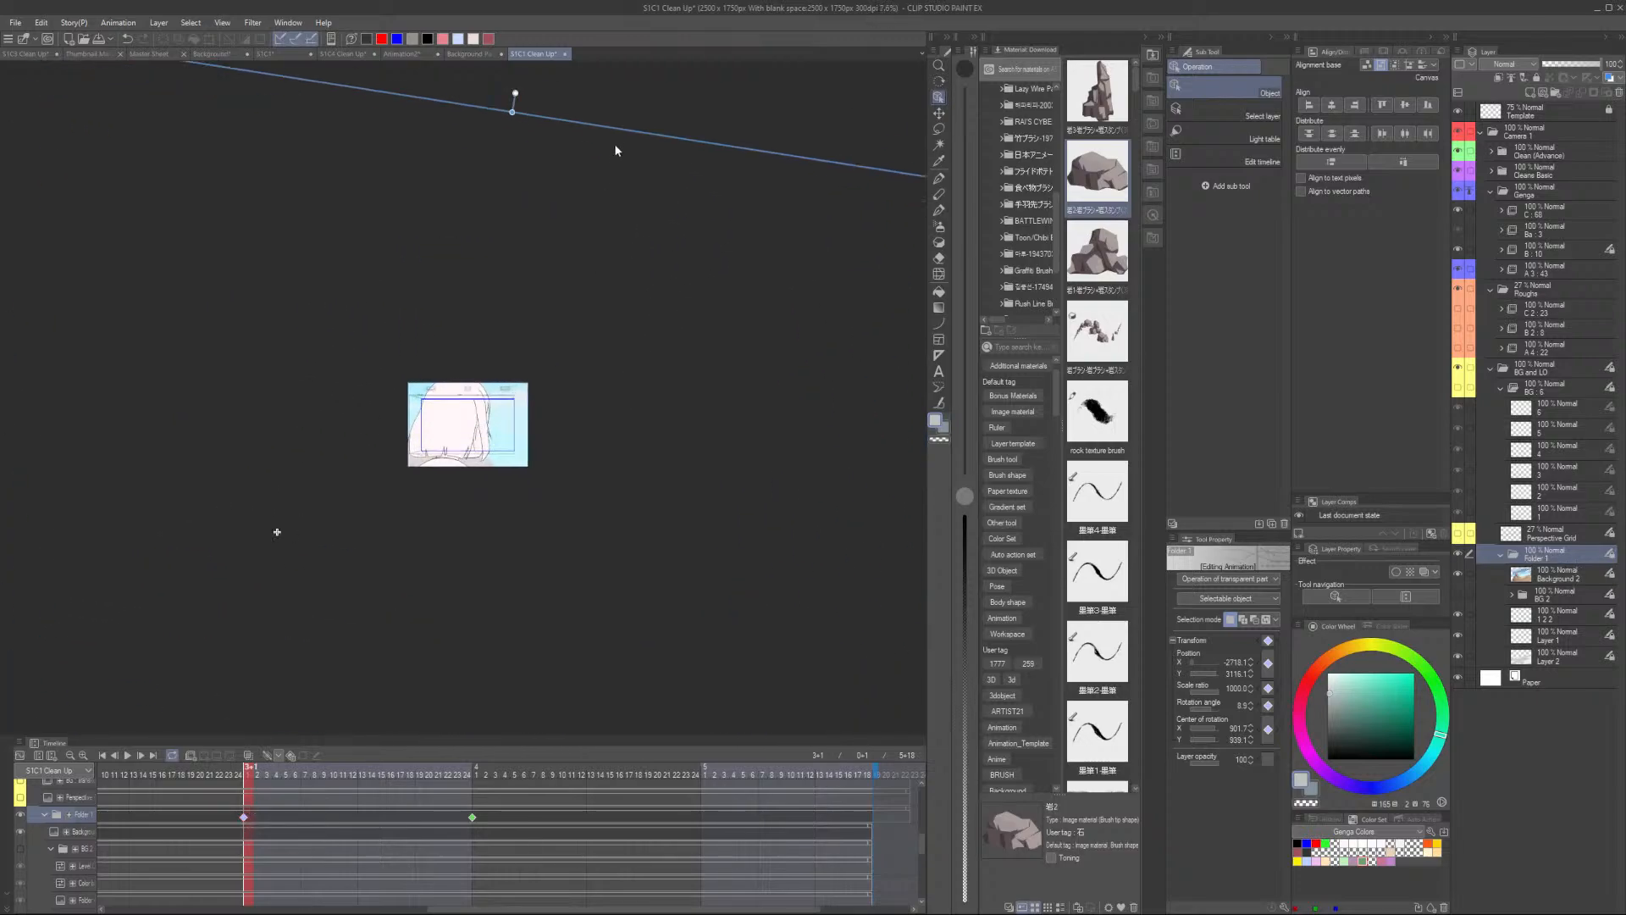
{"action": "left_click_drag", "start_coordinate": [625, 131], "coordinate": [615, 127]}
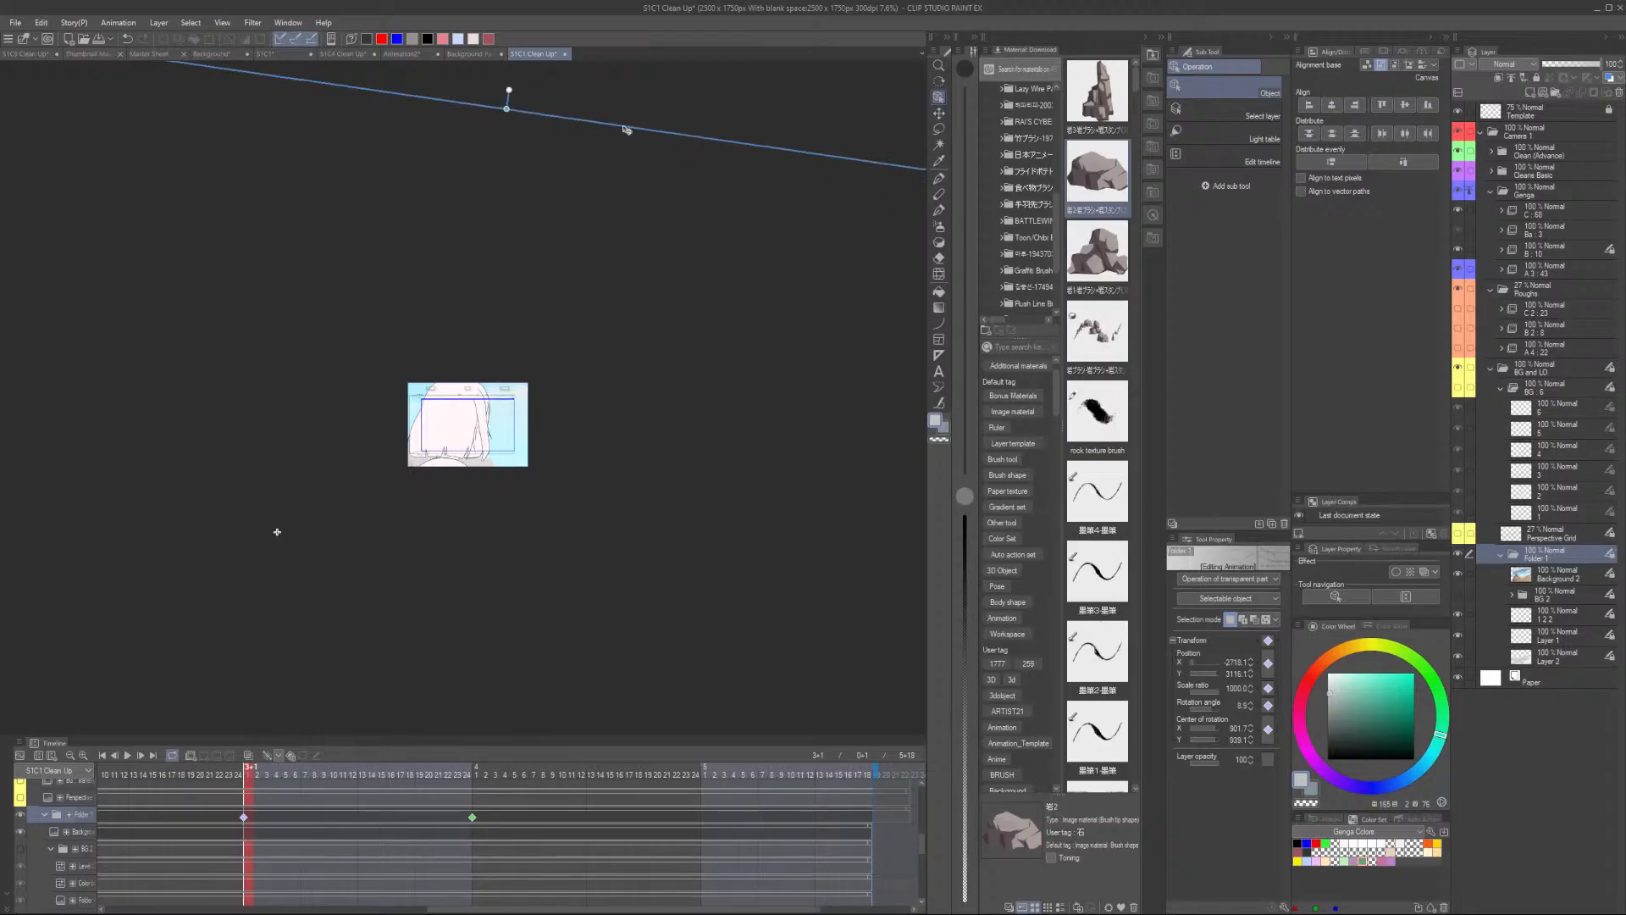
{"action": "left_click_drag", "start_coordinate": [625, 129], "coordinate": [639, 125]}
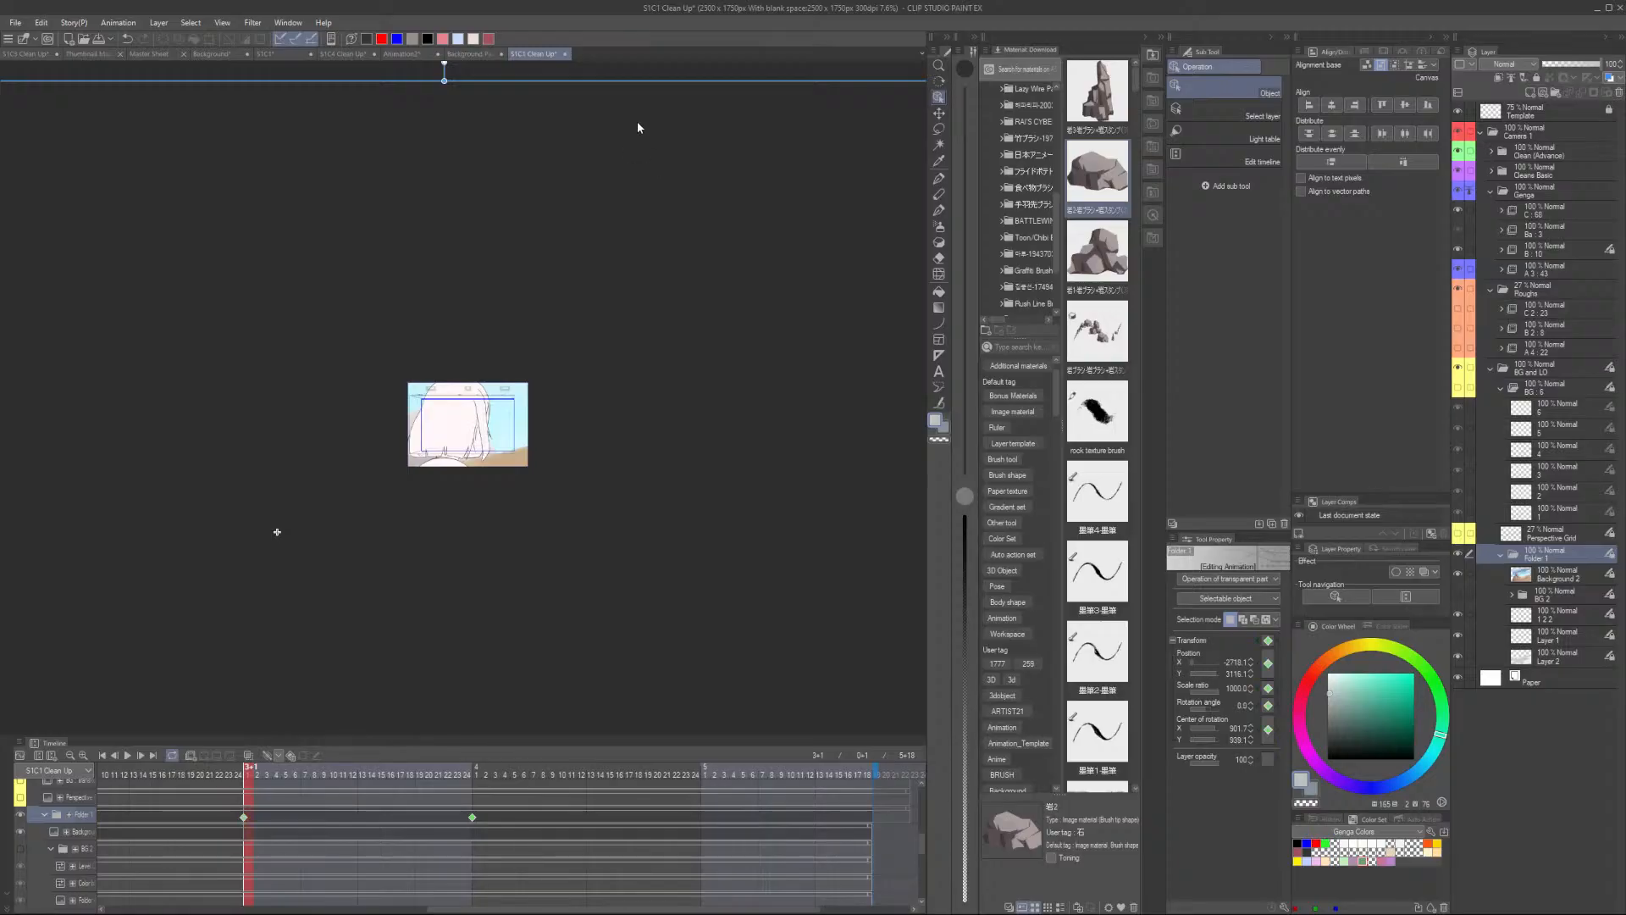
{"action": "key", "text": "ctrl+z"}
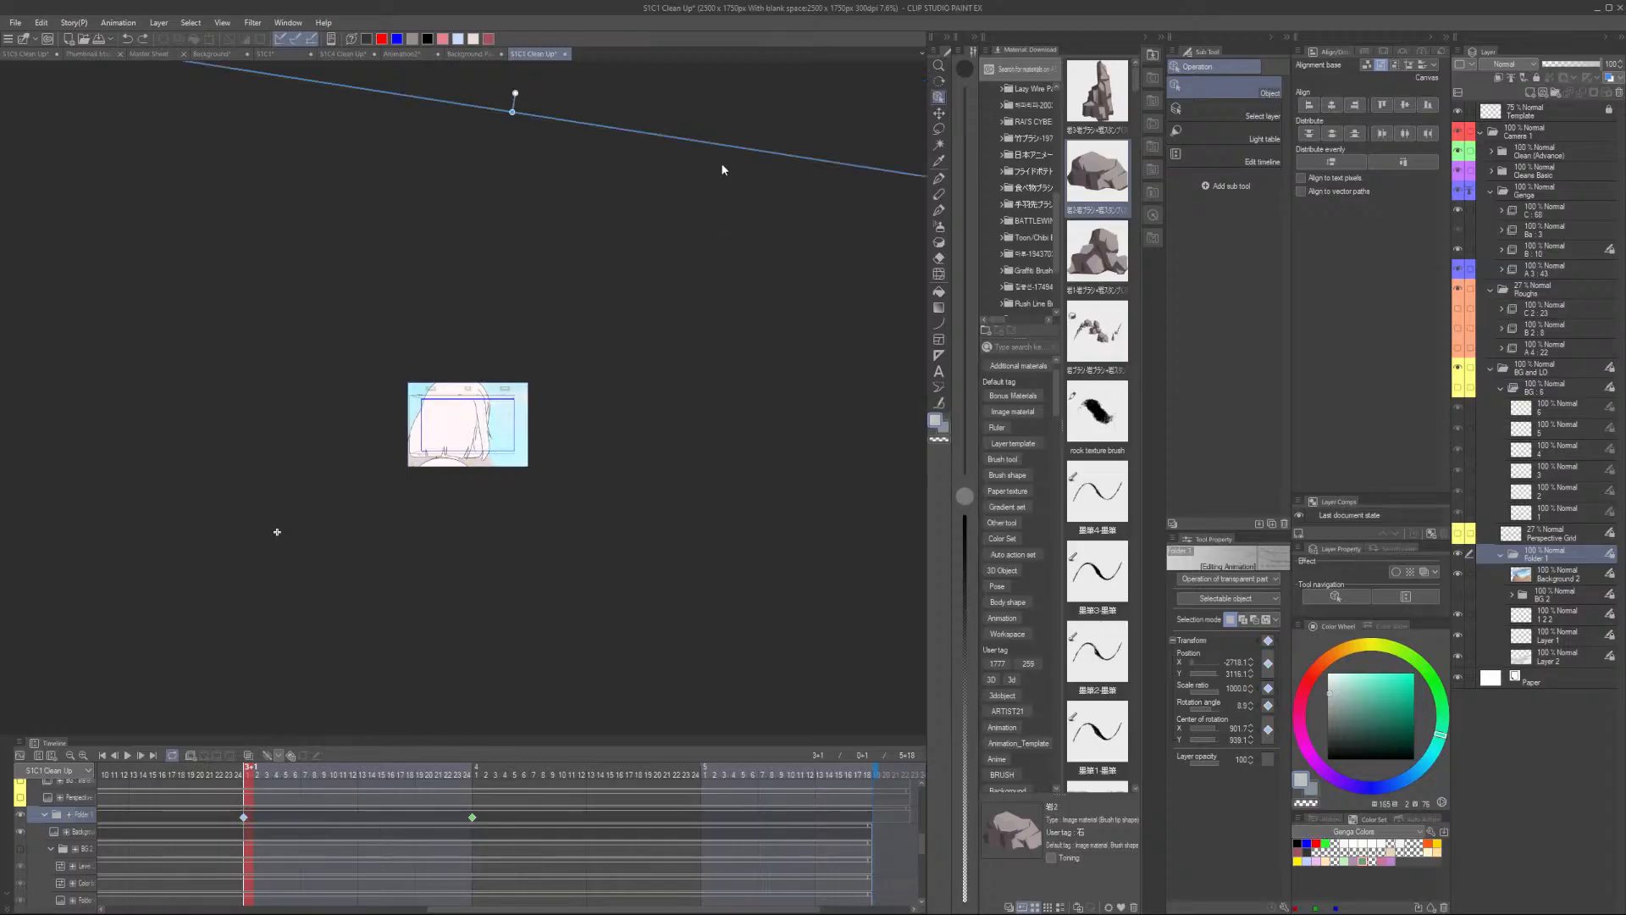
{"action": "left_click_drag", "start_coordinate": [726, 149], "coordinate": [708, 146]}
- Play back the animation to review the camera move over the background
{"action": "left_click", "coordinate": [133, 768]}
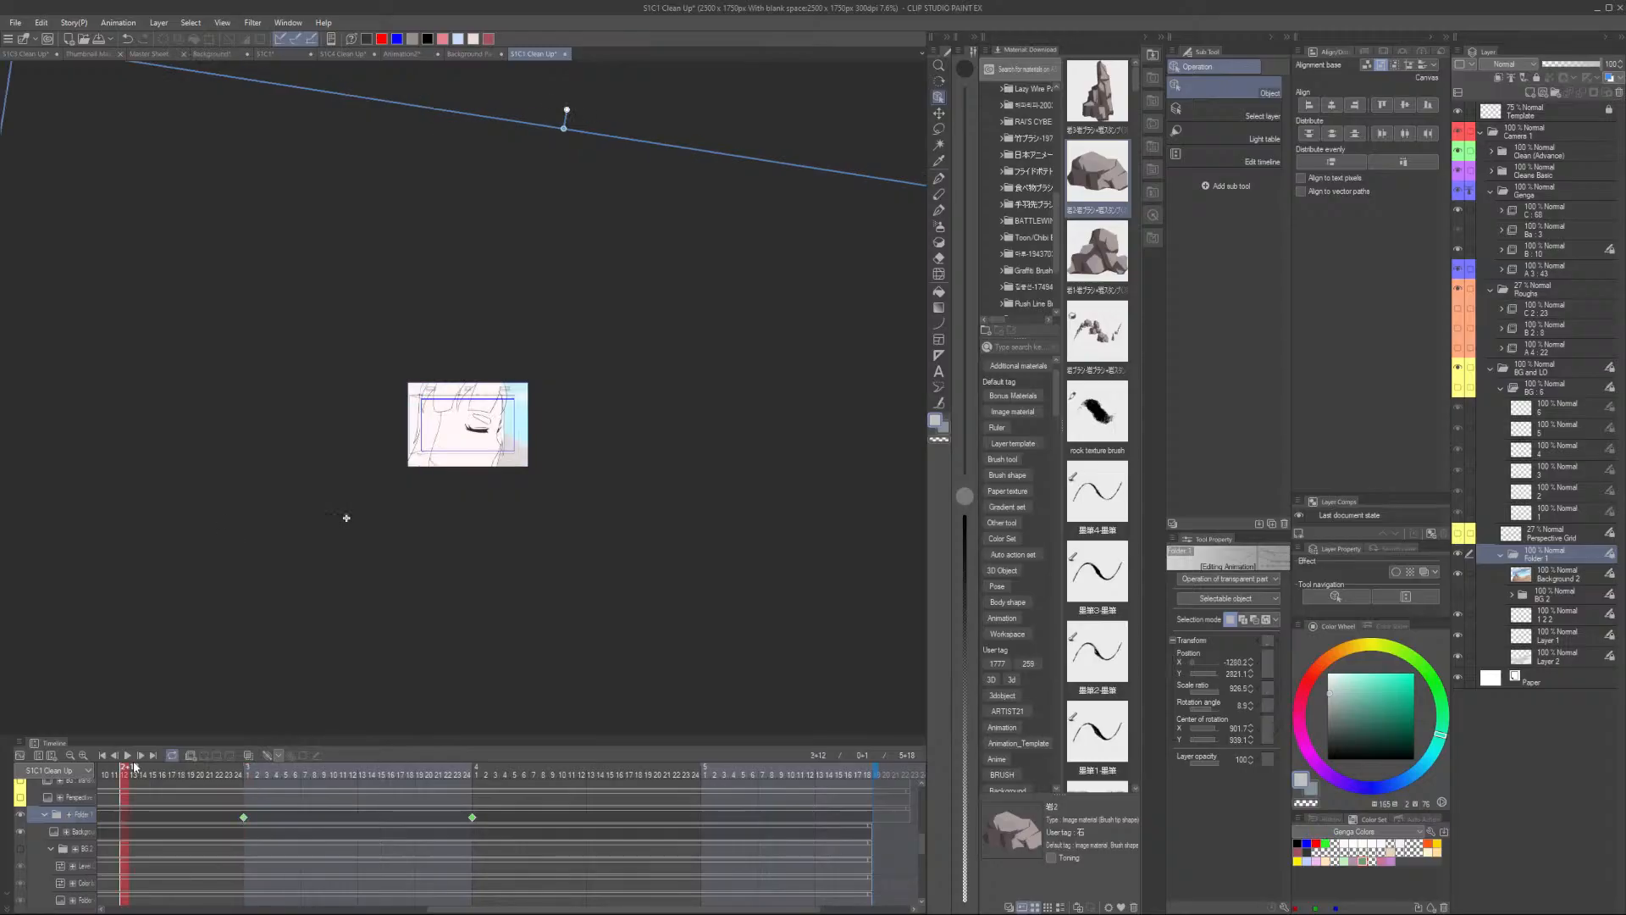
{"action": "key", "text": "space"}
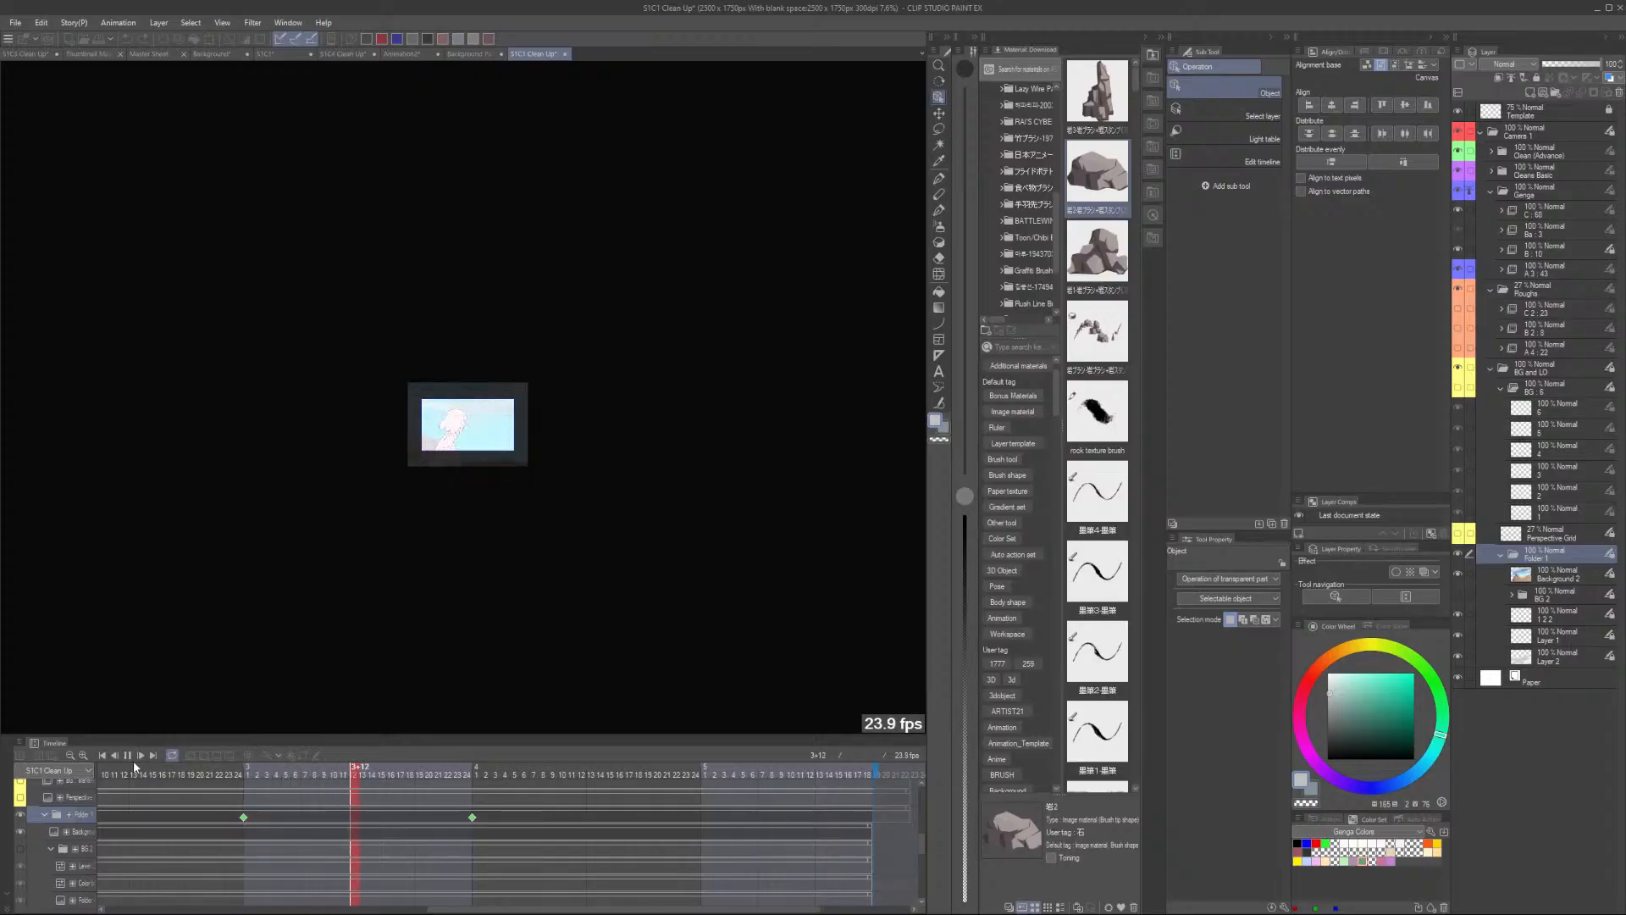
{"action": "scroll", "coordinate": [134, 765], "scroll_direction": "up", "scroll_amount": 2}
{"action": "scroll", "coordinate": [504, 411], "scroll_direction": "up", "scroll_amount": 10}
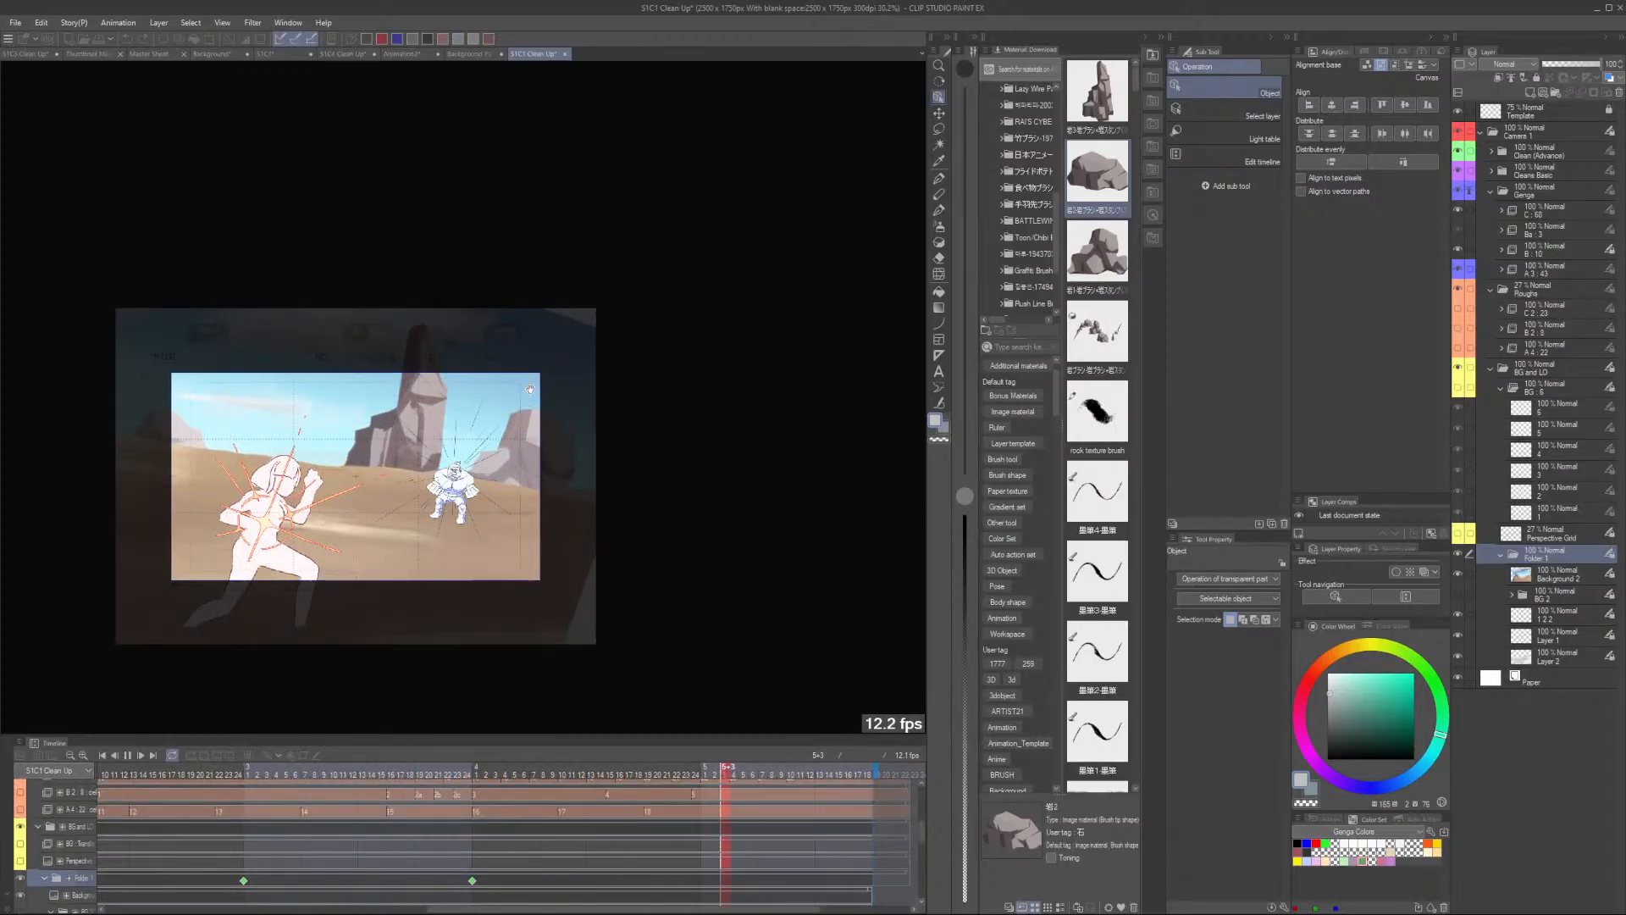
{"action": "scroll", "coordinate": [581, 406], "scroll_direction": "down", "scroll_amount": 3}
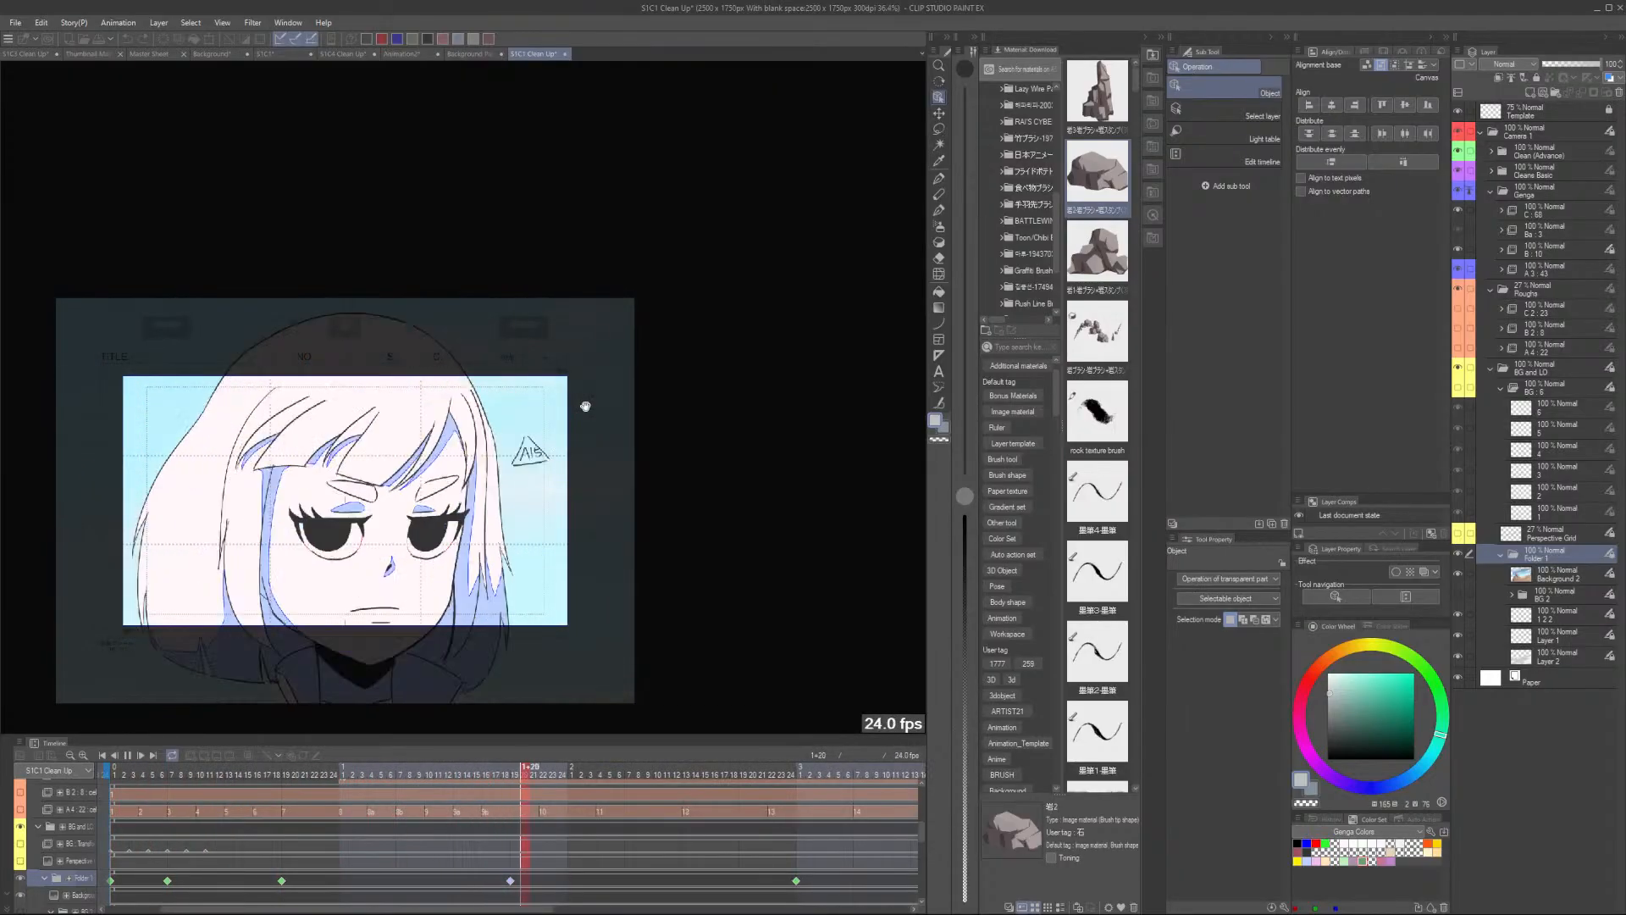
{"action": "left_click", "coordinate": [254, 773]}
{"action": "scroll", "coordinate": [241, 728], "scroll_direction": "down", "scroll_amount": 1}
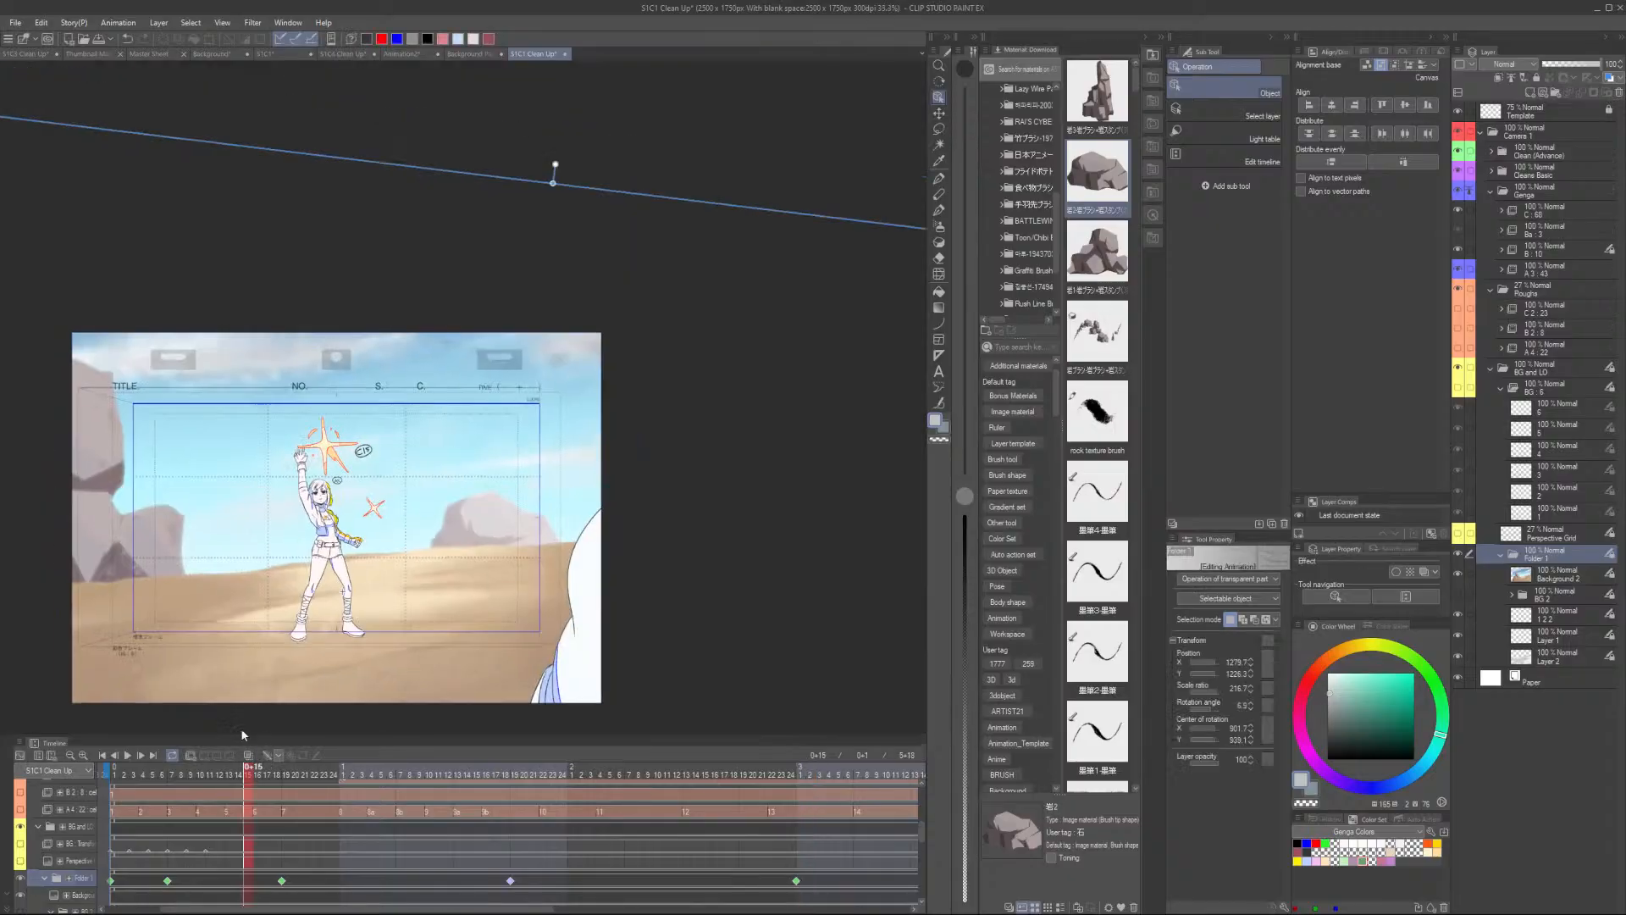
- Switch to the S1C3 Clean Up file and hide its BG 4 background folder to show the layout
{"action": "left_click", "coordinate": [55, 52]}
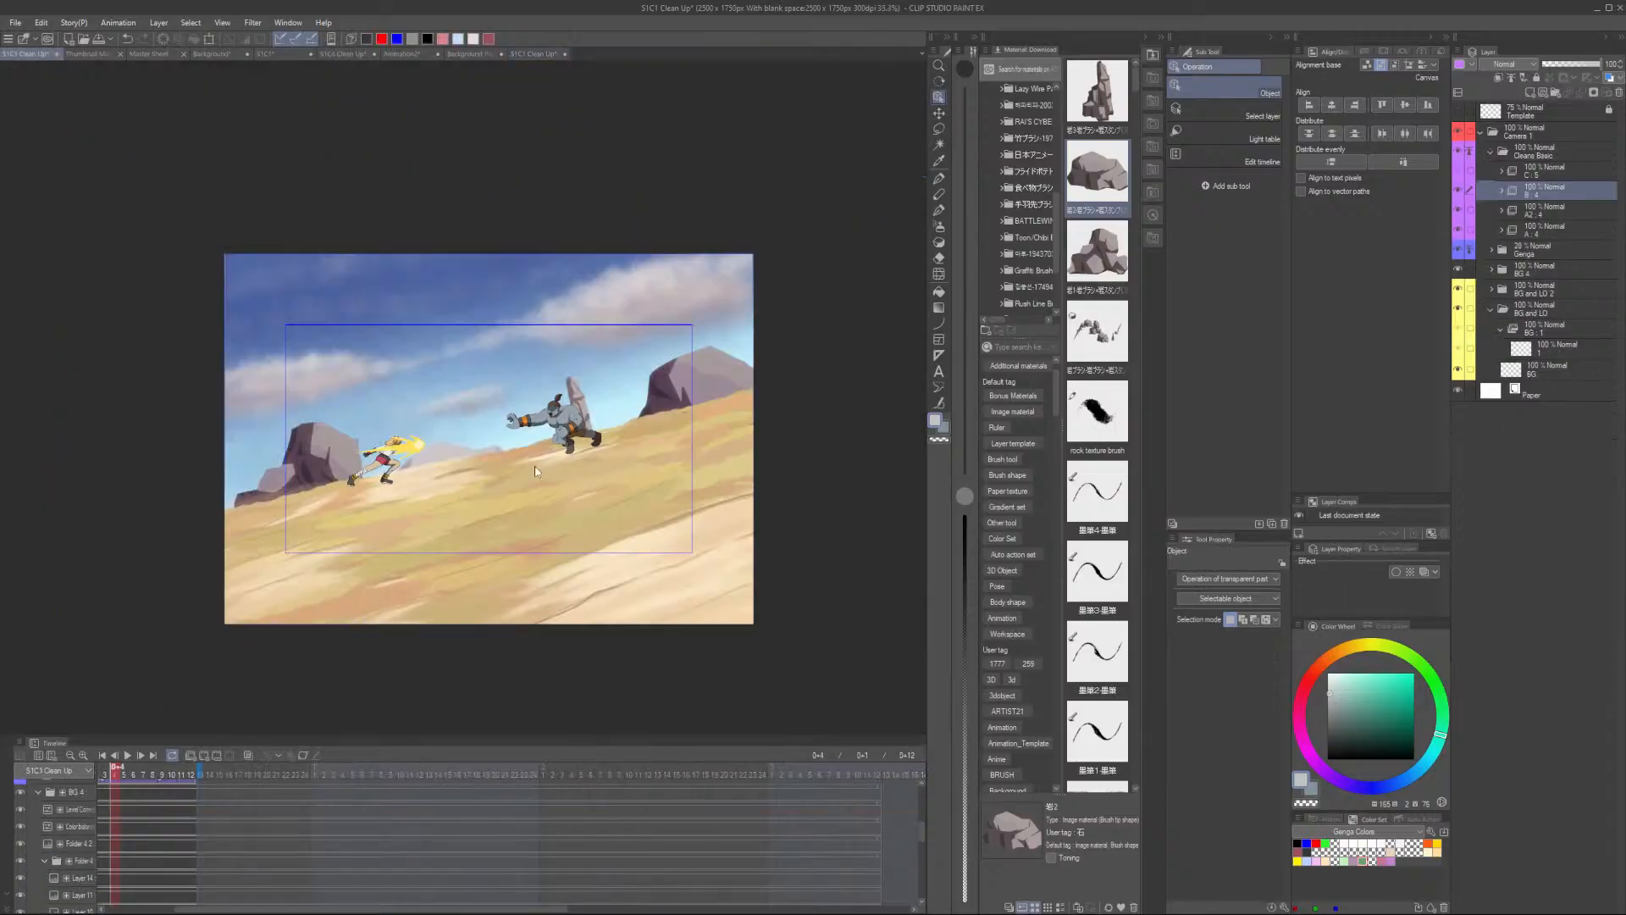
{"action": "scroll", "coordinate": [535, 472], "scroll_direction": "up", "scroll_amount": 8}
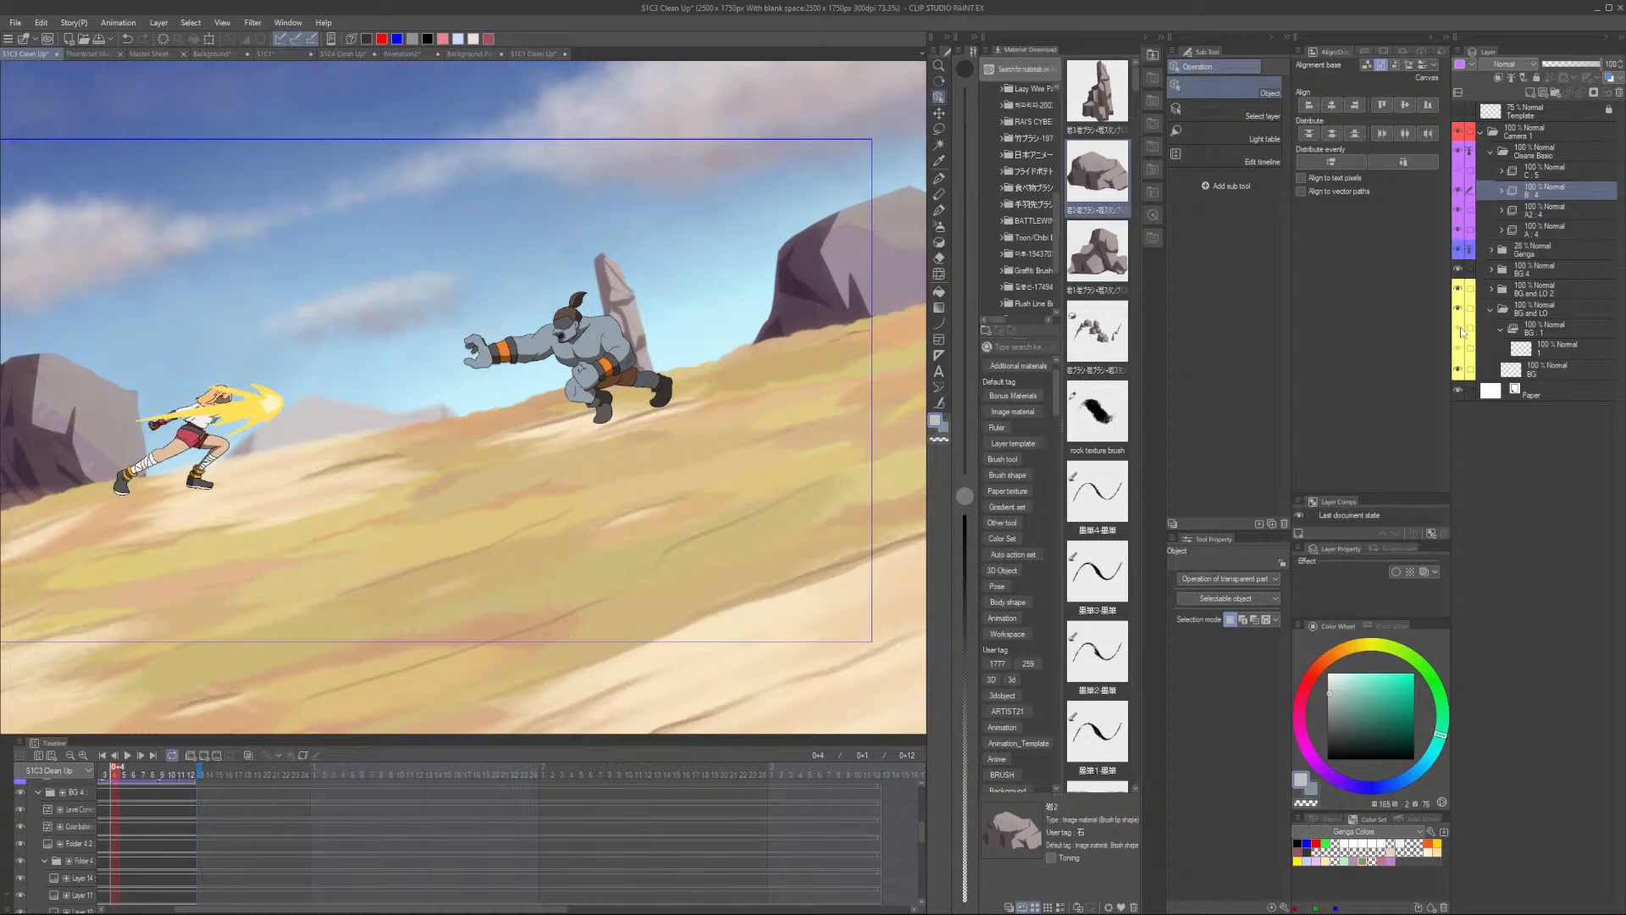
{"action": "left_click", "coordinate": [1563, 326]}
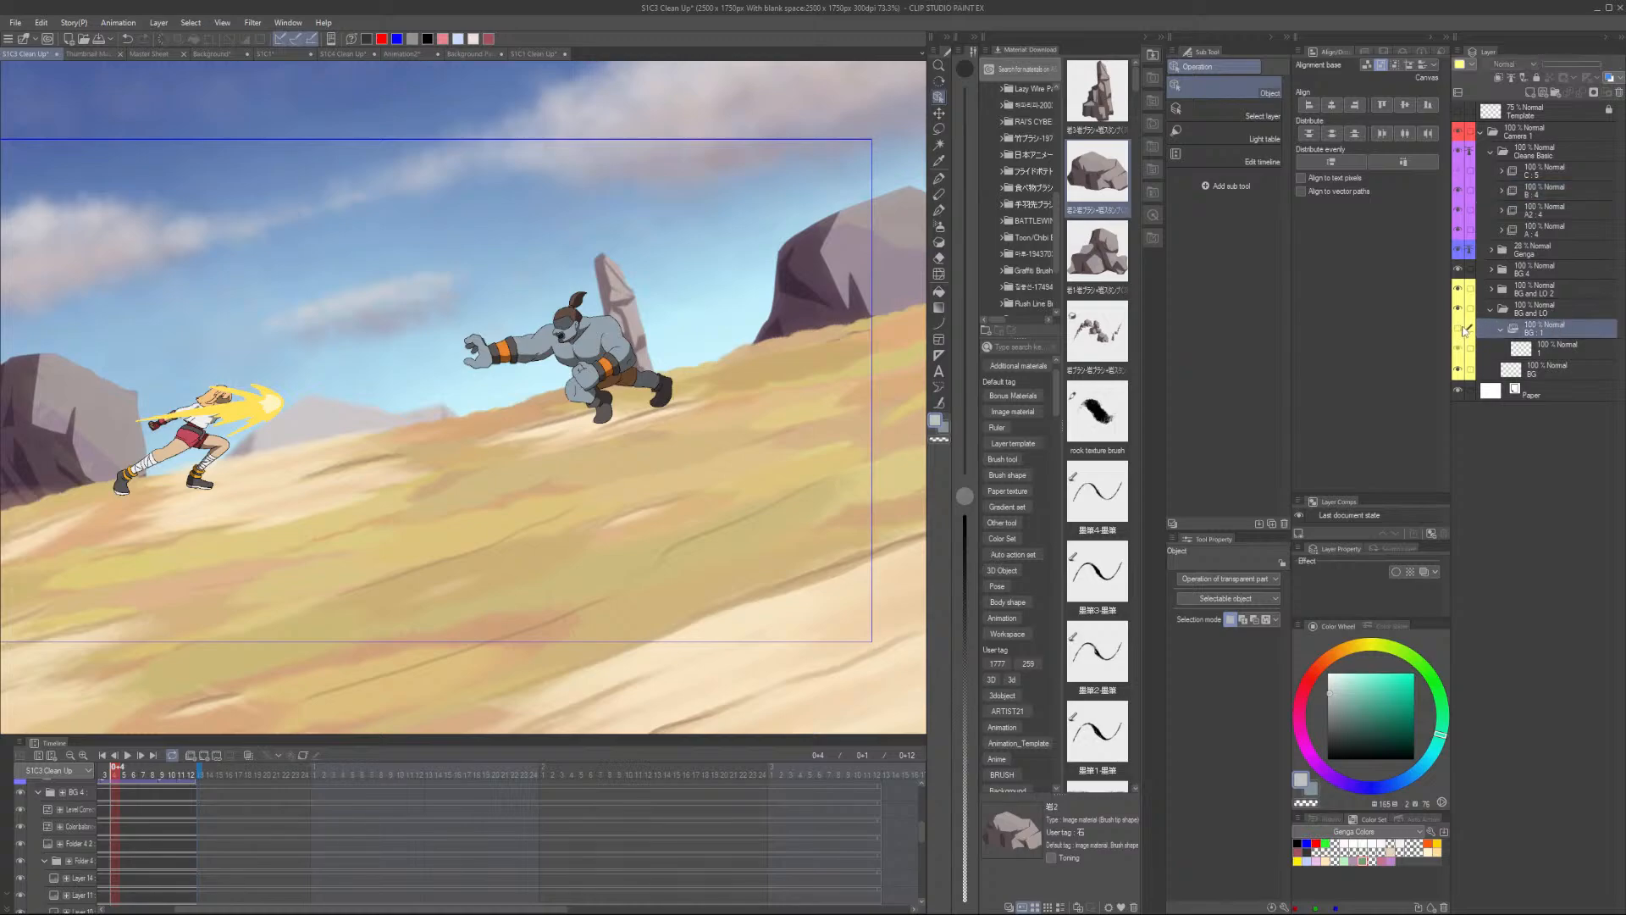
{"action": "left_click", "coordinate": [1570, 295]}
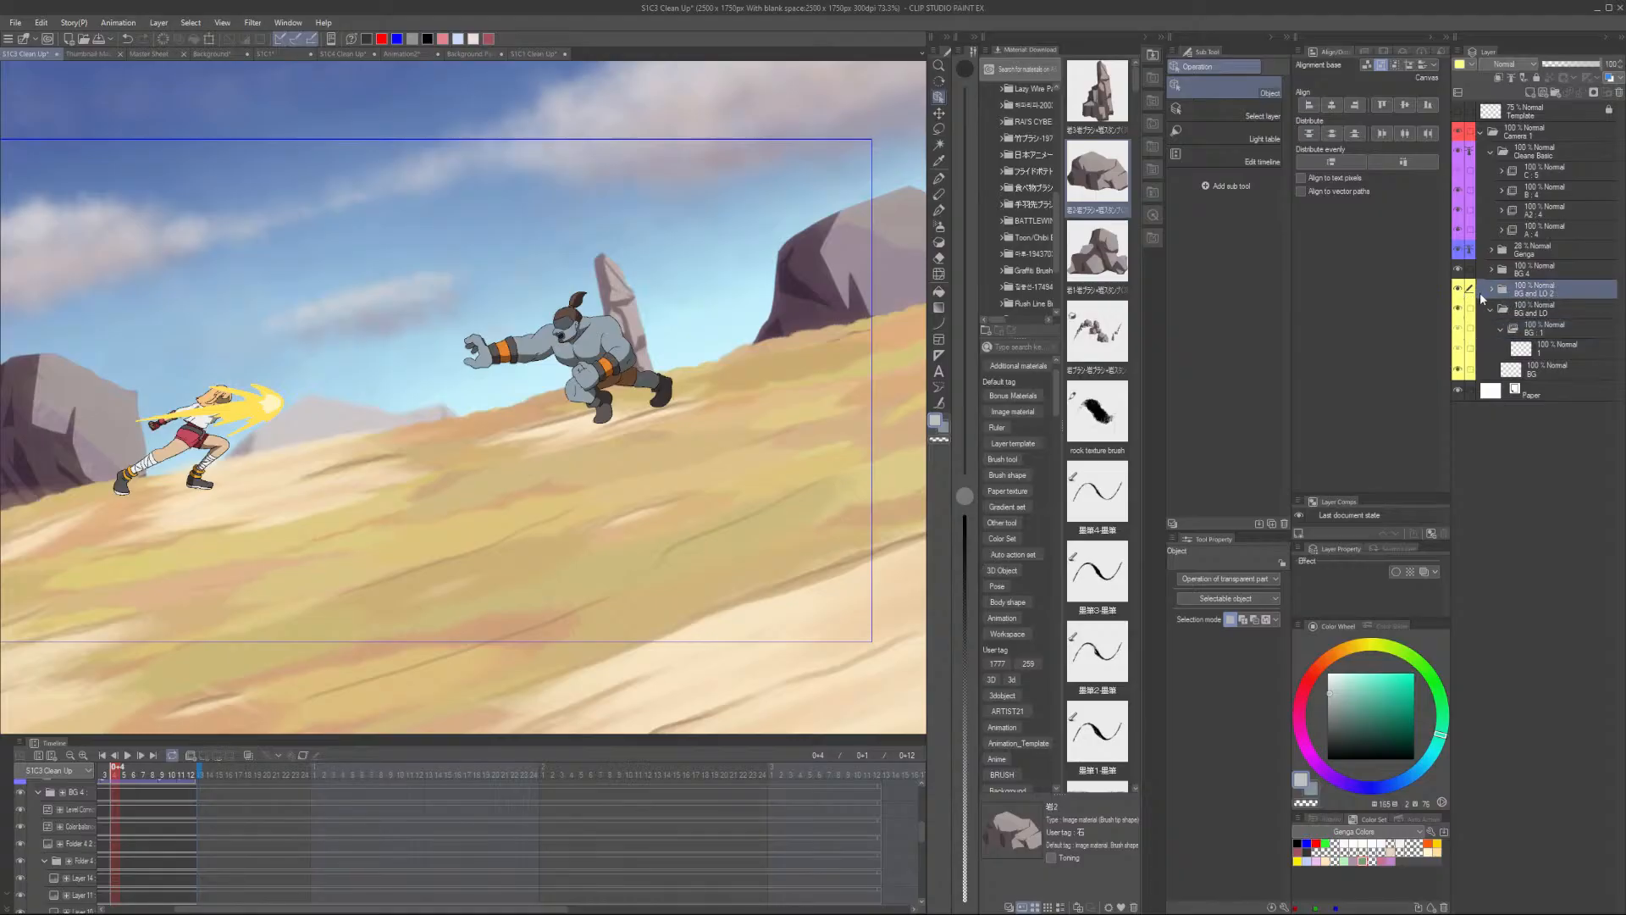
{"action": "left_click", "coordinate": [1458, 270]}
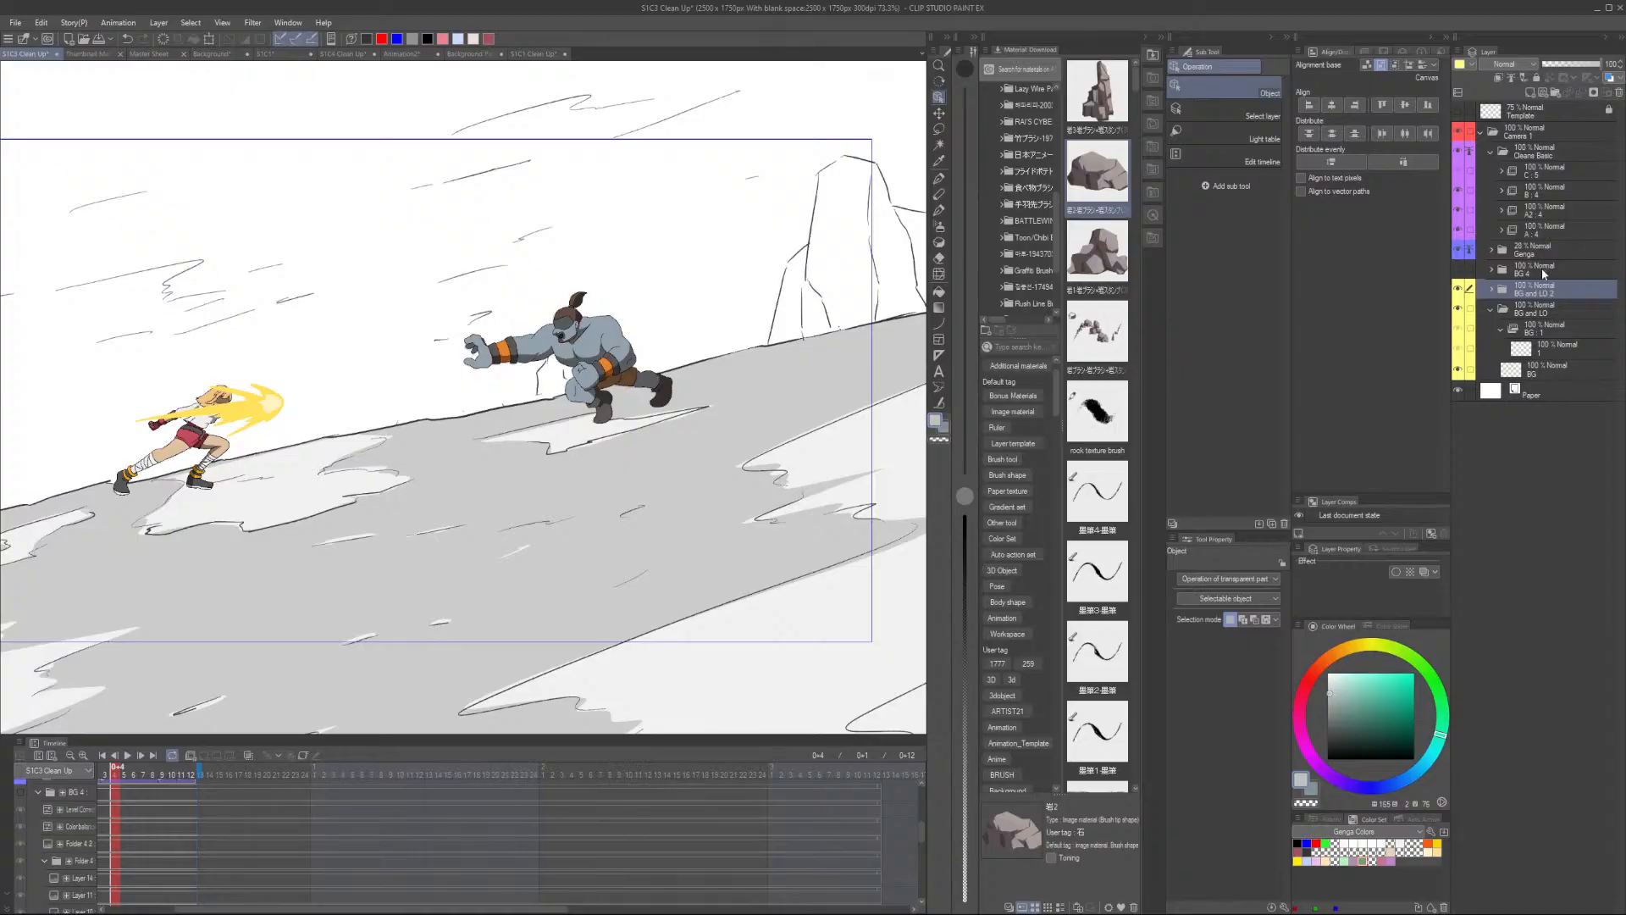
{"action": "scroll", "coordinate": [598, 411], "scroll_direction": "down", "scroll_amount": 4}
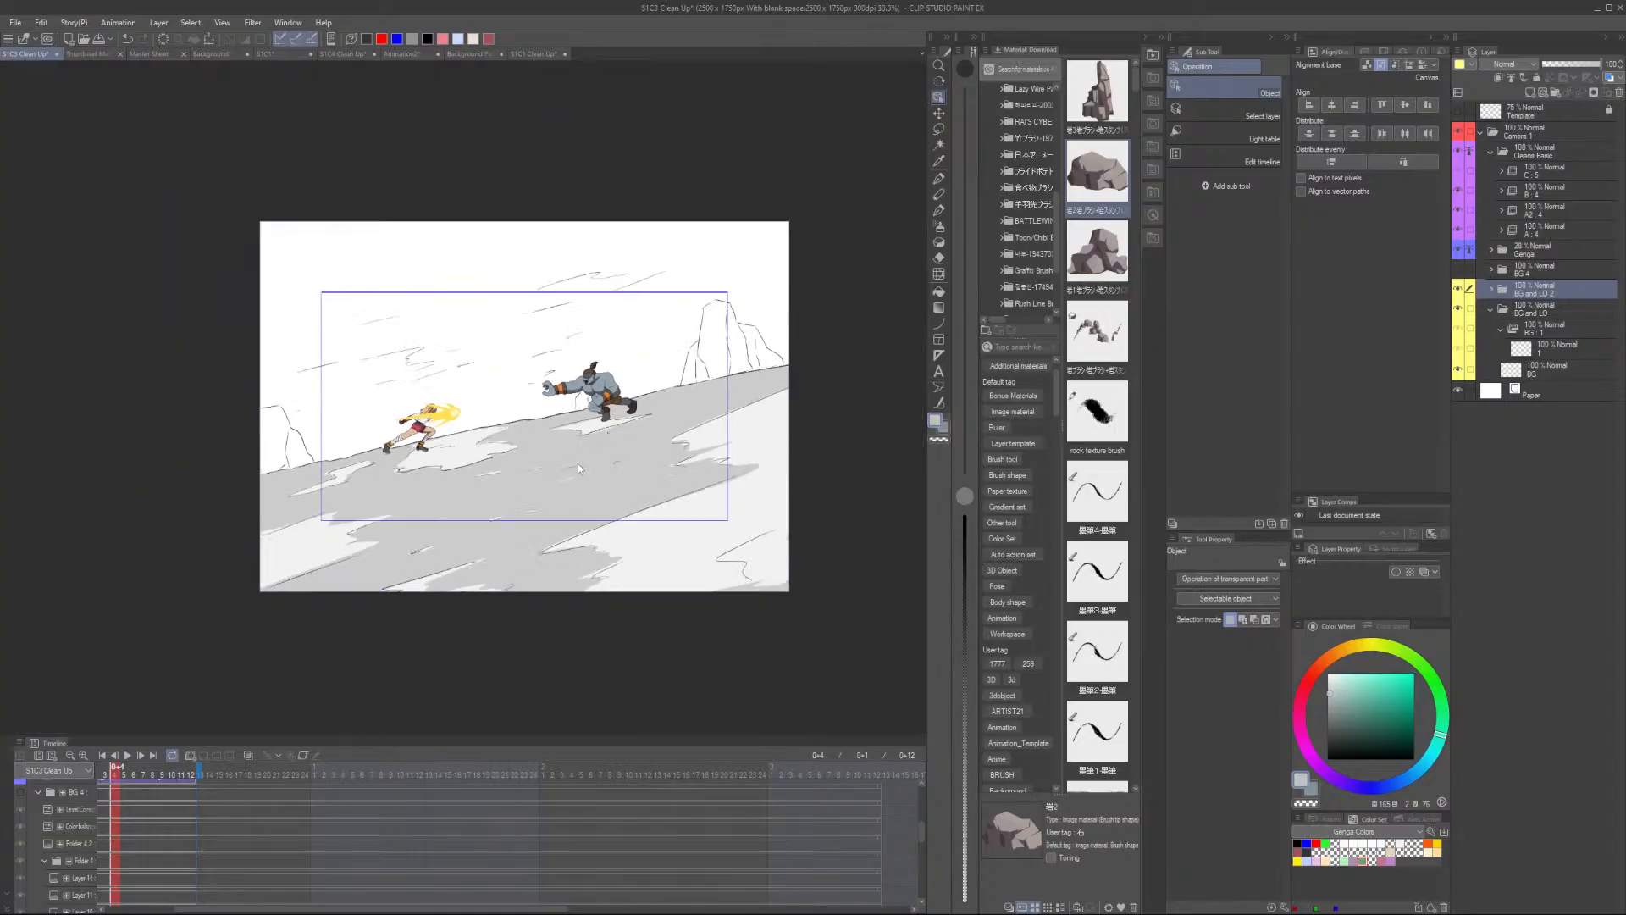
{"action": "scroll", "coordinate": [578, 464], "scroll_direction": "up", "scroll_amount": 1}
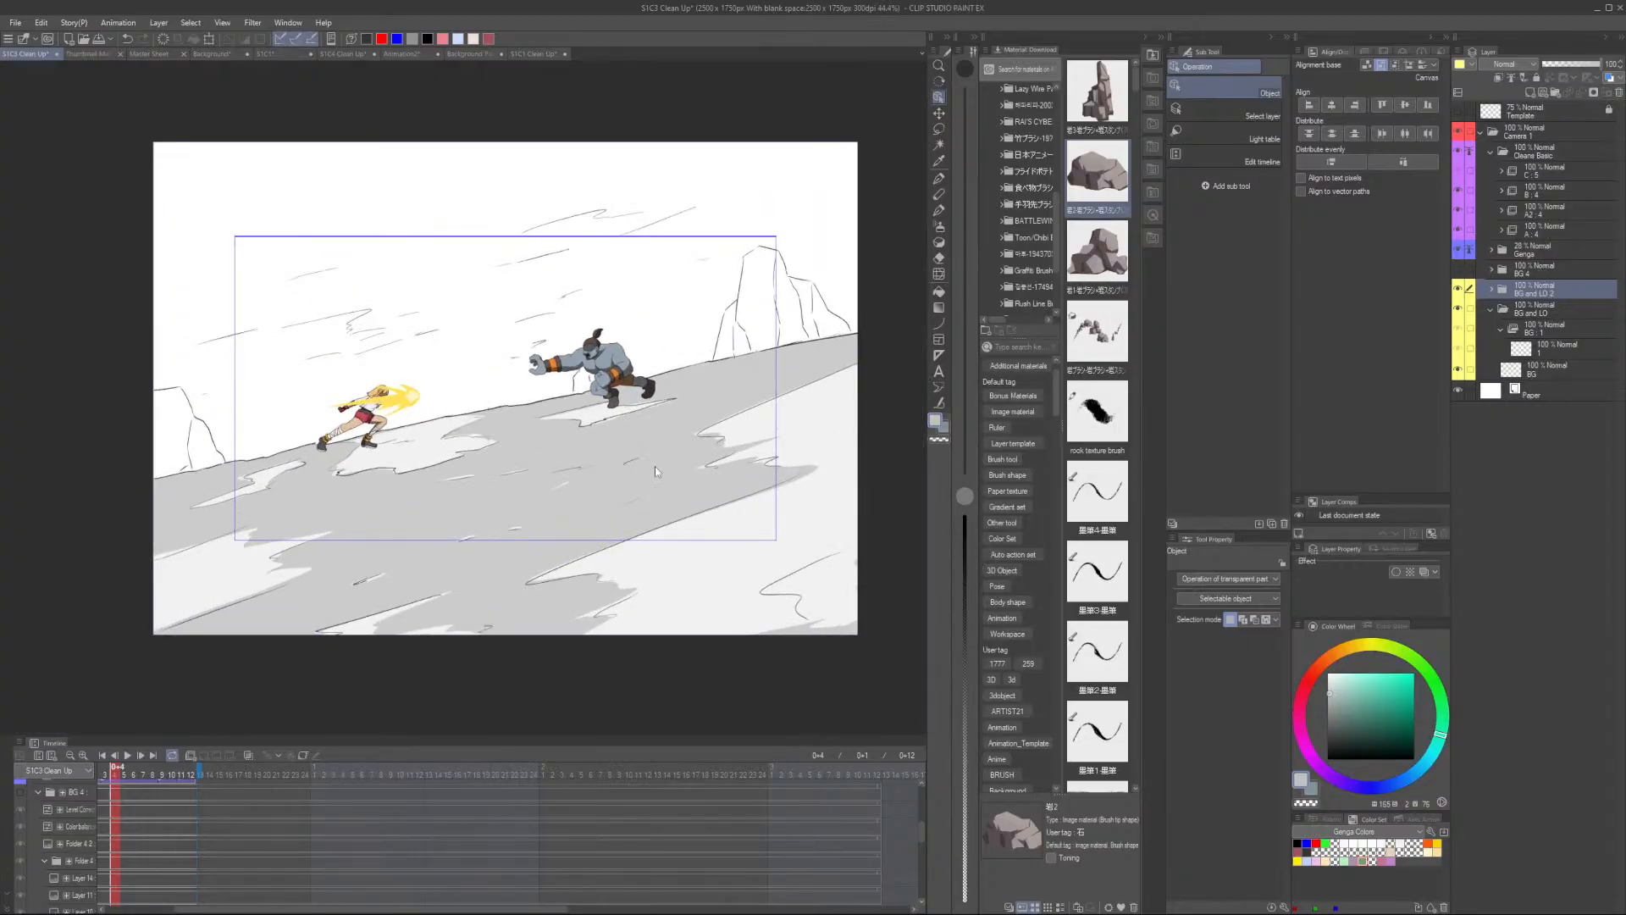
{"action": "left_click_drag", "start_coordinate": [444, 909], "coordinate": [378, 907]}
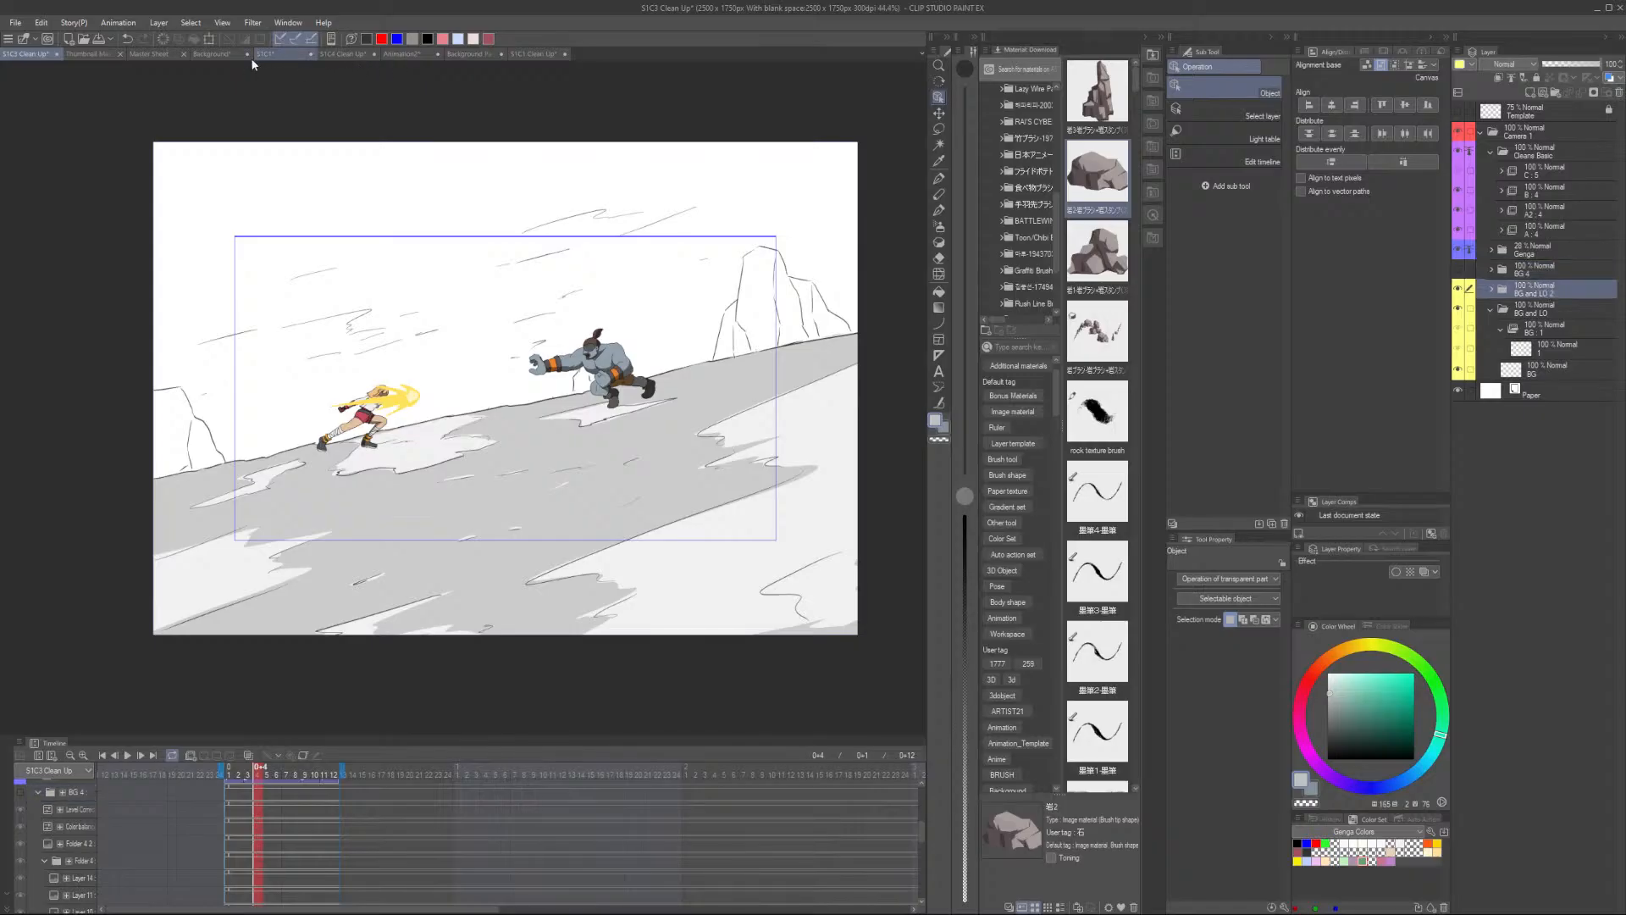
- Copy the Background 2 layer from the Background Painting file and paste it into the S1C3 Clean Up file
{"action": "left_click", "coordinate": [217, 55]}
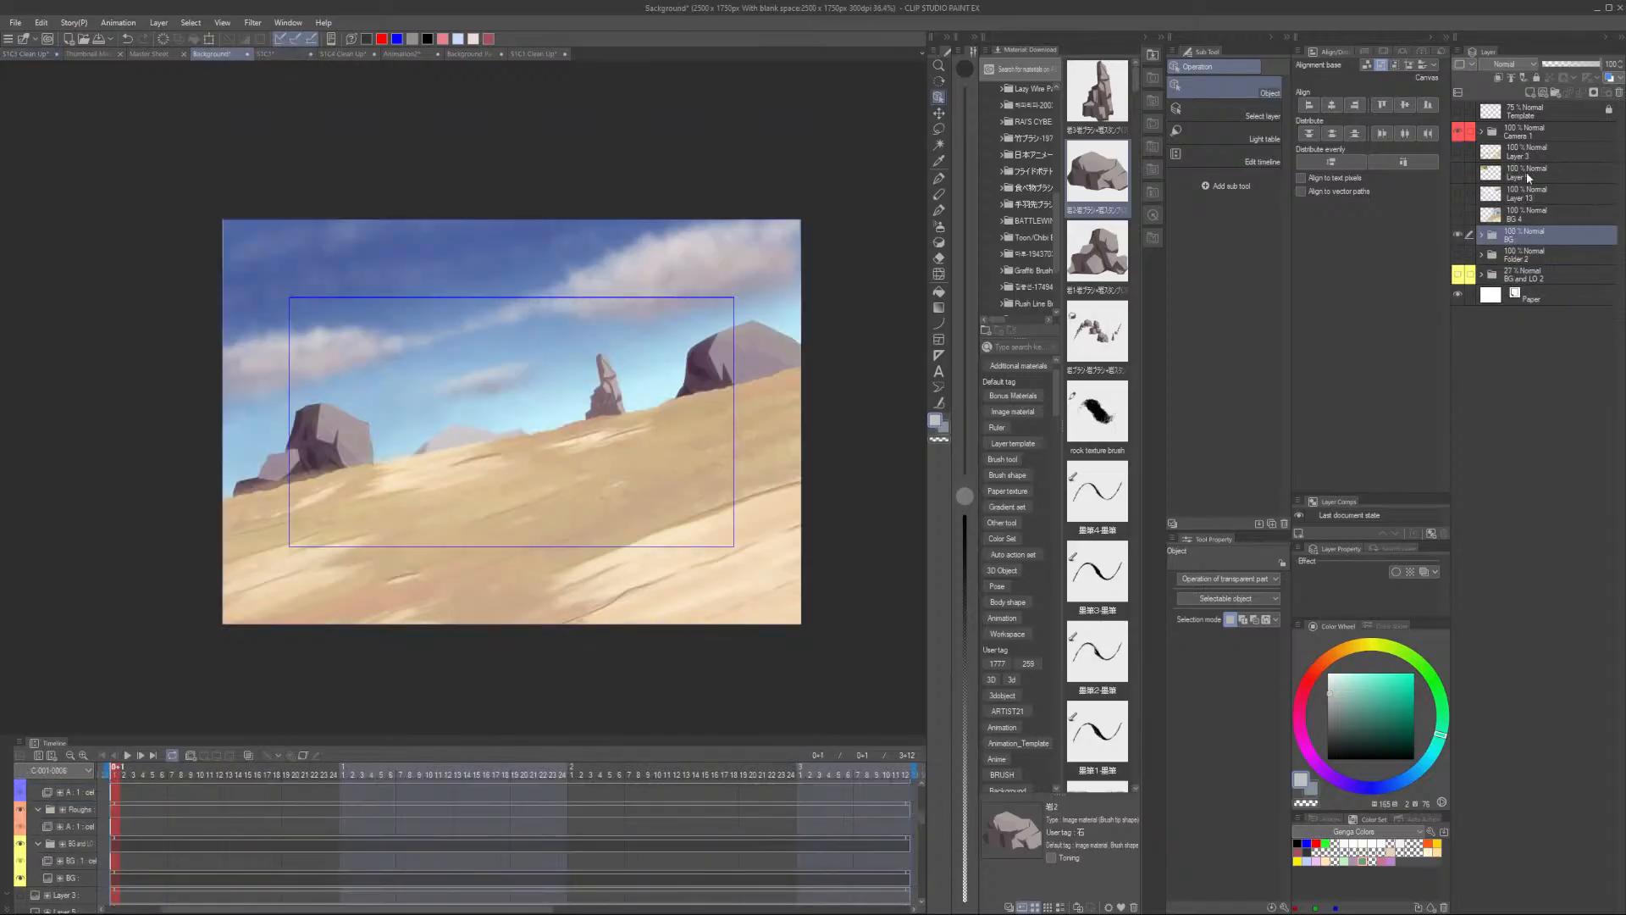
{"action": "left_click", "coordinate": [496, 54]}
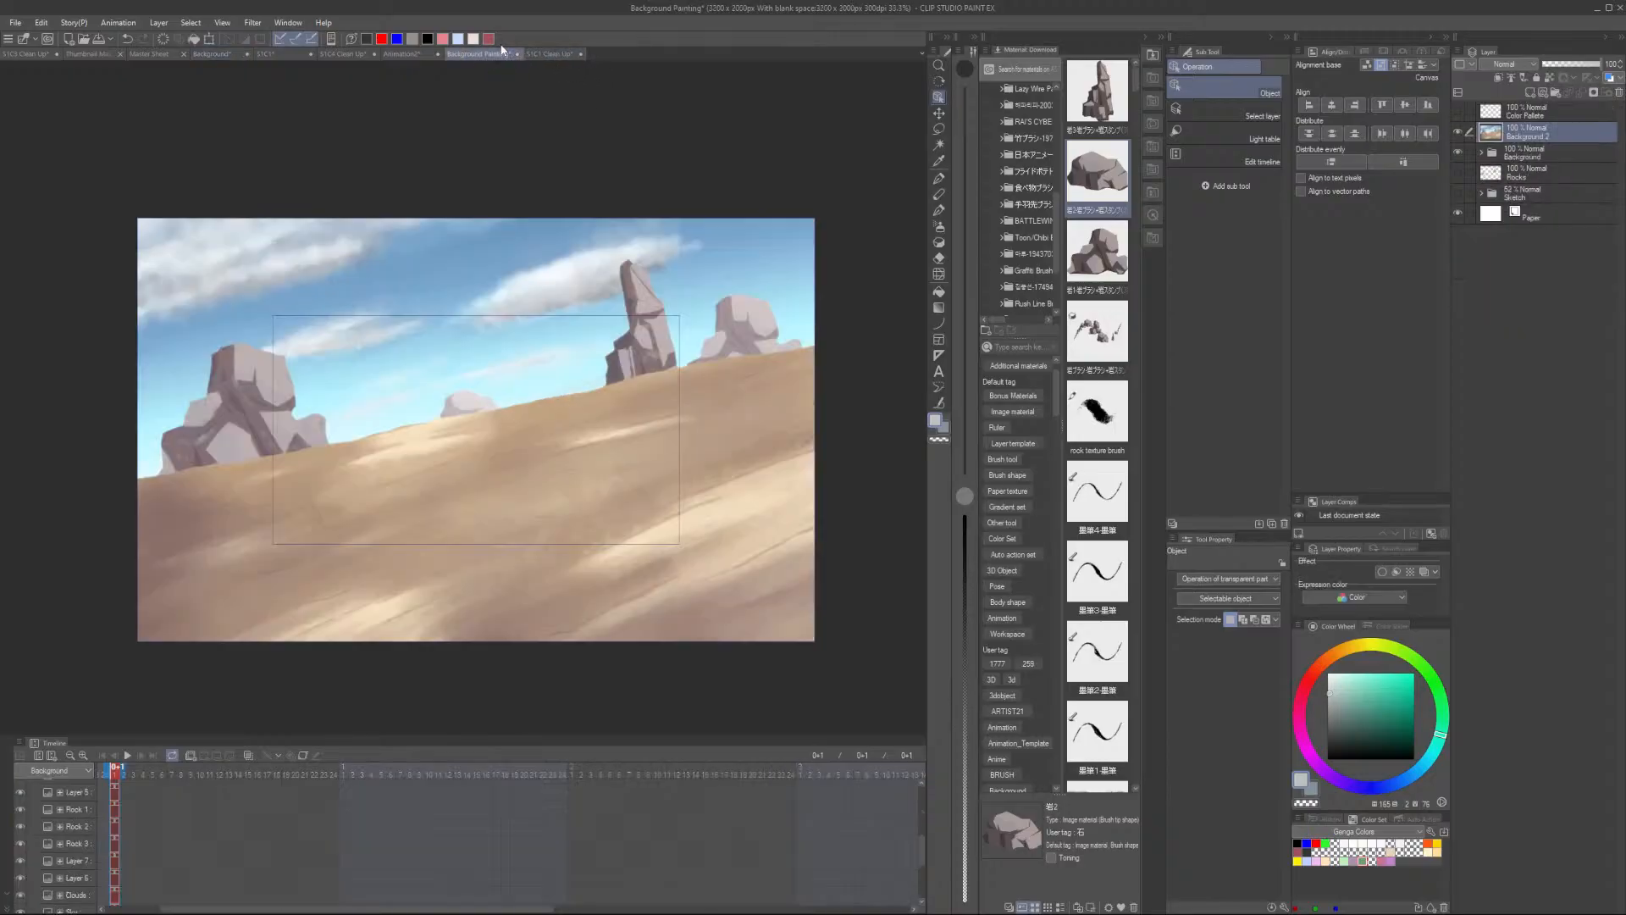
{"action": "left_click", "coordinate": [1539, 157]}
{"action": "left_click", "coordinate": [1539, 138]}
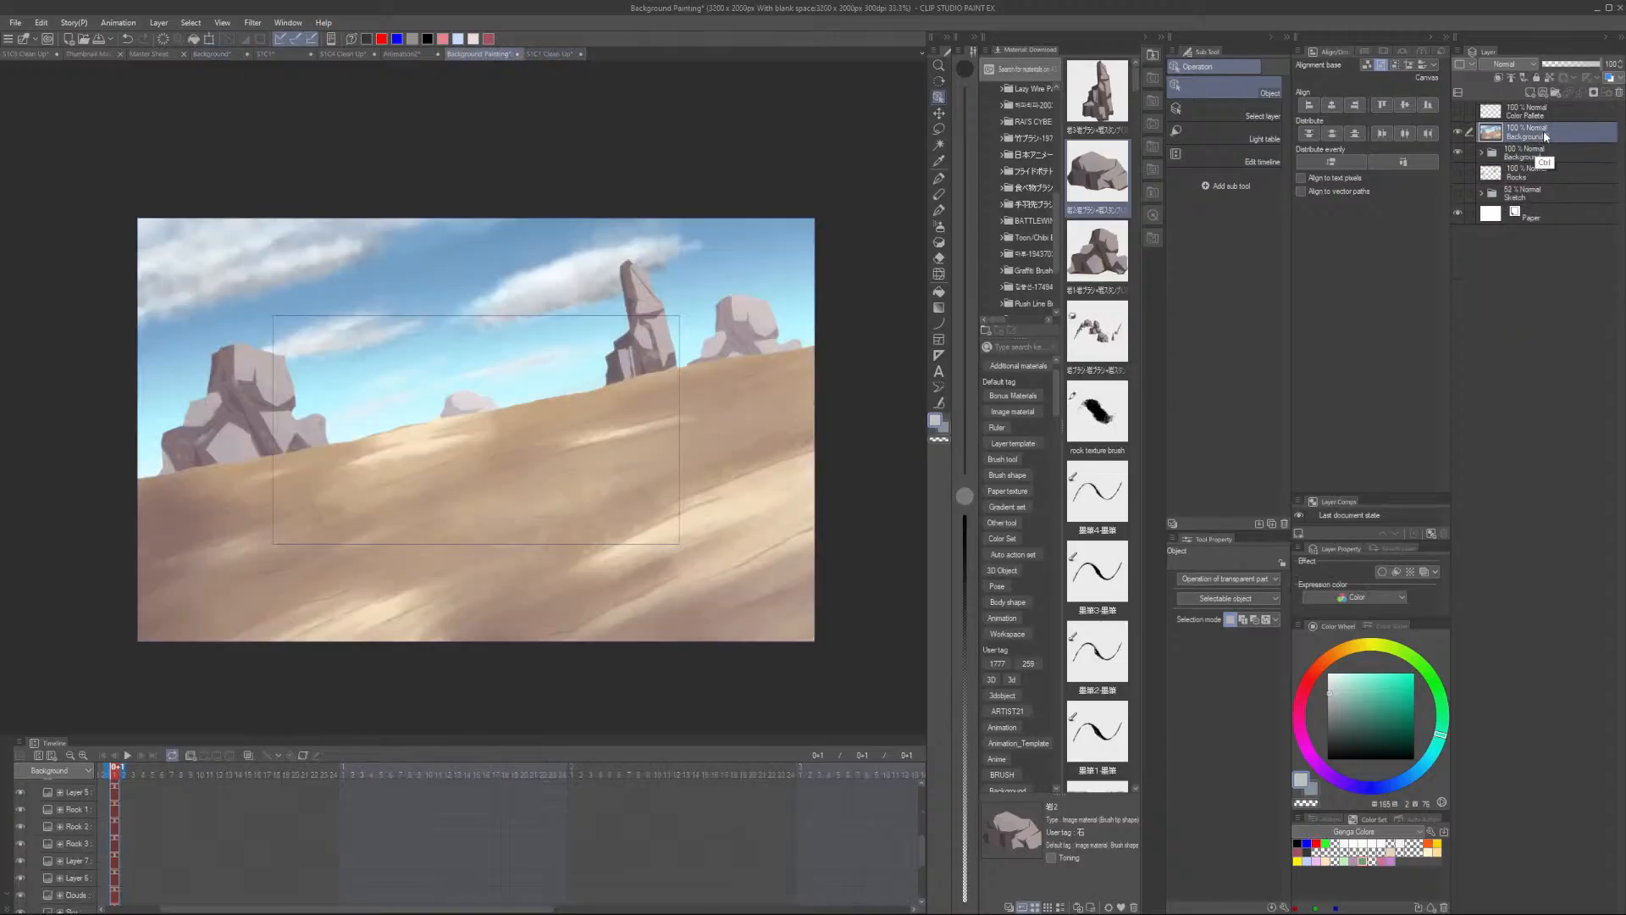
{"action": "left_click", "coordinate": [29, 54]}
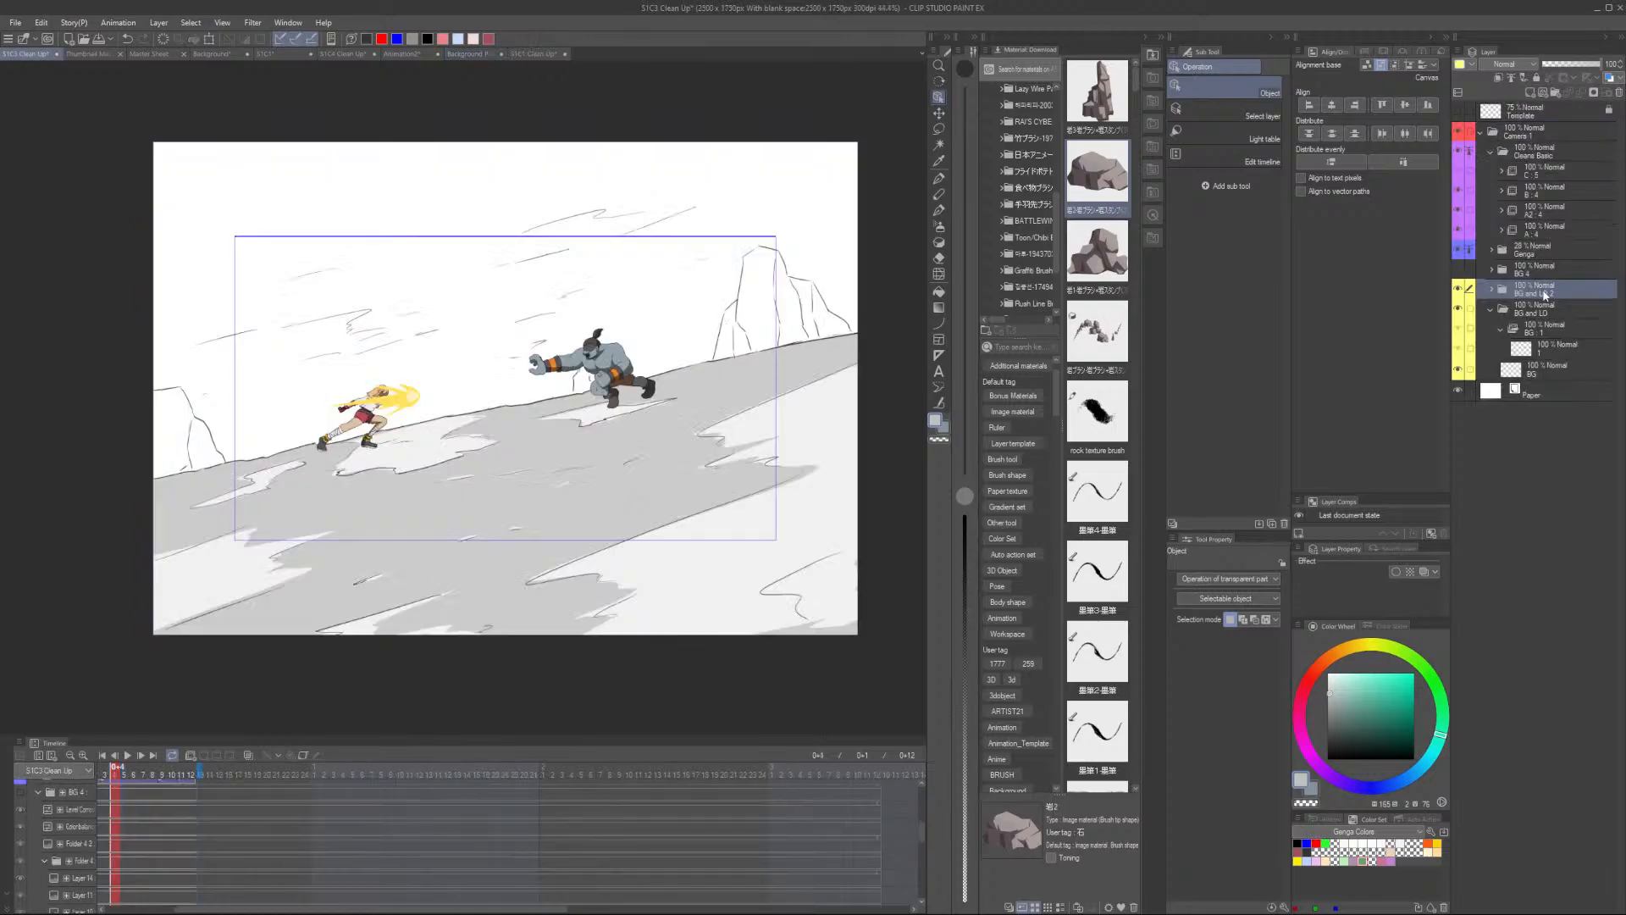
{"action": "key", "text": "ctrl+v"}
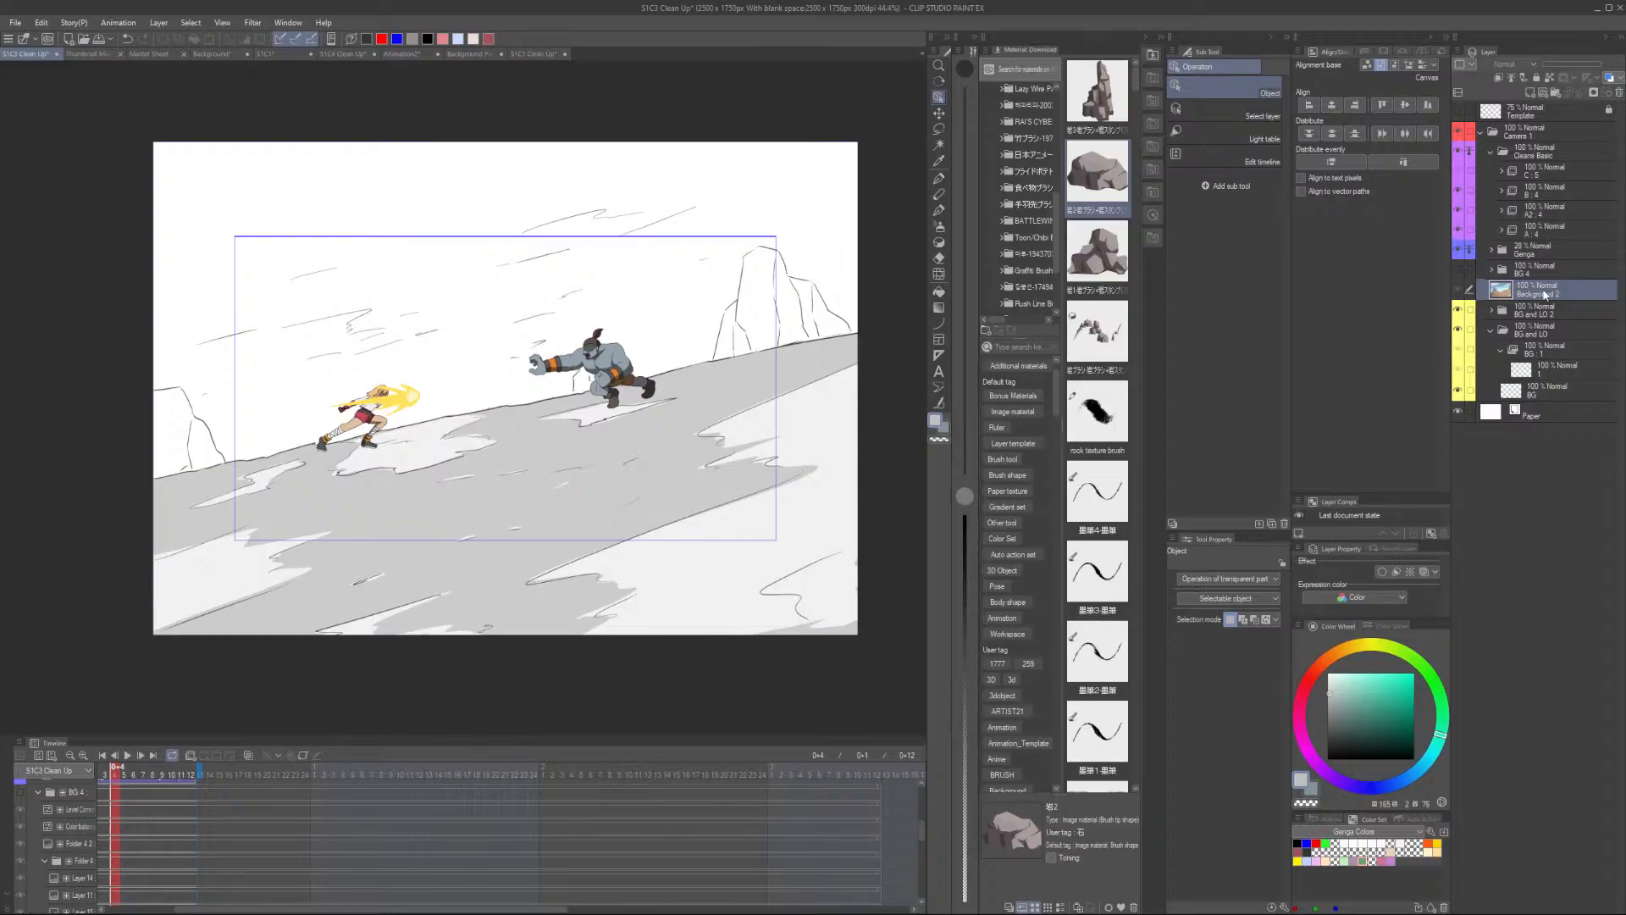
- Move the pasted Background 2 layer above the BG 4 folder and extend its cel across frames 1 to 12
{"action": "left_click_drag", "start_coordinate": [1545, 295], "coordinate": [1549, 270]}
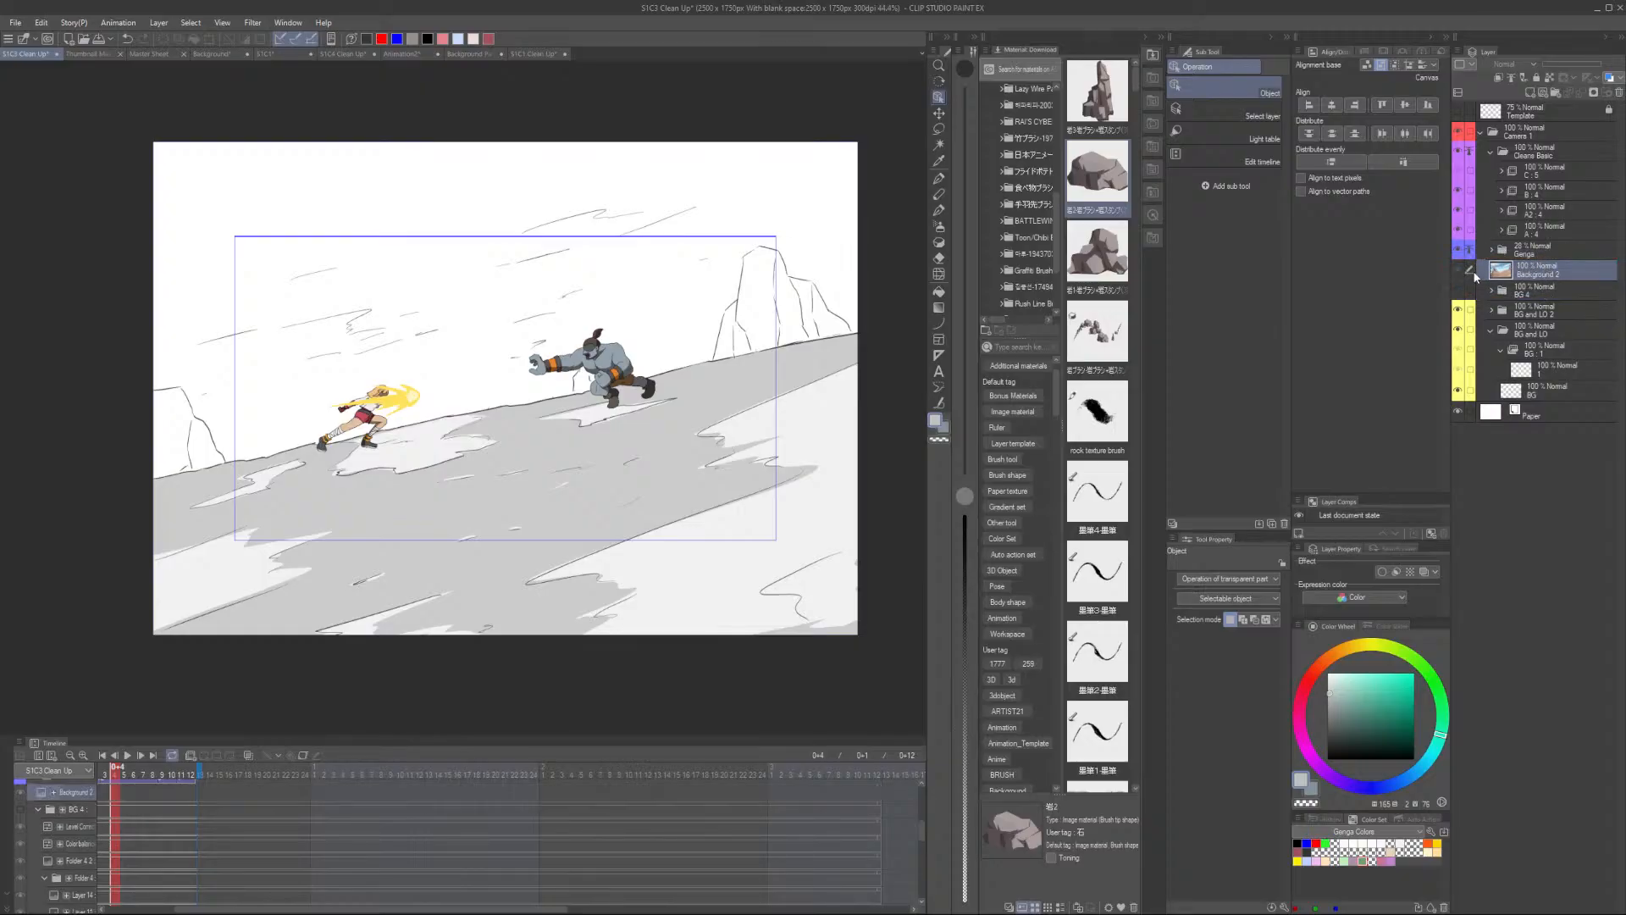
{"action": "left_click", "coordinate": [236, 804]}
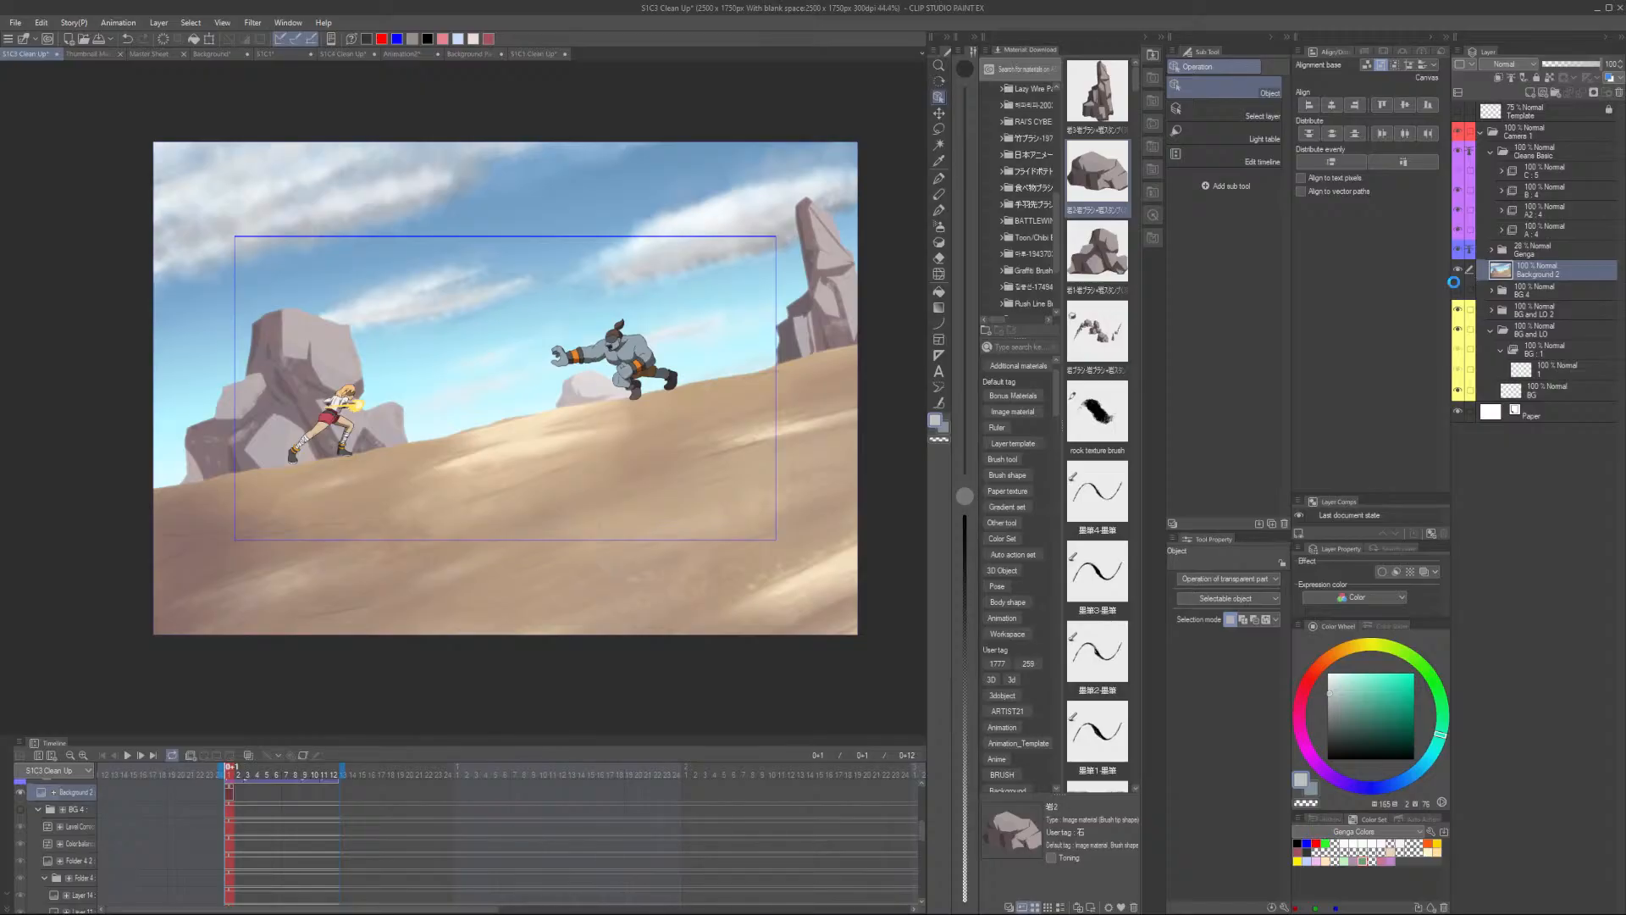
{"action": "left_click_drag", "start_coordinate": [230, 792], "coordinate": [343, 792]}
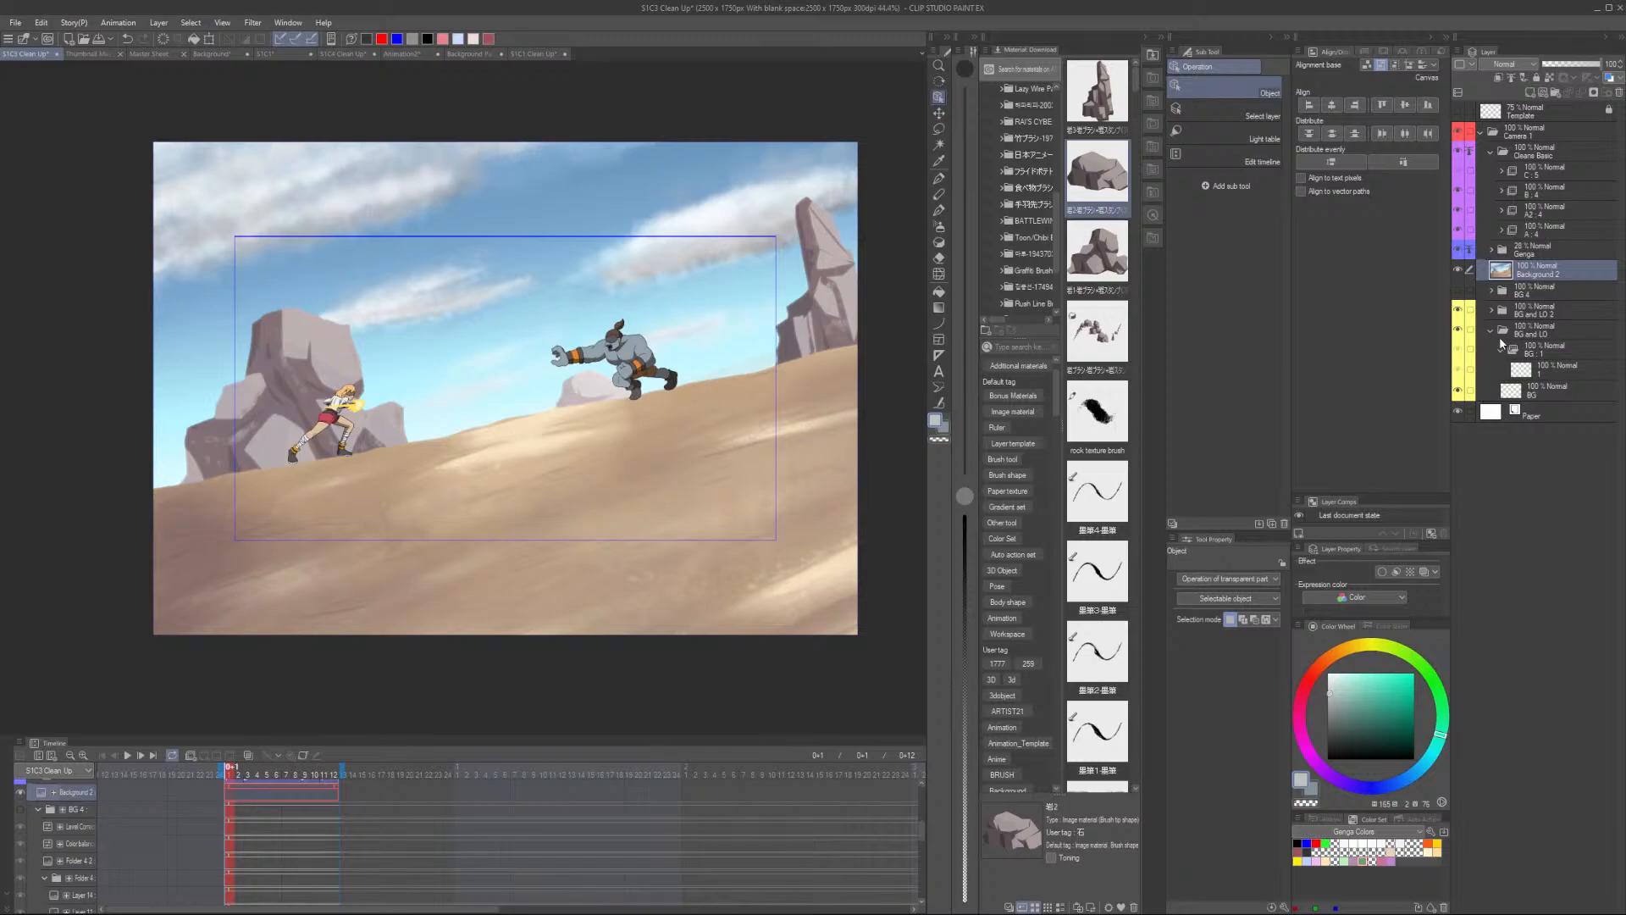
- Align the Background 2 layer with the layout drawing at 50% opacity, then restore it to 100% opacity
{"action": "left_click_drag", "start_coordinate": [1592, 75], "coordinate": [1572, 71]}
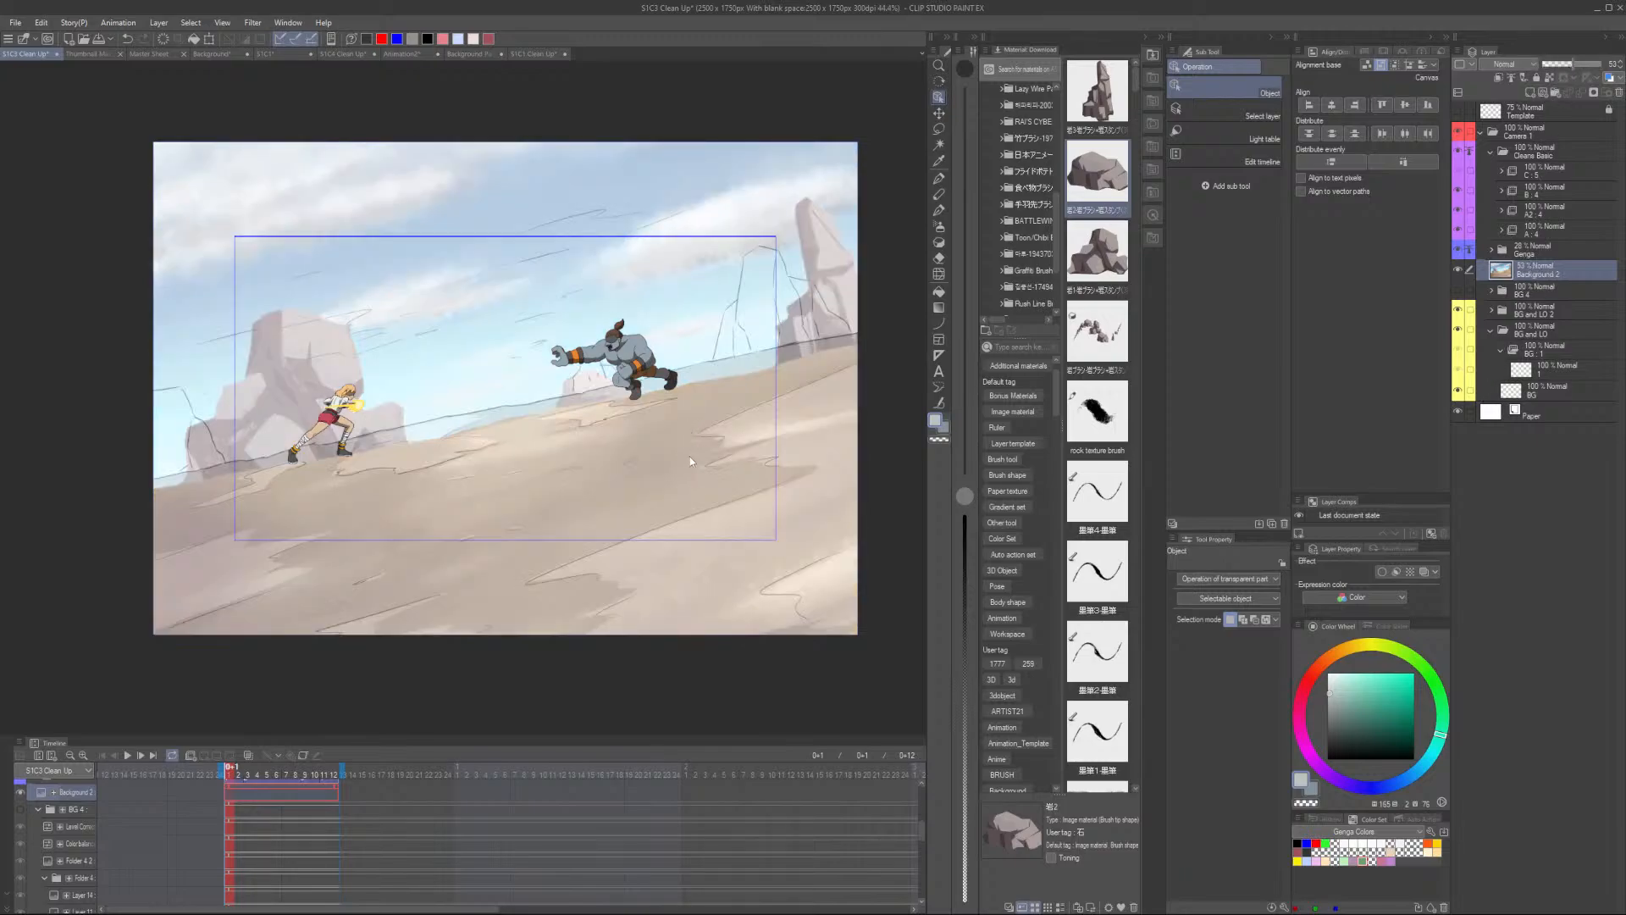
{"action": "mouse_move", "coordinate": [689, 461]}
{"action": "left_mouse_down"}
{"action": "mouse_move", "coordinate": [502, 490]}
{"action": "mouse_move", "coordinate": [686, 460]}
{"action": "mouse_move", "coordinate": [670, 462]}
{"action": "left_mouse_up"}
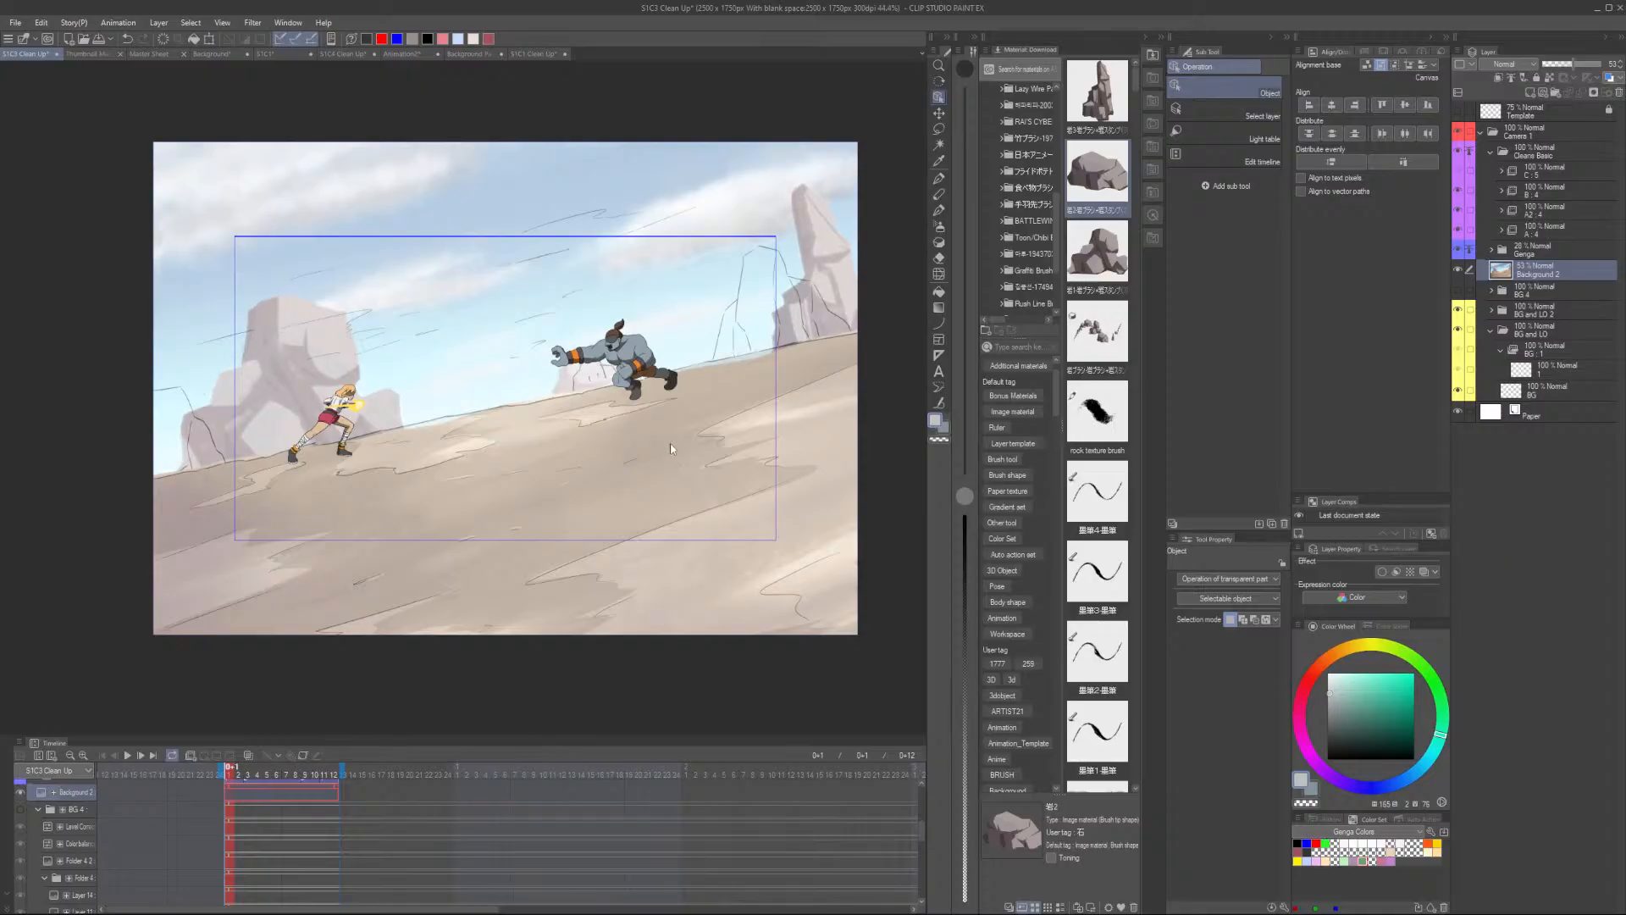
{"action": "left_click_drag", "start_coordinate": [671, 449], "coordinate": [578, 493]}
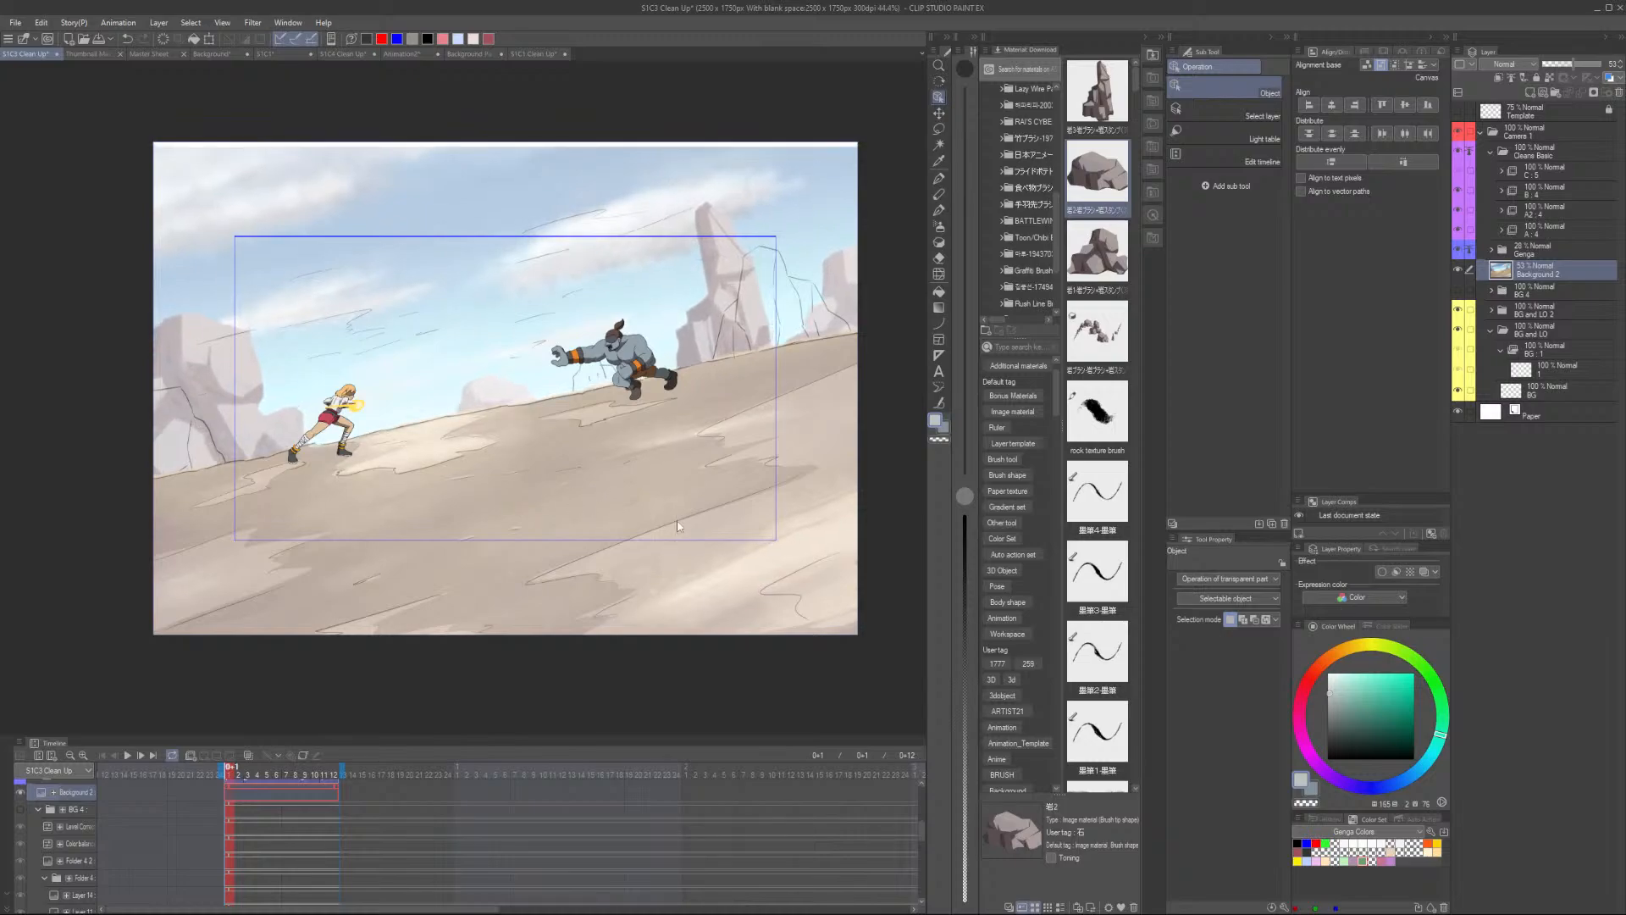
{"action": "left_click", "coordinate": [1587, 66]}
{"action": "left_click", "coordinate": [1601, 66]}
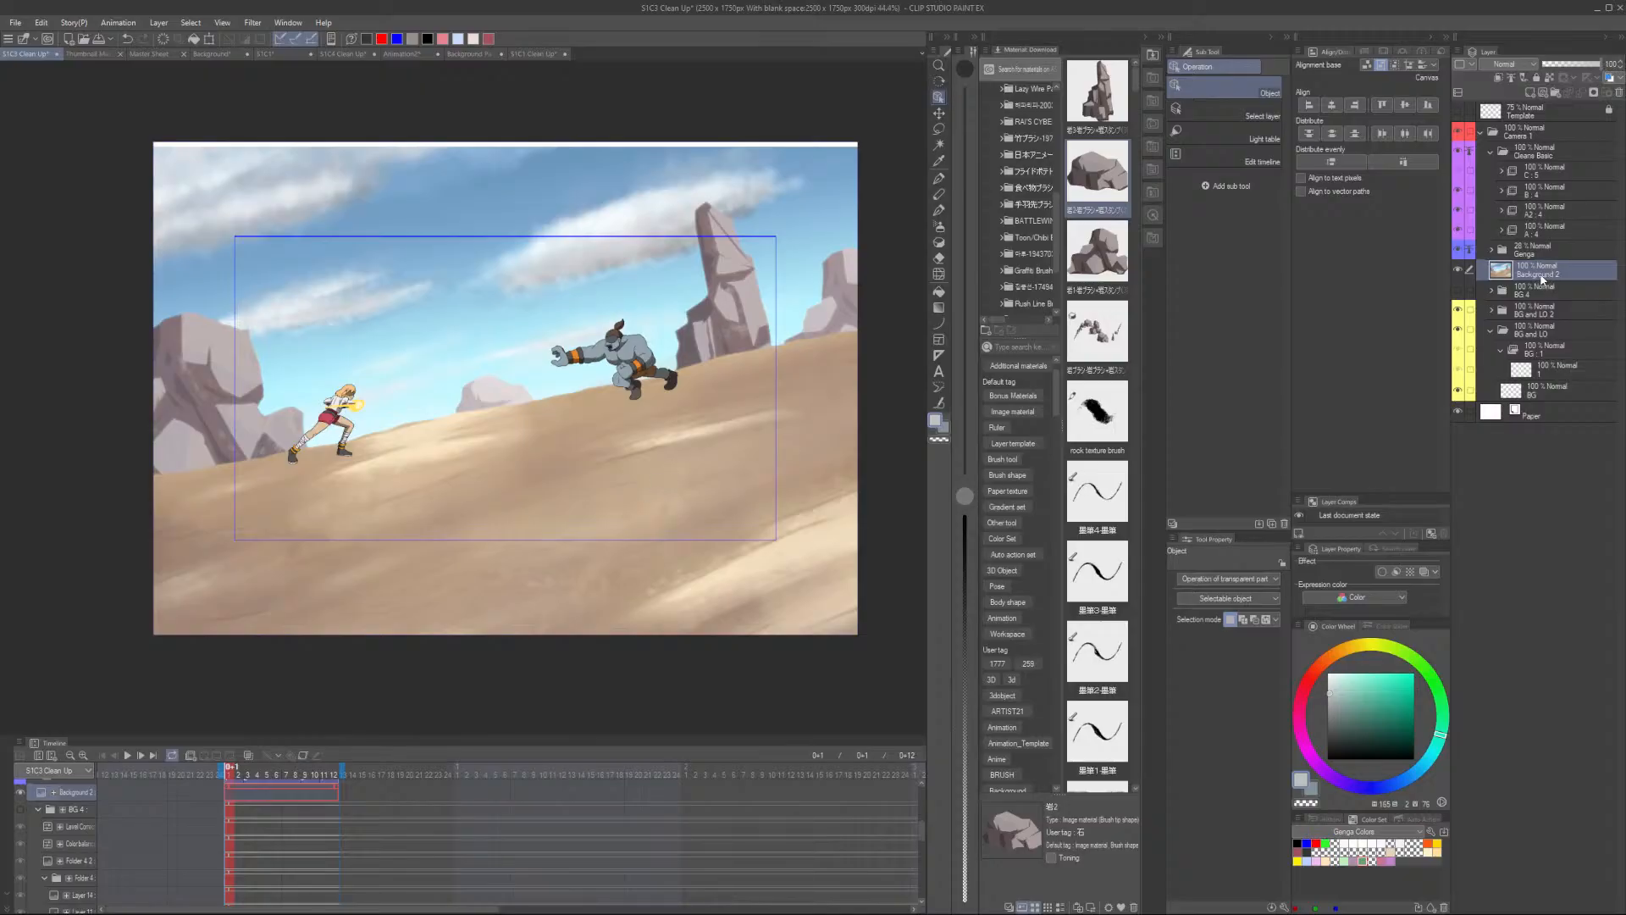
{"action": "key", "text": "Up"}
{"action": "key", "text": "Up"}
{"action": "key", "text": "Up"}
{"action": "key", "text": "Up"}
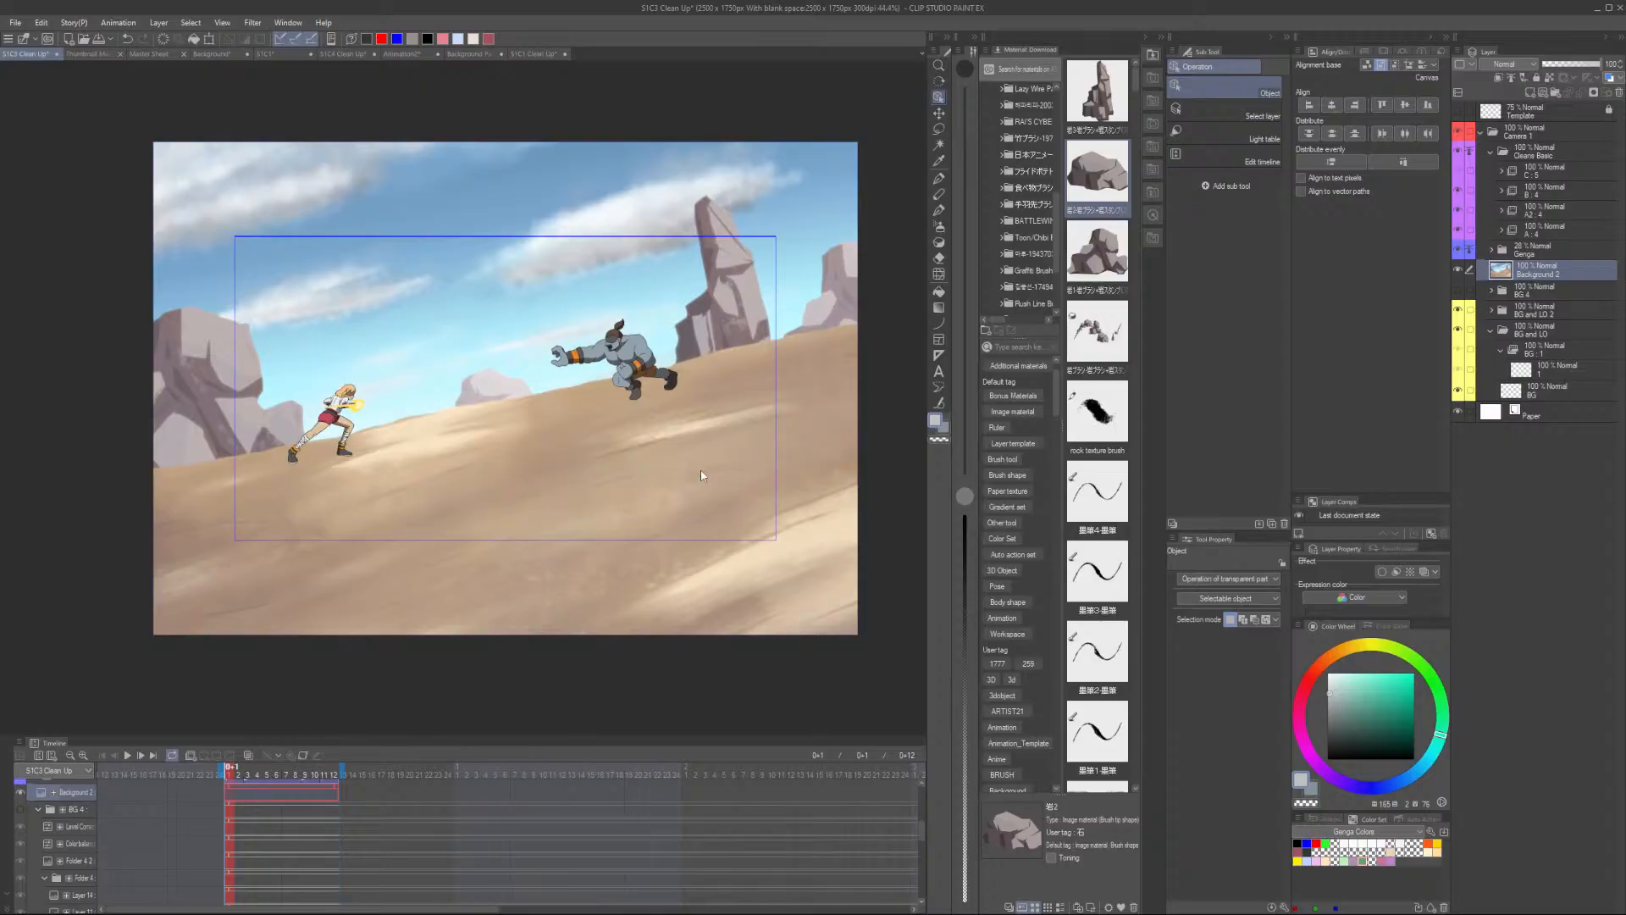
- Toggle the Background 2 layer's visibility repeatedly to compare the painted background with the original
{"action": "left_click", "coordinate": [1457, 290]}
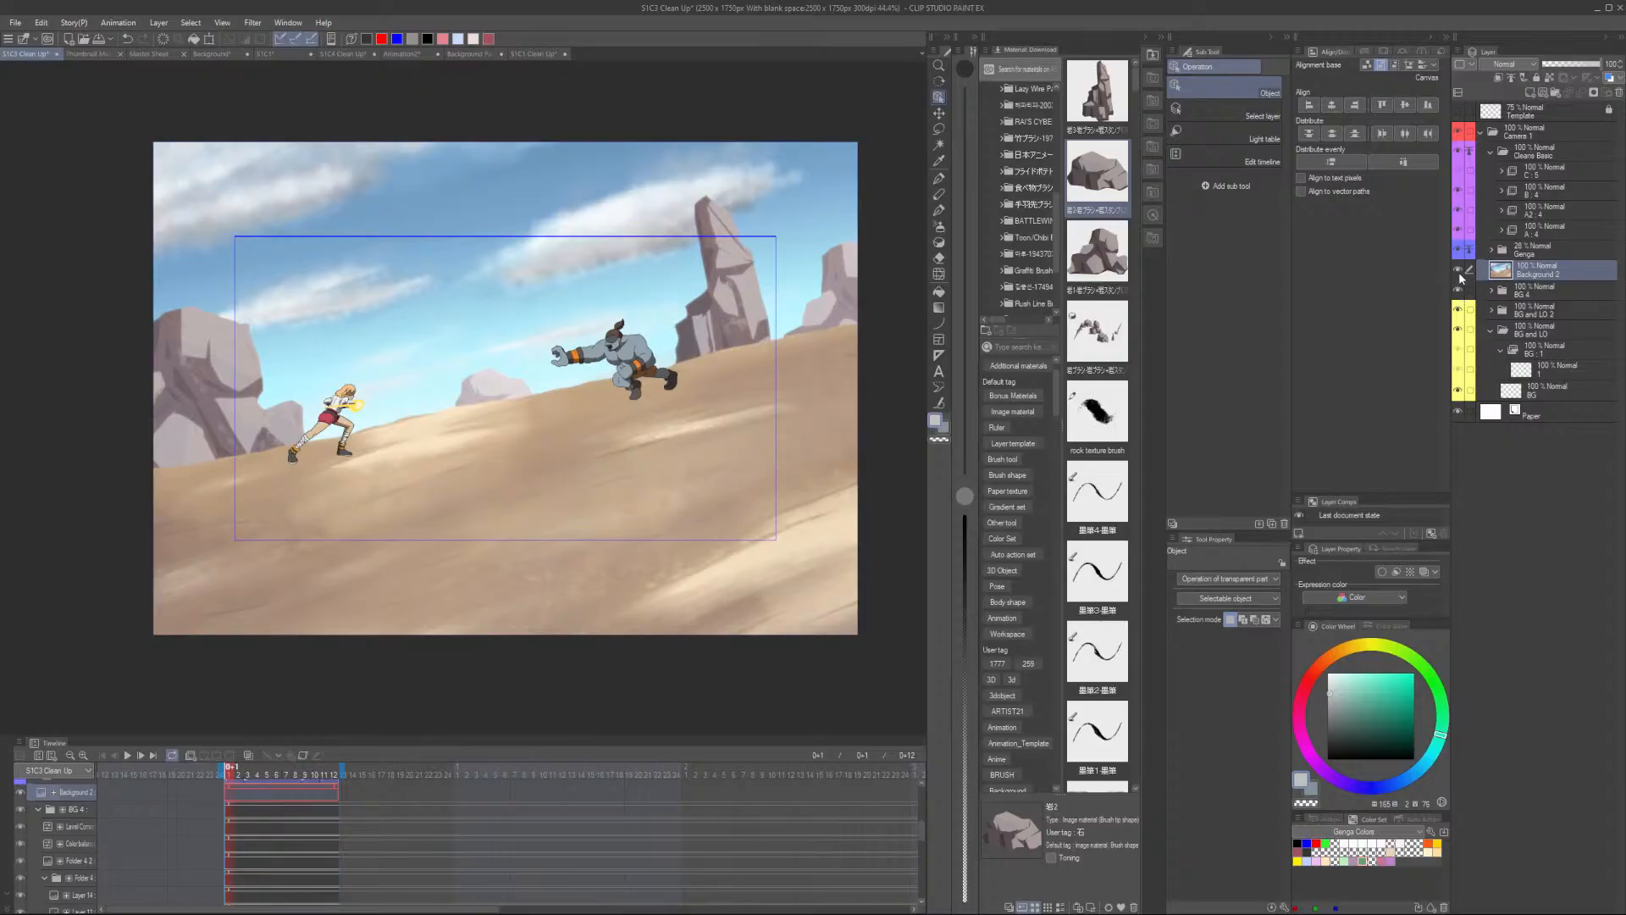
{"action": "left_click", "coordinate": [1458, 270]}
{"action": "left_click", "coordinate": [1457, 271]}
{"action": "left_click", "coordinate": [1457, 271]}
{"action": "left_click", "coordinate": [1458, 271]}
{"action": "left_click", "coordinate": [1458, 271]}
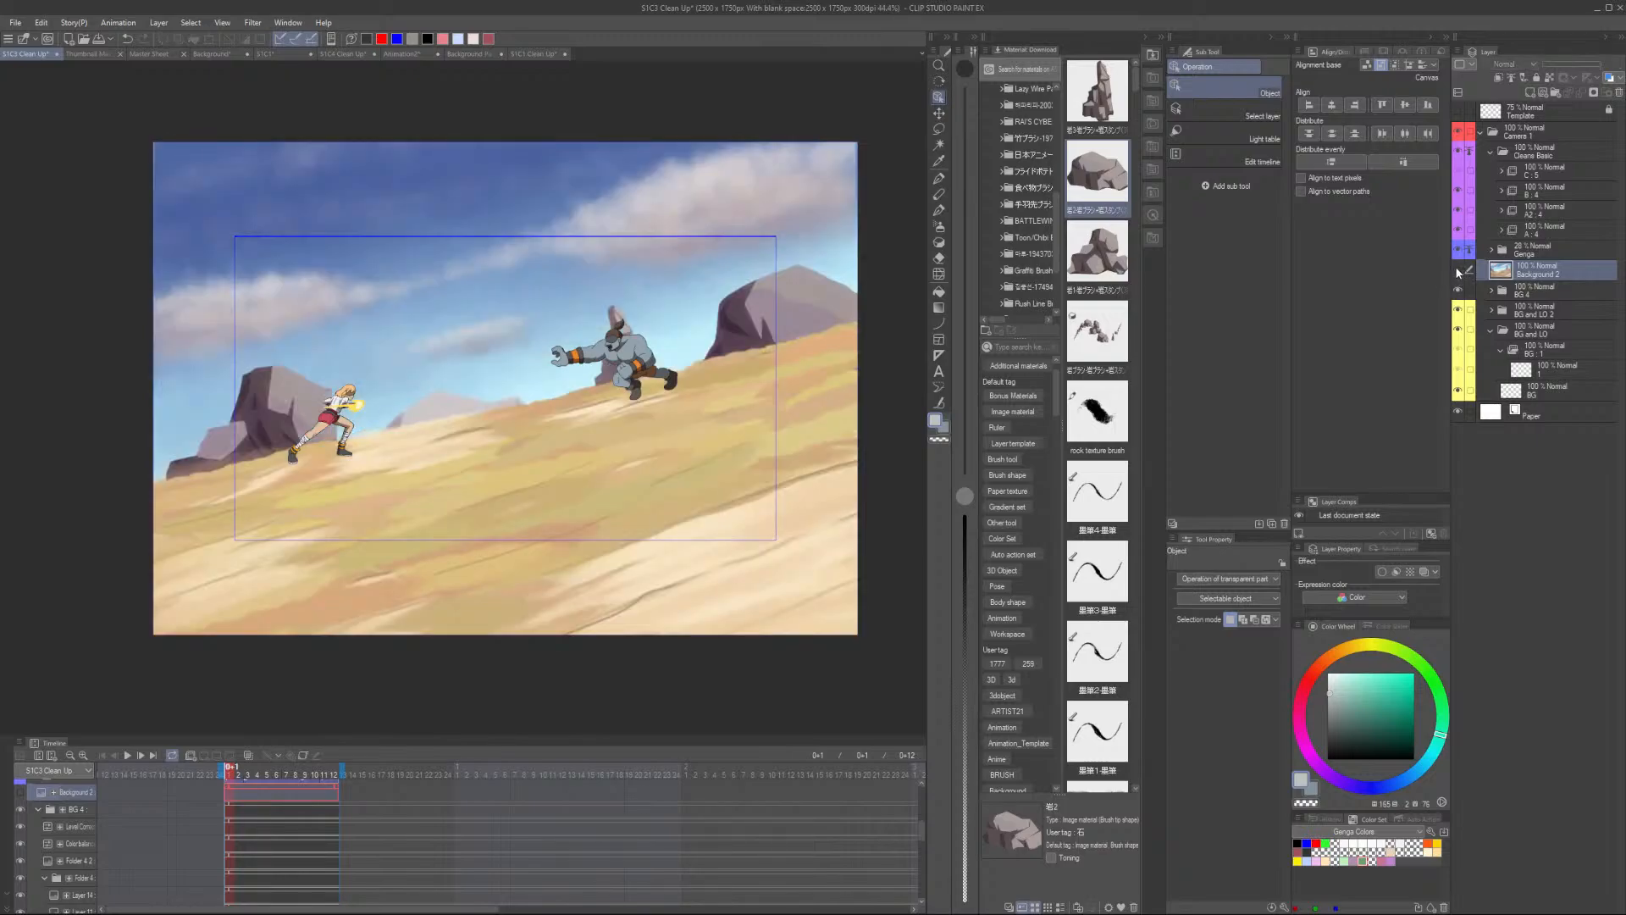
{"action": "left_click", "coordinate": [1457, 271]}
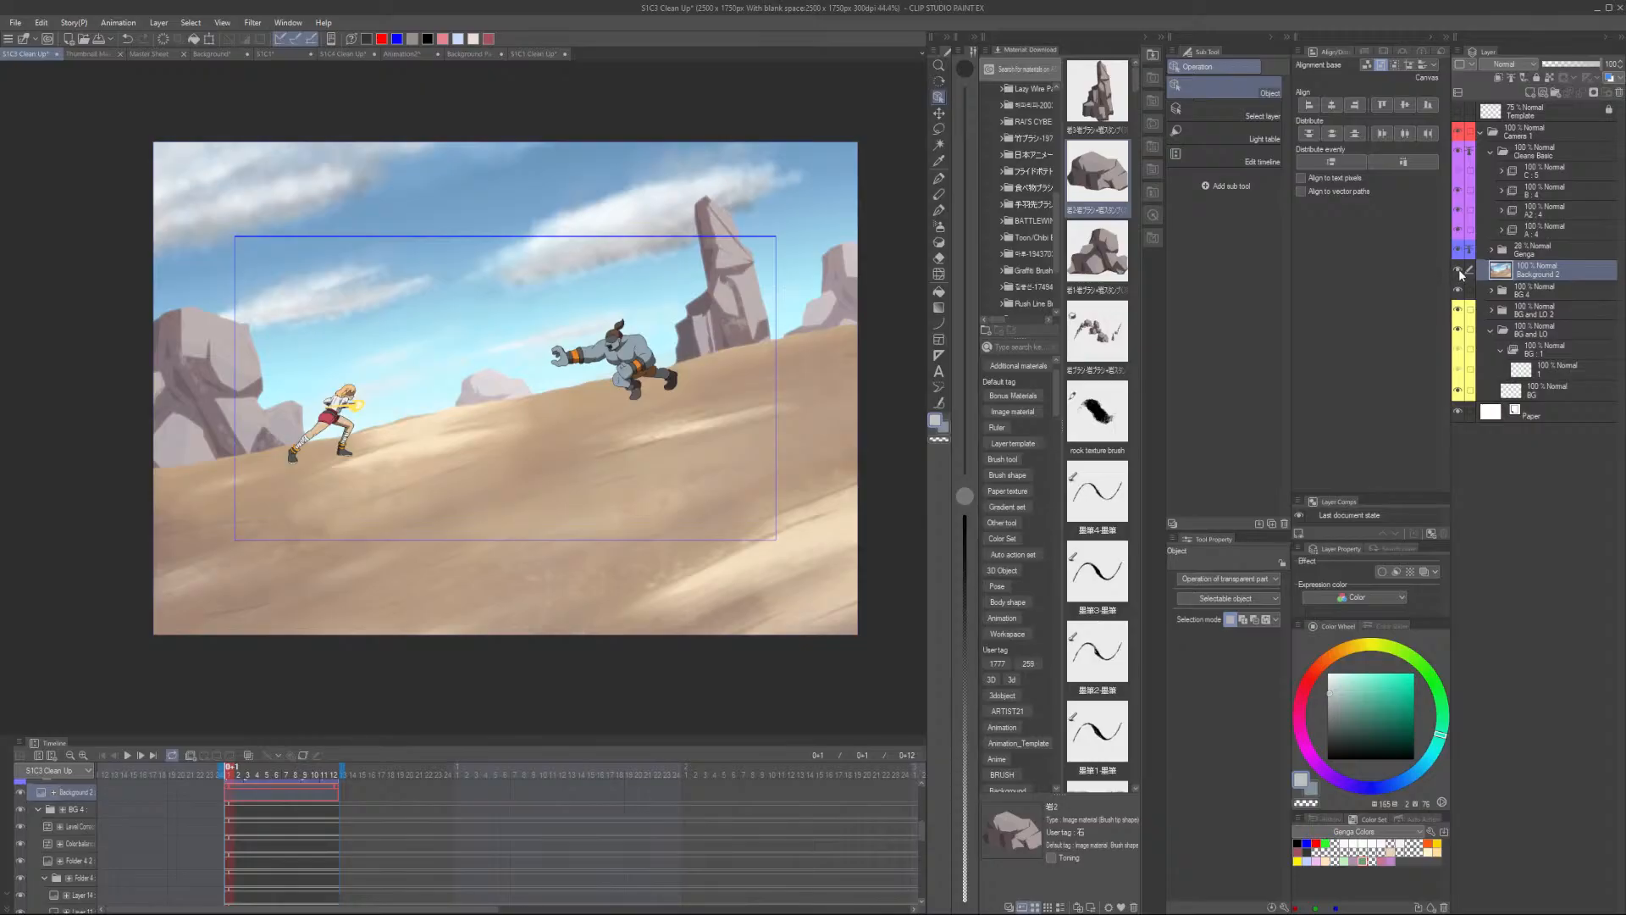
{"action": "left_click", "coordinate": [1458, 271]}
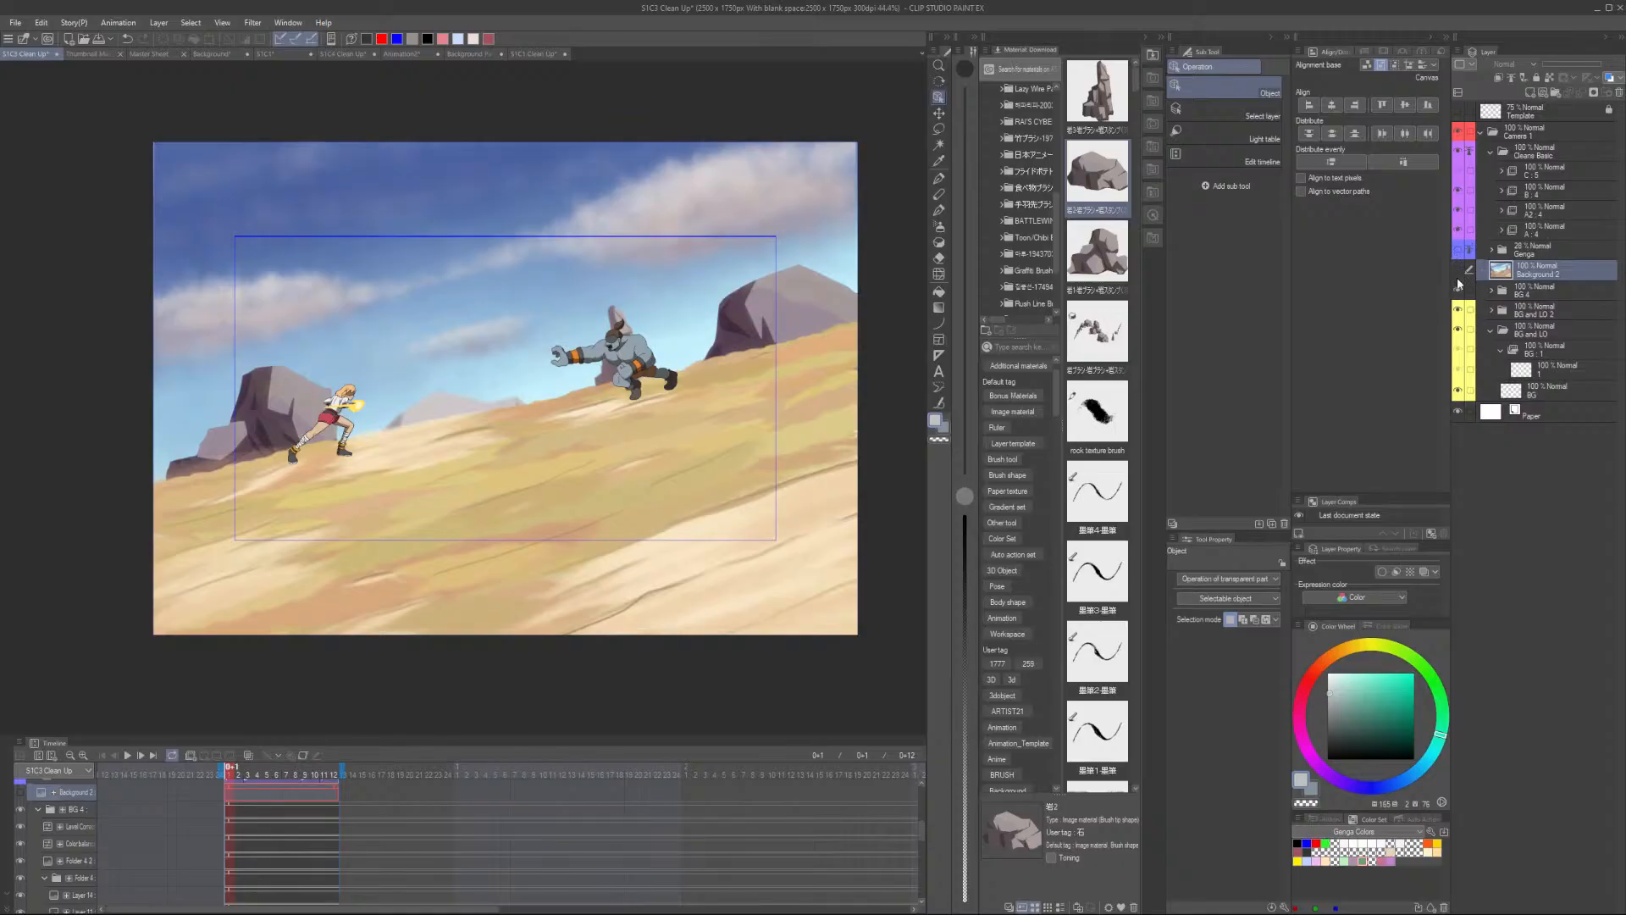
{"action": "left_click", "coordinate": [1458, 271]}
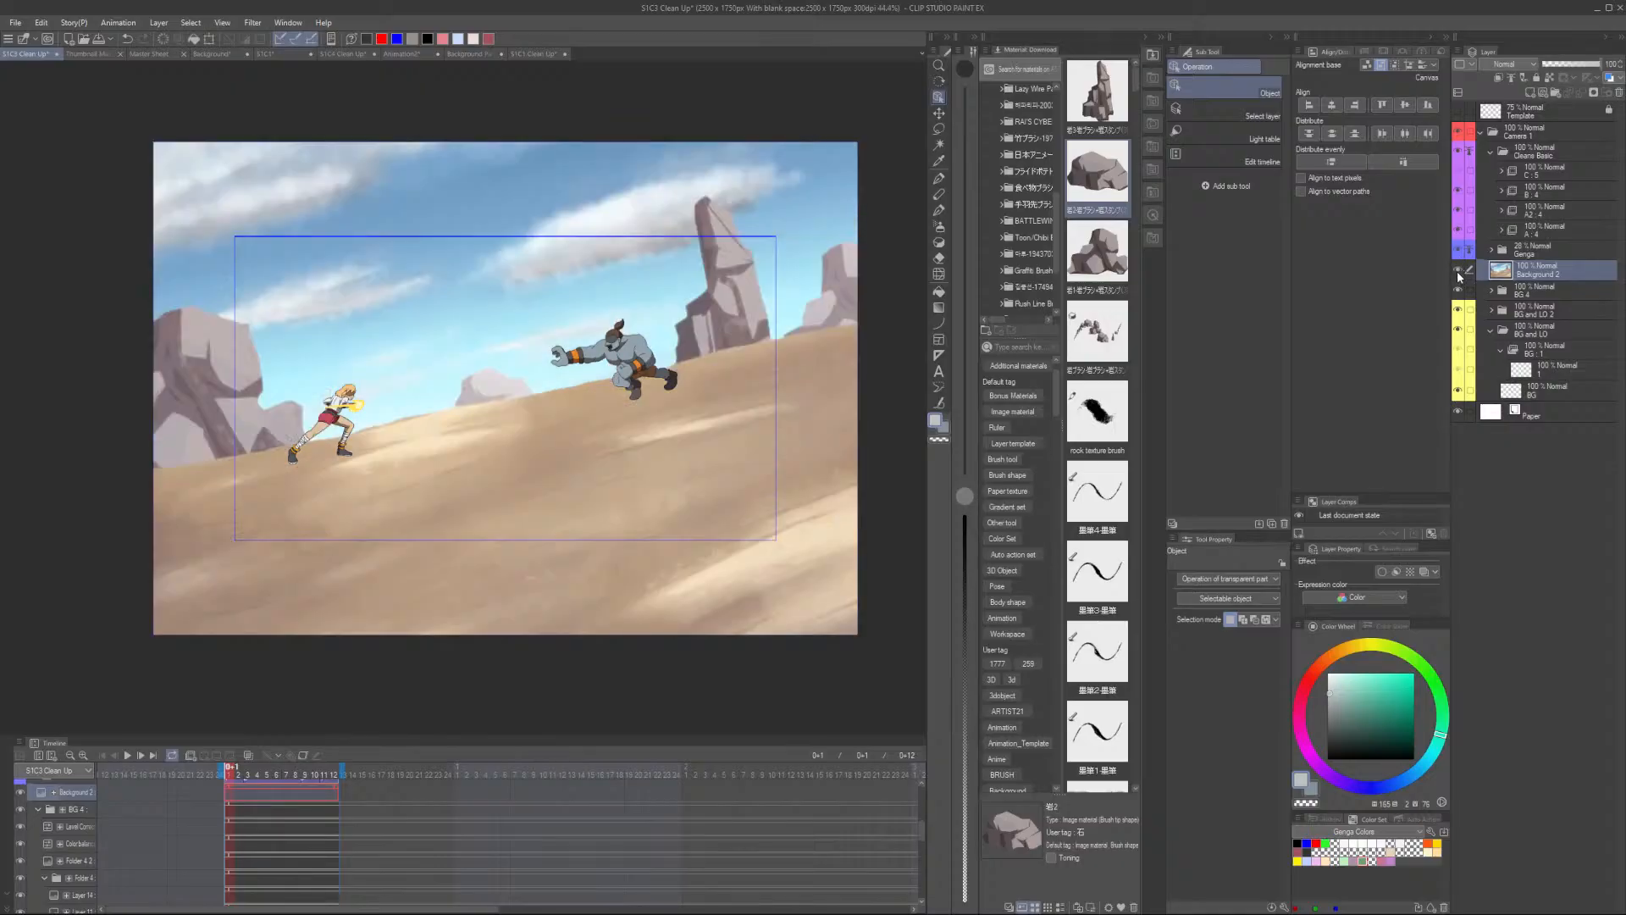
{"action": "left_click", "coordinate": [1457, 271]}
{"action": "left_click", "coordinate": [1457, 270]}
- Switch to the S1C4 Clean Up file and paste the background into the BG and LO 2 folder above BG 4
{"action": "left_click", "coordinate": [352, 55]}
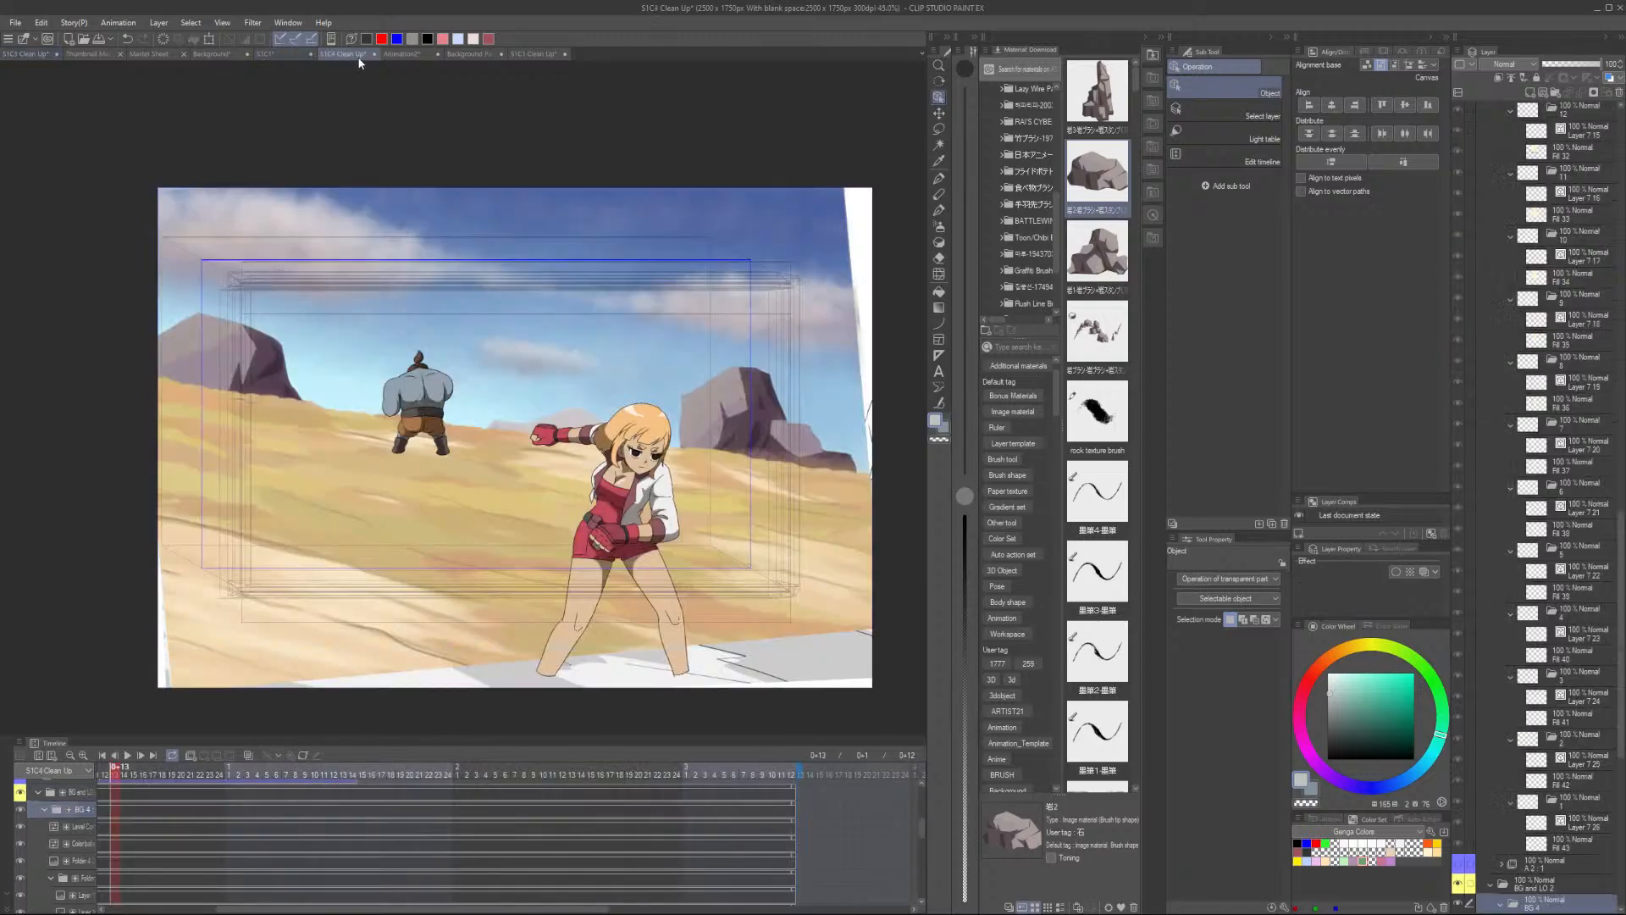
{"action": "scroll", "coordinate": [1553, 480], "scroll_direction": "down", "scroll_amount": 3}
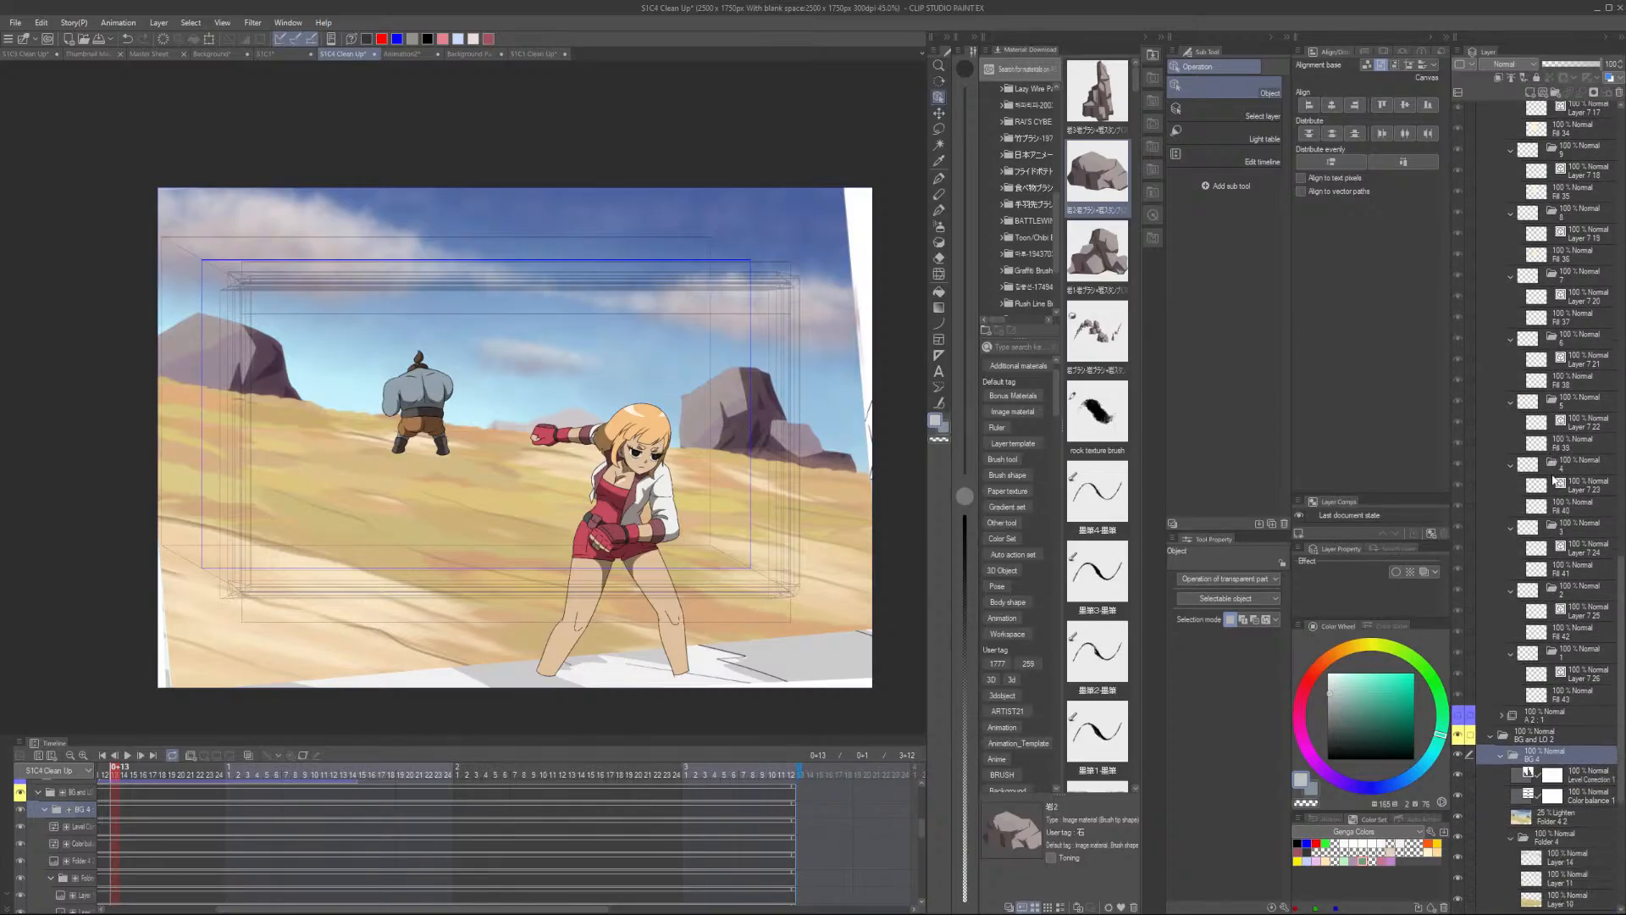
{"action": "scroll", "coordinate": [1553, 481], "scroll_direction": "down", "scroll_amount": 5}
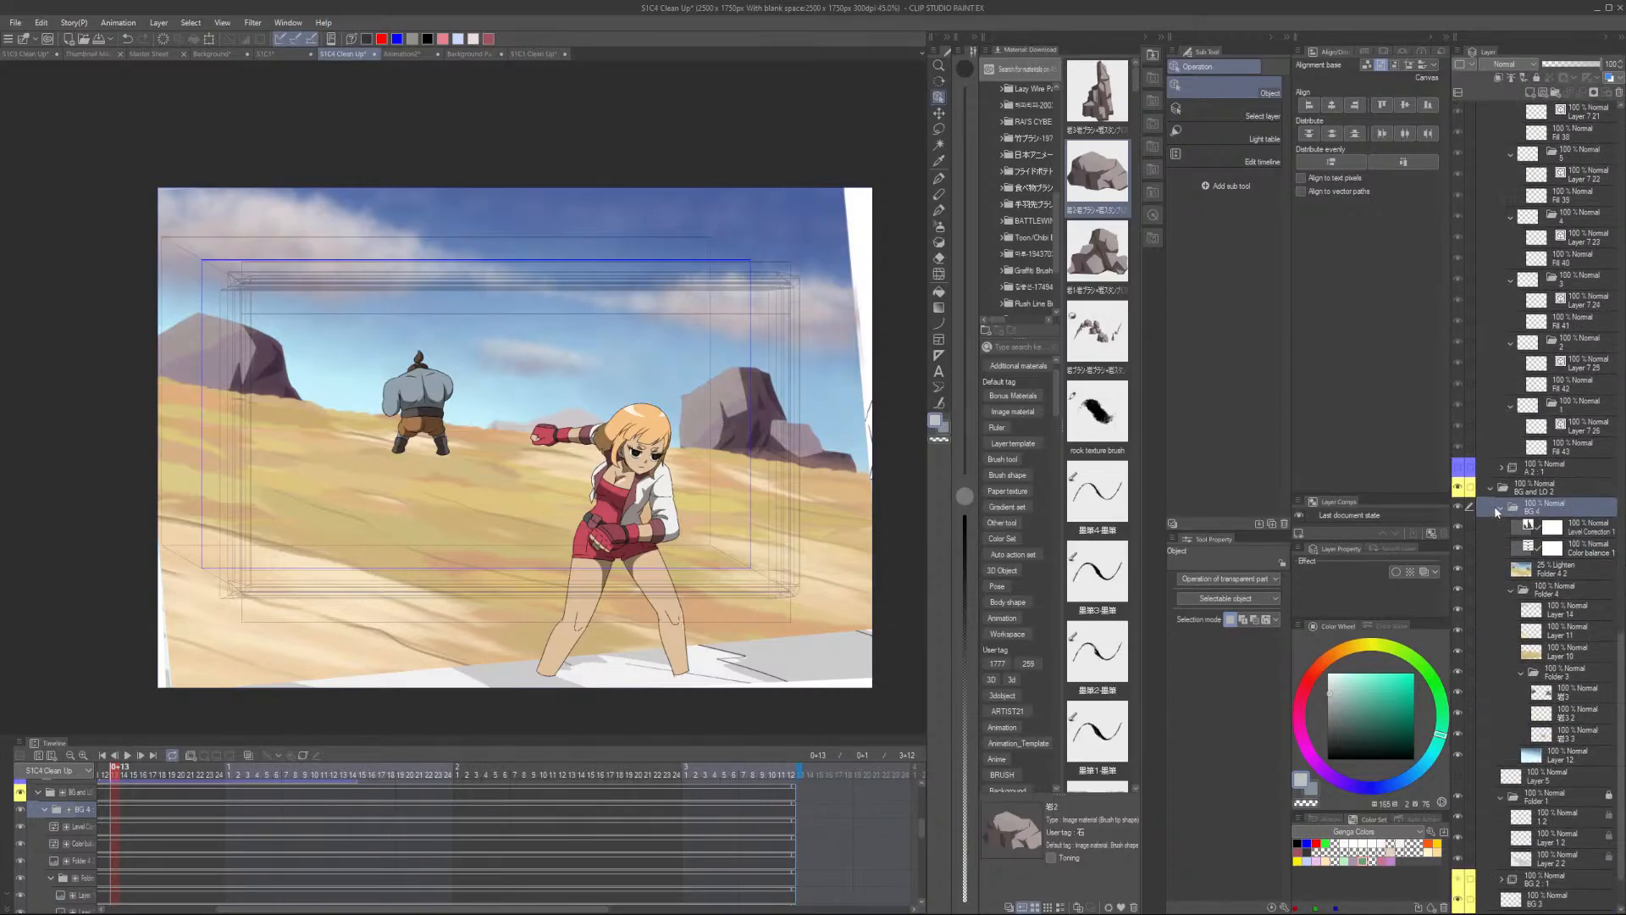
{"action": "left_click", "coordinate": [1497, 509]}
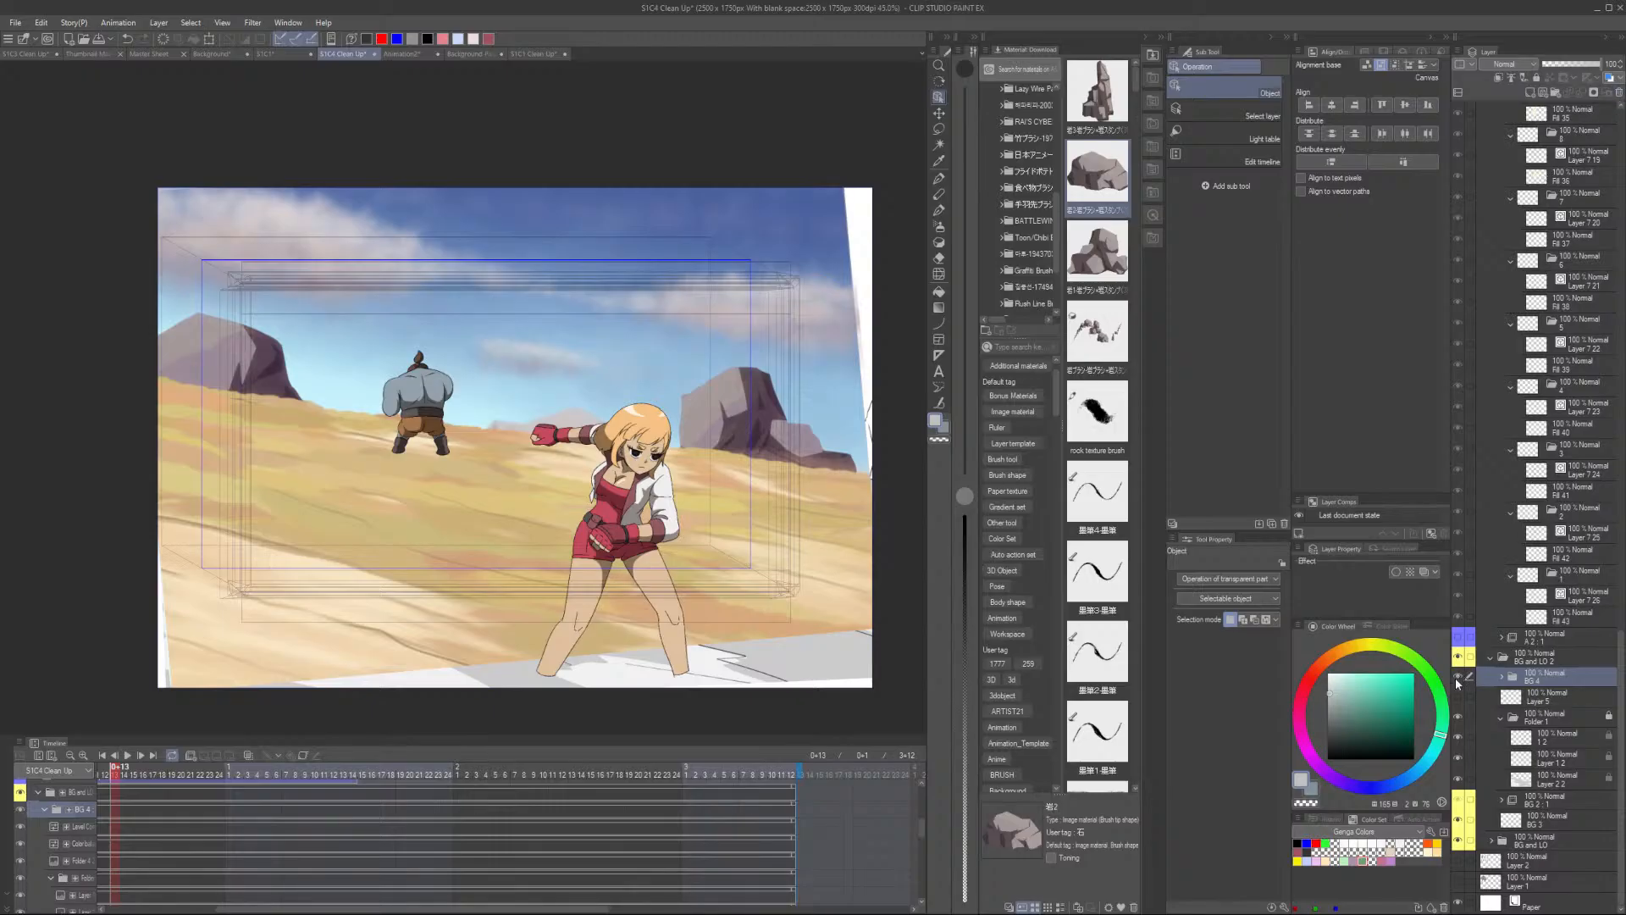
{"action": "key", "text": "ctrl+v"}
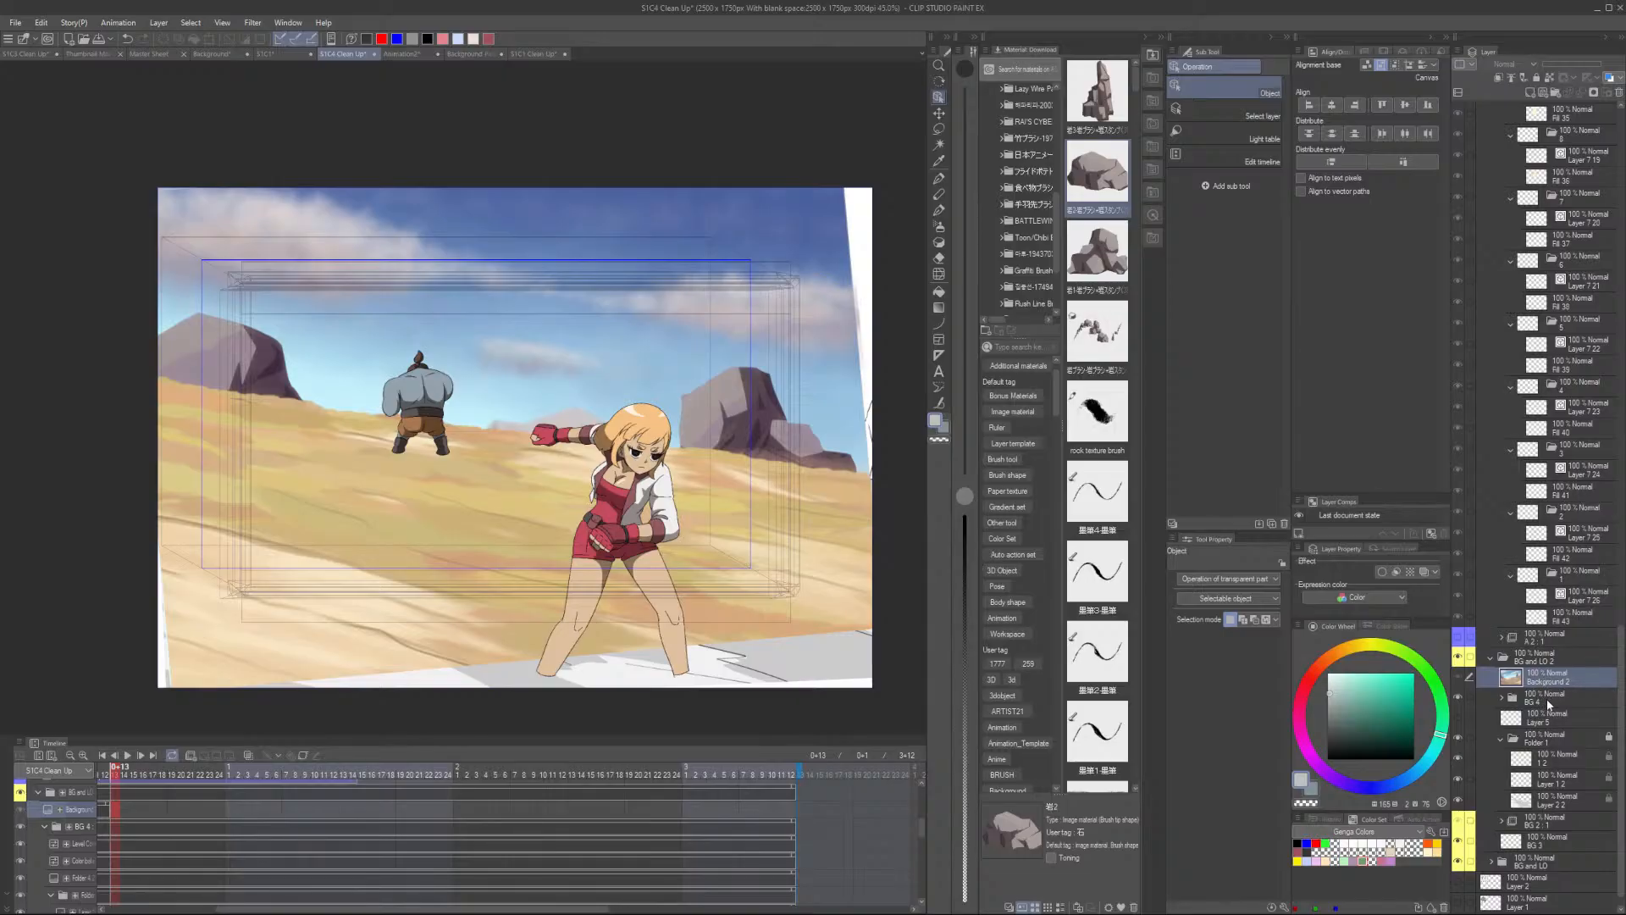
- Rotate the pasted Background 2 layer about 20° with free transform to match the tilted camera frame
{"action": "left_click", "coordinate": [1544, 698]}
{"action": "key", "text": "Left"}
{"action": "left_click", "coordinate": [1551, 684]}
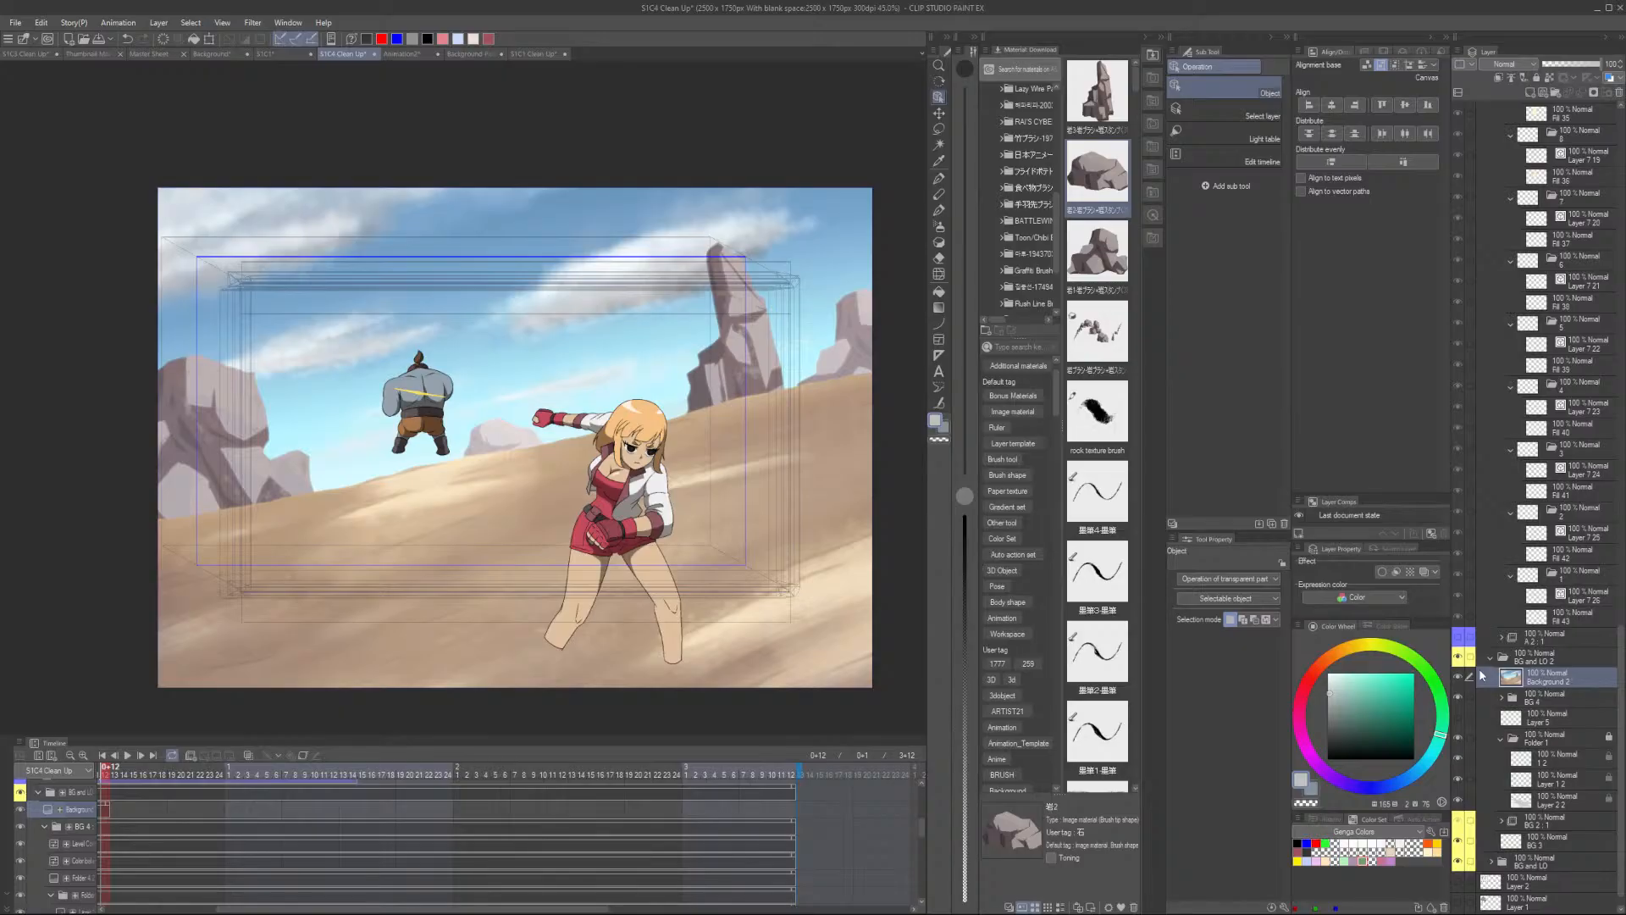
{"action": "key", "text": "ctrl+t"}
{"action": "key", "text": "ctrl+minus"}
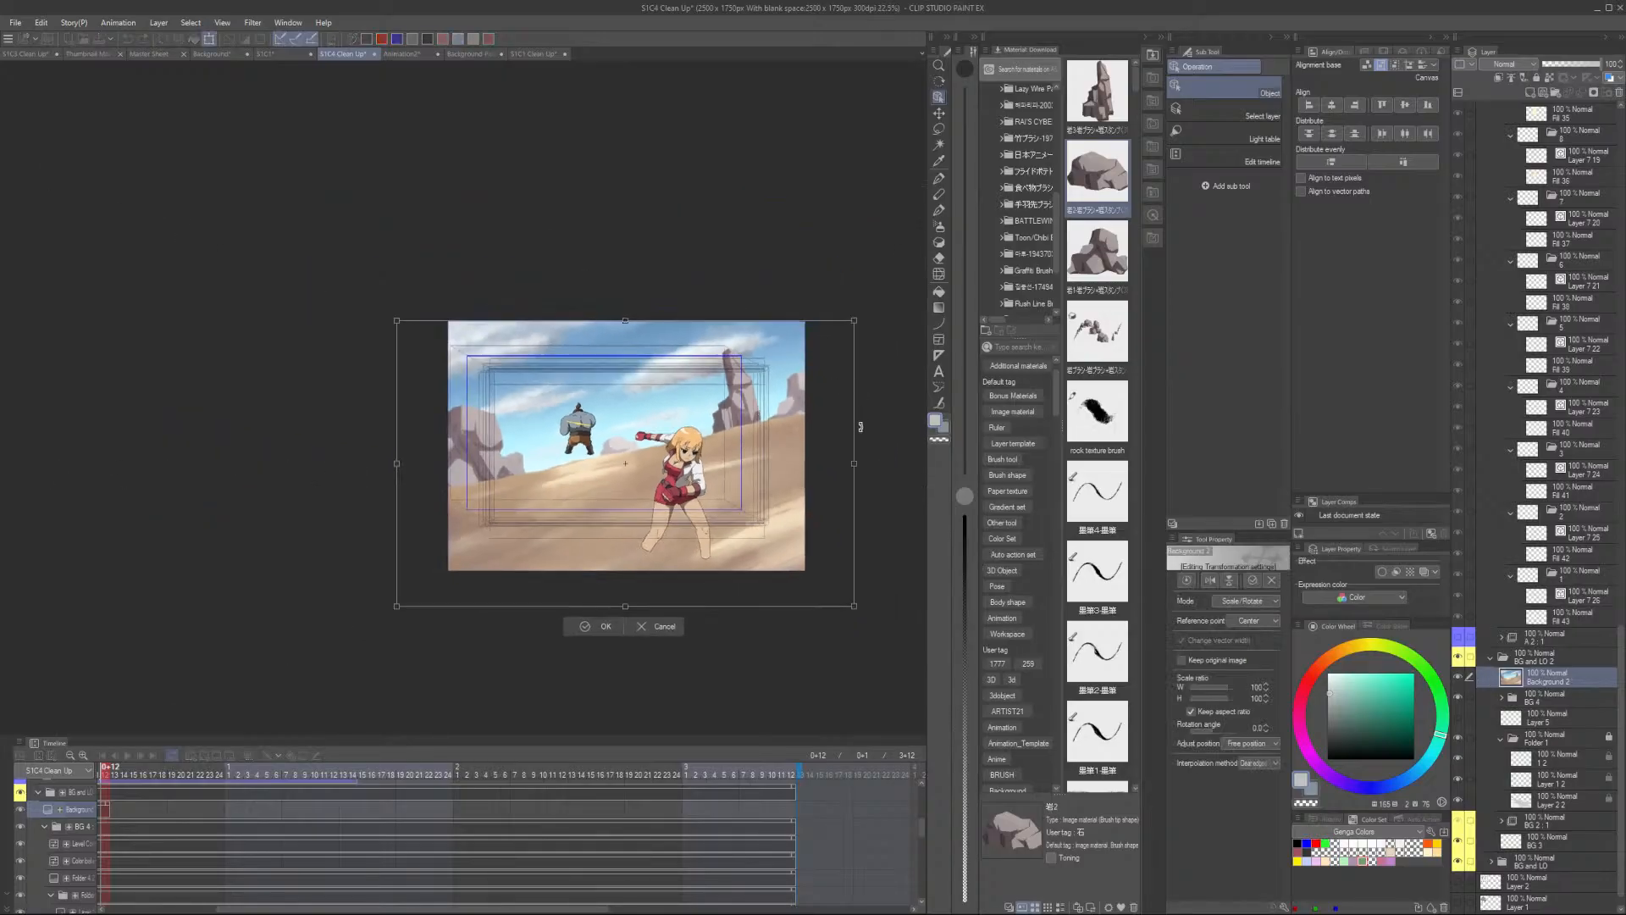
{"action": "key", "text": "ctrl+plus"}
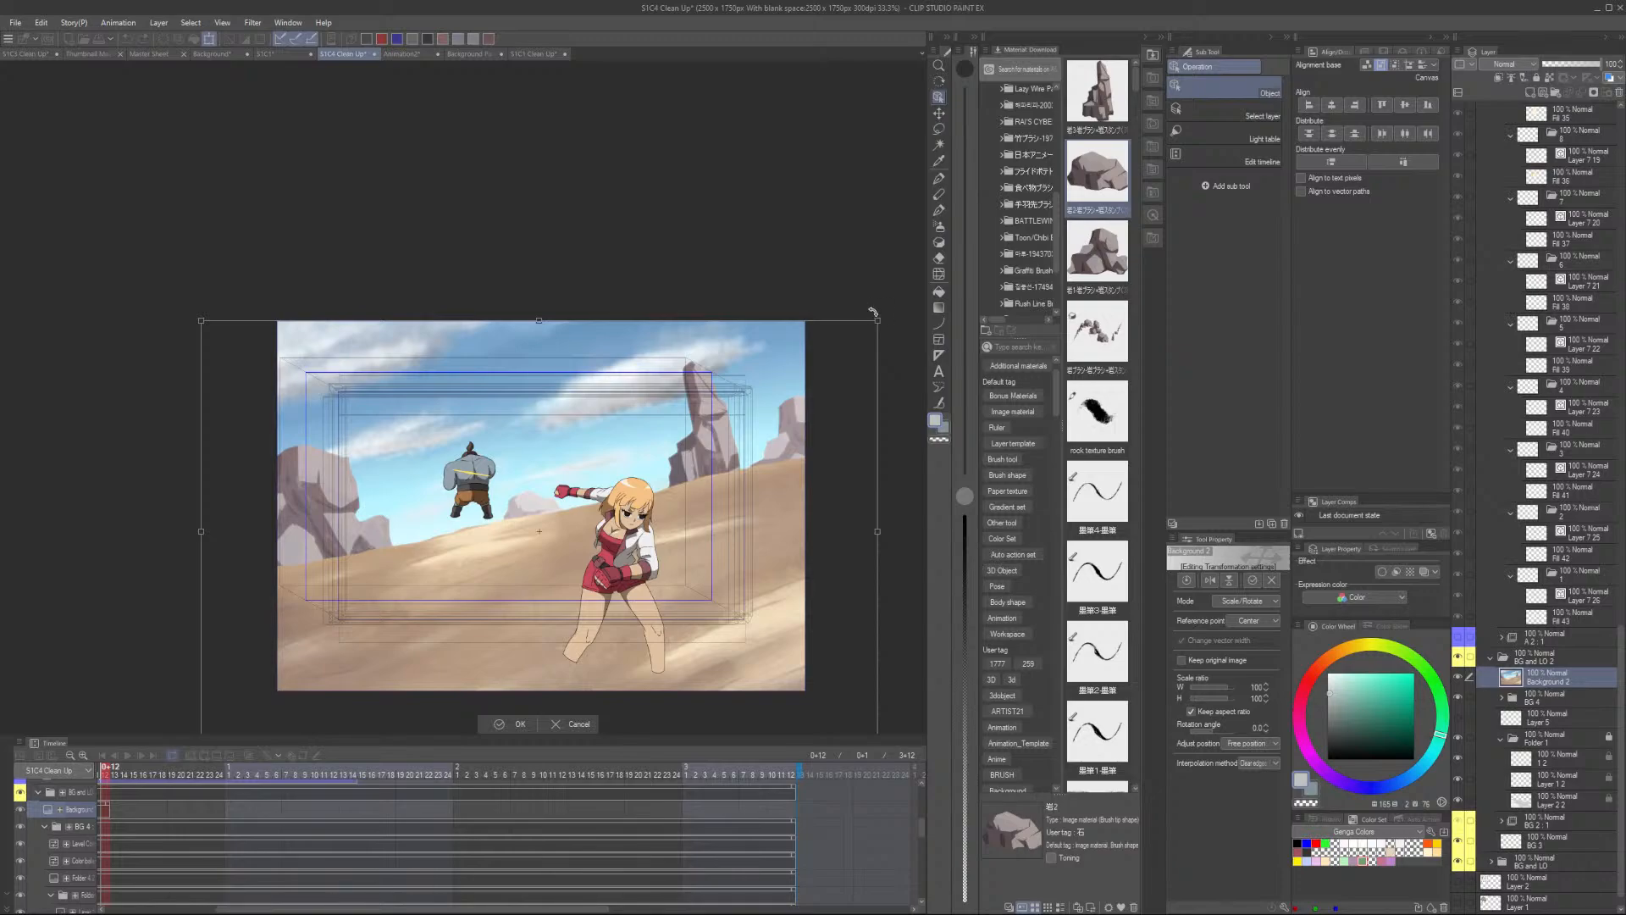
{"action": "left_click_drag", "start_coordinate": [888, 310], "coordinate": [918, 384]}
{"action": "scroll", "coordinate": [811, 509], "scroll_direction": "up", "scroll_amount": 2}
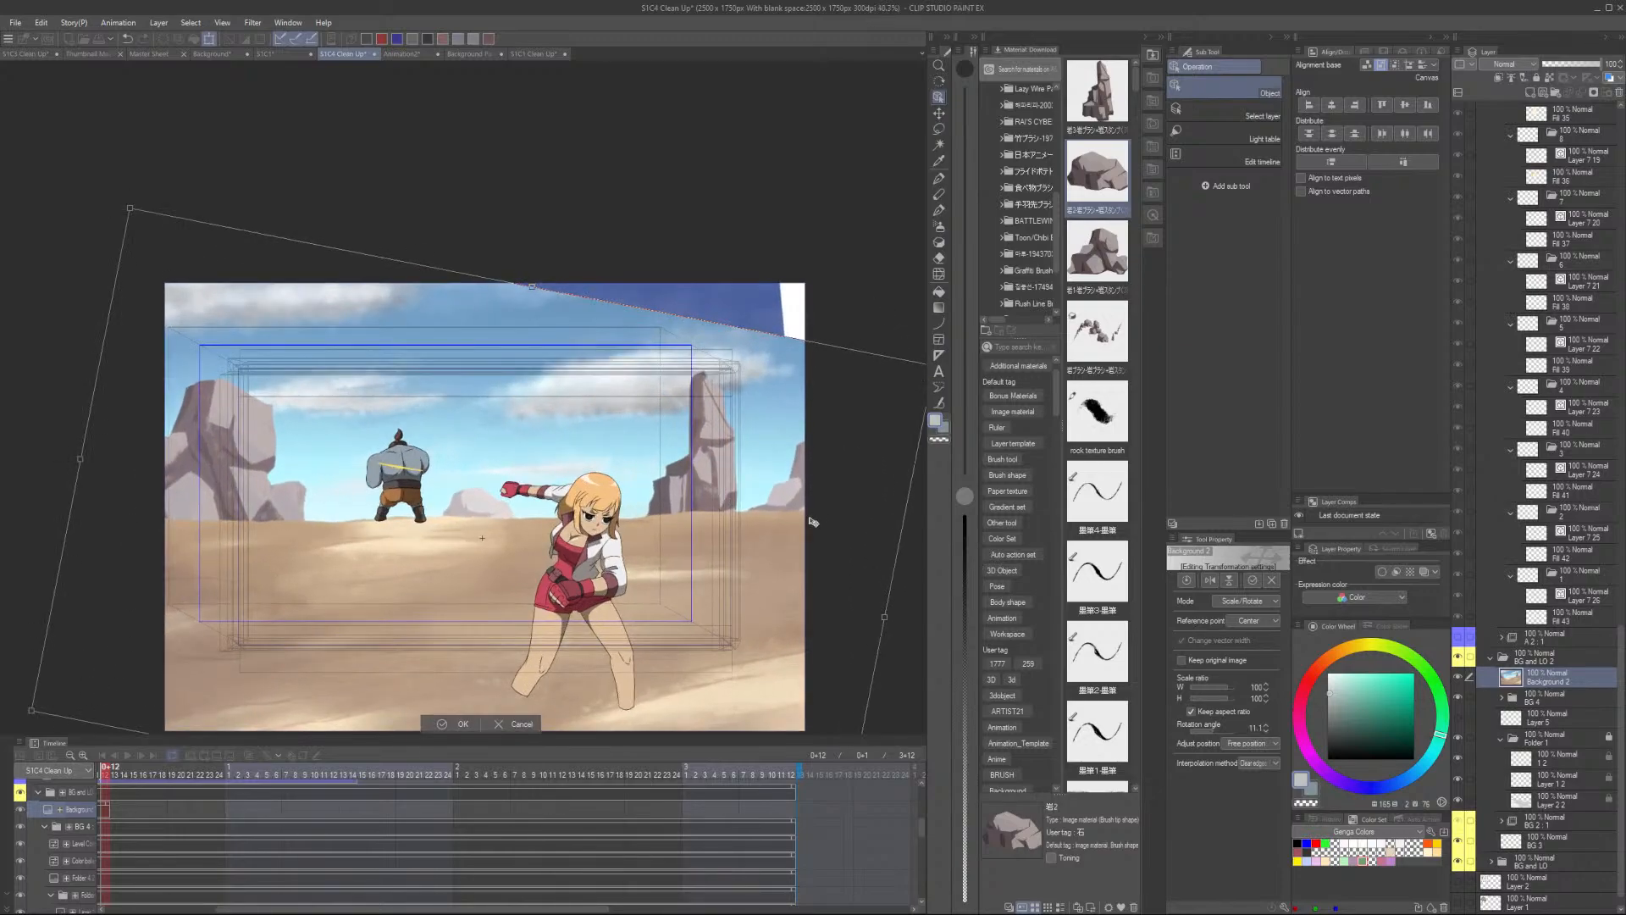
{"action": "left_click_drag", "start_coordinate": [821, 444], "coordinate": [791, 408]}
{"action": "scroll", "coordinate": [902, 300], "scroll_direction": "down", "scroll_amount": 2}
{"action": "mouse_move", "coordinate": [909, 294]}
{"action": "left_mouse_down"}
{"action": "mouse_move", "coordinate": [898, 281]}
{"action": "mouse_move", "coordinate": [911, 324]}
{"action": "left_mouse_up"}
{"action": "scroll", "coordinate": [821, 396], "scroll_direction": "up", "scroll_amount": 1}
{"action": "scroll", "coordinate": [176, 319], "scroll_direction": "up", "scroll_amount": 1}
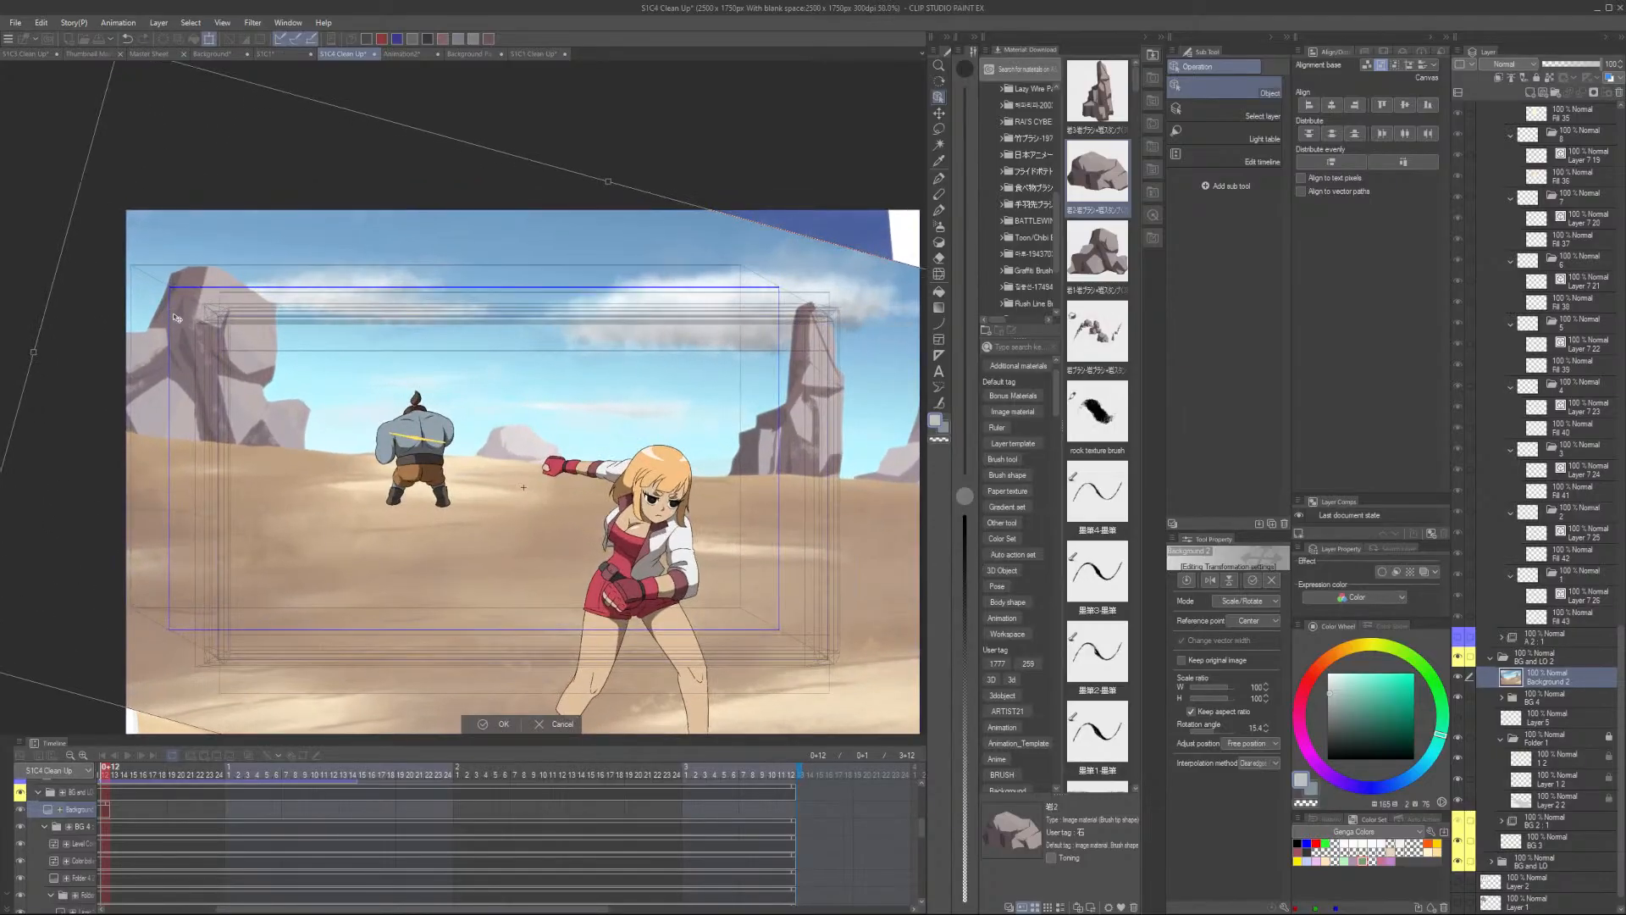
{"action": "scroll", "coordinate": [176, 319], "scroll_direction": "up", "scroll_amount": 1}
{"action": "scroll", "coordinate": [630, 583], "scroll_direction": "down", "scroll_amount": 3}
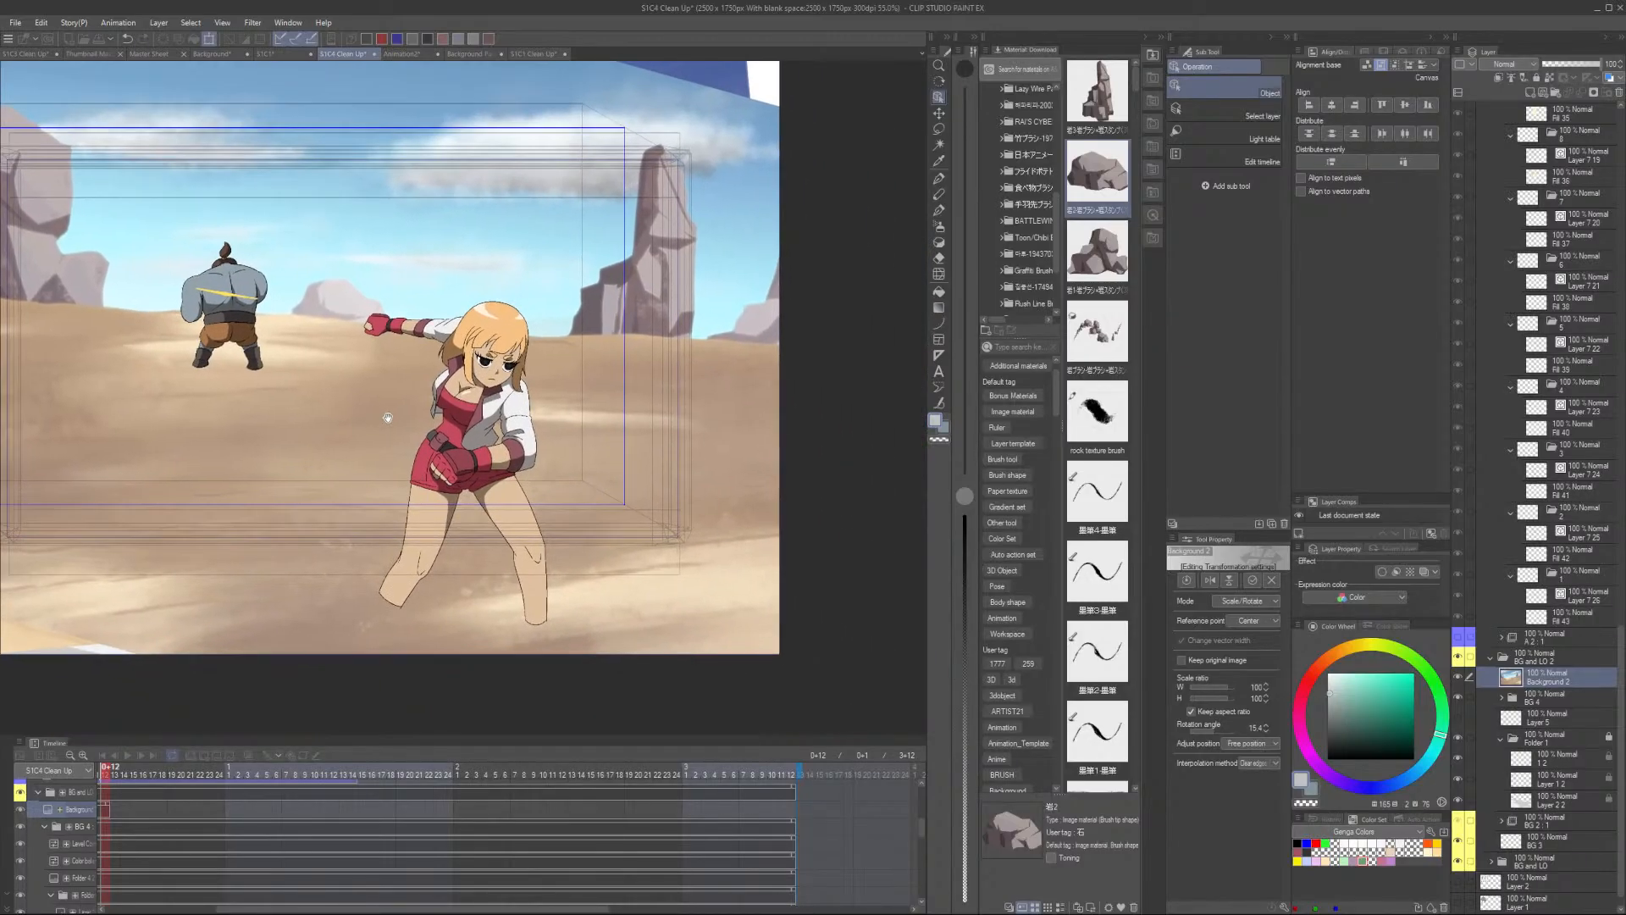
{"action": "left_click_drag", "start_coordinate": [738, 223], "coordinate": [756, 260]}
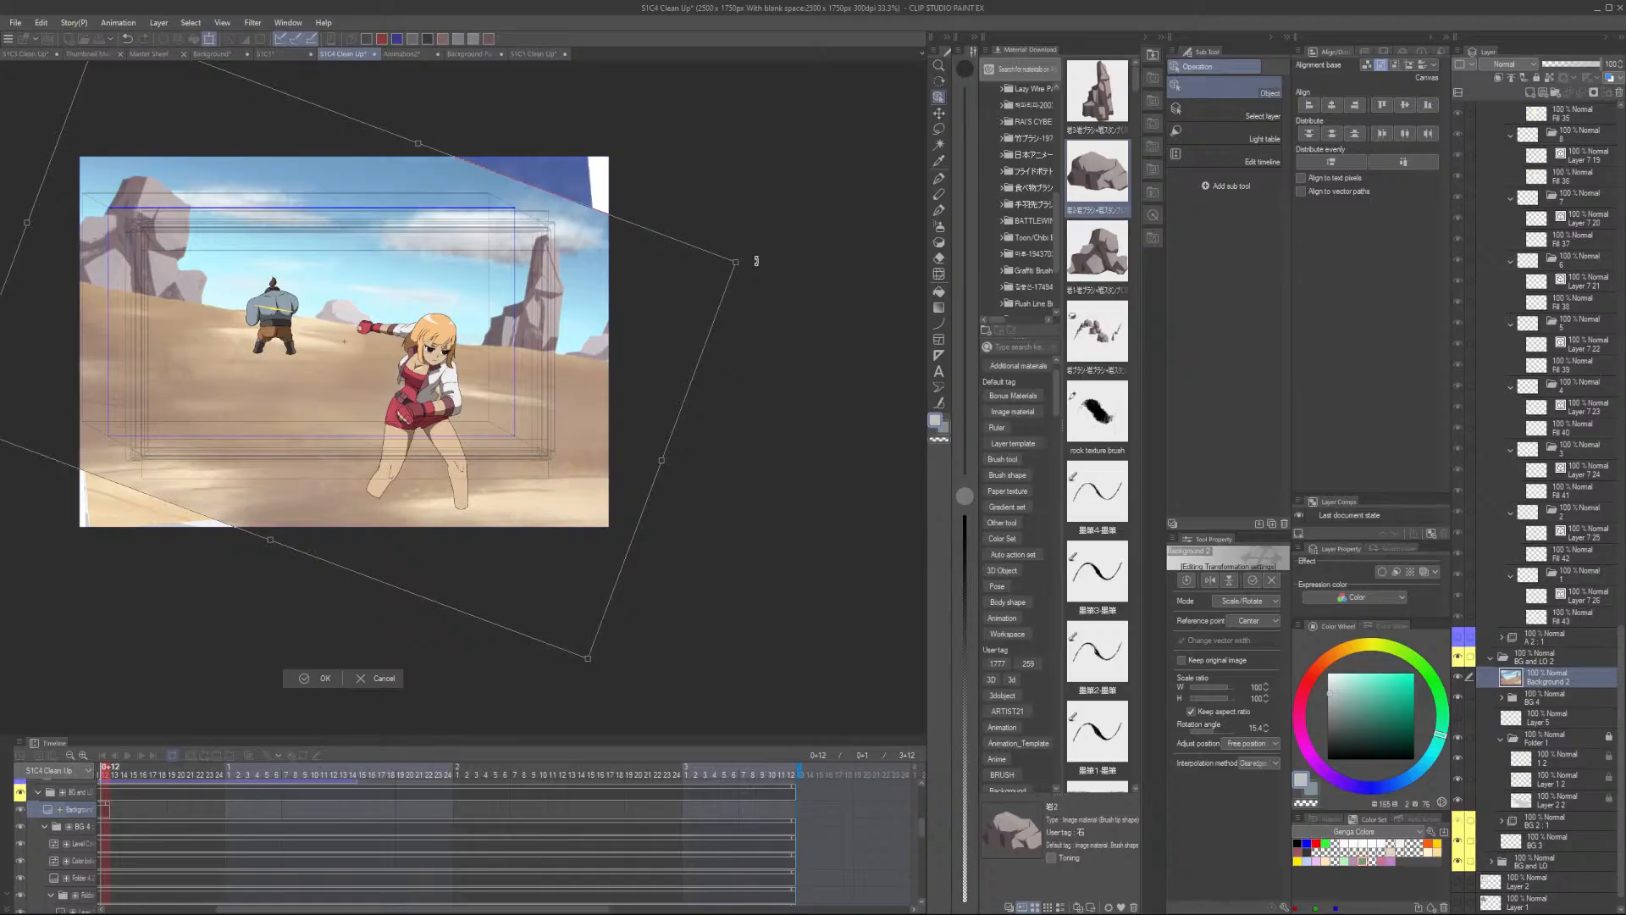
{"action": "left_click", "coordinate": [327, 681]}
{"action": "scroll", "coordinate": [392, 519], "scroll_direction": "down", "scroll_amount": 1}
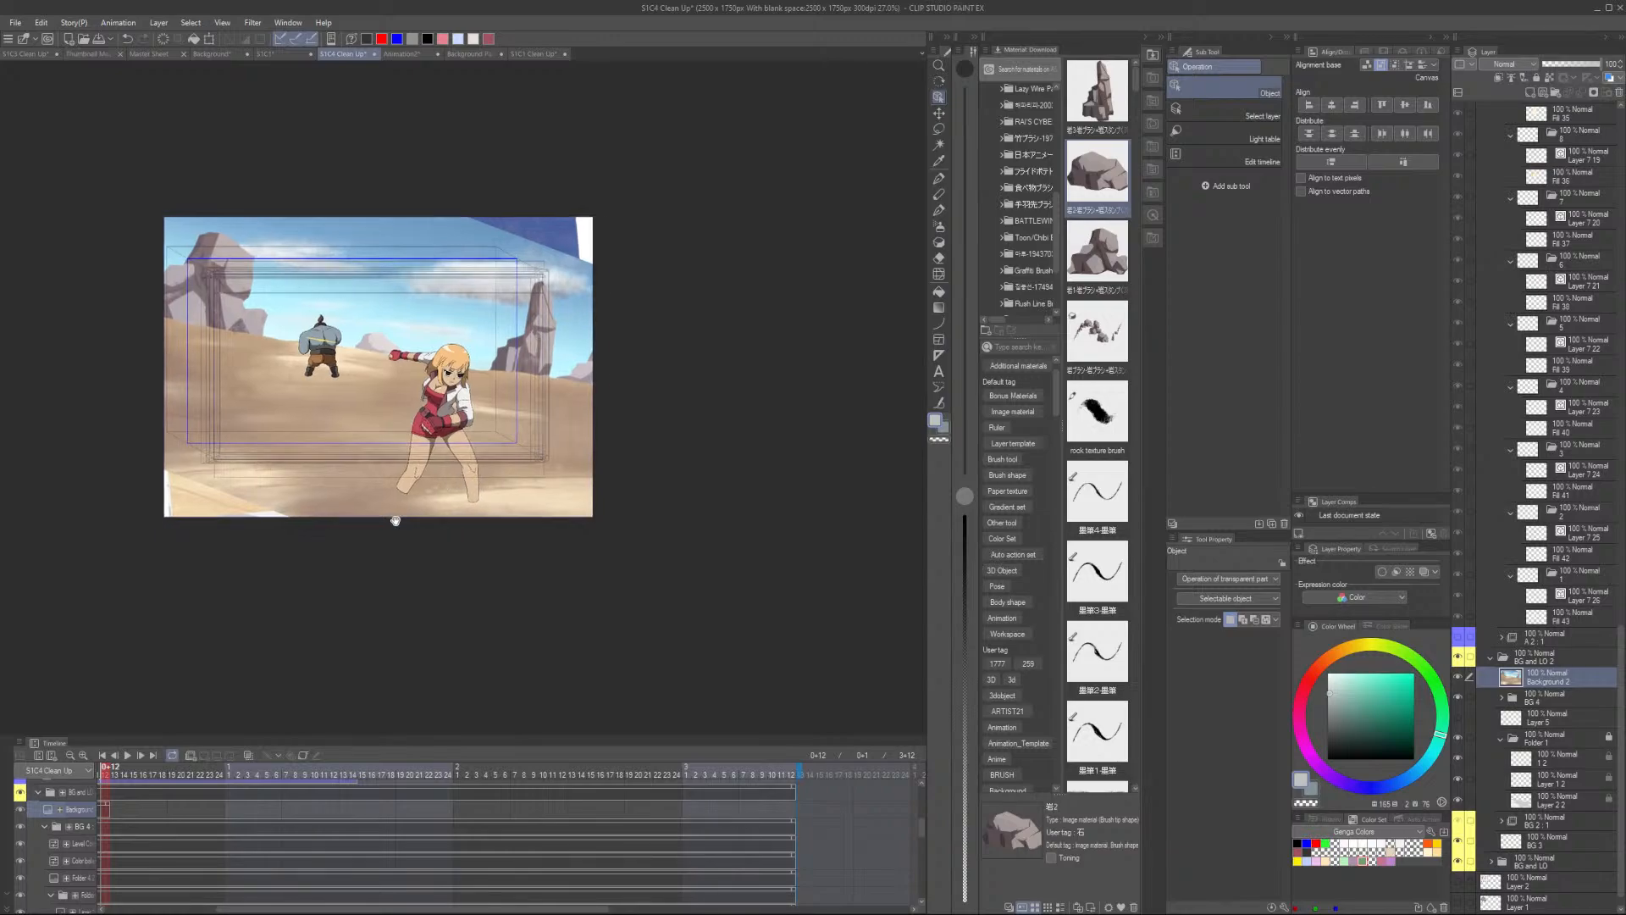
- Extend the Background 2 cel across the remaining frames of the cut in the timeline
{"action": "left_click_drag", "start_coordinate": [392, 519], "coordinate": [486, 516]}
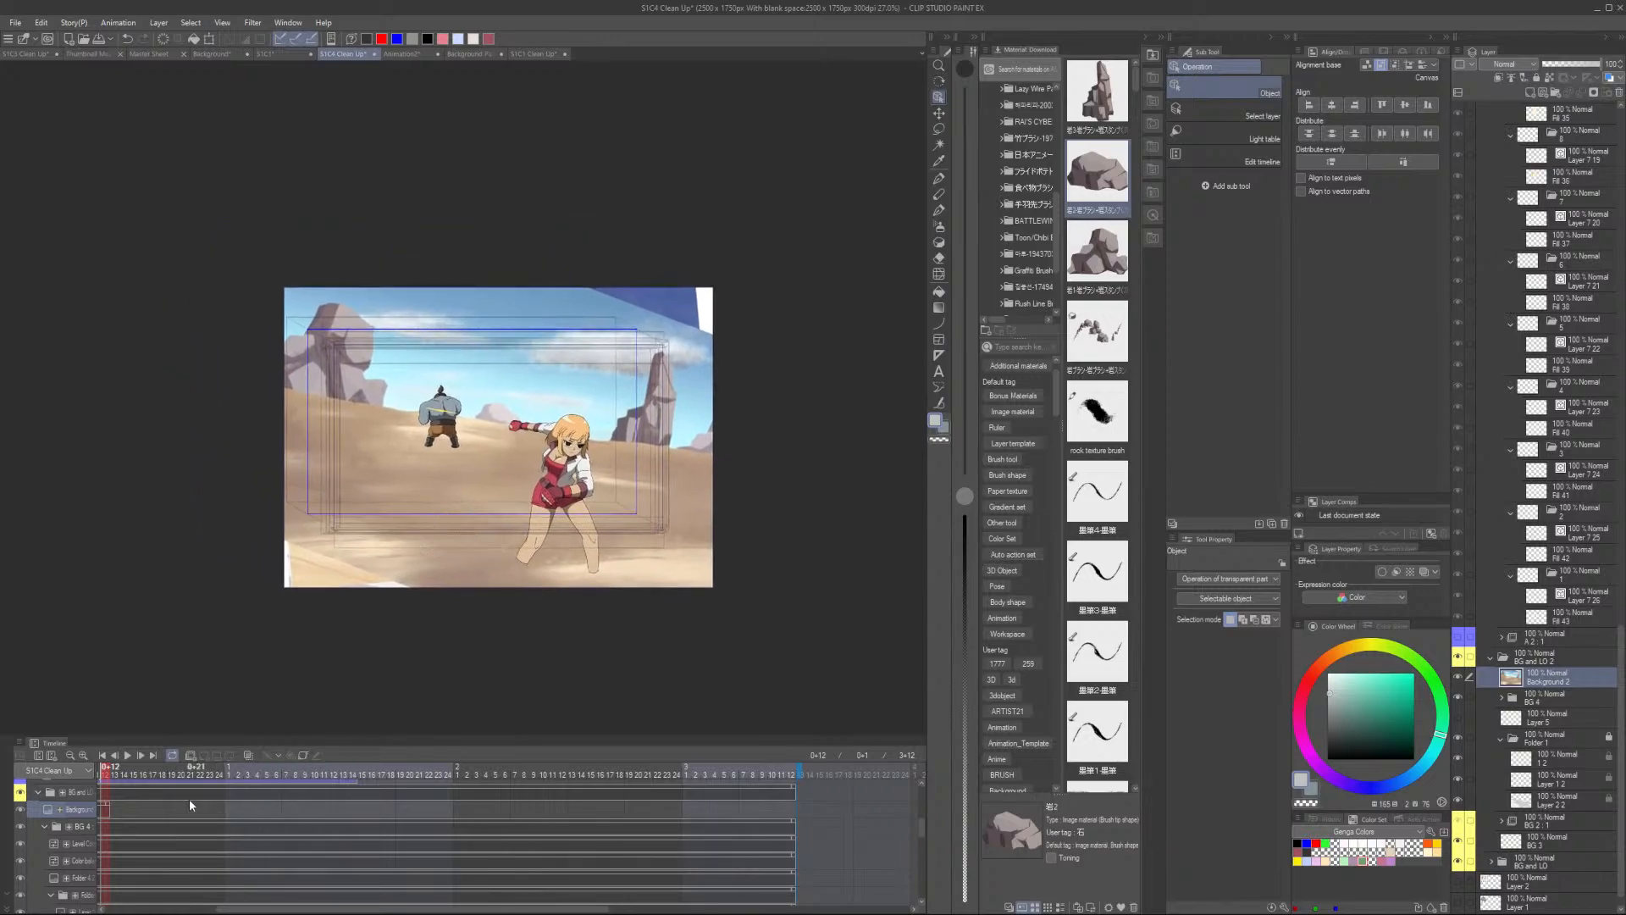
{"action": "left_click", "coordinate": [137, 773]}
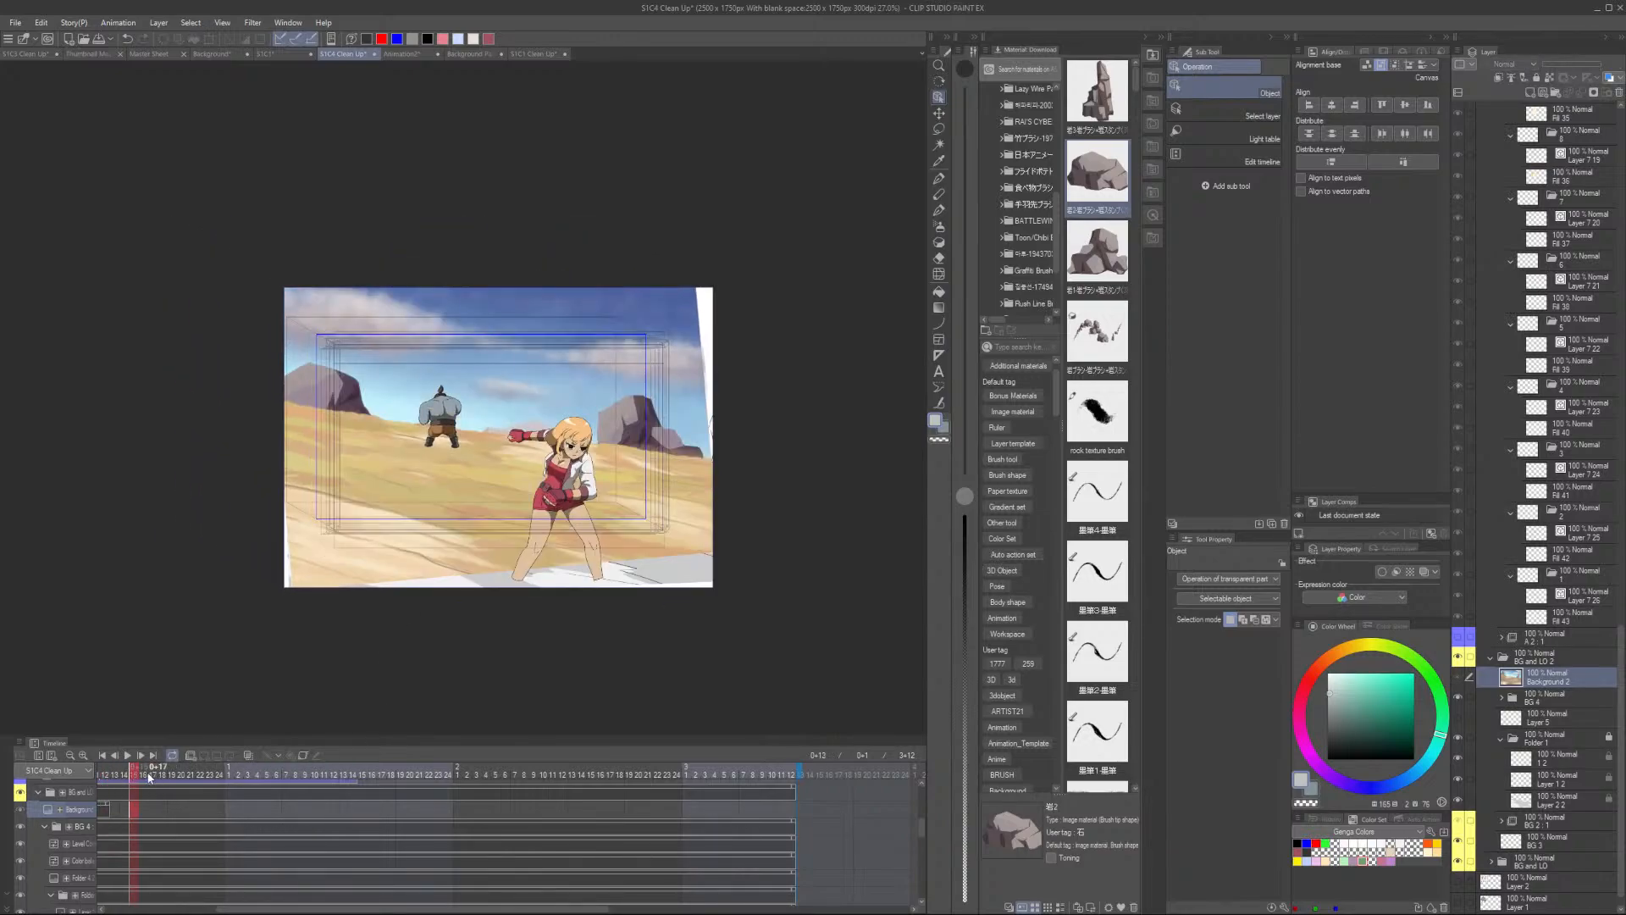
{"action": "left_click", "coordinate": [114, 809]}
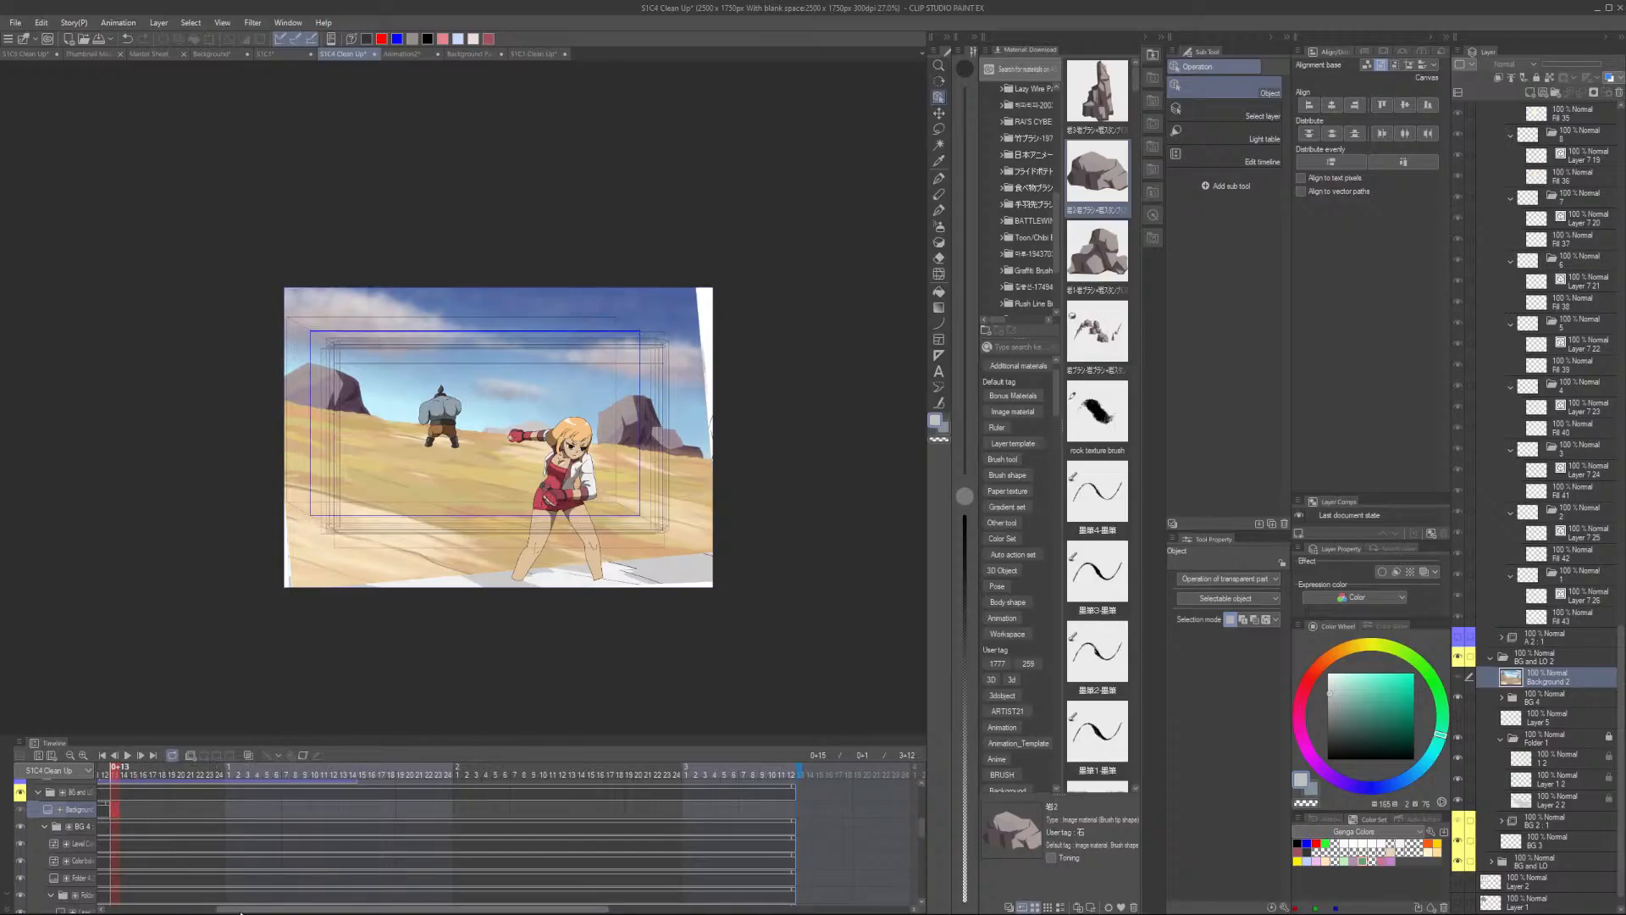
{"action": "left_click_drag", "start_coordinate": [237, 909], "coordinate": [123, 910]}
{"action": "scroll", "coordinate": [337, 827], "scroll_direction": "up", "scroll_amount": 2}
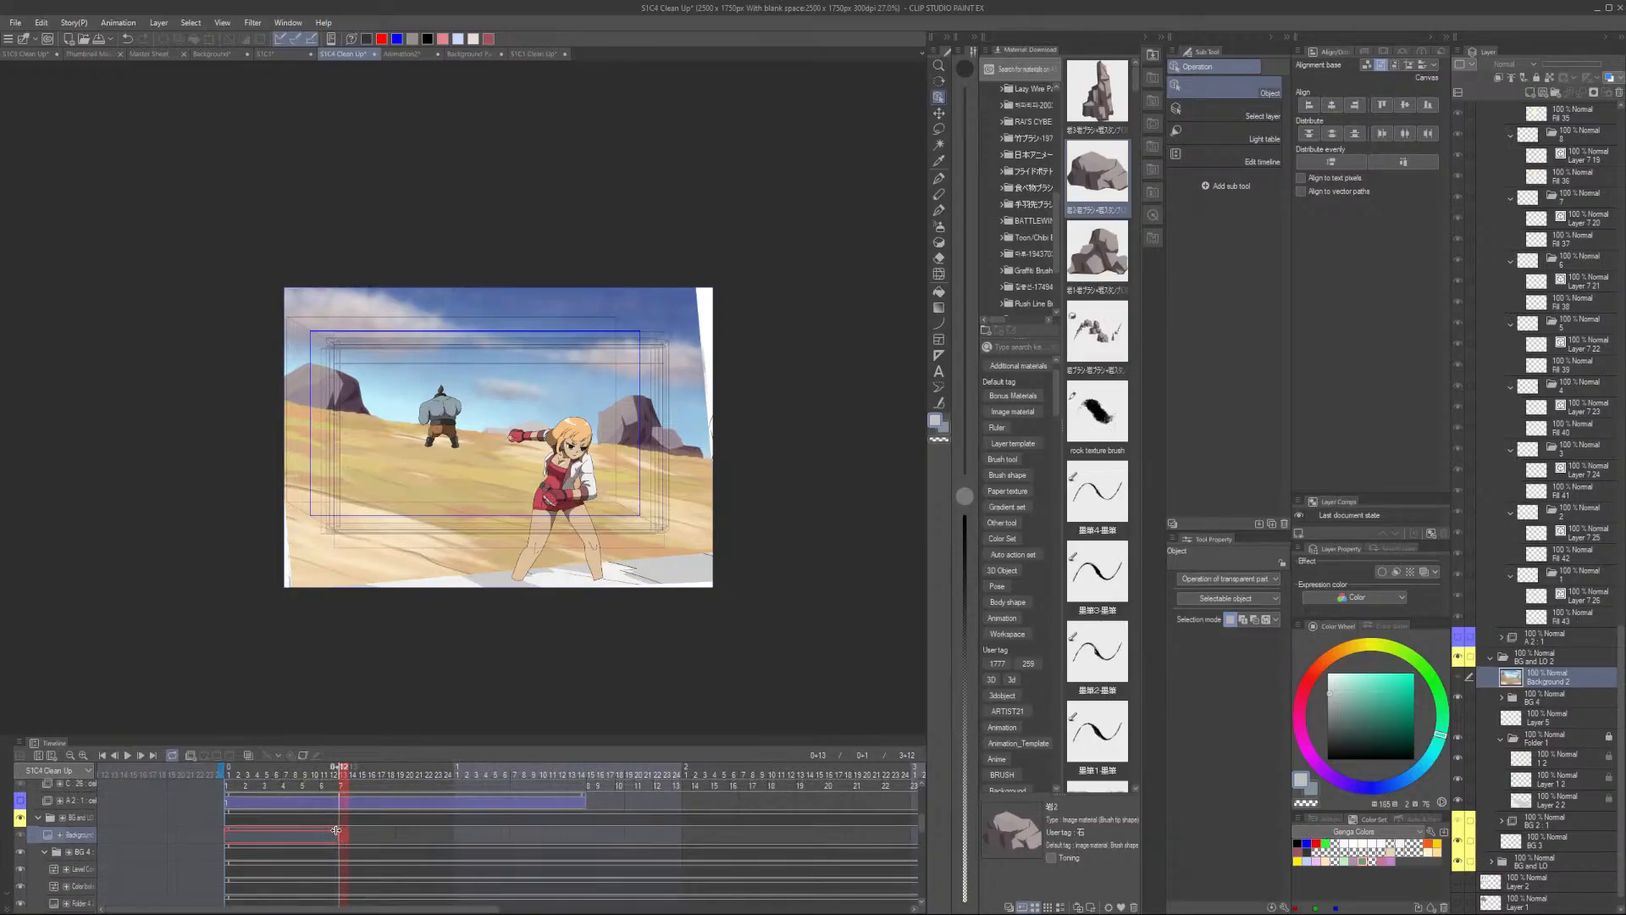
{"action": "left_click_drag", "start_coordinate": [336, 830], "coordinate": [766, 831]}
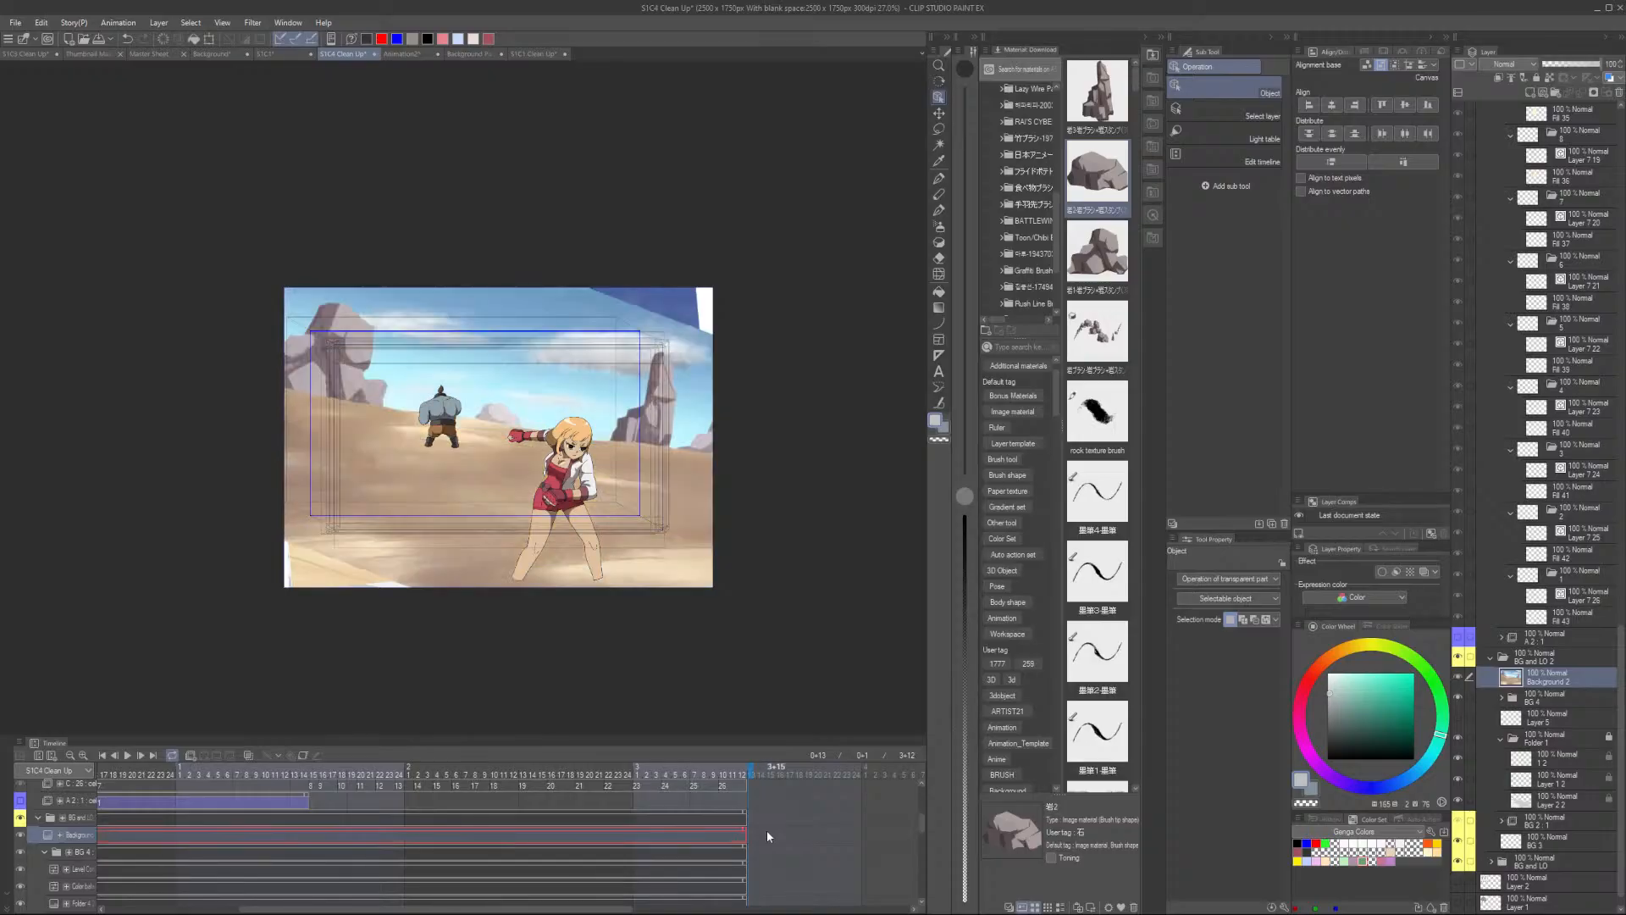
- Play the cut from its first frame to review the rotated background behind the characters
{"action": "key", "text": "ctrl+t"}
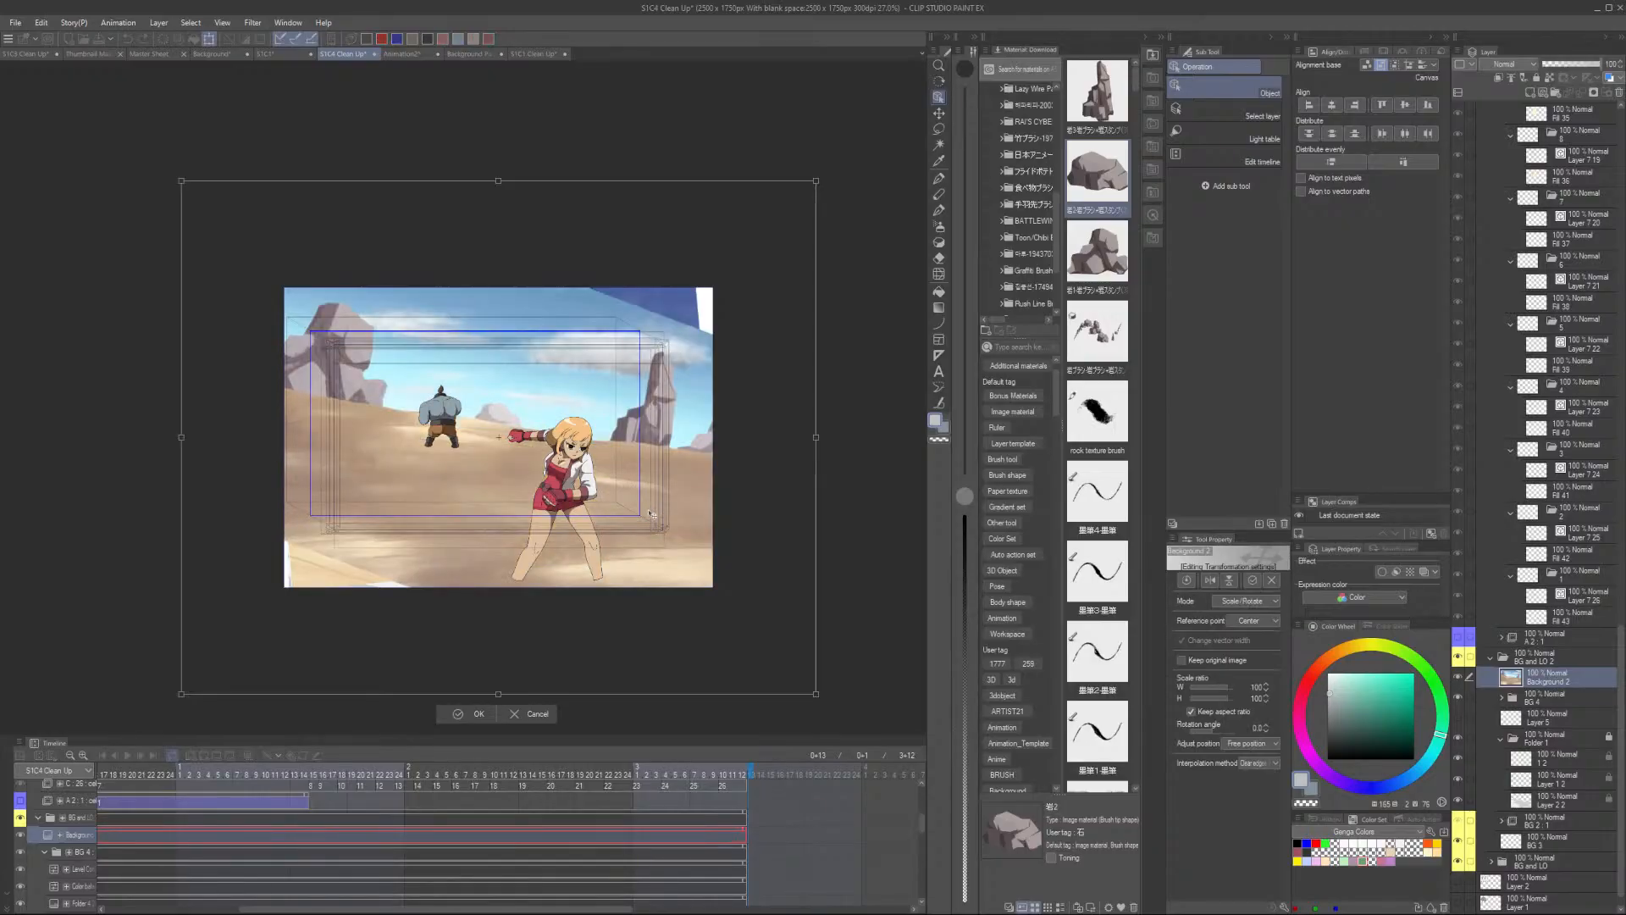
{"action": "left_click", "coordinate": [476, 721]}
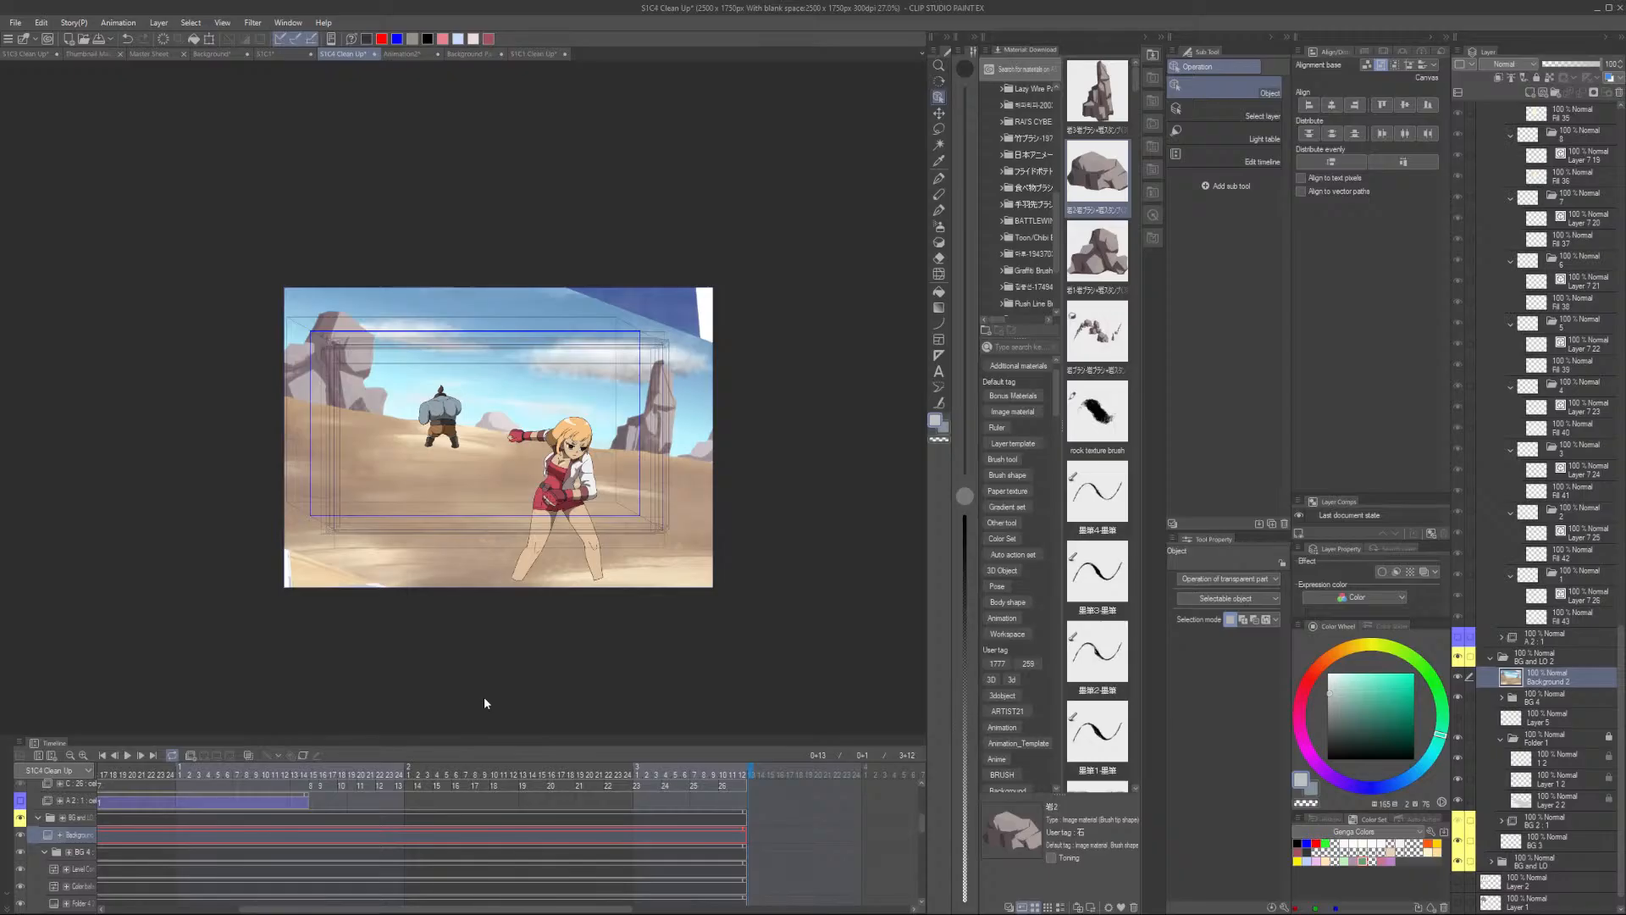
{"action": "left_click", "coordinate": [103, 771]}
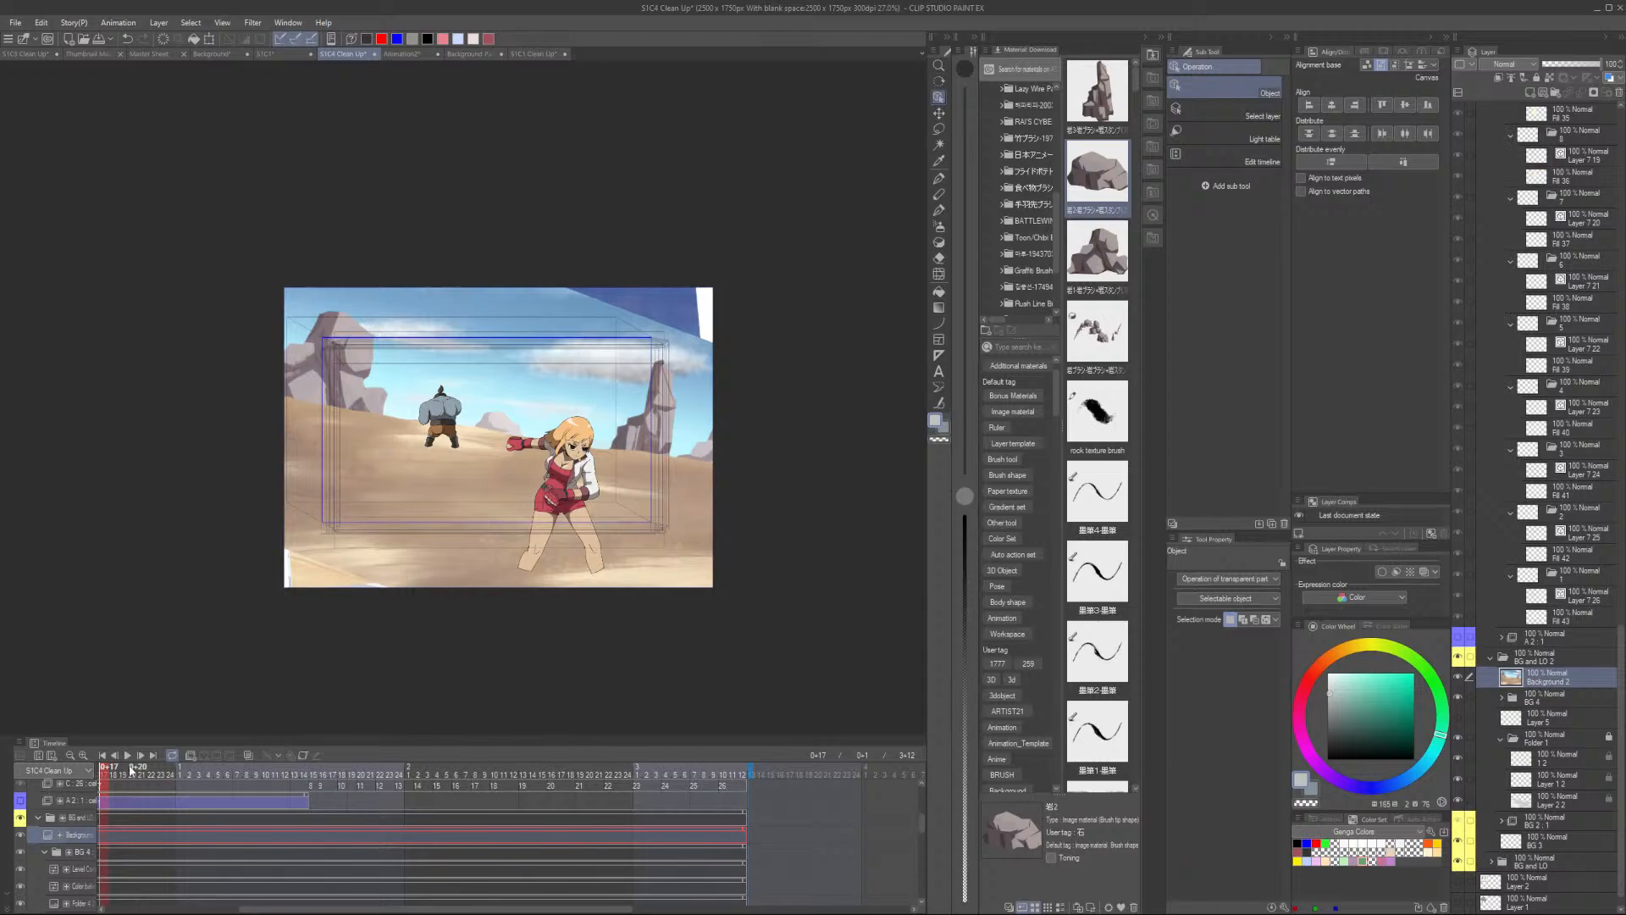
{"action": "key", "text": "space"}
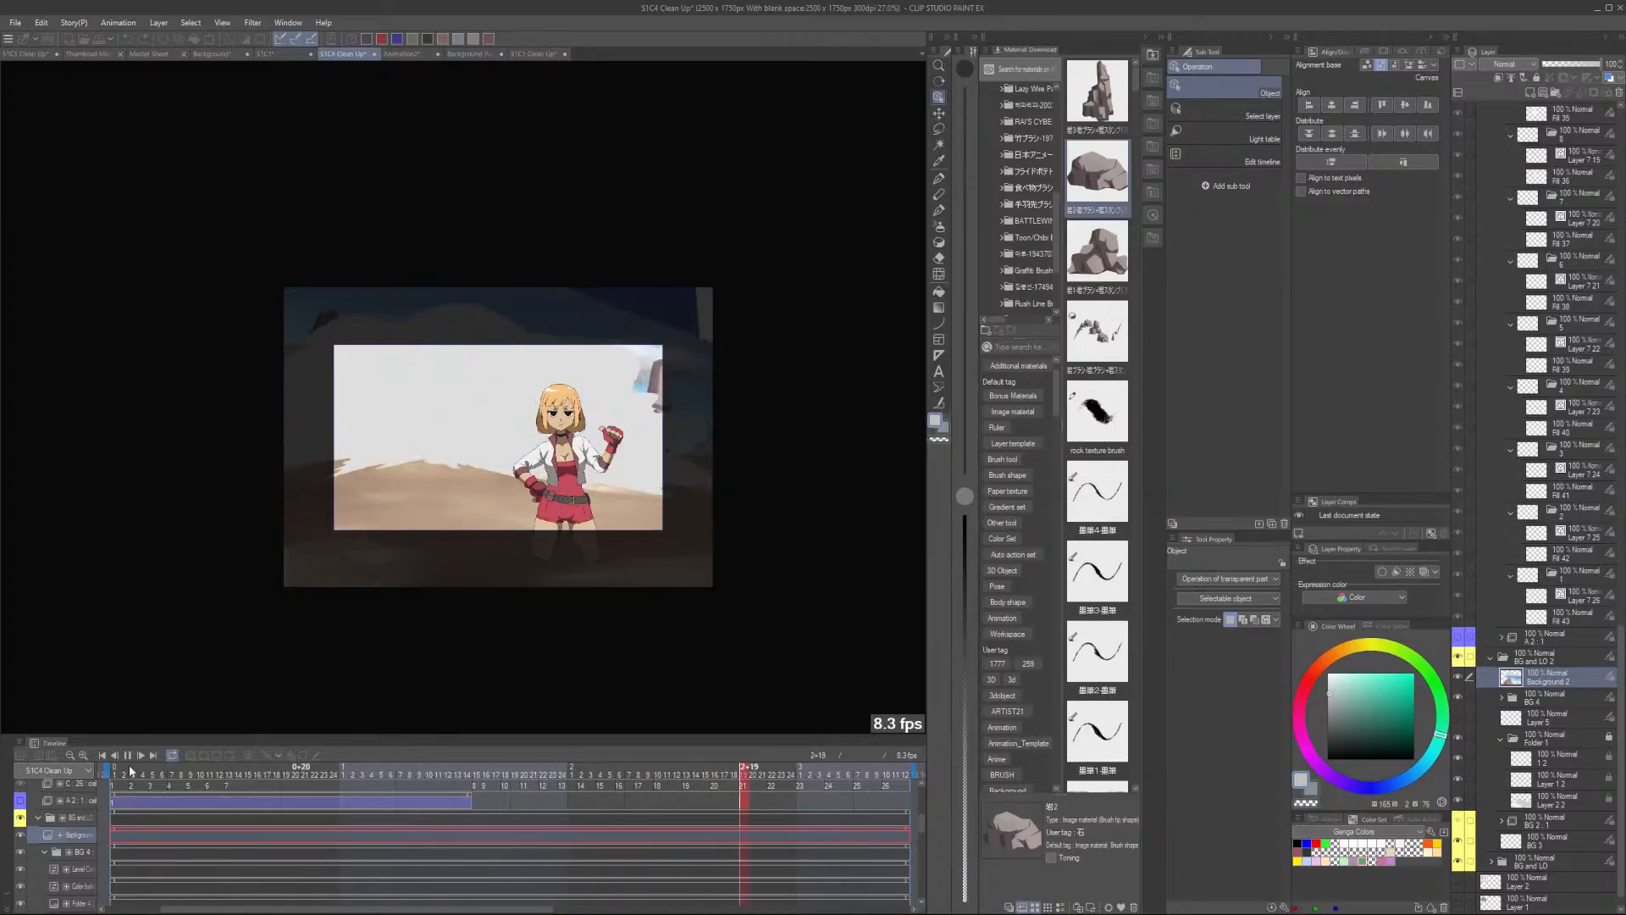
{"action": "scroll", "coordinate": [475, 507], "scroll_direction": "up", "scroll_amount": 4}
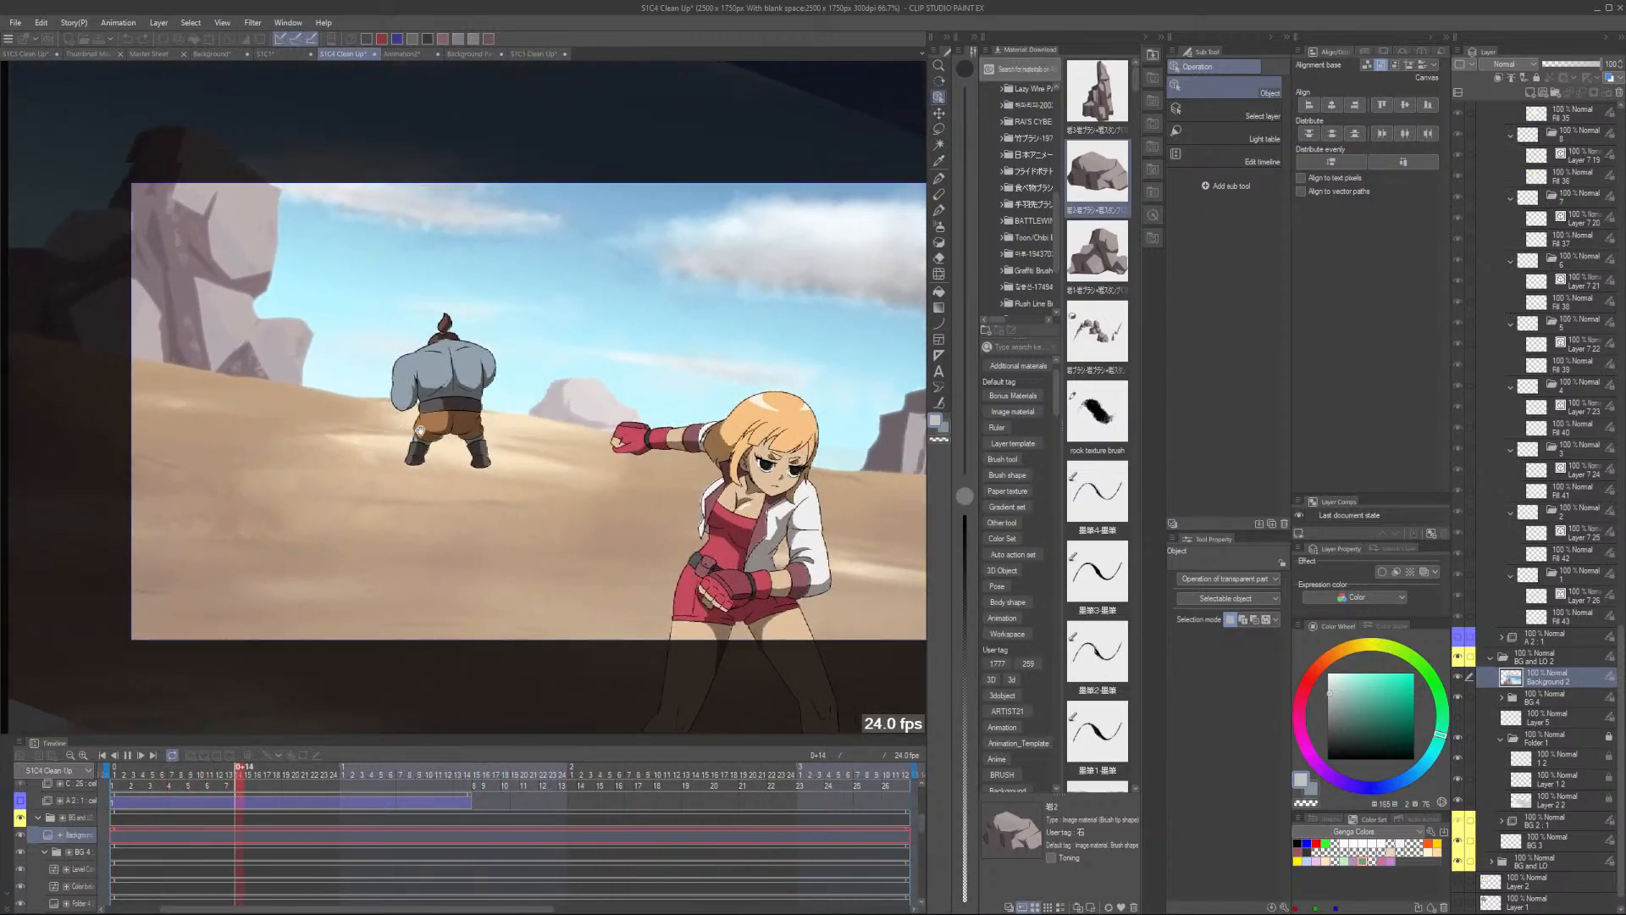
{"action": "left_click", "coordinate": [121, 785]}
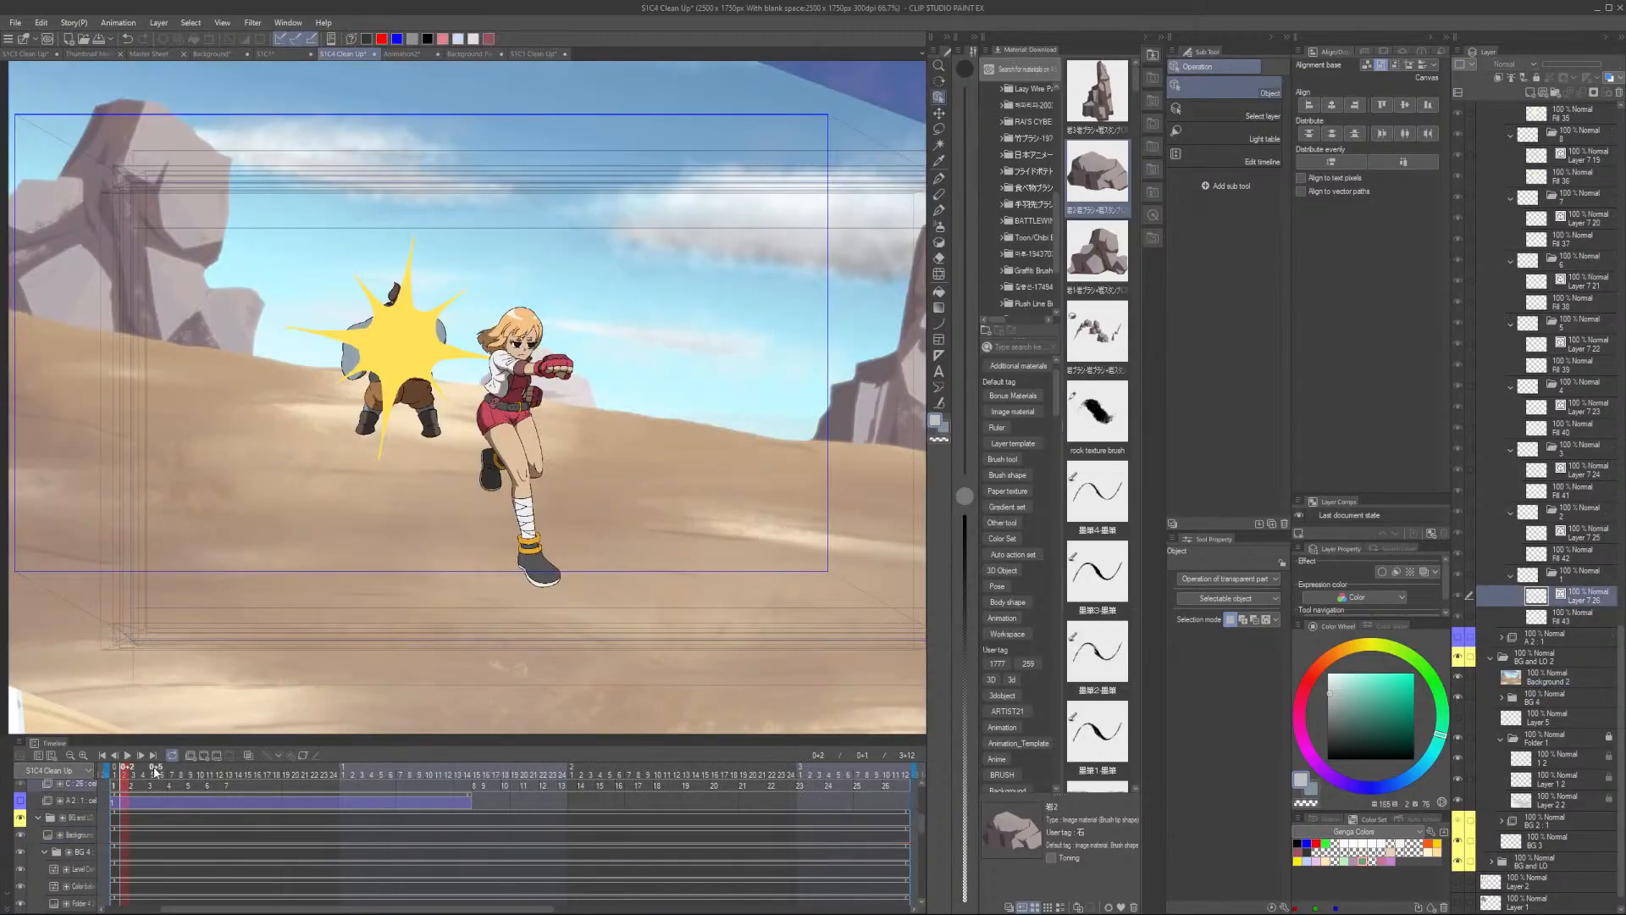
- Collapse the background folders in the layer list and select the Ref Lines 2 layer in the C folder
{"action": "scroll", "coordinate": [155, 772], "scroll_direction": "left", "scroll_amount": 3}
{"action": "scroll", "coordinate": [1568, 261], "scroll_direction": "up", "scroll_amount": 15}
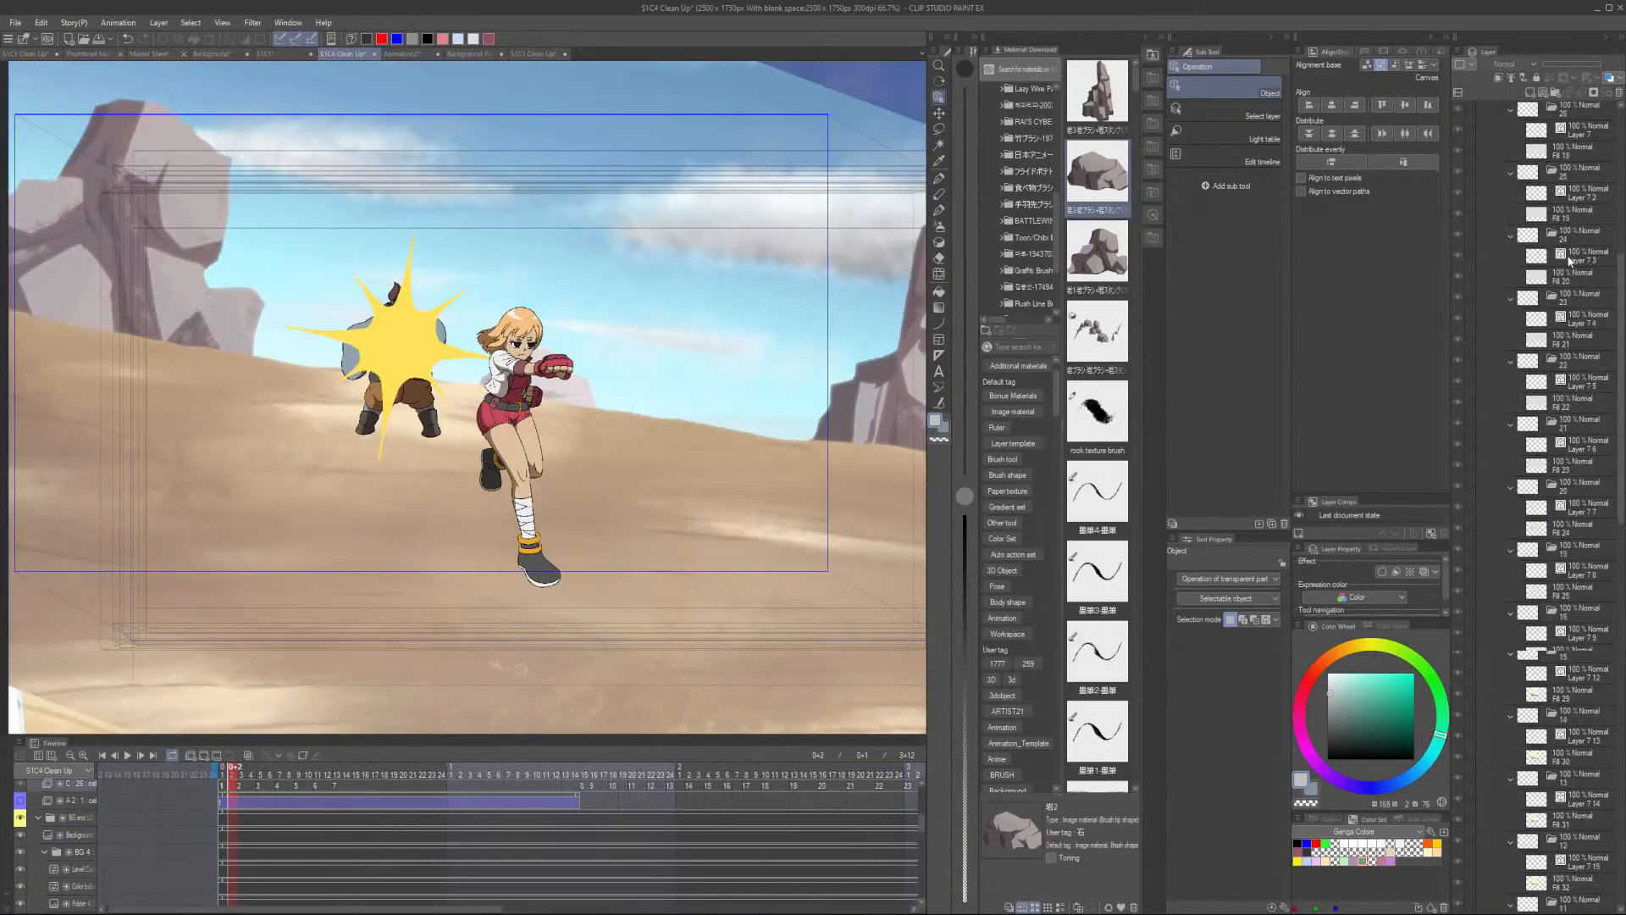
{"action": "scroll", "coordinate": [1568, 261], "scroll_direction": "up", "scroll_amount": 10}
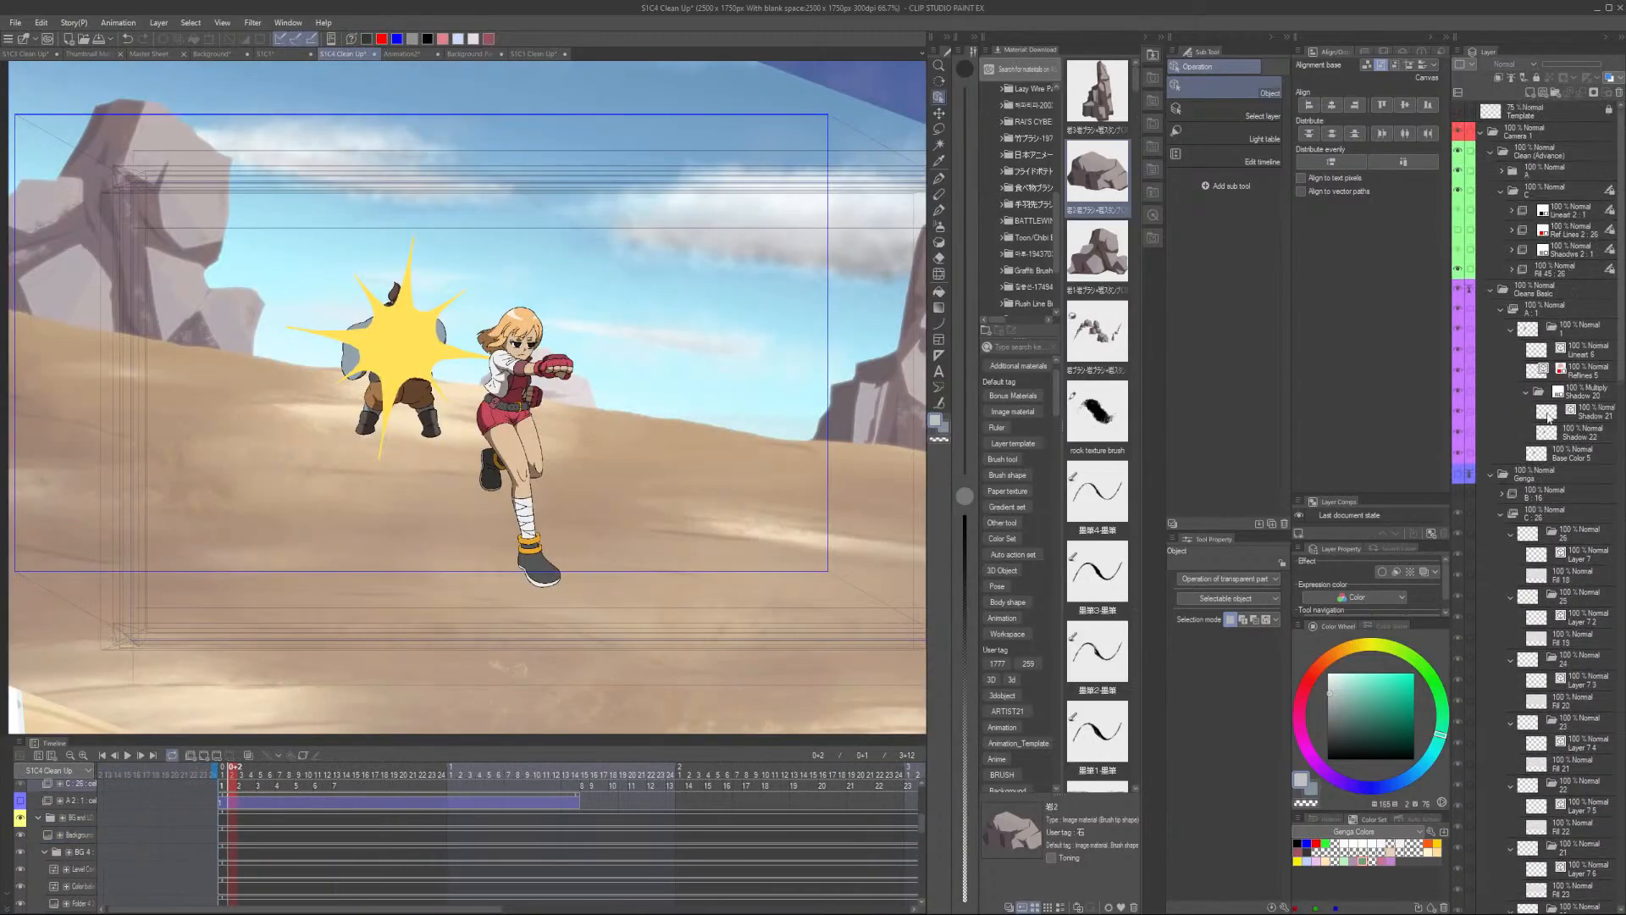
{"action": "left_click", "coordinate": [1492, 475]}
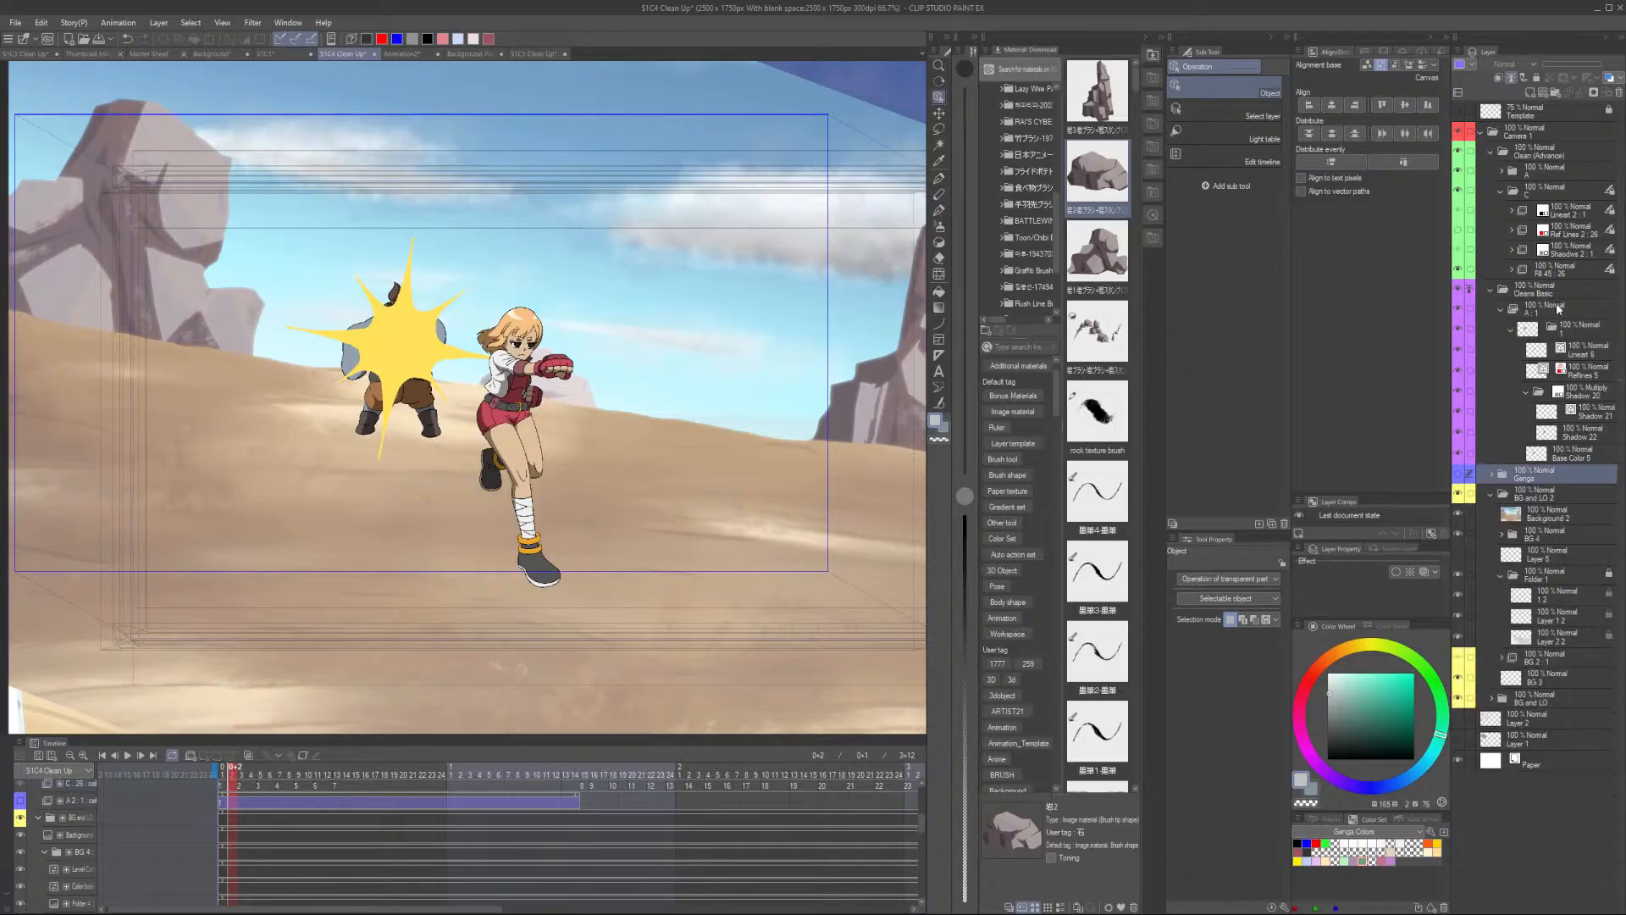
{"action": "left_click", "coordinate": [1547, 175]}
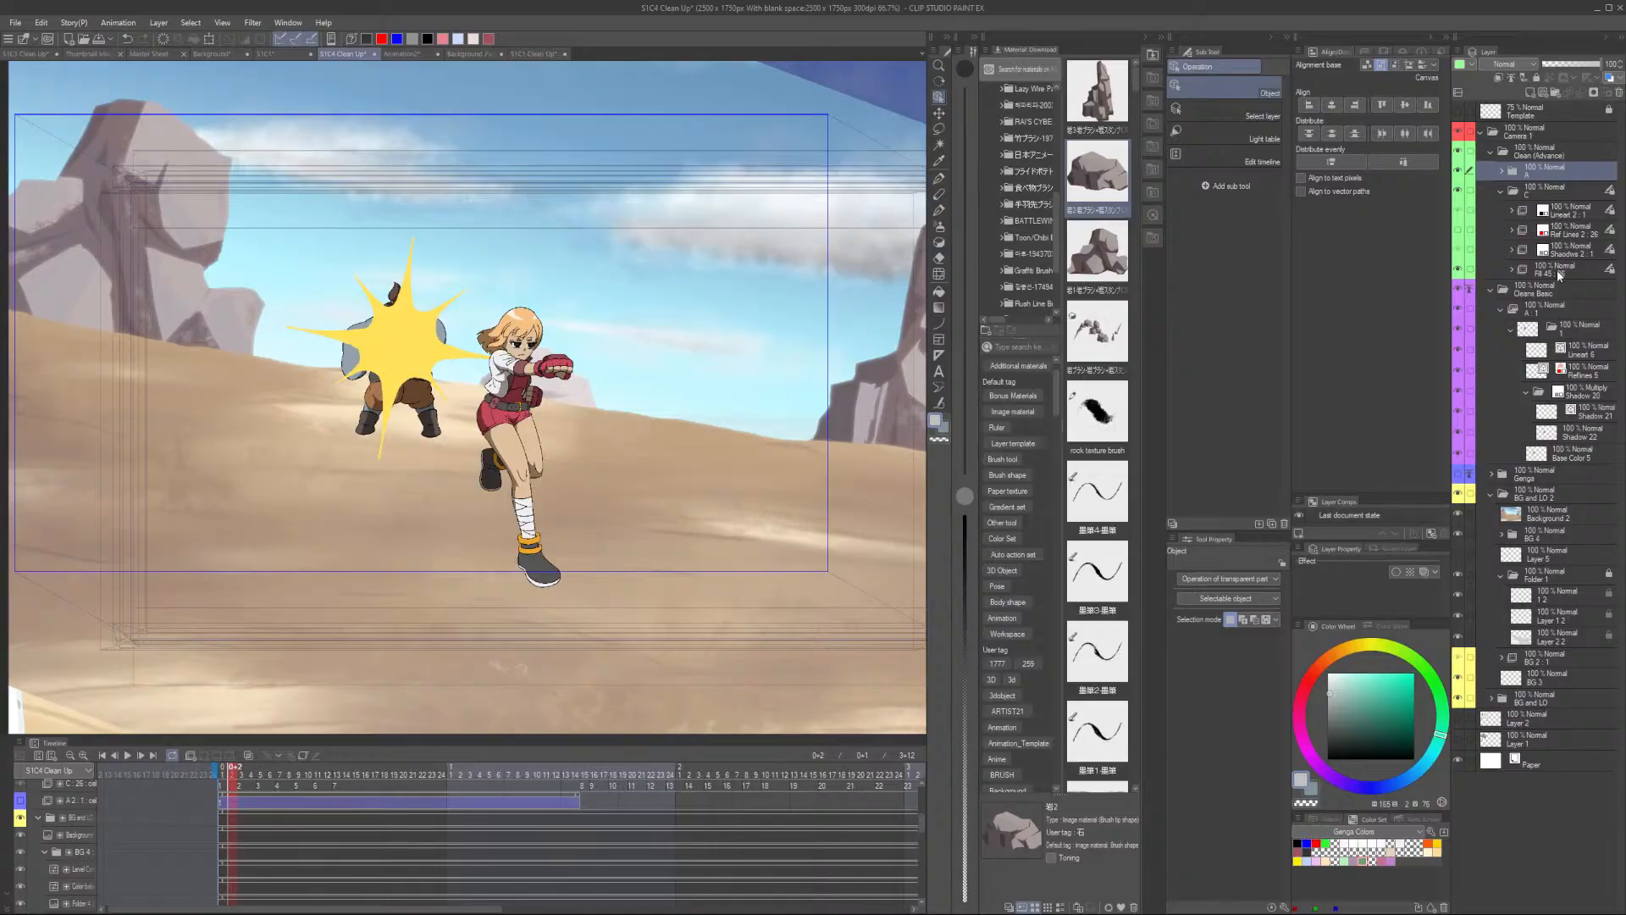
{"action": "left_click", "coordinate": [1594, 194]}
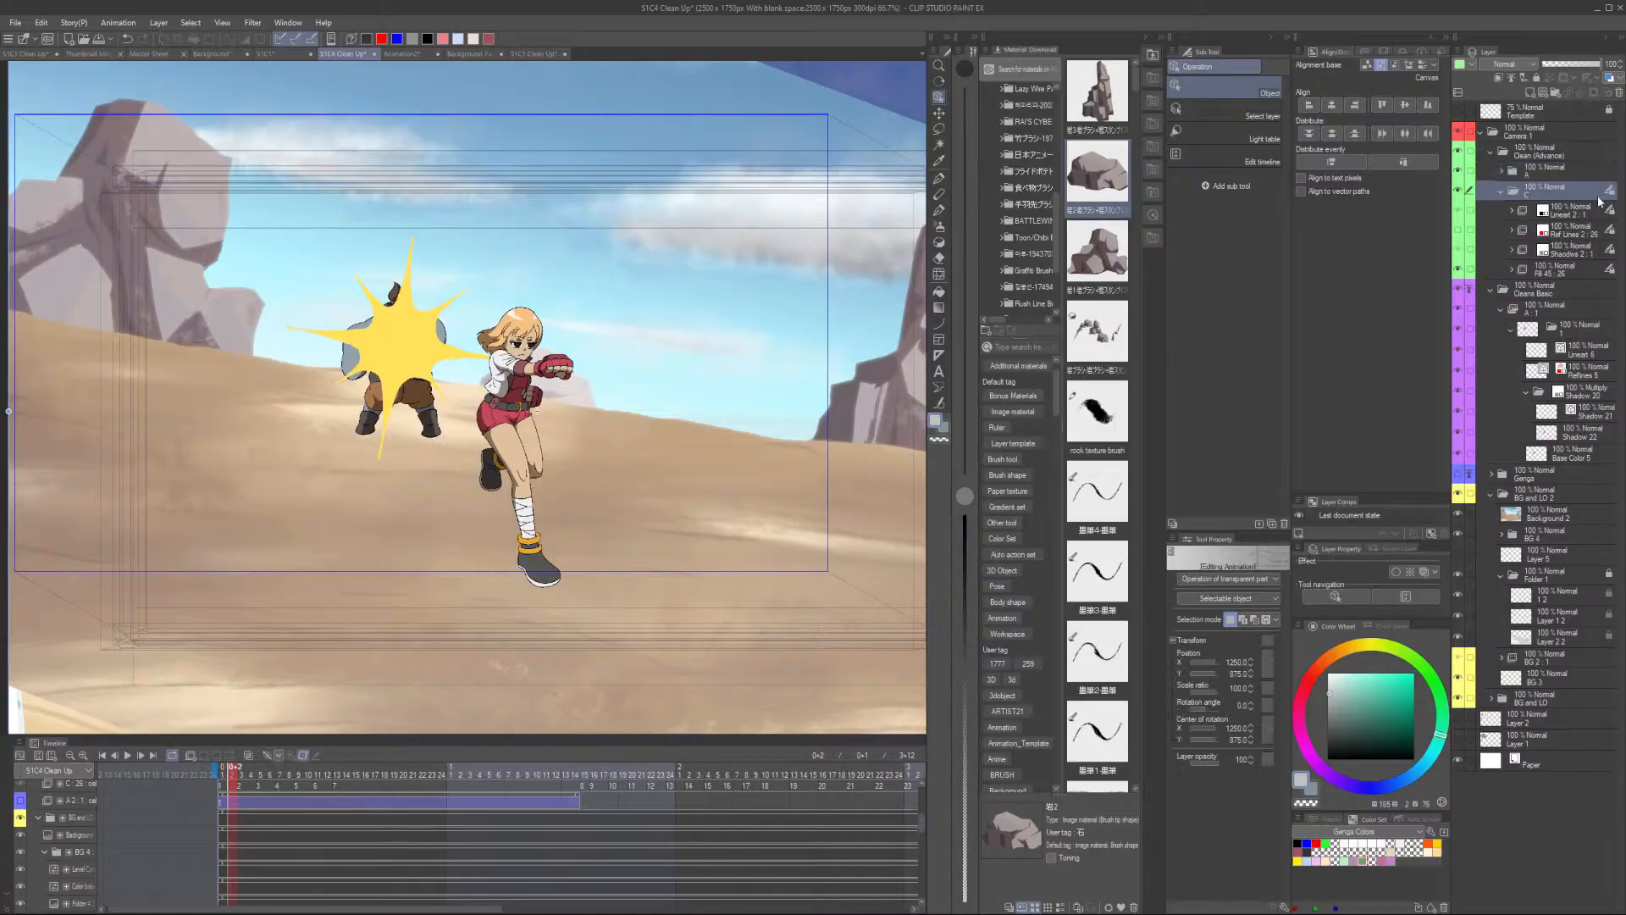
{"action": "left_click", "coordinate": [304, 756]}
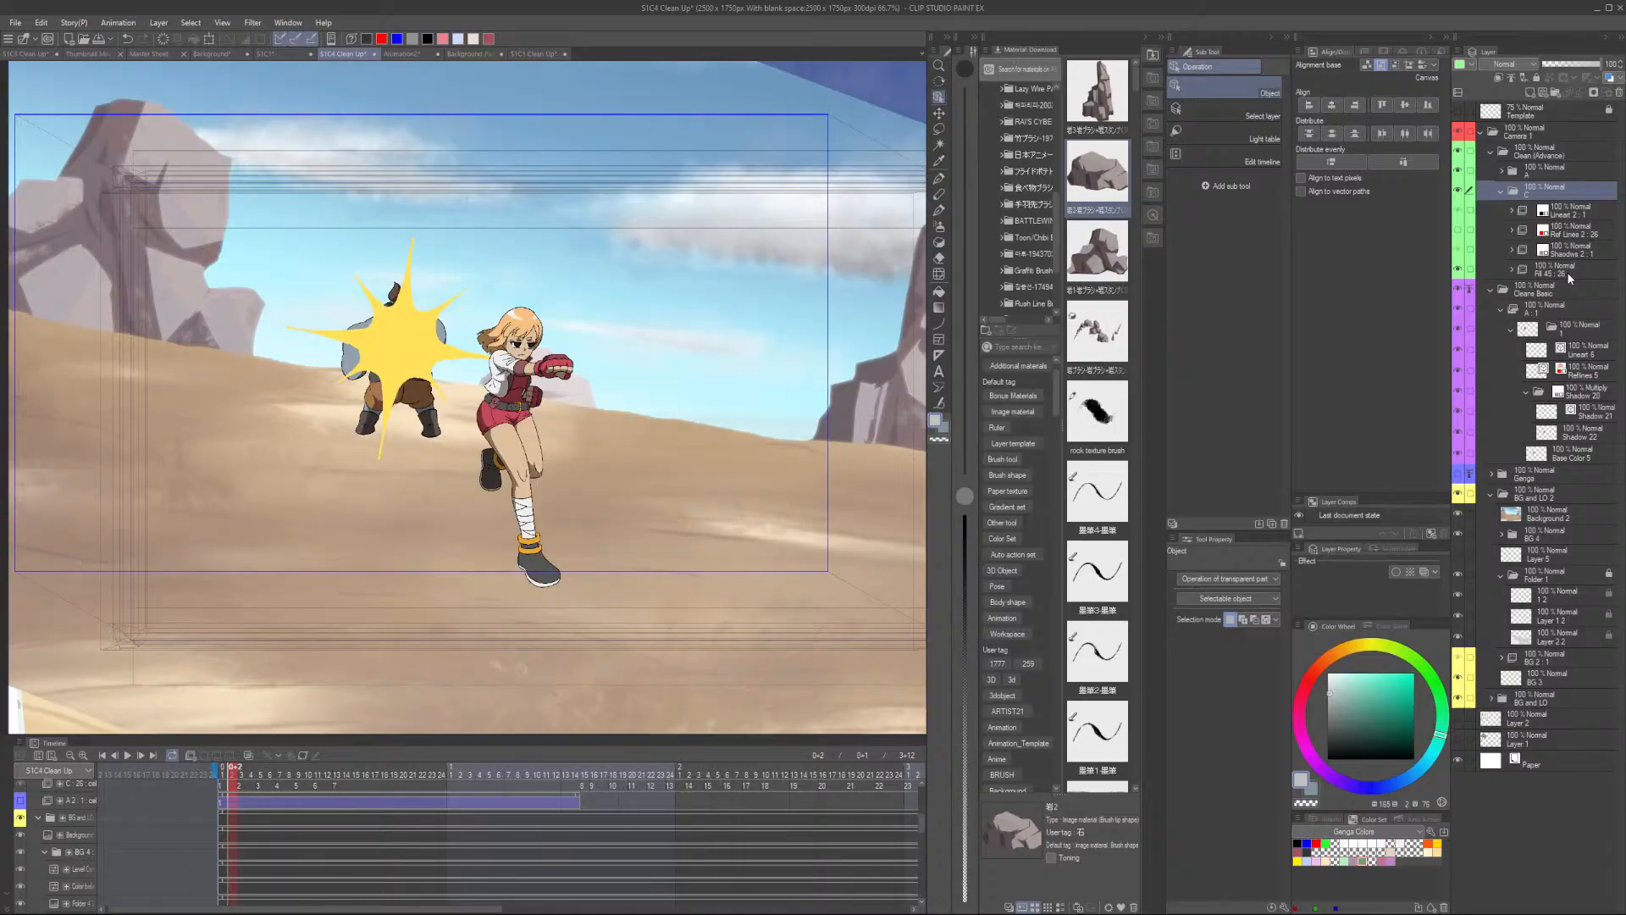
{"action": "left_click", "coordinate": [1538, 268]}
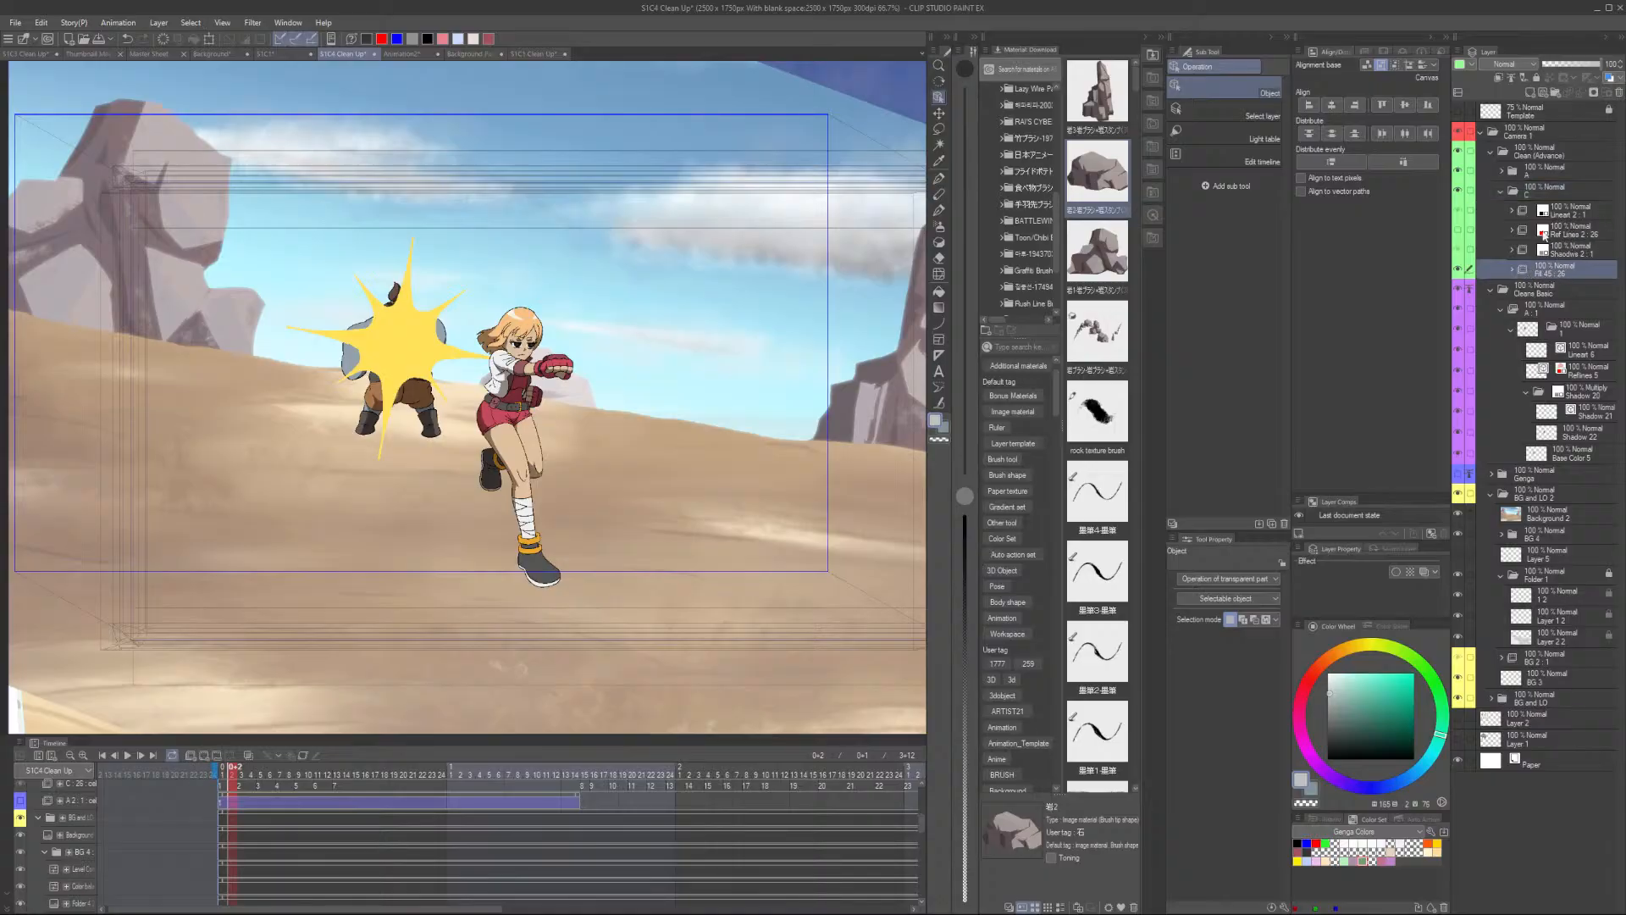
{"action": "left_click", "coordinate": [1542, 234]}
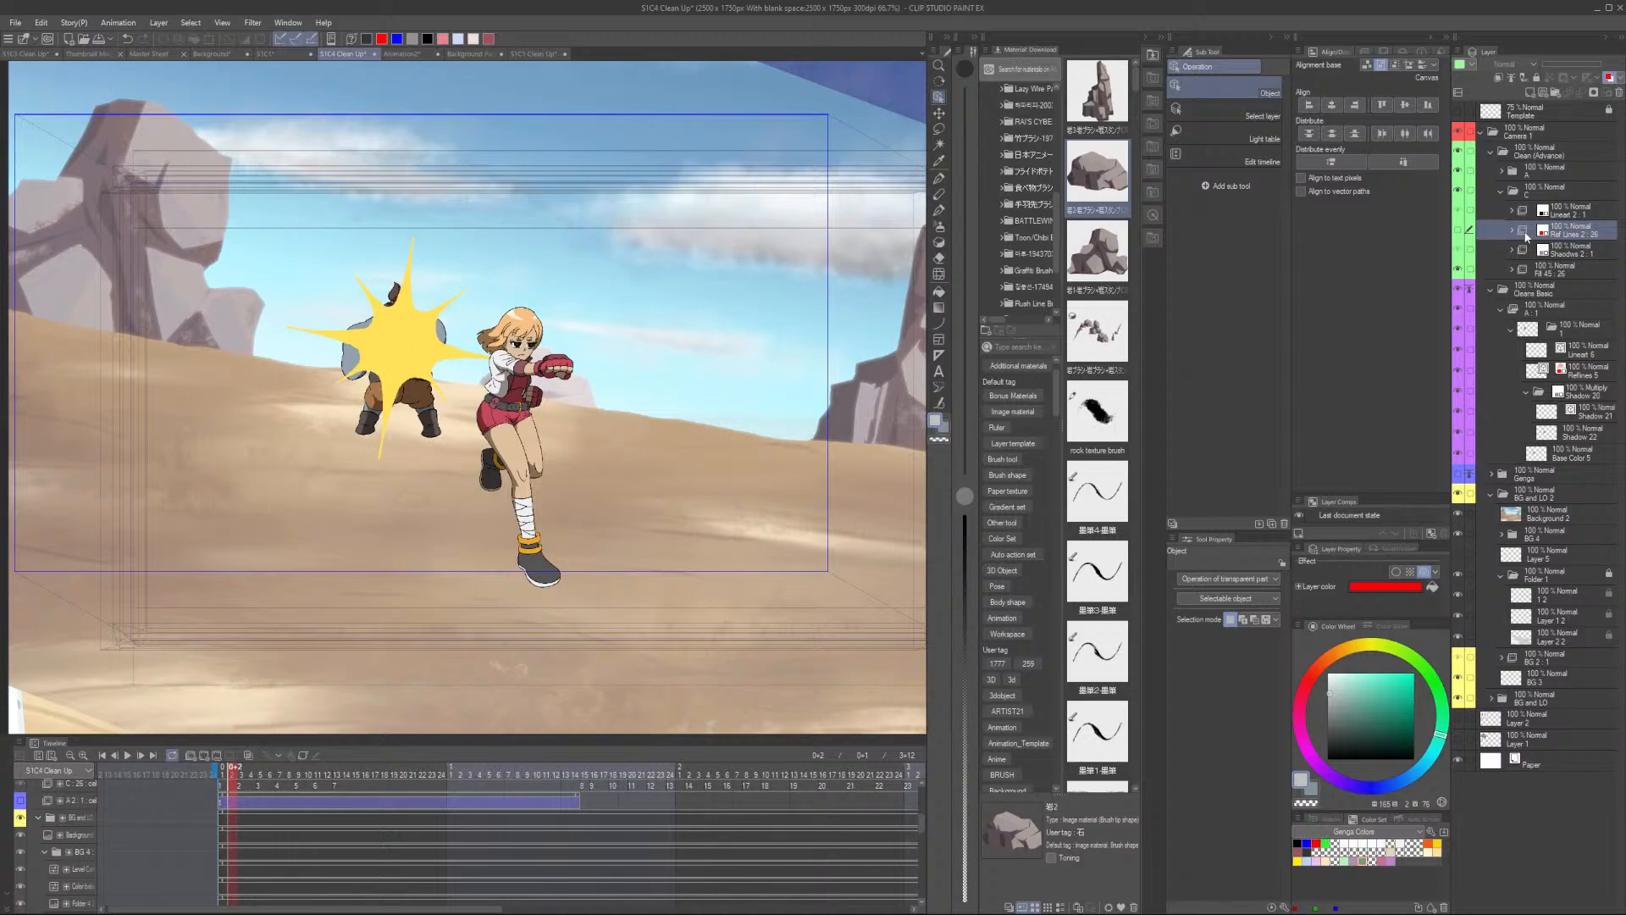
- Scrub the timeline to the explosion frames and step through them one frame at a time
{"action": "left_click_drag", "start_coordinate": [502, 909], "coordinate": [707, 907]}
{"action": "scroll", "coordinate": [286, 810], "scroll_direction": "up", "scroll_amount": 5}
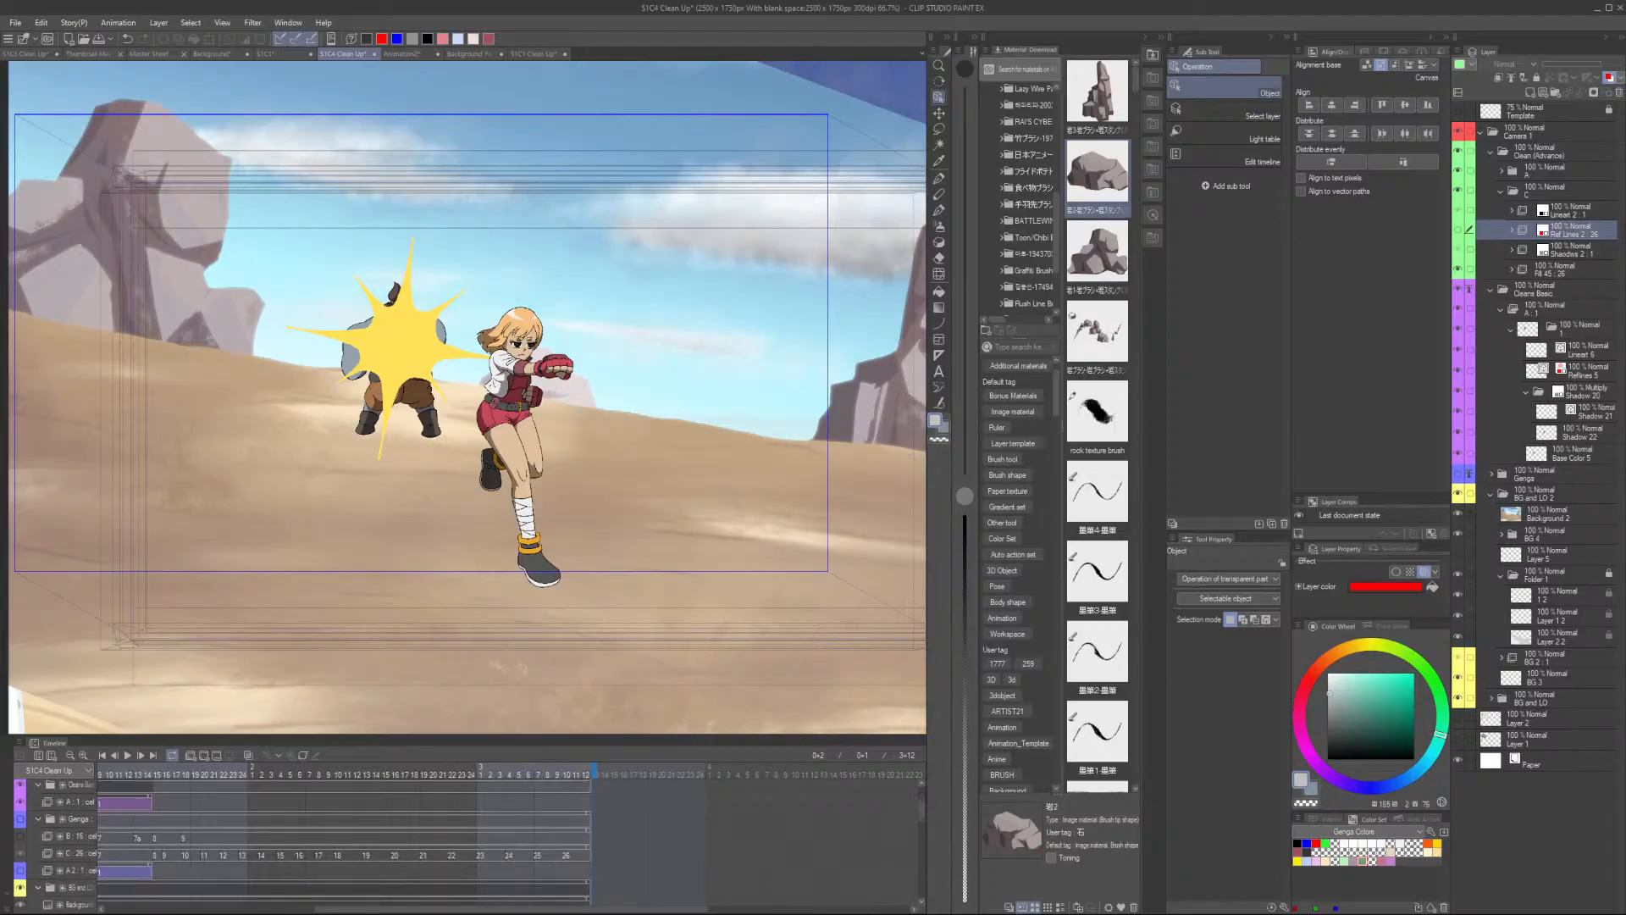
{"action": "left_click_drag", "start_coordinate": [576, 909], "coordinate": [458, 908]}
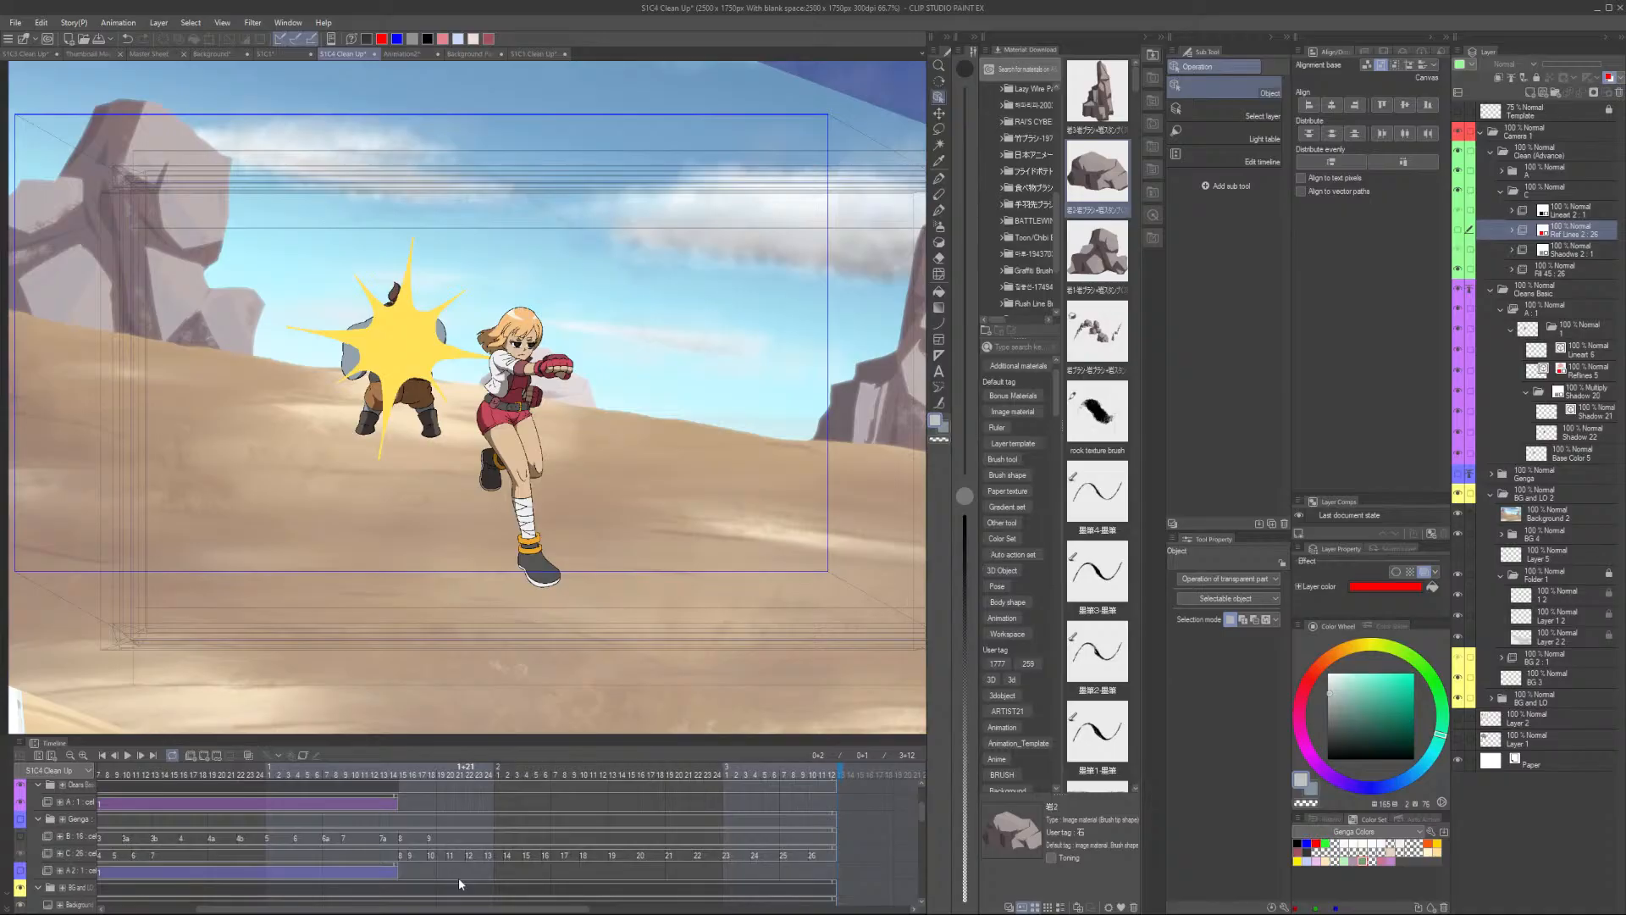
{"action": "left_click", "coordinate": [405, 769]}
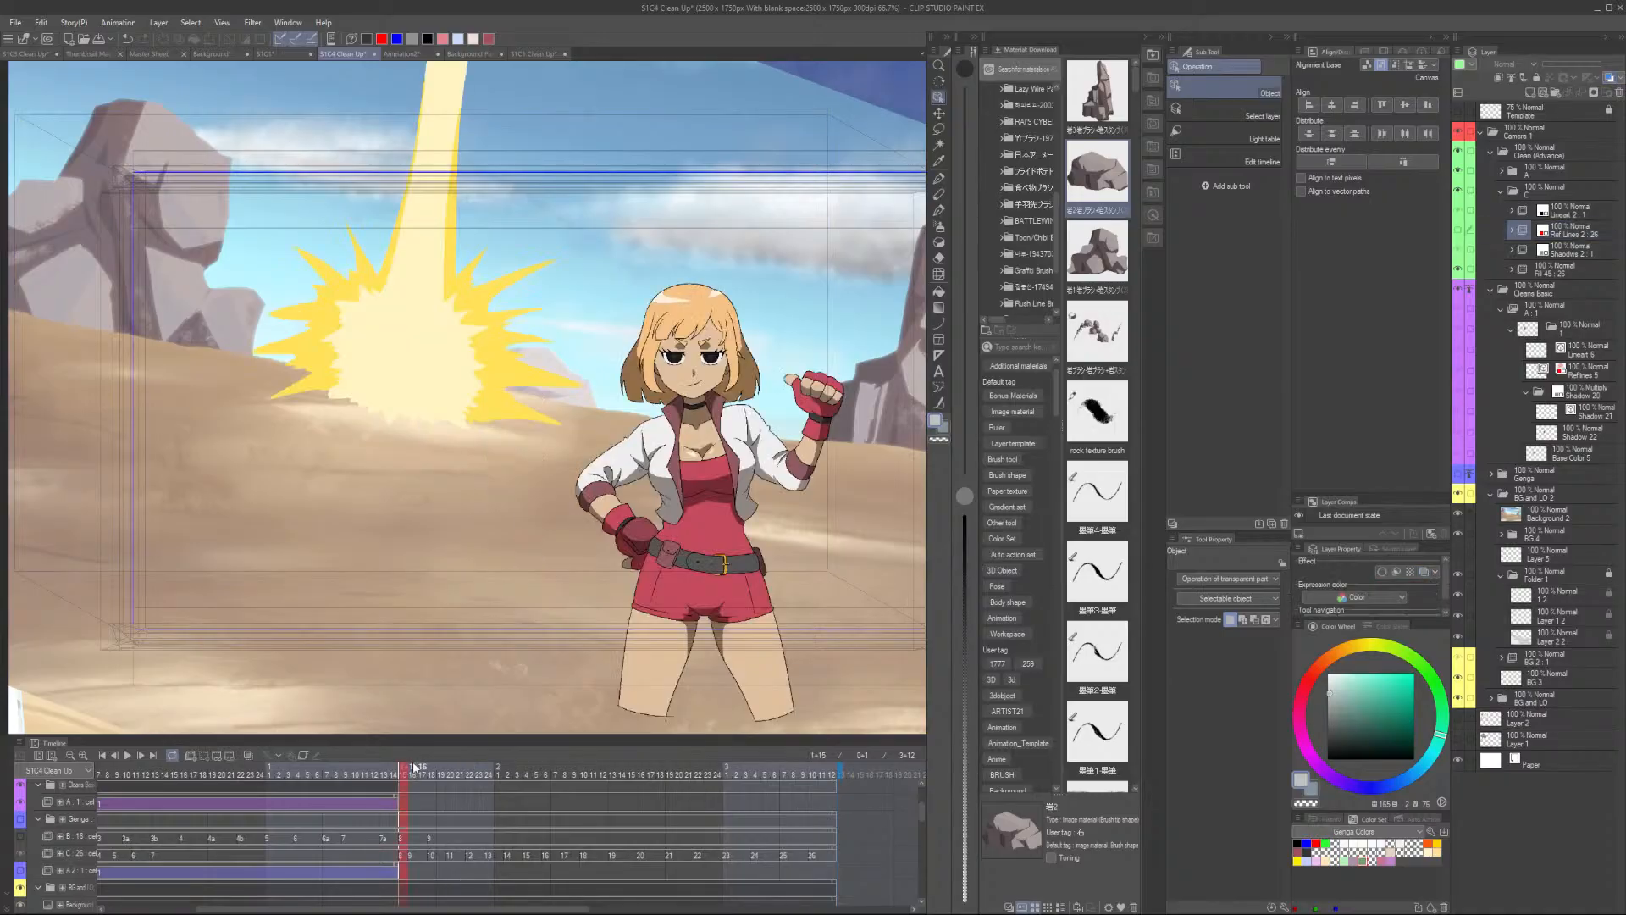
{"action": "key", "text": "Right"}
{"action": "key", "text": "Right"}
{"action": "key", "text": "Right"}
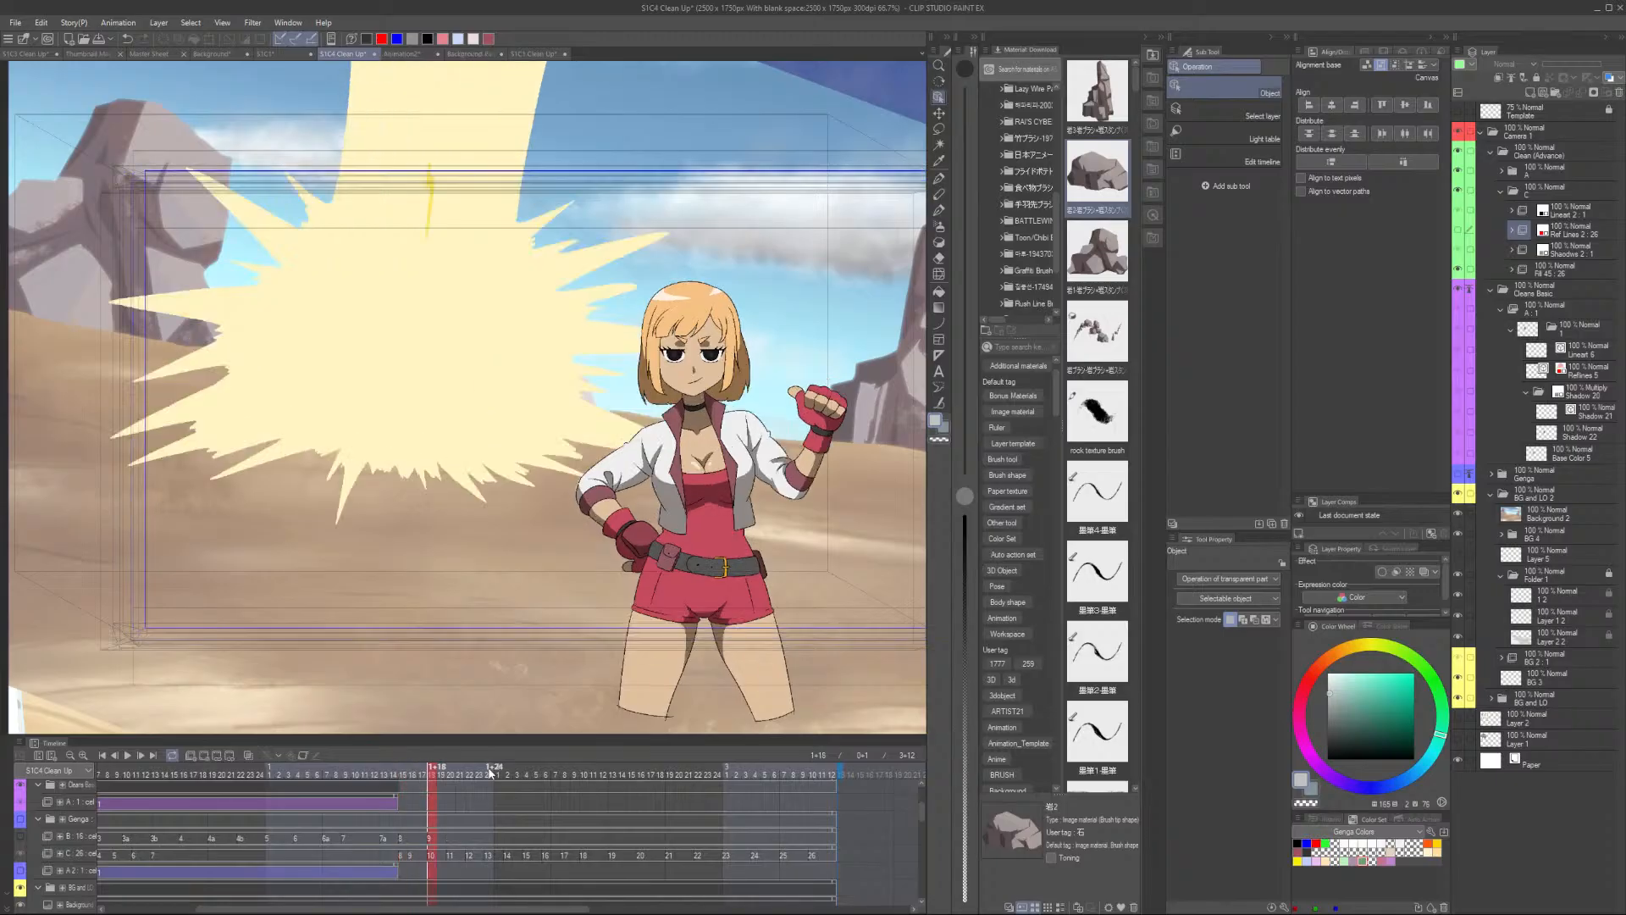
{"action": "key", "text": "Right"}
{"action": "key", "text": "Right"}
{"action": "key", "text": "Right"}
{"action": "key", "text": "Right"}
{"action": "key", "text": "Right"}
{"action": "key", "text": "Right"}
{"action": "key", "text": "Right"}
{"action": "key", "text": "Right"}
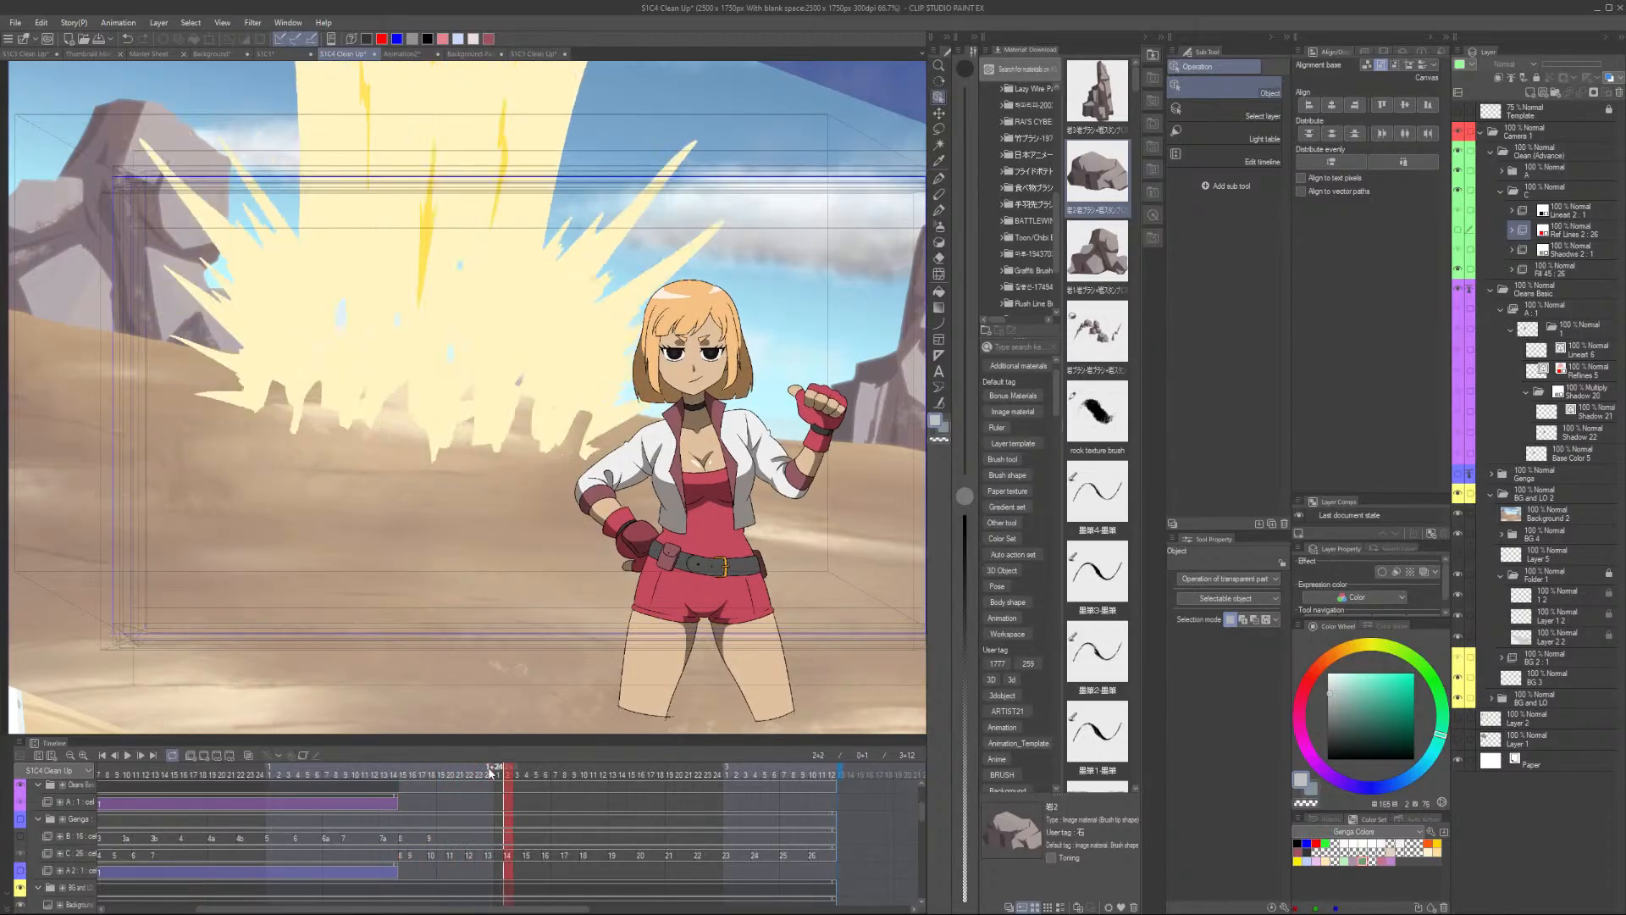
{"action": "scroll", "coordinate": [483, 819], "scroll_direction": "up", "scroll_amount": 3}
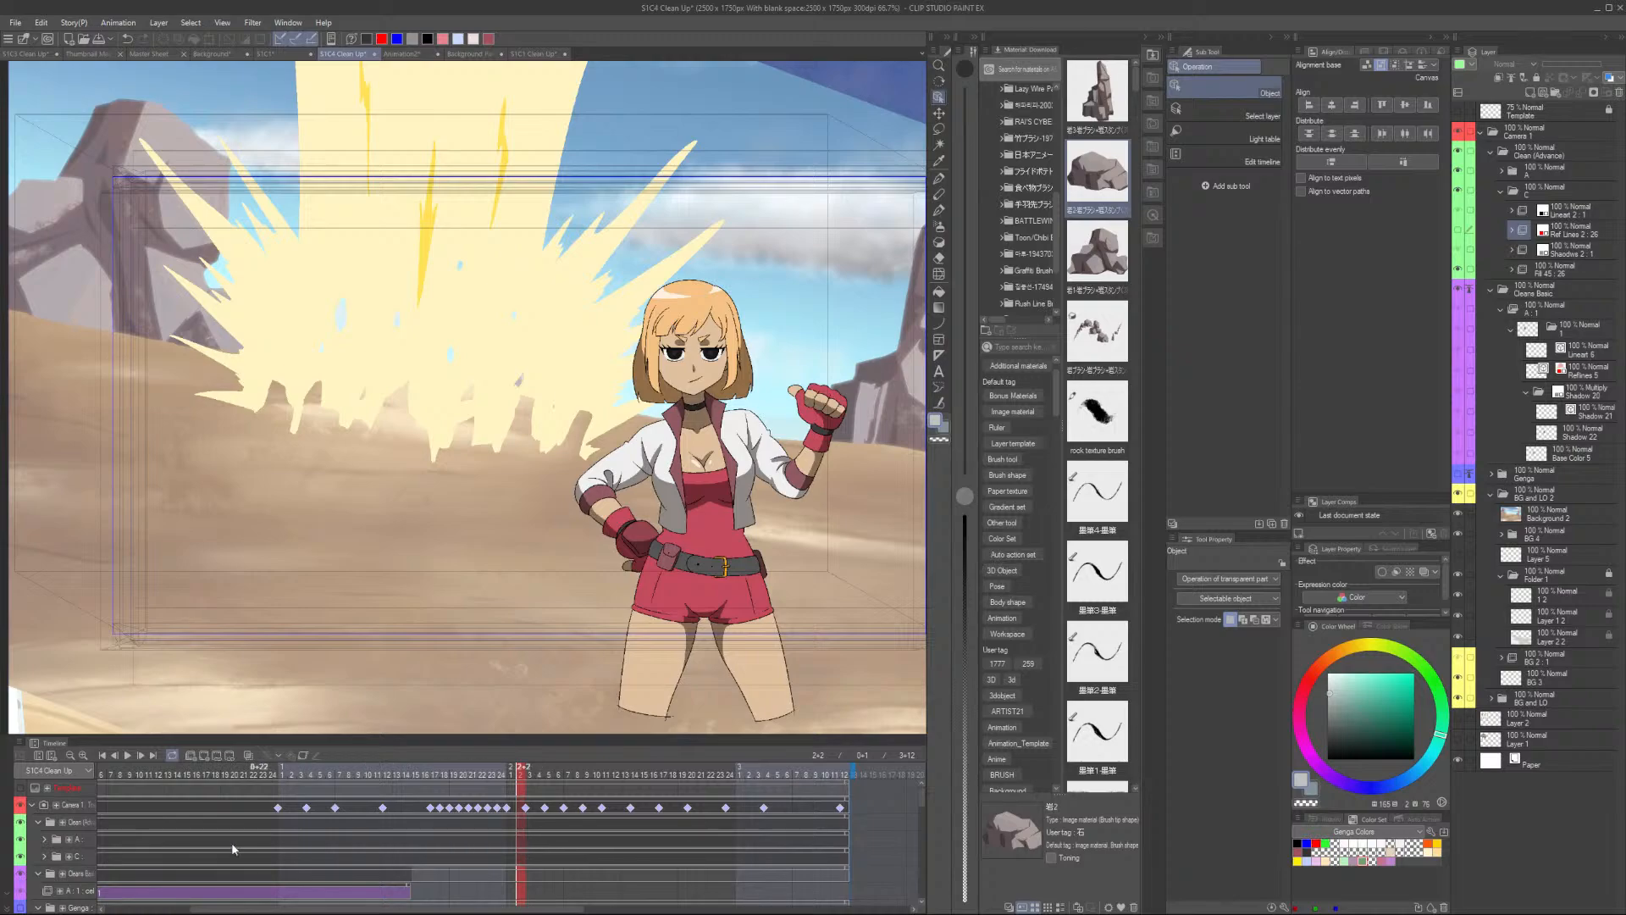
- Toggle a layer's visibility and zoom in to inspect the explosion's shadow against the background
{"action": "left_click", "coordinate": [45, 856]}
{"action": "scroll", "coordinate": [525, 864], "scroll_direction": "down", "scroll_amount": 5}
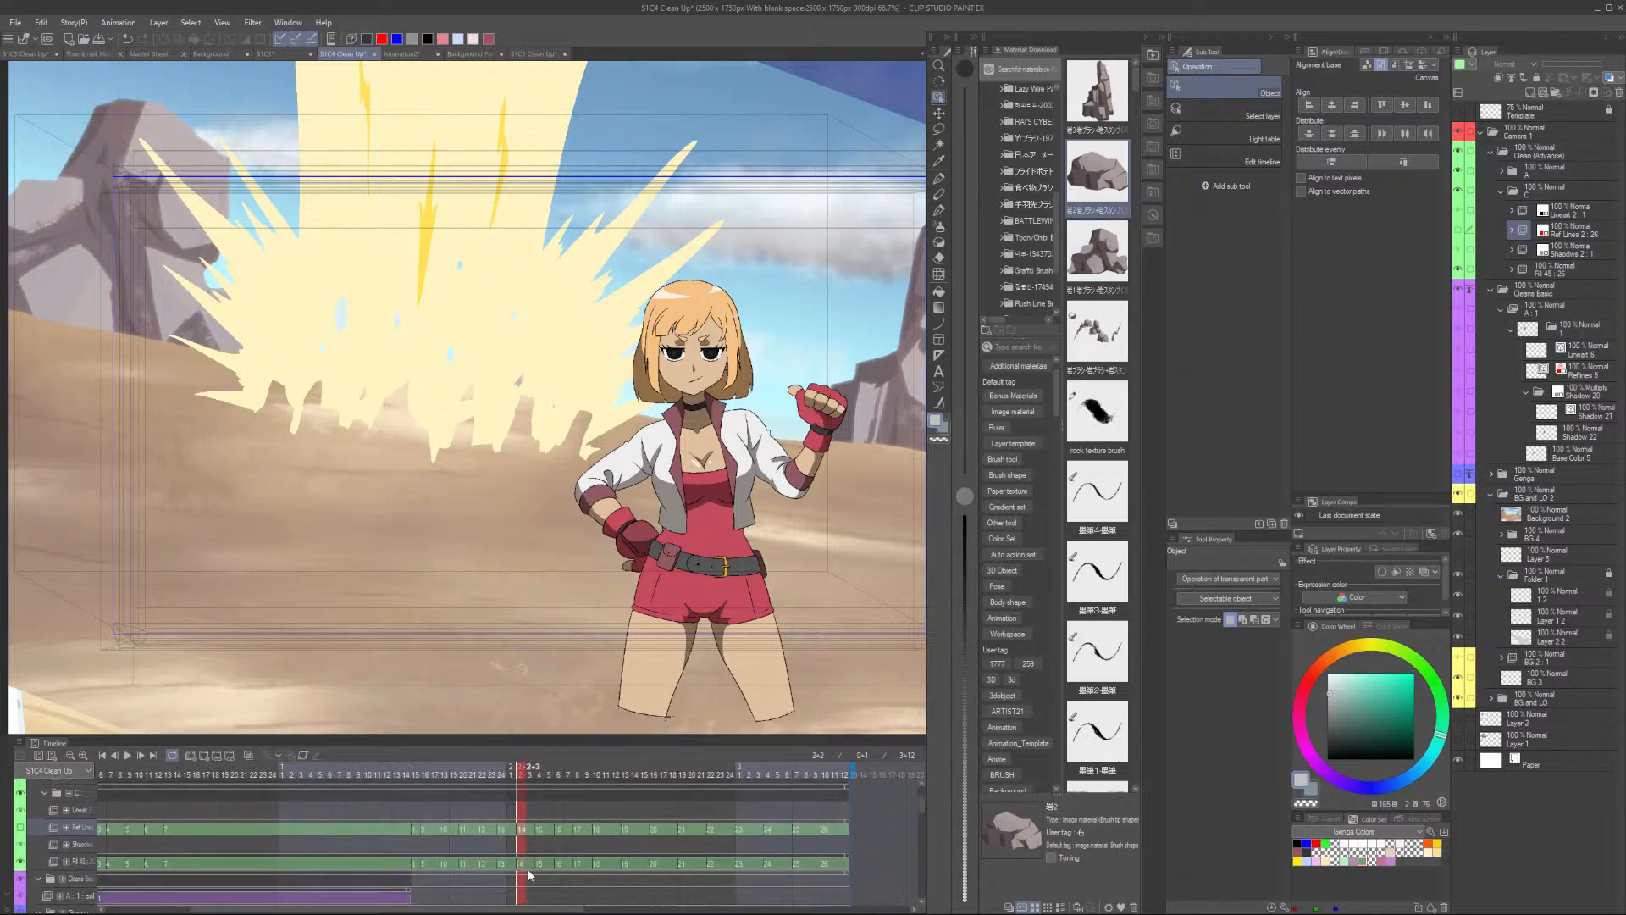
{"action": "left_click", "coordinate": [521, 843]}
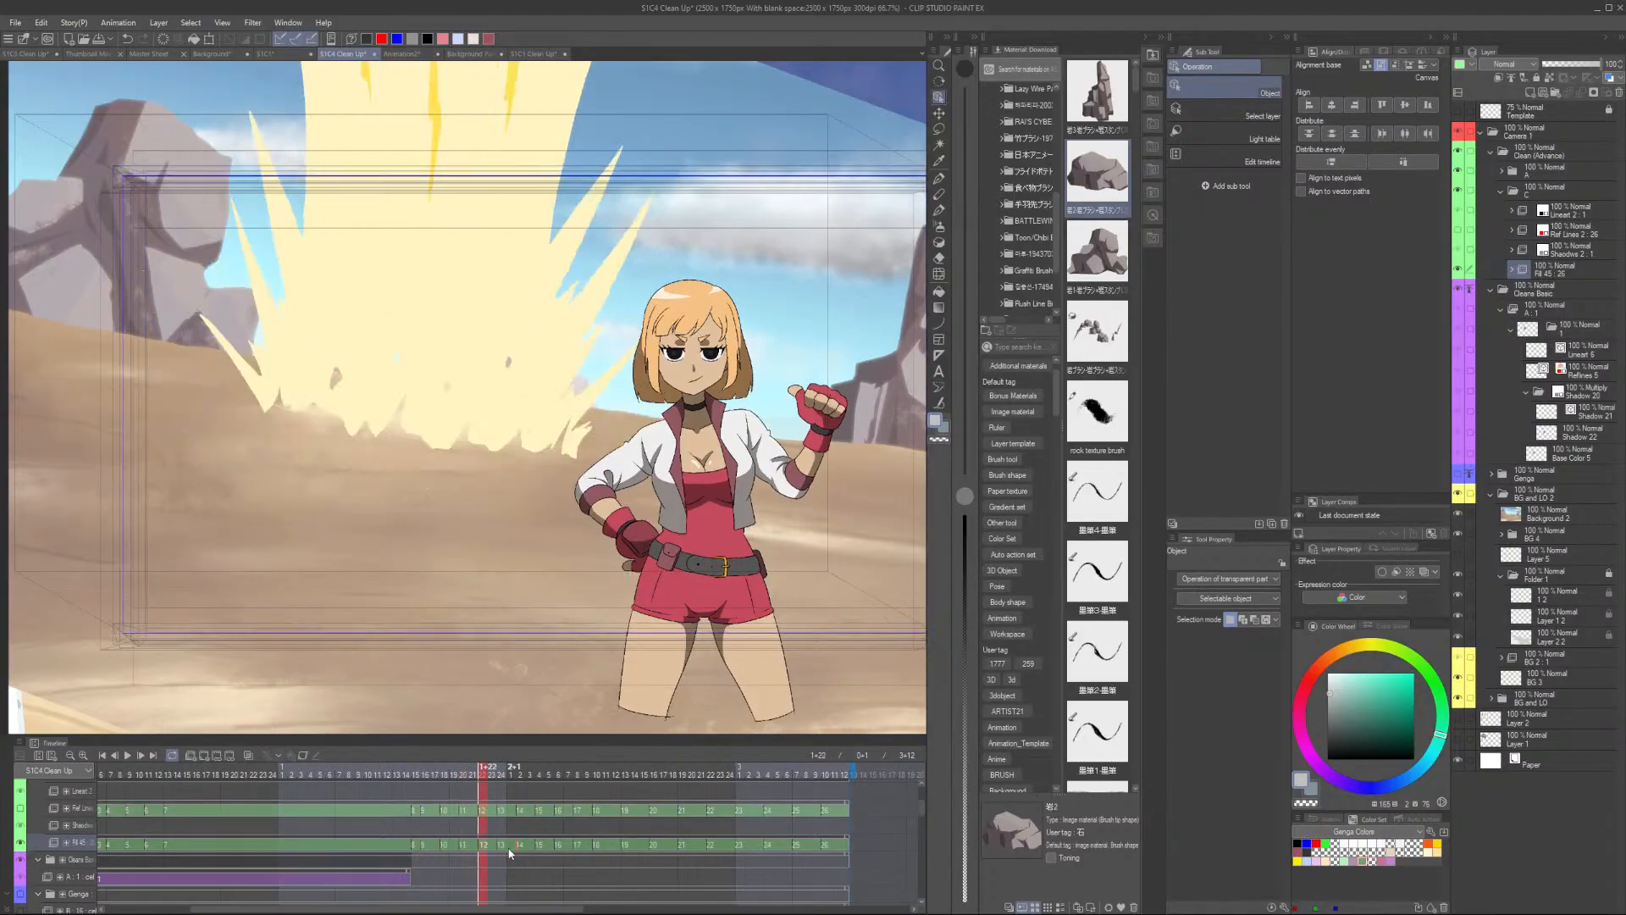
{"action": "scroll", "coordinate": [510, 854], "scroll_direction": "down", "scroll_amount": 3}
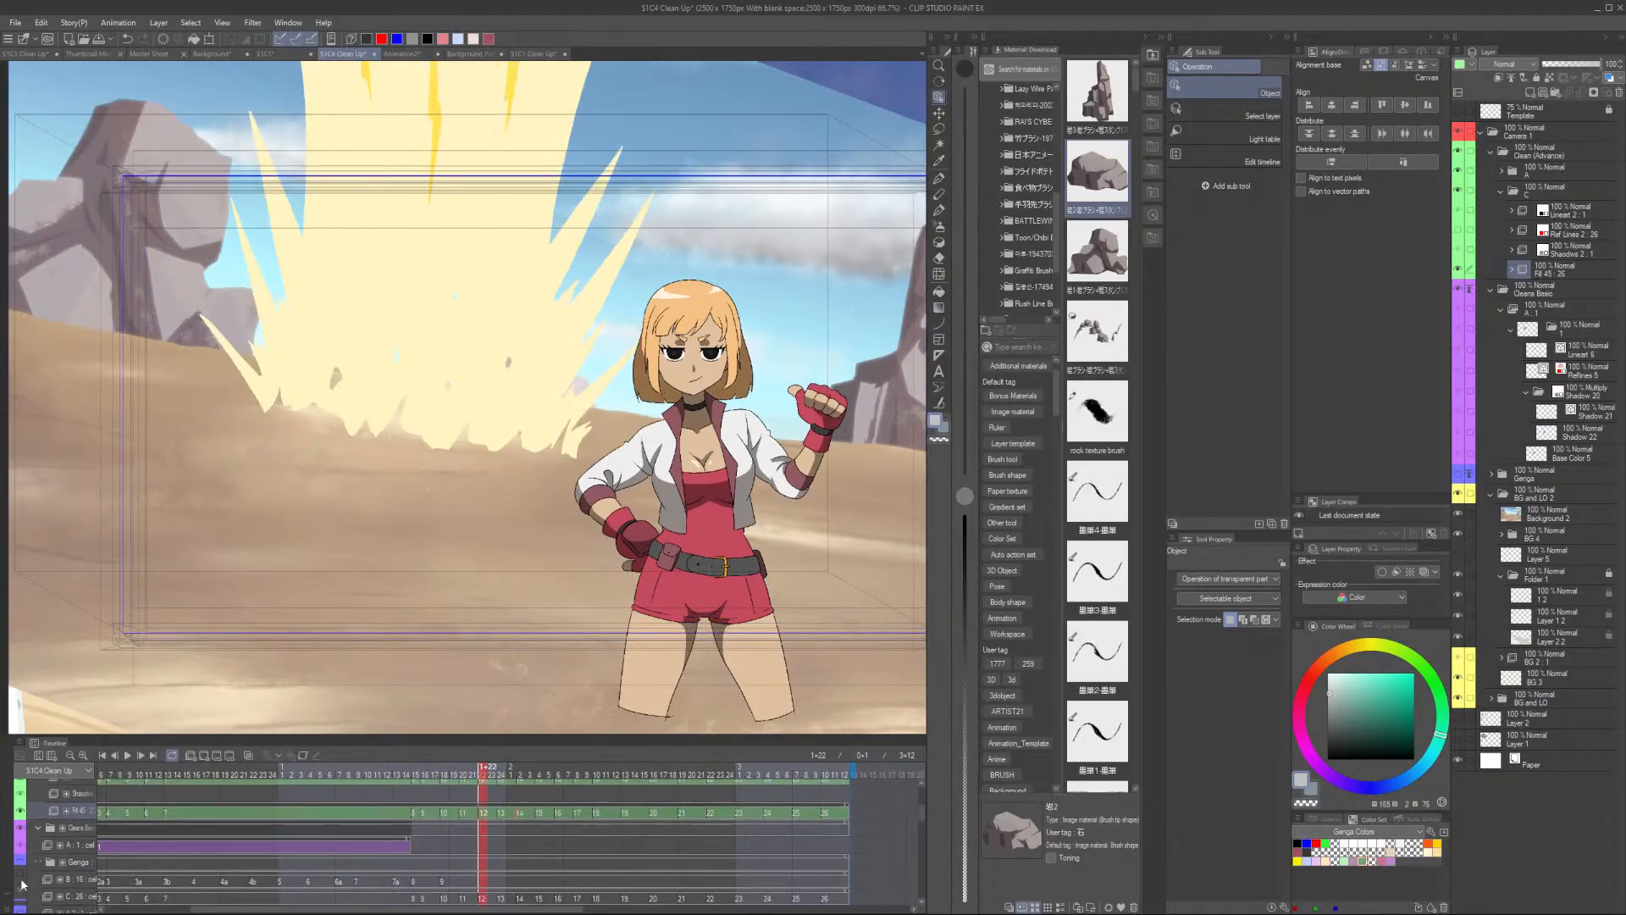
{"action": "left_click", "coordinate": [20, 856]}
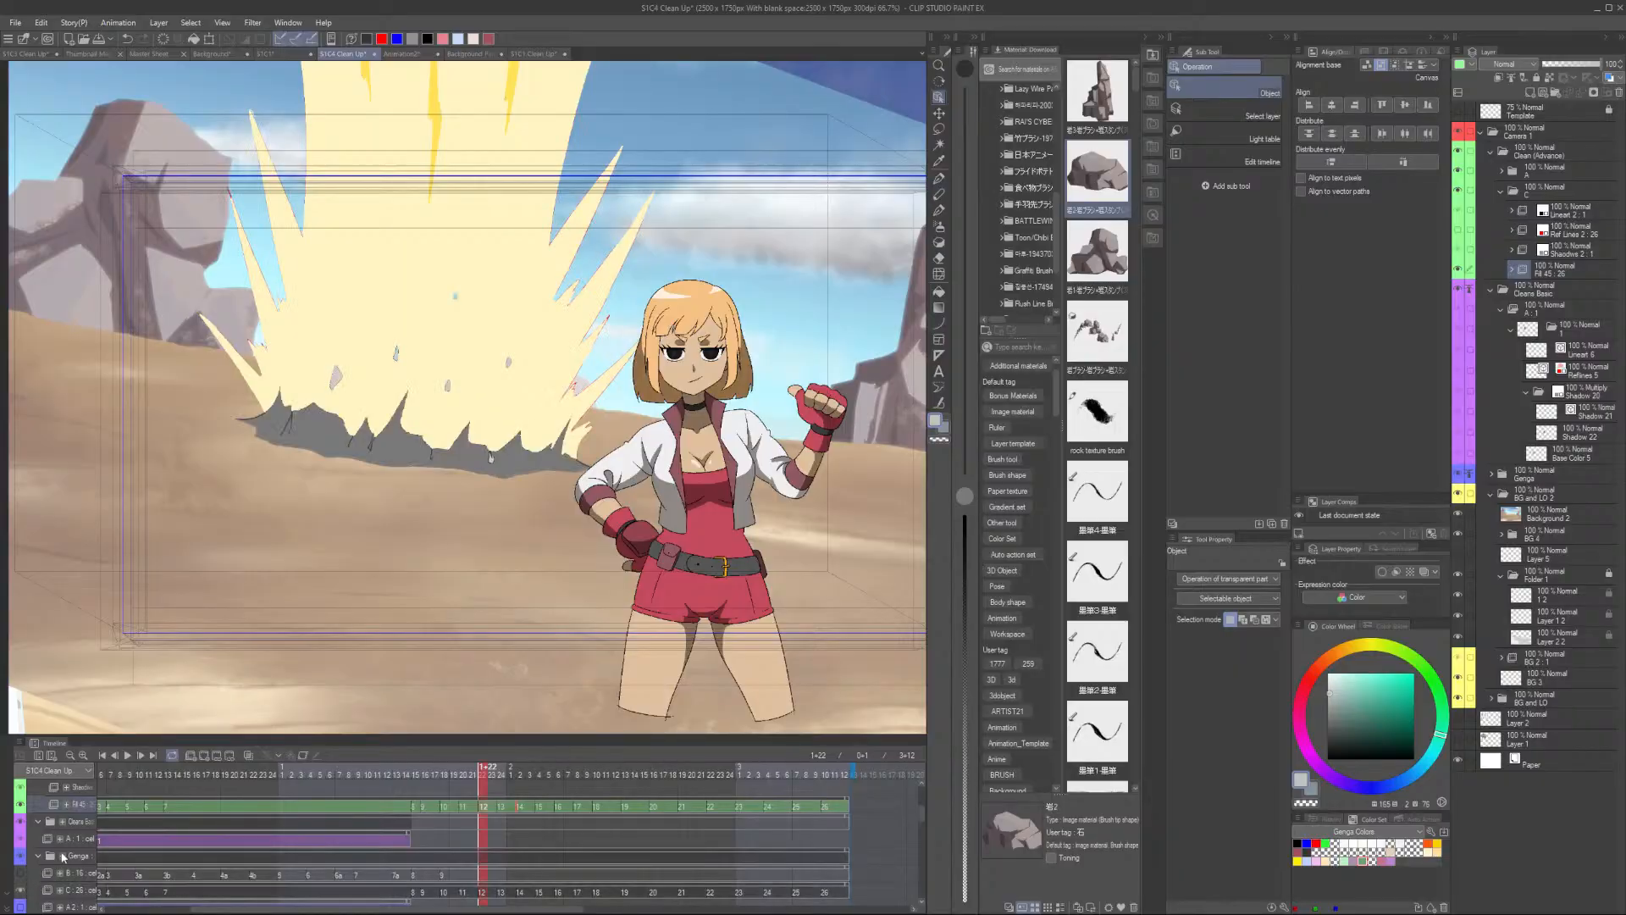
{"action": "scroll", "coordinate": [440, 446], "scroll_direction": "up", "scroll_amount": 4}
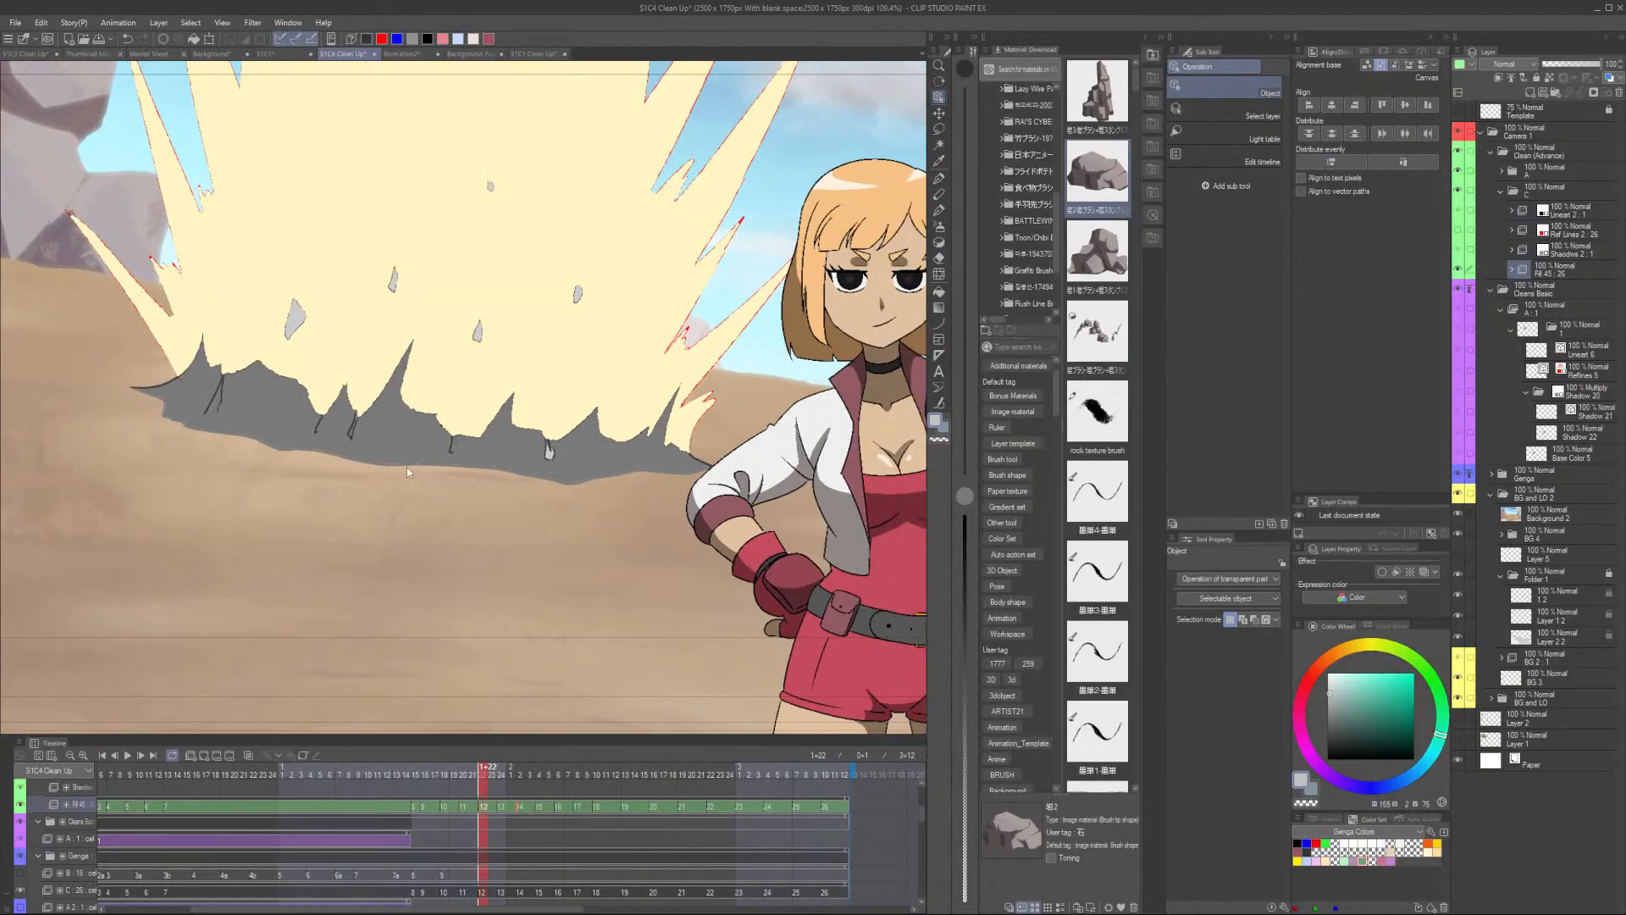
{"action": "scroll", "coordinate": [407, 466], "scroll_direction": "down", "scroll_amount": 2}
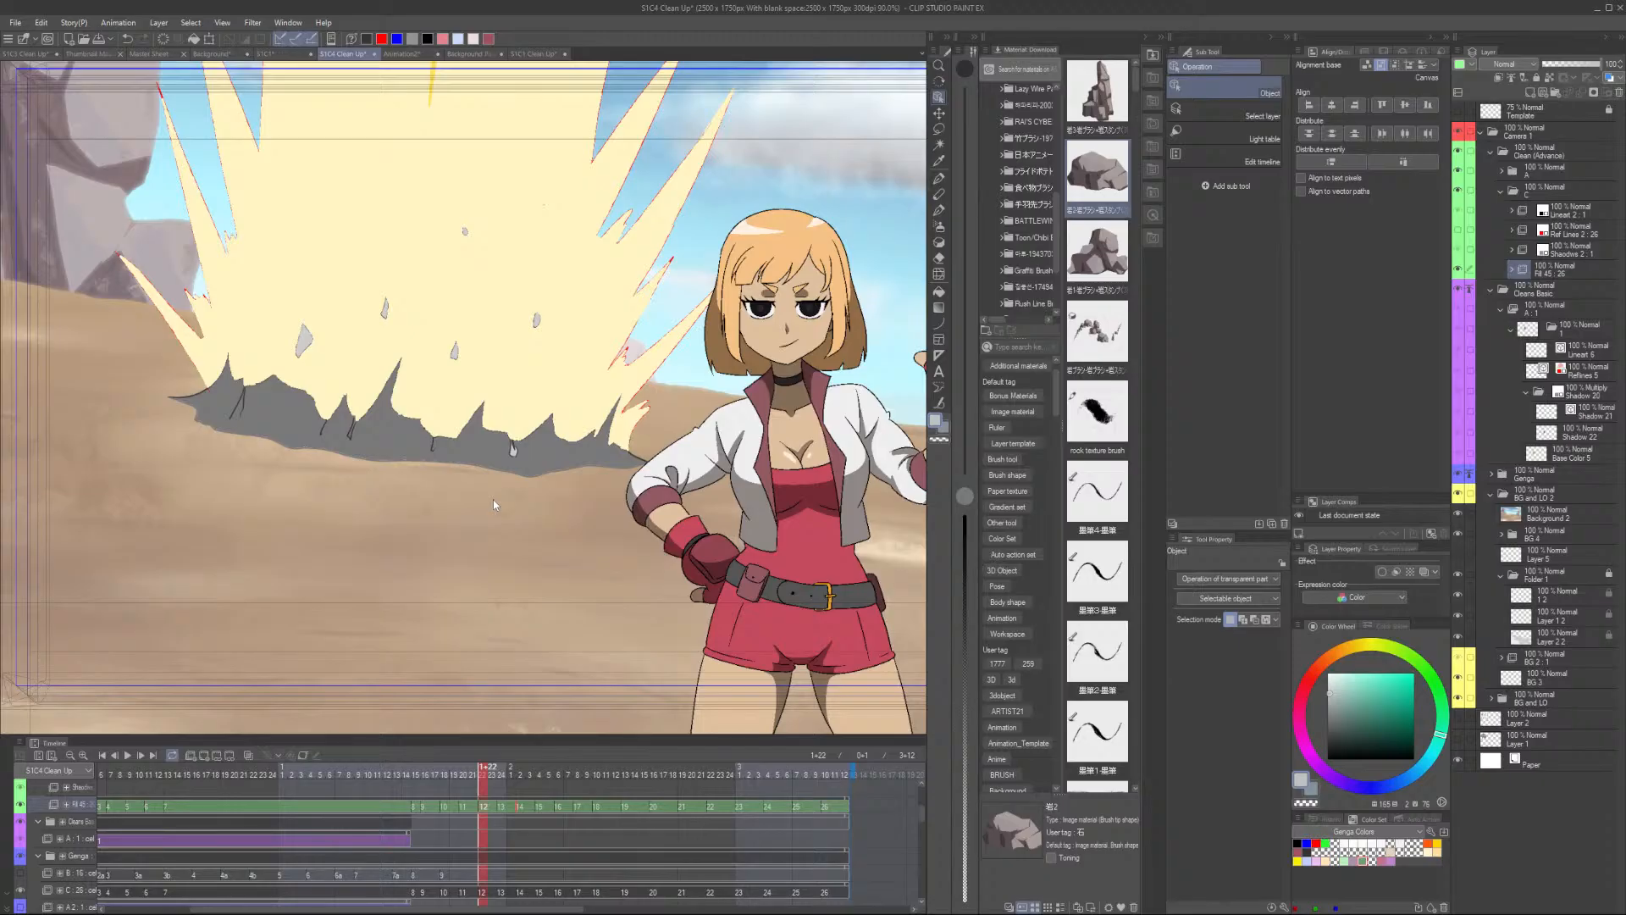
{"action": "scroll", "coordinate": [496, 815], "scroll_direction": "up", "scroll_amount": 2}
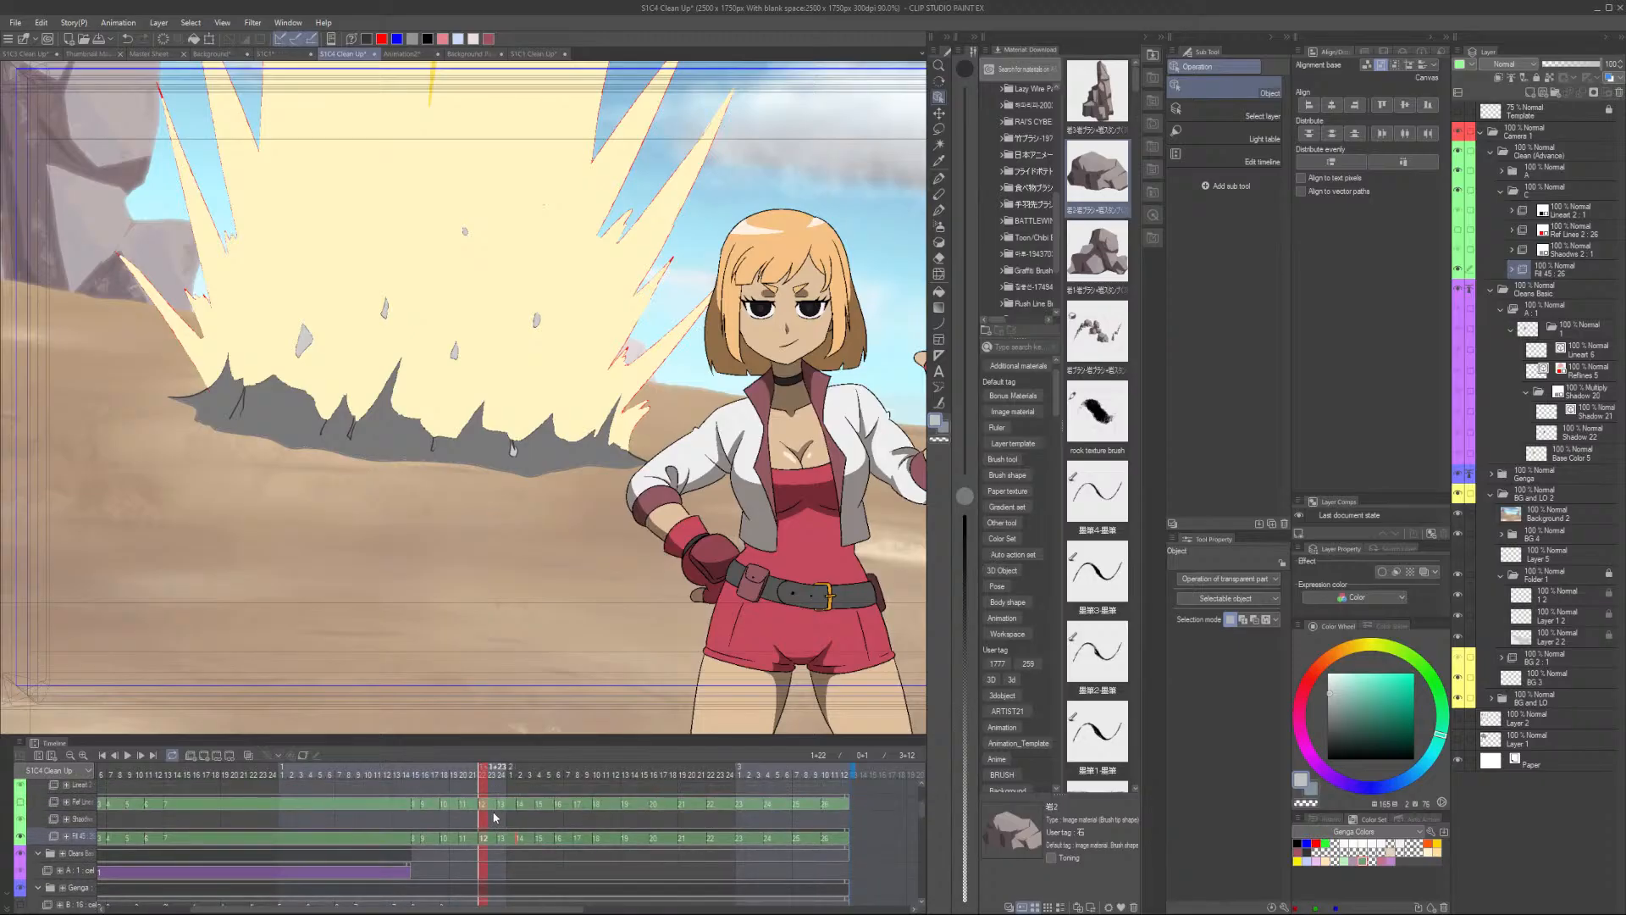
- Show the Ref Lines 2 layer and, with a 2.5 px black pen, trace a line along the explosion shadow's lower edge
{"action": "left_click", "coordinate": [20, 802]}
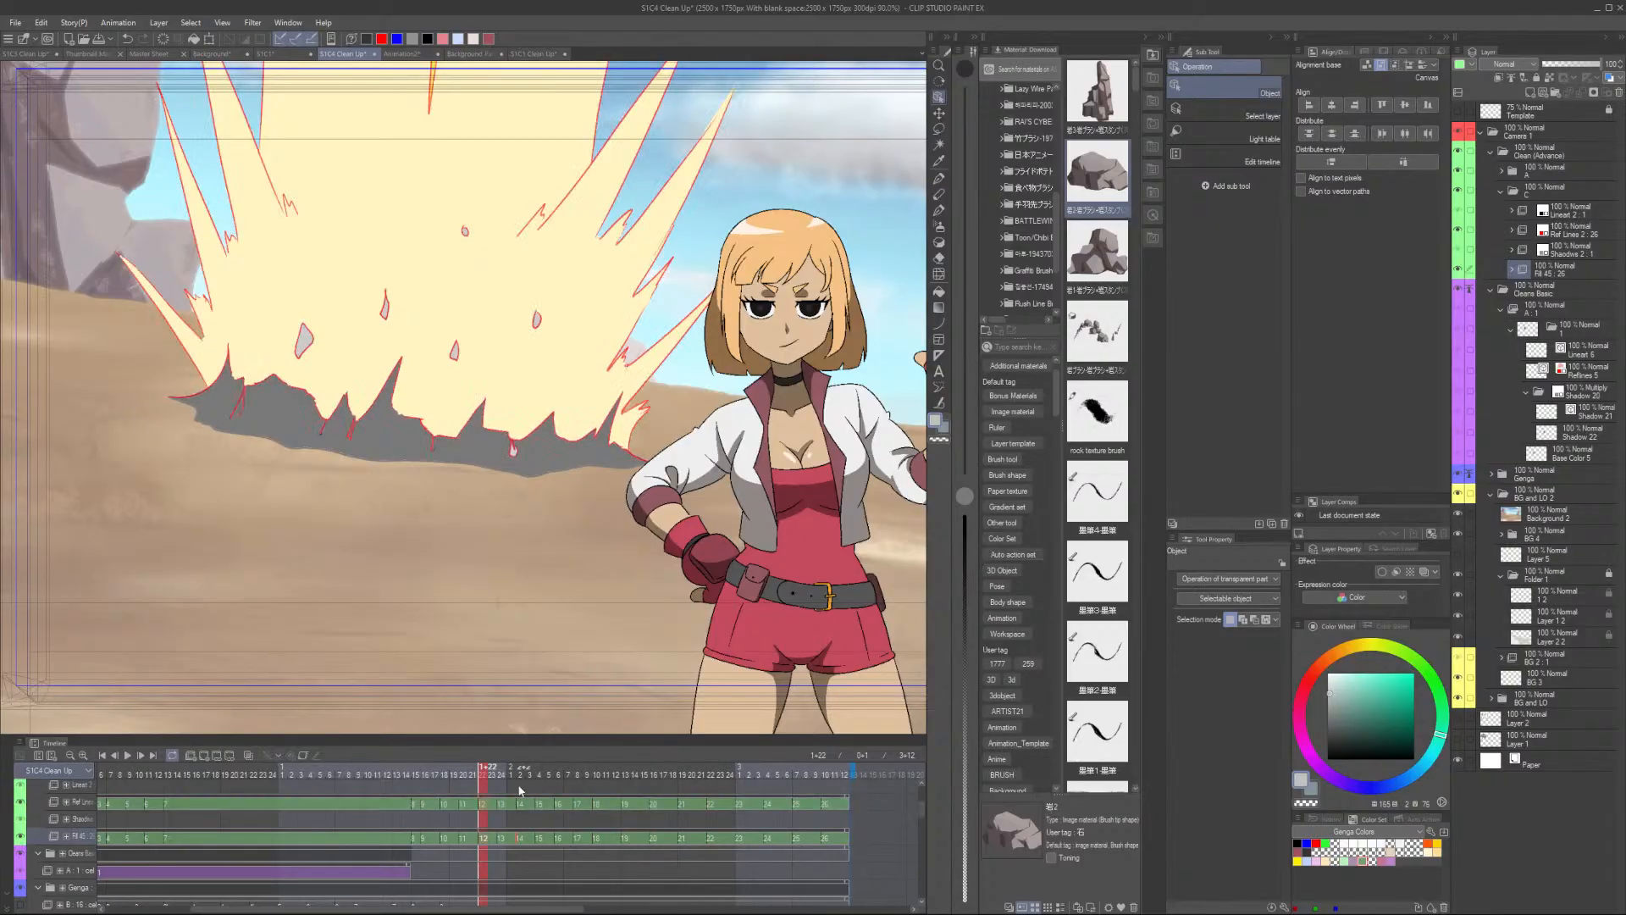
{"action": "left_click", "coordinate": [491, 787]}
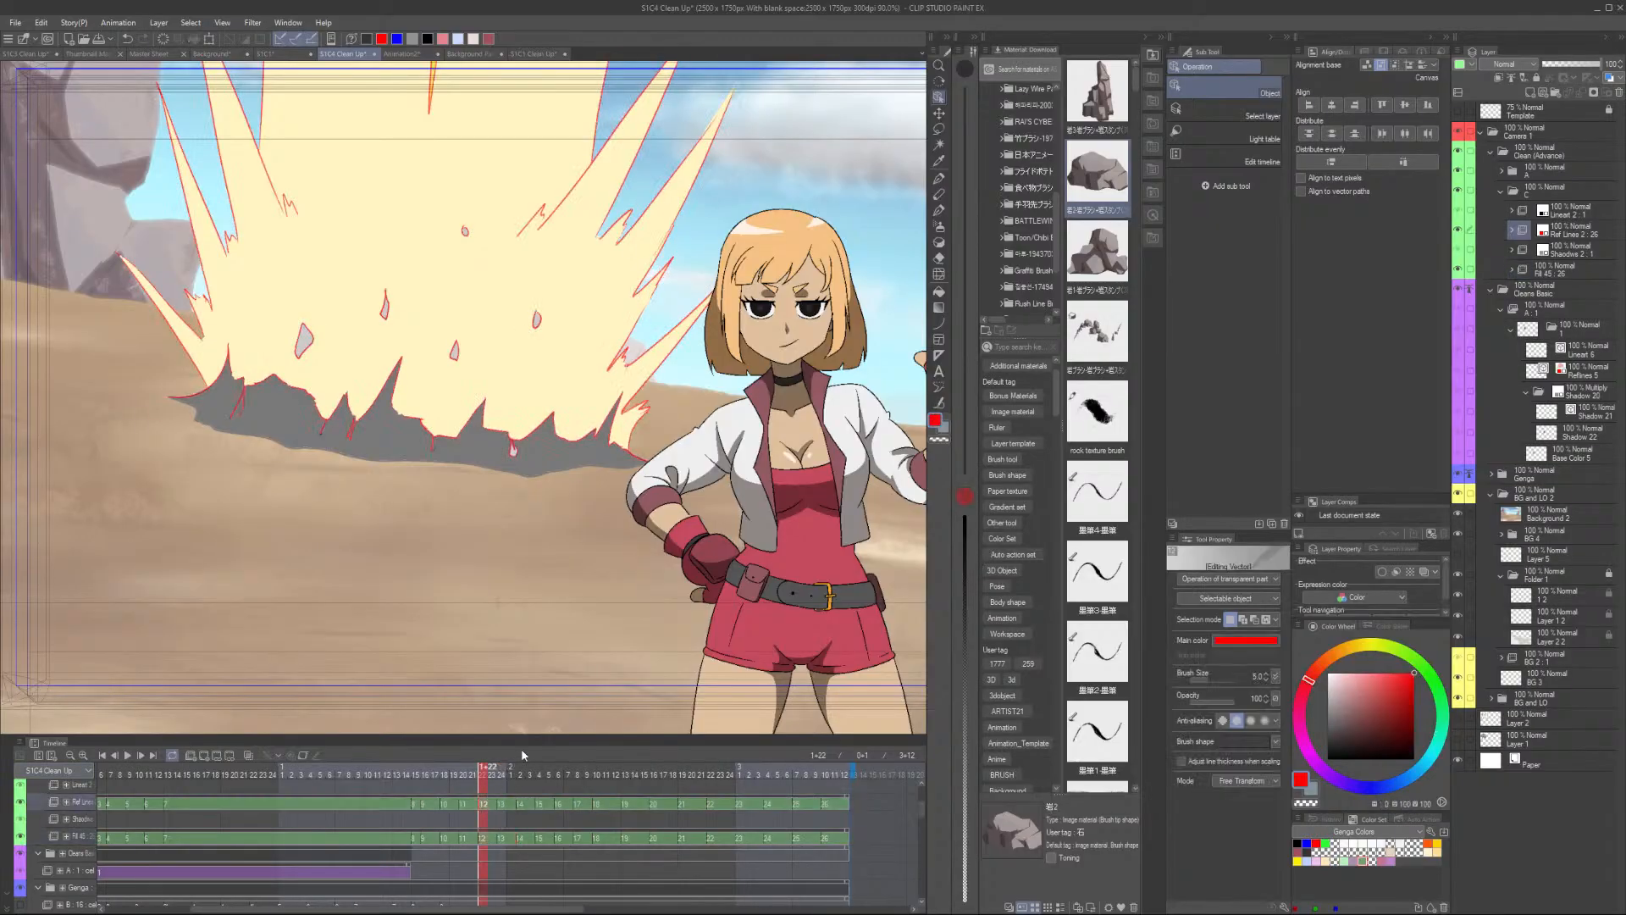
{"action": "key", "text": "p"}
{"action": "scroll", "coordinate": [207, 399], "scroll_direction": "up", "scroll_amount": 2}
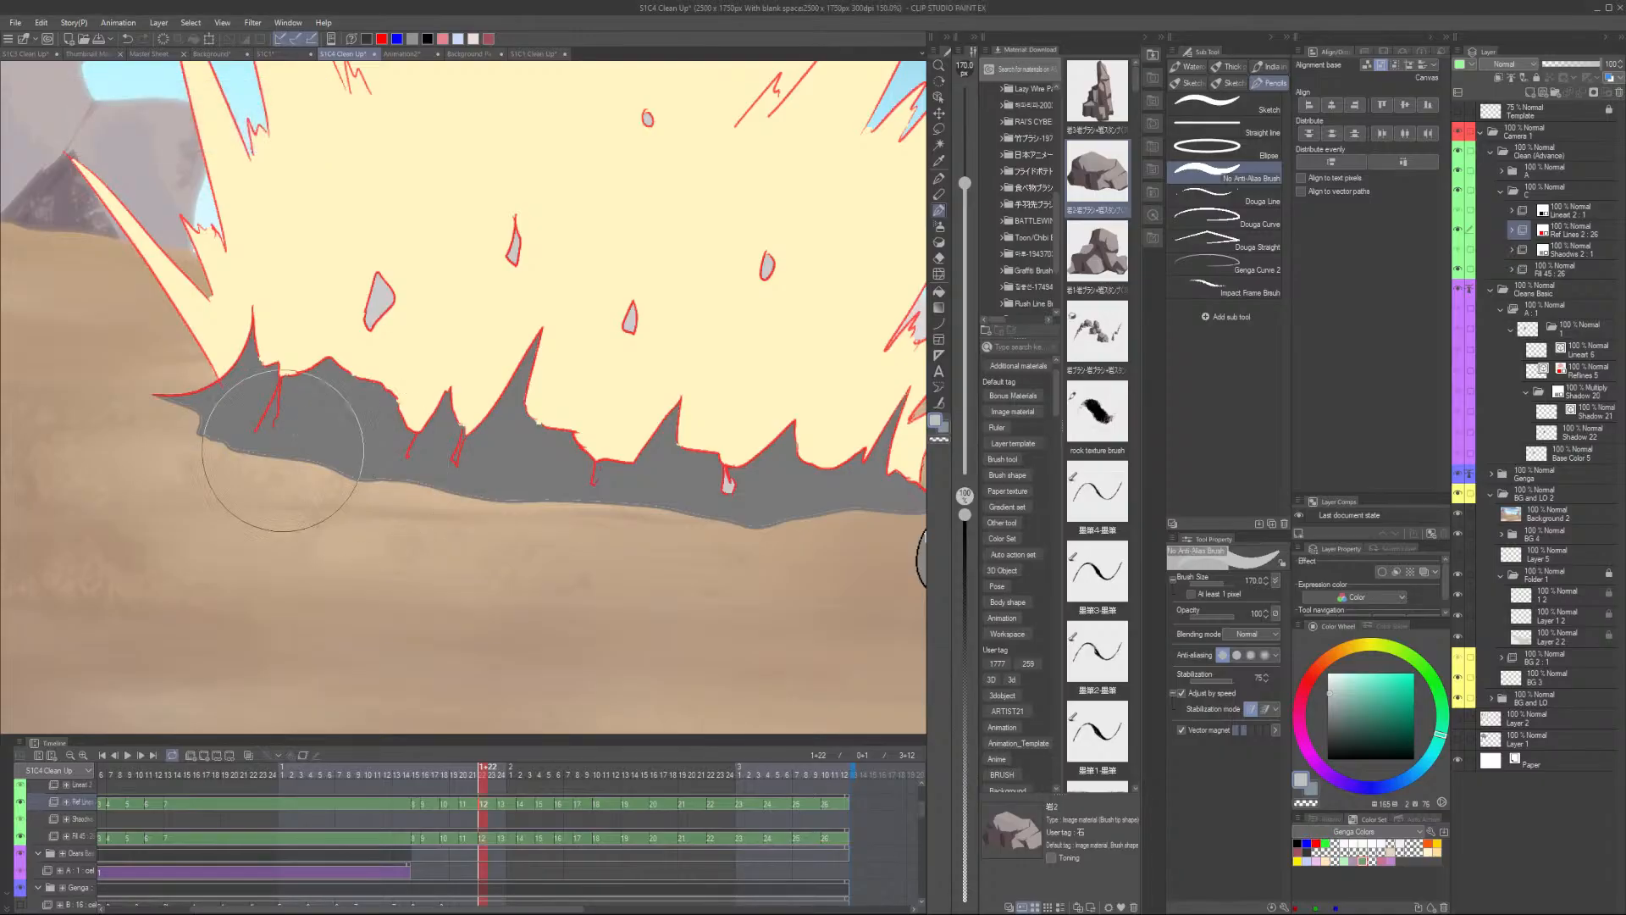
{"action": "key", "text": "["}
{"action": "key", "text": "["}
{"action": "key", "text": "["}
{"action": "key", "text": "["}
{"action": "key", "text": "["}
{"action": "key", "text": "["}
{"action": "key", "text": "["}
{"action": "key", "text": "["}
{"action": "key", "text": "["}
{"action": "key", "text": "["}
{"action": "key", "text": "["}
{"action": "key", "text": "["}
{"action": "key", "text": "["}
{"action": "key", "text": "["}
{"action": "key", "text": "["}
{"action": "key", "text": "["}
{"action": "key", "text": "["}
{"action": "key", "text": "["}
{"action": "key", "text": "["}
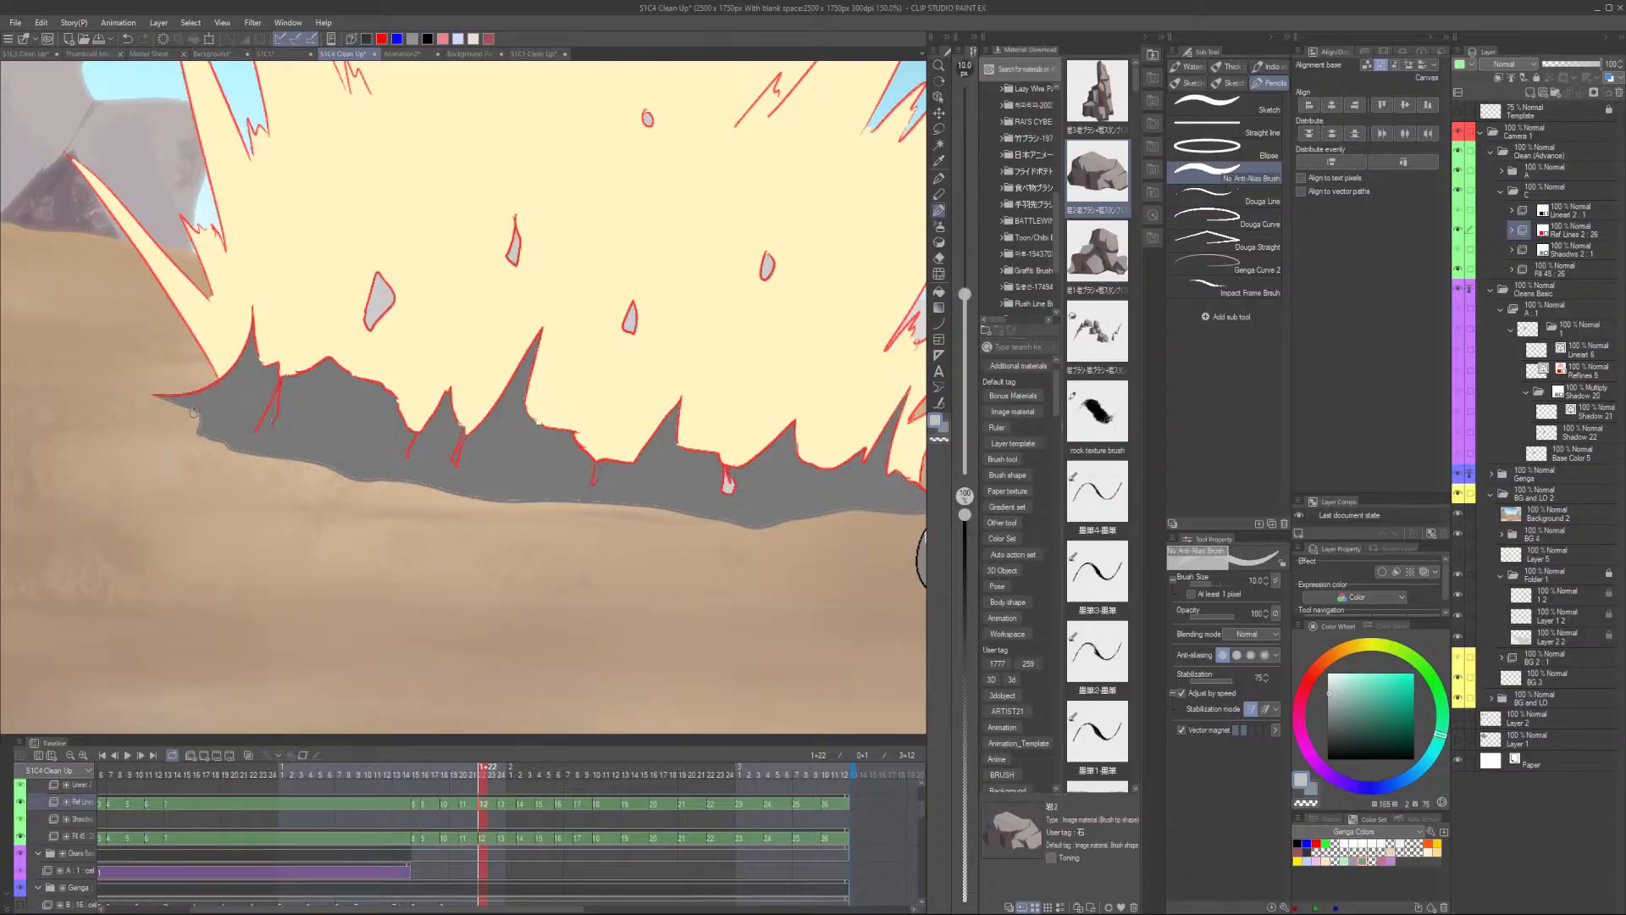
{"action": "key", "text": "["}
{"action": "key", "text": "["}
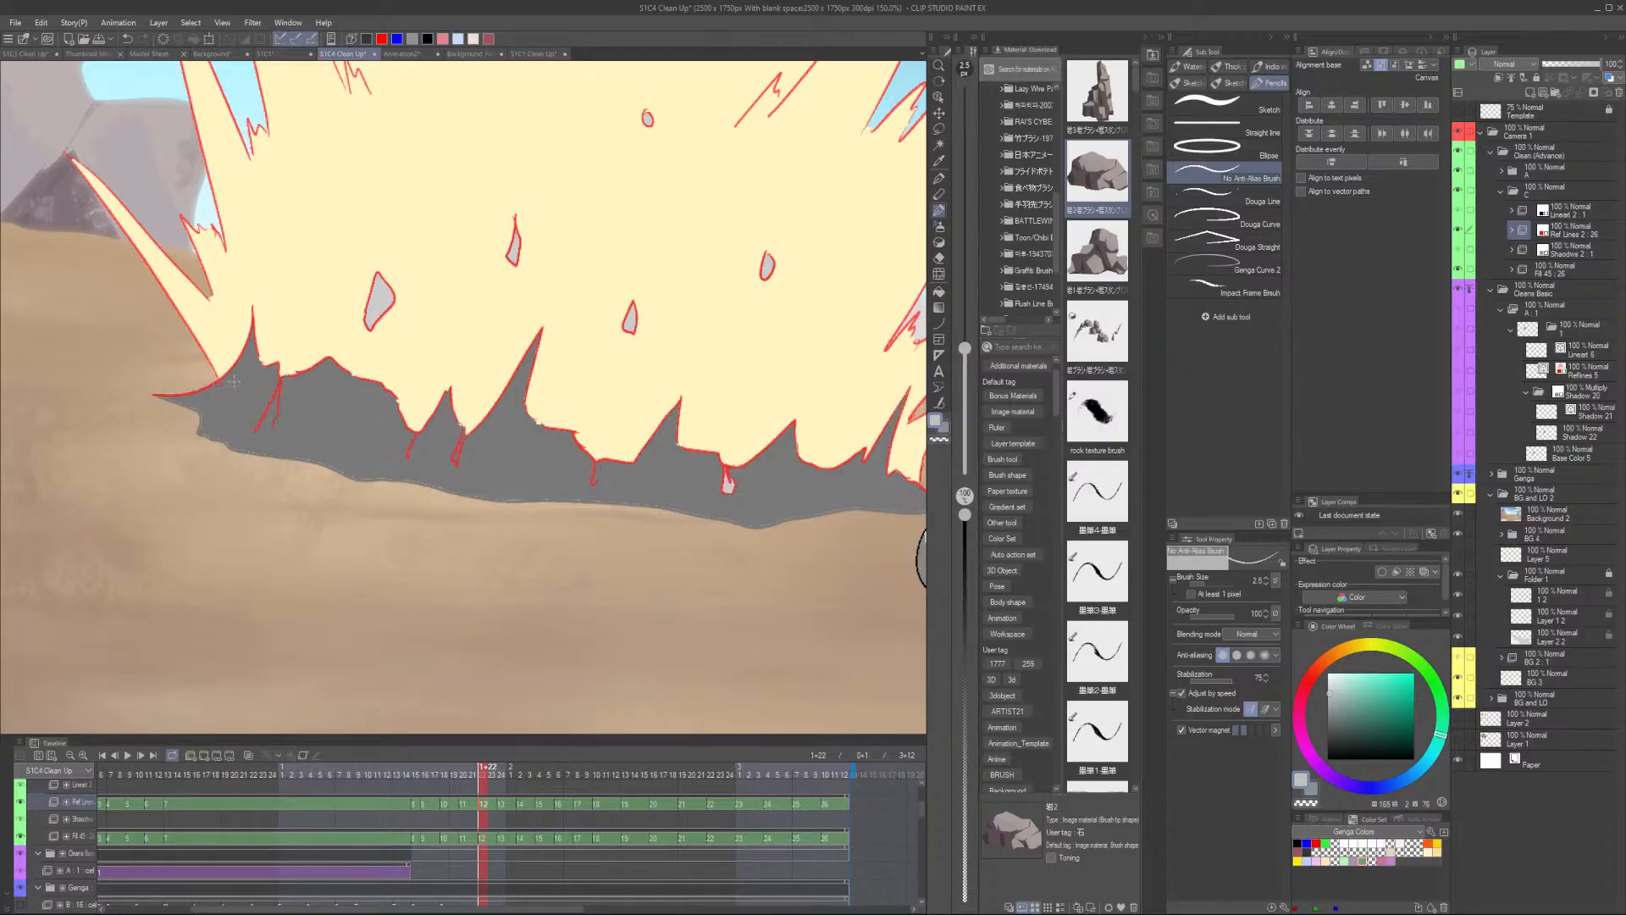
{"action": "left_click", "coordinate": [1298, 843]}
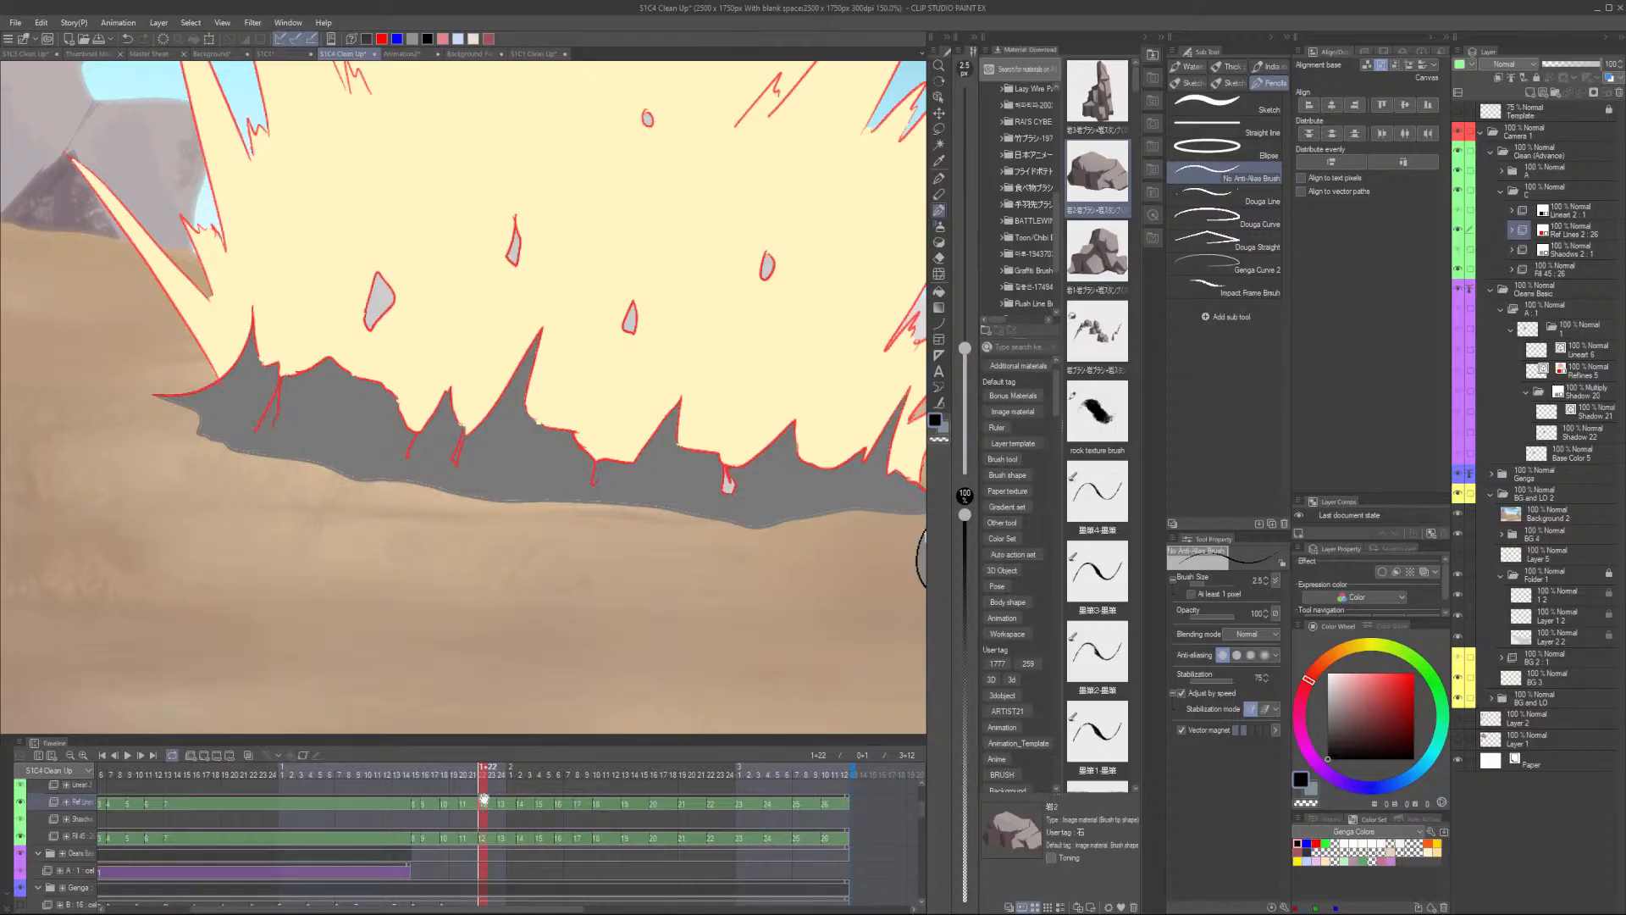
{"action": "scroll", "coordinate": [169, 400], "scroll_direction": "up", "scroll_amount": 3}
{"action": "mouse_move", "coordinate": [177, 404]}
{"action": "left_mouse_down"}
{"action": "mouse_move", "coordinate": [268, 489]}
{"action": "mouse_move", "coordinate": [689, 567]}
{"action": "mouse_move", "coordinate": [857, 571]}
{"action": "mouse_move", "coordinate": [362, 555]}
{"action": "mouse_move", "coordinate": [517, 529]}
{"action": "mouse_move", "coordinate": [657, 557]}
{"action": "mouse_move", "coordinate": [876, 530]}
{"action": "mouse_move", "coordinate": [677, 535]}
{"action": "mouse_move", "coordinate": [516, 496]}
{"action": "left_mouse_up"}
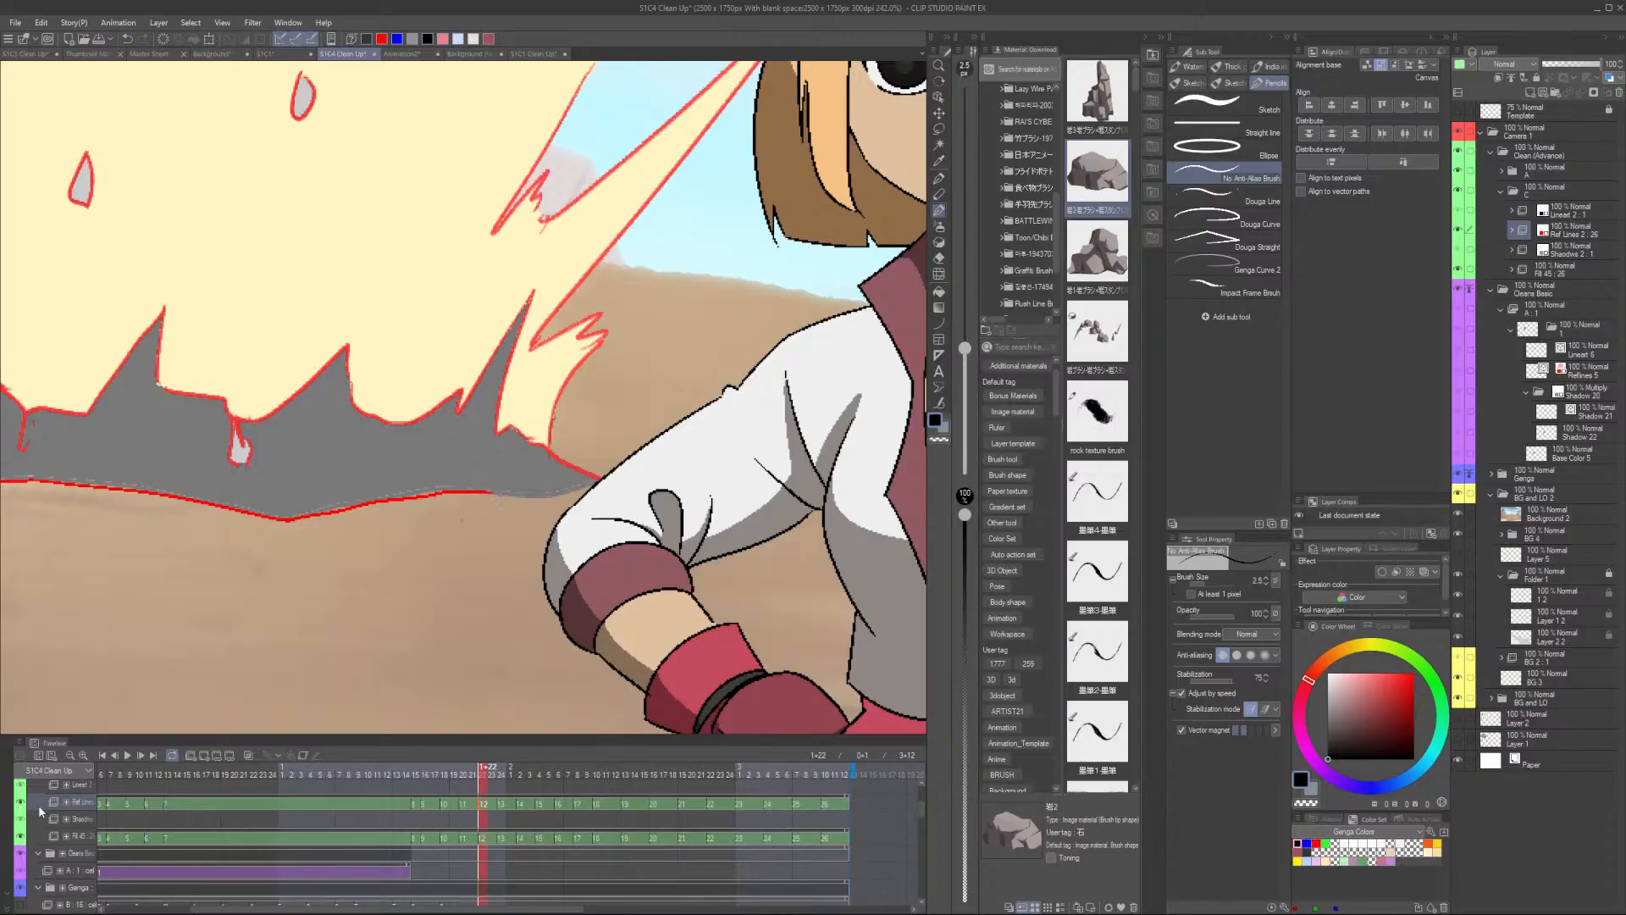
{"action": "scroll", "coordinate": [39, 811], "scroll_direction": "up", "scroll_amount": 3}
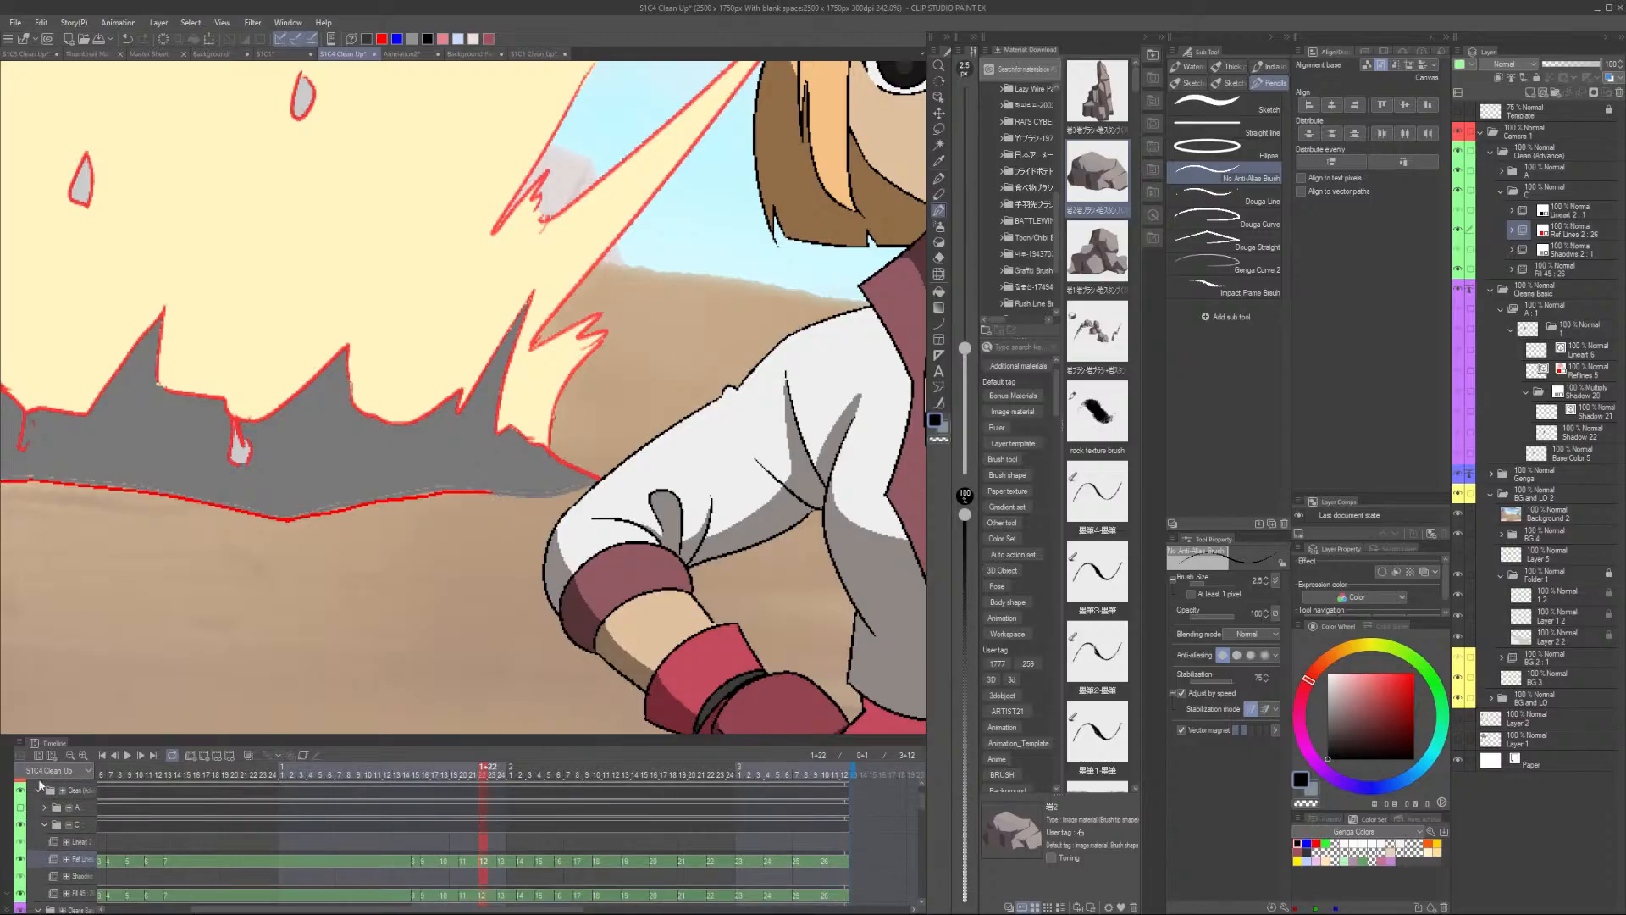
- Extend the reference line along the explosion shadow's lower edge on the current frame
{"action": "left_click", "coordinate": [21, 808]}
{"action": "scroll", "coordinate": [488, 489], "scroll_direction": "up", "scroll_amount": 2}
{"action": "mouse_move", "coordinate": [489, 489]}
{"action": "left_mouse_down"}
{"action": "mouse_move", "coordinate": [612, 495]}
{"action": "mouse_move", "coordinate": [664, 476]}
{"action": "left_mouse_up"}
{"action": "scroll", "coordinate": [668, 473], "scroll_direction": "down", "scroll_amount": 2}
{"action": "scroll", "coordinate": [673, 464], "scroll_direction": "down", "scroll_amount": 3}
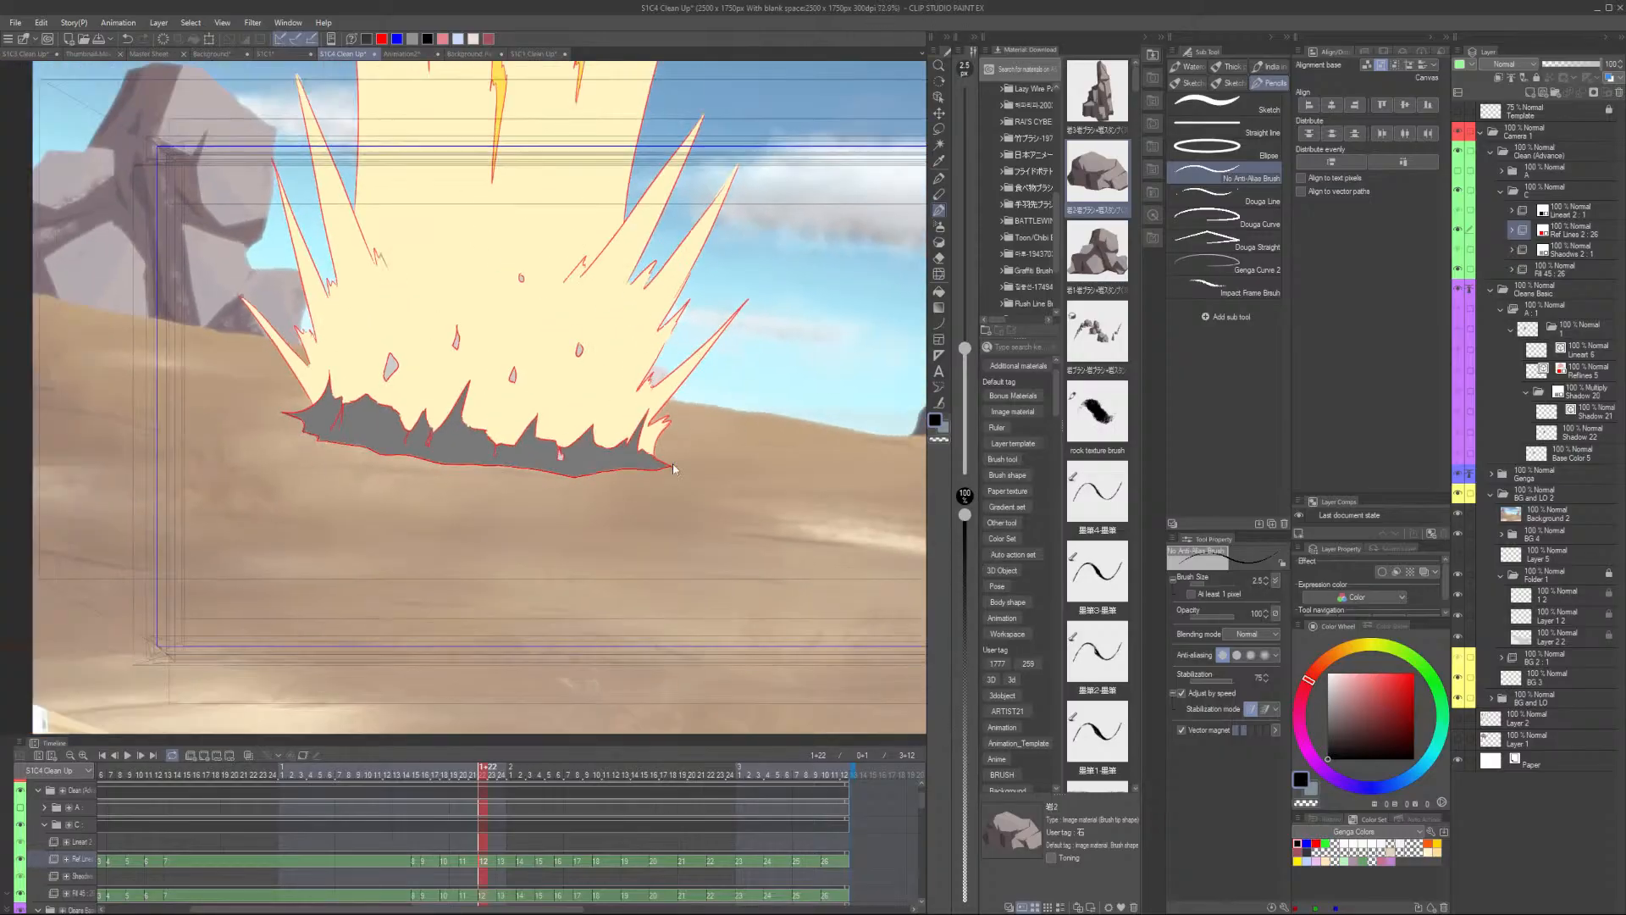
- Move to the next drawing and trace a reference line along its shadow's lower edge
{"action": "key", "text": "Right"}
{"action": "scroll", "coordinate": [254, 423], "scroll_direction": "up", "scroll_amount": 5}
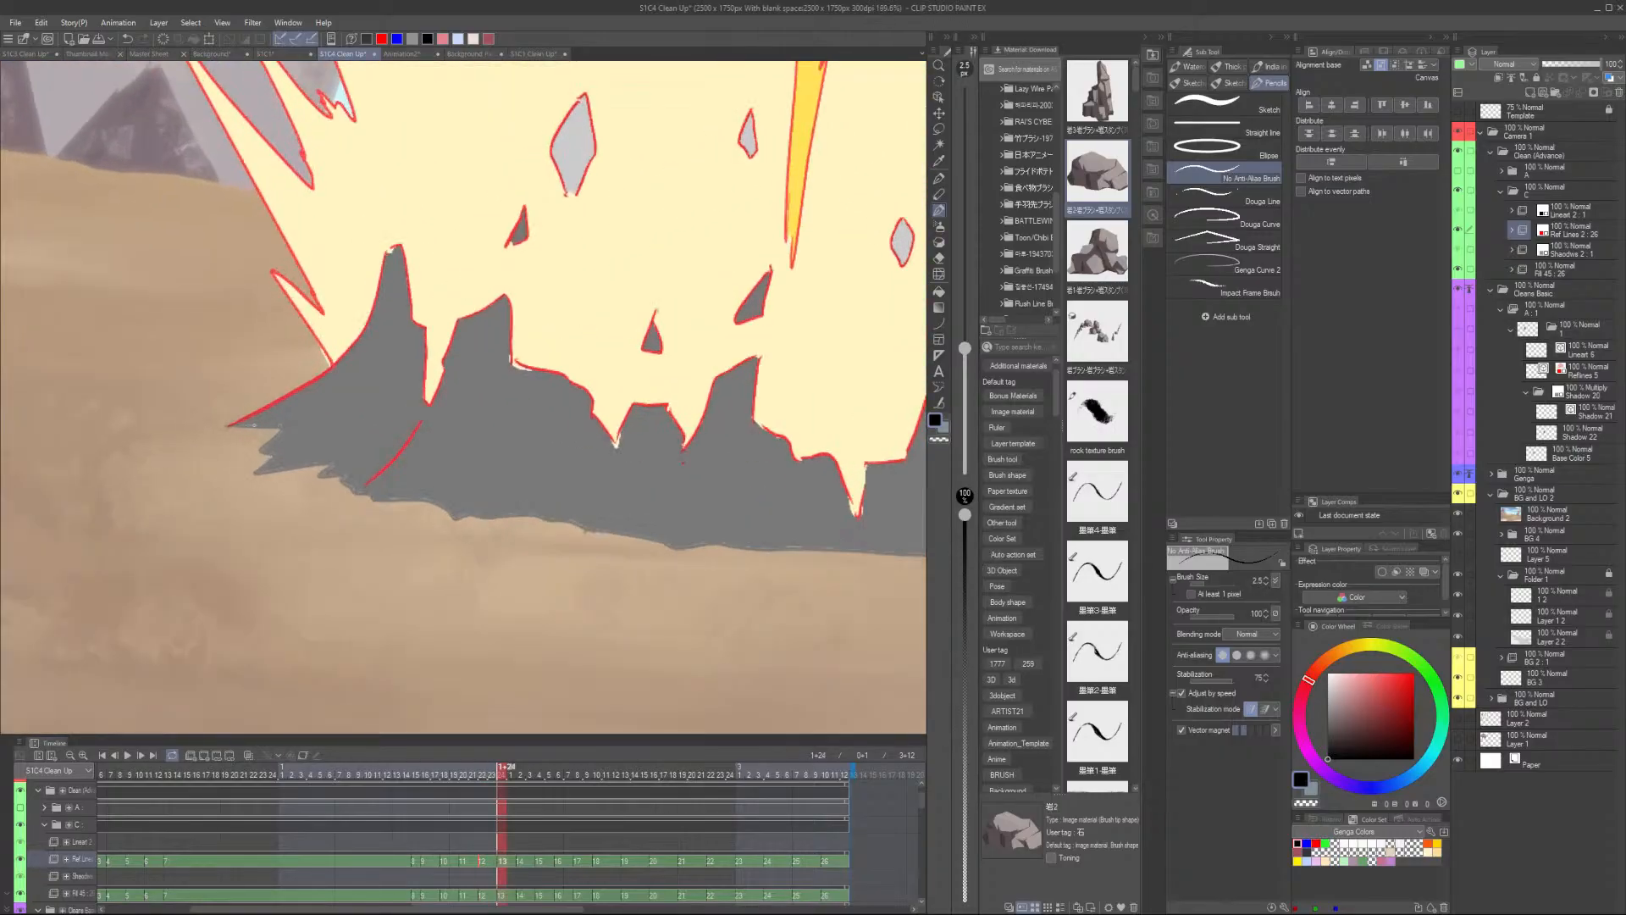
{"action": "mouse_move", "coordinate": [225, 425]}
{"action": "left_mouse_down"}
{"action": "mouse_move", "coordinate": [272, 430]}
{"action": "mouse_move", "coordinate": [267, 464]}
{"action": "mouse_move", "coordinate": [243, 474]}
{"action": "mouse_move", "coordinate": [328, 463]}
{"action": "mouse_move", "coordinate": [361, 498]}
{"action": "mouse_move", "coordinate": [450, 519]}
{"action": "mouse_move", "coordinate": [862, 556]}
{"action": "mouse_move", "coordinate": [669, 569]}
{"action": "mouse_move", "coordinate": [579, 542]}
{"action": "mouse_move", "coordinate": [748, 570]}
{"action": "mouse_move", "coordinate": [777, 563]}
{"action": "mouse_move", "coordinate": [619, 555]}
{"action": "mouse_move", "coordinate": [826, 559]}
{"action": "left_mouse_up"}
{"action": "scroll", "coordinate": [821, 554], "scroll_direction": "down", "scroll_amount": 5}
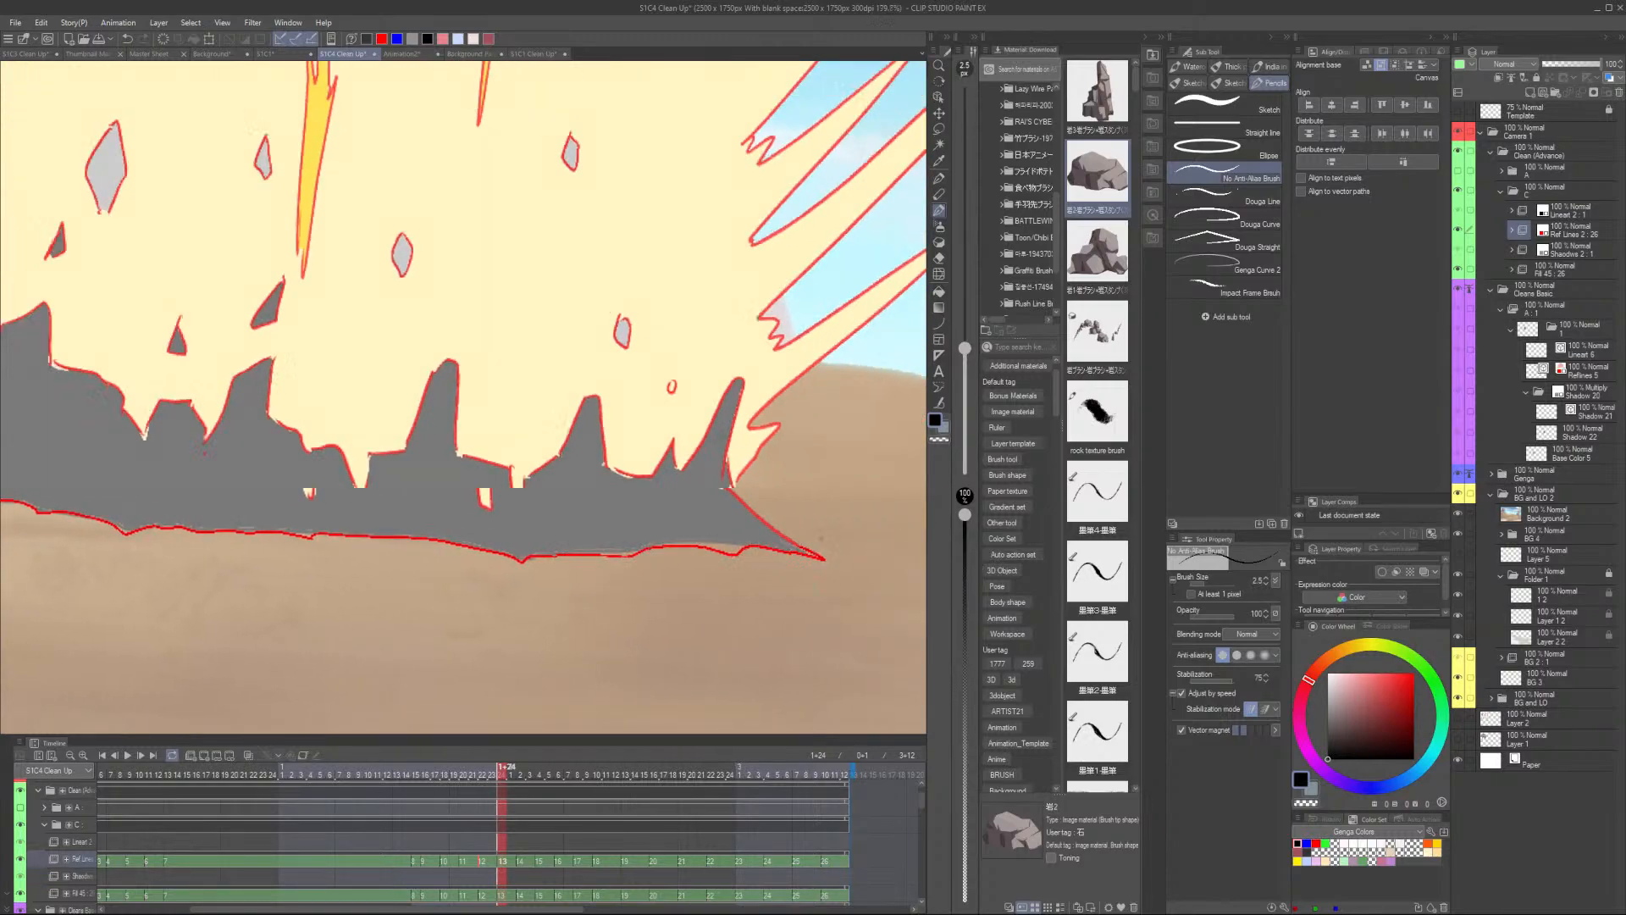
- Select the following drawing's cell and trace the shadow's lower edge with connecting strokes
{"action": "left_click", "coordinate": [523, 864]}
{"action": "scroll", "coordinate": [364, 487], "scroll_direction": "up", "scroll_amount": 5}
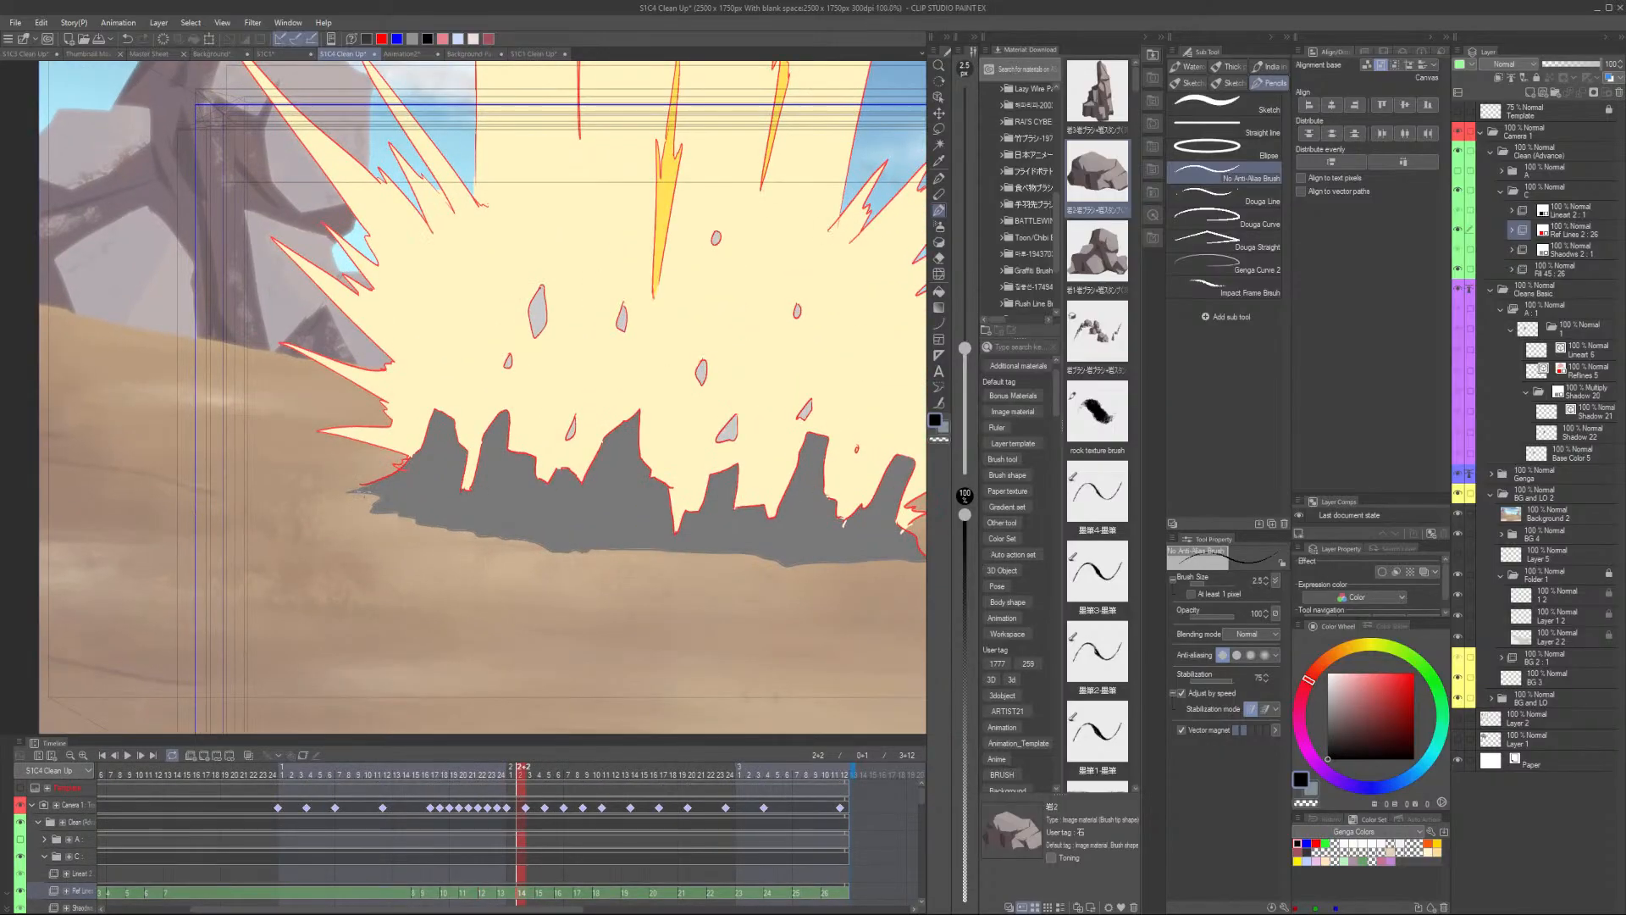
{"action": "mouse_move", "coordinate": [374, 477]}
{"action": "left_mouse_down"}
{"action": "mouse_move", "coordinate": [297, 489]}
{"action": "mouse_move", "coordinate": [392, 500]}
{"action": "mouse_move", "coordinate": [363, 539]}
{"action": "mouse_move", "coordinate": [420, 534]}
{"action": "mouse_move", "coordinate": [752, 614]}
{"action": "mouse_move", "coordinate": [829, 602]}
{"action": "mouse_move", "coordinate": [752, 634]}
{"action": "mouse_move", "coordinate": [293, 615]}
{"action": "left_mouse_up"}
{"action": "mouse_move", "coordinate": [802, 645]}
{"action": "left_mouse_down"}
{"action": "mouse_move", "coordinate": [763, 657]}
{"action": "mouse_move", "coordinate": [517, 631]}
{"action": "left_mouse_up"}
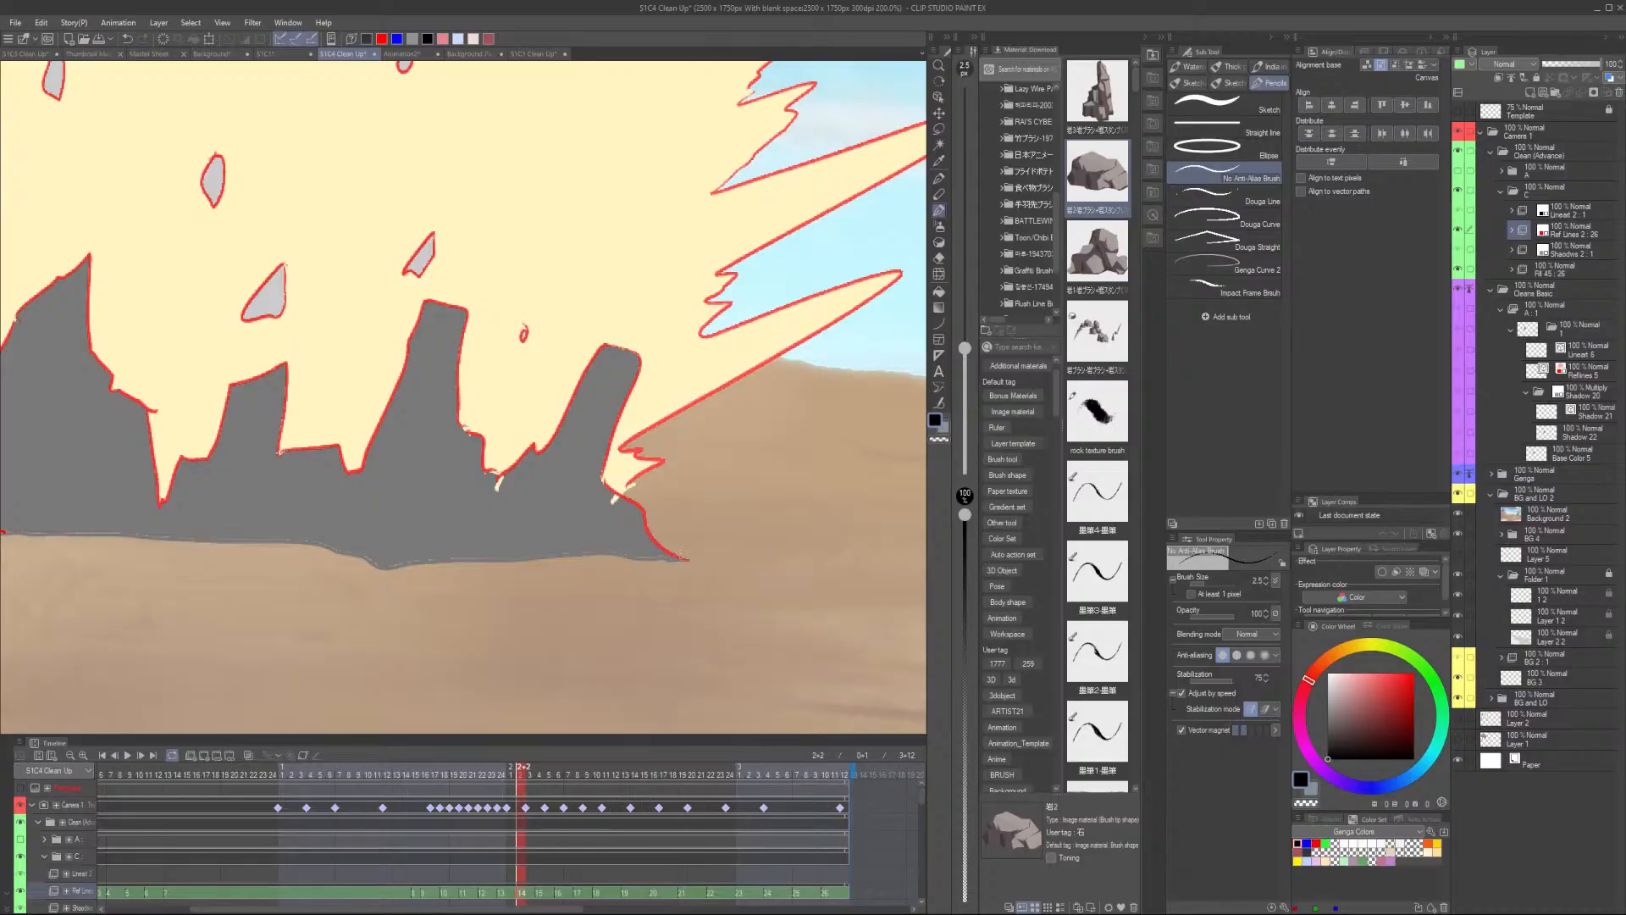
{"action": "mouse_move", "coordinate": [702, 566]}
{"action": "left_mouse_down"}
{"action": "mouse_move", "coordinate": [378, 566]}
{"action": "mouse_move", "coordinate": [269, 542]}
{"action": "left_mouse_up"}
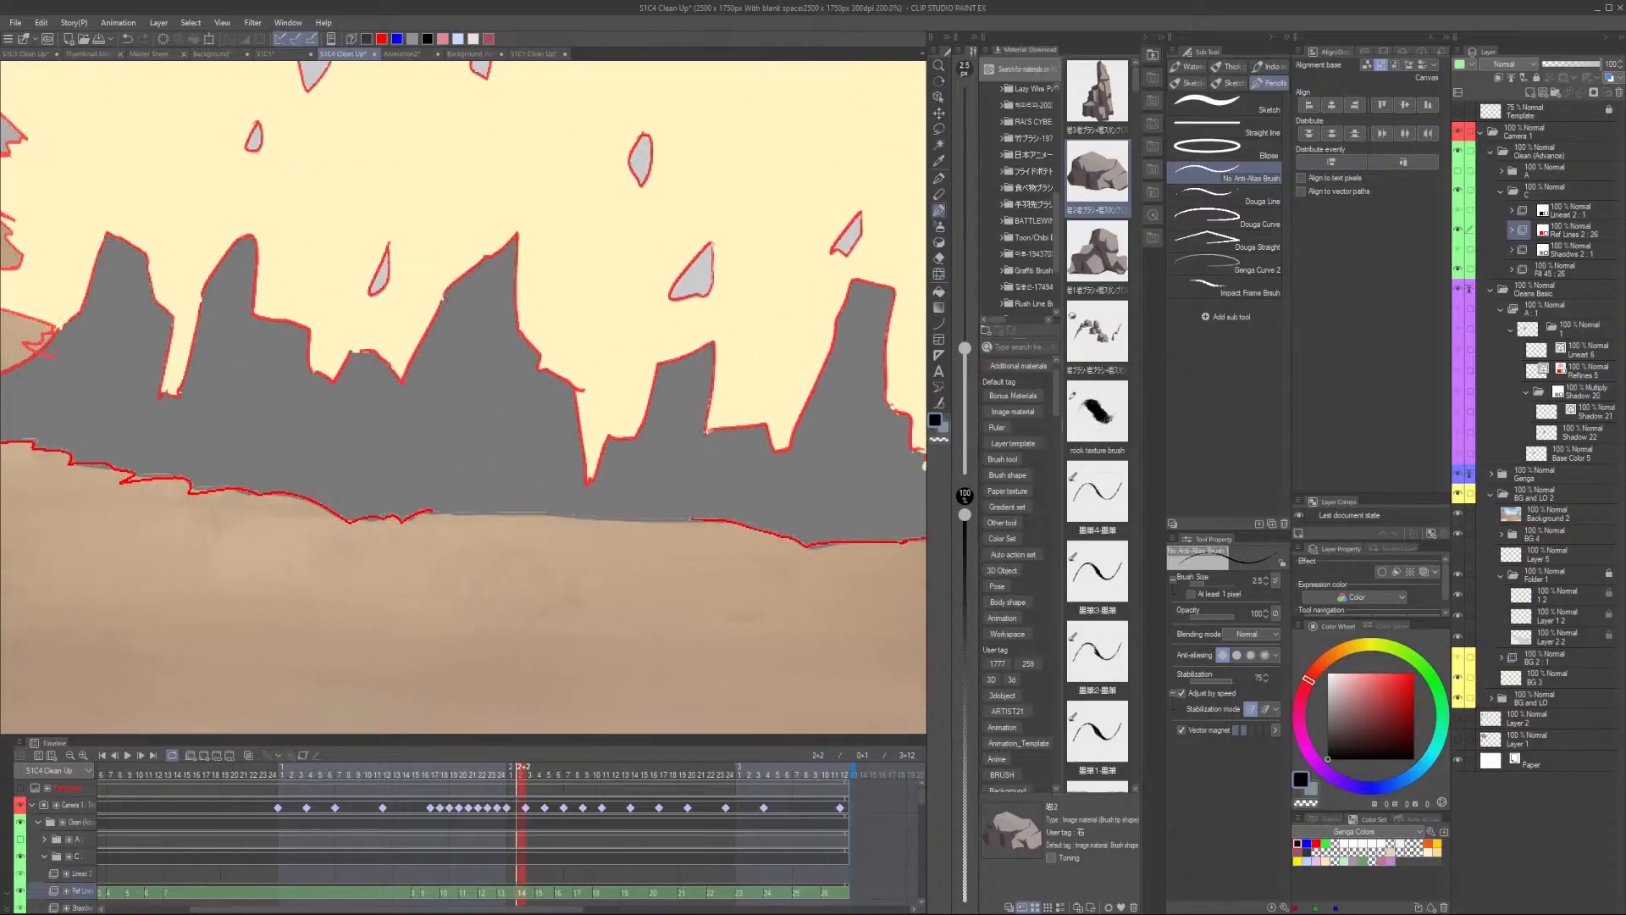
{"action": "left_click_drag", "start_coordinate": [691, 519], "coordinate": [434, 511]}
{"action": "scroll", "coordinate": [434, 512], "scroll_direction": "down", "scroll_amount": 5}
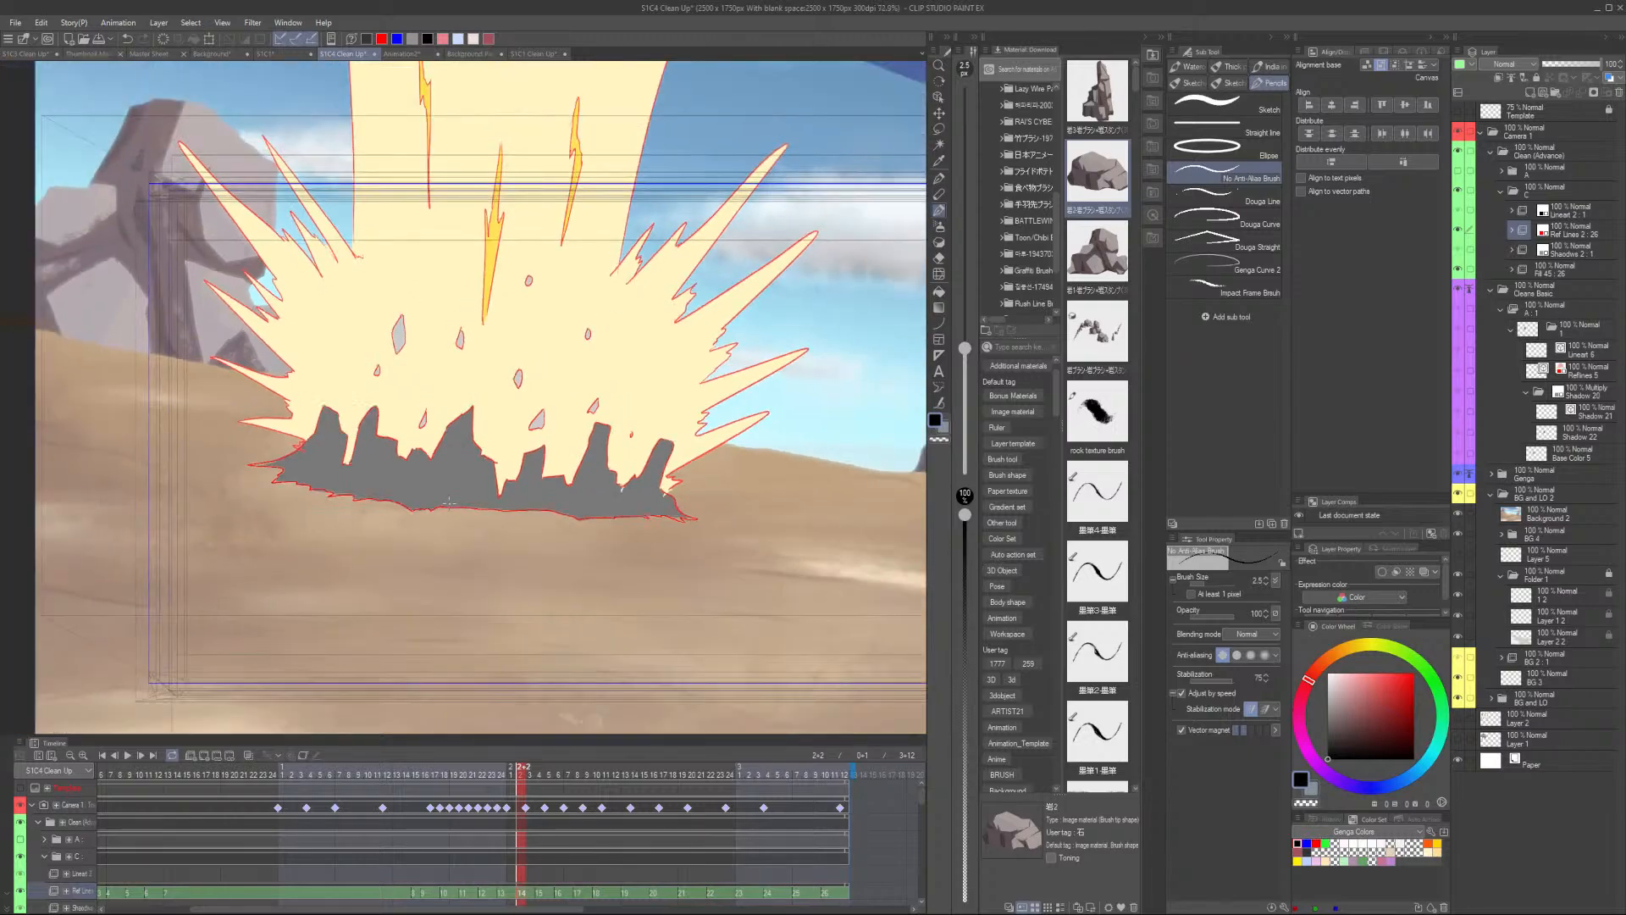
- Flip between neighbouring frames and trace the lower shadow edge on the next drawing
{"action": "key", "text": "Left"}
{"action": "key", "text": "Right"}
{"action": "key", "text": "Right"}
{"action": "scroll", "coordinate": [258, 451], "scroll_direction": "up", "scroll_amount": 3}
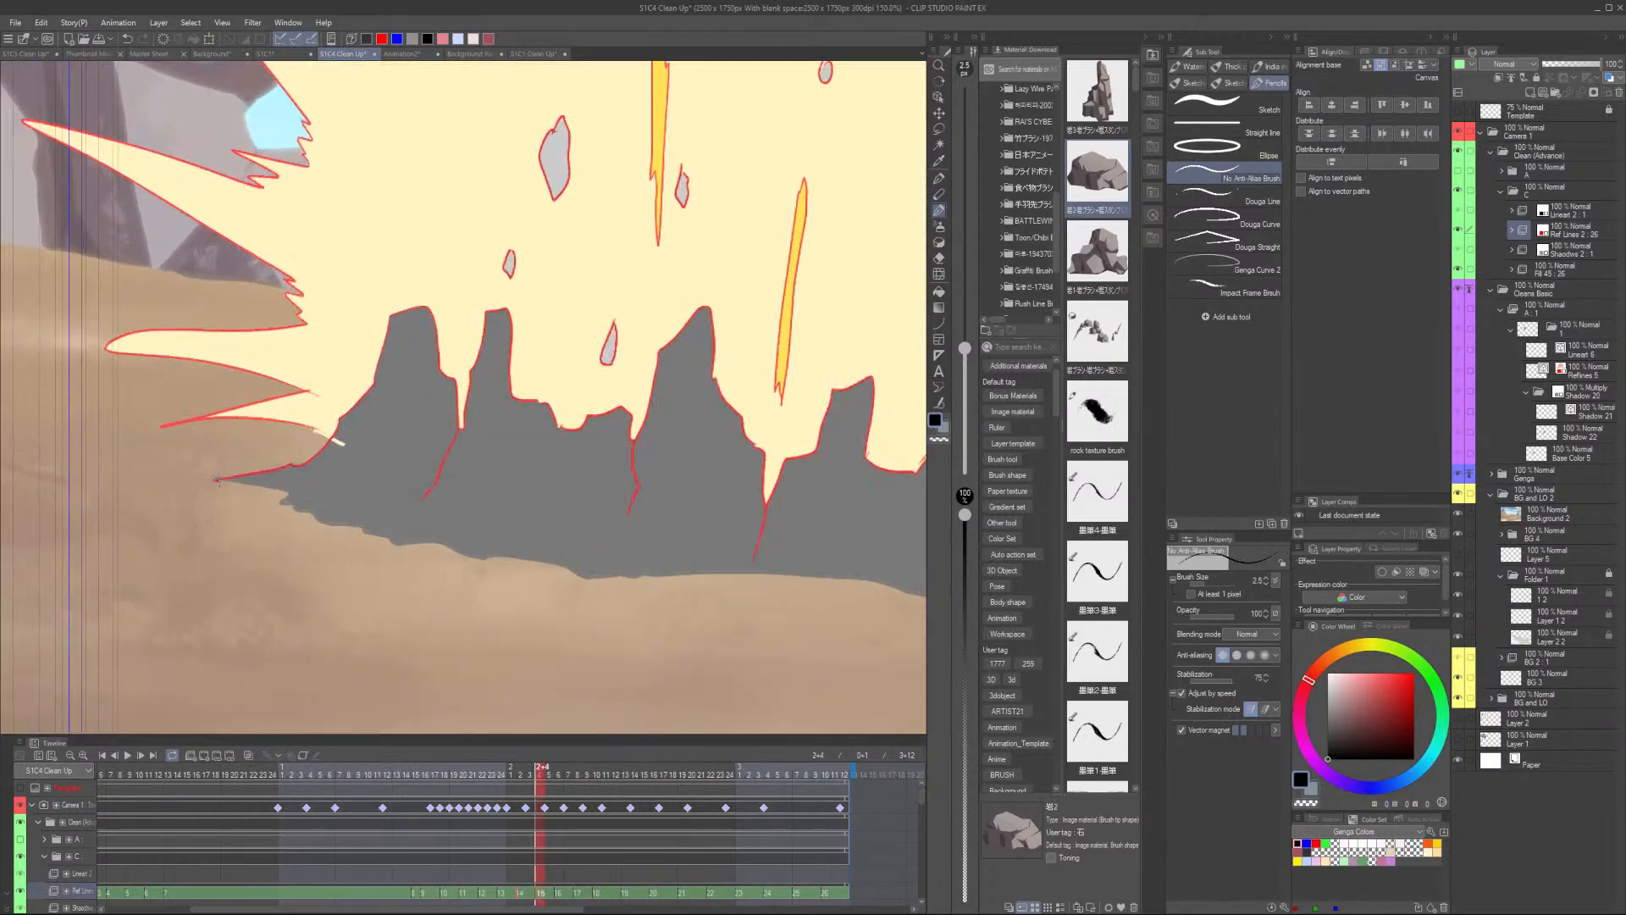
{"action": "mouse_move", "coordinate": [217, 480]}
{"action": "left_mouse_down"}
{"action": "mouse_move", "coordinate": [284, 492]}
{"action": "mouse_move", "coordinate": [271, 500]}
{"action": "mouse_move", "coordinate": [392, 548]}
{"action": "mouse_move", "coordinate": [579, 582]}
{"action": "mouse_move", "coordinate": [697, 575]}
{"action": "mouse_move", "coordinate": [617, 595]}
{"action": "mouse_move", "coordinate": [411, 556]}
{"action": "mouse_move", "coordinate": [647, 581]}
{"action": "mouse_move", "coordinate": [915, 584]}
{"action": "left_mouse_up"}
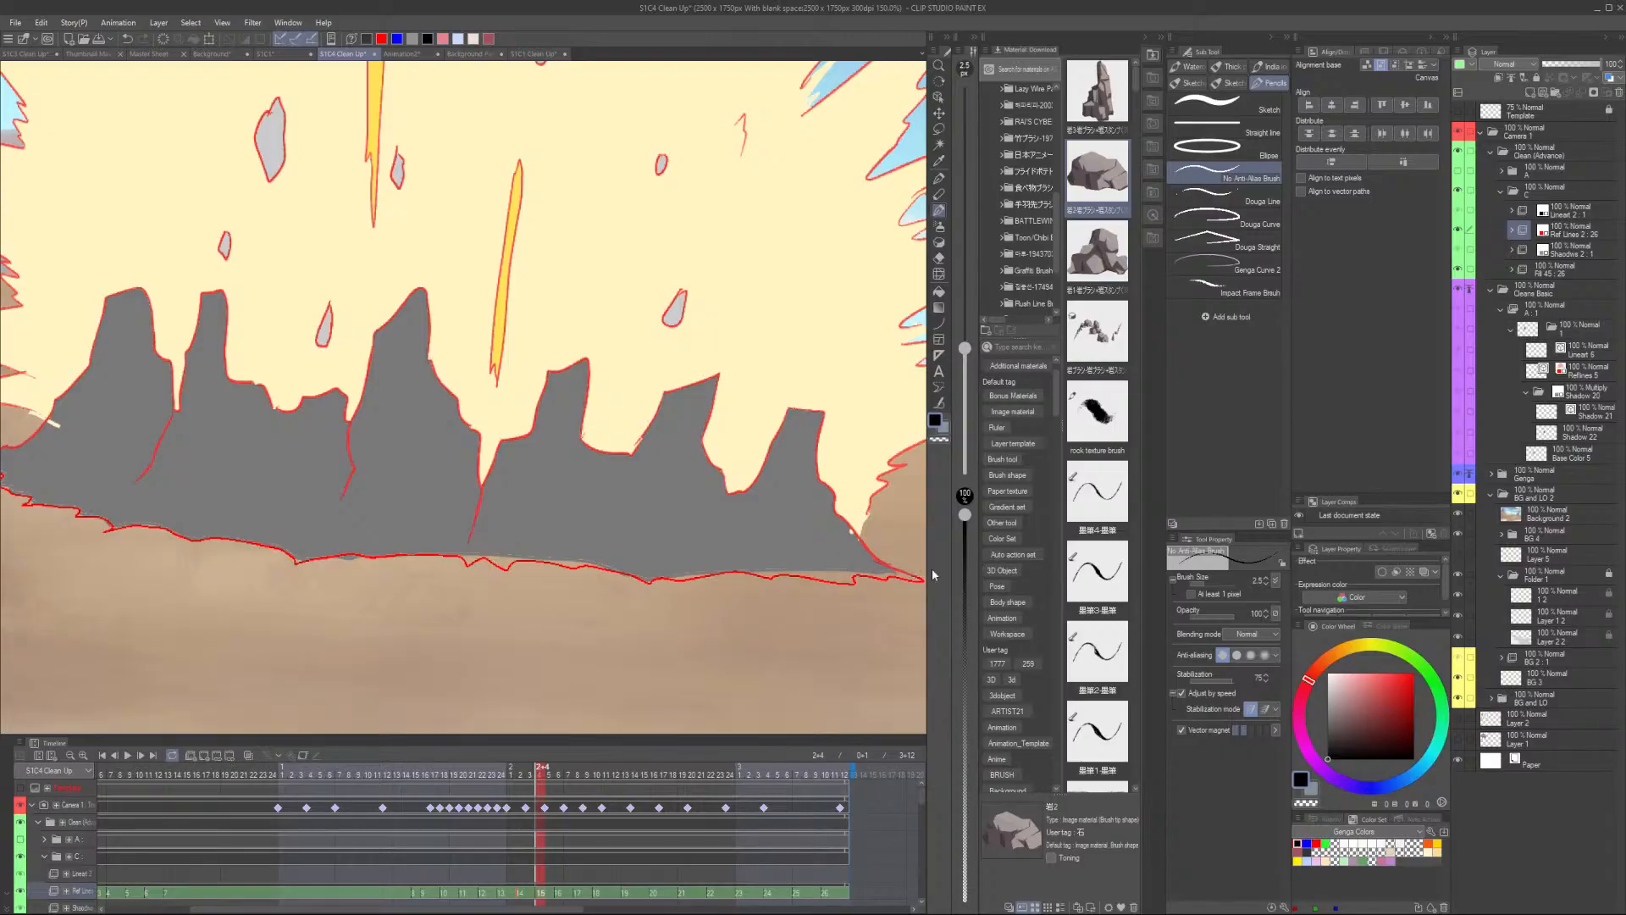
{"action": "scroll", "coordinate": [598, 620], "scroll_direction": "down", "scroll_amount": 6}
- Advance to the next drawing and trace its shadow's lower edge in two strokes
{"action": "key", "text": "period"}
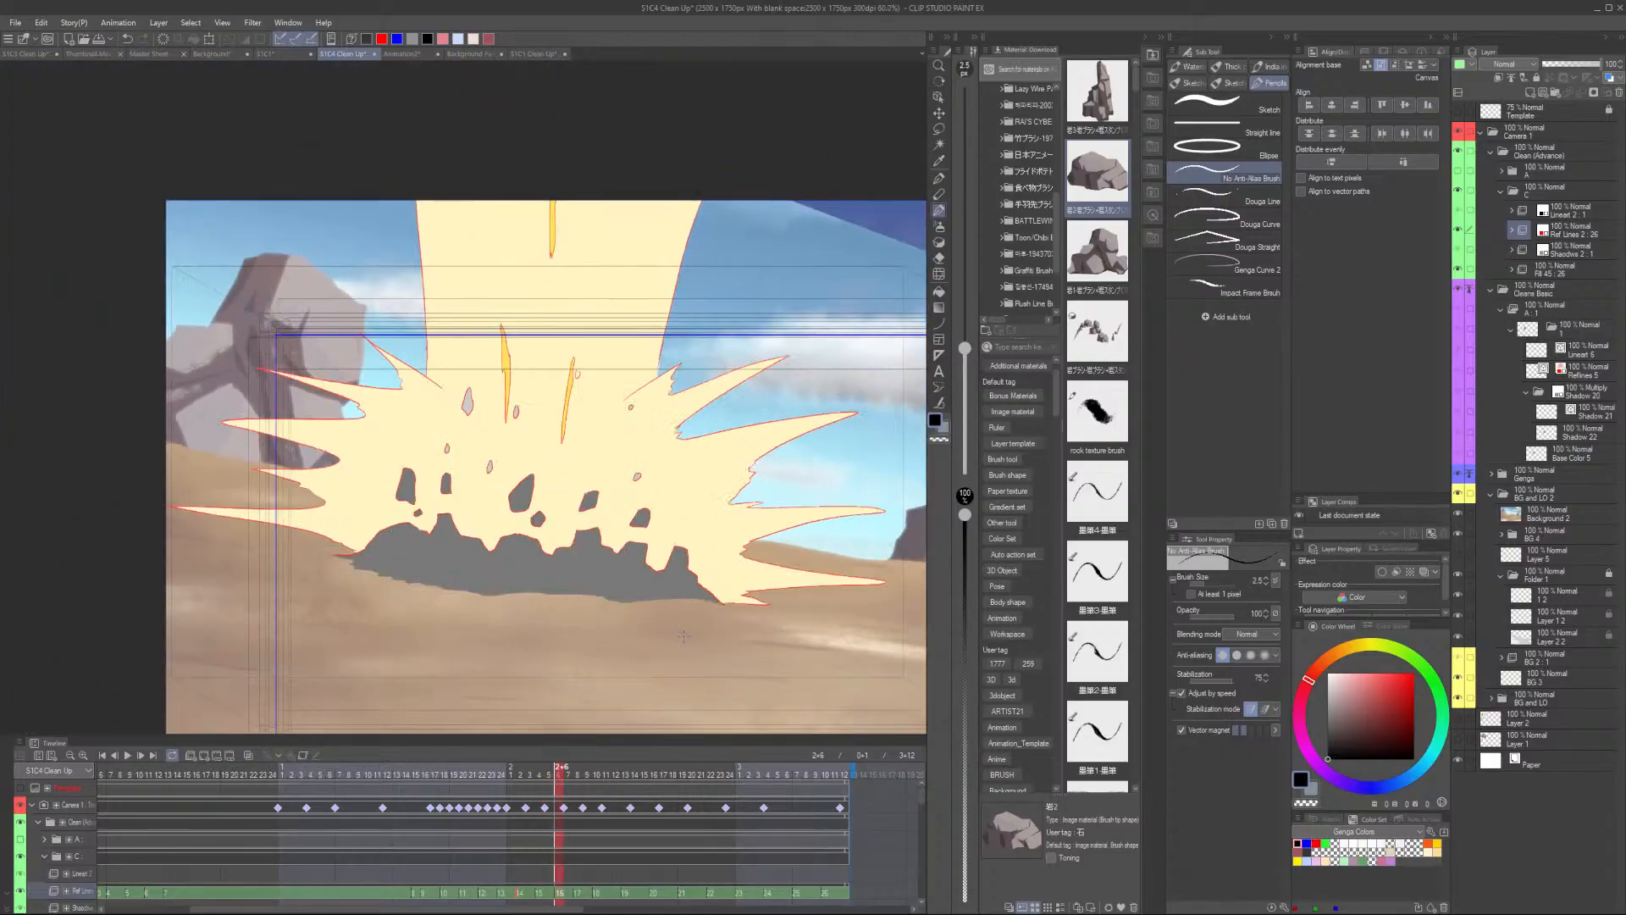
{"action": "scroll", "coordinate": [684, 635], "scroll_direction": "up", "scroll_amount": 6}
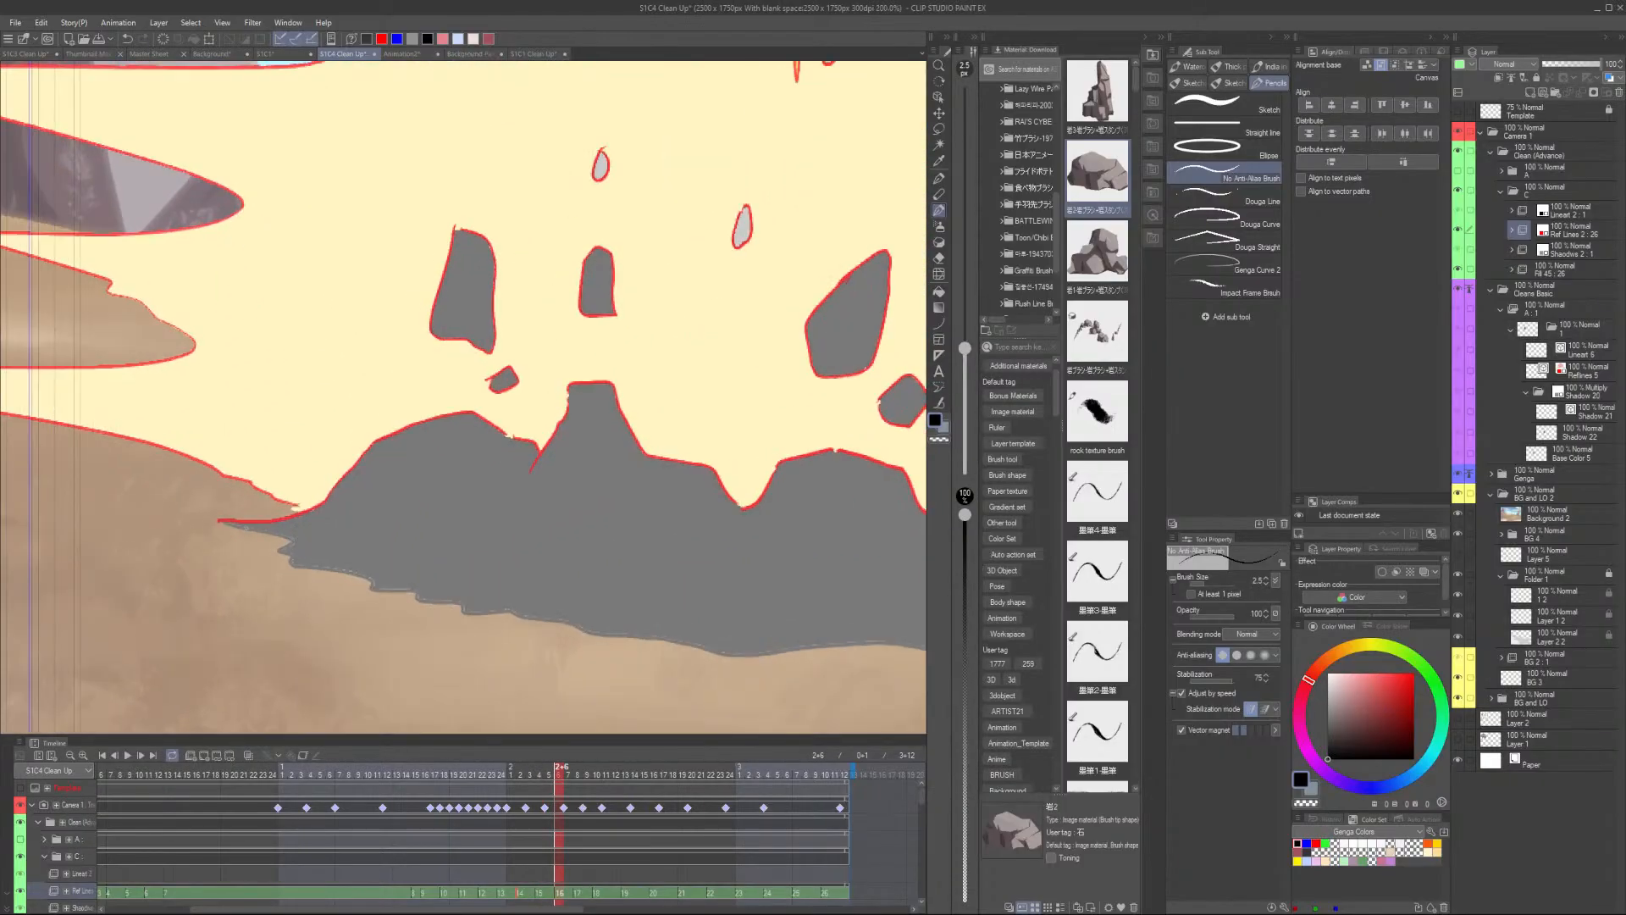
{"action": "mouse_move", "coordinate": [219, 520]}
{"action": "left_mouse_down"}
{"action": "mouse_move", "coordinate": [292, 538]}
{"action": "mouse_move", "coordinate": [270, 549]}
{"action": "mouse_move", "coordinate": [289, 564]}
{"action": "mouse_move", "coordinate": [474, 614]}
{"action": "mouse_move", "coordinate": [734, 657]}
{"action": "mouse_move", "coordinate": [879, 646]}
{"action": "left_mouse_up"}
{"action": "mouse_move", "coordinate": [853, 696]}
{"action": "left_mouse_down"}
{"action": "mouse_move", "coordinate": [369, 606]}
{"action": "mouse_move", "coordinate": [412, 564]}
{"action": "mouse_move", "coordinate": [631, 575]}
{"action": "mouse_move", "coordinate": [685, 597]}
{"action": "mouse_move", "coordinate": [833, 593]}
{"action": "mouse_move", "coordinate": [729, 609]}
{"action": "mouse_move", "coordinate": [500, 537]}
{"action": "mouse_move", "coordinate": [665, 552]}
{"action": "left_mouse_up"}
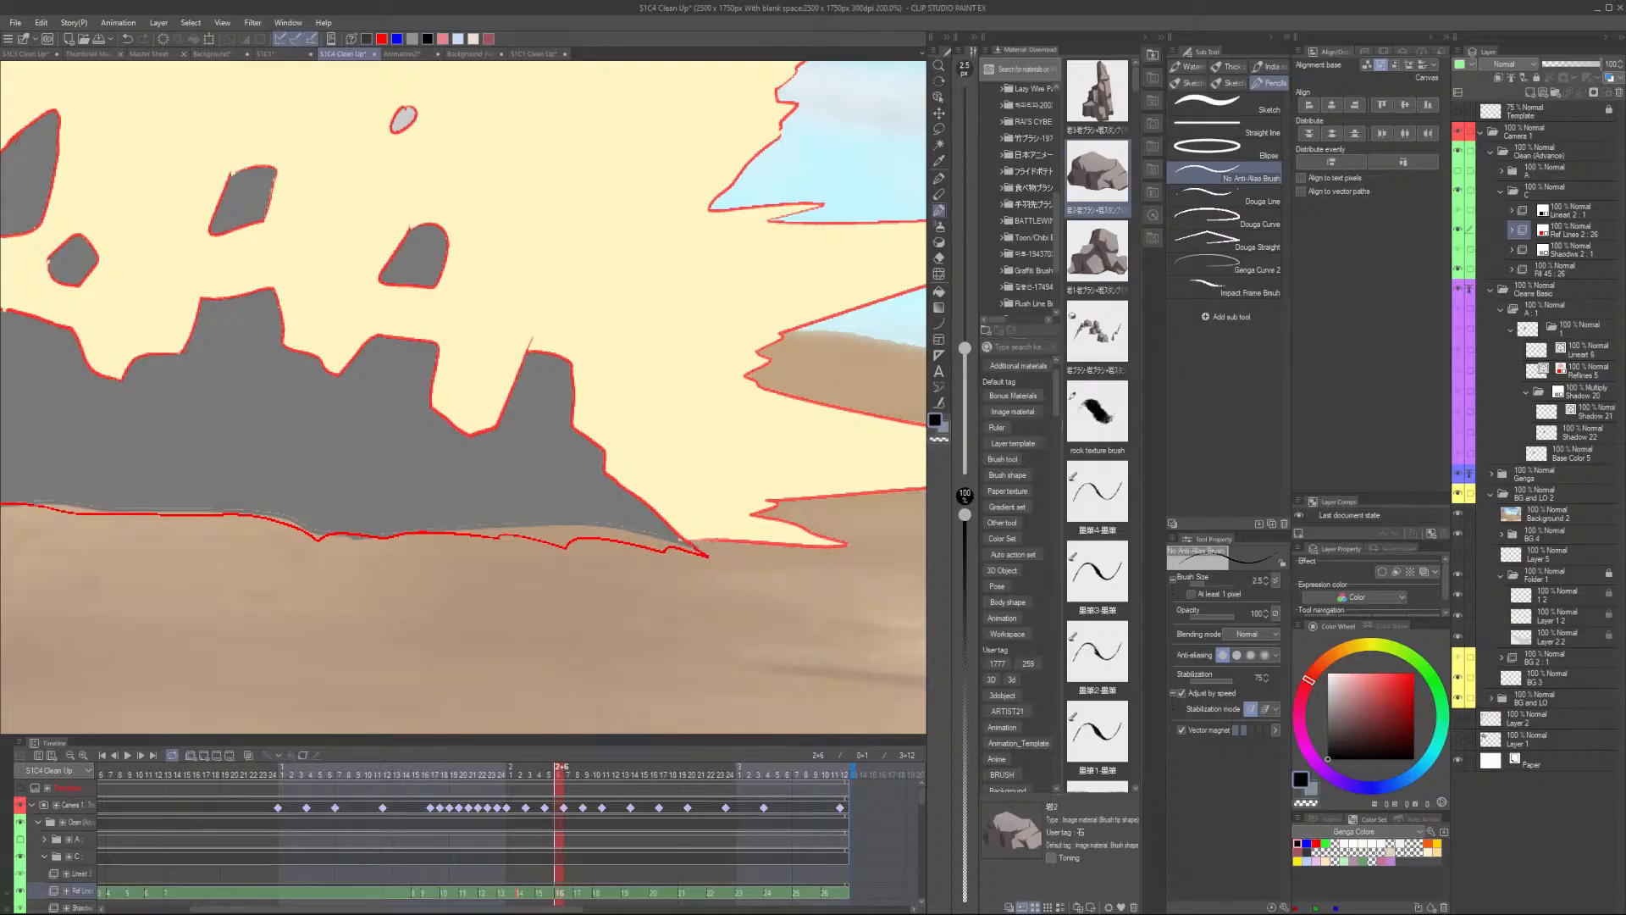
{"action": "scroll", "coordinate": [716, 536], "scroll_direction": "down", "scroll_amount": 5}
- On the following drawing, trace the shadow's base line and close its right end
{"action": "key", "text": "period"}
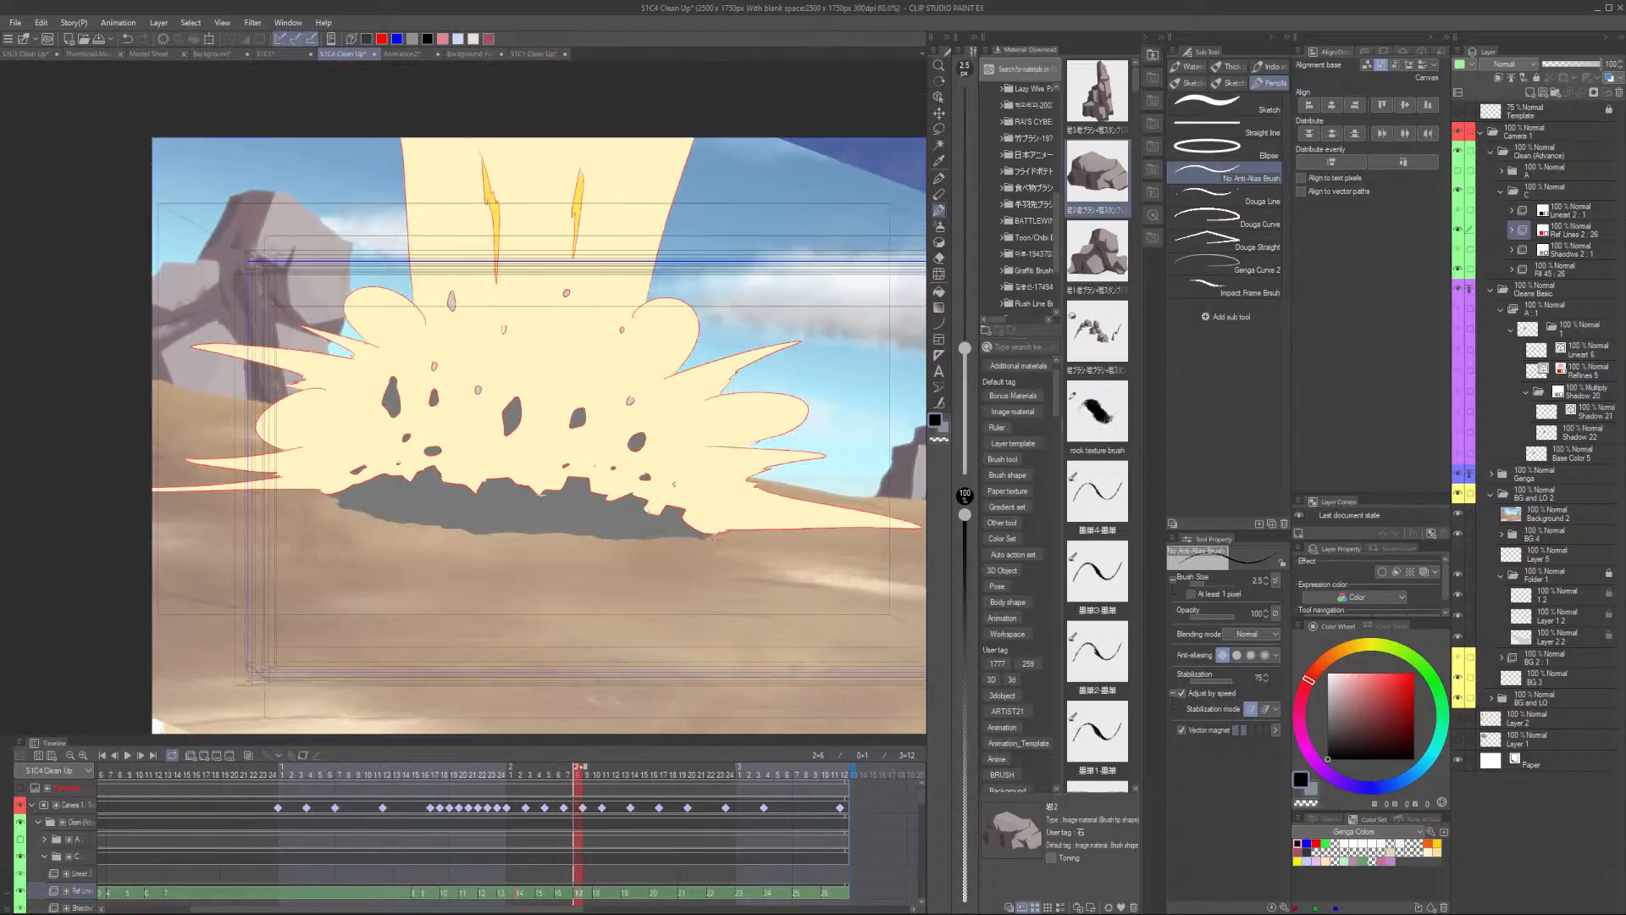
{"action": "scroll", "coordinate": [365, 497], "scroll_direction": "up", "scroll_amount": 4}
{"action": "mouse_move", "coordinate": [235, 480]}
{"action": "left_mouse_down"}
{"action": "mouse_move", "coordinate": [272, 493]}
{"action": "mouse_move", "coordinate": [260, 503]}
{"action": "mouse_move", "coordinate": [423, 548]}
{"action": "mouse_move", "coordinate": [853, 585]}
{"action": "left_mouse_up"}
{"action": "mouse_move", "coordinate": [829, 620]}
{"action": "left_mouse_down"}
{"action": "mouse_move", "coordinate": [431, 577]}
{"action": "mouse_move", "coordinate": [521, 542]}
{"action": "mouse_move", "coordinate": [811, 545]}
{"action": "left_mouse_up"}
{"action": "scroll", "coordinate": [831, 531], "scroll_direction": "down", "scroll_amount": 4}
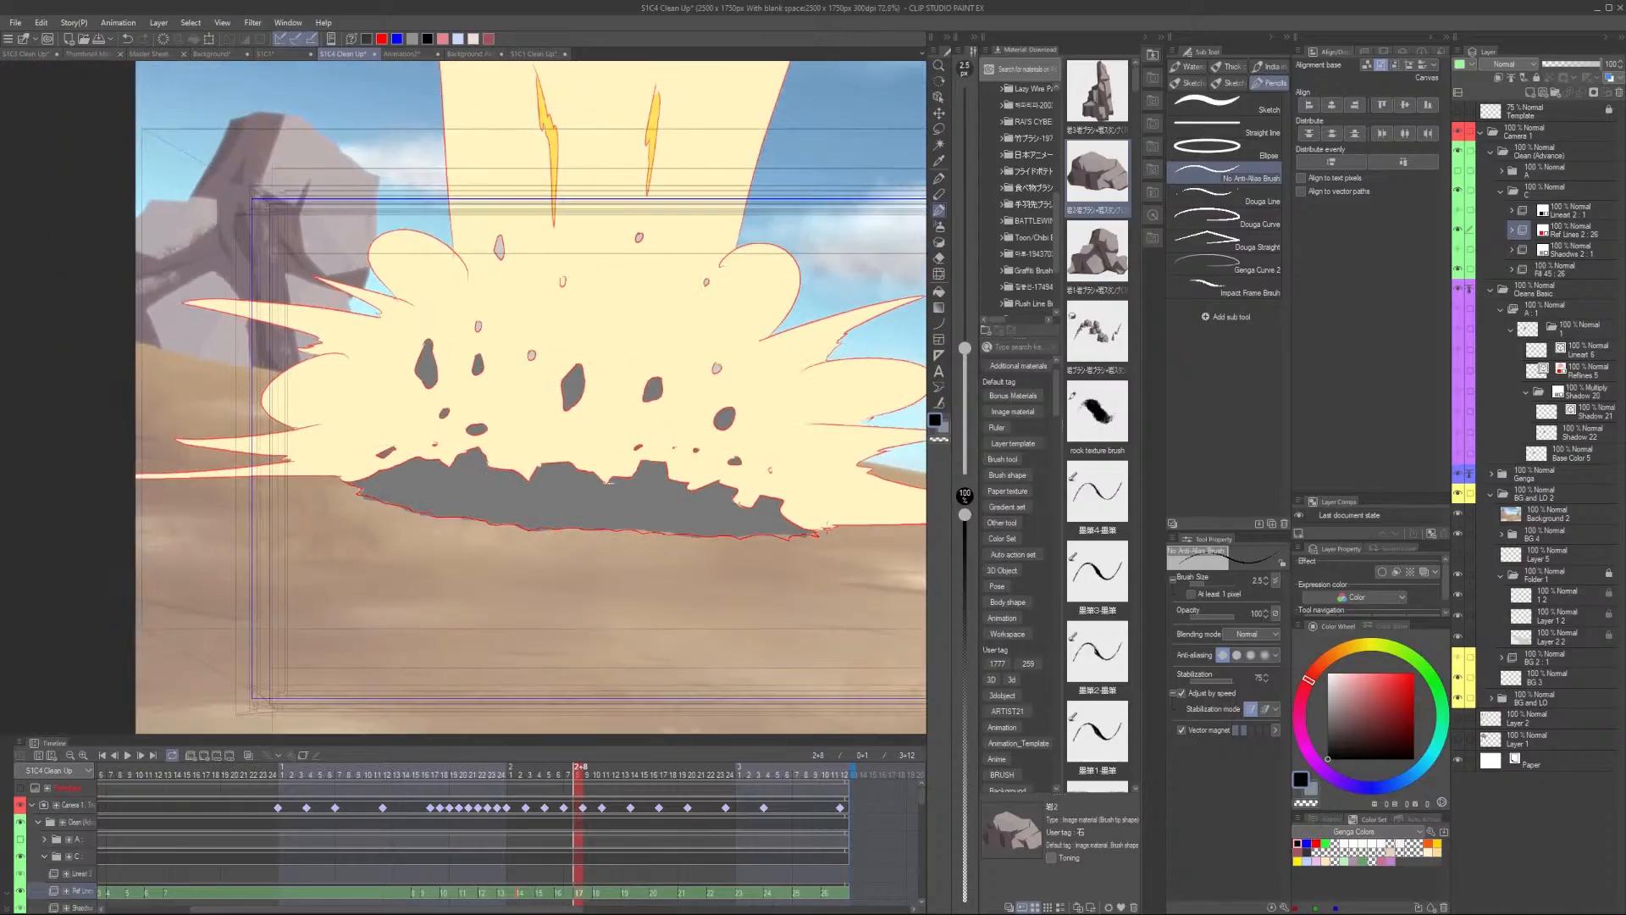
- Advance one more drawing and trace the flattened shadow's lower edge
{"action": "key", "text": "period"}
{"action": "scroll", "coordinate": [513, 505], "scroll_direction": "up", "scroll_amount": 4}
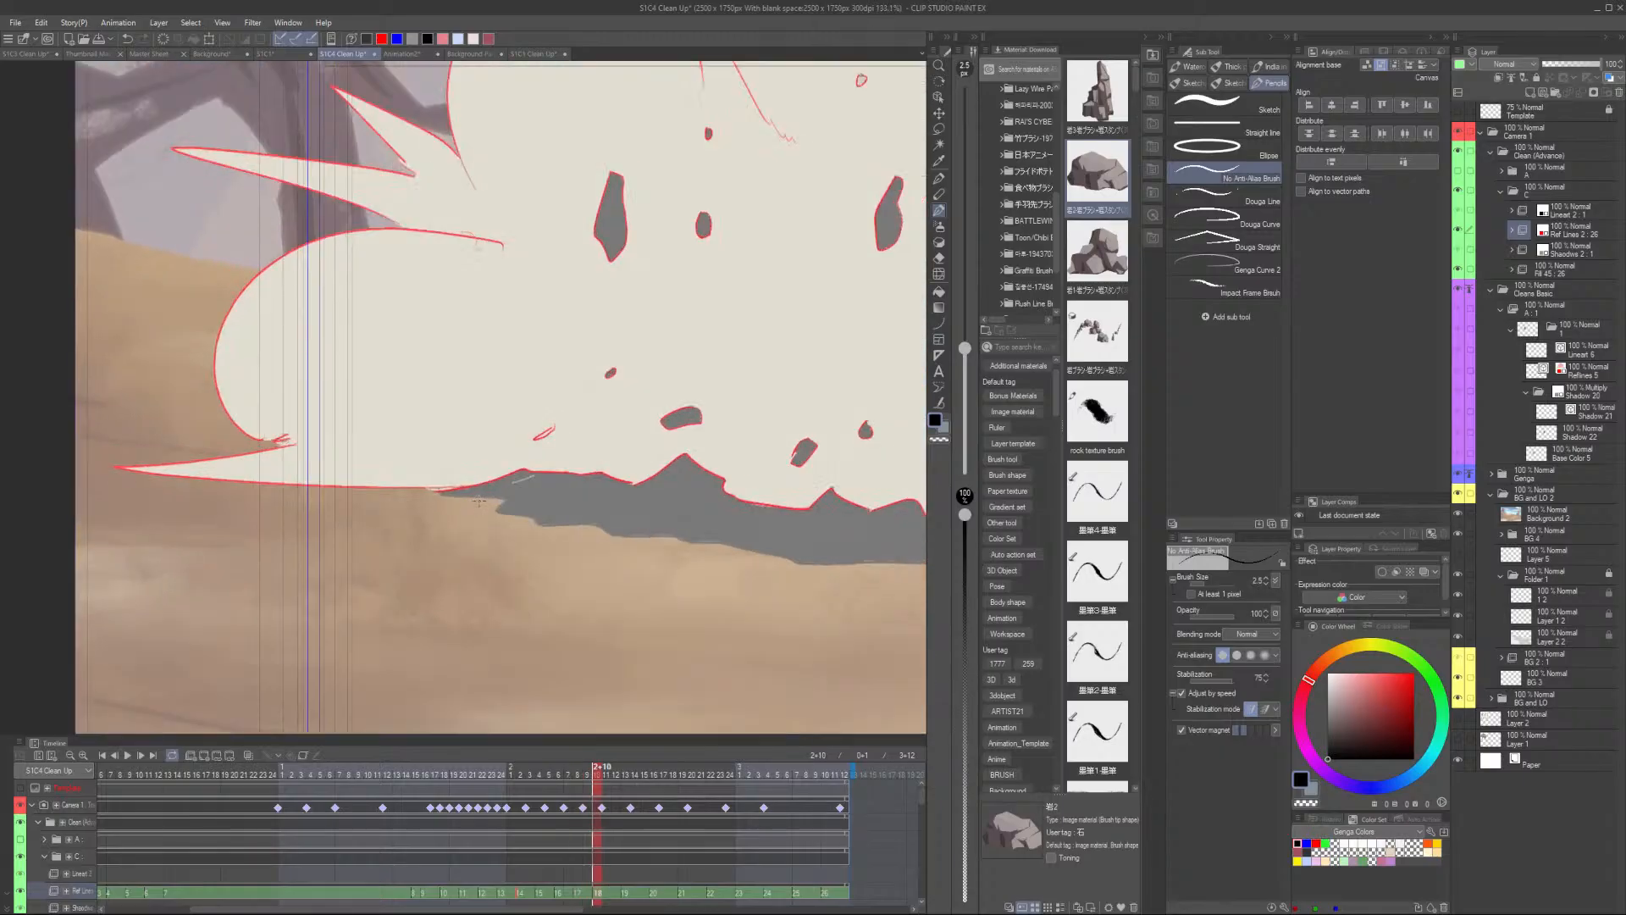
{"action": "scroll", "coordinate": [360, 507], "scroll_direction": "down", "scroll_amount": 1}
{"action": "mouse_move", "coordinate": [392, 486]}
{"action": "left_mouse_down"}
{"action": "mouse_move", "coordinate": [482, 497]}
{"action": "mouse_move", "coordinate": [465, 510]}
{"action": "mouse_move", "coordinate": [530, 532]}
{"action": "mouse_move", "coordinate": [819, 571]}
{"action": "mouse_move", "coordinate": [606, 571]}
{"action": "mouse_move", "coordinate": [418, 542]}
{"action": "mouse_move", "coordinate": [897, 567]}
{"action": "mouse_move", "coordinate": [881, 595]}
{"action": "mouse_move", "coordinate": [656, 565]}
{"action": "mouse_move", "coordinate": [664, 542]}
{"action": "mouse_move", "coordinate": [711, 554]}
{"action": "mouse_move", "coordinate": [776, 545]}
{"action": "left_mouse_up"}
{"action": "scroll", "coordinate": [787, 542], "scroll_direction": "down", "scroll_amount": 5}
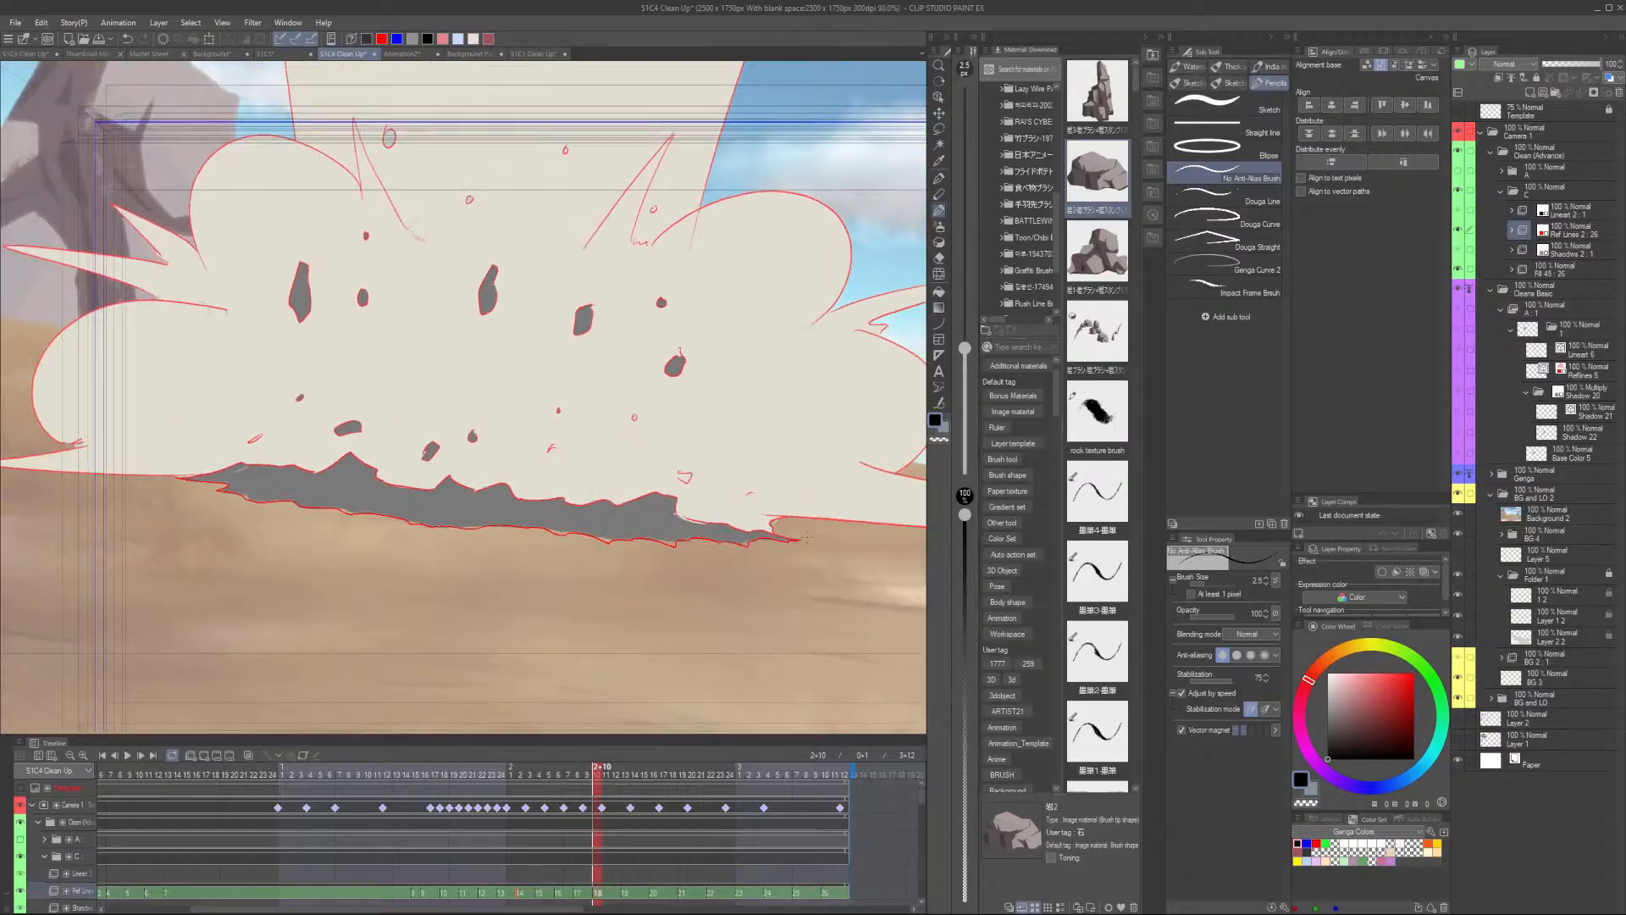
- Step back and forth through the explosion frames to review the traced reference lines
{"action": "key", "text": "Right"}
{"action": "key", "text": "Left"}
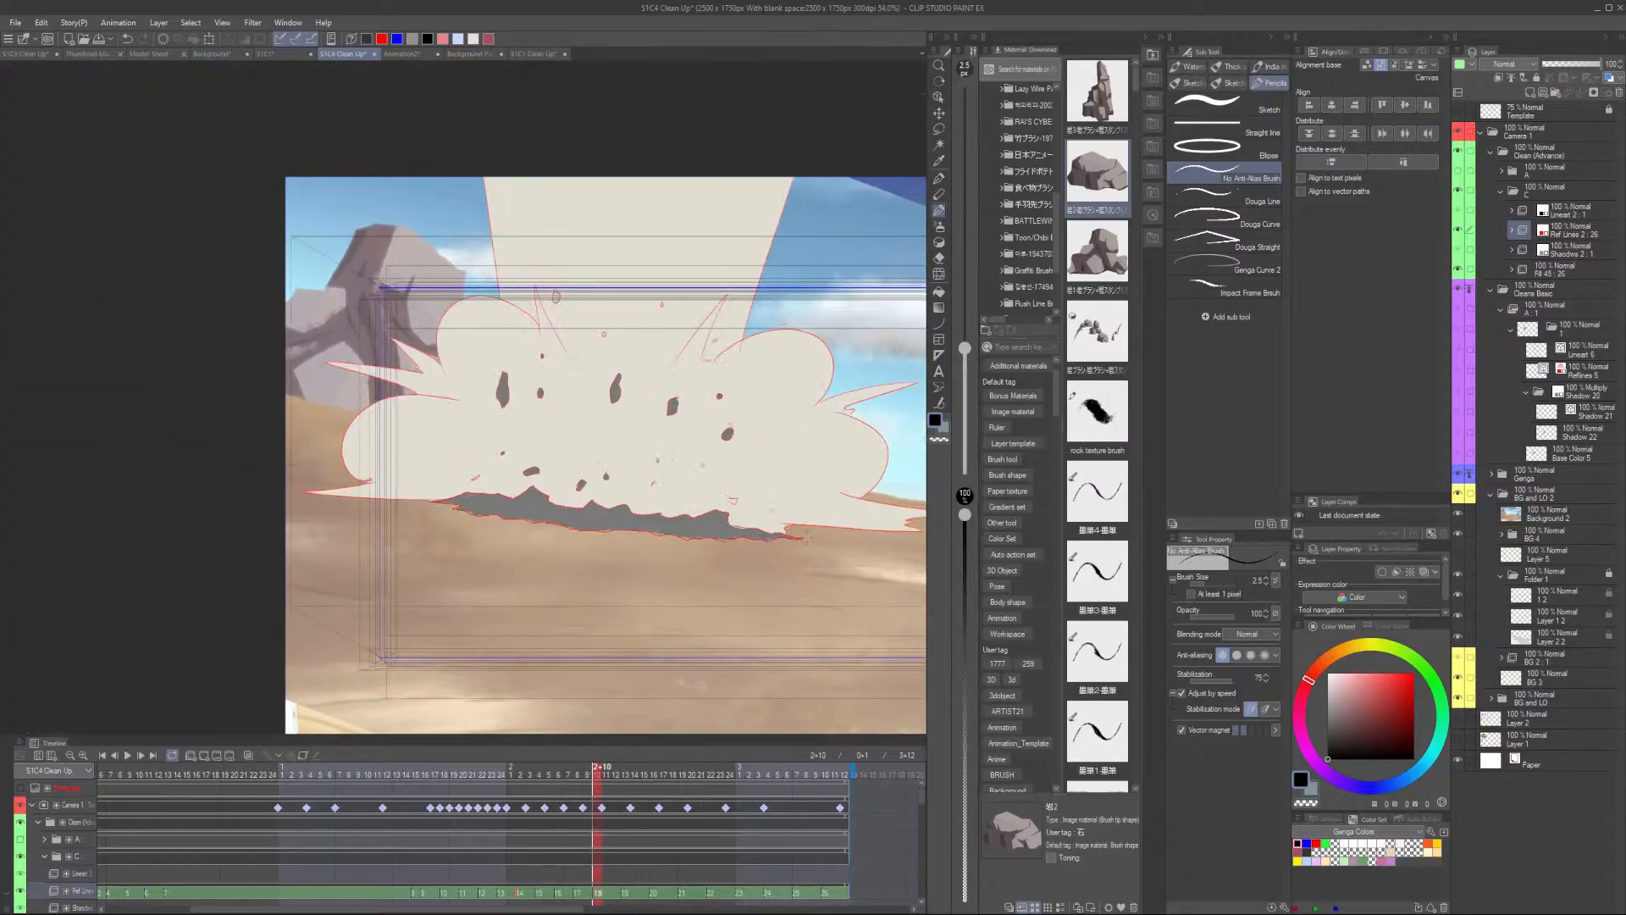
{"action": "key", "text": "Right"}
{"action": "key", "text": "Left"}
{"action": "key", "text": "Left"}
{"action": "key", "text": "Left"}
{"action": "key", "text": "Left"}
{"action": "key", "text": "Left"}
{"action": "key", "text": "Left"}
{"action": "key", "text": "Left"}
{"action": "key", "text": "Left"}
{"action": "key", "text": "Left"}
{"action": "key", "text": "Left"}
{"action": "key", "text": "Left"}
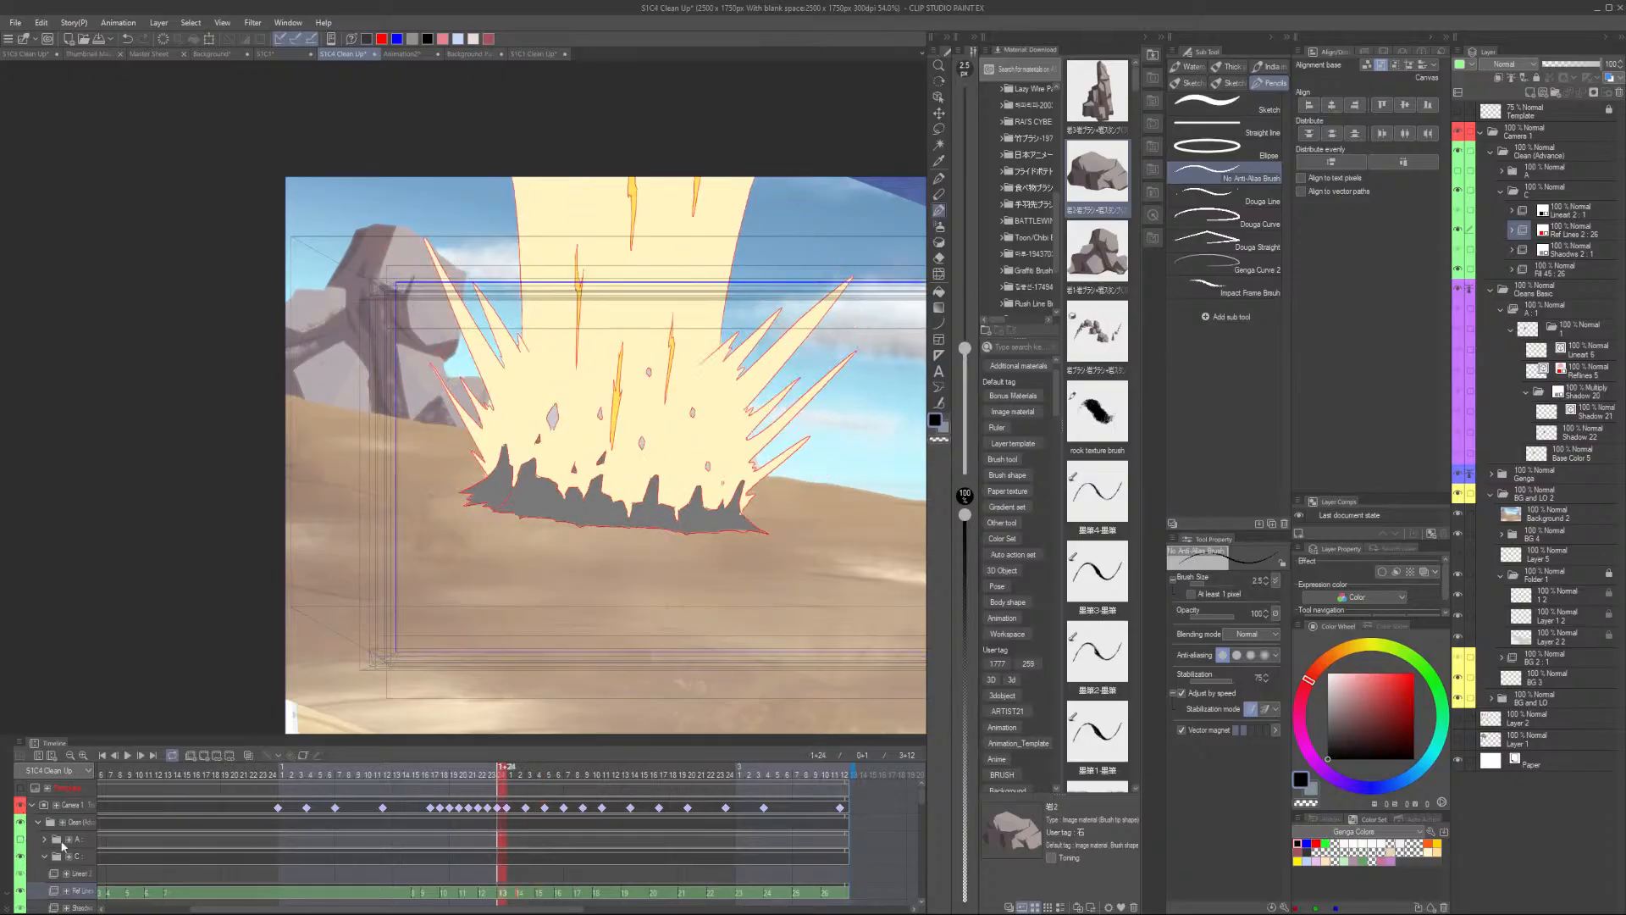
{"action": "scroll", "coordinate": [692, 552], "scroll_direction": "up", "scroll_amount": 1}
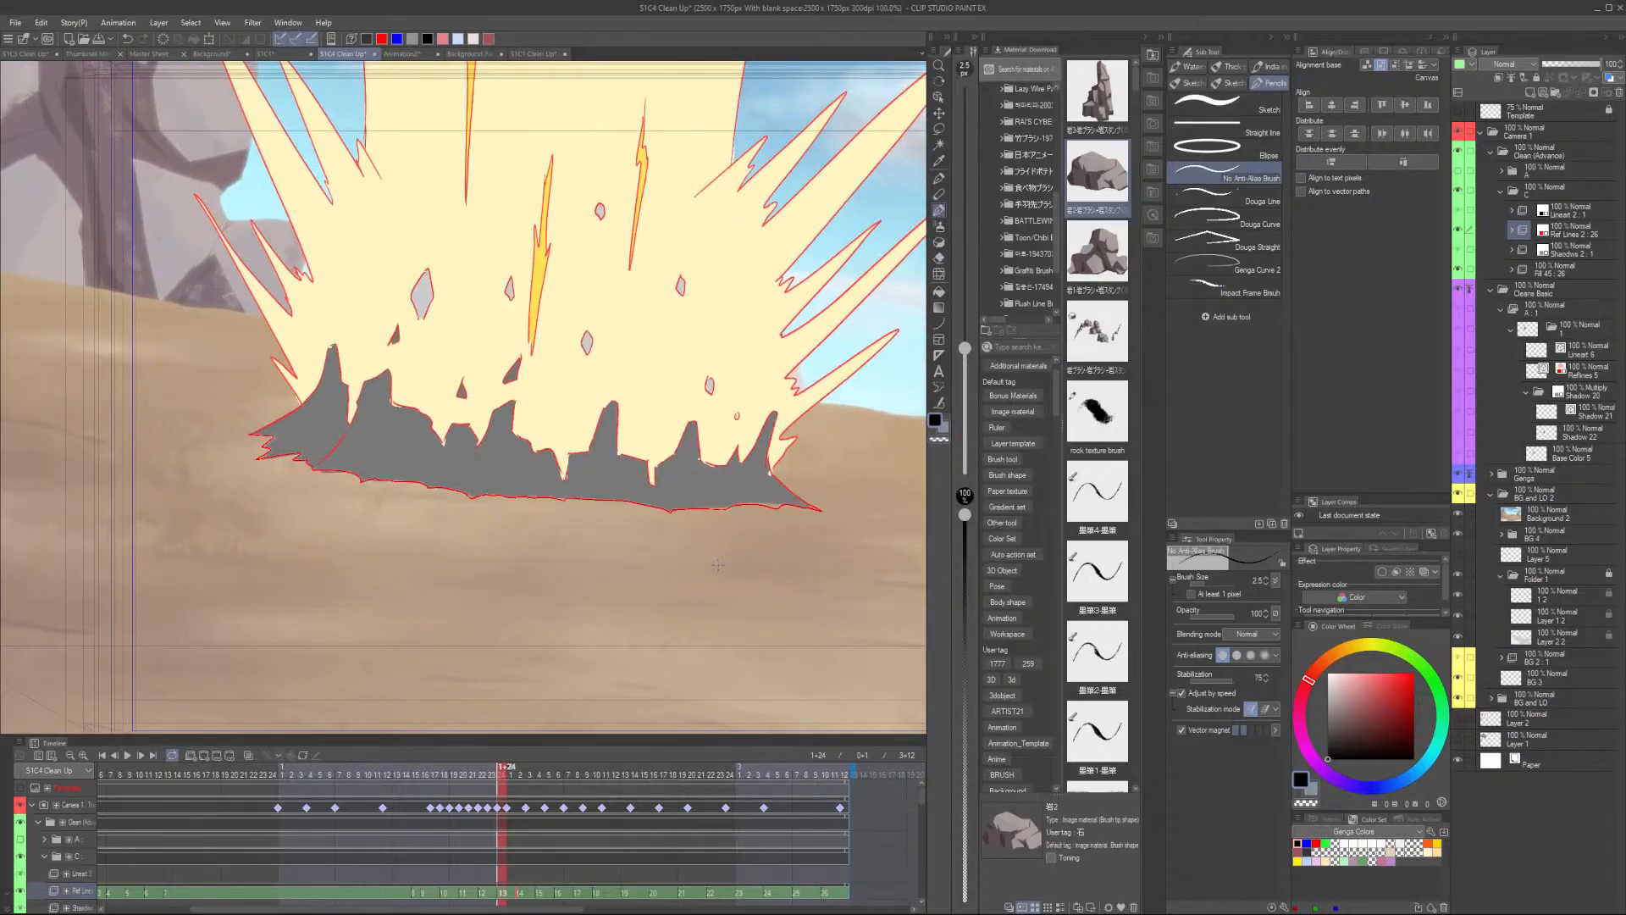
{"action": "scroll", "coordinate": [734, 554], "scroll_direction": "up", "scroll_amount": 2}
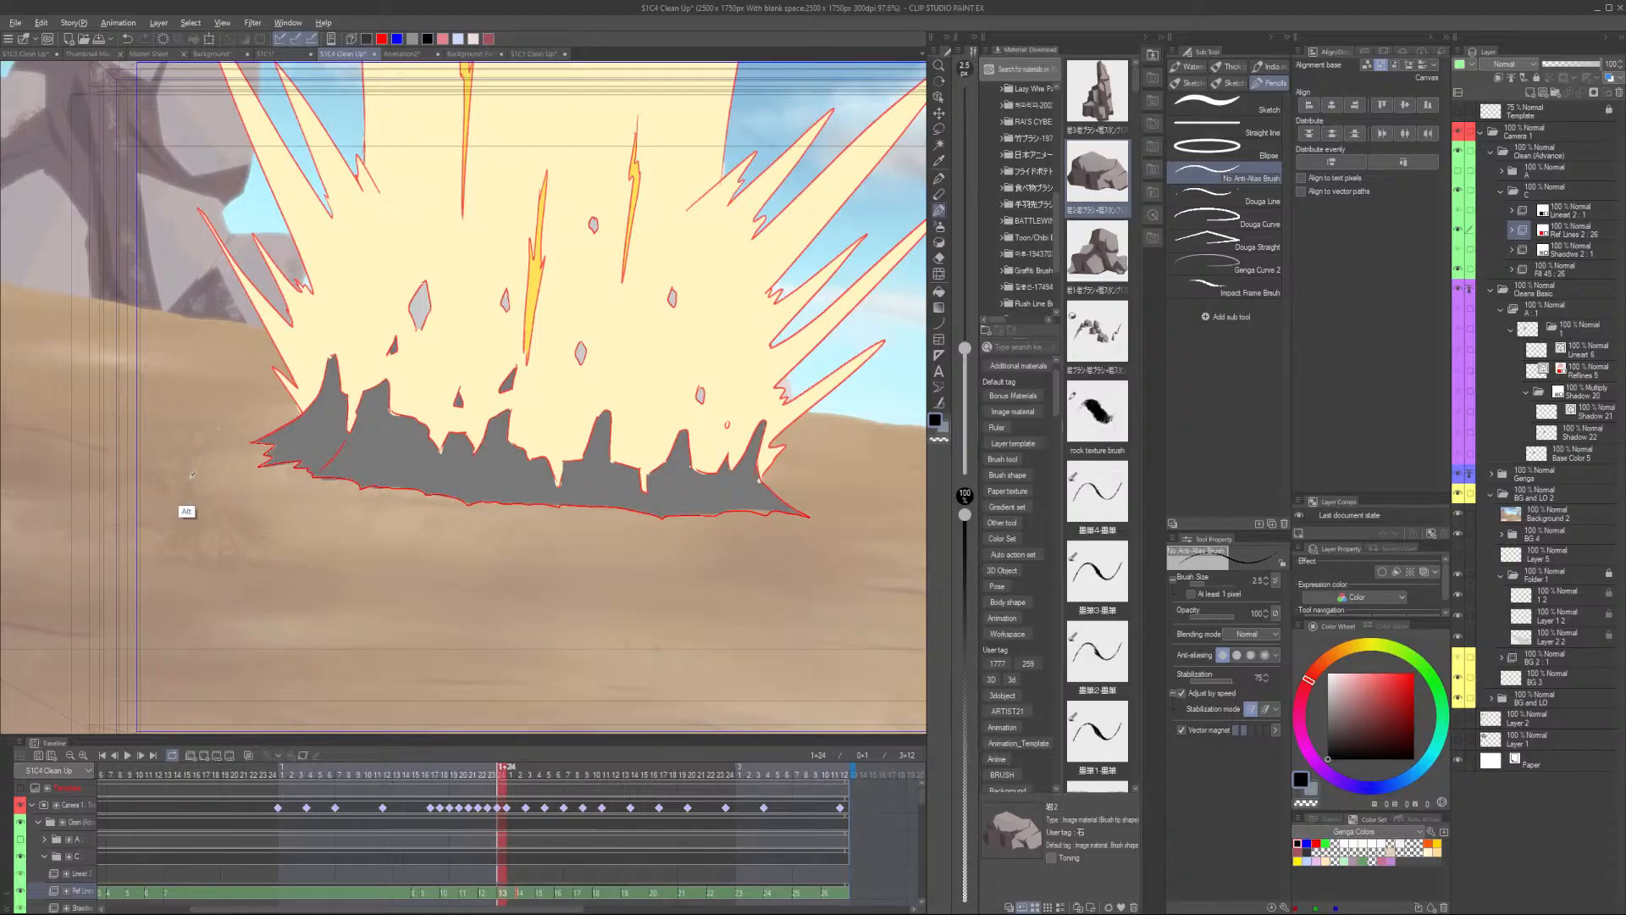
- Hide the explosion shadow layer and select the Fill layer with the eyedropper active
{"action": "left_click", "coordinate": [238, 465], "text": "alt"}
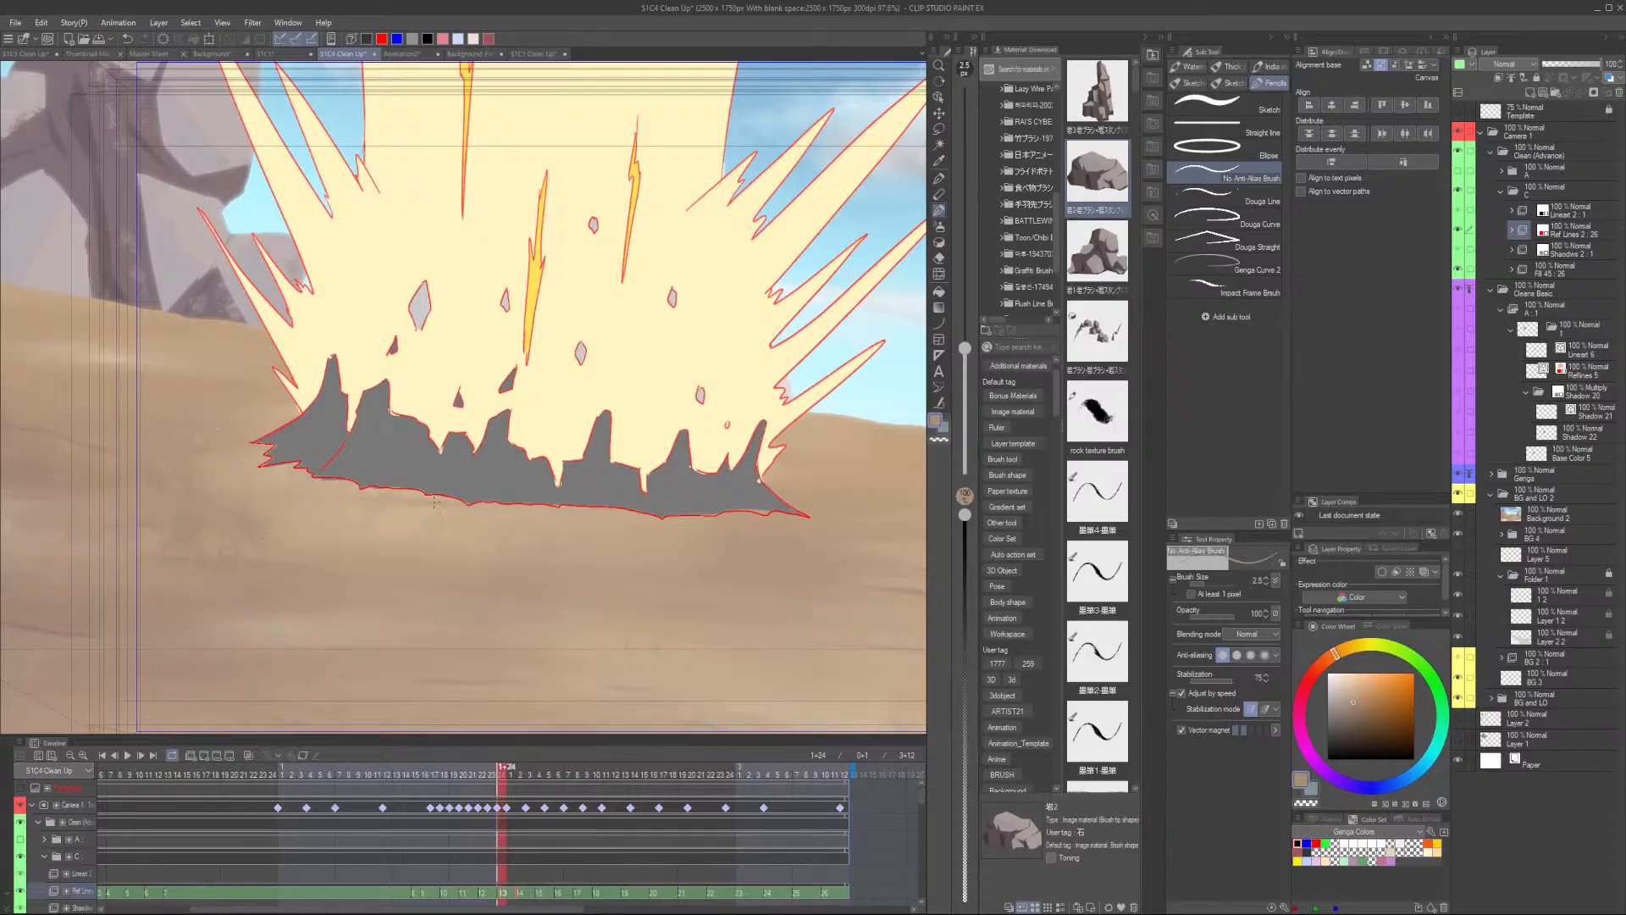
{"action": "scroll", "coordinate": [23, 868], "scroll_direction": "down", "scroll_amount": 5}
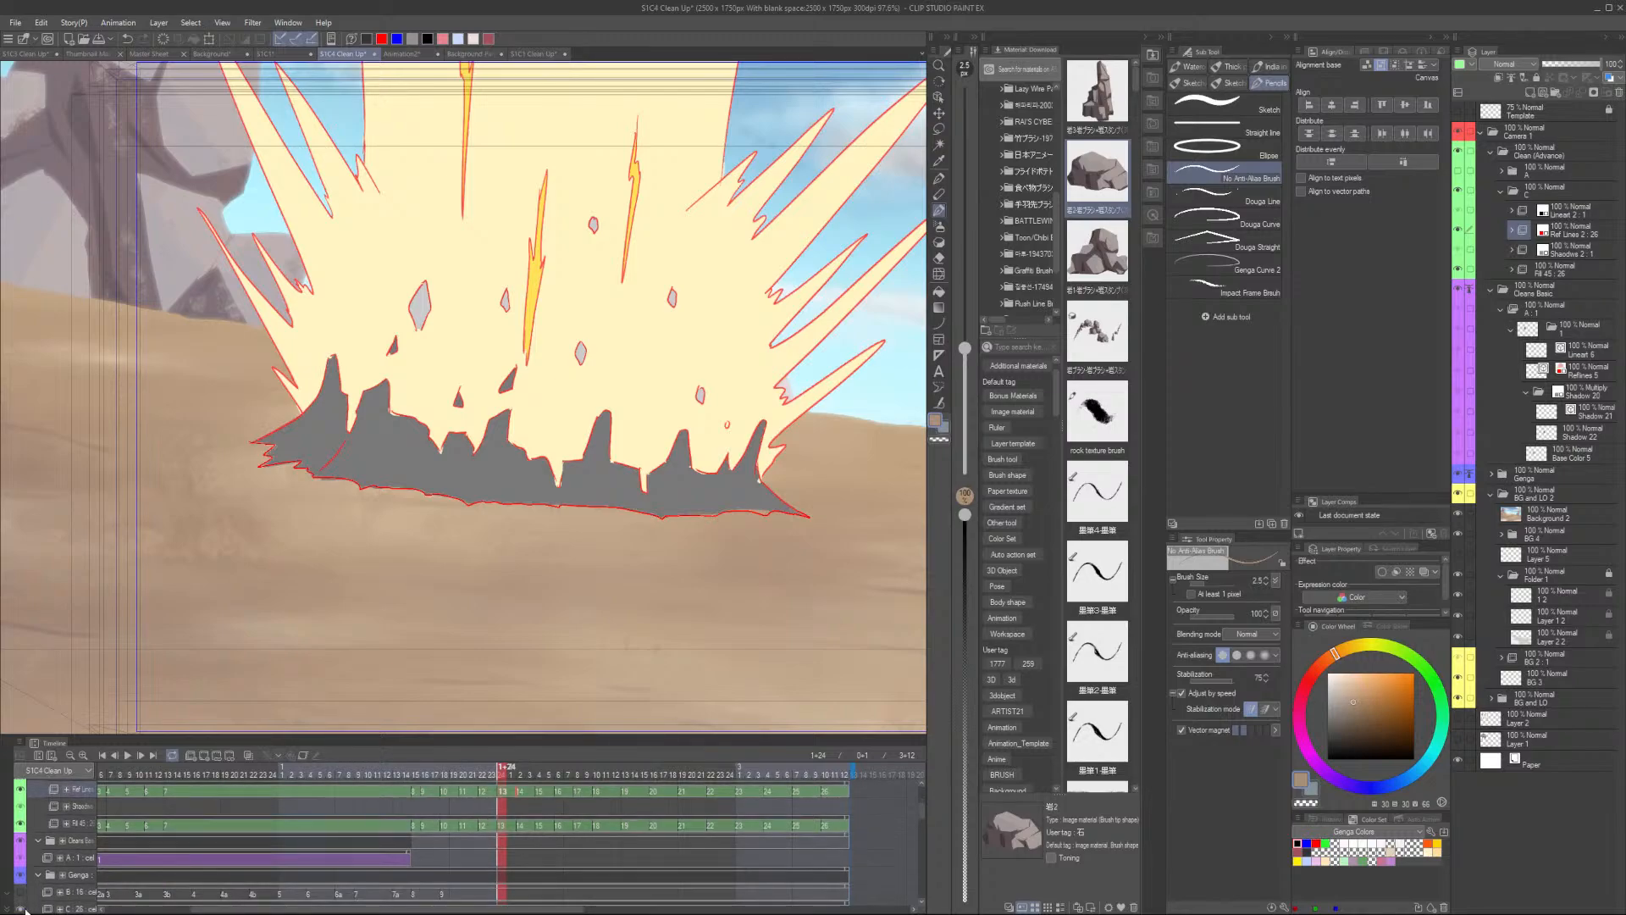
{"action": "left_click", "coordinate": [22, 863]}
{"action": "key", "text": "i"}
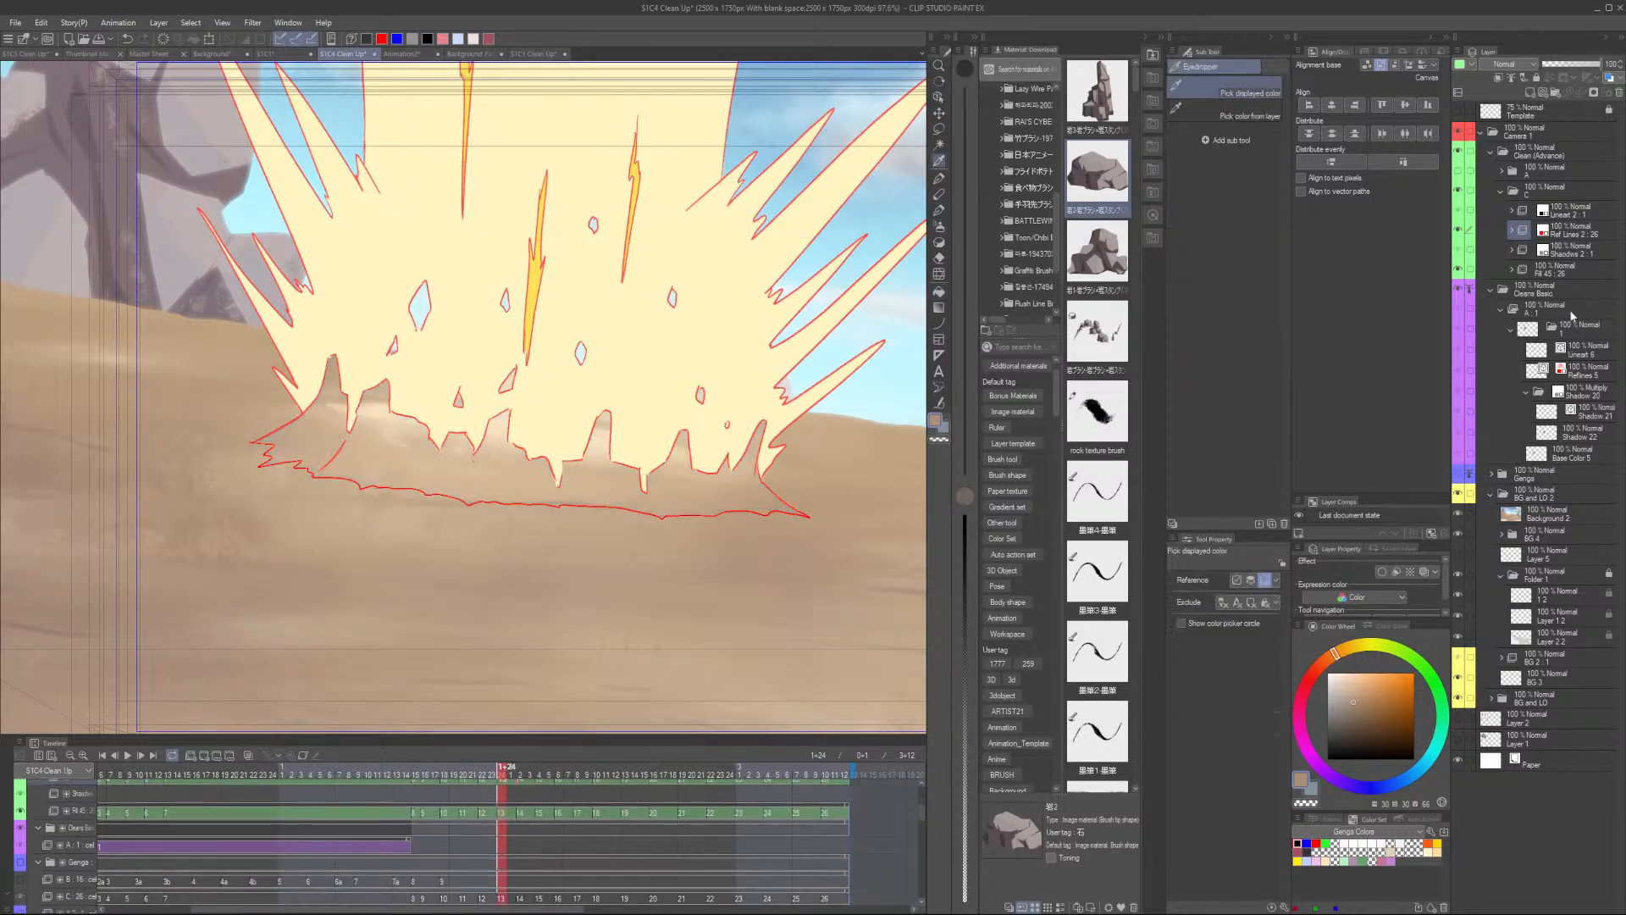
{"action": "left_click", "coordinate": [1563, 273]}
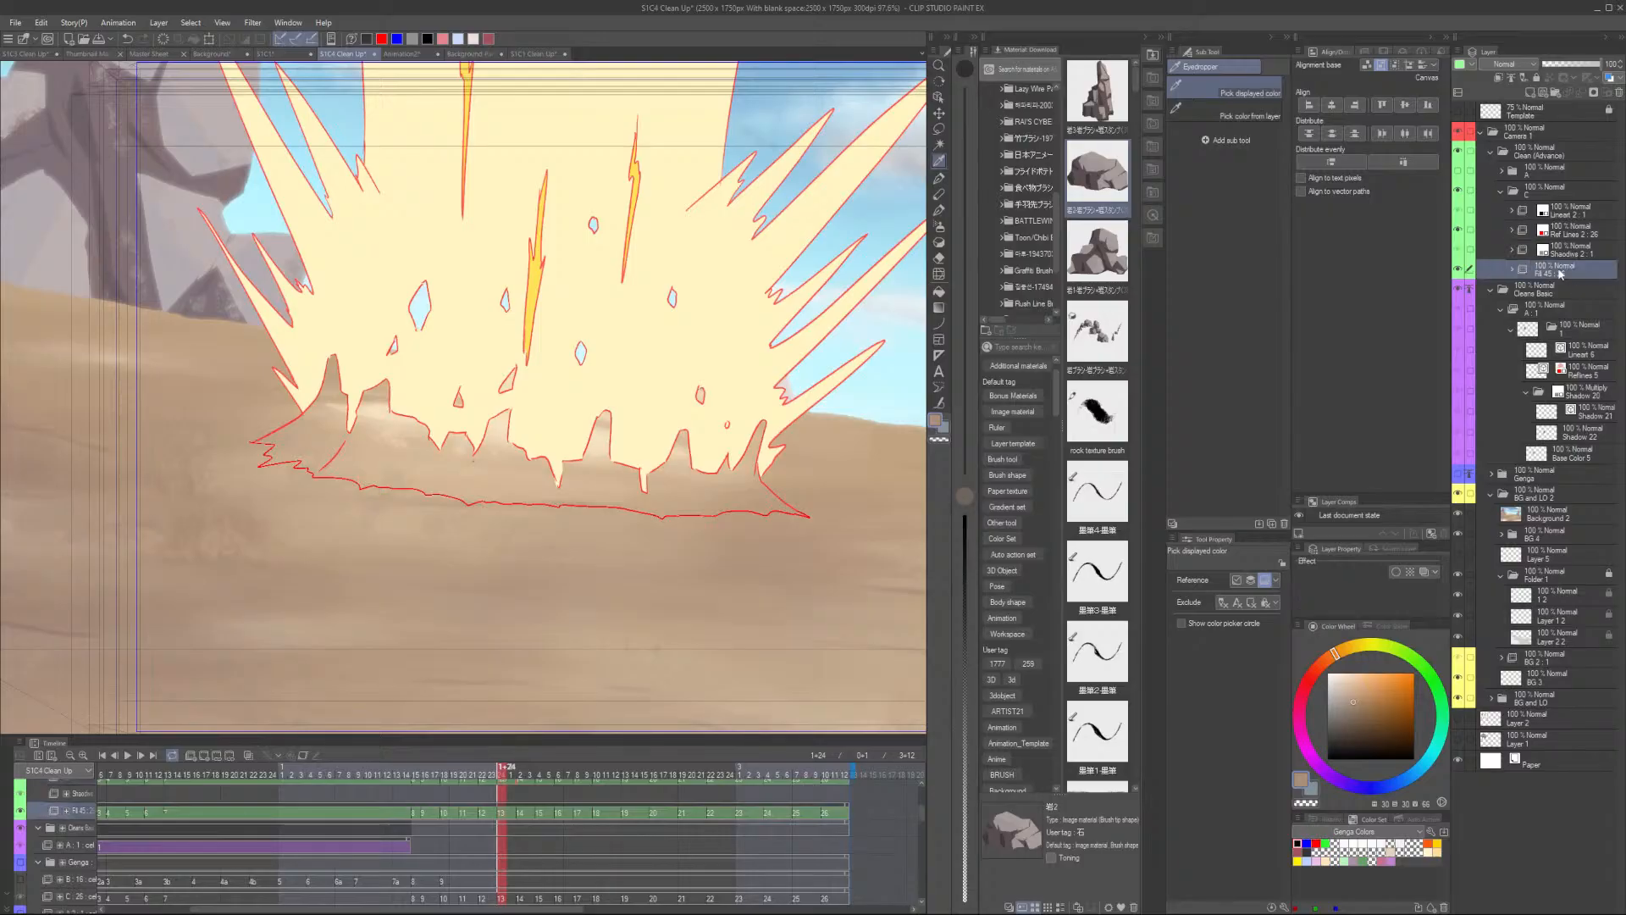
- Try filling the explosion's shadow area on the Fill layer with colours sampled from the scene
{"action": "left_click", "coordinate": [331, 431]}
{"action": "left_click", "coordinate": [178, 472]}
{"action": "left_click", "coordinate": [159, 164]}
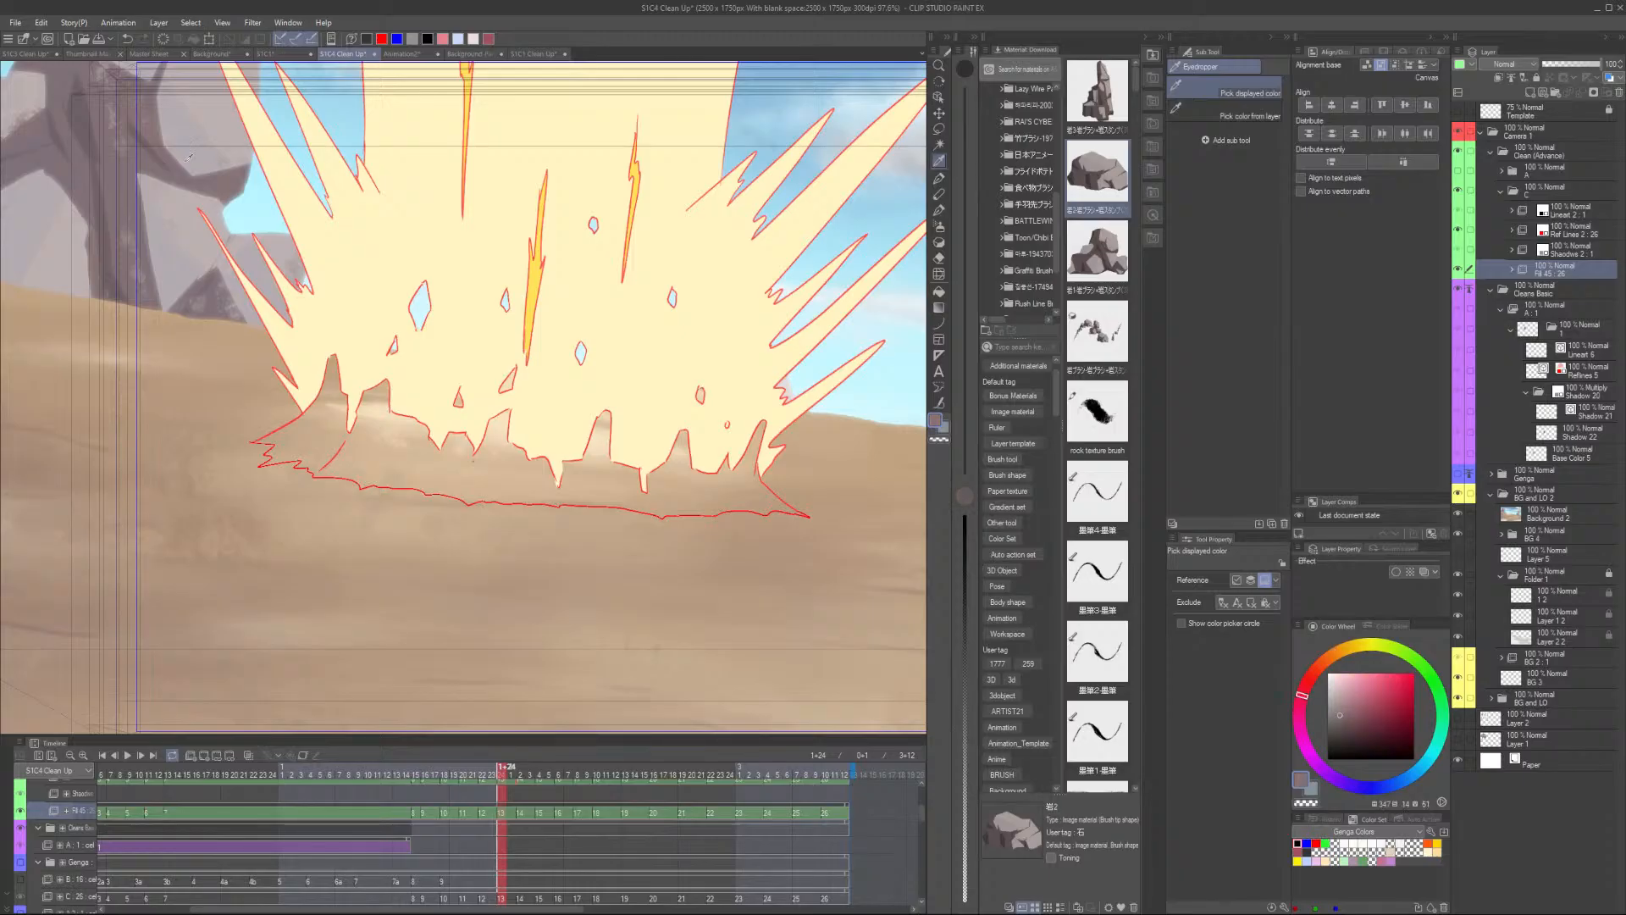
{"action": "key", "text": "g"}
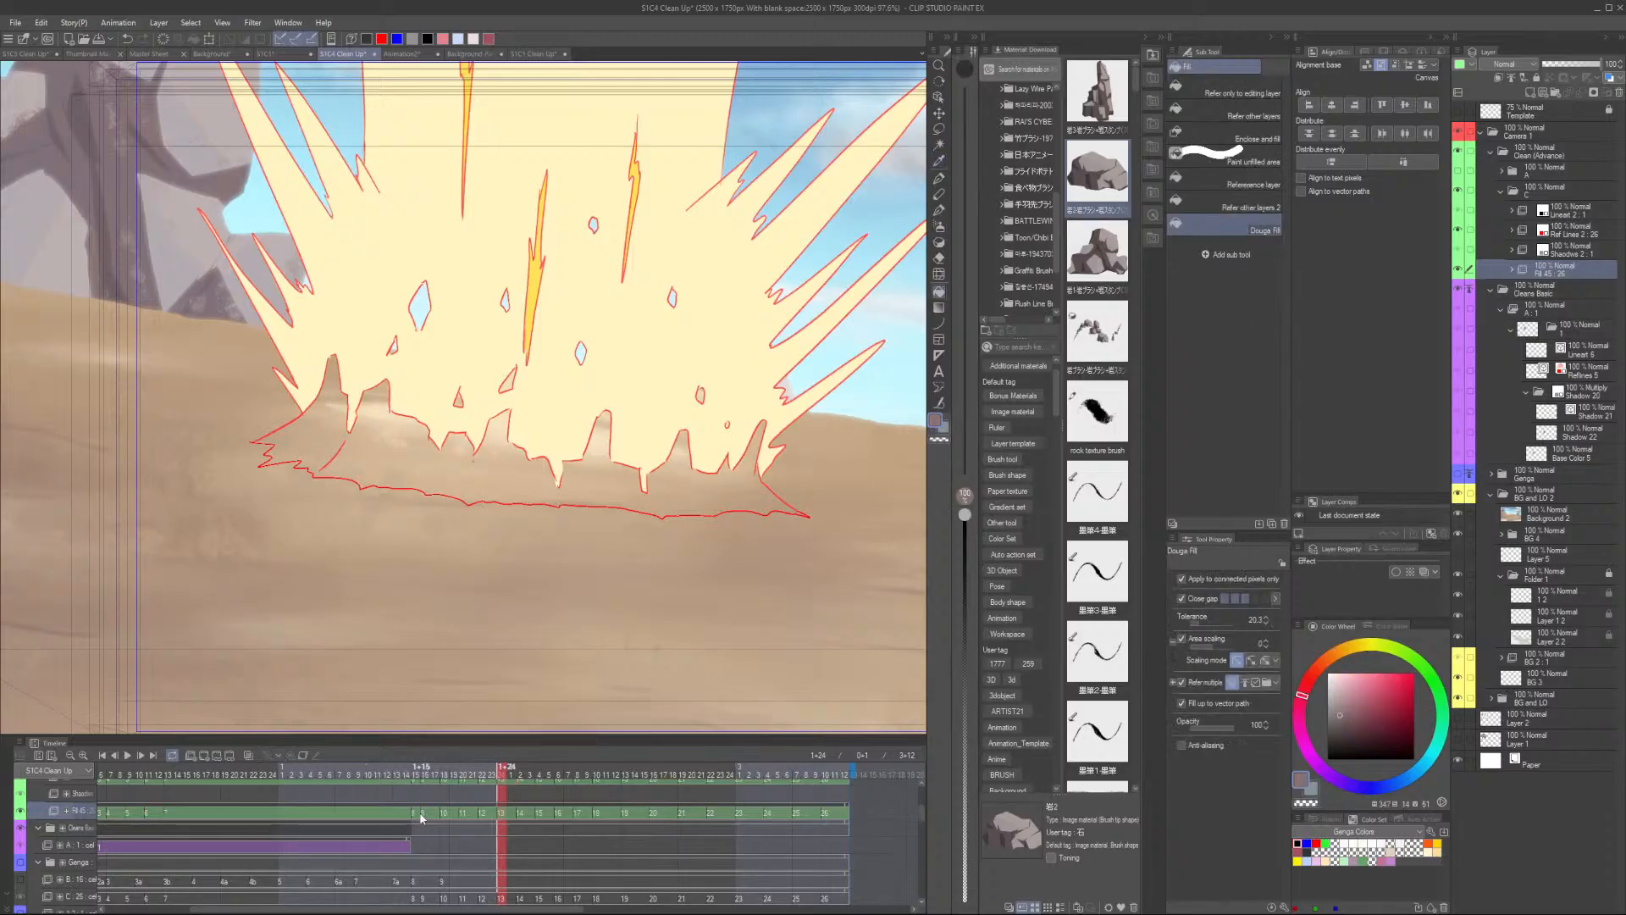
{"action": "left_click", "coordinate": [502, 813]}
{"action": "left_click", "coordinate": [344, 429]}
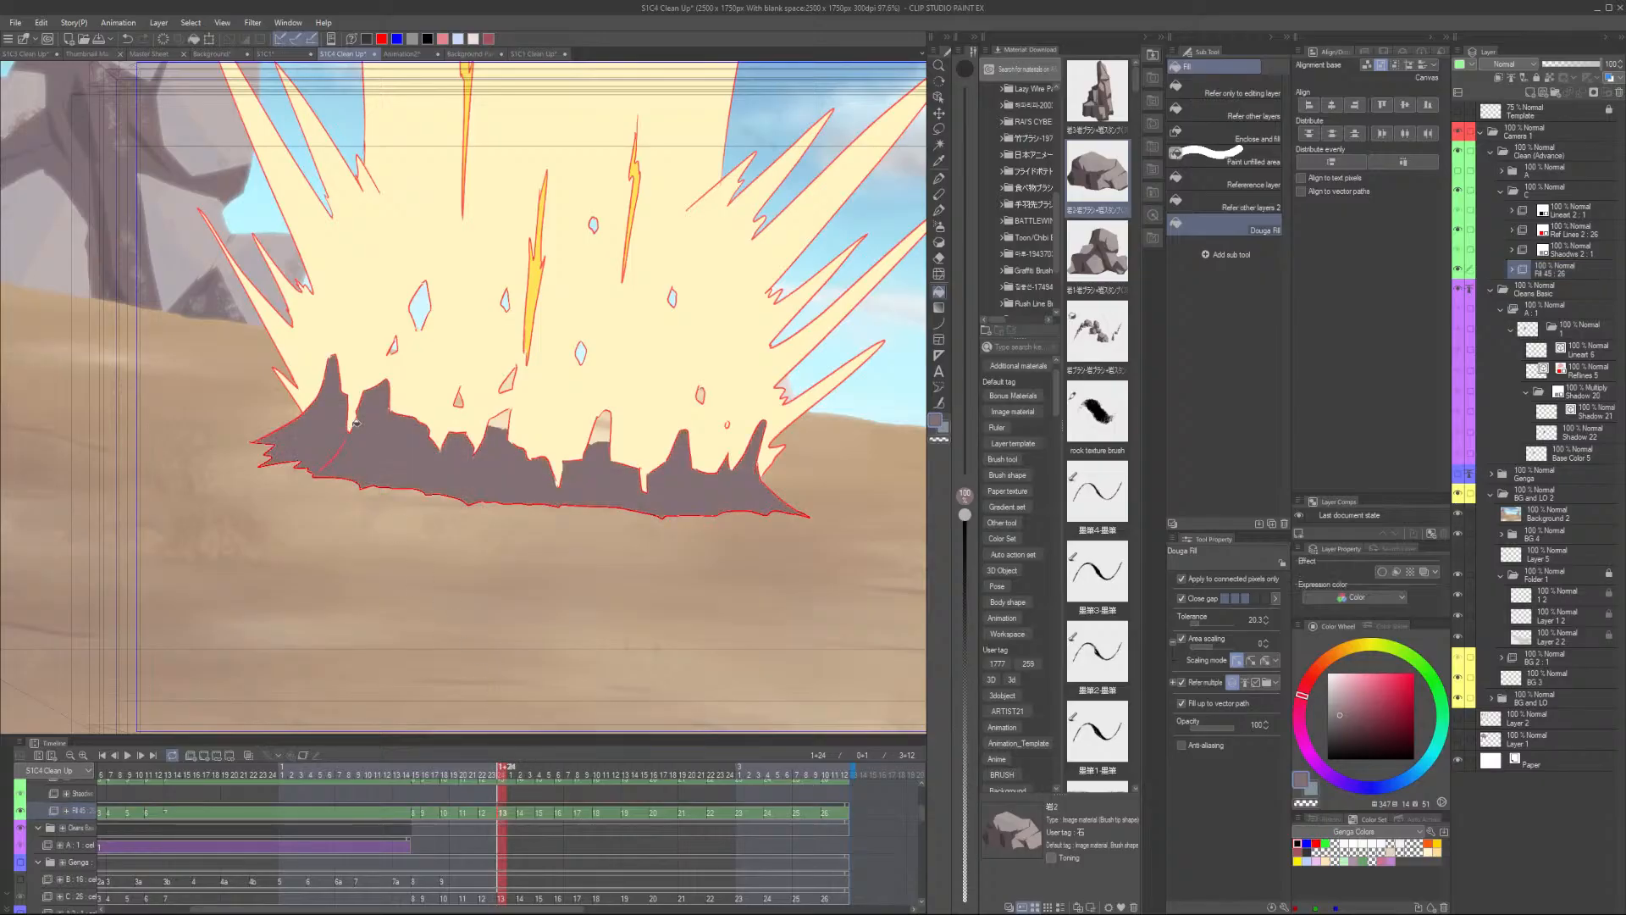
{"action": "scroll", "coordinate": [345, 429], "scroll_direction": "down", "scroll_amount": 2}
{"action": "key", "text": "ctrl+z"}
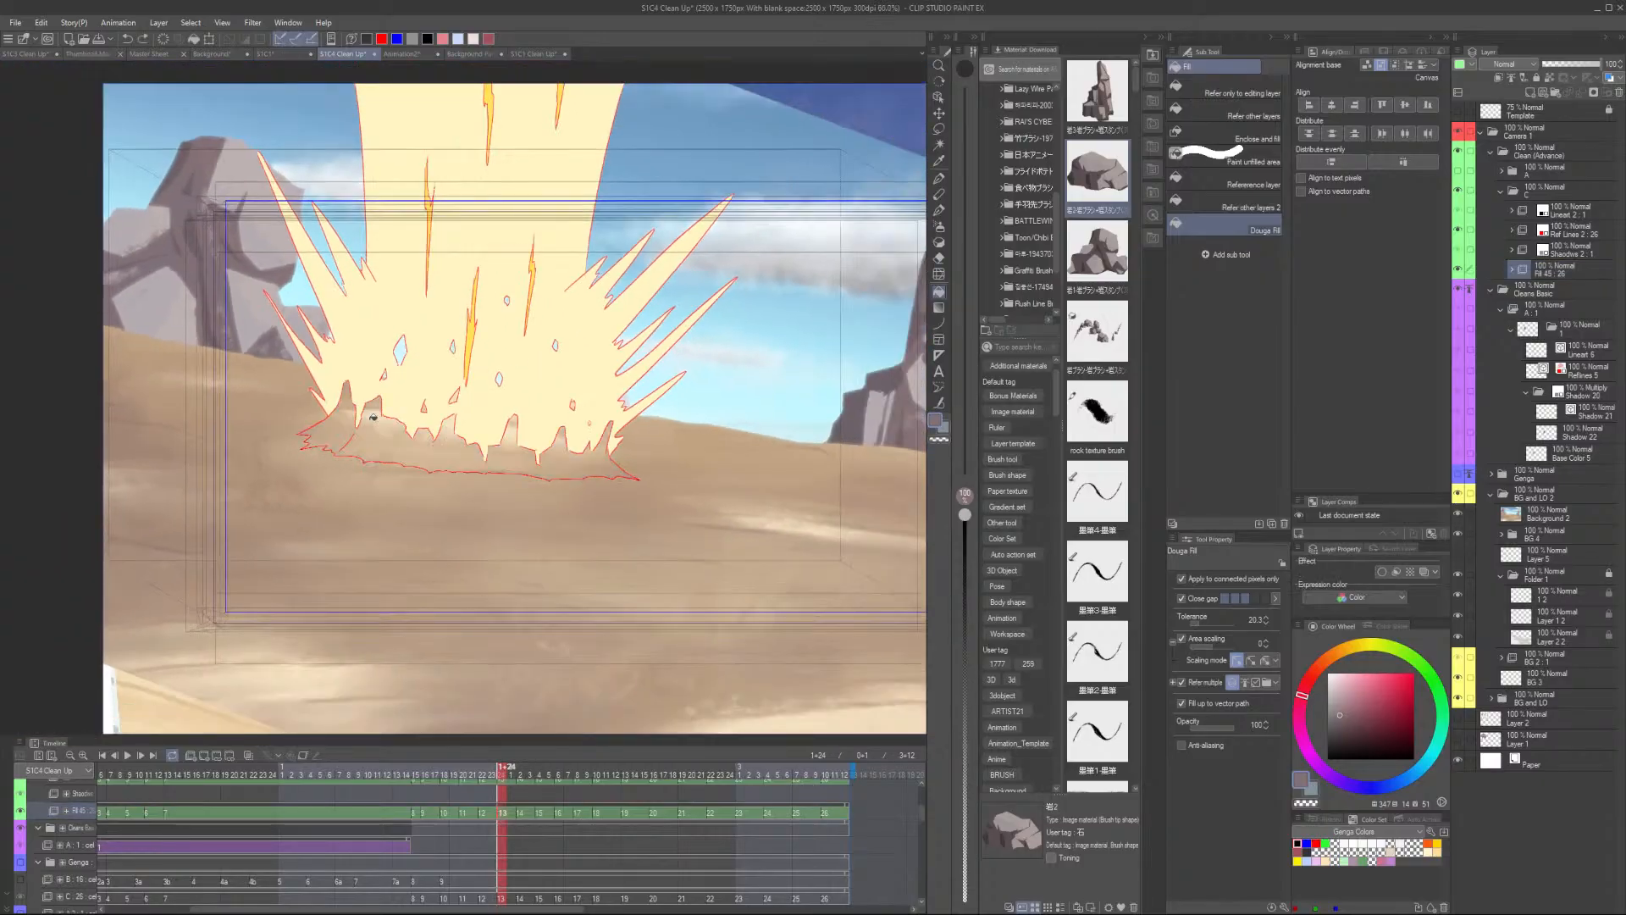
- Try the shadow fill twice more with darker sand colours sampled and adjusted on the colour wheel
{"action": "scroll", "coordinate": [305, 539], "scroll_direction": "up", "scroll_amount": 1}
{"action": "left_click", "coordinate": [251, 559], "text": "alt"}
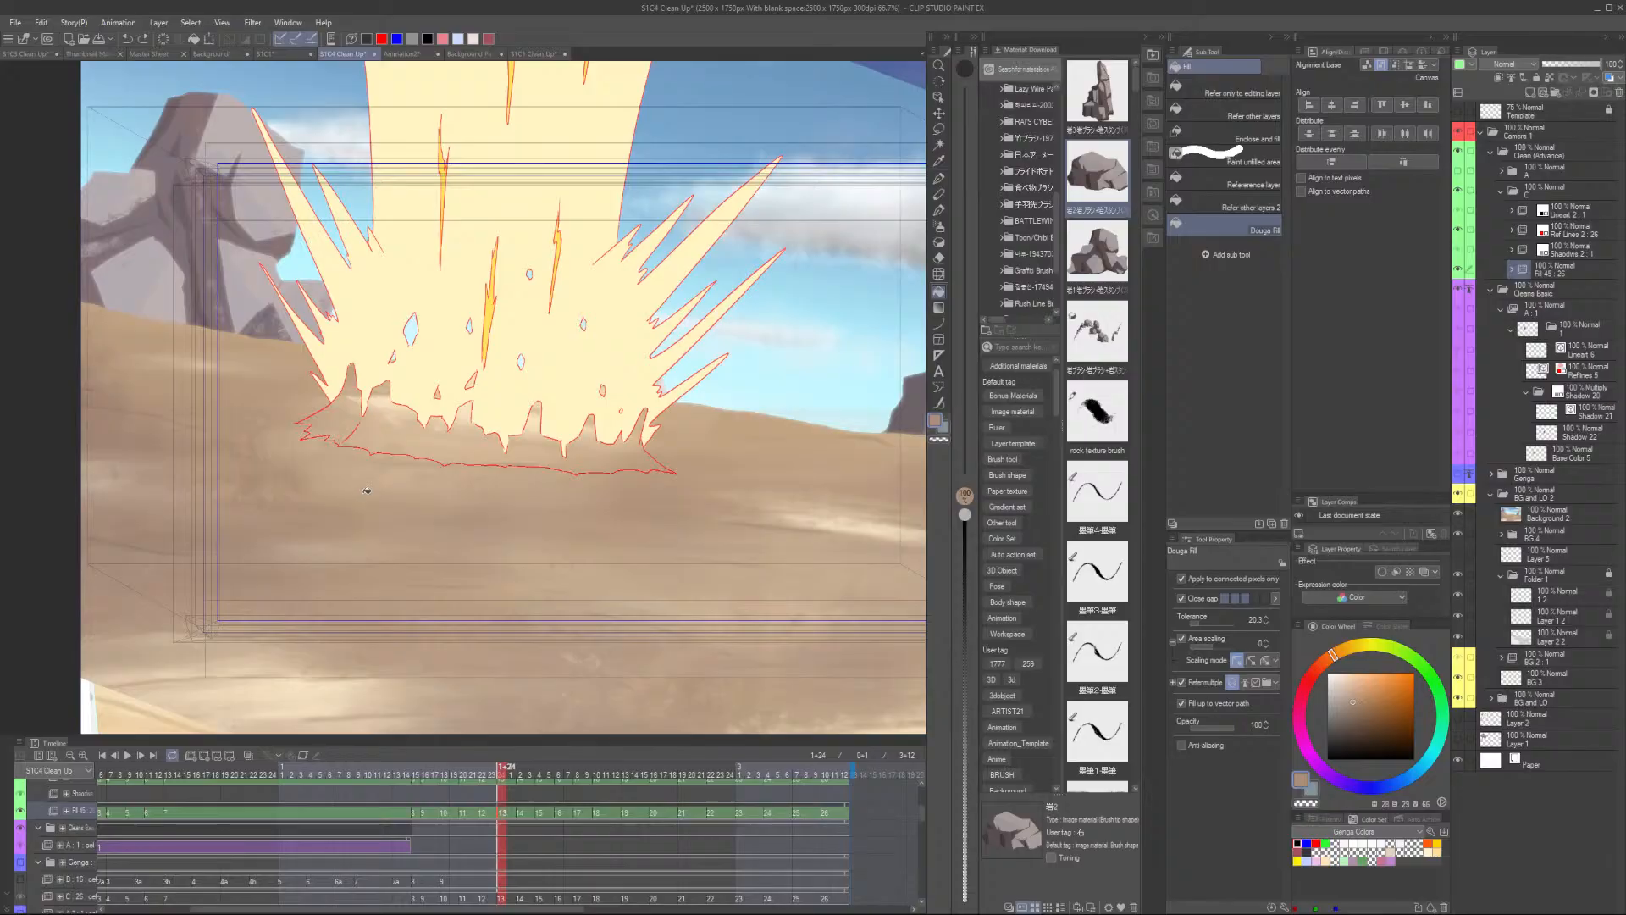
{"action": "left_click", "coordinate": [1353, 709]}
{"action": "left_click", "coordinate": [406, 433]}
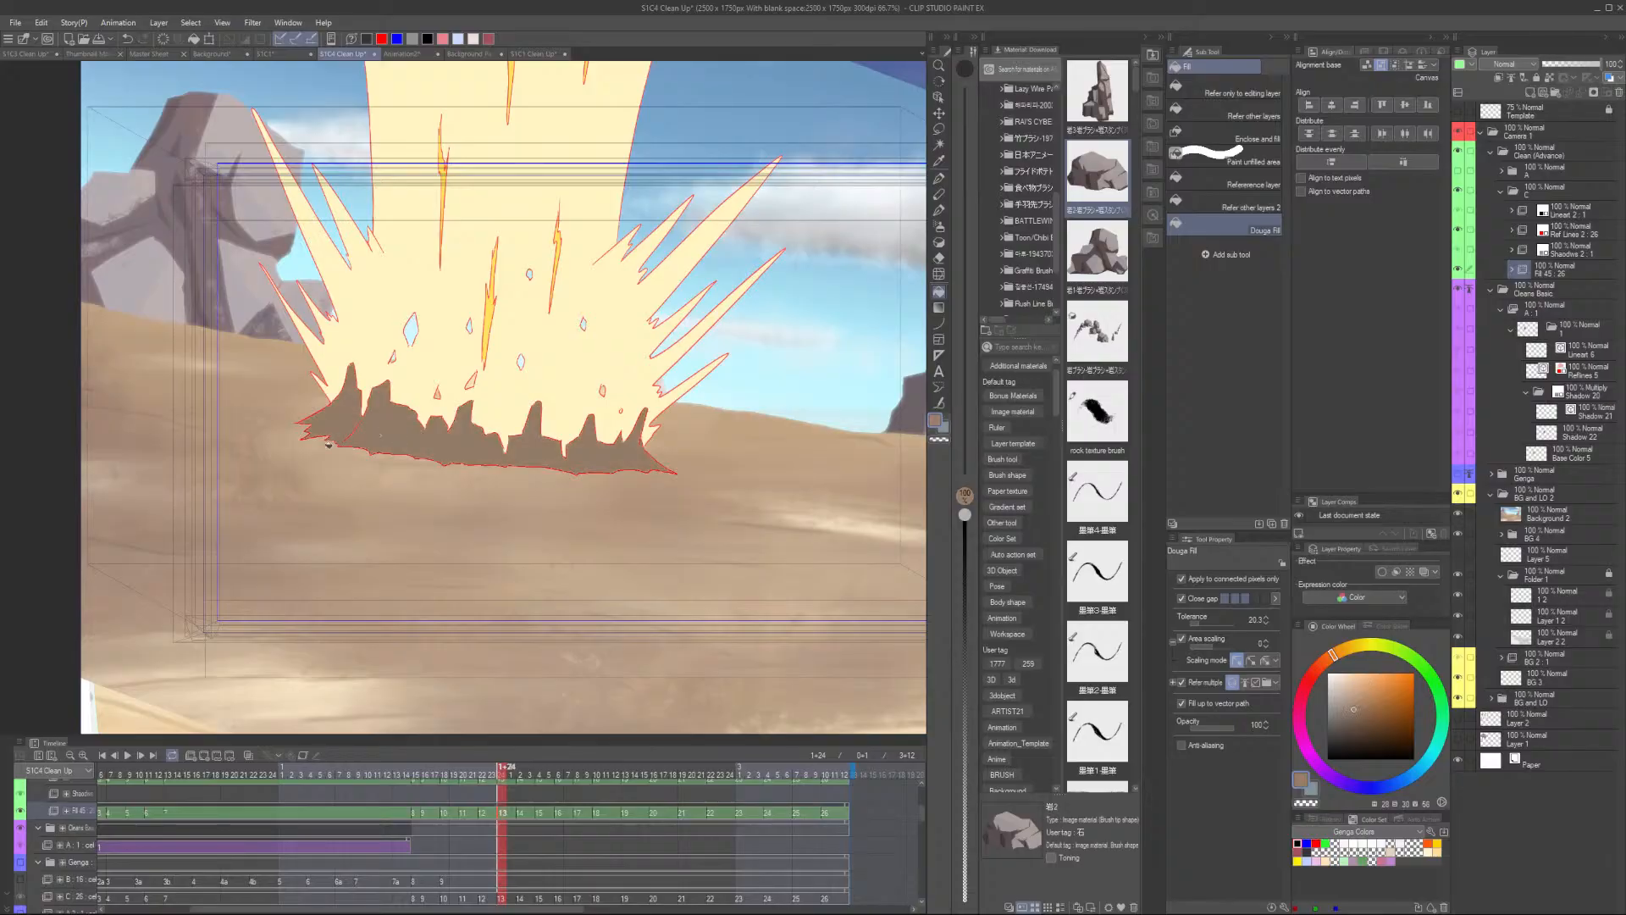
{"action": "key", "text": "ctrl+z"}
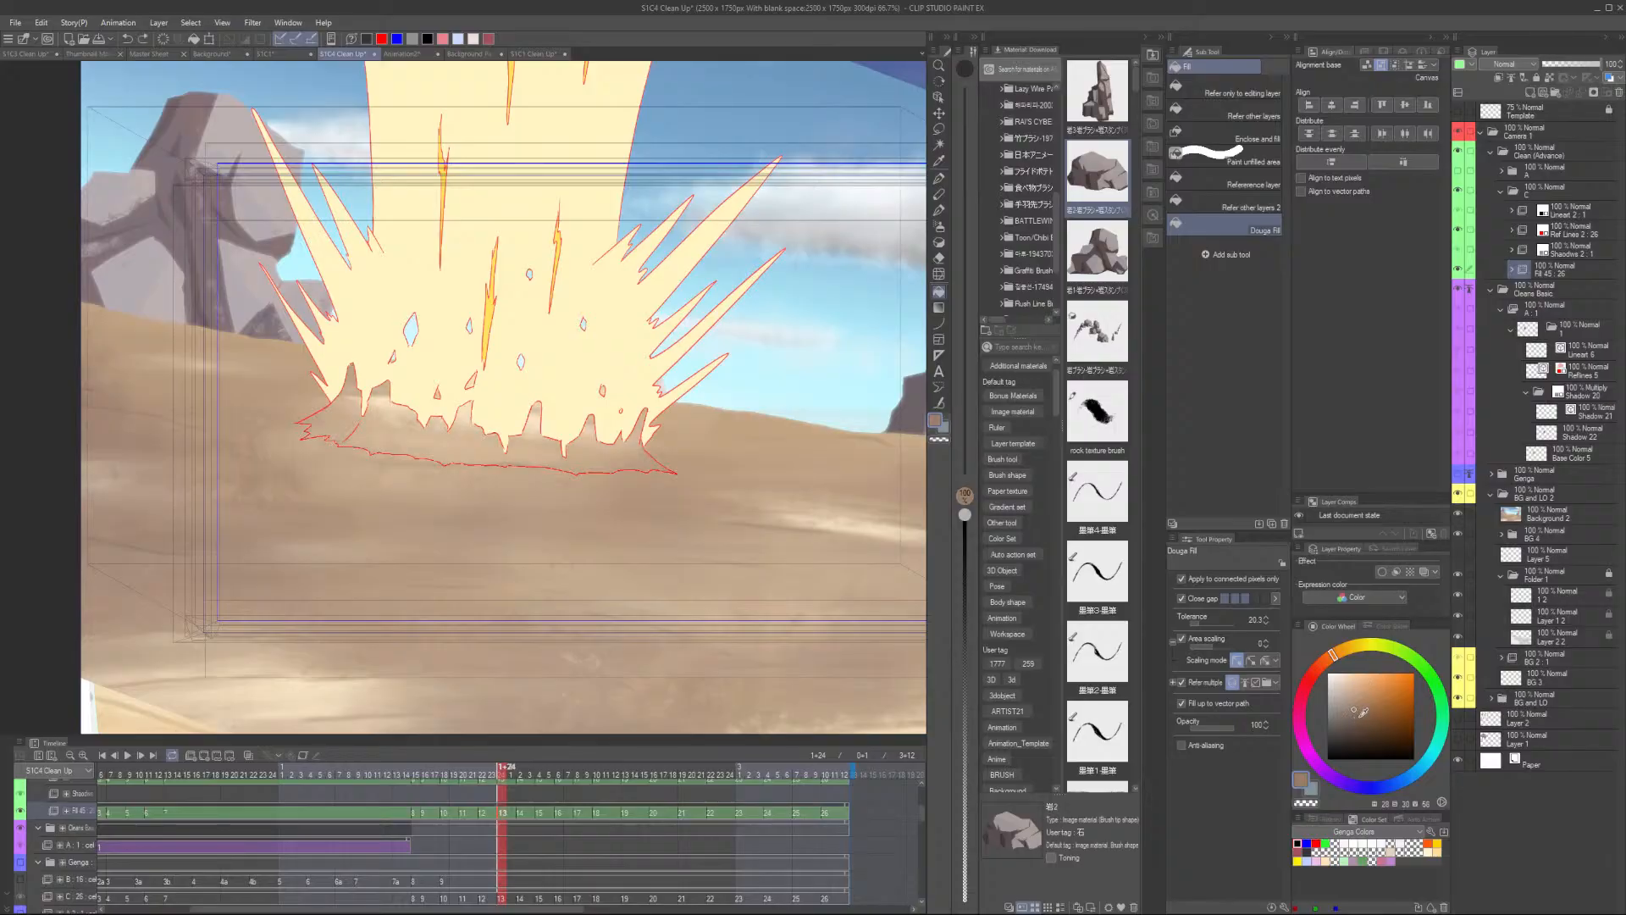
{"action": "left_click", "coordinate": [1360, 716]}
{"action": "left_click", "coordinate": [493, 437]}
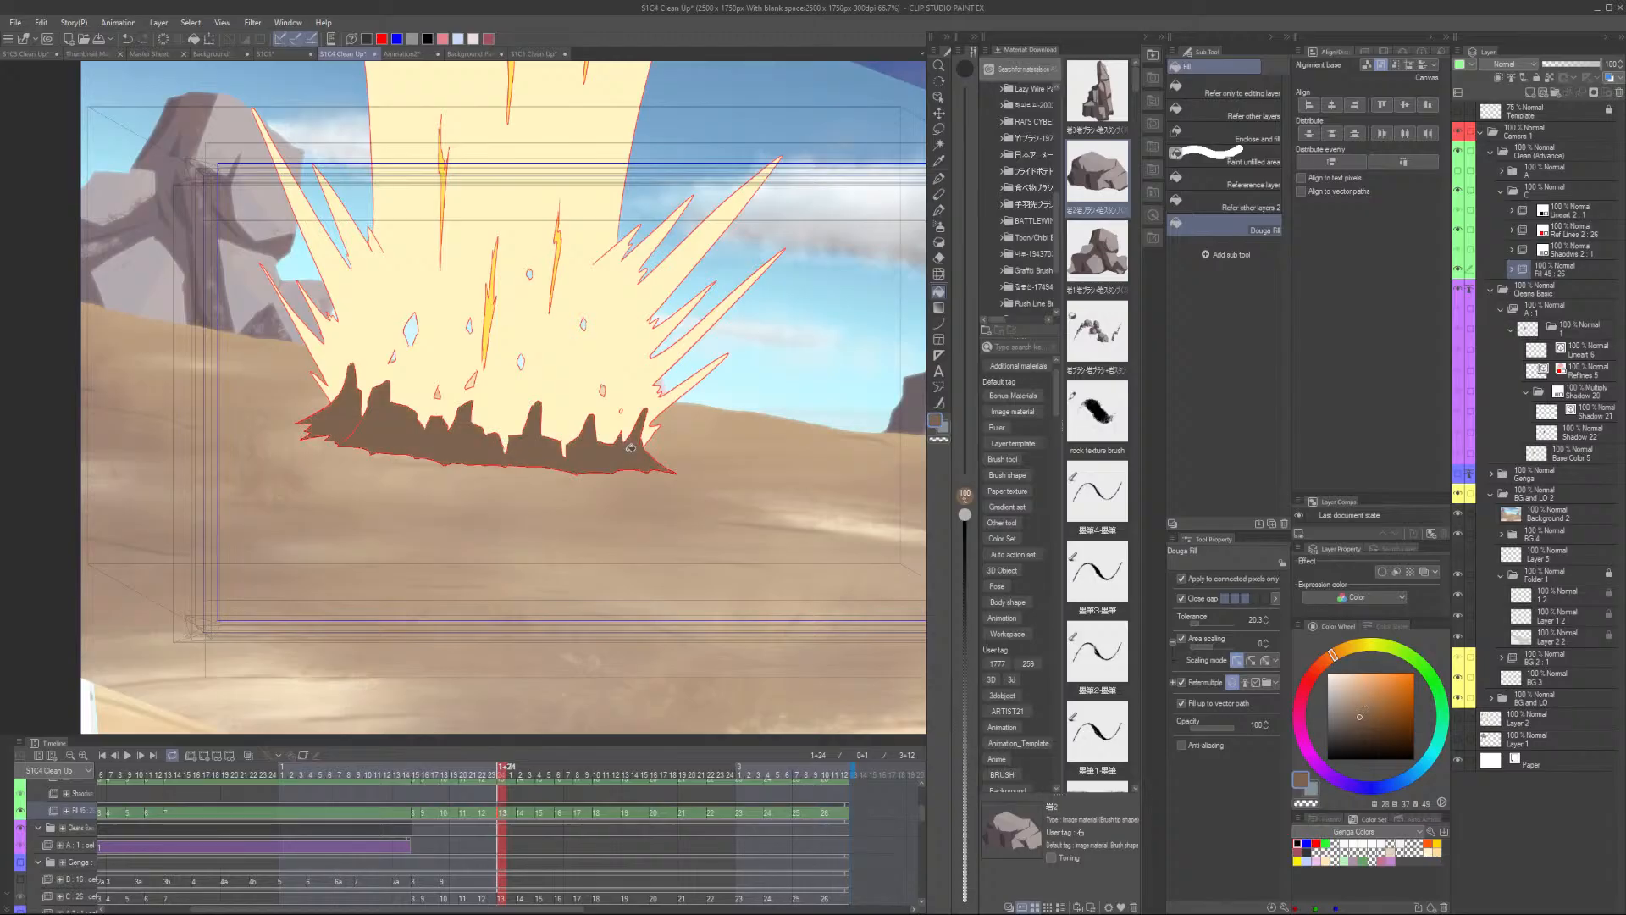
{"action": "key", "text": "ctrl+z"}
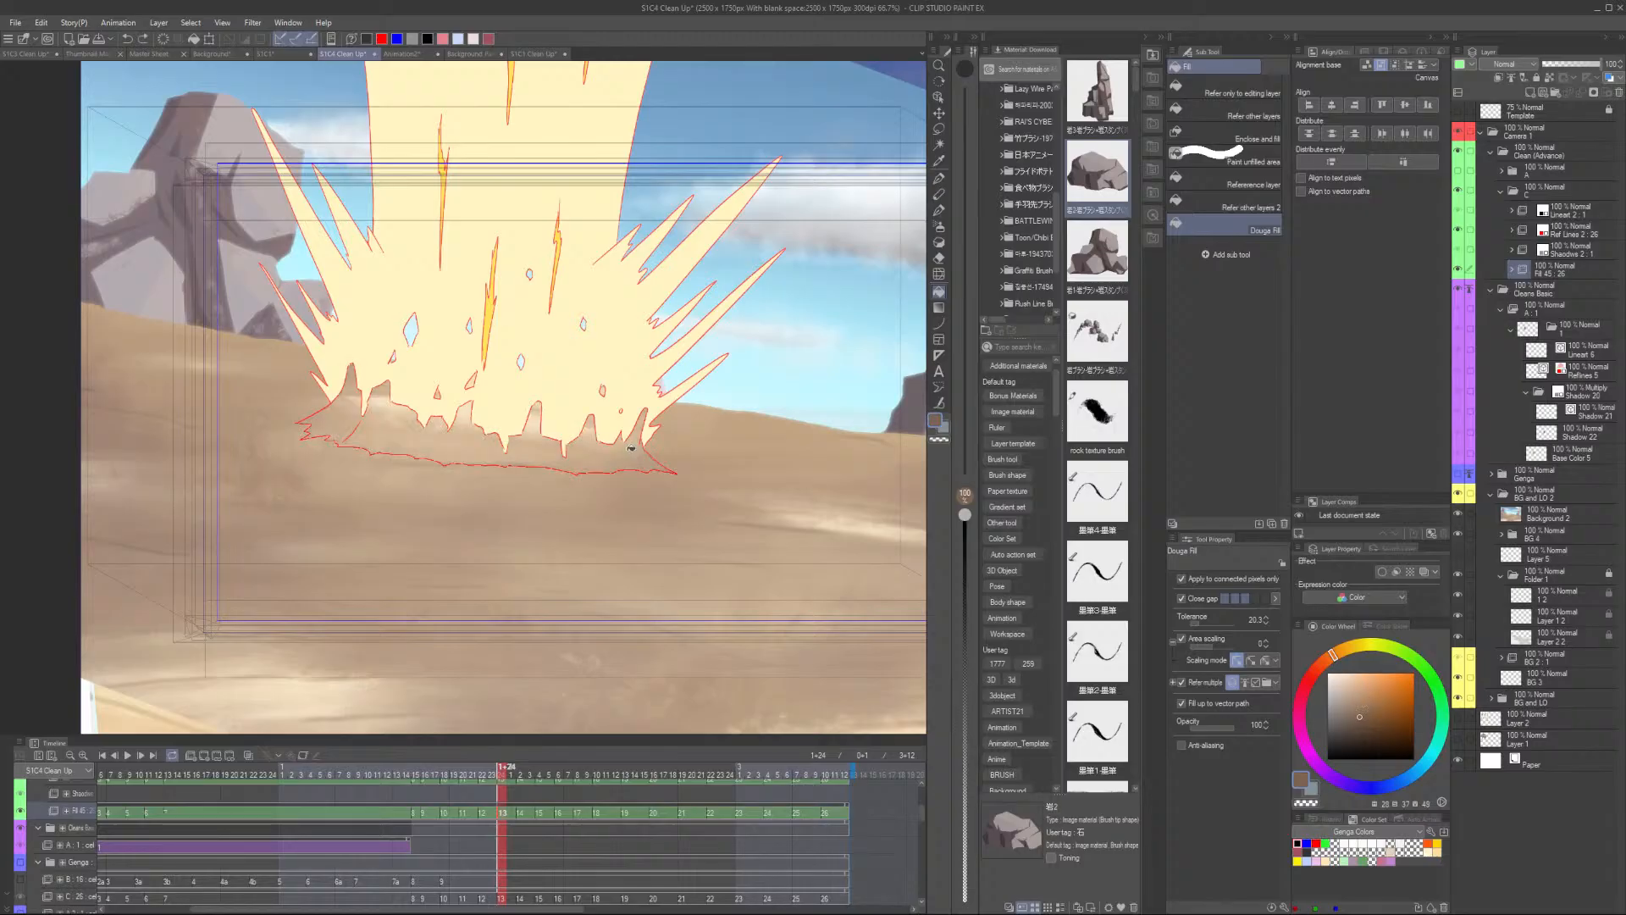
- Sample a sand colour, adjust it on the colour wheel, and try filling the explosion's ground shadow area
{"action": "left_click", "coordinate": [796, 527], "text": "alt"}
{"action": "scroll", "coordinate": [796, 527], "scroll_direction": "up", "scroll_amount": 7}
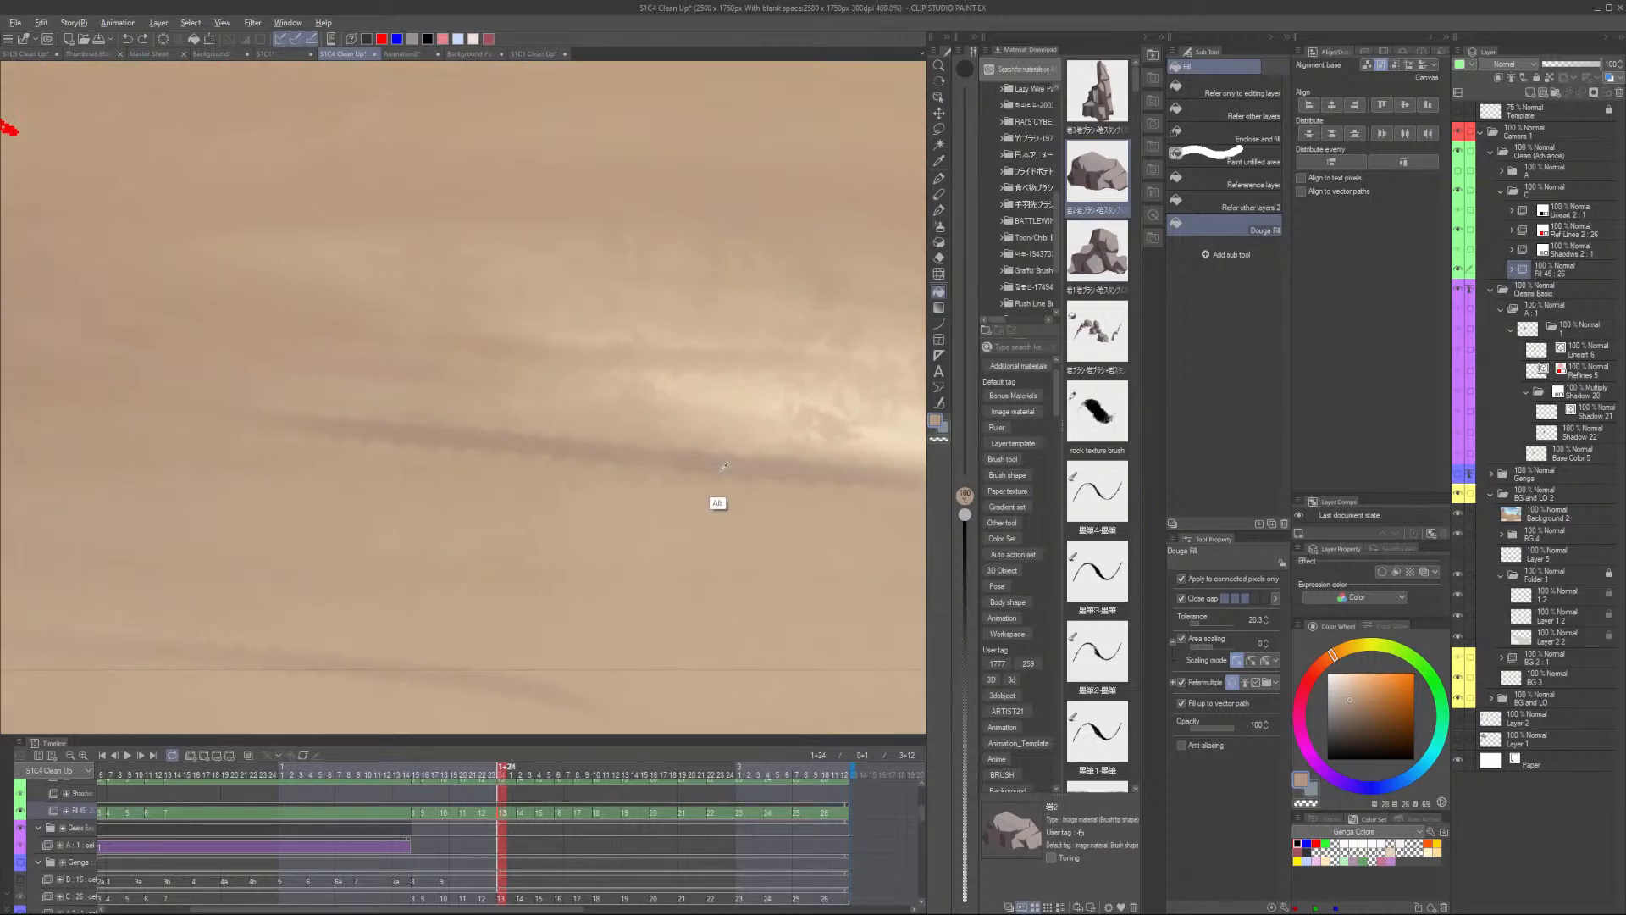
{"action": "scroll", "coordinate": [731, 464], "scroll_direction": "down", "scroll_amount": 6}
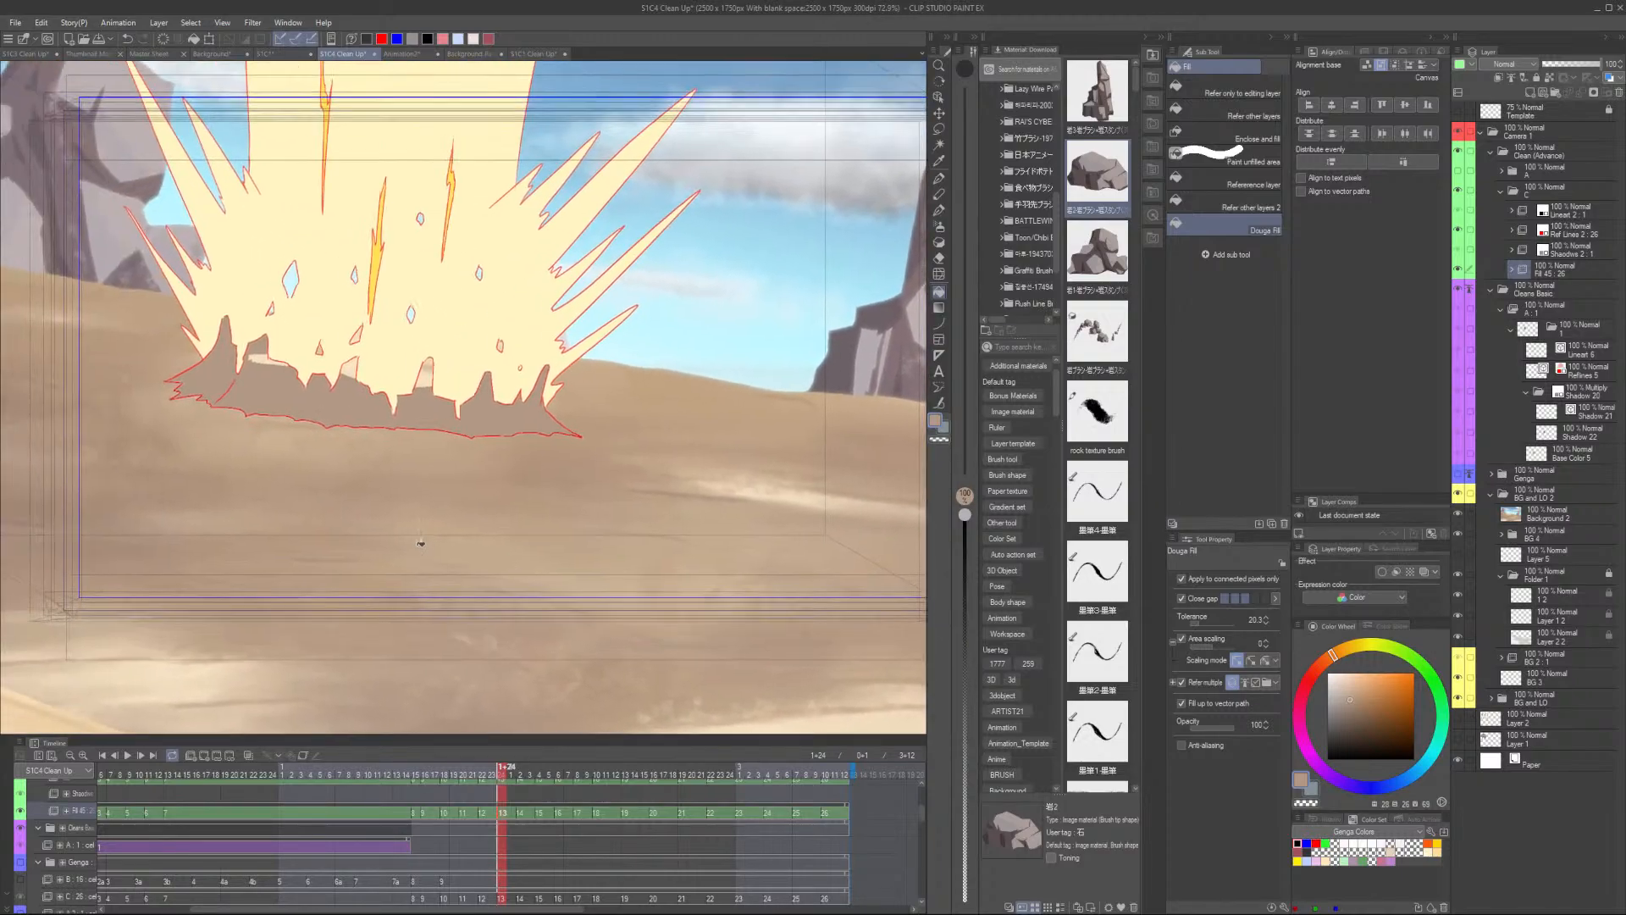
{"action": "left_click", "coordinate": [421, 542]}
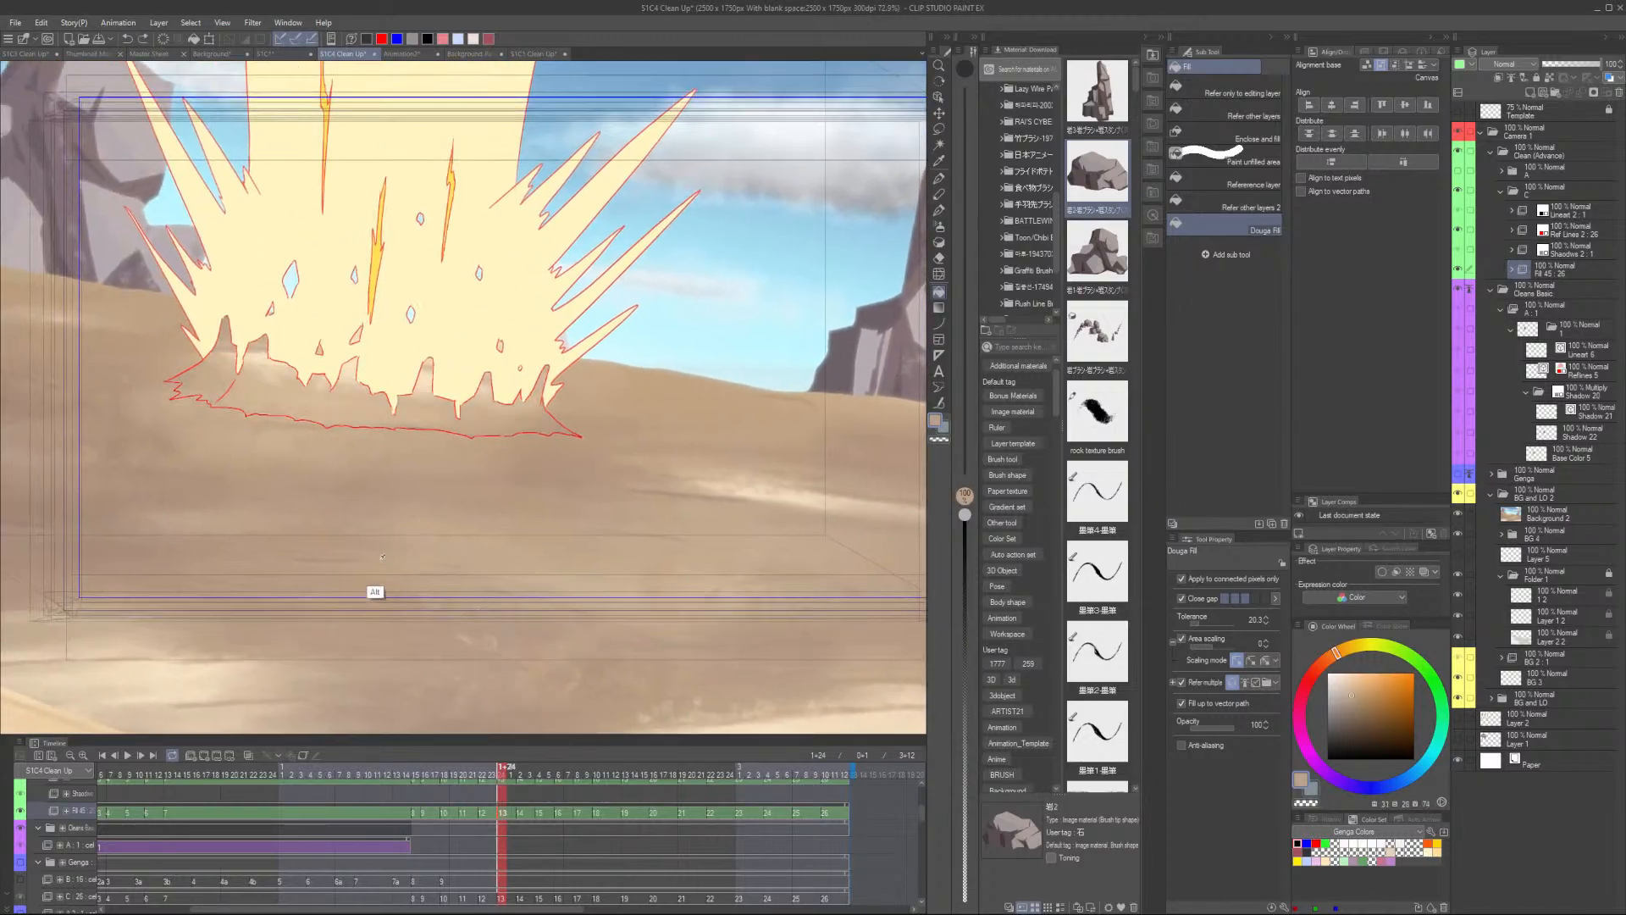
{"action": "scroll", "coordinate": [618, 584], "scroll_direction": "down", "scroll_amount": 1}
{"action": "scroll", "coordinate": [644, 559], "scroll_direction": "up", "scroll_amount": 3}
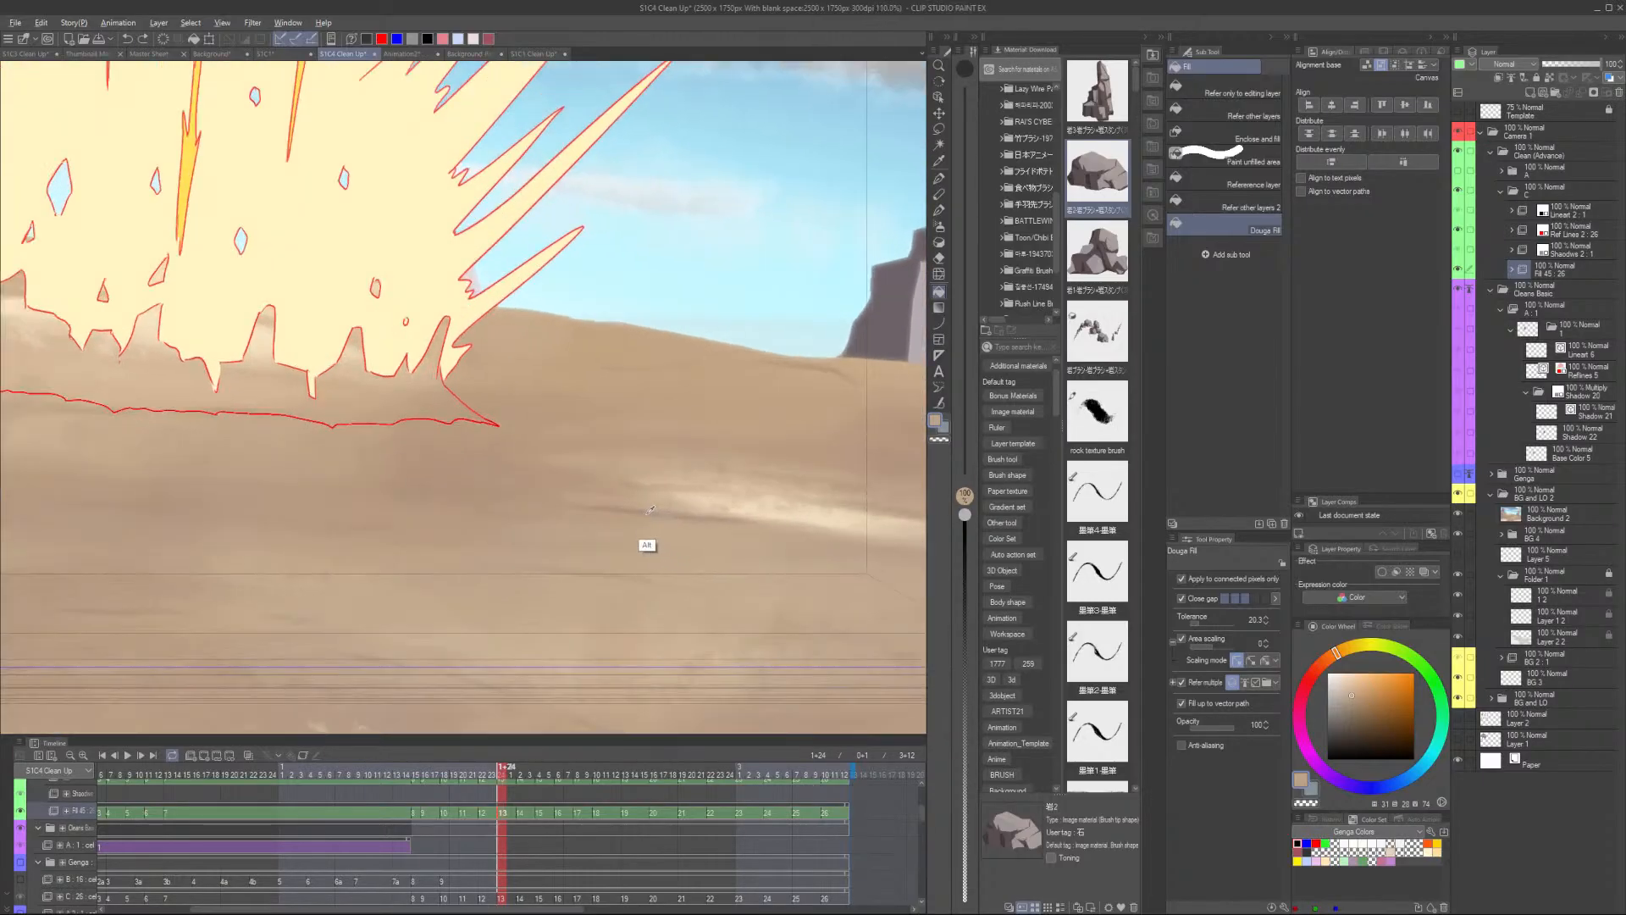
{"action": "left_click", "coordinate": [1353, 711]}
{"action": "left_click", "coordinate": [365, 398]}
{"action": "scroll", "coordinate": [365, 399], "scroll_direction": "down", "scroll_amount": 4}
{"action": "left_click_drag", "start_coordinate": [288, 455], "coordinate": [370, 502]}
{"action": "key", "text": "ctrl+z"}
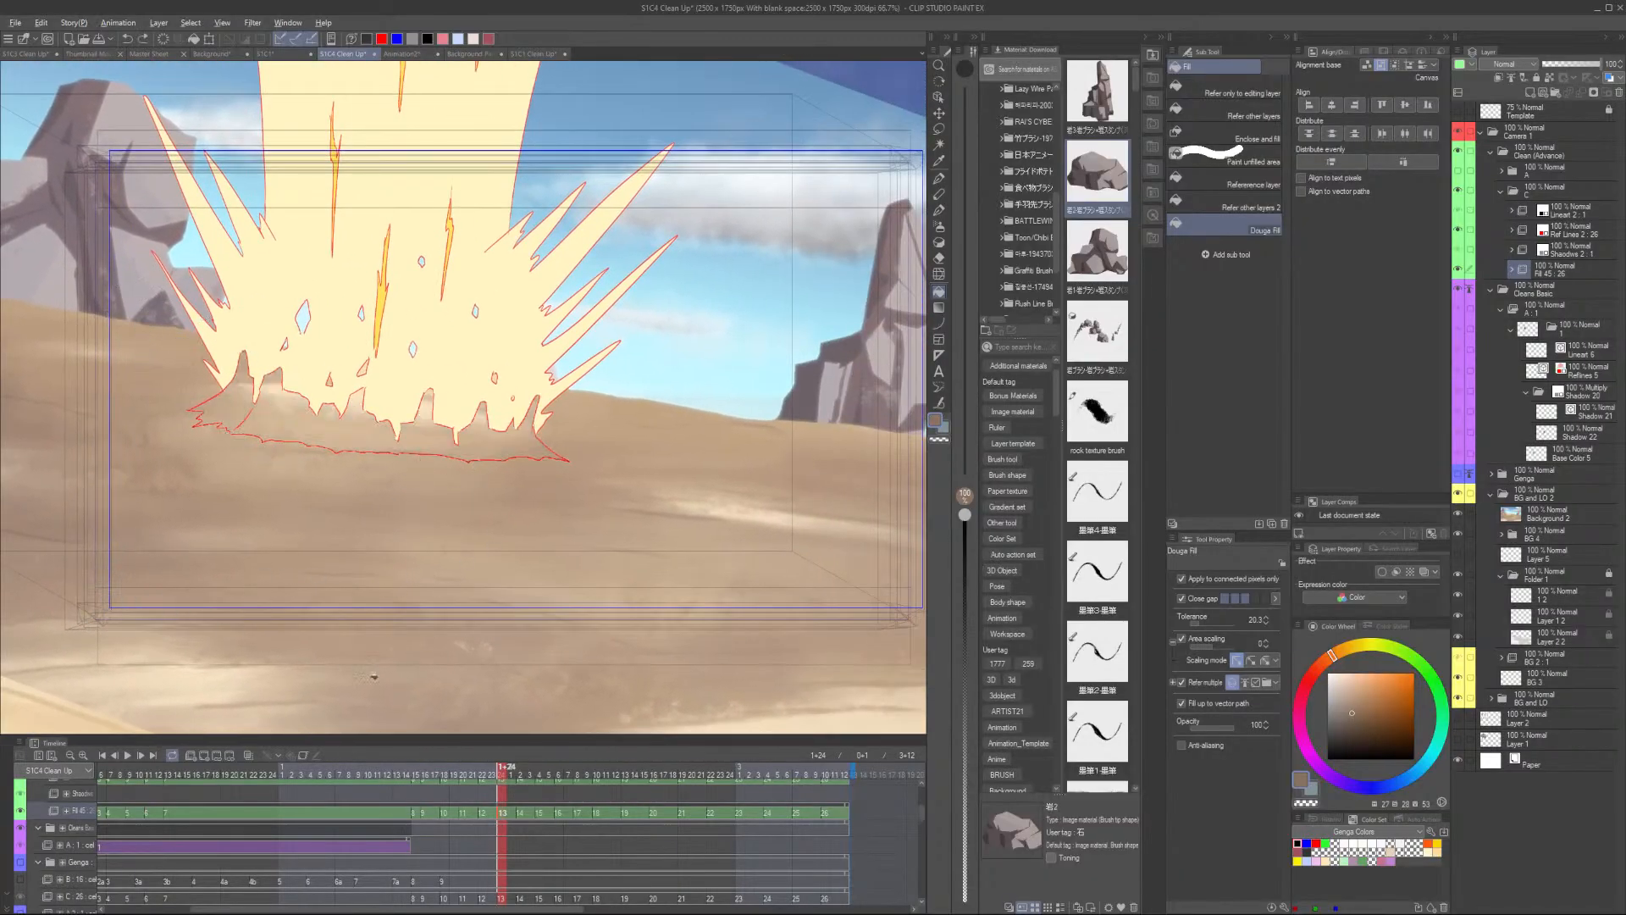
- Fill the explosion's ground shadow area with a darker brown tuned on the colour wheel, retrying until it fits
{"action": "left_click_drag", "start_coordinate": [512, 712], "coordinate": [378, 607]}
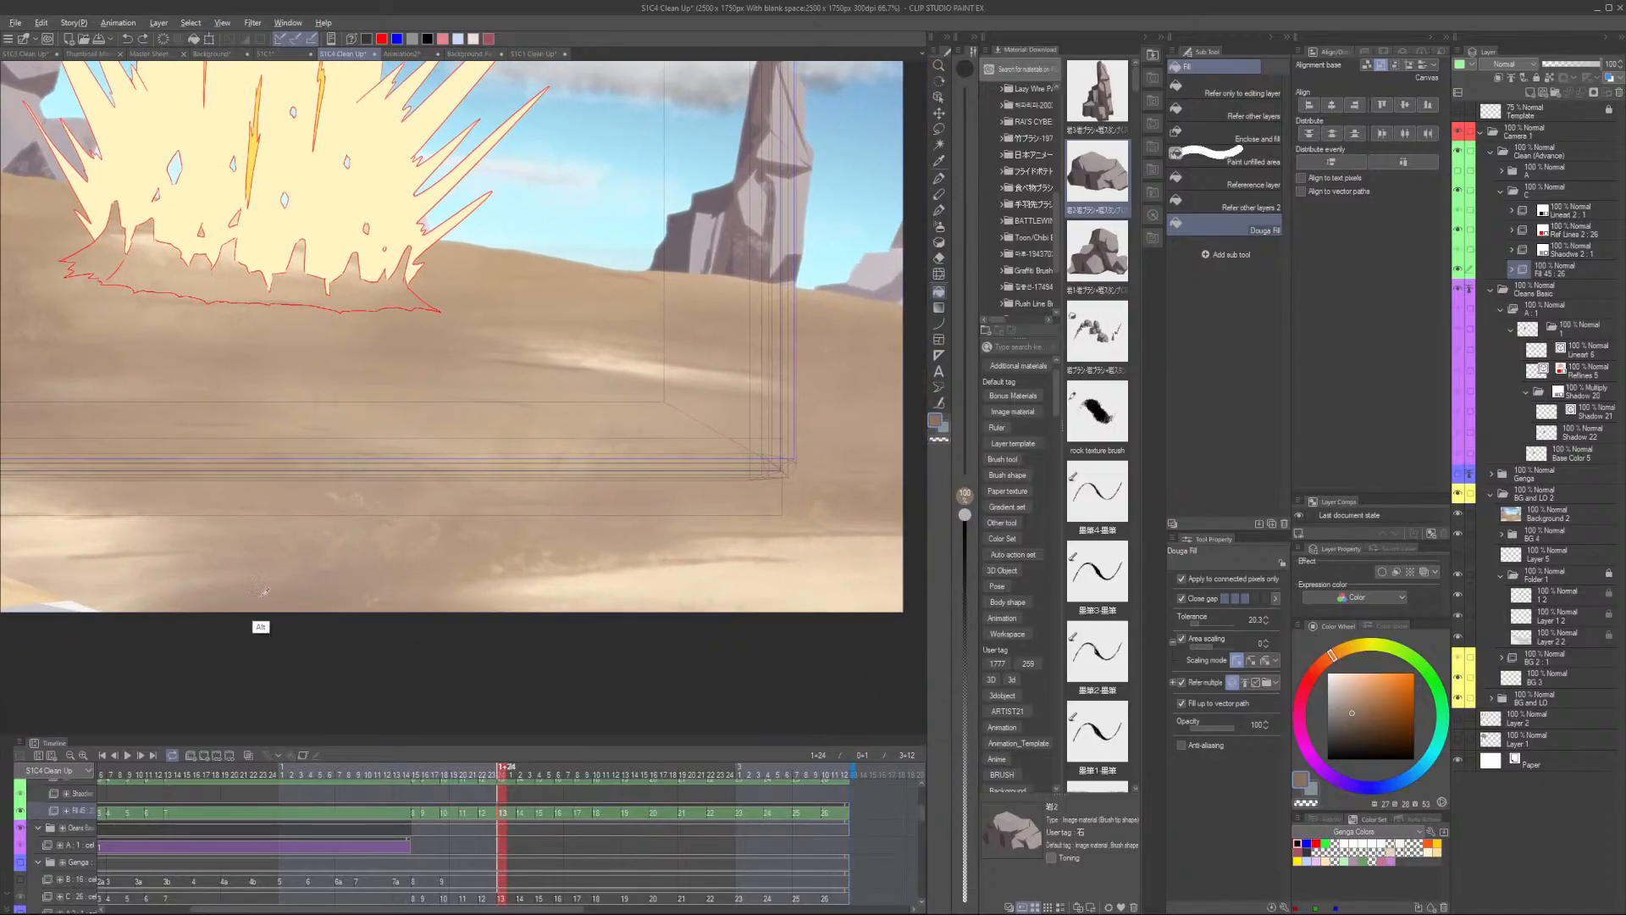
{"action": "left_click_drag", "start_coordinate": [183, 518], "coordinate": [261, 622]}
{"action": "left_click", "coordinate": [297, 388]}
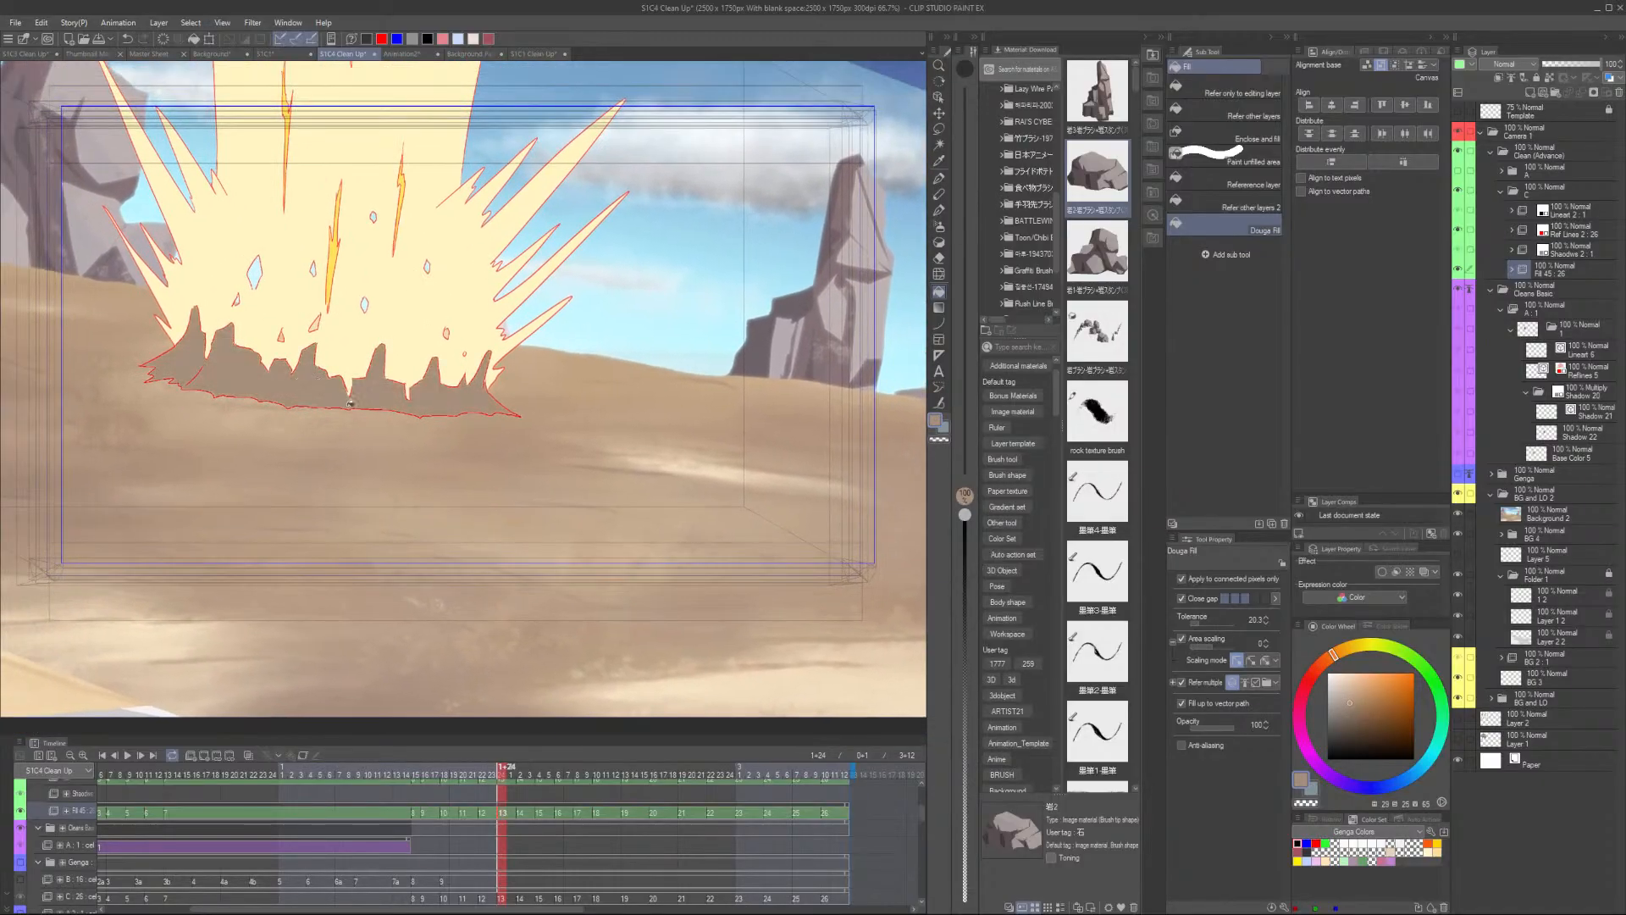
{"action": "scroll", "coordinate": [480, 448], "scroll_direction": "down", "scroll_amount": 3}
{"action": "scroll", "coordinate": [570, 465], "scroll_direction": "up", "scroll_amount": 1}
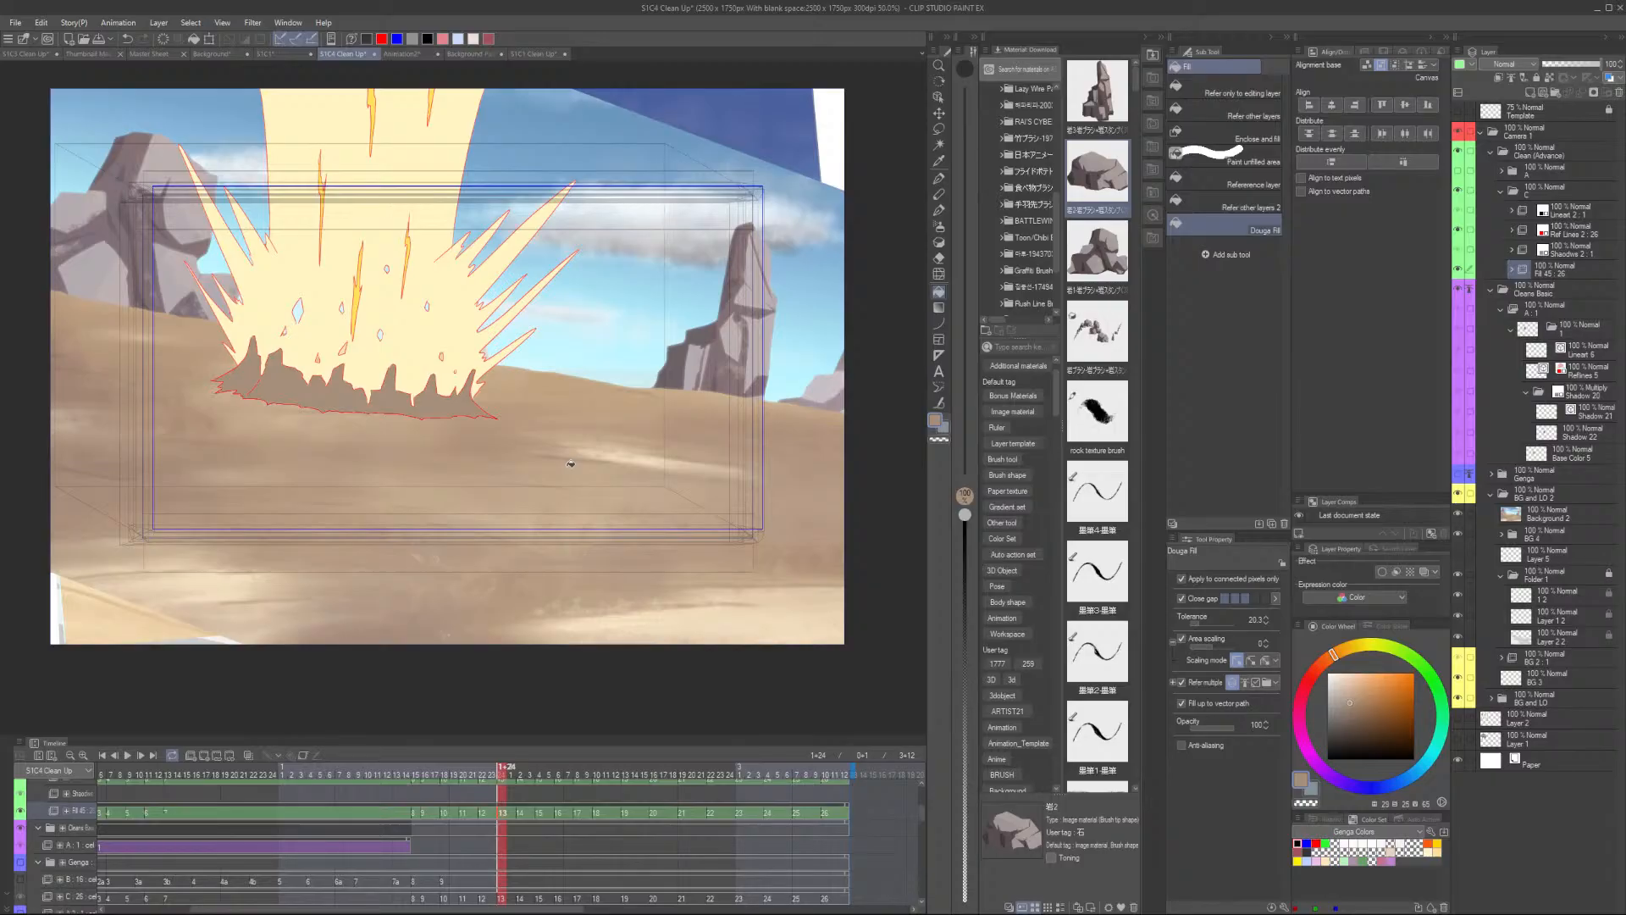
{"action": "left_click", "coordinate": [1350, 711]}
{"action": "key", "text": "ctrl+z"}
{"action": "left_click", "coordinate": [415, 392]}
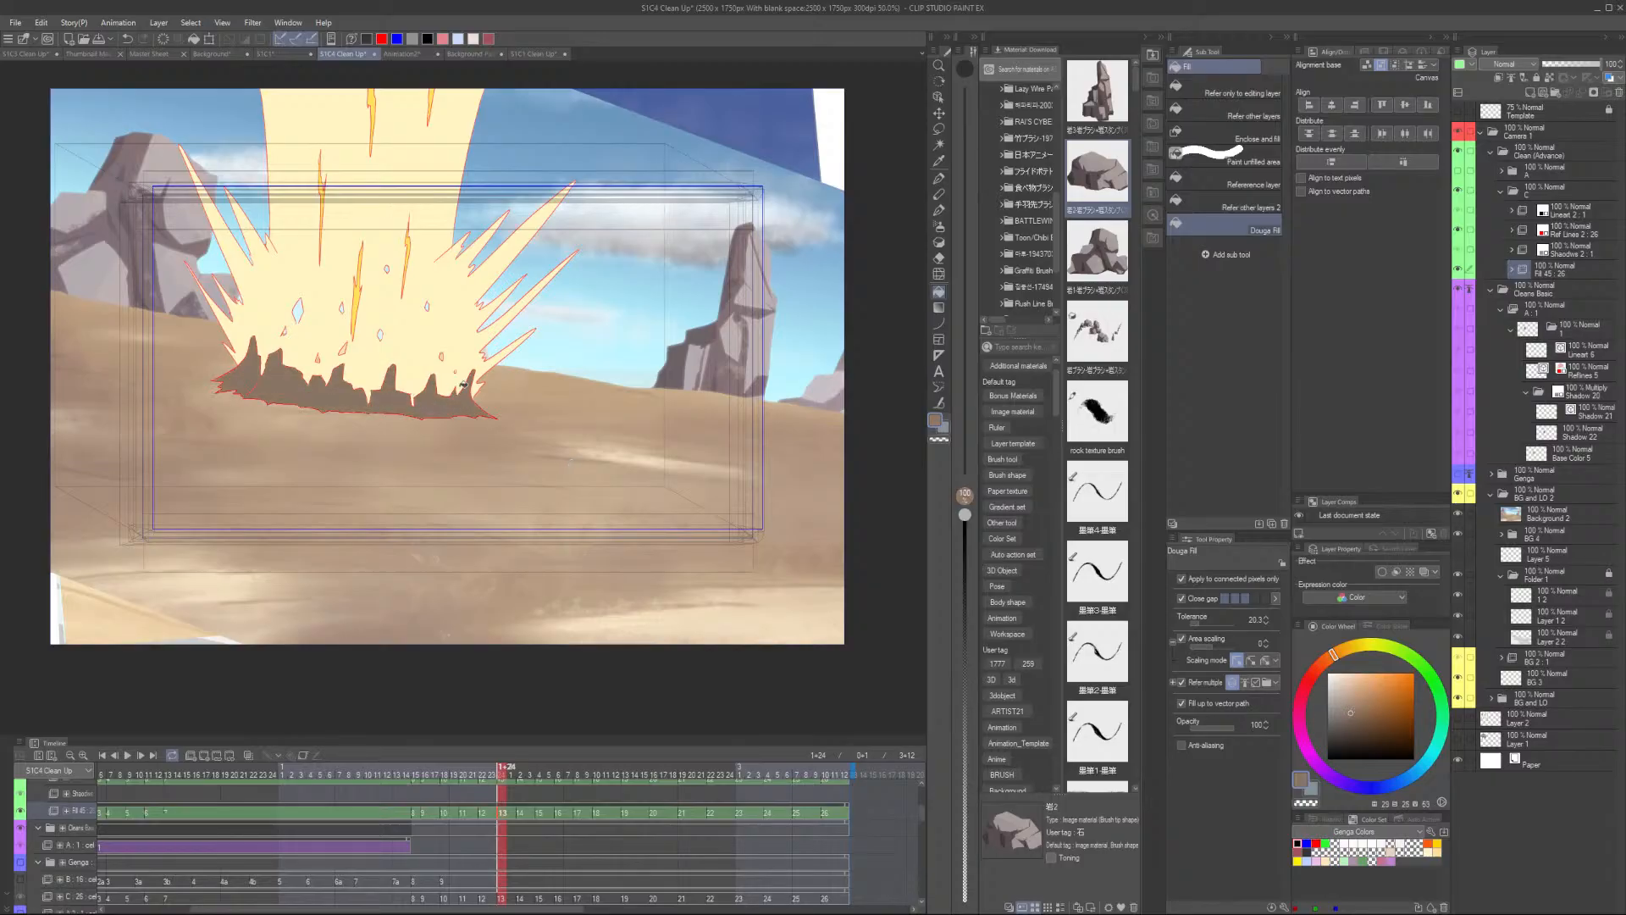
{"action": "key", "text": "ctrl+z"}
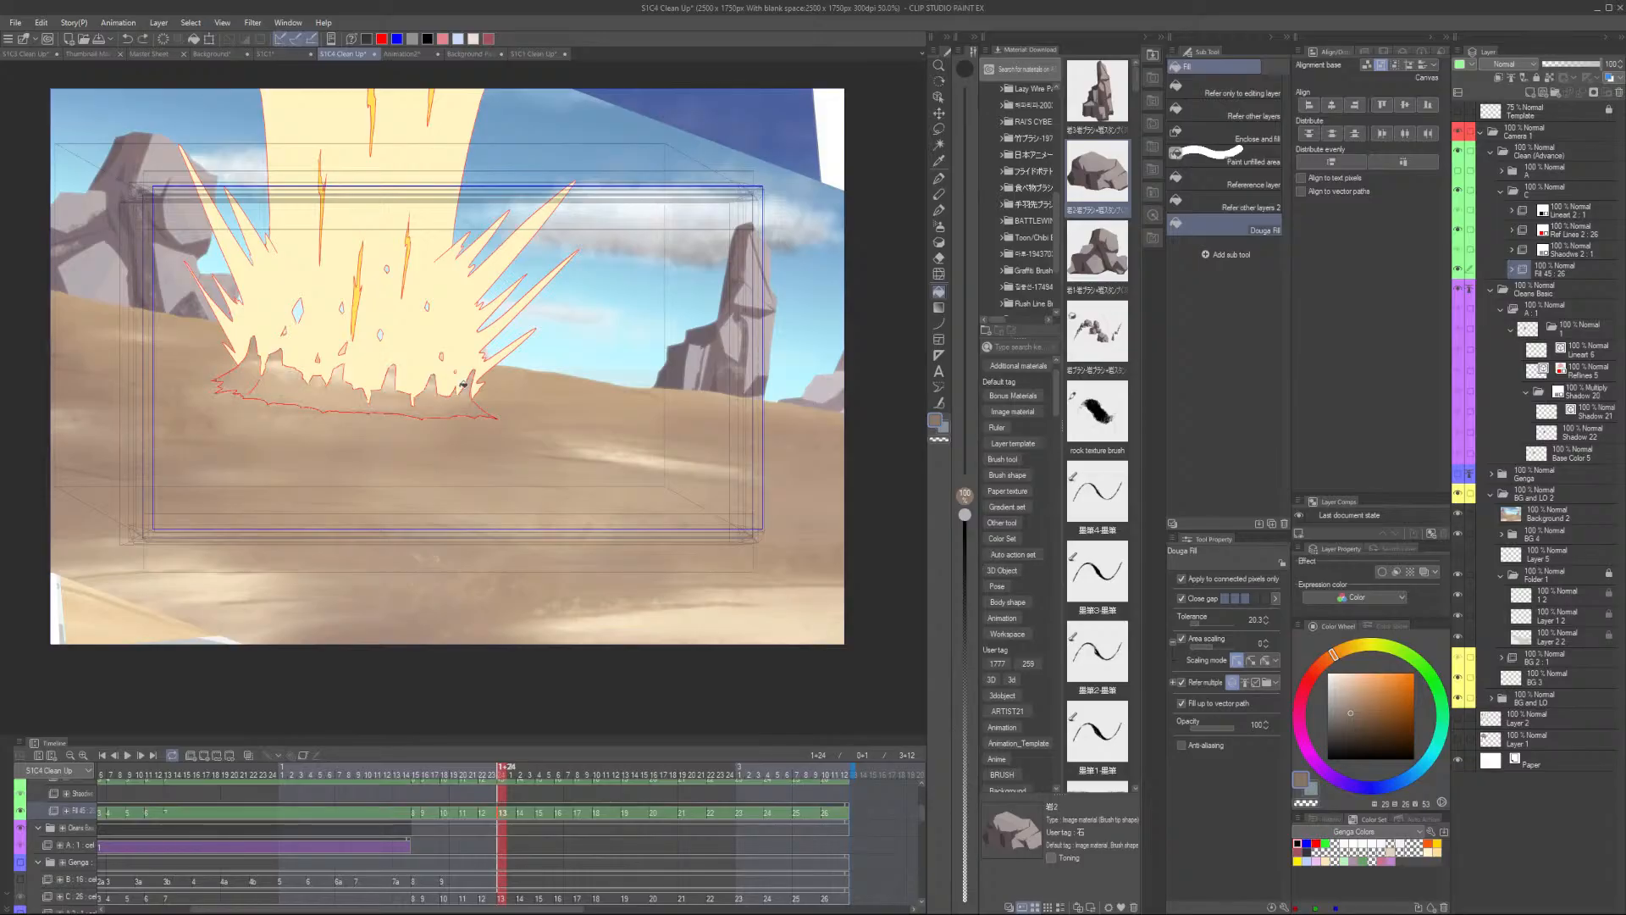
{"action": "left_click", "coordinate": [392, 399]}
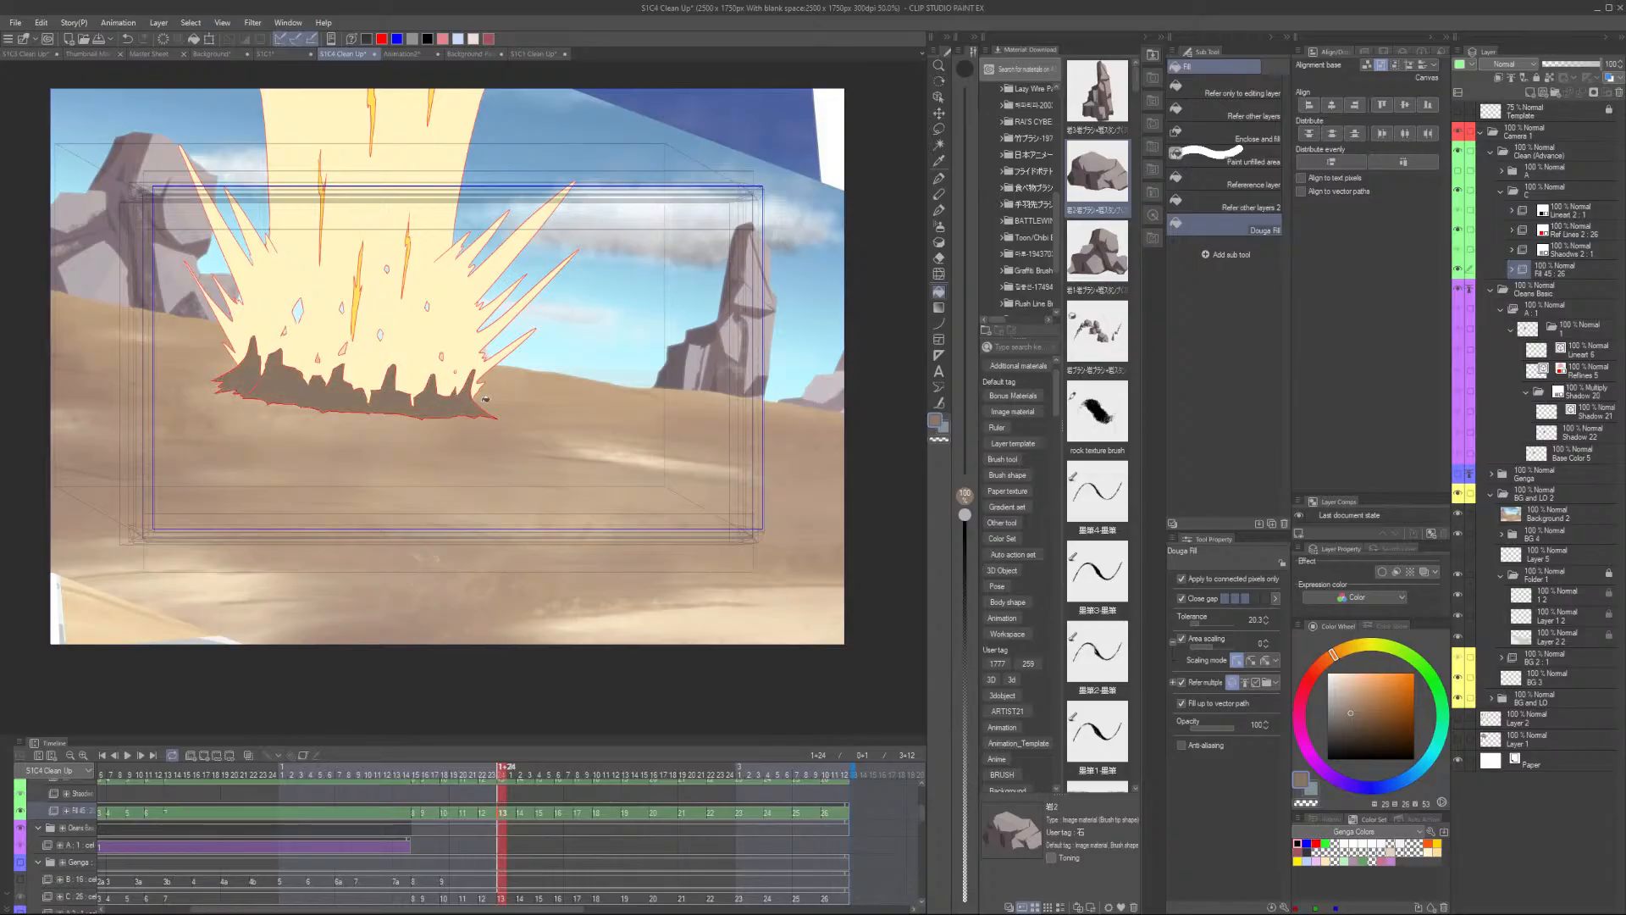
{"action": "key", "text": "ctrl+z"}
{"action": "left_click_drag", "start_coordinate": [1332, 669], "coordinate": [1326, 673]}
{"action": "left_click", "coordinate": [327, 391]}
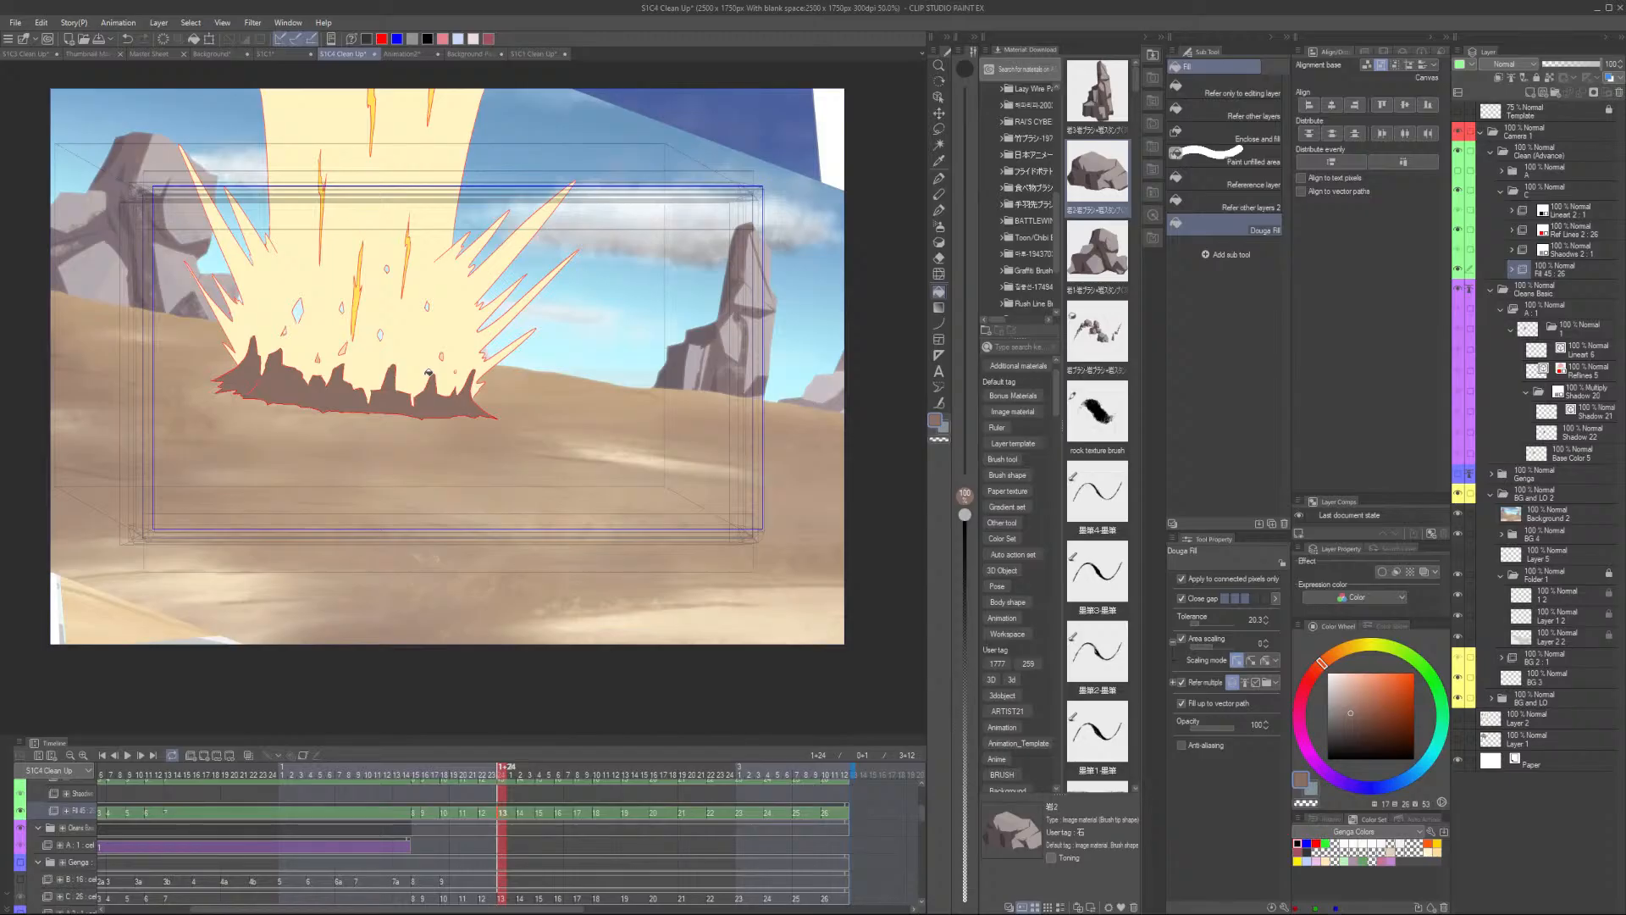
- Return to the filled explosion frame and hide the background layer in the timeline
{"action": "key", "text": "Left"}
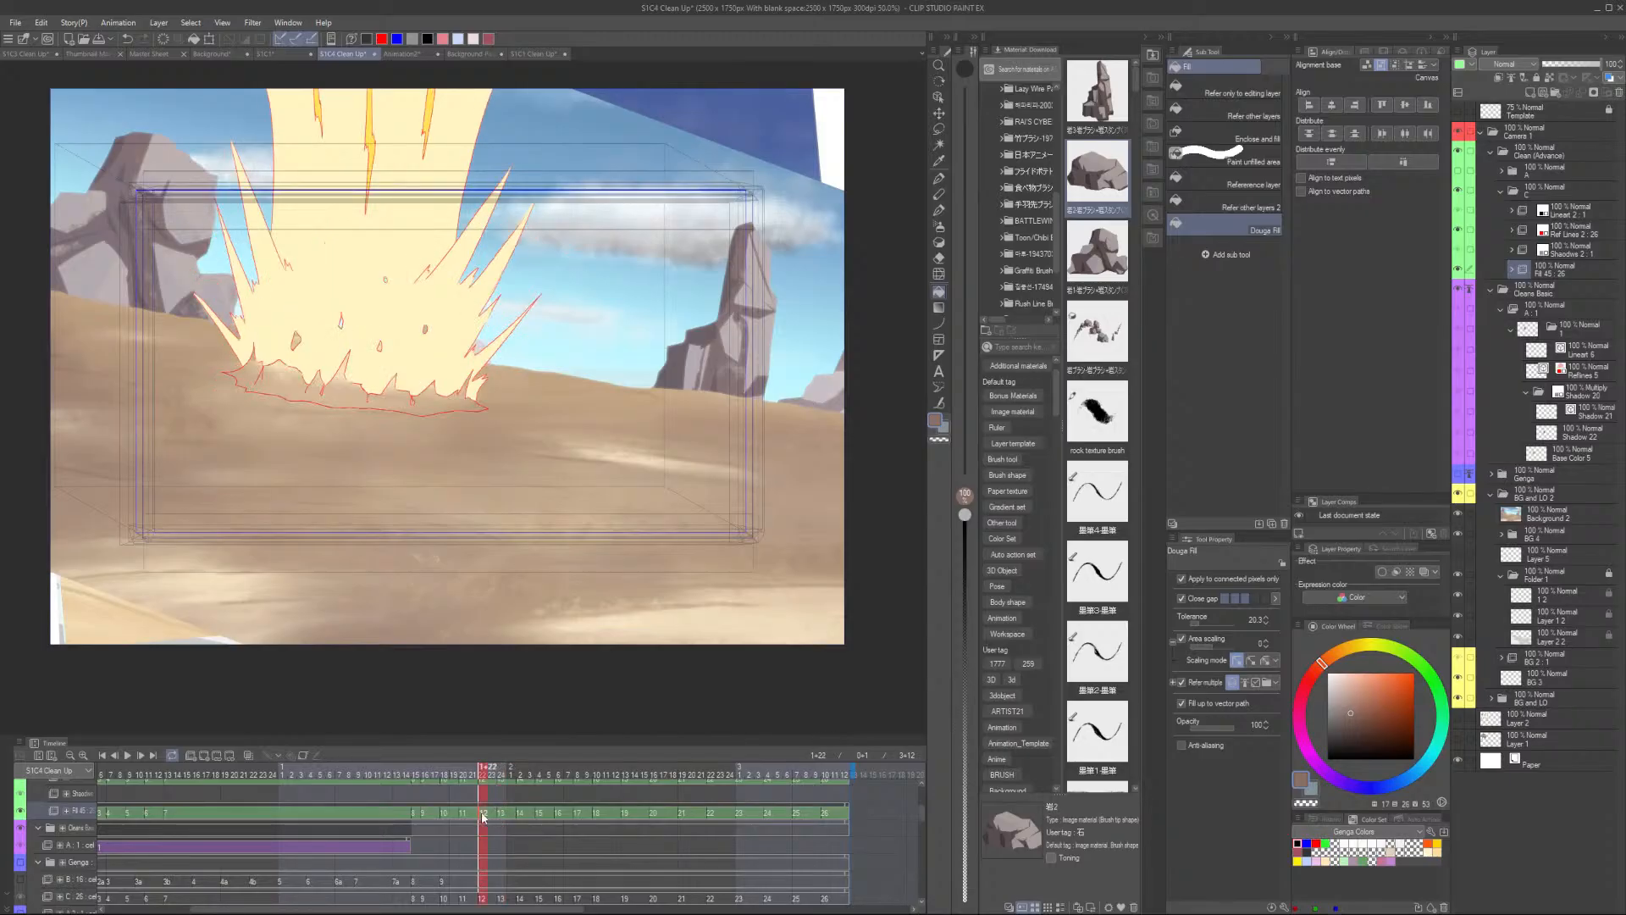
{"action": "key", "text": "Left"}
{"action": "left_click_drag", "start_coordinate": [481, 818], "coordinate": [501, 817]}
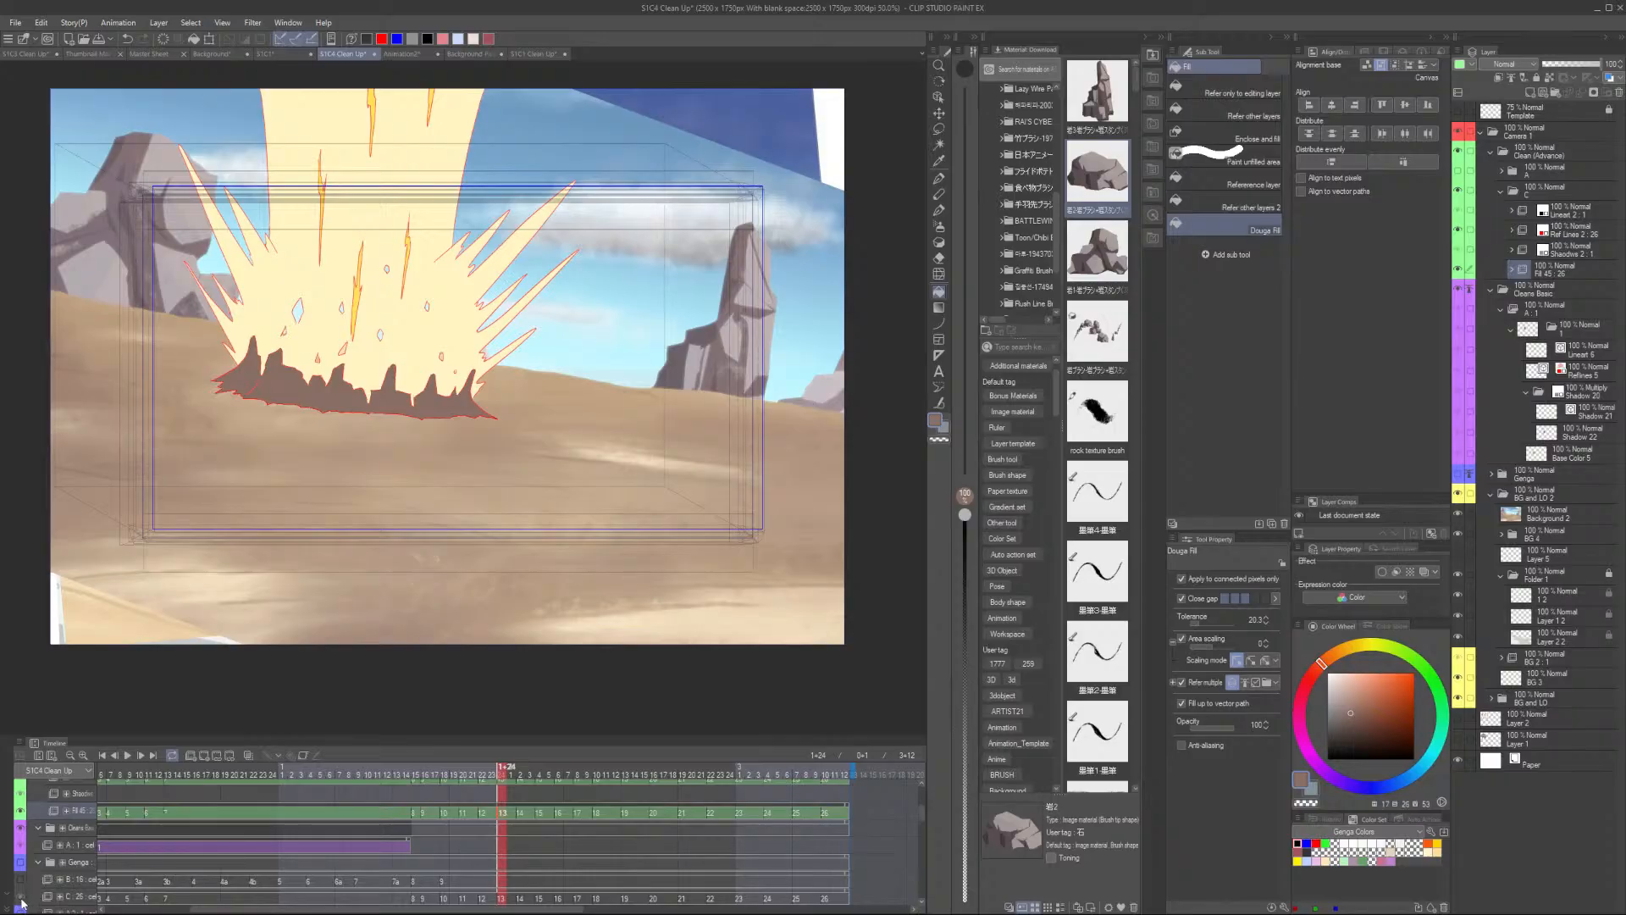
{"action": "scroll", "coordinate": [24, 902], "scroll_direction": "down", "scroll_amount": 3}
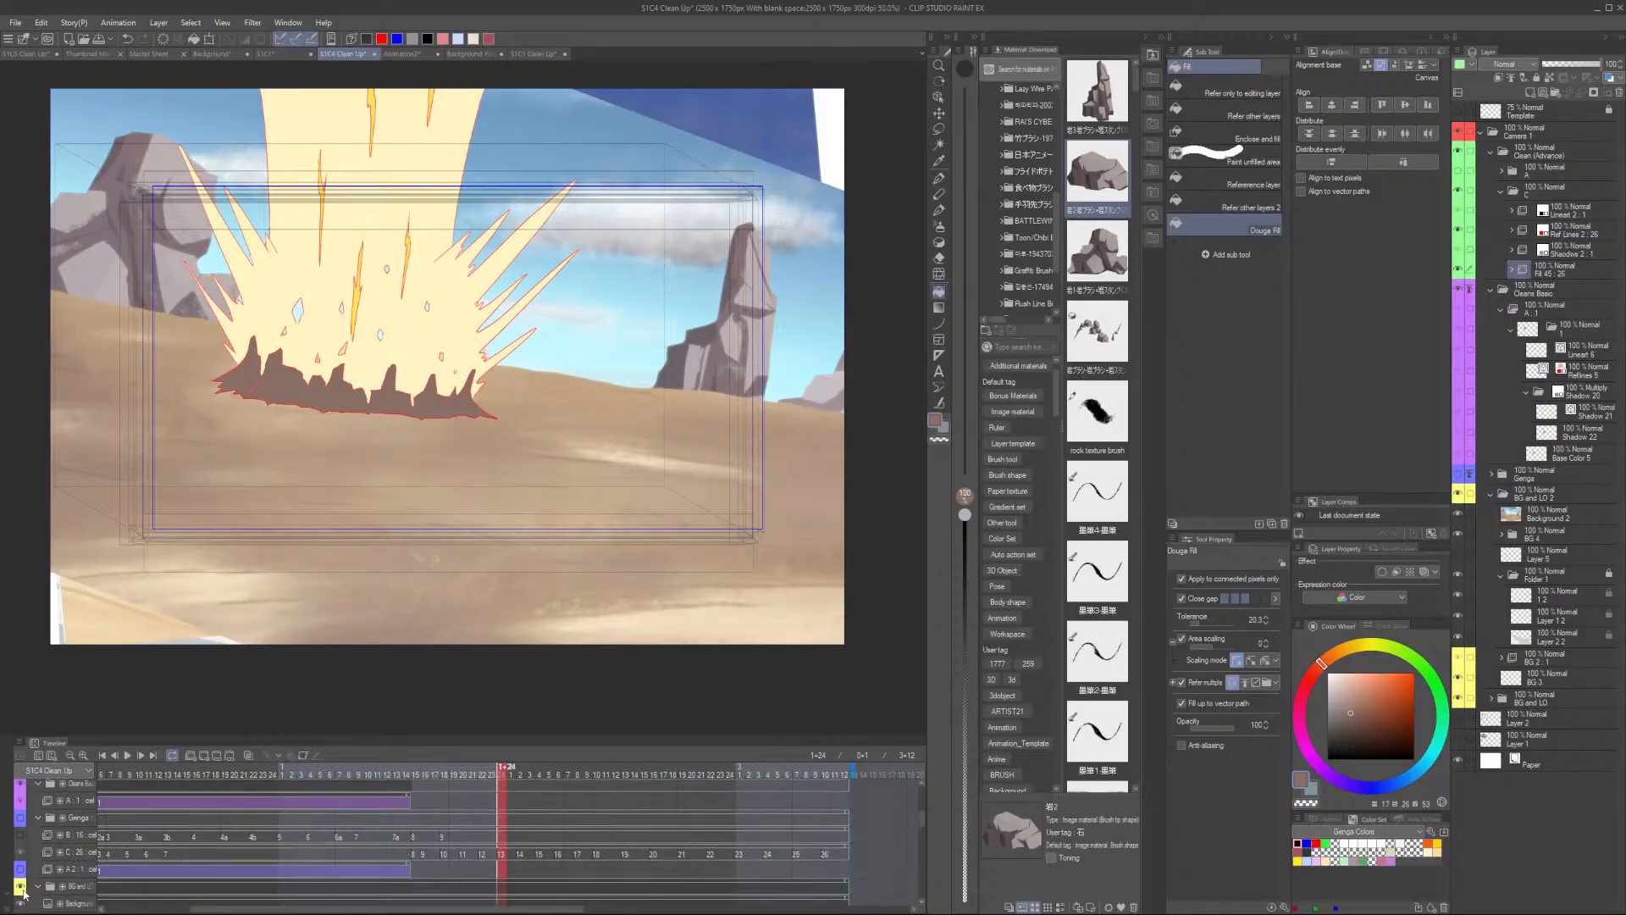
{"action": "left_click", "coordinate": [20, 888]}
- Fill the ground shadow area on each neighbouring explosion frame with the same brown
{"action": "scroll", "coordinate": [407, 462], "scroll_direction": "up", "scroll_amount": 3}
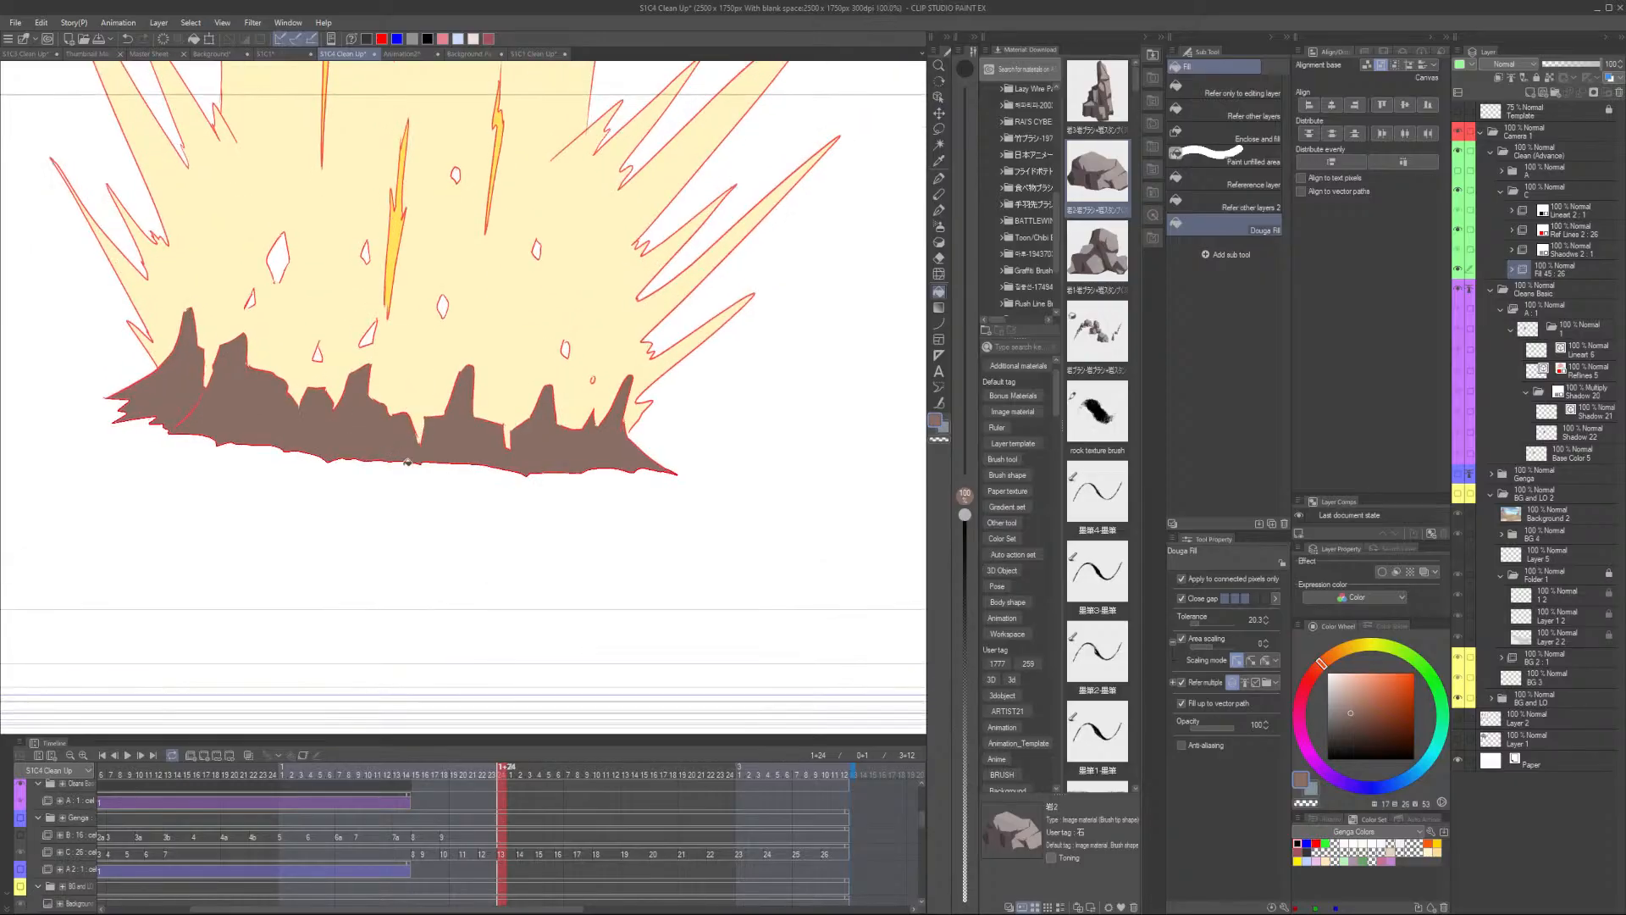
{"action": "key", "text": "ctrl+Left"}
{"action": "left_click", "coordinate": [457, 439]}
{"action": "scroll", "coordinate": [500, 440], "scroll_direction": "up", "scroll_amount": 2}
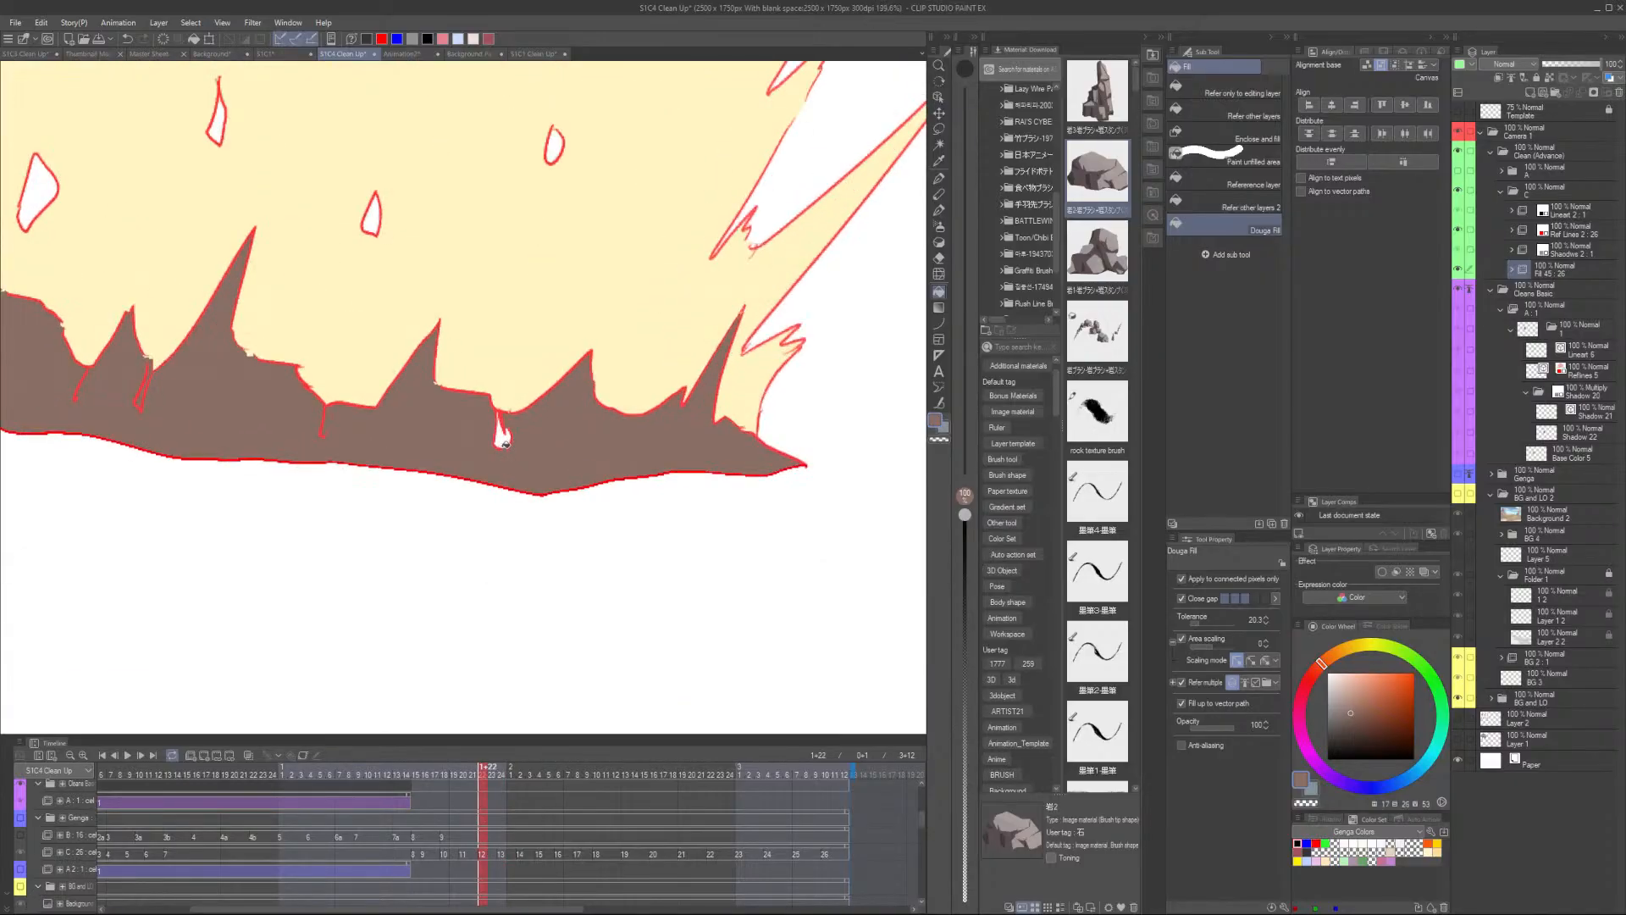
{"action": "scroll", "coordinate": [508, 442], "scroll_direction": "down", "scroll_amount": 1}
{"action": "key", "text": "ctrl+Right"}
{"action": "key", "text": "ctrl+Right"}
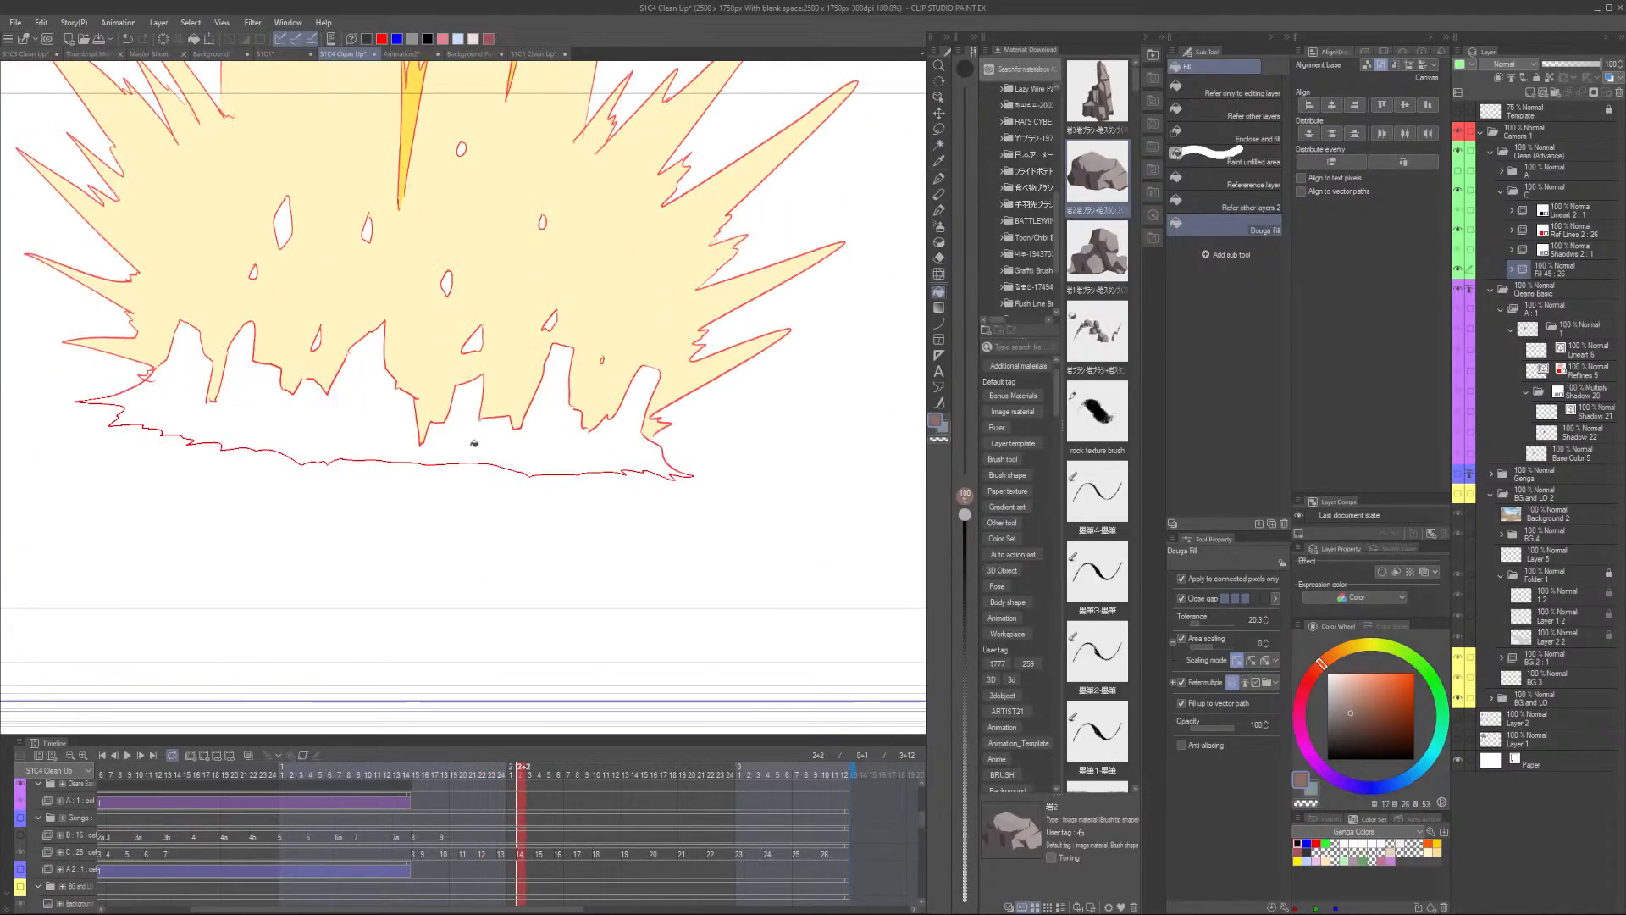
{"action": "left_click", "coordinate": [474, 442]}
{"action": "key", "text": "ctrl+Right"}
{"action": "key", "text": "ctrl+Right"}
{"action": "left_click", "coordinate": [495, 438]}
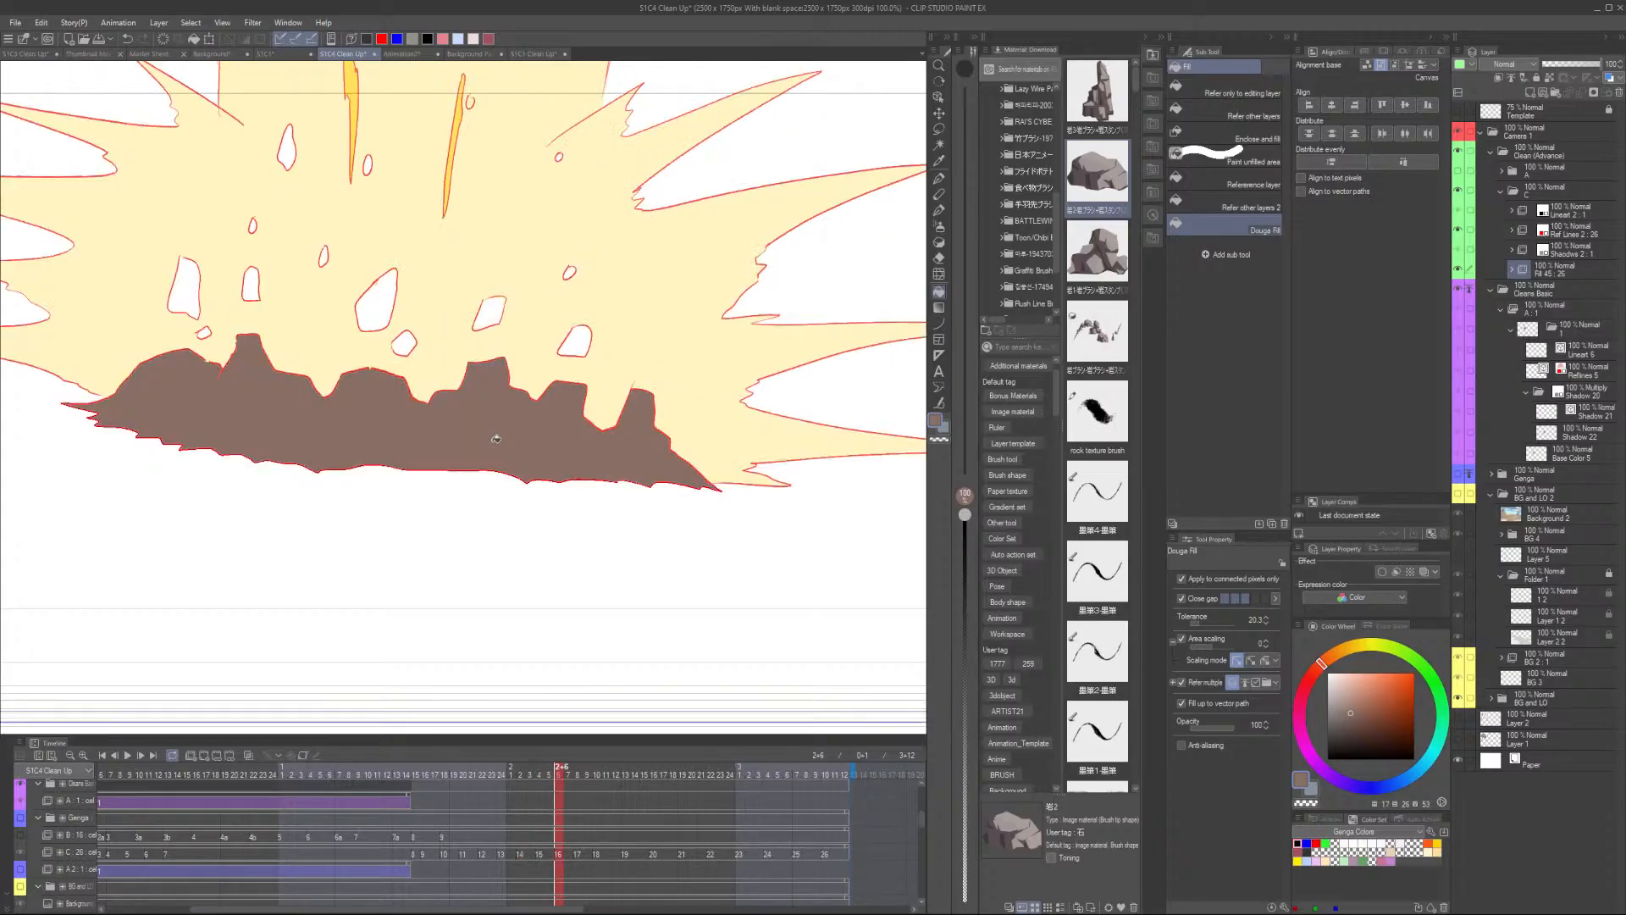
{"action": "key", "text": "ctrl+Right"}
{"action": "left_click", "coordinate": [502, 438]}
{"action": "key", "text": "ctrl+Right"}
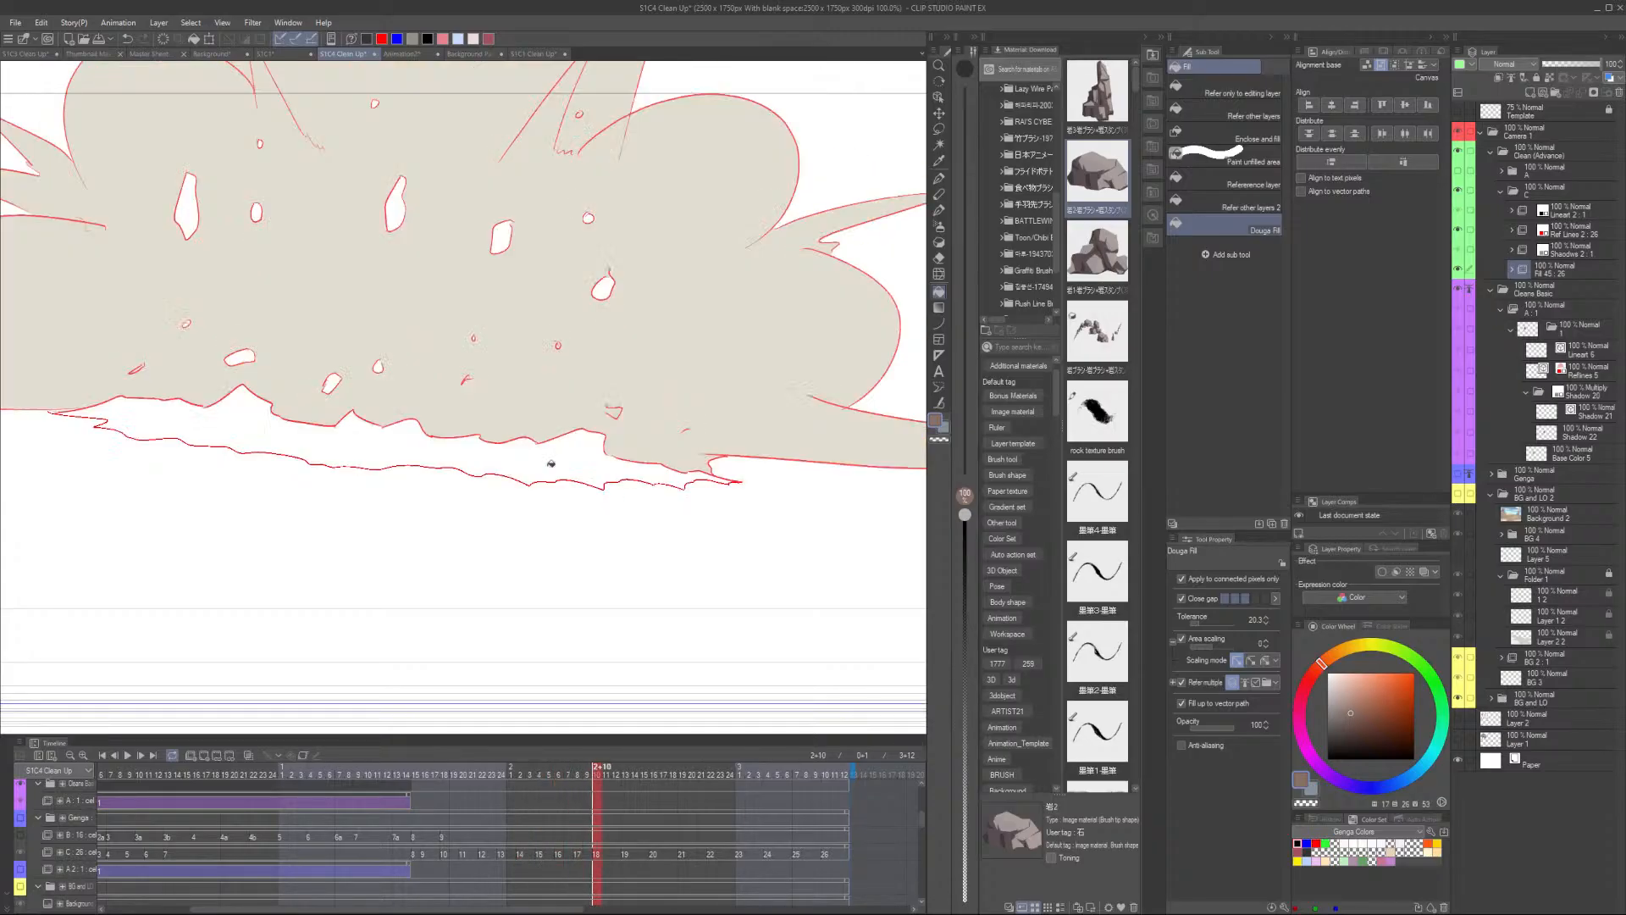
{"action": "left_click", "coordinate": [554, 465]}
{"action": "key", "text": "ctrl+Right"}
{"action": "key", "text": "ctrl+Left"}
{"action": "key", "text": "ctrl+Left"}
{"action": "key", "text": "ctrl+Left"}
{"action": "key", "text": "ctrl+Left"}
{"action": "key", "text": "ctrl+Left"}
{"action": "key", "text": "ctrl+Left"}
{"action": "key", "text": "ctrl+Left"}
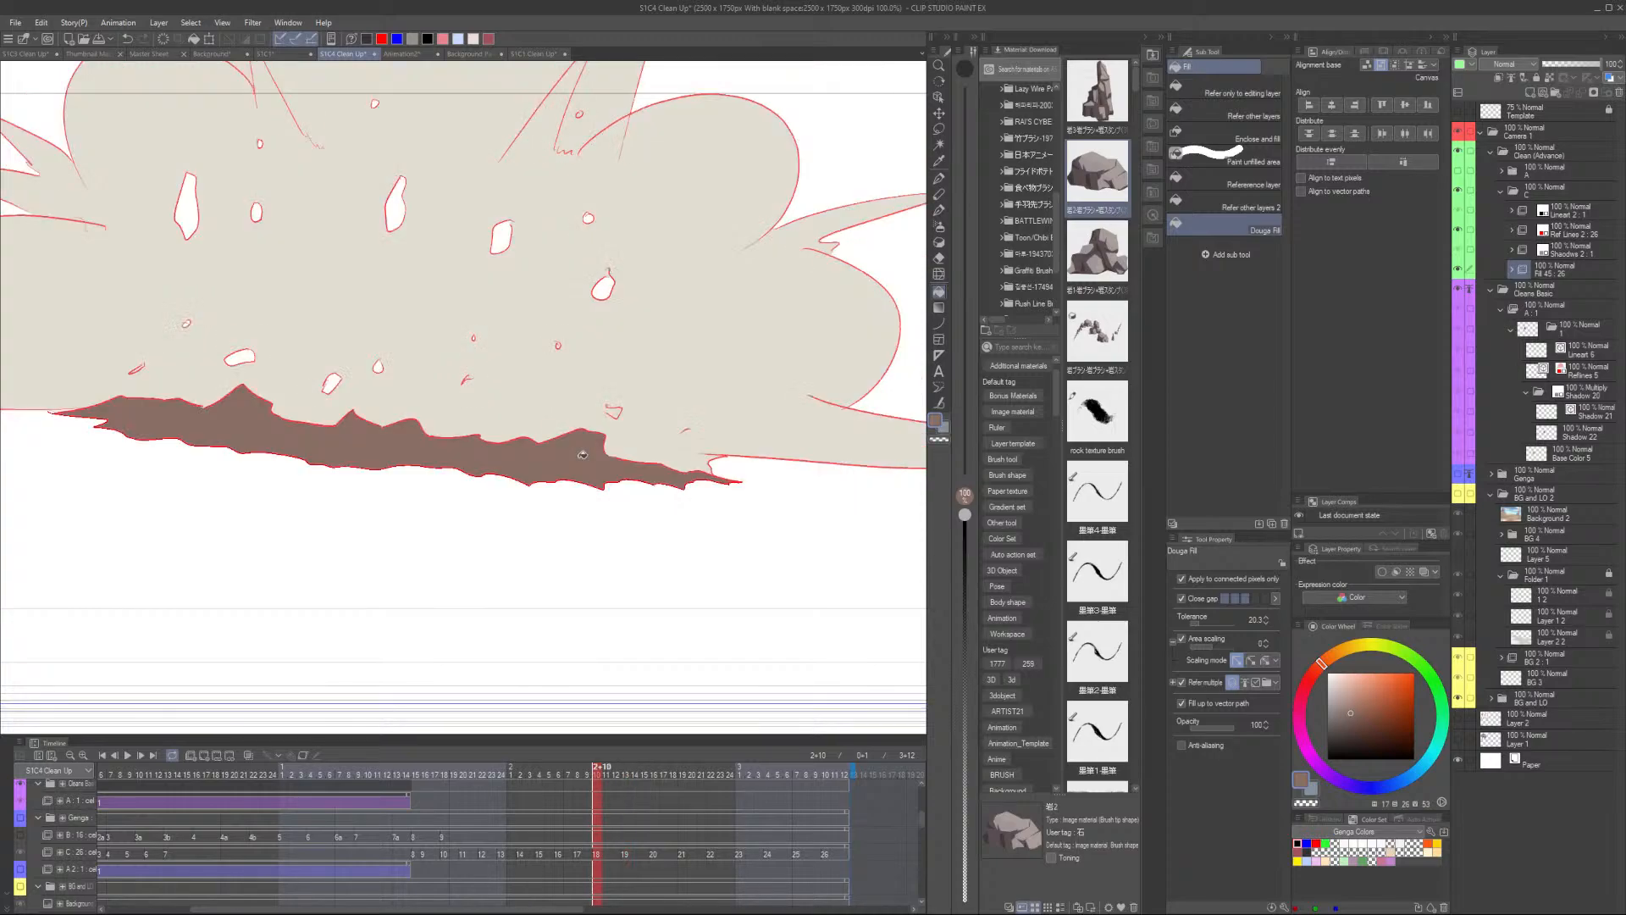
{"action": "key", "text": "ctrl+Left"}
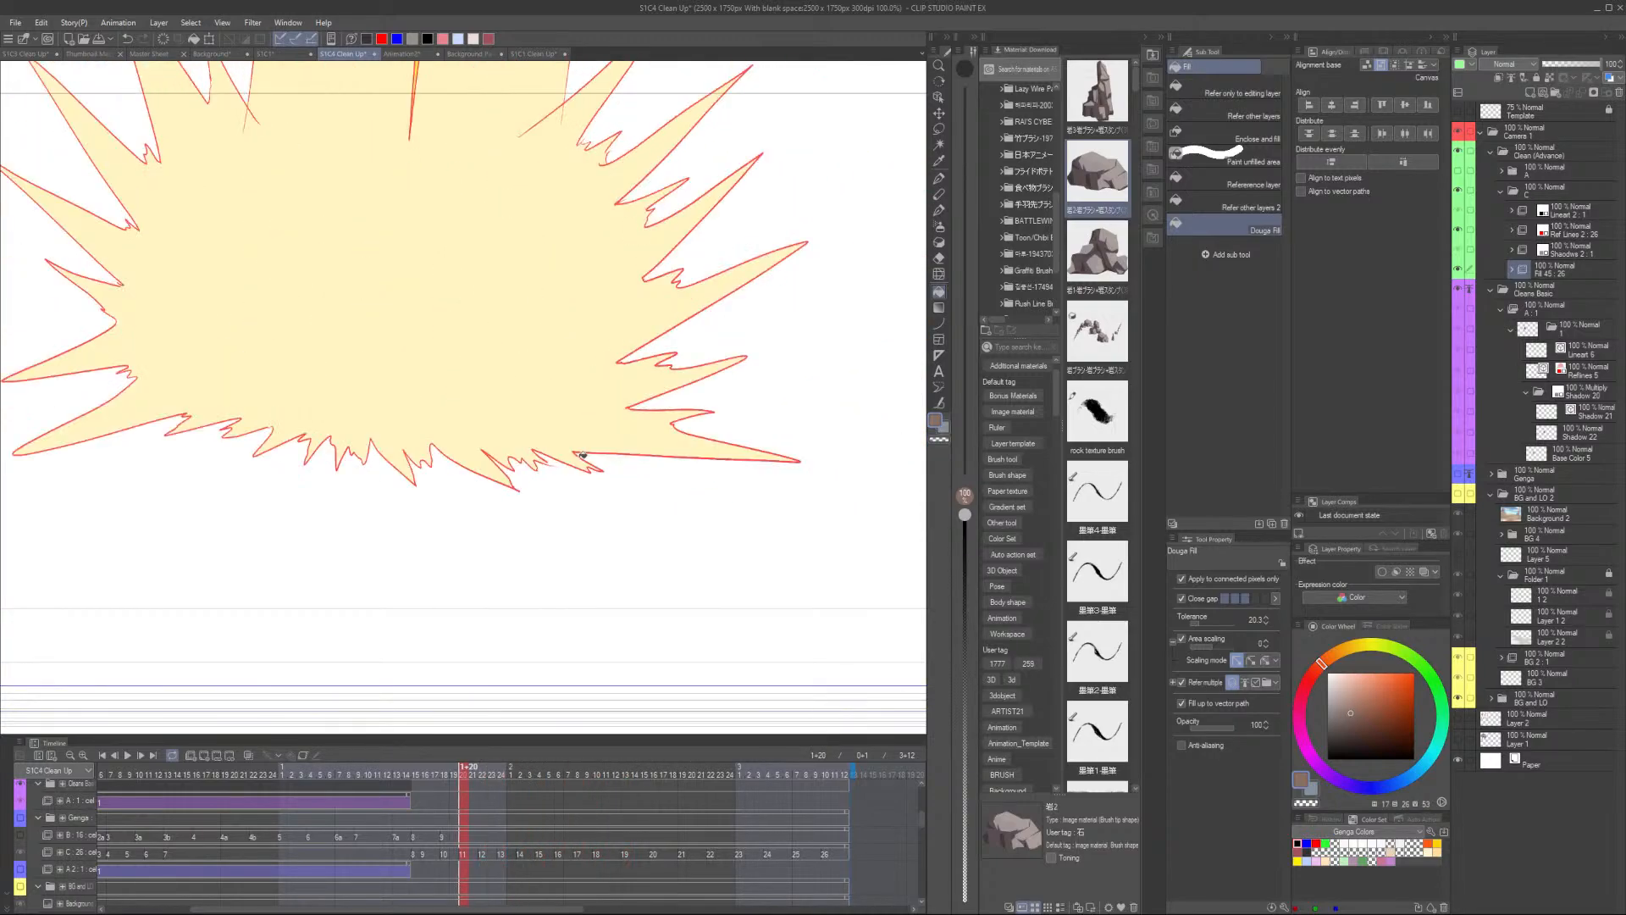
{"action": "key", "text": "ctrl+Right"}
- Fill the small gaps inside the explosion with the shadow colour on the current frame
{"action": "scroll", "coordinate": [485, 364], "scroll_direction": "up", "scroll_amount": 6}
{"action": "left_click_drag", "start_coordinate": [385, 381], "coordinate": [511, 571]}
{"action": "scroll", "coordinate": [549, 478], "scroll_direction": "down", "scroll_amount": 4}
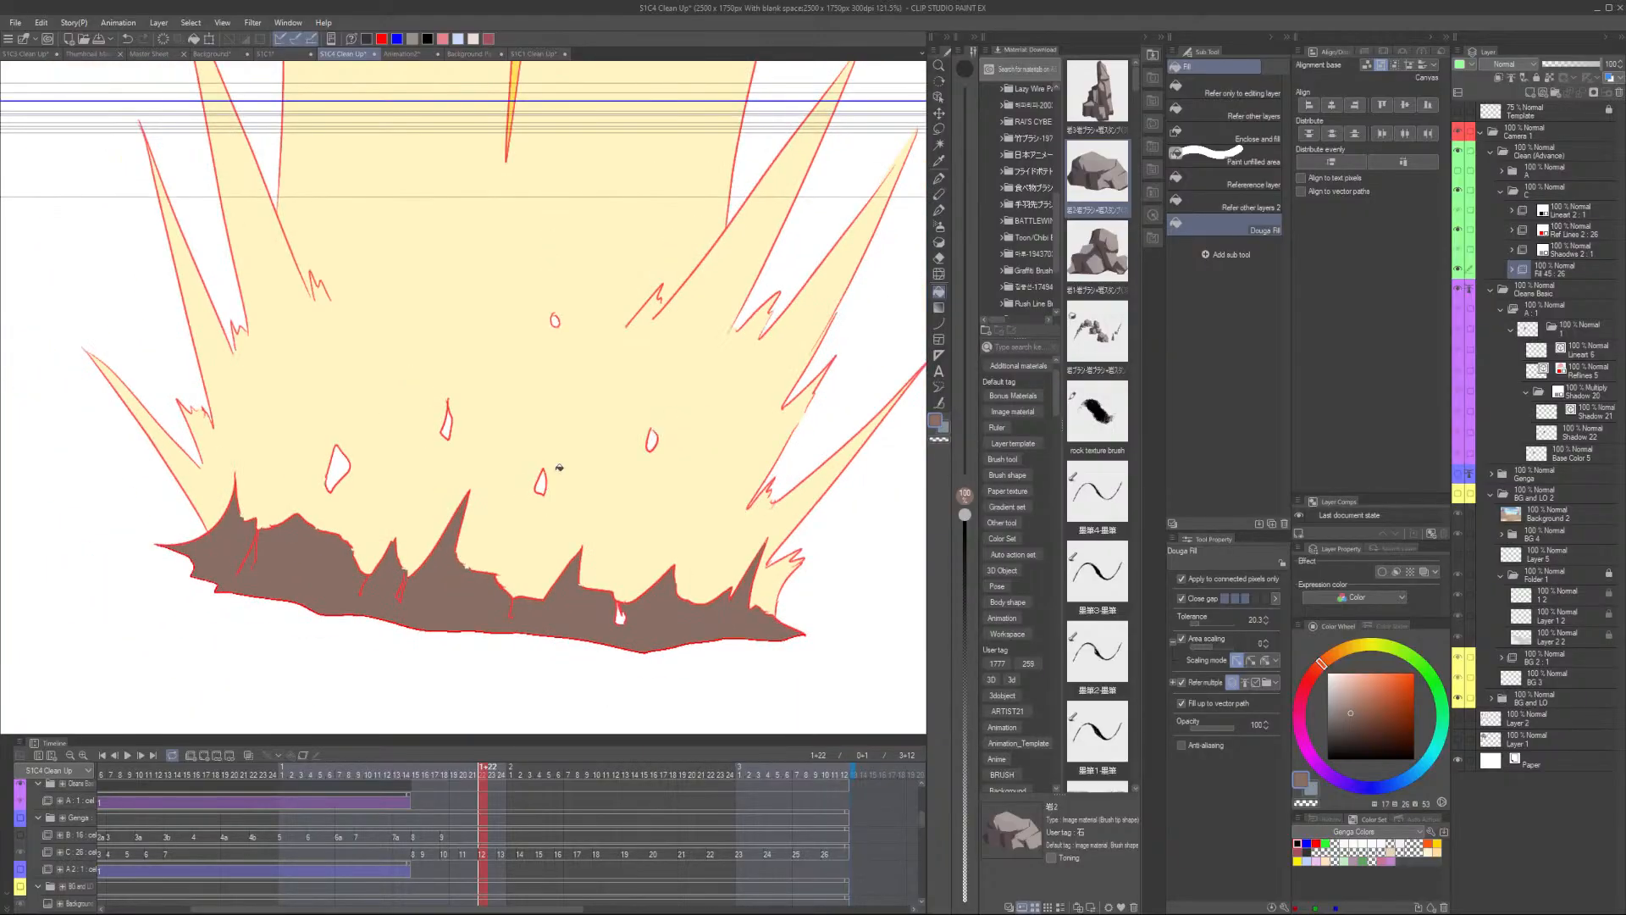
{"action": "scroll", "coordinate": [559, 468], "scroll_direction": "up", "scroll_amount": 3}
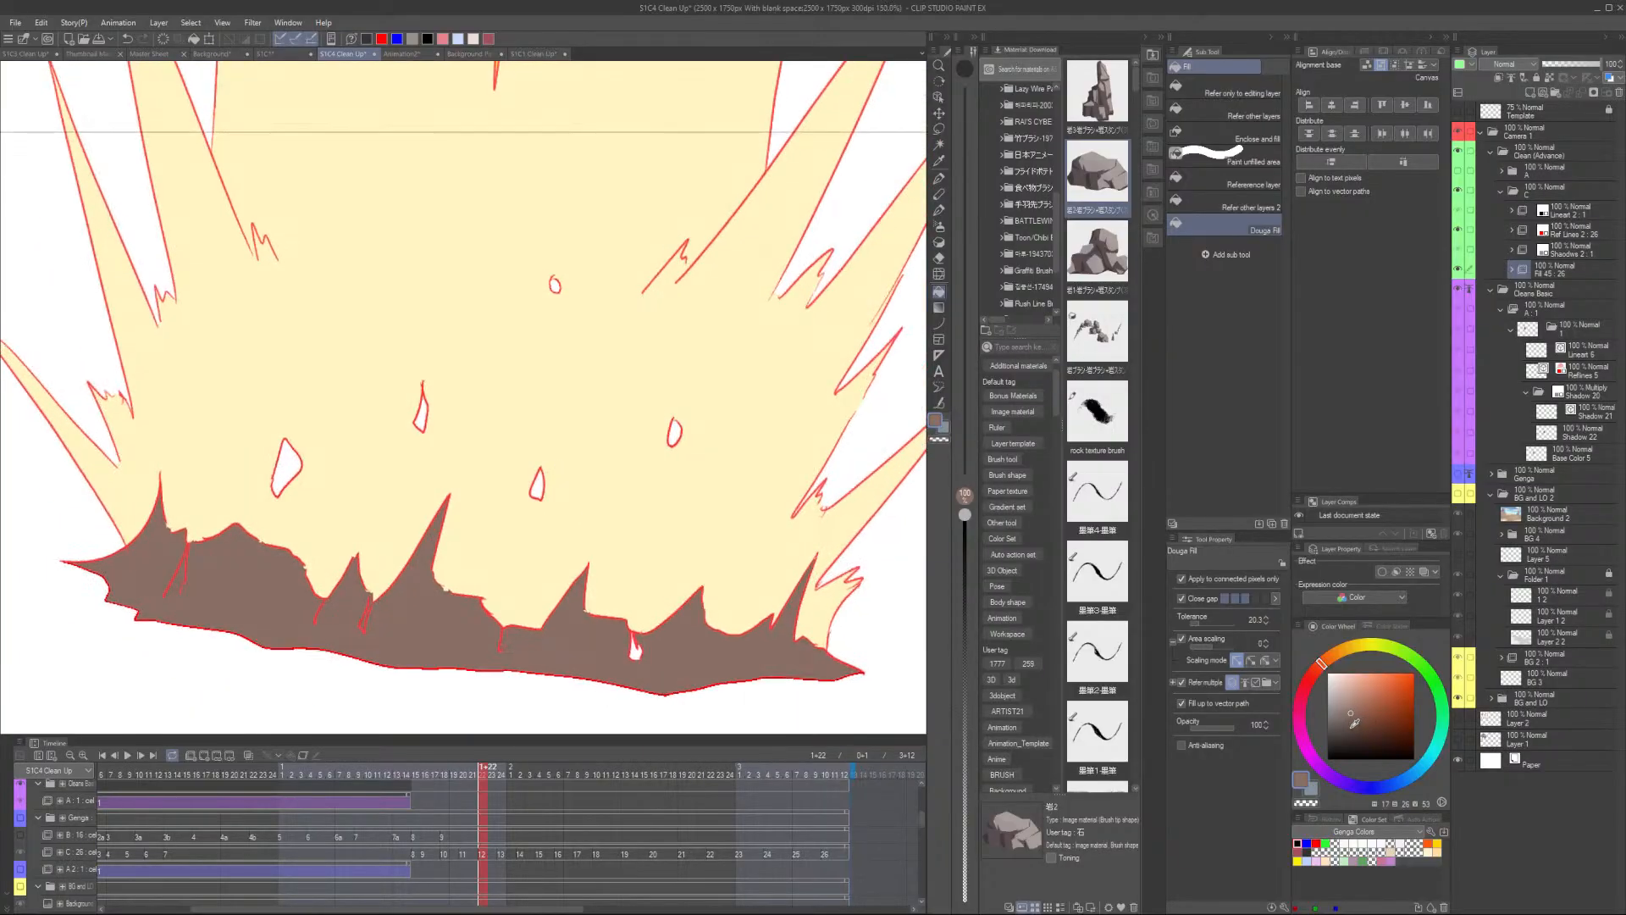
{"action": "left_click", "coordinate": [1355, 726]}
{"action": "left_click", "coordinate": [637, 648]}
{"action": "left_click", "coordinate": [442, 624], "text": "alt"}
{"action": "left_click", "coordinate": [539, 487]}
{"action": "left_click", "coordinate": [275, 479]}
{"action": "left_click", "coordinate": [425, 418]}
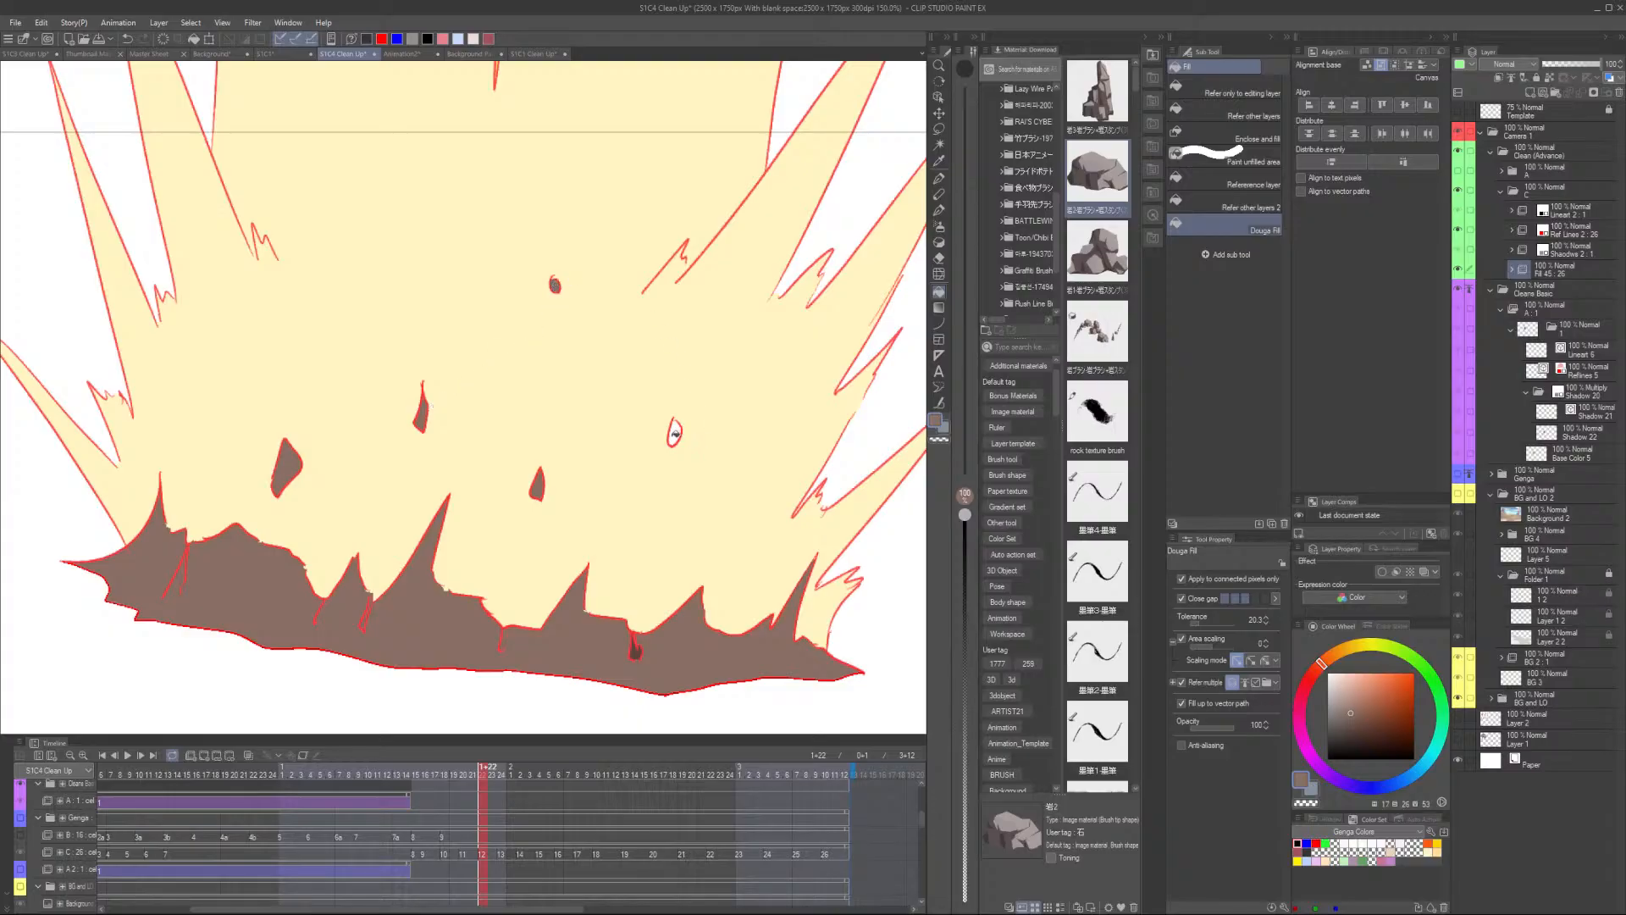
{"action": "left_click", "coordinate": [675, 434]}
- Fill the small gaps inside the explosion on the next frame, undoing a fill that spilled over
{"action": "key", "text": "ctrl+Right"}
{"action": "left_click", "coordinate": [253, 442]}
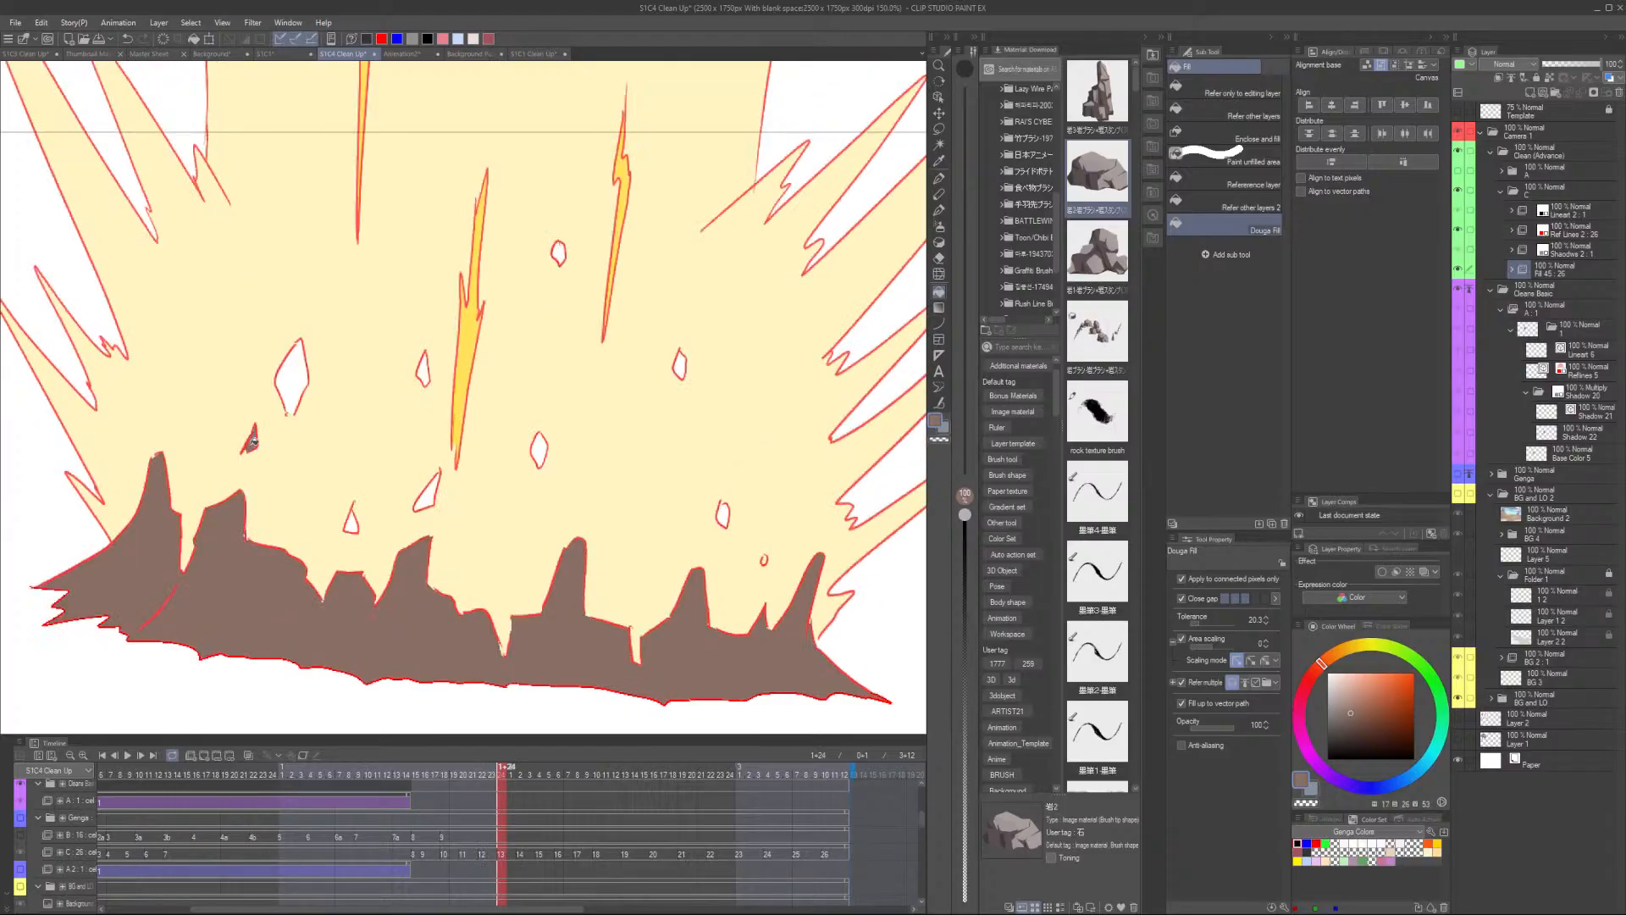
{"action": "left_click", "coordinate": [352, 524]}
{"action": "left_click", "coordinate": [432, 497]}
{"action": "left_click", "coordinate": [541, 456]}
{"action": "left_click", "coordinate": [725, 515]}
{"action": "left_click", "coordinate": [766, 558]}
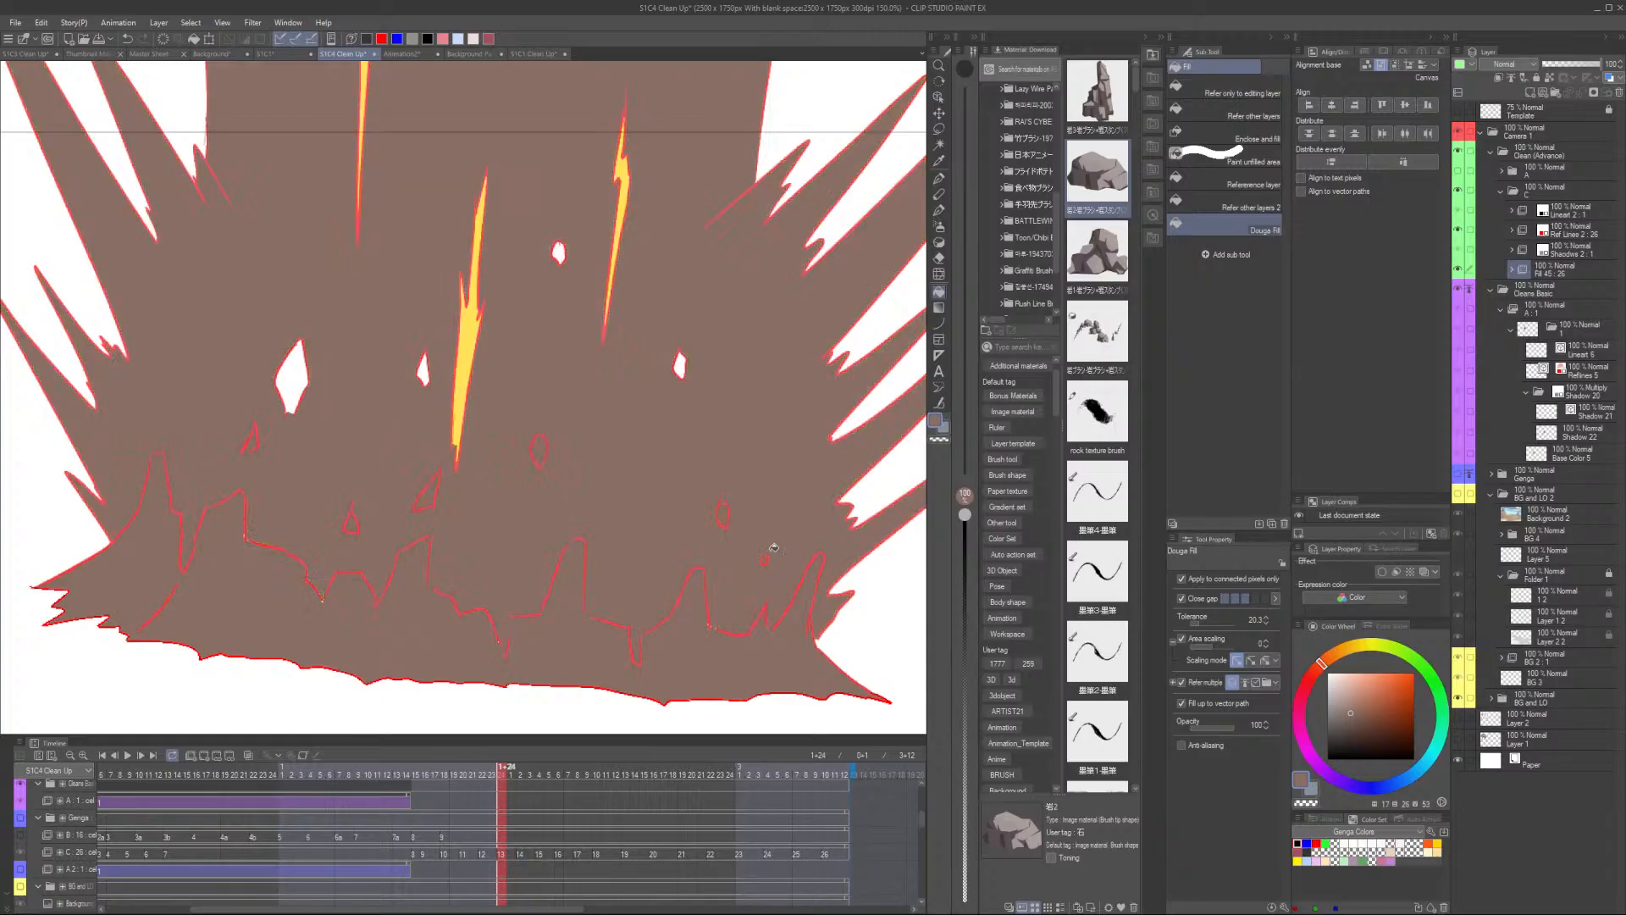
{"action": "key", "text": "ctrl+z"}
- Flip between neighbouring frames to compare the gap fills
{"action": "scroll", "coordinate": [773, 548], "scroll_direction": "up", "scroll_amount": 3}
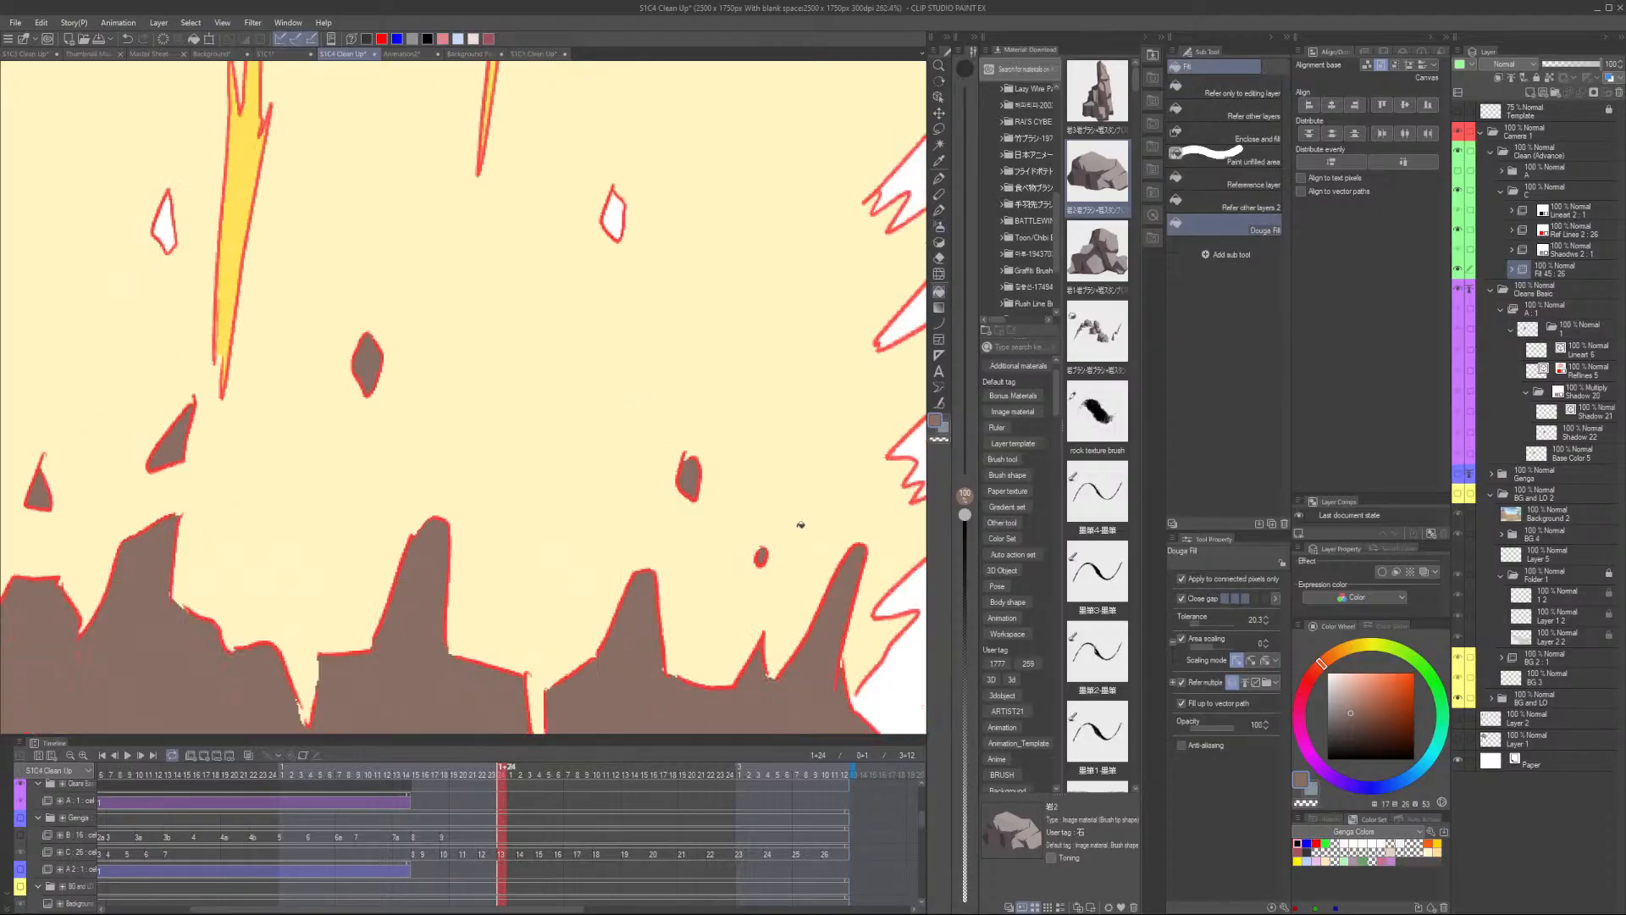
{"action": "scroll", "coordinate": [800, 524], "scroll_direction": "down", "scroll_amount": 5}
{"action": "key", "text": "Left"}
{"action": "key", "text": "Right"}
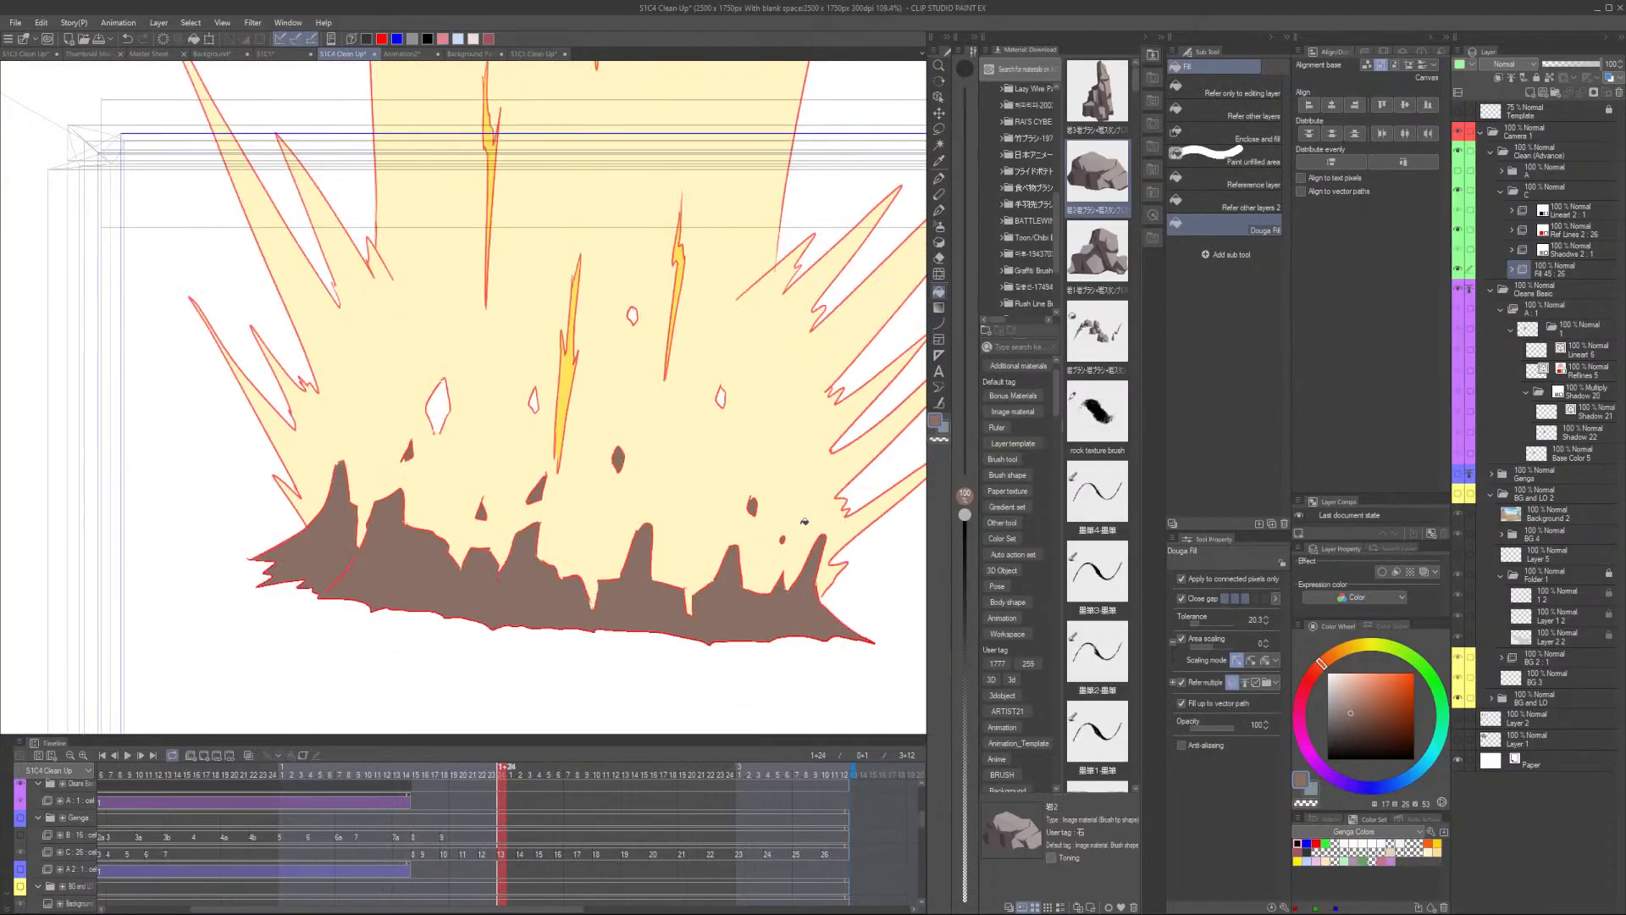
{"action": "key", "text": "Left"}
{"action": "key", "text": "Right"}
{"action": "key", "text": "Left"}
{"action": "key", "text": "Right"}
{"action": "key", "text": "Left"}
- Fill the remaining small gaps inside the explosion on the current frame
{"action": "scroll", "coordinate": [720, 622], "scroll_direction": "up", "scroll_amount": 3}
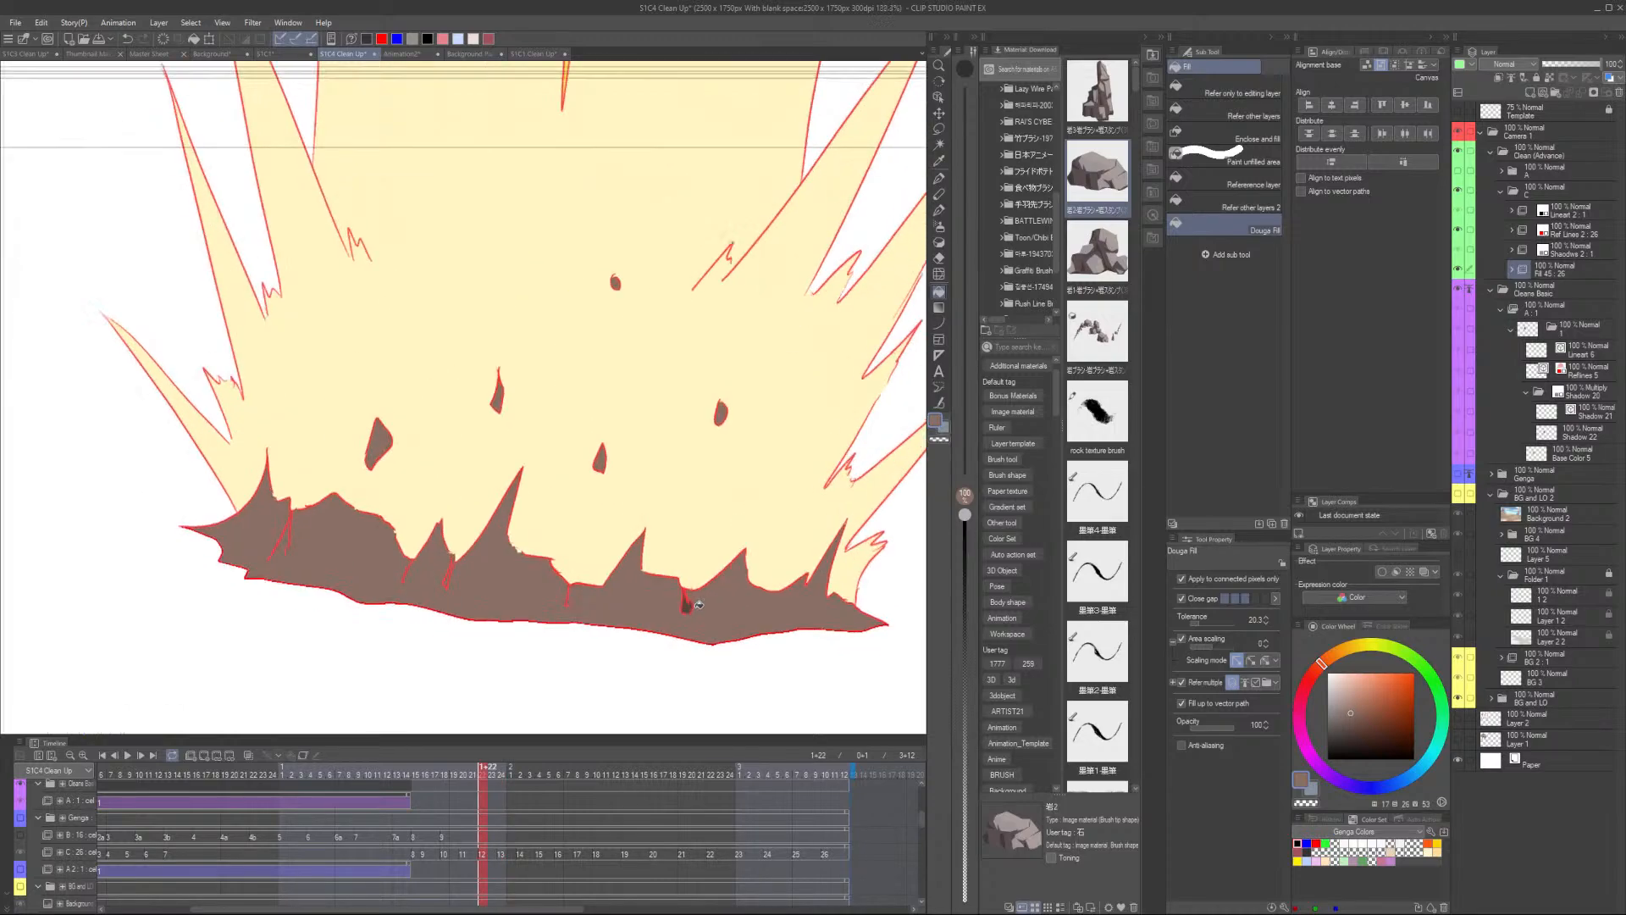
{"action": "left_click", "coordinate": [218, 360]}
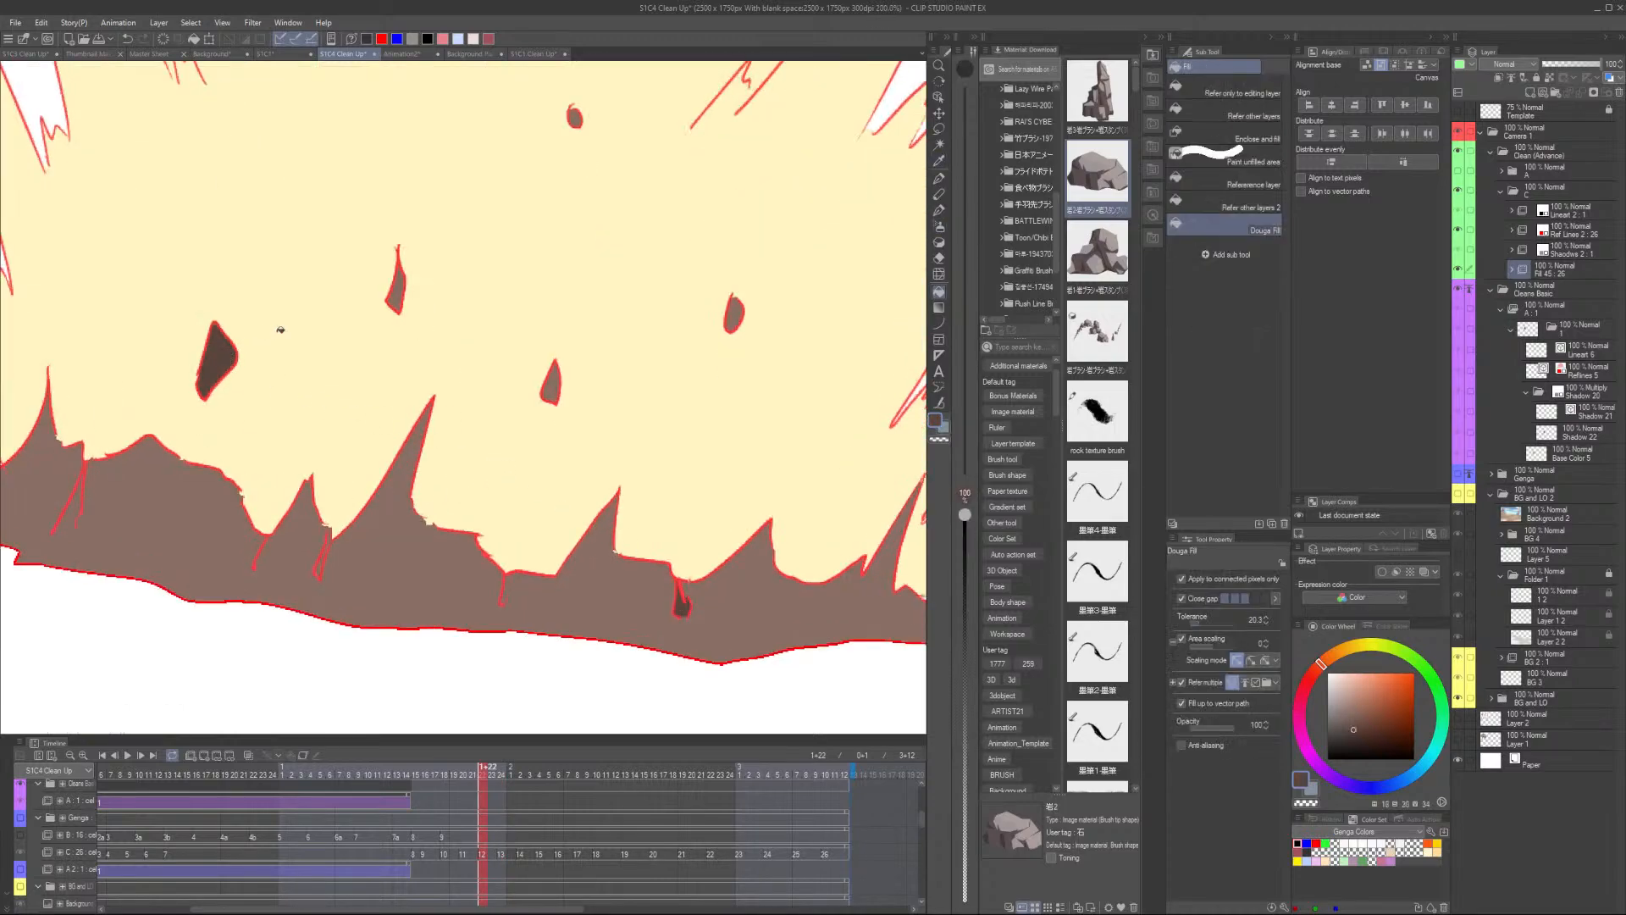
{"action": "left_click", "coordinate": [398, 295]}
{"action": "left_click", "coordinate": [576, 114]}
{"action": "left_click", "coordinate": [558, 398]}
{"action": "scroll", "coordinate": [680, 488], "scroll_direction": "down", "scroll_amount": 4}
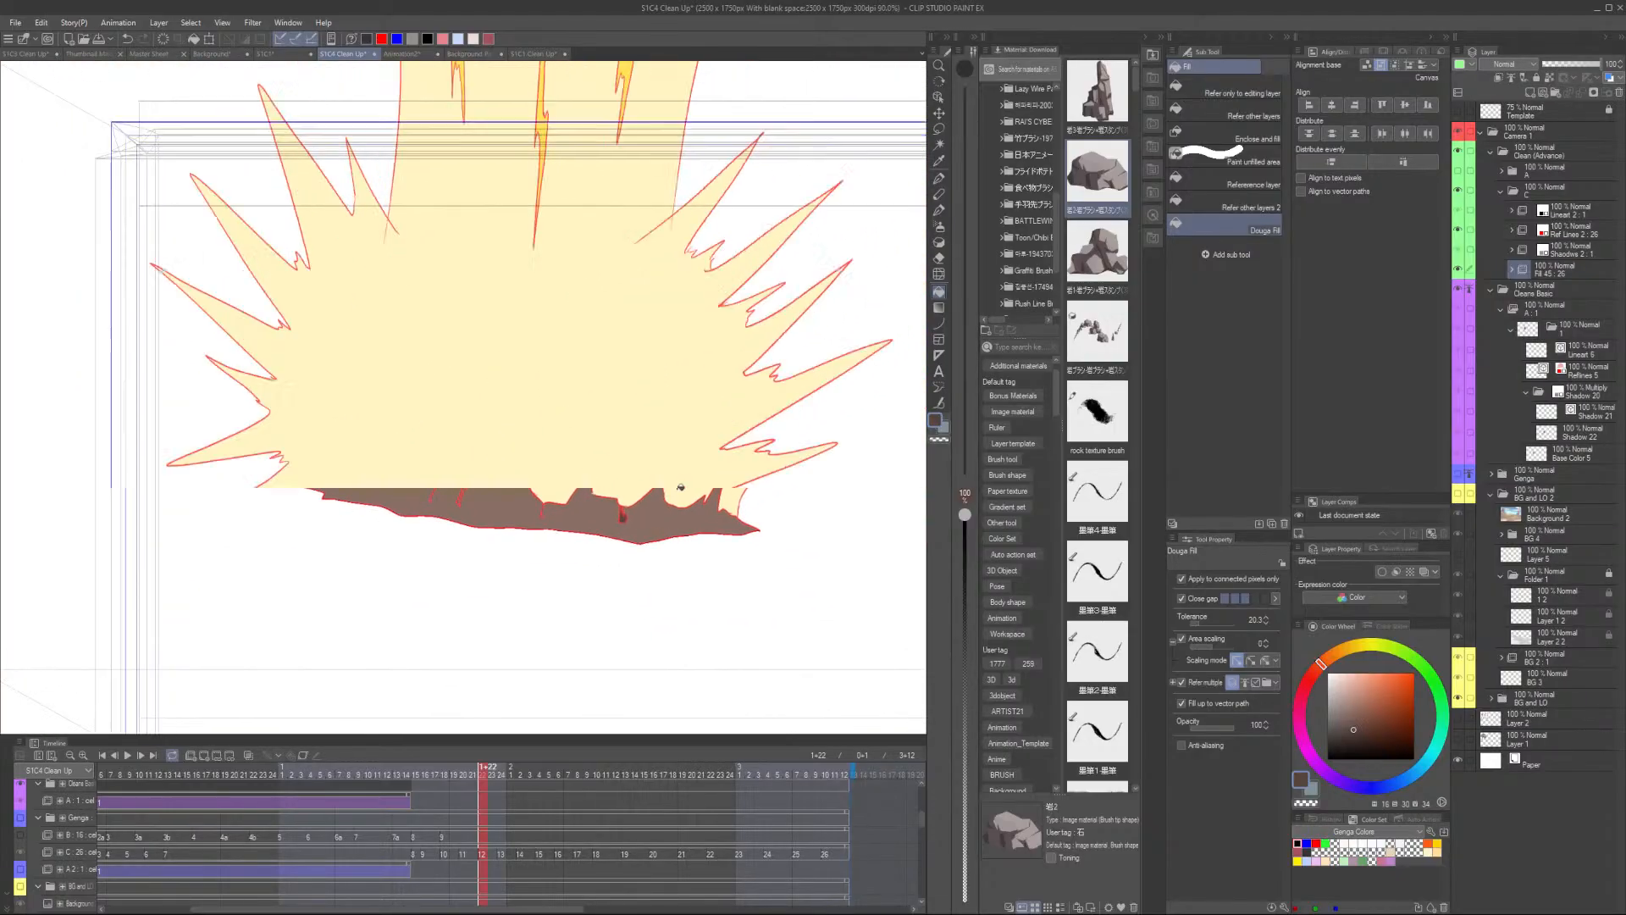
- Move to the next frame and fill its small gaps inside the explosion
{"action": "key", "text": "Left"}
{"action": "key", "text": "Right"}
{"action": "key", "text": "Right"}
{"action": "scroll", "coordinate": [569, 423], "scroll_direction": "up", "scroll_amount": 3}
{"action": "left_click", "coordinate": [454, 427]}
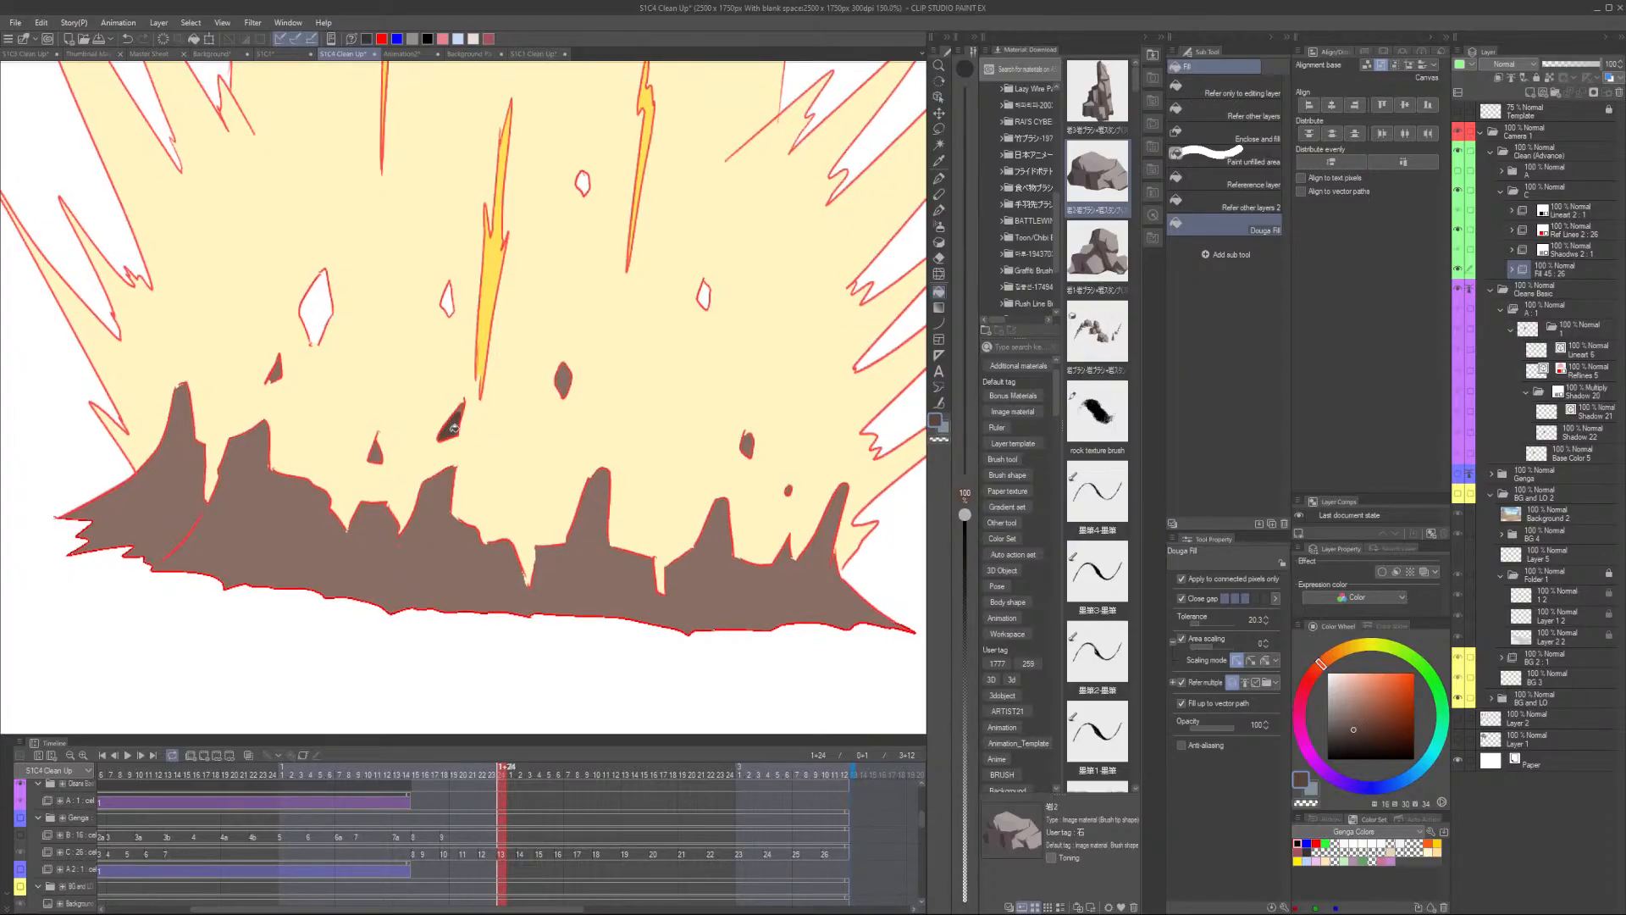
{"action": "left_click", "coordinate": [378, 450]}
- Step back through the frames and fill further small gaps inside the explosion
{"action": "key", "text": "Left"}
{"action": "key", "text": "Left"}
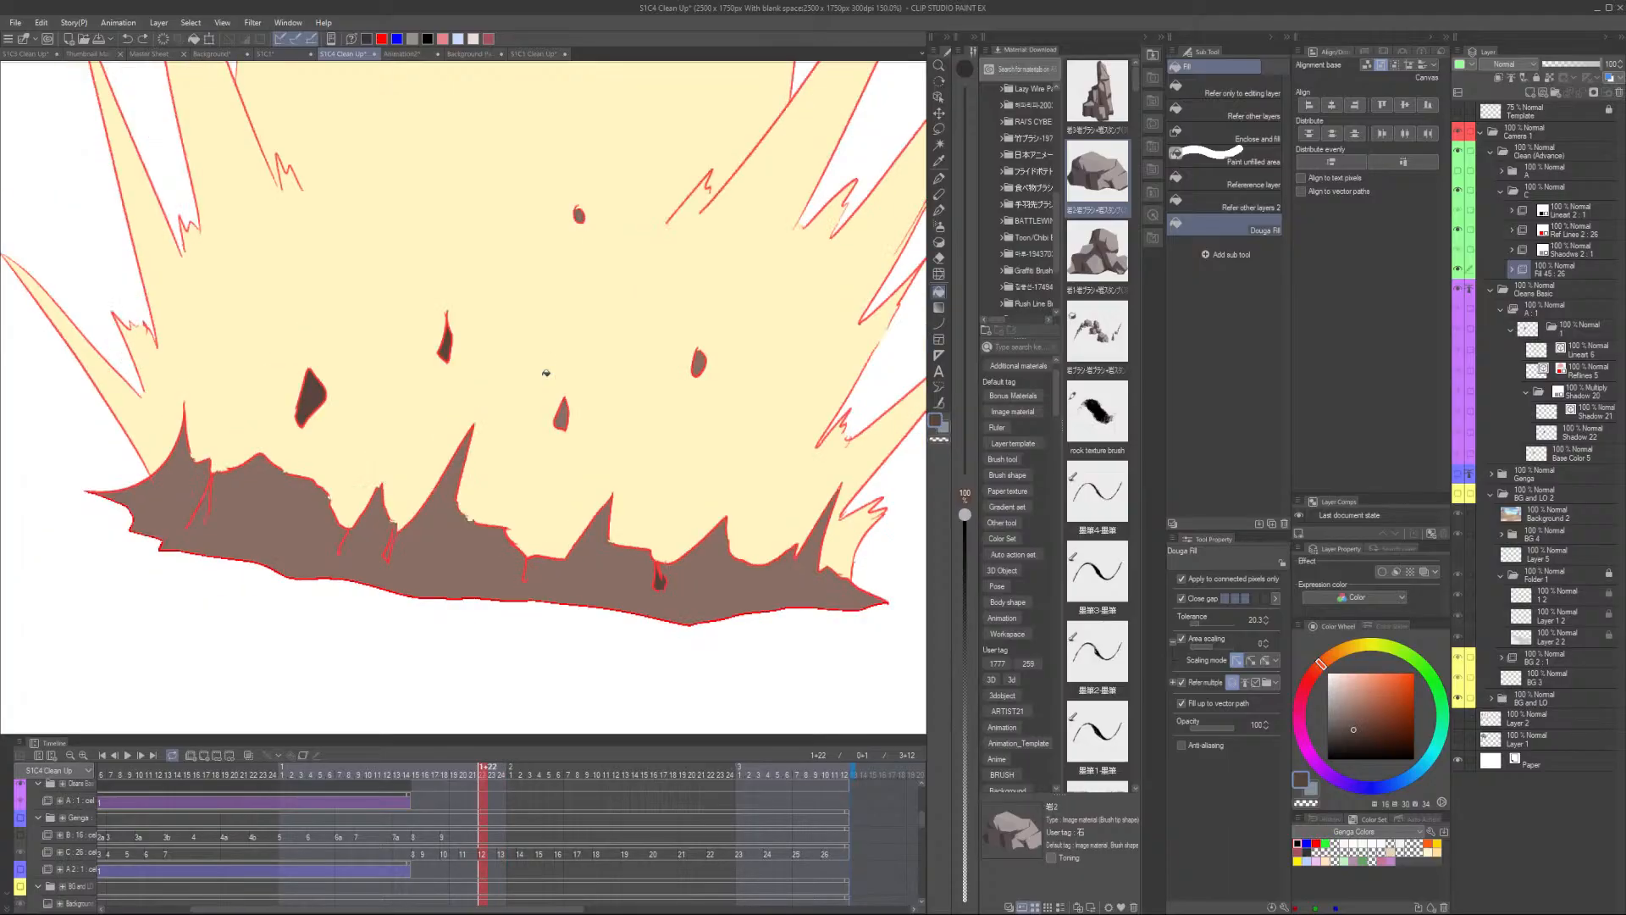
{"action": "key", "text": "Right"}
{"action": "key", "text": "Right"}
{"action": "key", "text": "Right"}
{"action": "key", "text": "Right"}
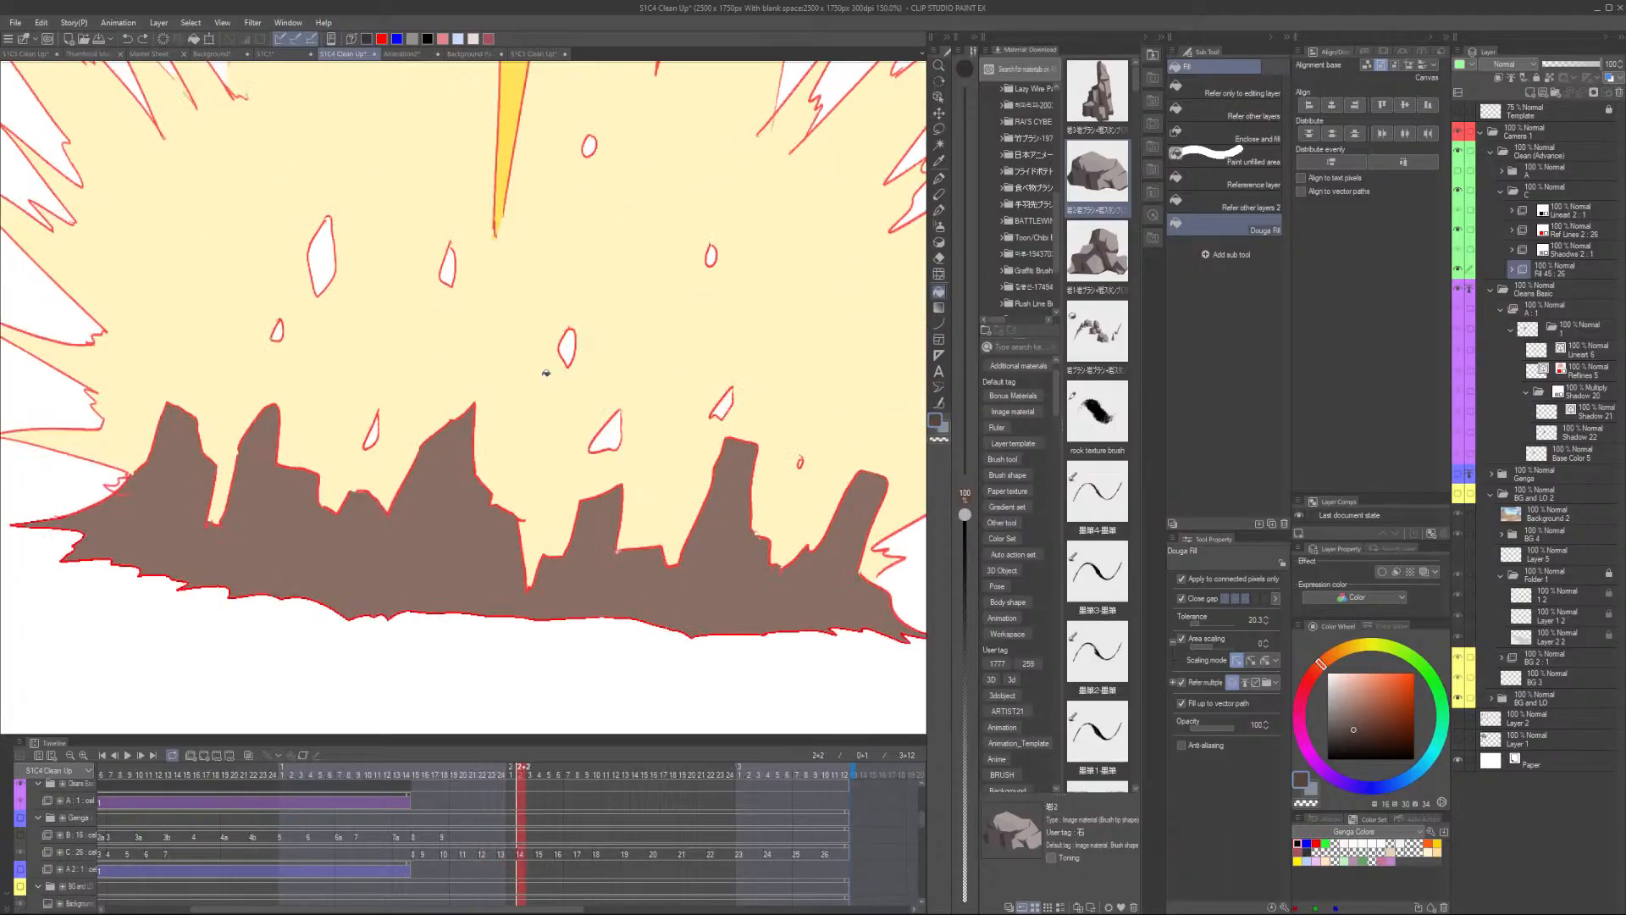
{"action": "key", "text": "Left"}
{"action": "key", "text": "Left"}
{"action": "left_click", "coordinate": [316, 315]}
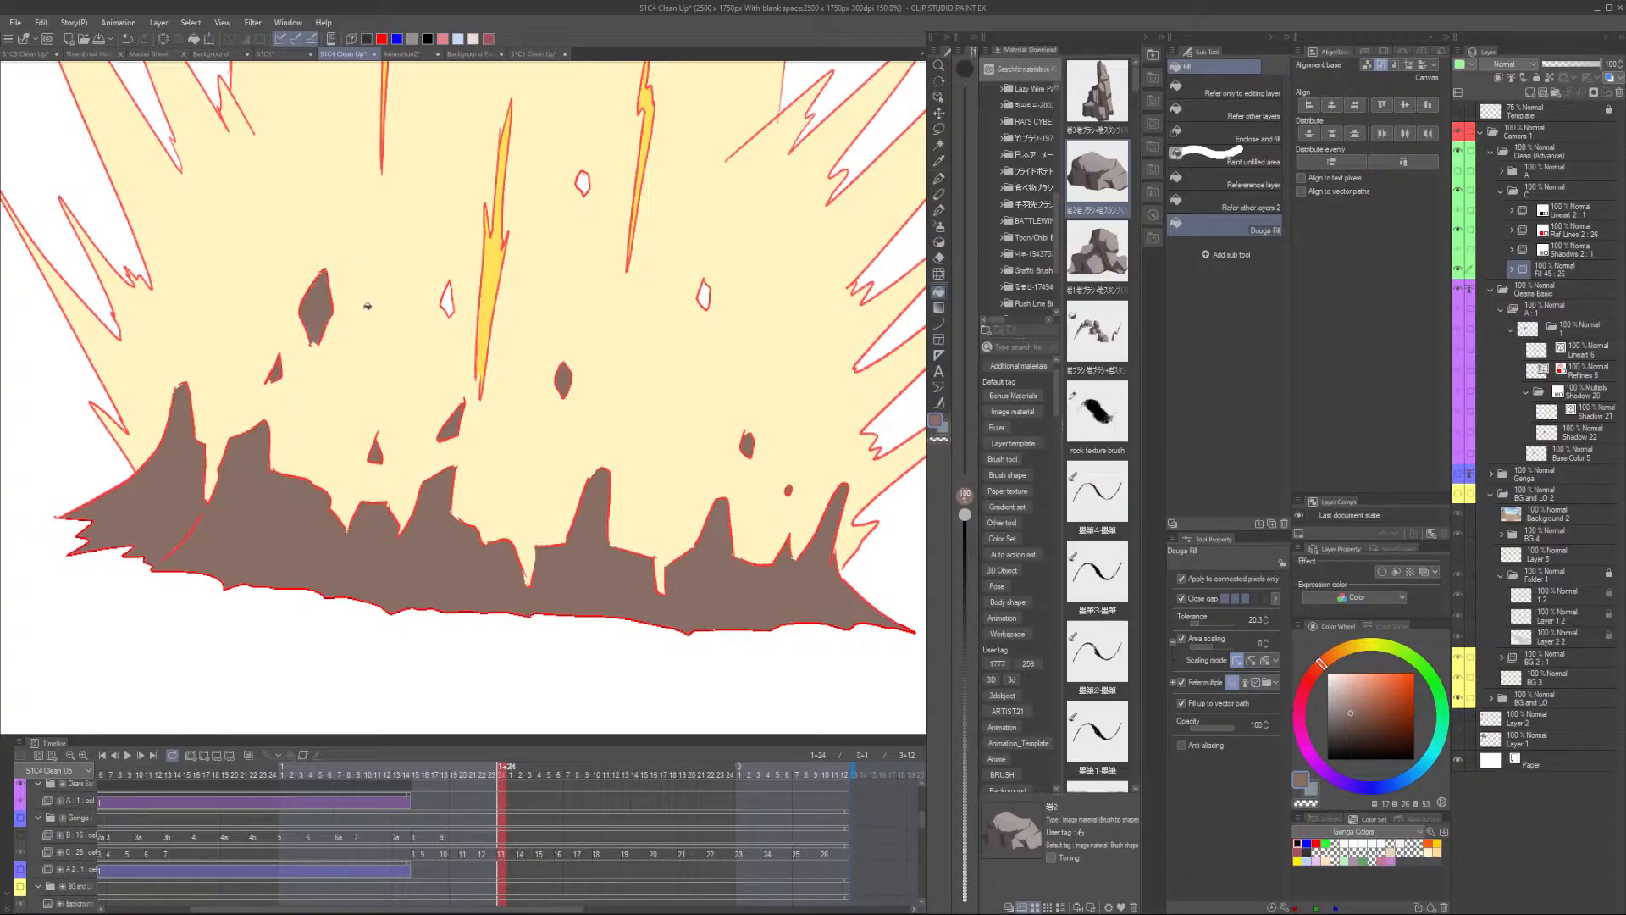
{"action": "left_click", "coordinate": [449, 302]}
{"action": "left_click", "coordinate": [584, 182]}
{"action": "left_click", "coordinate": [703, 297]}
- Advance two frames and fill the small gaps inside the explosion there
{"action": "scroll", "coordinate": [811, 410], "scroll_direction": "down", "scroll_amount": 1}
{"action": "key", "text": "Right"}
{"action": "key", "text": "Right"}
{"action": "left_click", "coordinate": [410, 270]}
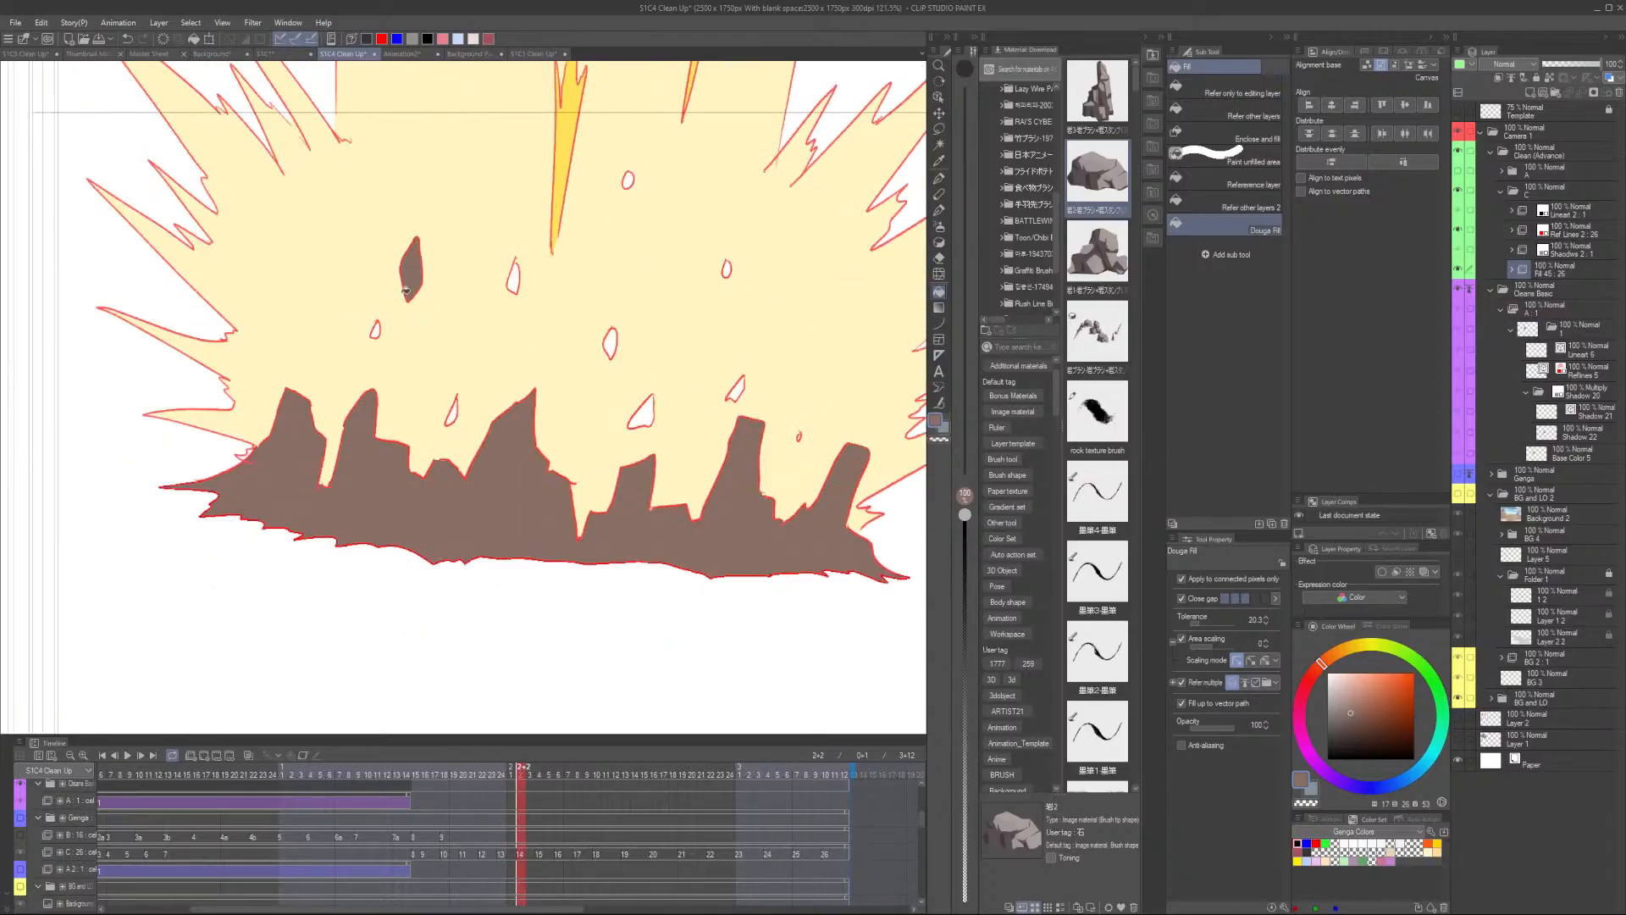
{"action": "scroll", "coordinate": [381, 334], "scroll_direction": "up", "scroll_amount": 1}
{"action": "left_click", "coordinate": [378, 330]}
{"action": "left_click", "coordinate": [473, 417]}
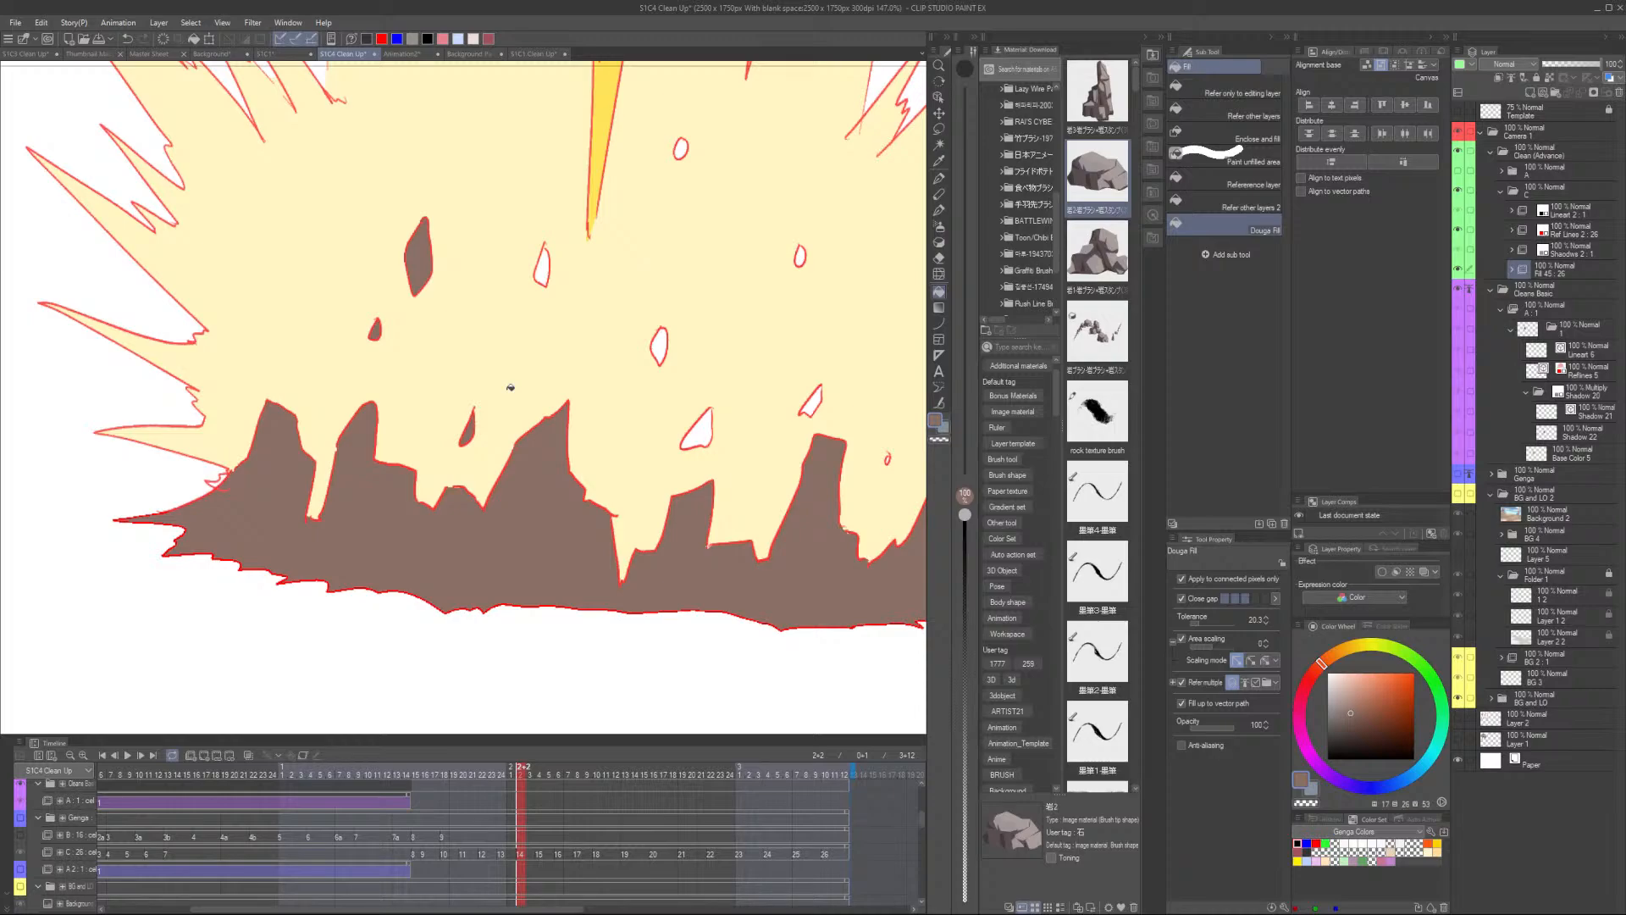
- Fill the remaining small gaps in the explosion's rocks and ground shadow on the current frame
{"action": "left_click", "coordinate": [543, 275]}
{"action": "left_click", "coordinate": [682, 150]}
{"action": "left_click", "coordinate": [660, 347]}
{"action": "left_click", "coordinate": [800, 255]}
{"action": "left_click", "coordinate": [704, 428]}
{"action": "left_click", "coordinate": [811, 402]}
{"action": "scroll", "coordinate": [800, 415], "scroll_direction": "down", "scroll_amount": 4}
{"action": "left_click_drag", "start_coordinate": [780, 520], "coordinate": [654, 513]}
{"action": "scroll", "coordinate": [749, 434], "scroll_direction": "up", "scroll_amount": 8}
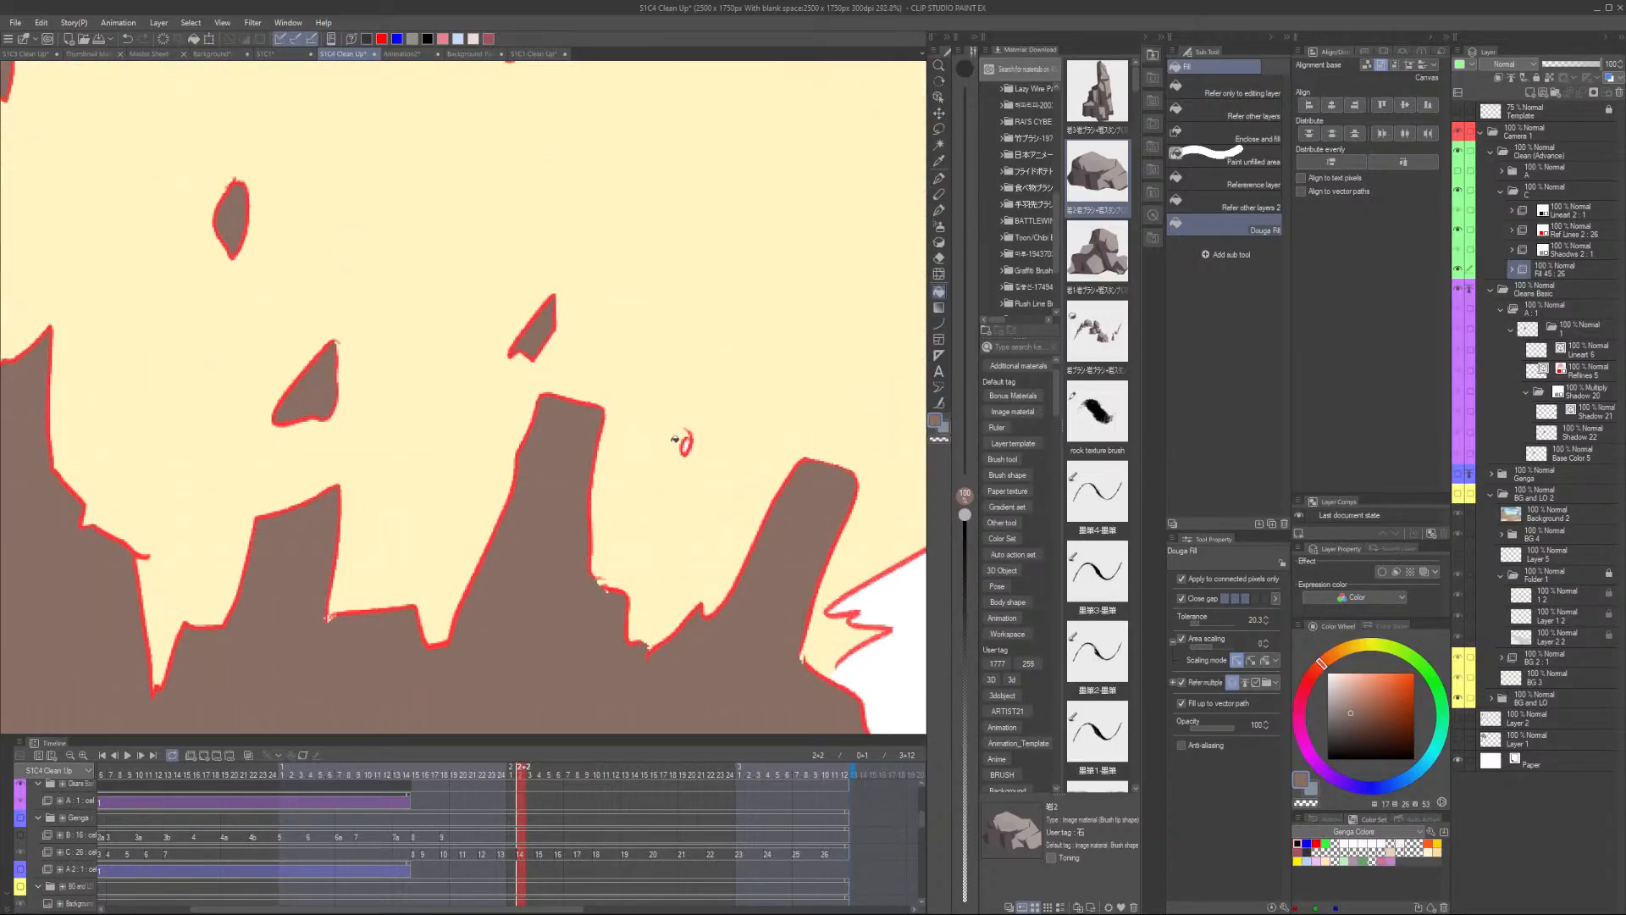
{"action": "left_click", "coordinate": [687, 443]}
{"action": "scroll", "coordinate": [703, 436], "scroll_direction": "down", "scroll_amount": 8}
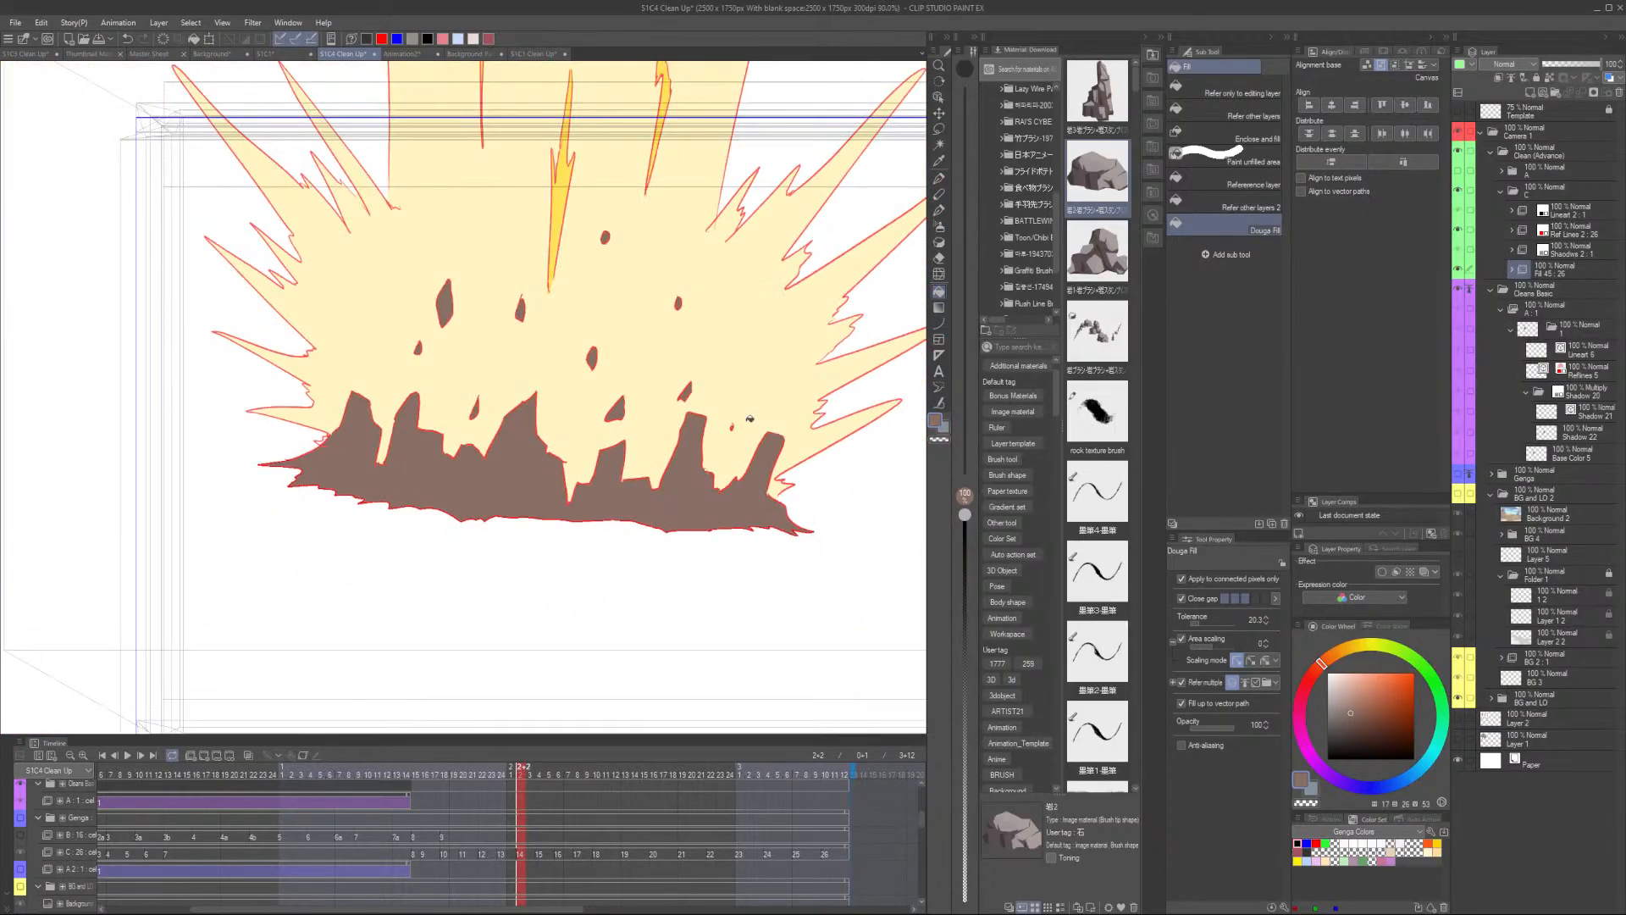
{"action": "left_click_drag", "start_coordinate": [654, 505], "coordinate": [552, 571]}
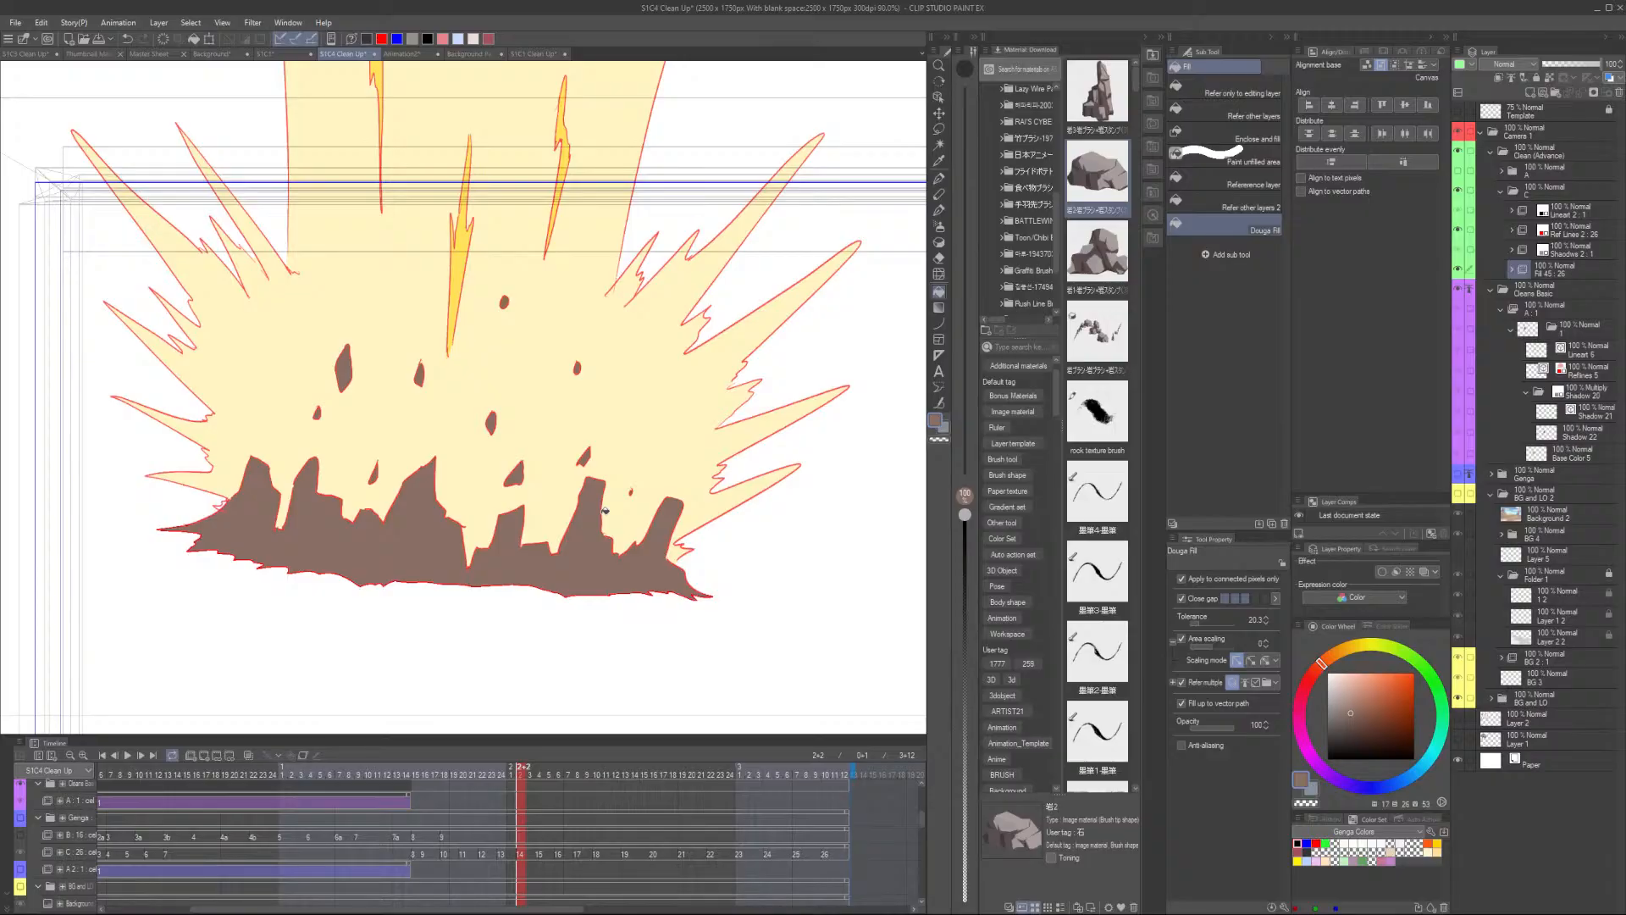
- Move to the next frame and fill the small gaps inside the explosion
{"action": "key", "text": "period"}
{"action": "scroll", "coordinate": [377, 412], "scroll_direction": "up", "scroll_amount": 4}
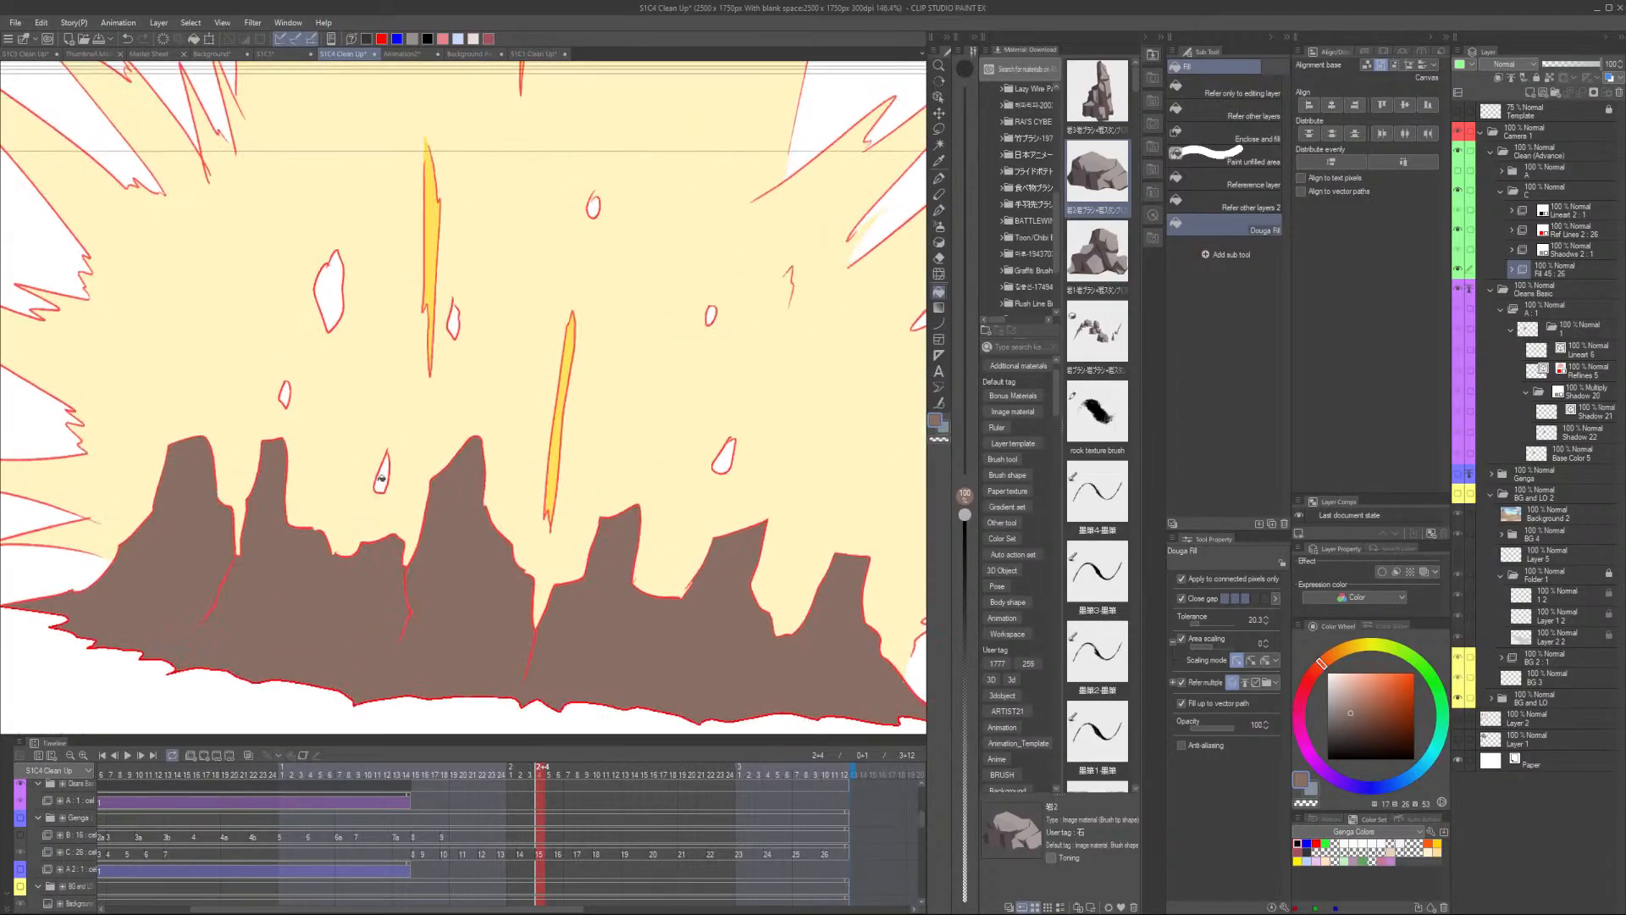
{"action": "left_click", "coordinate": [383, 478]}
{"action": "left_click", "coordinate": [453, 325]}
{"action": "left_click", "coordinate": [330, 290]}
{"action": "left_click", "coordinate": [286, 394]}
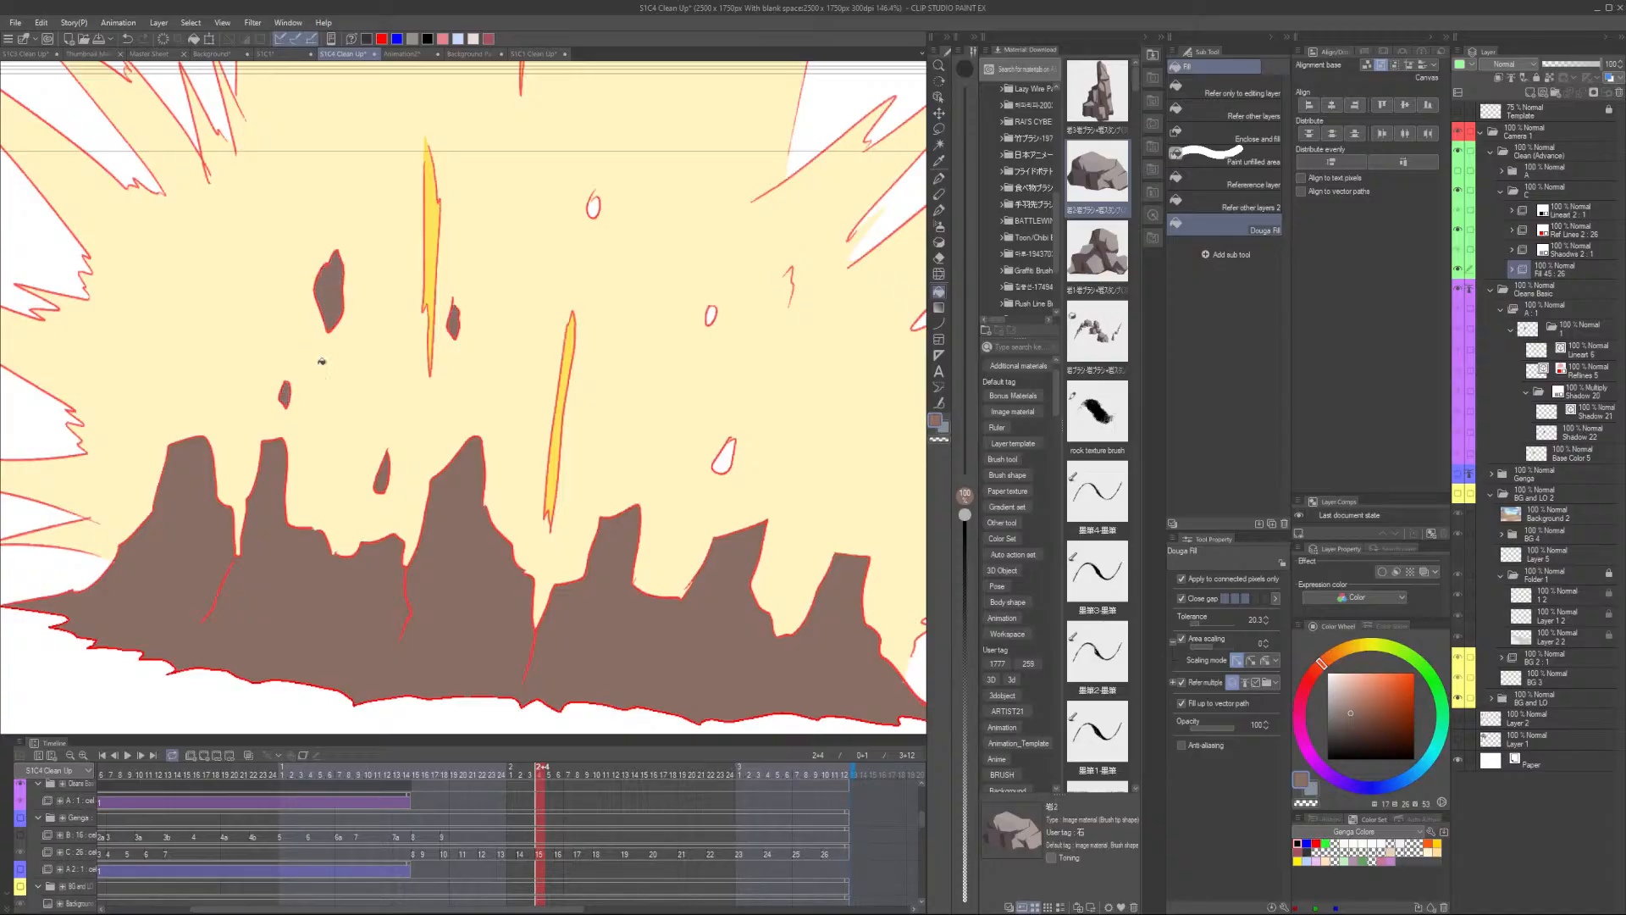
{"action": "left_click", "coordinate": [593, 203]}
{"action": "left_click", "coordinate": [717, 314]}
{"action": "left_click", "coordinate": [726, 459]}
{"action": "scroll", "coordinate": [735, 464], "scroll_direction": "down", "scroll_amount": 5}
{"action": "left_click_drag", "start_coordinate": [783, 561], "coordinate": [587, 583]}
- Advance another frame and fill the gaps among the flying rock shapes and the ground shadow
{"action": "key", "text": "period"}
{"action": "scroll", "coordinate": [588, 437], "scroll_direction": "up", "scroll_amount": 2}
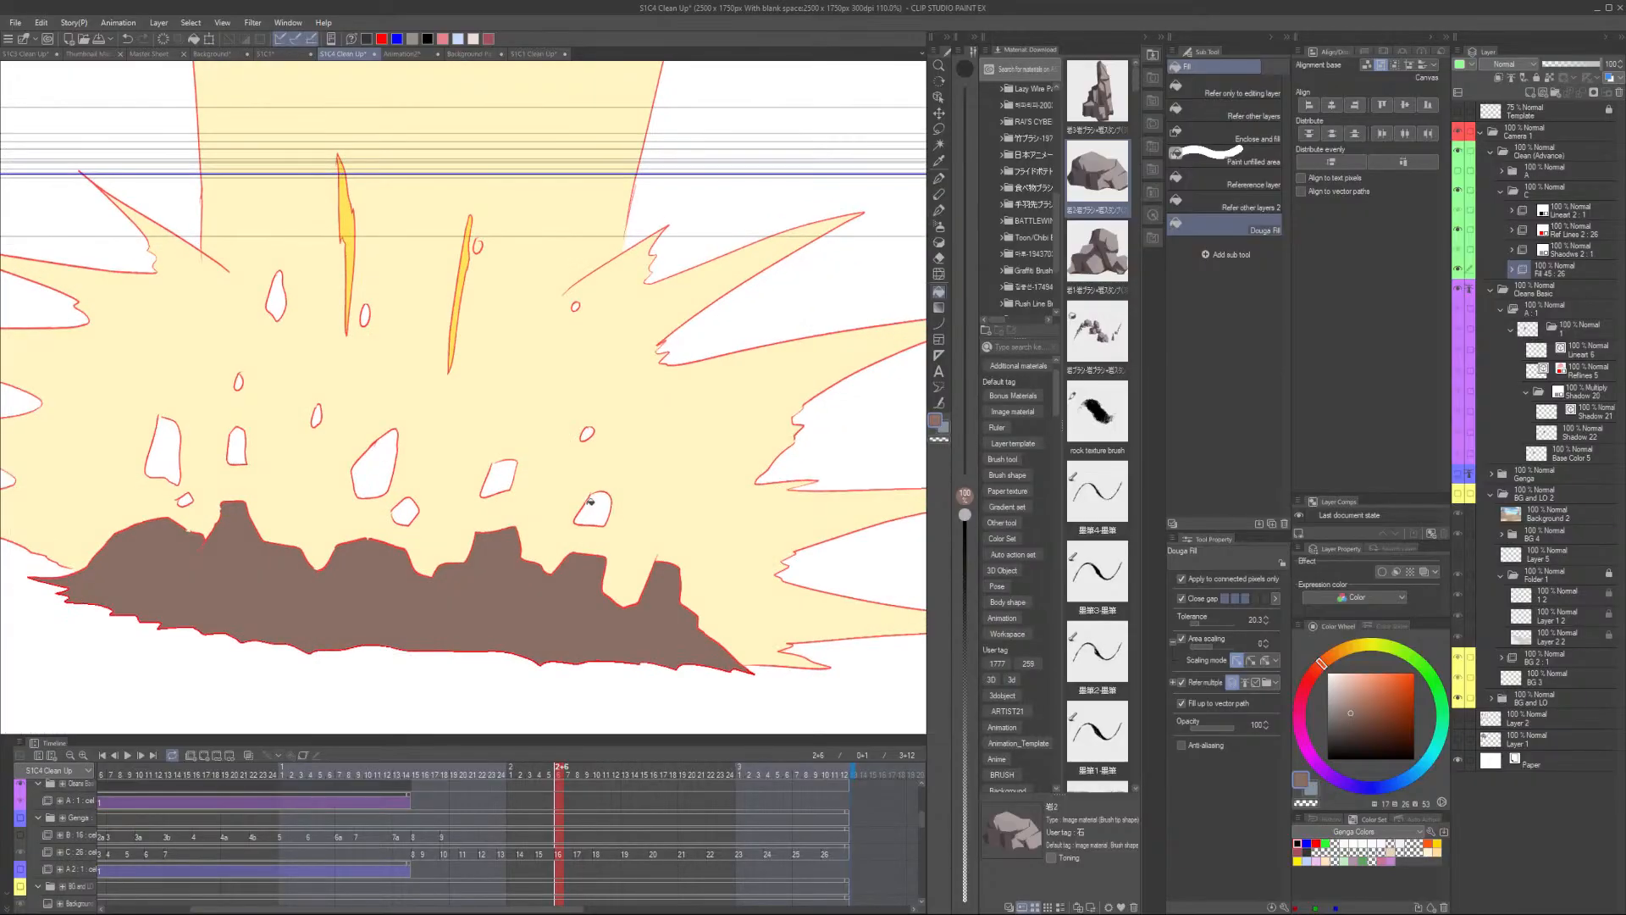
{"action": "left_click", "coordinate": [592, 509]}
{"action": "left_click", "coordinate": [498, 479]}
{"action": "left_click", "coordinate": [405, 512]}
{"action": "left_click", "coordinate": [374, 463]}
{"action": "left_click", "coordinate": [317, 415]}
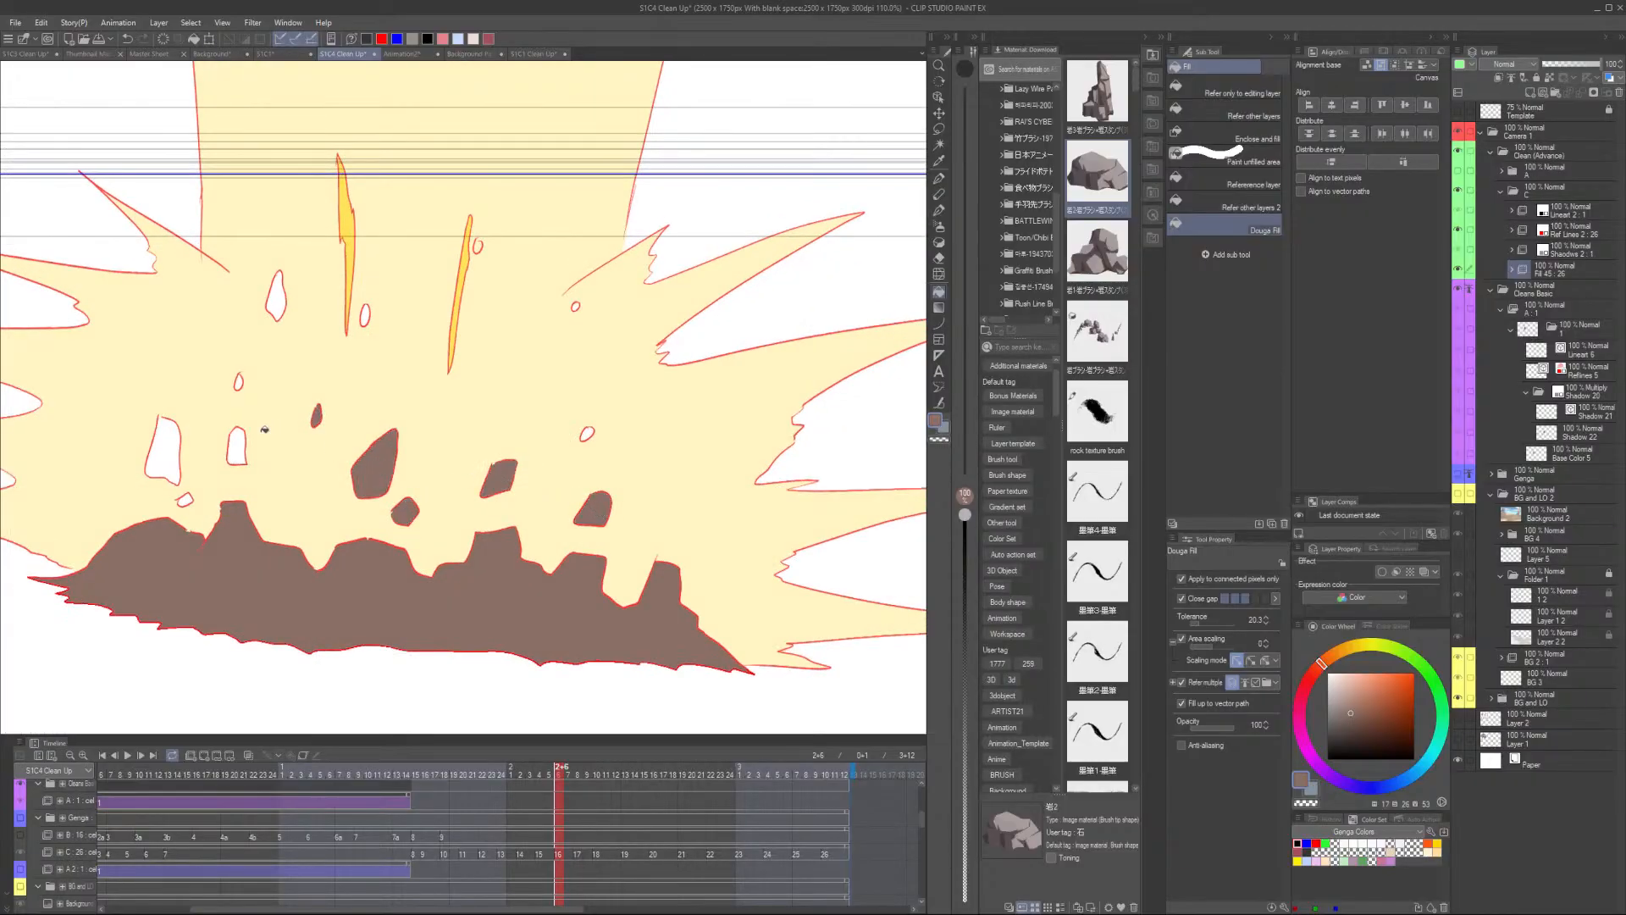
{"action": "left_click", "coordinate": [238, 445]}
{"action": "left_click", "coordinate": [166, 447]}
{"action": "left_click", "coordinate": [186, 498]}
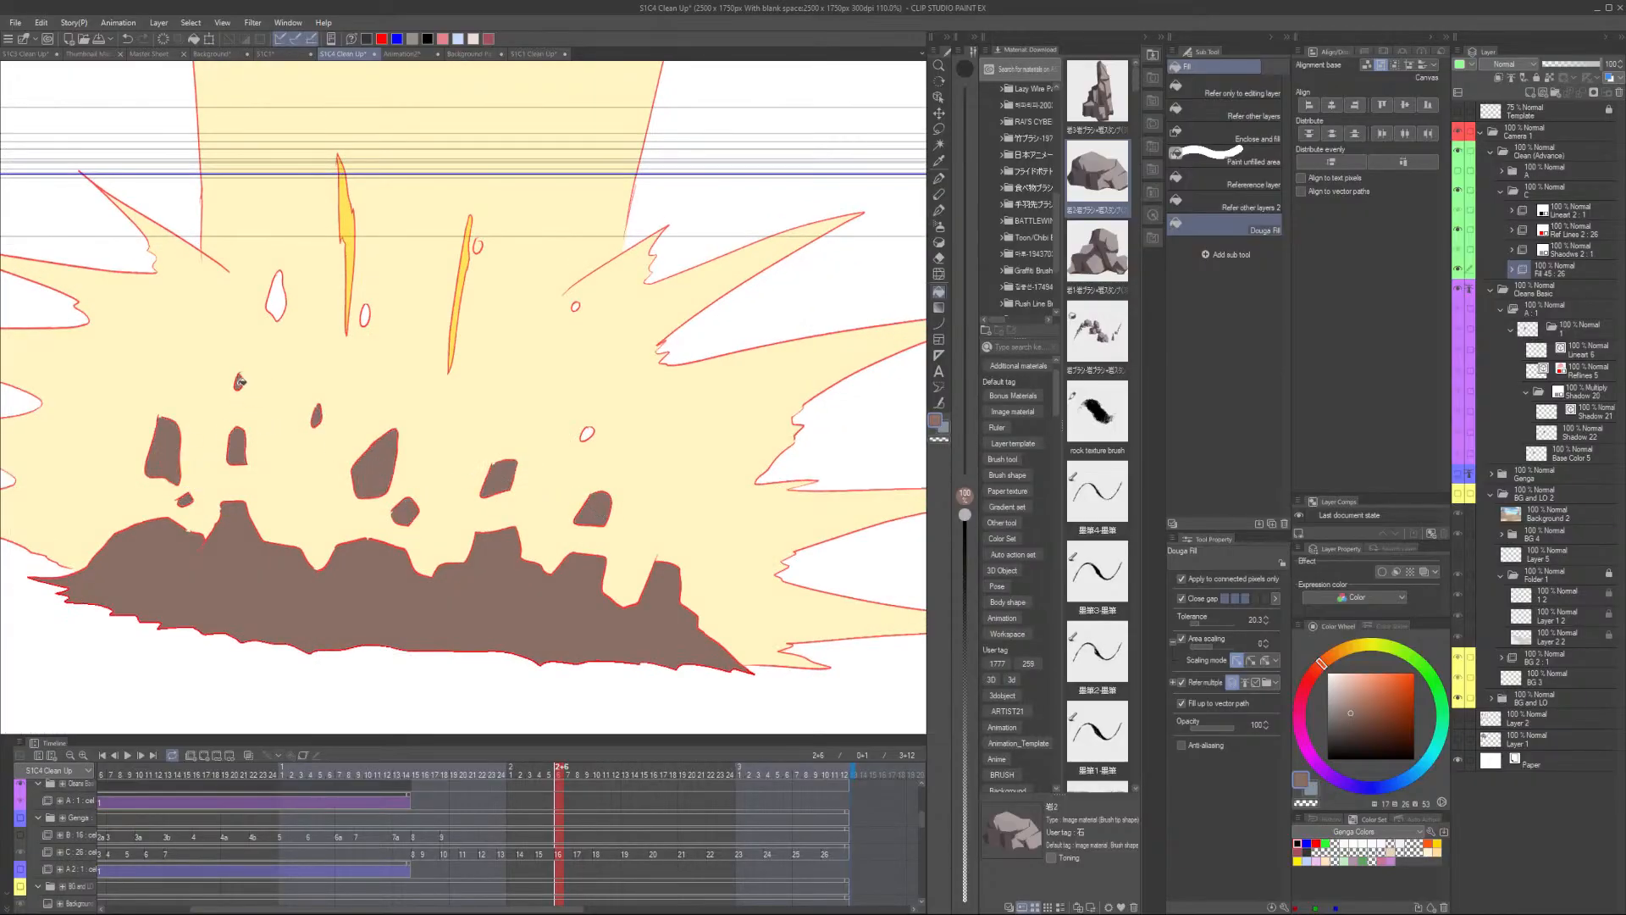
{"action": "left_click", "coordinate": [276, 292]}
- Fill the tiny remaining gaps near the top of the explosion on this frame
{"action": "scroll", "coordinate": [360, 309], "scroll_direction": "up", "scroll_amount": 2}
{"action": "left_click", "coordinate": [369, 320]}
{"action": "scroll", "coordinate": [525, 211], "scroll_direction": "up", "scroll_amount": 2}
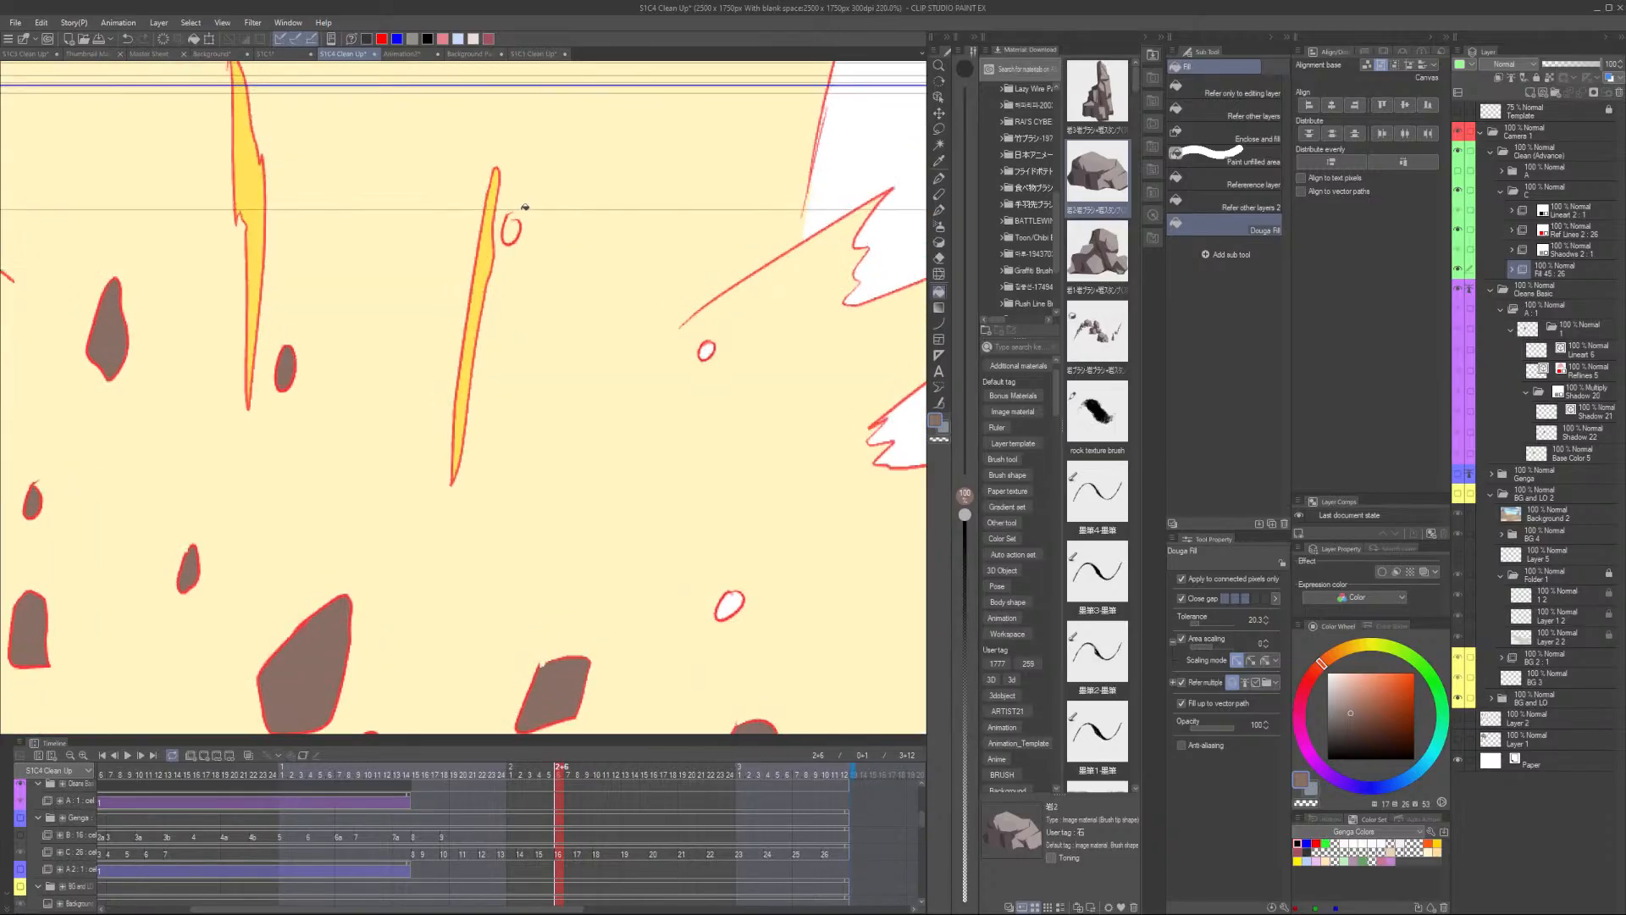
{"action": "scroll", "coordinate": [525, 207], "scroll_direction": "up", "scroll_amount": 2}
{"action": "key", "text": "p"}
{"action": "key", "text": "g"}
{"action": "left_click", "coordinate": [506, 242]}
{"action": "scroll", "coordinate": [535, 230], "scroll_direction": "down", "scroll_amount": 2}
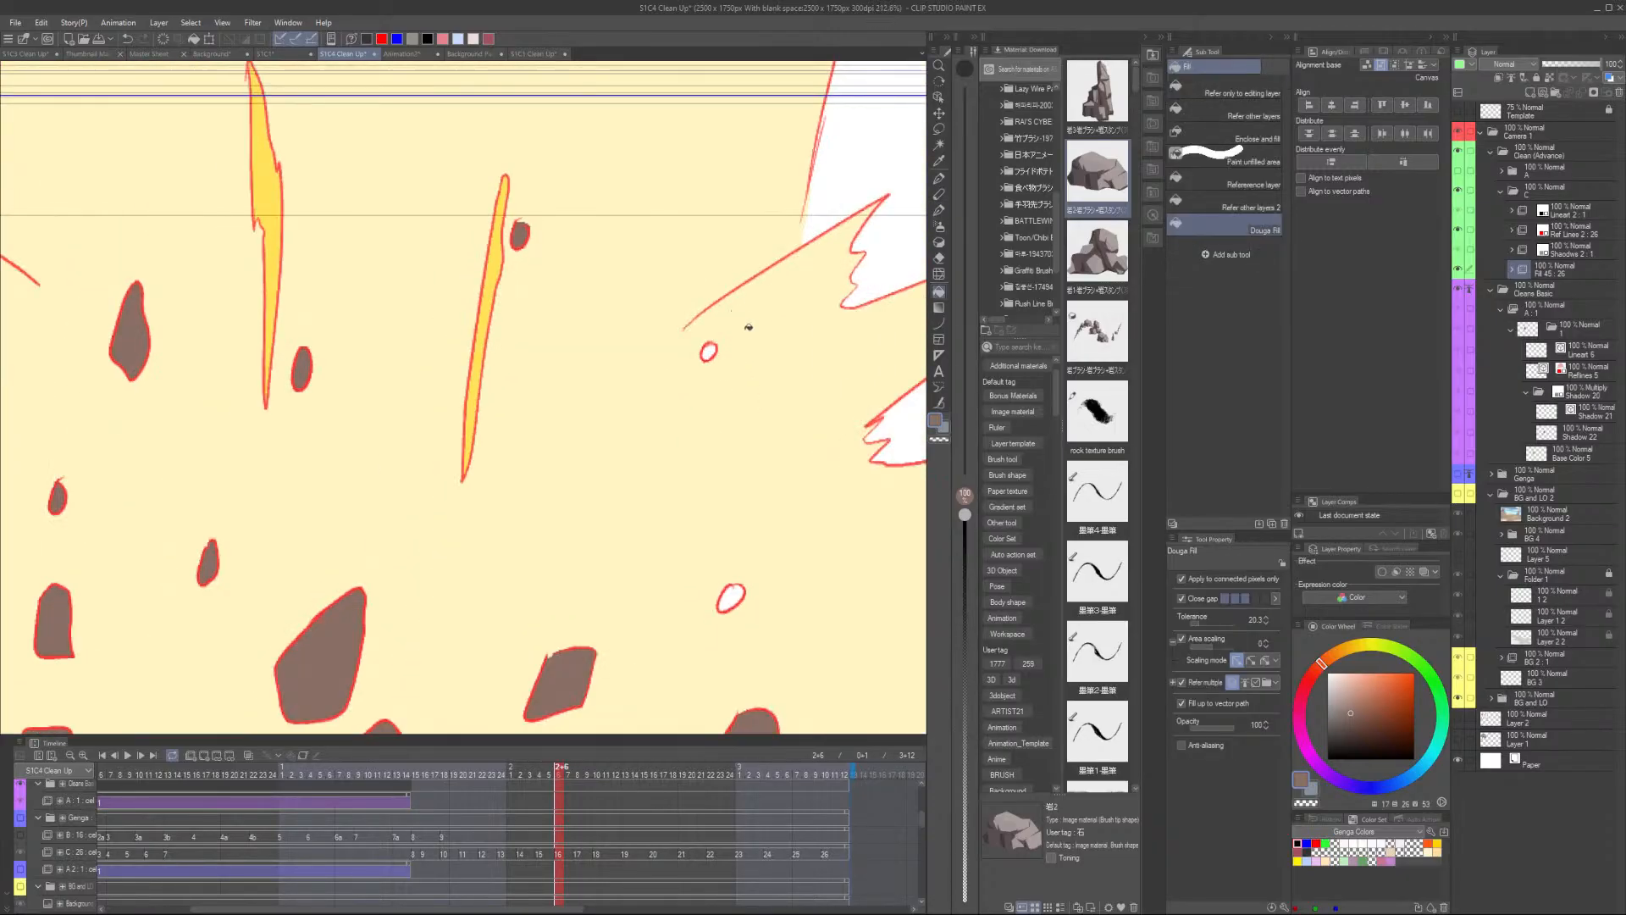
{"action": "left_click", "coordinate": [708, 350]}
{"action": "left_click", "coordinate": [731, 598]}
{"action": "scroll", "coordinate": [745, 584], "scroll_direction": "down", "scroll_amount": 2}
{"action": "left_click_drag", "start_coordinate": [754, 585], "coordinate": [596, 387]}
- Step forward one frame and fill the small gaps inside the rock shapes
{"action": "key", "text": "Right"}
{"action": "left_click", "coordinate": [627, 432]}
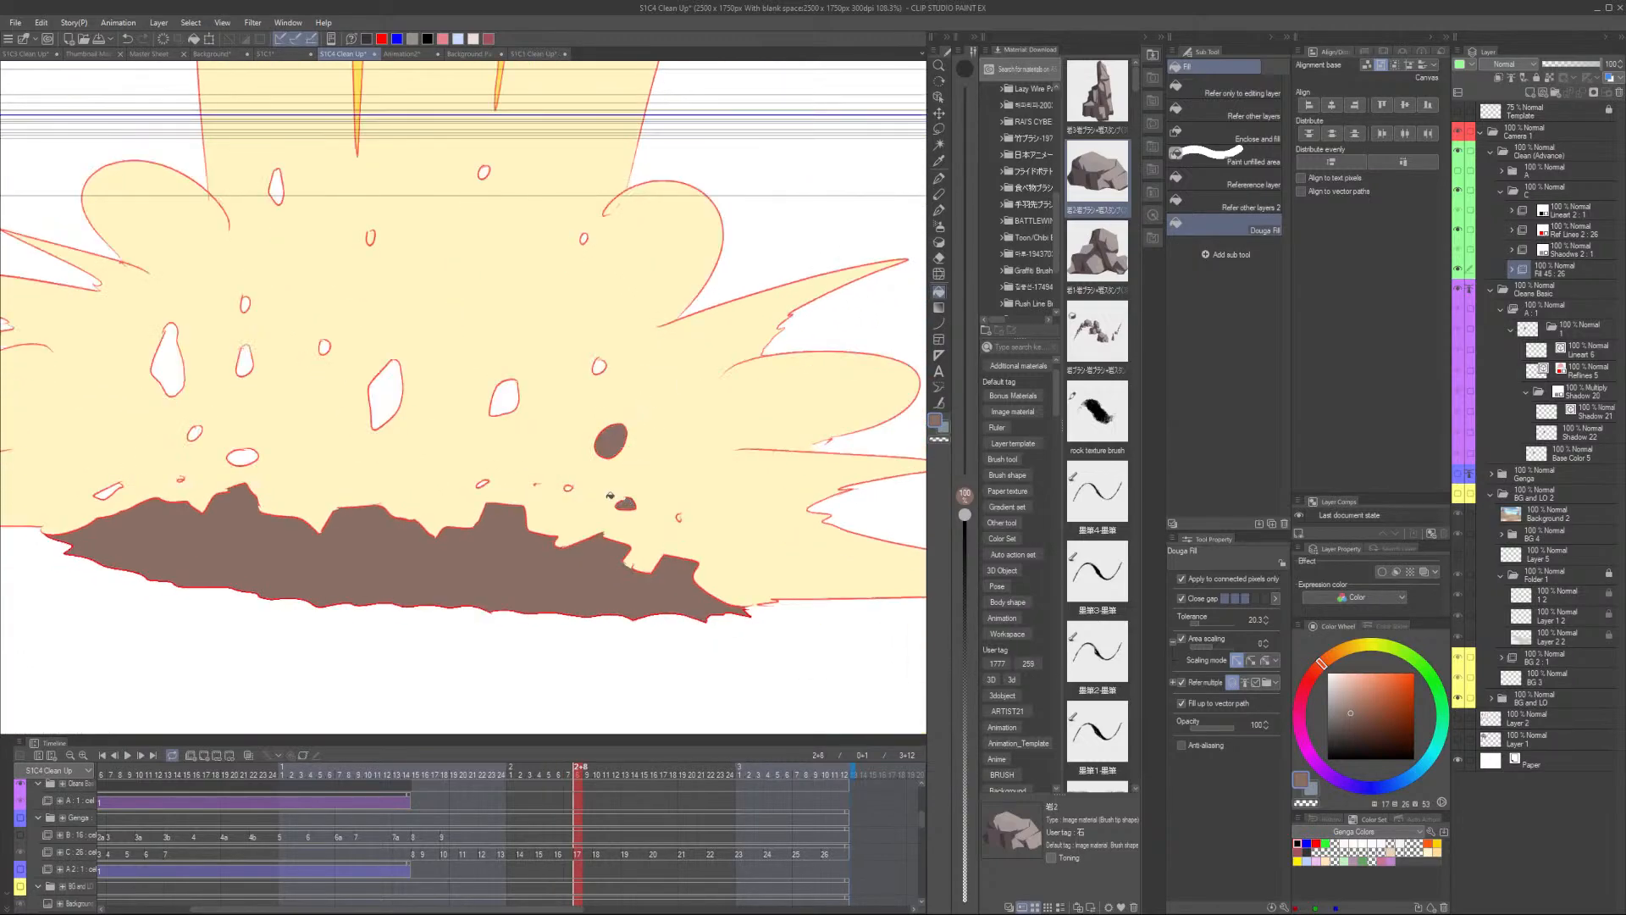
{"action": "scroll", "coordinate": [585, 493], "scroll_direction": "up", "scroll_amount": 2}
{"action": "scroll", "coordinate": [434, 466], "scroll_direction": "up", "scroll_amount": 3}
{"action": "left_click", "coordinate": [359, 472]}
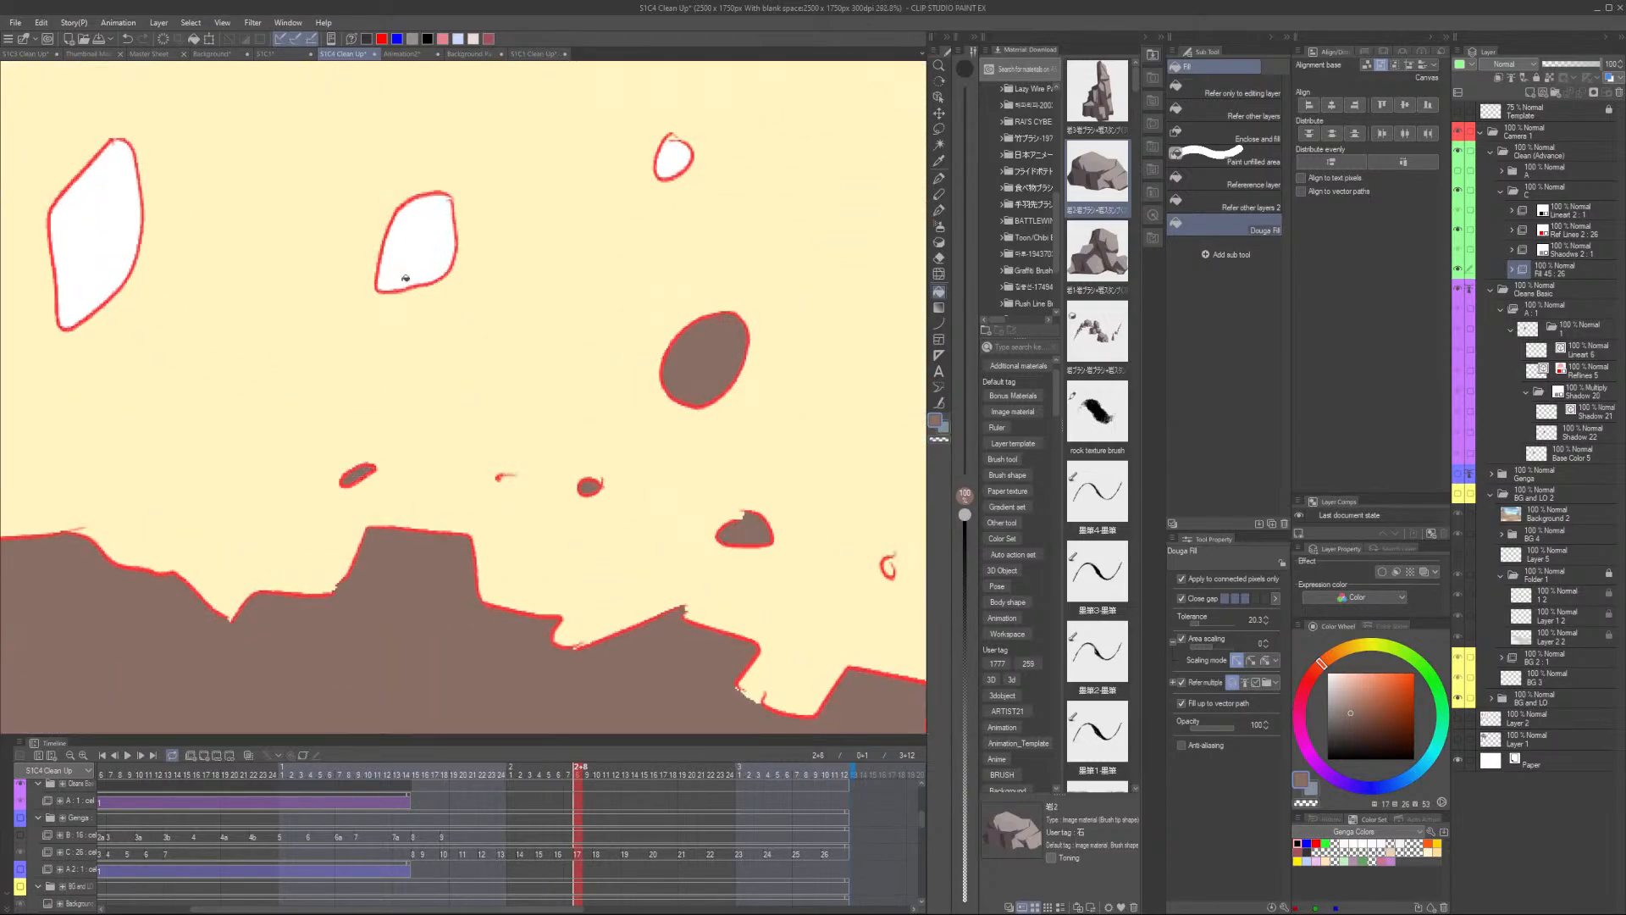
{"action": "left_click", "coordinate": [406, 278]}
{"action": "scroll", "coordinate": [538, 190], "scroll_direction": "down", "scroll_amount": 1}
{"action": "left_click", "coordinate": [667, 158]}
{"action": "scroll", "coordinate": [387, 265], "scroll_direction": "down", "scroll_amount": 2}
{"action": "left_click", "coordinate": [447, 397]}
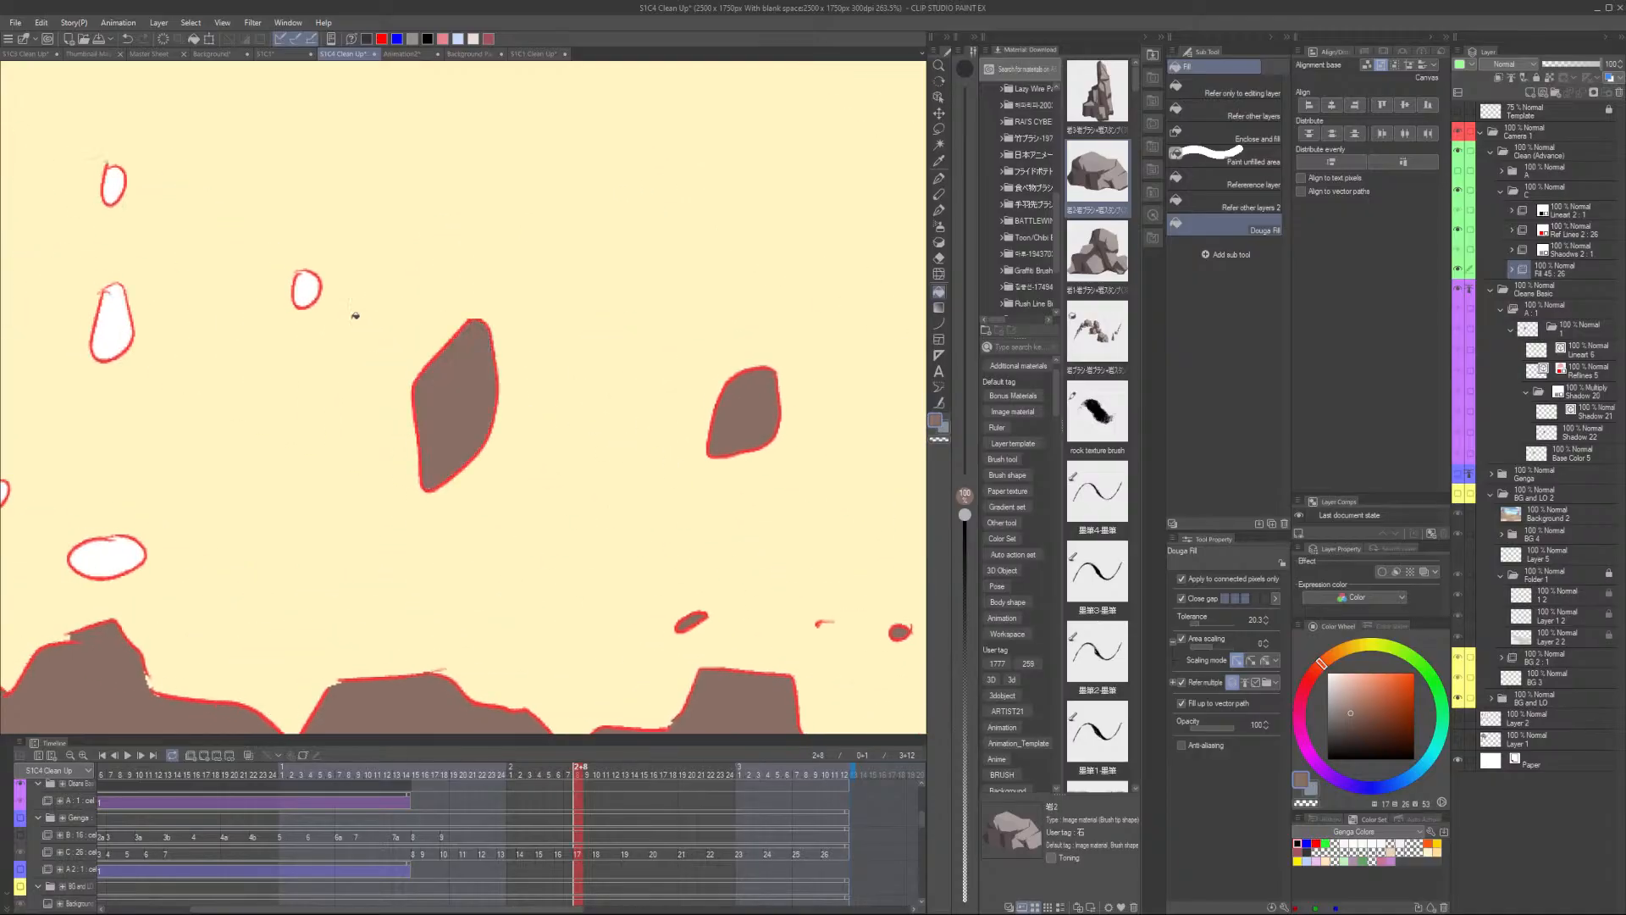
{"action": "left_click", "coordinate": [310, 288]}
{"action": "left_click", "coordinate": [120, 333]}
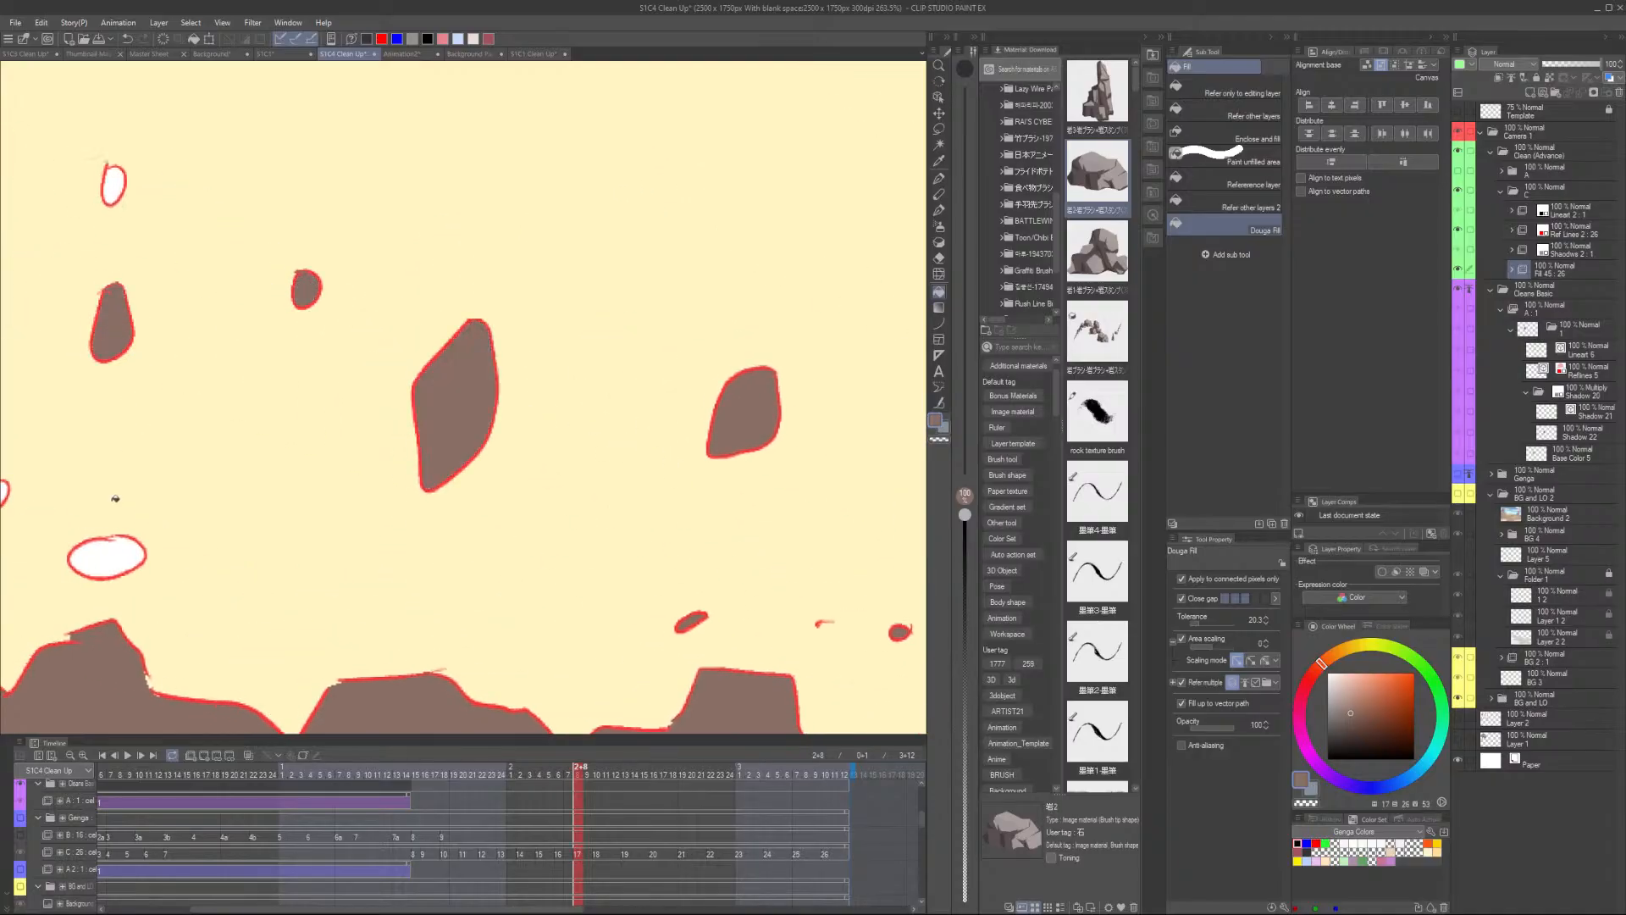
{"action": "left_click", "coordinate": [114, 559]}
{"action": "left_click_drag", "start_coordinate": [114, 559], "coordinate": [334, 551]}
- Fill further unfilled rock shapes and gaps across the explosion on this frame
{"action": "left_click", "coordinate": [112, 184]}
{"action": "left_click", "coordinate": [154, 254]}
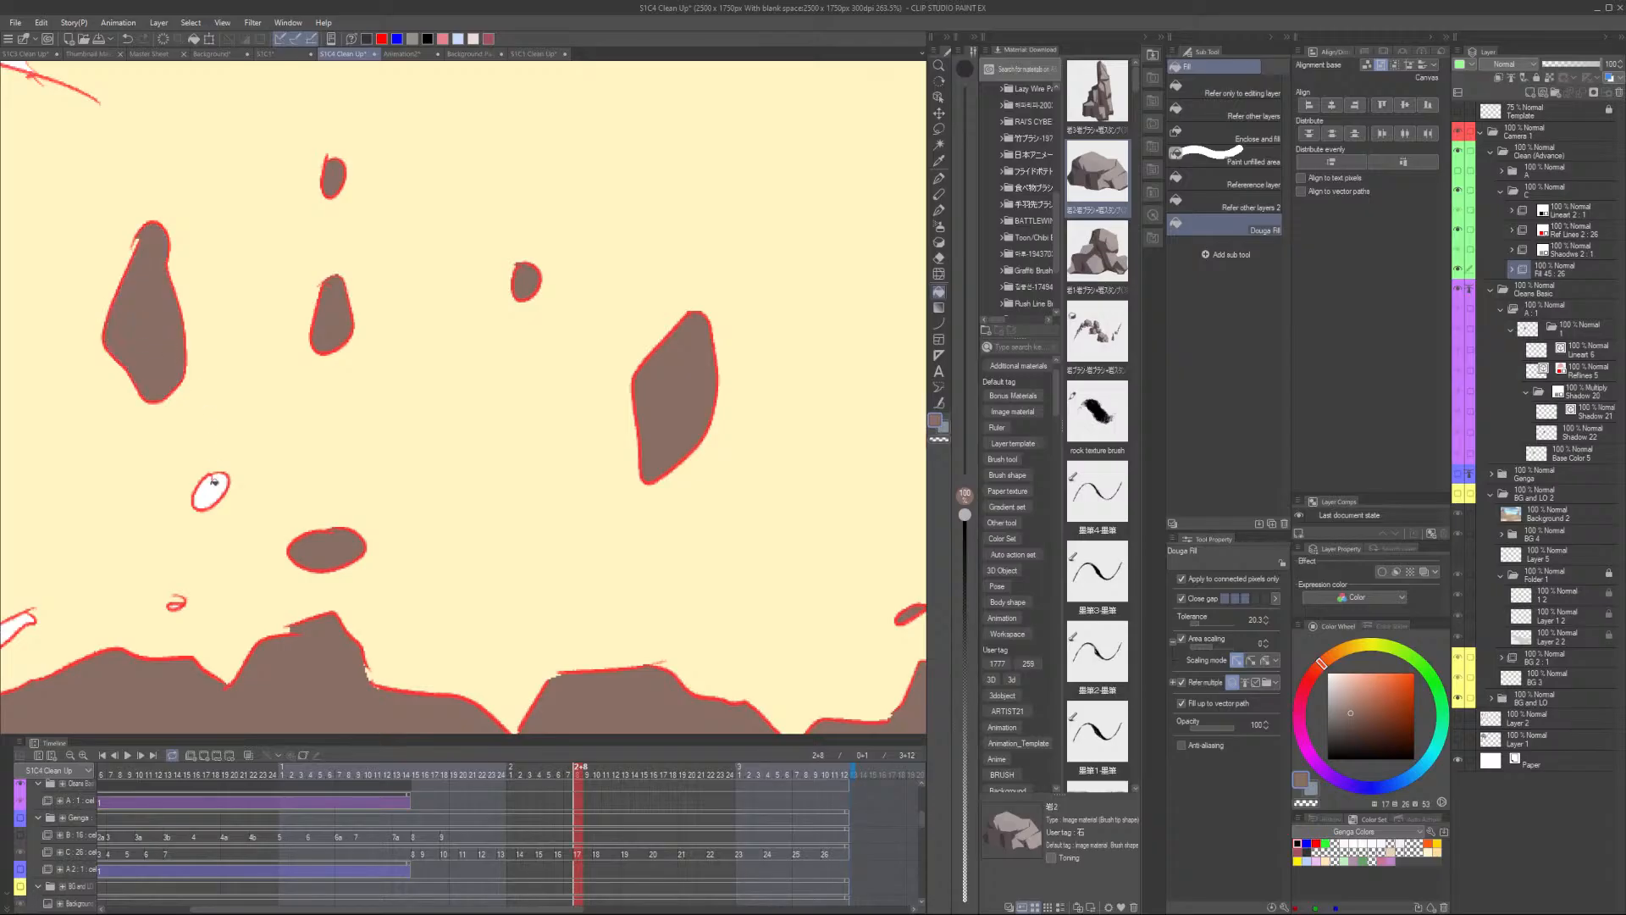
{"action": "left_click", "coordinate": [210, 491]}
{"action": "scroll", "coordinate": [168, 598], "scroll_direction": "up", "scroll_amount": 1}
{"action": "scroll", "coordinate": [163, 603], "scroll_direction": "down", "scroll_amount": 1}
{"action": "left_click_drag", "start_coordinate": [145, 624], "coordinate": [348, 543]}
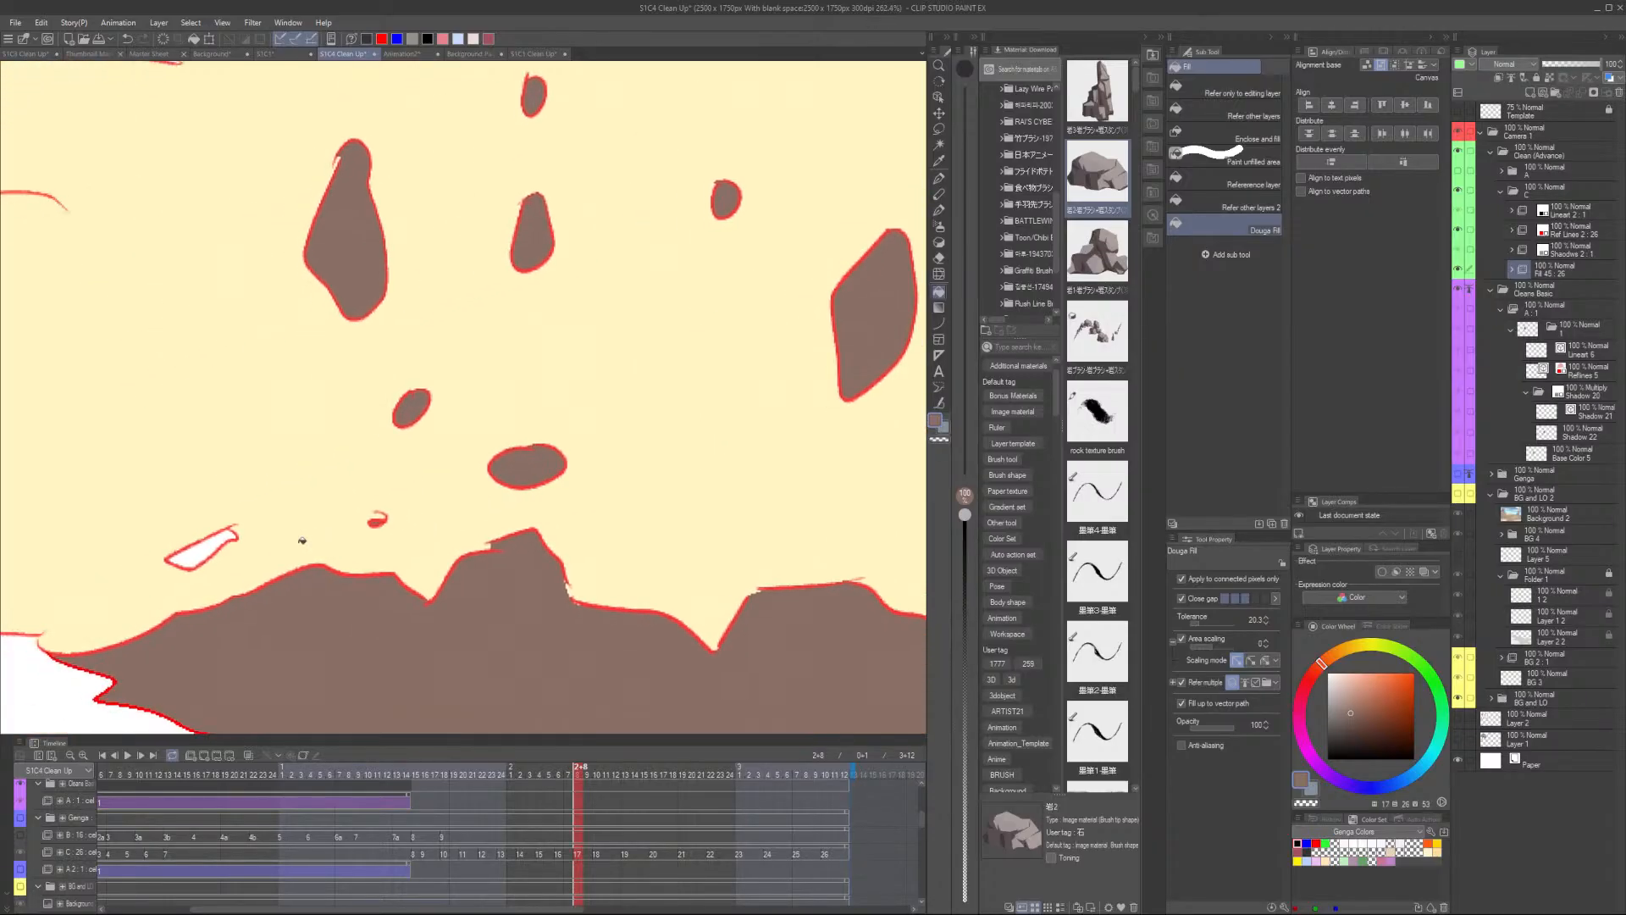
{"action": "left_click", "coordinate": [206, 552]}
{"action": "scroll", "coordinate": [205, 552], "scroll_direction": "down", "scroll_amount": 5}
{"action": "scroll", "coordinate": [407, 240], "scroll_direction": "up", "scroll_amount": 2}
{"action": "left_click", "coordinate": [409, 240]}
{"action": "scroll", "coordinate": [546, 286], "scroll_direction": "up", "scroll_amount": 4}
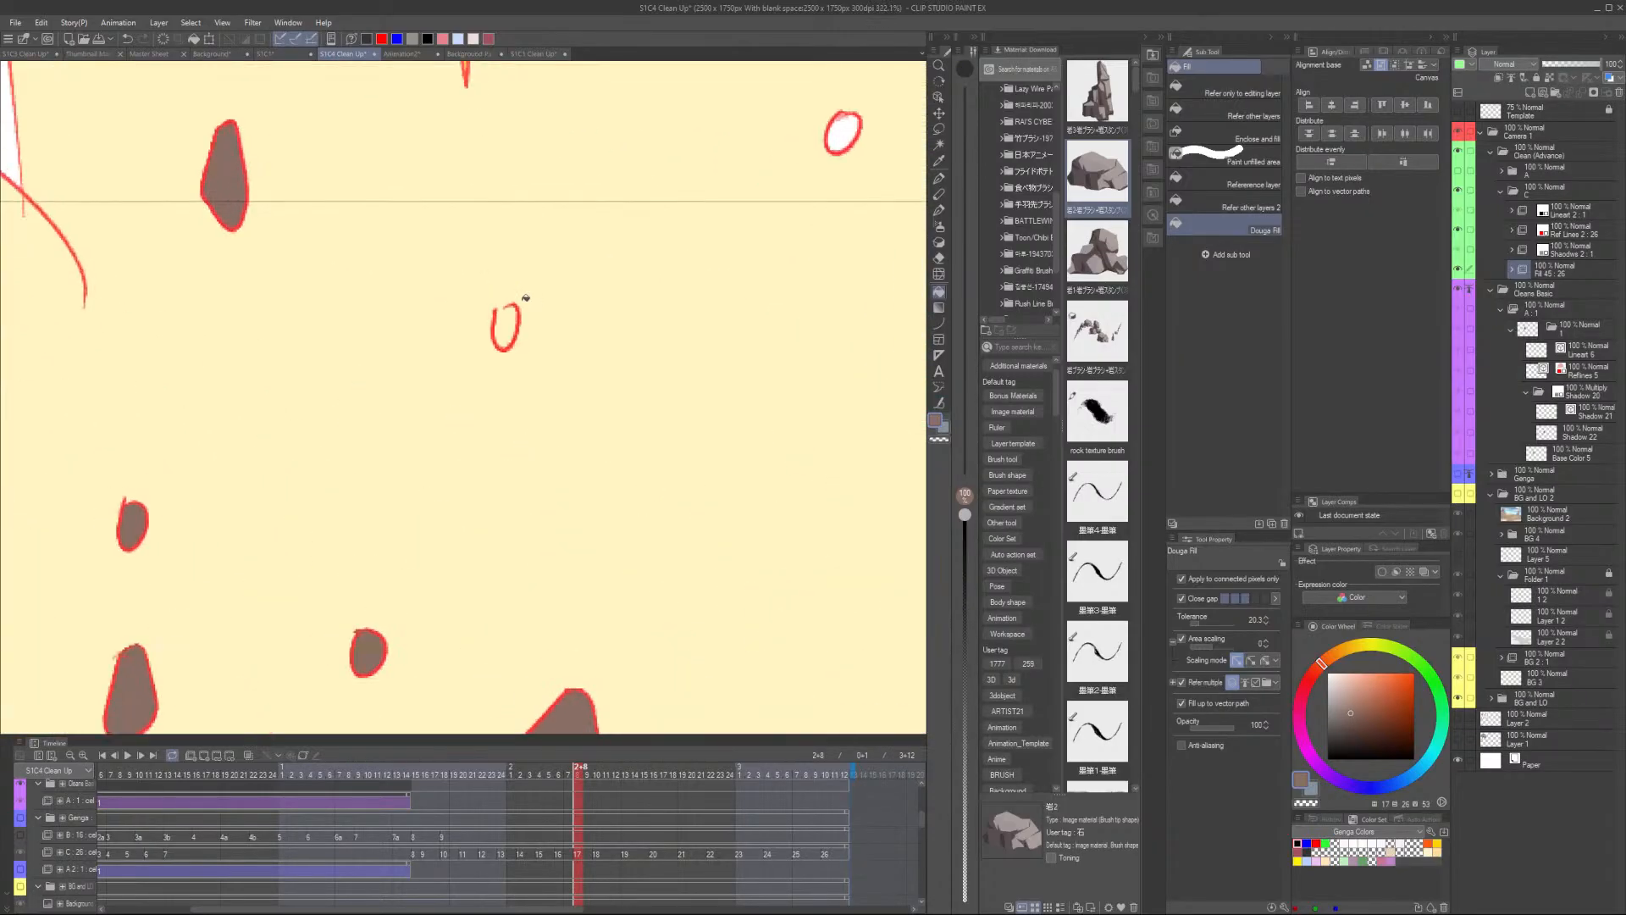
- Close an open rock outline with a short pen stroke and fill it along with nearby gaps
{"action": "key", "text": "p"}
{"action": "left_click_drag", "start_coordinate": [508, 304], "coordinate": [496, 325]}
{"action": "key", "text": "e"}
{"action": "key", "text": "g"}
{"action": "left_click", "coordinate": [506, 325]}
{"action": "scroll", "coordinate": [534, 300], "scroll_direction": "down", "scroll_amount": 3}
{"action": "left_click", "coordinate": [703, 207]}
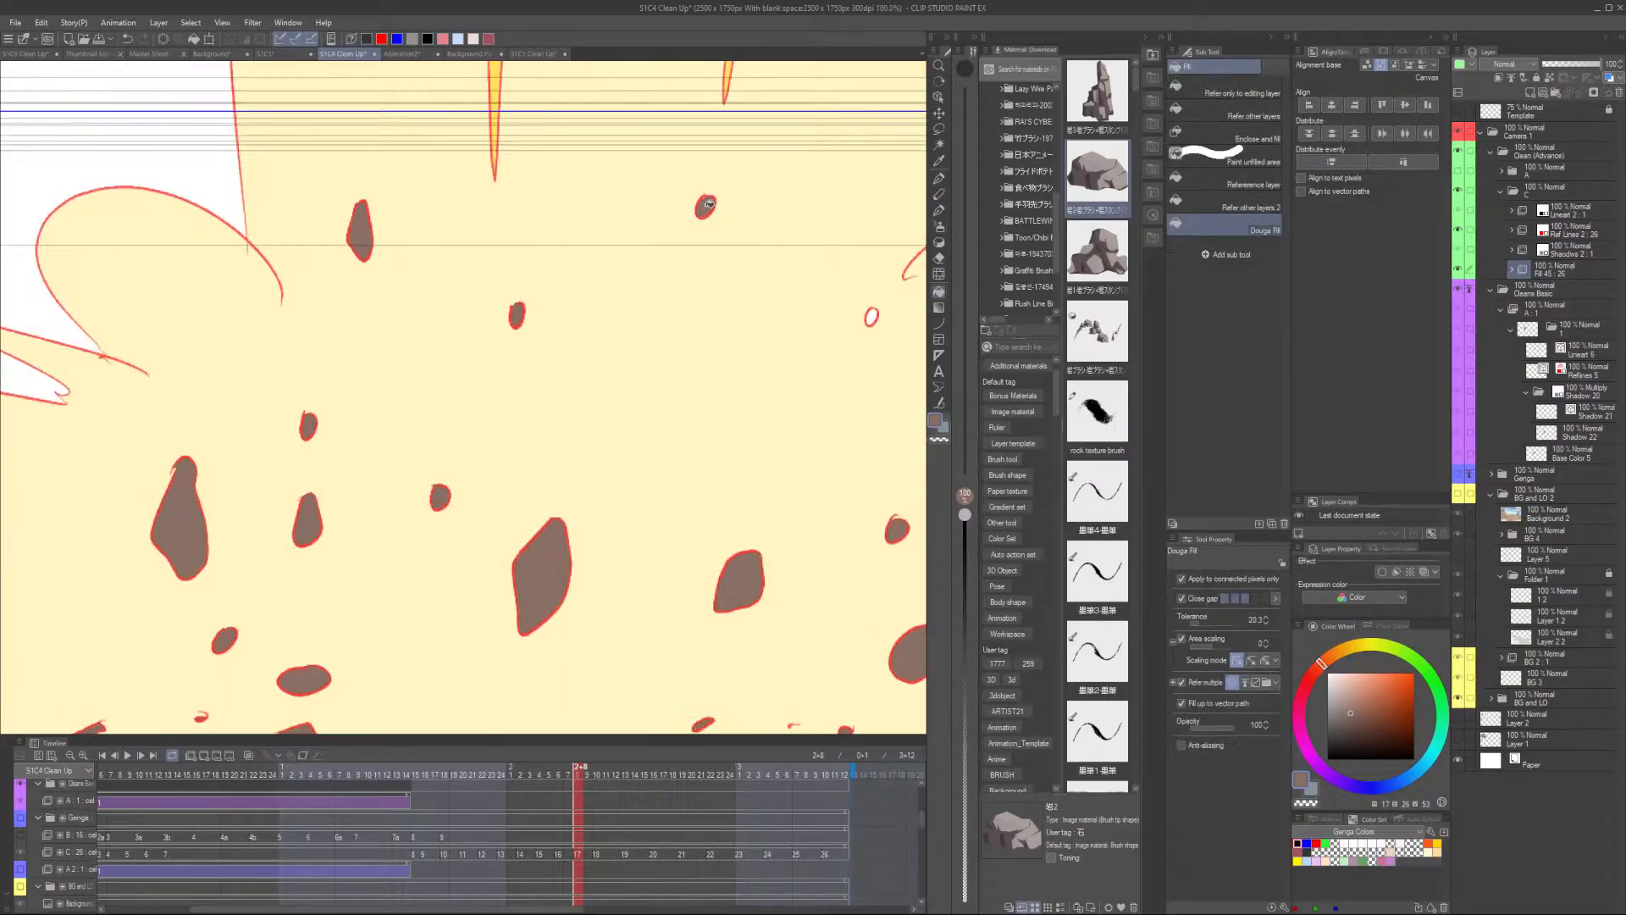
{"action": "scroll", "coordinate": [729, 283], "scroll_direction": "down", "scroll_amount": 2}
{"action": "left_click", "coordinate": [735, 286]}
- Close another small gap in a rock outline with a pen stroke
{"action": "scroll", "coordinate": [743, 276], "scroll_direction": "down", "scroll_amount": 2}
{"action": "scroll", "coordinate": [743, 276], "scroll_direction": "down", "scroll_amount": 1}
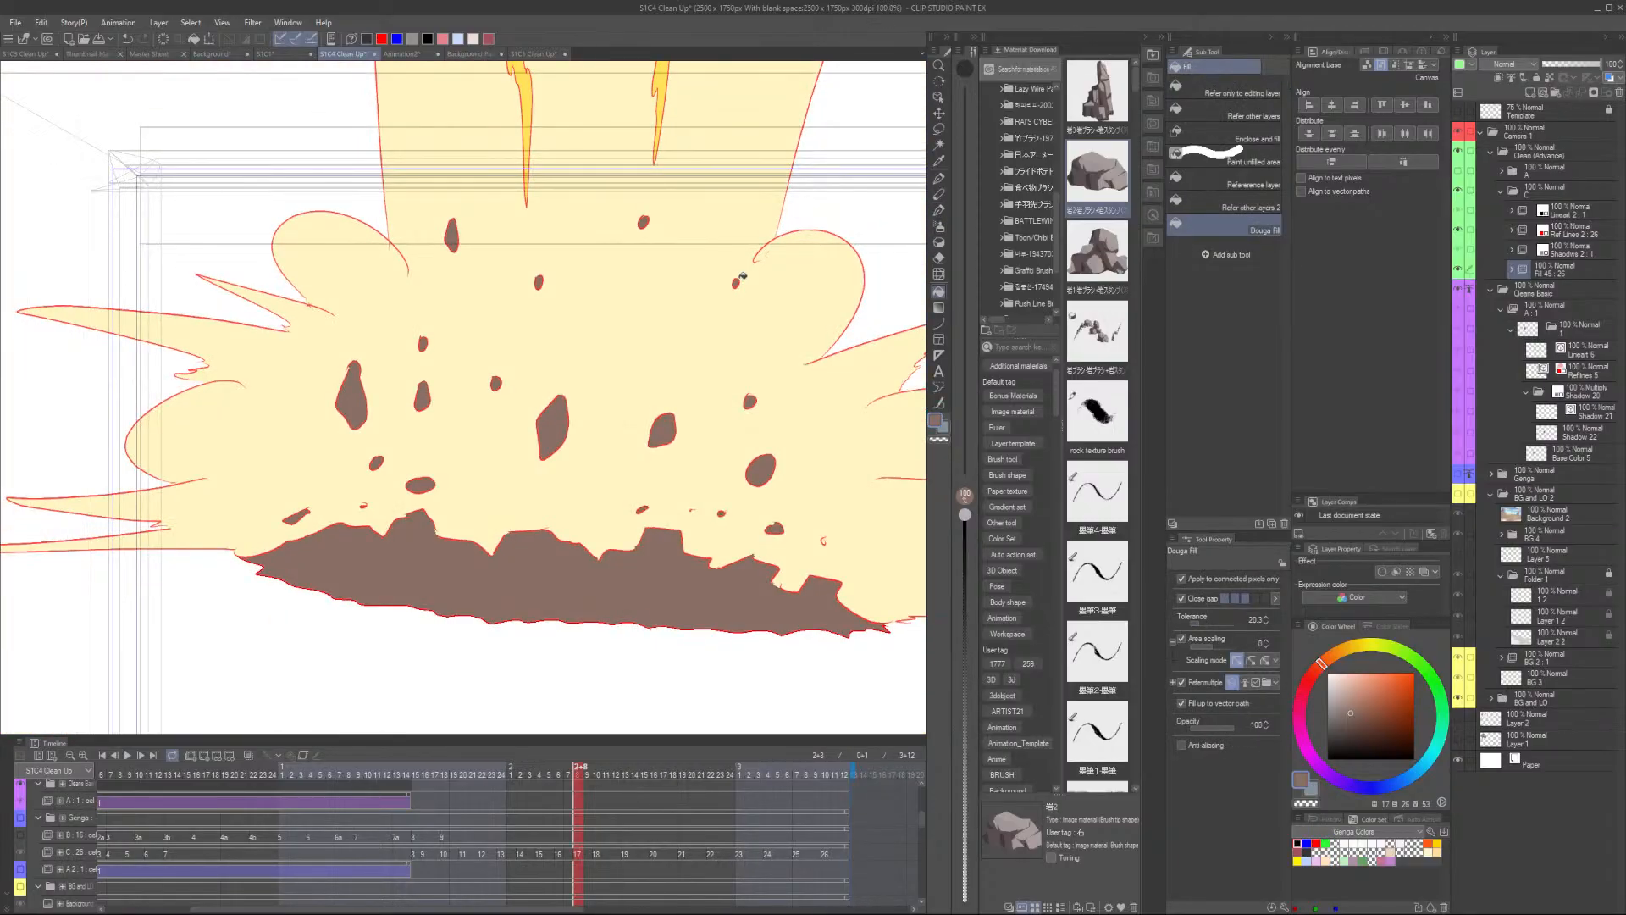
{"action": "scroll", "coordinate": [663, 561], "scroll_direction": "up", "scroll_amount": 10}
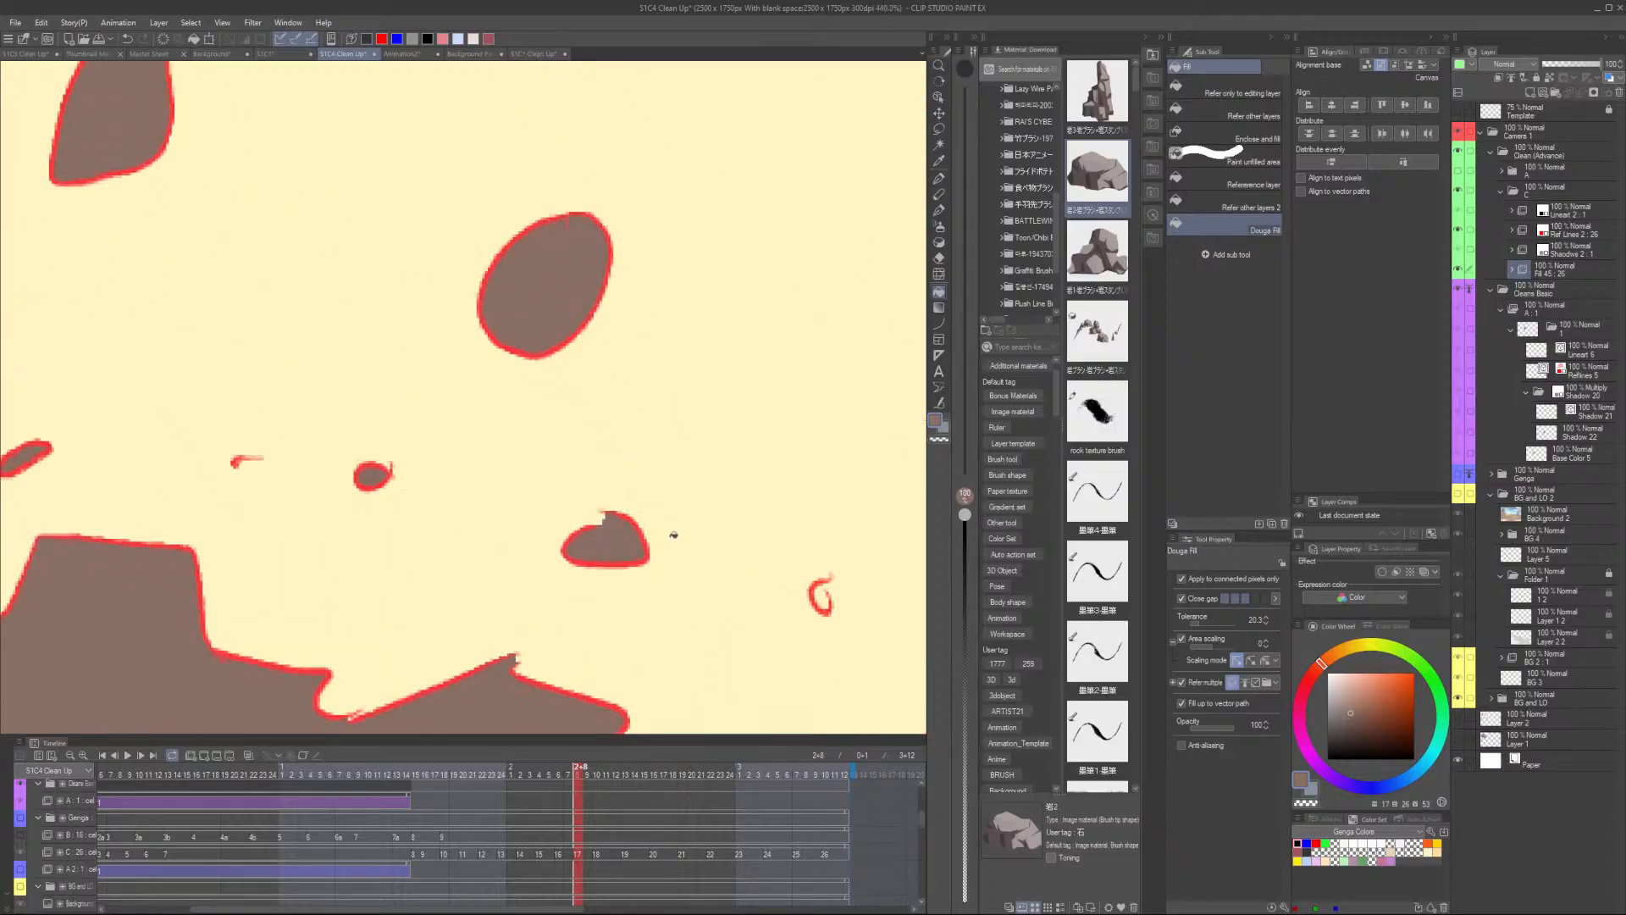
{"action": "key", "text": "p"}
{"action": "left_click_drag", "start_coordinate": [588, 504], "coordinate": [575, 516]}
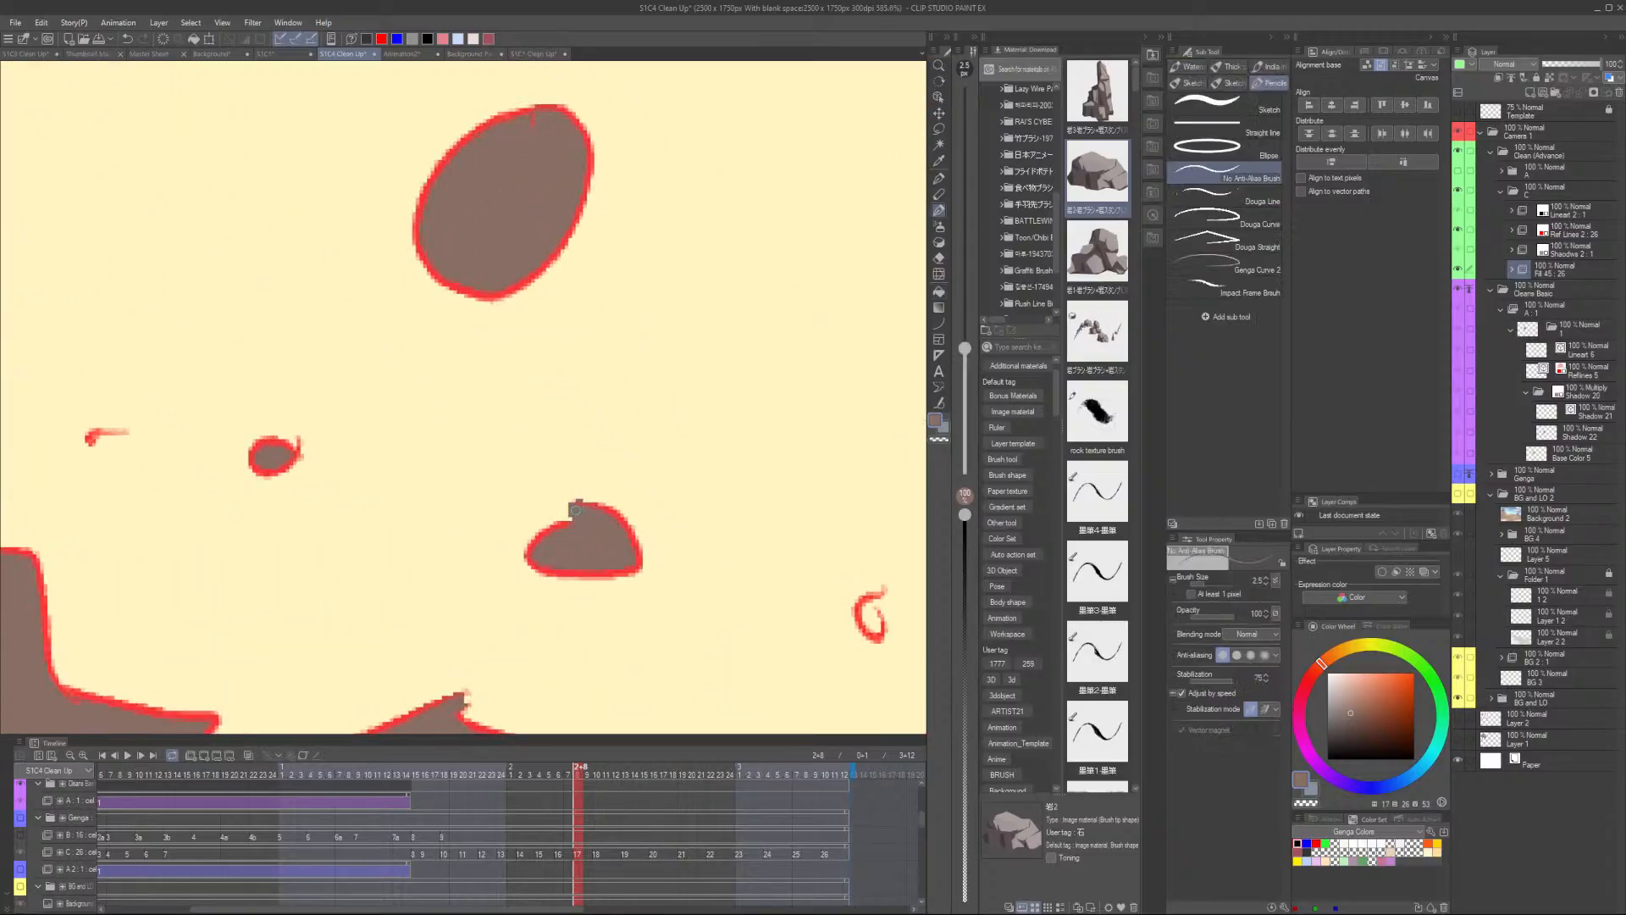
{"action": "key", "text": "g"}
{"action": "scroll", "coordinate": [678, 463], "scroll_direction": "down", "scroll_amount": 10}
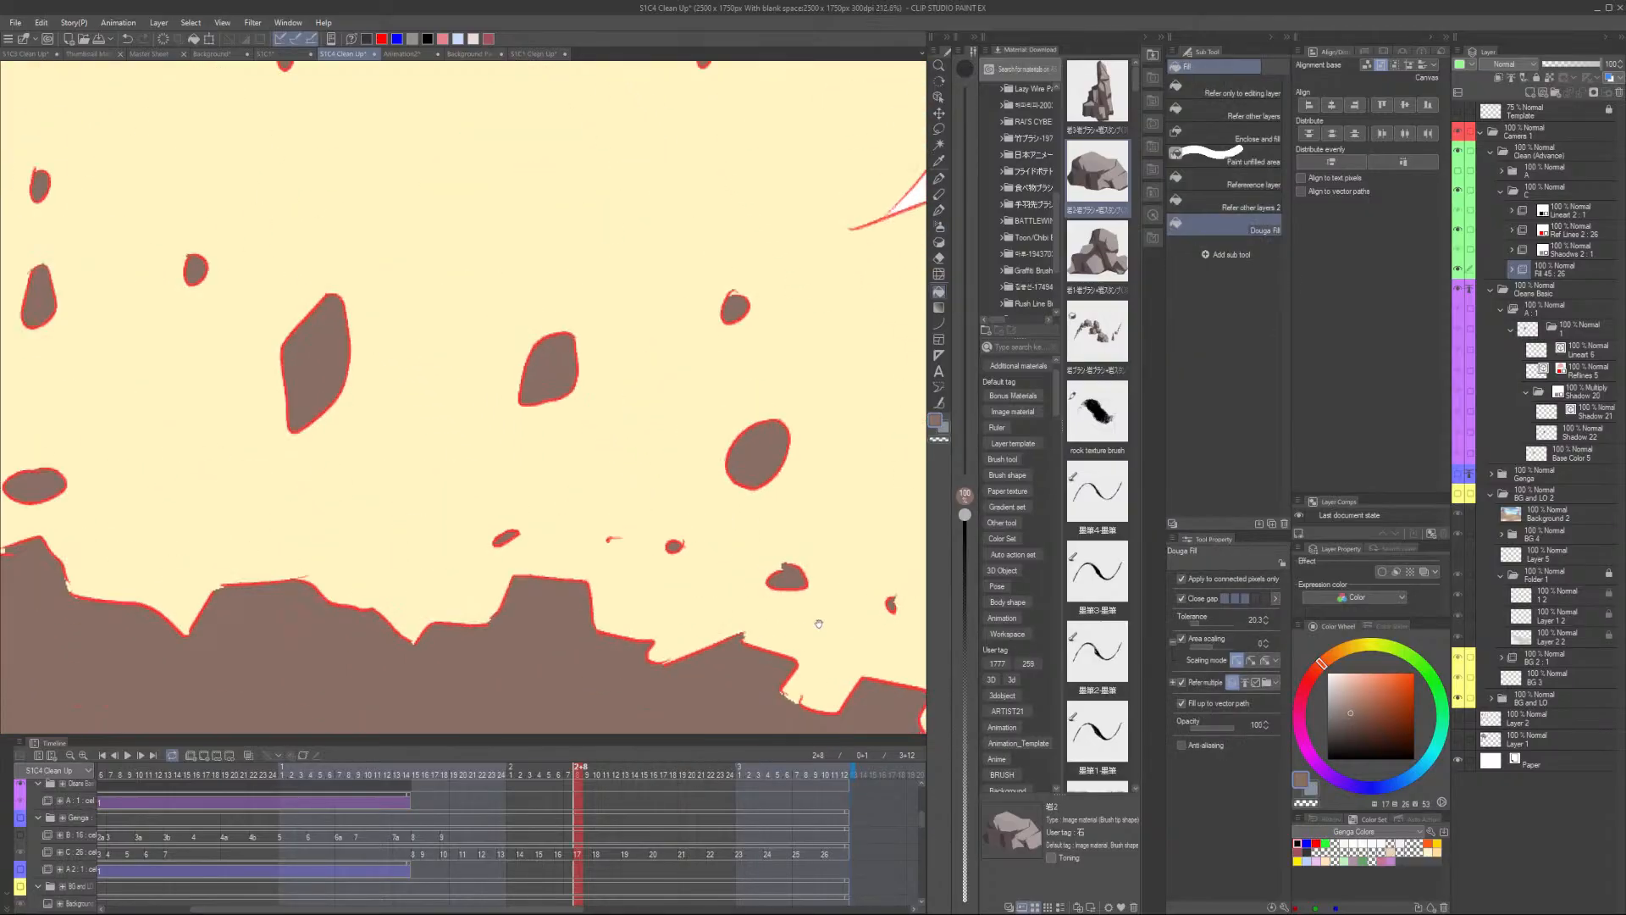
{"action": "scroll", "coordinate": [677, 462], "scroll_direction": "down", "scroll_amount": 2}
- Advance two frames and fill the unfilled rock shapes in the explosion
{"action": "key", "text": "ctrl+period"}
{"action": "scroll", "coordinate": [677, 462], "scroll_direction": "up", "scroll_amount": 7}
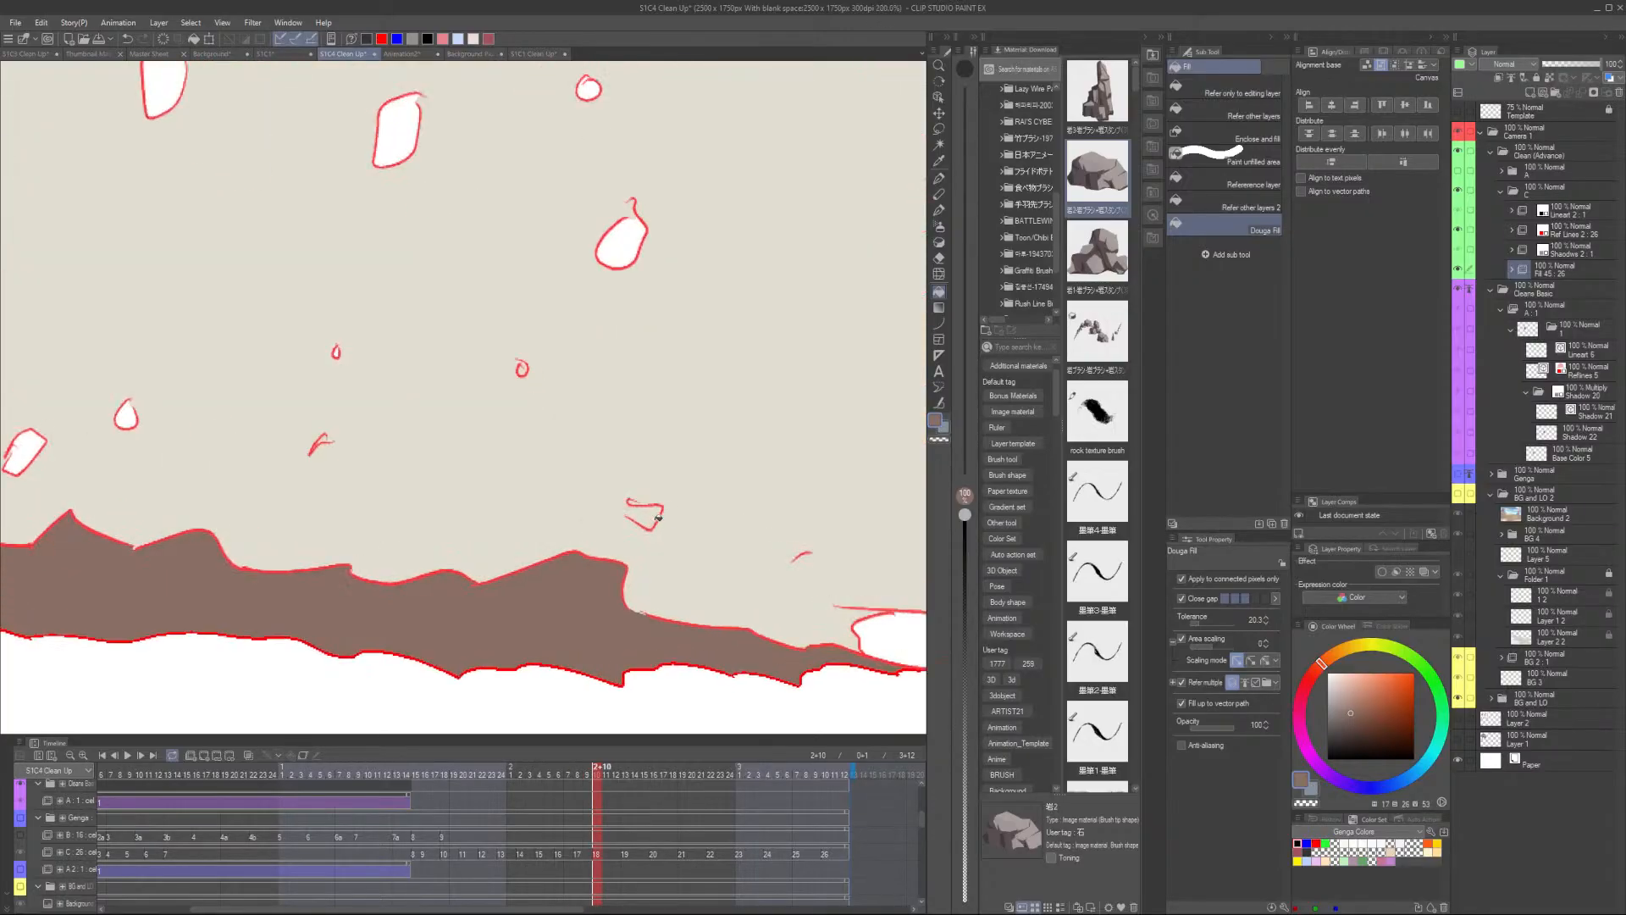
{"action": "key", "text": "p"}
{"action": "key", "text": "g"}
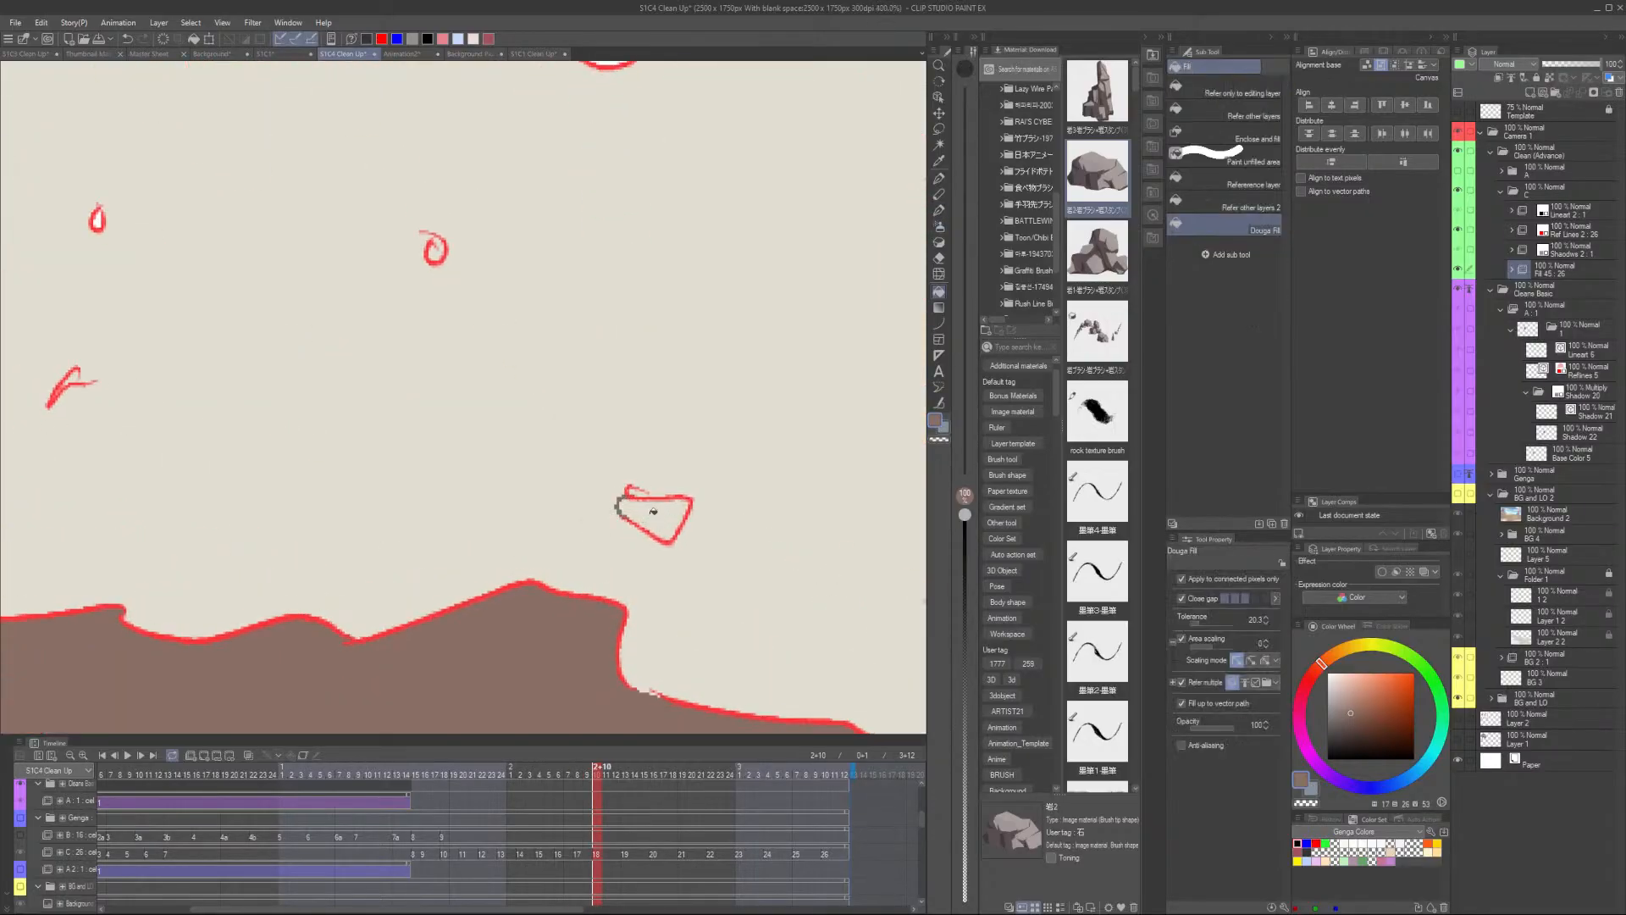
{"action": "left_click", "coordinate": [653, 512]}
{"action": "scroll", "coordinate": [659, 491], "scroll_direction": "down", "scroll_amount": 5}
{"action": "scroll", "coordinate": [555, 353], "scroll_direction": "up", "scroll_amount": 6}
{"action": "left_click", "coordinate": [536, 371]}
{"action": "scroll", "coordinate": [560, 351], "scroll_direction": "down", "scroll_amount": 5}
{"action": "left_click", "coordinate": [671, 203]}
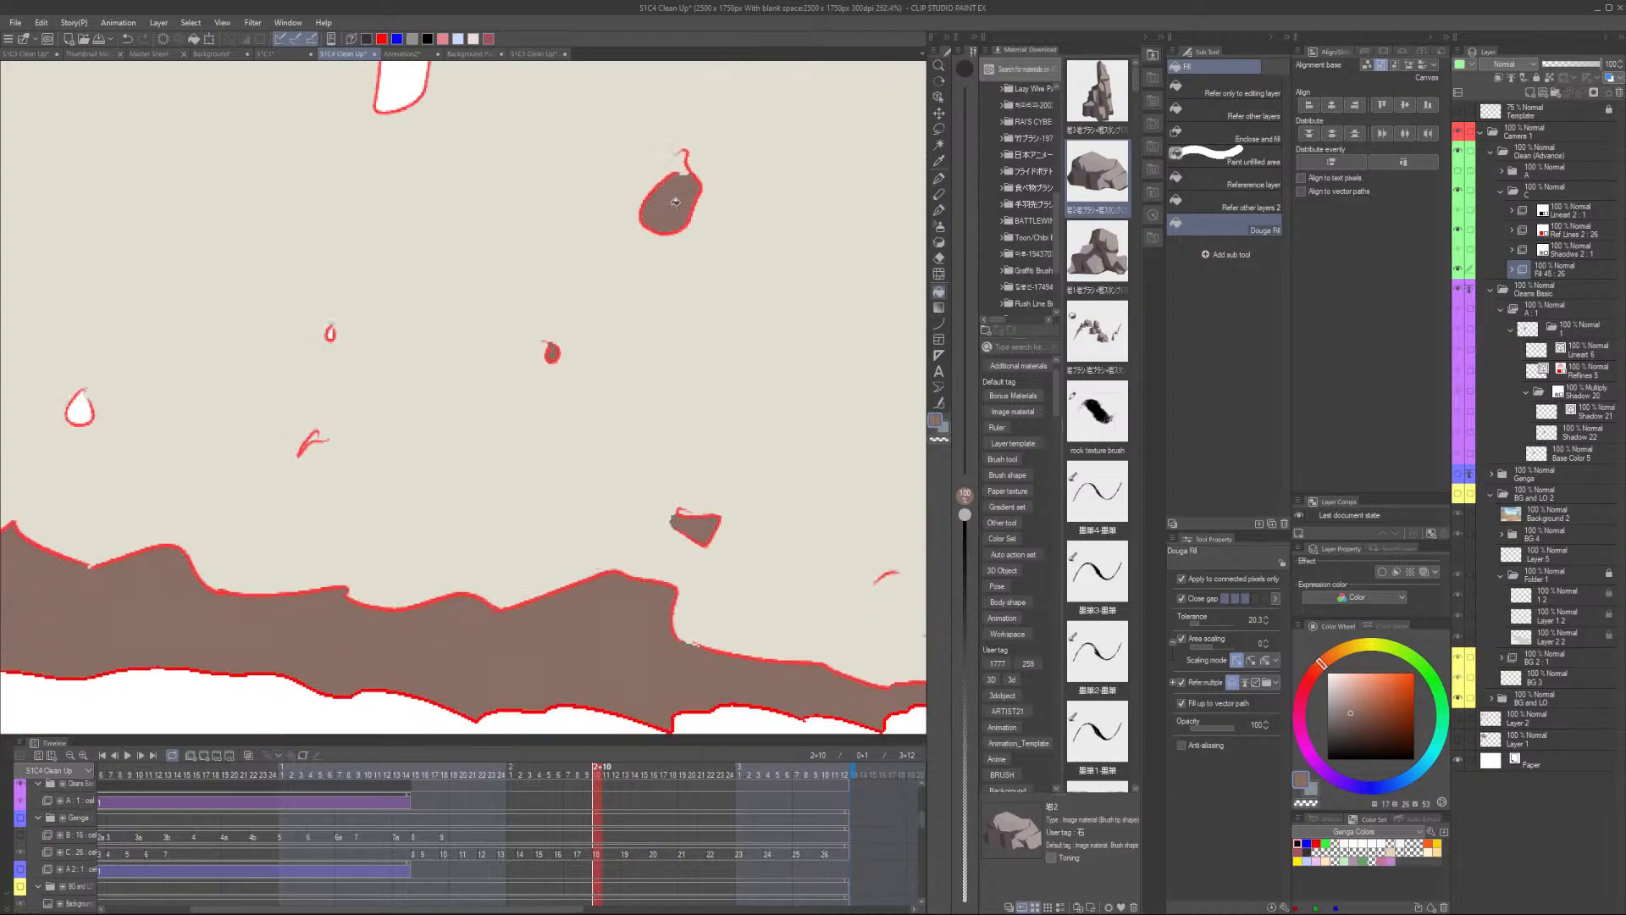
{"action": "scroll", "coordinate": [325, 341], "scroll_direction": "up", "scroll_amount": 6}
{"action": "left_click", "coordinate": [324, 340]}
- Fill more small rock gaps near the ground shadow on this frame
{"action": "scroll", "coordinate": [320, 451], "scroll_direction": "down", "scroll_amount": 2}
{"action": "scroll", "coordinate": [320, 451], "scroll_direction": "down", "scroll_amount": 1}
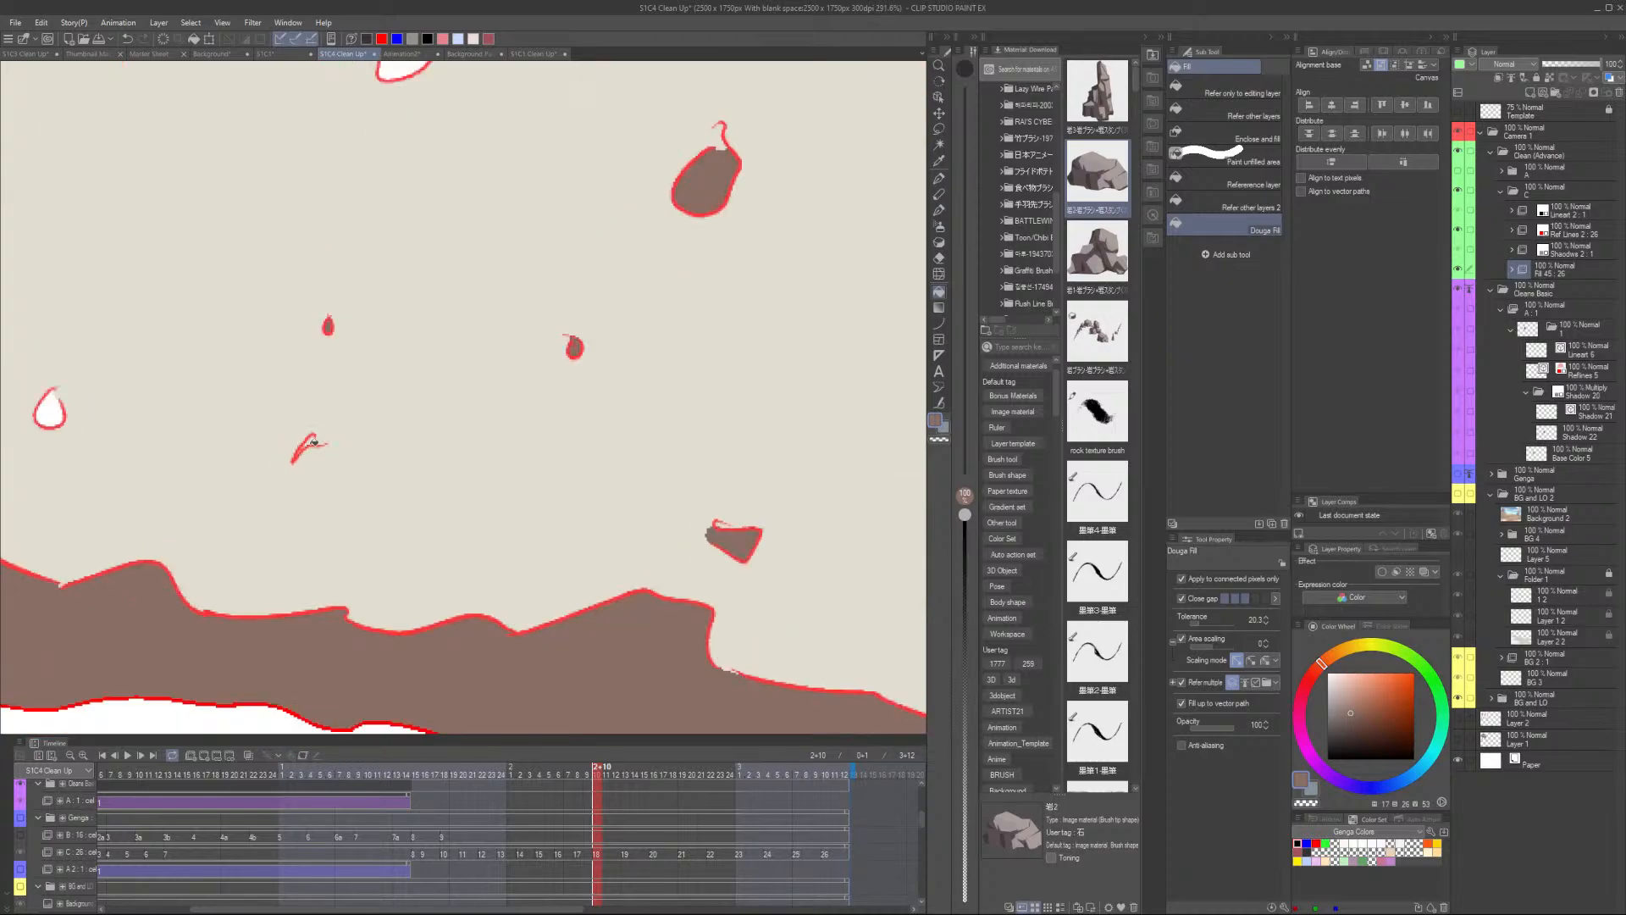
{"action": "key", "text": "p"}
{"action": "key", "text": "g"}
{"action": "scroll", "coordinate": [322, 432], "scroll_direction": "down", "scroll_amount": 4}
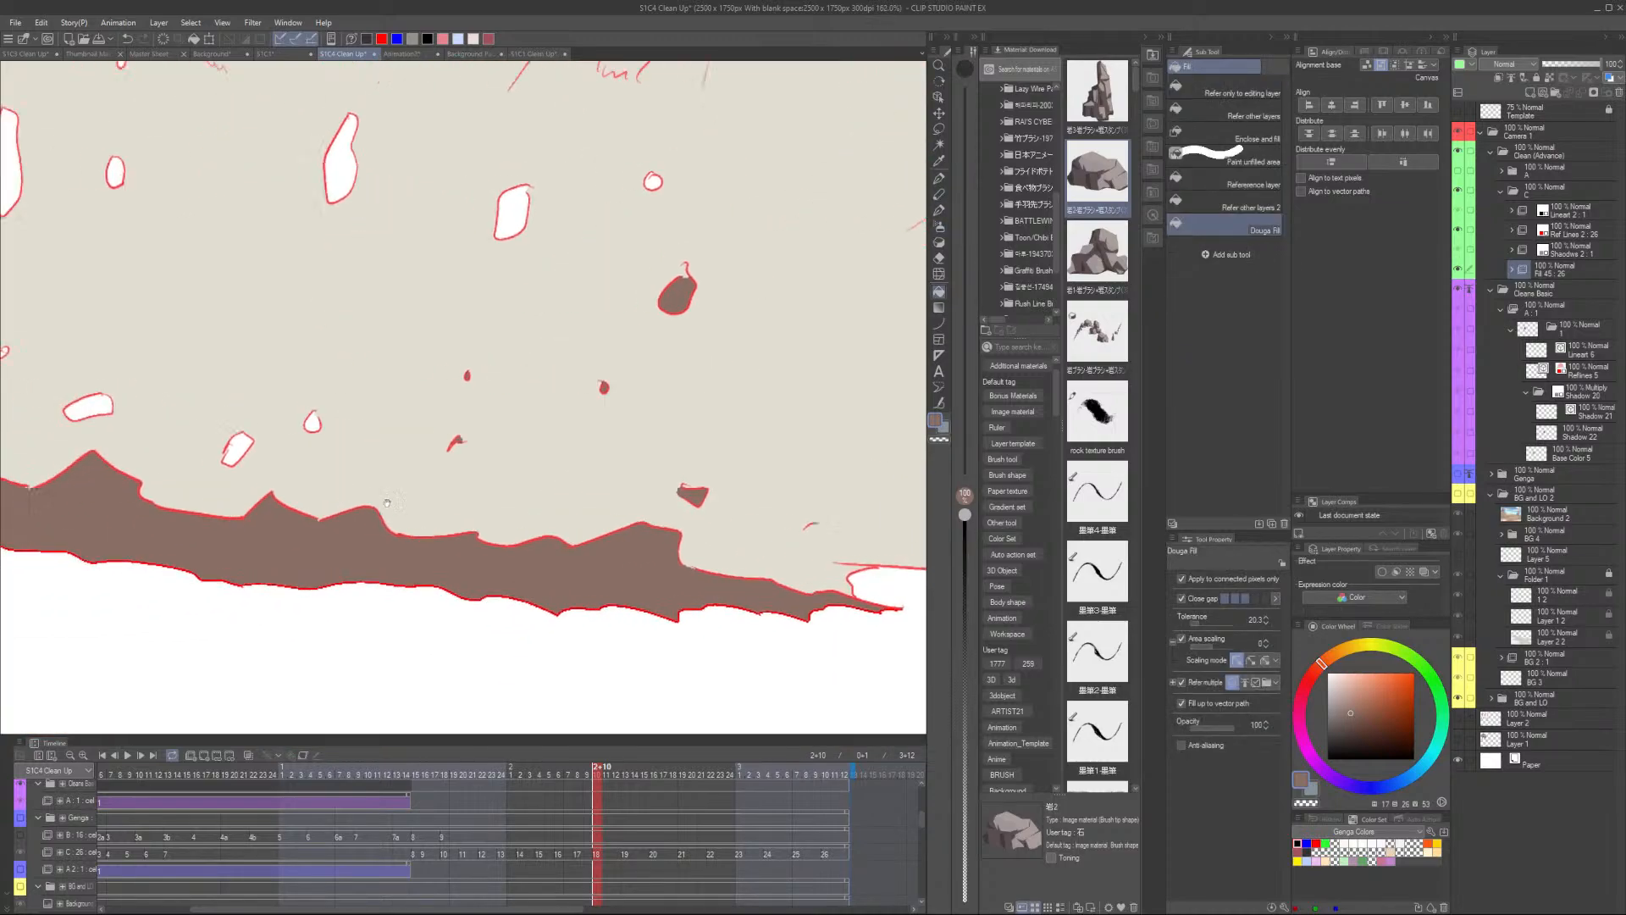
{"action": "left_click", "coordinate": [564, 251]}
{"action": "left_click", "coordinate": [709, 210]}
{"action": "left_click_drag", "start_coordinate": [475, 264], "coordinate": [480, 445]}
{"action": "left_click", "coordinate": [397, 374]}
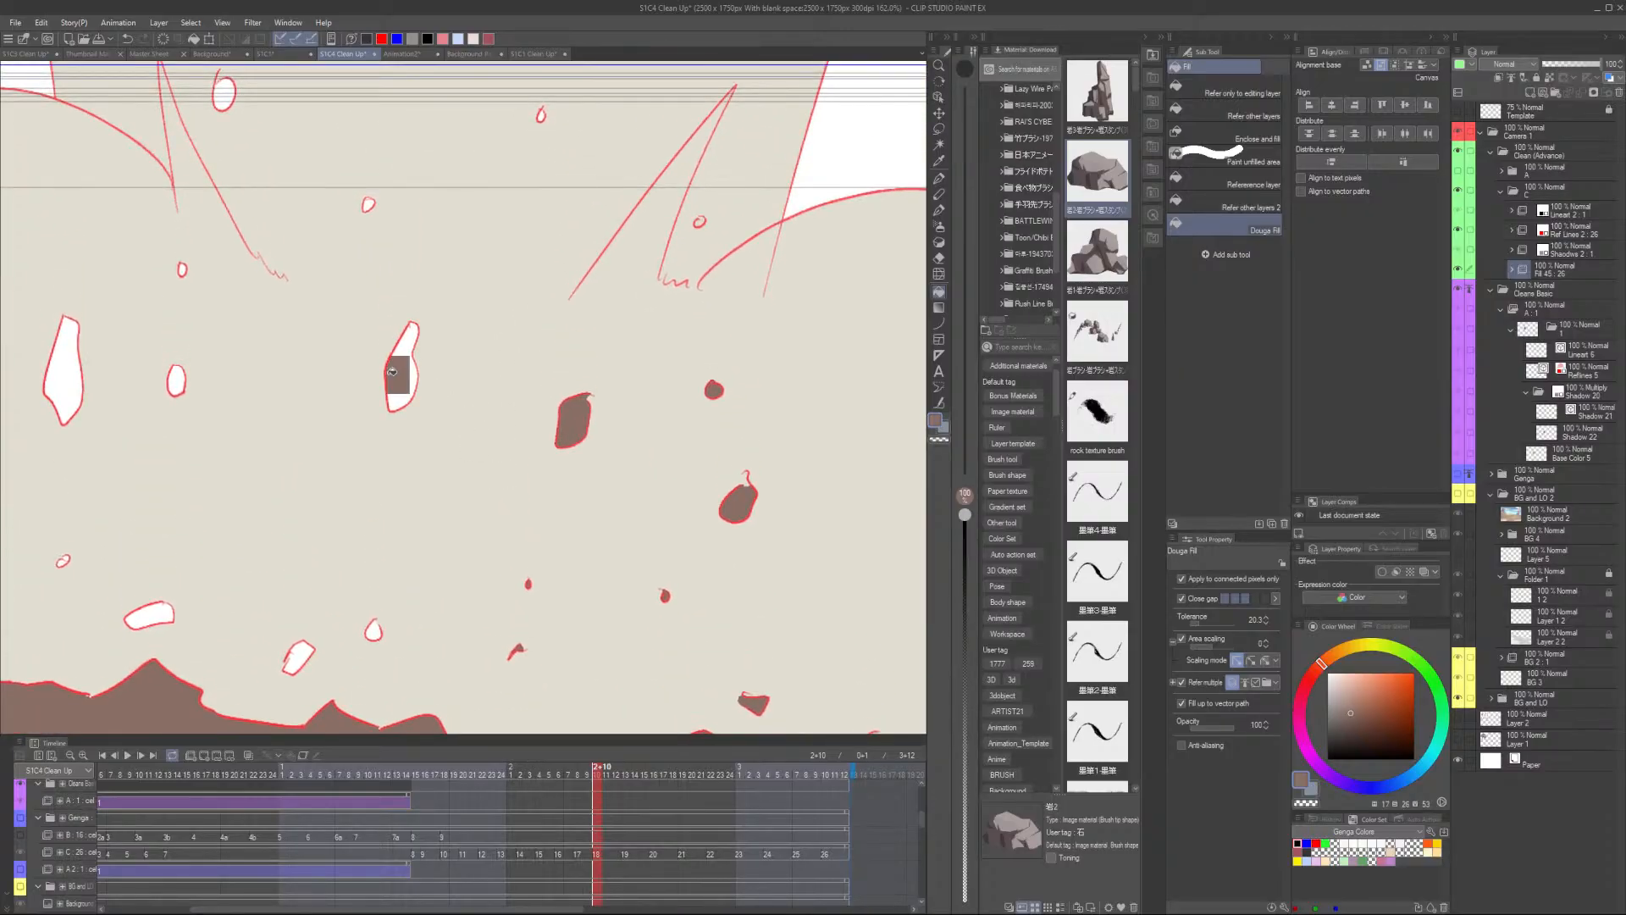
- Fill the remaining rock shapes in the upper part of the explosion
{"action": "scroll", "coordinate": [303, 280], "scroll_direction": "down", "scroll_amount": 1}
{"action": "scroll", "coordinate": [232, 288], "scroll_direction": "up", "scroll_amount": 2}
{"action": "left_click", "coordinate": [196, 242]}
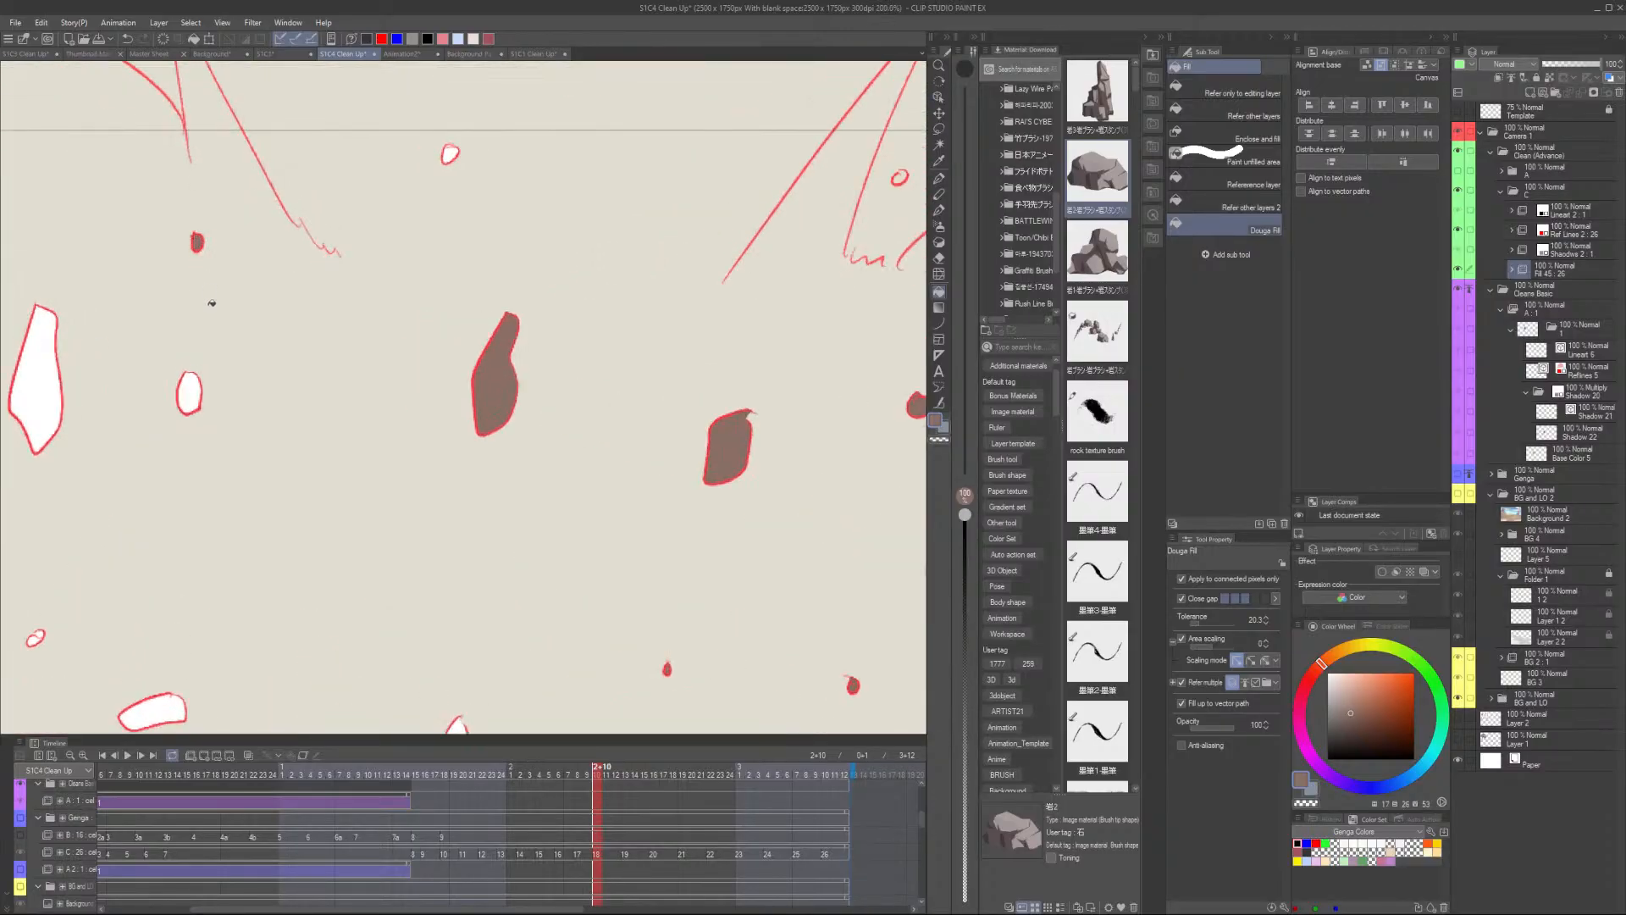
{"action": "left_click", "coordinate": [188, 392]}
{"action": "left_click", "coordinate": [451, 152]}
{"action": "scroll", "coordinate": [449, 152], "scroll_direction": "down", "scroll_amount": 2}
{"action": "left_click", "coordinate": [163, 311]}
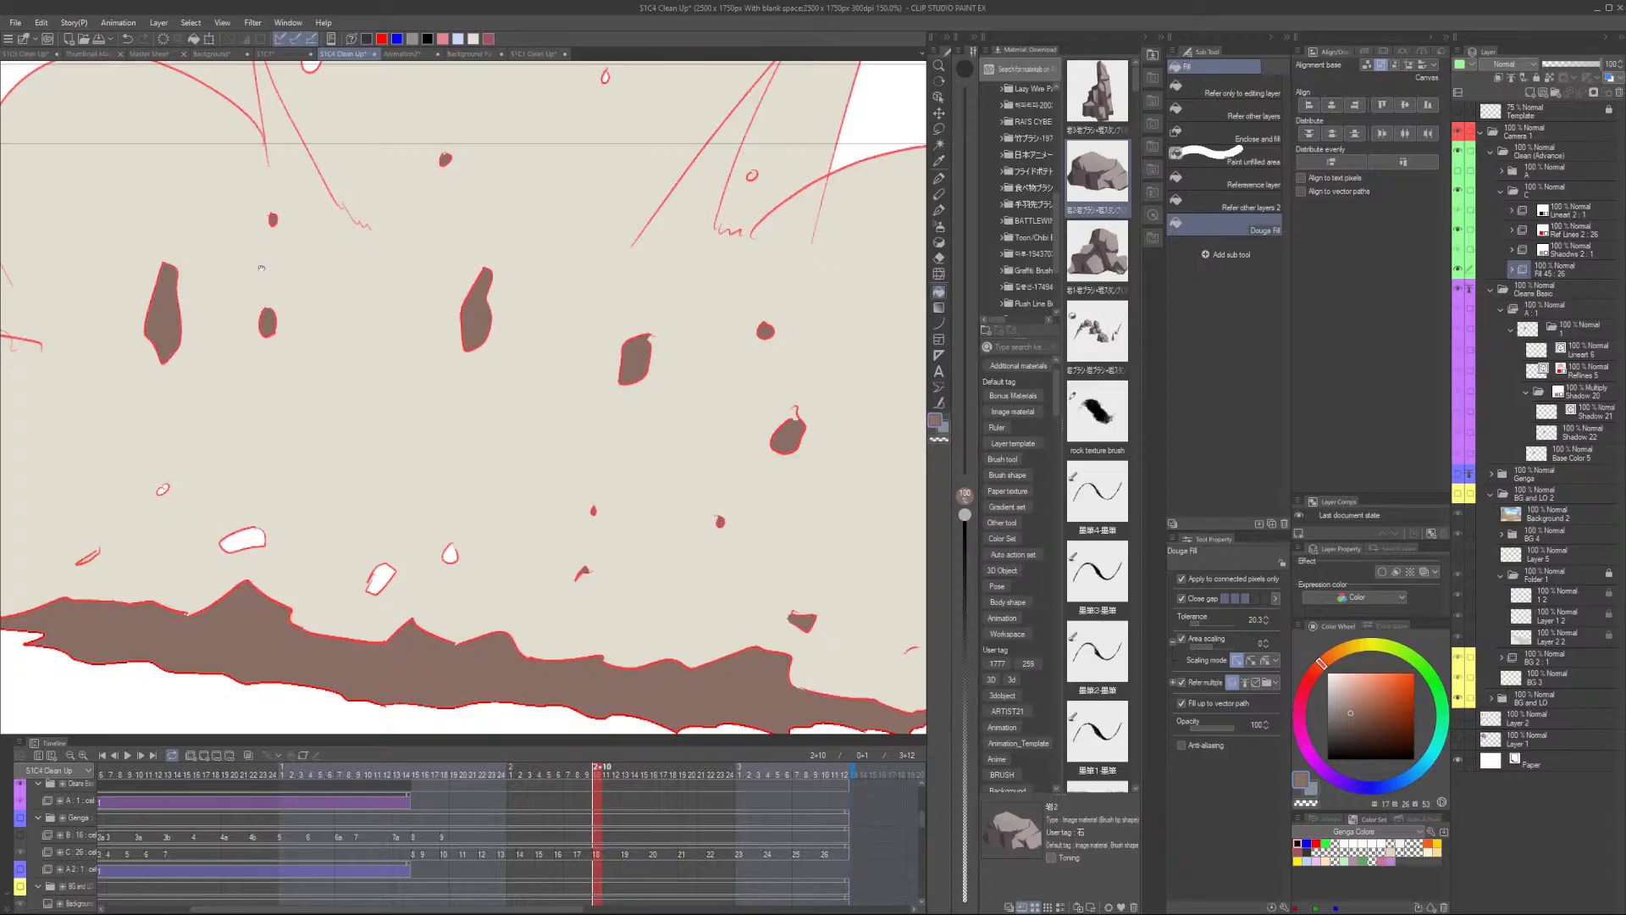
{"action": "left_click_drag", "start_coordinate": [169, 296], "coordinate": [175, 523]}
{"action": "left_click", "coordinate": [315, 281]}
{"action": "left_click", "coordinate": [609, 300]}
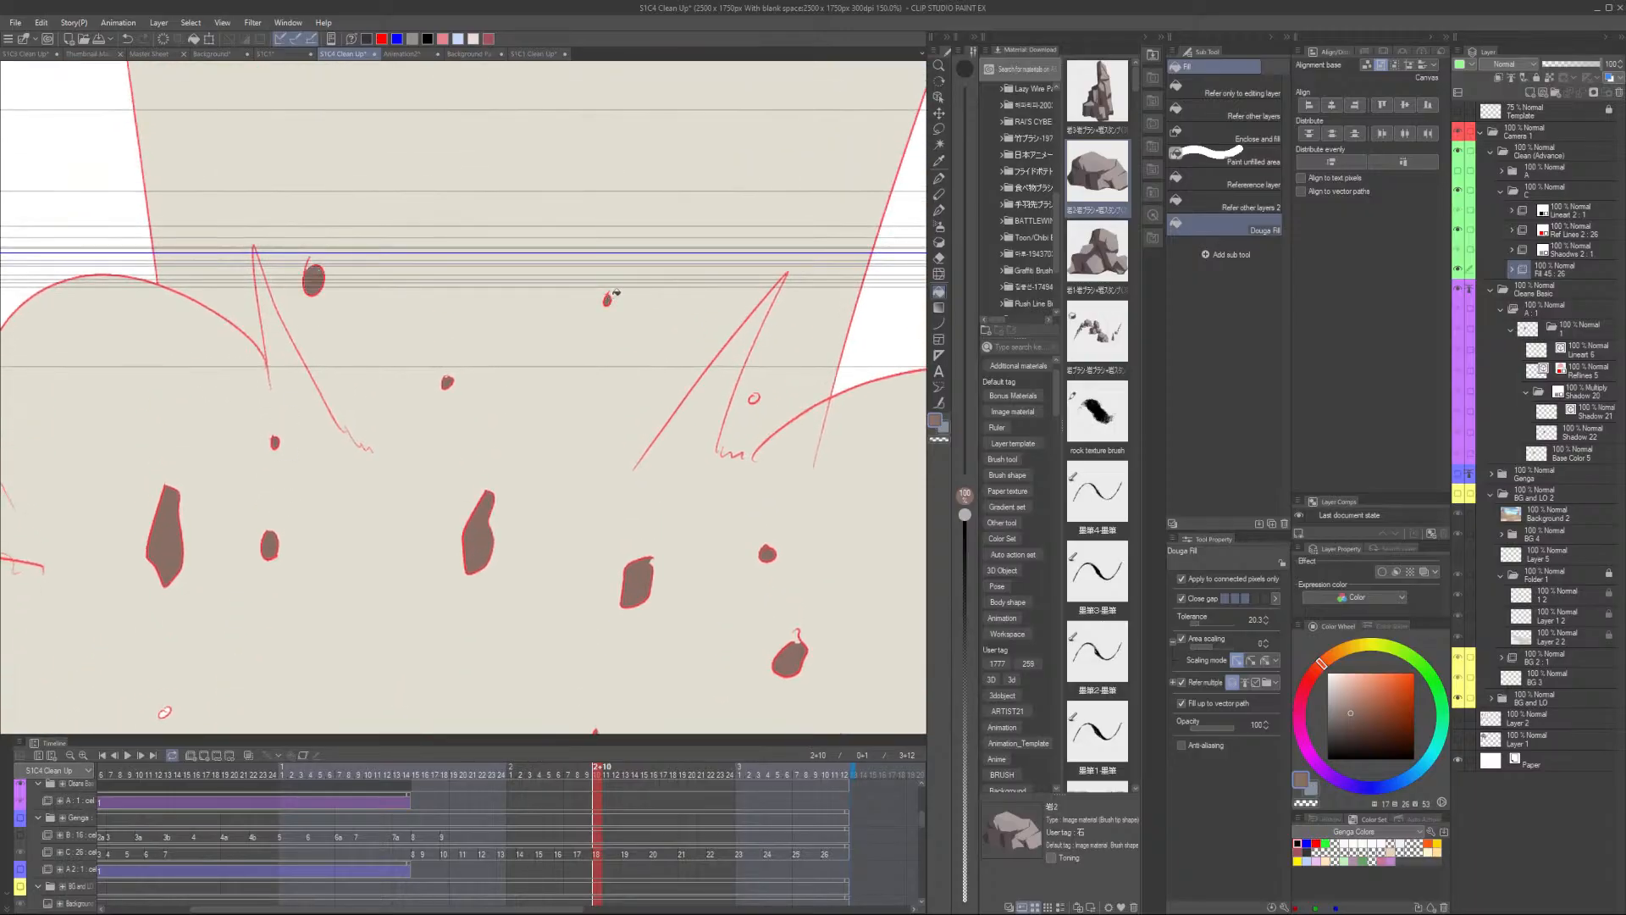
- Fill the last small gaps in the rocks just above the ground shadow on this frame
{"action": "left_click_drag", "start_coordinate": [182, 720], "coordinate": [262, 457]}
{"action": "scroll", "coordinate": [262, 461], "scroll_direction": "up", "scroll_amount": 4}
{"action": "left_click", "coordinate": [227, 421]}
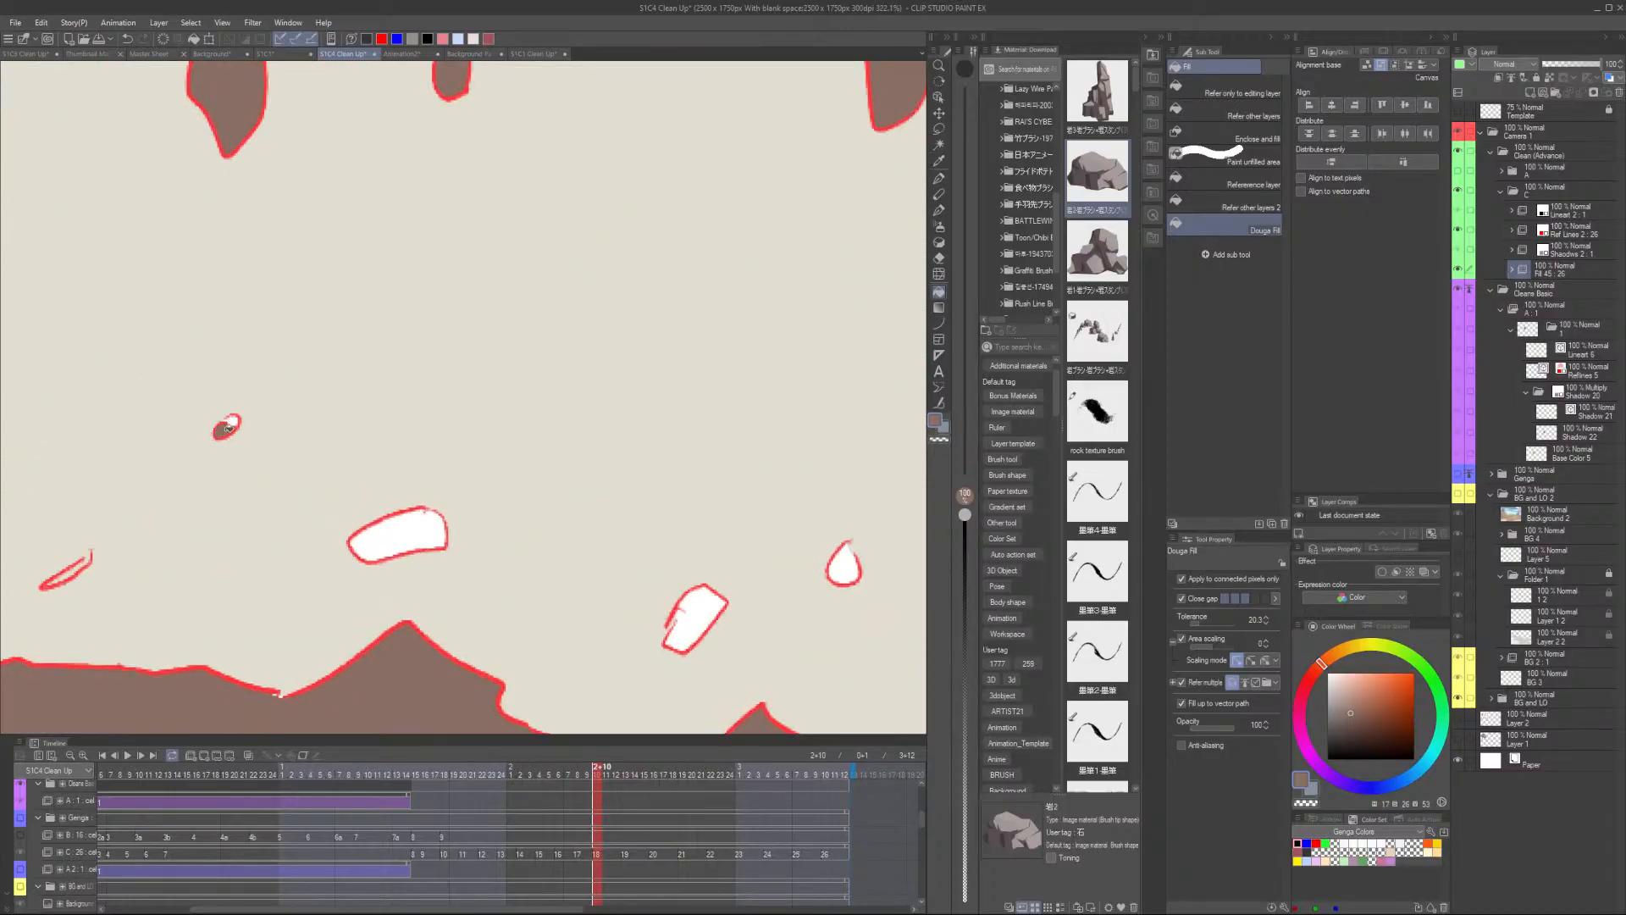
{"action": "scroll", "coordinate": [226, 421], "scroll_direction": "up", "scroll_amount": 2}
{"action": "scroll", "coordinate": [254, 419], "scroll_direction": "down", "scroll_amount": 3}
{"action": "scroll", "coordinate": [110, 546], "scroll_direction": "up", "scroll_amount": 3}
{"action": "left_click", "coordinate": [111, 546]}
{"action": "scroll", "coordinate": [110, 546], "scroll_direction": "down", "scroll_amount": 3}
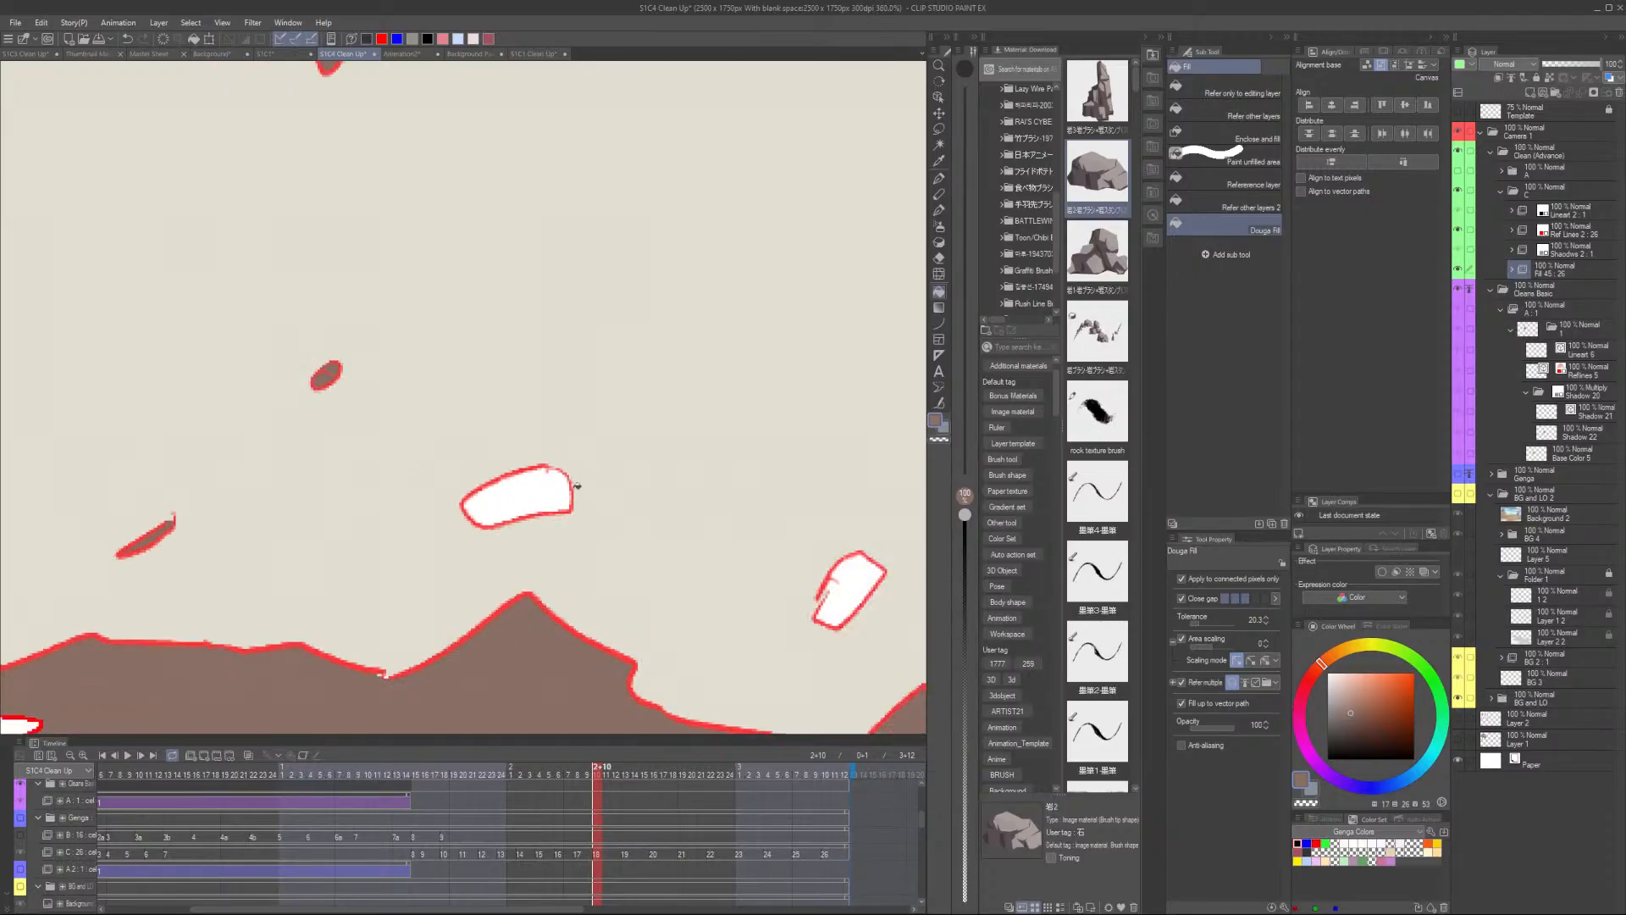
{"action": "scroll", "coordinate": [474, 542], "scroll_direction": "up", "scroll_amount": 3}
{"action": "left_click", "coordinate": [506, 555]}
{"action": "scroll", "coordinate": [601, 527], "scroll_direction": "down", "scroll_amount": 1}
{"action": "left_click", "coordinate": [599, 525]}
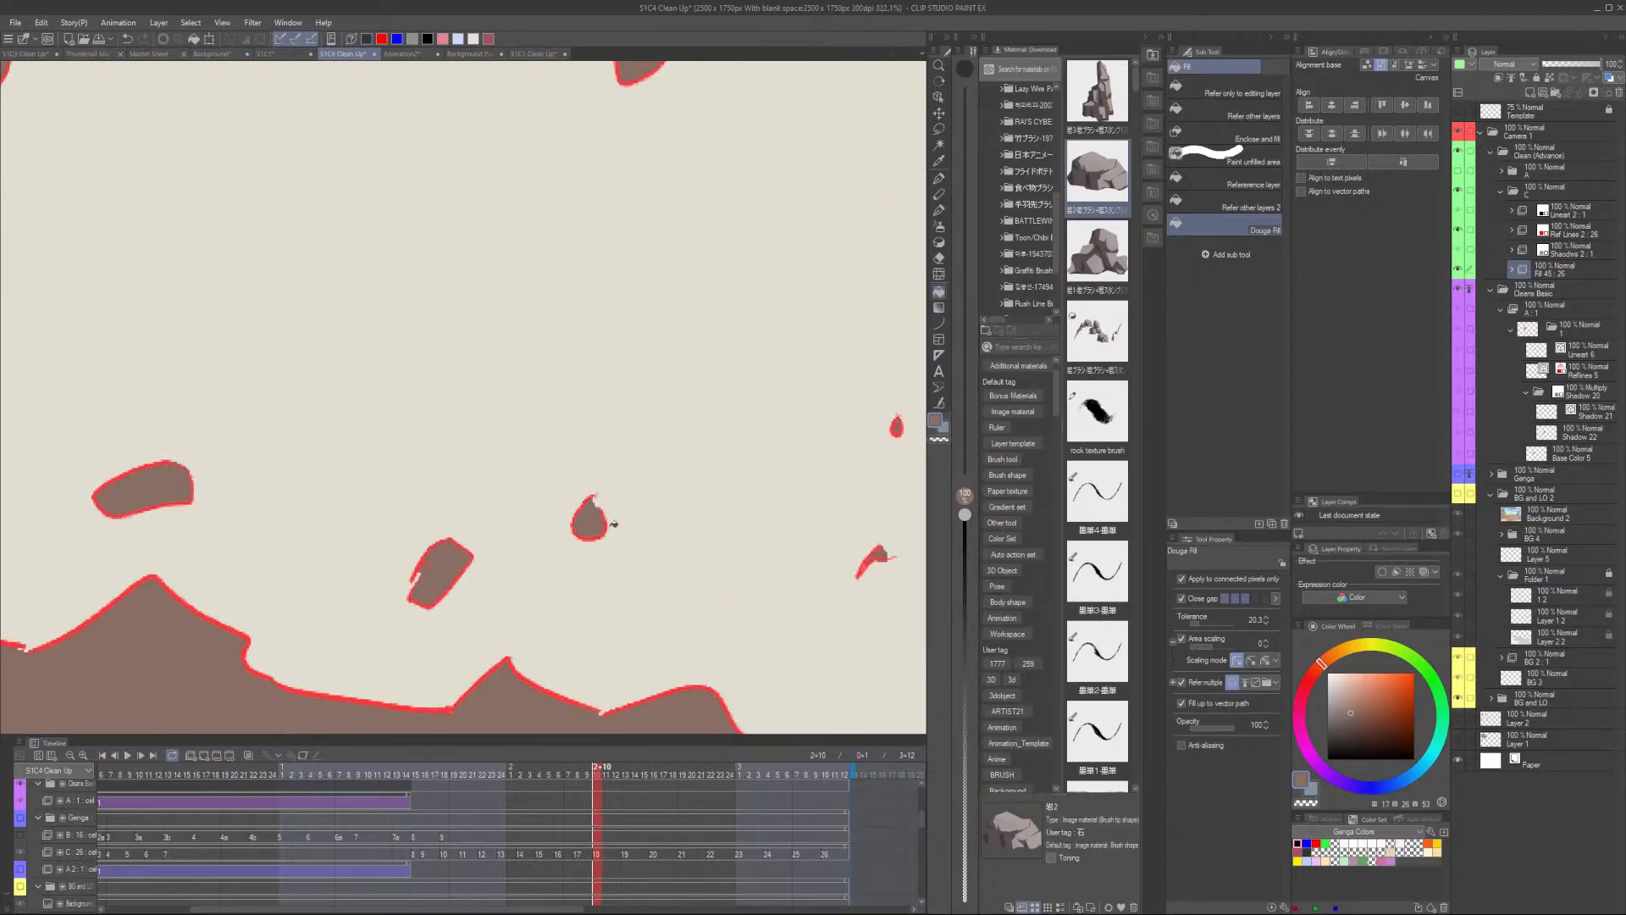
{"action": "scroll", "coordinate": [660, 500], "scroll_direction": "down", "scroll_amount": 4}
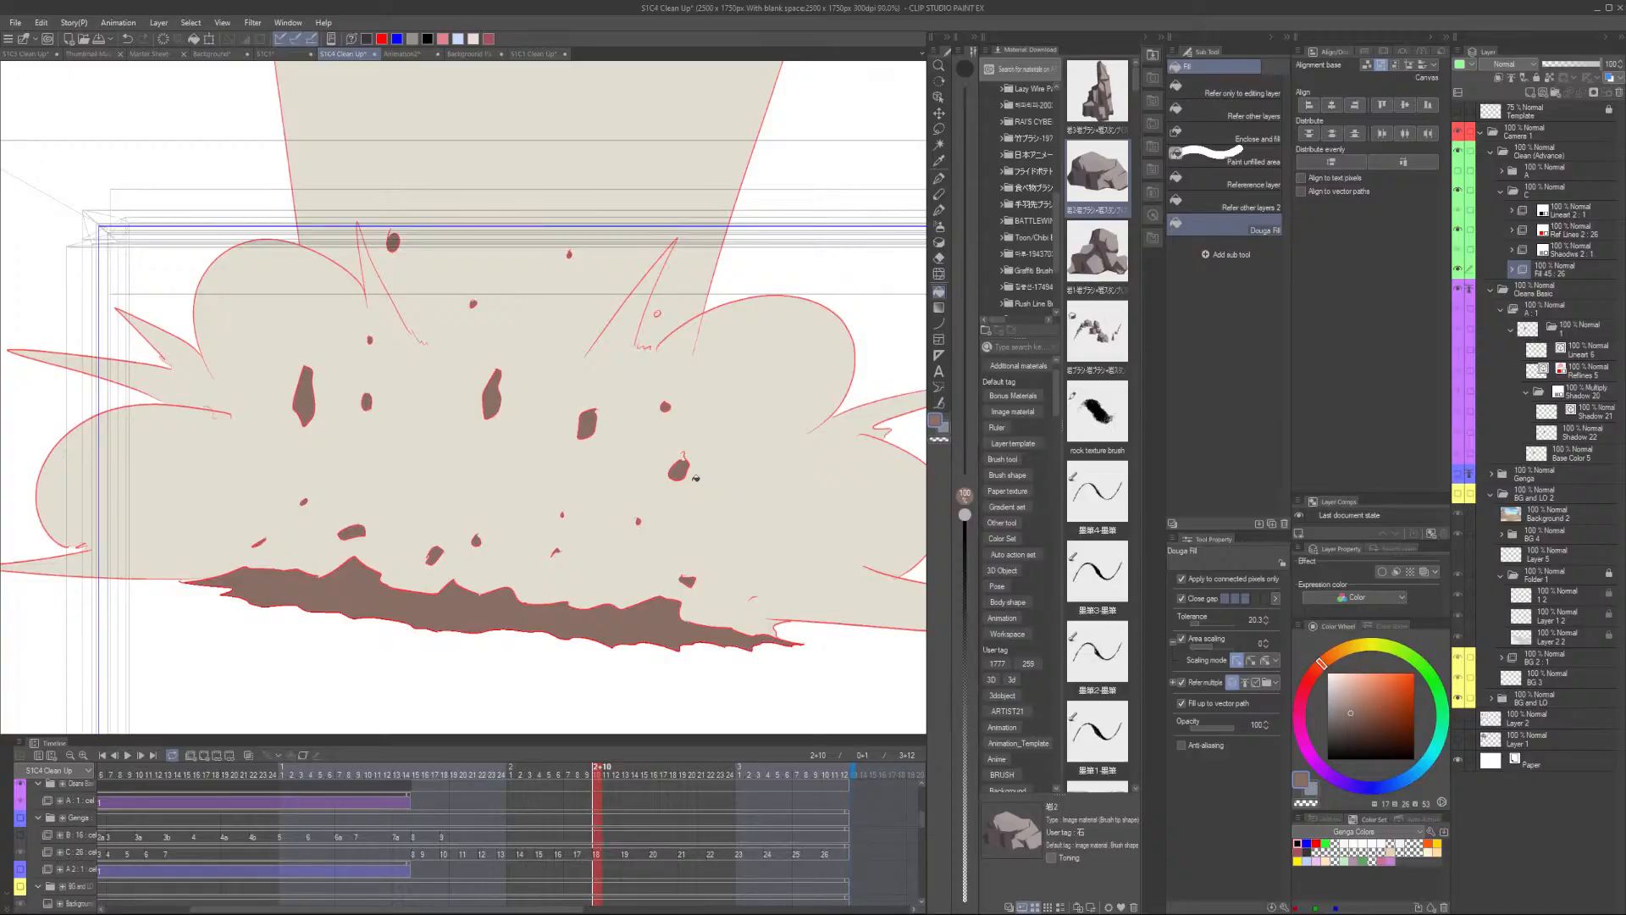
- Fill a small rock gap in the upper part of the explosion
{"action": "scroll", "coordinate": [695, 477], "scroll_direction": "up", "scroll_amount": 1}
{"action": "scroll", "coordinate": [645, 256], "scroll_direction": "up", "scroll_amount": 2}
{"action": "left_click", "coordinate": [651, 252]}
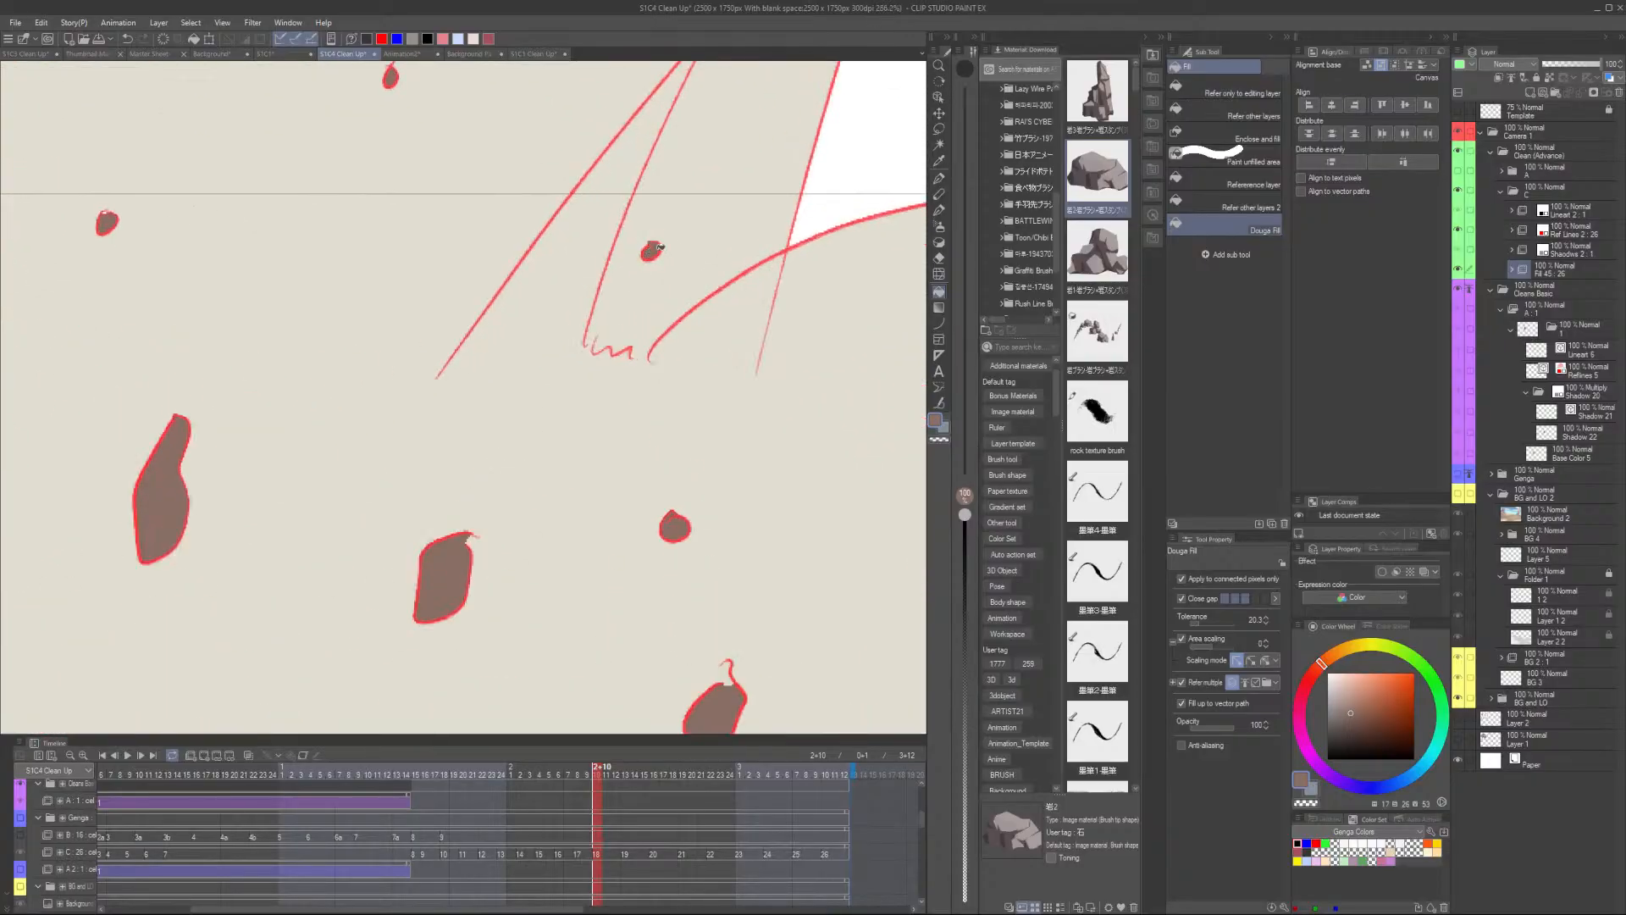
- Advance three frames and fill a small rock on the left of the explosion
{"action": "scroll", "coordinate": [674, 249], "scroll_direction": "down", "scroll_amount": 4}
{"action": "key", "text": "Right"}
{"action": "key", "text": "Right"}
{"action": "key", "text": "Right"}
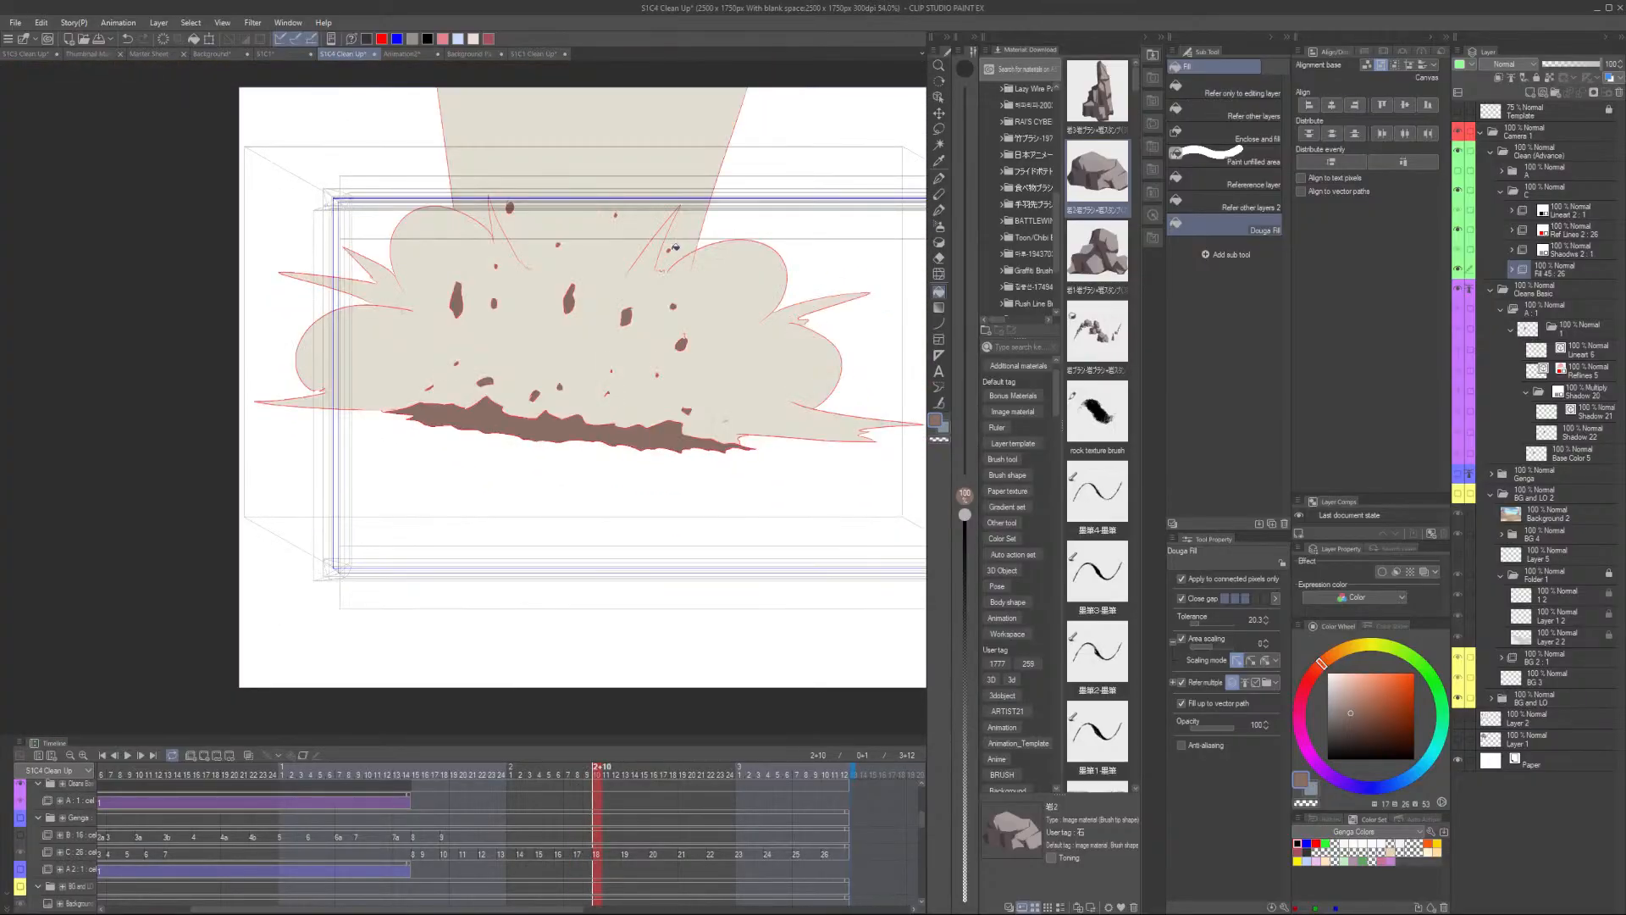
{"action": "scroll", "coordinate": [675, 247], "scroll_direction": "up", "scroll_amount": 3}
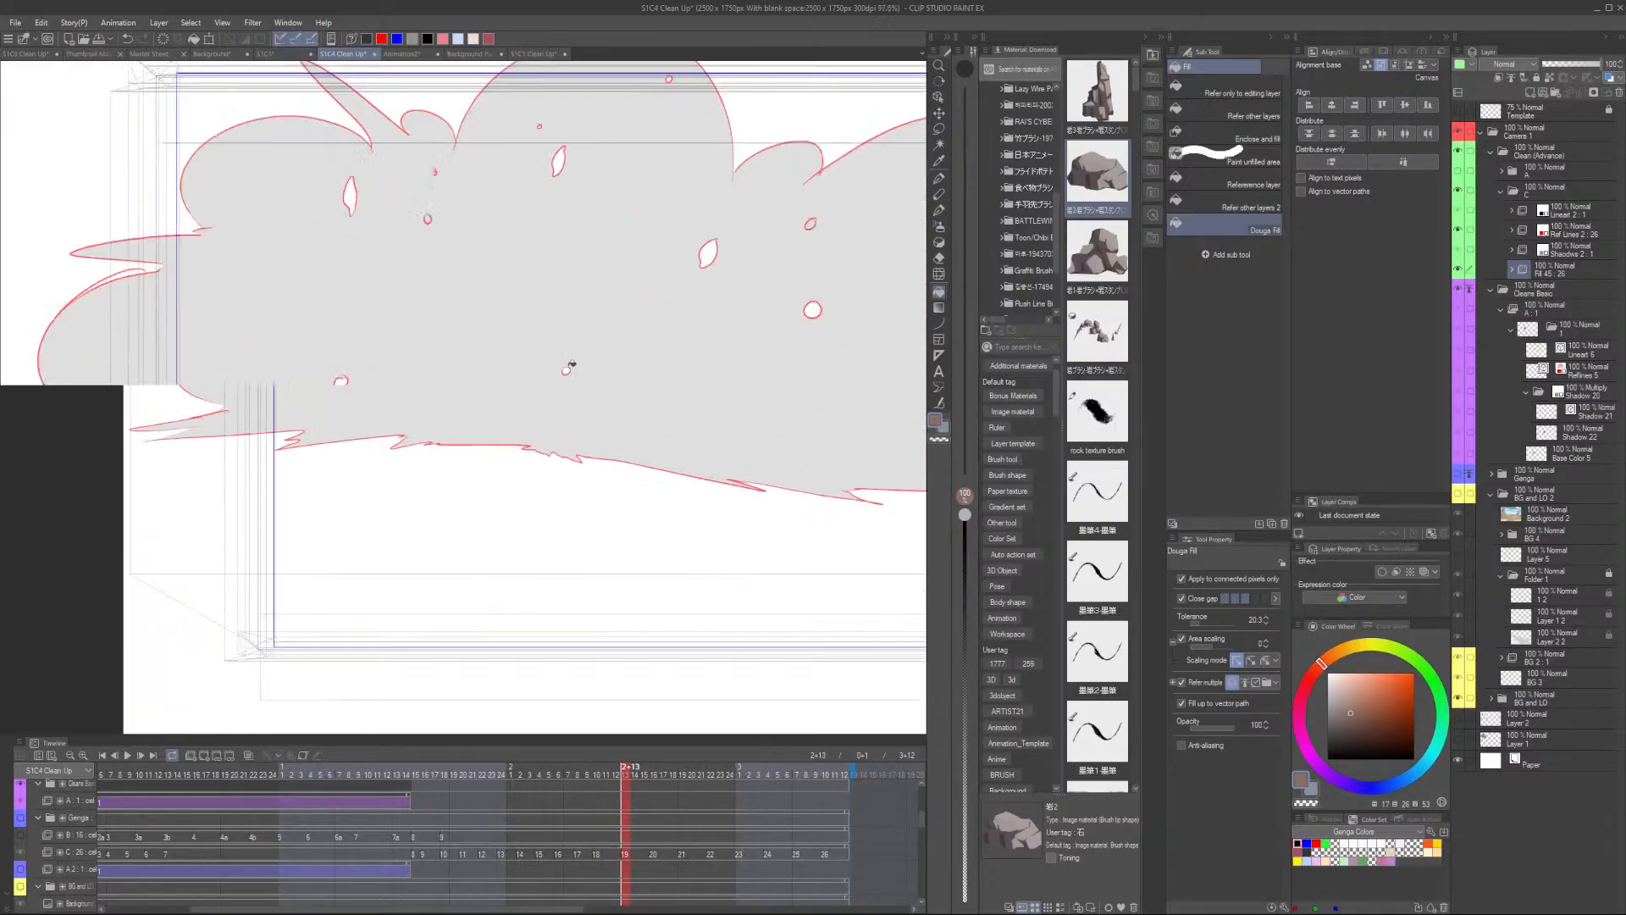
{"action": "left_click", "coordinate": [566, 370]}
- Fill several small rock shapes in the left and centre of the explosion
{"action": "scroll", "coordinate": [224, 387], "scroll_direction": "up", "scroll_amount": 1}
{"action": "left_click", "coordinate": [225, 387]}
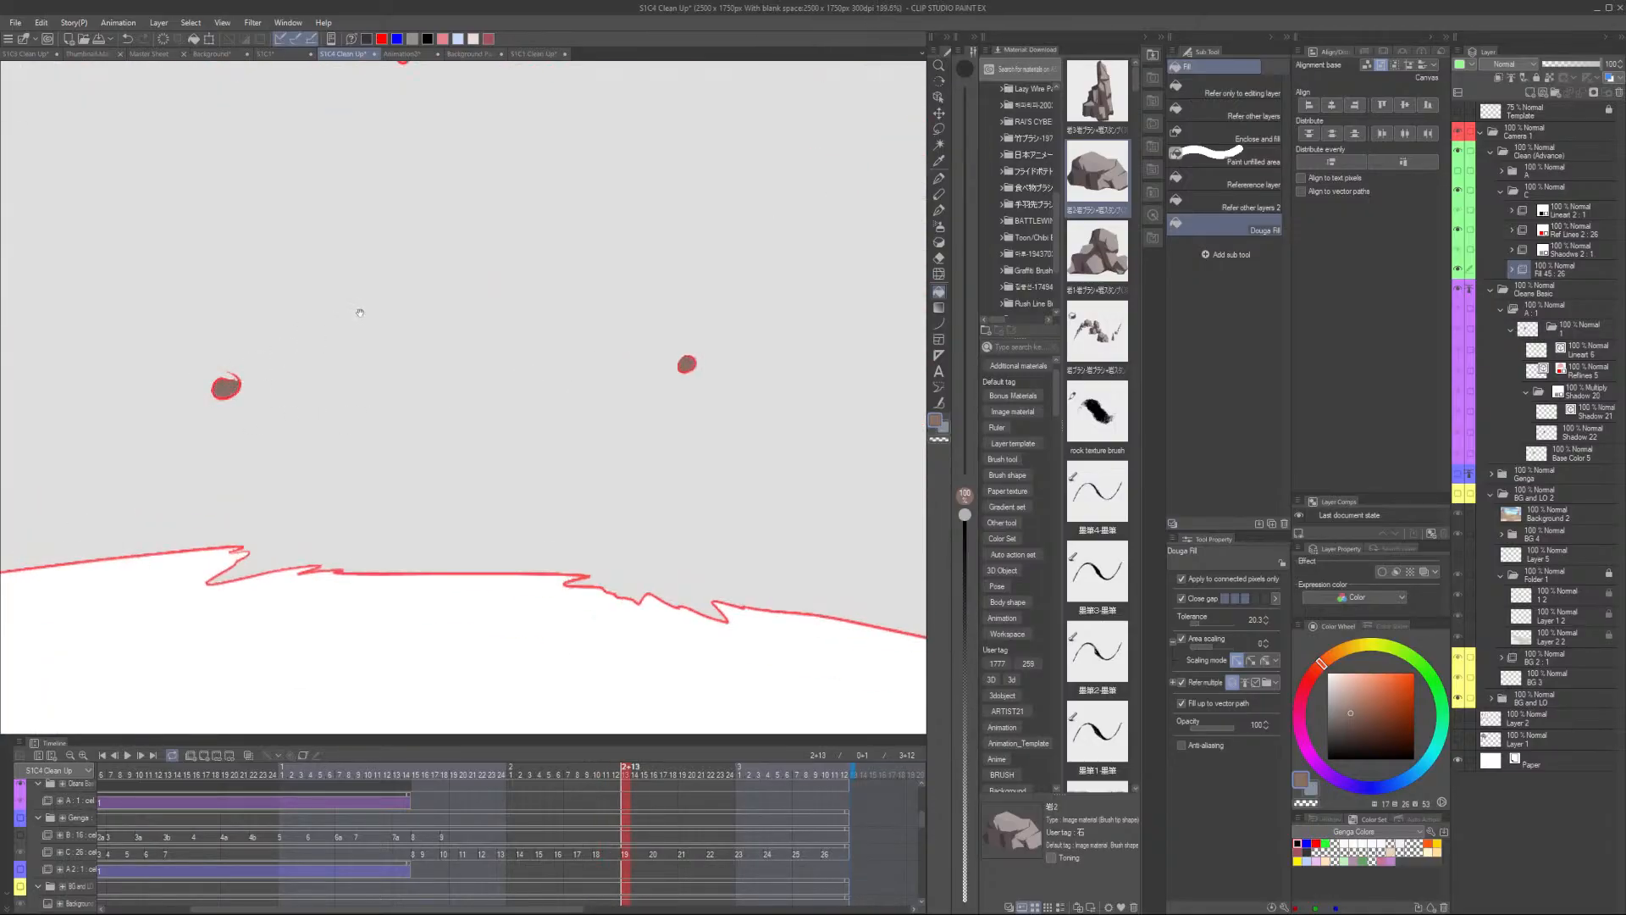
{"action": "scroll", "coordinate": [356, 309], "scroll_direction": "up", "scroll_amount": 3}
{"action": "left_click", "coordinate": [233, 279]}
{"action": "left_click", "coordinate": [391, 328]}
{"action": "scroll", "coordinate": [415, 244], "scroll_direction": "up", "scroll_amount": 3}
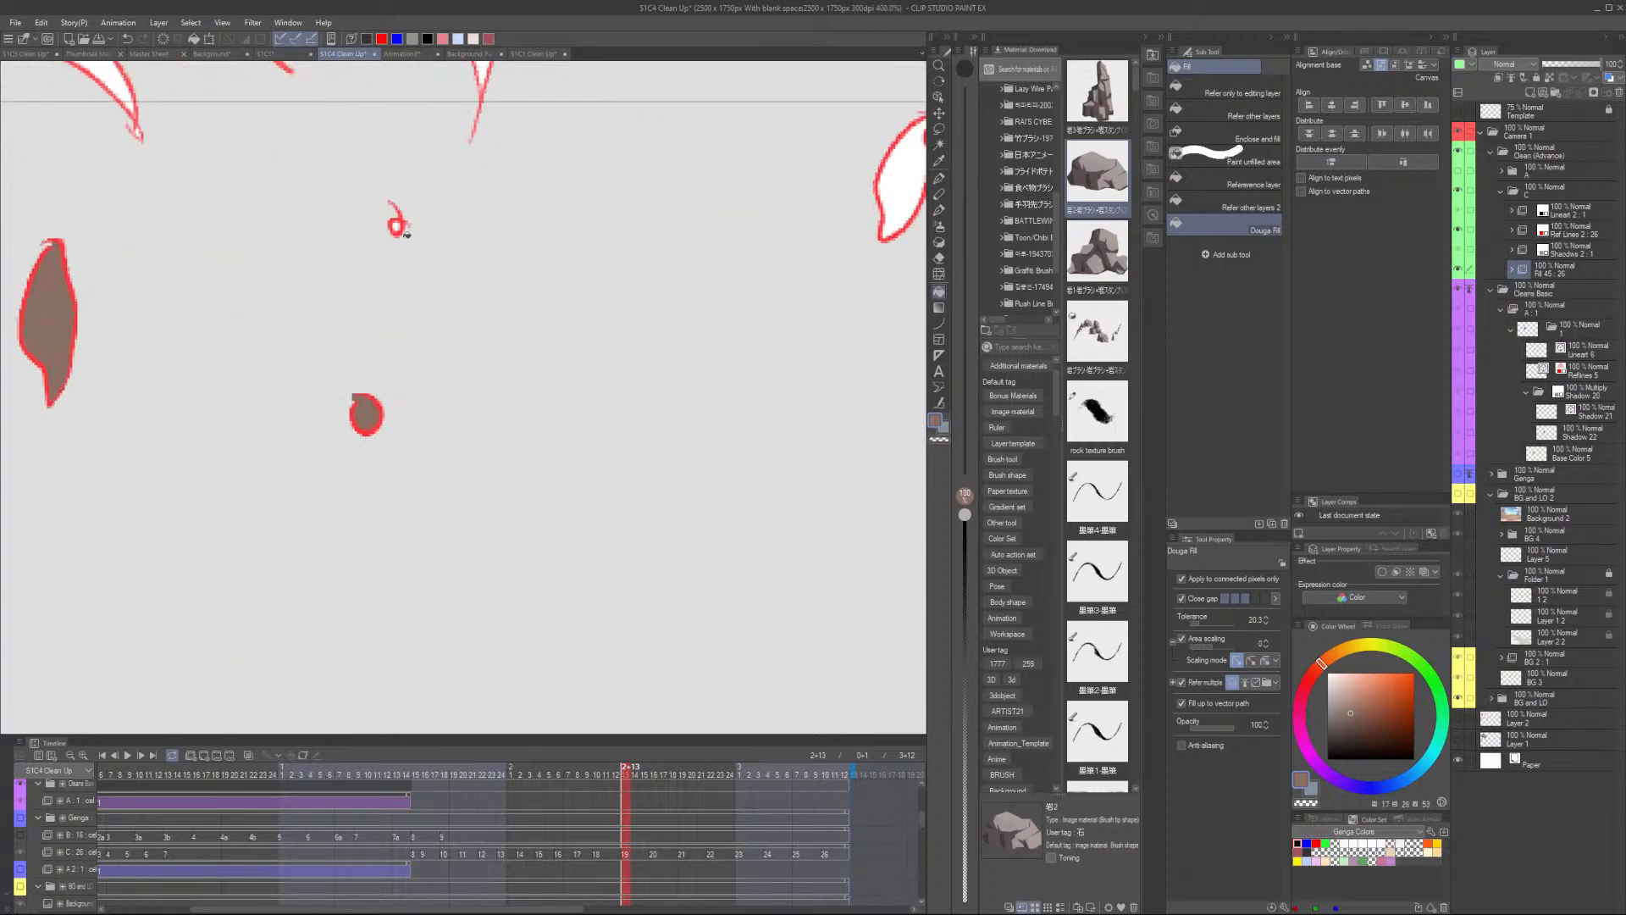
{"action": "left_click", "coordinate": [398, 226]}
- Fill more small rock shapes across the upper part of the explosion cloud
{"action": "scroll", "coordinate": [440, 222], "scroll_direction": "down", "scroll_amount": 3}
{"action": "left_click_drag", "start_coordinate": [669, 271], "coordinate": [561, 386]}
{"action": "left_click", "coordinate": [594, 299]}
{"action": "scroll", "coordinate": [559, 239], "scroll_direction": "up", "scroll_amount": 3}
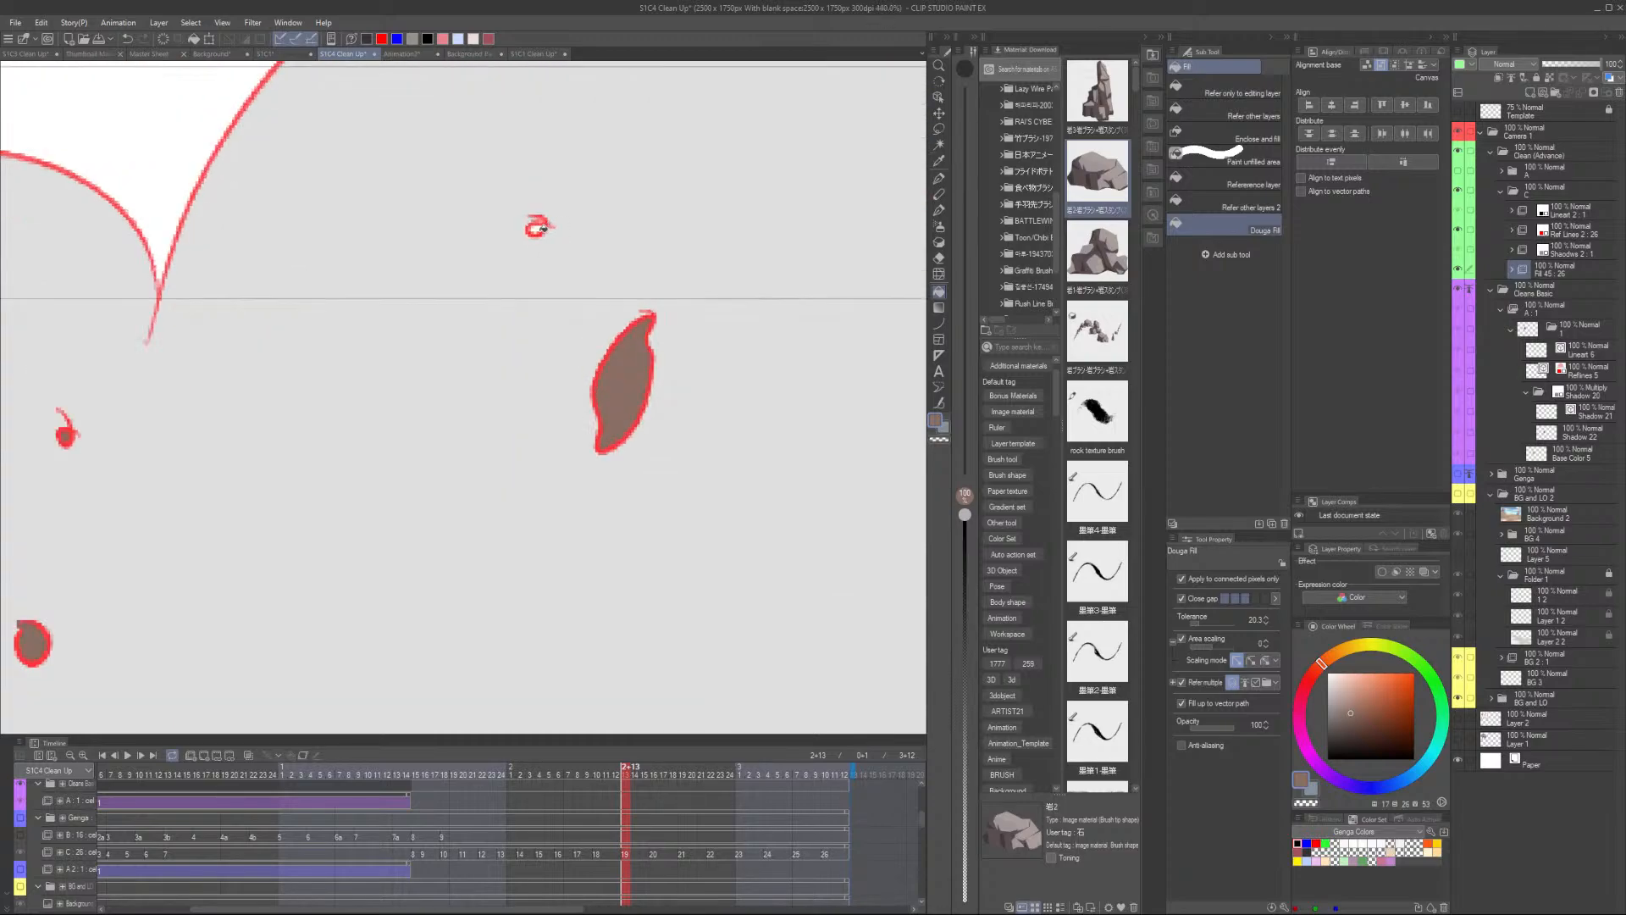
{"action": "left_click", "coordinate": [537, 228]}
{"action": "scroll", "coordinate": [593, 208], "scroll_direction": "down", "scroll_amount": 2}
{"action": "left_click_drag", "start_coordinate": [805, 236], "coordinate": [550, 360]}
{"action": "left_click", "coordinate": [689, 202]}
{"action": "scroll", "coordinate": [690, 201], "scroll_direction": "down", "scroll_amount": 3}
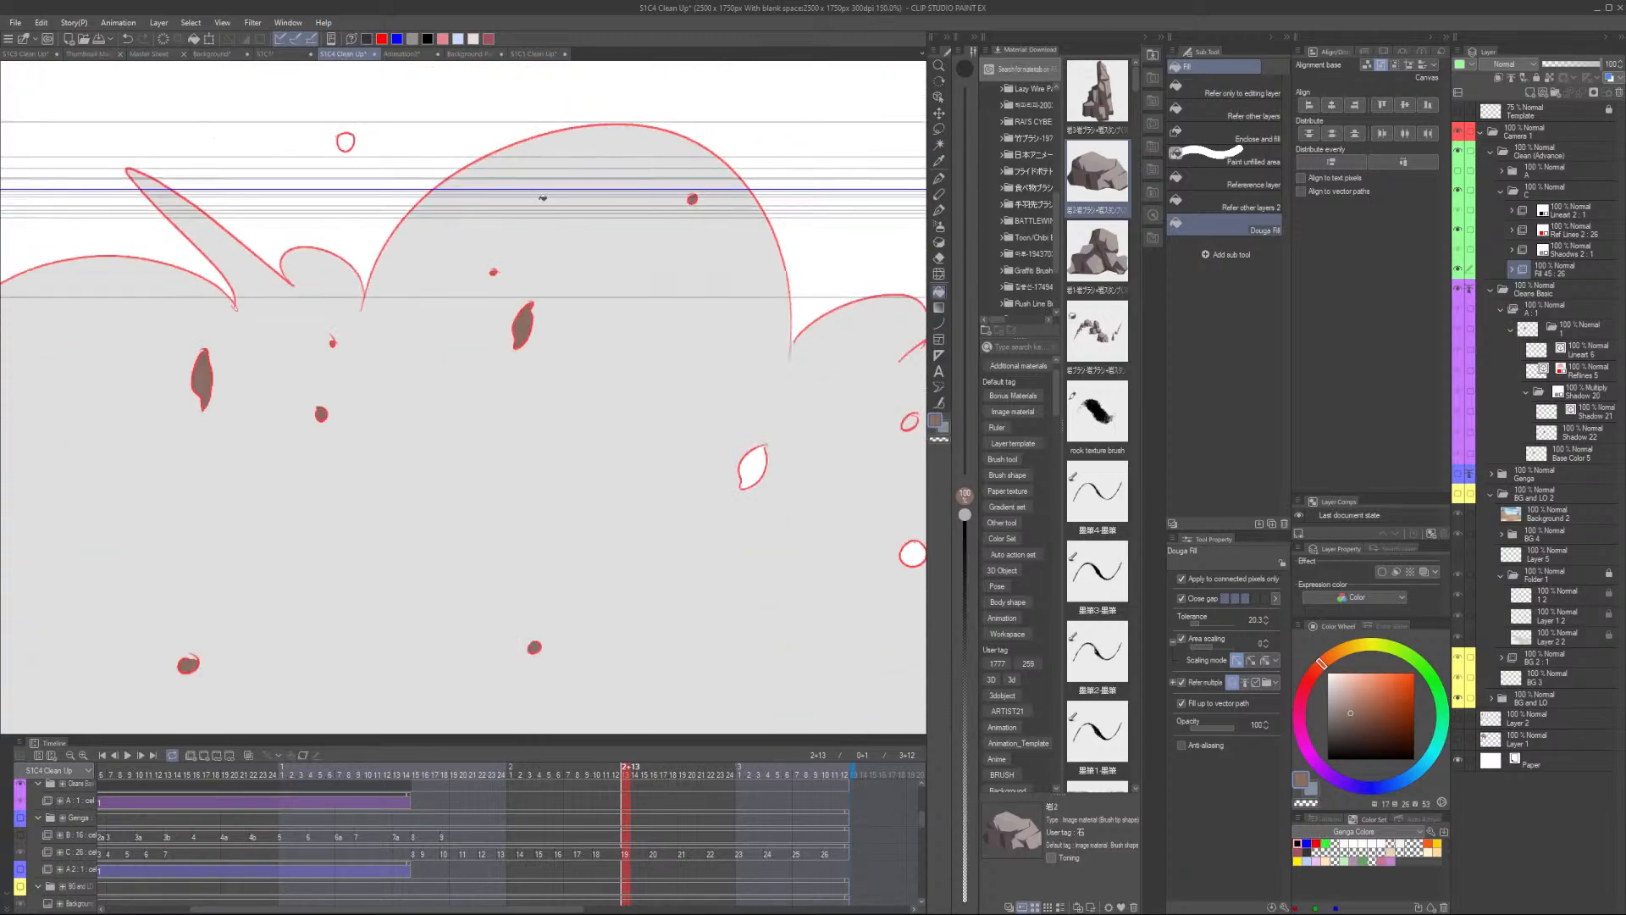
{"action": "left_click", "coordinate": [346, 141]}
- Fill the remaining small rock shapes on the right side of the explosion
{"action": "scroll", "coordinate": [362, 134], "scroll_direction": "down", "scroll_amount": 2}
{"action": "scroll", "coordinate": [637, 338], "scroll_direction": "up", "scroll_amount": 3}
{"action": "left_click", "coordinate": [581, 328]}
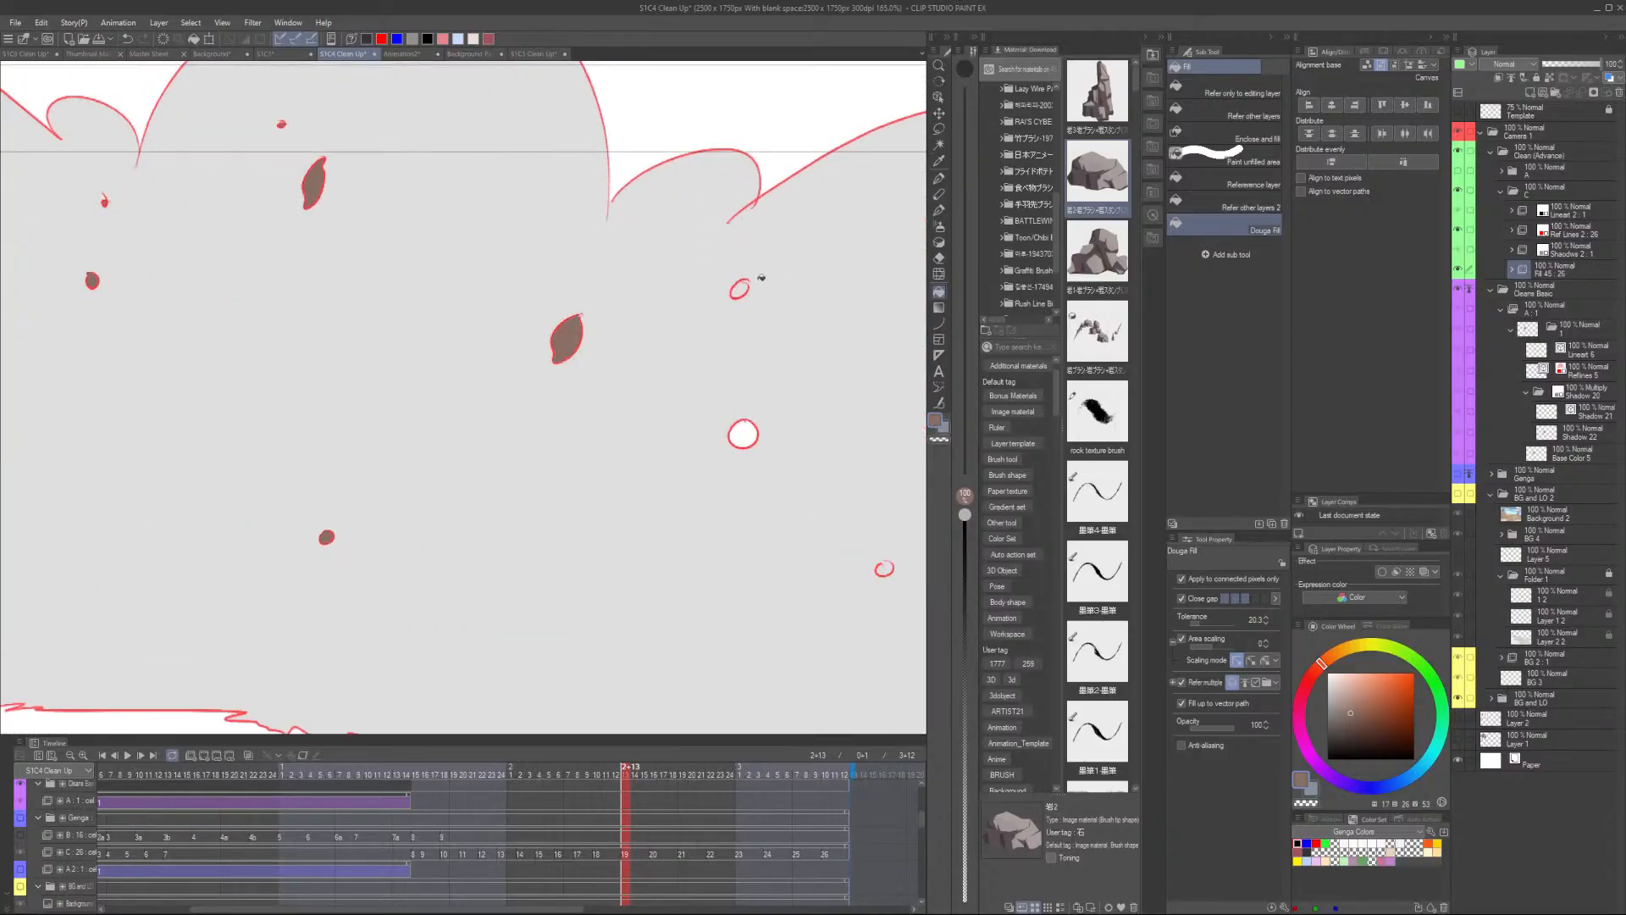
{"action": "left_click", "coordinate": [741, 289]}
{"action": "left_click", "coordinate": [744, 435]}
{"action": "scroll", "coordinate": [791, 441], "scroll_direction": "down", "scroll_amount": 3}
{"action": "left_click_drag", "start_coordinate": [817, 598], "coordinate": [621, 538]}
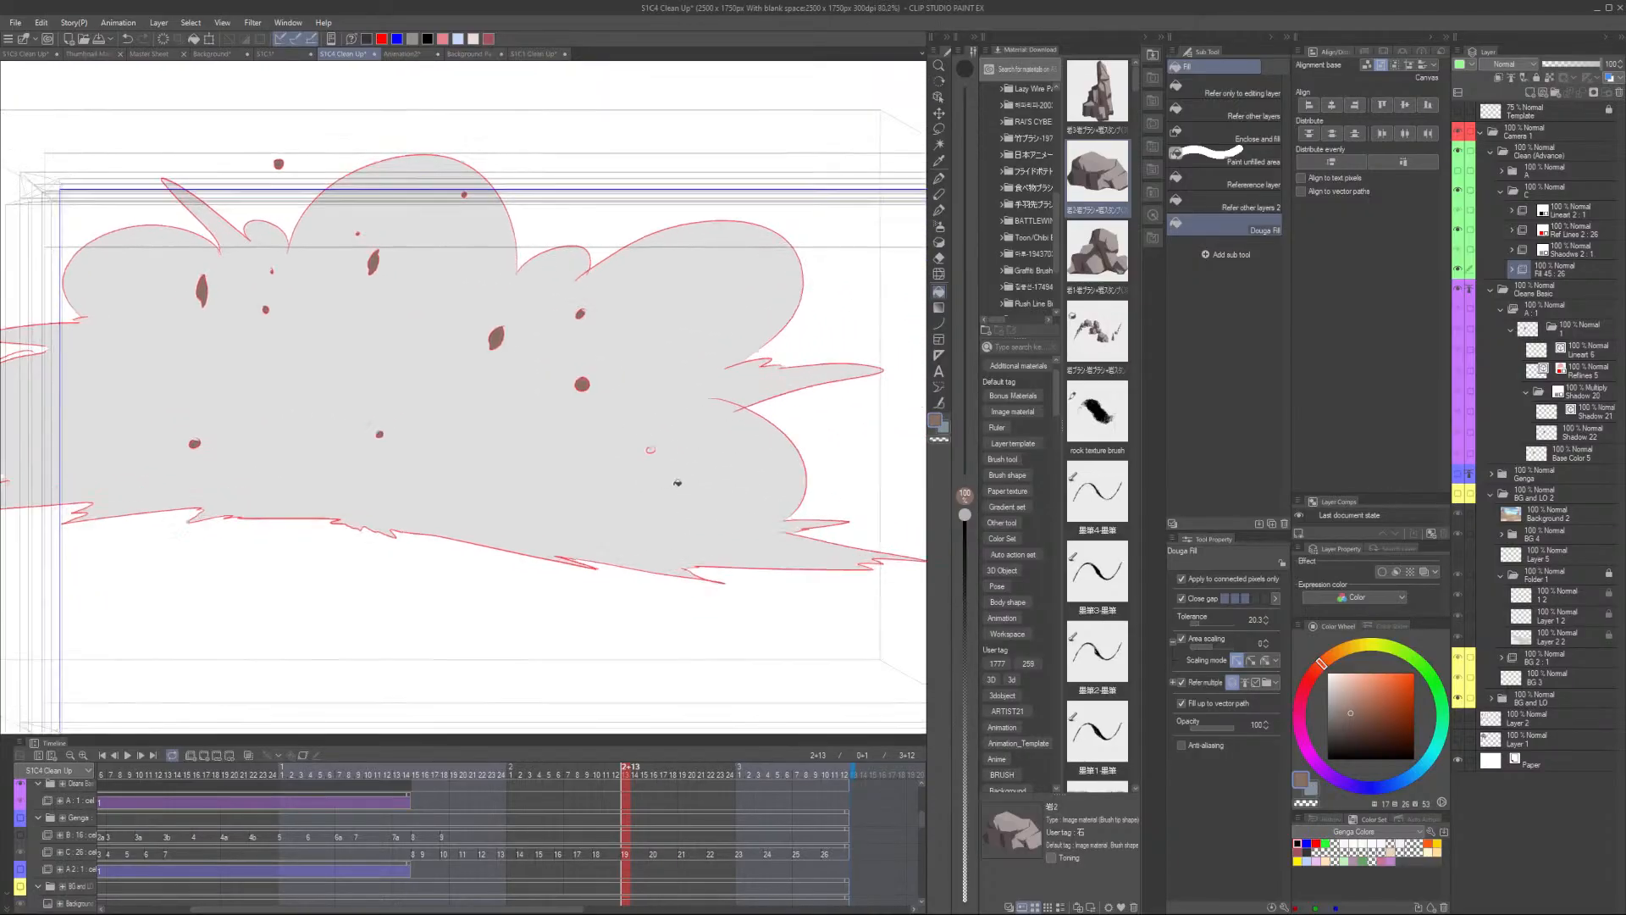
{"action": "scroll", "coordinate": [651, 460], "scroll_direction": "up", "scroll_amount": 3}
{"action": "left_click", "coordinate": [623, 410]}
- Flip back and forth between neighbouring frames to compare the explosion's rock fills
{"action": "scroll", "coordinate": [693, 401], "scroll_direction": "down", "scroll_amount": 3}
{"action": "key", "text": "ctrl+period"}
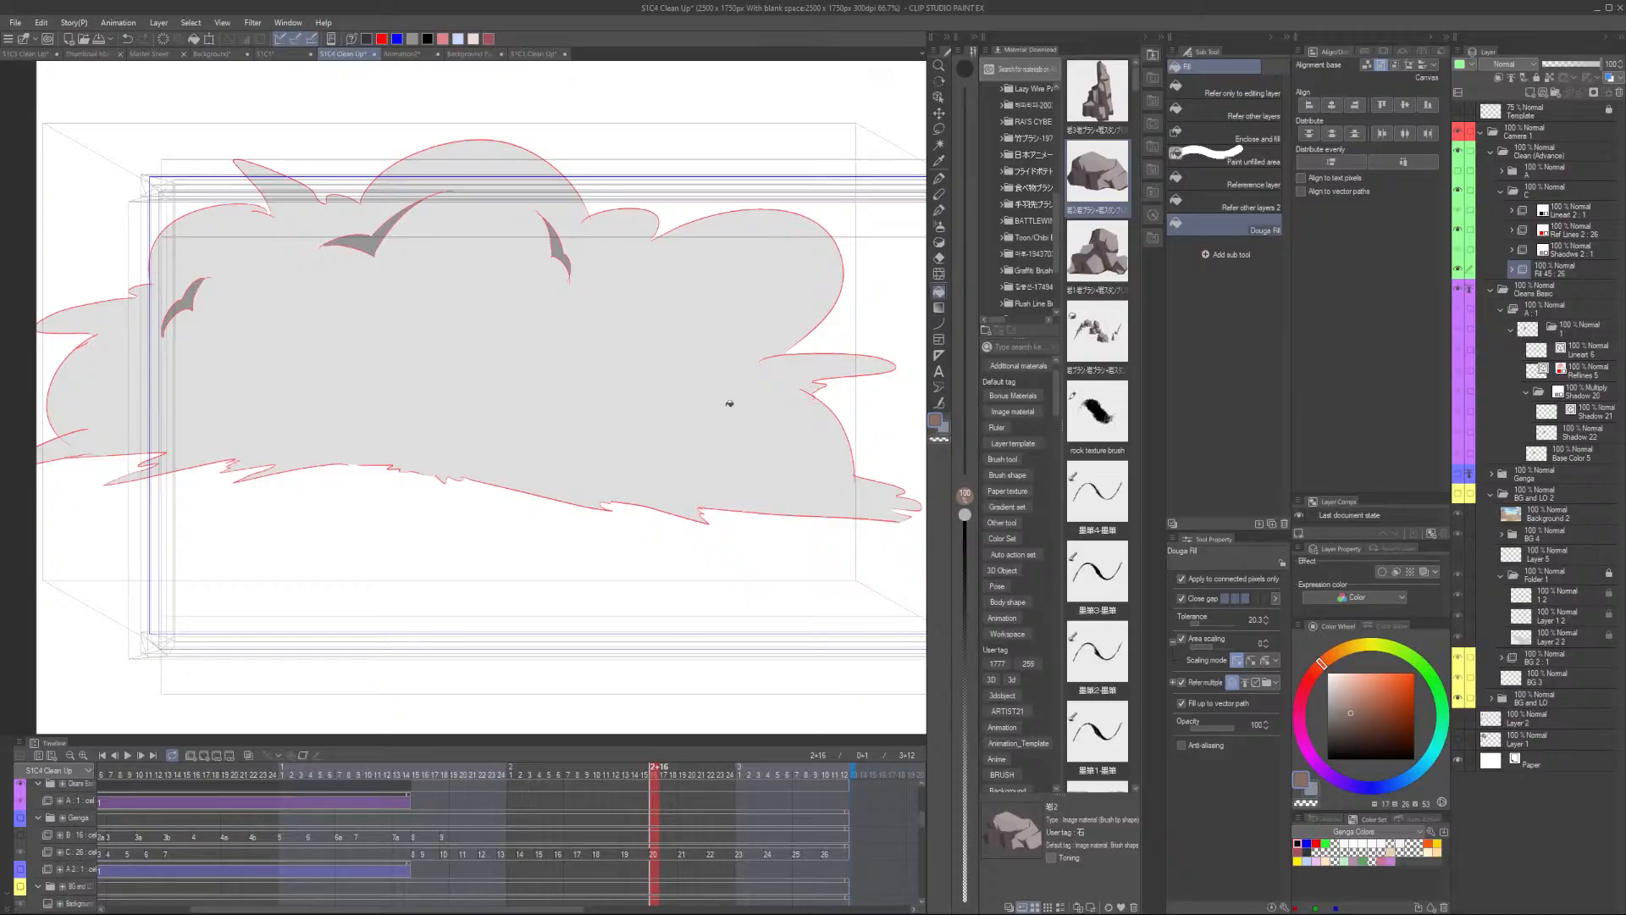
{"action": "key", "text": "ctrl+comma"}
{"action": "key", "text": "ctrl+period"}
{"action": "key", "text": "ctrl+comma"}
{"action": "key", "text": "ctrl+period"}
{"action": "key", "text": "ctrl+comma"}
{"action": "key", "text": "ctrl+period"}
{"action": "key", "text": "p"}
{"action": "key", "text": "ctrl+comma"}
{"action": "key", "text": "ctrl+period"}
{"action": "key", "text": "ctrl+comma"}
{"action": "key", "text": "ctrl+period"}
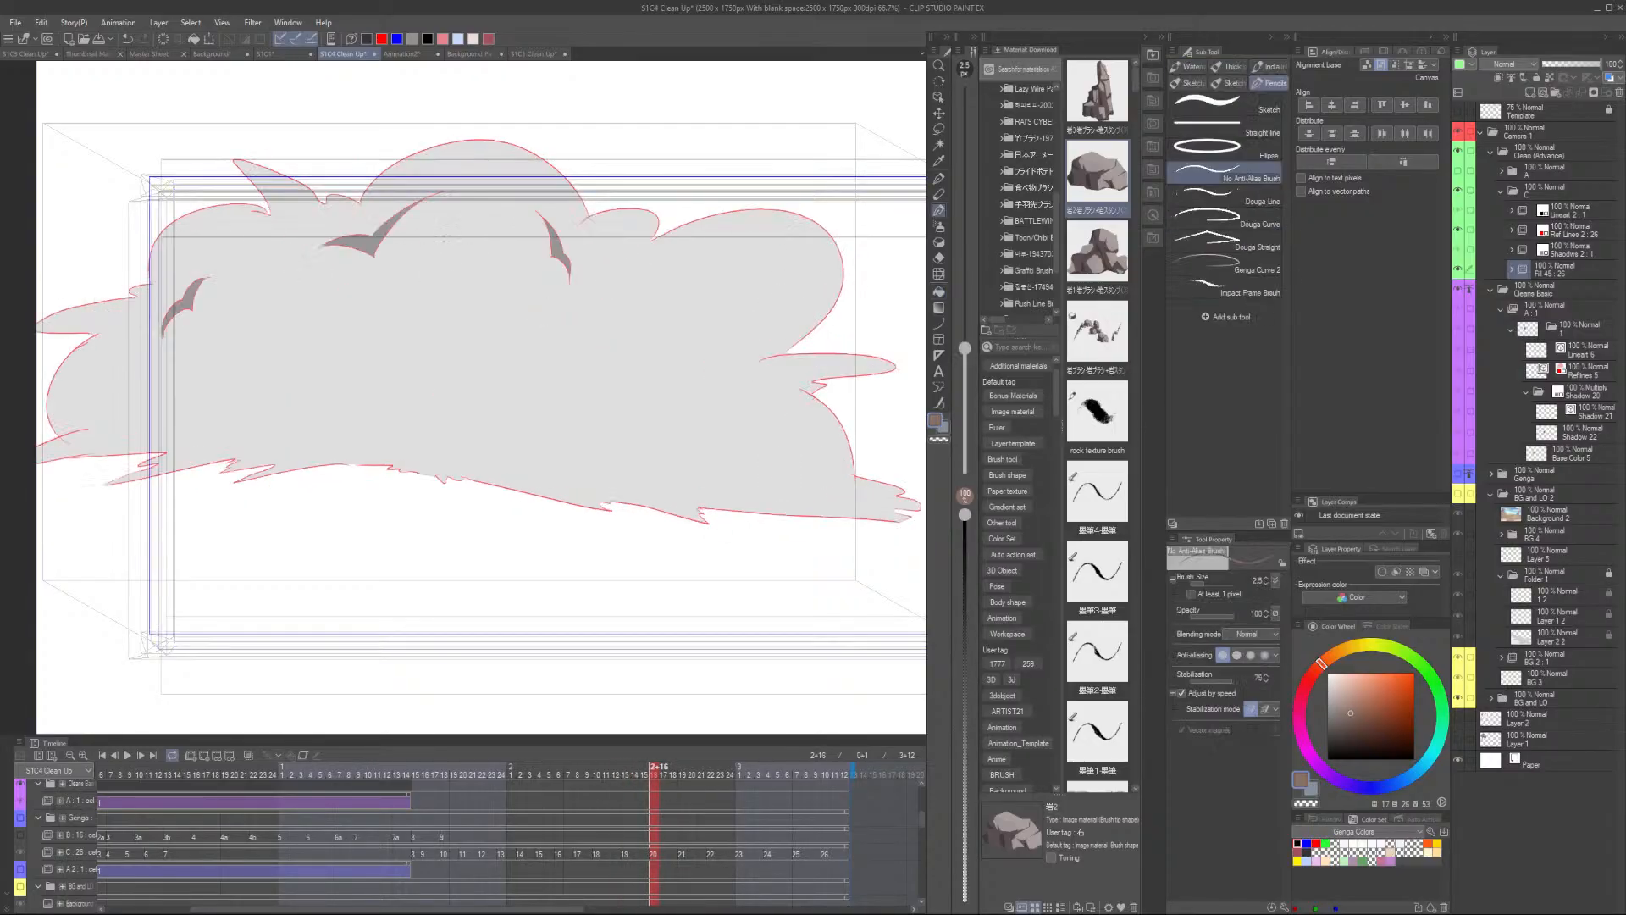
{"action": "scroll", "coordinate": [432, 241], "scroll_direction": "up", "scroll_amount": 3}
{"action": "key", "text": "Right"}
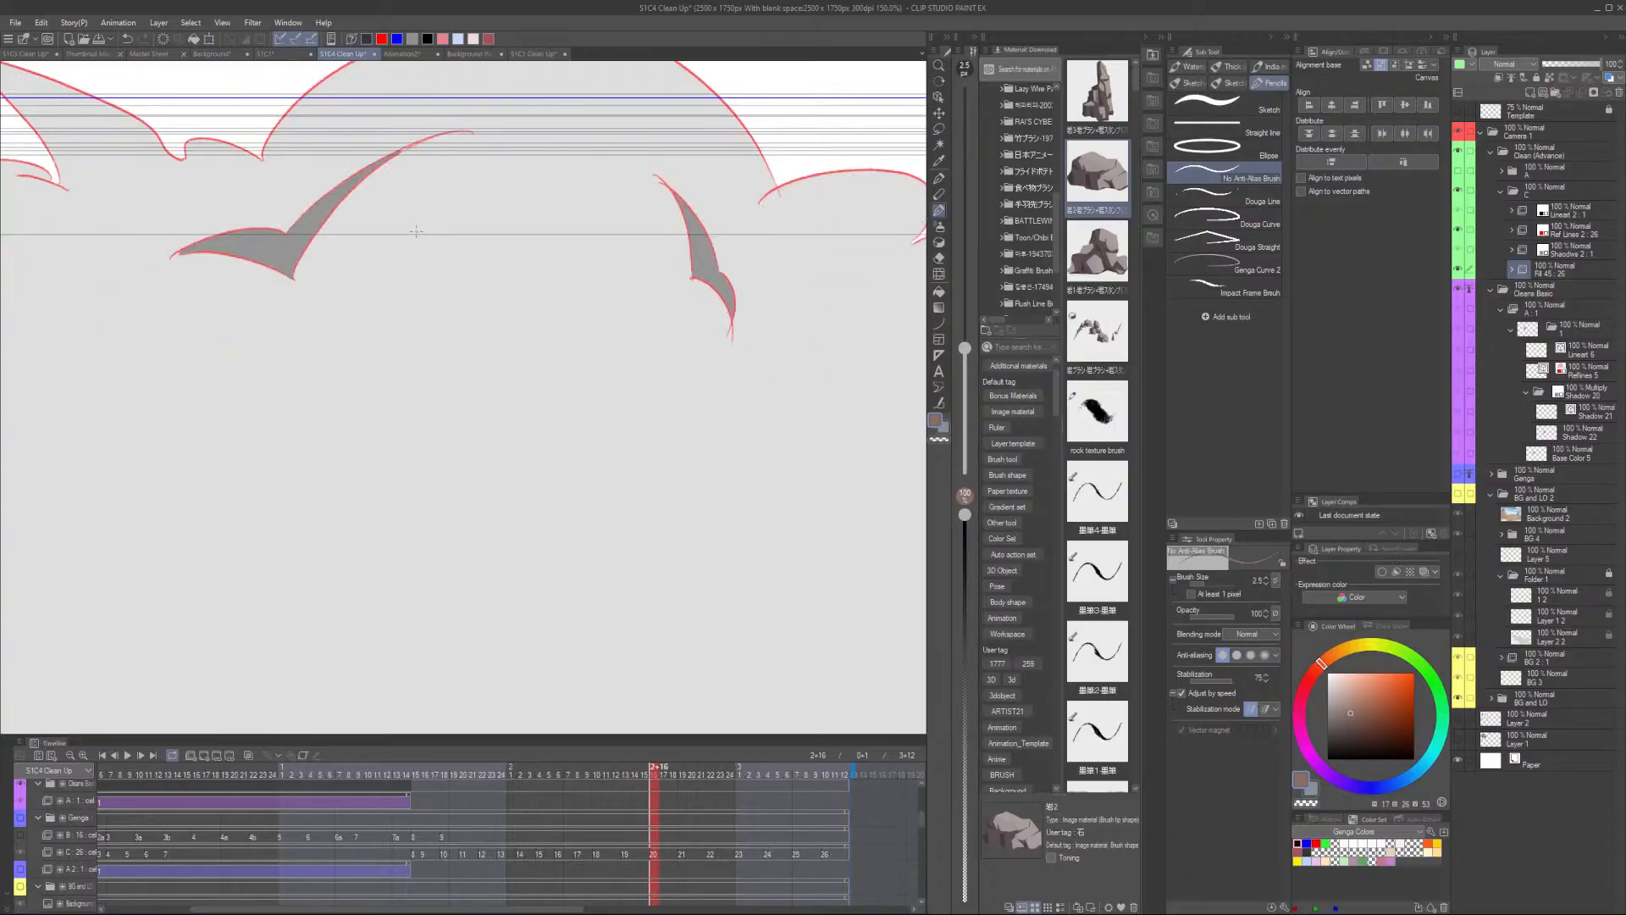
{"action": "key", "text": "Left"}
{"action": "key", "text": "Right"}
{"action": "scroll", "coordinate": [463, 186], "scroll_direction": "down", "scroll_amount": 2}
{"action": "key", "text": "Left"}
{"action": "key", "text": "Right"}
{"action": "key", "text": "Left"}
{"action": "key", "text": "Right"}
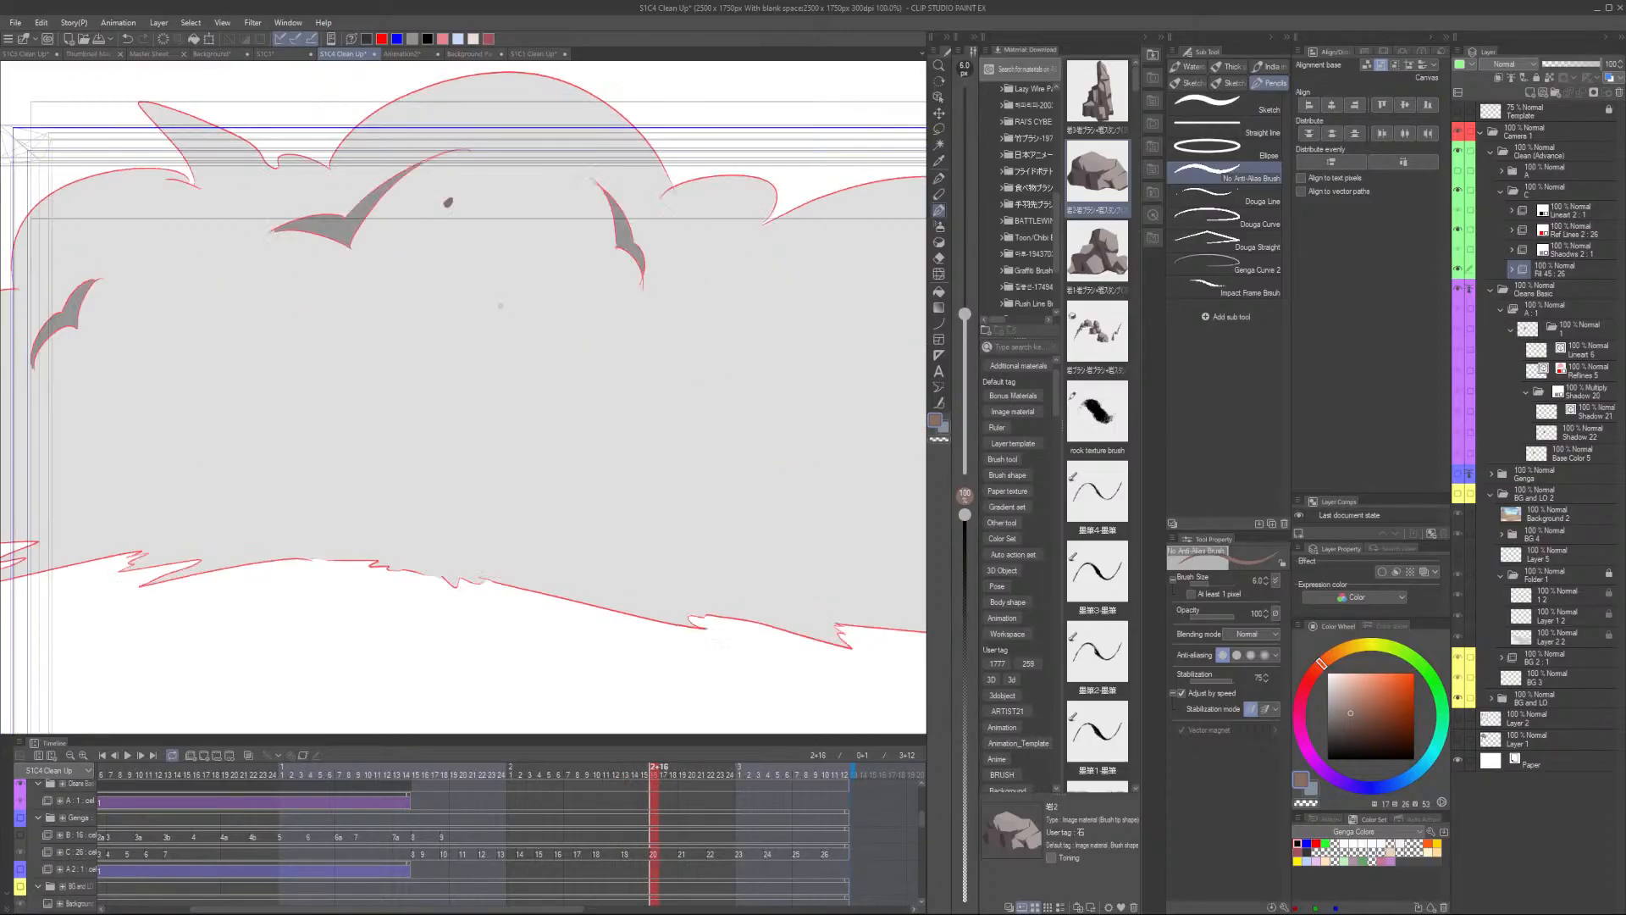
{"action": "key", "text": "Left"}
{"action": "key", "text": "Right"}
{"action": "key", "text": "Left"}
{"action": "key", "text": "Right"}
{"action": "key", "text": "Left"}
{"action": "key", "text": "Right"}
{"action": "key", "text": "Left"}
{"action": "key", "text": "Right"}
{"action": "key", "text": "Left"}
{"action": "key", "text": "Right"}
{"action": "key", "text": "Left"}
{"action": "key", "text": "Right"}
- Fill a missed rock shape on the right of the explosion on this frame
{"action": "key", "text": "g"}
{"action": "left_click", "coordinate": [607, 296]}
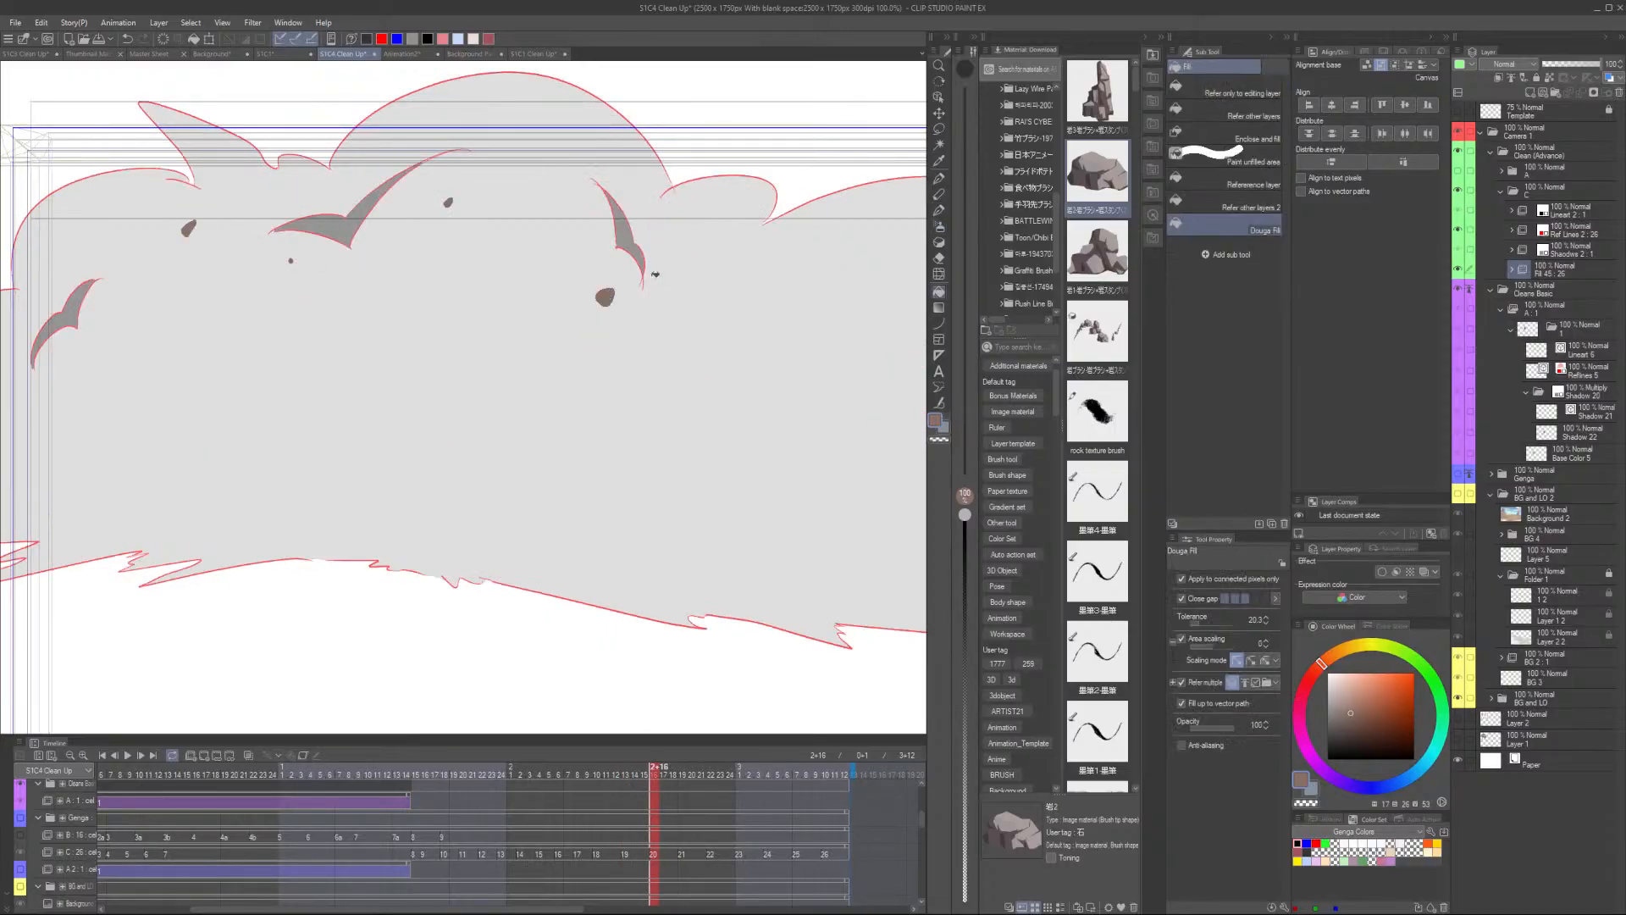
{"action": "scroll", "coordinate": [654, 277], "scroll_direction": "down", "scroll_amount": 2}
{"action": "key", "text": "Left"}
{"action": "key", "text": "Right"}
{"action": "key", "text": "Left"}
{"action": "key", "text": "Right"}
{"action": "scroll", "coordinate": [760, 302], "scroll_direction": "up", "scroll_amount": 2}
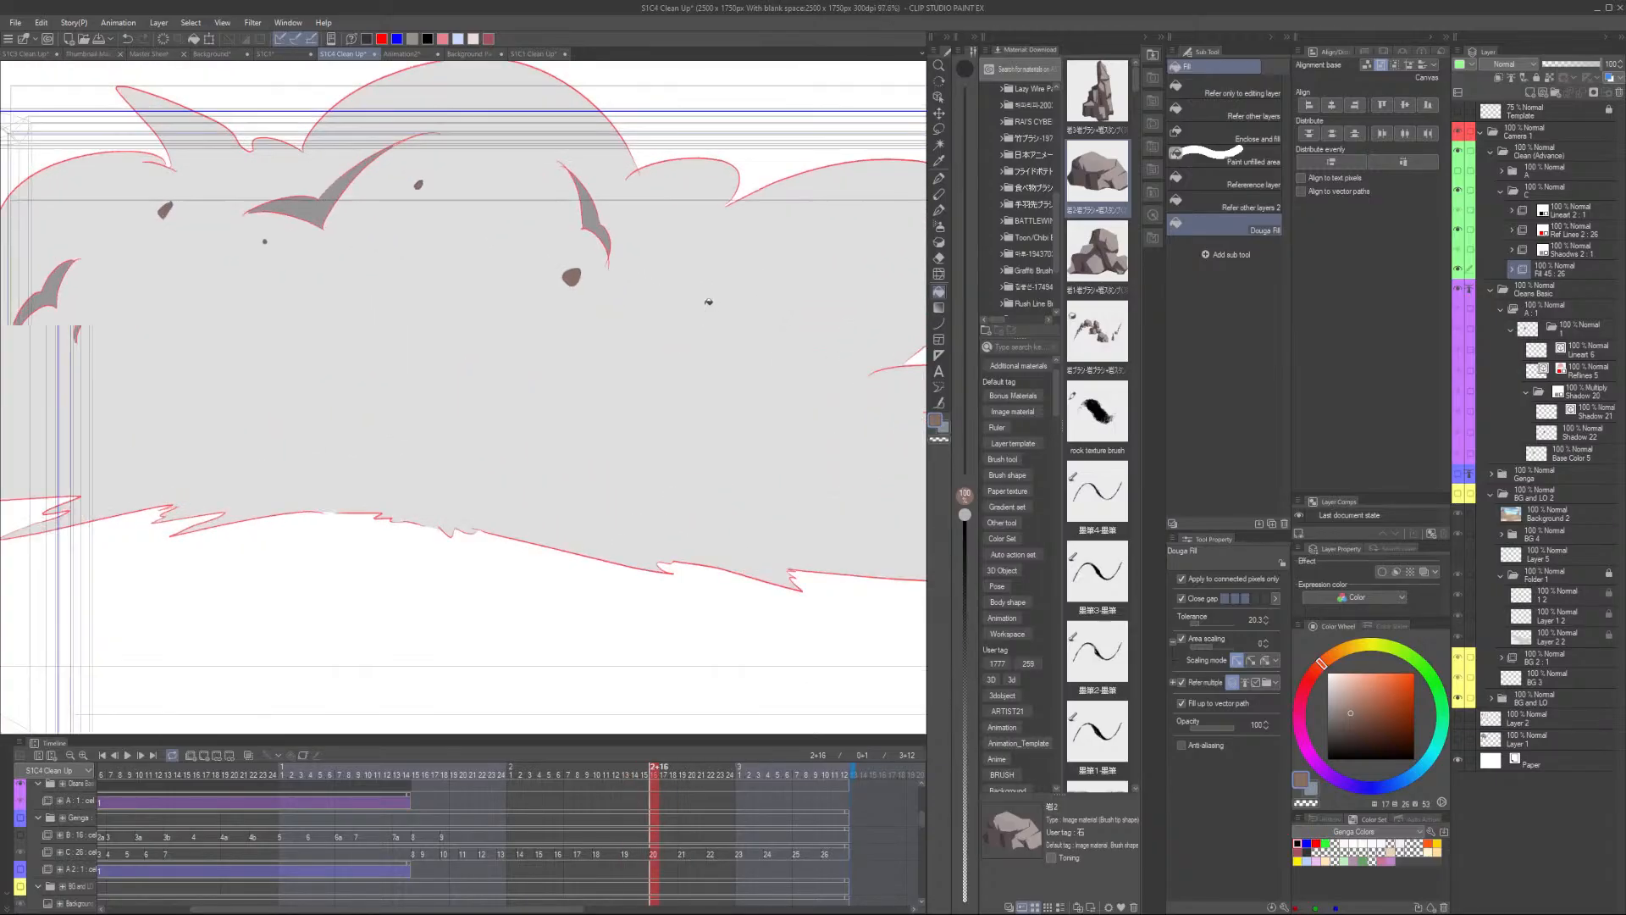
- Flip between frames again to check the explosion's fills for remaining gaps
{"action": "key", "text": "p"}
{"action": "key", "text": "g"}
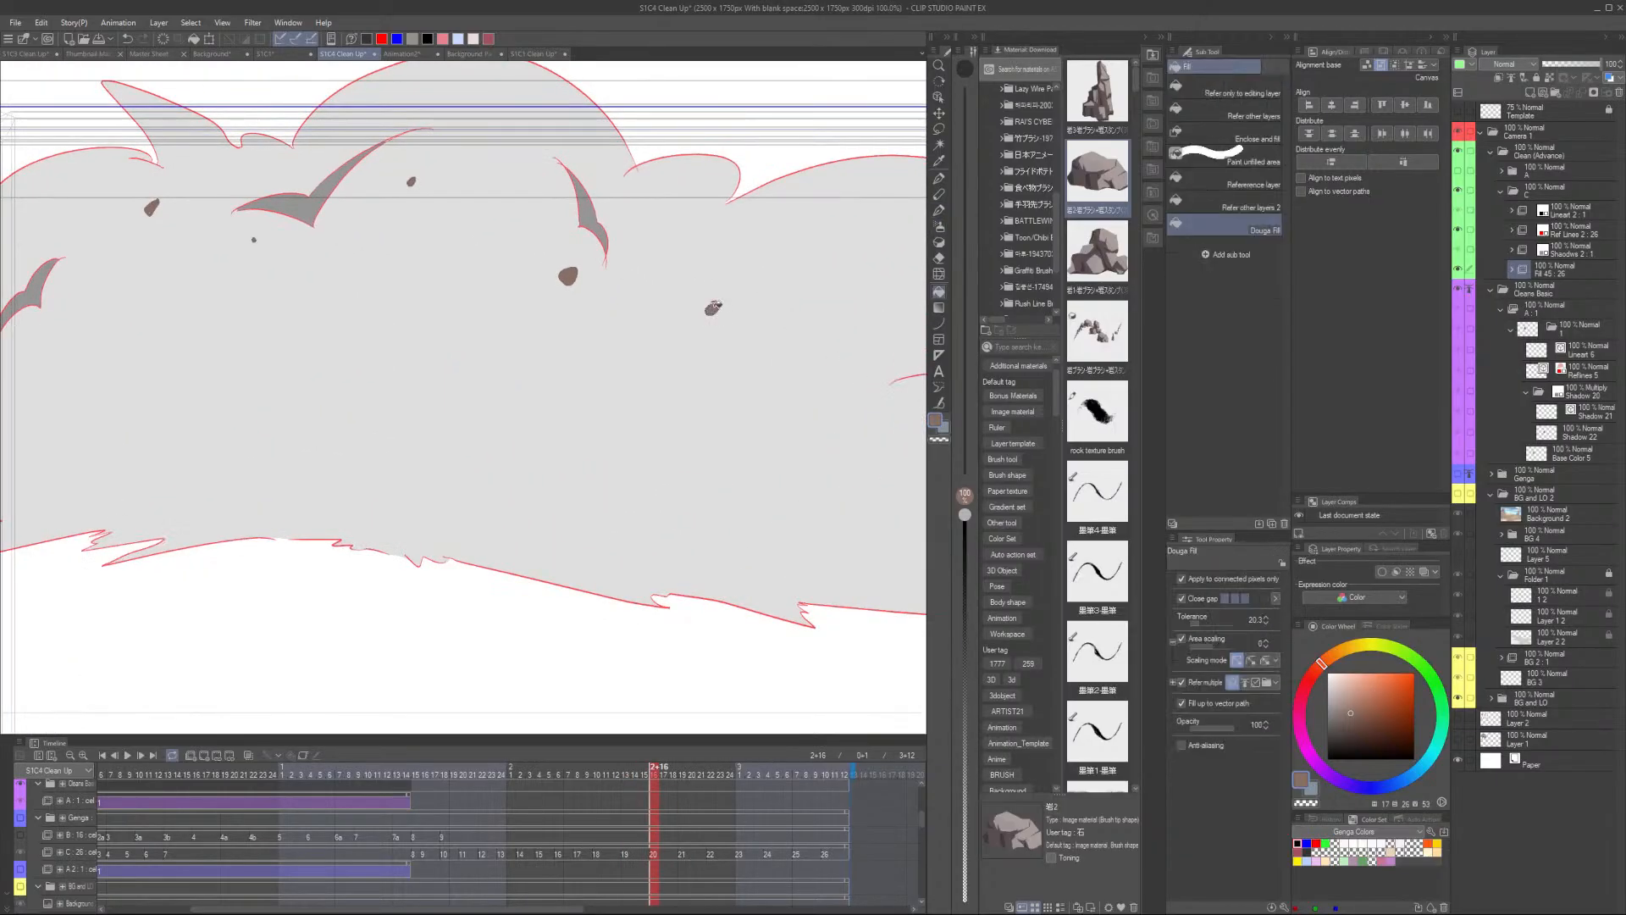
{"action": "scroll", "coordinate": [432, 370], "scroll_direction": "down", "scroll_amount": 2}
{"action": "key", "text": "Left"}
{"action": "key", "text": "Right"}
{"action": "key", "text": "Left"}
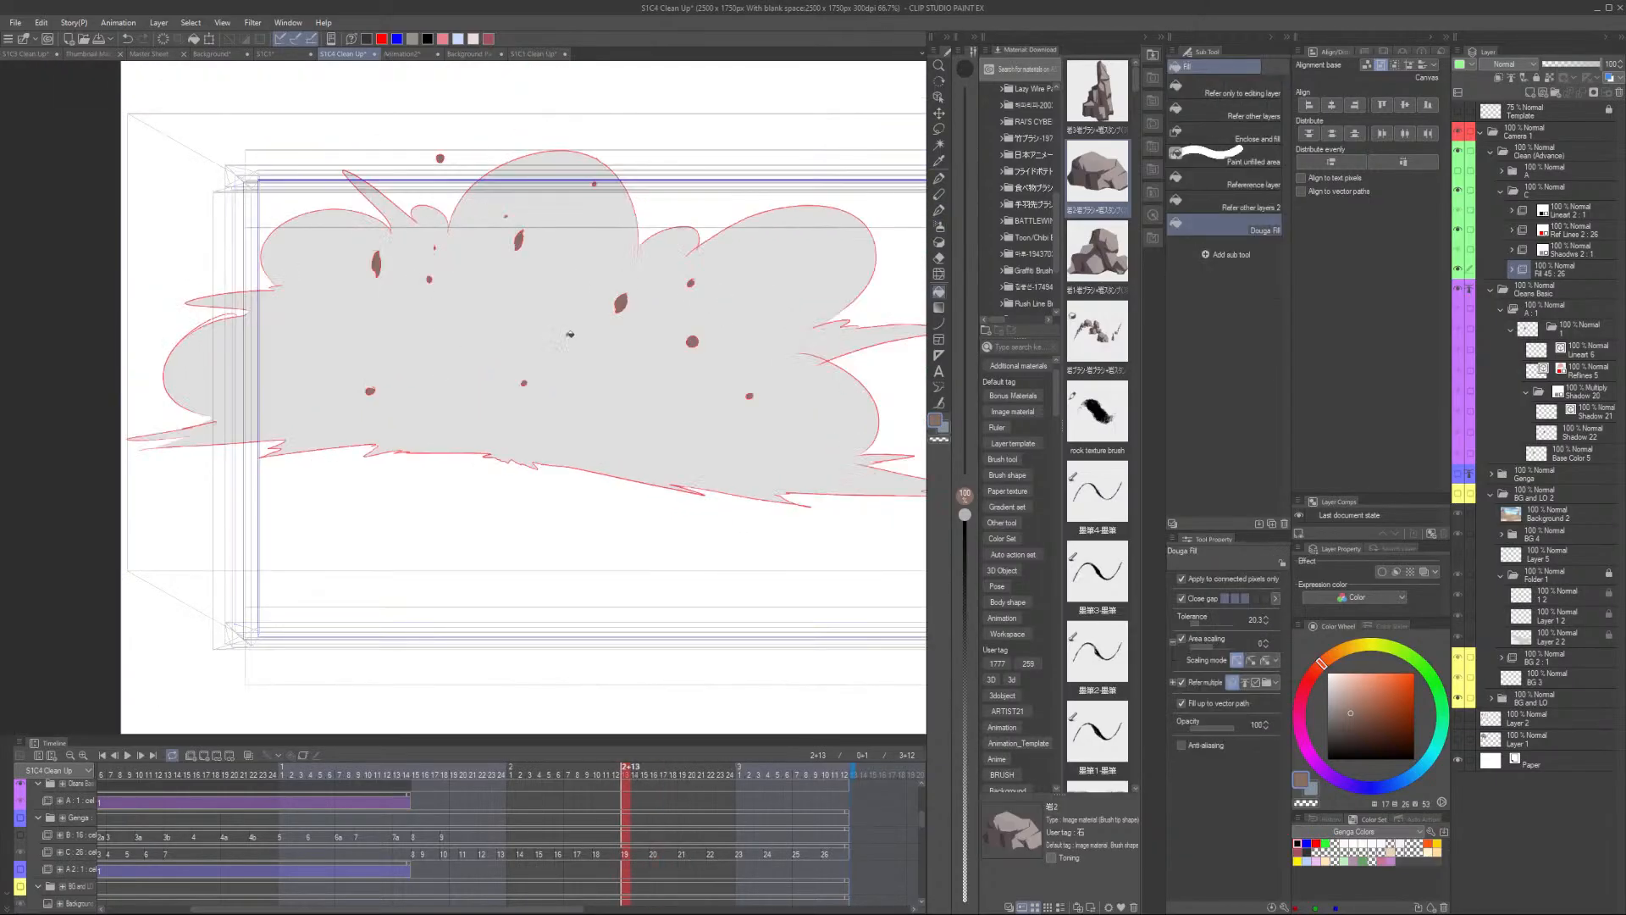
{"action": "key", "text": "Right"}
{"action": "key", "text": "Left"}
{"action": "key", "text": "Right"}
{"action": "key", "text": "Left"}
{"action": "key", "text": "Right"}
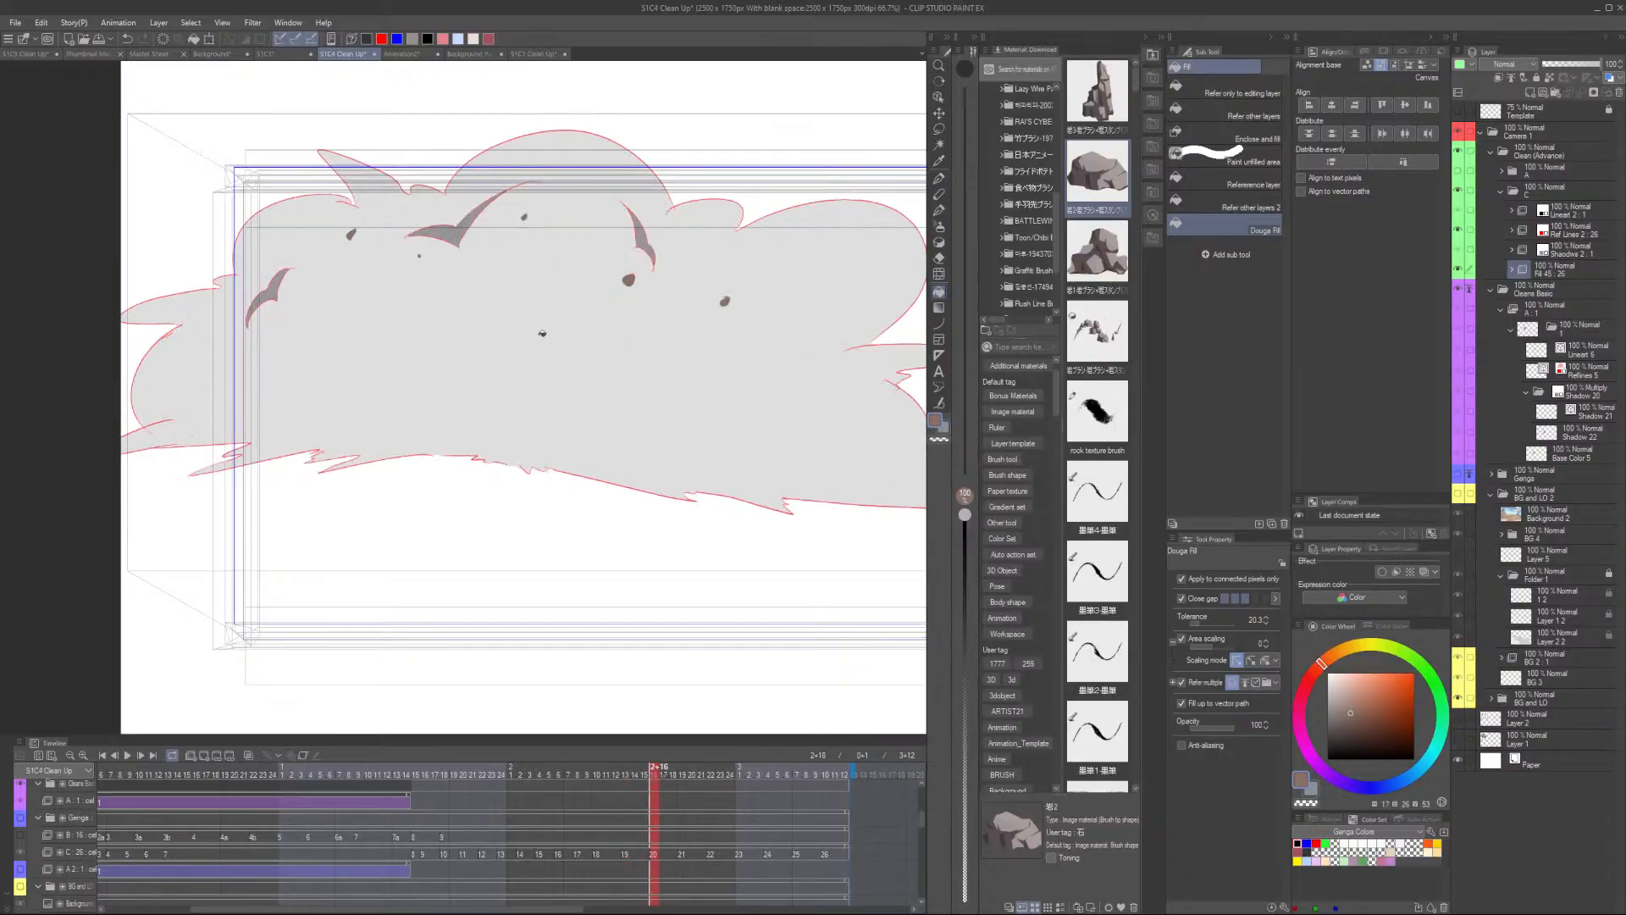
{"action": "key", "text": "p"}
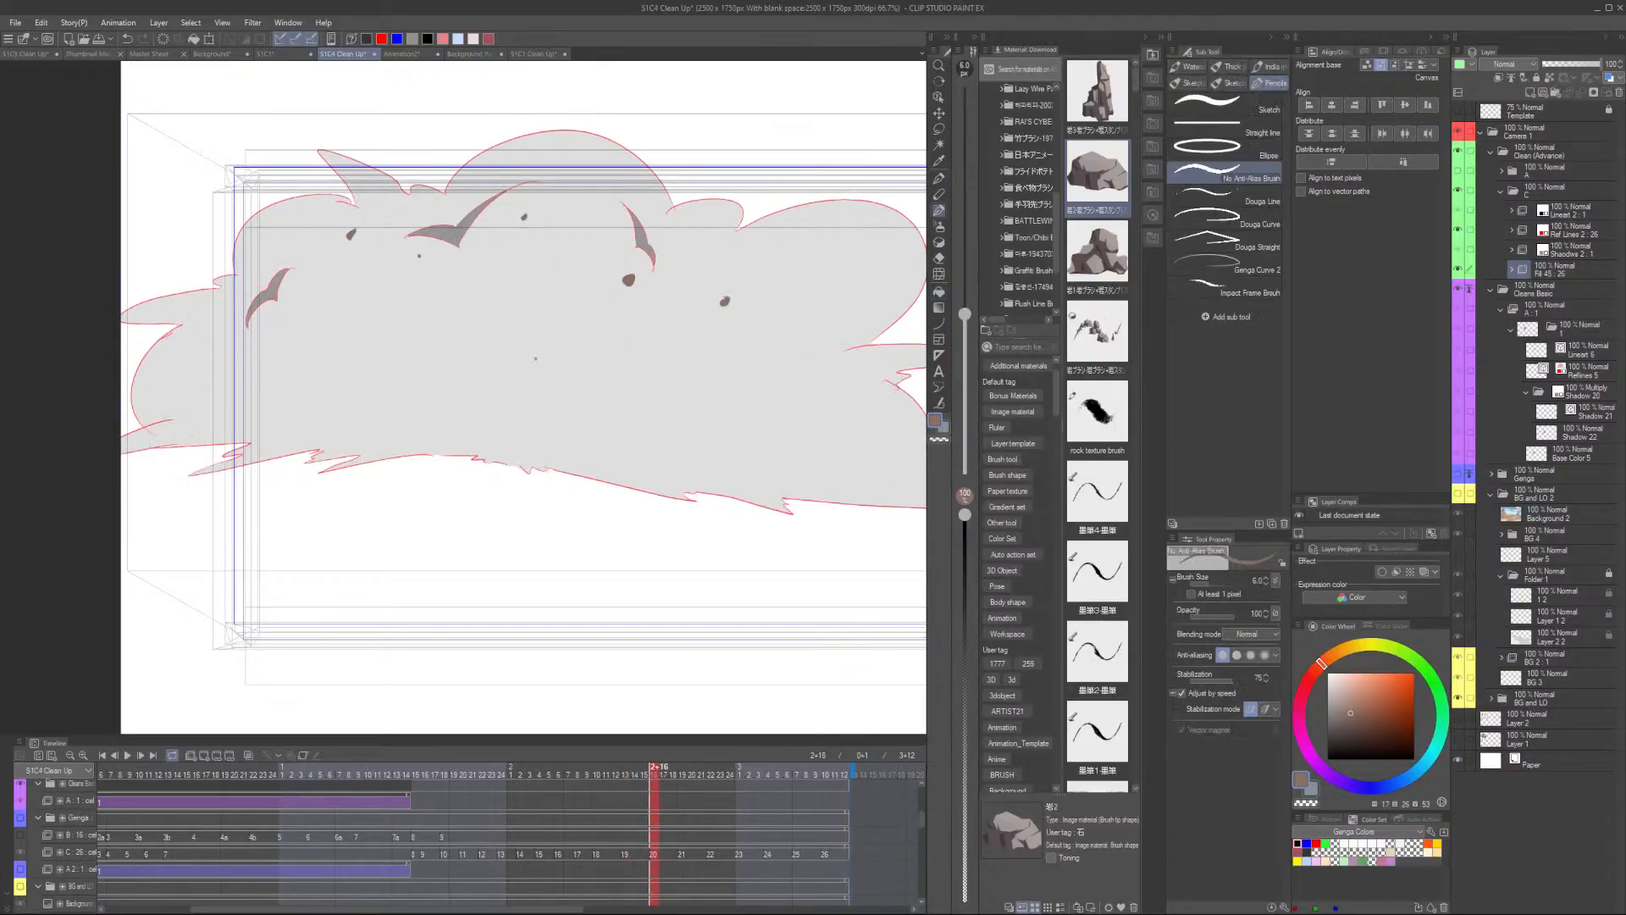
{"action": "key", "text": "Left"}
{"action": "key", "text": "Right"}
{"action": "key", "text": "Left"}
{"action": "key", "text": "Right"}
{"action": "scroll", "coordinate": [420, 133], "scroll_direction": "up", "scroll_amount": 4}
{"action": "key", "text": "g"}
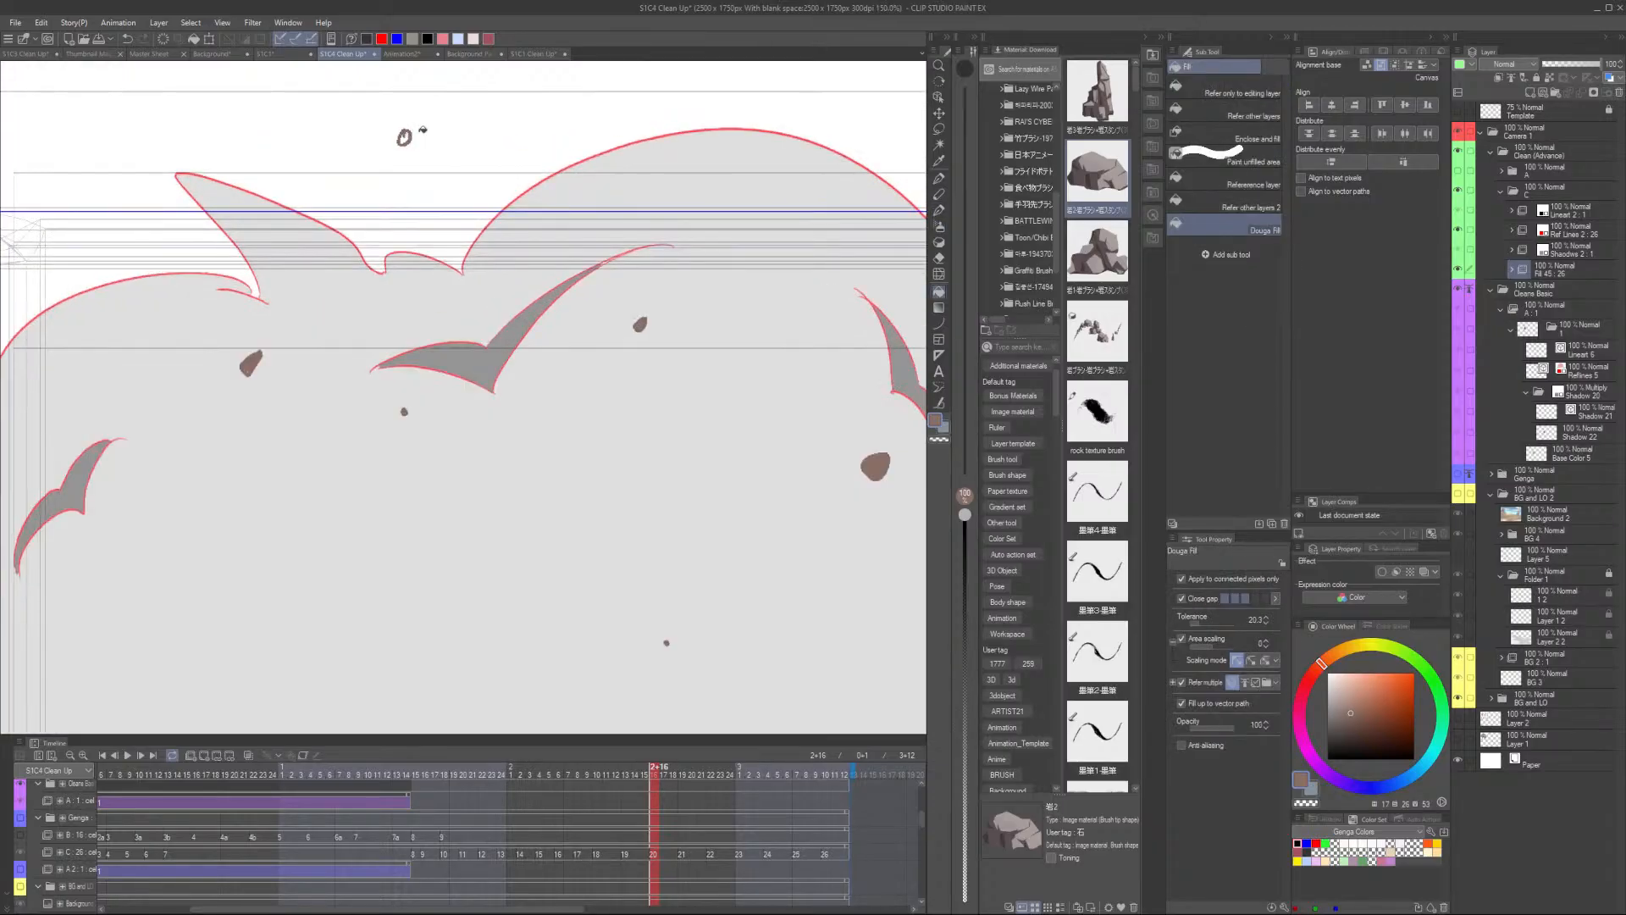
{"action": "scroll", "coordinate": [428, 119], "scroll_direction": "down", "scroll_amount": 4}
- Step through the following frames, flipping back and forth to check the explosion fills
{"action": "key", "text": "Right"}
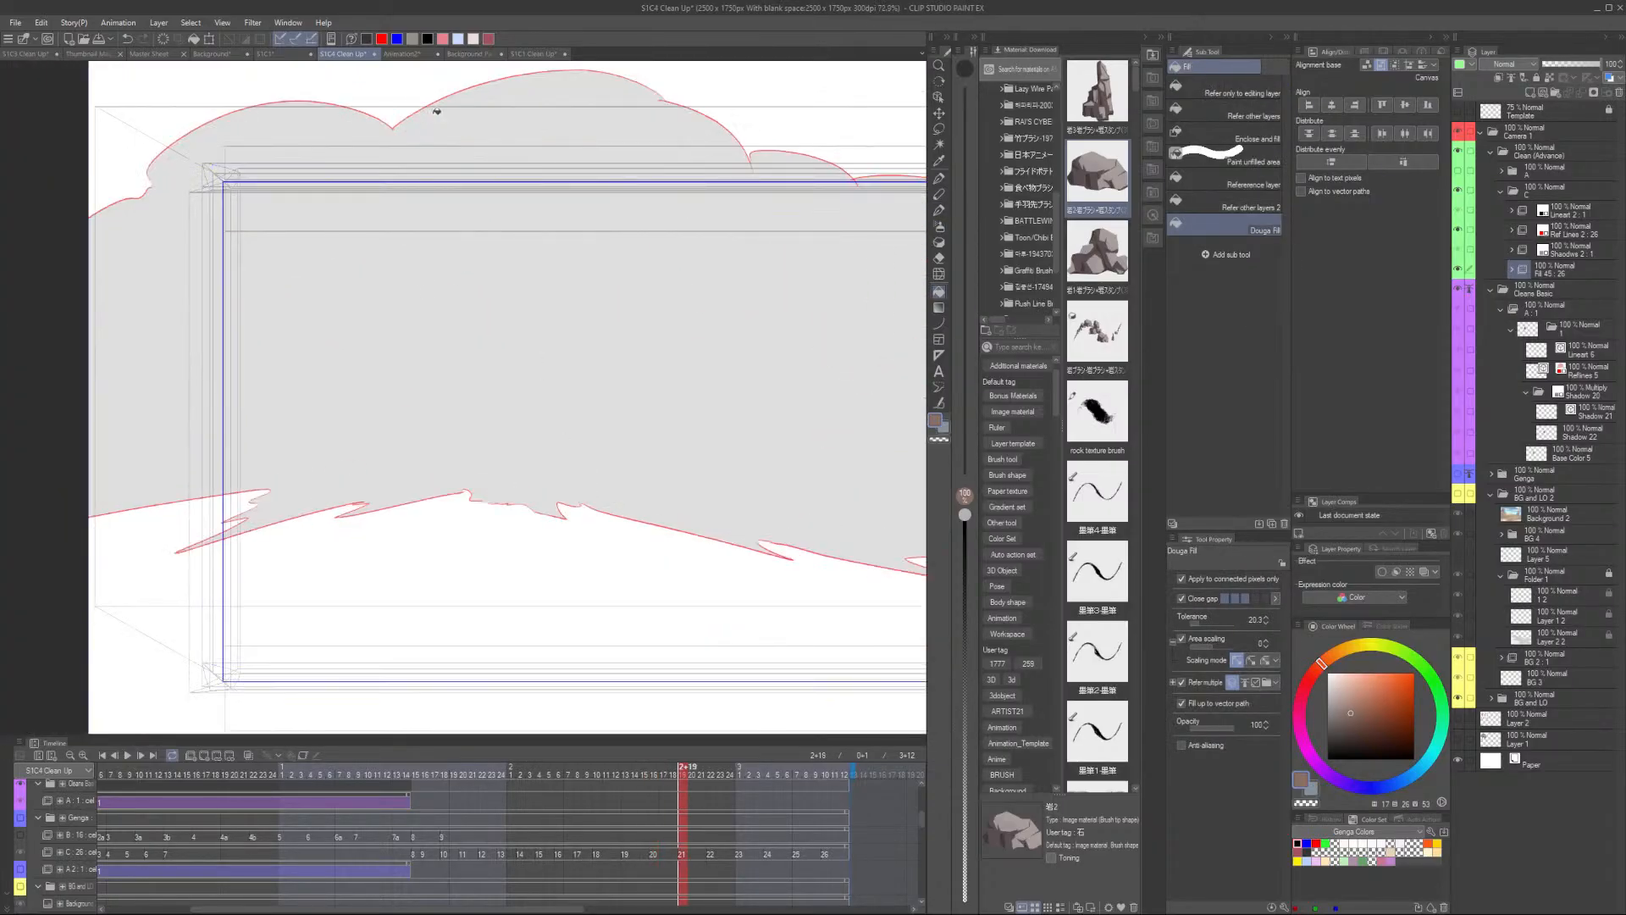
{"action": "key", "text": "p"}
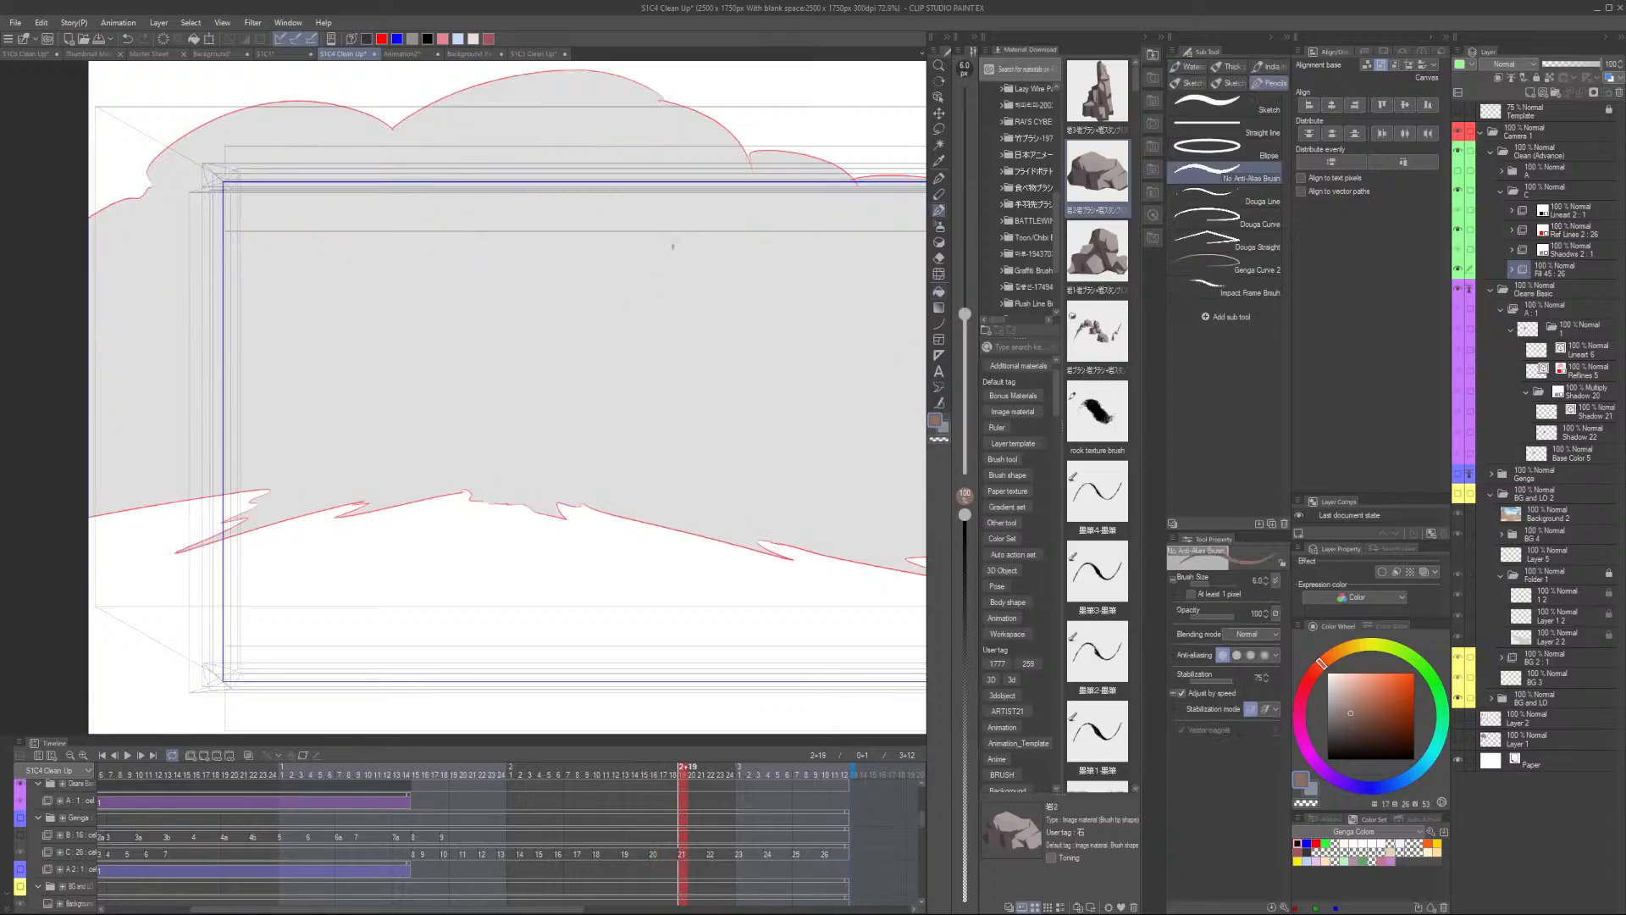
{"action": "key", "text": "Left"}
{"action": "key", "text": "Right"}
{"action": "key", "text": "Left"}
{"action": "key", "text": "Right"}
{"action": "key", "text": "Left"}
{"action": "key", "text": "Right"}
{"action": "key", "text": "Left"}
{"action": "key", "text": "Right"}
{"action": "scroll", "coordinate": [547, 370], "scroll_direction": "down", "scroll_amount": 3}
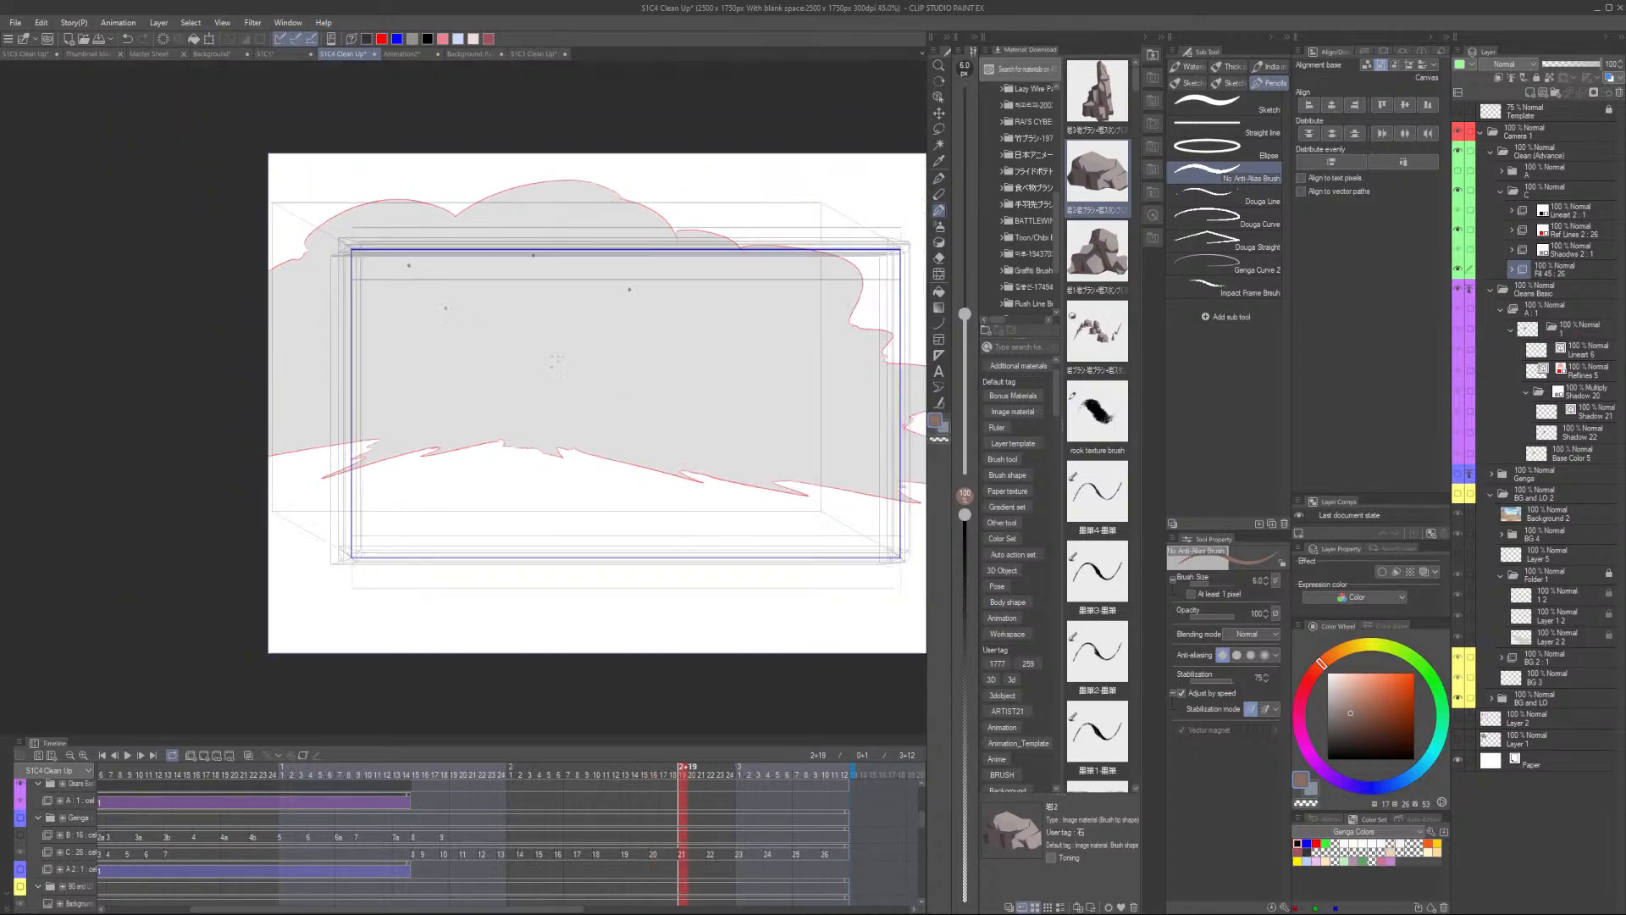
{"action": "key", "text": "Left"}
{"action": "key", "text": "Right"}
{"action": "key", "text": "Right"}
{"action": "key", "text": "Right"}
{"action": "key", "text": "Right"}
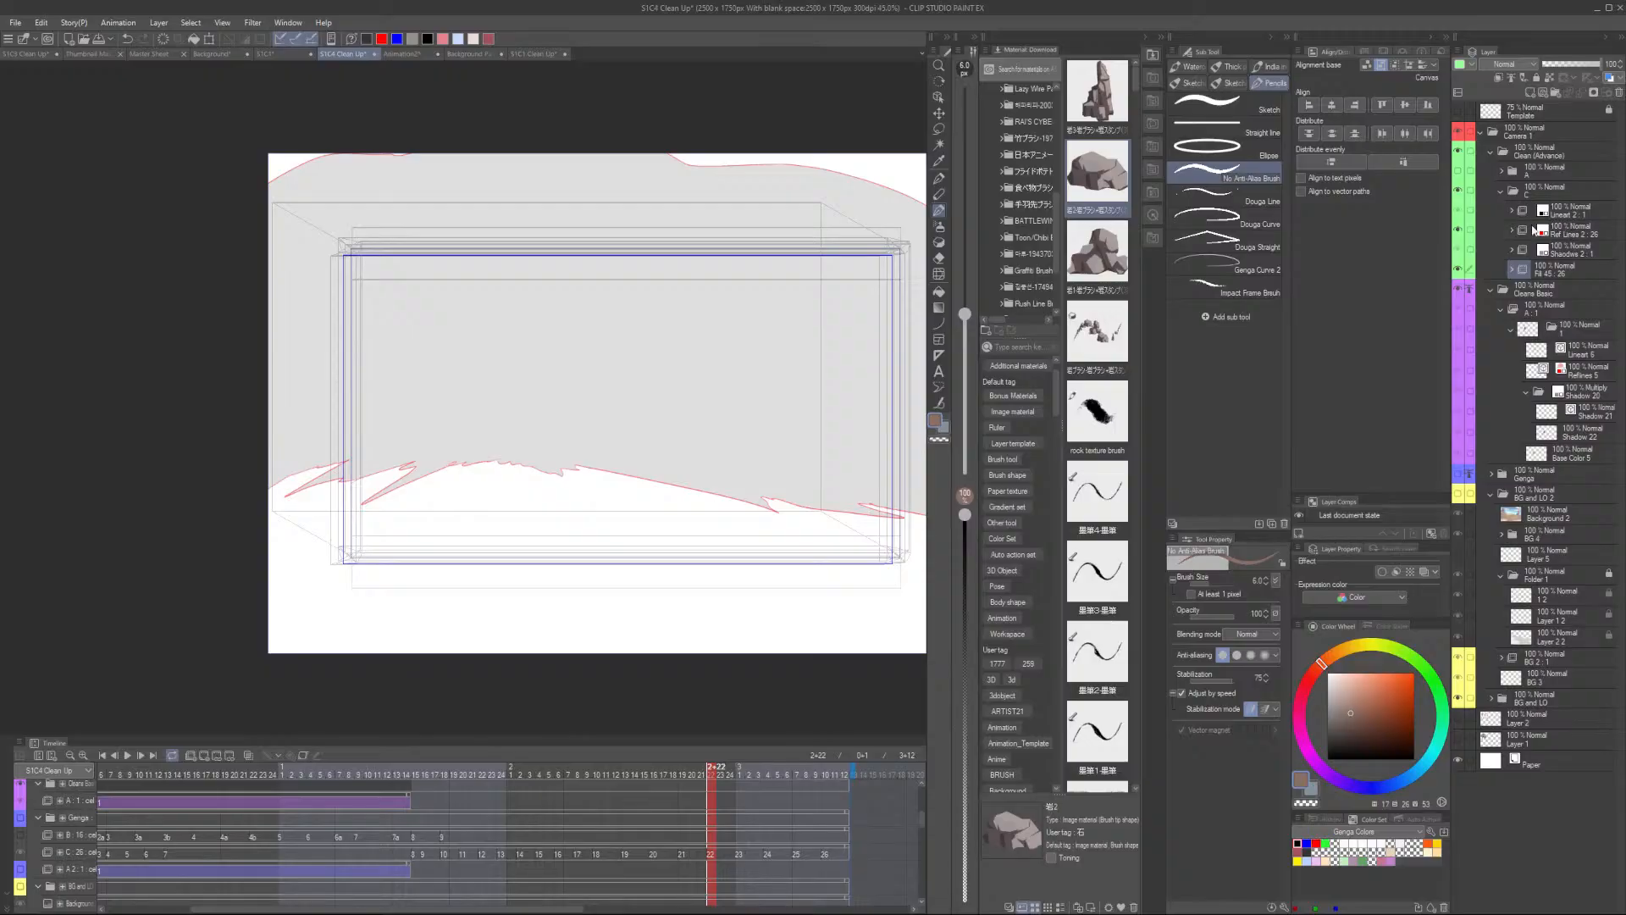
- Hide the reference lines layer and show the background layer from the start of the shot
{"action": "left_click", "coordinate": [1458, 230]}
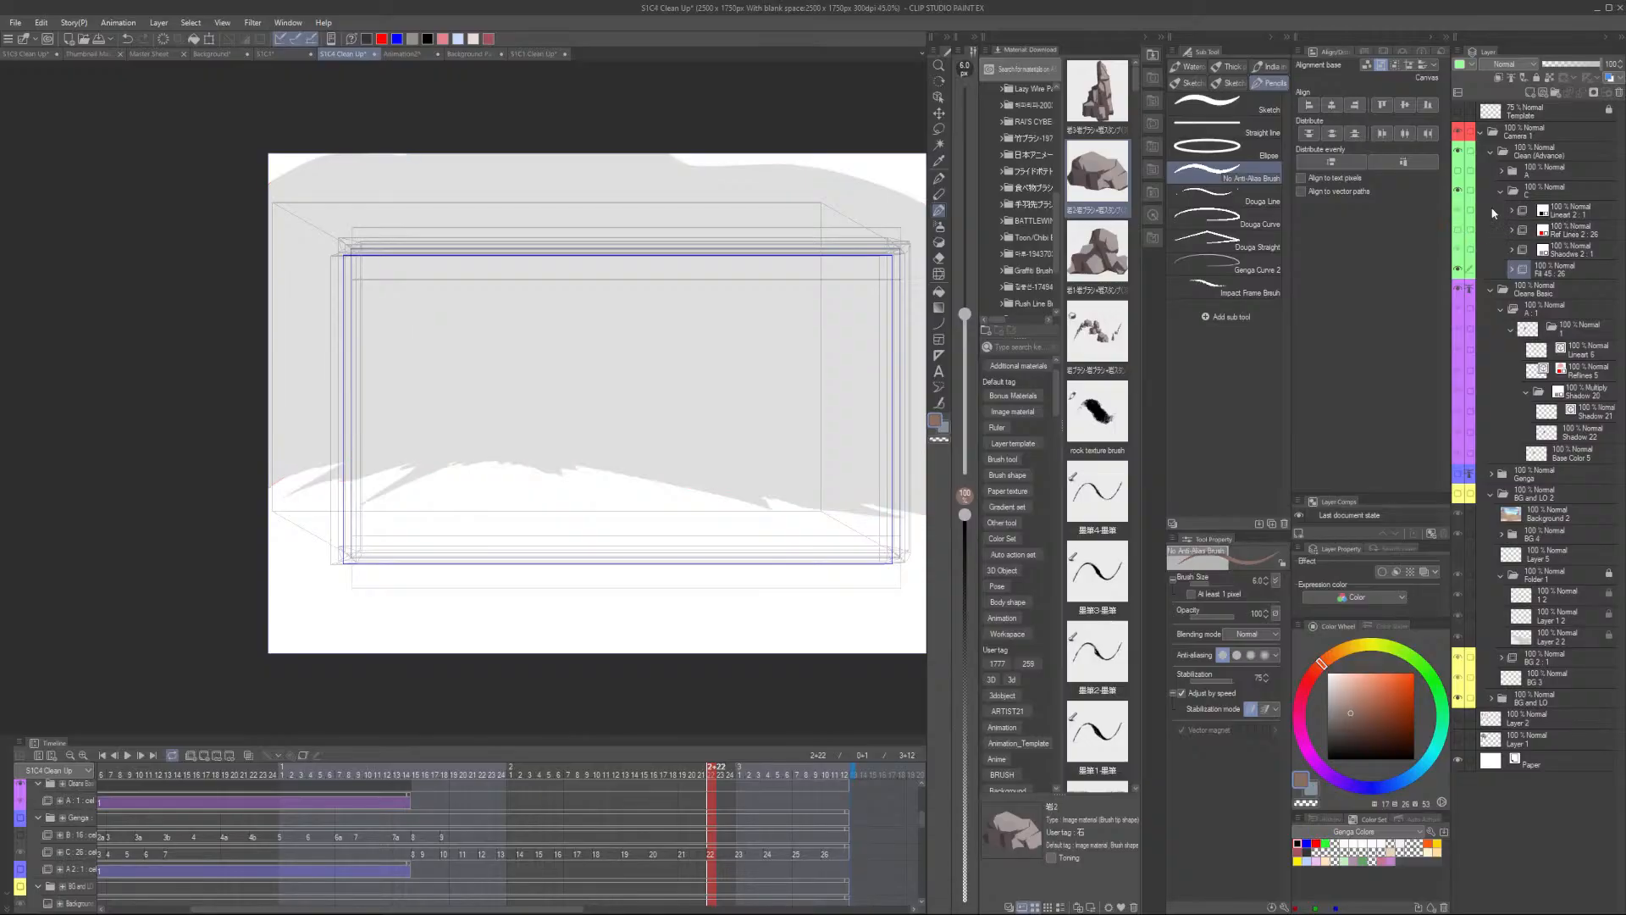
{"action": "left_click", "coordinate": [274, 768]}
{"action": "scroll", "coordinate": [198, 793], "scroll_direction": "down", "scroll_amount": 2}
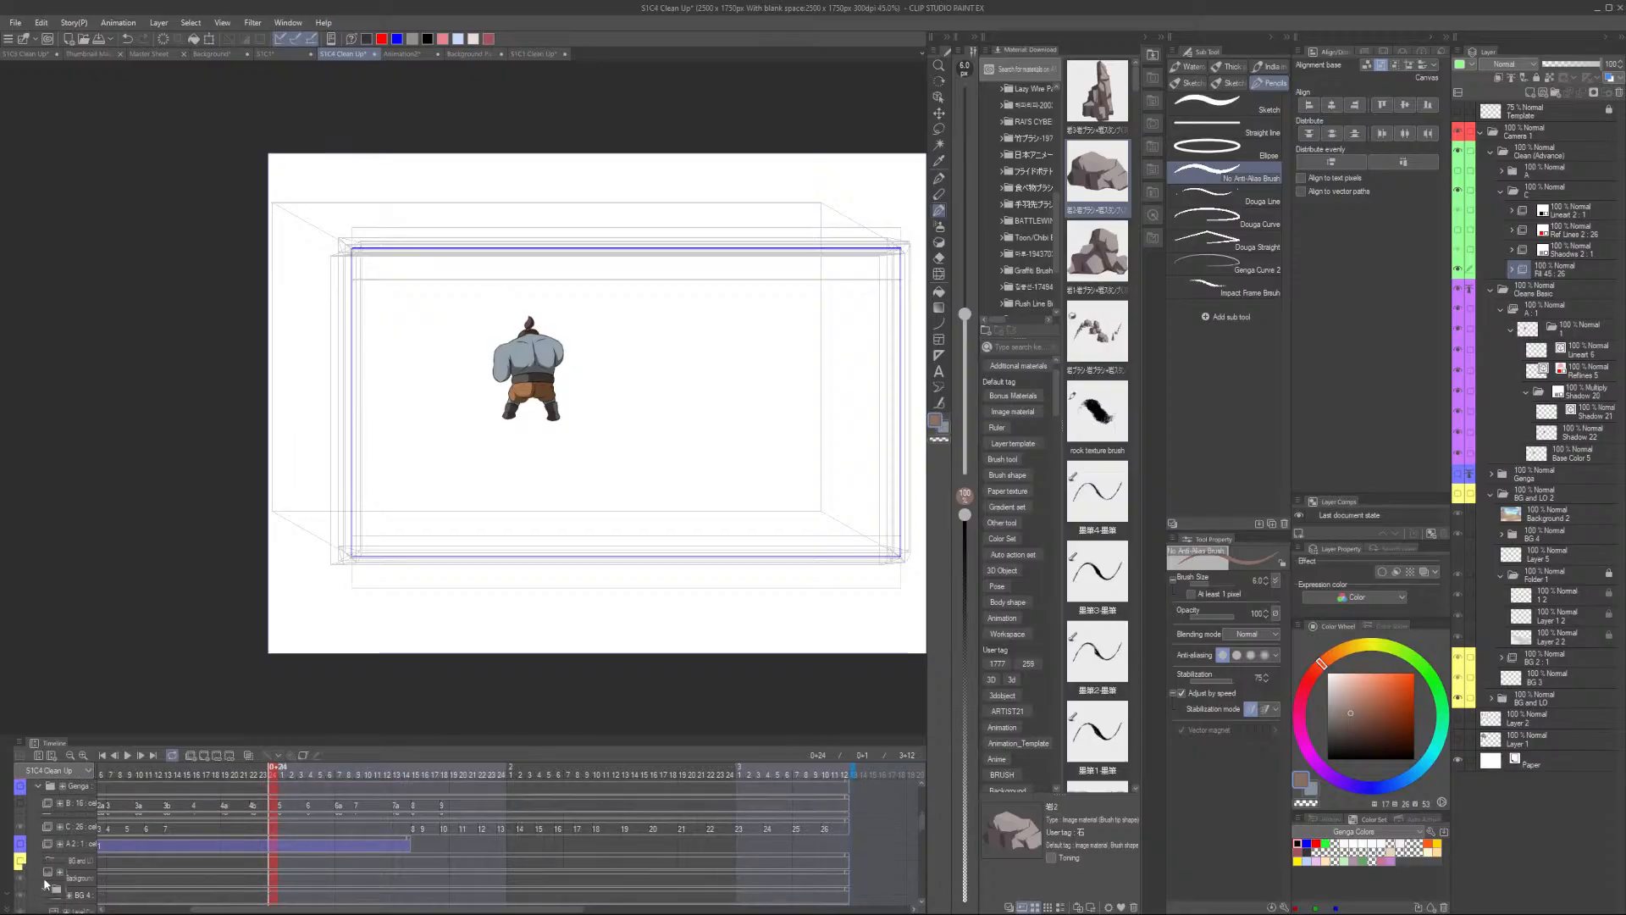
{"action": "left_click", "coordinate": [19, 848]}
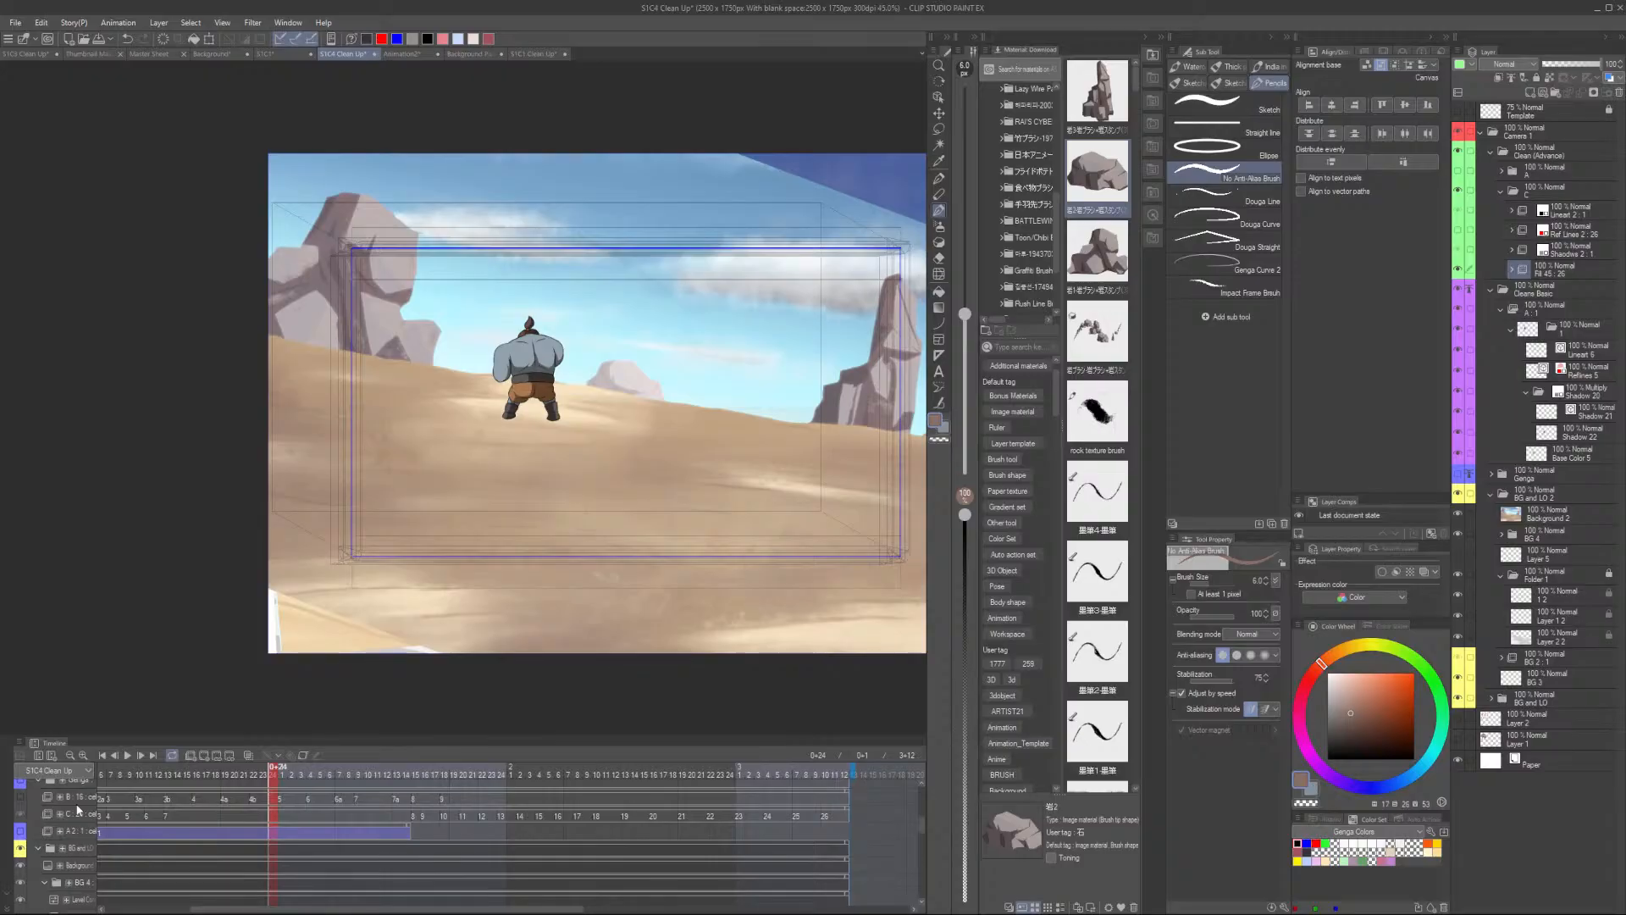
- Play back the animation to review the explosion and characters over the backgrounds
{"action": "key", "text": "space"}
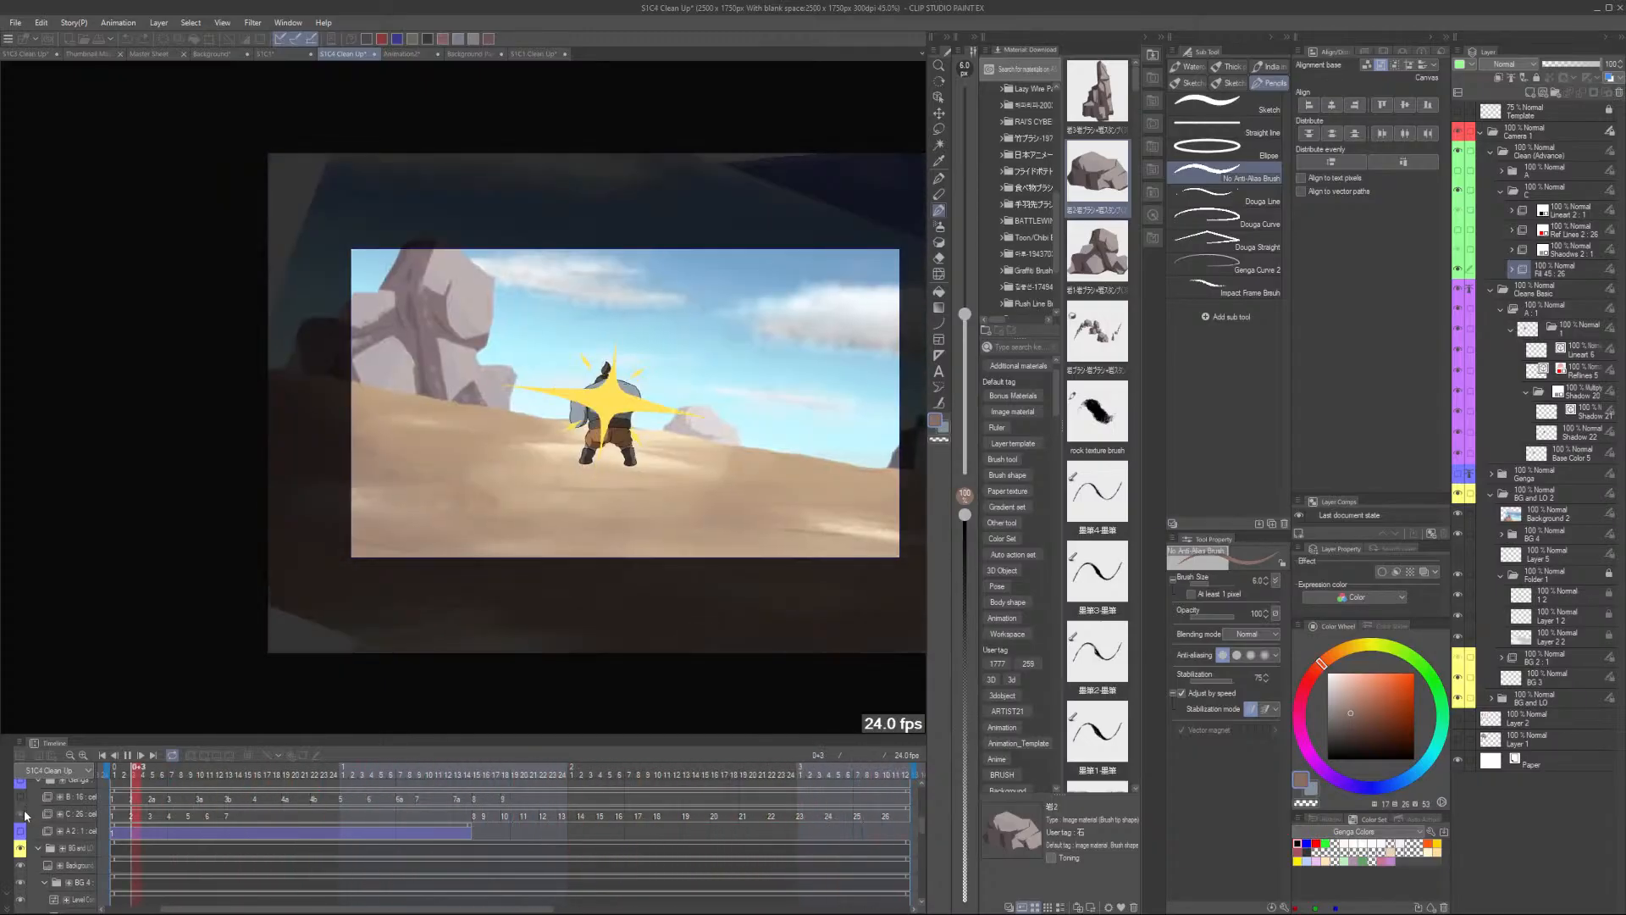
{"action": "scroll", "coordinate": [27, 817], "scroll_direction": "up", "scroll_amount": 3}
{"action": "scroll", "coordinate": [27, 817], "scroll_direction": "up", "scroll_amount": 3}
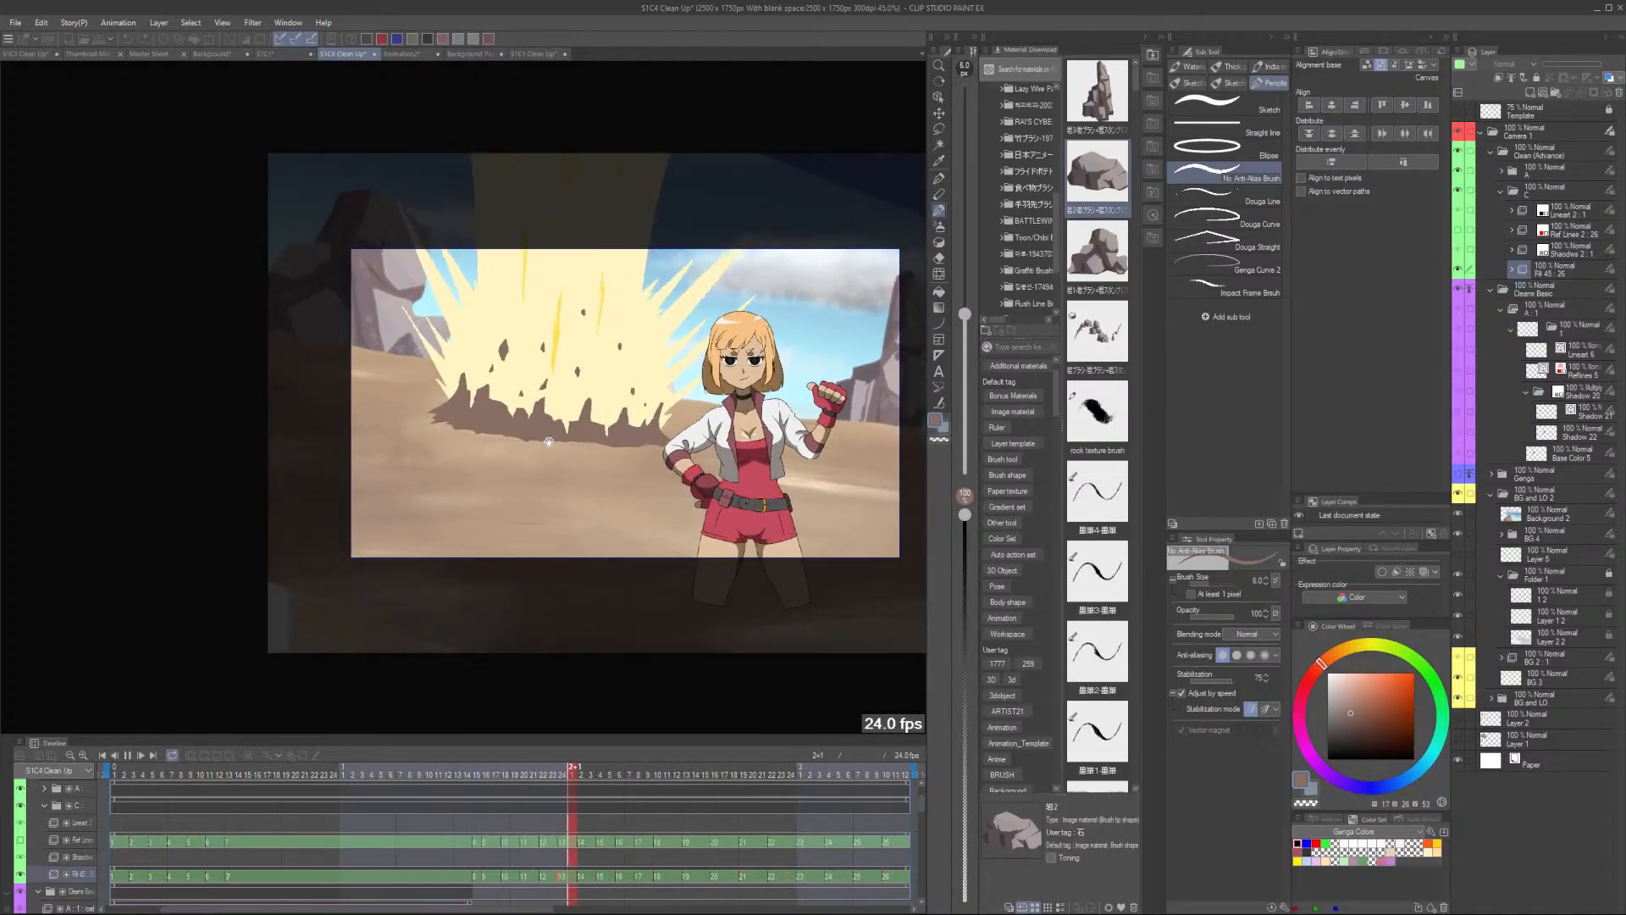
{"action": "scroll", "coordinate": [532, 426], "scroll_direction": "up", "scroll_amount": 3}
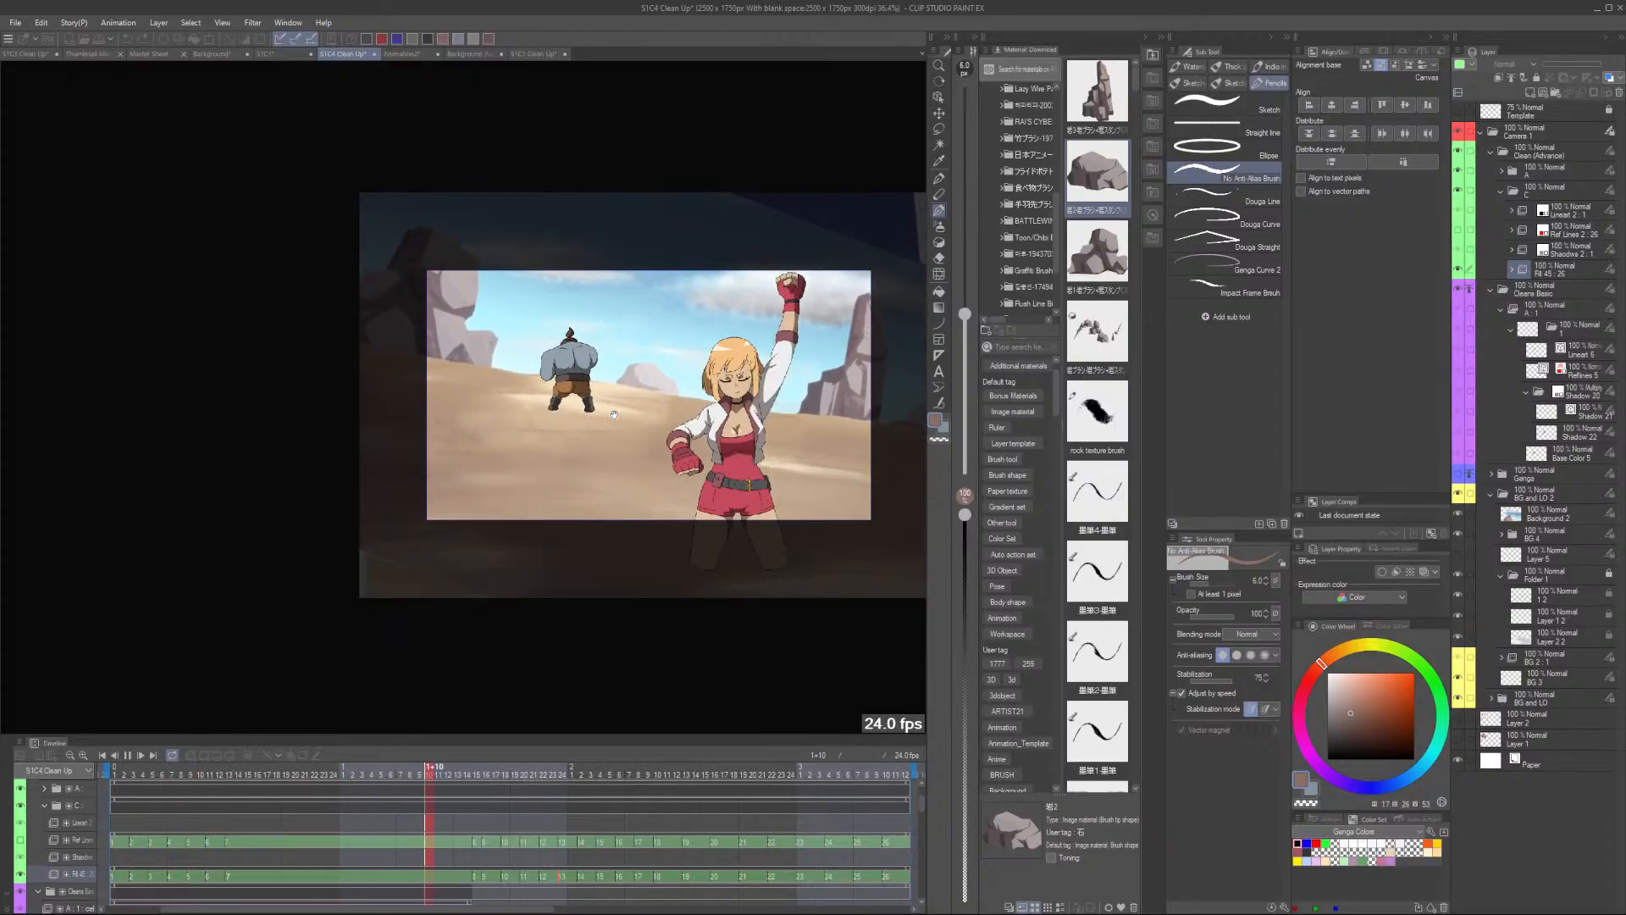
{"action": "scroll", "coordinate": [585, 398], "scroll_direction": "up", "scroll_amount": 2}
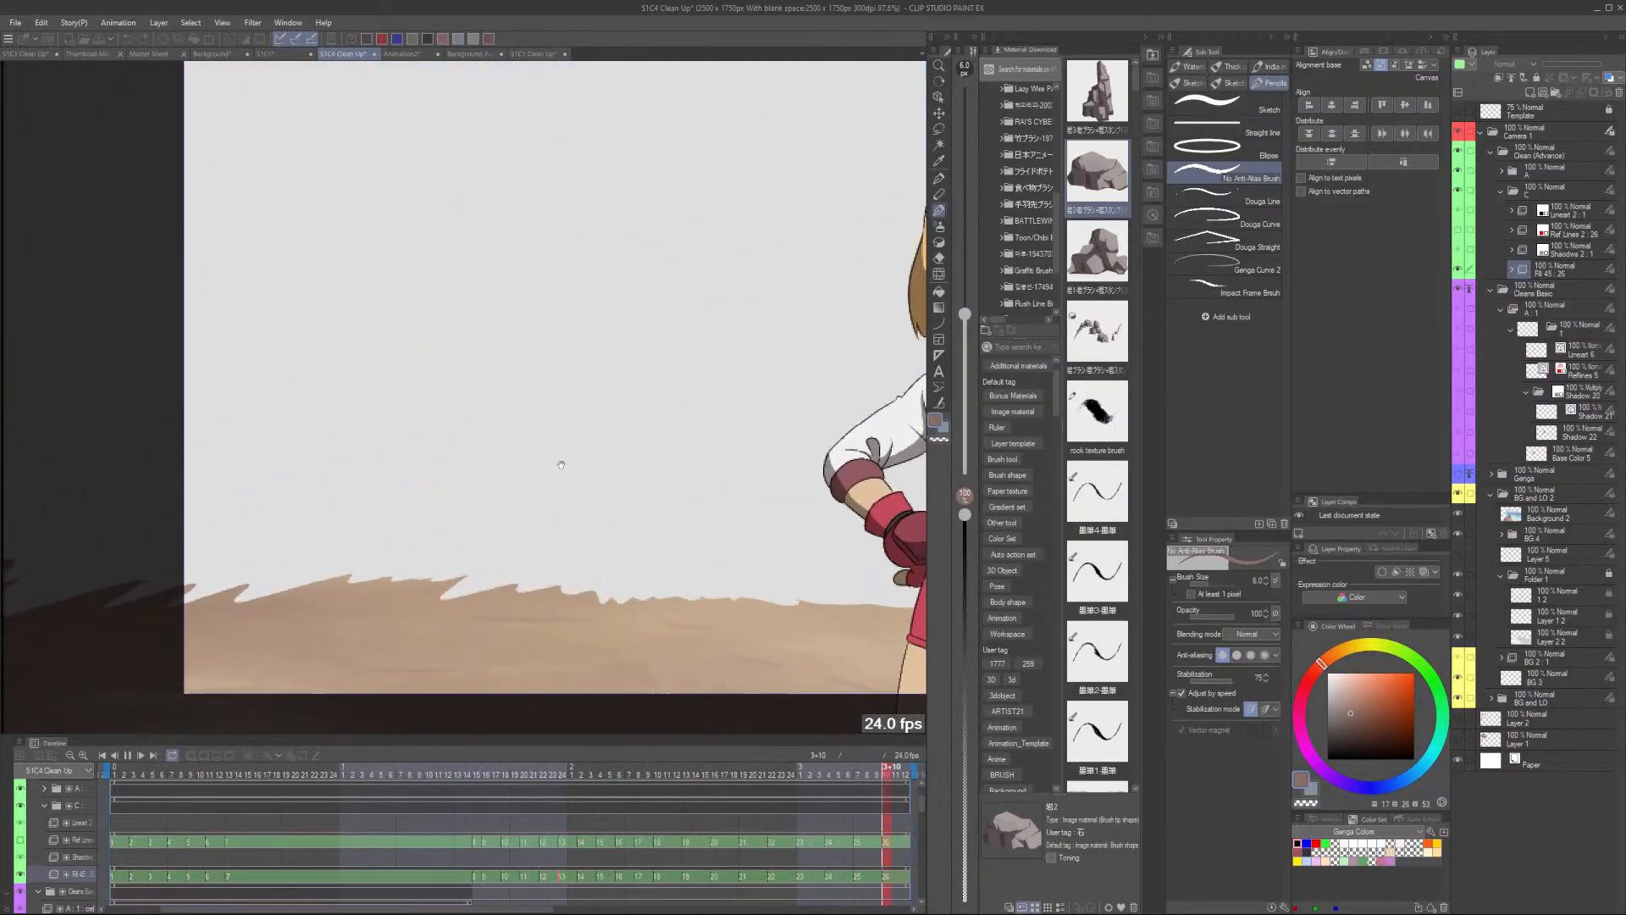
{"action": "scroll", "coordinate": [558, 463], "scroll_direction": "up", "scroll_amount": 1}
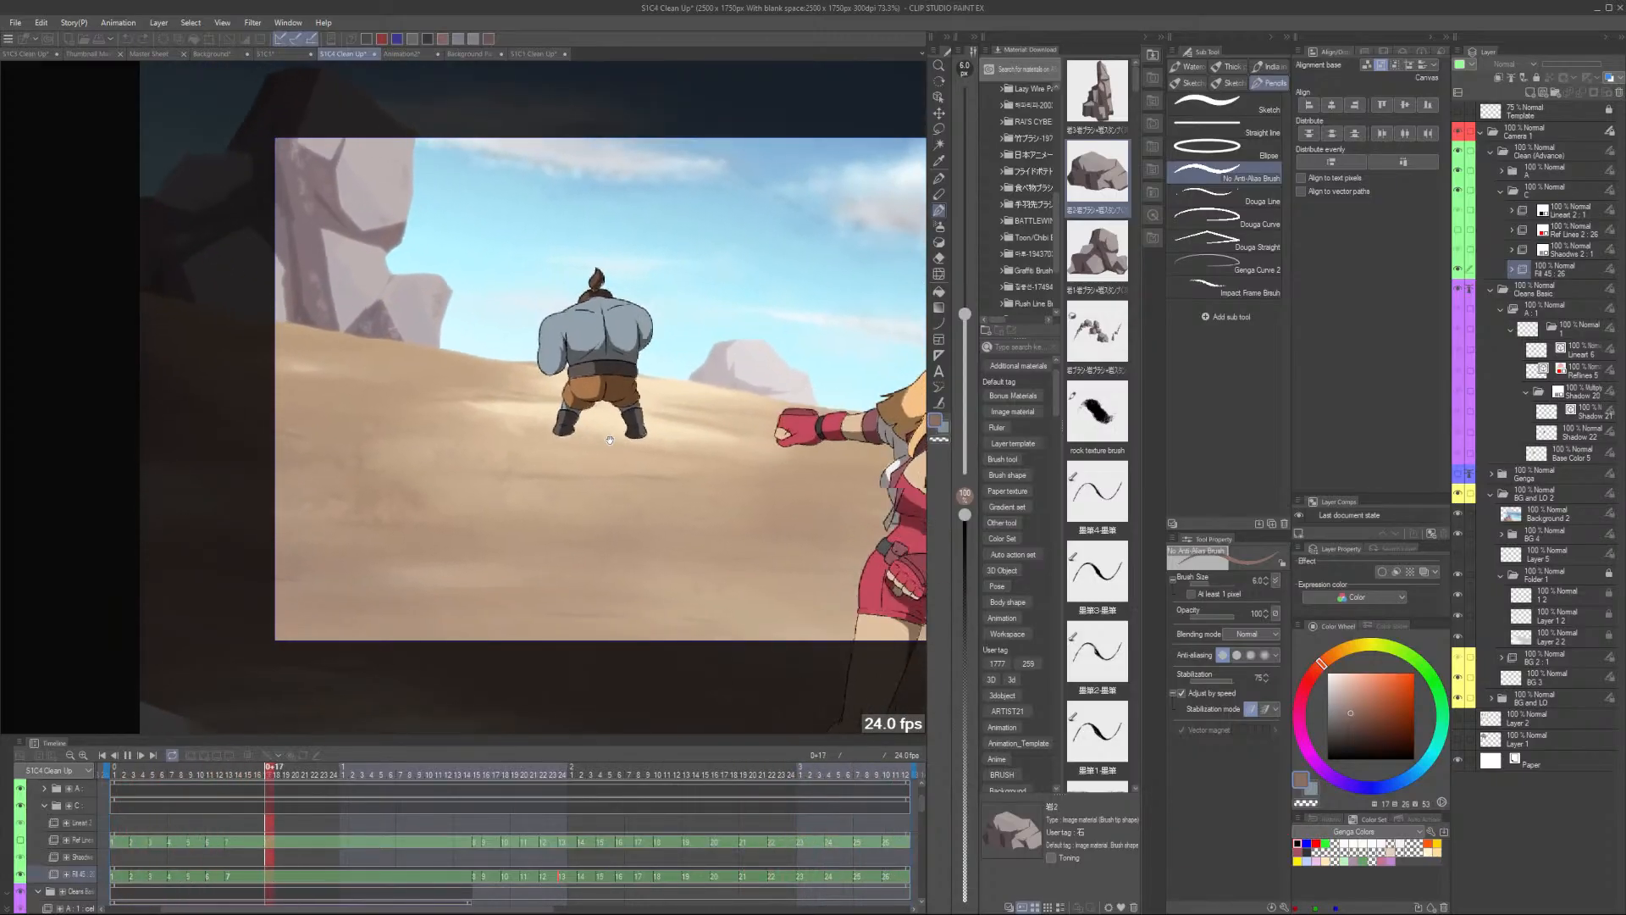
{"action": "scroll", "coordinate": [760, 438], "scroll_direction": "up", "scroll_amount": 1}
{"action": "scroll", "coordinate": [760, 438], "scroll_direction": "down", "scroll_amount": 2}
{"action": "left_click_drag", "start_coordinate": [856, 518], "coordinate": [612, 523]}
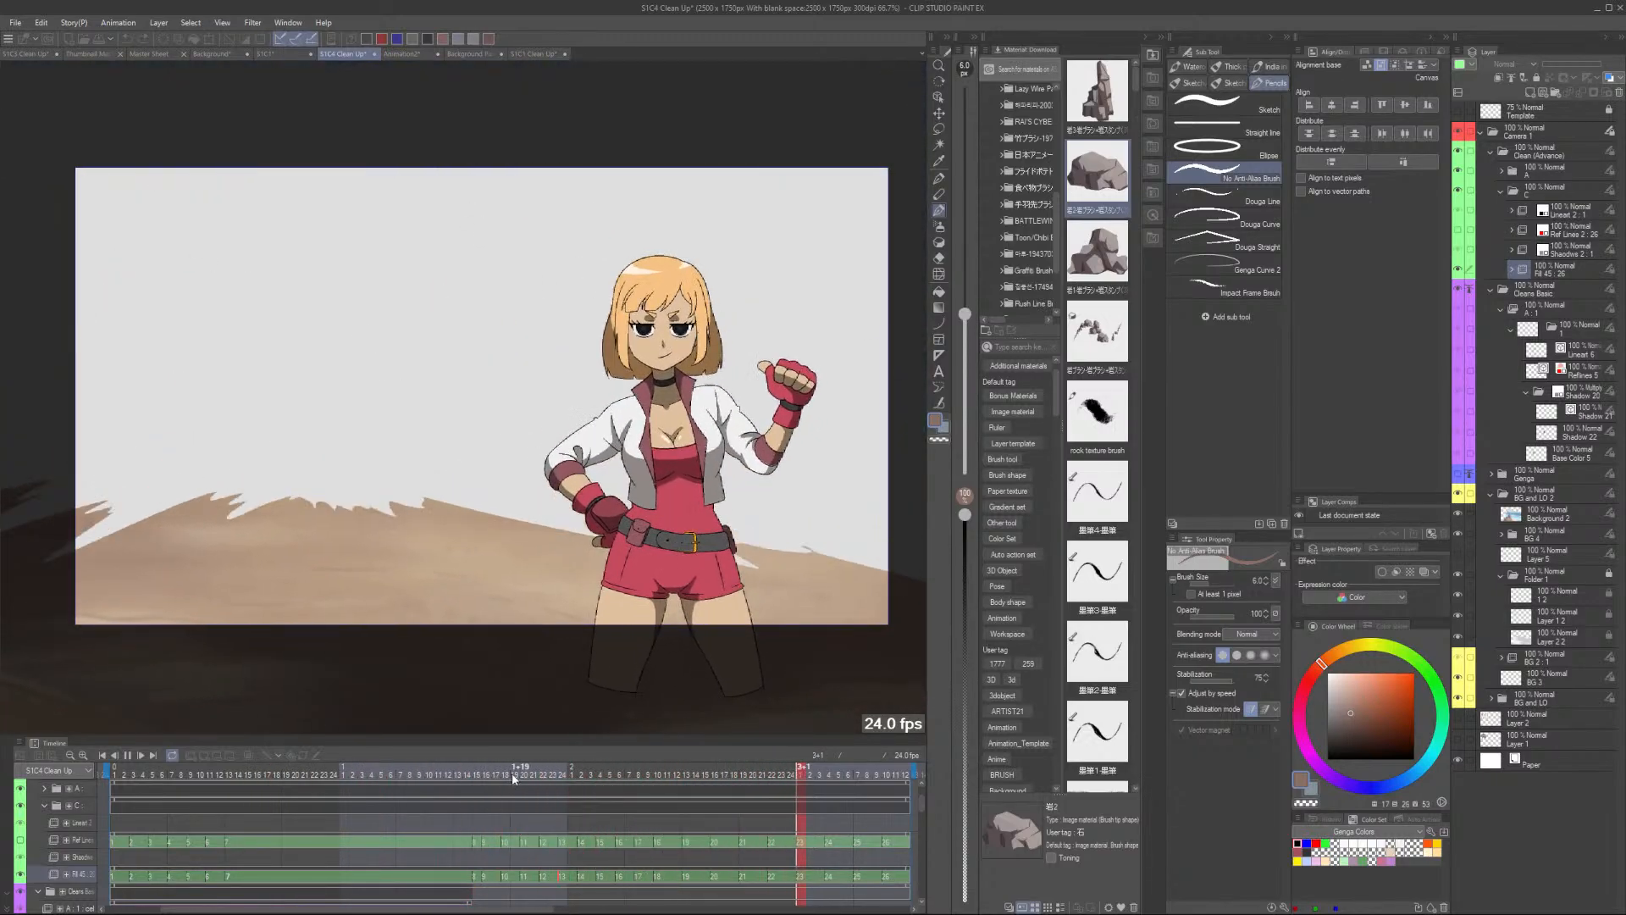
- Return to a frame in the timeline and save the file
{"action": "left_click", "coordinate": [514, 769]}
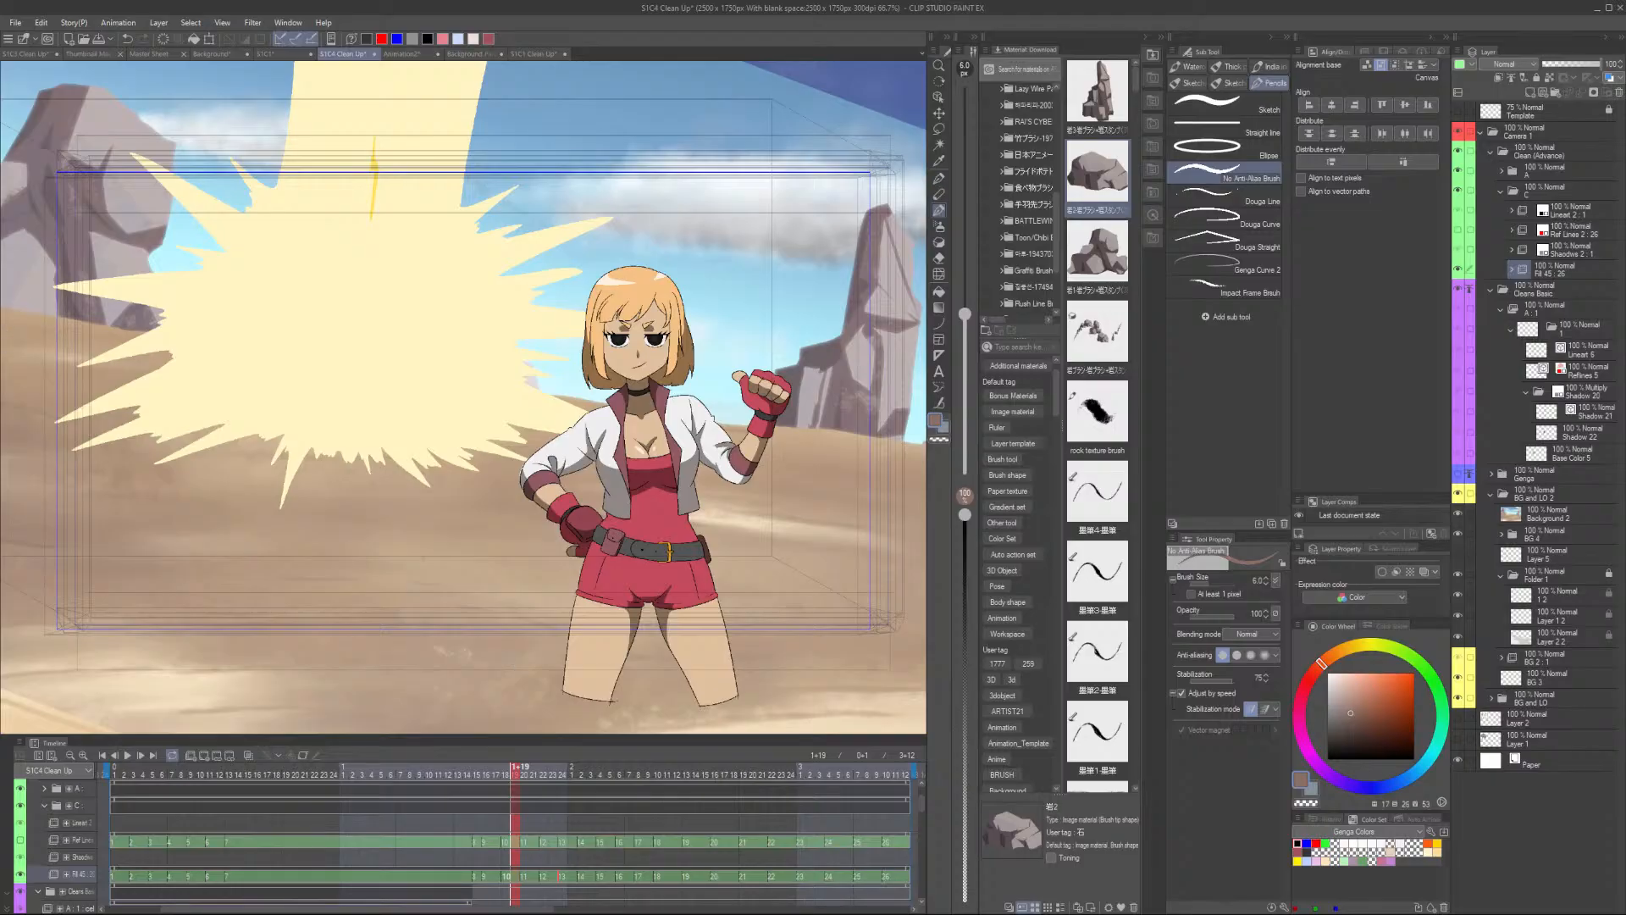
{"action": "key", "text": "ctrl+s"}
- Switch to the S1C1 clean-up file and scrub through its timeline
{"action": "left_click", "coordinate": [535, 56]}
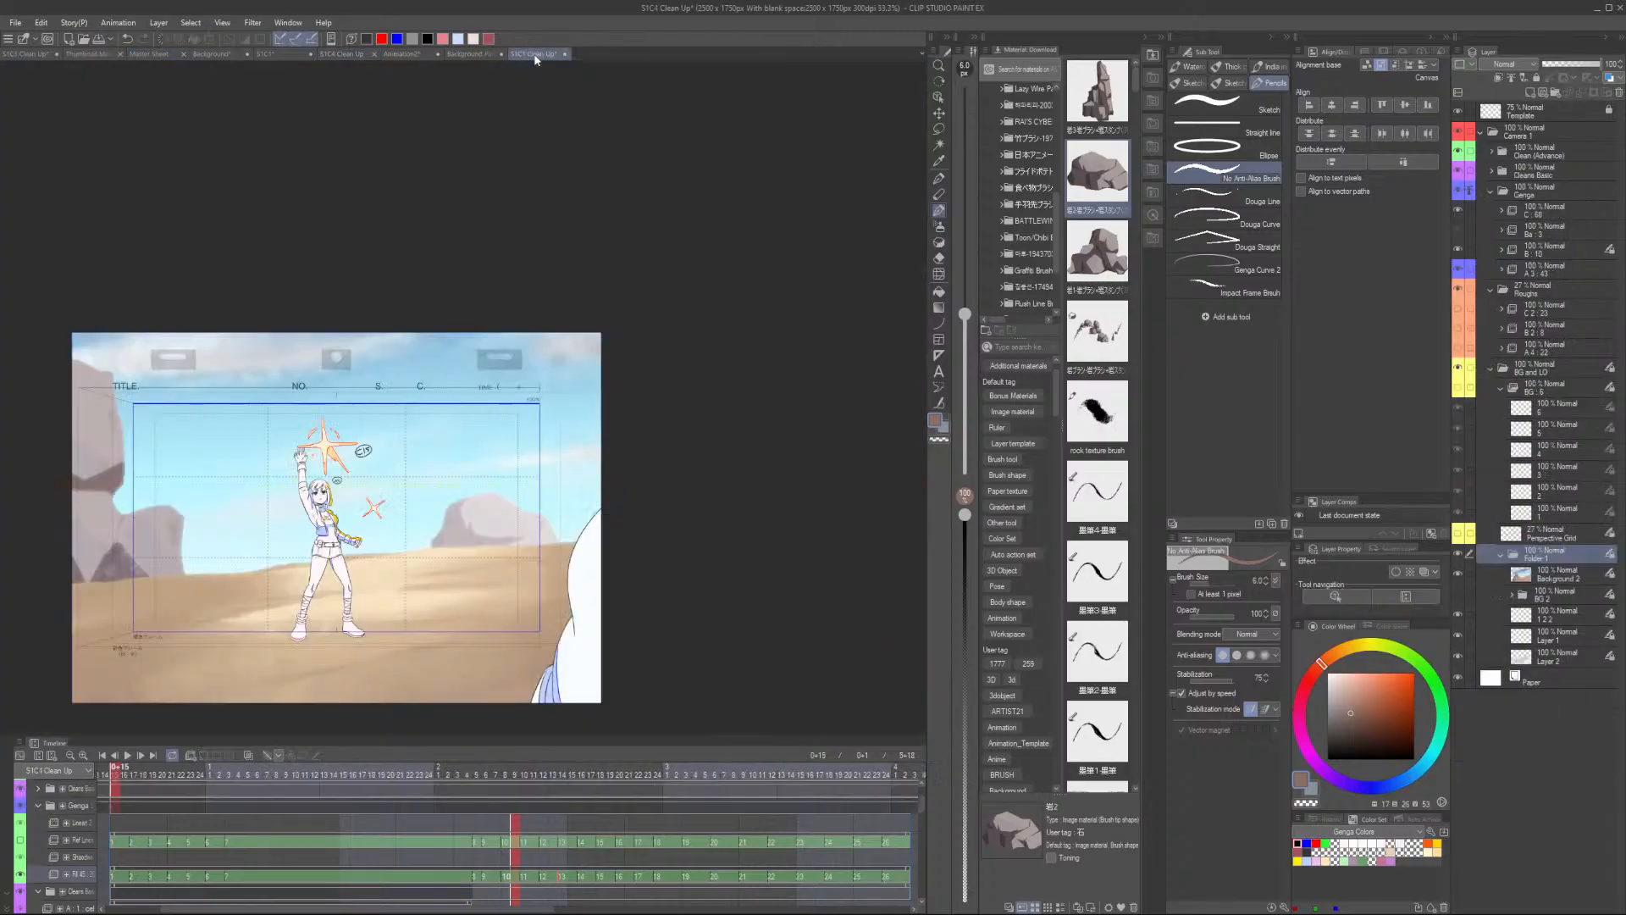
{"action": "scroll", "coordinate": [341, 542], "scroll_direction": "down", "scroll_amount": 2}
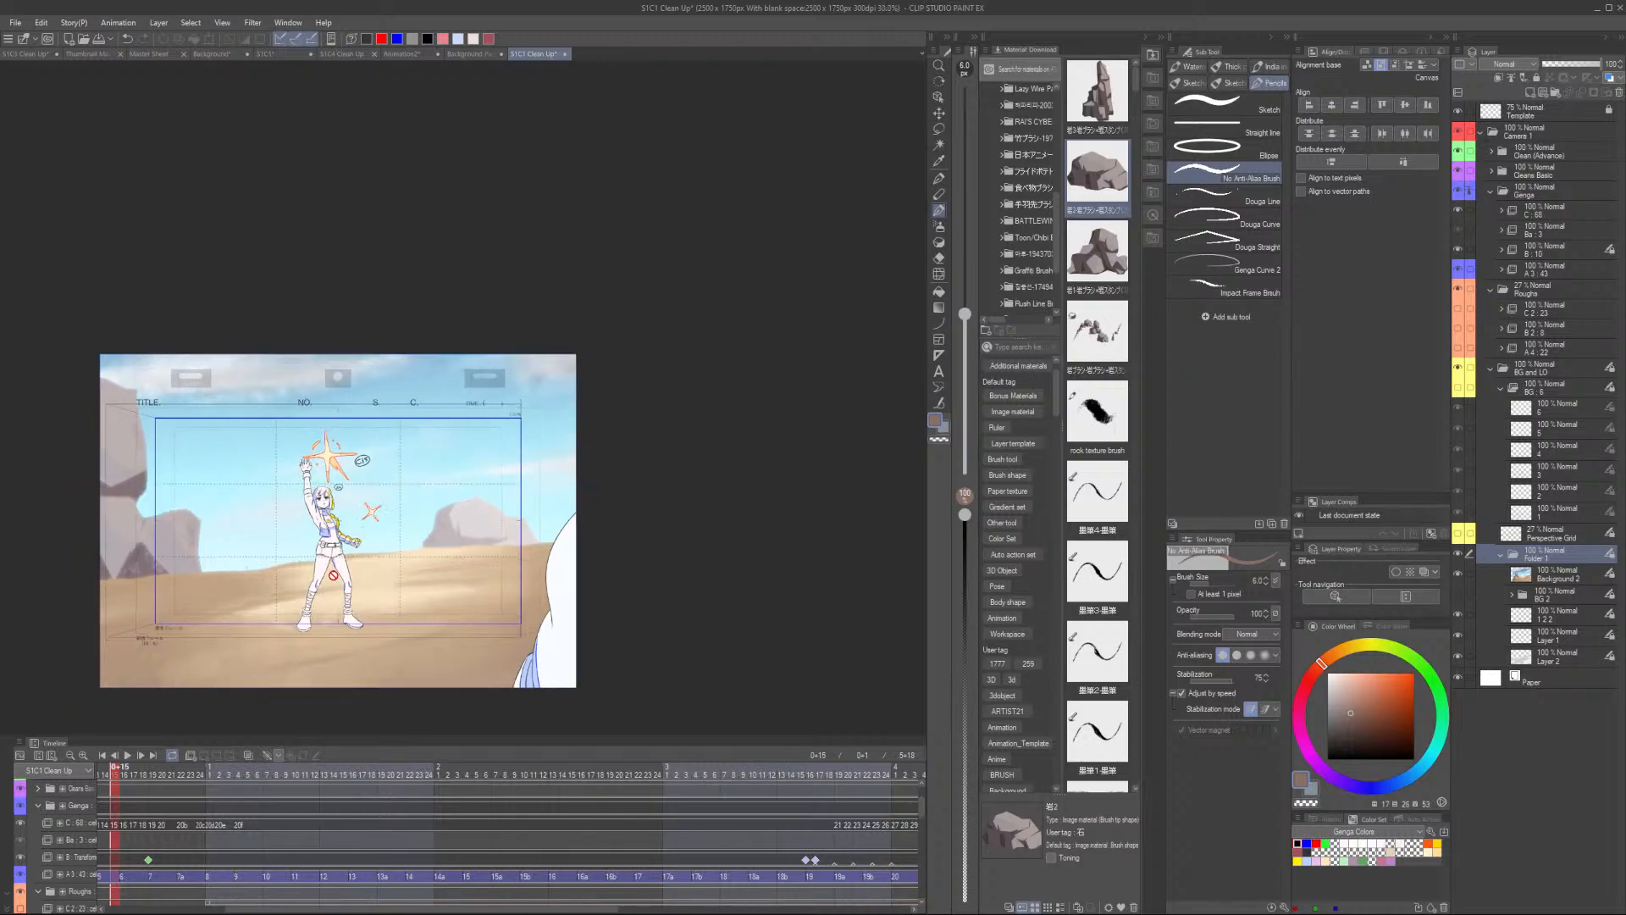
{"action": "scroll", "coordinate": [191, 823], "scroll_direction": "down", "scroll_amount": 1}
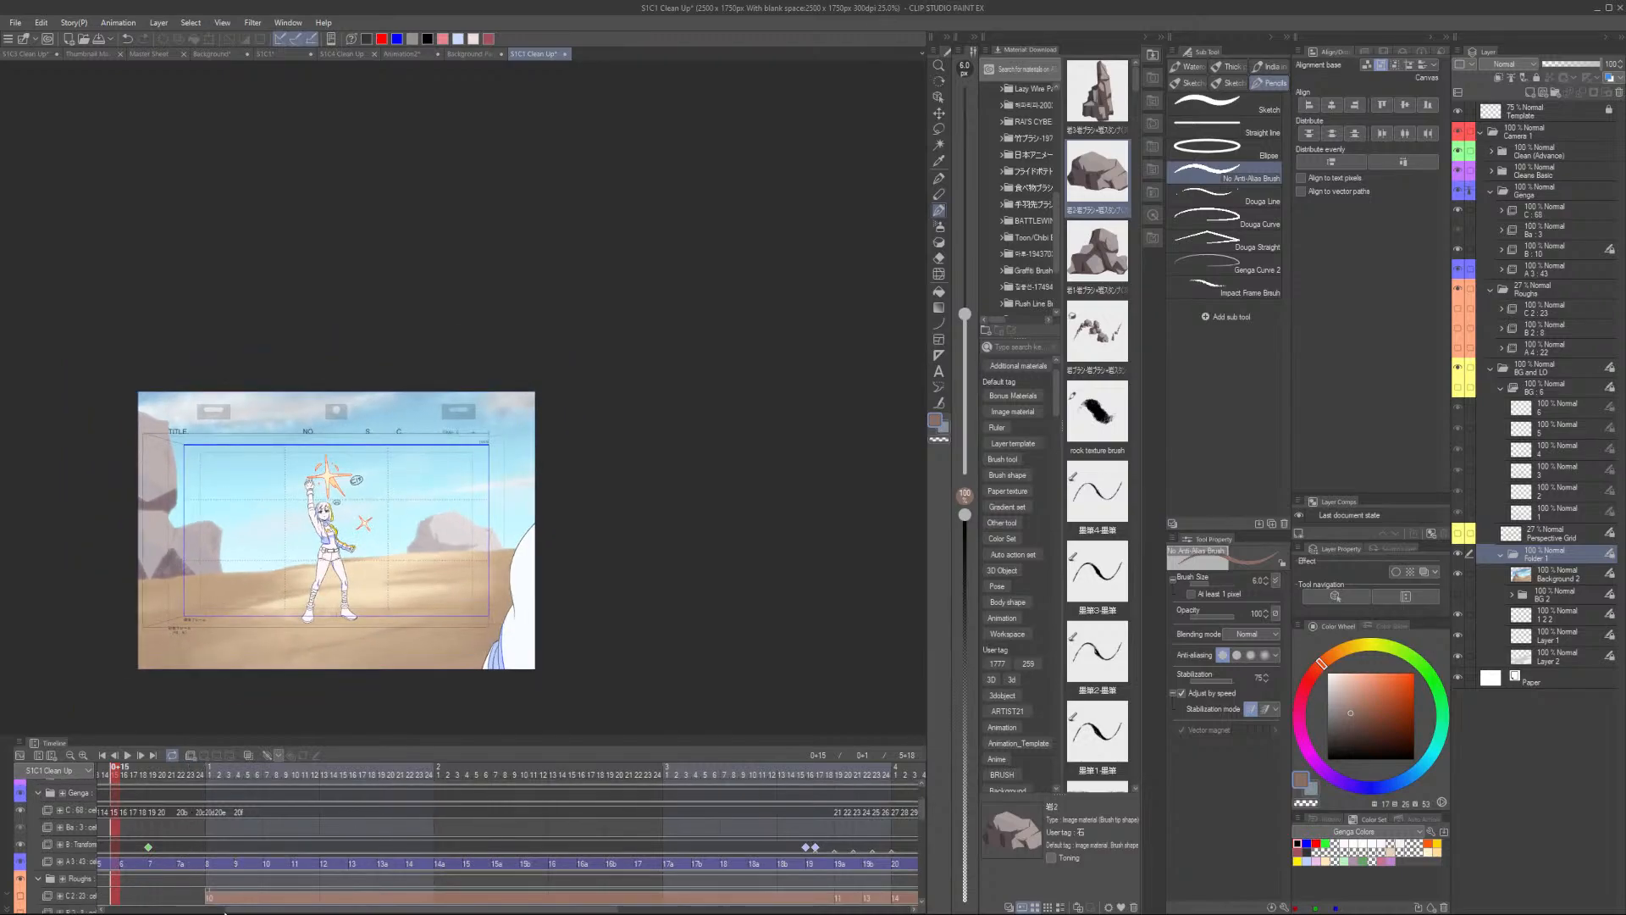
{"action": "scroll", "coordinate": [212, 843], "scroll_direction": "left", "scroll_amount": 5}
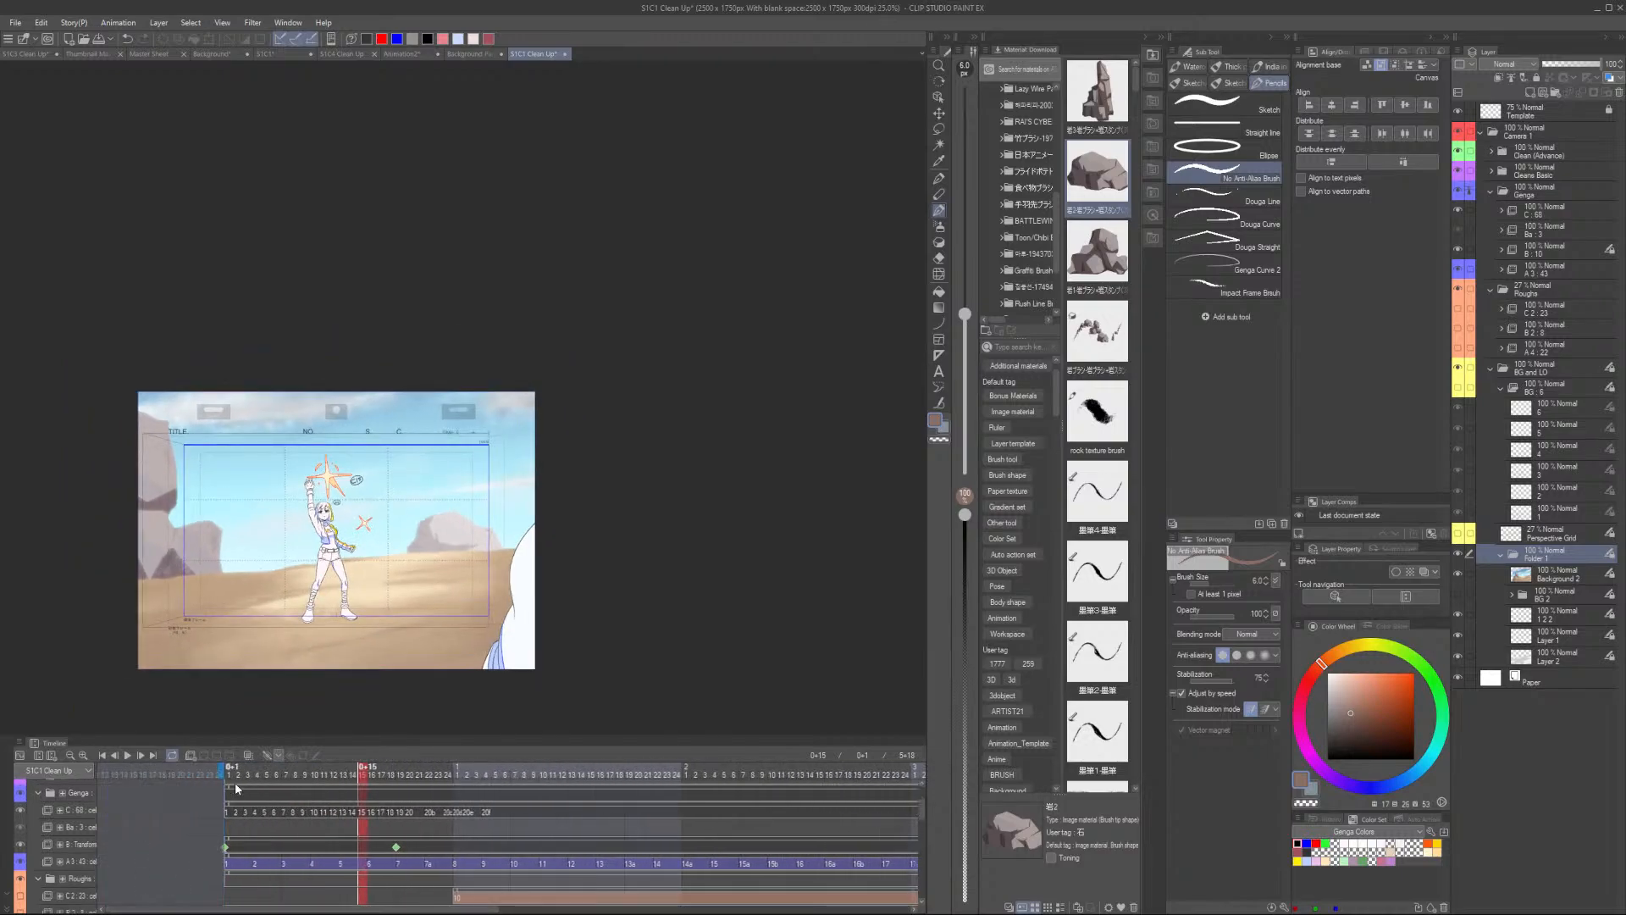
{"action": "left_click_drag", "start_coordinate": [238, 771], "coordinate": [1014, 755]}
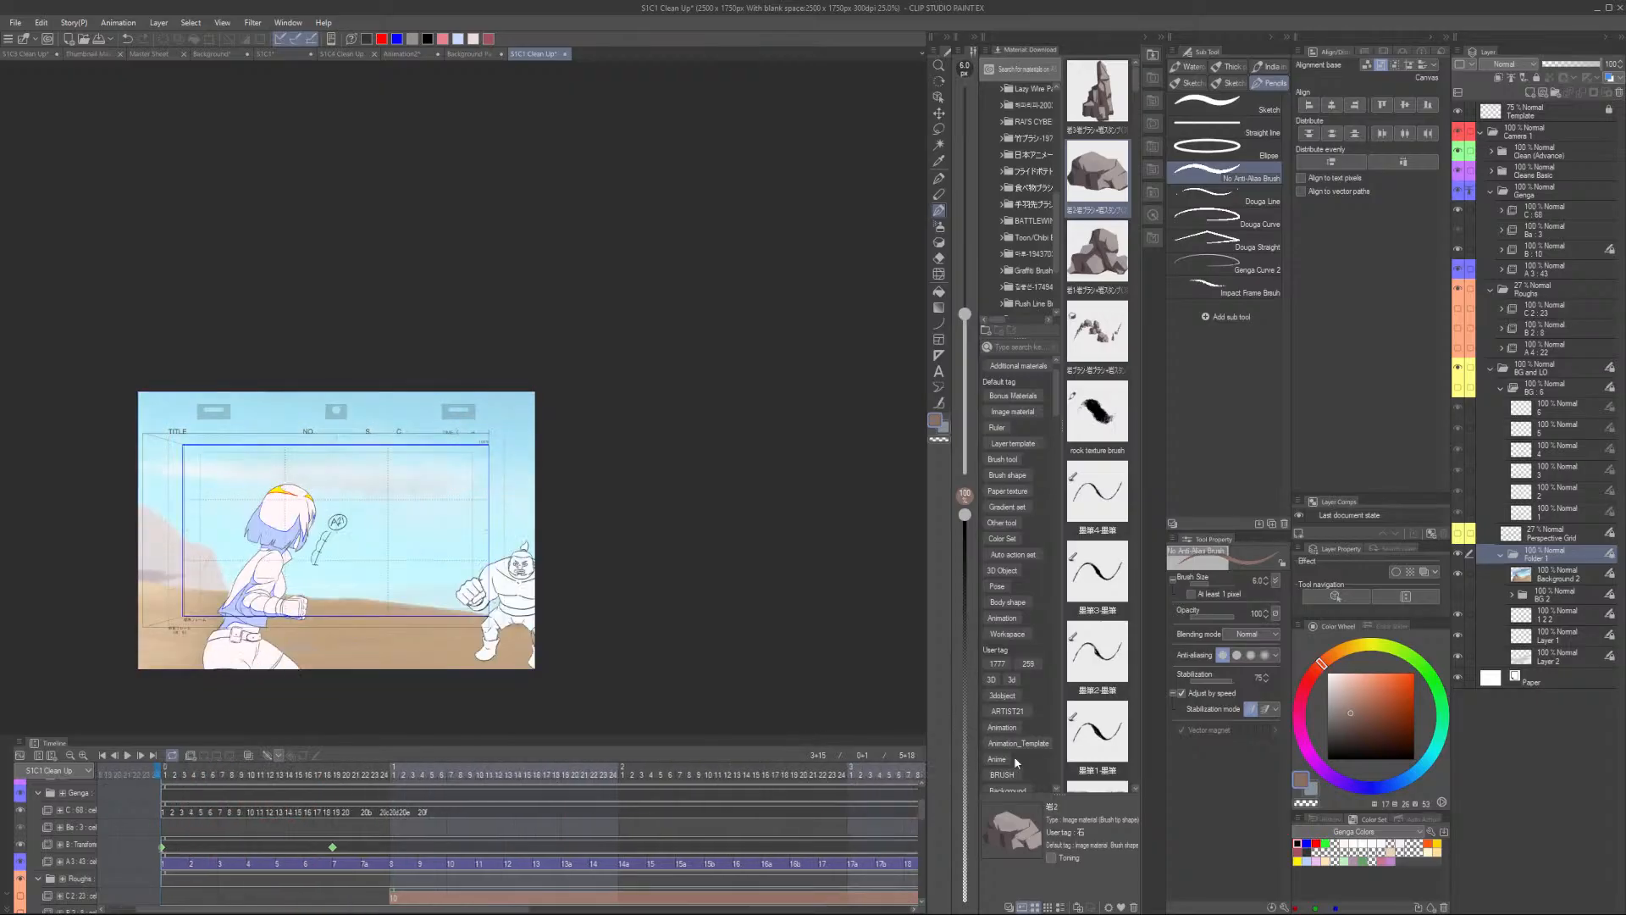